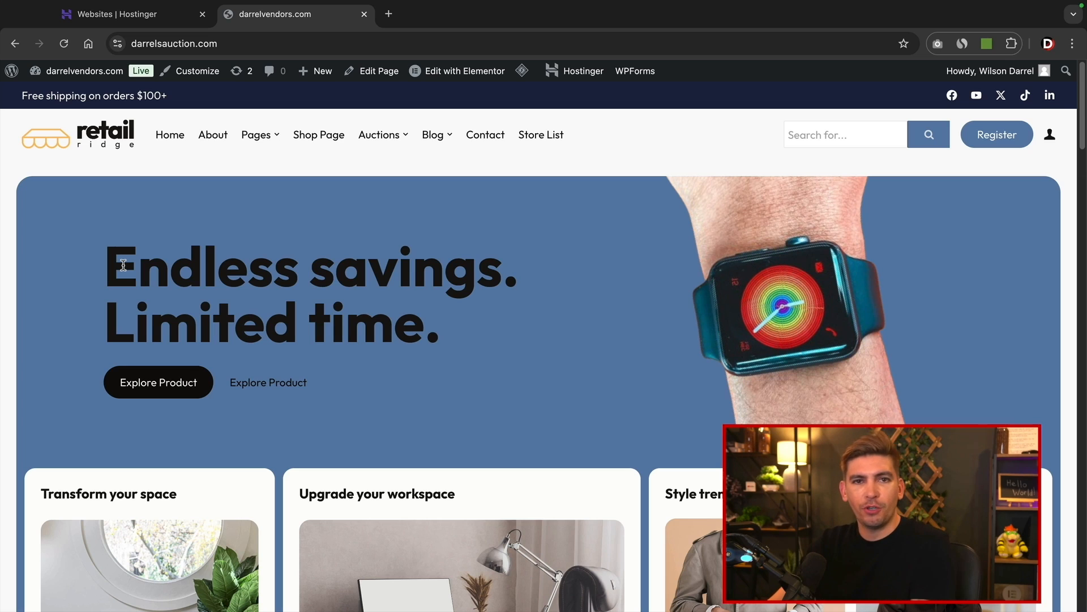
scroll(296, 326, "down", 5)
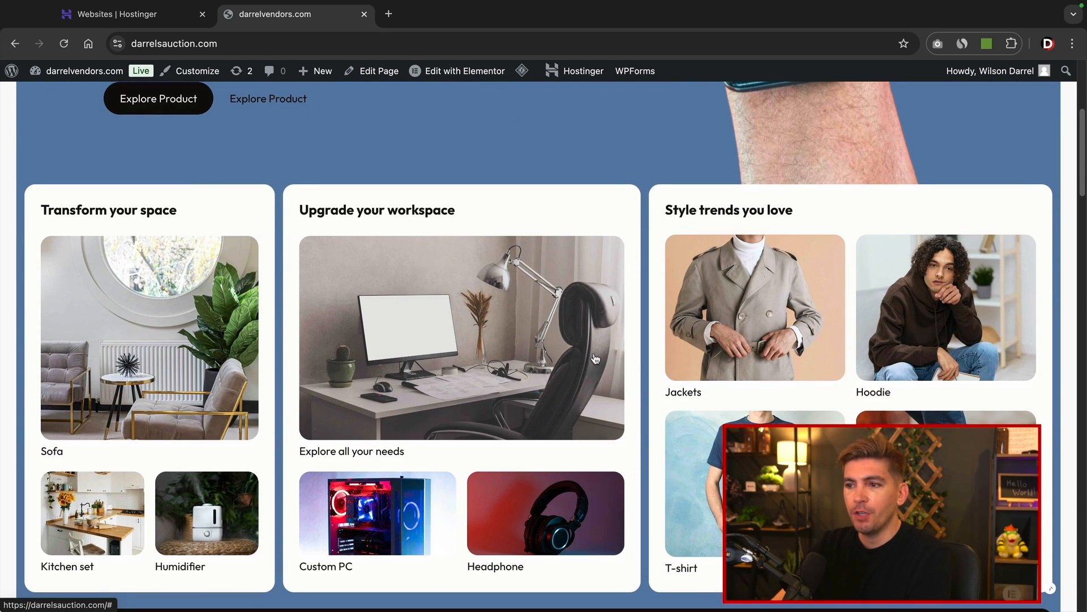
scroll(323, 342, "down", 15)
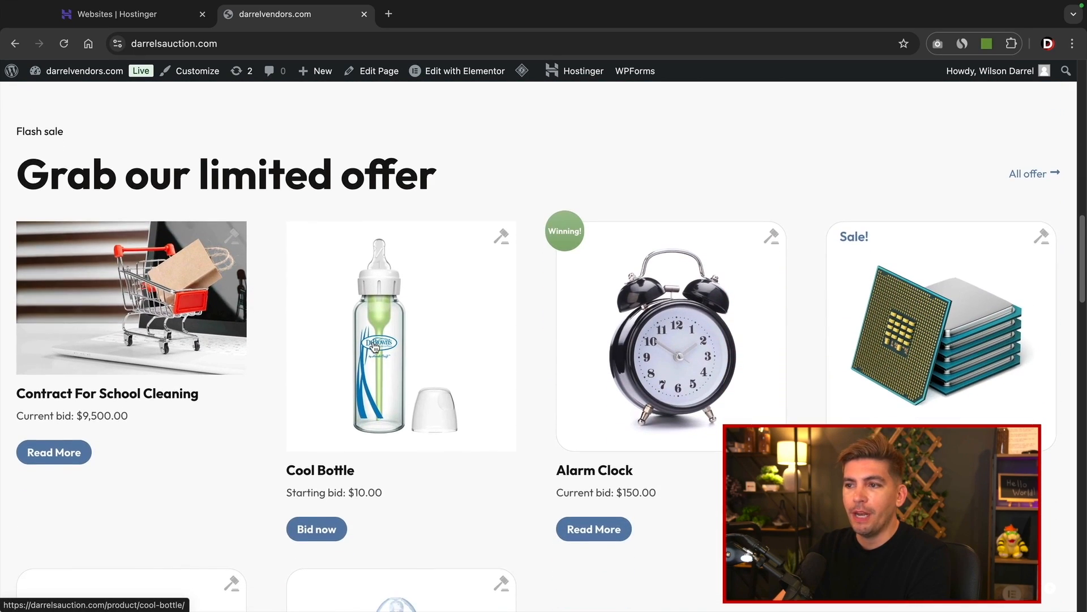
scroll(650, 323, "down", 1)
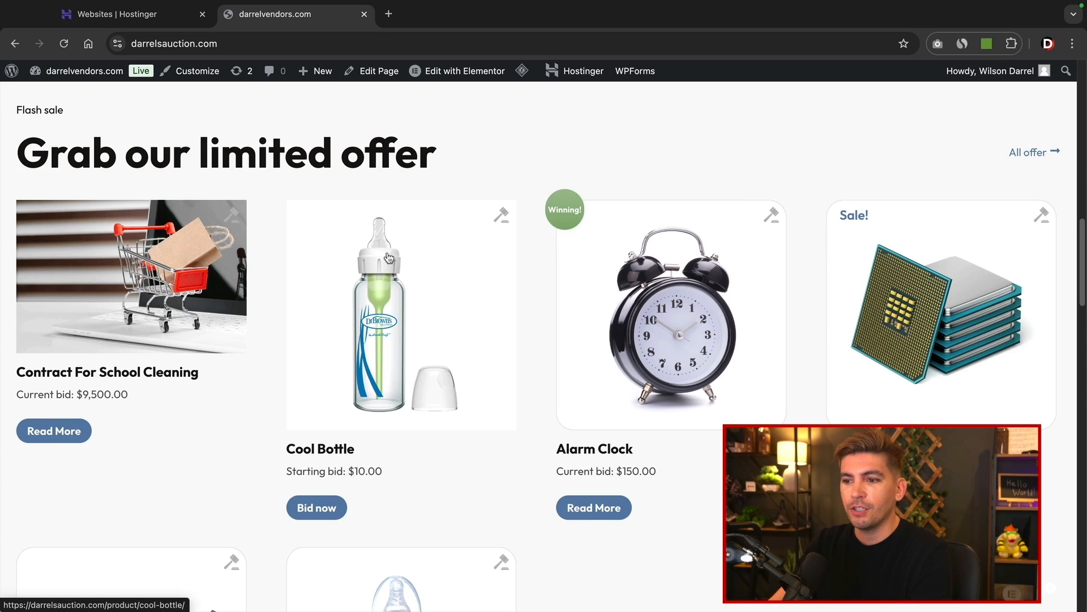
scroll(396, 300, "down", 2)
scroll(401, 296, "down", 1)
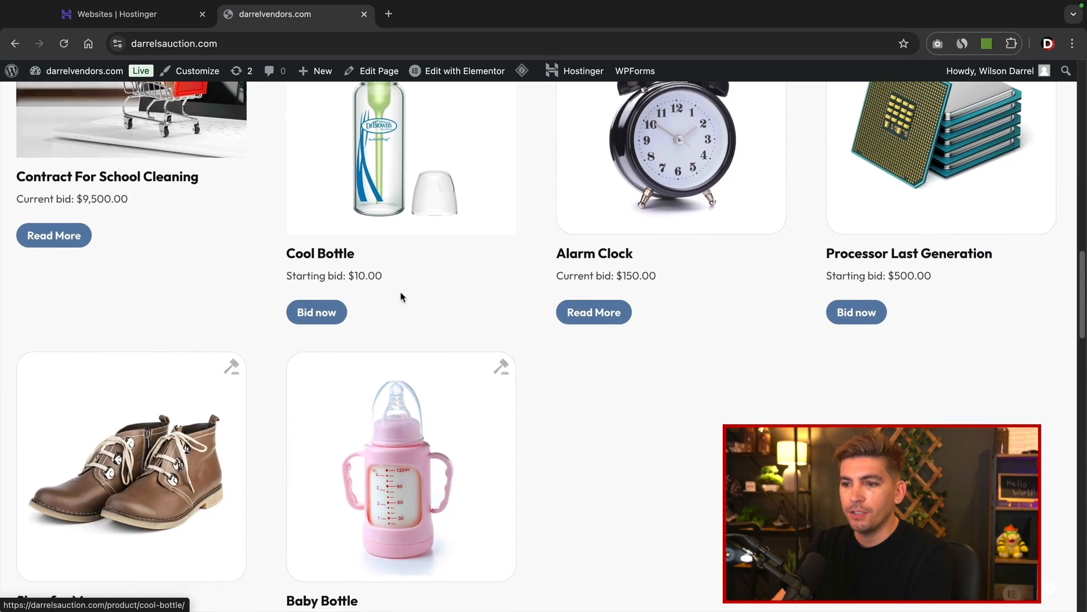
scroll(164, 430, "up", 4)
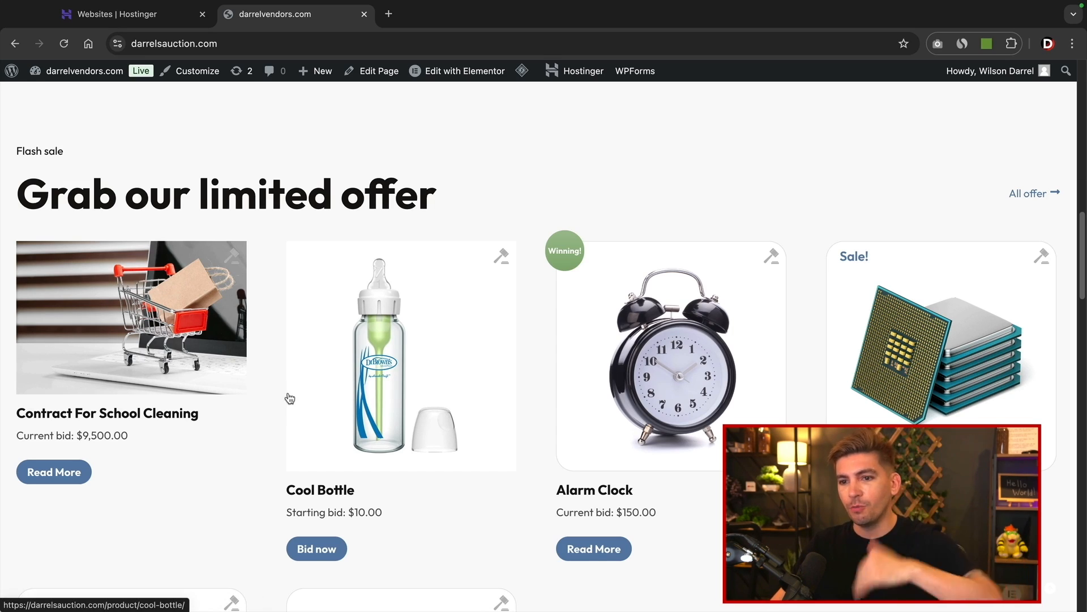
scroll(303, 383, "down", 1)
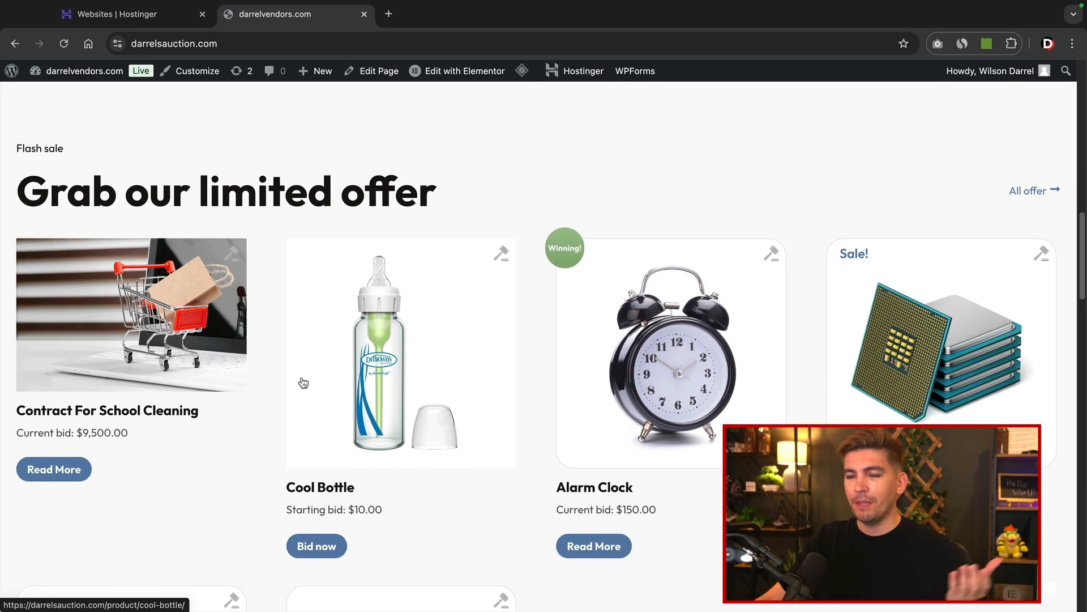
scroll(303, 382, "down", 6)
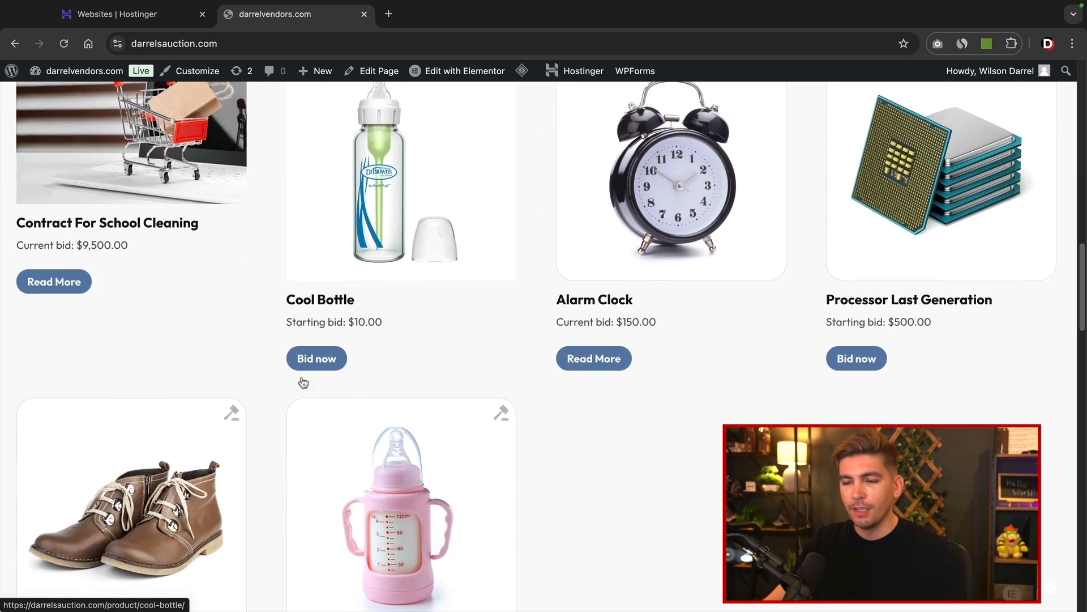
scroll(303, 382, "down", 3)
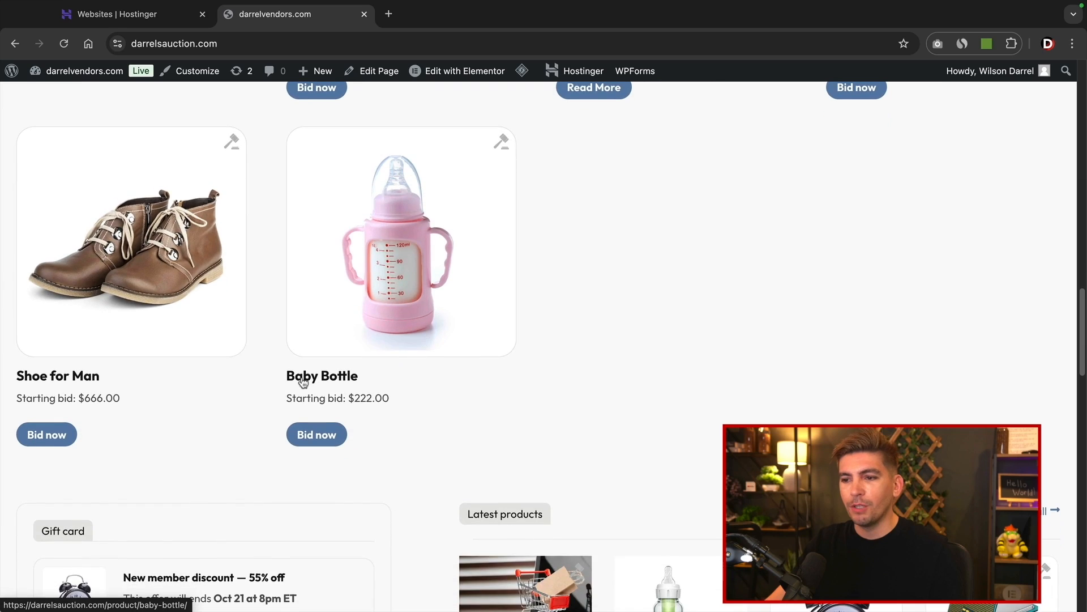
scroll(303, 383, "down", 5)
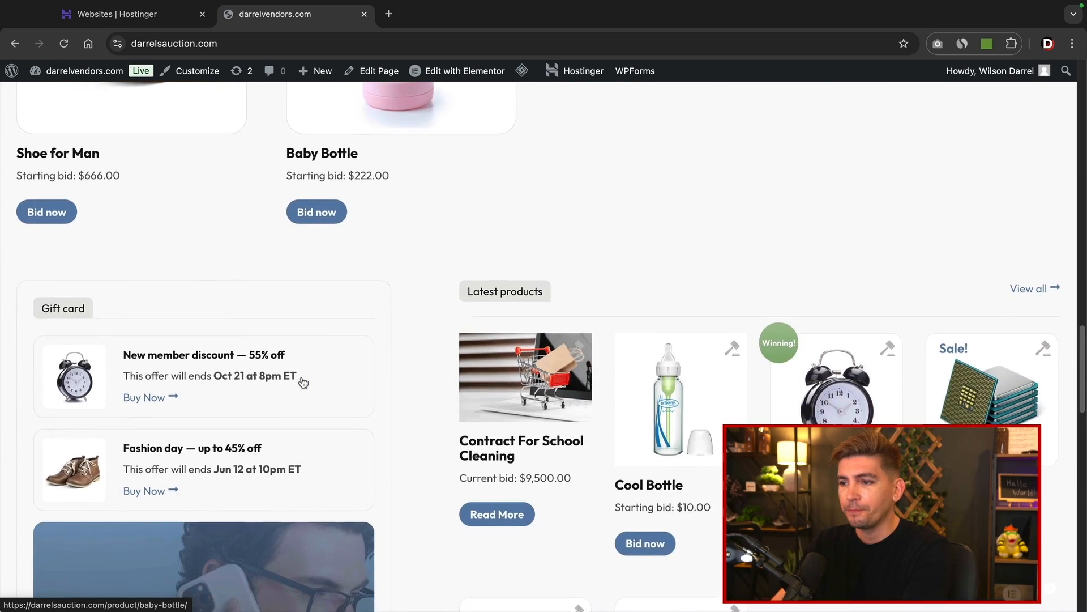
scroll(430, 339, "down", 1)
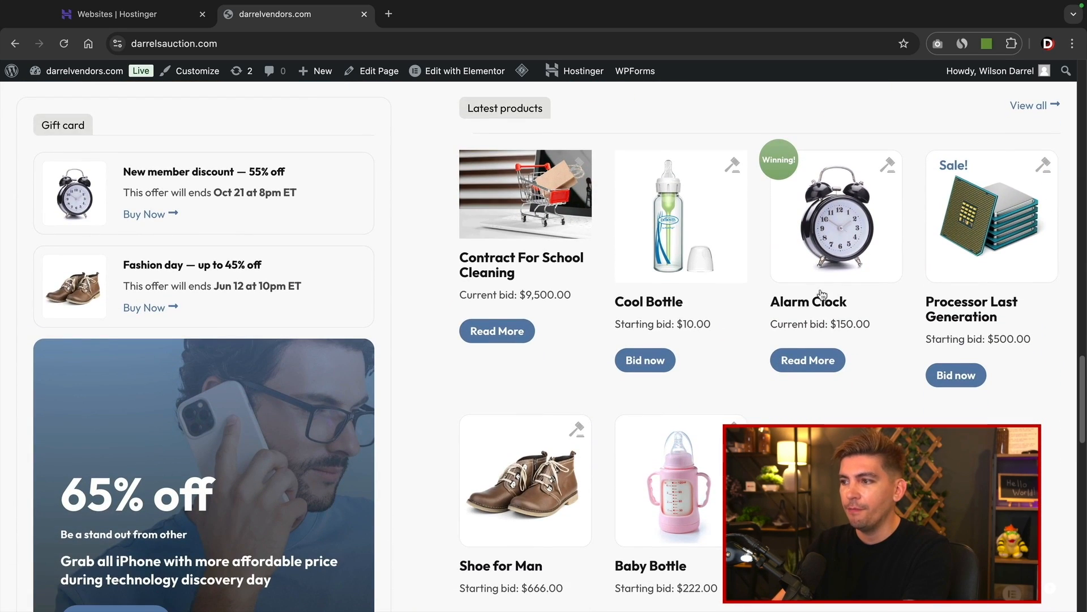
scroll(629, 357, "down", 7)
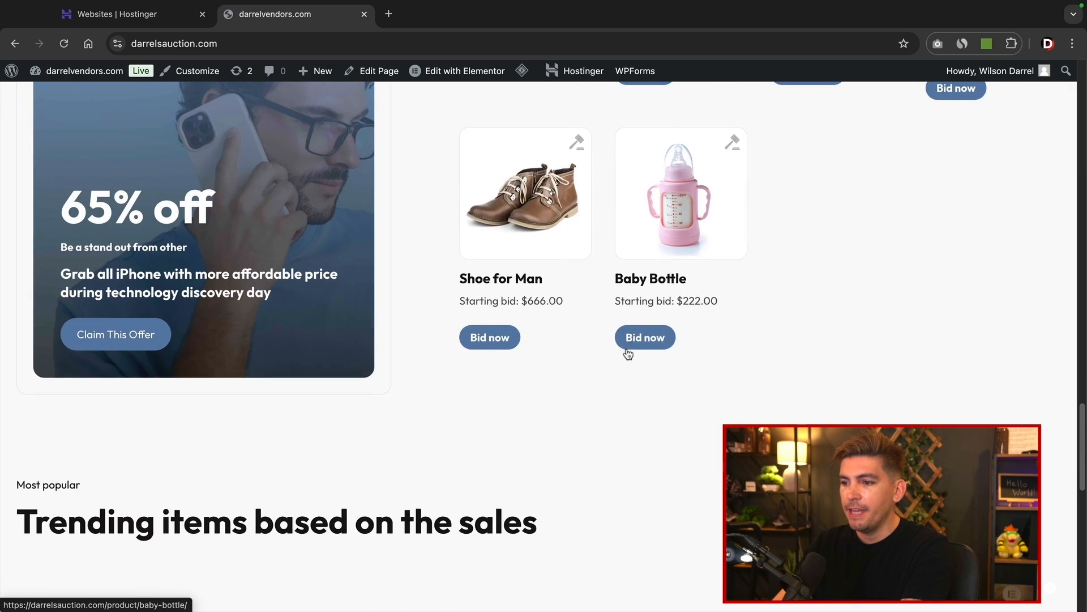
scroll(626, 350, "down", 3)
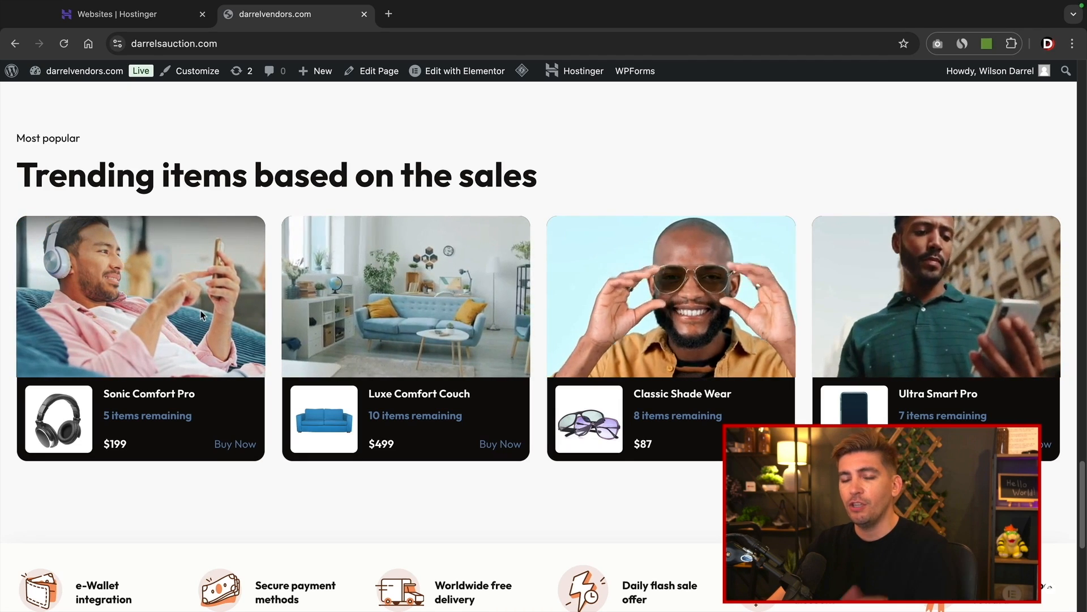
scroll(201, 314, "down", 4)
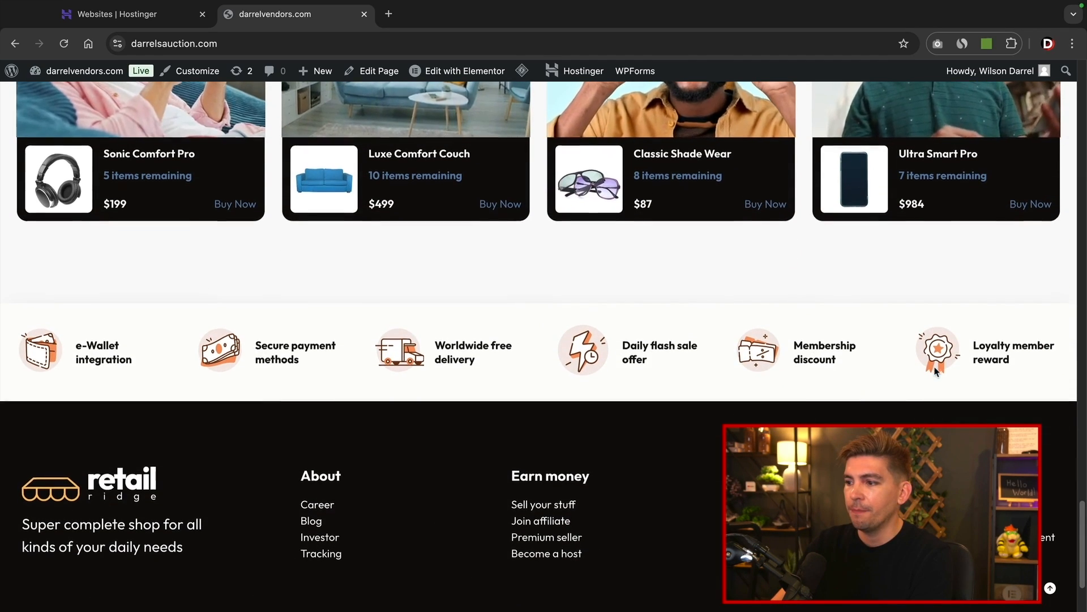
scroll(674, 378, "down", 2)
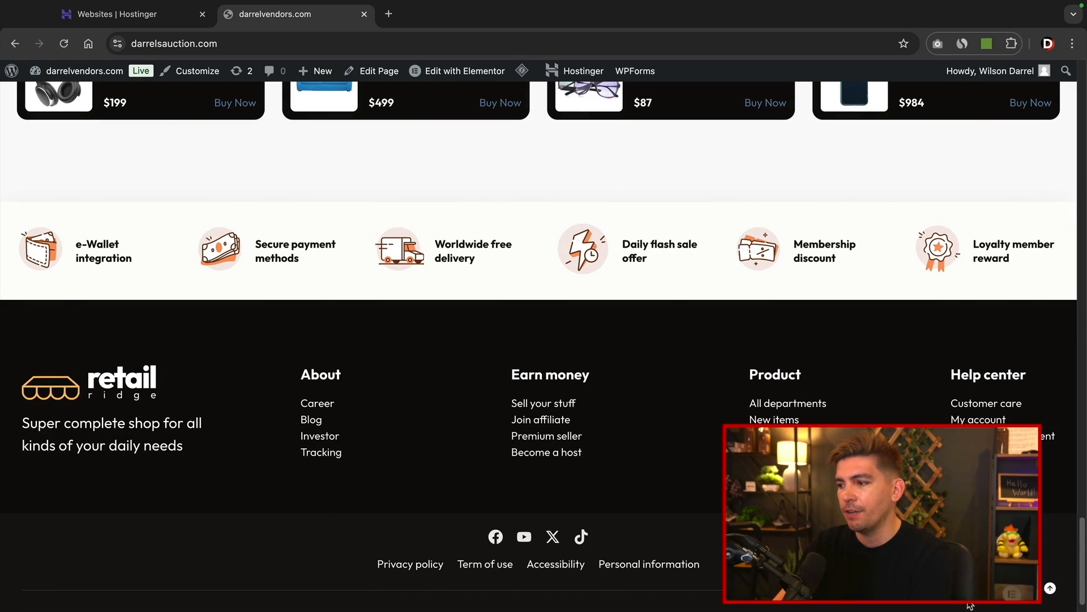
Go to the top of the home page, open Auctions, and browse the 13 auction products' bids.
left_click(1050, 589)
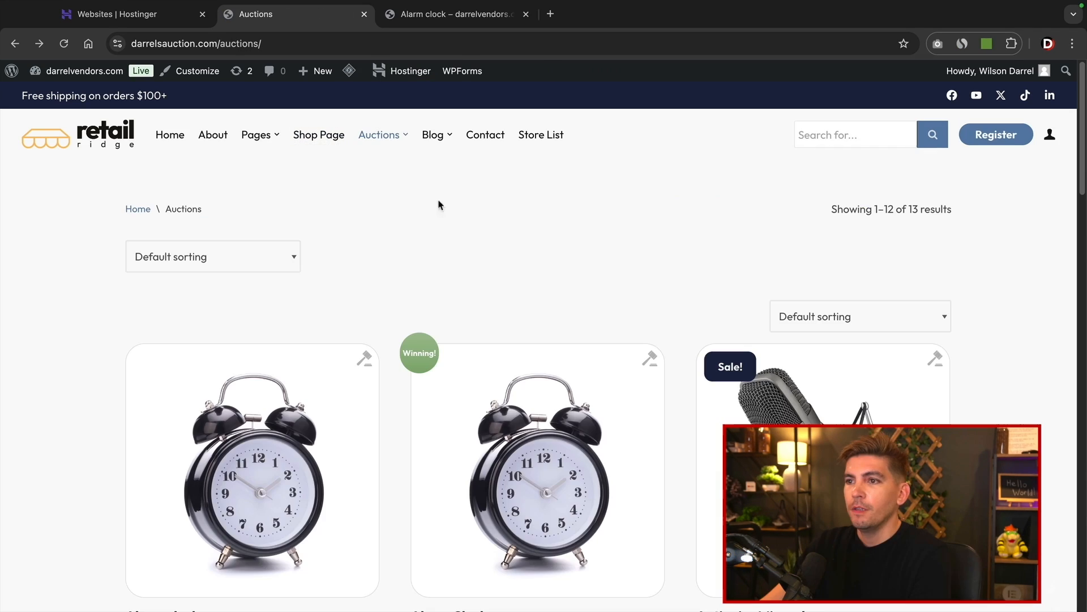
scroll(501, 277, "down", 3)
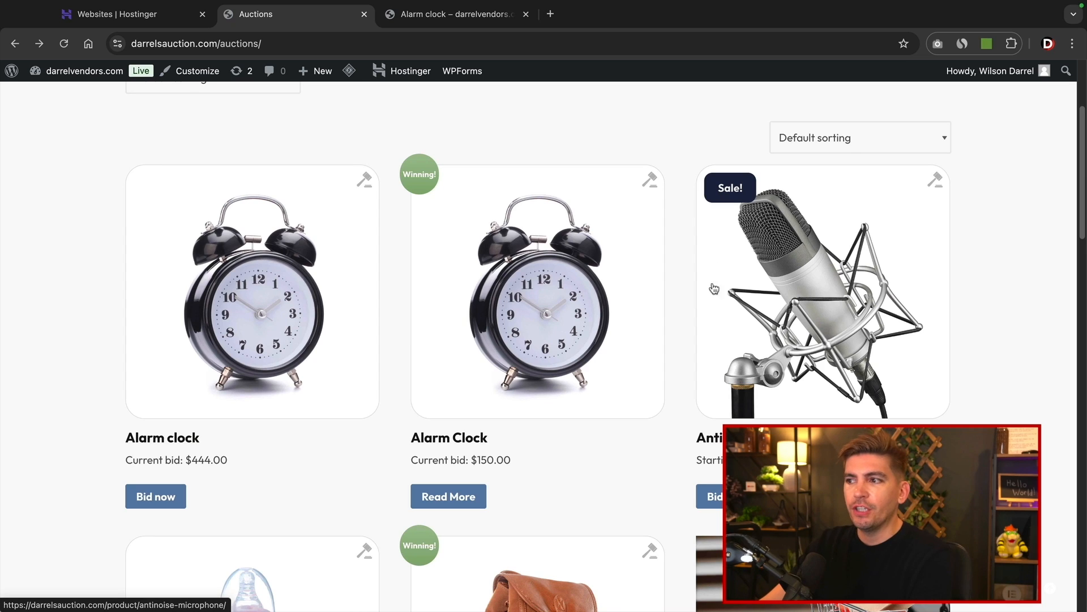
scroll(407, 288, "down", 5)
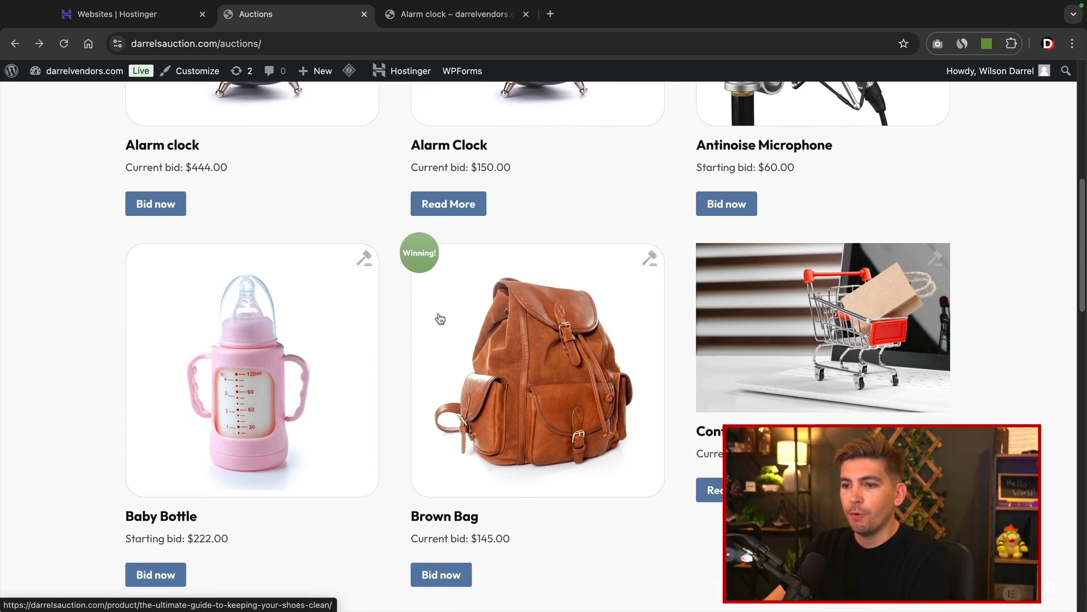
scroll(660, 337, "down", 5)
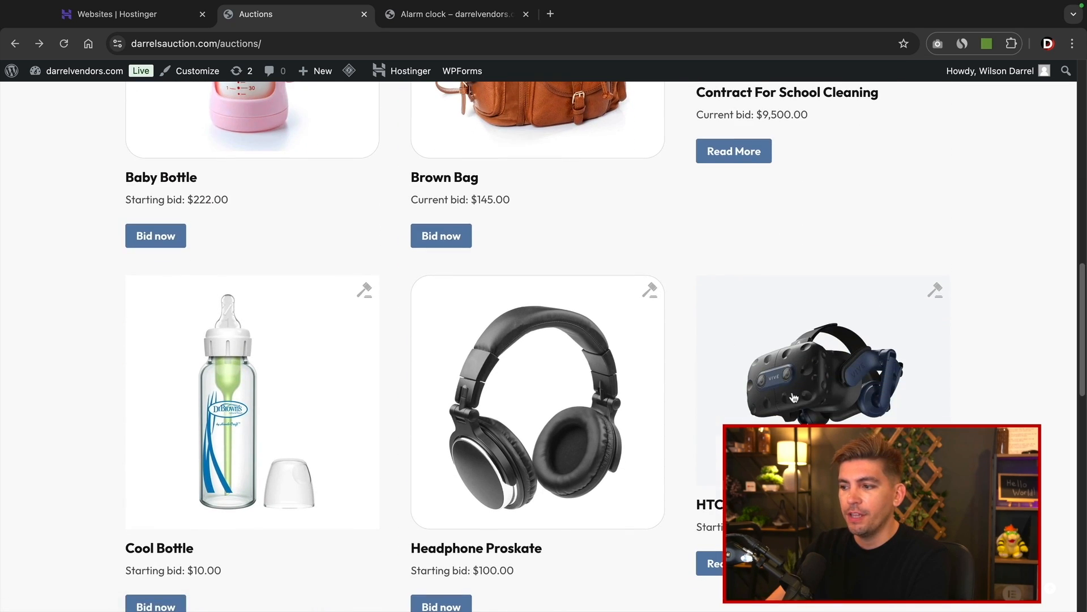
scroll(522, 314, "down", 3)
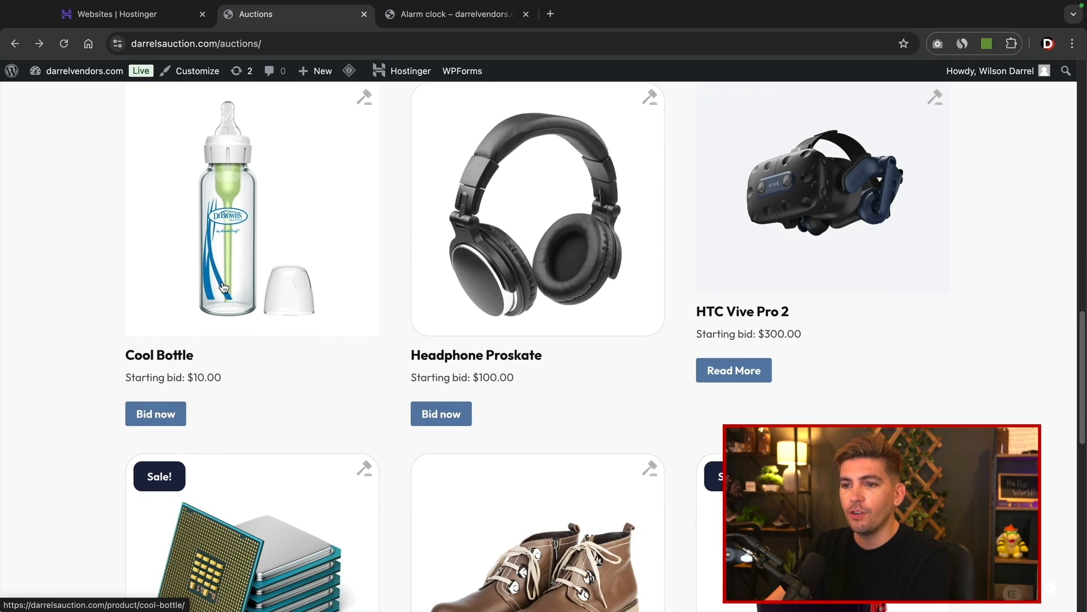
scroll(247, 323, "down", 3)
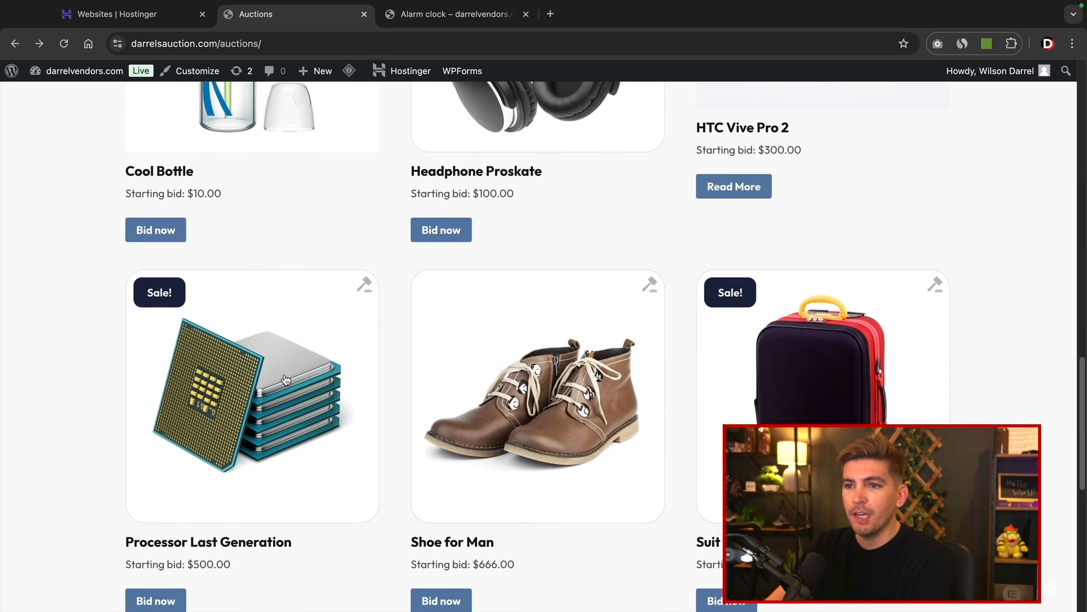
scroll(307, 400, "down", 1)
scroll(294, 377, "up", 6)
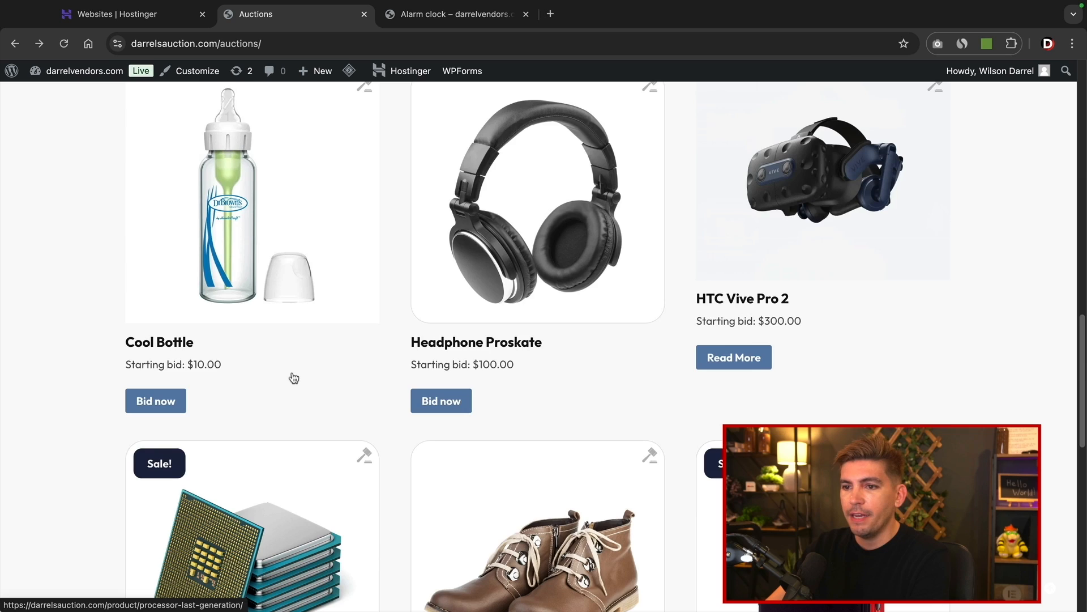
left_click(248, 344)
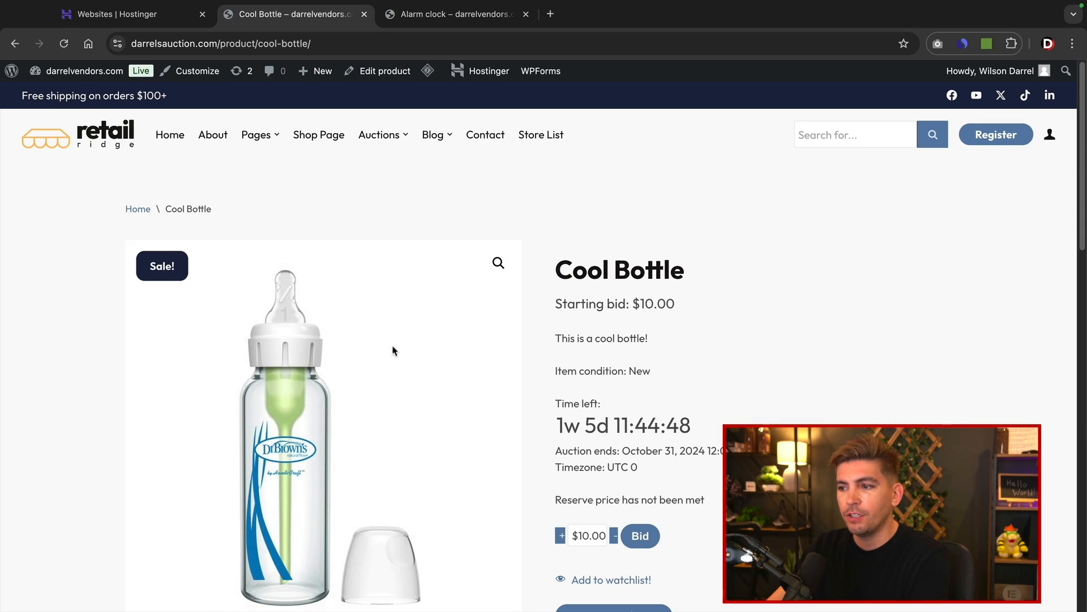
left_click_drag(560, 274, 682, 282)
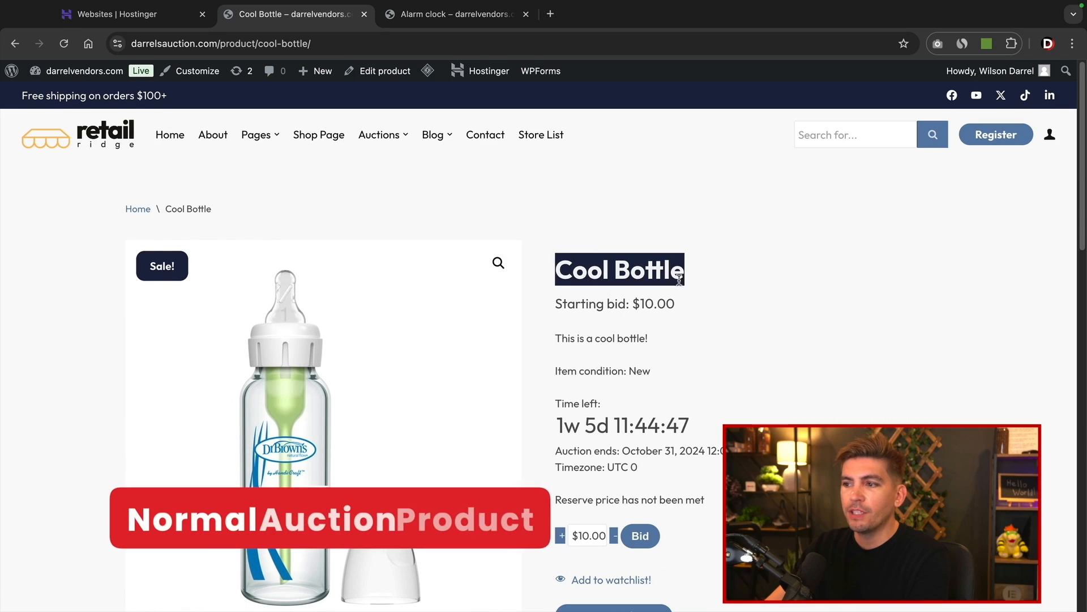
left_click_drag(571, 310, 665, 307)
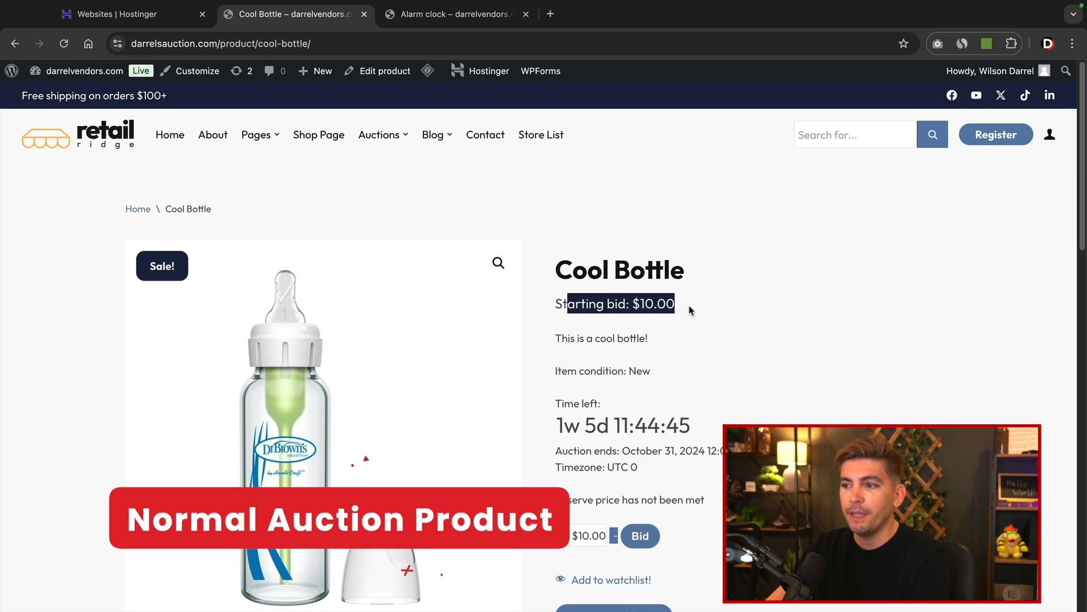
scroll(689, 310, "down", 1)
left_click_drag(571, 315, 651, 323)
scroll(651, 322, "down", 1)
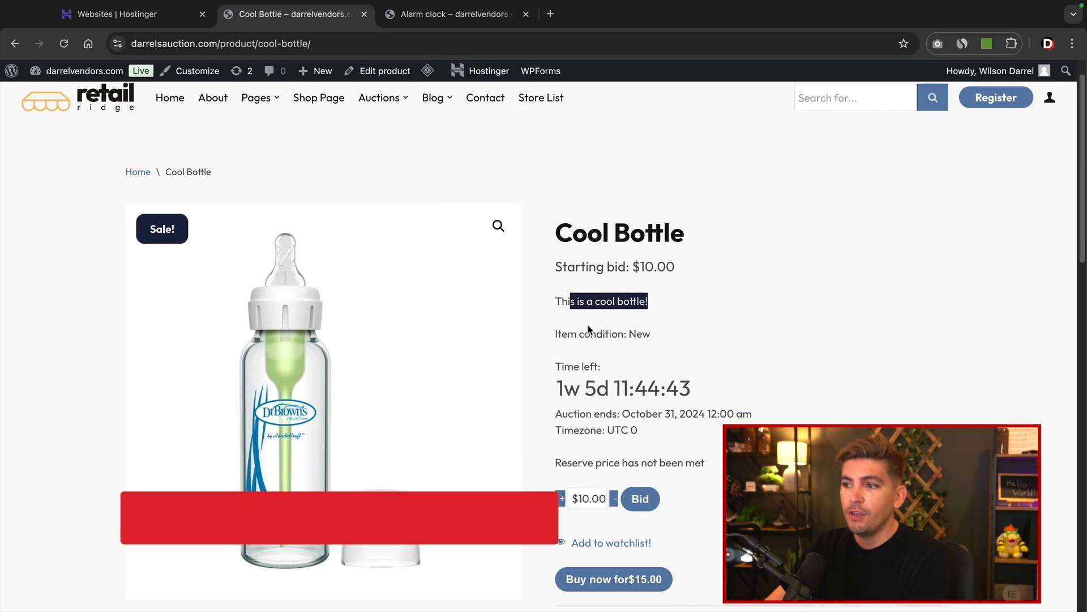
left_click_drag(578, 334, 641, 337)
left_click(667, 342)
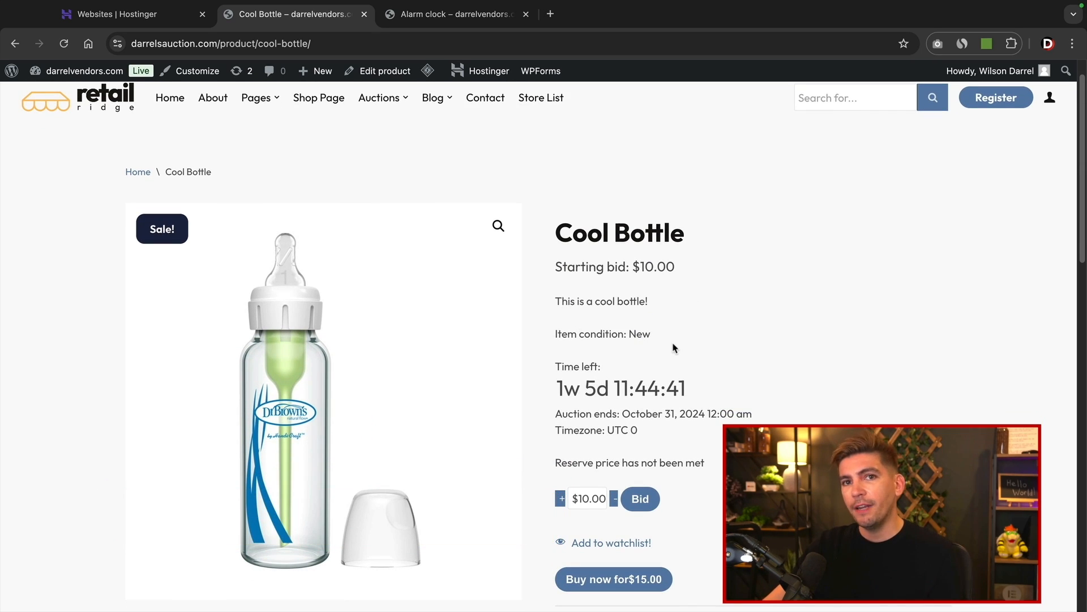
scroll(674, 347, "down", 2)
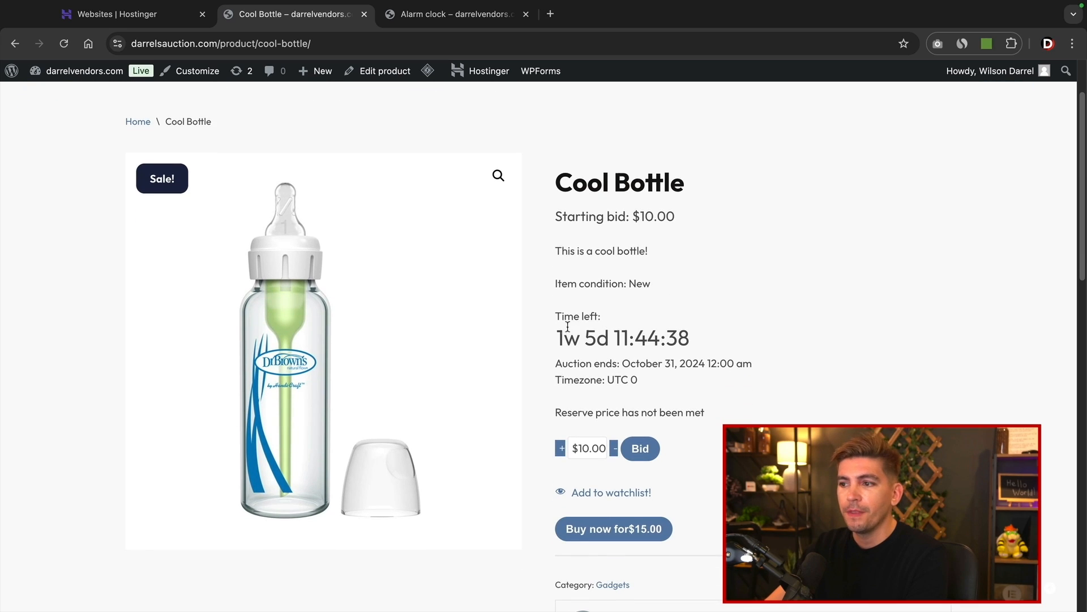
left_click_drag(556, 338, 717, 350)
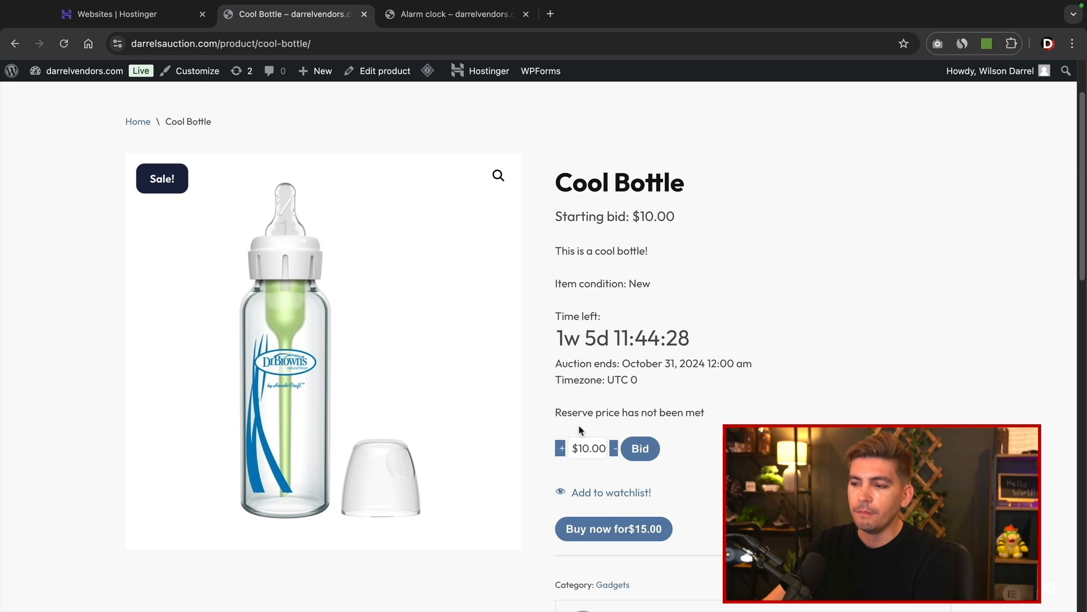
left_click_drag(557, 414, 712, 428)
left_click(713, 419)
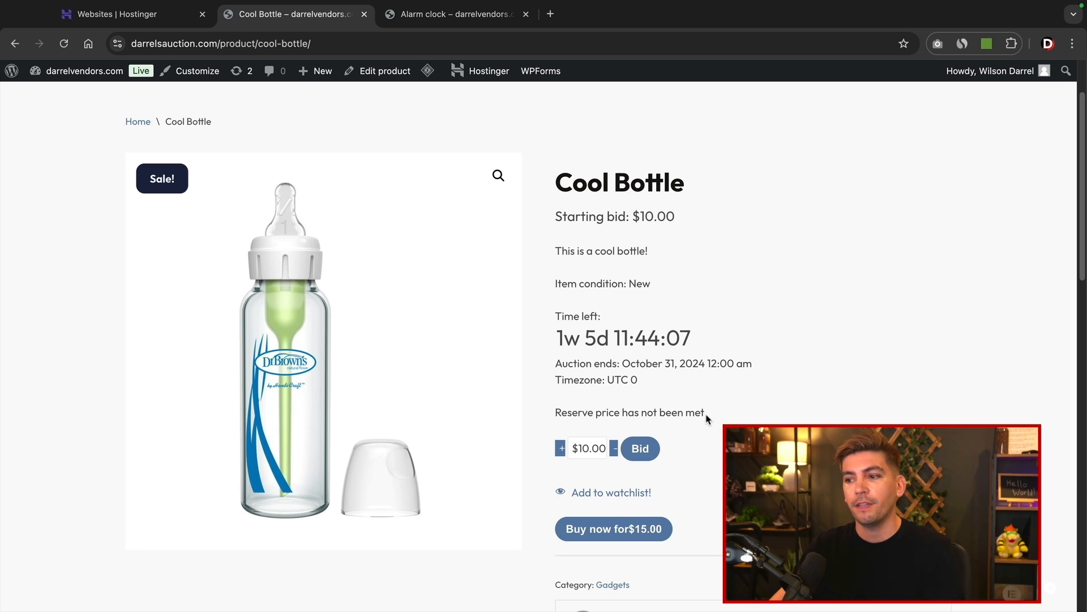
scroll(656, 404, "down", 1)
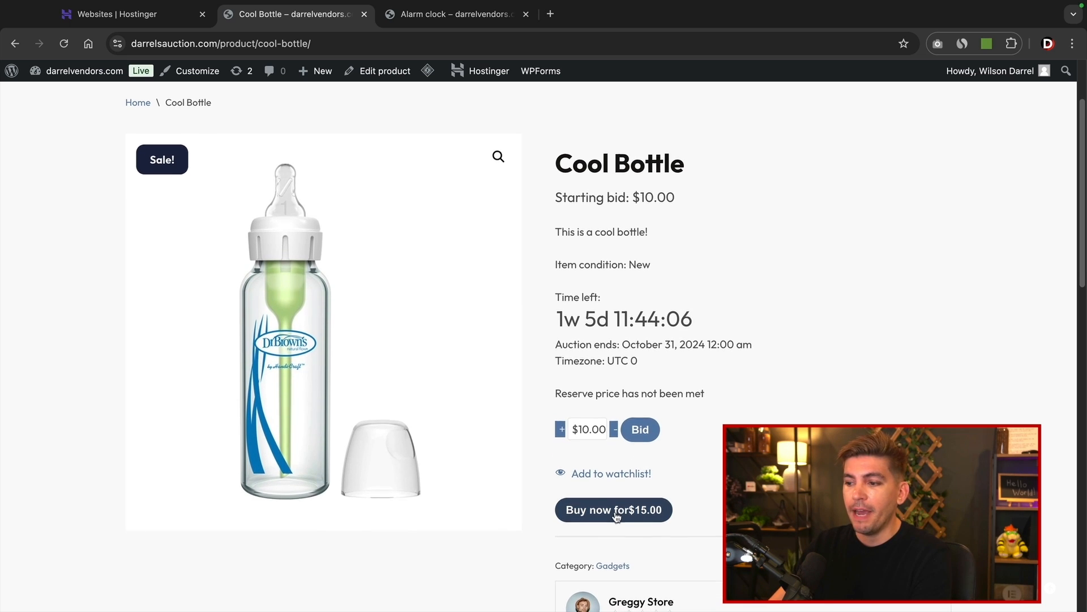
scroll(616, 513, "down", 2)
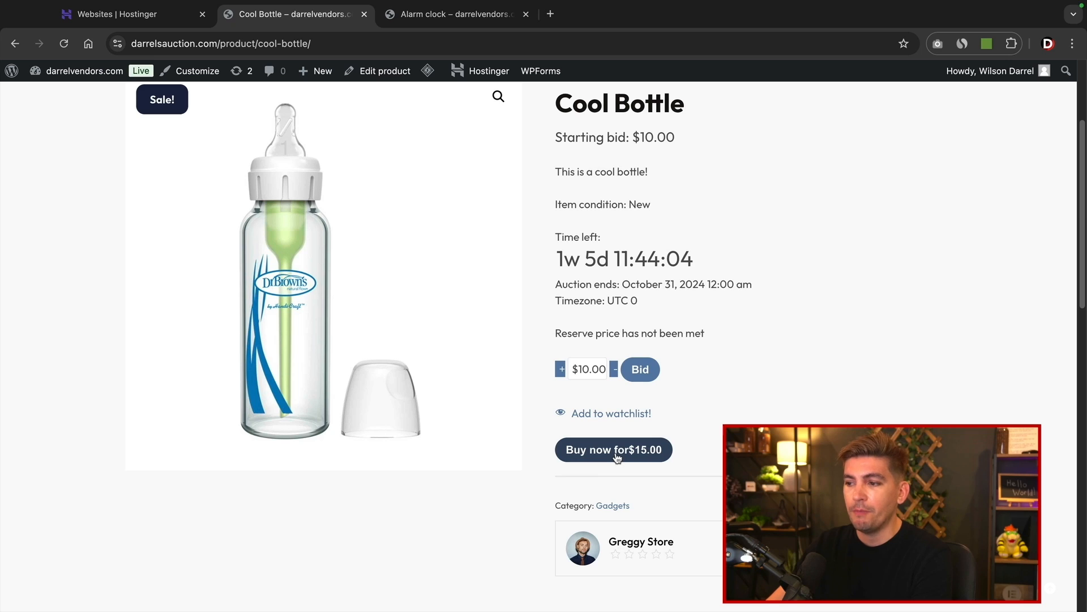
scroll(617, 457, "down", 3)
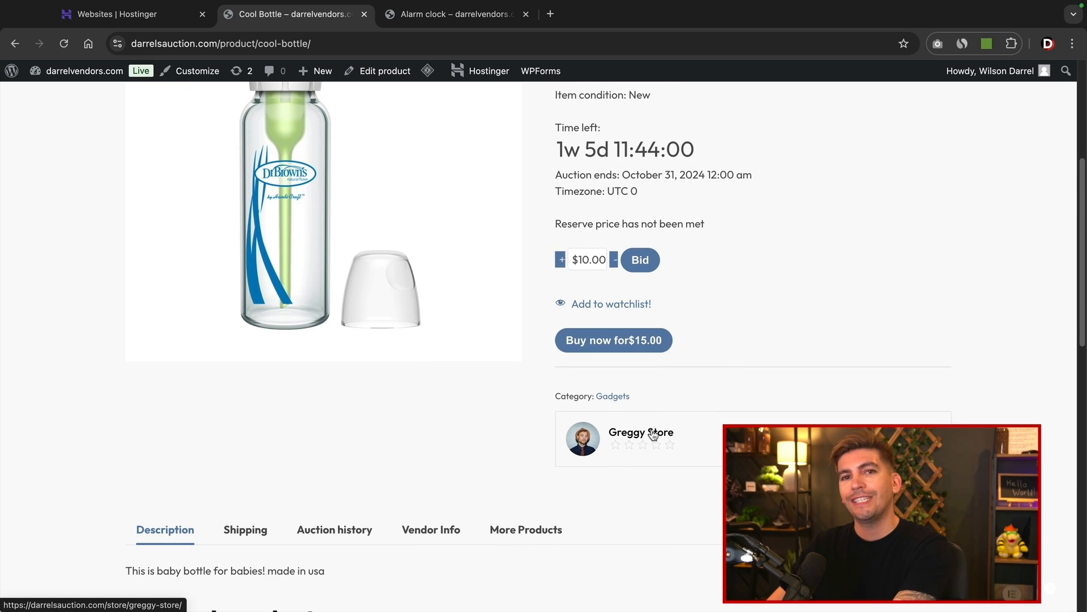
scroll(651, 447, "up", 2)
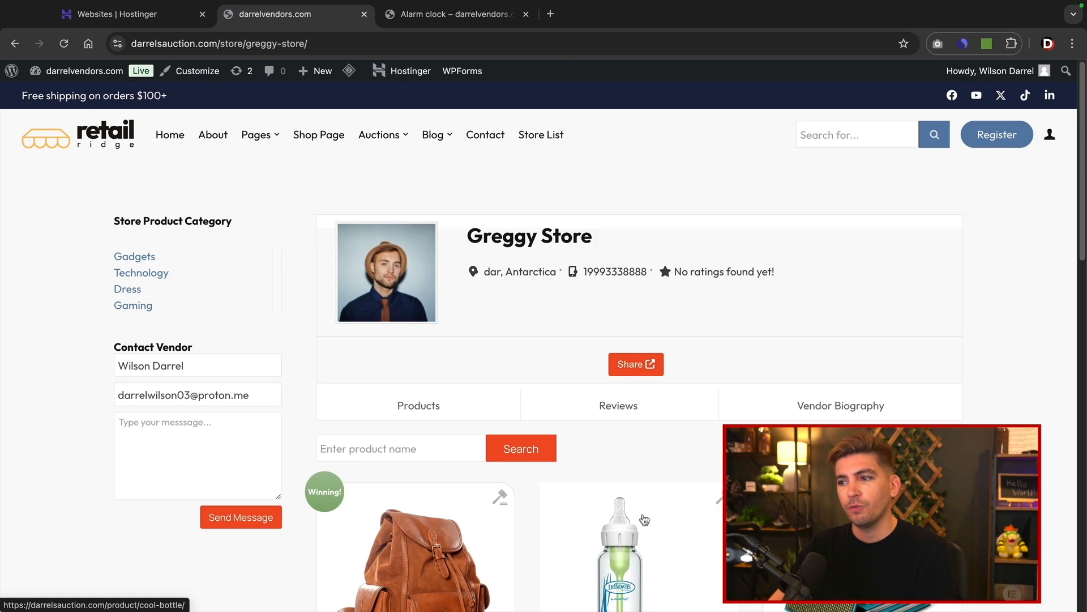
scroll(644, 517, "down", 5)
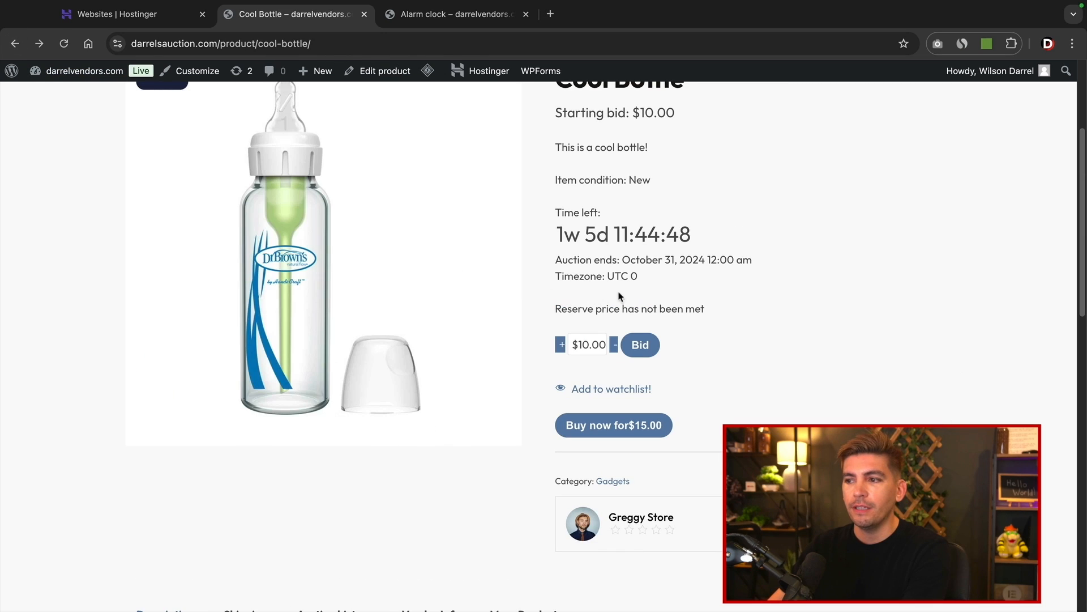
scroll(616, 288, "up", 1)
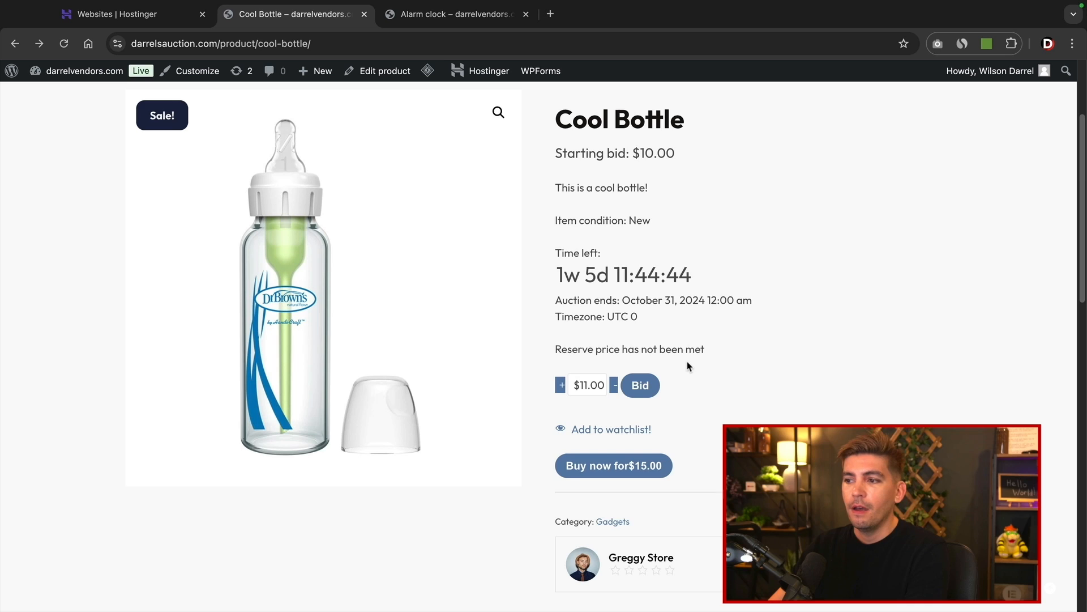
Copy the Cool Bottle page address and load it in the Alarm clock tab.
left_click(277, 44)
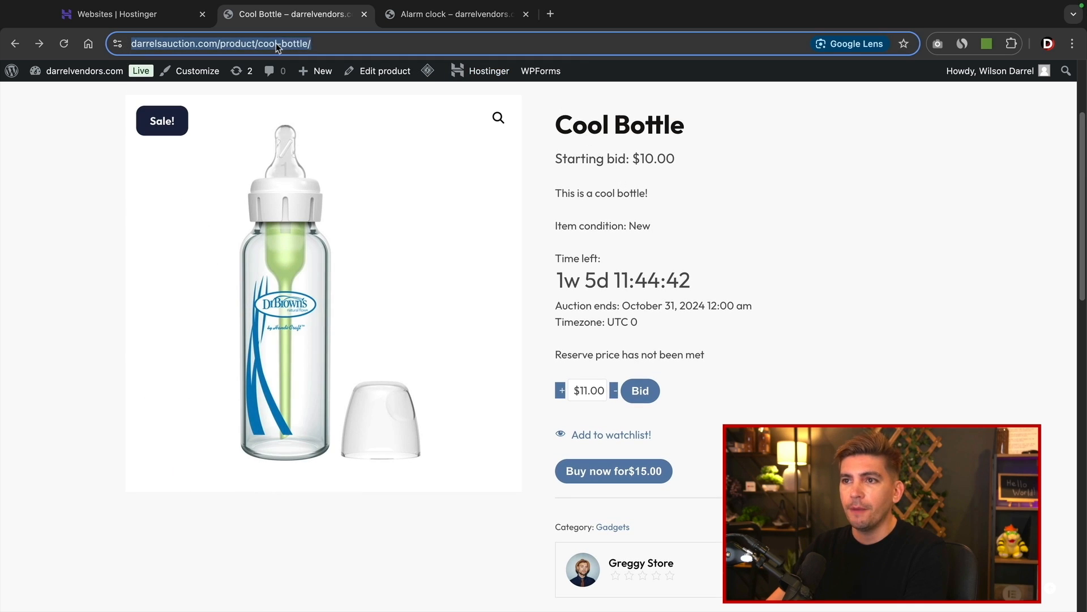
right_click(277, 43)
left_click(307, 156)
left_click(395, 24)
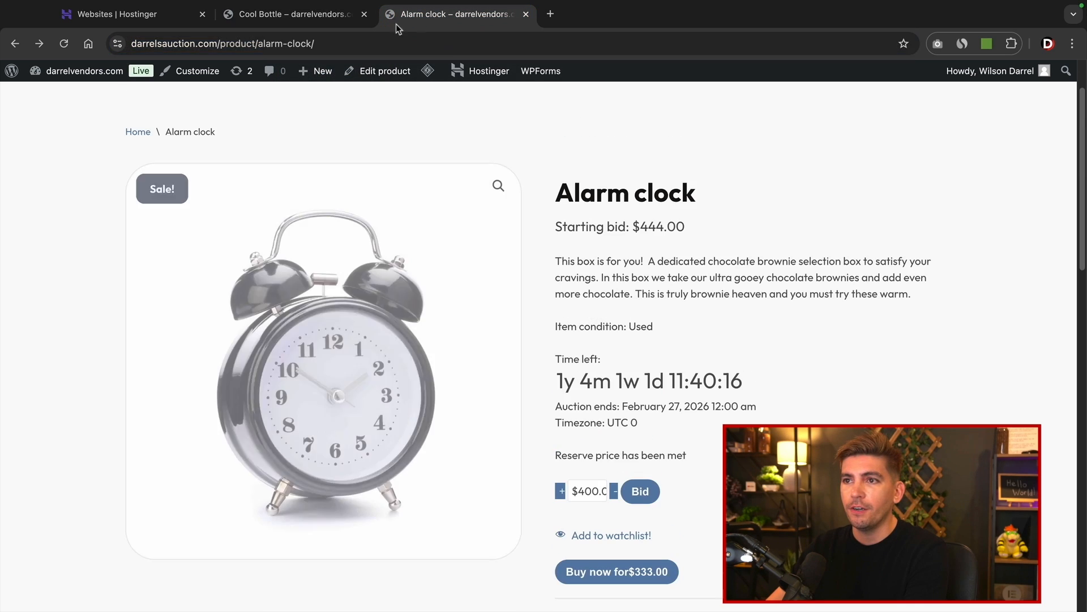
right_click(290, 44)
left_click(319, 143)
key("Return")
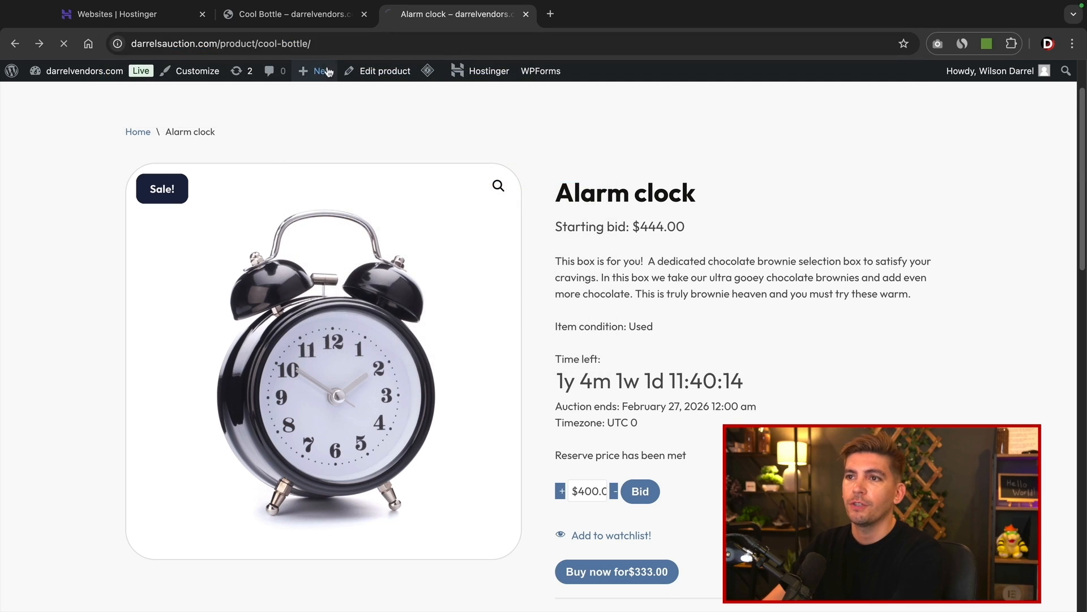
scroll(592, 233, "down", 2)
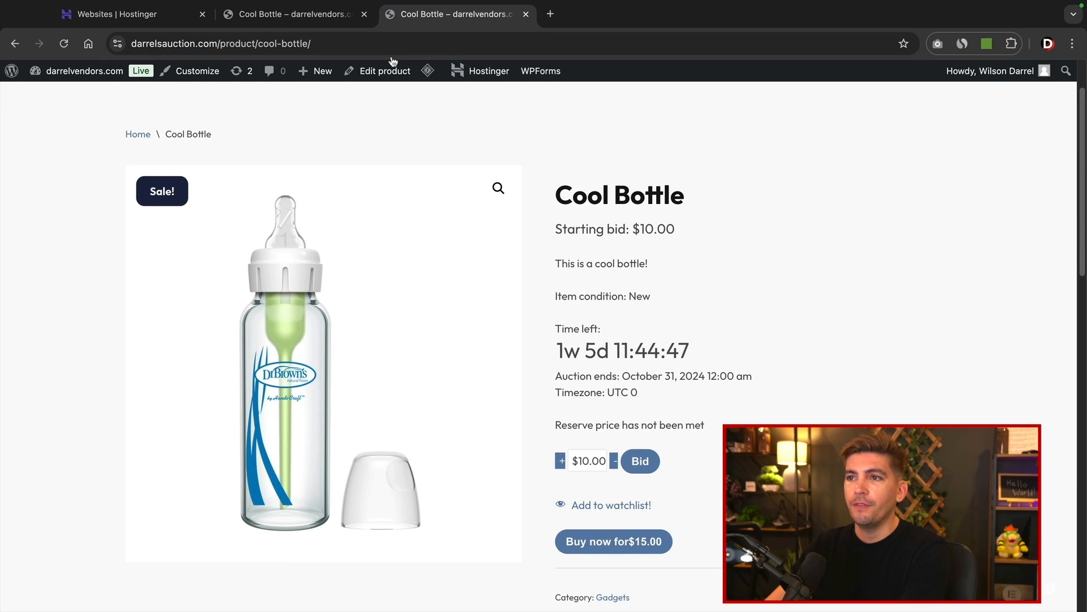
Place an $11 bid on Cool Bottle and view it from the other tab.
left_click(295, 13)
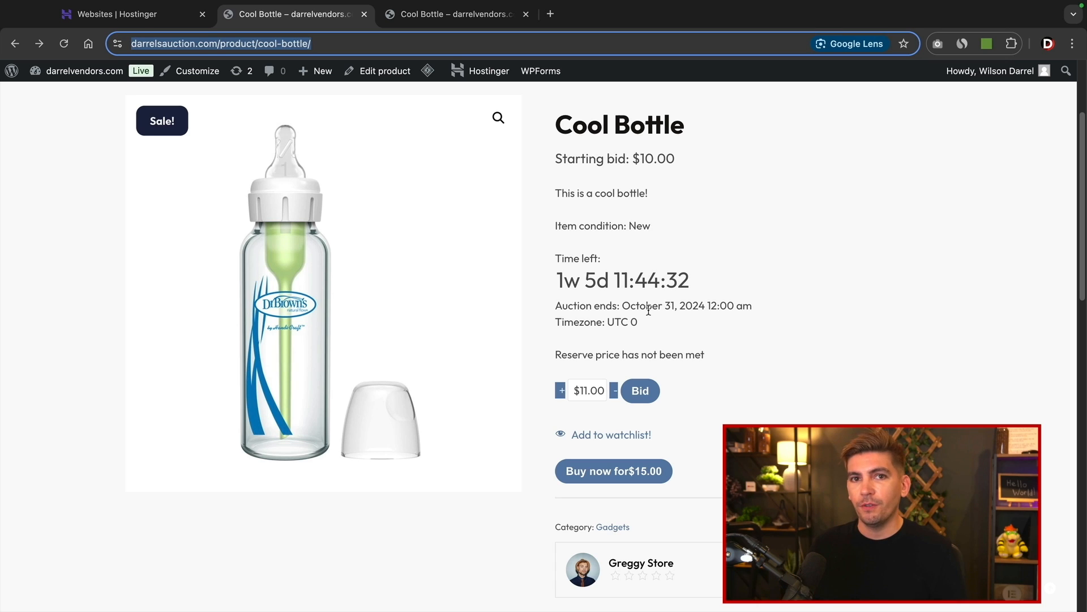
left_click(640, 391)
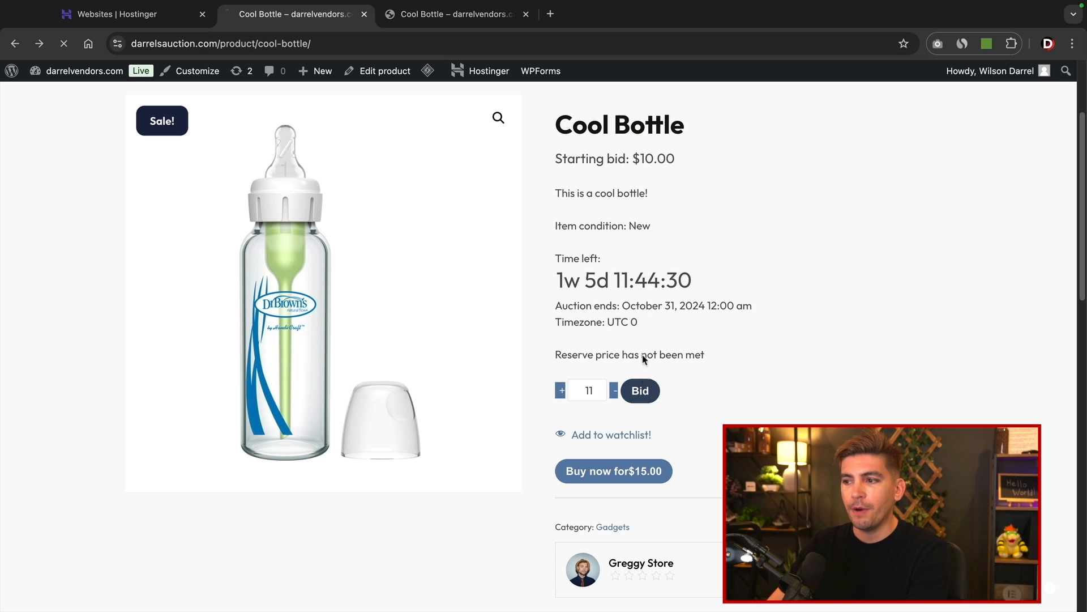
left_click(451, 13)
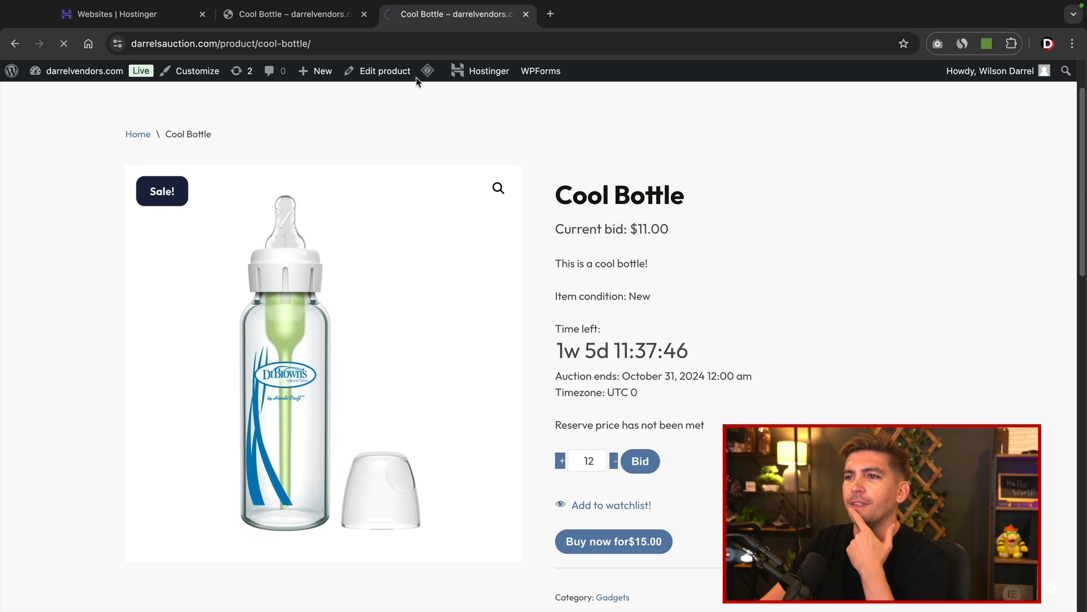
Bid $15 on Cool Bottle over the $12.00 current bid.
left_click(329, 17)
left_click_drag(673, 304, 562, 299)
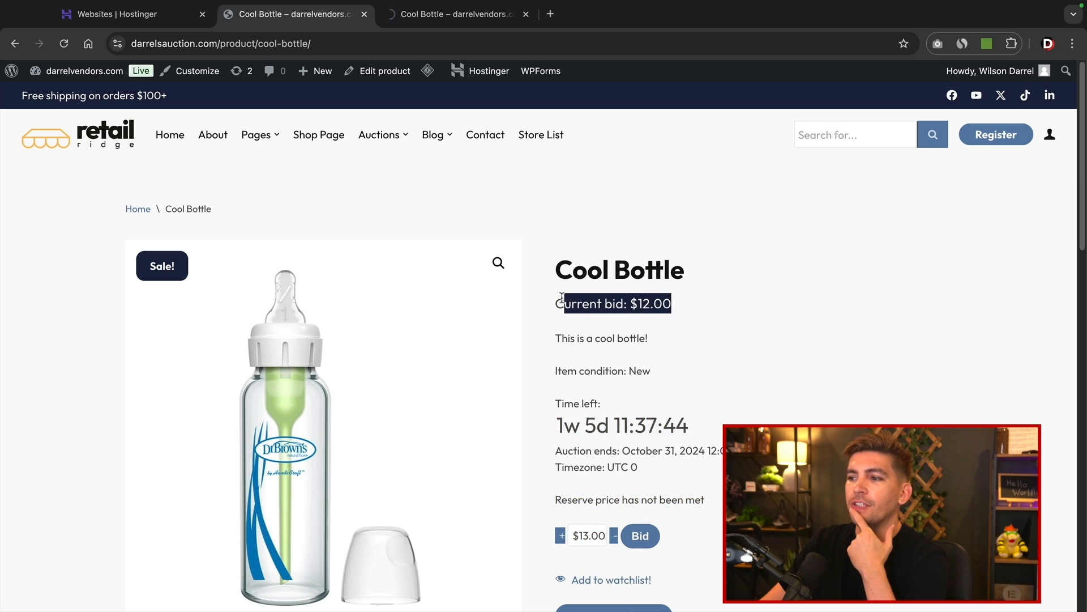
scroll(562, 298, "down", 2)
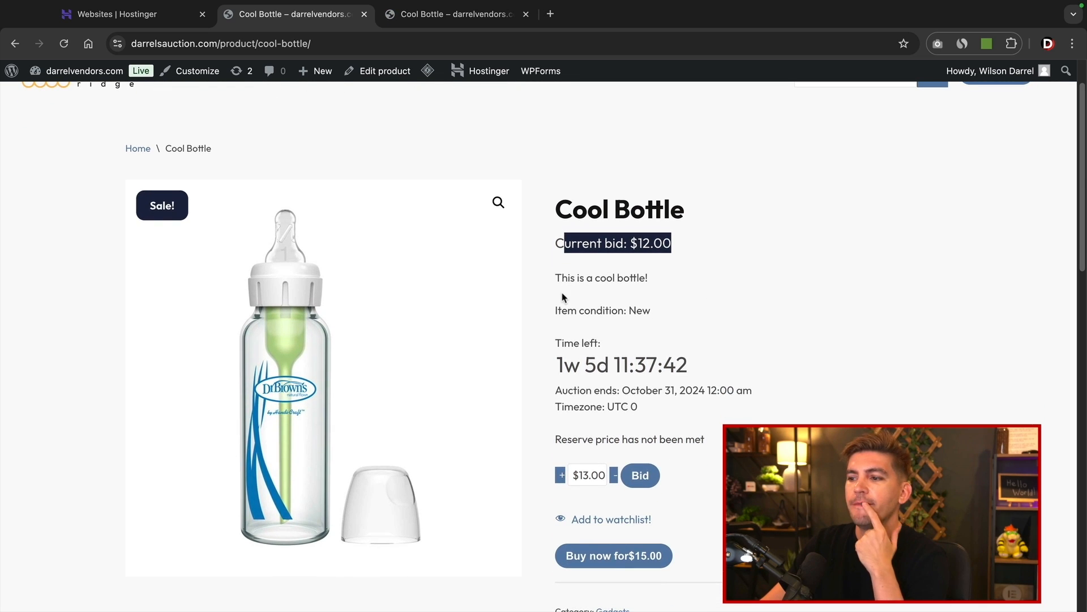
scroll(564, 303, "down", 1)
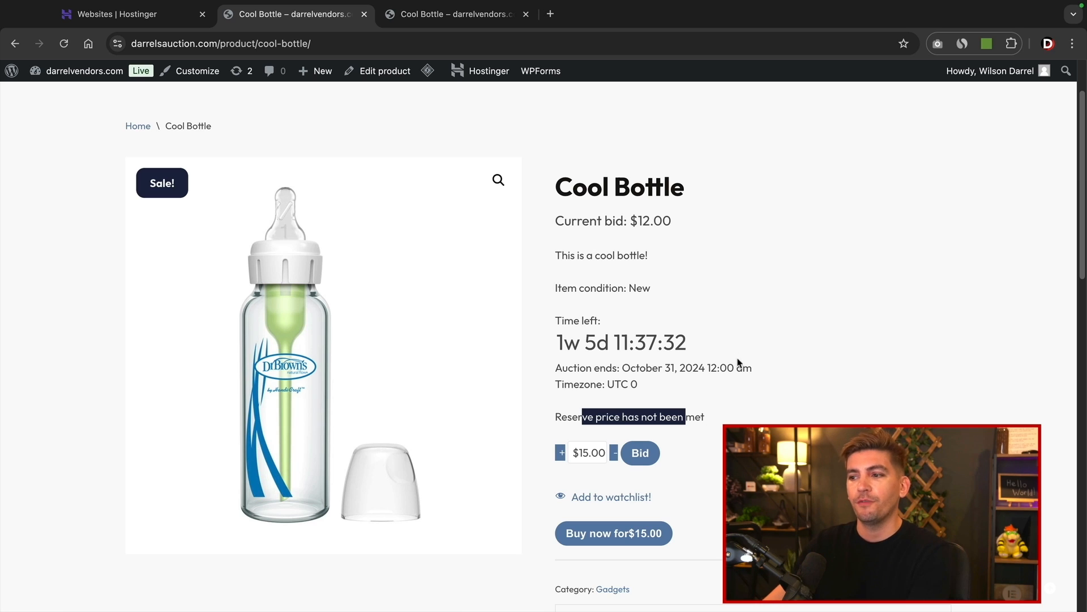
left_click(642, 453)
Confirm in the other tab that the reserve price has been met.
left_click(456, 14)
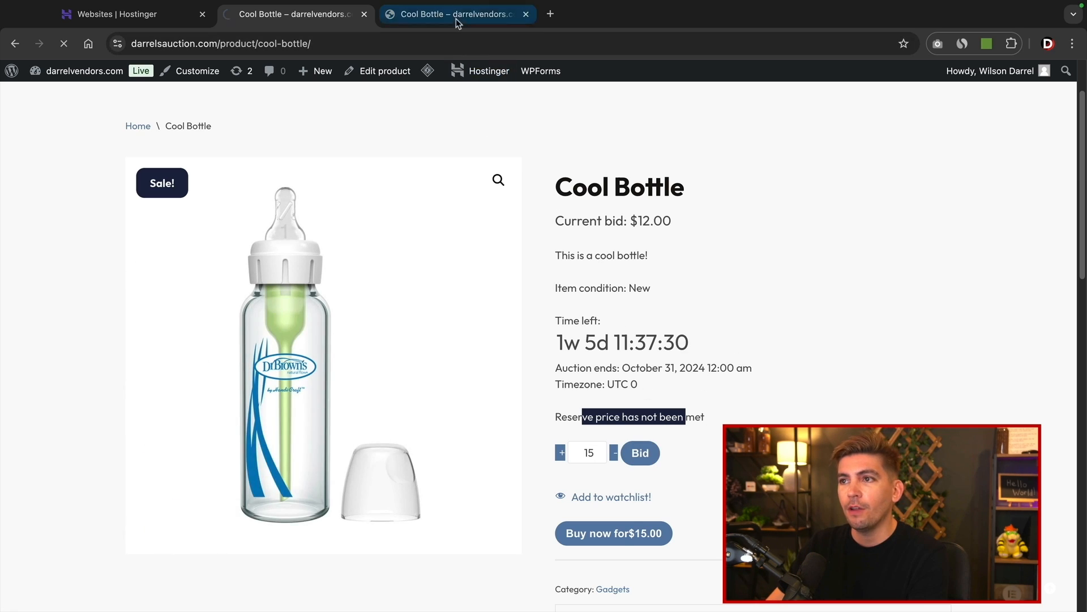
scroll(756, 341, "up", 1)
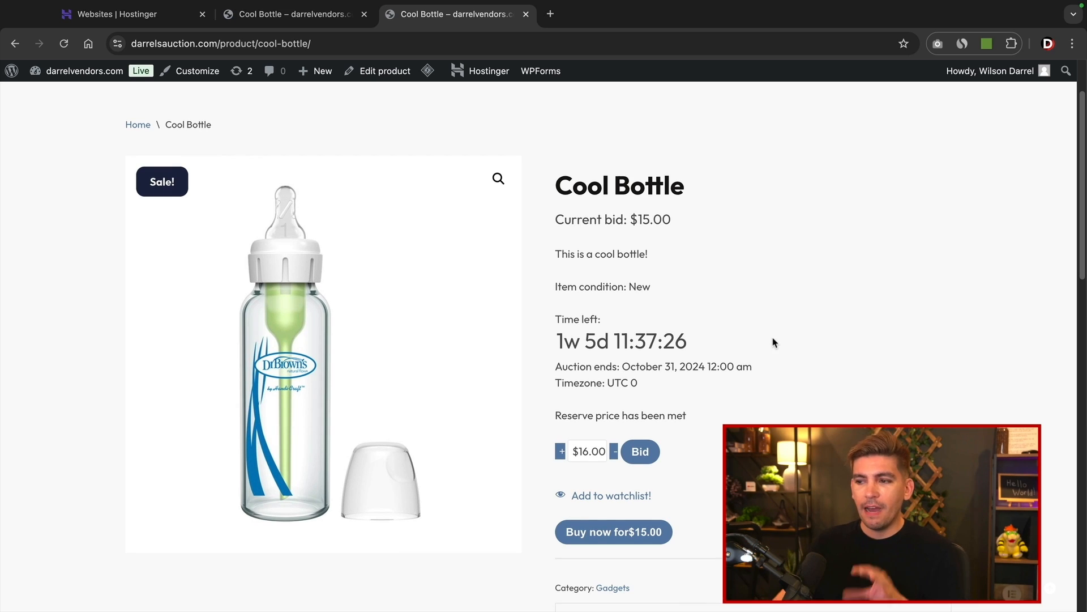
left_click_drag(554, 411, 689, 421)
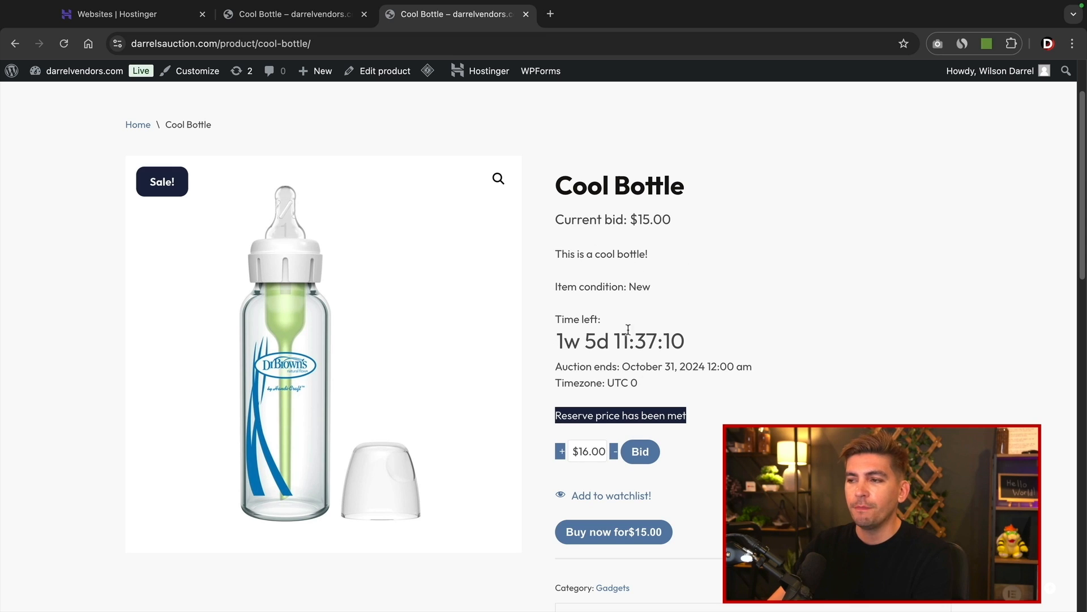
left_click_drag(580, 254, 729, 259)
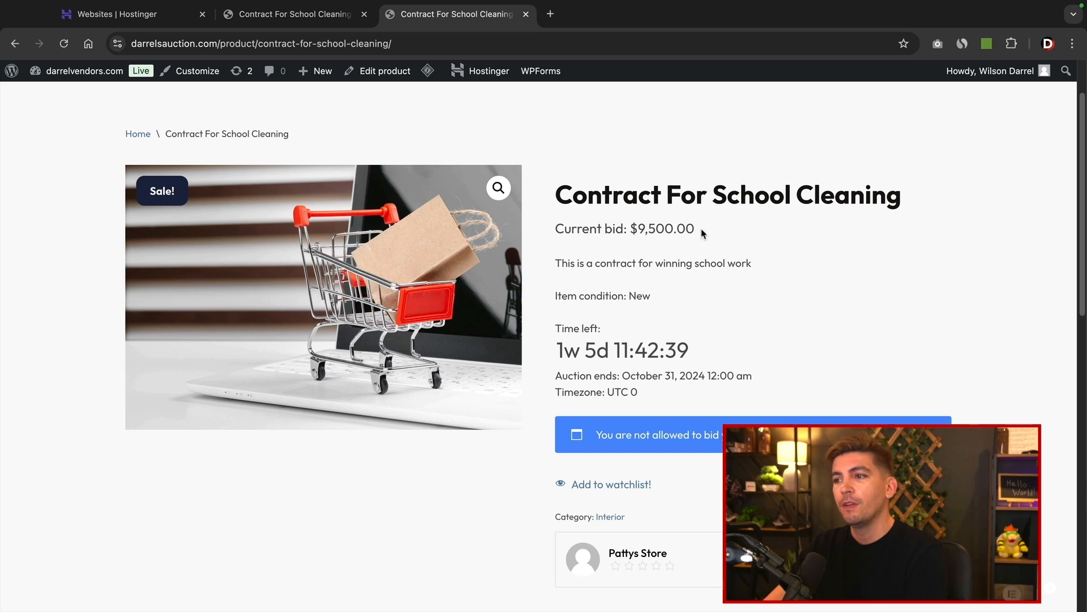
Point out the $9,500.00 current bid on Contract For School Cleaning in the second browser.
left_click_drag(553, 232, 694, 226)
left_click(708, 235)
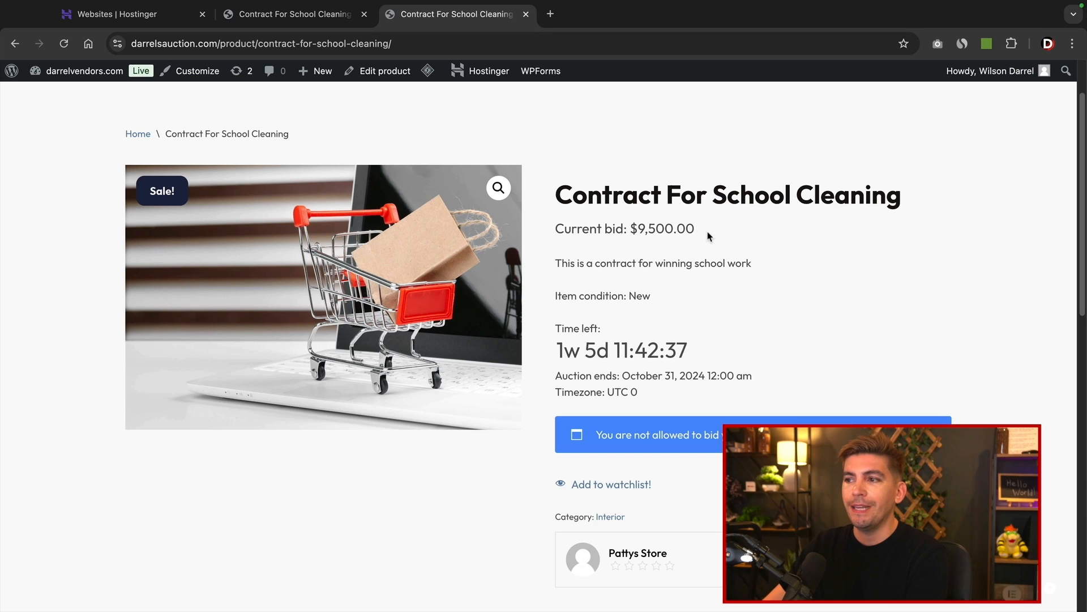
scroll(709, 237, "up", 1)
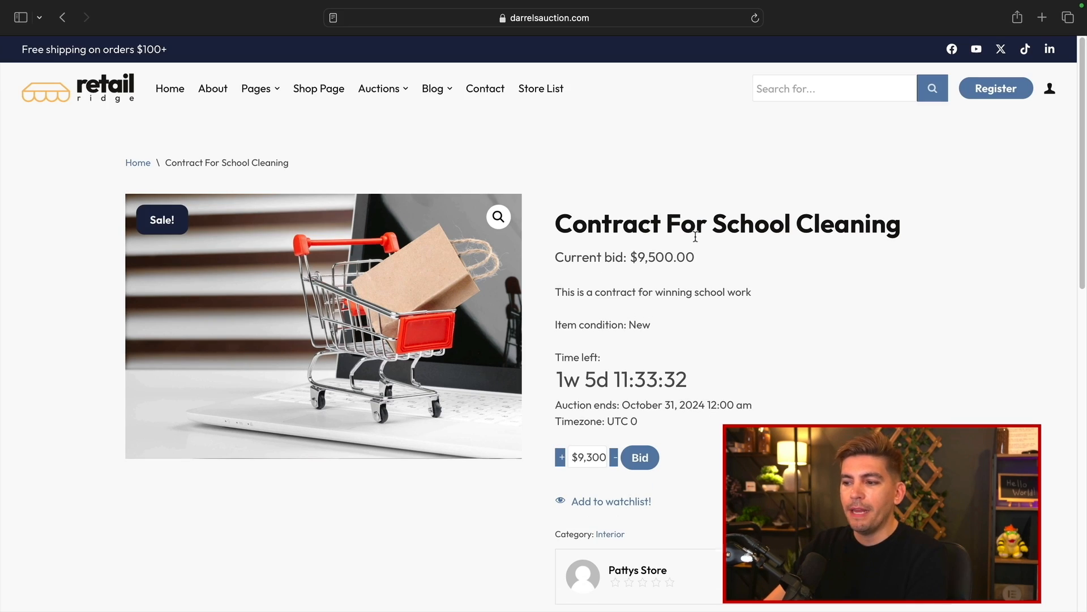
Submit the $9,300 bid and check the other bidder's 'You've been outbid' notice.
left_click(641, 457)
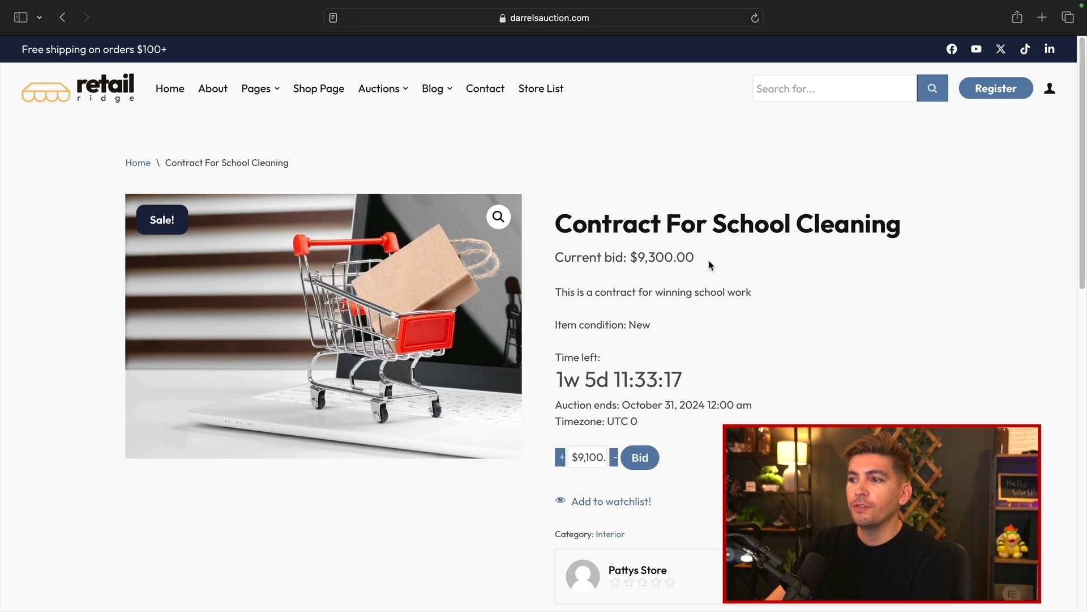
left_click_drag(695, 257, 565, 258)
left_click(579, 269)
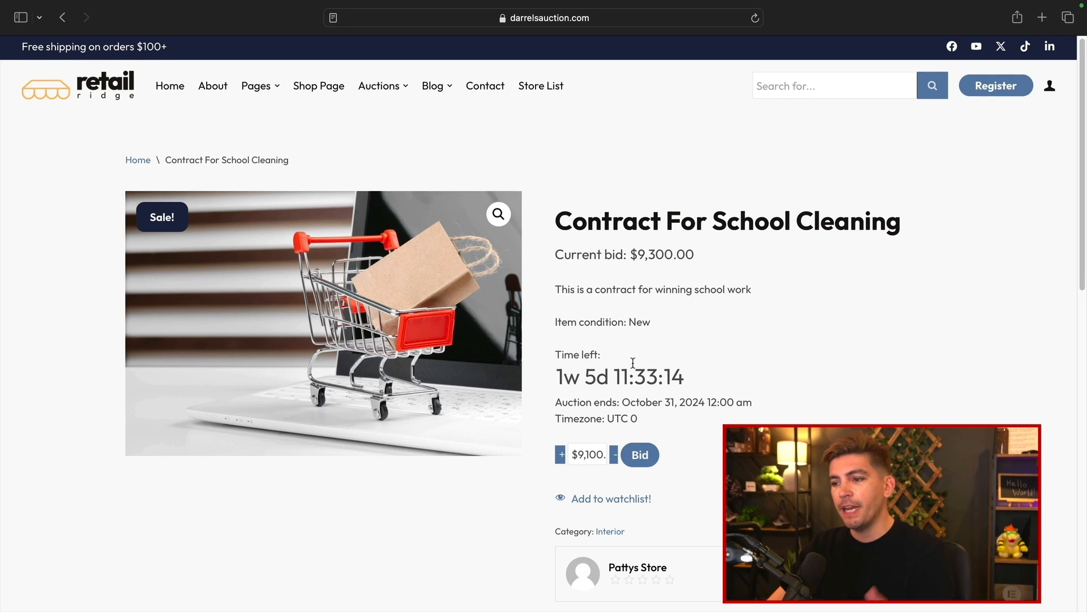
scroll(633, 367, "down", 1)
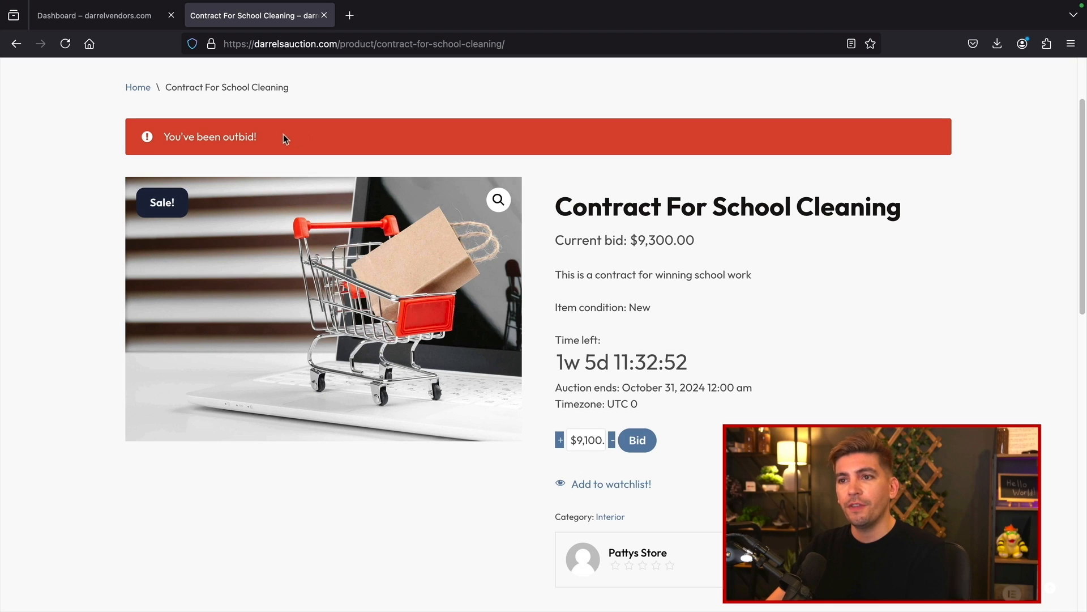
left_click_drag(283, 135, 163, 136)
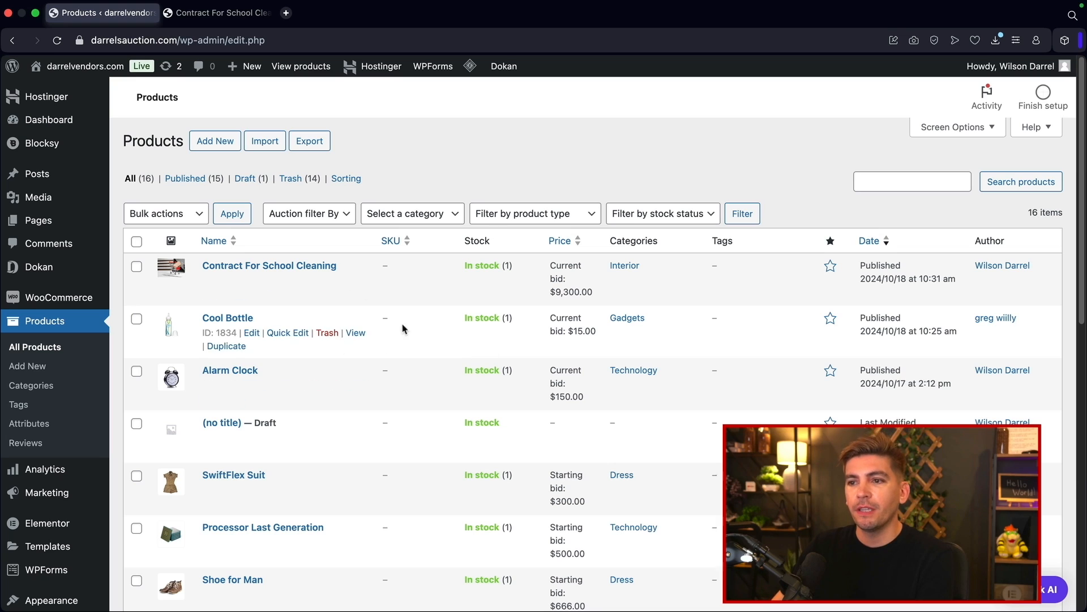
Find Headphone Proskate in the Products list and open its edit screen.
scroll(397, 326, "down", 5)
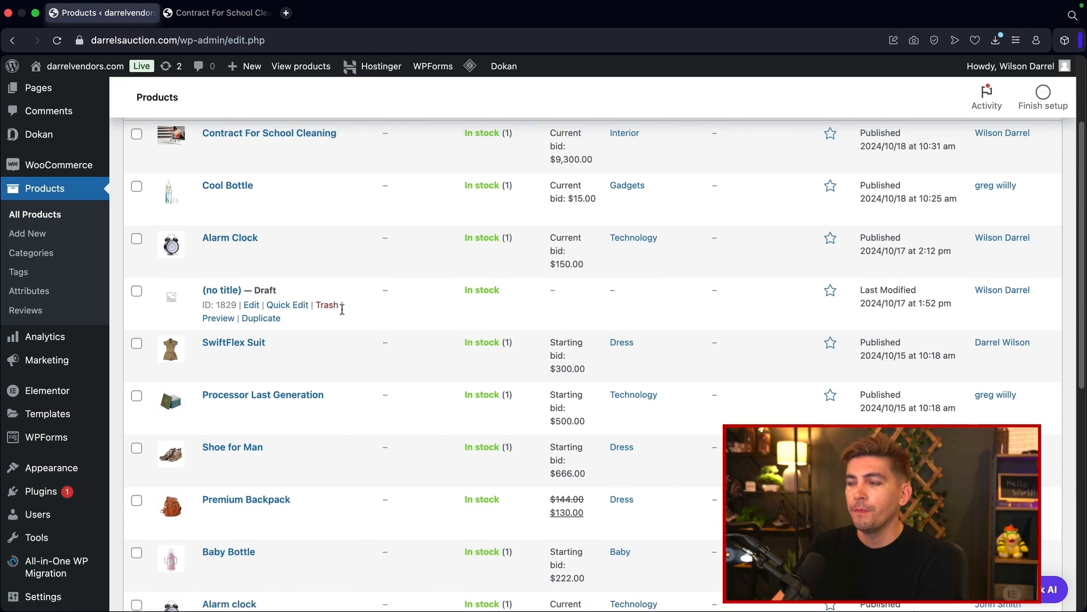
scroll(342, 310, "up", 2)
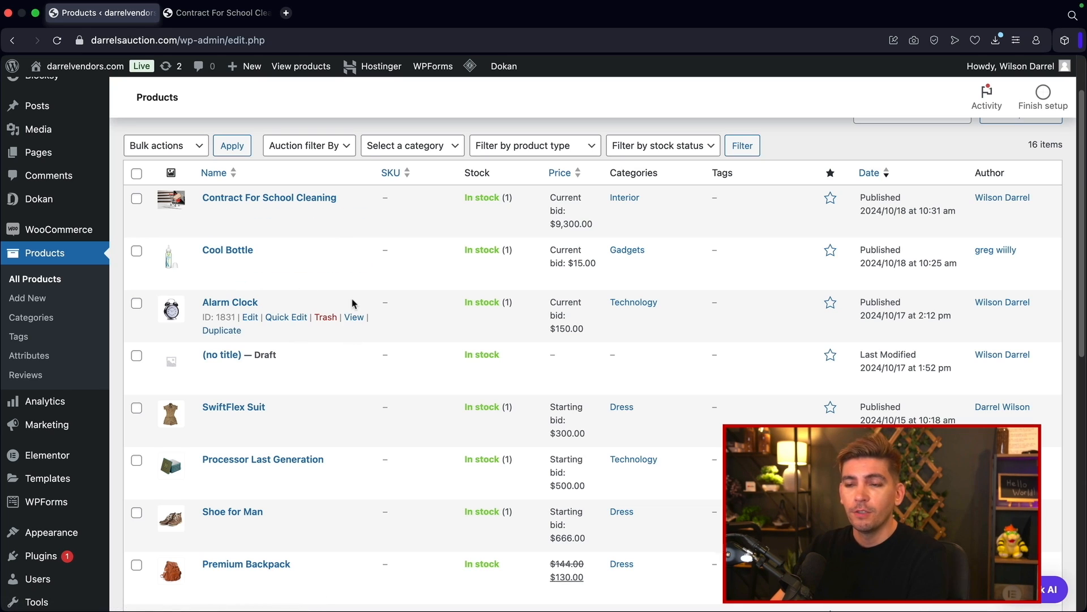
scroll(359, 299, "down", 5)
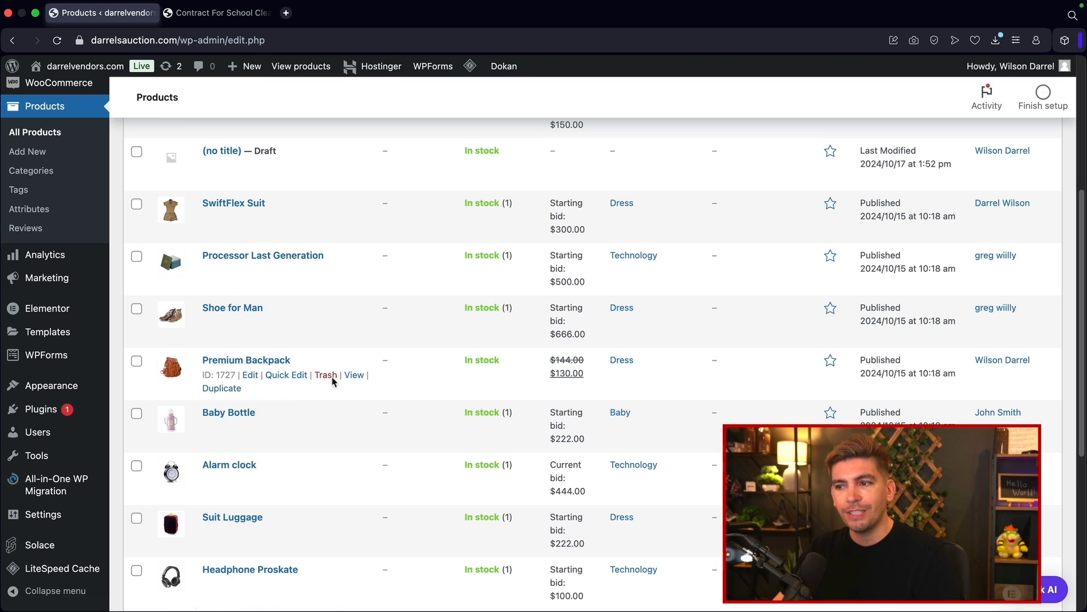
scroll(325, 361, "down", 5)
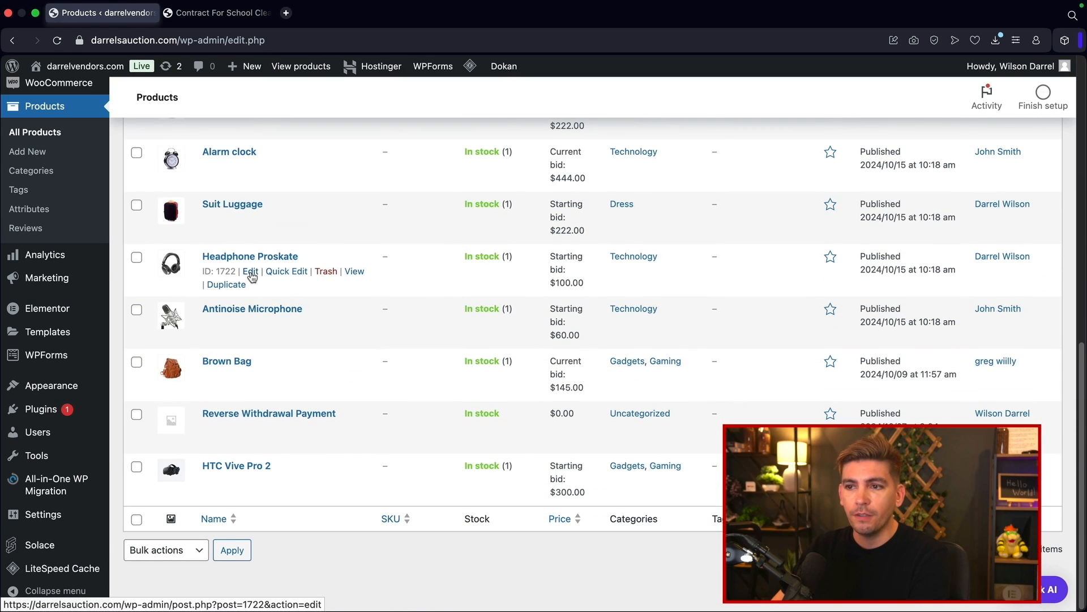
left_click(250, 274)
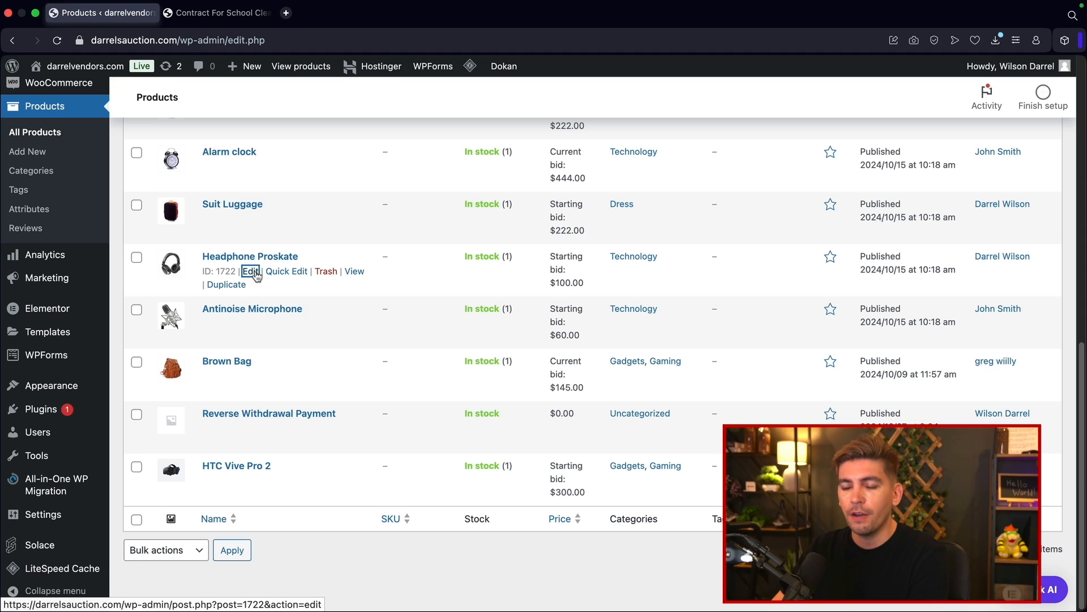
scroll(705, 229, "down", 3)
scroll(706, 229, "down", 1)
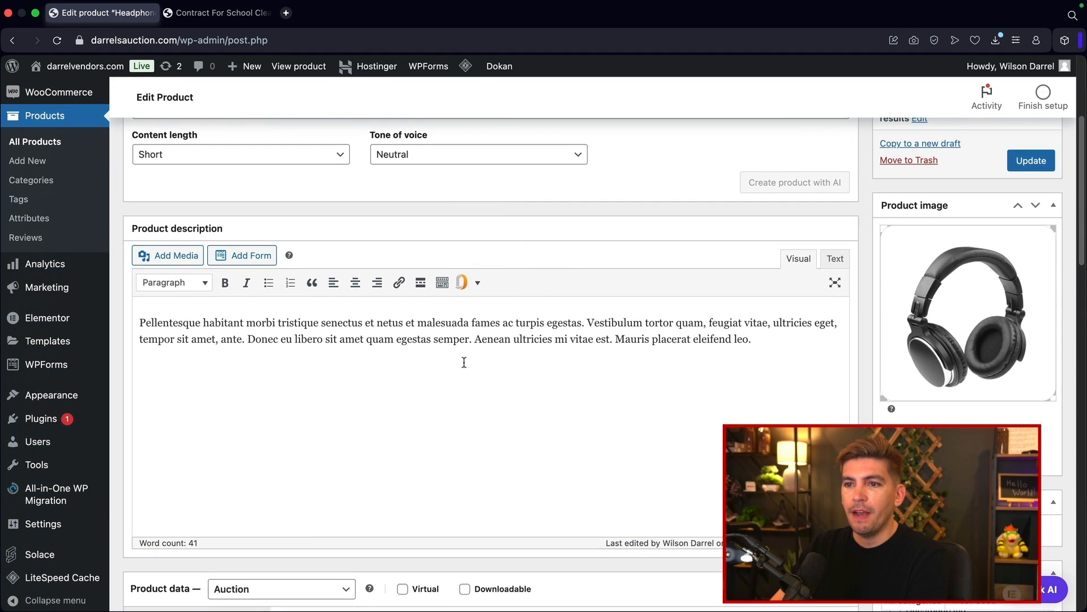
scroll(564, 351, "down", 10)
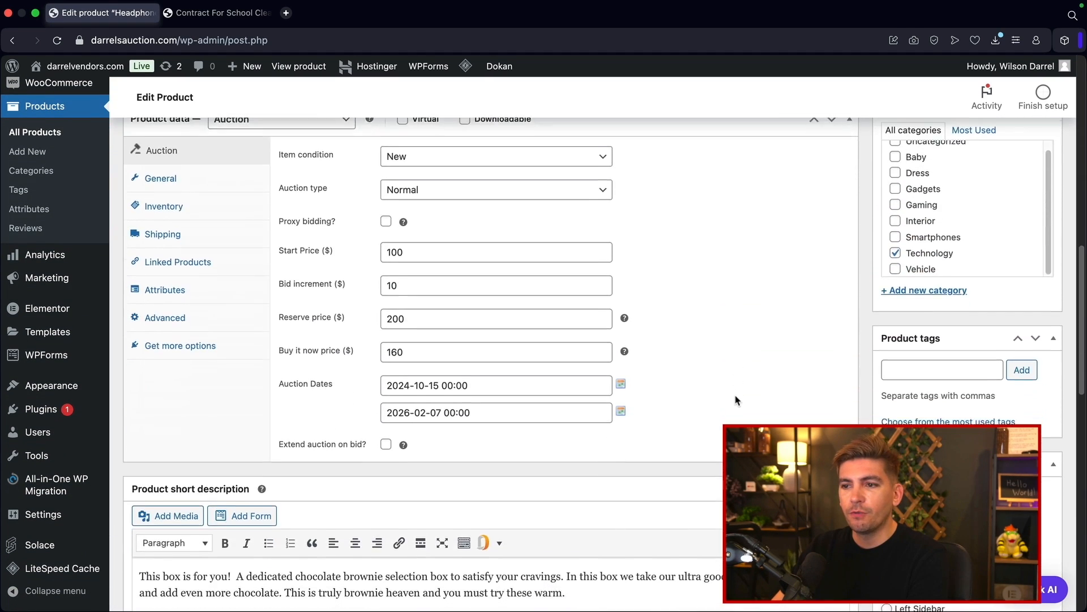
scroll(640, 344, "up", 1)
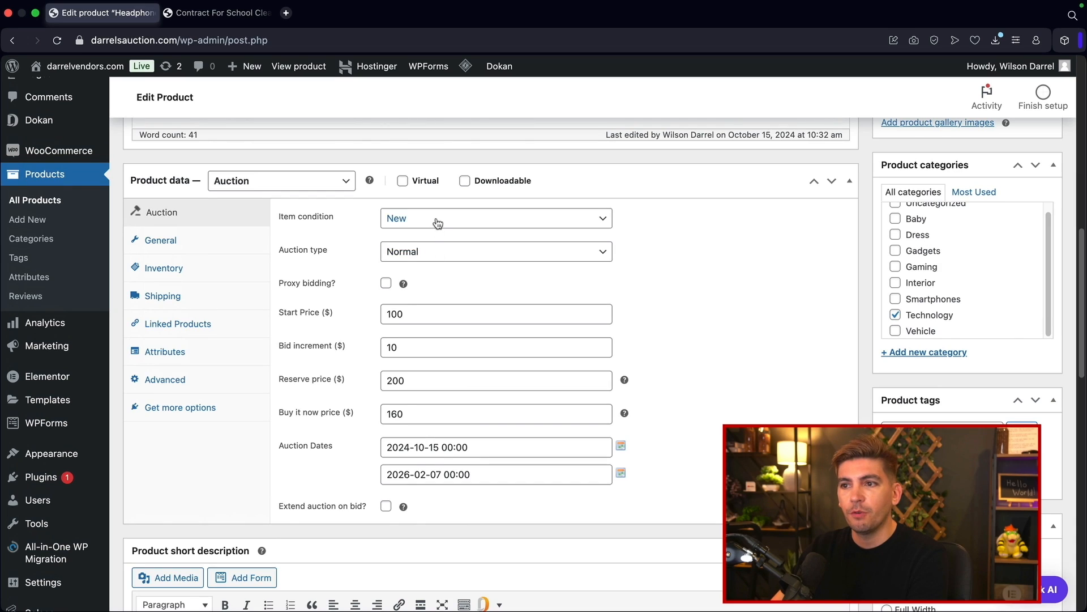
left_click(438, 223)
left_click(437, 219)
left_click(438, 253)
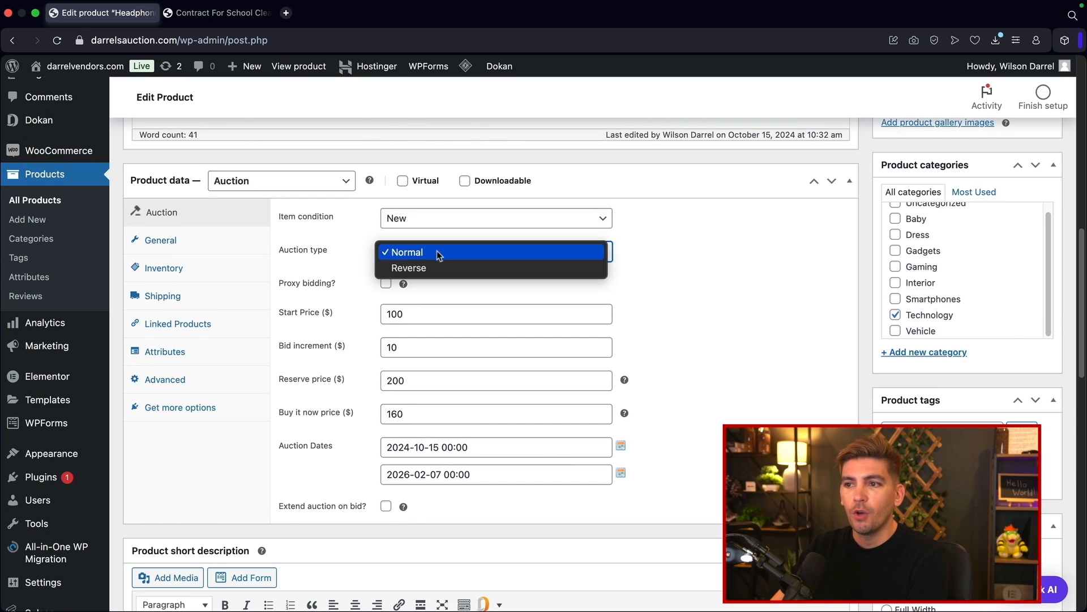
left_click(440, 252)
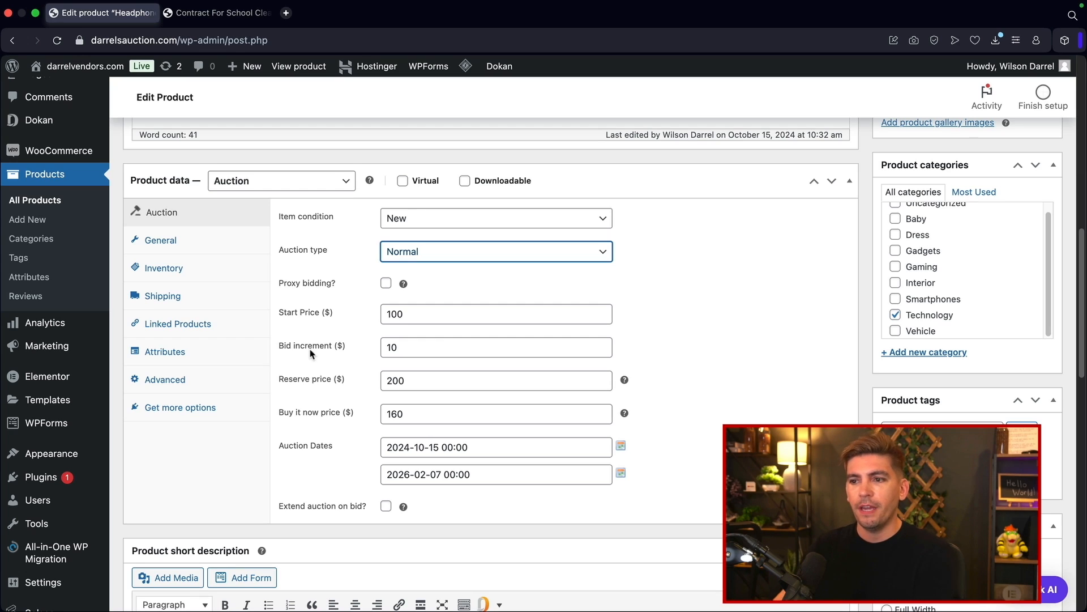
left_click_drag(289, 415, 328, 414)
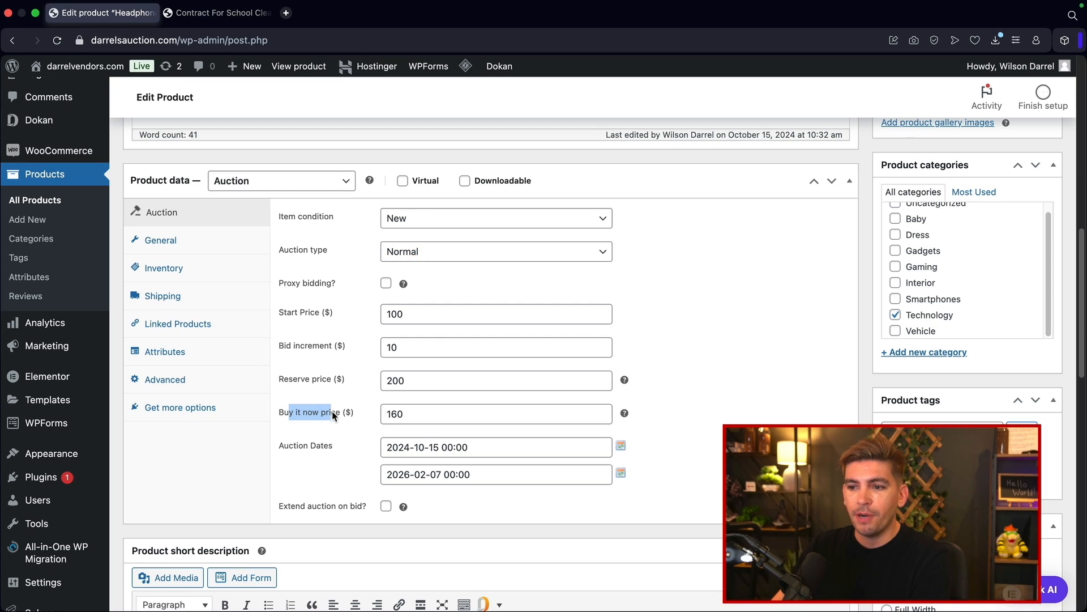
left_click_drag(301, 449, 326, 448)
left_click(326, 449)
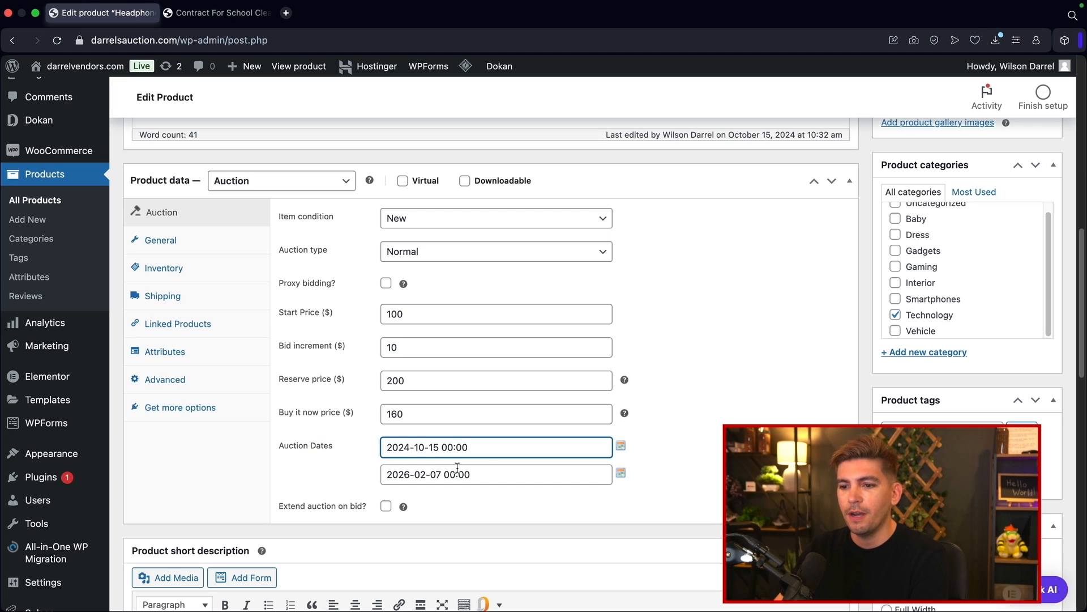
scroll(455, 403, "down", 10)
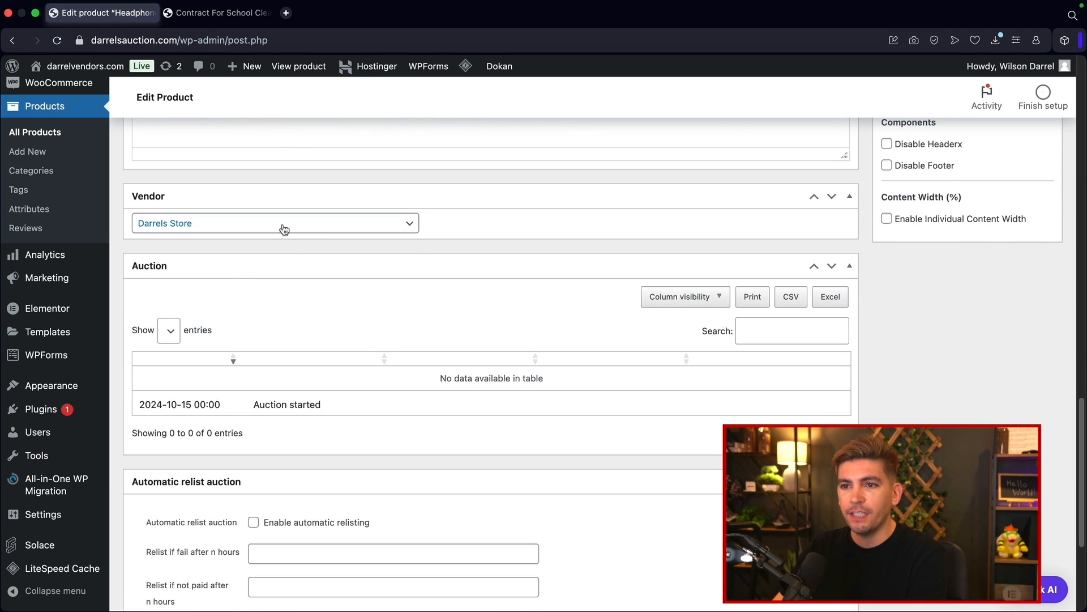
left_click(284, 226)
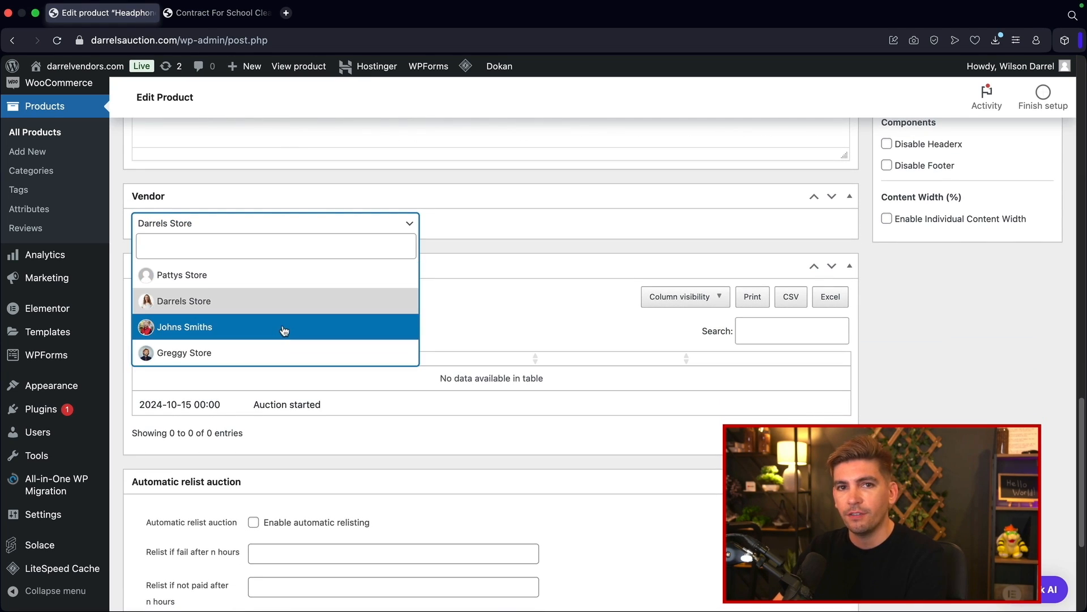
left_click(515, 232)
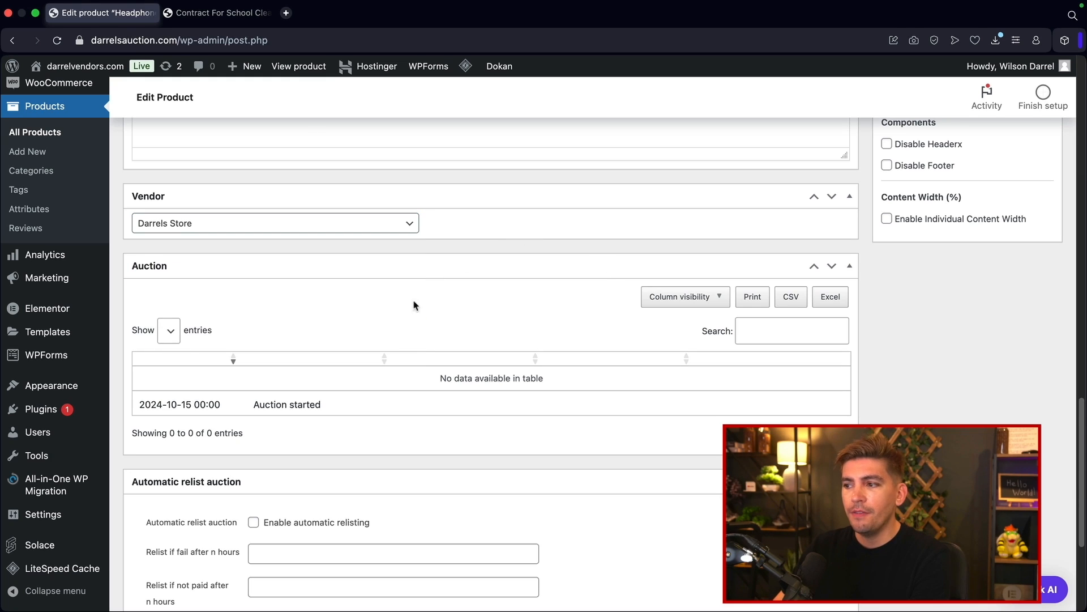
Scroll to Automatic relist auction settings and focus the relist-after-failure hours field.
scroll(350, 383, "down", 2)
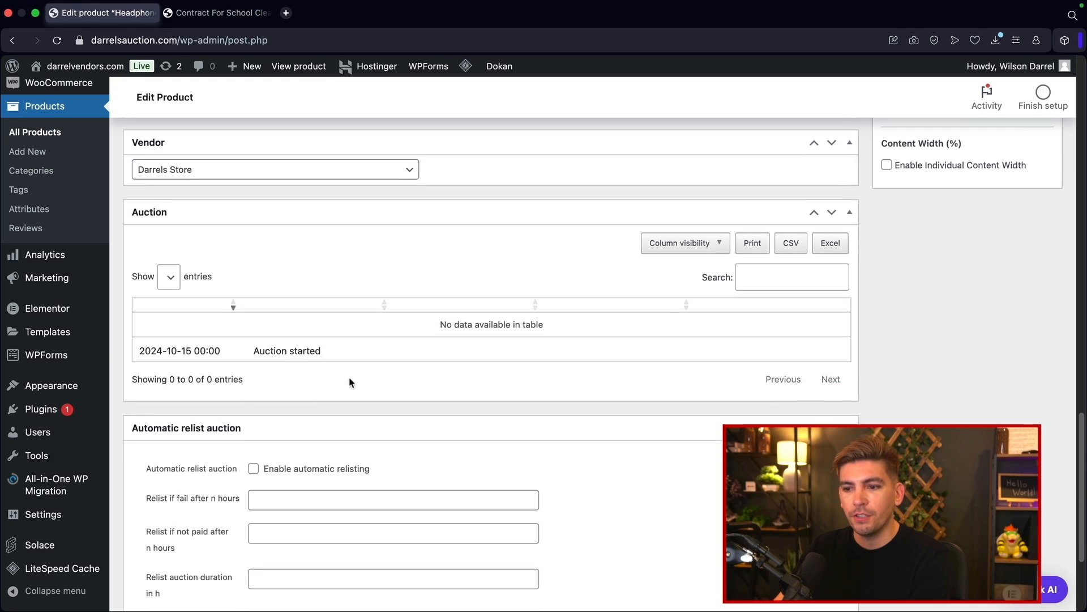
scroll(349, 382, "down", 3)
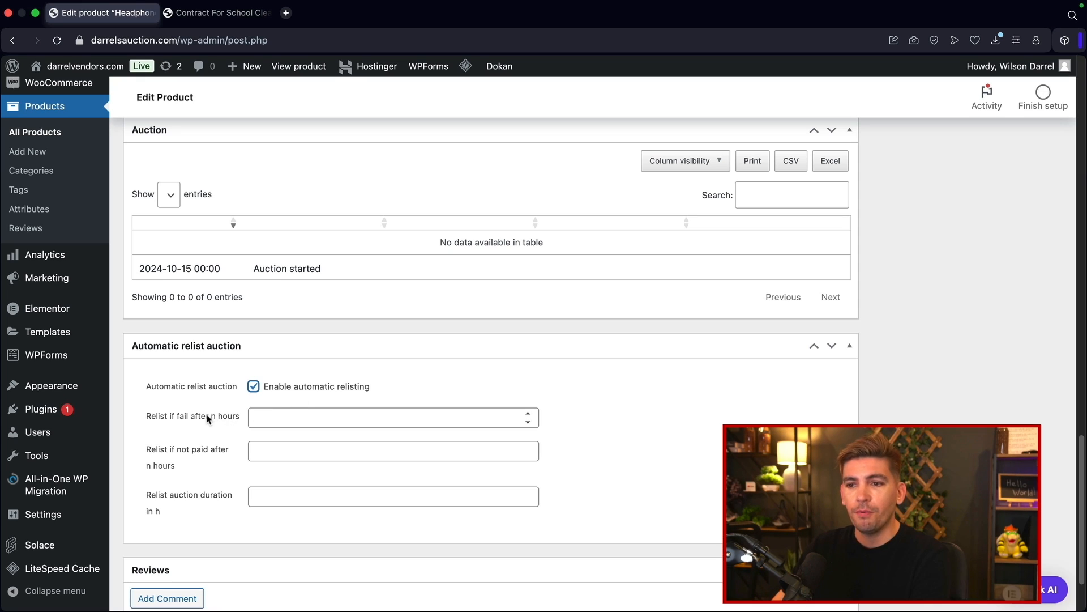
scroll(226, 416, "down", 3)
left_click(279, 355)
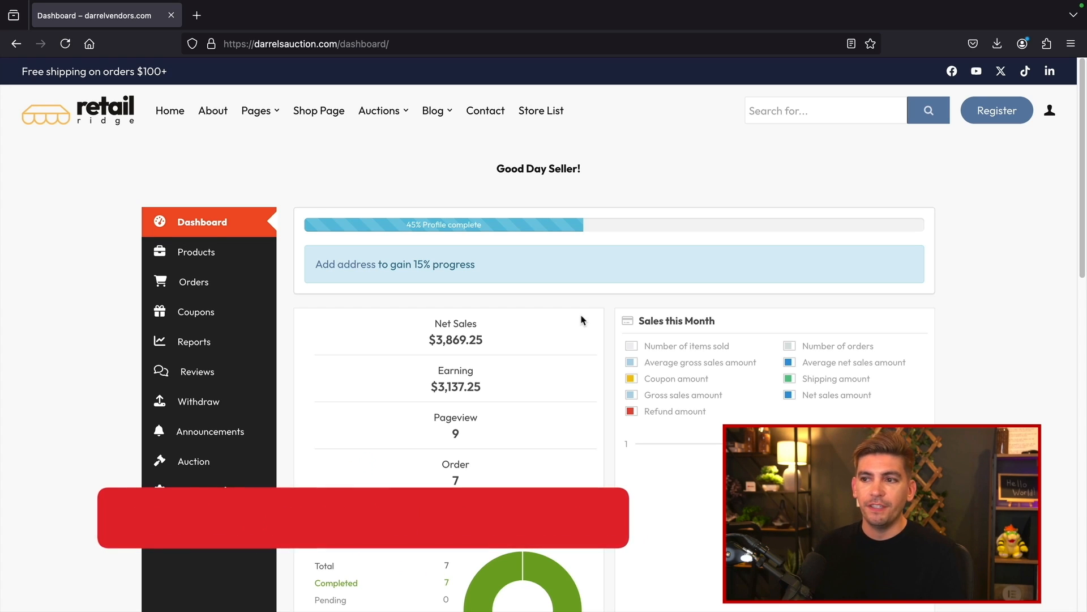
Visit the vendor's Auction section, review activity, and return to the auction product list.
scroll(580, 306, "down", 1)
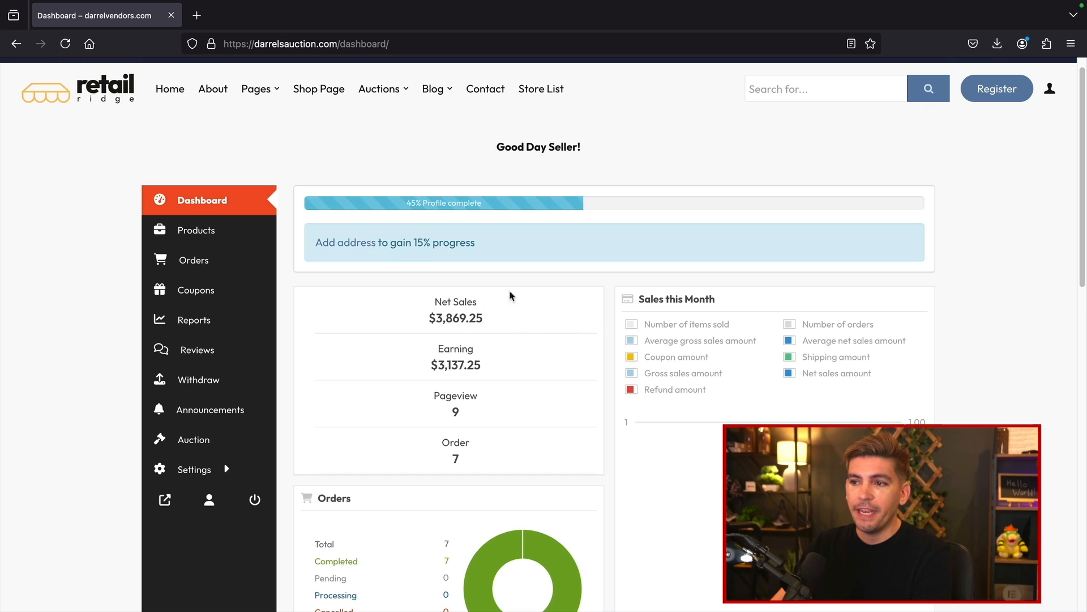
scroll(481, 379, "down", 1)
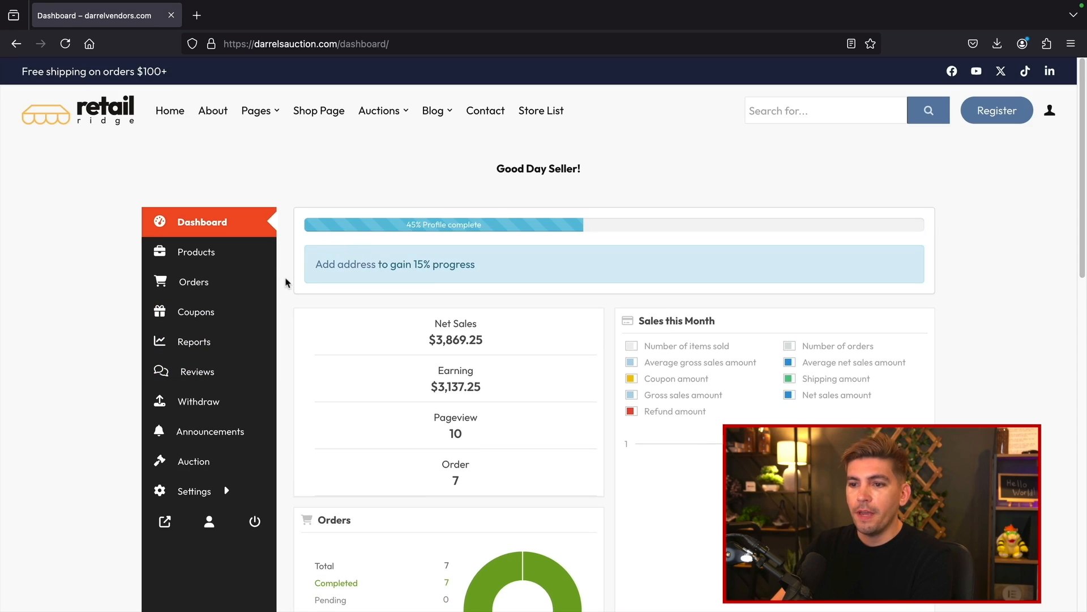
left_click(214, 463)
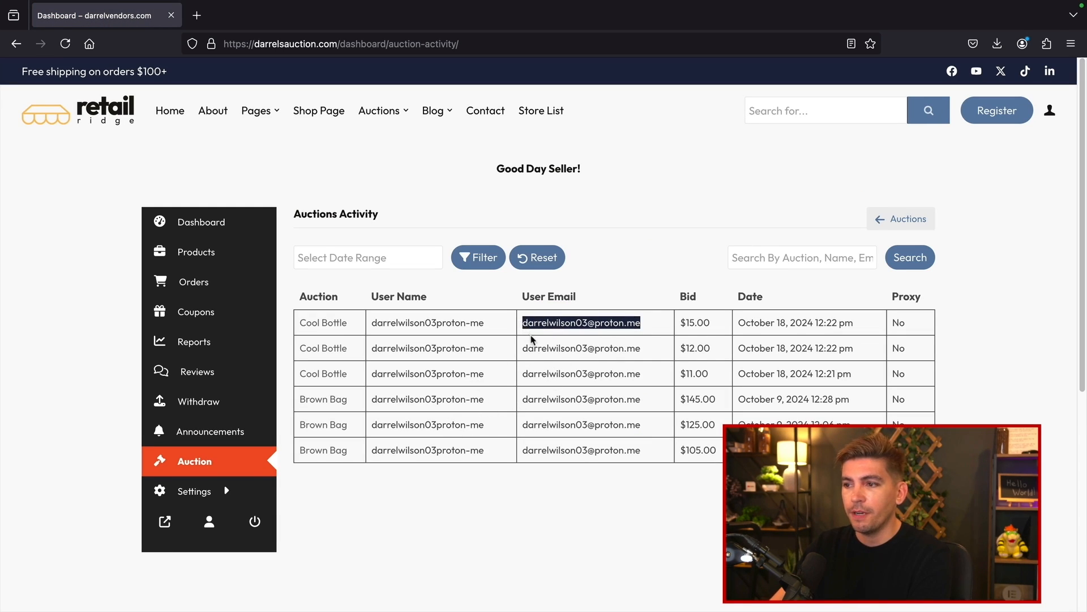
left_click(711, 323)
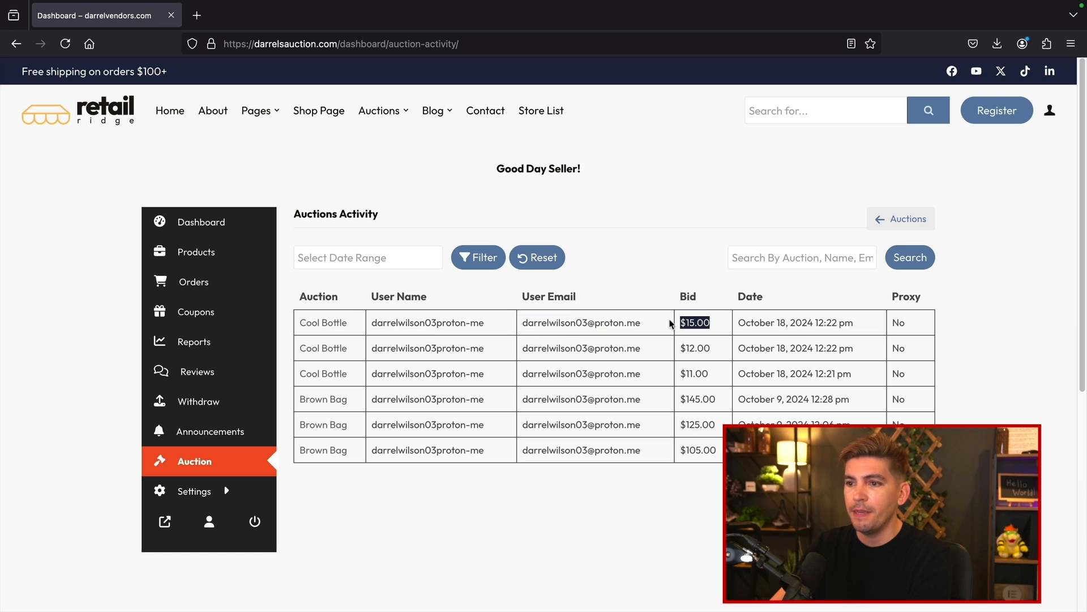
left_click(198, 461)
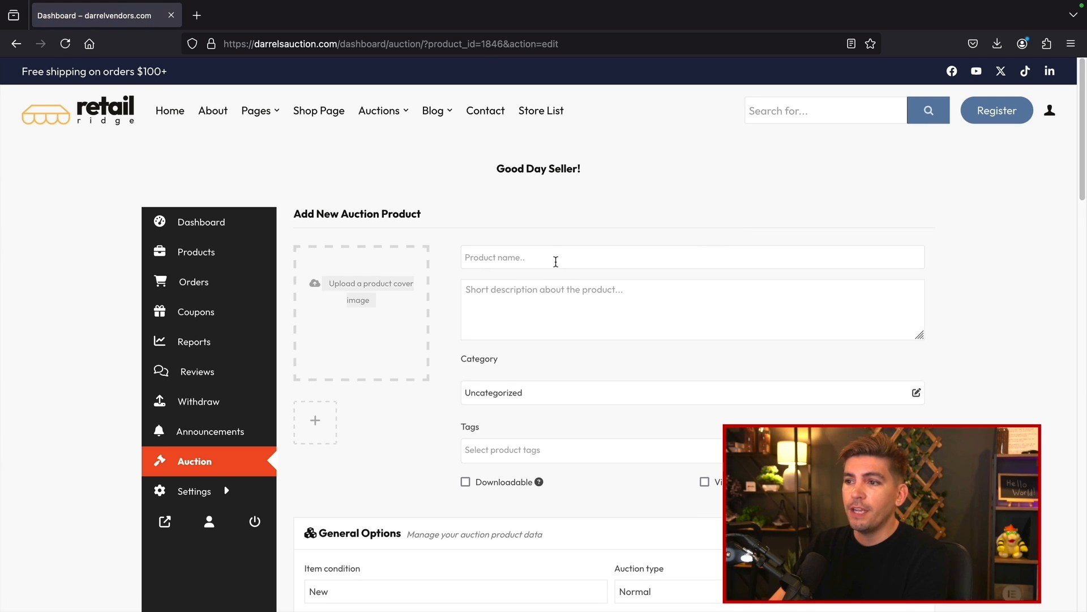
Fill in the new auction's title and short description, then move down to the pricing fields.
left_click(543, 262)
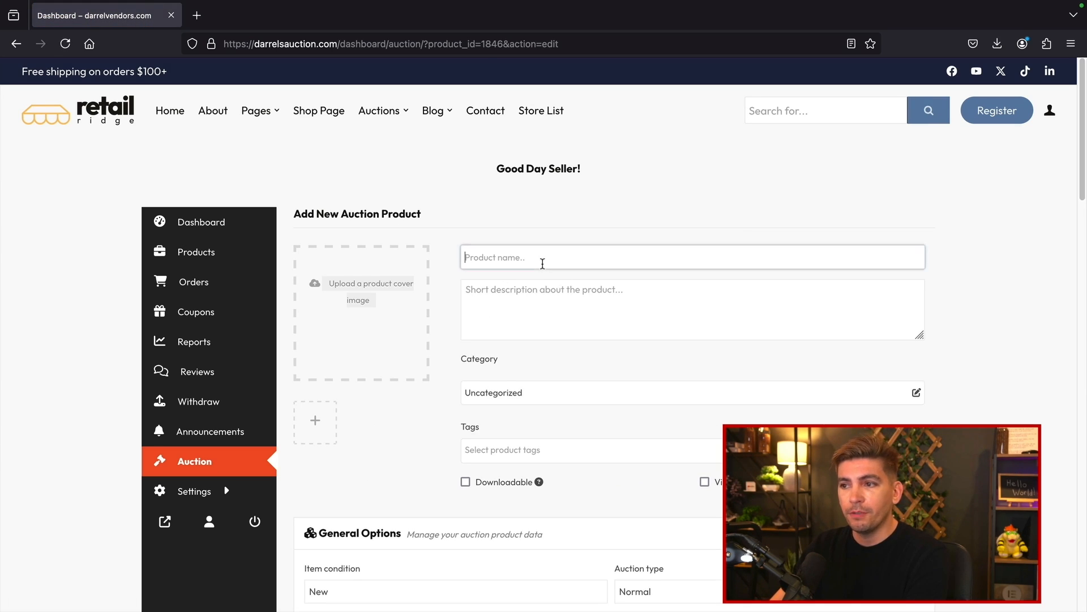
left_click(539, 297)
scroll(539, 296, "down", 1)
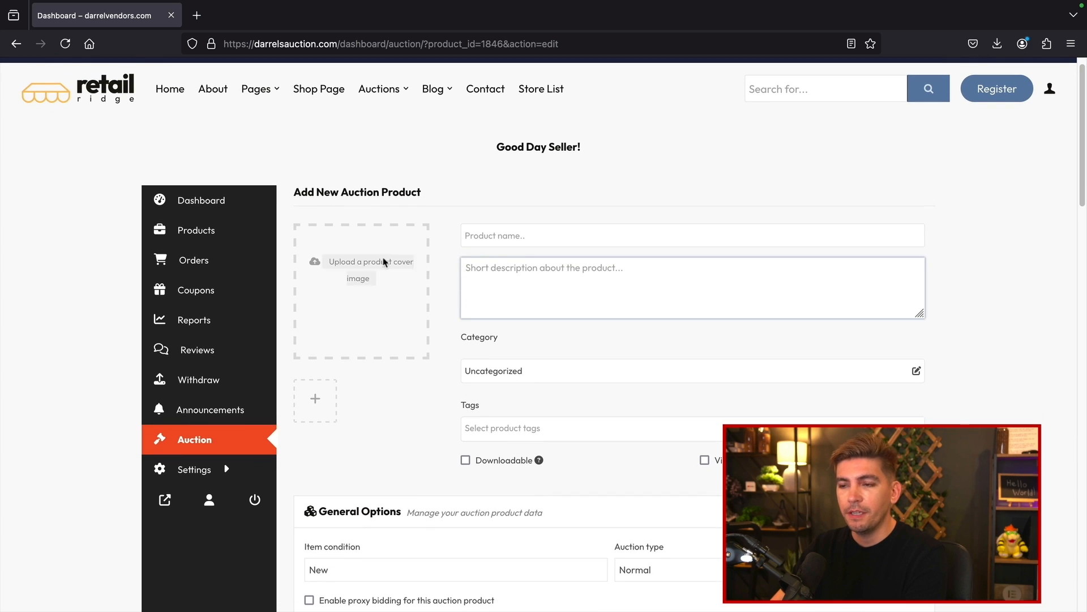
scroll(387, 281, "down", 5)
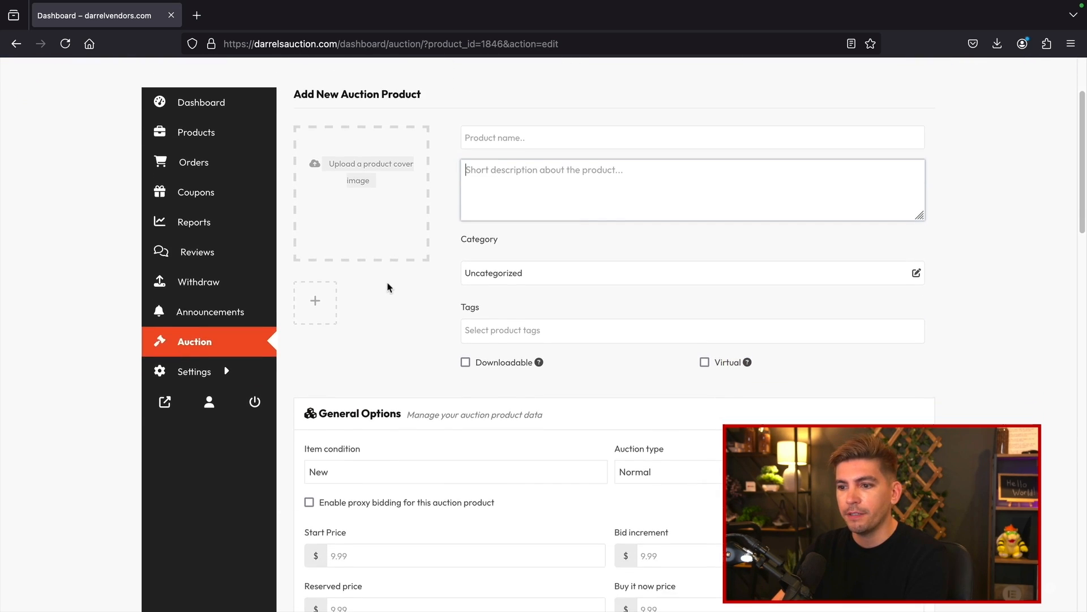
scroll(388, 289, "down", 2)
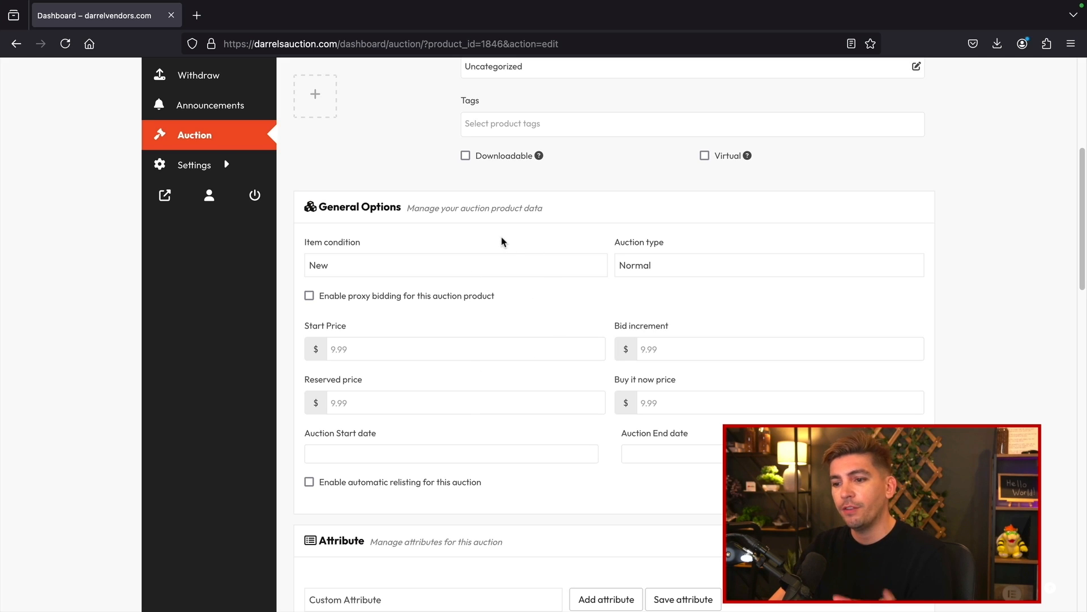
scroll(560, 268, "down", 10)
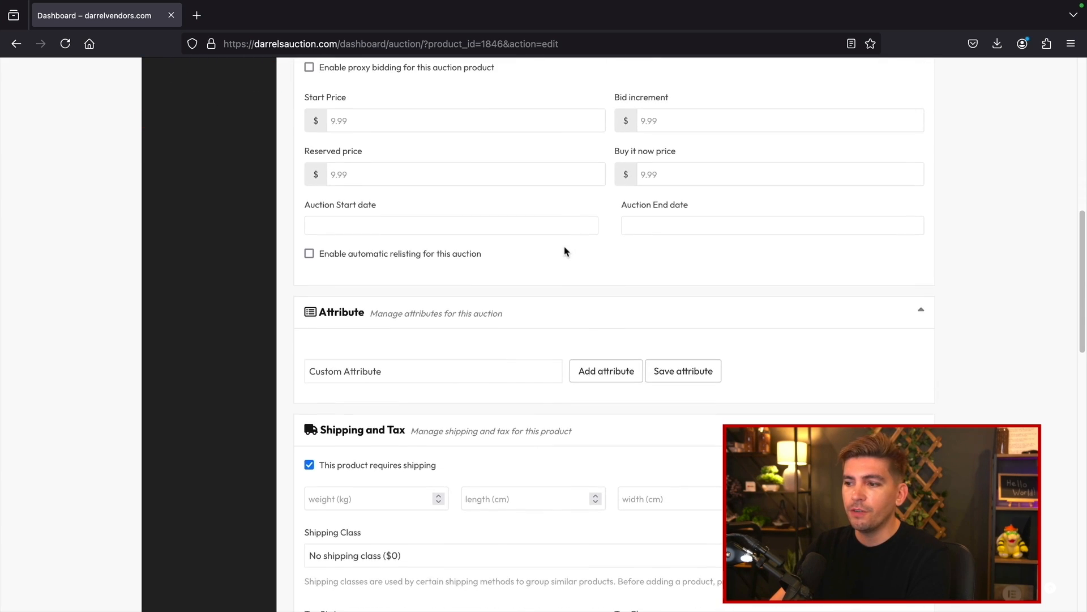
scroll(560, 256, "down", 9)
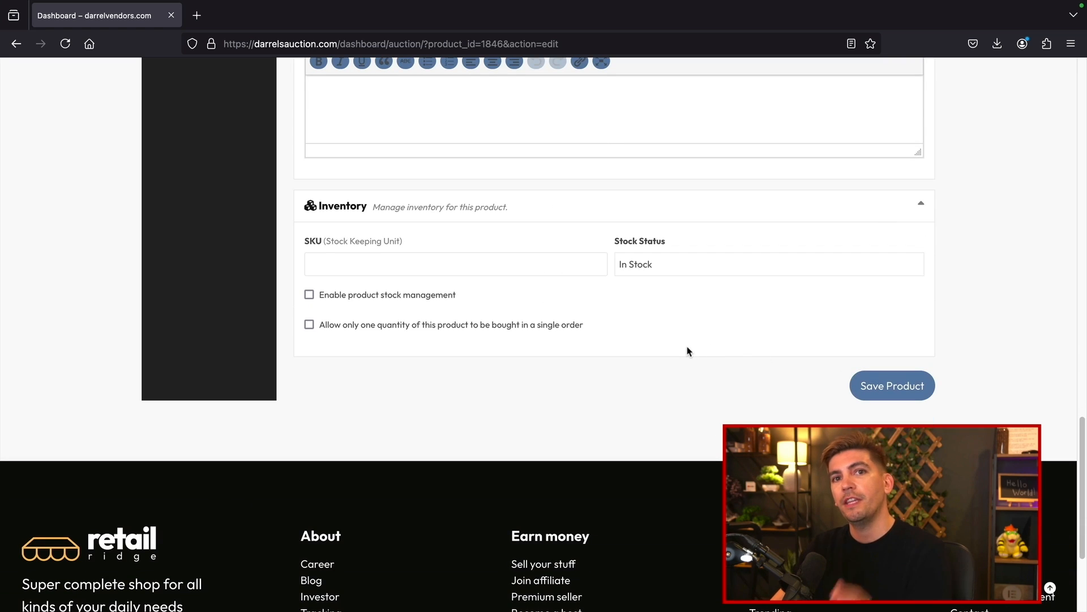
scroll(689, 226, "up", 20)
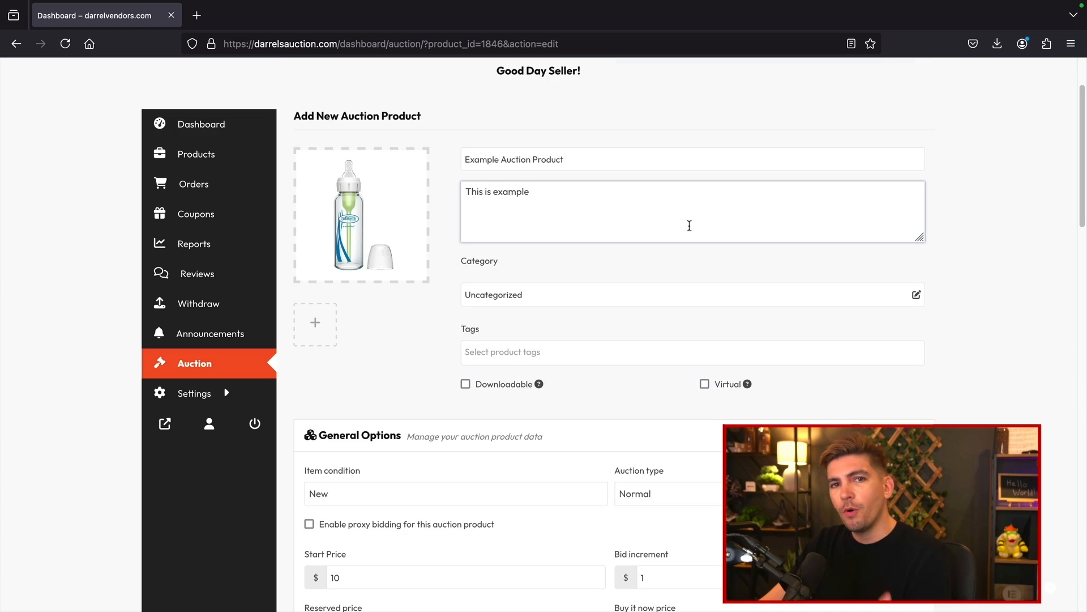
Set the auction's prices: $15 reserve and $13 buy-it-now.
scroll(583, 289, "down", 4)
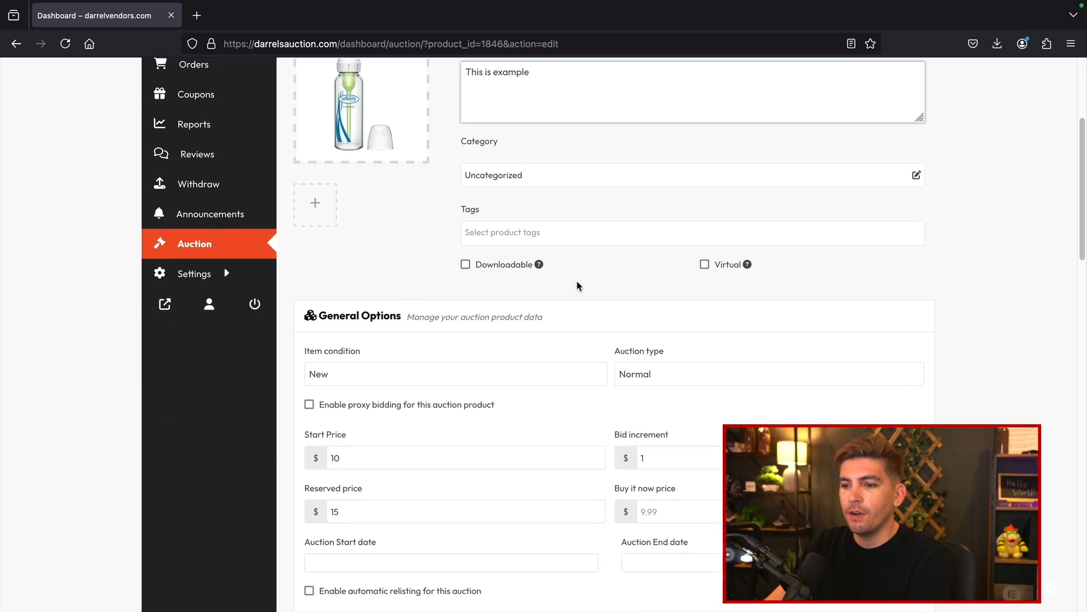
left_click(398, 384)
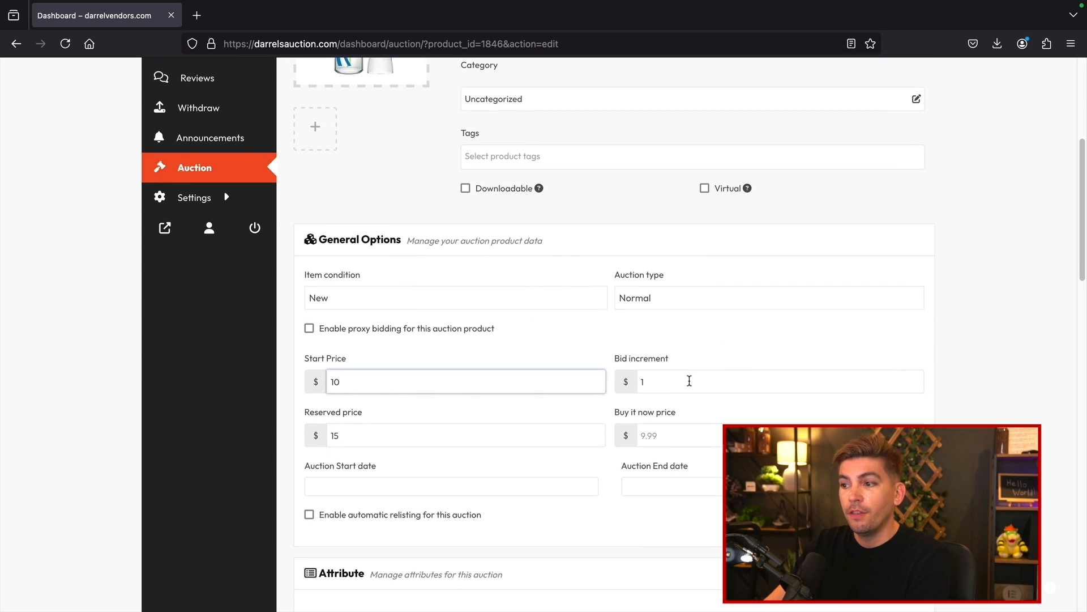
key("Tab")
key("Tab")
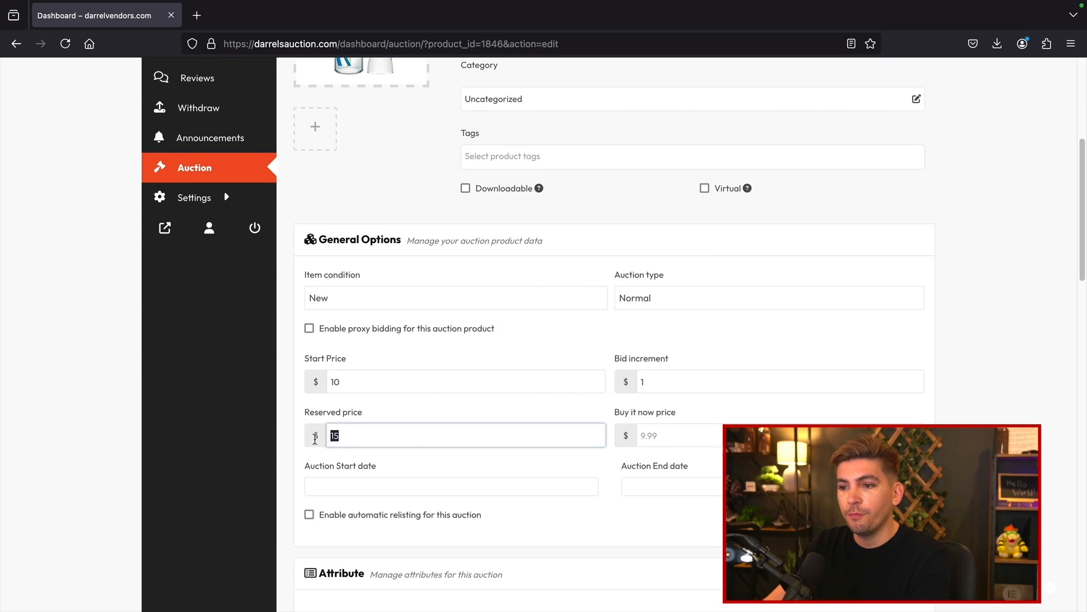
key("Tab")
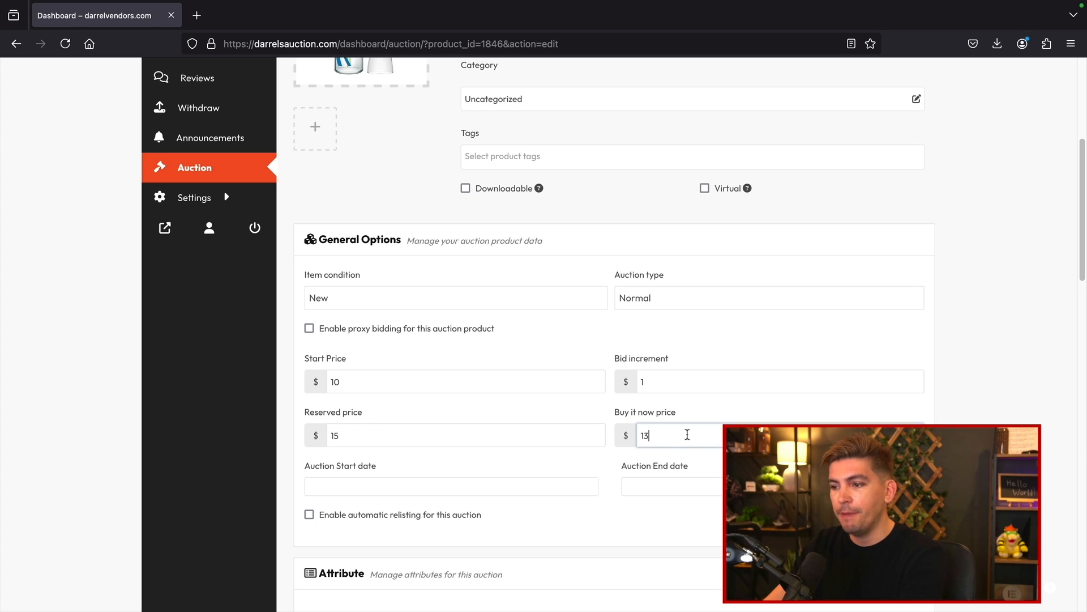
Schedule the auction from 18 to 31 October 2024 and save the product.
scroll(688, 430, "down", 3)
left_click(414, 416)
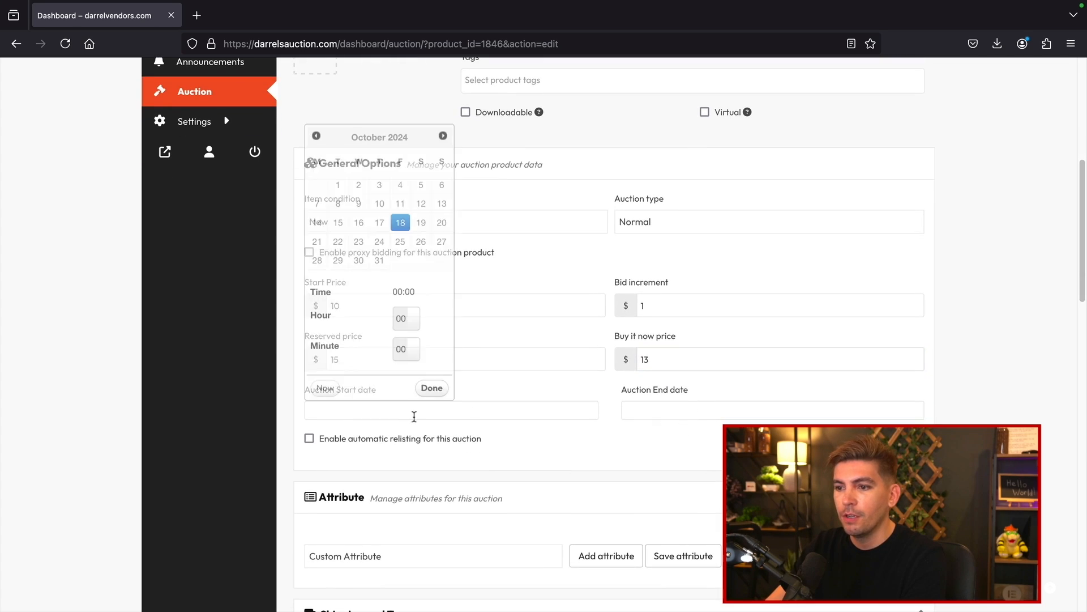
left_click(400, 222)
left_click(650, 403)
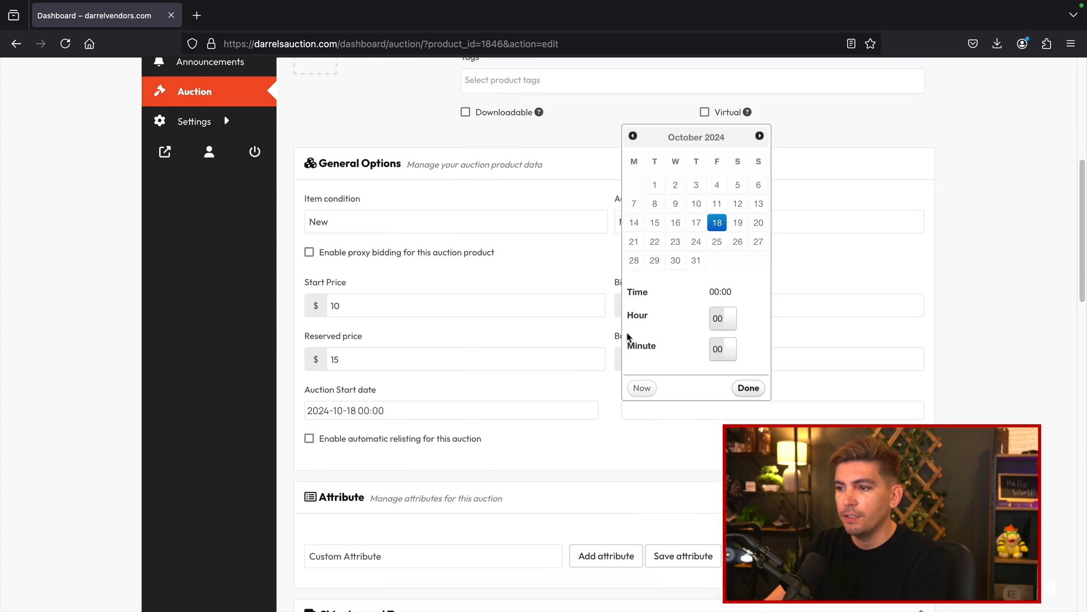
left_click(701, 265)
left_click(756, 391)
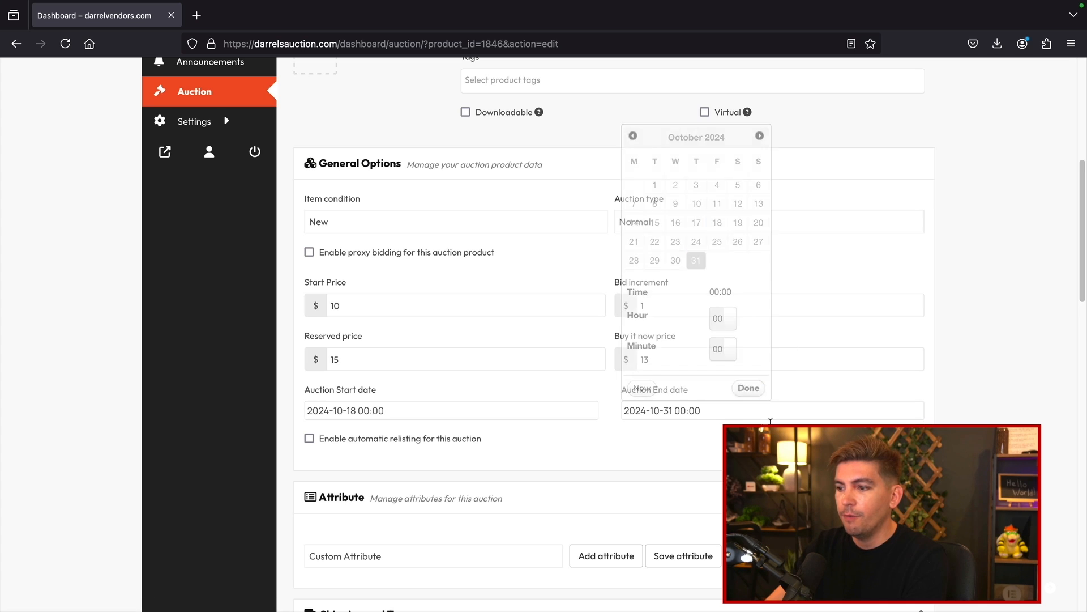
scroll(884, 363, "down", 15)
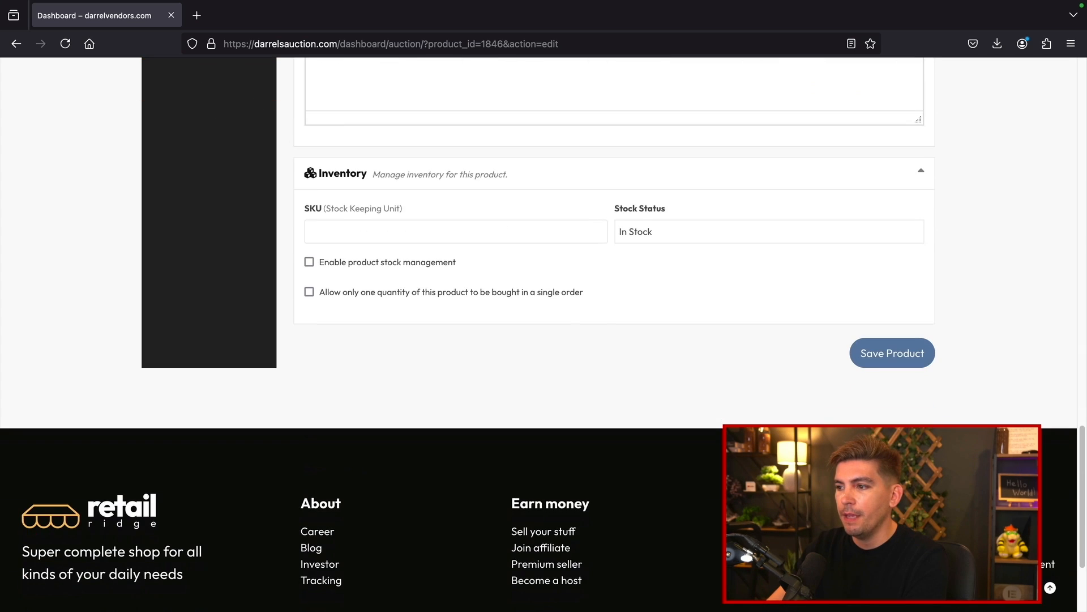
left_click(884, 363)
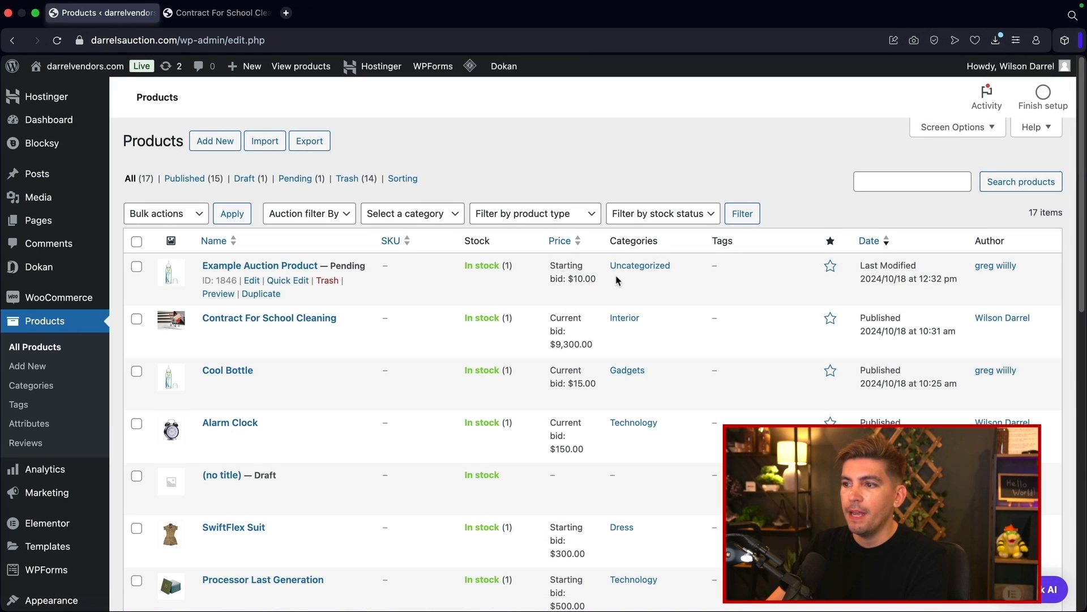
Change Example Auction Product's status from Pending to Published using Quick Edit.
left_click(294, 282)
scroll(556, 267, "down", 5)
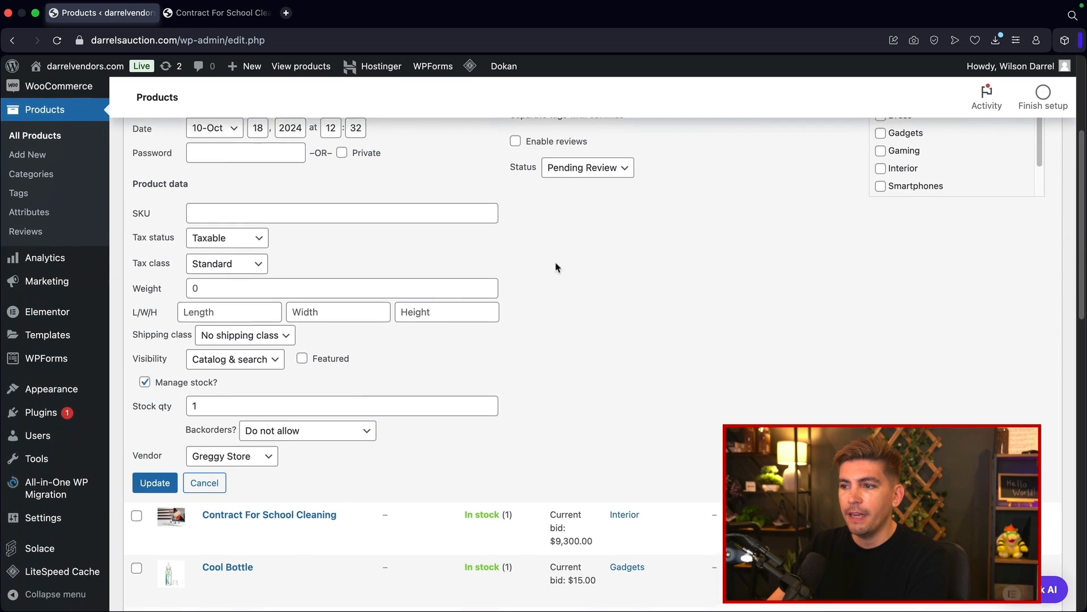
left_click(586, 165)
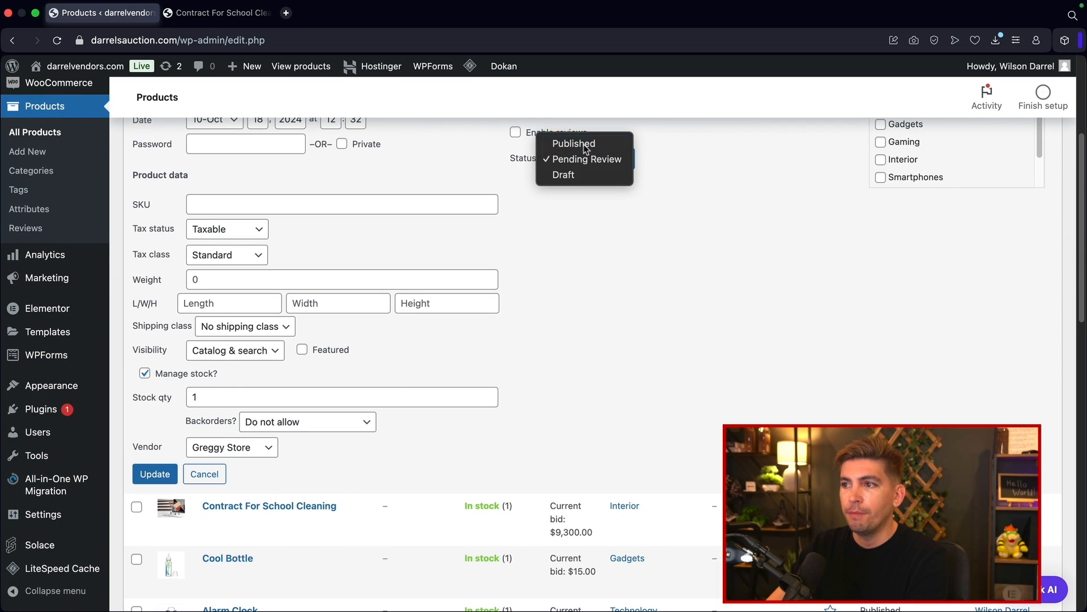
left_click(572, 144)
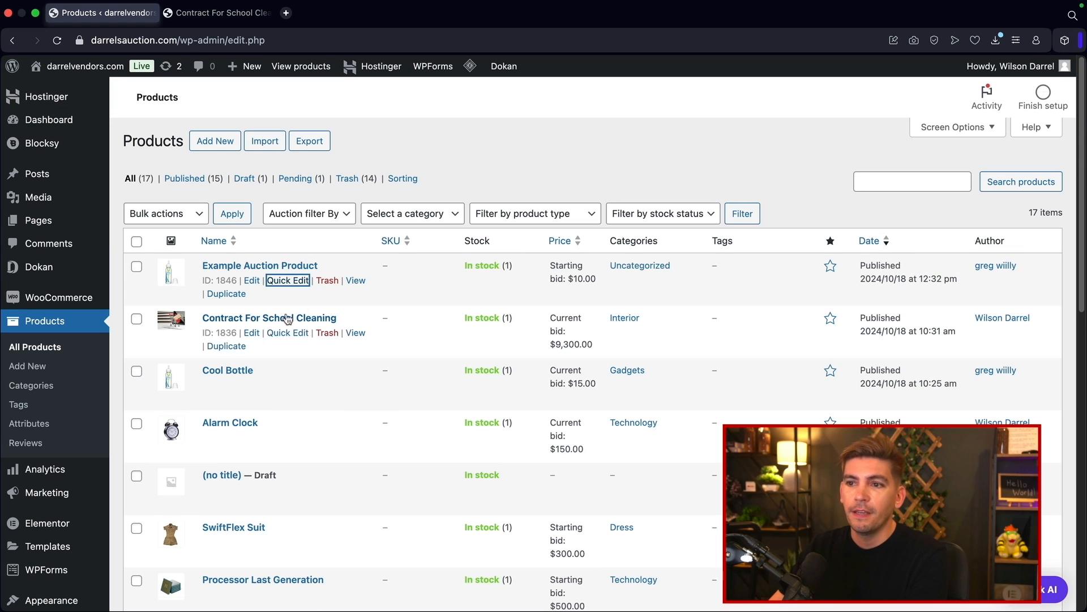
mouse_move(85, 66)
left_click(103, 89)
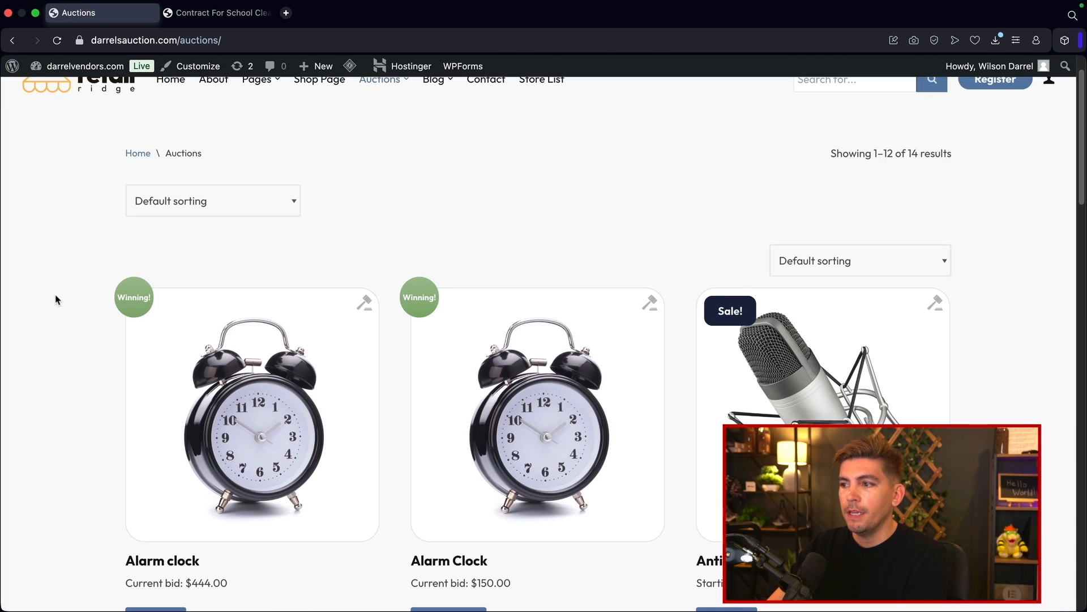
Open the Example Auction Product storefront page showing its $10 starting bid and countdown.
scroll(58, 302, "down", 10)
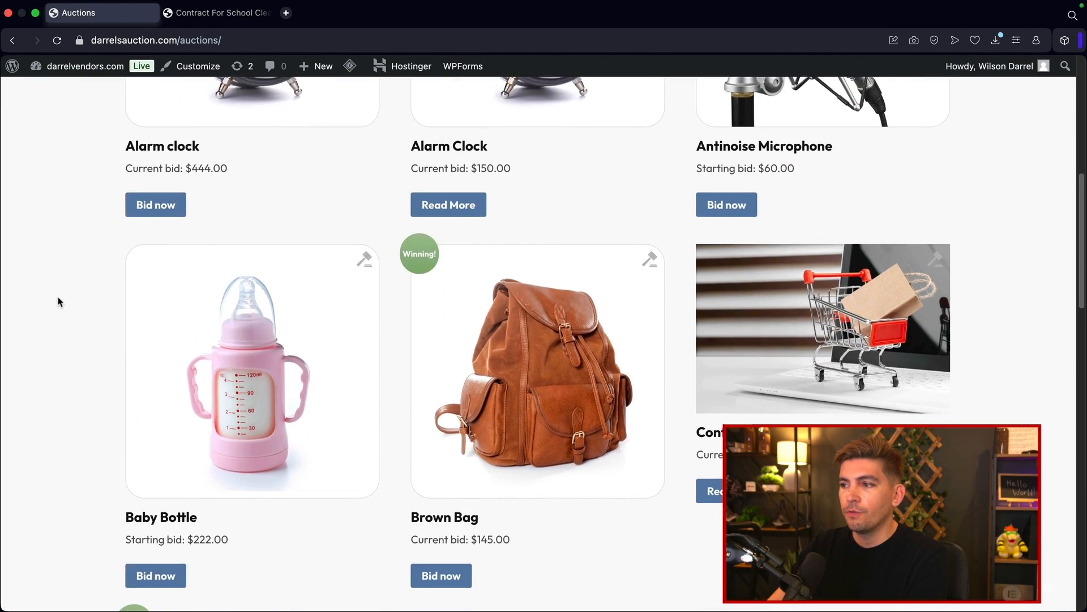
scroll(58, 301, "down", 4)
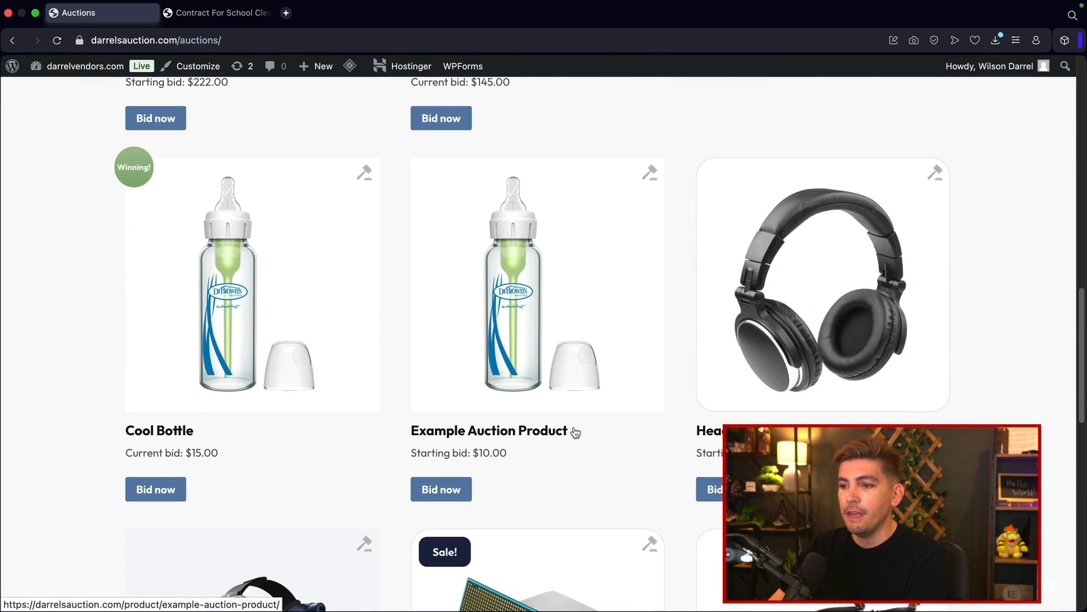
left_click_drag(572, 432, 422, 438)
left_click(517, 315)
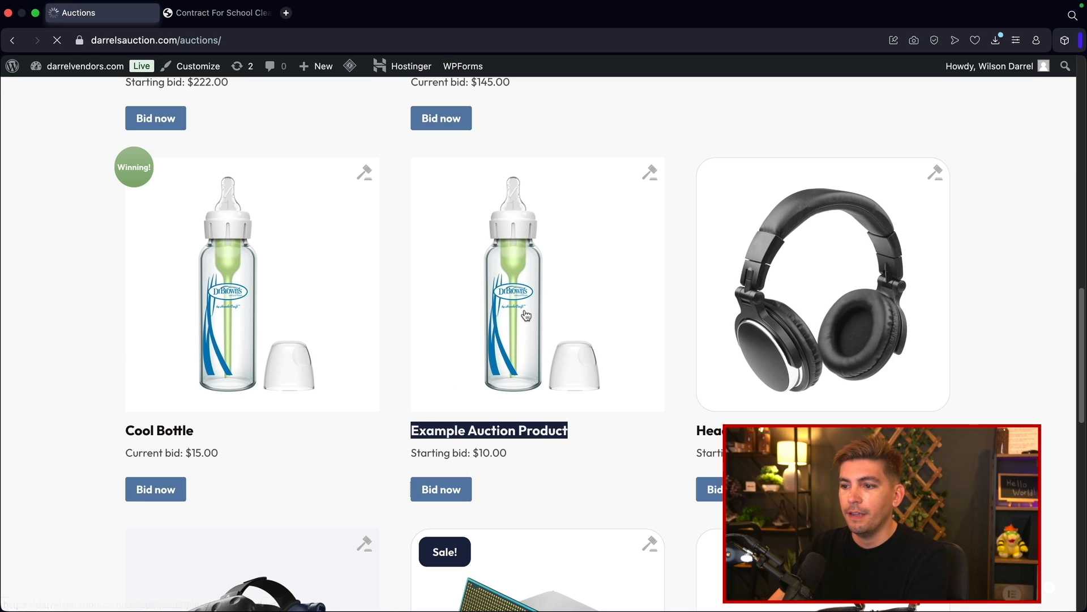
scroll(628, 358, "down", 2)
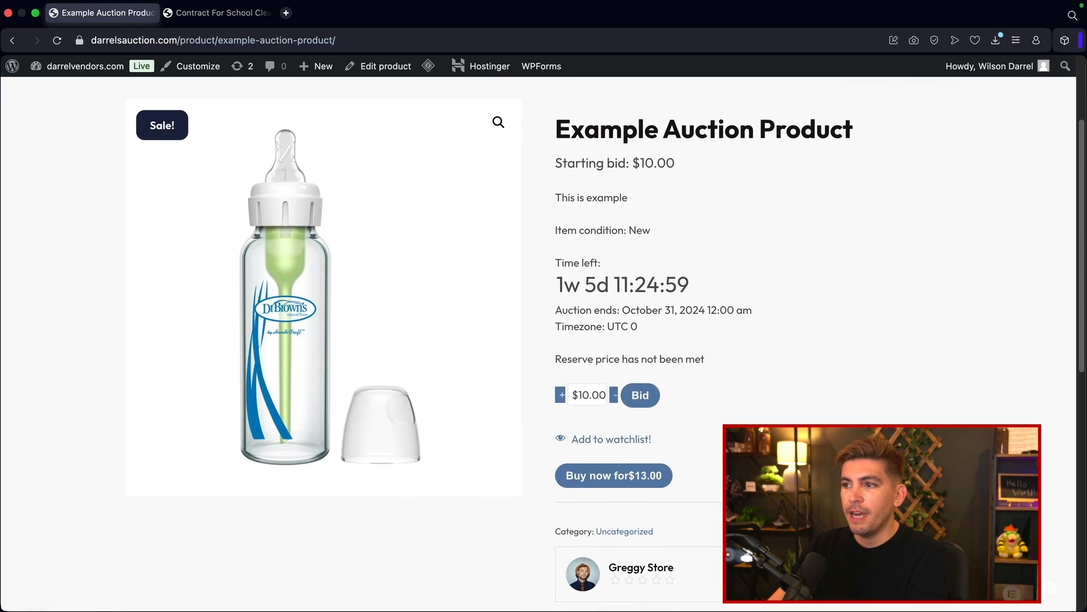
scroll(657, 249, "up", 1)
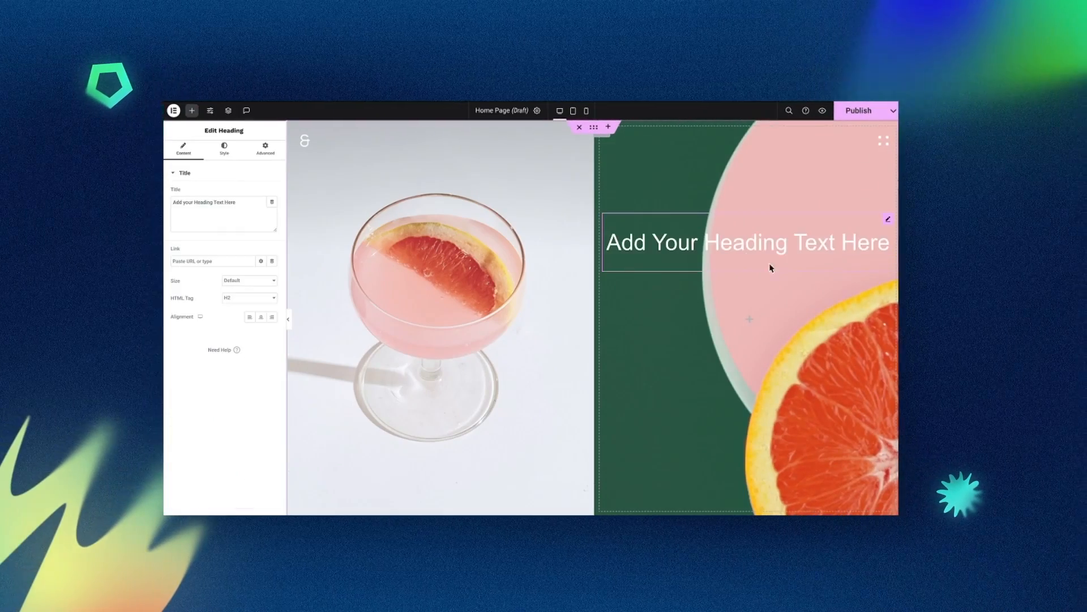
Replace the placeholder heading text with 'SPRING COCKTAILS'.
triple_click(226, 203)
type("SPRING COCKTAILS")
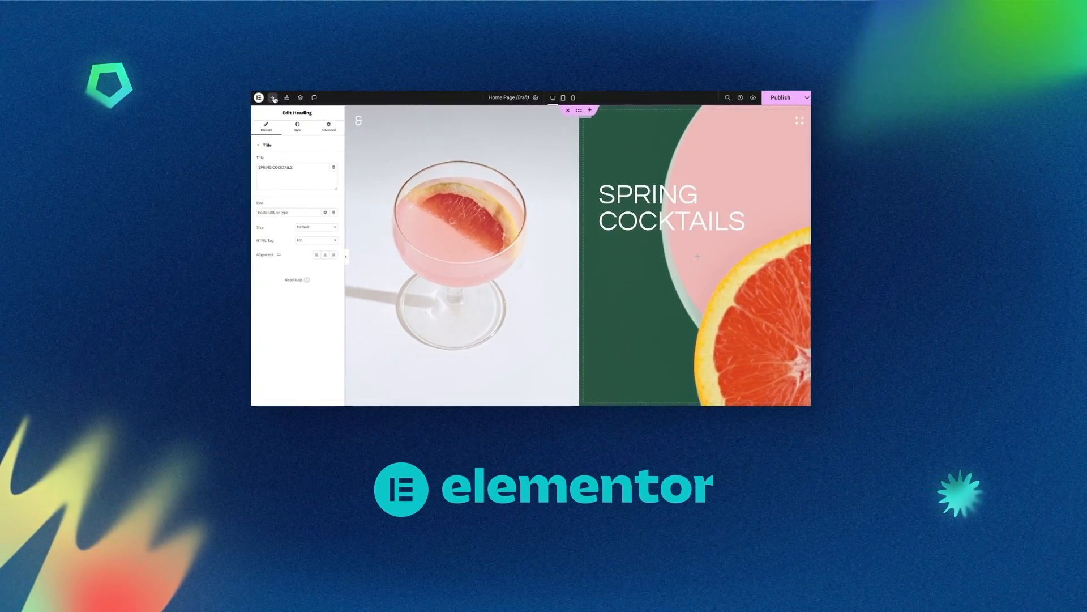
left_click(274, 98)
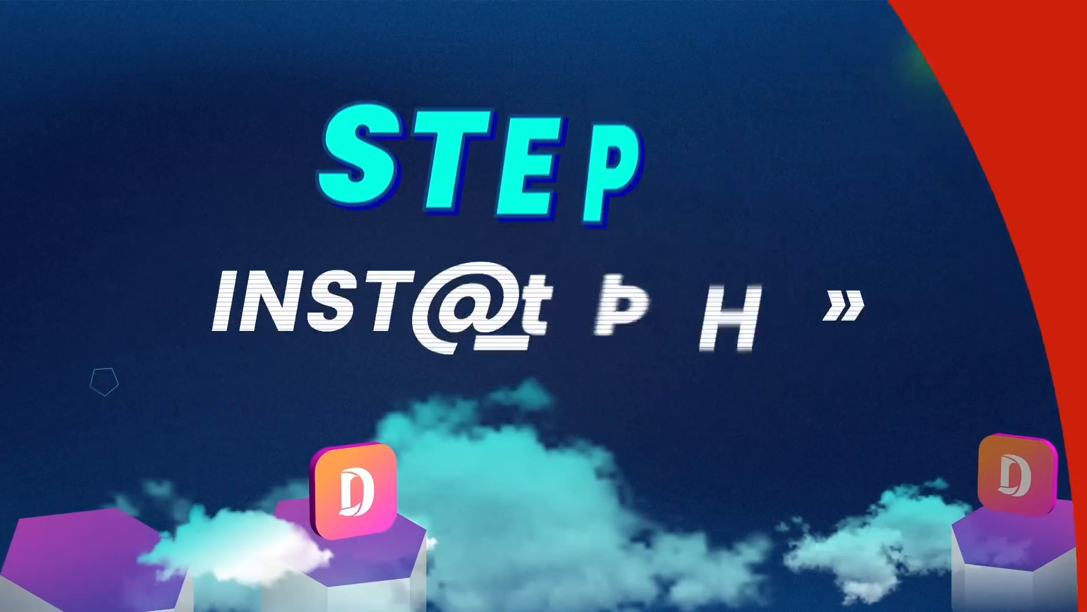
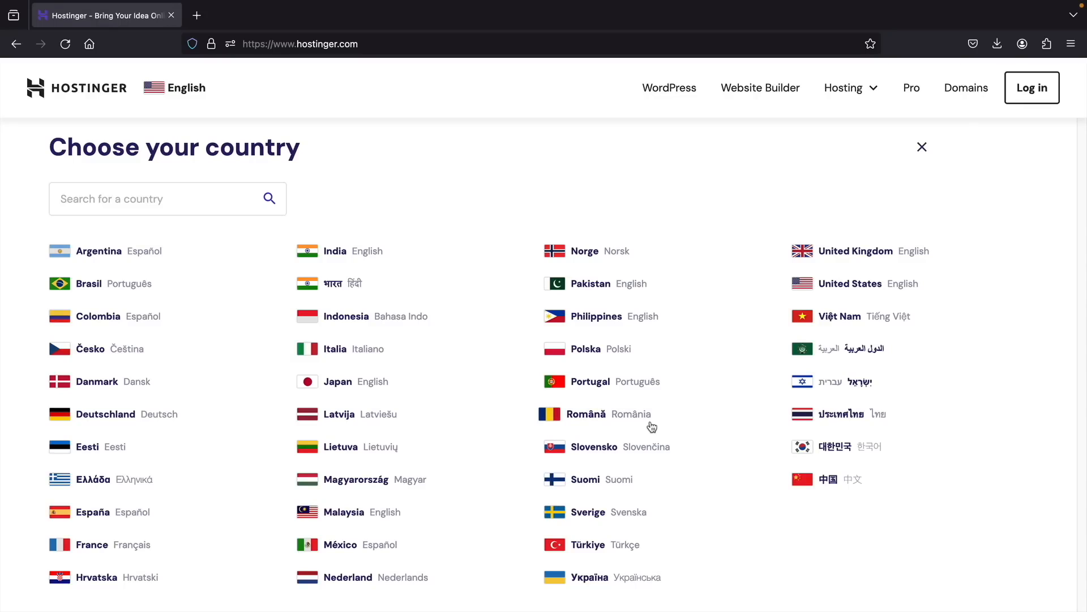
Switch to the United States site and bring up Web Hosting's plan pricing in dollars.
left_click(860, 287)
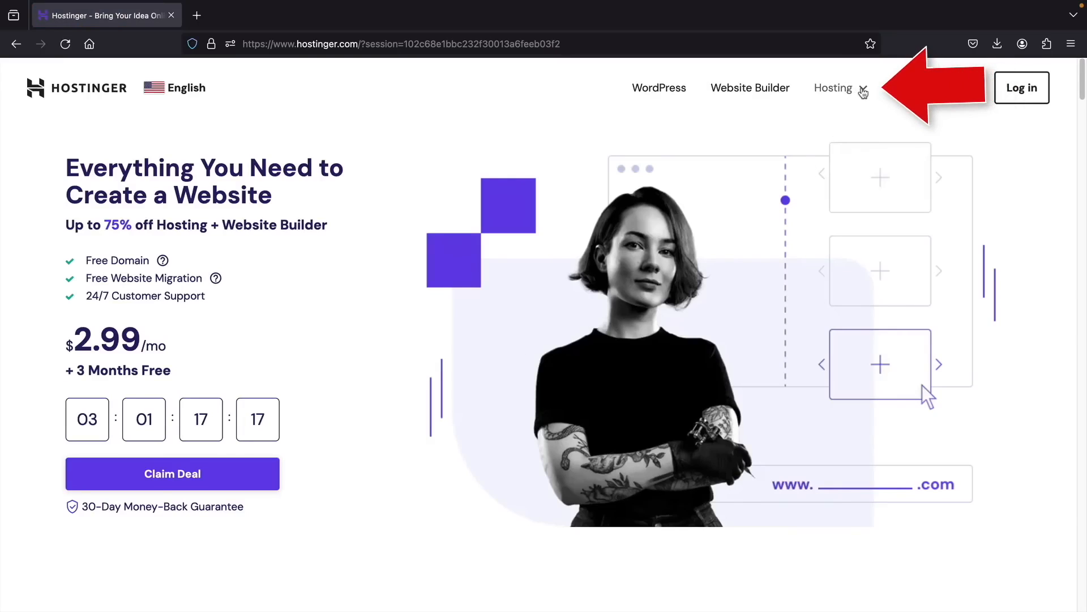
left_click(863, 92)
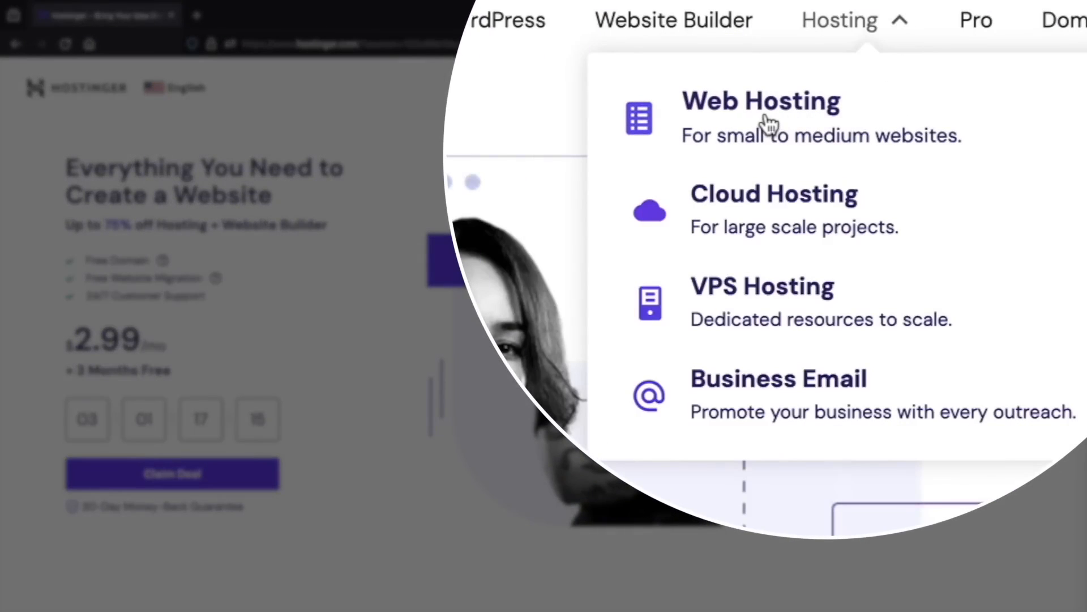
left_click(765, 120)
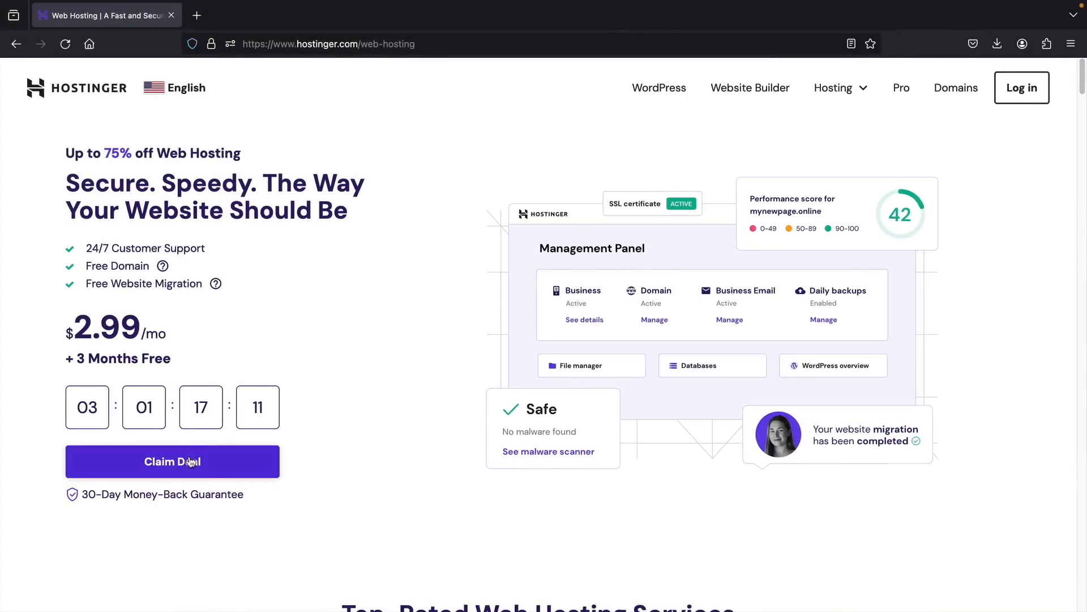
left_click(187, 464)
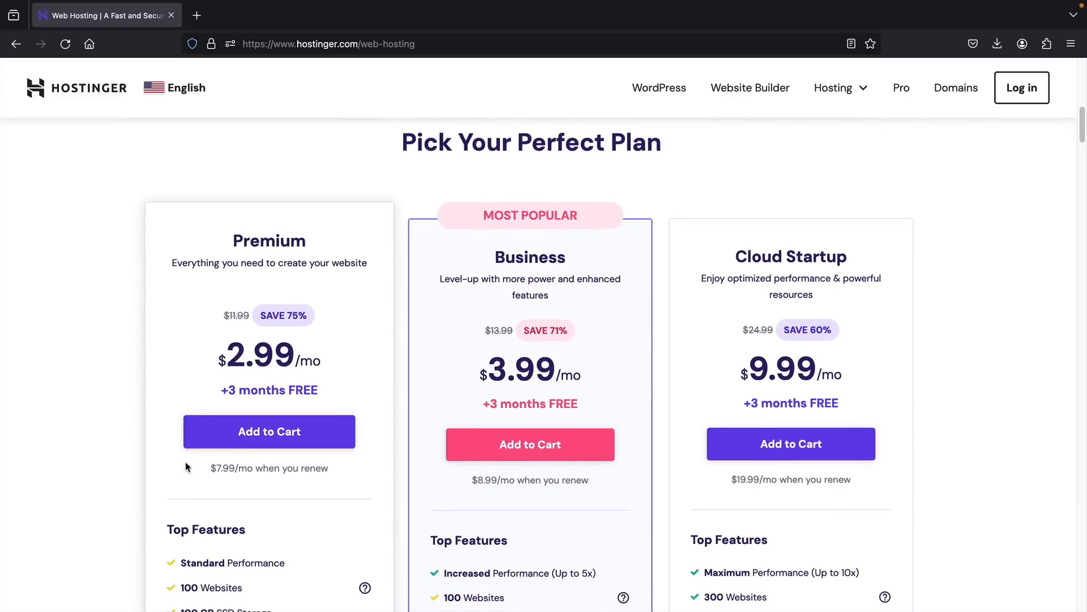
scroll(106, 362, "down", 1)
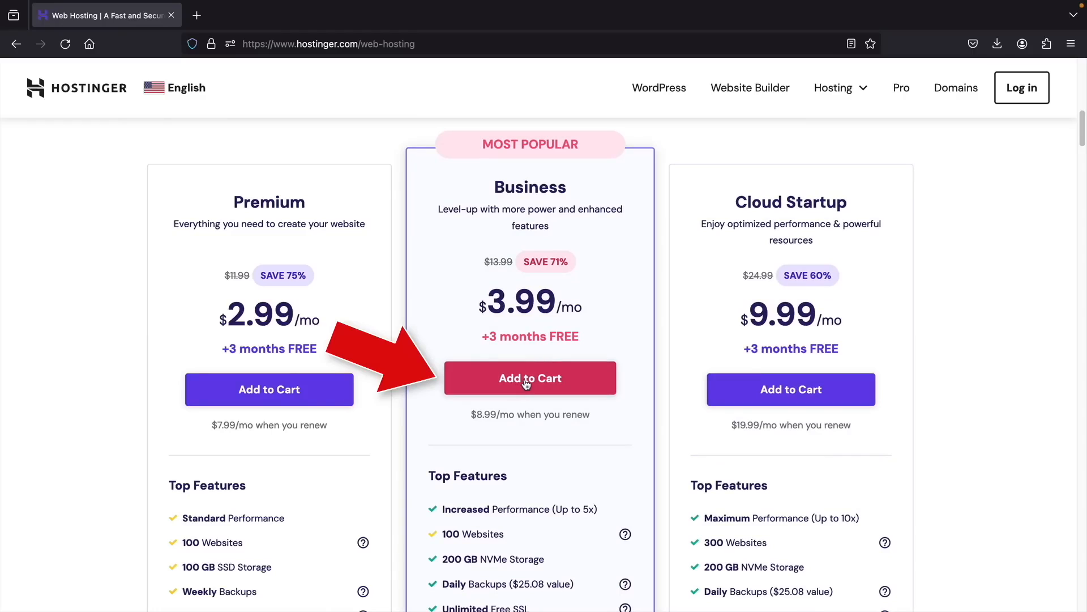
Add the Business plan to the cart on the 12-month billing period.
left_click(527, 383)
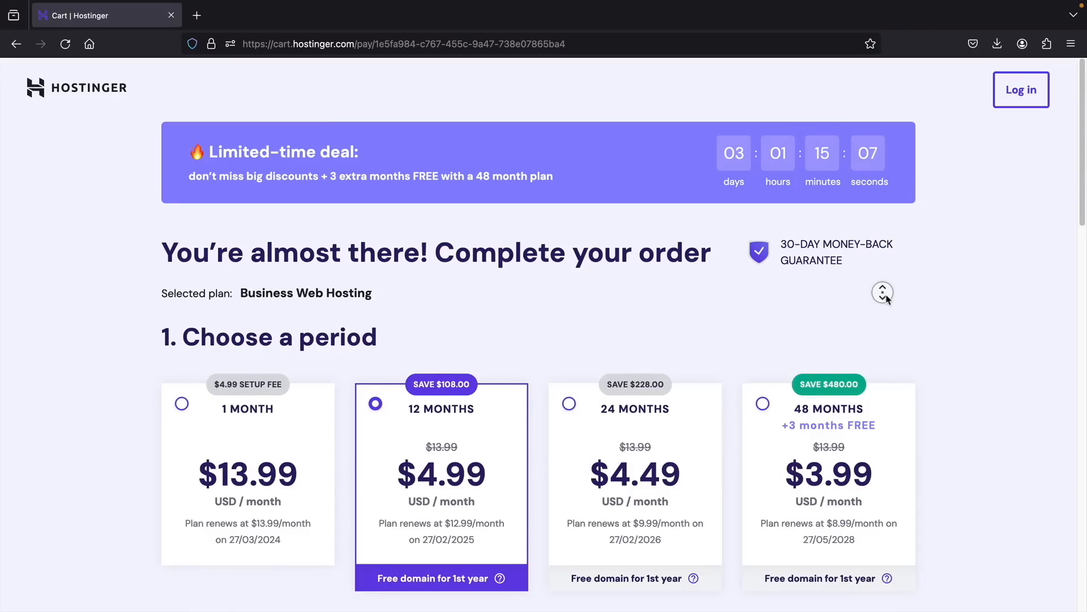
scroll(886, 297, "down", 1)
scroll(888, 304, "down", 1)
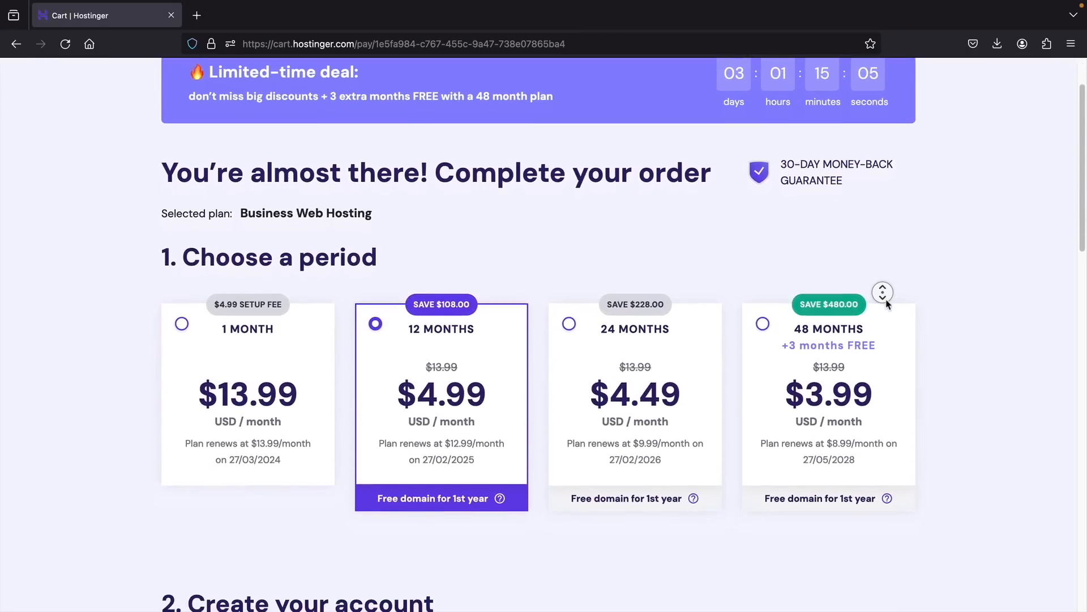
middle_click(887, 305)
left_click(242, 314)
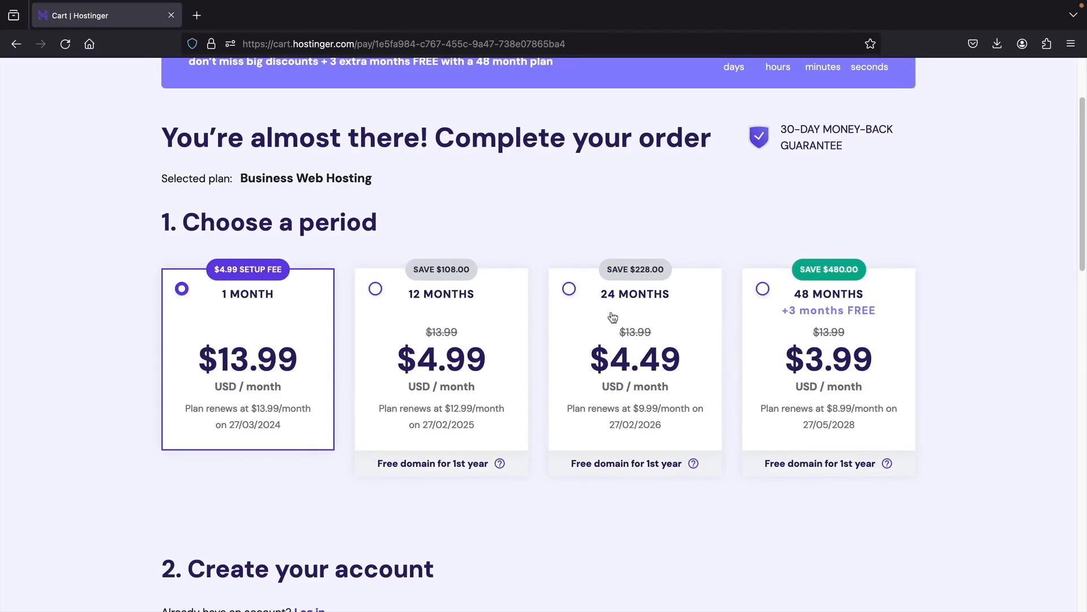
left_click(449, 302)
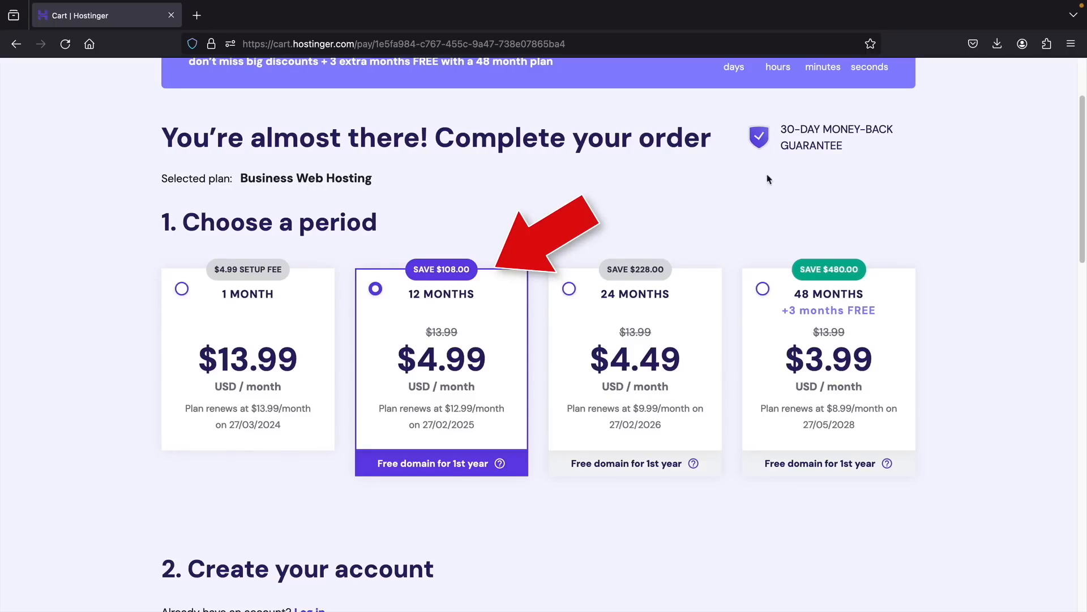
Keep Credit Card as the payment method and check the $59.88 order total.
middle_click(886, 203)
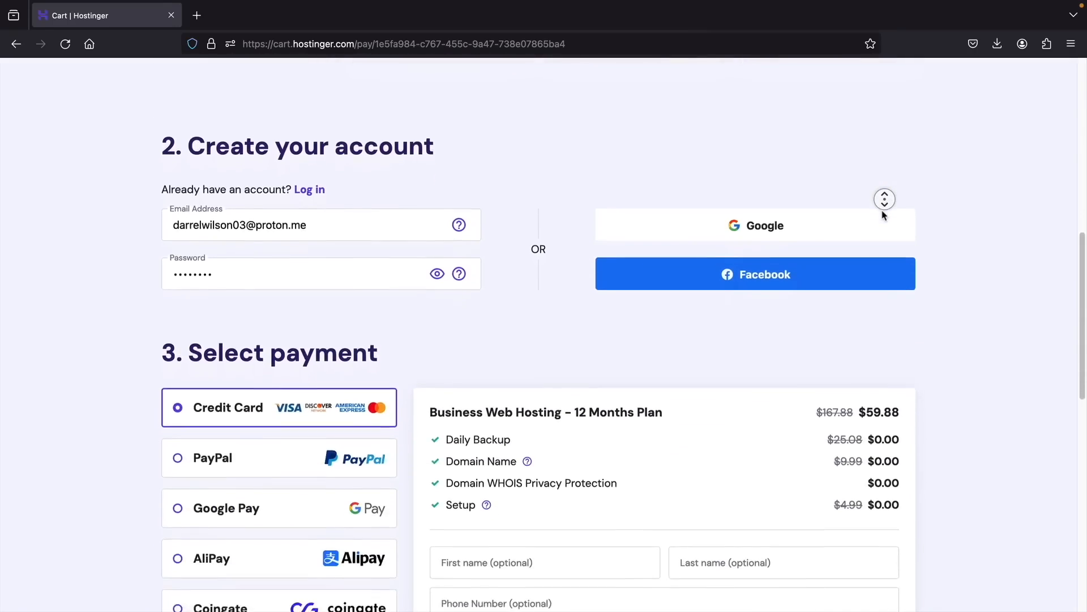
middle_click(882, 211)
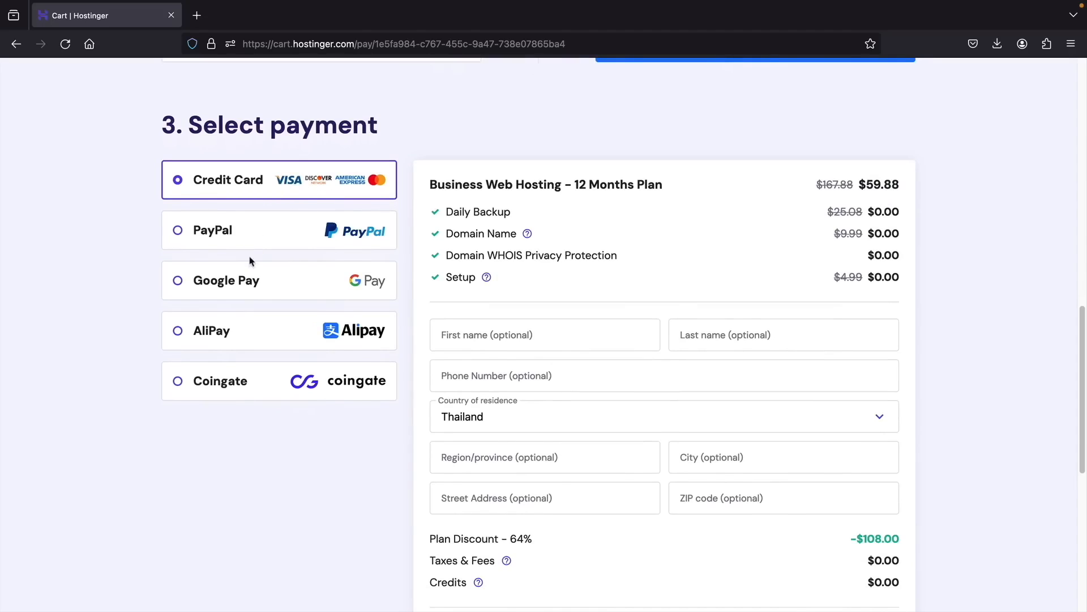
left_click(236, 381)
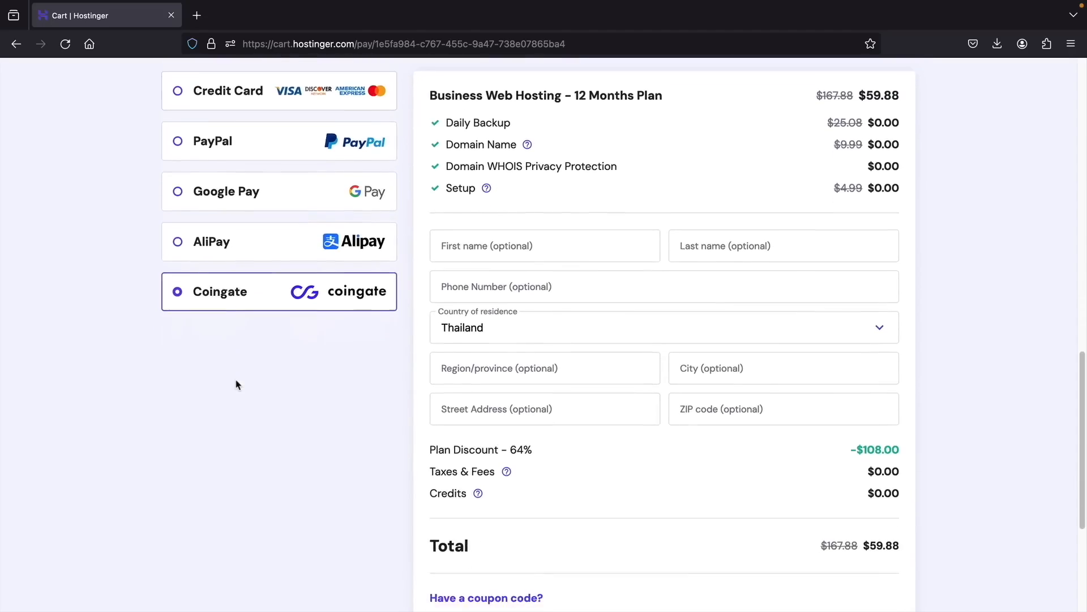
scroll(255, 312, "up", 2)
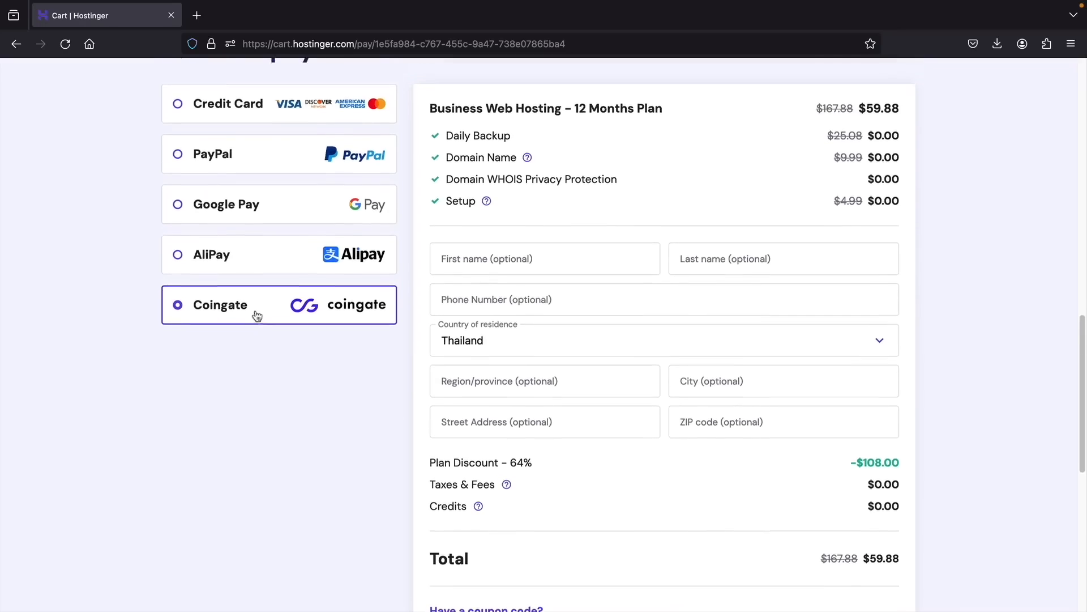
left_click(239, 131)
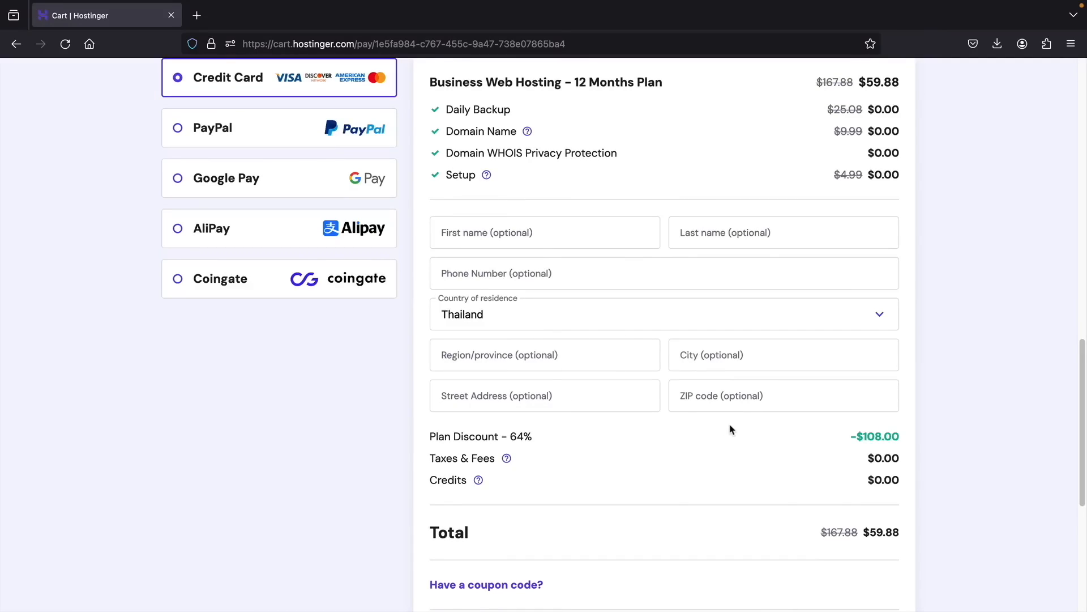
middle_click(909, 384)
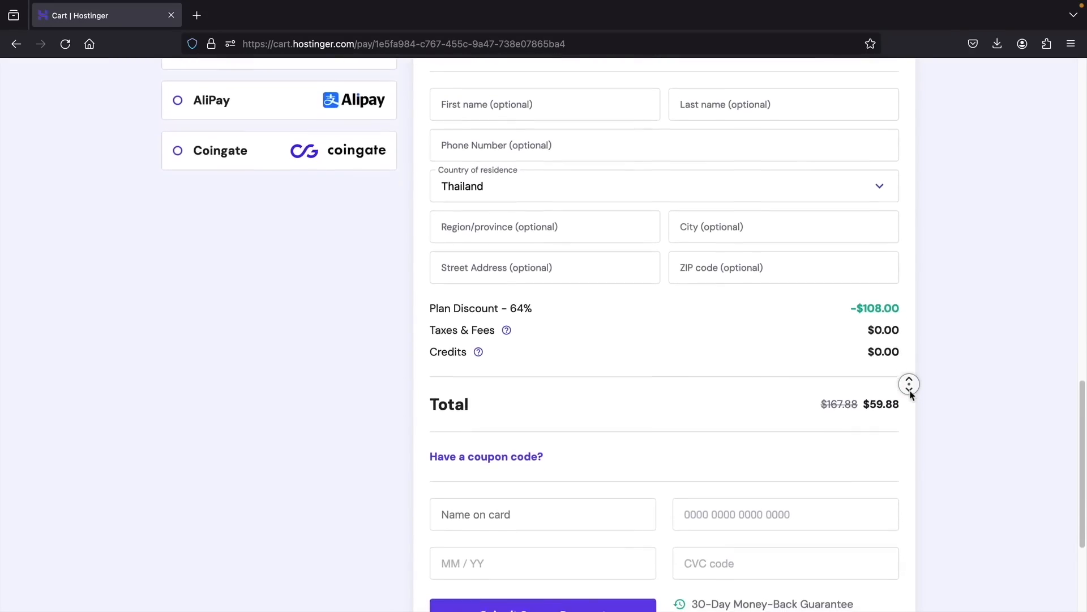
middle_click(910, 392)
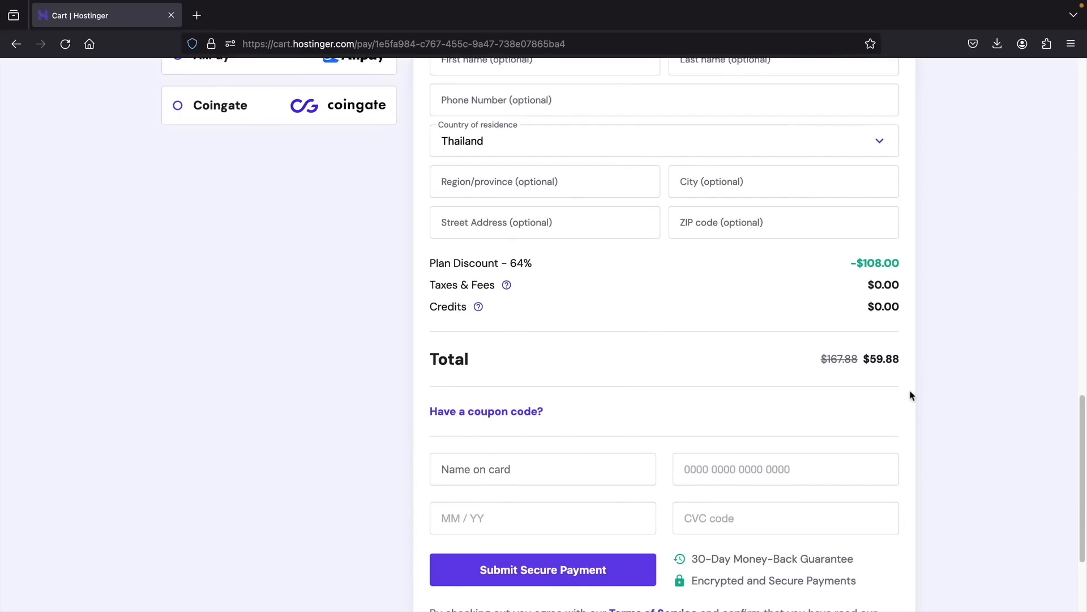
left_click_drag(869, 359, 900, 361)
Apply the discount coupon code, dropping the cart total to $53.89, and finish checkout.
left_click(460, 416)
left_click(454, 443)
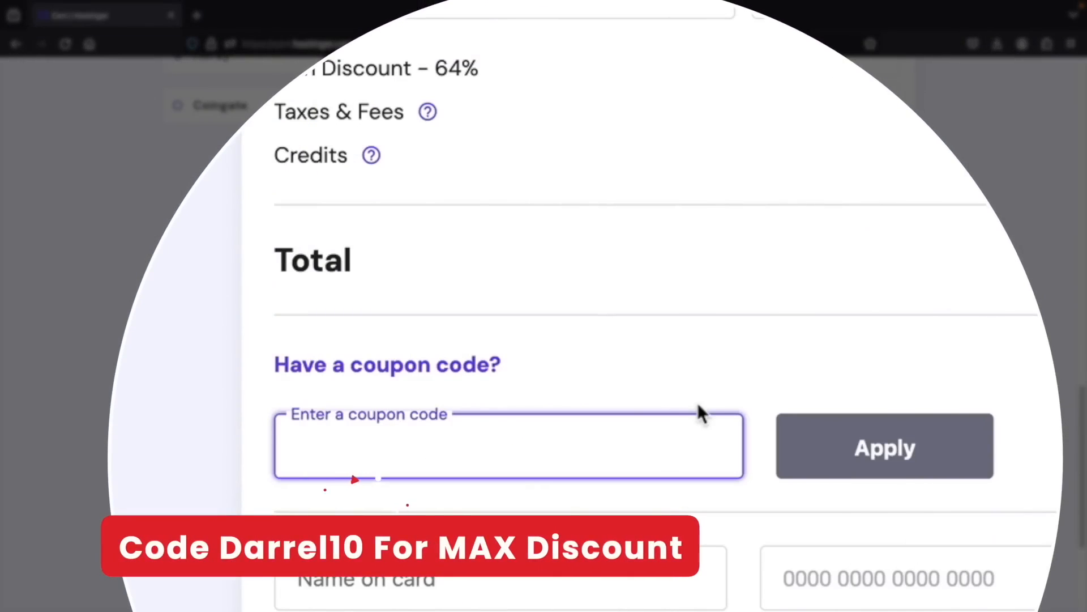
type("DARREL10")
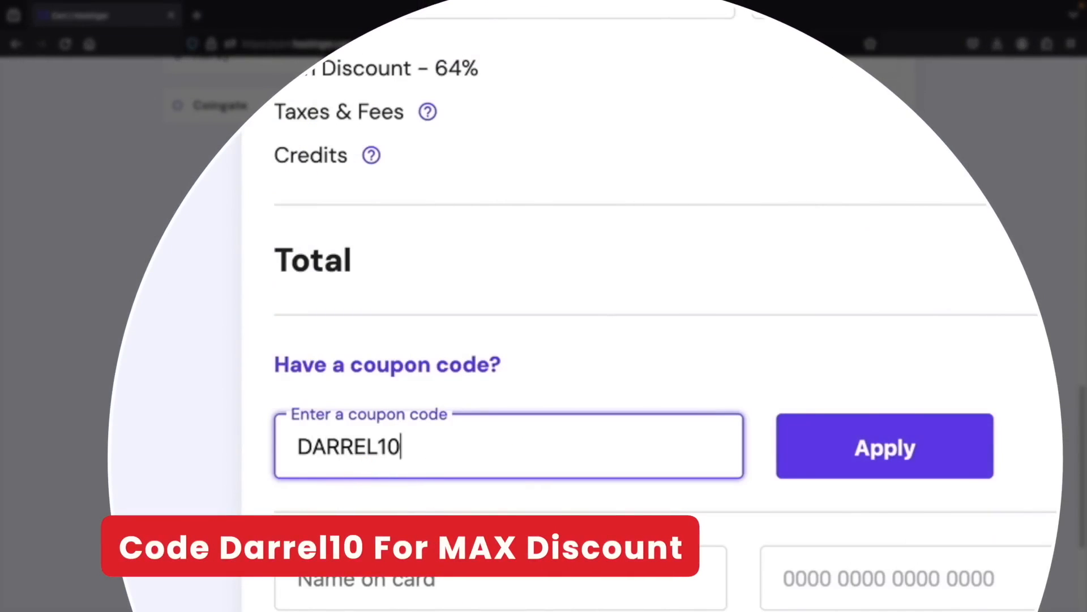
left_click(974, 437)
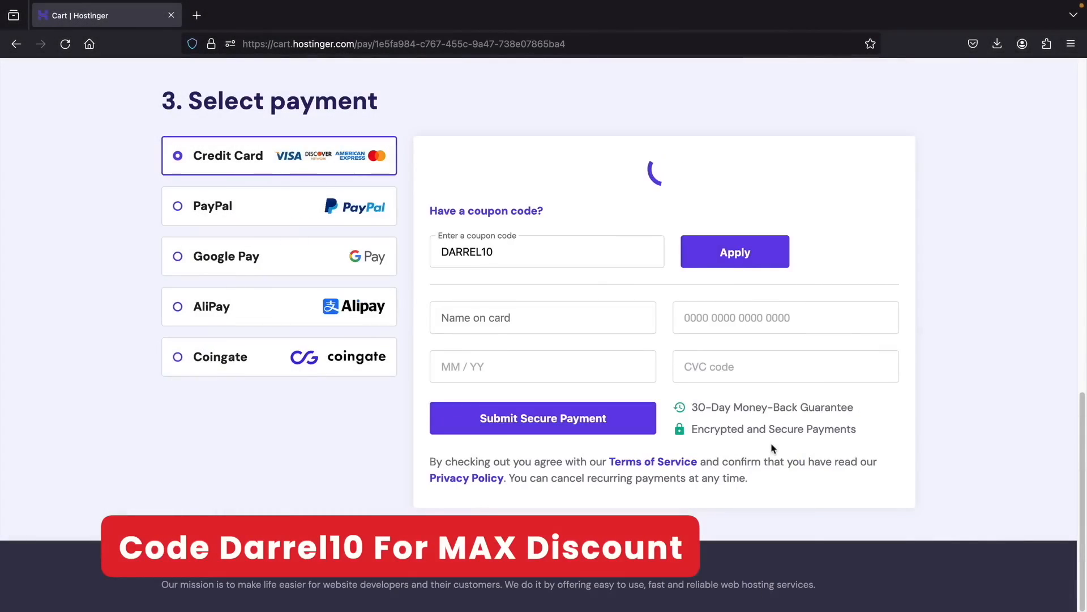
scroll(771, 444, "down", 5)
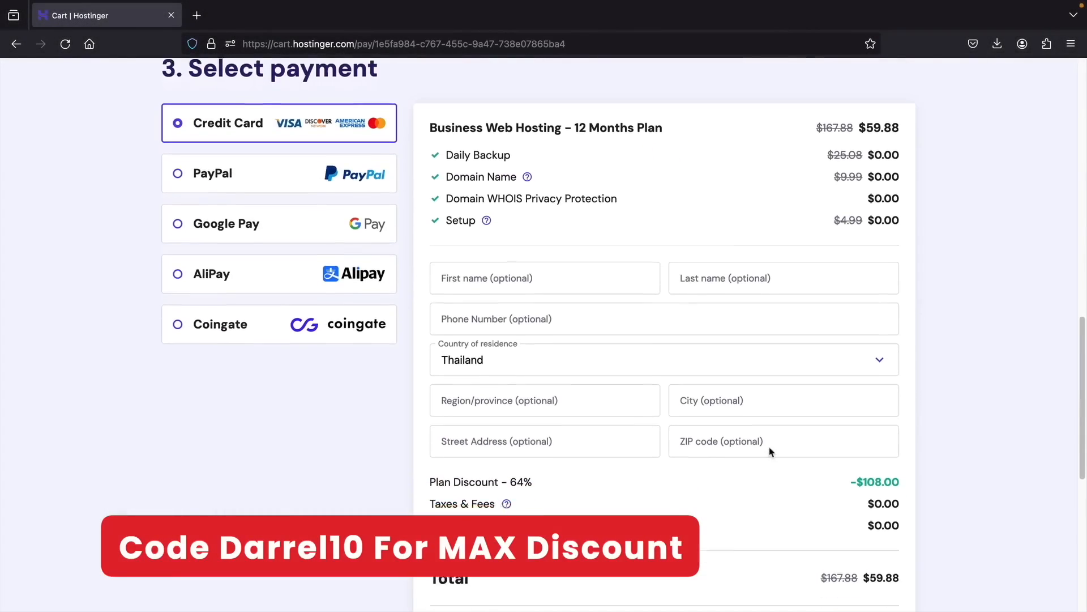
scroll(871, 474, "down", 1)
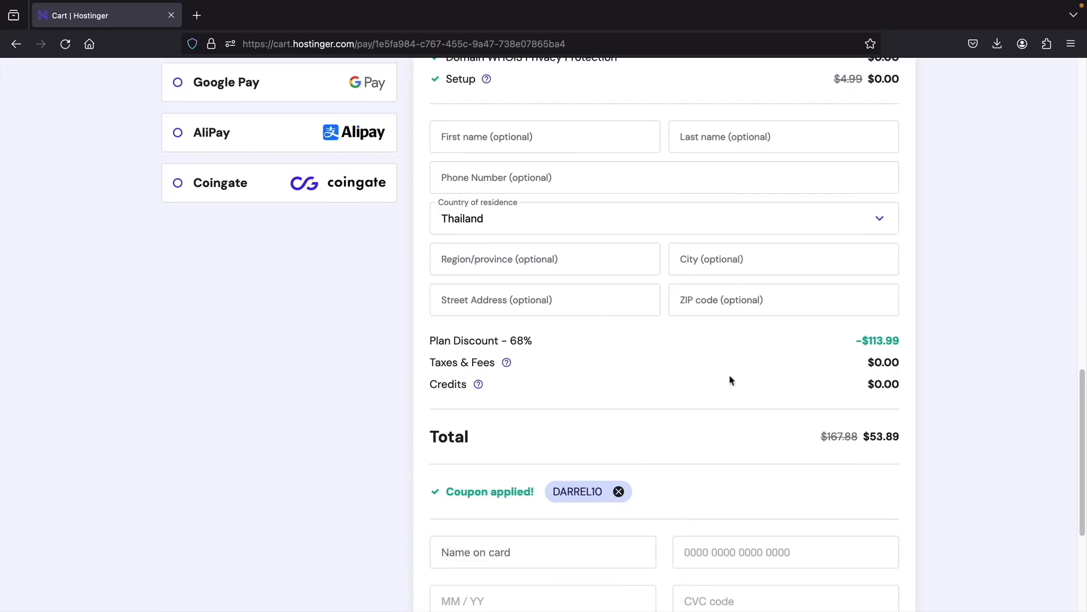
scroll(567, 408, "down", 4)
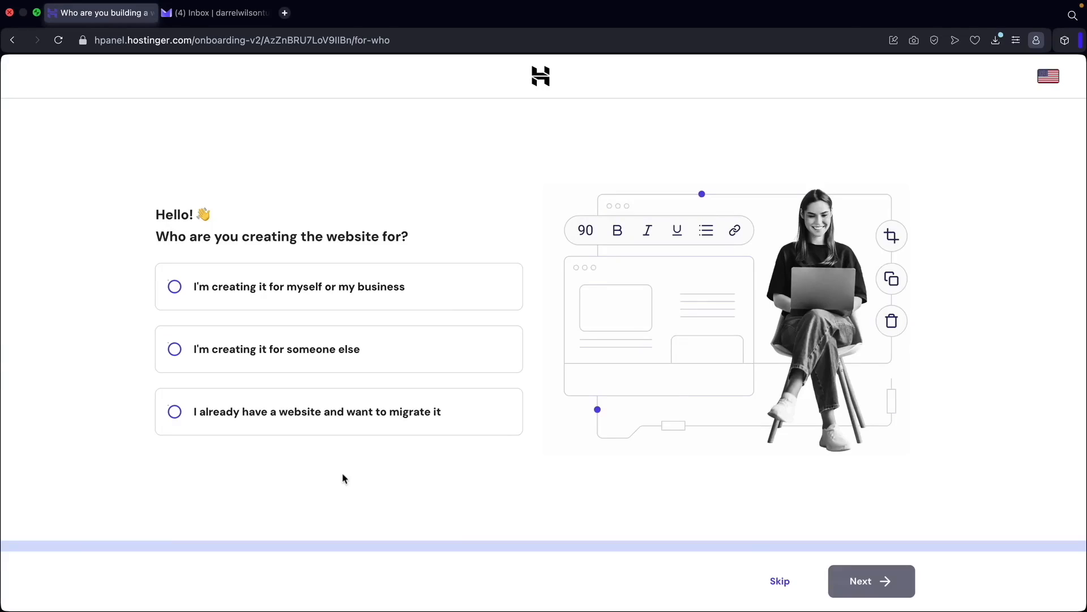
Skip the audience and platform questions, paste a domain name and claim the free domain.
left_click(775, 586)
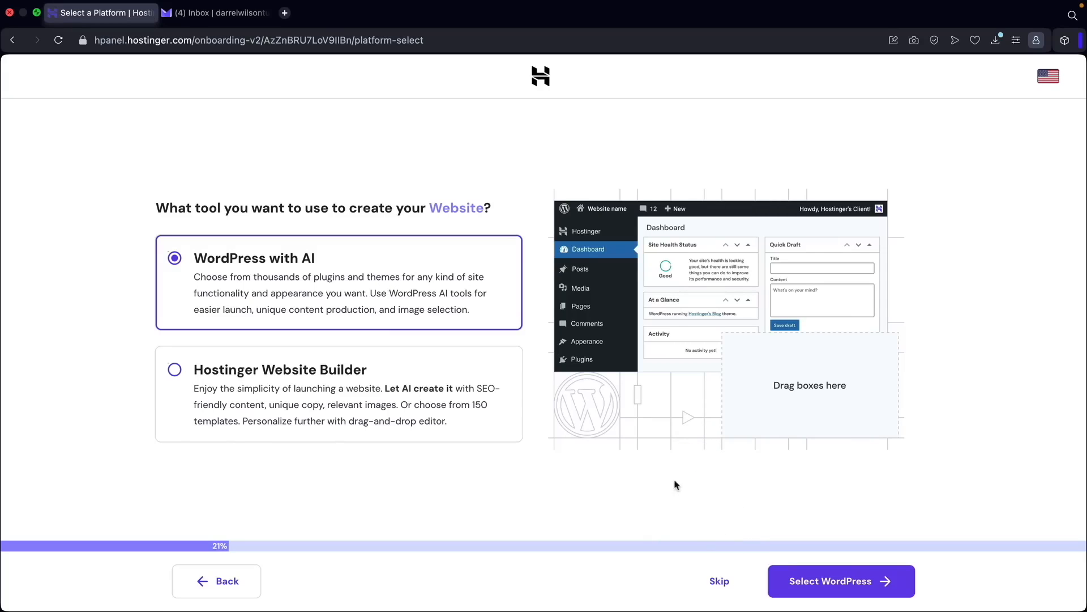
left_click(721, 582)
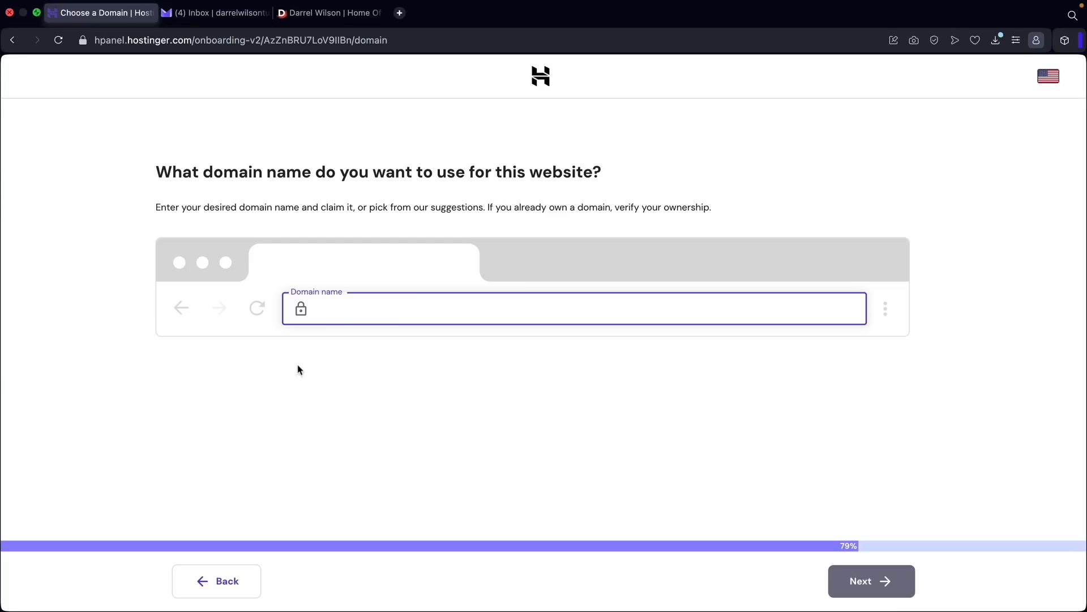
left_click(327, 16)
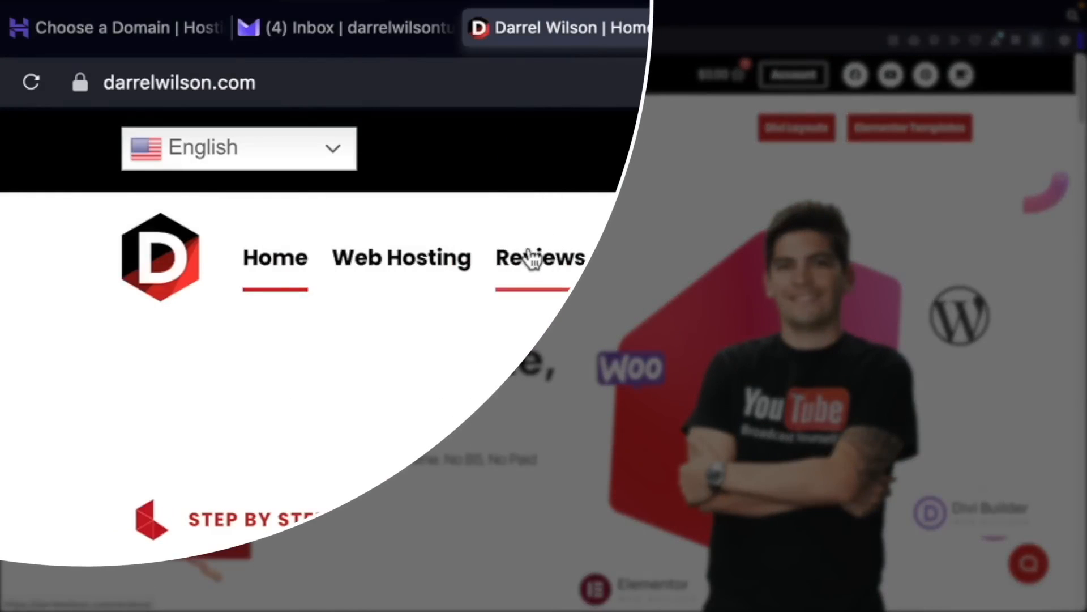
left_click(125, 33)
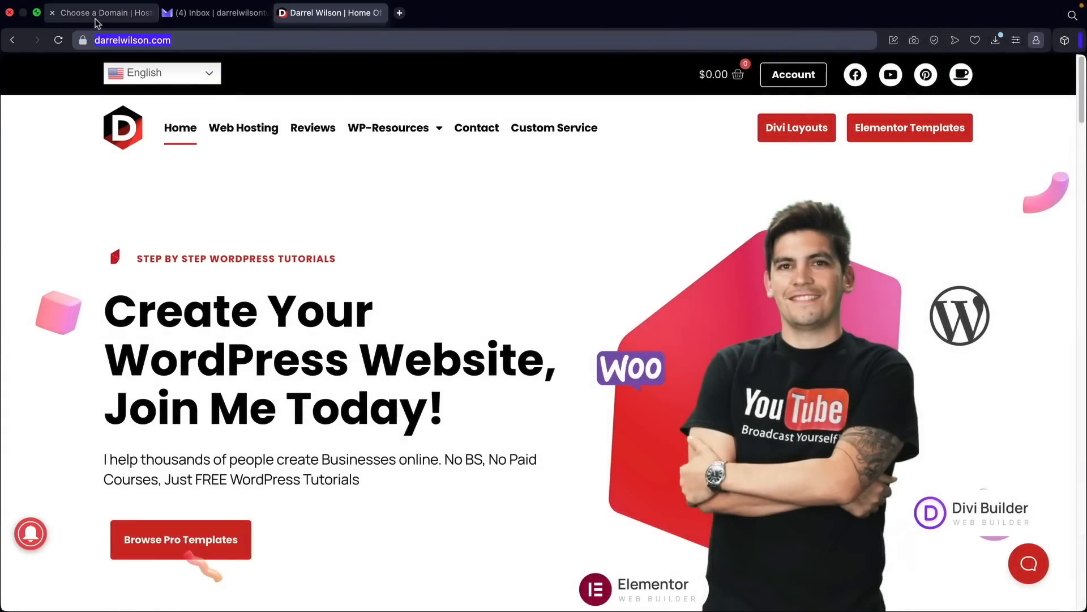
left_click(114, 28)
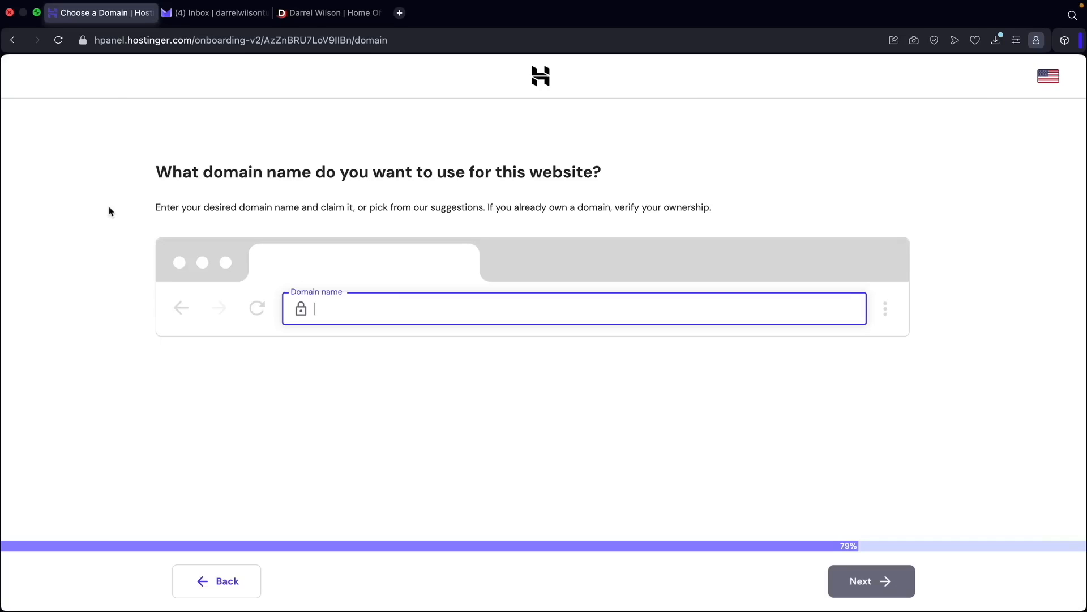
type("wilsondarreltutorial.com")
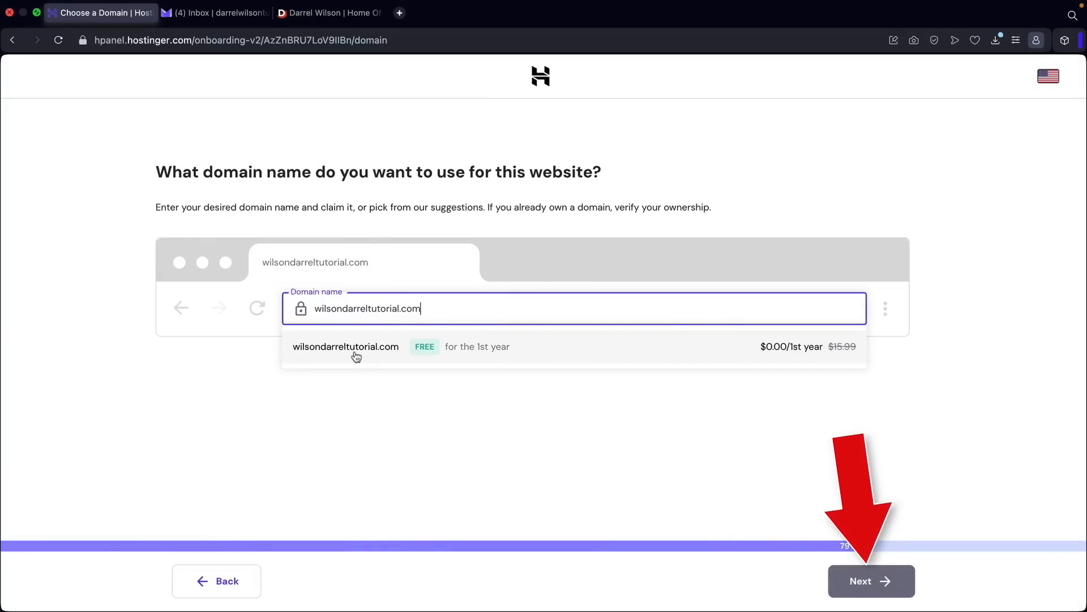
left_click(356, 385)
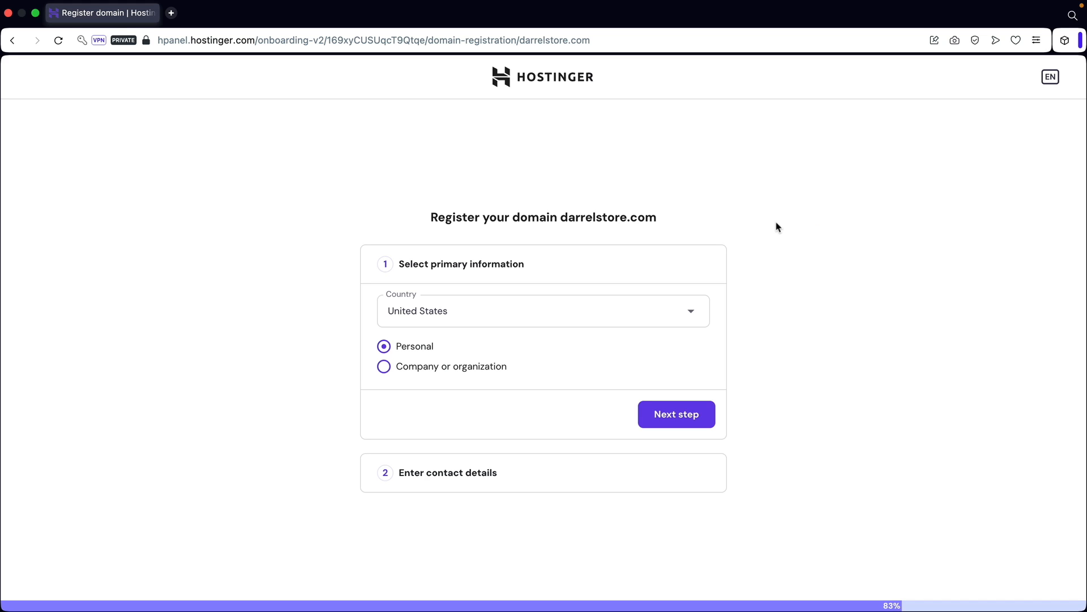
Register darrelstore.com for a Personal, United States registrant and finish the registration.
left_click(515, 315)
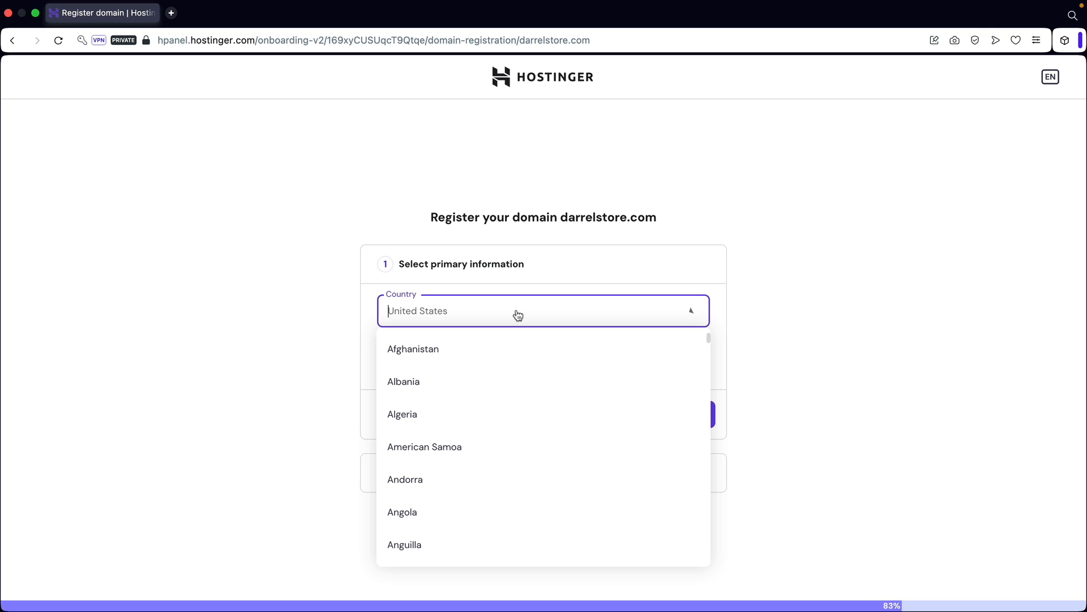
left_click(359, 302)
left_click(384, 348)
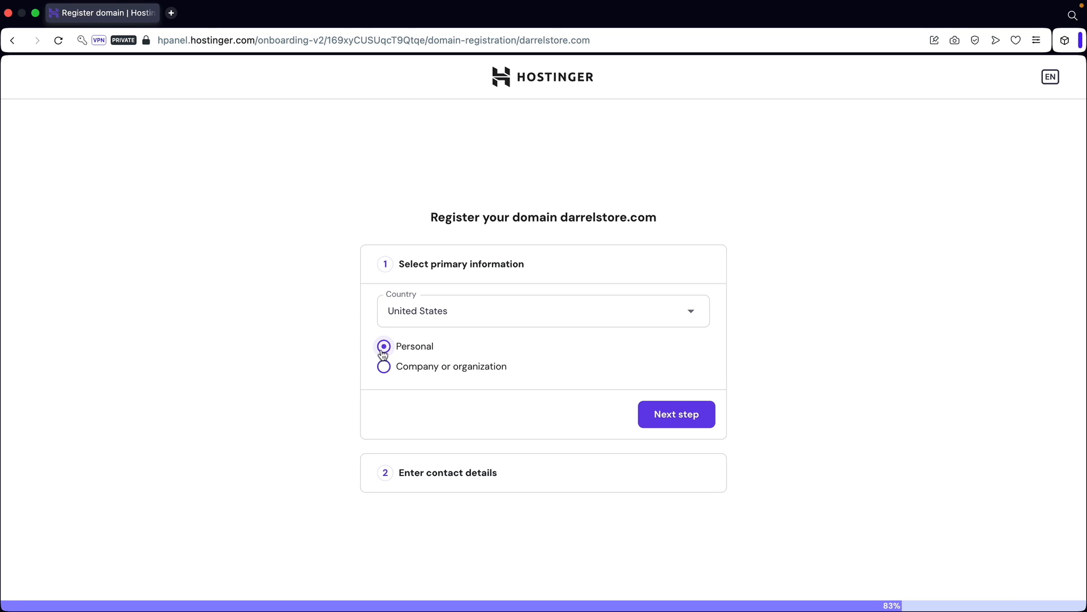
left_click(383, 366)
left_click(384, 348)
left_click(692, 418)
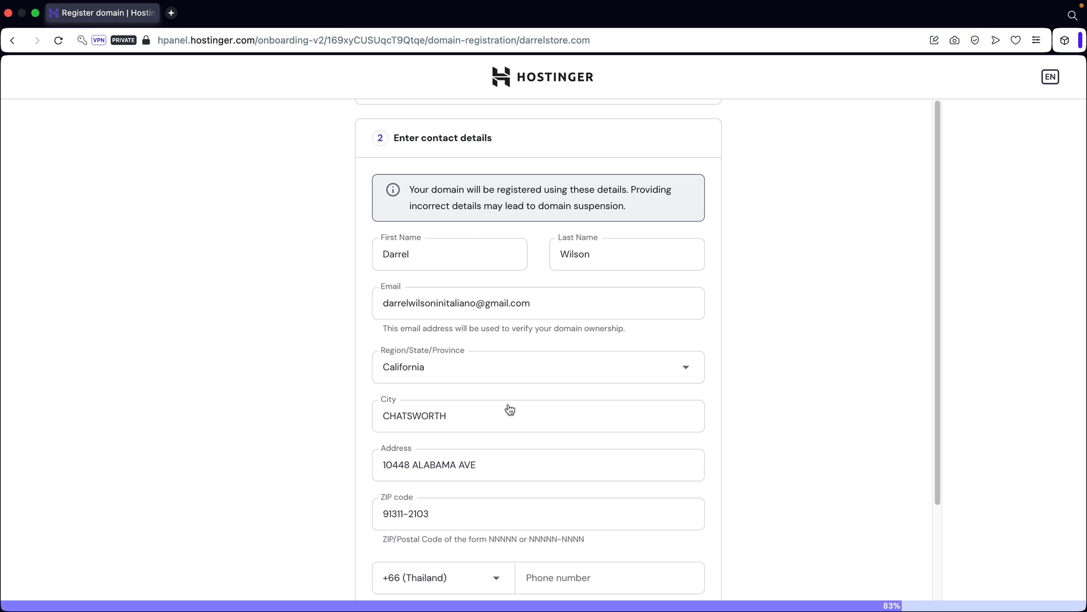
scroll(510, 409, "down", 3)
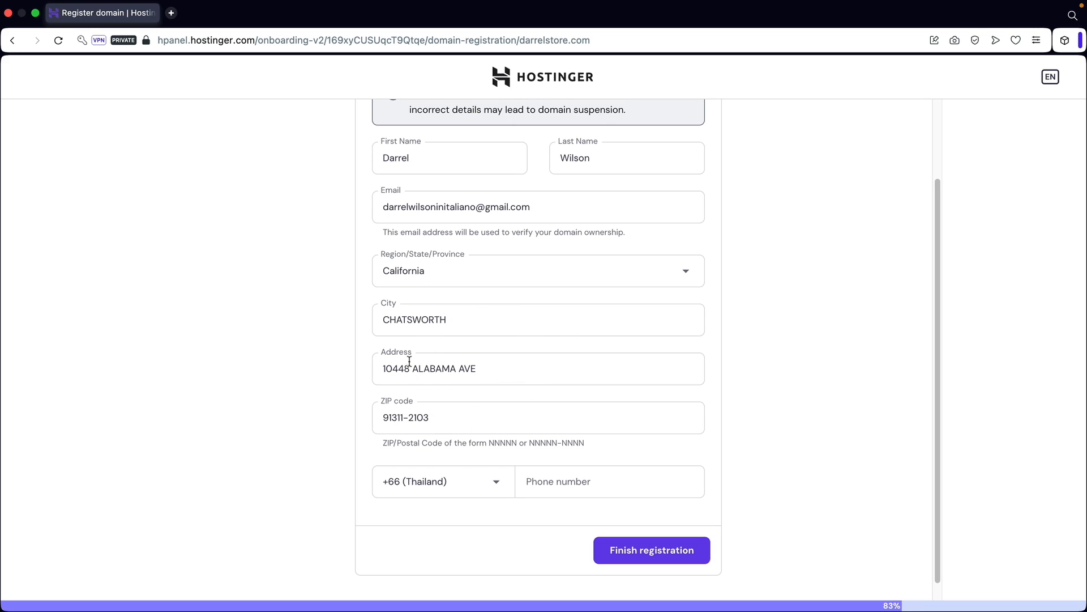
left_click(646, 561)
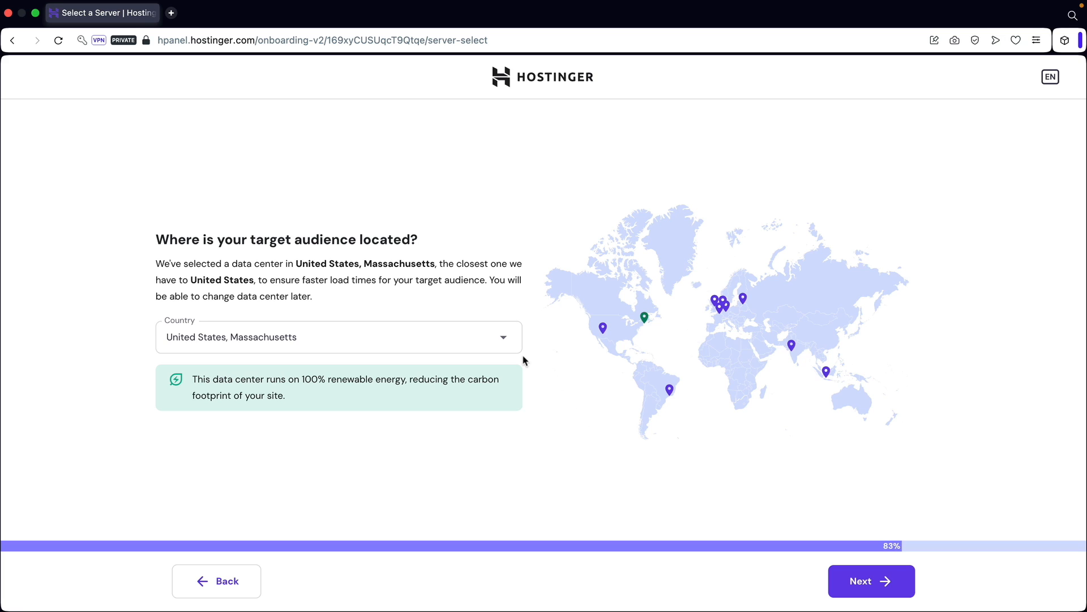
Pick the United States, Arizona data center and start the WordPress installation.
mouse_move(646, 320)
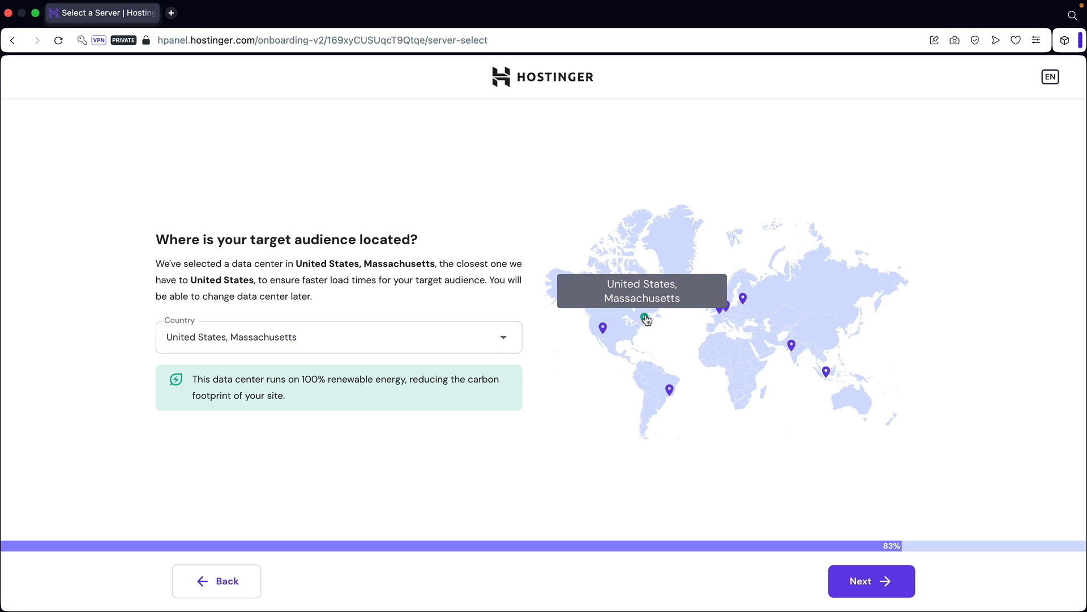
mouse_move(605, 330)
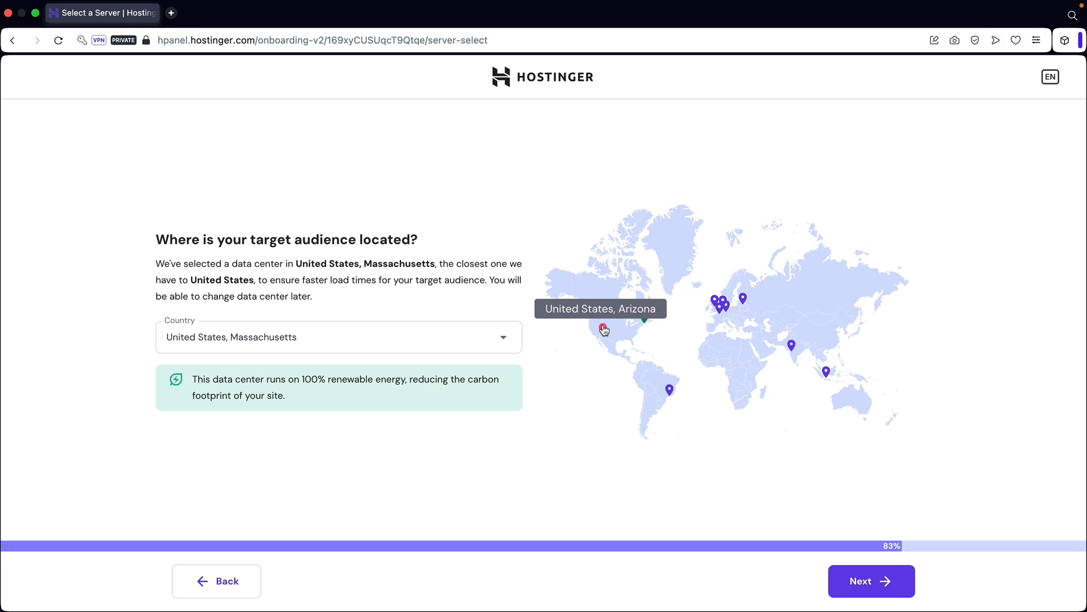
left_click(501, 339)
scroll(441, 407, "down", 5)
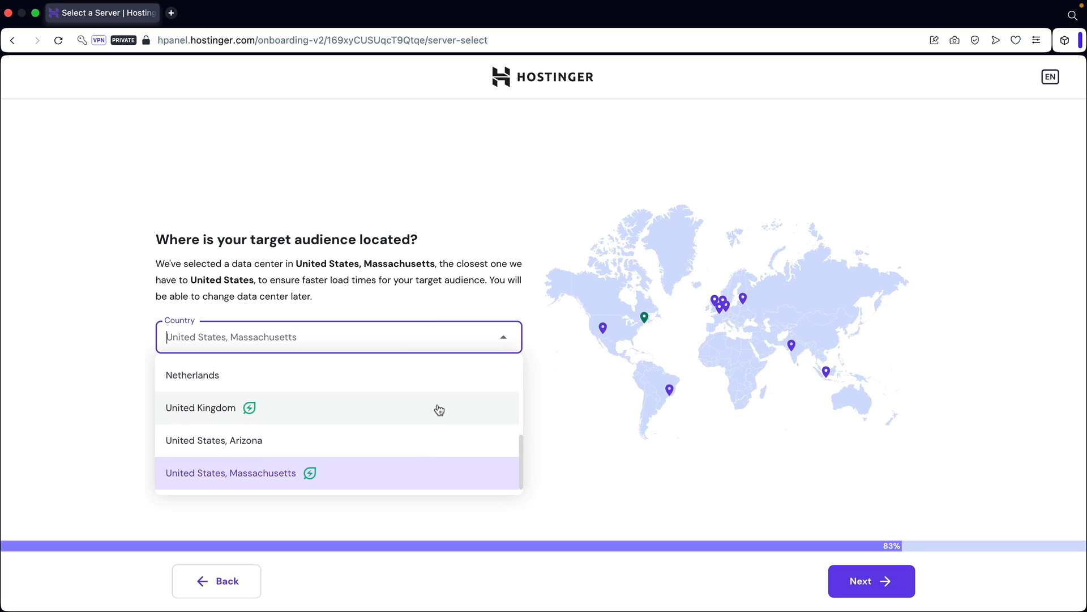
left_click(437, 442)
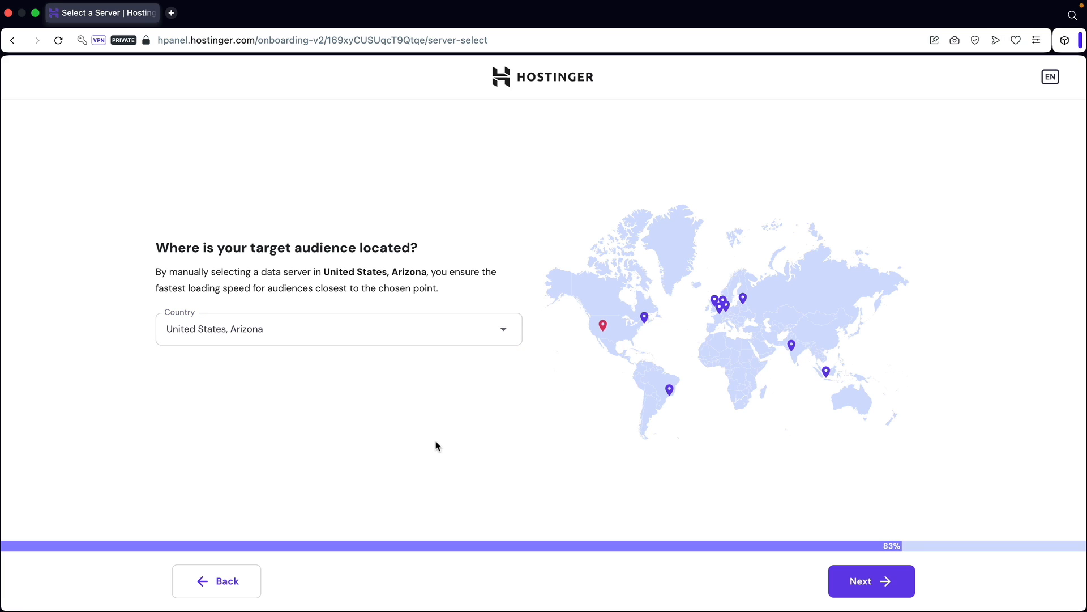
left_click(862, 586)
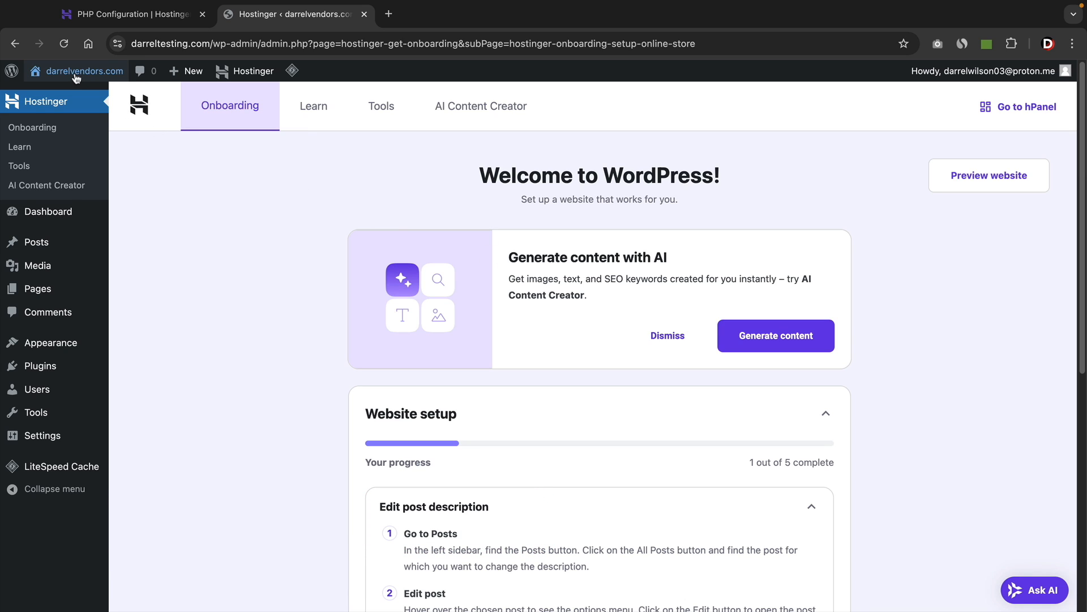
Visit the live site and scroll through its demo homepage, then back to the top.
left_click(55, 96)
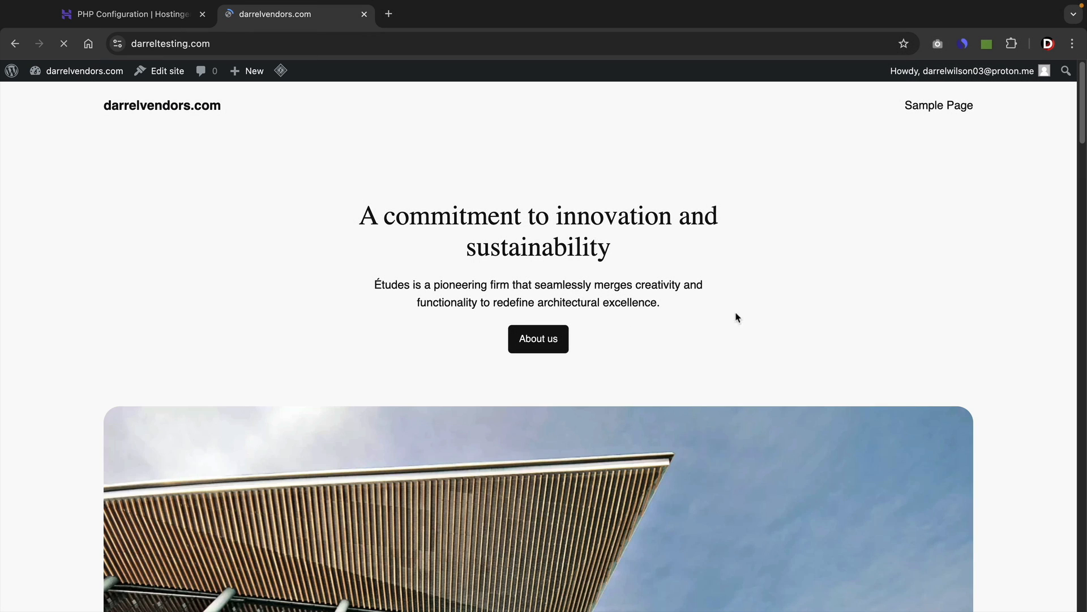
scroll(773, 351, "down", 15)
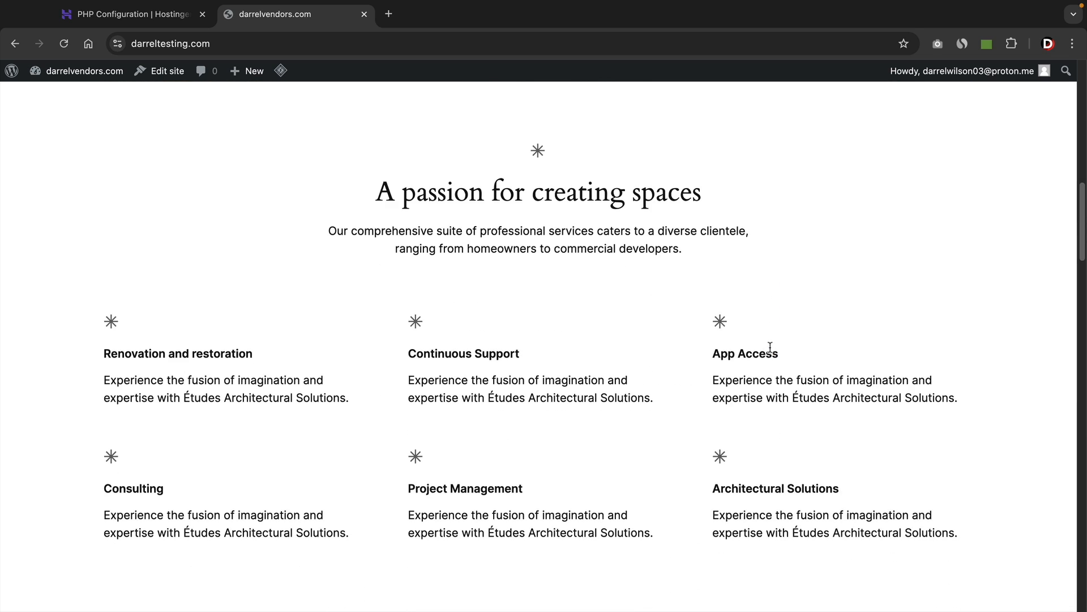
scroll(771, 346, "down", 15)
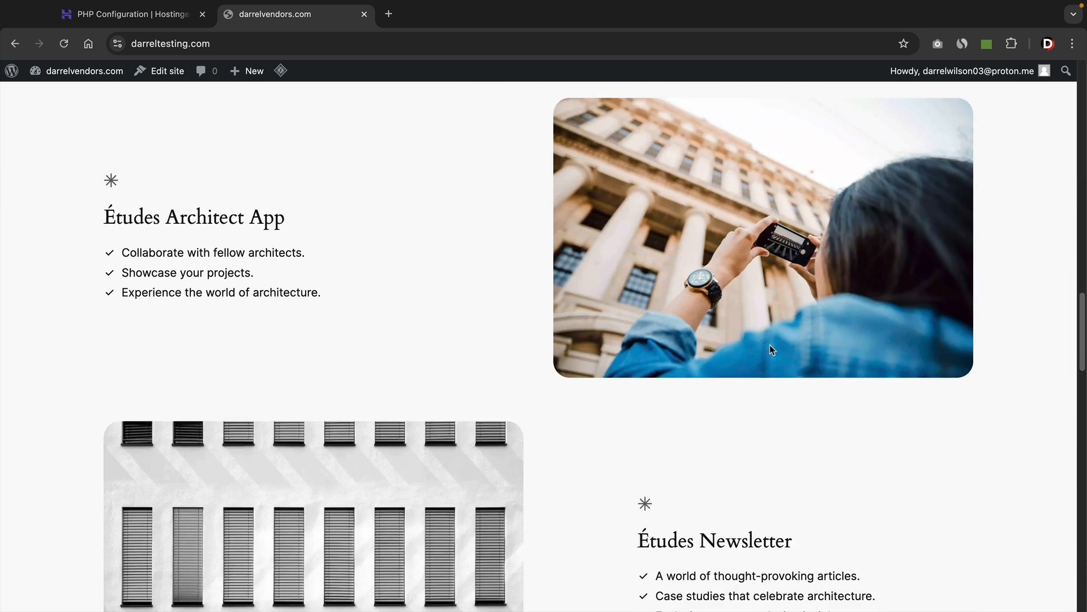
scroll(771, 349, "down", 15)
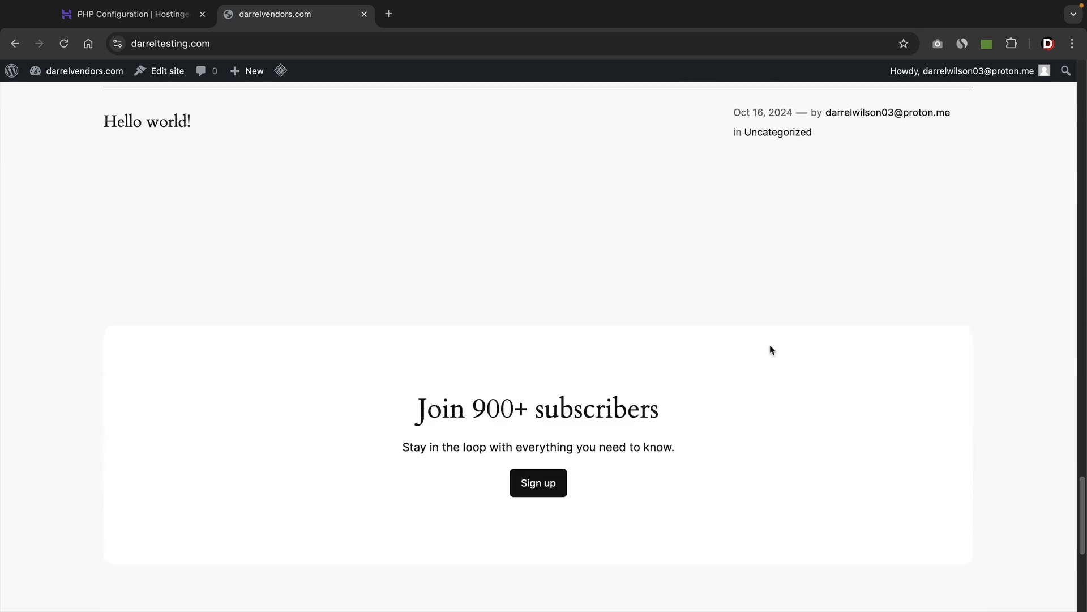
scroll(772, 350, "down", 4)
scroll(769, 351, "up", 10)
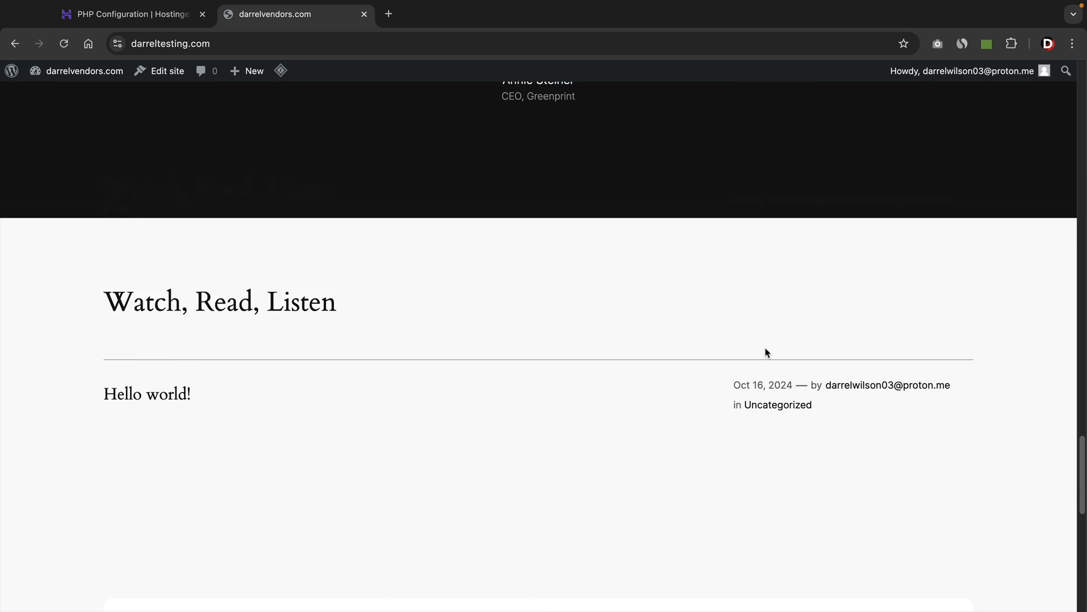
scroll(766, 347, "up", 20)
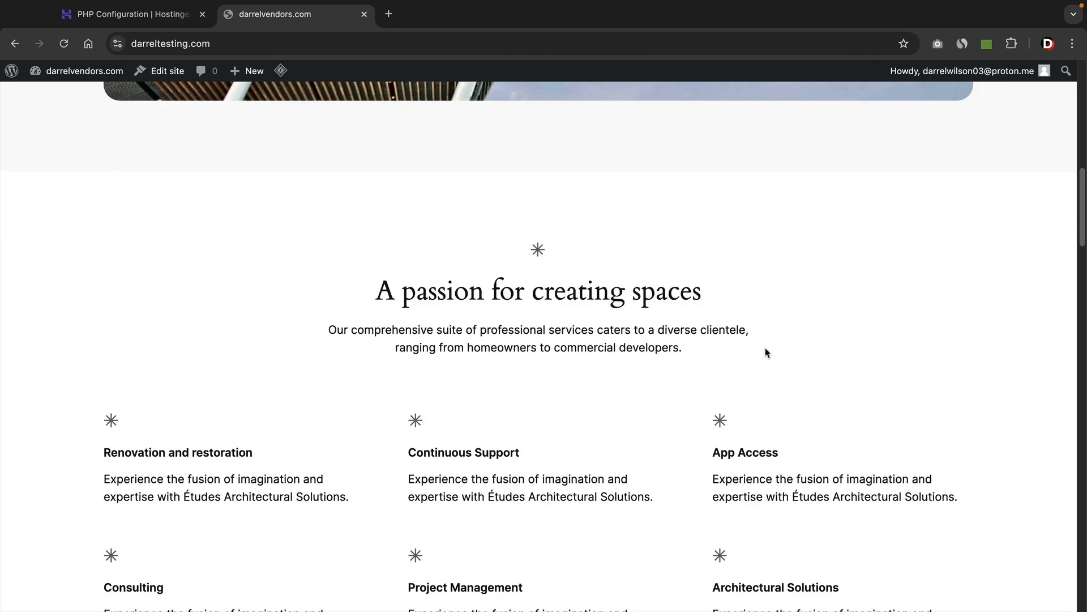
scroll(766, 353, "up", 4)
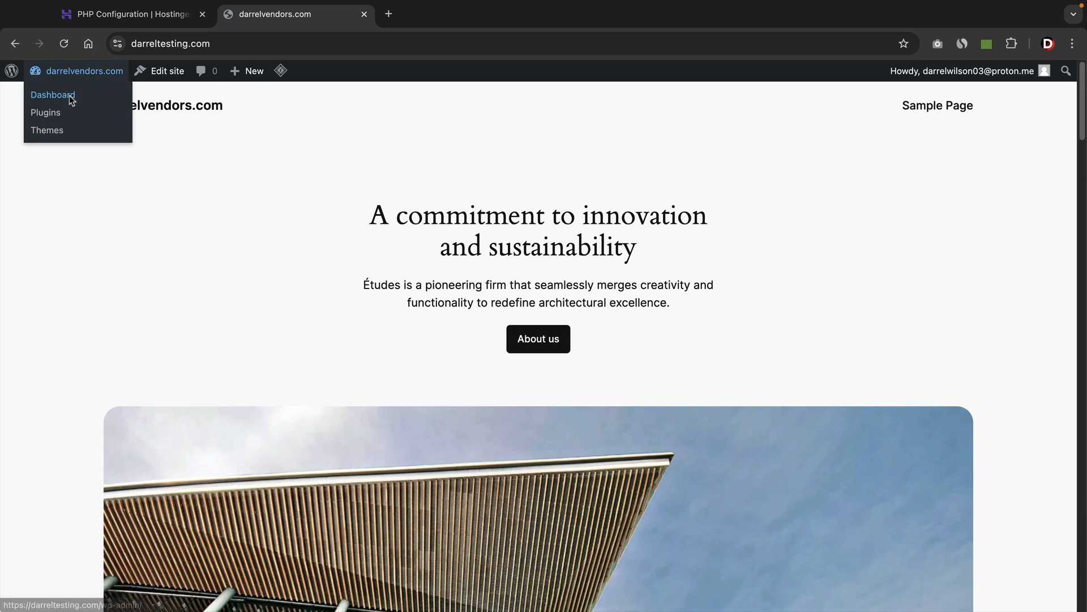
Go to the WordPress Dashboard, open Hostinger Onboarding, and launch hPanel in a new tab.
left_click(70, 97)
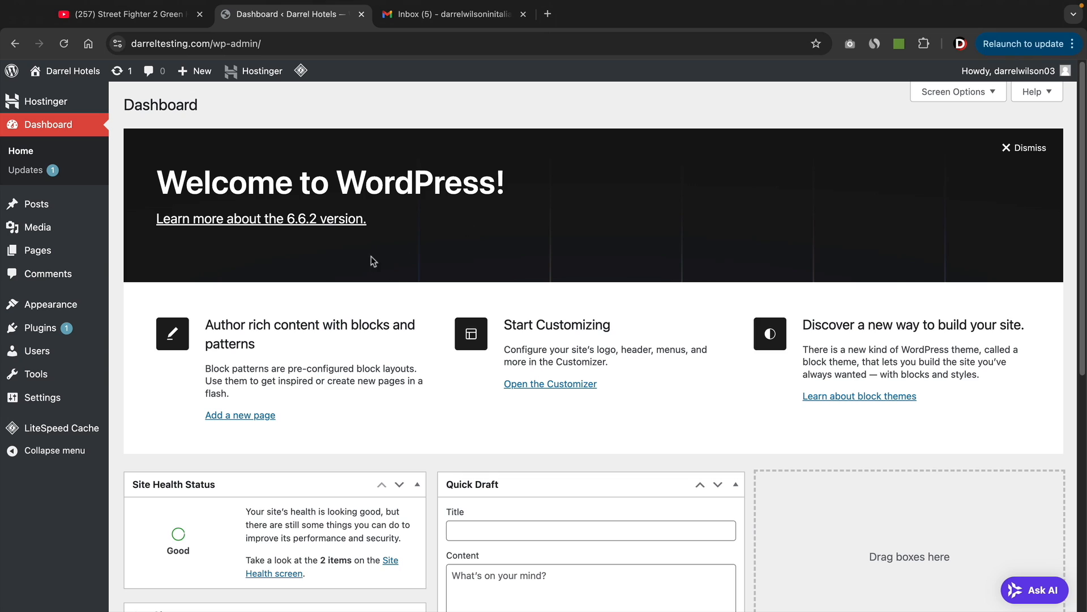
mouse_move(59, 107)
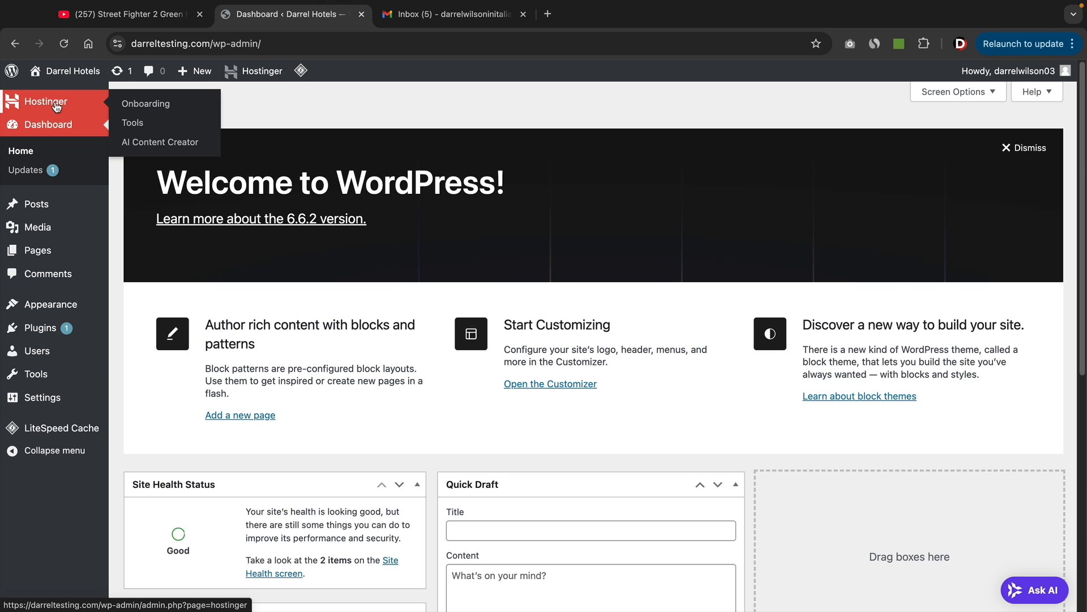
left_click(129, 107)
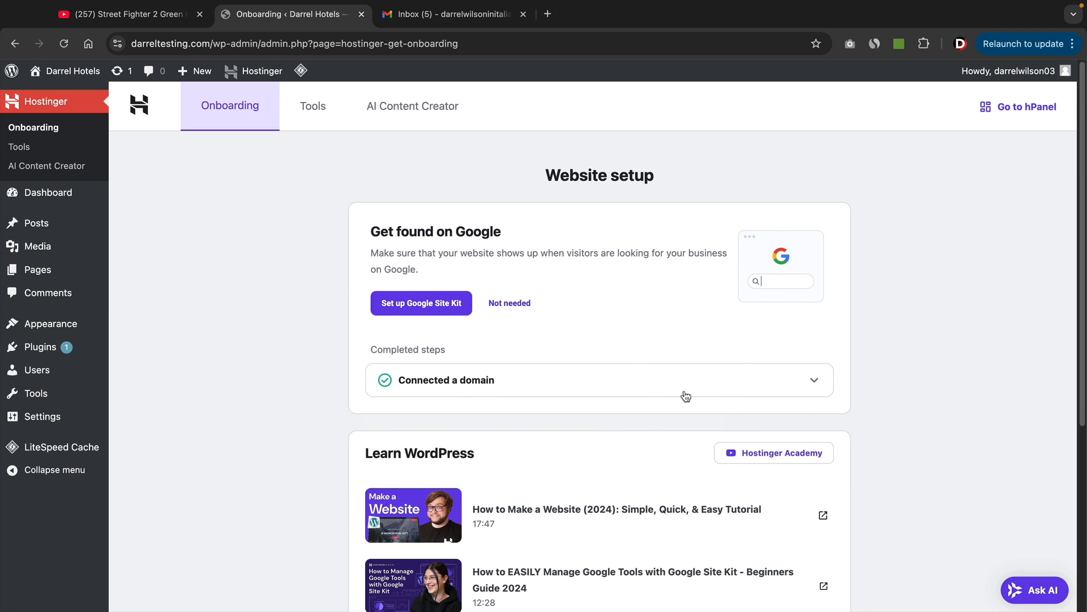
scroll(687, 391, "down", 4)
scroll(542, 376, "up", 4)
left_click(1024, 110)
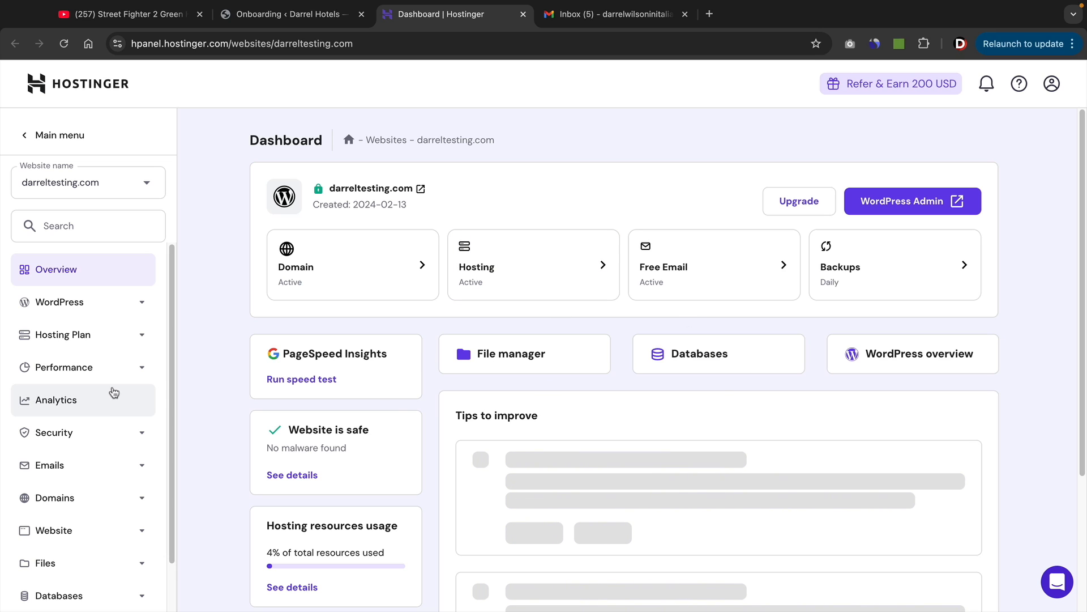
View hPanel's free email services page, then open the darreltesting.com website dashboard.
left_click(28, 137)
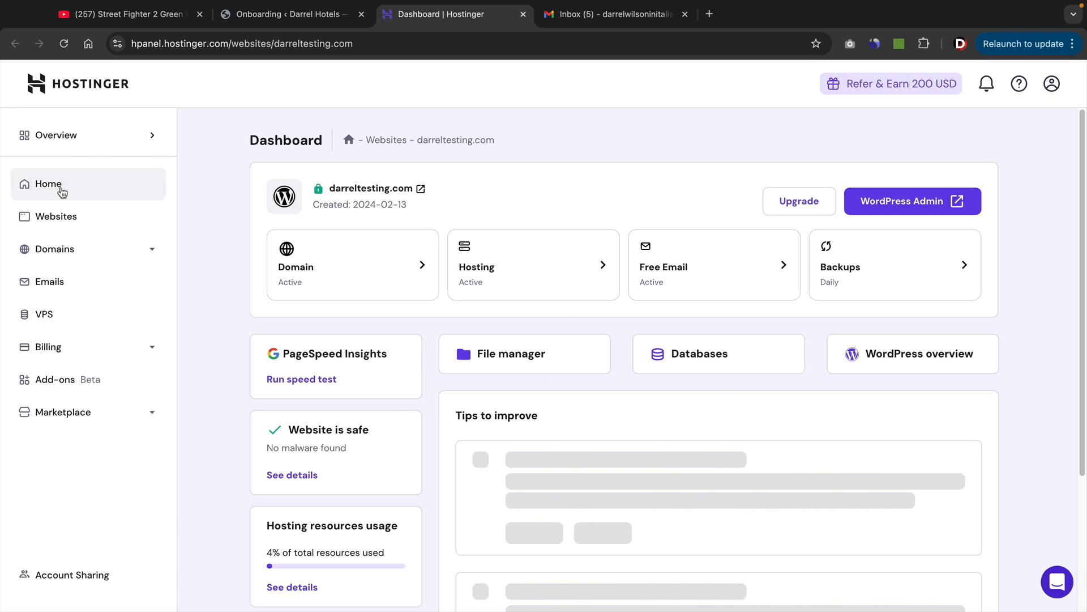
left_click(62, 287)
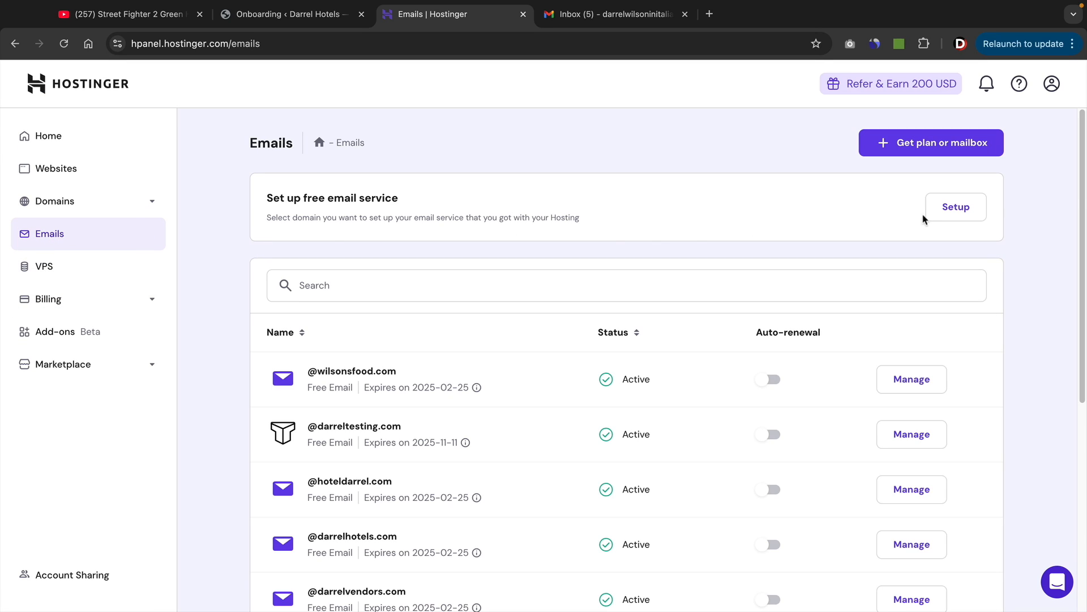
left_click_drag(346, 206, 321, 202)
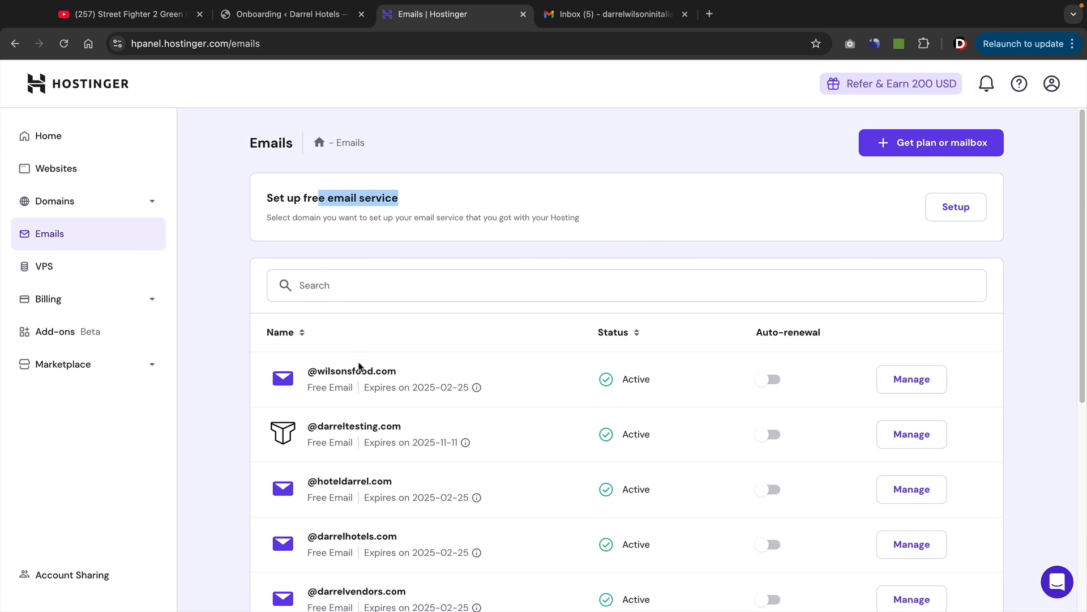
left_click(91, 137)
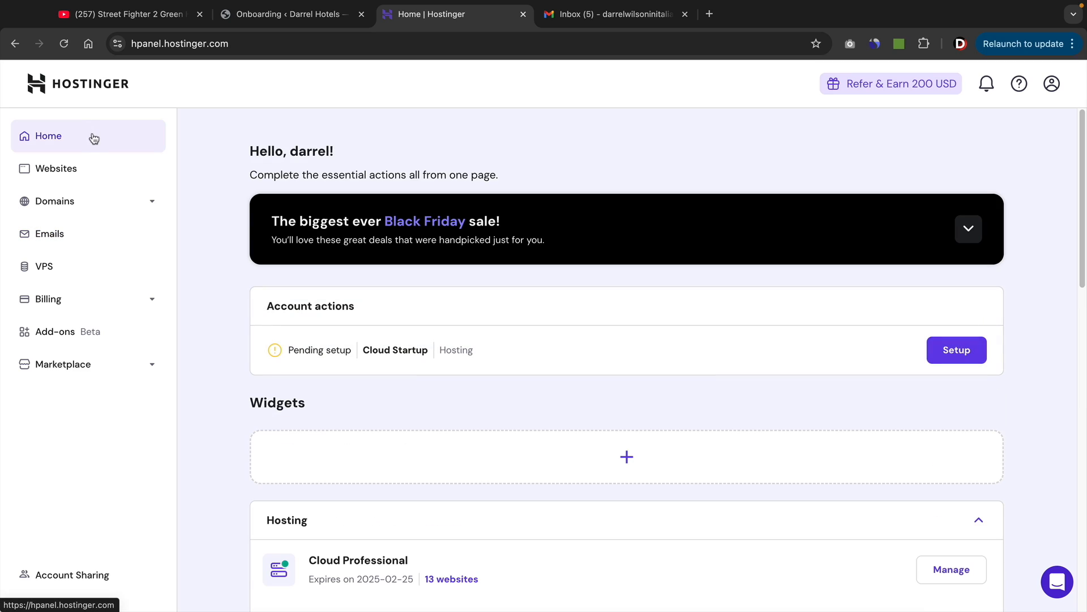
left_click(88, 178)
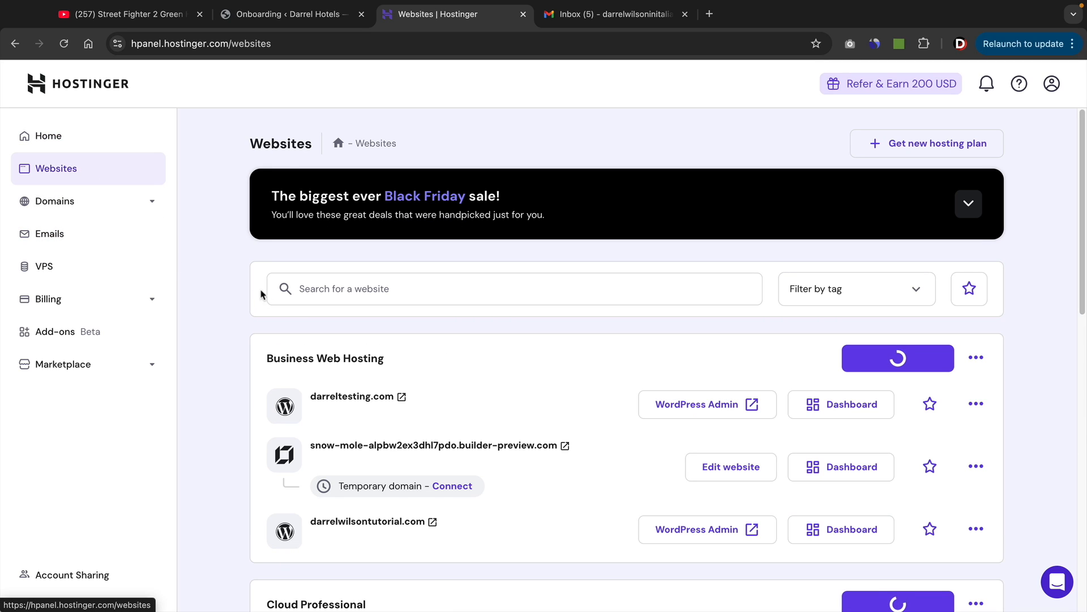
left_click(835, 405)
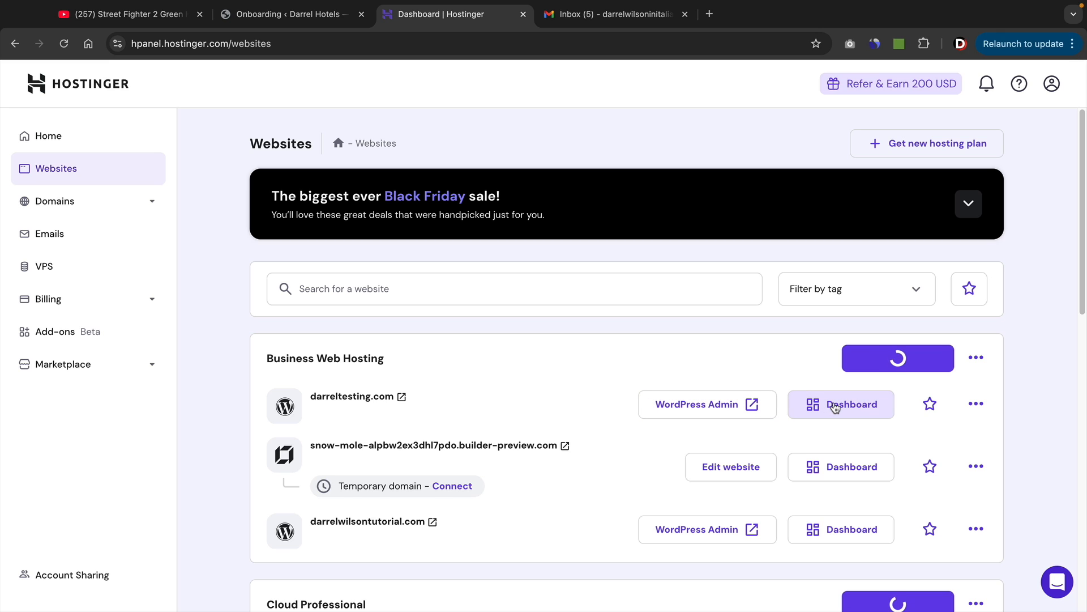
Look through the PHP configuration page's extensions, options and version choices.
scroll(107, 443, "down", 2)
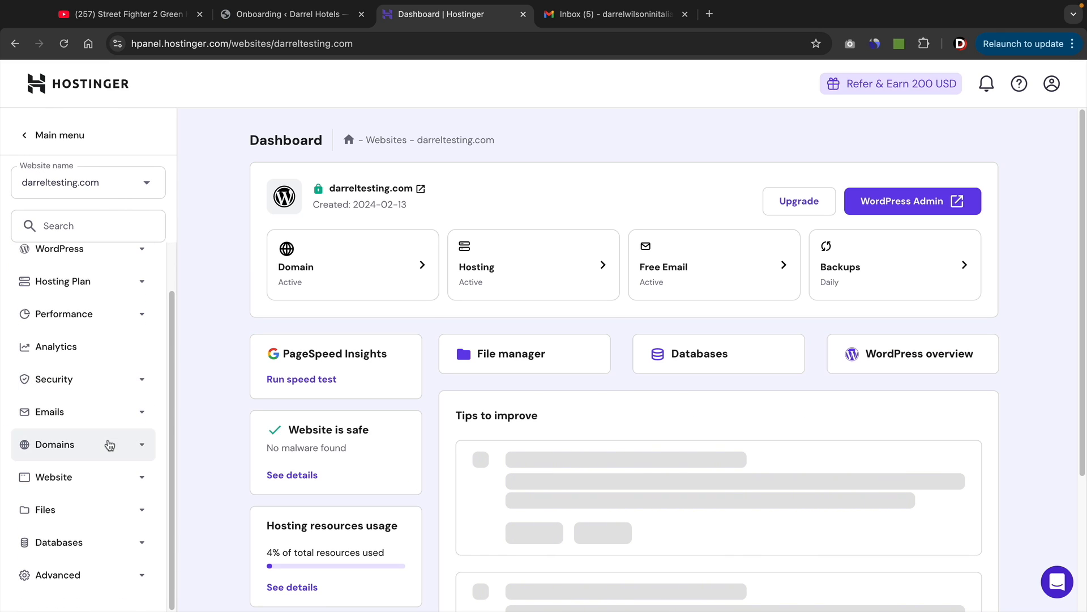
scroll(107, 572, "down", 2)
left_click(110, 533)
scroll(109, 538, "down", 3)
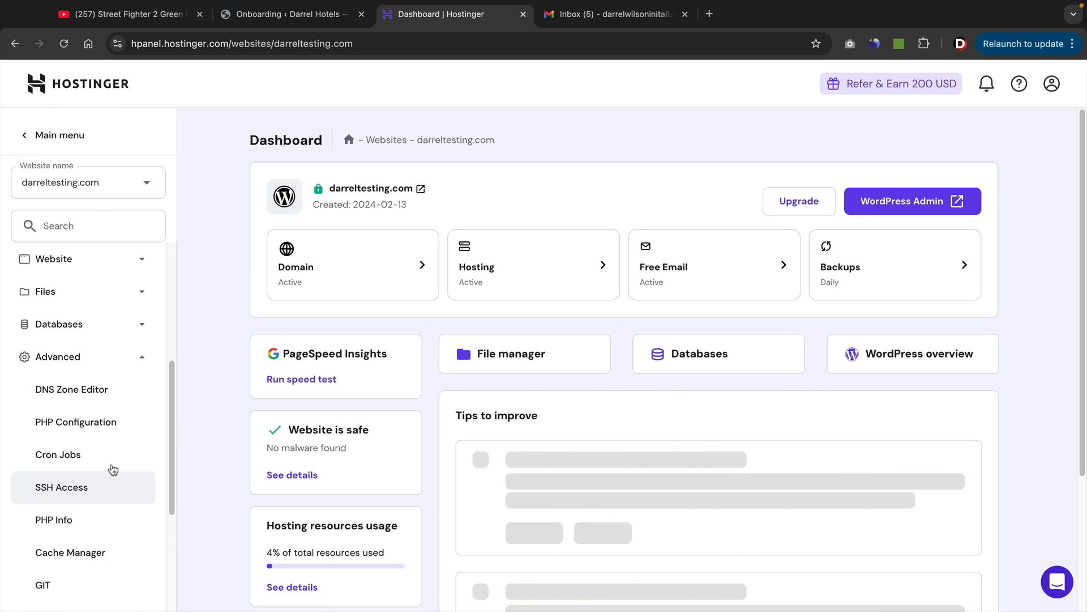
left_click(116, 429)
left_click(383, 278)
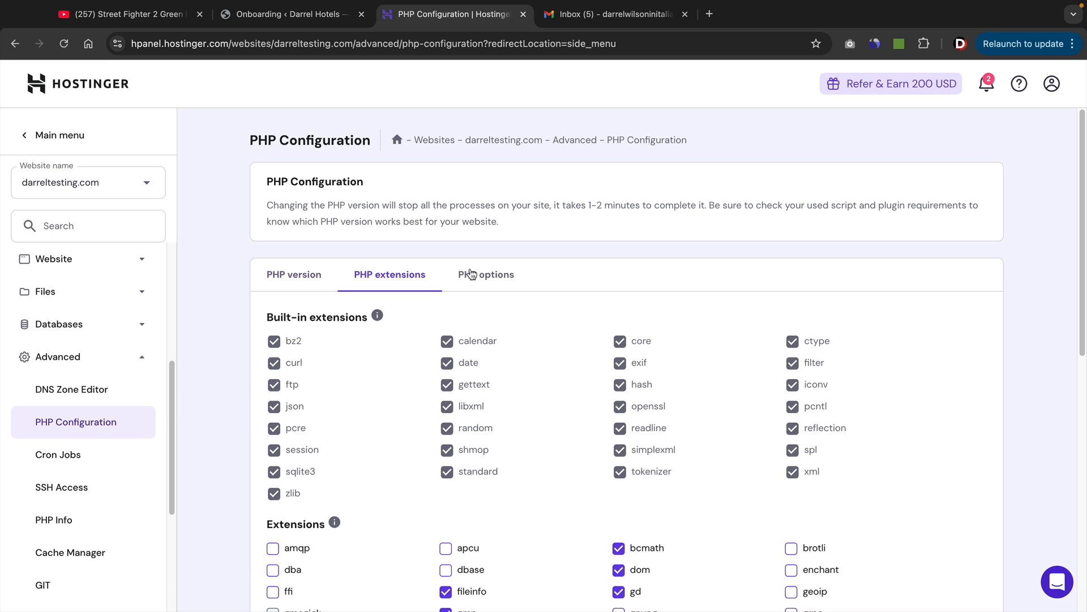
left_click(482, 275)
left_click(385, 275)
left_click(322, 279)
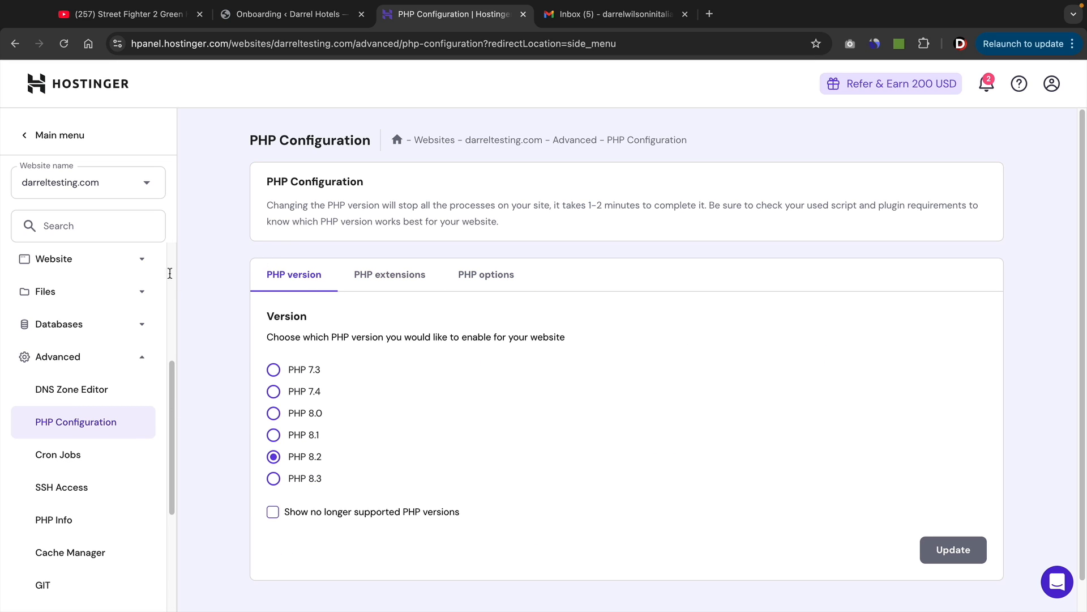
Return to hPanel home, check the WordPress onboarding page, then switch to the Gmail inbox.
left_click(44, 138)
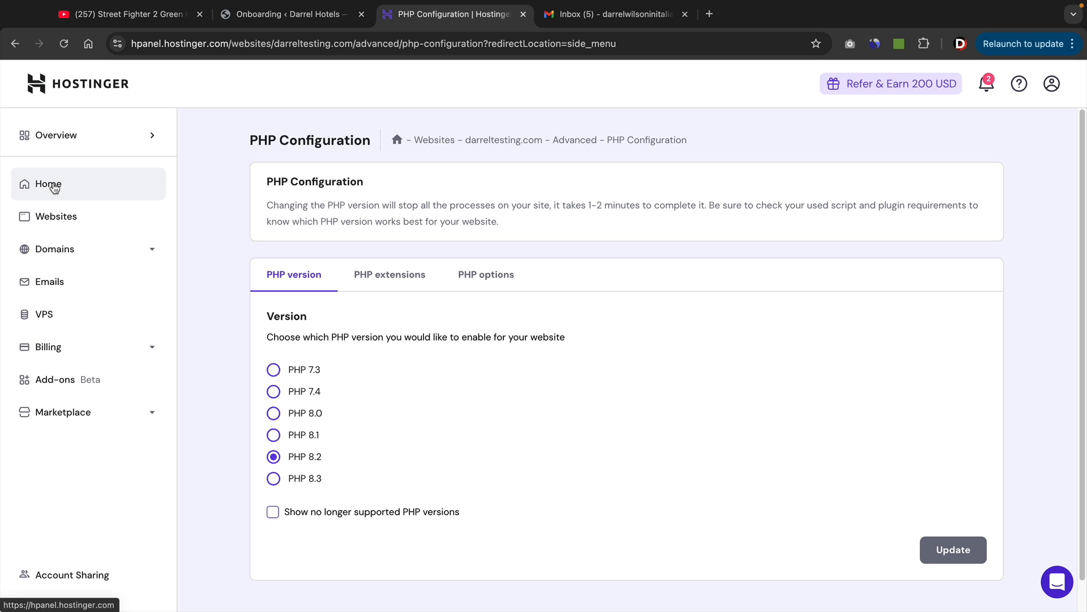
left_click(54, 186)
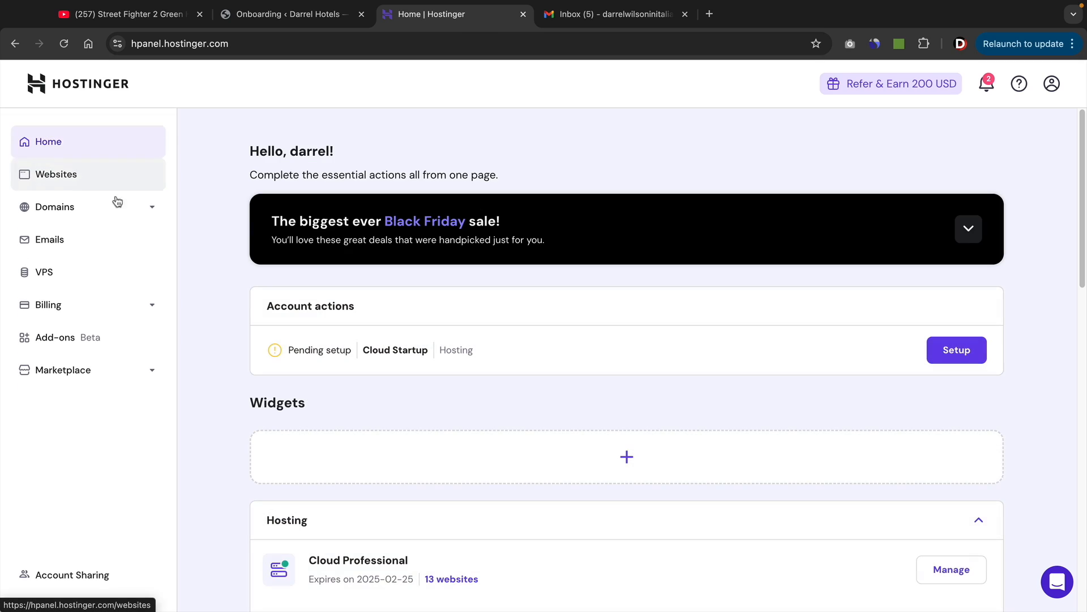
left_click(287, 21)
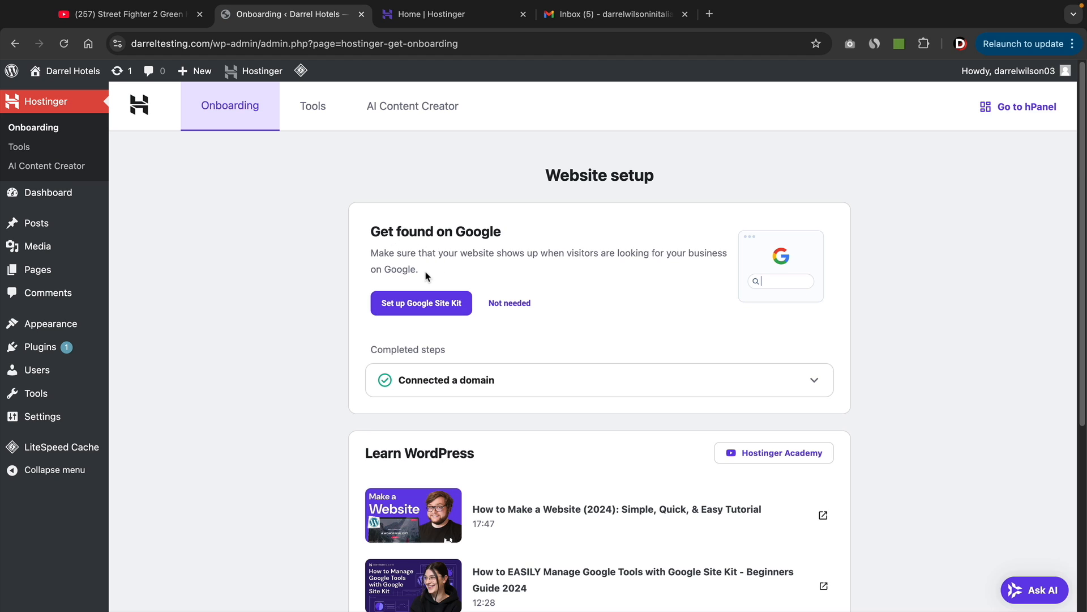
left_click(640, 20)
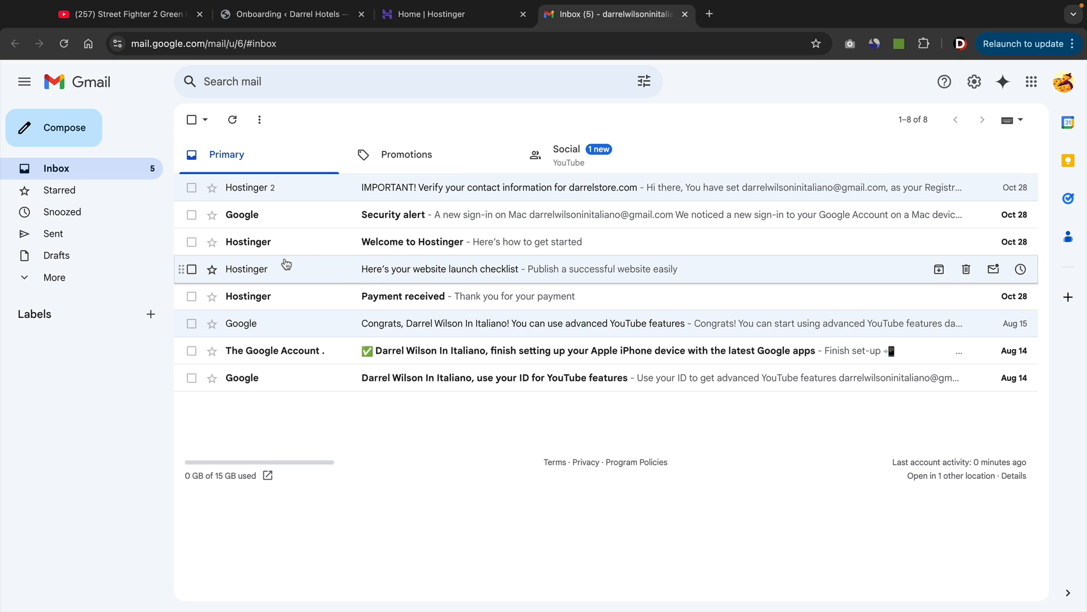
Open the 'IMPORTANT! Verify your contact information' email and expand its full body.
left_click(401, 243)
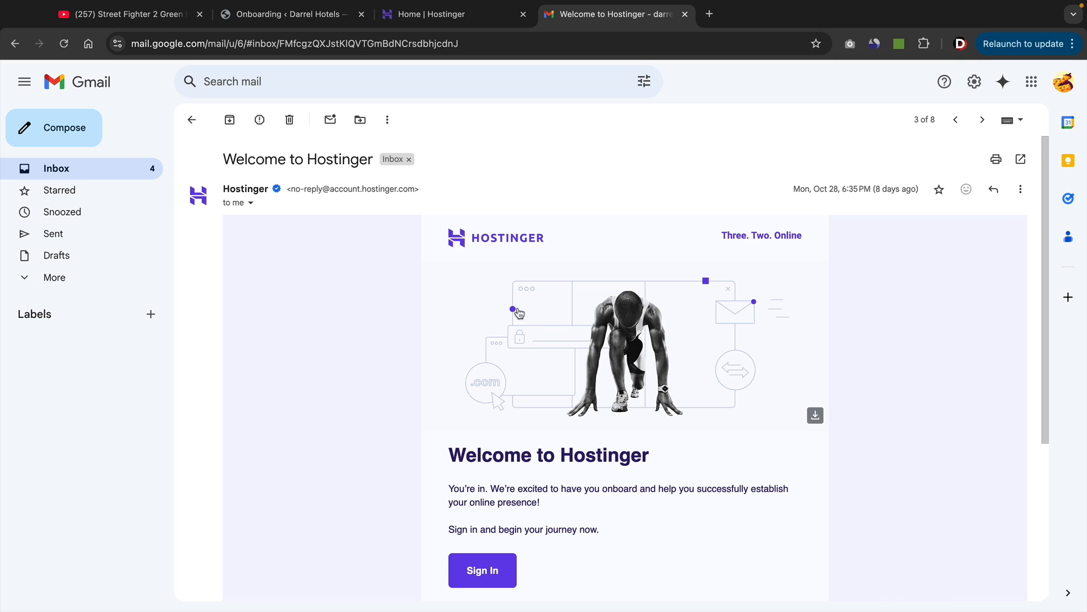
left_click(194, 121)
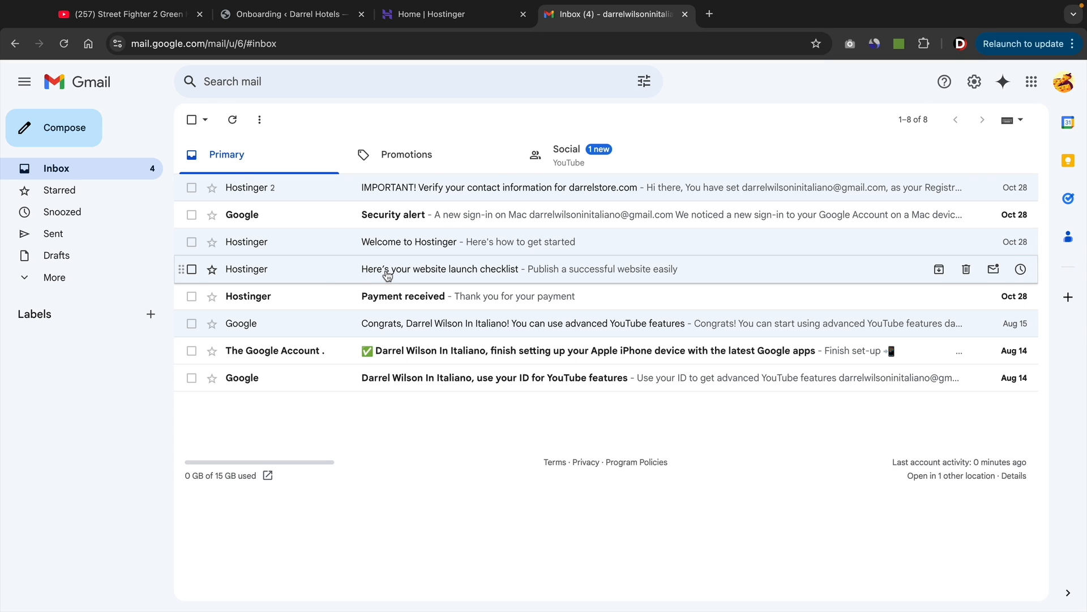
left_click(448, 193)
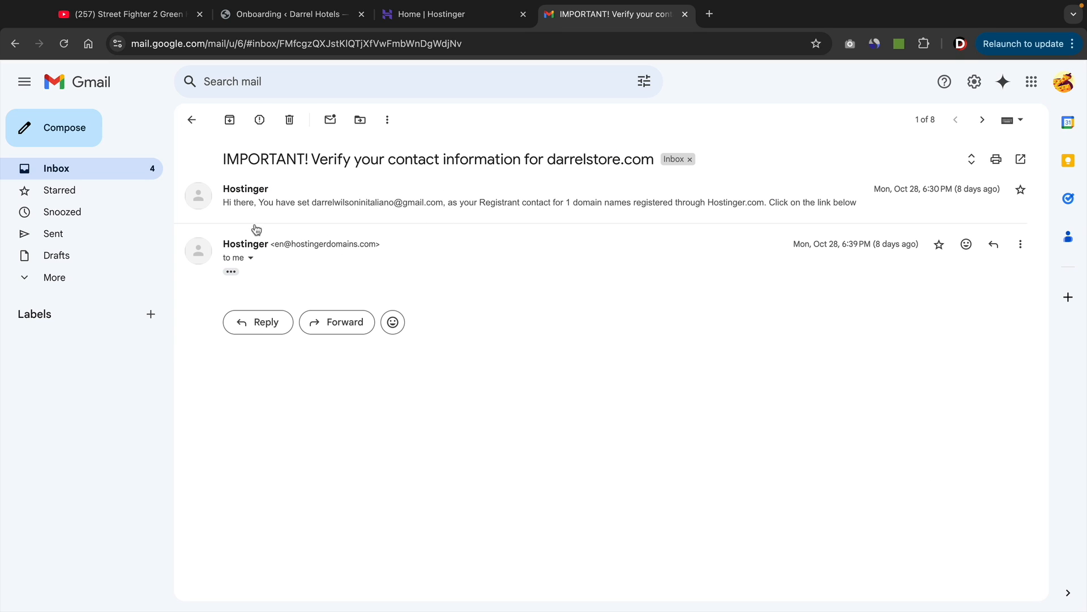
left_click(231, 271)
scroll(448, 351, "down", 2)
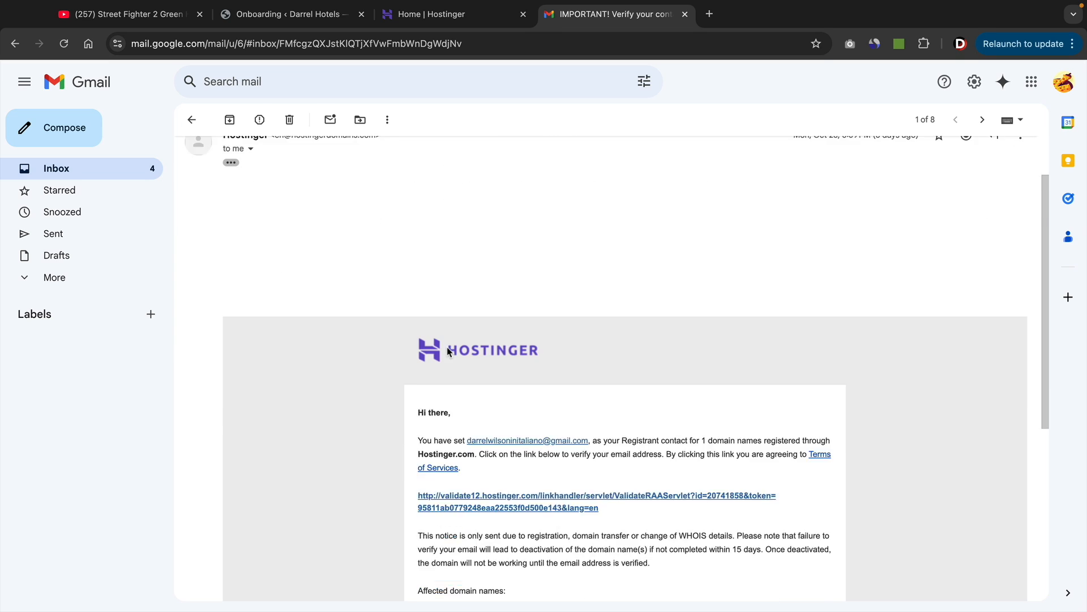
scroll(448, 351, "down", 4)
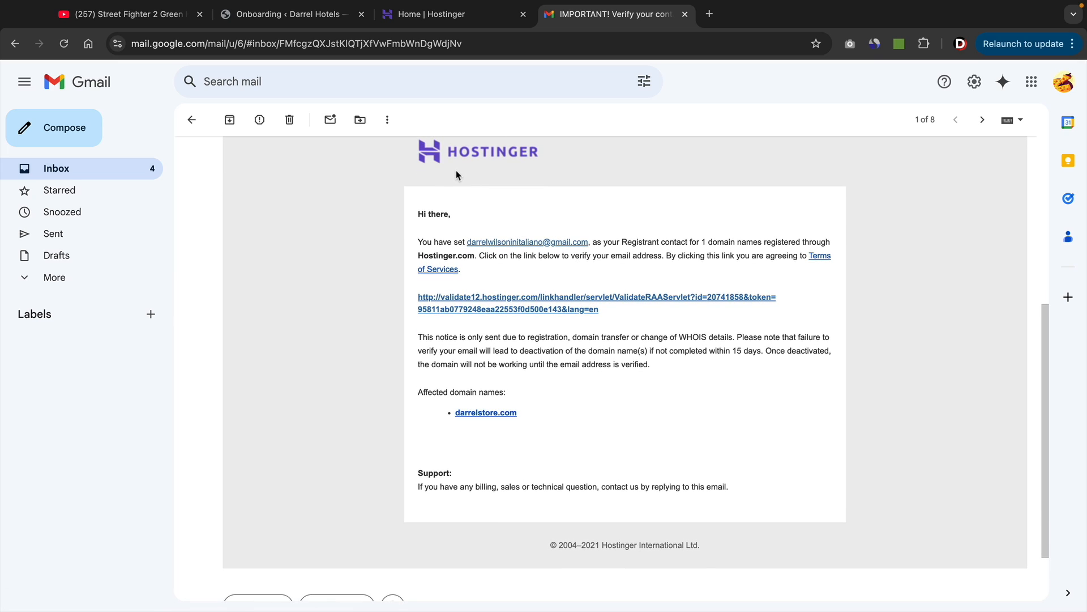
scroll(457, 176, "up", 1)
Follow the verification link, confirm the email is already verified, and return to hPanel home.
left_click(465, 305)
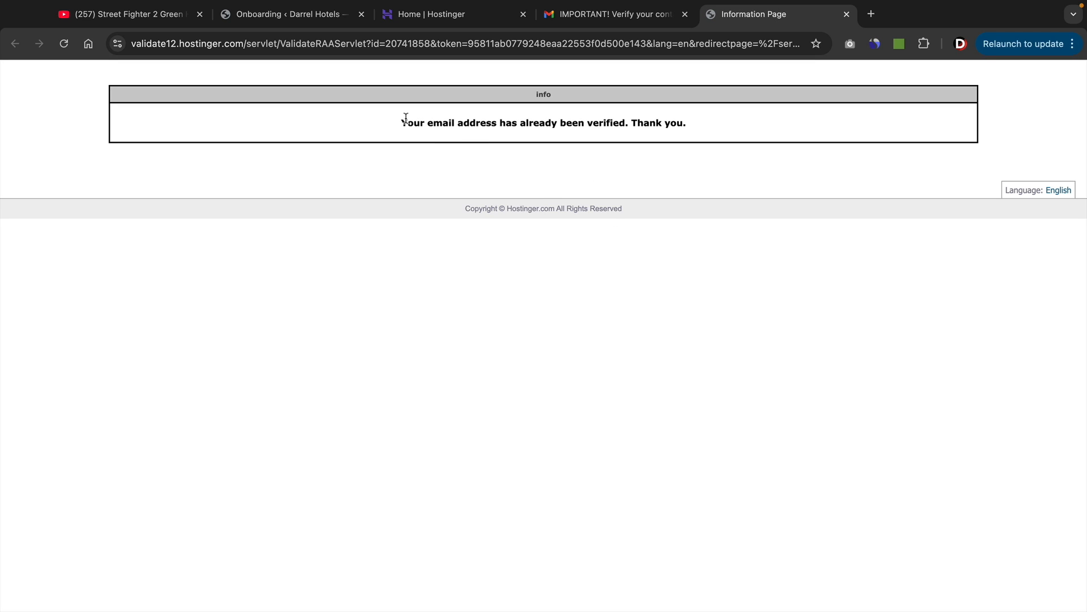
left_click_drag(405, 117, 643, 138)
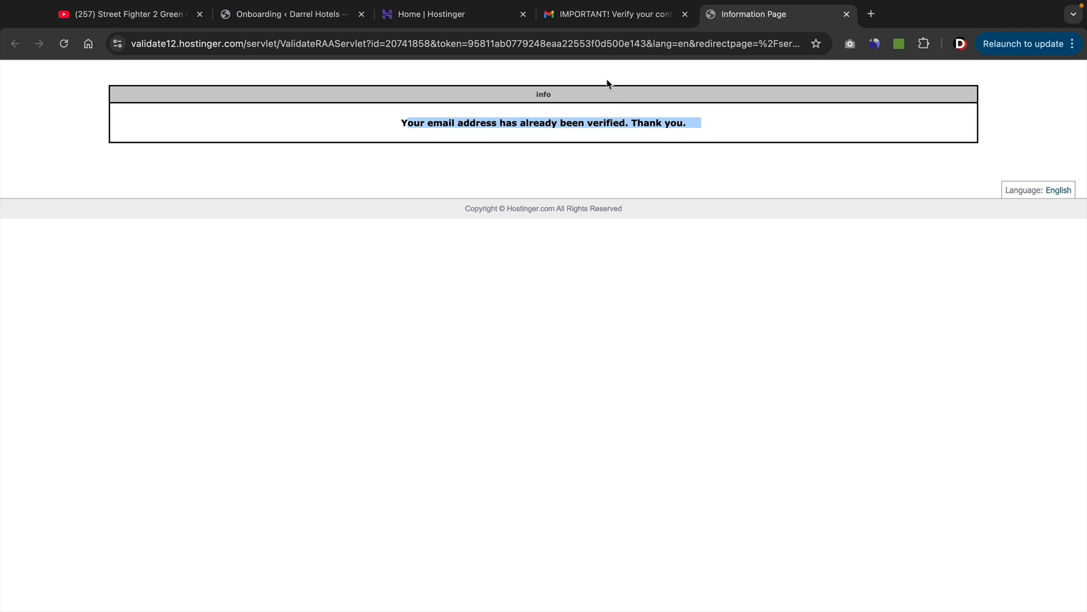
left_click(601, 22)
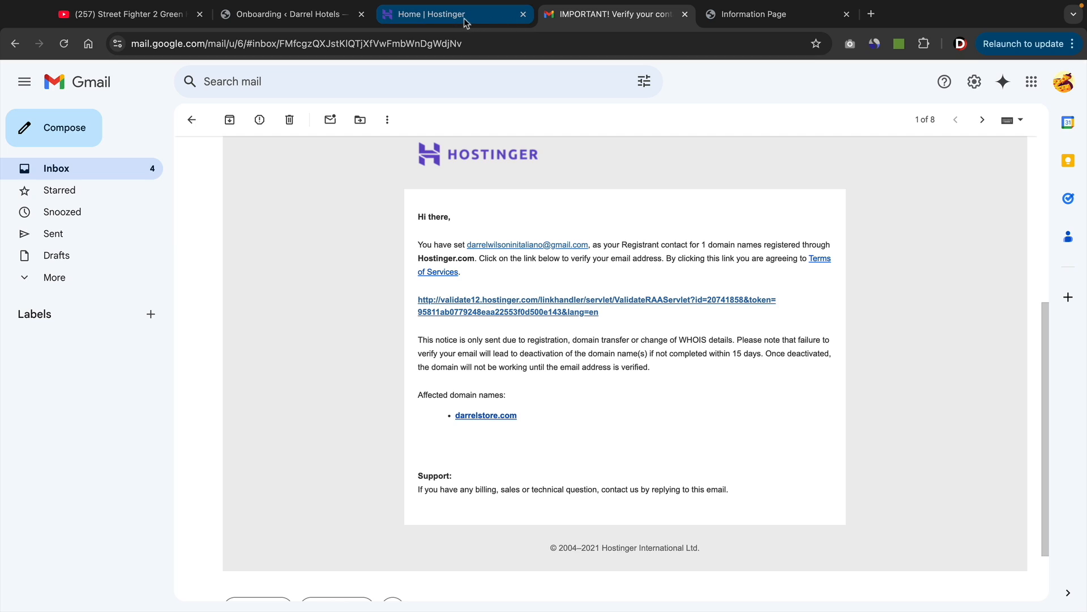
left_click(430, 17)
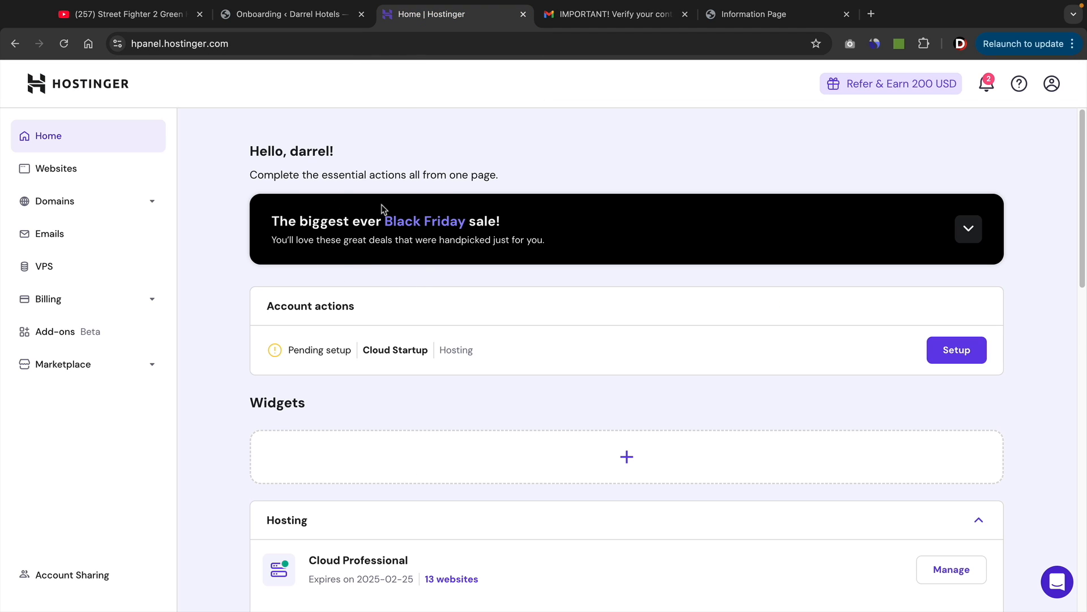
Switch to the WordPress onboarding tab to reach the site's wp-admin Dashboard.
left_click(311, 21)
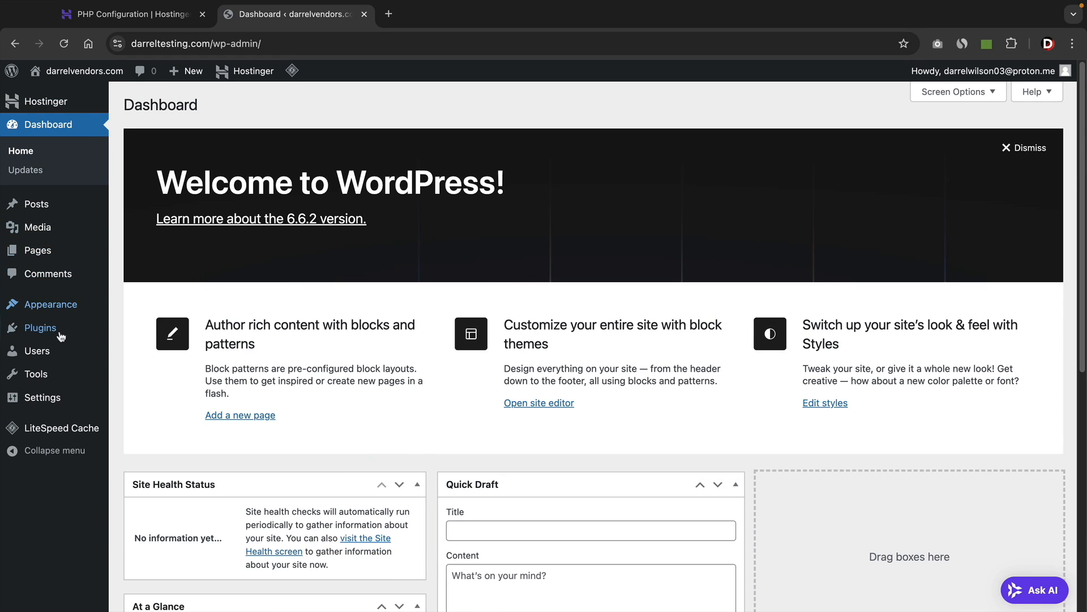
Open the user profile and set the admin colour scheme to Midnight after trying Light, Modern, Blue and Ocean.
mouse_move(40, 354)
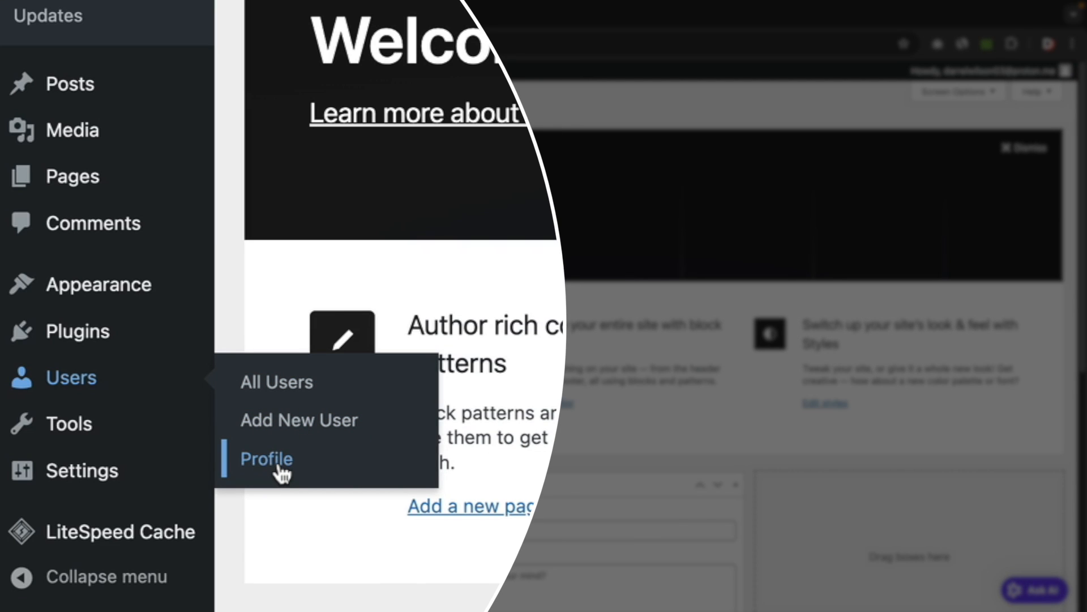
left_click(272, 460)
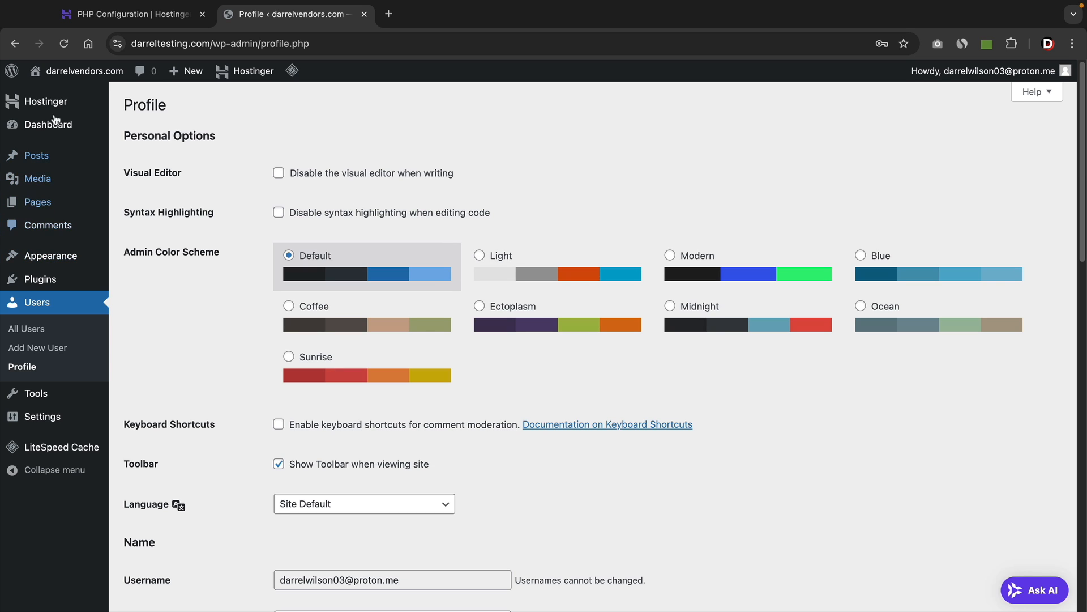
left_click(504, 255)
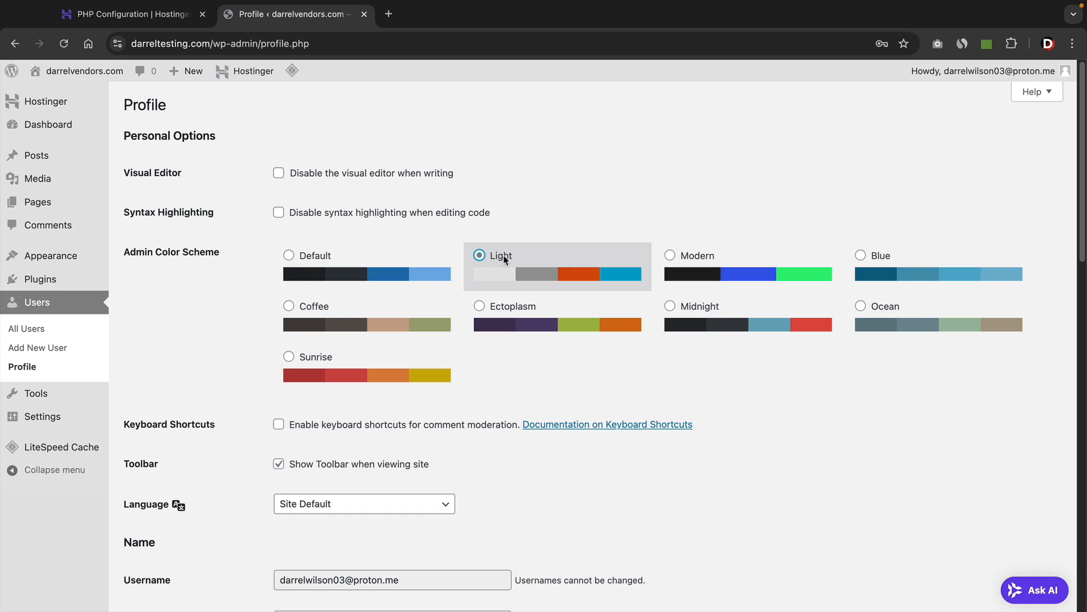
left_click(704, 268)
left_click(866, 271)
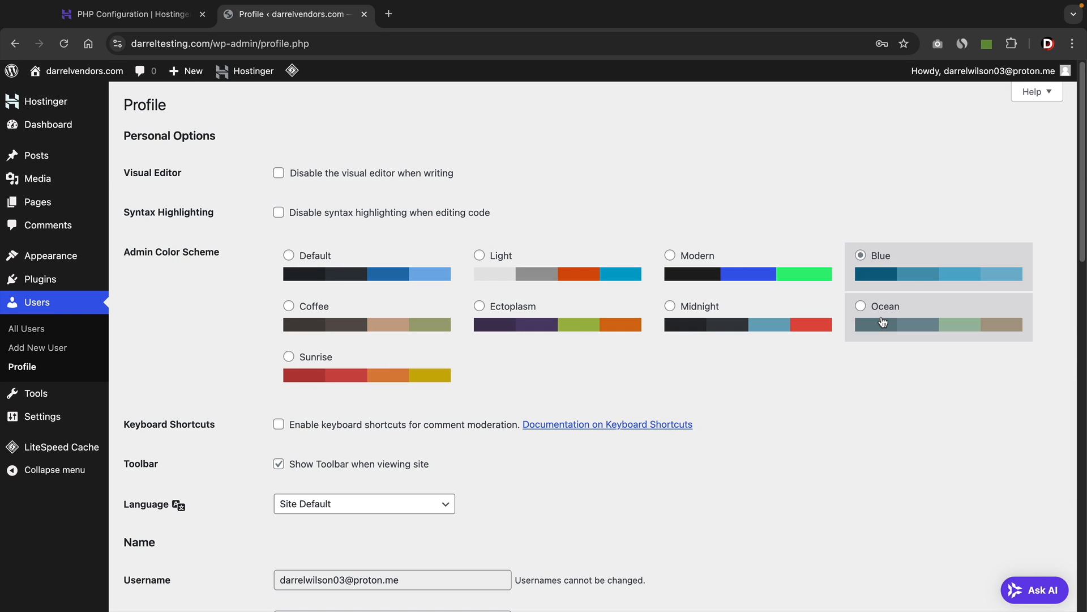
left_click(861, 323)
left_click(713, 308)
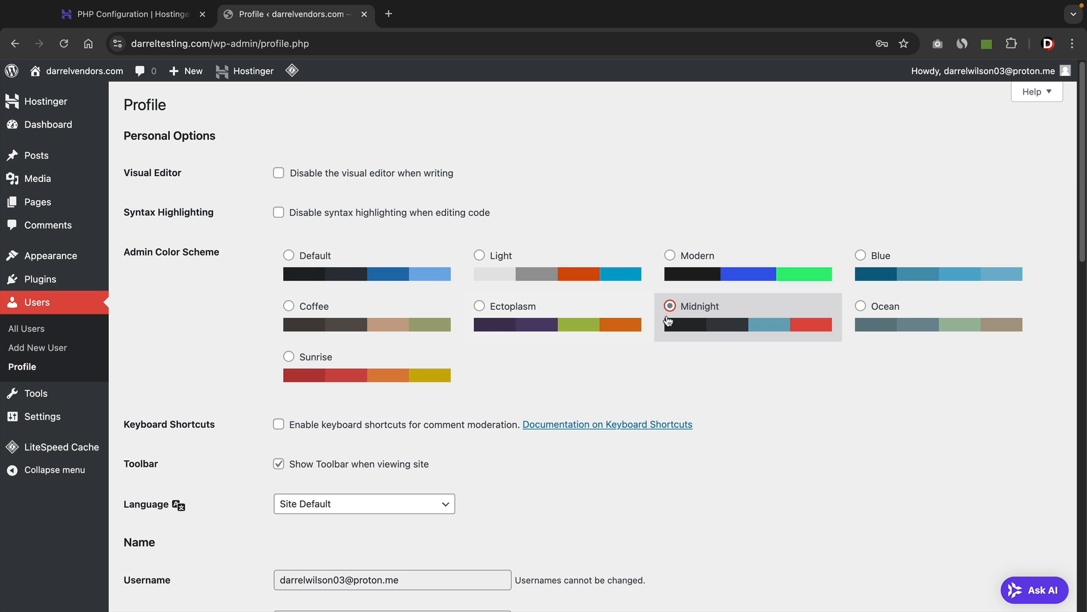
Open the profile Language list and close it, keeping Site Default.
scroll(433, 409, "down", 6)
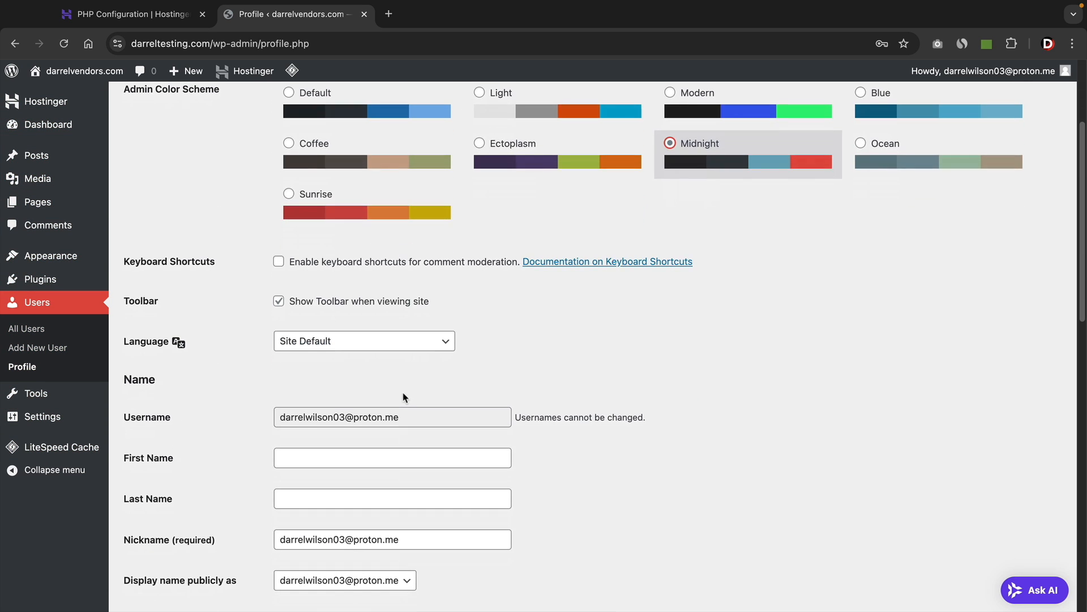
scroll(404, 397, "up", 1)
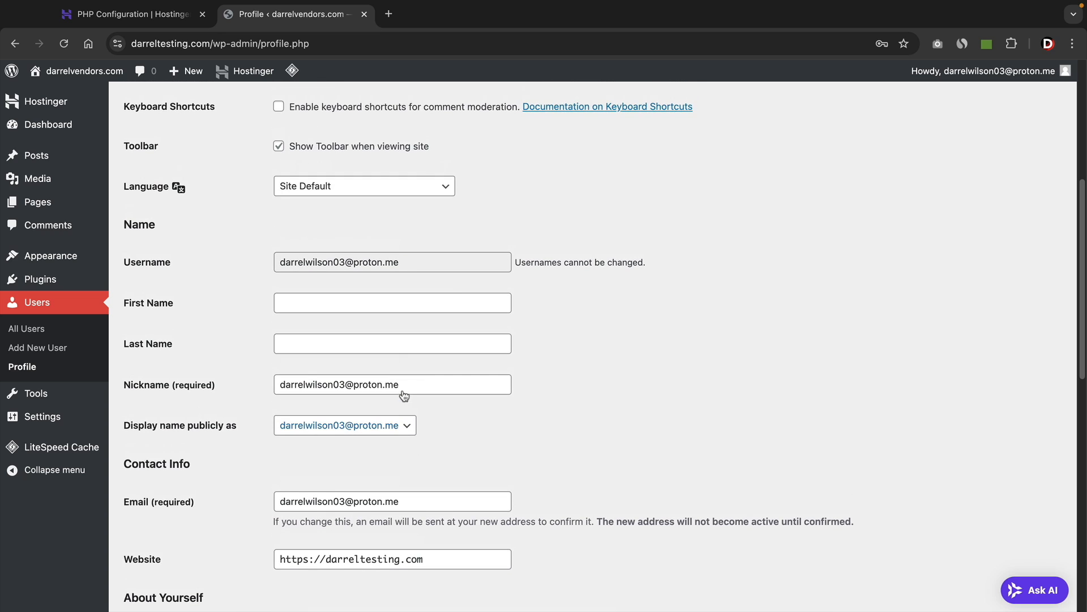
left_click(357, 188)
scroll(376, 413, "down", 10)
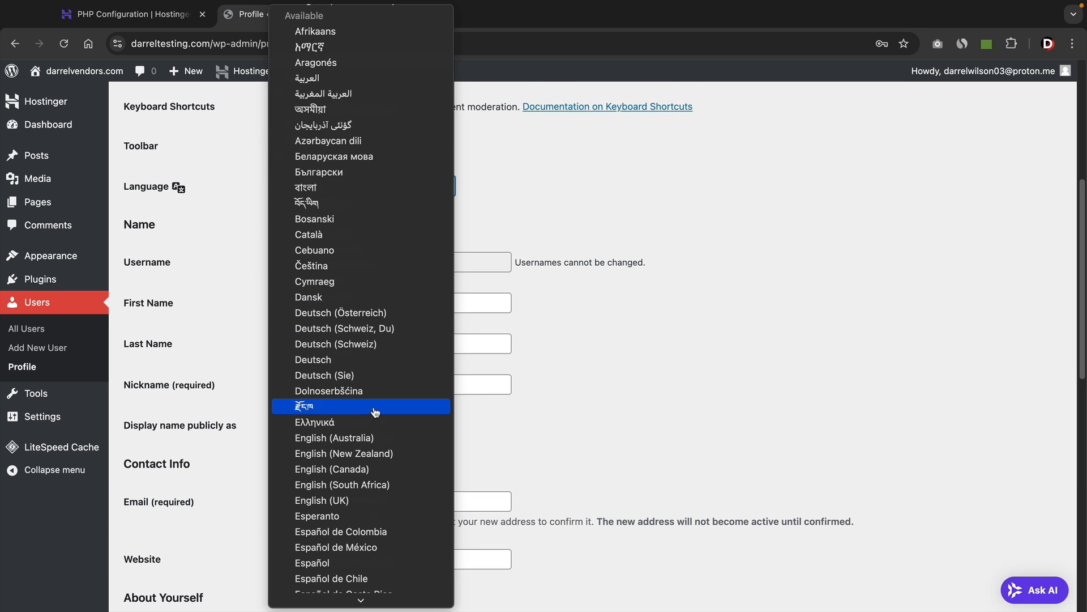
scroll(356, 452, "down", 20)
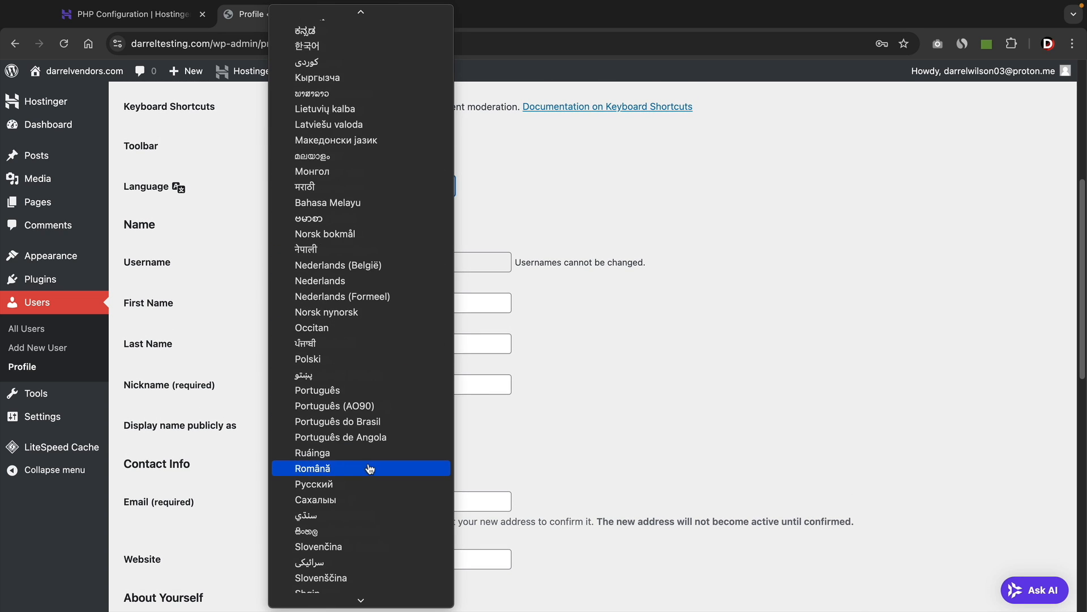
scroll(363, 500, "up", 20)
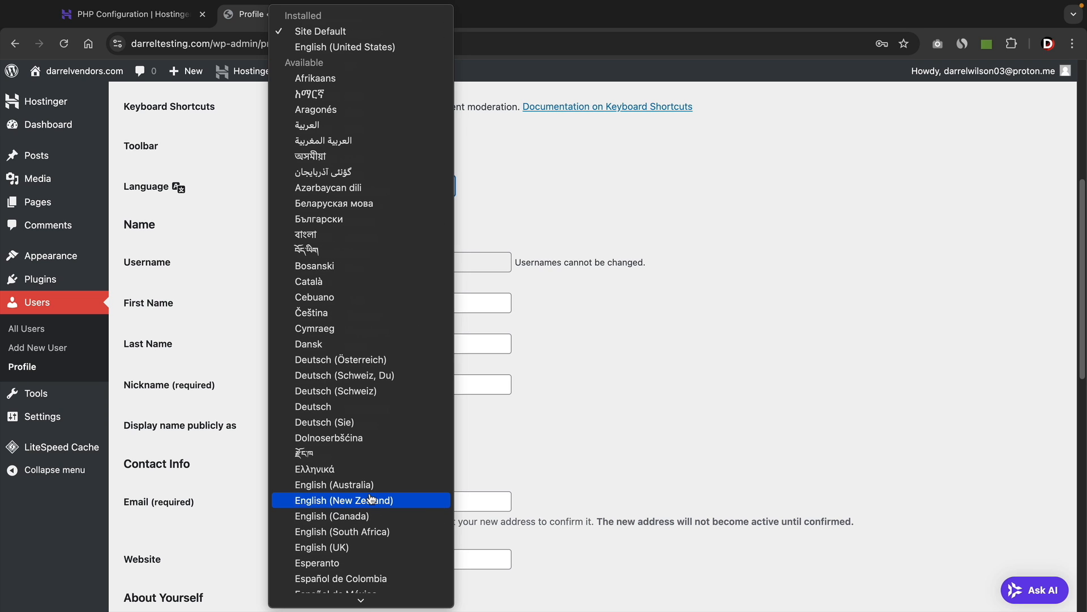
left_click(568, 306)
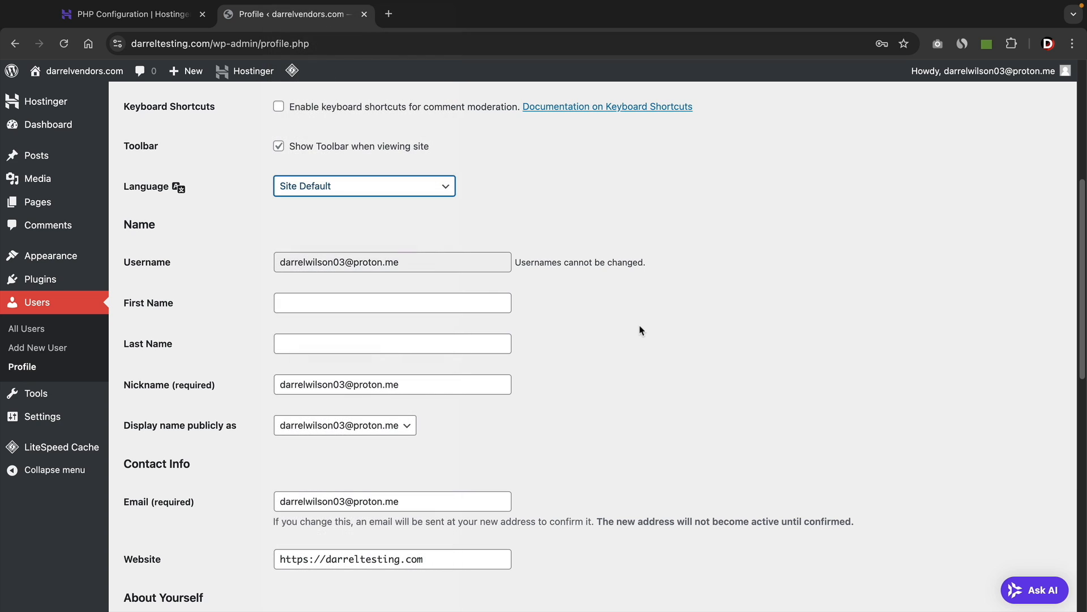
Select text in the account email field, then scroll down to Account Management.
scroll(470, 357, "down", 5)
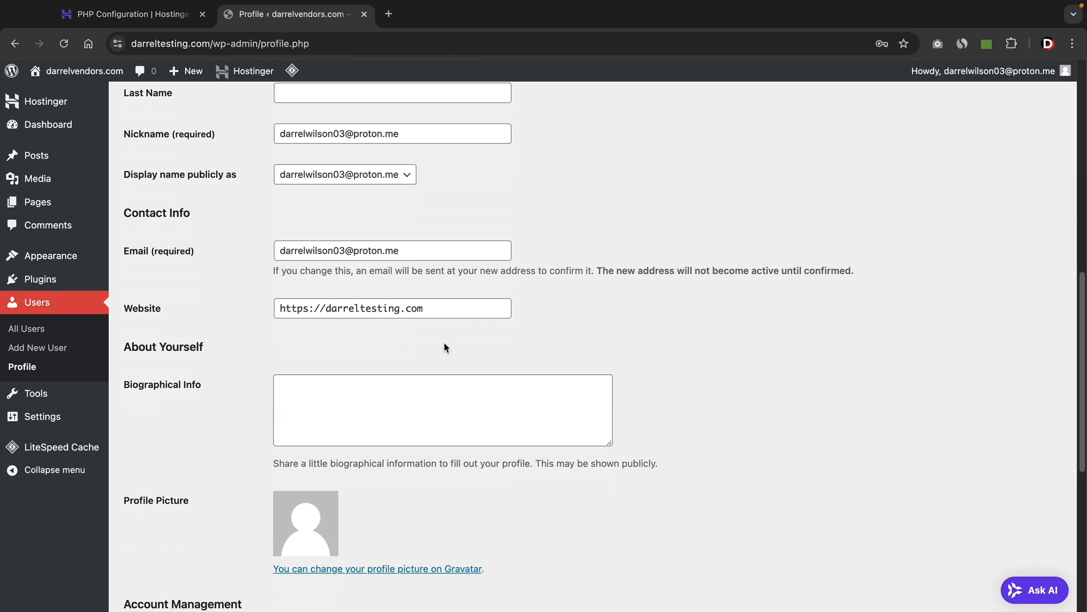
double_click(396, 251)
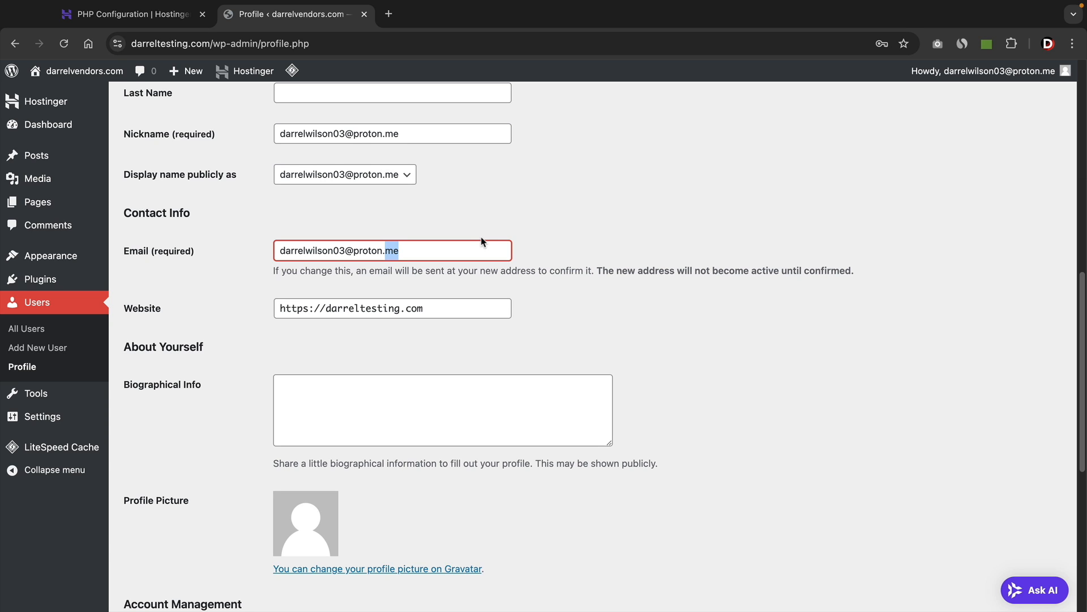
left_click(422, 252)
left_click_drag(425, 250, 266, 281)
scroll(260, 272, "down", 5)
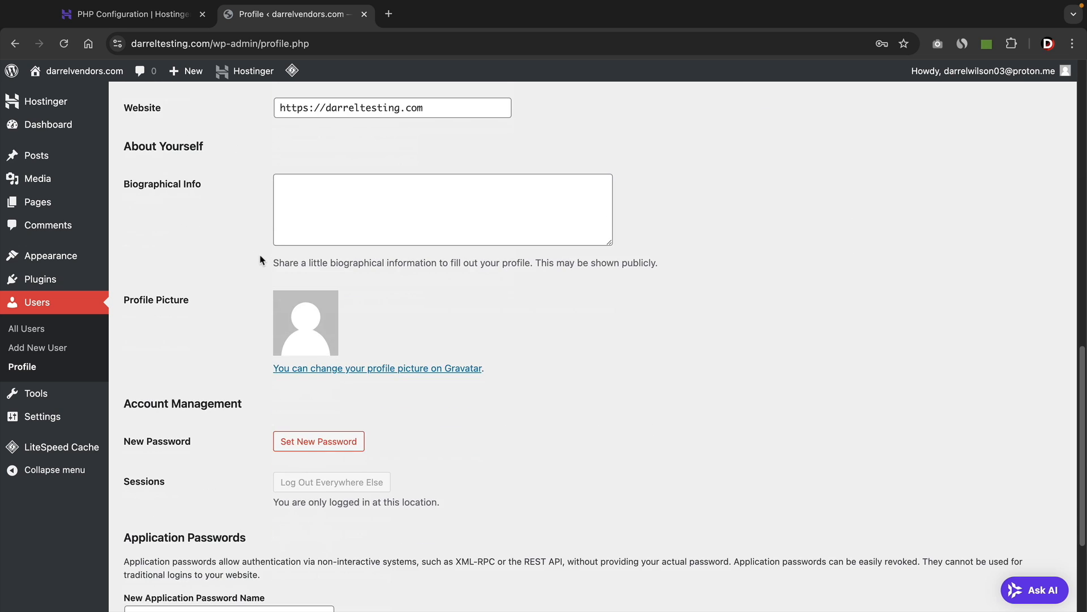
scroll(260, 254, "down", 2)
Replace the generated password with a new account password and save via Update Profile.
left_click(318, 275)
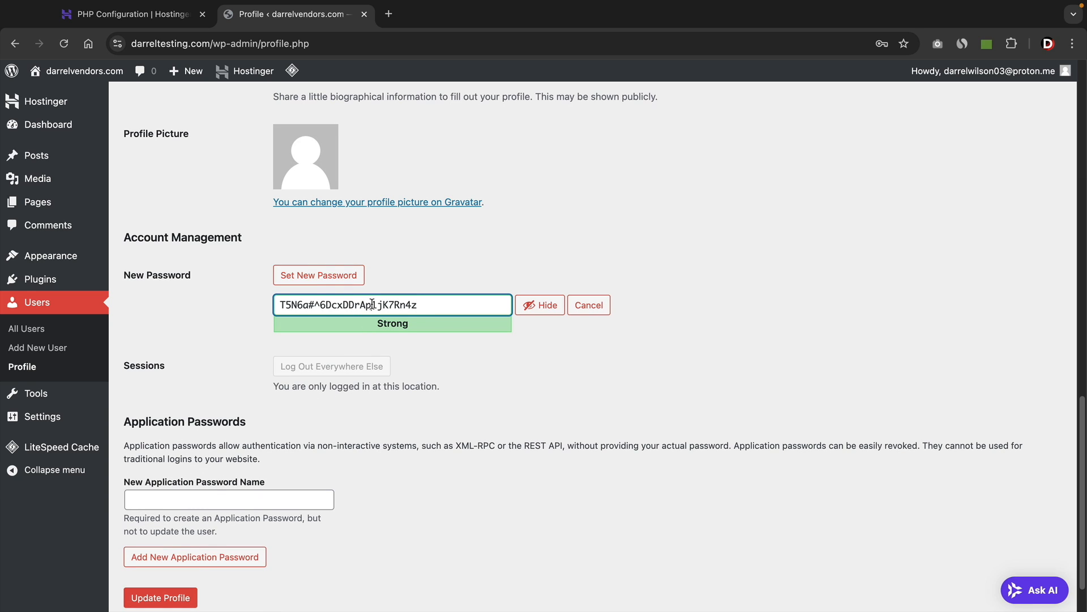
triple_click(372, 304)
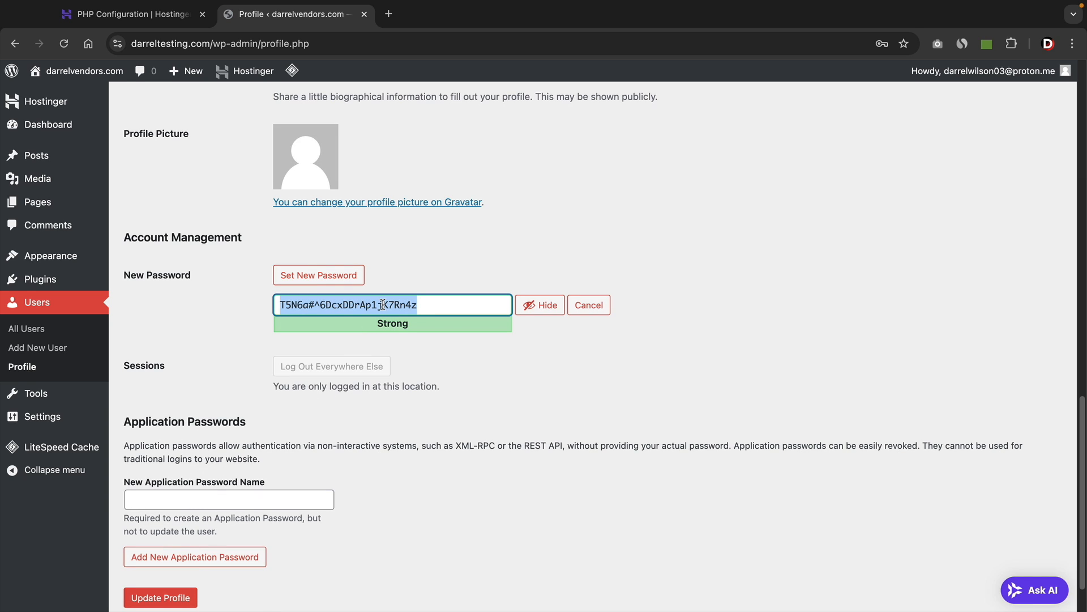
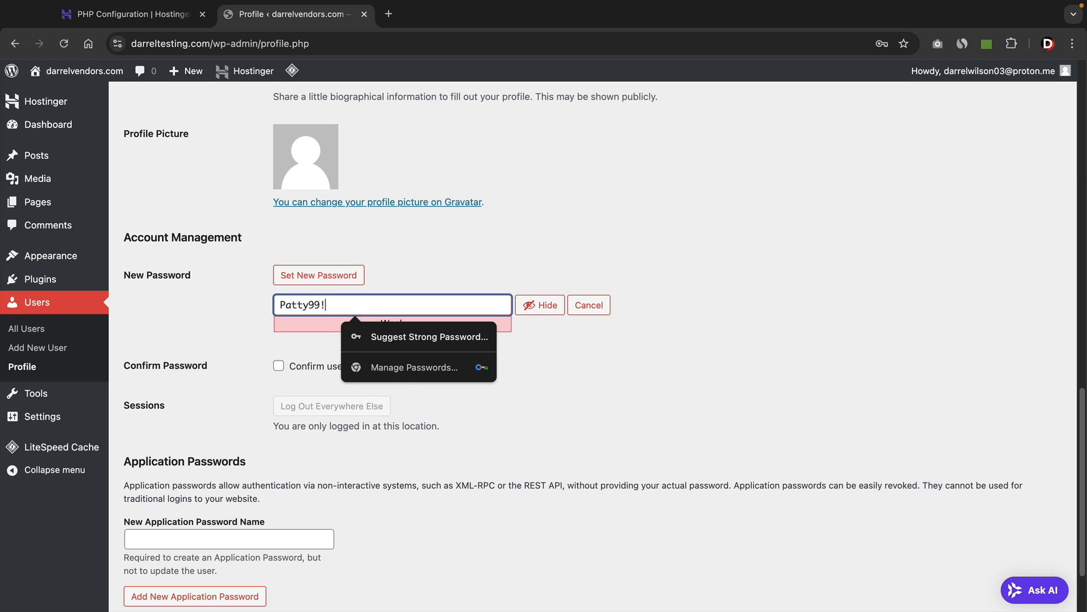
left_click(245, 352)
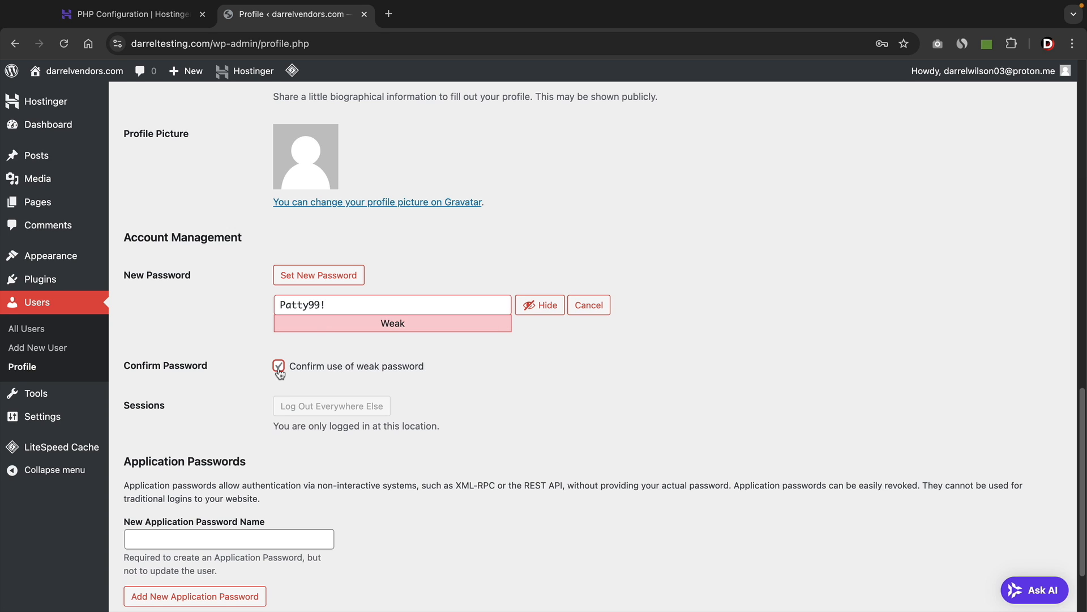
scroll(238, 375, "down", 2)
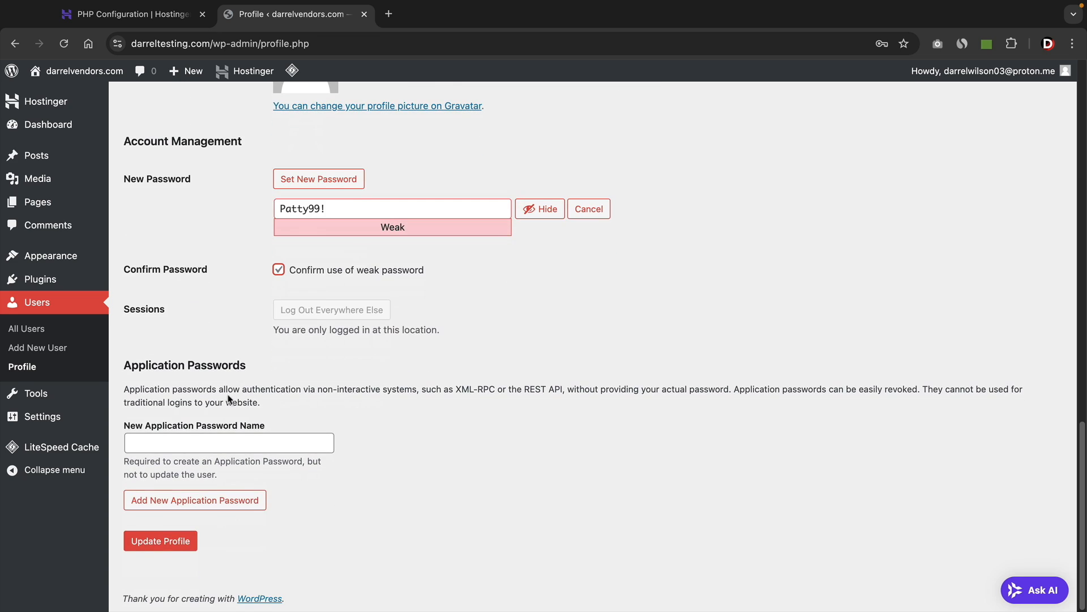
left_click(182, 545)
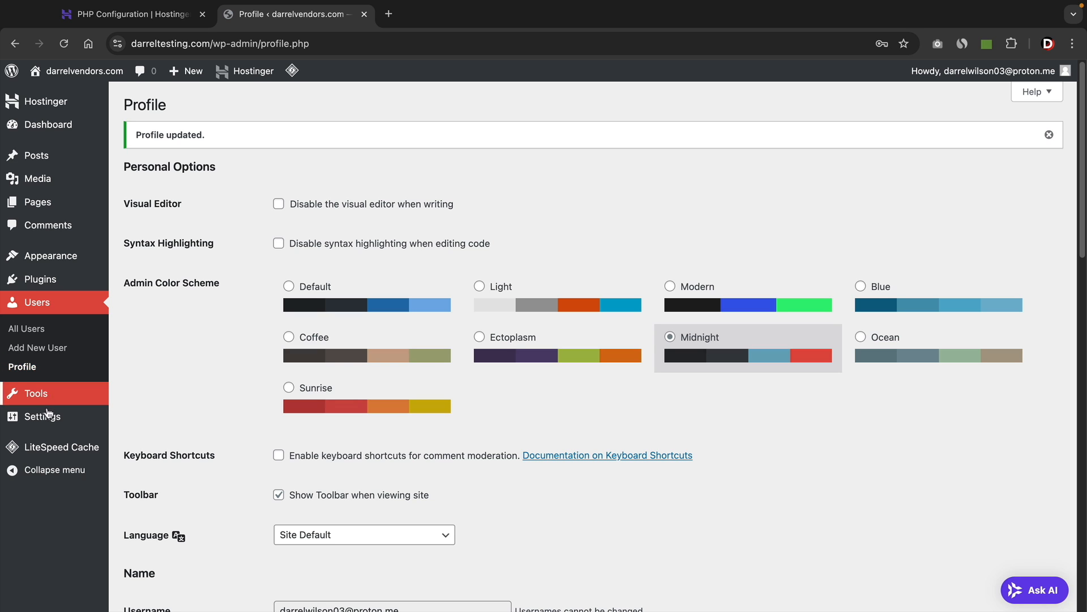
mouse_move(43, 422)
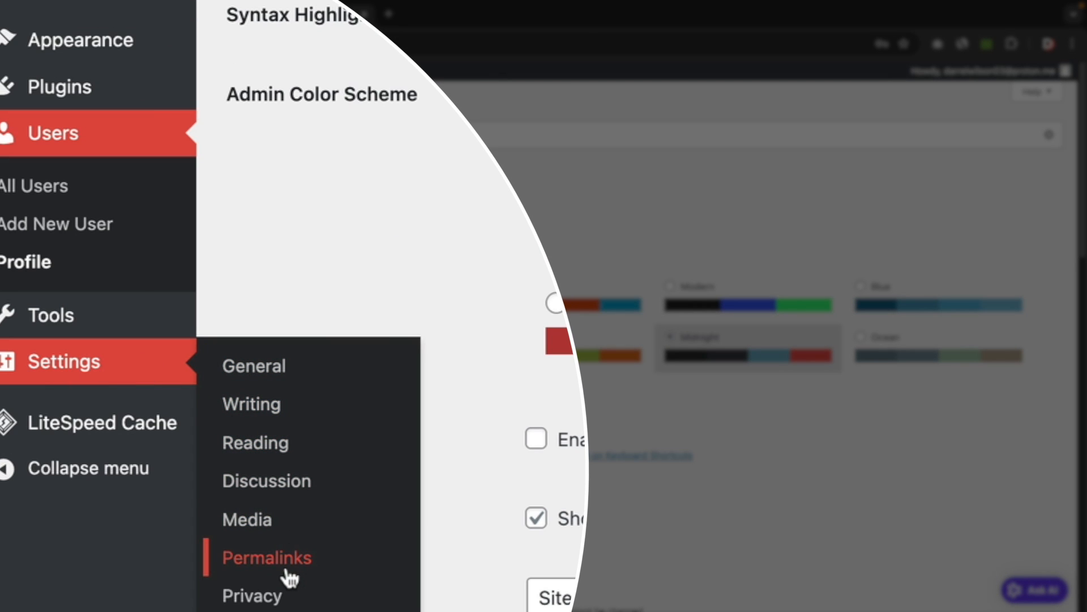
Set the permalink structure to Post name and save the changes.
left_click(286, 569)
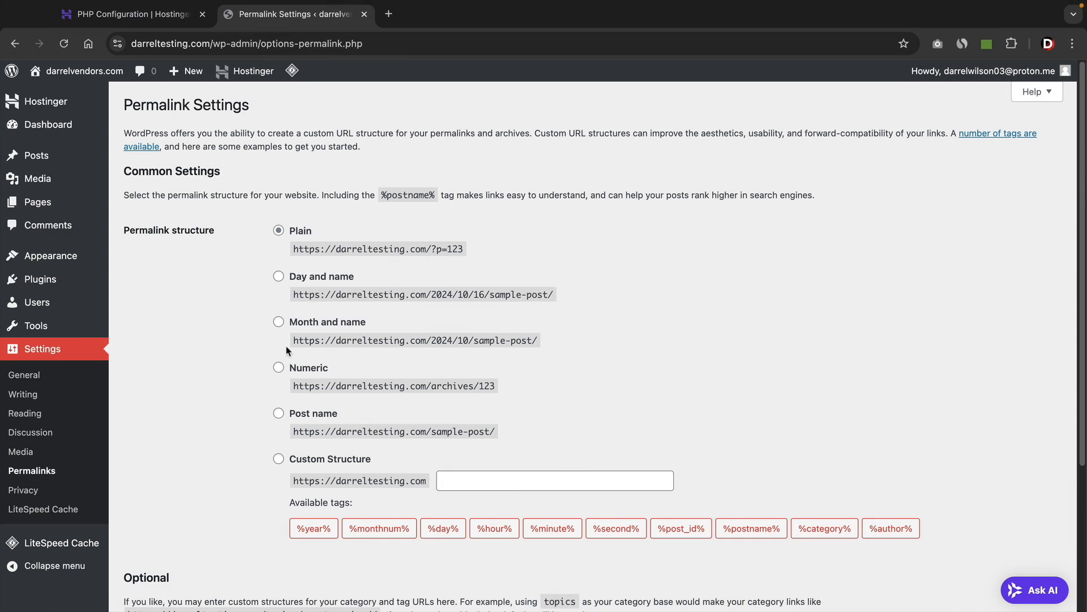
left_click_drag(132, 226, 209, 228)
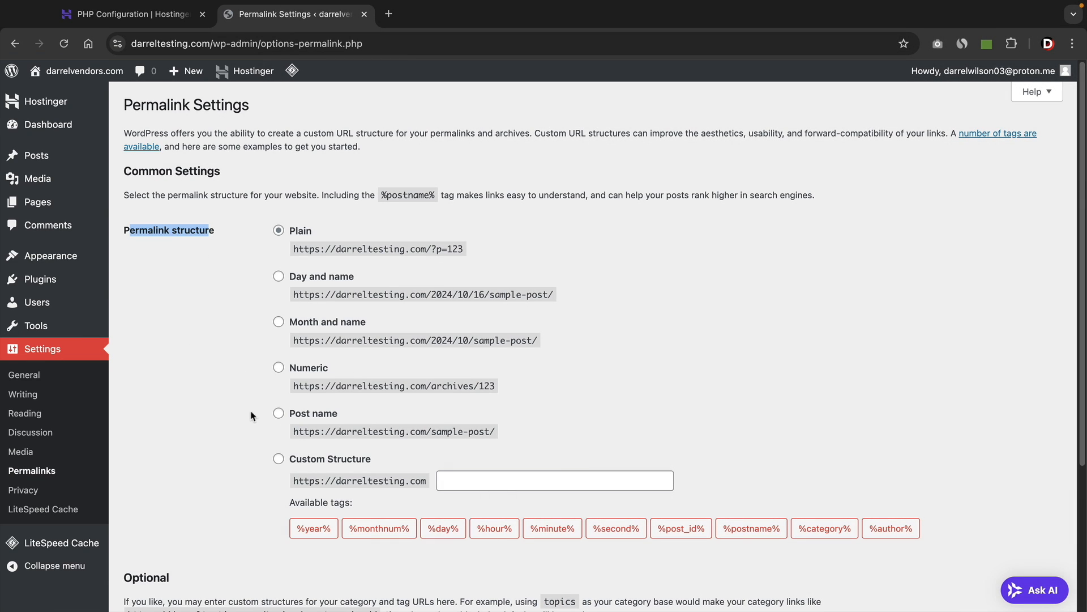
left_click(278, 416)
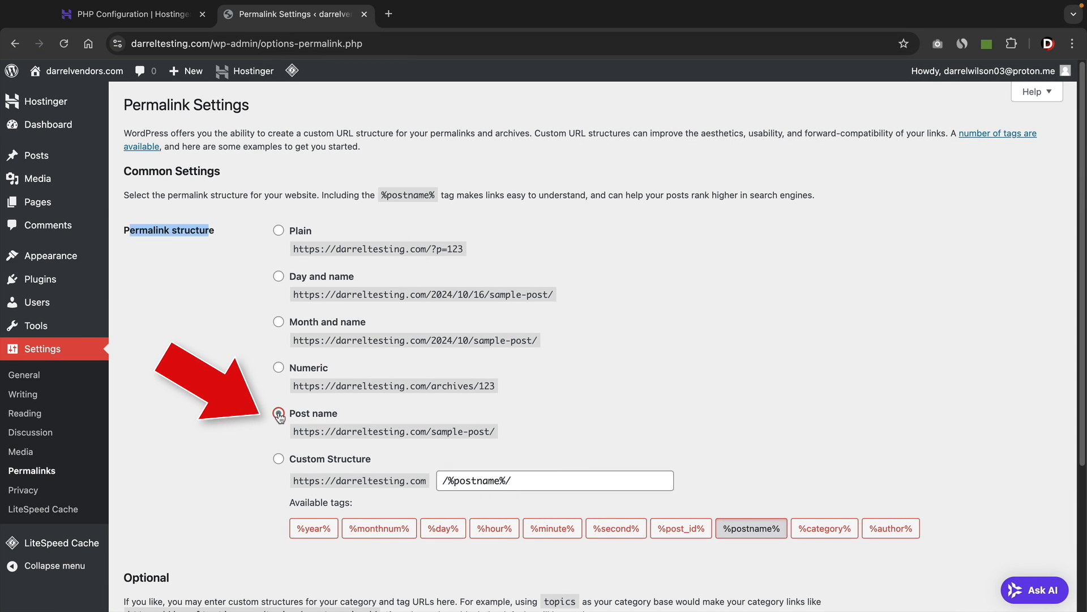
left_click(332, 436)
left_click_drag(334, 434, 481, 426)
left_click(434, 434)
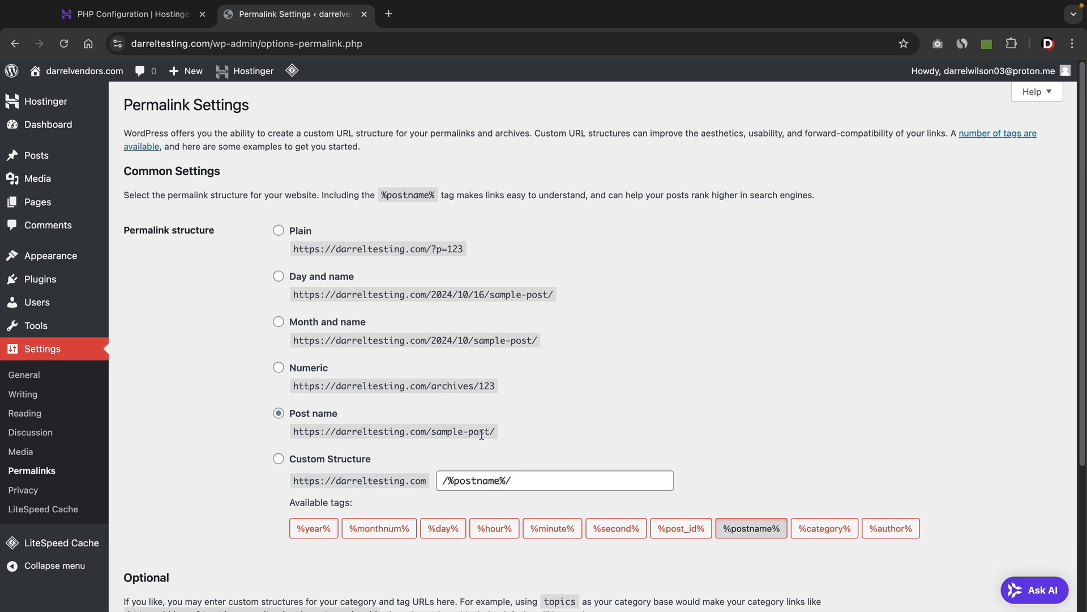
left_click_drag(427, 387, 498, 389)
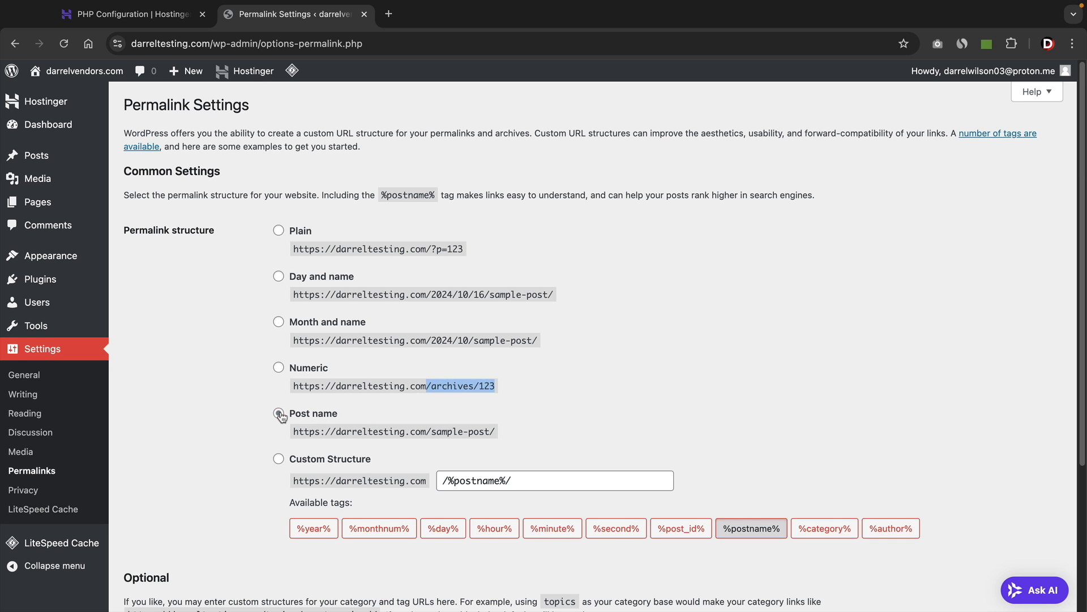
scroll(237, 413, "down", 4)
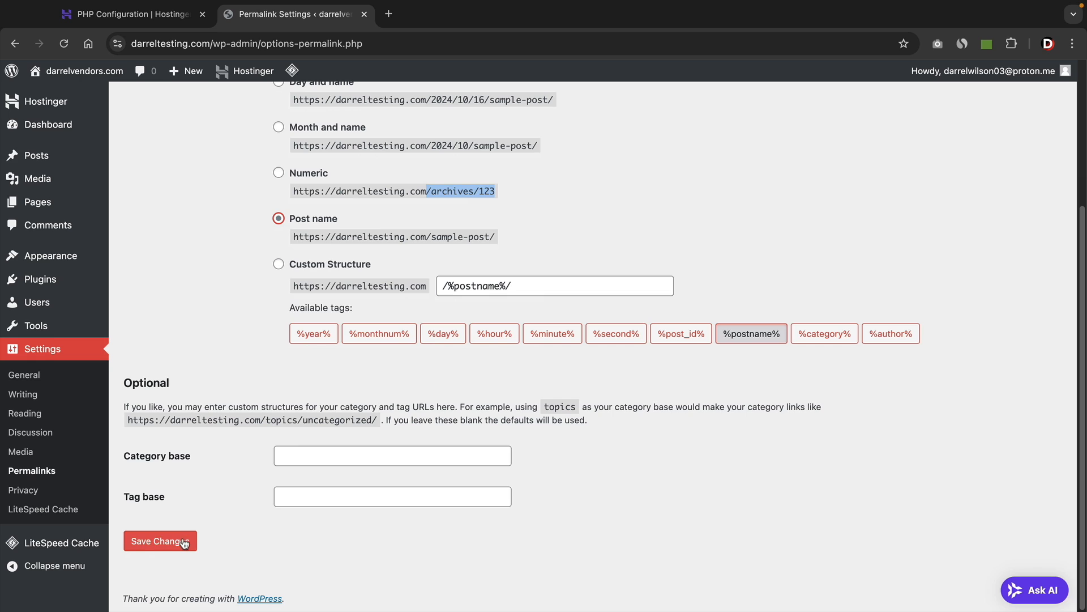
left_click(183, 542)
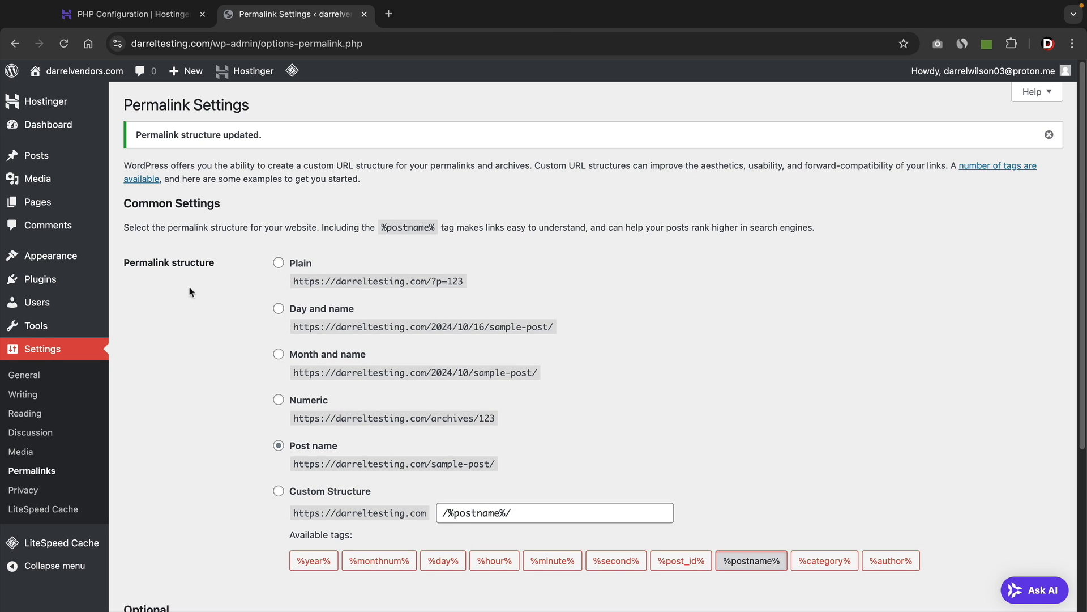
mouse_move(53, 130)
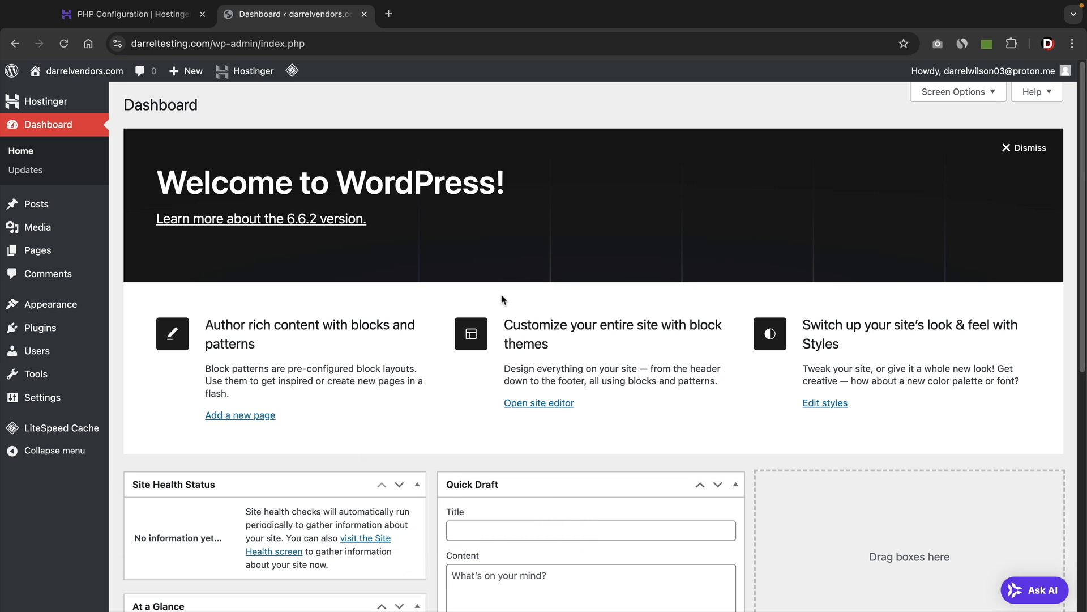
Return to the Hostinger browser tab to reach the hPanel Websites list.
left_click(160, 17)
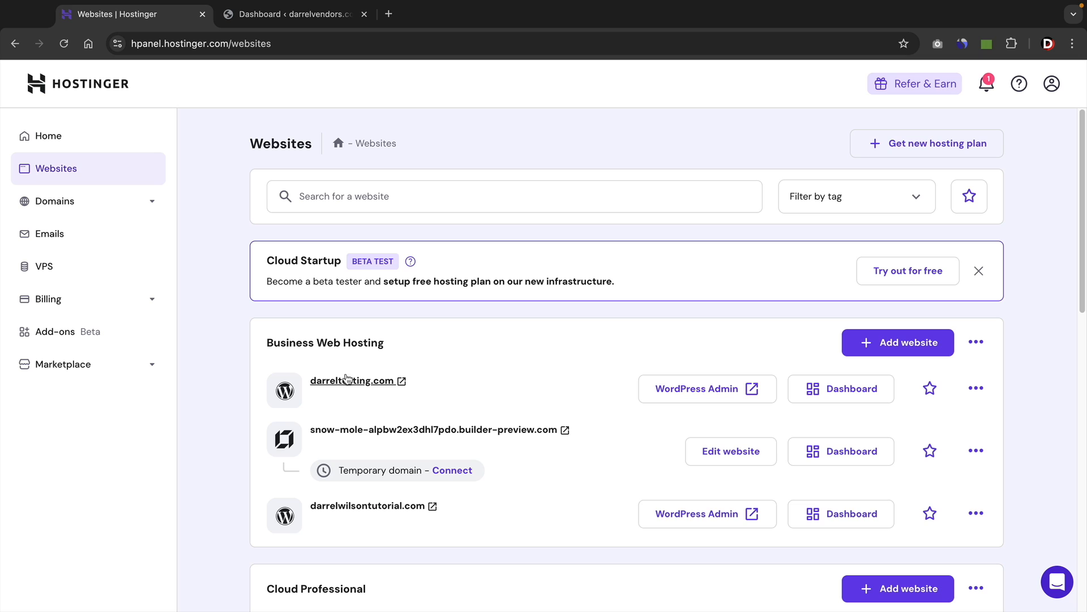
Open the darreltesting.com hosting dashboard and expand its Advanced settings.
left_click(842, 395)
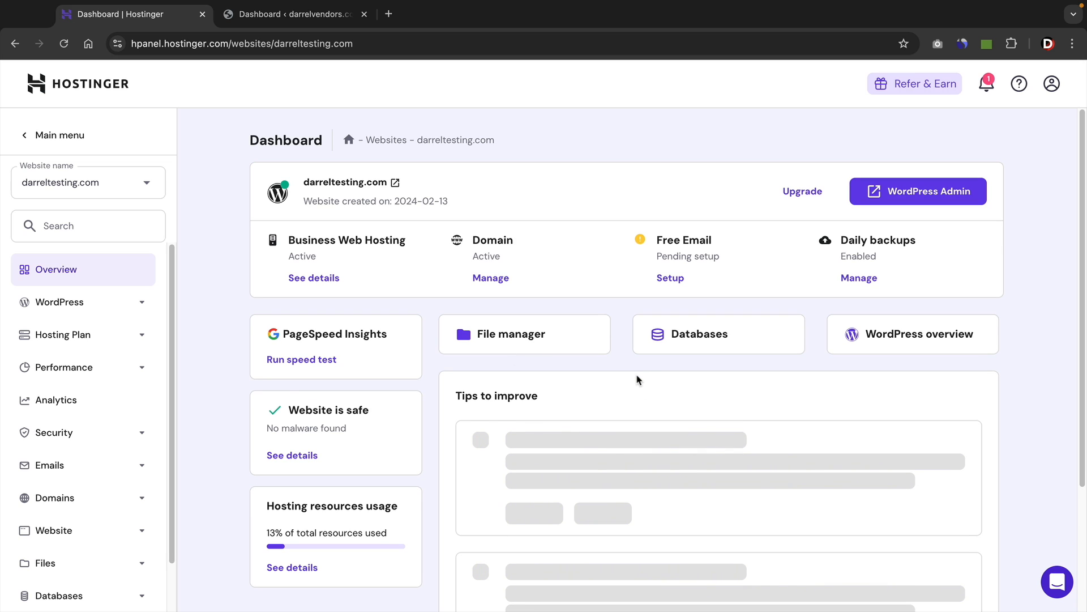
scroll(43, 440, "down", 2)
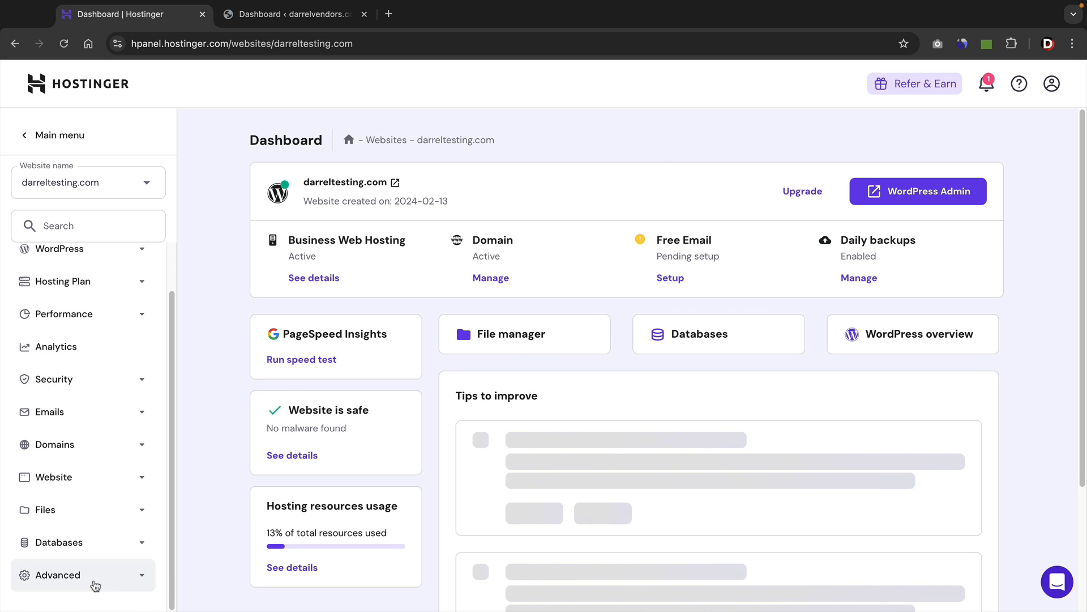
left_click(95, 575)
scroll(105, 561, "down", 6)
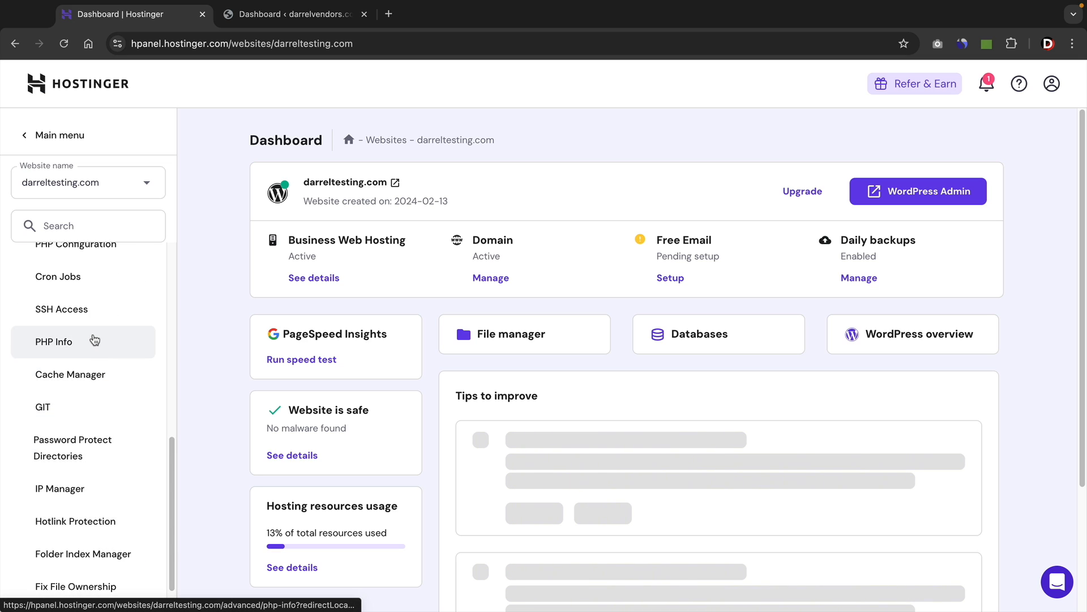
scroll(95, 340, "up", 2)
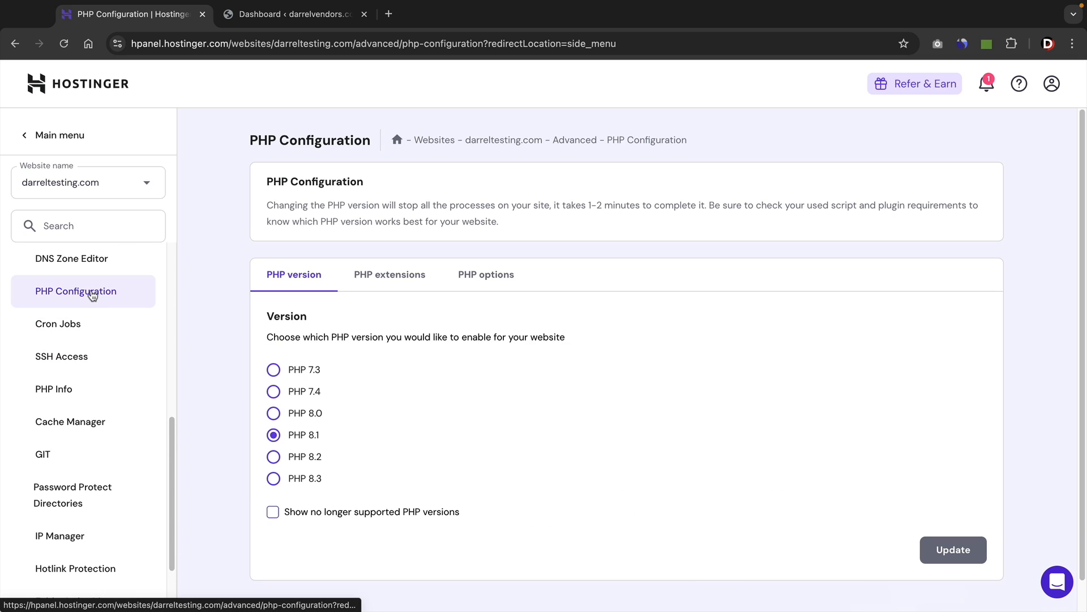
Disable the imagick and gd PHP extensions, save, and bring up PHP options.
left_click(402, 280)
scroll(476, 311, "down", 5)
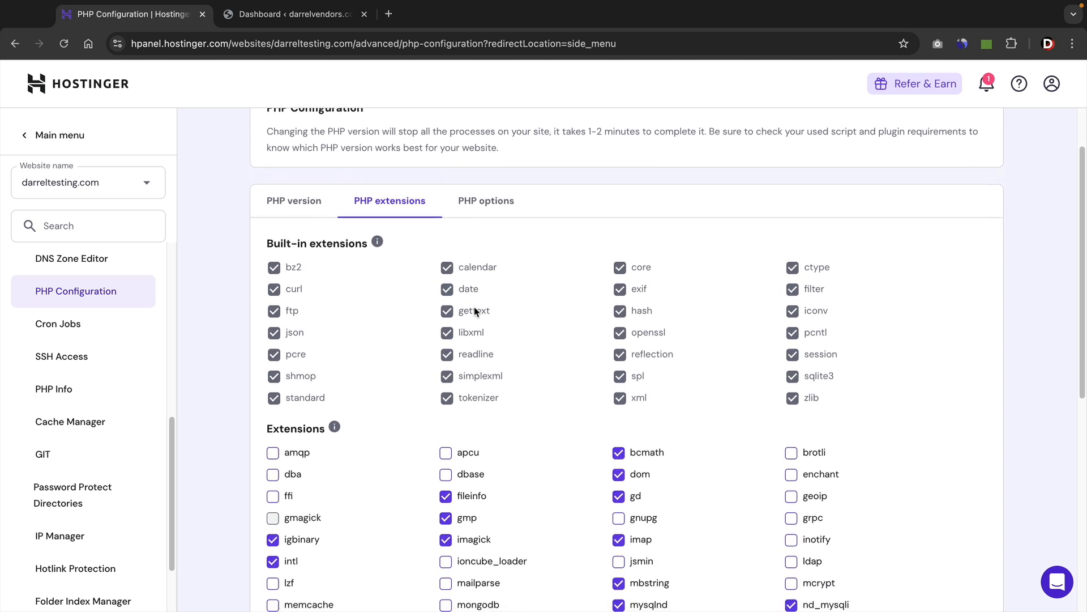
left_click(446, 473)
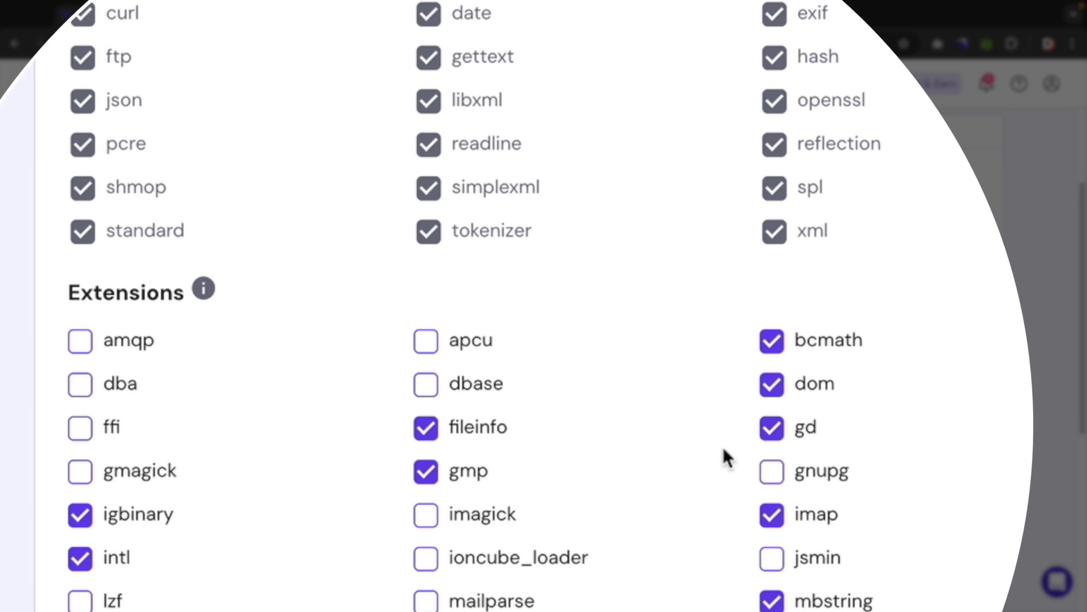
left_click(781, 434)
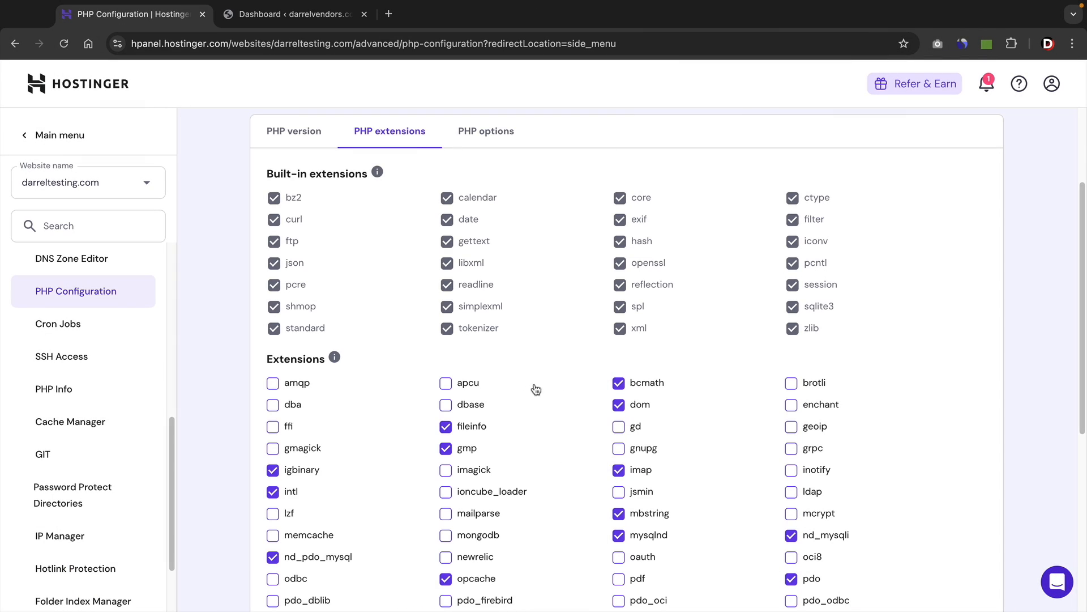
scroll(607, 430, "down", 6)
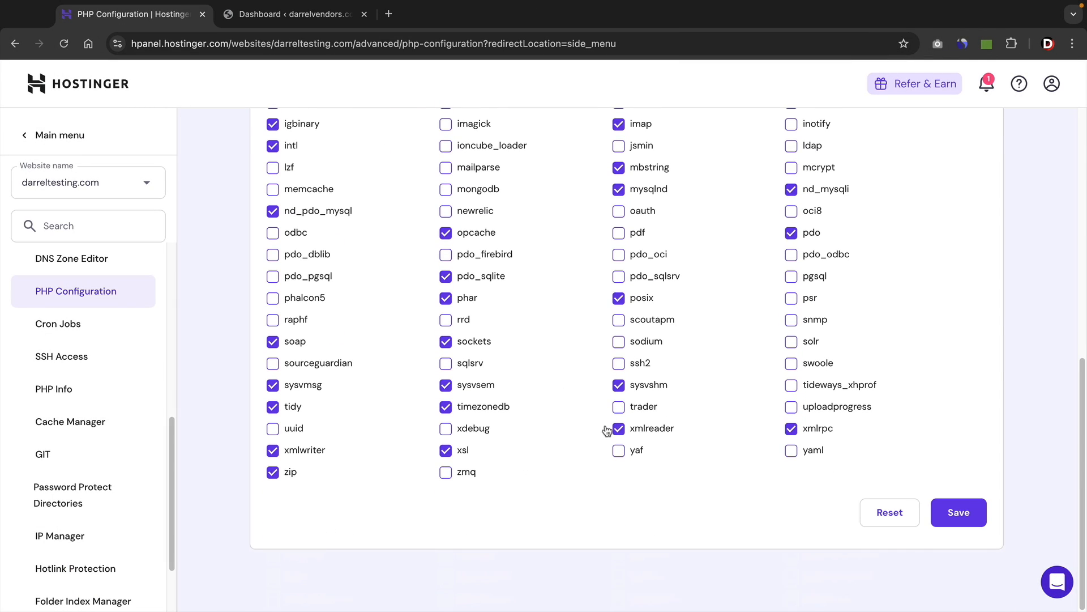
left_click(973, 515)
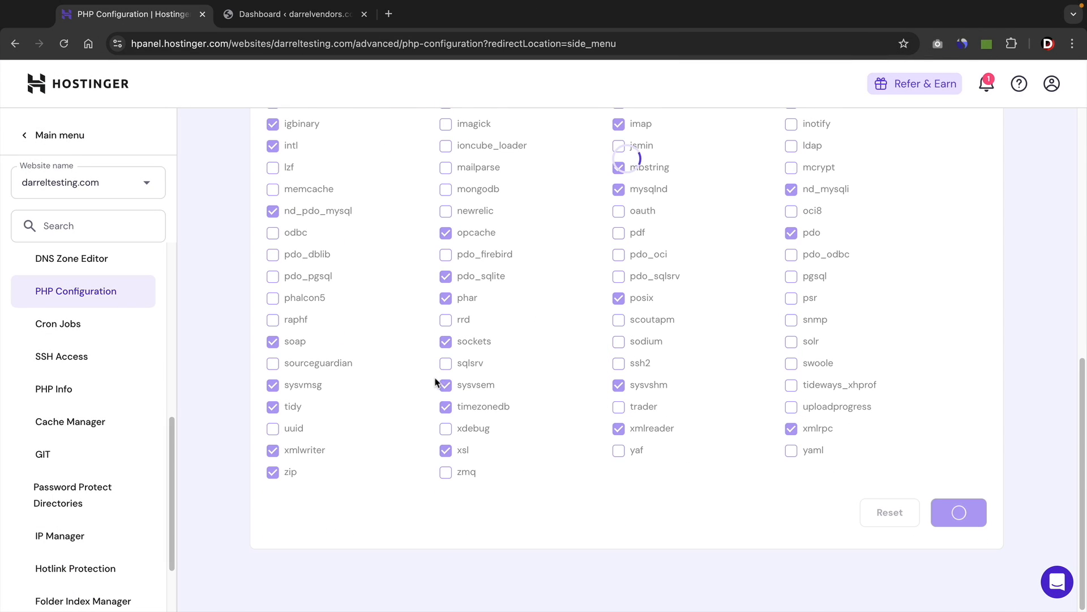
scroll(431, 384, "up", 8)
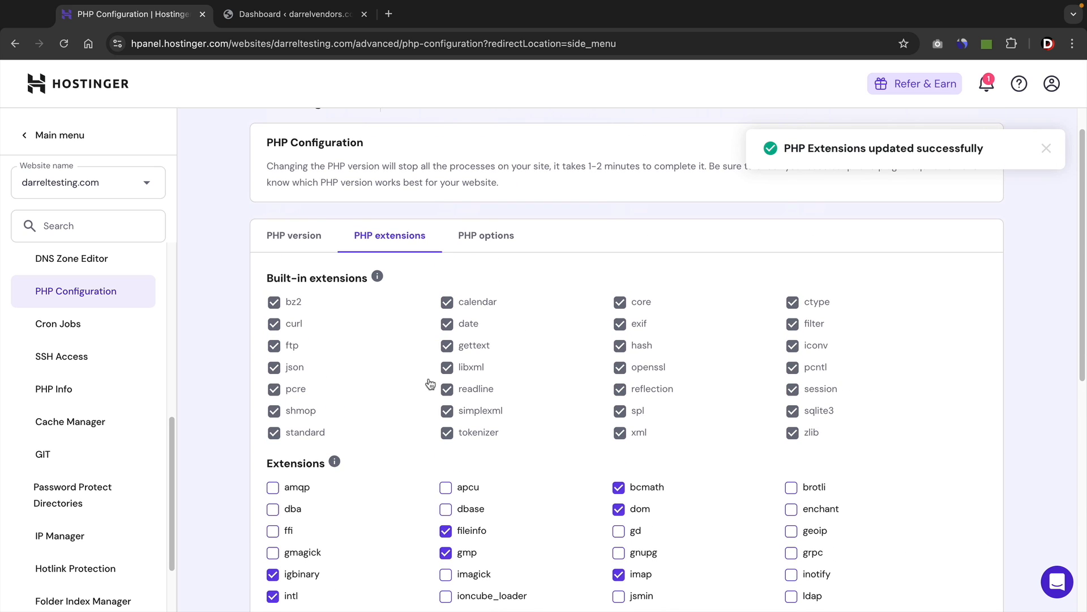
left_click(492, 273)
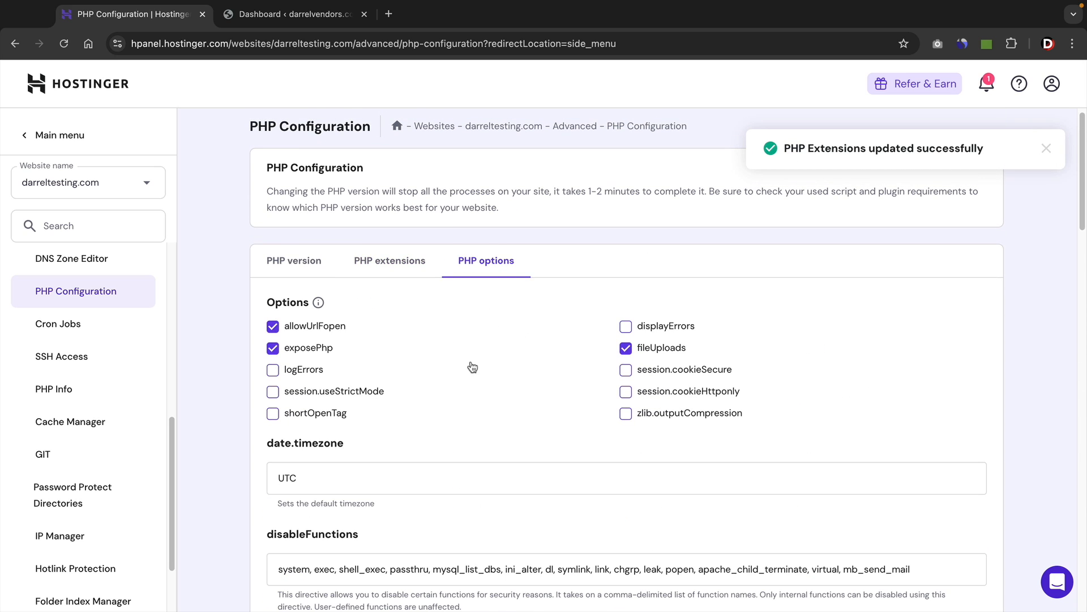
Save the PHP options with maxExecutionTime and maxInputTime at 500.
scroll(474, 360, "down", 10)
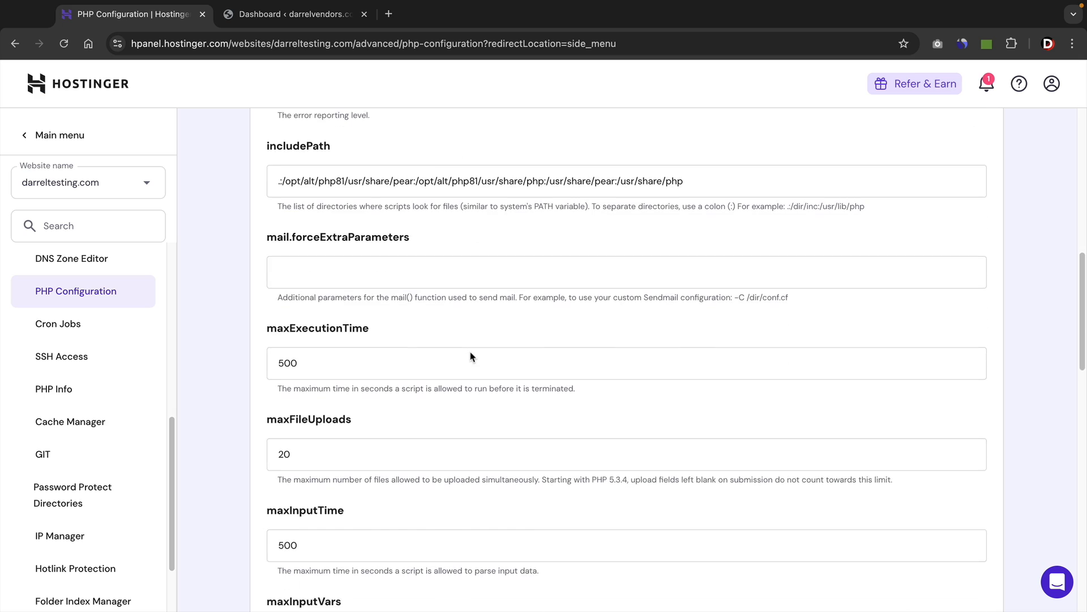
double_click(284, 357)
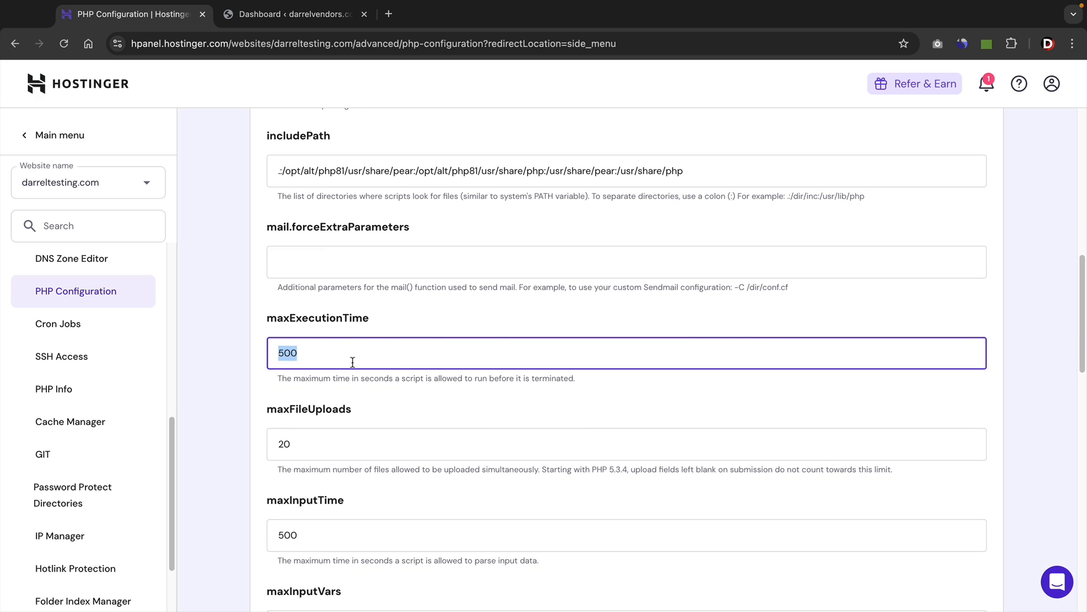
scroll(353, 362, "down", 3)
left_click_drag(341, 367, 276, 368)
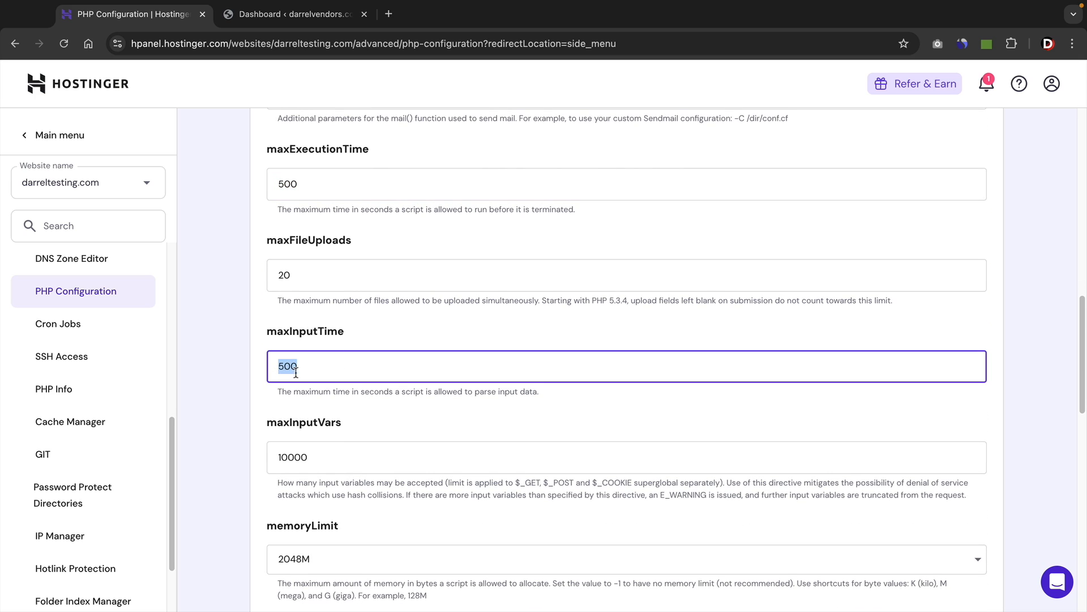
scroll(295, 373, "down", 3)
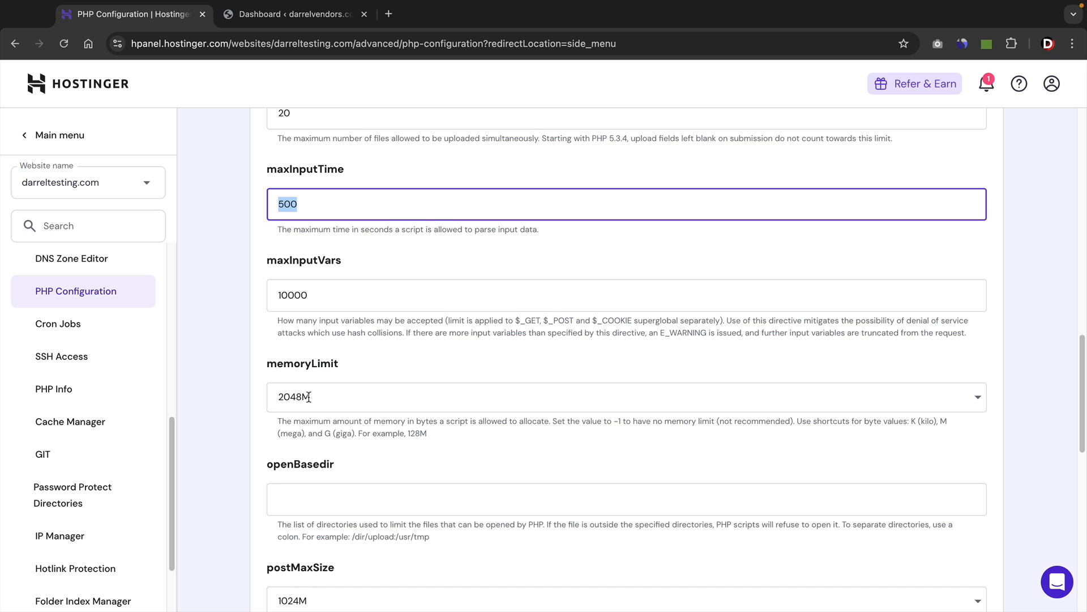
scroll(422, 409, "down", 12)
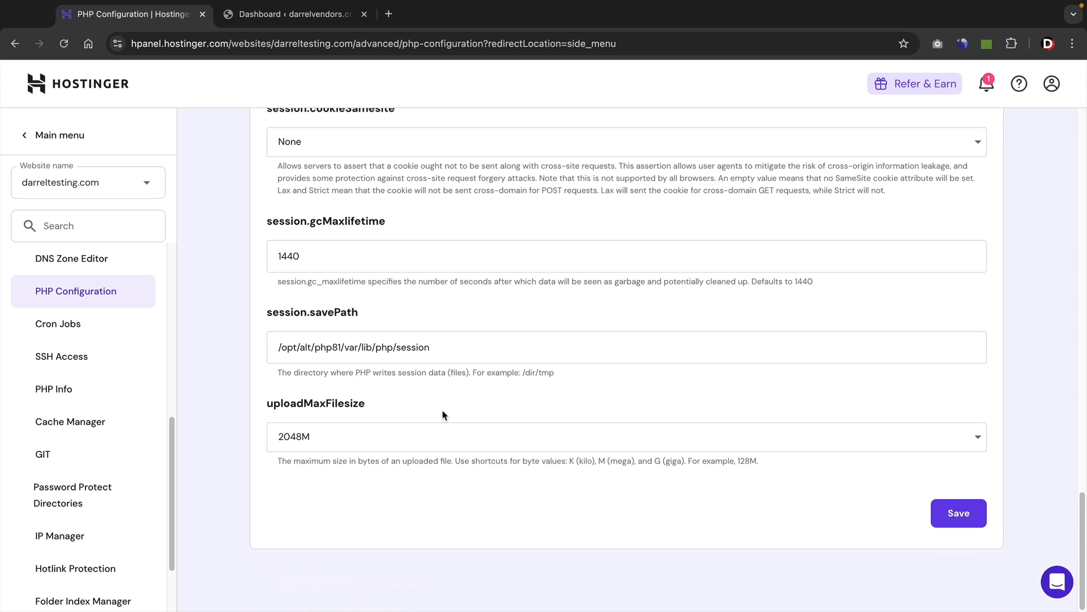
left_click(970, 521)
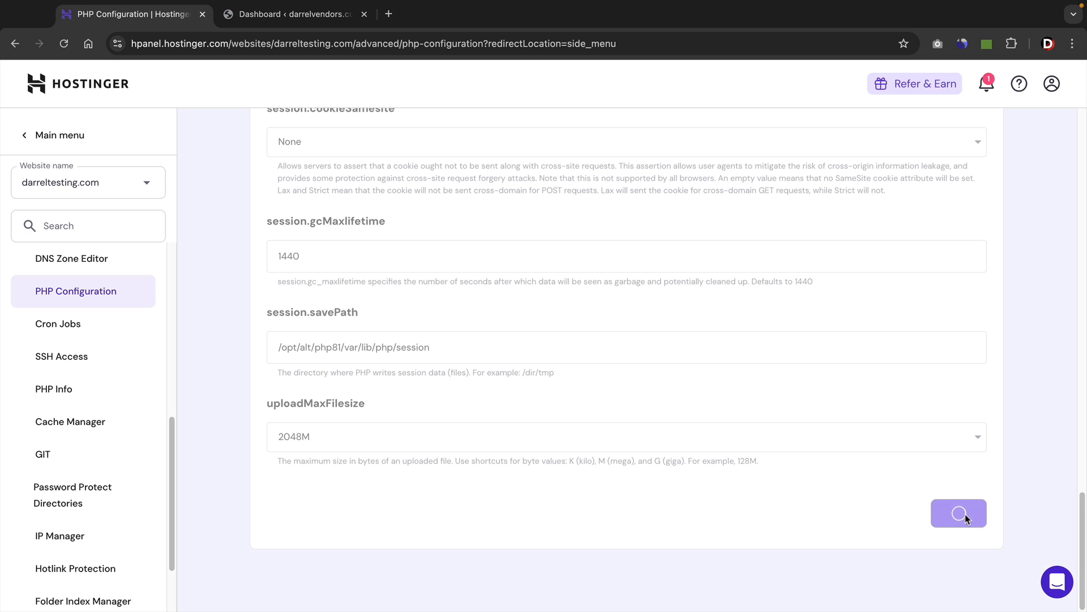
Bring up the site's PHP extensions list again and scroll through it.
scroll(657, 442, "up", 13)
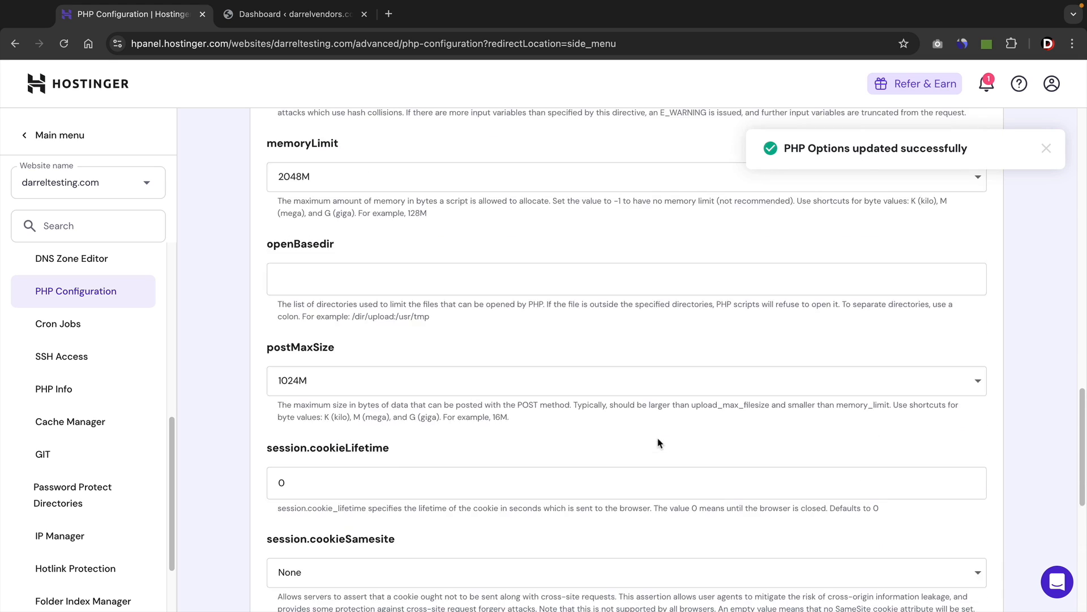
scroll(655, 439, "up", 15)
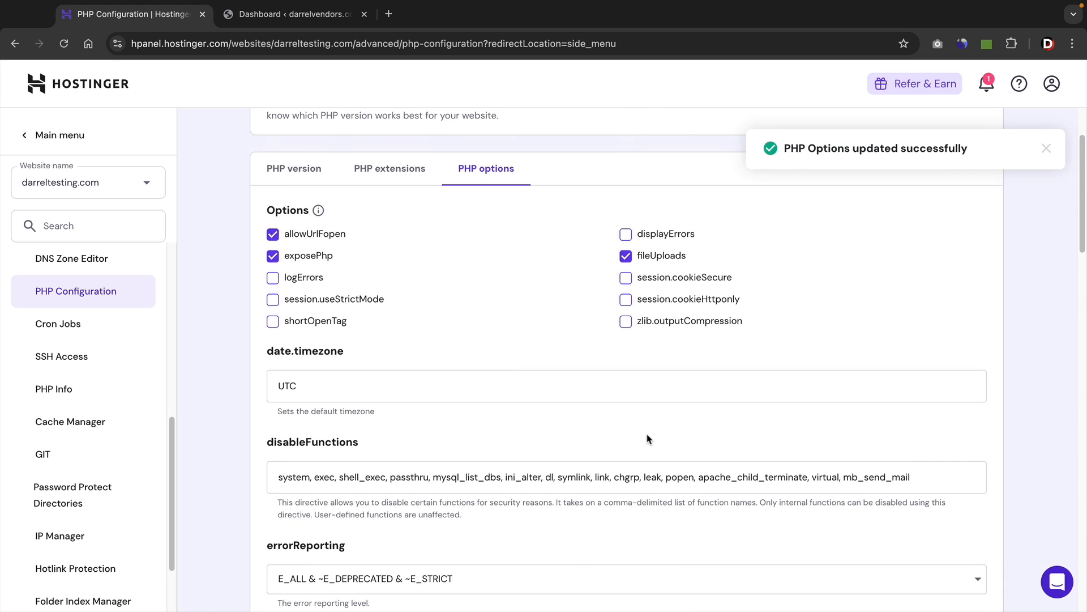
left_click(408, 270)
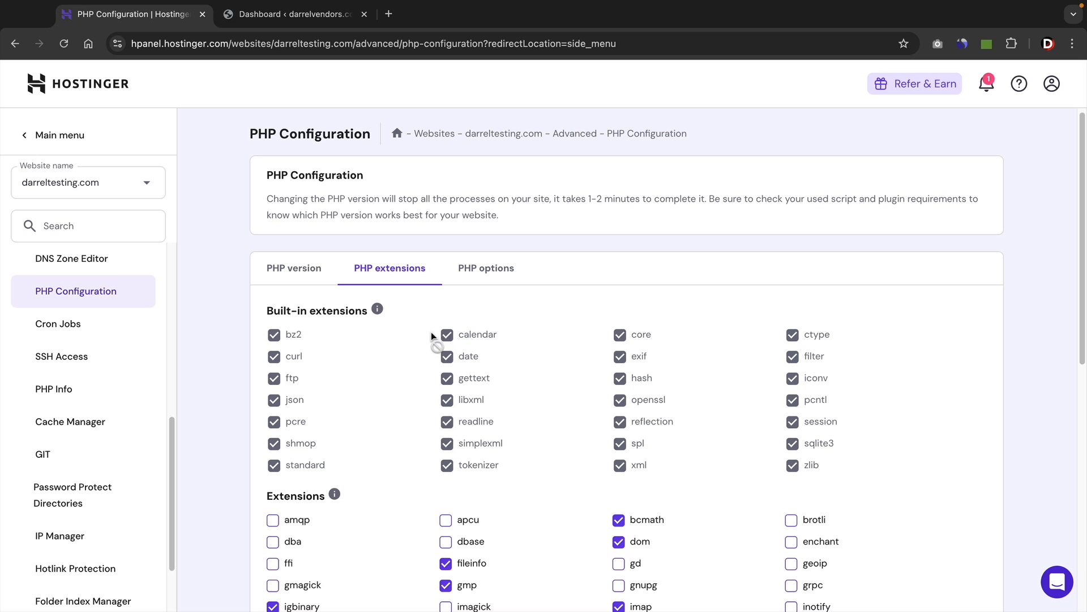
scroll(555, 445, "down", 1)
scroll(376, 374, "up", 1)
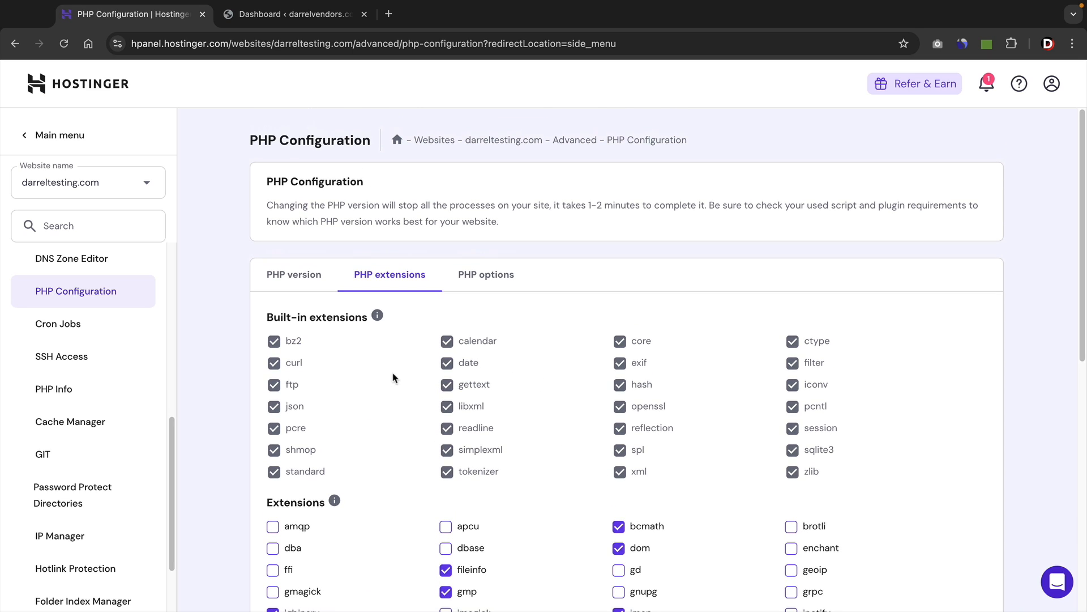
Switch to the WordPress Dashboard tab and open Appearance > Themes.
left_click(280, 15)
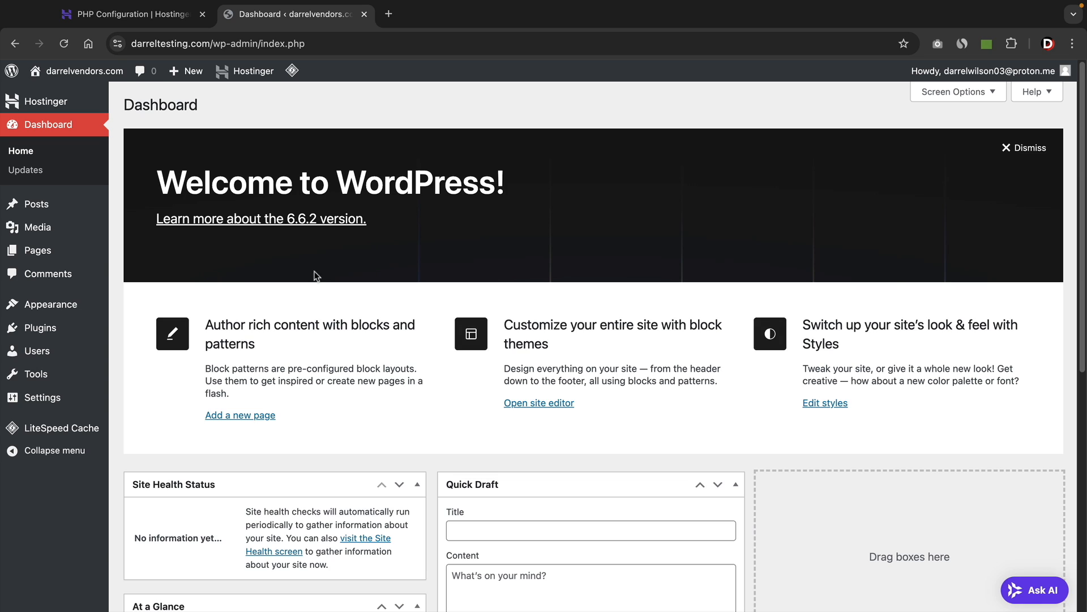
mouse_move(55, 310)
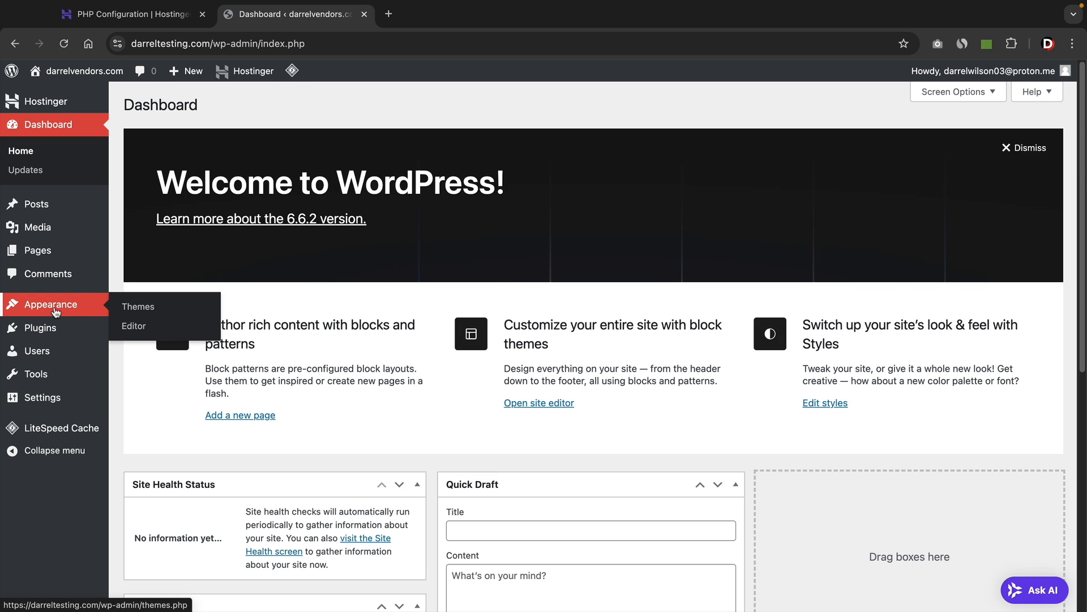
left_click(151, 309)
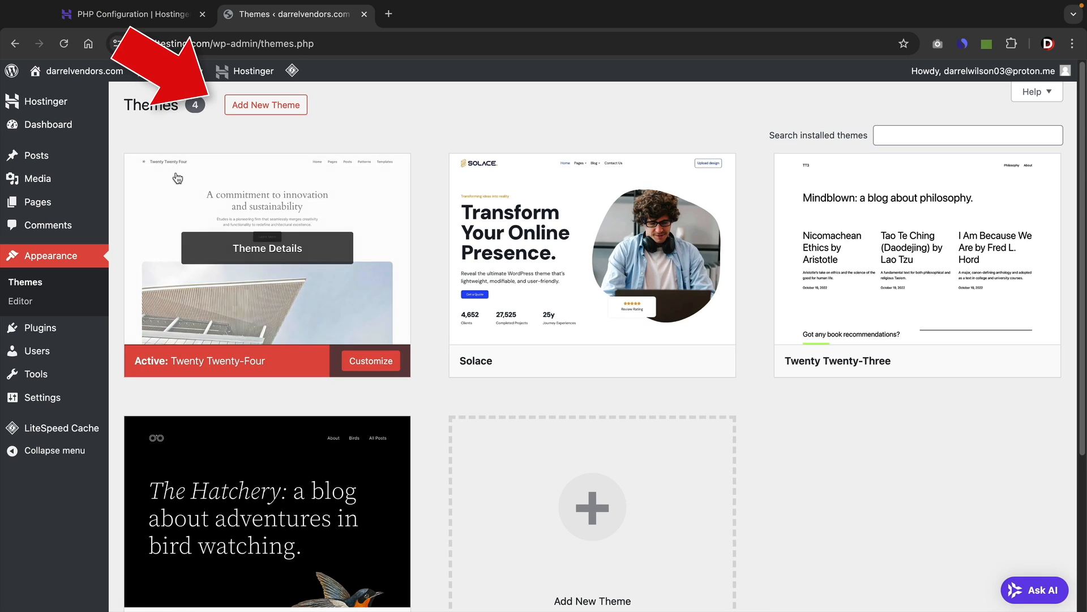
Search the Add Themes directory for 'solace' and locate the installed Solace theme.
left_click(253, 106)
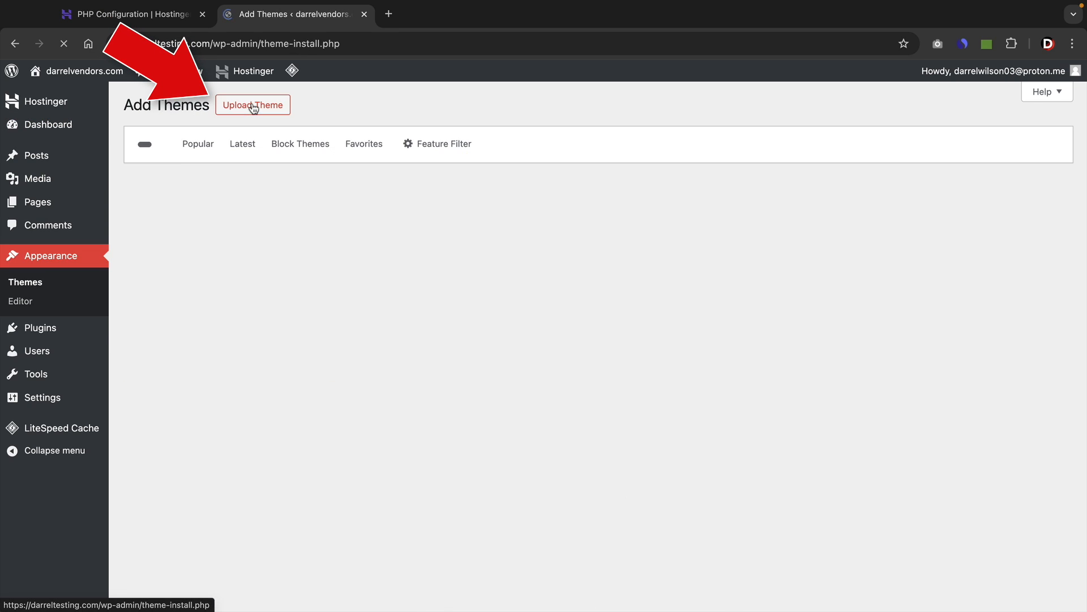
left_click(902, 143)
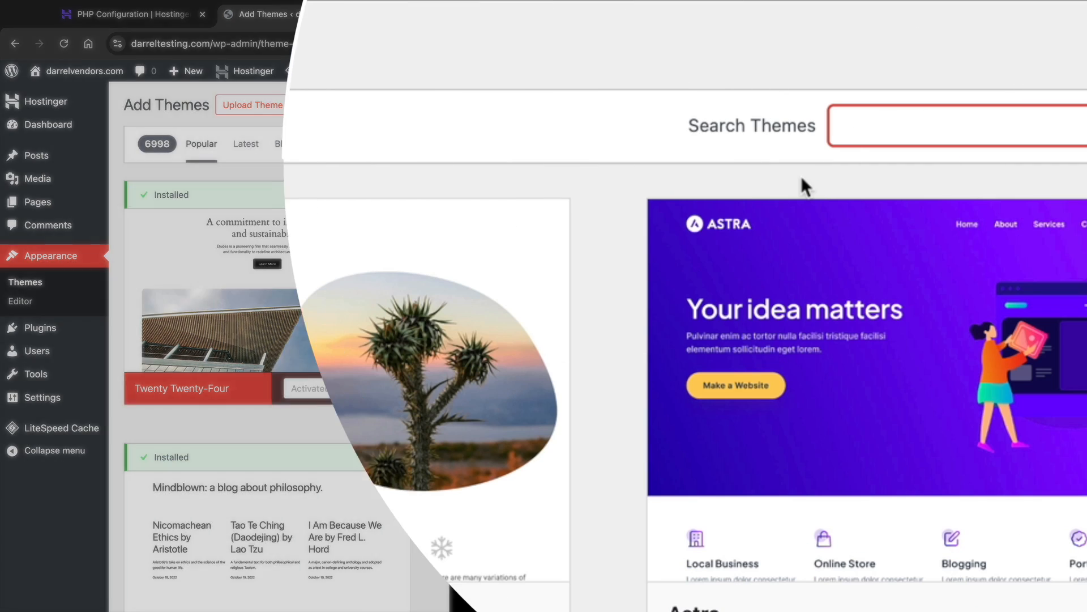
type("solace")
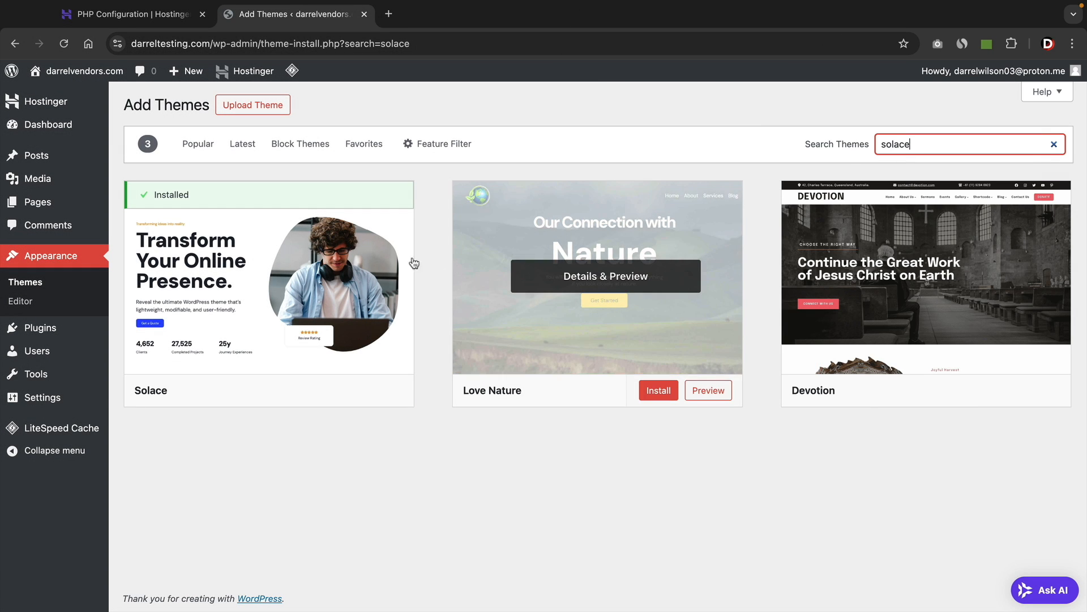
mouse_move(335, 280)
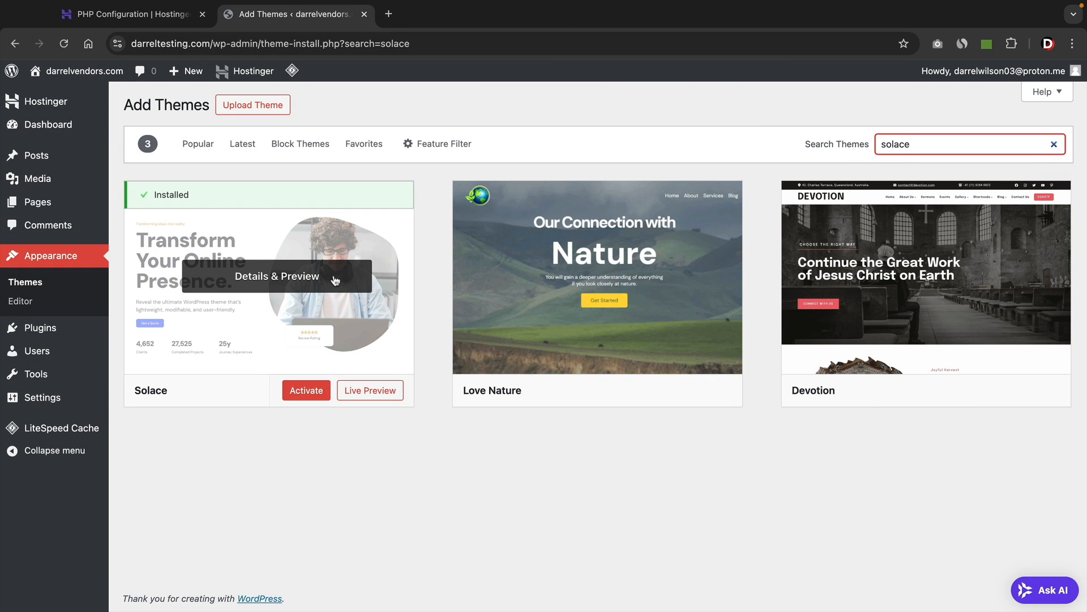
Activate Solace, install its required Solace Extra plugin, and return to the Dashboard.
left_click(305, 391)
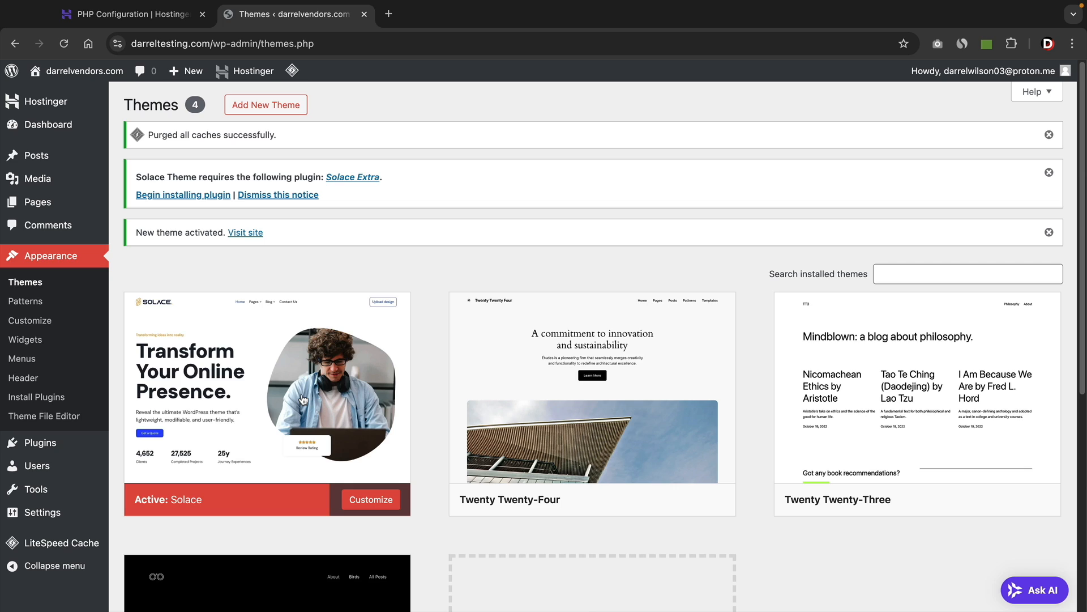
mouse_move(334, 389)
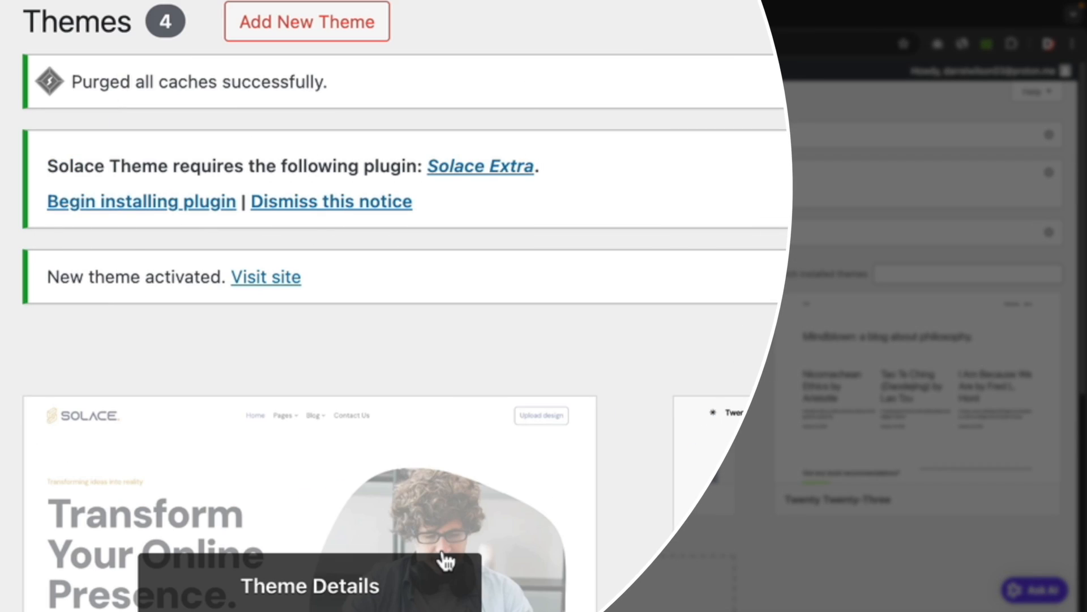
left_click(143, 204)
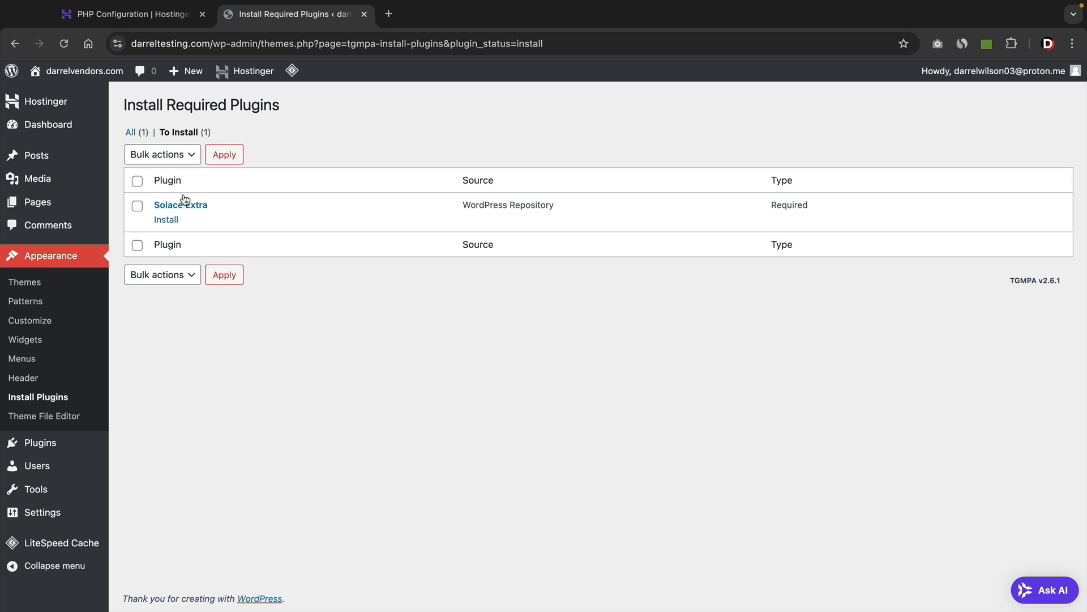
left_click(165, 221)
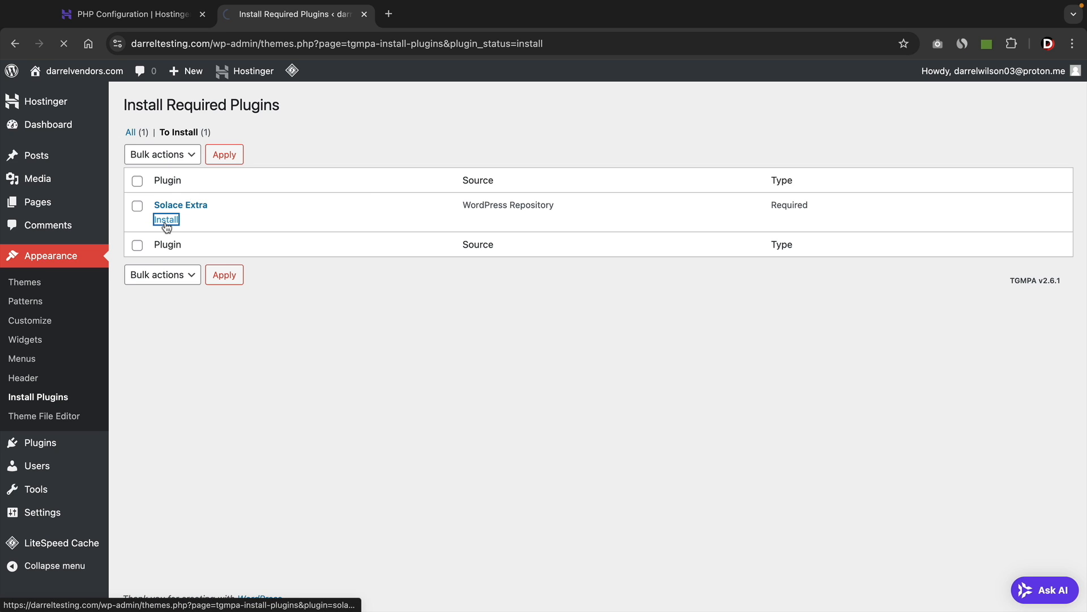
left_click(359, 248)
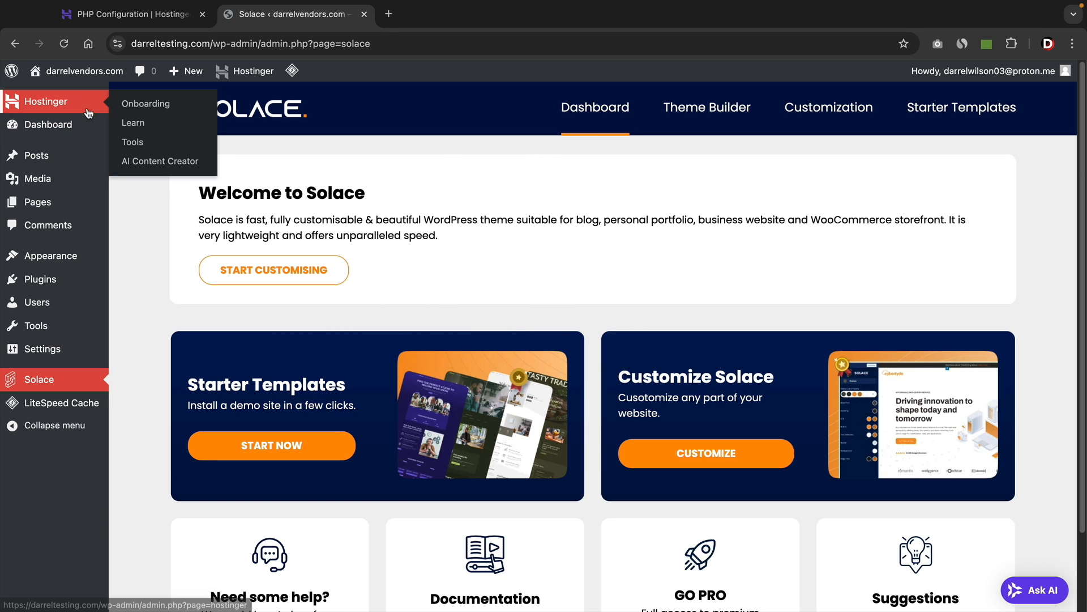
Open the Solace theme dashboard and go to its starter templates gallery.
left_click(43, 382)
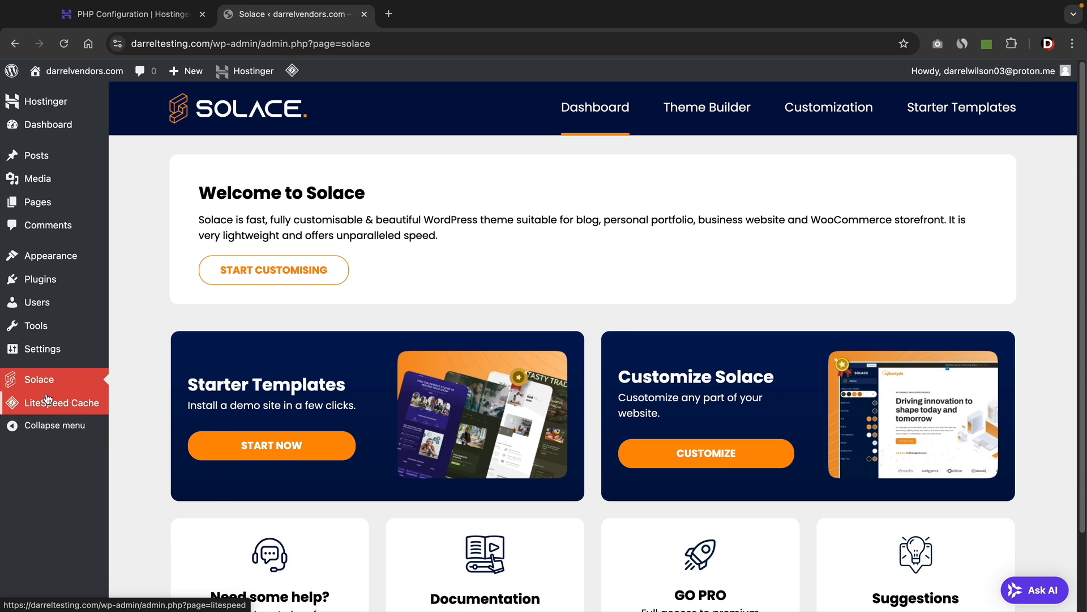
left_click(275, 450)
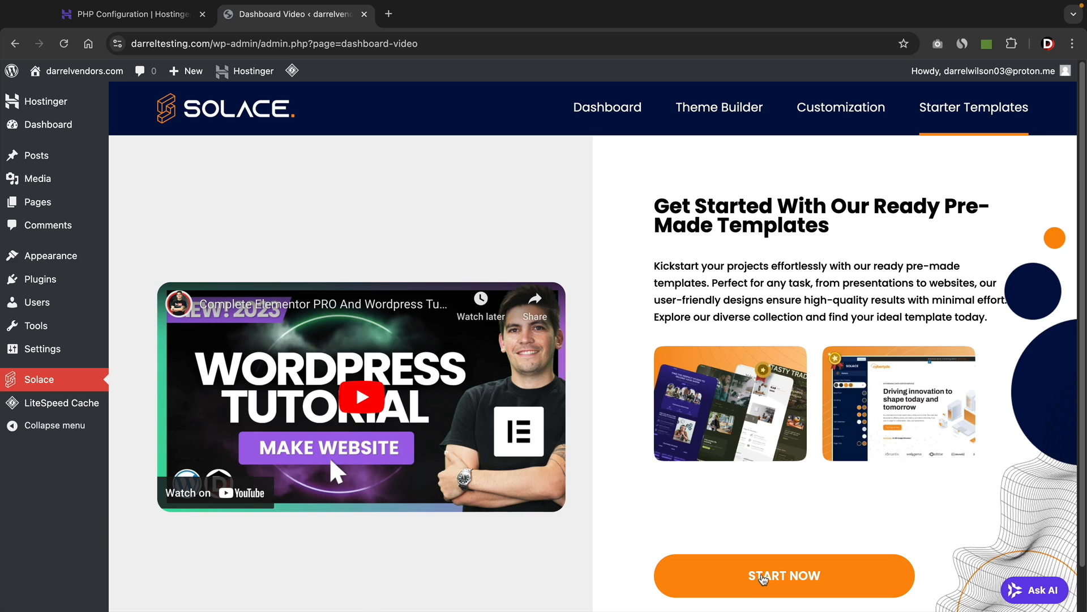
left_click(762, 577)
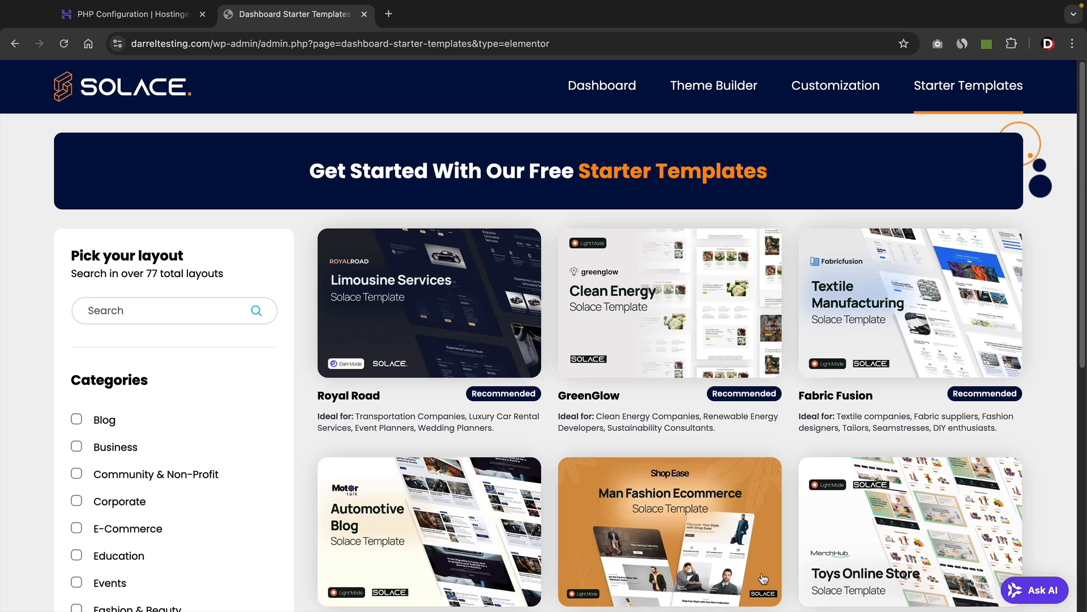
Filter the starter templates to WooCommerce and scroll down to RetailRidge.
scroll(499, 317, "down", 3)
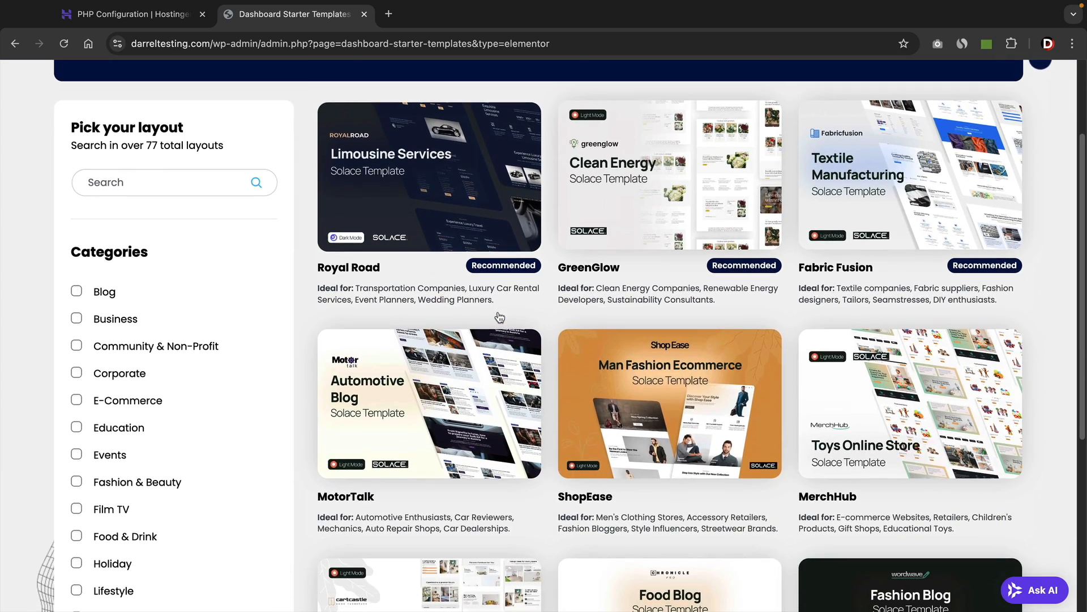
scroll(499, 317, "down", 3)
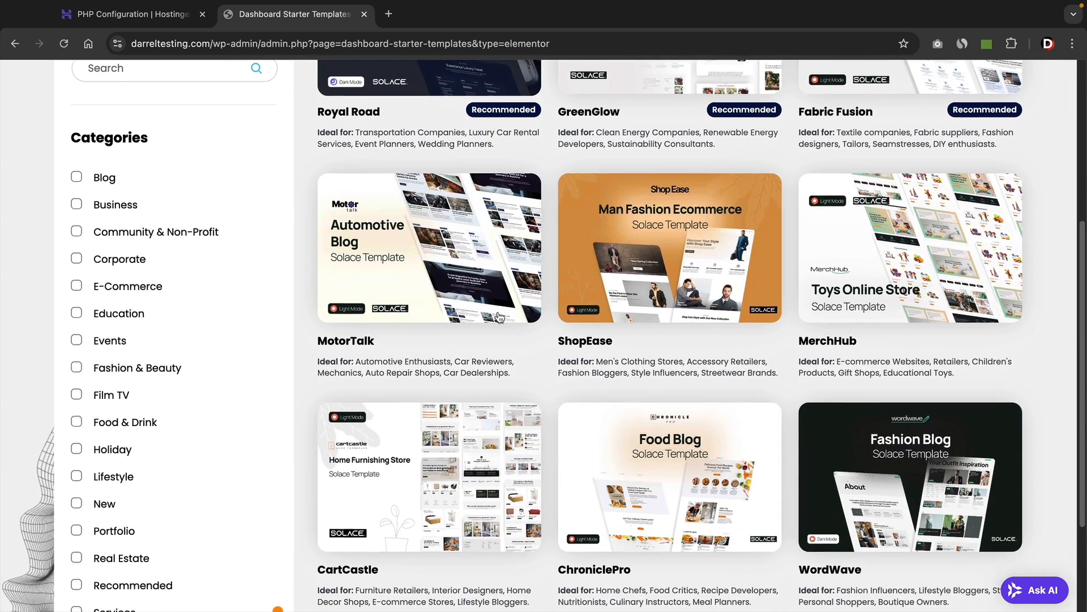
scroll(499, 317, "down", 1)
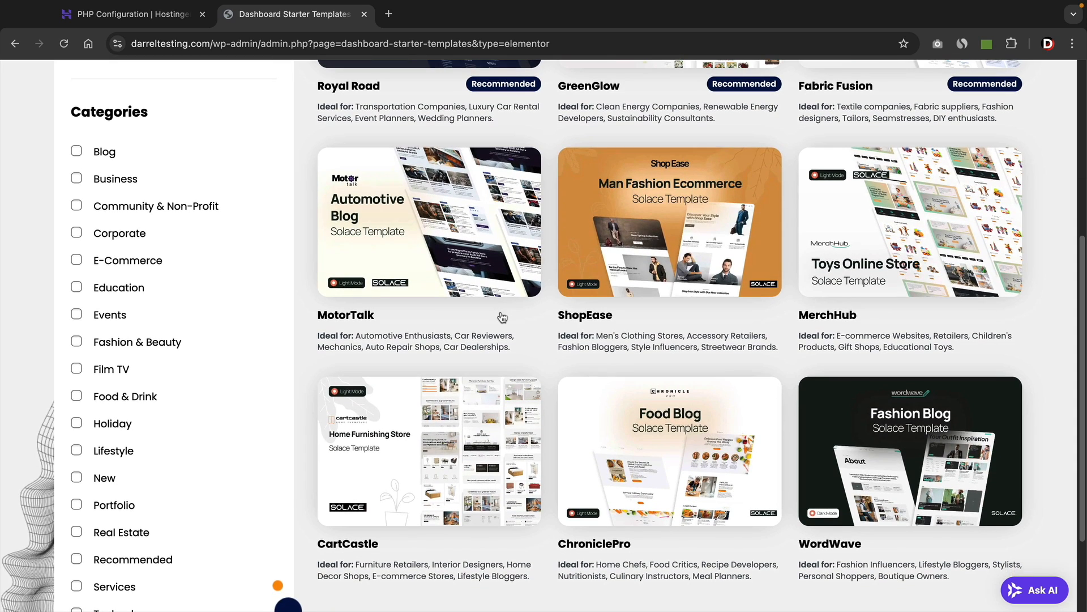
scroll(502, 318, "down", 1)
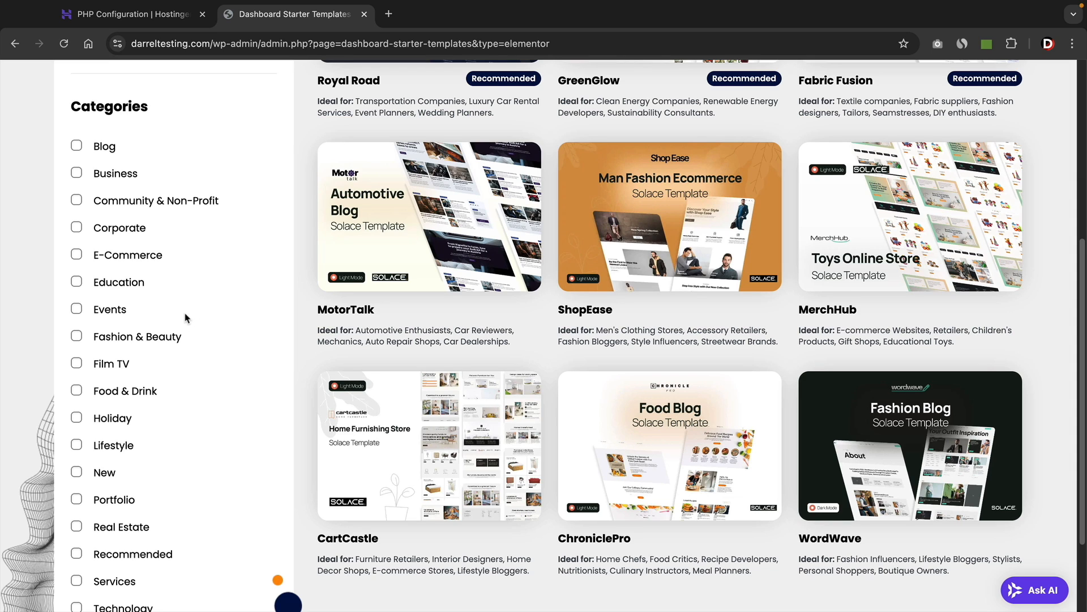
scroll(365, 351, "down", 3)
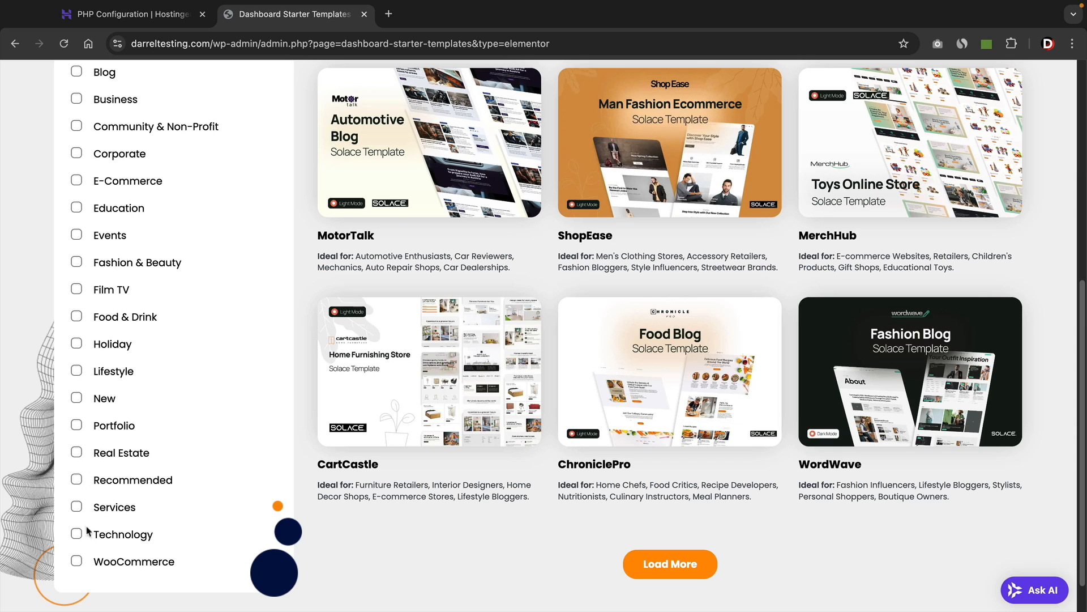
left_click(77, 562)
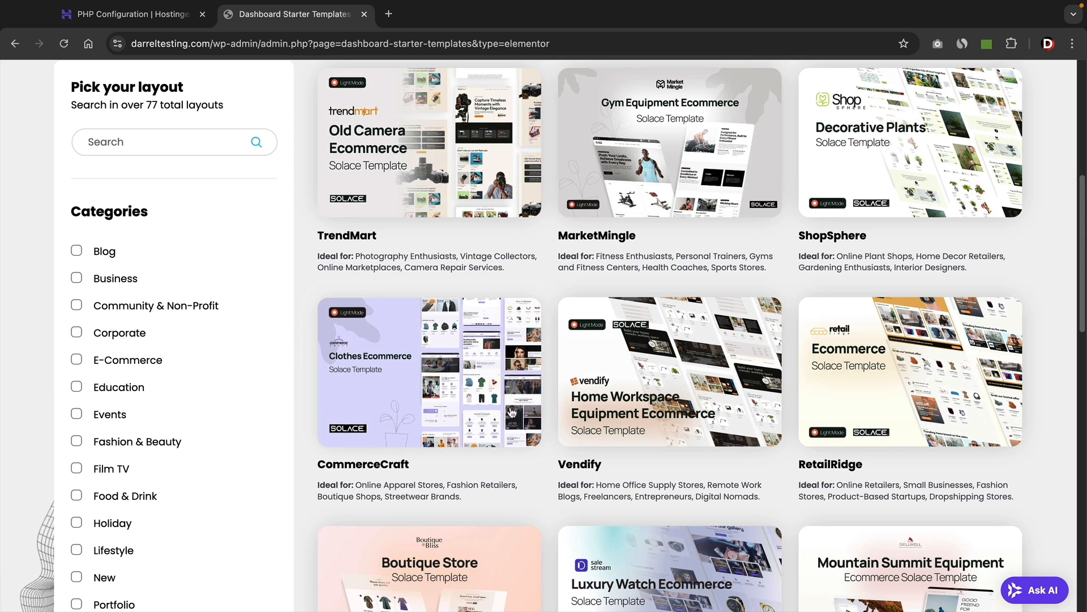
scroll(755, 300, "up", 5)
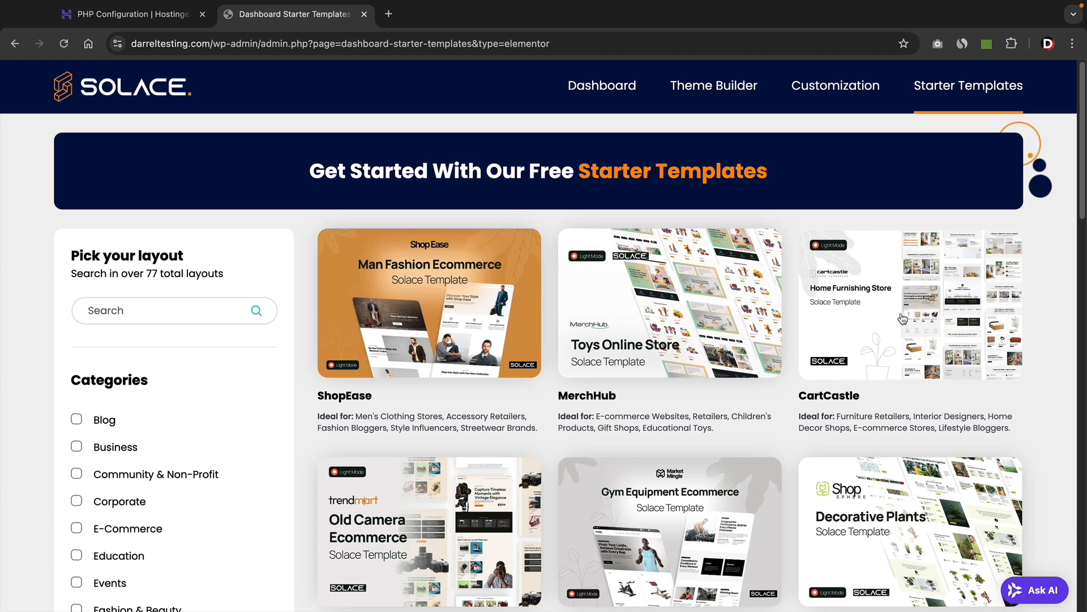
scroll(474, 306, "down", 3)
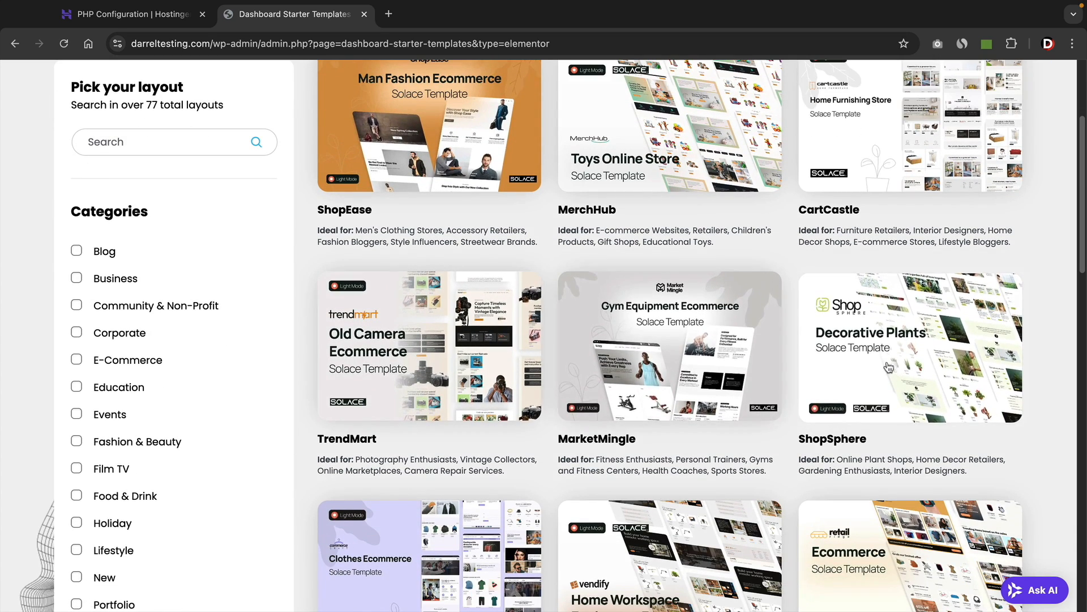
scroll(884, 368, "down", 1)
scroll(887, 346, "down", 3)
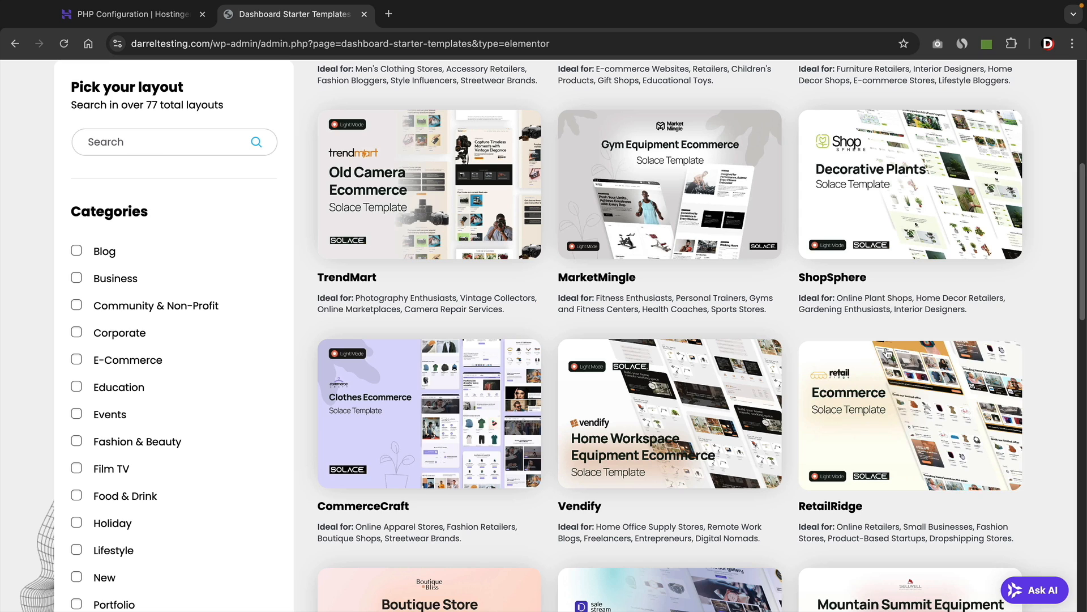
scroll(888, 354, "down", 1)
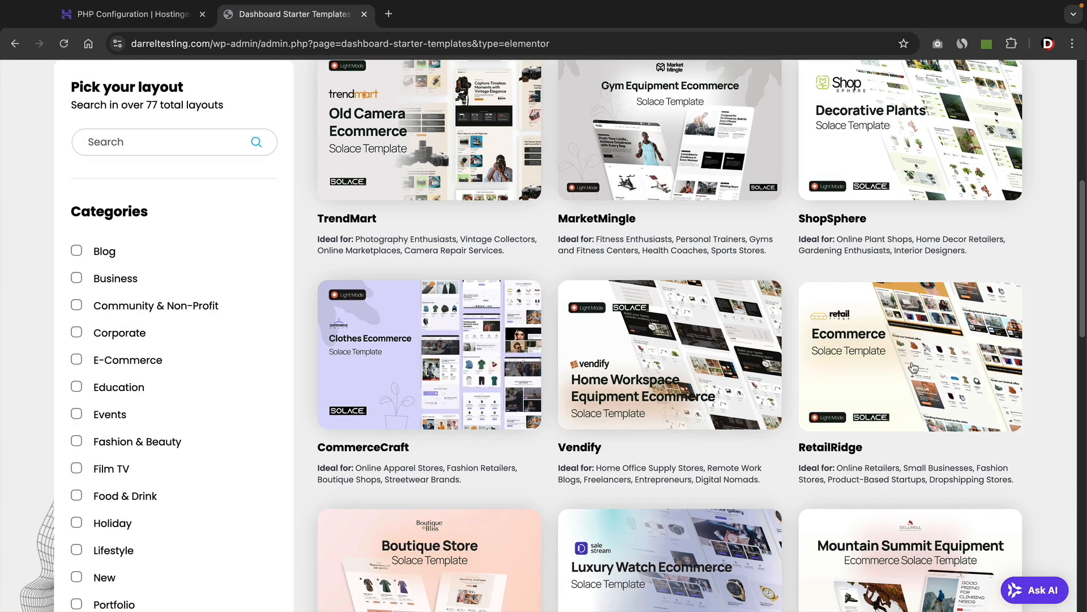
Select the RetailRidge template and preview it in the blue, red, green and orange palettes.
left_click(913, 368)
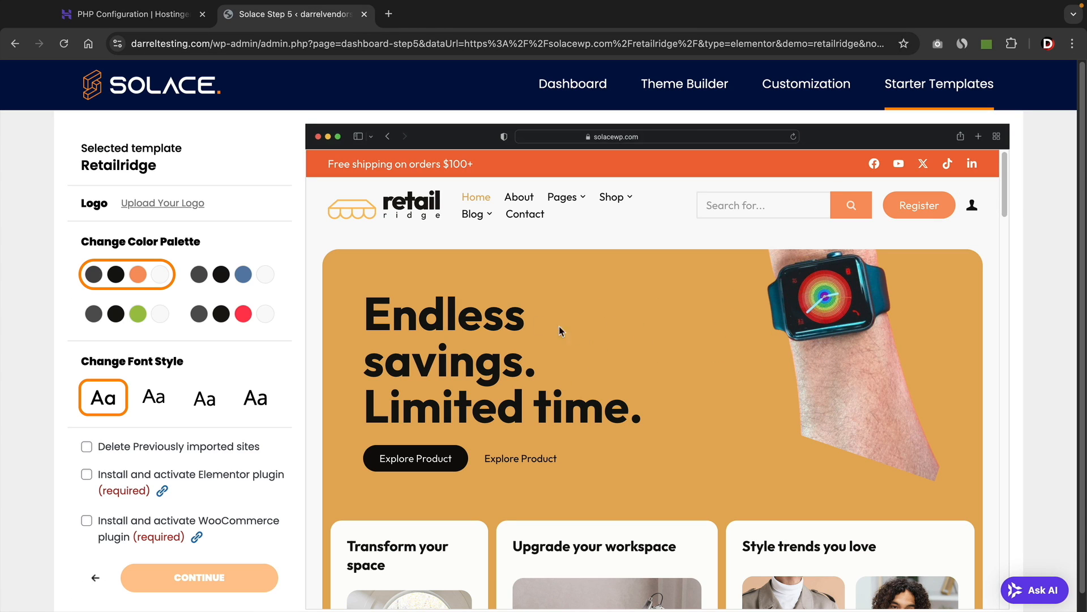
left_click(243, 277)
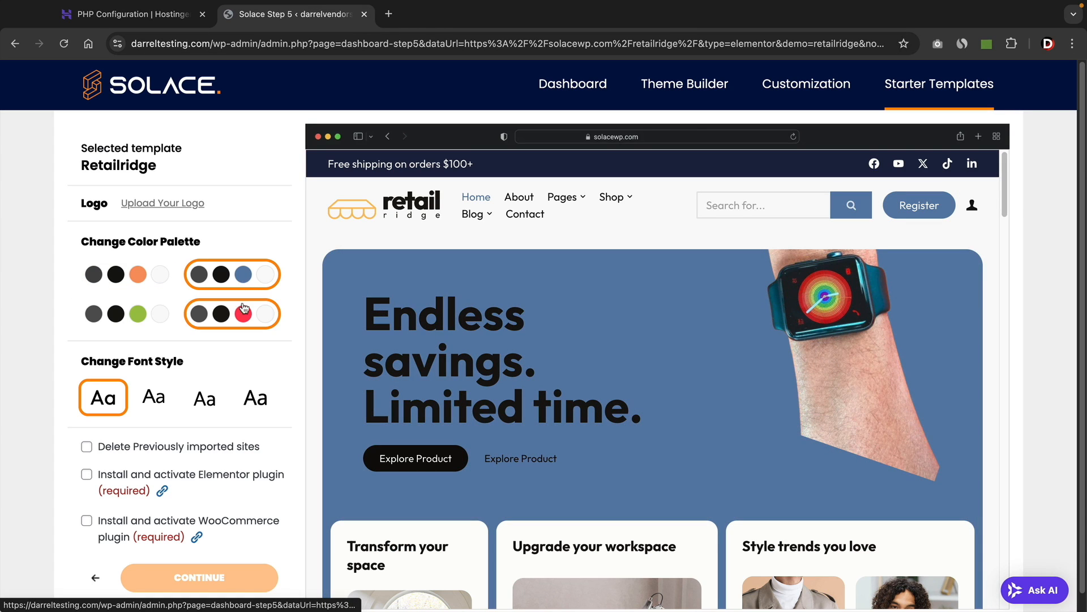
left_click(244, 309)
left_click(154, 315)
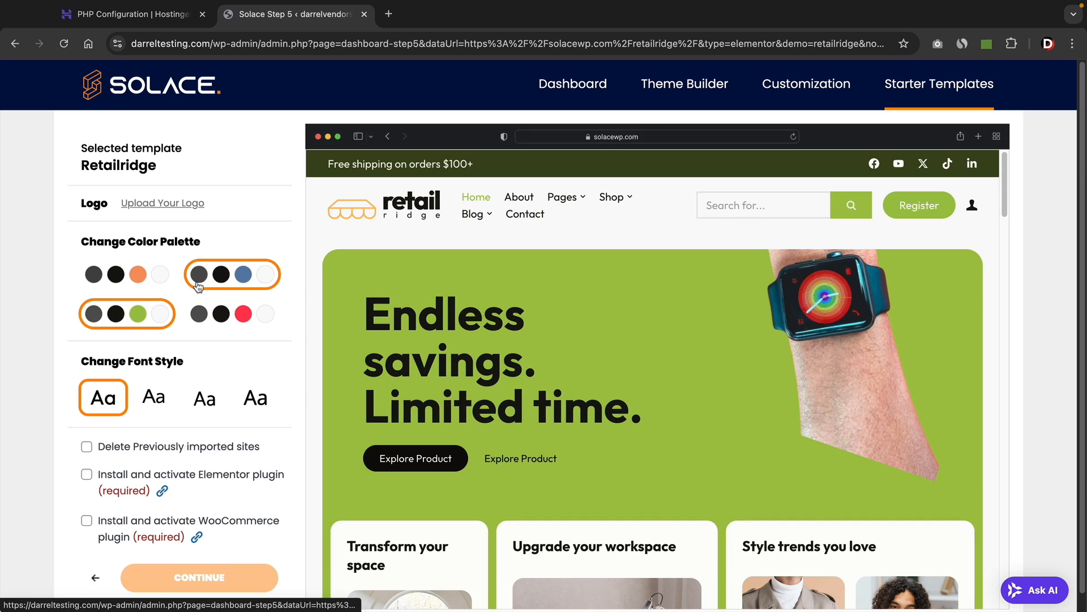
scroll(517, 345, "down", 15)
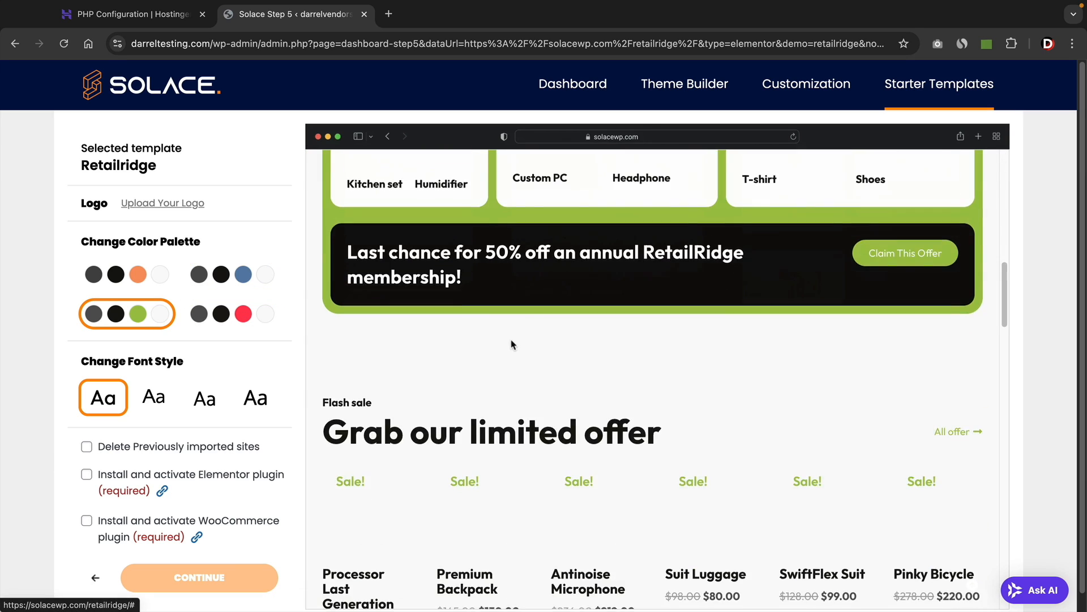
scroll(511, 344, "down", 4)
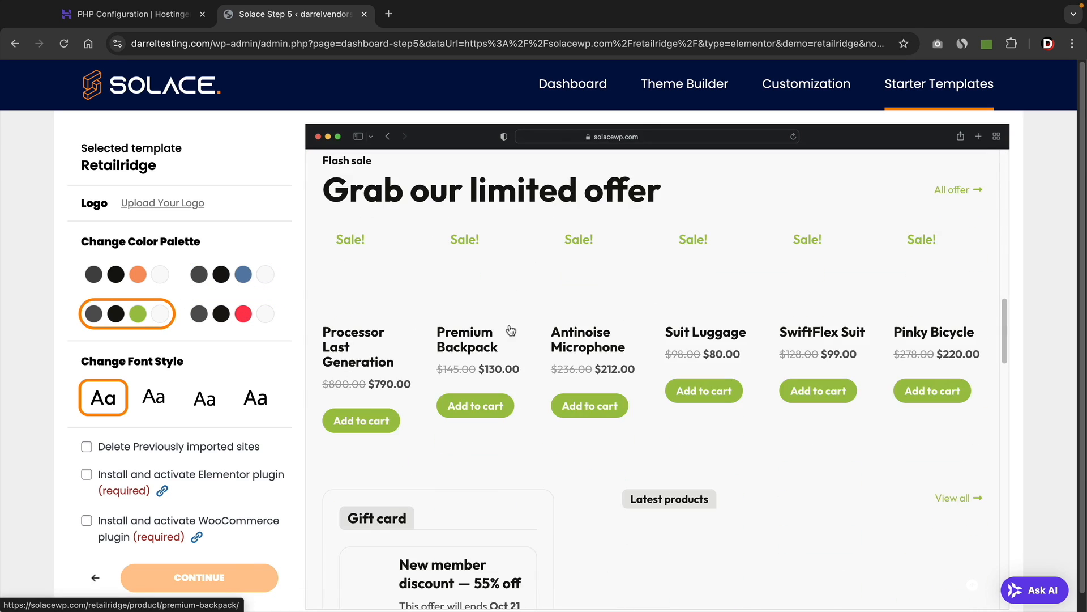
left_click(239, 276)
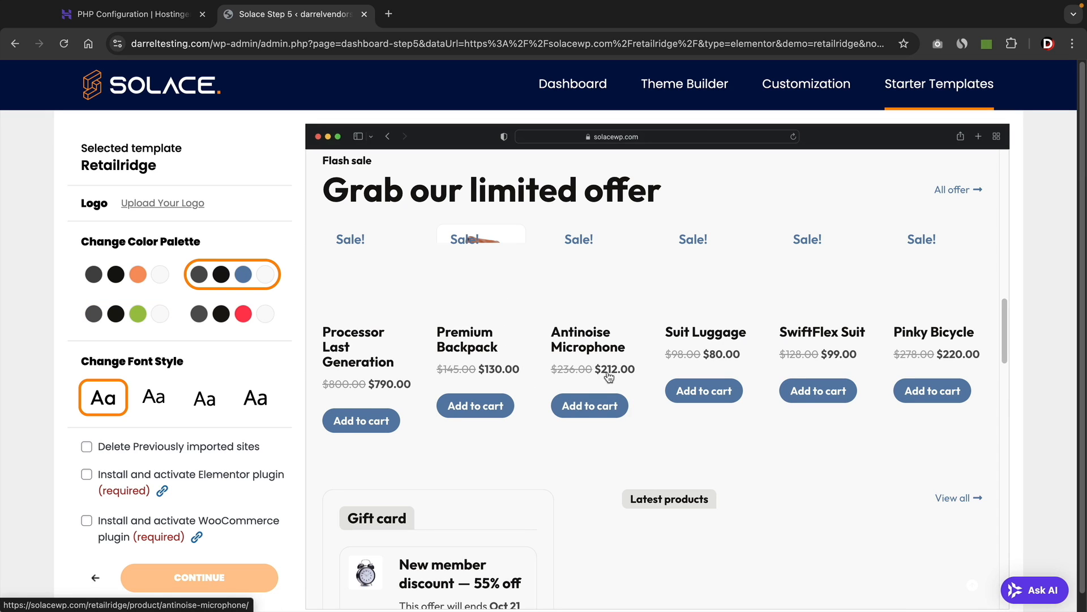
scroll(609, 374, "down", 7)
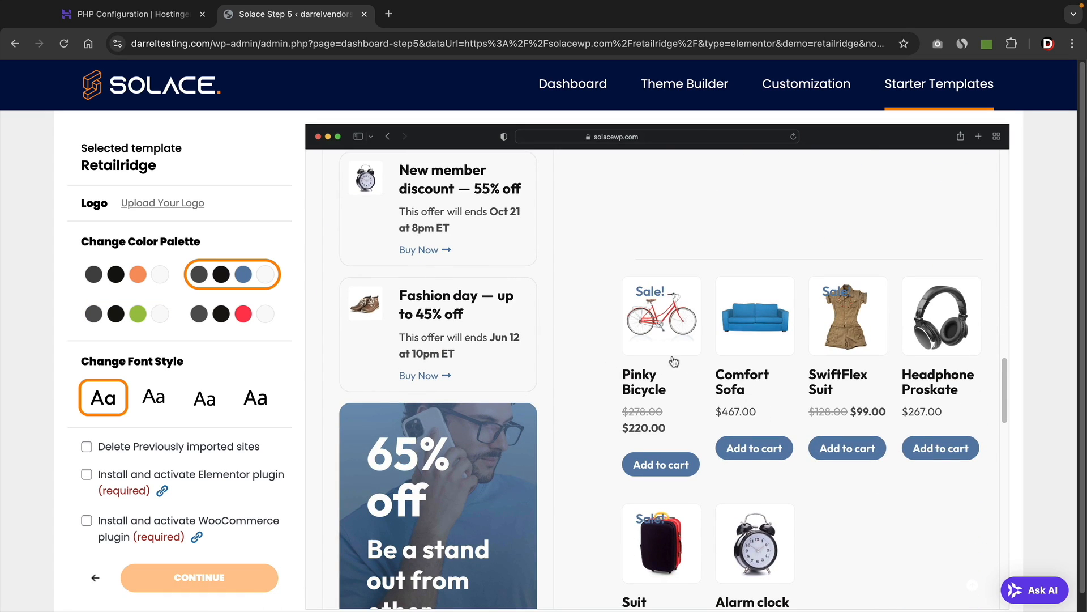
scroll(674, 362, "down", 7)
scroll(601, 348, "down", 1)
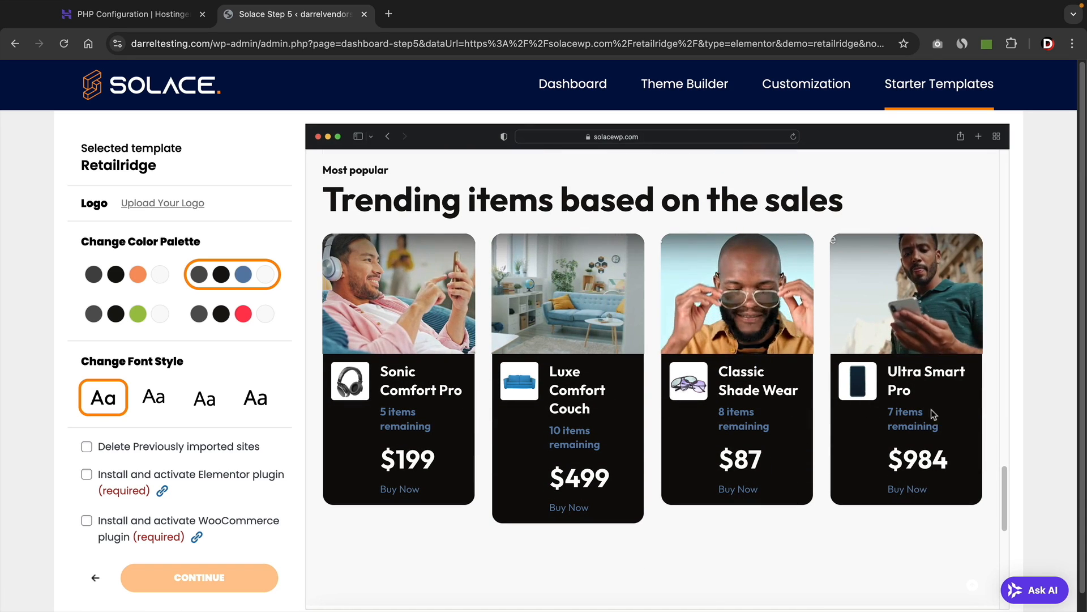
left_click(232, 313)
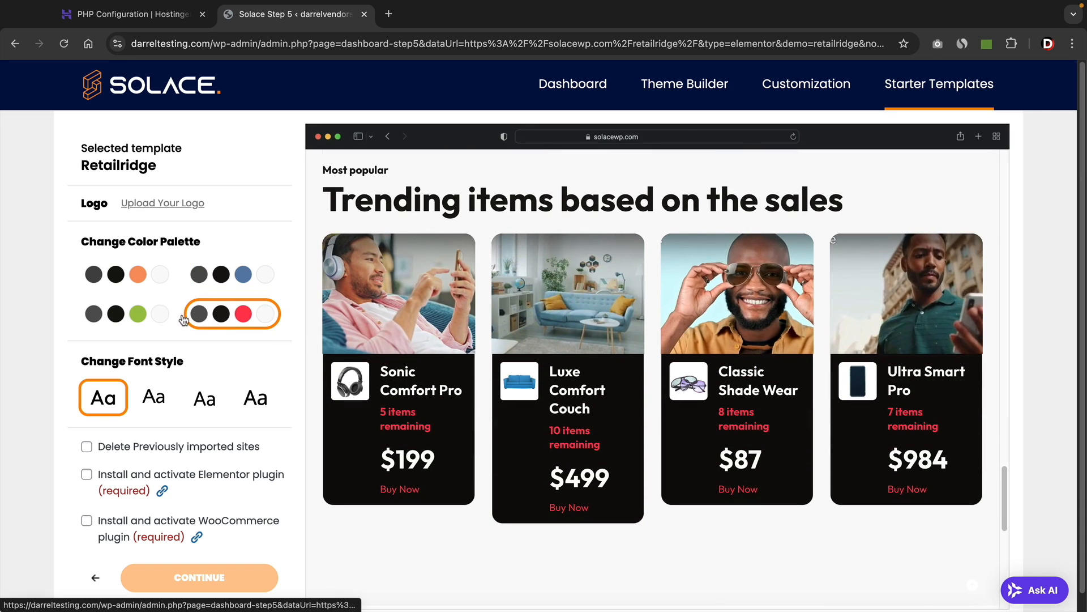
left_click(127, 313)
scroll(427, 382, "down", 5)
scroll(427, 381, "down", 3)
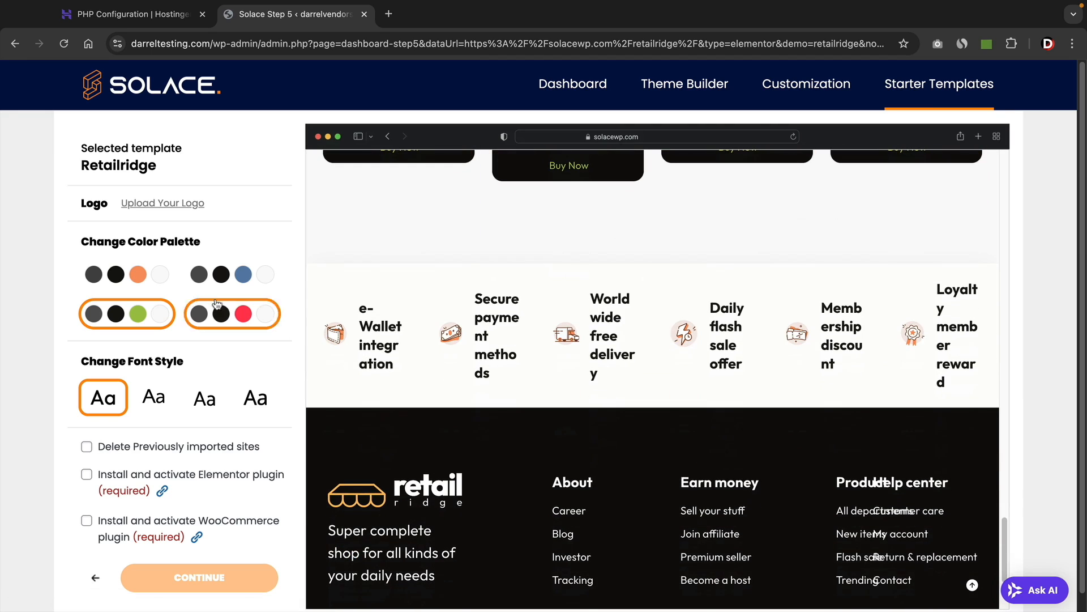
left_click(136, 275)
scroll(454, 336, "up", 6)
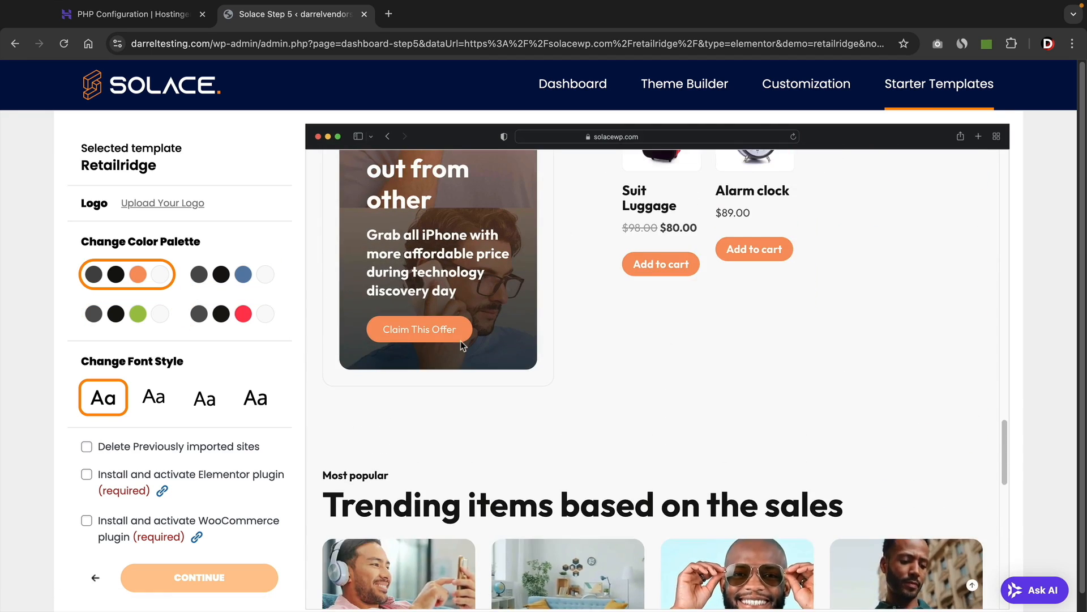
left_click(127, 313)
scroll(517, 376, "up", 5)
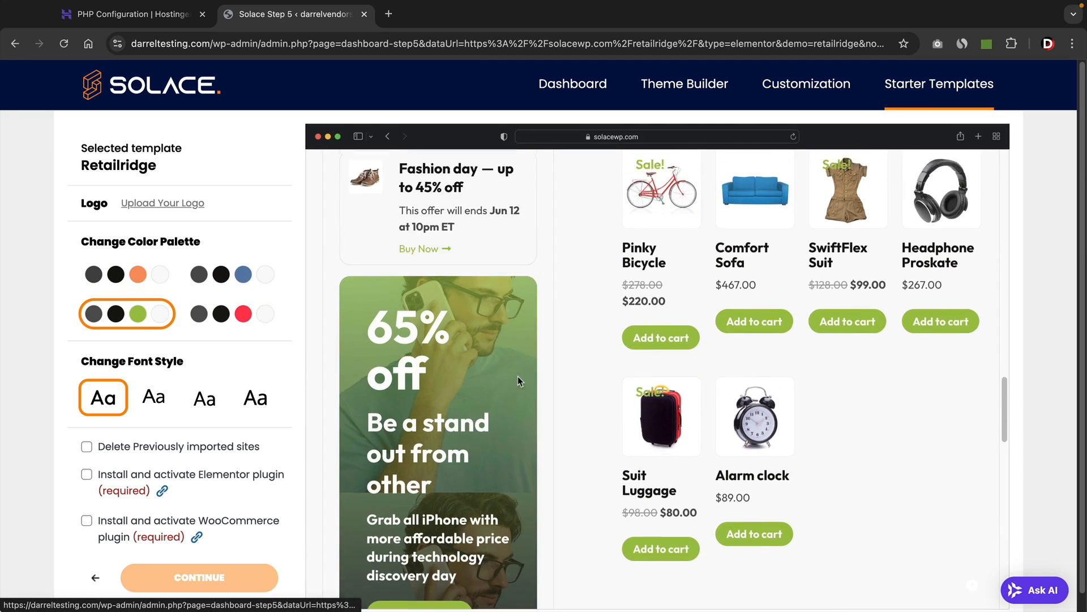
scroll(553, 407, "up", 5)
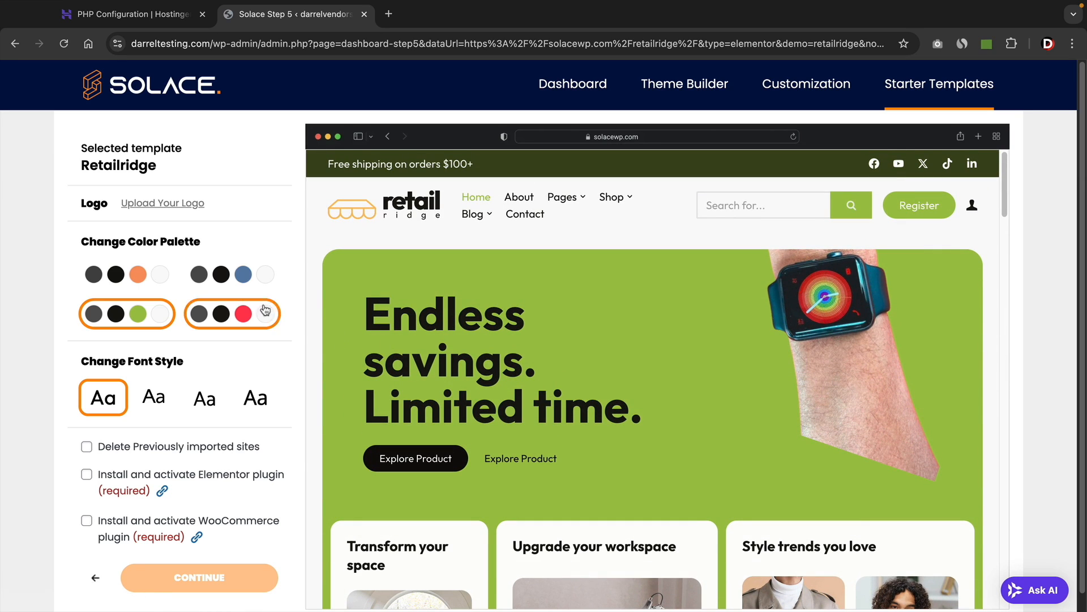
left_click(224, 278)
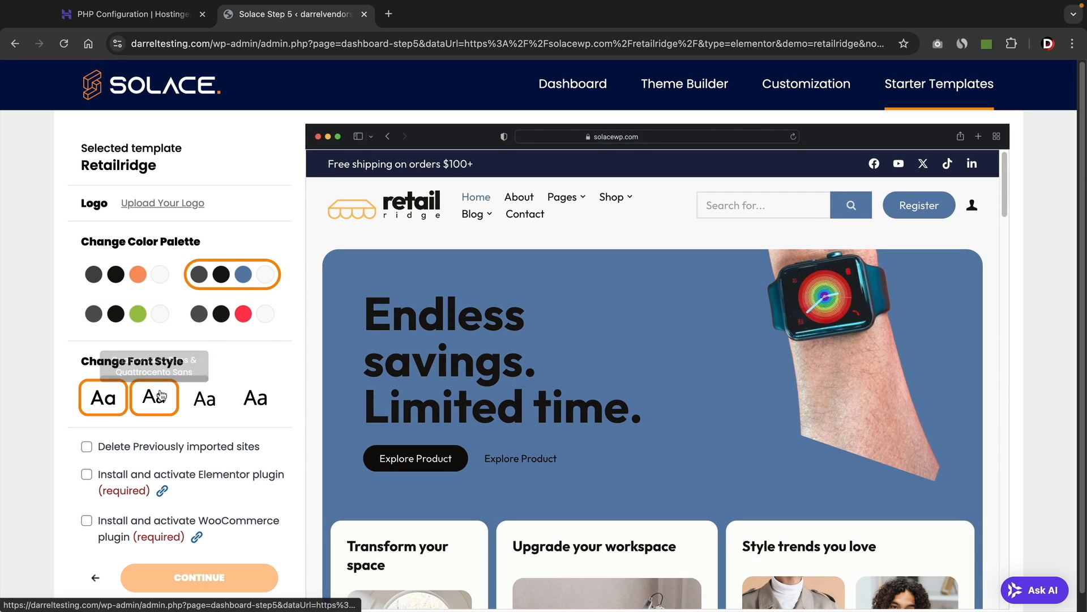
Try Palanquin and Noto Sans fonts, keep the first font style, and choose the orange palette.
left_click(207, 399)
left_click(256, 397)
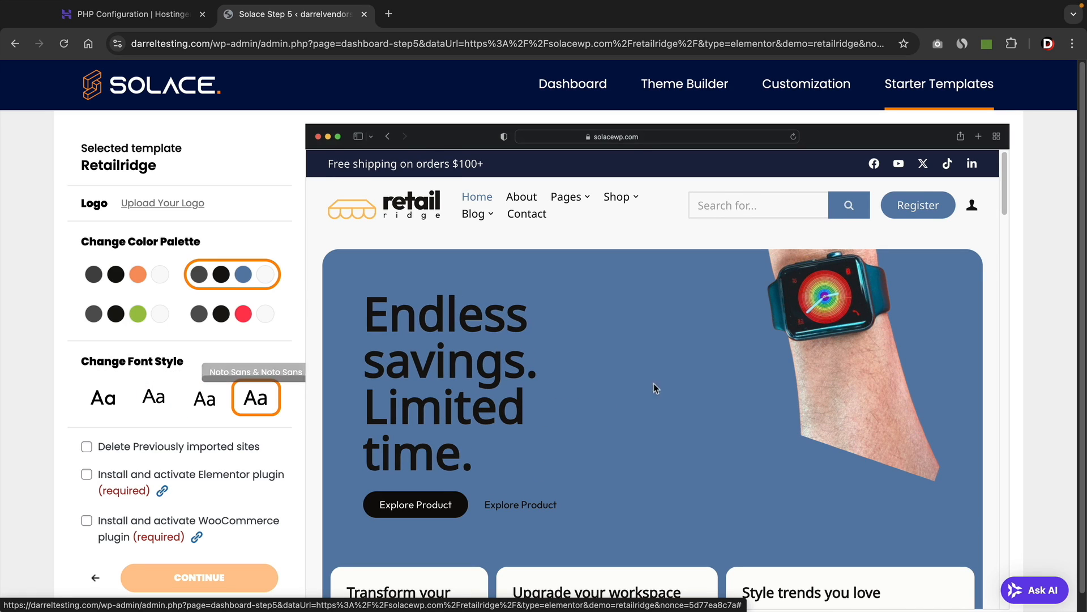
left_click(111, 400)
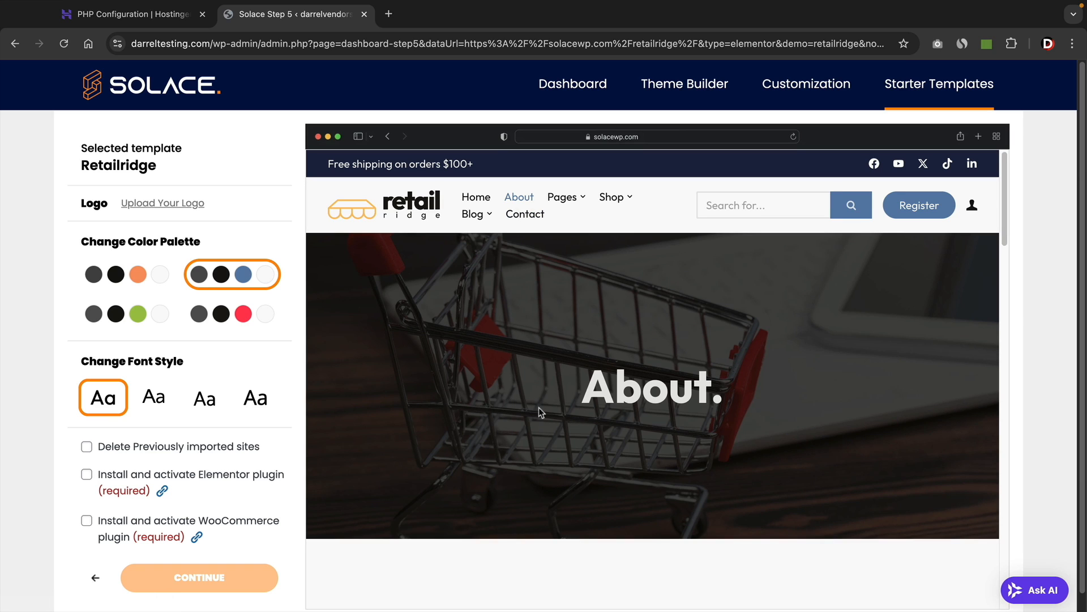
scroll(538, 406, "down", 10)
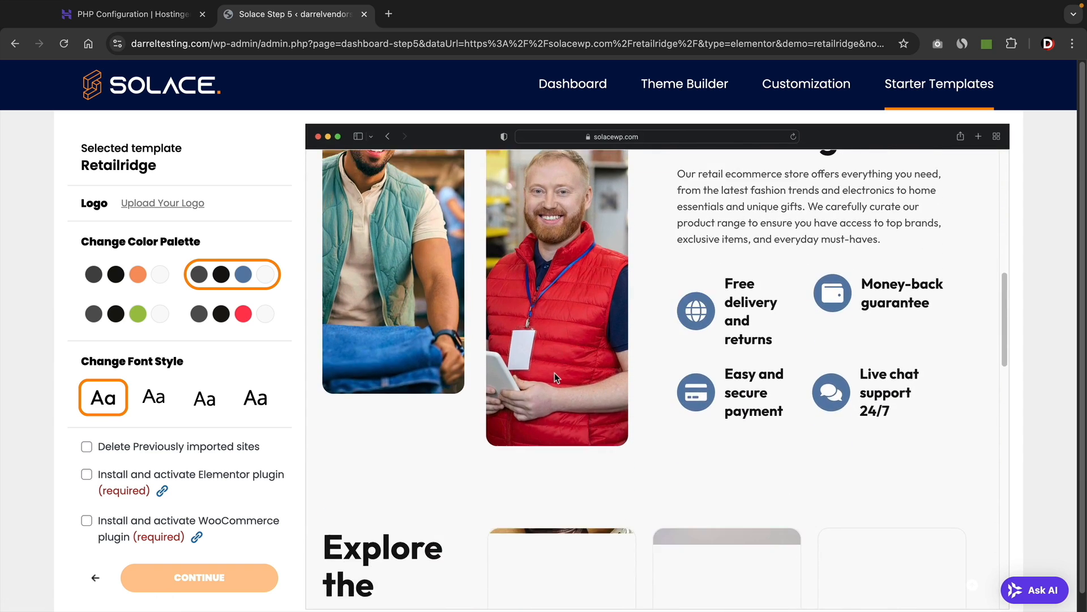
scroll(555, 374, "down", 6)
scroll(558, 385, "up", 15)
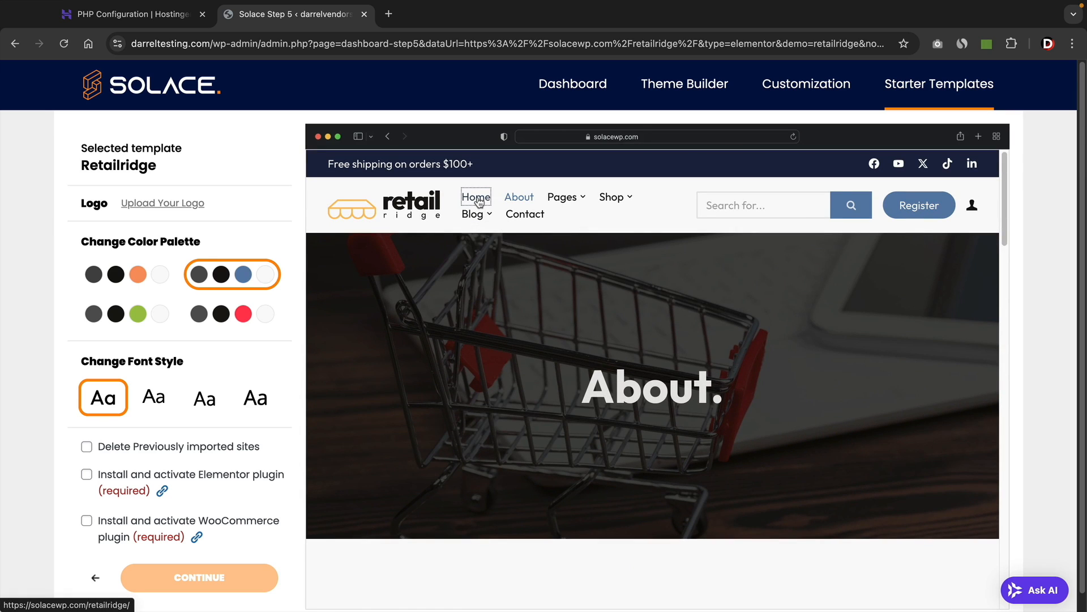
left_click(142, 279)
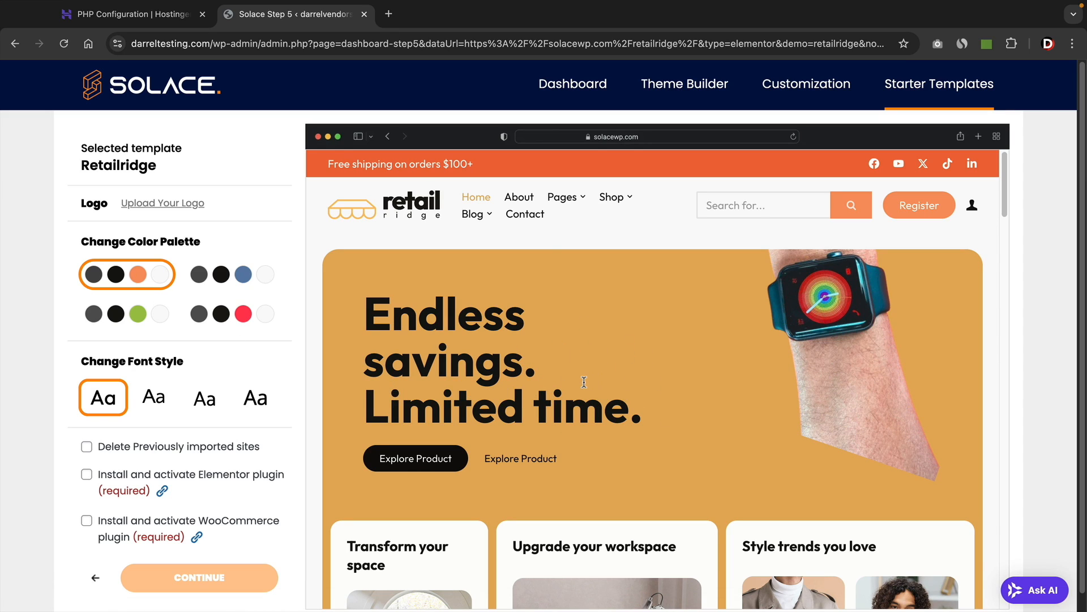
Enable WooCommerce plugin installation and start importing the customised template.
scroll(585, 382, "down", 1)
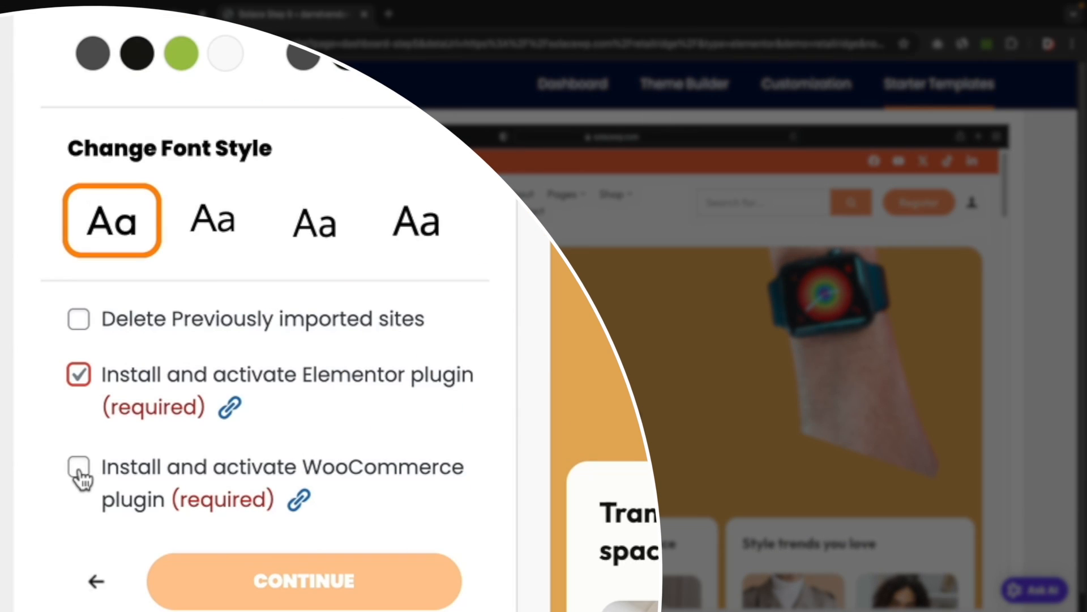
left_click(87, 520)
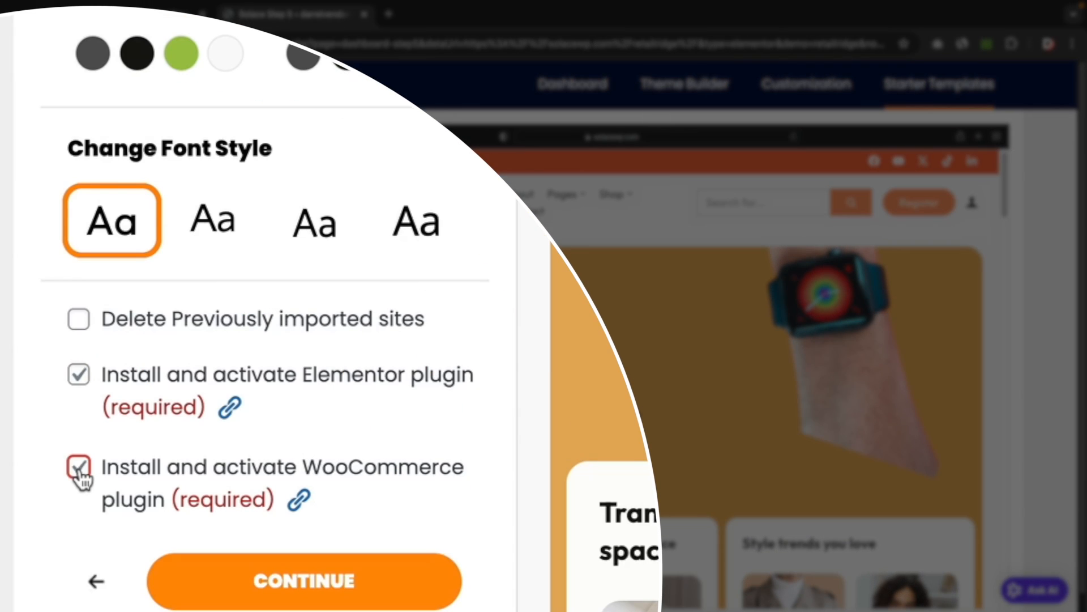
scroll(81, 475, "down", 1)
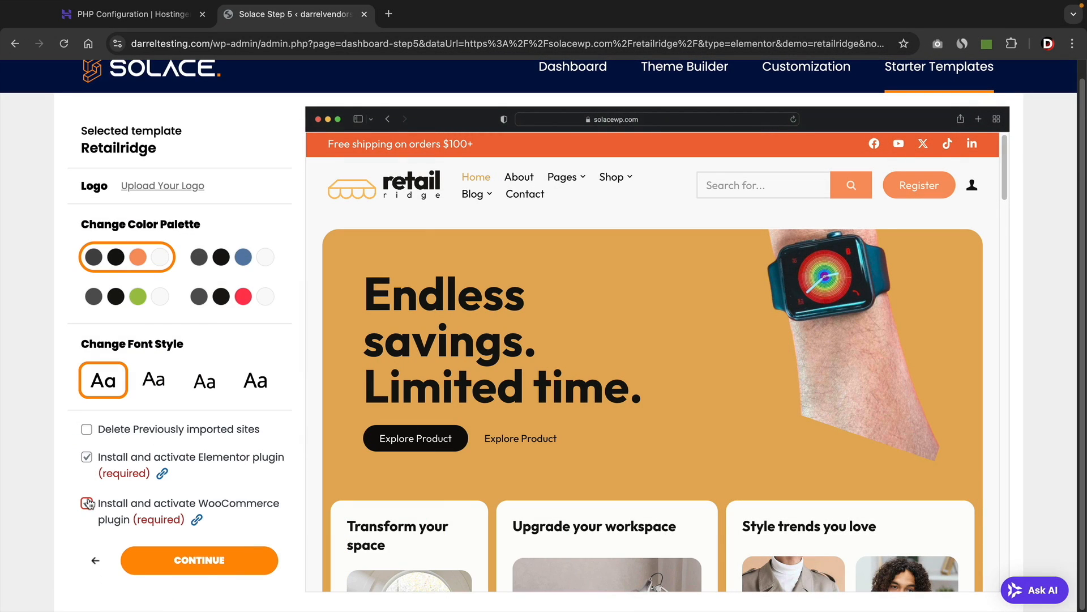
left_click(205, 567)
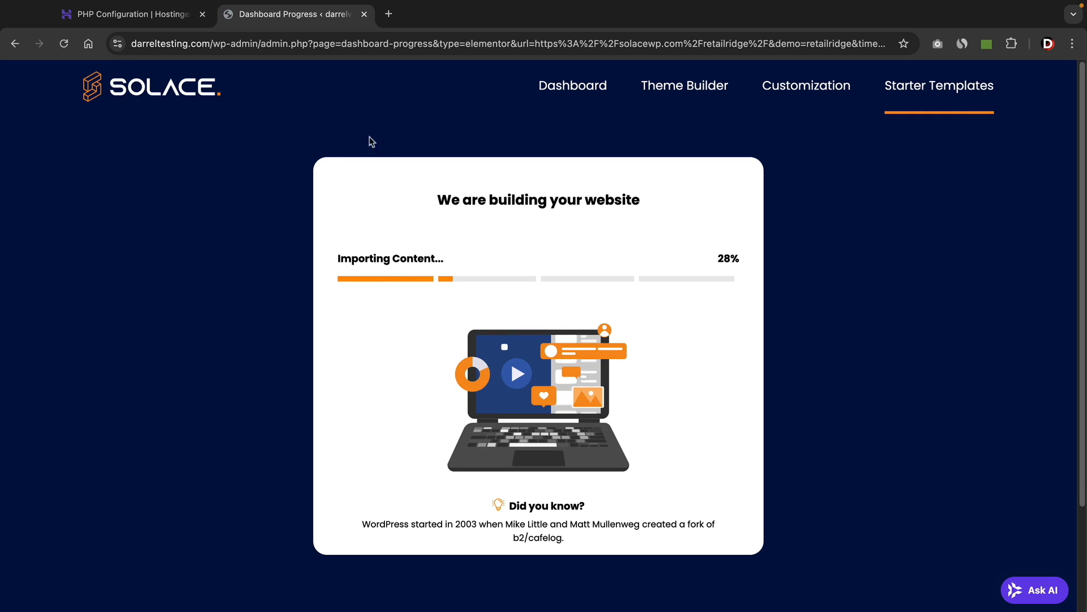
Open and close an extra browser tab while the RetailRidge import runs to completion.
left_click(388, 14)
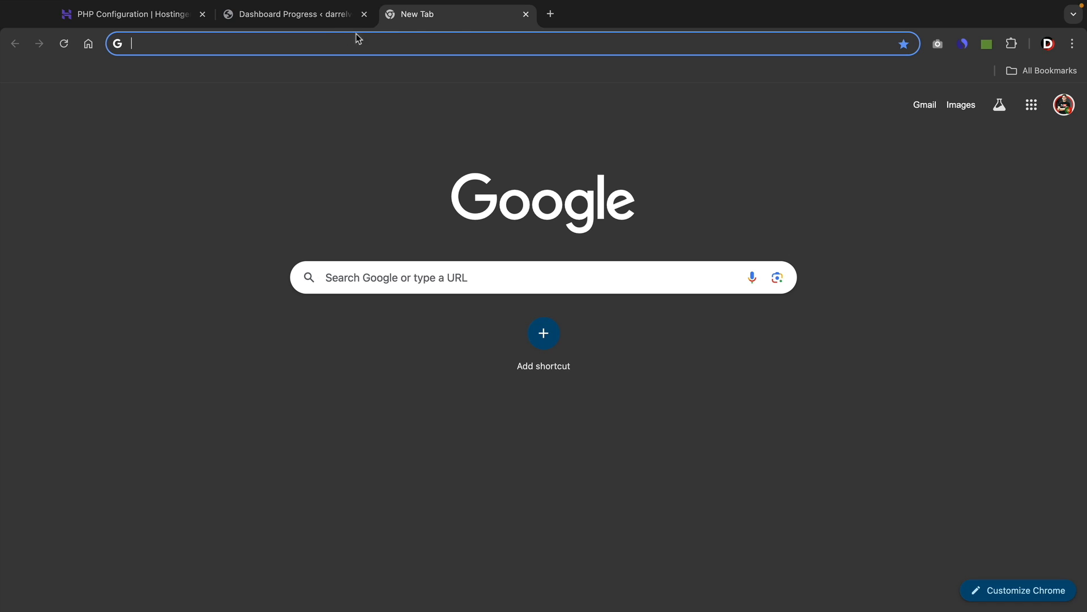
left_click(525, 14)
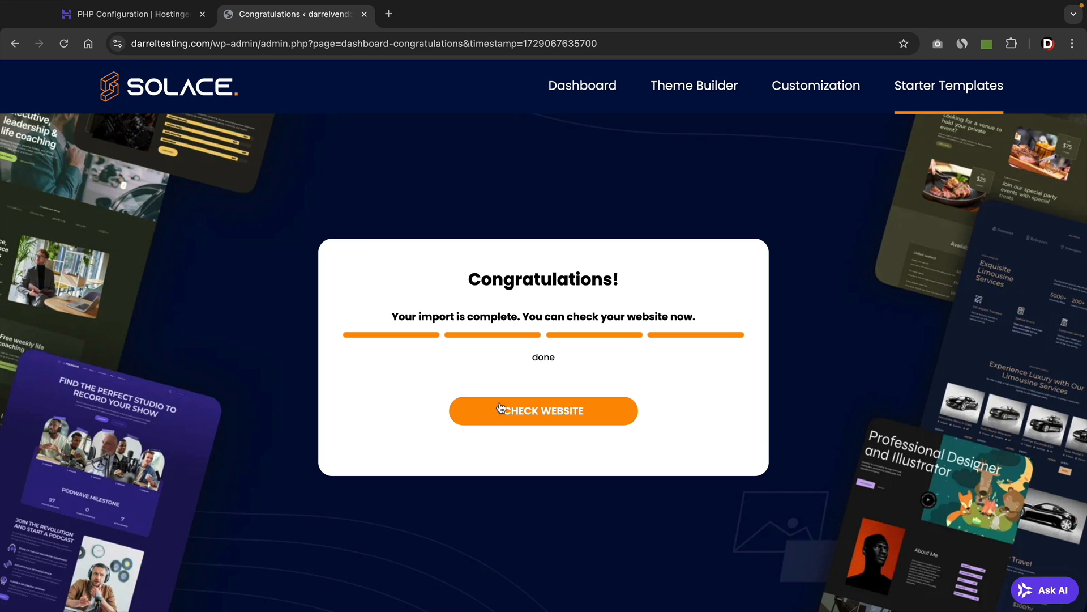
Open the live RetailRidge site in a new tab, scroll its homepage, then go to About.
left_click(547, 420)
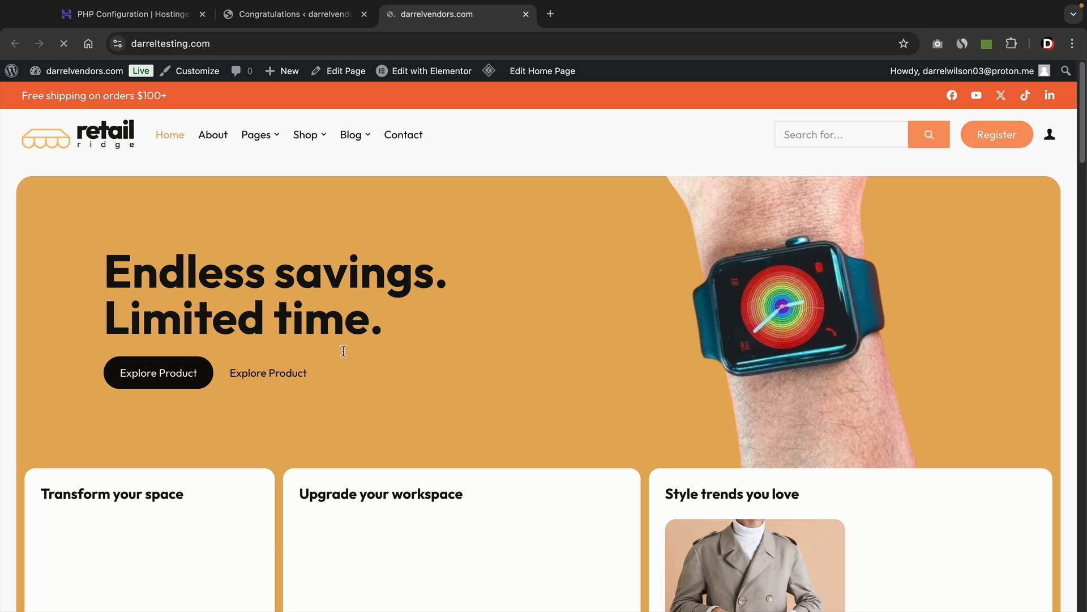
scroll(566, 406, "down", 1)
scroll(565, 403, "down", 5)
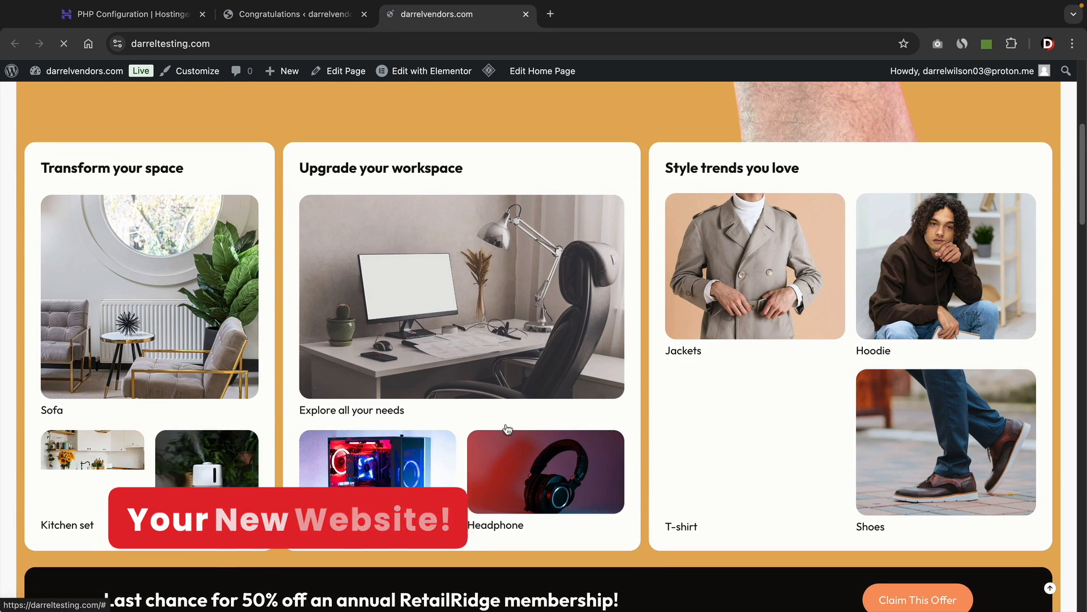
scroll(579, 371, "down", 7)
scroll(582, 489, "down", 3)
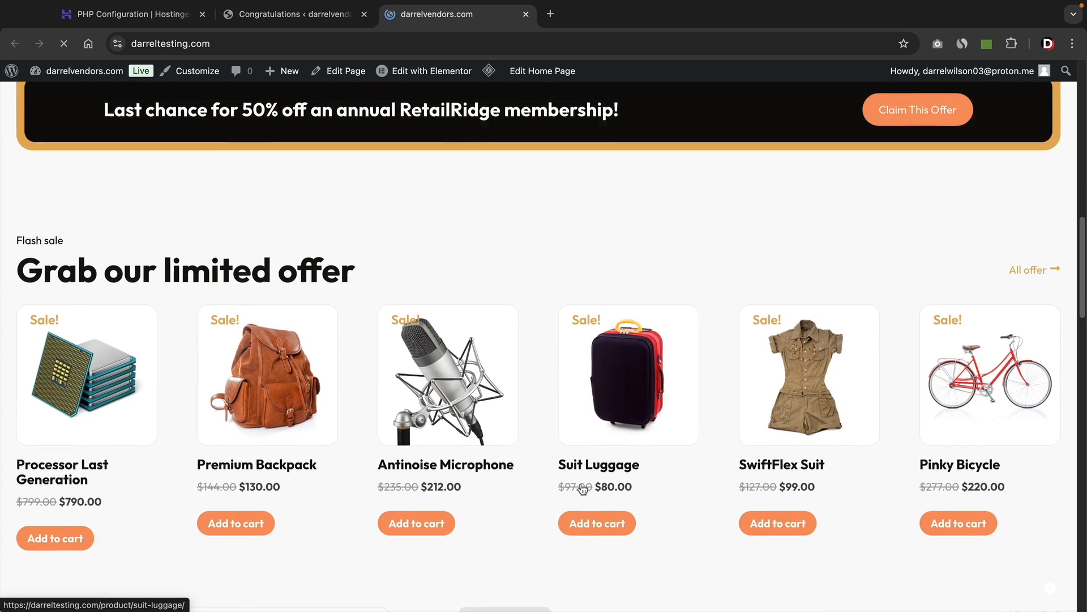
scroll(663, 346, "down", 8)
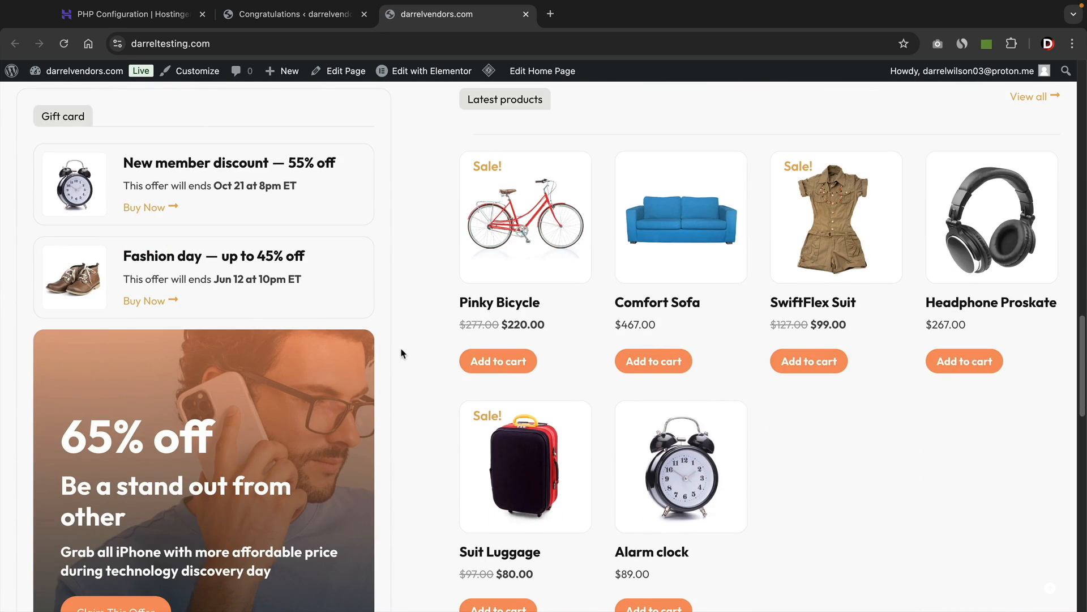
scroll(401, 353, "down", 10)
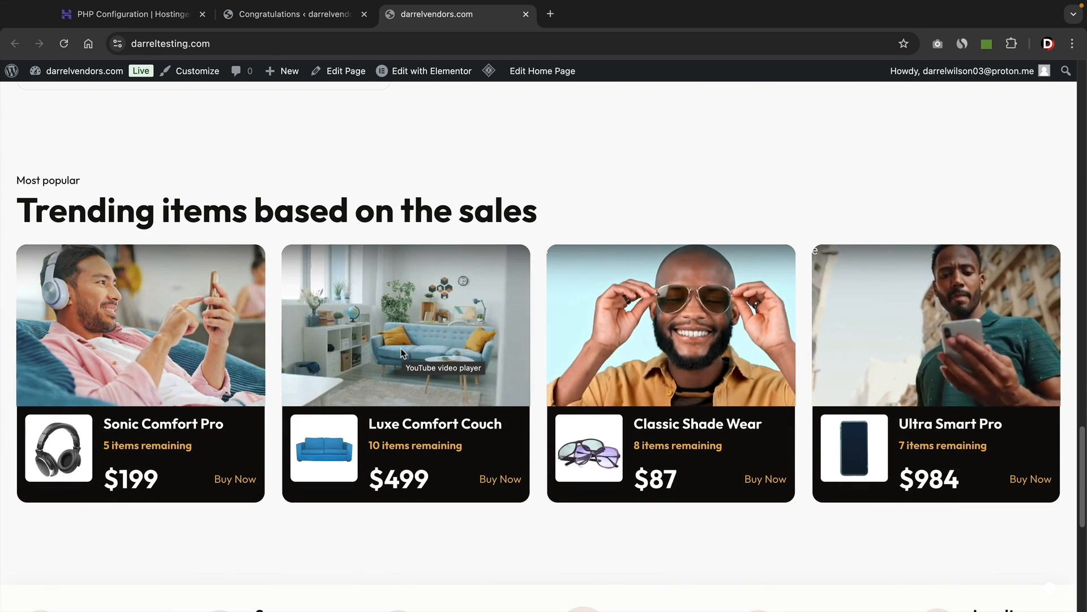
scroll(401, 353, "down", 7)
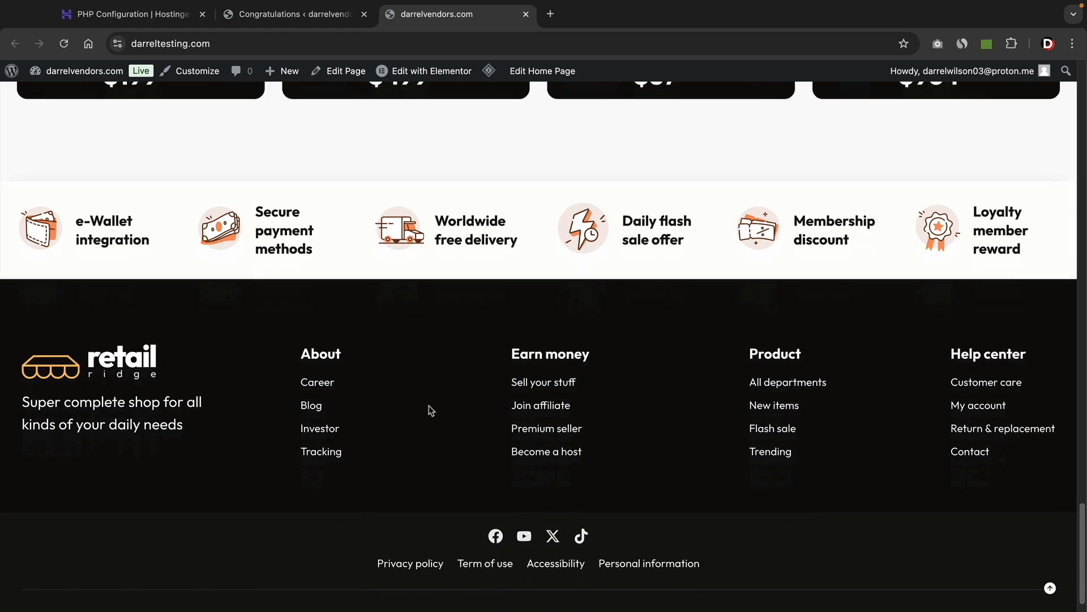
scroll(494, 440, "up", 20)
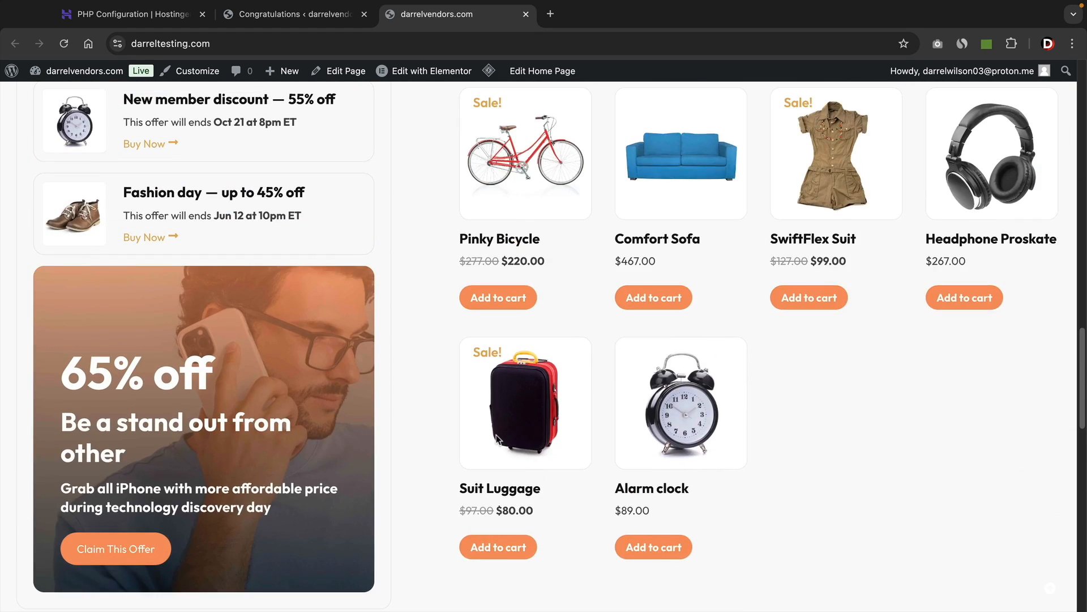
scroll(496, 439, "up", 15)
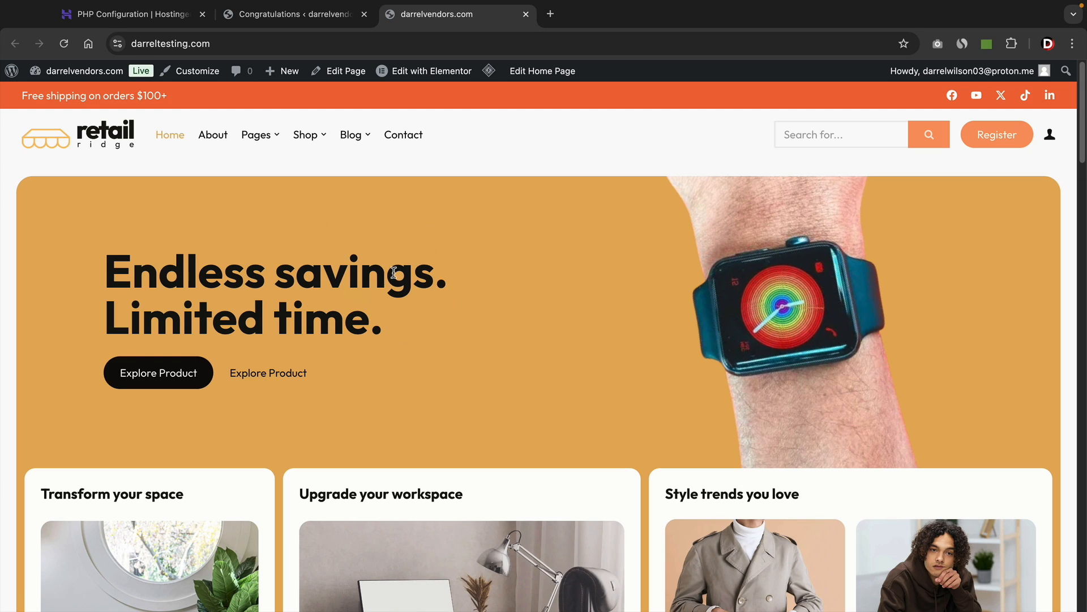
left_click(226, 141)
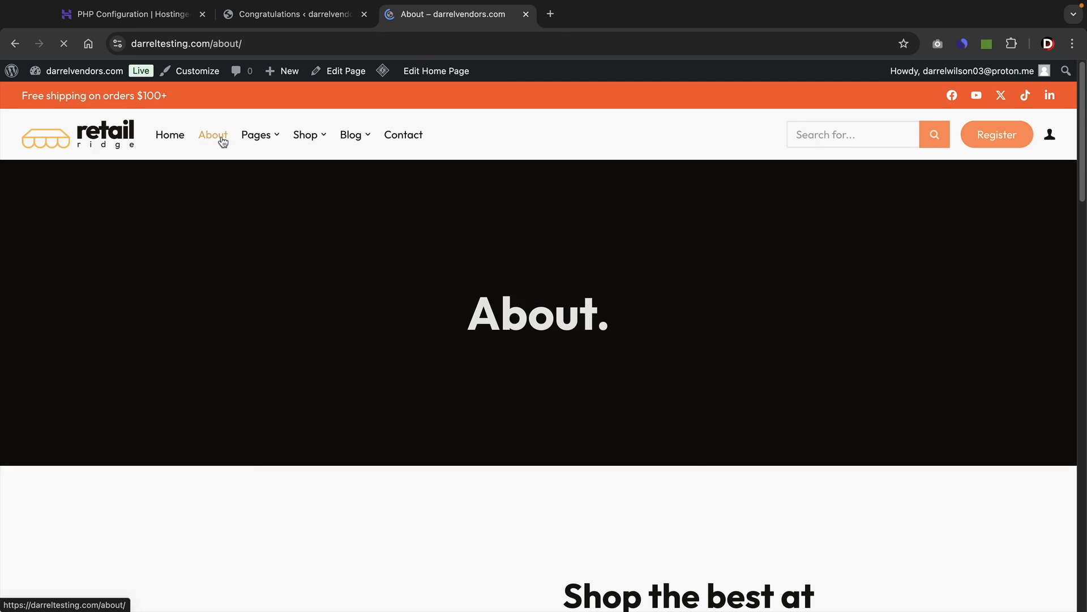
Scroll through the live About page and back up.
scroll(526, 324, "down", 7)
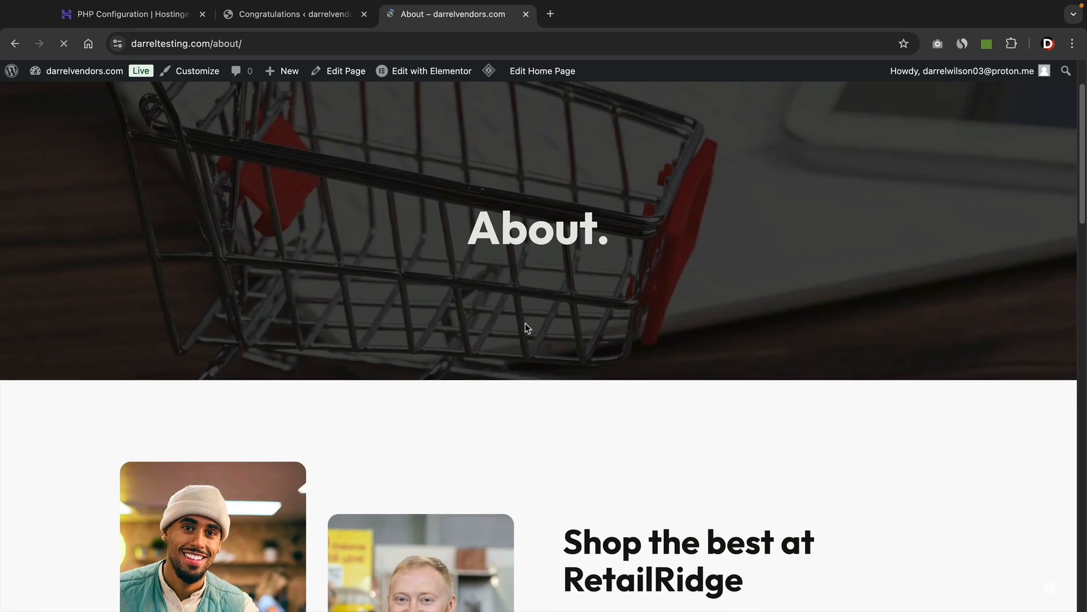
scroll(554, 393, "down", 15)
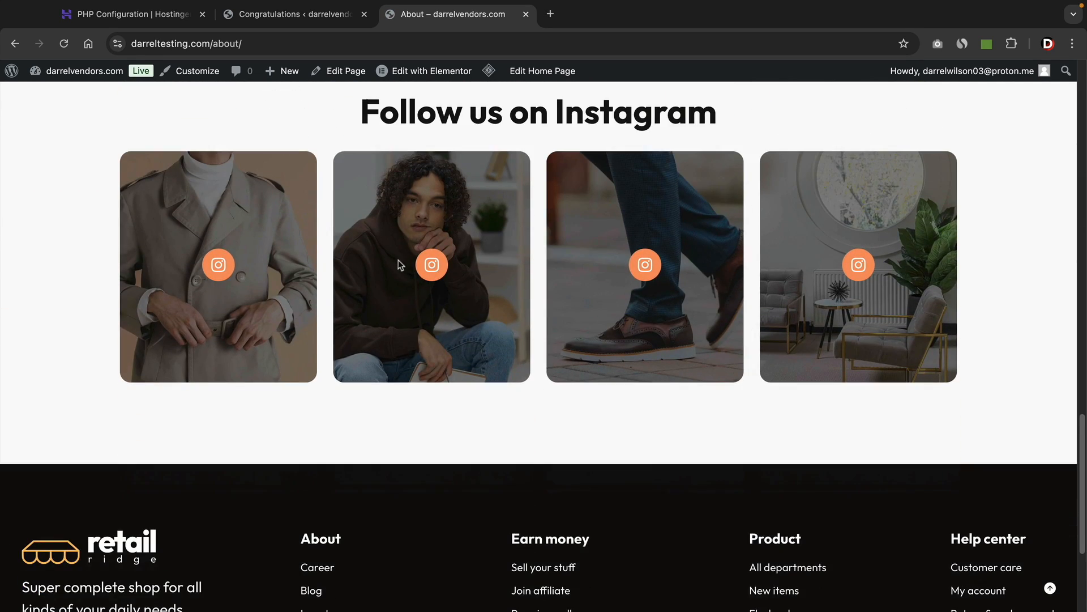
scroll(555, 355, "down", 4)
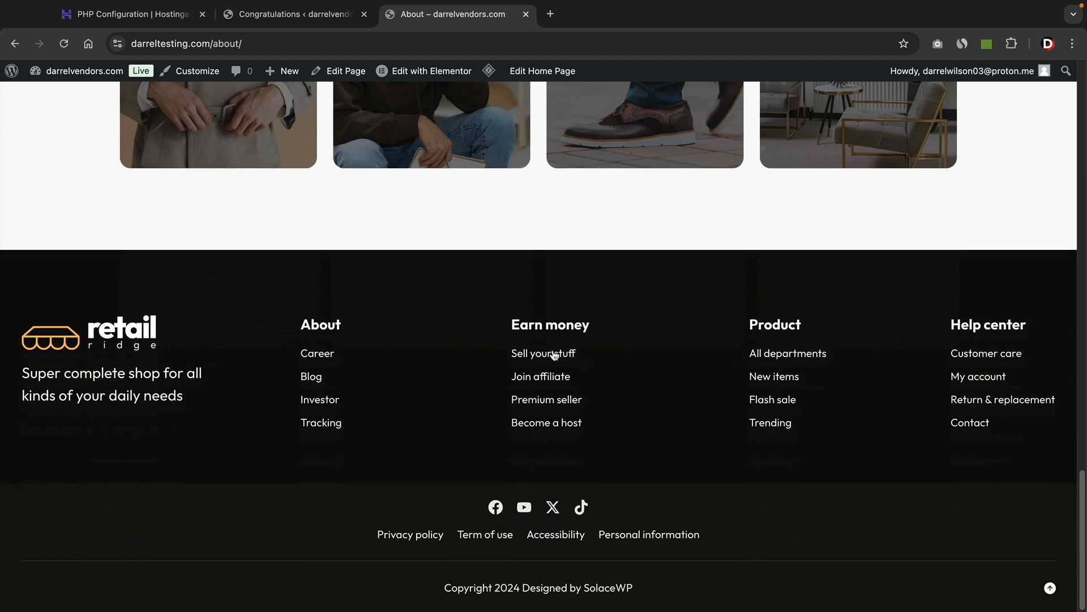
scroll(625, 376, "up", 20)
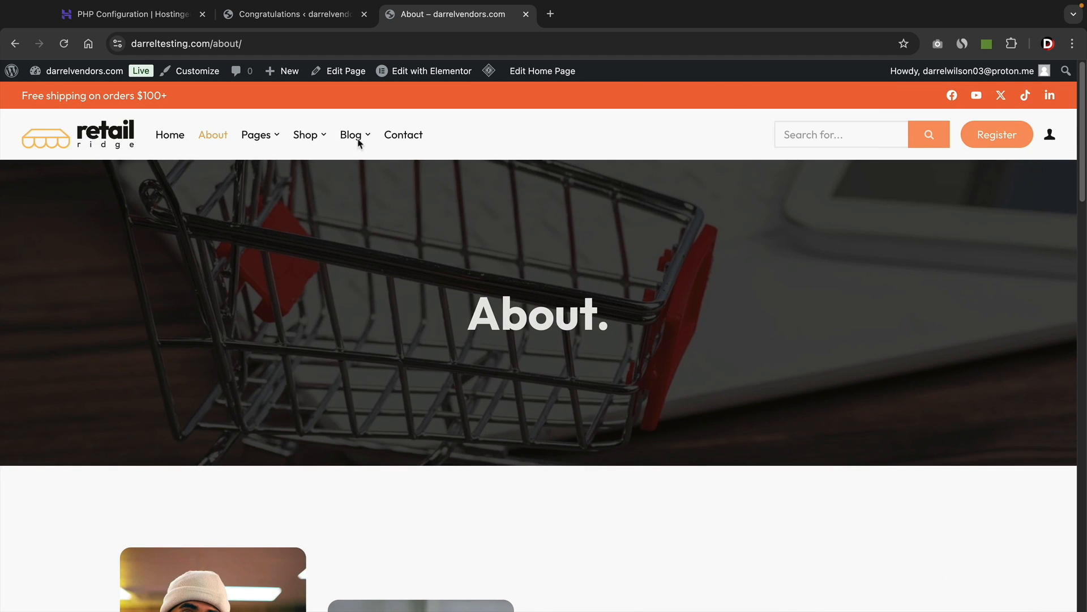
Review the Flash Sale page's discounted products, then go to the Contact page.
mouse_move(255, 139)
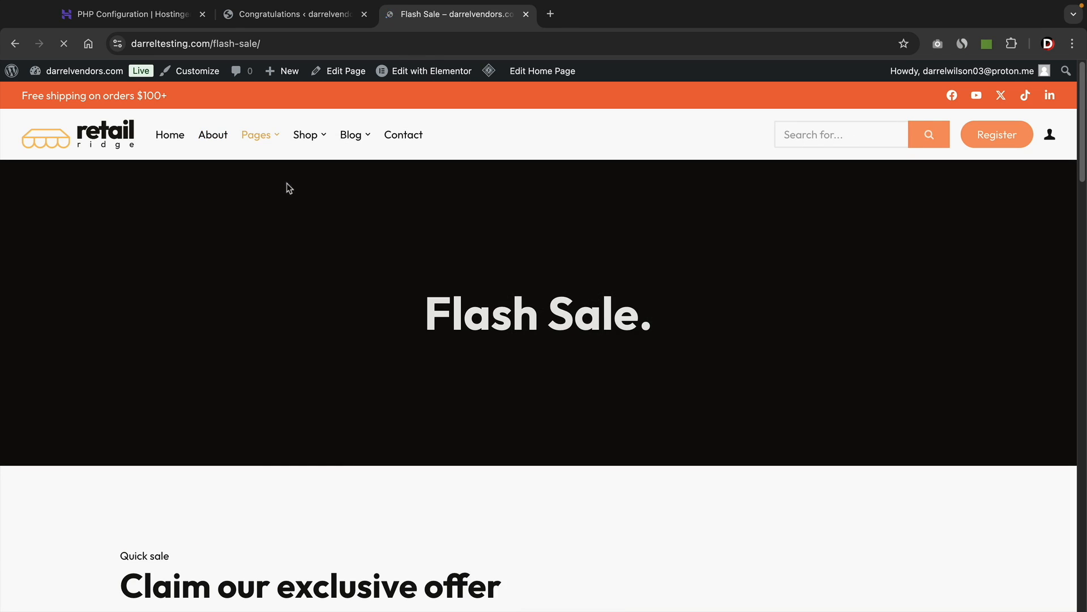
scroll(389, 279, "down", 12)
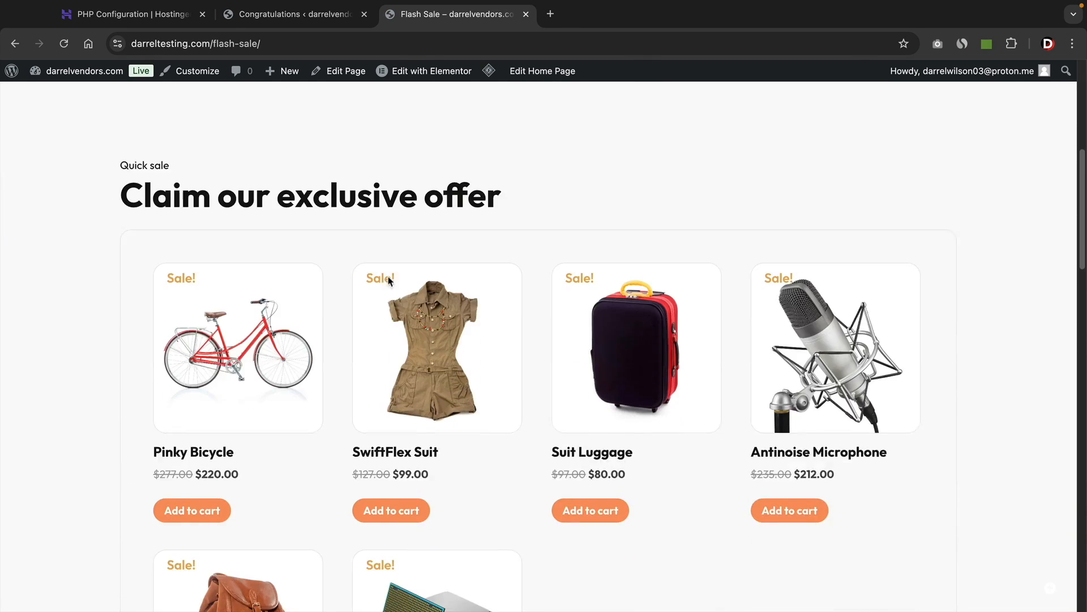
scroll(388, 279, "down", 10)
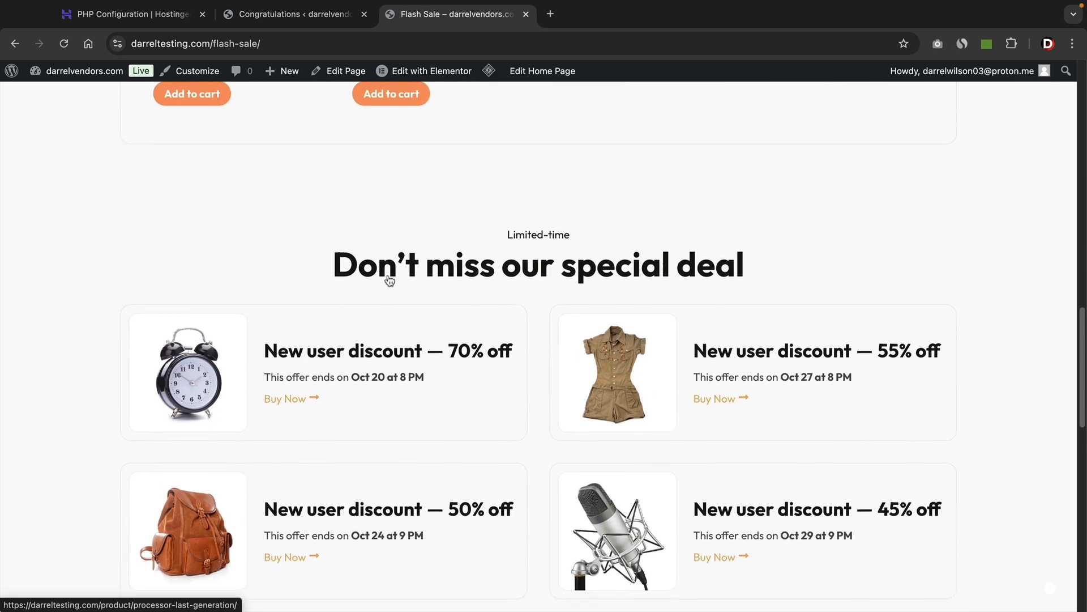
scroll(464, 335, "down", 6)
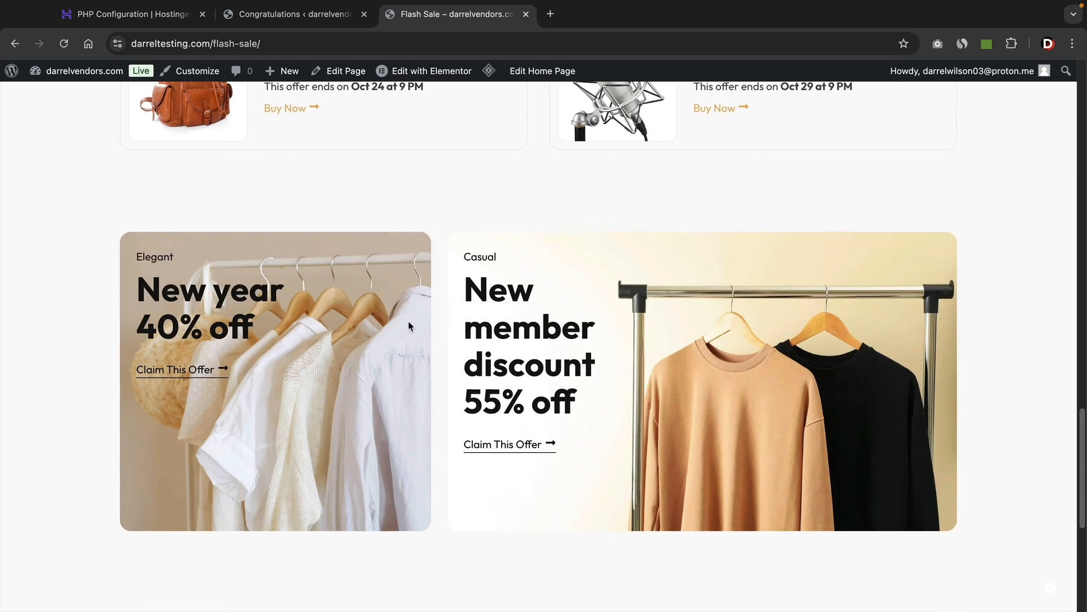
scroll(408, 322, "up", 4)
scroll(356, 373, "up", 20)
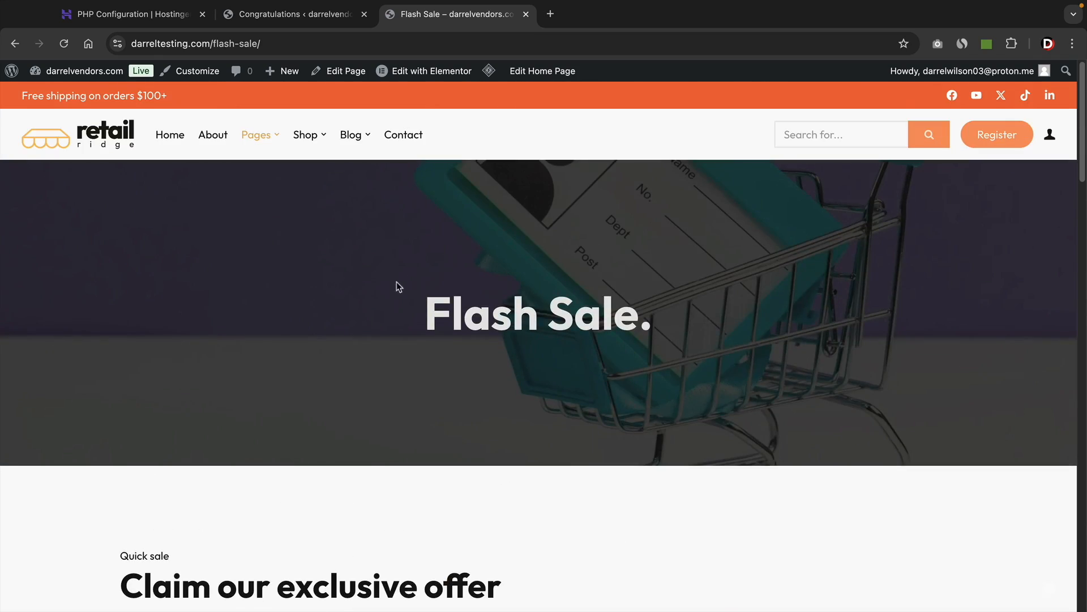
left_click(403, 137)
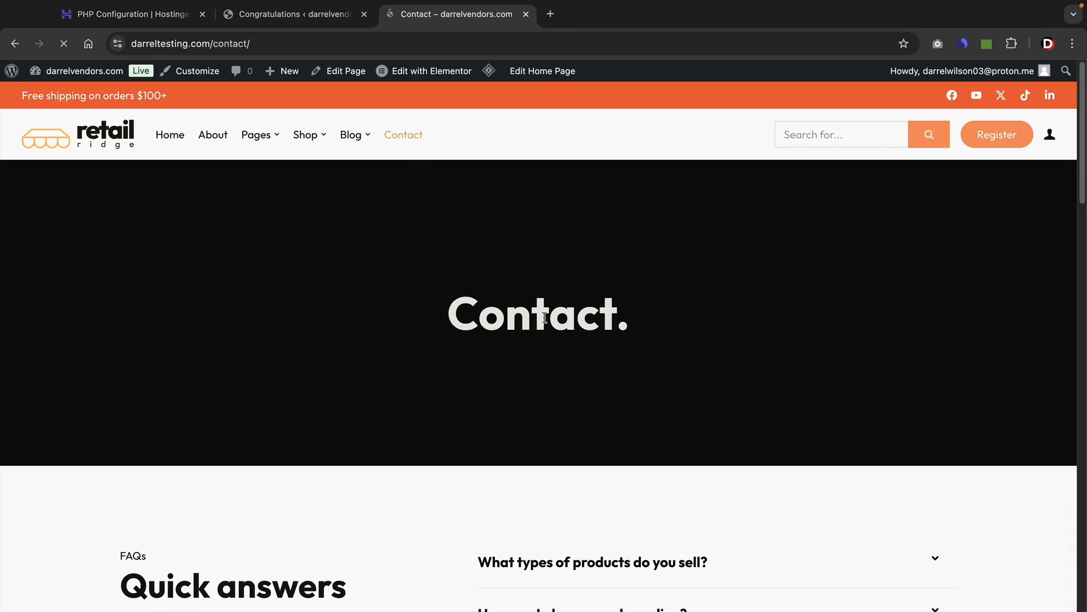
Scroll through the Contact page's FAQs, contact form and map, then back up.
scroll(565, 343, "down", 6)
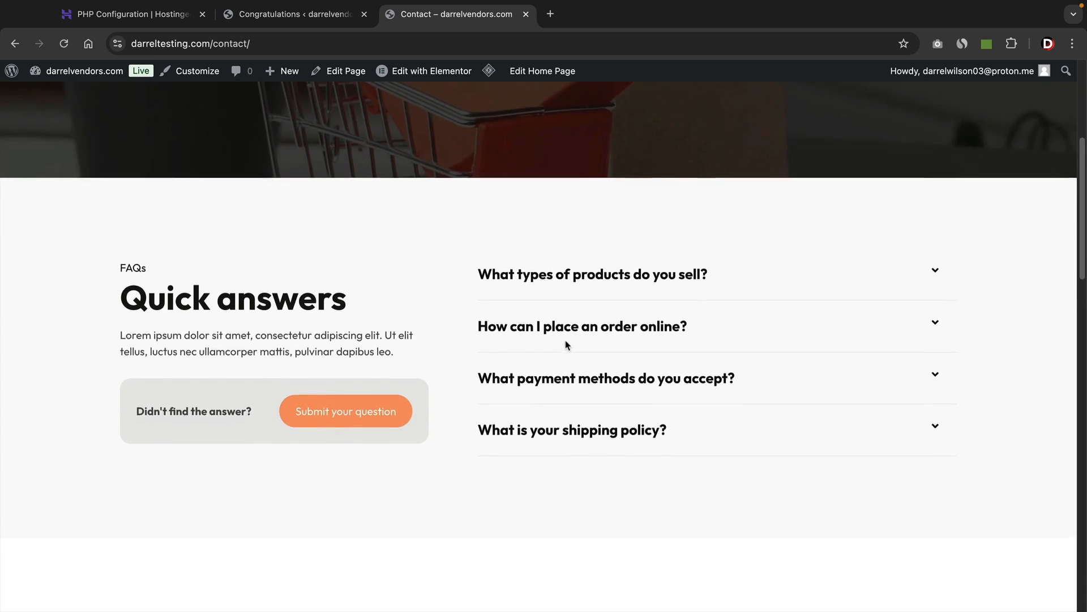
scroll(538, 323, "down", 5)
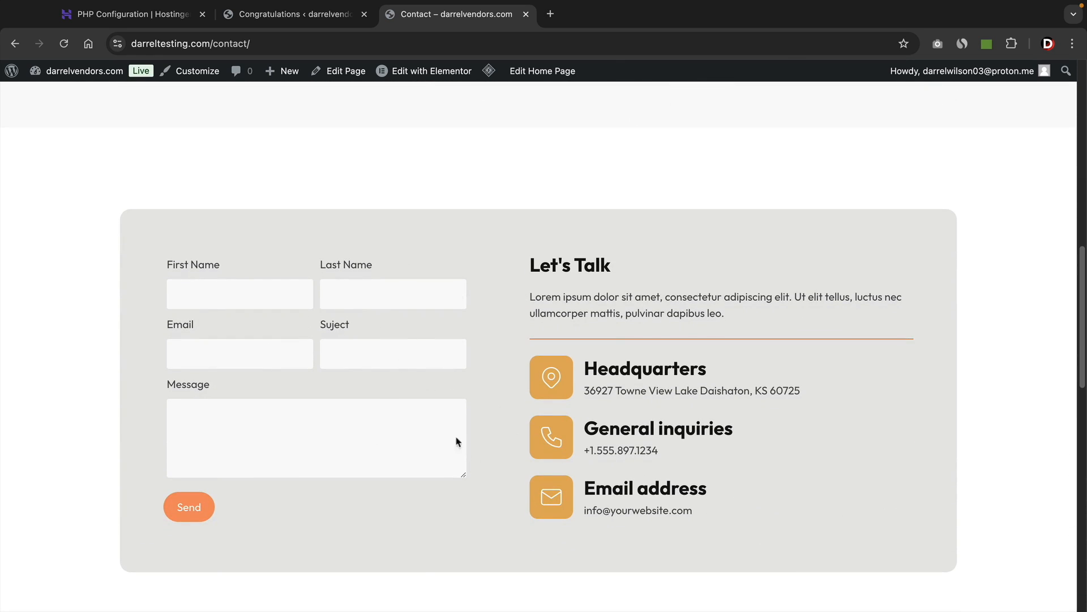
scroll(482, 431, "down", 1)
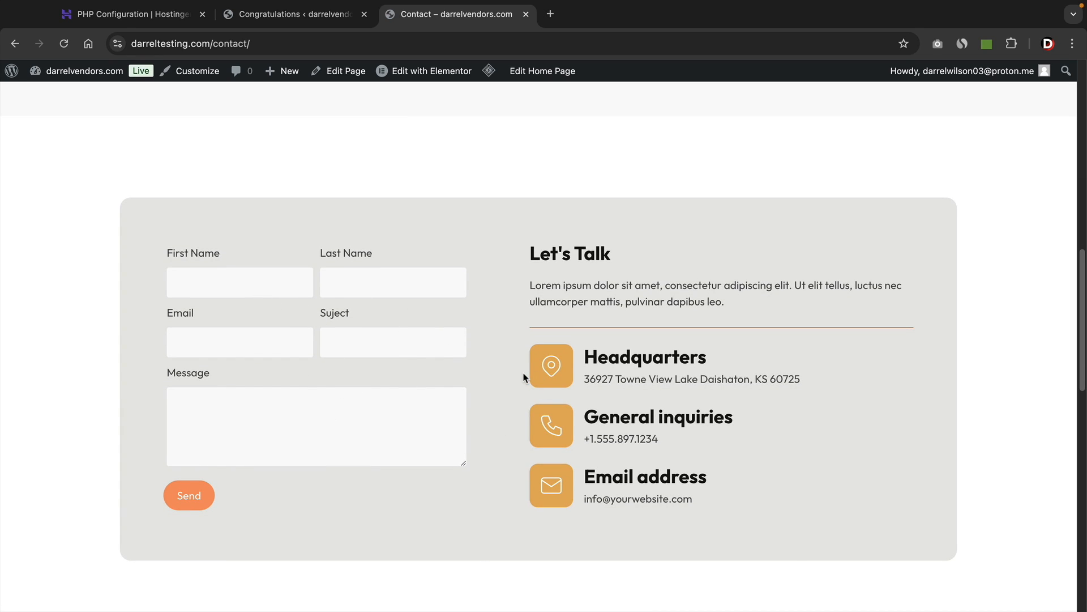
scroll(521, 374, "down", 8)
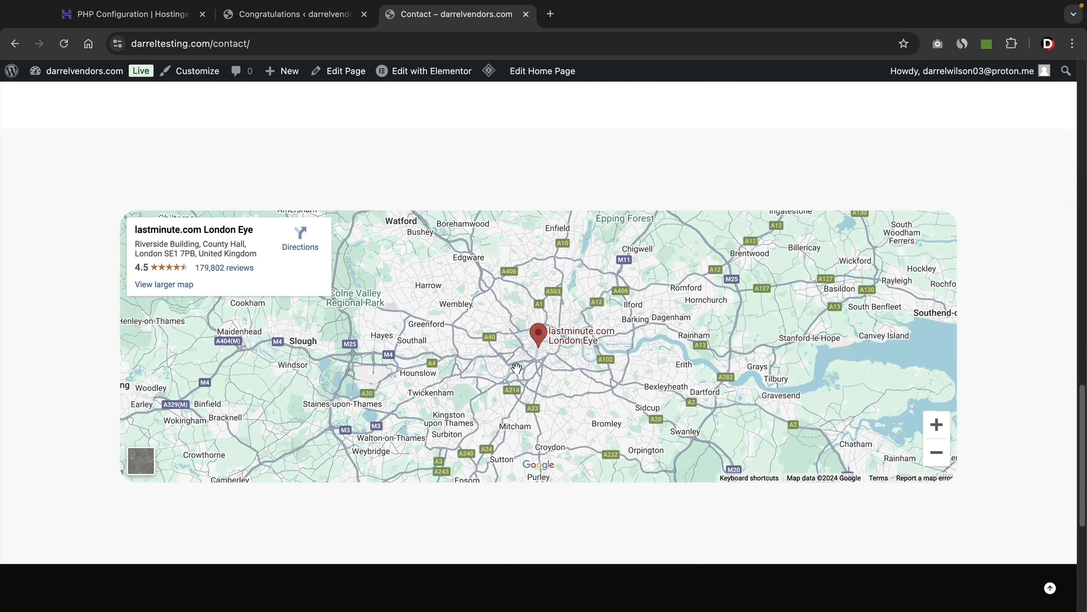
scroll(104, 425, "up", 15)
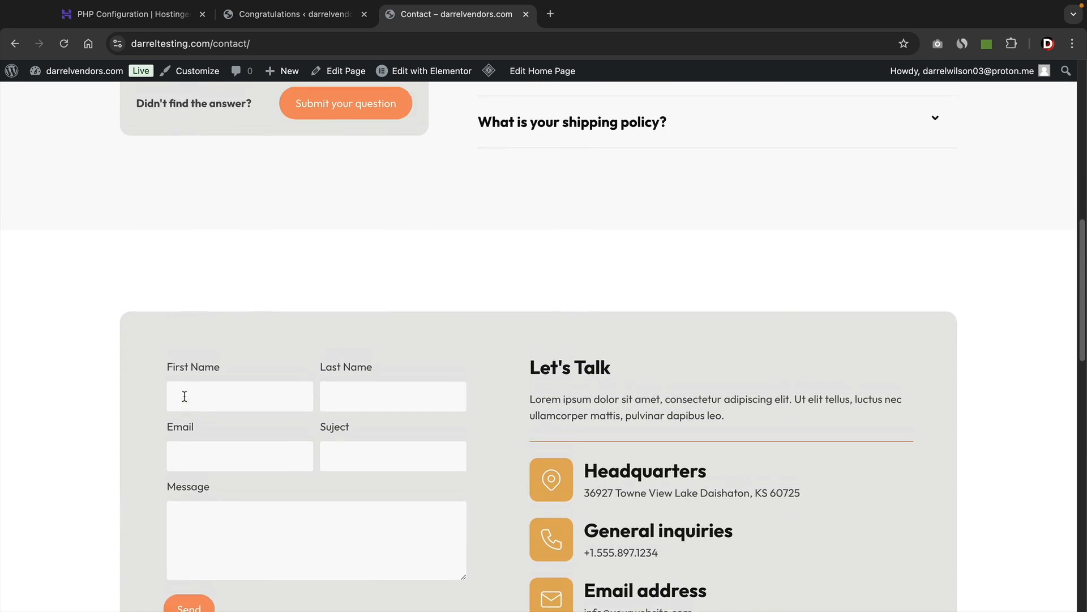
scroll(204, 405, "up", 2)
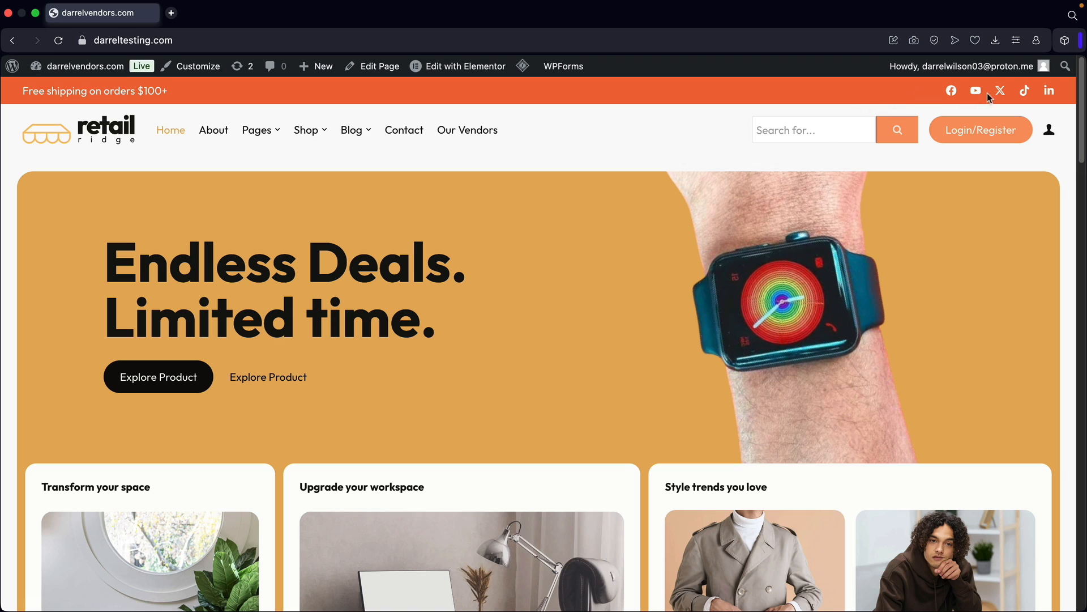
Log out of the admin account and load the storefront homepage by removing wp-login.php.
mouse_move(1008, 70)
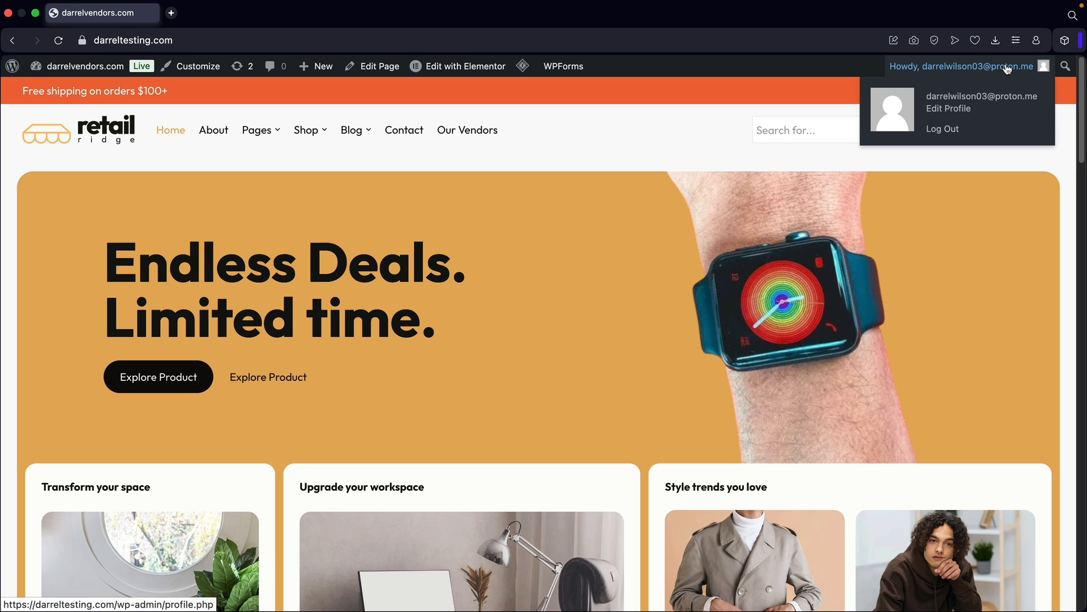
left_click(952, 135)
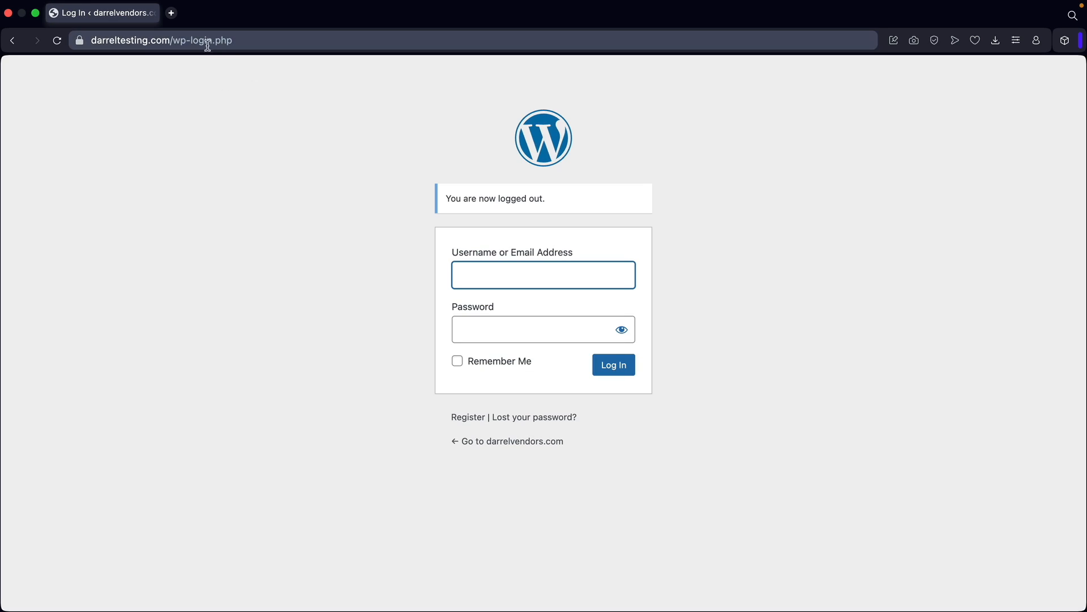
left_click_drag(174, 39, 431, 42)
key("BackSpace")
key("Return")
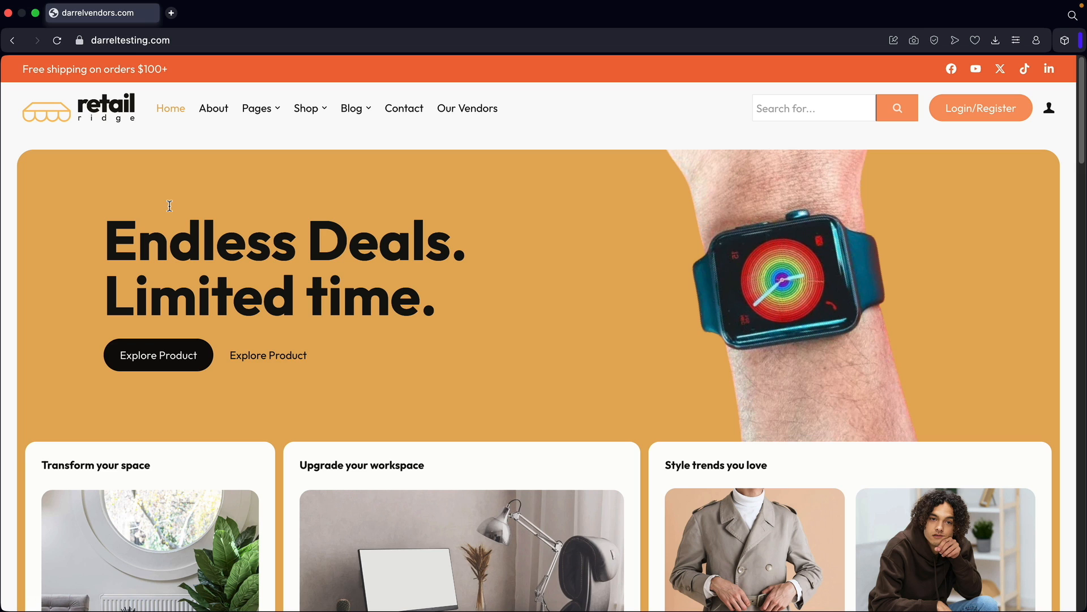
Append /wp-admin to the site address to reach the admin login page.
left_click(207, 40)
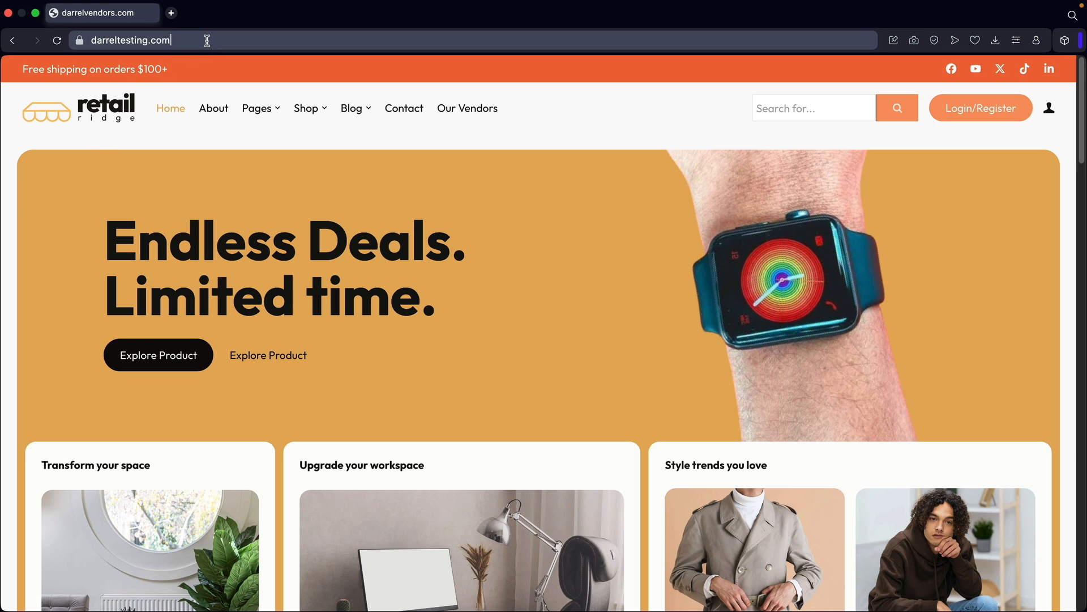
left_click(207, 39)
type("/wp-admin")
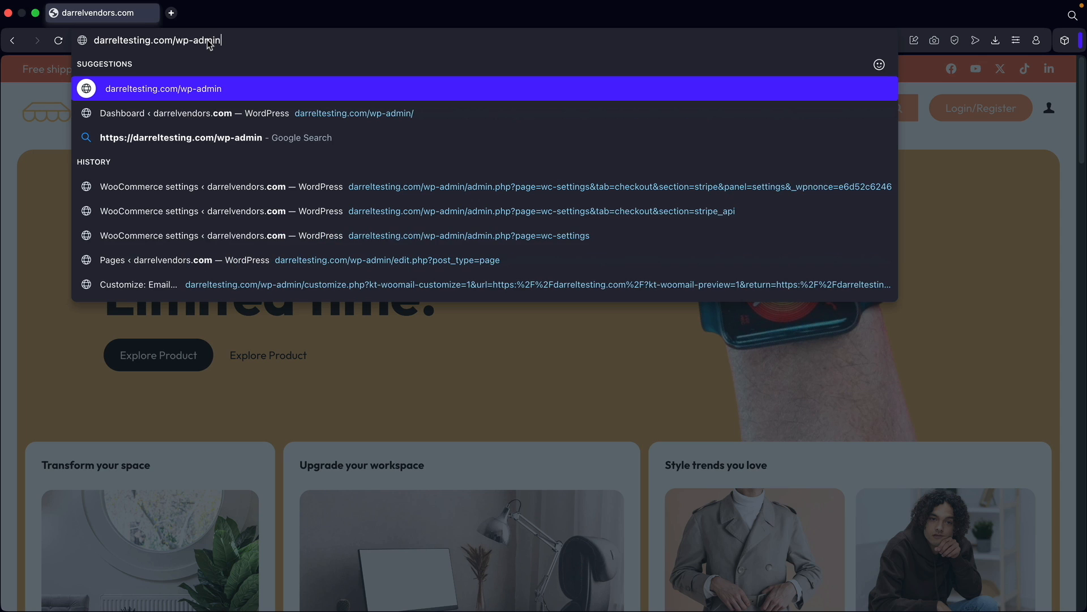
key("Return")
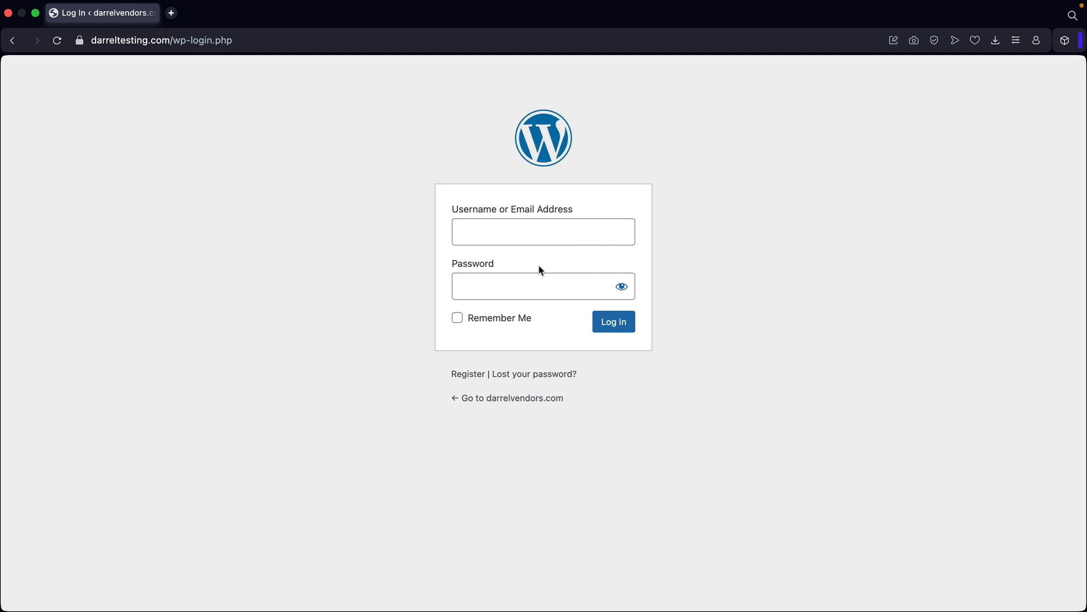
Sign in with the saved admin username, the account password and Remember Me ticked.
left_click(546, 233)
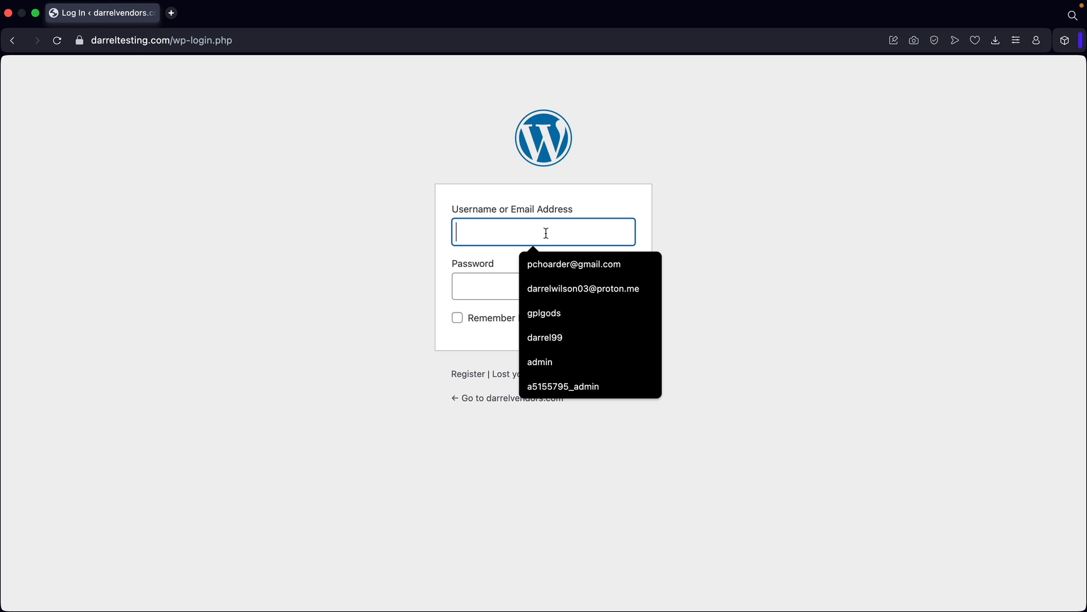
left_click(569, 289)
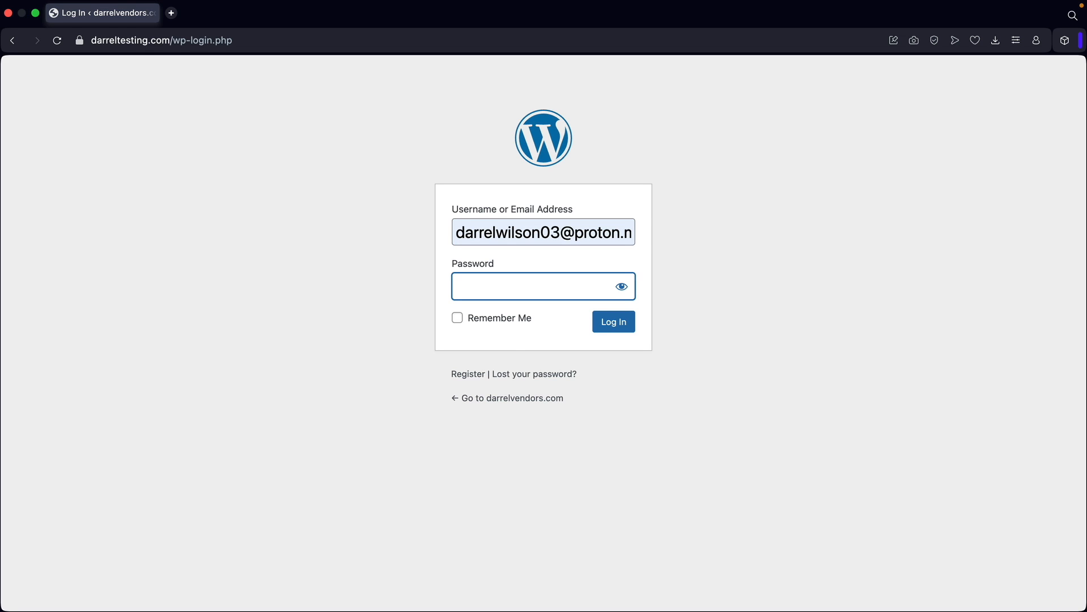
type("••••••••••")
key("super+BackSpace")
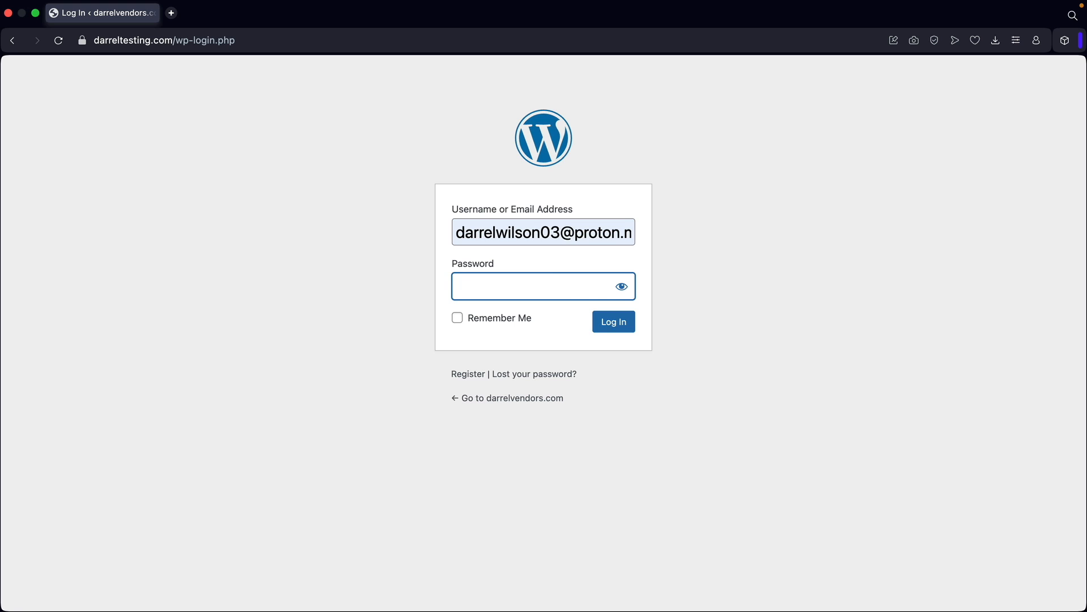
type("•••••••••")
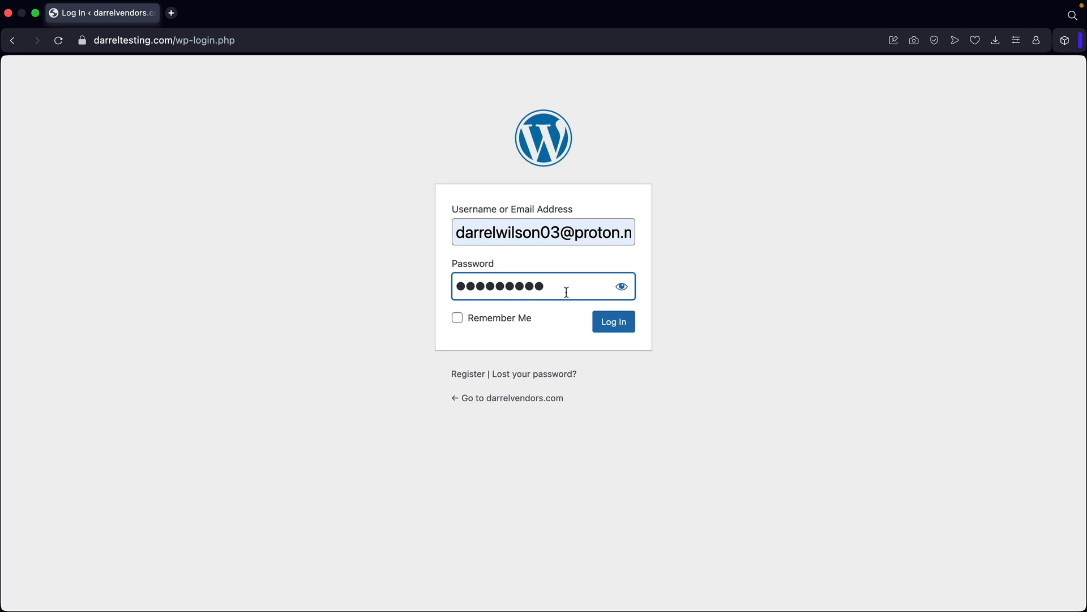
left_click(516, 318)
left_click(515, 318)
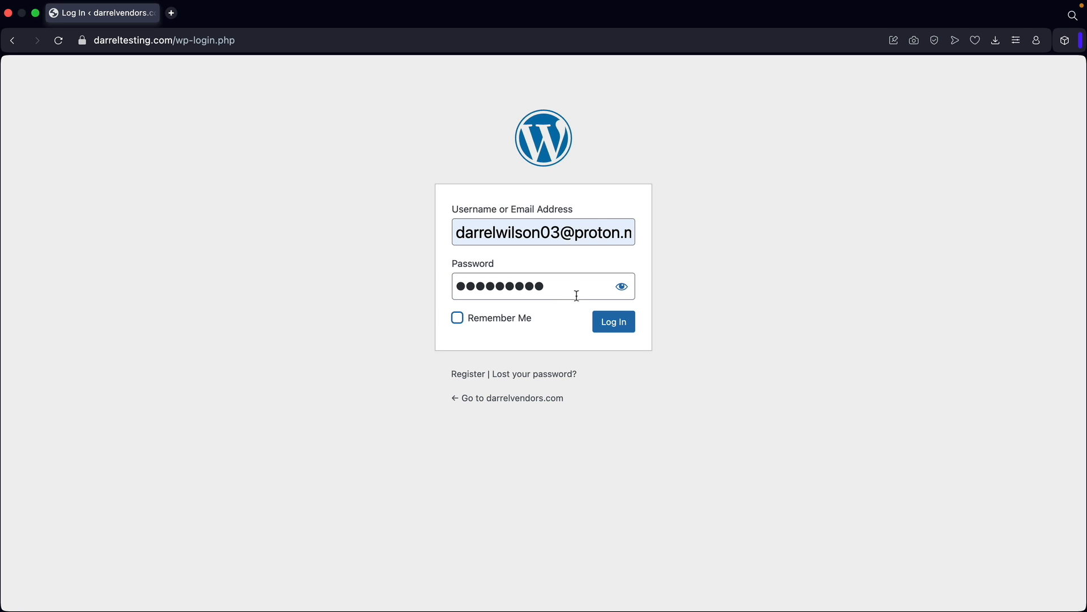
left_click(458, 318)
left_click(617, 331)
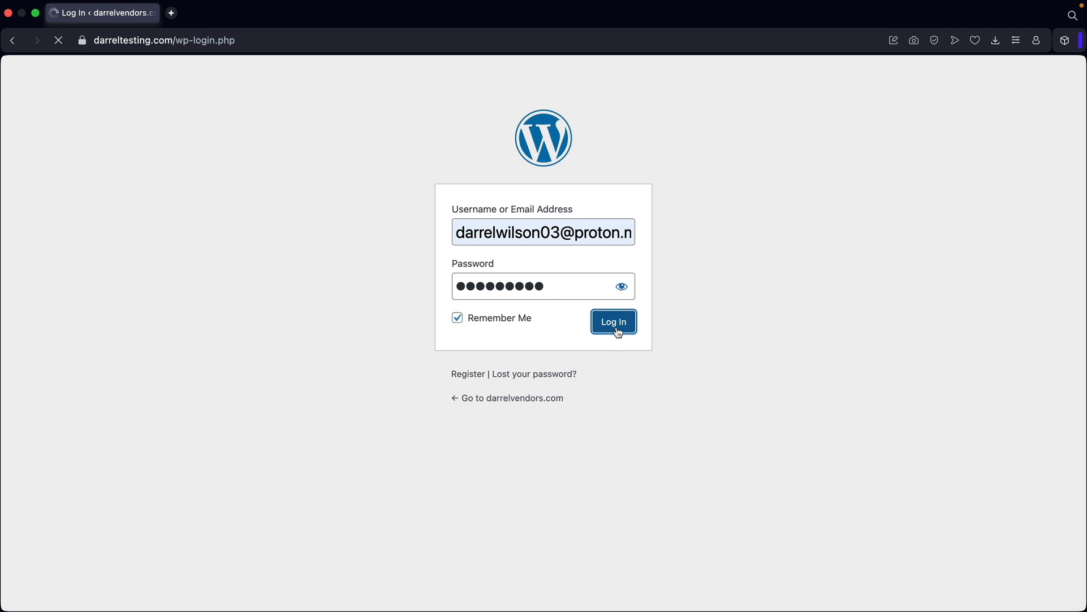
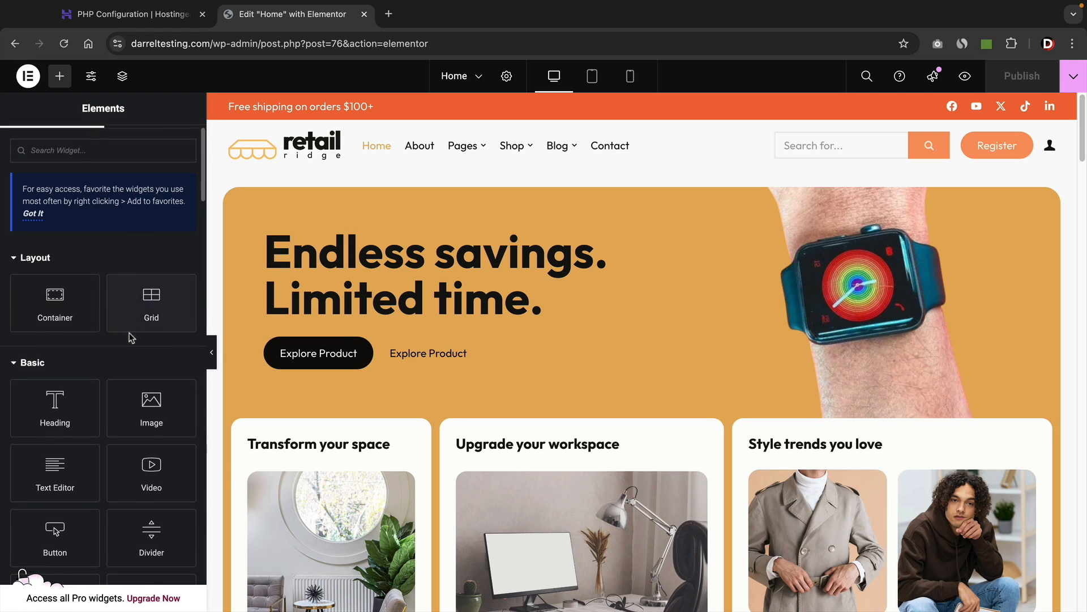
Scroll through the widget list and down the Home canvas to the 'Last chance for 50% off' banner.
scroll(48, 401, "down", 2)
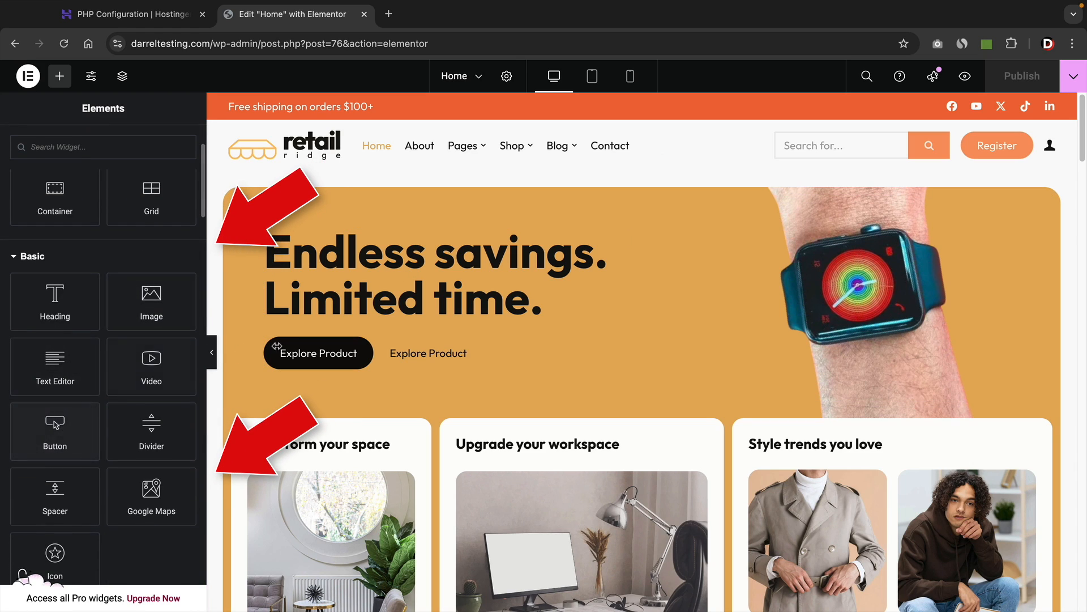
scroll(146, 278, "down", 2)
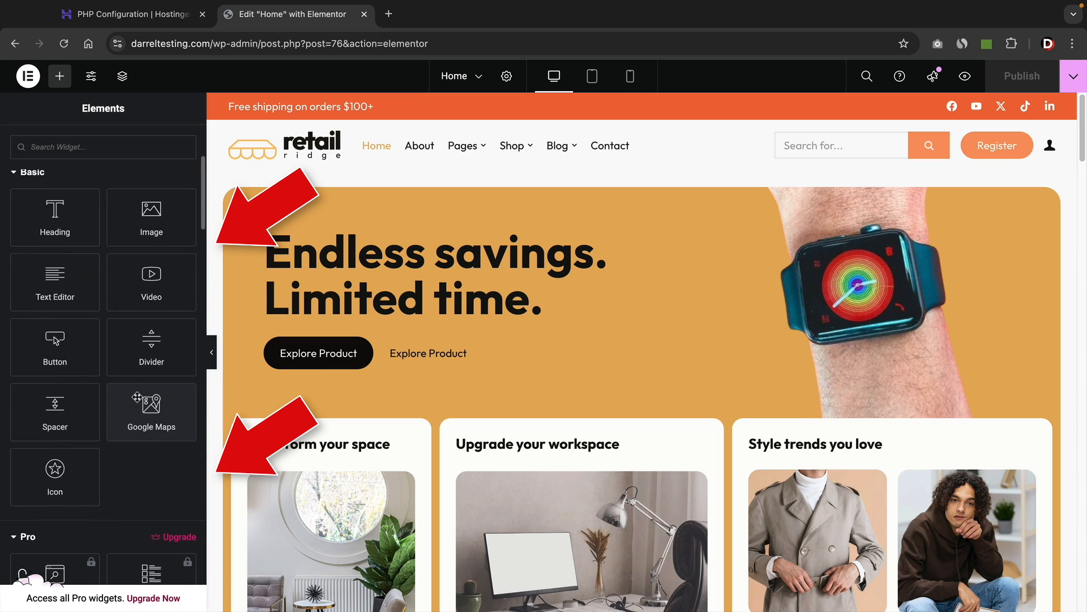
scroll(90, 391, "down", 5)
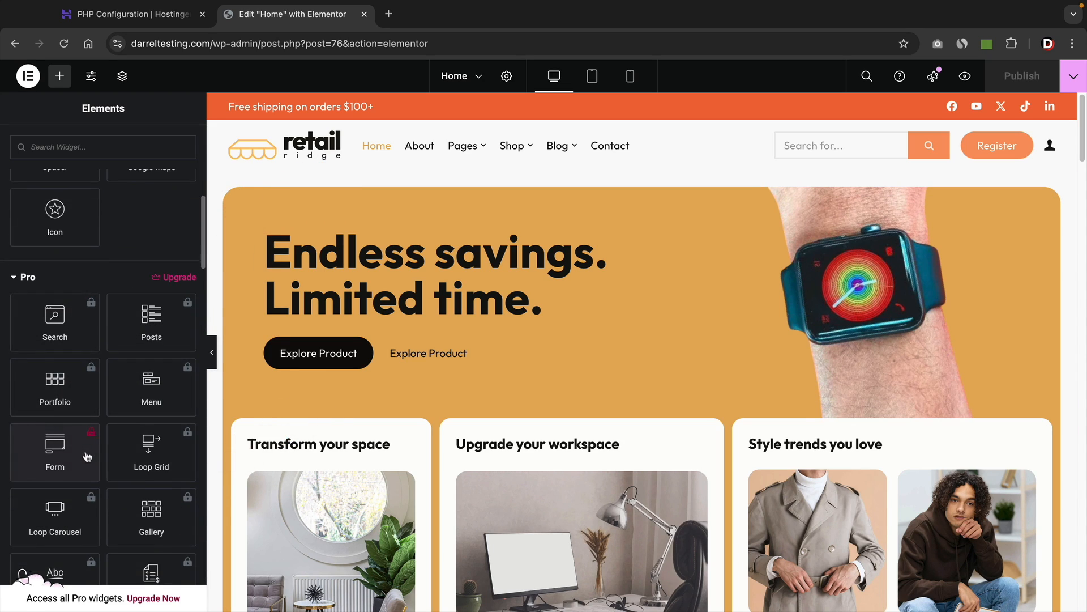
scroll(86, 451, "down", 1)
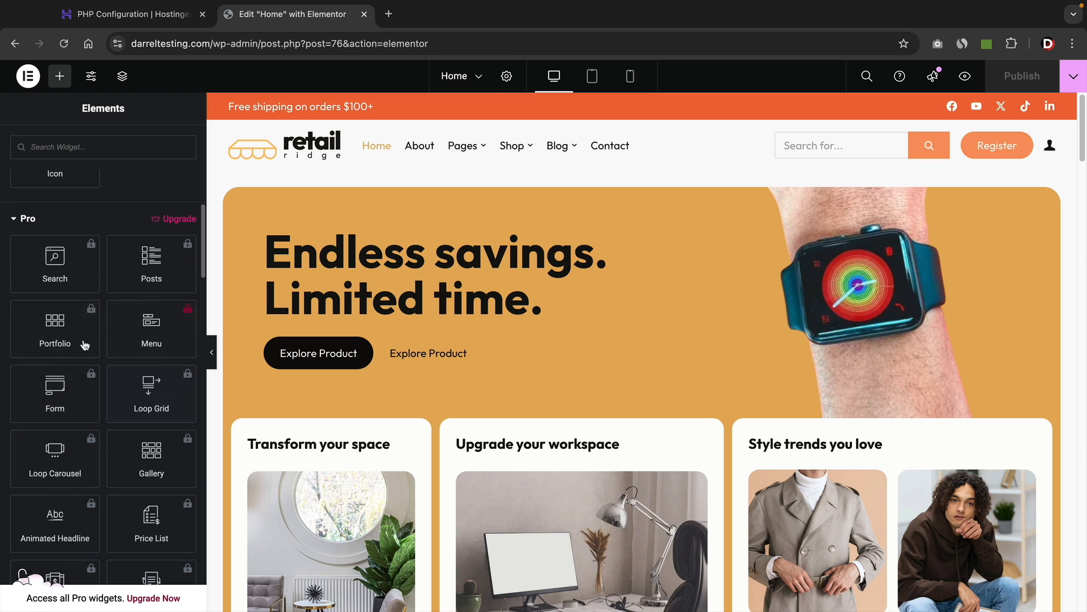
scroll(101, 411, "down", 7)
scroll(103, 411, "down", 14)
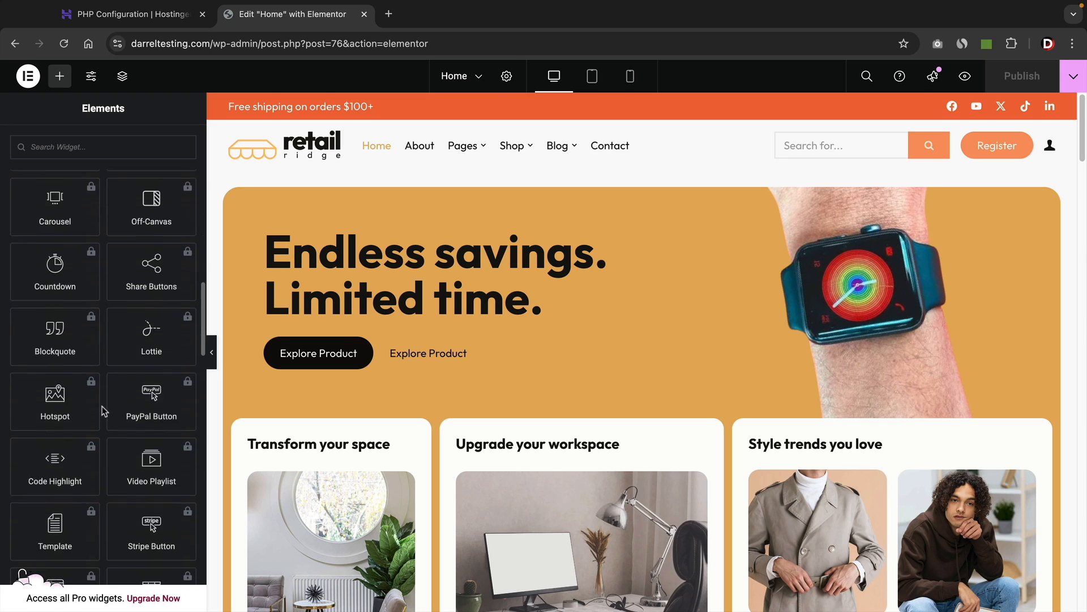
scroll(104, 411, "down", 2)
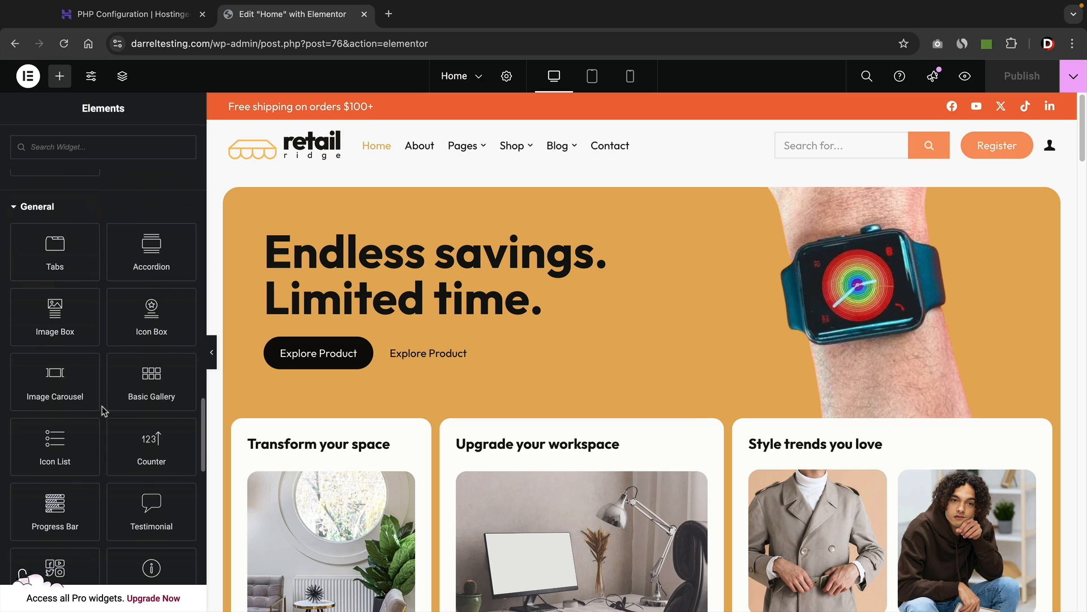
scroll(103, 410, "up", 20)
scroll(104, 410, "up", 3)
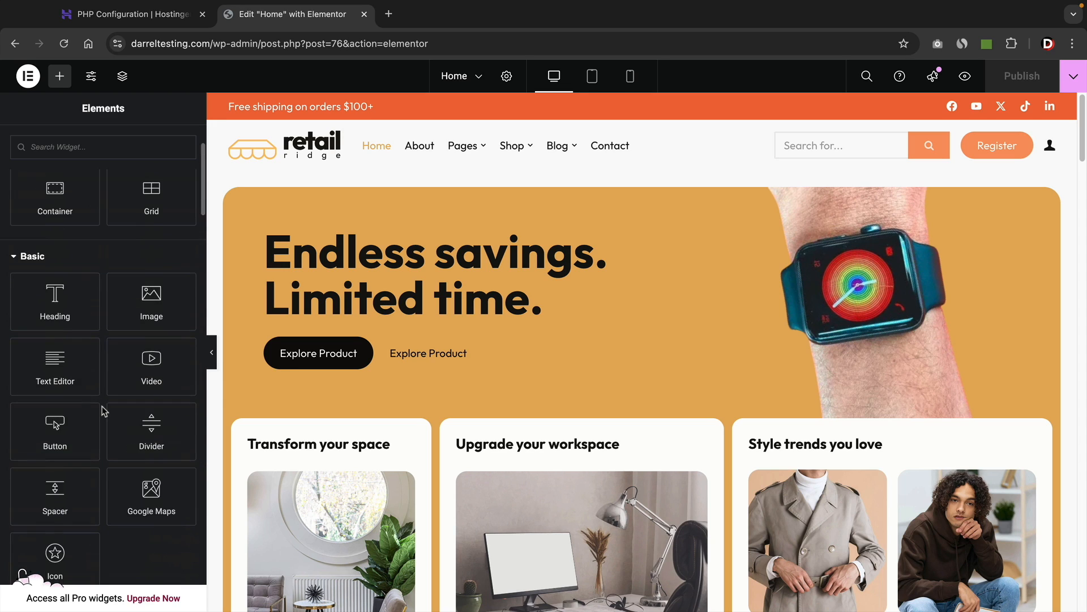
scroll(103, 410, "down", 2)
scroll(399, 445, "down", 7)
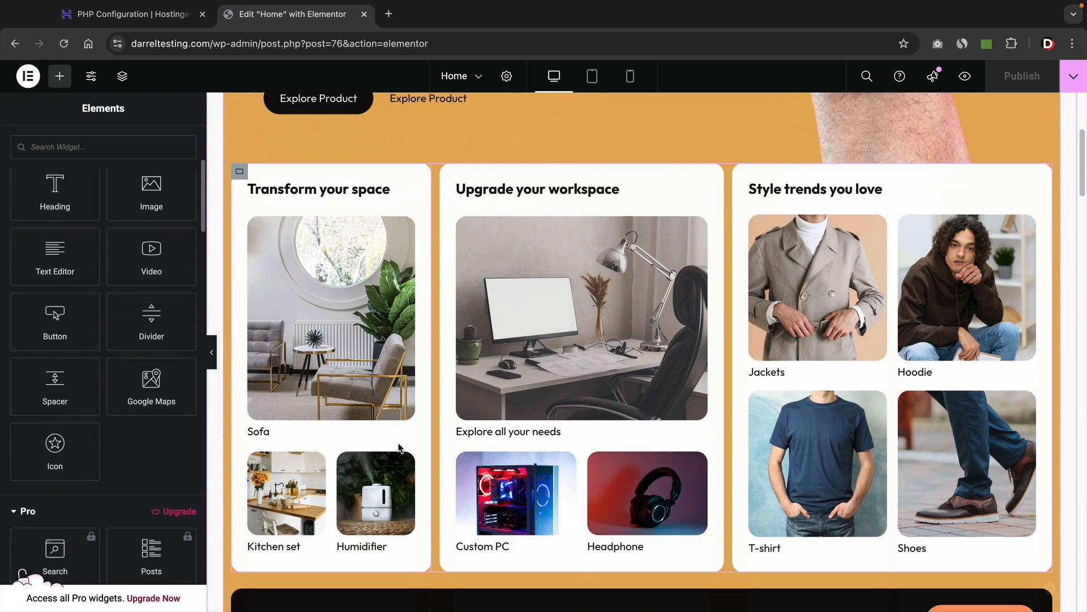
scroll(399, 445, "down", 2)
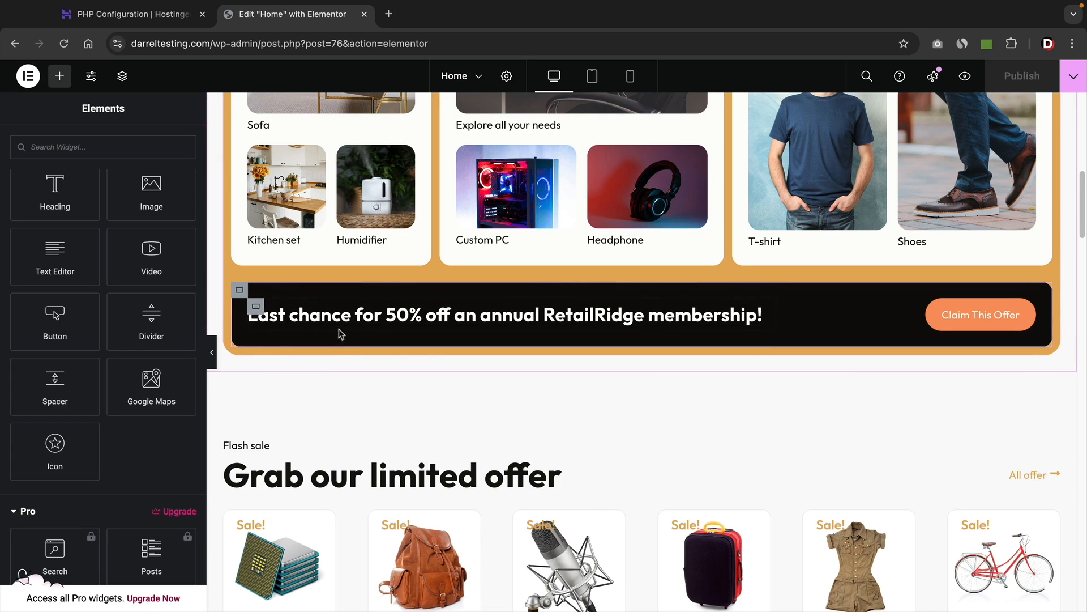
Add a Text Editor block to the offer banner, replacing its Lorem ipsum with a line praising the tutorials.
left_click_drag(55, 251, 344, 318)
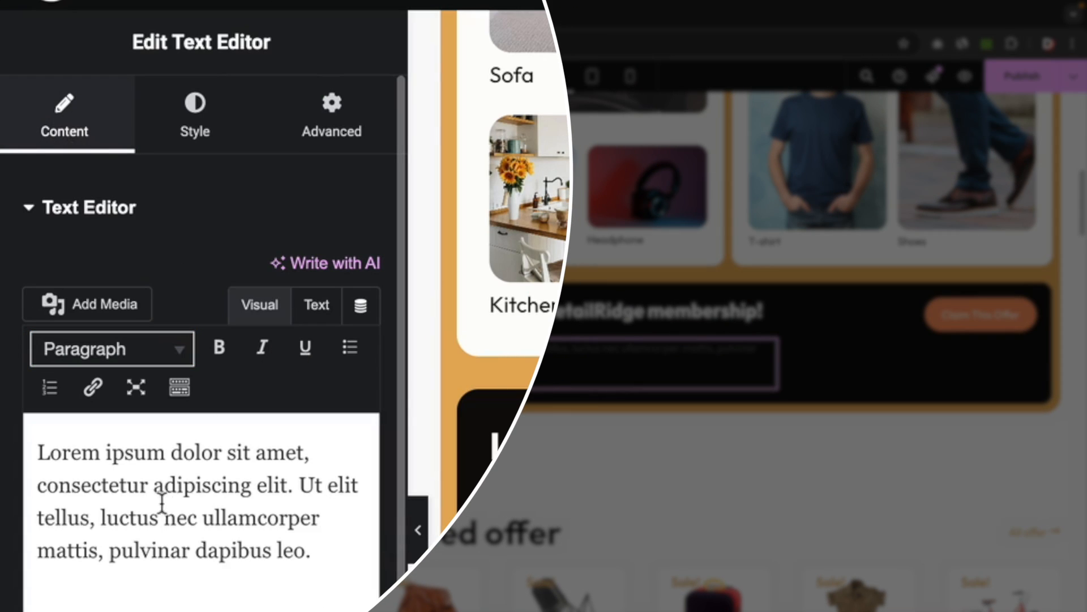
left_click_drag(324, 573, 20, 454)
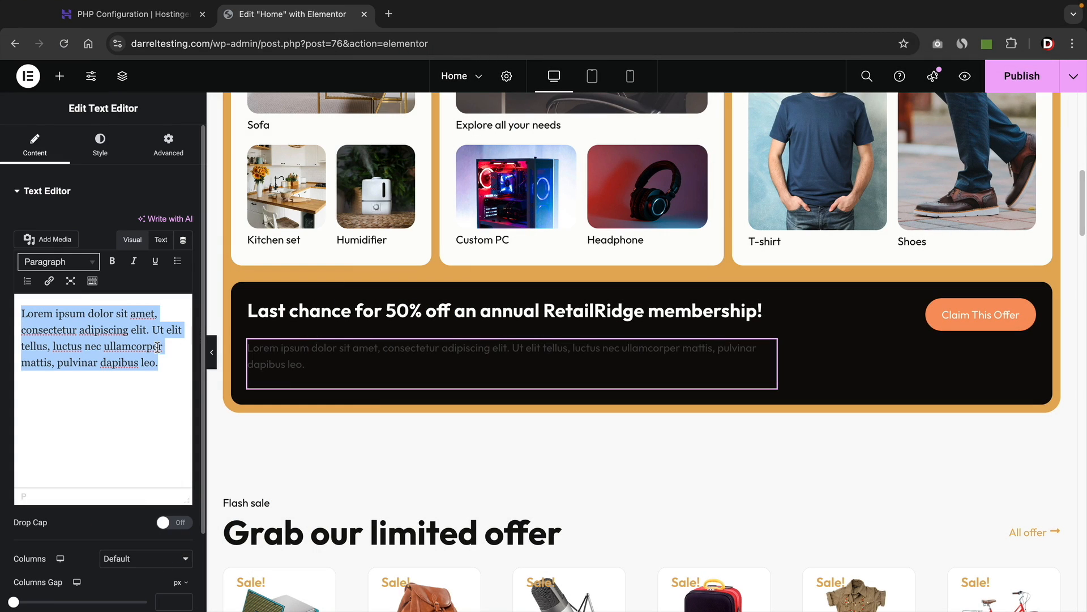
left_click_drag(164, 362, 2, 311)
type("da")
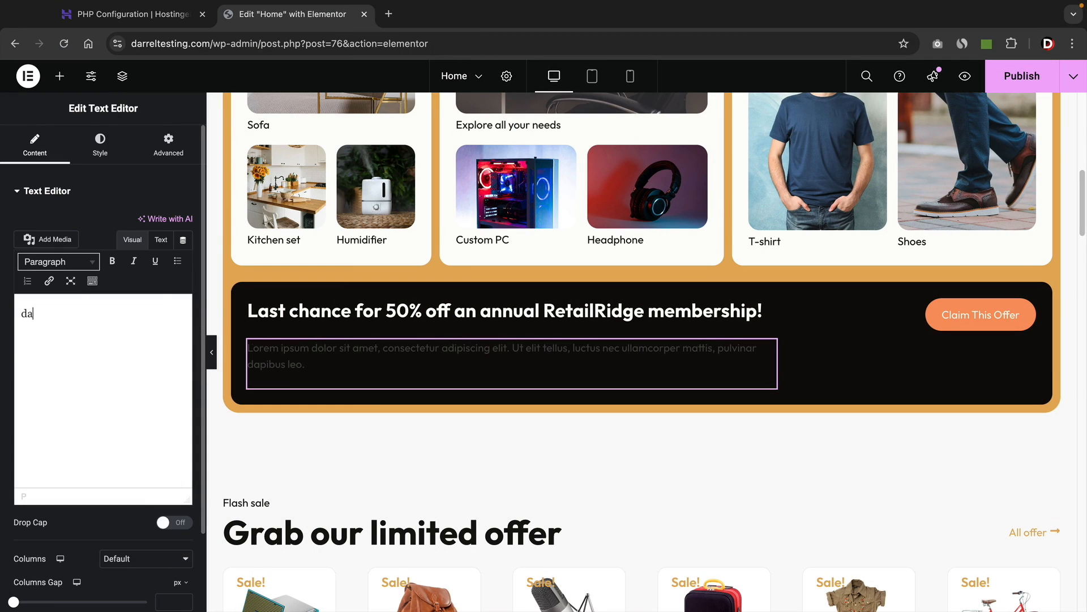
type("rrel wilson")
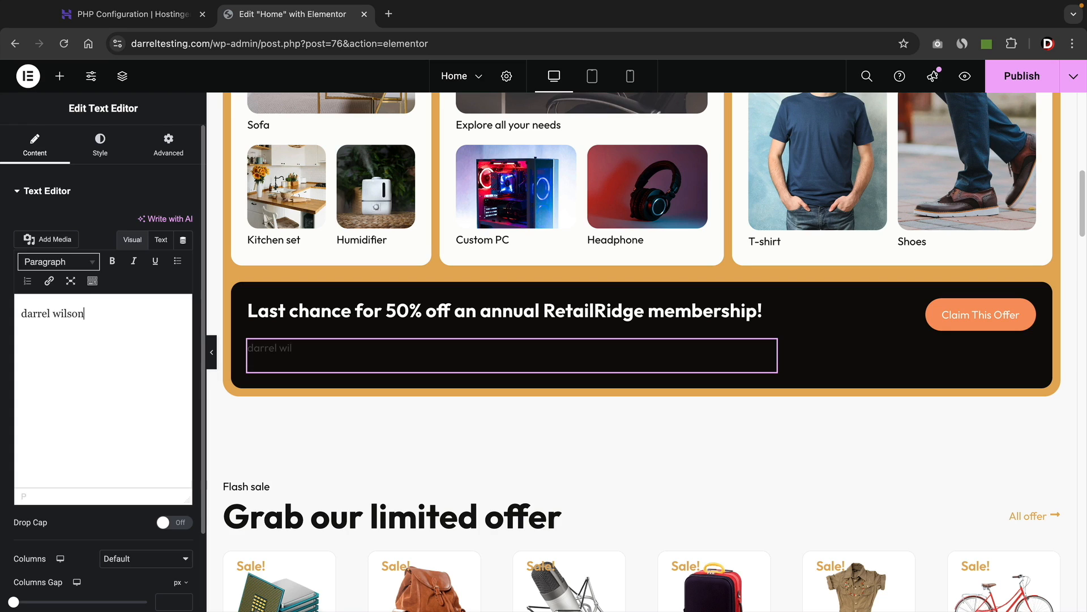
type(" tutorials are good")
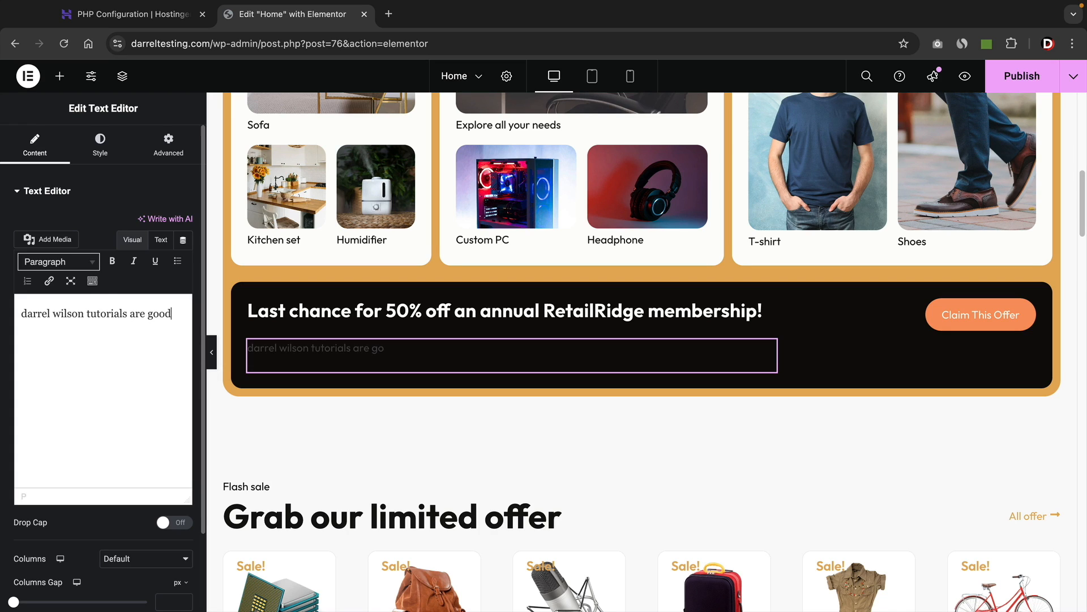
left_click(102, 148)
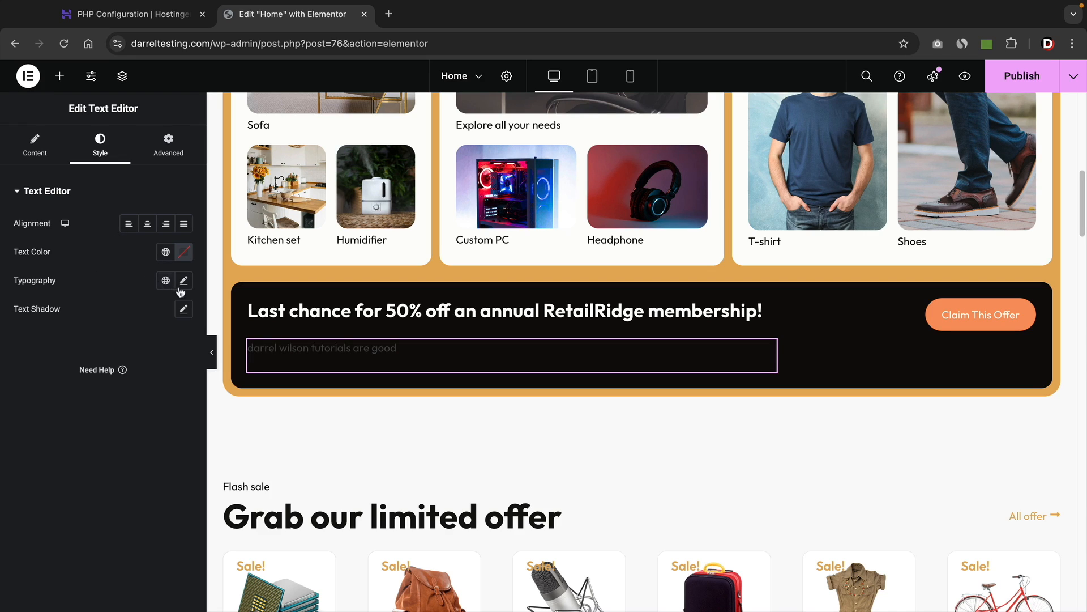
Set the tutorial line's text colour to white (#FFFFFF).
left_click(184, 252)
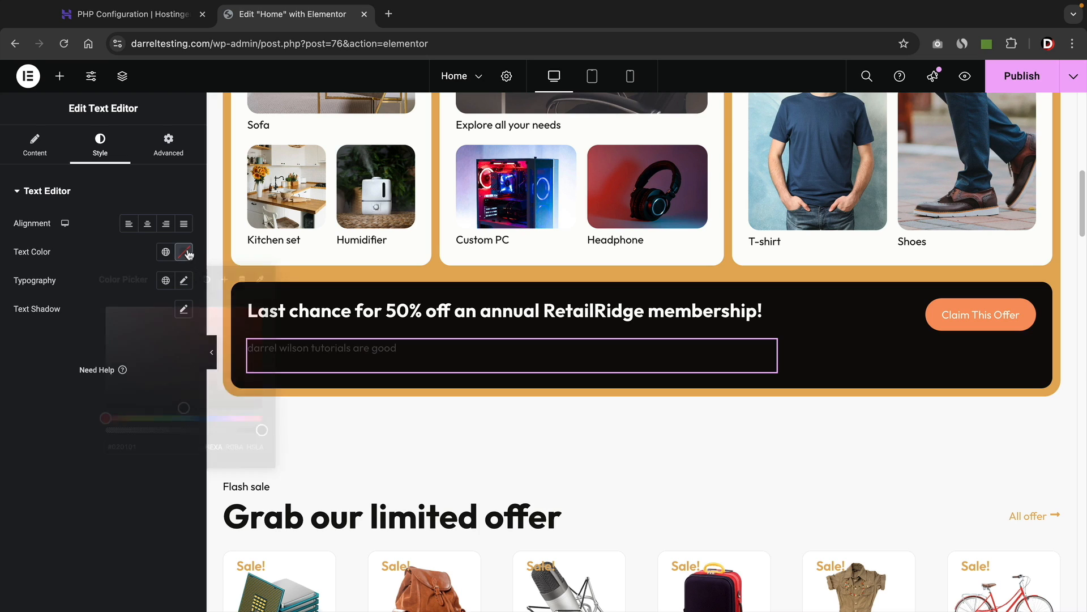
left_click_drag(166, 353, 100, 305)
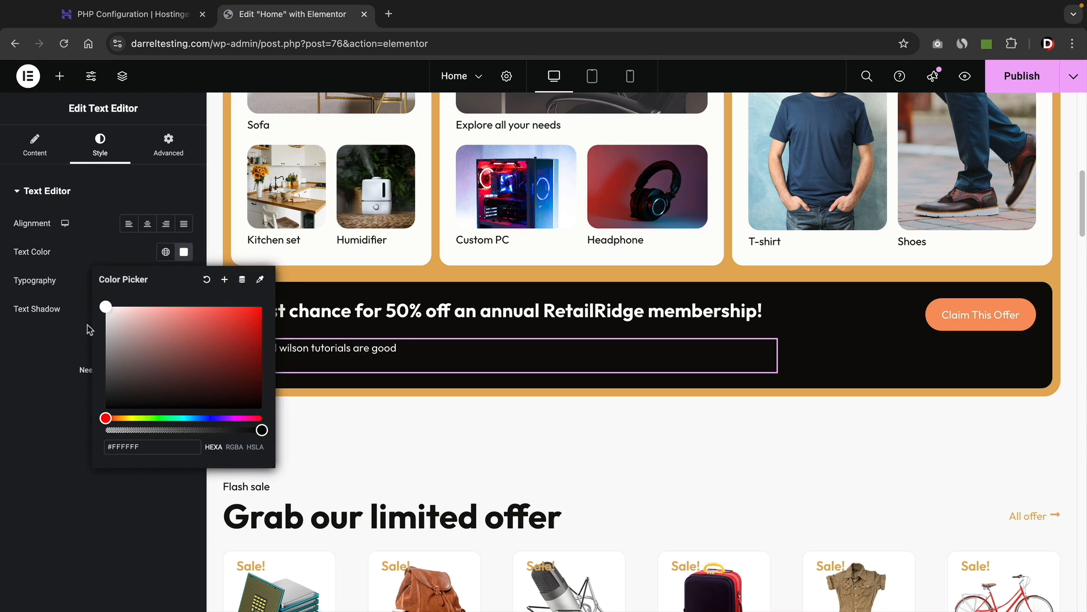
left_click(55, 355)
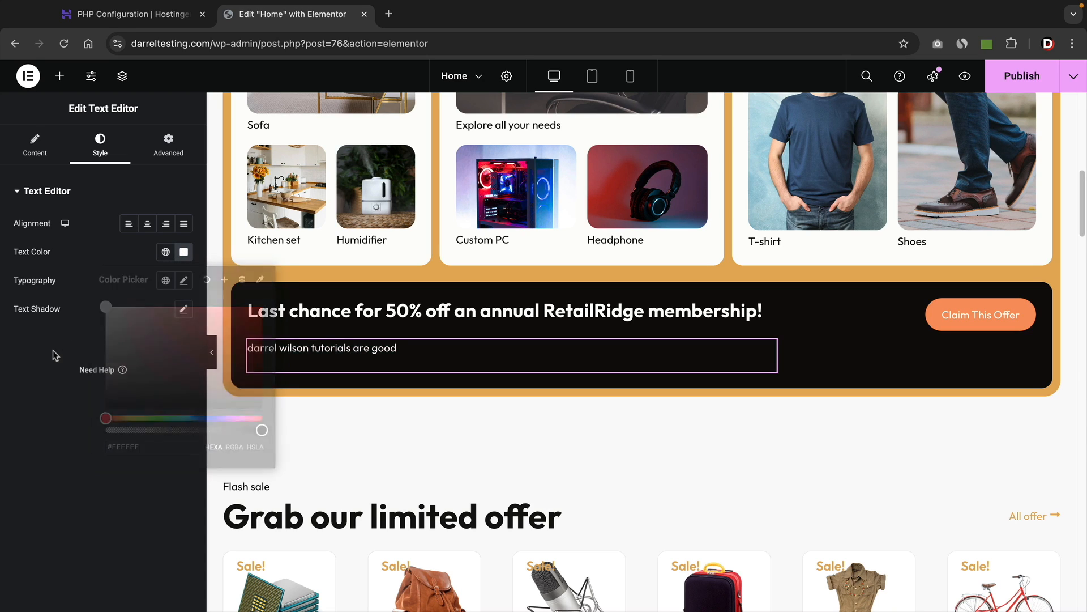
Set its typography to 34 px, Bold weight, Italic style and Underline decoration.
left_click(185, 281)
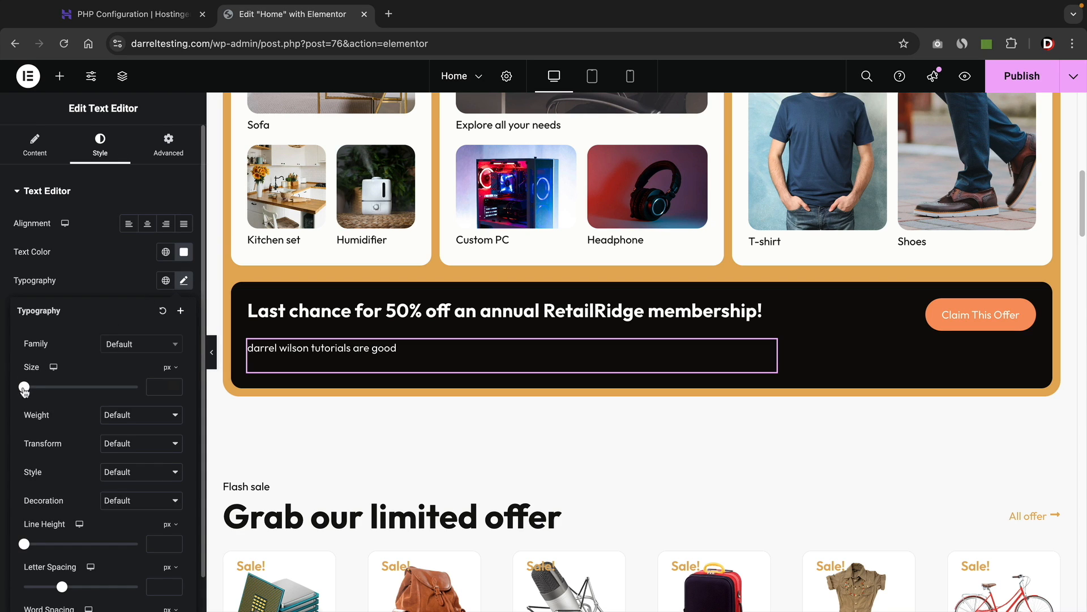
mouse_move(24, 387)
left_mouse_down()
mouse_move(92, 388)
mouse_move(43, 388)
left_mouse_up()
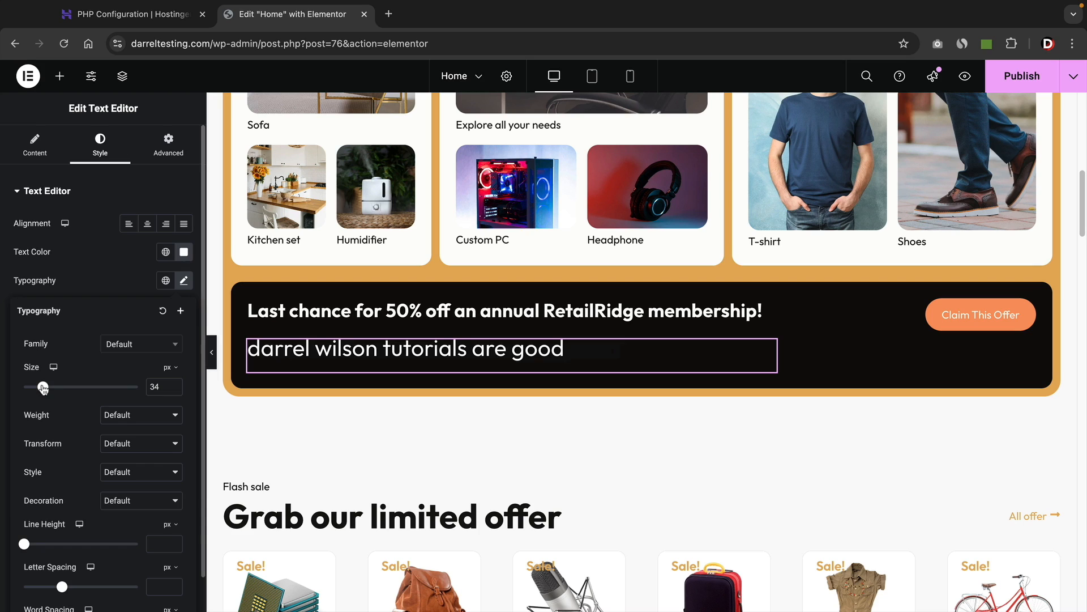
left_click(114, 415)
left_click(116, 444)
left_click(132, 469)
left_click(135, 485)
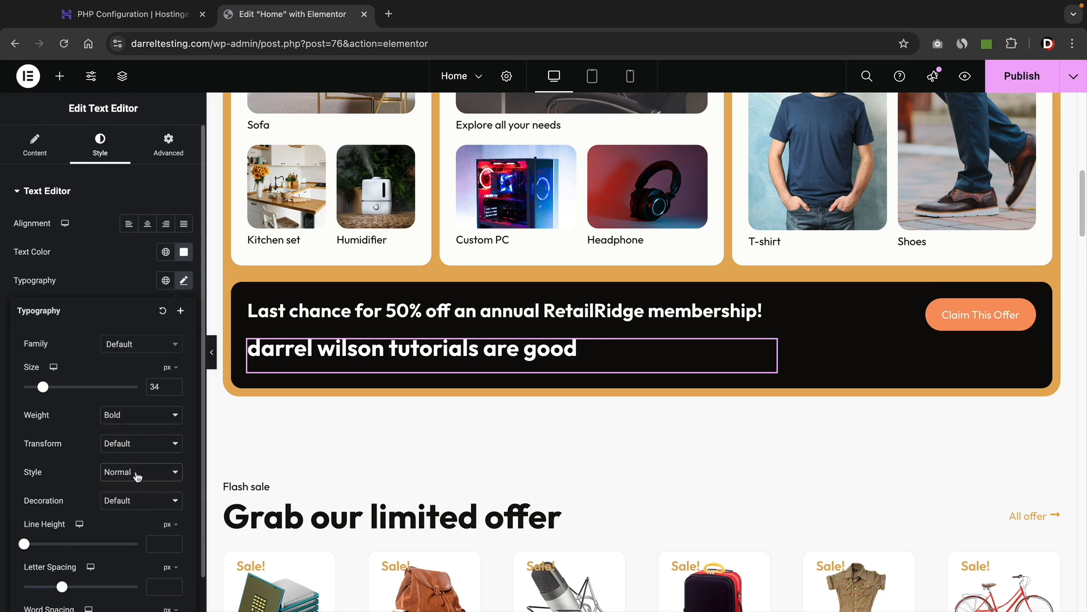
left_click(138, 471)
left_click(138, 486)
left_click(138, 501)
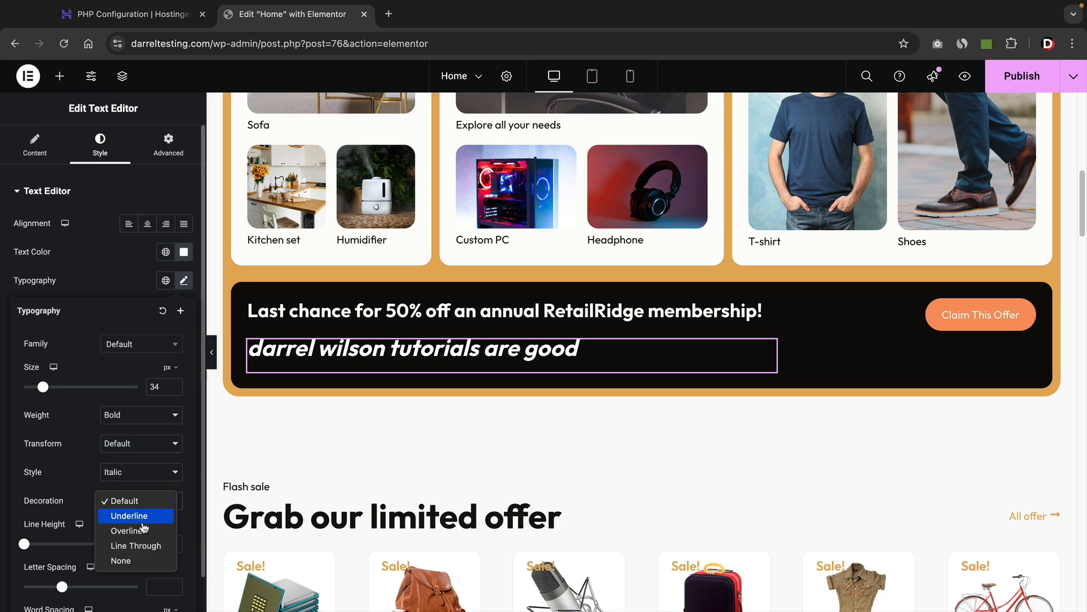
left_click(145, 515)
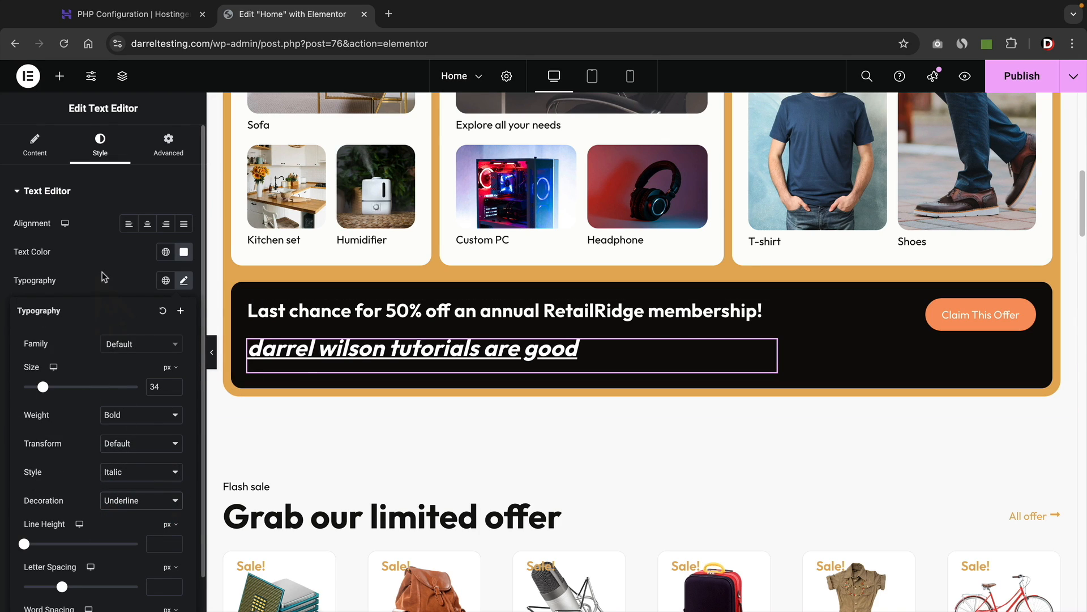
left_click(117, 260)
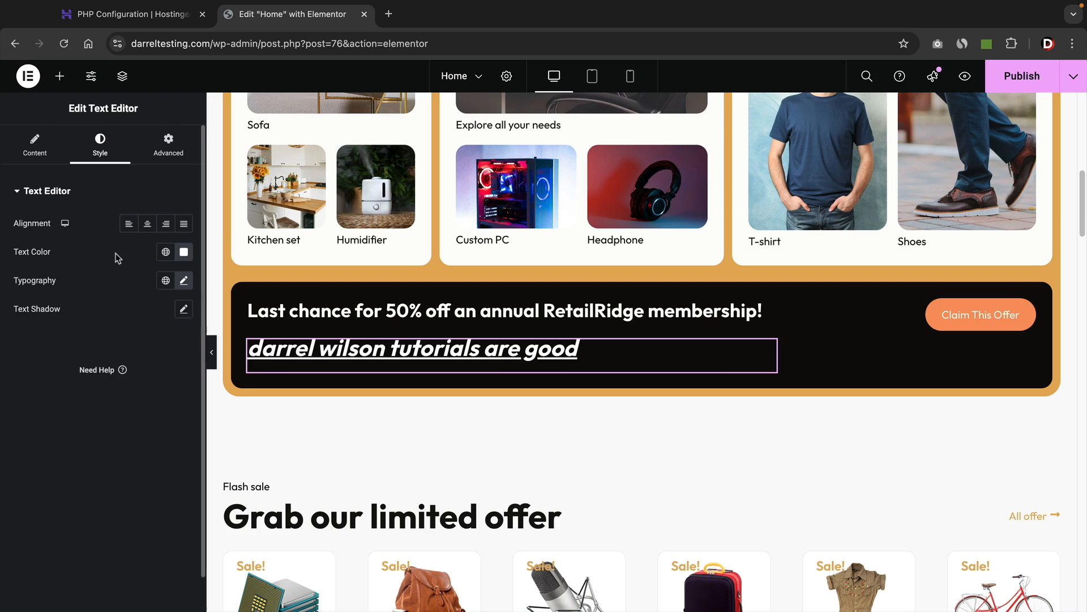
Set the text block's padding to 46 px top, right and bottom, and 86 px left.
left_click(168, 149)
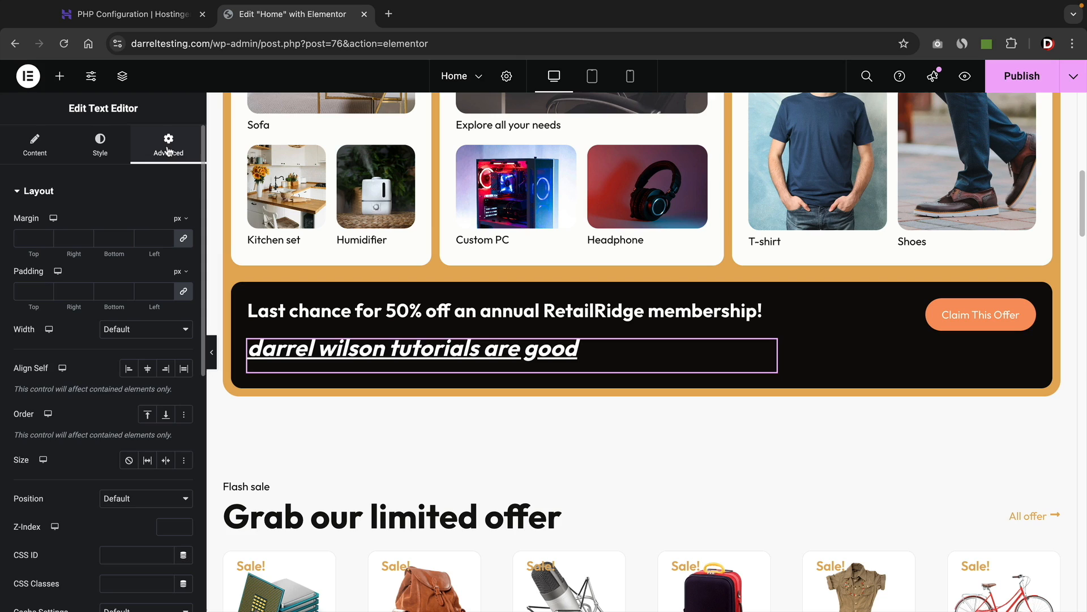
left_click(167, 291)
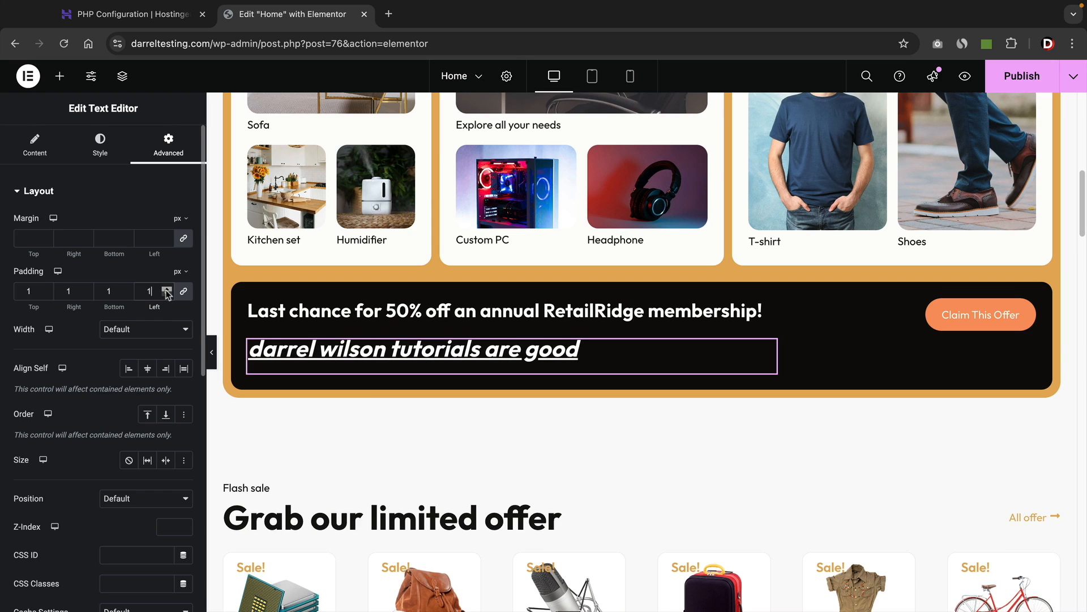
left_click_drag(167, 291, 167, 290)
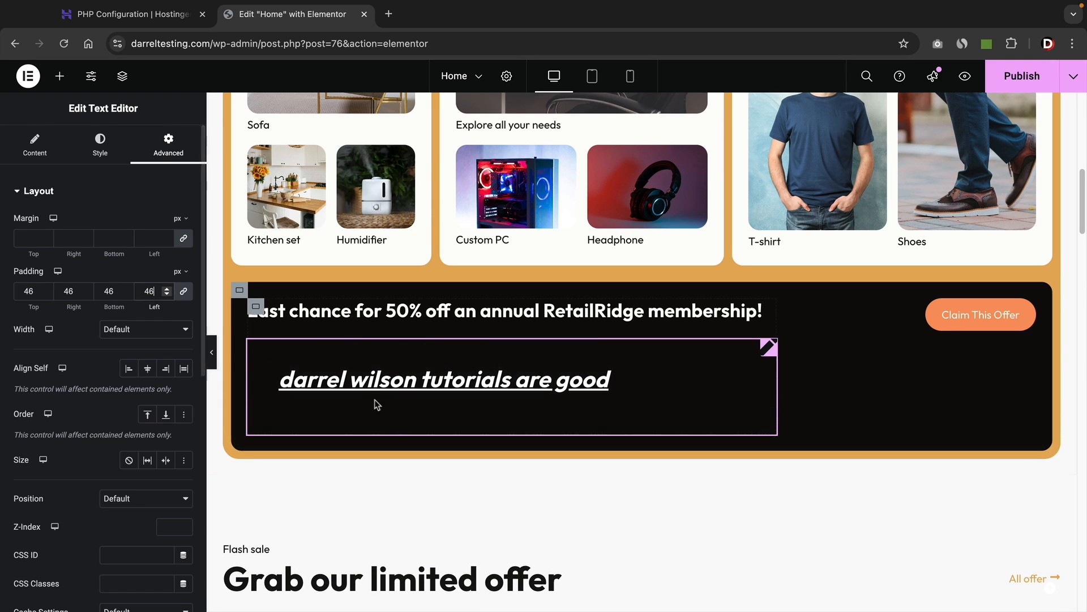
left_click(183, 292)
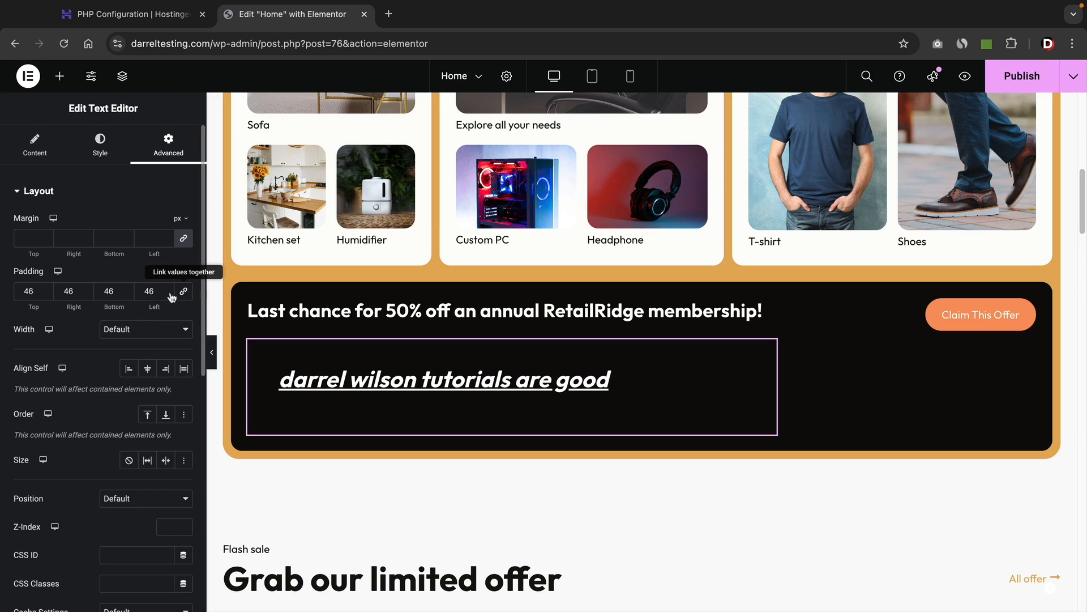
left_click_drag(167, 291, 168, 292)
Under Motion Effects, preview the Zoom In Left and Bounce In entrance animations.
scroll(92, 409, "down", 8)
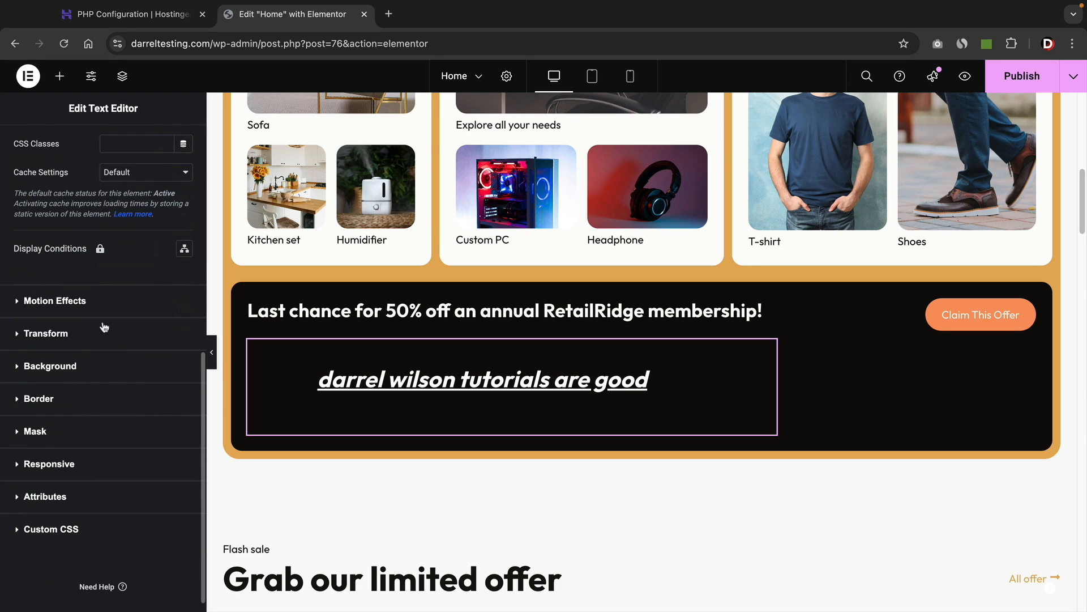
left_click(50, 304)
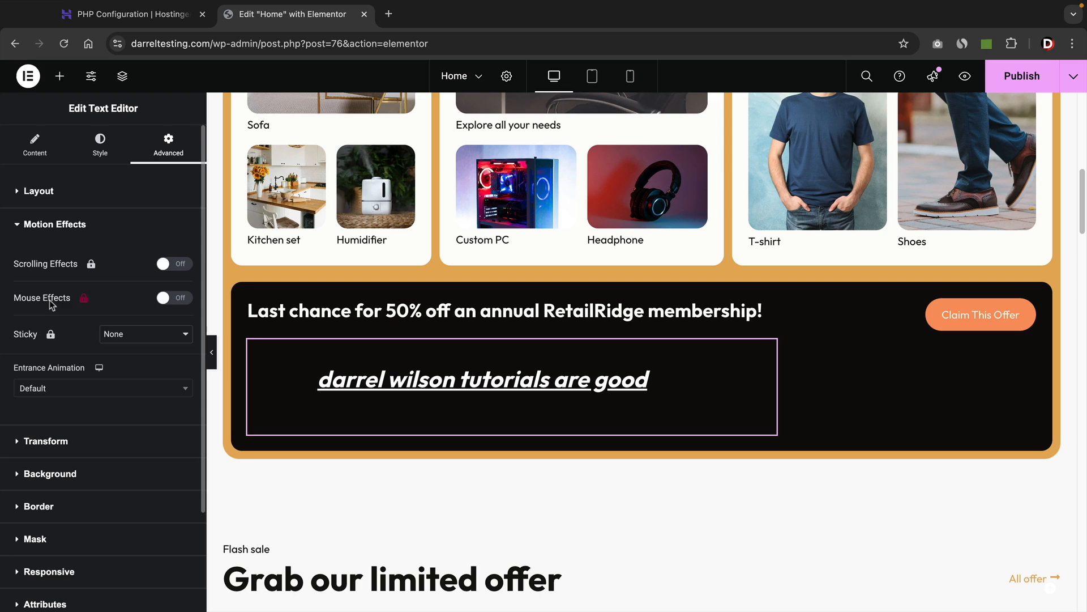
left_click(131, 335)
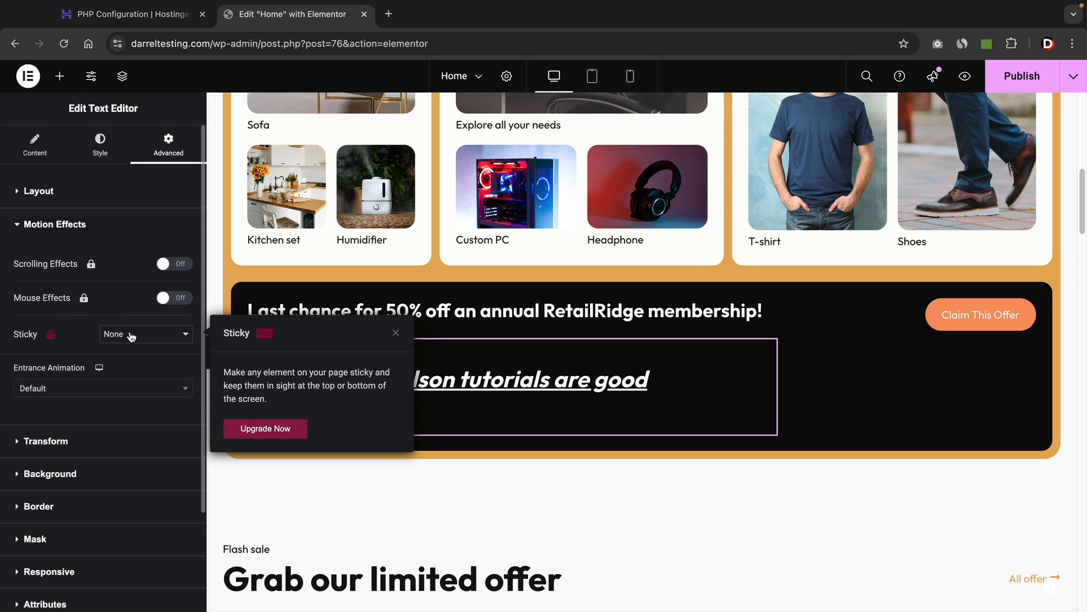
left_click(89, 389)
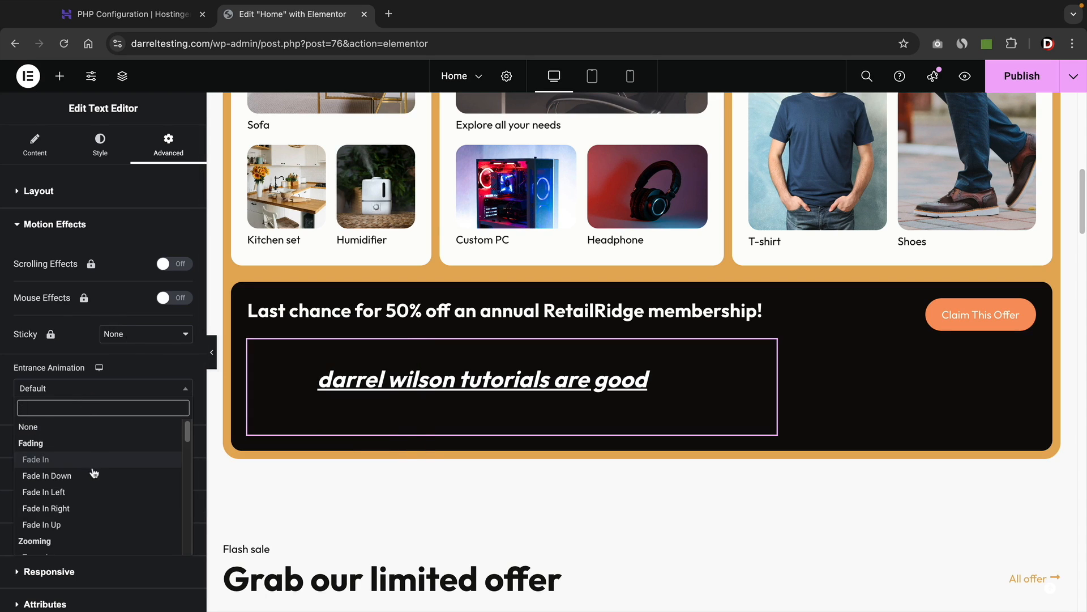
scroll(93, 474, "down", 3)
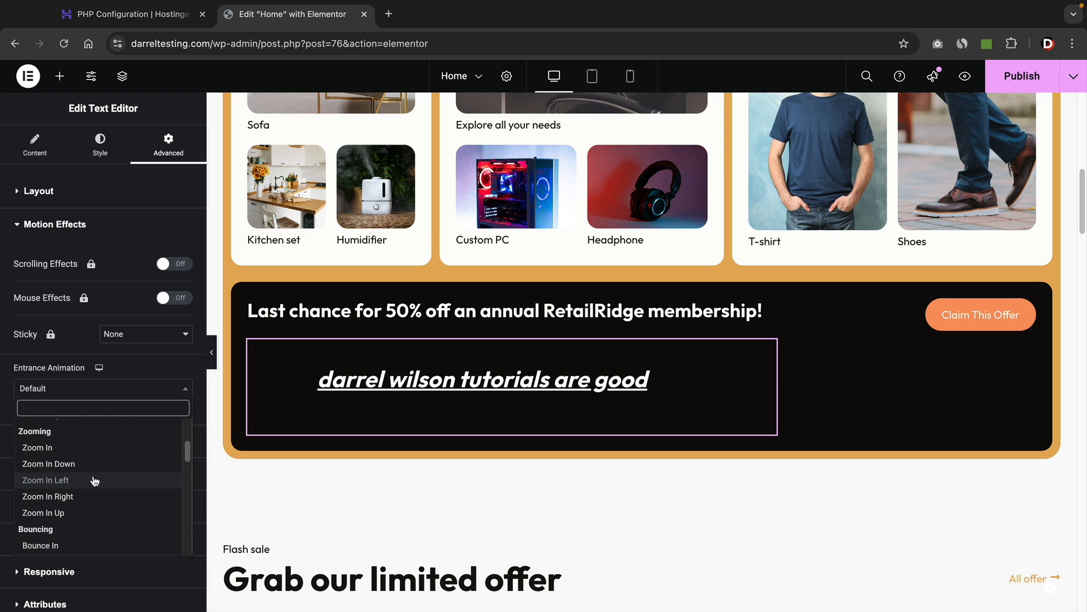
left_click(94, 480)
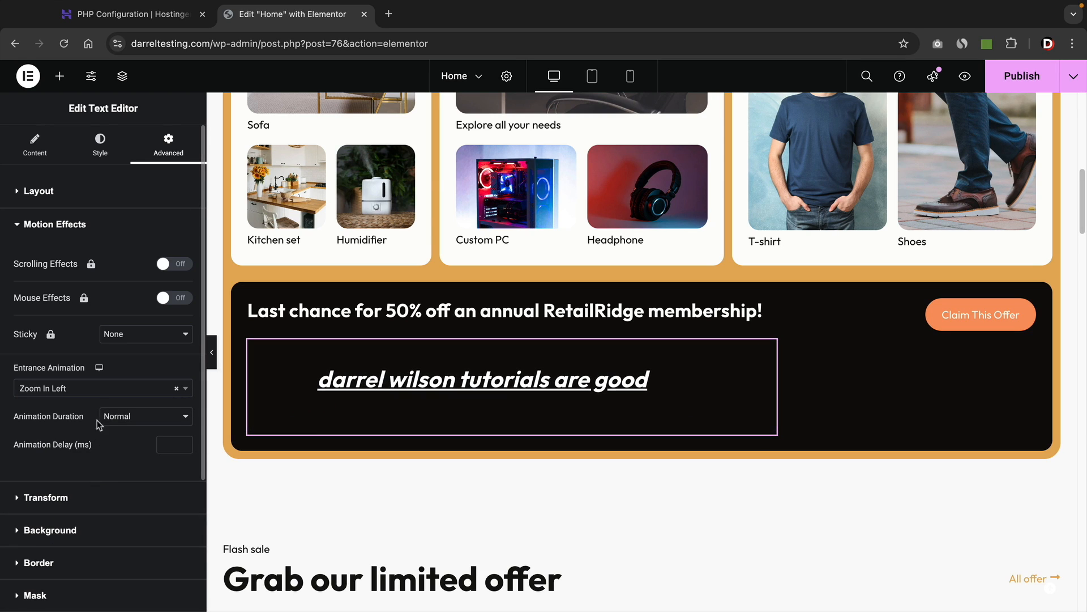
left_click(90, 388)
left_click(90, 511)
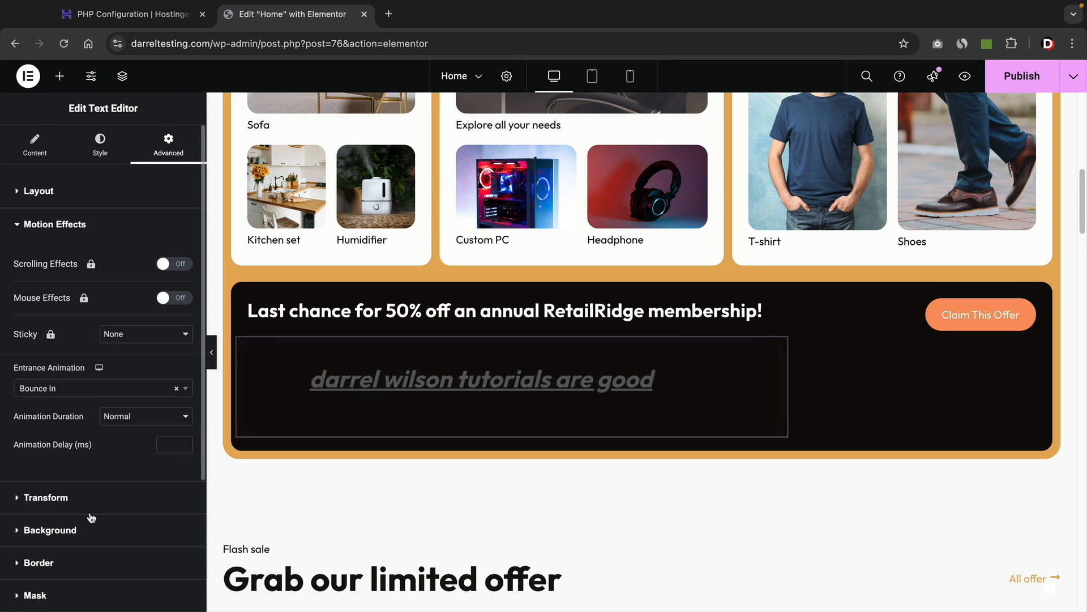
Try Fade In Down and Bounce, then settle on the Rubber Band entrance animation.
left_click(90, 388)
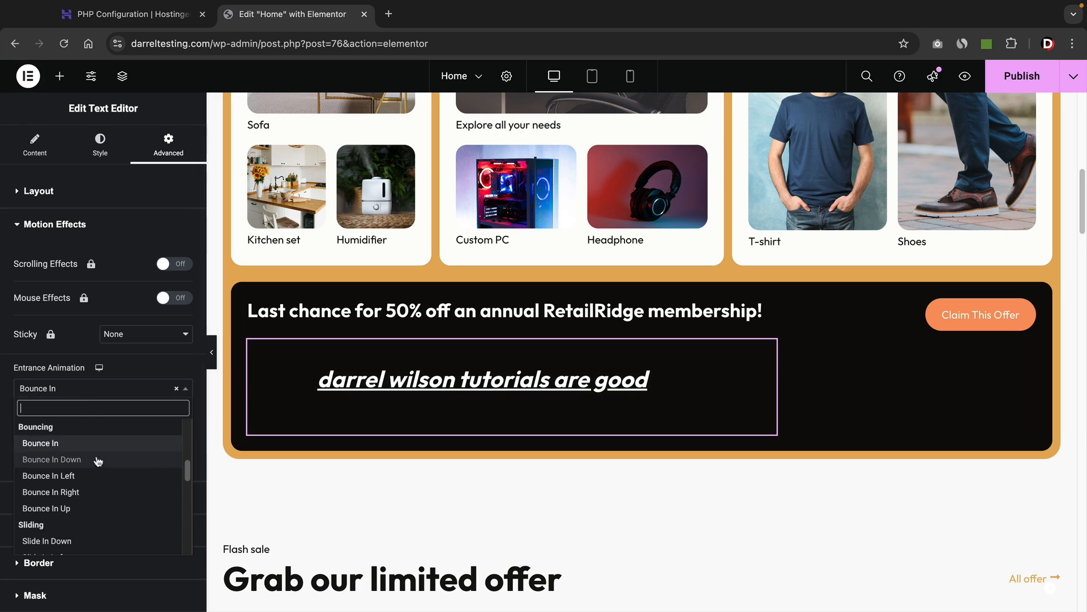
scroll(98, 461, "down", 4)
scroll(99, 475, "up", 5)
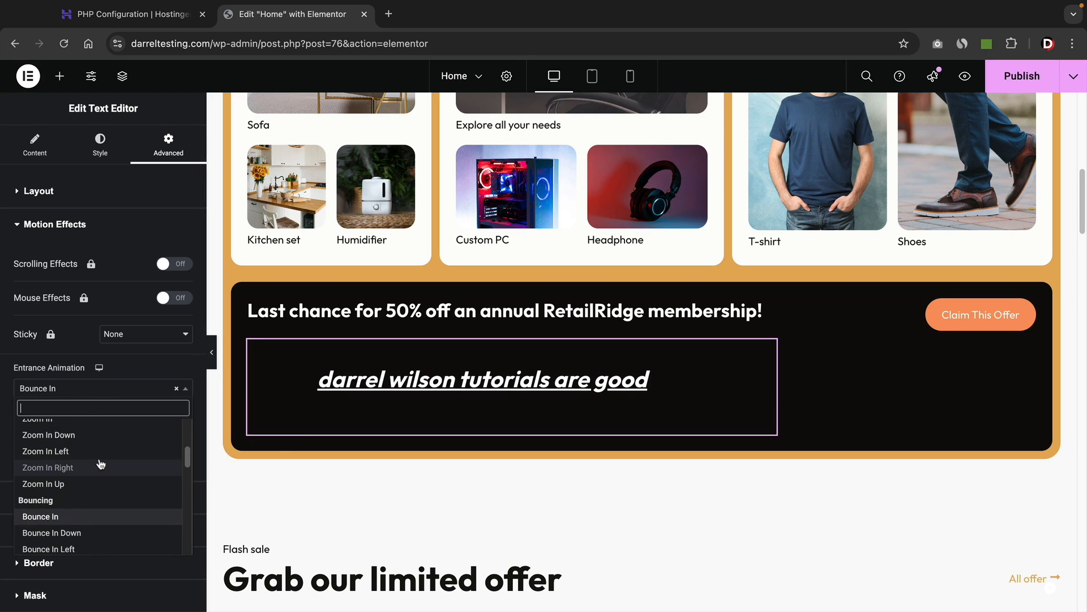
scroll(92, 495, "up", 2)
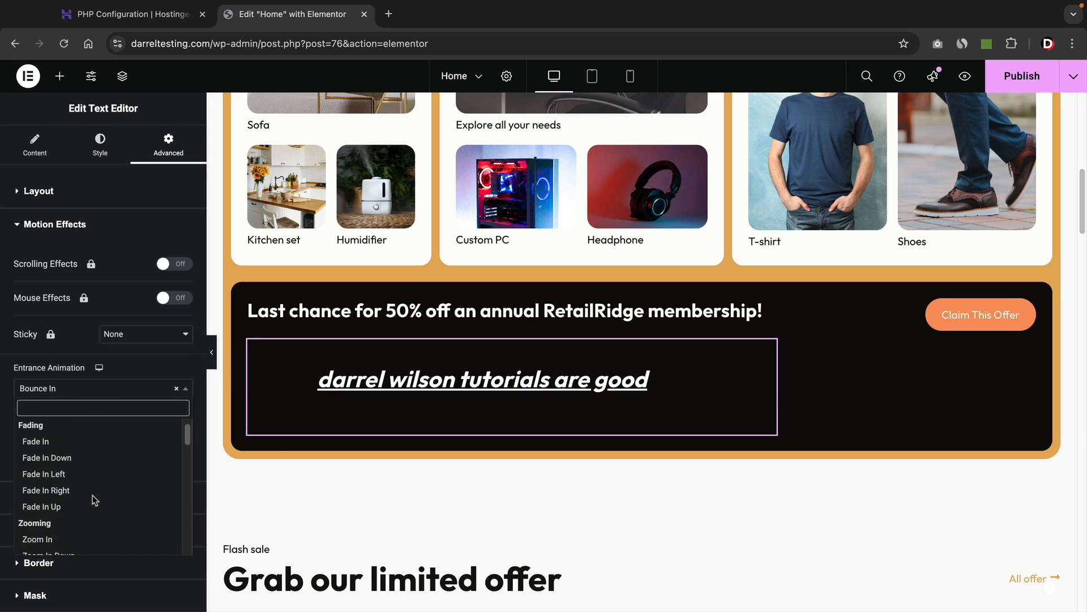
left_click(80, 456)
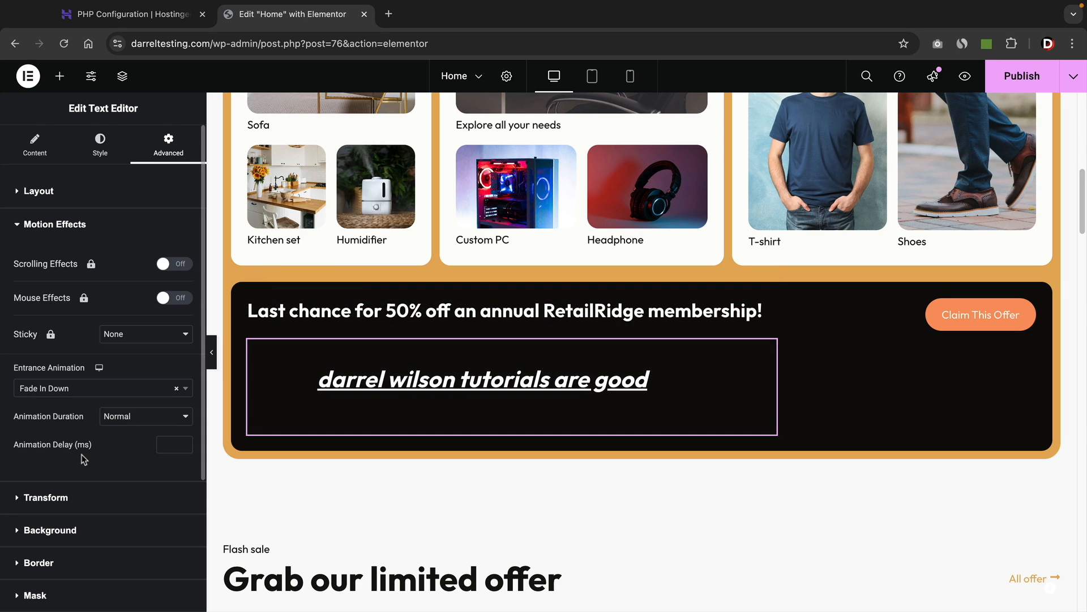
left_click(86, 391)
scroll(80, 472, "down", 10)
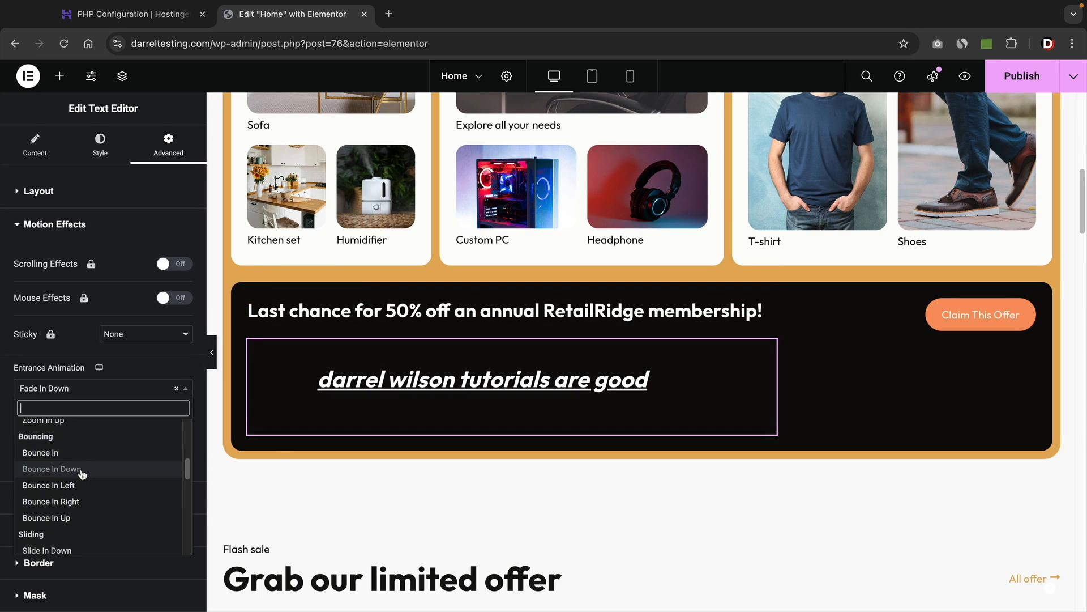
left_click(80, 482)
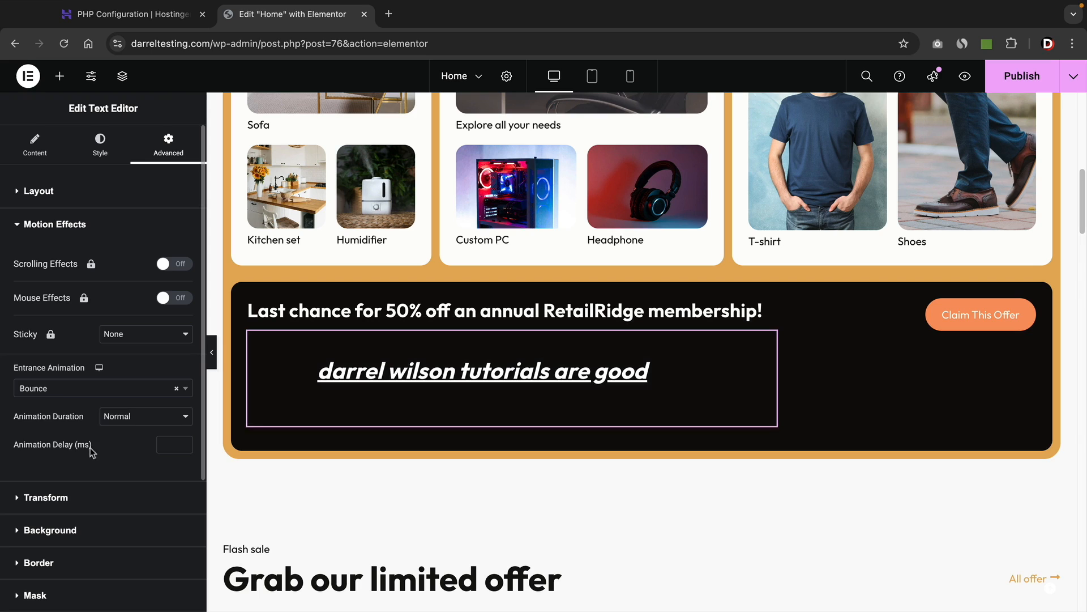
left_click(116, 391)
left_click(134, 490)
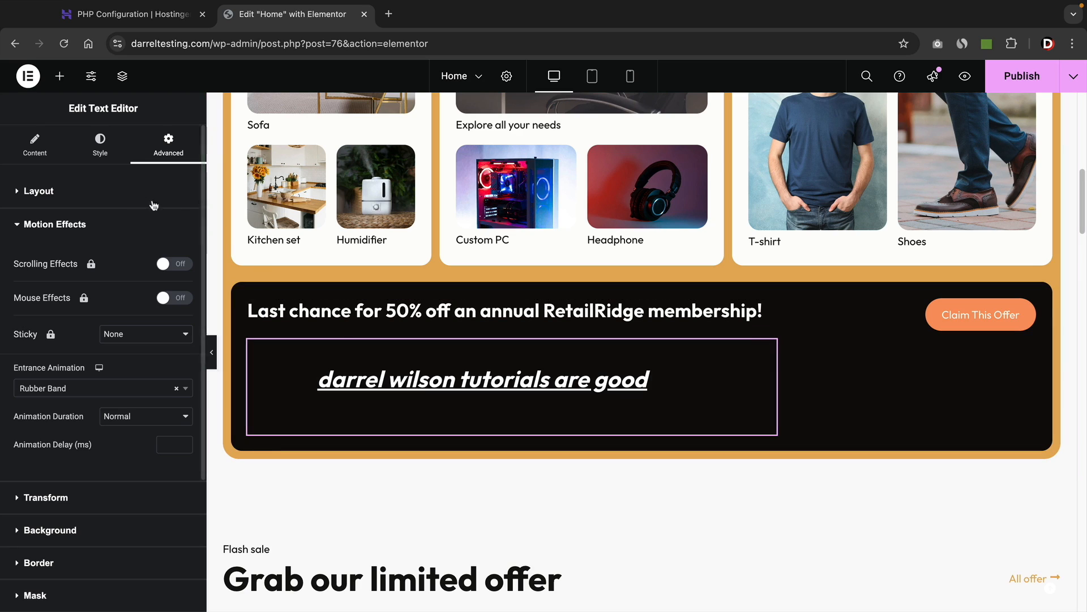
left_click(35, 146)
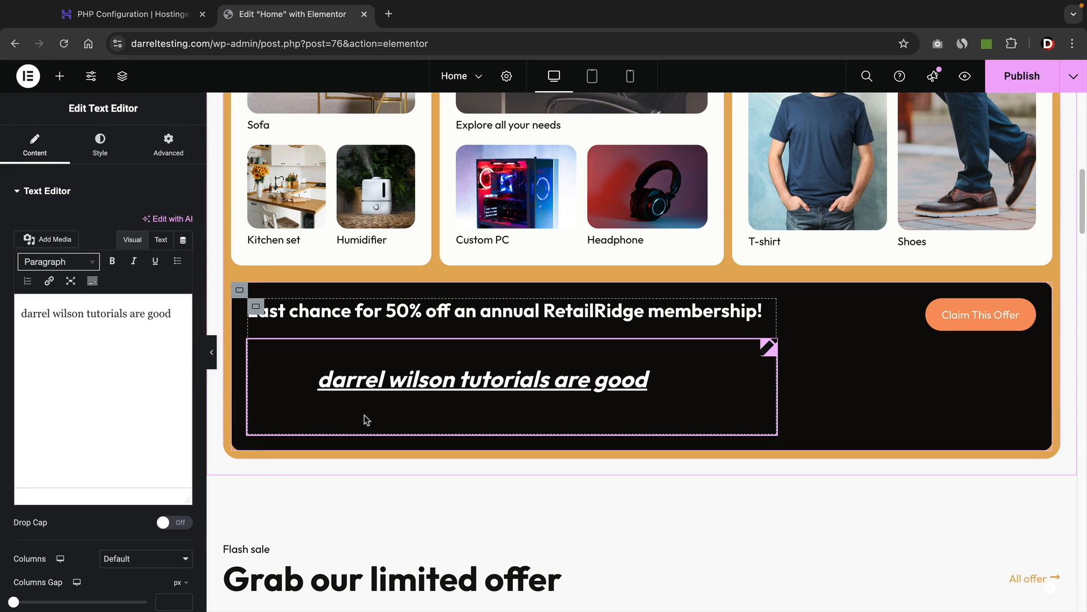
Duplicate the tutorial line, then delete both the copy and the original from the banner.
right_click(604, 371)
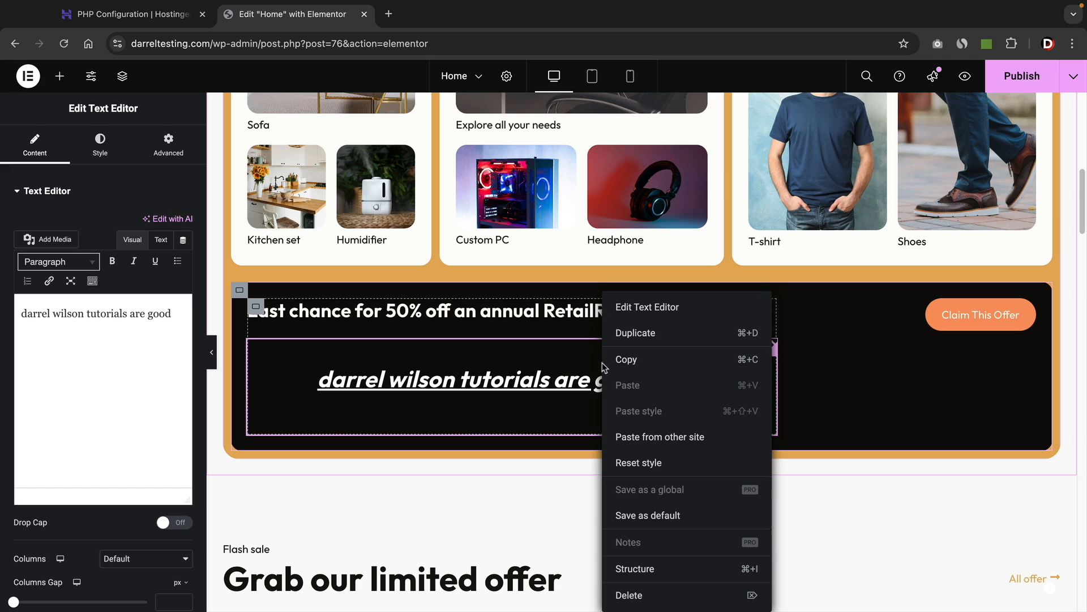
left_click(636, 335)
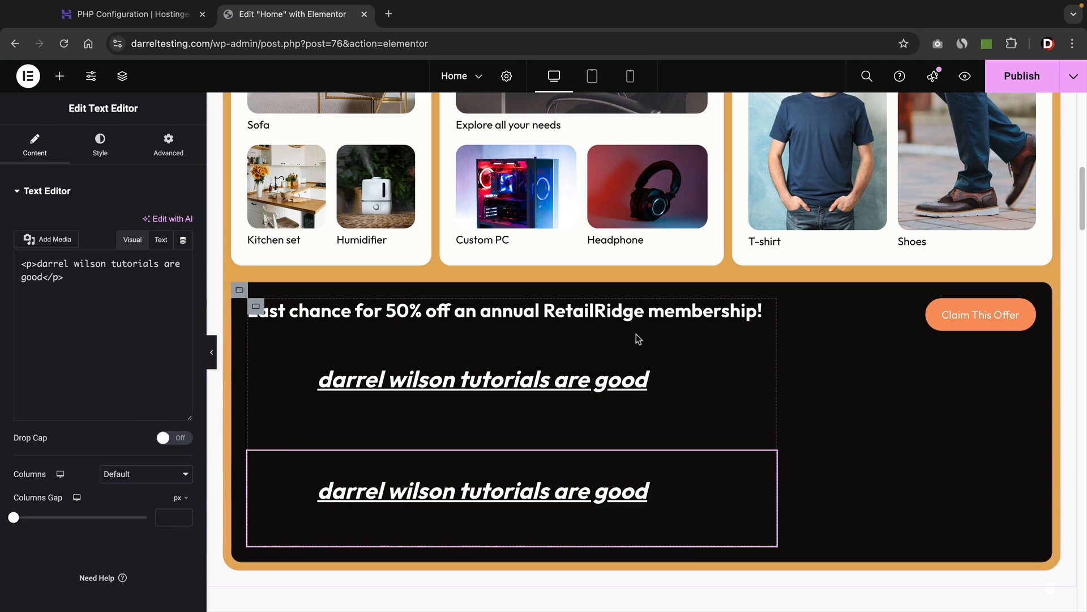
scroll(576, 406, "down", 2)
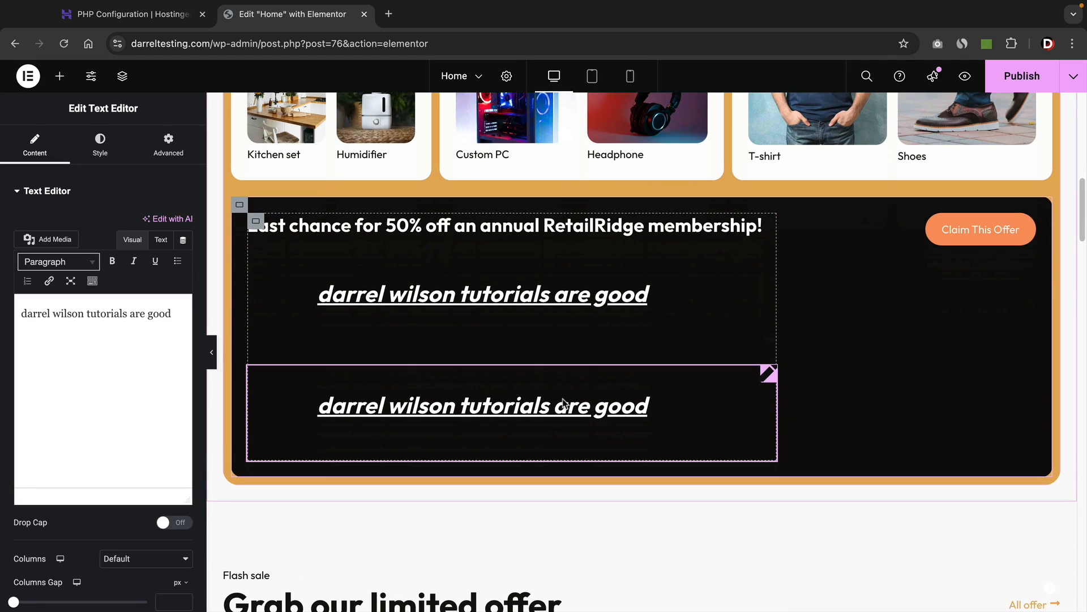
right_click(544, 402)
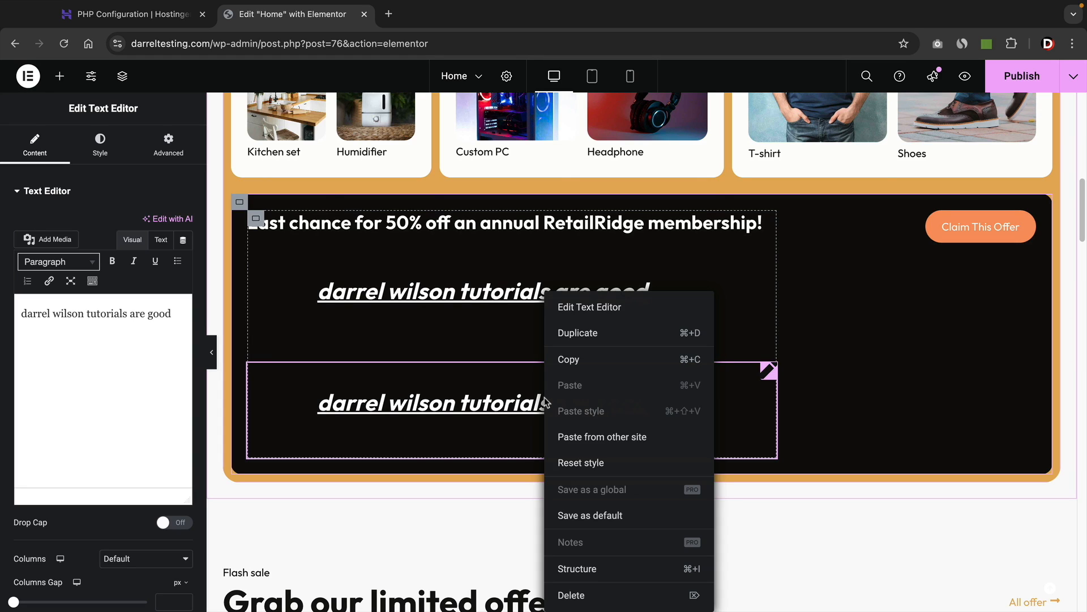
left_click(592, 599)
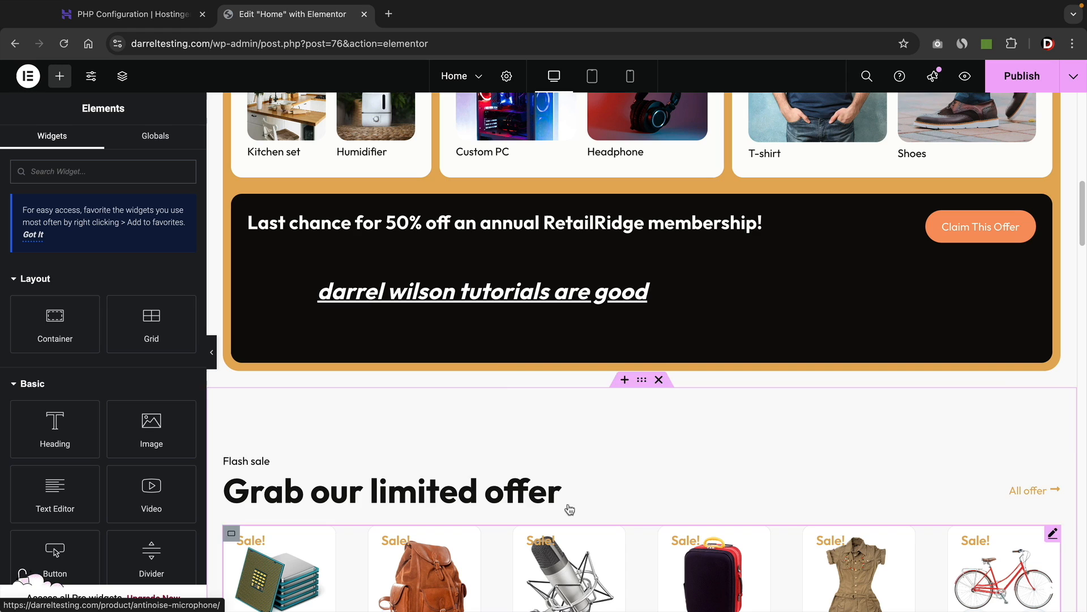
right_click(469, 295)
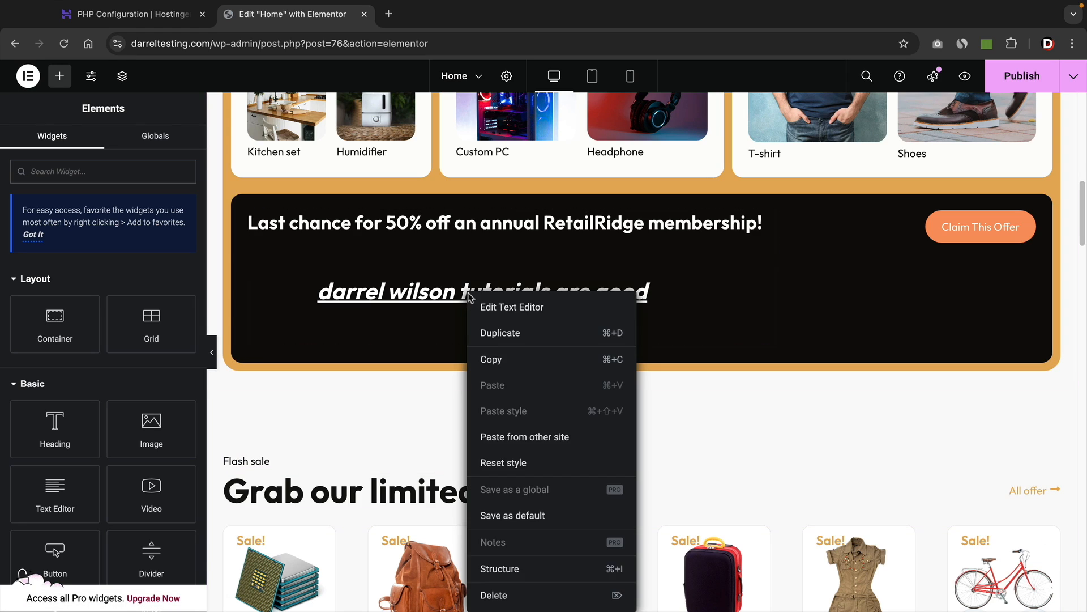
left_click(517, 594)
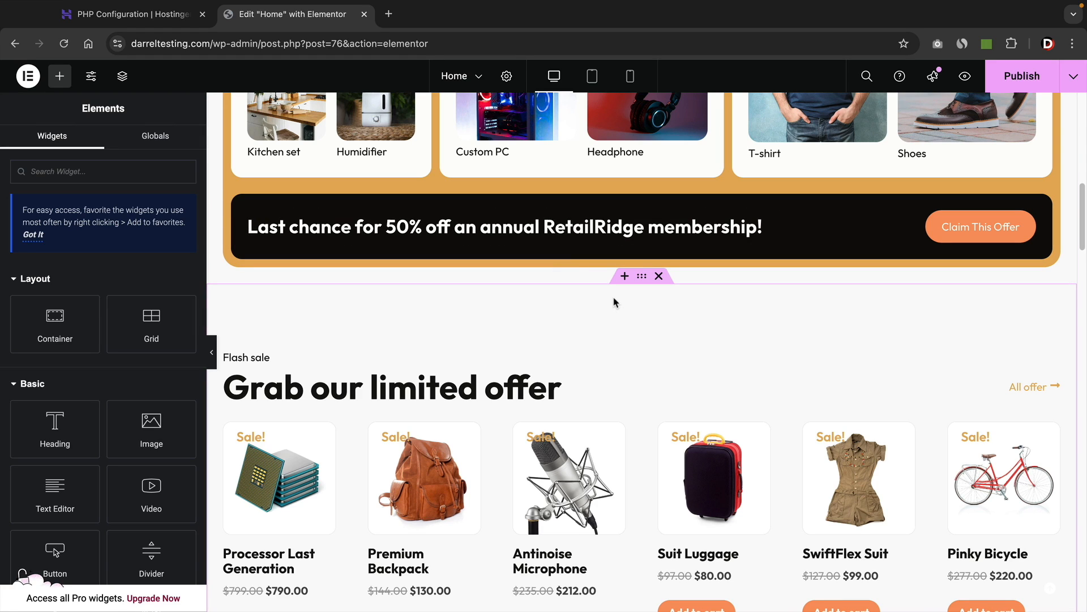
Insert a new row-direction Flexbox container above the Flash sale section.
left_click(624, 280)
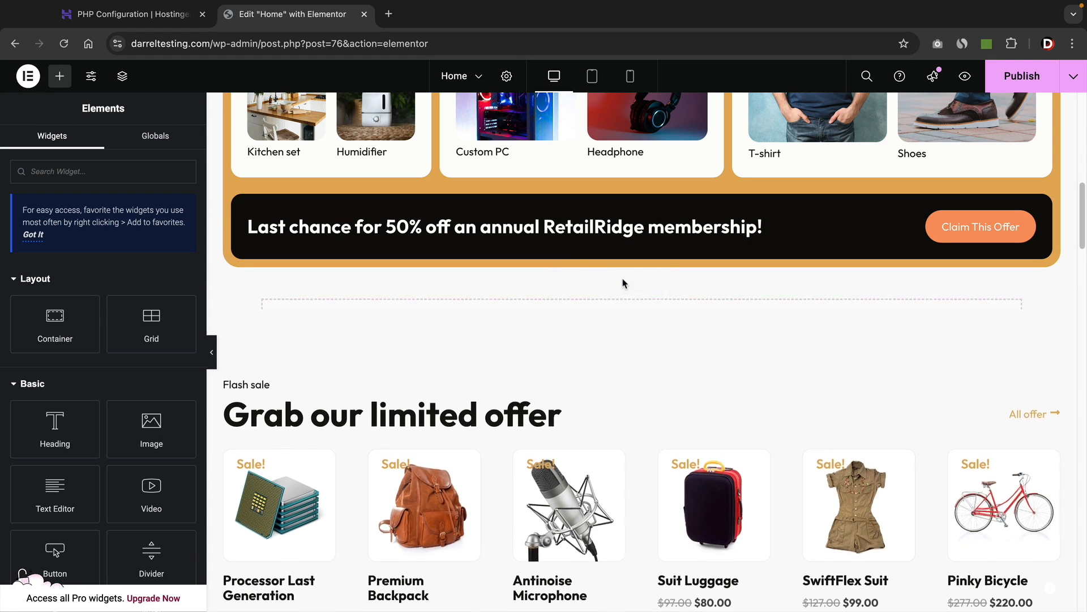
left_click(611, 348)
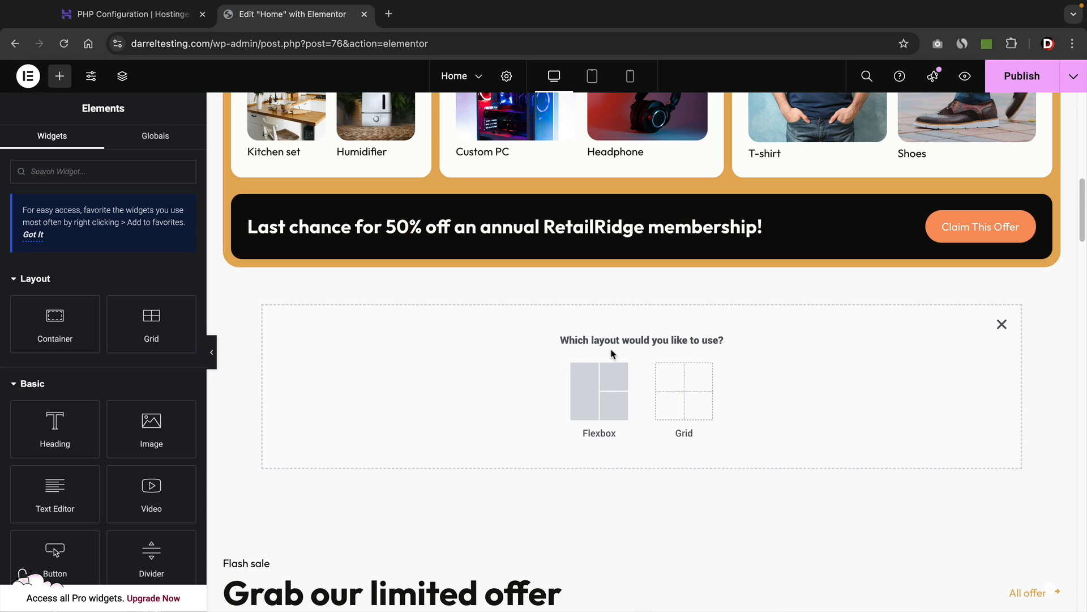
left_click(586, 398)
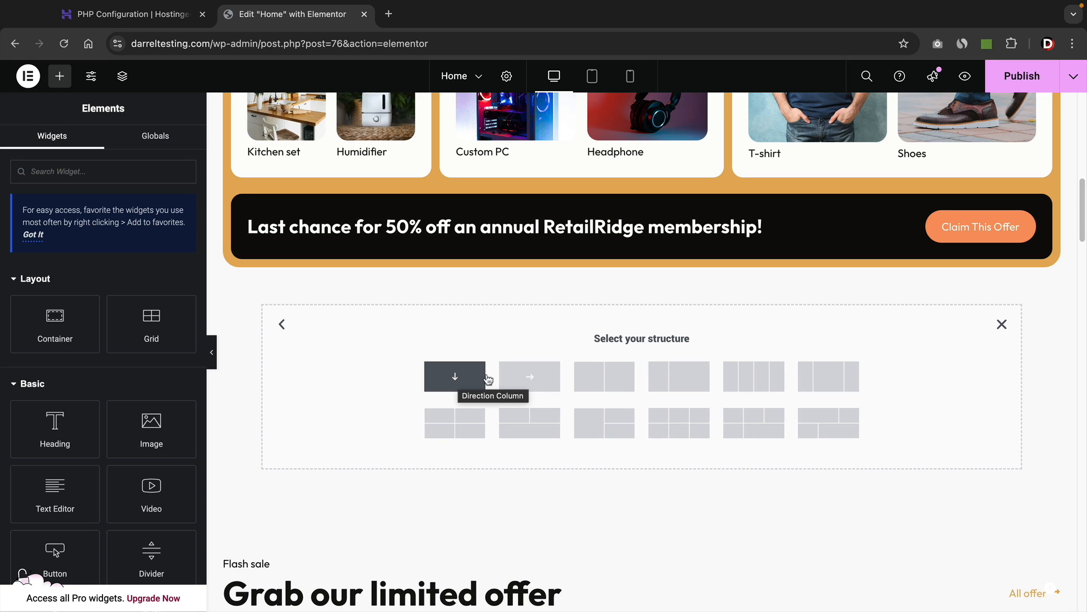
left_click(536, 379)
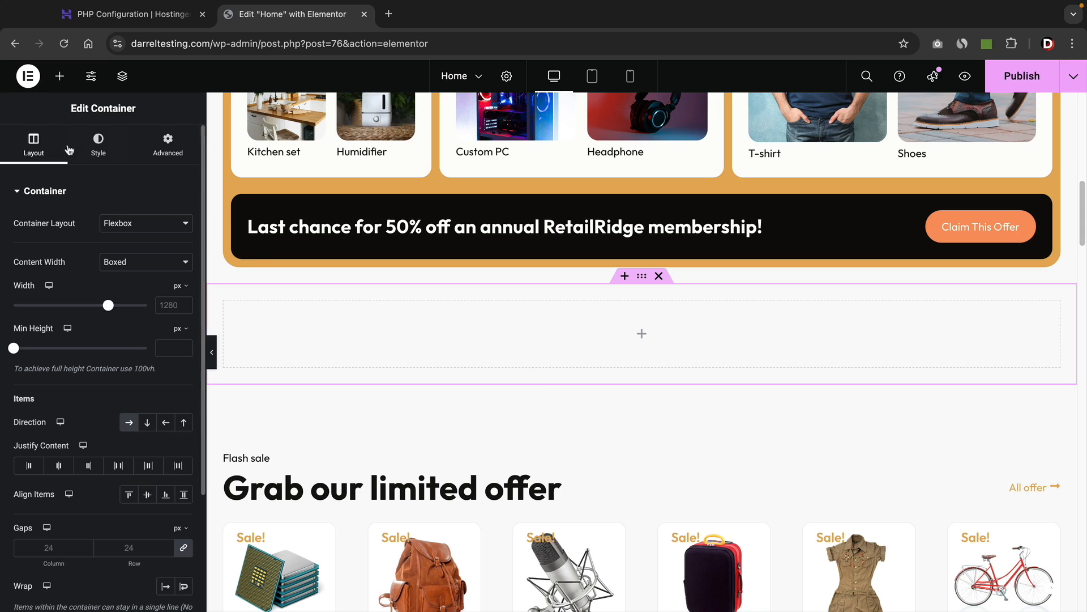
Add a nested container to the new section plus a second one beside it, forming two columns.
left_click(60, 76)
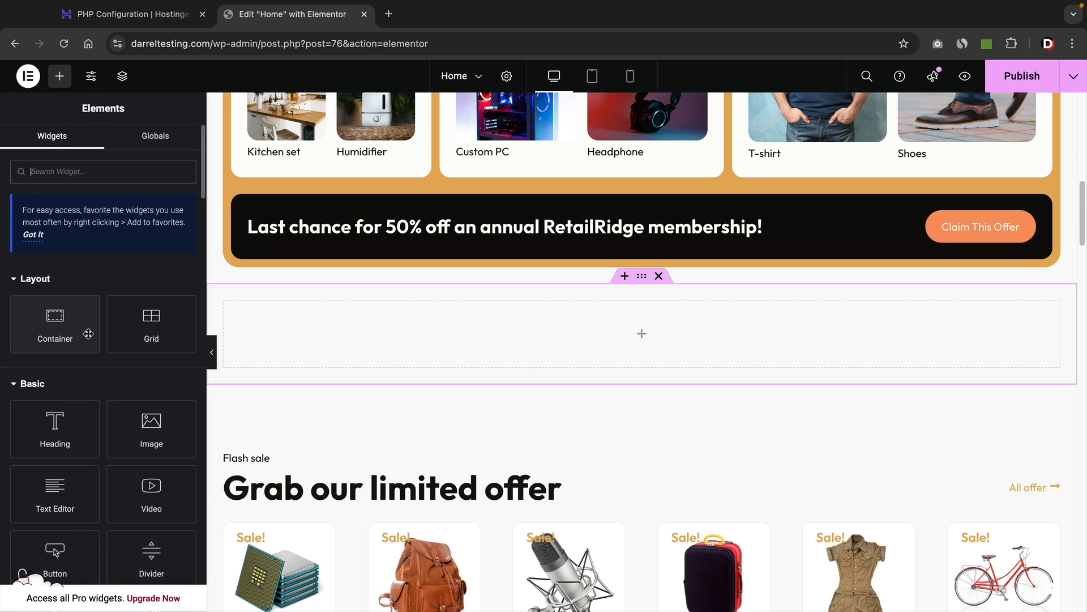
left_click_drag(62, 321, 391, 335)
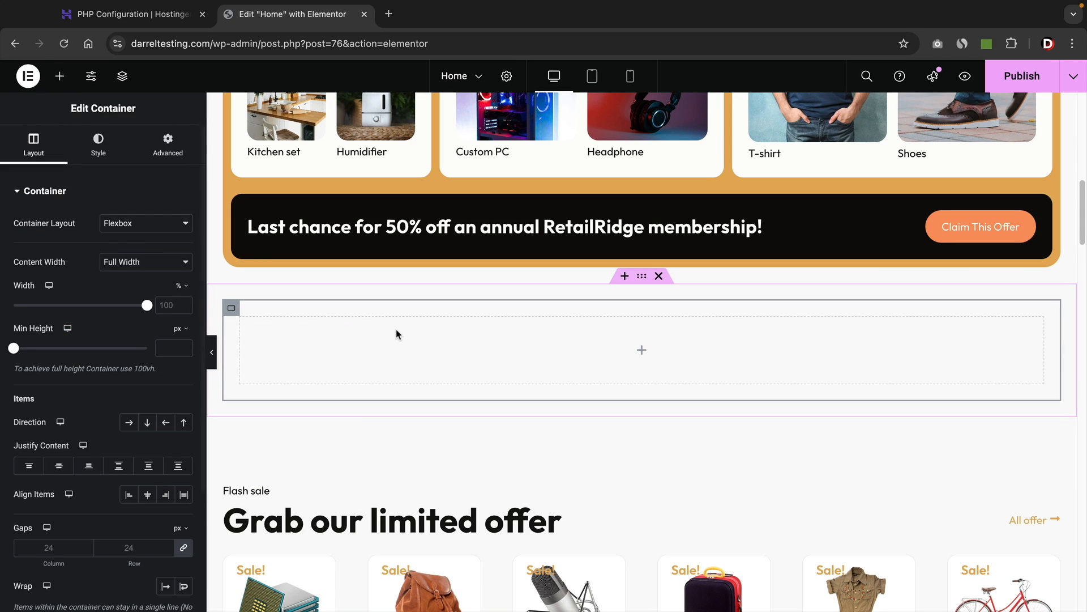
right_click(372, 350)
left_click(425, 303)
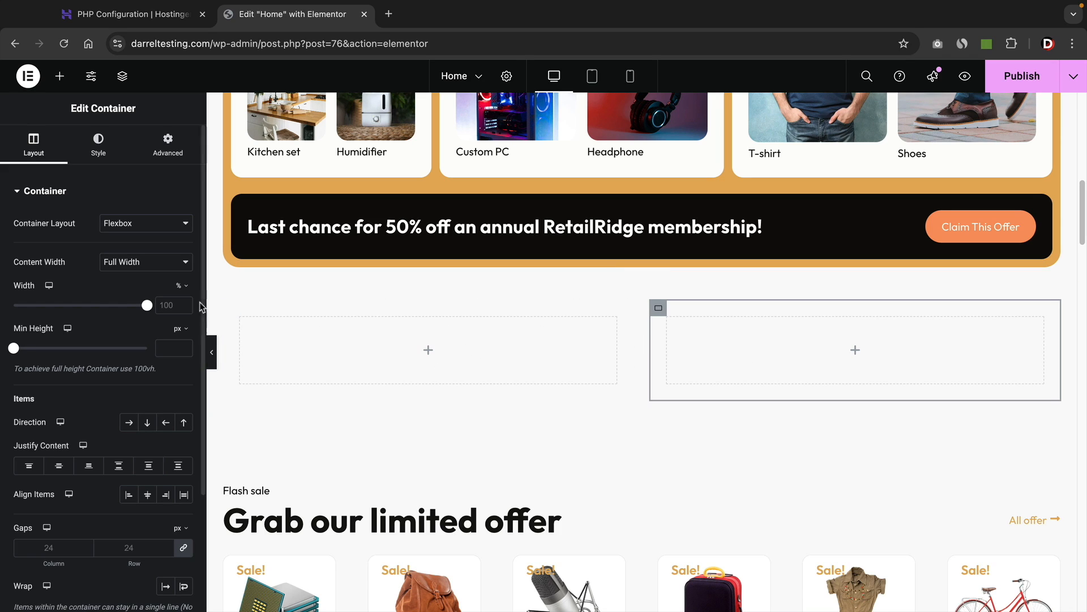
Fill the left column with a heading, an image and a Lorem ipsum text block.
left_click(62, 80)
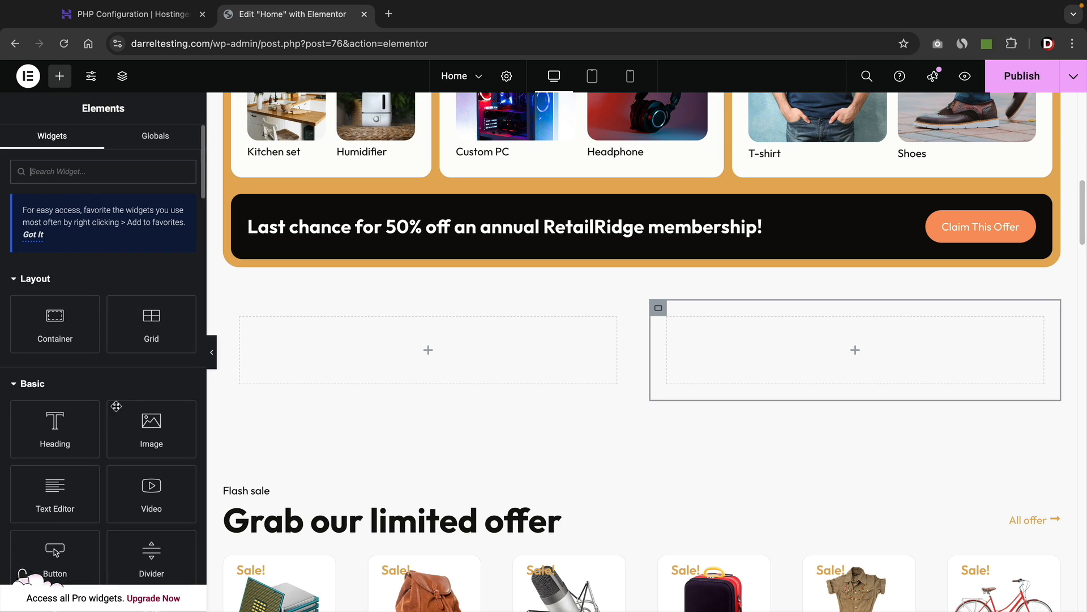
left_click_drag(73, 426, 327, 374)
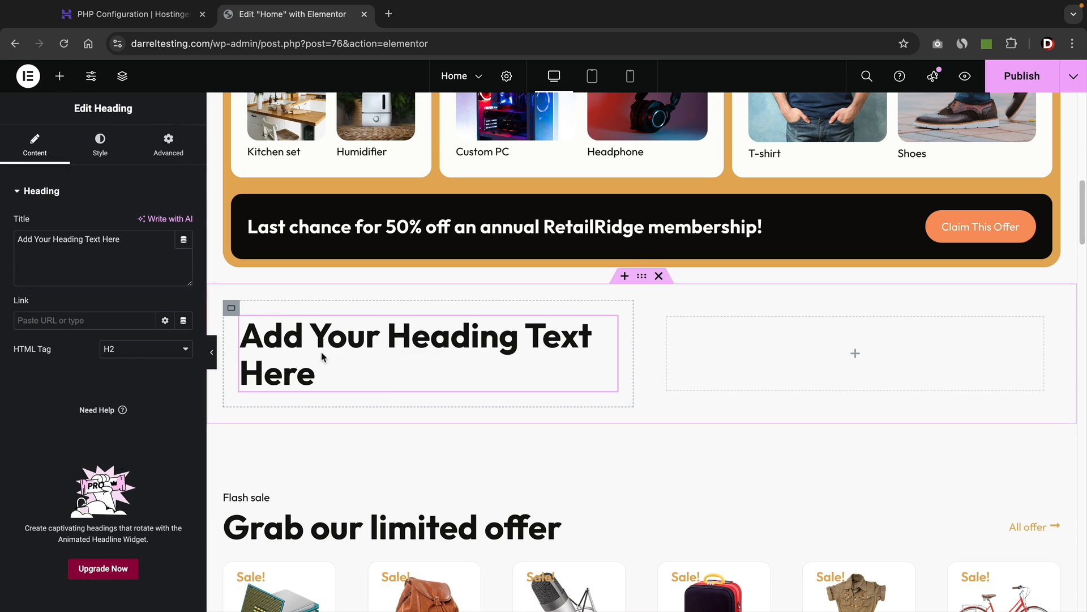
left_click(59, 76)
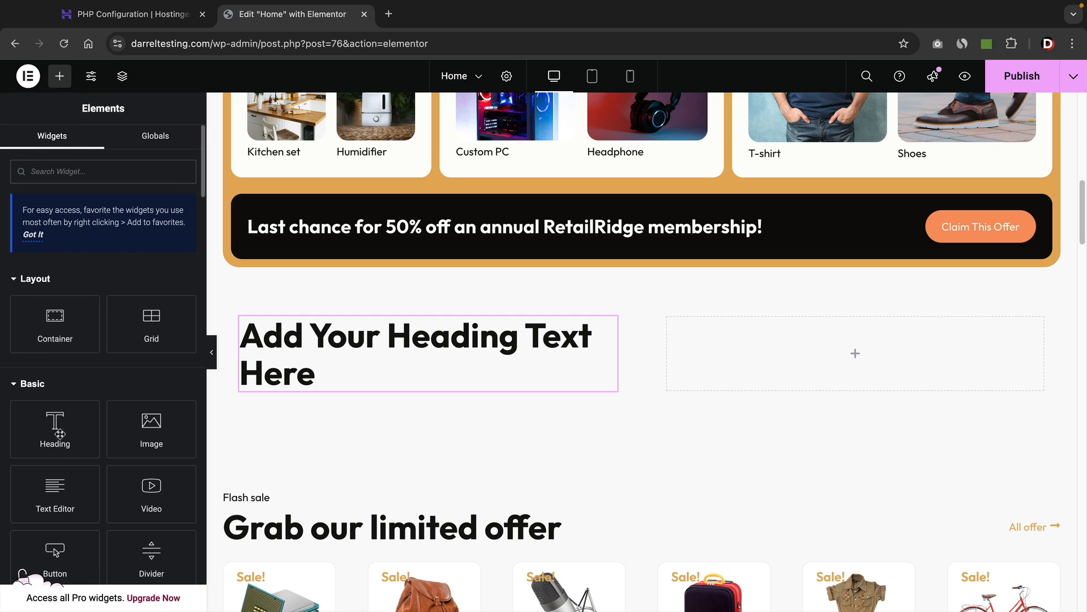
left_click_drag(55, 490, 268, 395)
left_click_drag(299, 376, 306, 375)
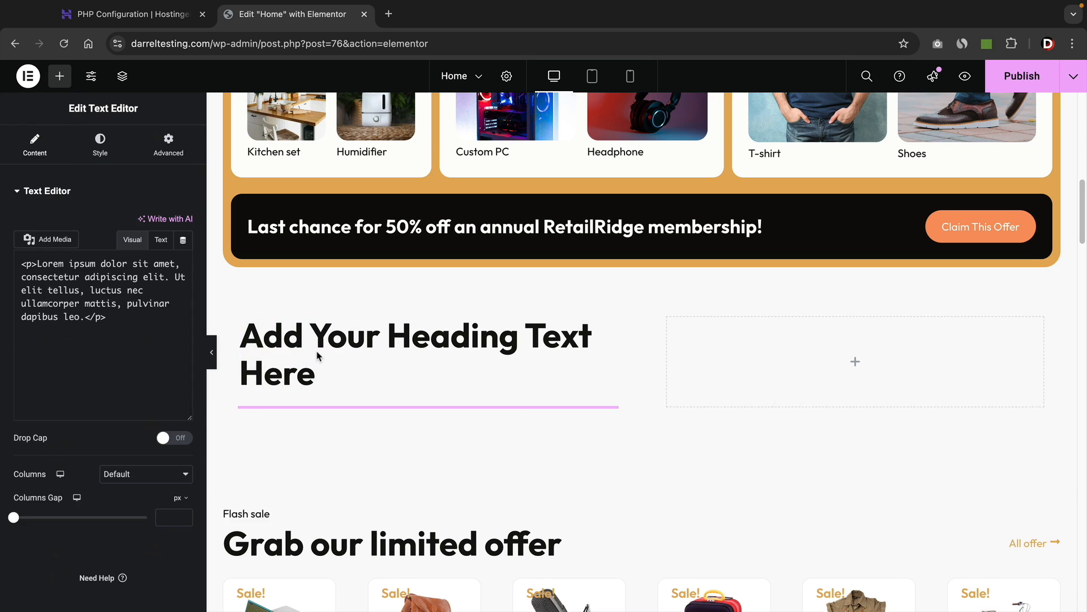
left_click(60, 76)
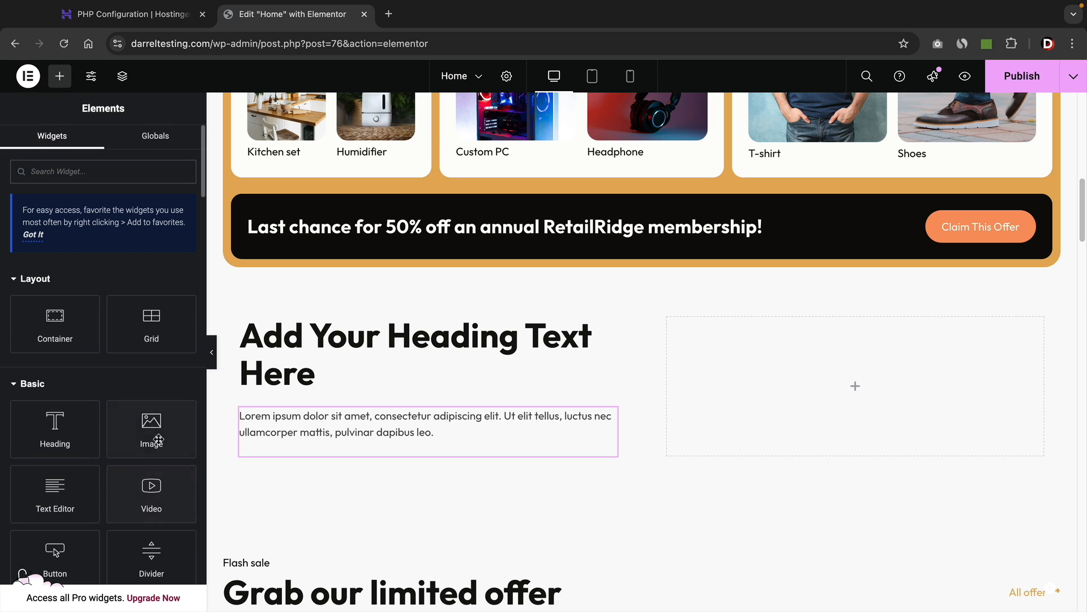
left_click_drag(159, 439, 287, 383)
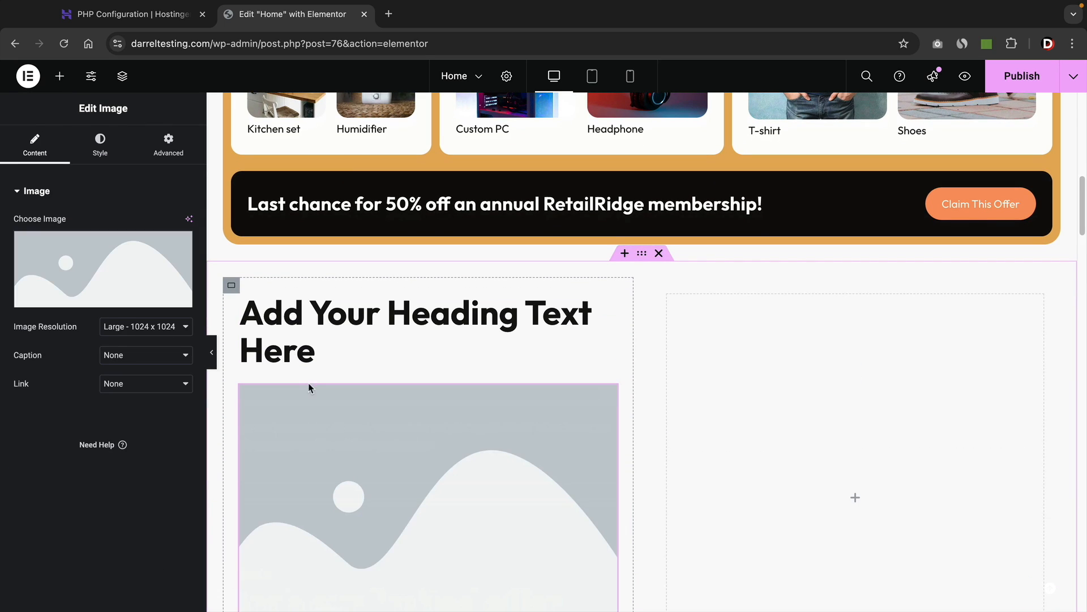
Set the image to the Media Library photo of the curly-haired man in a brown hoodie.
scroll(302, 394, "down", 2)
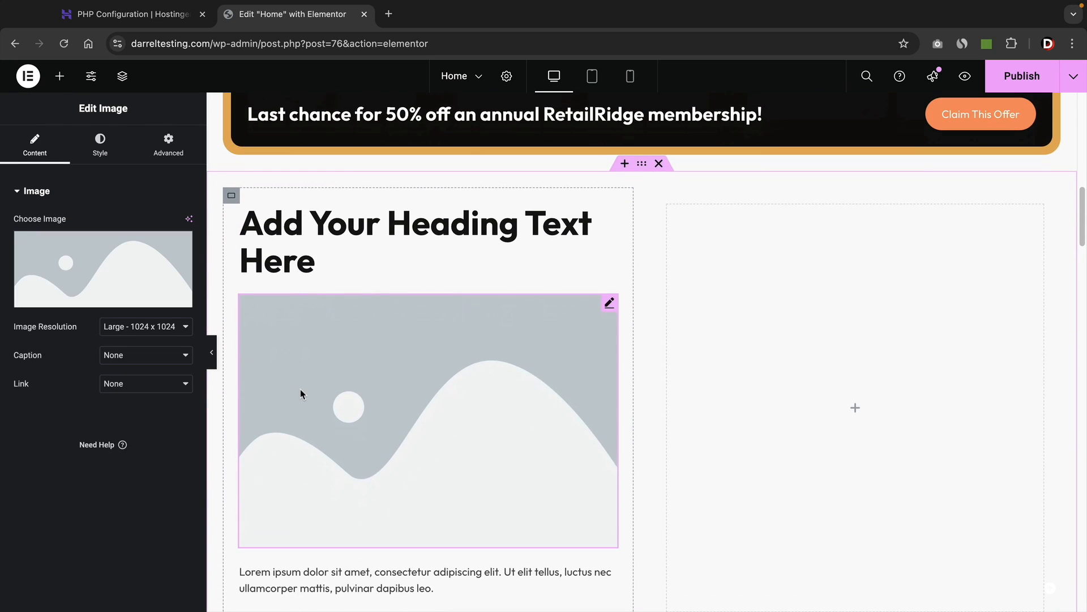
left_click(93, 265)
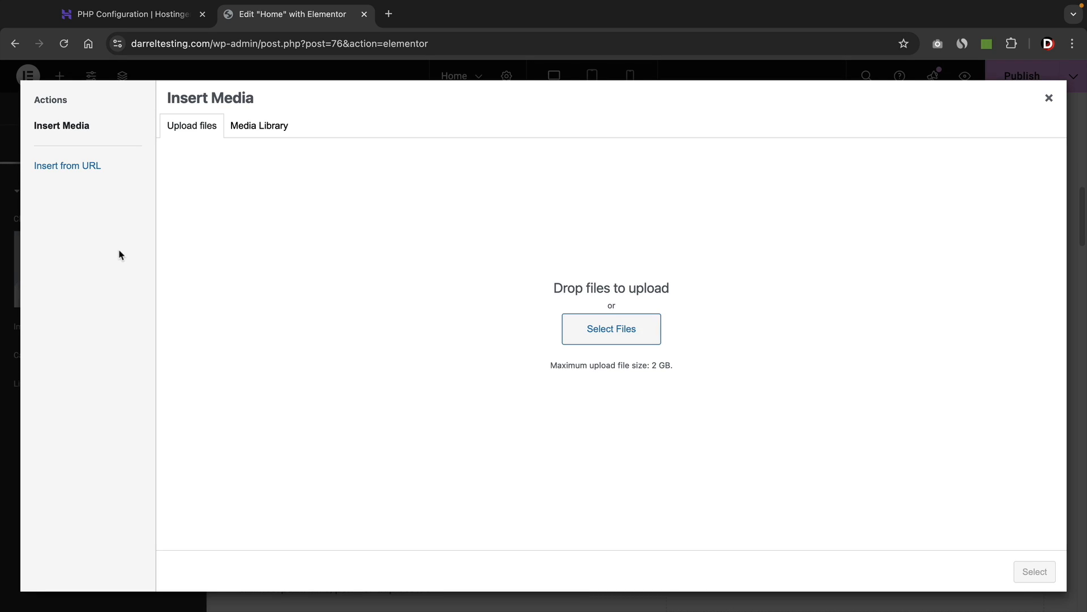
left_click(259, 127)
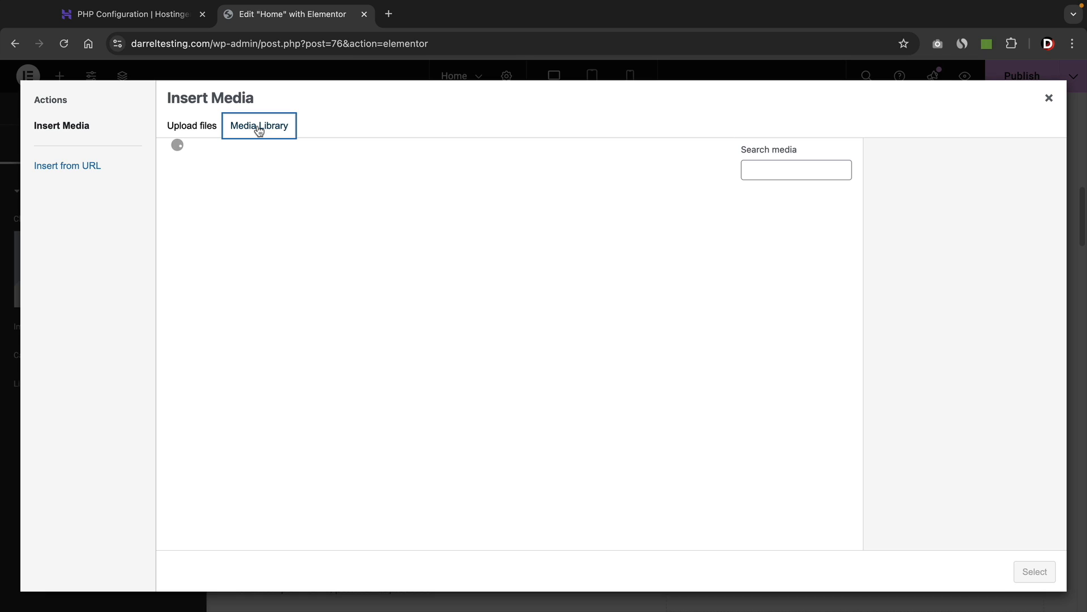
scroll(508, 348, "down", 4)
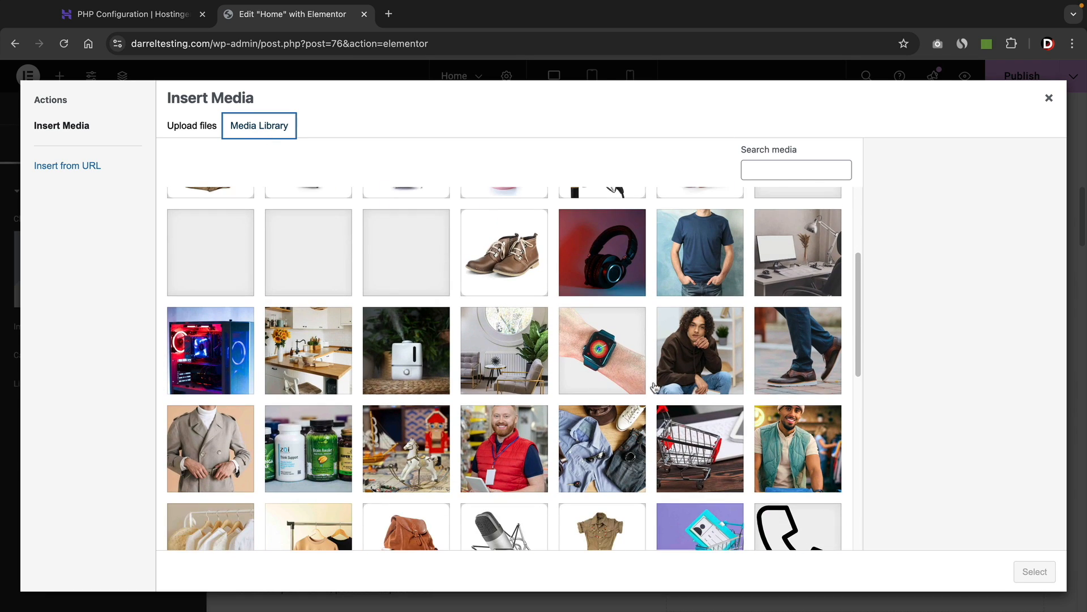
left_click(700, 350)
left_click(1034, 572)
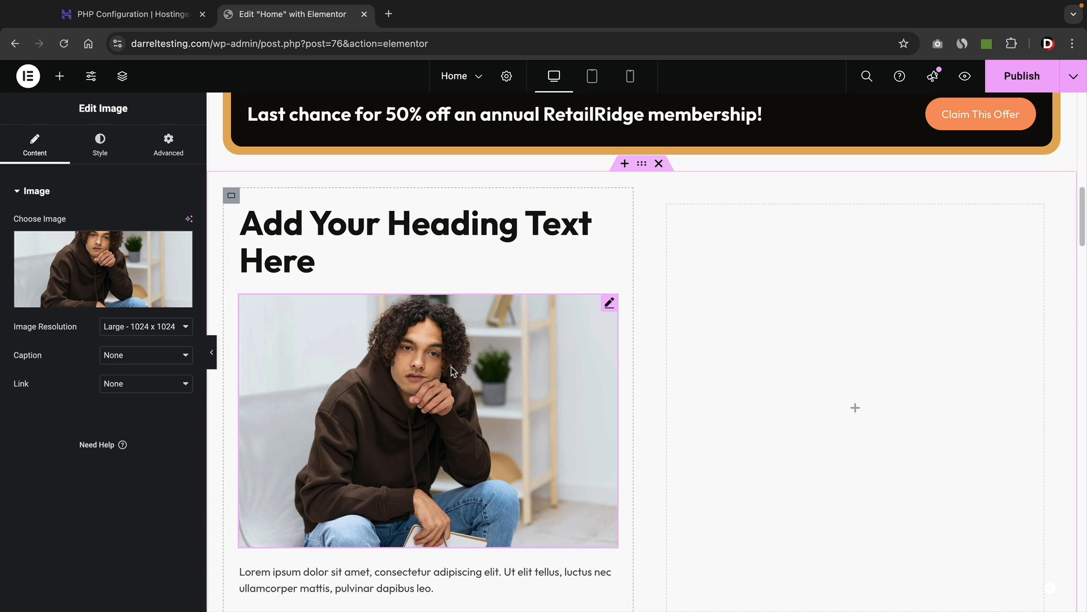
scroll(450, 362, "down", 2)
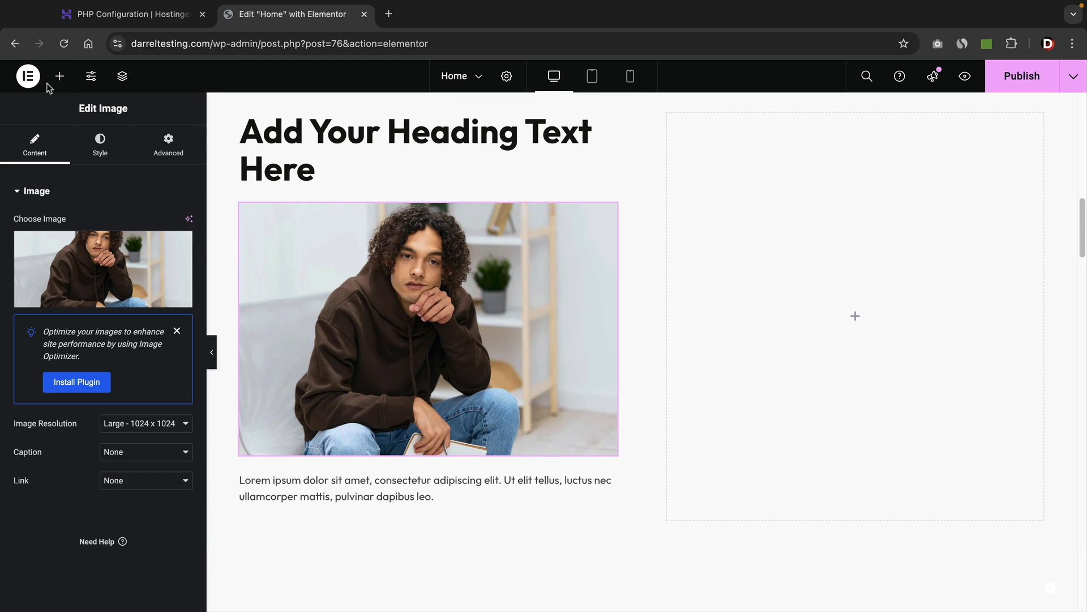
left_click(60, 80)
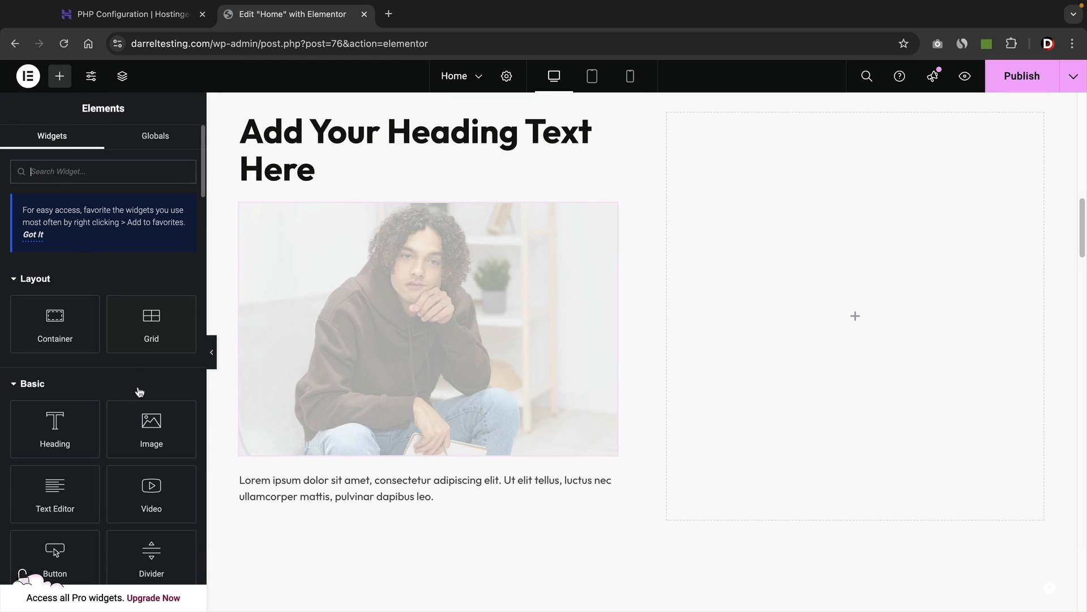
Add a button under the left column's paragraph and relabel it from 'Click here' to 'learn more'.
scroll(138, 389, "down", 1)
left_click_drag(55, 460, 298, 508)
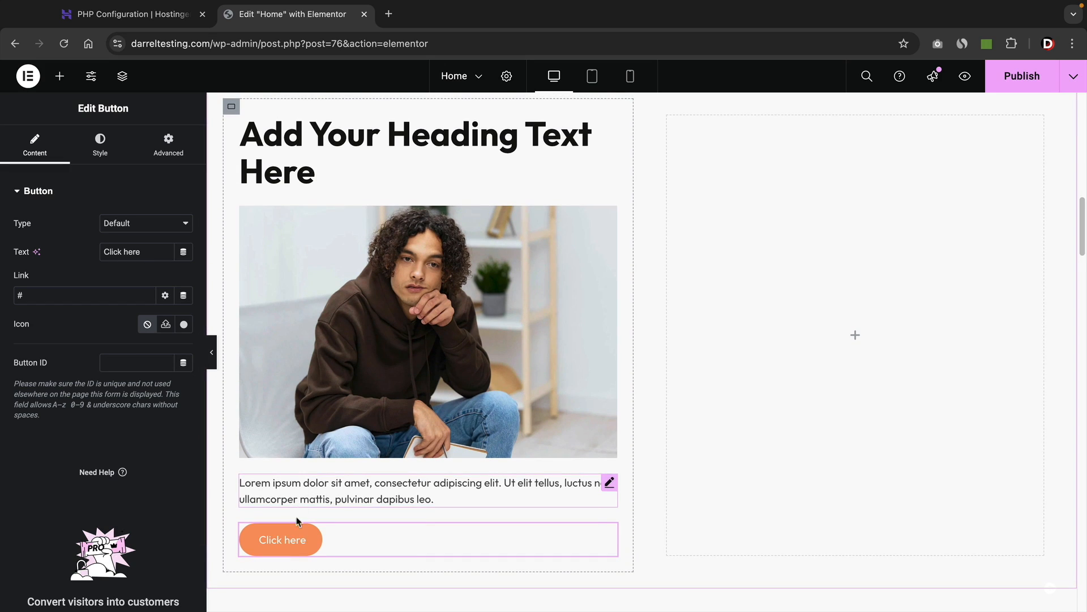
left_click(148, 249)
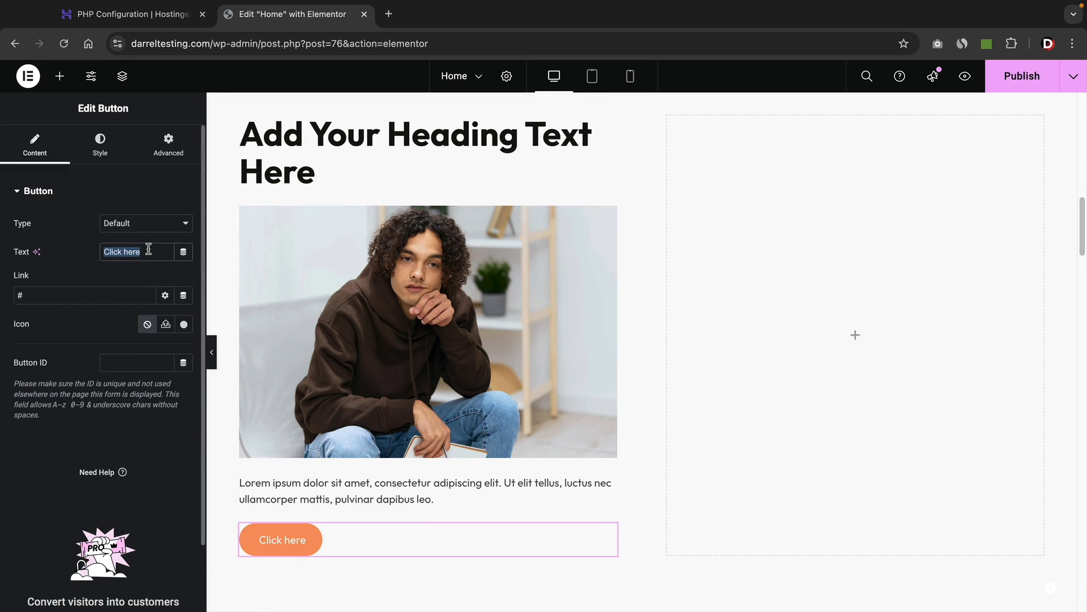
type("Iearn more")
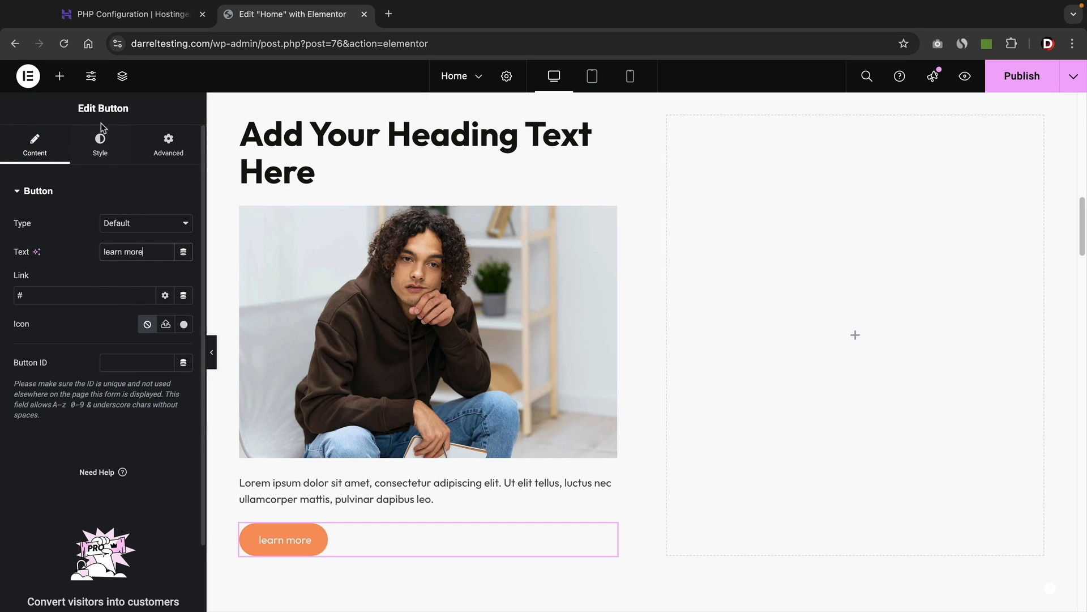
left_click(100, 148)
left_click(163, 159)
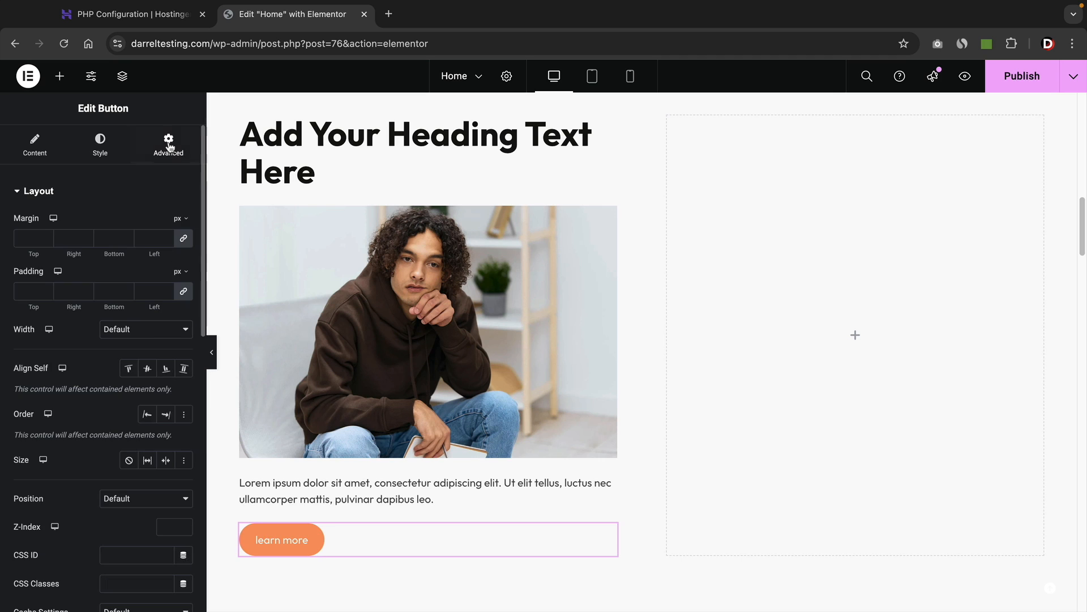
left_click(35, 146)
scroll(310, 294, "up", 2)
scroll(310, 295, "down", 2)
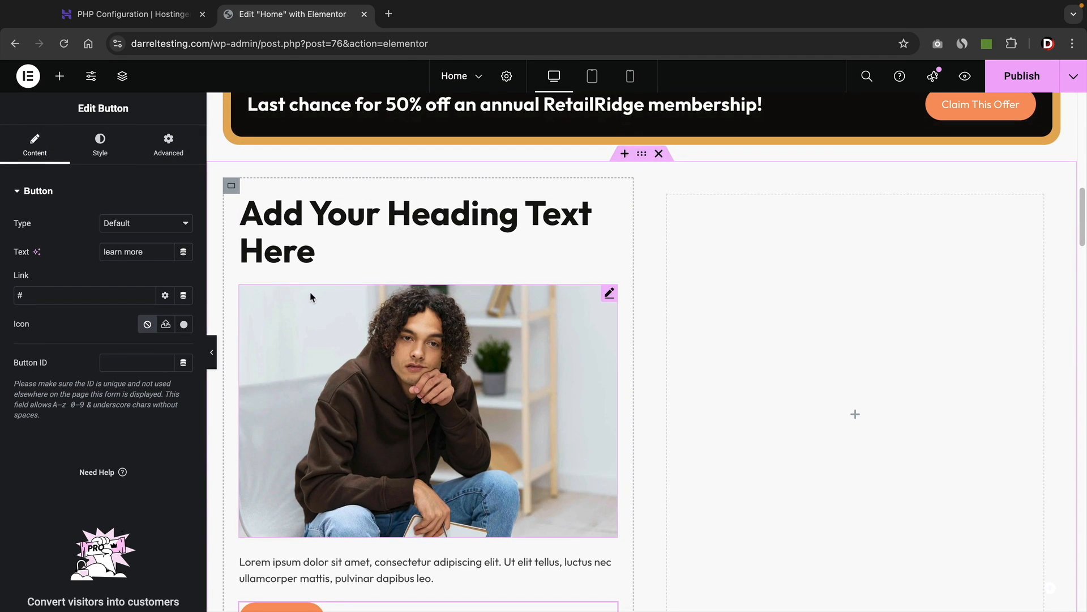
scroll(470, 314, "up", 1)
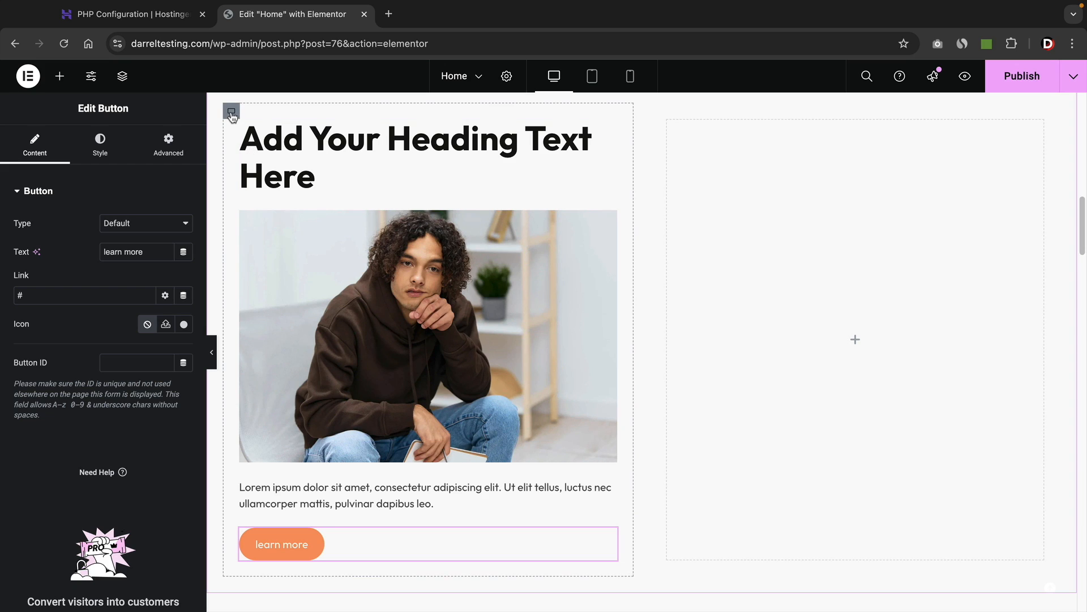
Try the container's direction options, then delete the empty right-hand container.
left_click(232, 113)
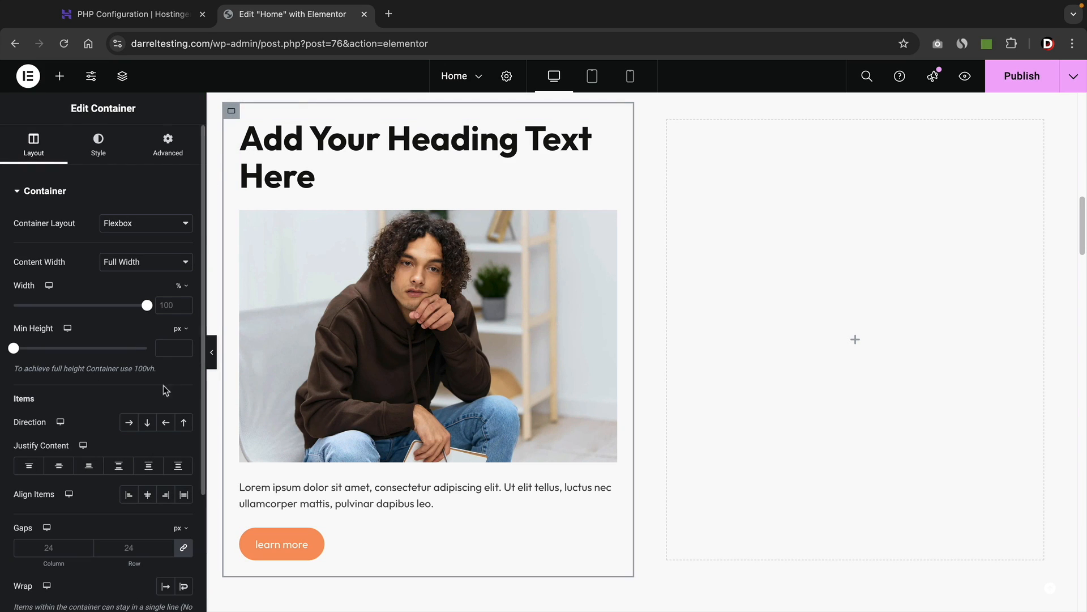
left_click(129, 422)
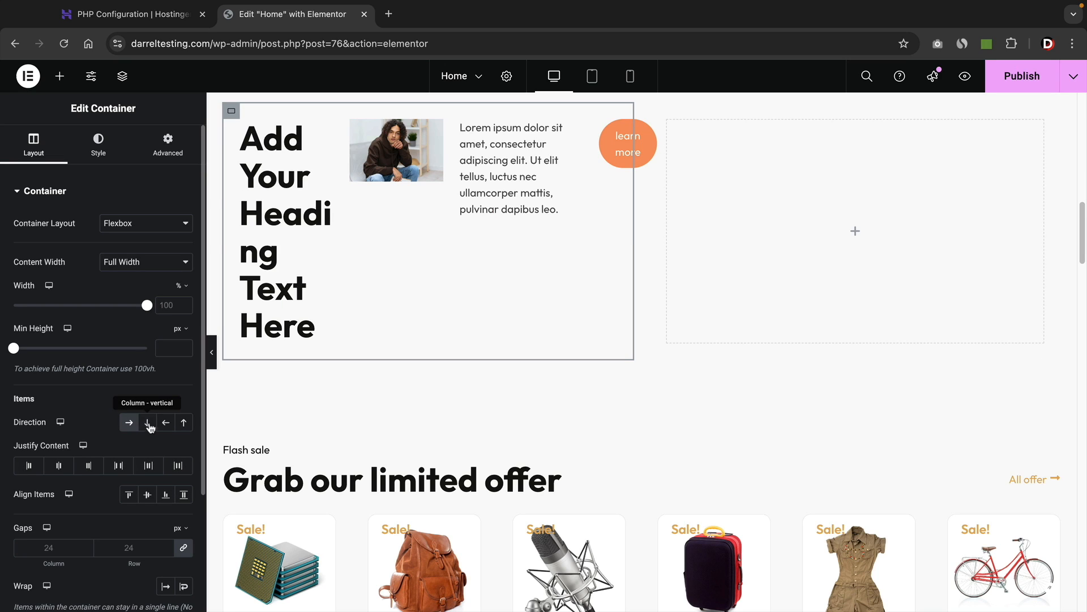
left_click(148, 422)
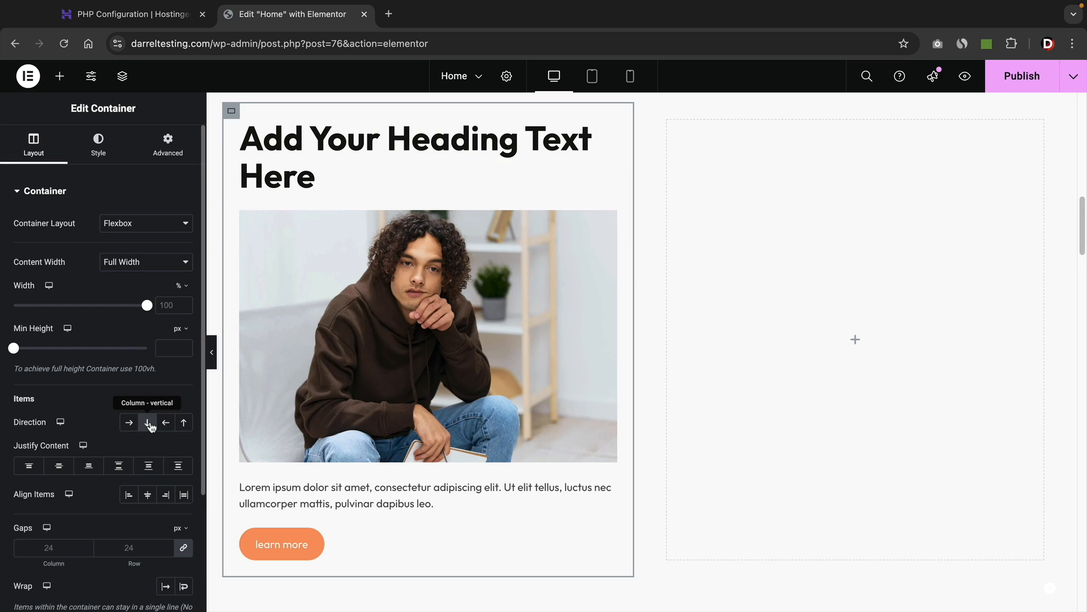
left_click(166, 422)
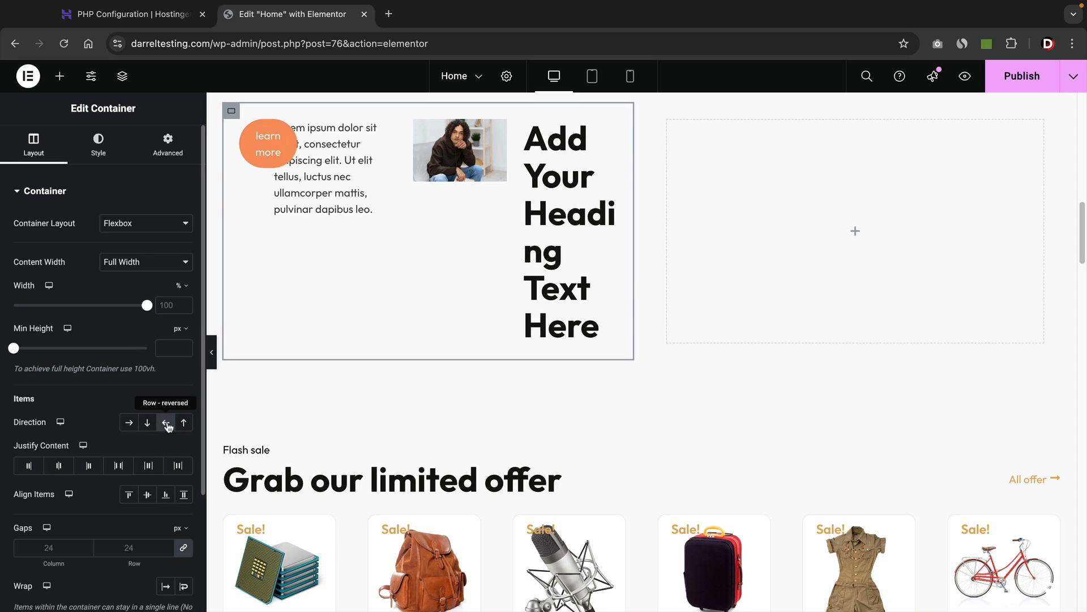
left_click(184, 423)
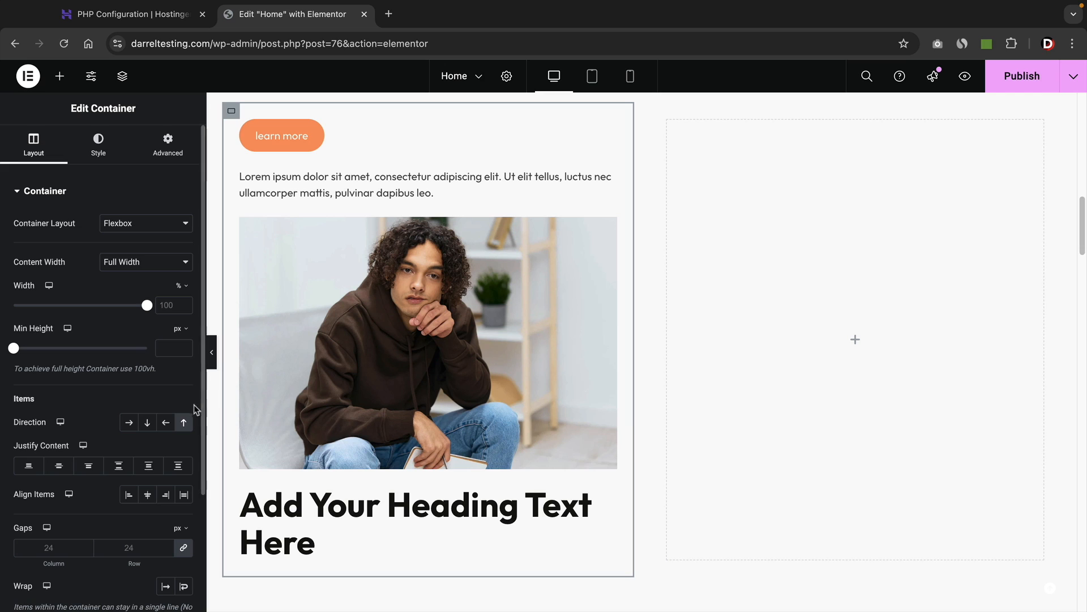
left_click(148, 422)
right_click(694, 224)
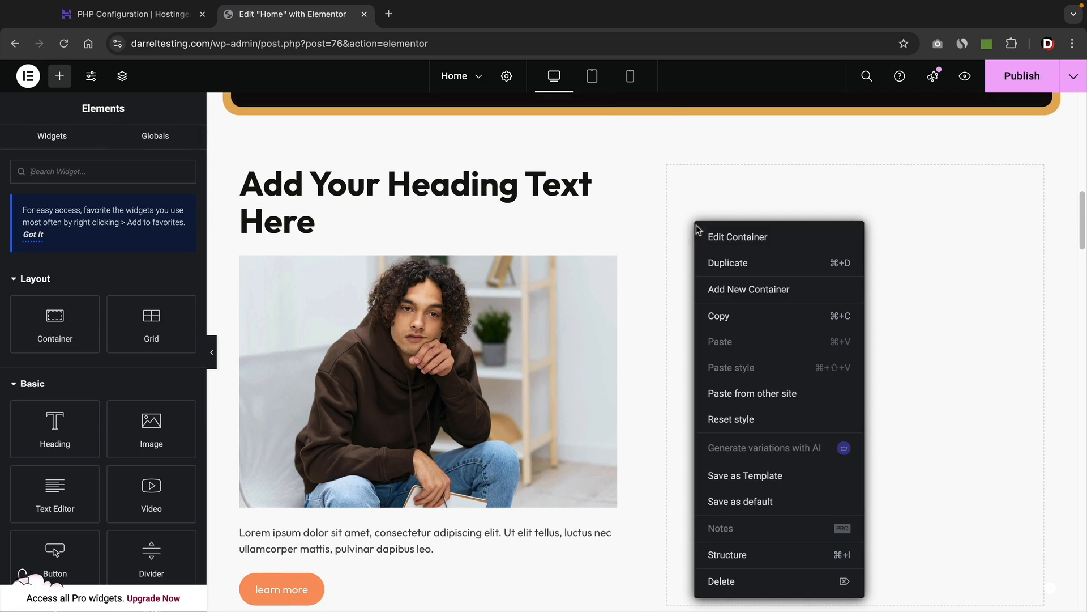
left_click(752, 585)
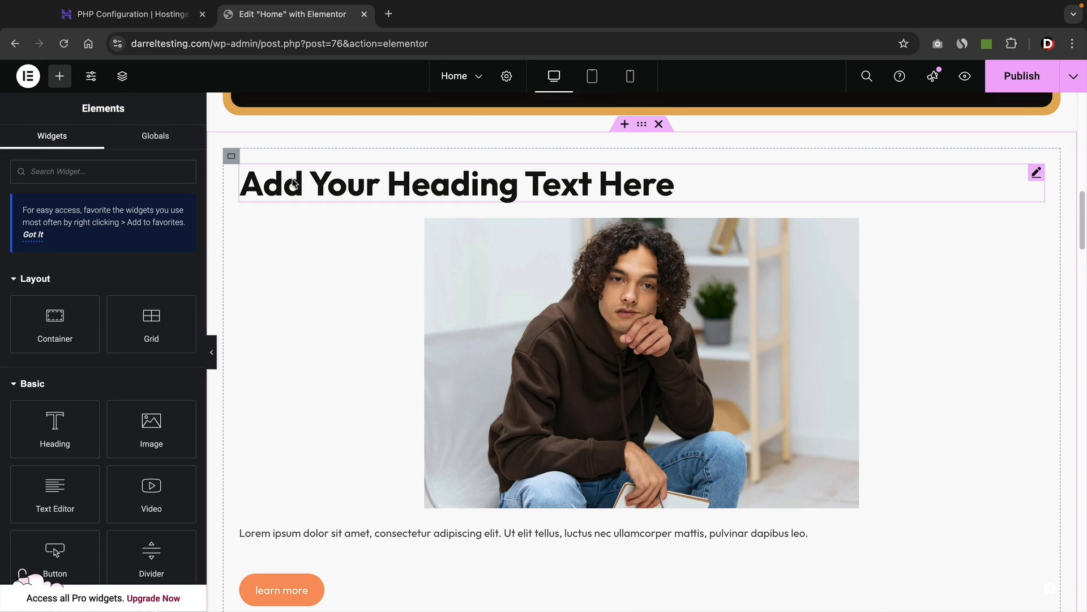
Center the remaining container's items after cycling through its direction options.
left_click(232, 158)
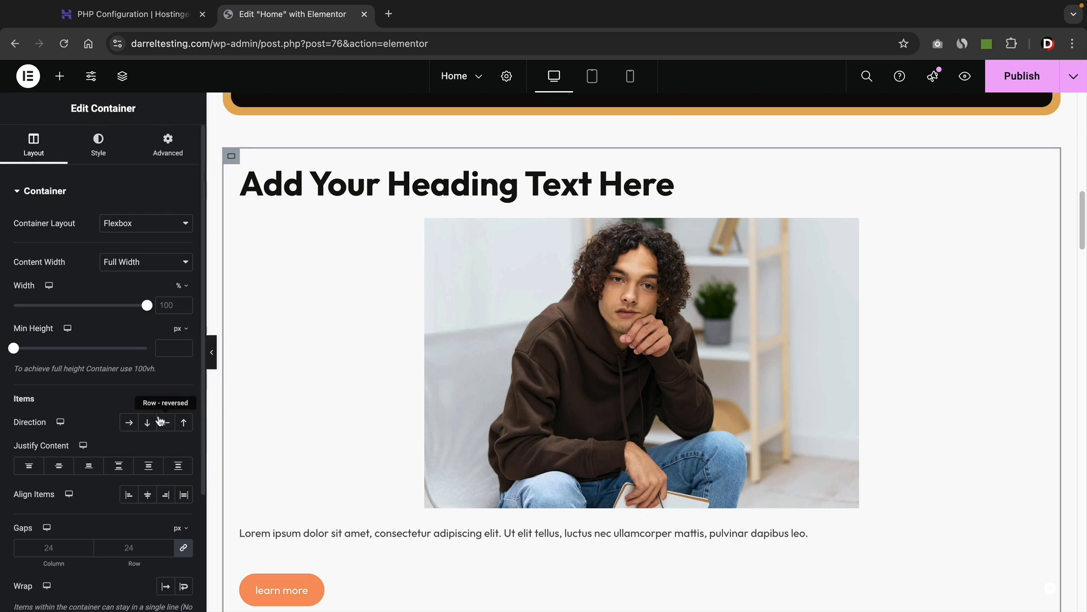
left_click(131, 424)
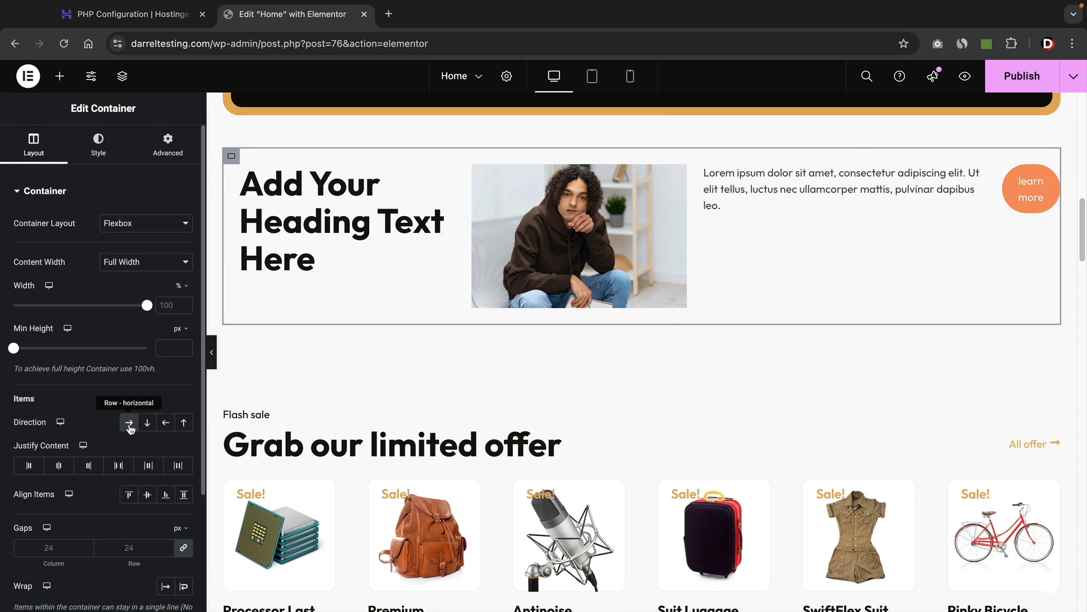
left_click(146, 424)
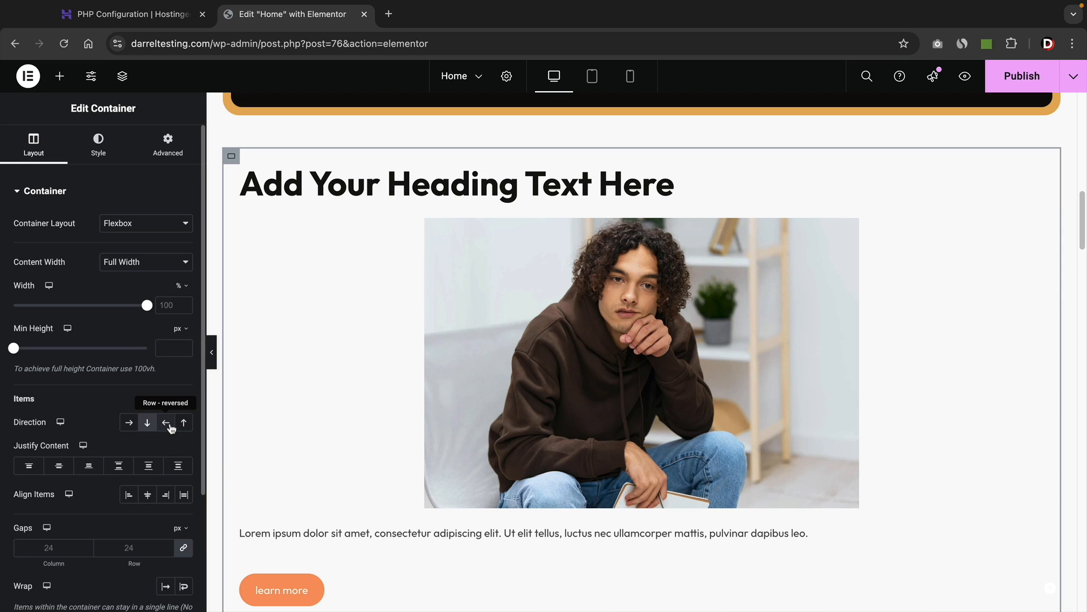
left_click(169, 424)
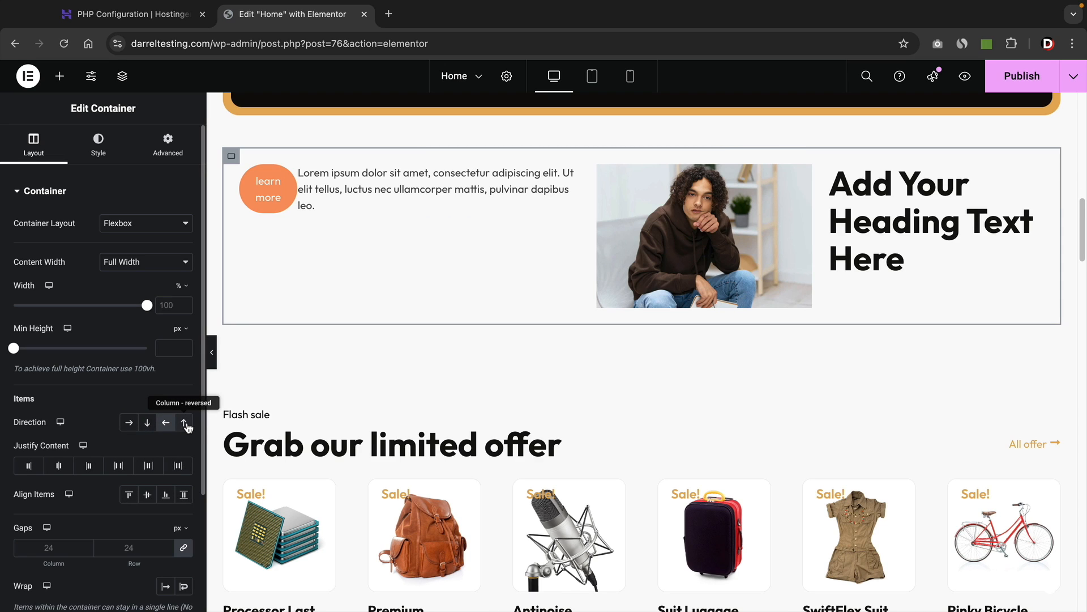
left_click(185, 424)
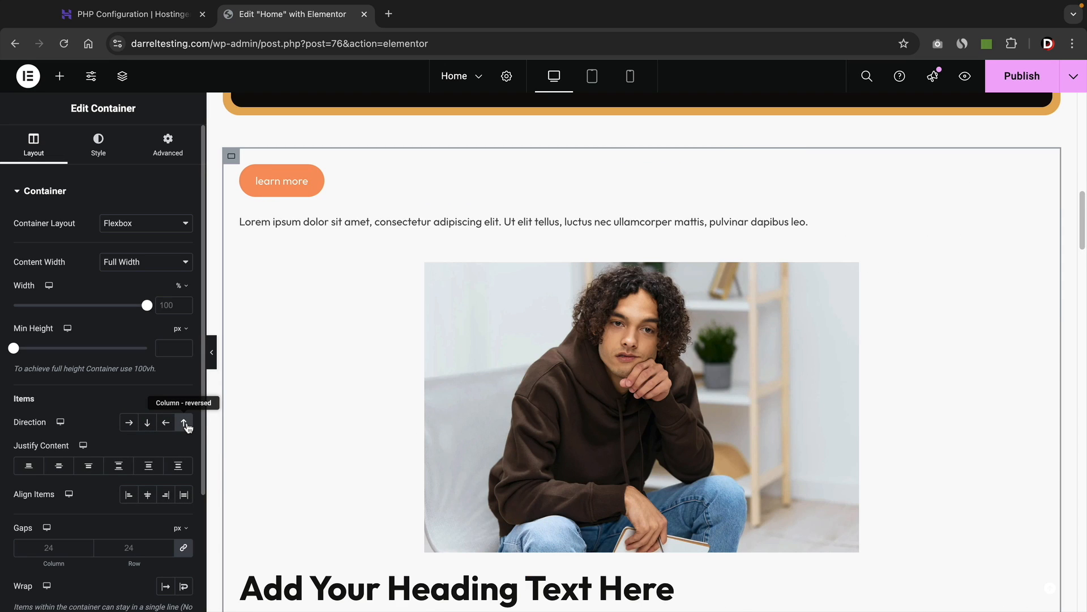
left_click(185, 423)
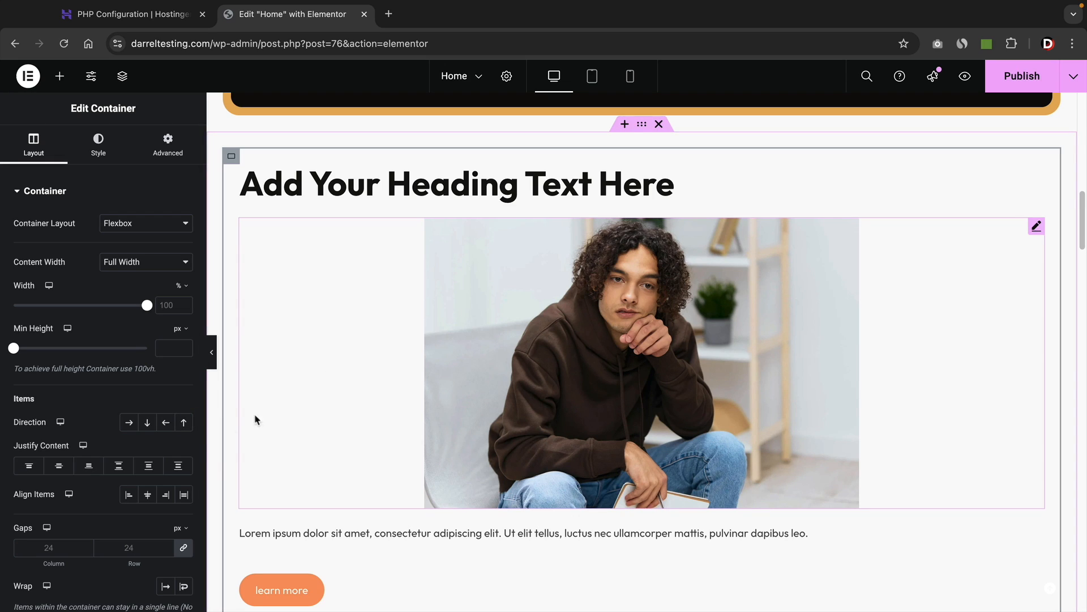
left_click(60, 466)
left_click(147, 494)
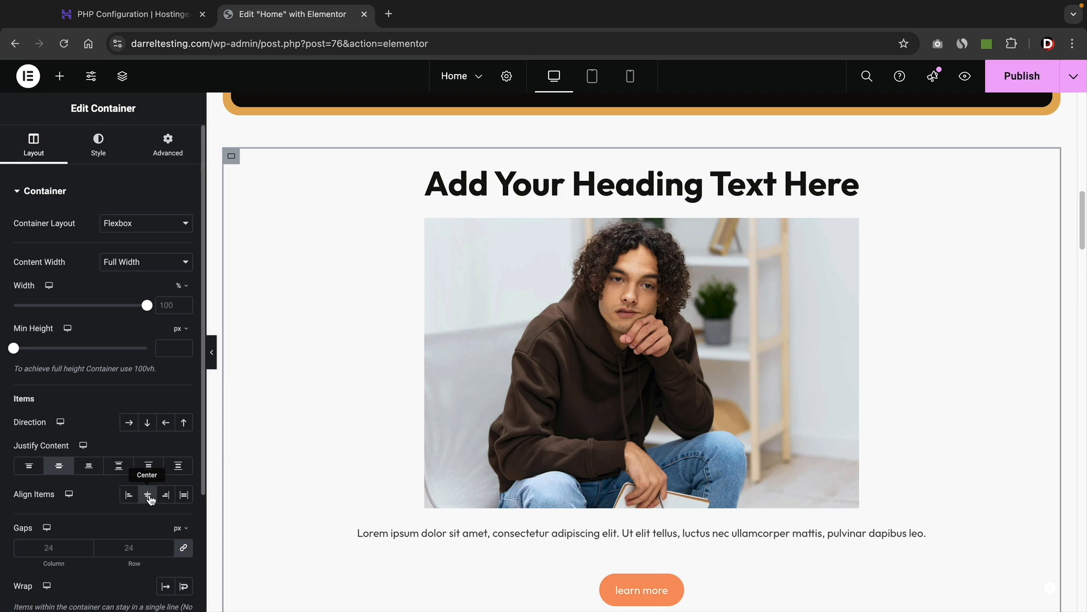
scroll(359, 259, "down", 1)
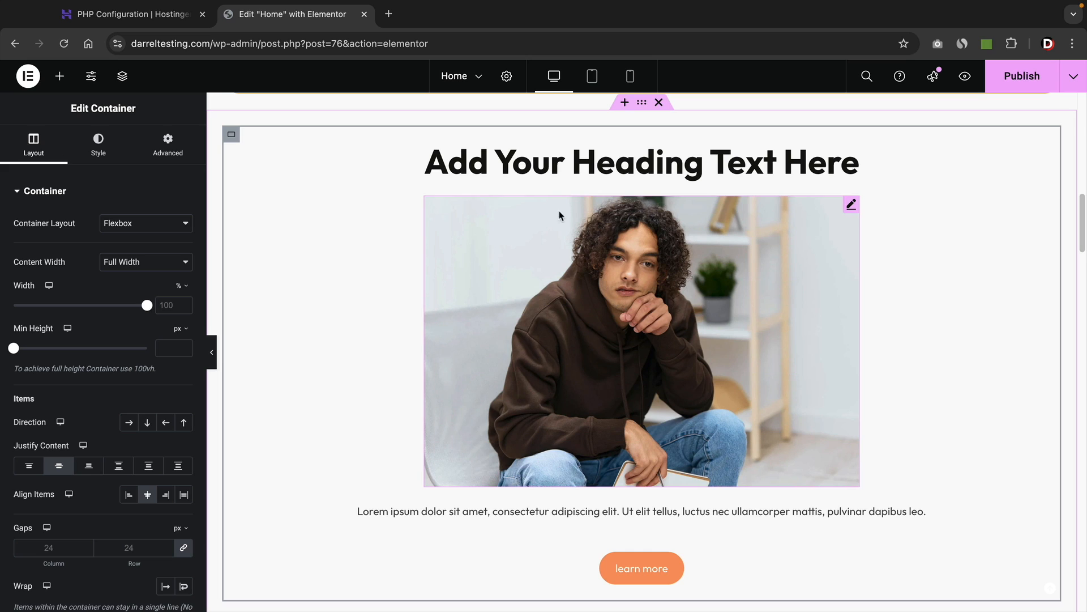
Lay the heading, photo, text and button out left to right with 72 px gaps.
left_click(129, 423)
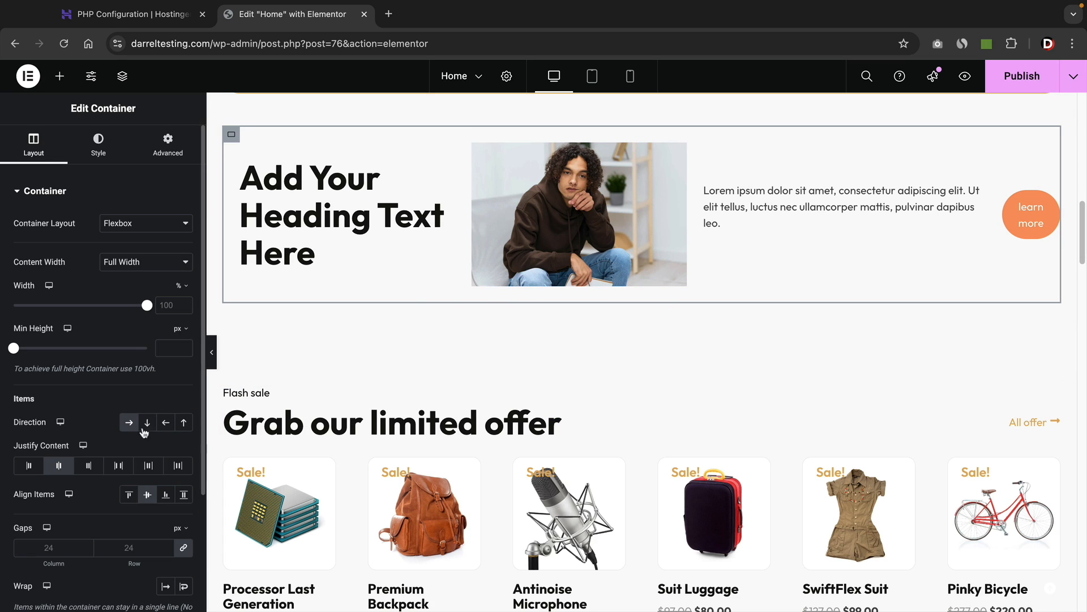
left_click(184, 423)
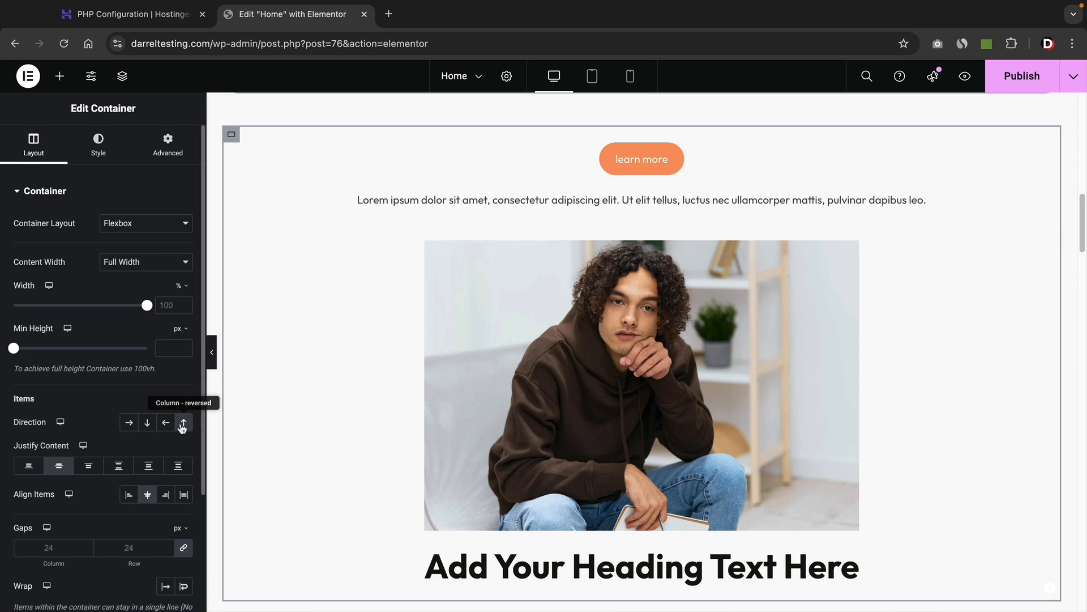
left_click(180, 426)
left_click(165, 423)
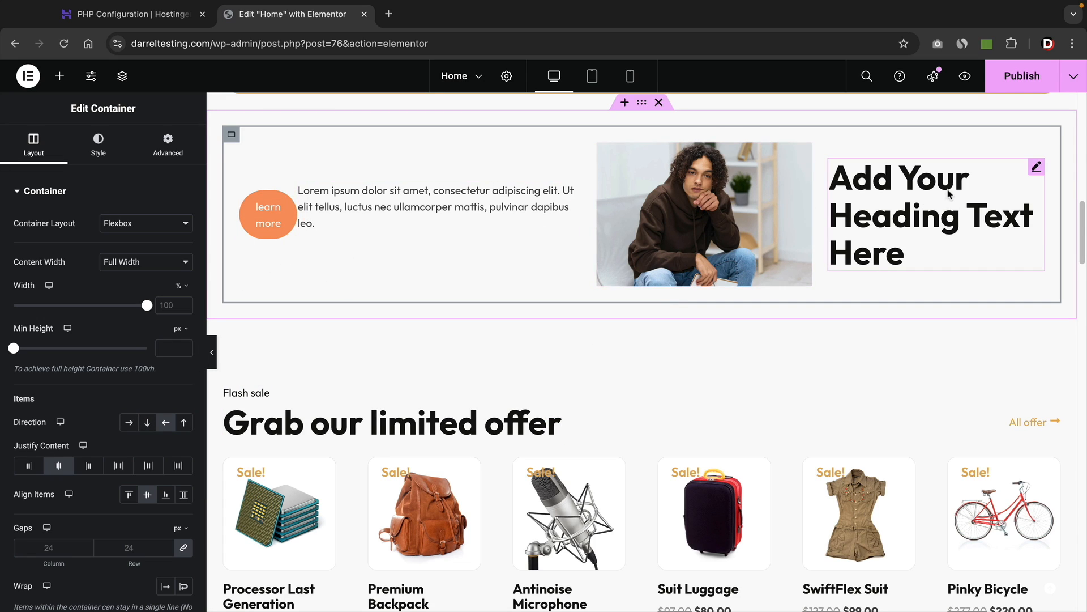
left_click(130, 422)
left_click(168, 546)
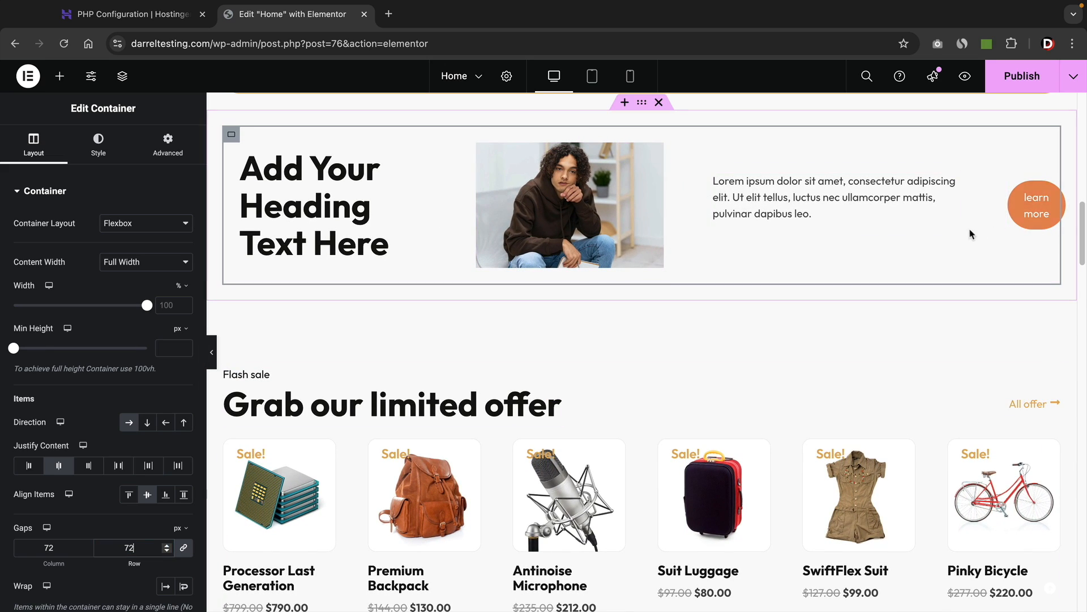
Delete the orange learn more button, then the heading, photo and text container.
right_click(1032, 202)
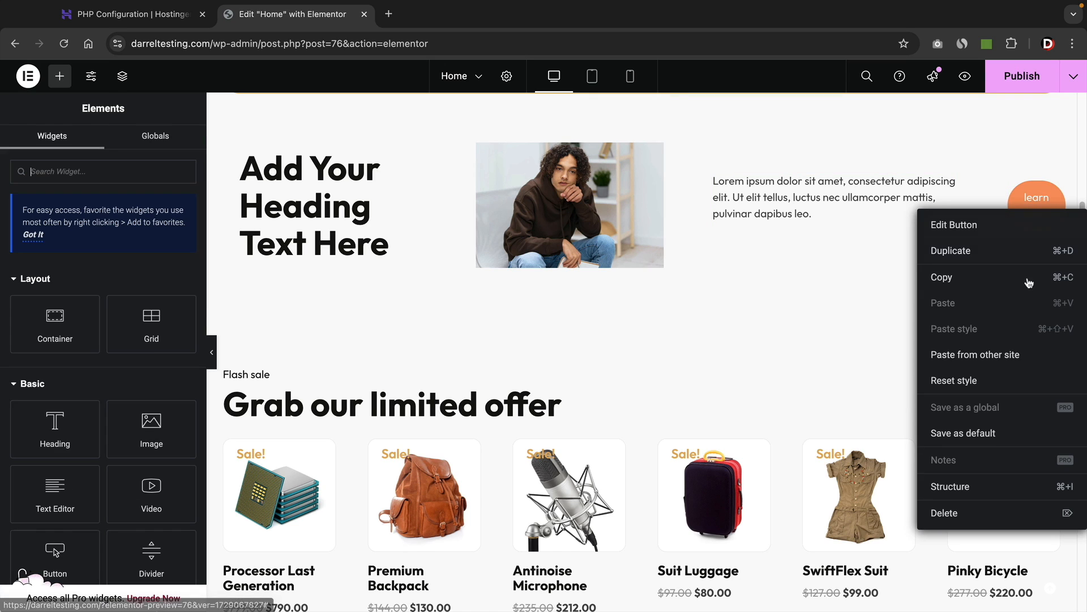
left_click(988, 514)
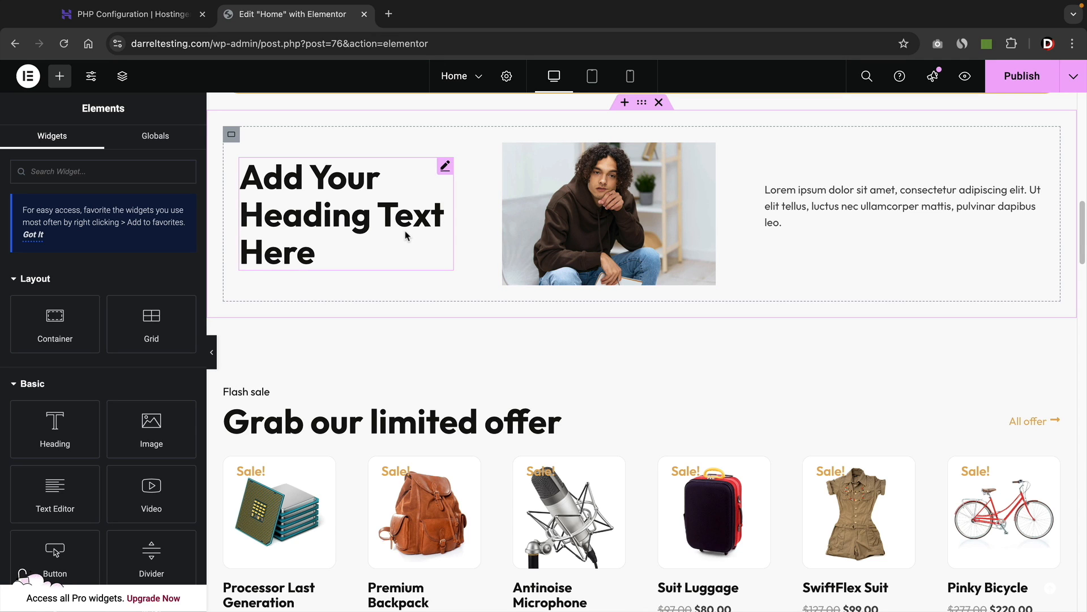
scroll(405, 235, "up", 2)
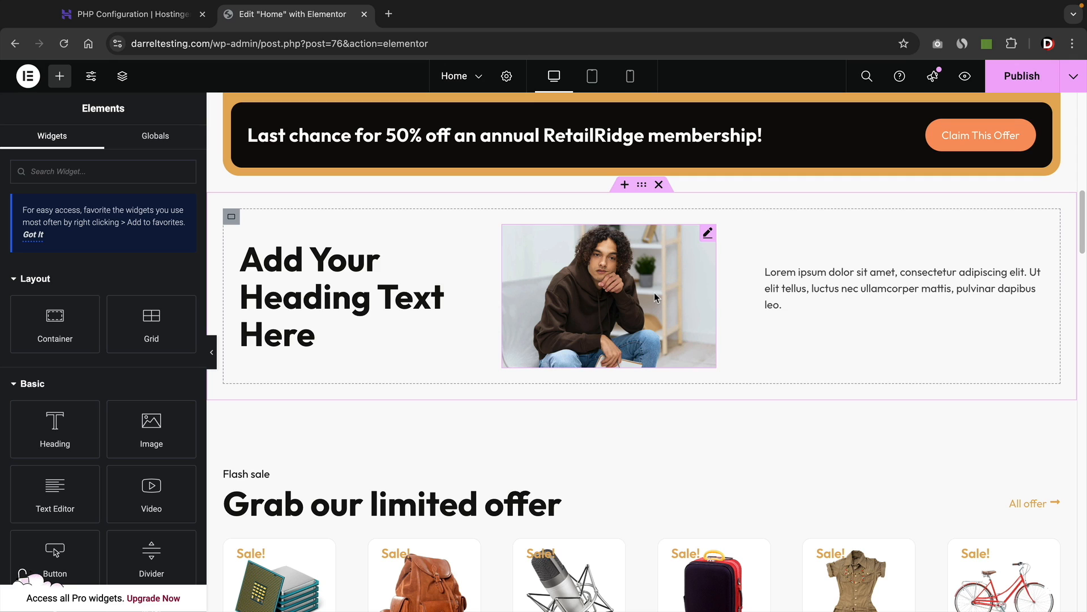
right_click(231, 217)
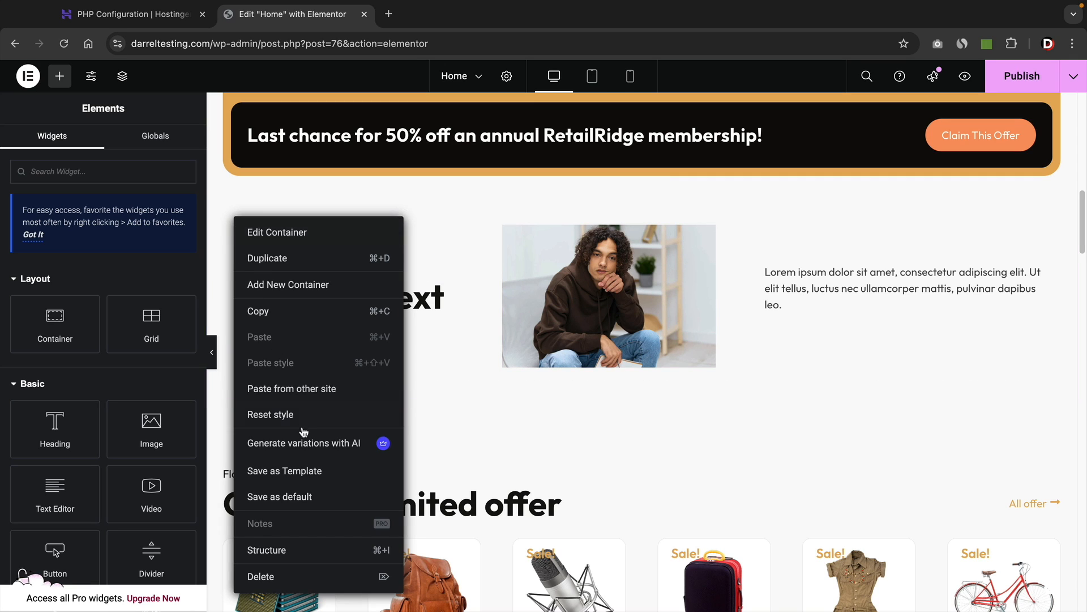
left_click(306, 576)
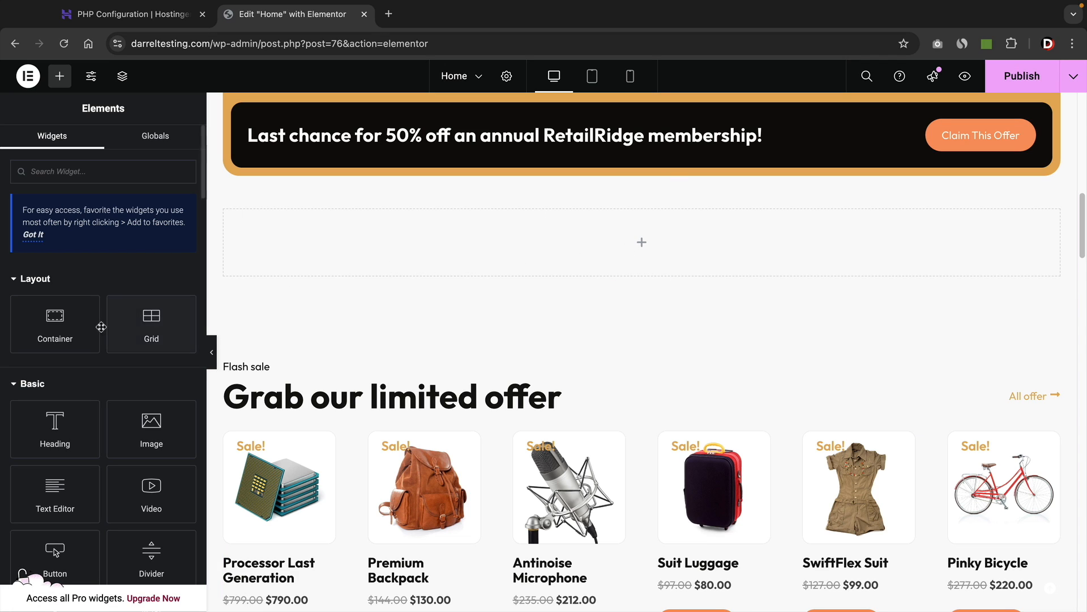
Add a container to the empty section and duplicate it into three columns.
left_click_drag(55, 323, 558, 267)
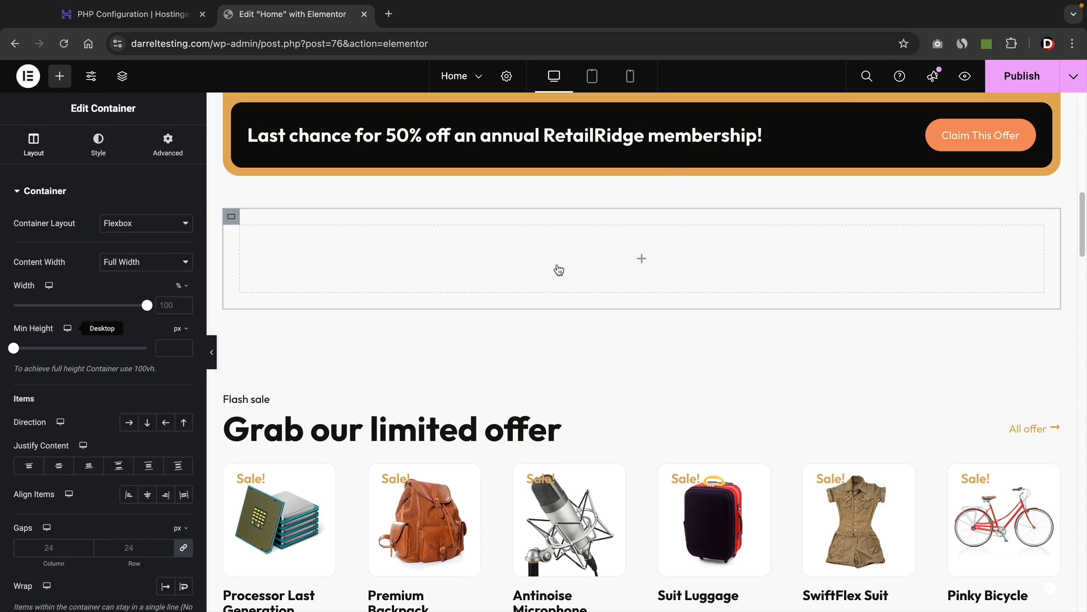
right_click(541, 263)
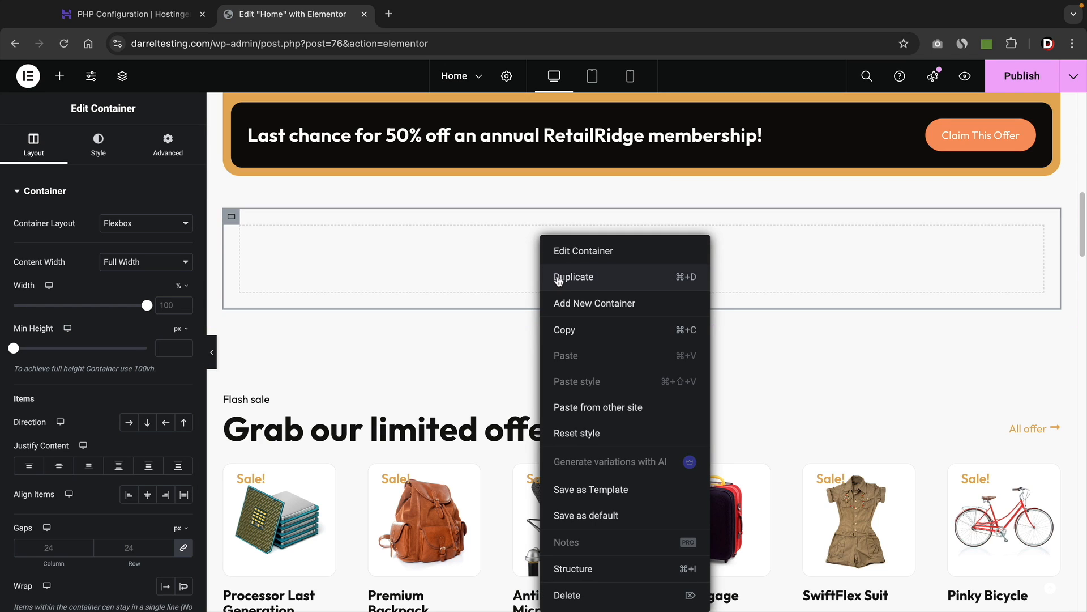
left_click(563, 275)
right_click(747, 247)
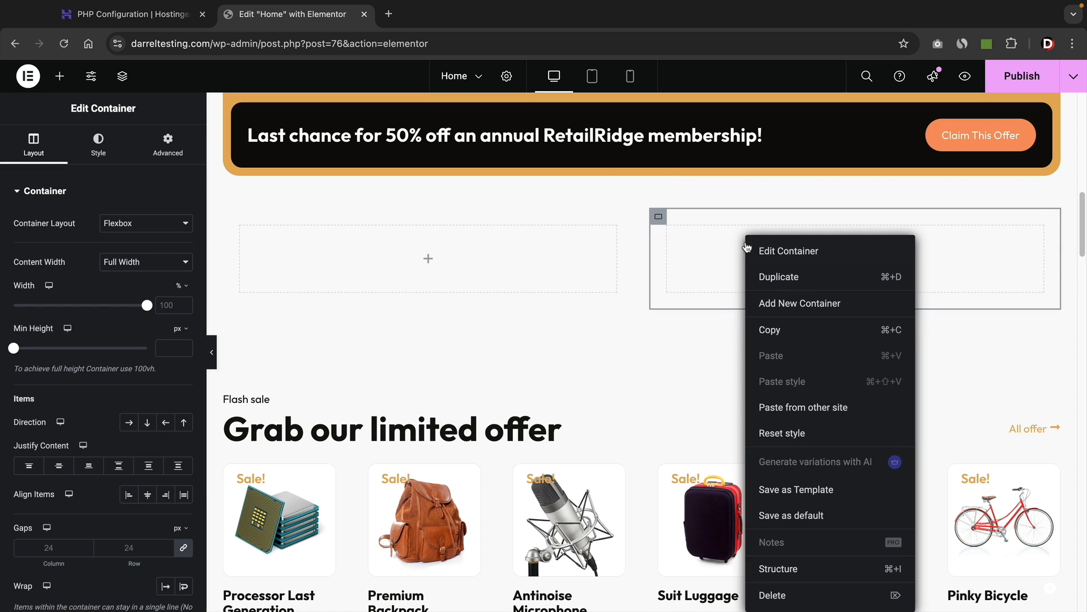
left_click(766, 276)
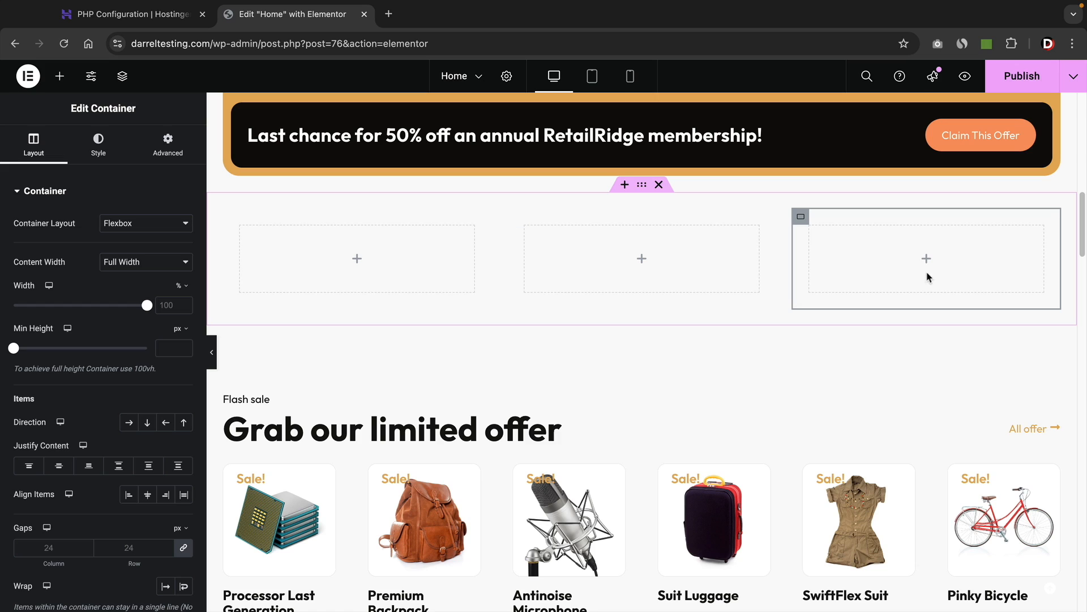
Fill the first column with Heading, Text Editor, Button and Image widgets.
left_click(59, 76)
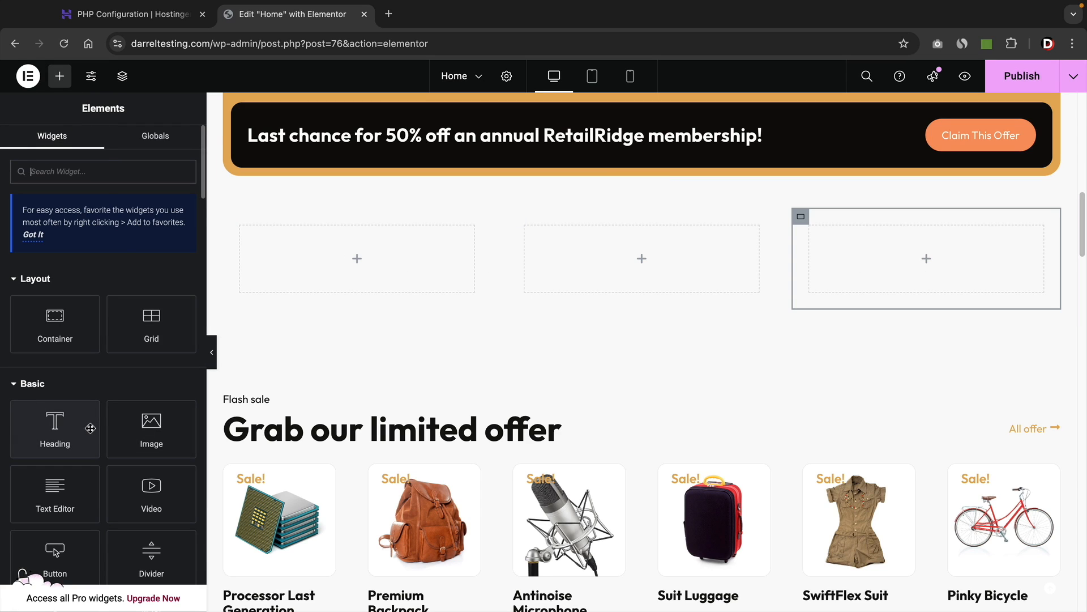
left_click_drag(56, 428, 315, 262)
left_click(60, 76)
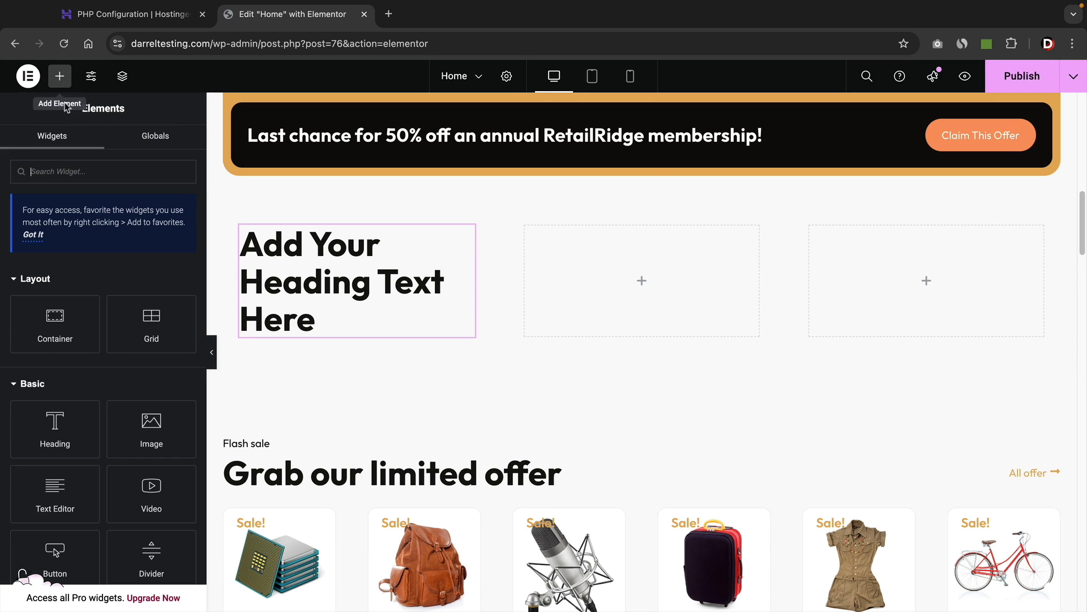
left_click_drag(71, 495, 280, 324)
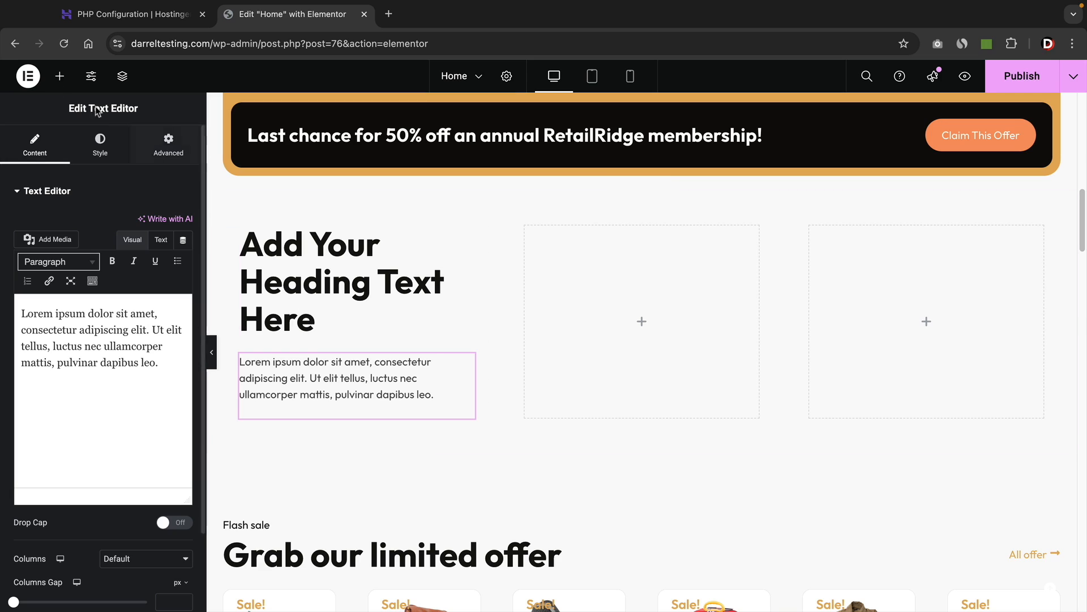
left_click(59, 76)
left_click_drag(57, 552, 312, 407)
left_click(60, 75)
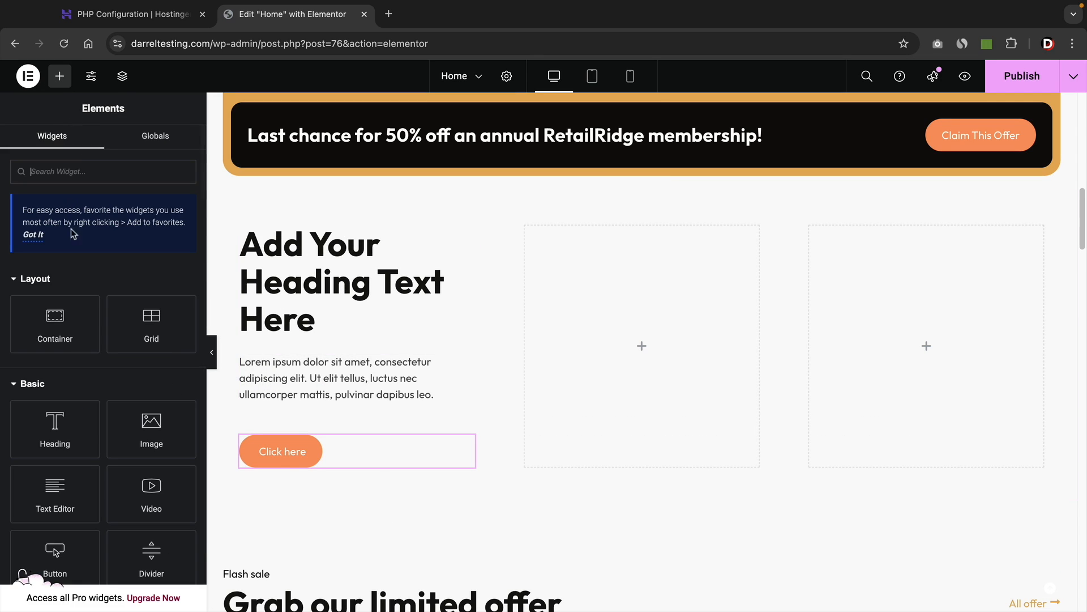
left_click_drag(153, 449, 334, 333)
scroll(353, 338, "down", 2)
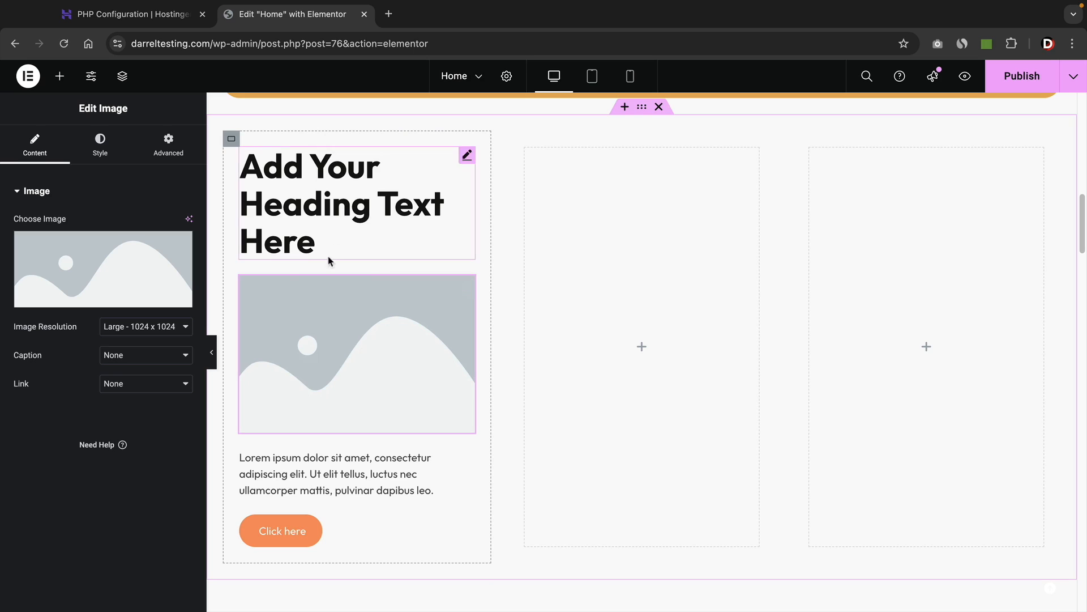
Insert the blue T-shirt photo from the Media Library into the first column's image.
left_click(65, 265)
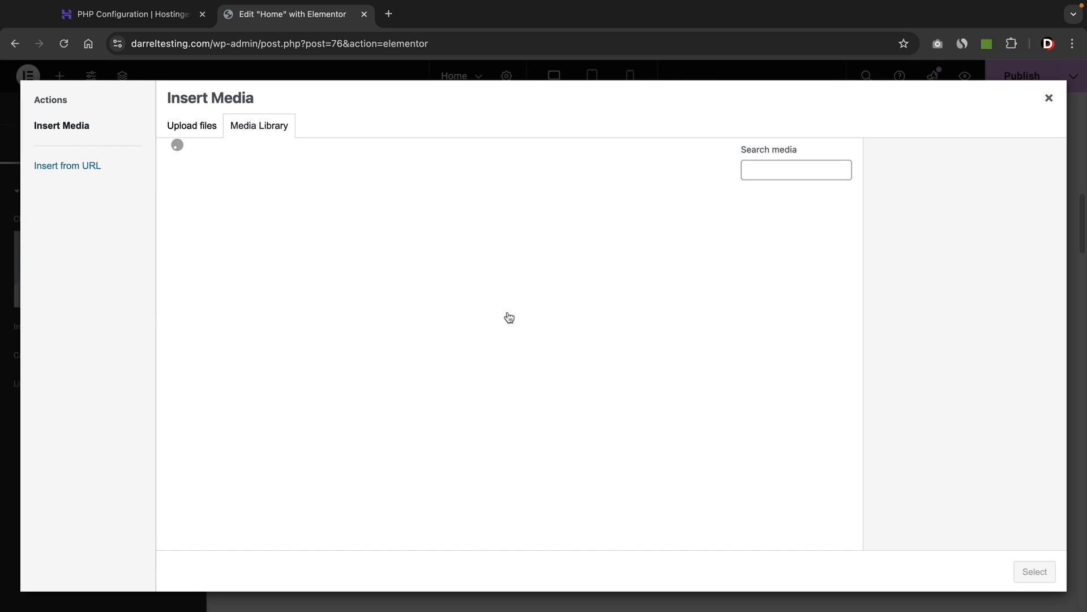
left_click(719, 431)
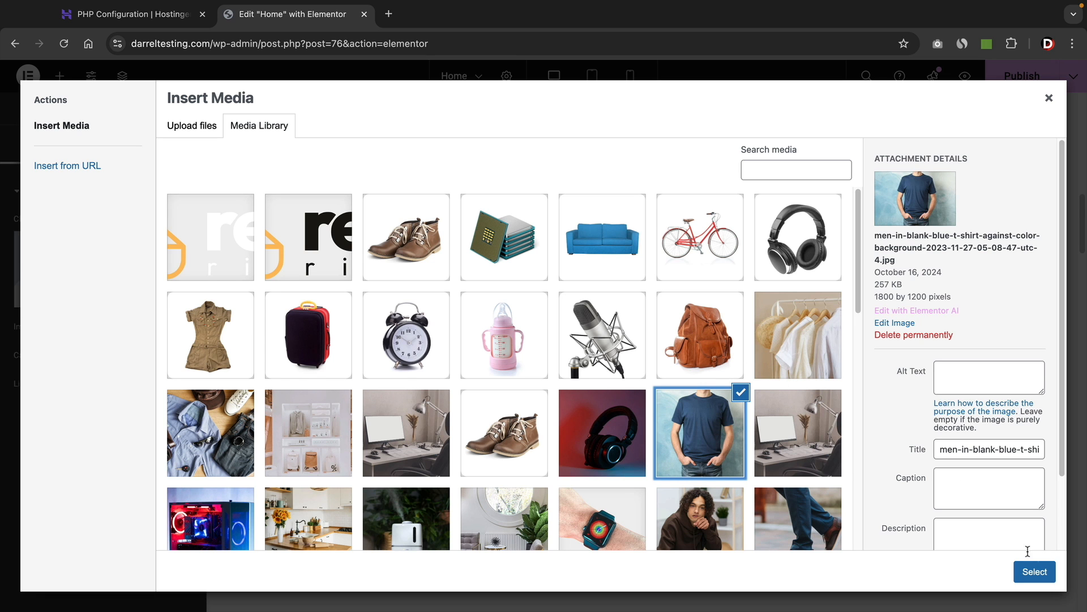
left_click(1035, 572)
Replace the placeholder heading with the staff member's name.
double_click(345, 209)
triple_click(346, 208)
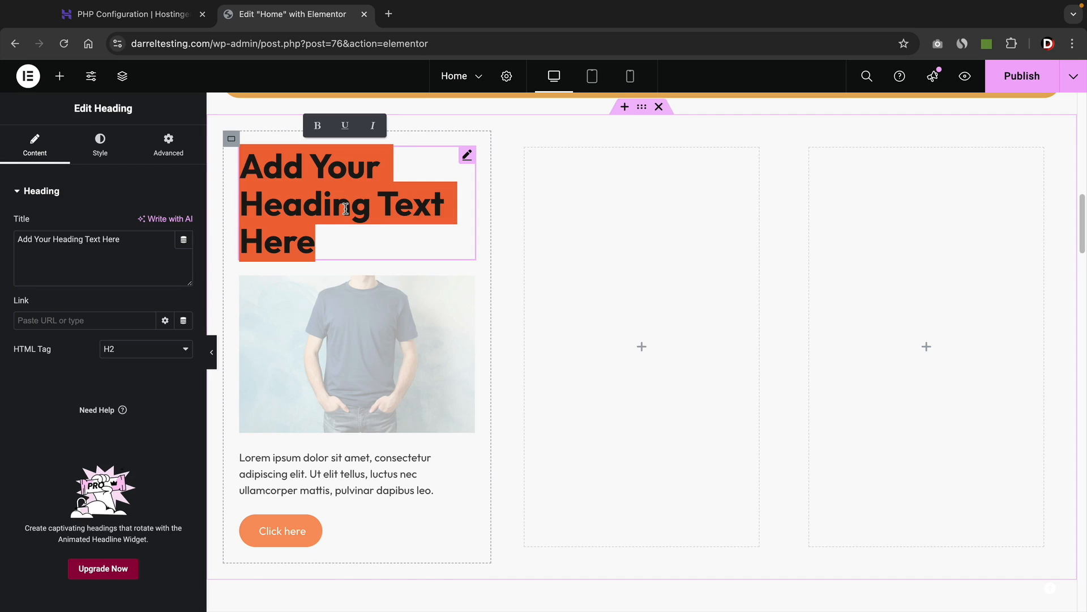
type("Darrel Wilson")
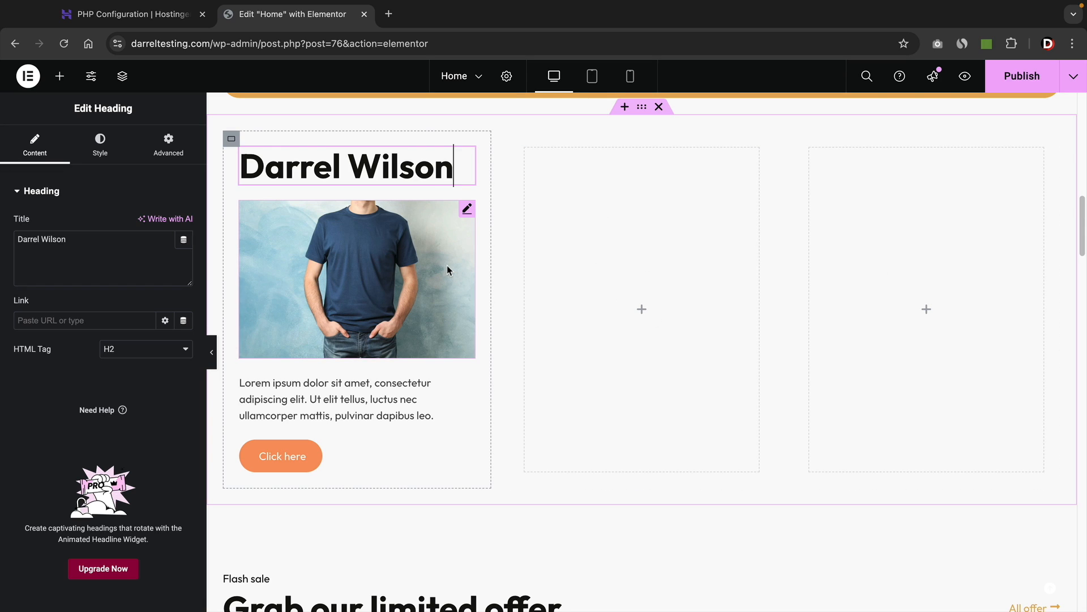
Duplicate the filled staff column twice to make three identical staff columns.
right_click(359, 173)
left_click(300, 174)
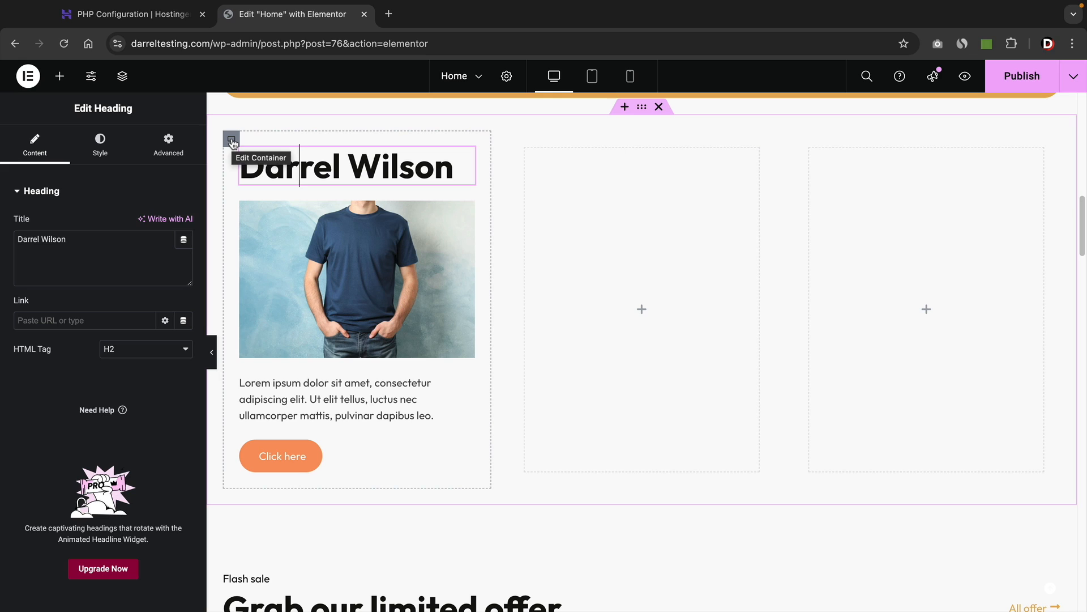
right_click(233, 142)
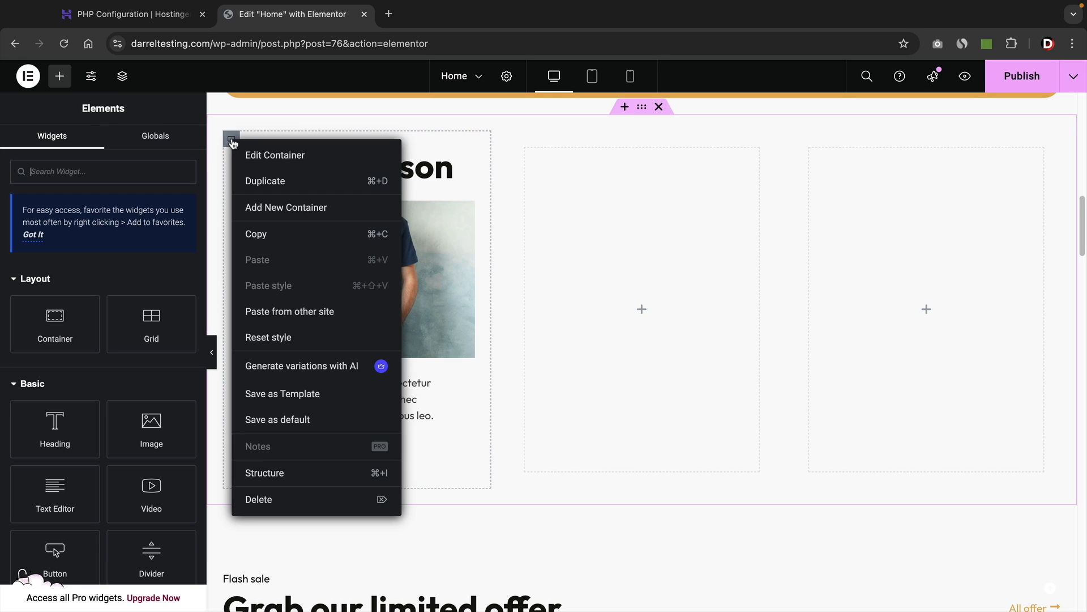
left_click(255, 181)
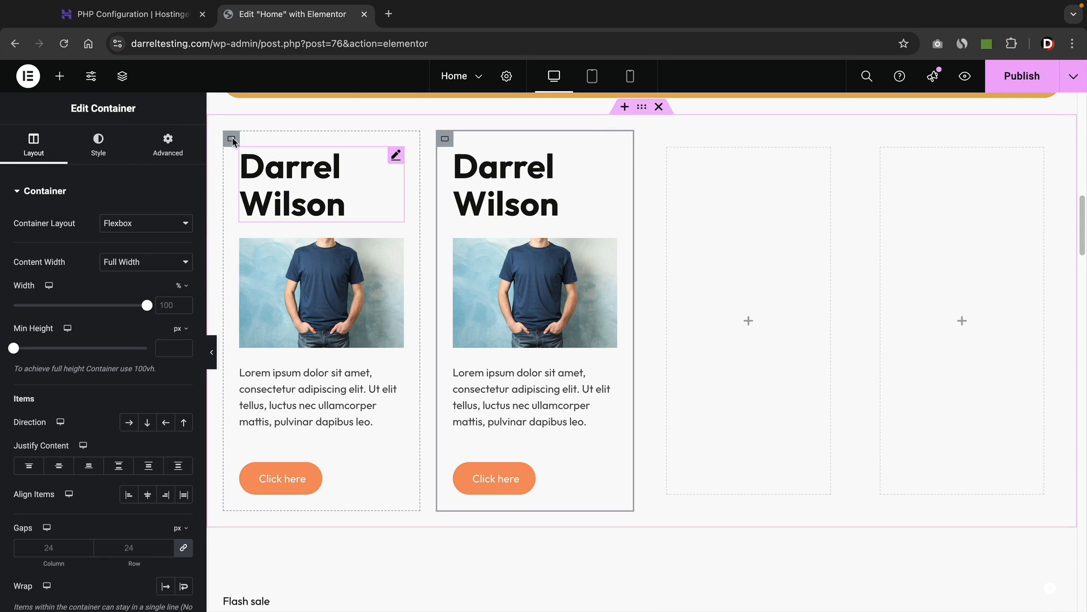
right_click(446, 141)
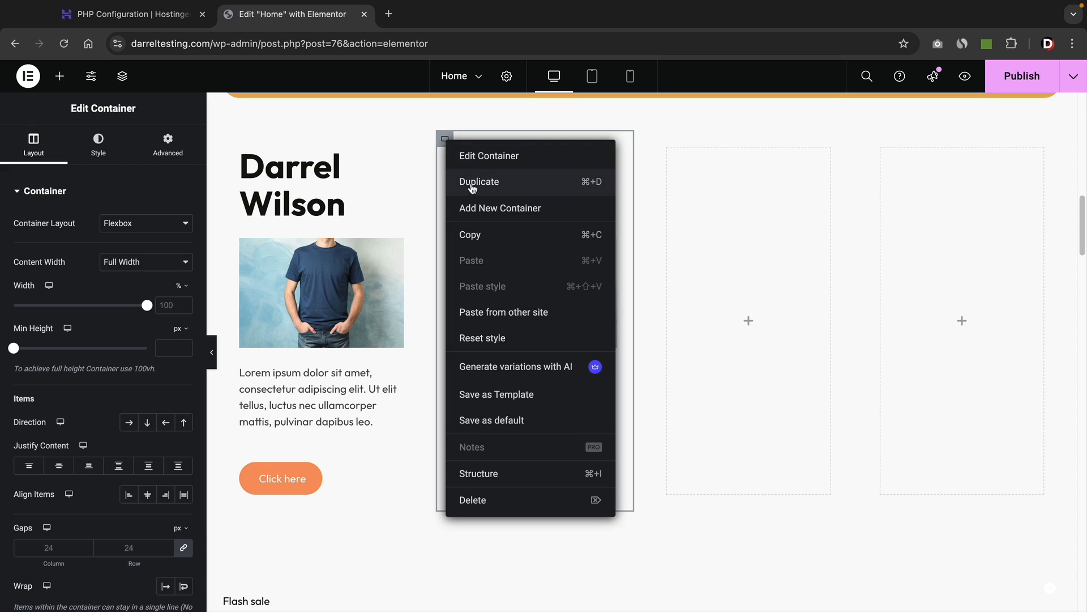
left_click(469, 187)
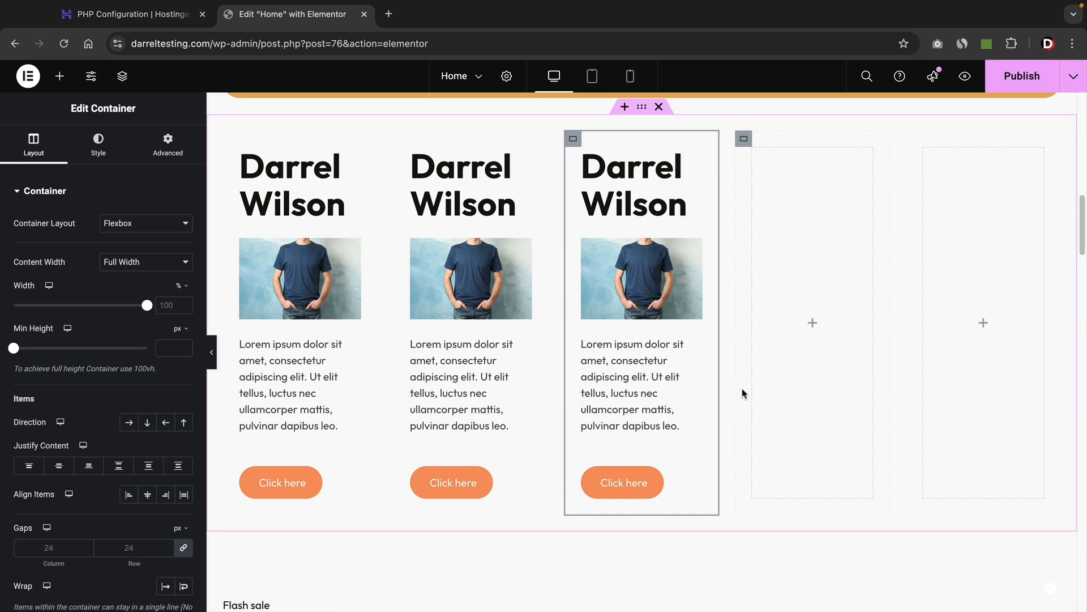
Delete the leftover empty columns beside the three staff columns.
right_click(745, 141)
left_click(805, 499)
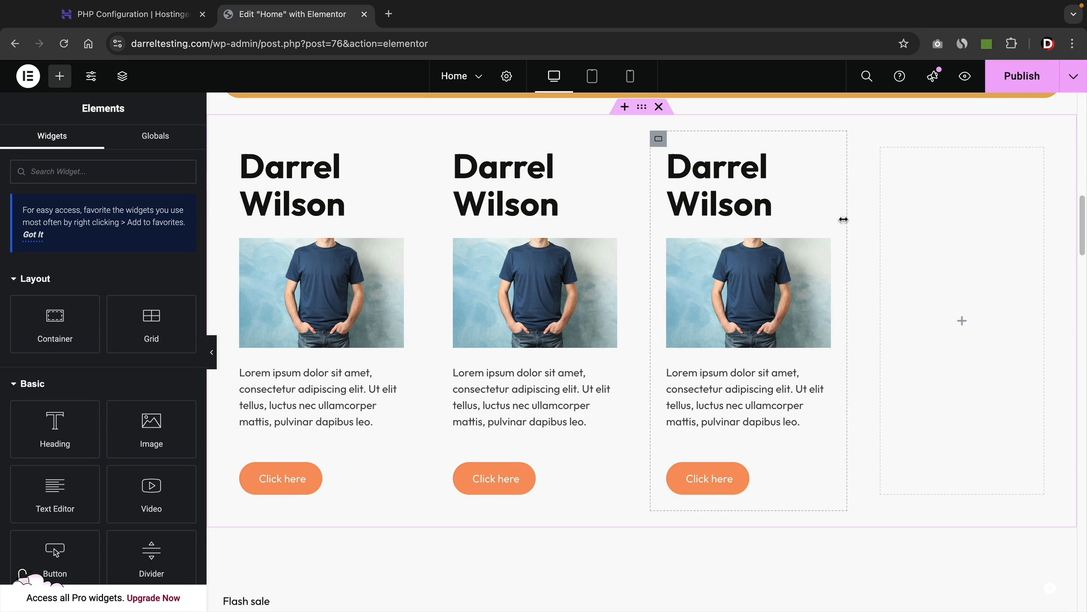
right_click(881, 146)
left_click(906, 112)
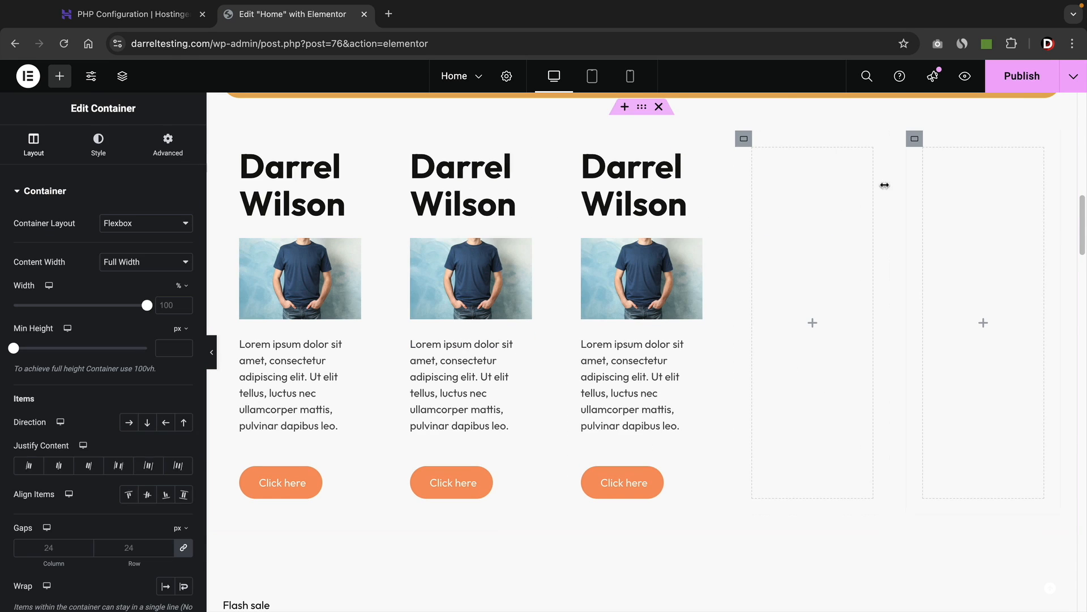
right_click(812, 238)
left_click(829, 277)
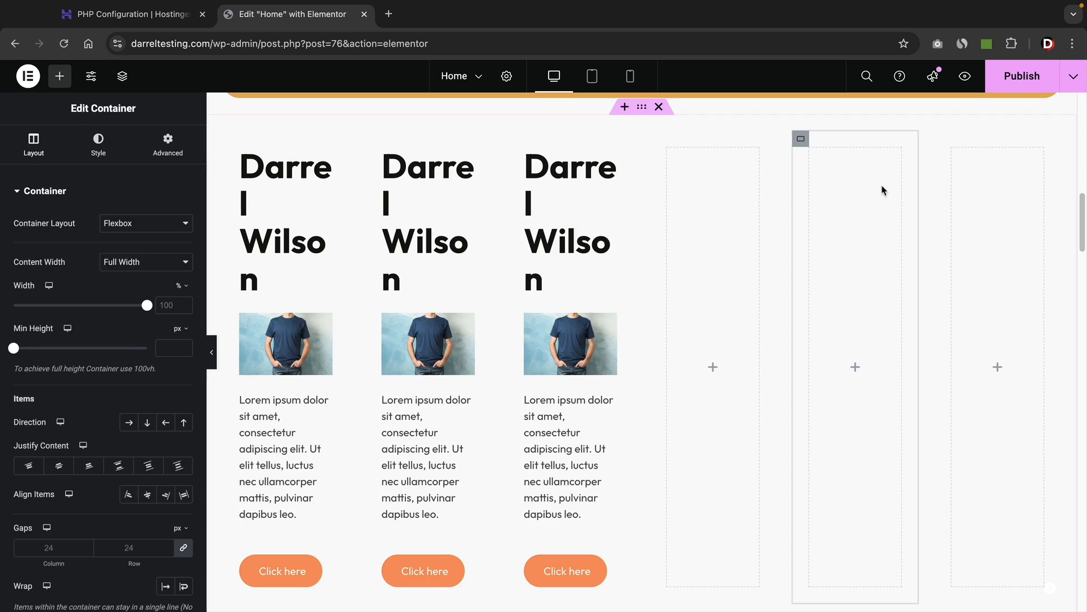
right_click(808, 166)
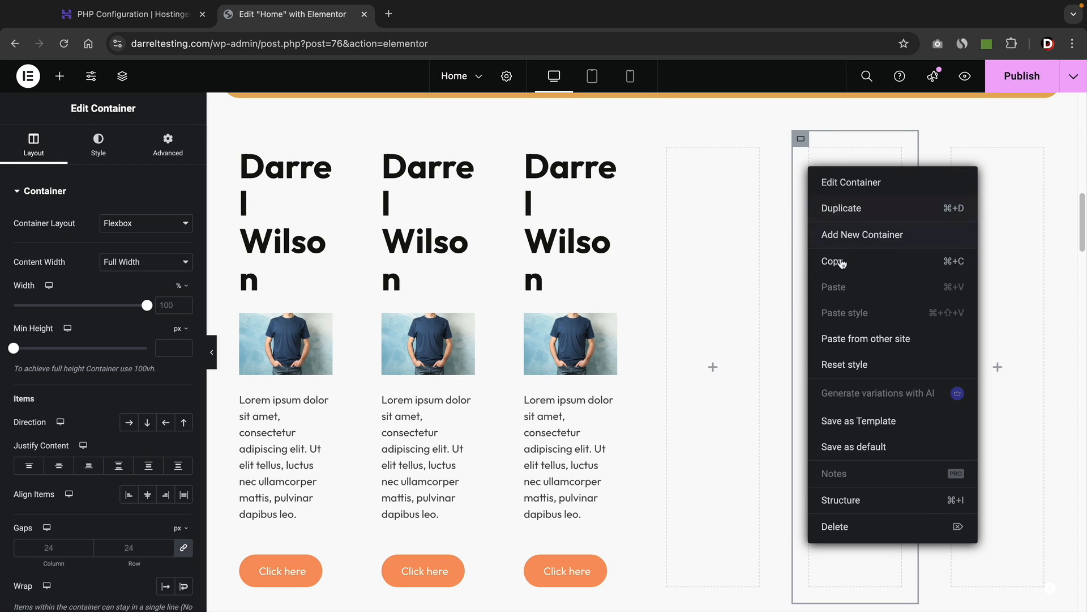
left_click(862, 526)
right_click(770, 279)
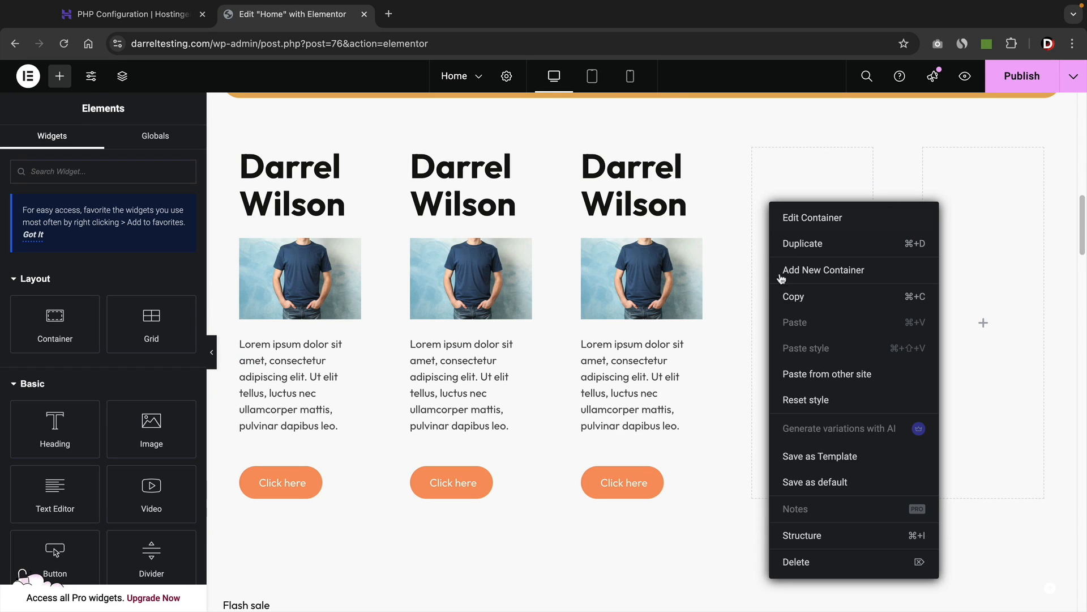
left_click(853, 568)
right_click(893, 278)
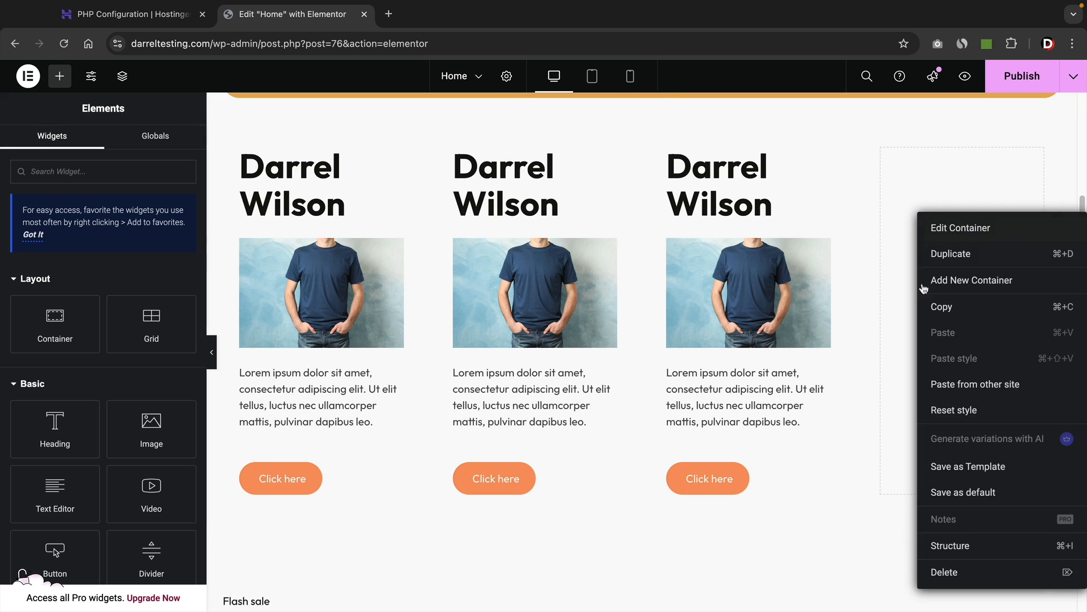
left_click(943, 570)
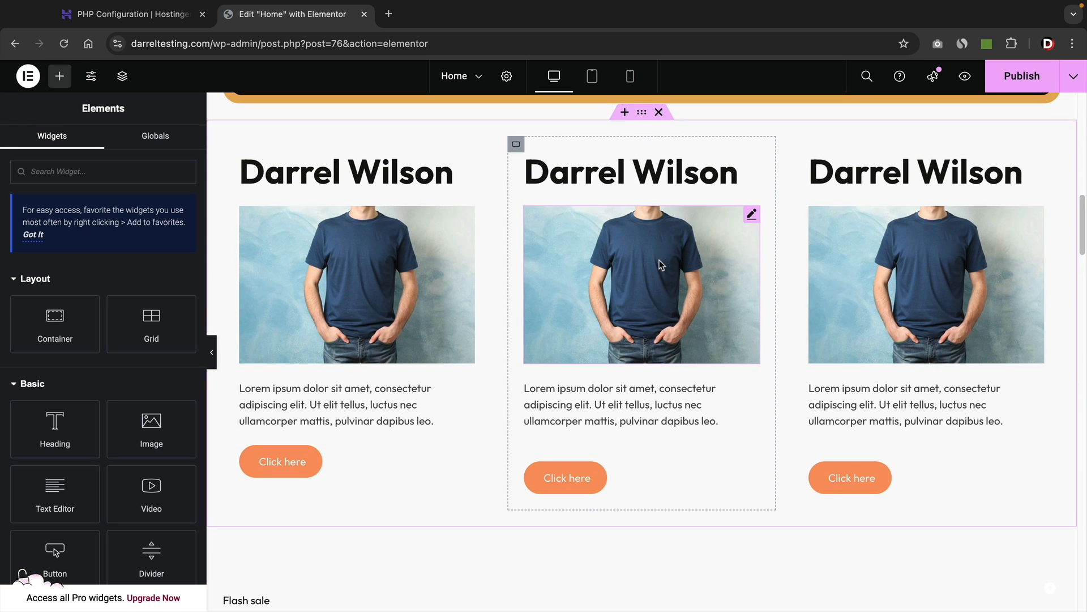
Set the staff section's direction to Row so the three cards sit side by side.
left_click(642, 114)
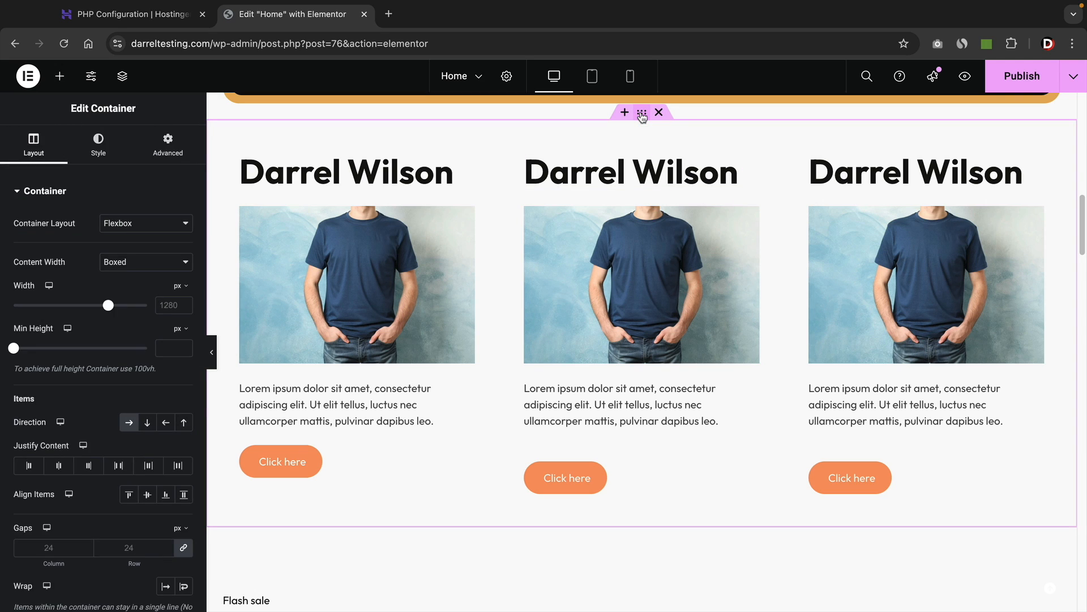
left_click(149, 425)
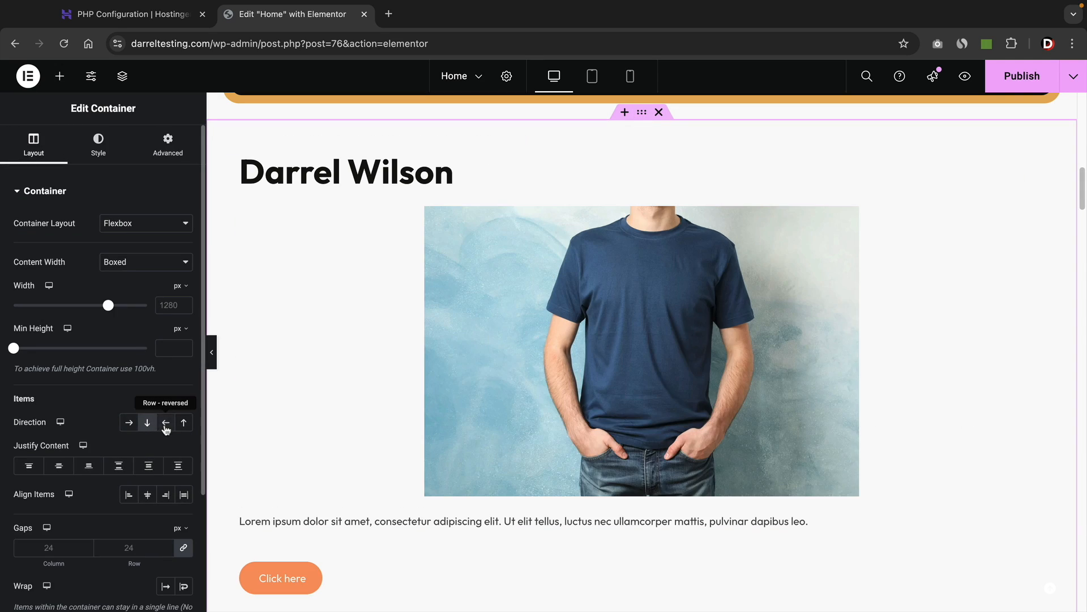
left_click(169, 427)
left_click(183, 422)
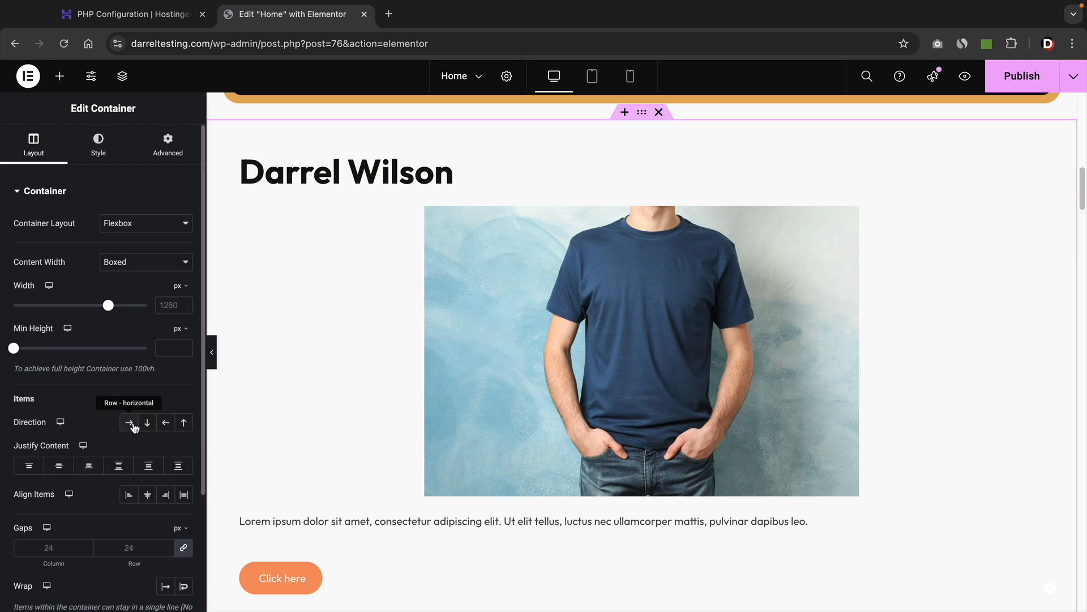
left_click(129, 422)
right_click(643, 115)
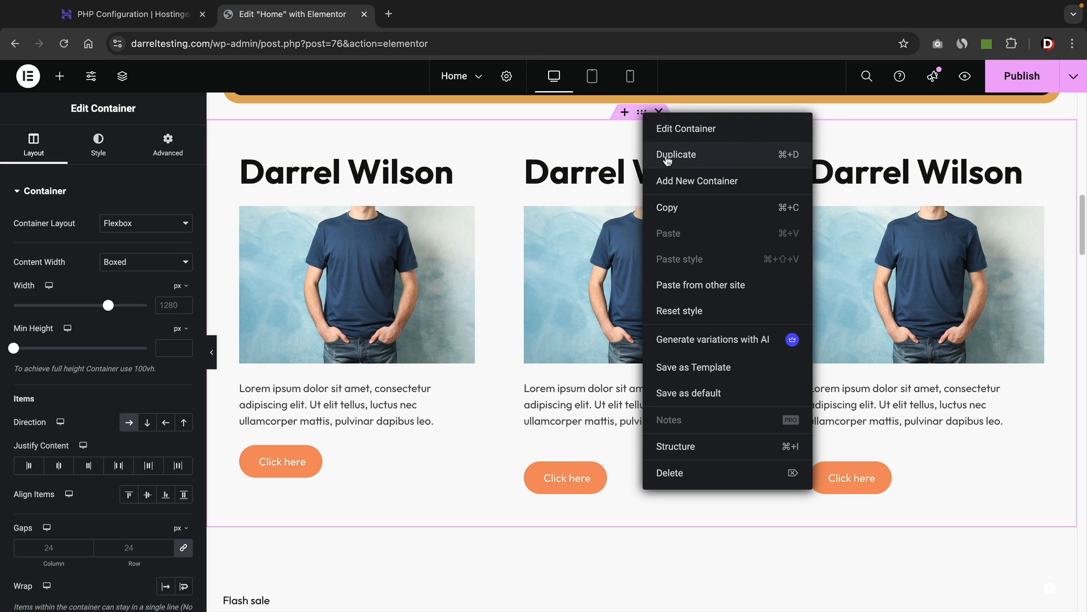
left_click(667, 161)
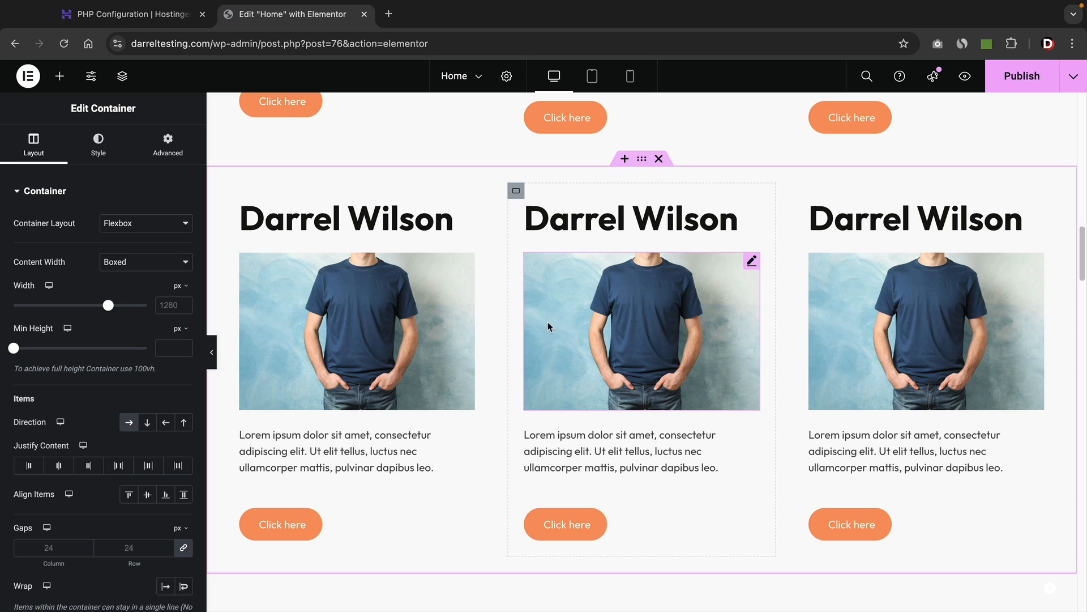
scroll(572, 324, "up", 4)
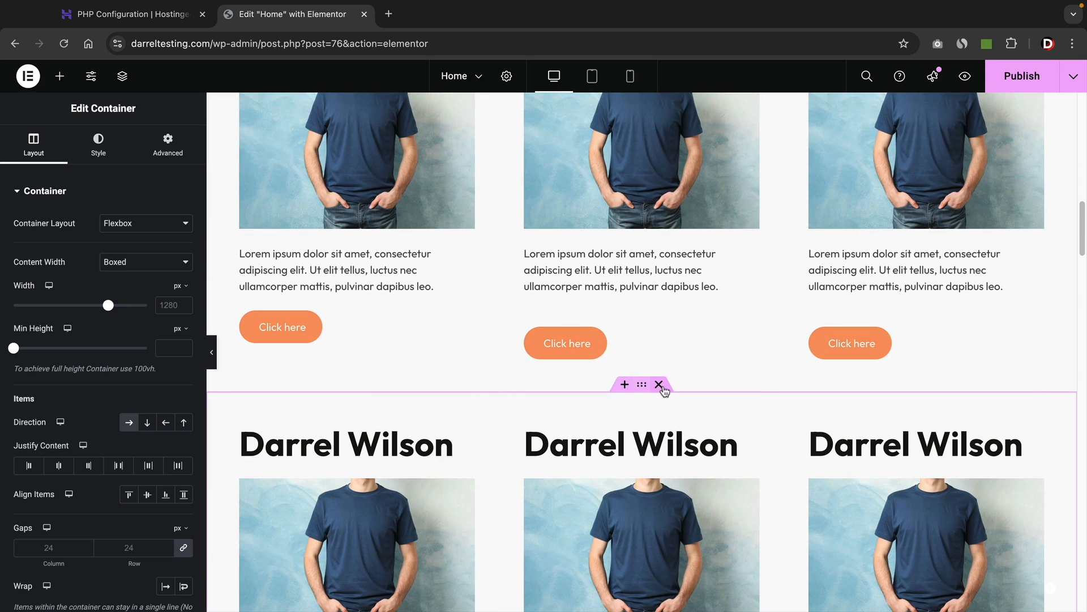
left_click(658, 384)
scroll(626, 357, "up", 4)
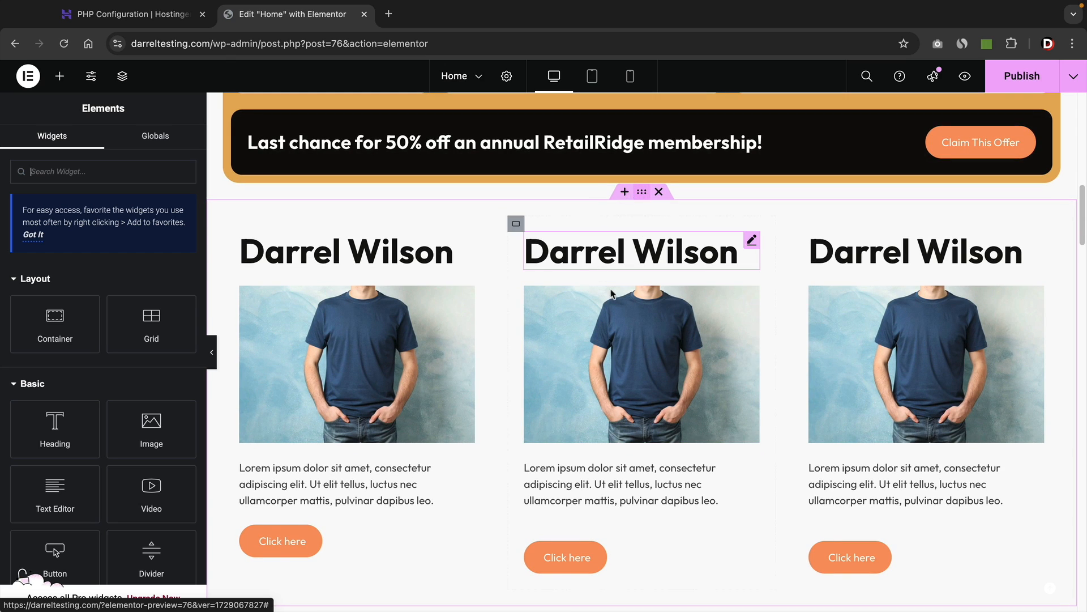
scroll(613, 296, "down", 4)
scroll(518, 347, "up", 4)
scroll(522, 350, "up", 1)
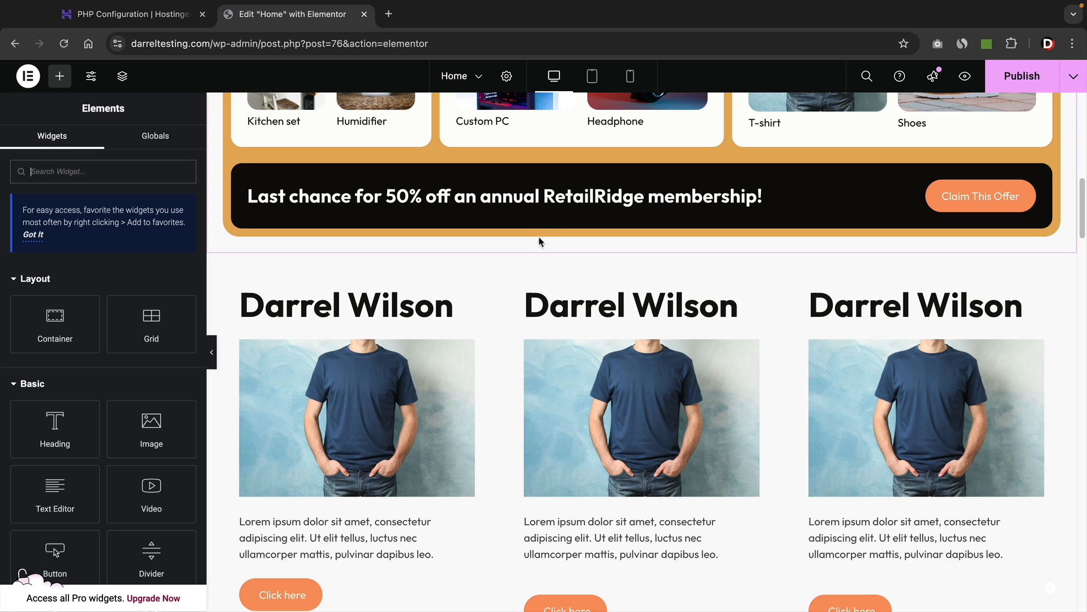
Give the staff section a classic light grey #D6D6D6 background.
left_click(643, 247)
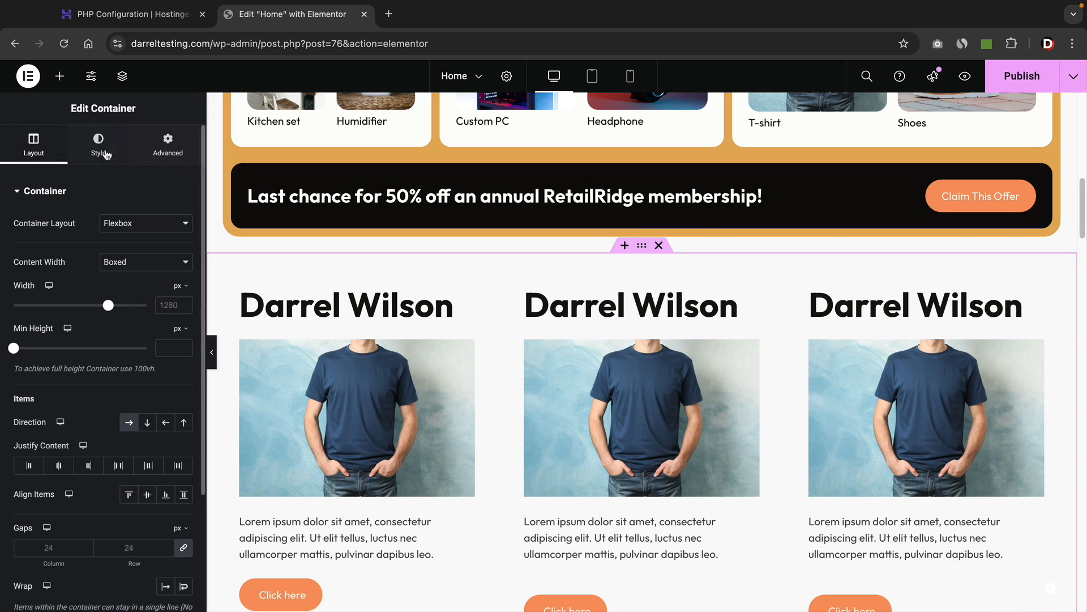
left_click(102, 153)
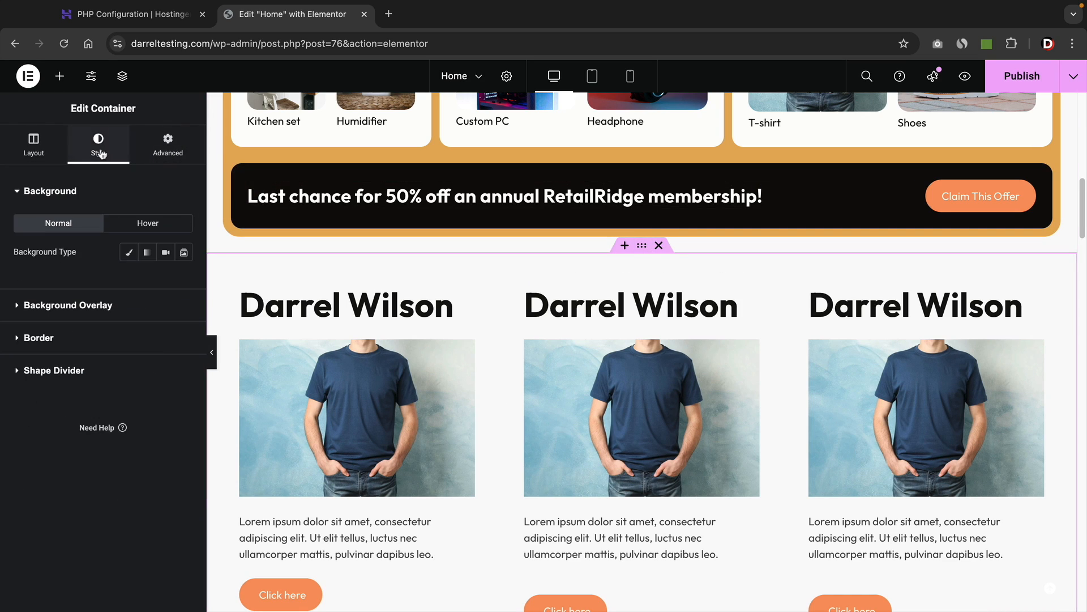
left_click(129, 256)
left_click(184, 281)
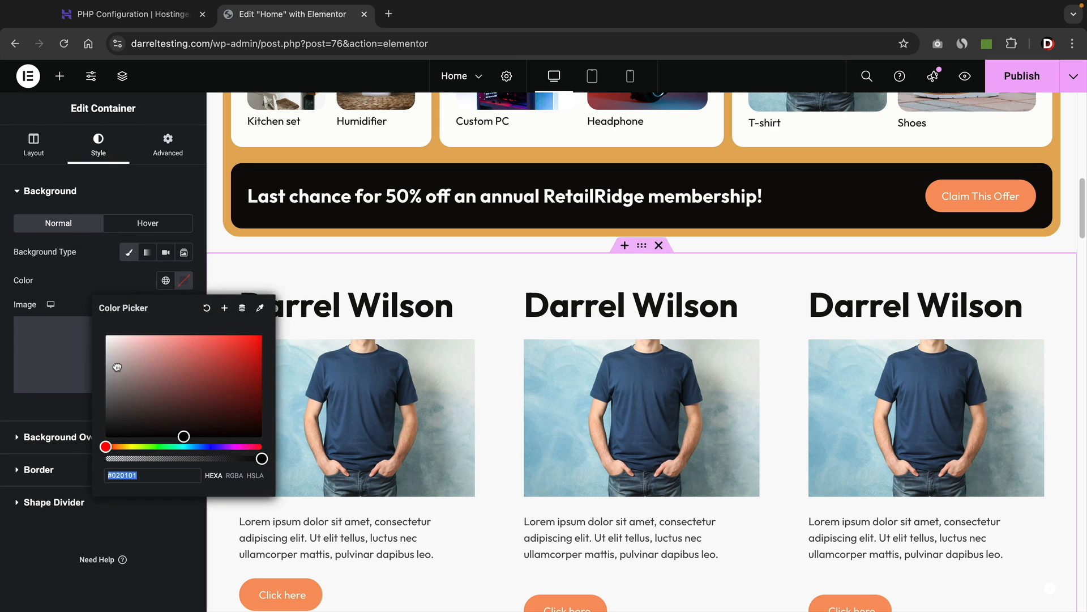
left_click(110, 367)
left_click_drag(107, 359, 104, 351)
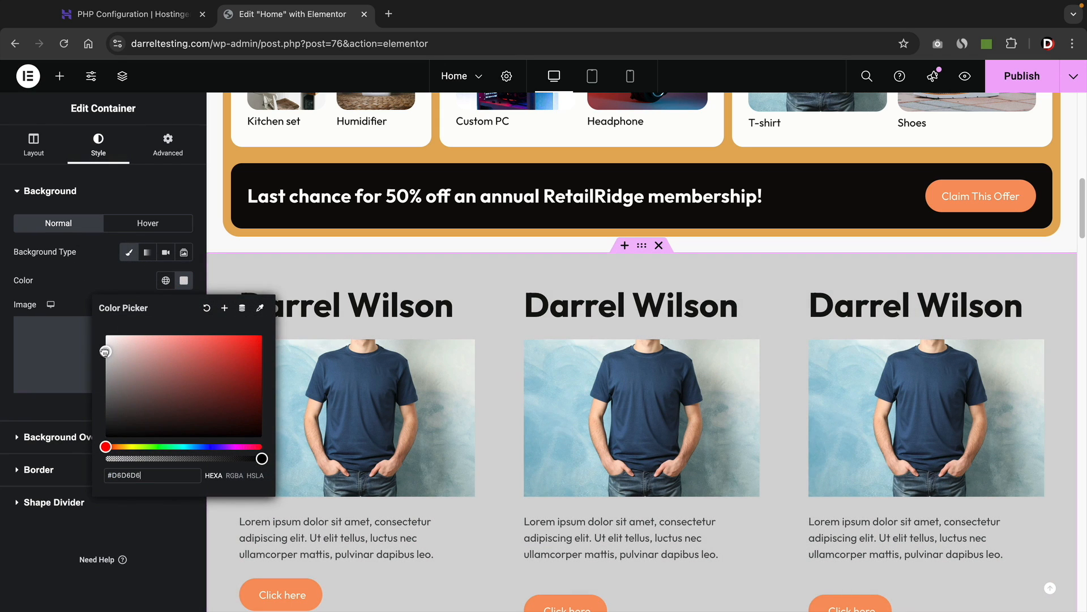
left_click(110, 285)
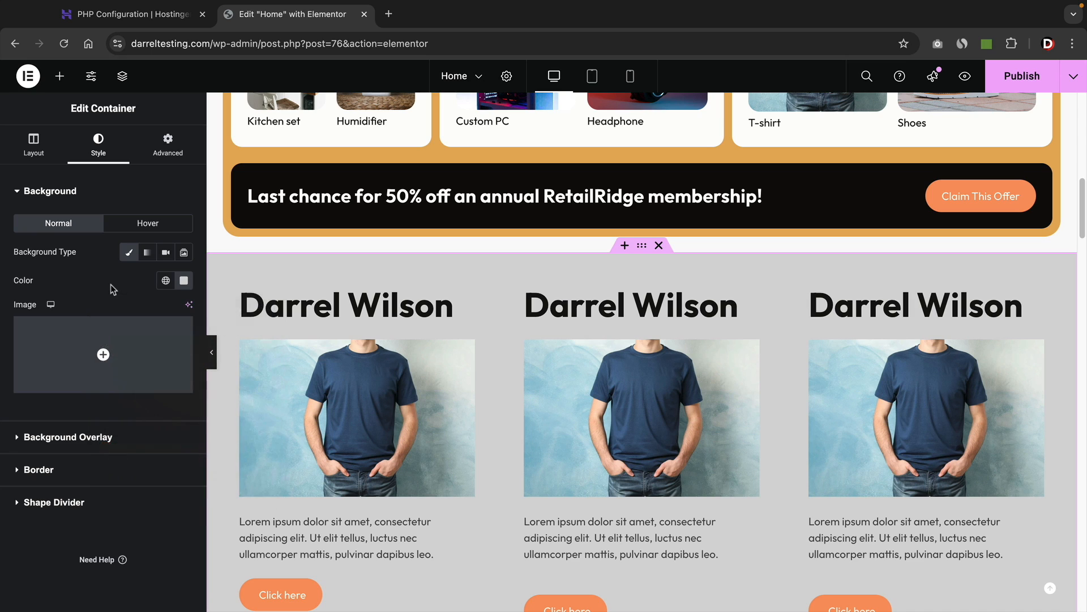
Set the section padding to 61 top, 30 right, 50 bottom and 30 left.
left_click(172, 159)
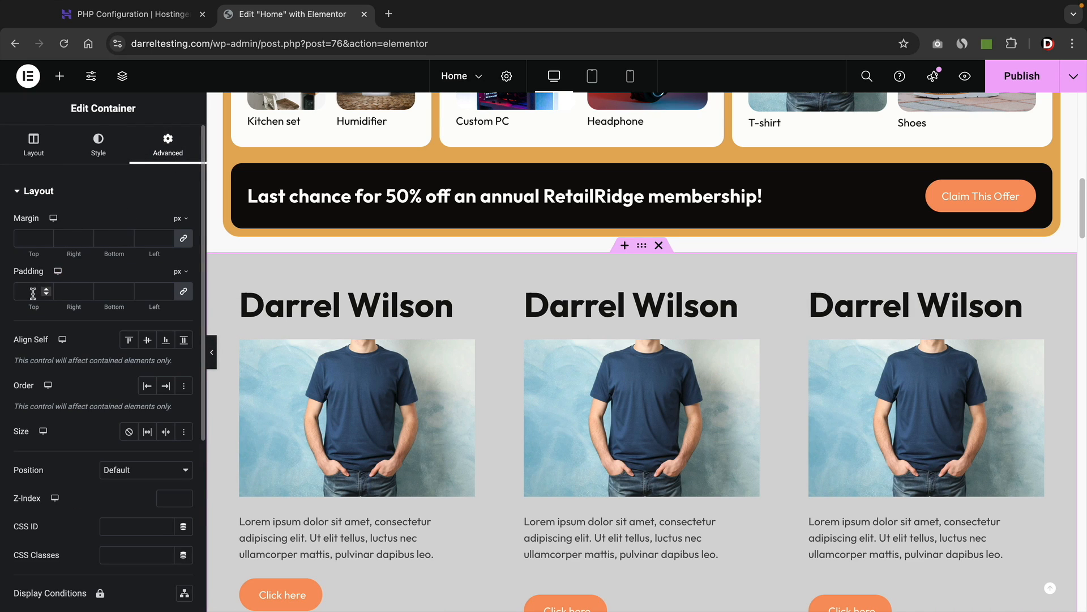
left_click(184, 293)
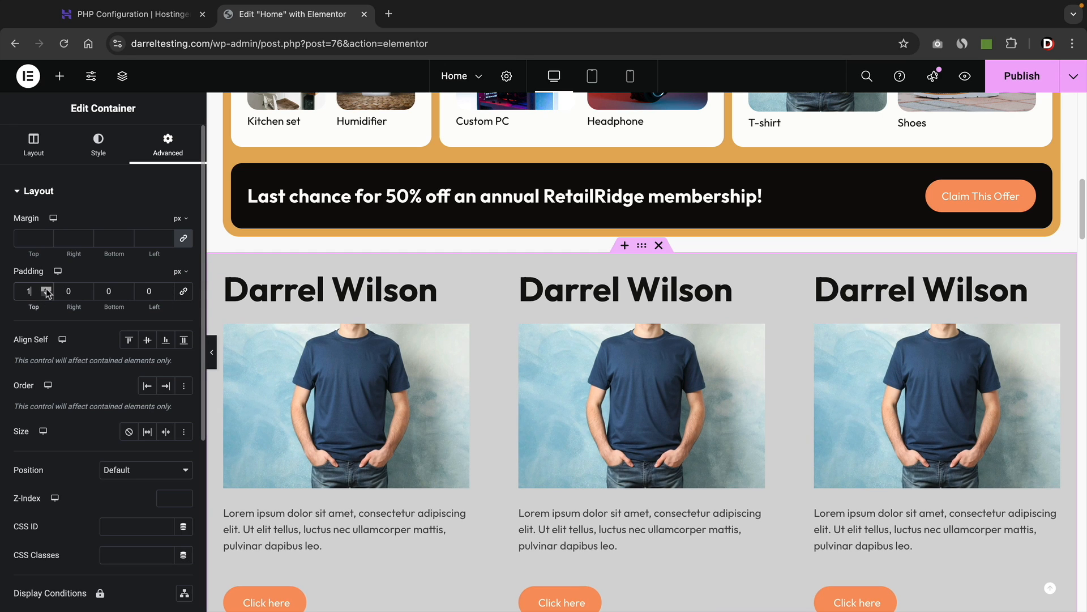
left_click_drag(47, 289, 47, 289)
scroll(347, 336, "down", 5)
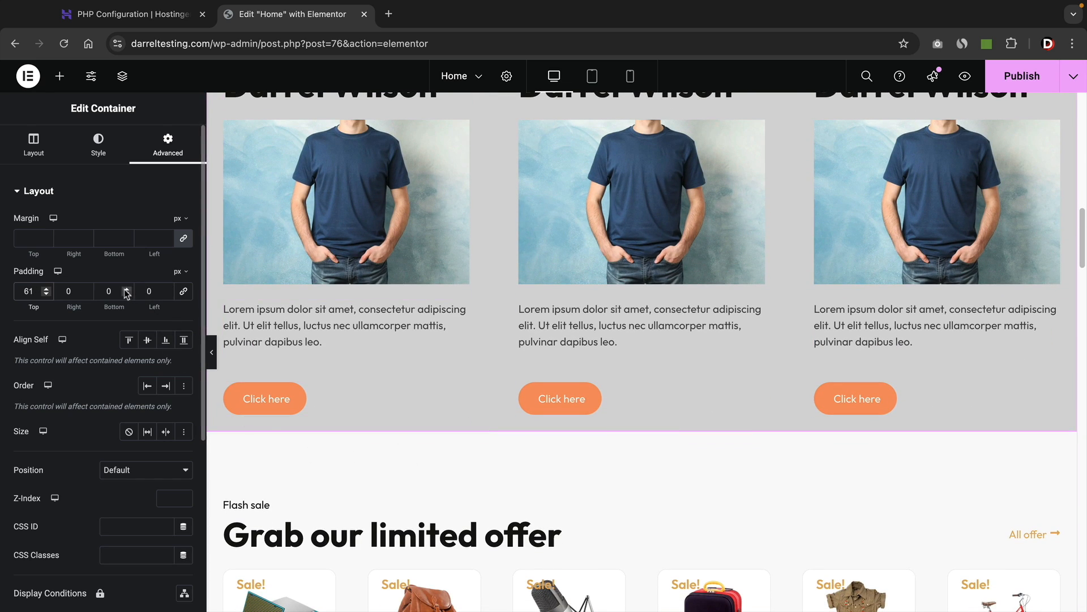
left_click_drag(126, 291, 127, 293)
scroll(262, 250, "up", 2)
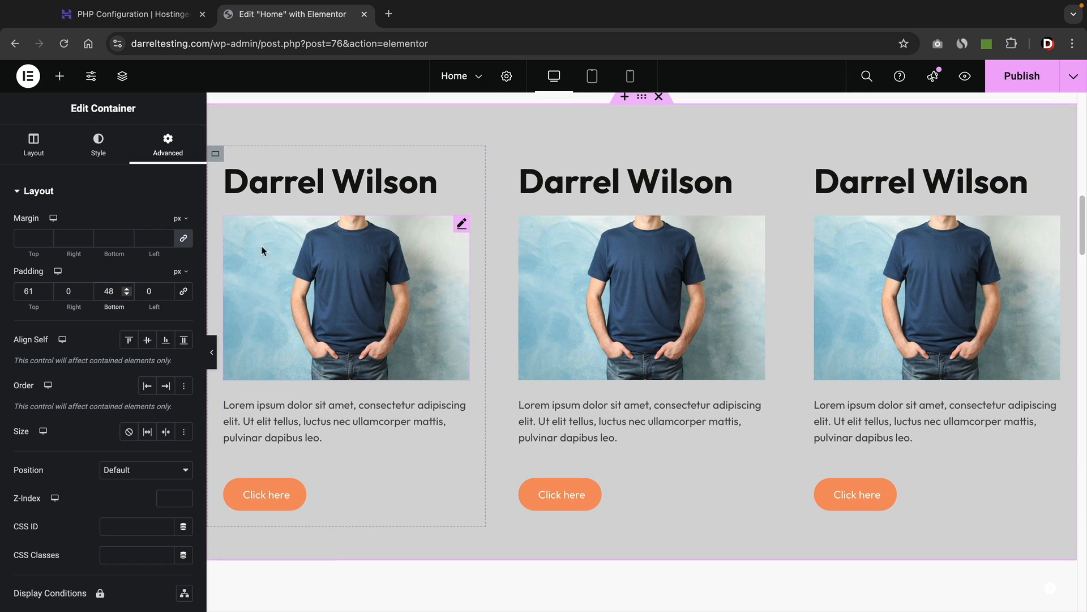
double_click(126, 289)
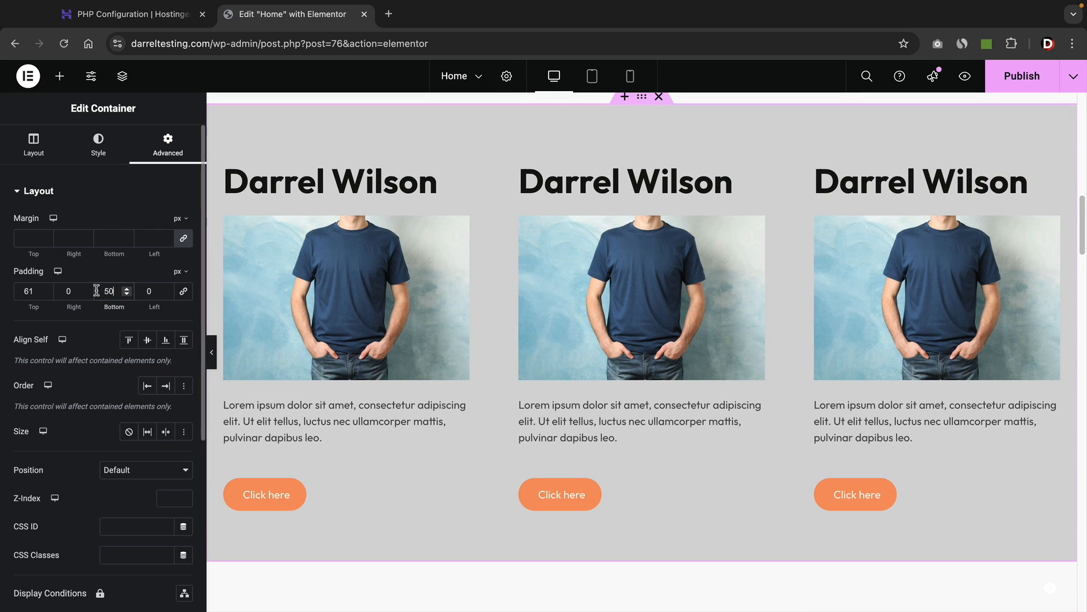
left_click_drag(86, 292, 87, 294)
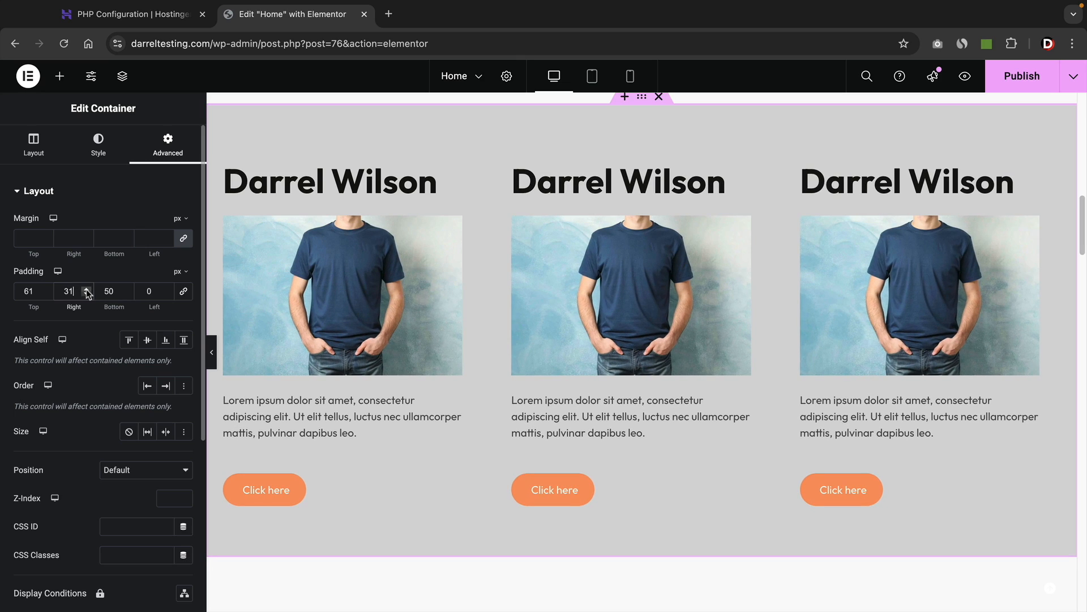
left_click(88, 293)
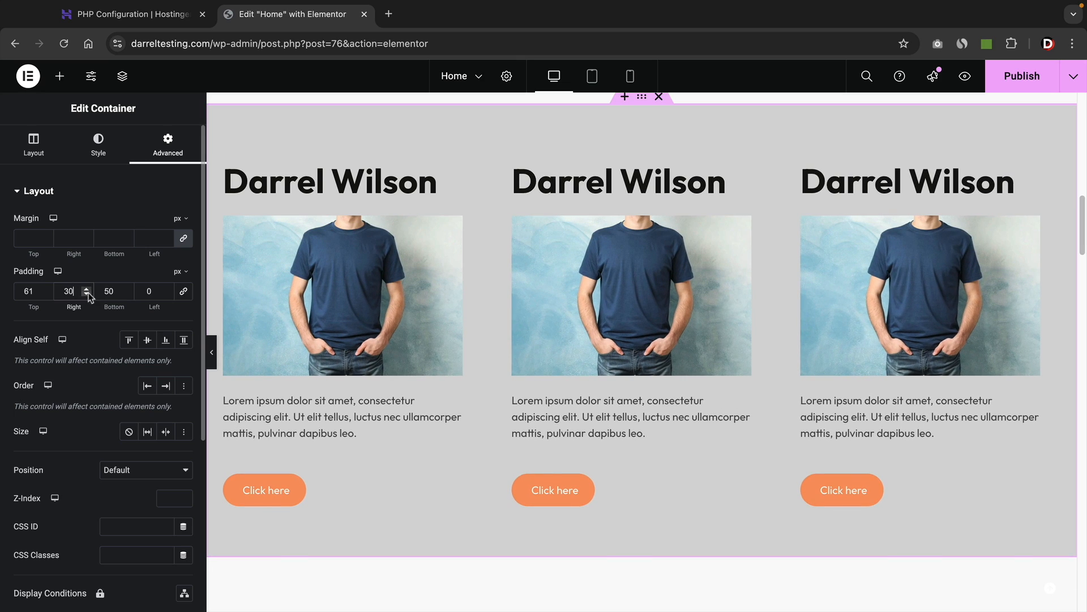
left_click_drag(168, 292, 168, 293)
left_click(168, 294)
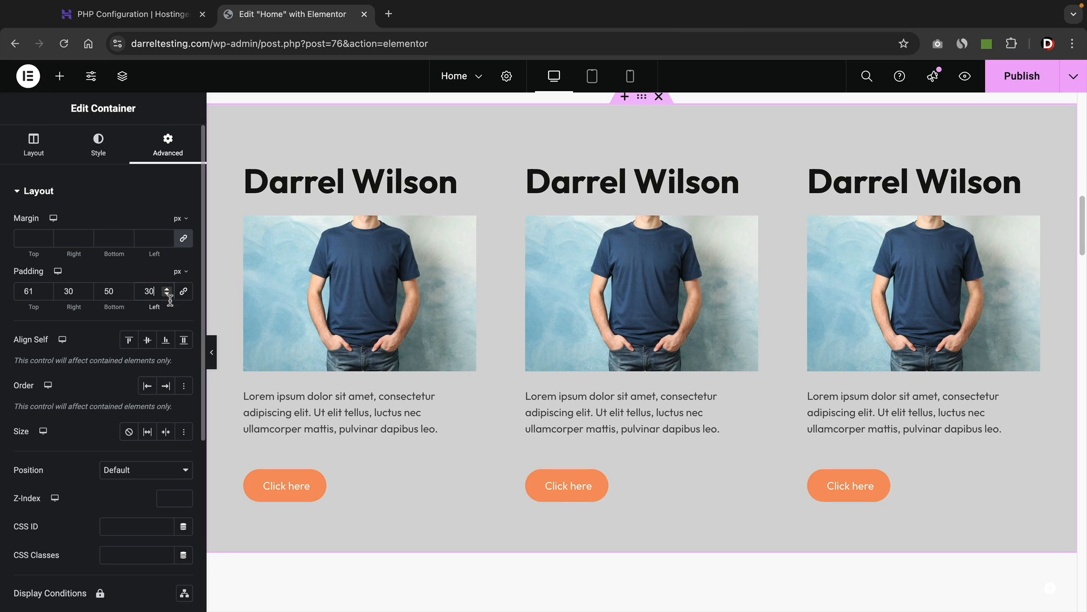
scroll(287, 326, "up", 1)
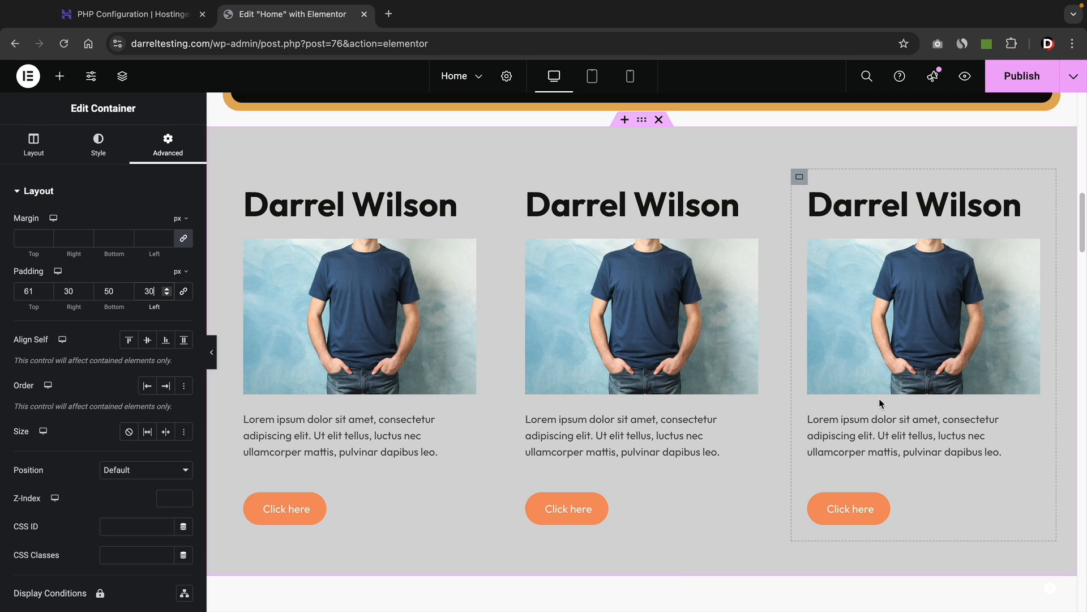
Remove the staff section and add a button under the Trending items heading.
left_click(659, 120)
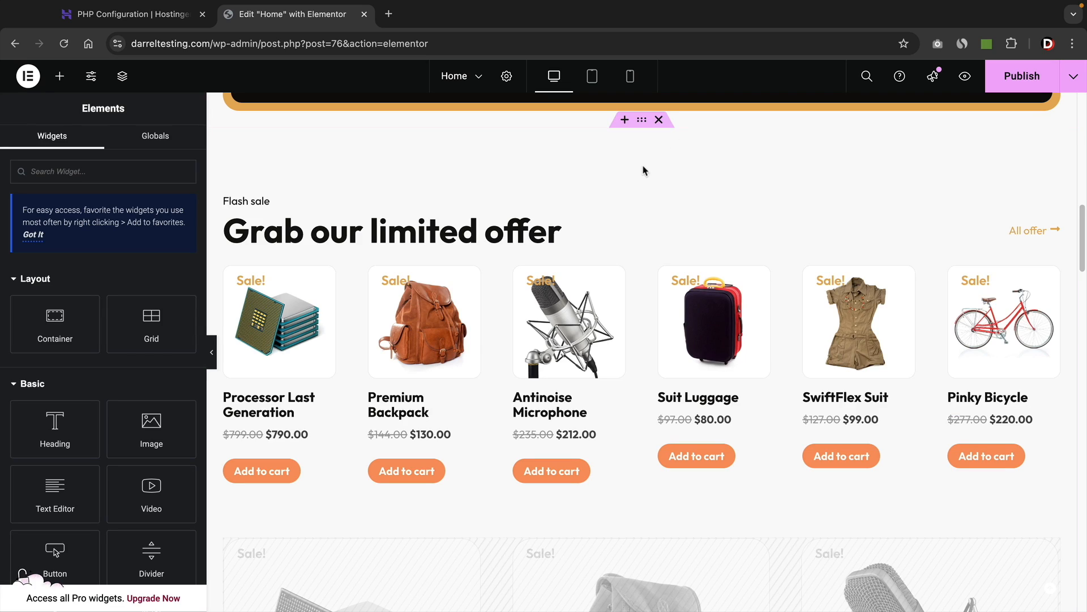
scroll(556, 261, "down", 15)
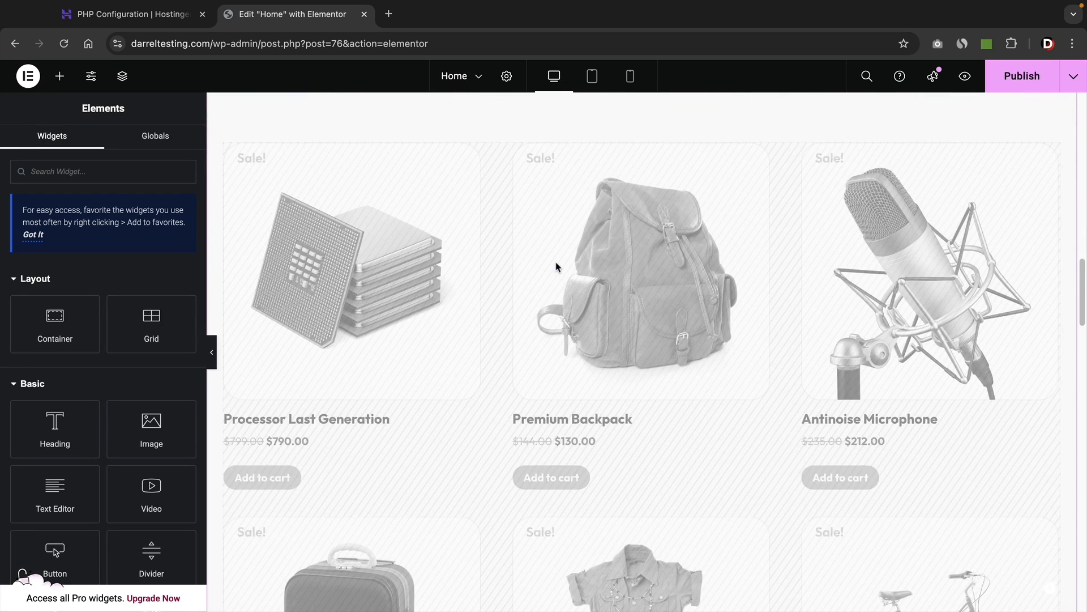
scroll(556, 262, "down", 4)
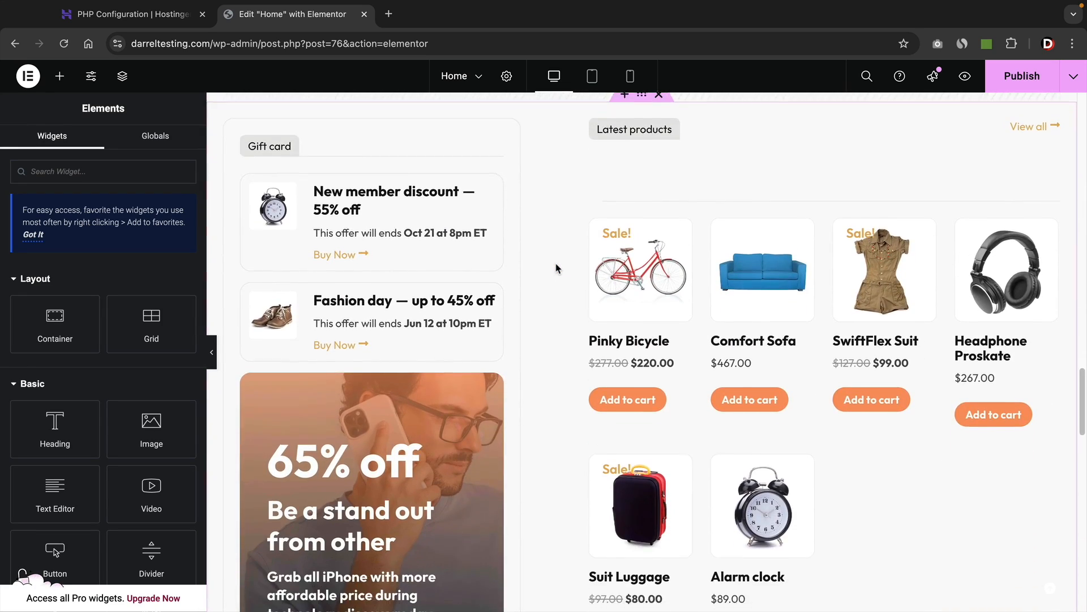
scroll(565, 239, "down", 11)
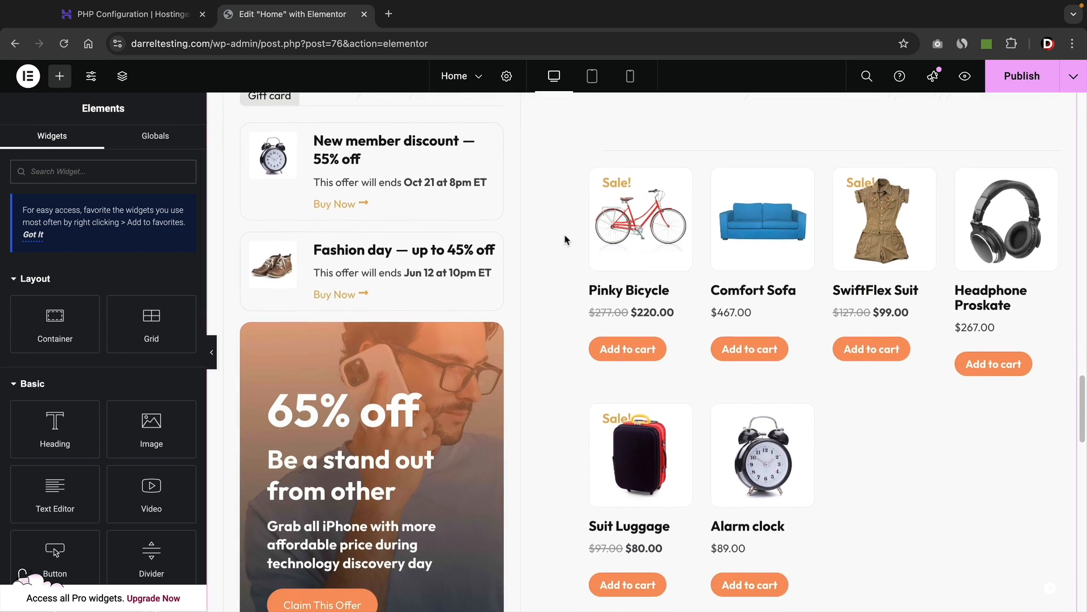
scroll(565, 240, "down", 1)
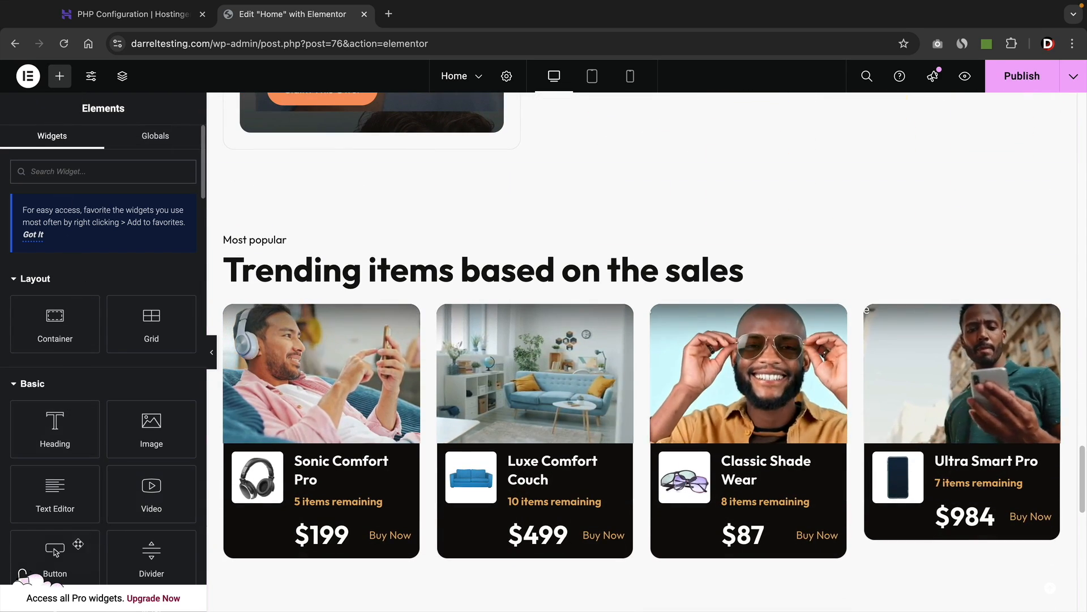
left_click_drag(54, 552, 289, 278)
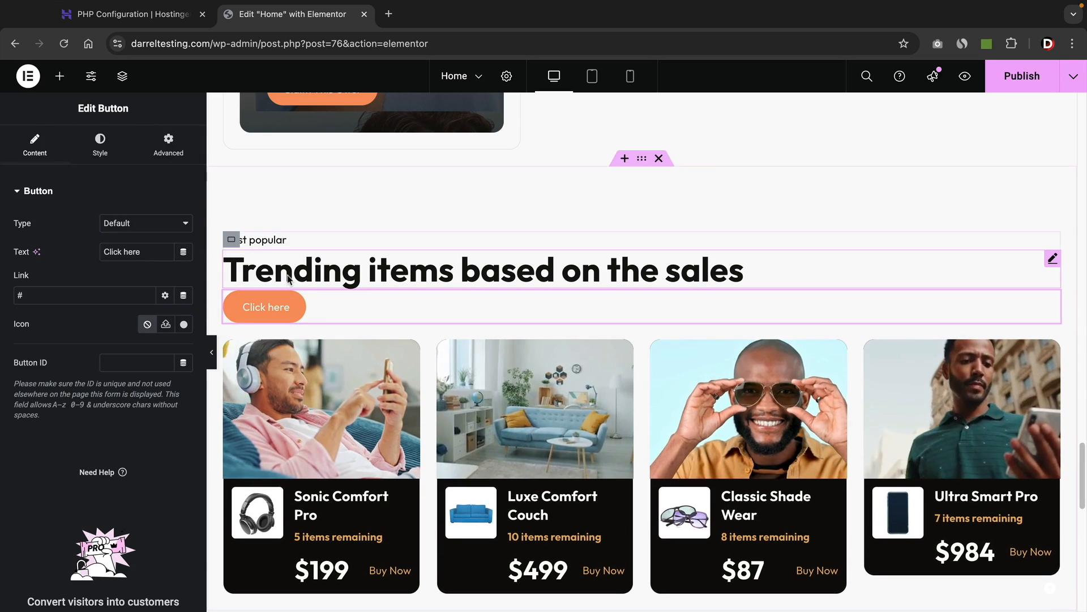
Set the new button's top padding to 22 px.
left_click(168, 143)
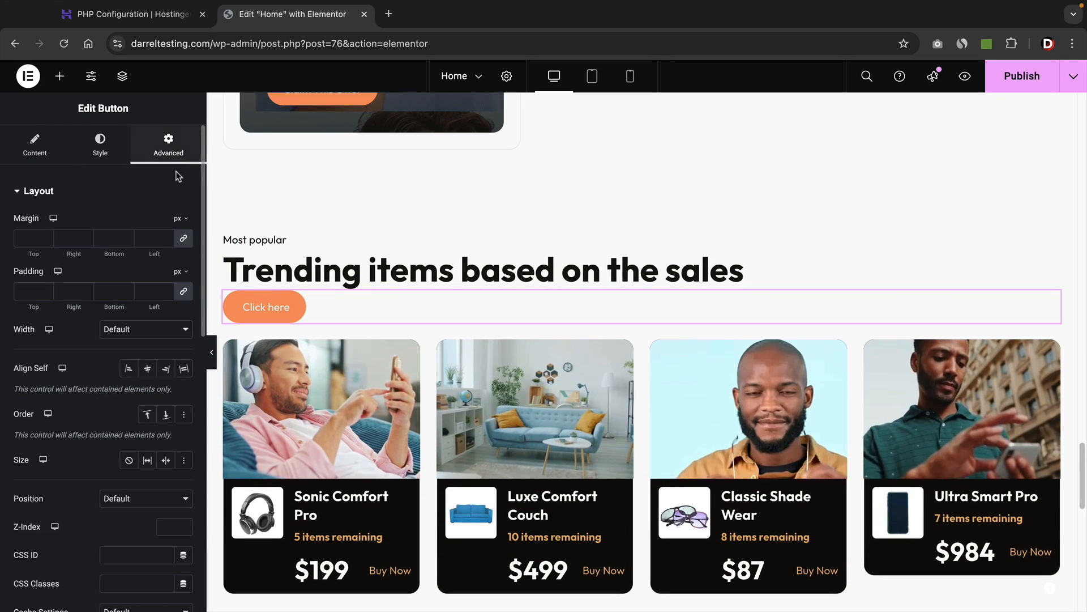
left_click(33, 291)
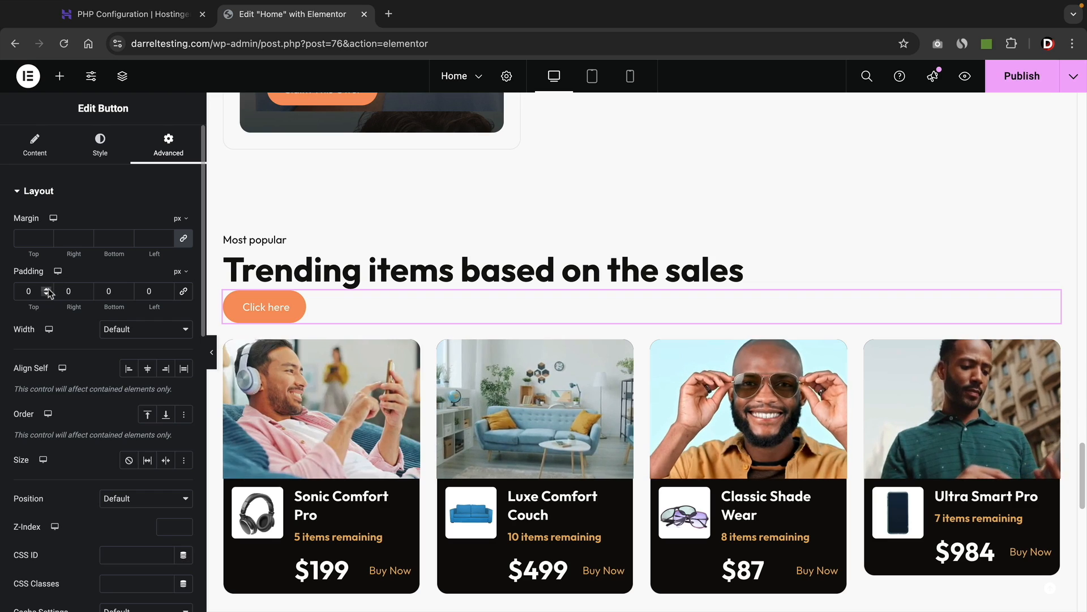
type("6")
left_click(47, 288)
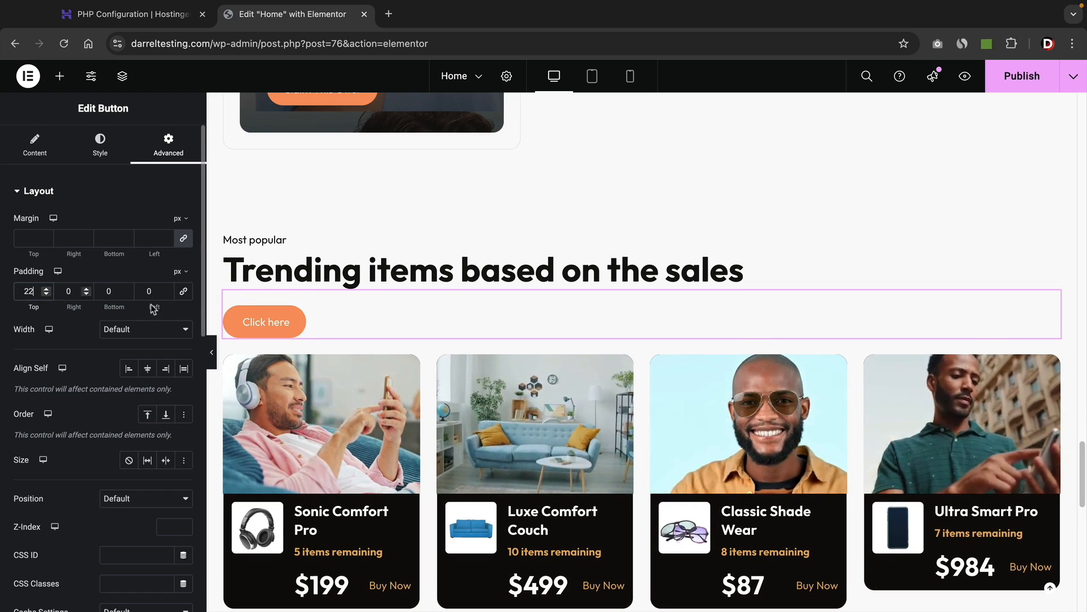
scroll(397, 332, "down", 1)
scroll(397, 334, "down", 5)
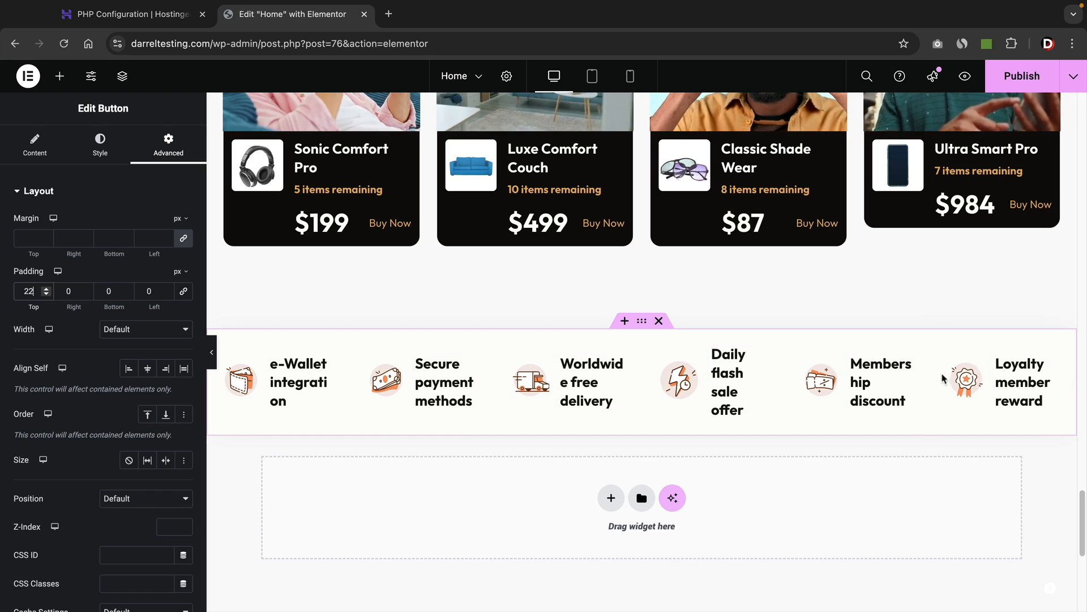
scroll(586, 351, "up", 8)
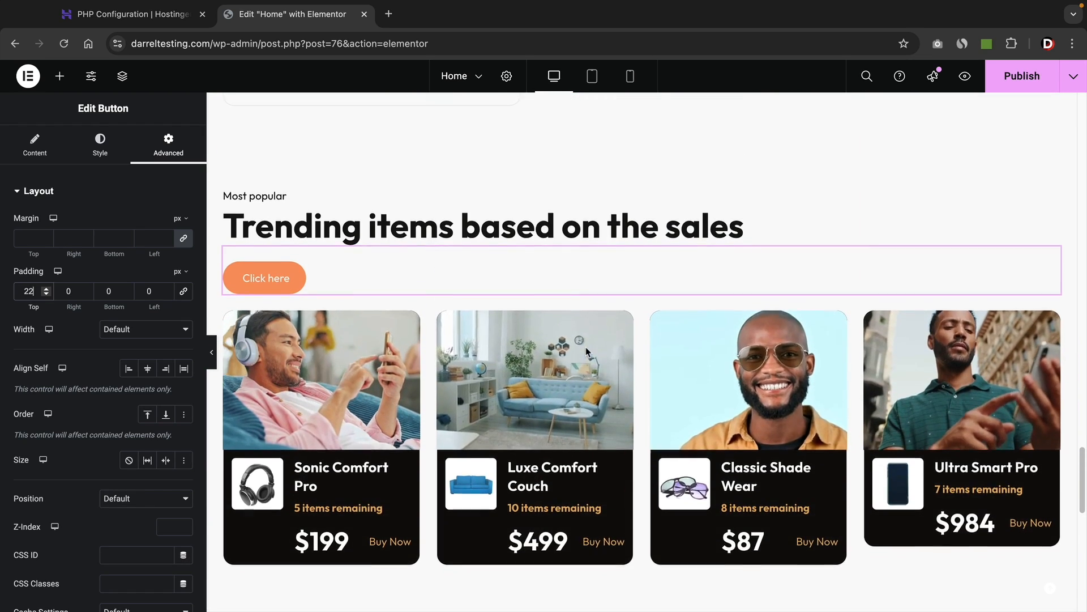
scroll(531, 348, "up", 10)
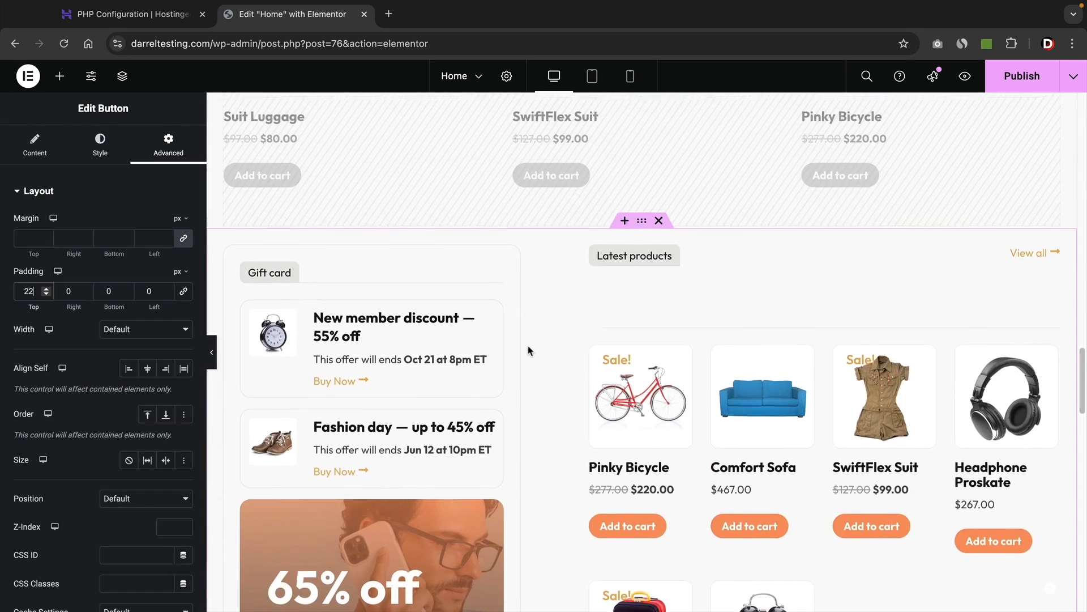
scroll(531, 352, "up", 10)
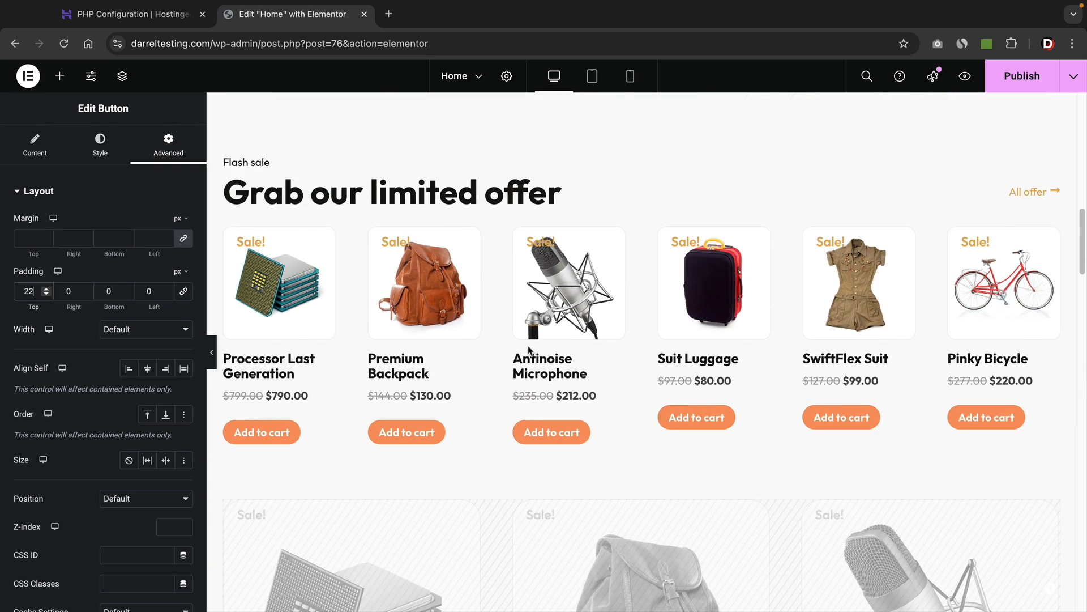
scroll(529, 351, "up", 10)
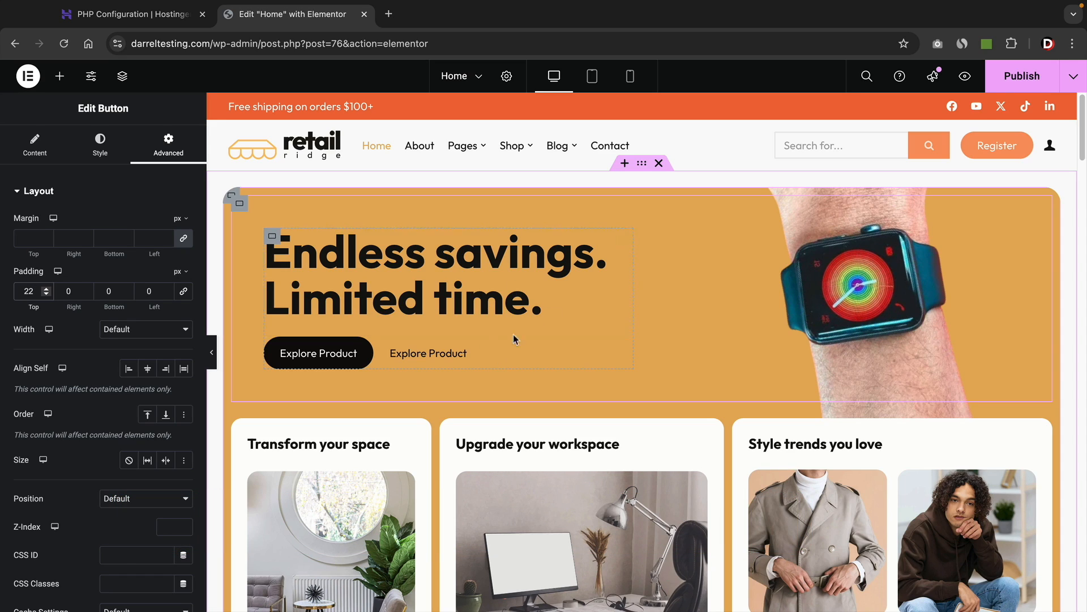
Replace the hero heading with a sentence calling the staff member the best tutor.
triple_click(449, 297)
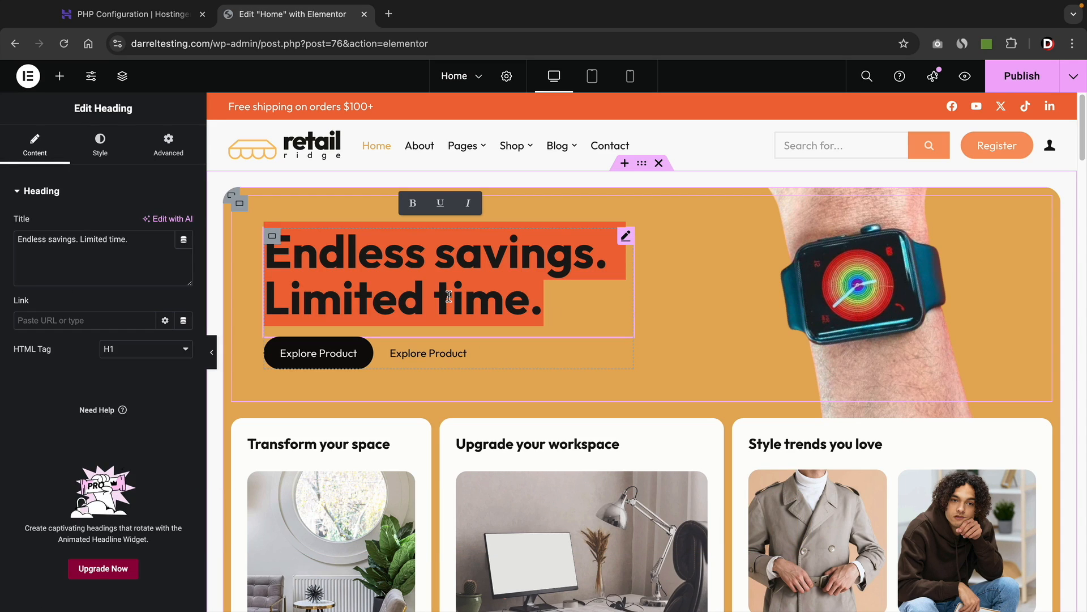
type("Darrel W")
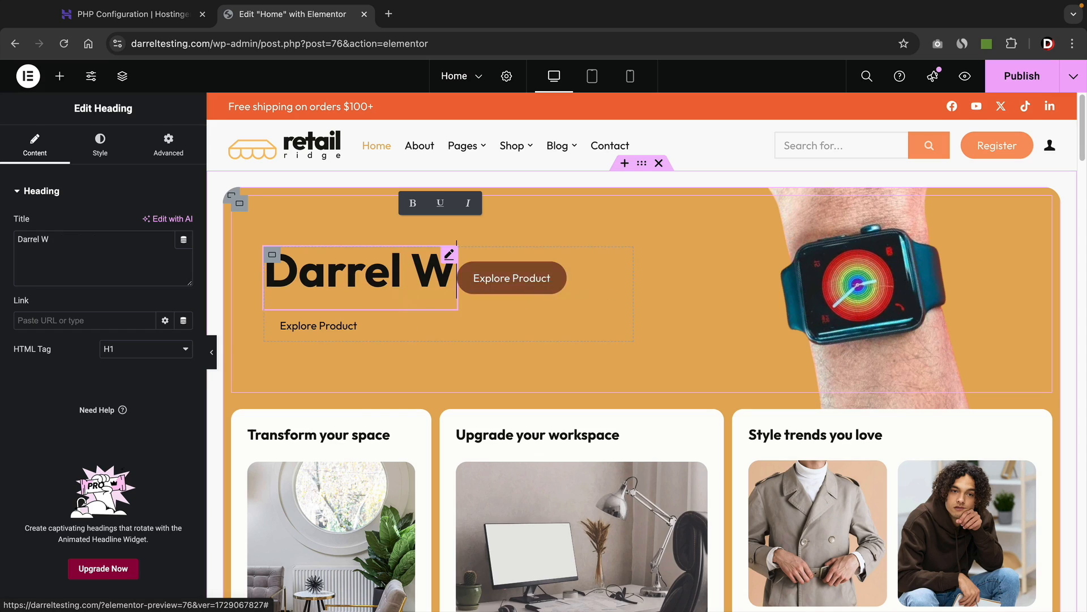
type("islon")
key("BackSpace")
key("BackSpace")
key("BackSpace")
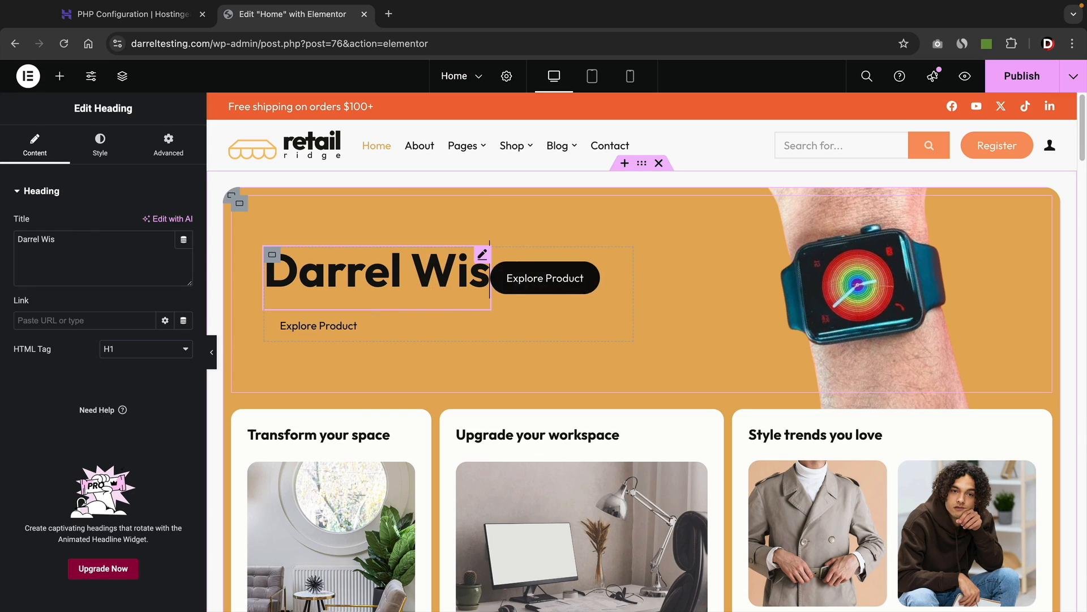
type("lson is the best tutor!")
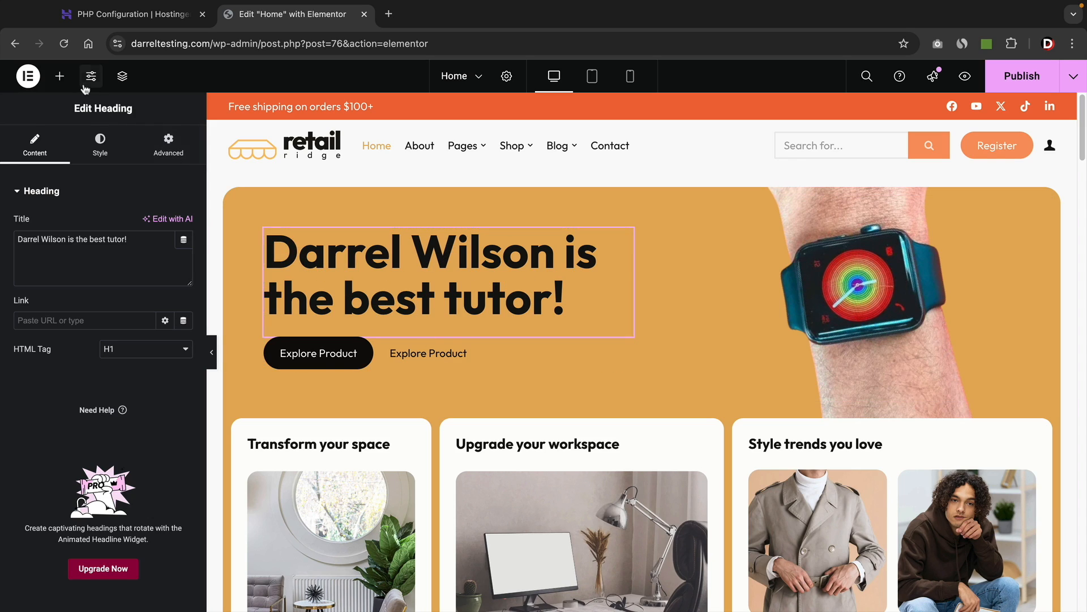
Revert the page through History to the 'Editing Started' state.
left_click(30, 83)
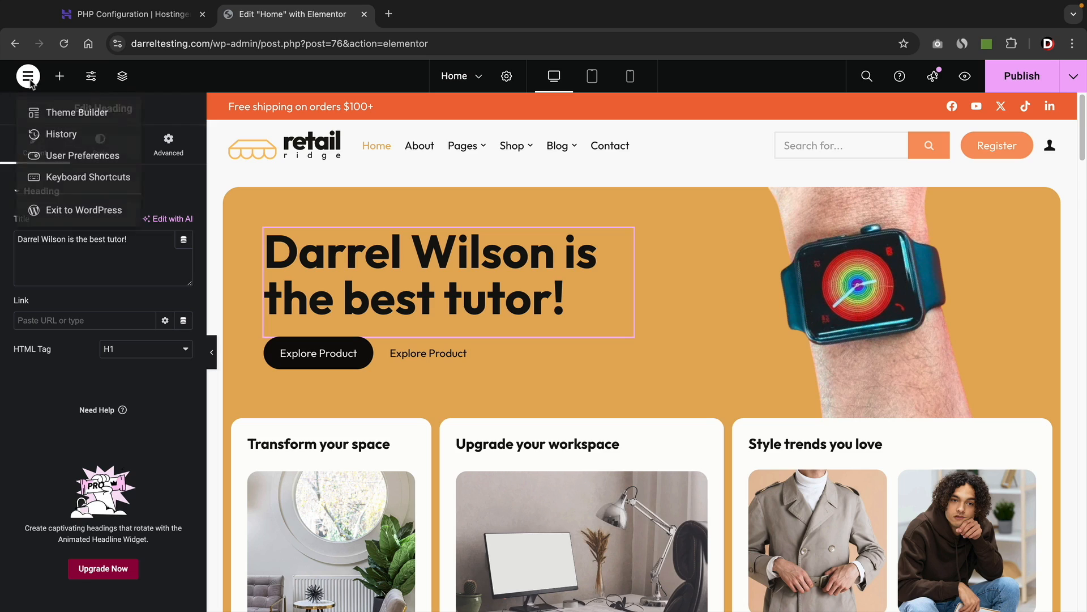
left_click(52, 136)
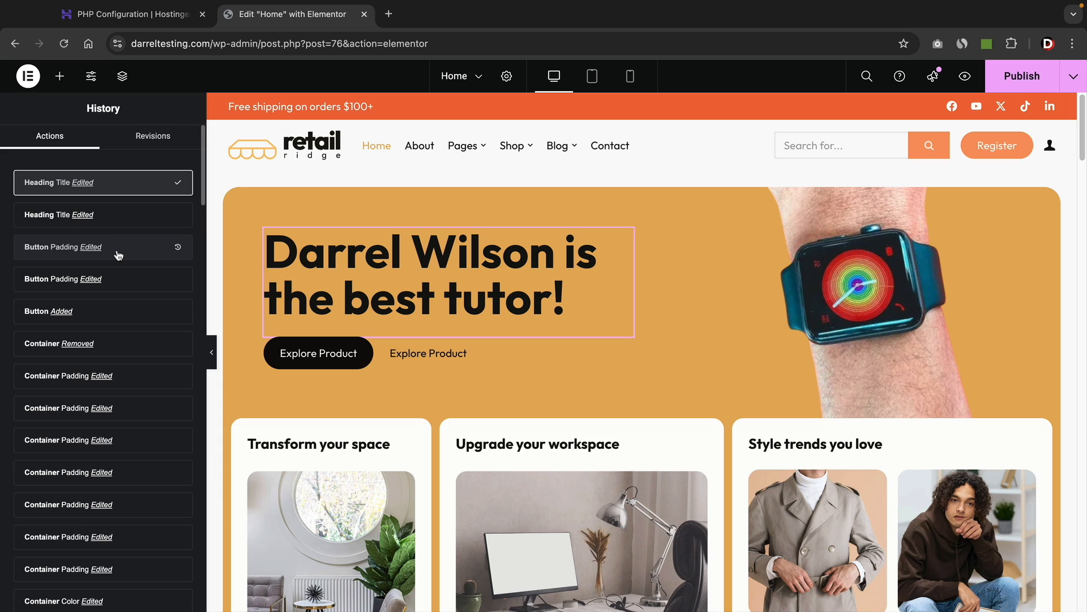
left_click(126, 216)
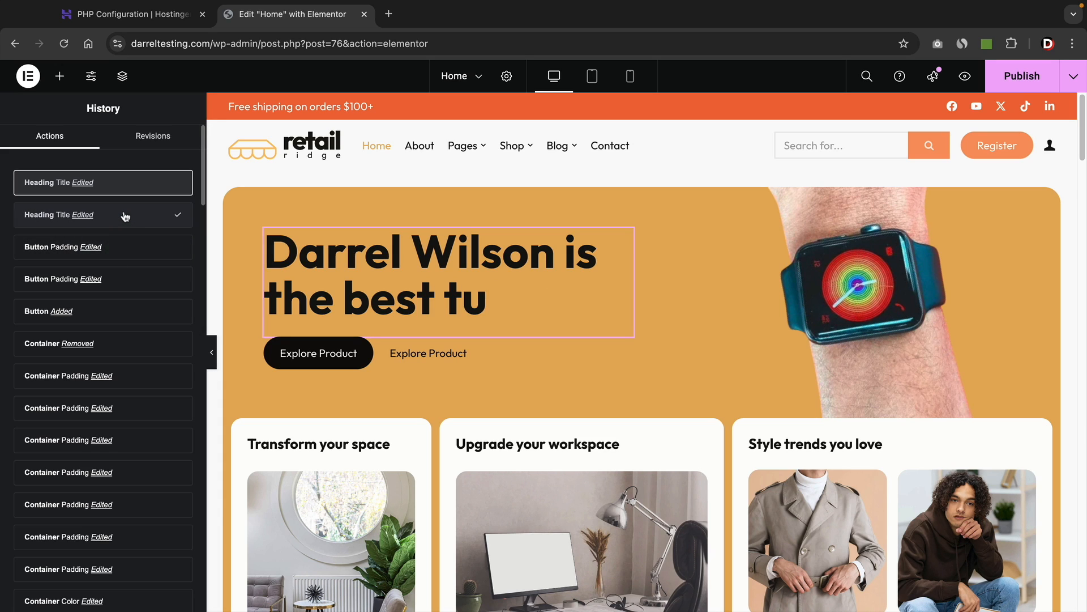
left_click(128, 248)
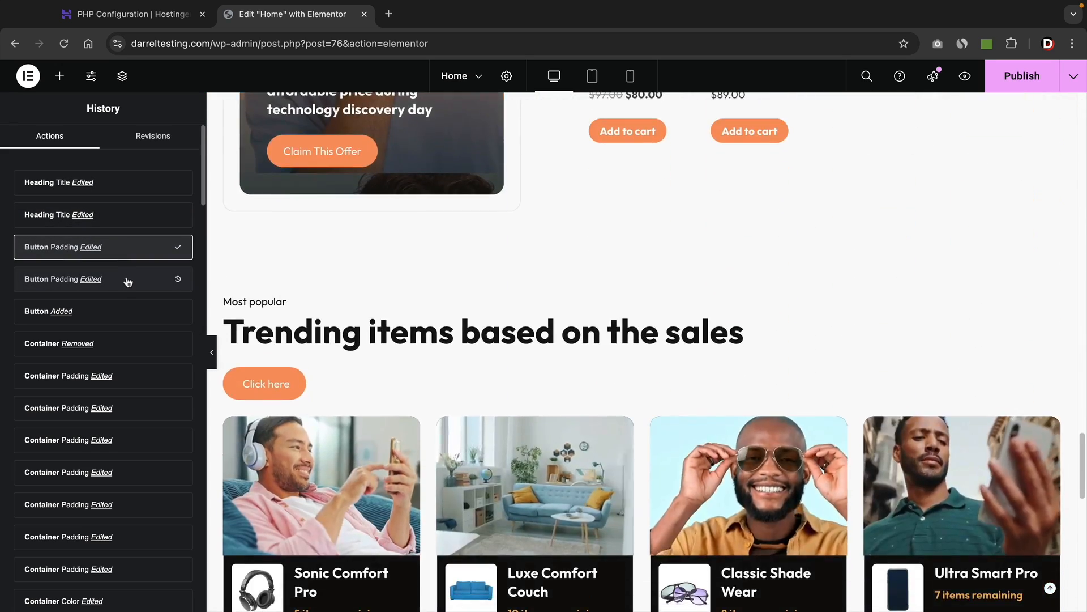
left_click(128, 280)
scroll(113, 359, "down", 10)
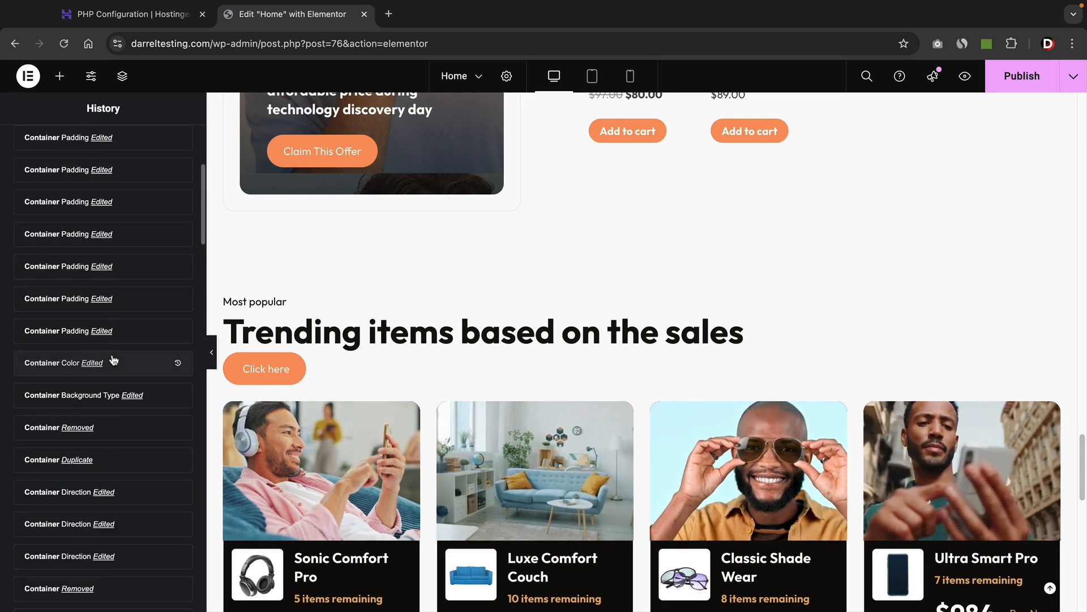
scroll(113, 359, "down", 10)
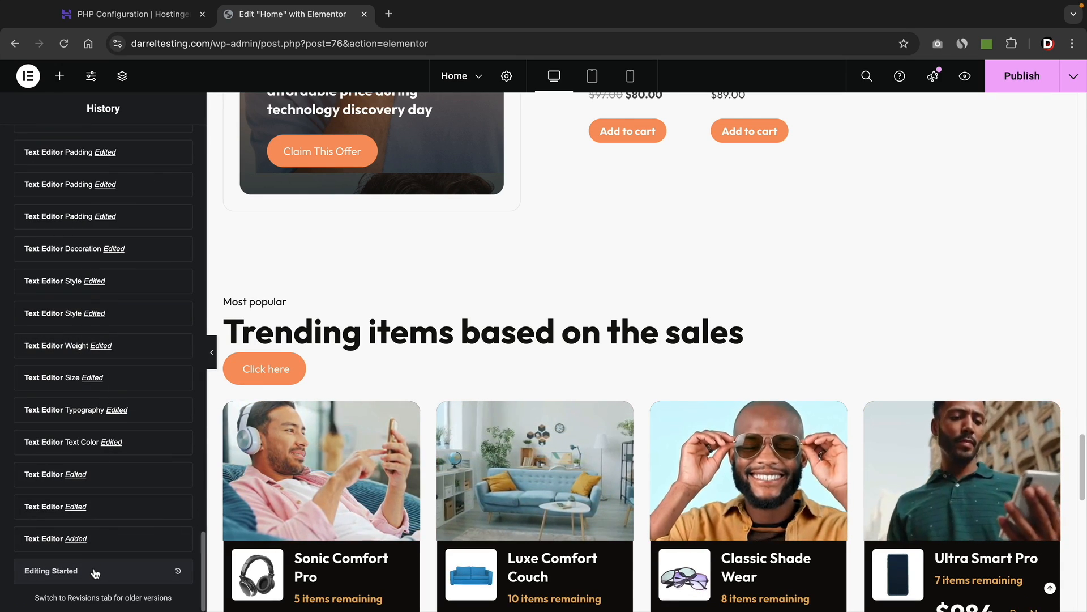
left_click(167, 572)
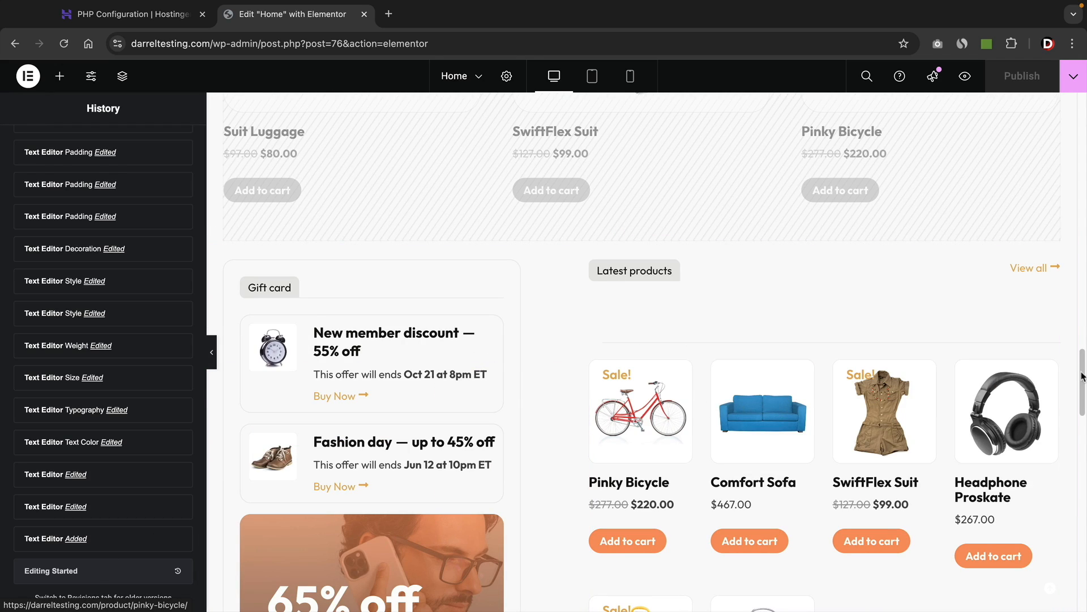
left_click_drag(1085, 349, 1084, 123)
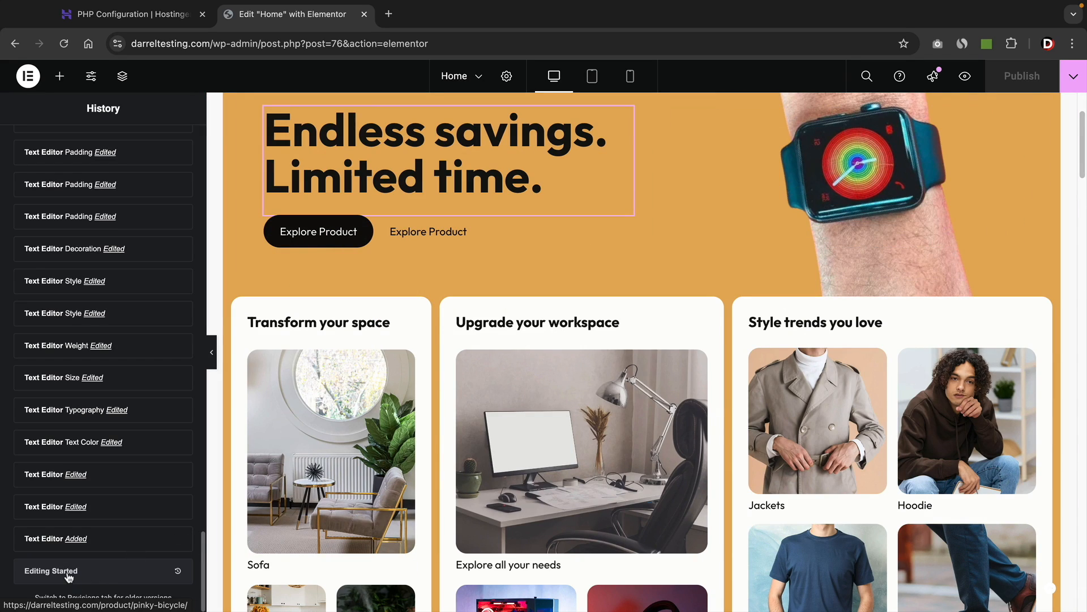
scroll(449, 395, "up", 2)
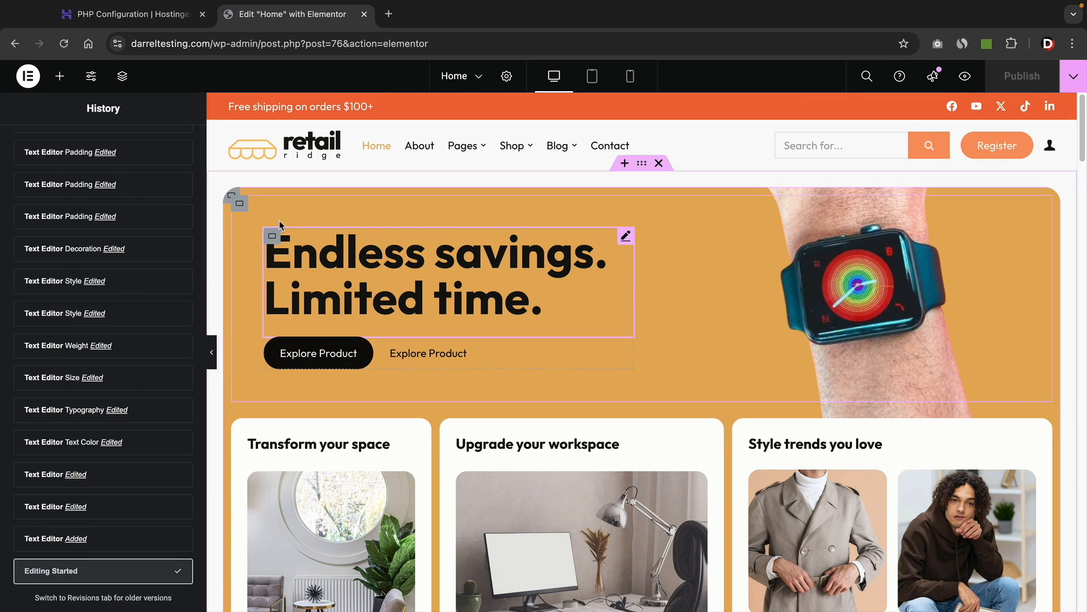
Reopen the History panel, then bring up the widgets panel.
left_click(28, 77)
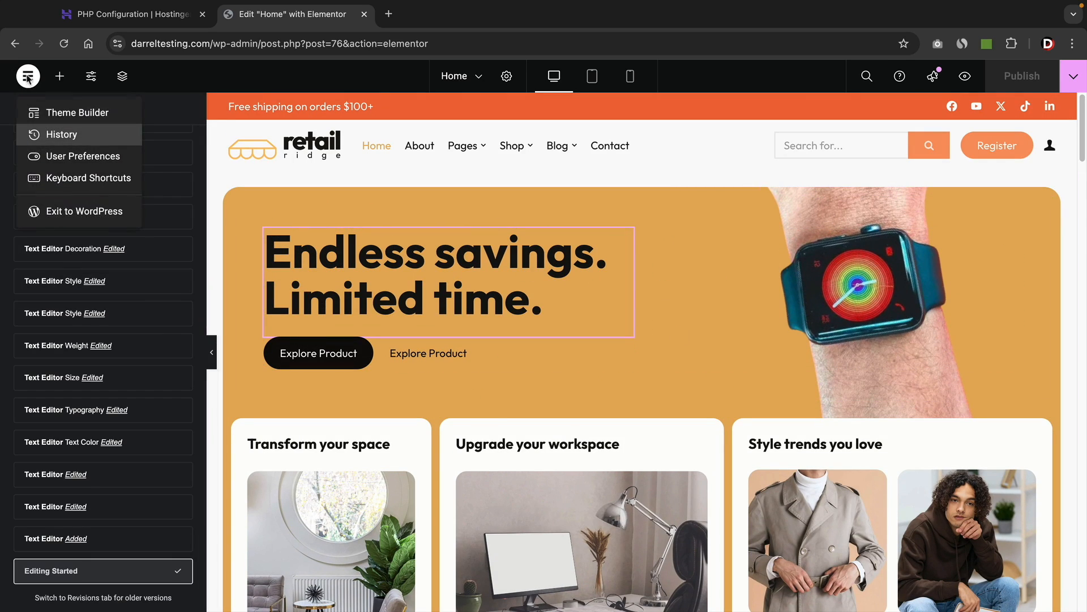
left_click(39, 134)
left_click(60, 75)
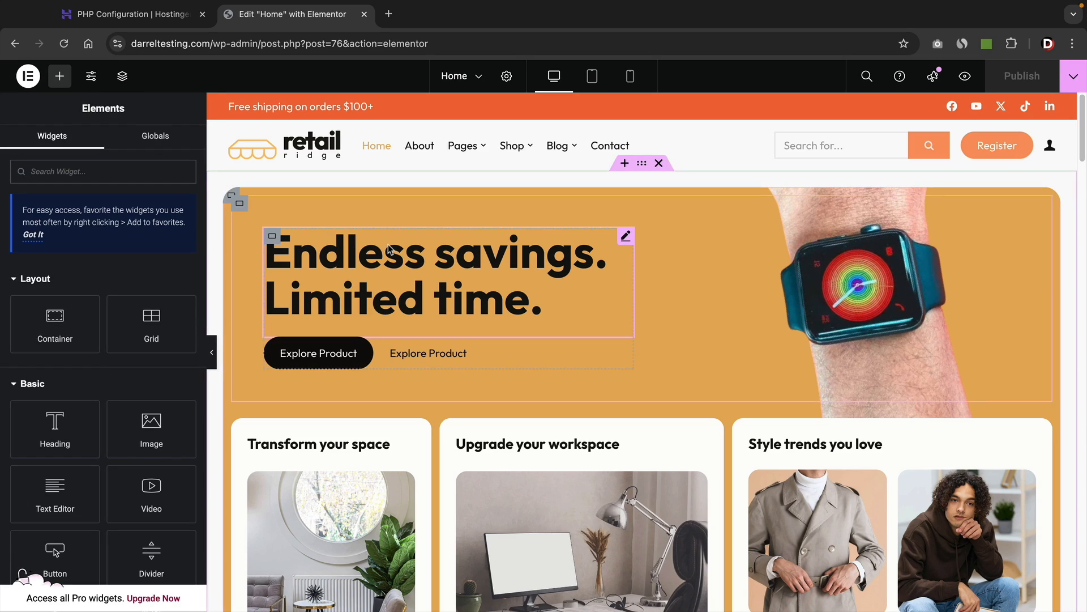
Replace 'savings' with 'Deals' so the hero reads 'Endless Deals. Limited time.', then publish.
left_click(482, 259)
double_click(489, 255)
type("De")
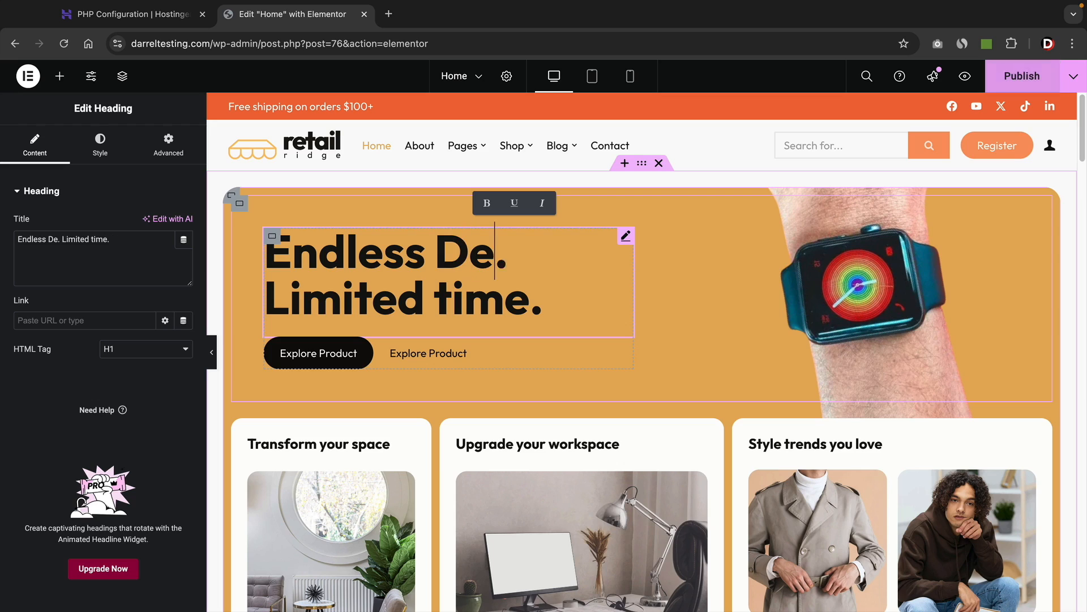
type("als")
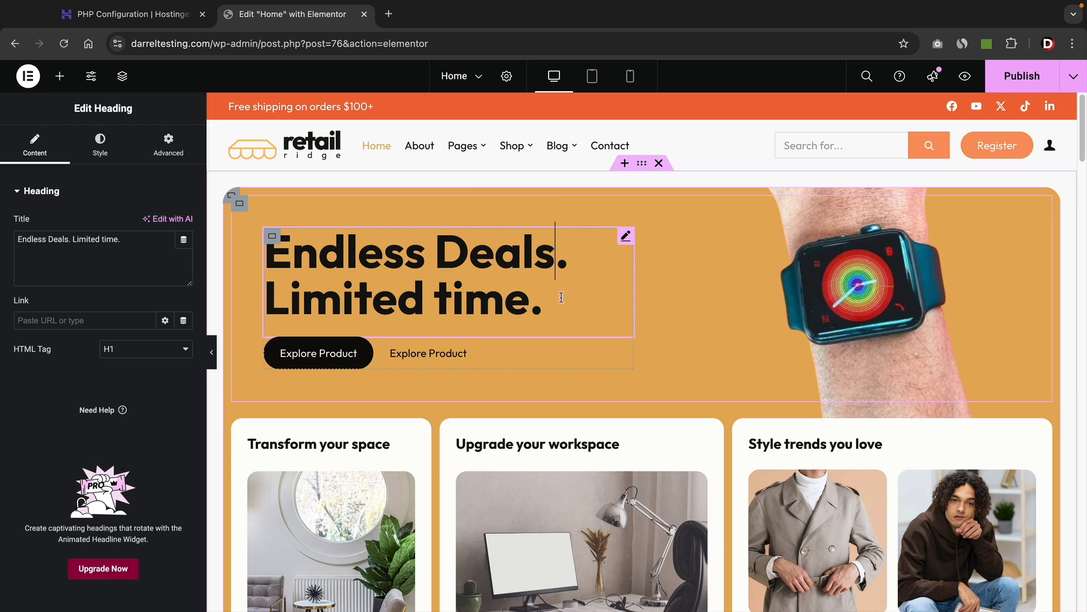
left_click(1022, 82)
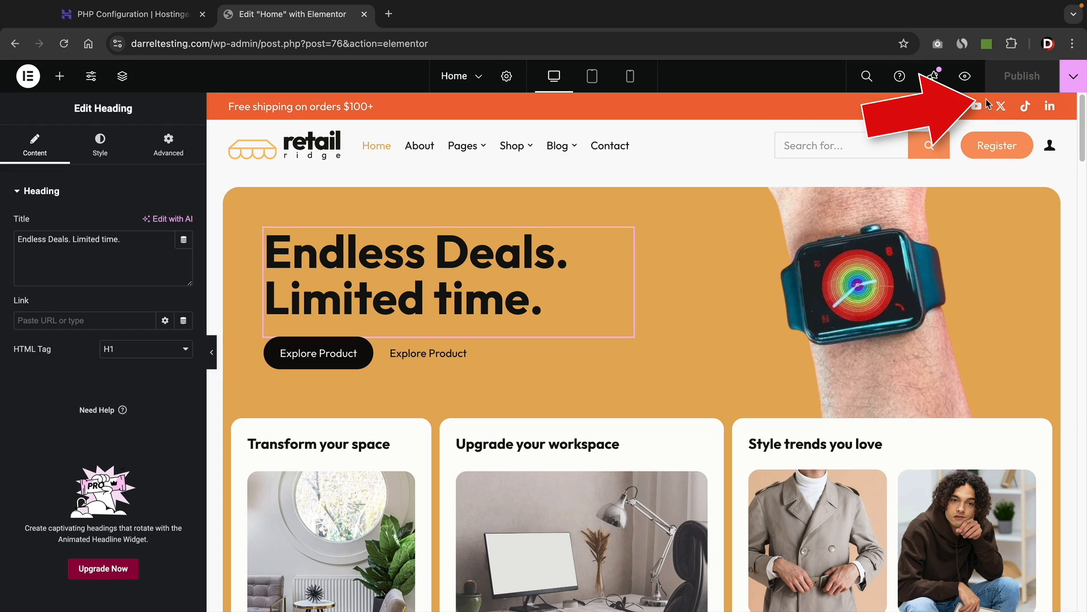
Preview the homepage to confirm the 'Endless Deals. Limited time.' headline, then return to the editor tab.
left_click(966, 78)
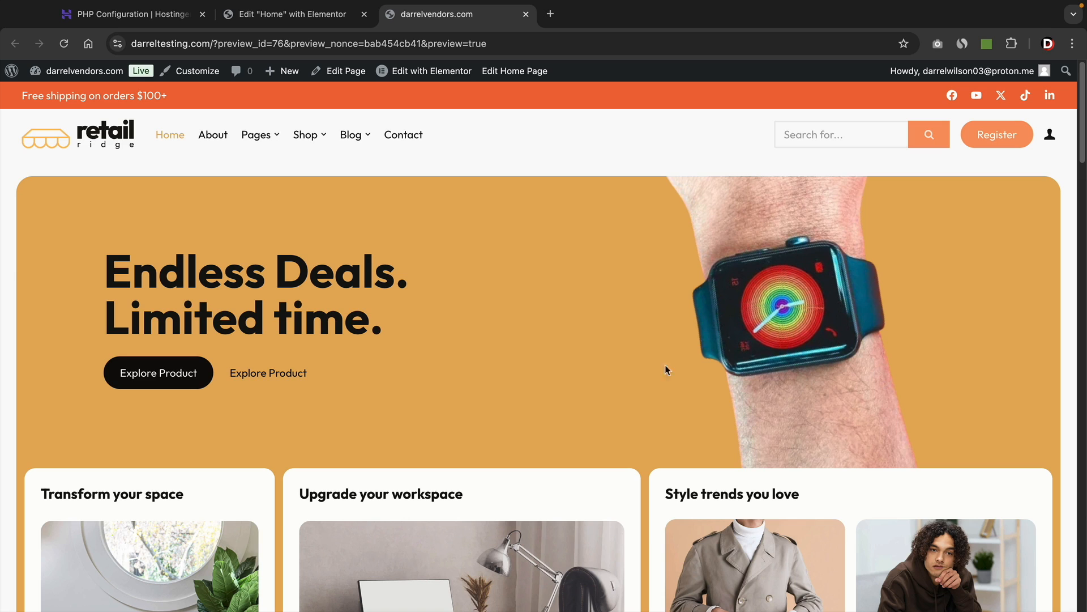
scroll(521, 373, "down", 20)
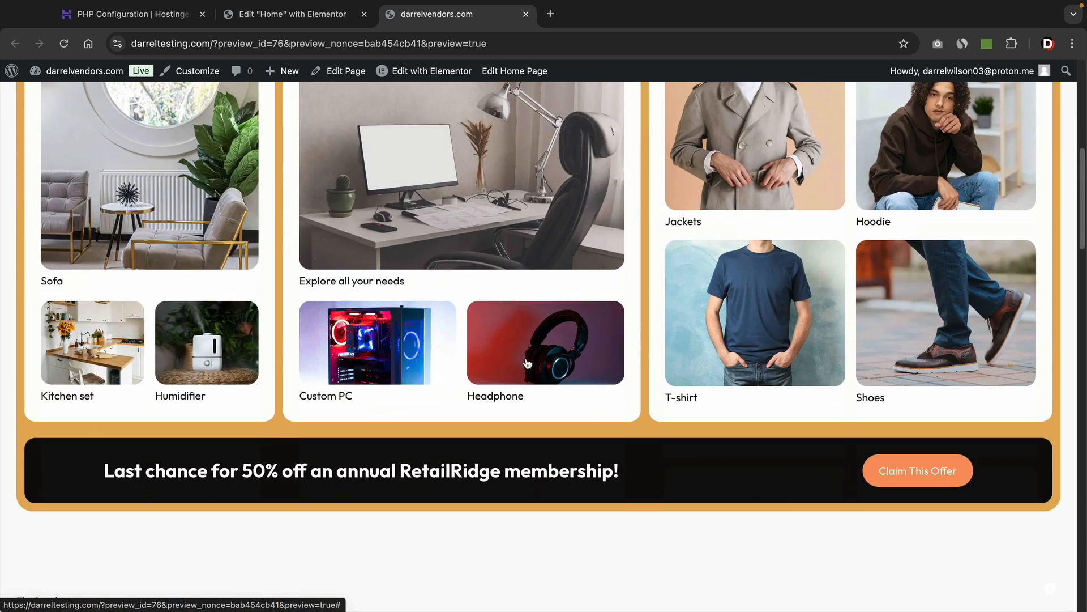
scroll(527, 363, "down", 15)
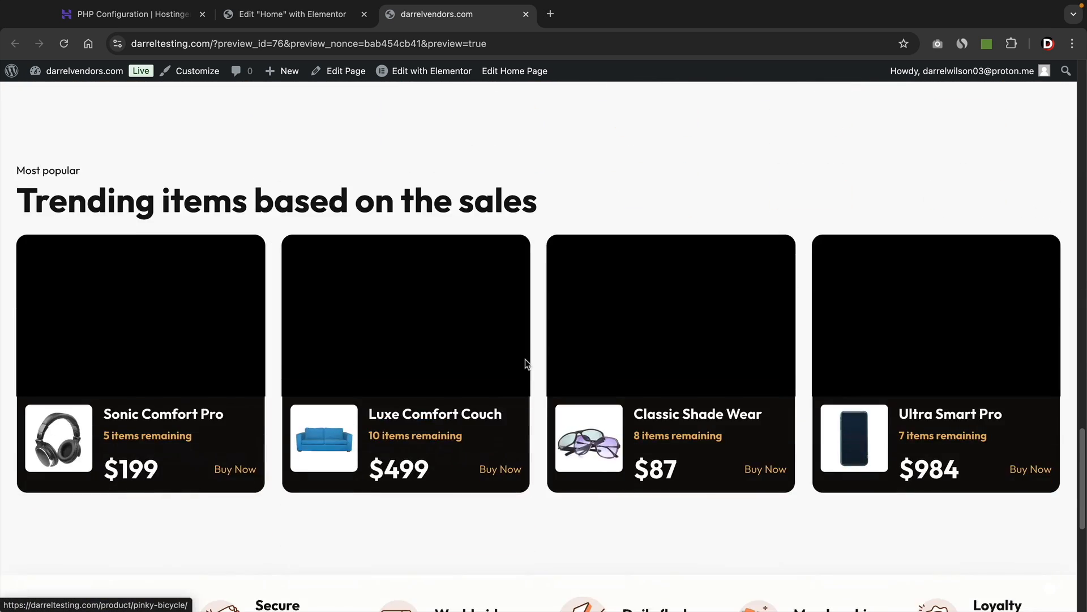
scroll(553, 390, "up", 20)
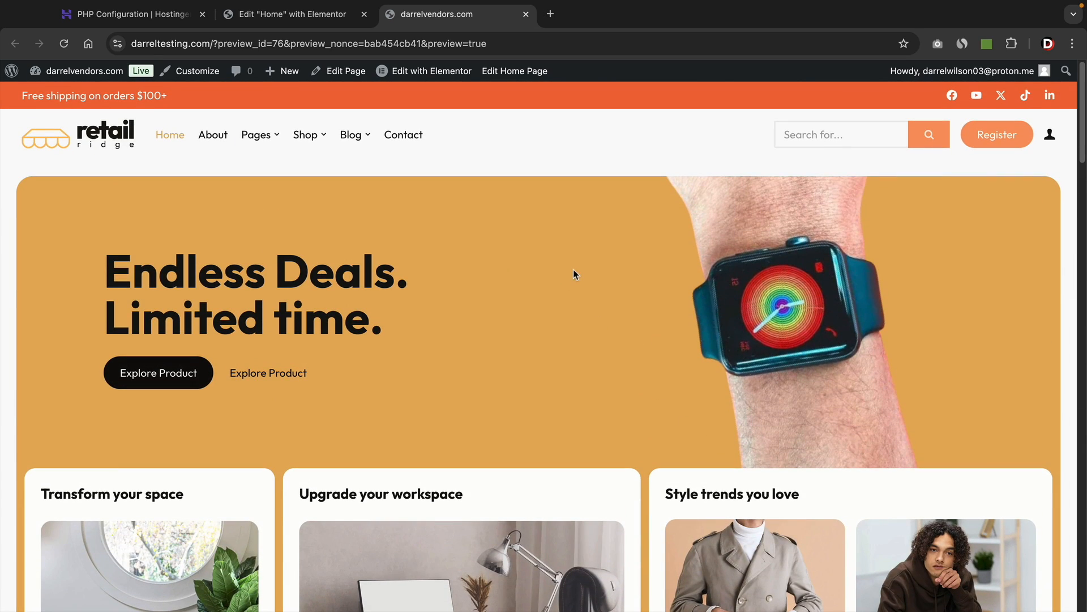
left_click(304, 17)
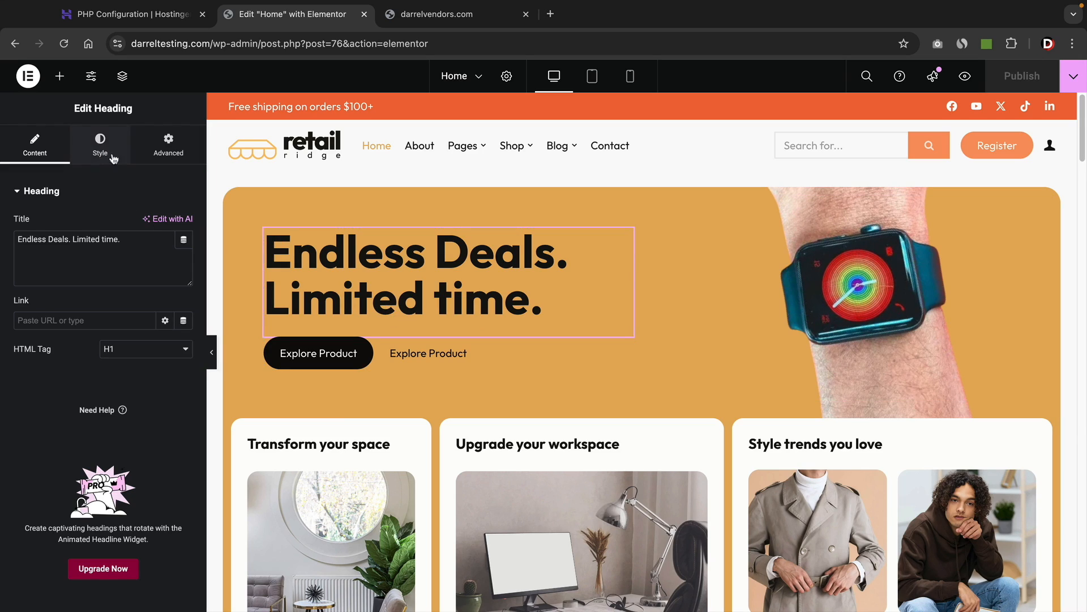
Exit Elementor to the WordPress dashboard and visit the live site.
left_click(28, 80)
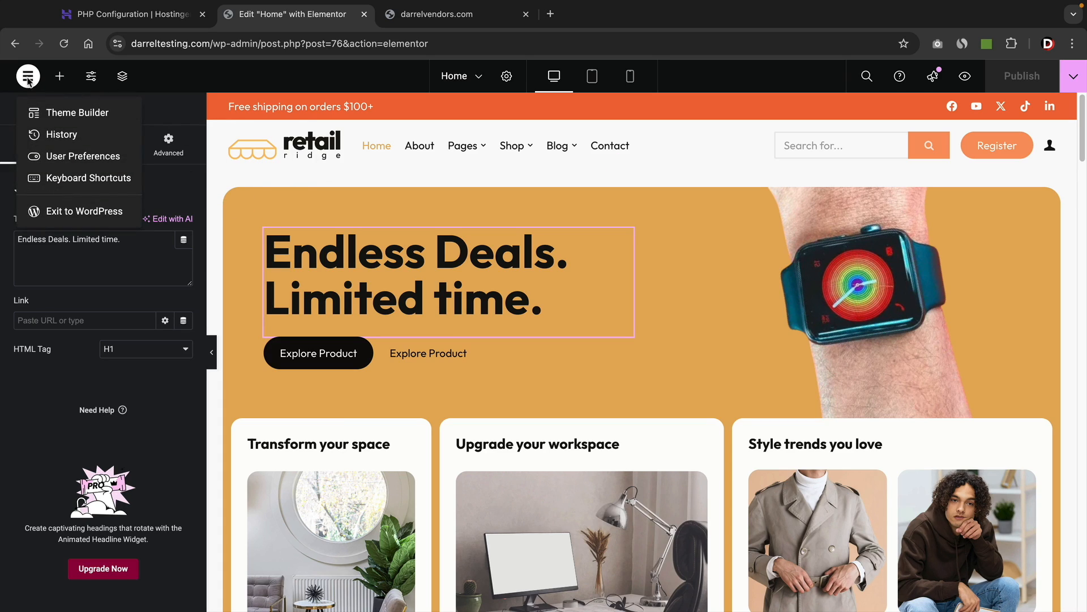
left_click(66, 215)
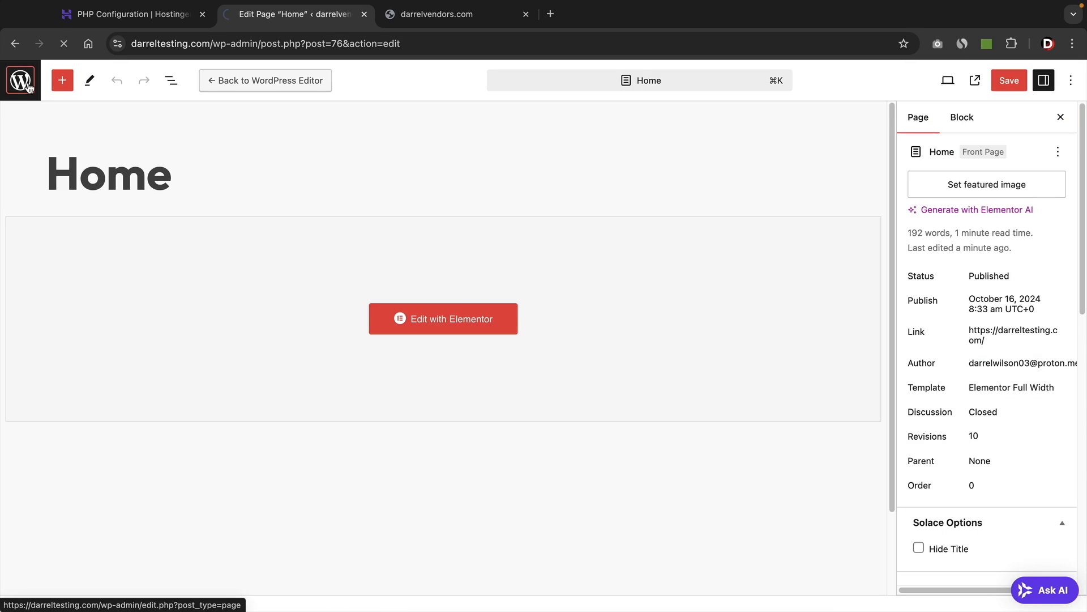
left_click(30, 89)
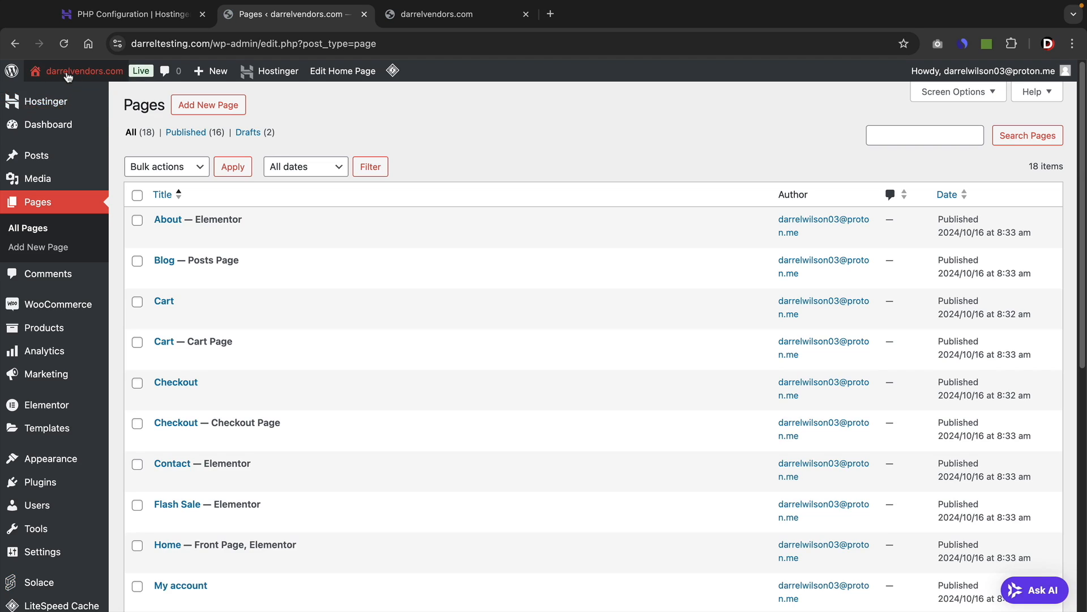
mouse_move(68, 76)
left_click(59, 97)
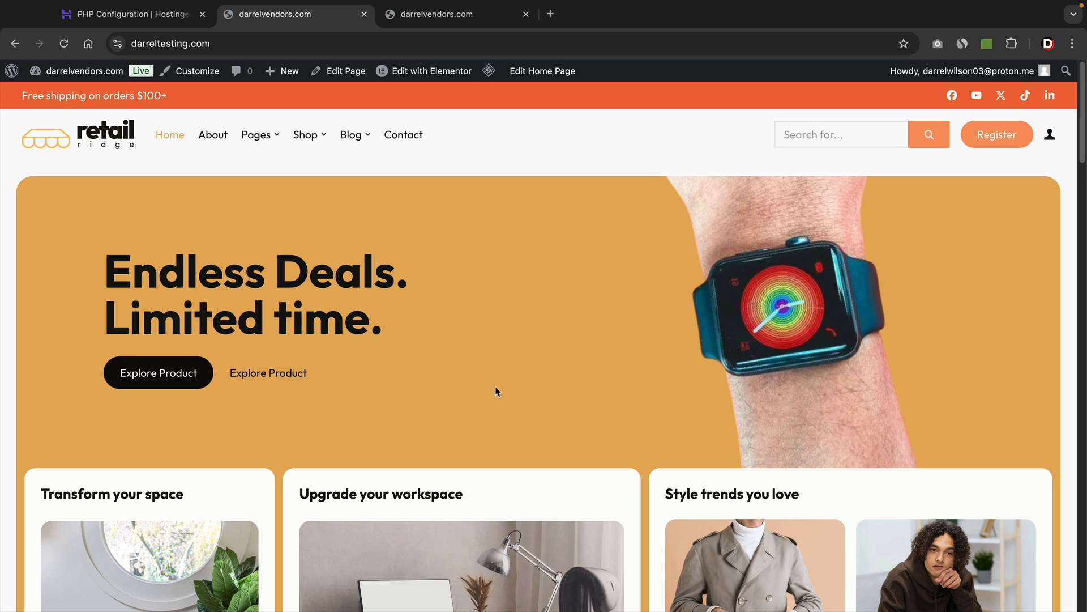
Scroll through the live homepage and back up to the 'Endless Deals. Limited time.' hero.
scroll(509, 391, "down", 1)
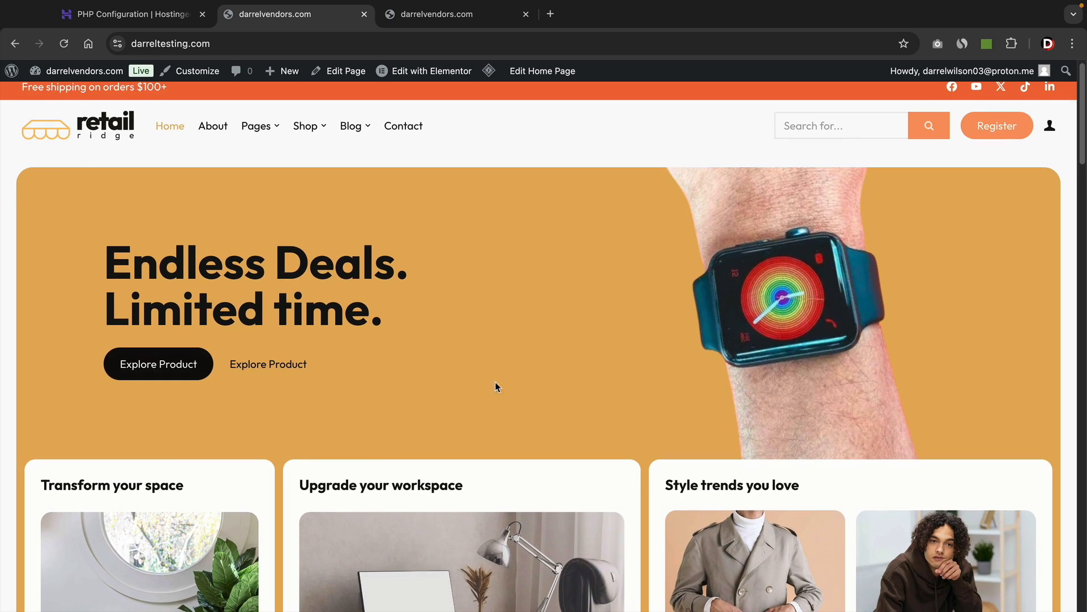
double_click(288, 261)
left_click(288, 261)
scroll(485, 351, "down", 1)
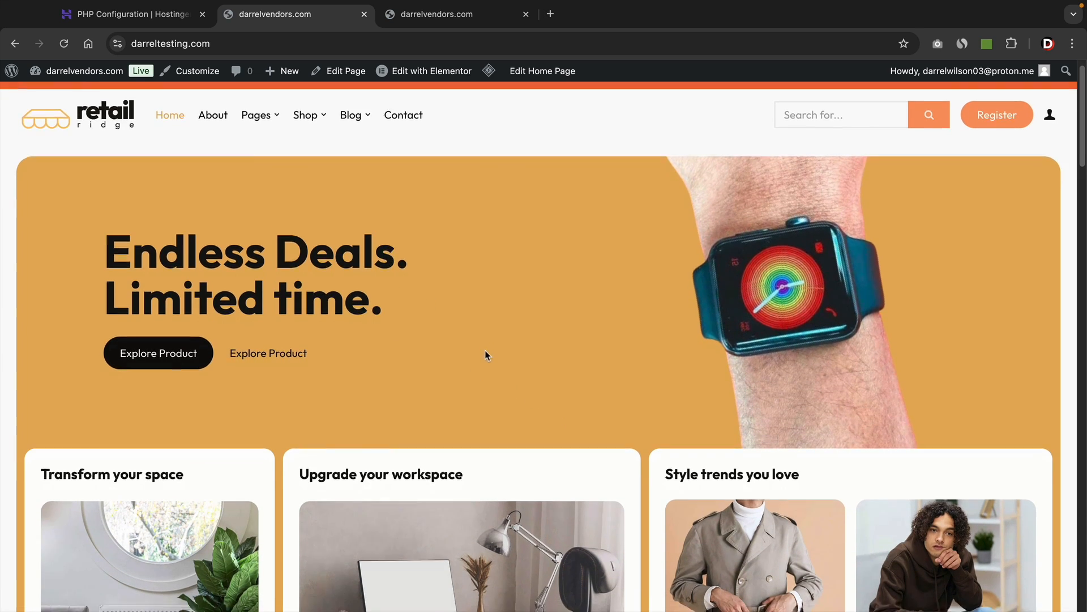
scroll(485, 356, "down", 10)
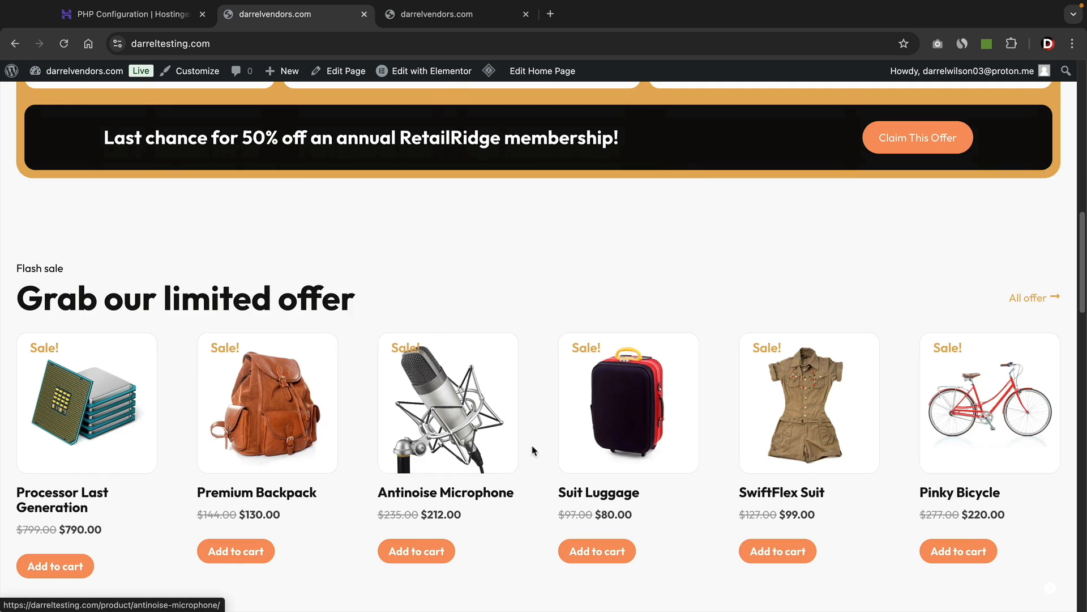
scroll(533, 450, "down", 15)
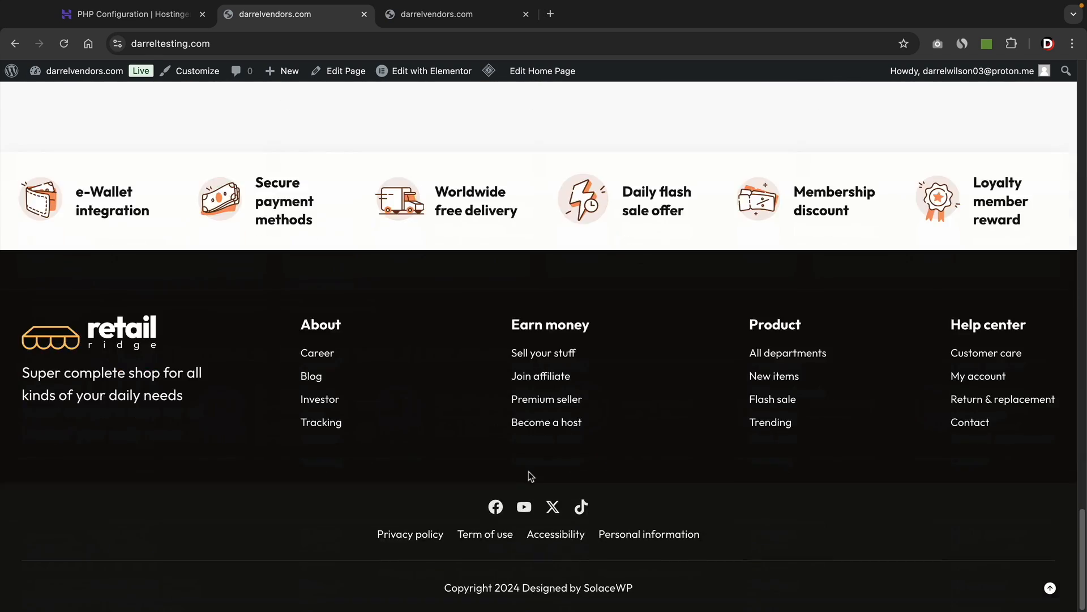
scroll(529, 475, "up", 20)
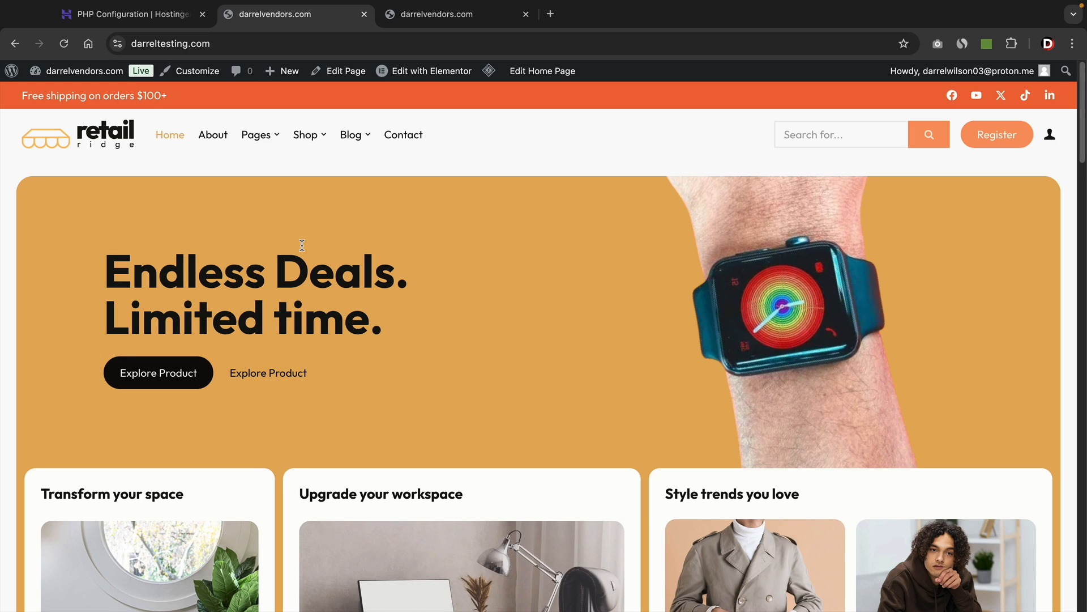
mouse_move(286, 73)
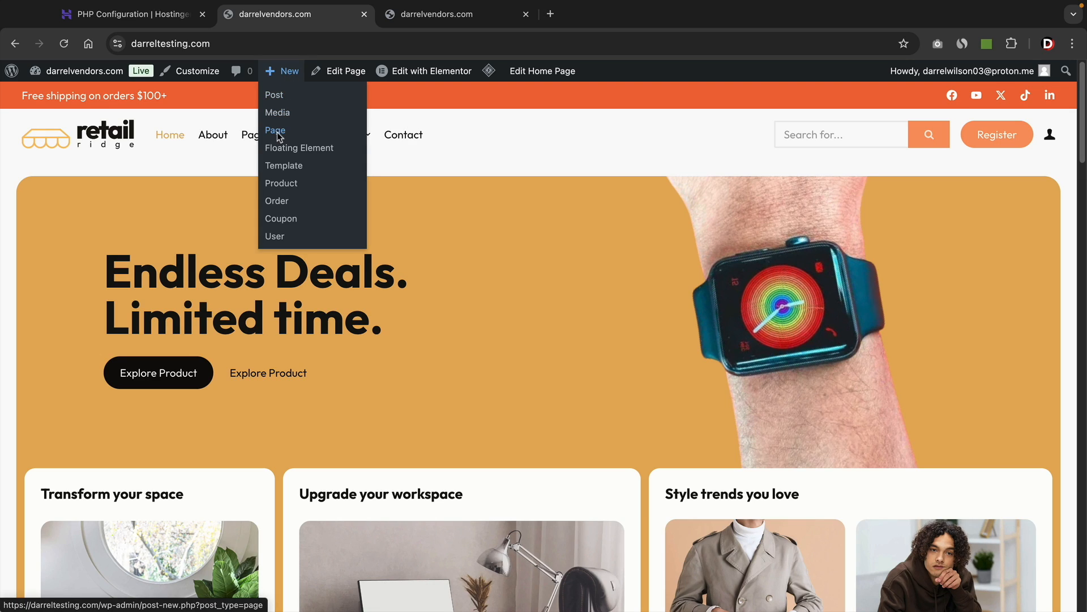
Go from the dashboard to the All Pages list.
mouse_move(79, 71)
left_click(80, 96)
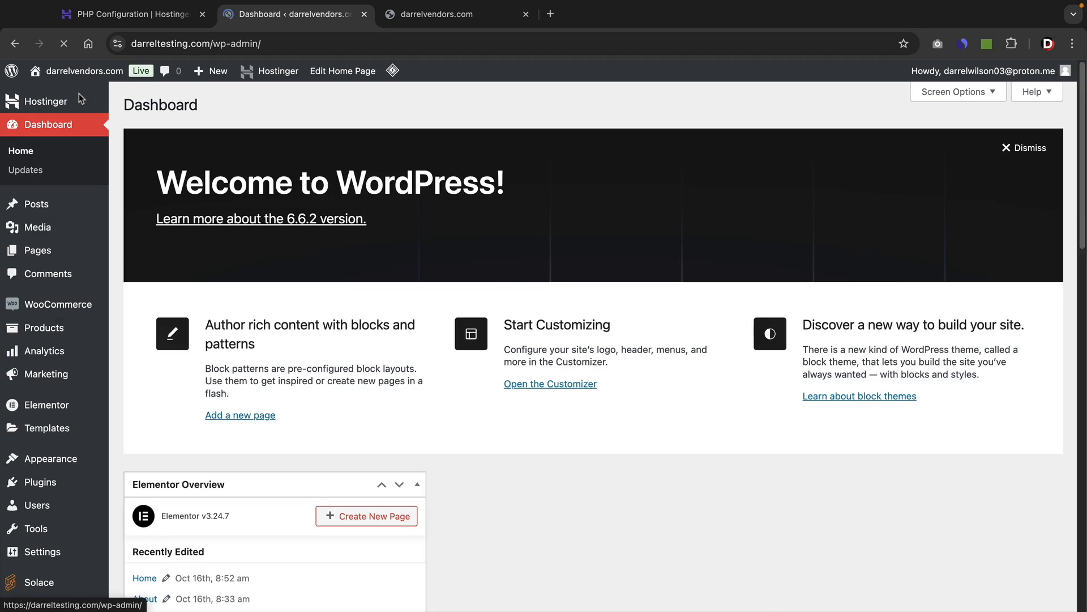
mouse_move(50, 256)
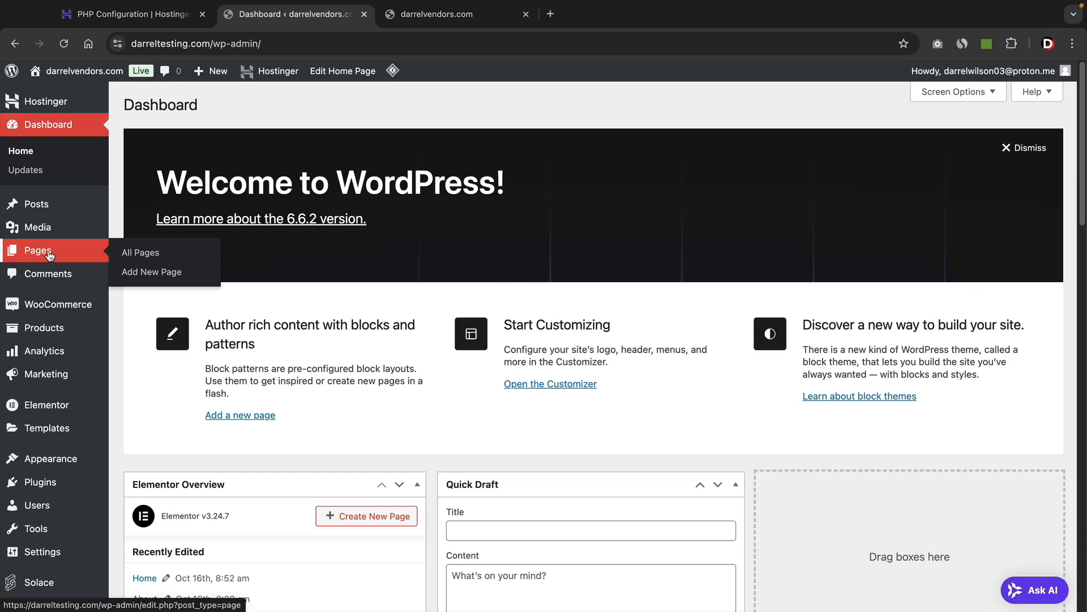
left_click(156, 255)
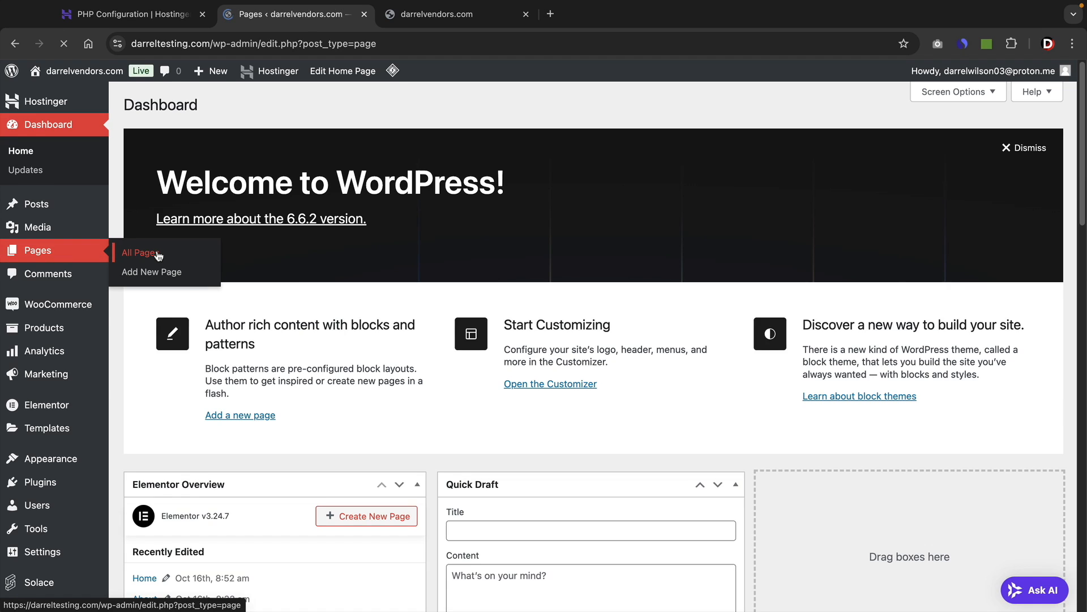
scroll(272, 283, "down", 8)
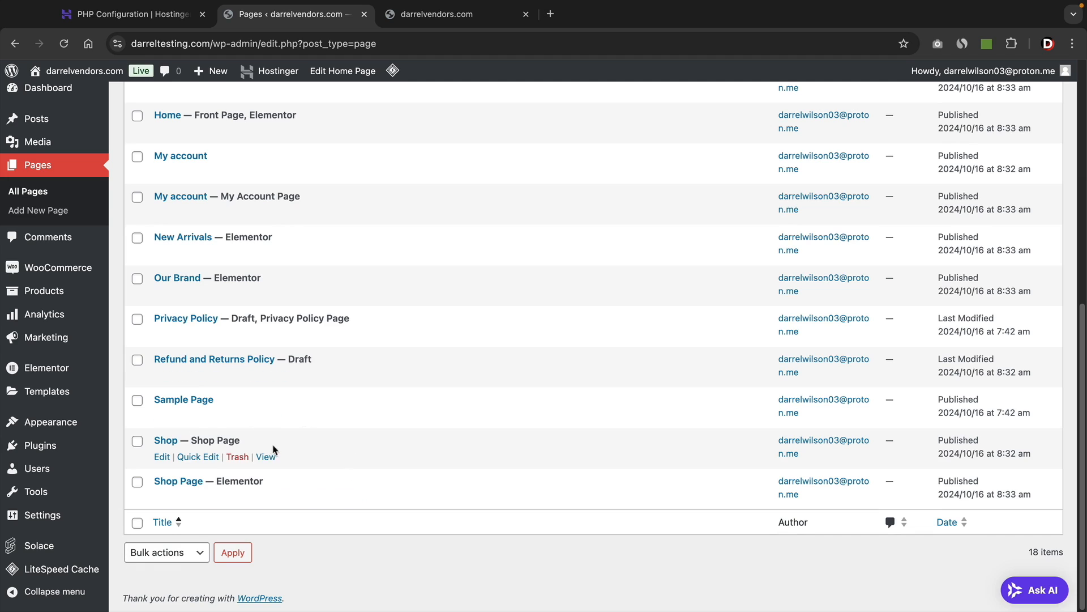
scroll(399, 434, "up", 8)
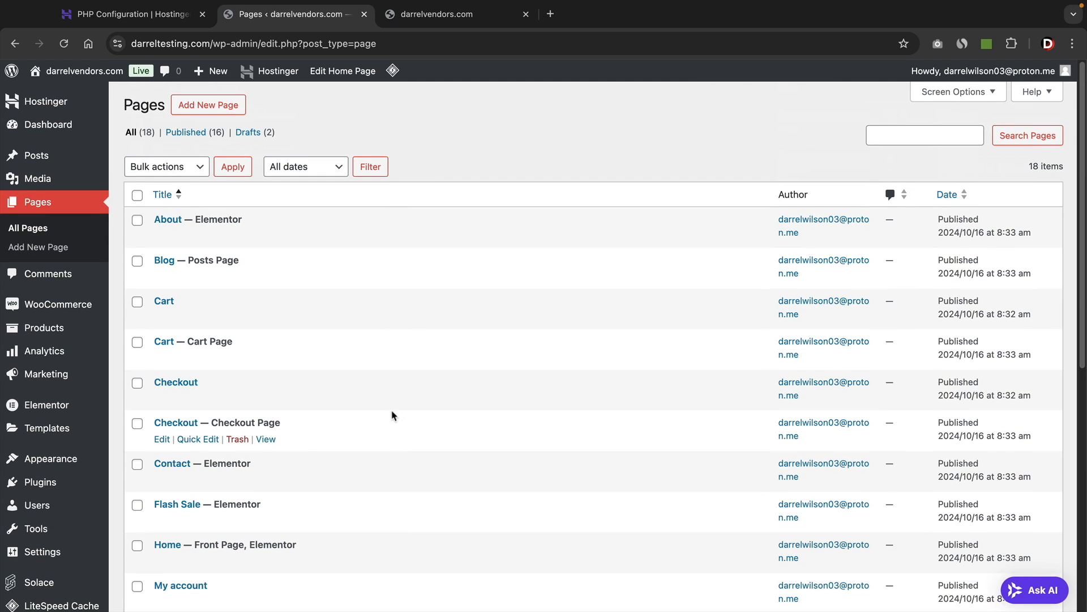
Add a new page titled 'My Staff' and publish it.
left_click(219, 112)
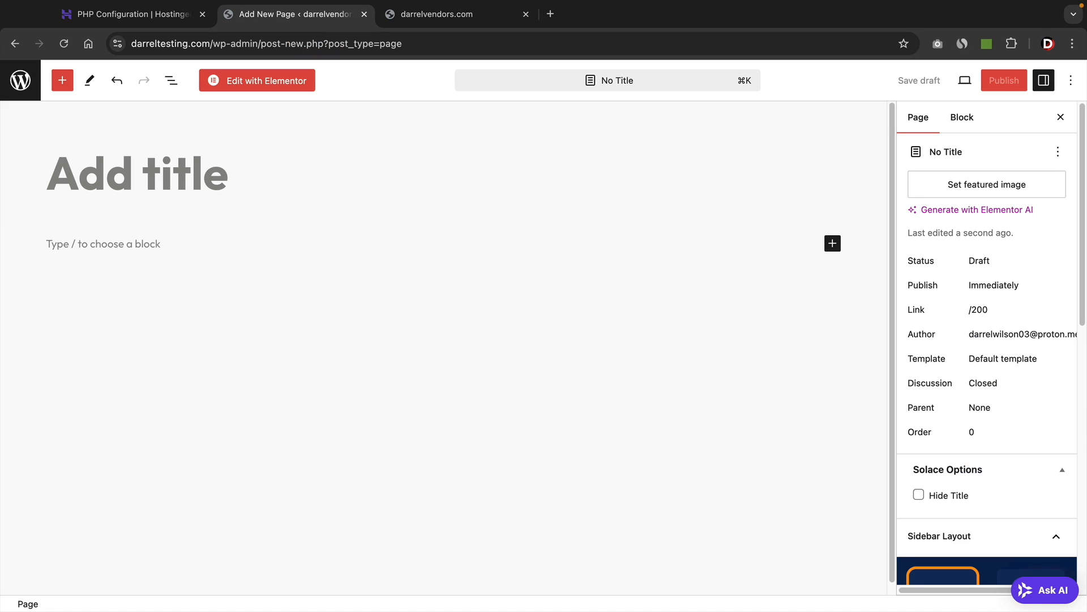
type("My Staff")
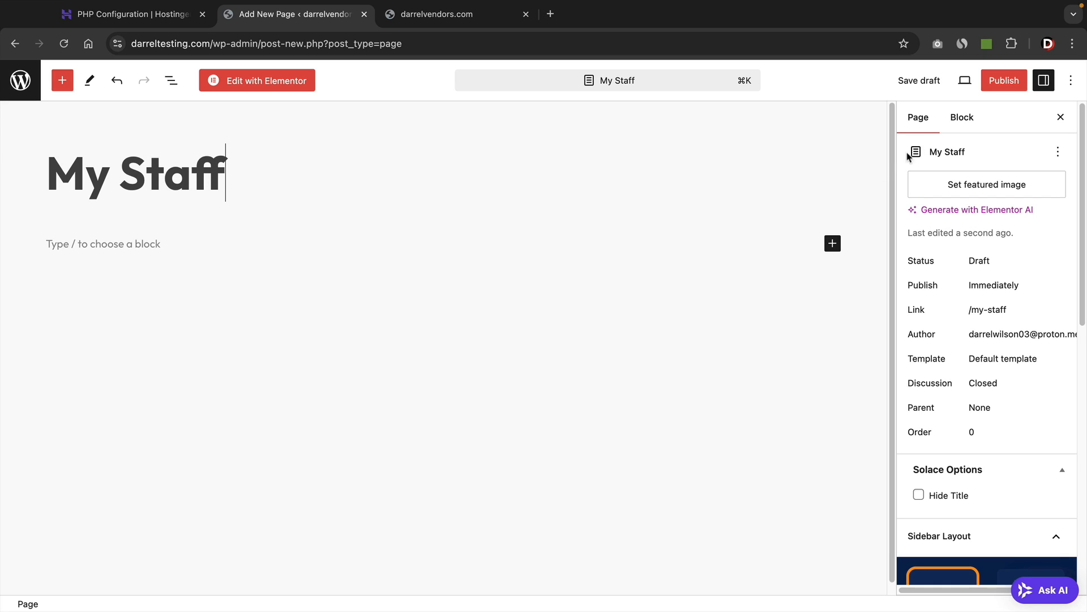
left_click(1004, 82)
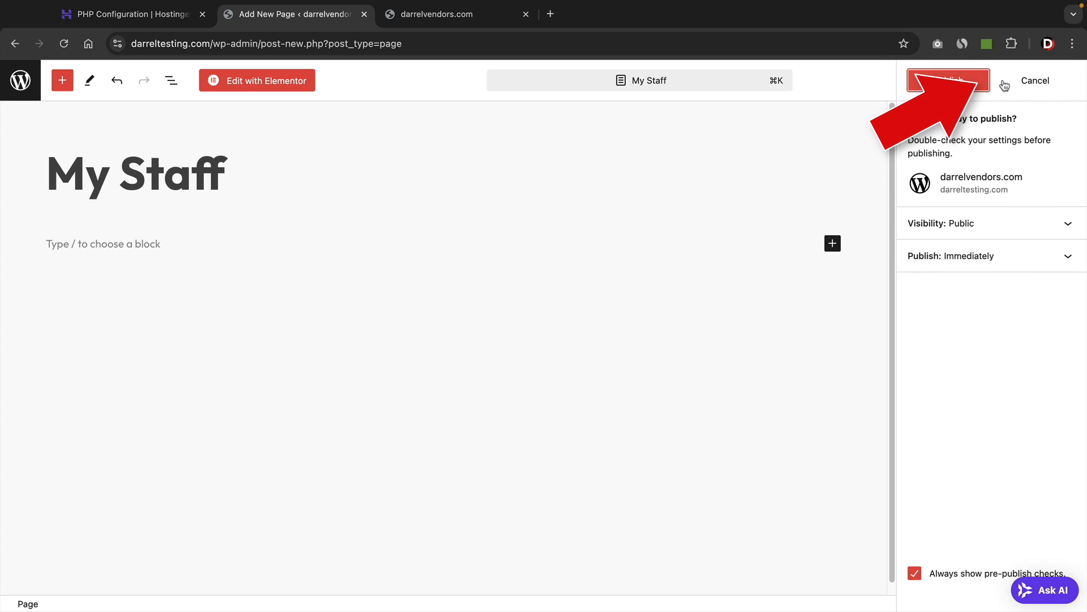
left_click(963, 80)
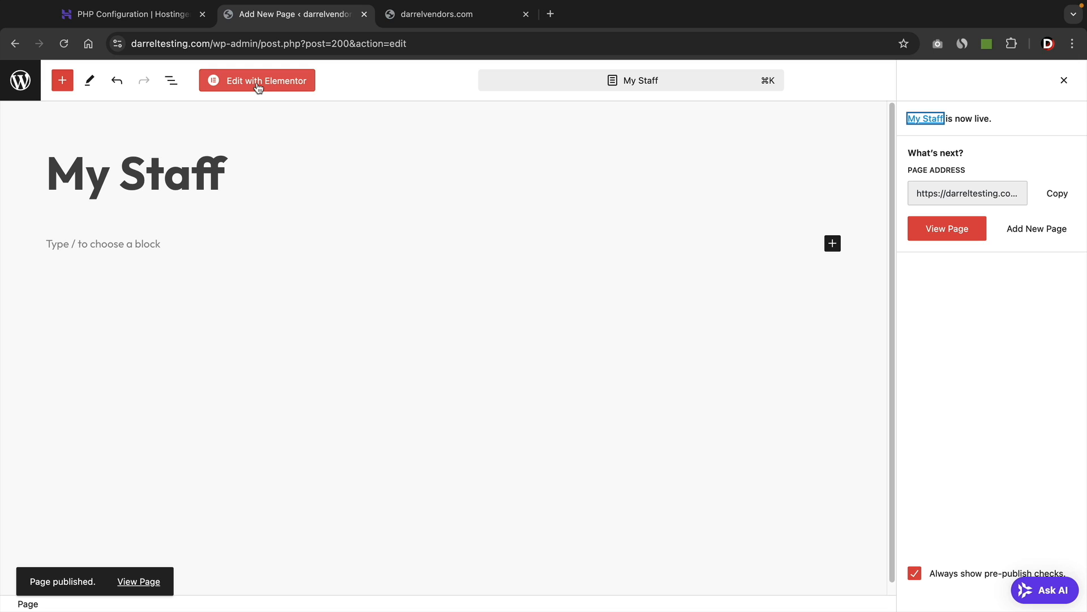
Open My Staff in Elementor and set its Page Layout to Elementor Full Width.
left_click(258, 83)
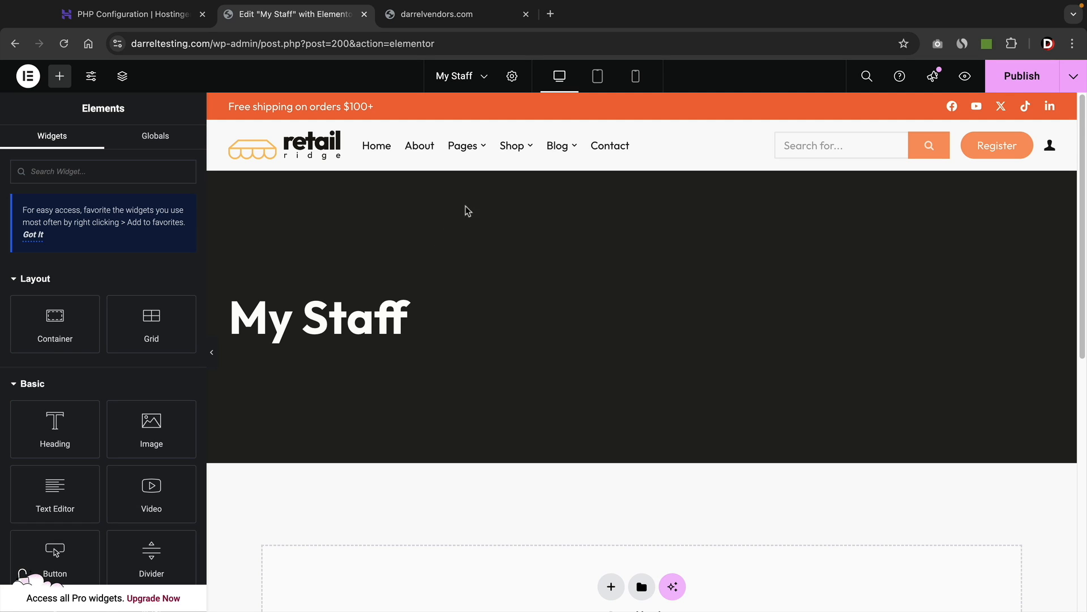
left_click(513, 78)
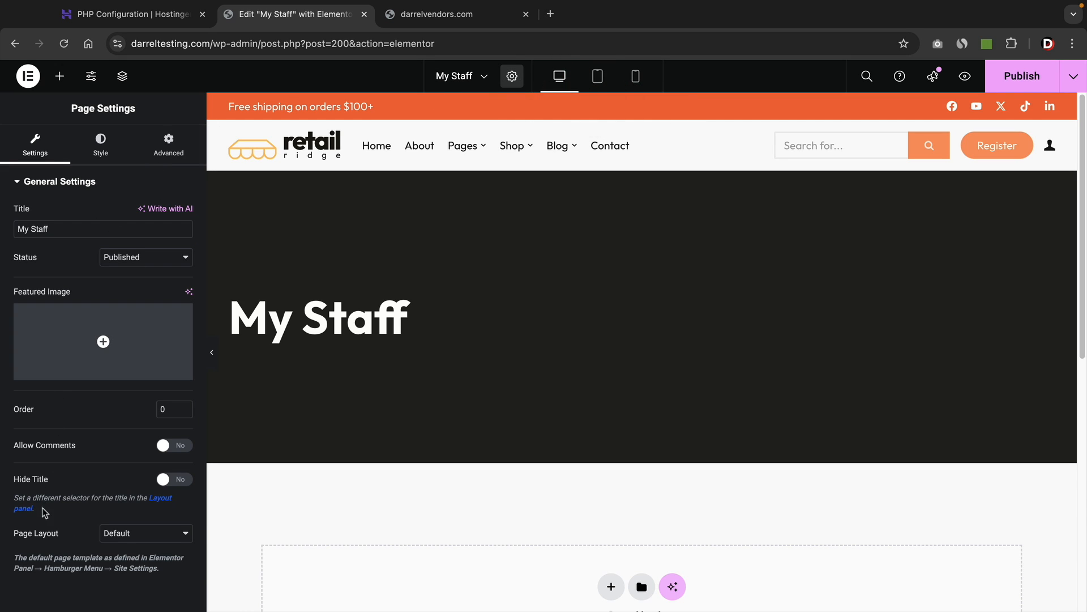
left_click(161, 538)
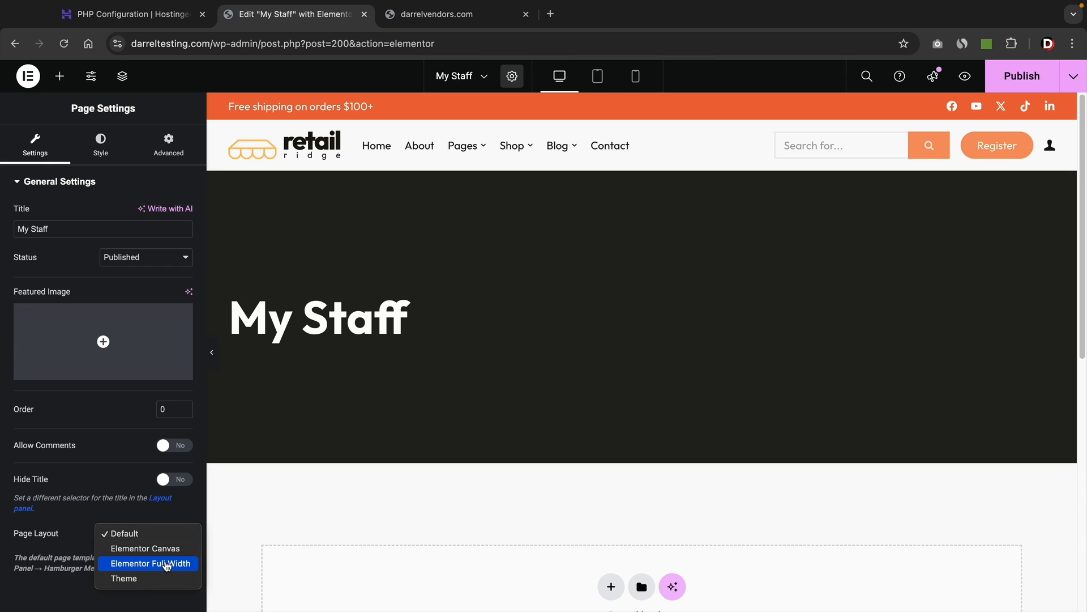
left_click(165, 561)
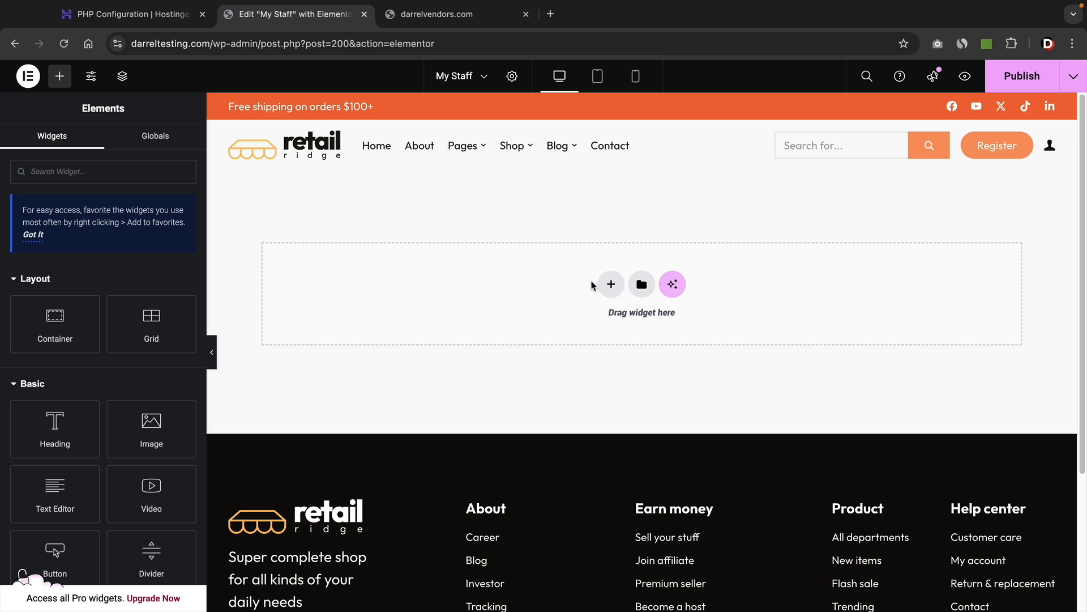
Connect and authorize the site with an Elementor account, accept the AI terms, and start Elementor AI.
left_click(673, 286)
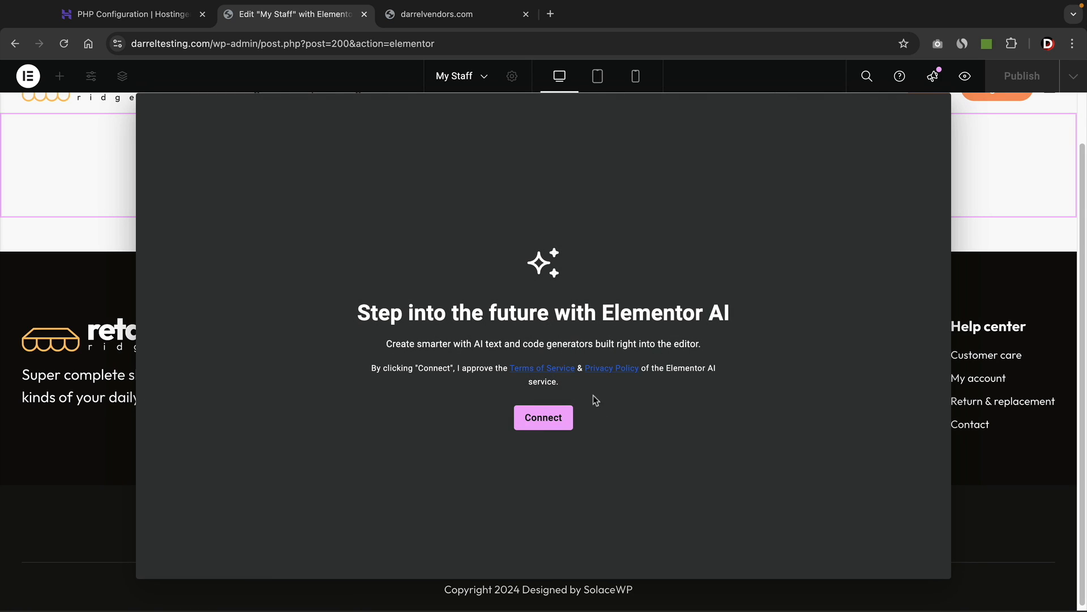
left_click(560, 418)
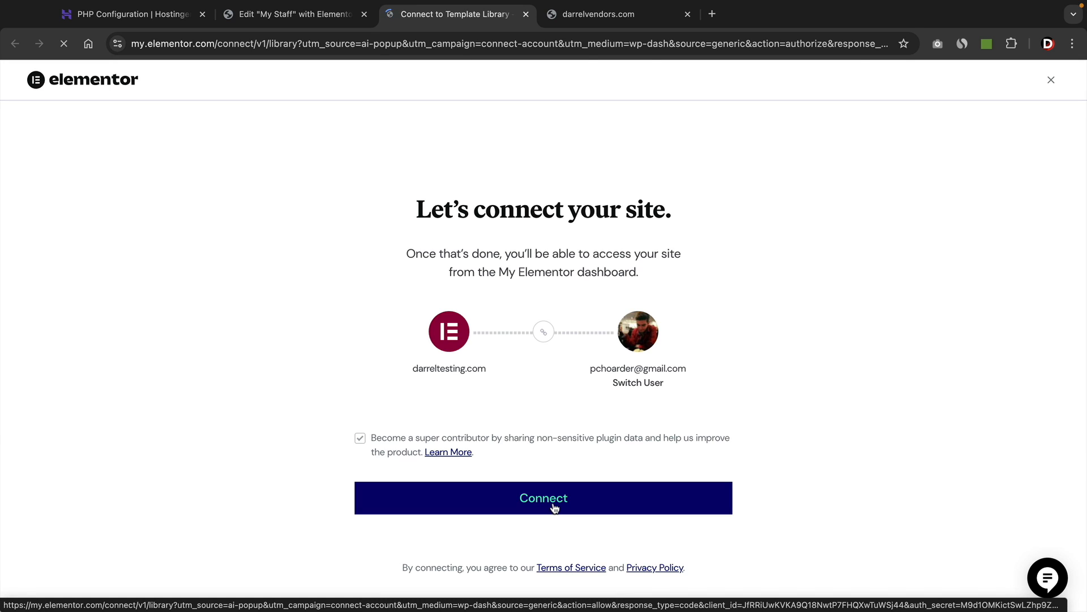
left_click(554, 507)
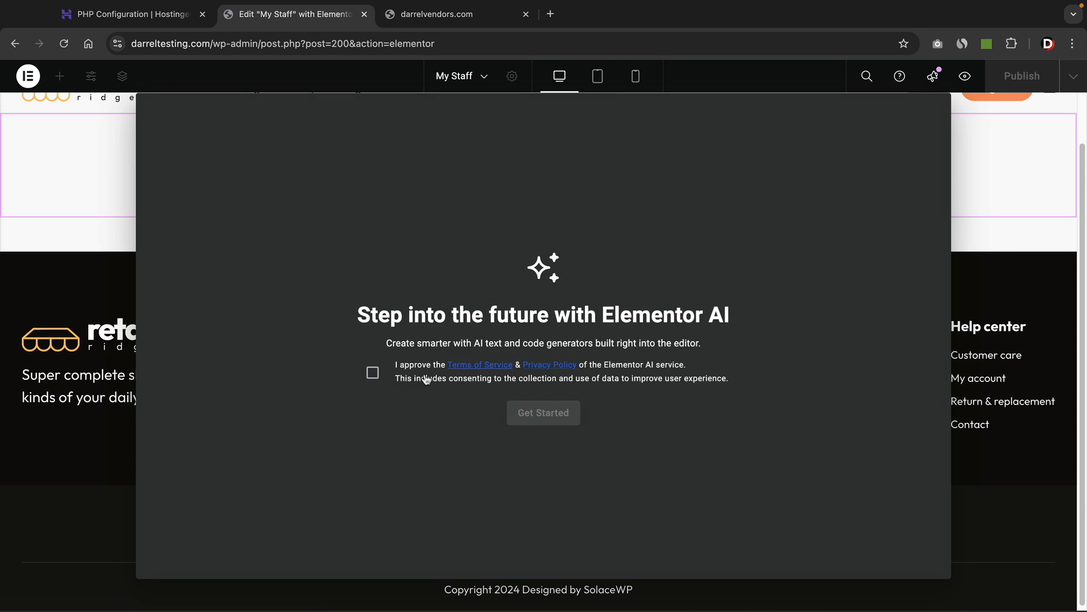
left_click(370, 376)
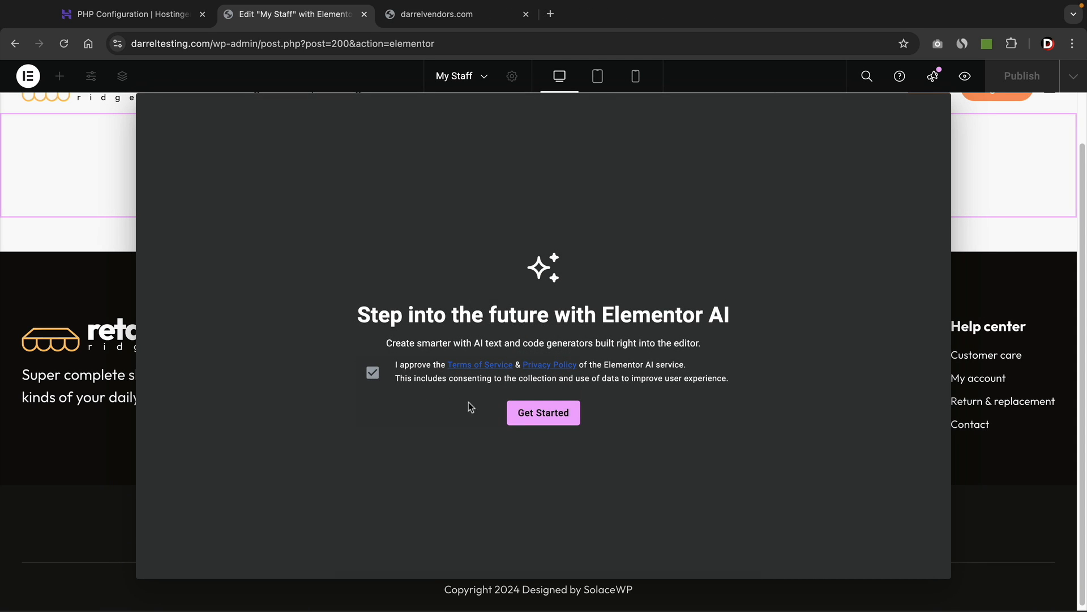
left_click(524, 415)
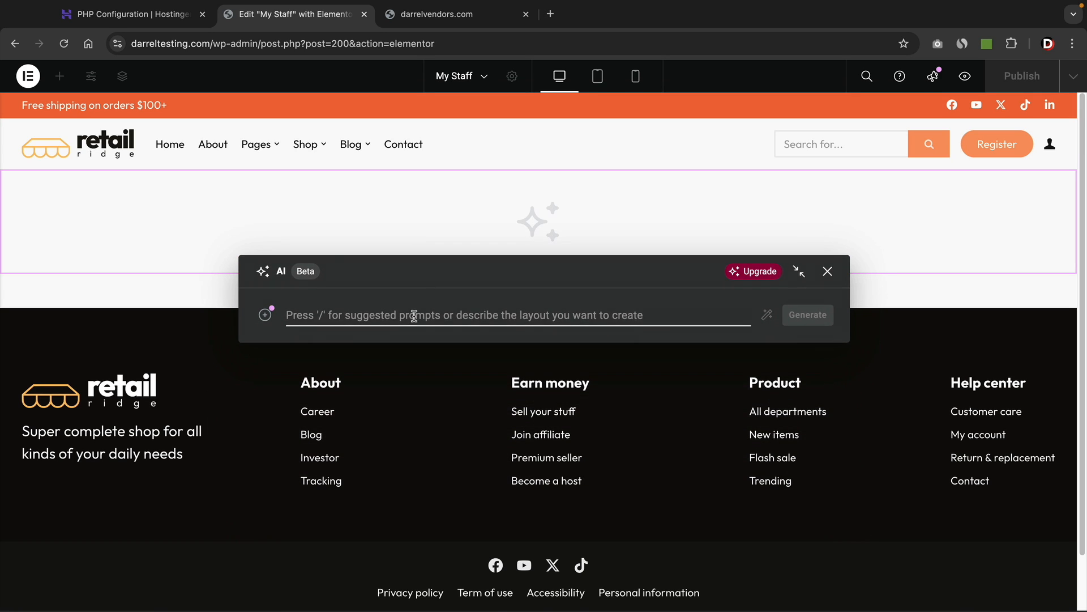
Prompt Elementor AI for a 3-column staff row matching the site's current colour scheme and generate layouts.
type("create me")
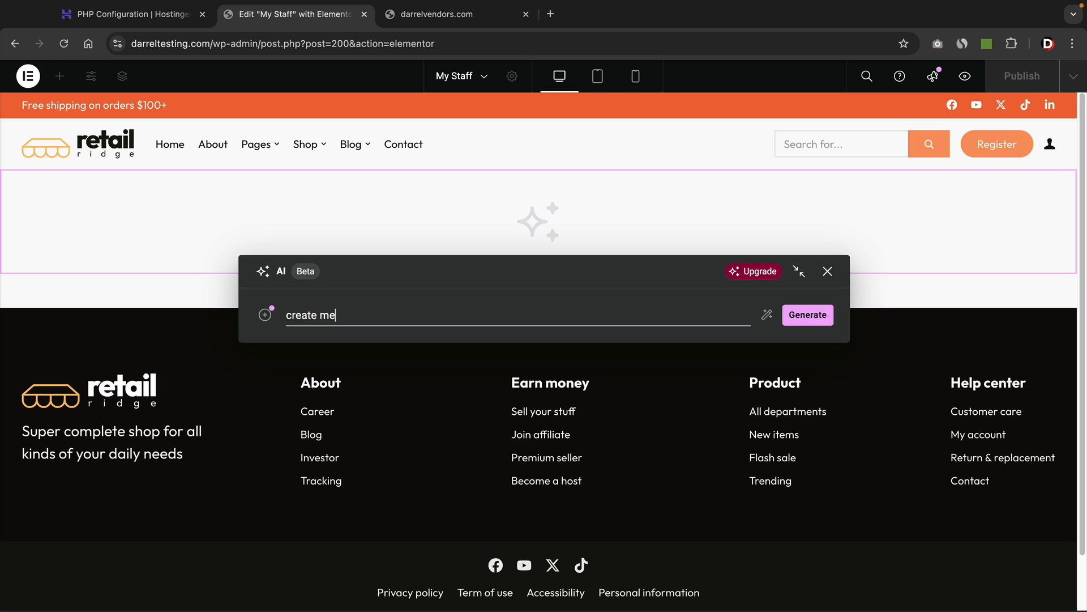
type(" a 3 colu")
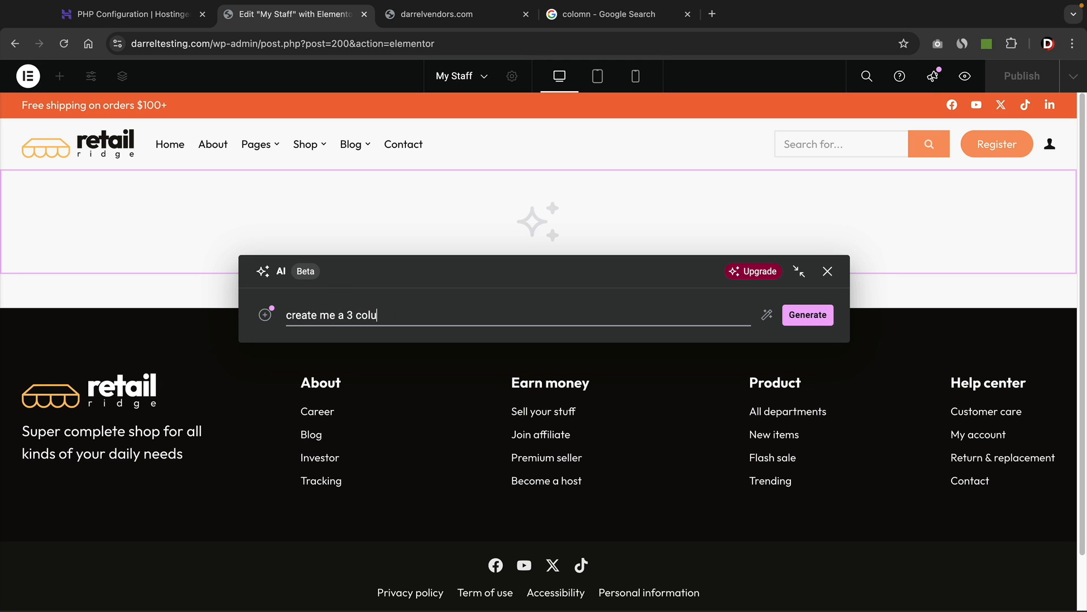
type("mn row that introduces my staff that matches")
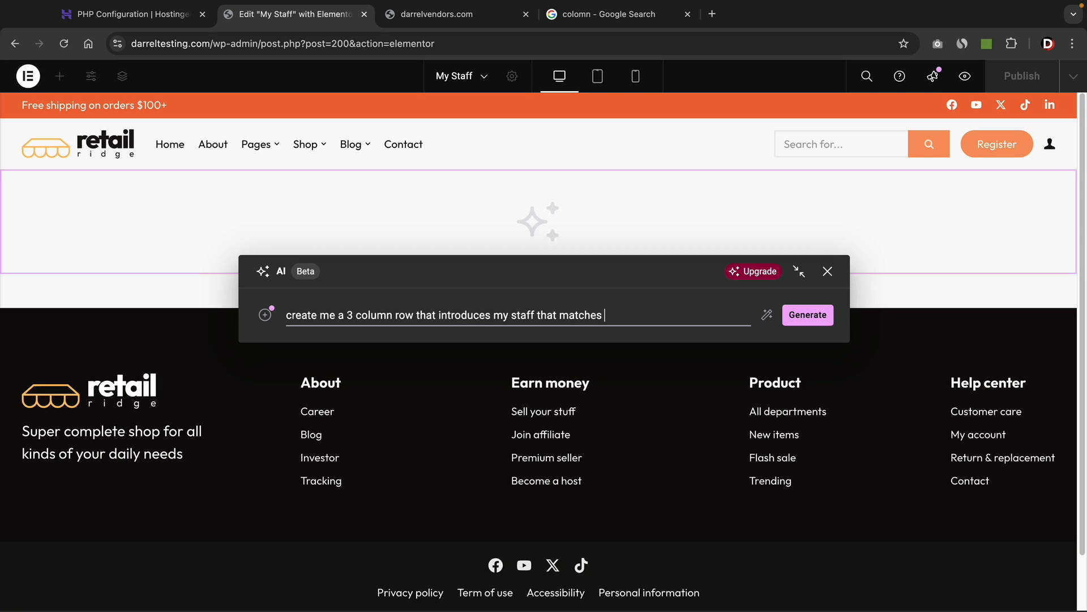
type("the current color scheme of my website")
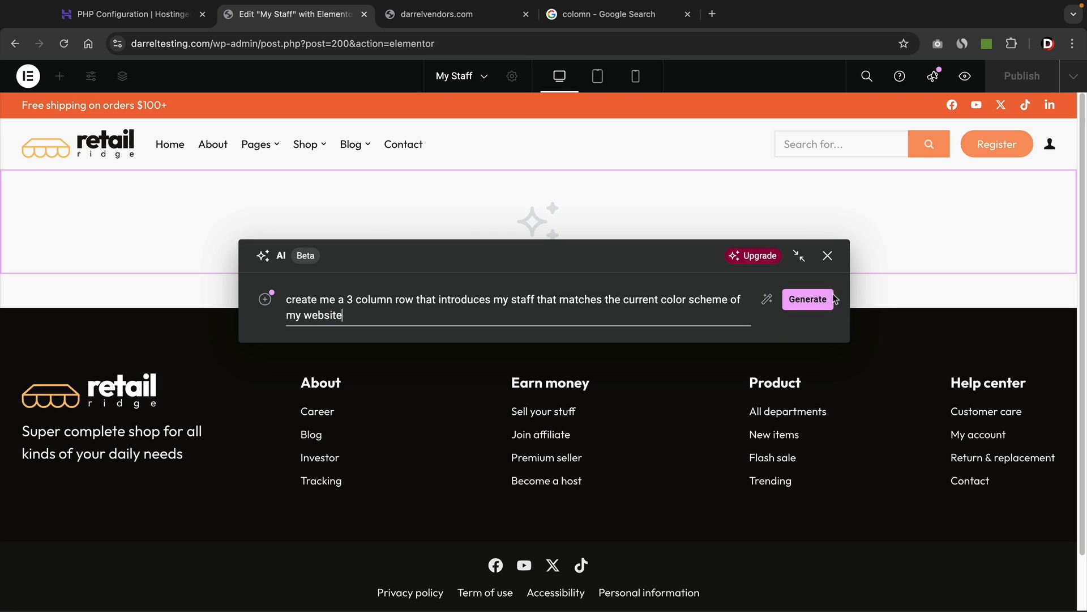
left_click(833, 298)
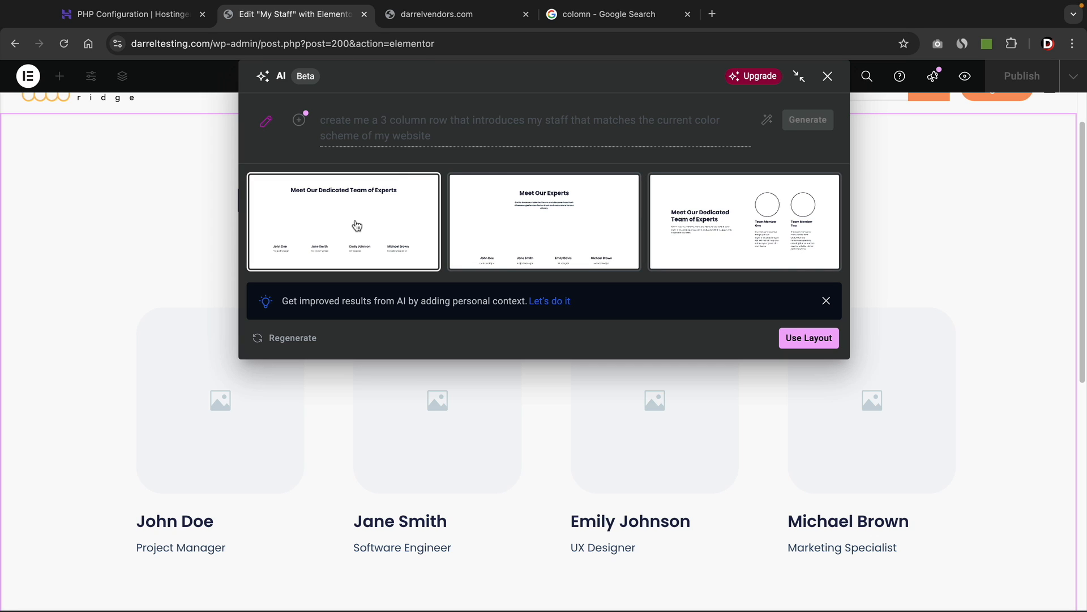
Insert the first generated team layout and give the first card the red-vest staff photo.
left_click(820, 346)
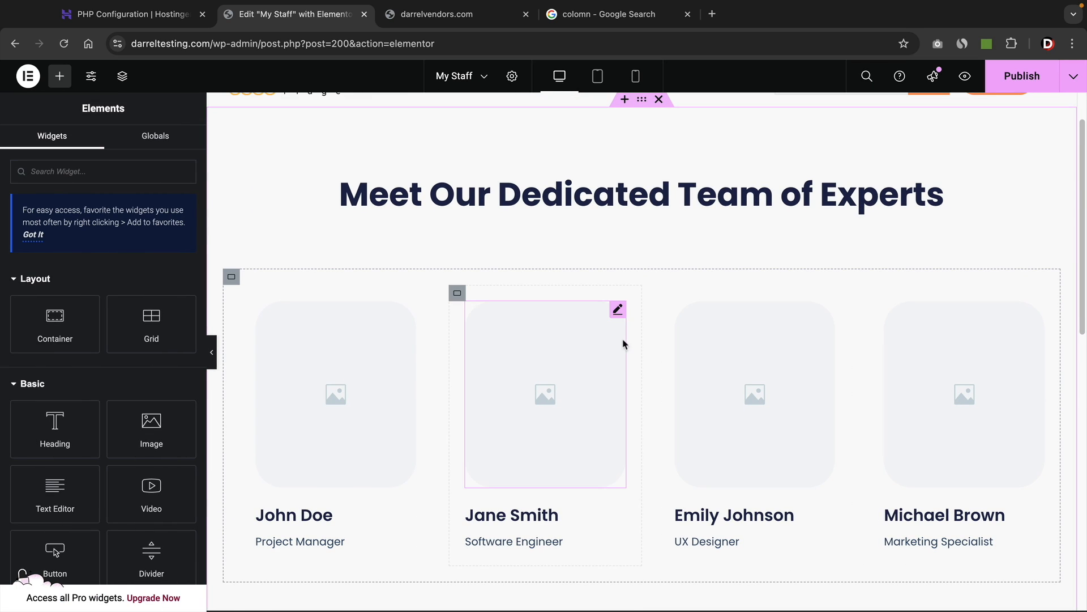
scroll(649, 327, "down", 2)
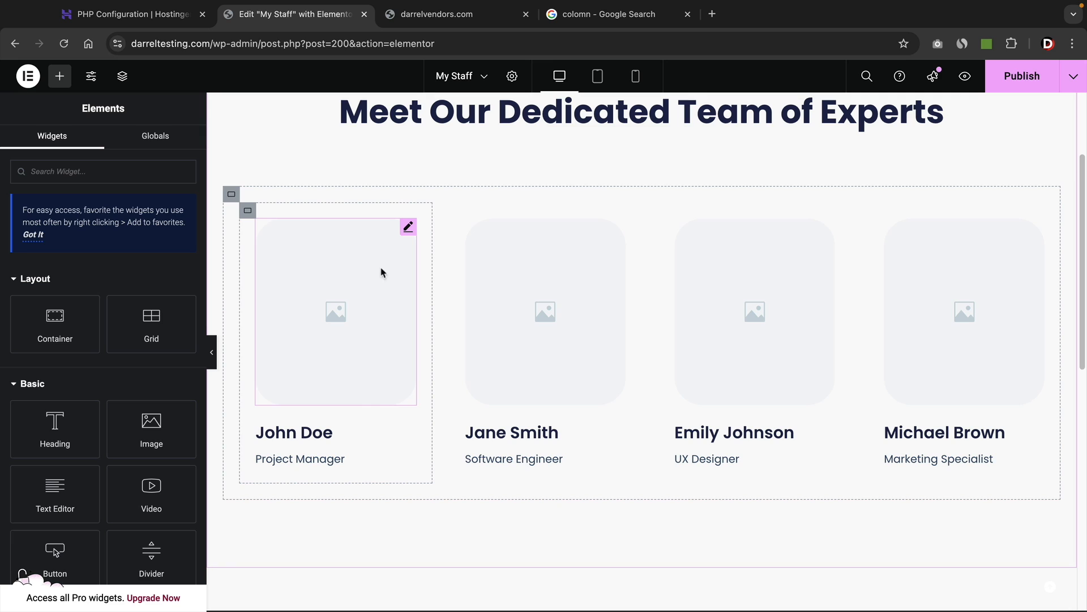
left_click(361, 280)
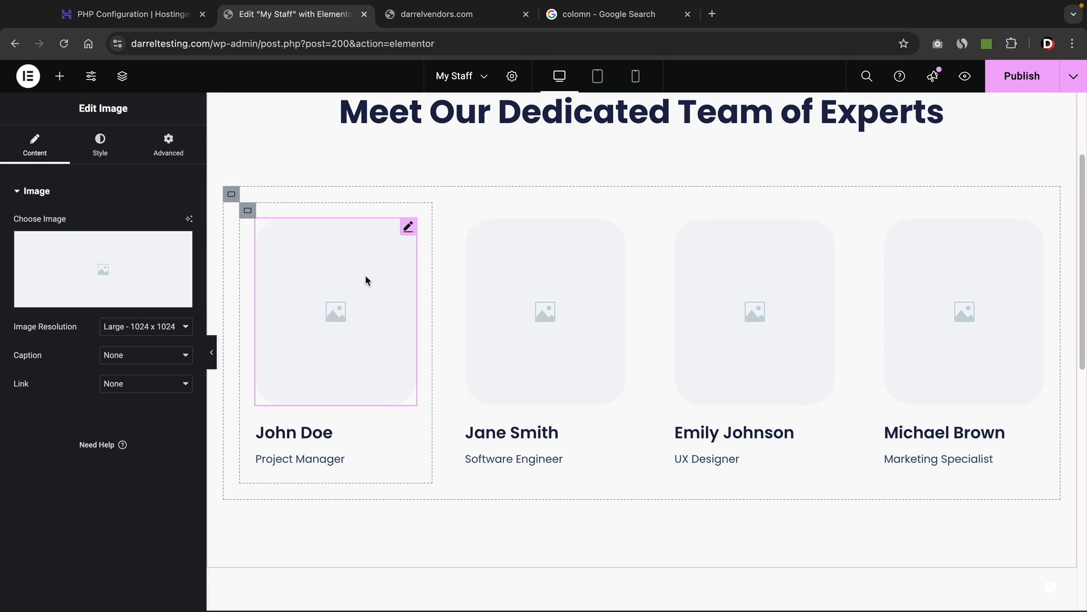
left_click(109, 262)
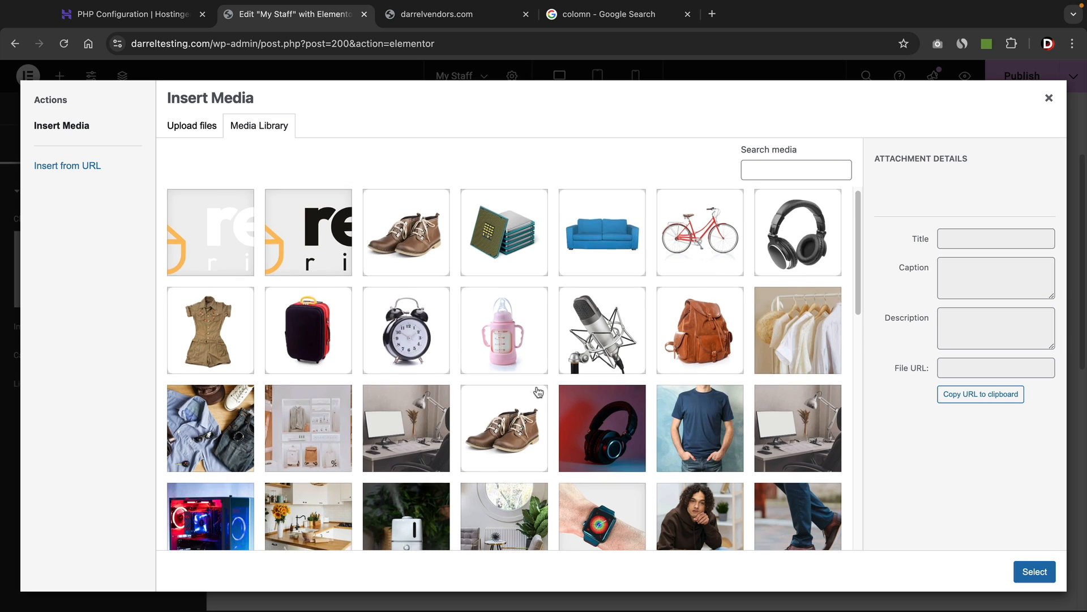
scroll(539, 359, "down", 5)
left_click(503, 397)
left_click(1032, 570)
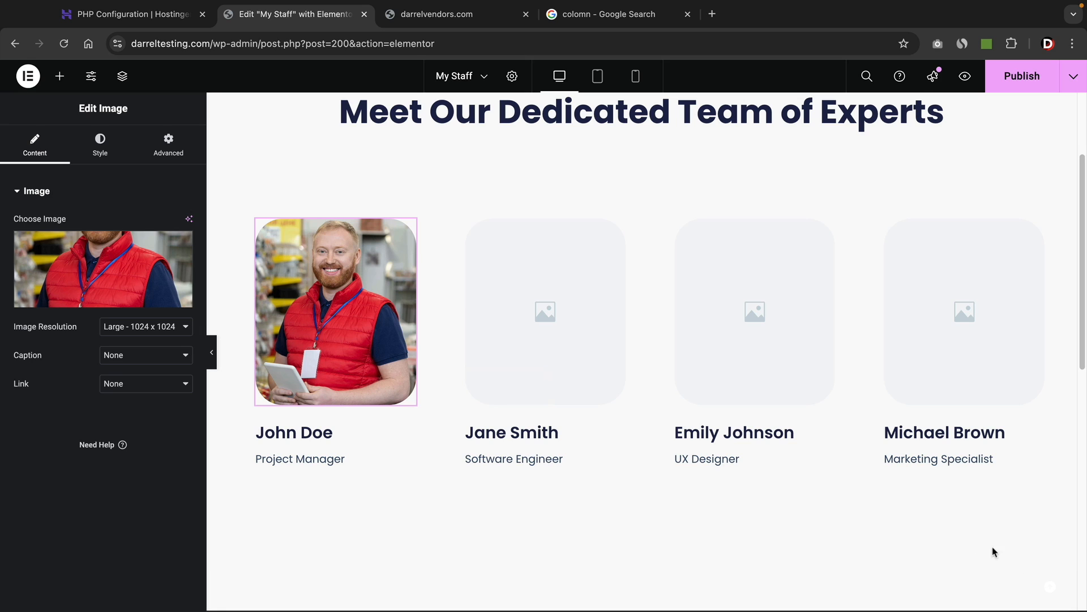
Put the teal-vest portrait into the second team card's image.
left_click(505, 319)
left_click(84, 255)
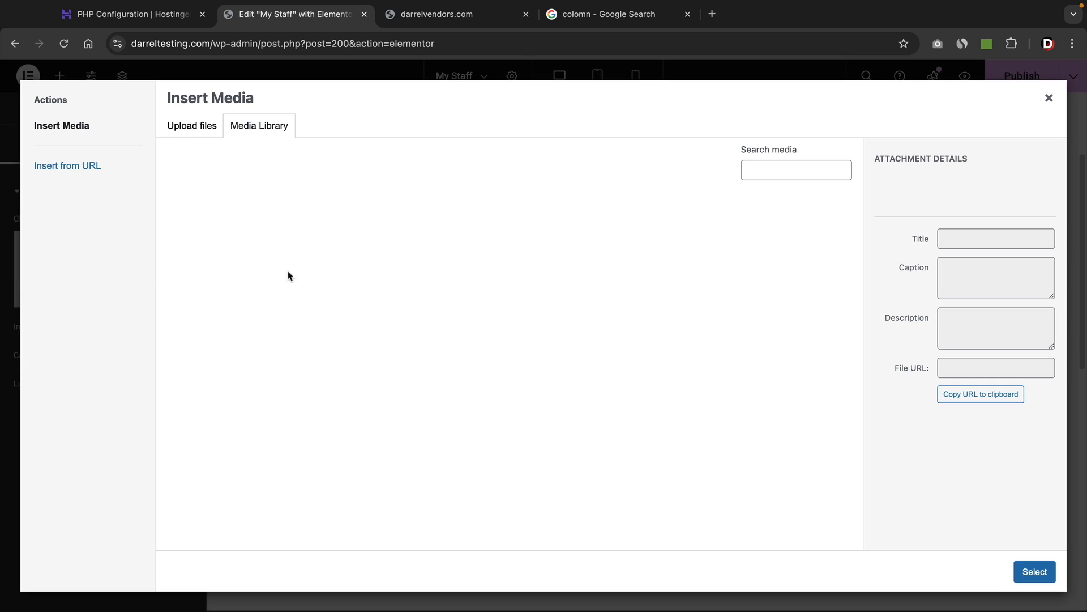
scroll(727, 374, "down", 5)
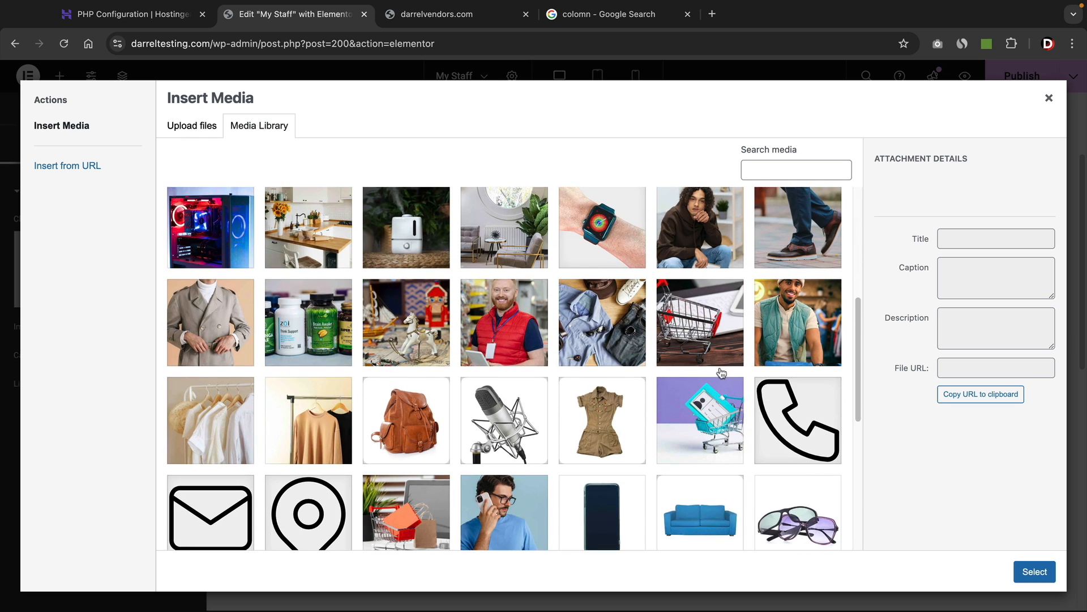
left_click(802, 326)
left_click(1034, 572)
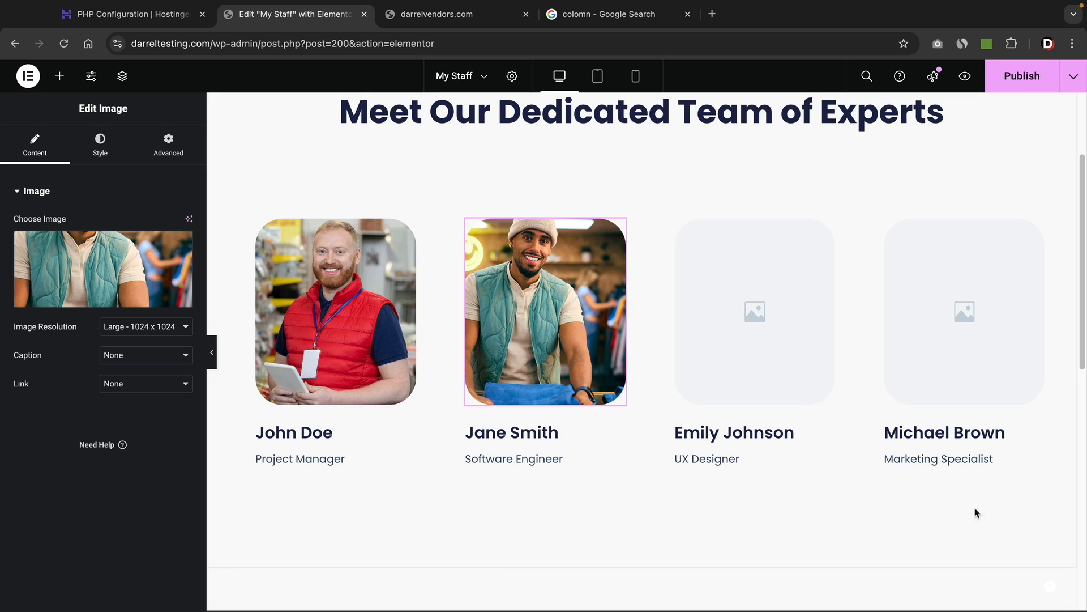
Place the curly-haired young man's portrait in the UX Designer card.
left_click(727, 312)
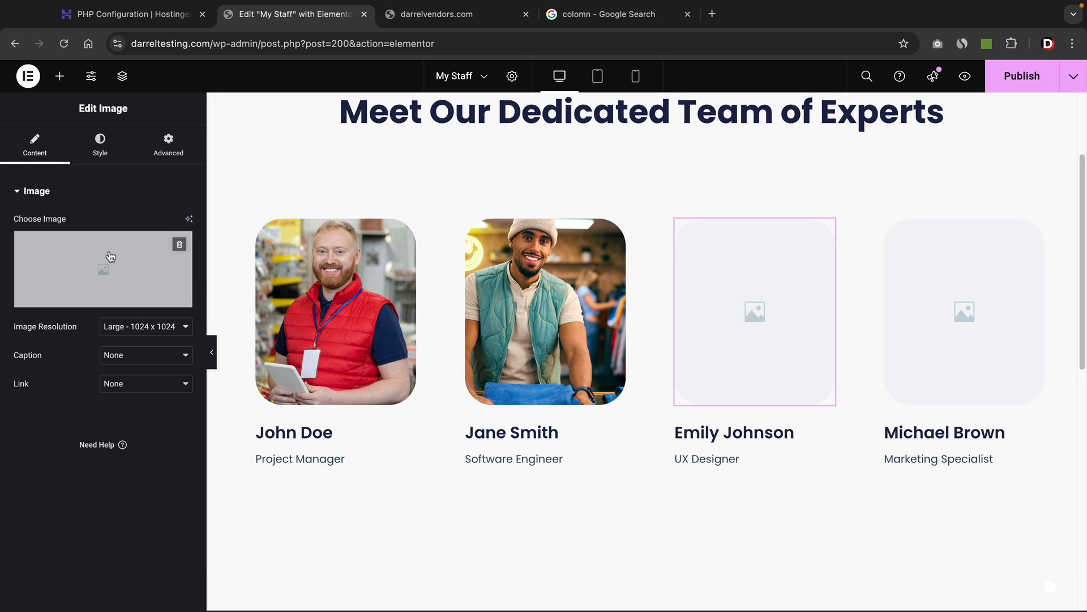
left_click(135, 257)
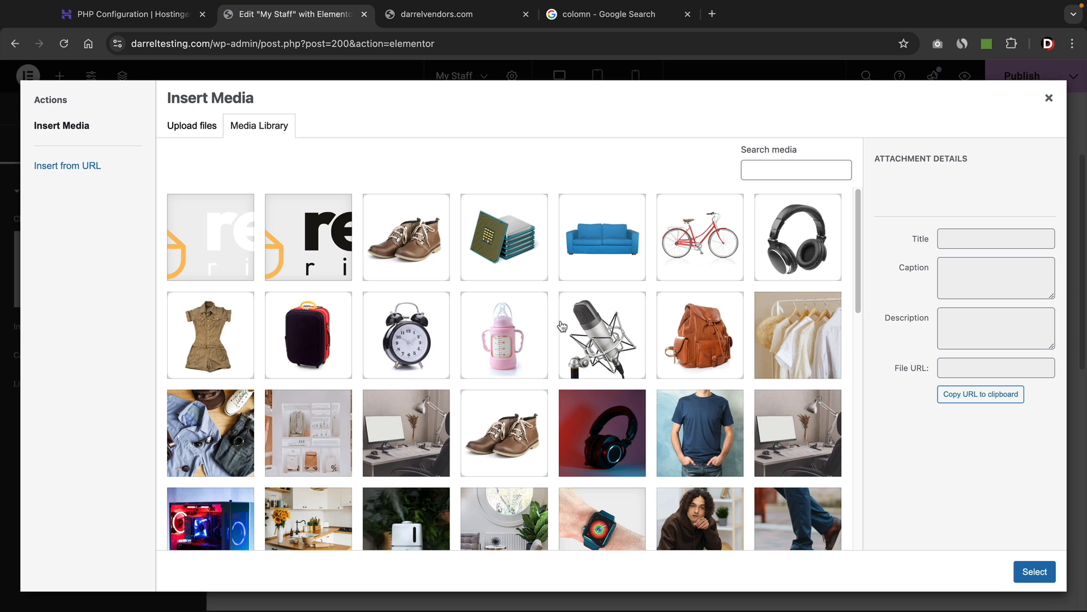
scroll(563, 349, "down", 5)
left_click(707, 237)
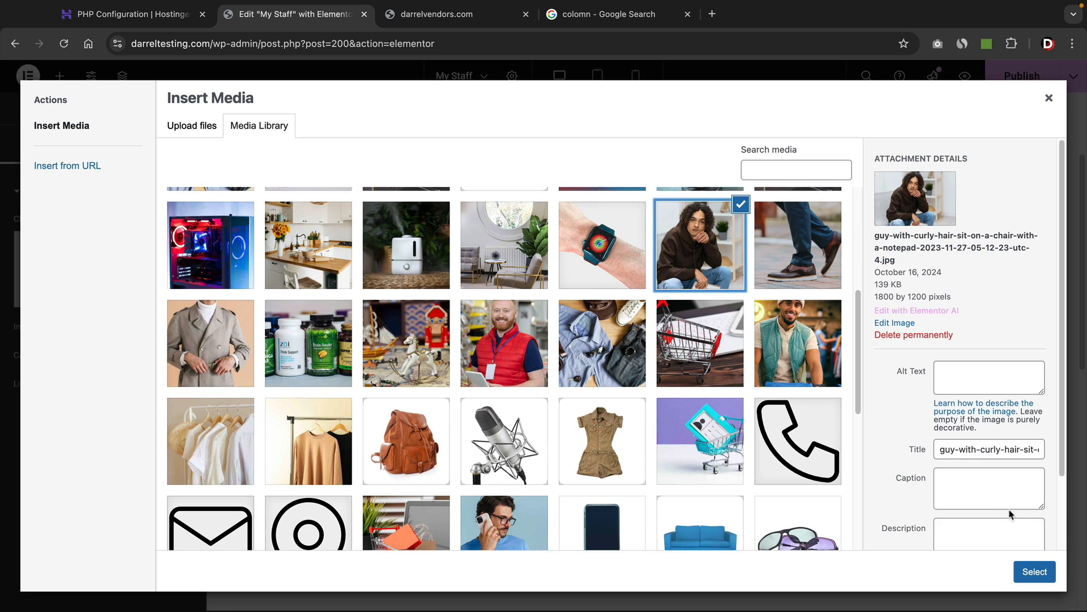
left_click(1035, 571)
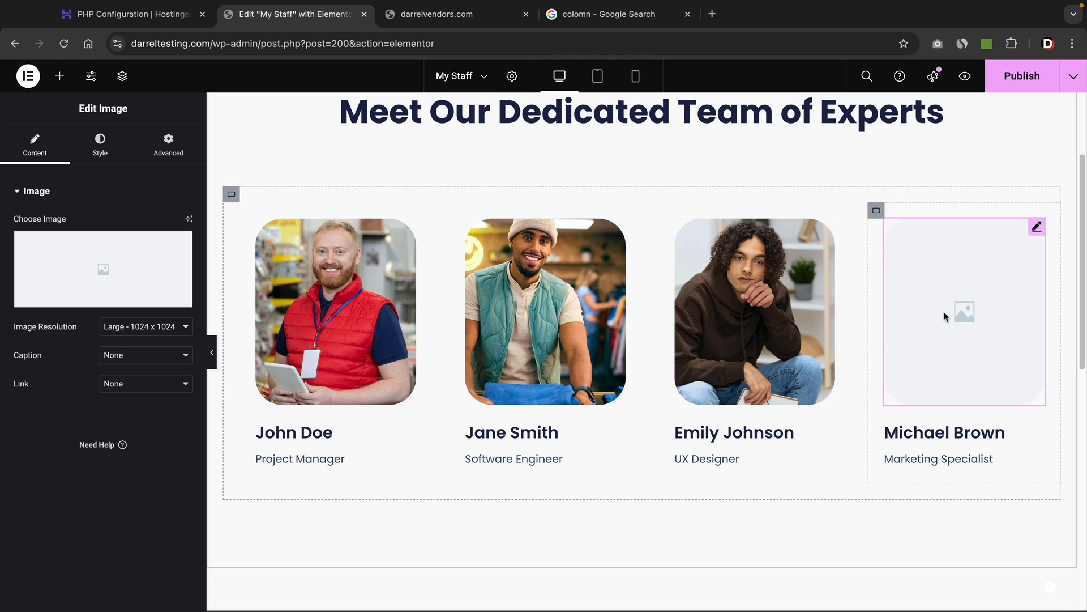
Place the tan-coat man's portrait in the Marketing Specialist card.
left_click(94, 266)
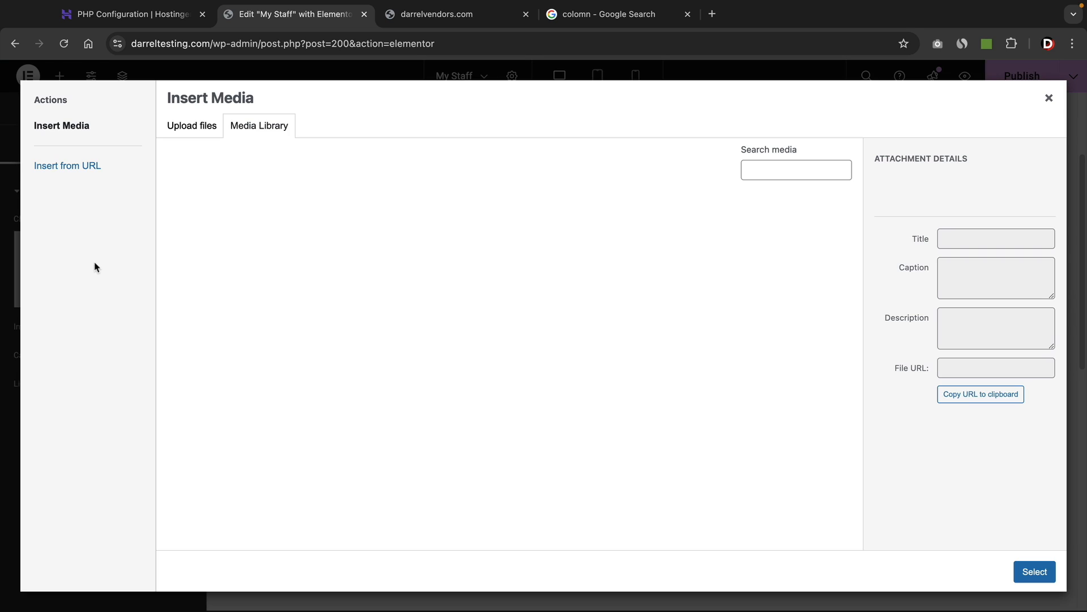
scroll(574, 336, "down", 7)
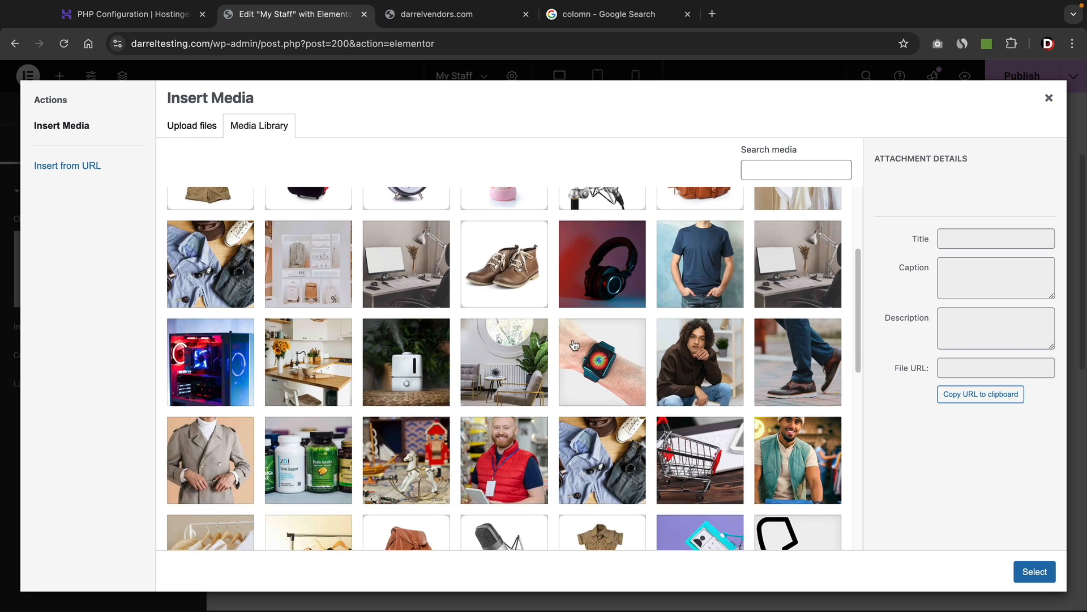
scroll(573, 345, "down", 3)
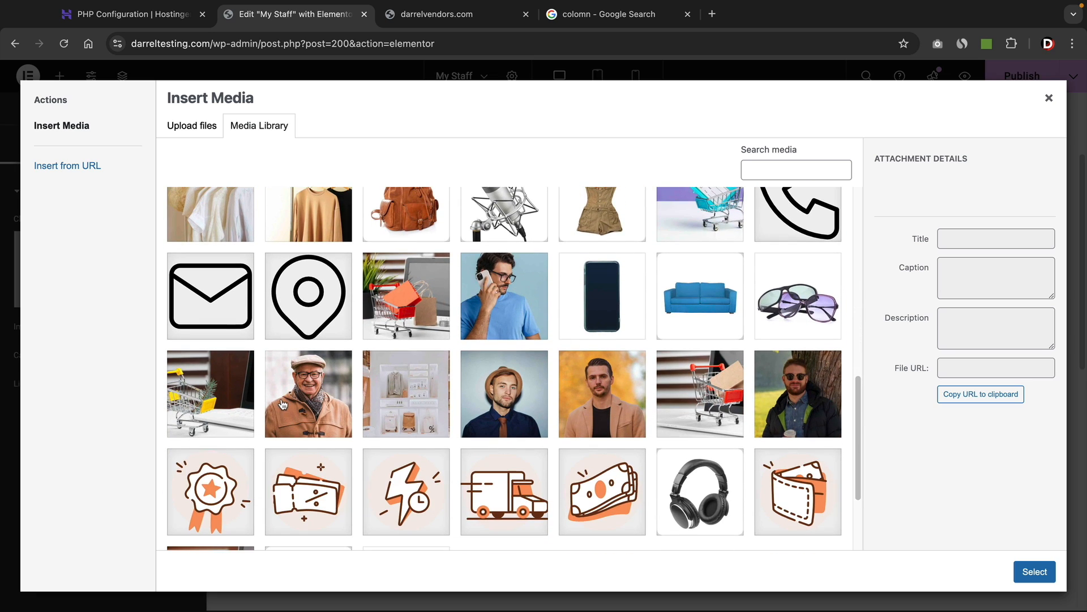
scroll(351, 396, "down", 2)
left_click(631, 323)
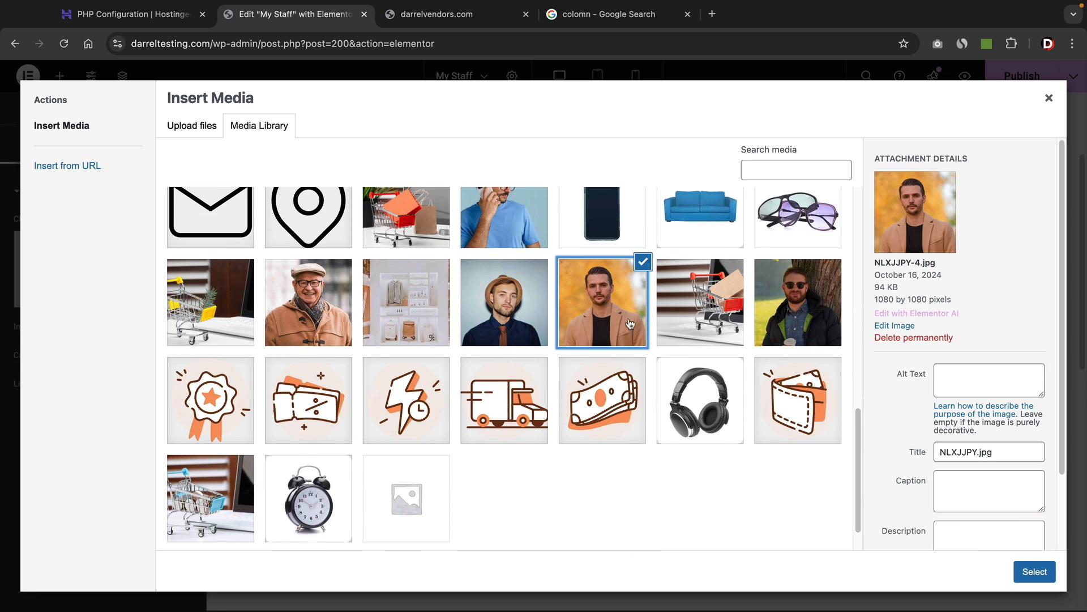
left_click(1022, 573)
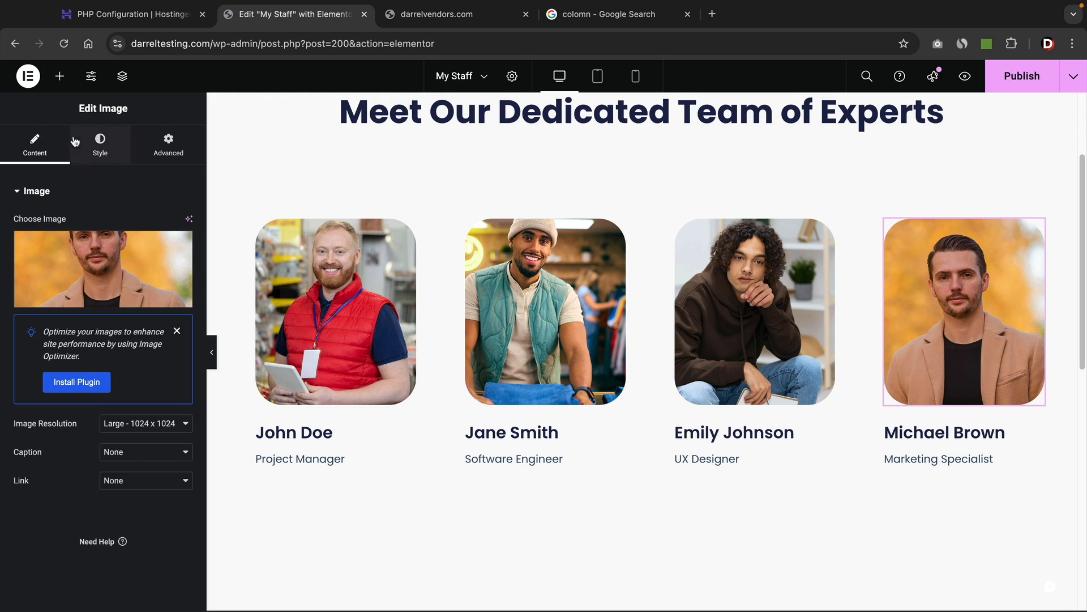
Add a Text Editor widget beneath the Project Manager role in the first card.
left_click(62, 82)
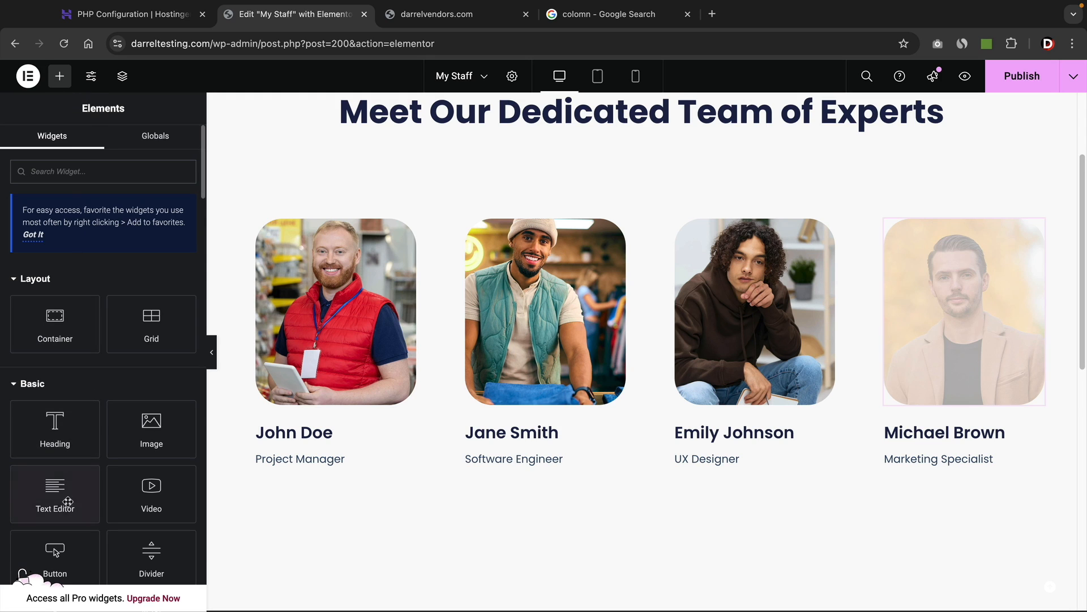
left_click_drag(86, 498, 308, 452)
scroll(308, 453, "down", 2)
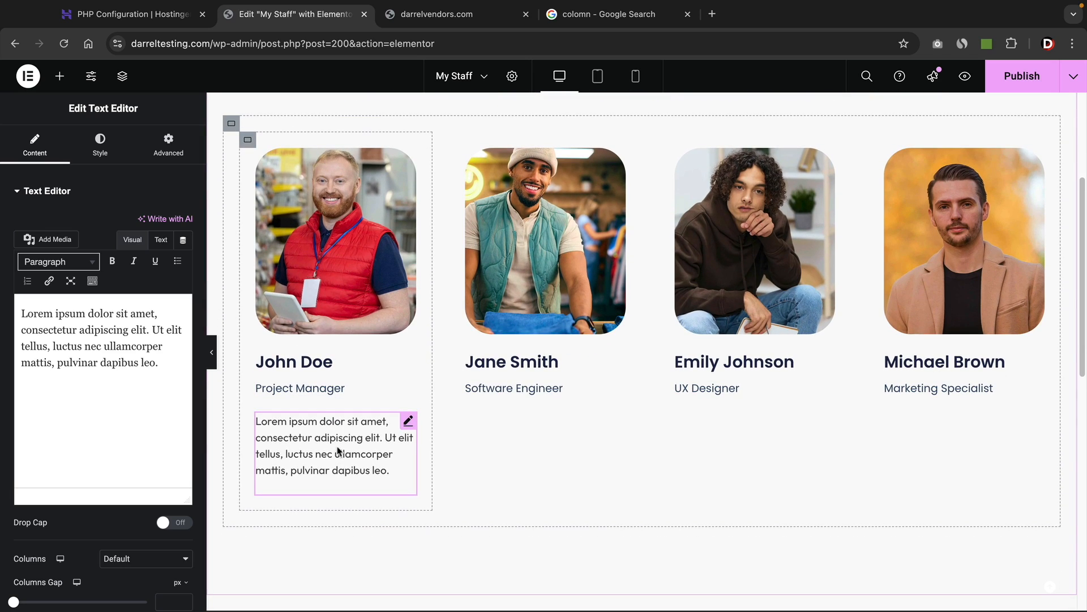
left_click(327, 388)
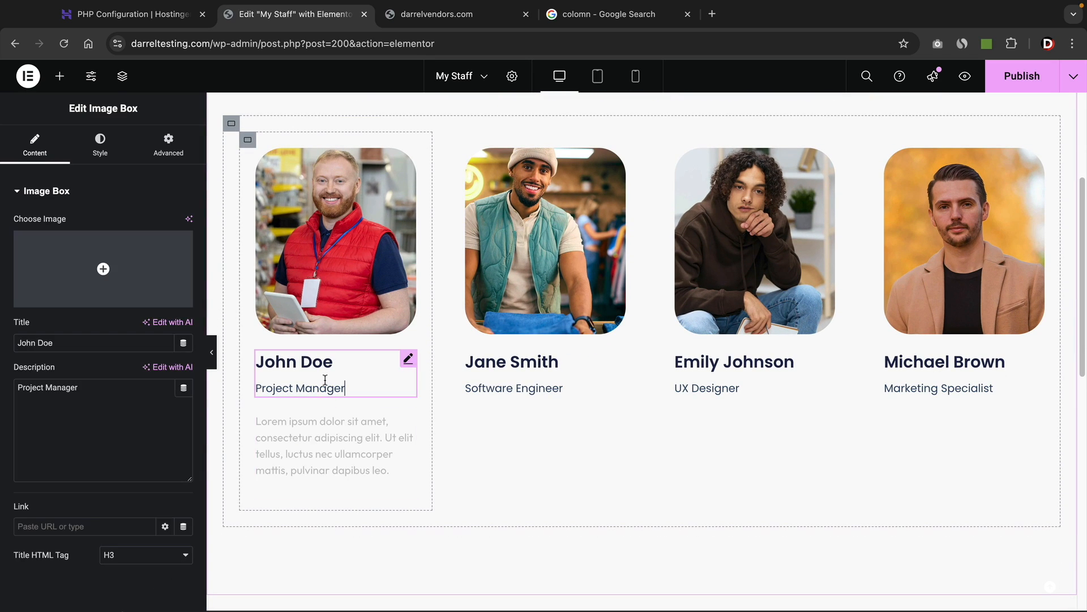
left_click(327, 199)
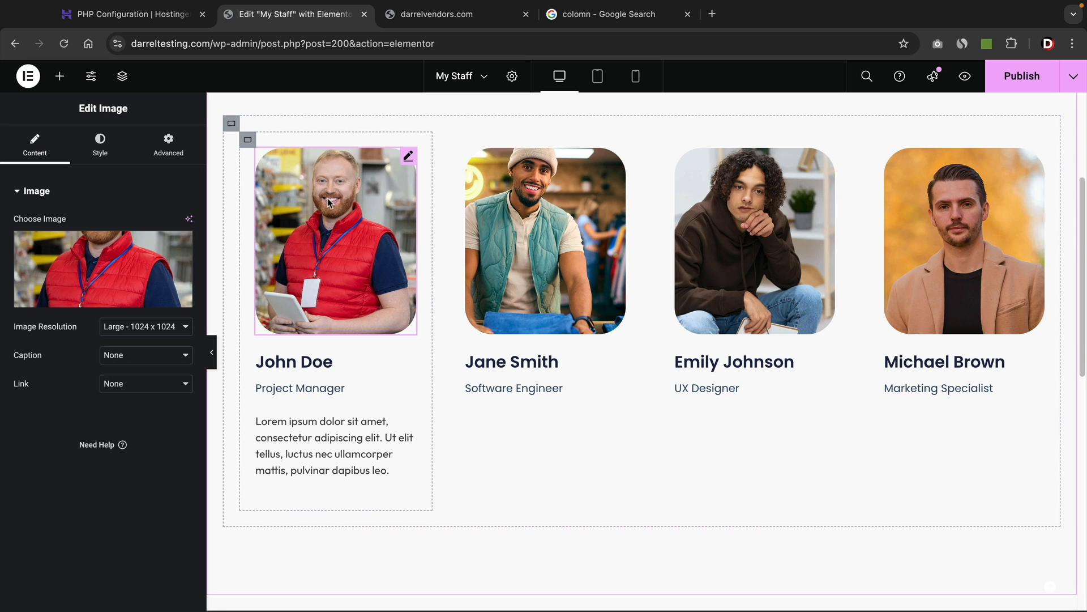
Add an Image Box below the first card's paragraph, then delete it.
left_click(60, 76)
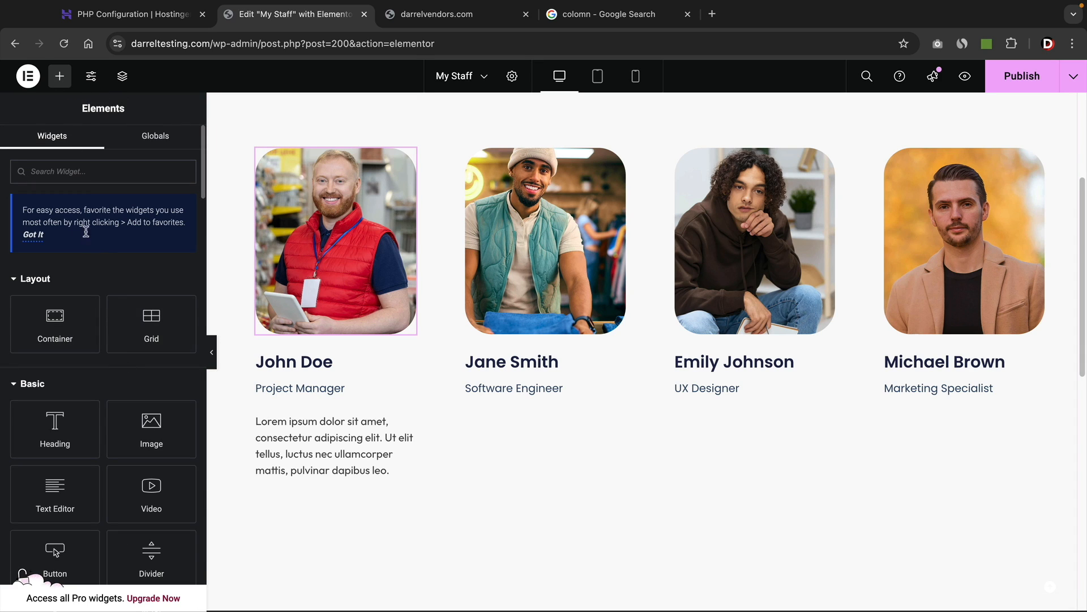
scroll(101, 293, "down", 20)
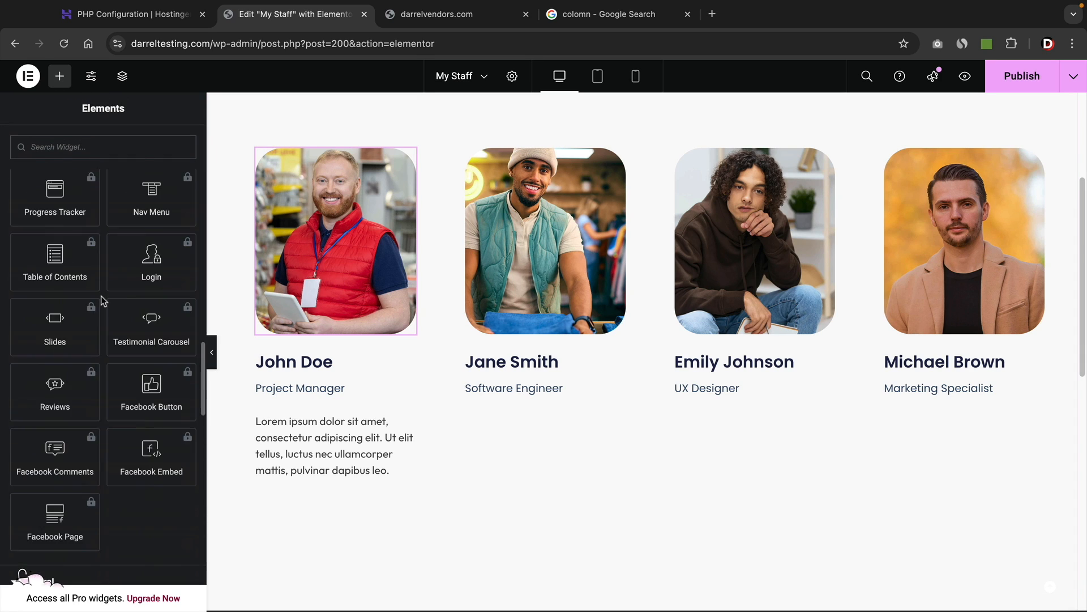
scroll(101, 296, "down", 5)
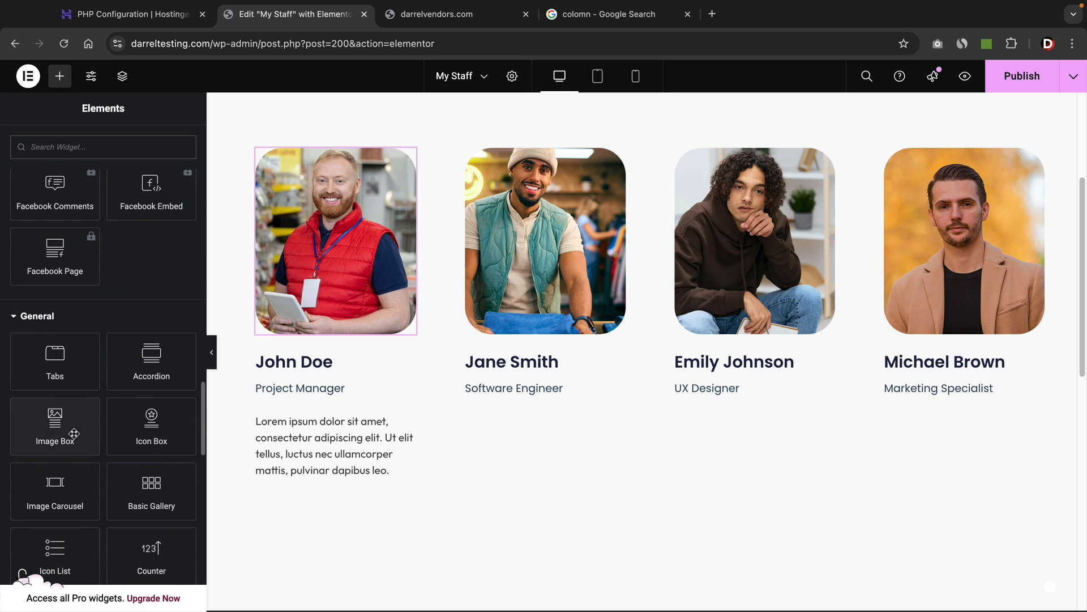
left_click_drag(74, 433, 333, 491)
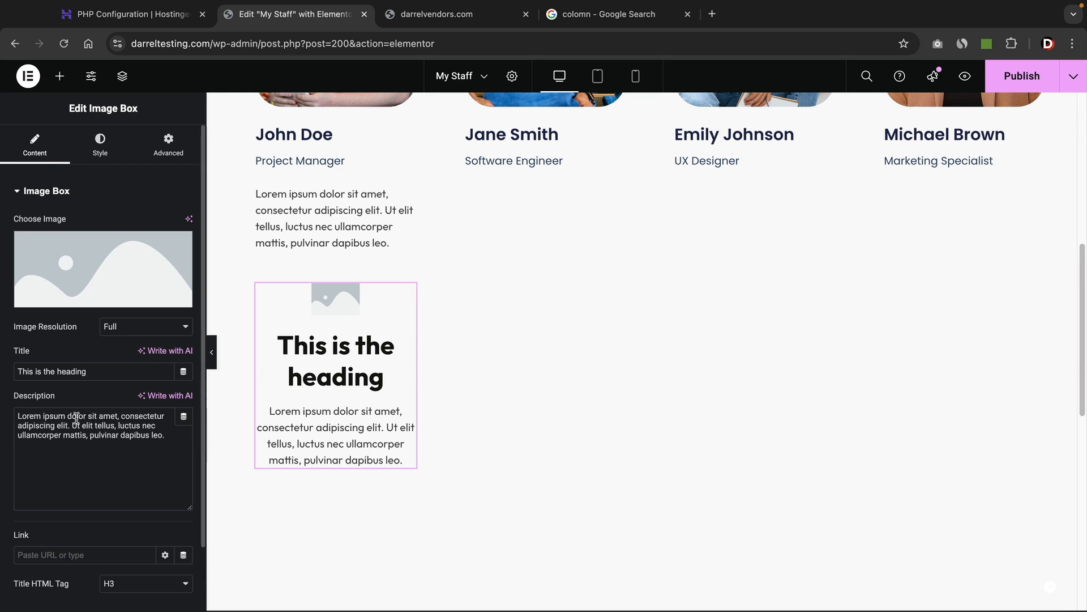
right_click(361, 292)
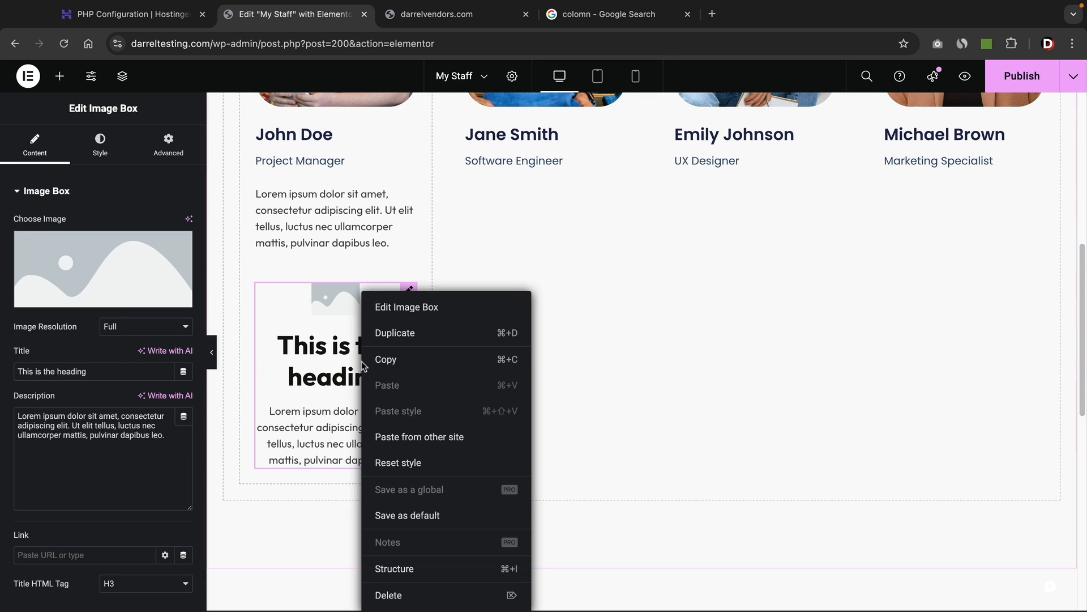
left_click(427, 592)
scroll(492, 311, "up", 3)
scroll(453, 307, "down", 2)
scroll(444, 308, "down", 1)
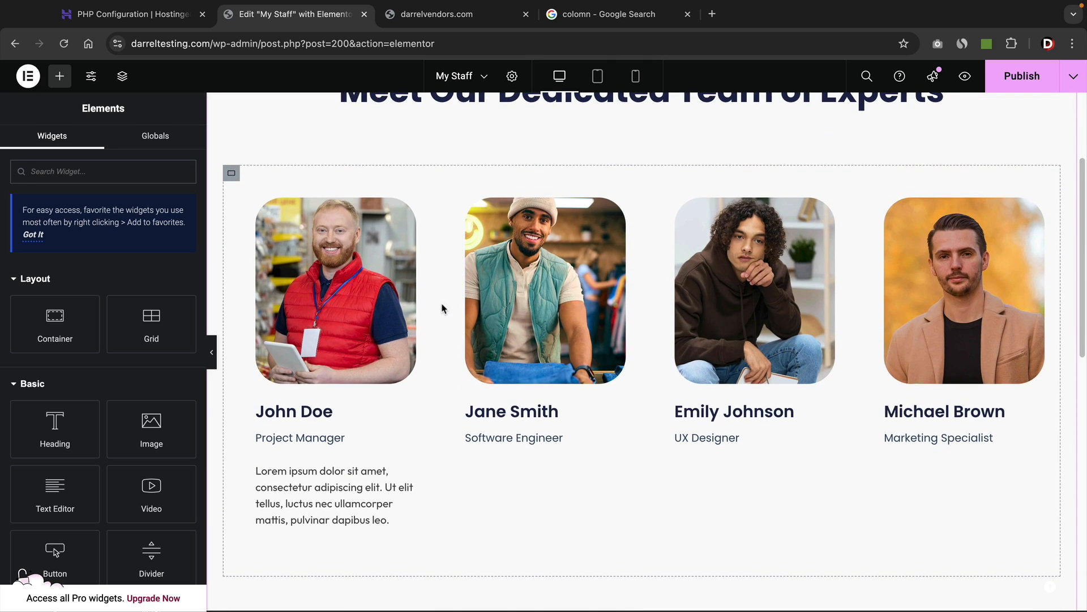
Review the four-card team section on My Staff and publish the page.
scroll(442, 307, "up", 1)
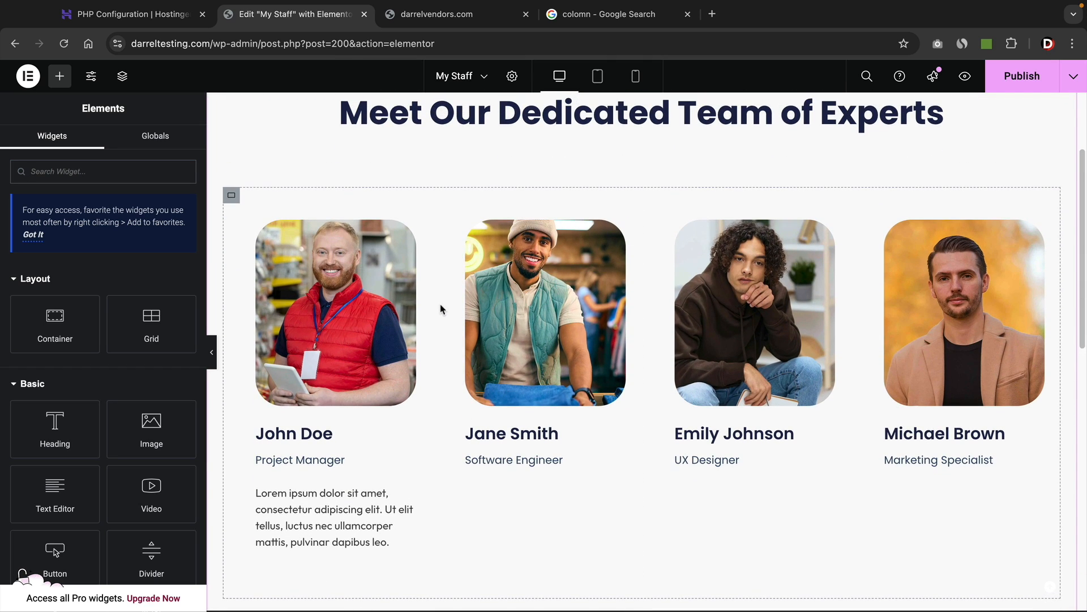
scroll(442, 307, "up", 5)
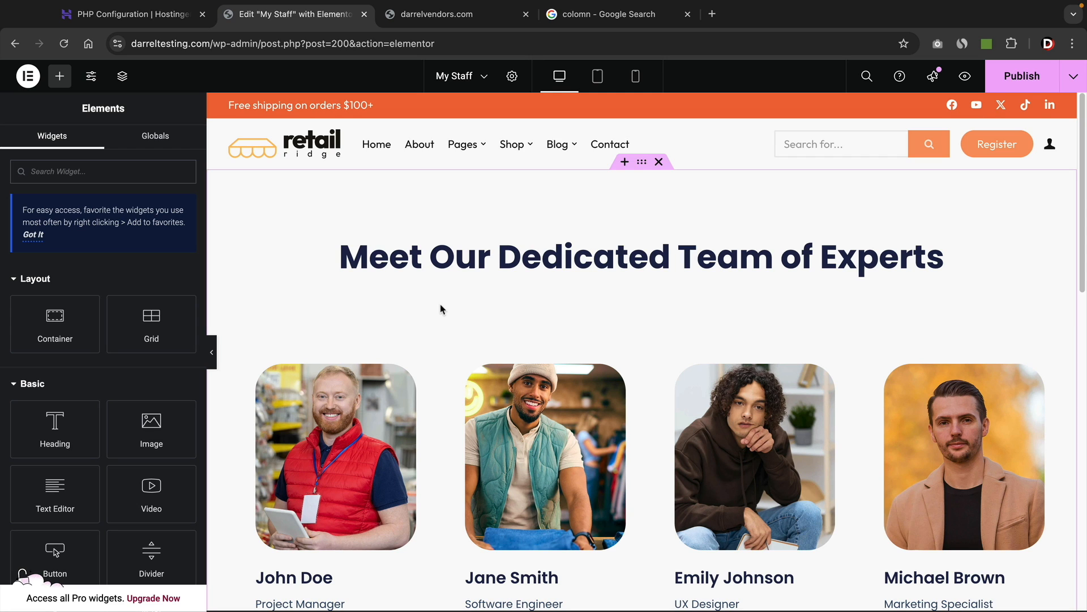
scroll(540, 350, "down", 2)
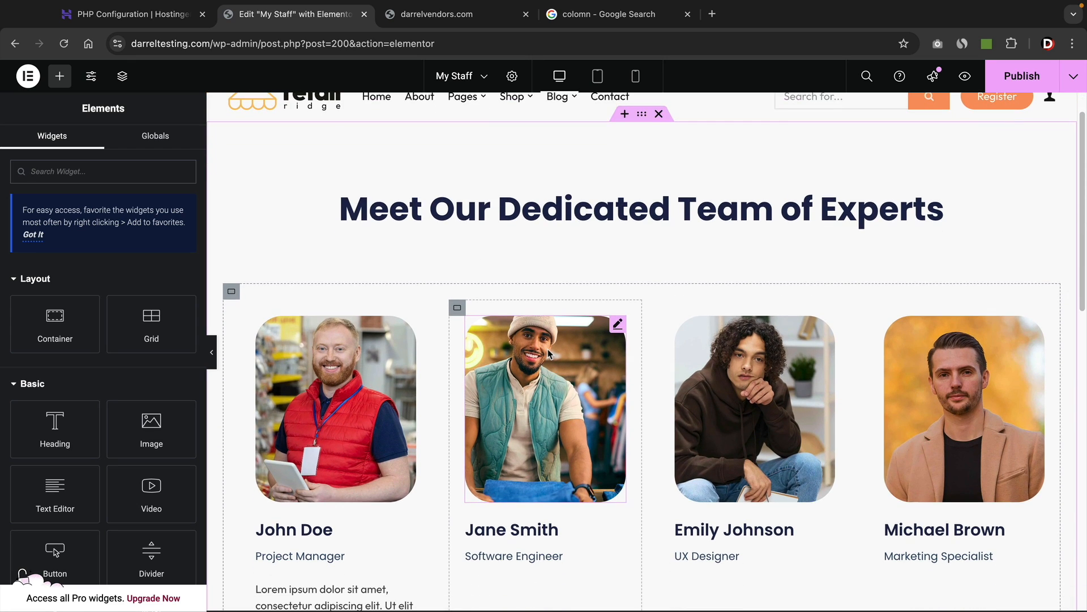
scroll(551, 354, "down", 2)
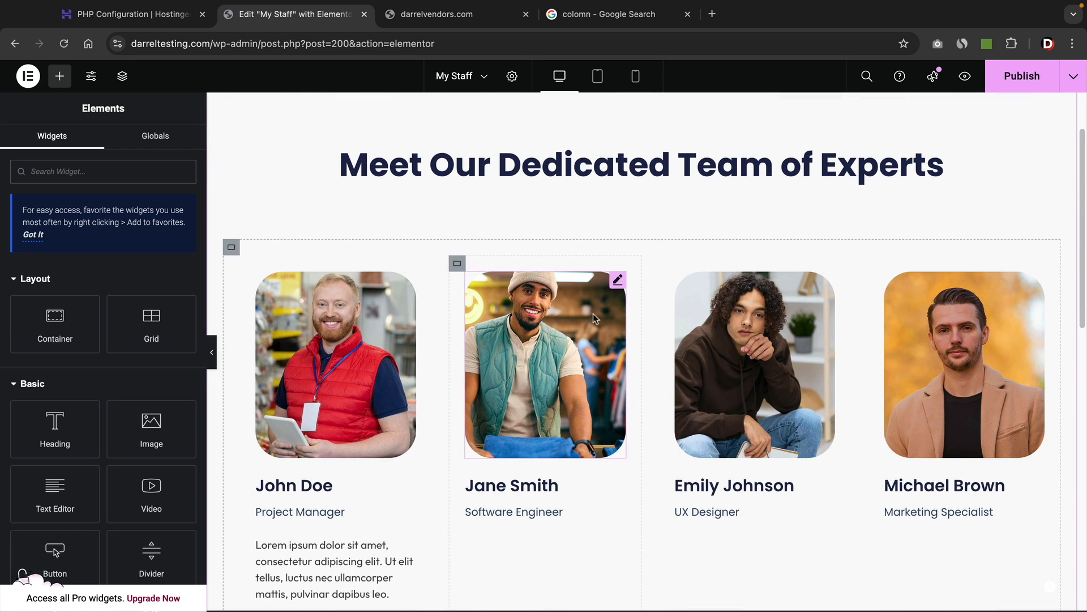
scroll(617, 352, "up", 3)
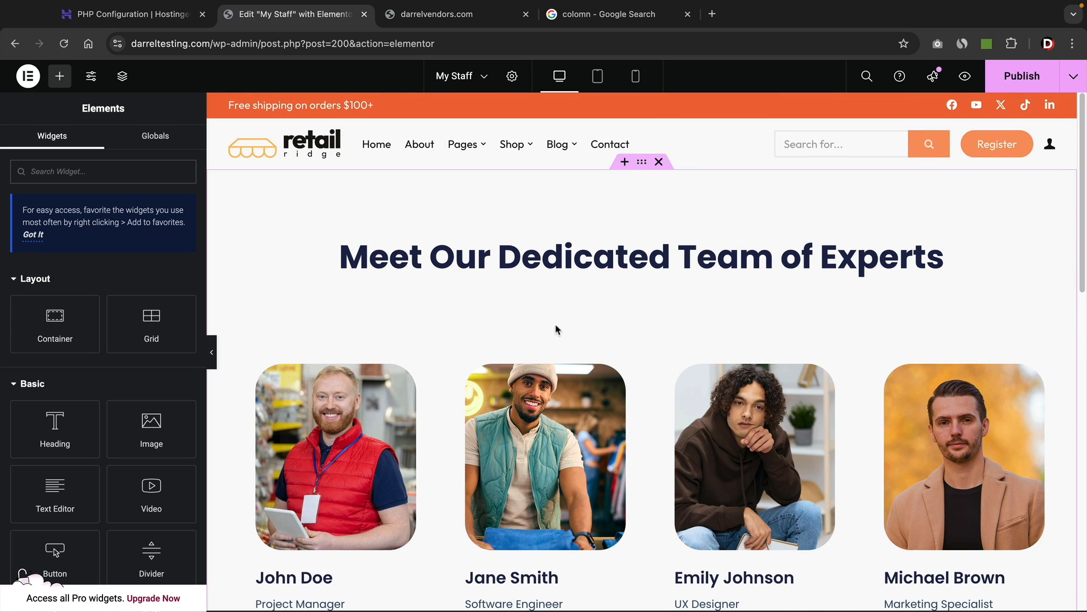
scroll(635, 394, "down", 3)
scroll(633, 397, "up", 1)
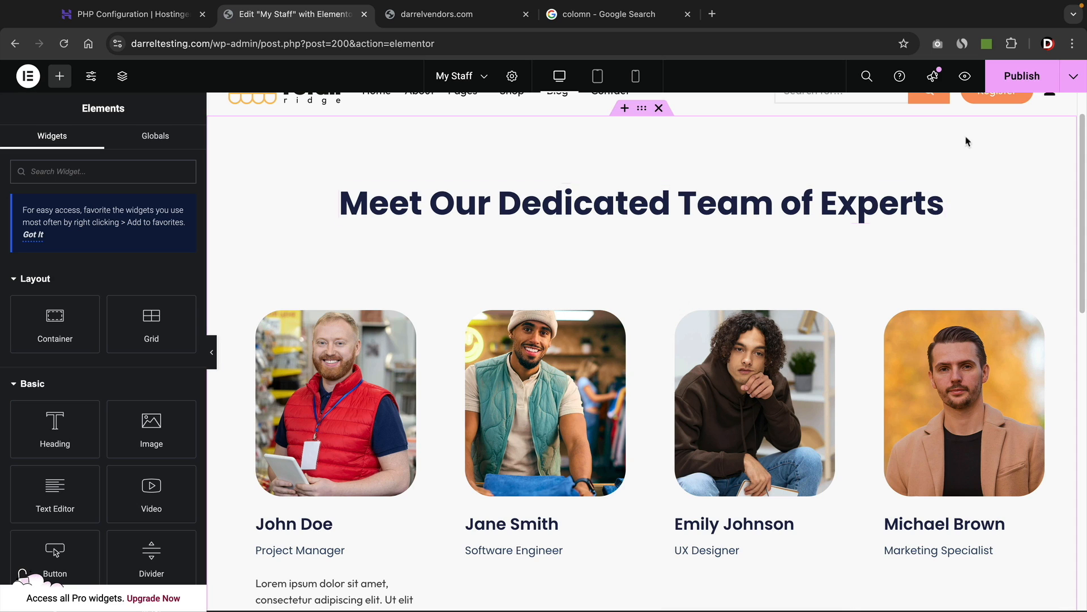
left_click(1031, 77)
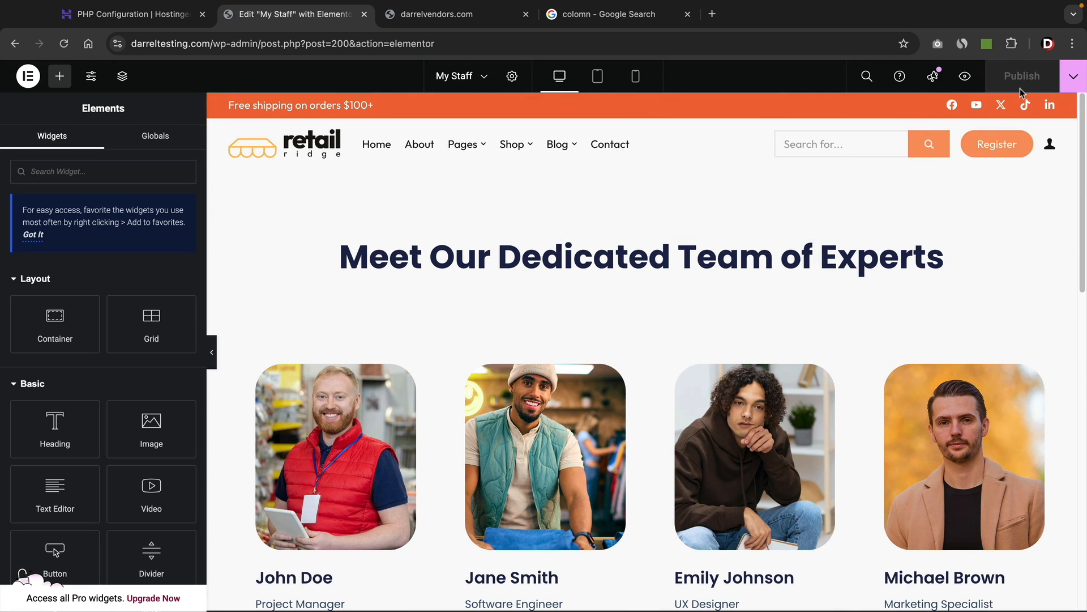
Exit Elementor to the WordPress admin and show the Pages list of 19 pages.
left_click(28, 77)
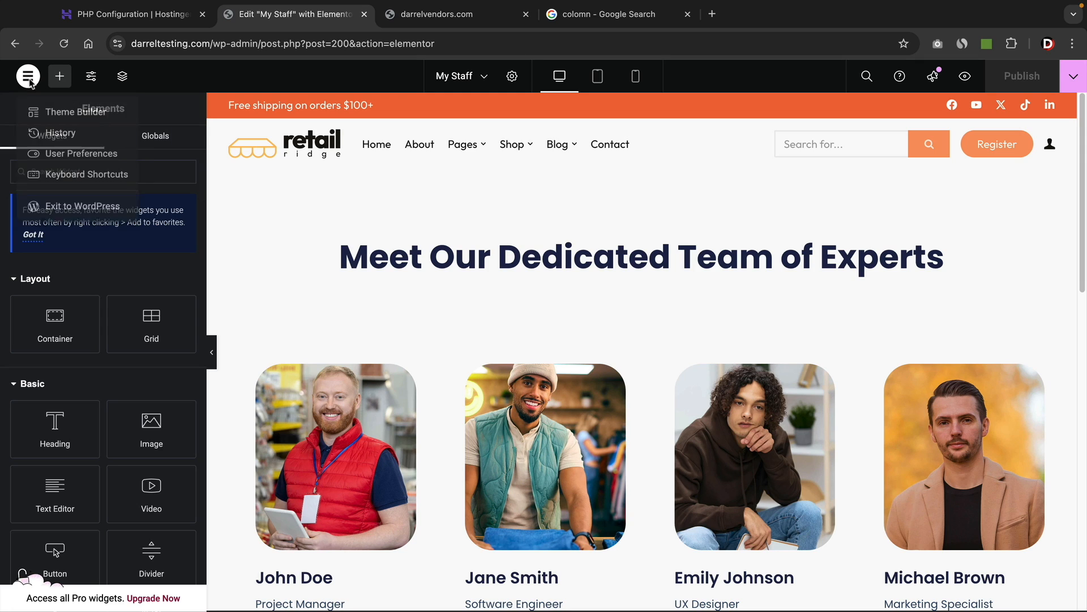
left_click(69, 218)
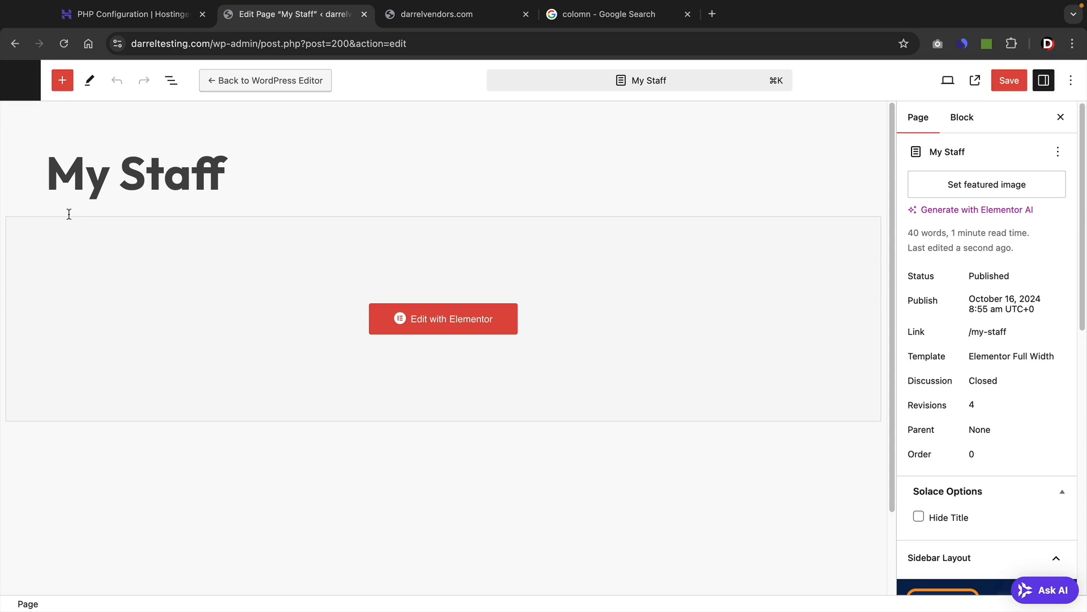
left_click(24, 88)
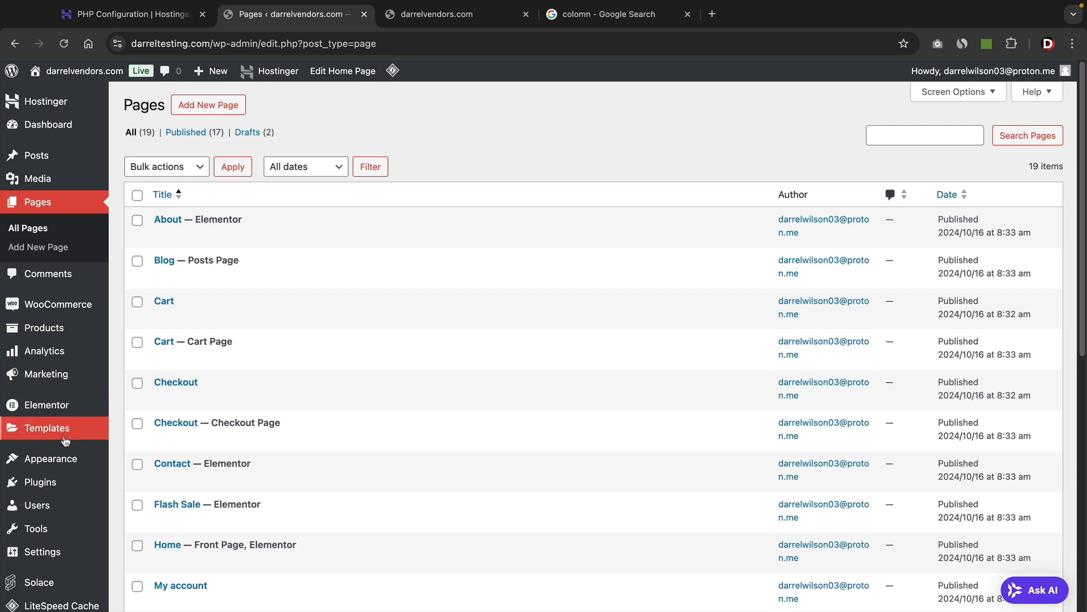
mouse_move(63, 461)
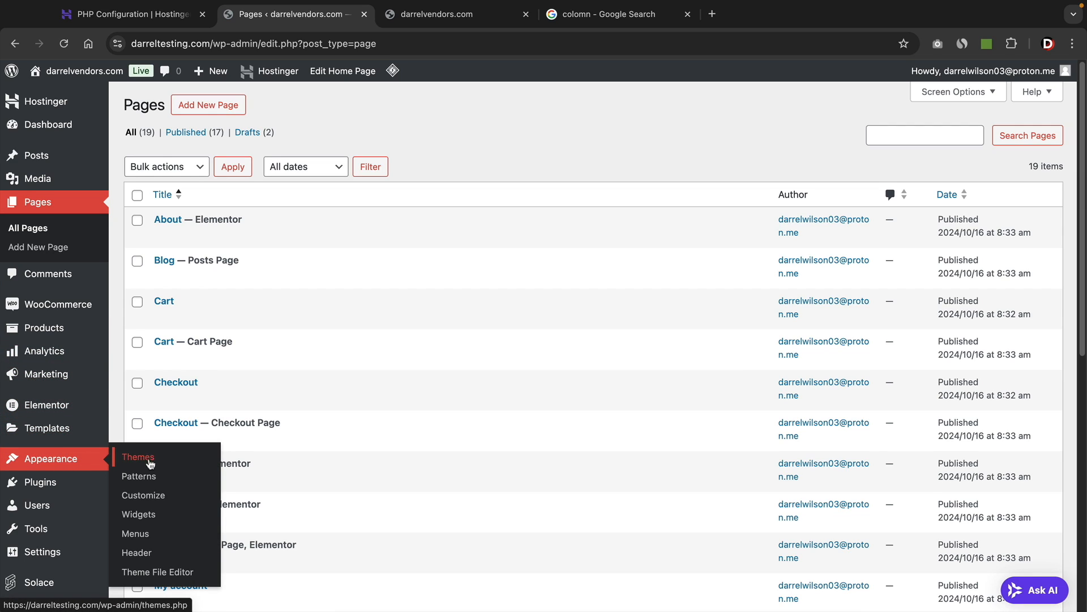
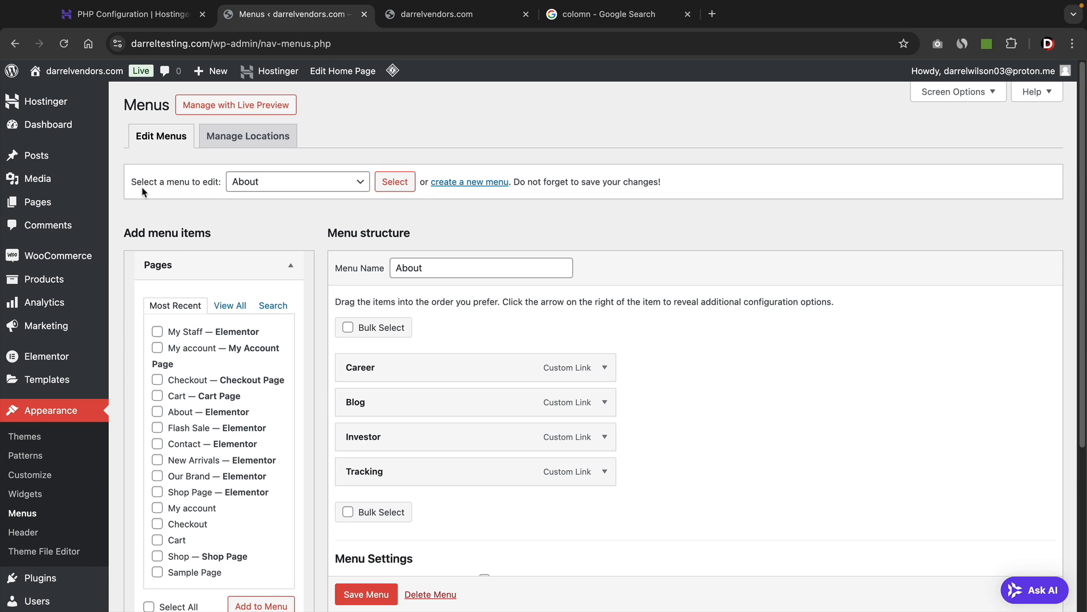
Load the existing Main Menu for editing.
left_click(265, 188)
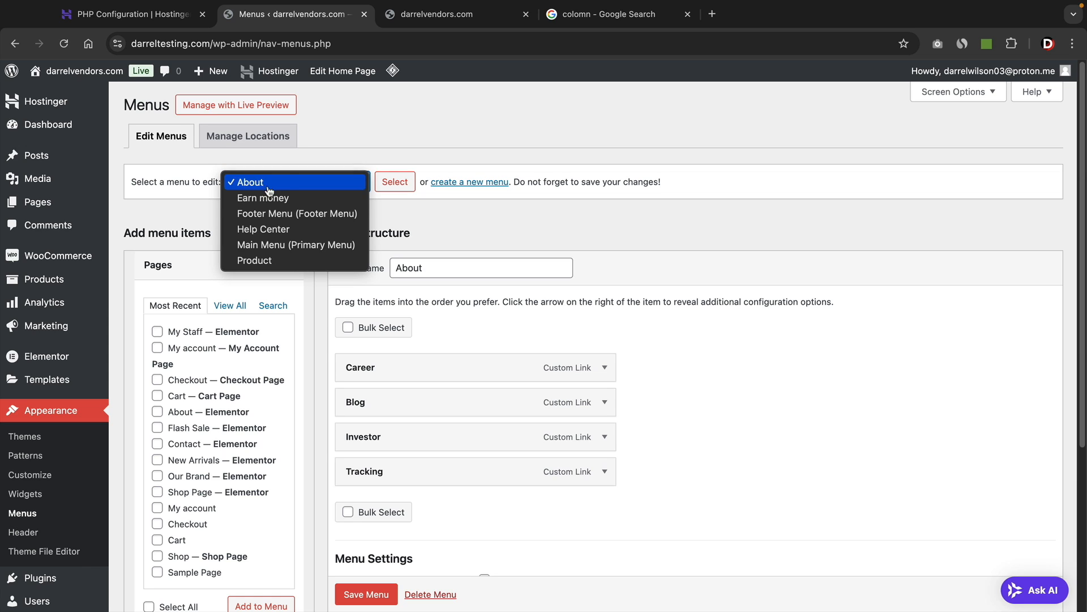
left_click(281, 246)
left_click(395, 183)
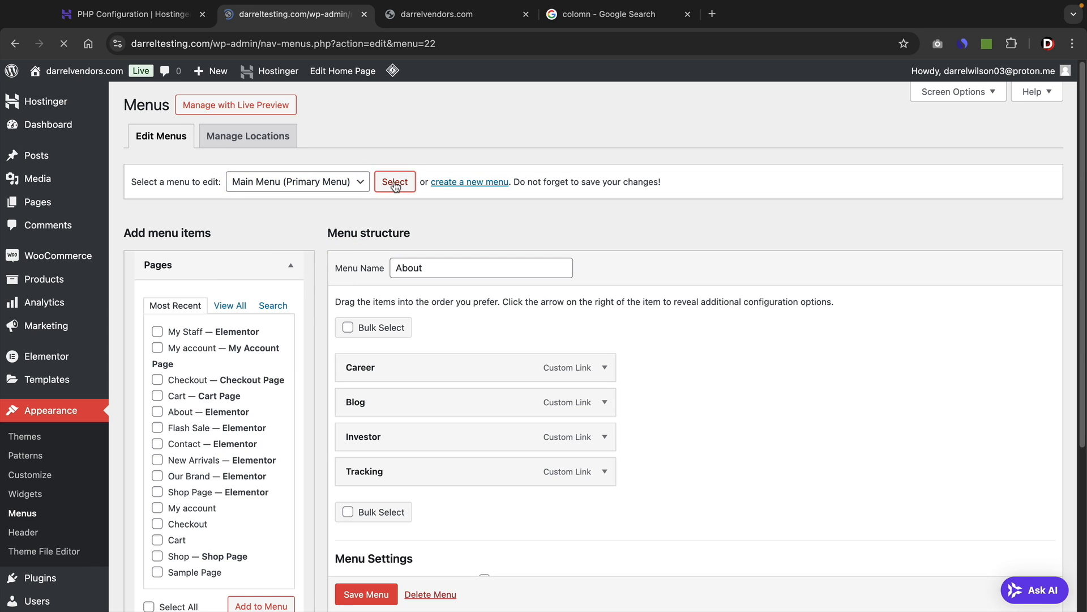
Create a new menu named 'Temp Menu' with the Primary Menu display location ticked.
left_click(478, 182)
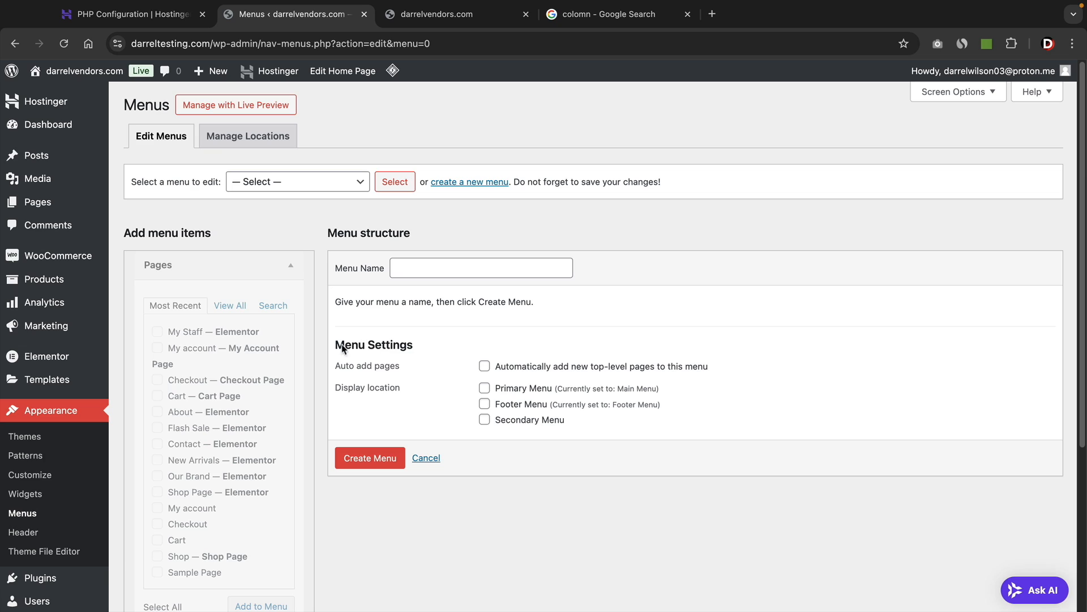
left_click(426, 275)
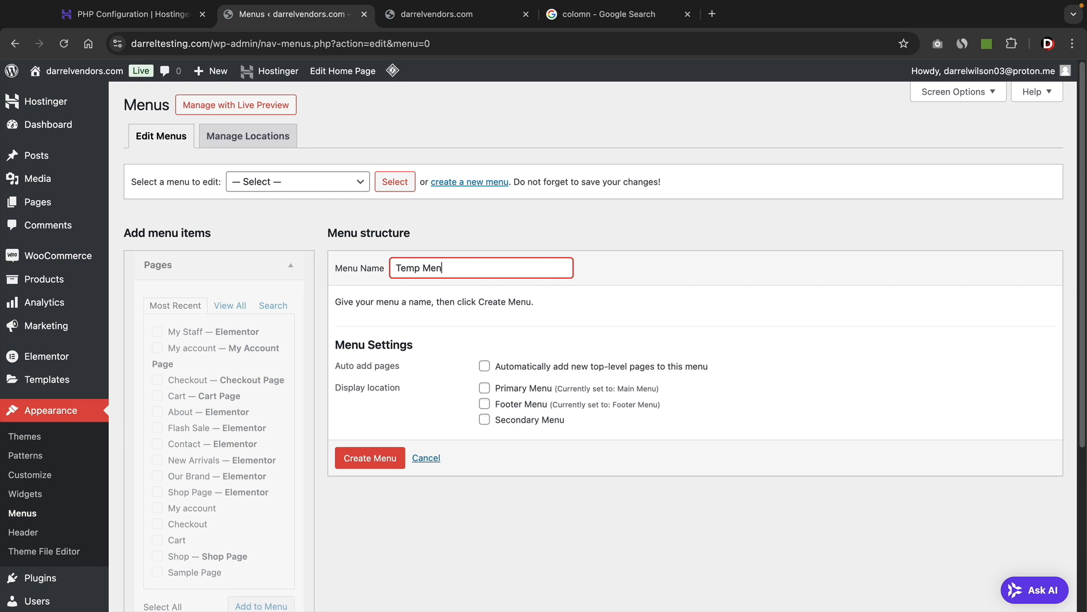
left_click(484, 388)
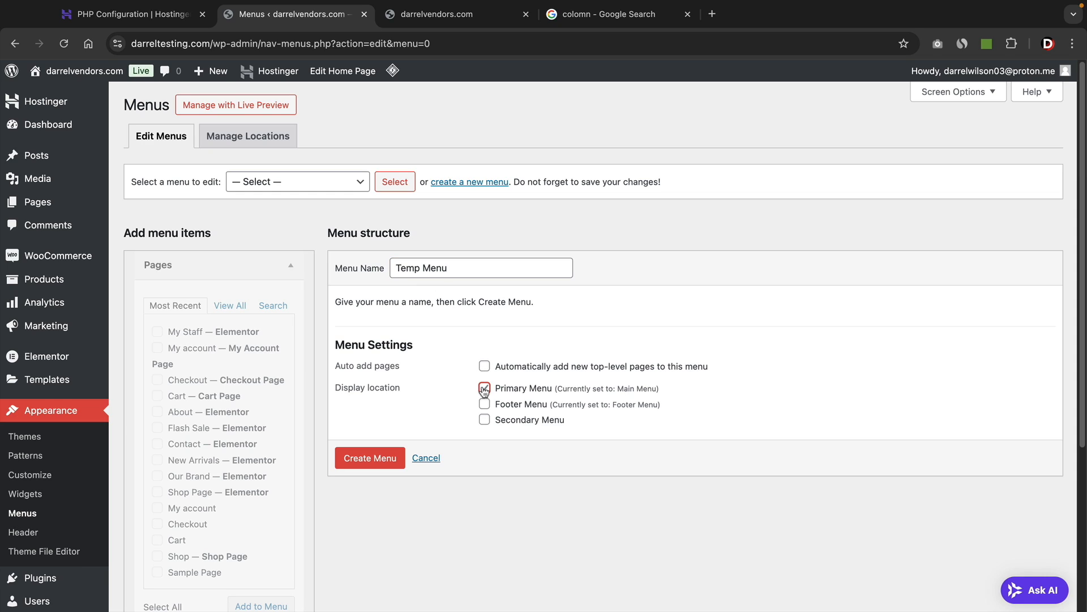
left_click(390, 462)
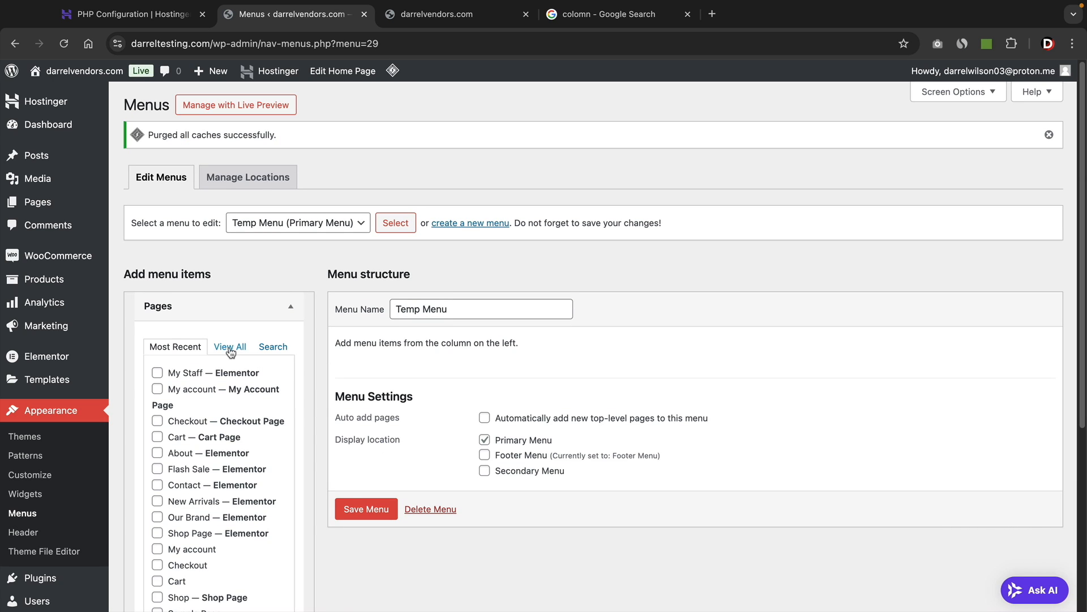
Tick Home, About, My Staff, New Arrivals, Shop and both Checkout pages, then save the menu.
left_click(231, 347)
scroll(203, 356, "down", 1)
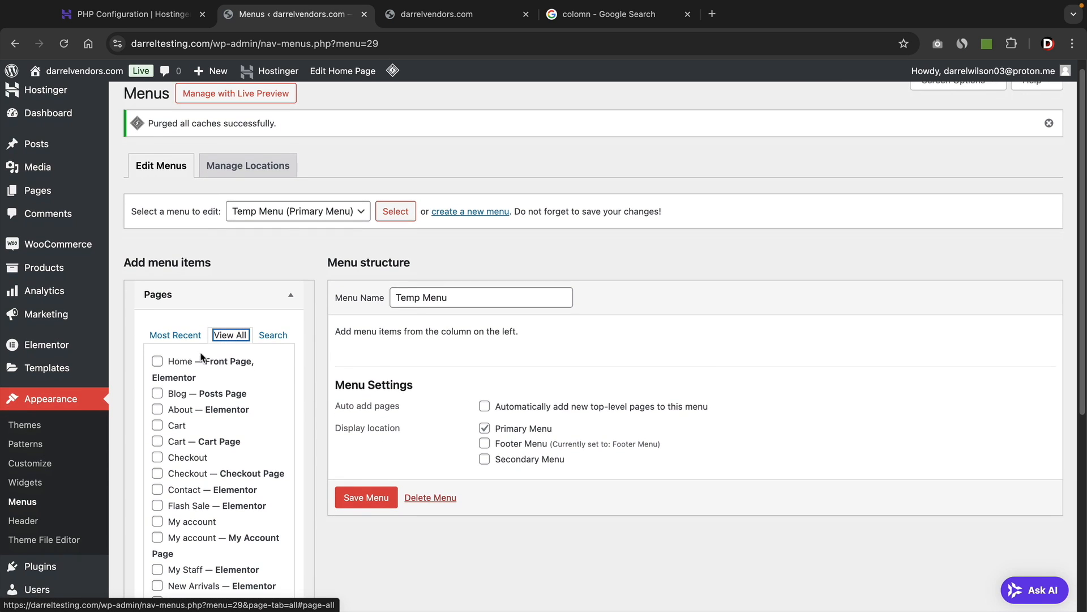
left_click(157, 361)
left_click(158, 409)
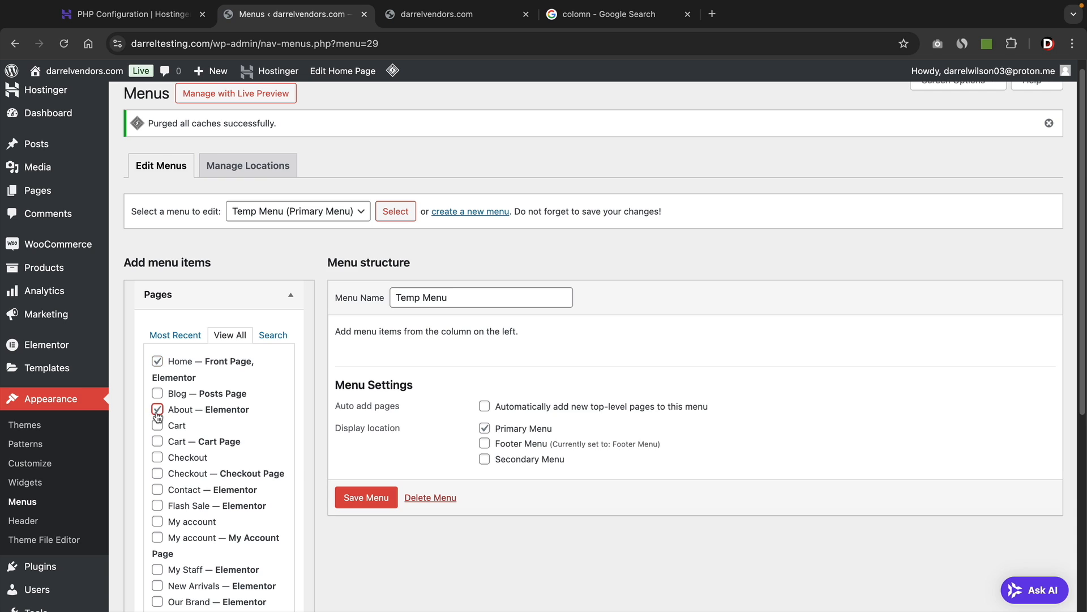
scroll(158, 419, "down", 3)
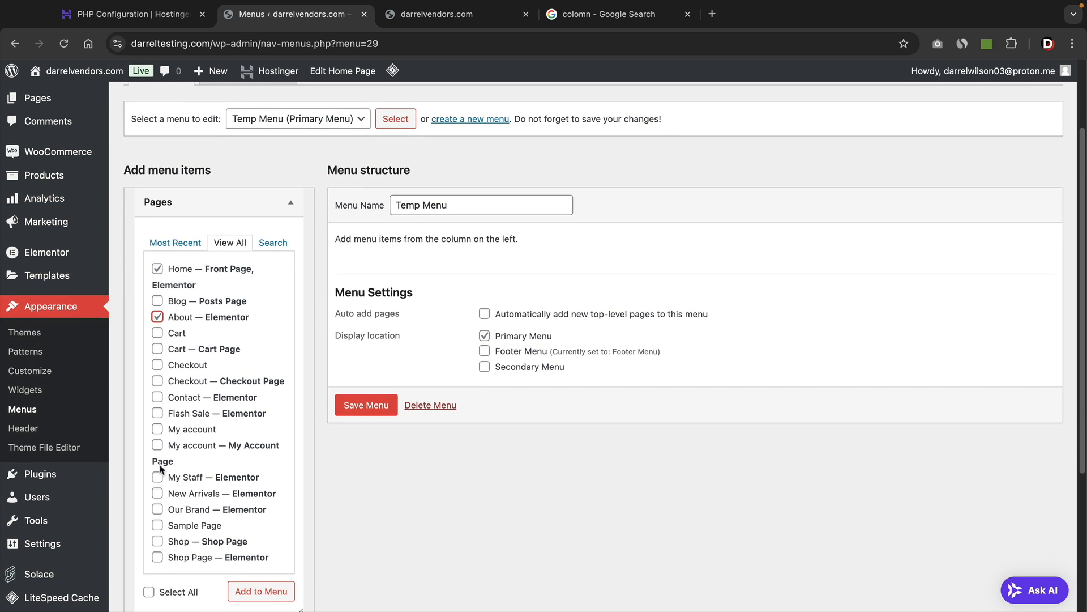
left_click(158, 477)
left_click(157, 492)
left_click(155, 548)
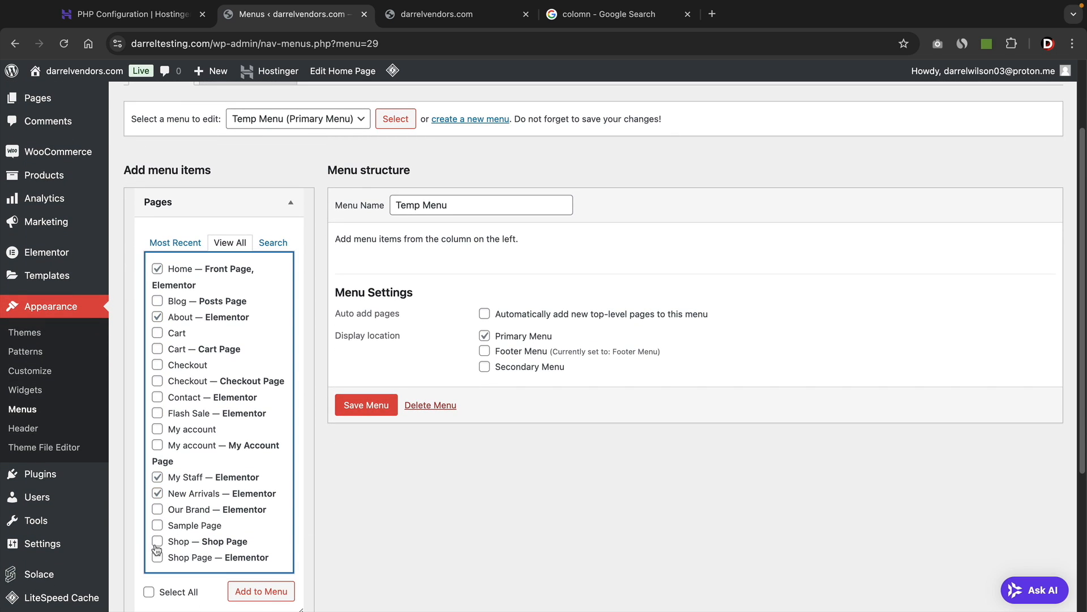
left_click(156, 543)
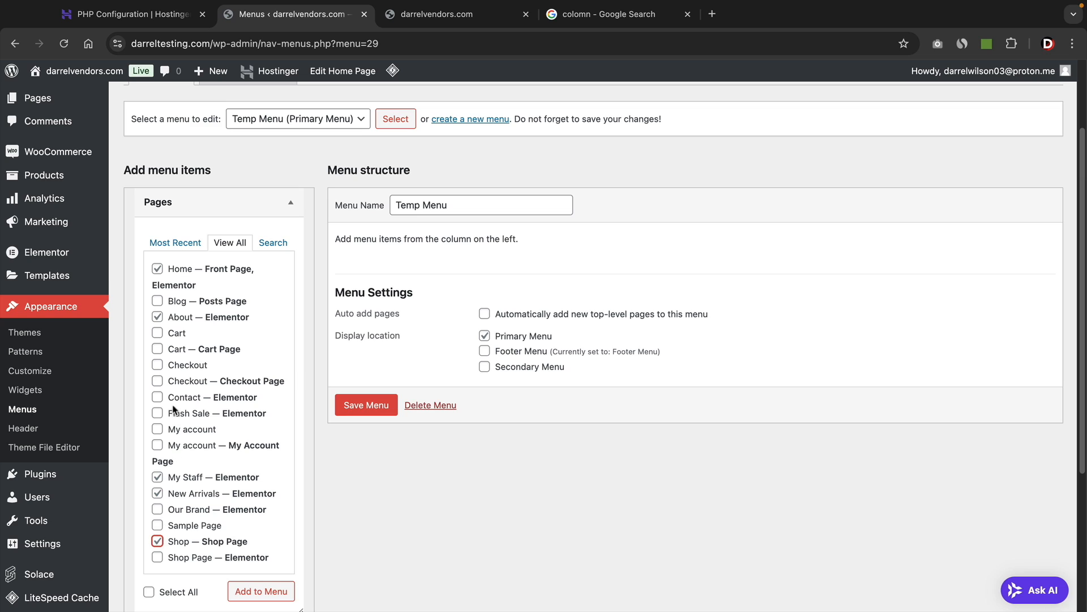
left_click(158, 364)
left_click(157, 381)
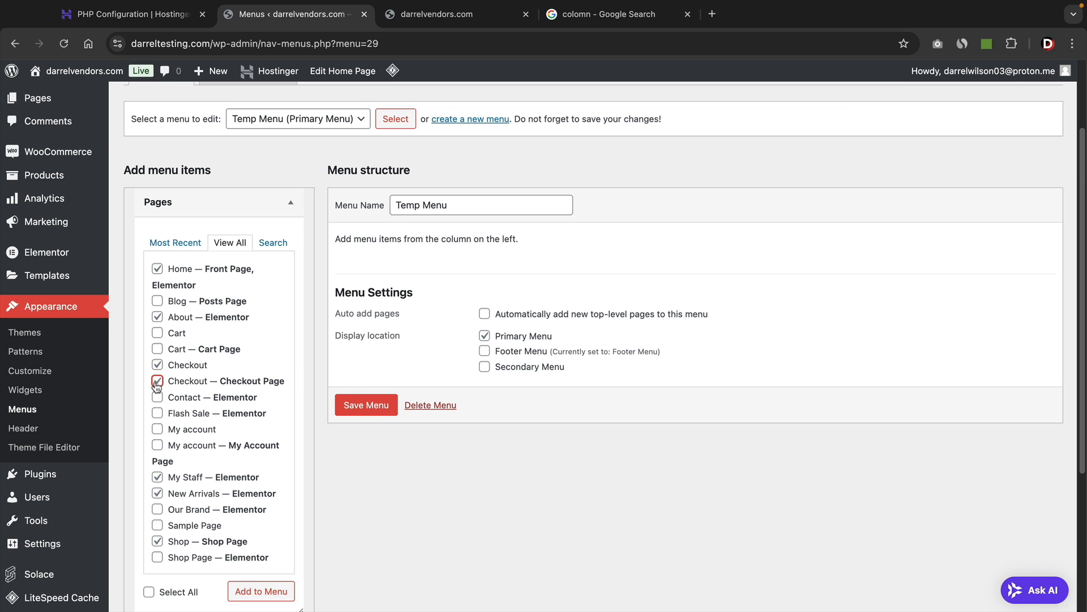
left_click(367, 405)
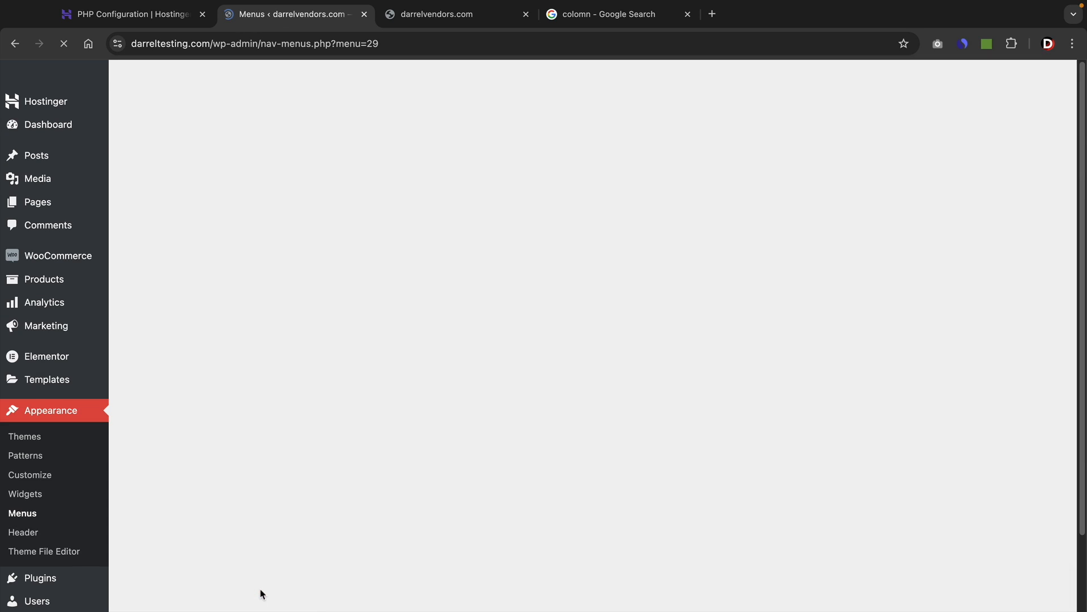
Show all pages again and tick My Staff, Home, Cart, Checkout, Flash Sale, Contact and My account.
scroll(333, 478, "down", 3)
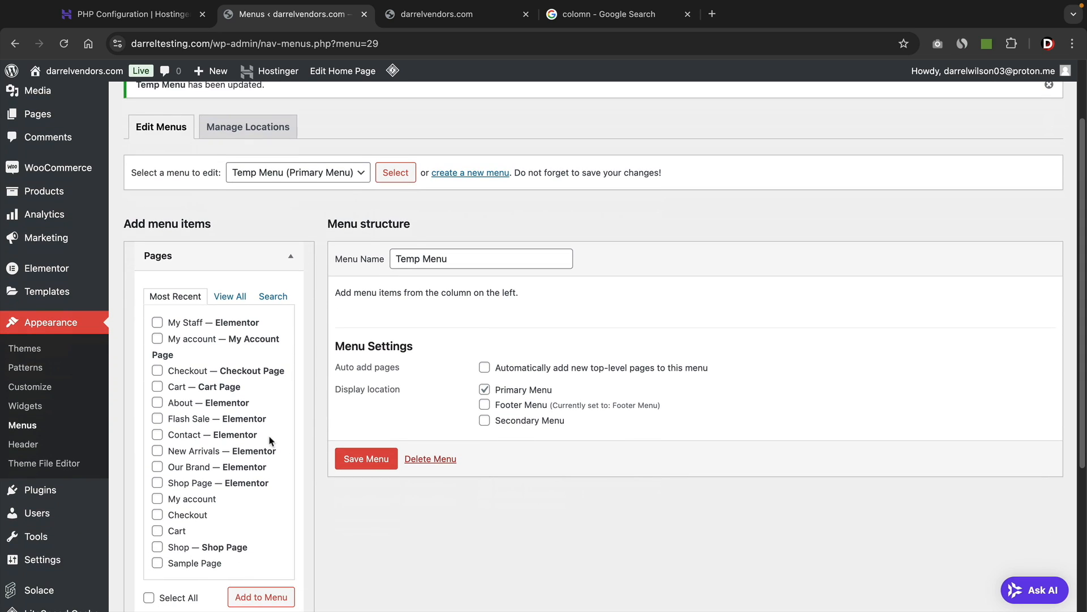
left_click(158, 304)
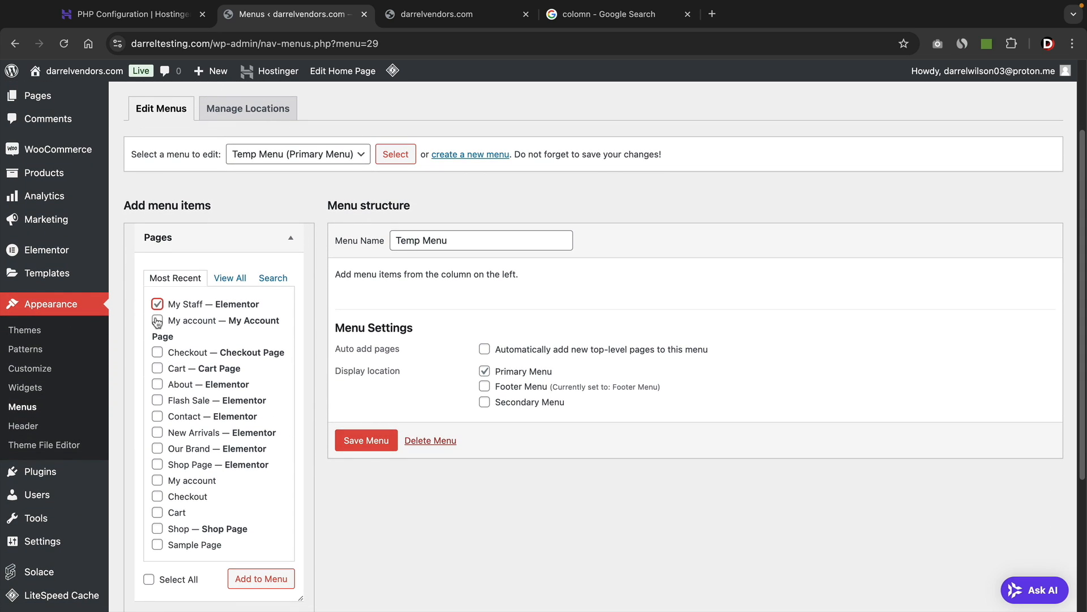
left_click(226, 278)
left_click(158, 304)
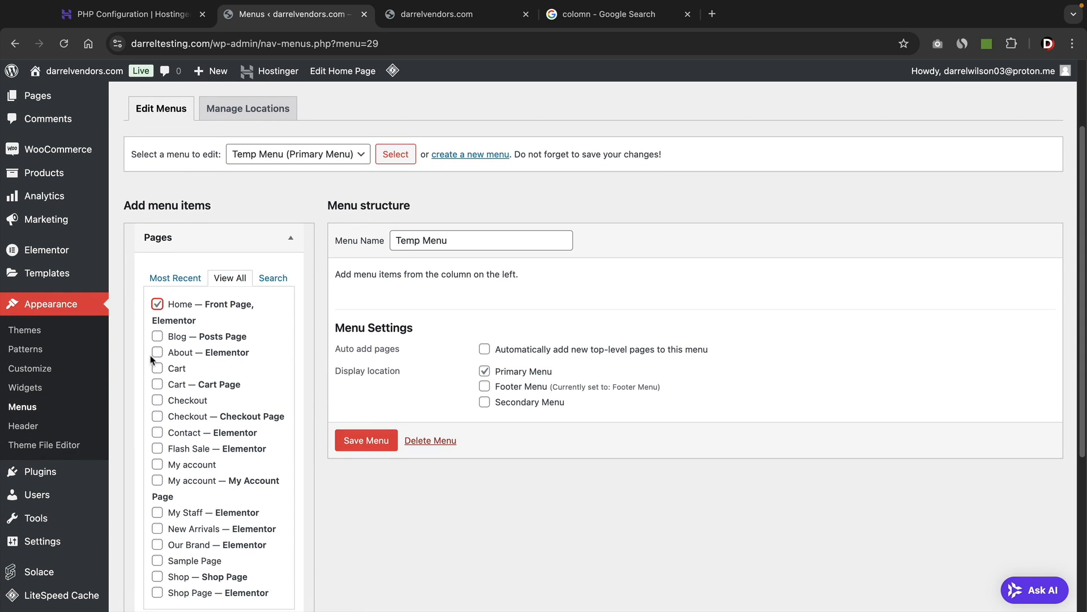
left_click(158, 385)
left_click(158, 417)
left_click(158, 448)
left_click(157, 432)
left_click(158, 465)
Tick My Staff, Sample Page and Shop, then add all ticked pages to Temp Menu.
left_click(157, 512)
left_click(158, 553)
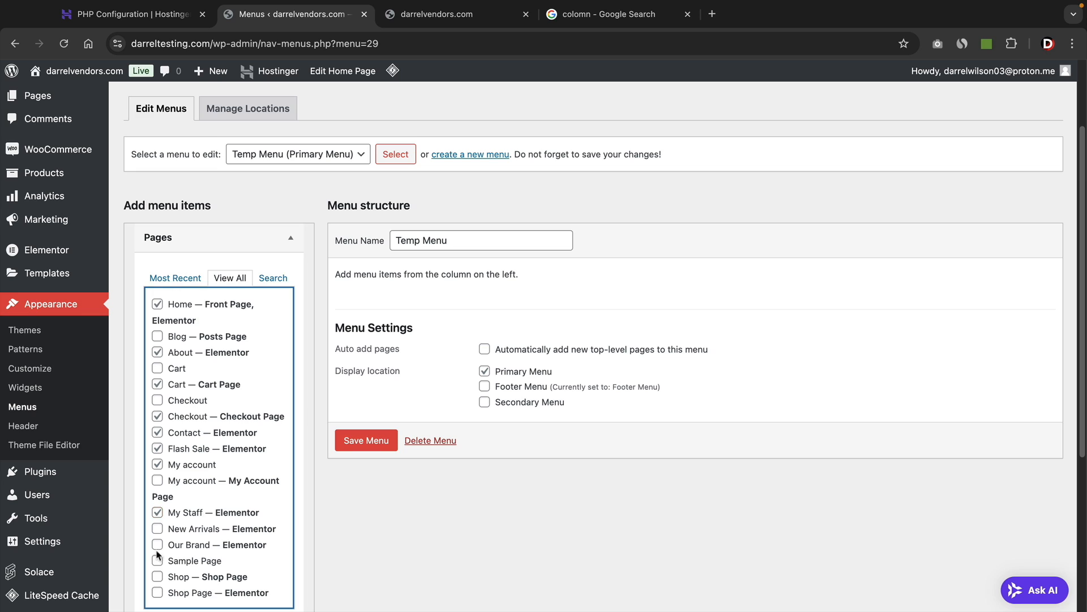
left_click(157, 561)
left_click(157, 577)
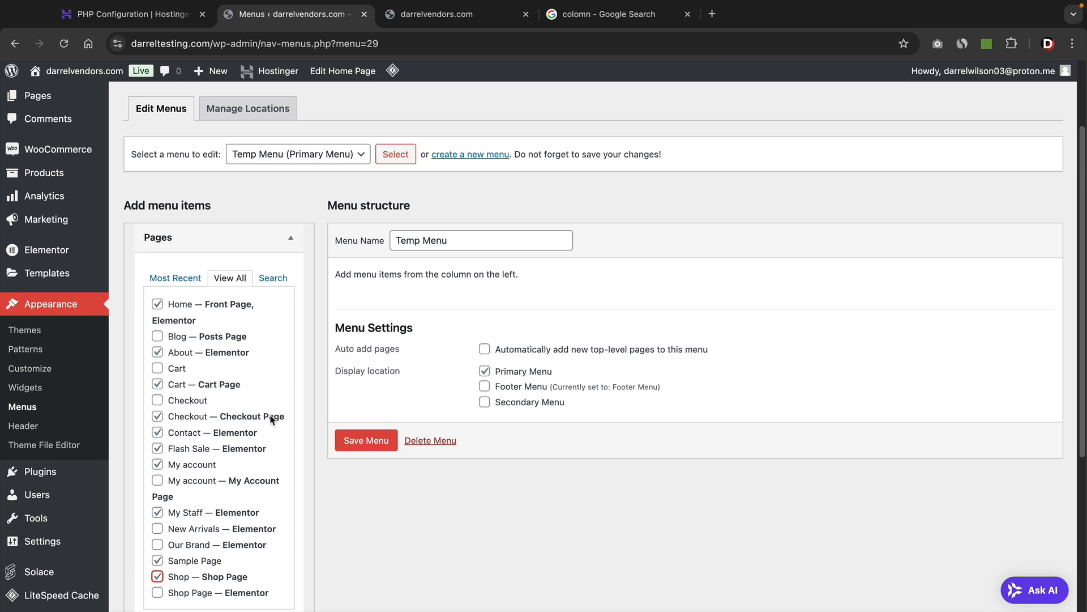
scroll(284, 484, "down", 2)
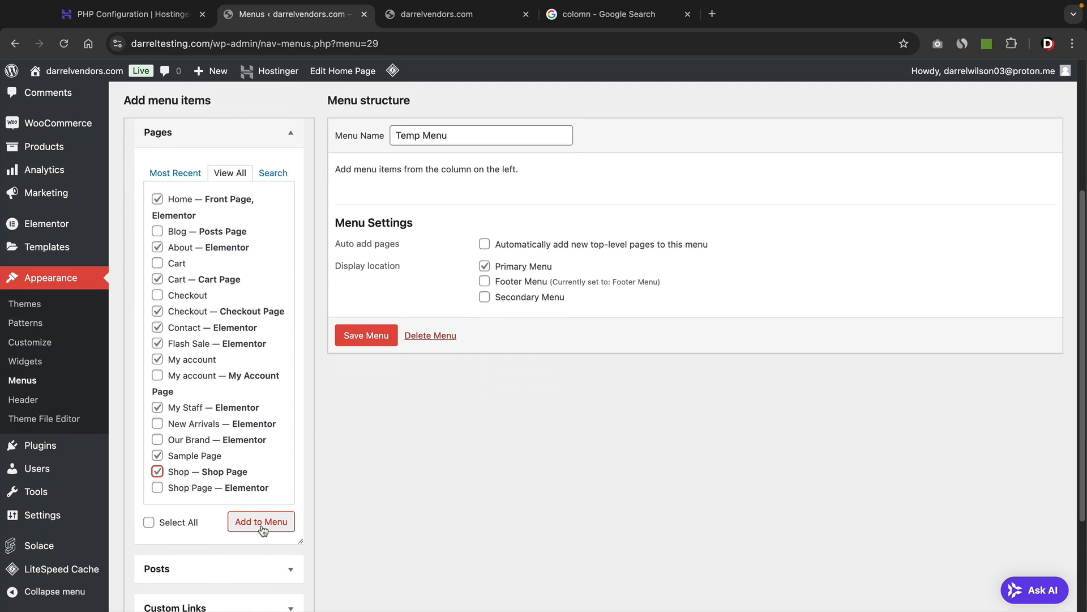
left_click(262, 521)
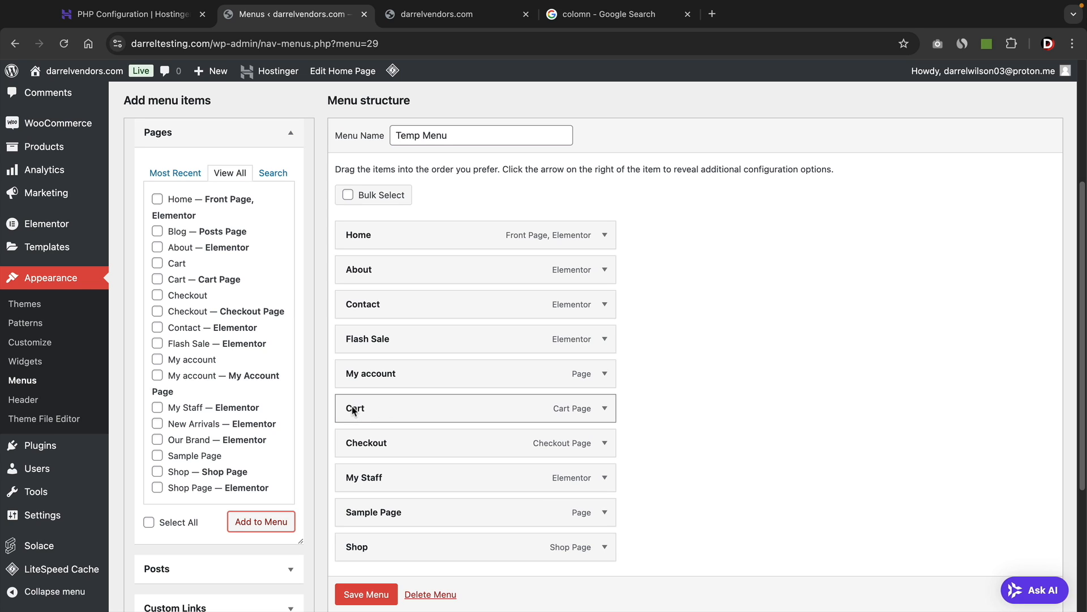
Nest Cart and Checkout as sub items under My account.
left_click_drag(358, 412, 389, 410)
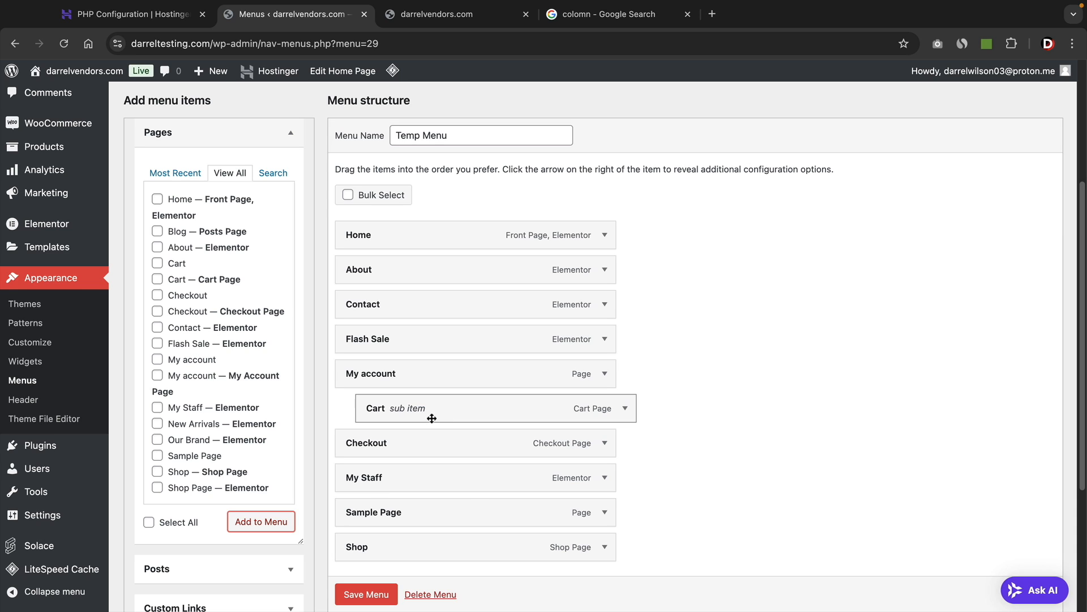
left_click_drag(366, 443, 412, 444)
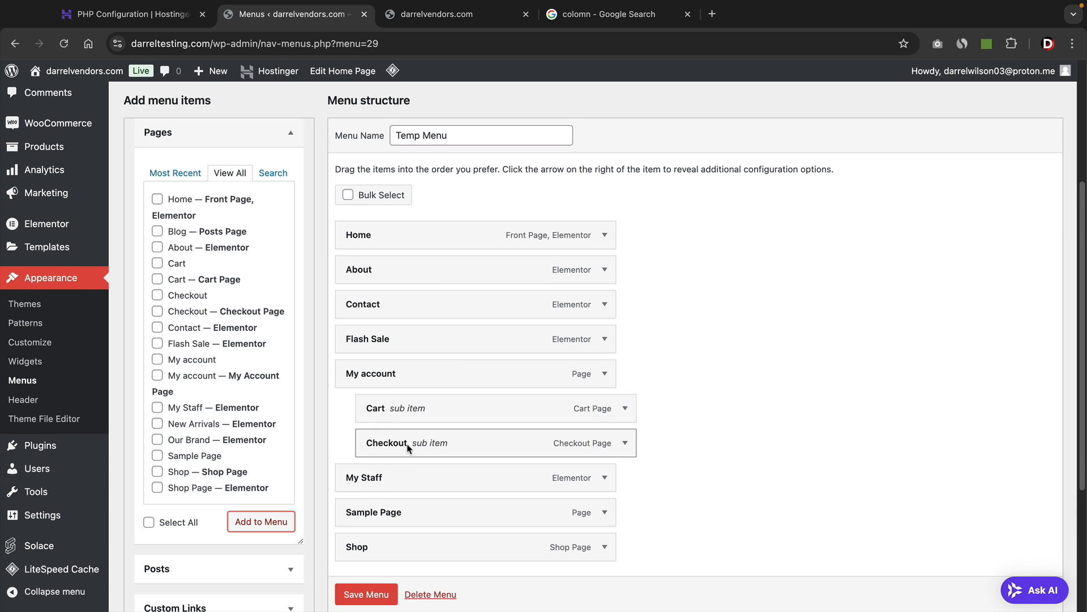
scroll(606, 515, "down", 4)
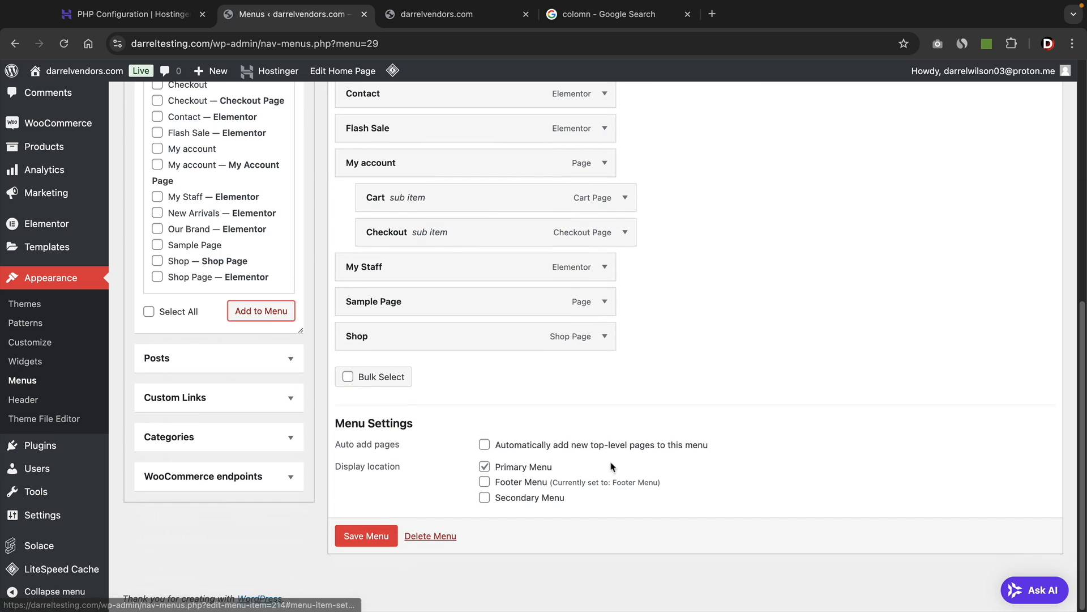
Remove Sample Page from Temp Menu and save the menu.
left_click(605, 306)
left_click(357, 425)
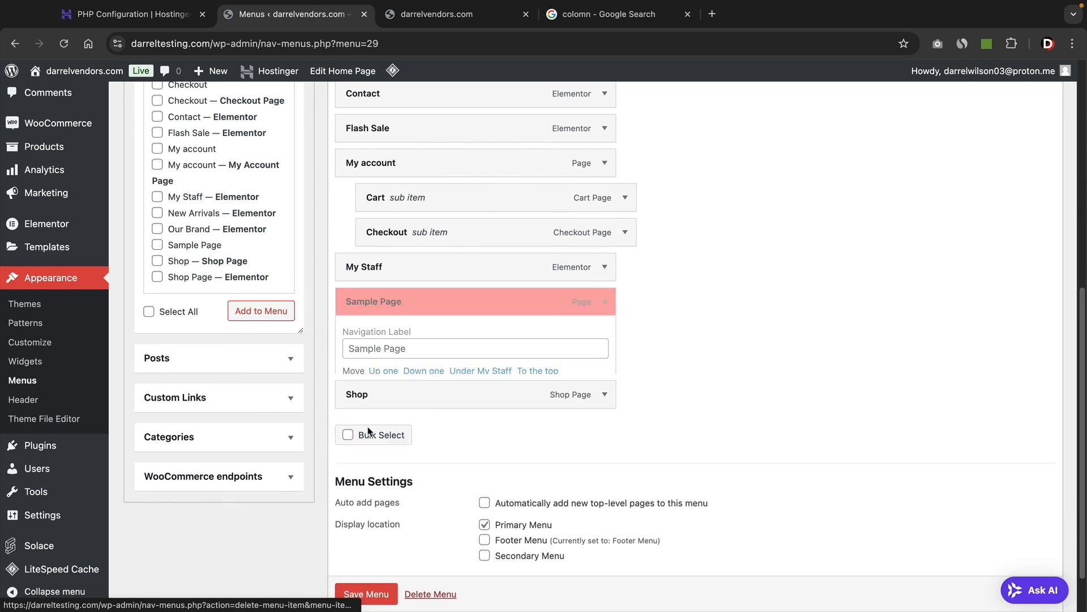
scroll(424, 406, "up", 3)
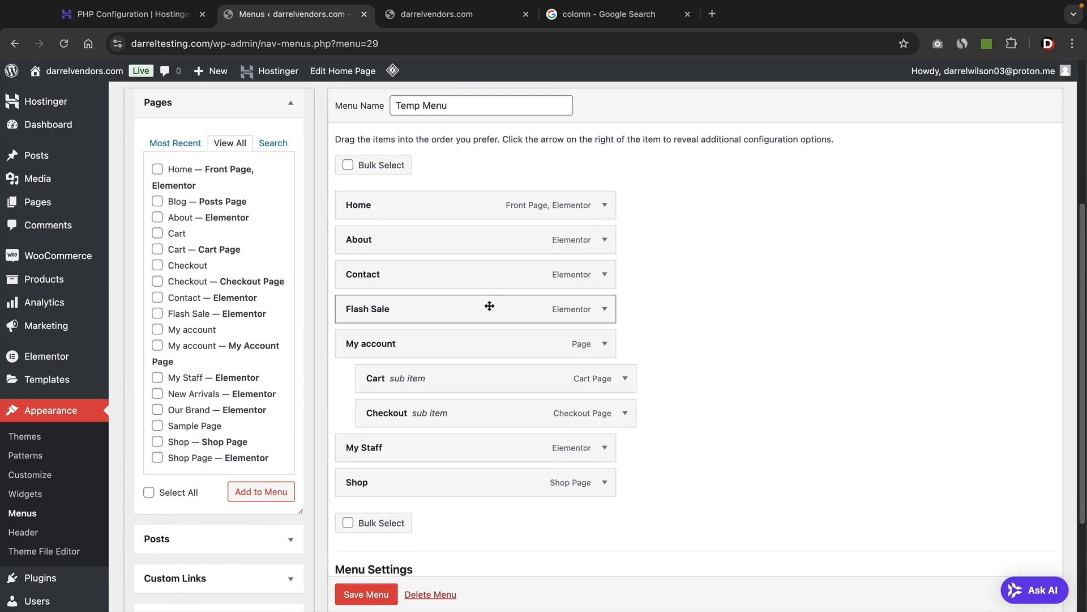
left_click(367, 594)
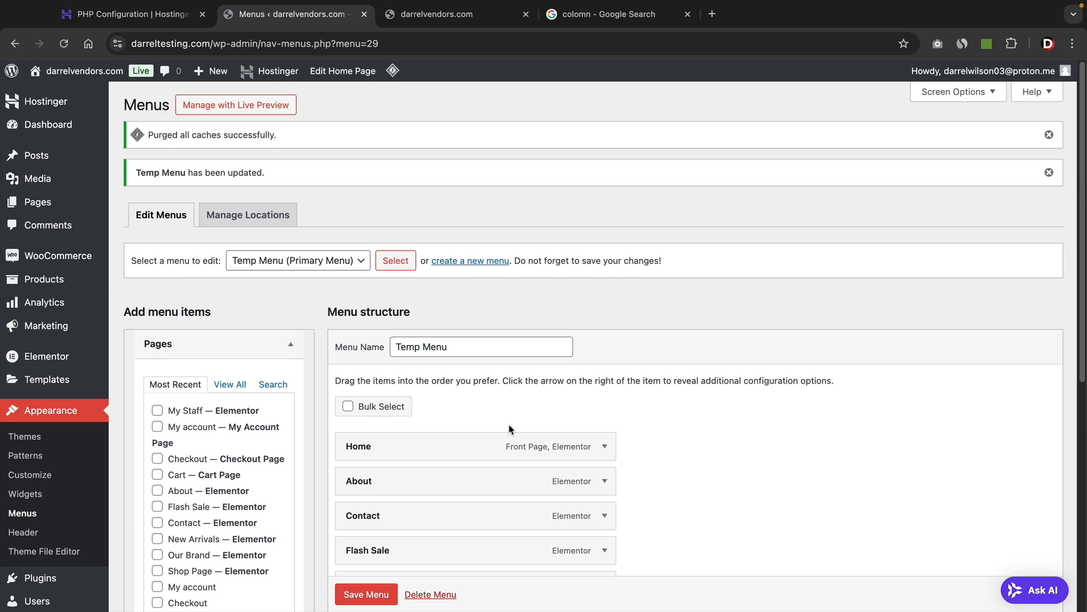
mouse_move(85, 71)
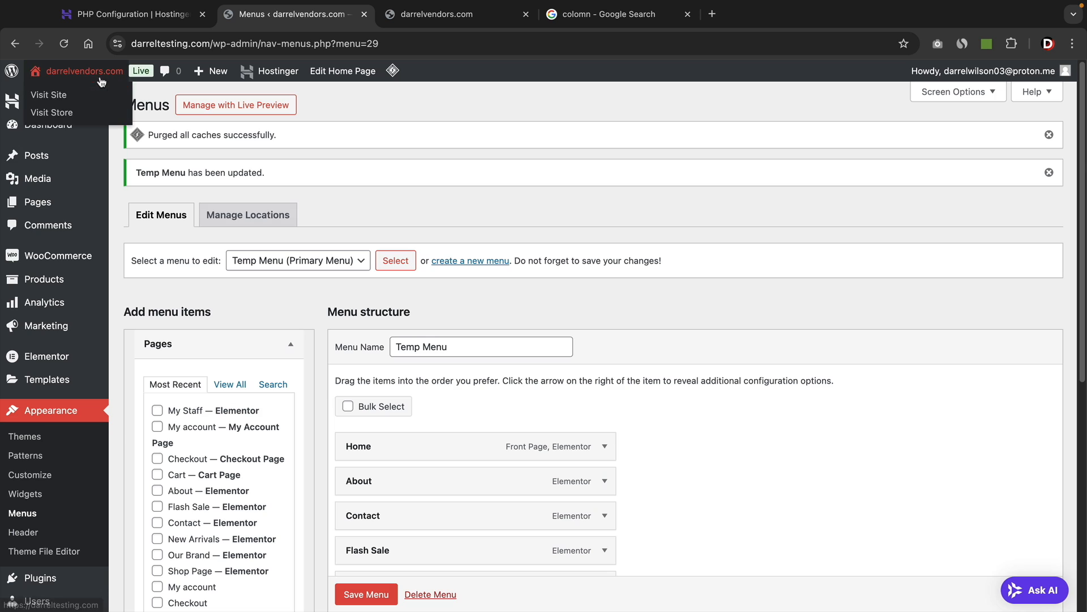
Visit the live site, browse the My Staff page, then return Home via the header menu.
left_click(60, 95)
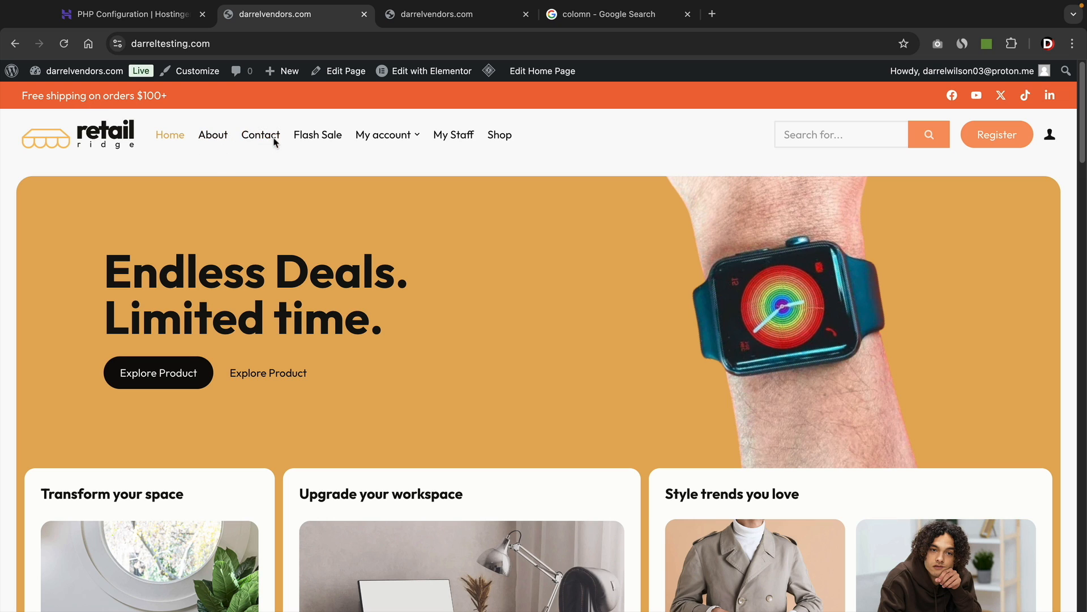
left_click(454, 142)
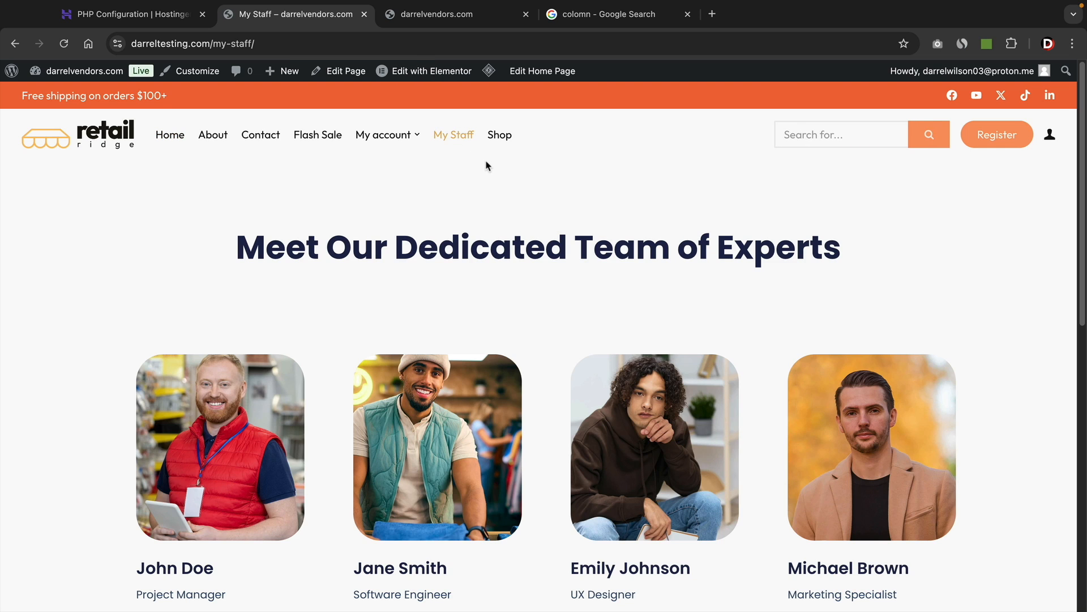
scroll(536, 279, "down", 5)
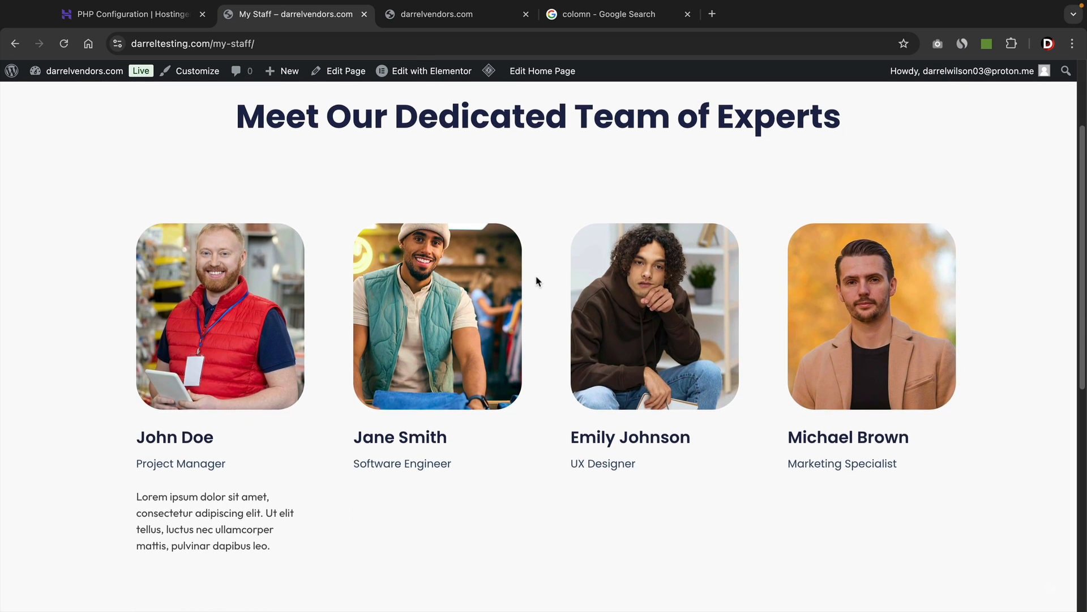
scroll(647, 402, "down", 3)
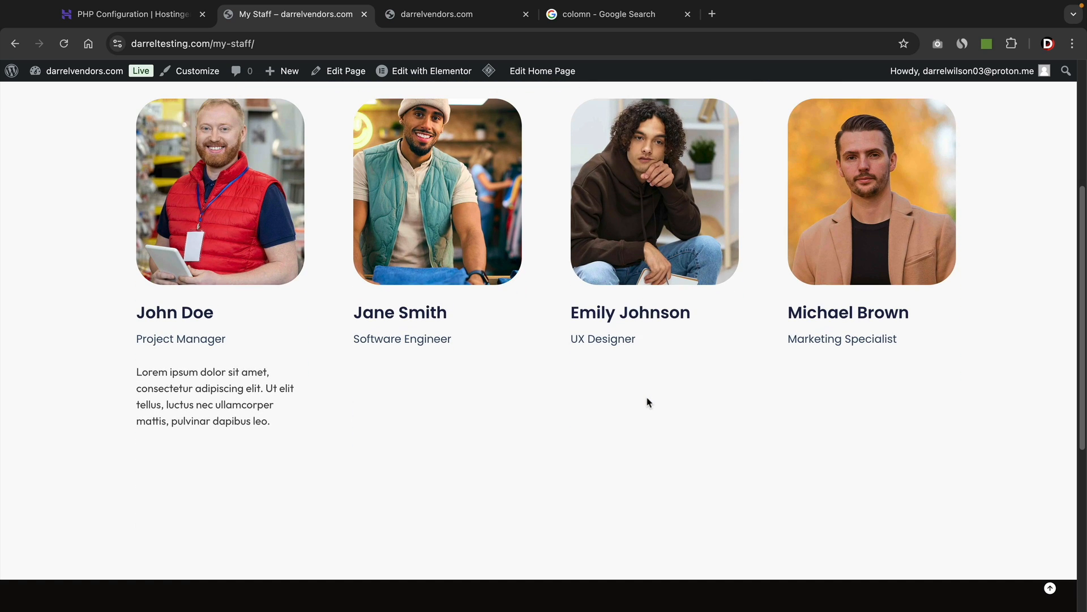
scroll(649, 402, "up", 8)
scroll(648, 401, "up", 1)
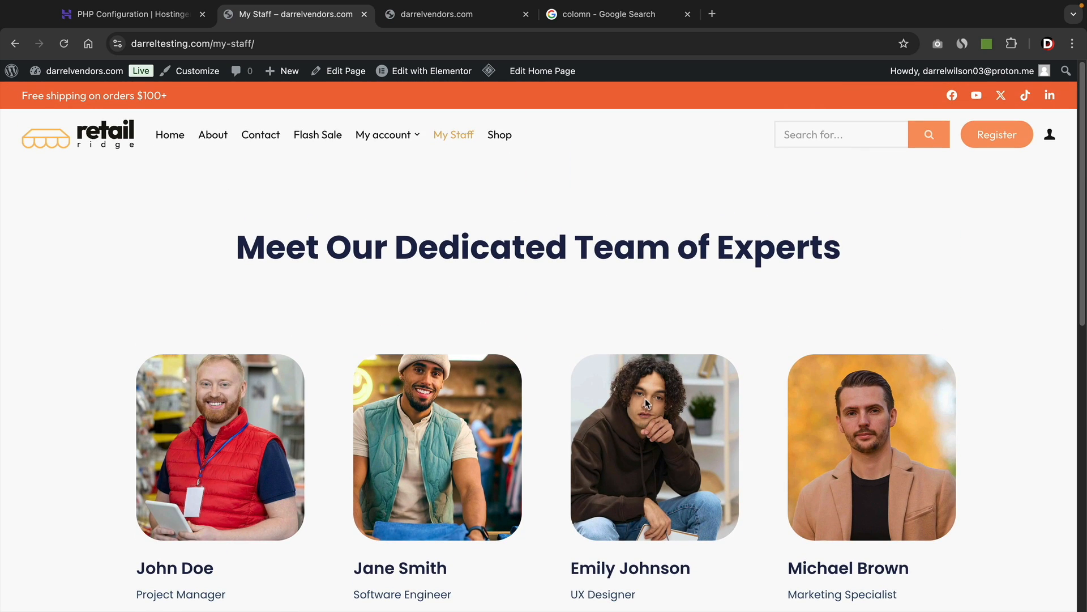
left_click(173, 137)
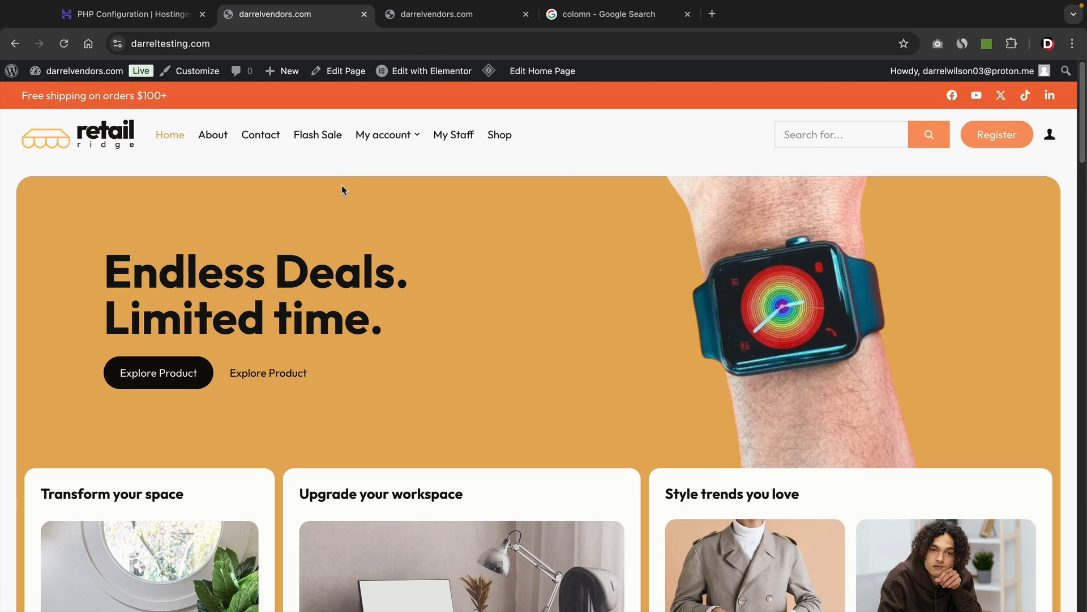
mouse_move(79, 71)
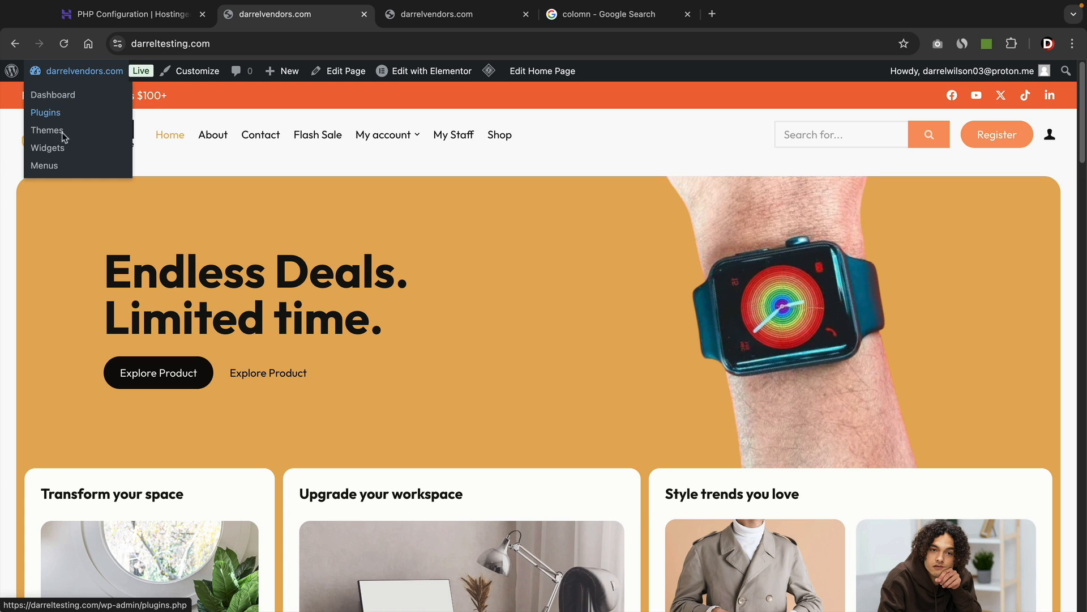
Load Main Menu in Appearance > Menus and add the My Staff page to it.
left_click(49, 169)
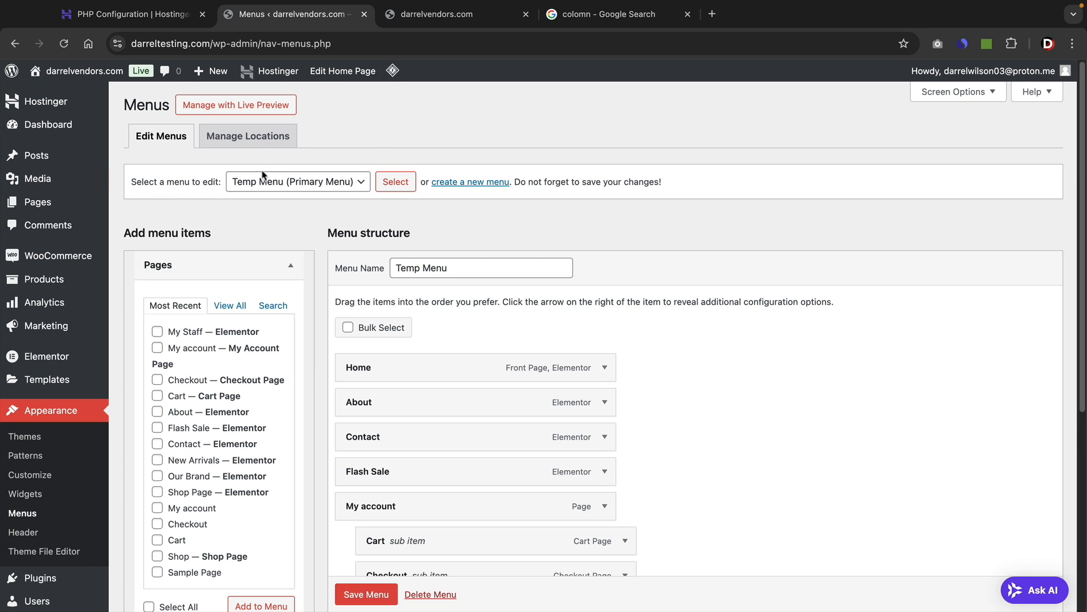
left_click(263, 181)
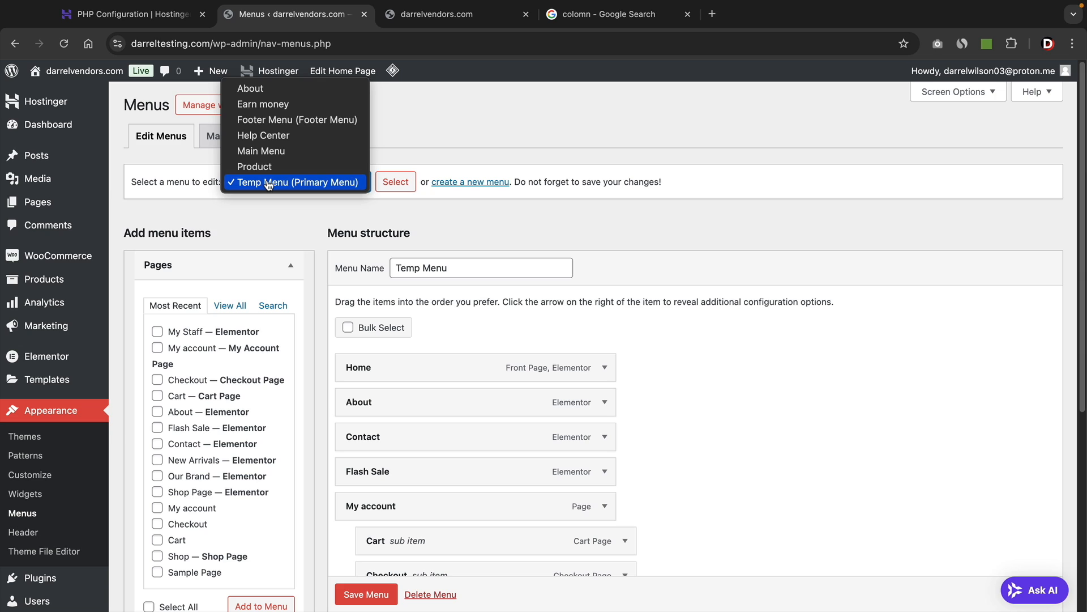
left_click(275, 151)
left_click(395, 182)
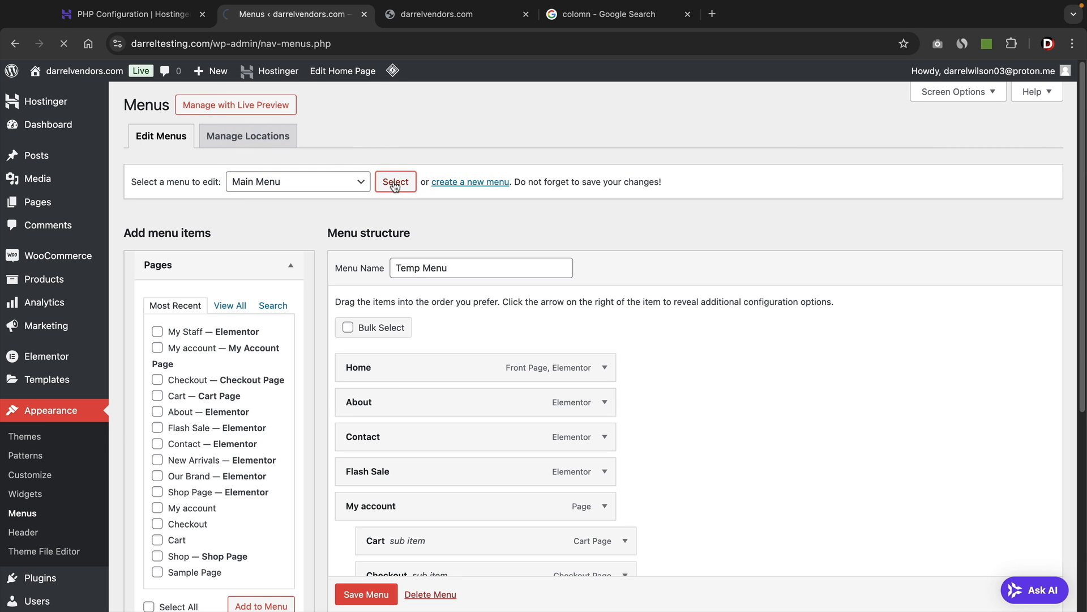
scroll(387, 184, "down", 2)
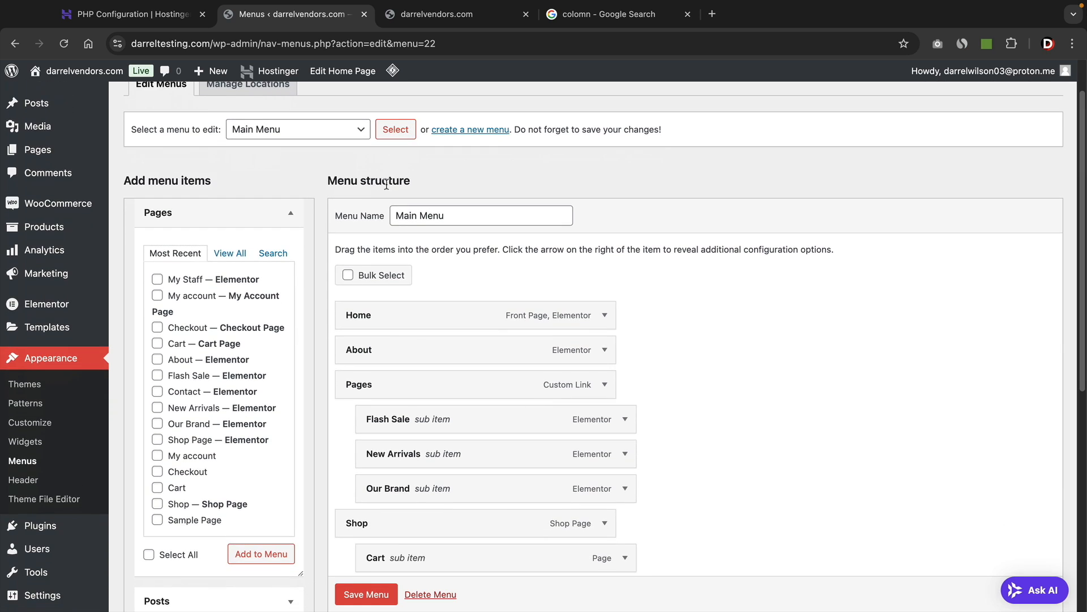
left_click(235, 255)
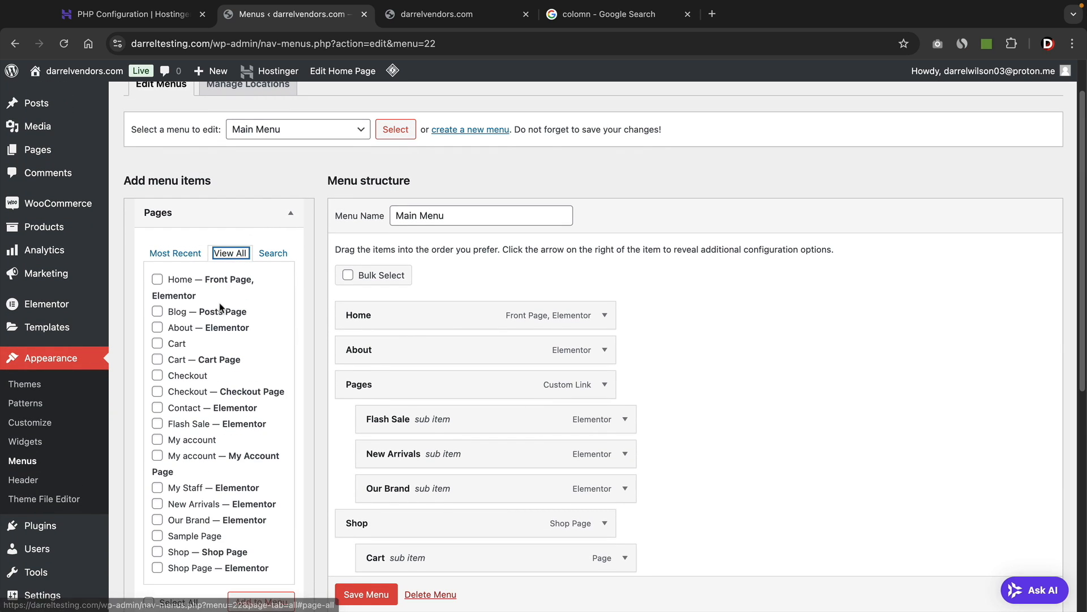
scroll(206, 347, "down", 3)
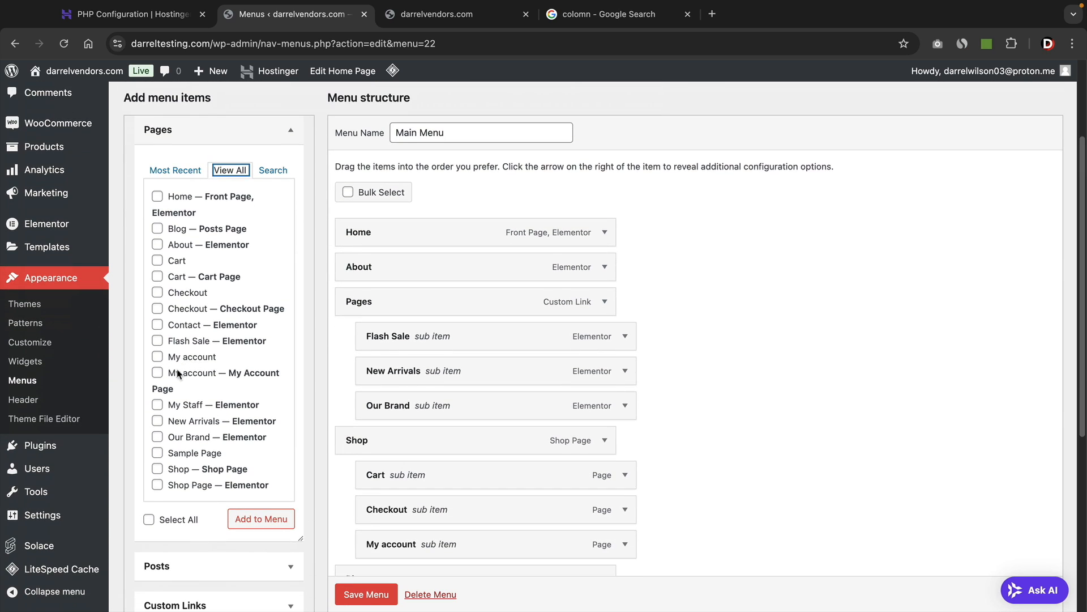
left_click(157, 405)
left_click(260, 518)
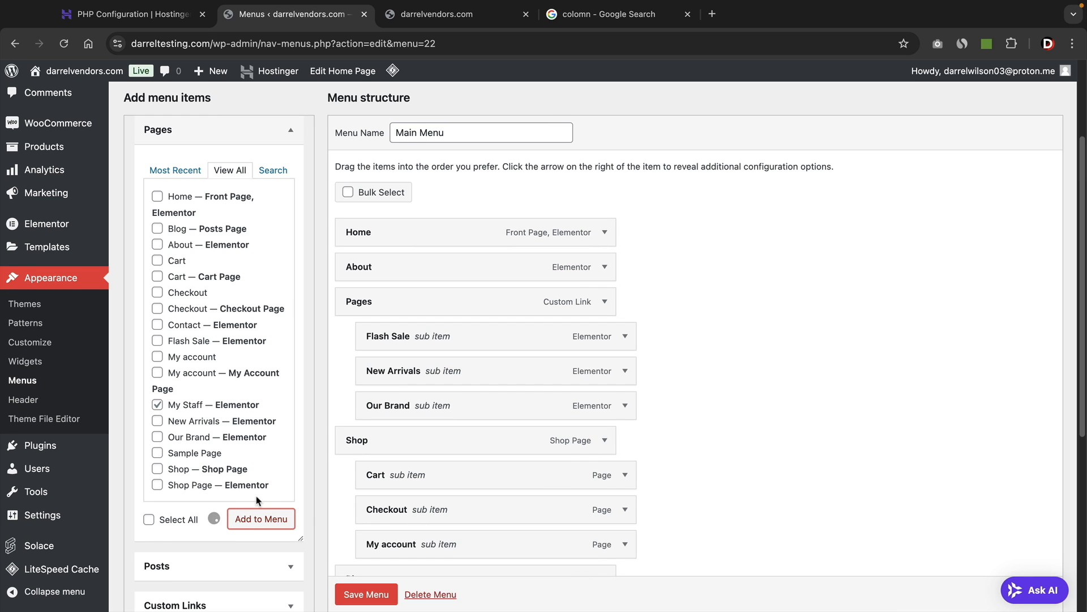
Save the updated Main Menu and view the live site.
scroll(725, 442, "down", 4)
scroll(417, 474, "up", 1)
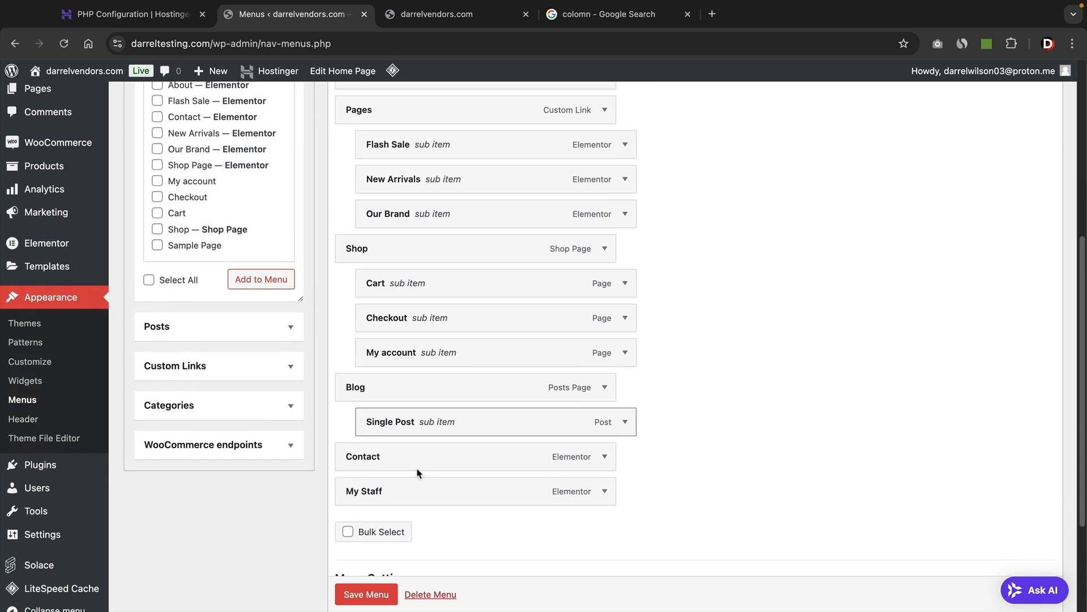
scroll(453, 495, "down", 3)
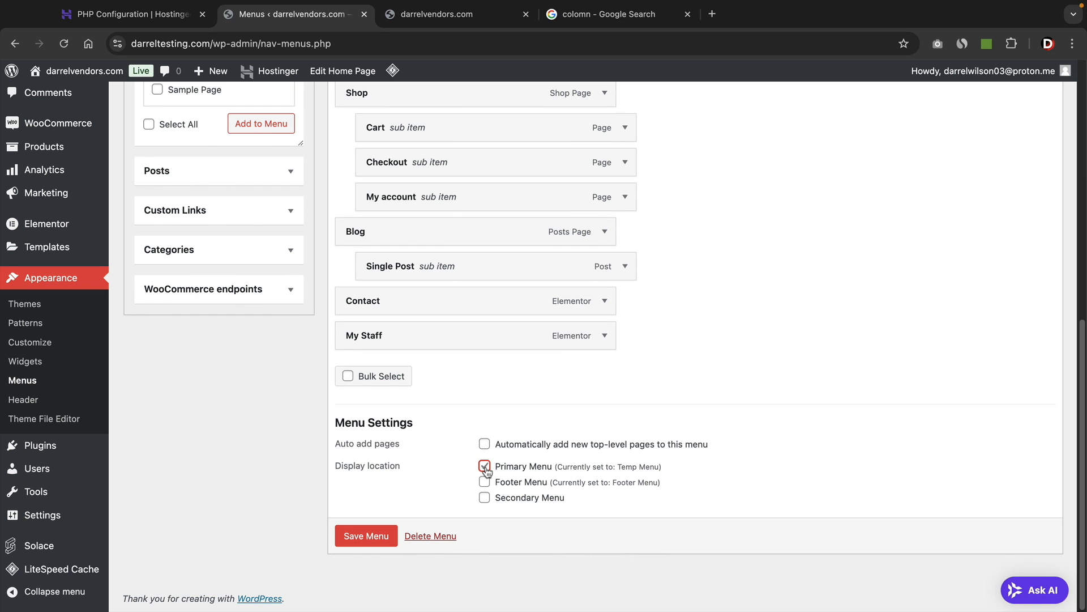
scroll(507, 406, "up", 5)
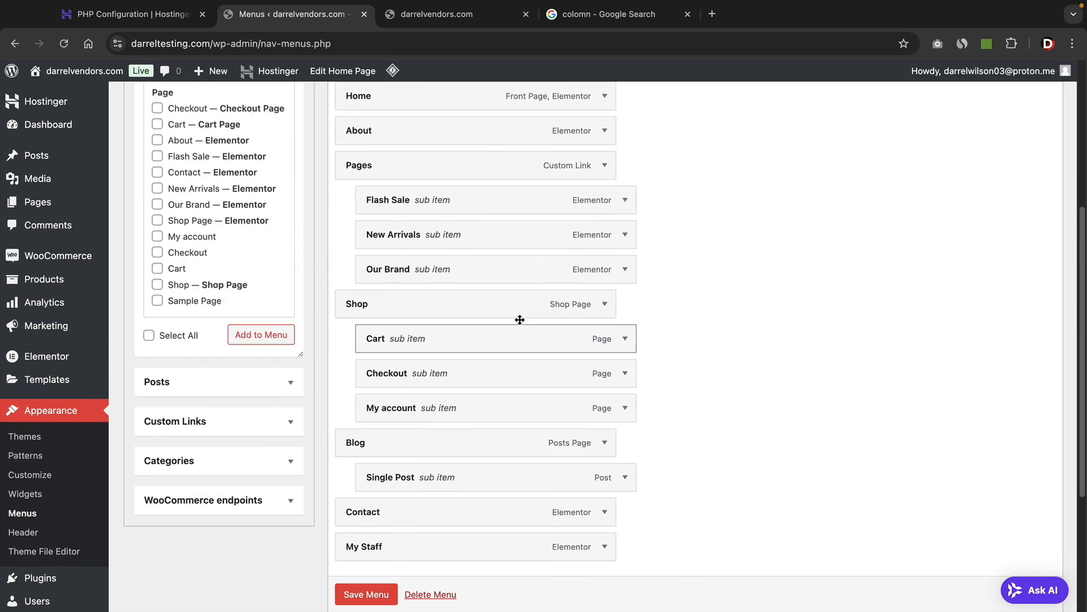
left_click(369, 601)
scroll(373, 600, "down", 1)
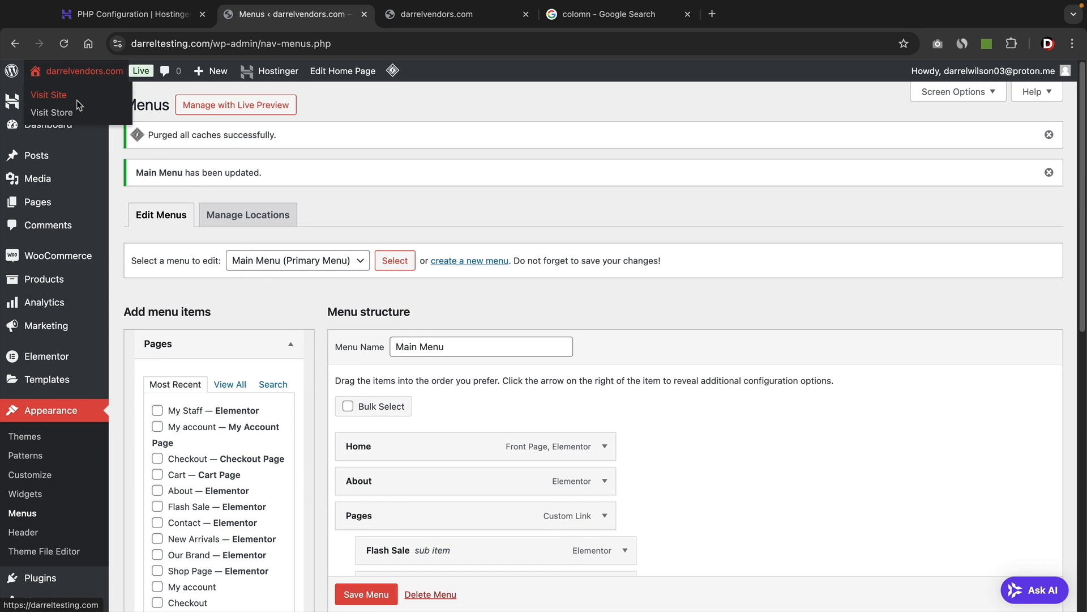
left_click(76, 100)
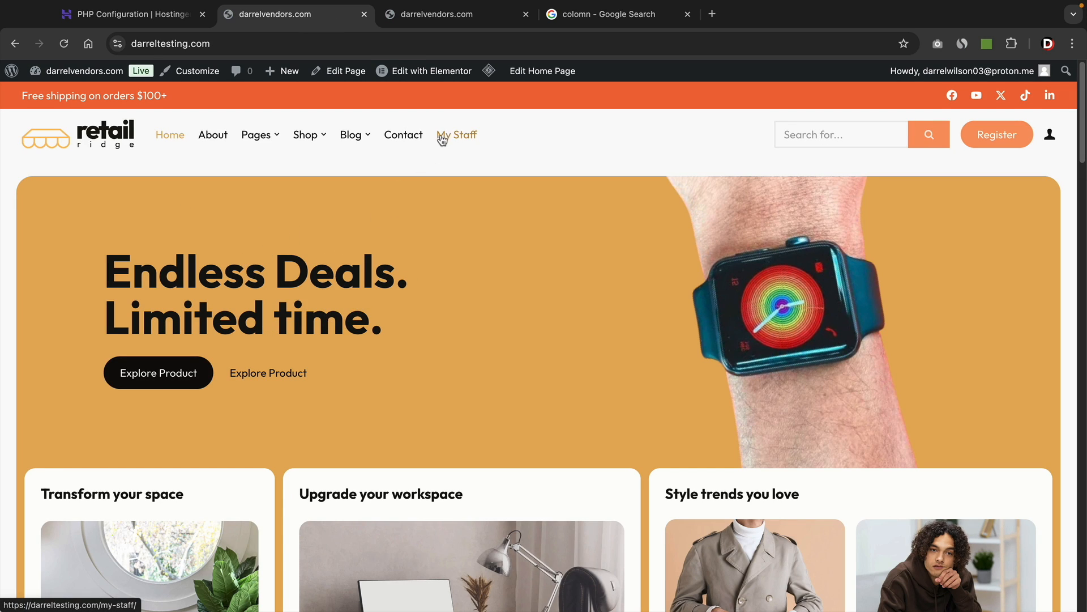
Open My Staff from the header menu, scroll the staff page, and return Home.
mouse_move(316, 141)
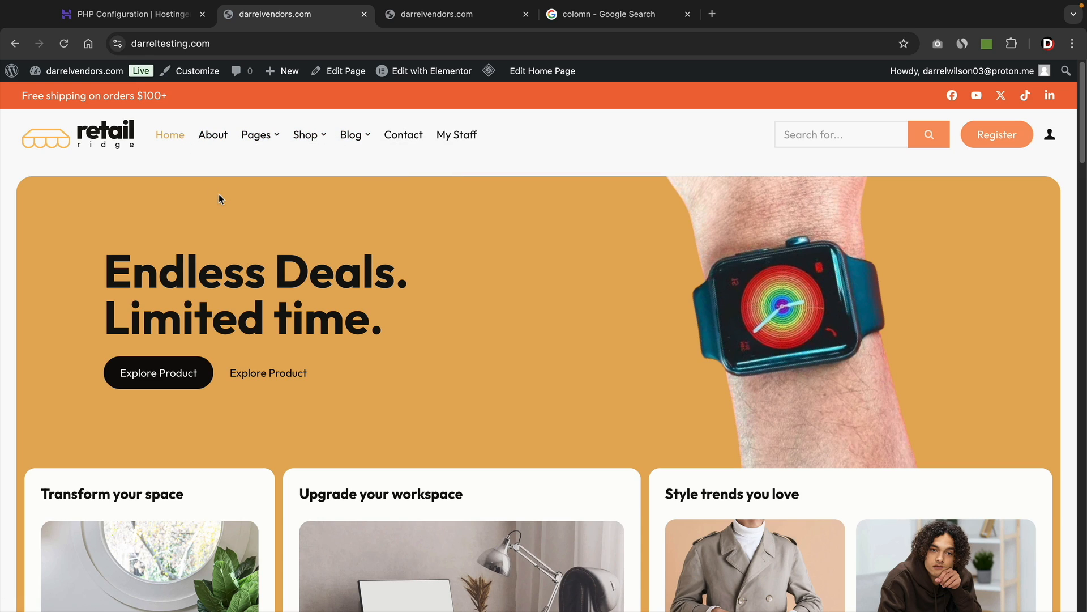
left_click(460, 137)
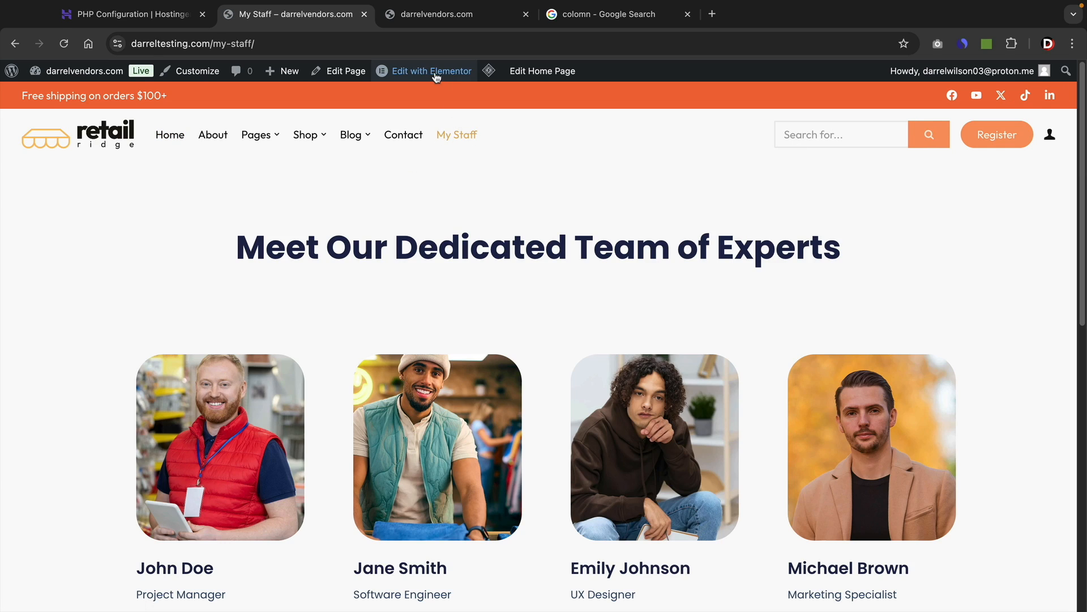
mouse_move(432, 75)
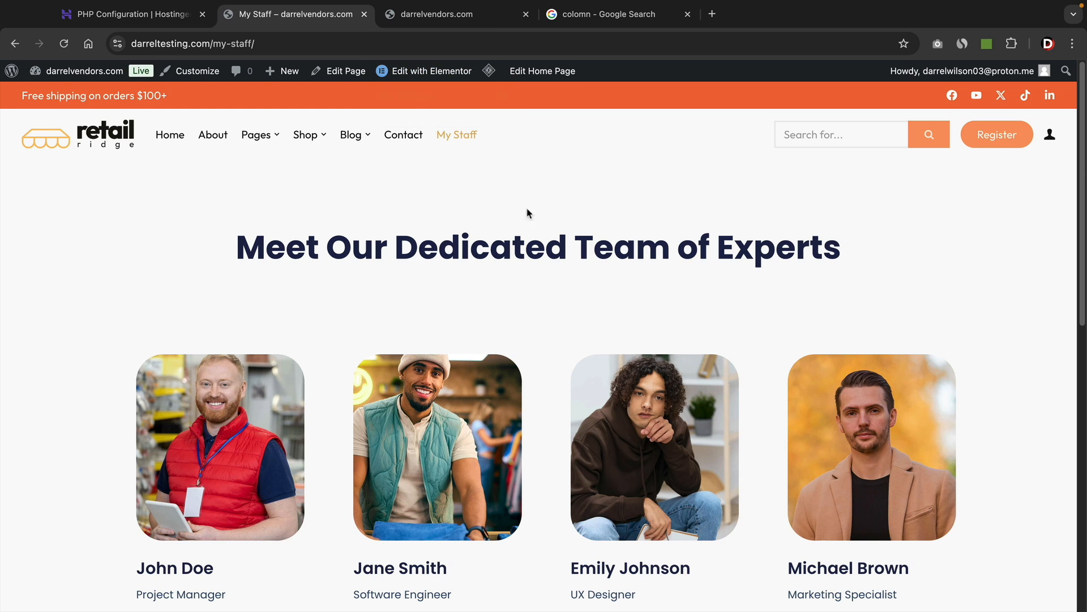
scroll(546, 406, "down", 3)
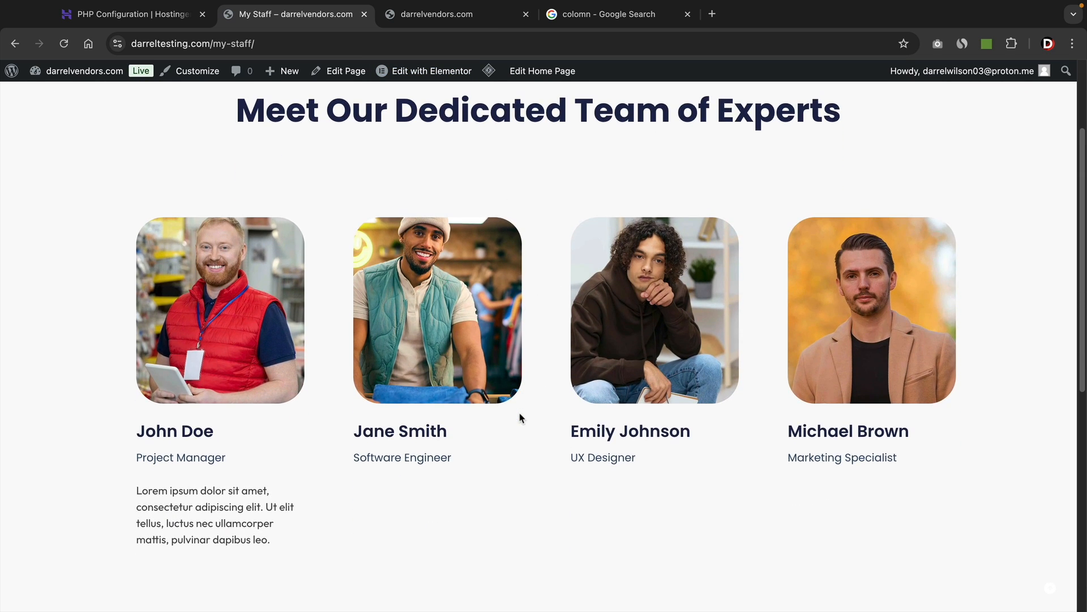
scroll(523, 422, "up", 3)
left_click(172, 138)
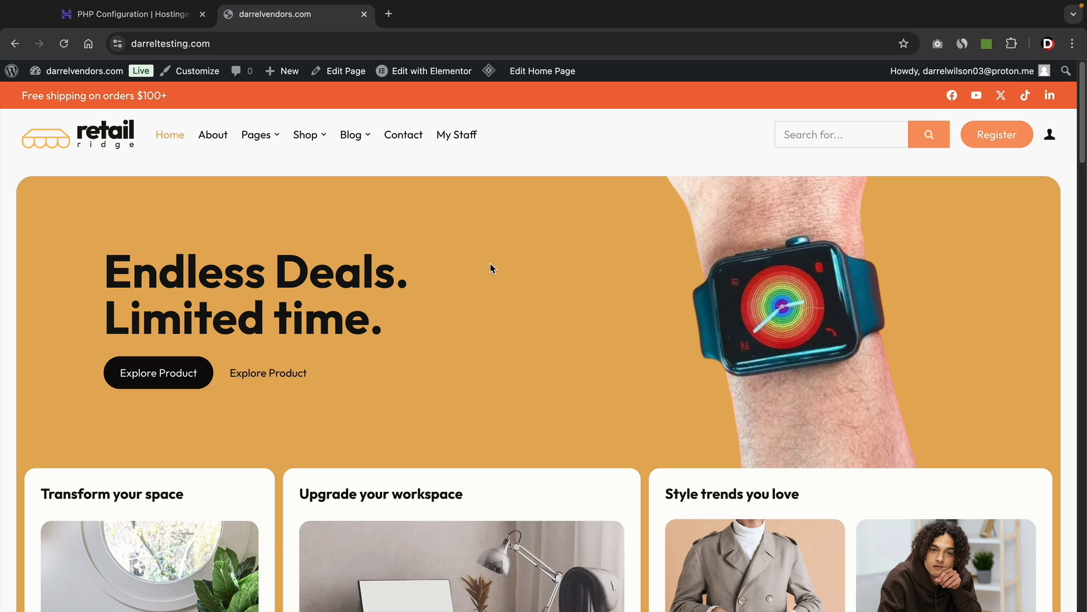
From the Dashboard, search Add New Plugin for 'woocommerce' and confirm WooCommerce is active.
mouse_move(91, 75)
left_click(75, 97)
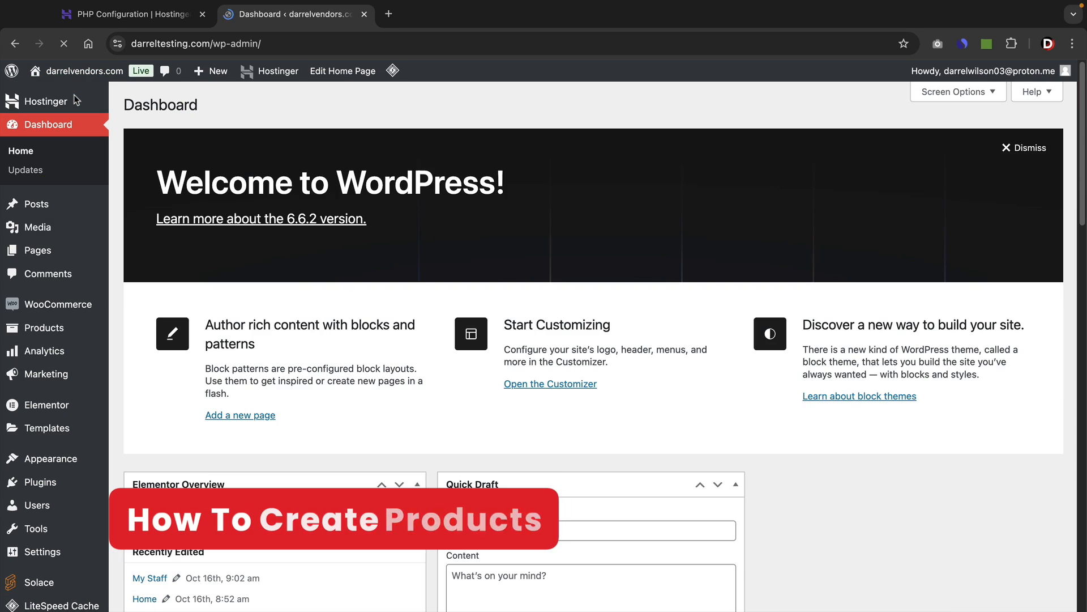
mouse_move(74, 311)
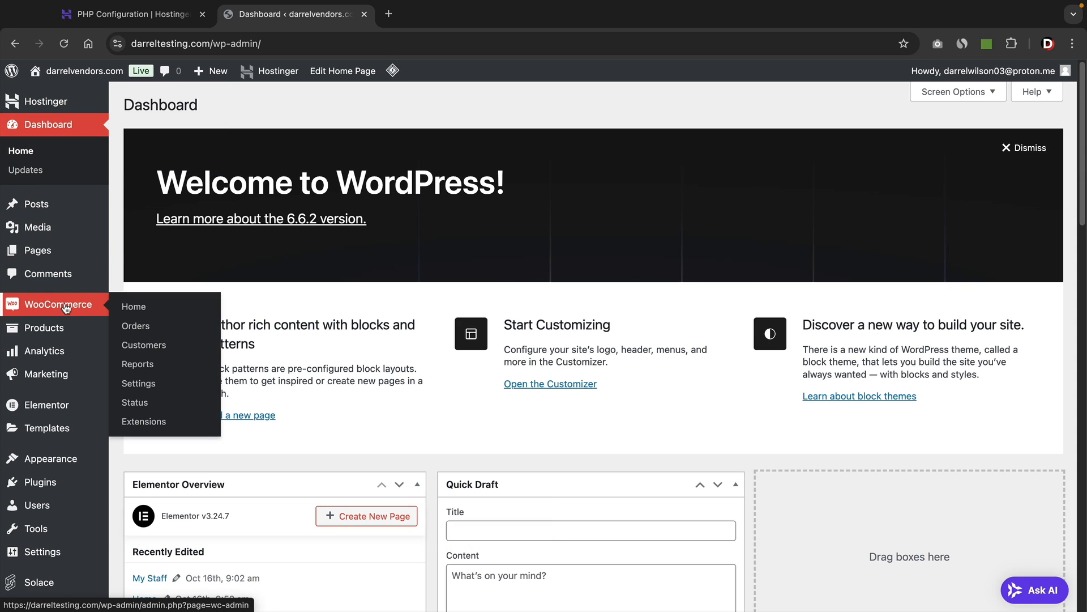
mouse_move(60, 486)
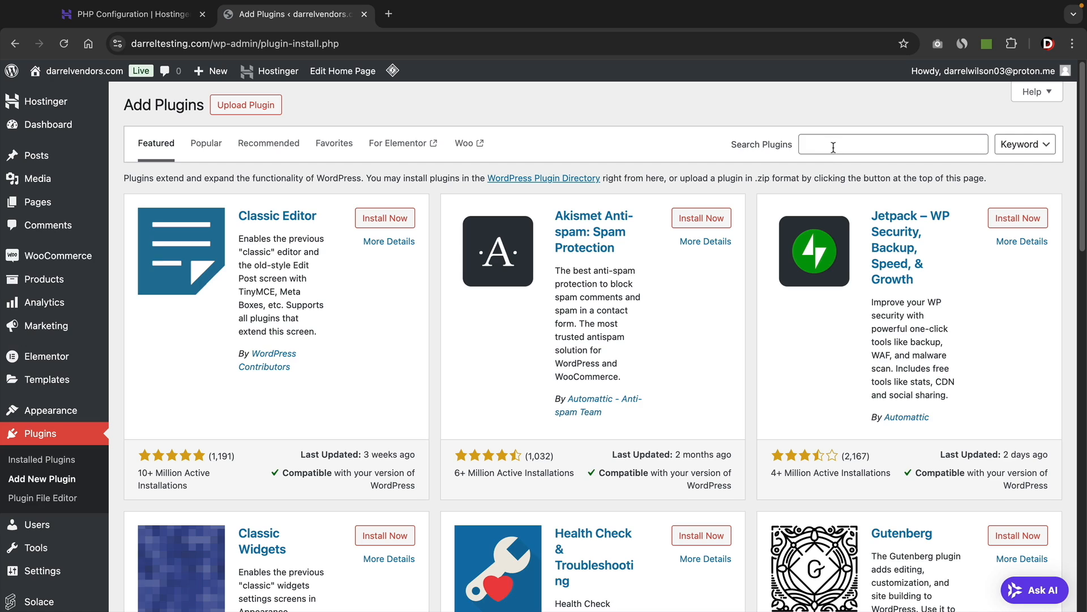
left_click(860, 137)
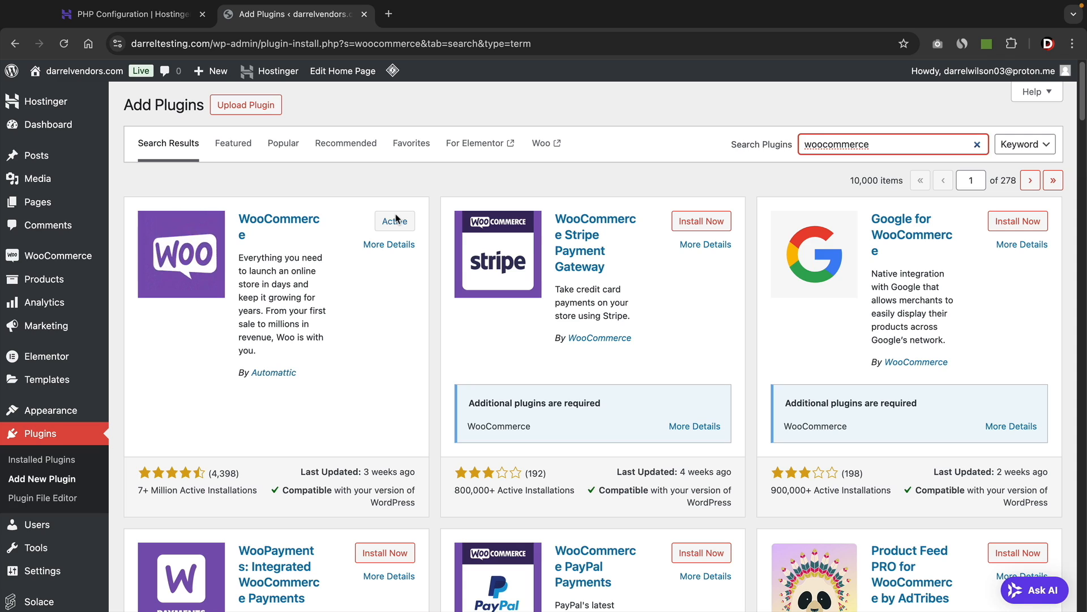
mouse_move(79, 278)
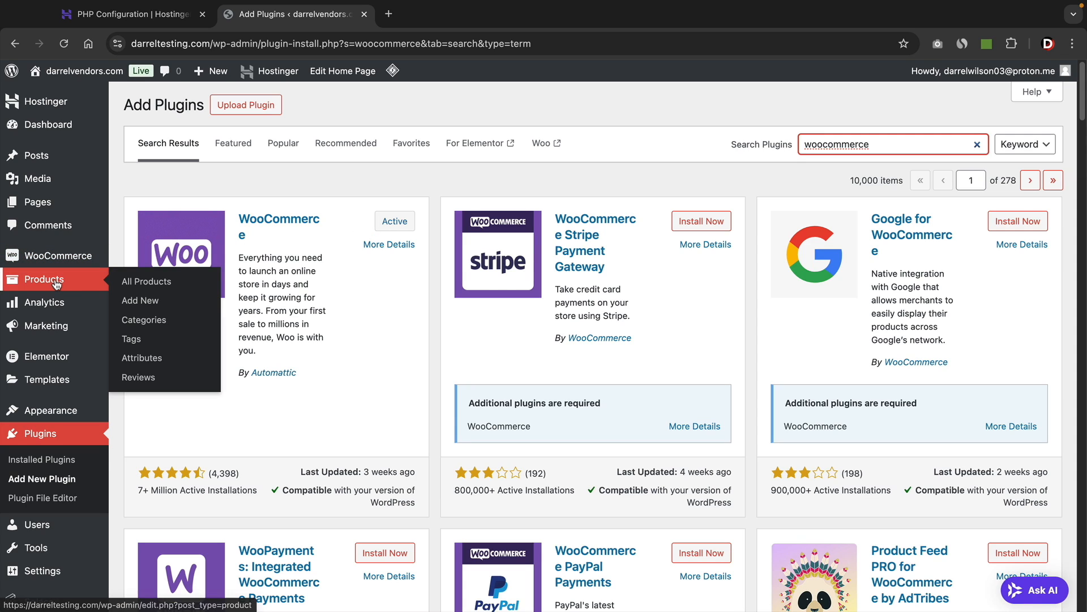
left_click(169, 282)
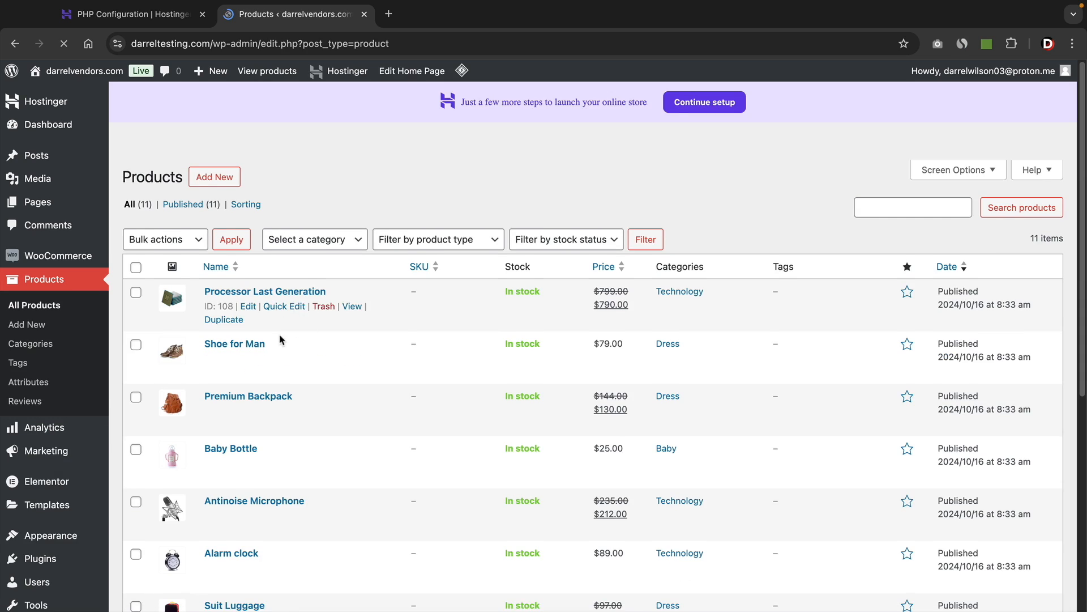
scroll(352, 342, "down", 2)
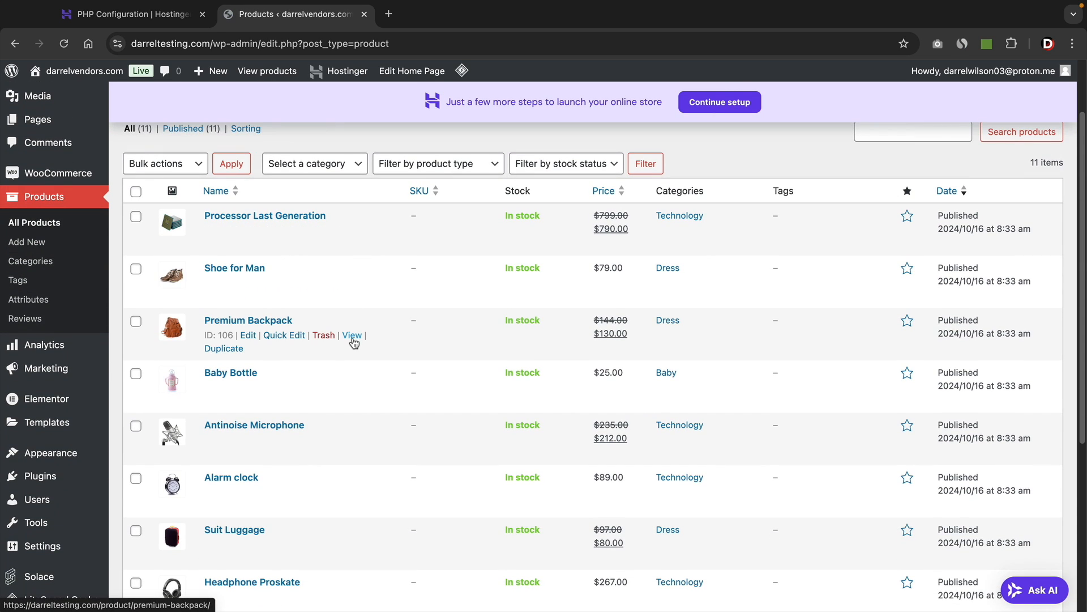
scroll(354, 342, "down", 5)
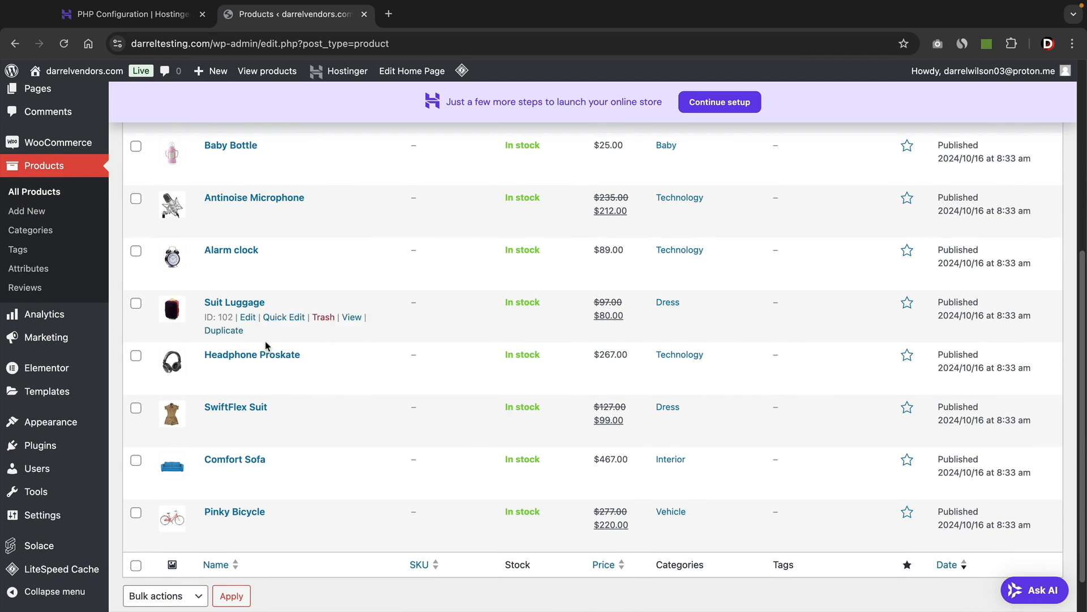
scroll(322, 415, "up", 7)
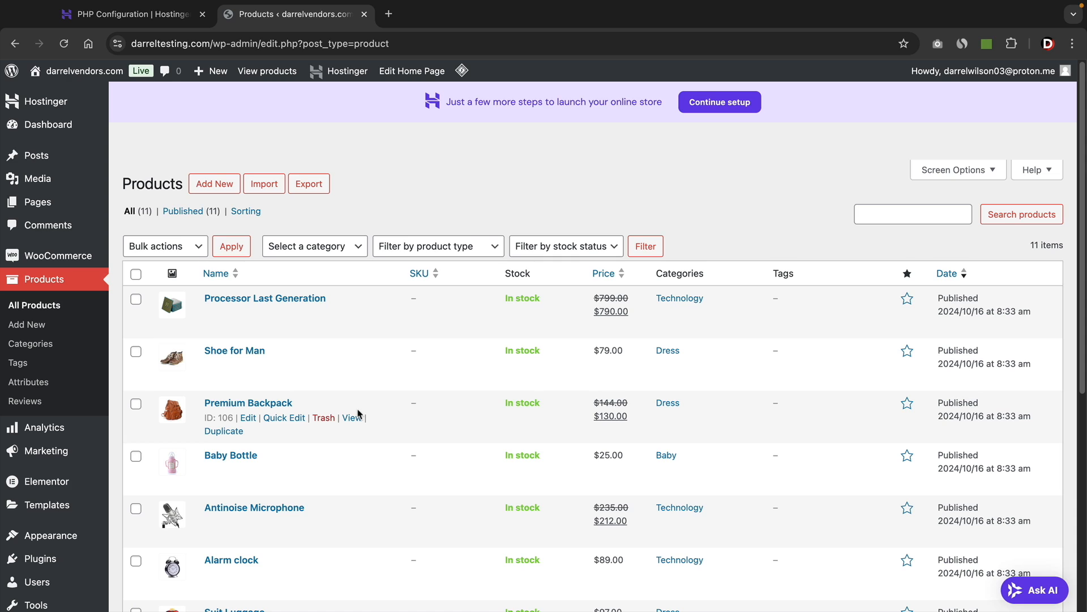
Start a new product titled 'Baby Bottle'.
left_click(221, 190)
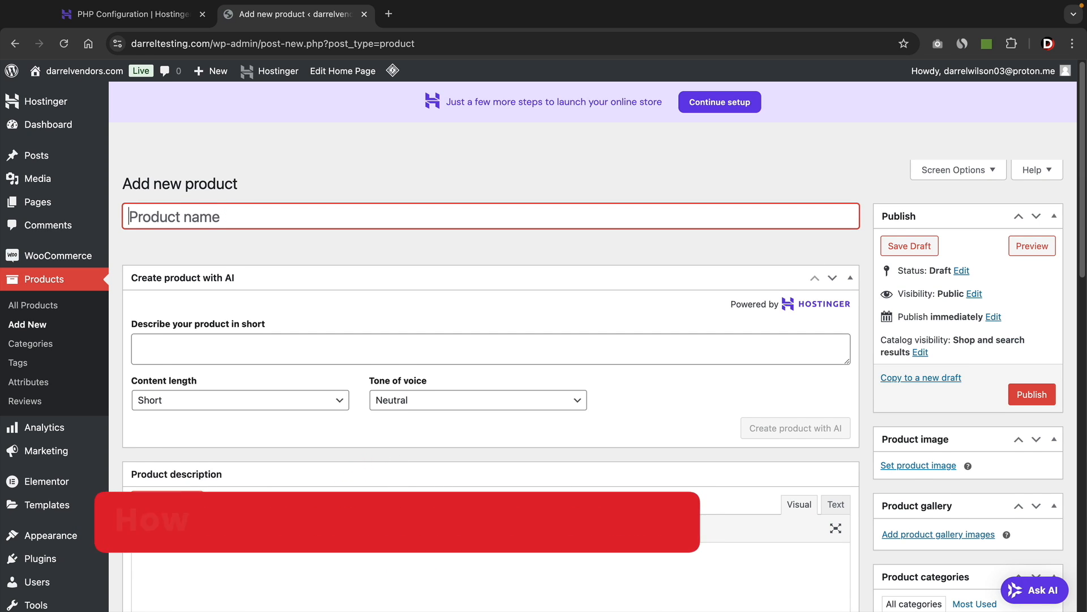
type("Baby Bottle")
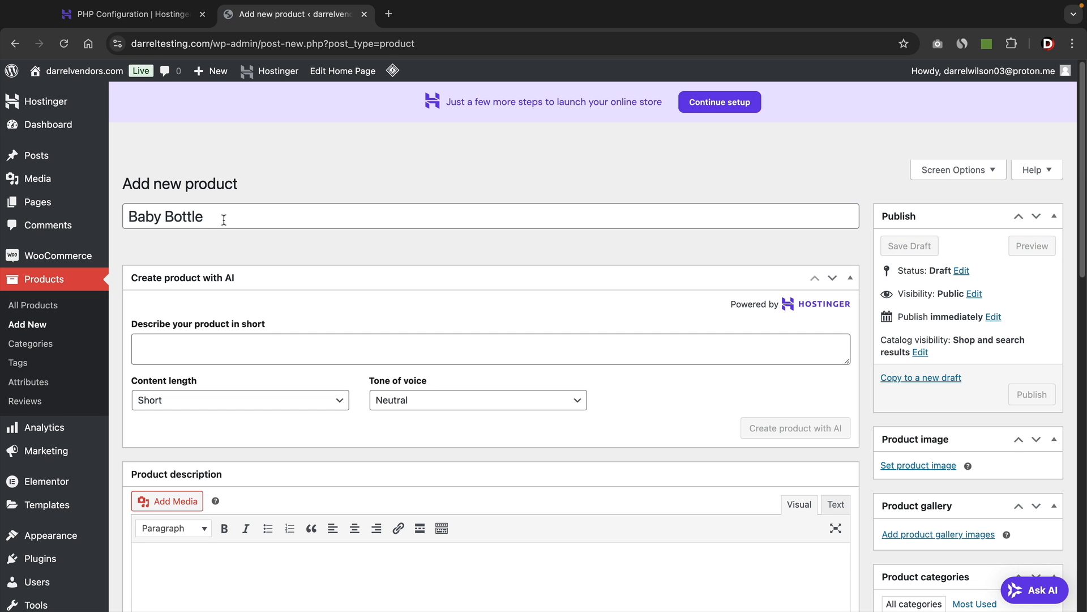
scroll(223, 221, "down", 3)
Enter 'a simple baby bott' as the AI prompt with Short length and Friendly tone.
left_click(227, 263)
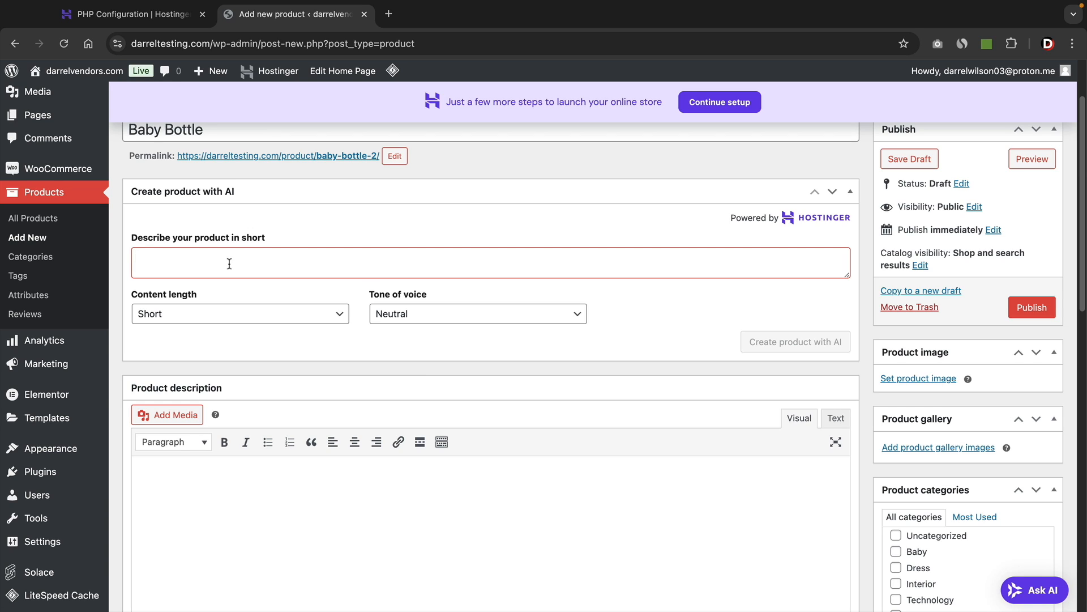
type("a simple baby bottle")
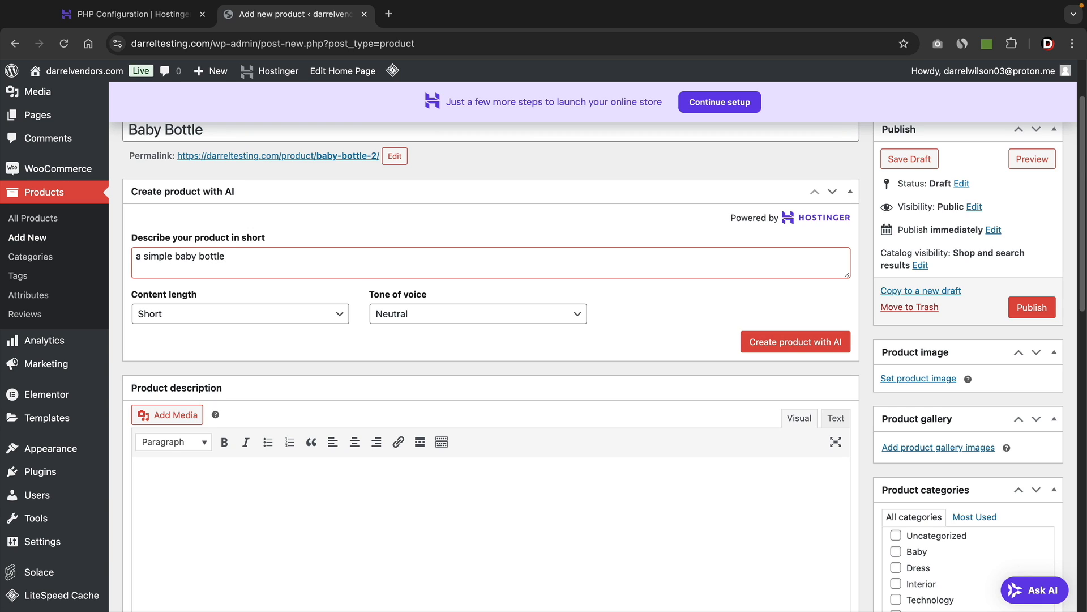
left_click(191, 315)
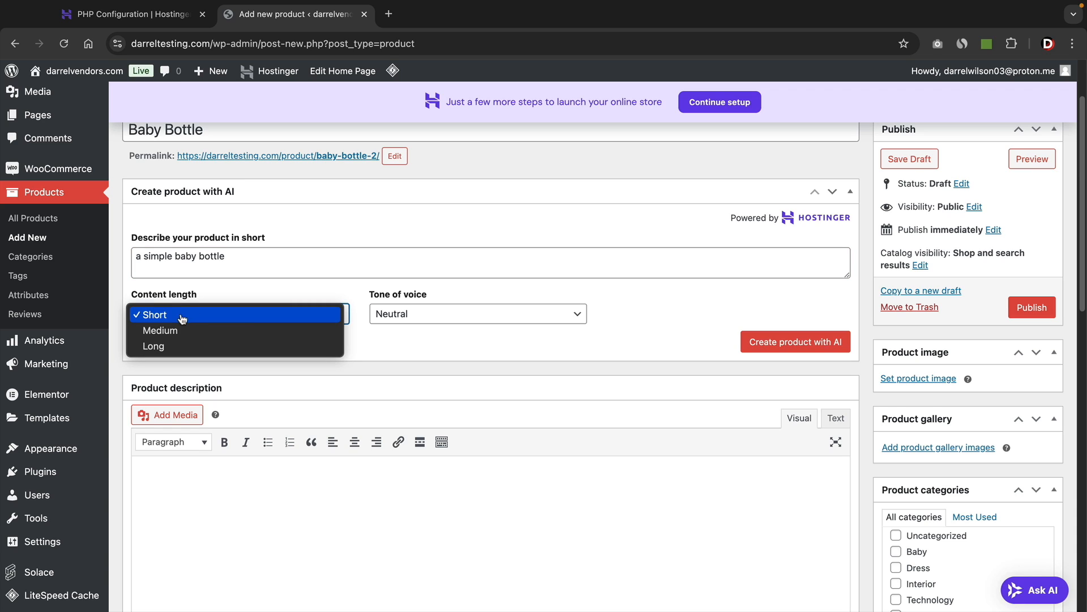
left_click(179, 331)
left_click(179, 319)
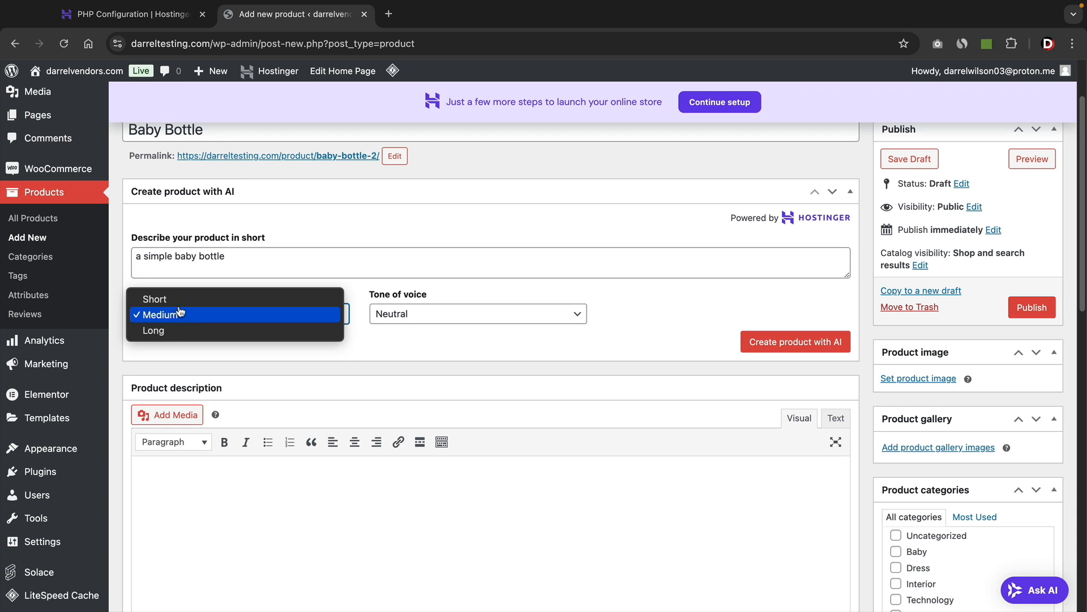
left_click(165, 297)
left_click(424, 320)
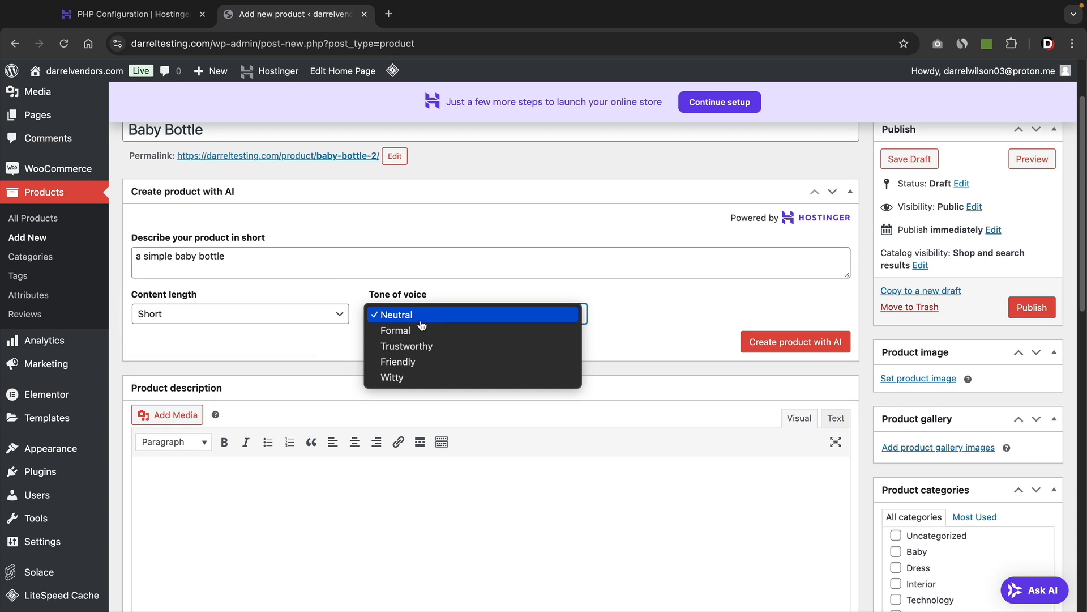
left_click(428, 361)
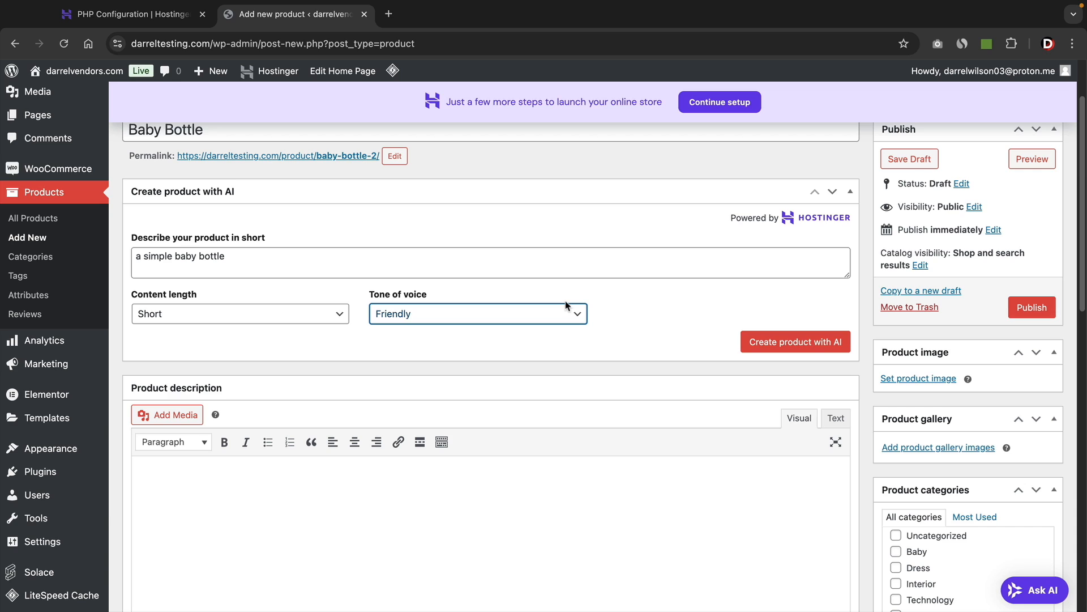
Generate the AI product description and scroll through the result.
left_click(793, 343)
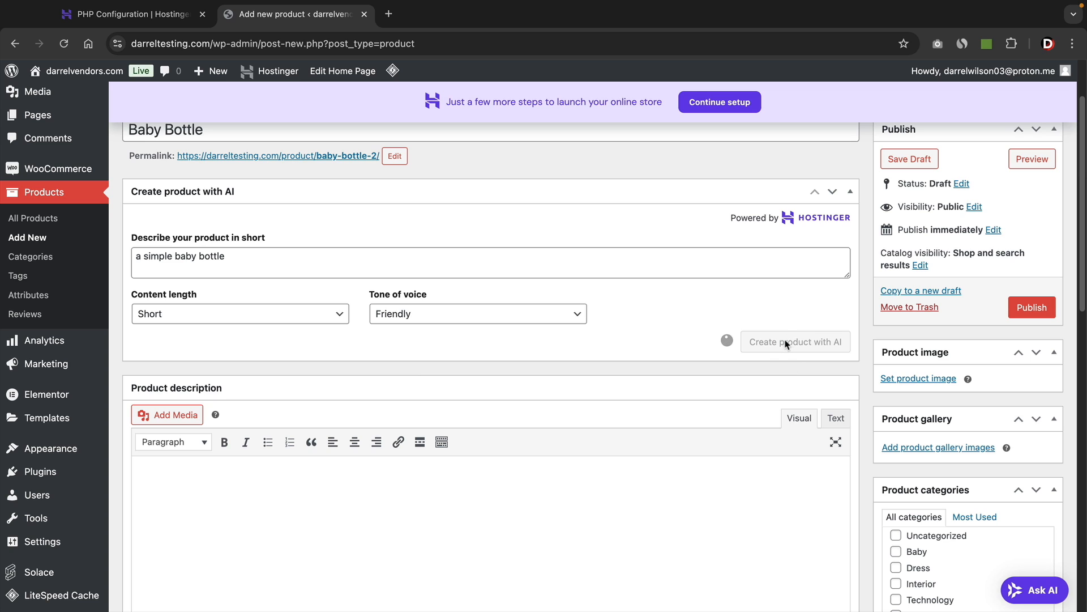
scroll(573, 327, "down", 2)
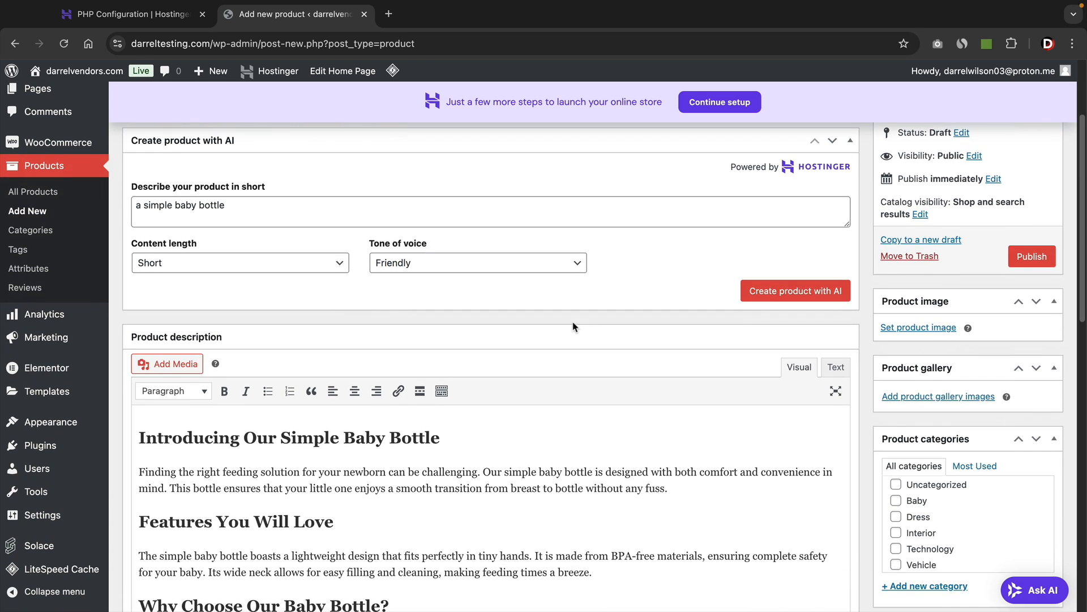
scroll(573, 327, "down", 5)
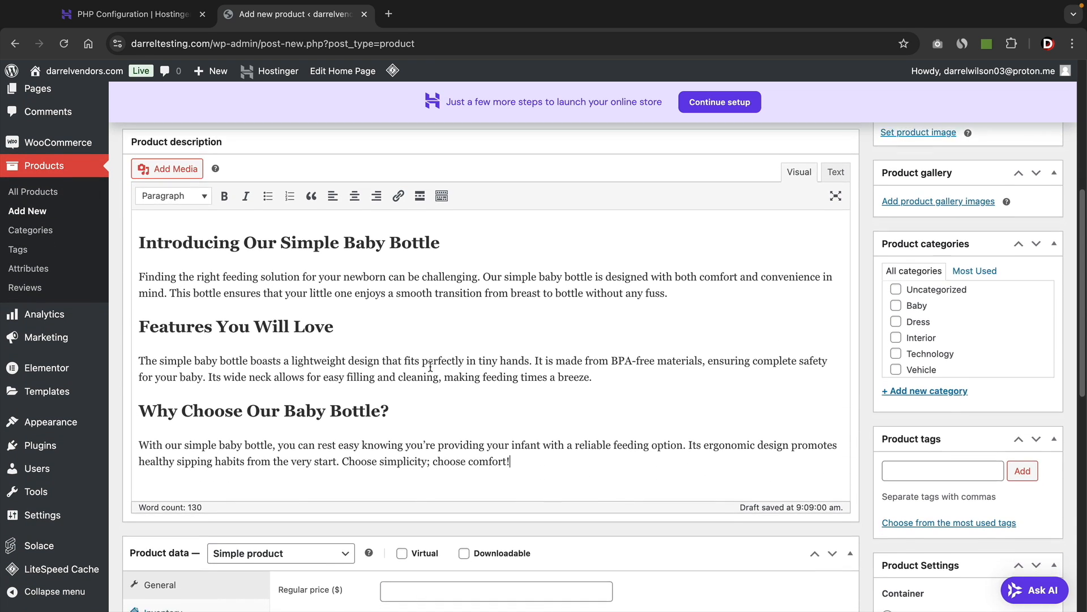
scroll(430, 367, "down", 1)
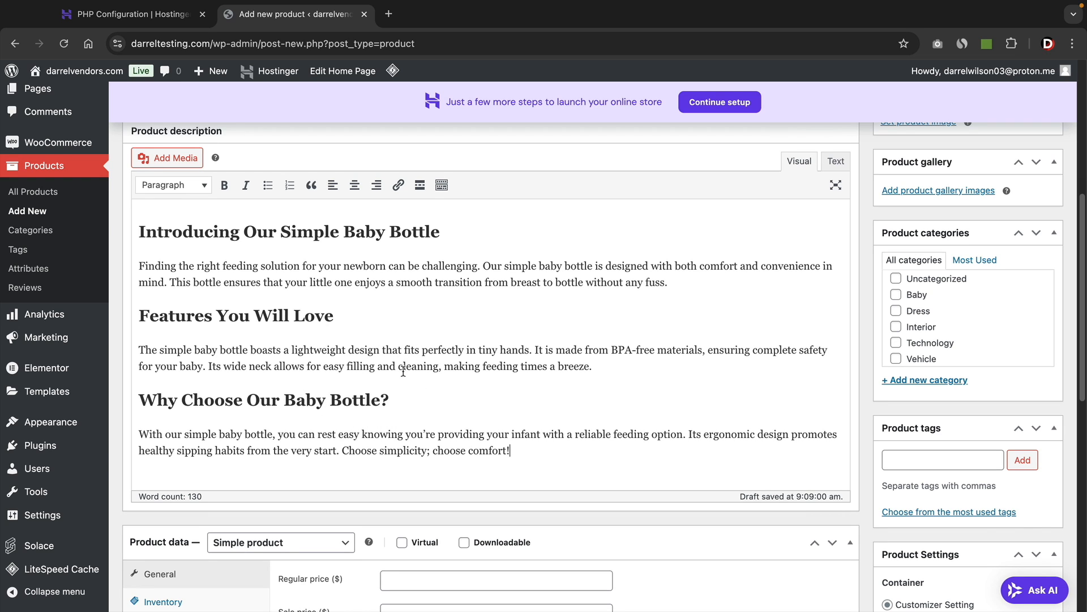
scroll(390, 363, "down", 5)
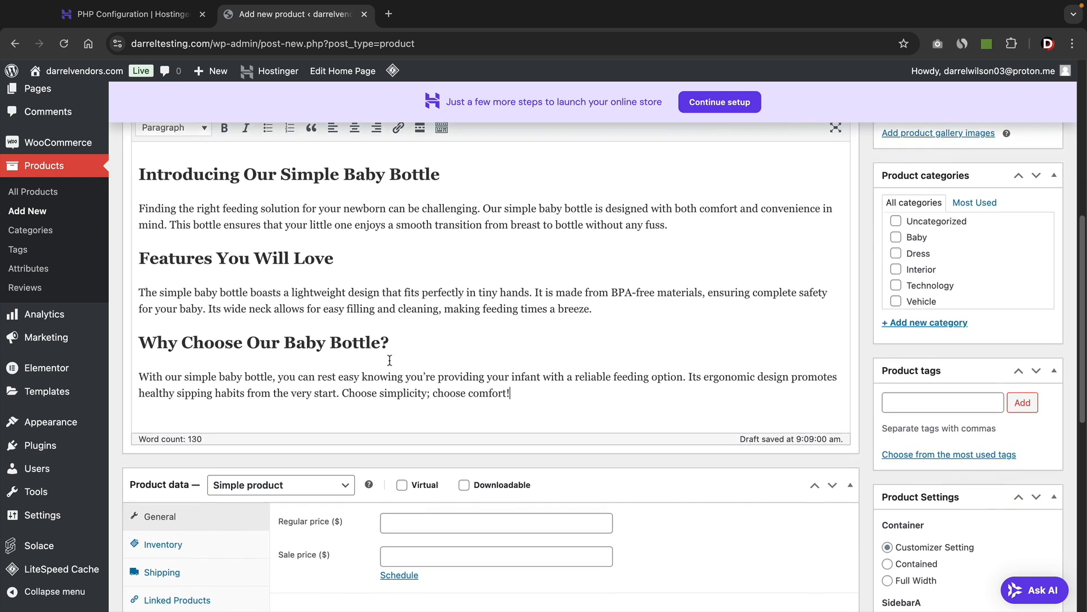
scroll(390, 361, "down", 2)
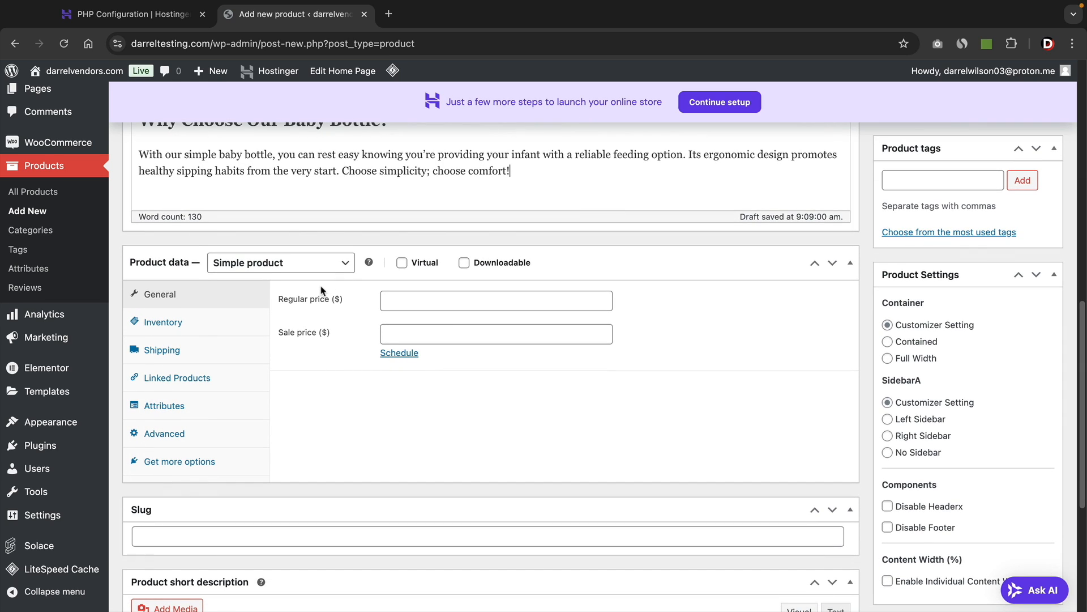
Keep it a Simple product with regular price 50 and sale price 40.
left_click(247, 265)
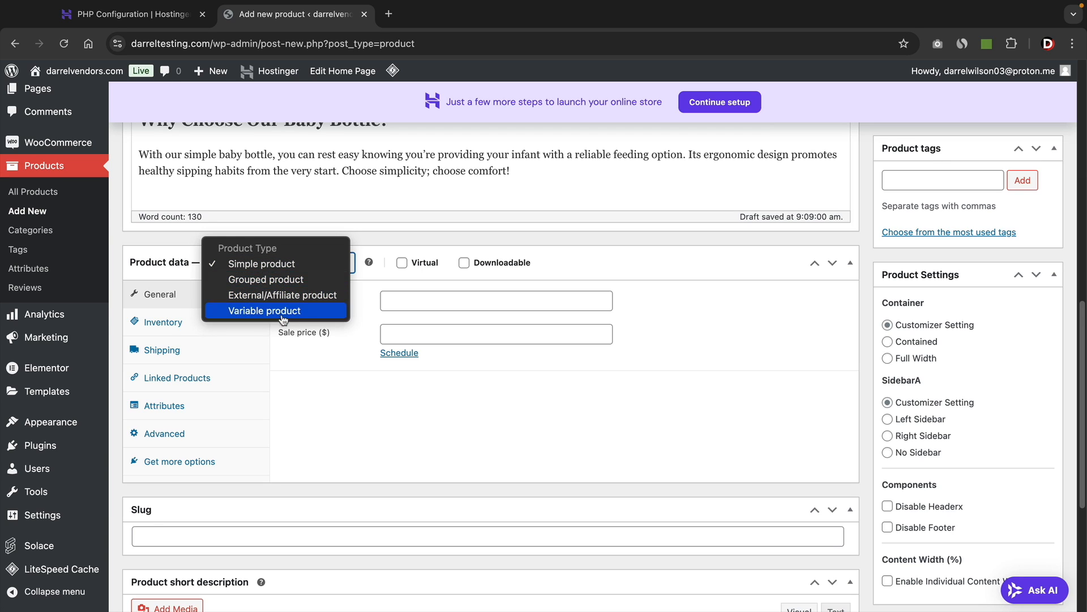
left_click(283, 267)
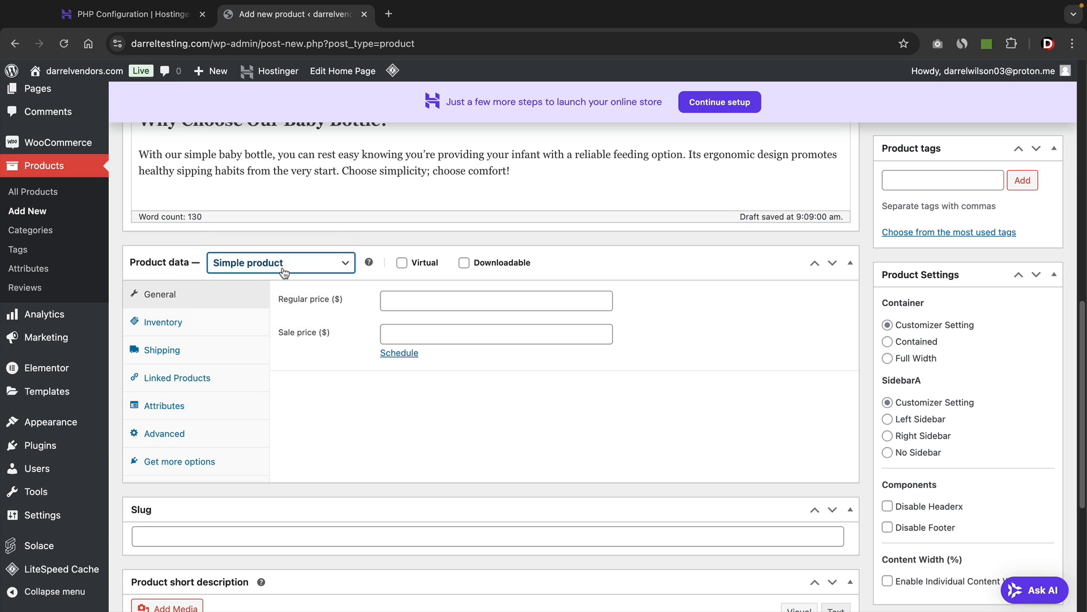
left_click(404, 300)
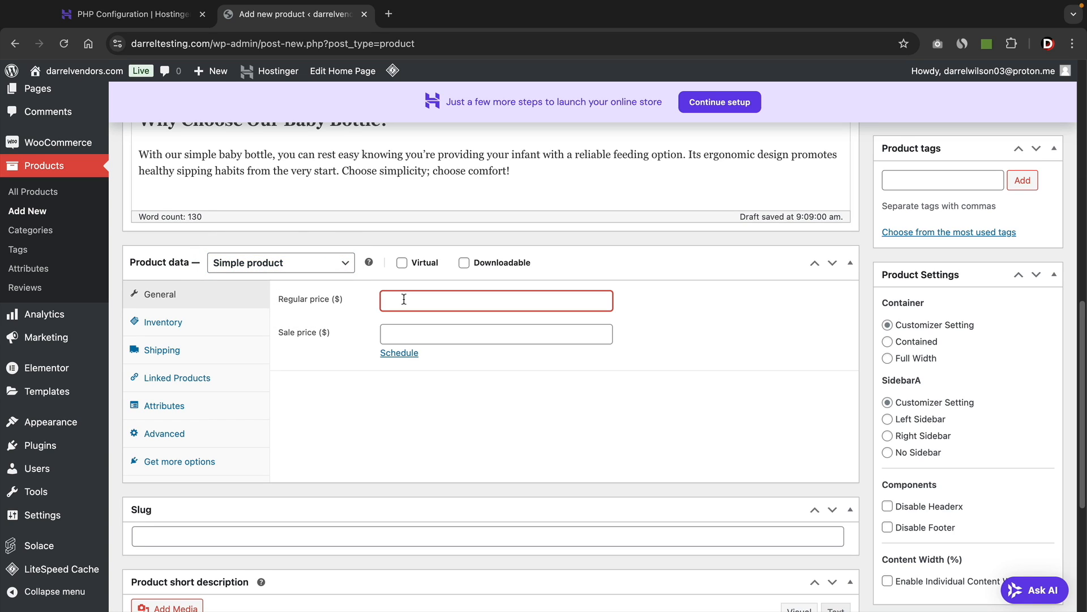
type("100")
key("Tab")
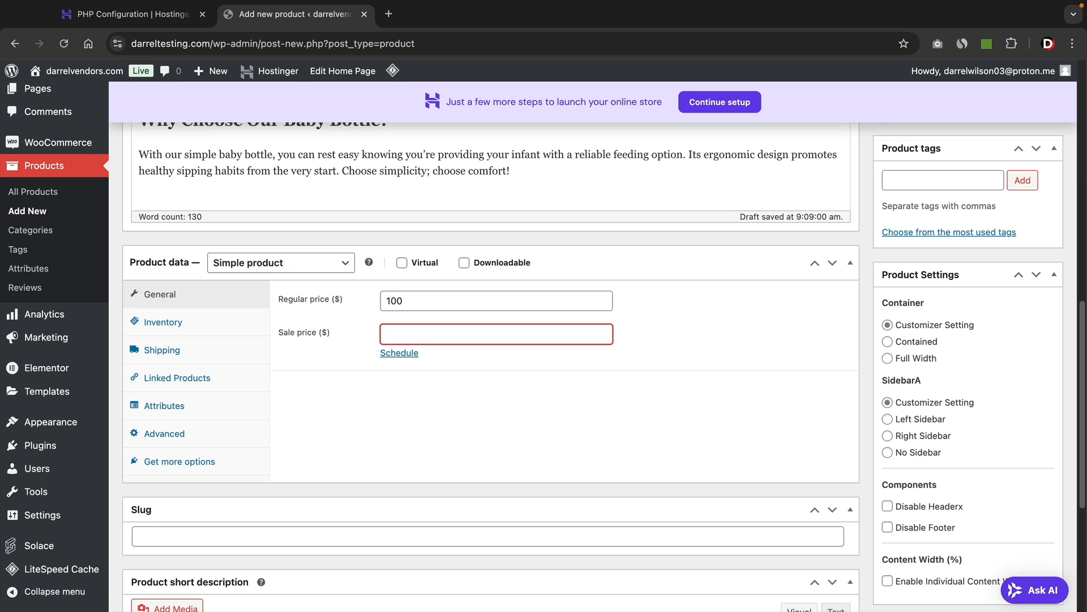
left_click(432, 301)
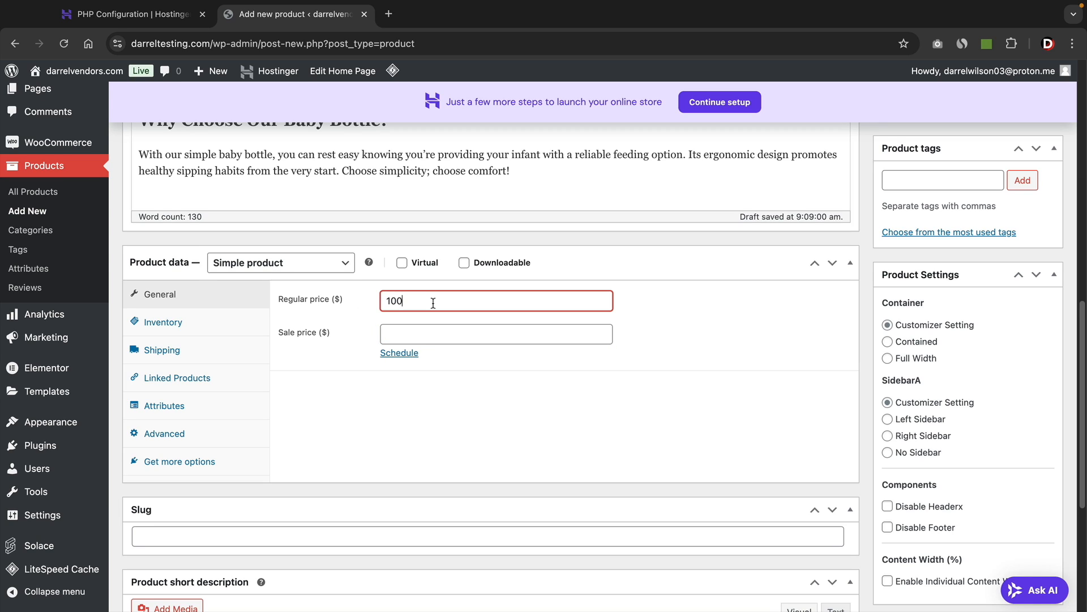
double_click(433, 301)
type("50")
key("Tab")
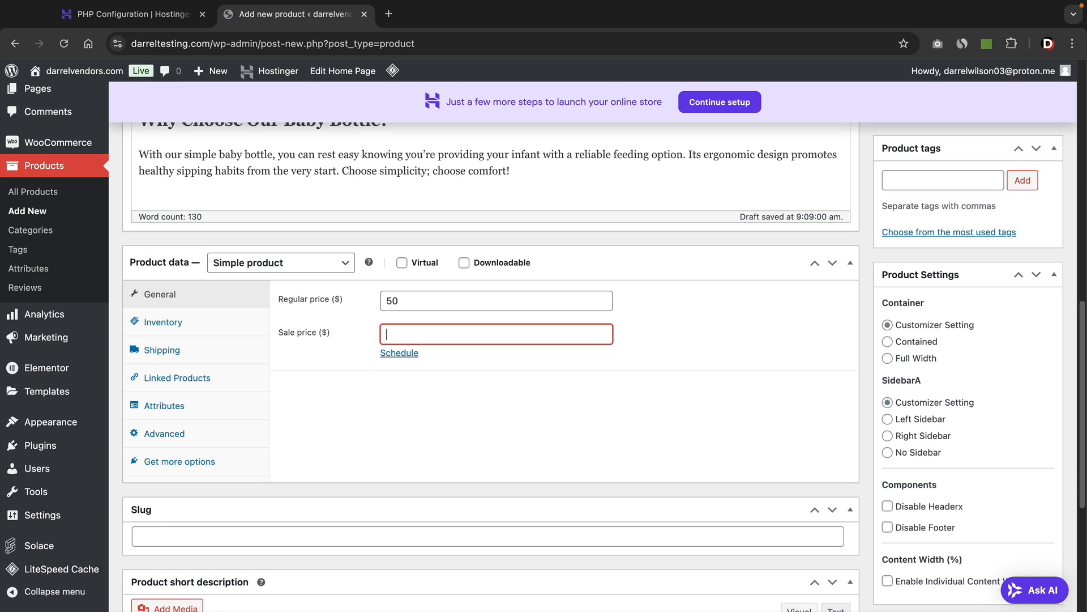
type("40")
key("Tab")
Schedule the sale from 2024-10-16 to 2024-10-31.
left_click(409, 358)
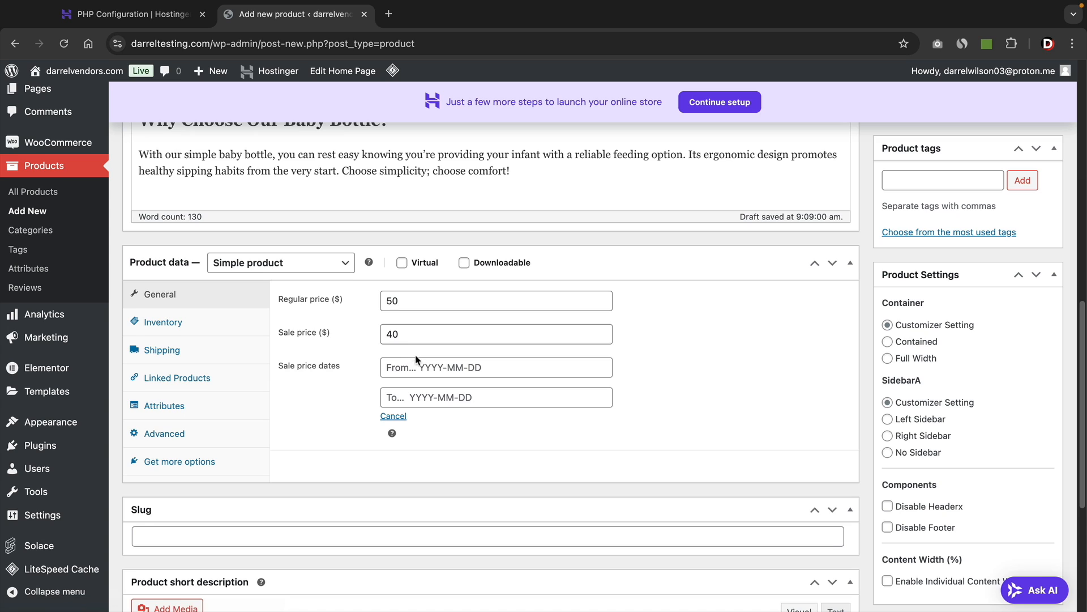
left_click(419, 367)
left_click(445, 474)
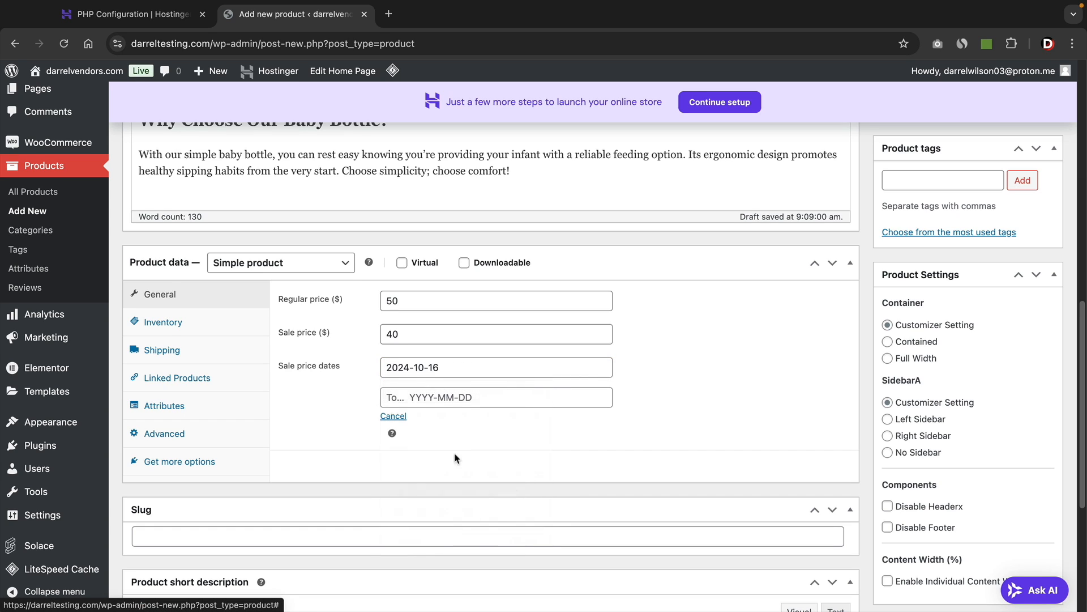
left_click(473, 399)
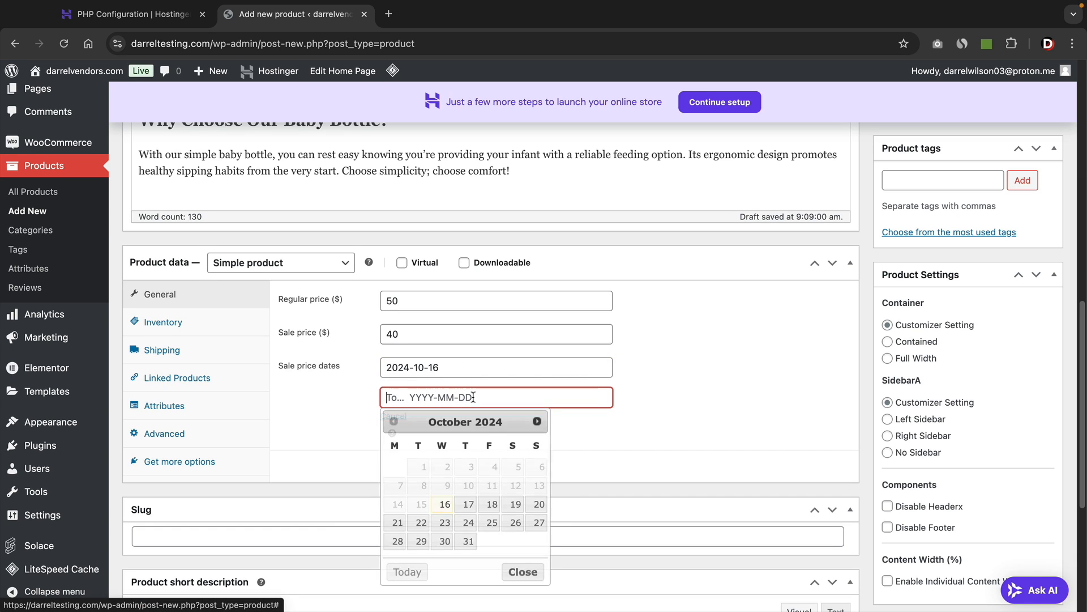
left_click(468, 541)
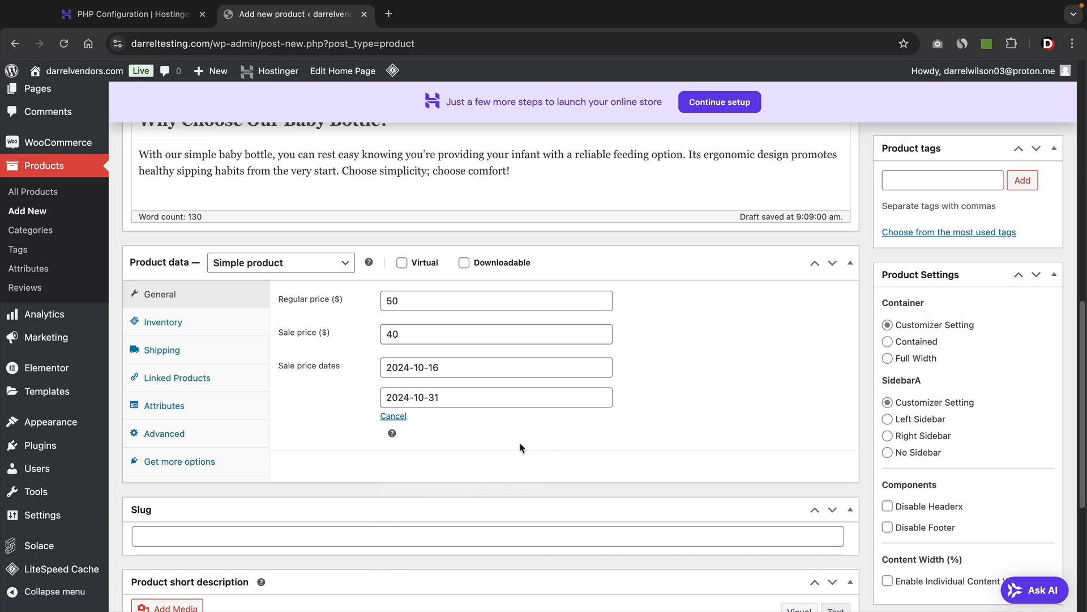
left_click(184, 325)
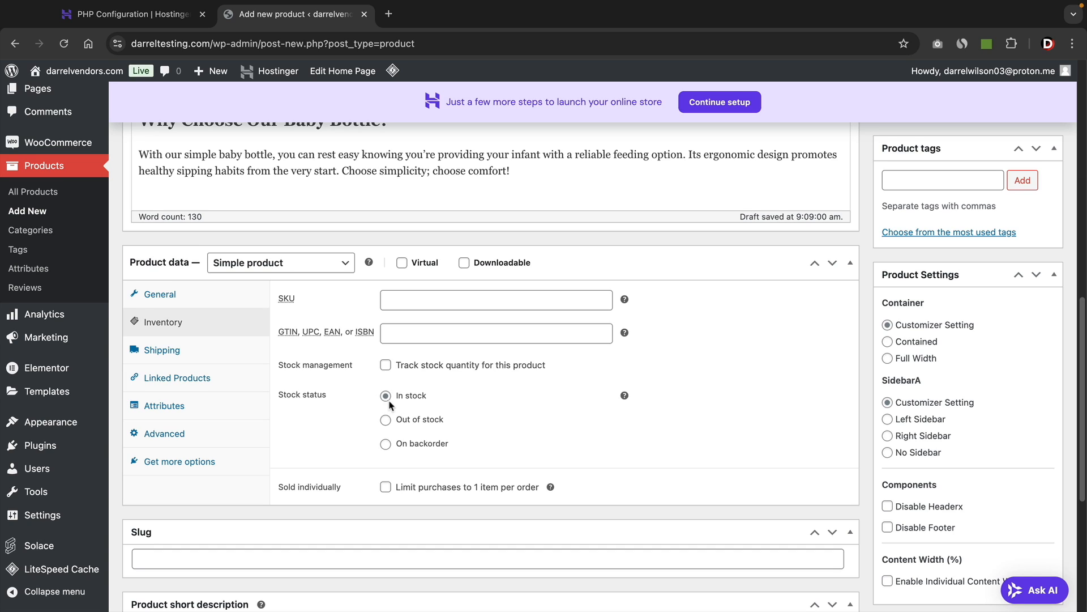
Track stock with a quantity of 20, leaving the shipping class unchanged.
left_click(388, 366)
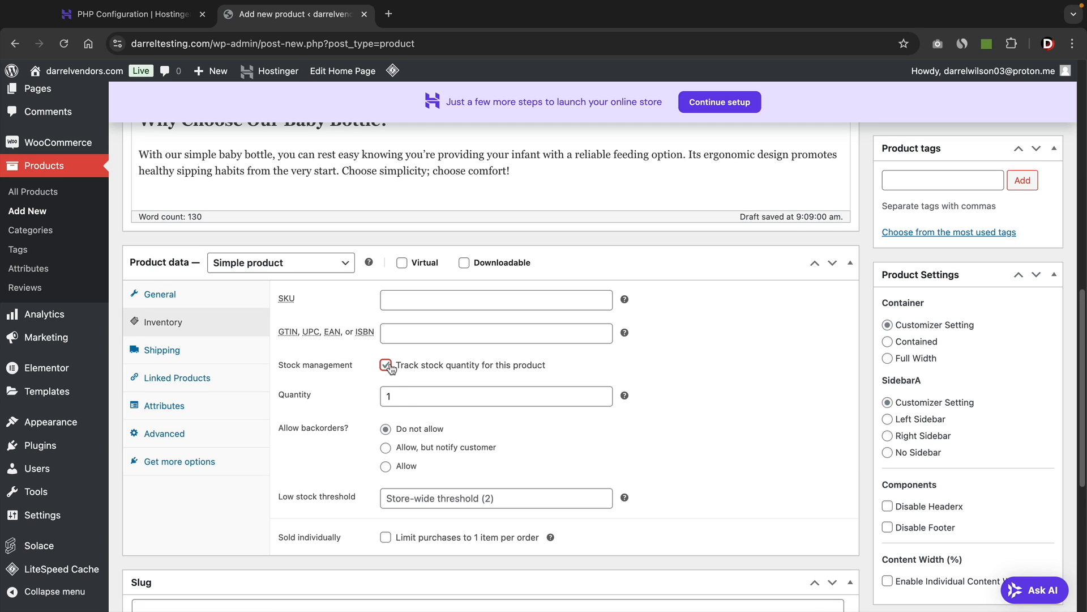
left_click_drag(407, 396, 360, 396)
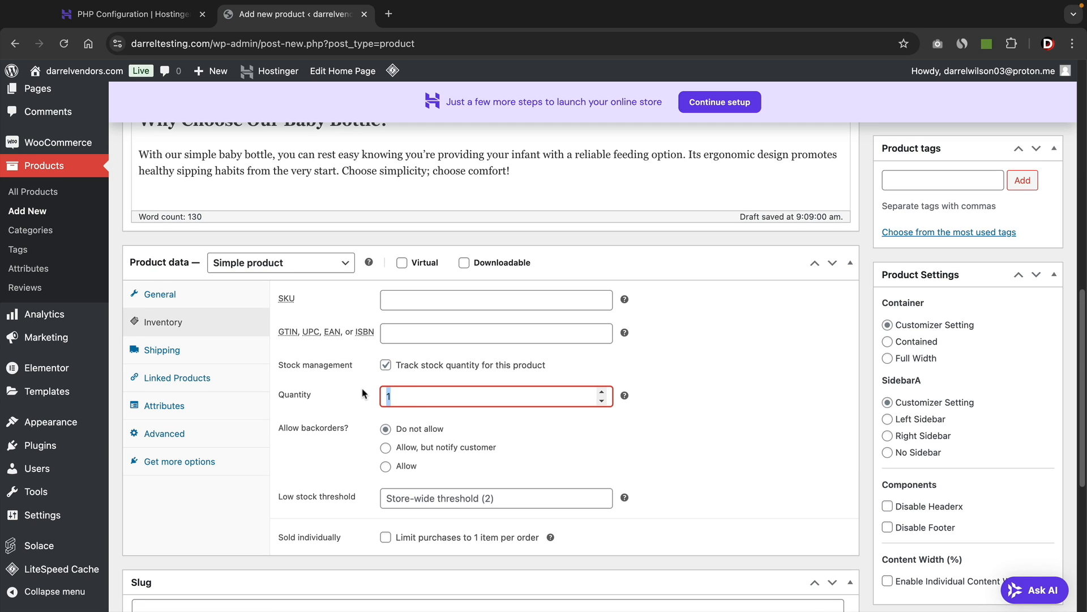
type("20")
left_click(198, 349)
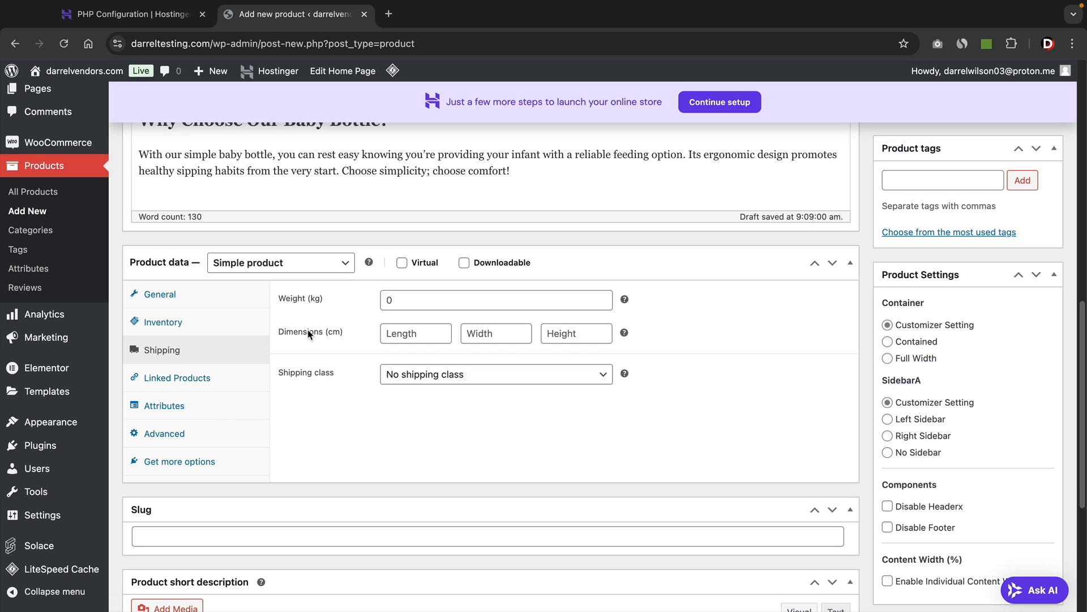
left_click(458, 374)
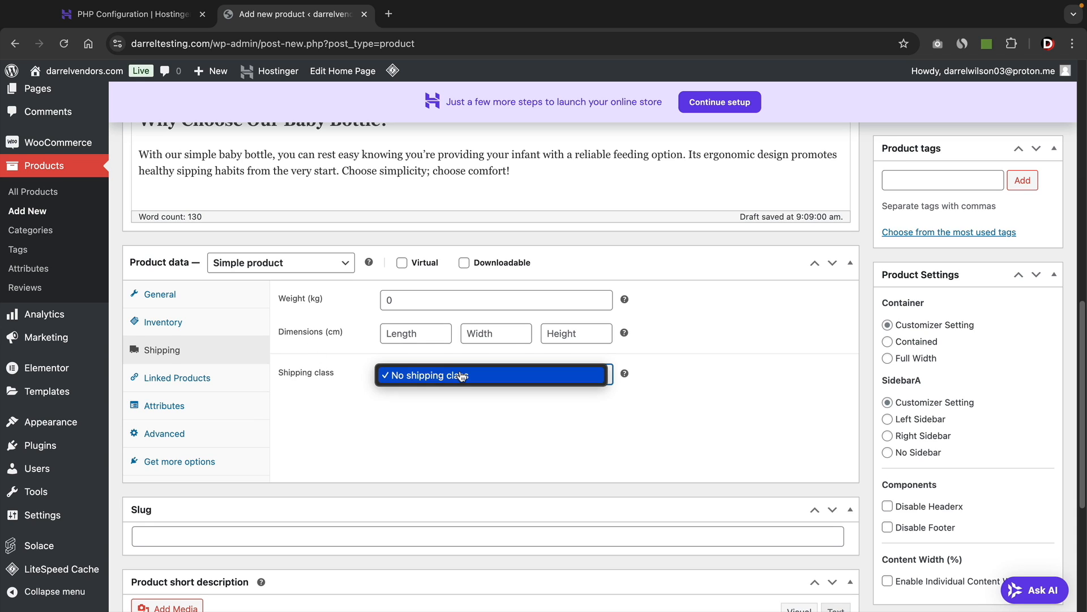
left_click(462, 376)
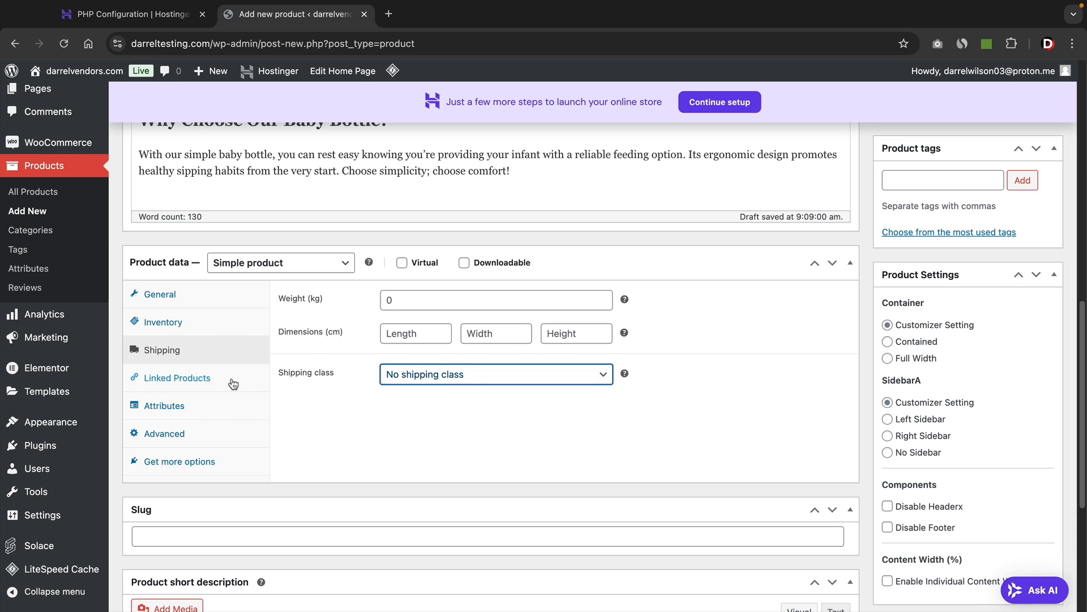
Add Alarm clock as an upsell and Baby Bottle as a cross-sell.
left_click(216, 384)
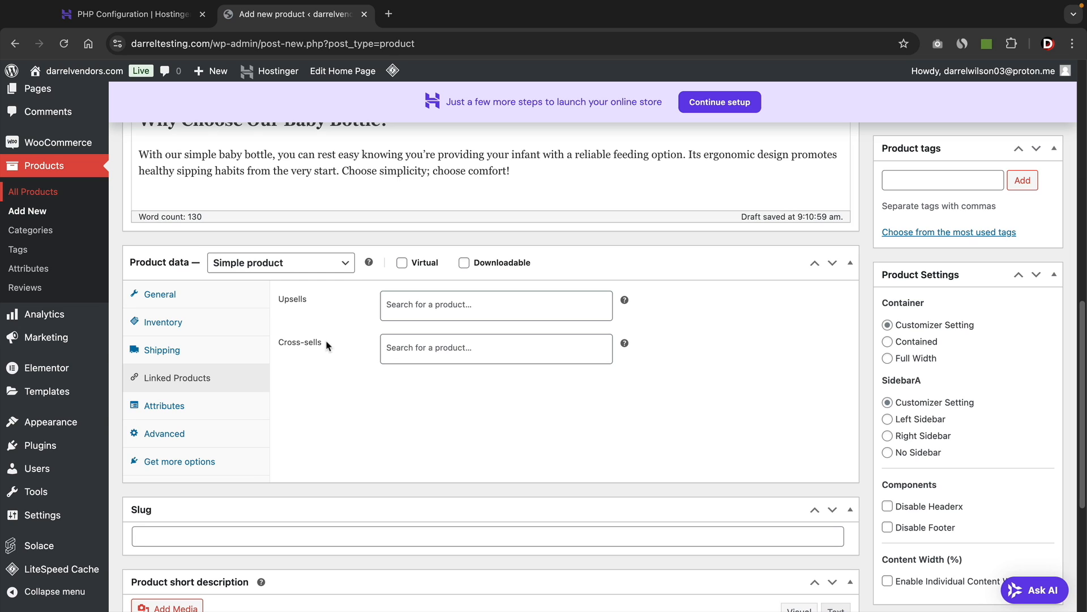
left_click(415, 306)
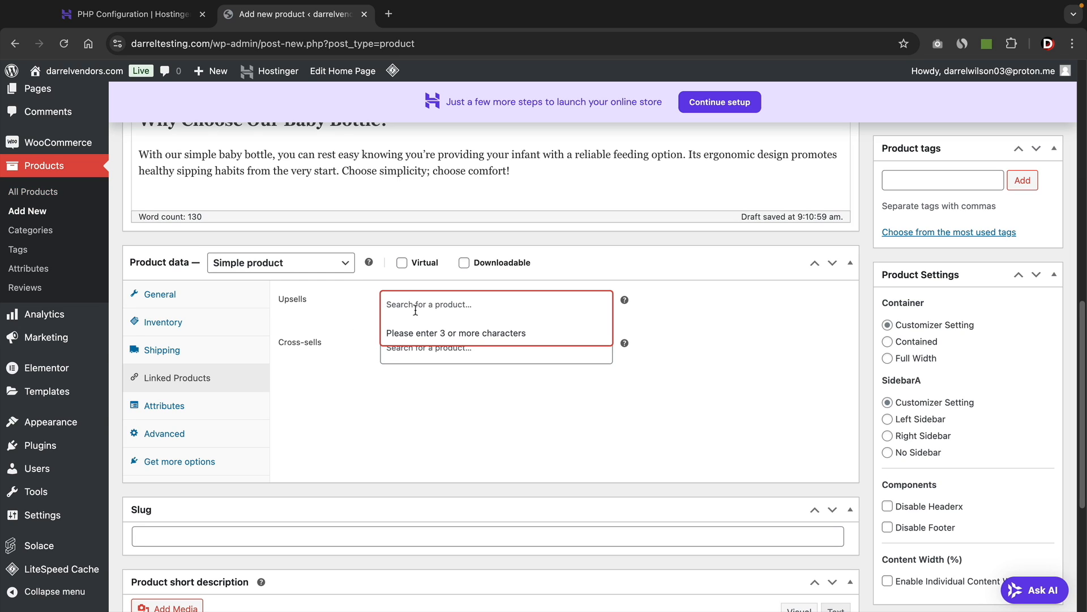
type("alar")
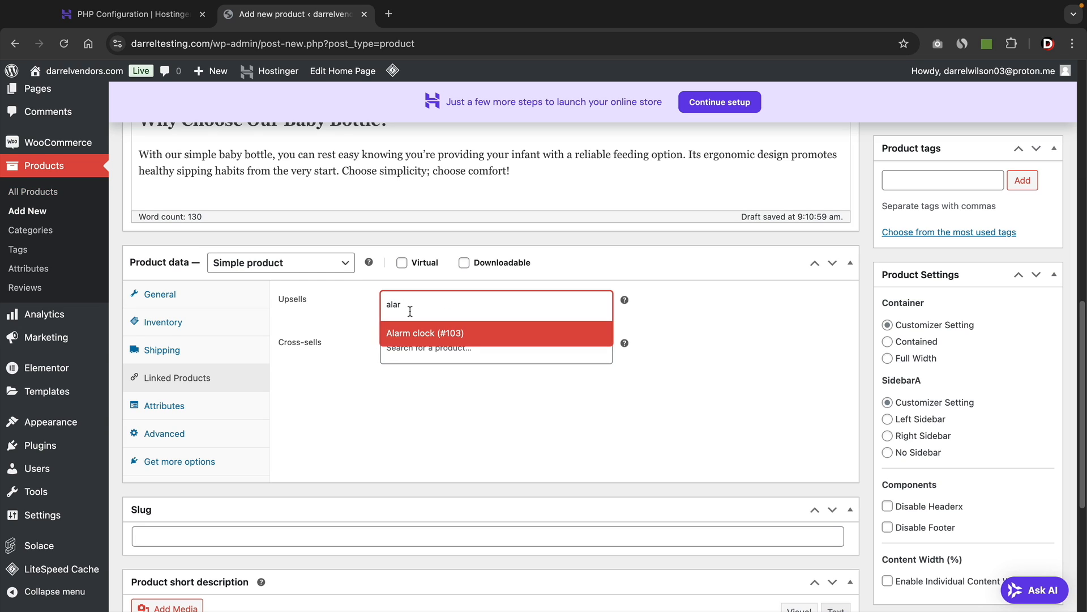
left_click(420, 334)
left_click(425, 348)
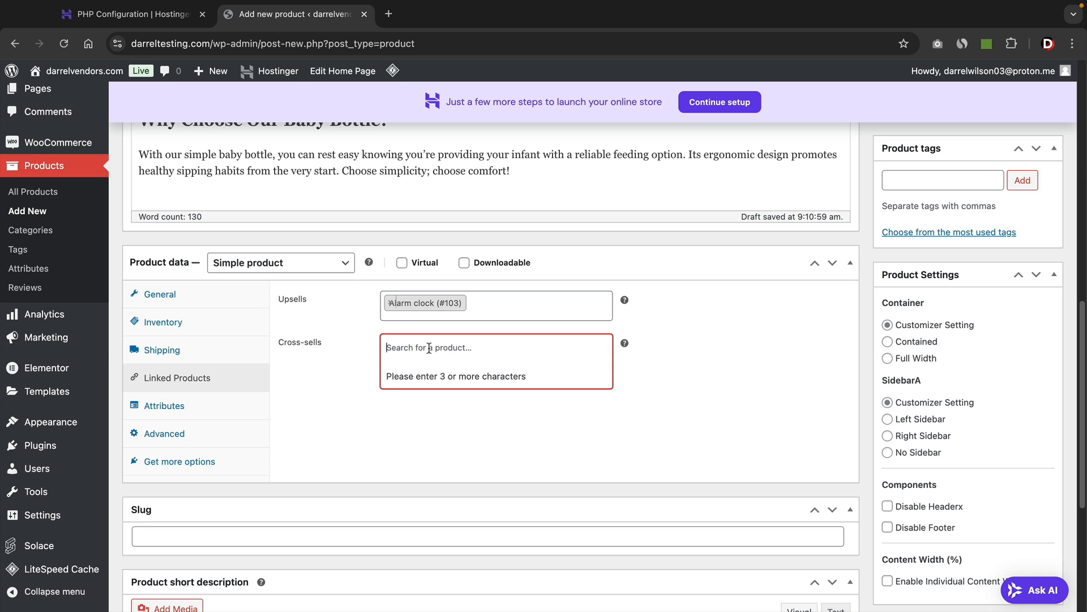
type("bottle")
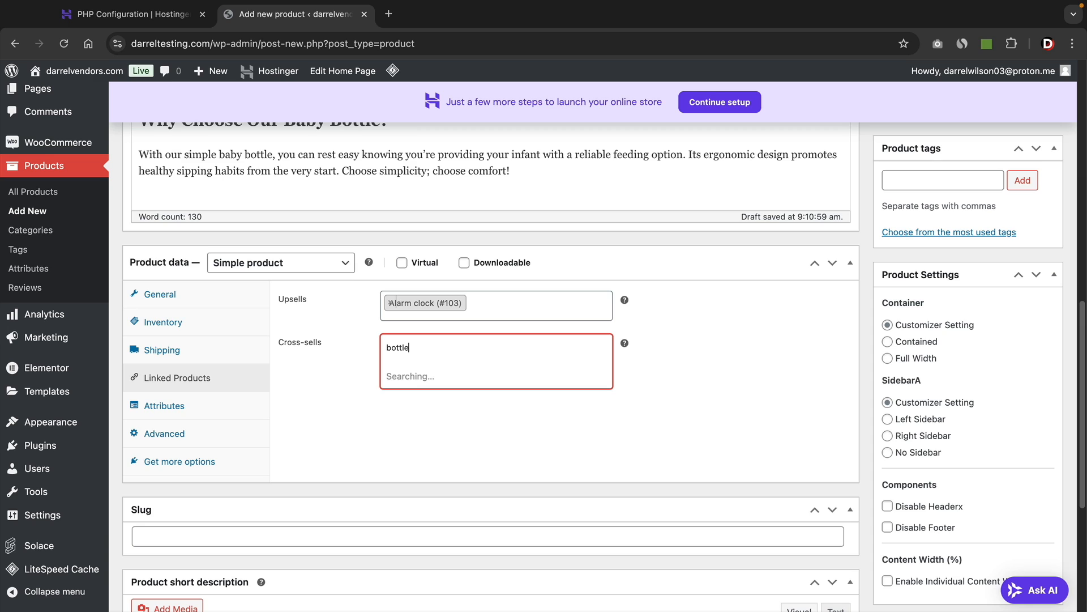
left_click(434, 374)
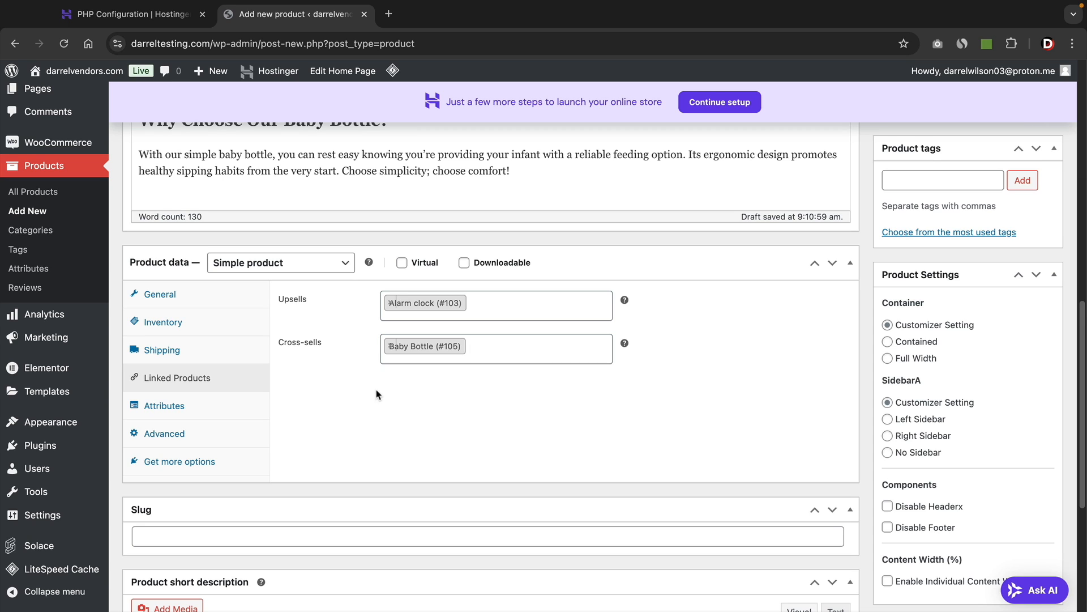
Check the Attributes and Advanced settings and focus the purchase note field.
left_click(217, 405)
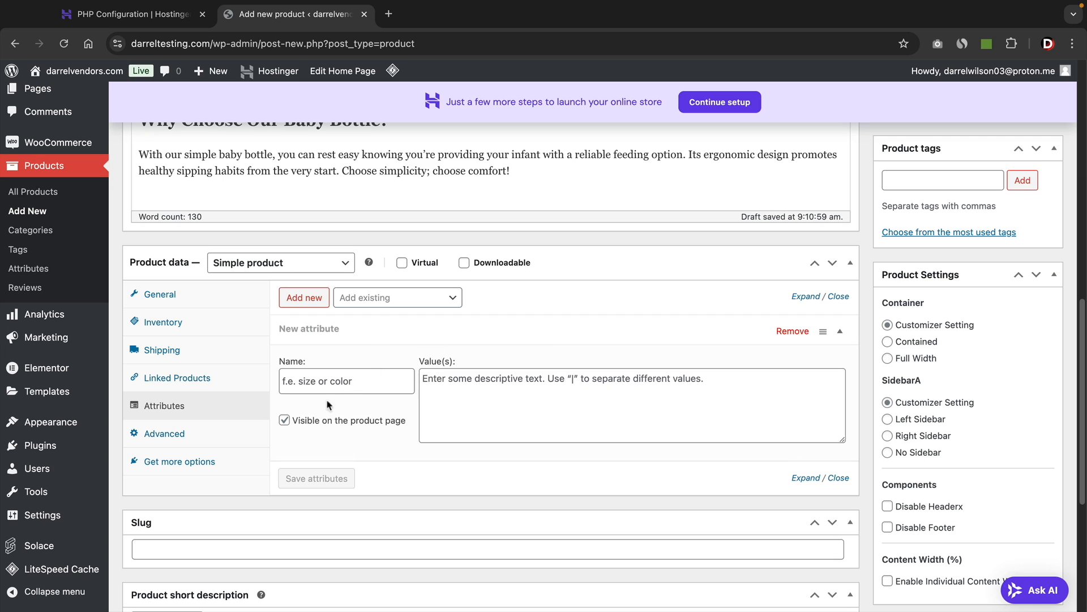
left_click(193, 434)
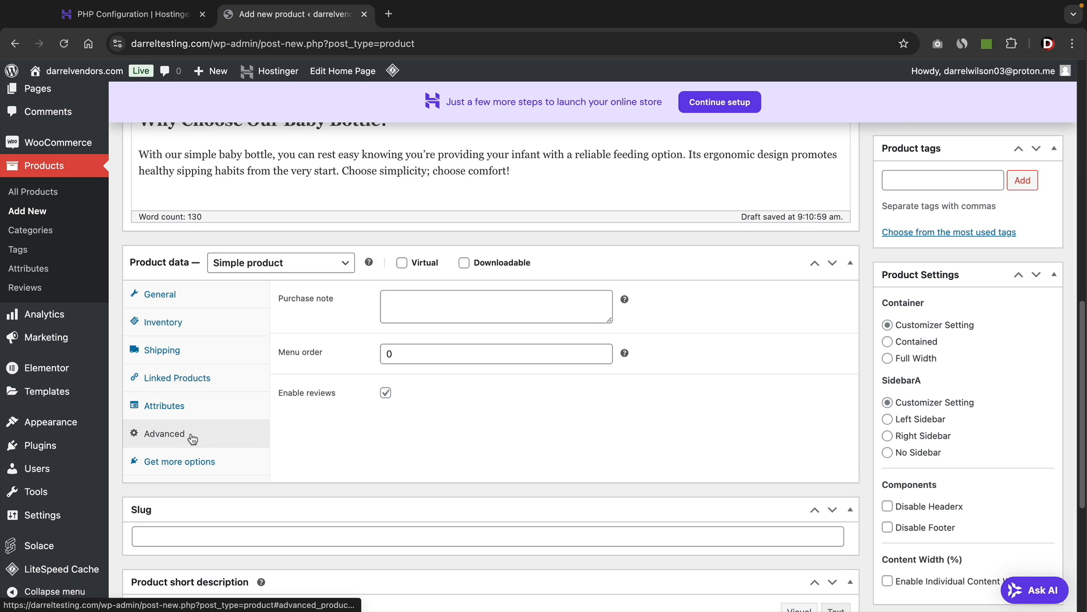
left_click(431, 299)
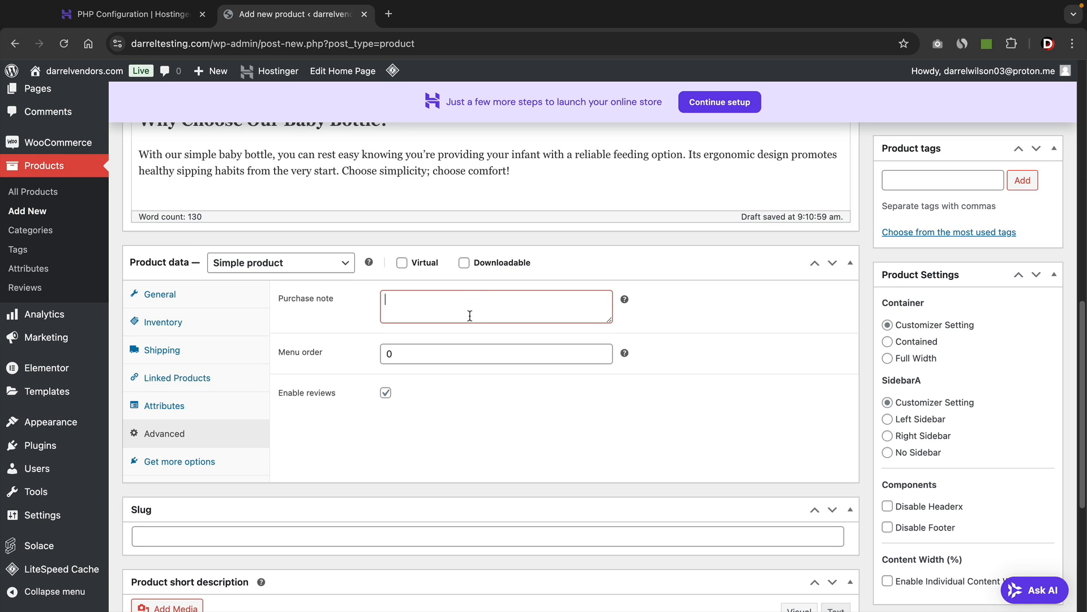
scroll(447, 307, "down", 5)
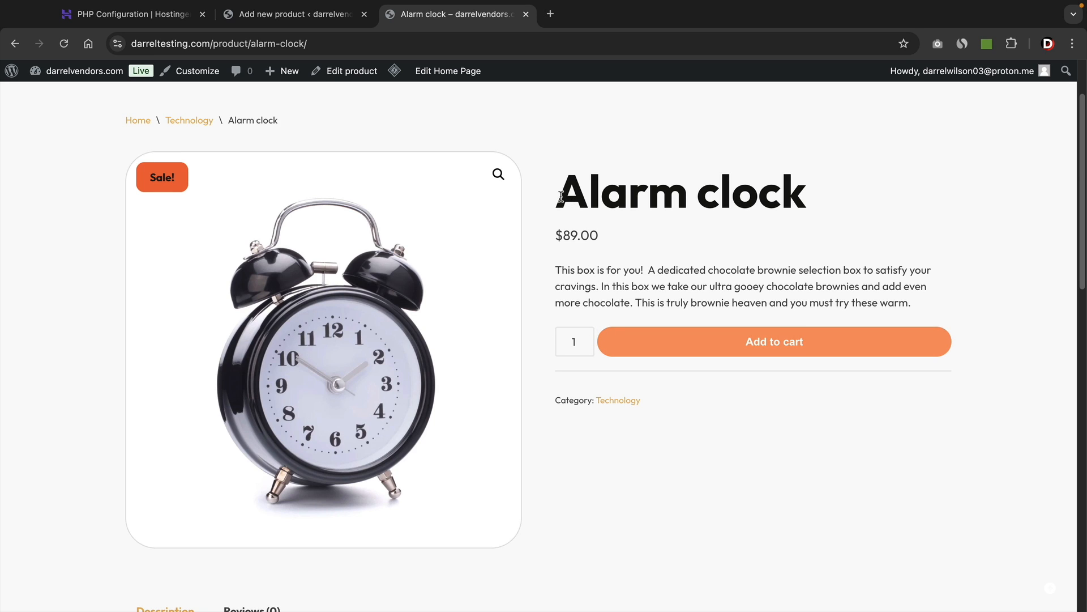
Look over the Alarm clock's title, short description and long description text.
left_click_drag(561, 196, 804, 199)
left_click_drag(576, 269, 907, 318)
left_click(887, 298)
left_click_drag(554, 275, 899, 302)
left_click(295, 14)
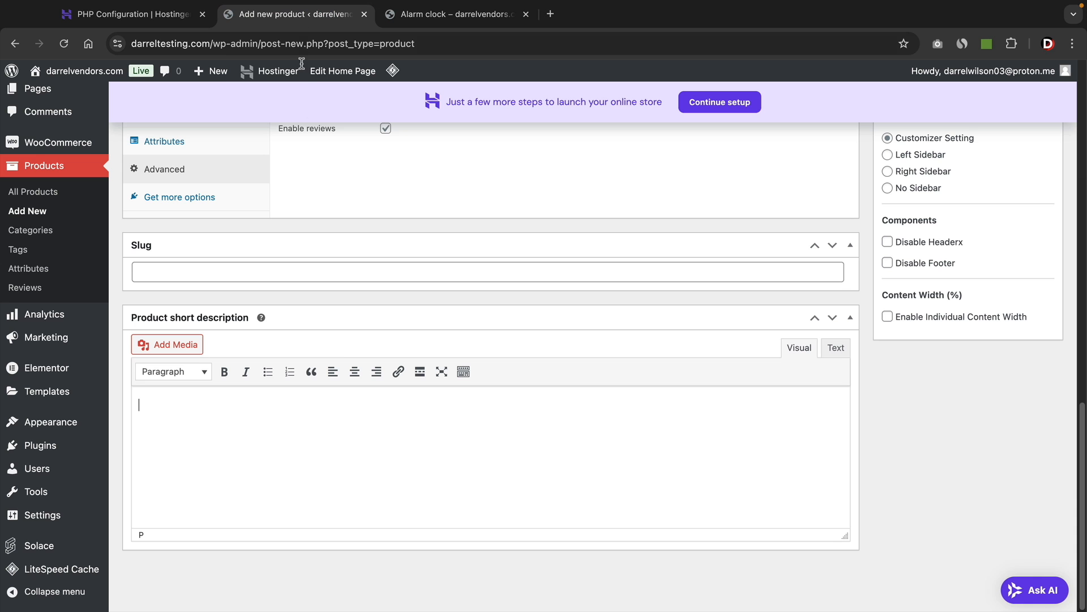
left_click(497, 16)
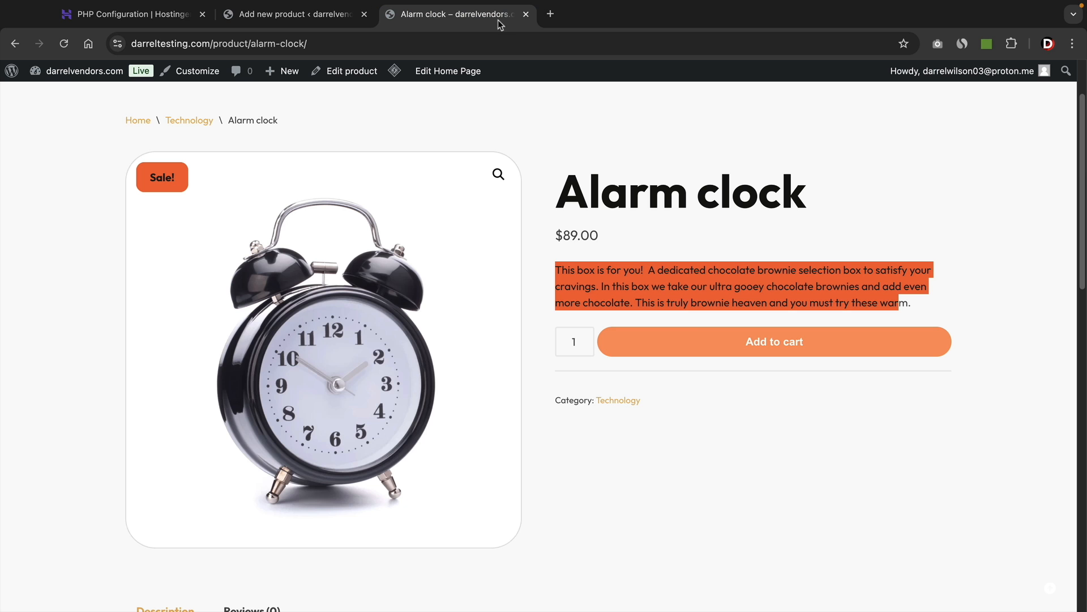
left_click(696, 303)
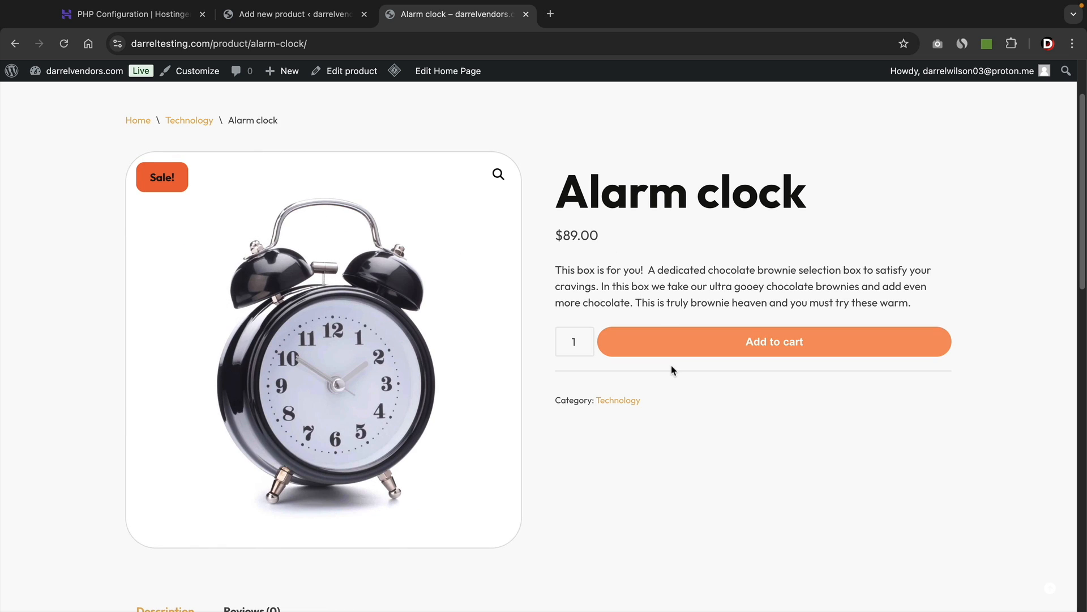
scroll(673, 363, "down", 6)
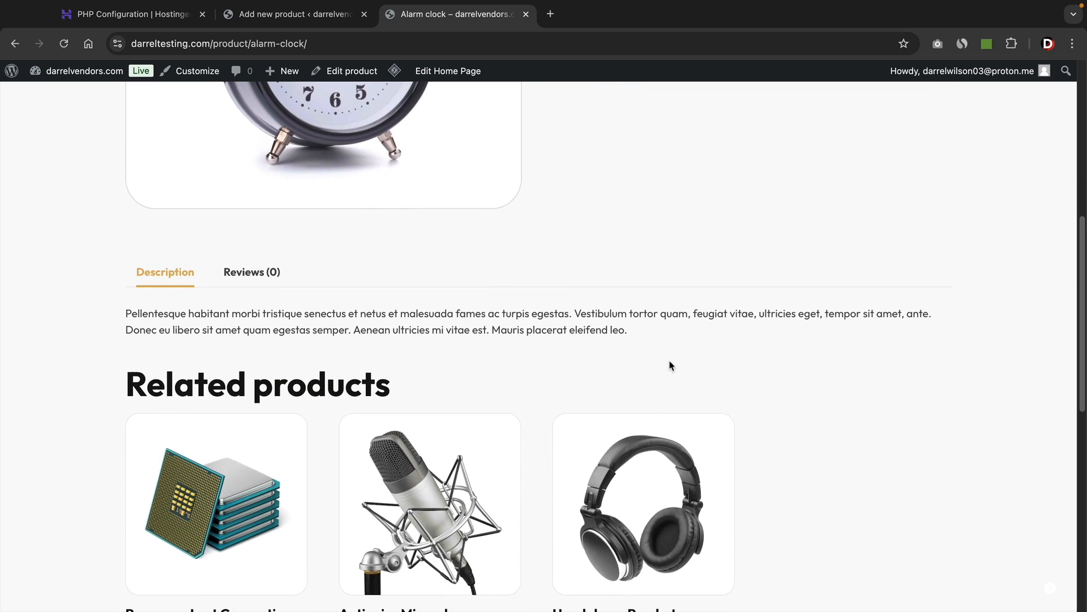
left_click_drag(135, 308, 721, 328)
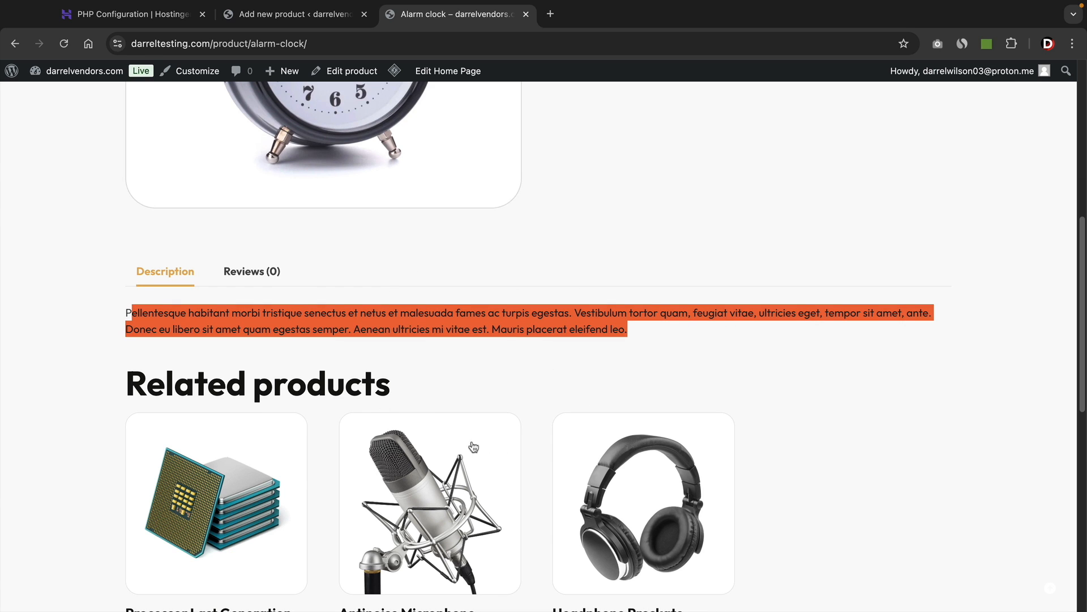
scroll(453, 396, "down", 5)
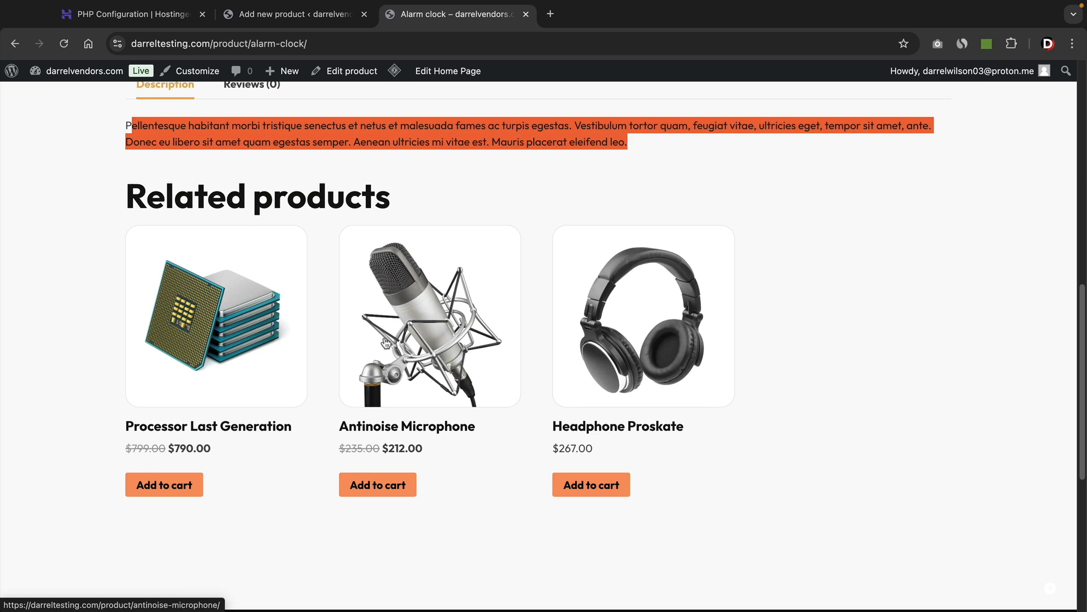
left_click(794, 297)
scroll(733, 306, "up", 10)
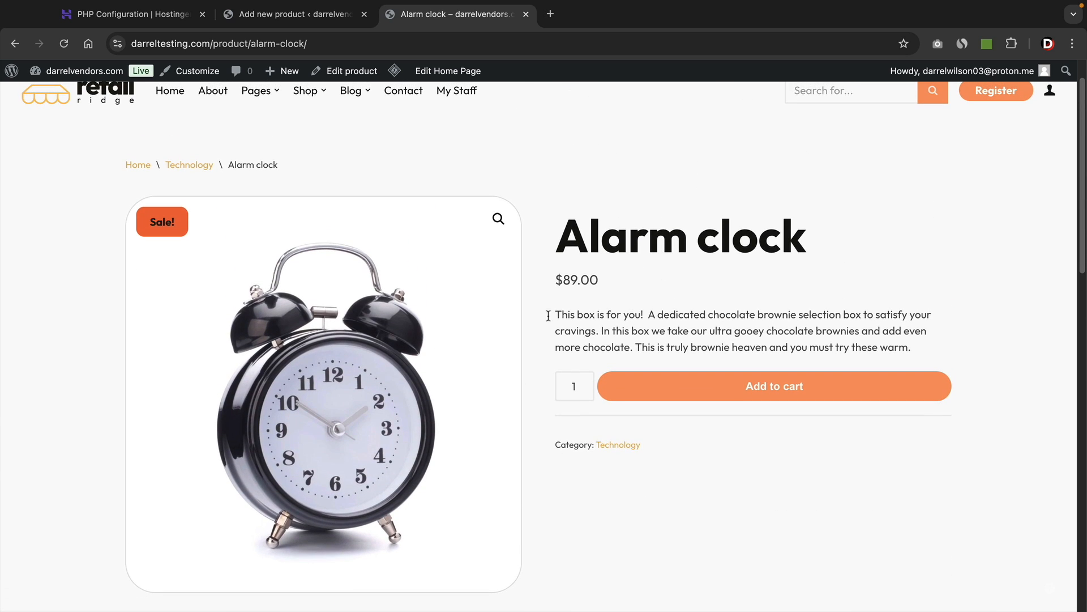
Copy the Alarm clock's brownie-box short description paragraph.
double_click(632, 319)
triple_click(631, 319)
right_click(632, 319)
left_click(653, 349)
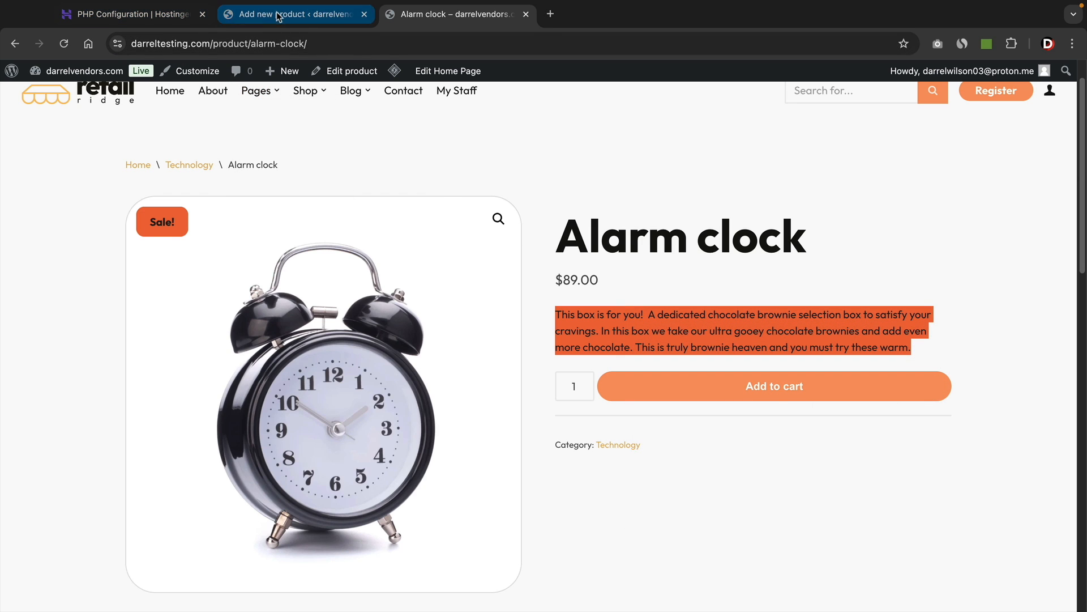
Paste the copied text into the Baby Bottle's short description editor.
left_click(295, 13)
right_click(203, 419)
left_click(190, 398)
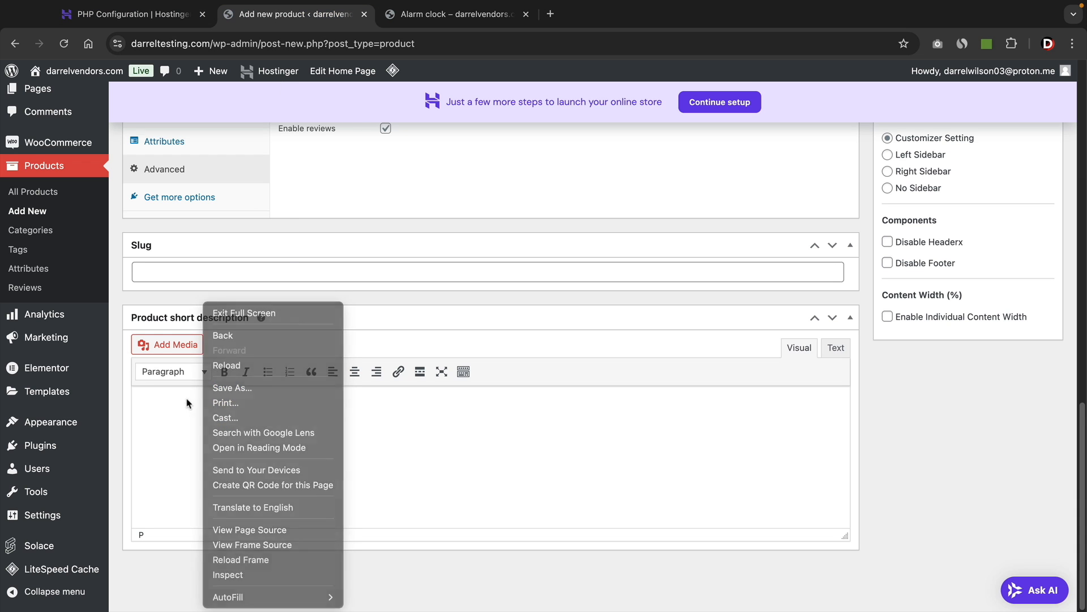
right_click(171, 412)
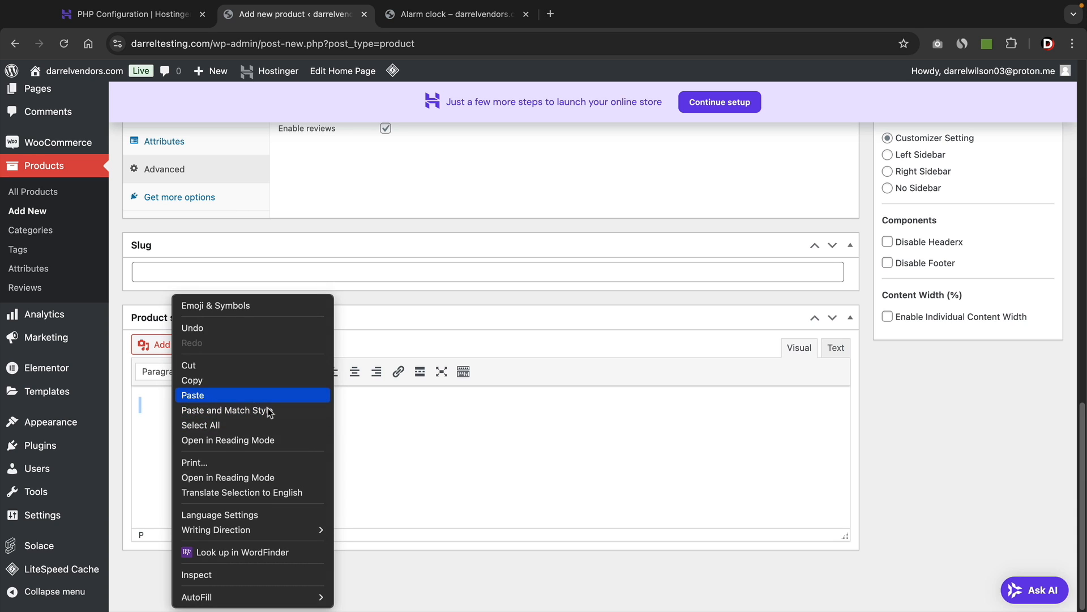
left_click(194, 395)
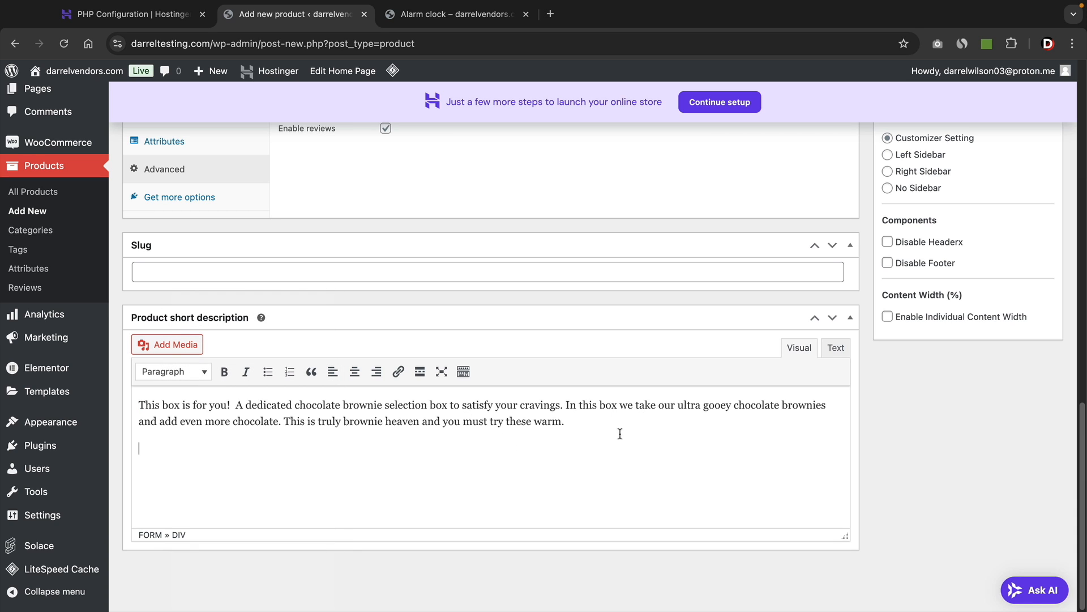
scroll(872, 414, "up", 10)
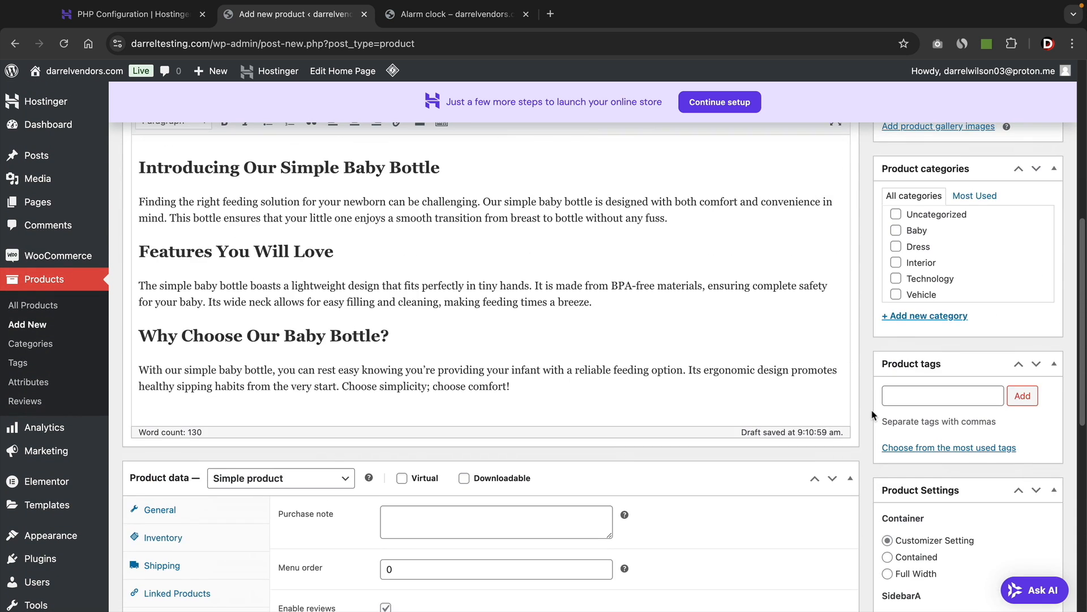
scroll(873, 414, "up", 3)
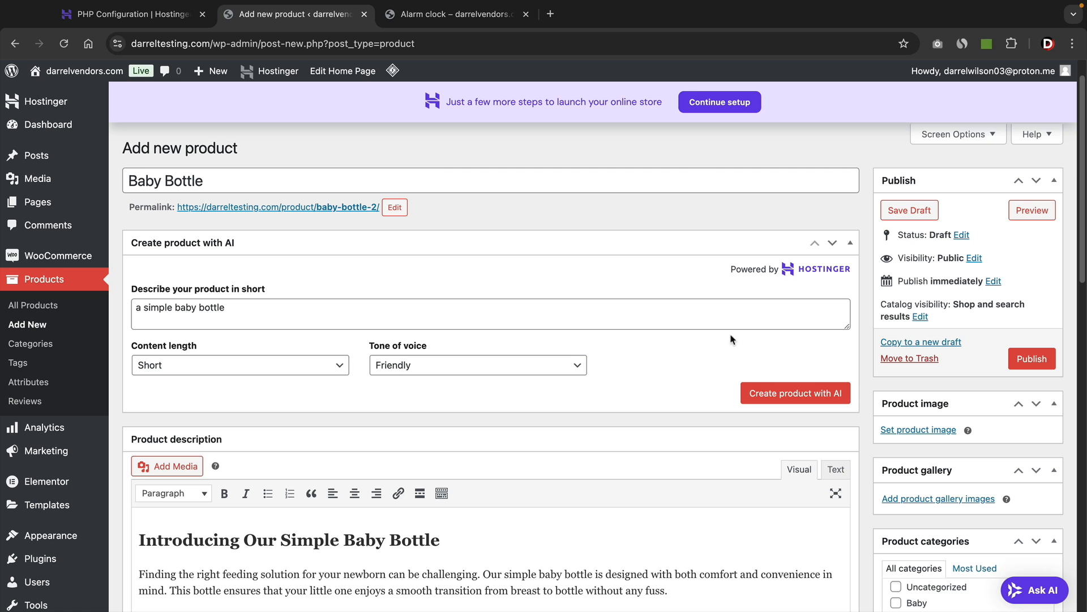
Set the pink baby bottle from the Media Library as the product image.
left_click(914, 430)
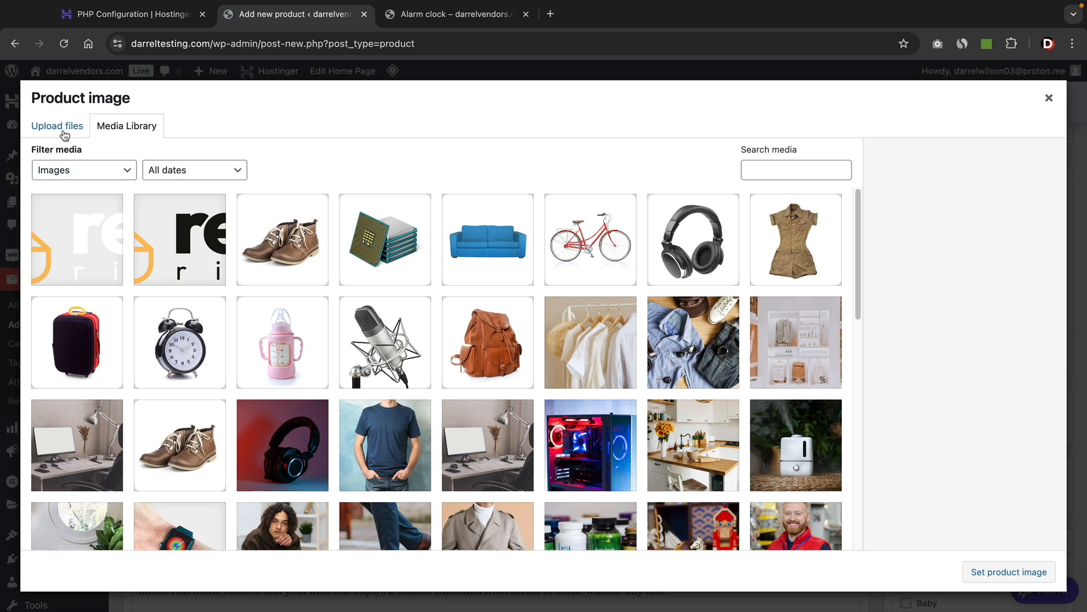
left_click(57, 130)
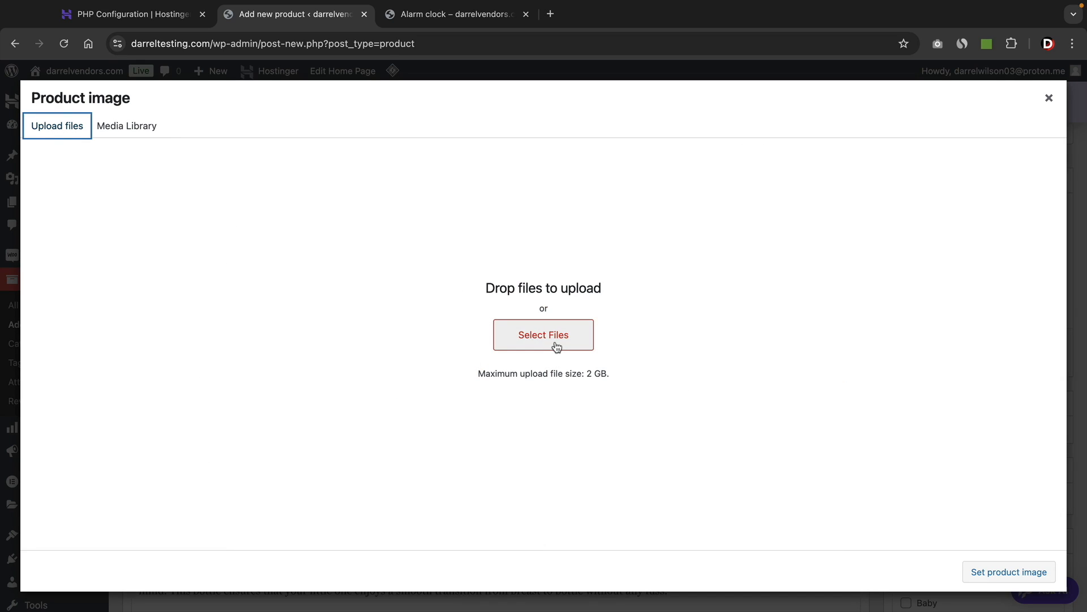
left_click(140, 128)
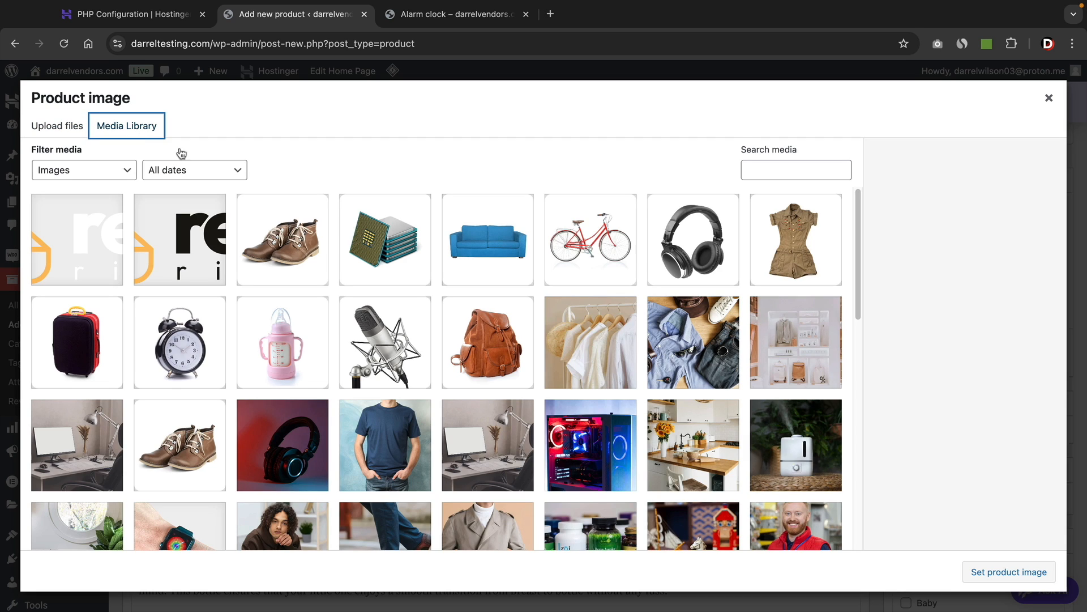
left_click(287, 340)
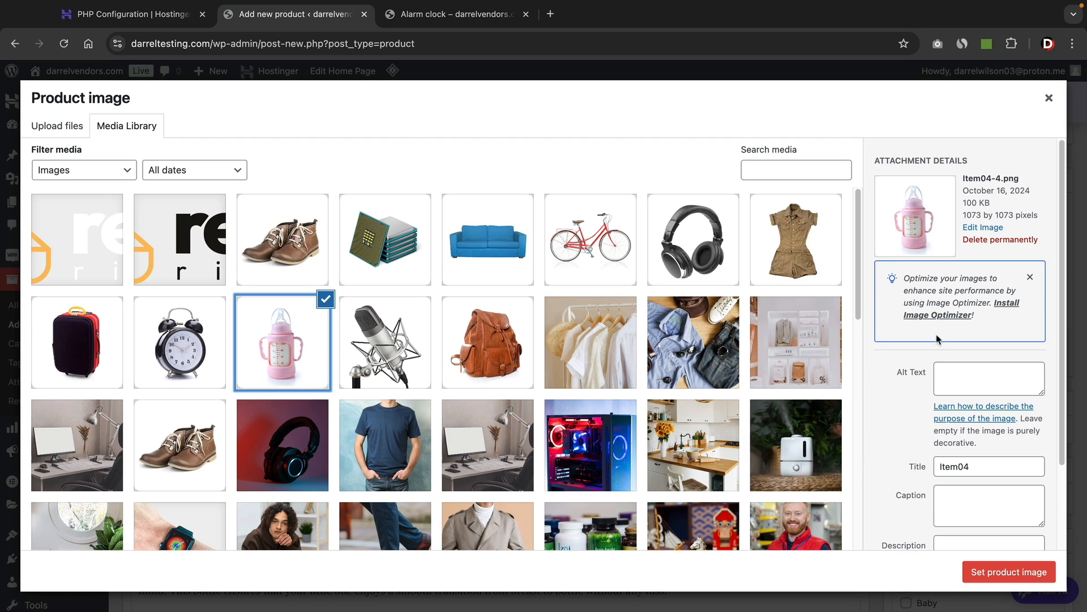
left_click(1031, 573)
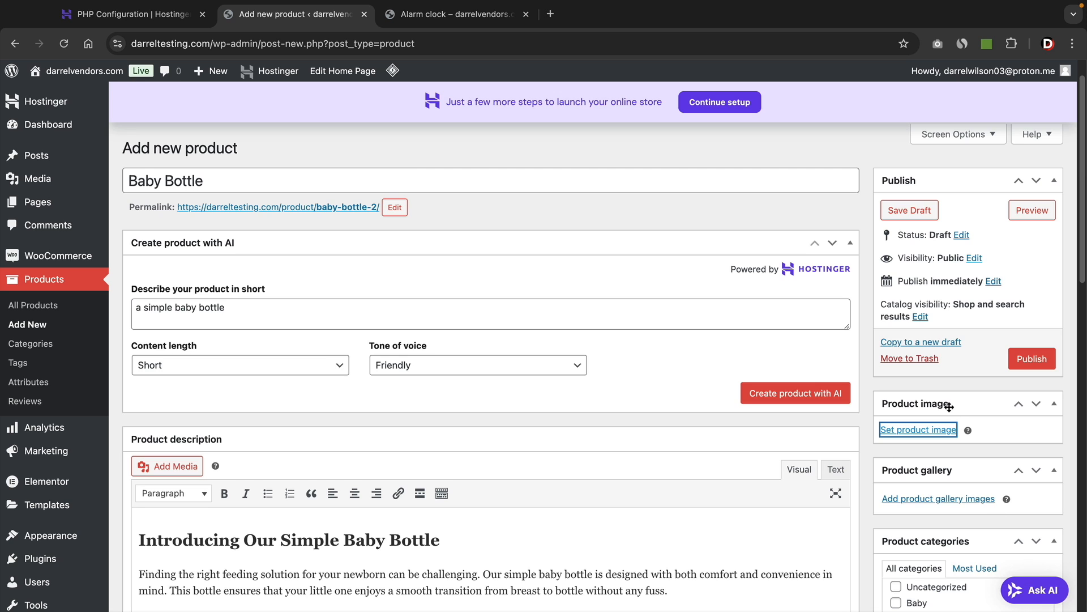
Add the baby bottle, microphone and backpack images to the product gallery.
scroll(963, 397, "down", 5)
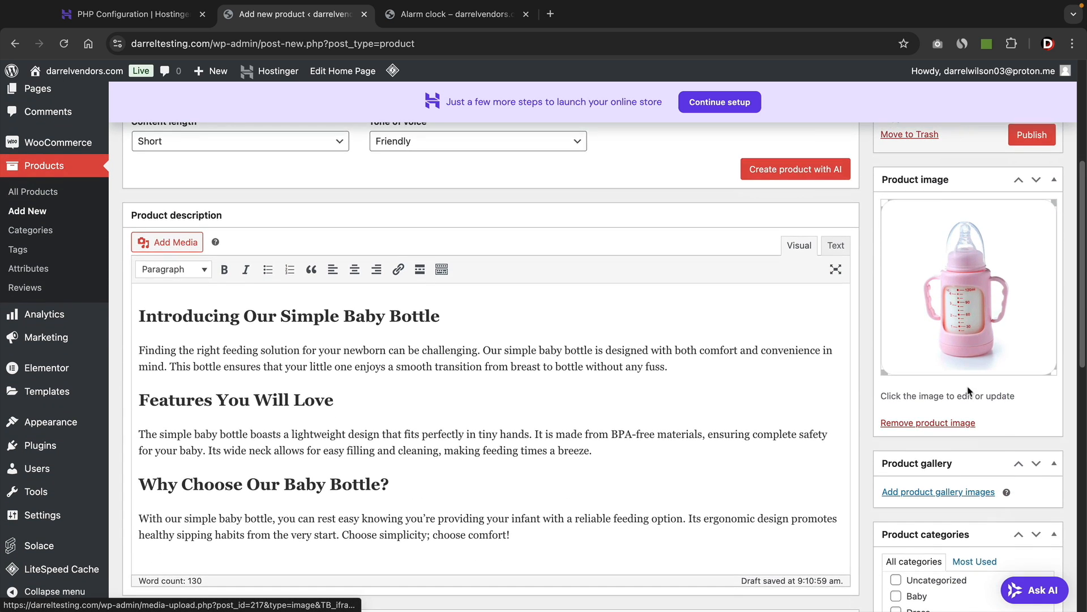
scroll(965, 390, "down", 3)
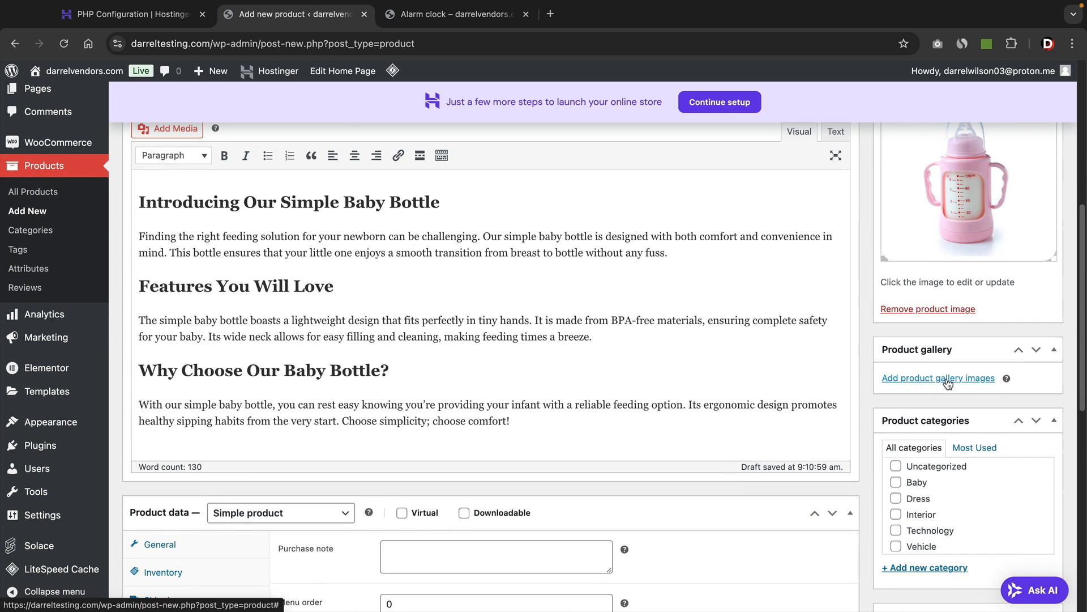
left_click(947, 379)
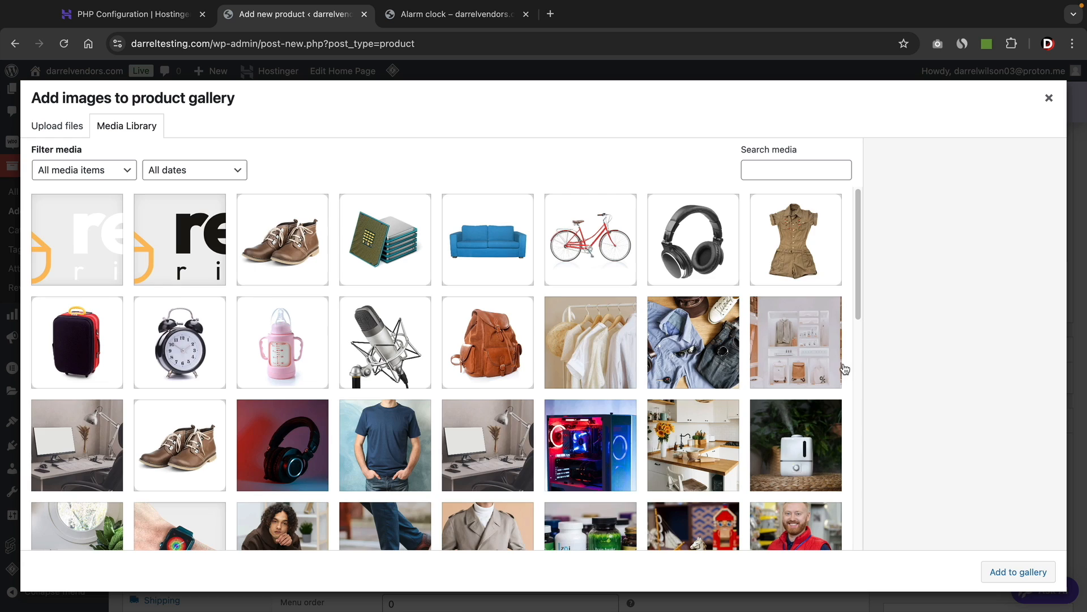
scroll(363, 348, "down", 2)
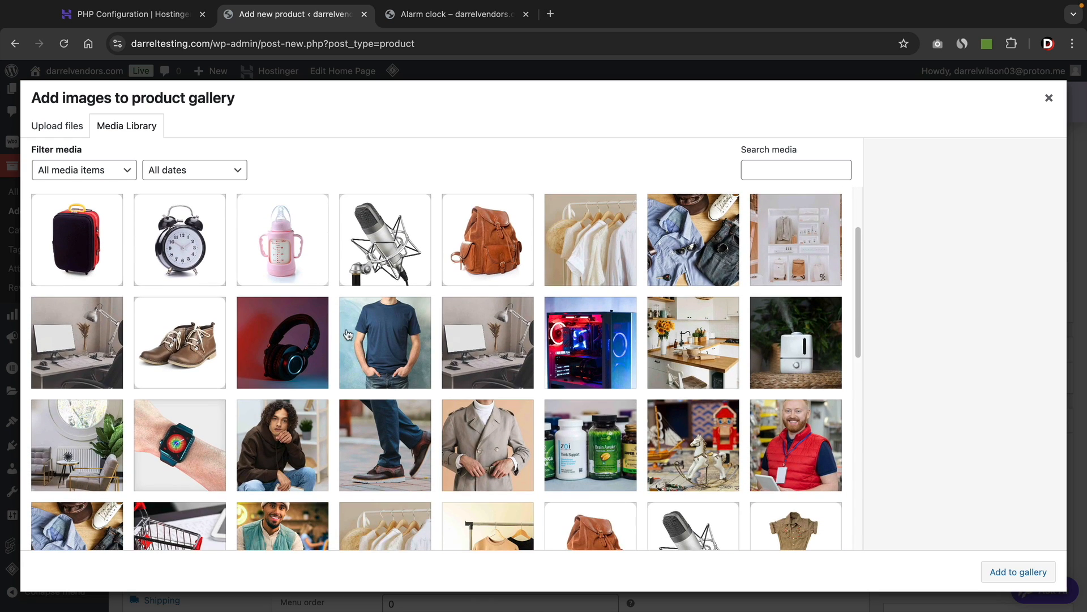
scroll(605, 446, "down", 5)
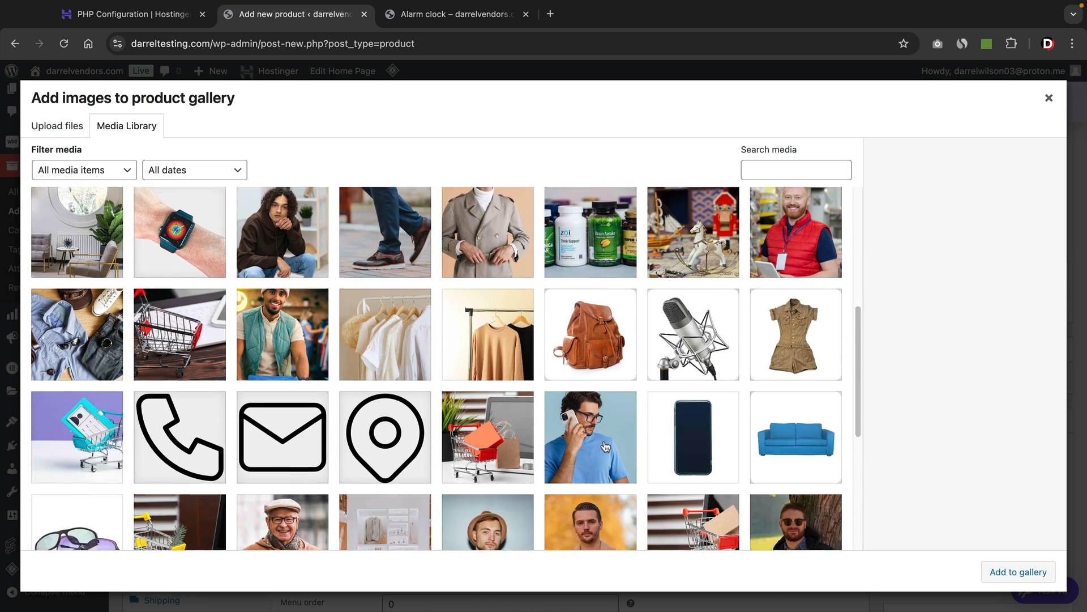
scroll(605, 447, "down", 4)
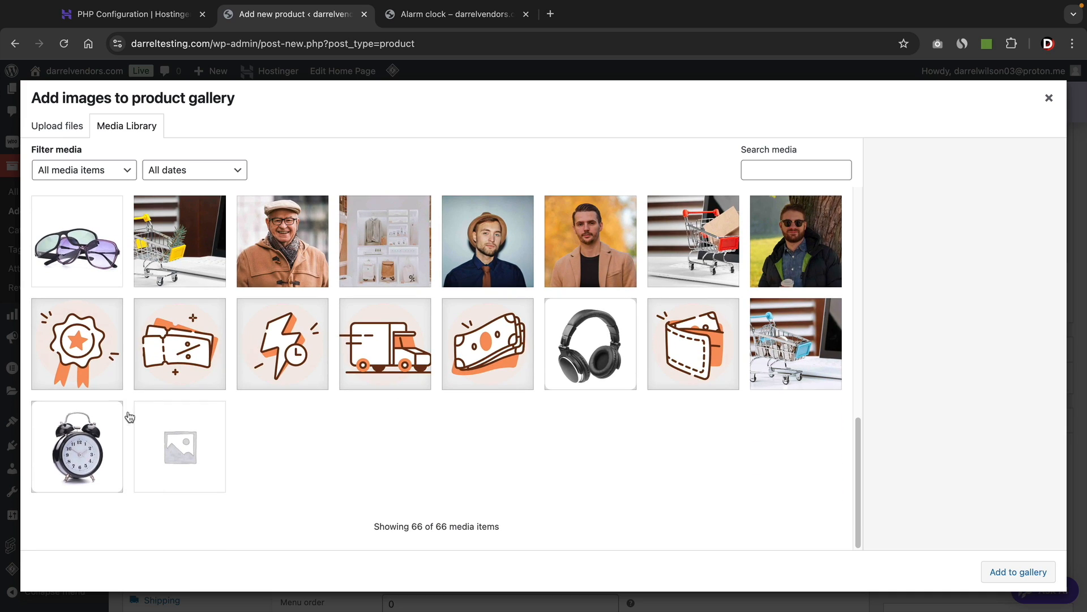
scroll(148, 446, "up", 10)
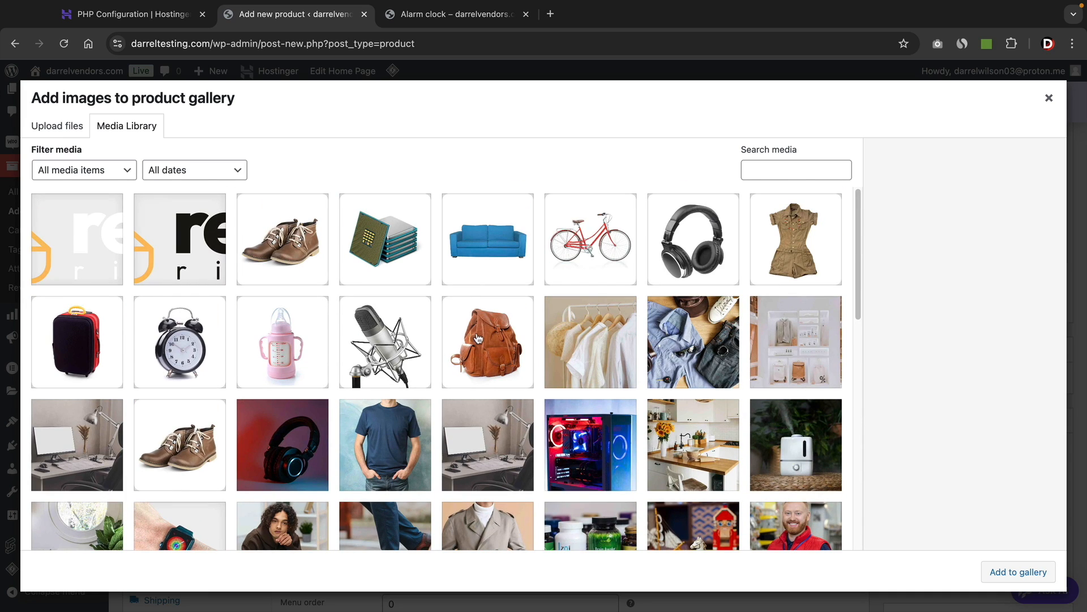
left_click(485, 338)
left_click(486, 338)
left_click(378, 327)
left_click(344, 327)
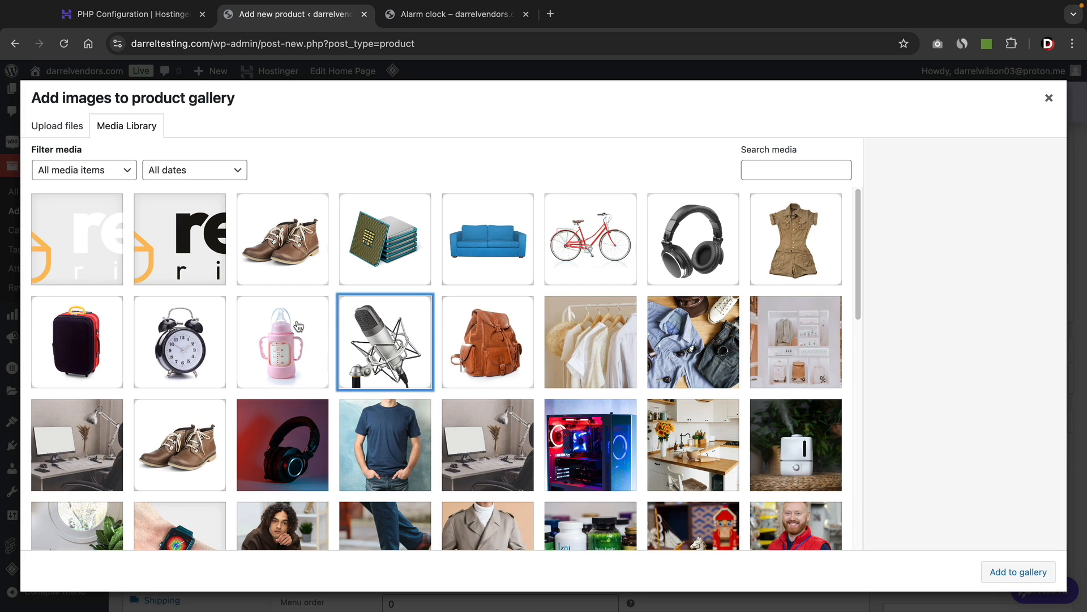
left_click(300, 326)
left_click(481, 329, "shift")
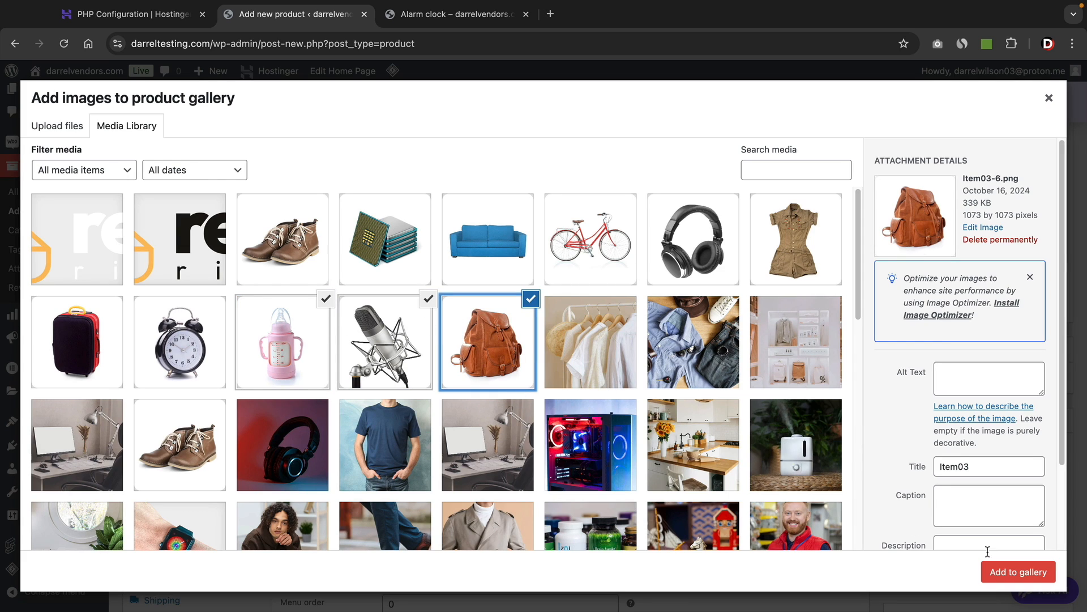
left_click(1013, 573)
scroll(875, 452, "down", 4)
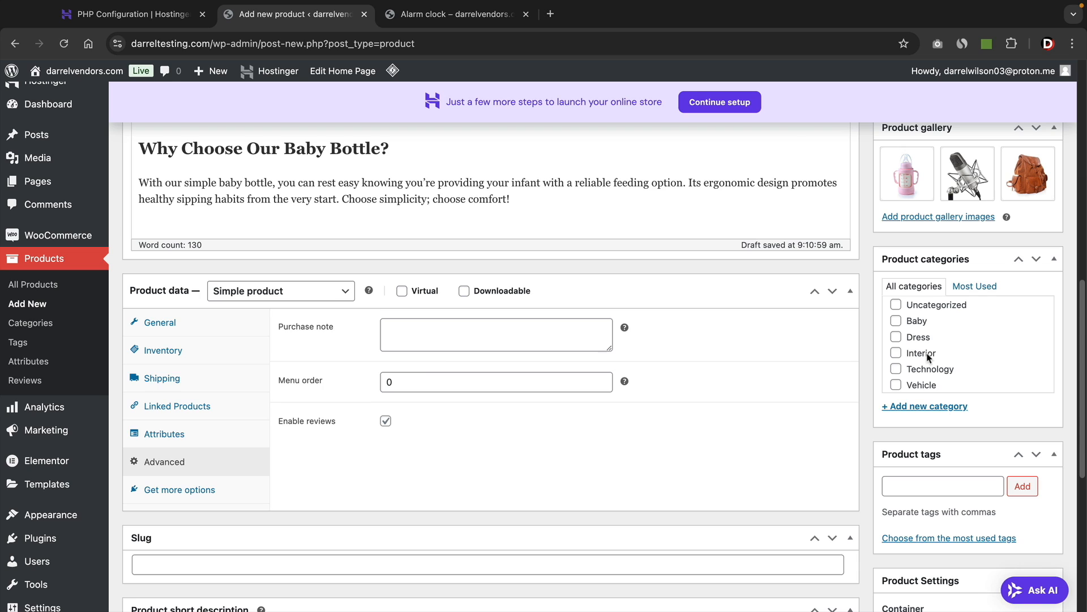
Check the Alarm clock's Technology category page, then return to the Baby Bottle editor.
left_click(468, 18)
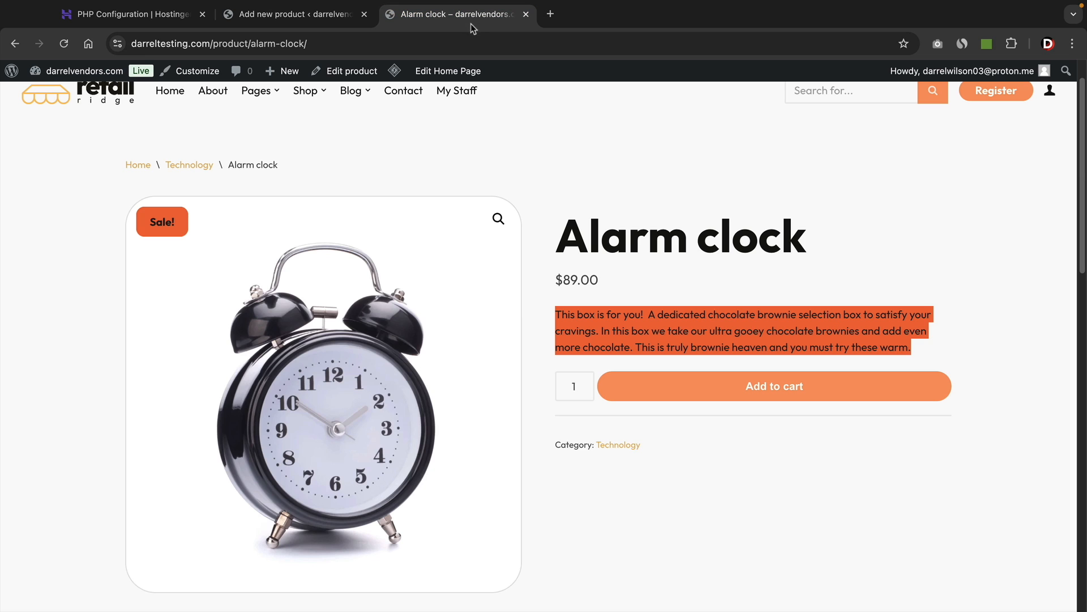
left_click(582, 219)
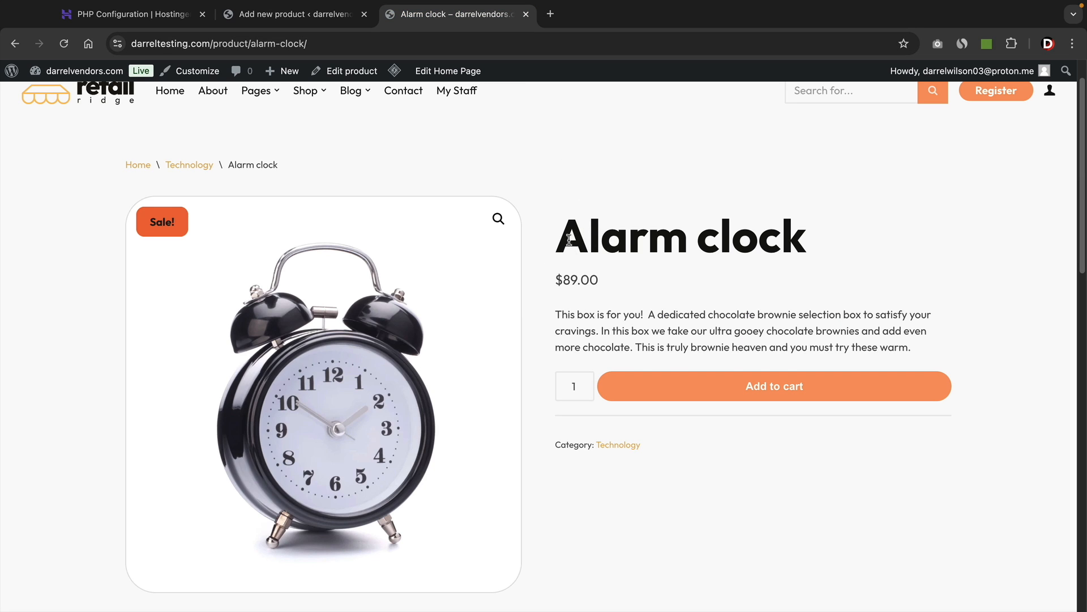
left_click(618, 445)
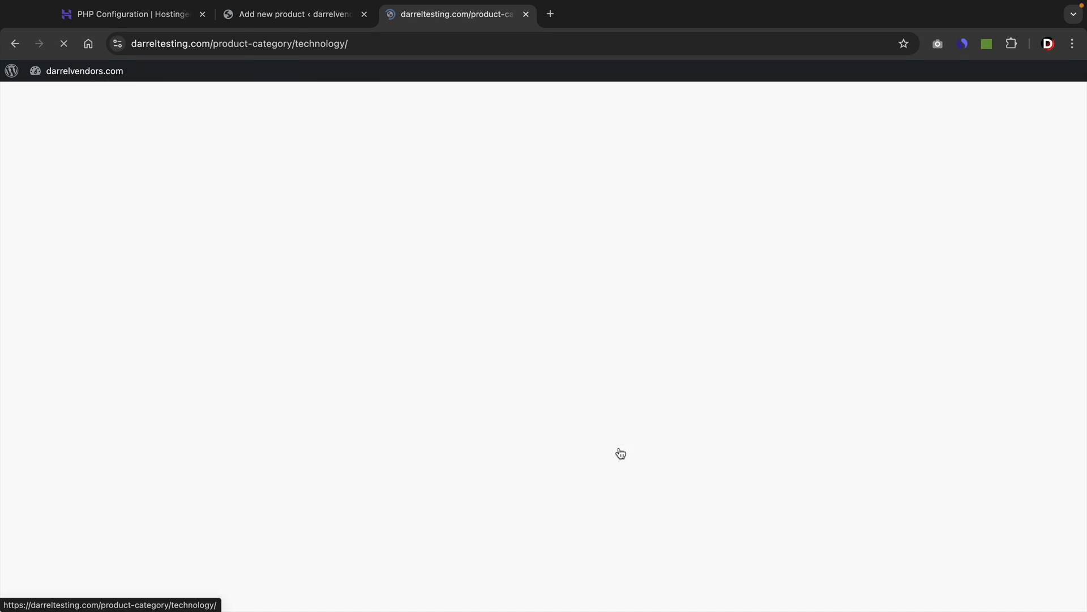
scroll(527, 441, "down", 1)
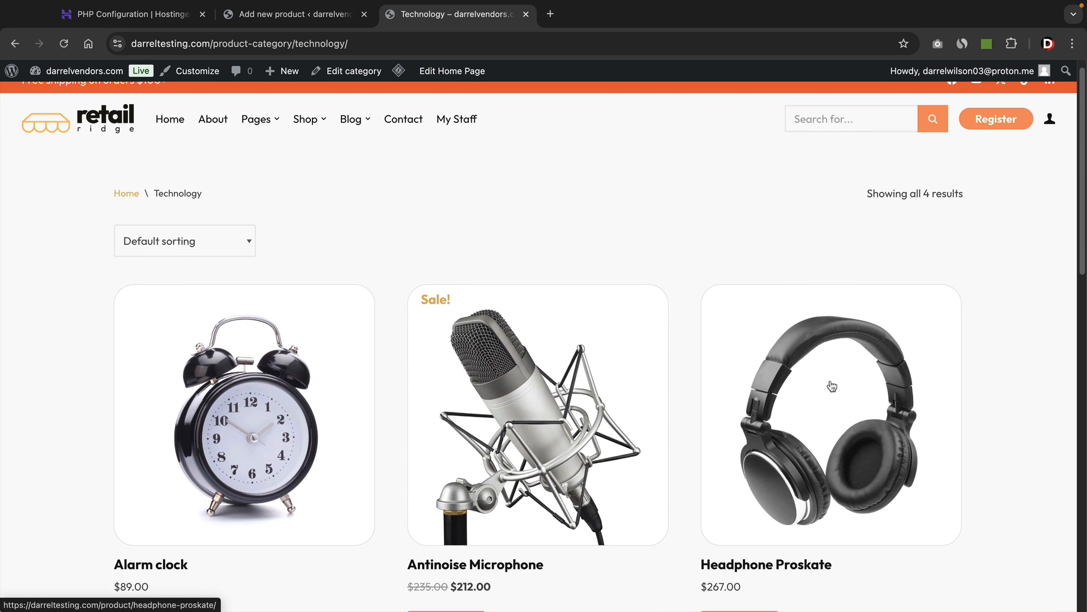
left_click(14, 44)
left_click(294, 13)
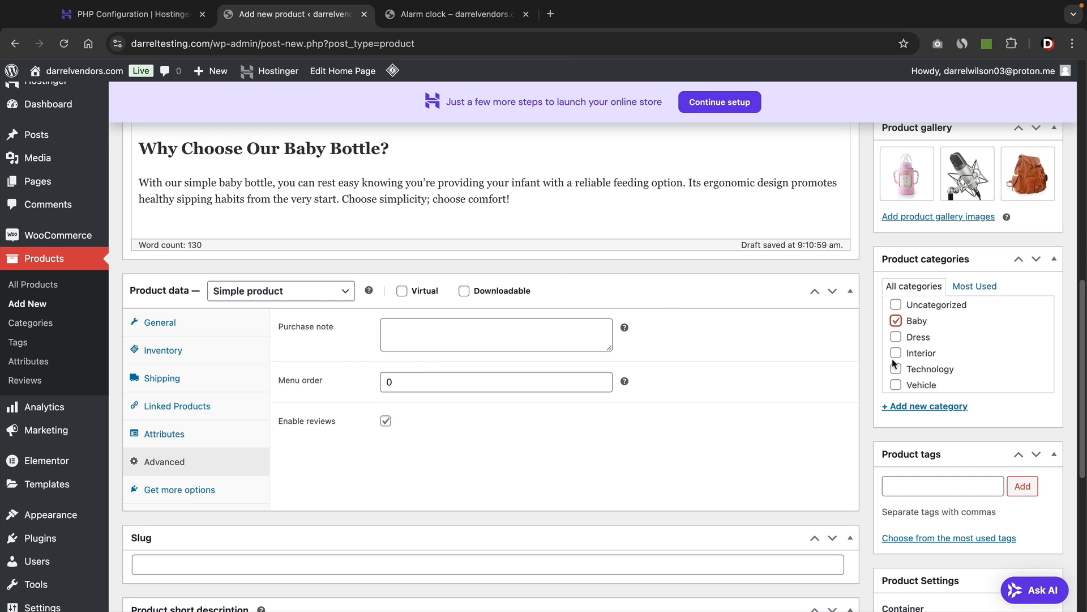
Create a new product category named 'Techie Stuff'.
left_click(922, 409)
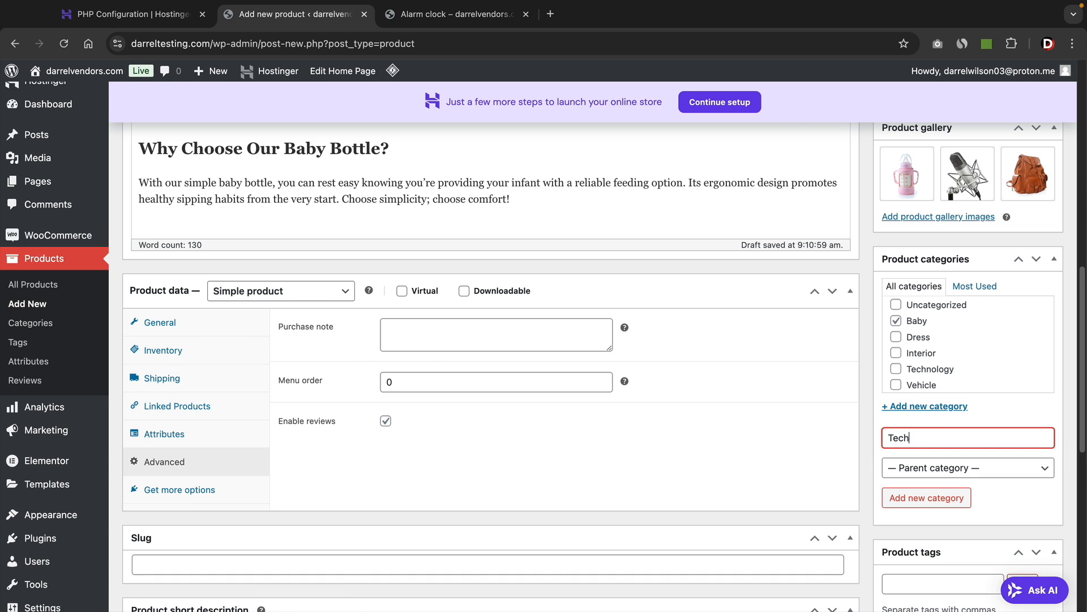
type("Techie Stuff")
left_click(926, 498)
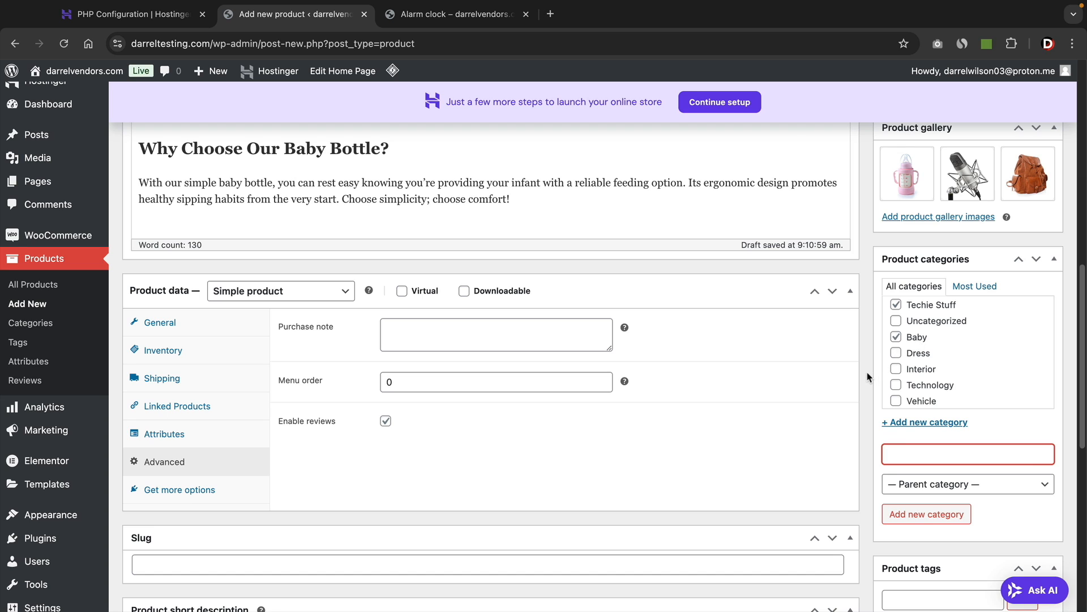
scroll(881, 375, "down", 5)
Tag the product baby, bottle and pink.
left_click(924, 362)
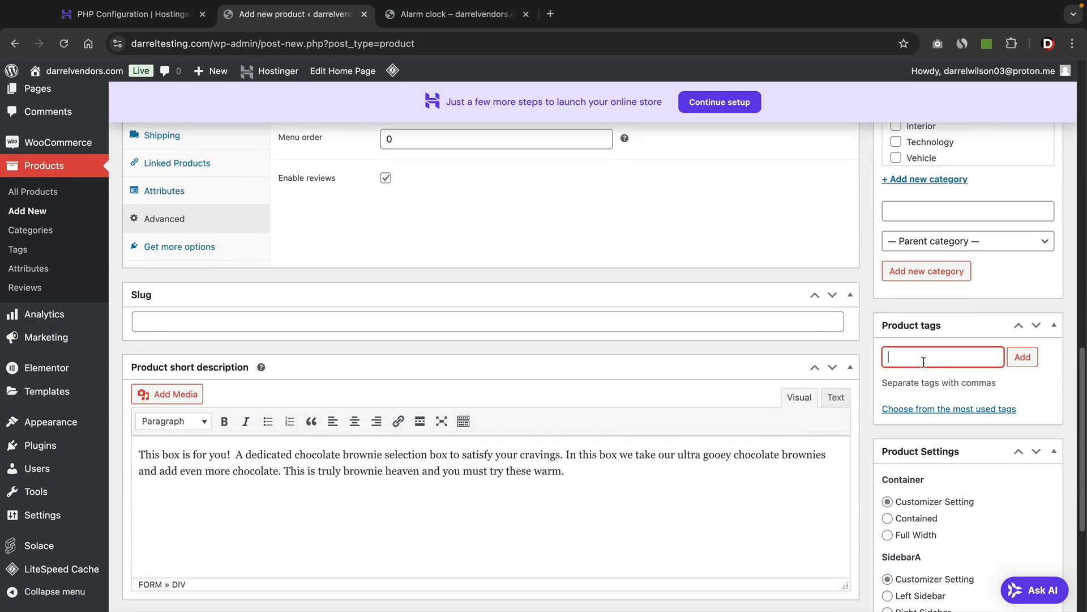
type("baby")
key("Return")
type("b")
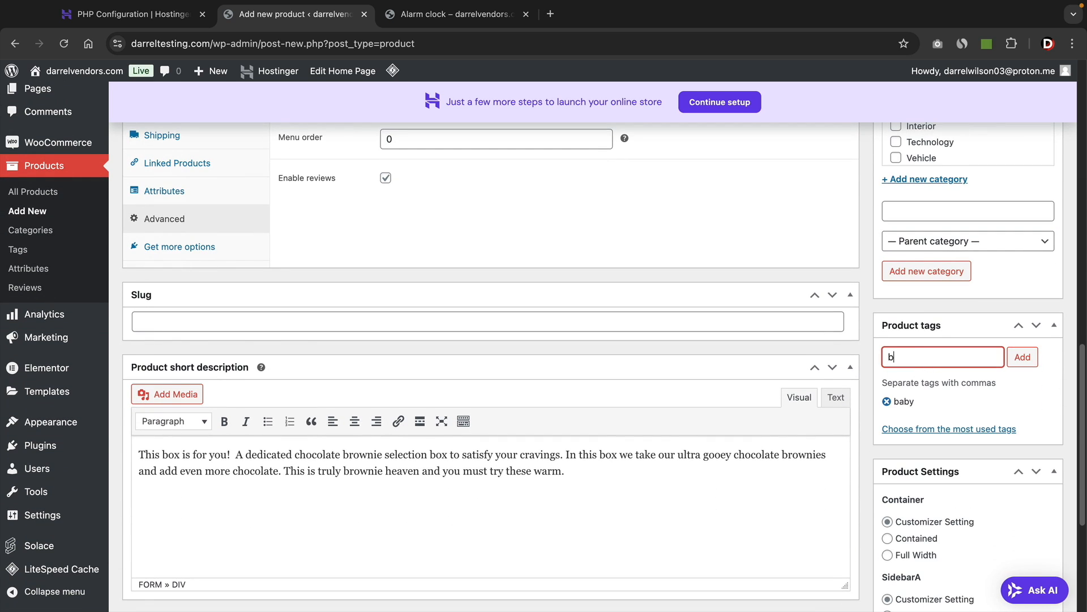
type("ottle")
key("Return")
type("pink")
key("Return")
Publish the Baby Bottle product.
scroll(886, 397, "down", 5)
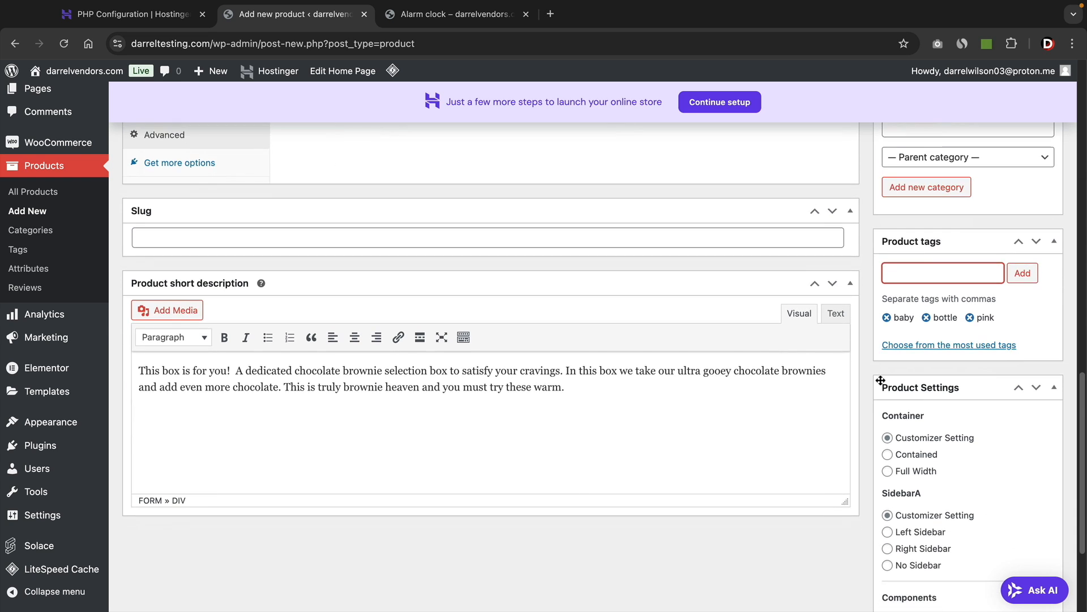
scroll(880, 383, "down", 3)
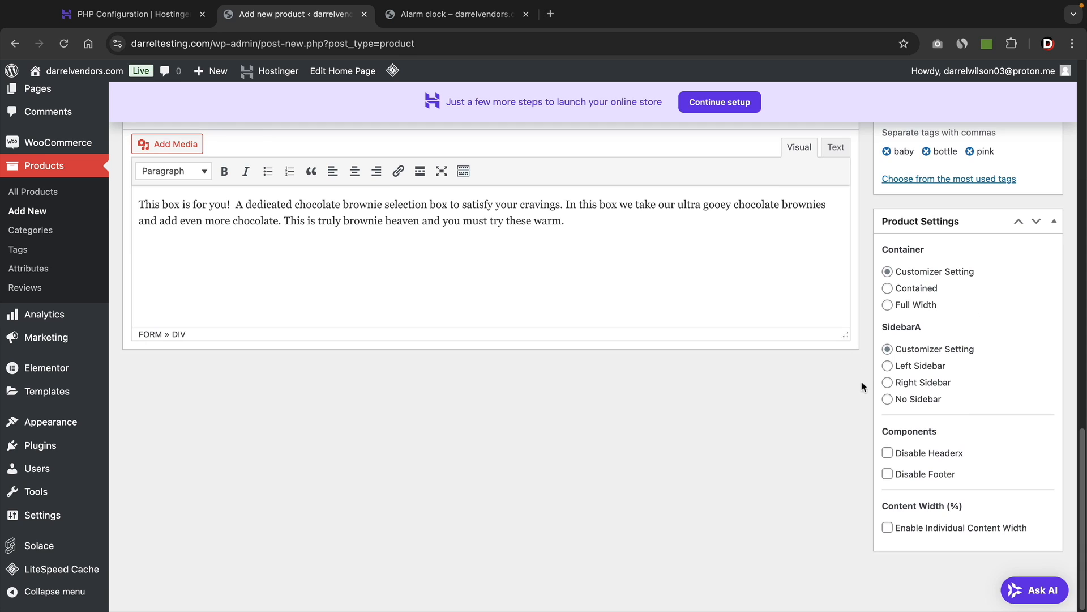
scroll(854, 442, "up", 20)
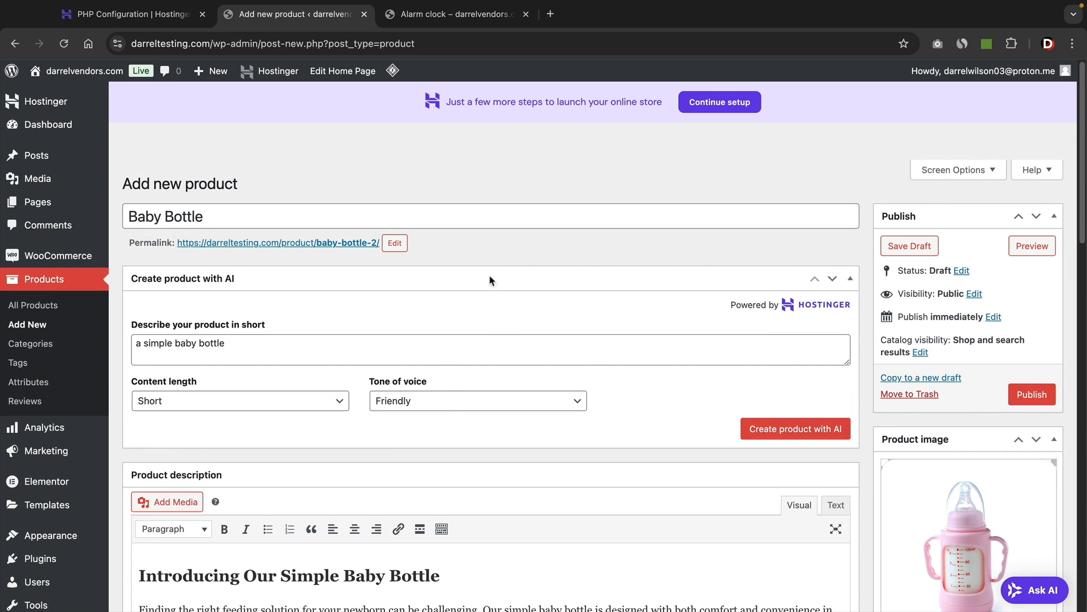
left_click(1024, 395)
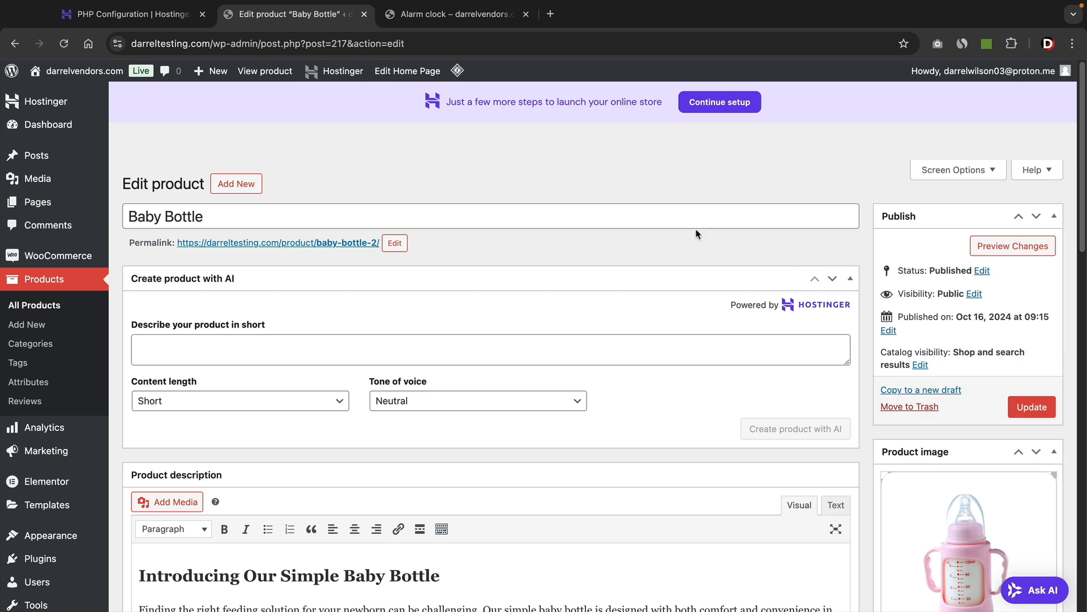
View the published Baby Bottle page, checking its heading, $40.00 sale price, description and stock.
left_click(281, 76)
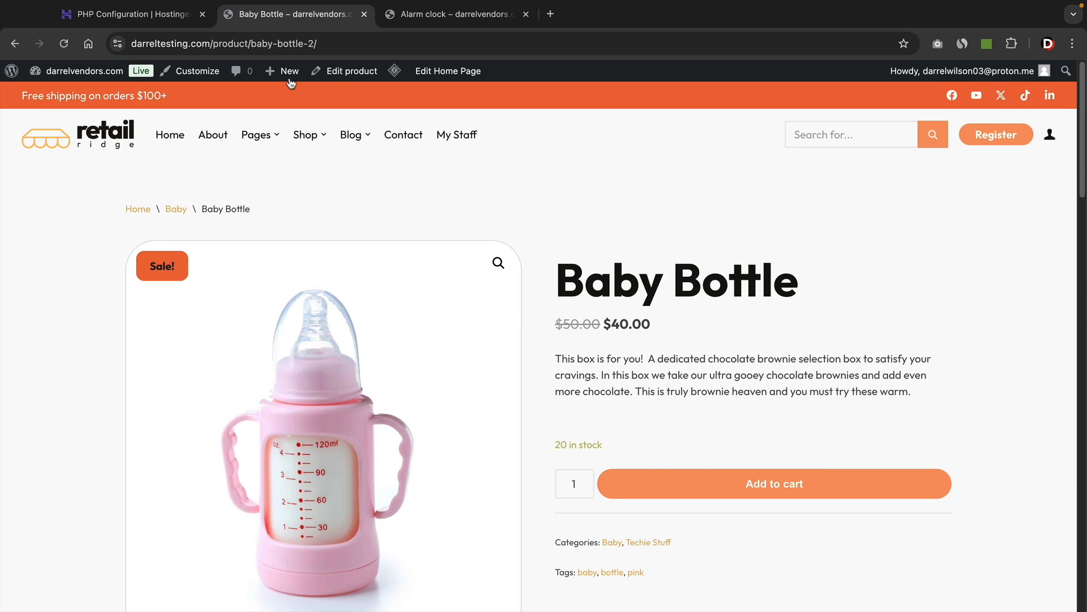
scroll(713, 223, "down", 2)
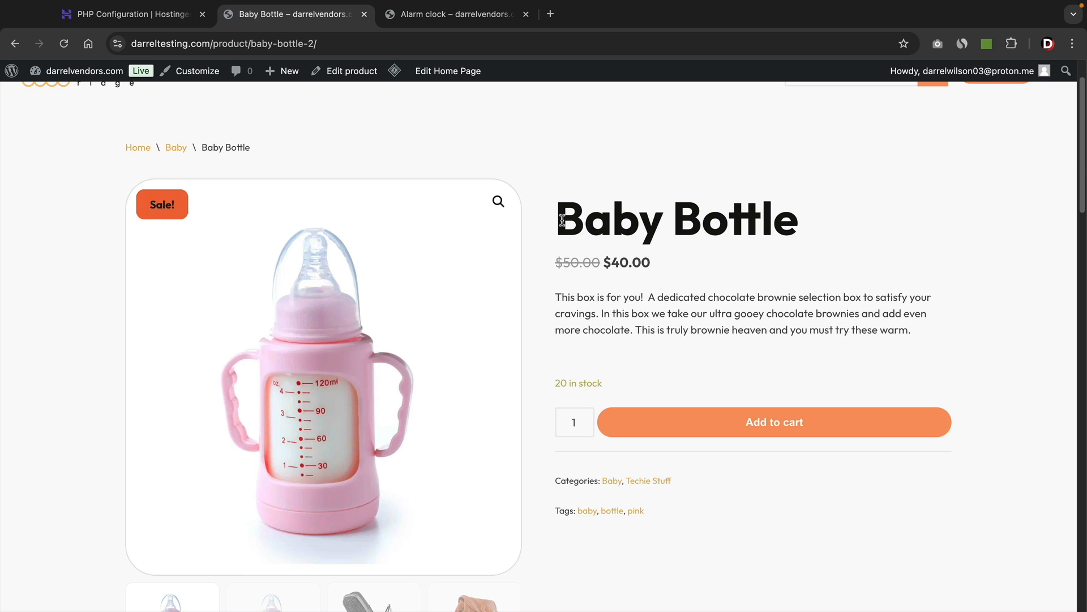
left_click_drag(562, 220, 795, 219)
left_click_drag(597, 262, 668, 269)
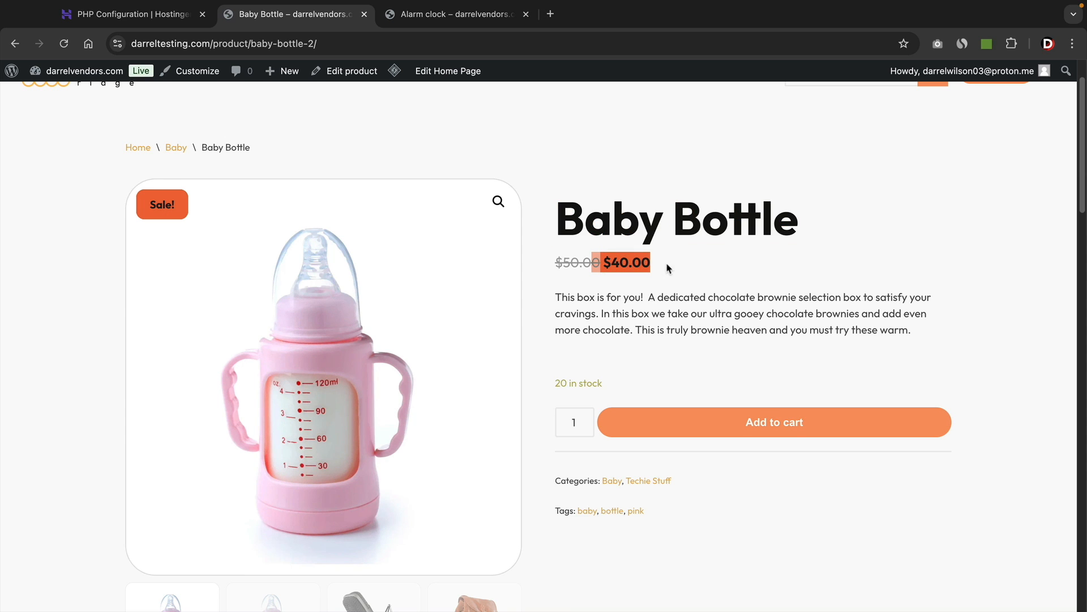
left_click(672, 271)
left_click_drag(560, 264, 645, 264)
left_click_drag(578, 297, 797, 342)
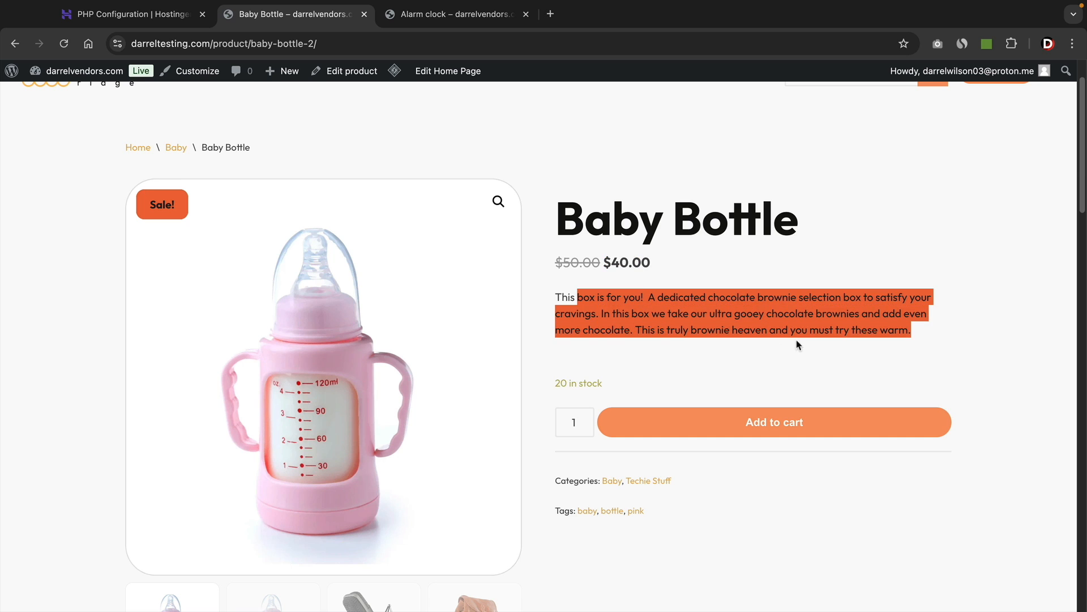
scroll(725, 313, "down", 2)
triple_click(588, 296)
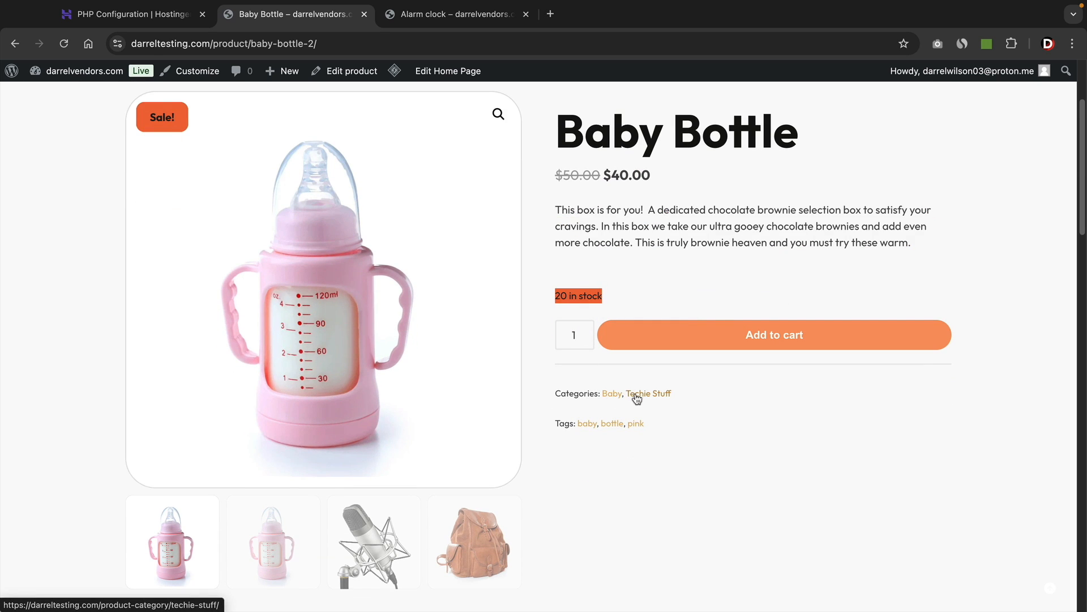
Scroll through the rest of the product page, then open it via Edit product.
scroll(636, 433, "down", 3)
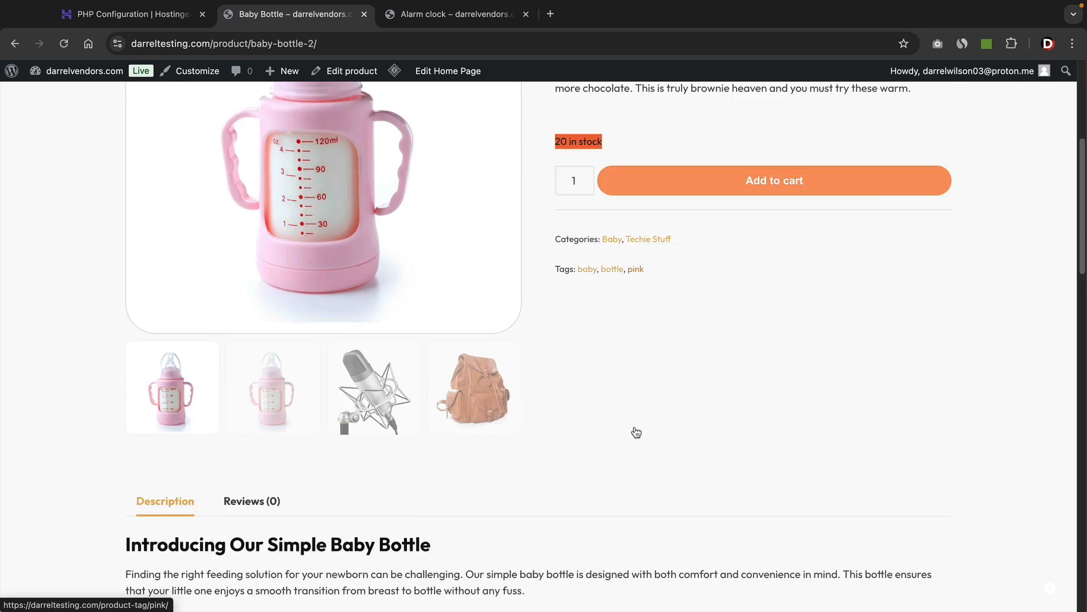
scroll(636, 433, "down", 5)
left_click_drag(151, 259, 430, 524)
left_click(432, 520)
scroll(437, 456, "down", 5)
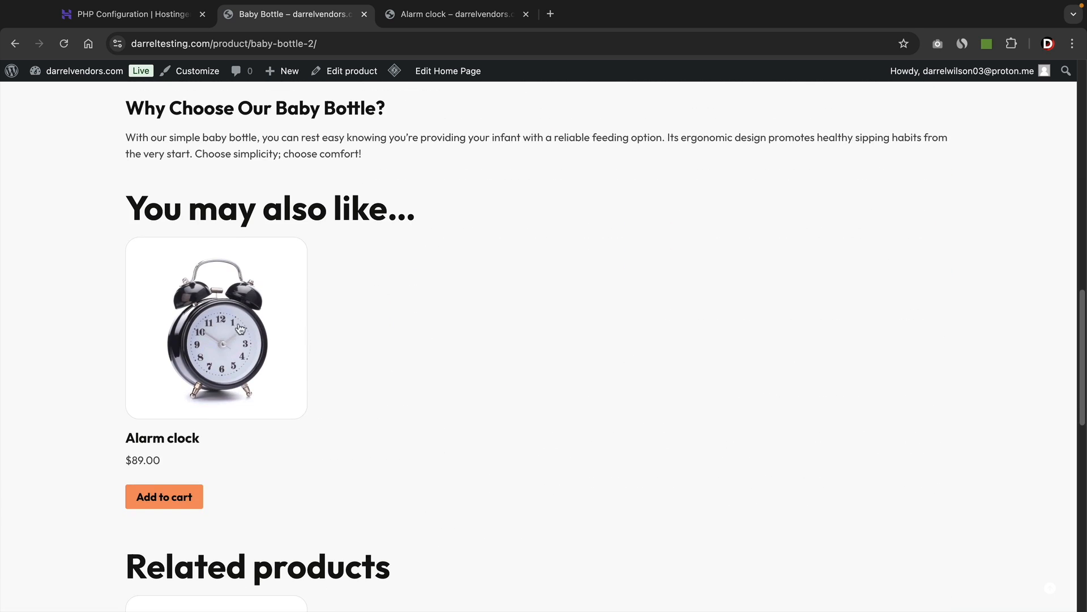
scroll(370, 389, "down", 5)
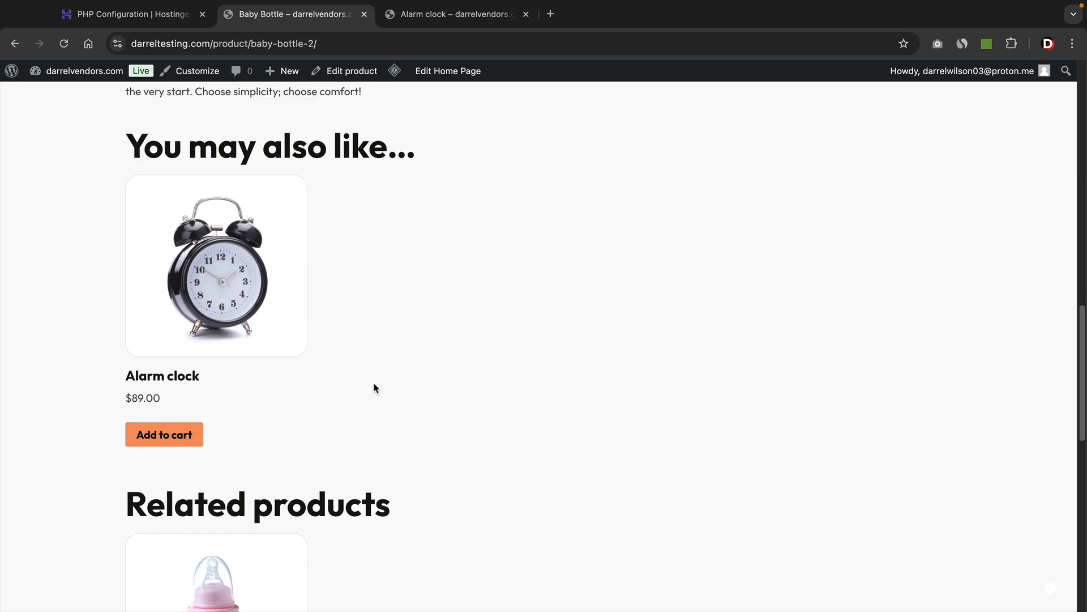
scroll(440, 417, "up", 15)
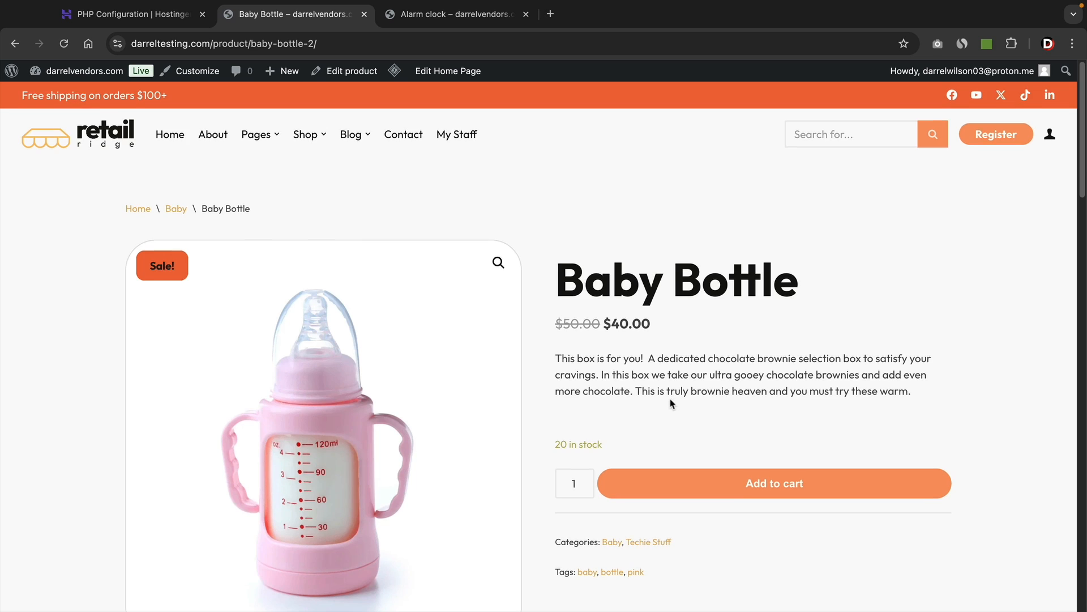
scroll(671, 399, "down", 1)
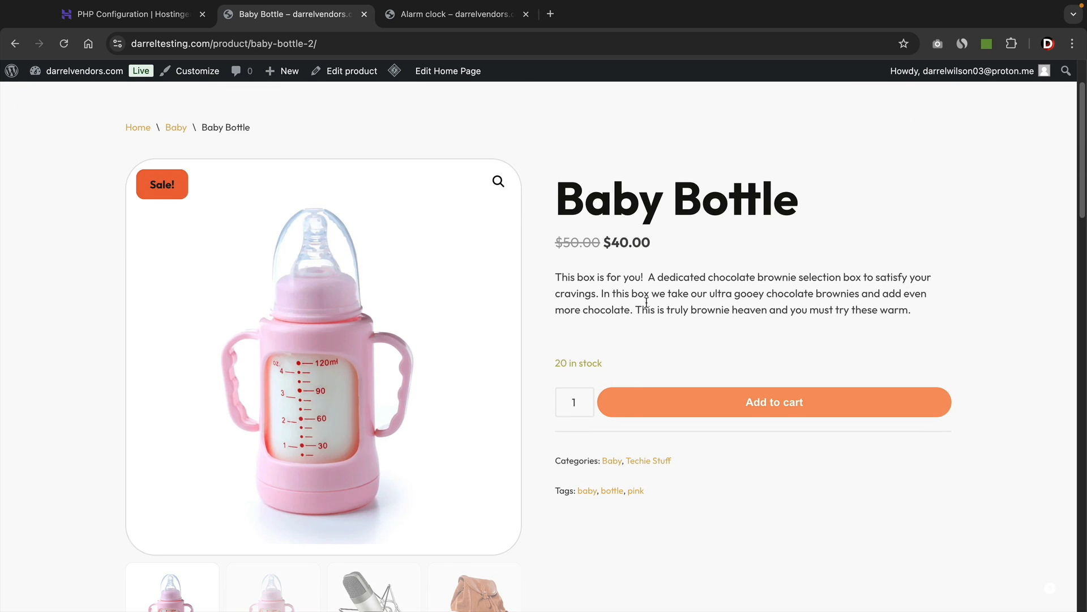
scroll(647, 303, "up", 1)
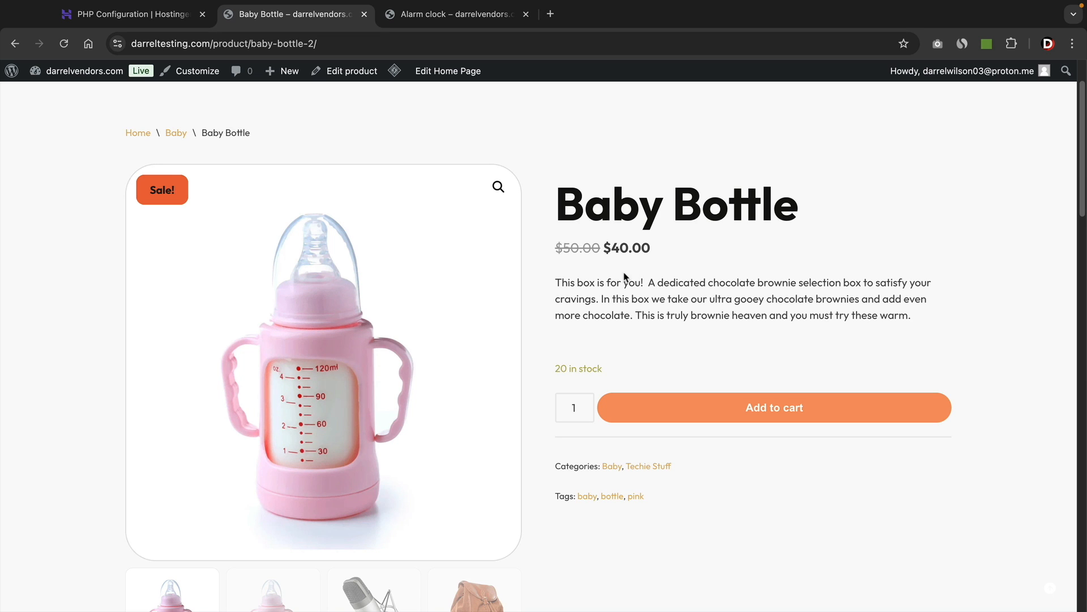
left_click(342, 73)
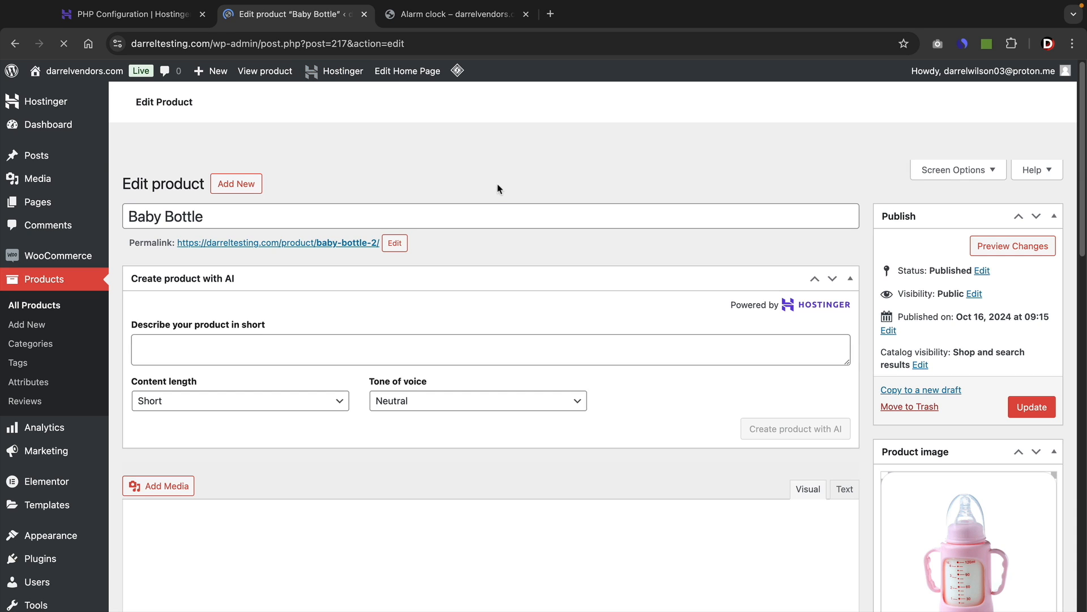
Rename to 'Elegant Baby Bottle', set slug baby-bottle-elegant, and update the product.
left_click(304, 212)
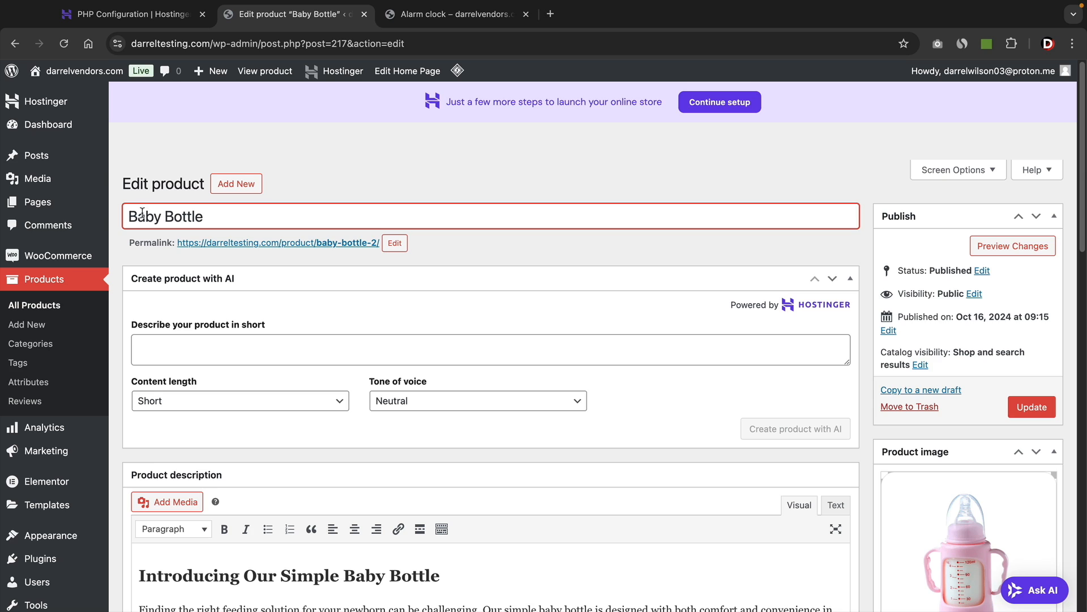
type("Elegant")
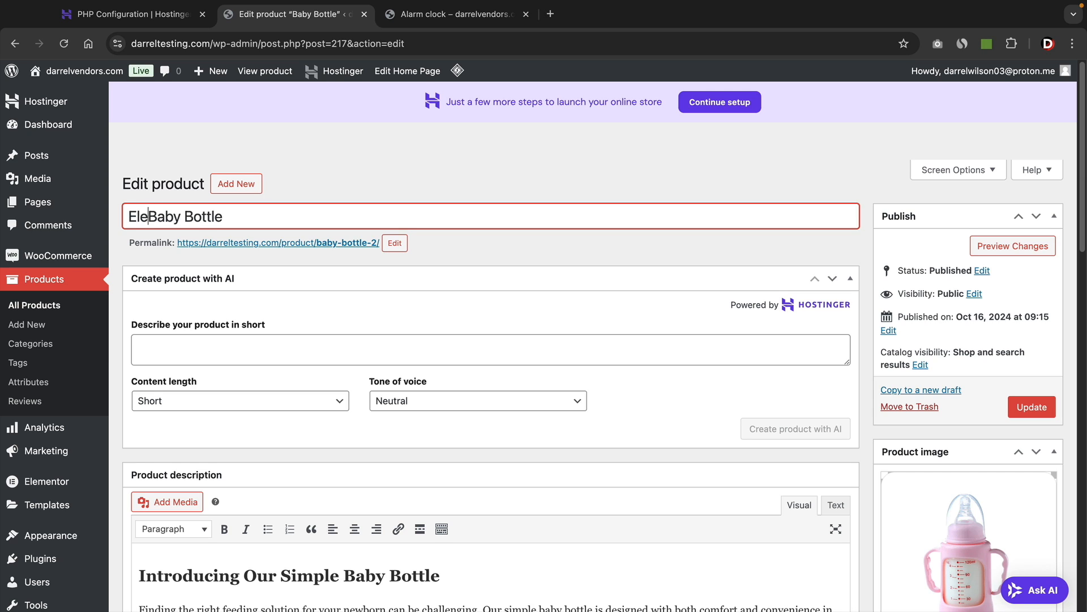
left_click(395, 243)
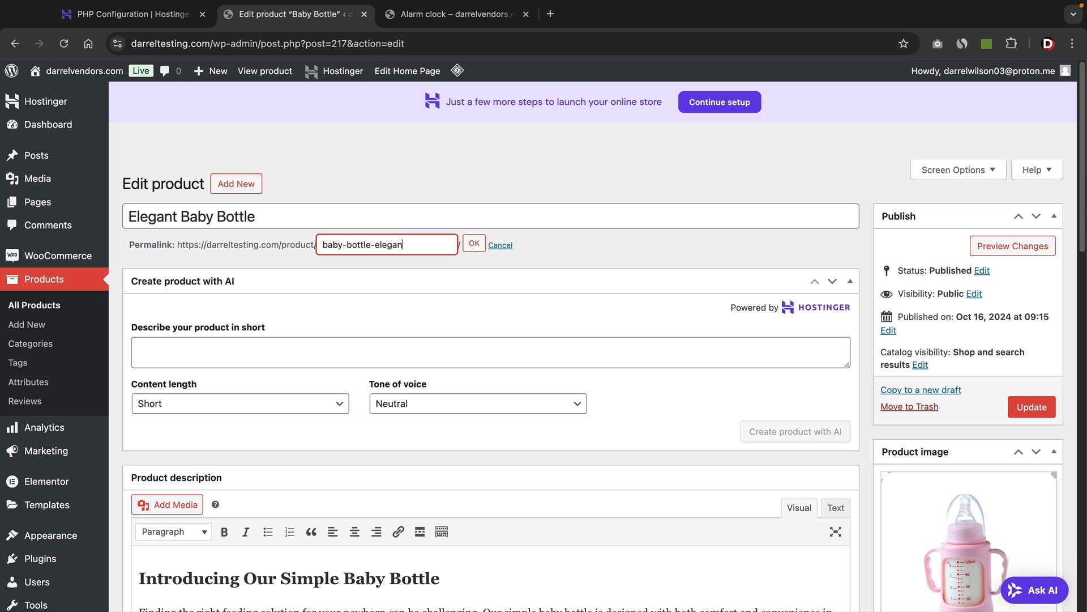
type("elegant")
left_click(466, 251)
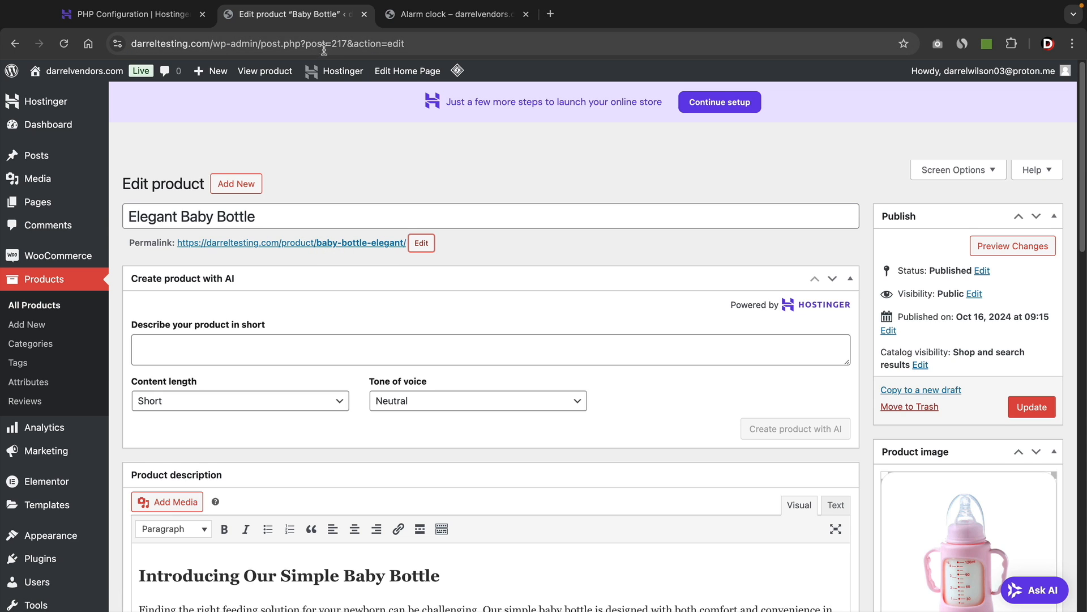
left_click(1037, 407)
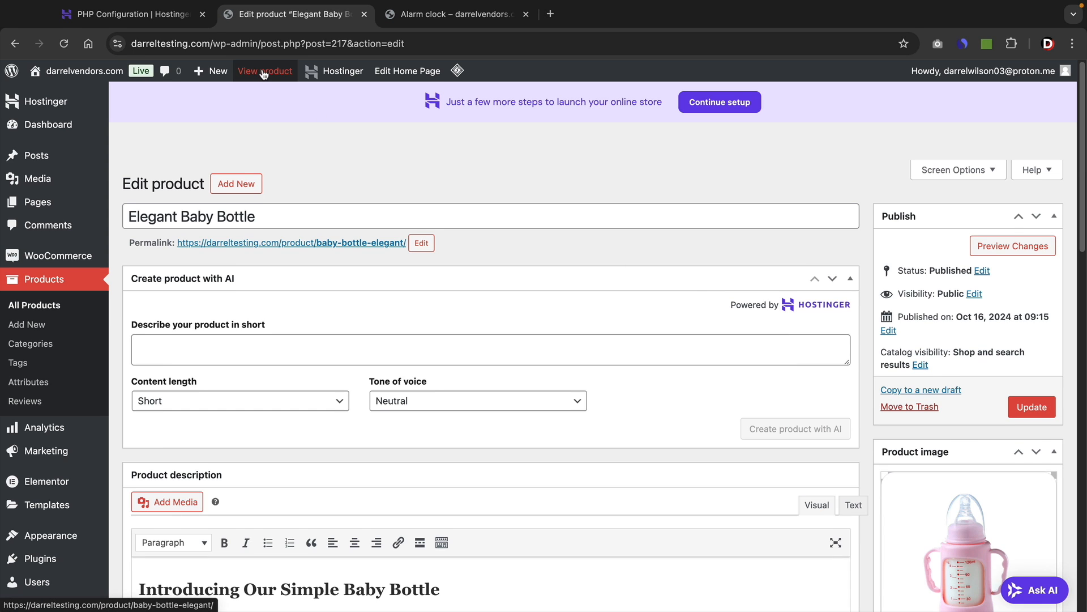
Check the live page shows the Elegant Baby Bottle title and new slug in the address.
left_click(264, 72)
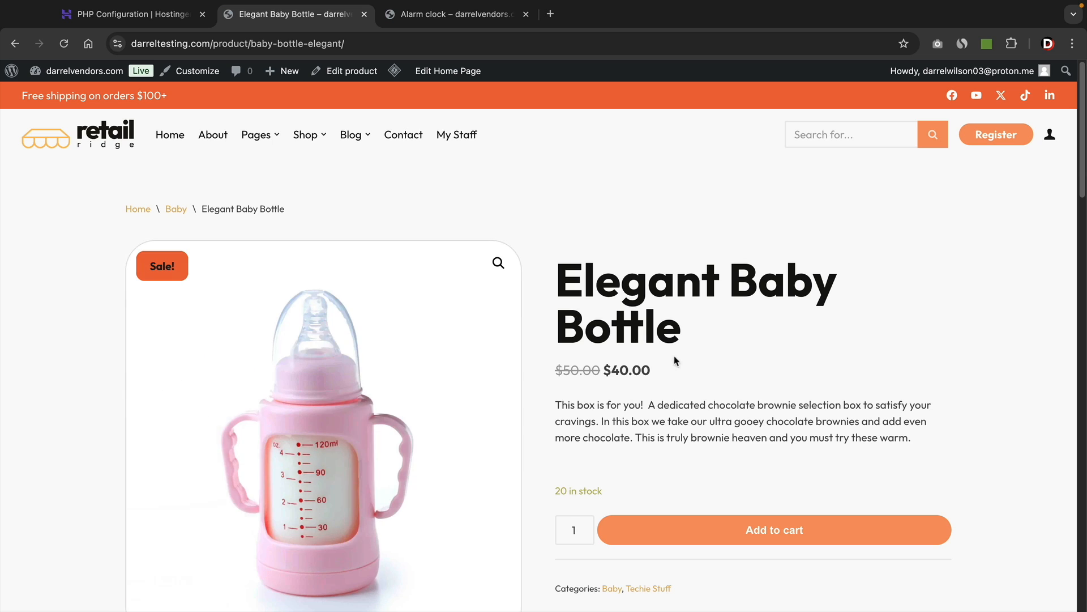
left_click_drag(697, 342, 560, 281)
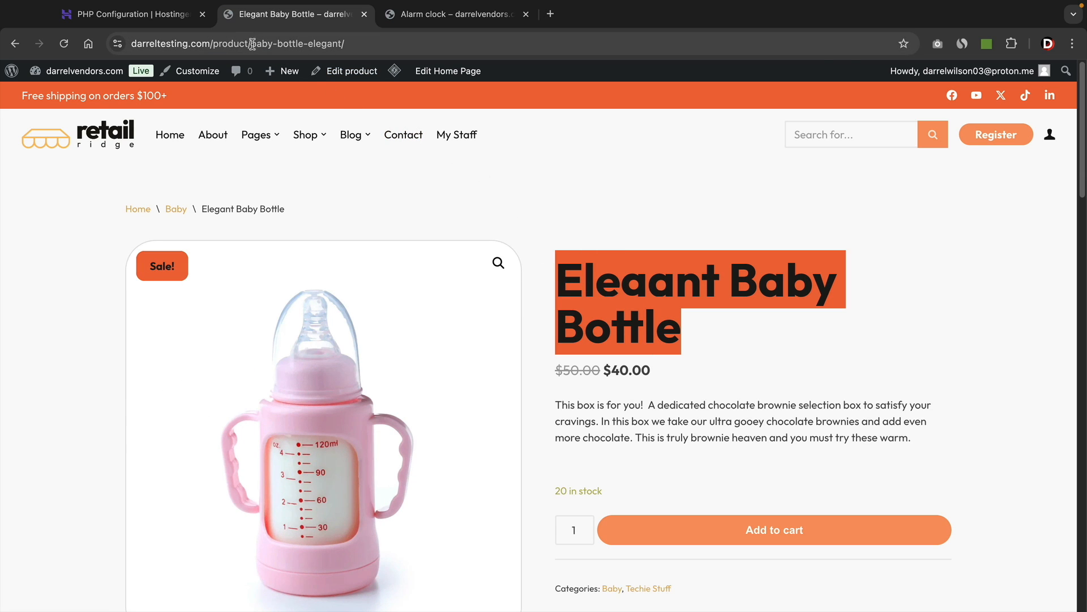
left_click_drag(251, 44, 327, 48)
left_click(599, 293)
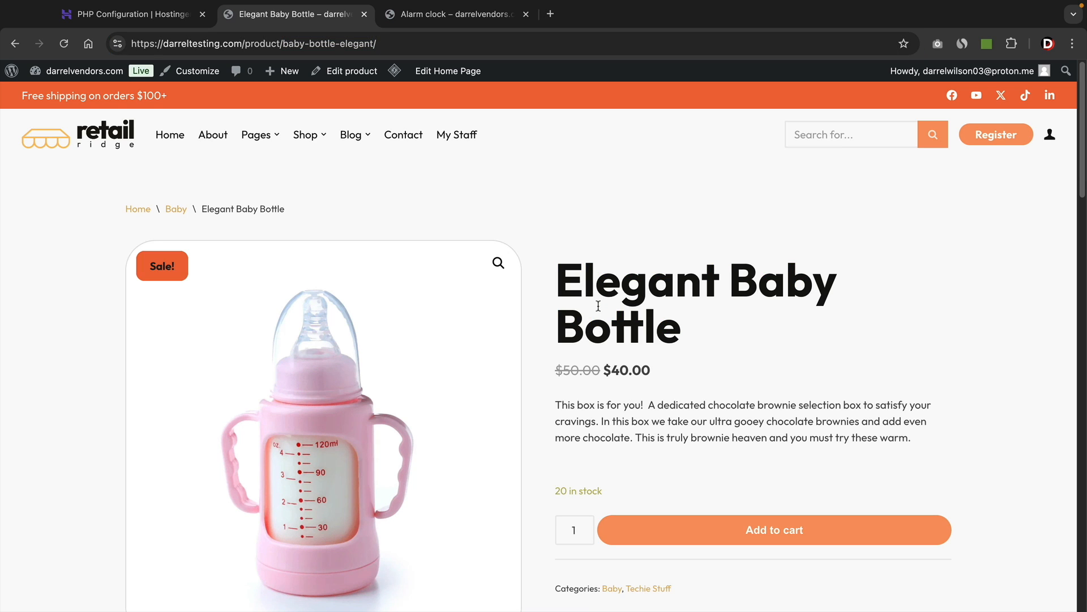
Start a new product from the admin bar's New menu.
scroll(584, 321, "down", 1)
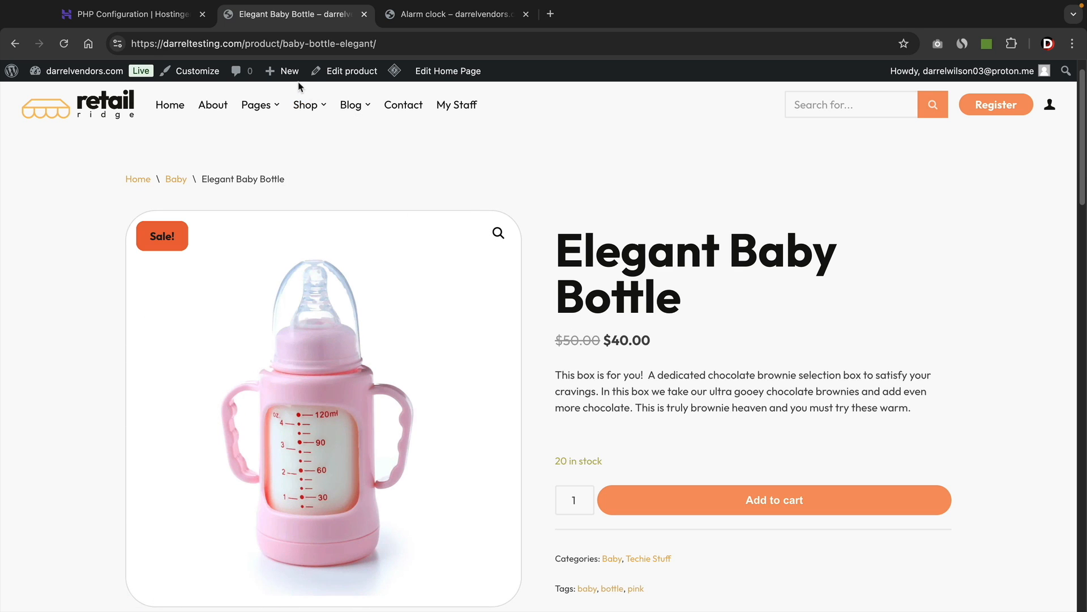
mouse_move(291, 75)
left_click(289, 190)
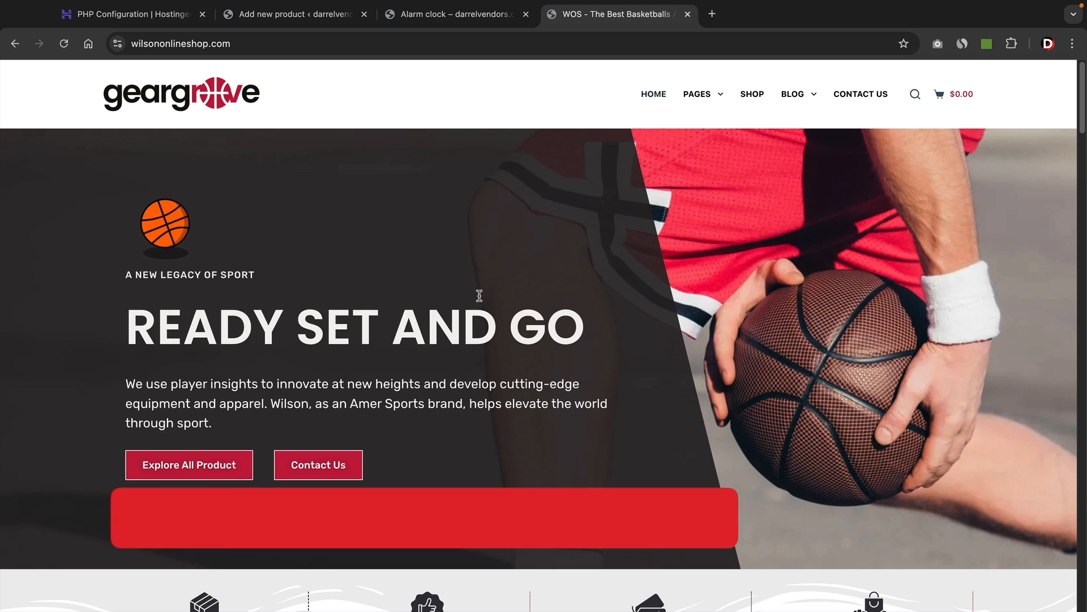
Go from the store's Shop page to the OutDoor Lamp product page.
left_click(761, 92)
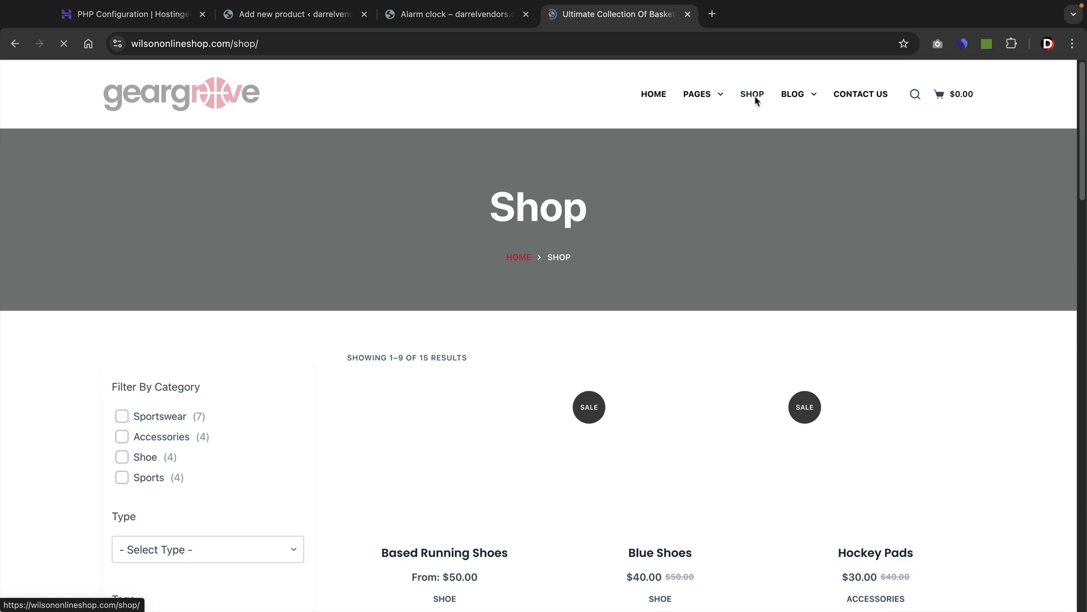
scroll(681, 269, "down", 5)
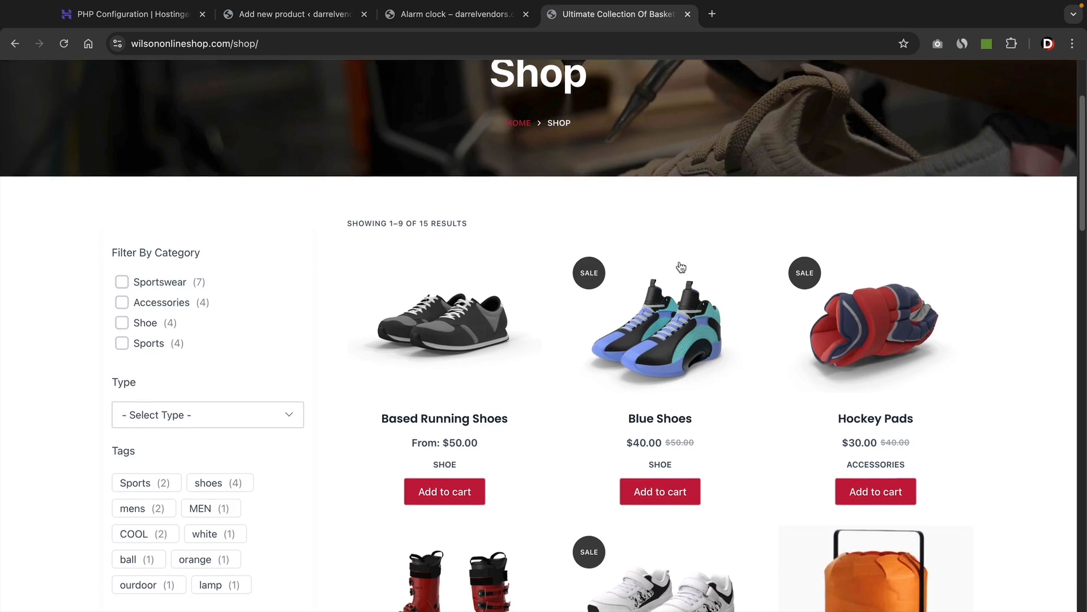
scroll(676, 259, "down", 3)
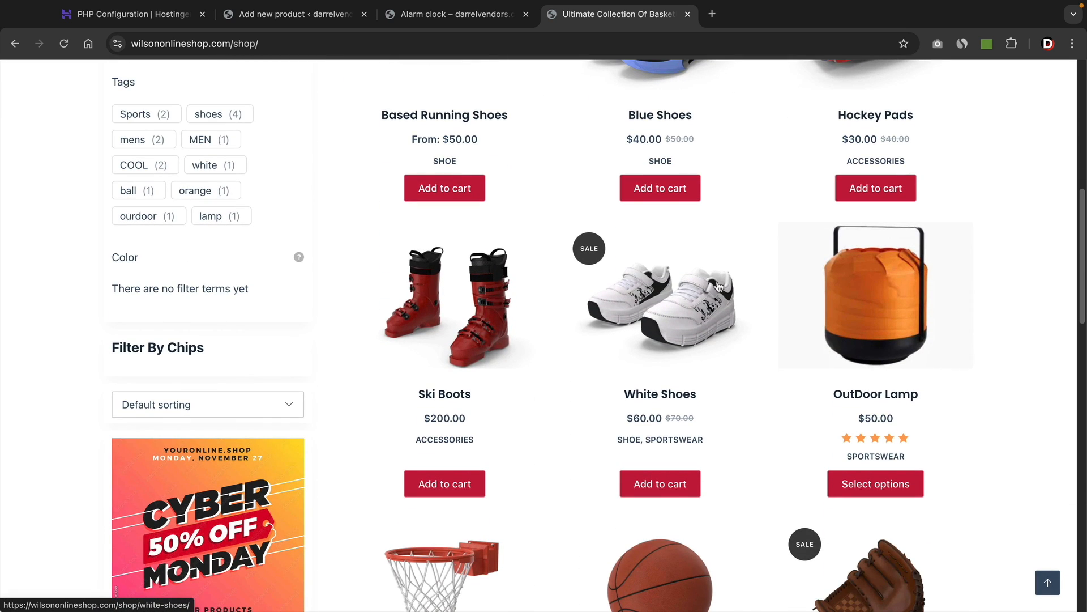
left_click(884, 321)
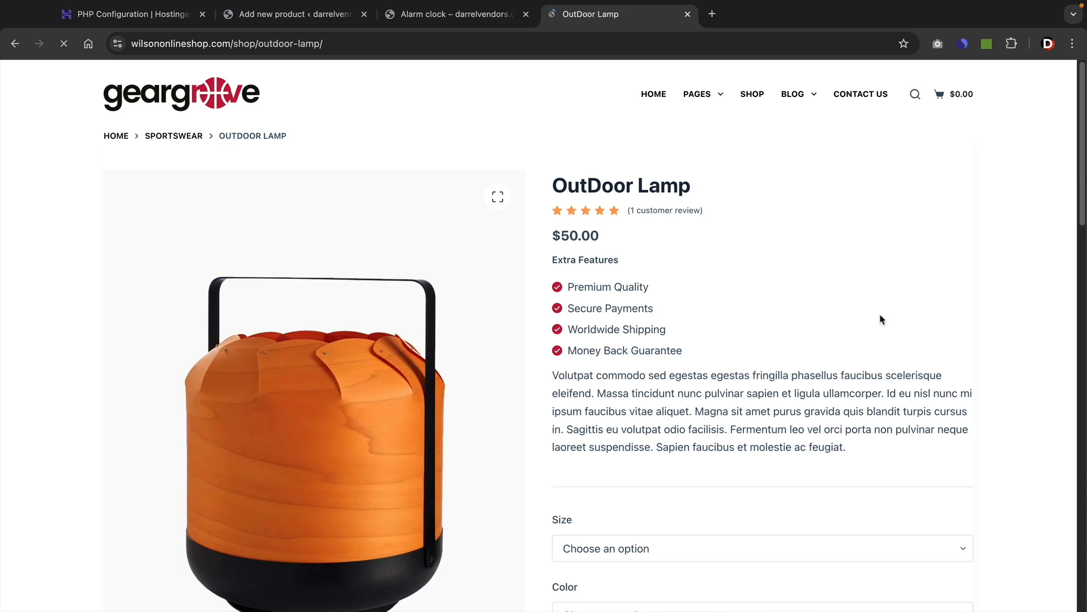
scroll(739, 299, "down", 3)
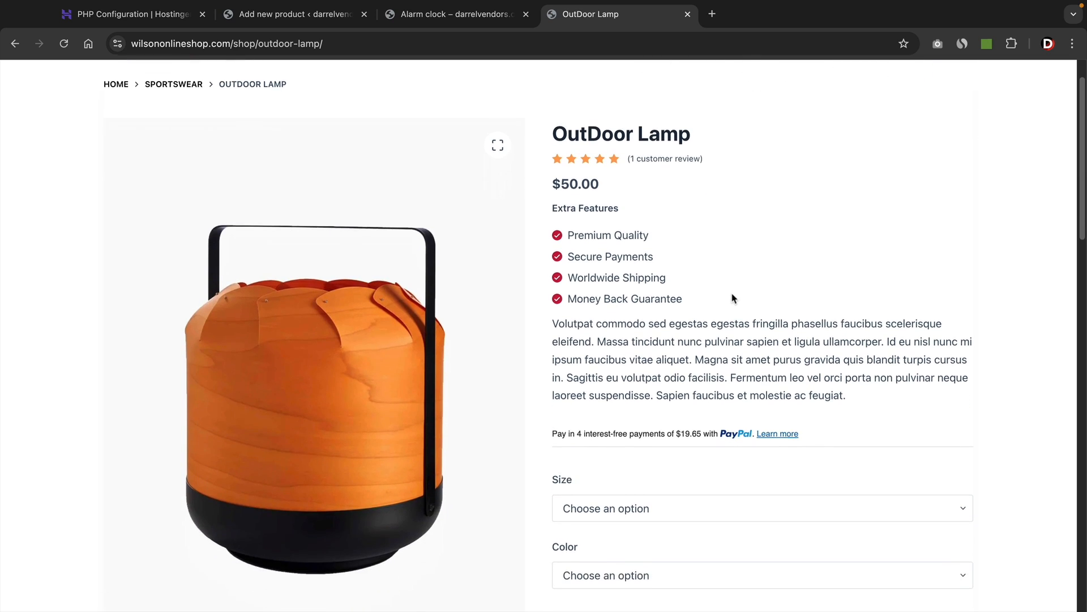
scroll(732, 297, "down", 1)
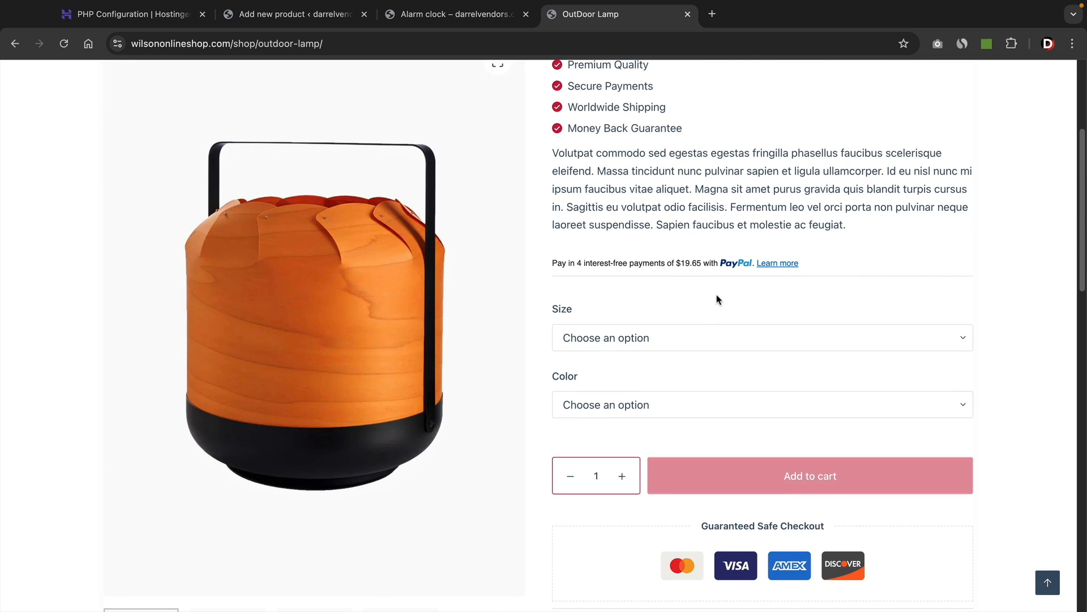
Choose Medium size and, after trying Red and Yellow, Orange colour for the lamp.
left_click(674, 337)
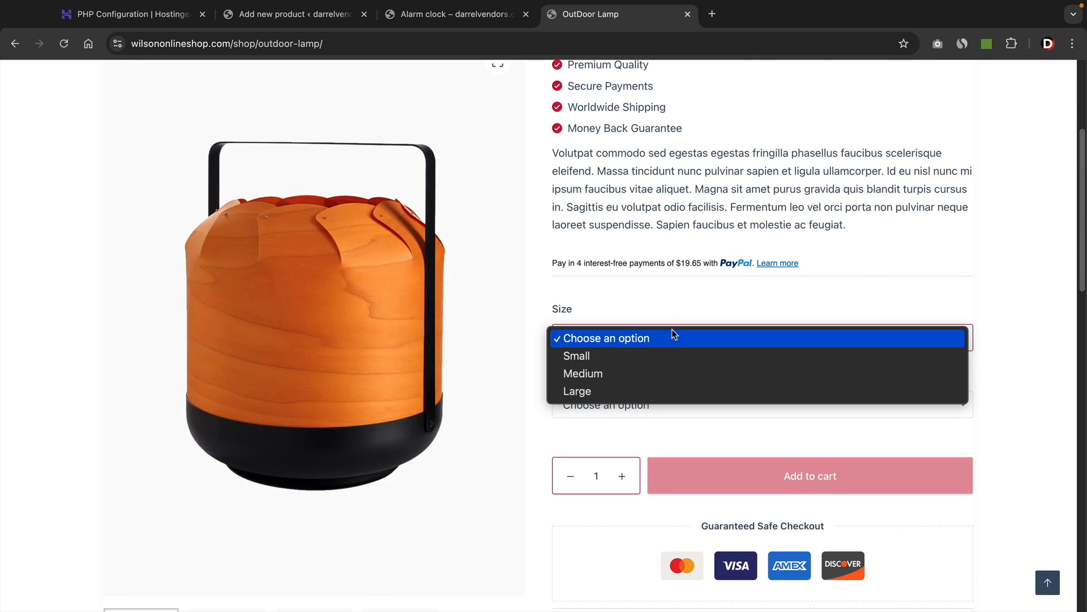
left_click(671, 378)
left_click(674, 402)
left_click(679, 423)
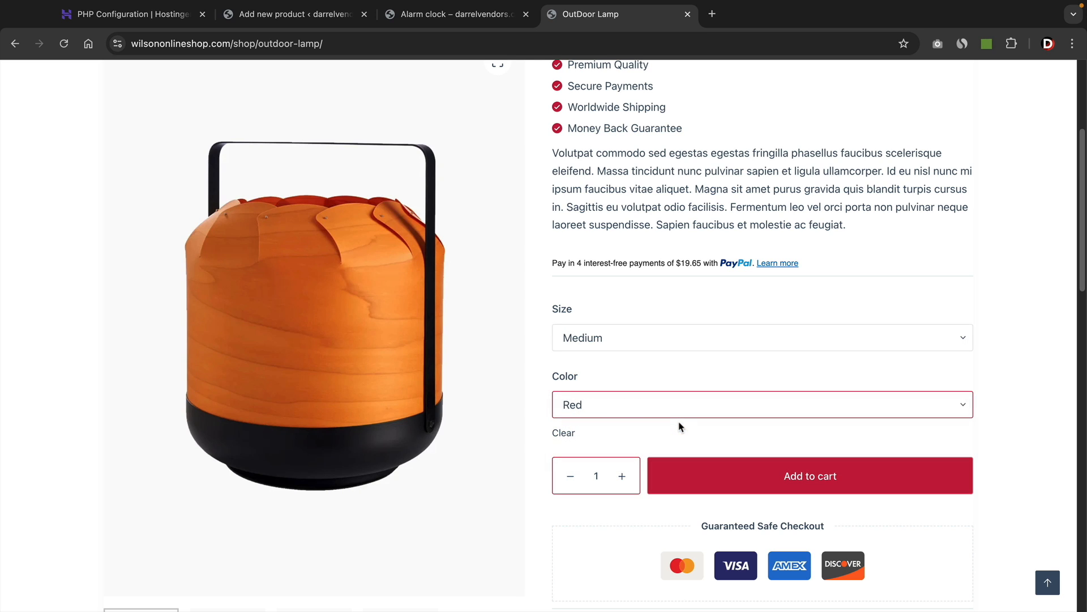
left_click(678, 402)
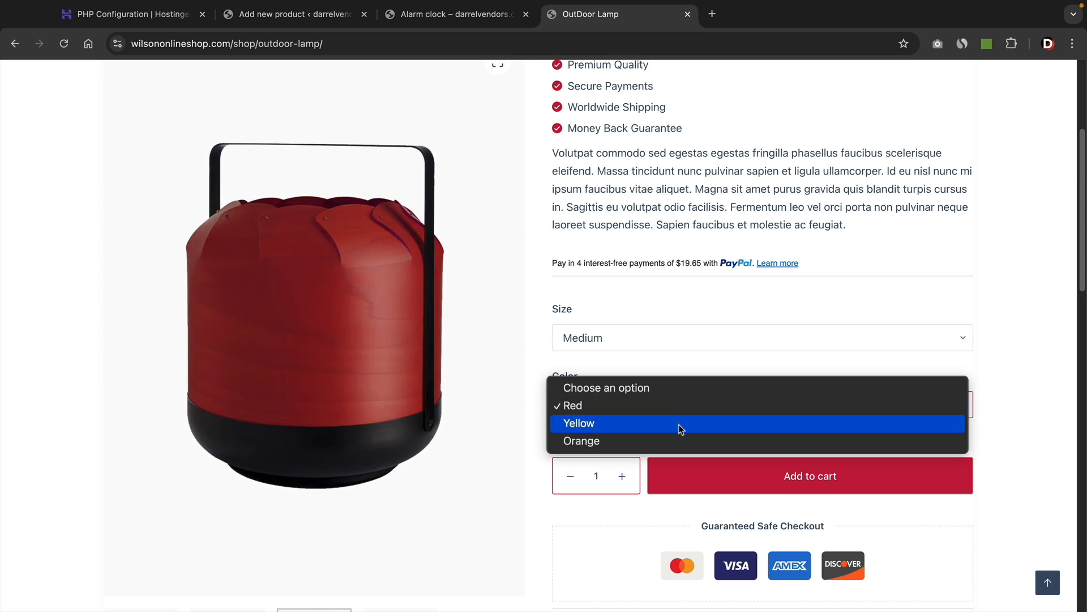
left_click(678, 424)
left_click(678, 405)
left_click(679, 424)
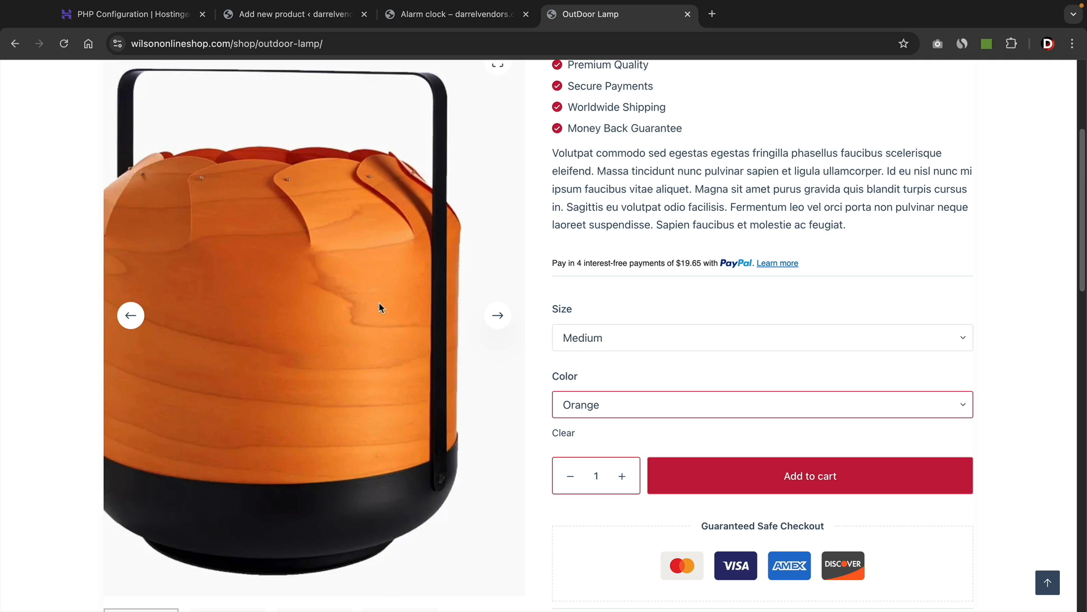
scroll(642, 255, "up", 1)
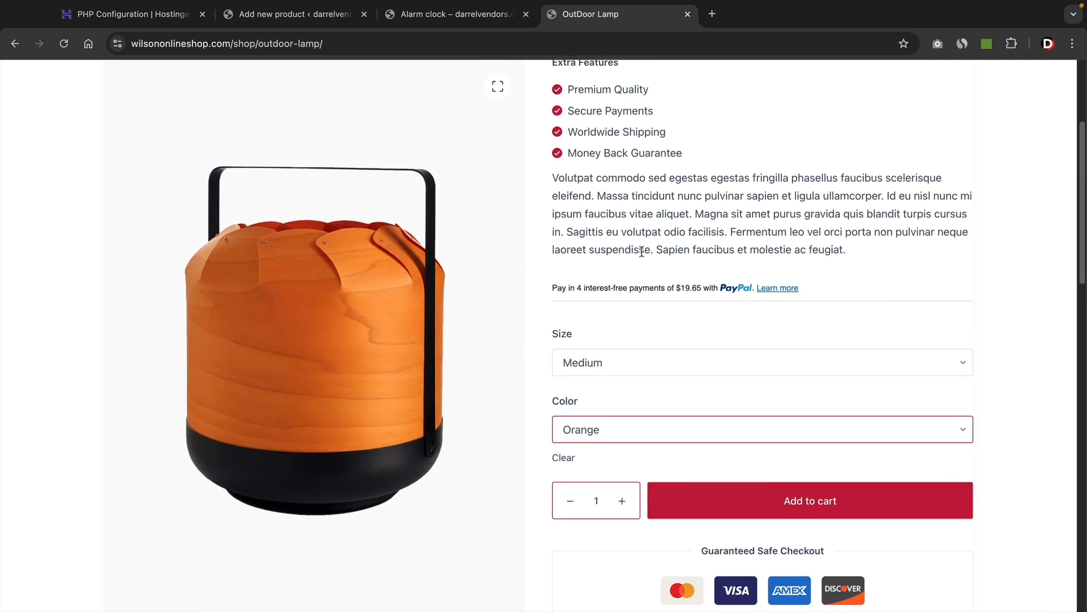
Name the product 'Rare Headphones' and AI-generate its description from 'headphones'.
key("ctrl+w")
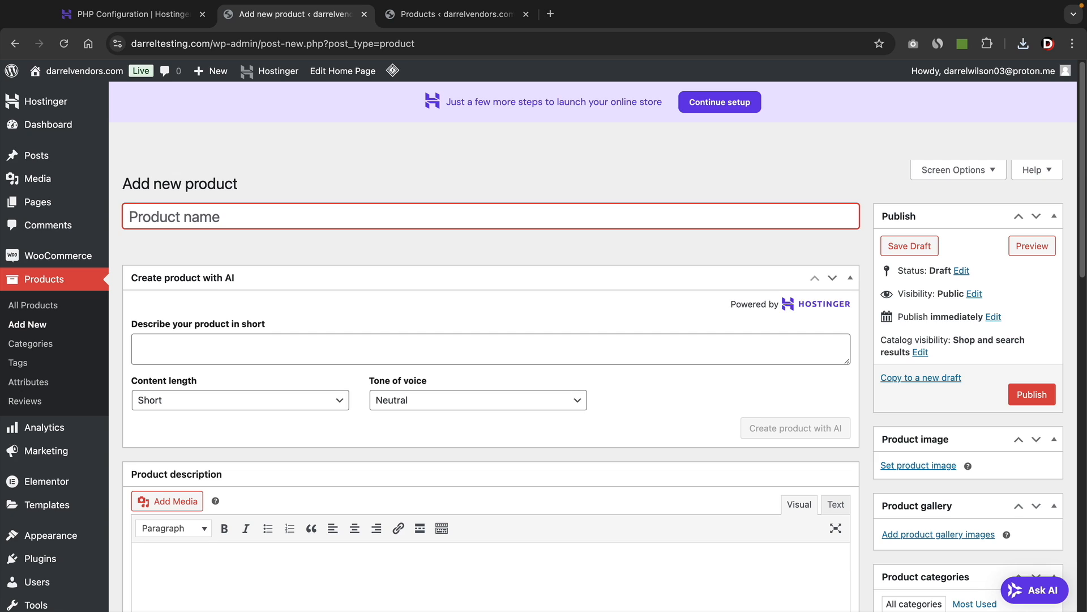
type("H")
key("BackSpace")
type("Rare")
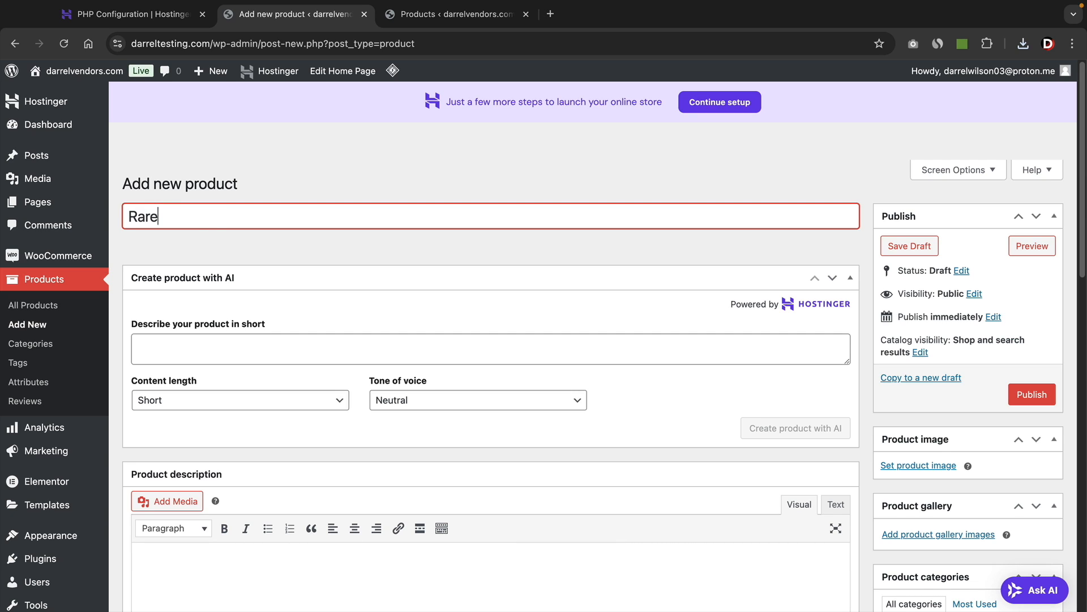
type(" Headphones")
key("Tab")
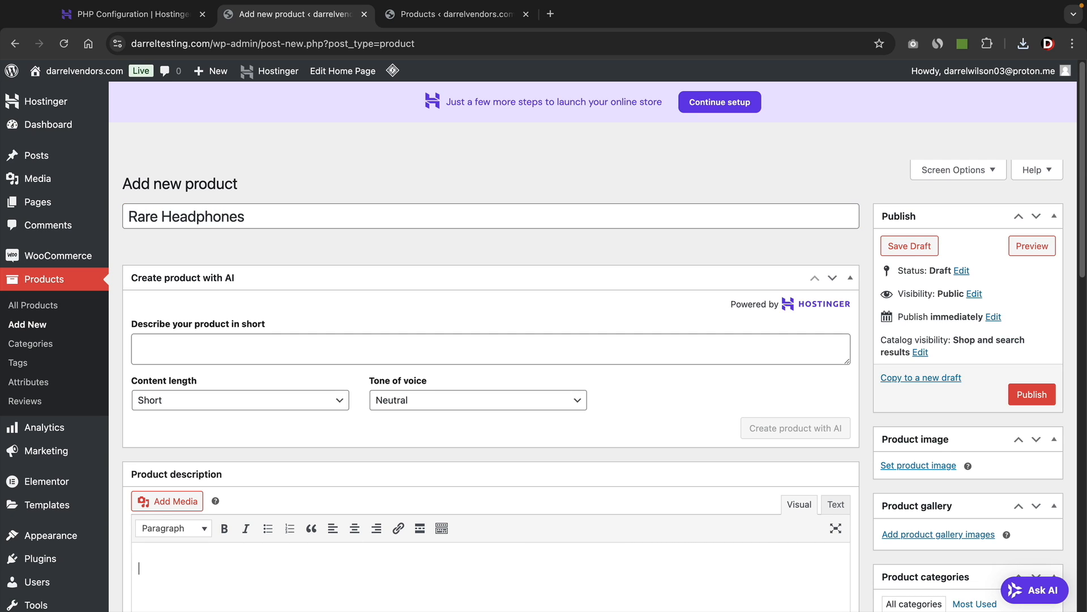
left_click(284, 344)
type("h")
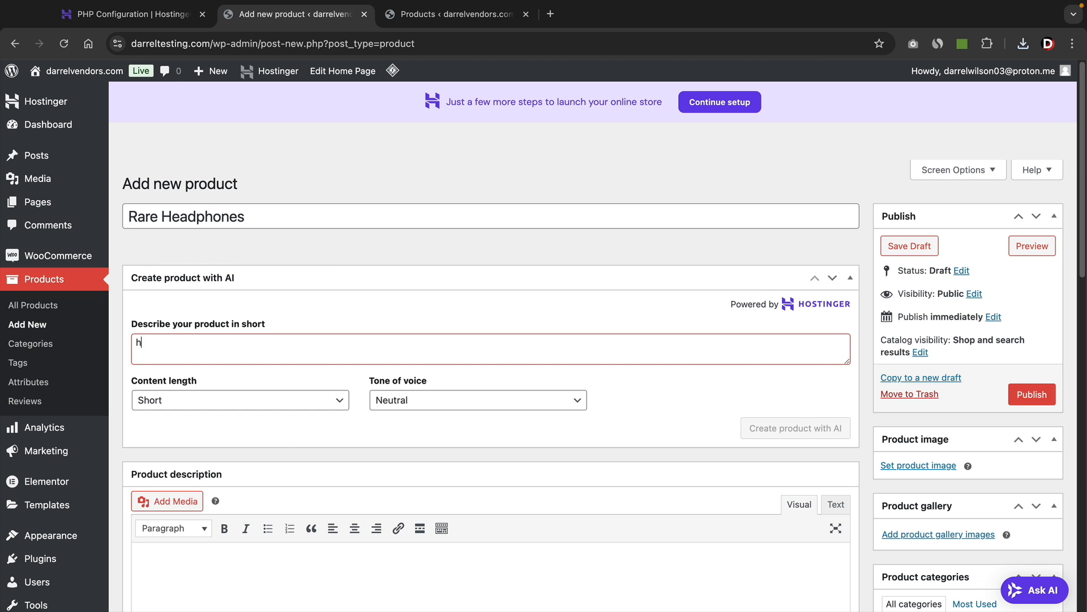
type("eadphones")
left_click(769, 426)
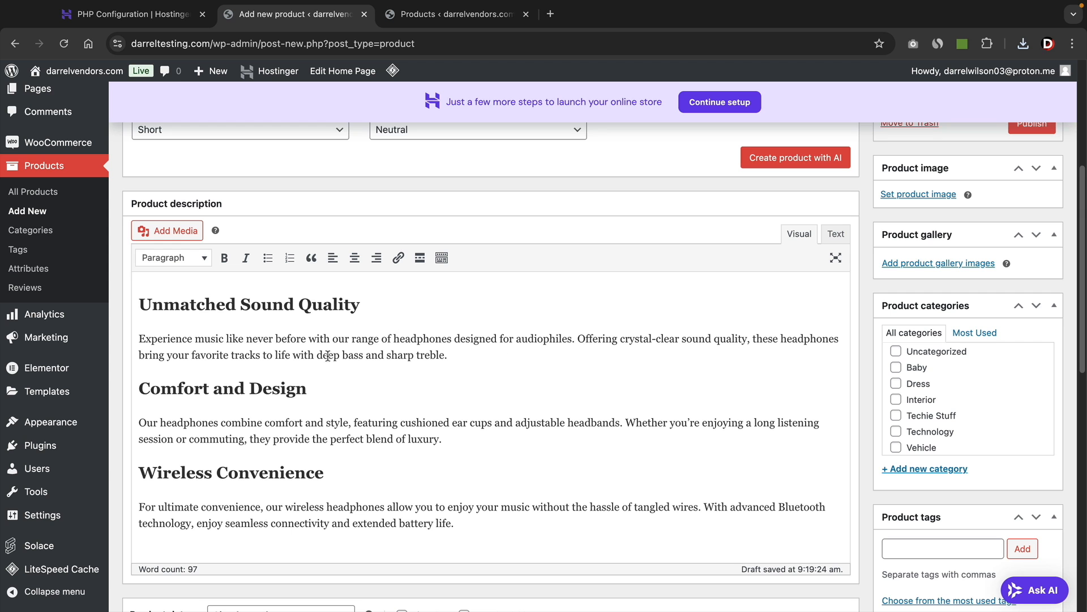
Set the product type to Variable product and dismiss the attributes tip.
scroll(490, 449, "down", 5)
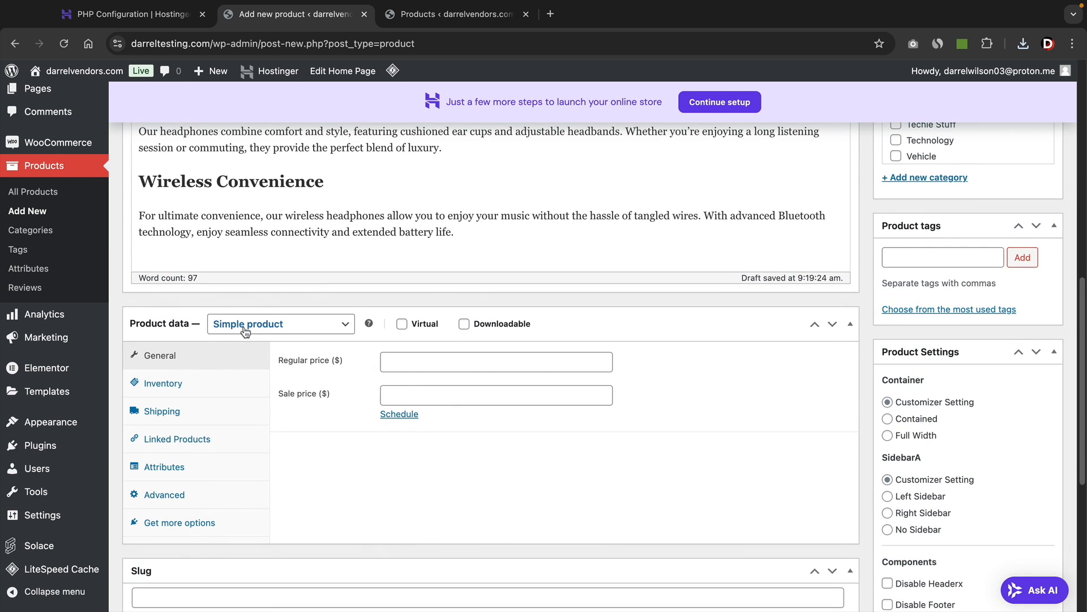
left_click(245, 331)
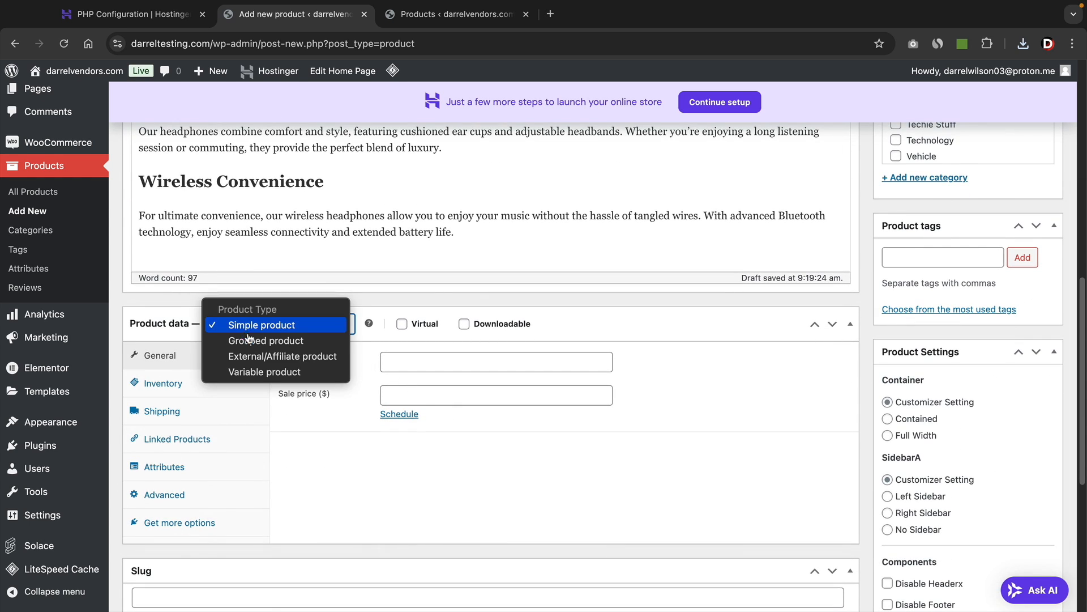
left_click(264, 372)
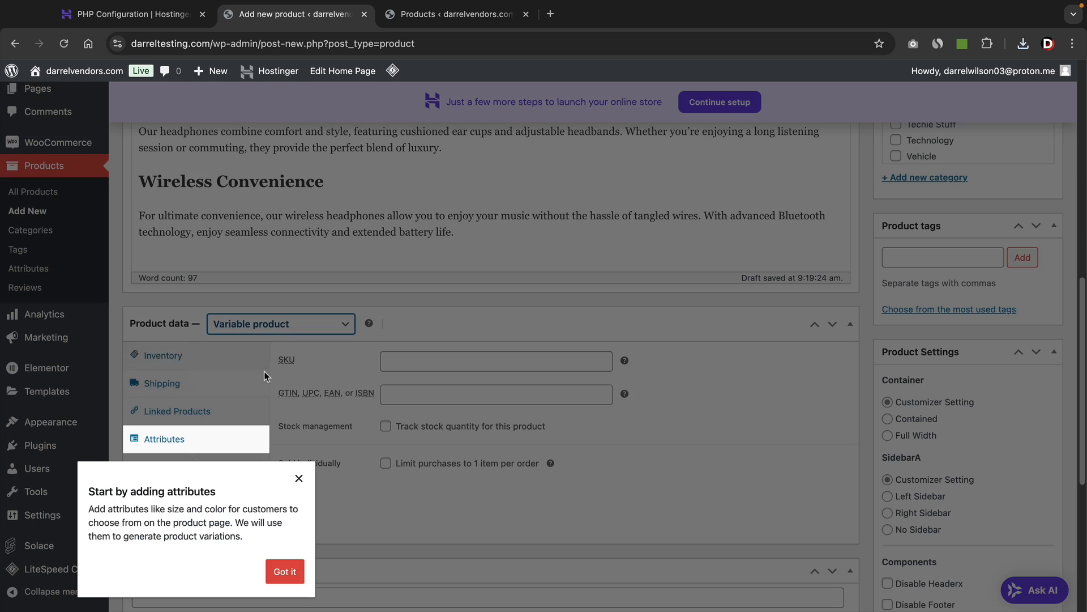
left_click(299, 479)
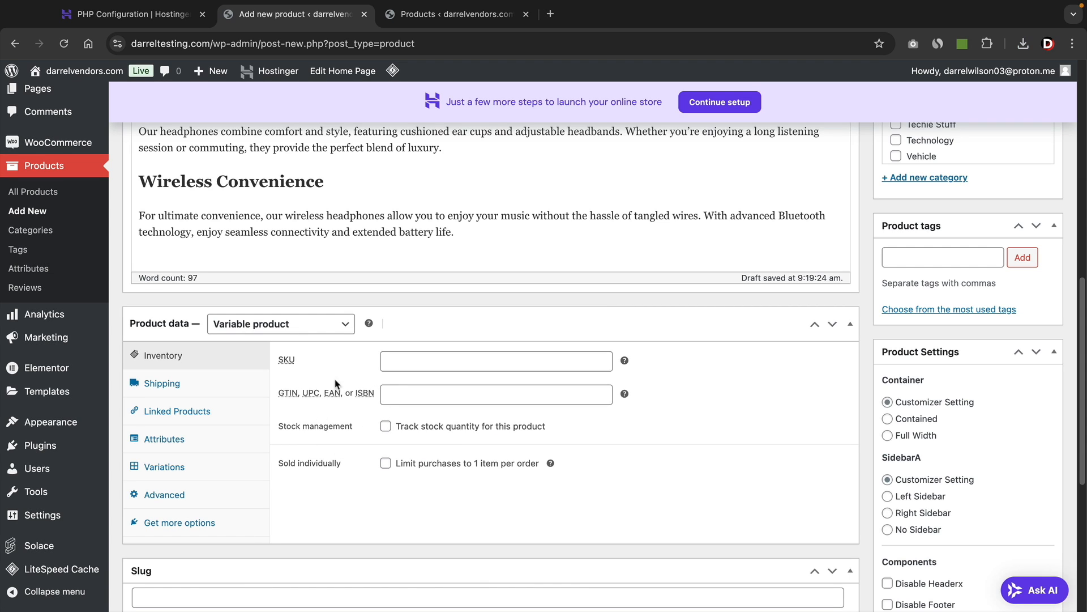
scroll(449, 425, "down", 1)
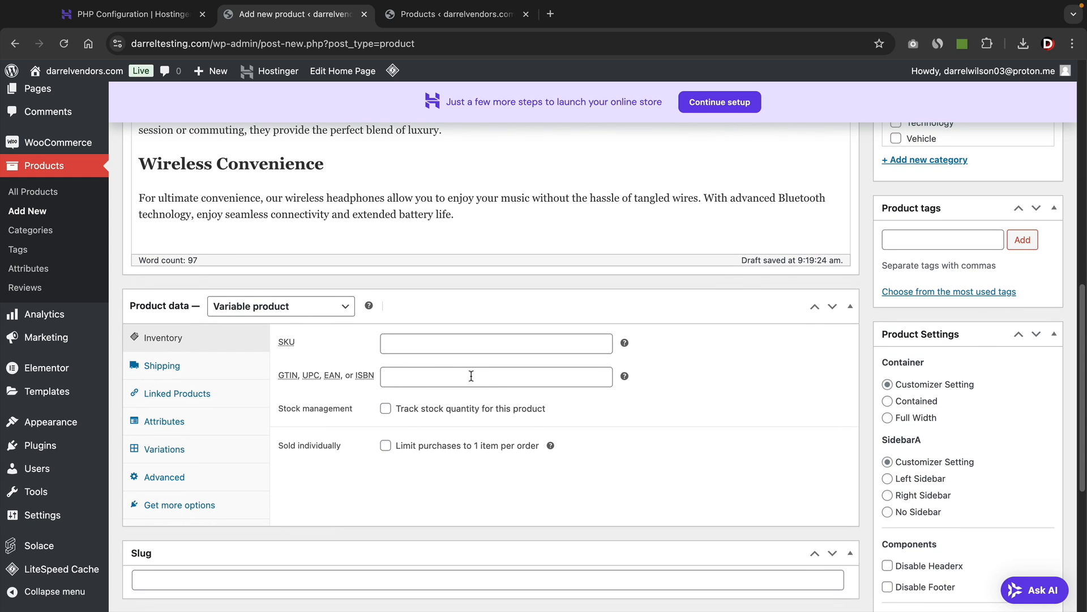
Step through the Shipping, Linked Products and Attributes tabs to the Variations tab.
left_click(173, 368)
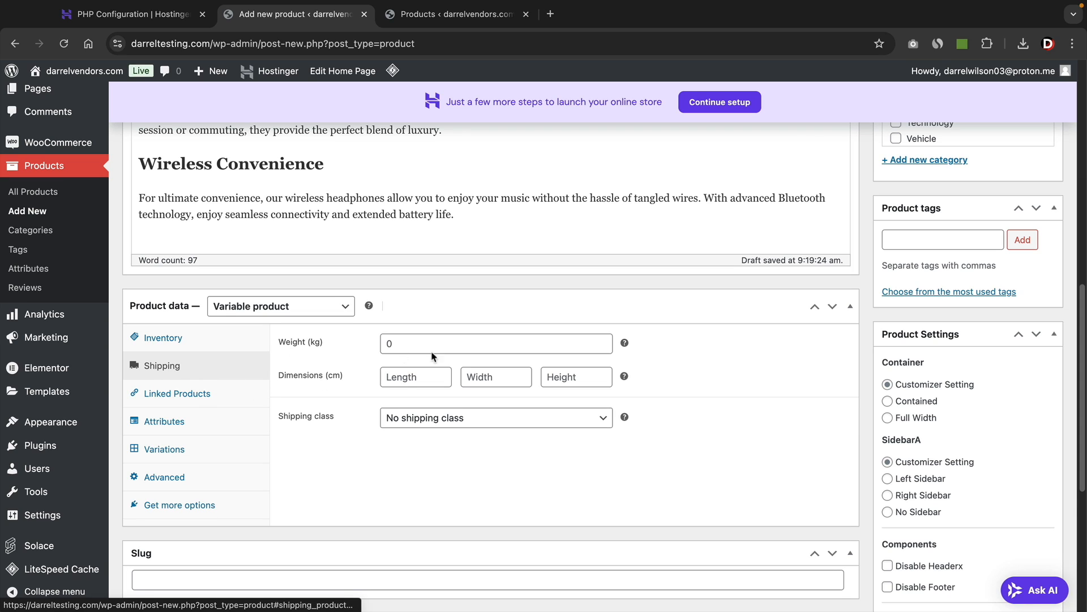
left_click(219, 396)
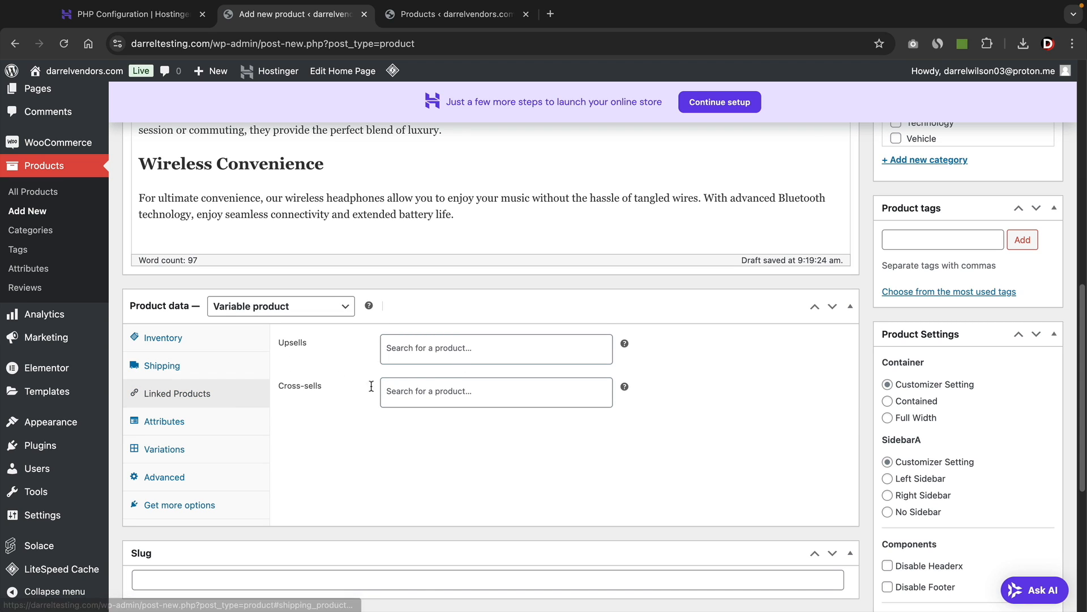
left_click(218, 424)
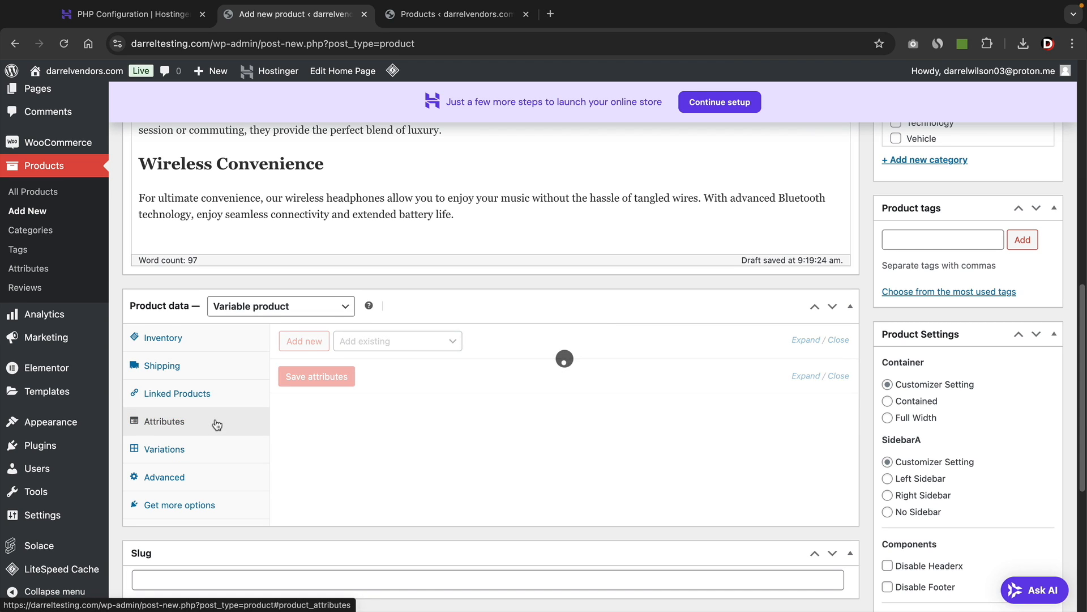
left_click(199, 451)
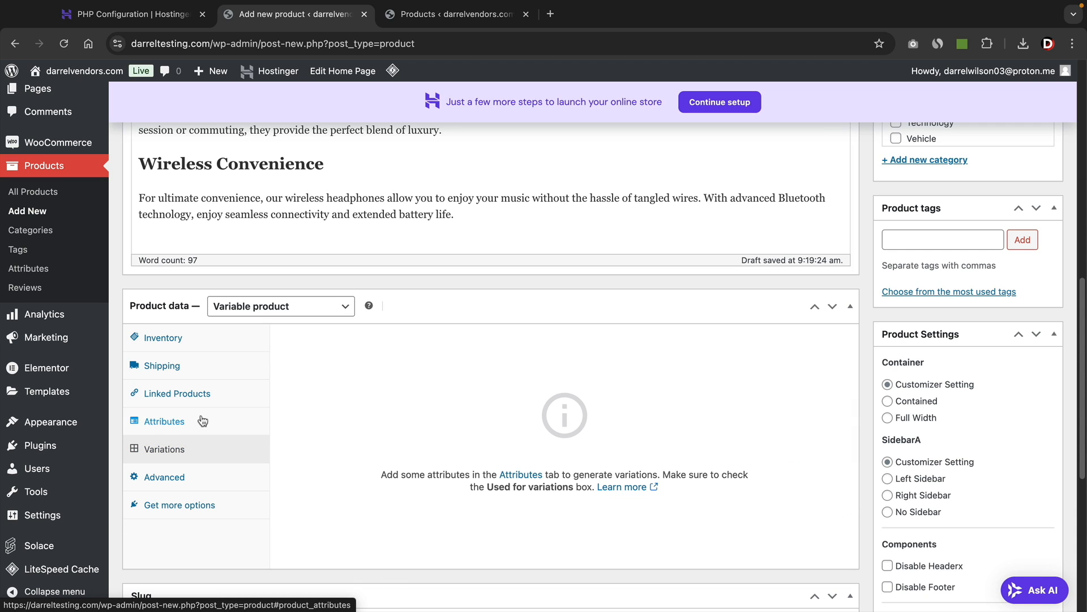
Add a 'Size' attribute with values Small and Large and save it.
left_click(202, 424)
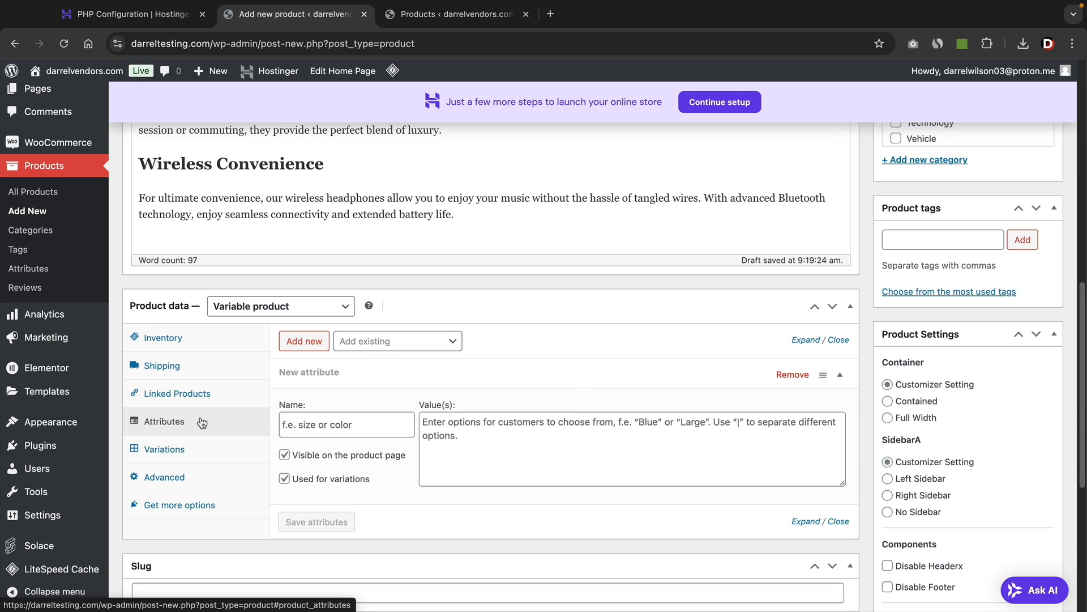
left_click(374, 424)
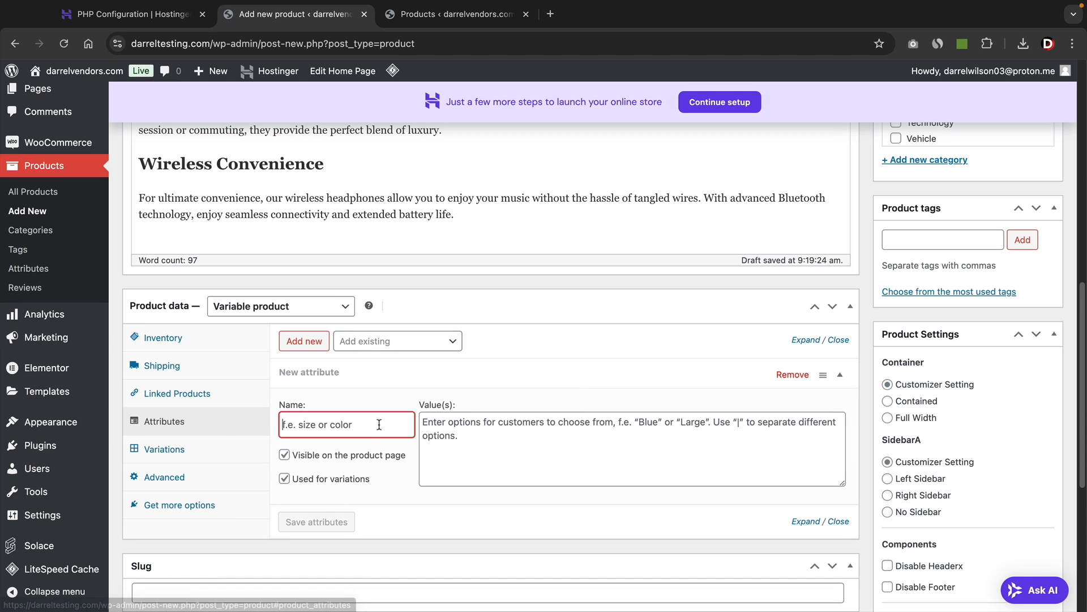
type("Size")
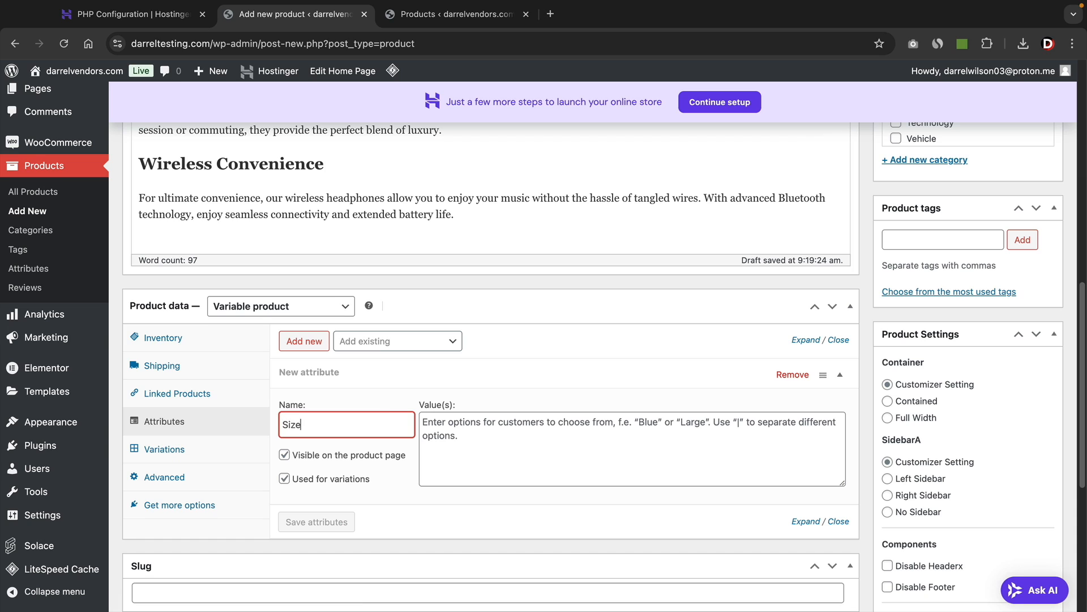
left_click(467, 413)
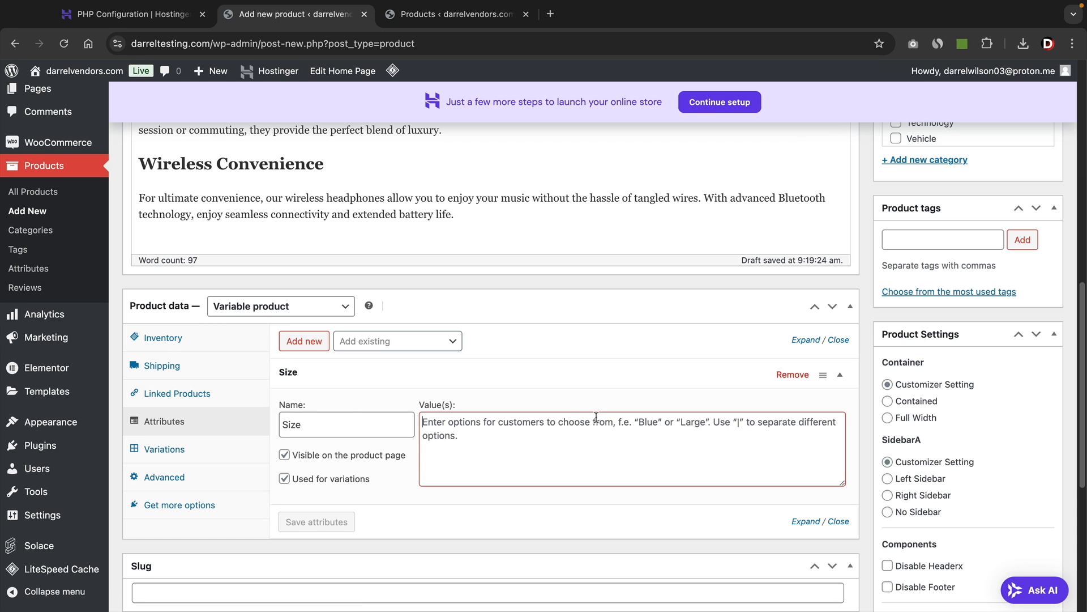
type("Small|Large")
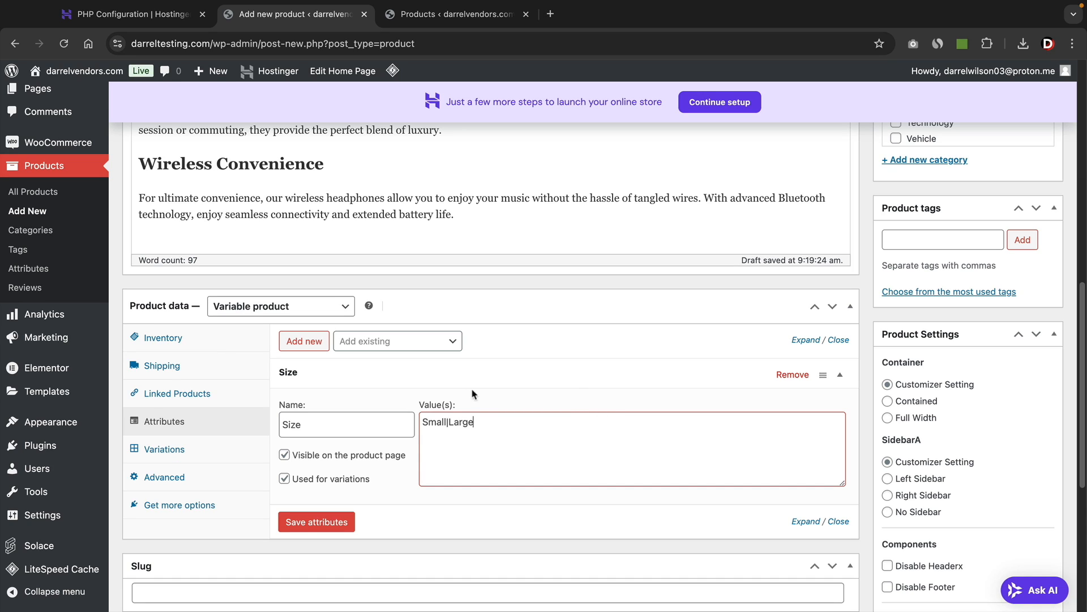
double_click(283, 427)
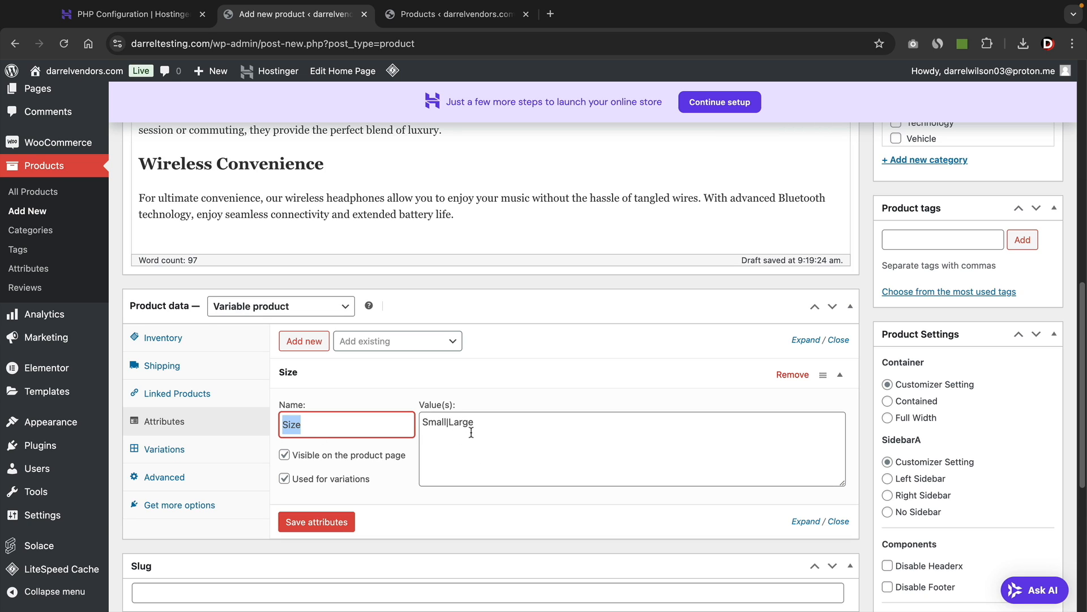
left_click(344, 524)
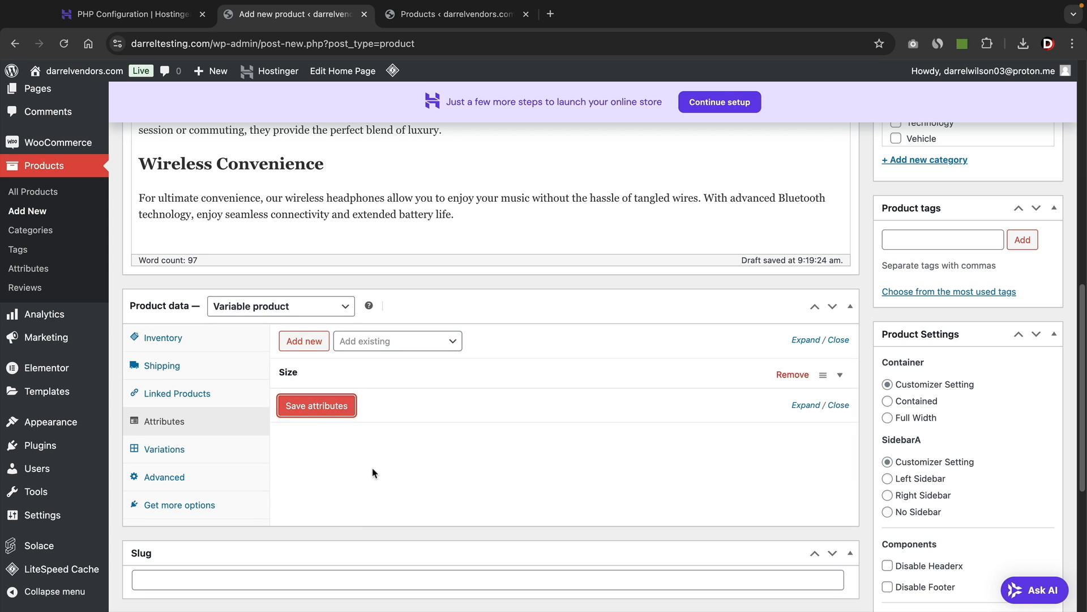
Add a second attribute 'Color' with values Black and White and save the attributes.
left_click(305, 342)
left_click(338, 456)
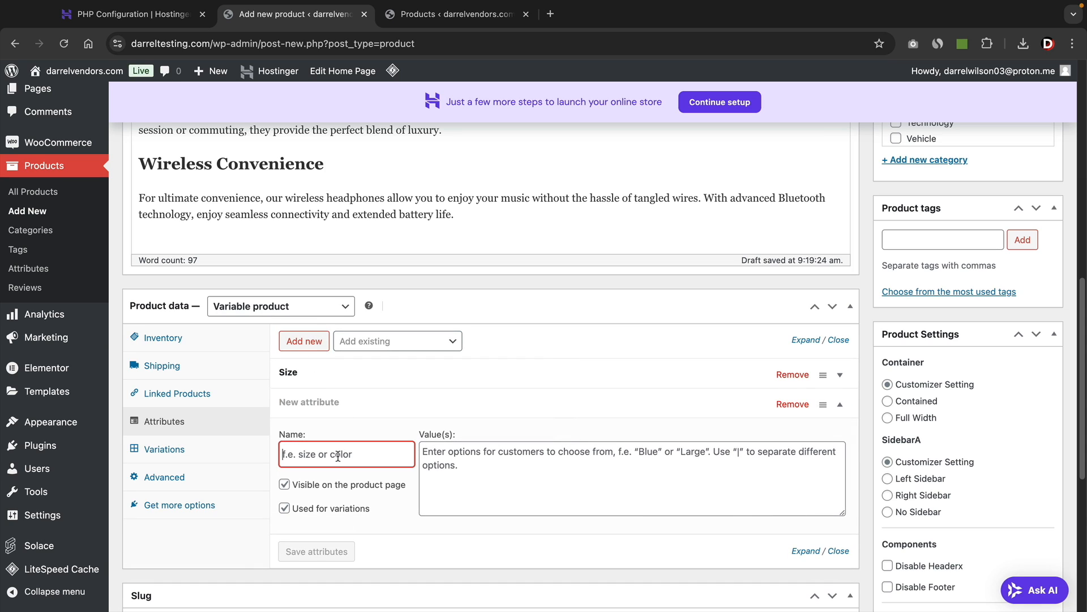
type("Color")
key("Tab")
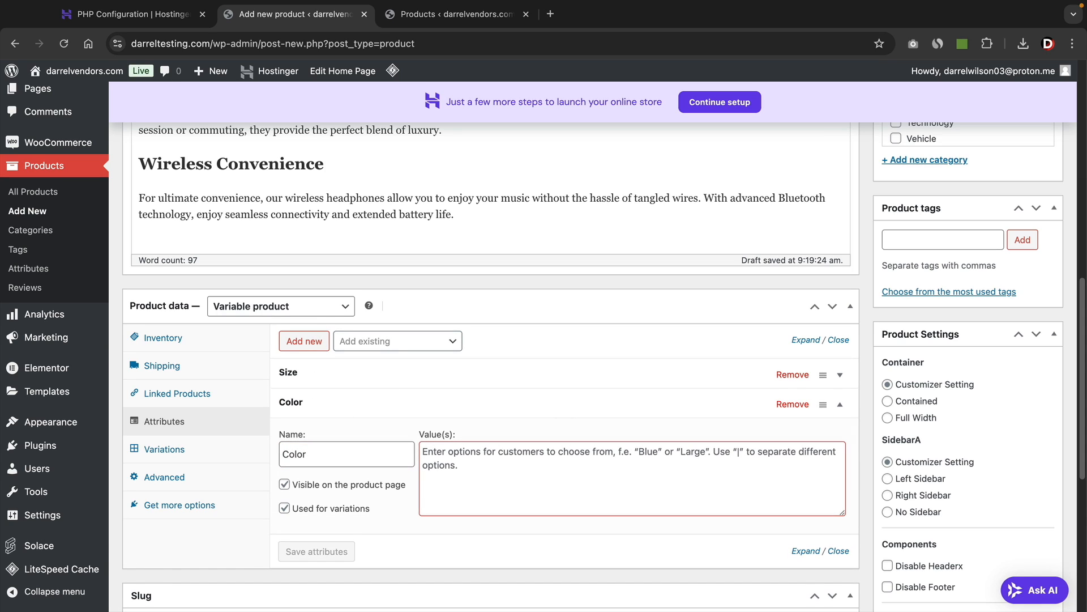
type("Black|White")
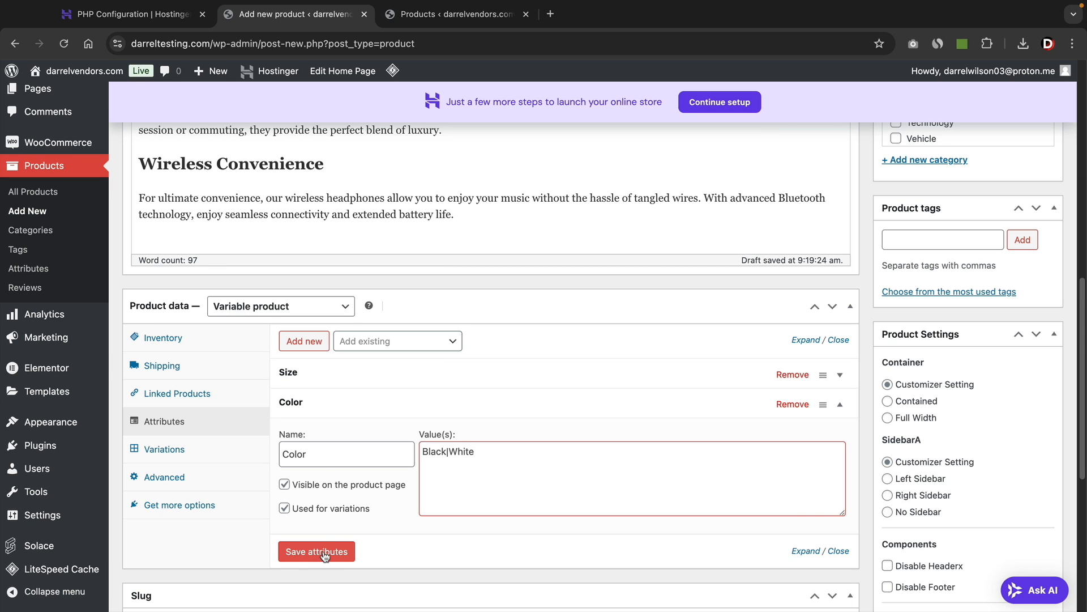
left_click(284, 484)
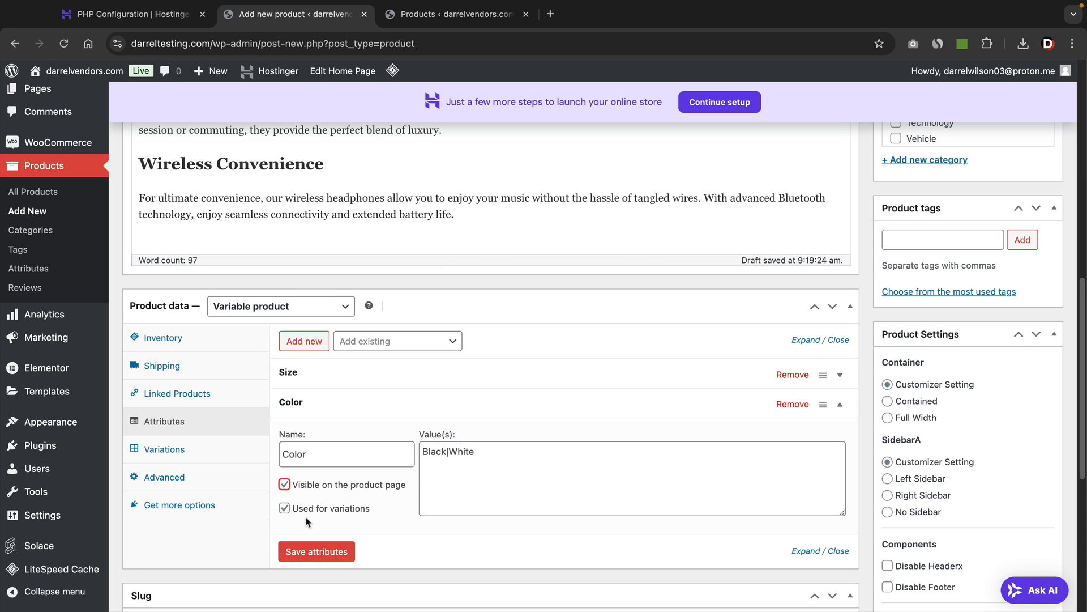
left_click(322, 557)
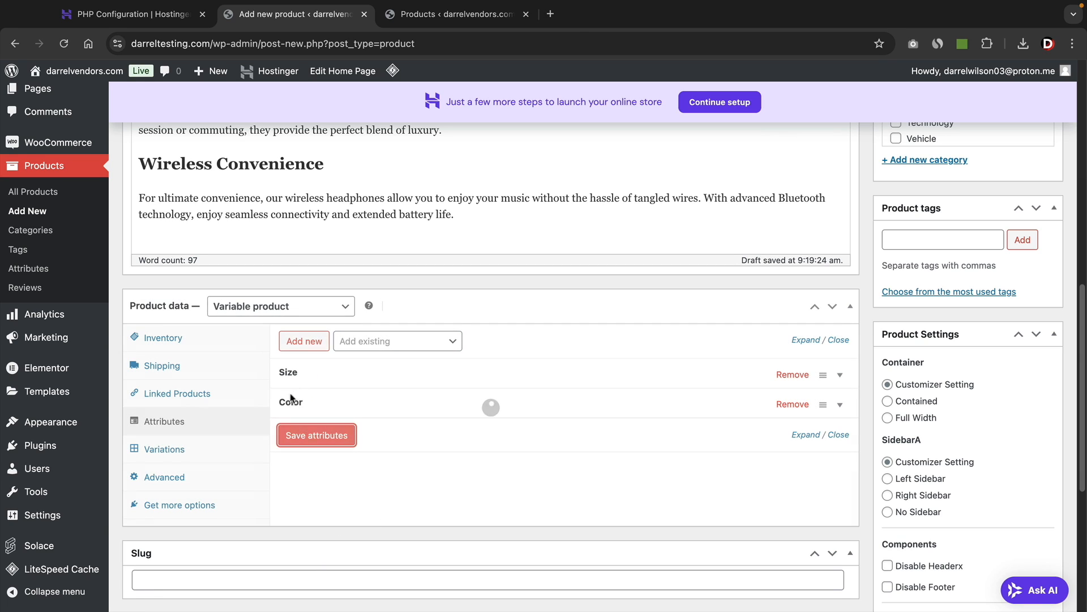
Generate all four Size × Color variations from the Variations panel and confirm.
left_click(177, 449)
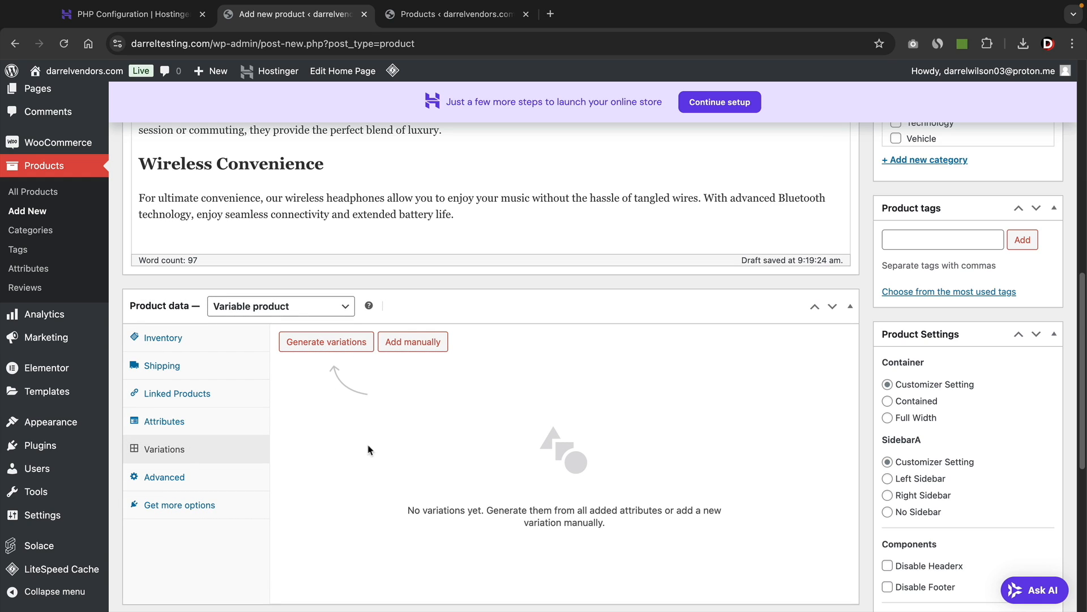
left_click(336, 349)
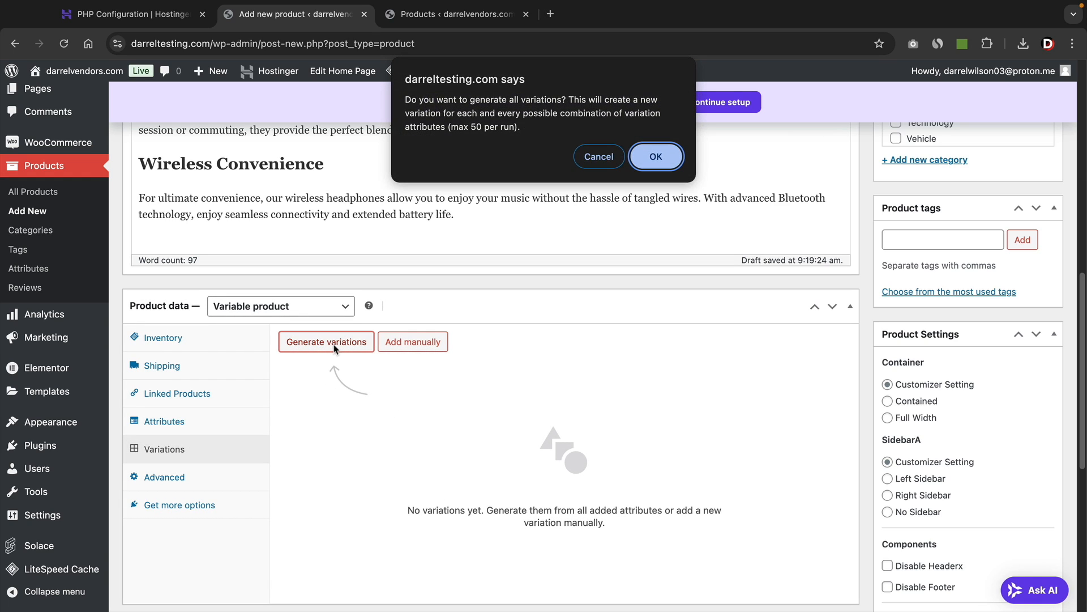
left_click(656, 156)
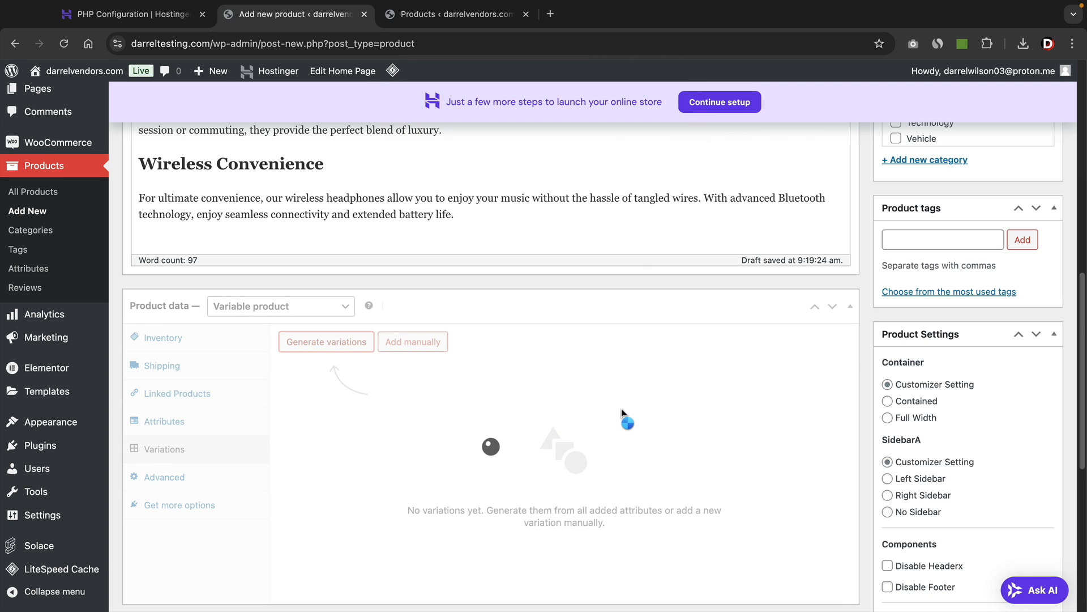
scroll(621, 413, "down", 3)
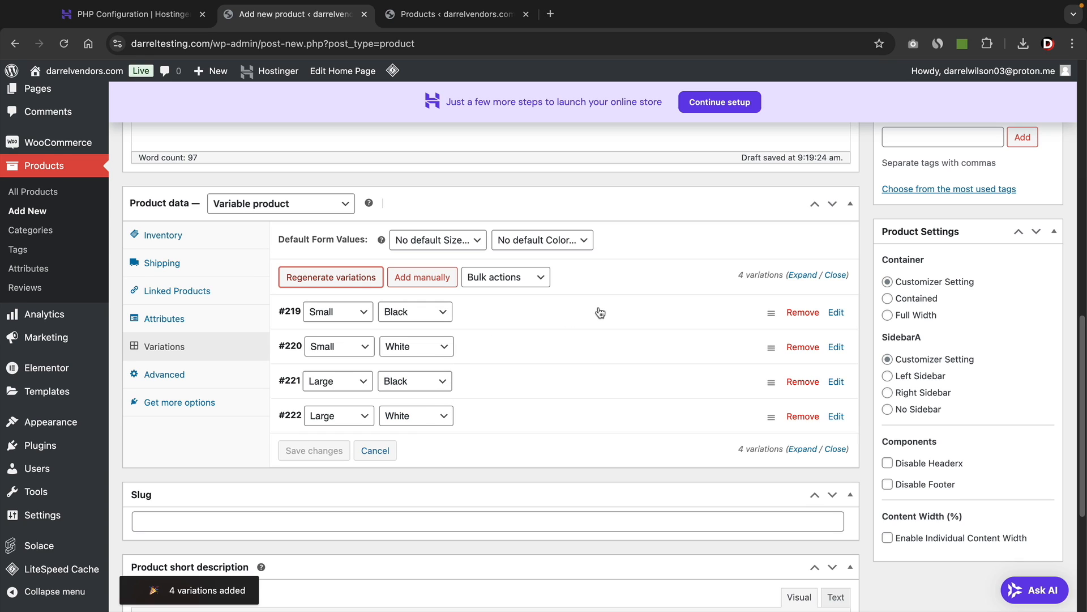
Set the black headphones photo as the Small/Black variation's image.
left_click(836, 312)
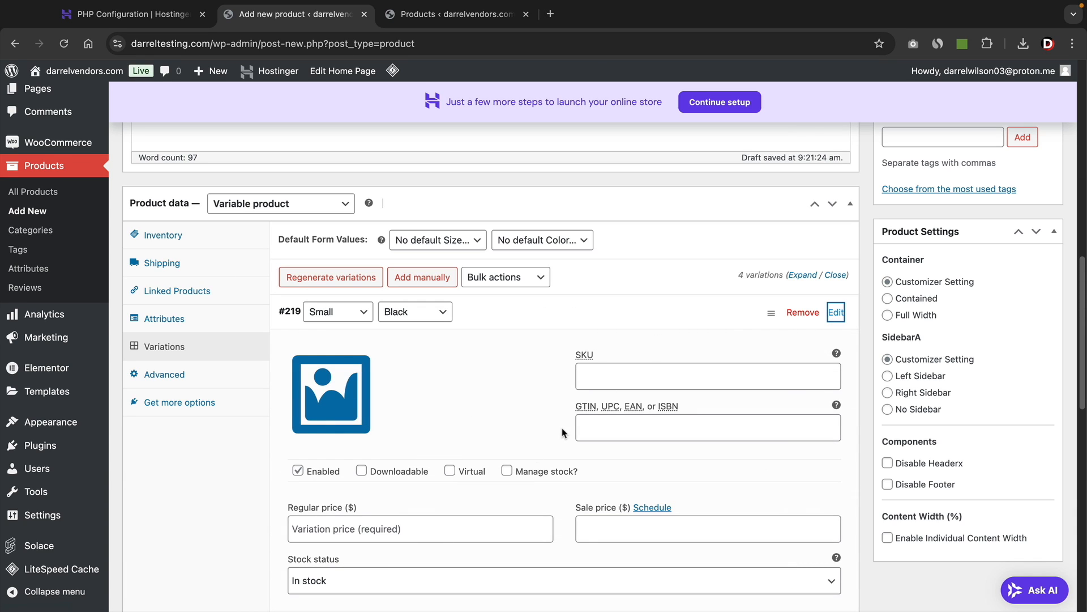
scroll(563, 431, "down", 5)
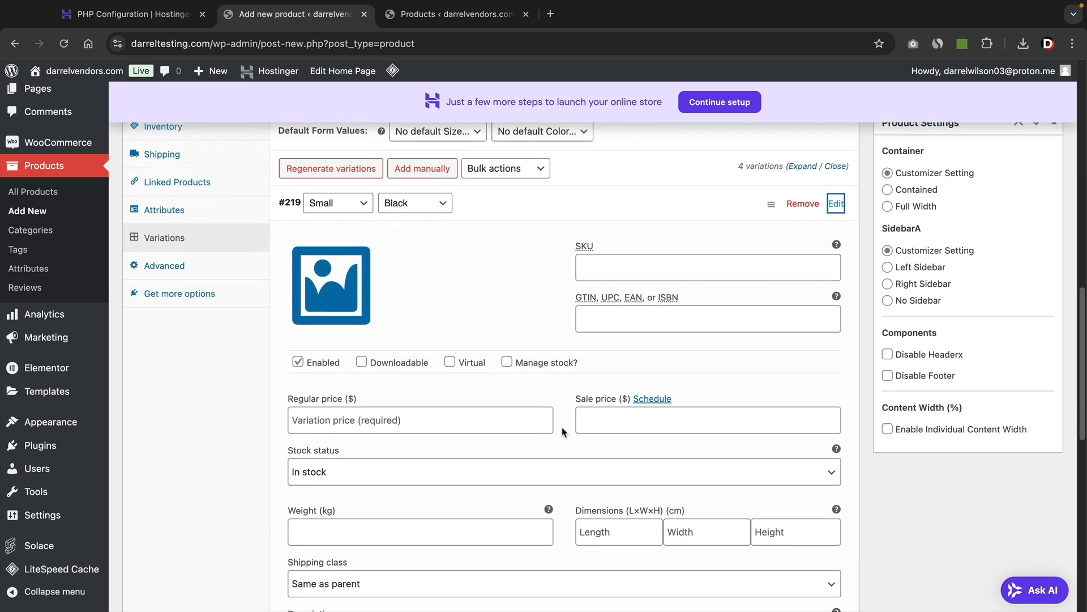
left_click(333, 274)
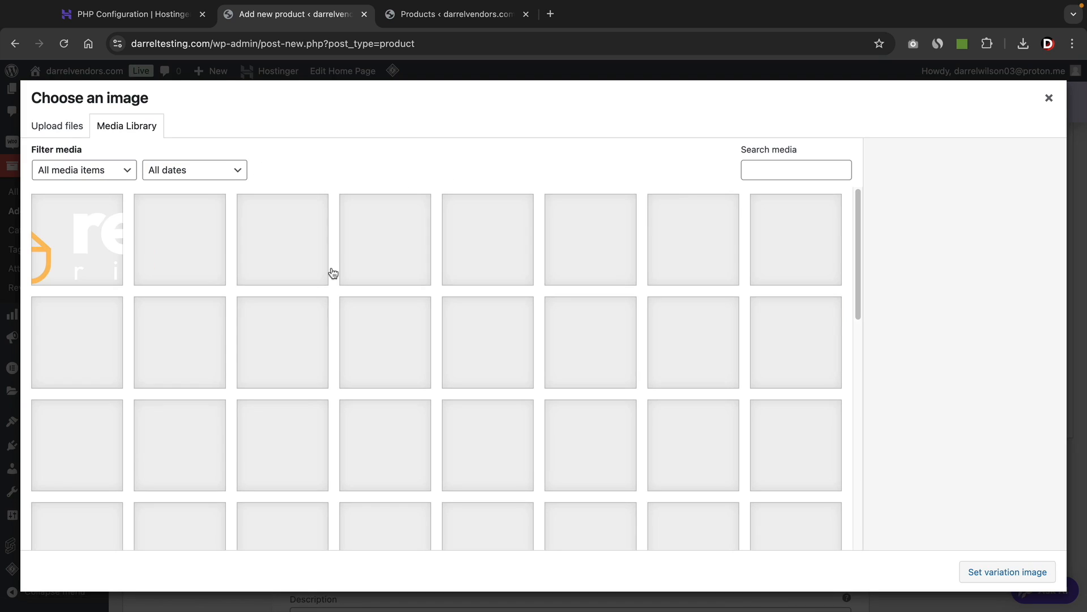
scroll(362, 398, "down", 5)
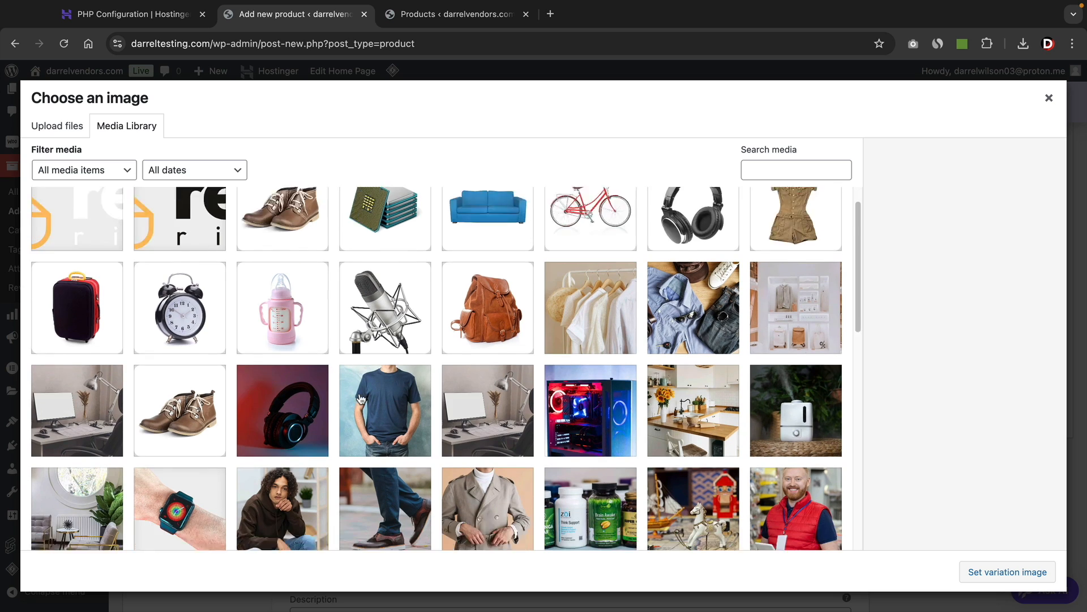
scroll(363, 398, "down", 14)
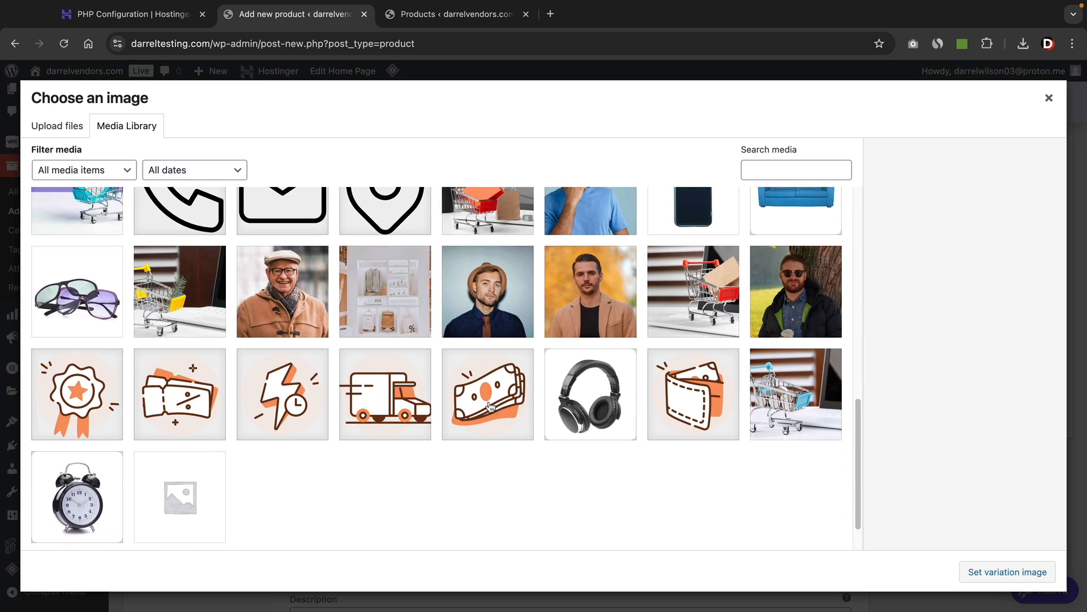
left_click(609, 399)
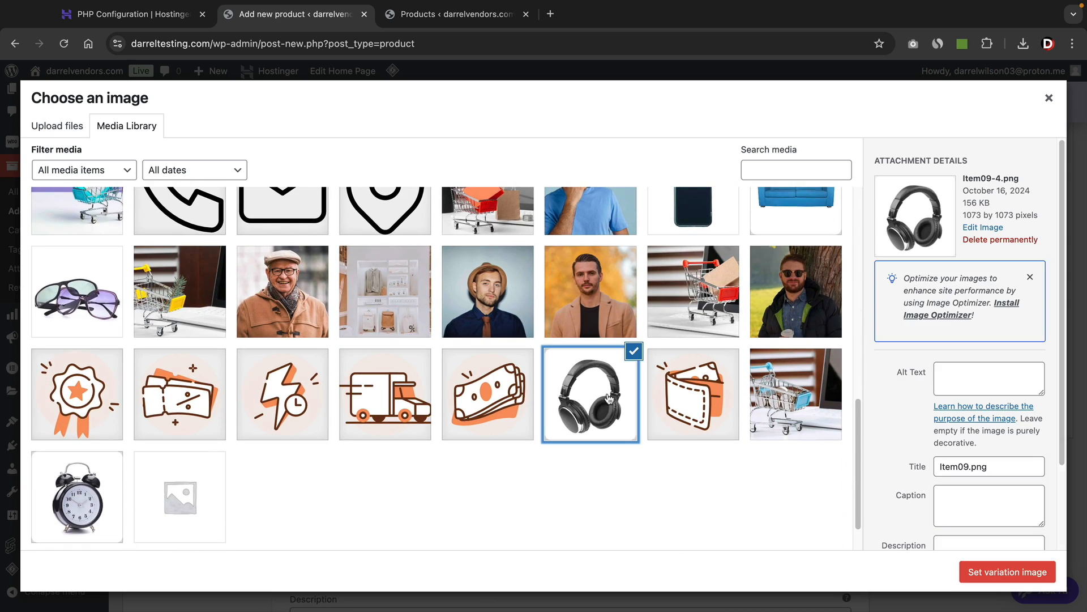
left_click(982, 573)
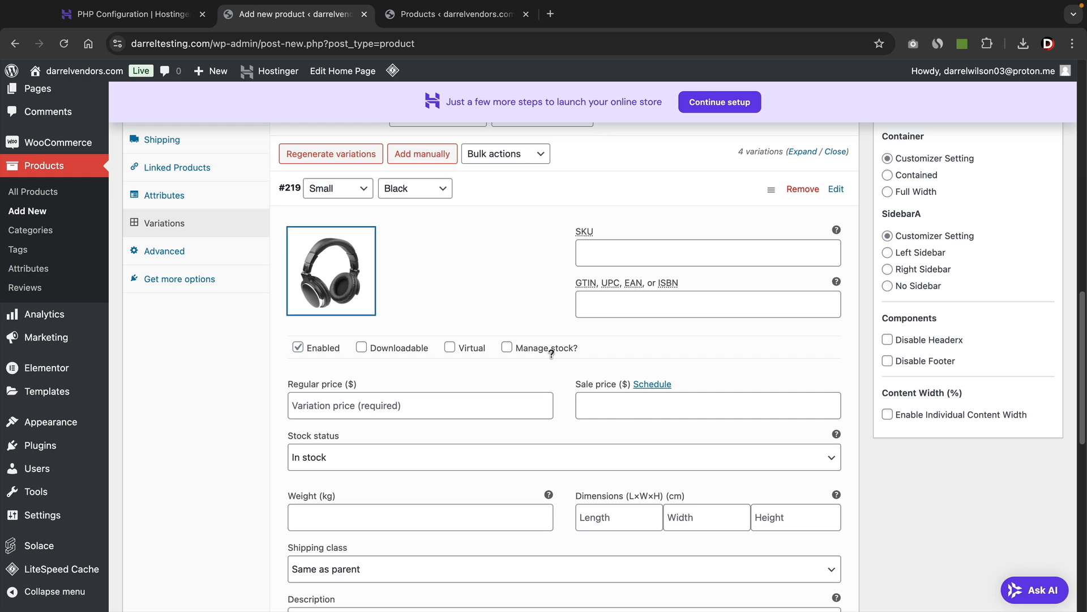
Enter a regular price of 100 for the Small/Black variation and collapse it.
left_click(419, 409)
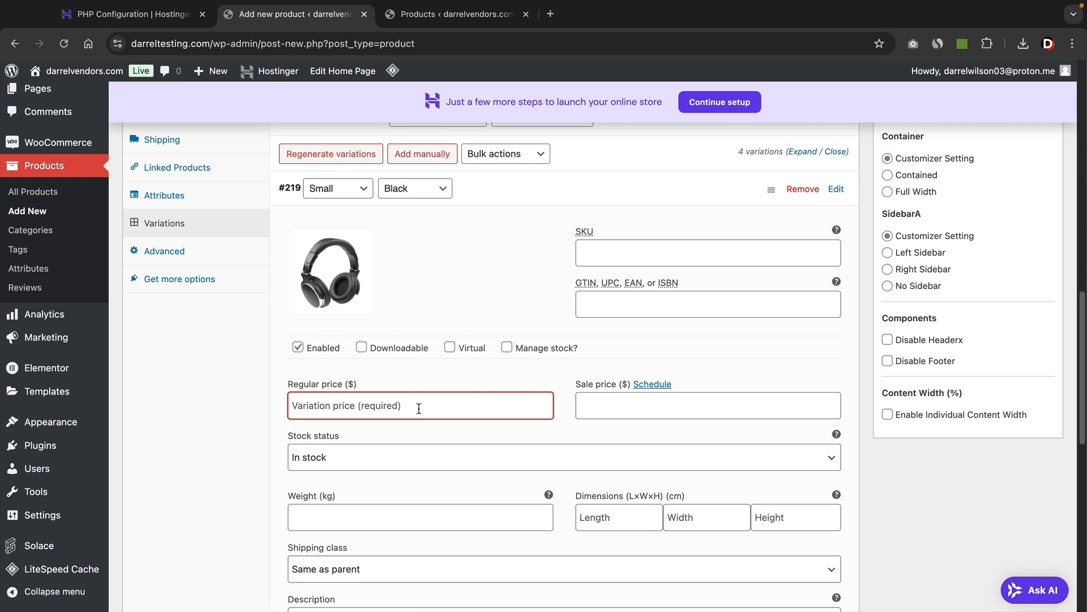
type("100")
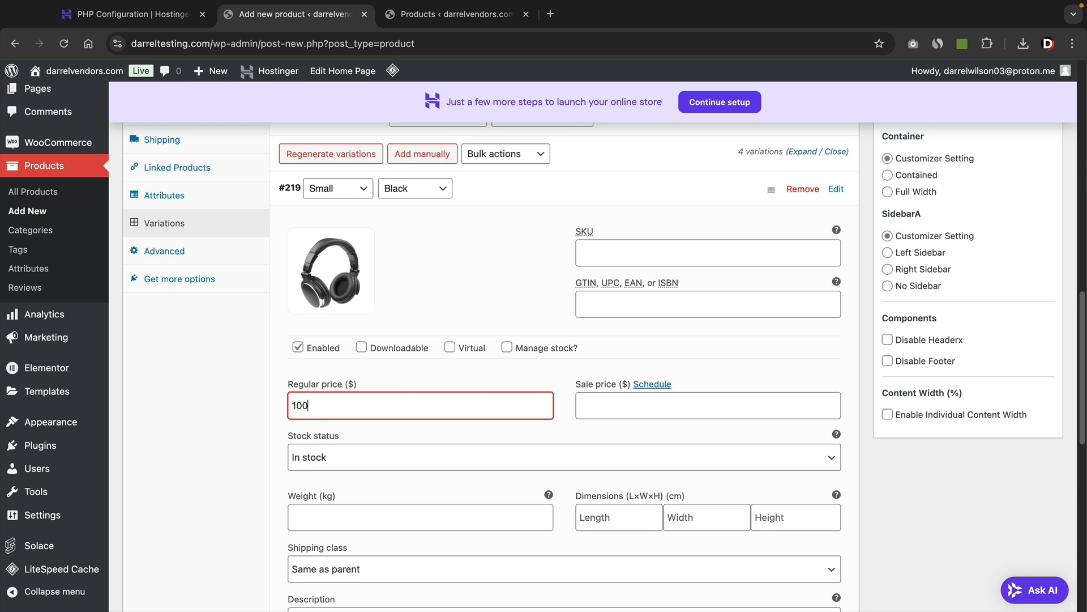
scroll(417, 412, "down", 5)
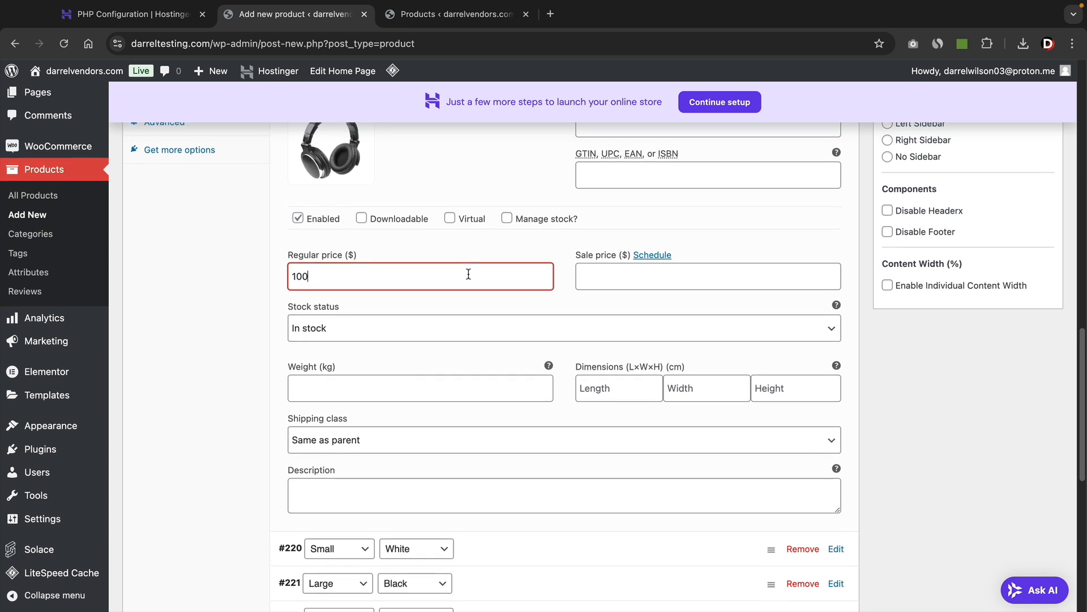
scroll(469, 275, "up", 3)
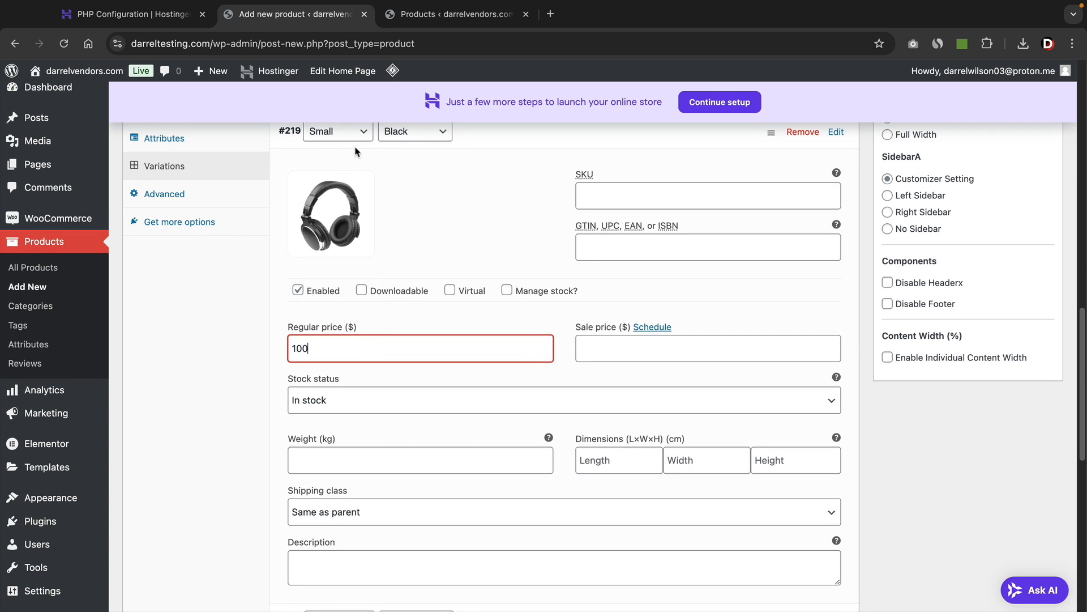
scroll(481, 199, "up", 1)
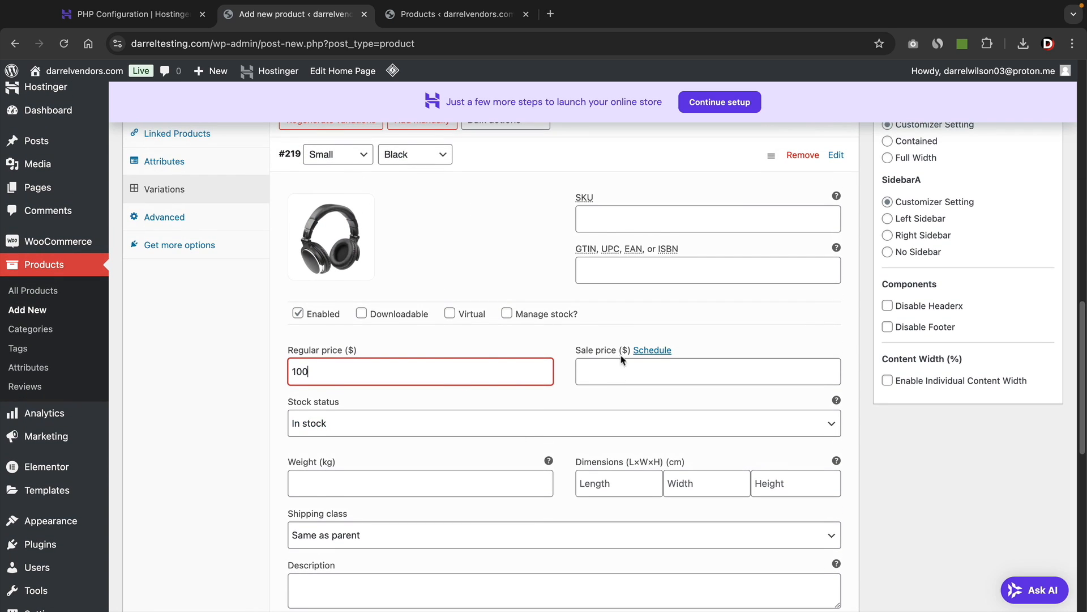
left_click(835, 156)
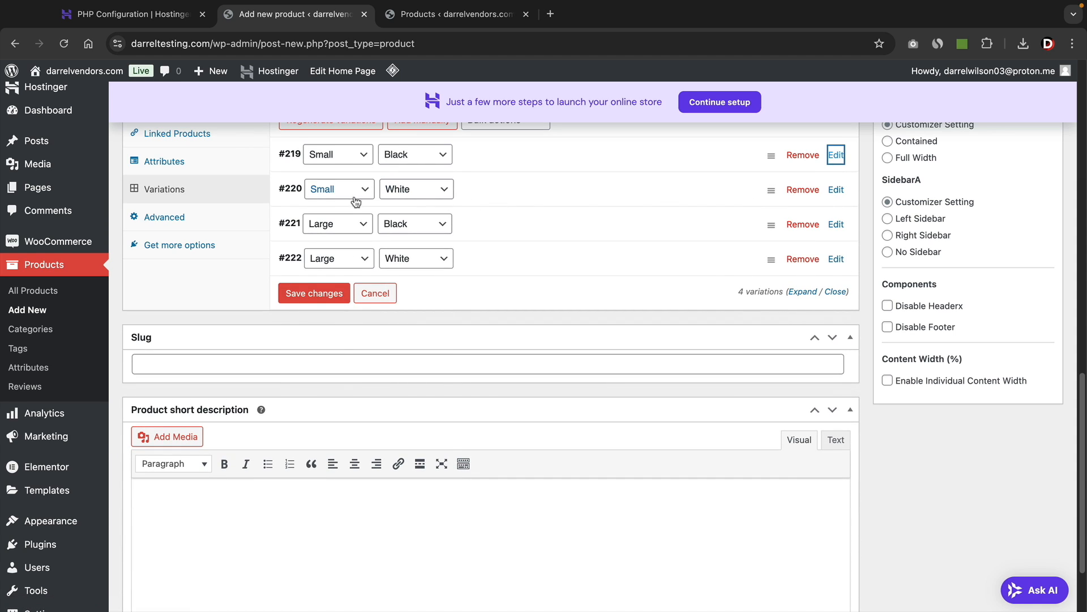
Upload the white headphones photo from the desktop as the Small/White variation's image.
left_click(838, 193)
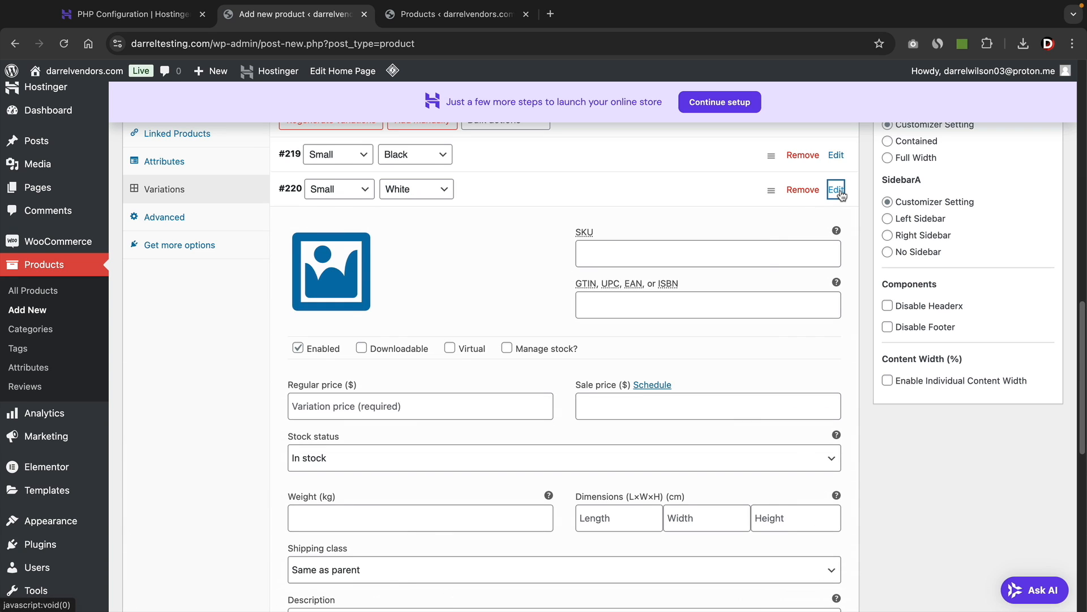
left_click(334, 283)
scroll(358, 307, "up", 3)
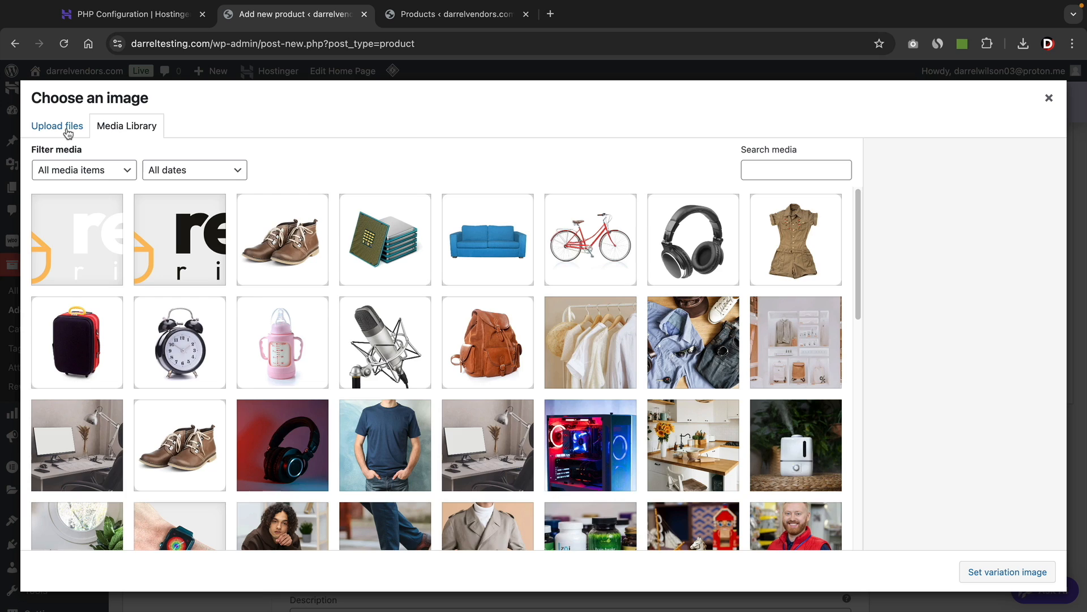
left_click(68, 130)
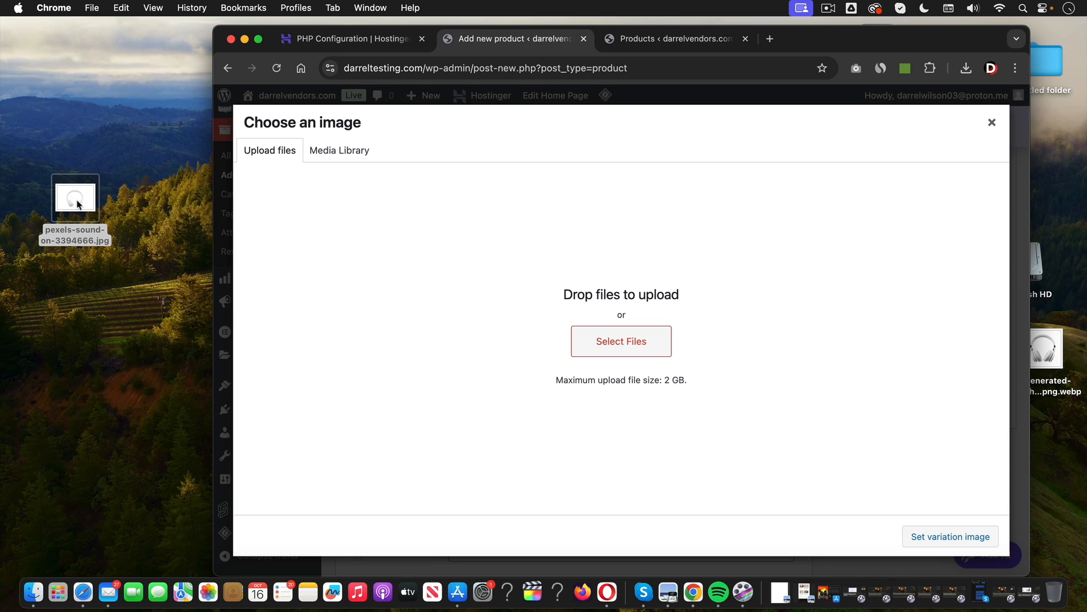
left_click_drag(77, 205, 637, 348)
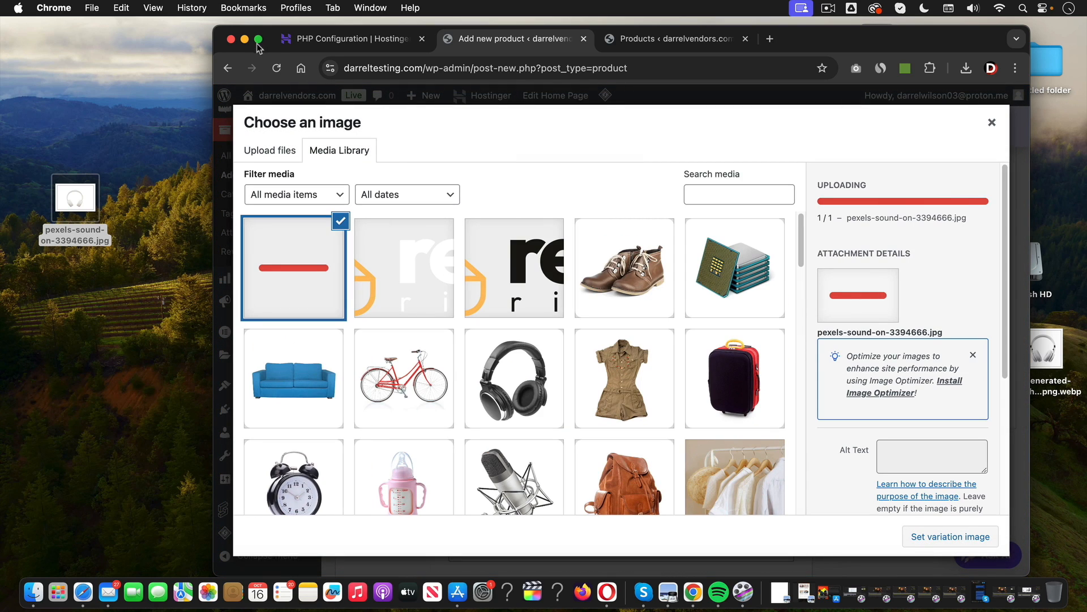
left_click(259, 40)
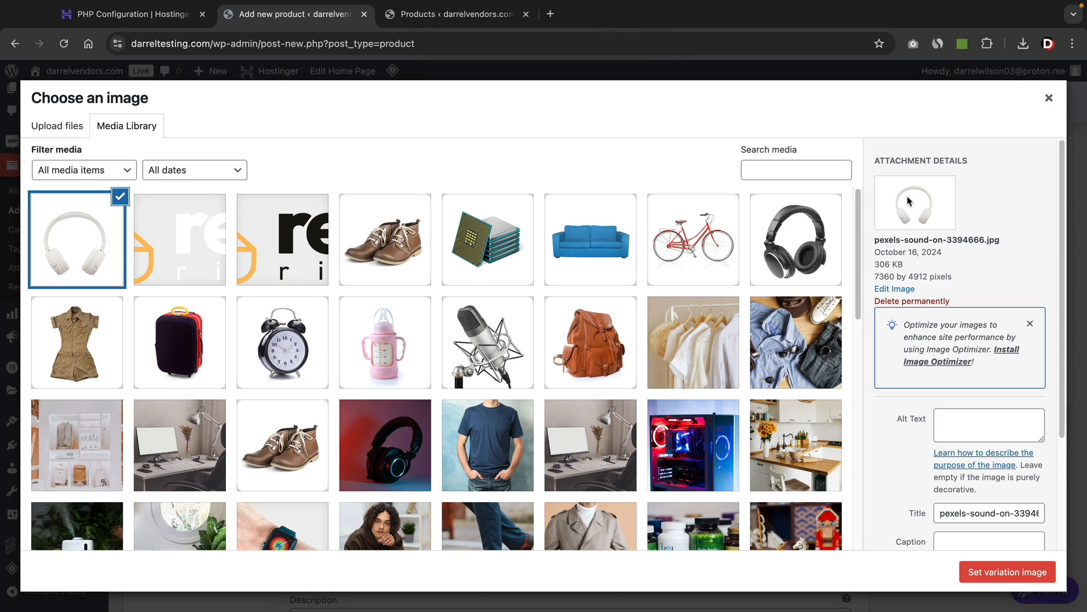
left_click(1023, 575)
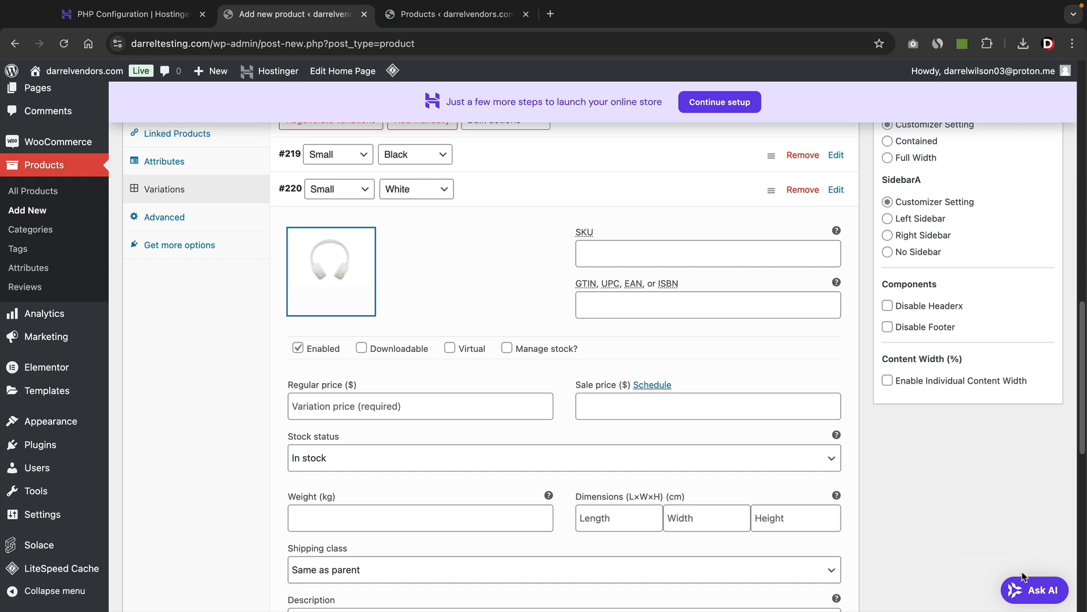
Give the Small/White variation a regular price of 100.
left_click(487, 407)
type("100")
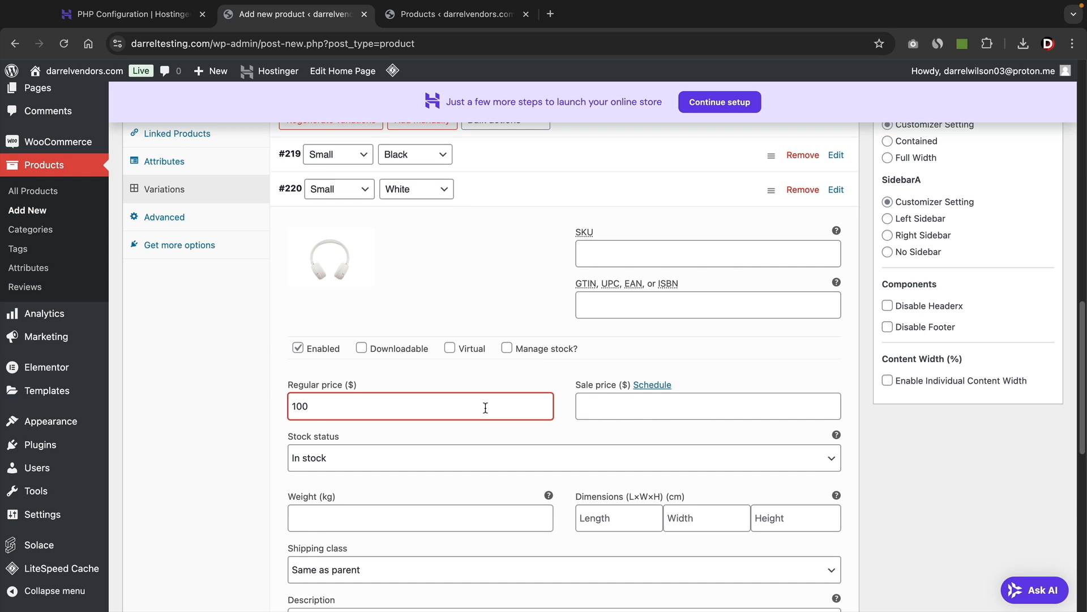
left_click(601, 403)
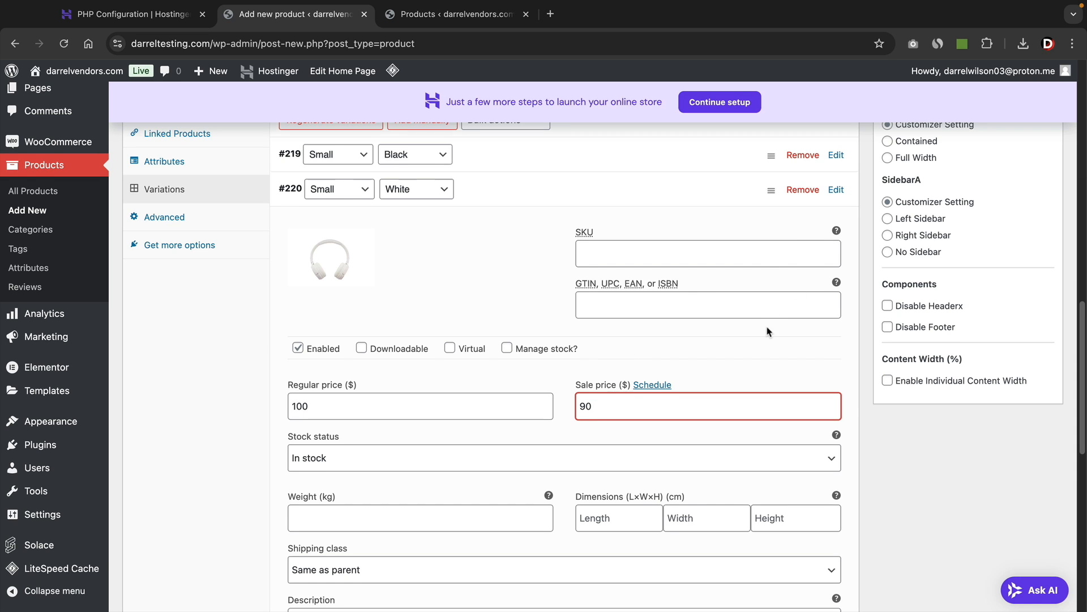
Collapse the finished Small/White variation, now priced 100 with a 90 sale price.
scroll(733, 322, "down", 5)
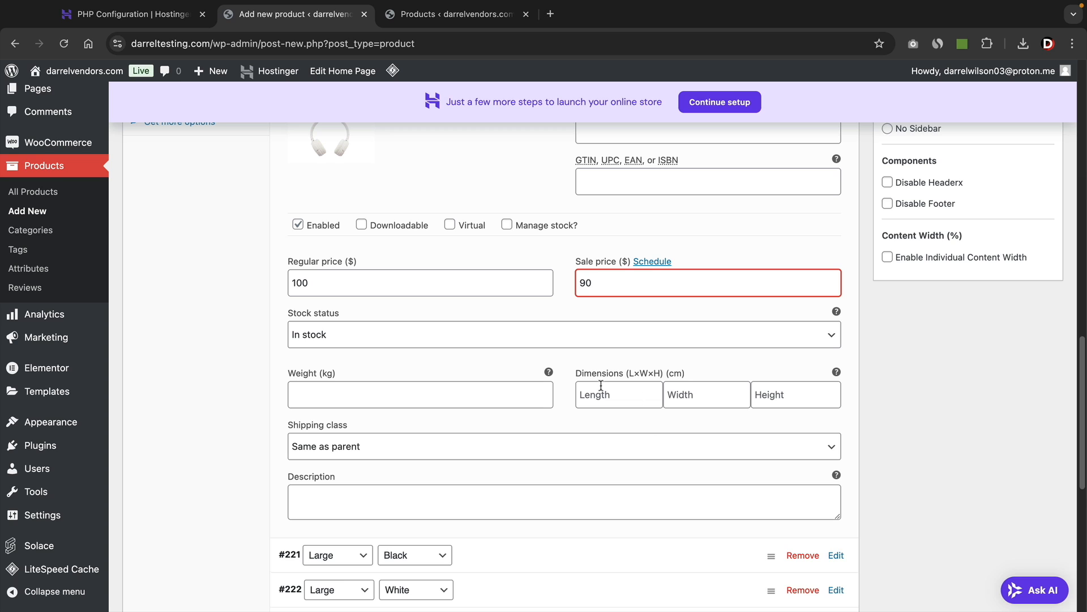
scroll(600, 385, "up", 9)
left_click(836, 307)
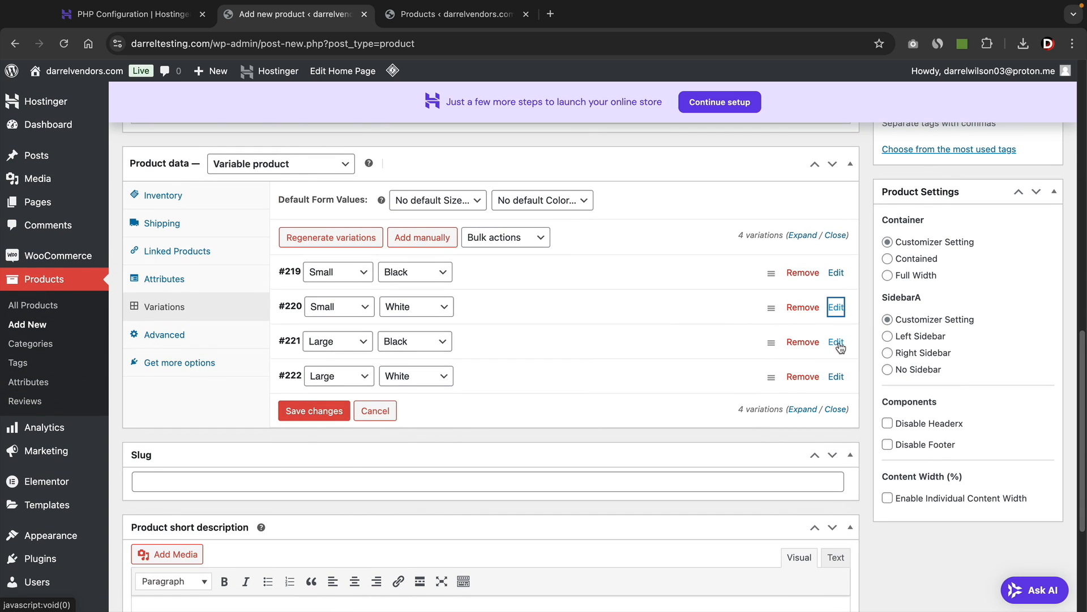
Give the Large/Black variation the black headphones image and a regular price of 100.
left_click(838, 343)
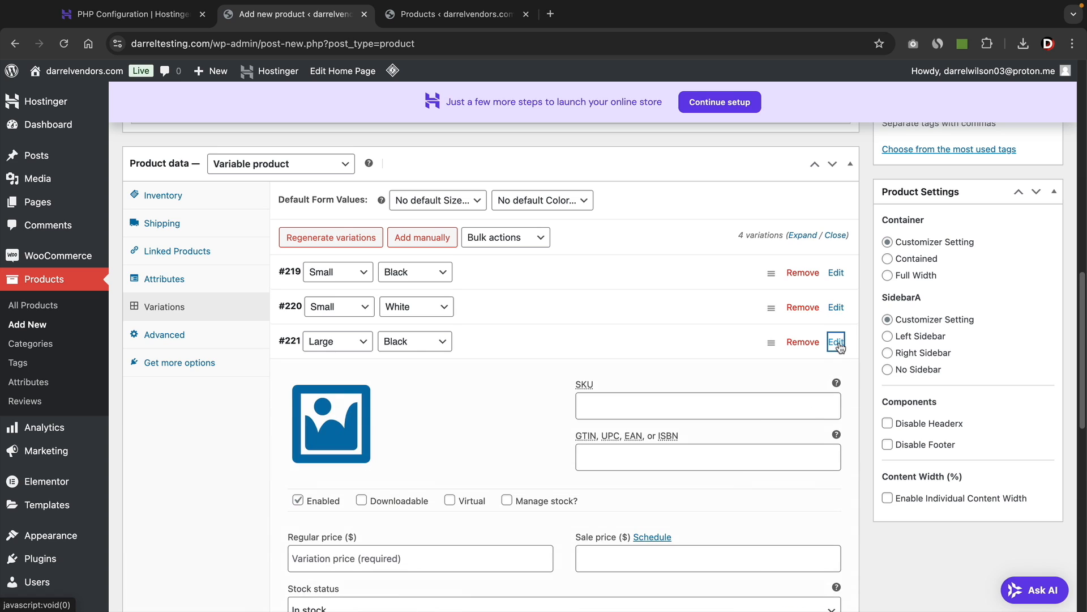
left_click(331, 420)
scroll(397, 425, "down", 3)
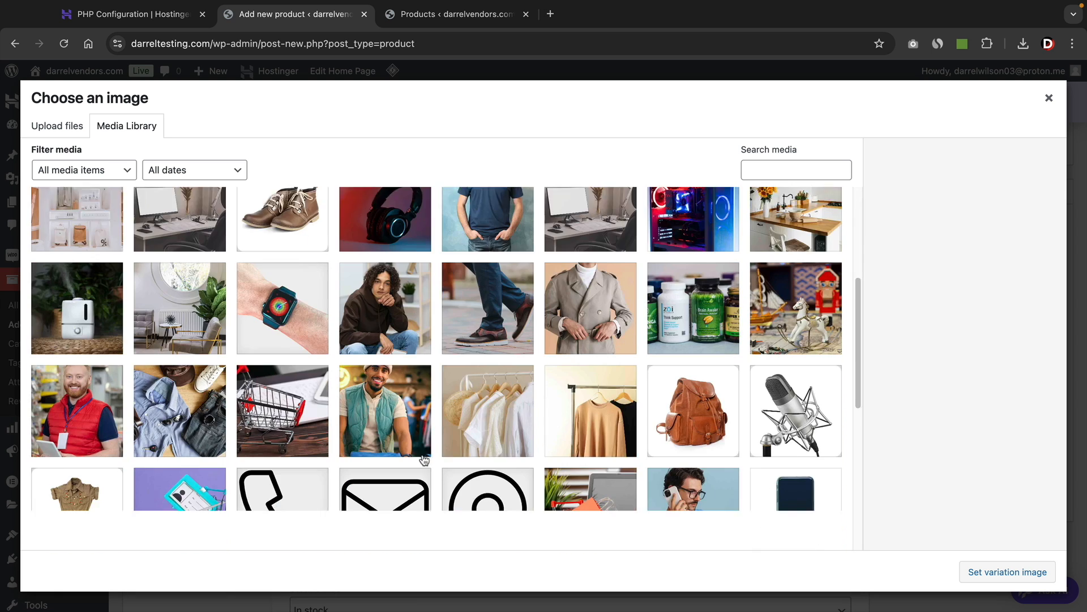
scroll(423, 454, "up", 3)
left_click(796, 240)
left_click(991, 573)
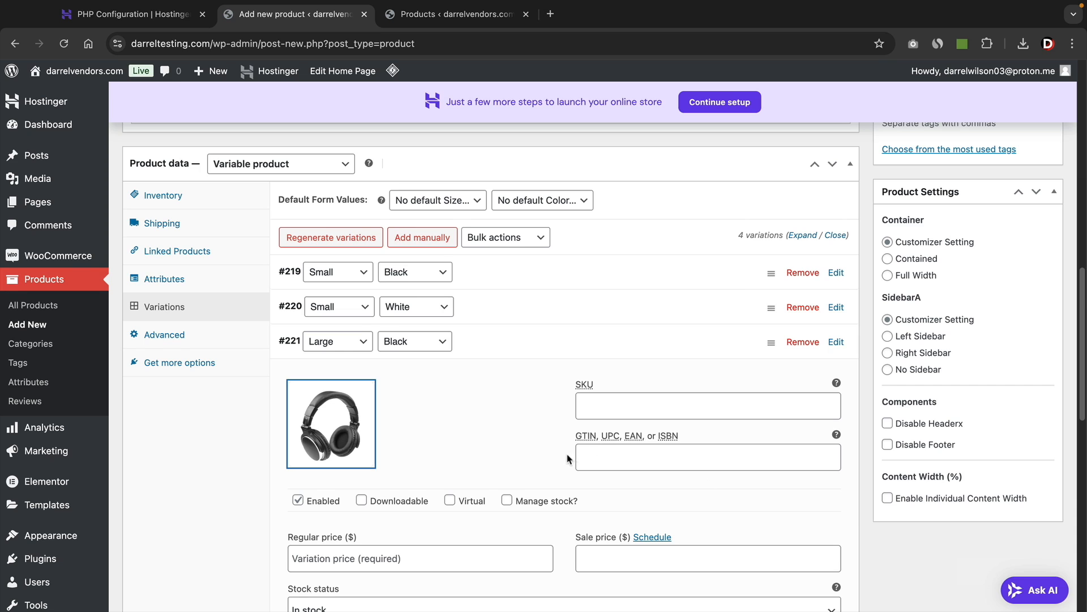
scroll(478, 449, "down", 3)
left_click(478, 444)
type("100")
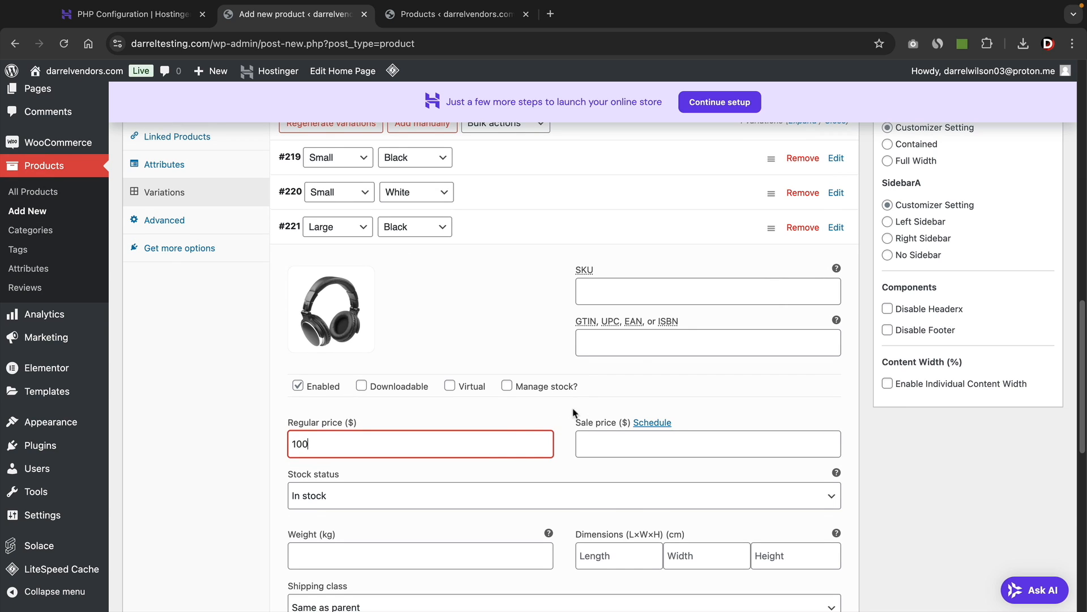
left_click(836, 227)
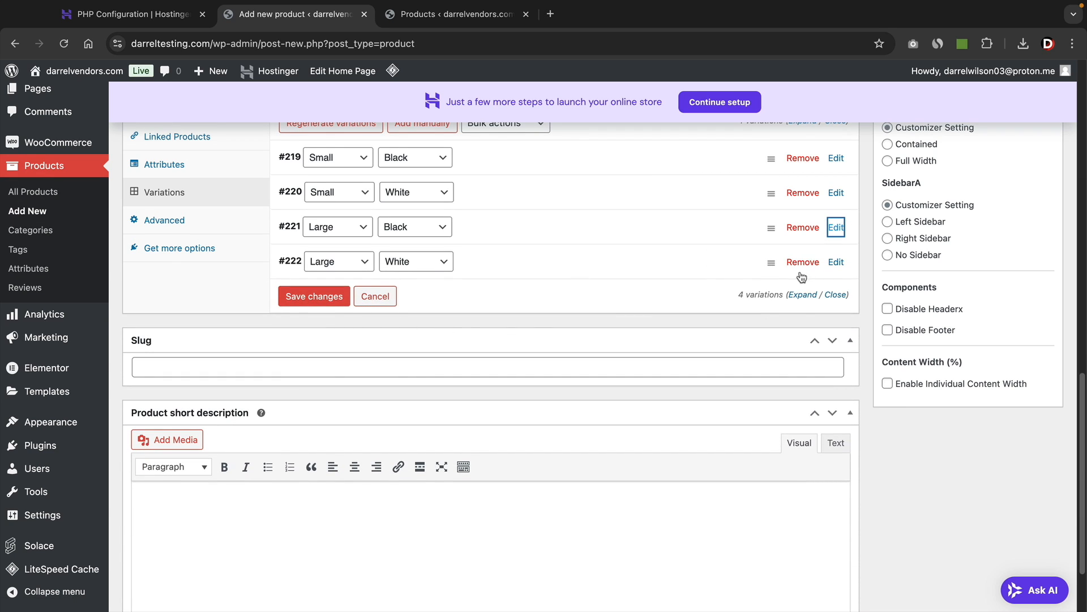
Give the Large/White variation the white headphones image and a regular price of 100.
left_click(836, 262)
left_click(368, 356)
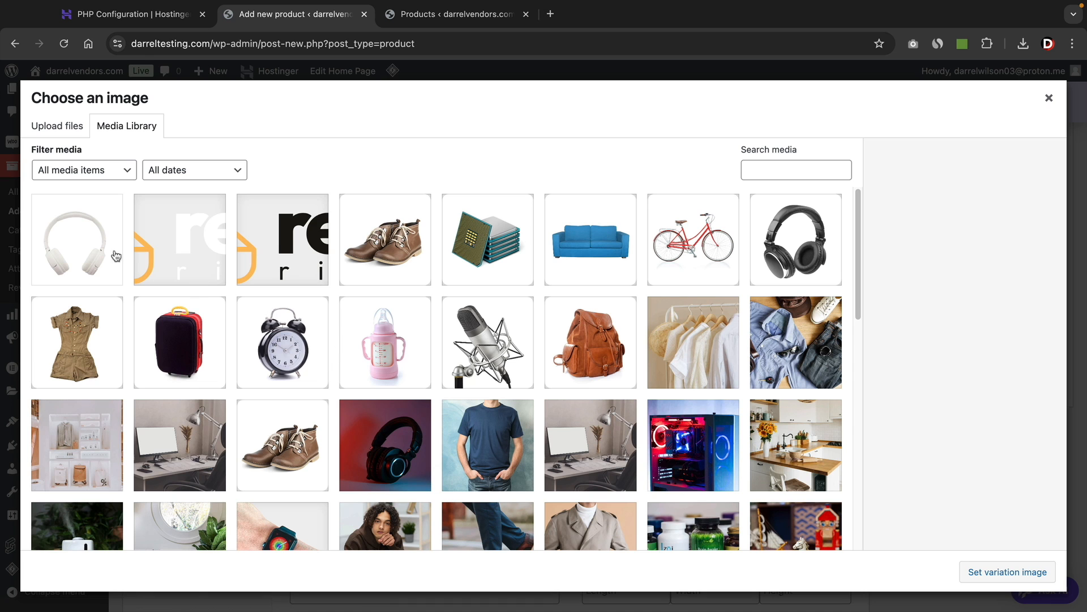
left_click(114, 255)
left_click(978, 571)
scroll(509, 453, "down", 1)
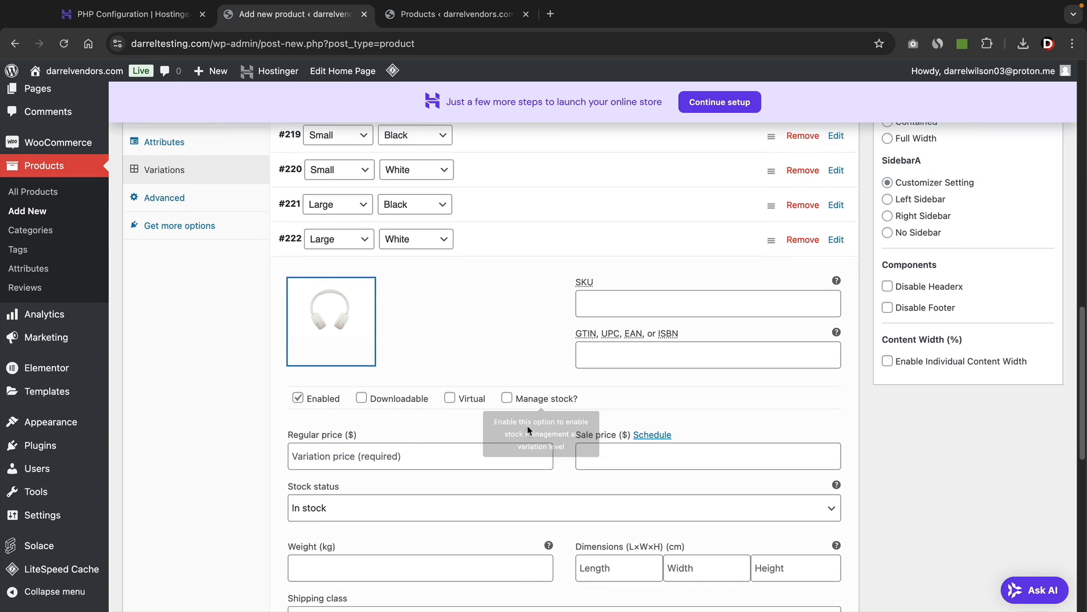
left_click(484, 464)
type("100")
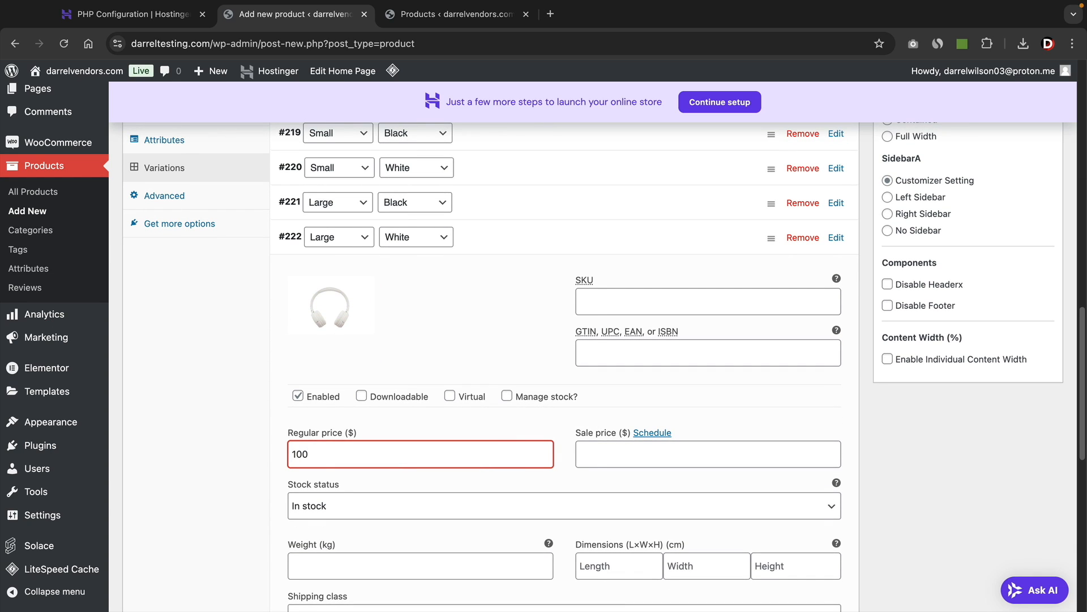
left_click(836, 237)
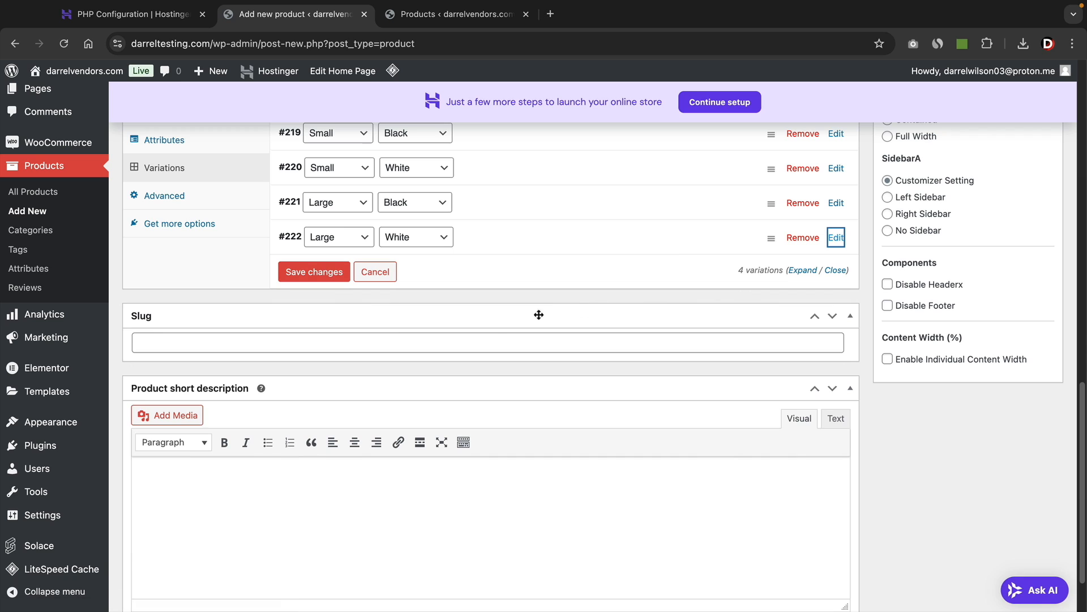
Paste the copied text into the product short description.
scroll(322, 429, "down", 2)
left_click(245, 430)
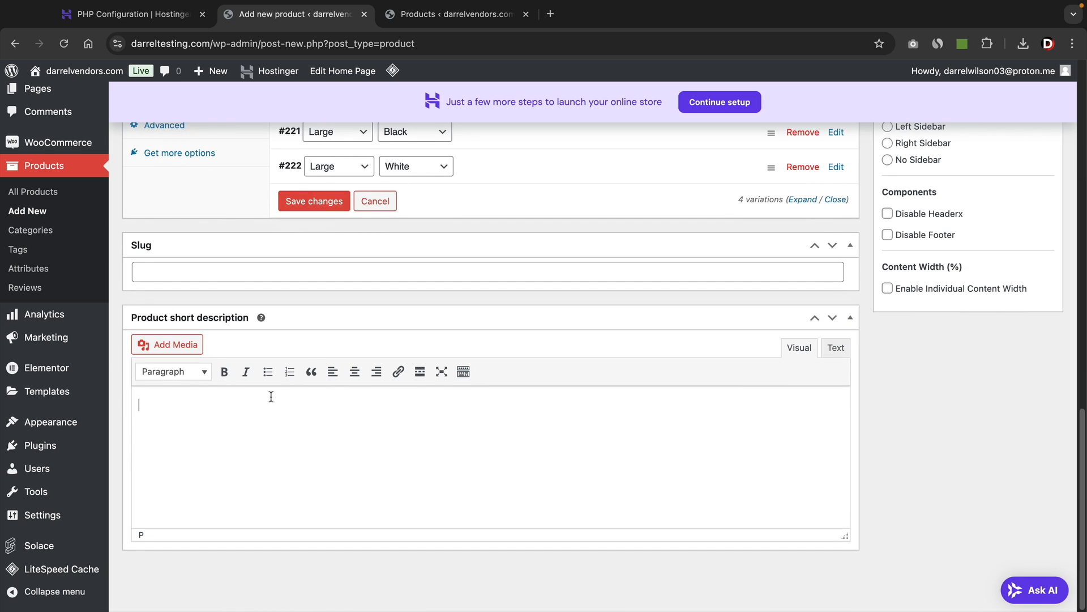
right_click(161, 406)
left_click(194, 469)
scroll(782, 441, "up", 6)
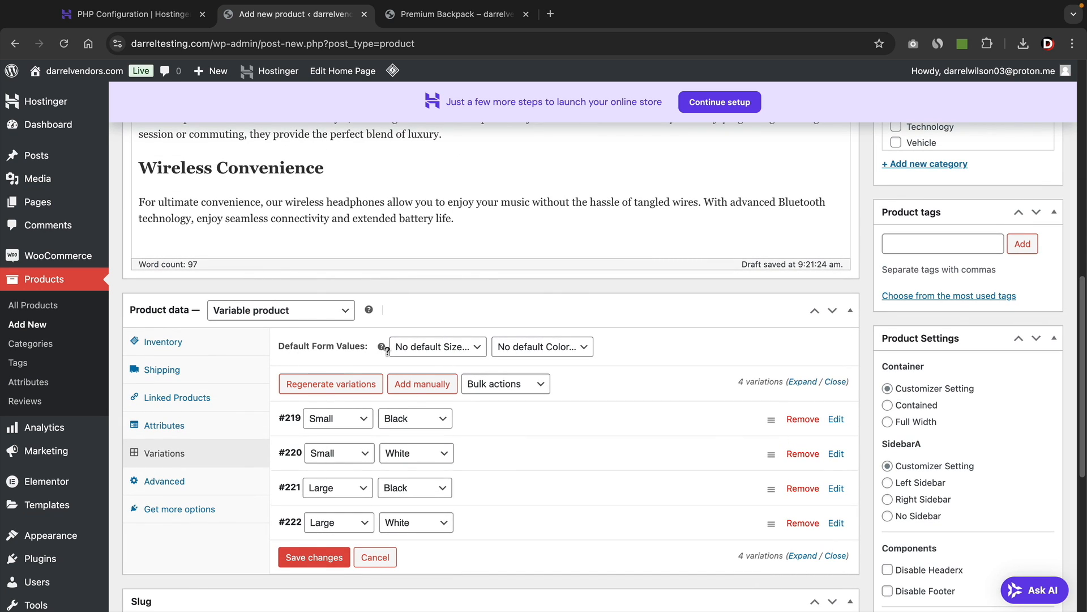
Set the default form values to Small size and Black colour.
left_click(453, 351)
left_click(449, 362)
left_click(530, 354)
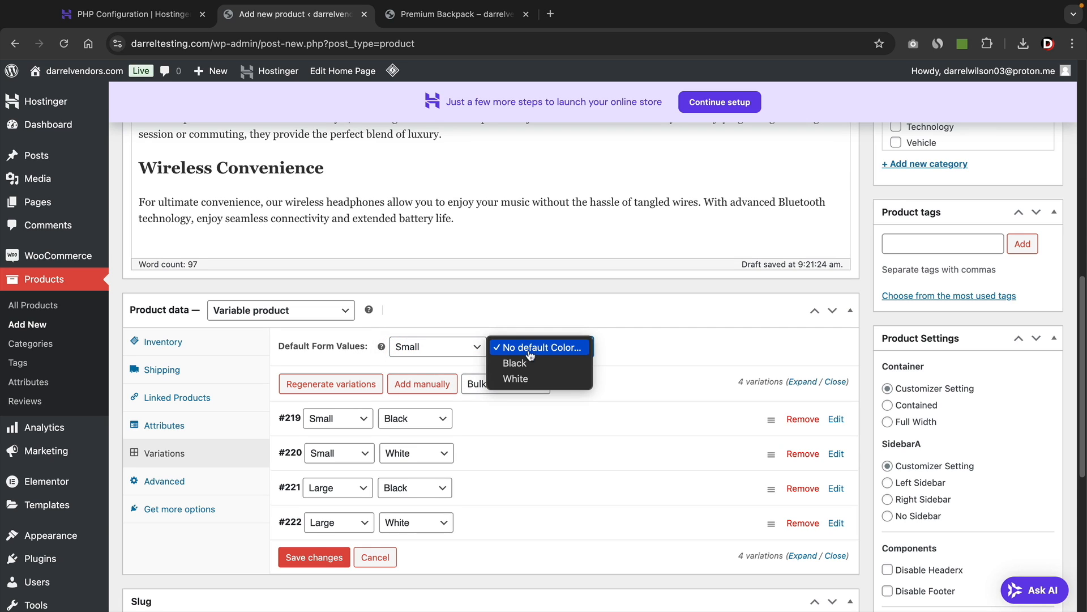
left_click(529, 363)
scroll(637, 372, "up", 8)
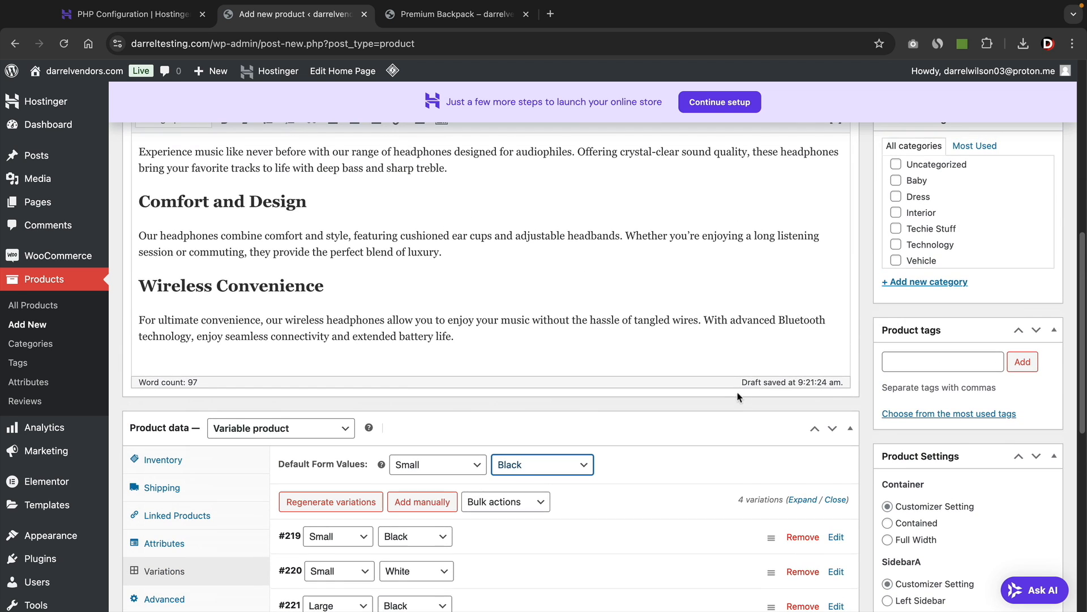
scroll(833, 408, "up", 3)
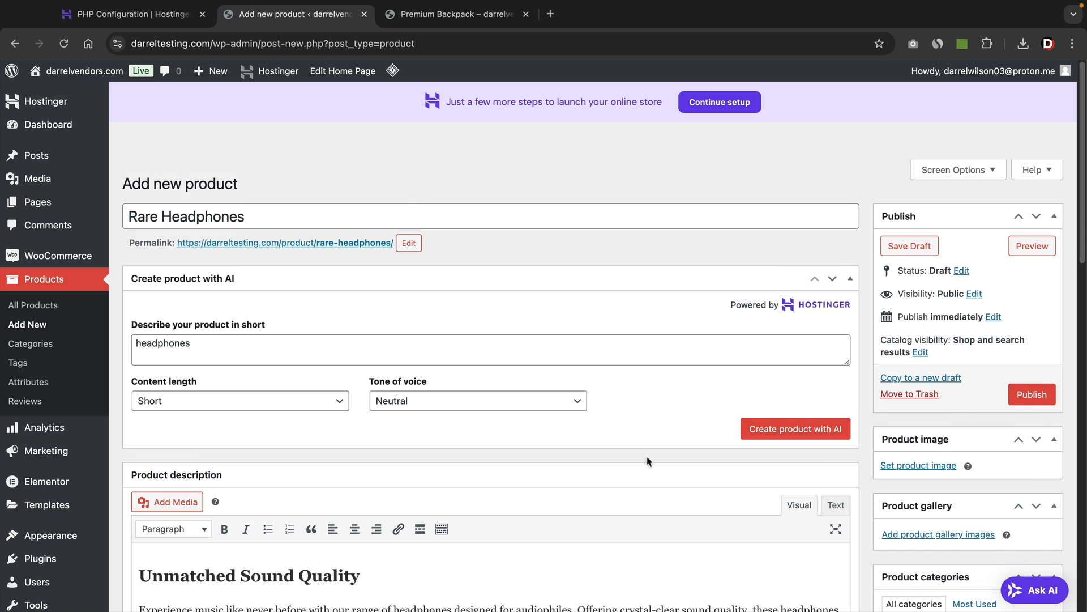
scroll(722, 452, "down", 3)
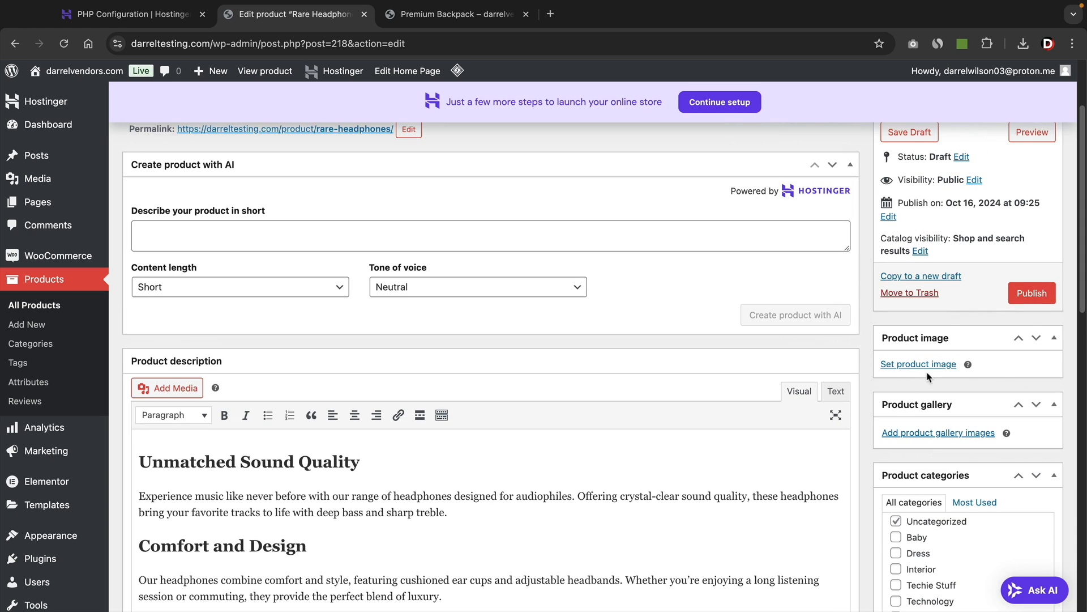
Set the black headphones photo as the main product image.
left_click(932, 367)
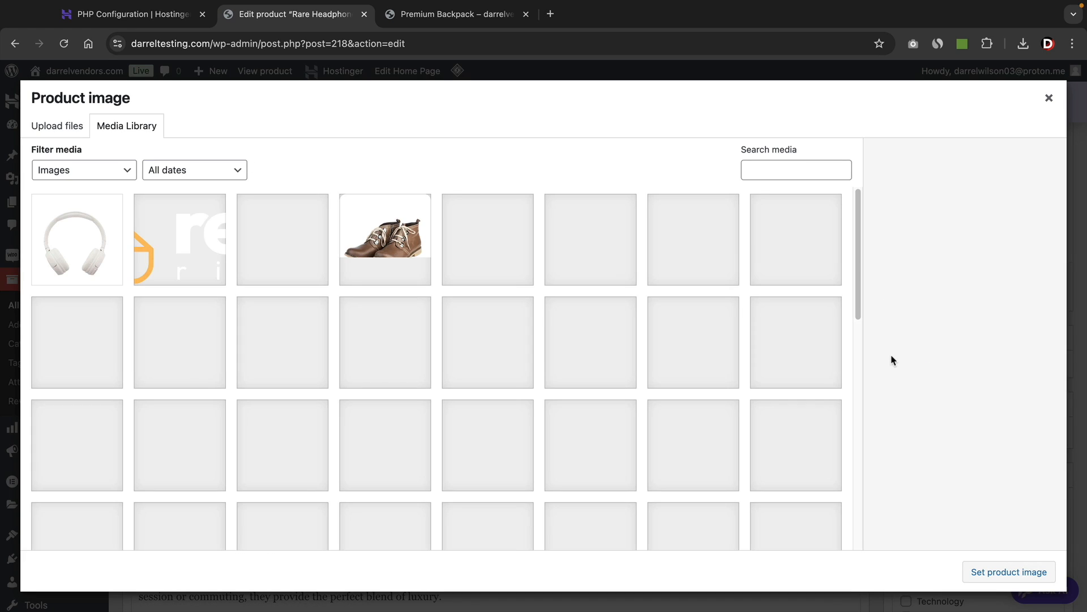
left_click(75, 332)
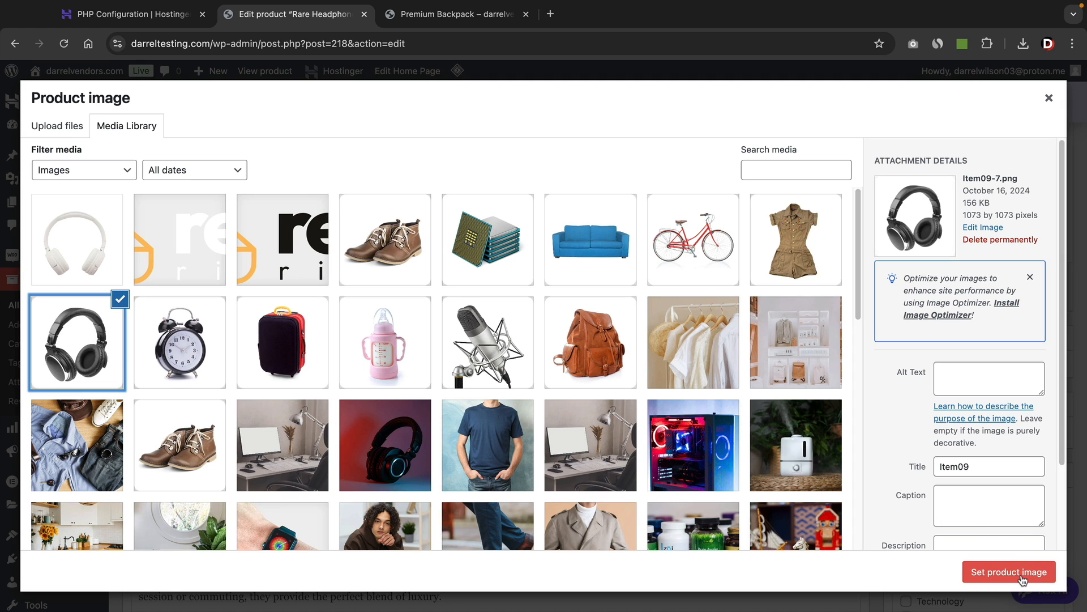
left_click(1009, 572)
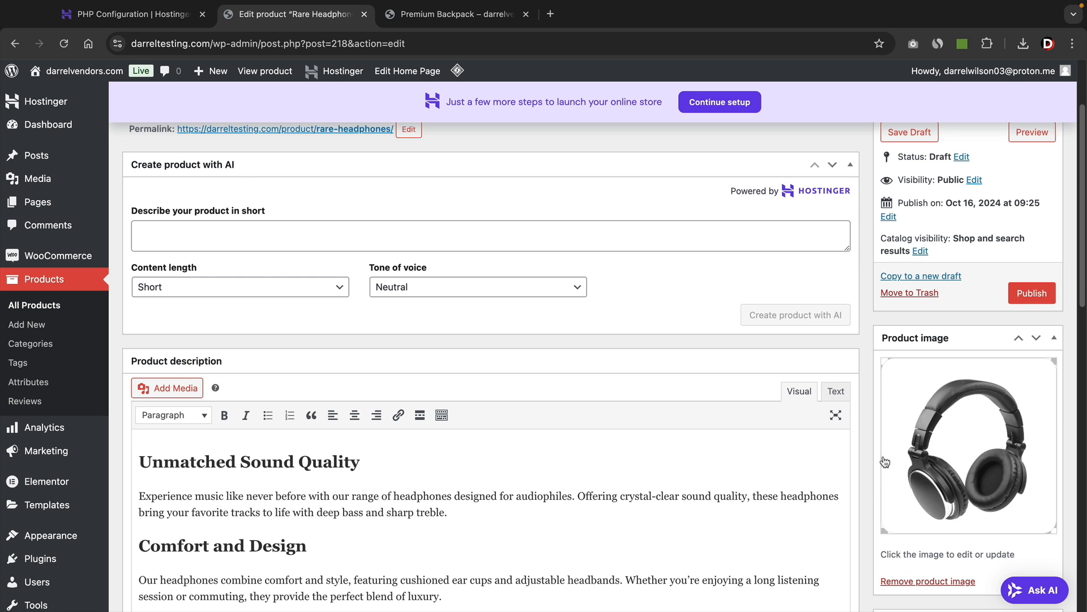
File Rare Headphones under Techie Stuff and Technology and publish it.
scroll(900, 453, "down", 5)
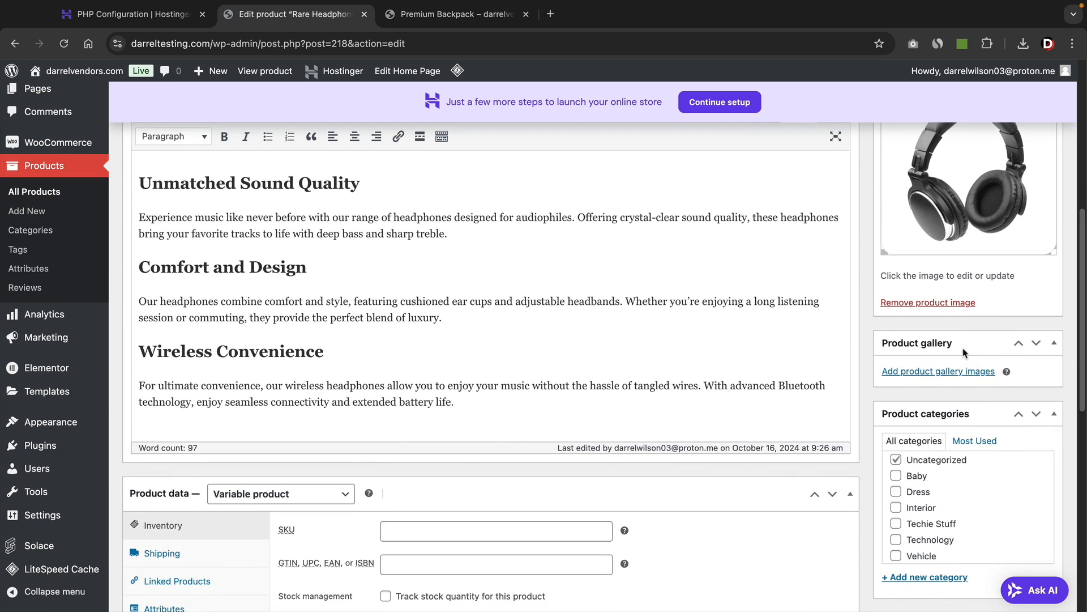
scroll(884, 394, "down", 3)
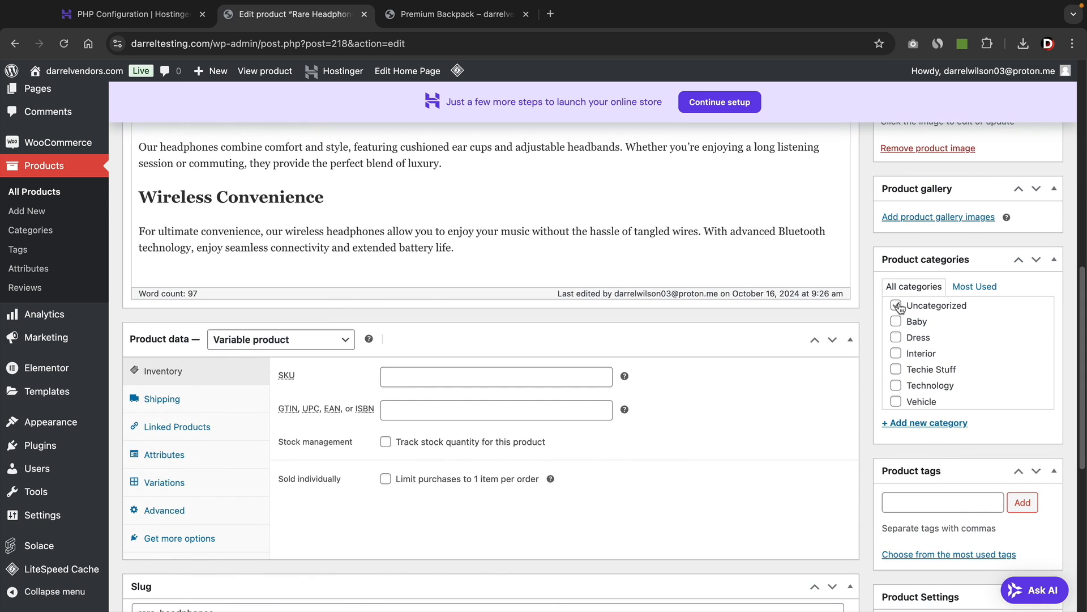
left_click(896, 369)
left_click(896, 385)
scroll(918, 374, "down", 1)
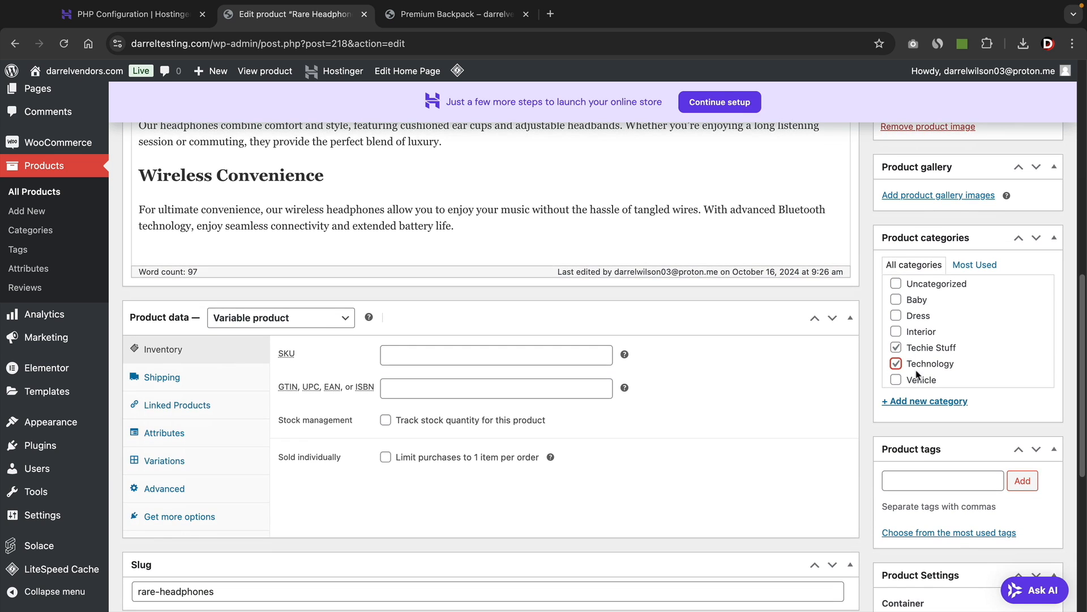
scroll(868, 397, "up", 10)
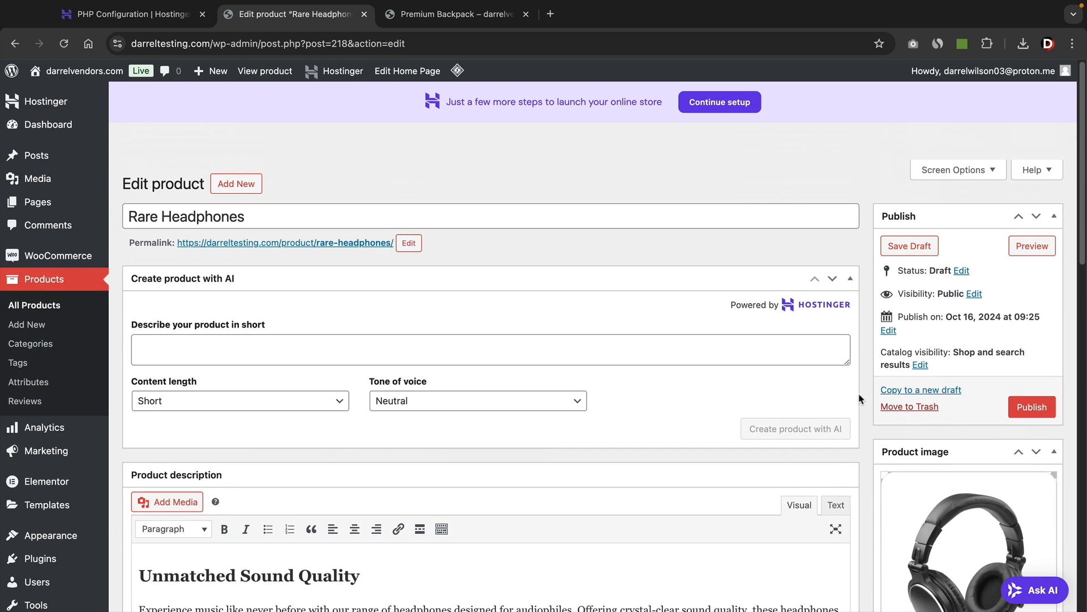
left_click(1032, 408)
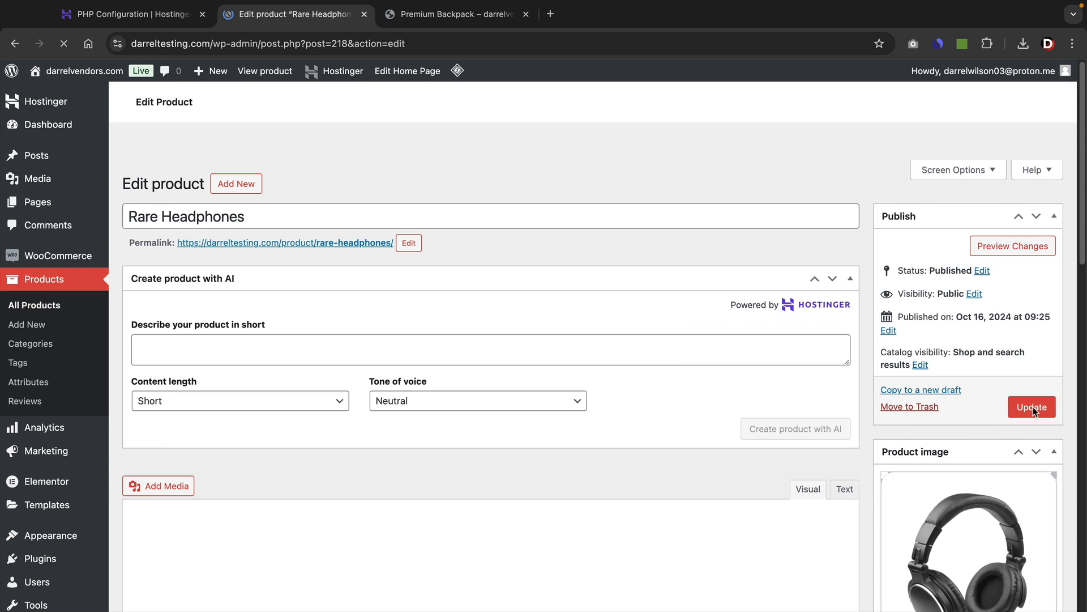
left_click(272, 79)
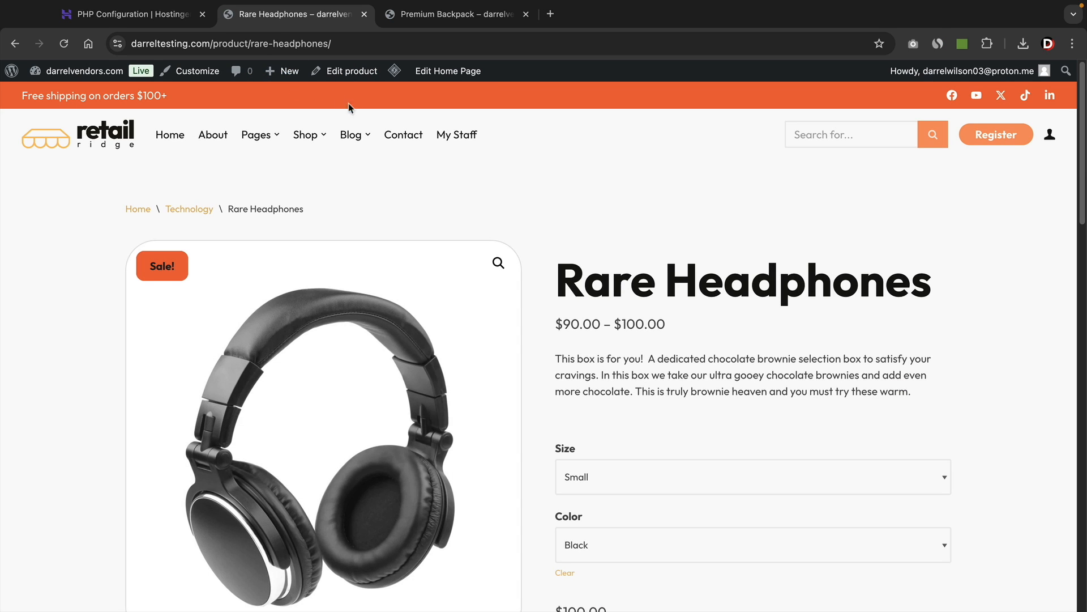
scroll(701, 233, "down", 3)
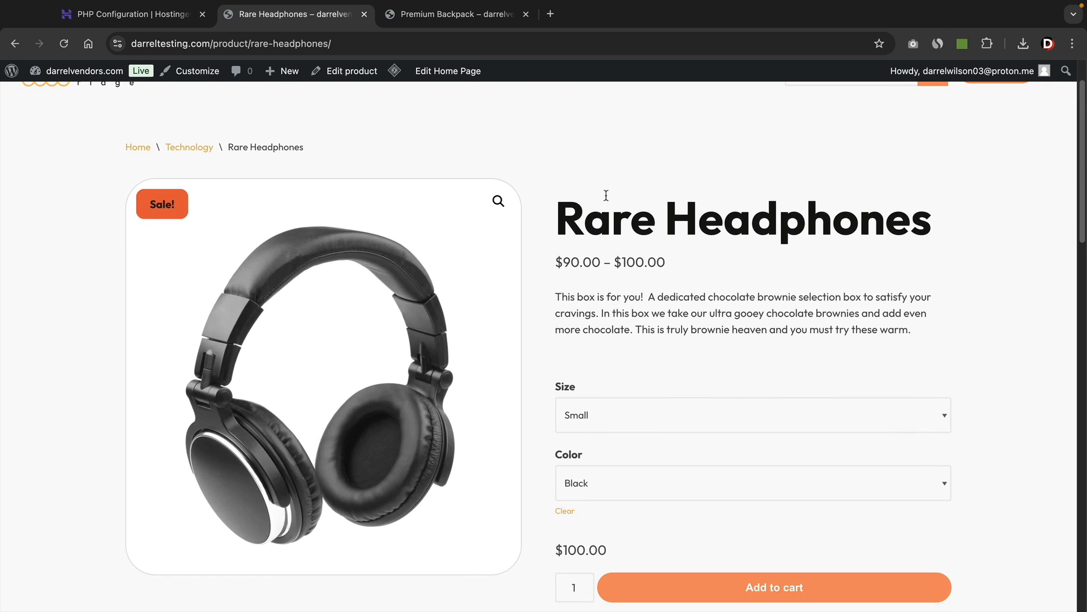
left_click(612, 329)
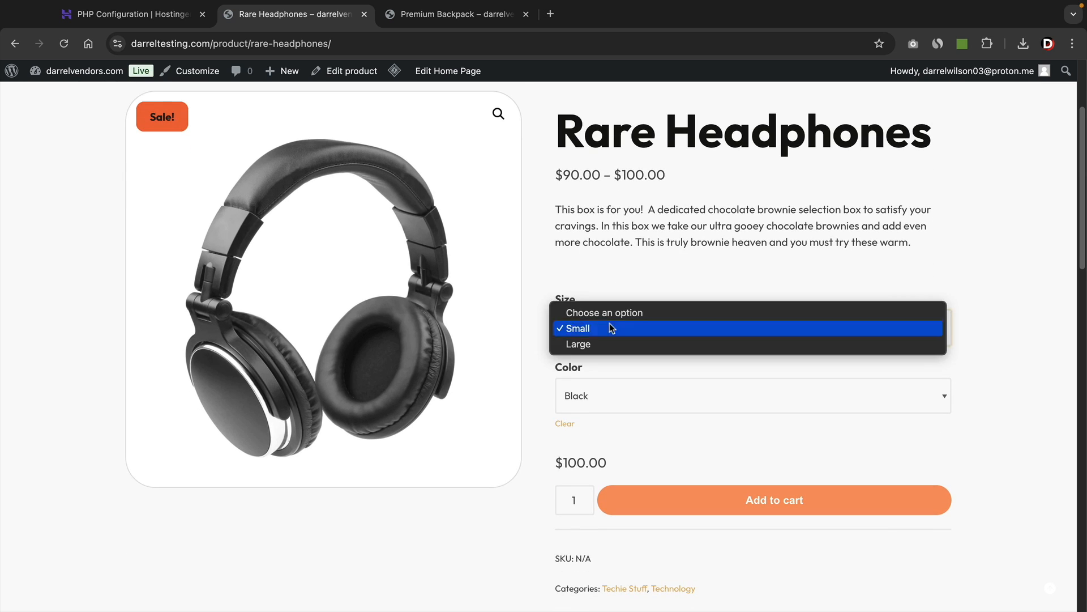
left_click(612, 328)
left_click(615, 391)
left_click(617, 410)
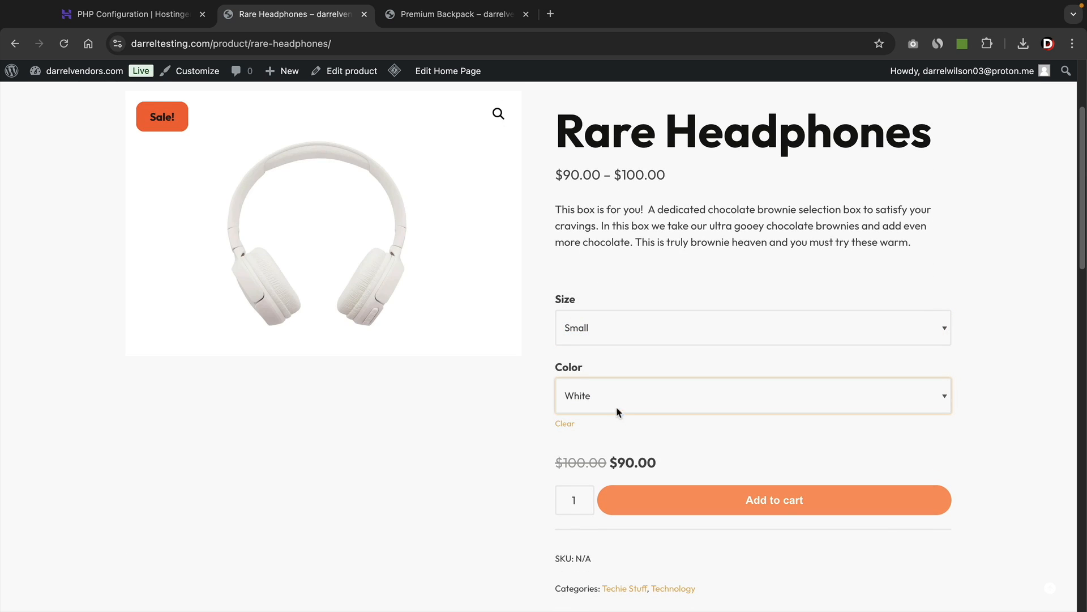
scroll(463, 270, "up", 1)
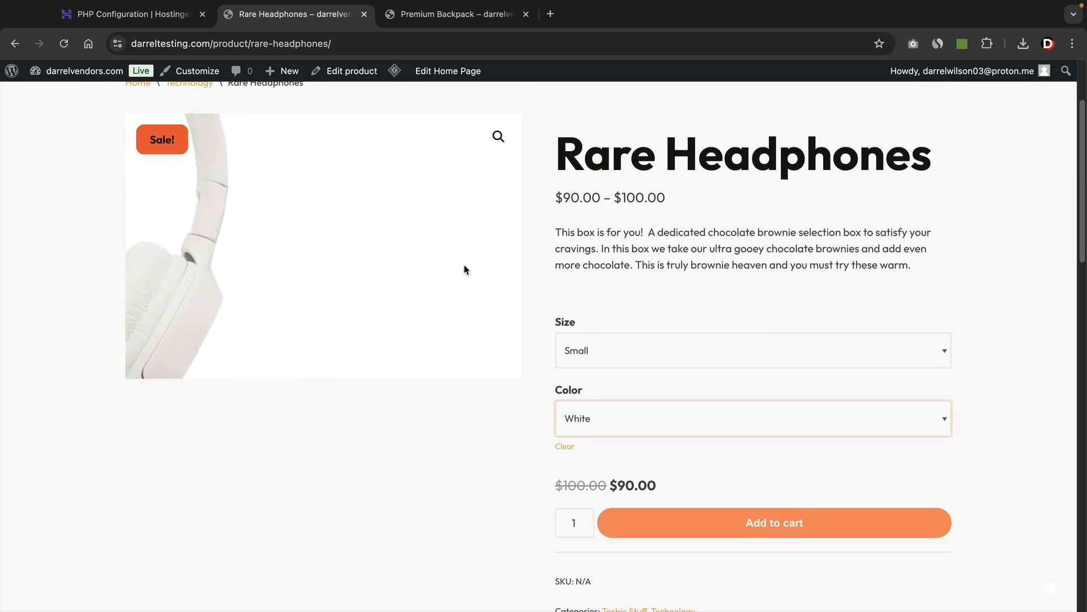
left_click(679, 428)
left_click(675, 402)
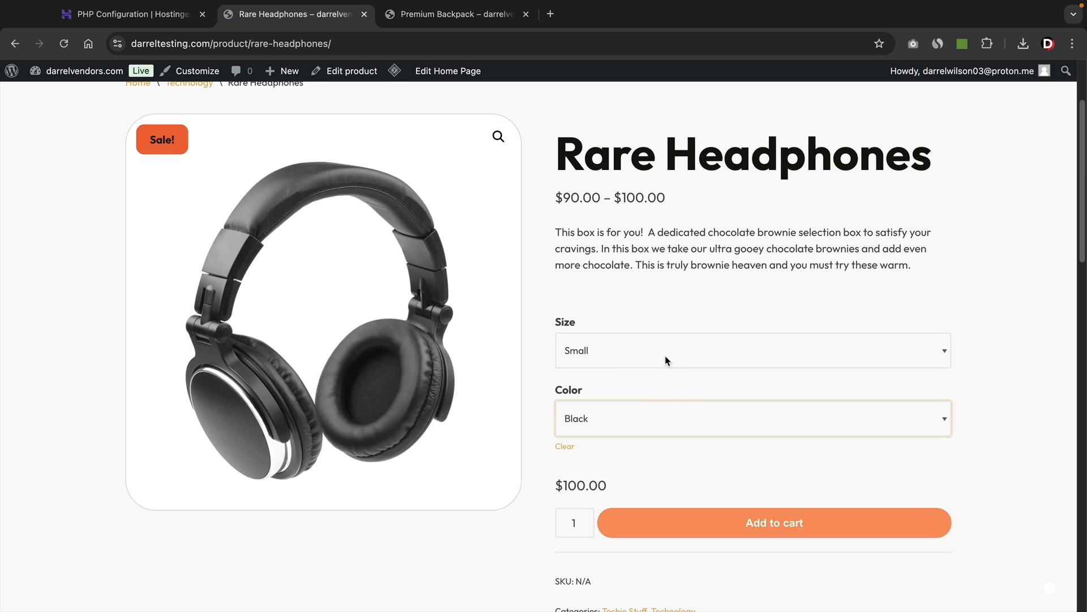
left_click(667, 360)
left_click(674, 374)
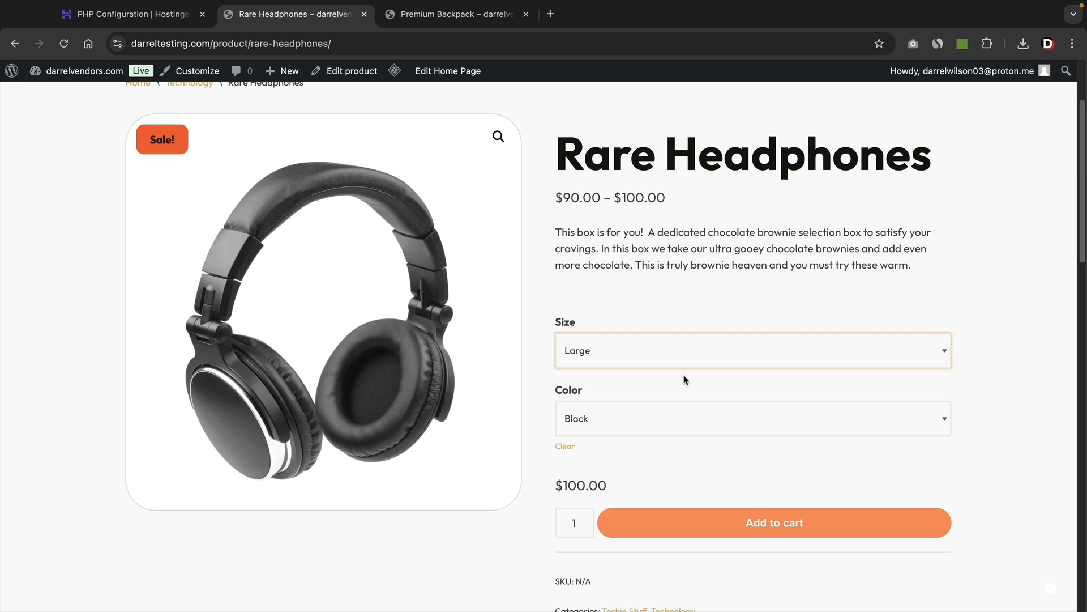
scroll(626, 352, "down", 8)
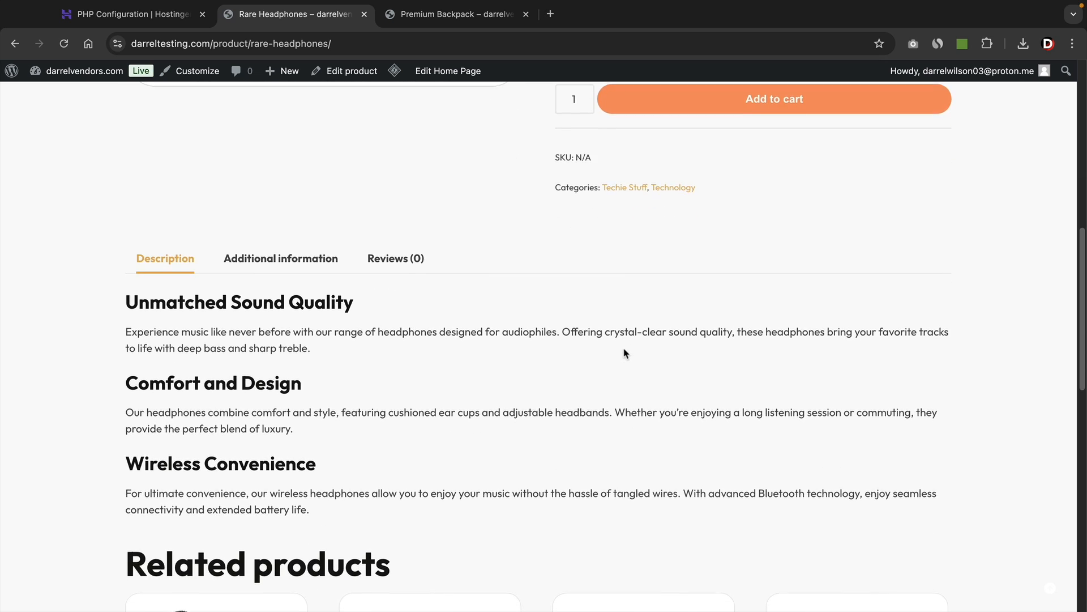
scroll(626, 352, "down", 4)
scroll(625, 352, "up", 10)
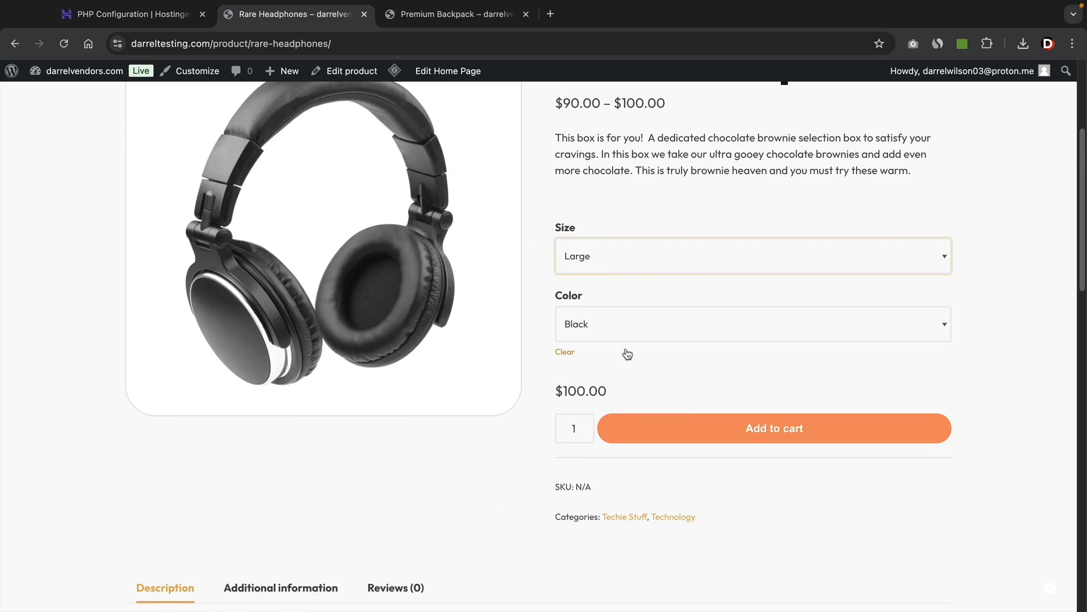
scroll(626, 354, "up", 3)
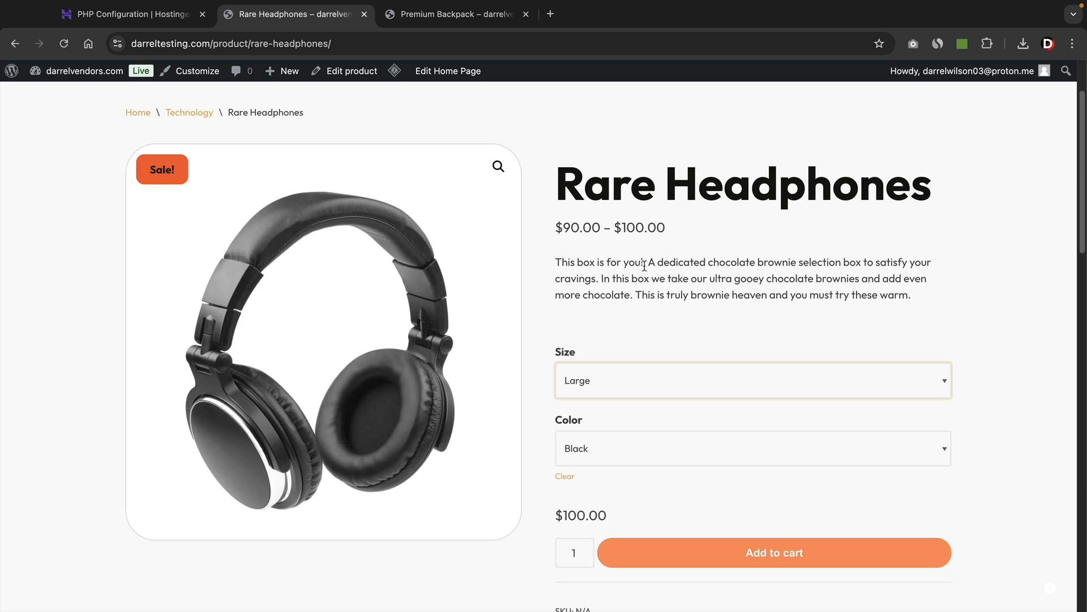
scroll(643, 265, "up", 2)
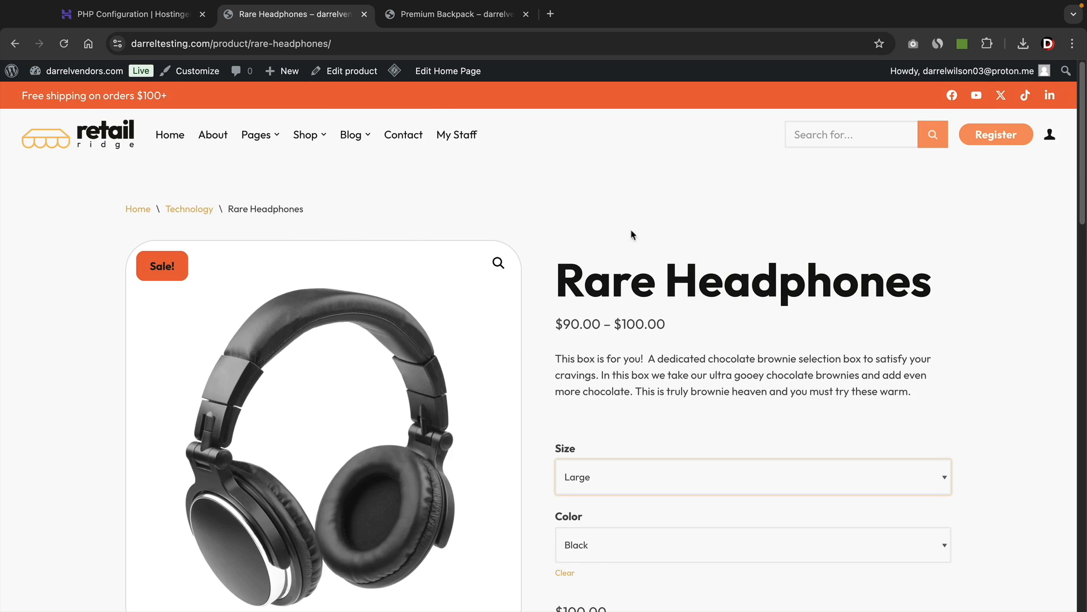
Open Rare Headphones from the shop and highlight its $90.00 – $100.00 price range.
left_click(305, 137)
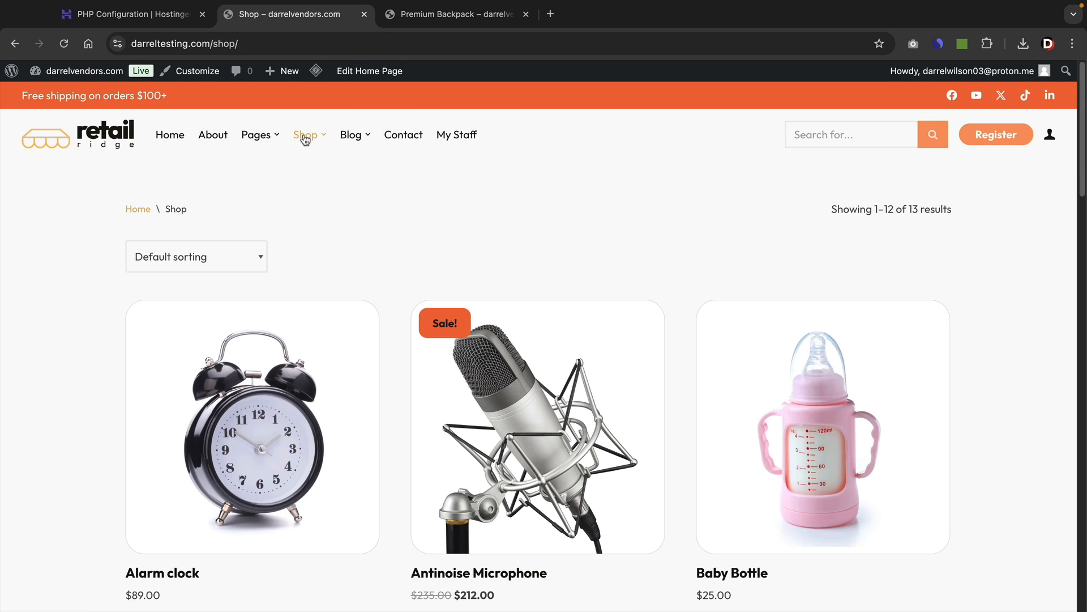
scroll(995, 280, "down", 5)
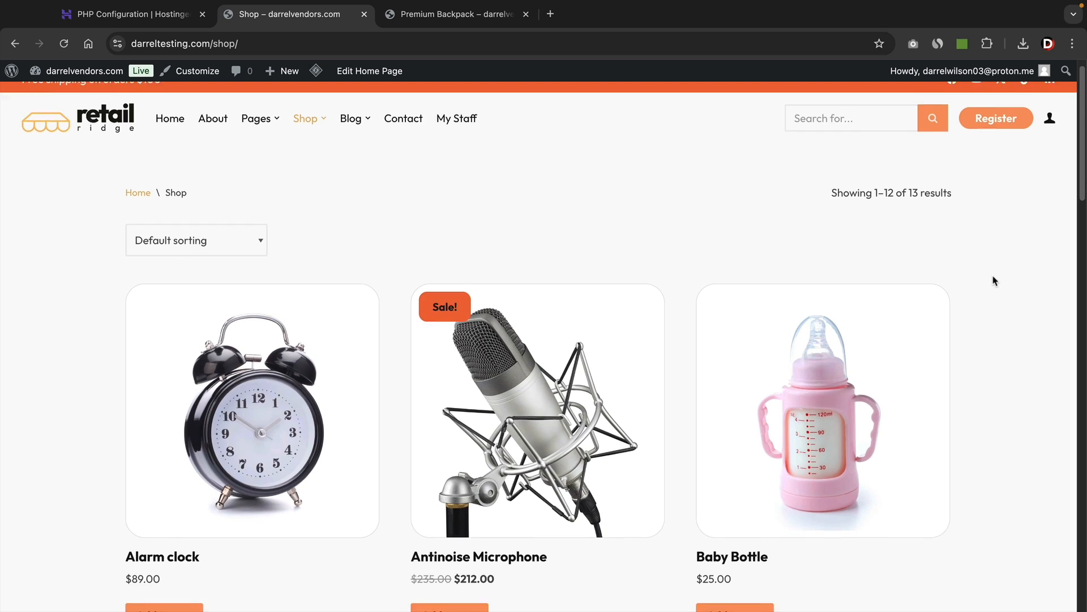
scroll(995, 280, "down", 15)
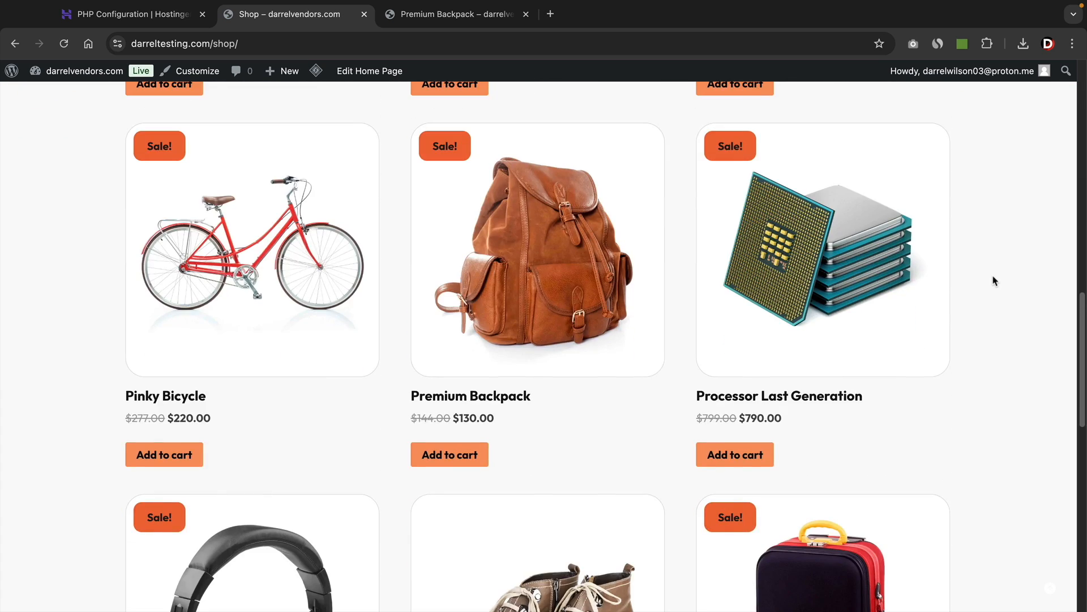
scroll(995, 280, "down", 2)
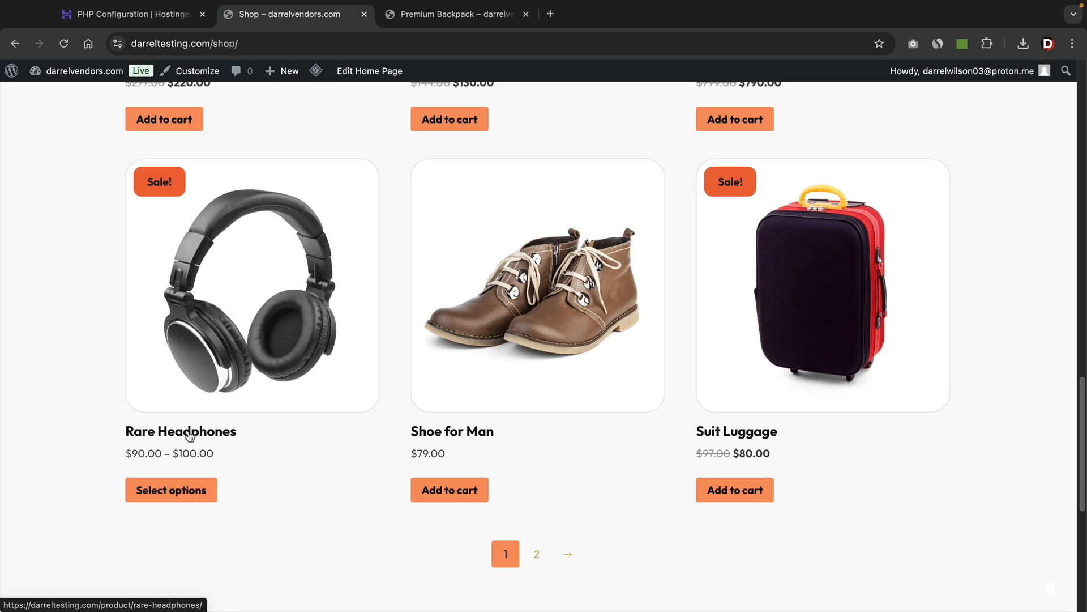
left_click(181, 502)
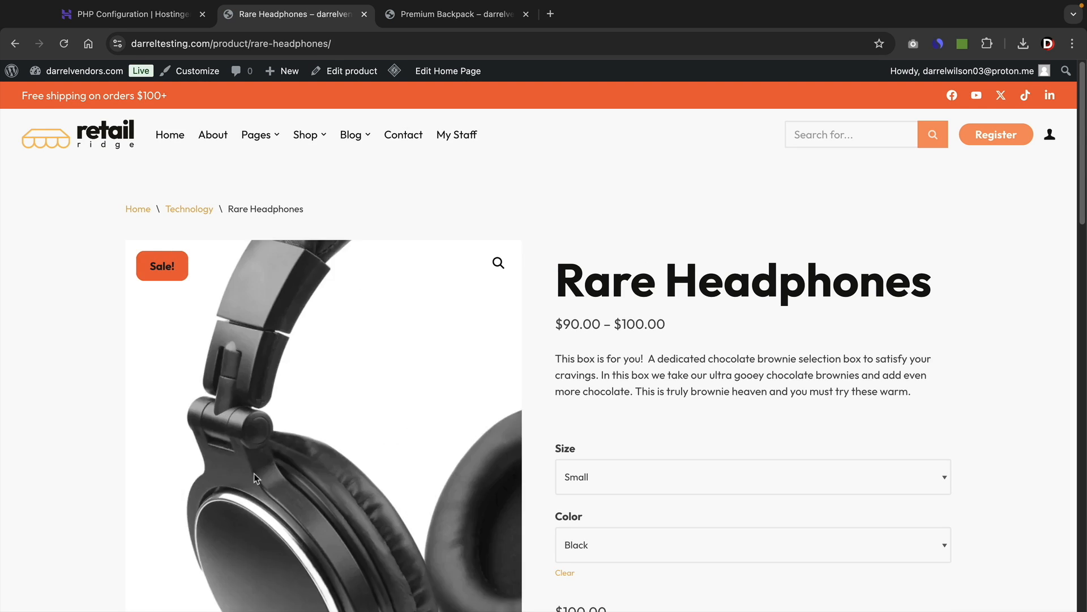
left_click_drag(555, 330, 691, 335)
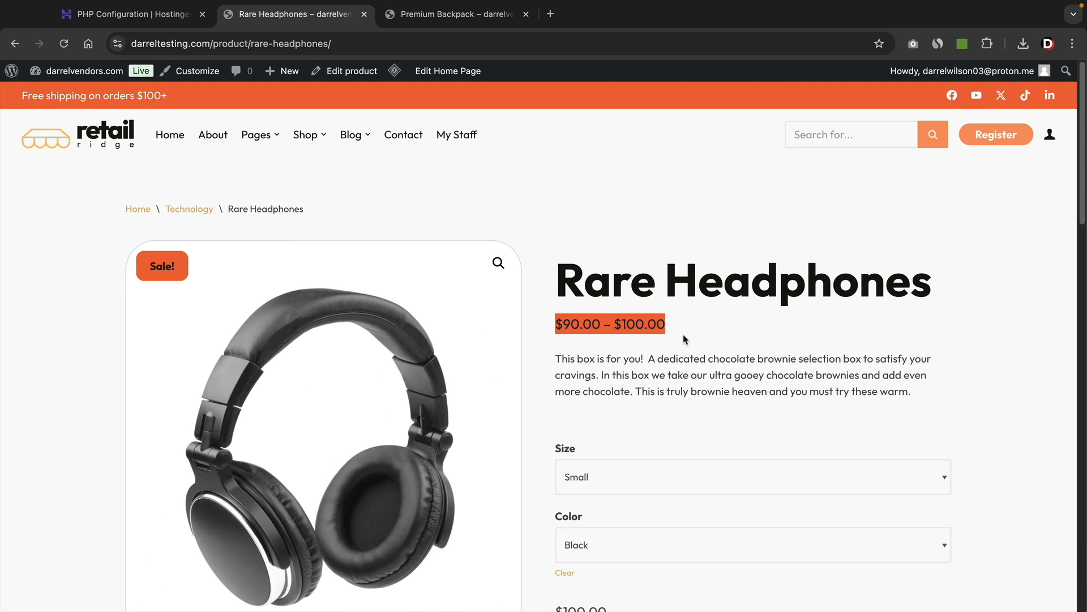
Select the Large/Black variation, showing its $100.00 price.
left_click(660, 476)
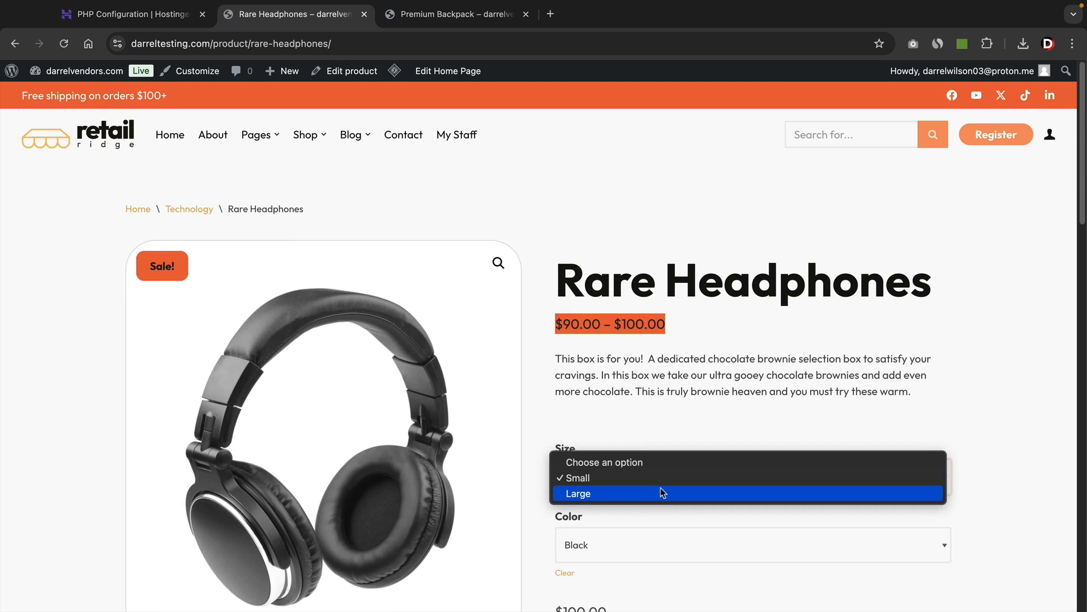
left_click(660, 490)
scroll(654, 418, "down", 2)
left_click(650, 444)
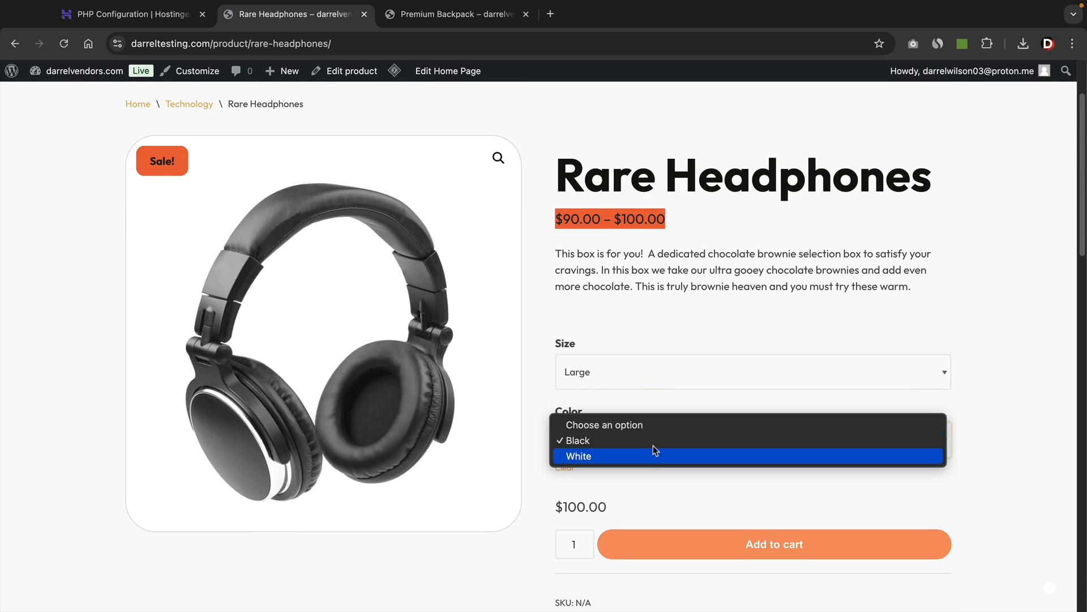
left_click(652, 440)
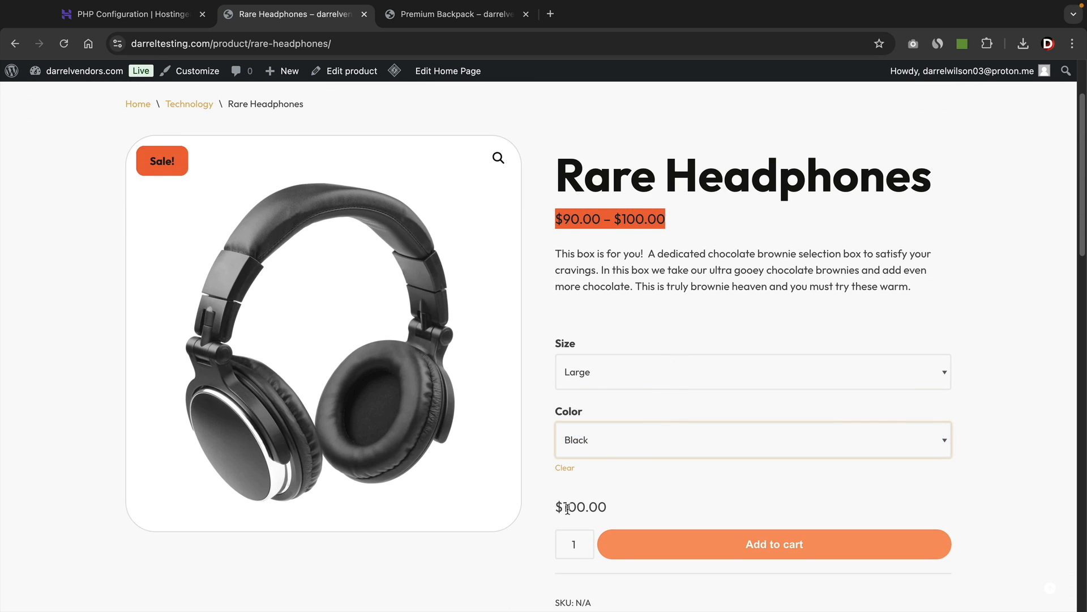
left_click_drag(567, 508, 609, 508)
Select the Small/White variation, showing the white headphones at the $90.00 sale price.
left_click(623, 372)
left_click(629, 358)
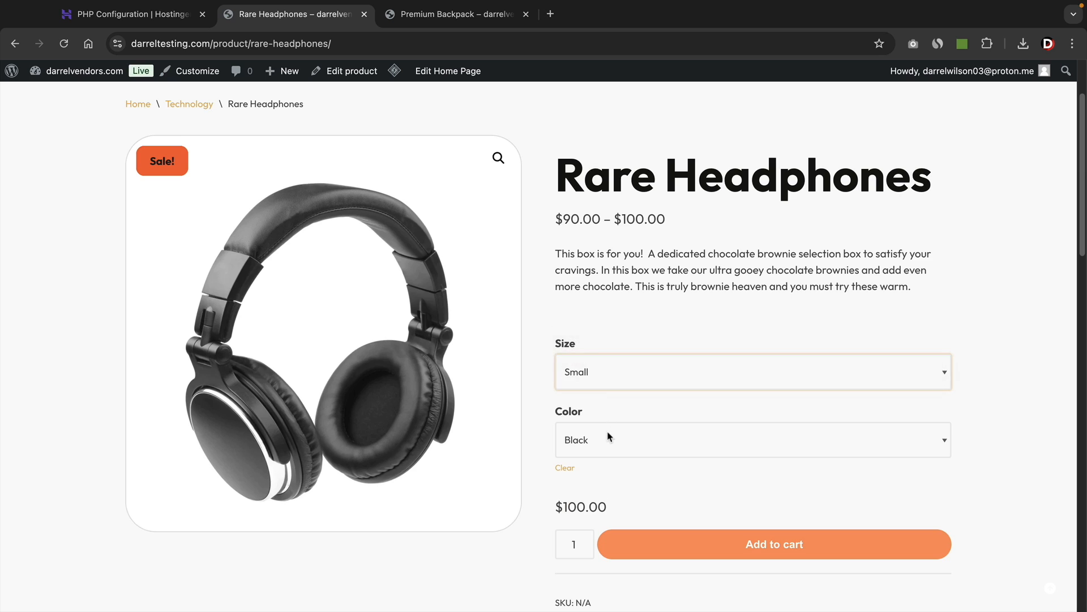
left_click(609, 436)
left_click(612, 454)
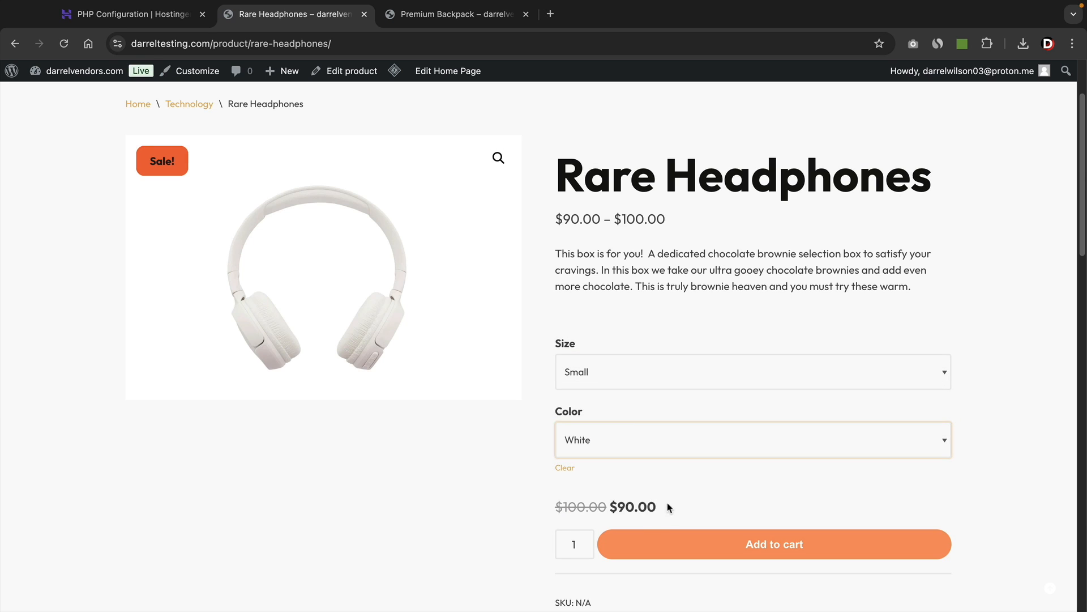
left_click_drag(668, 507, 643, 501)
scroll(688, 303, "up", 2)
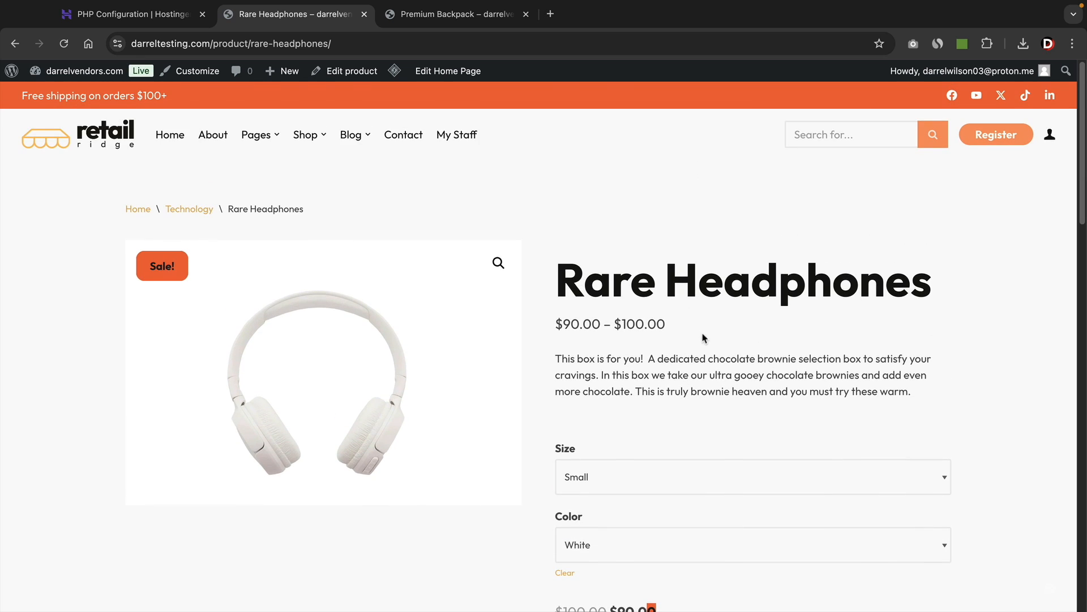
Open the Customizer from the homepage admin bar and expand Core Options.
left_click(163, 140)
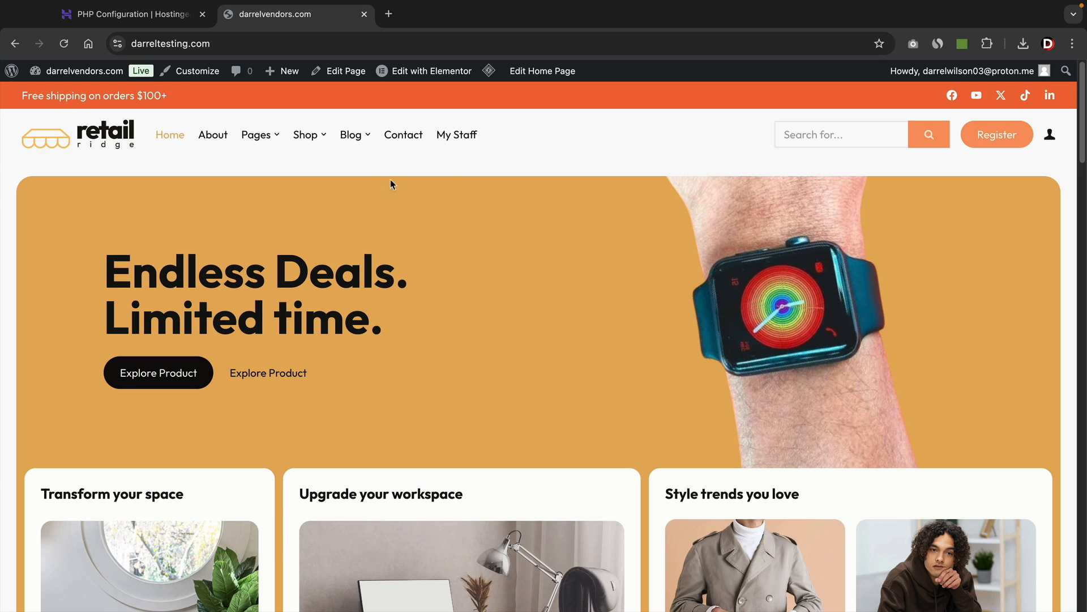
left_click(200, 76)
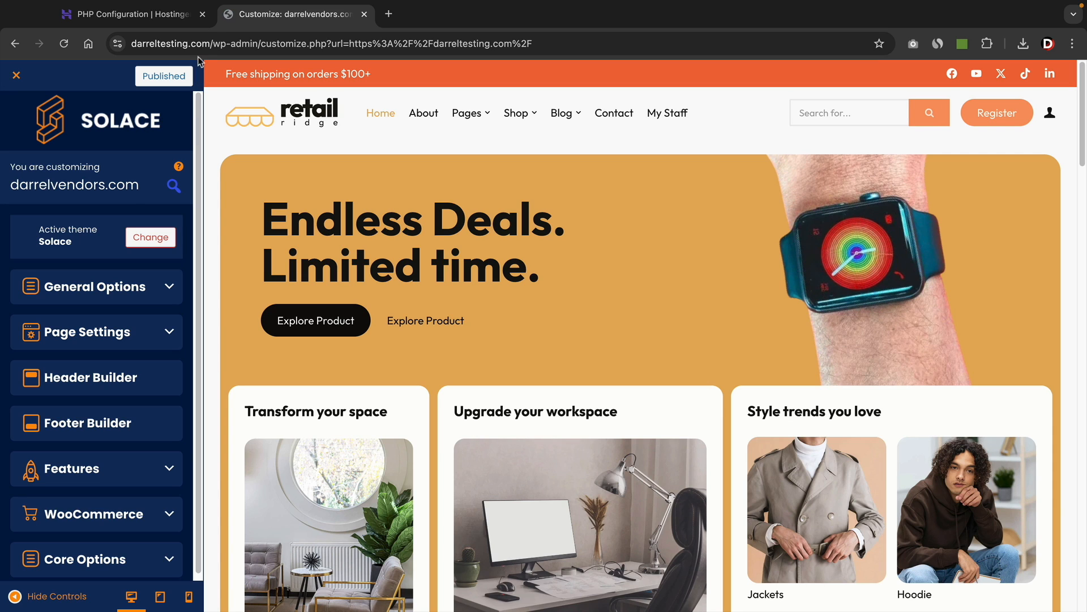
scroll(139, 379, "down", 1)
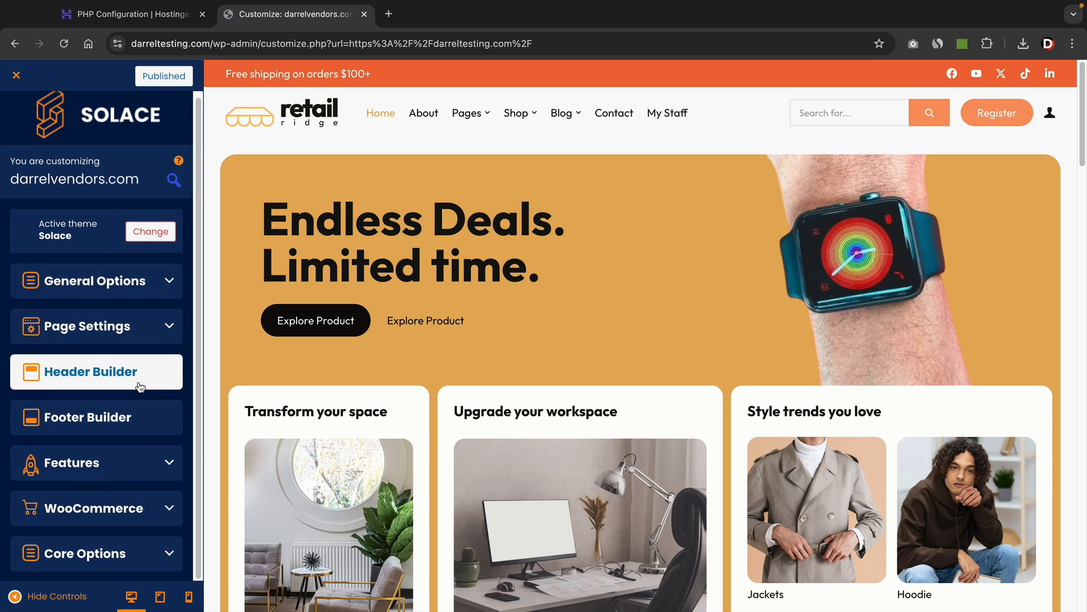
left_click(117, 556)
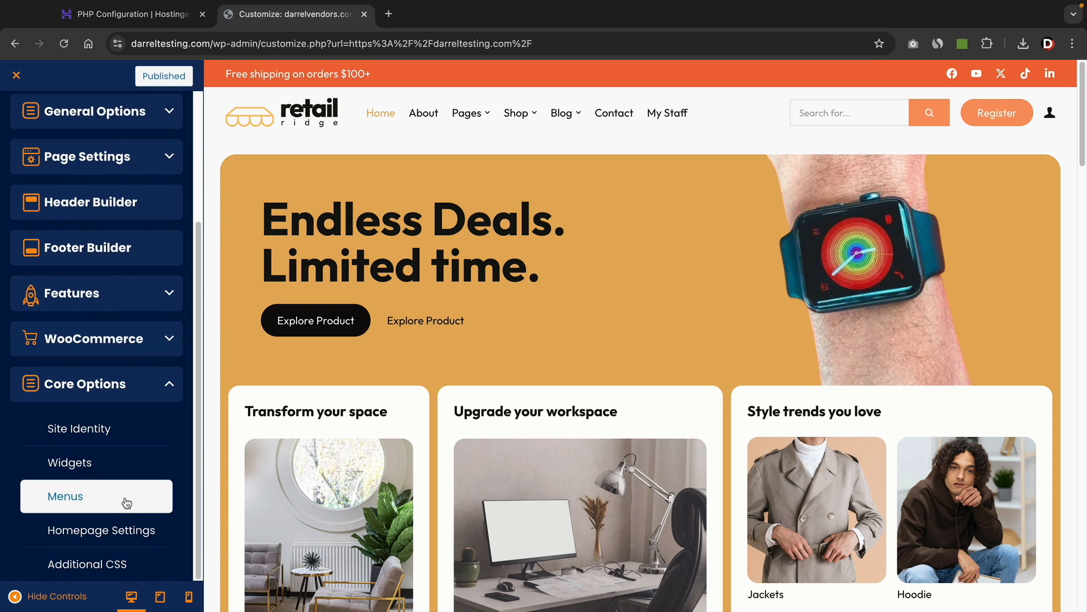
left_click(127, 531)
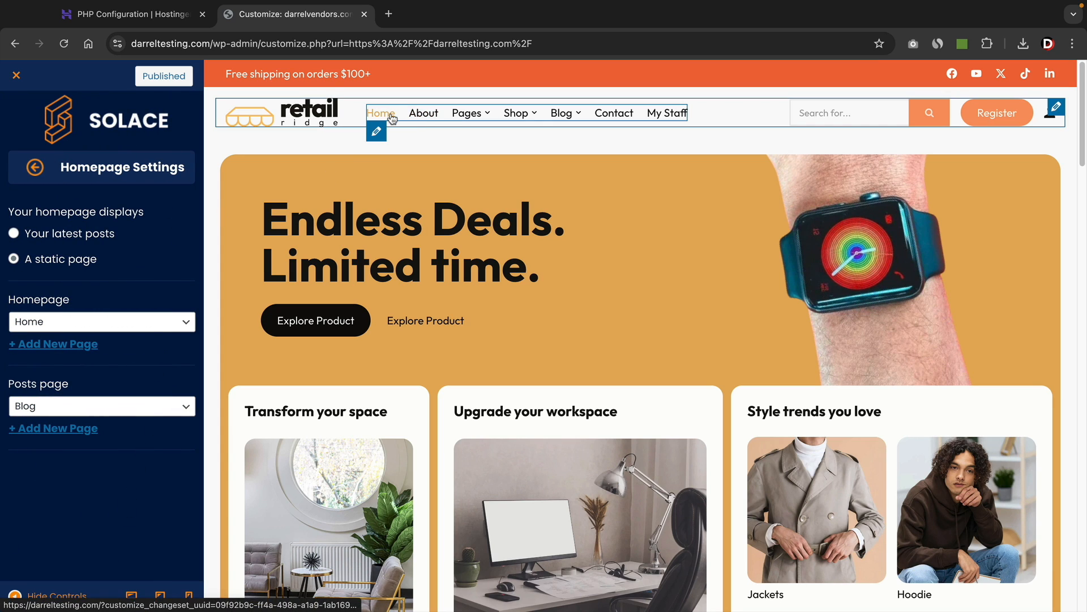
left_click(98, 322)
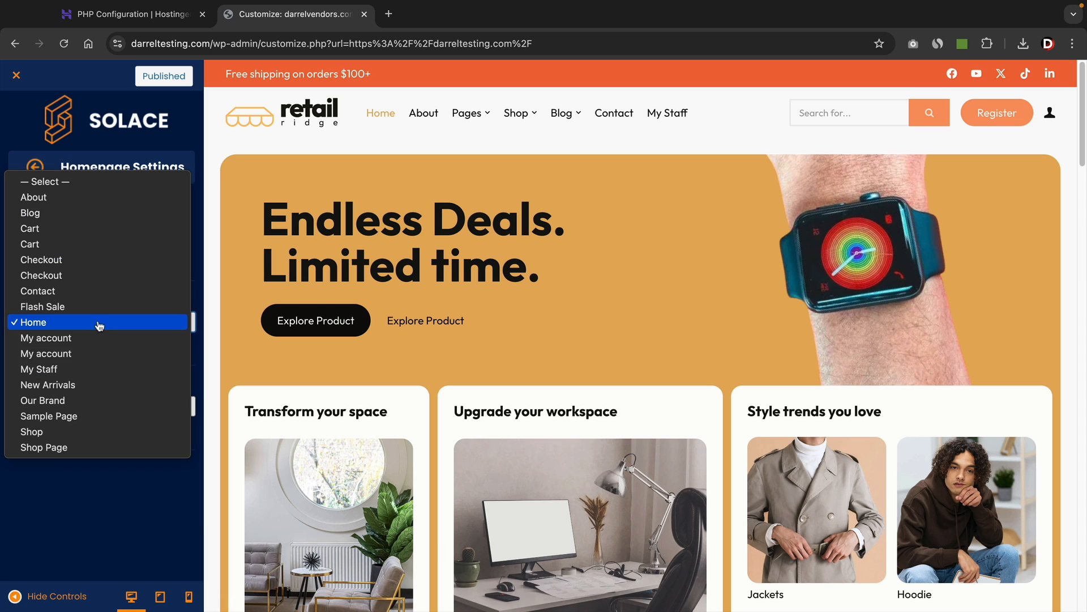
left_click(101, 384)
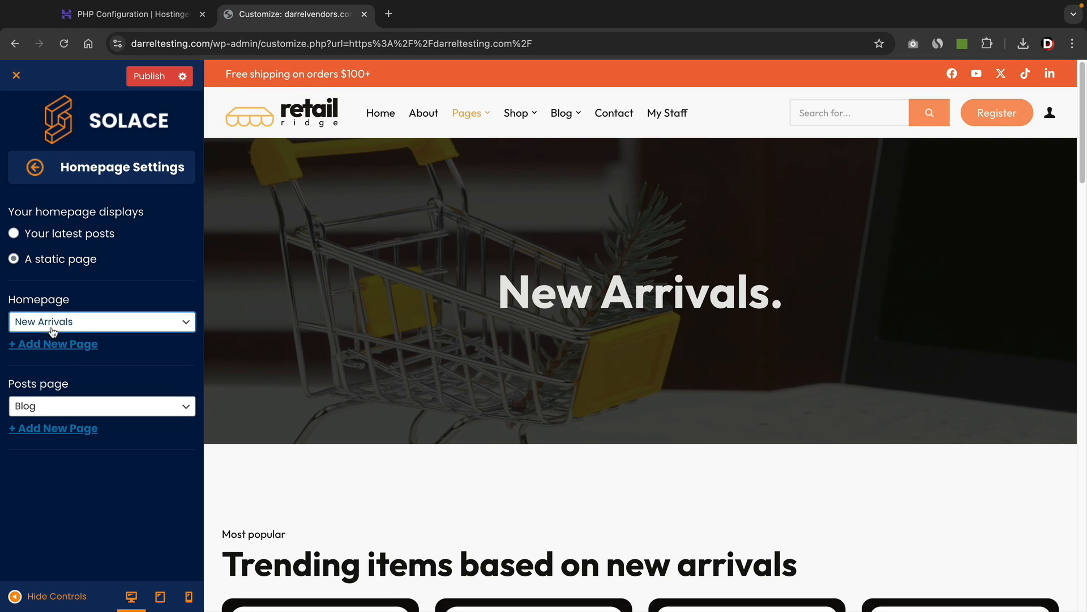
left_click(75, 323)
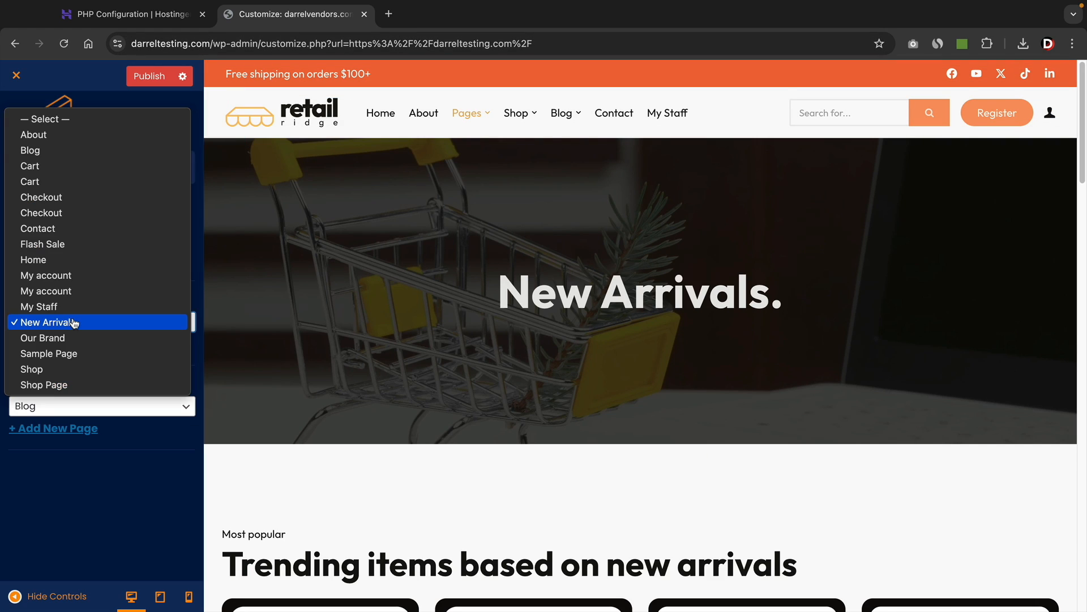
left_click(77, 259)
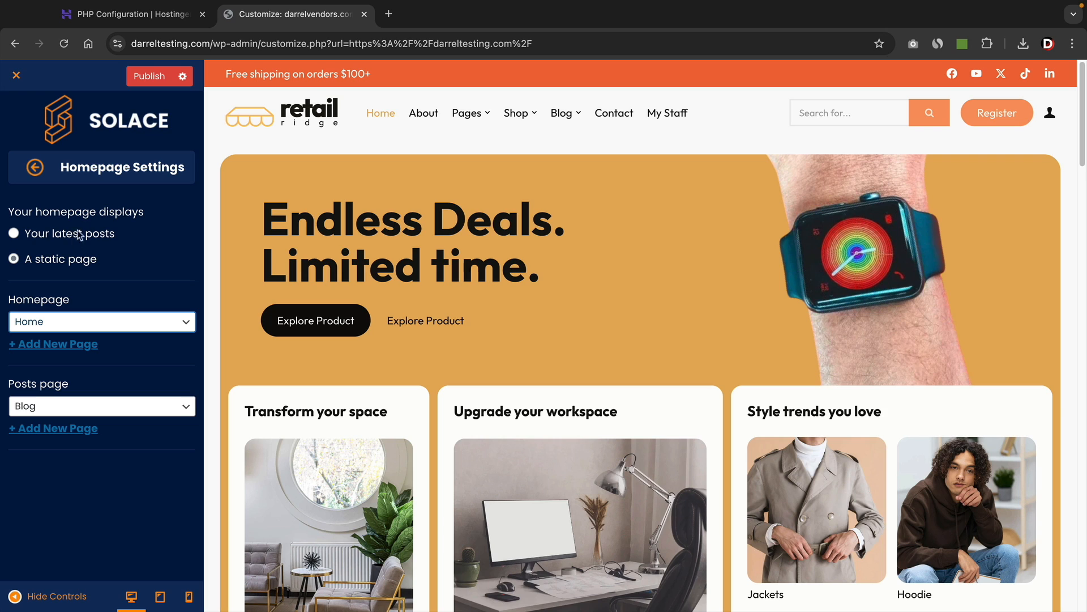
left_click(34, 167)
scroll(57, 223, "up", 2)
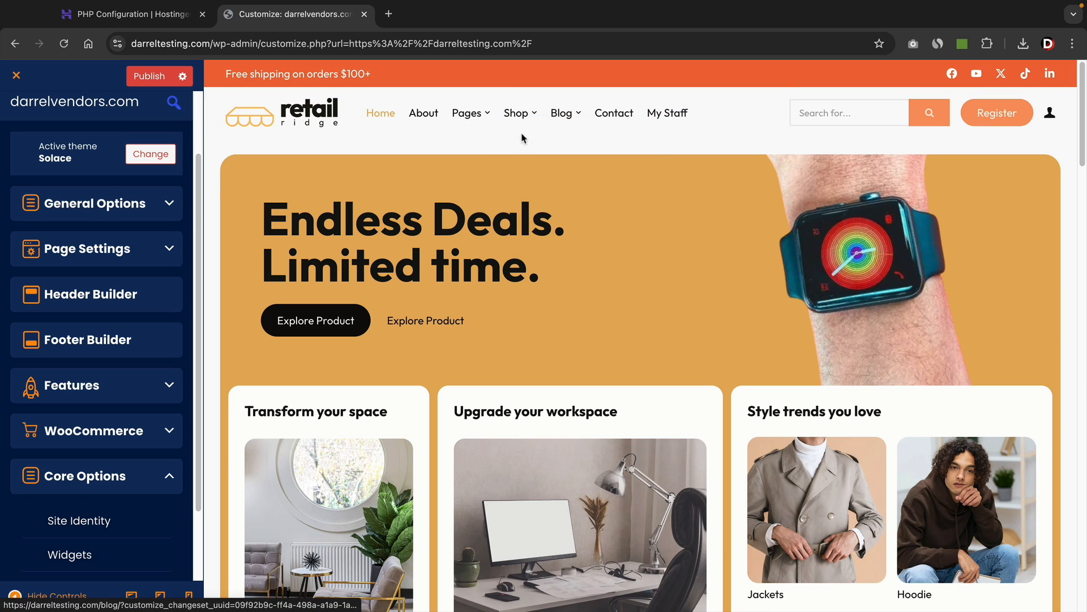
Try several Header Builder presets, then apply the one with search, account and cart icons.
left_click(86, 307)
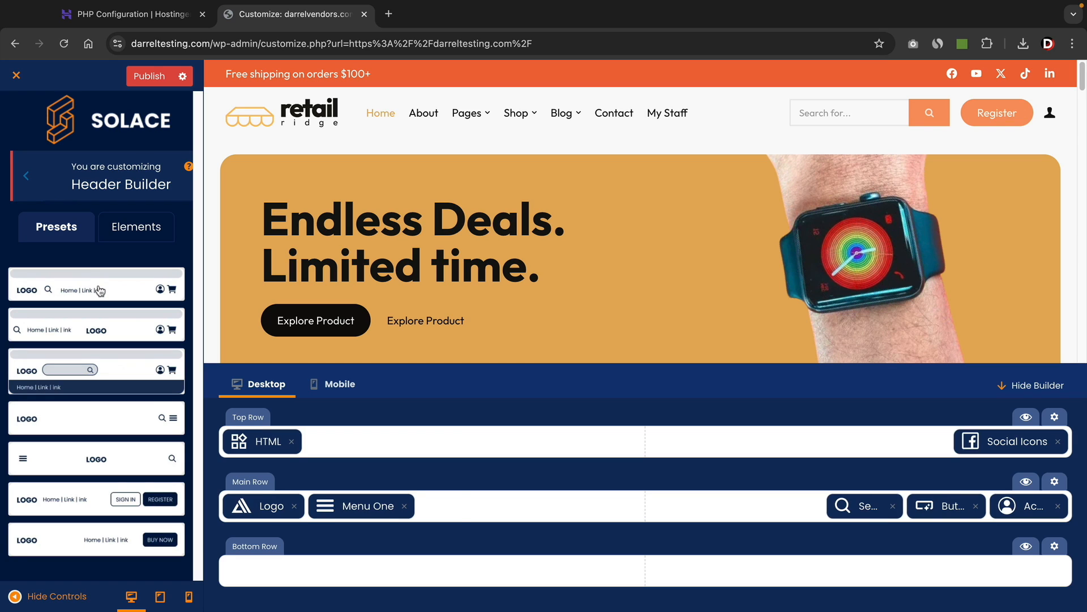
left_click(99, 290)
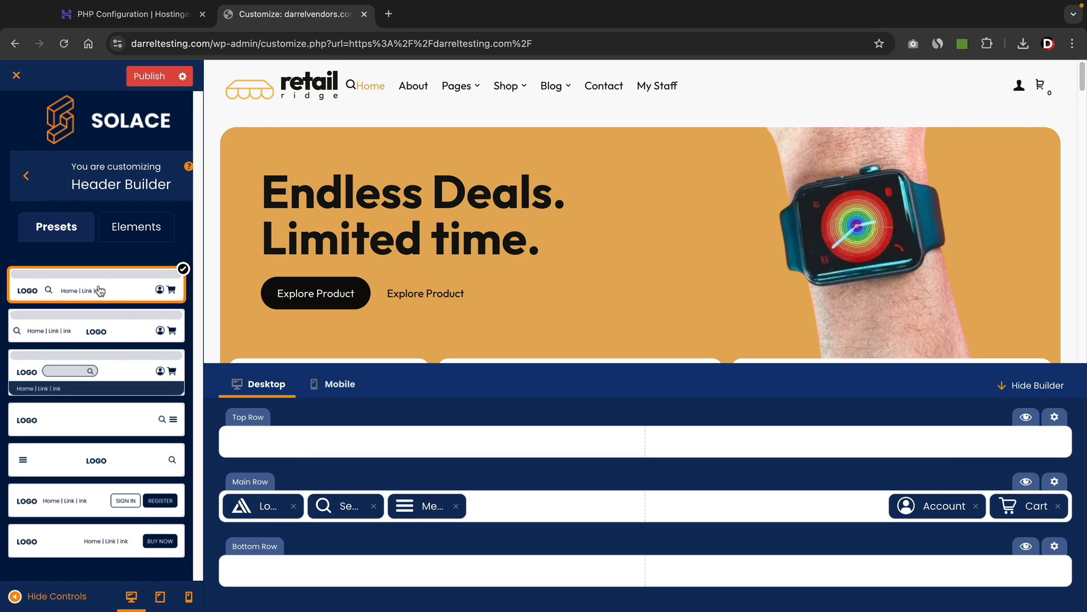
left_click(105, 317)
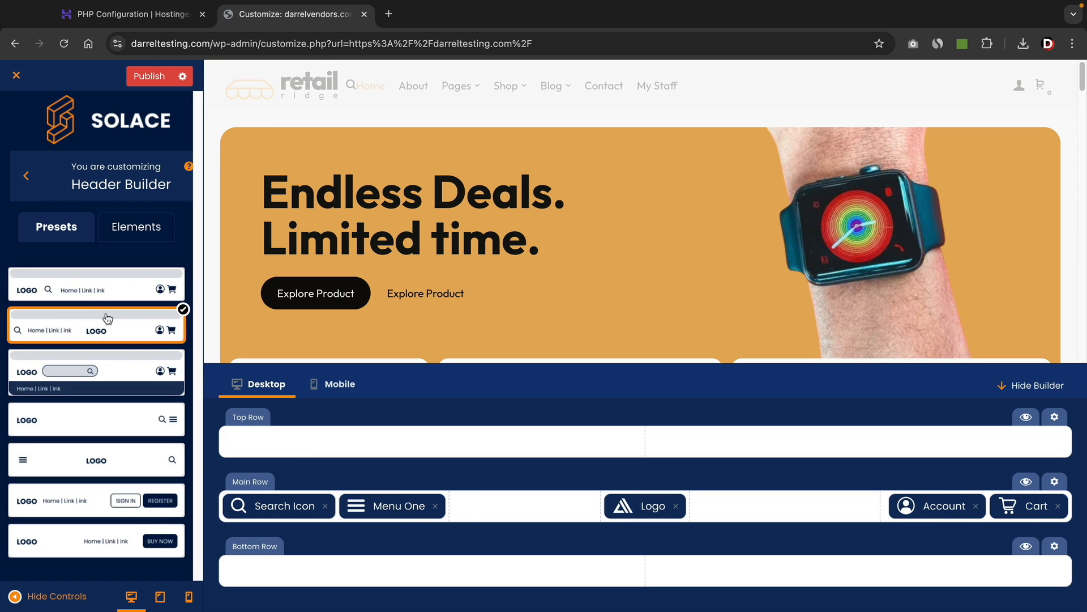
left_click(110, 381)
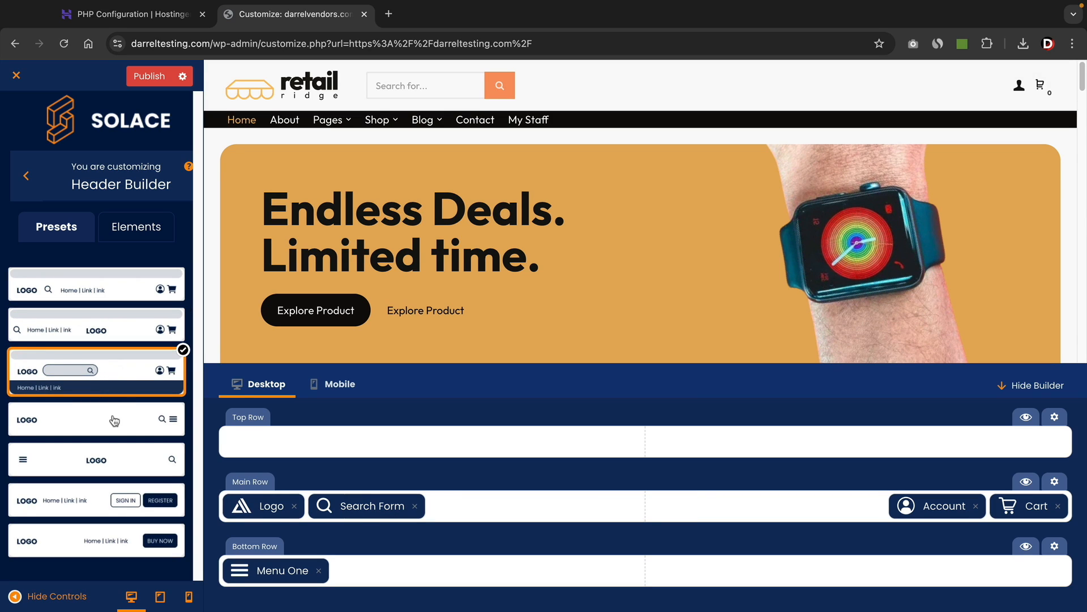
left_click(115, 421)
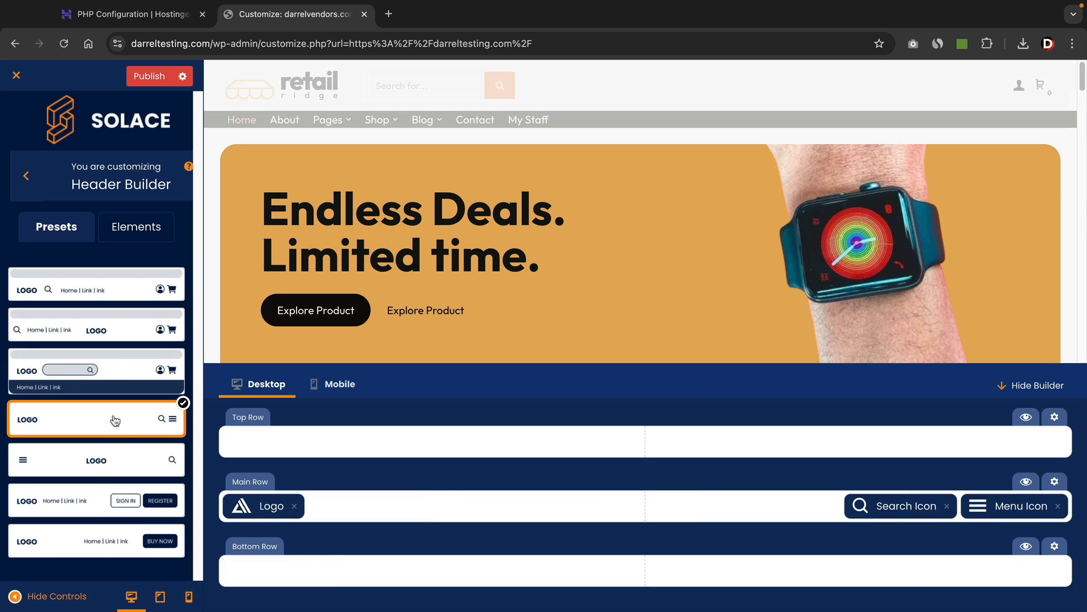
left_click(88, 510)
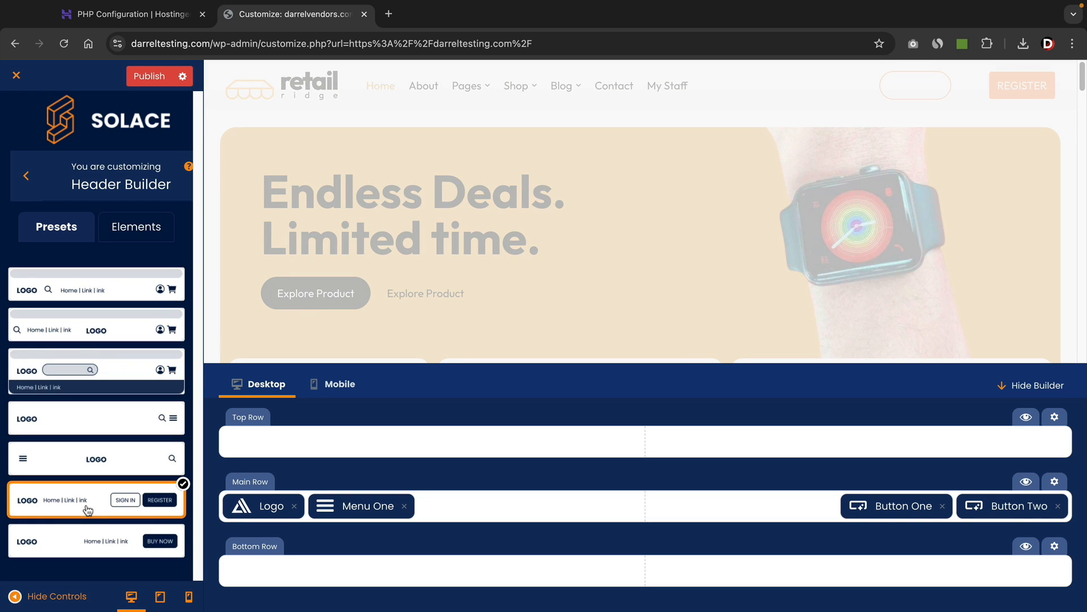
left_click(79, 542)
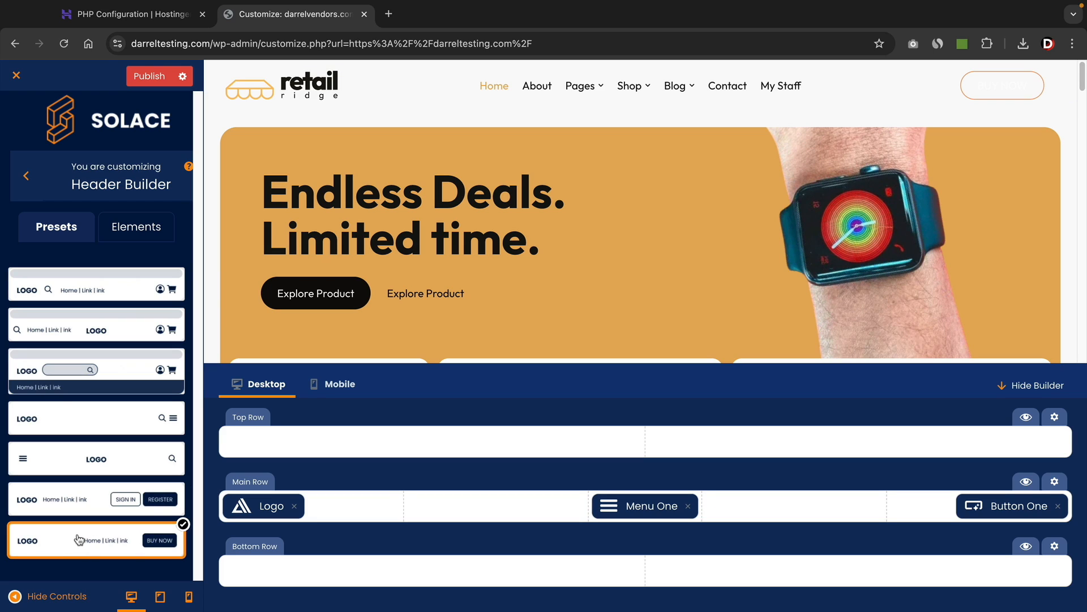
left_click(112, 288)
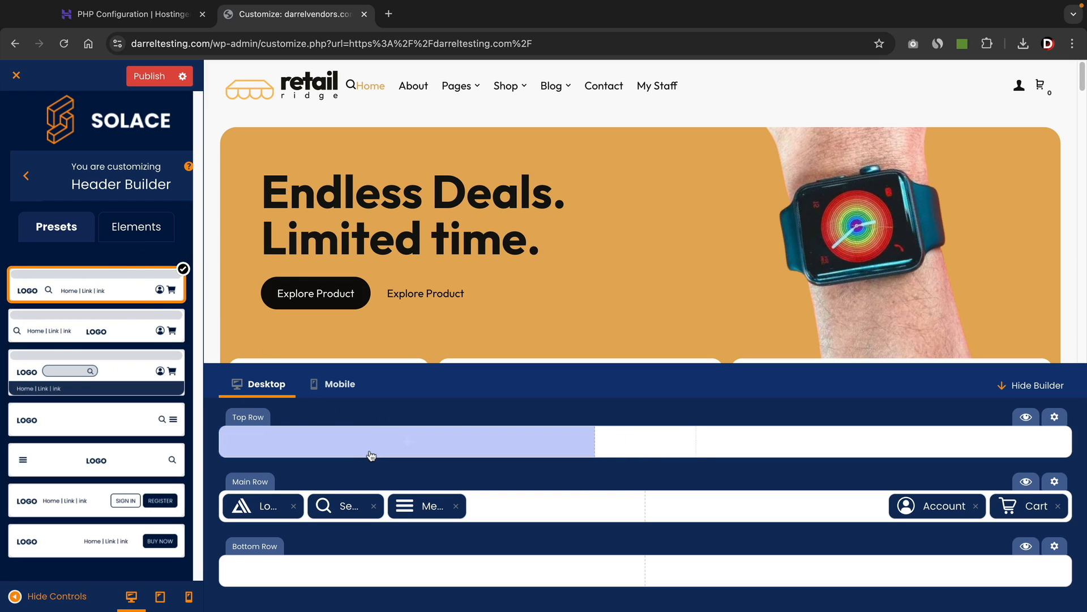
Drag Button One to the right of the header's top row and check its BUY NOW label and link.
left_click(132, 235)
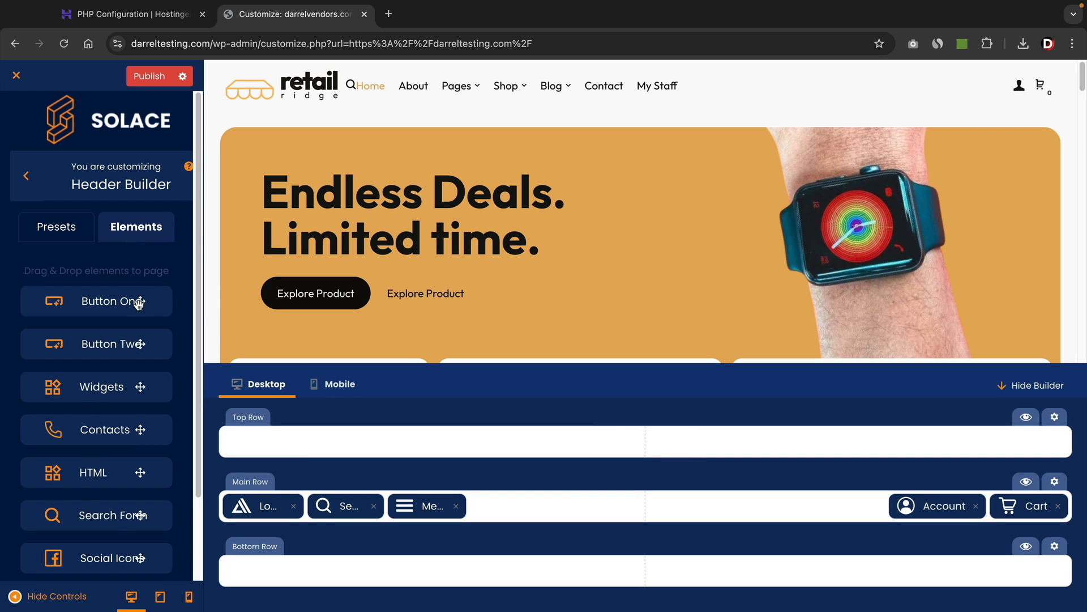
scroll(120, 382, "down", 2)
scroll(136, 317, "up", 2)
left_click_drag(137, 304, 900, 448)
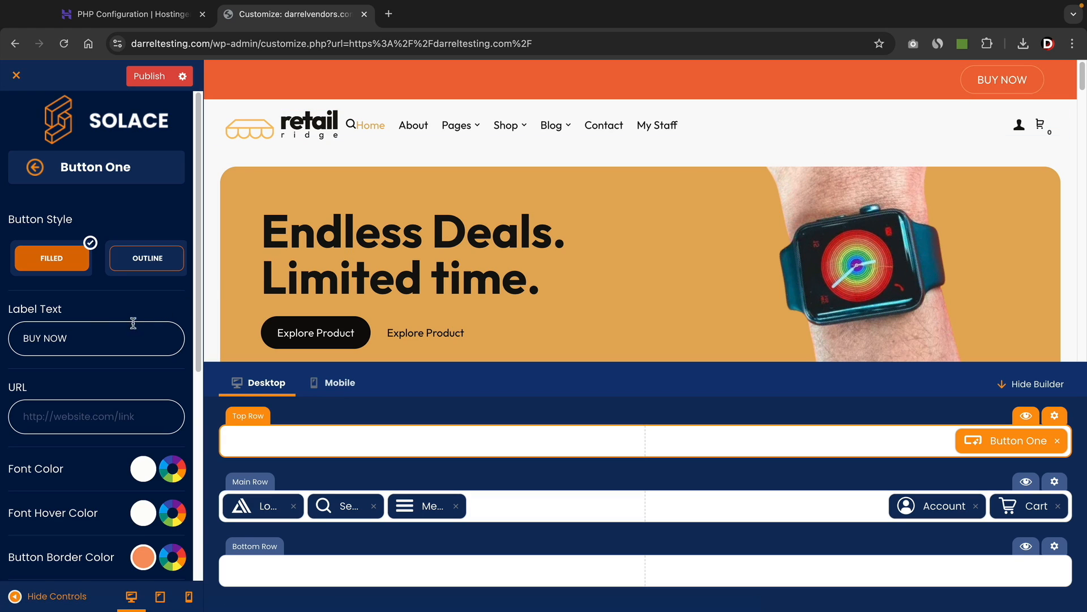
left_click_drag(101, 335, 22, 335)
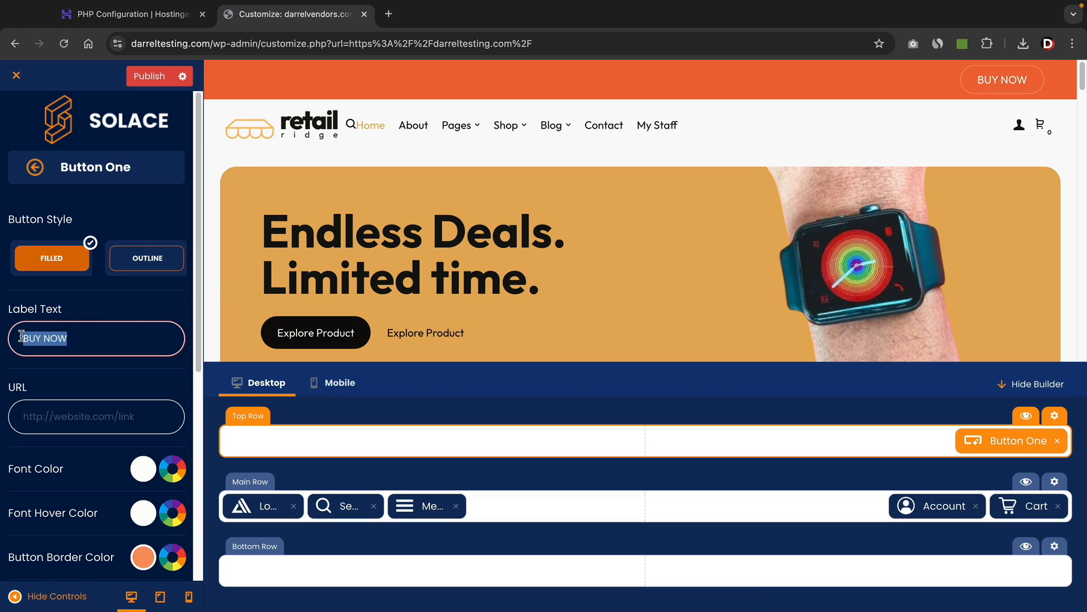
left_click(47, 426)
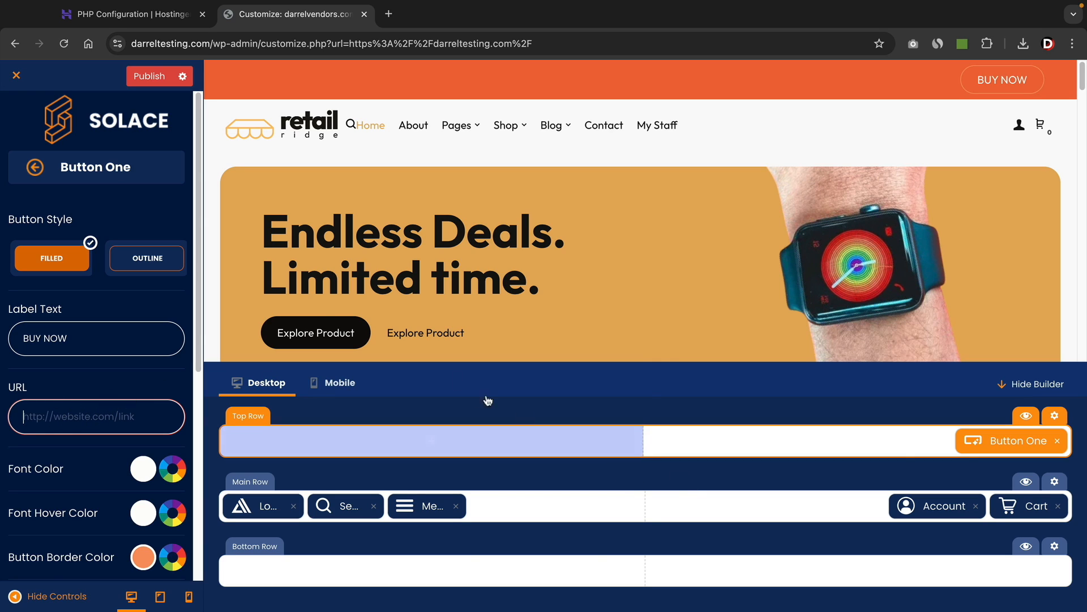
left_click(35, 168)
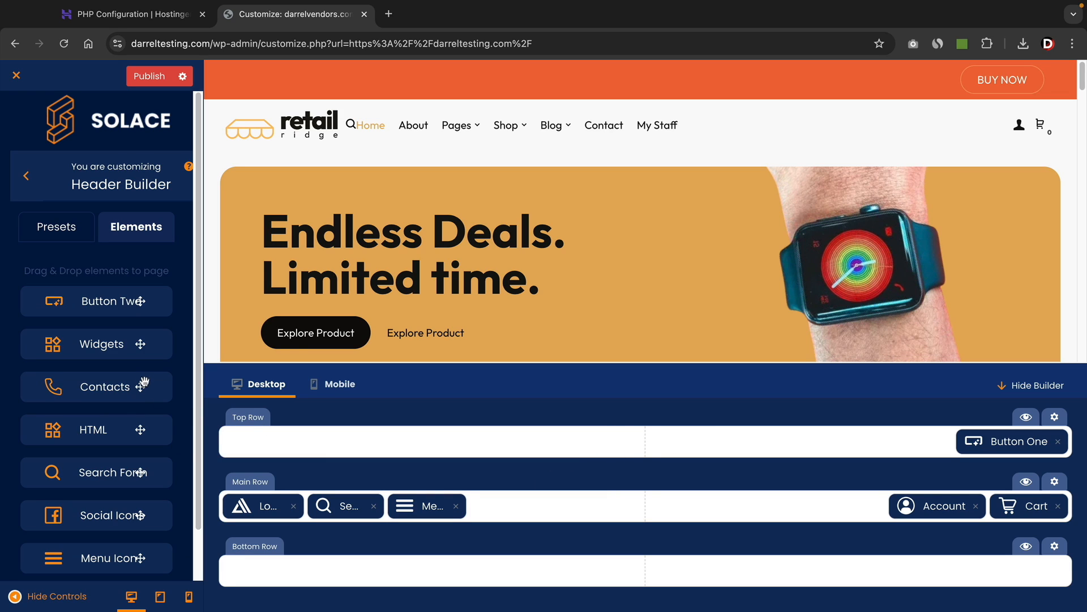
Add a Contacts element beside BUY NOW in the top row, including a new website entry.
left_click_drag(140, 391, 868, 455)
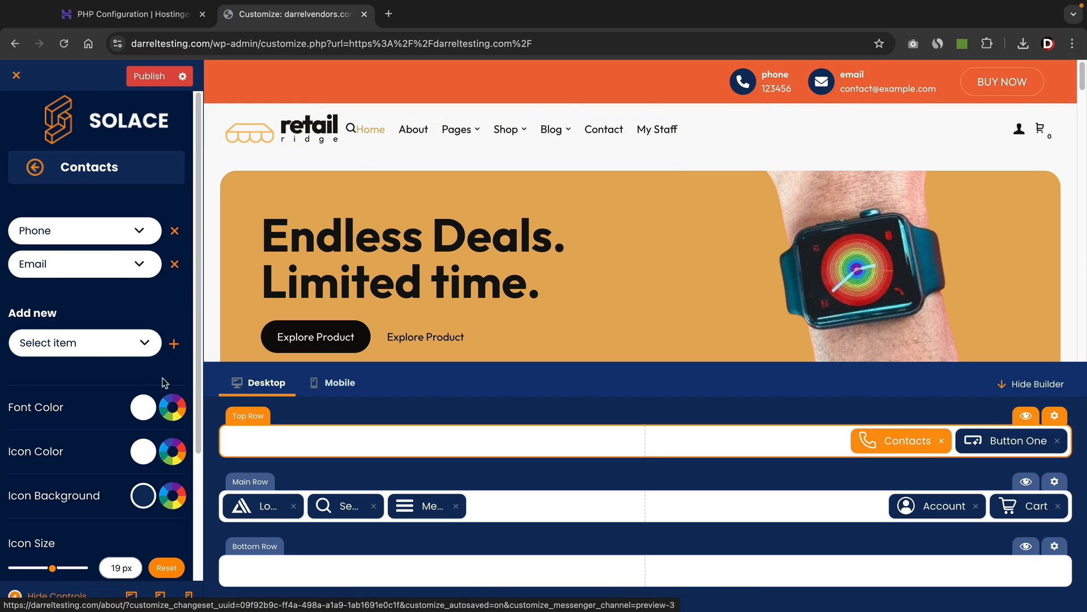
scroll(100, 293, "down", 1)
scroll(100, 288, "down", 5)
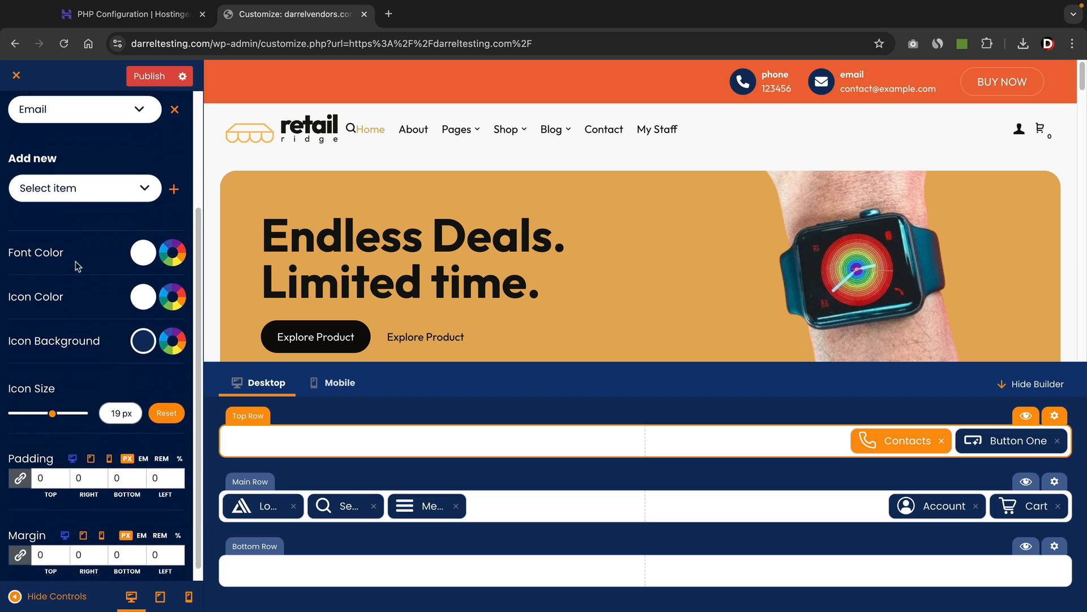
scroll(133, 395, "up", 4)
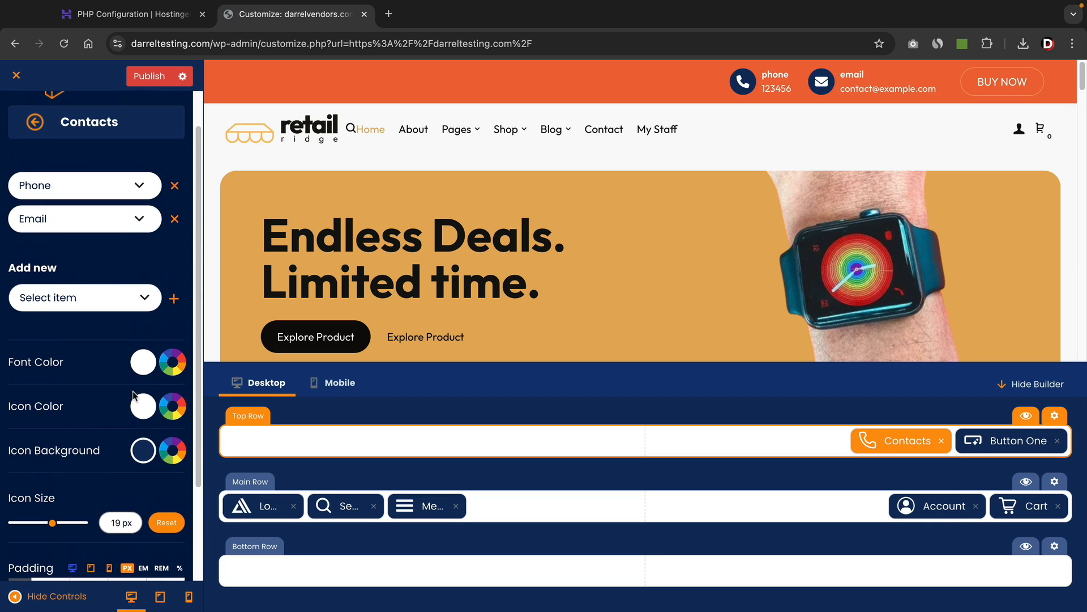
scroll(90, 362, "up", 2)
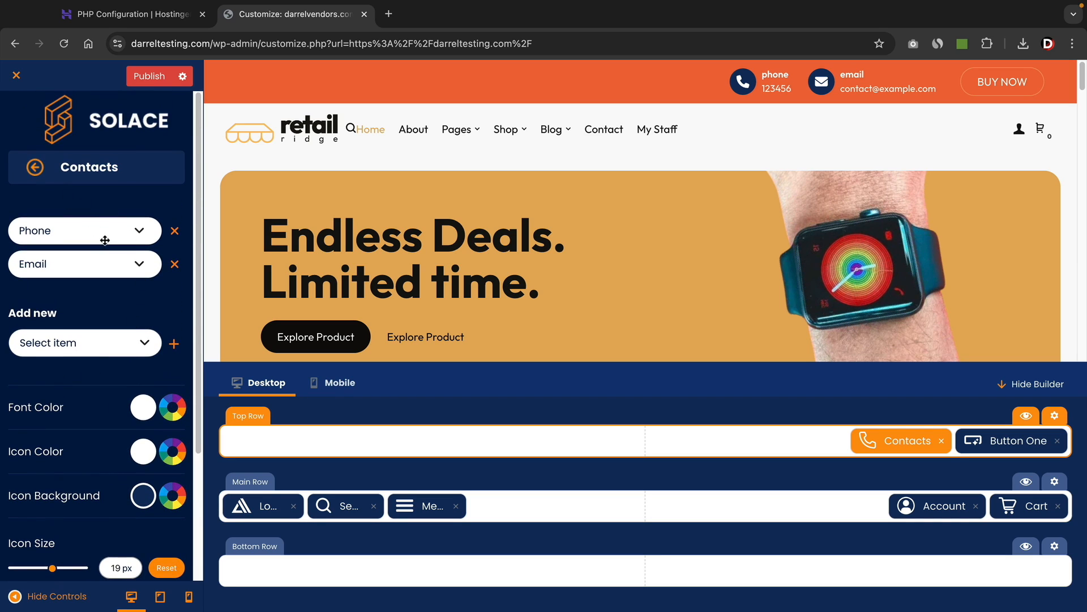
left_click(146, 343)
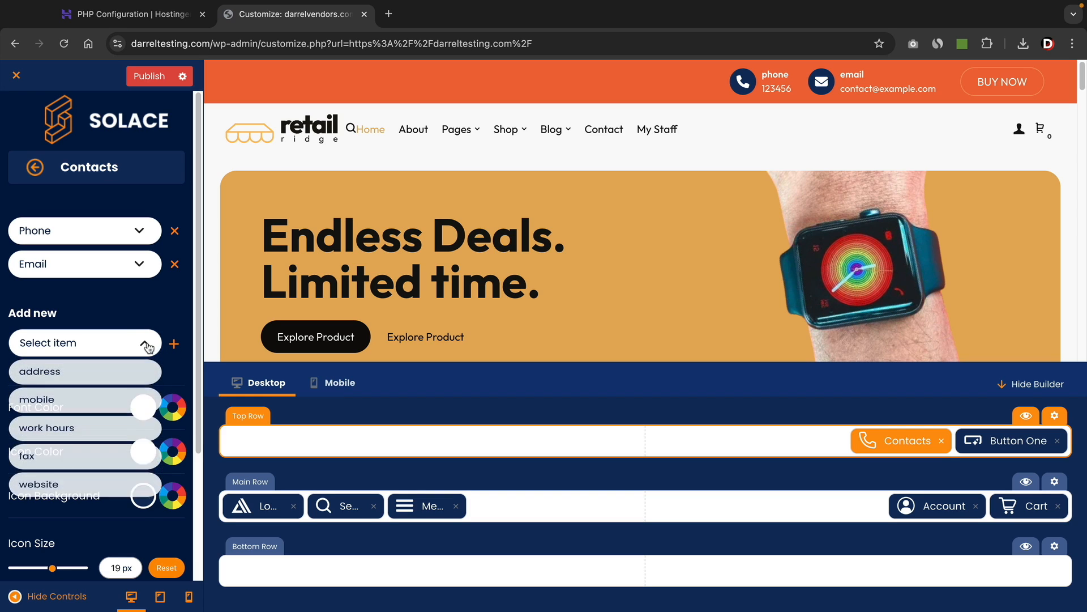
left_click(87, 504)
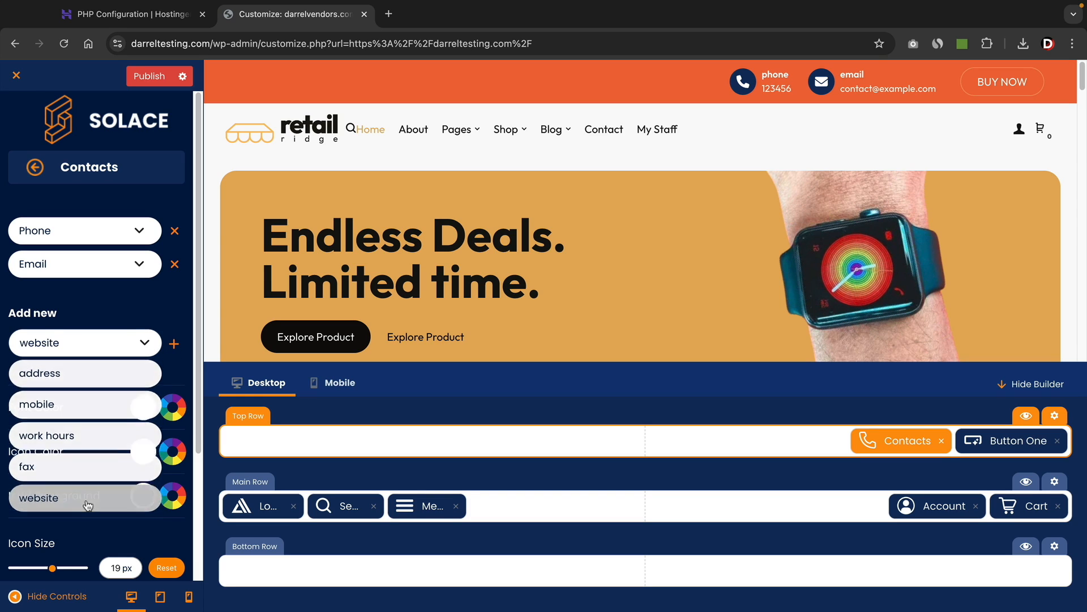
left_click(172, 344)
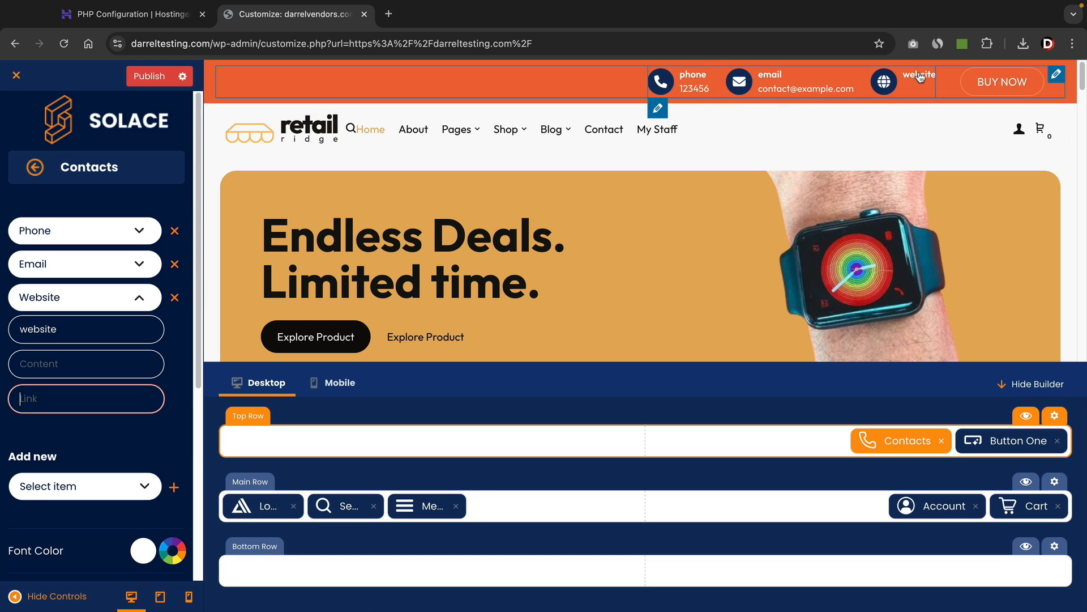
left_click(34, 177)
Try several Footer Builder presets, then apply the multi-column footer layout.
left_click(64, 239)
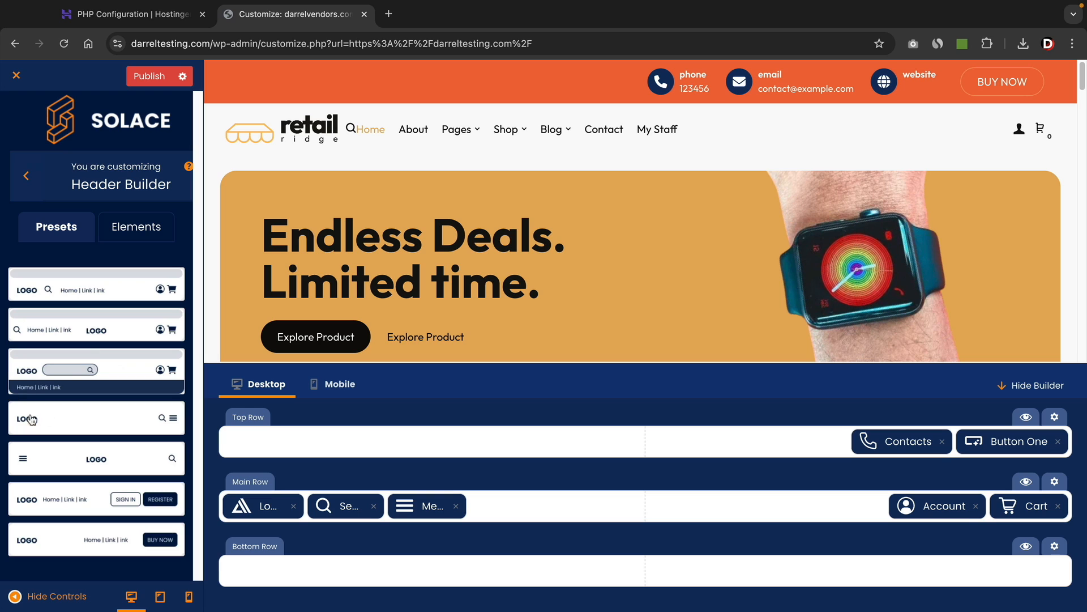
left_click(29, 179)
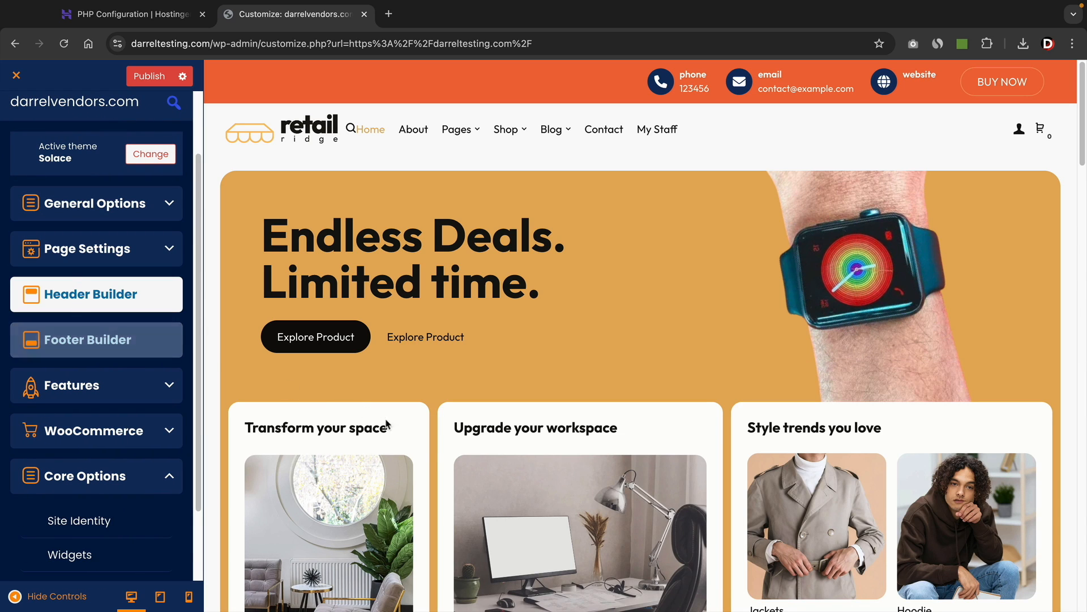
scroll(444, 463, "down", 5)
scroll(445, 463, "down", 15)
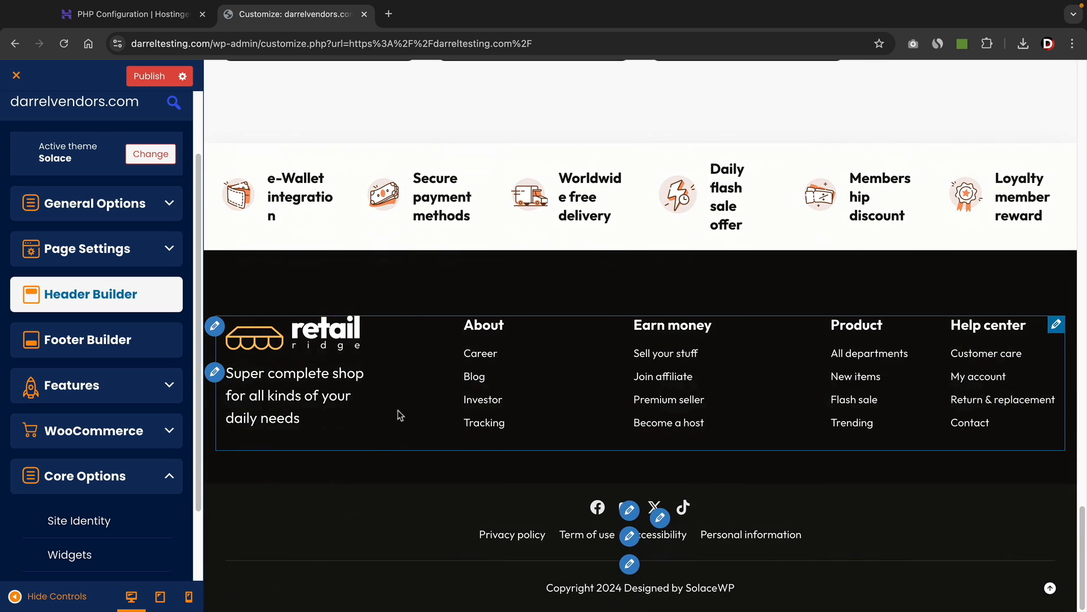
left_click(100, 339)
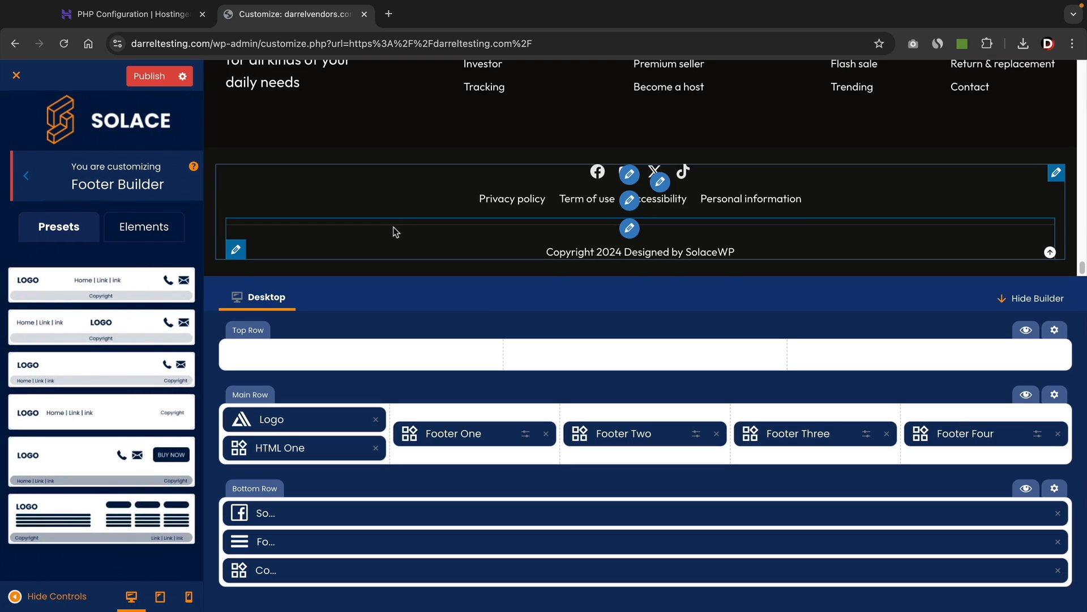
left_click(119, 288)
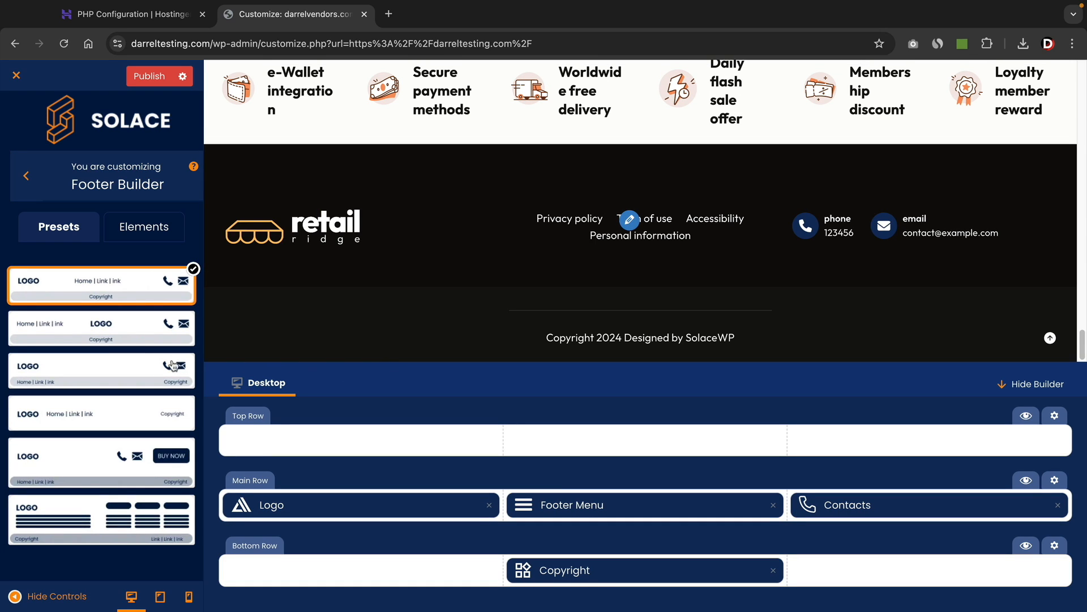
left_click(54, 328)
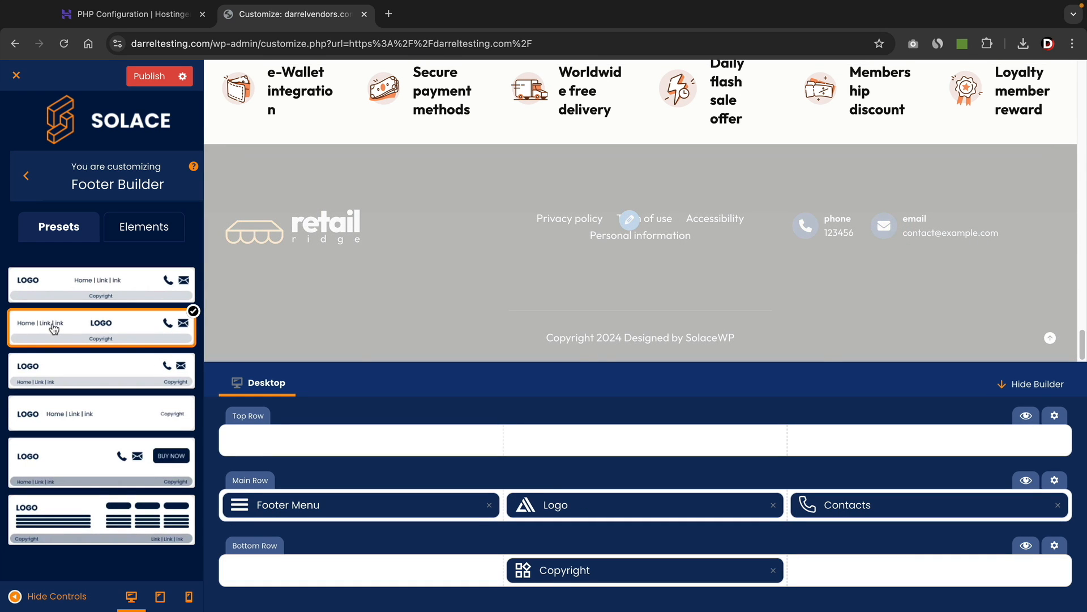
left_click(79, 387)
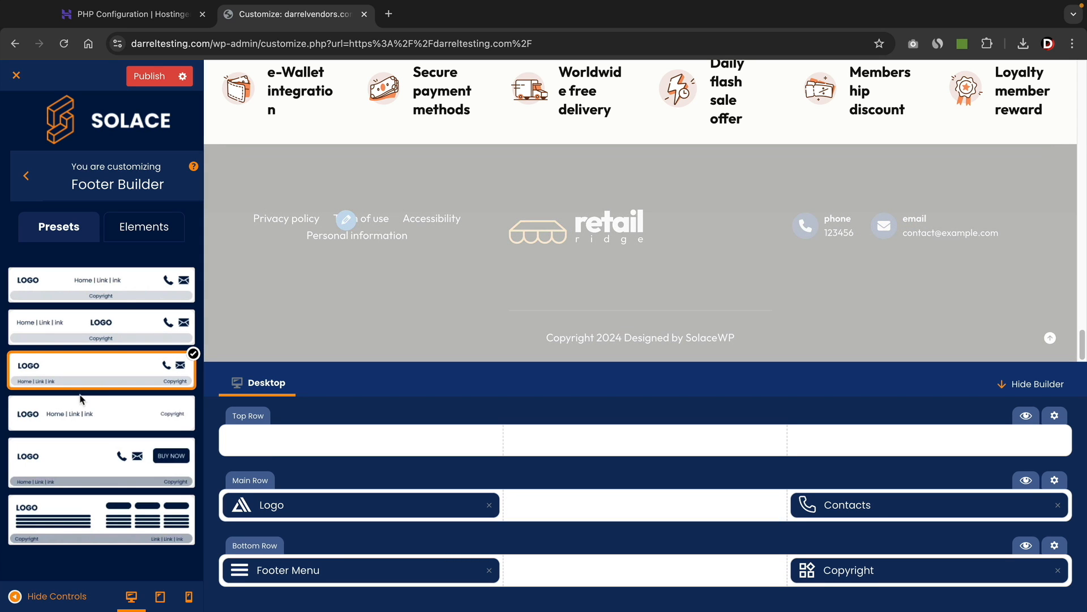
left_click(100, 466)
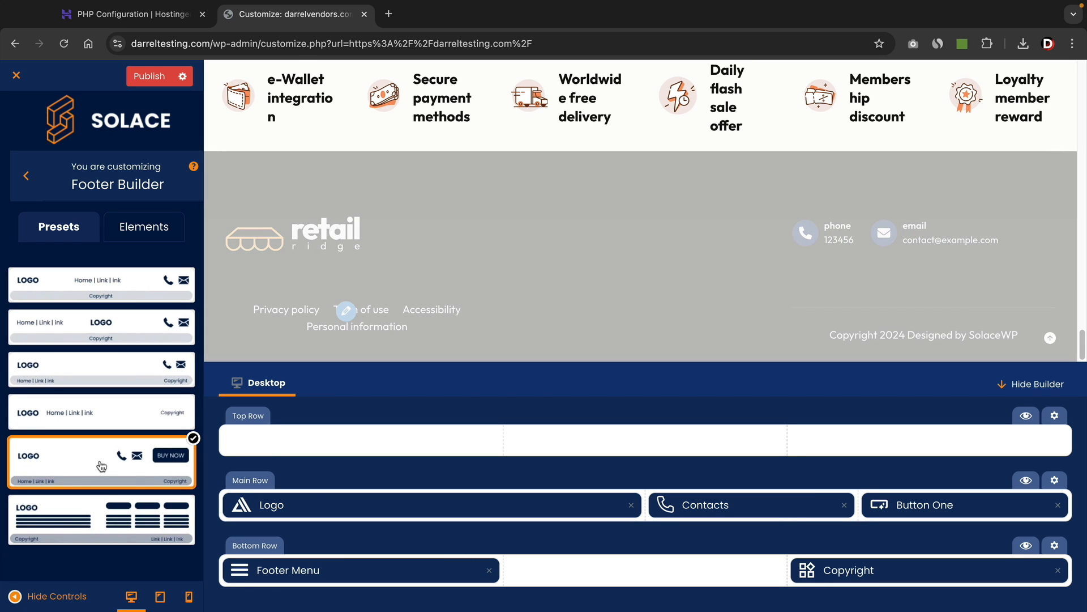
left_click(92, 529)
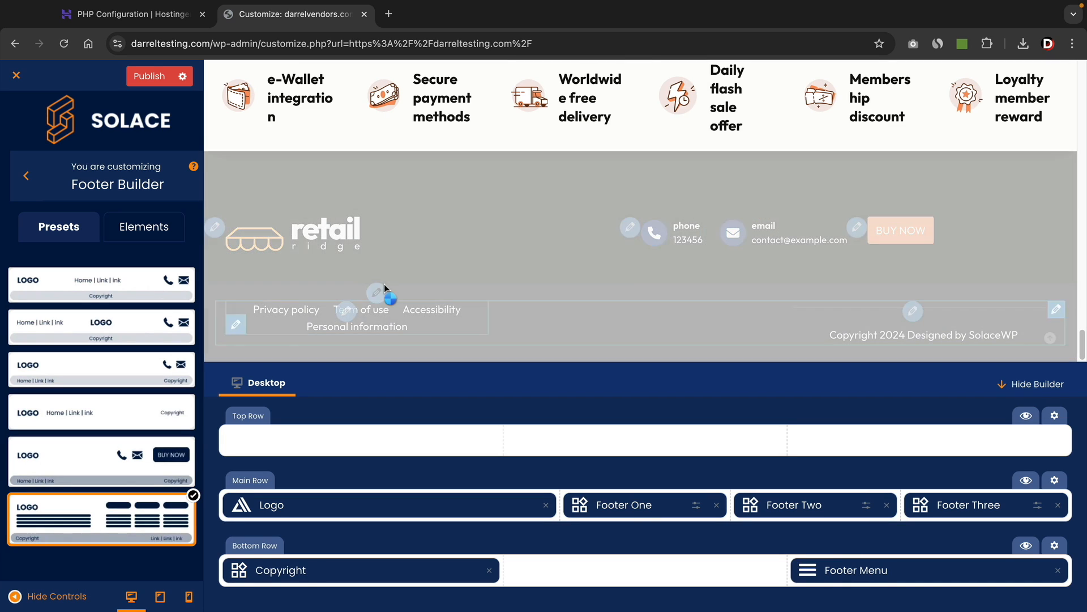
Place a Button One BUY NOW button in the middle of the footer's top row.
left_click(145, 231)
left_click_drag(131, 299, 566, 432)
left_click(561, 436)
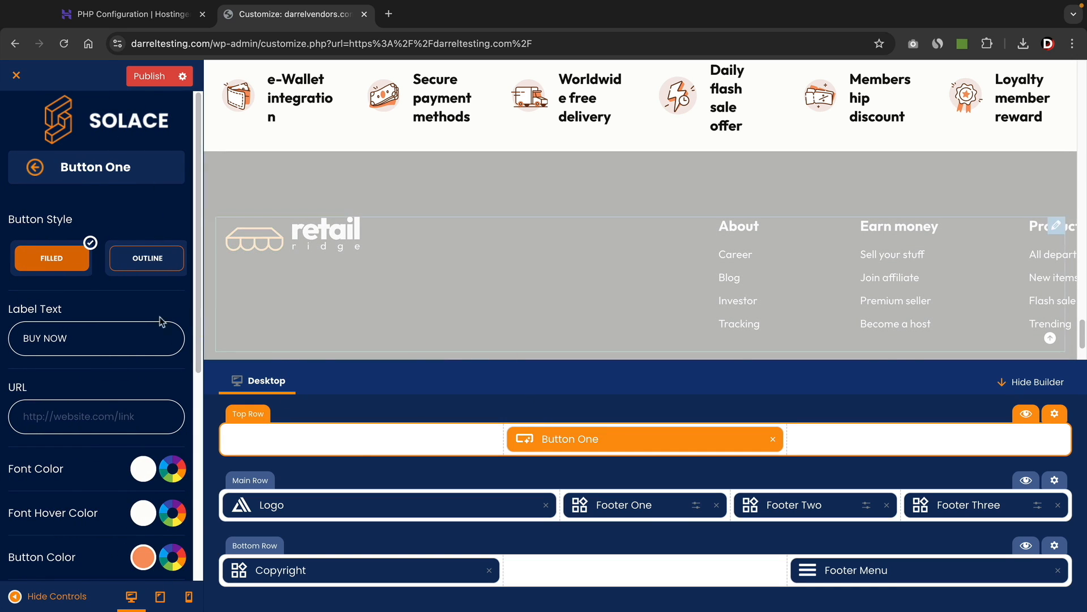
left_click(35, 173)
left_click(25, 173)
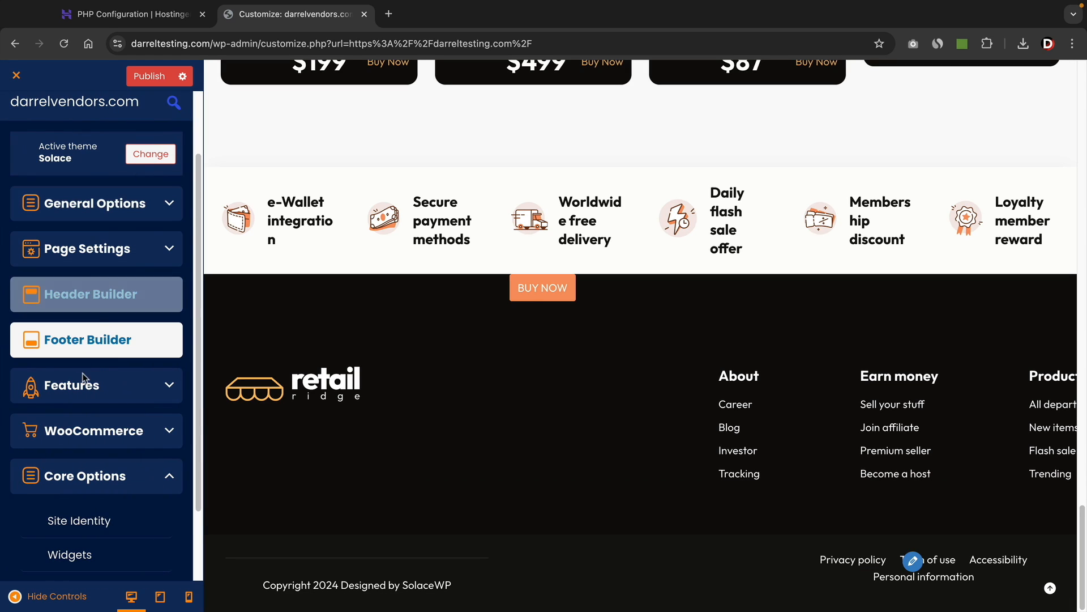
Scroll the Customizer preview to the top and open the Shop page in it.
scroll(267, 440, "up", 15)
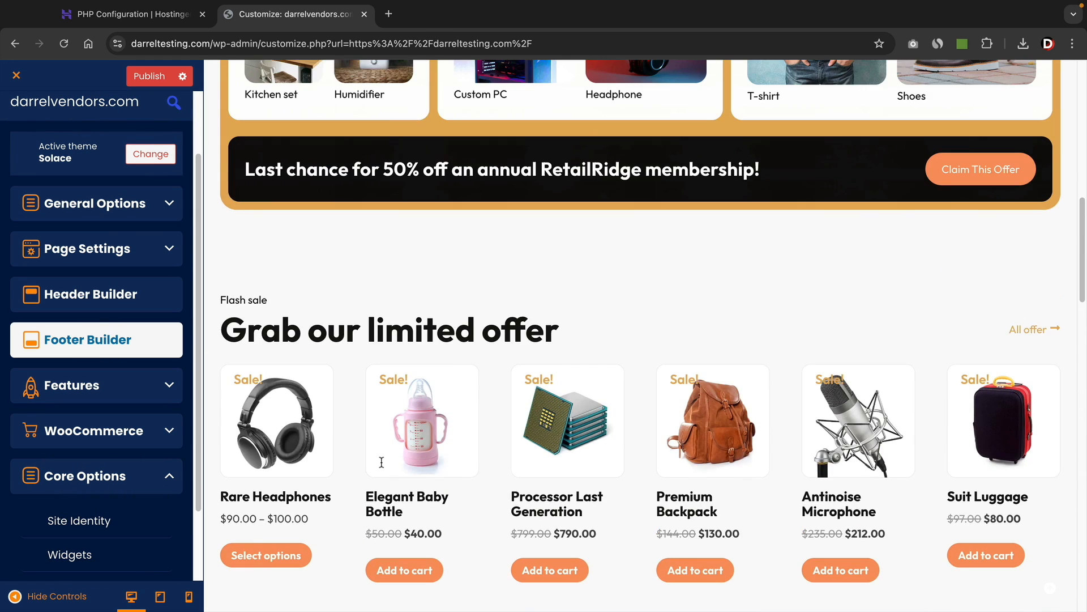
scroll(381, 462, "up", 10)
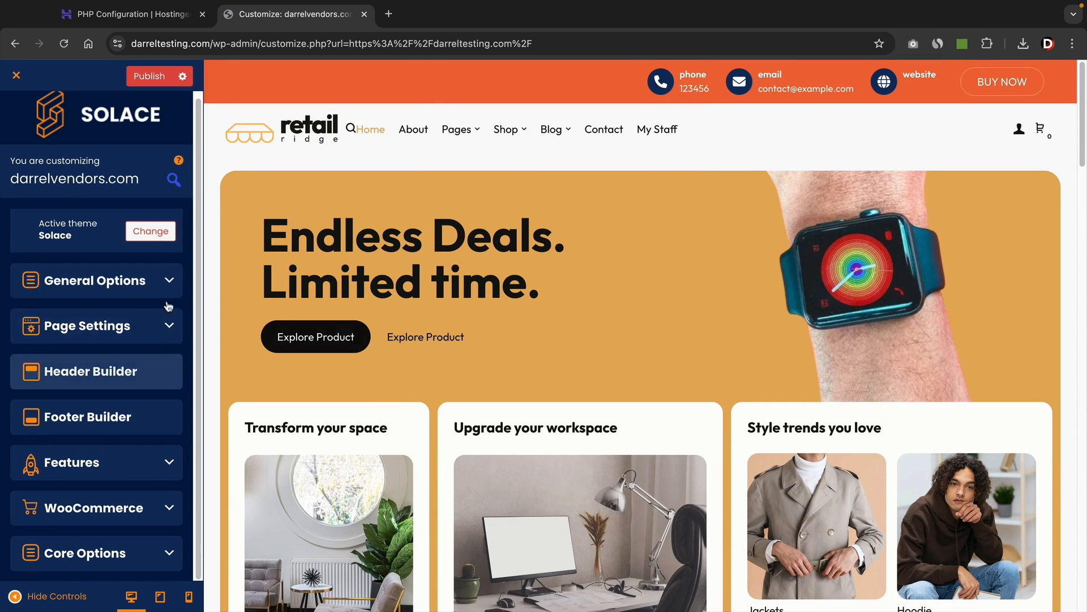
left_click(104, 459)
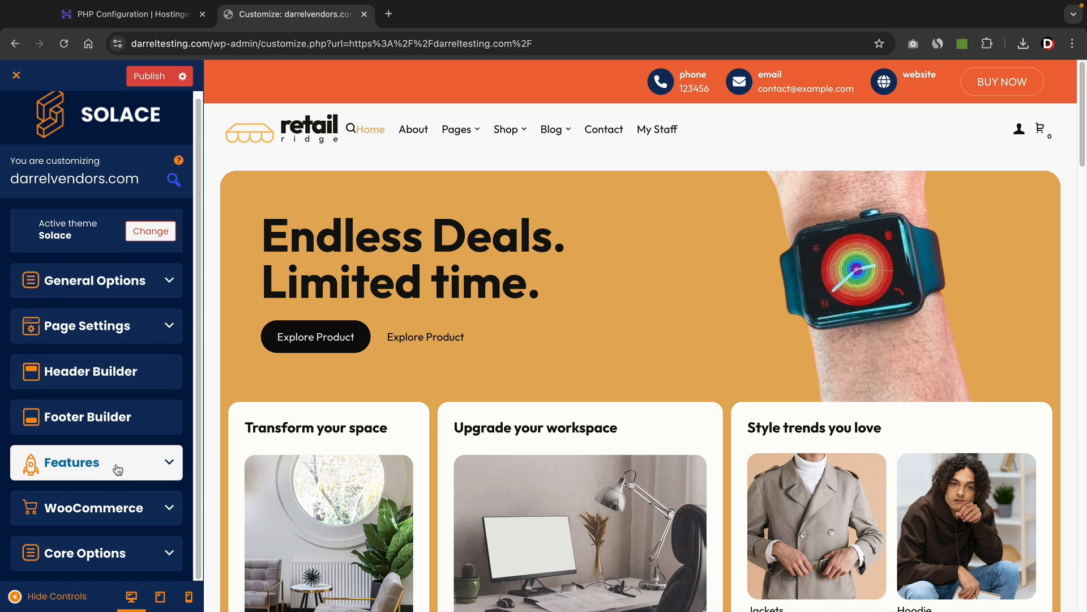
left_click(505, 130)
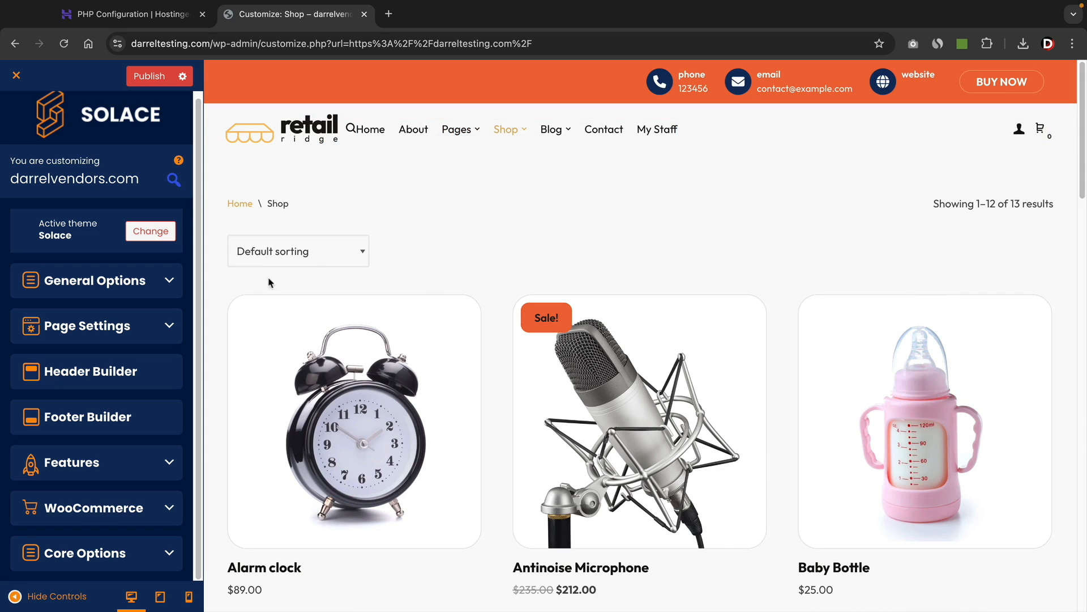
Open the WooCommerce shop product layout settings in the Customizer.
left_click(119, 515)
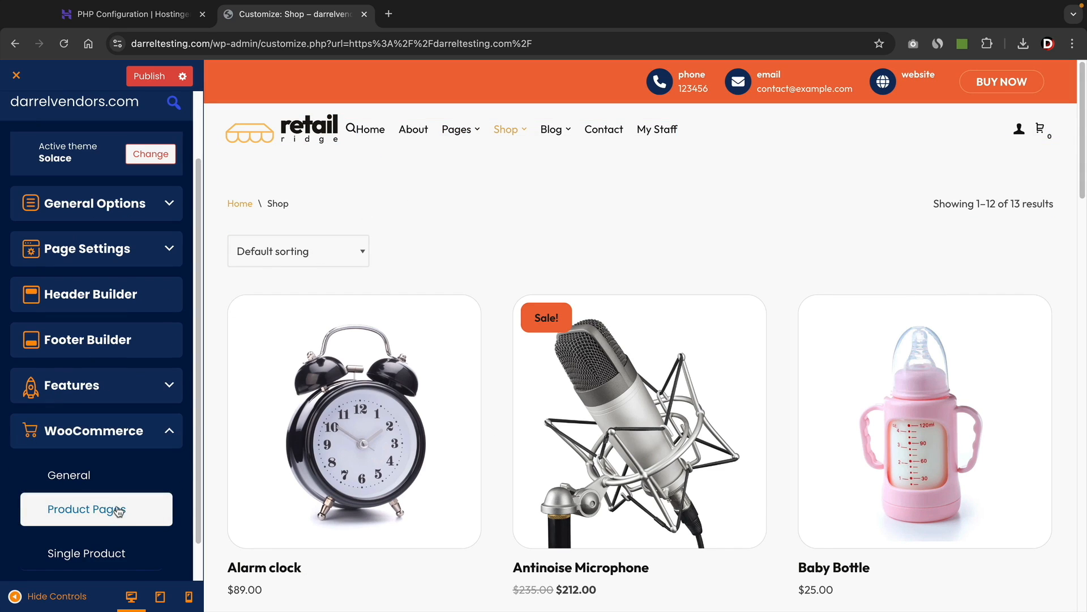
left_click(115, 509)
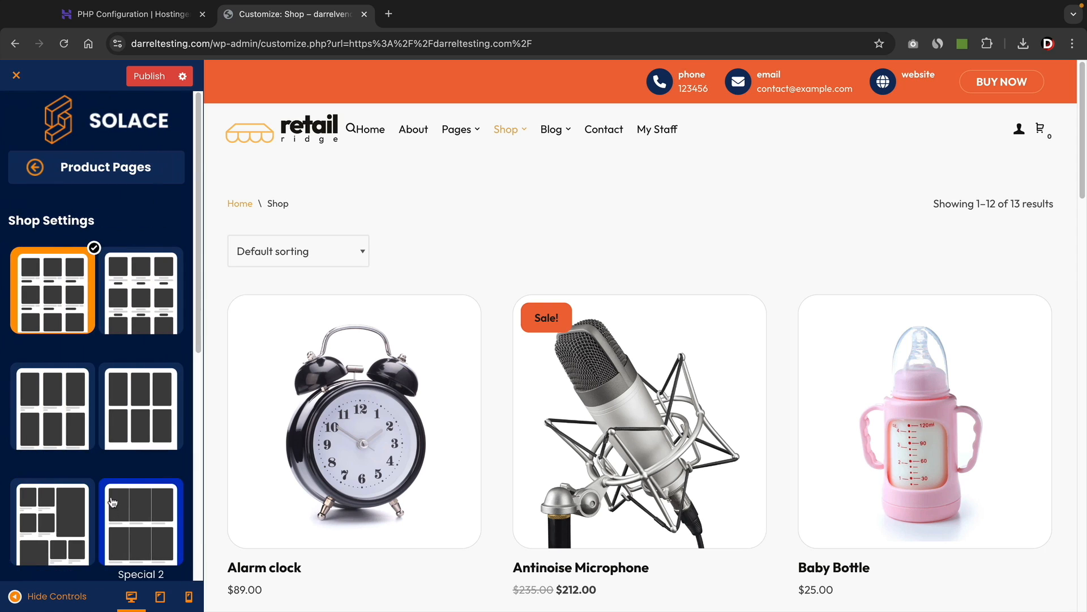
scroll(453, 230, "down", 3)
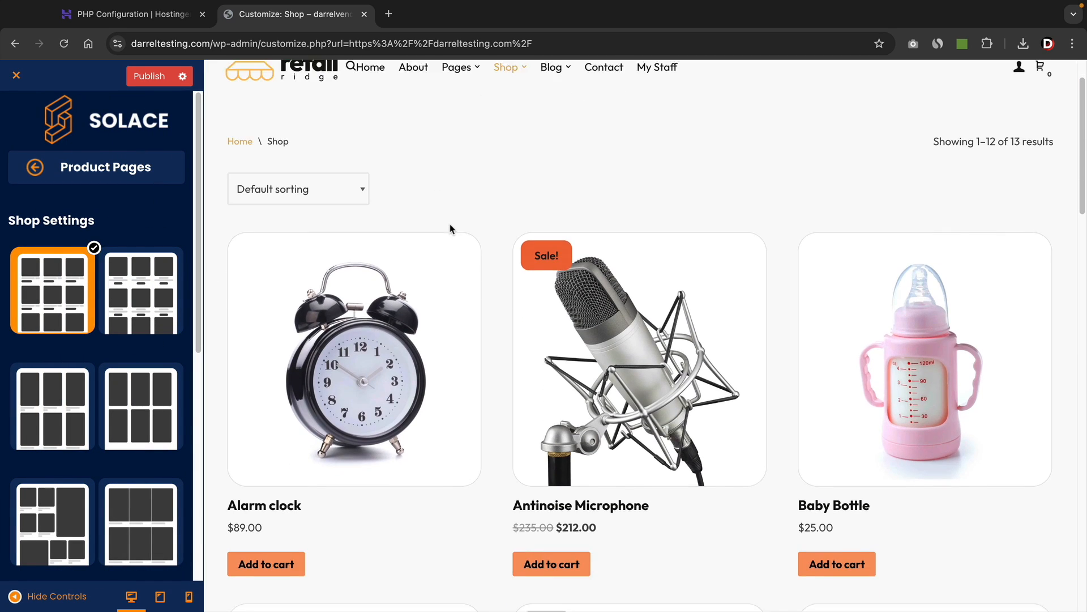
Try Layouts 2 and 3, then settle on Layout 4 and check its hover descriptions.
left_click(135, 293)
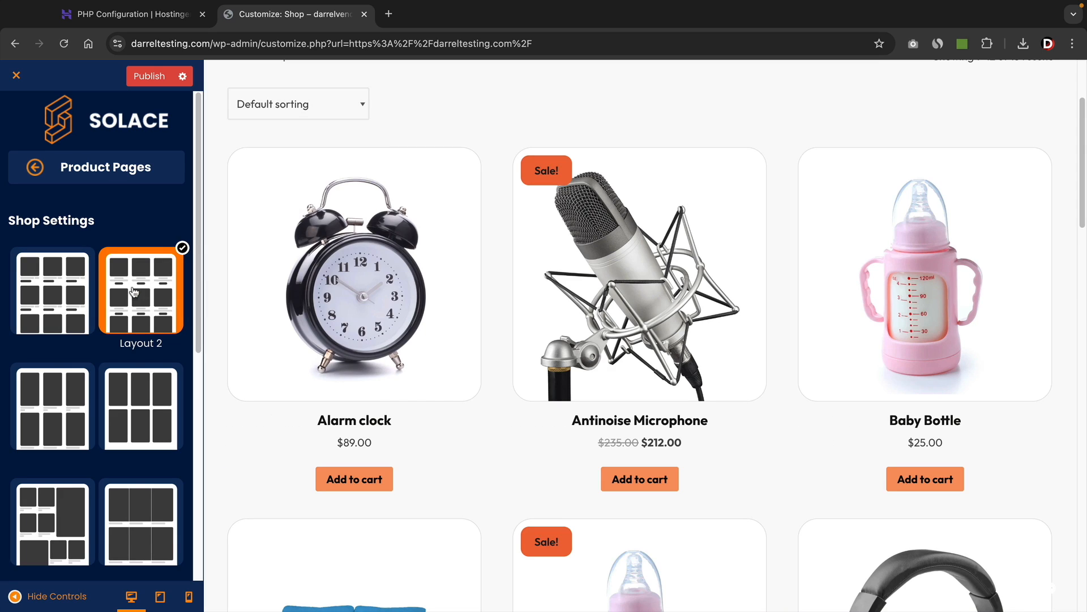
left_click(58, 400)
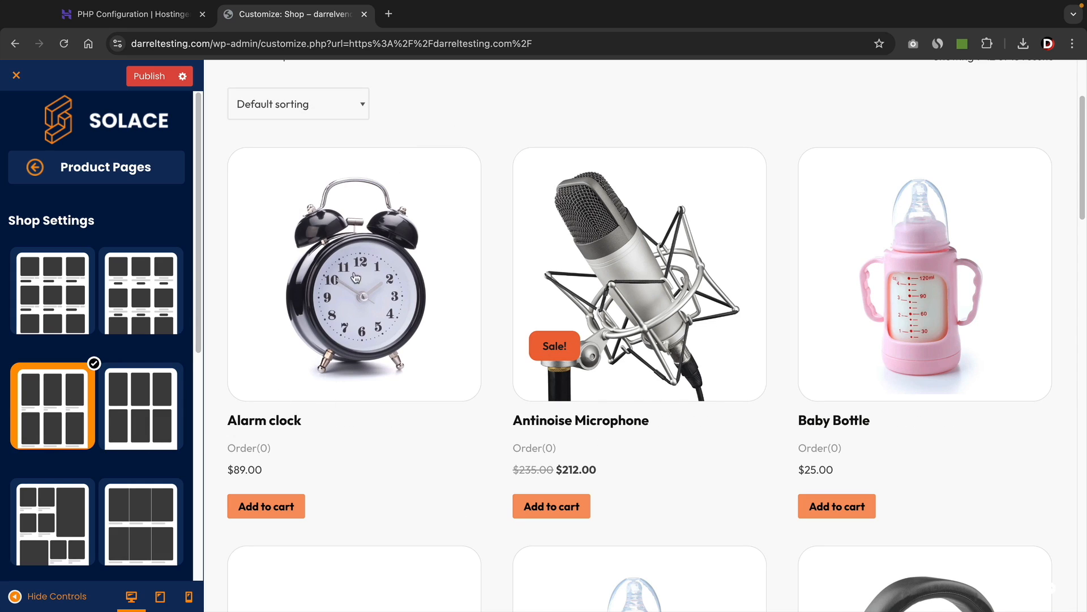
left_click(138, 407)
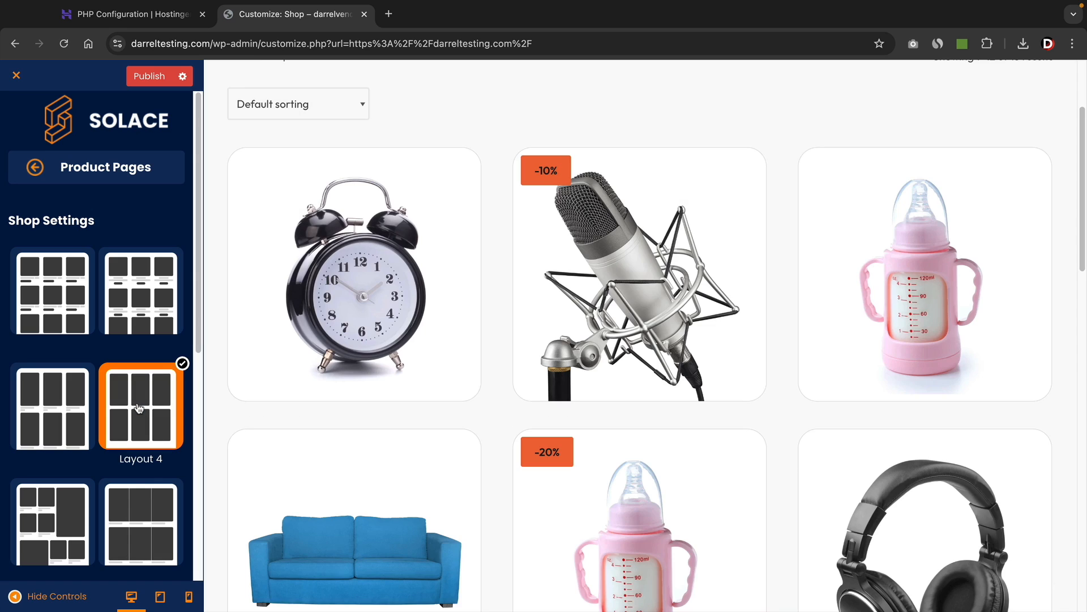
mouse_move(310, 311)
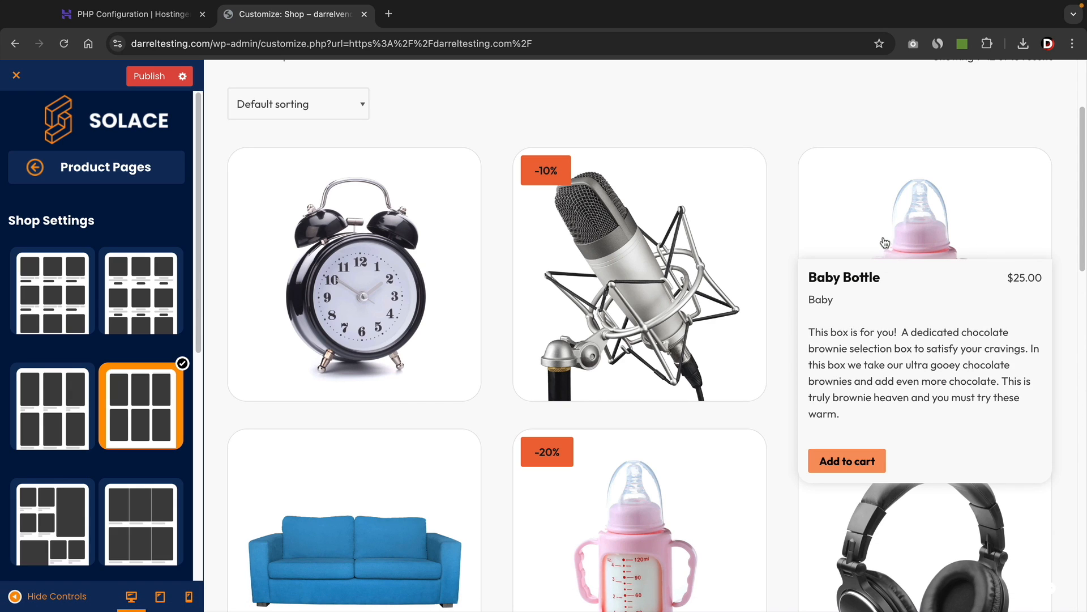
mouse_move(627, 235)
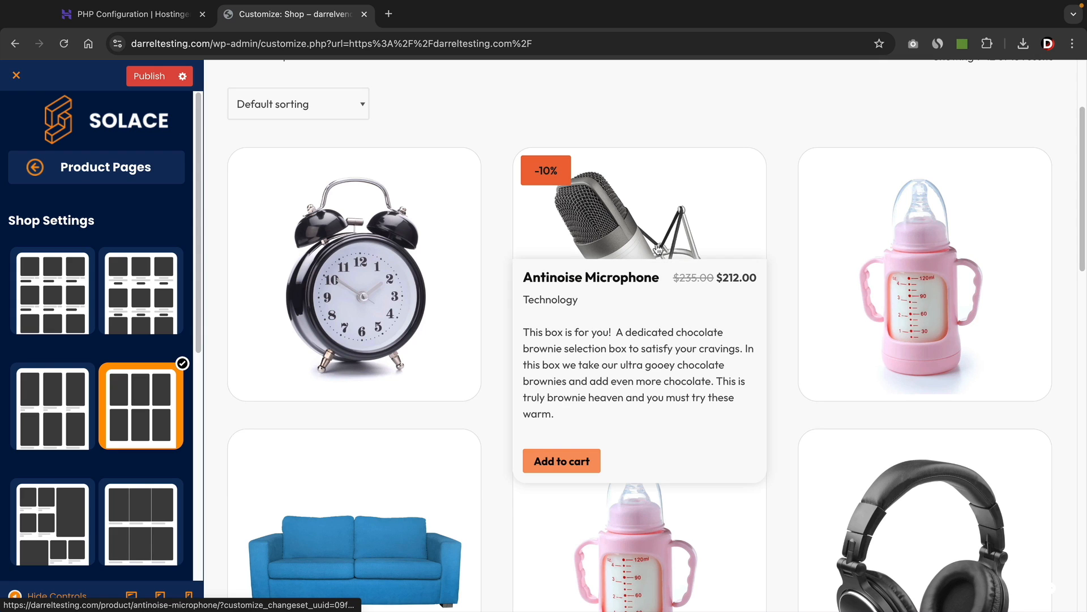
scroll(650, 261, "down", 4)
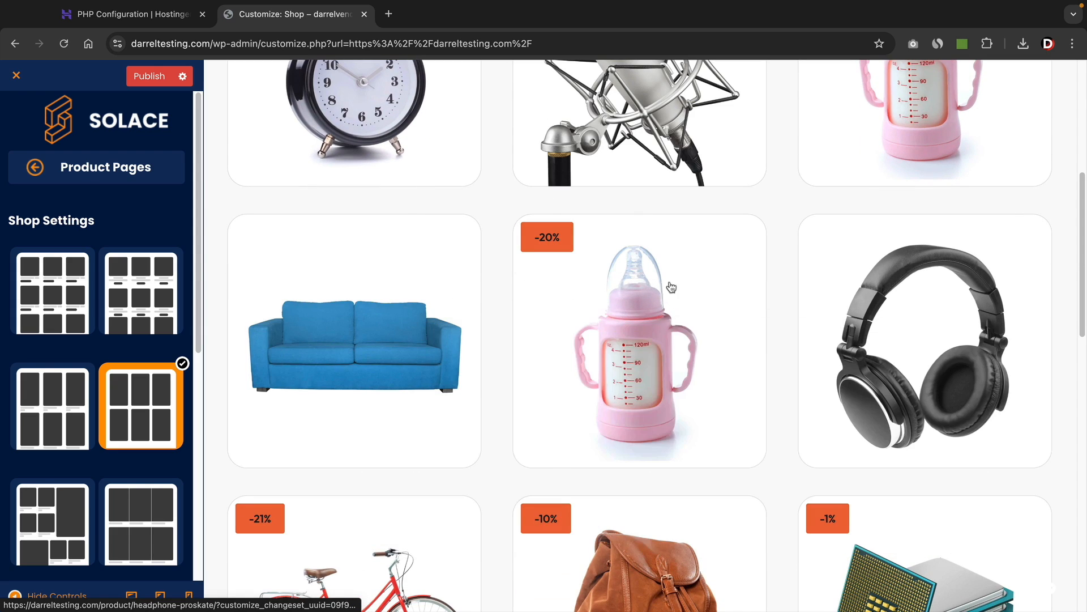
scroll(381, 299, "up", 5)
scroll(153, 419, "down", 2)
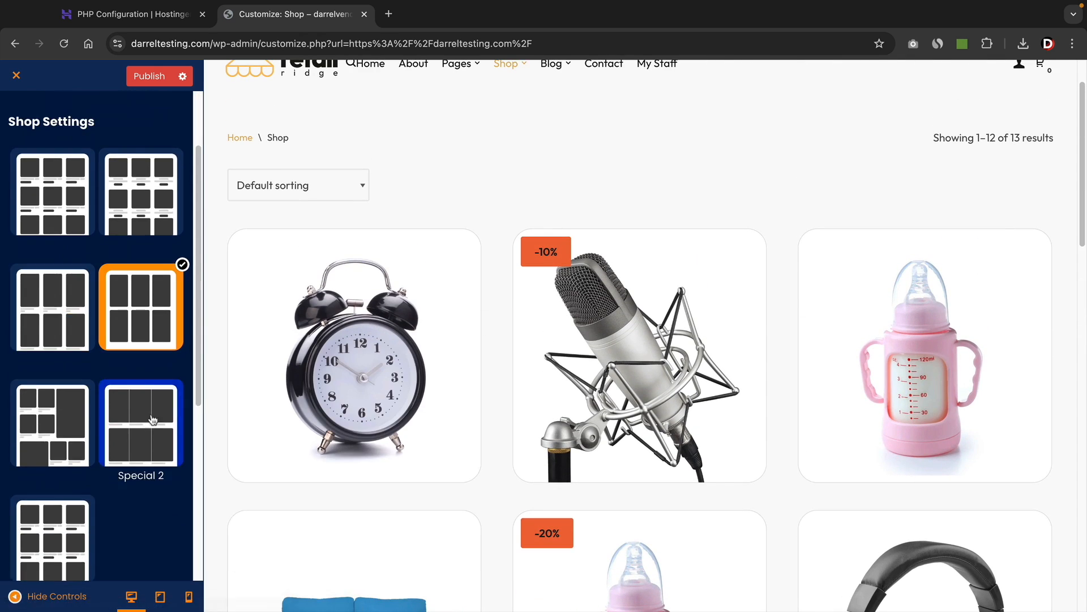
Switch the shop grid to the Special 1 layout.
left_click(54, 433)
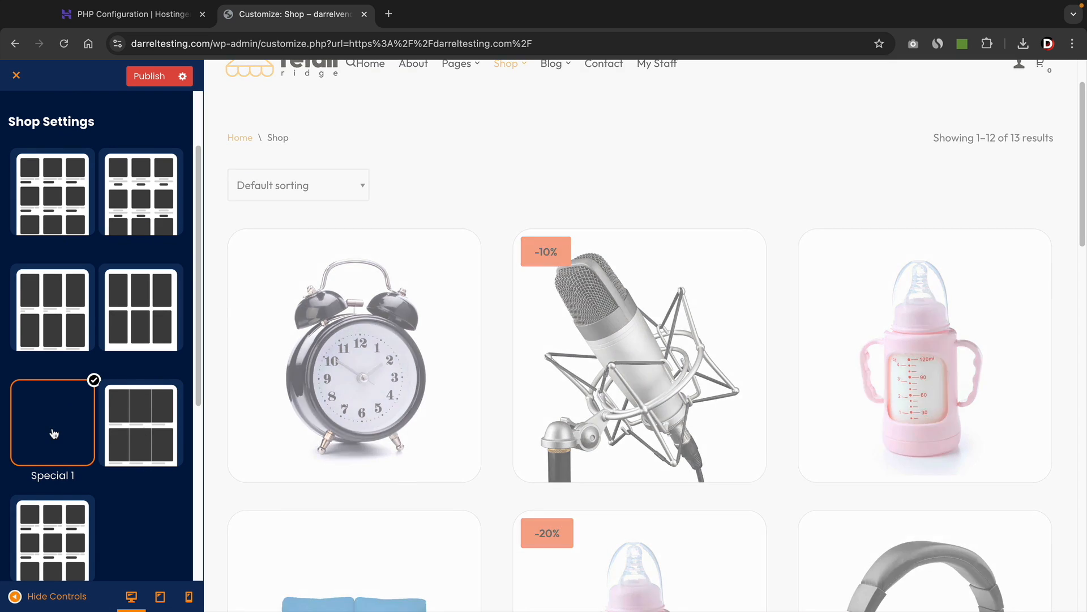
scroll(51, 397, "down", 2)
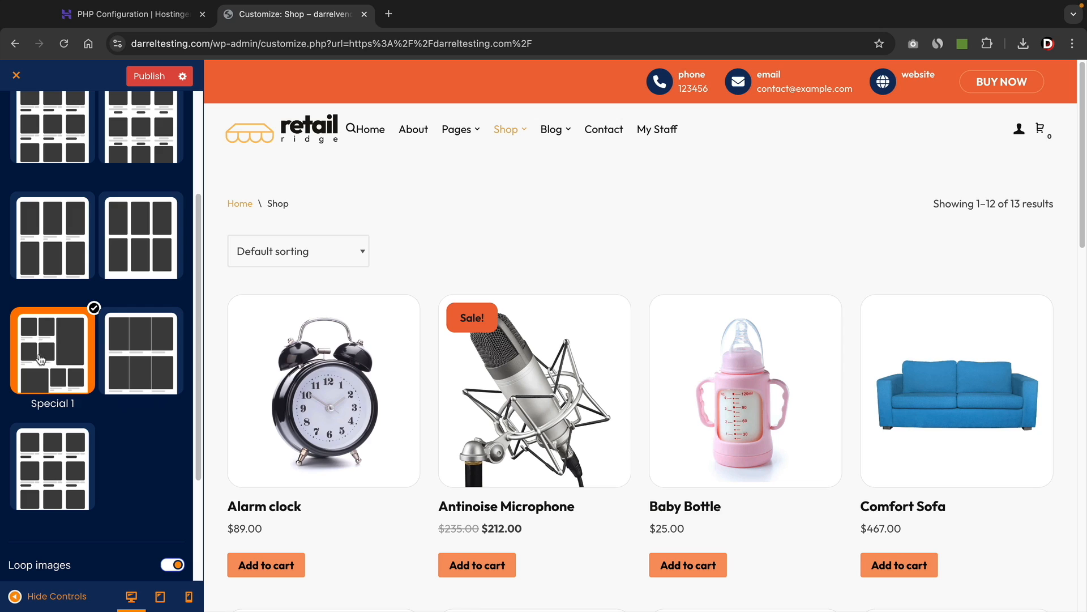
scroll(144, 423, "down", 3)
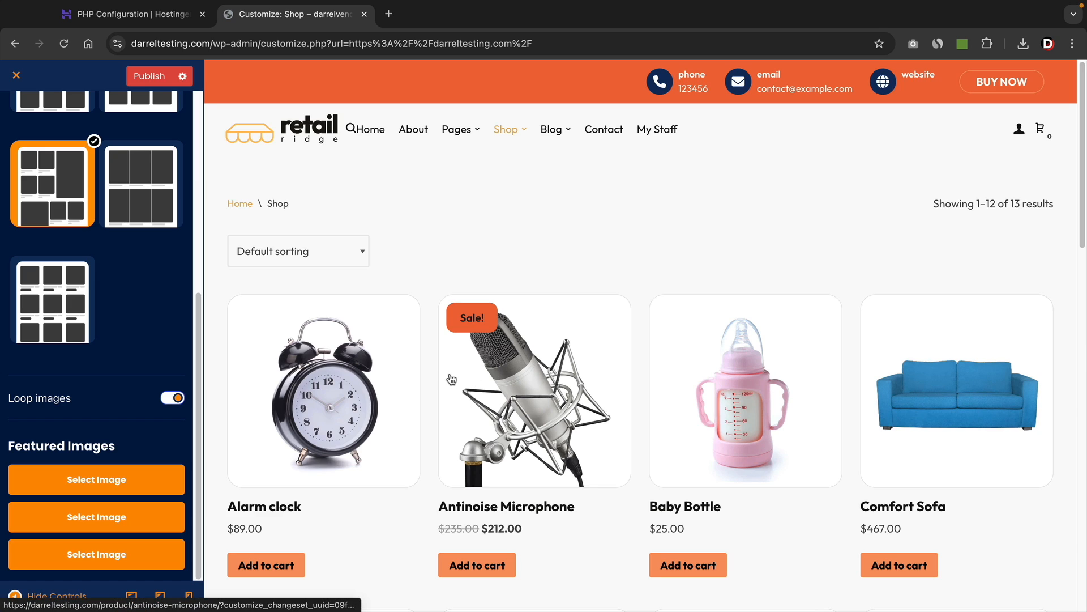
Pick the store-shelves photo for the first featured image, then go to Hostinger's PHP Configuration.
left_click(96, 479)
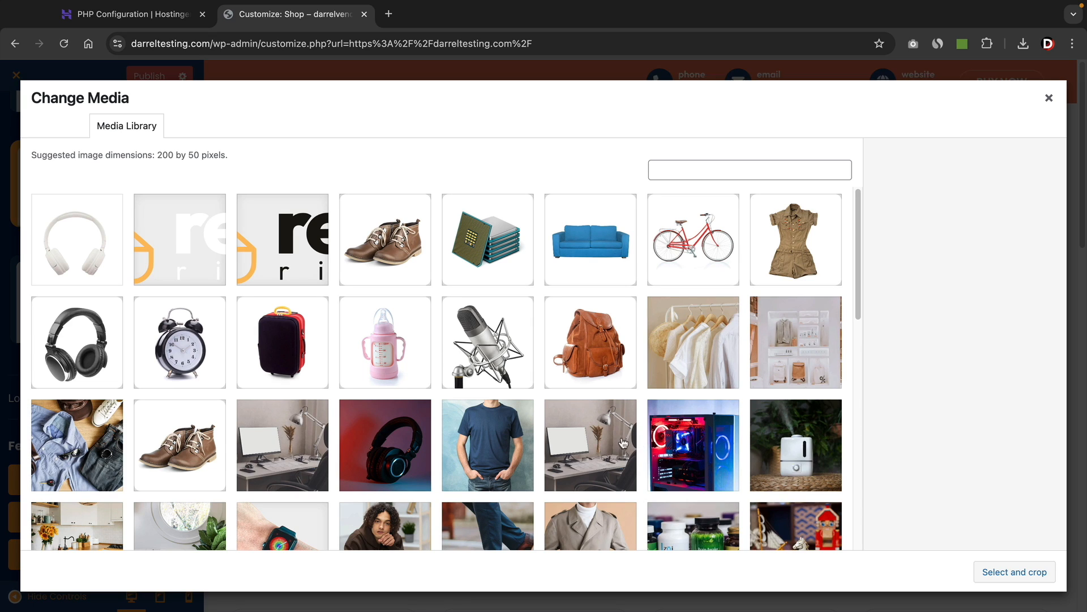
left_click(609, 453)
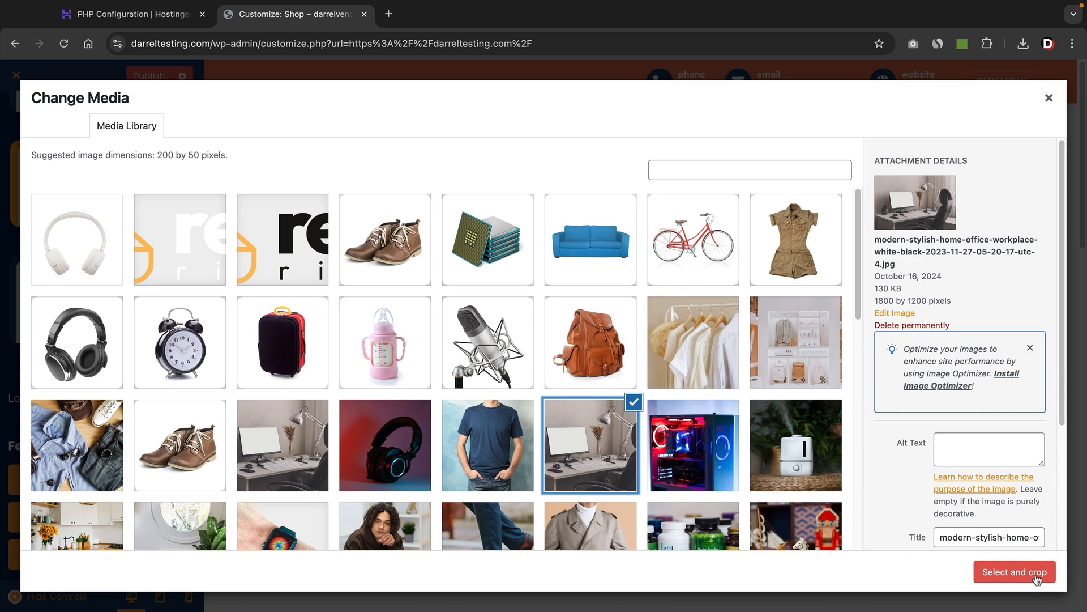
left_click(1038, 578)
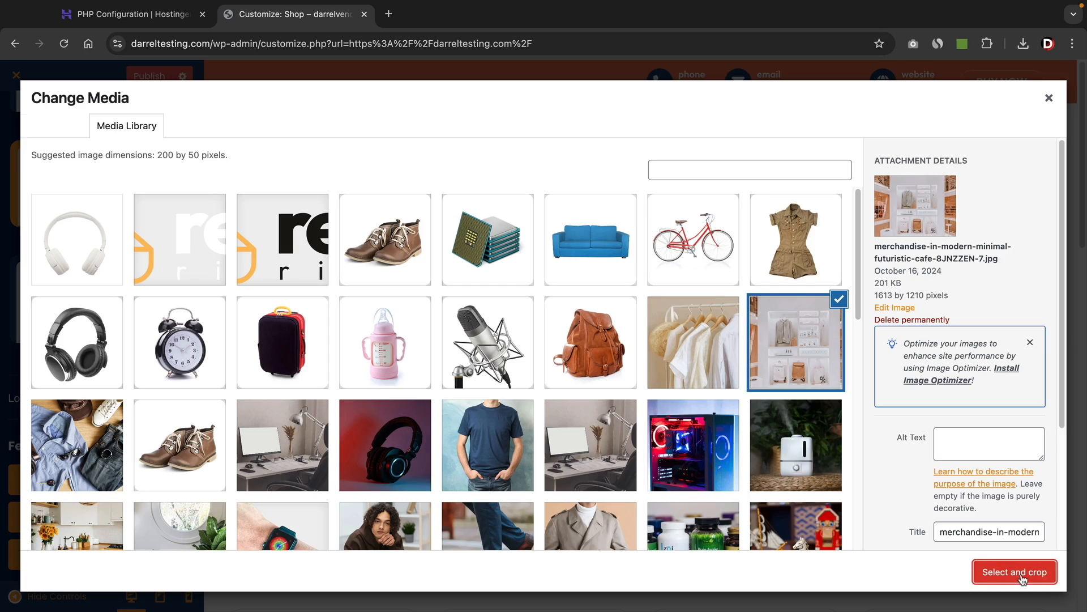
left_click(1028, 574)
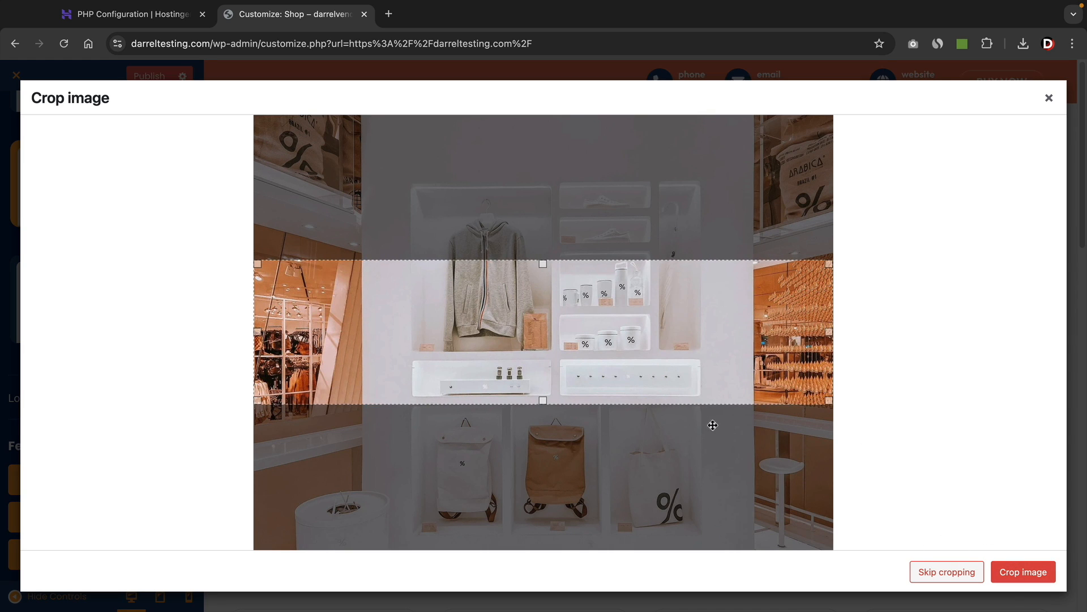
left_click(158, 21)
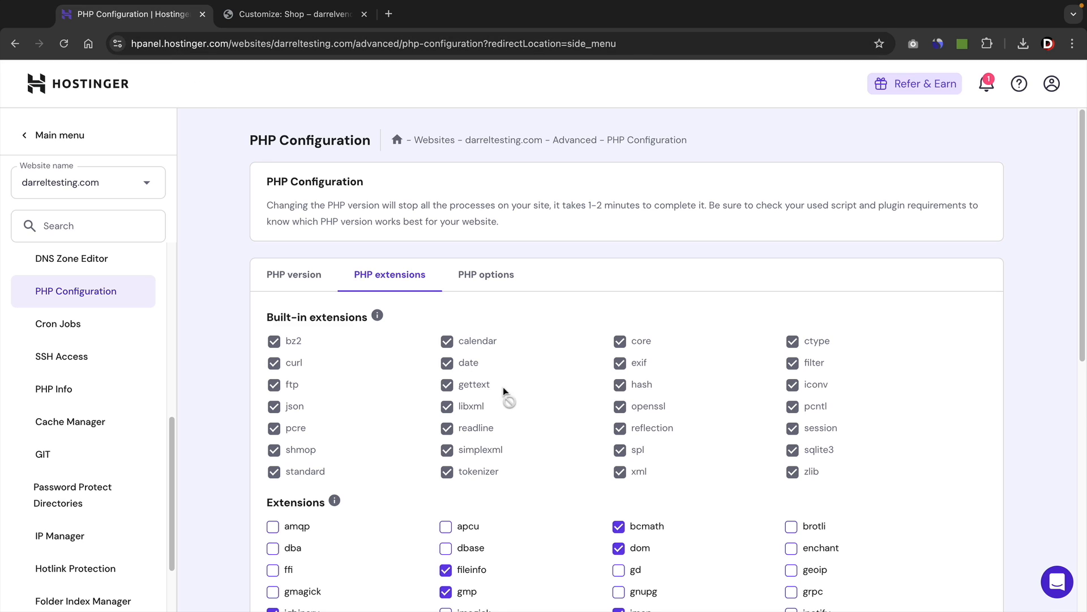
scroll(510, 396, "down", 4)
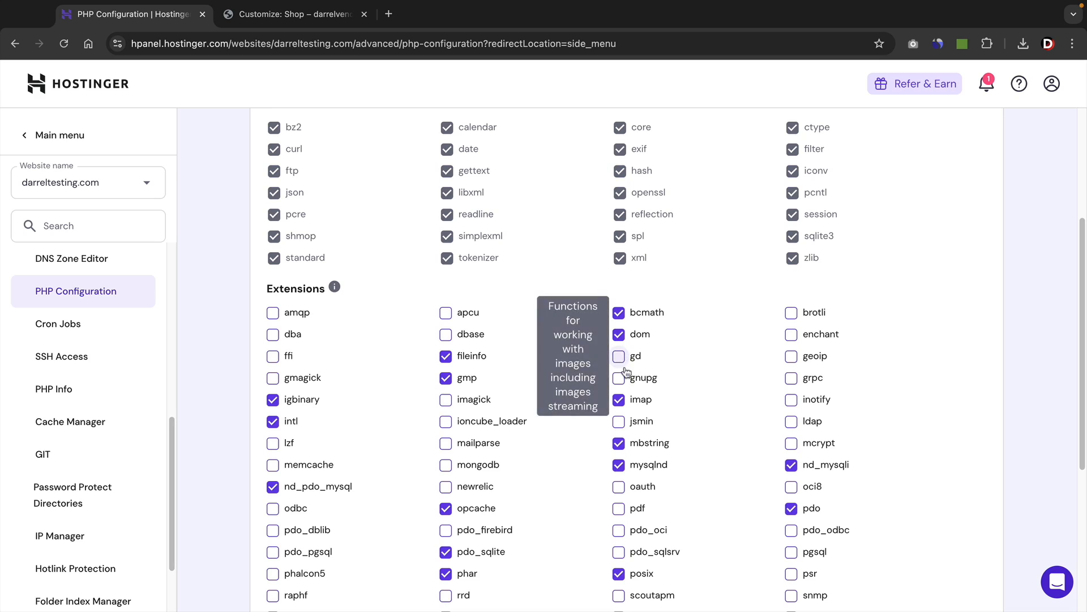
left_click(482, 400)
left_click(631, 355)
left_click(479, 401)
left_click(631, 357)
Skip cropping so the store-shelves photo appears as large tiles in the Special 1 grid.
left_click(305, 18)
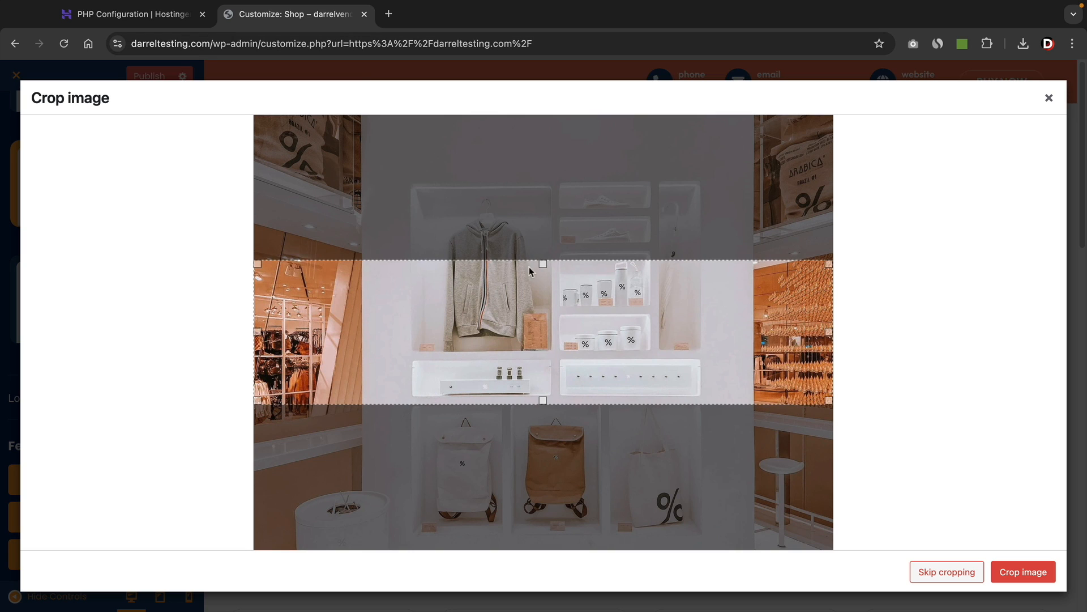
left_click(947, 573)
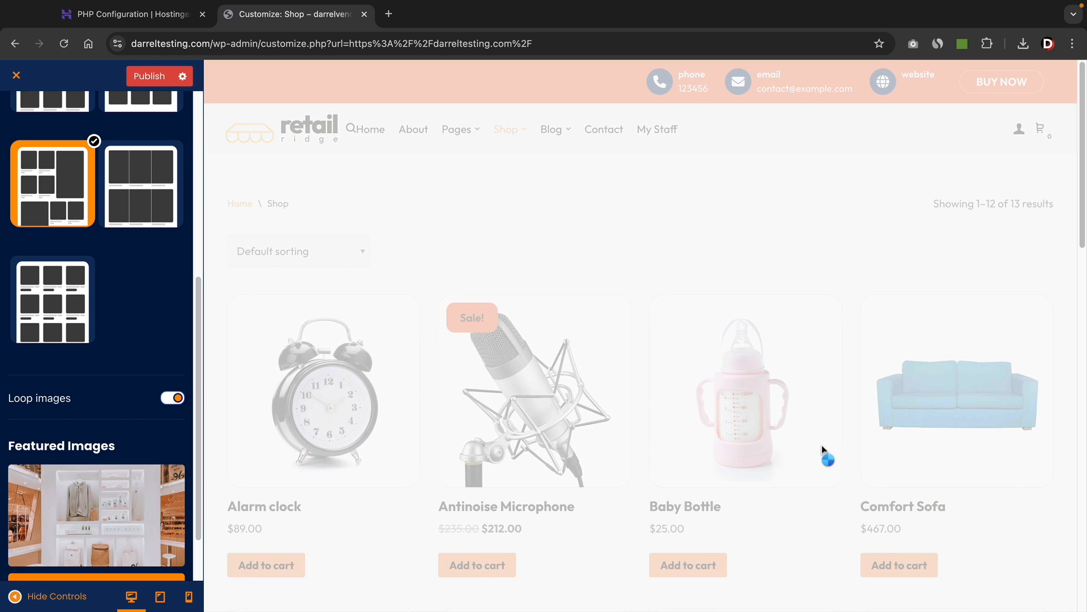
scroll(823, 445, "down", 3)
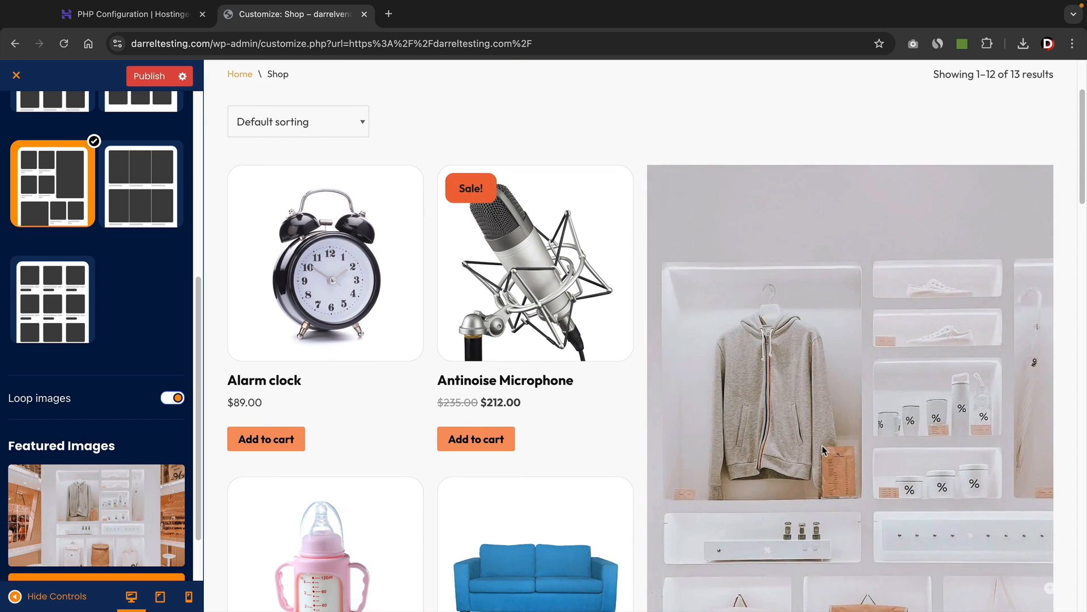
scroll(835, 442, "down", 2)
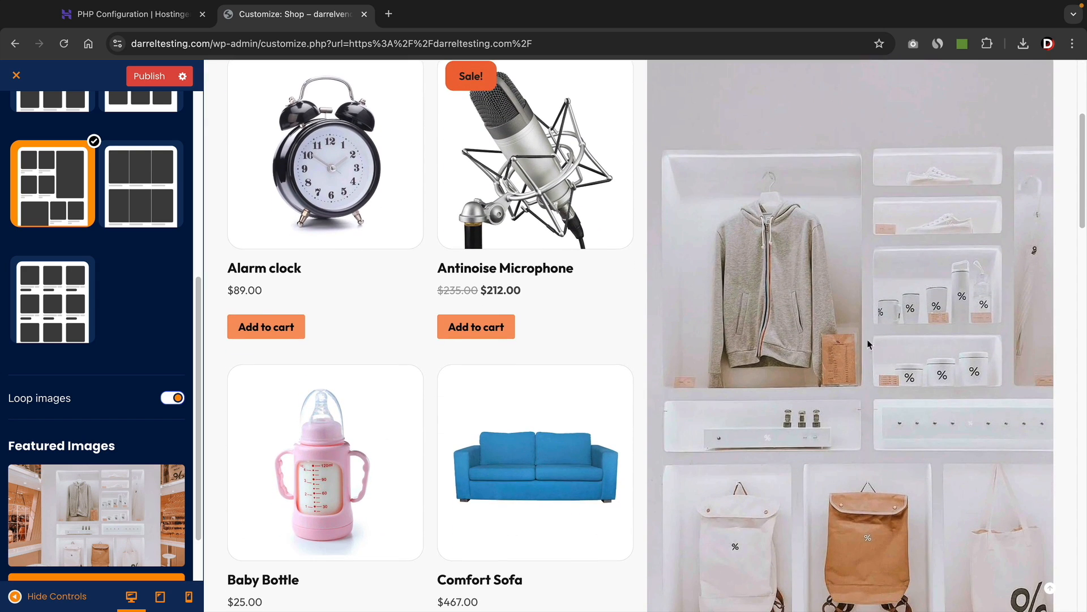
scroll(838, 385, "down", 2)
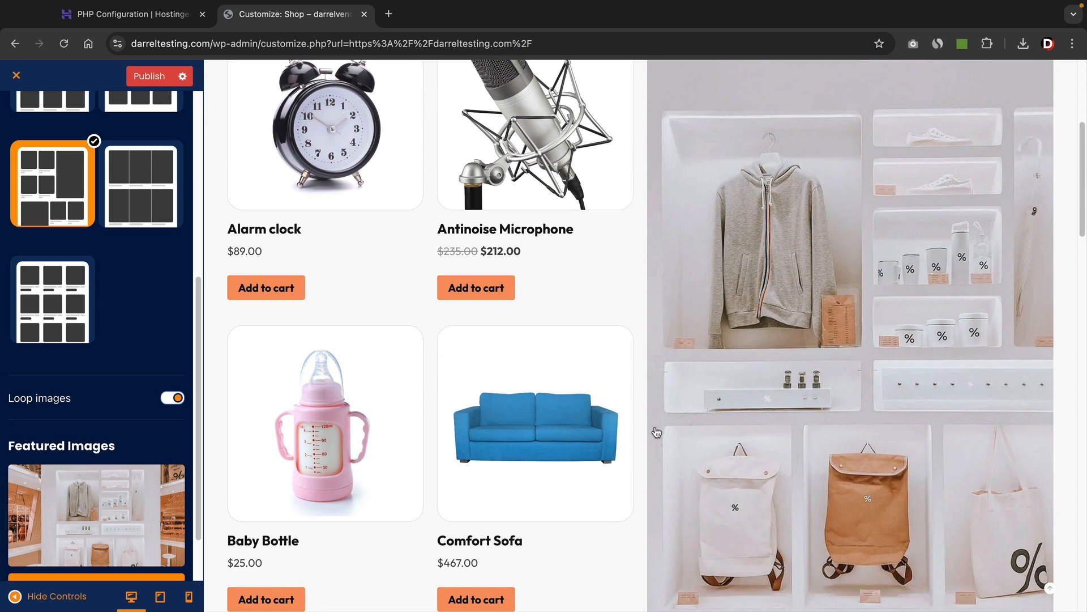
scroll(779, 384, "up", 3)
scroll(780, 383, "up", 1)
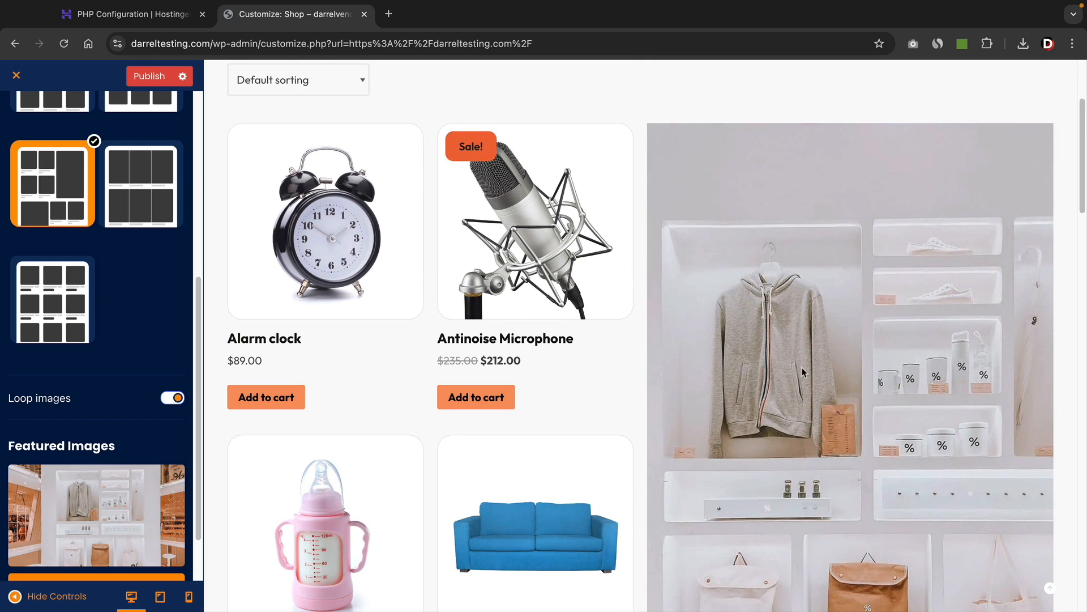
scroll(794, 360, "down", 3)
scroll(831, 348, "down", 1)
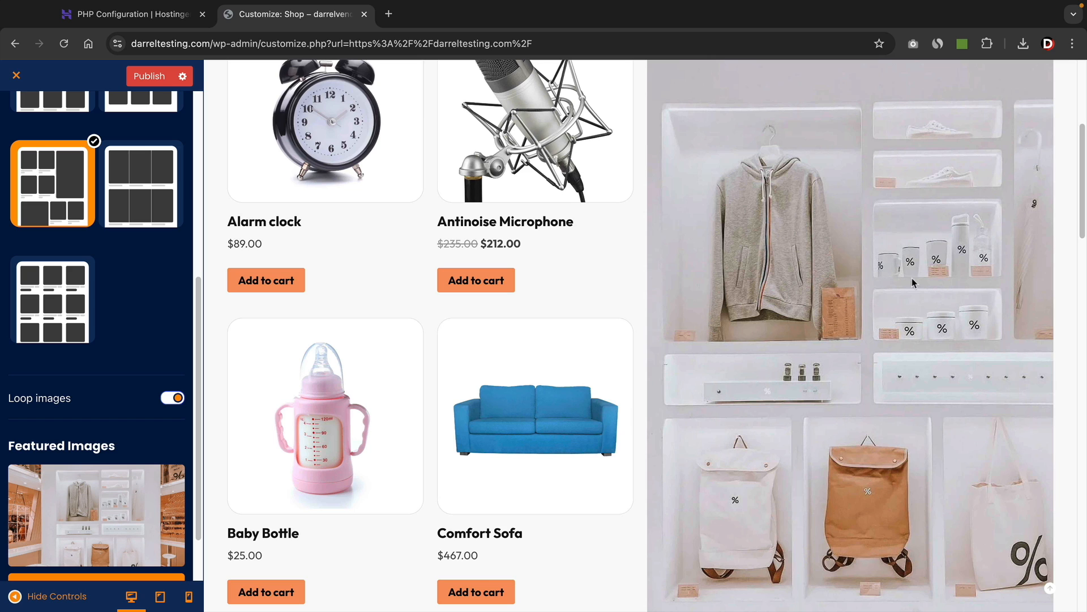
scroll(829, 339, "down", 15)
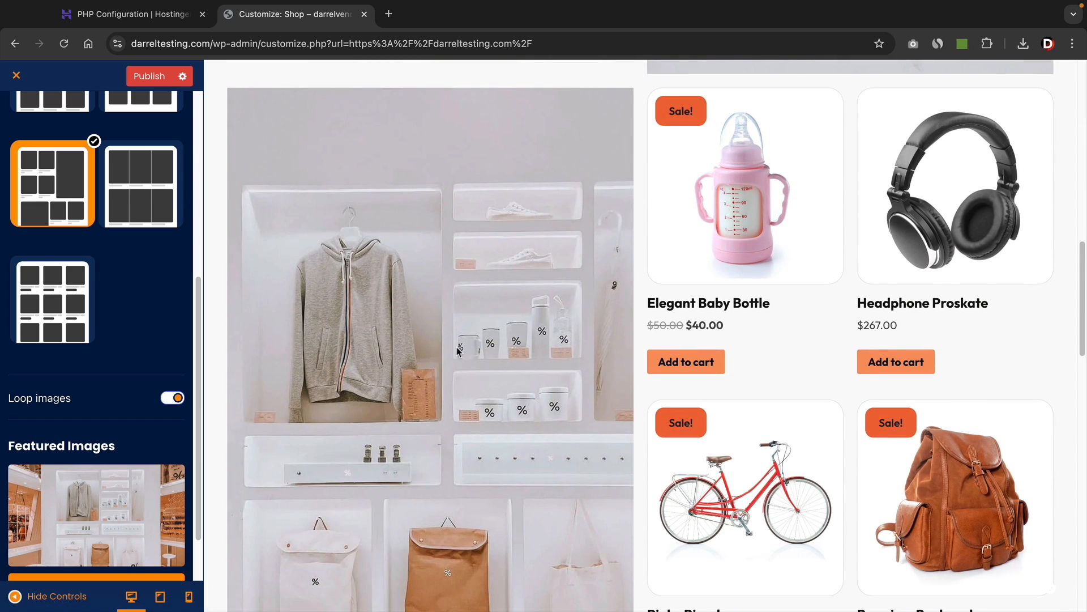
scroll(131, 410, "down", 3)
mouse_move(115, 454)
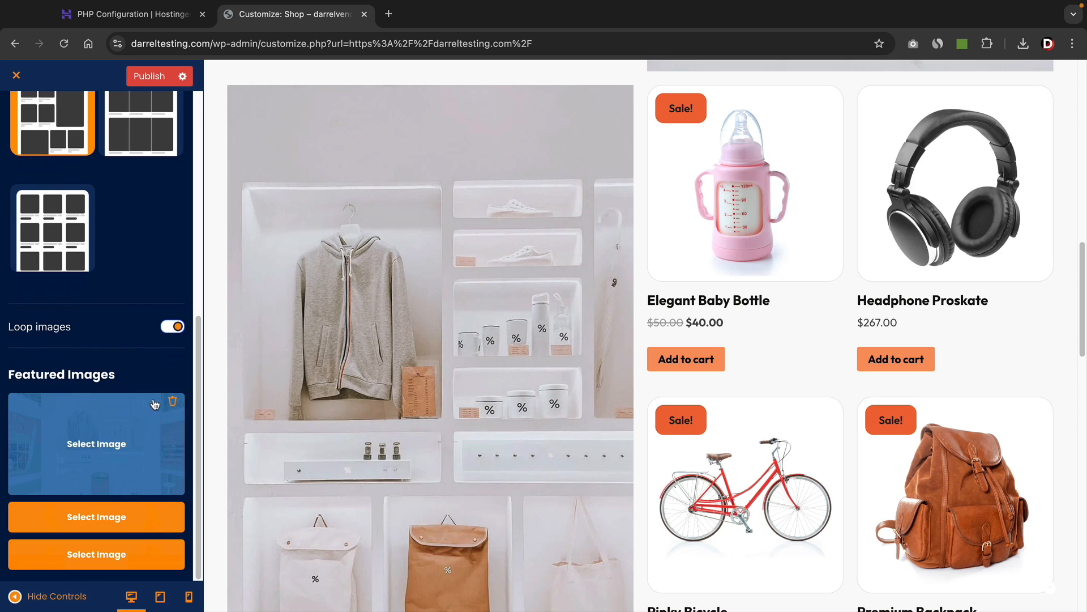
Add the denim shirt-and-jeans photo, uncropped, as the second featured image.
left_click(102, 527)
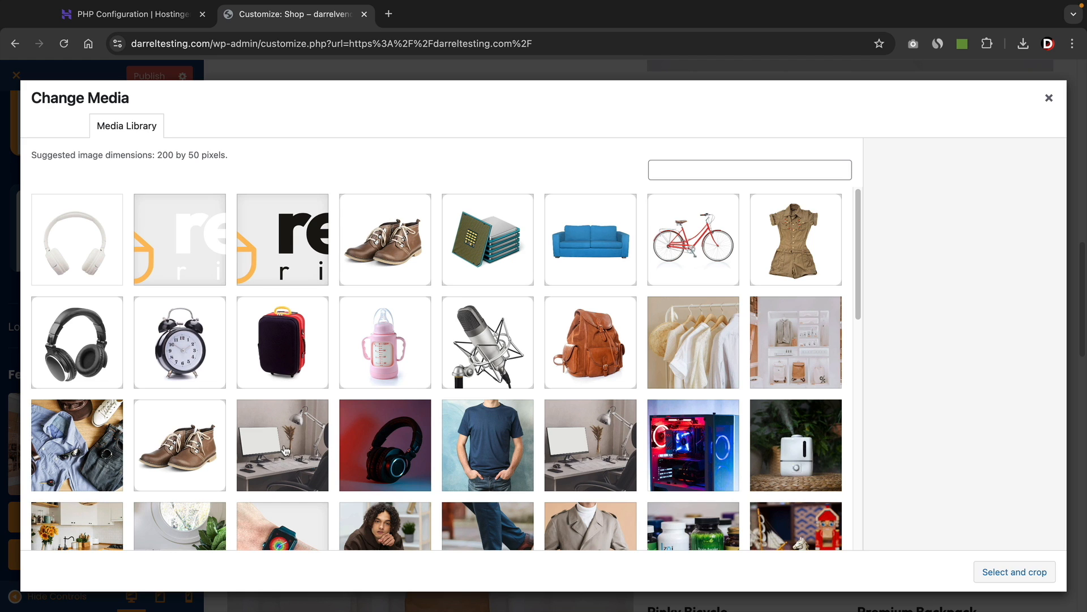
left_click(97, 449)
left_click(1014, 572)
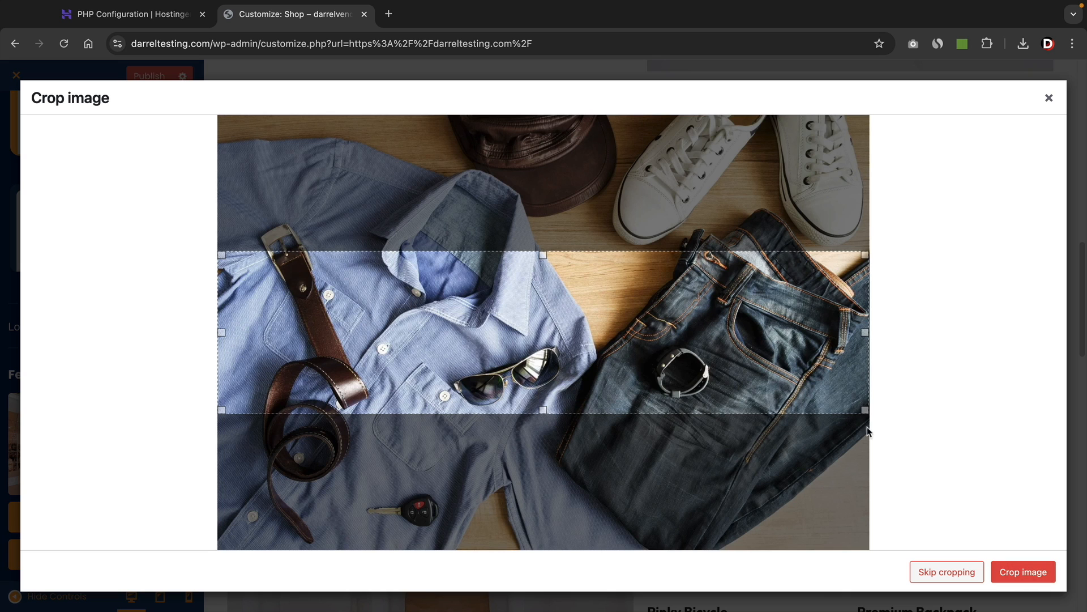
left_click(947, 571)
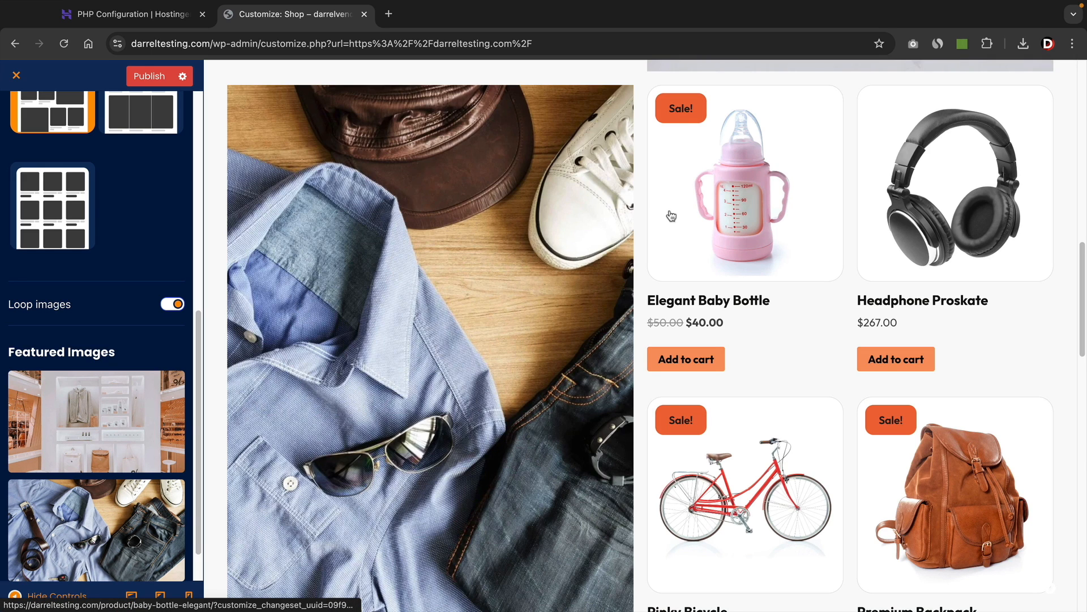
scroll(759, 369, "down", 1)
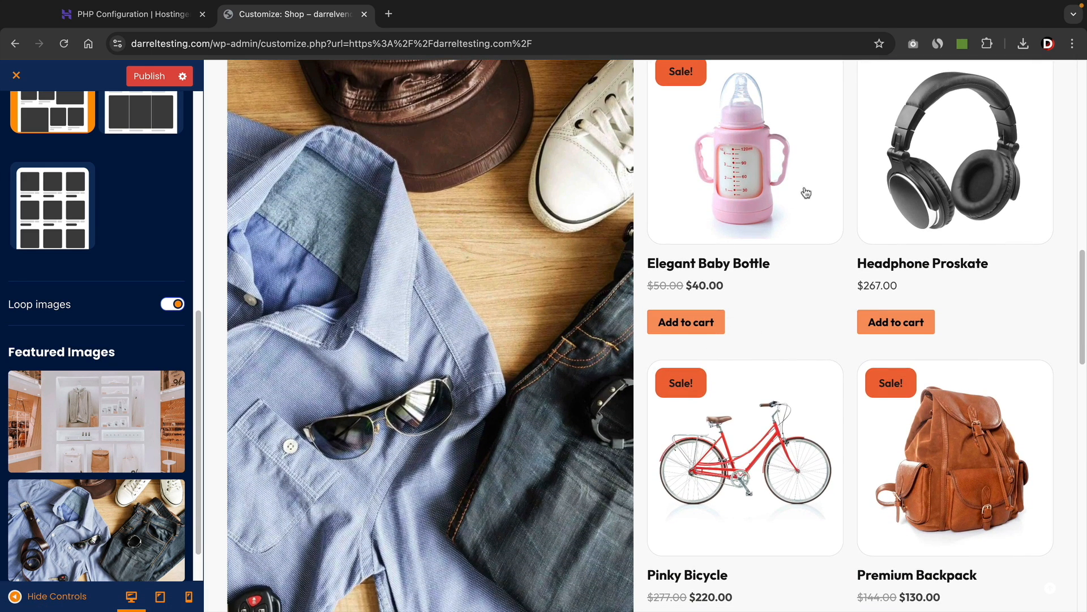
scroll(767, 473, "down", 10)
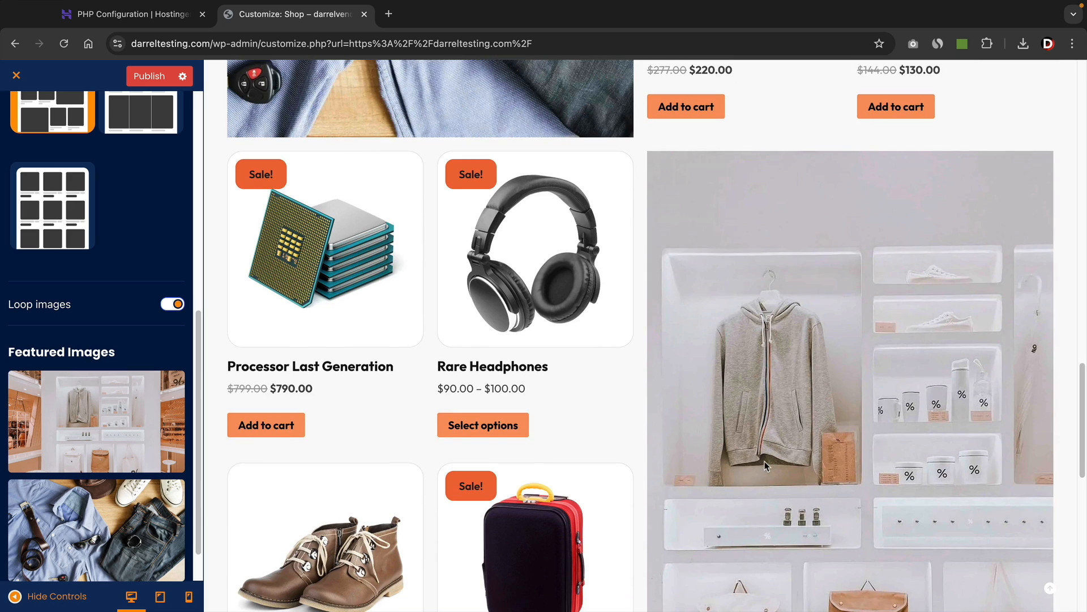
scroll(109, 558, "down", 1)
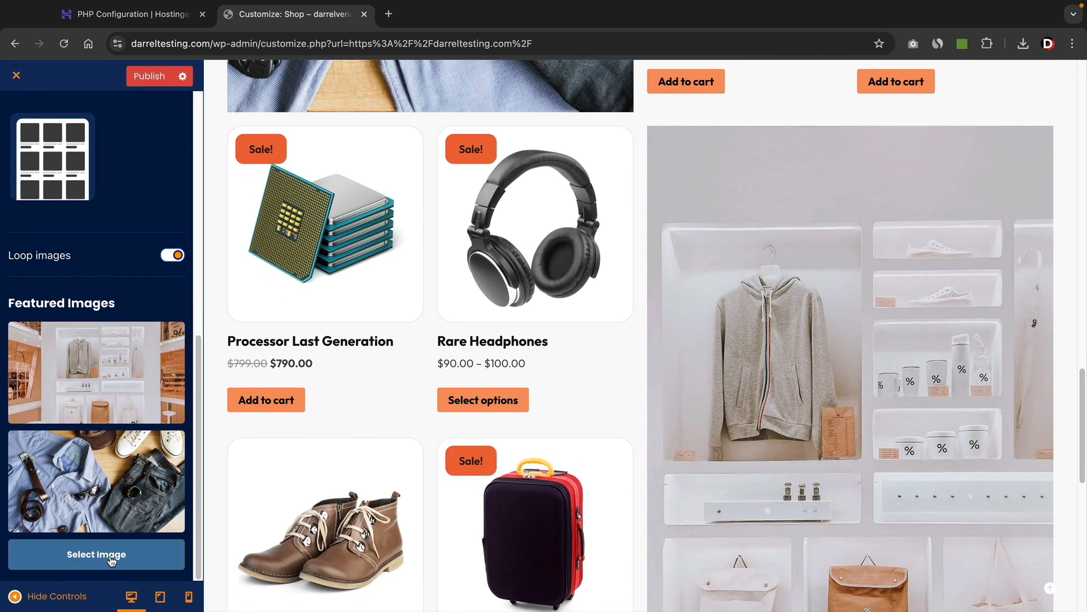
left_click(111, 557)
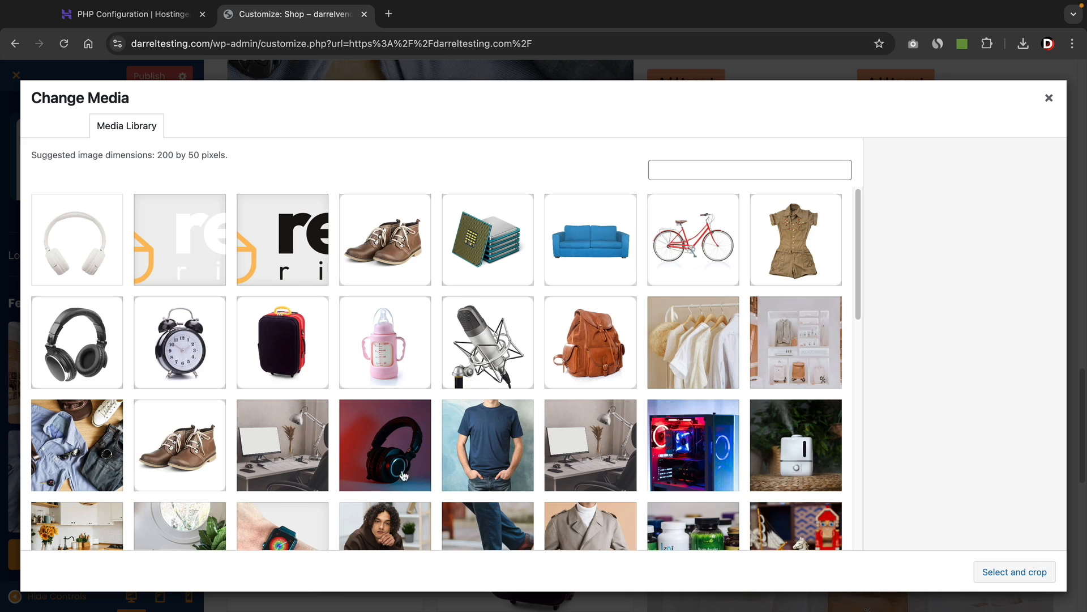
Add the white clothes-rack photo, uncropped, as the third featured image and check the grid.
scroll(469, 449, "down", 4)
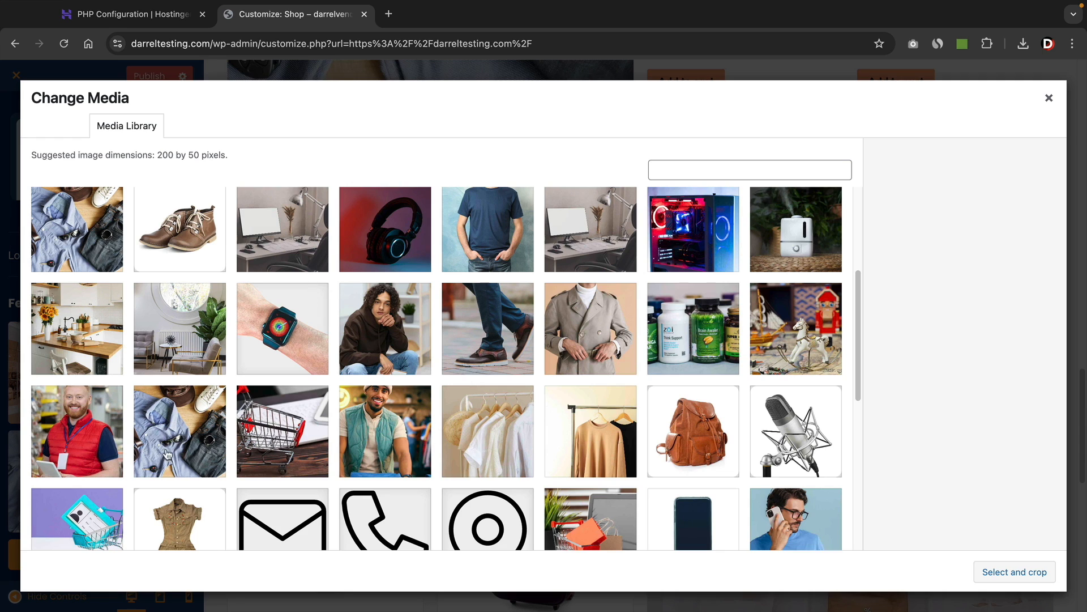
scroll(448, 428, "down", 4)
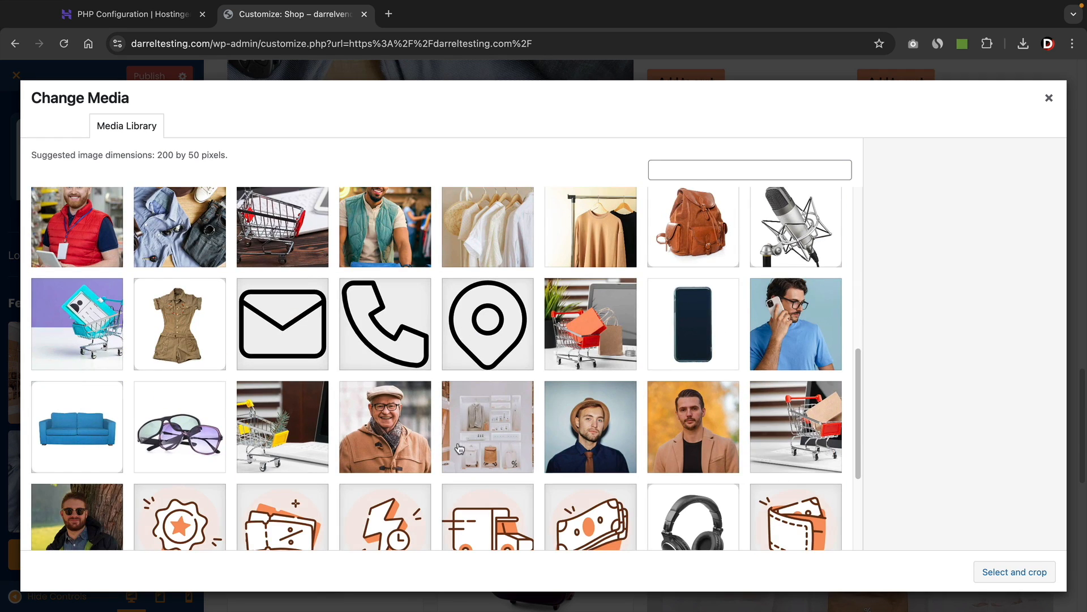
scroll(447, 442, "down", 4)
scroll(145, 447, "up", 12)
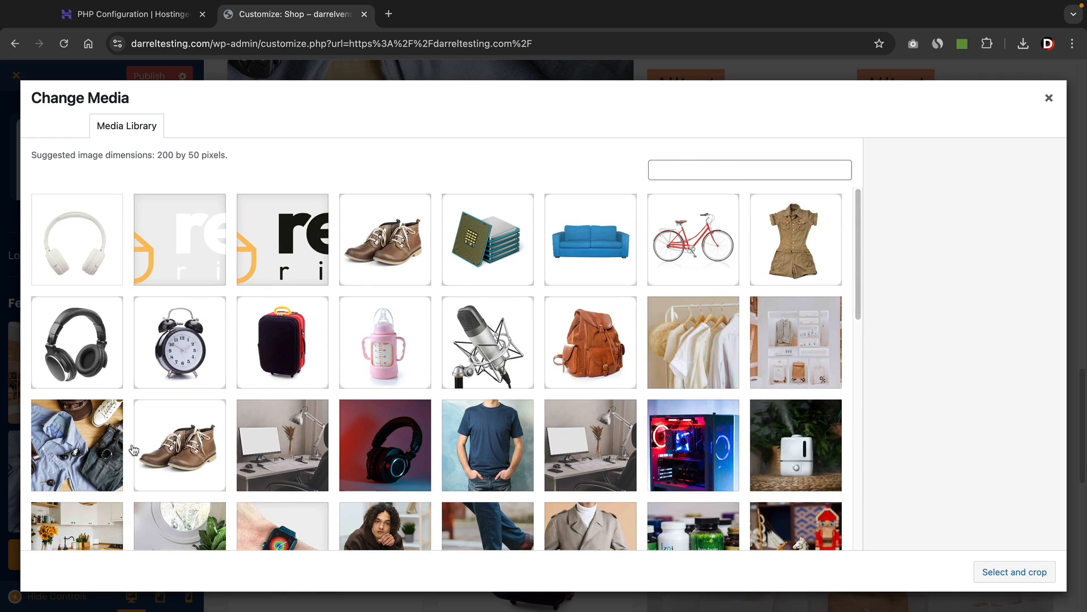
left_click(693, 442)
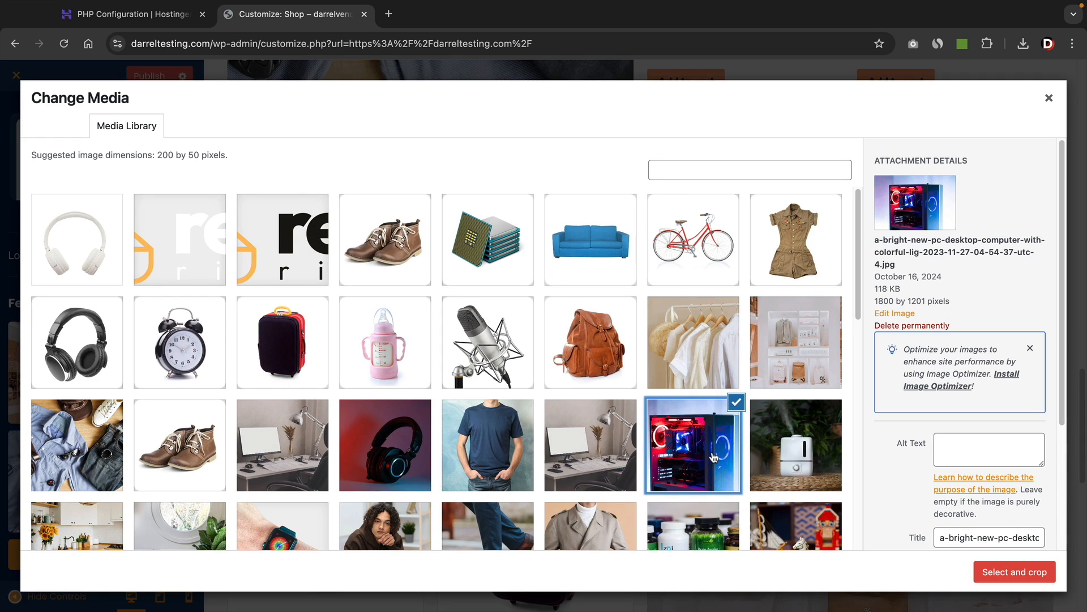
left_click(693, 342)
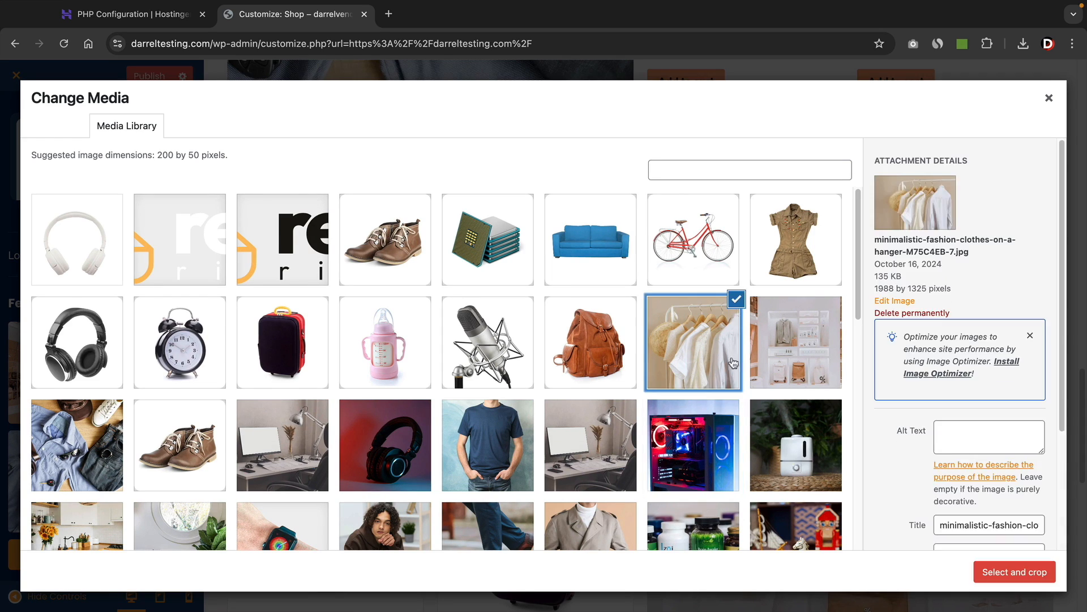
left_click(1014, 572)
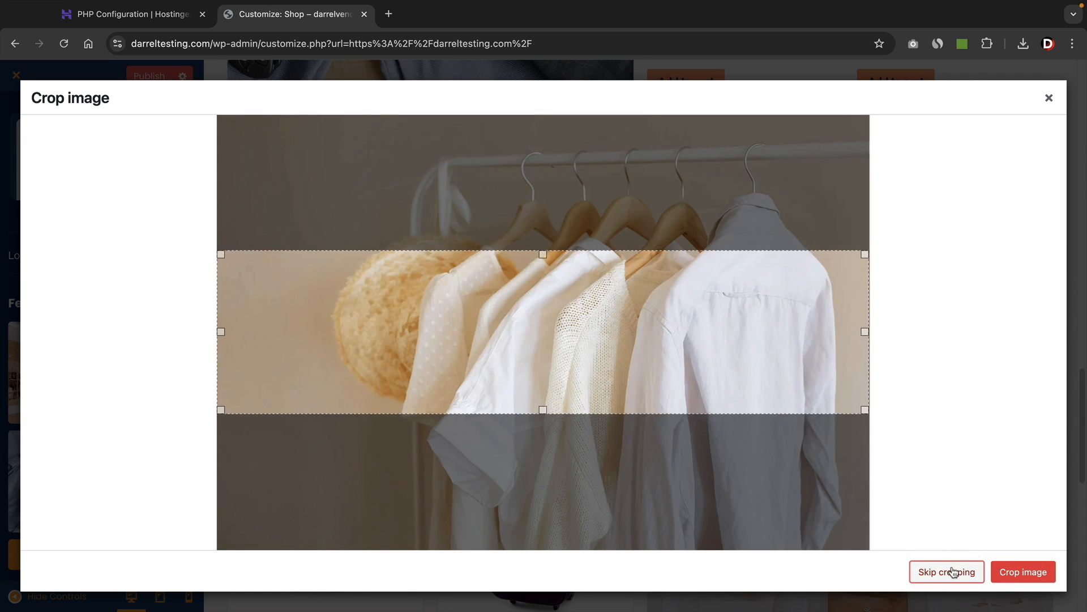
left_click(951, 569)
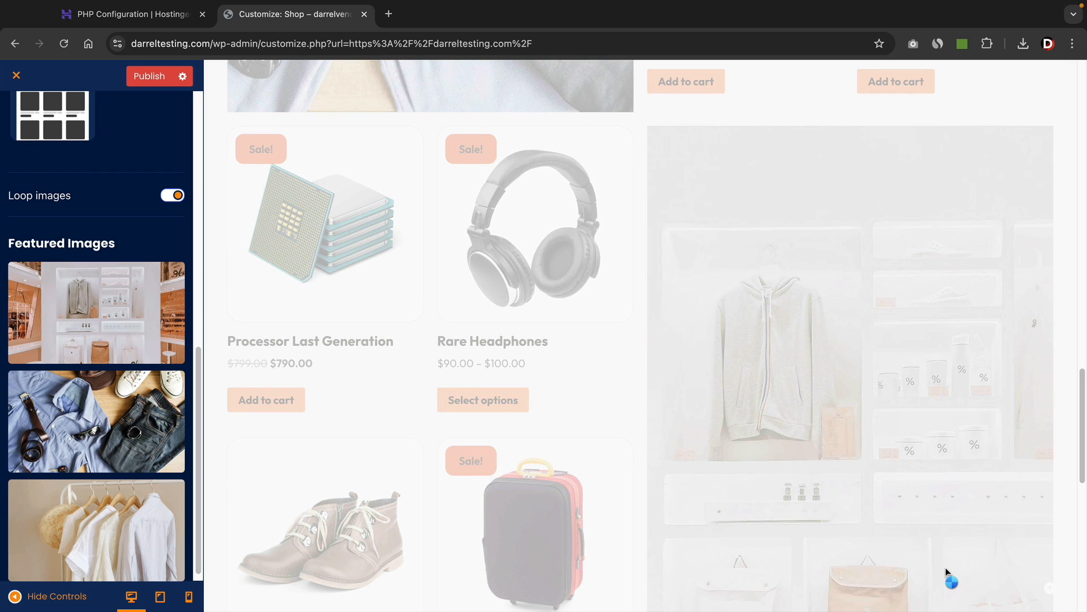
scroll(949, 552, "down", 2)
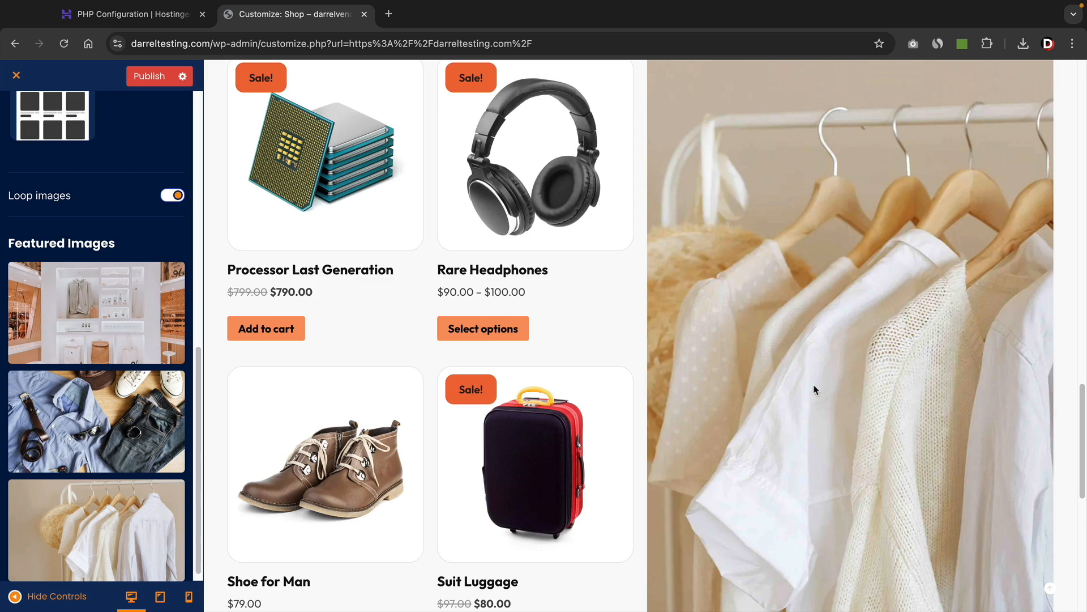
scroll(818, 374, "down", 2)
scroll(830, 387, "up", 15)
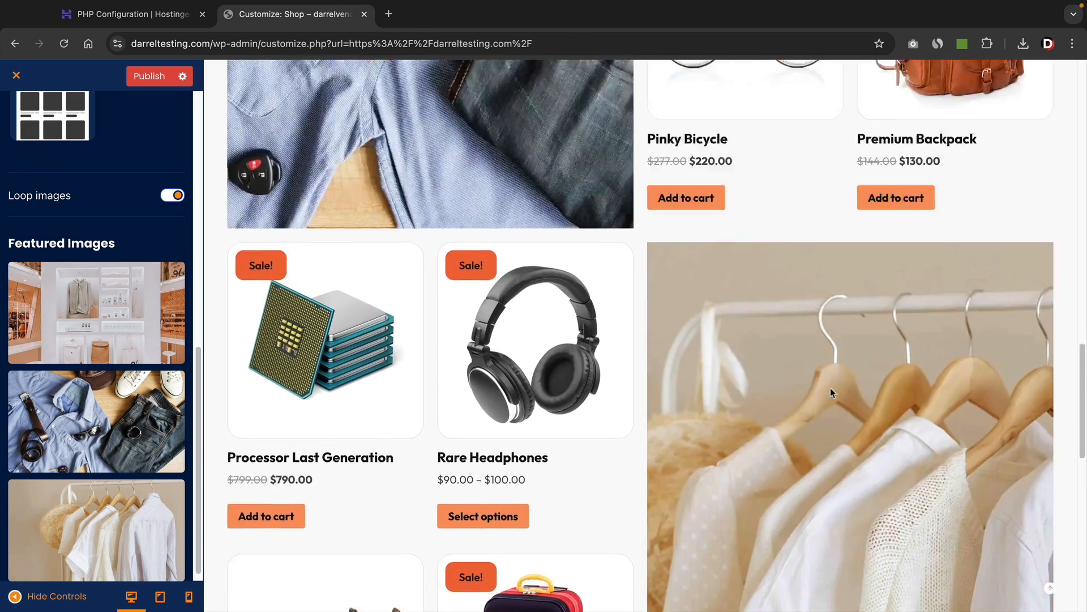
scroll(835, 405, "up", 12)
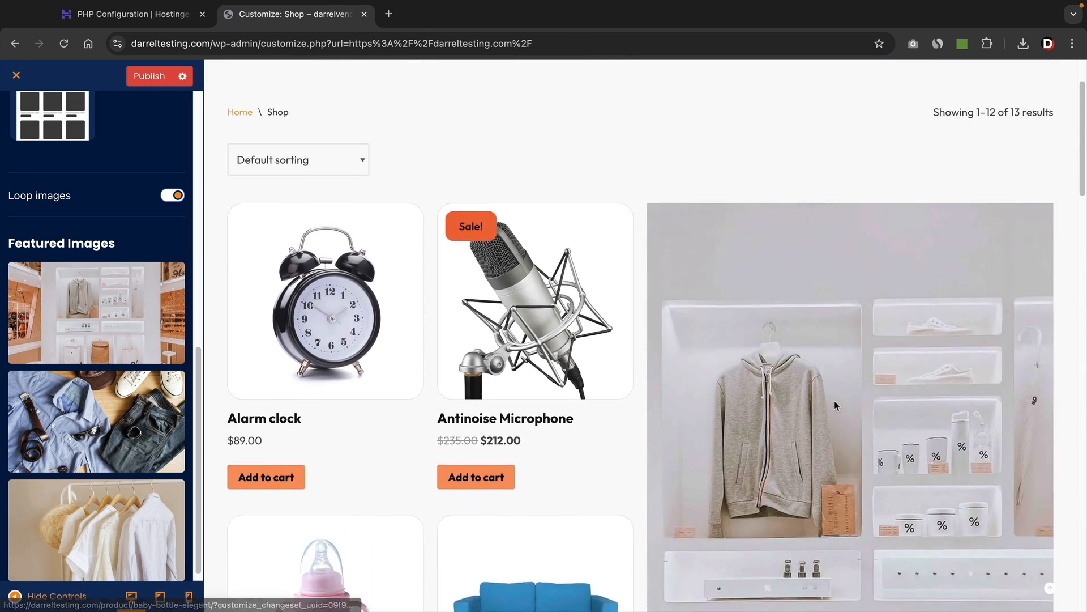
scroll(810, 351, "down", 5)
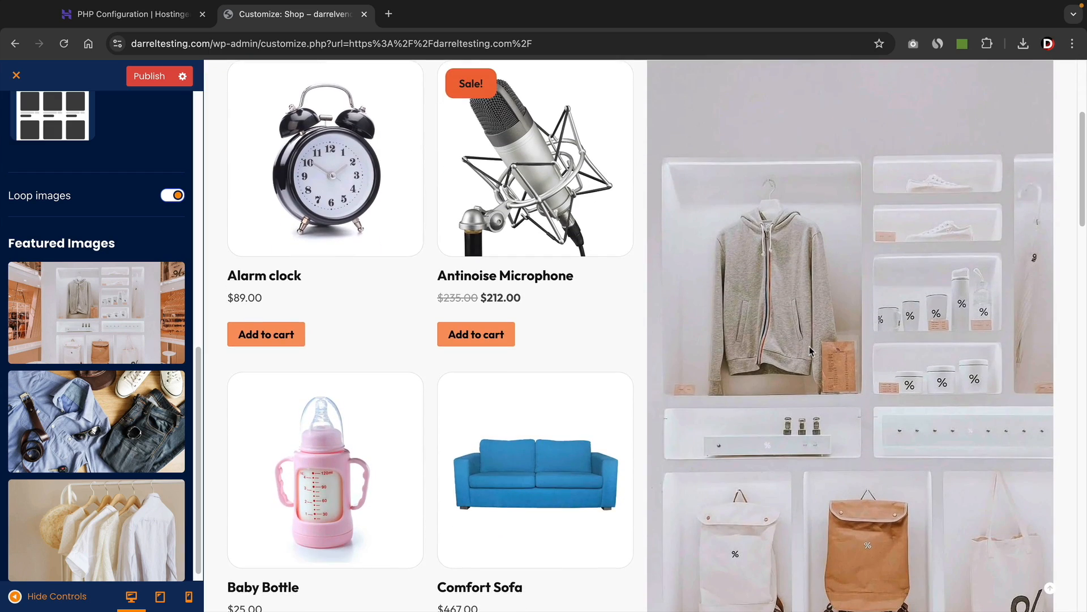
scroll(809, 351, "down", 10)
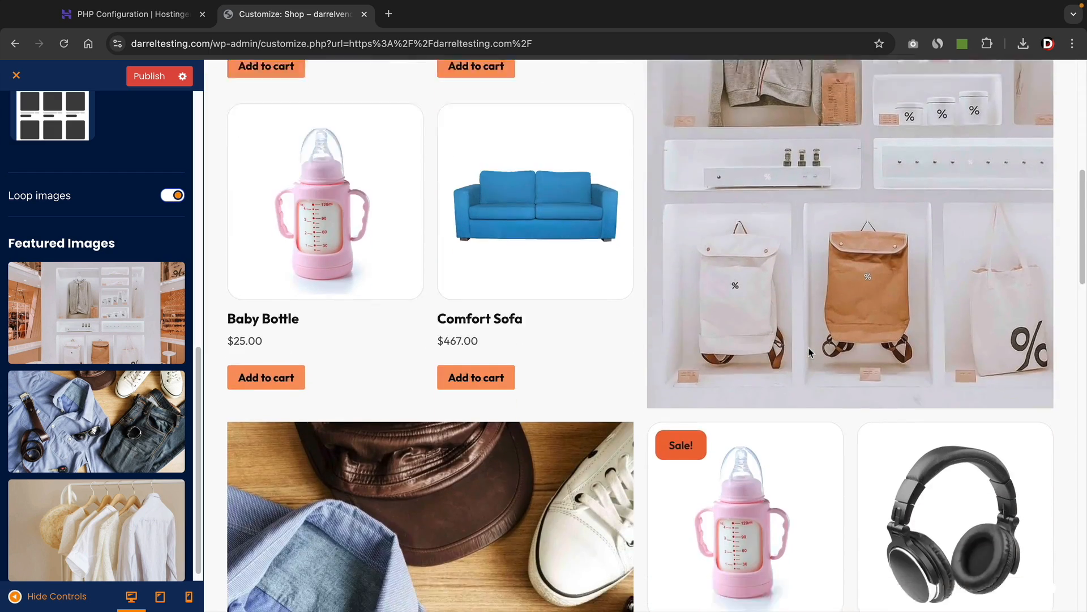
scroll(810, 351, "down", 12)
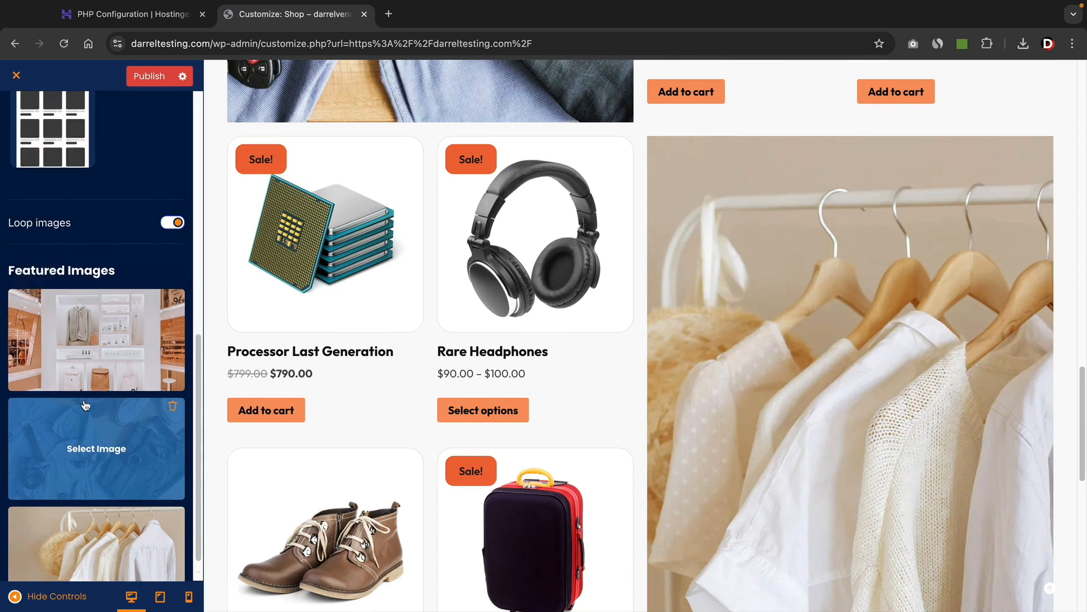
Try the Special 2 shop layout, then switch to the Custom layout.
scroll(97, 408, "up", 6)
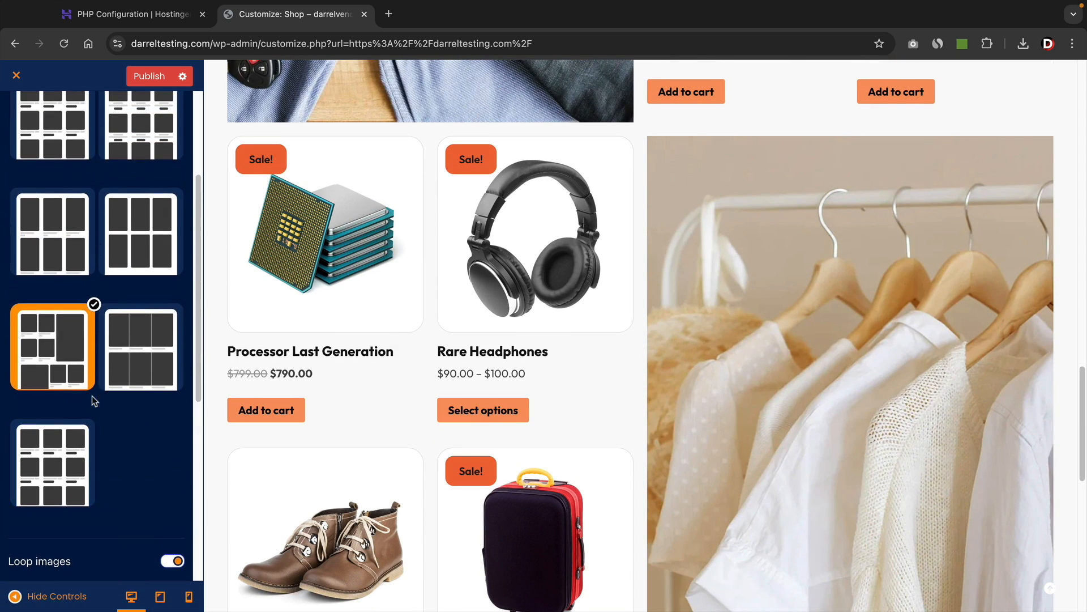
left_click(136, 375)
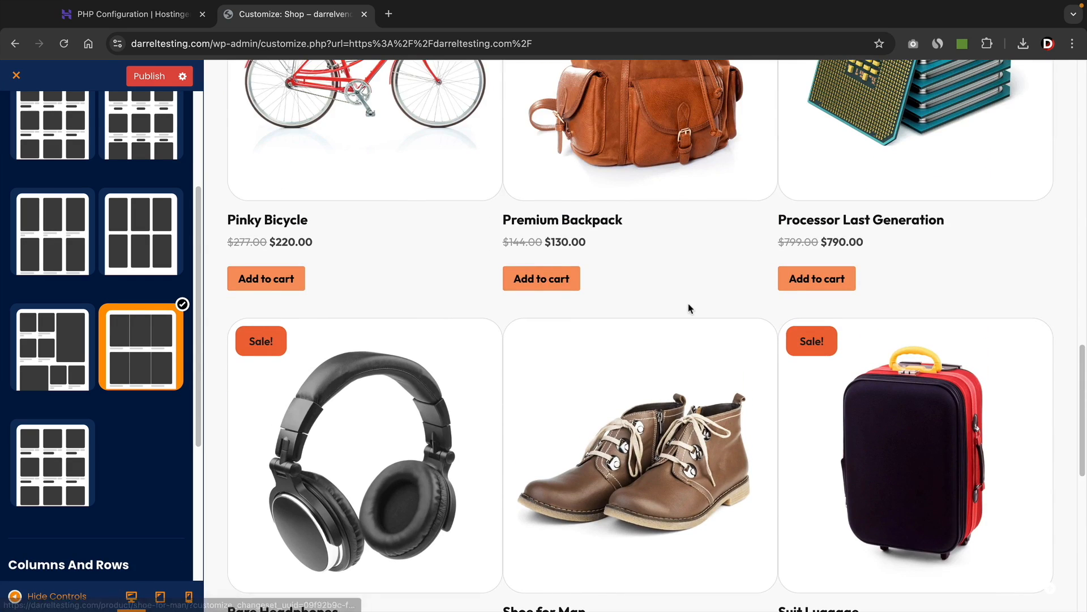
scroll(689, 309, "up", 15)
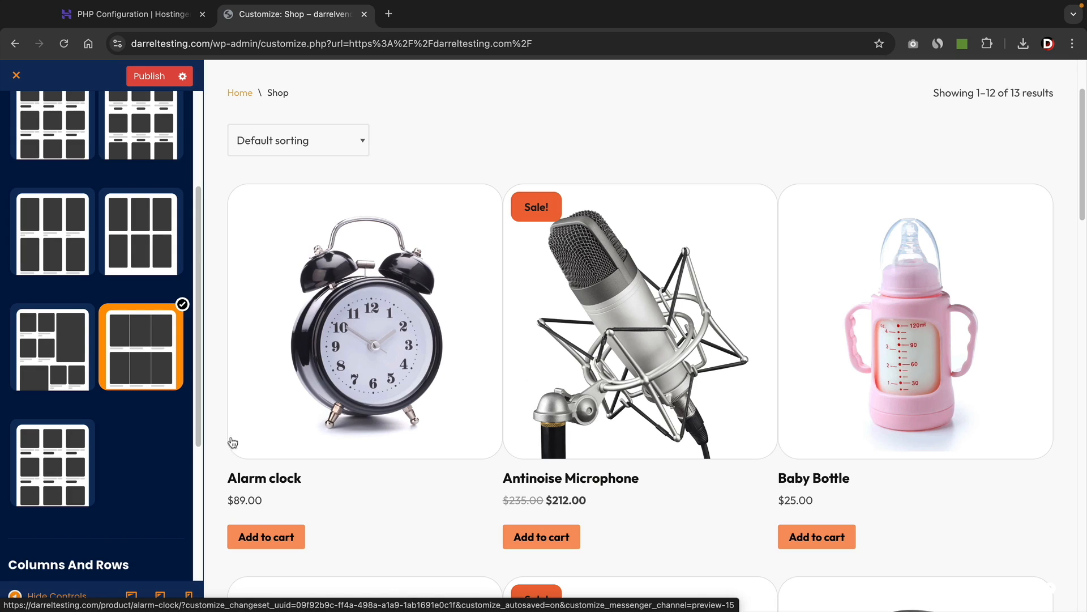
left_click(44, 463)
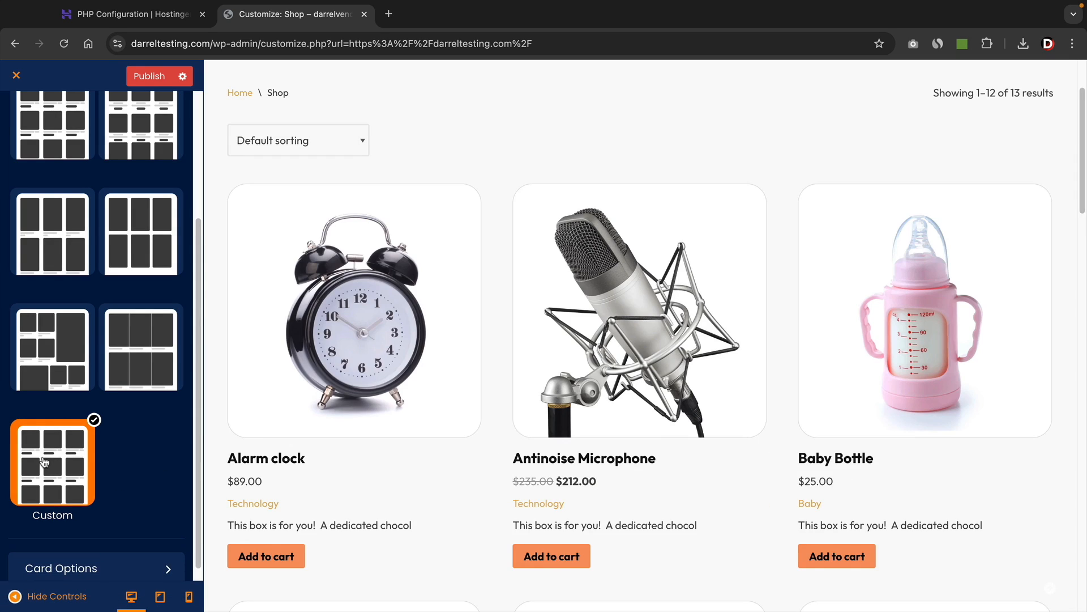
scroll(151, 450, "down", 1)
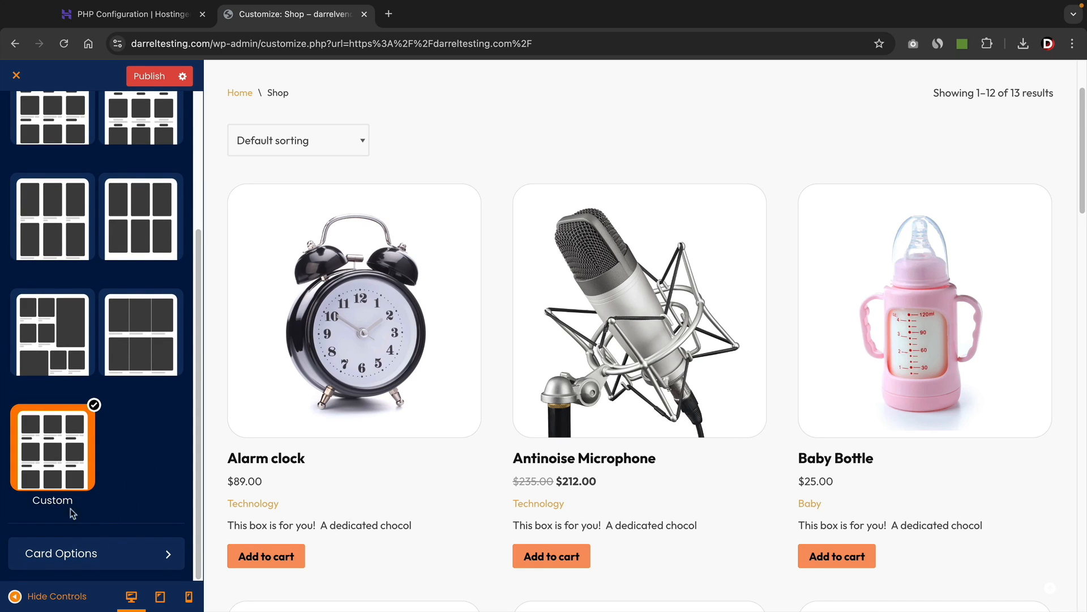
Move the product card's Title and Price elements above the Product Image.
left_click(89, 558)
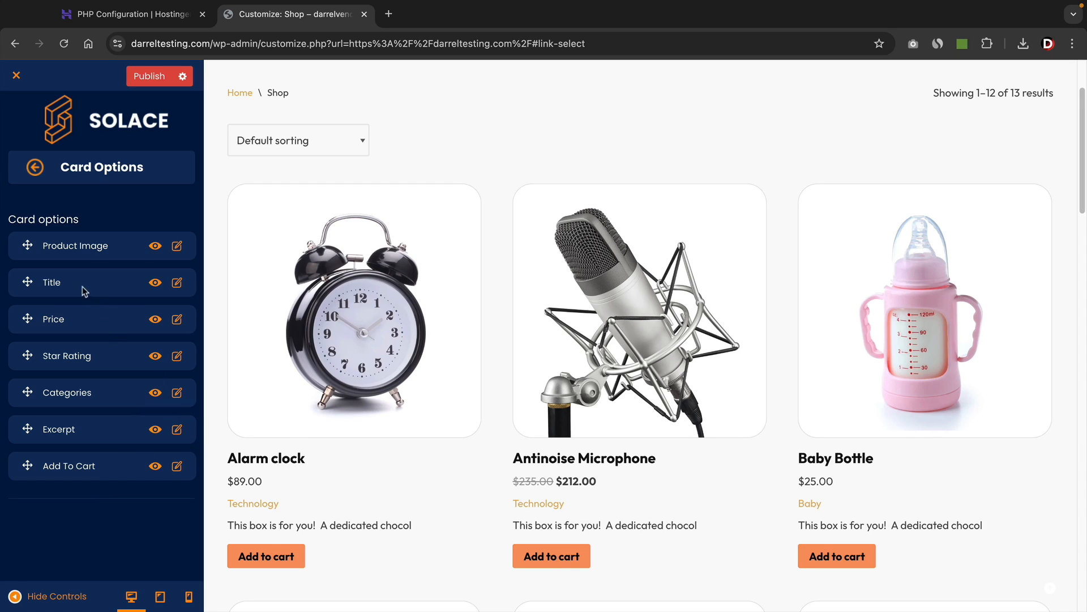
left_click_drag(27, 284, 28, 249)
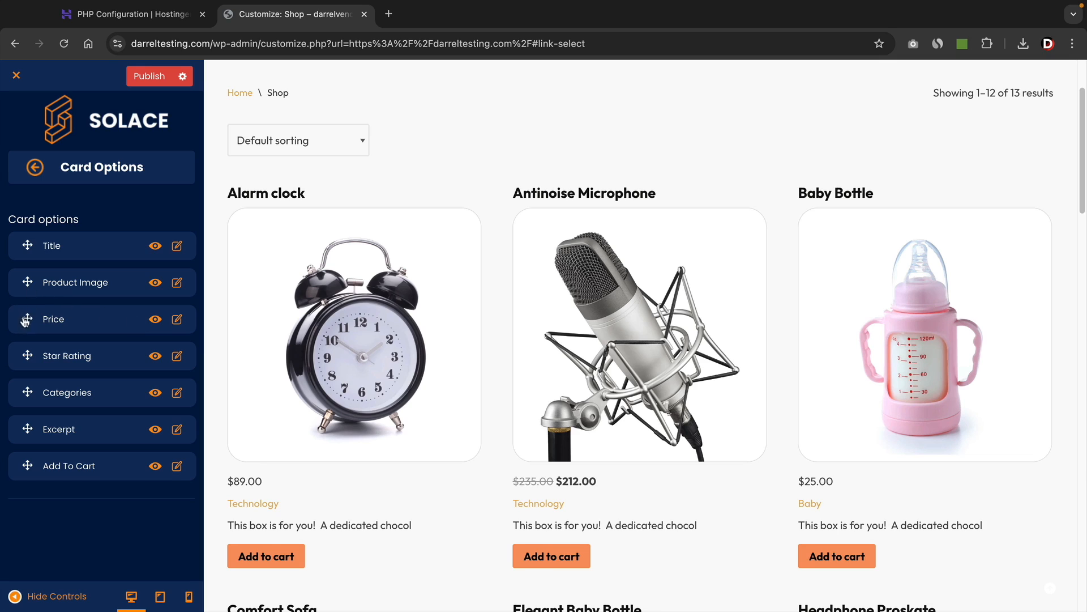
left_click_drag(26, 321, 28, 284)
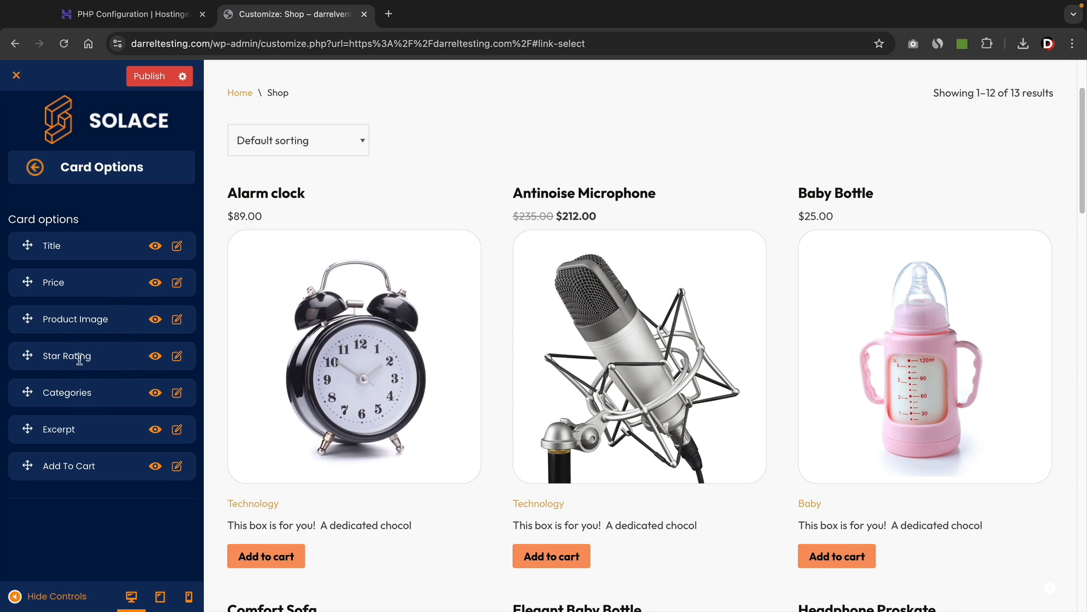
Adjust the title spacing and reduce the price bottom spacing to 1.
left_click(177, 247)
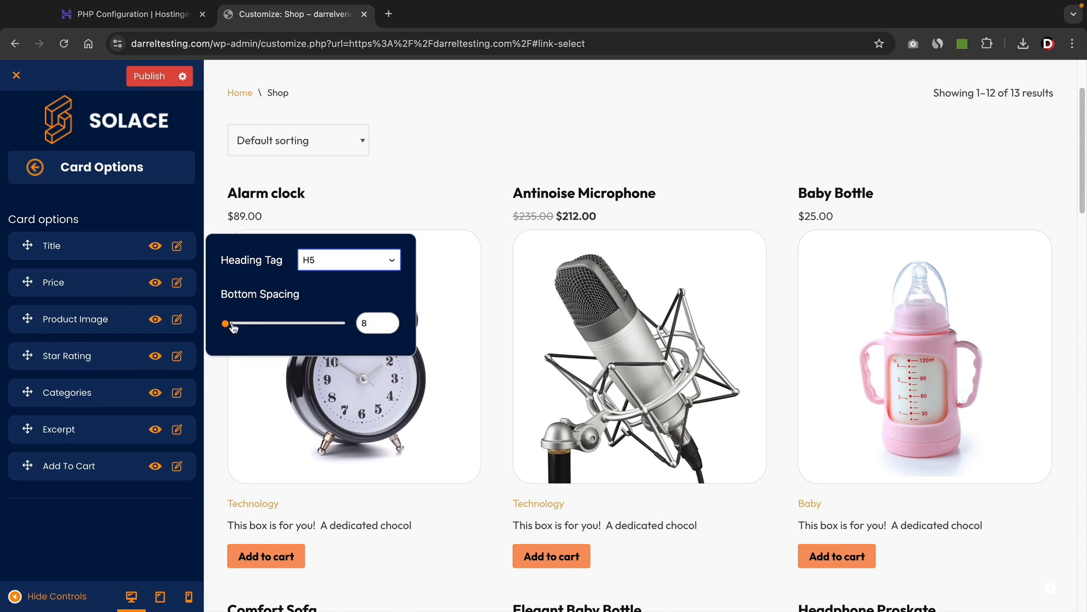
mouse_move(231, 327)
left_mouse_down()
mouse_move(286, 328)
mouse_move(224, 323)
left_mouse_up()
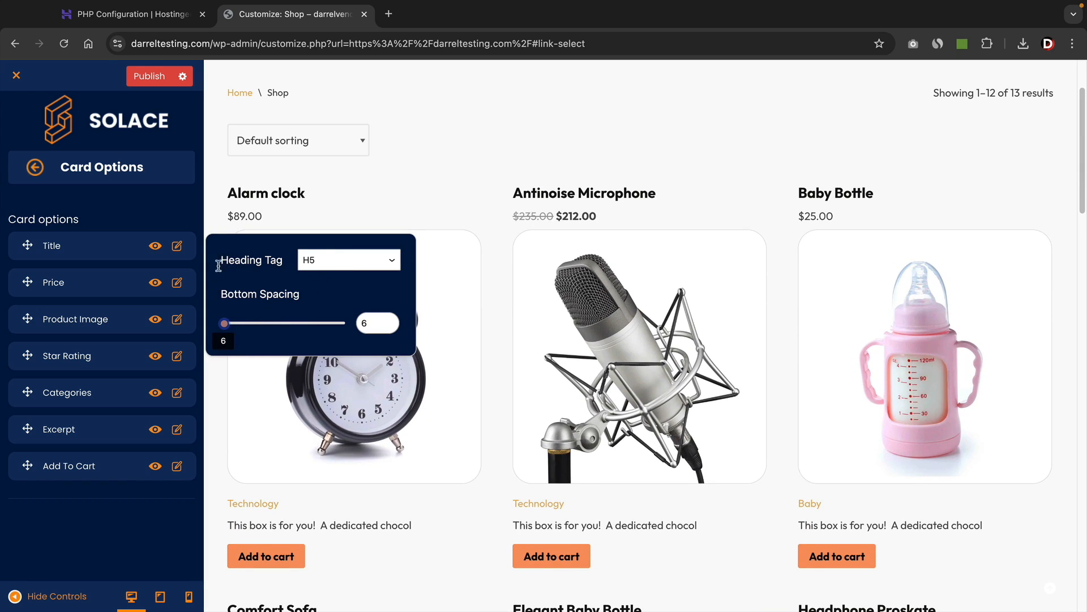
left_click(176, 292)
left_click(178, 286)
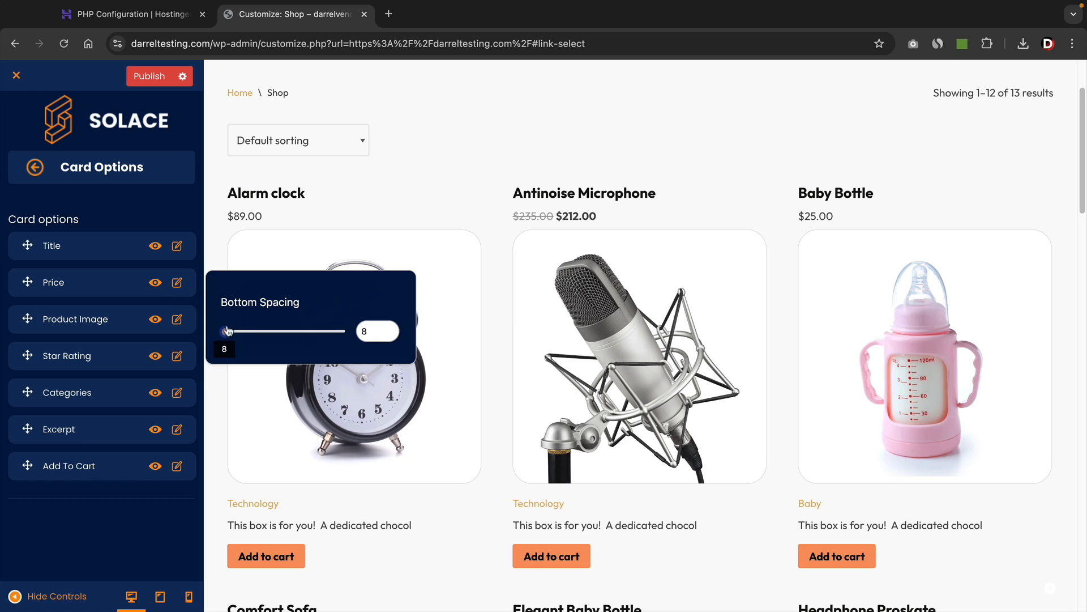
mouse_move(228, 331)
left_mouse_down()
mouse_move(269, 340)
mouse_move(219, 343)
left_mouse_up()
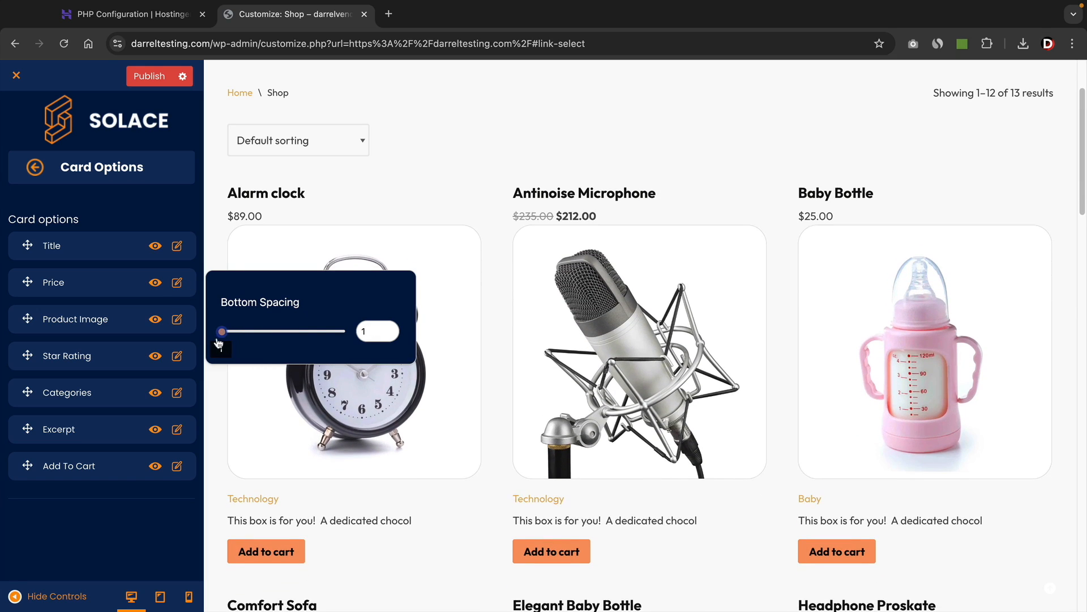
left_click(177, 320)
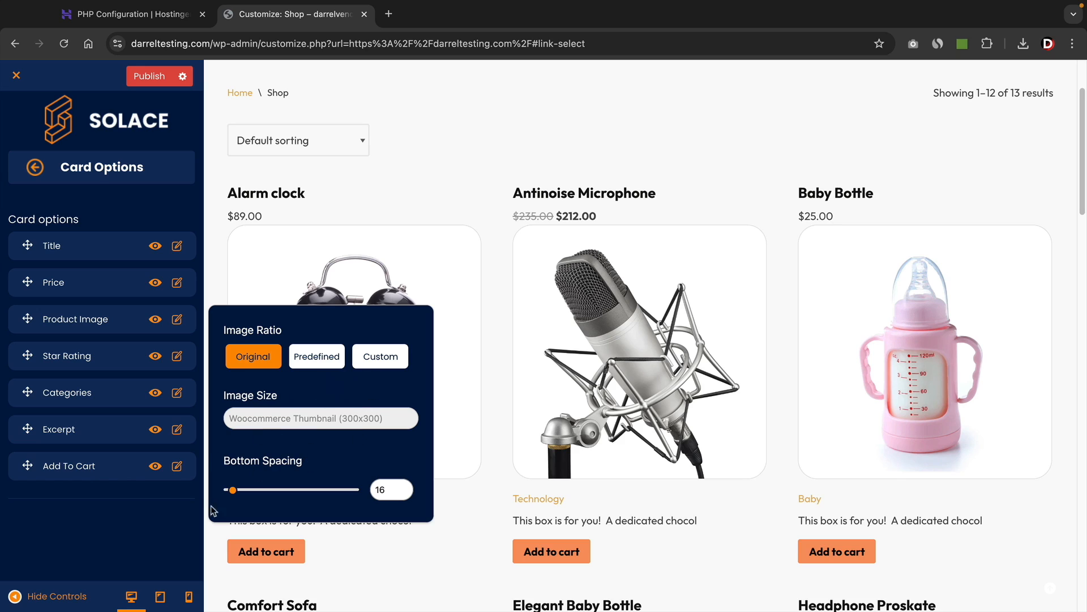
left_click(172, 542)
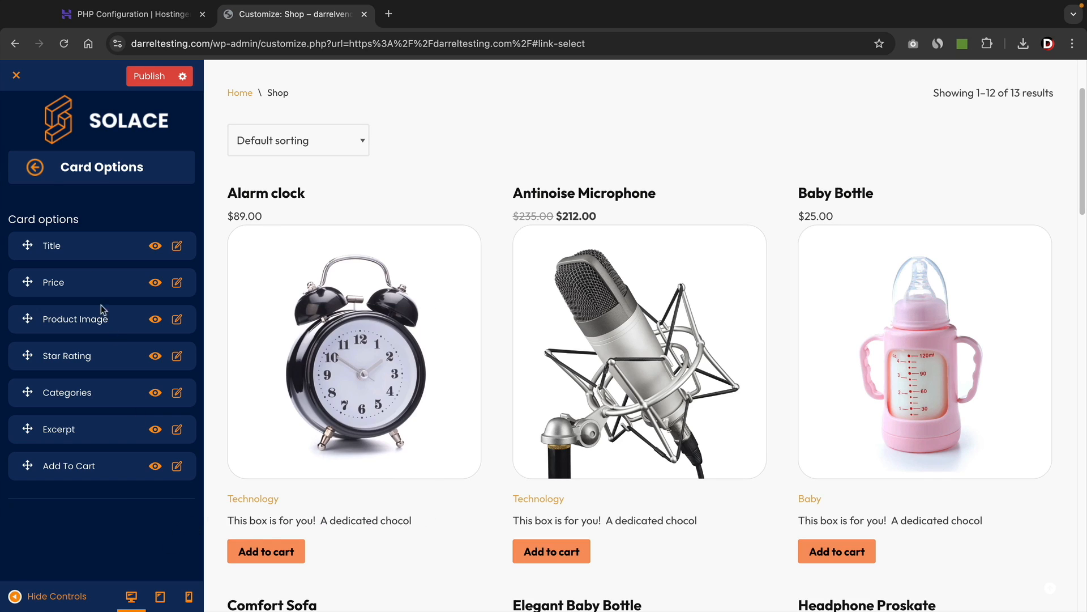
left_click(35, 167)
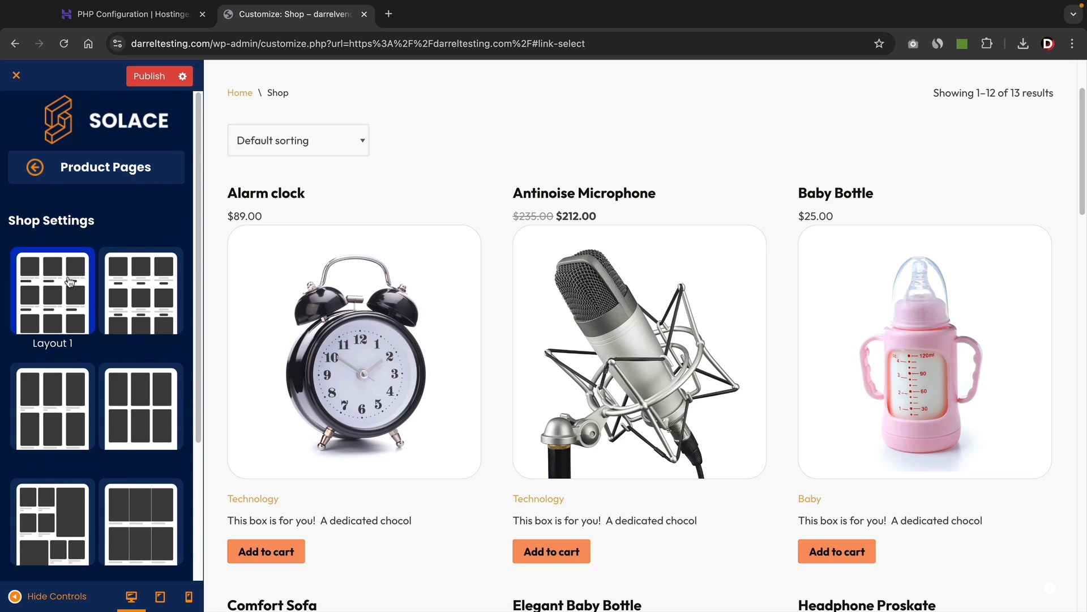
Close the Customizer, discarding unsaved changes, to return to the live homepage.
left_click(35, 169)
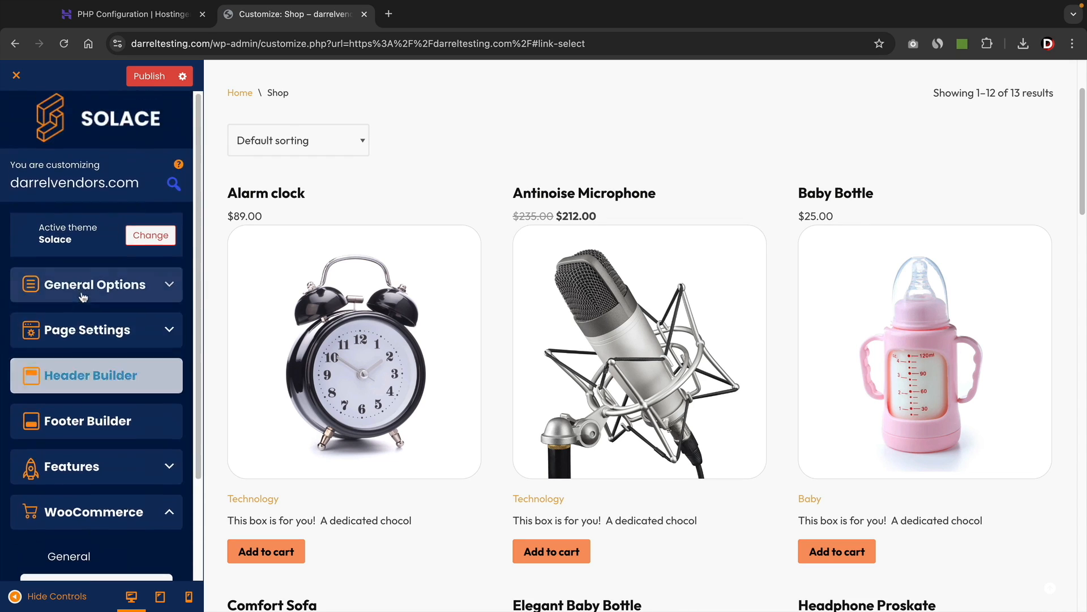
left_click(146, 523)
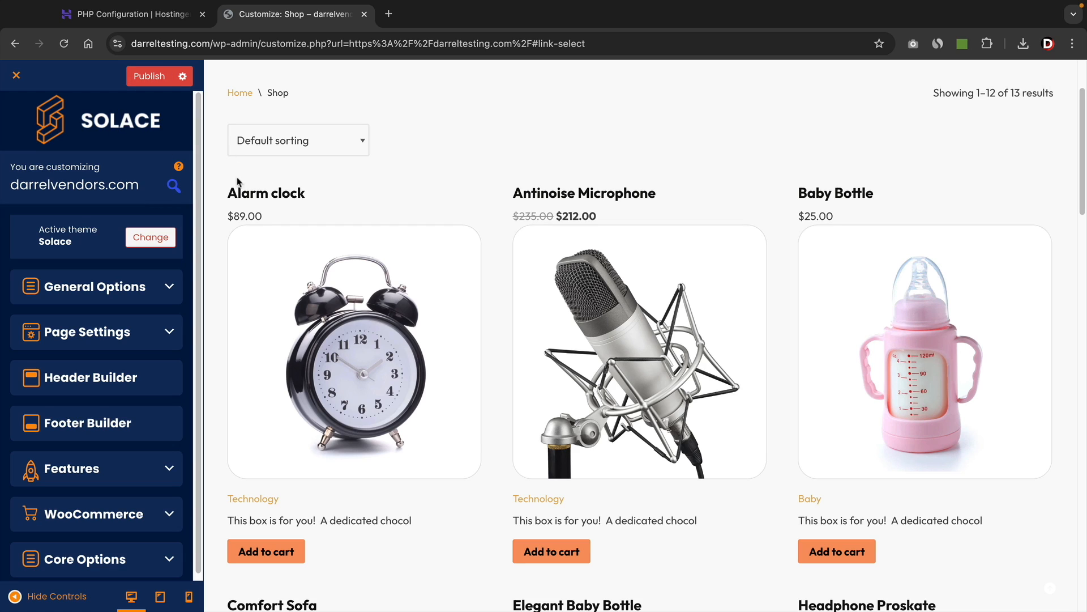
left_click(17, 79)
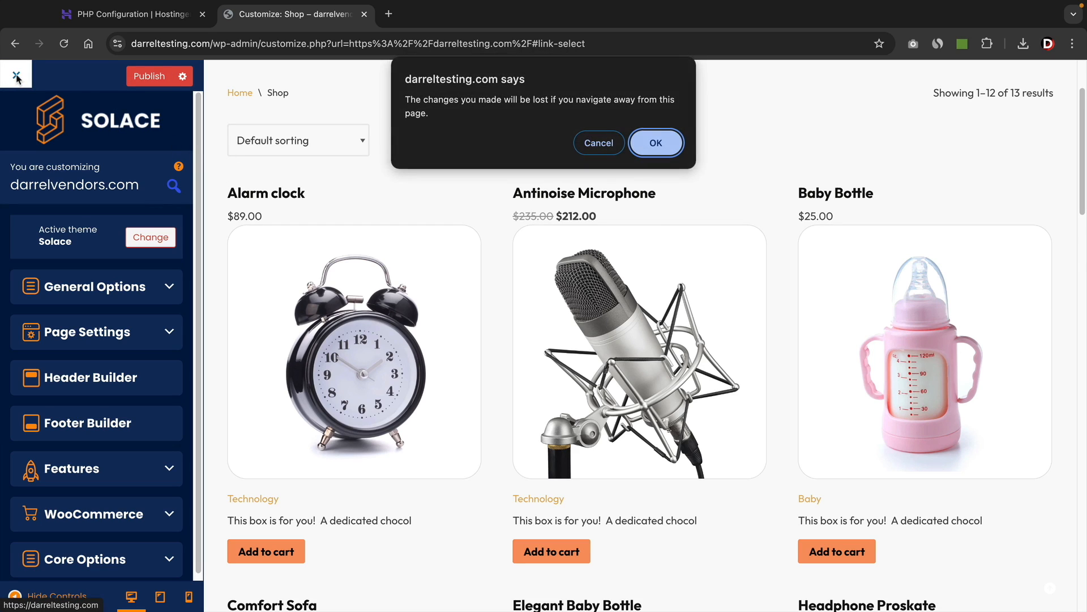
left_click(656, 148)
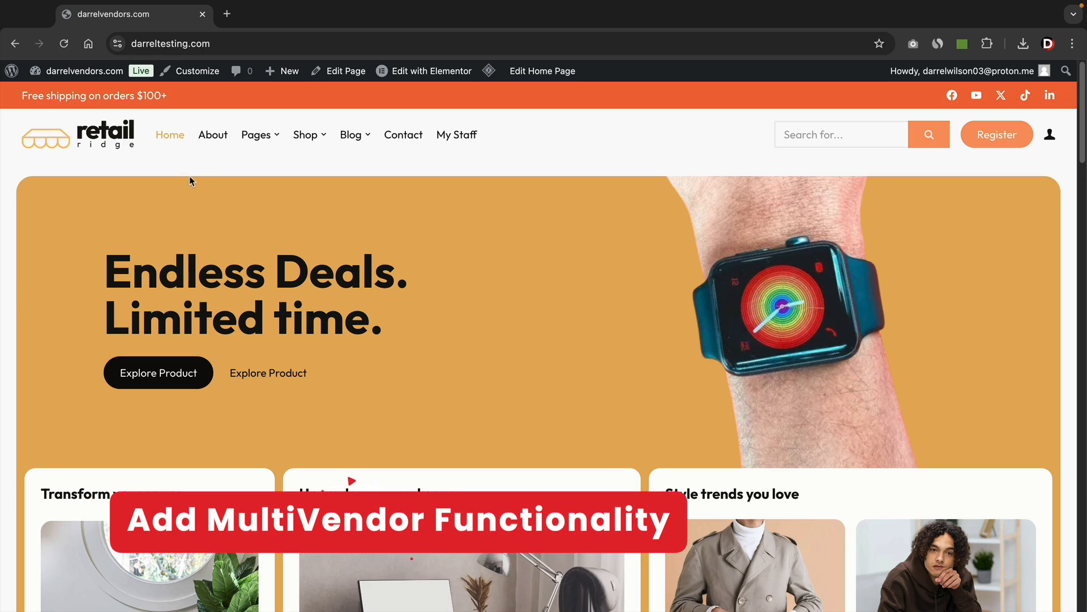
Search the plugin directory for 'dokan', then install and activate the Dokan plugin.
mouse_move(62, 70)
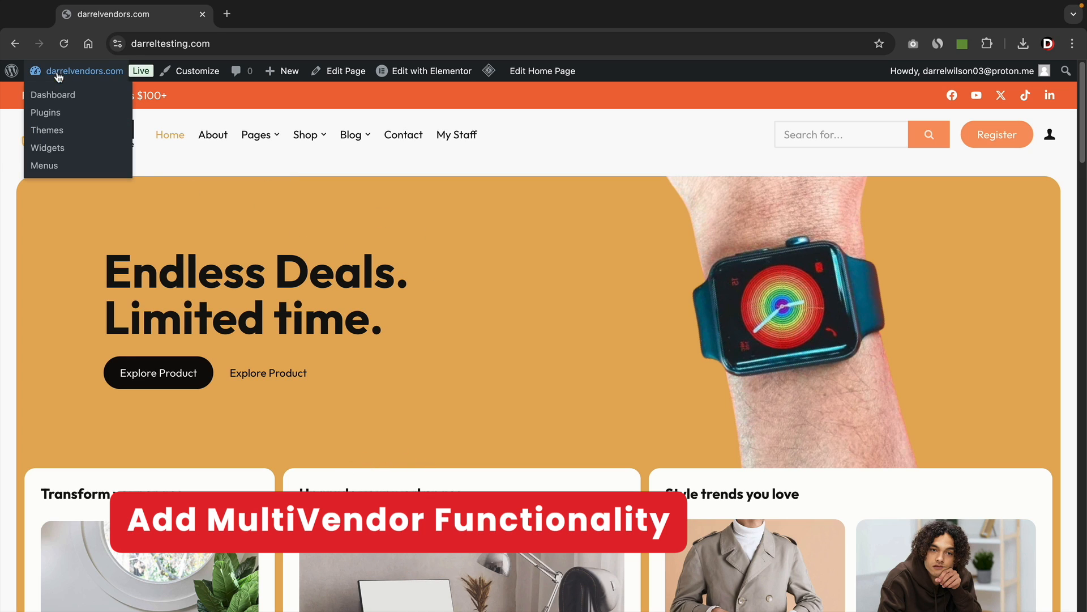
left_click(59, 98)
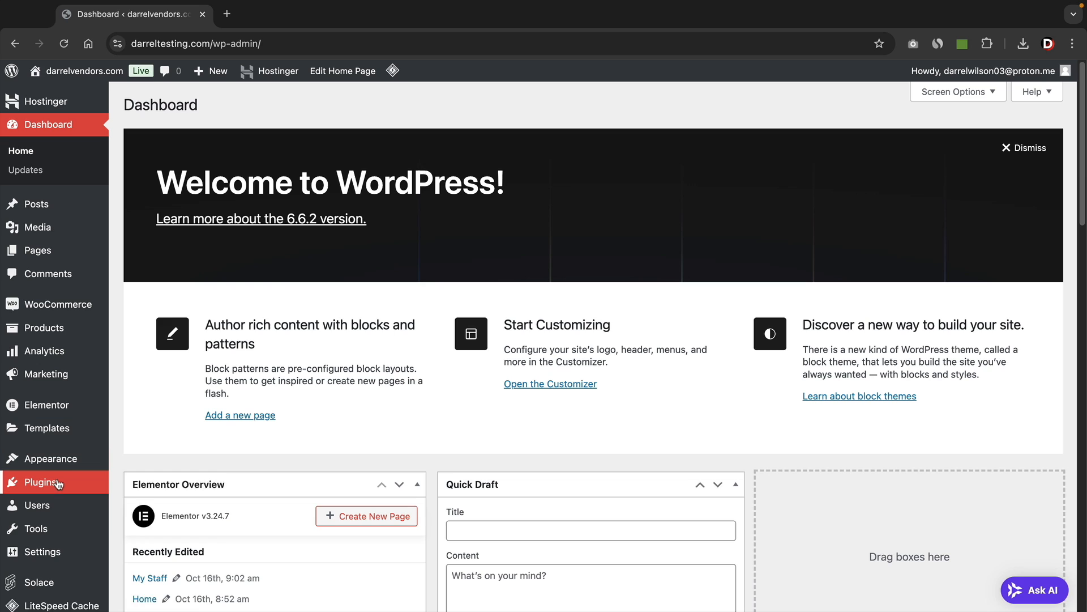
mouse_move(57, 483)
left_click(165, 505)
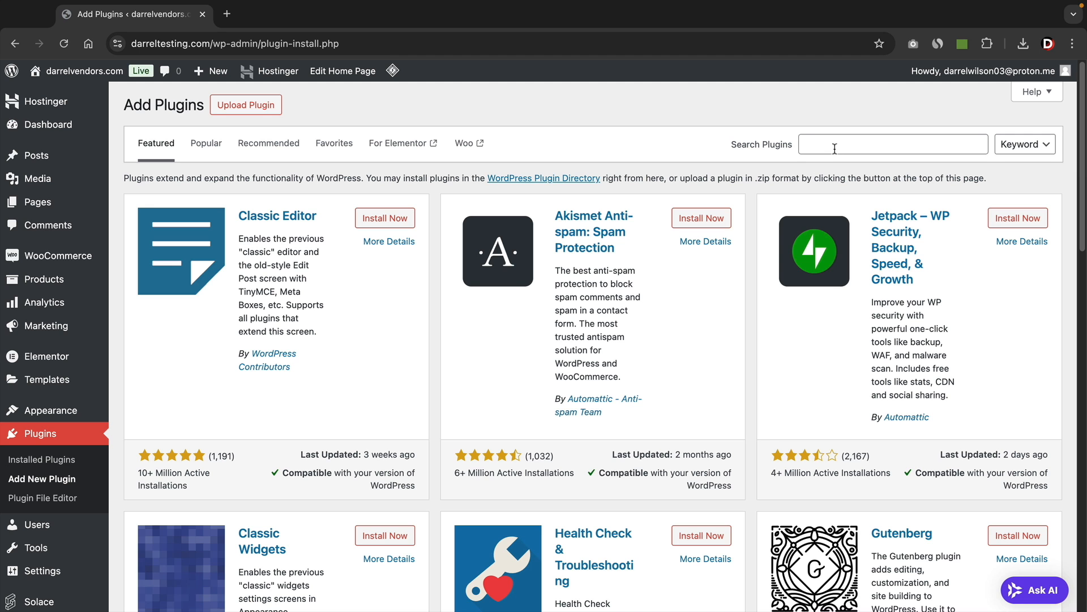
left_click(823, 148)
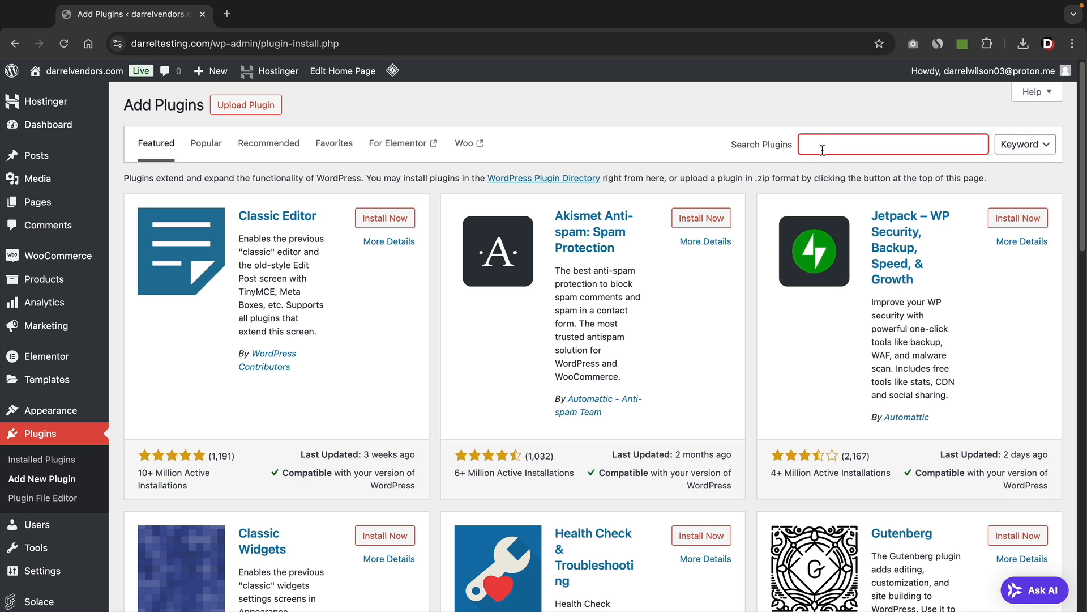
type("dokan")
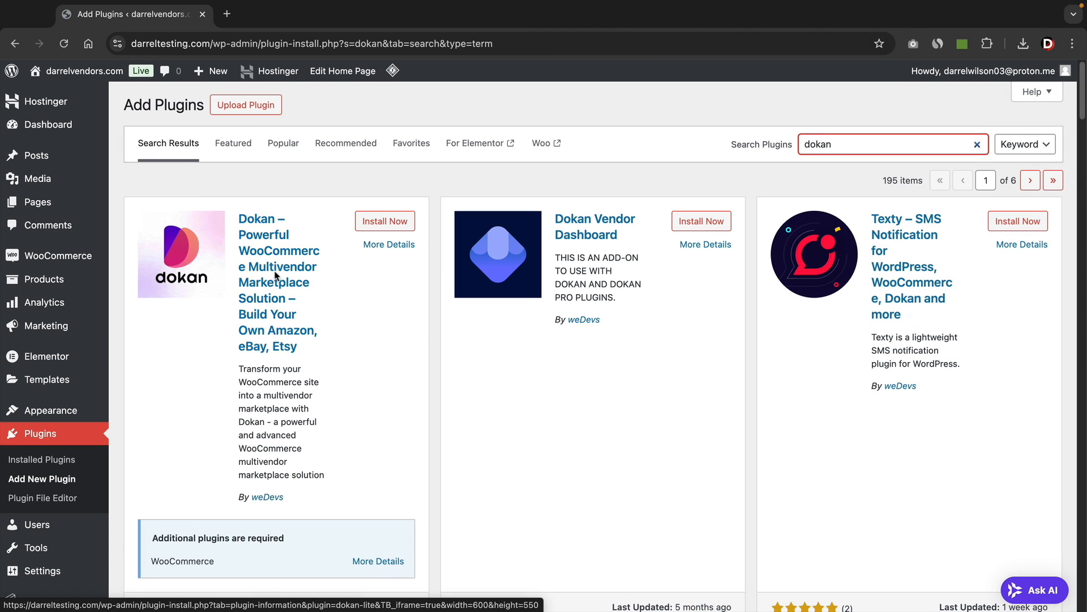
left_click(389, 224)
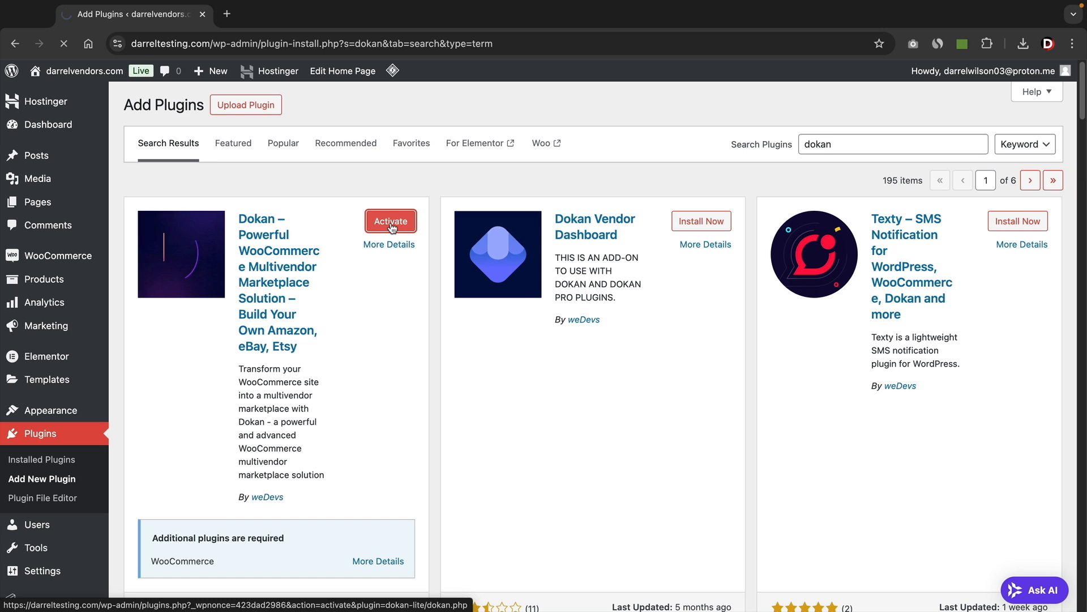
left_click(391, 225)
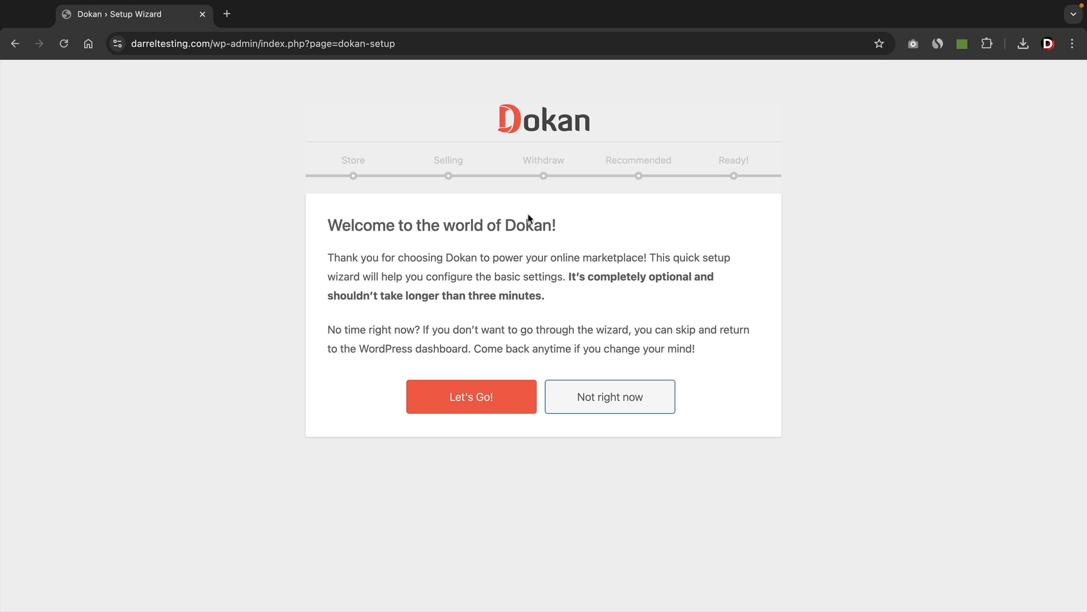
Start the setup wizard, keeping vendor store URL 'store' and Vendor as shipping fee recipient.
left_click(468, 401)
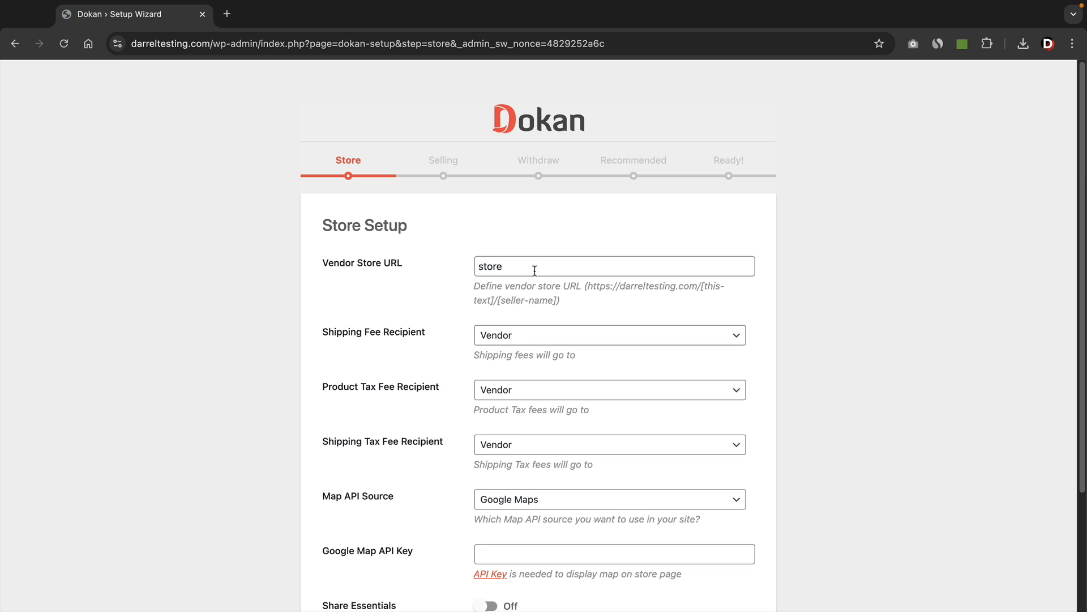
left_click_drag(534, 267, 473, 270)
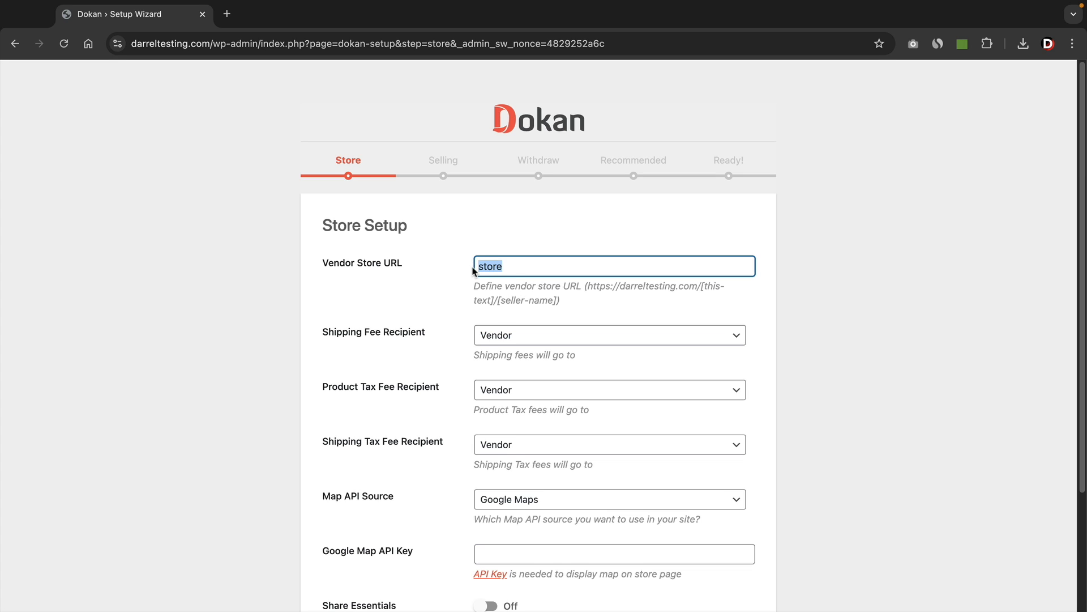
left_click(506, 267)
left_click_drag(498, 300, 538, 290)
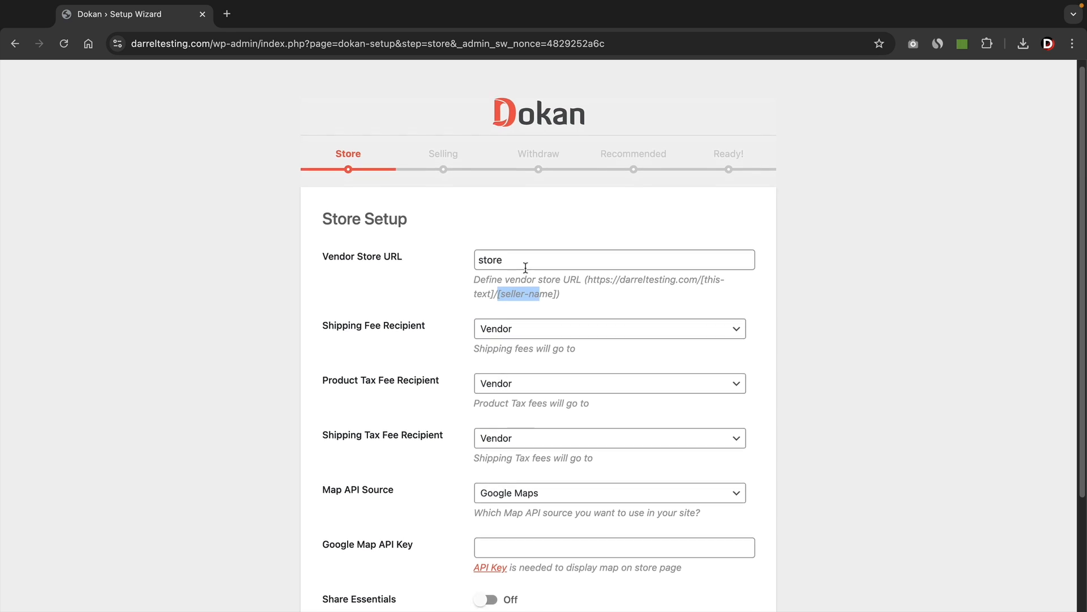
scroll(526, 267, "down", 5)
left_click(321, 260)
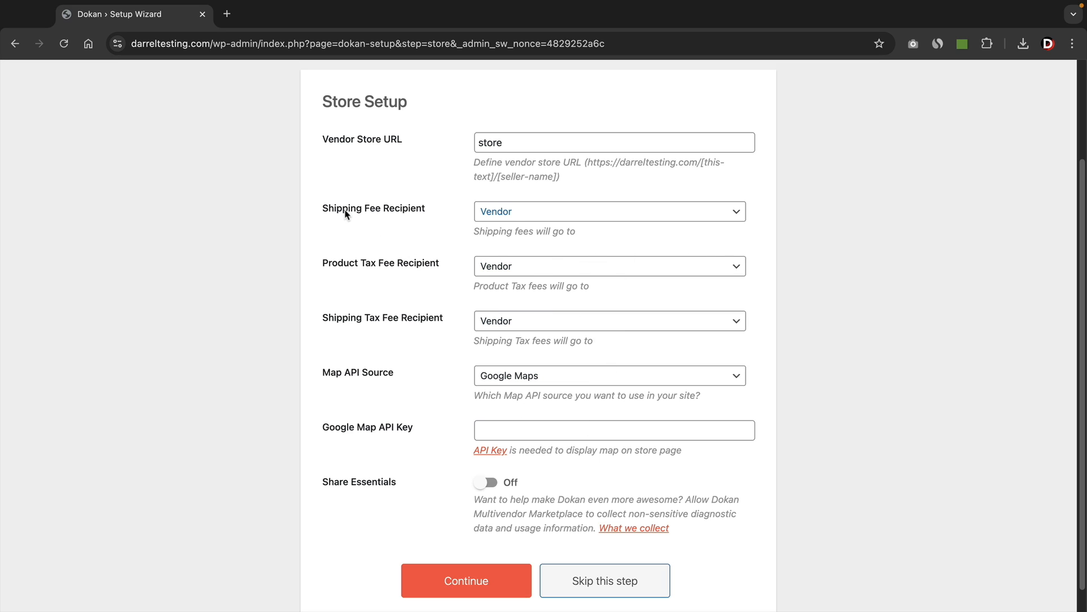
left_click(526, 218)
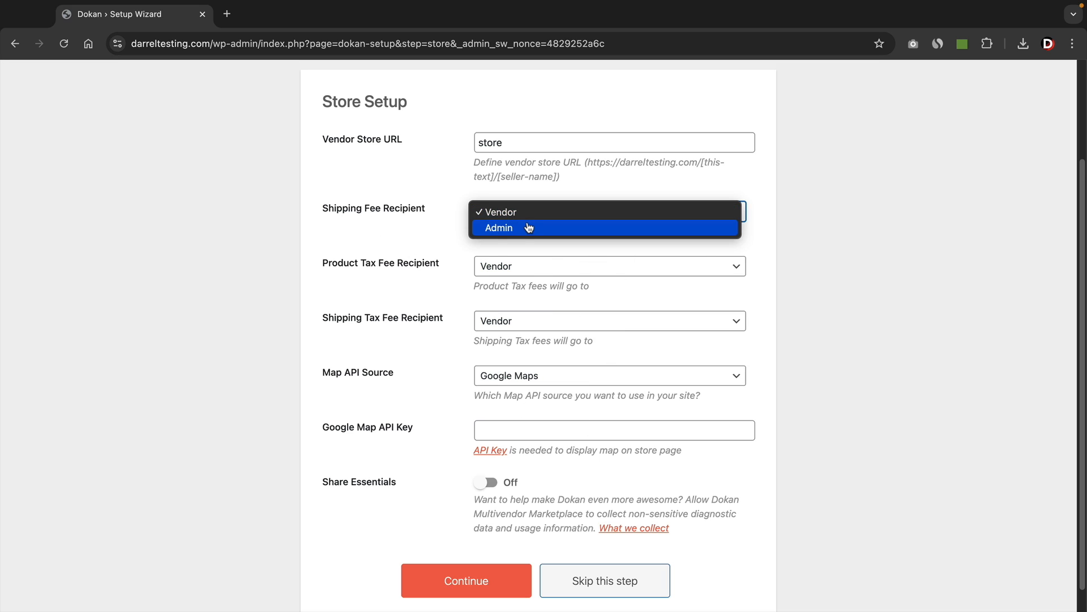
left_click(528, 212)
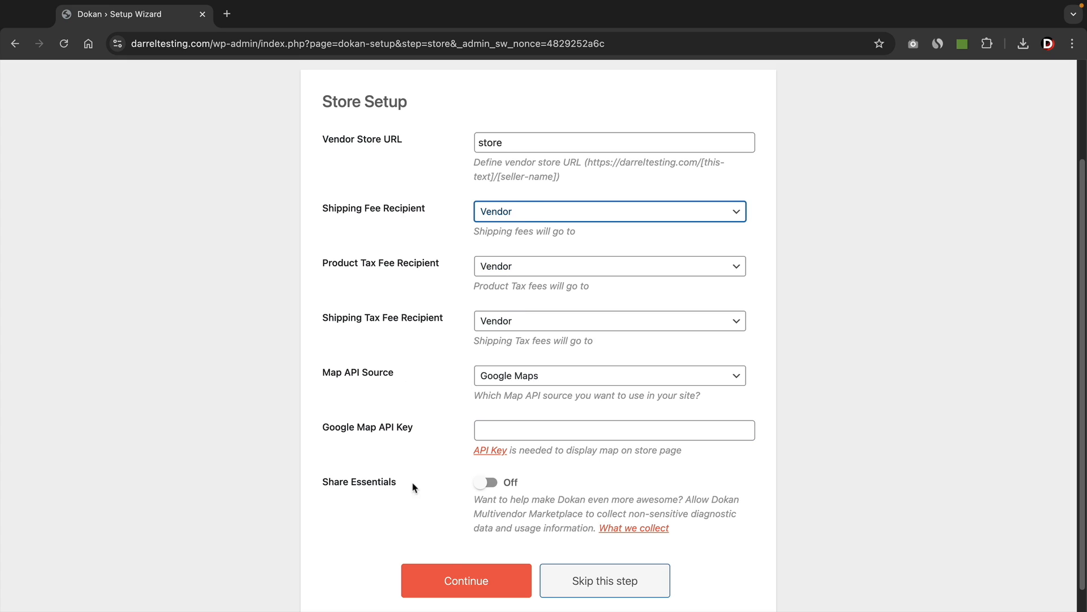
left_click(459, 589)
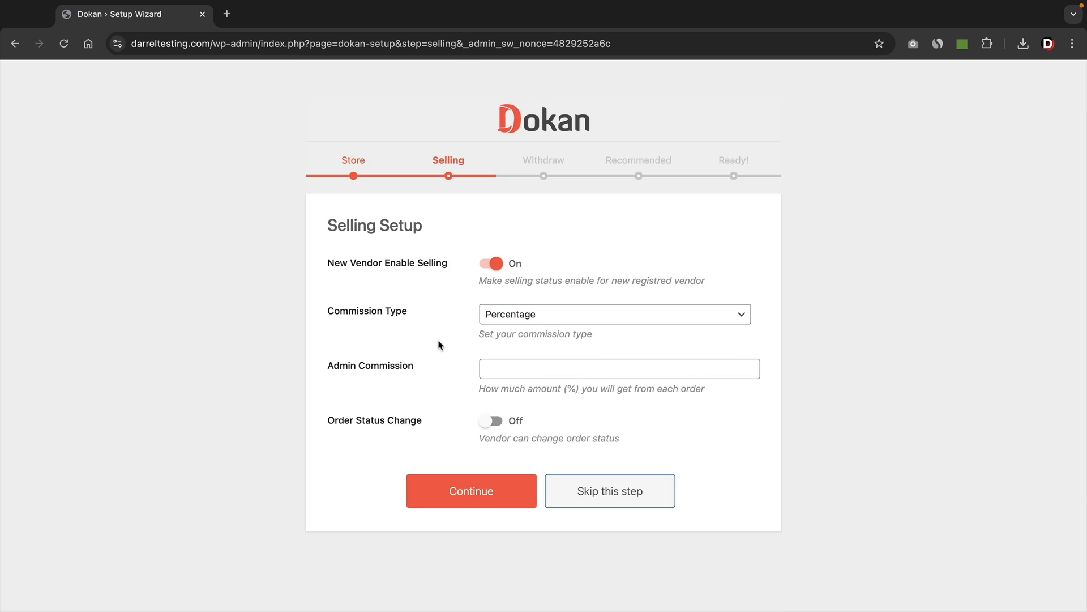
Use Percentage commission with admin commission 30 and switch off vendor order-status changes.
left_click(520, 319)
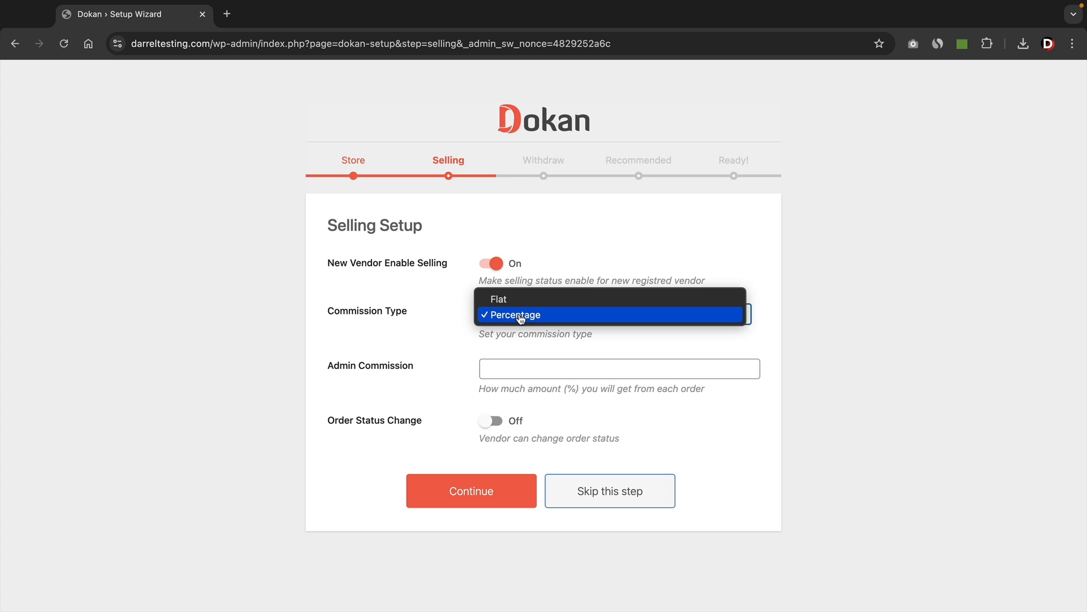
left_click(525, 301)
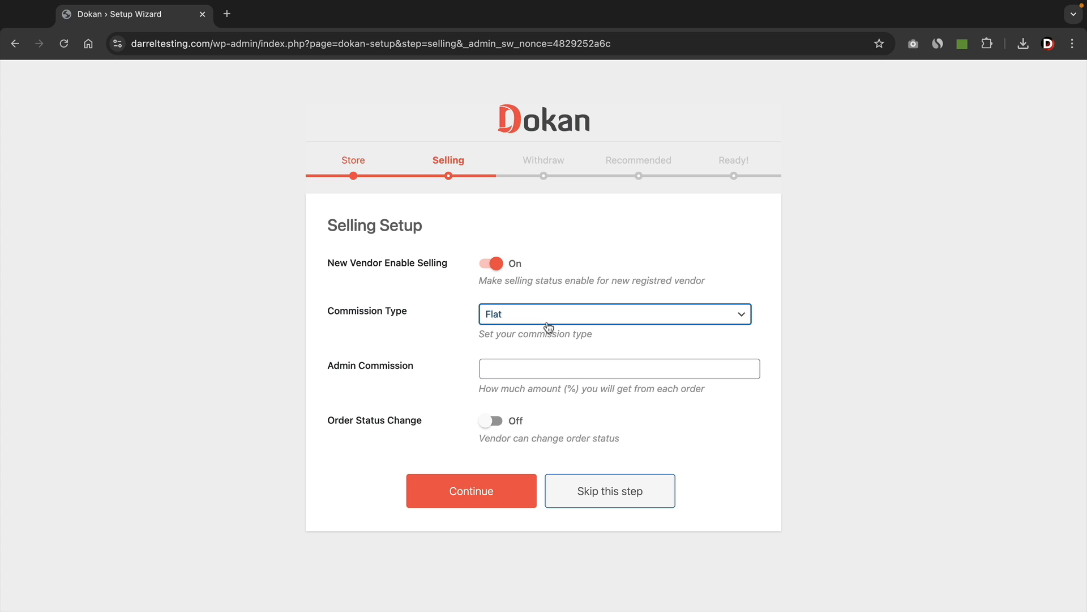
left_click(539, 369)
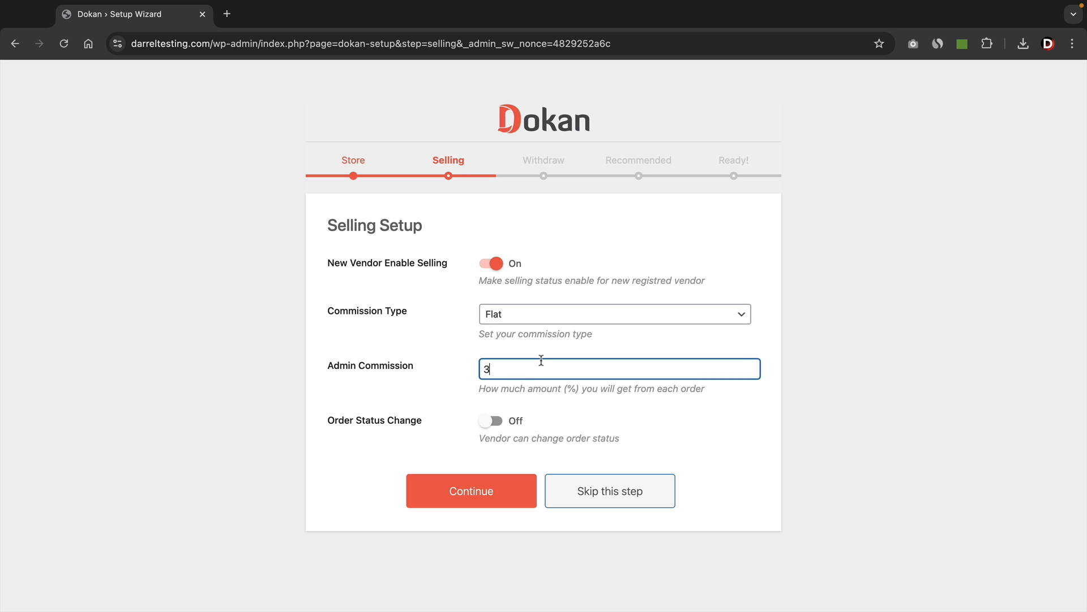
left_click(524, 319)
left_click(532, 332)
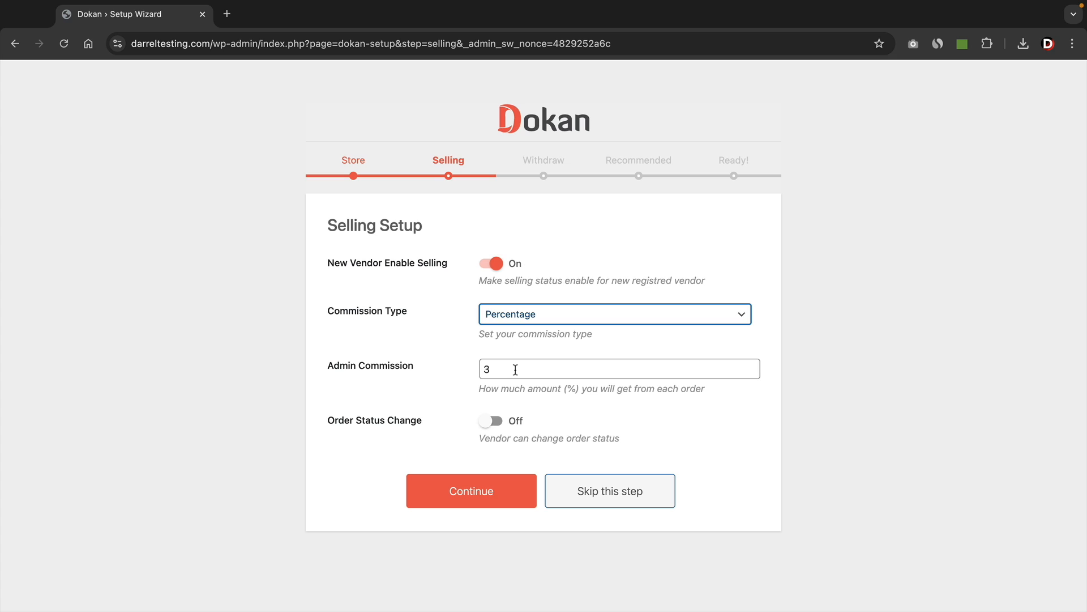
key("Tab")
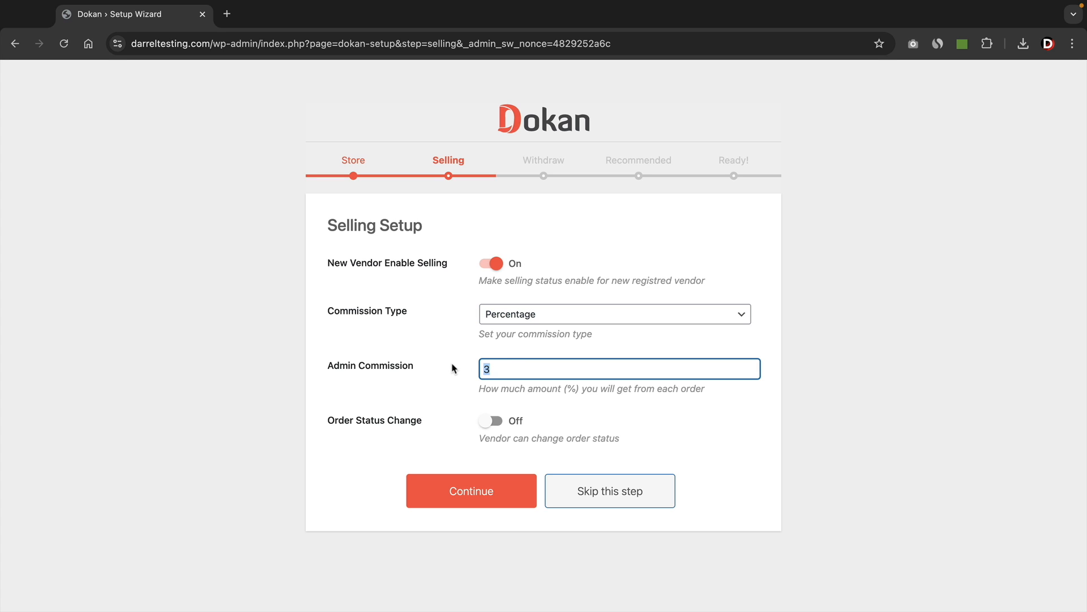
type("10")
left_click(491, 424)
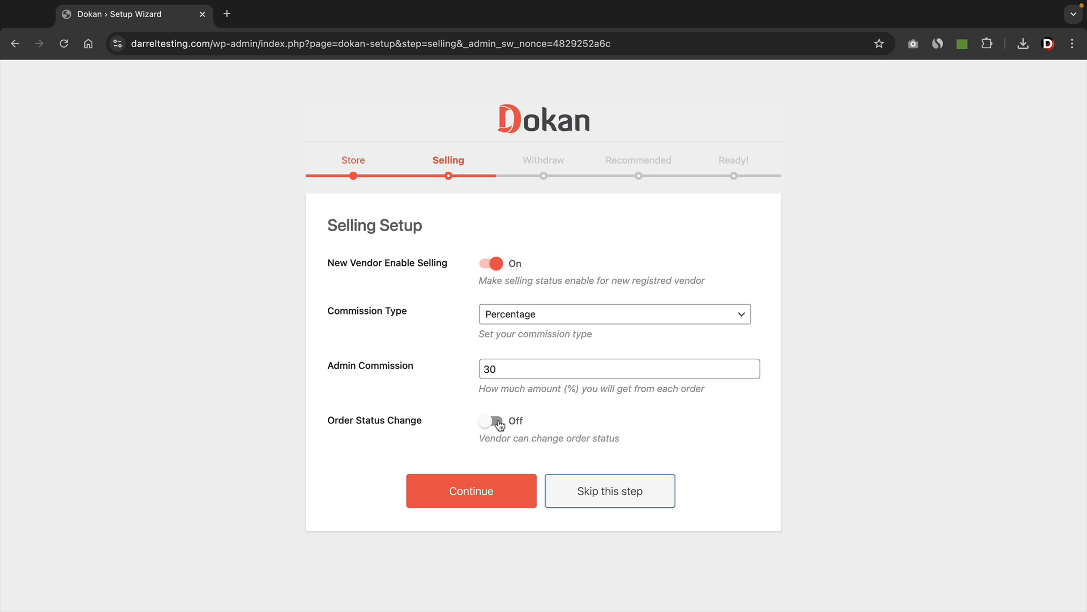
left_click(476, 501)
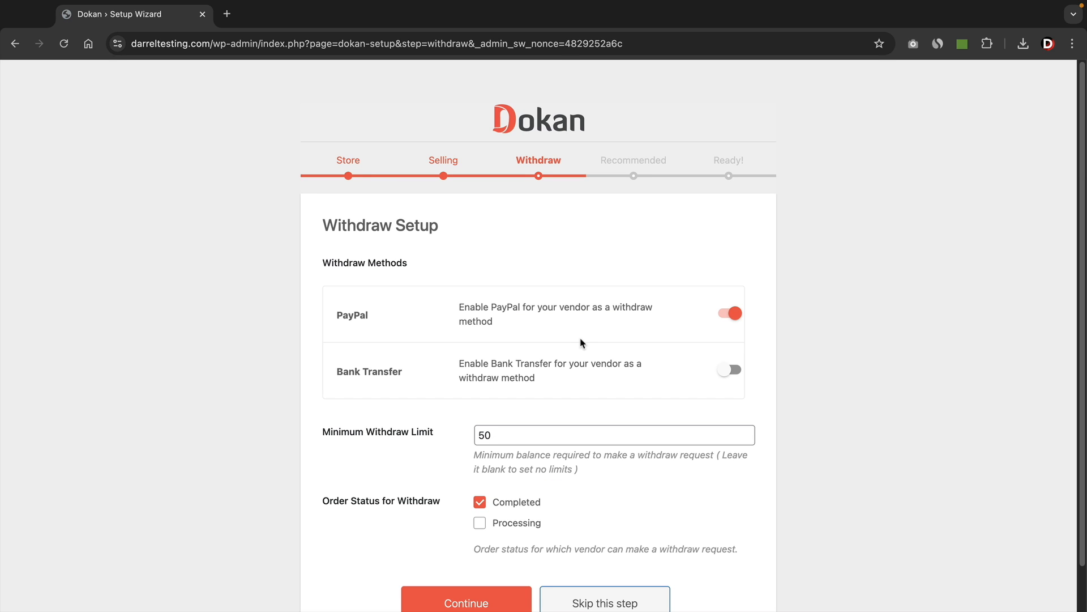
Enable Bank Transfer as a withdraw method alongside PayPal.
scroll(577, 341, "down", 1)
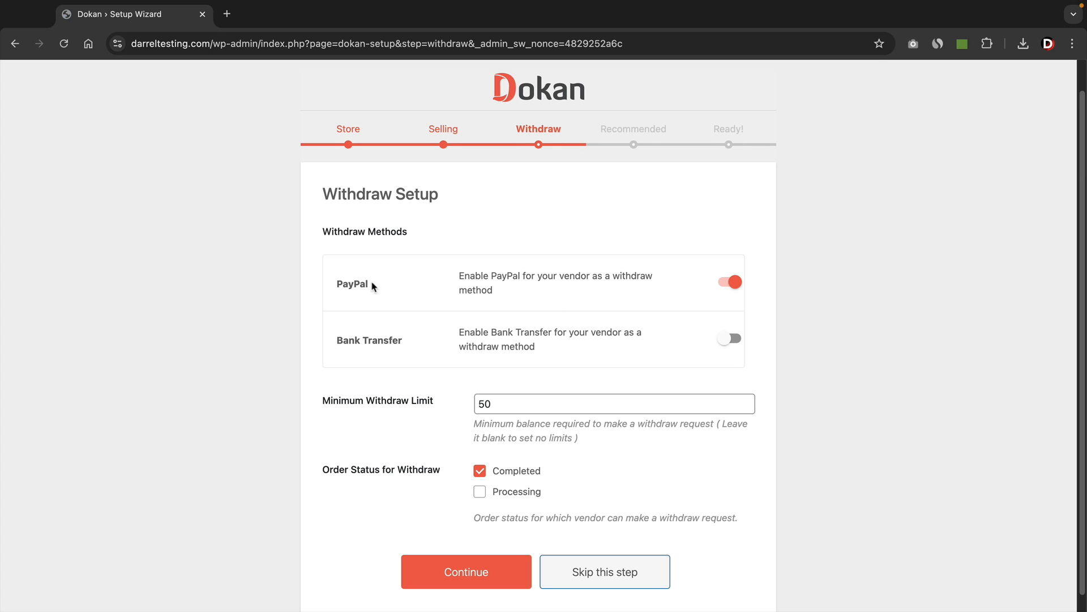
left_click_drag(464, 327, 537, 347)
left_click(539, 348)
scroll(540, 348, "down", 1)
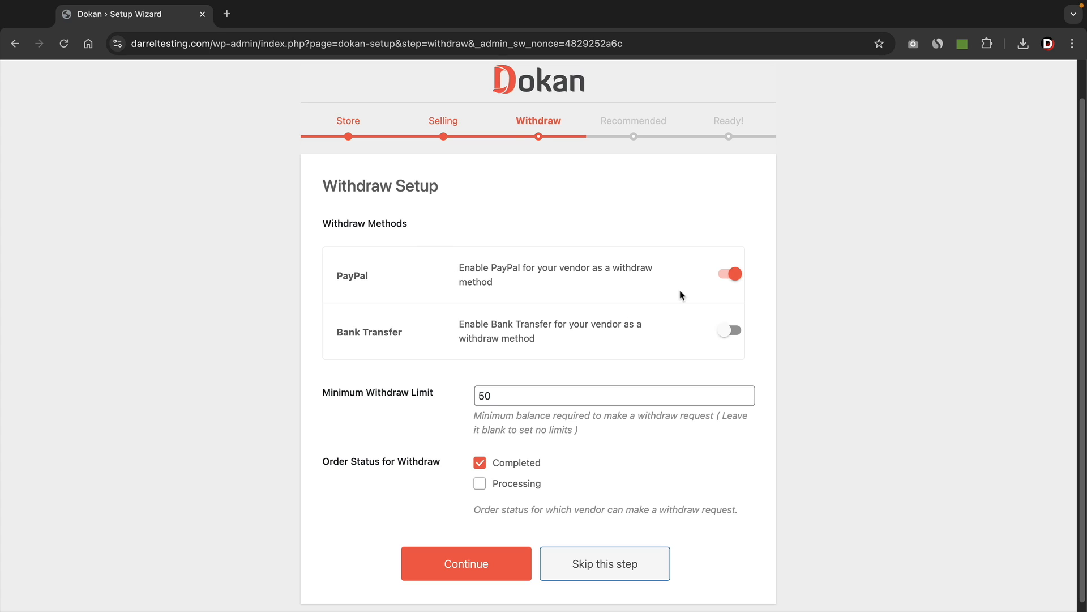
left_click(727, 329)
Keep only Completed as the order status for withdrawals and continue.
scroll(436, 399, "down", 1)
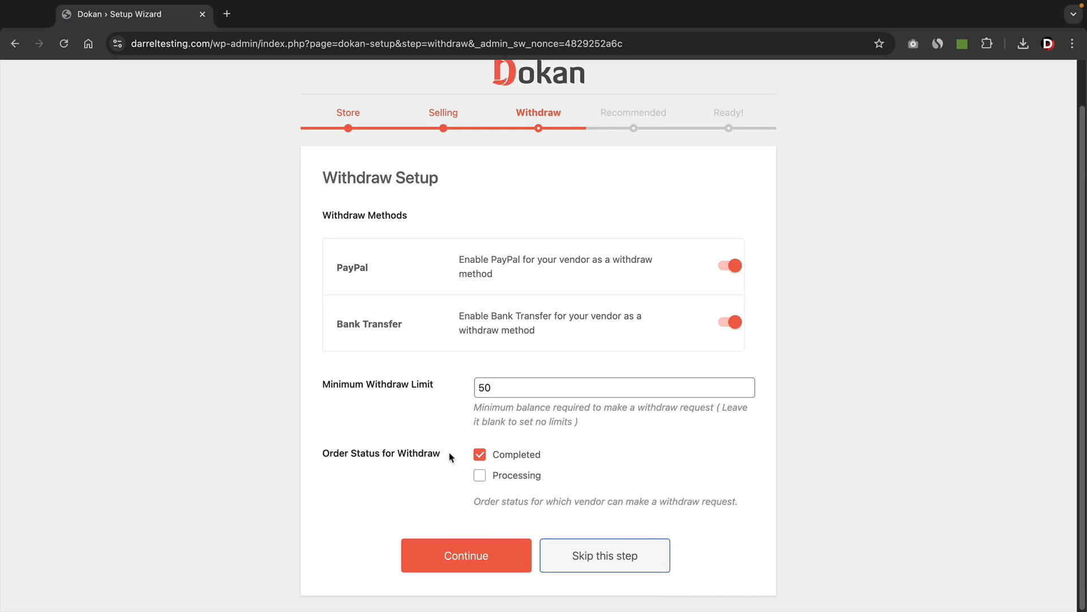
triple_click(480, 455)
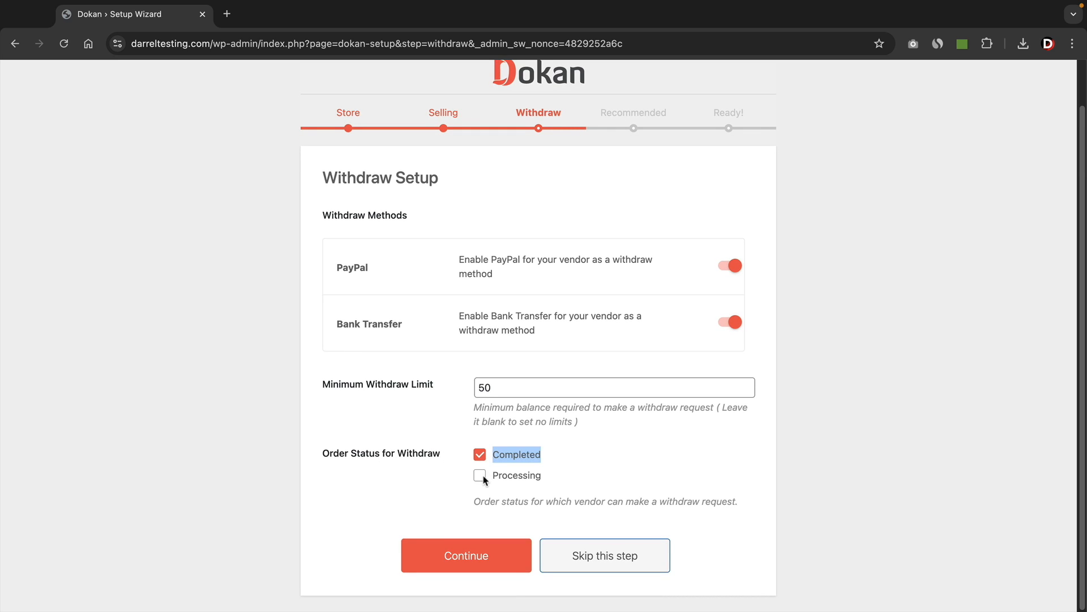
left_click(481, 477)
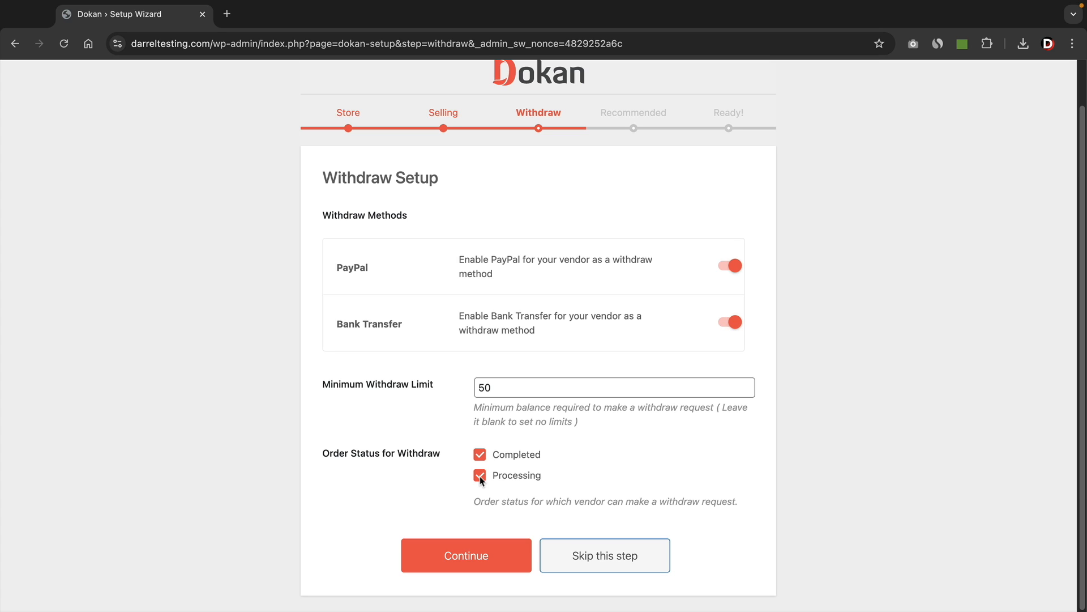
left_click(481, 477)
left_click(501, 551)
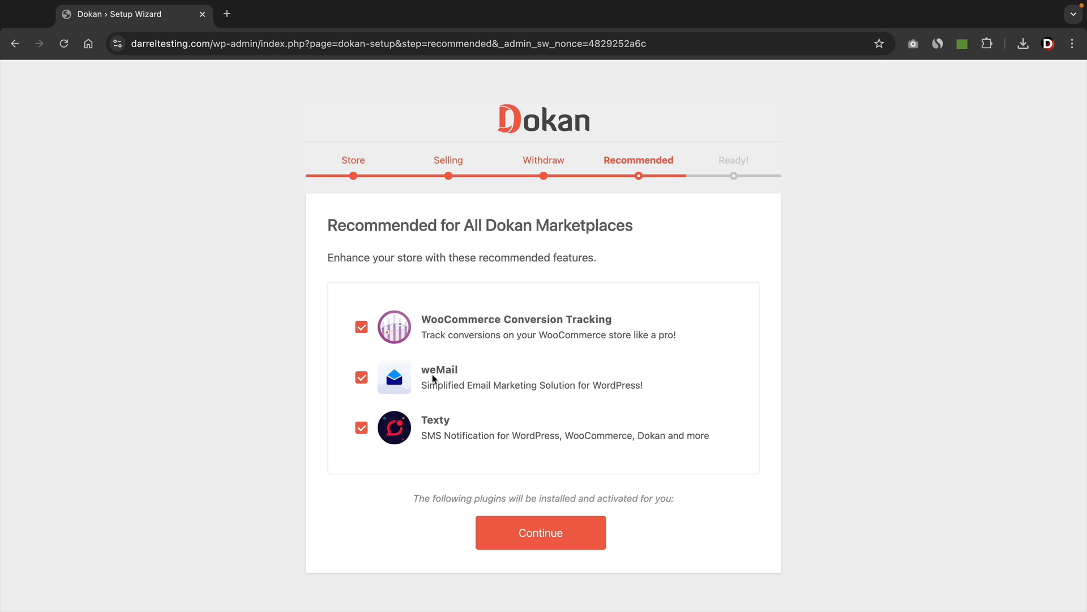
Untick WooCommerce Conversion Tracking, weMail and Texty, continue, and go to the Dokan dashboard.
left_click(362, 327)
left_click(361, 377)
left_click(362, 429)
left_click(572, 533)
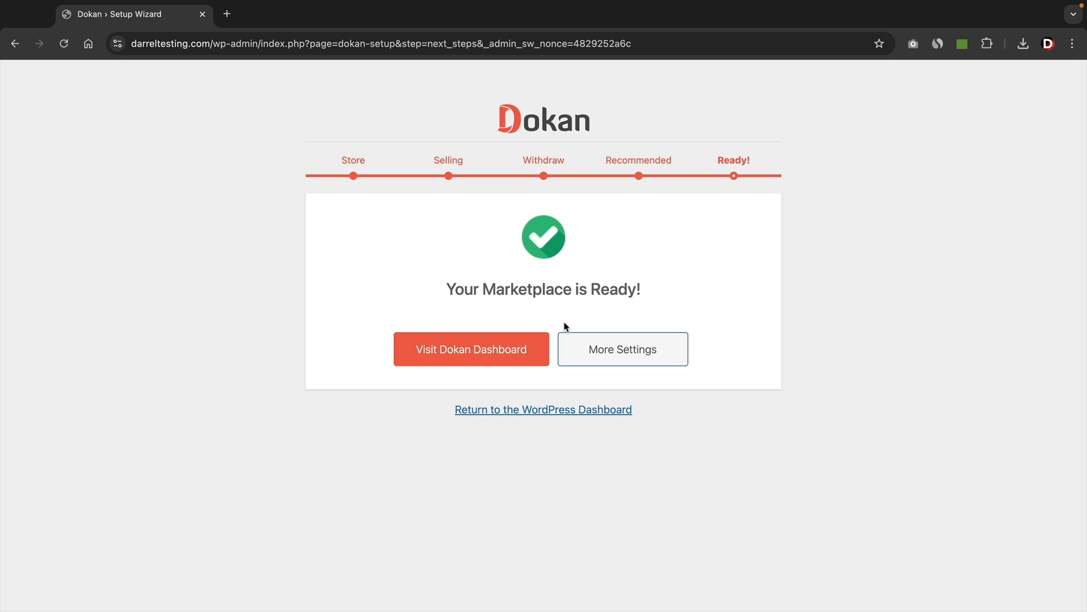
left_click(501, 353)
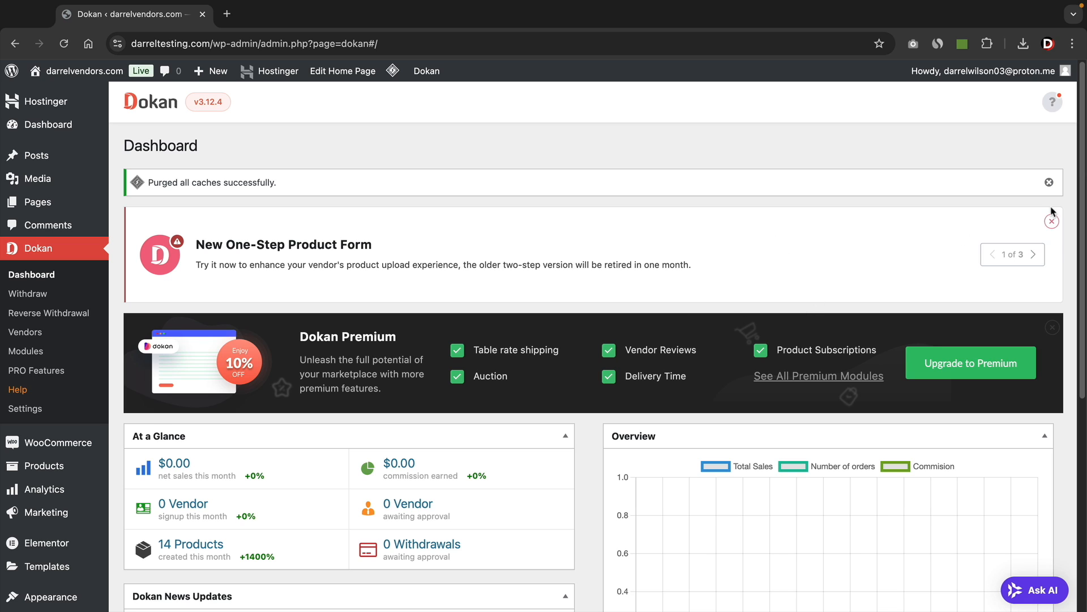
Dismiss the four Dokan notices and the Premium banner, then go to Dokan Settings.
left_click(1049, 181)
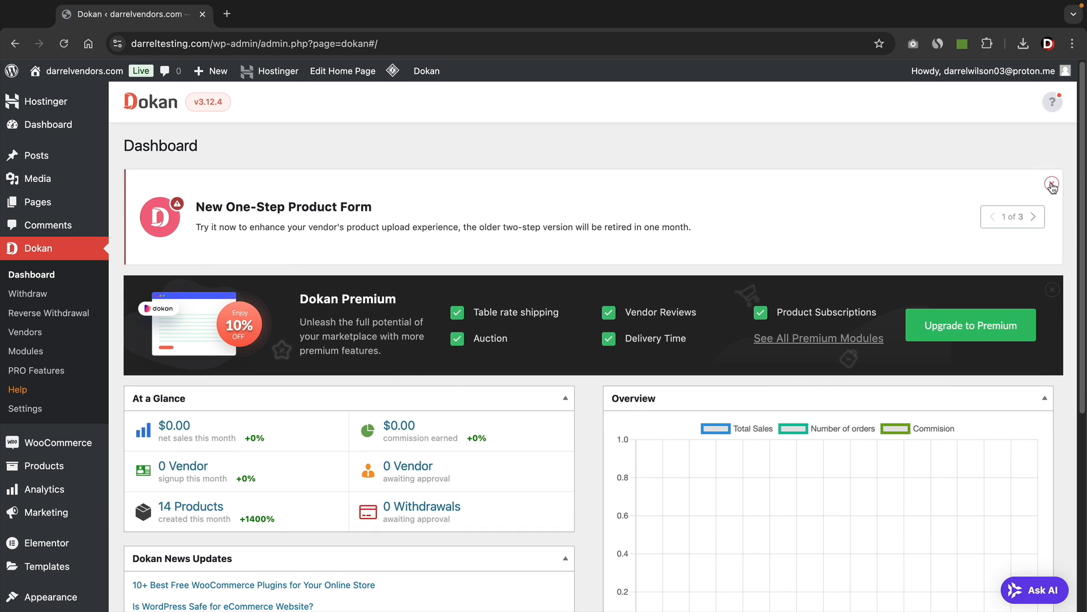
left_click(1052, 185)
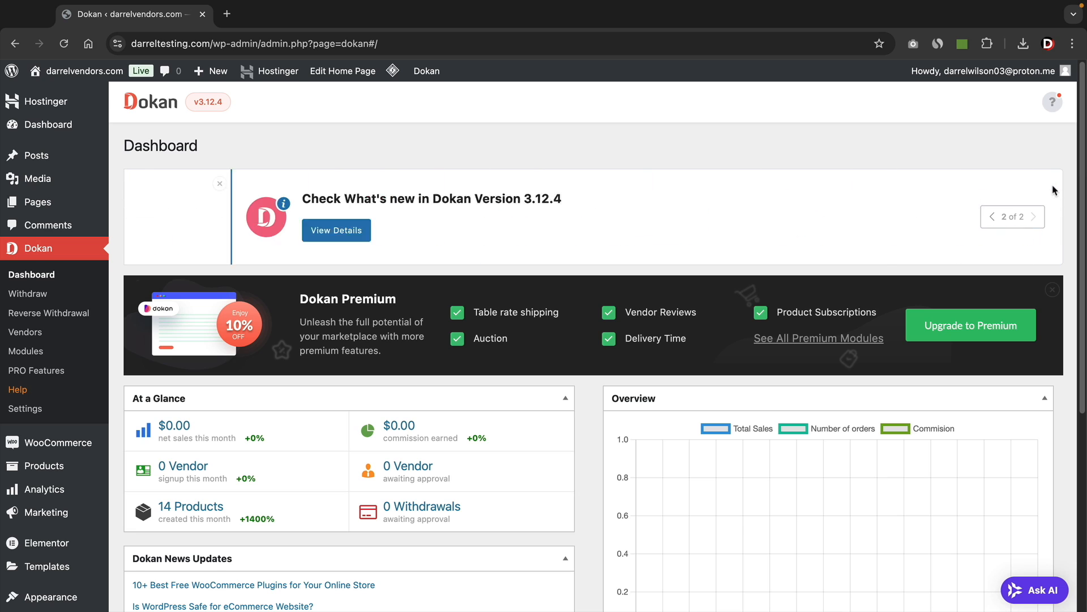
left_click(1051, 186)
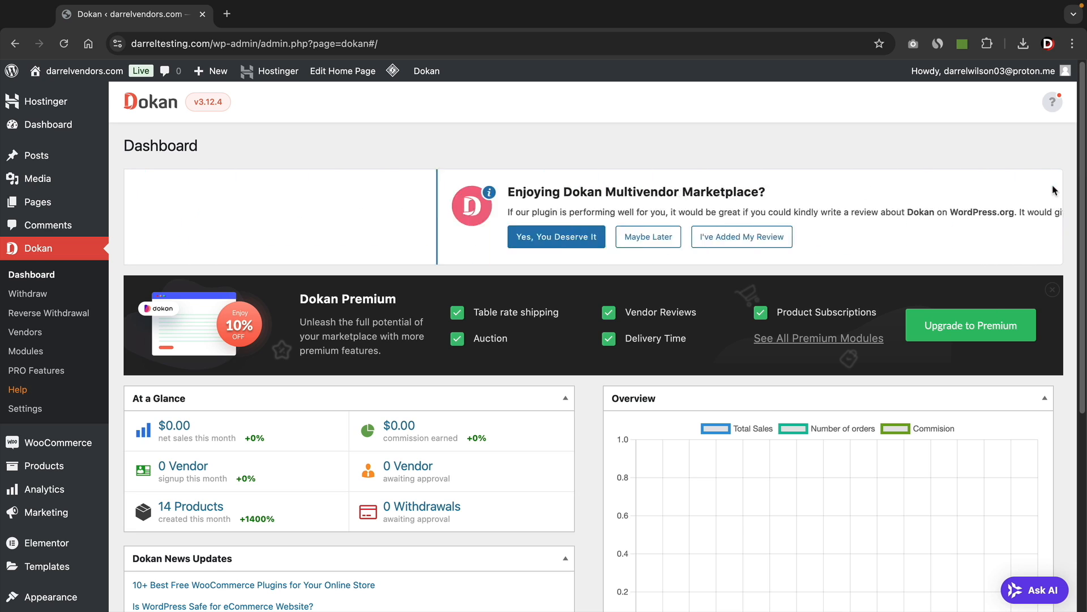
left_click(1052, 184)
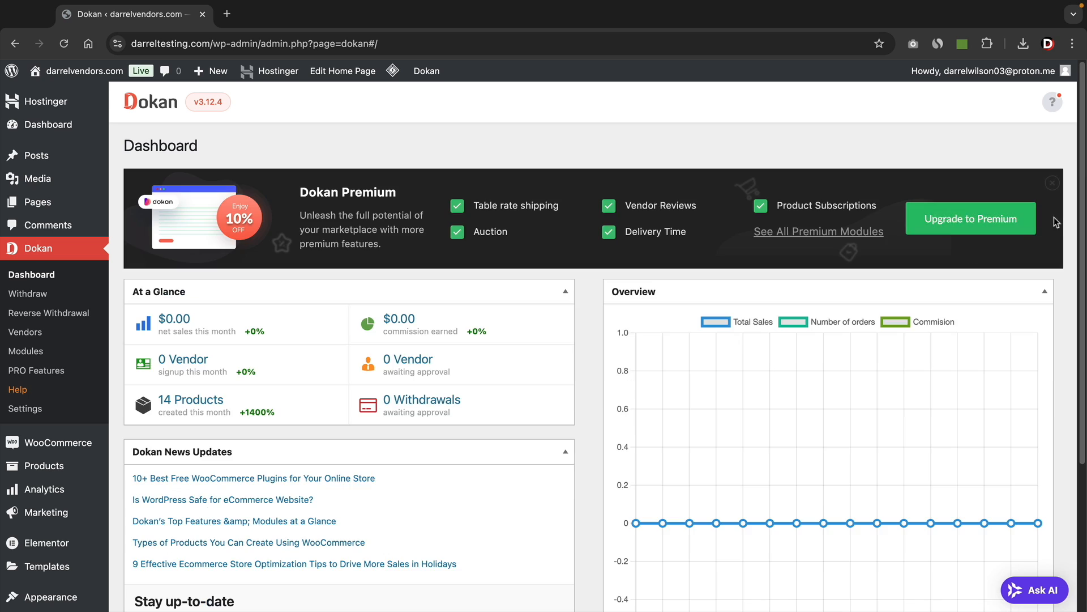
left_click(1052, 184)
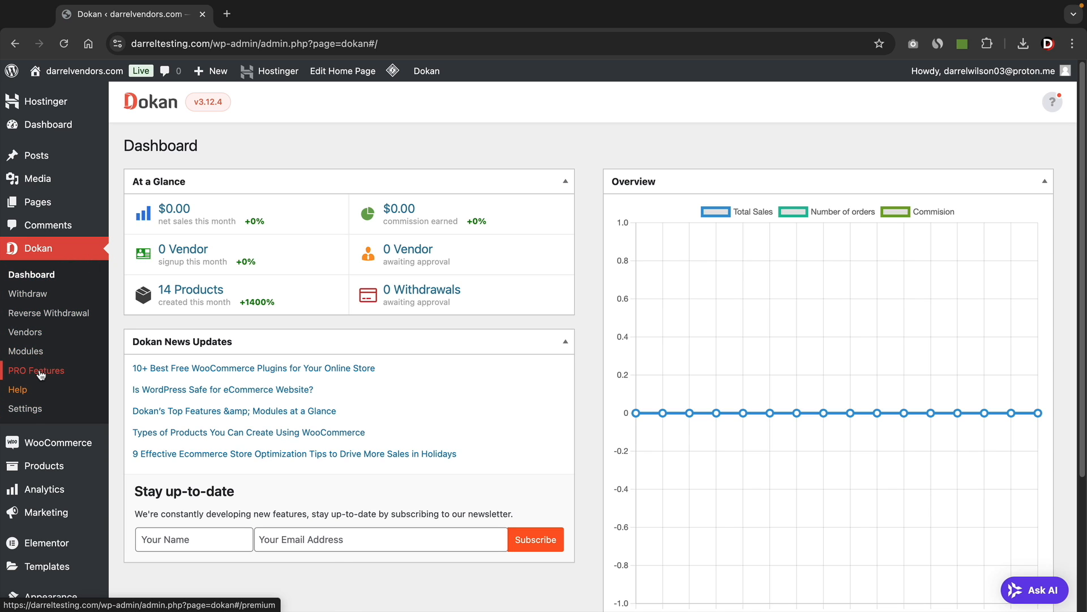
left_click(34, 414)
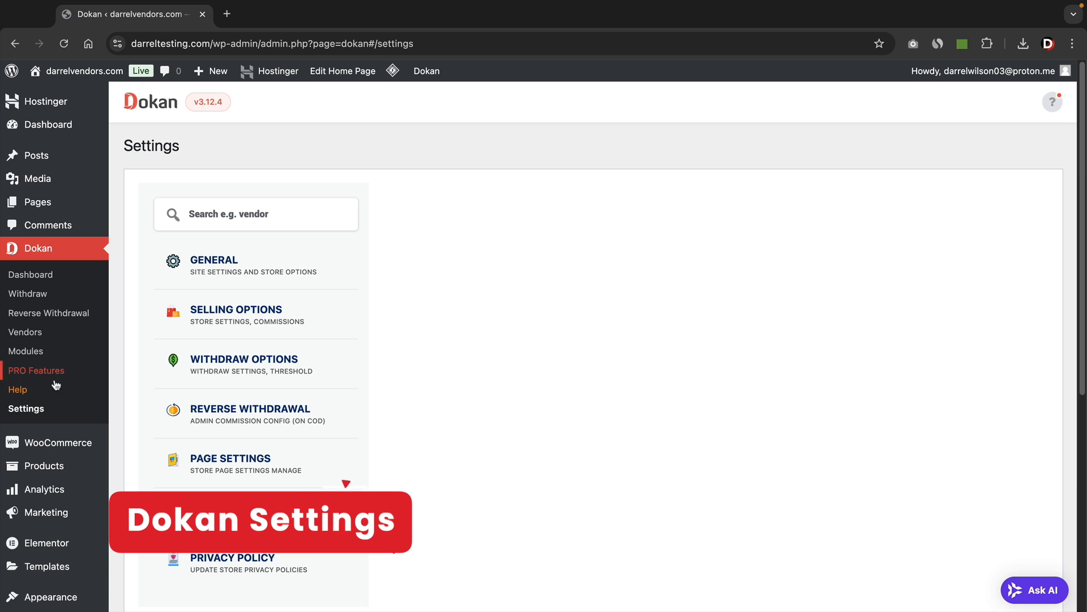
Show the General settings and scroll to Site Settings to review Admin Area Access.
left_click(258, 268)
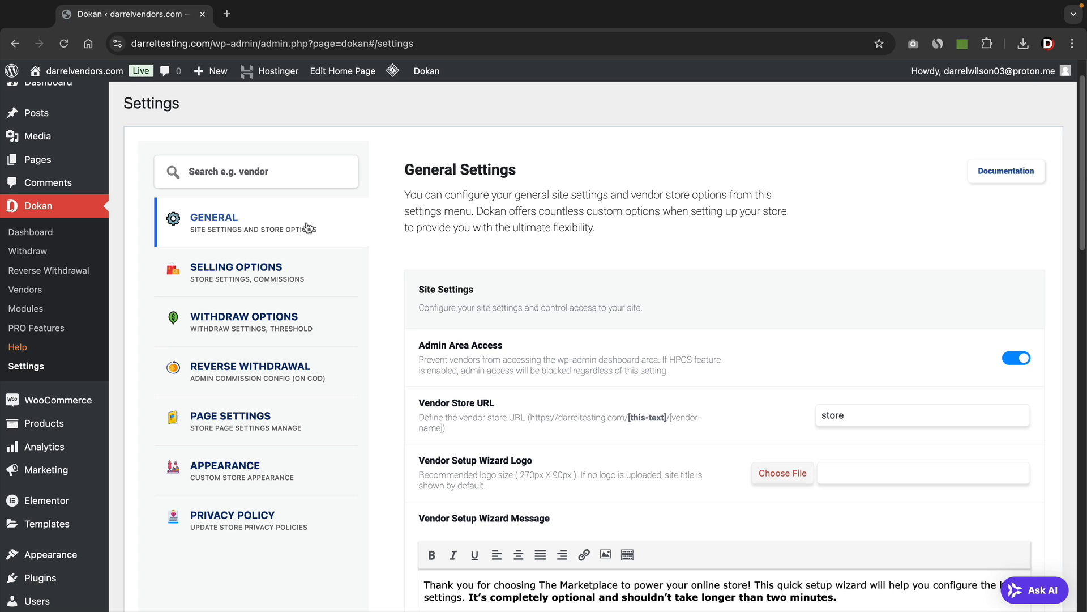
scroll(308, 228, "down", 3)
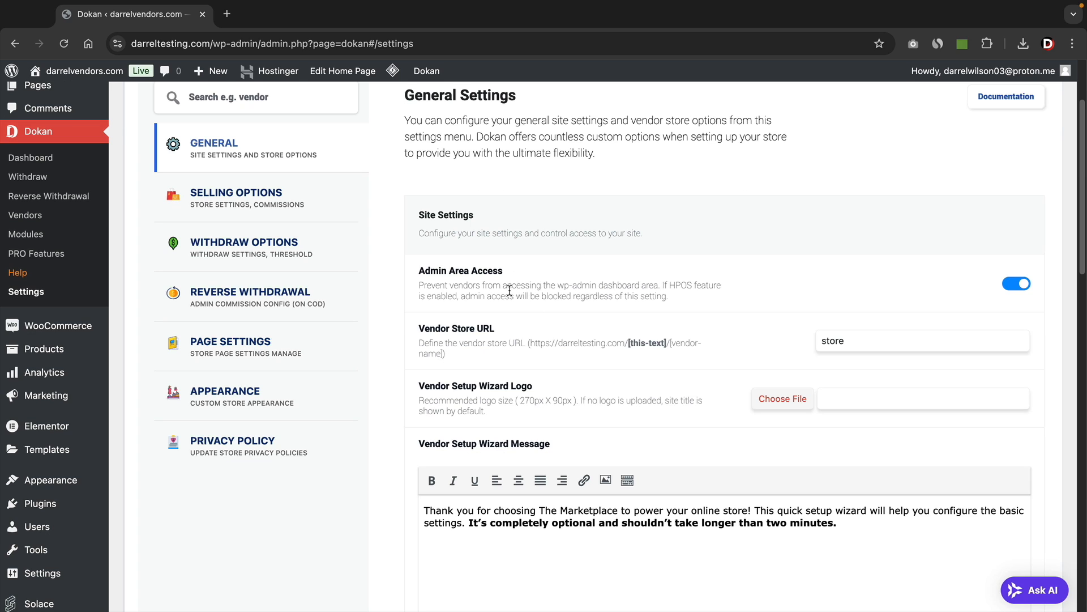
left_click_drag(420, 270, 482, 271)
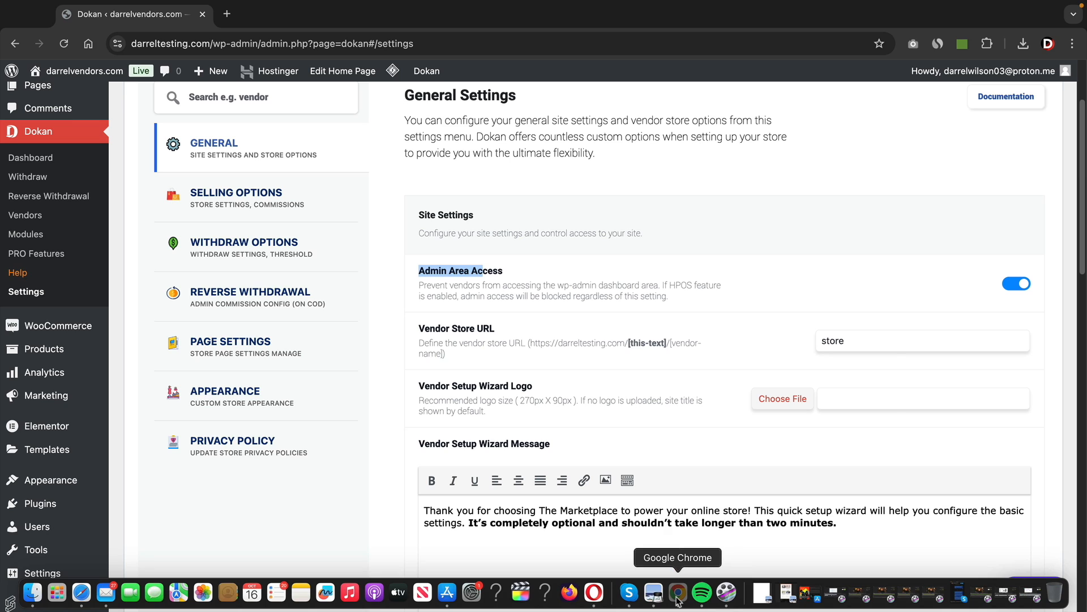
right_click(678, 592)
left_click(722, 315)
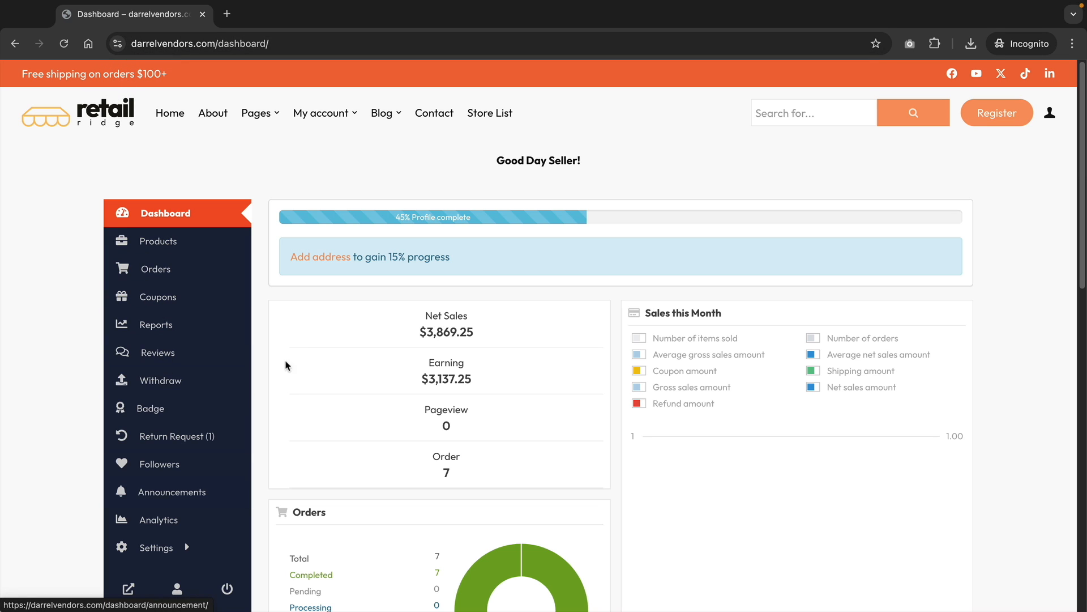
scroll(184, 522, "down", 1)
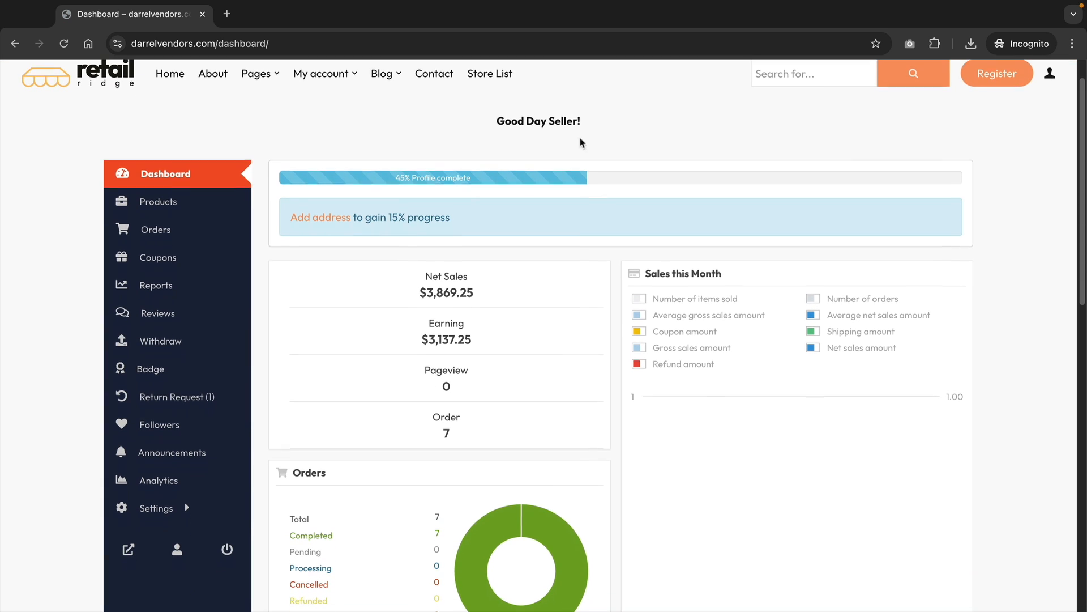
left_click_drag(582, 121, 487, 121)
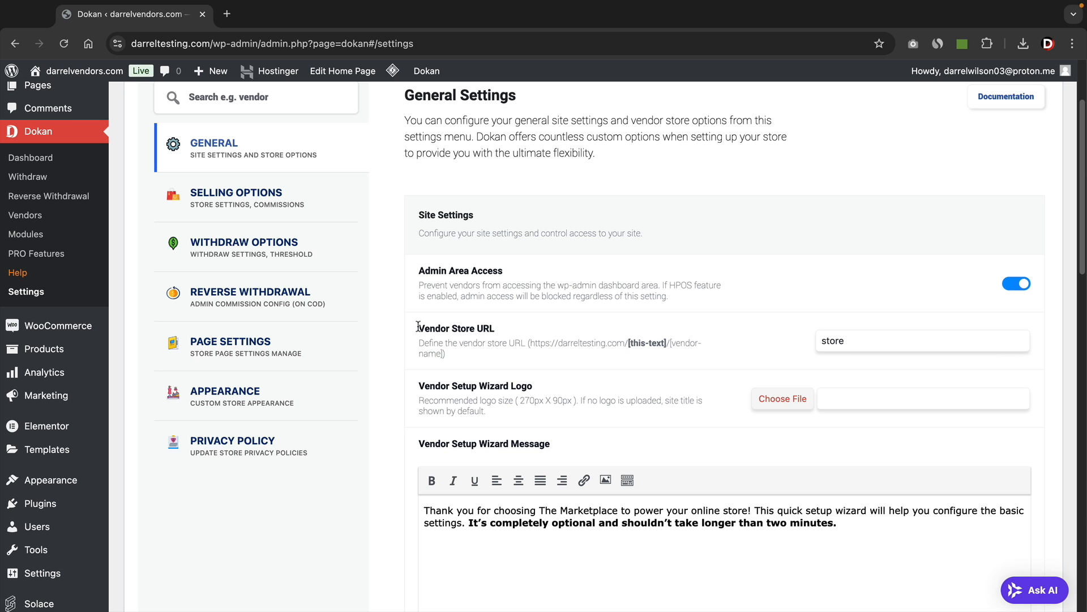
left_click_drag(417, 326, 697, 355)
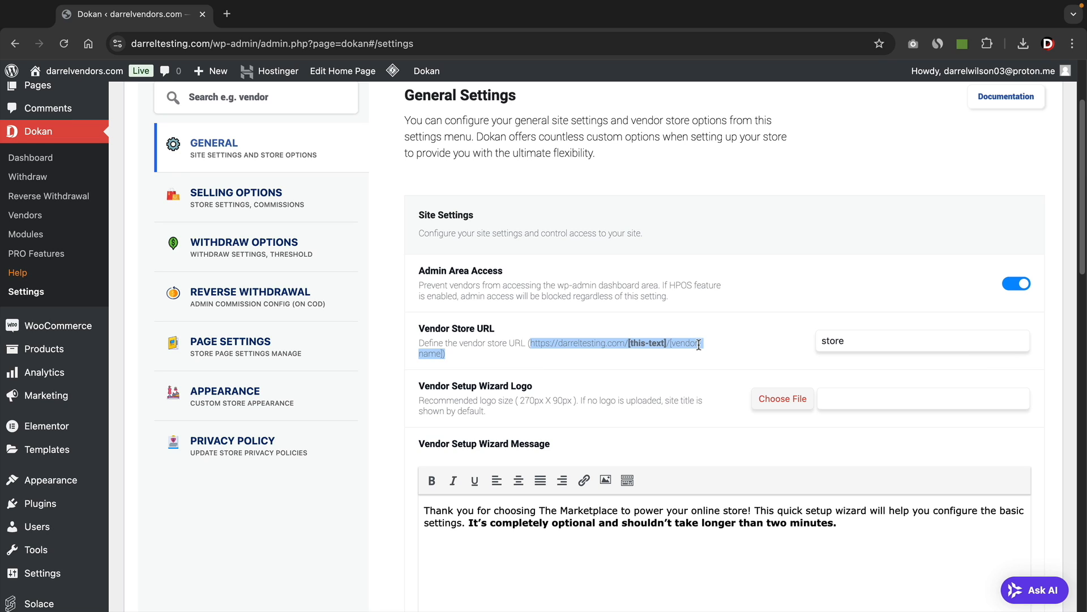
Set the Vendor Setup Wizard Logo to RetailRidge-Dark.png from the Media Library.
left_click_drag(843, 342, 810, 347)
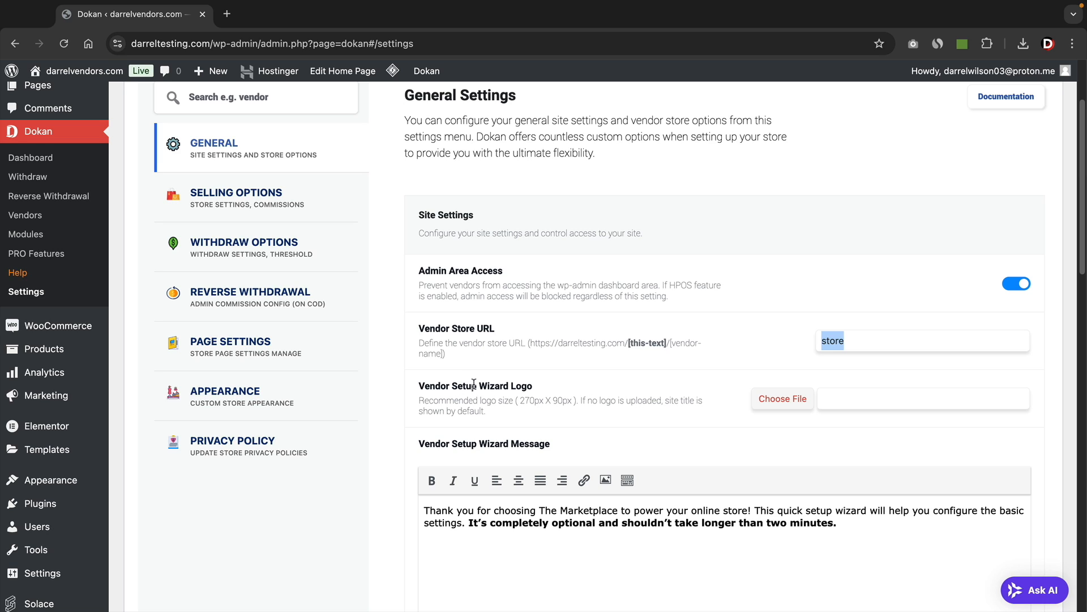
left_click(792, 401)
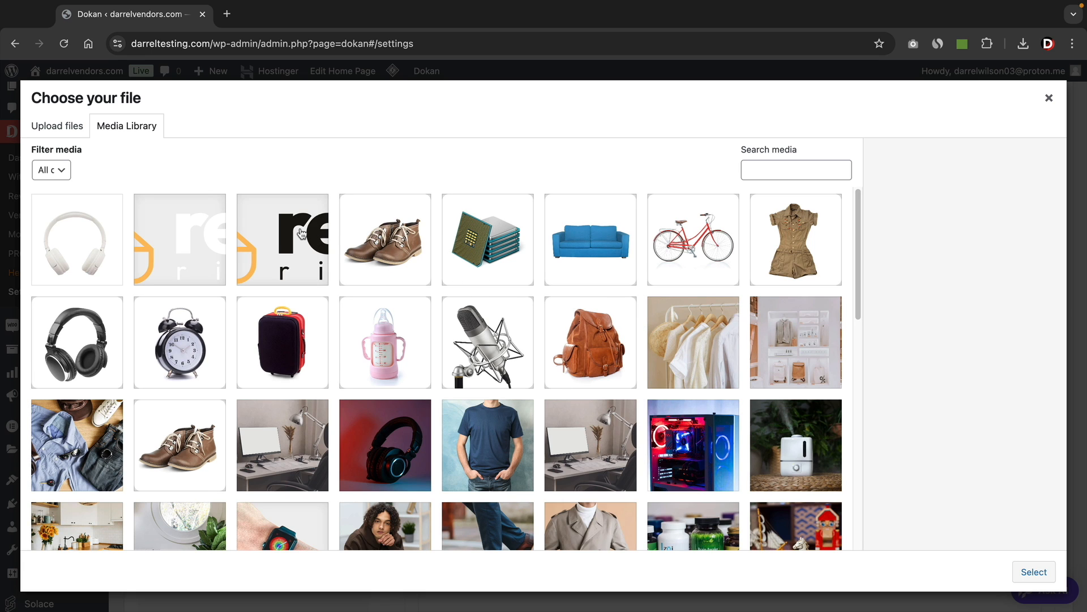
left_click(302, 233)
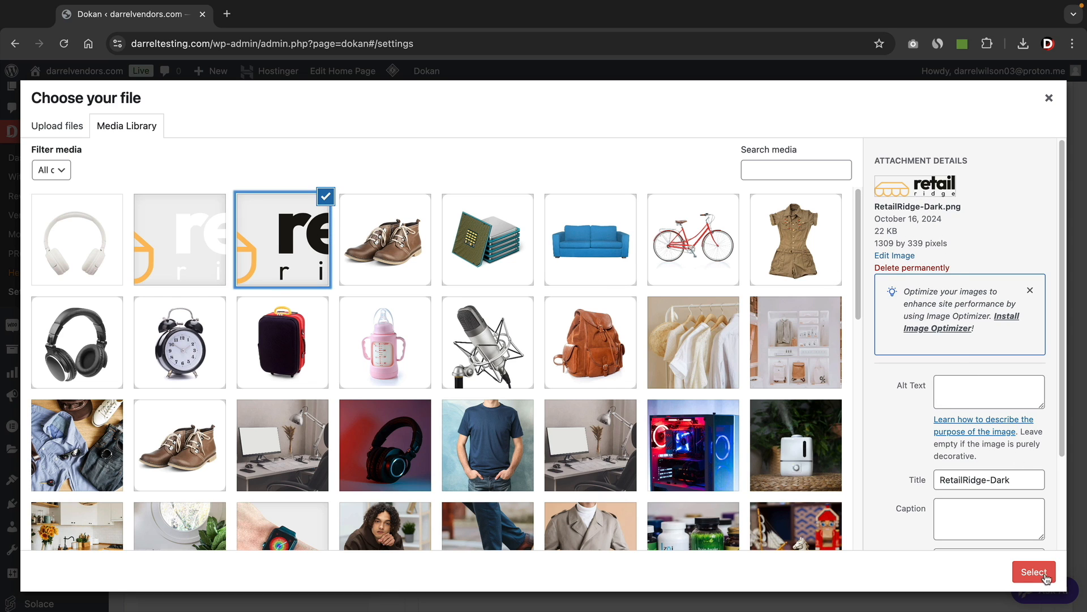
left_click(1046, 575)
scroll(722, 413, "down", 5)
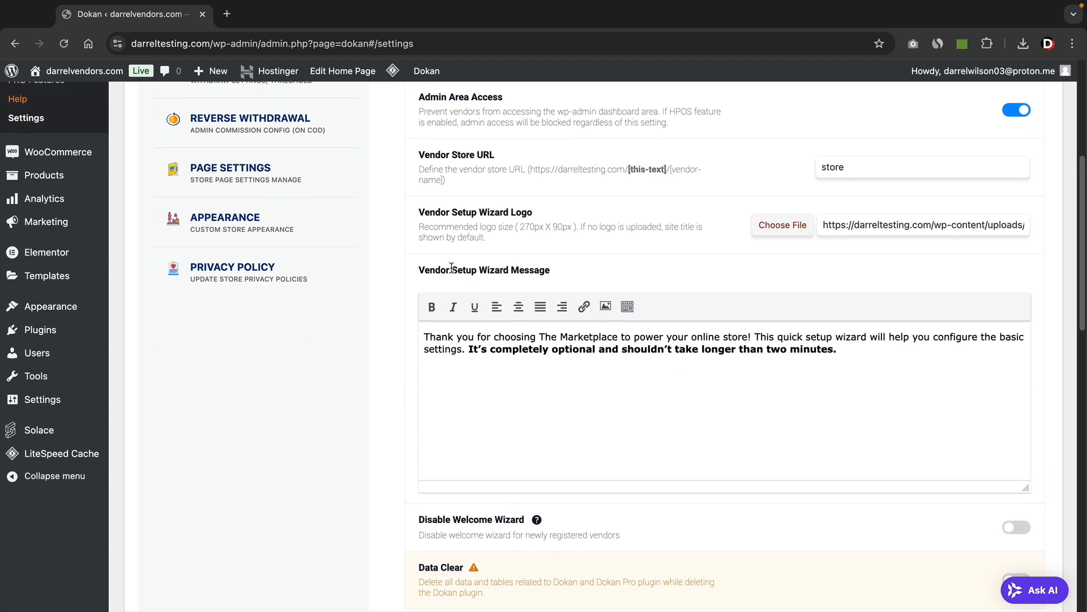
Replace the default wizard message with a Retail Ridge welcome stating setup is required.
left_click_drag(440, 270, 534, 270)
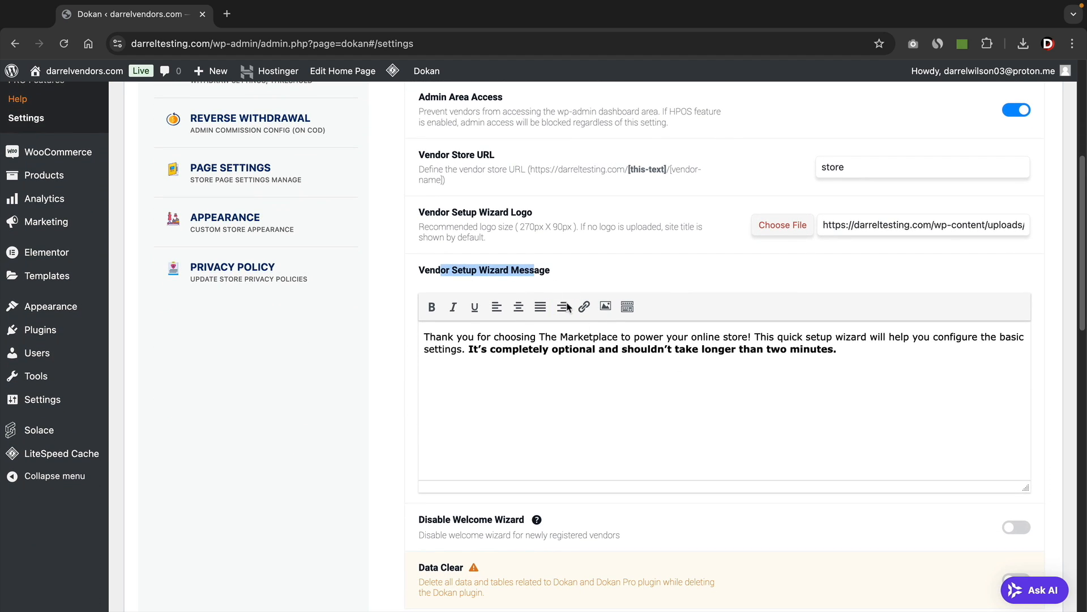
left_click(846, 349)
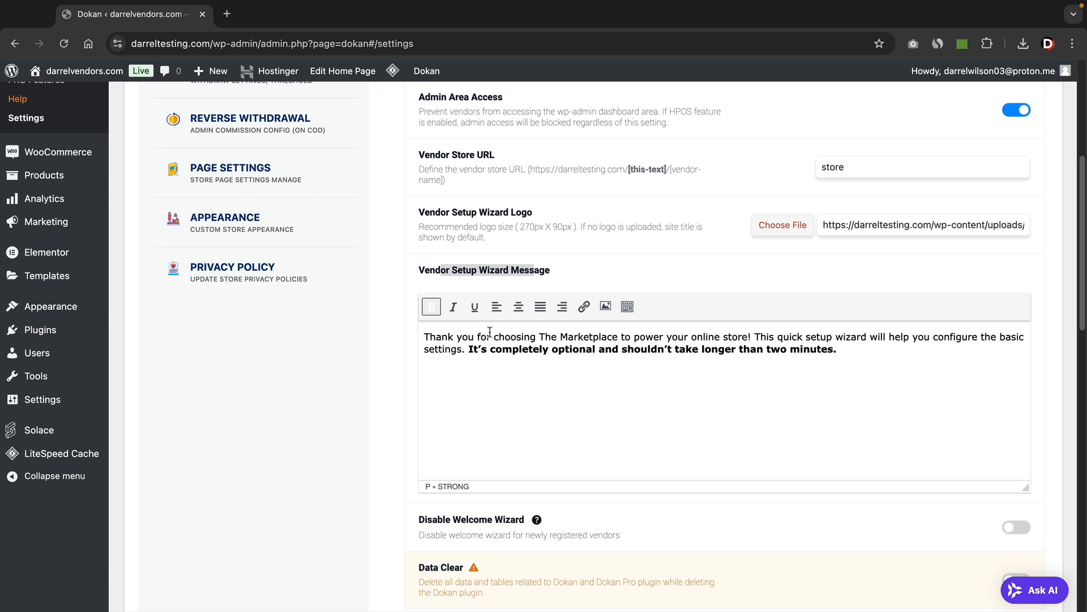
left_click_drag(440, 339, 911, 347)
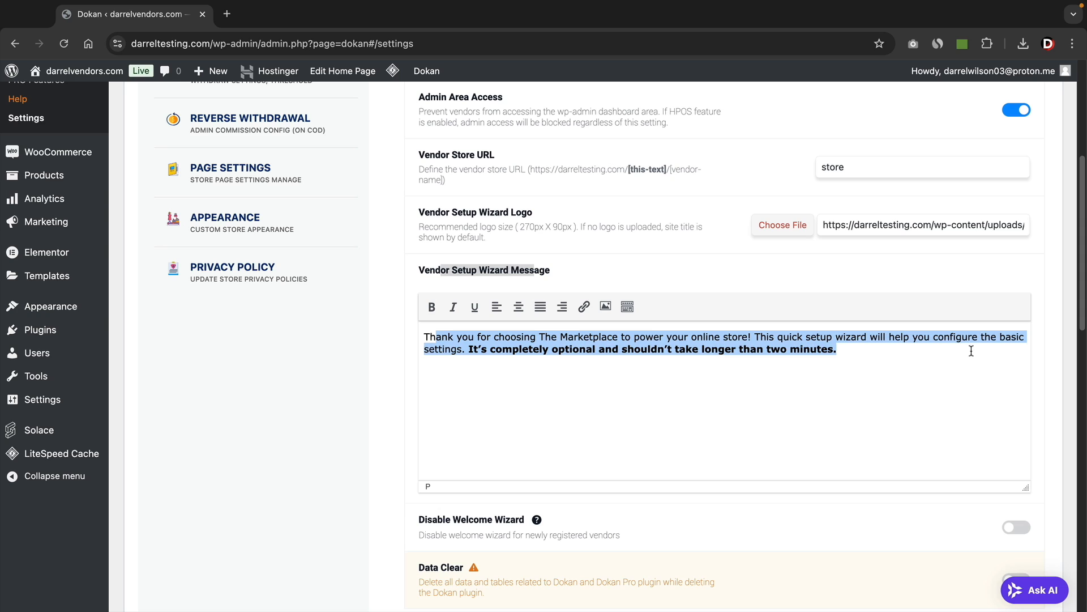
left_click(953, 352)
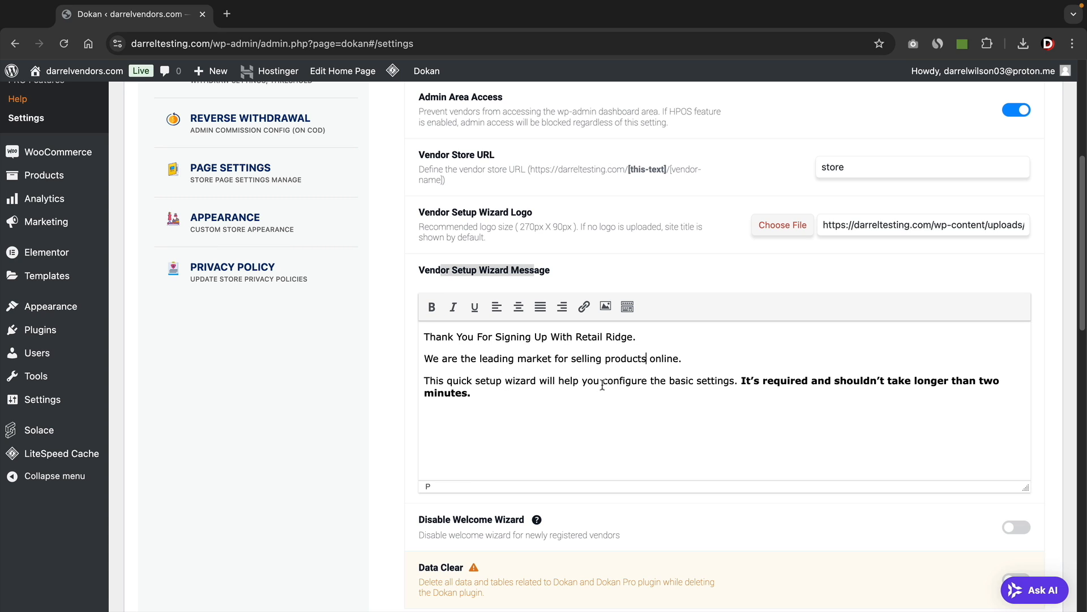
left_click_drag(449, 338, 639, 342)
left_click_drag(471, 359, 667, 361)
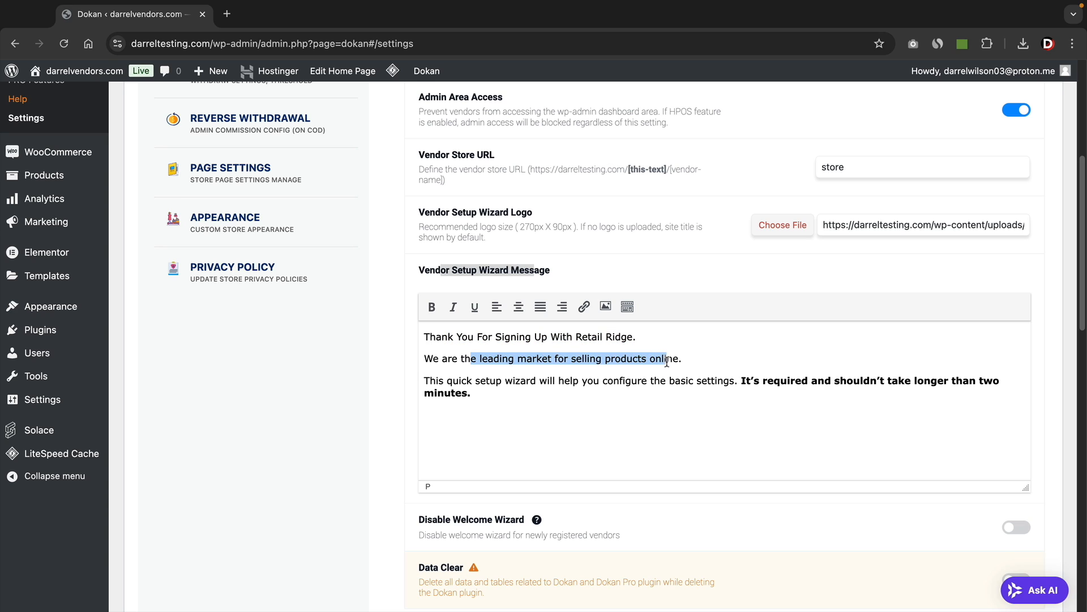
left_click_drag(736, 381, 929, 380)
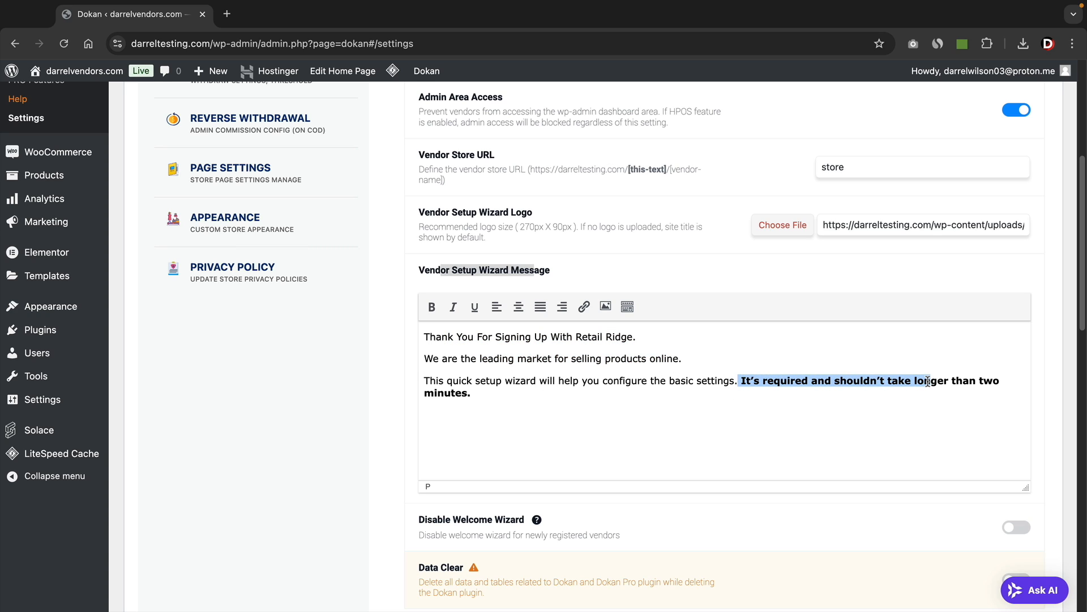
left_click(779, 385)
left_click_drag(755, 381, 813, 382)
scroll(813, 382, "down", 5)
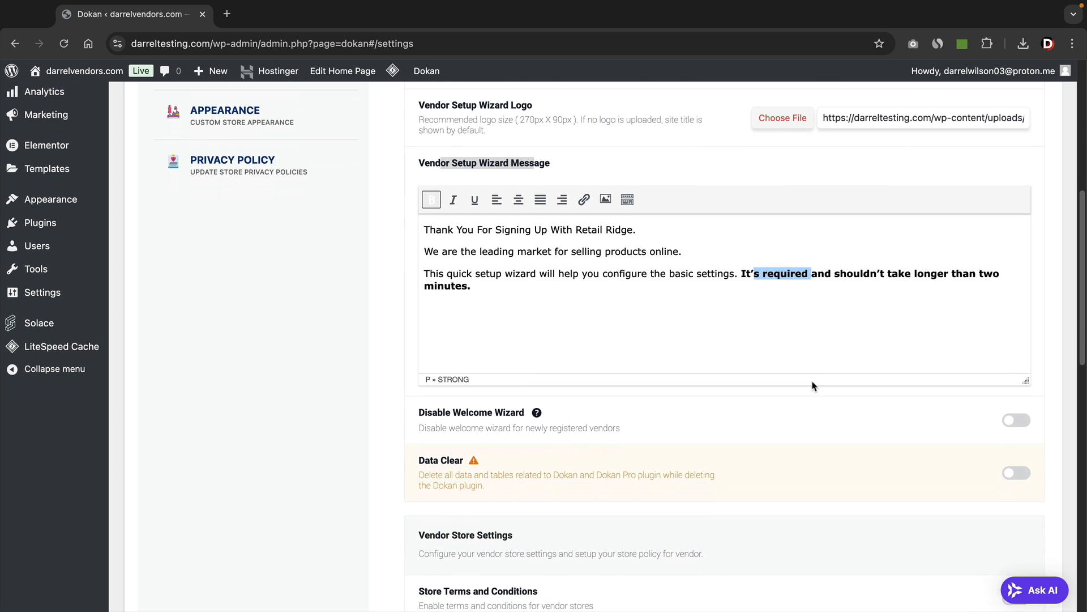
scroll(814, 386, "down", 2)
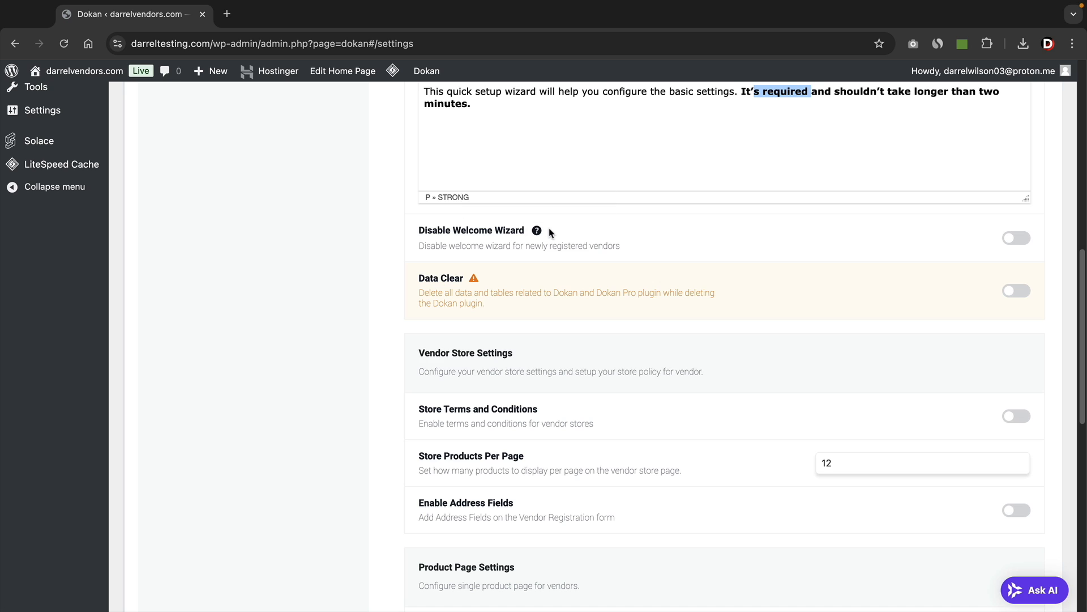
Toggle Store Terms and Conditions off and on, leaving it enabled.
scroll(650, 333, "down", 2)
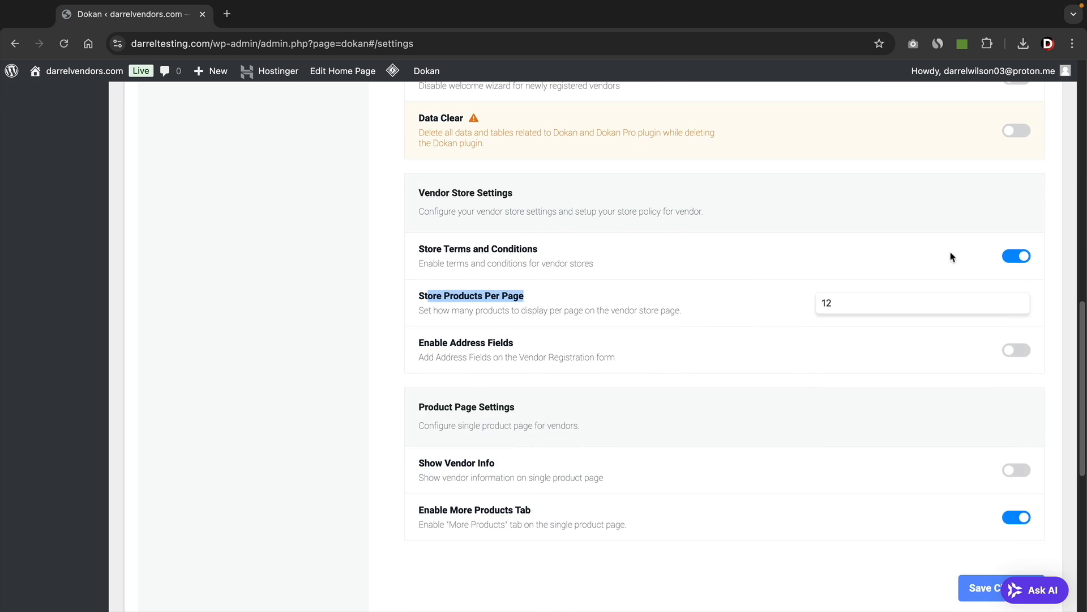
left_click(1036, 258)
left_click(1026, 259)
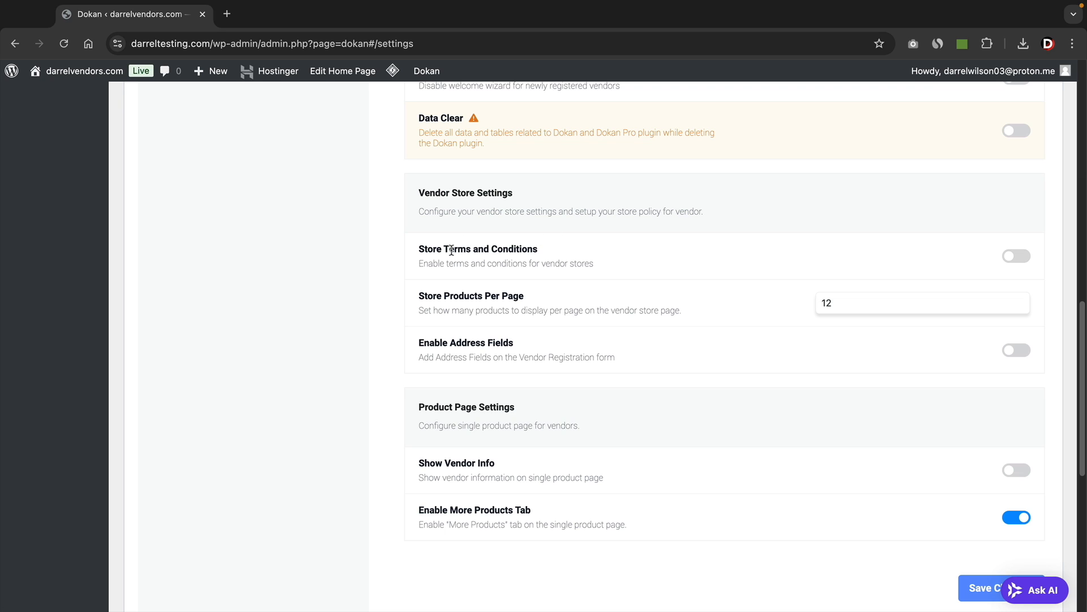
left_click_drag(424, 251, 527, 260)
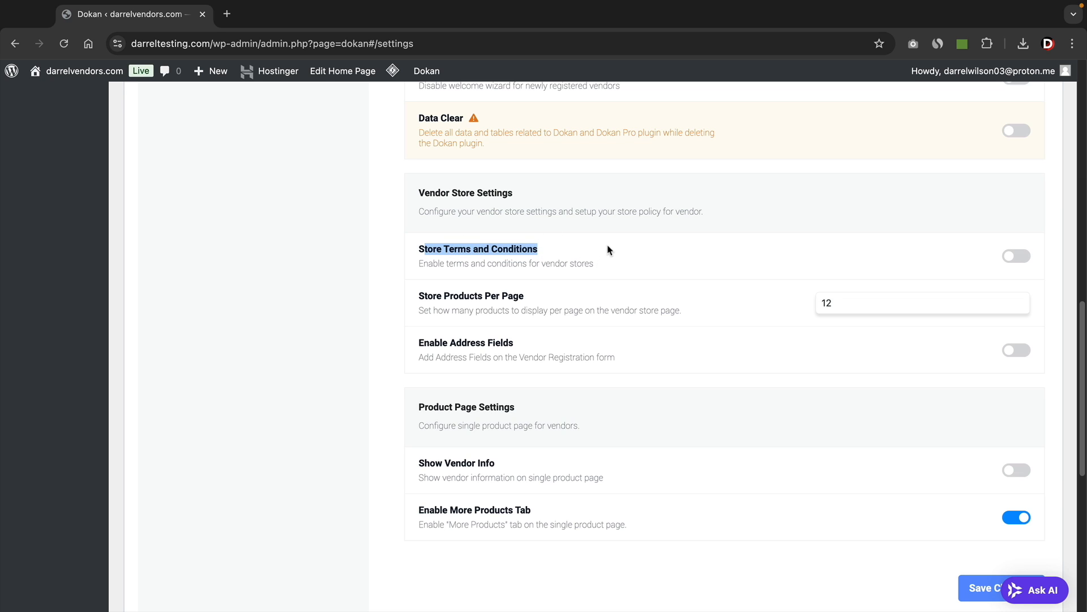
left_click(1014, 258)
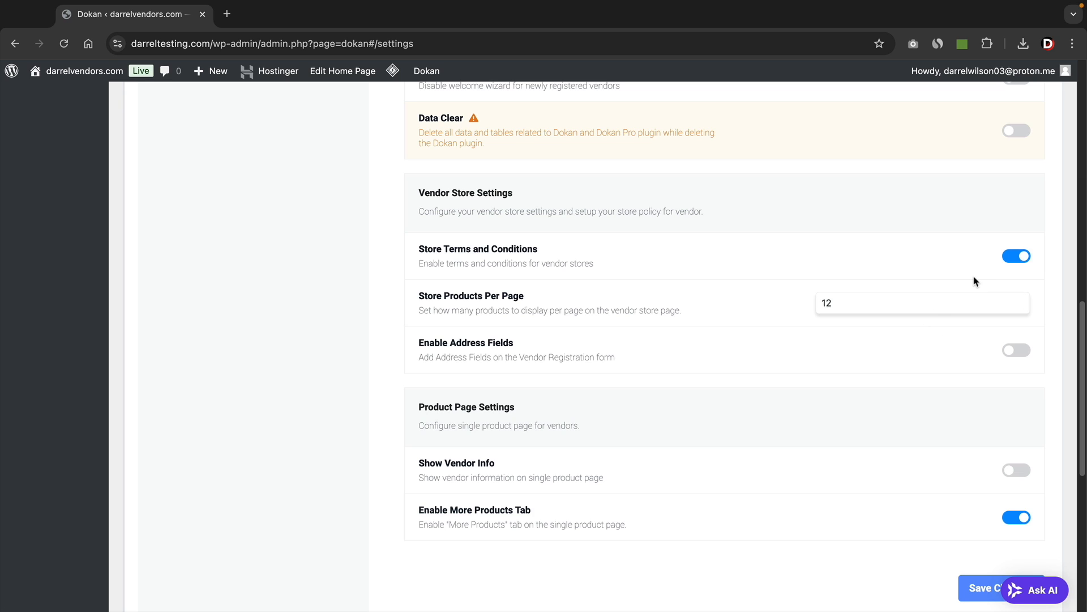
left_click(1022, 261)
left_click(1022, 261)
Switch on Enable Address Fields and Show Vendor Info, then save the settings.
left_click_drag(433, 300, 525, 306)
key("Tab")
left_click(629, 354)
left_click_drag(547, 345, 417, 343)
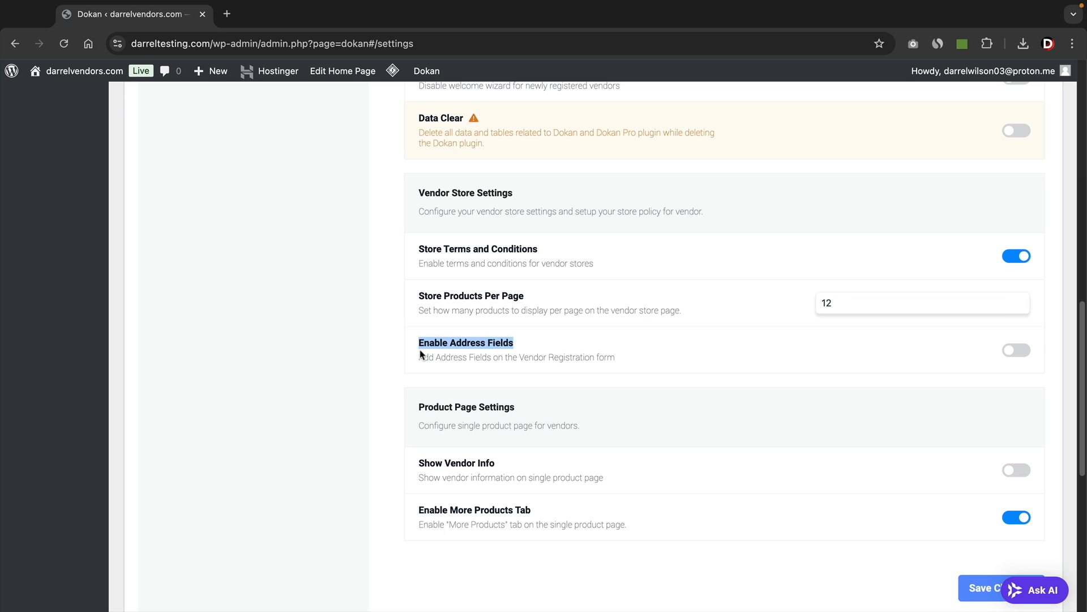
left_click(1009, 357)
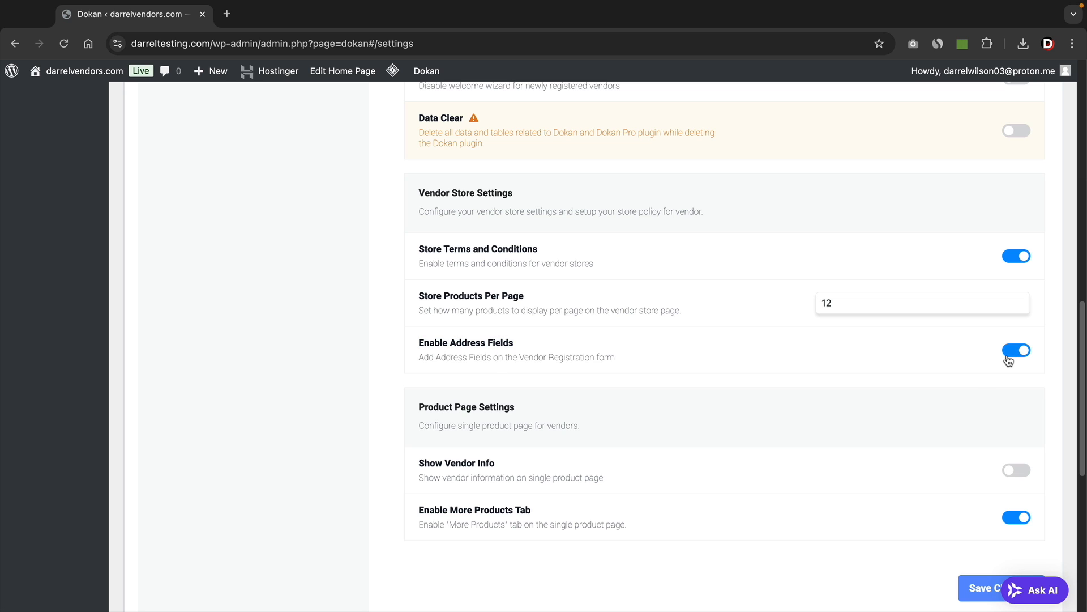
scroll(887, 400, "down", 2)
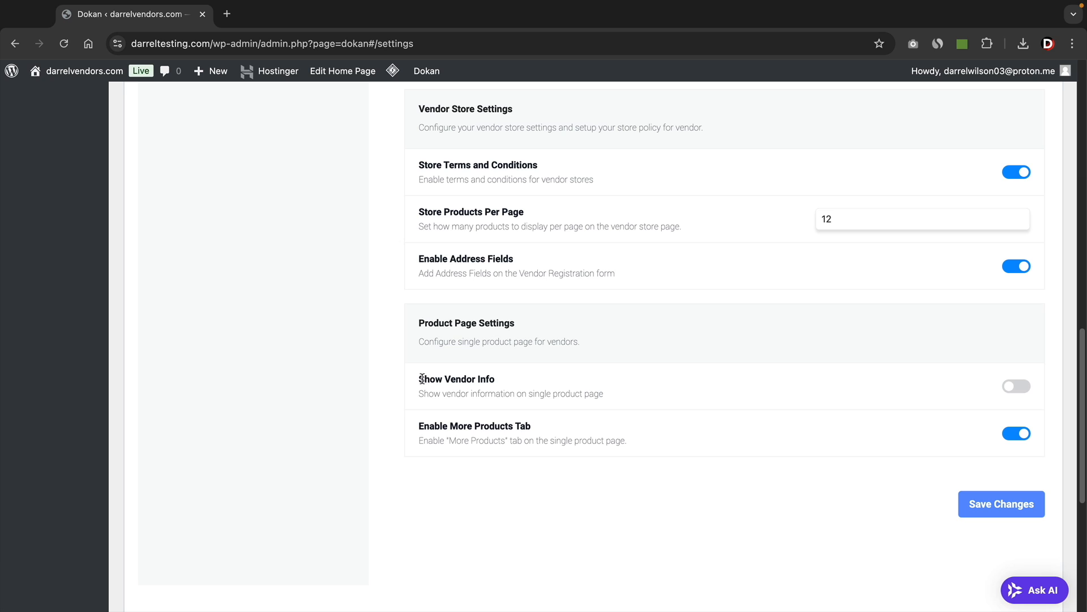
left_click_drag(422, 378, 509, 386)
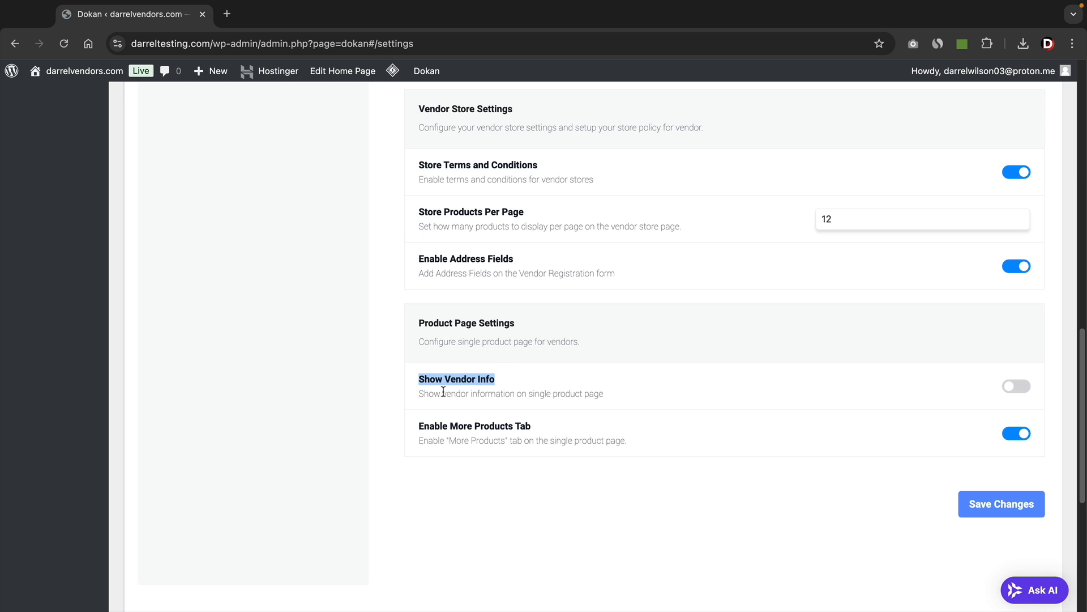
left_click(1016, 386)
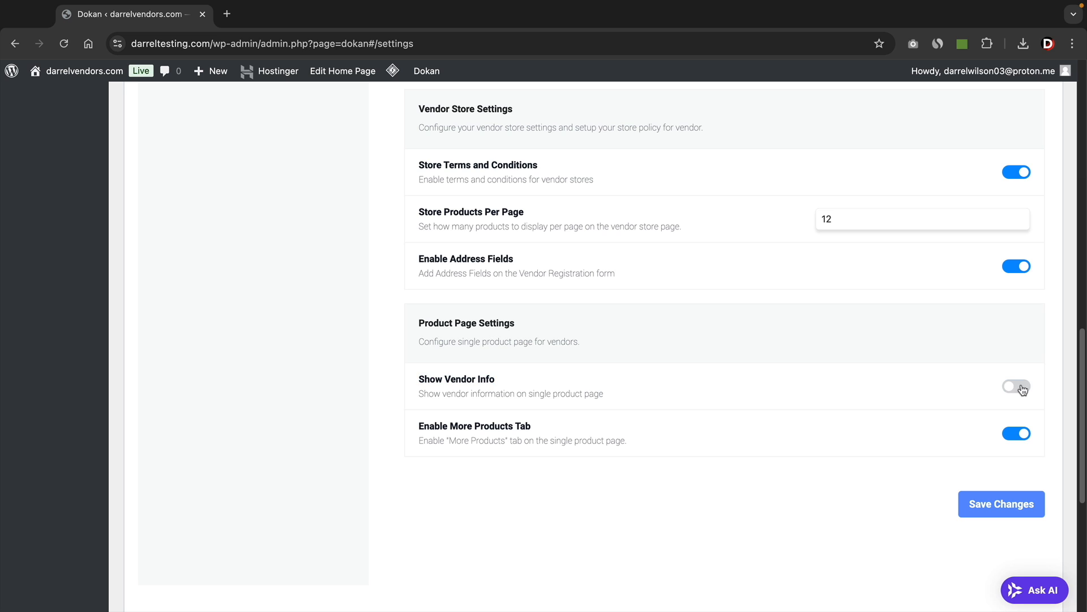
left_click(1011, 508)
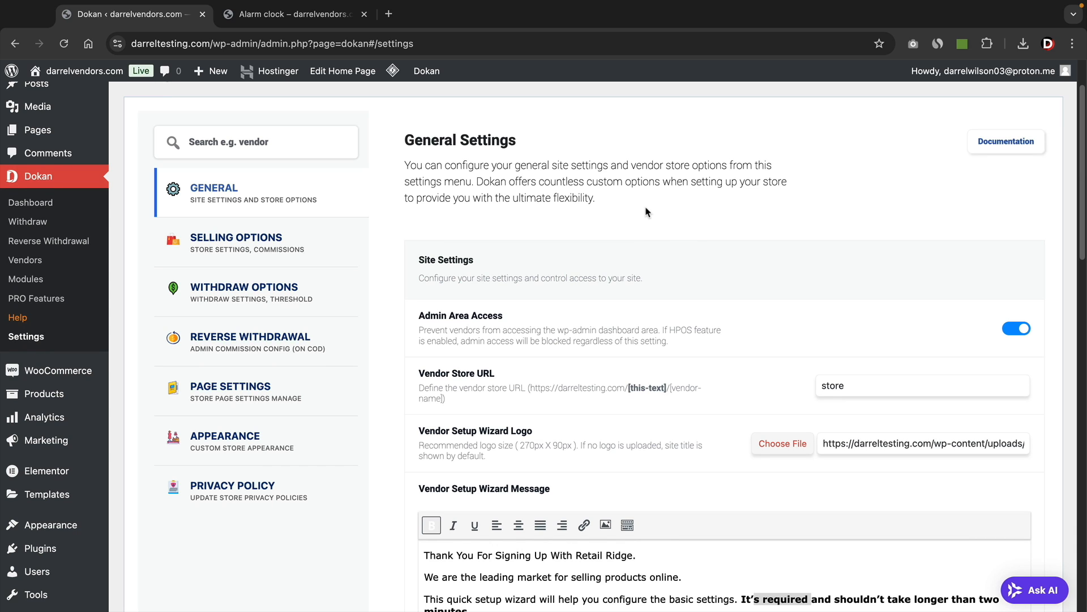
View the Alarm clock product page and scroll down to its vendor info card and back.
left_click(327, 20)
scroll(570, 300, "down", 2)
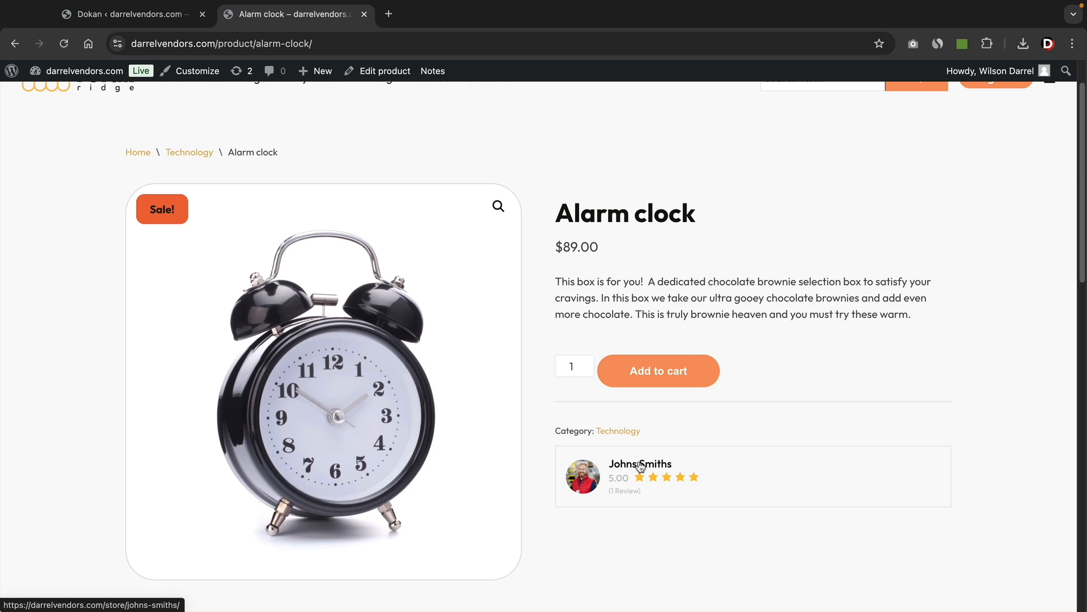
scroll(640, 465, "up", 2)
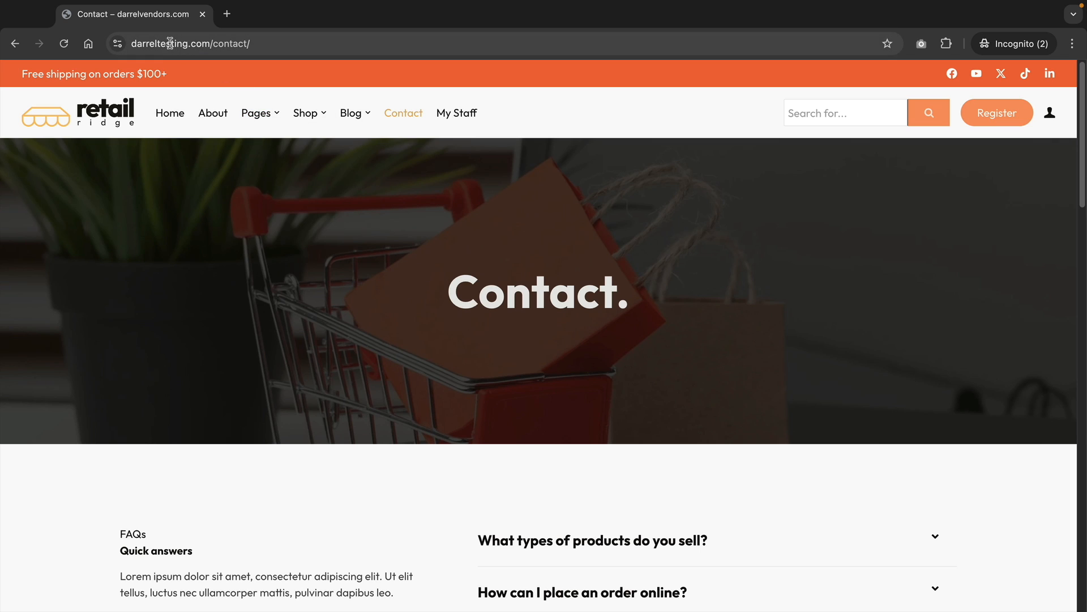
On the My account page, enter a registration email address and account password.
mouse_move(252, 112)
mouse_move(306, 113)
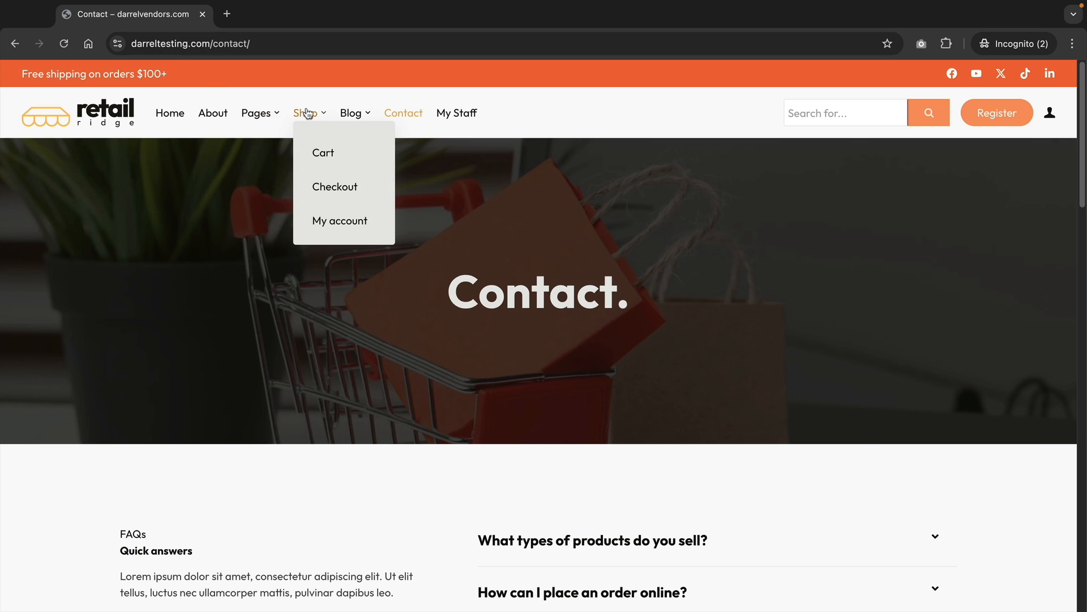
left_click(328, 223)
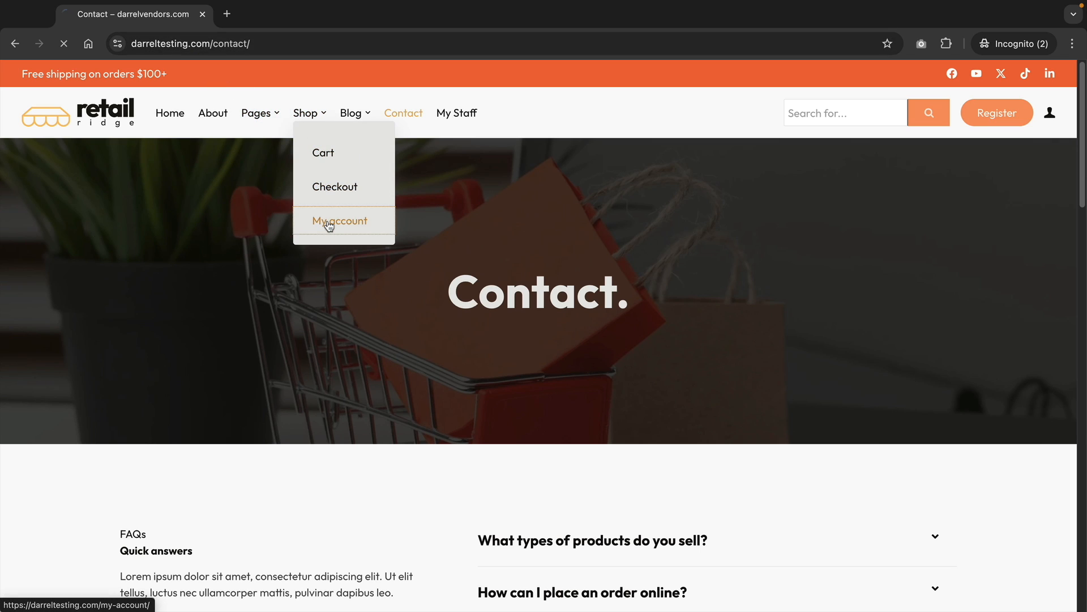
scroll(439, 297, "down", 5)
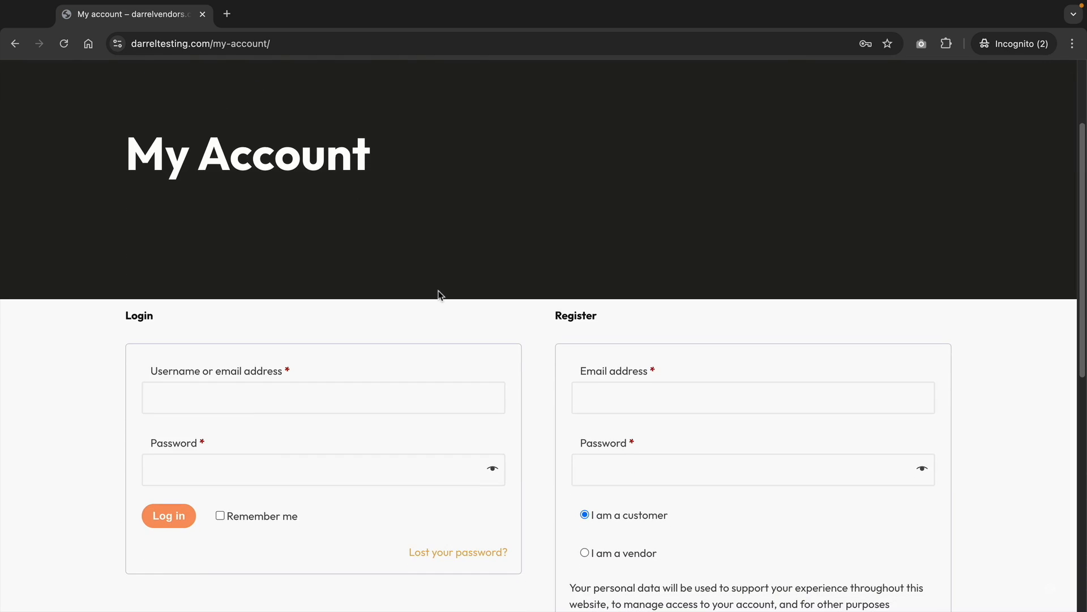
left_click(229, 235)
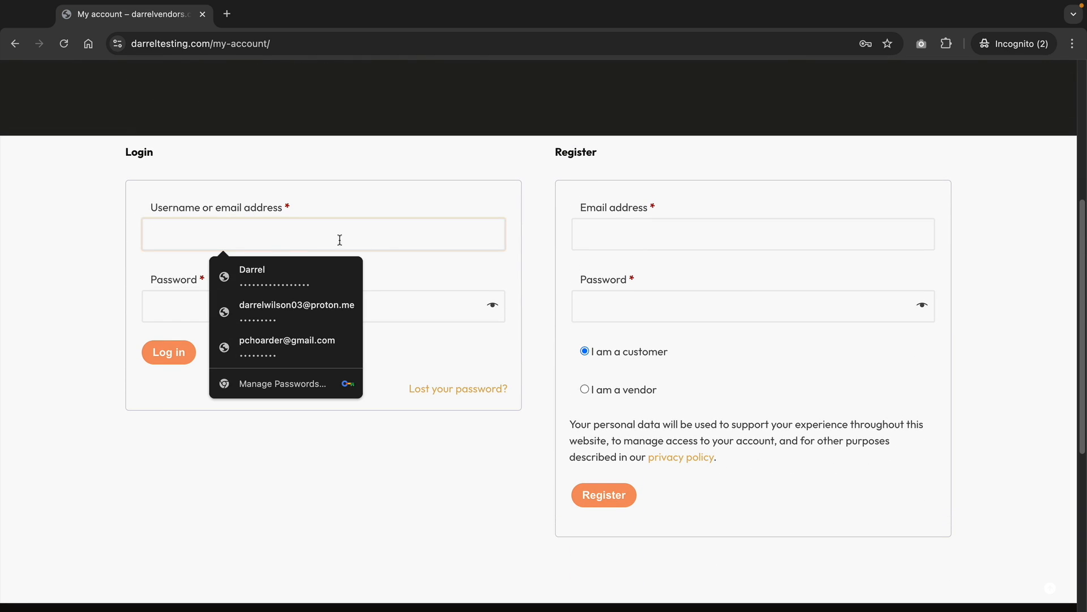
left_click(677, 240)
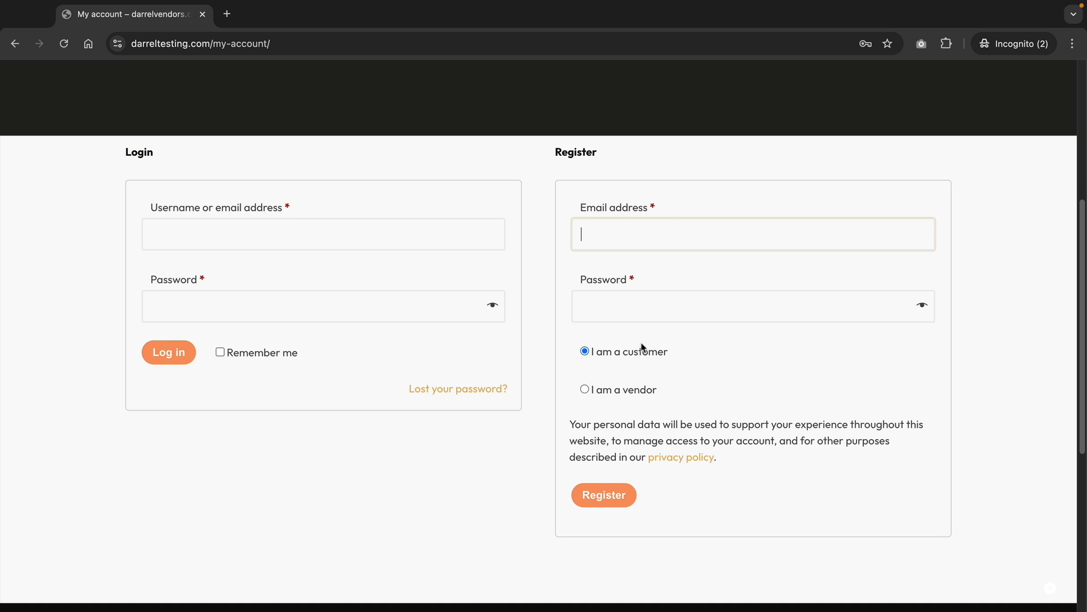
left_click_drag(614, 351, 670, 358)
left_click_drag(604, 390, 657, 393)
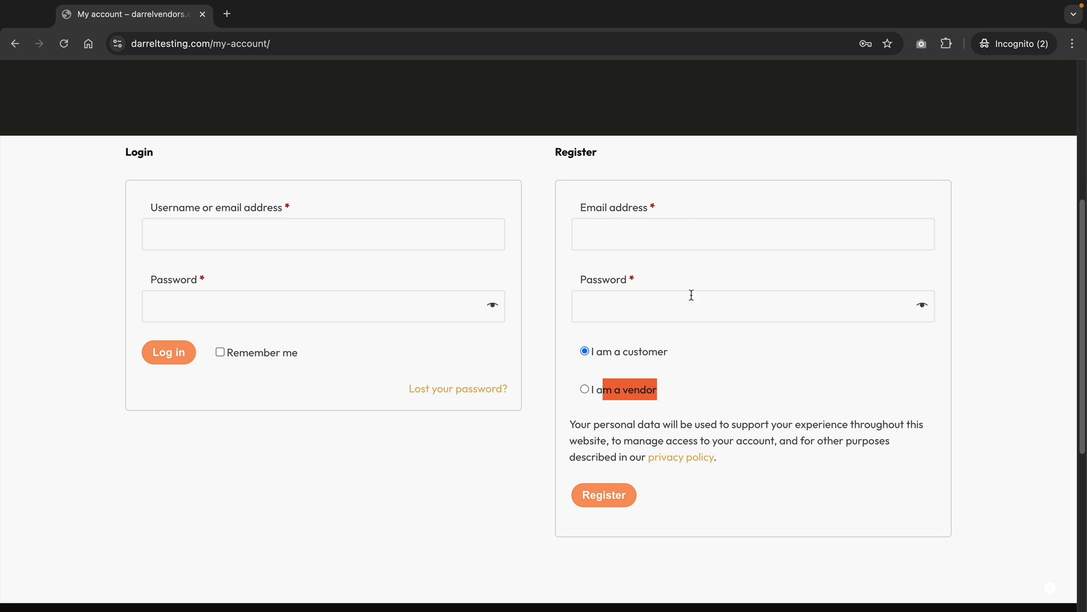
left_click(687, 225)
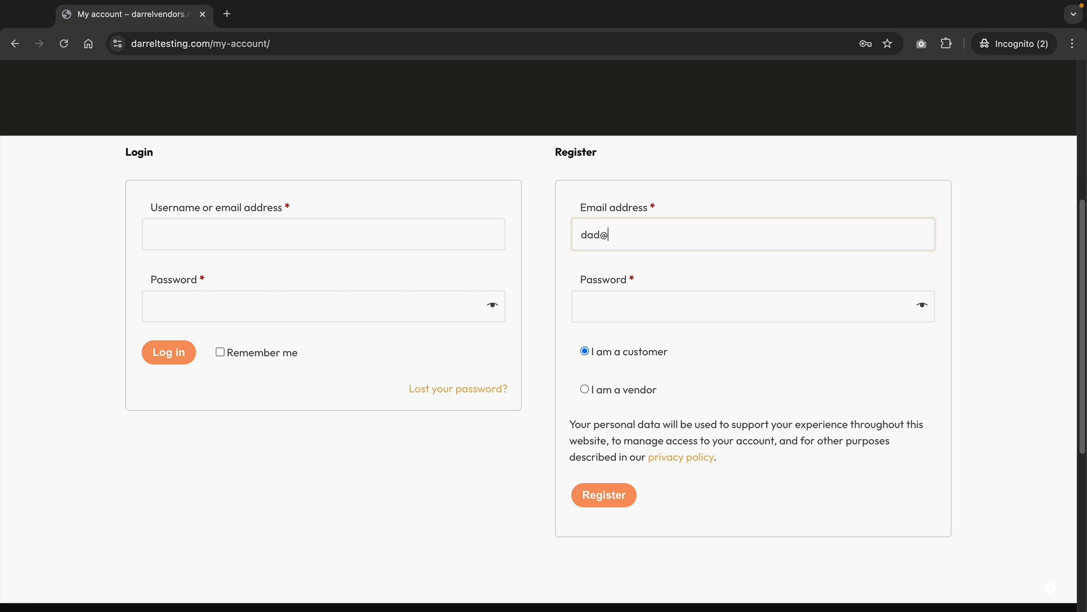
key("Tab")
type("•••••••")
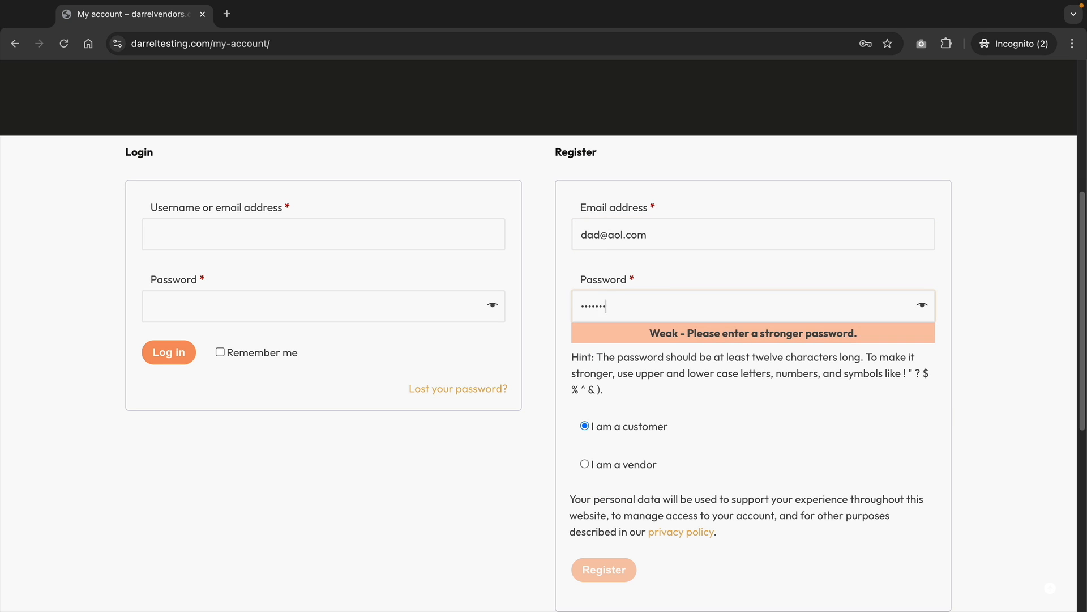
type("••")
Choose I am a vendor, fill in the shop, address and phone fields, and register.
left_click(584, 410)
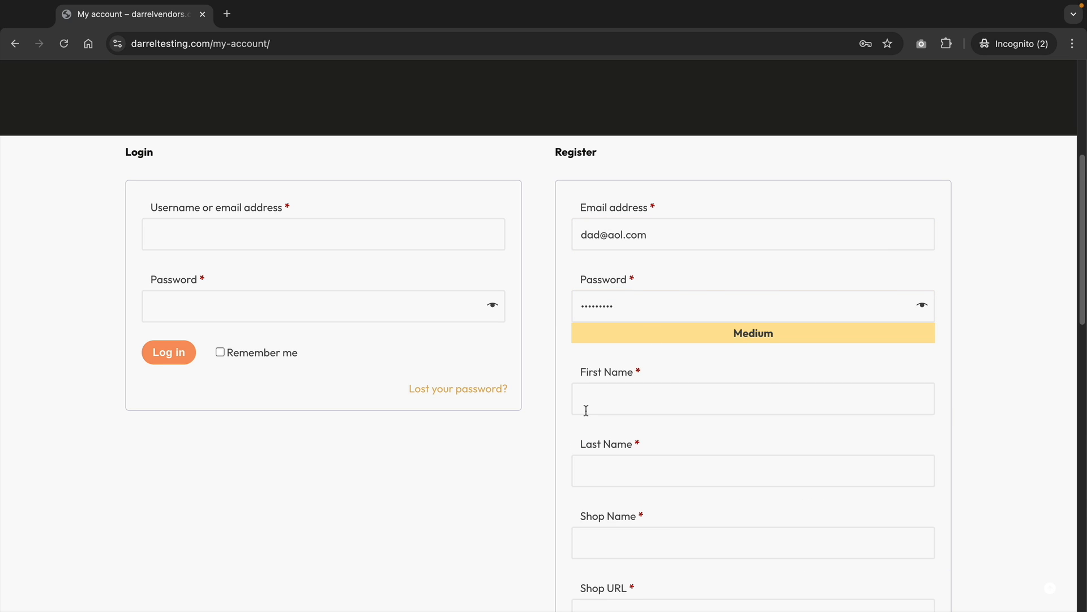
scroll(586, 411, "down", 2)
scroll(586, 410, "down", 4)
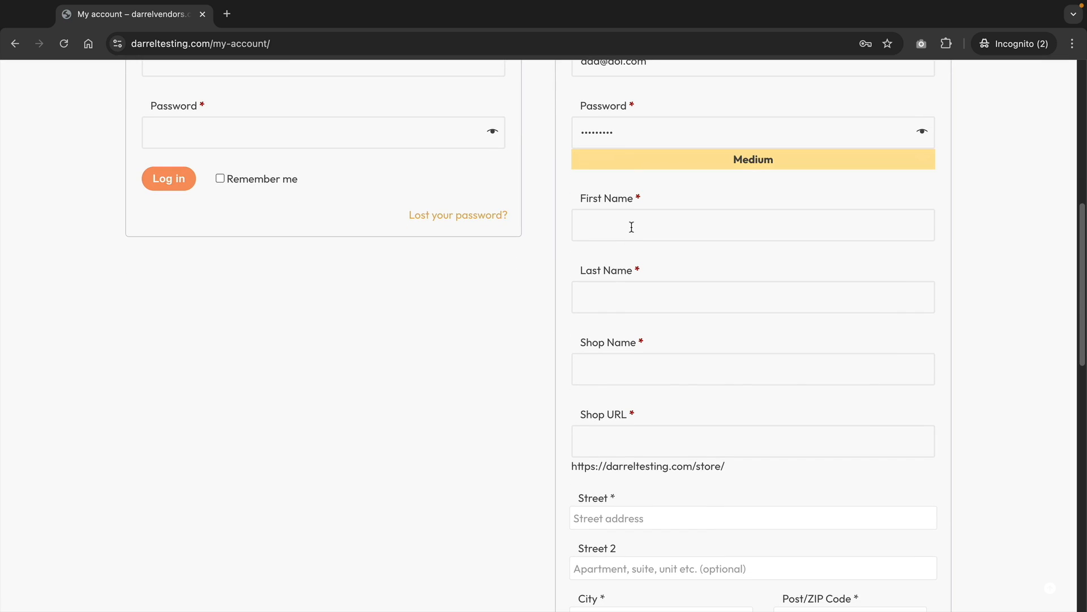
scroll(647, 369, "down", 3)
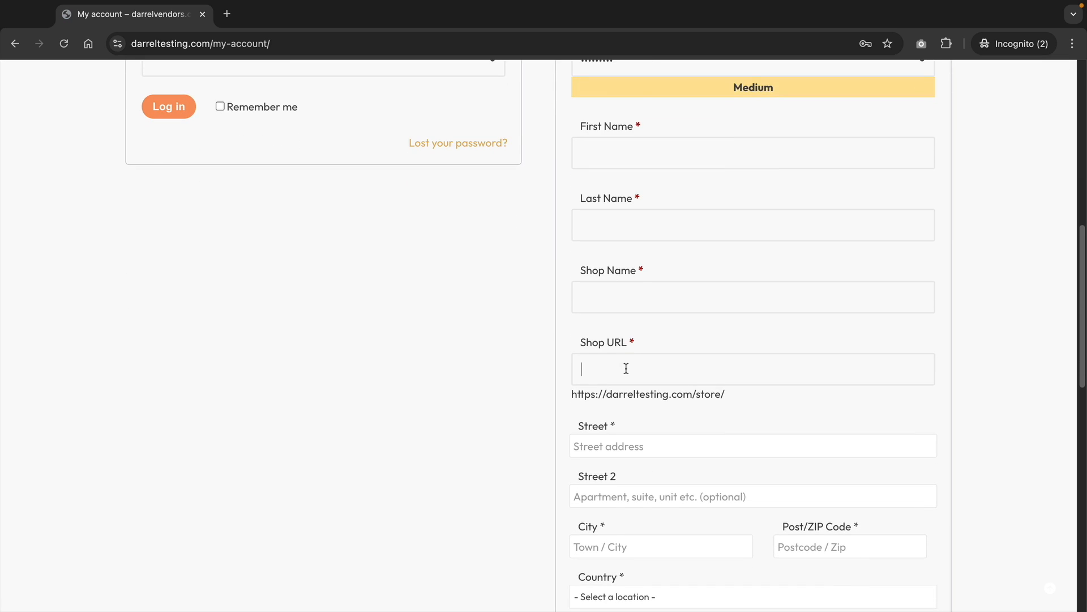
left_click(638, 343)
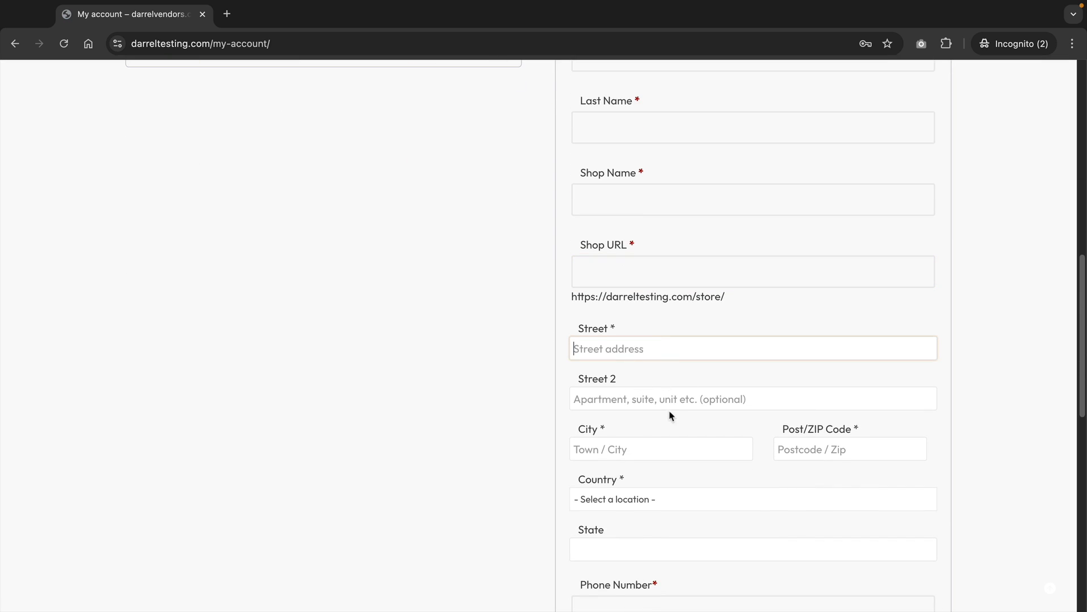
scroll(671, 407, "down", 5)
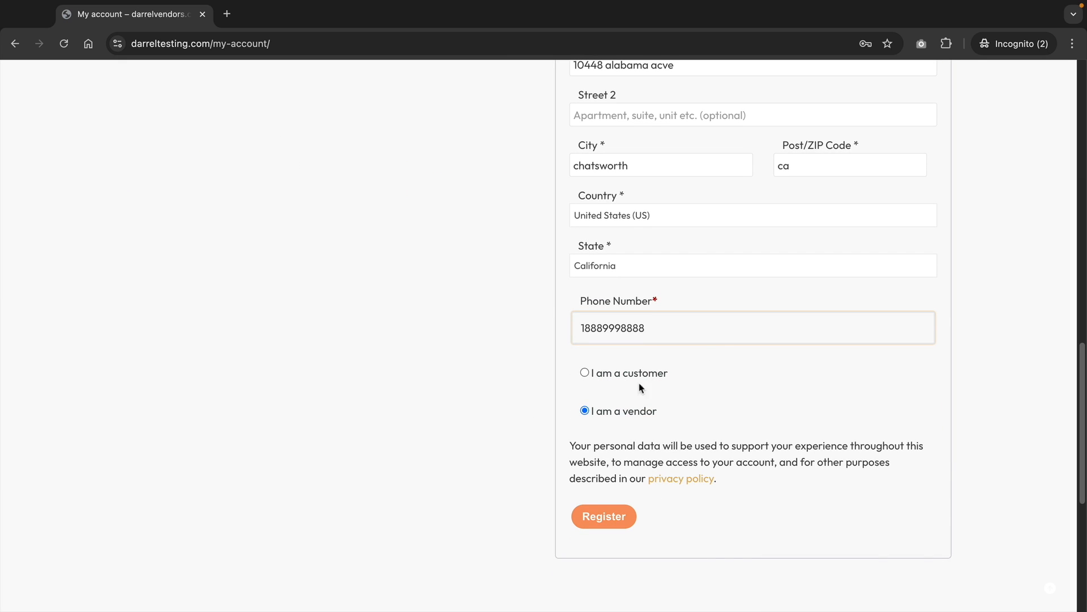
left_click(619, 521)
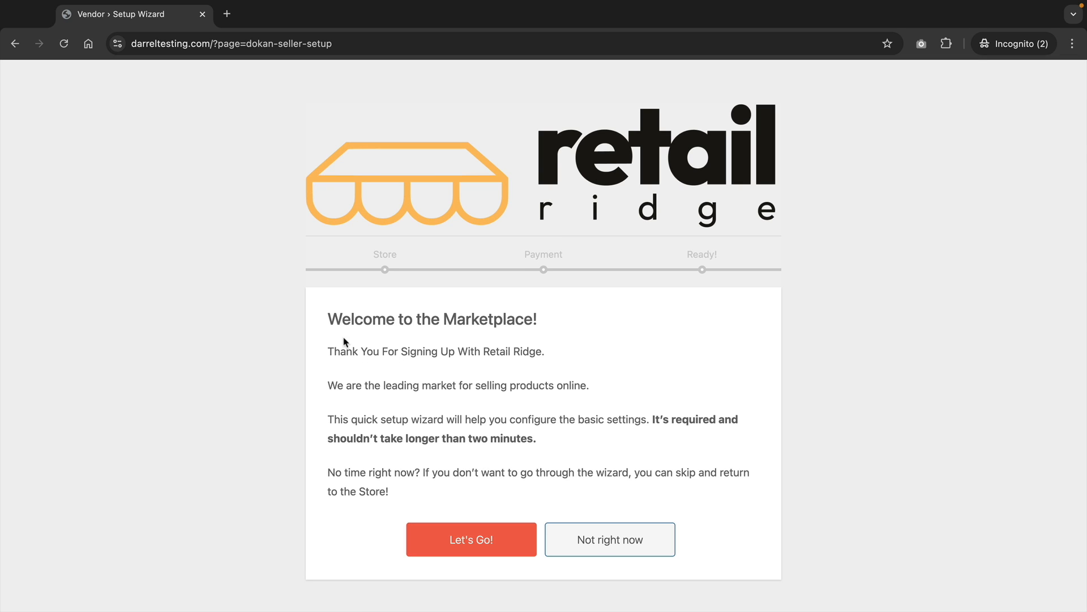
Review the Retail Ridge welcome message and start the setup wizard with Let's Go.
left_click_drag(328, 348, 621, 406)
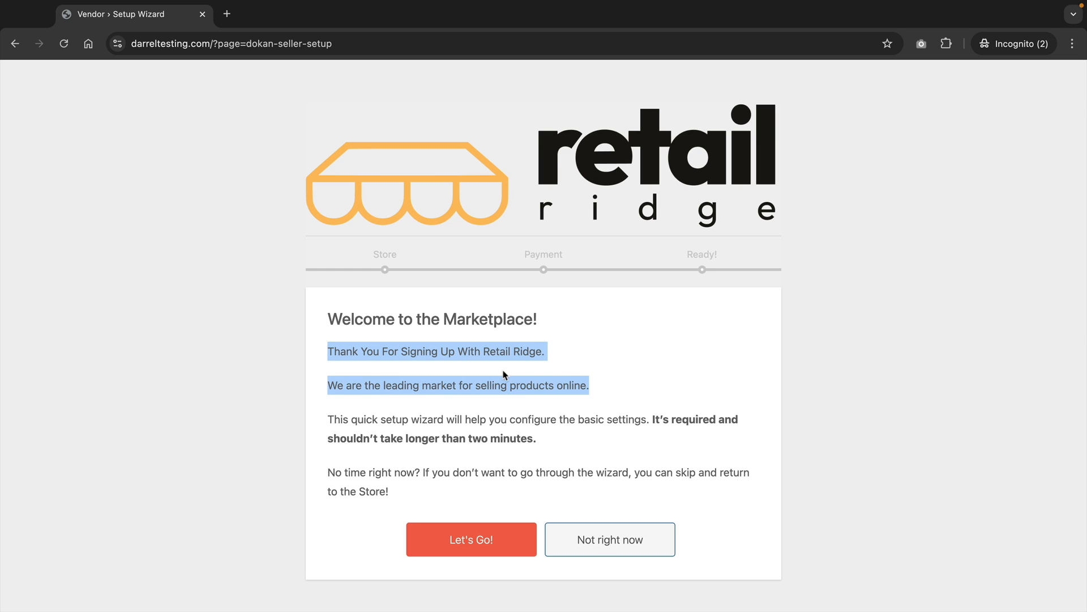
left_click(453, 367)
left_click_drag(334, 351, 549, 355)
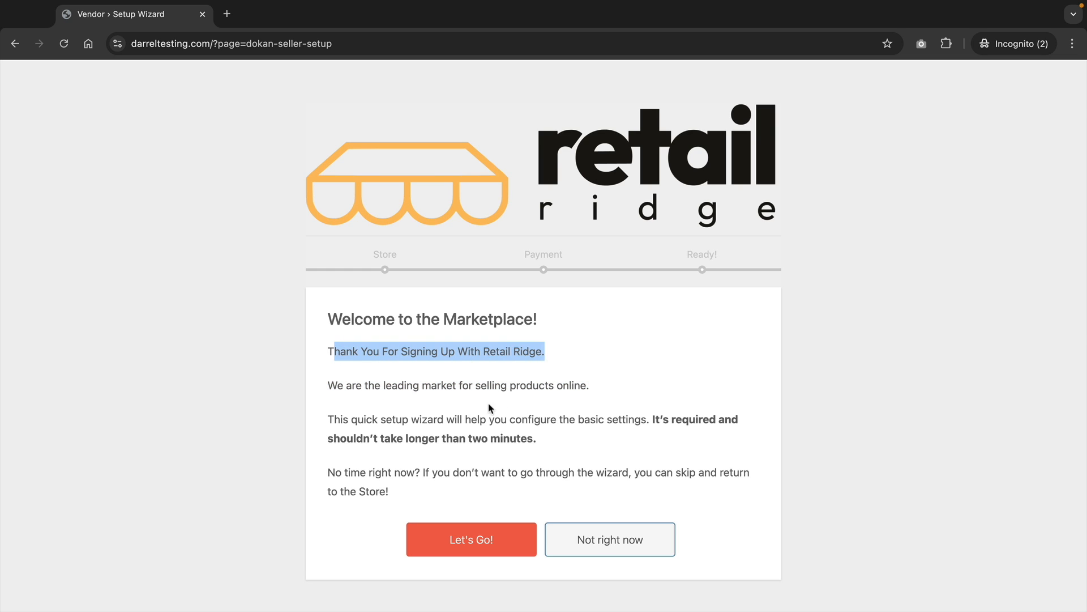
left_click_drag(338, 391, 538, 394)
left_click(490, 539)
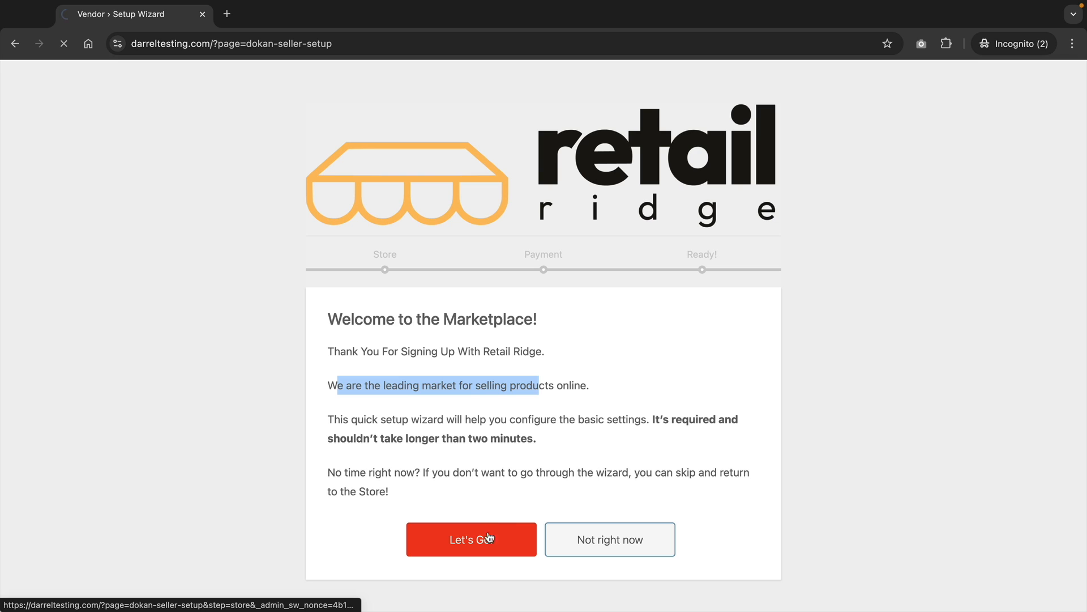
Keep the store address, skip Payment Setup, and go to the store dashboard.
scroll(599, 441, "down", 3)
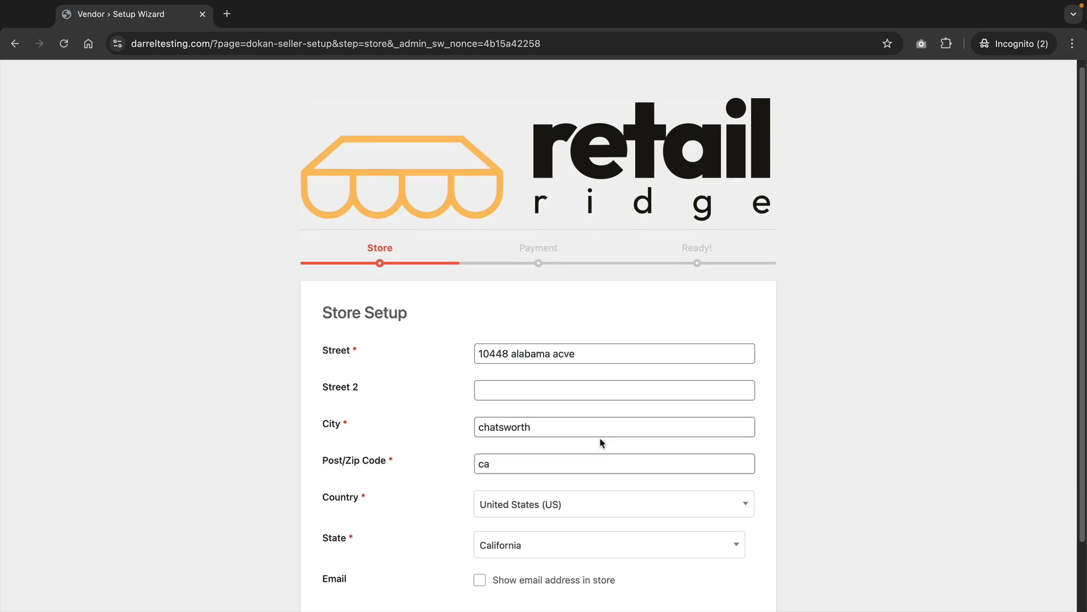
left_click(477, 560)
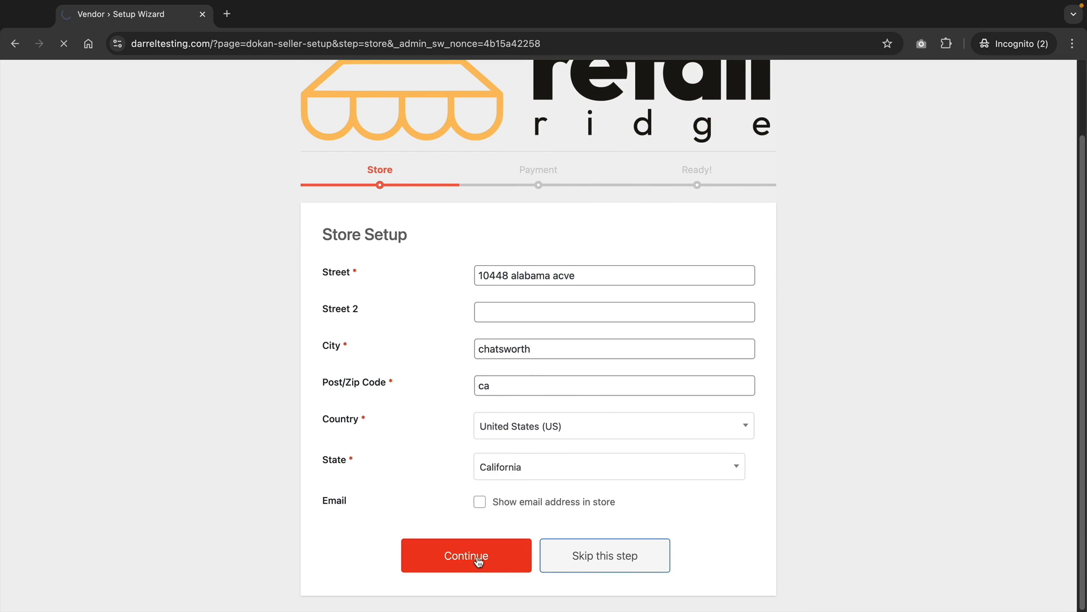
scroll(502, 458, "down", 3)
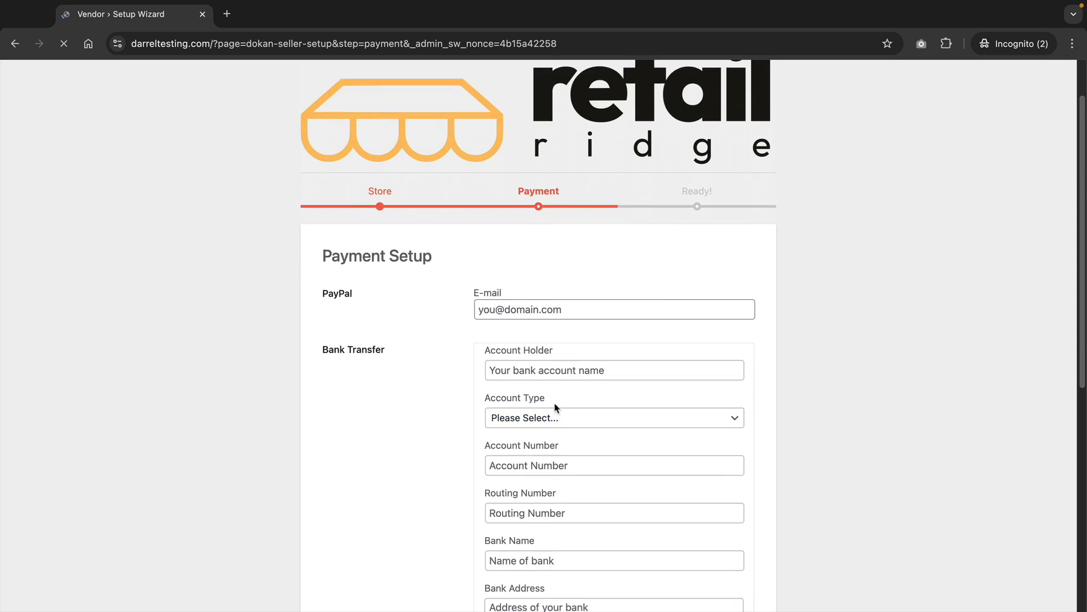
scroll(631, 413, "down", 12)
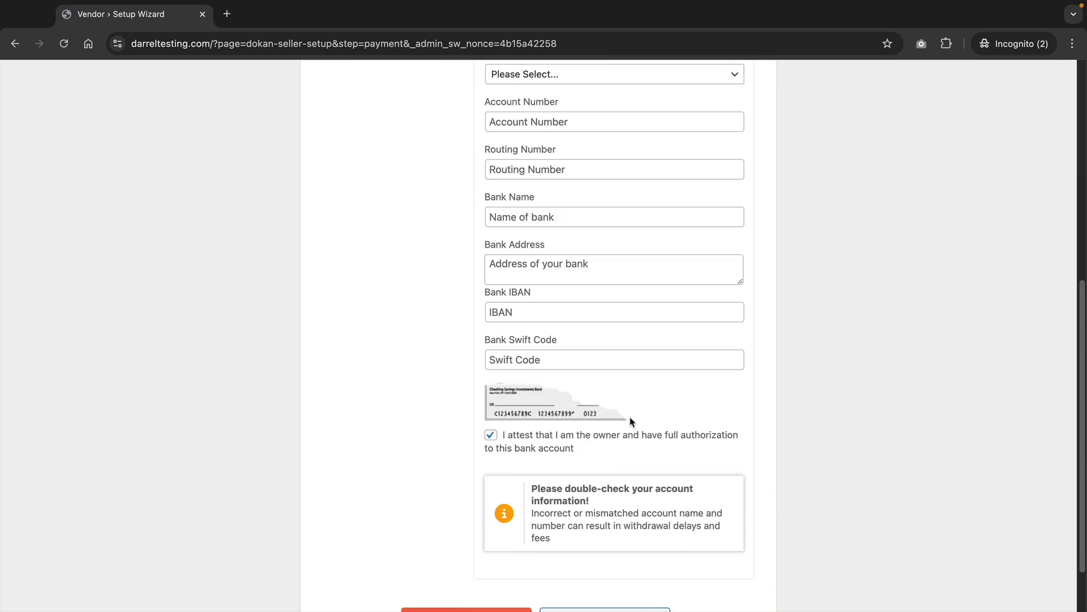
left_click(488, 561)
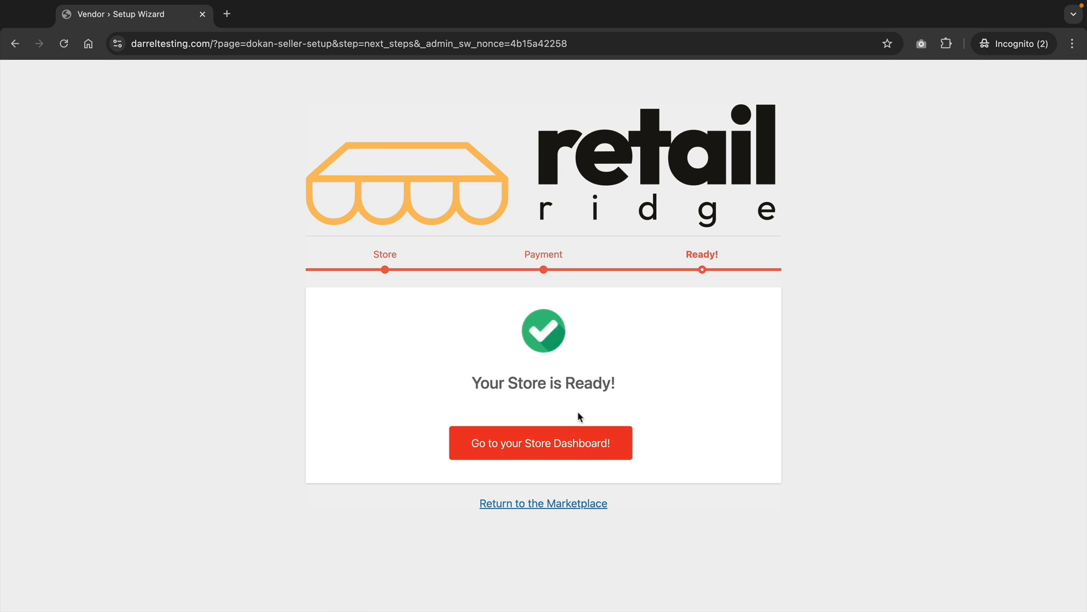
left_click(573, 447)
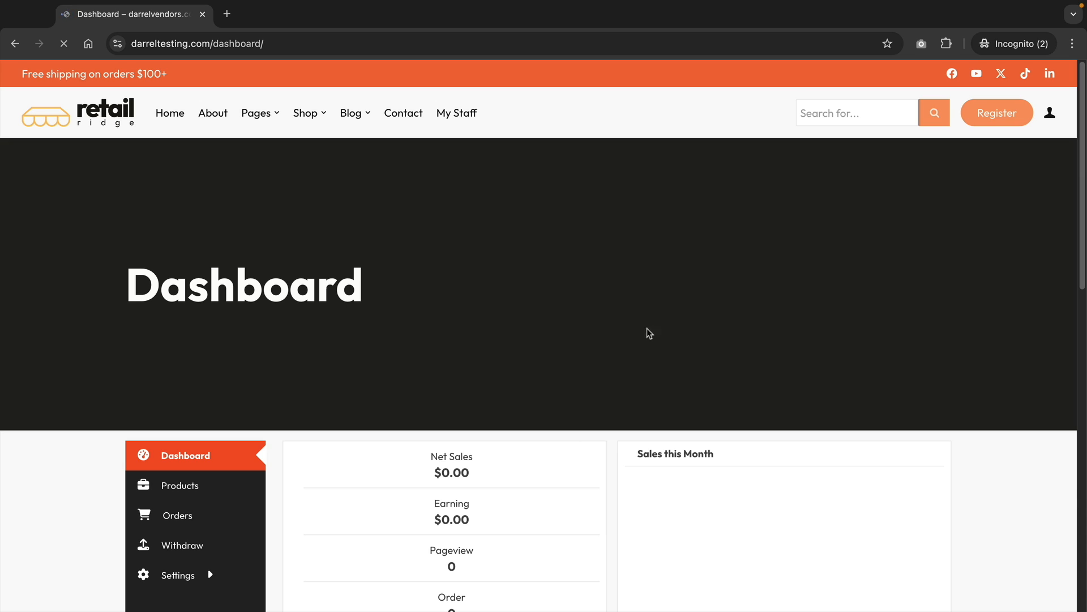
Open the vendor's empty Products list and start a new product.
scroll(667, 397, "down", 5)
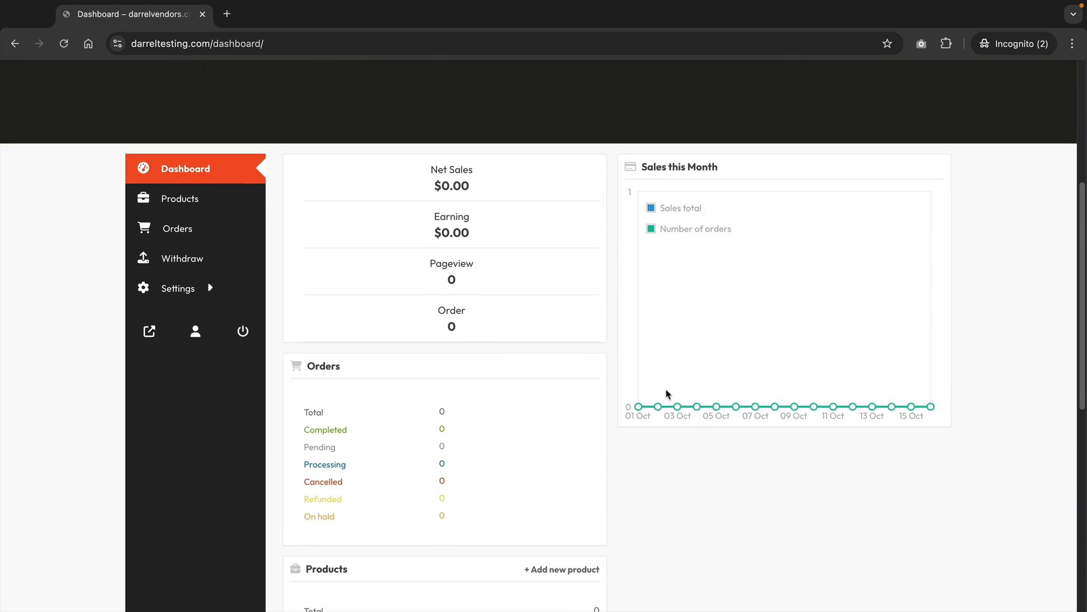
left_click(213, 188)
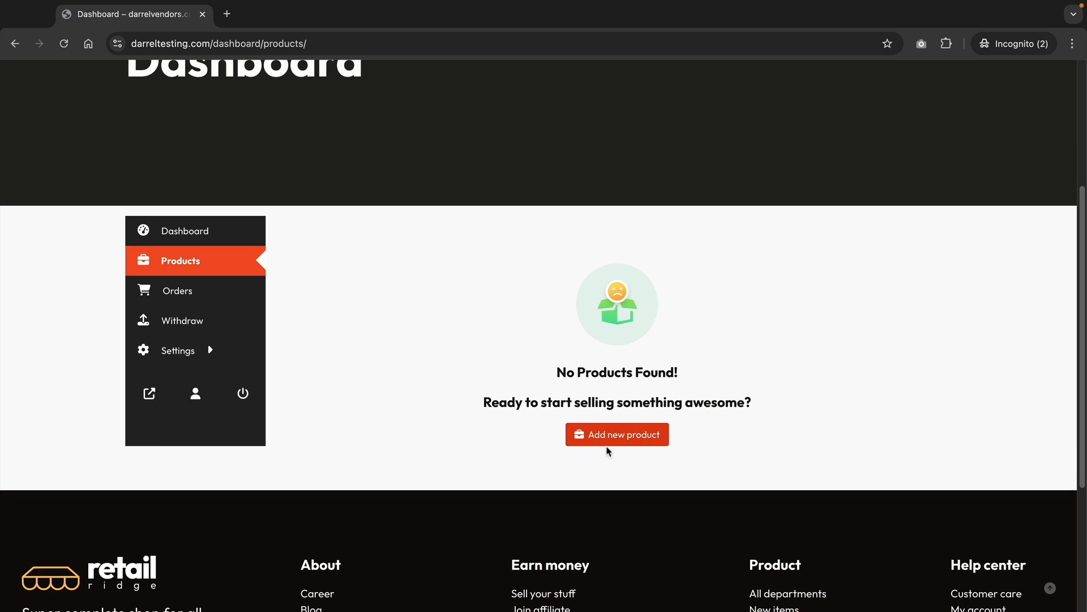
left_click(621, 441)
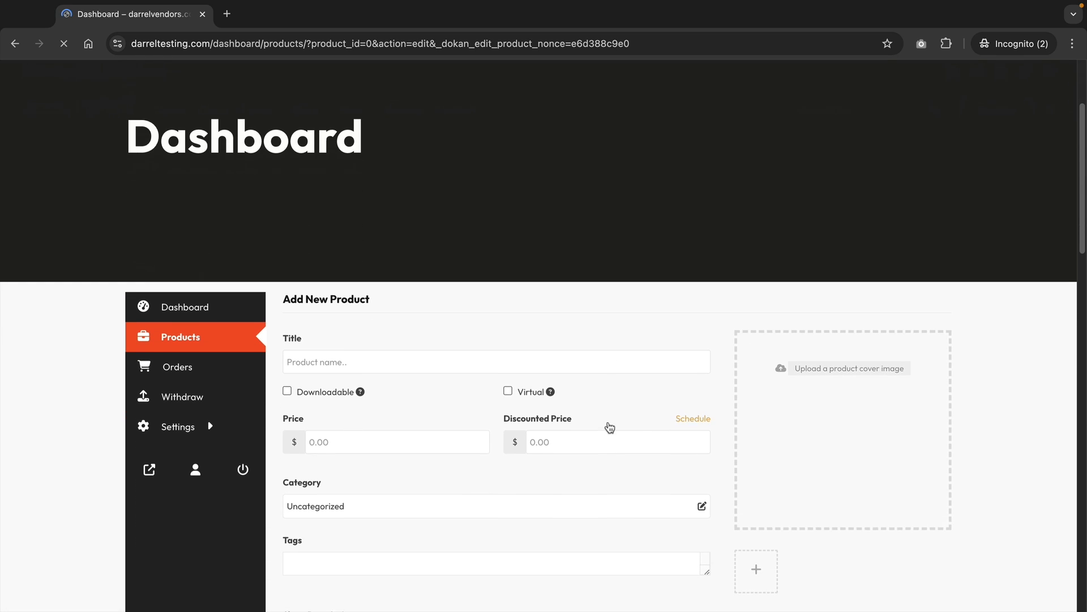
scroll(610, 427, "down", 3)
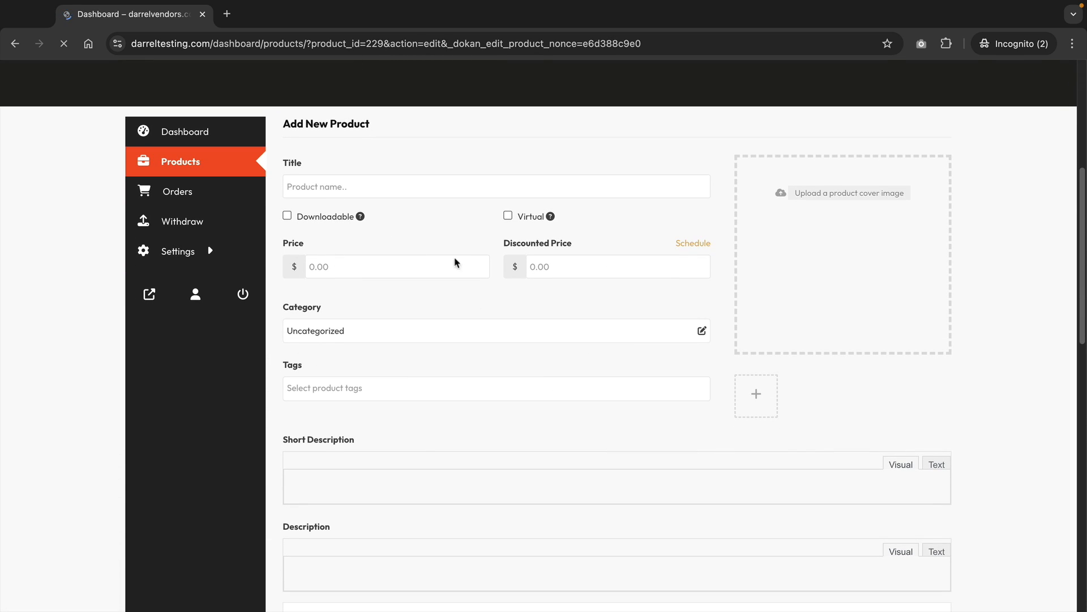
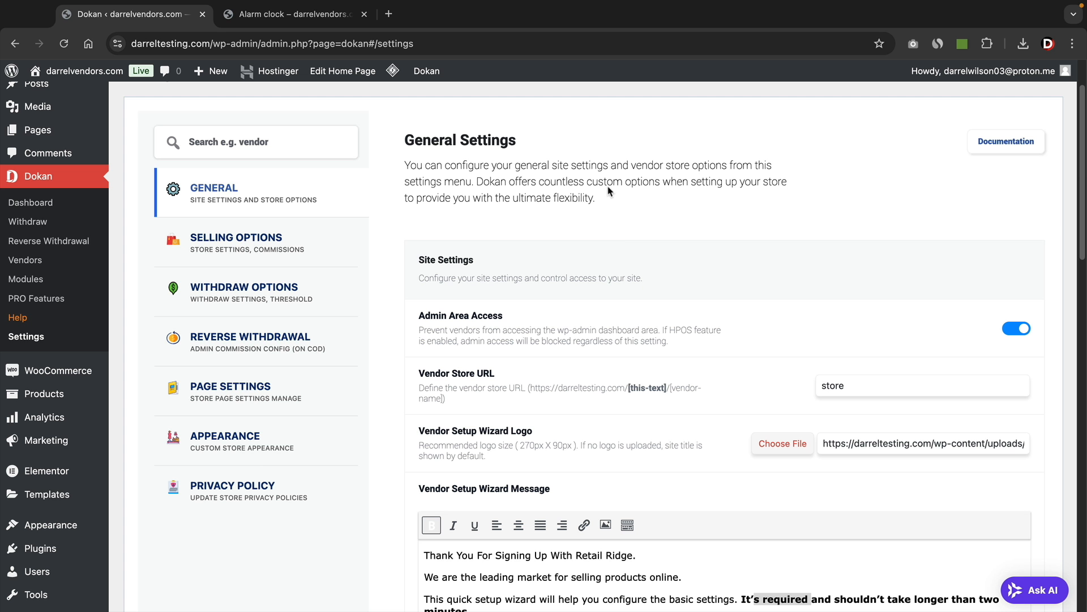
Open Dokan's Selling Options, showing Percentage commission type and a 30 admin commission.
left_click(276, 245)
scroll(736, 320, "down", 1)
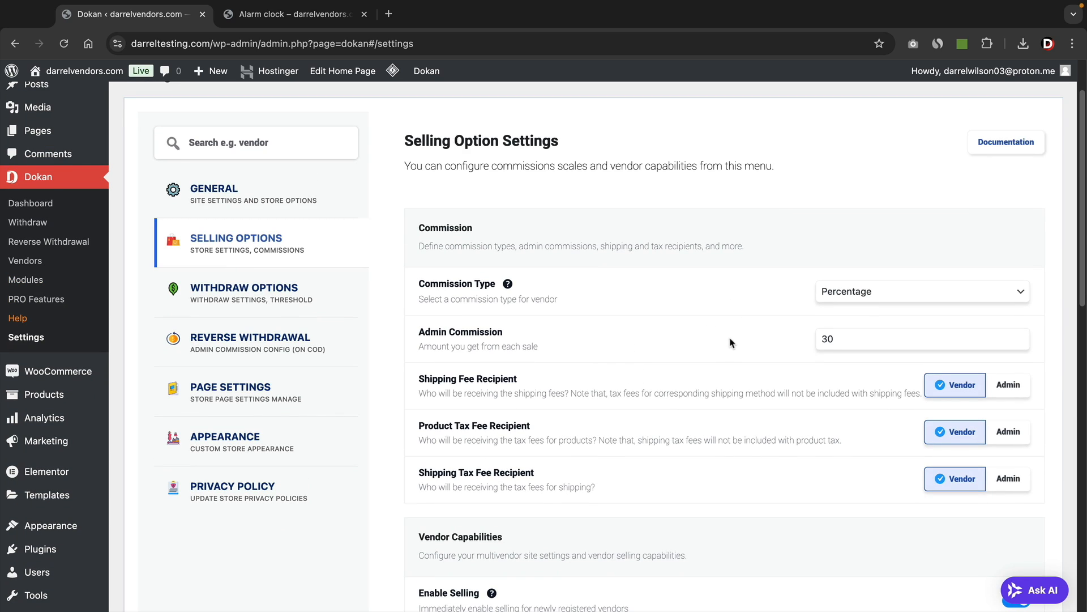
left_click_drag(535, 382, 404, 389)
left_click_drag(527, 426, 425, 426)
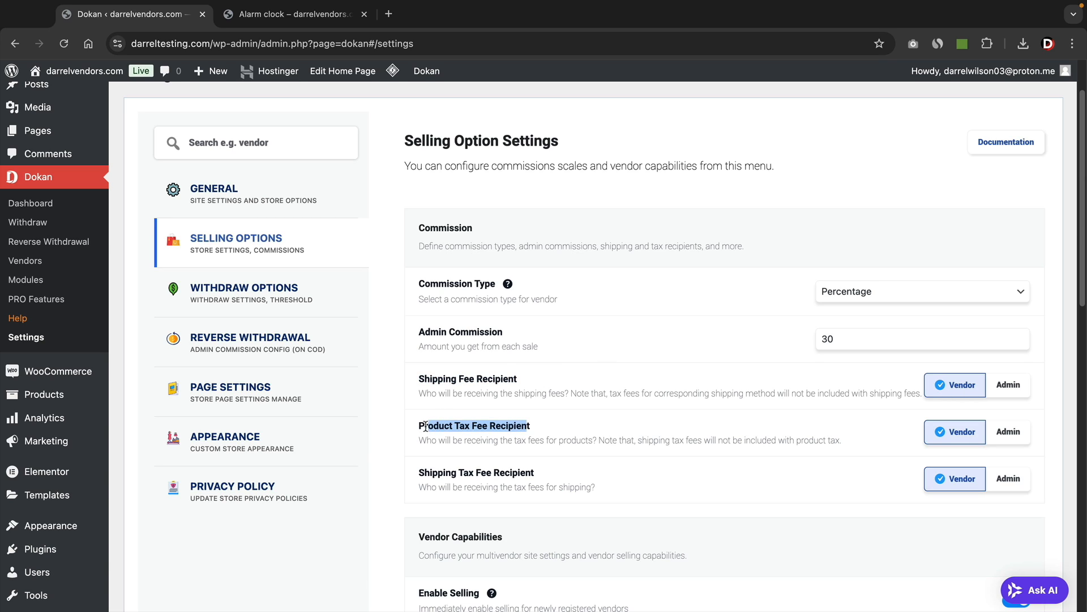
left_click_drag(537, 474, 445, 475)
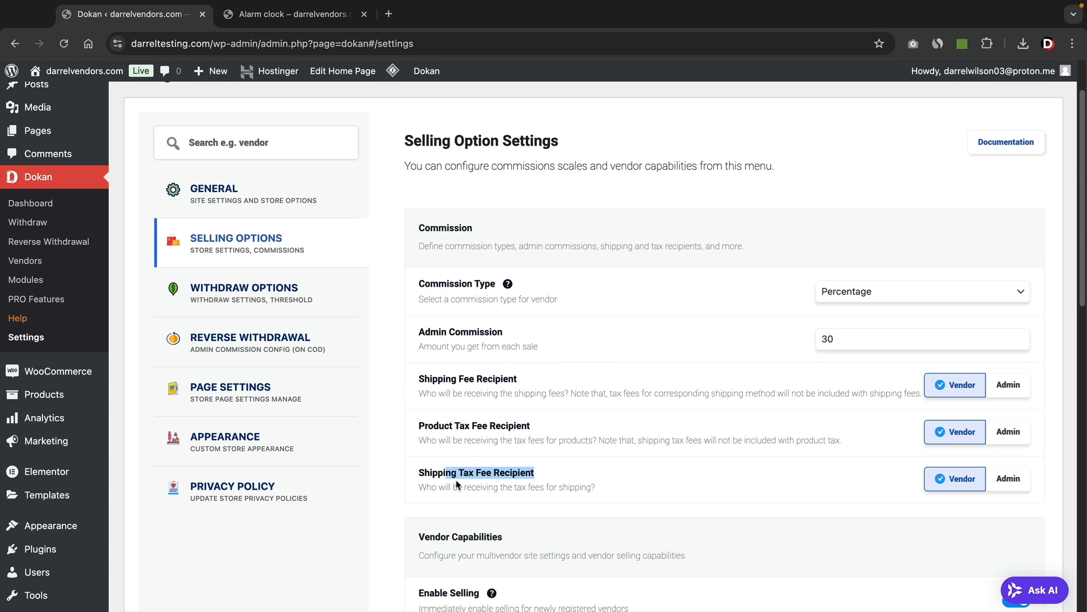
Briefly switch shipping/tax fees to admin and commission to Flat, then restore vendor and Percentage.
left_click(944, 482)
left_click(1019, 481)
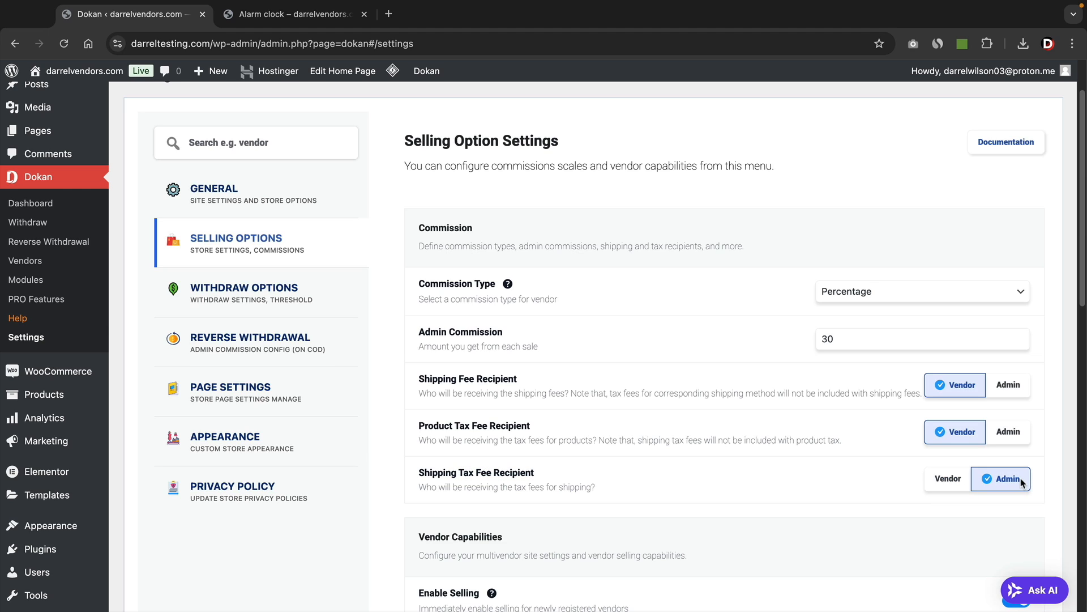
left_click(949, 482)
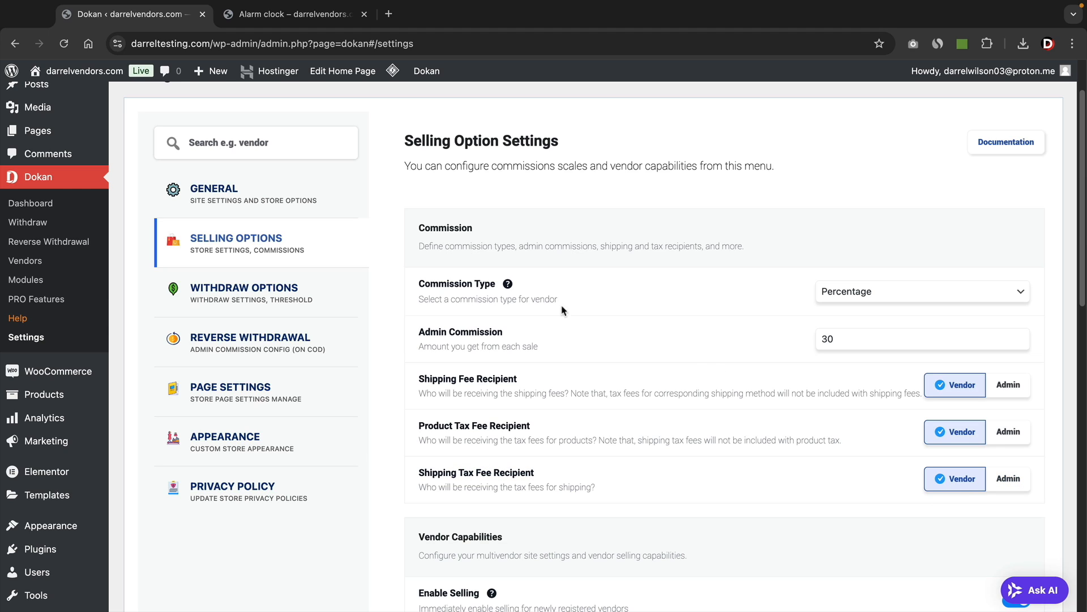
left_click(909, 292)
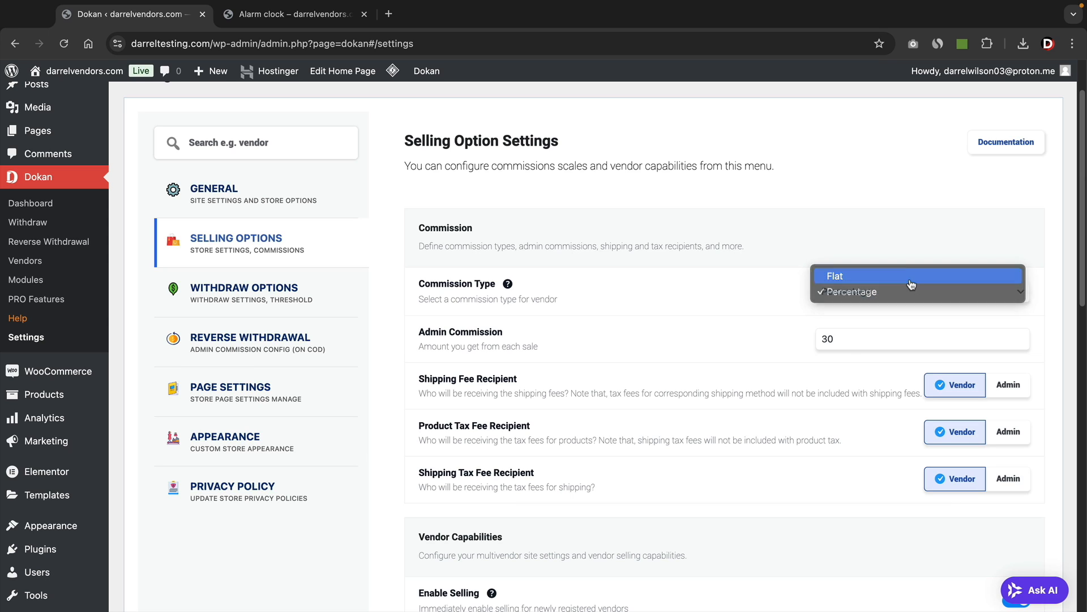
left_click(910, 285)
left_click(910, 285)
left_click(906, 311)
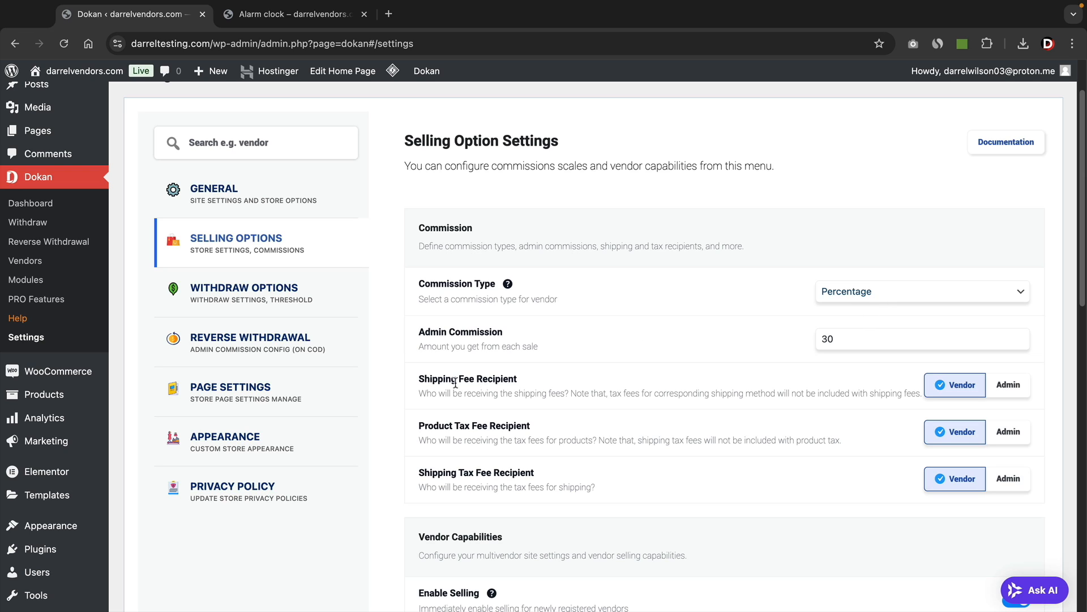
mouse_move(59, 575)
scroll(652, 334, "down", 1)
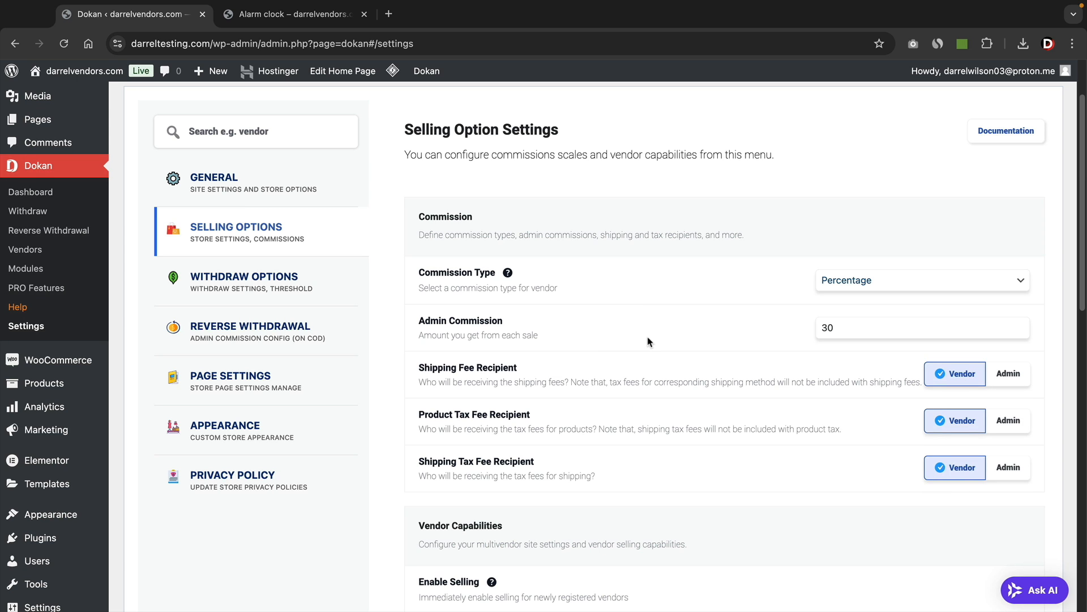
Turn off Enable Selling so new vendors can't sell immediately.
scroll(650, 334, "down", 2)
scroll(650, 335, "down", 5)
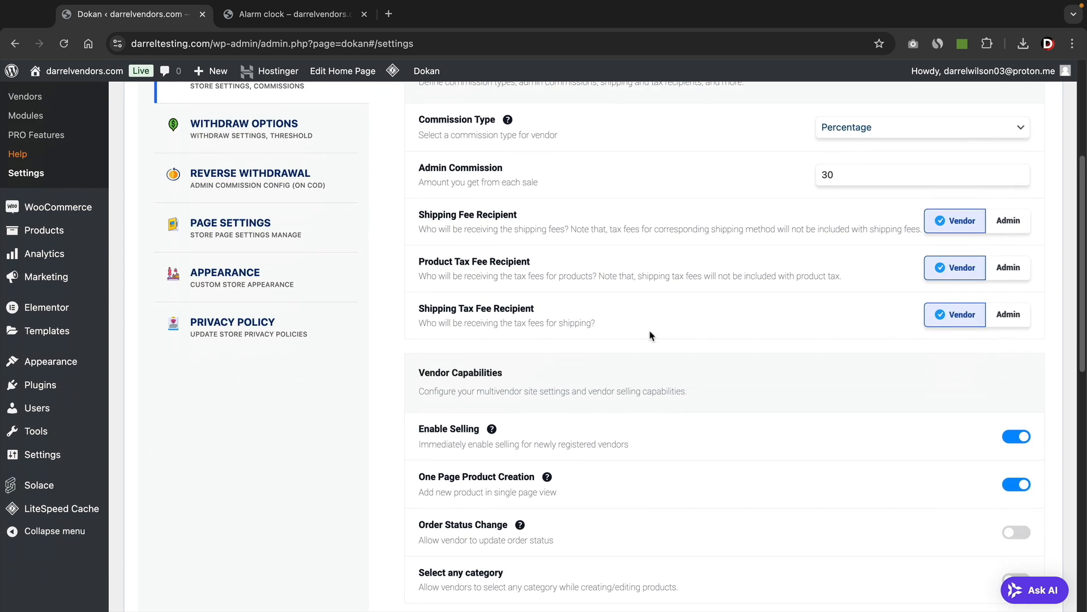
scroll(643, 340, "down", 2)
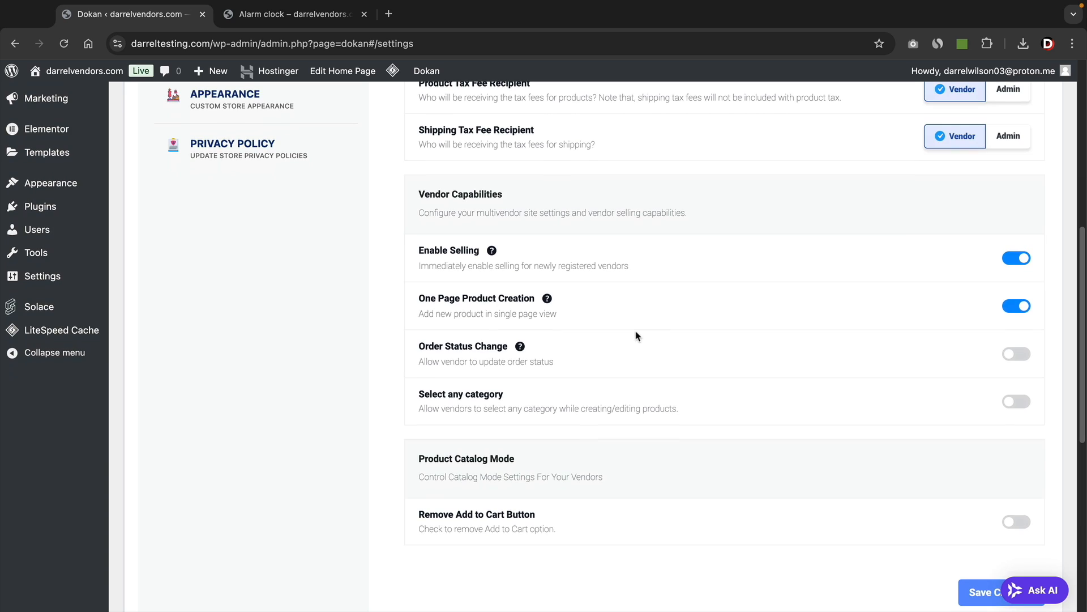
left_click_drag(419, 253, 459, 252)
left_click(1016, 264)
Turn on Order Status Change and Select any category, then save the settings.
mouse_move(548, 302)
left_click(1015, 357)
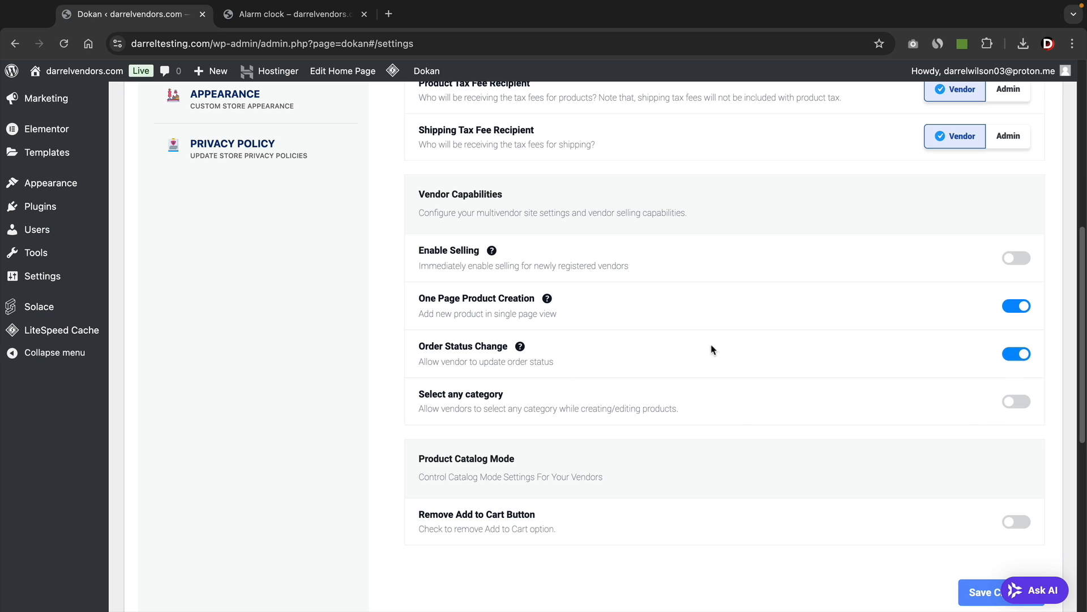
left_click_drag(432, 393, 660, 409)
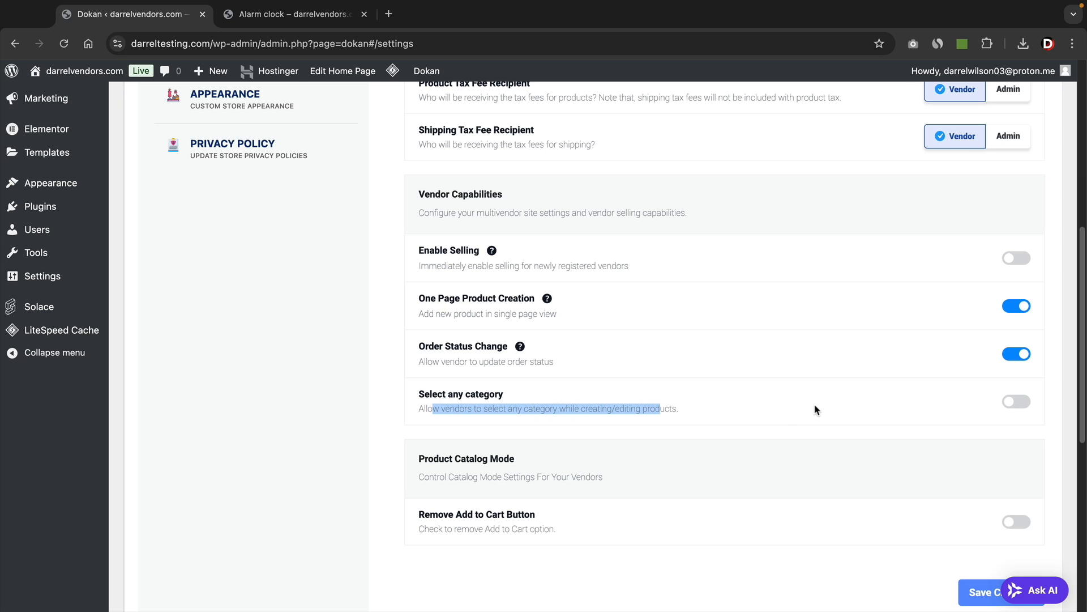
left_click(1020, 401)
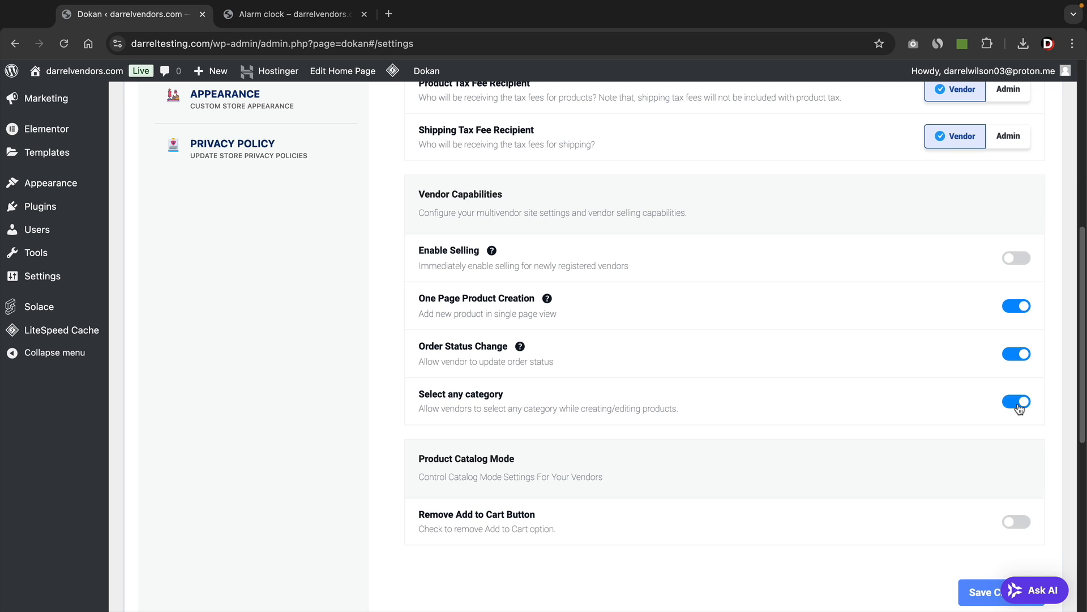
scroll(1013, 408, "down", 2)
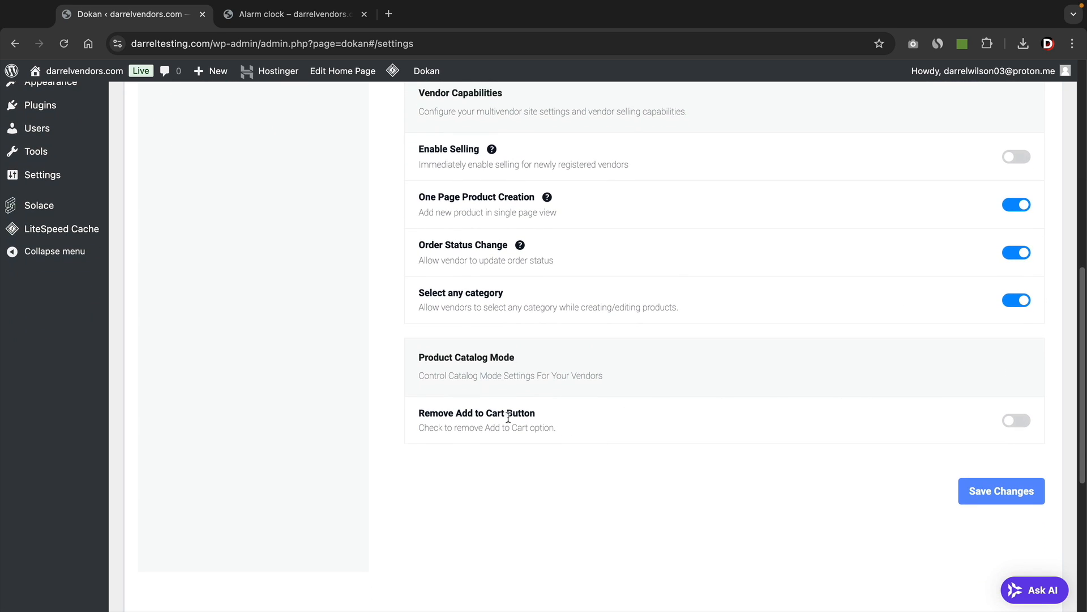
left_click_drag(451, 412, 560, 415)
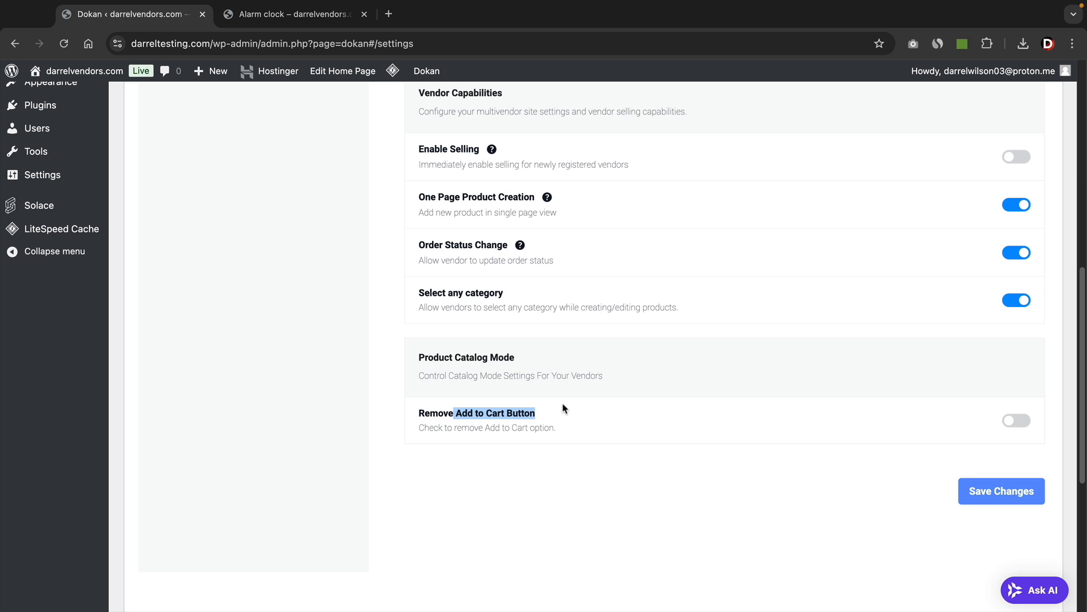
left_click_drag(421, 376, 529, 376)
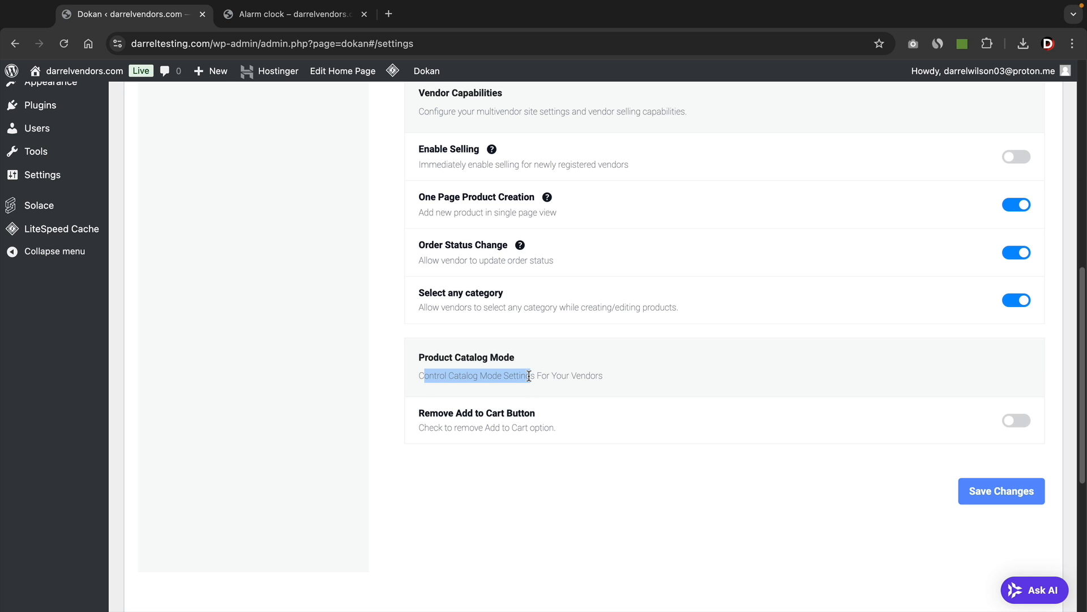
left_click(529, 376)
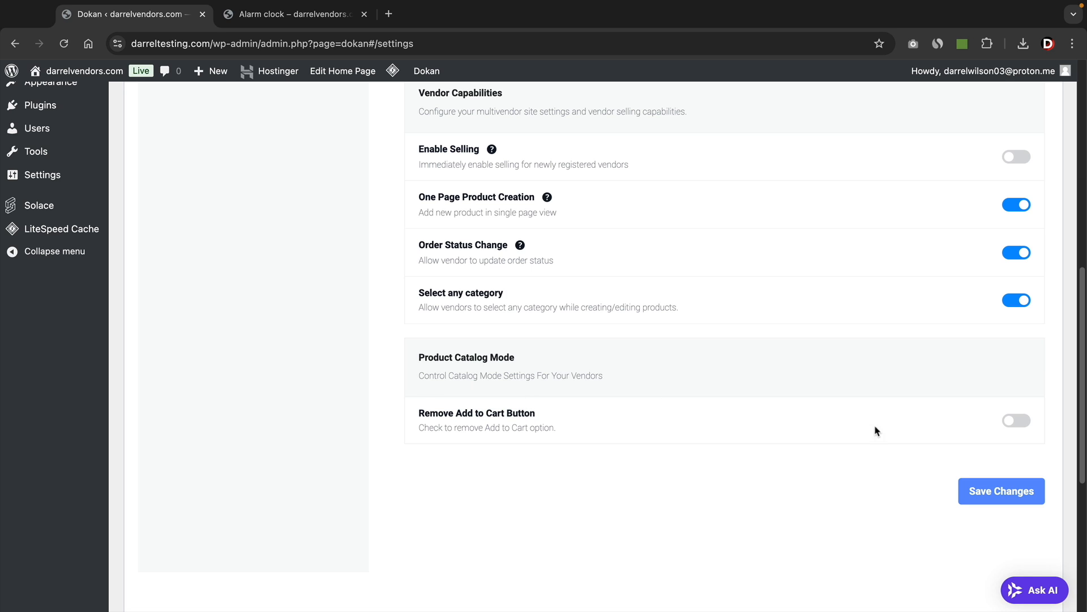
left_click(1004, 497)
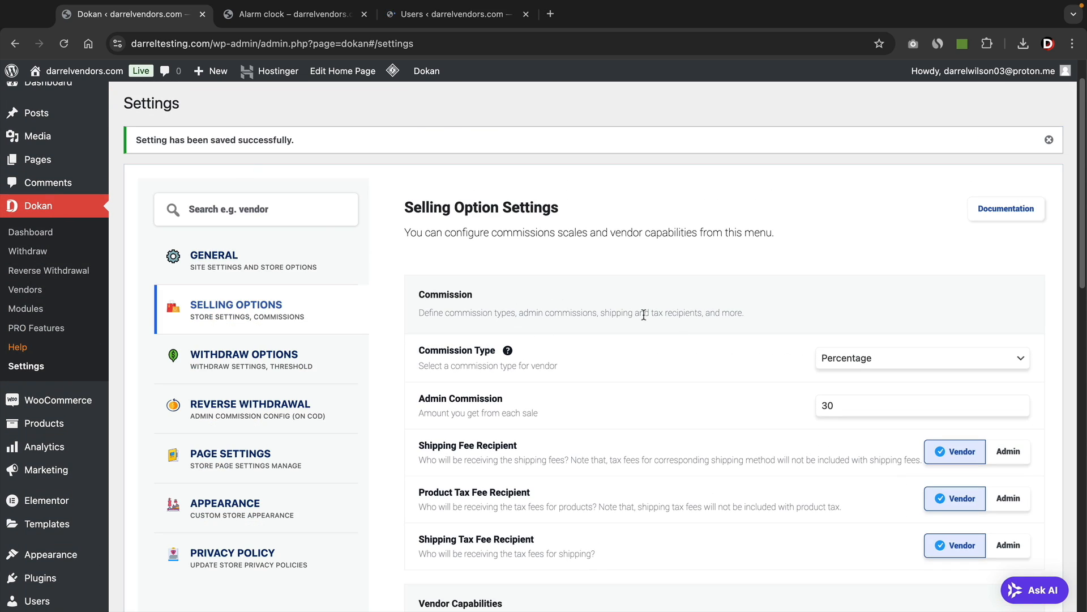
Switch to the Users tab listing six accounts: three vendors, one administrator, two customers.
left_click(459, 16)
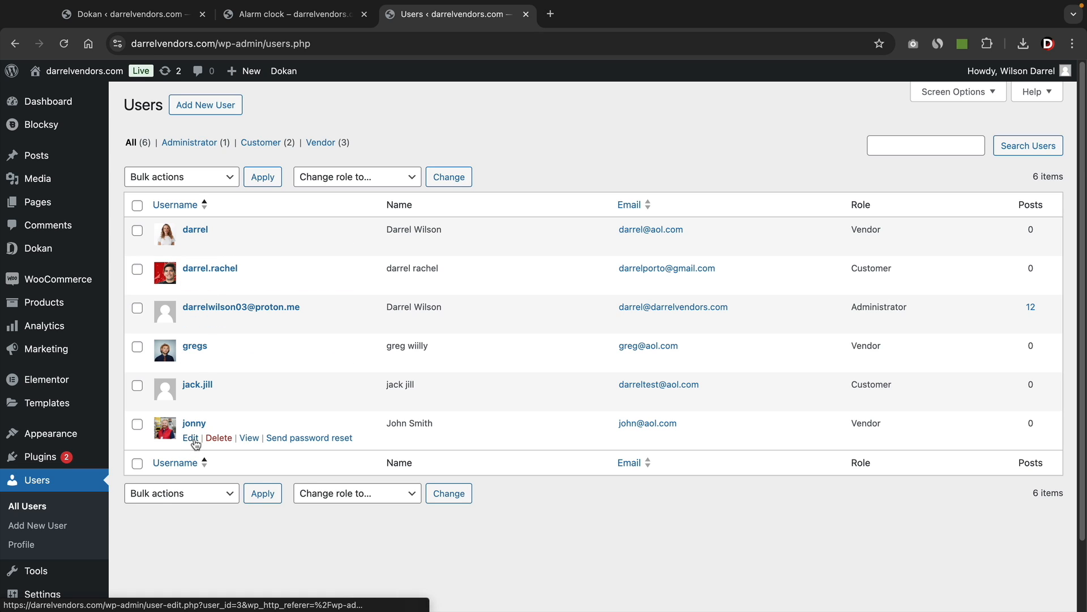
Edit the last vendor's profile and tick 'Publish product directly' under Publishing.
left_click(189, 439)
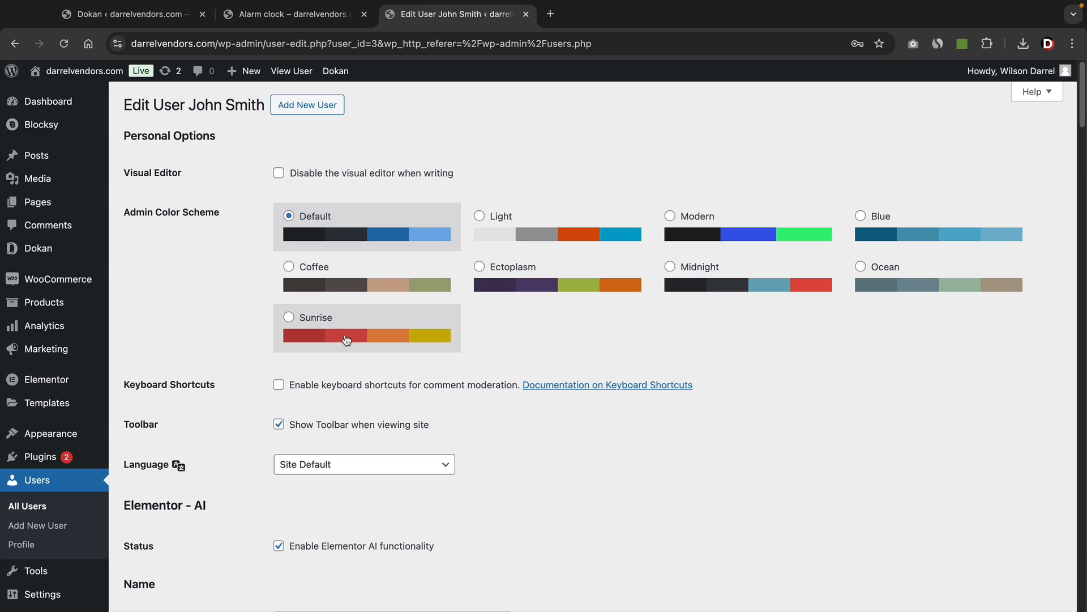
scroll(419, 360, "down", 8)
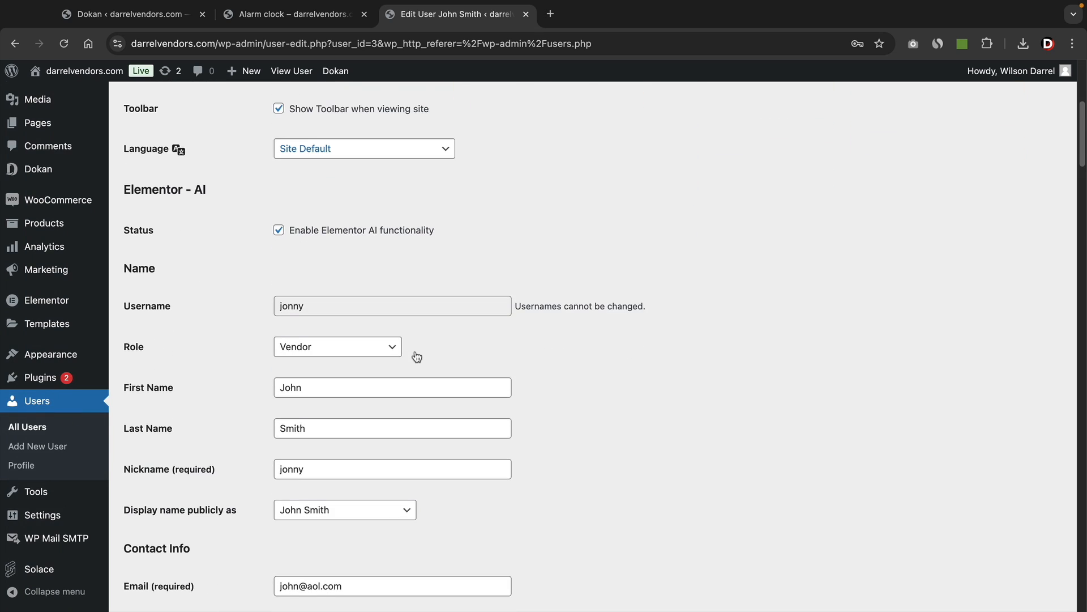
scroll(417, 357, "down", 1)
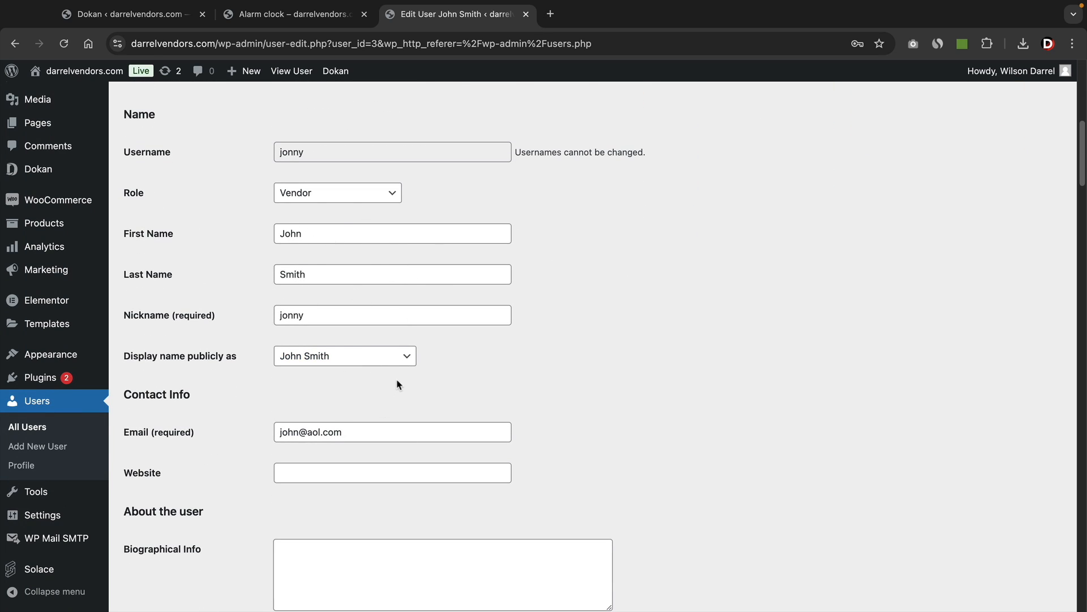
scroll(399, 385, "down", 6)
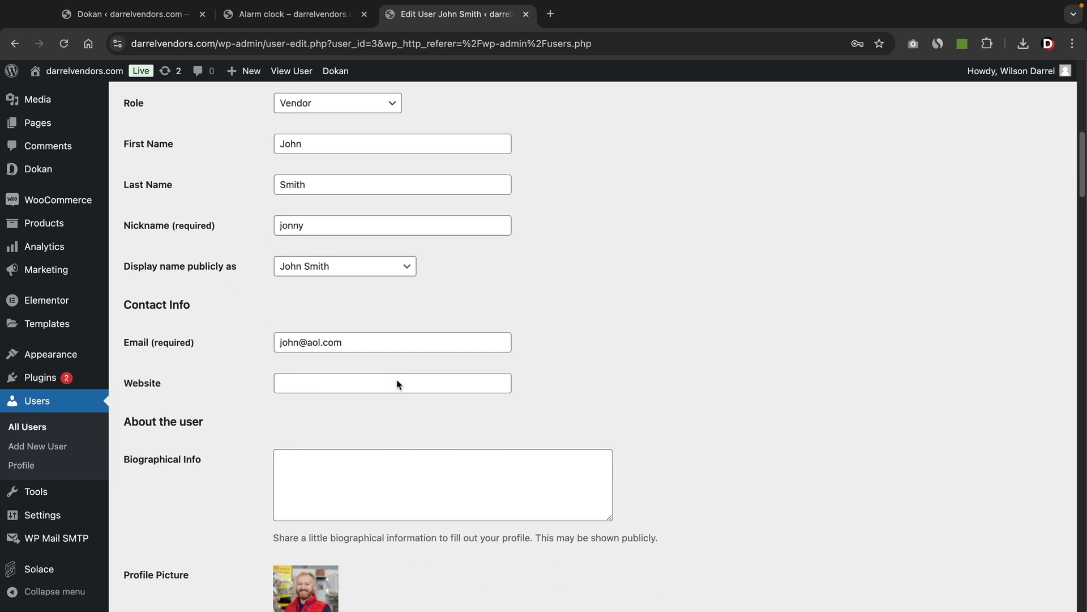
scroll(399, 385, "down", 9)
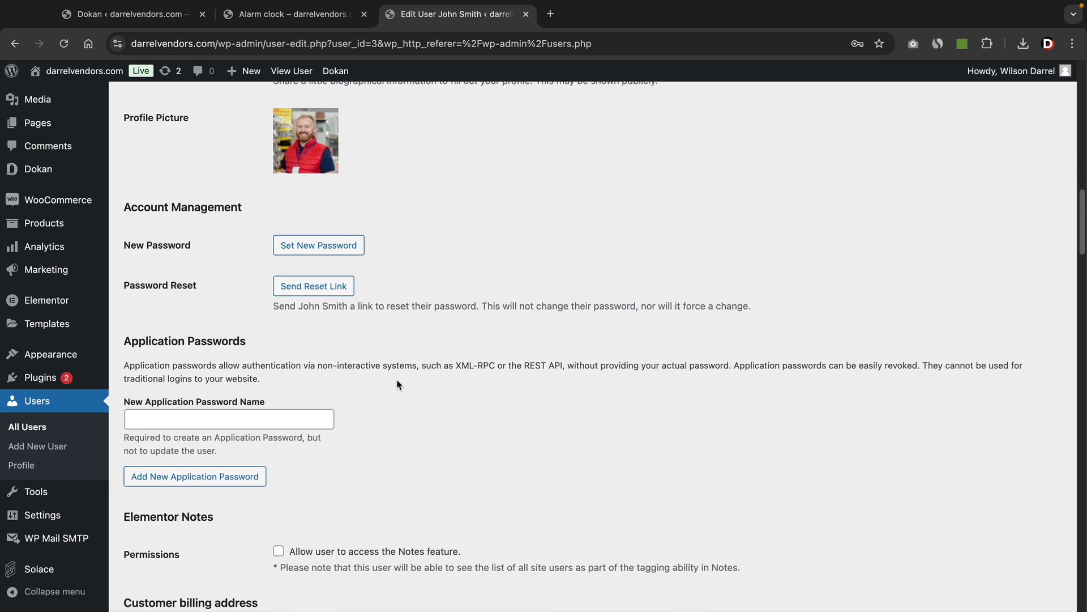
scroll(399, 385, "down", 20)
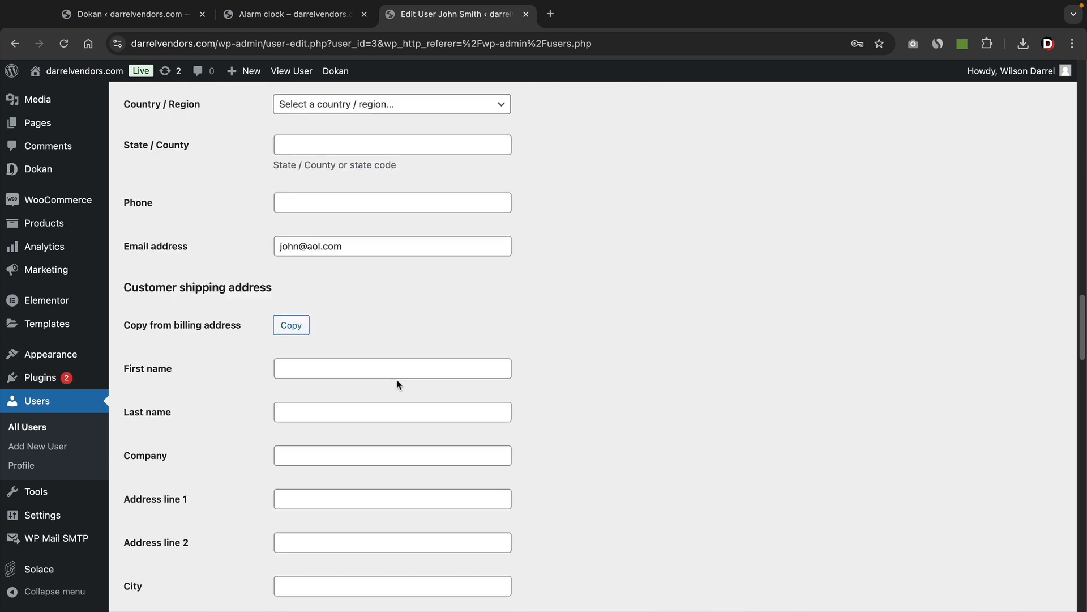
mouse_move(403, 316)
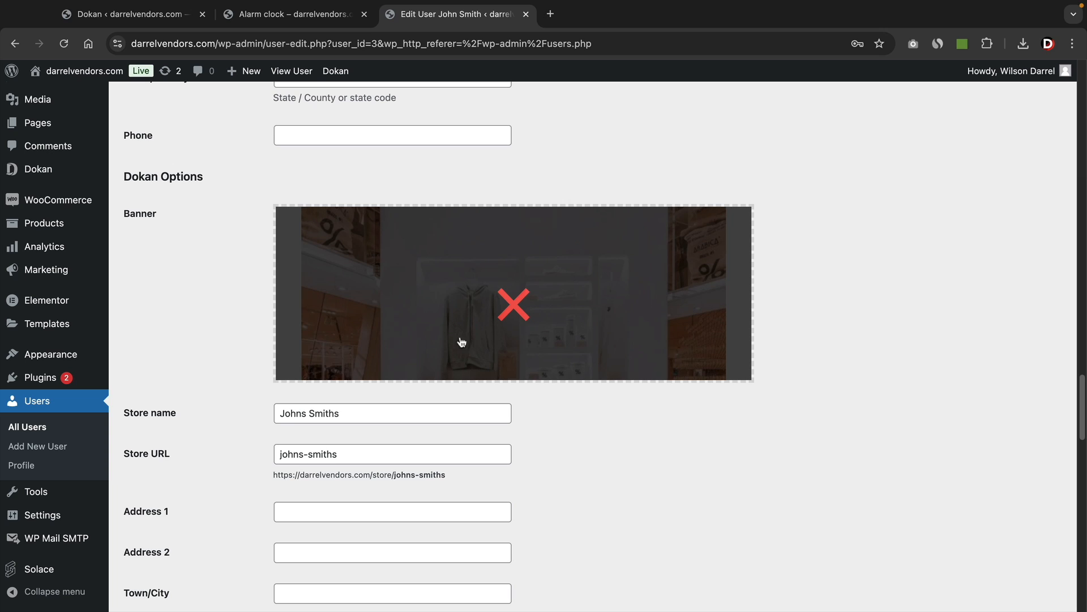
scroll(333, 346, "down", 3)
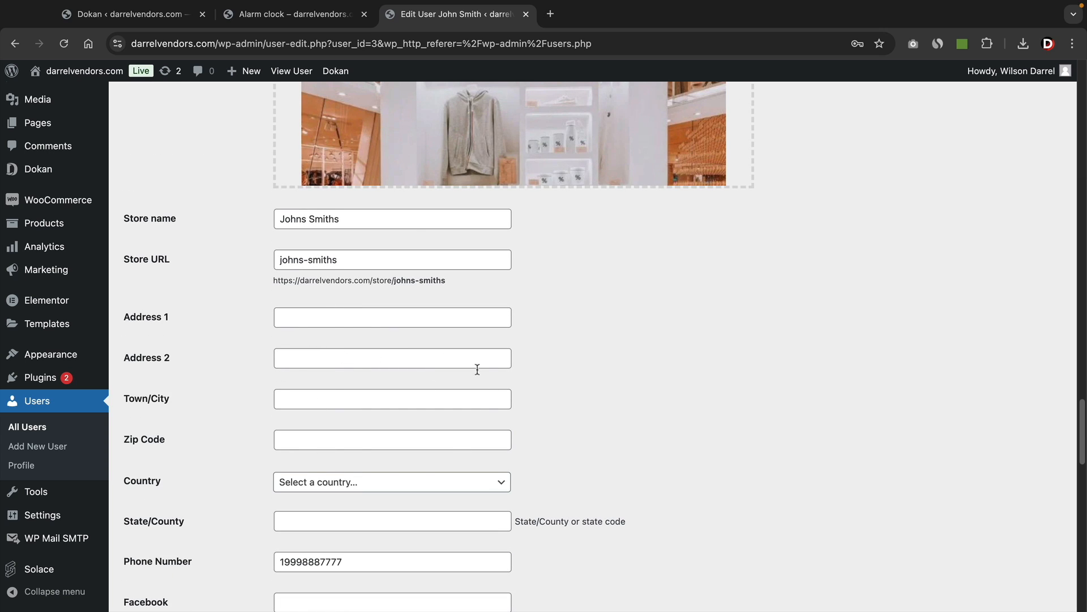
scroll(427, 429, "down", 3)
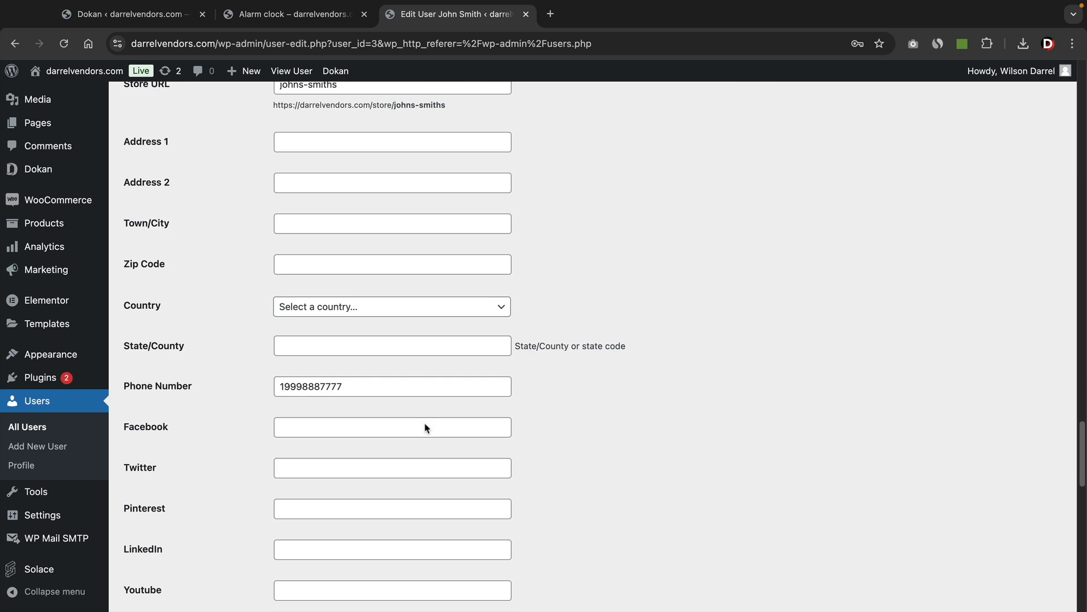
scroll(427, 428, "down", 11)
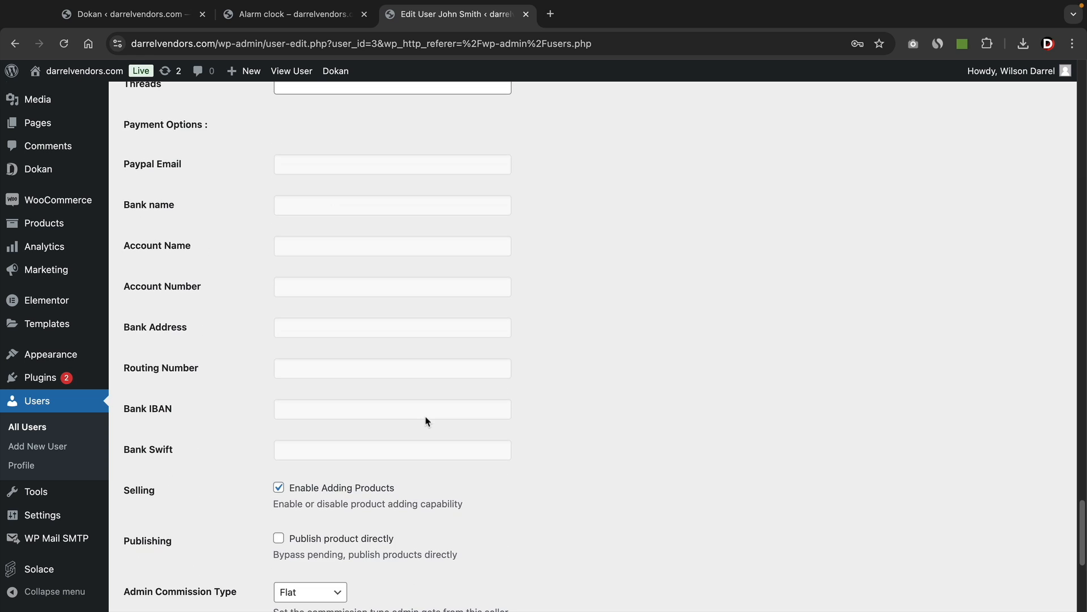
scroll(427, 421, "down", 3)
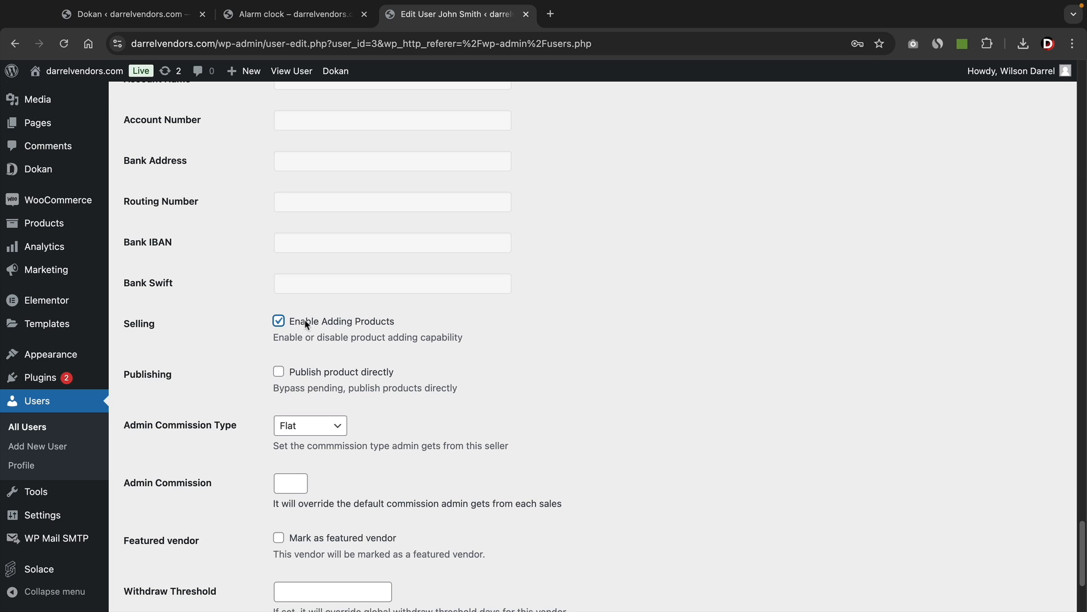
left_click(279, 373)
Set the vendor's admin commission type to Percentage with a value of 20.
scroll(316, 415, "down", 3)
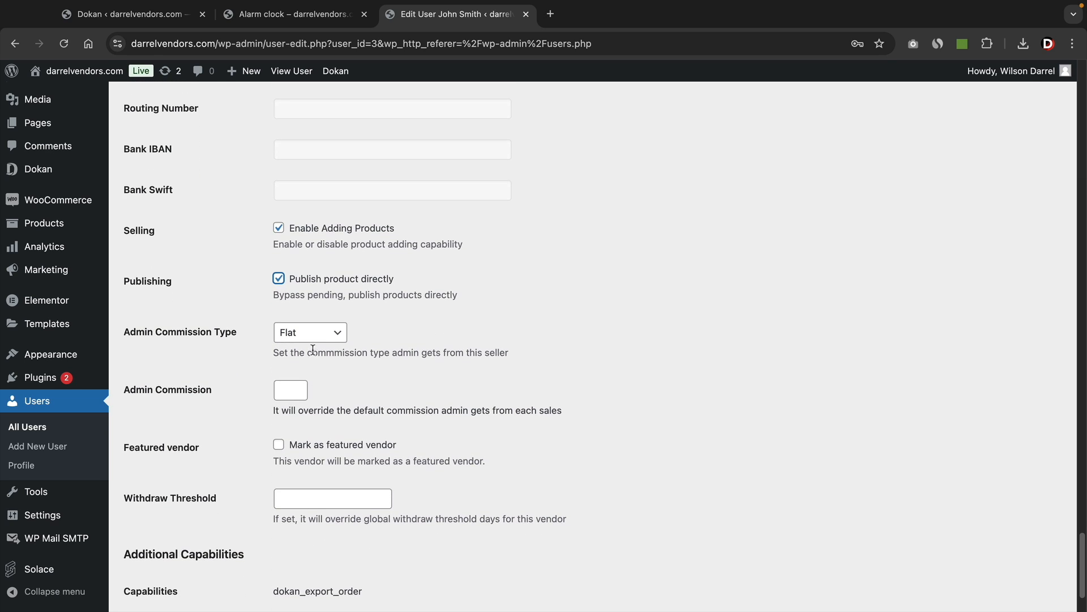
left_click(311, 337)
left_click(309, 347)
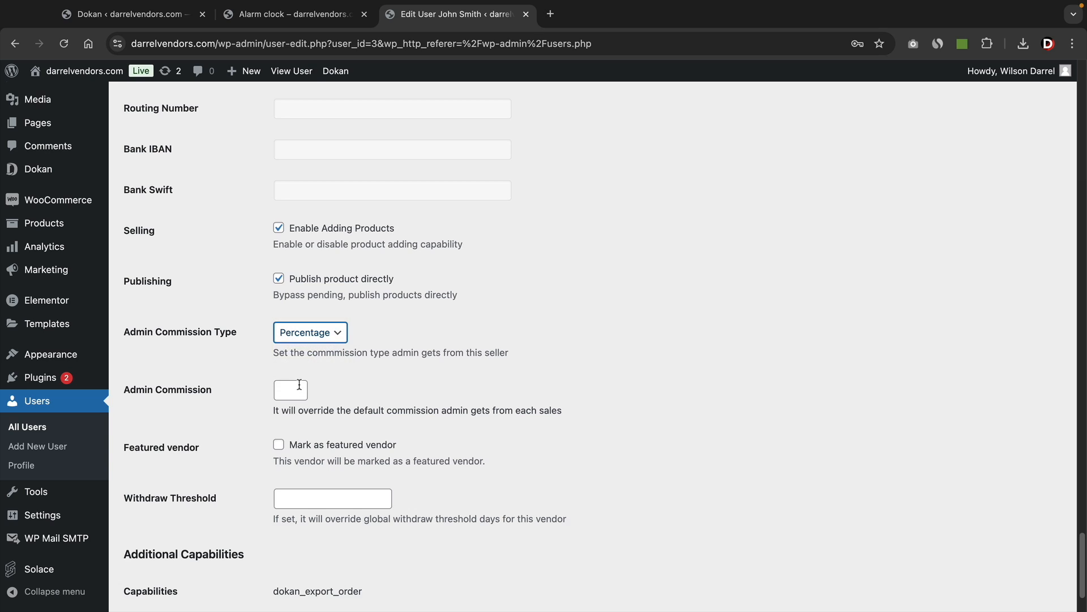
left_click(311, 342)
left_click(309, 348)
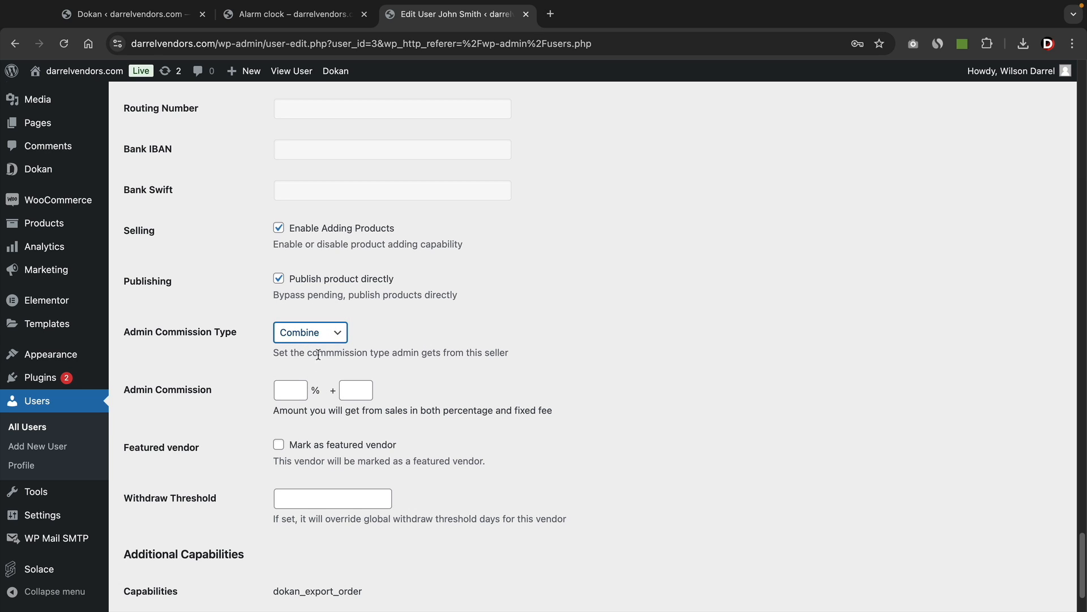
left_click(313, 338)
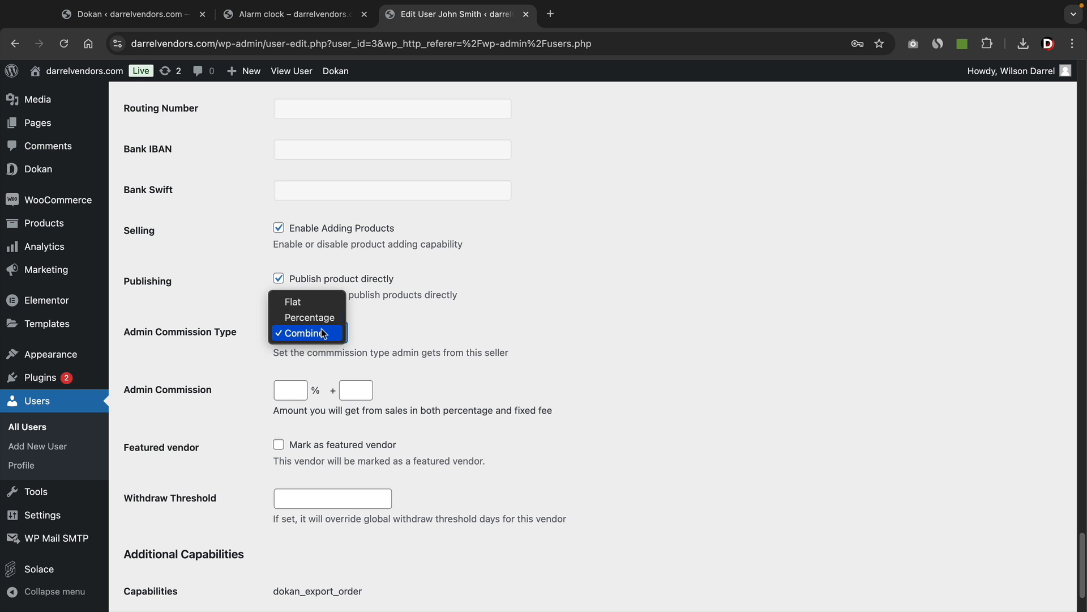
left_click(310, 317)
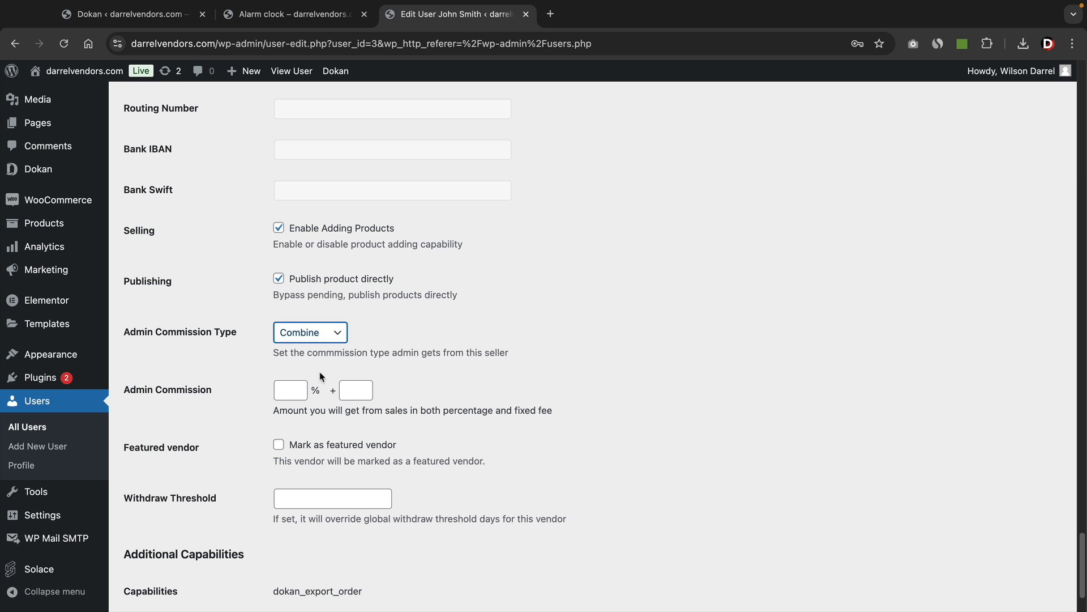
left_click(295, 382)
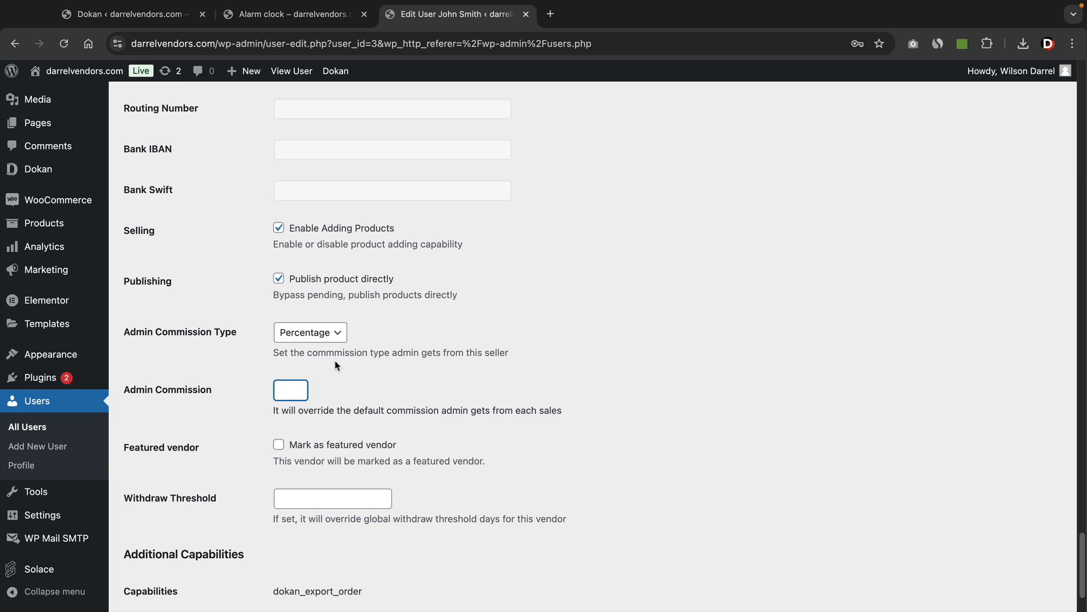
type("20")
Mark the vendor as featured and save the profile with Update User.
scroll(339, 364, "down", 3)
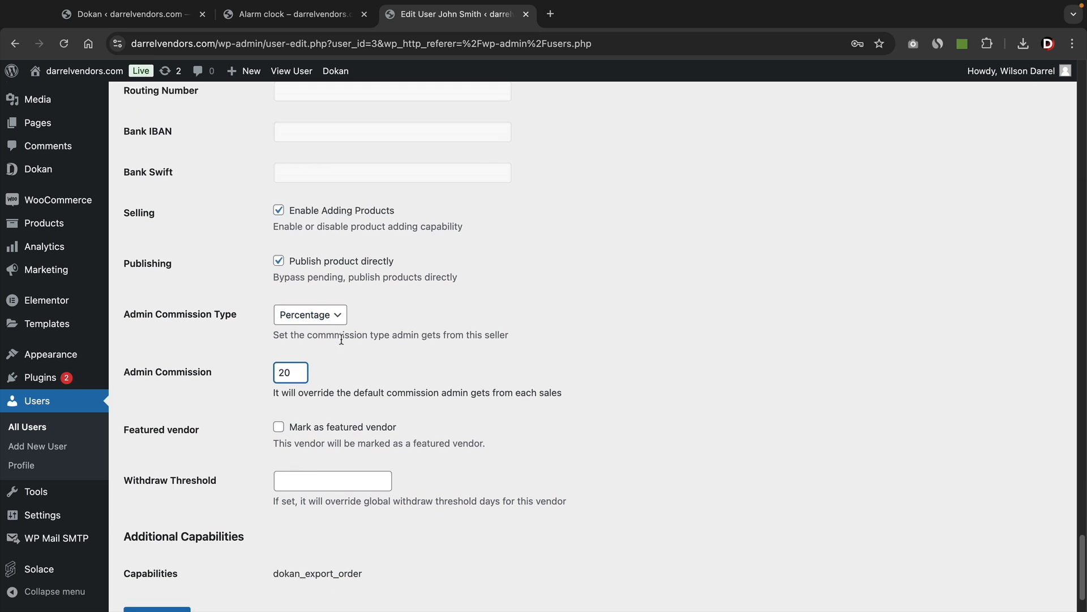
left_click(277, 351)
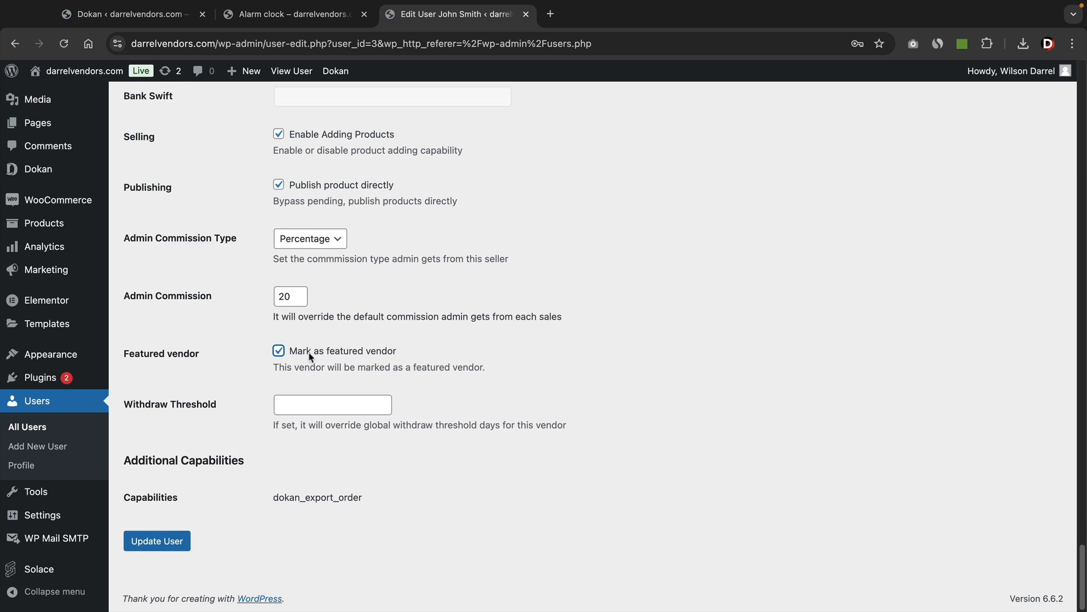
left_click(173, 545)
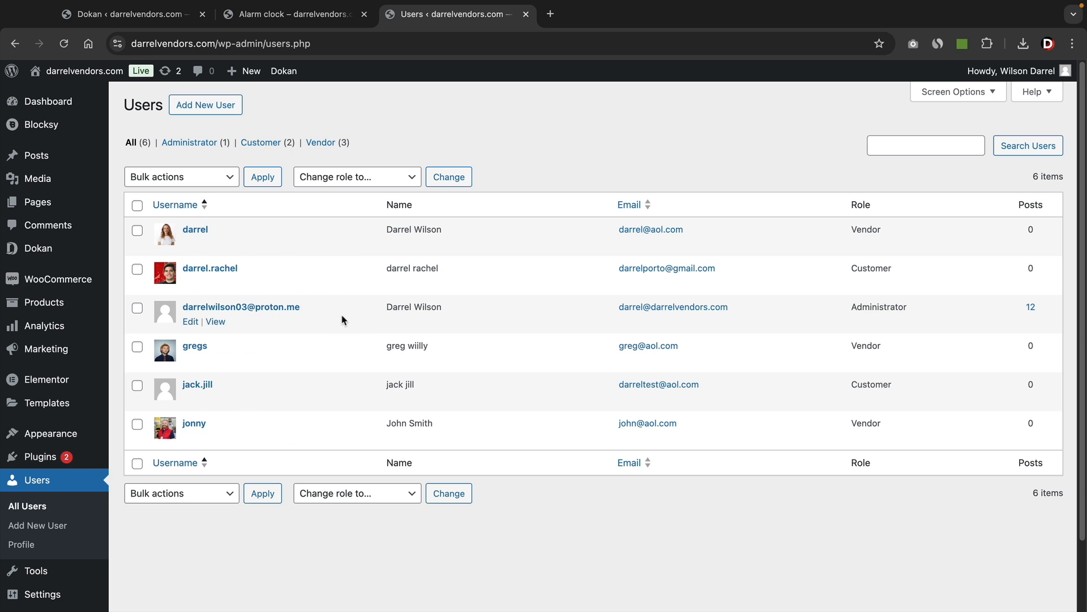
In Dokan's Withdraw Options, set the PayPal withdraw charge to 3% + 5.00.
left_click(147, 17)
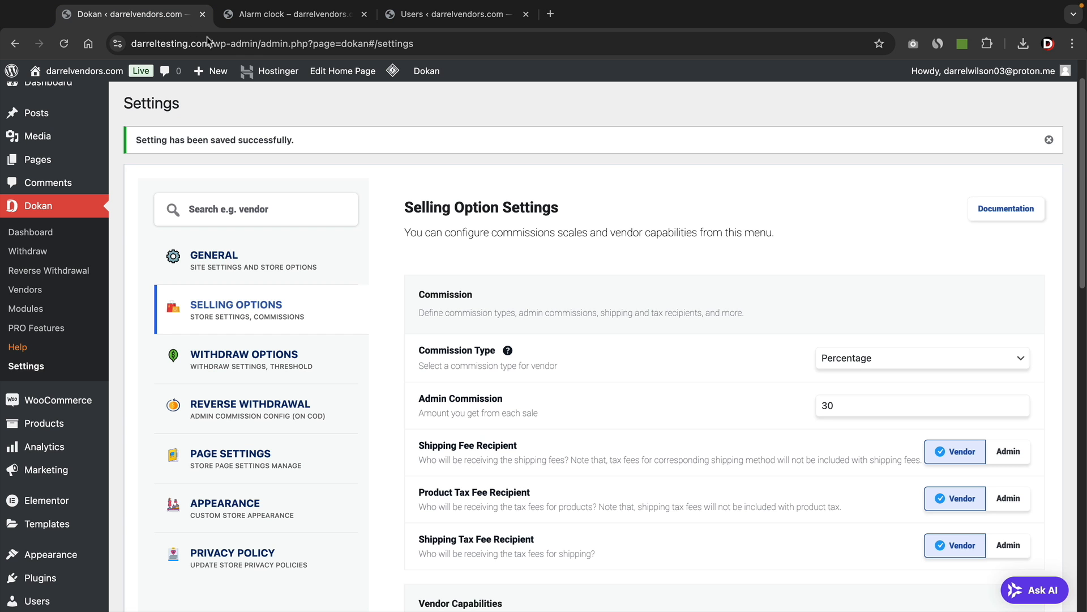
left_click(271, 360)
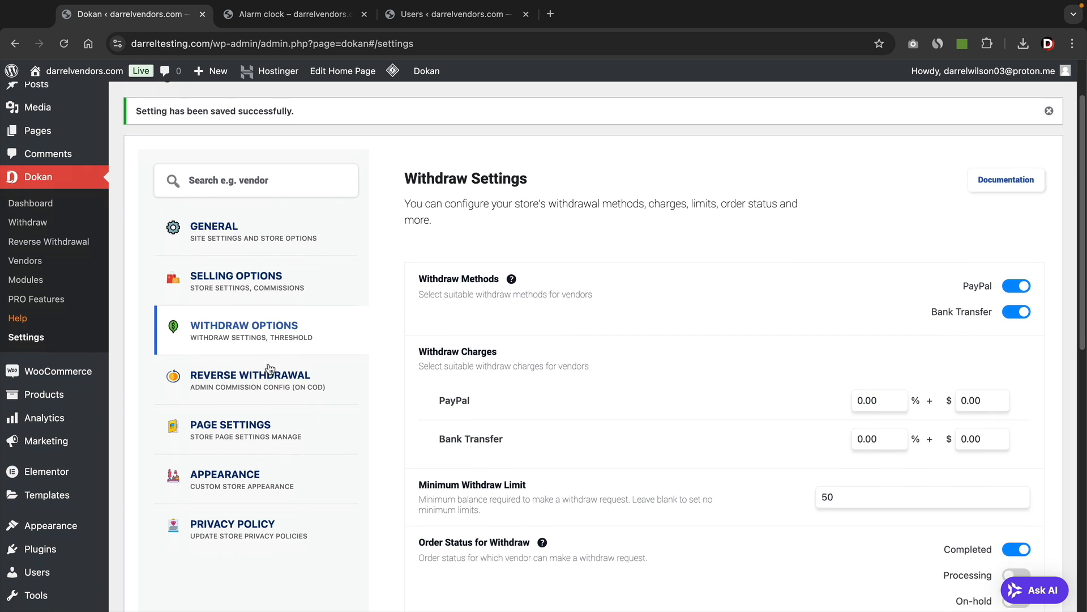
scroll(538, 323, "down", 3)
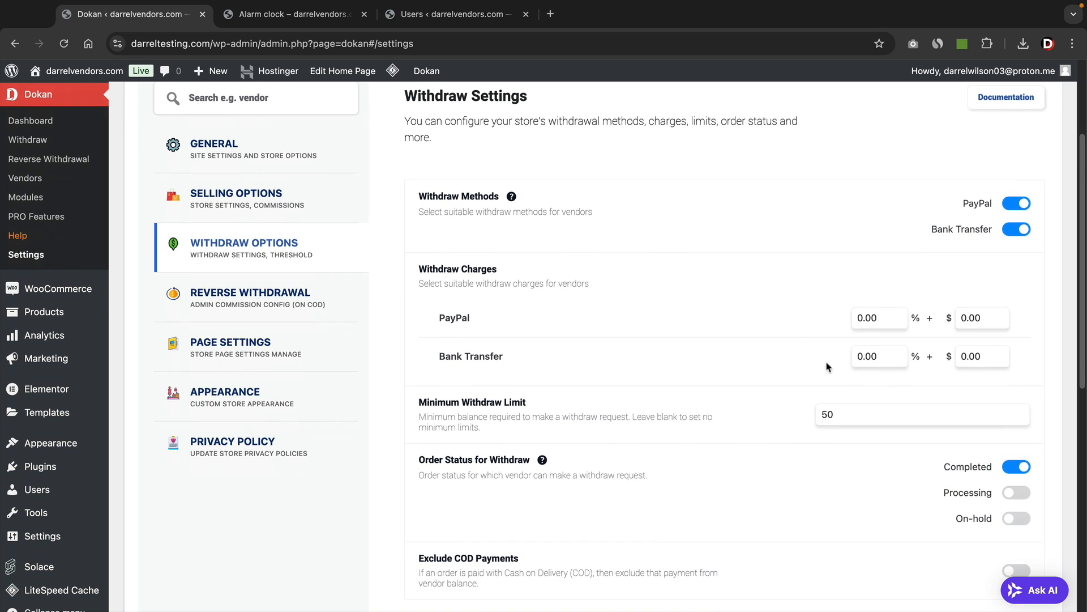
scroll(755, 310, "down", 2)
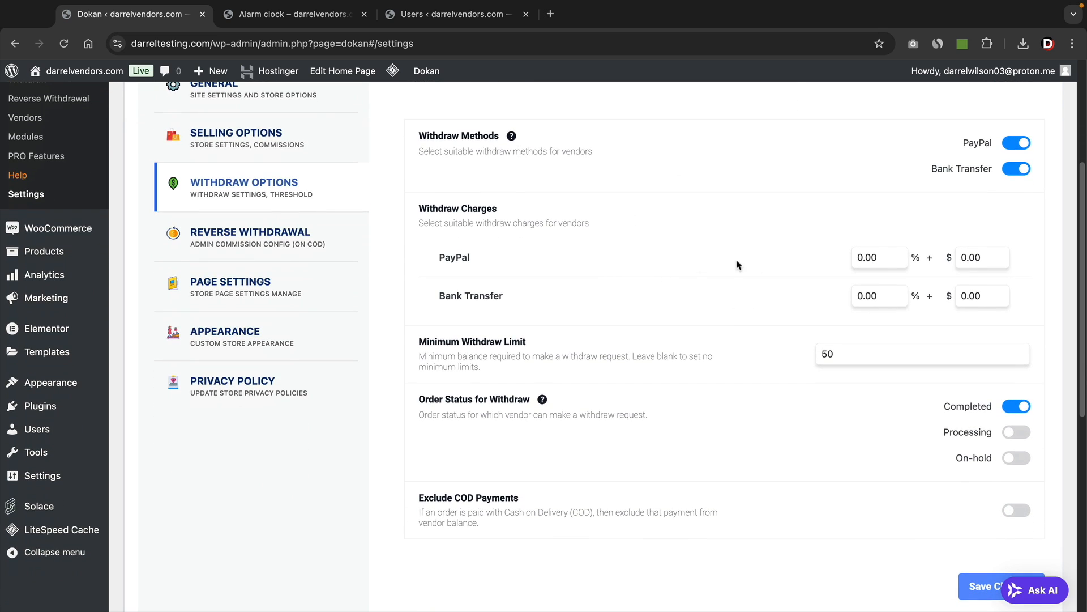
left_click_drag(891, 254, 838, 264)
type("4")
double_click(995, 256)
type("5")
Set Bank Transfer charge to 5% and minimum withdraw limit to 100, then save.
left_click_drag(454, 295, 501, 295)
double_click(897, 294)
type("5")
left_click_drag(431, 342, 527, 355)
double_click(850, 357)
type("100")
left_click_drag(434, 400, 521, 400)
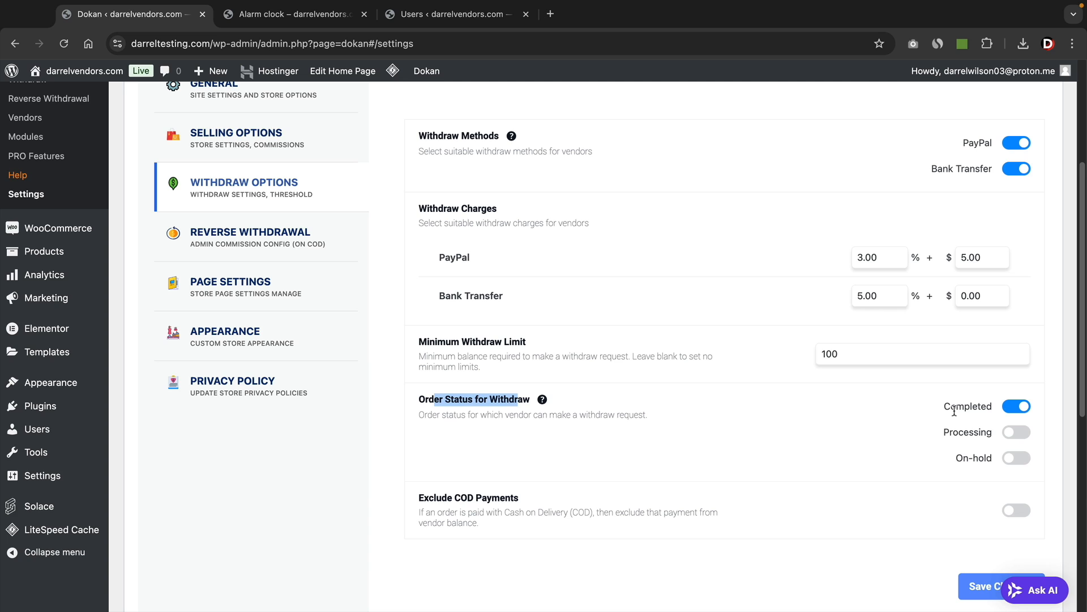
scroll(903, 405, "down", 1)
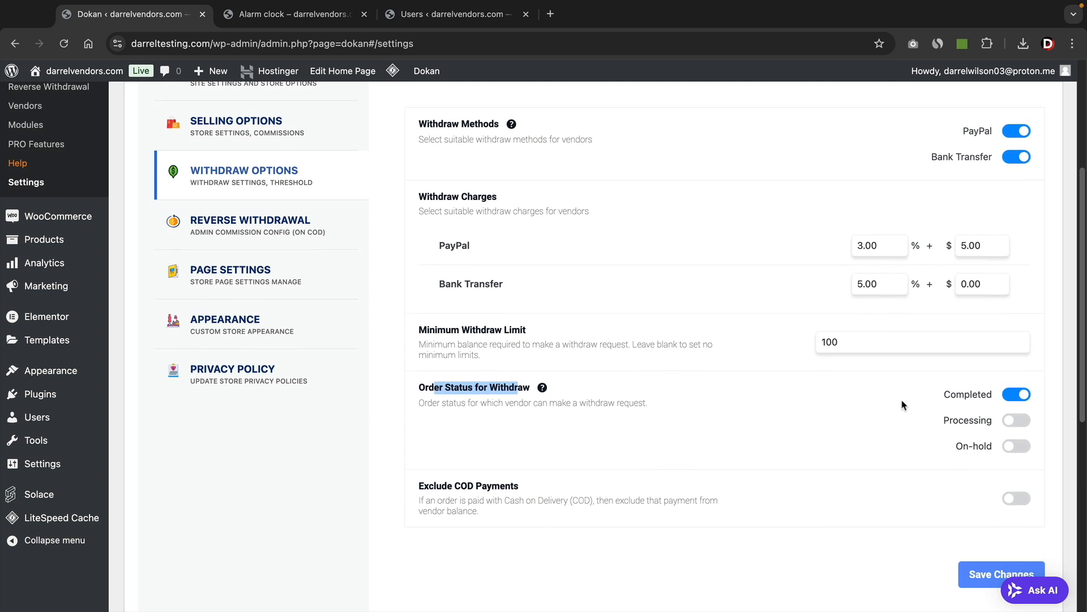
left_click(982, 576)
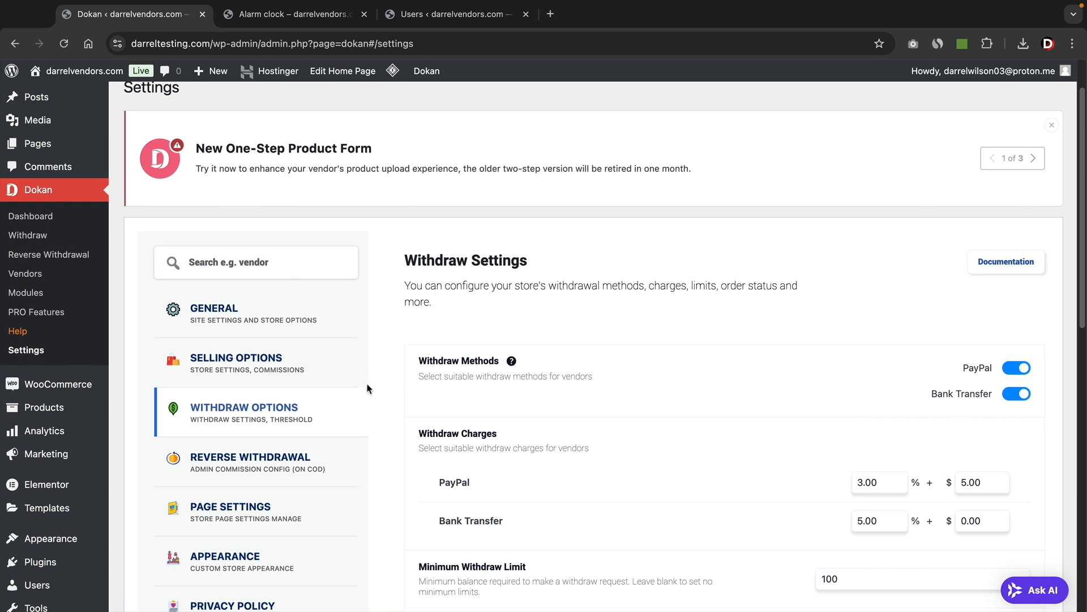
left_click(283, 462)
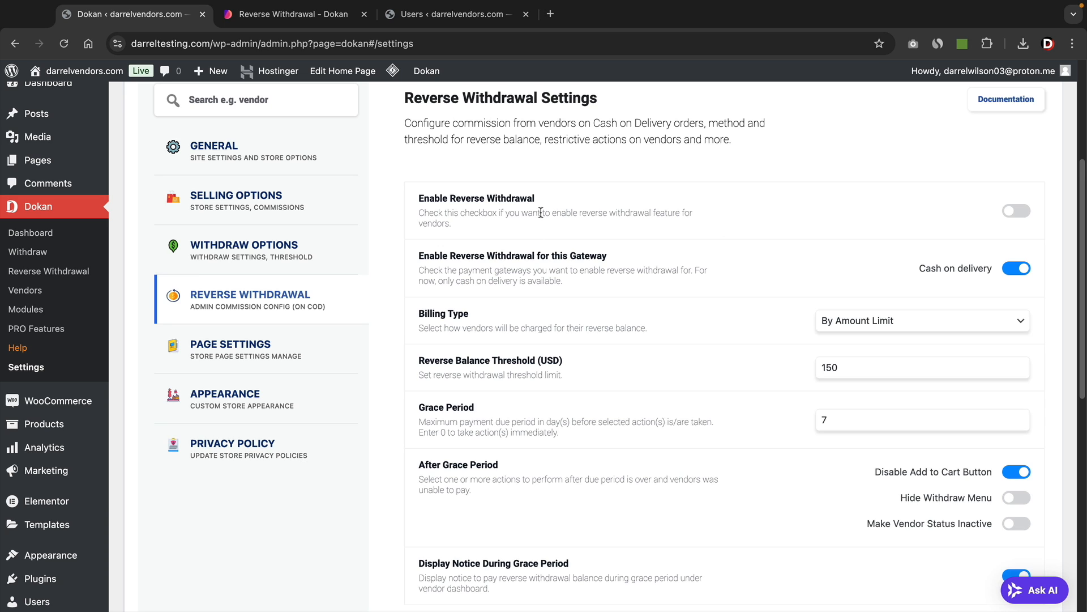
Switch to the 'Reverse Withdrawal – Dokan' documentation tab explaining vendor balance payment via checkout.
left_click(314, 15)
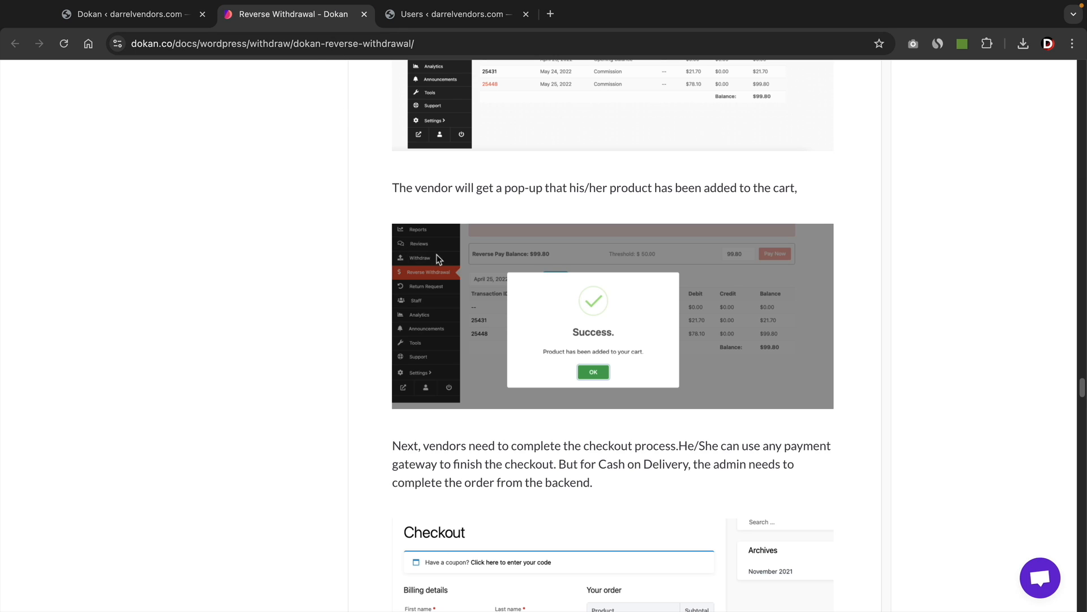
scroll(436, 255, "up", 4)
scroll(463, 274, "up", 15)
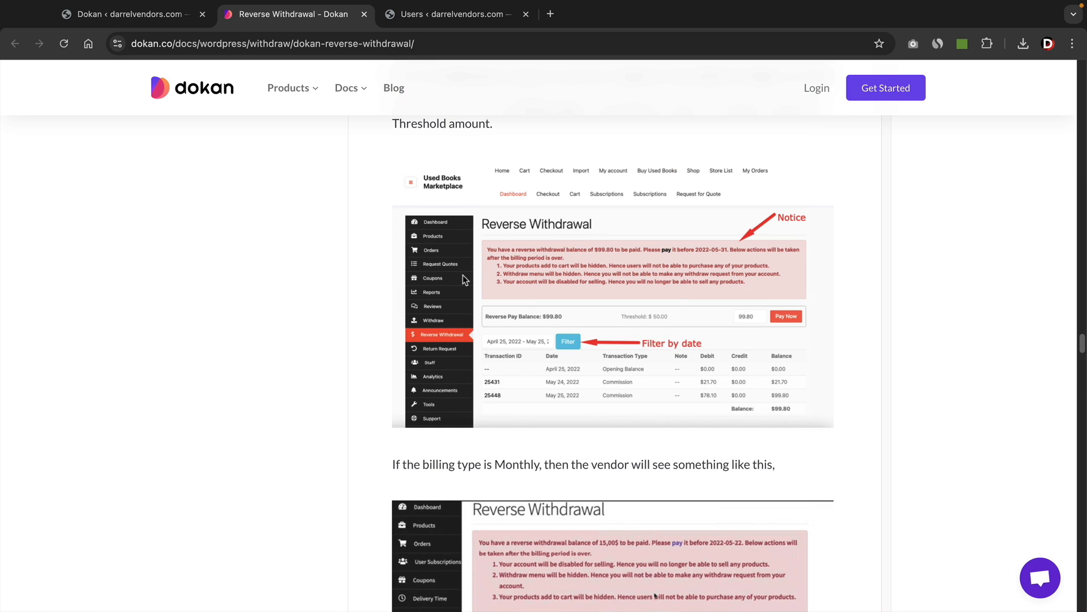
scroll(464, 274, "up", 12)
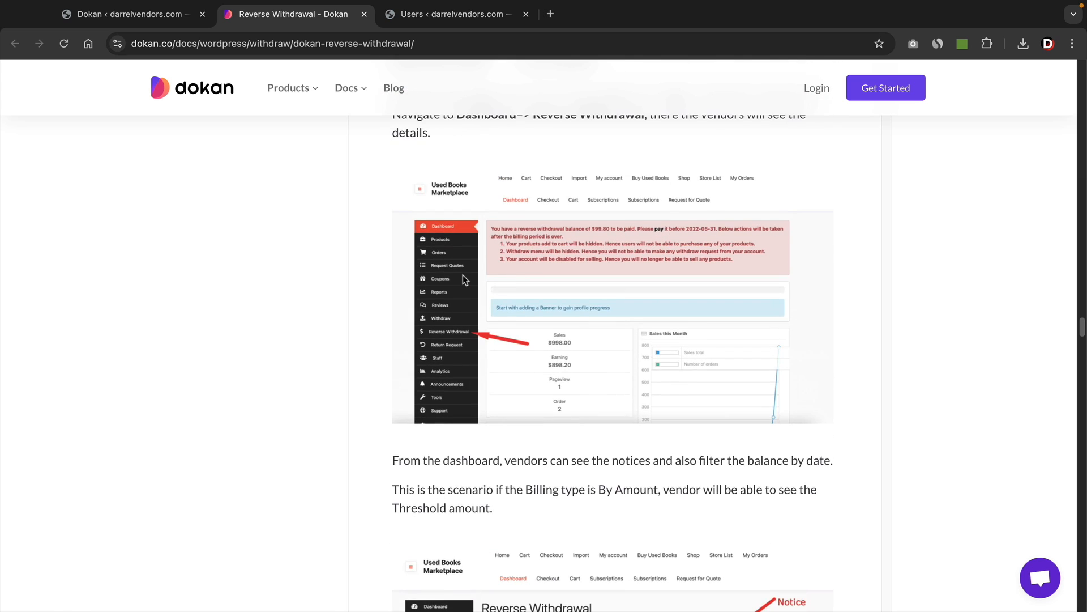
scroll(463, 280, "up", 4)
scroll(463, 280, "down", 6)
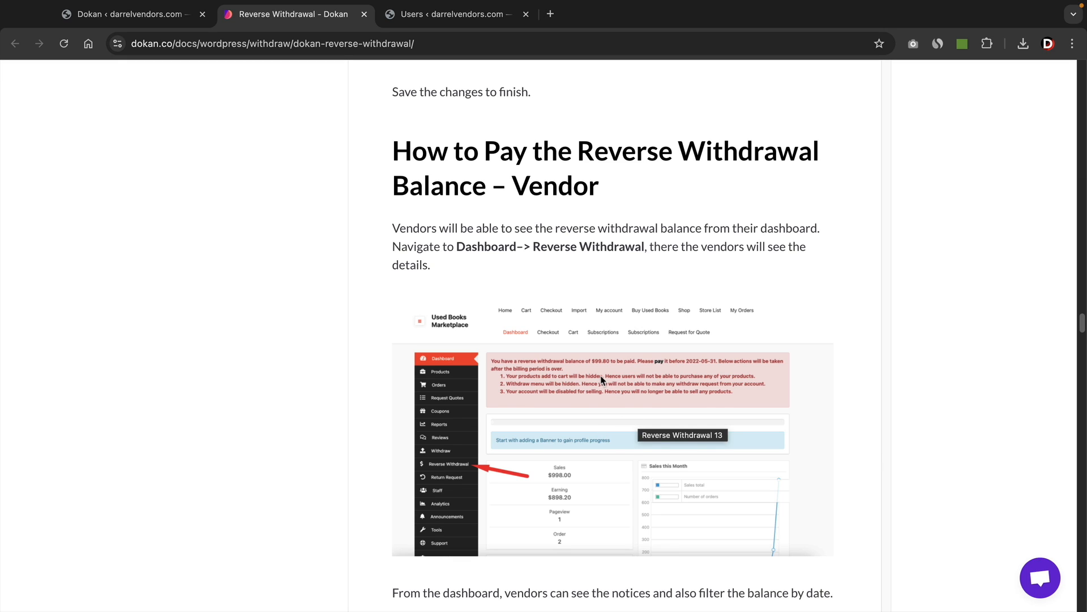
scroll(602, 381, "down", 1)
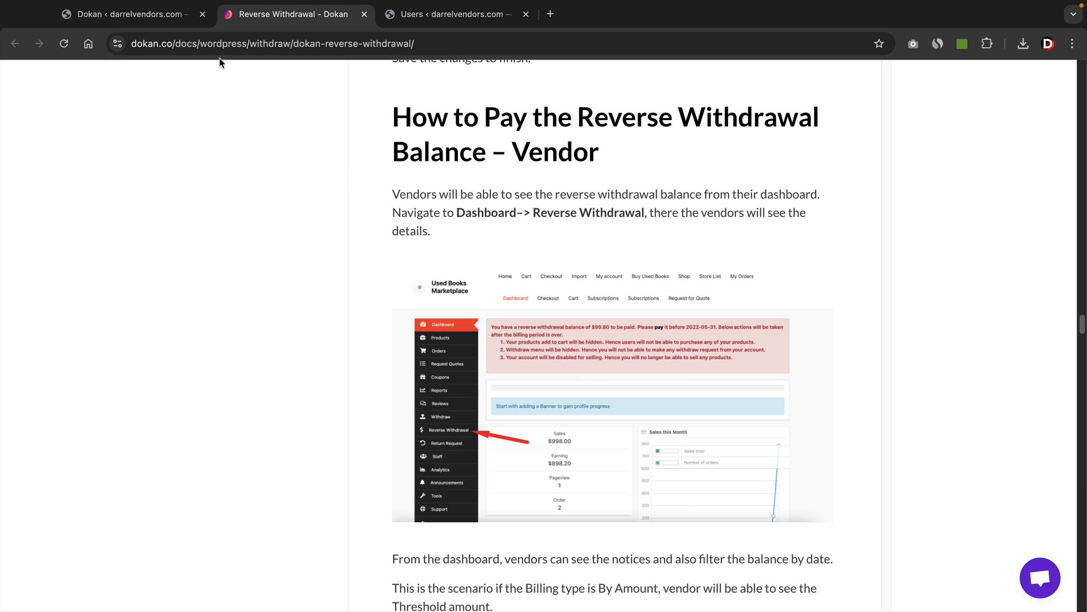
Back in Reverse Withdrawal settings, set the reverse balance threshold to 100.
left_click(151, 17)
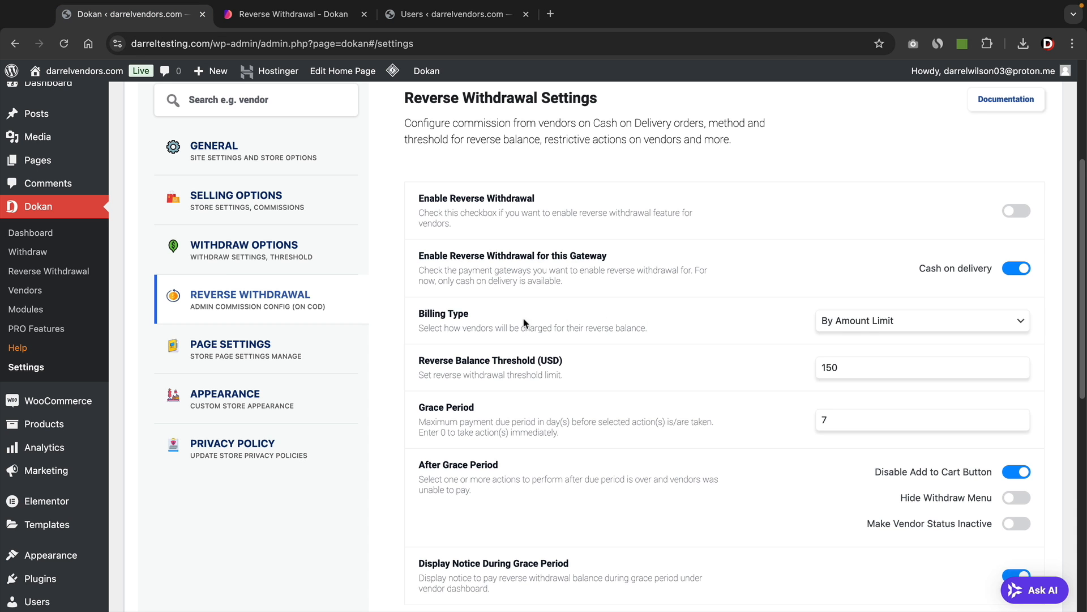
left_click_drag(875, 371, 805, 372)
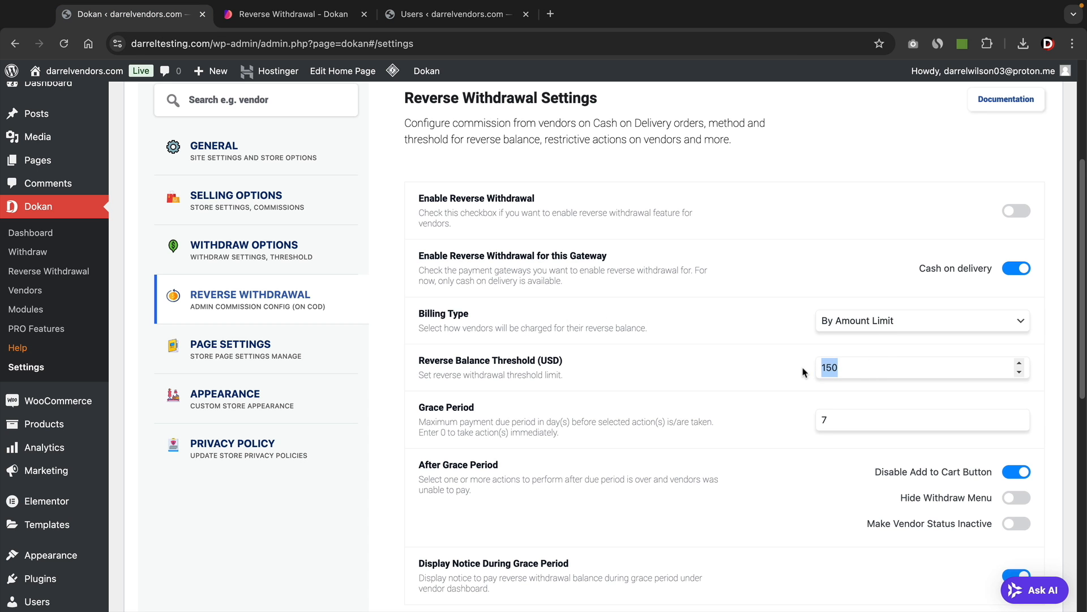
type("100")
Make vendors inactive after the 7-day grace period and review the settings.
scroll(776, 413, "down", 3)
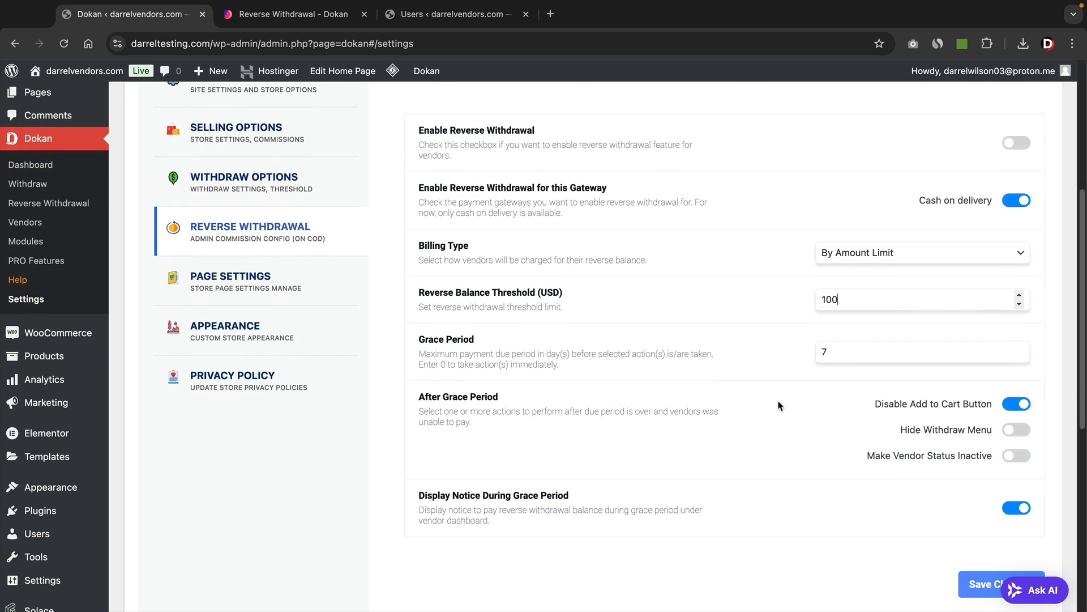
left_click_drag(889, 404, 968, 403)
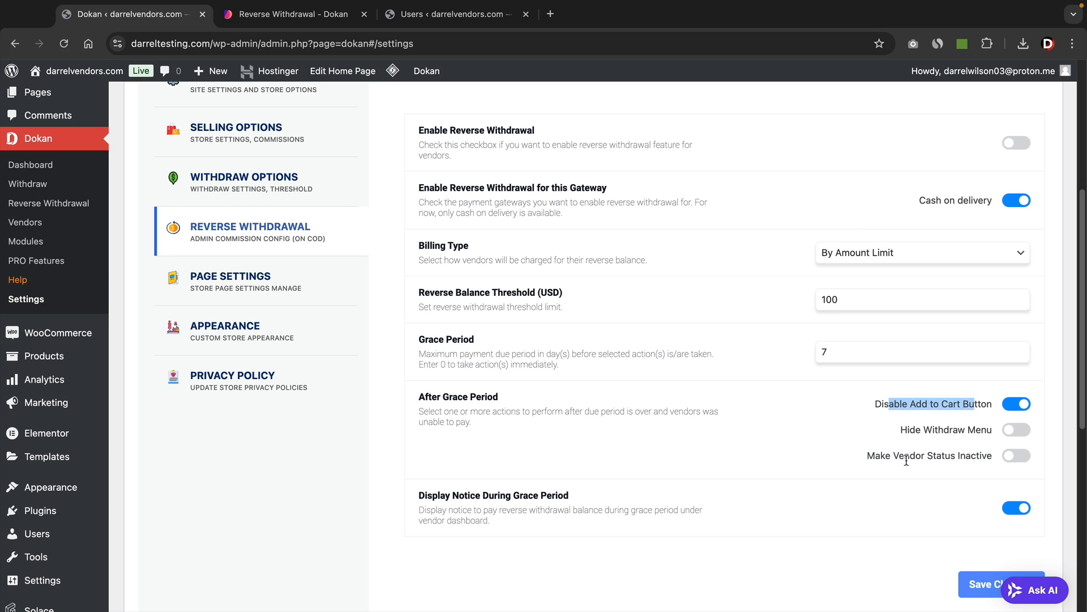
left_click(1010, 457)
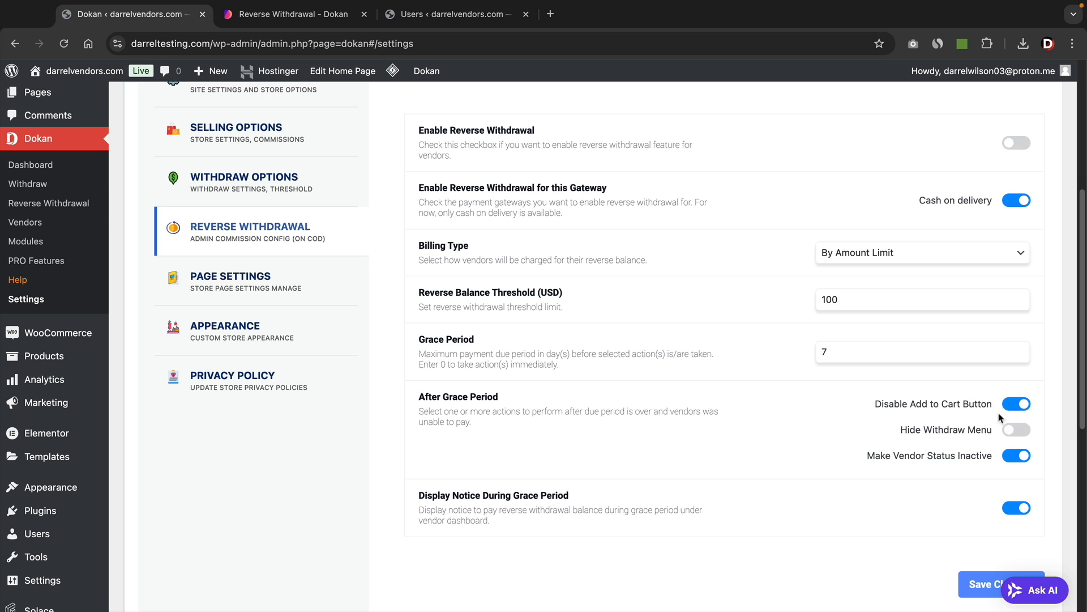
scroll(673, 389, "down", 1)
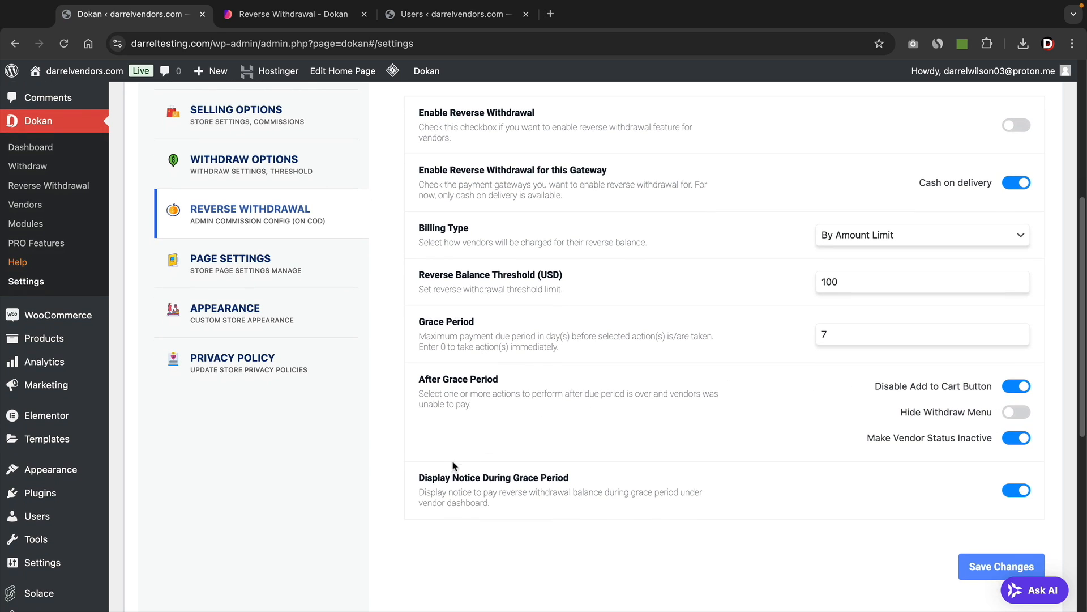
left_click_drag(438, 477, 569, 479)
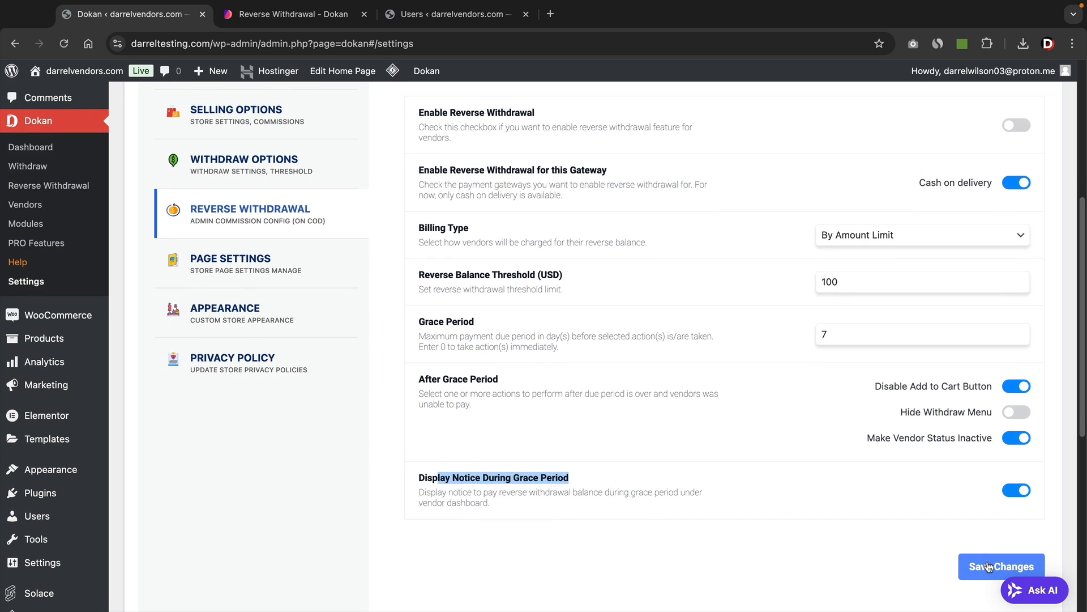
scroll(756, 489, "up", 1)
scroll(756, 489, "up", 2)
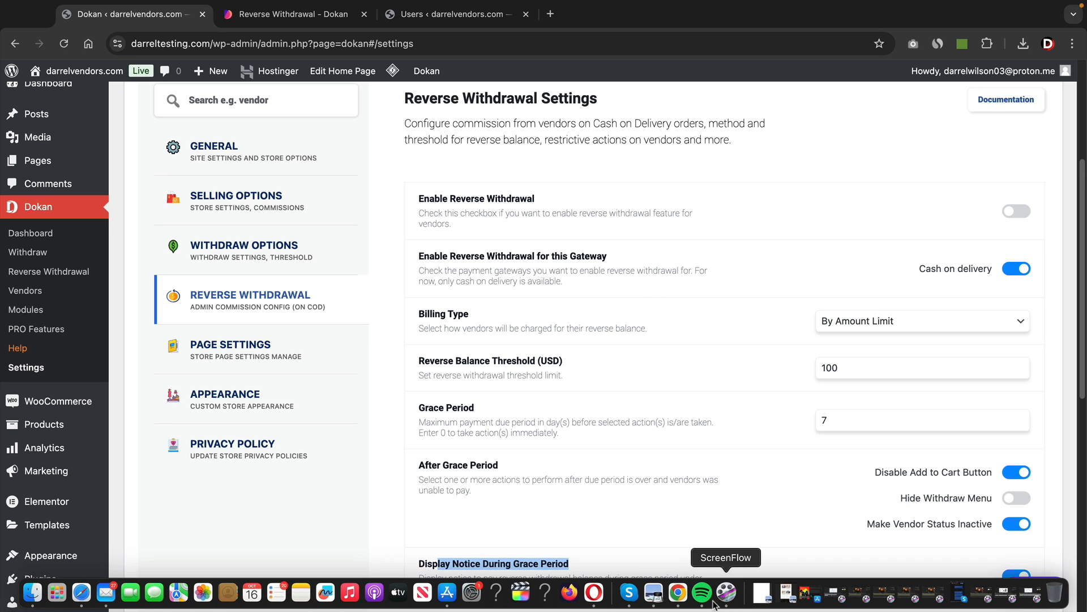
Bring up the incognito vendor dashboard's Reverse Withdrawal page: $0.00 balance, $150.00 threshold.
right_click(676, 595)
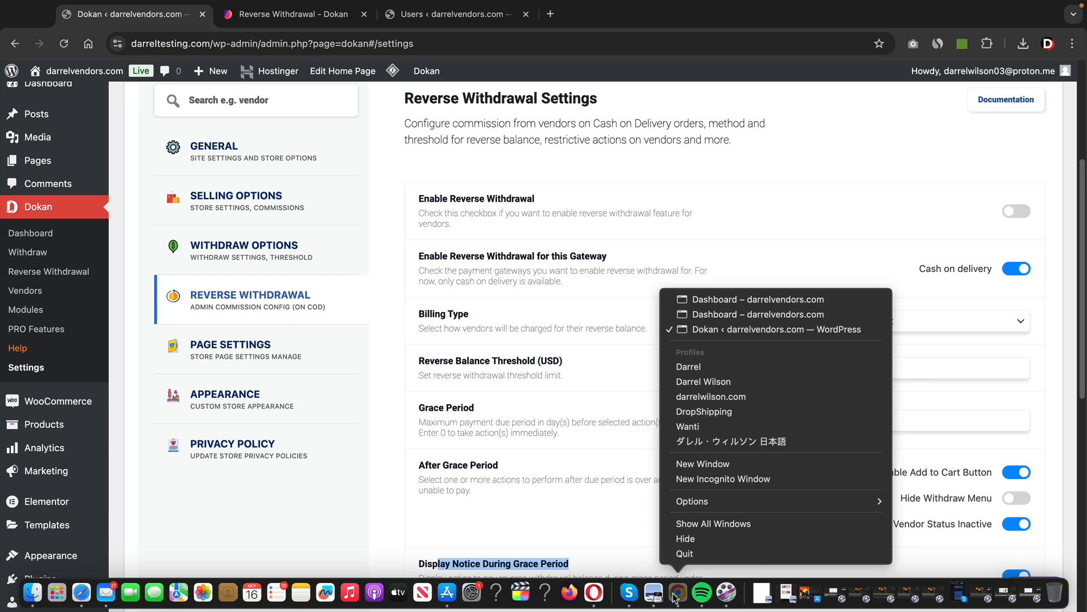
left_click(718, 299)
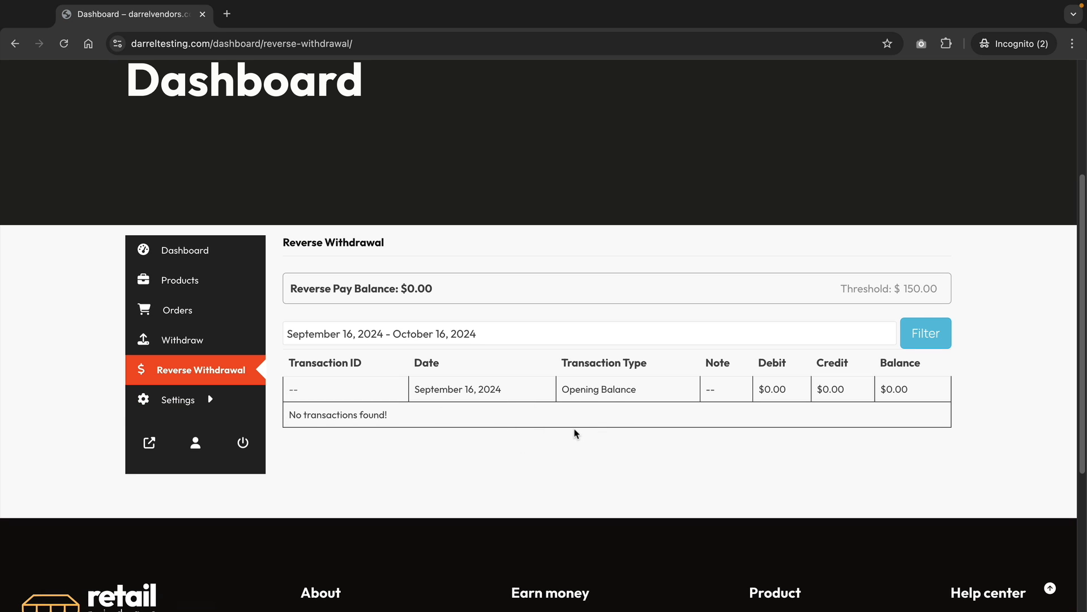
left_click_drag(853, 289, 941, 291)
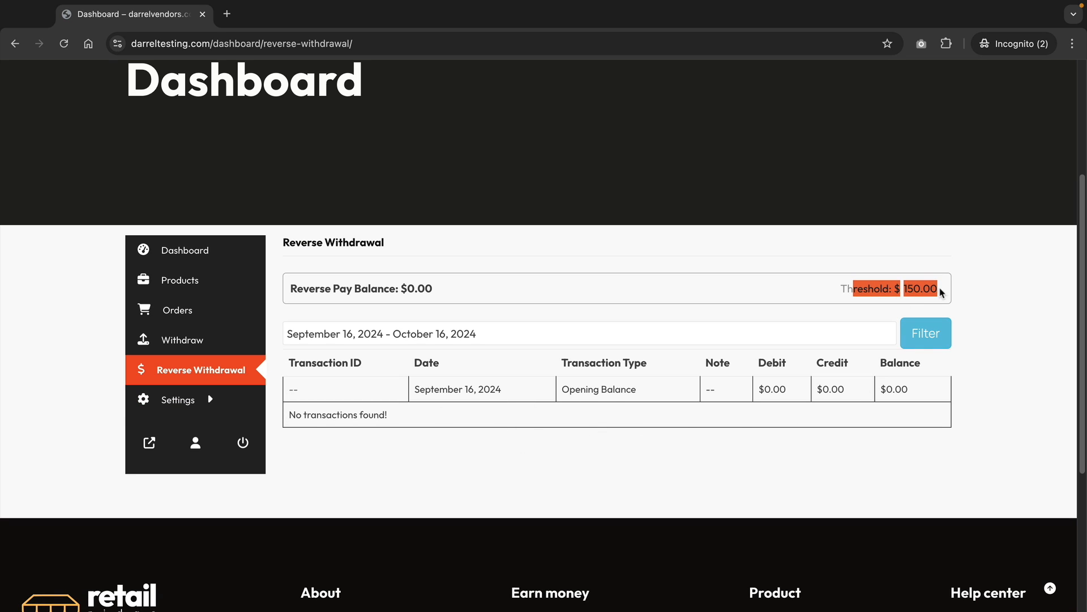
left_click(941, 292)
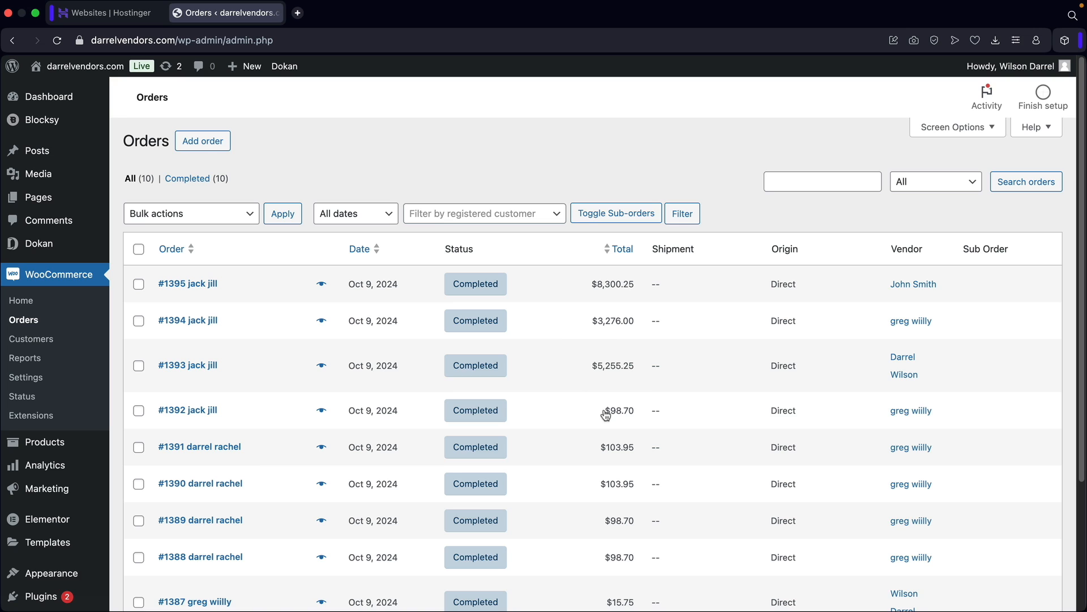
Open order #1393's refund form ($5,255.25 available), try a manual refund, then cancel it.
scroll(565, 405, "down", 5)
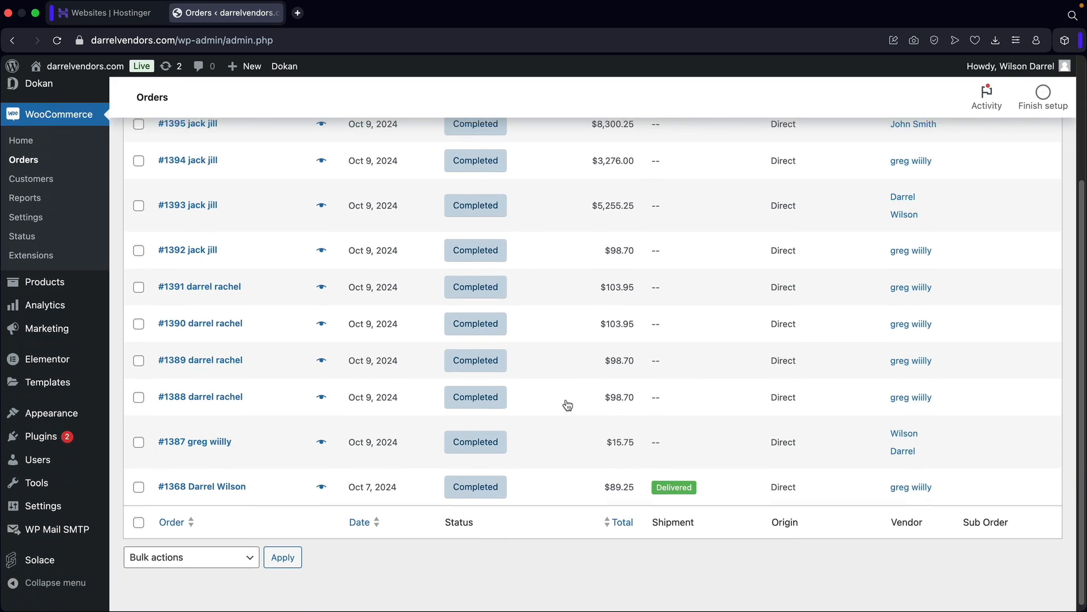
scroll(568, 405, "up", 4)
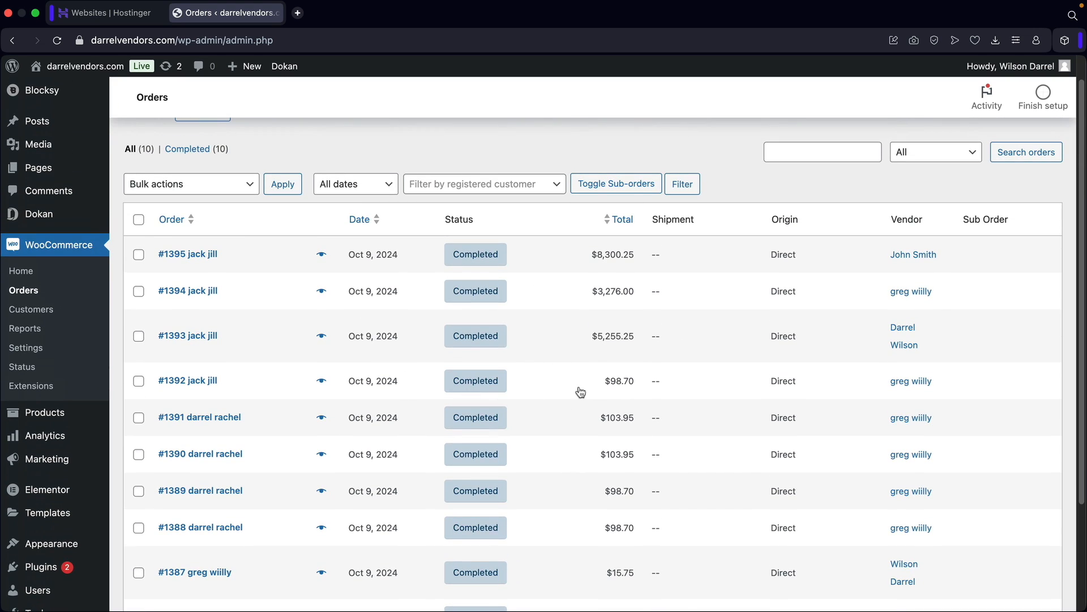
mouse_move(616, 337)
left_click(206, 338)
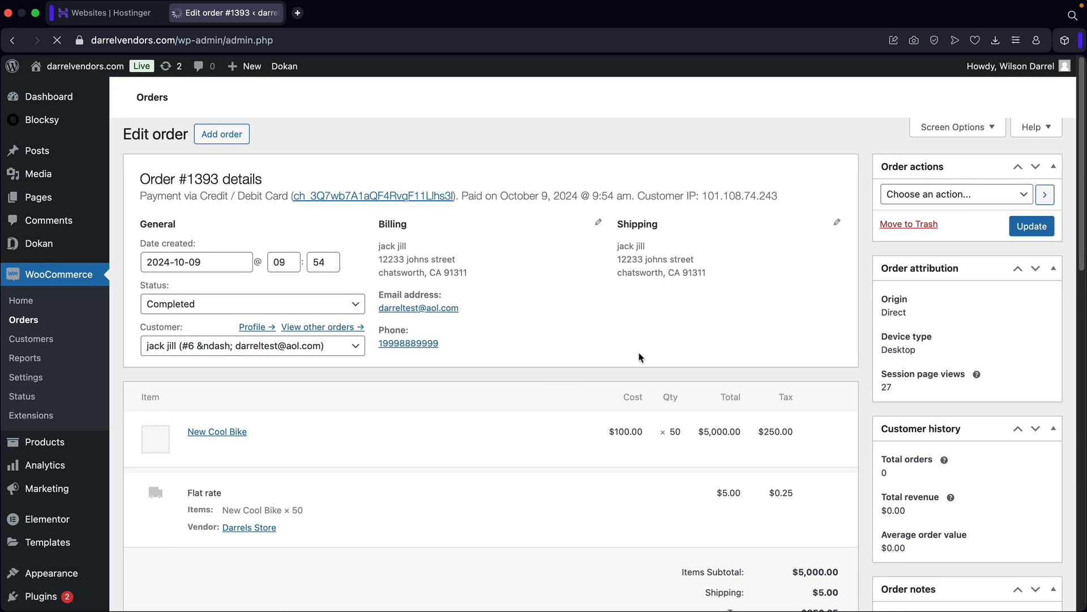
scroll(659, 356, "down", 10)
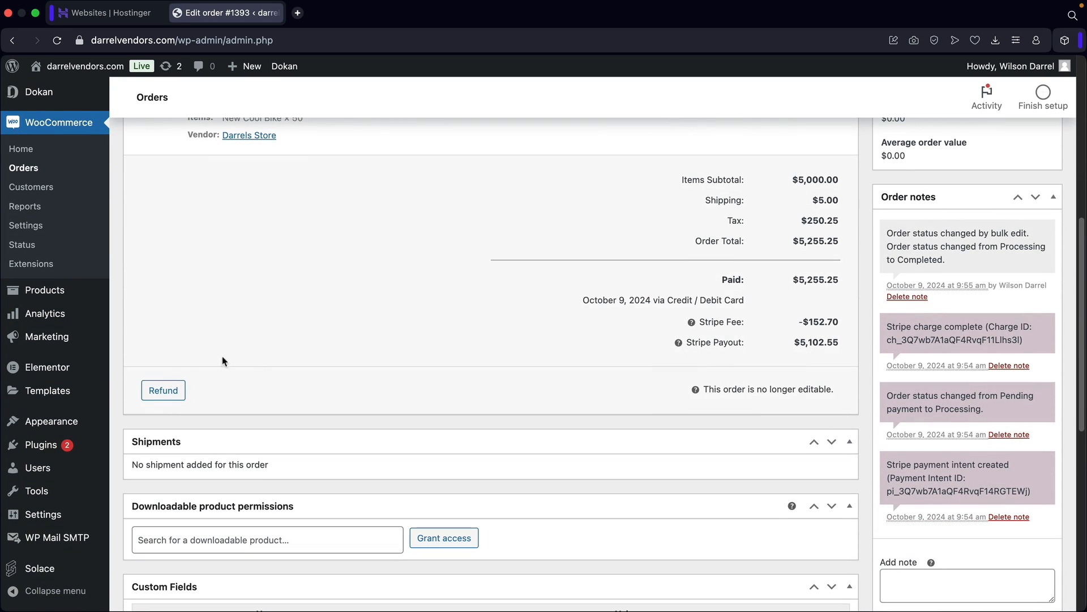
left_click(159, 394)
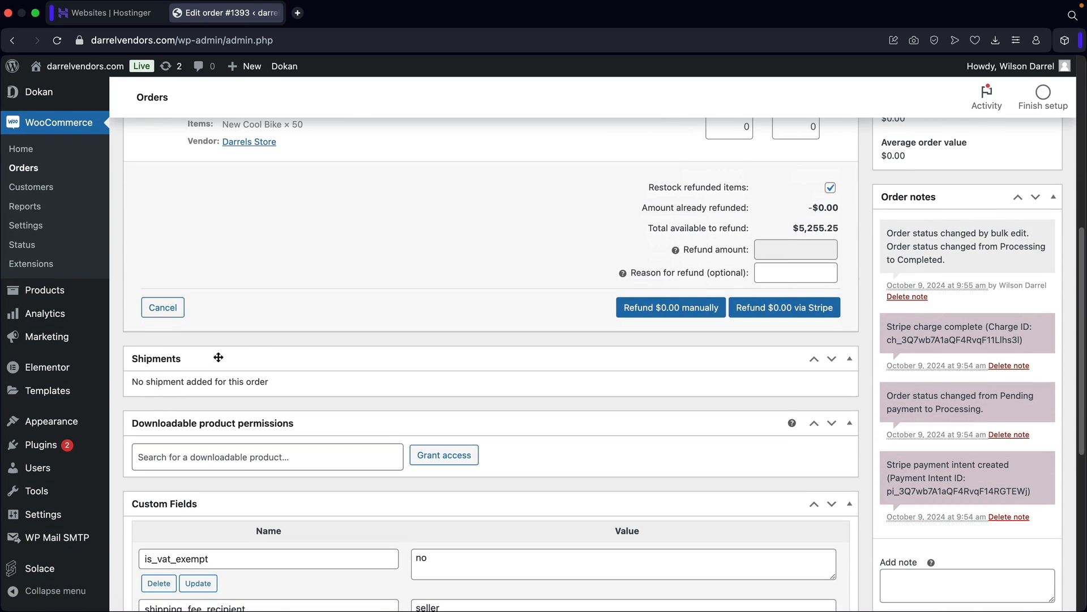
scroll(215, 357, "up", 2)
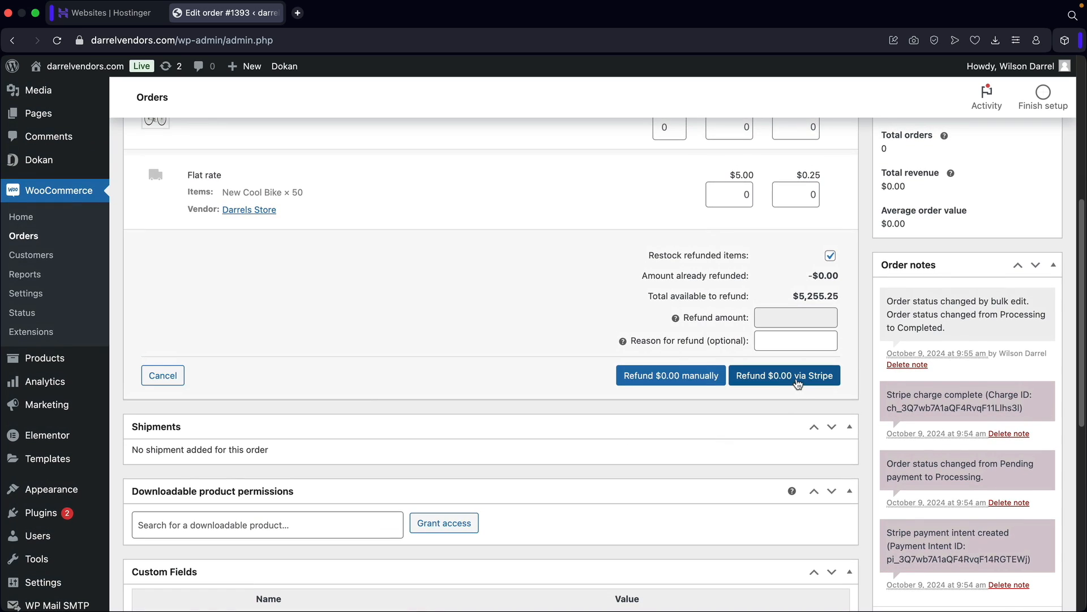
left_click(805, 316)
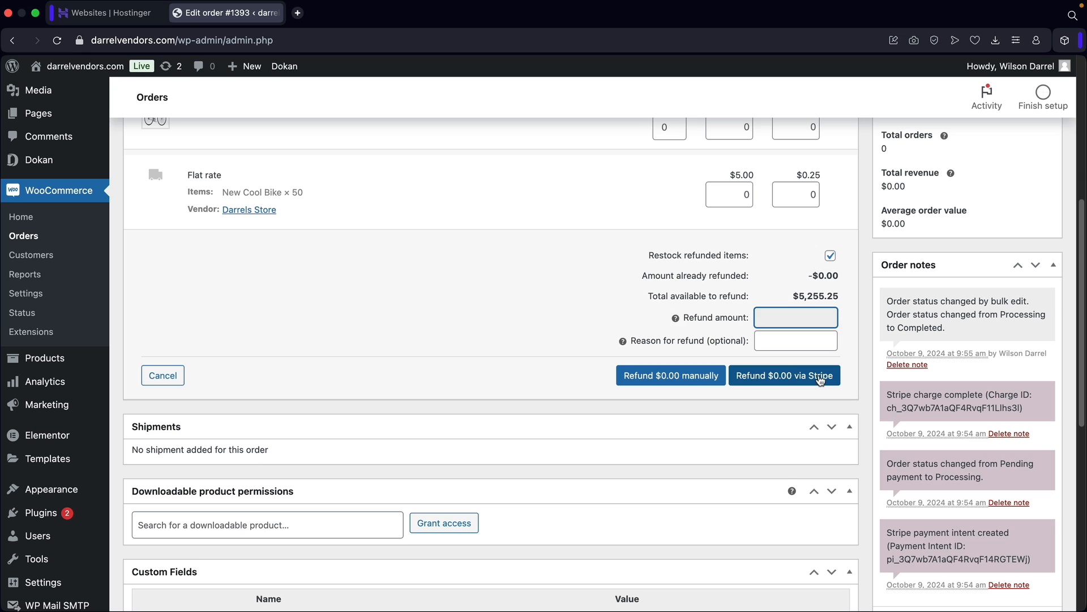
left_click(687, 378)
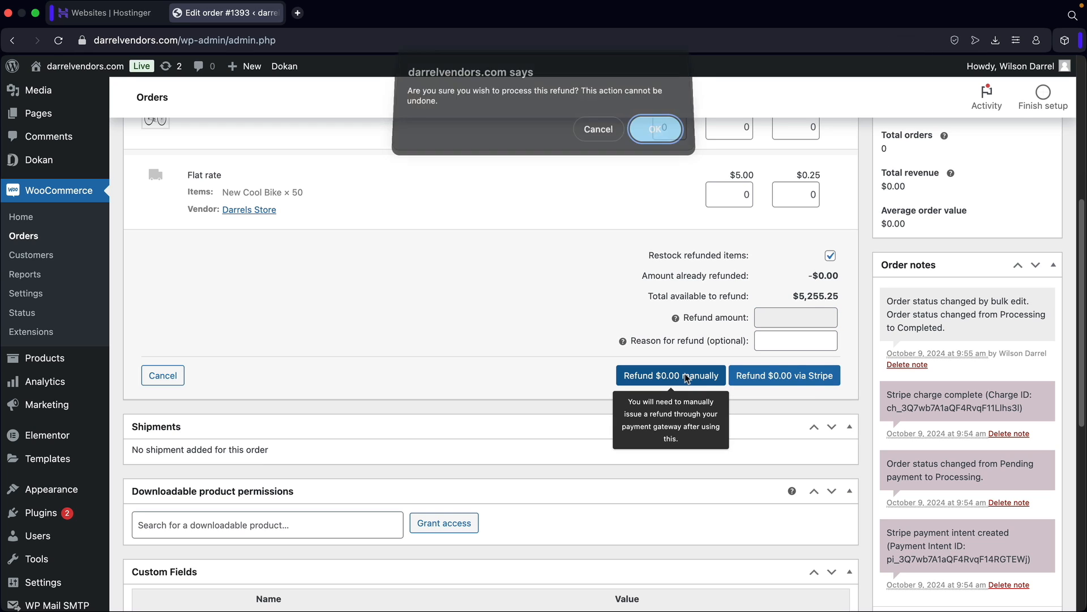
left_click(605, 141)
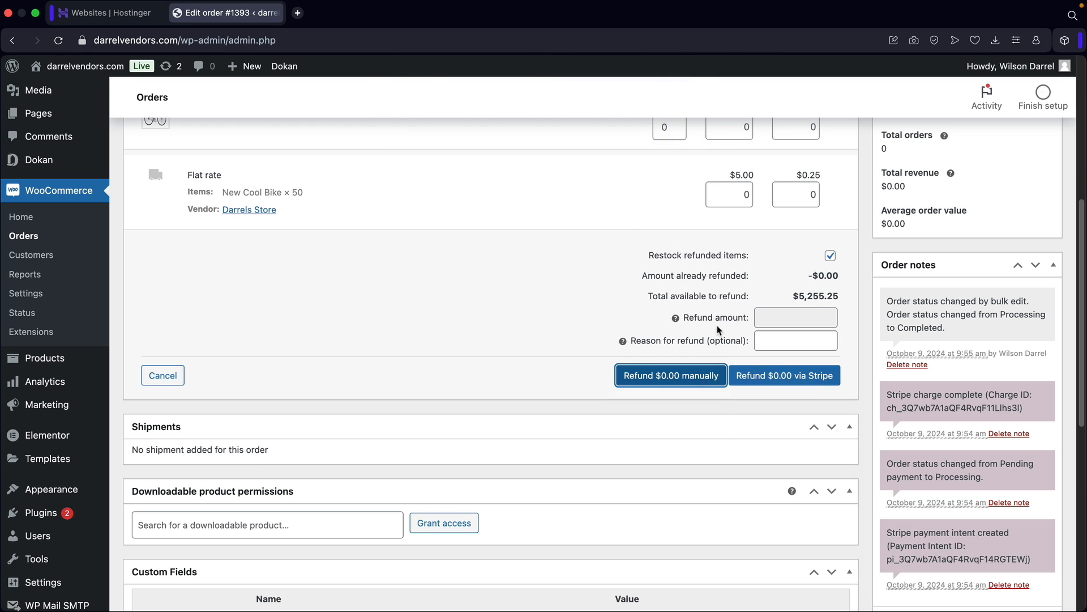
Open Dokan's Page Settings and review the Dashboard, My Orders, Store Listing and Terms labels.
left_click(800, 315)
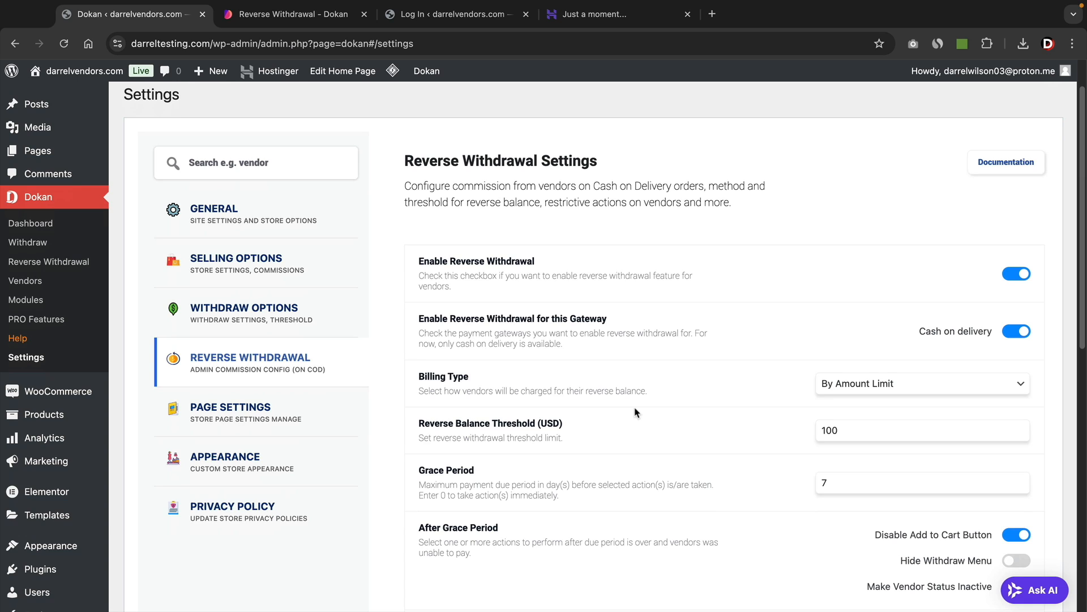
left_click(231, 409)
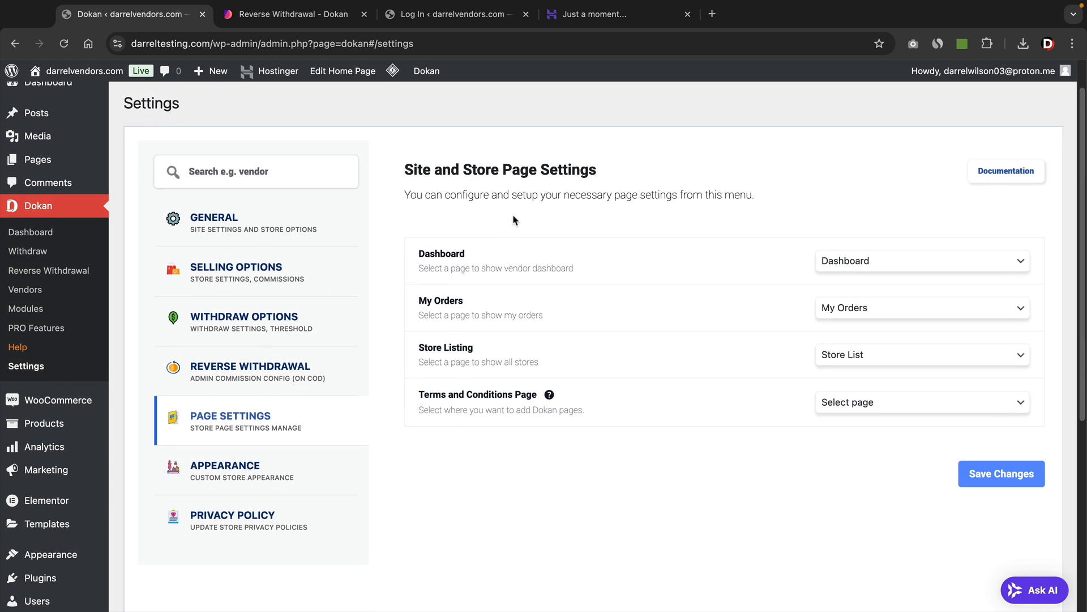
double_click(441, 253)
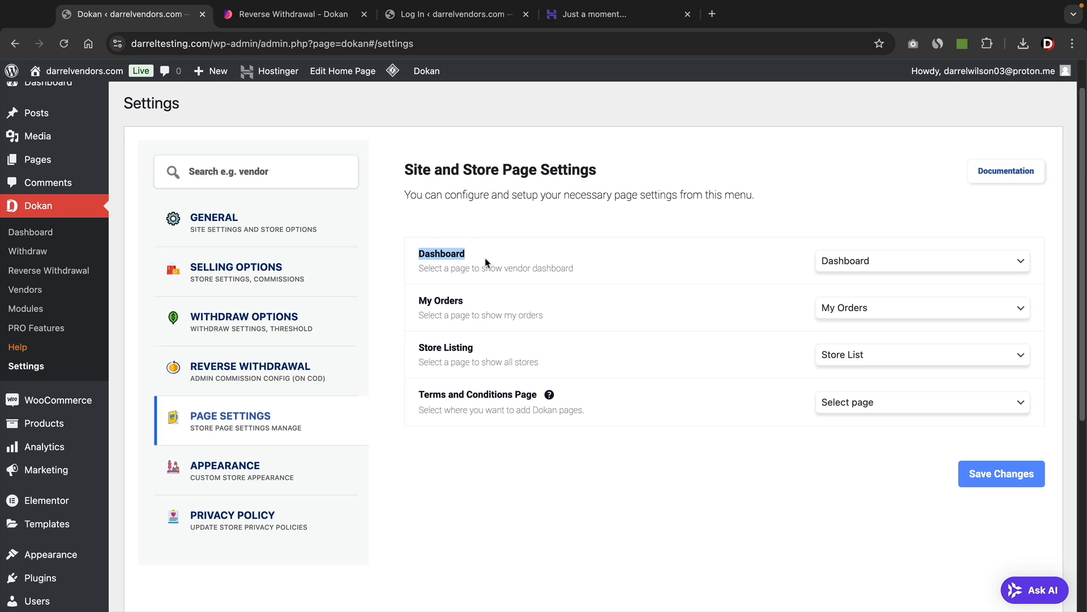
left_click_drag(426, 301, 491, 306)
left_click_drag(448, 348, 493, 349)
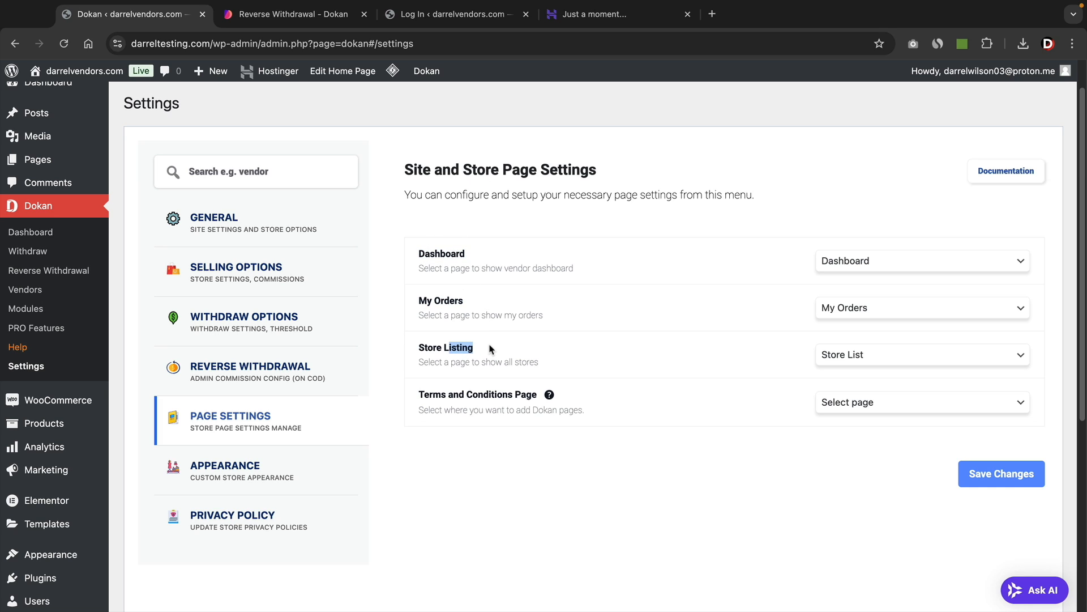
left_click_drag(445, 394, 538, 396)
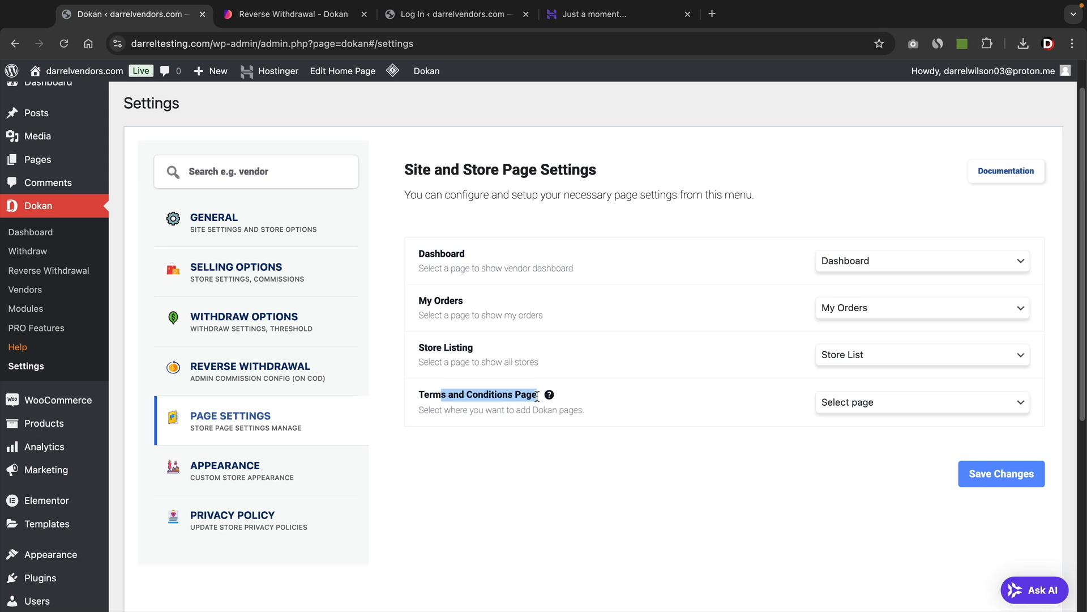
Keep Dashboard as the vendor dashboard page, noting the Terms and Conditions page is unset.
left_click(888, 265)
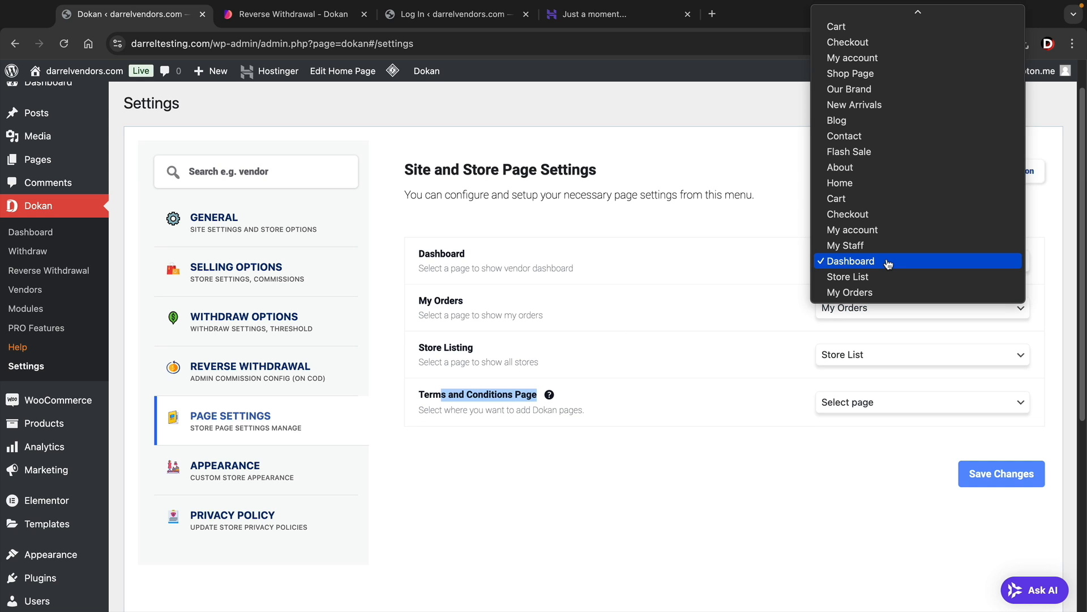
left_click(888, 262)
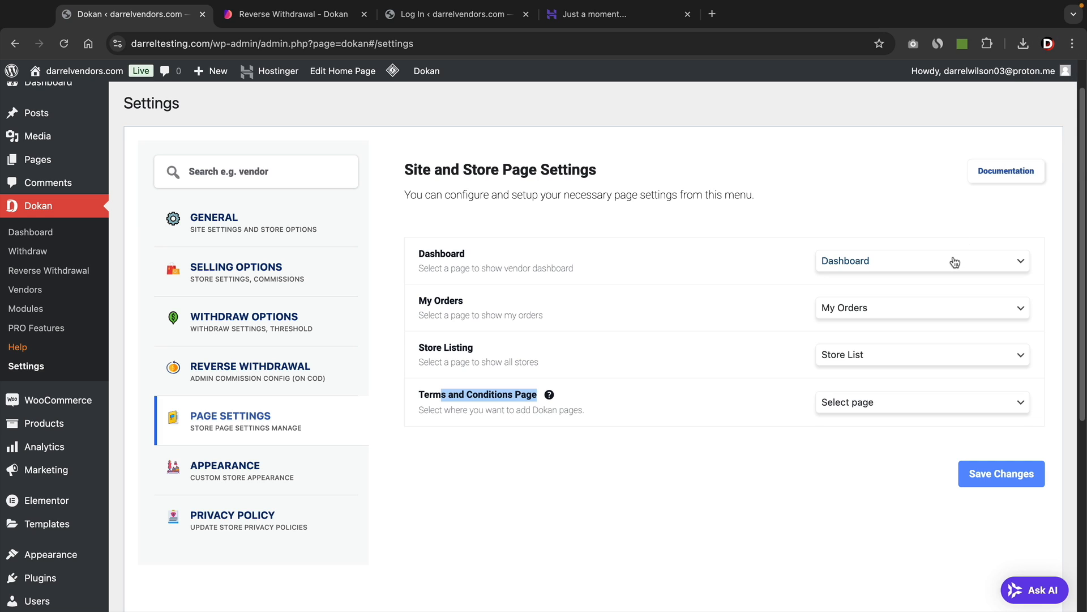
left_click(685, 205)
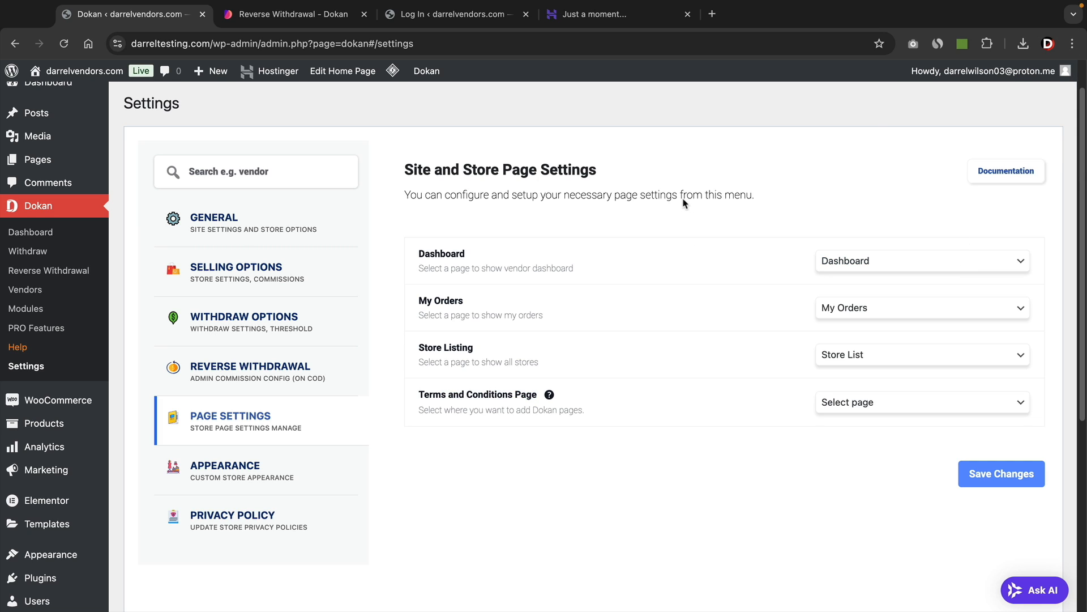
left_click_drag(414, 171, 611, 183)
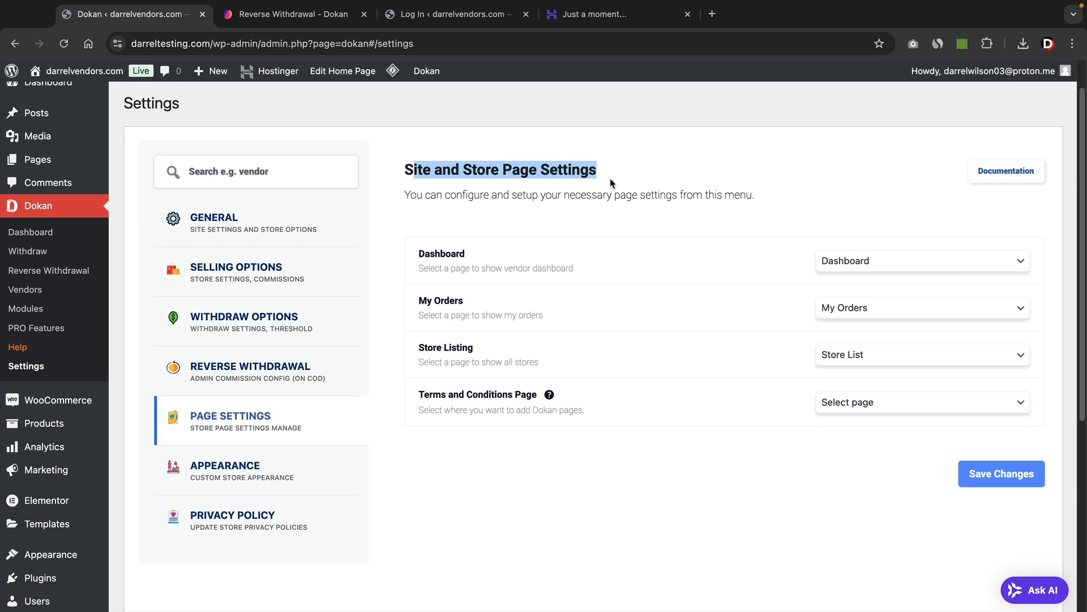
left_click(875, 262)
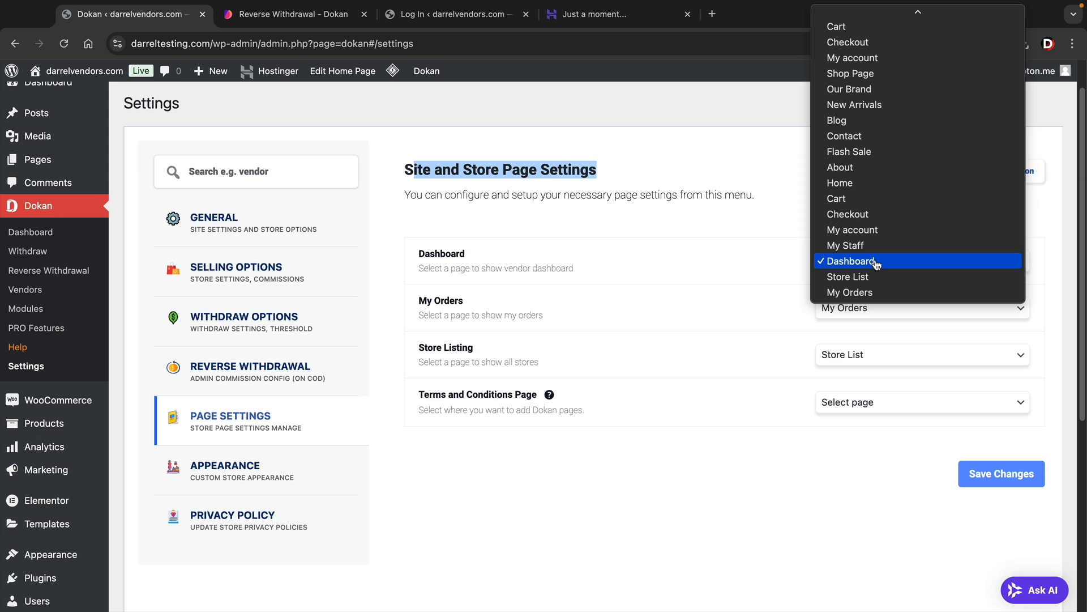
left_click(877, 264)
left_click(686, 238)
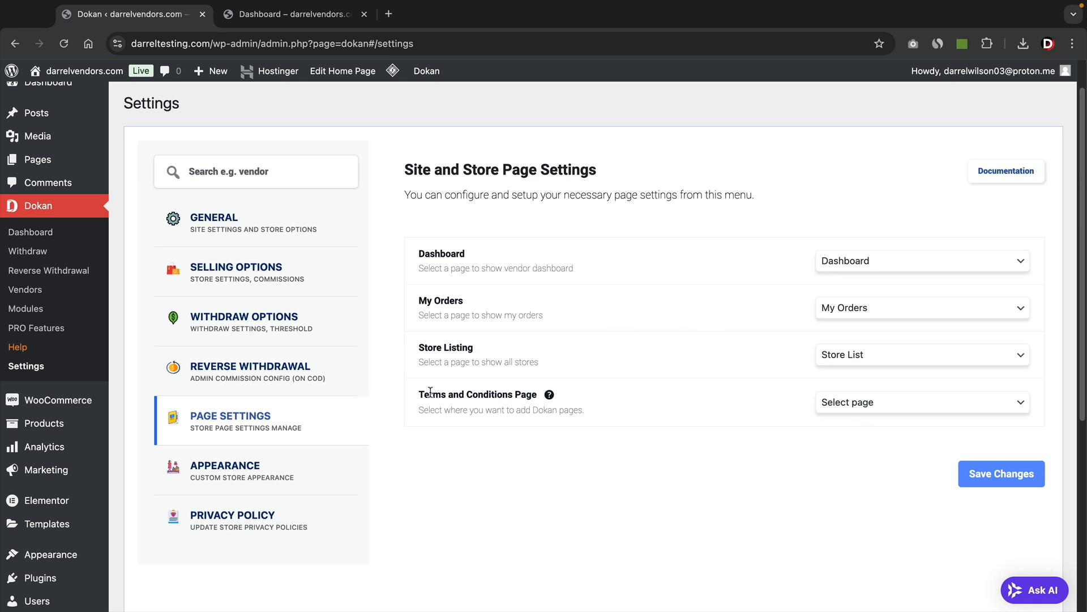
left_click_drag(431, 391, 695, 371)
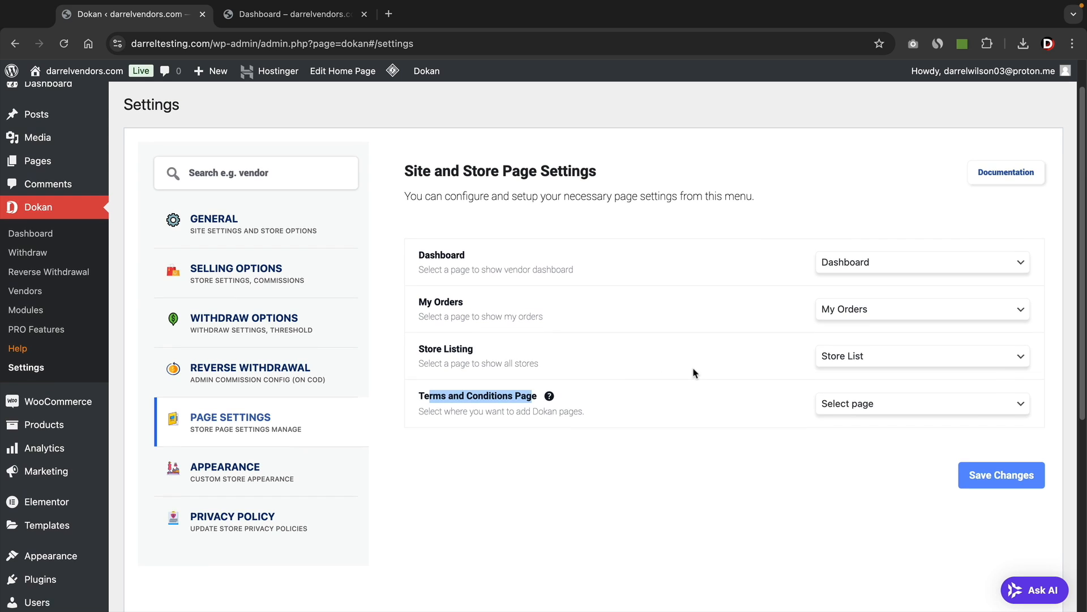
Start a new blank page from the admin bar's + New menu.
scroll(700, 374, "up", 1)
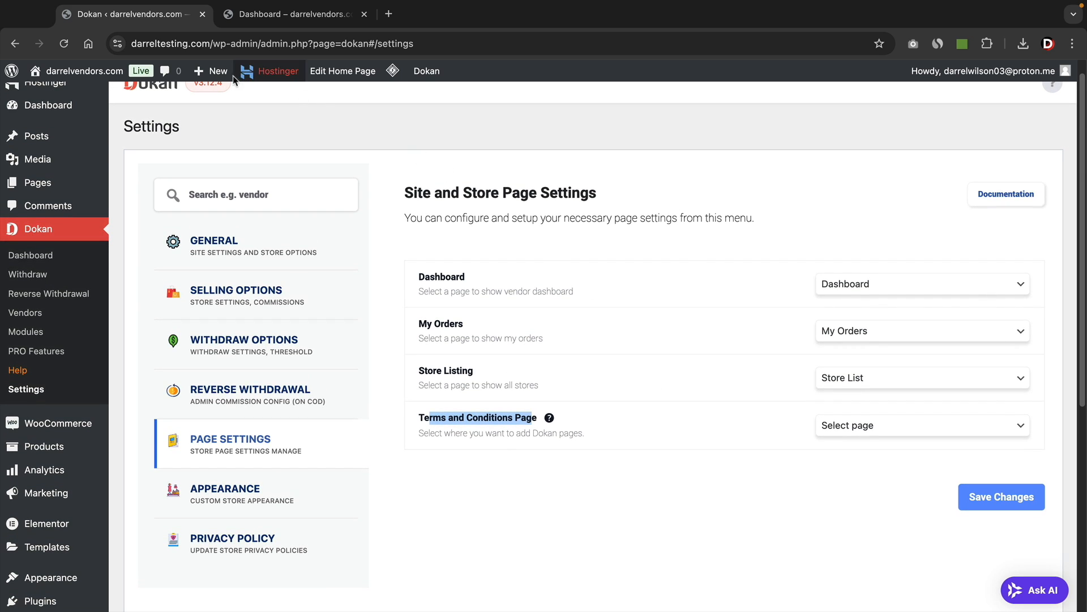
mouse_move(218, 74)
left_click(210, 133)
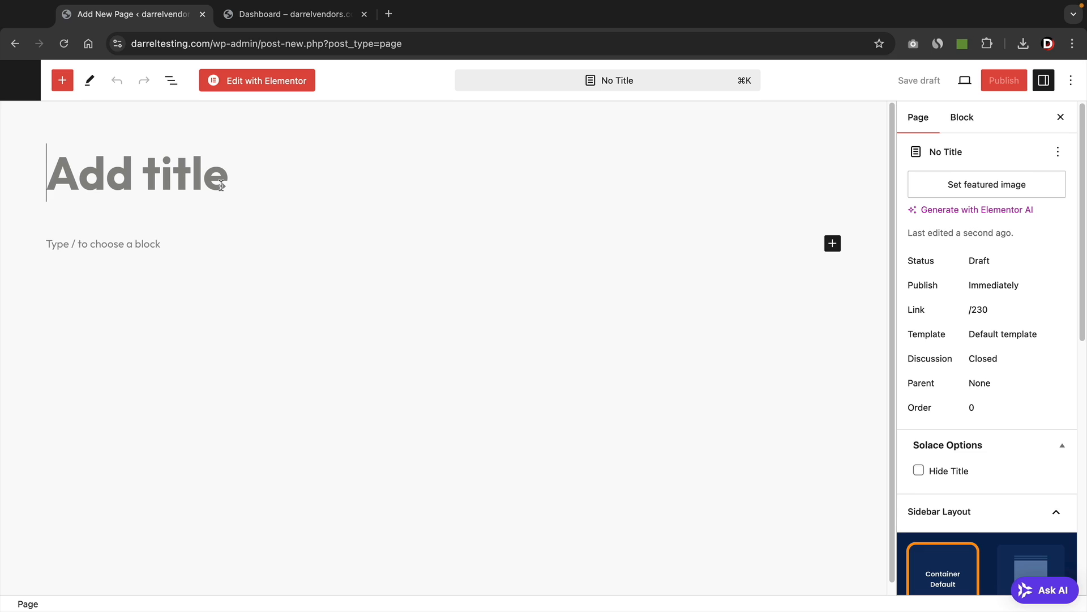
Title the page 'Terms And Conditions' and paste the terms text into its body.
type("Terms")
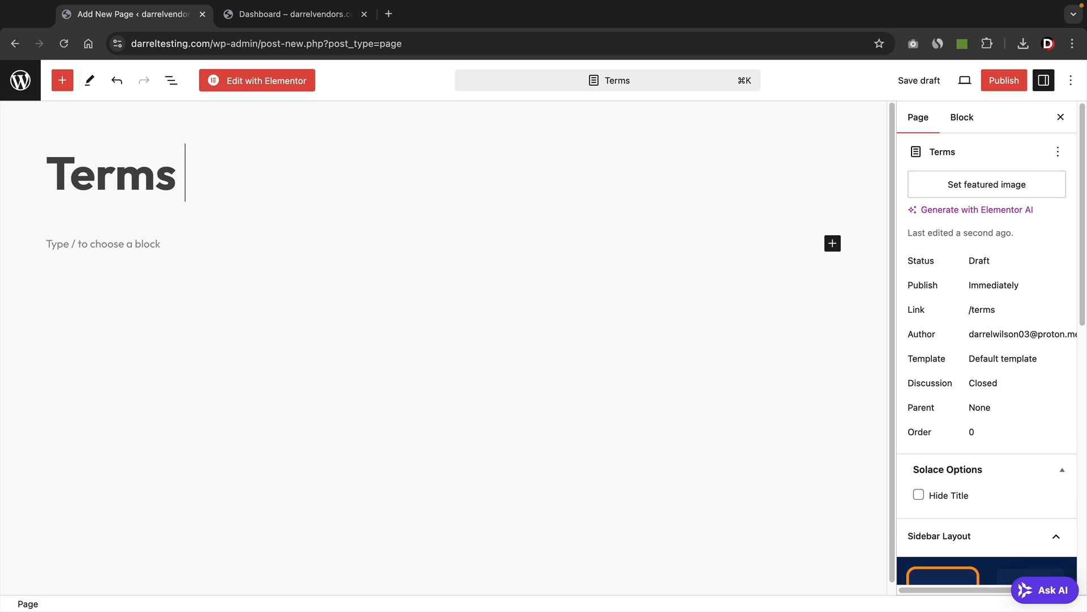
type(" And Condit")
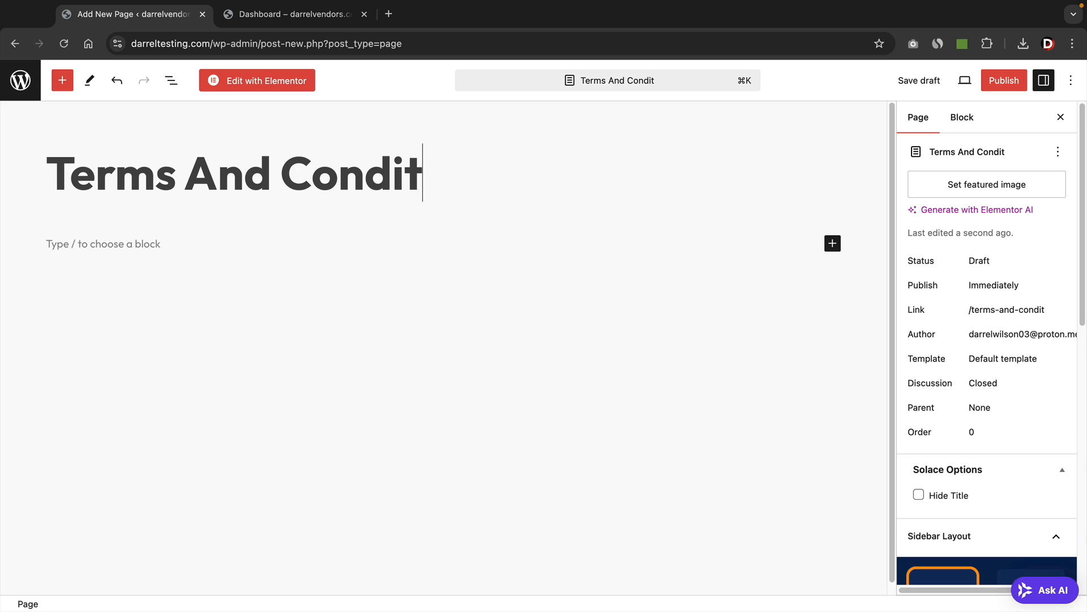
type("ions")
key("Return")
right_click(81, 225)
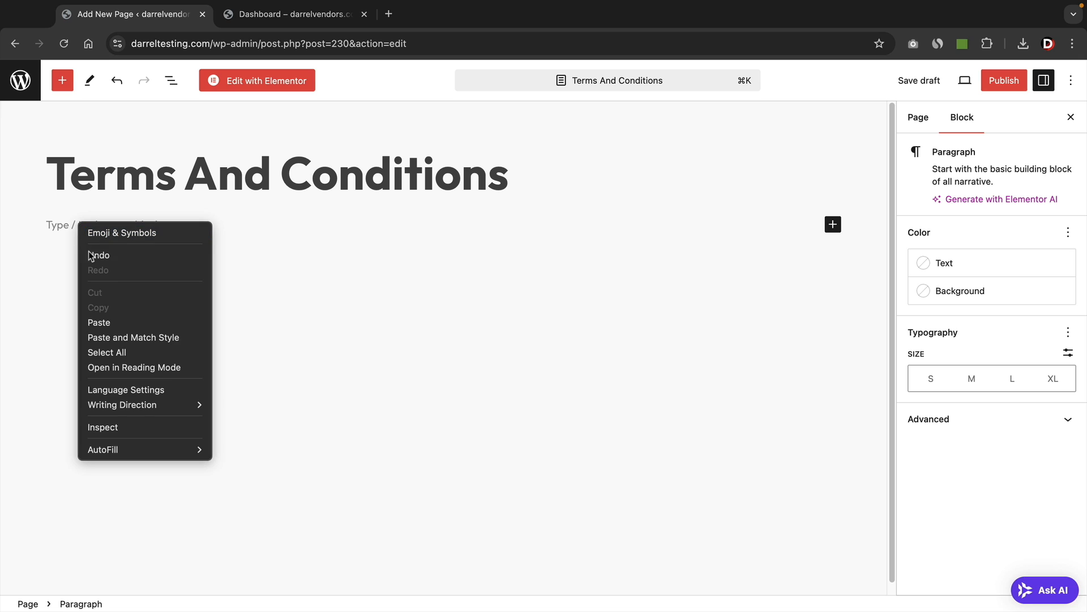
left_click(111, 322)
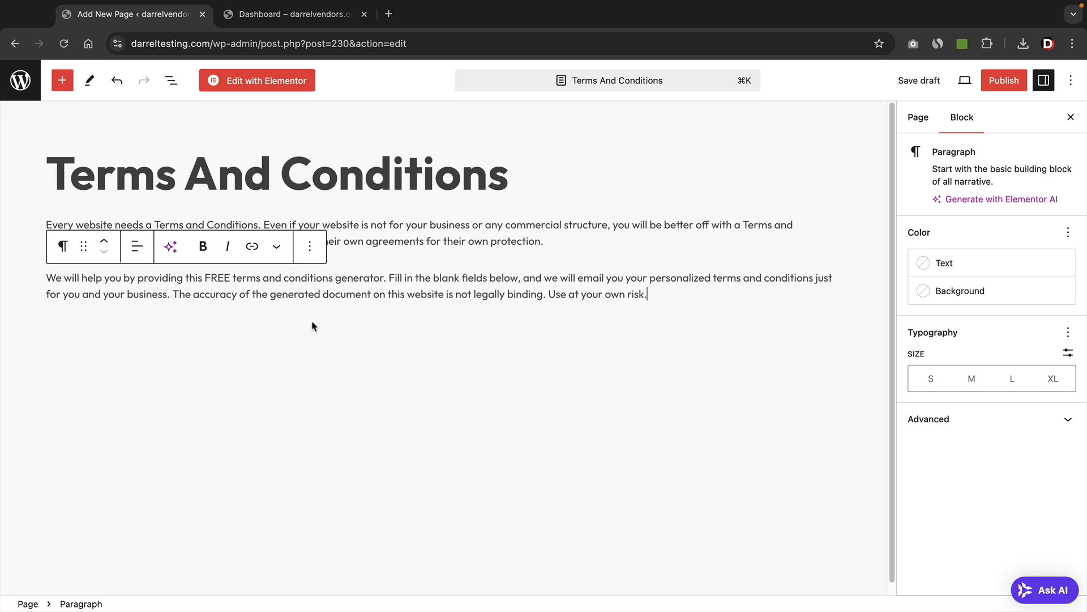
left_click(391, 294)
Publish the Terms And Conditions page and return to the pages list.
left_click(1005, 81)
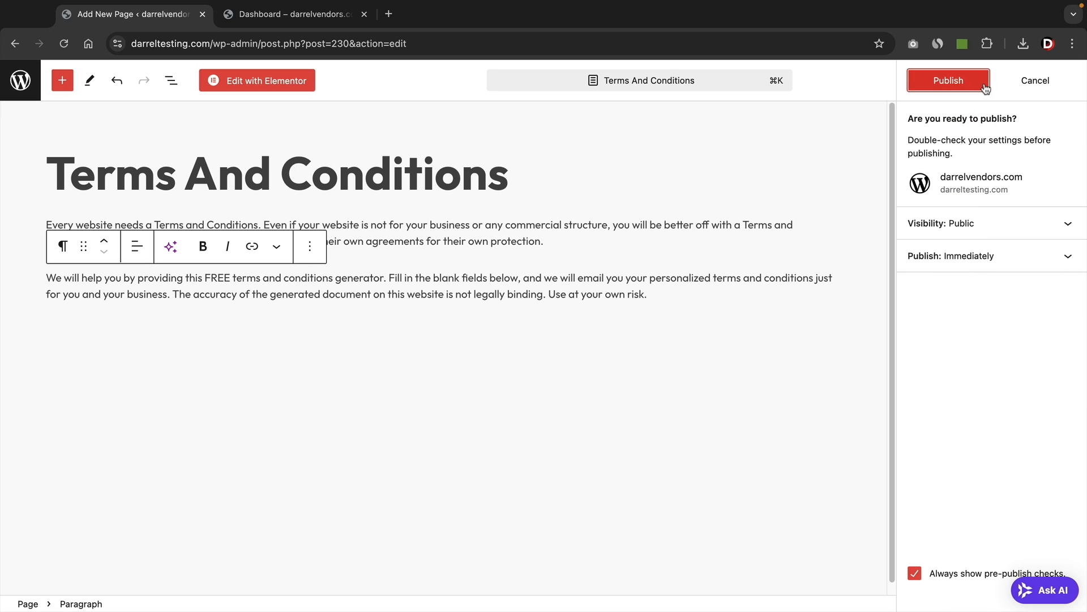
left_click(946, 79)
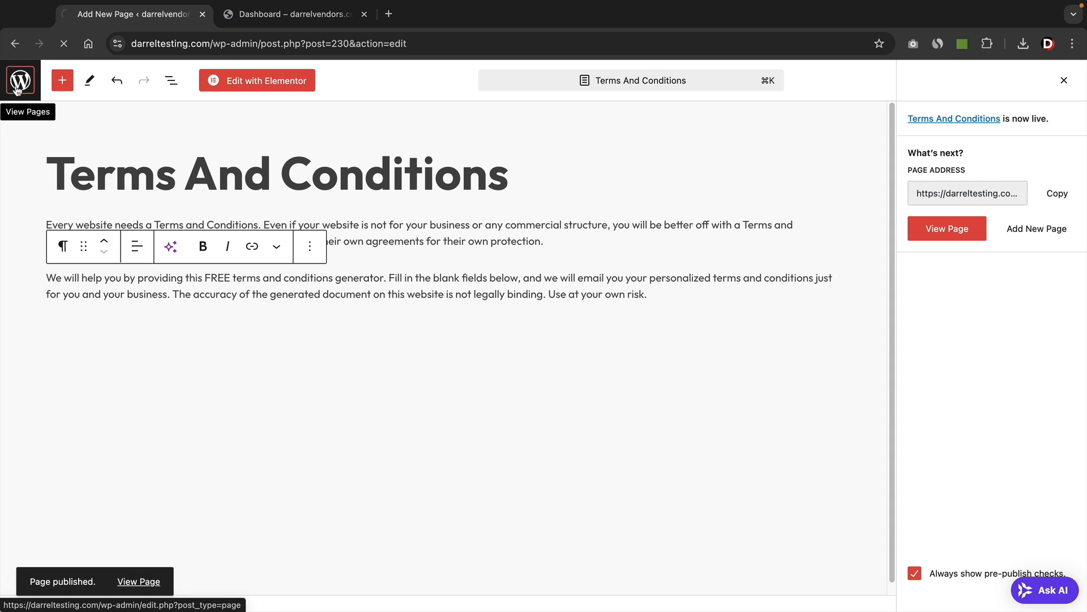
left_click(20, 80)
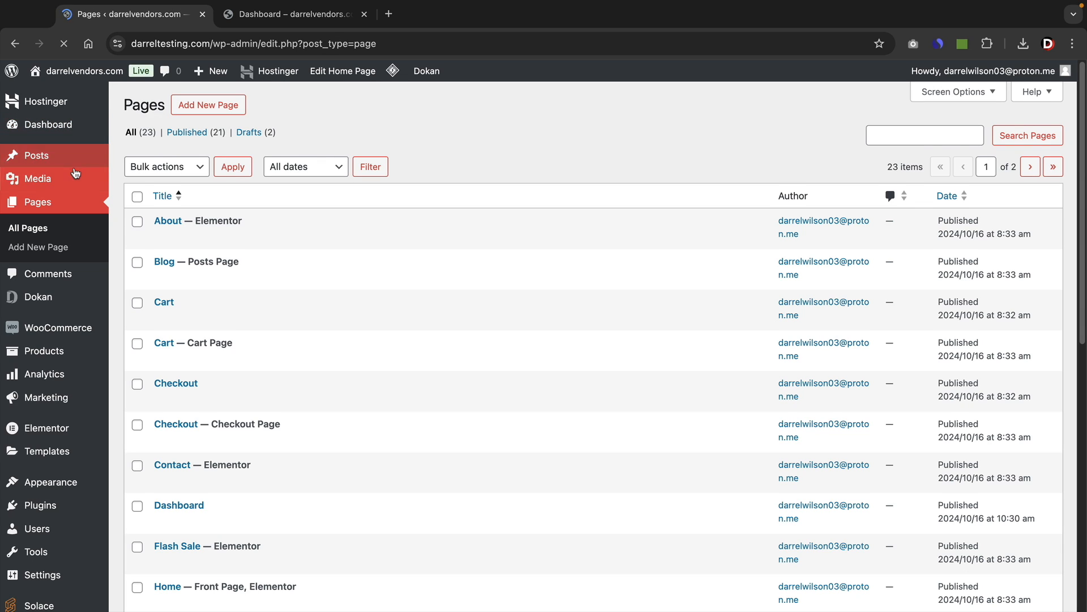
Assign Terms And Conditions as Dokan's Terms and Conditions Page, save, and go to Appearance.
mouse_move(50, 299)
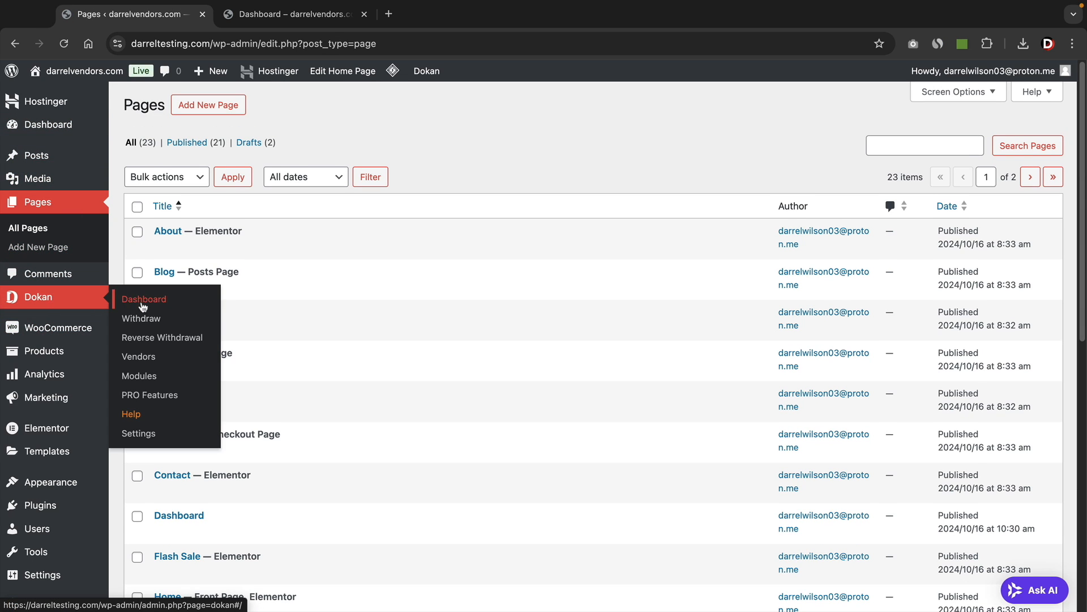
left_click(142, 435)
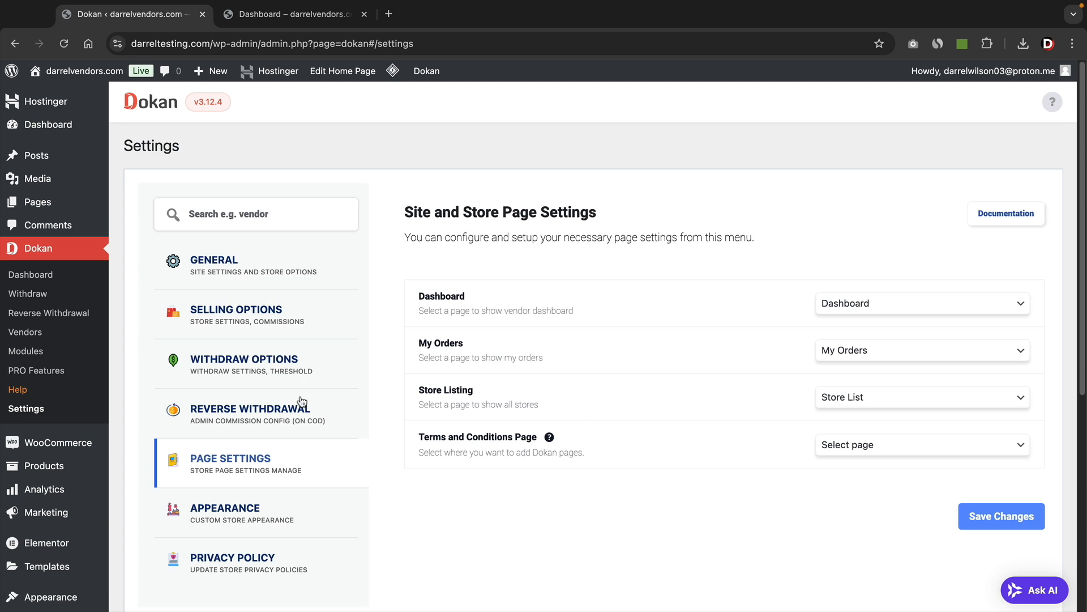
left_click_drag(505, 440, 514, 439)
left_click(897, 443)
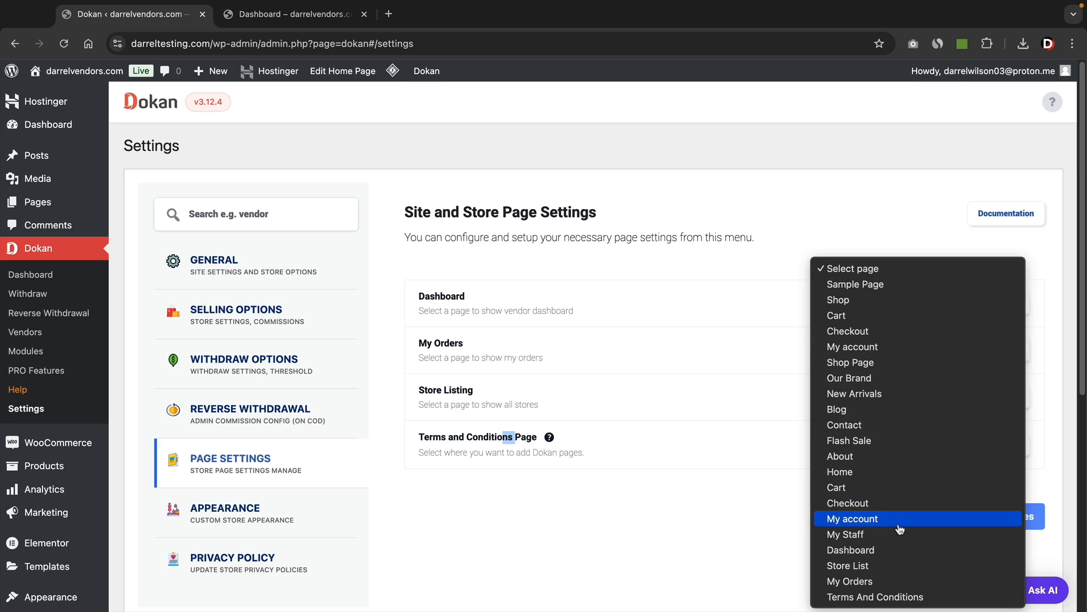
left_click(910, 594)
left_click(985, 517)
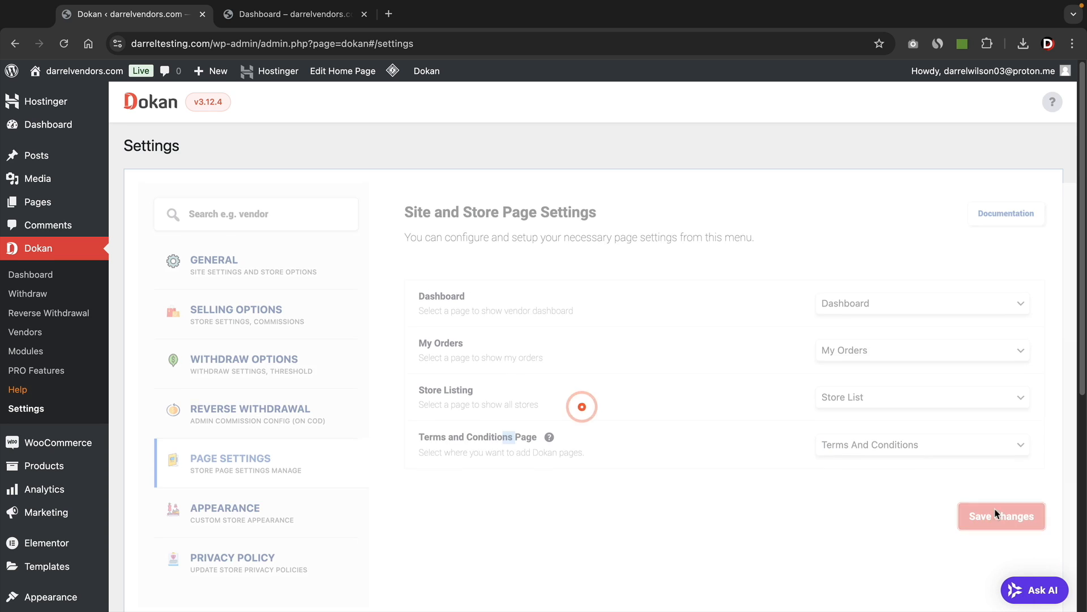
scroll(994, 510, "down", 1)
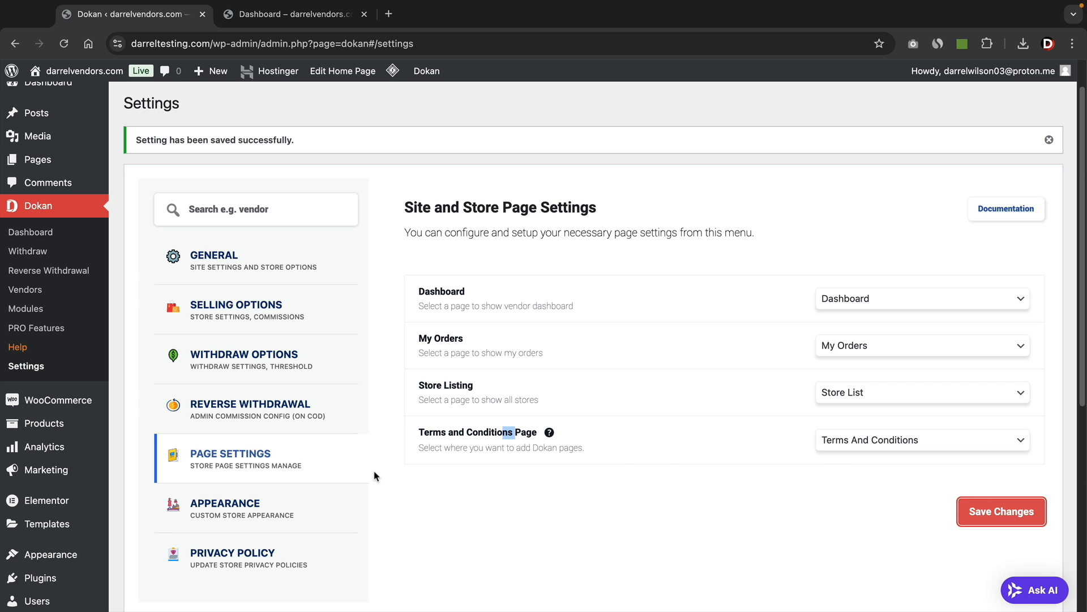
left_click(283, 512)
scroll(793, 391, "down", 1)
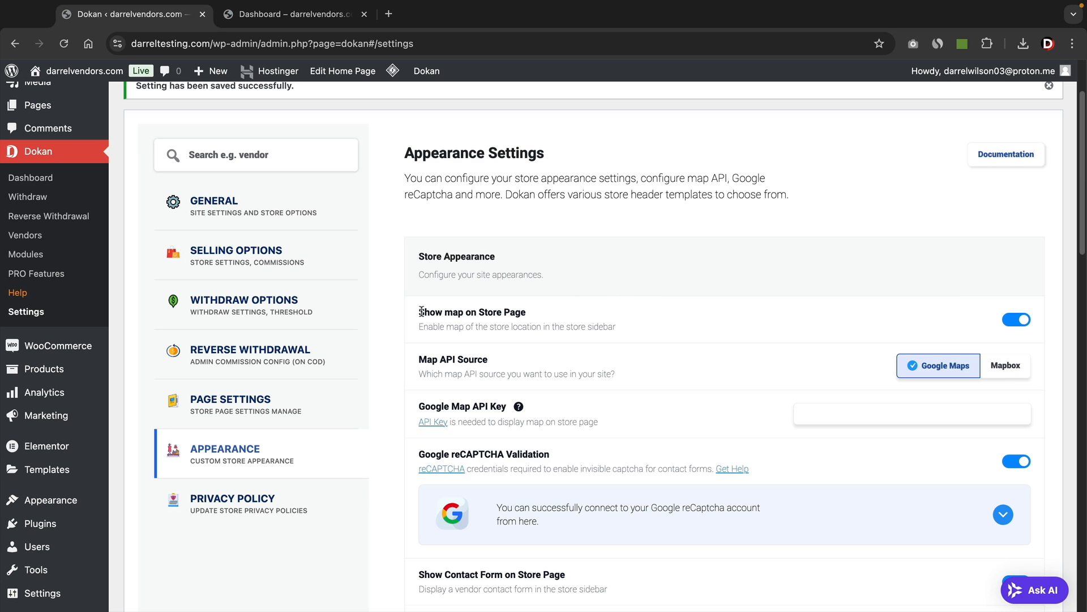
left_click_drag(421, 311, 540, 320)
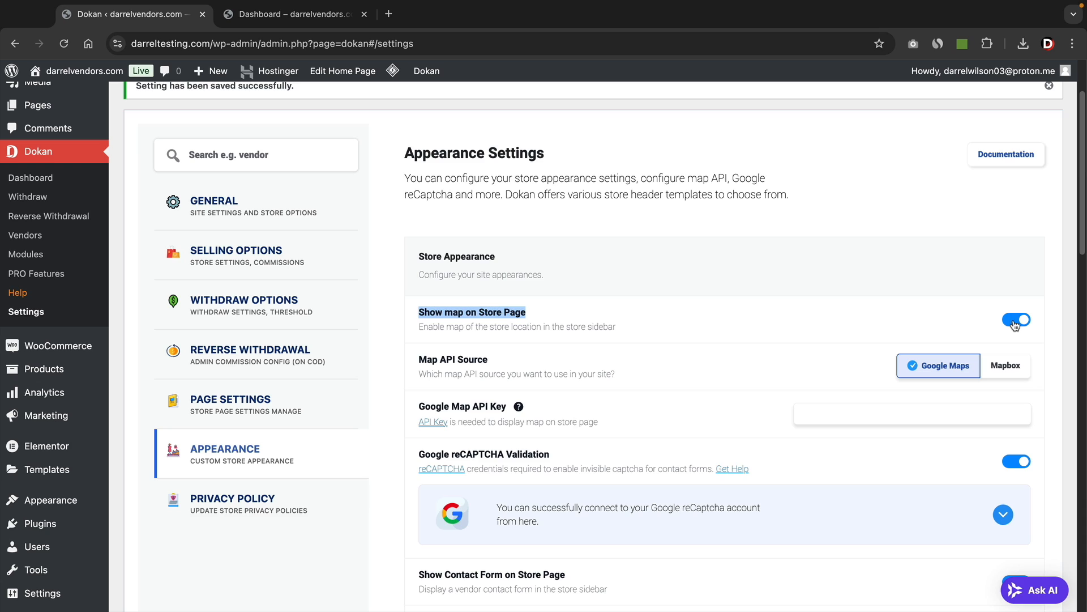
left_click(1008, 371)
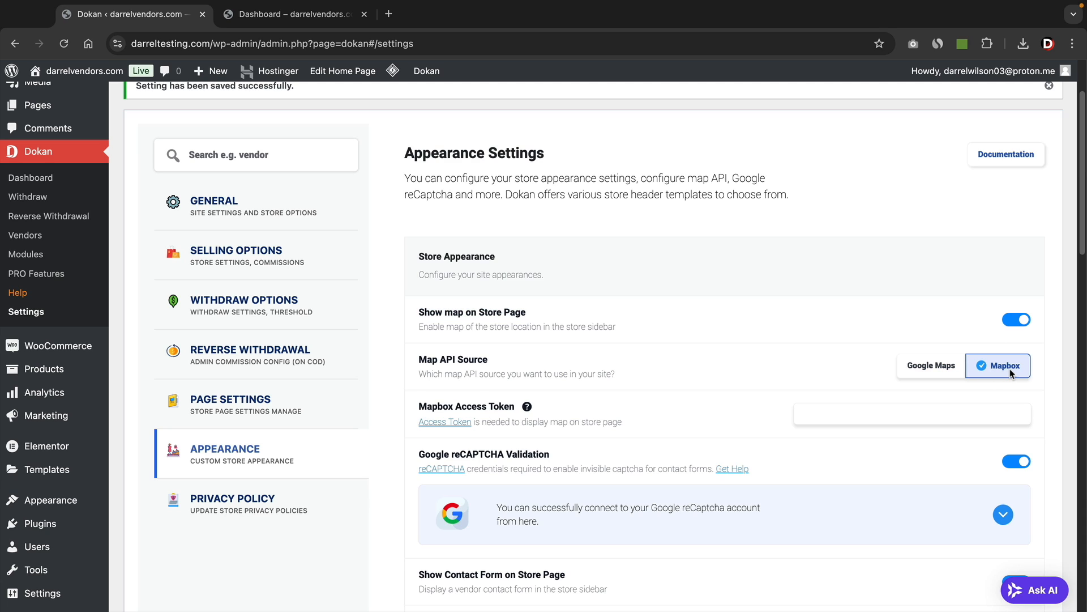
left_click(945, 367)
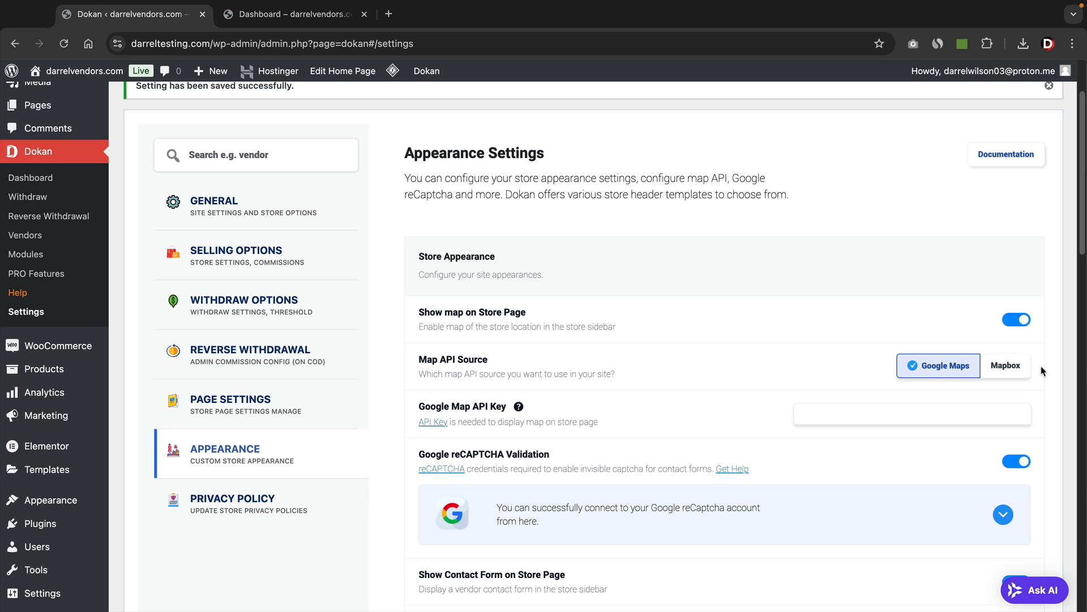
left_click(1018, 369)
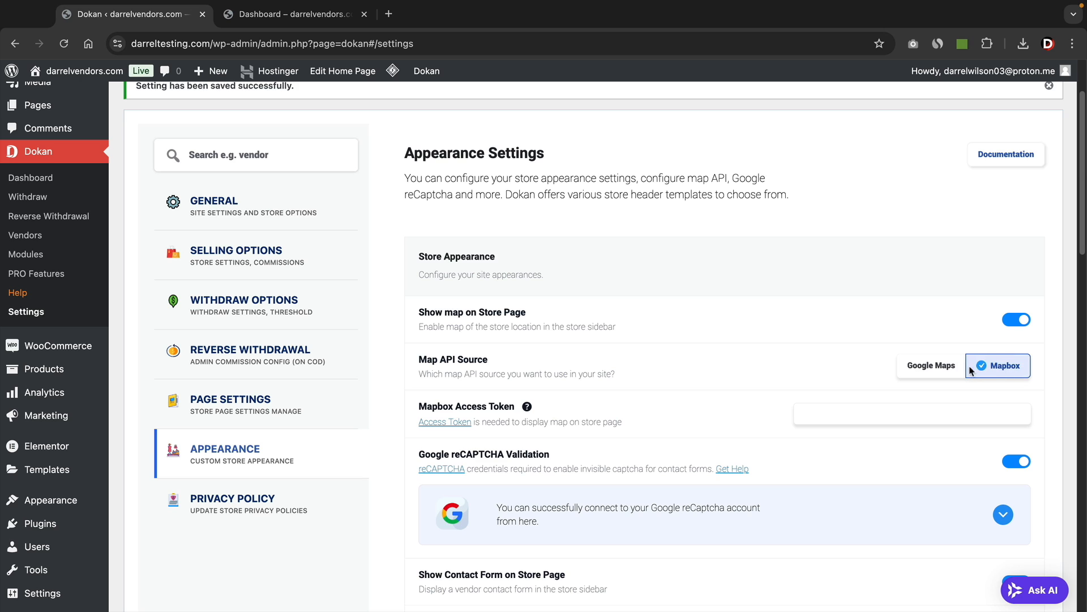
left_click(942, 367)
scroll(737, 339, "down", 3)
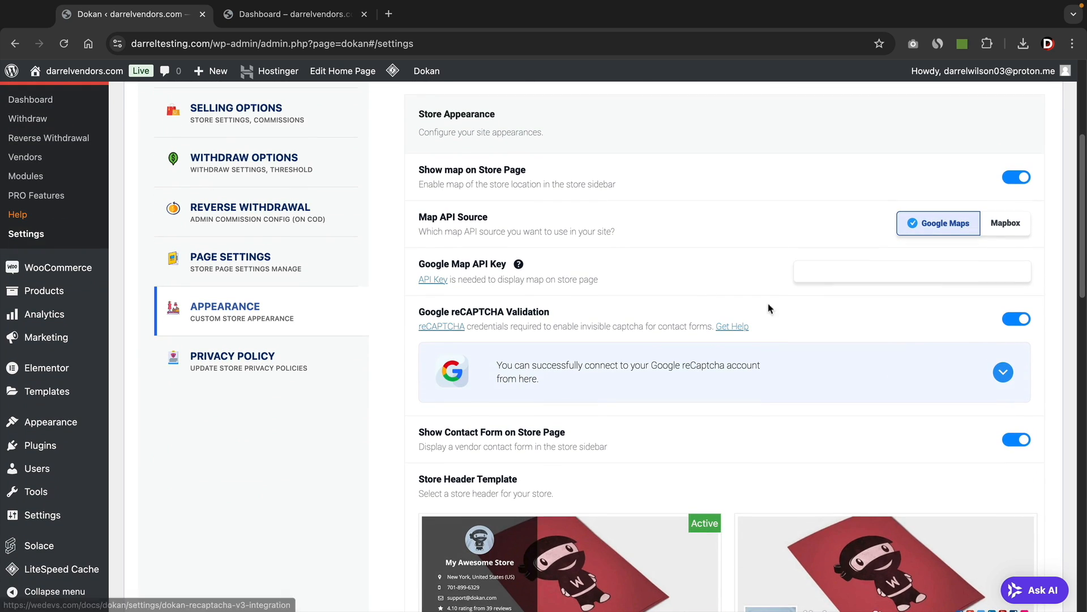
left_click(985, 220)
left_click(943, 222)
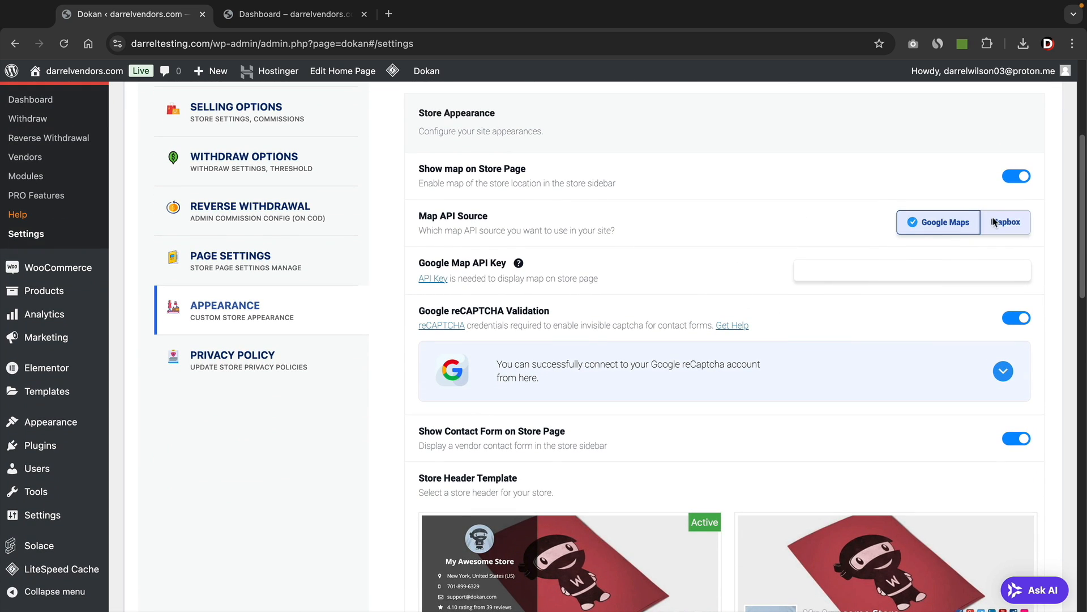
Check the Maps JavaScript API key docs, then return to Dokan's reCAPTCHA Validation option.
left_click(438, 281)
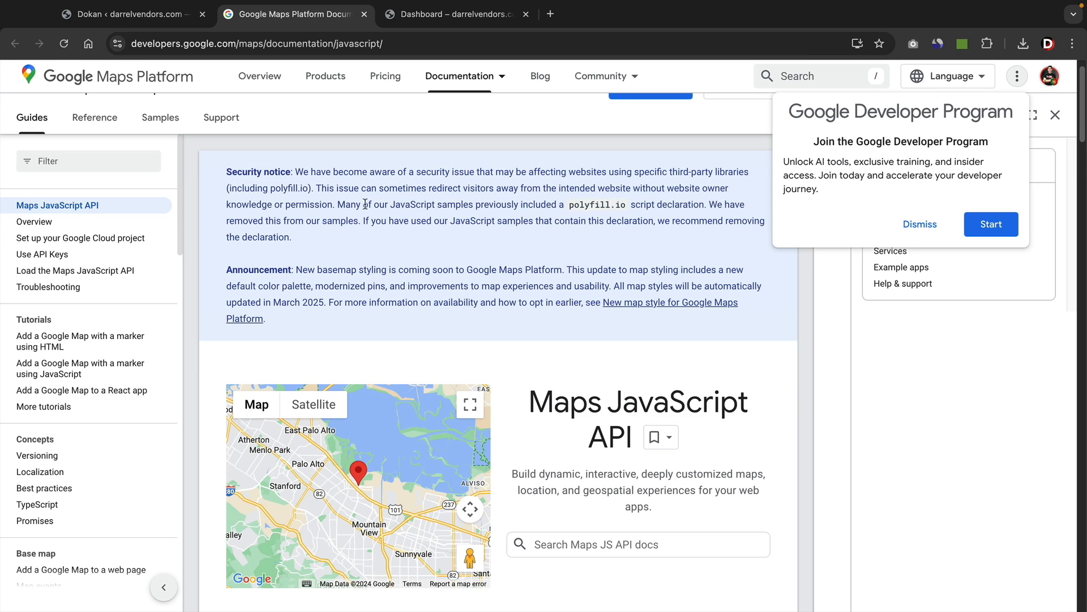
left_click(125, 14)
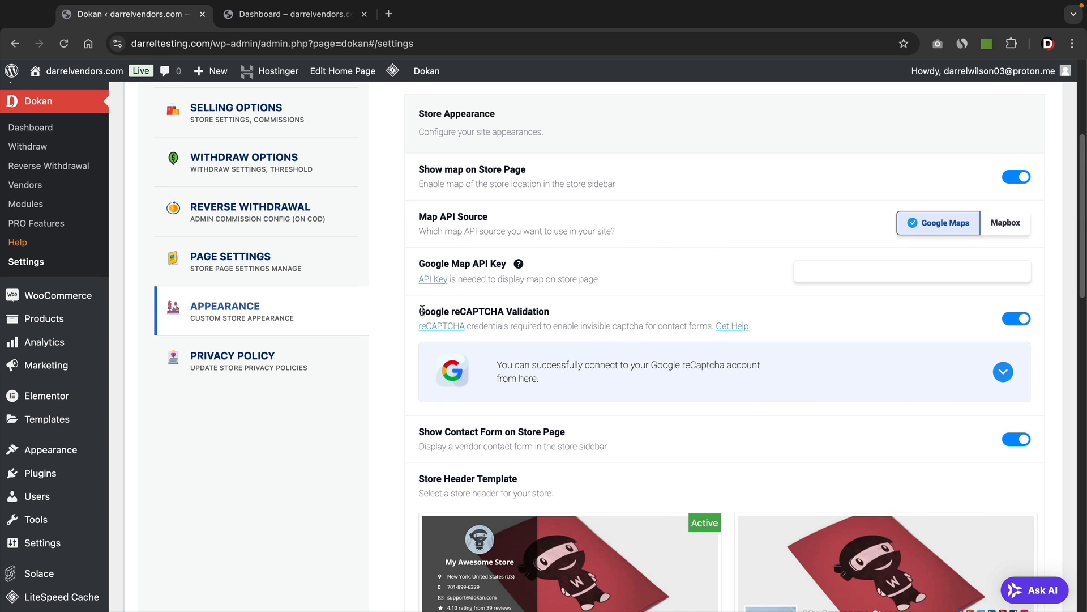
left_click_drag(422, 310, 540, 321)
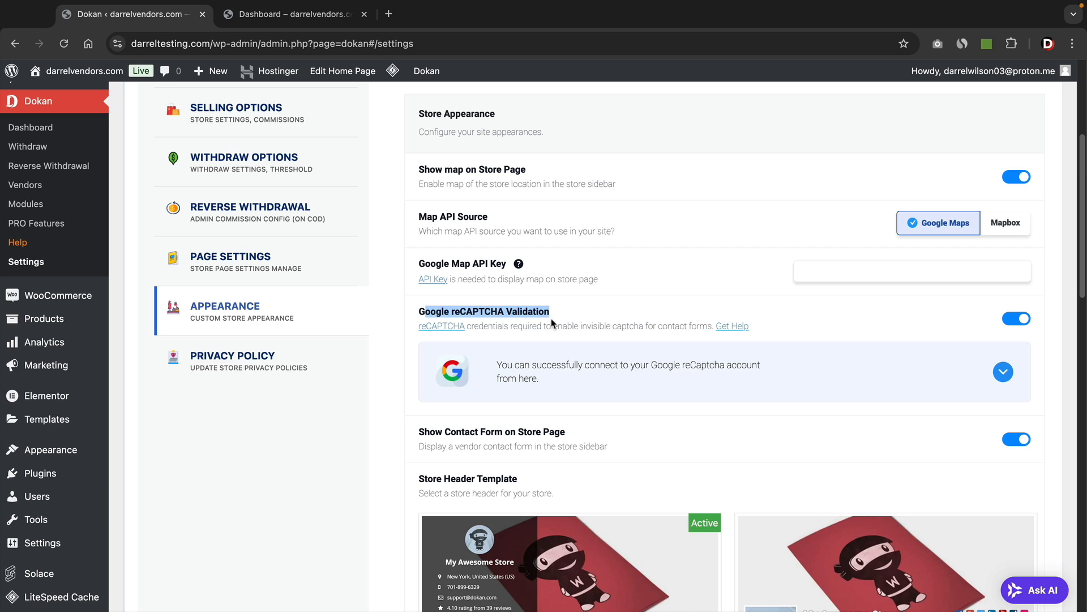
Open the reCAPTCHA admin console and label a new site 'Multivendor'.
left_click(441, 327)
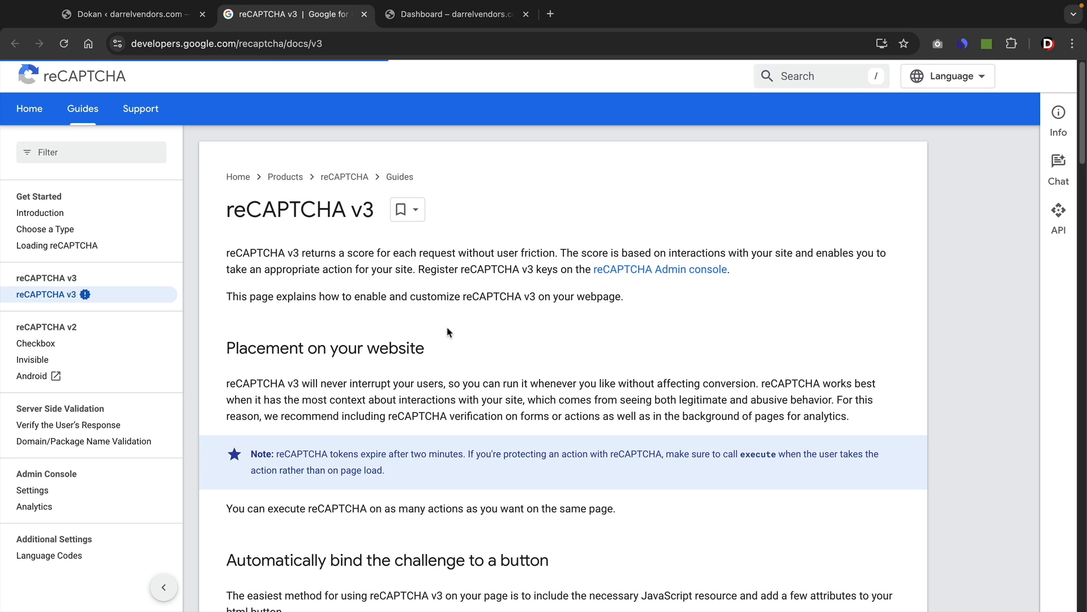
left_click(672, 274)
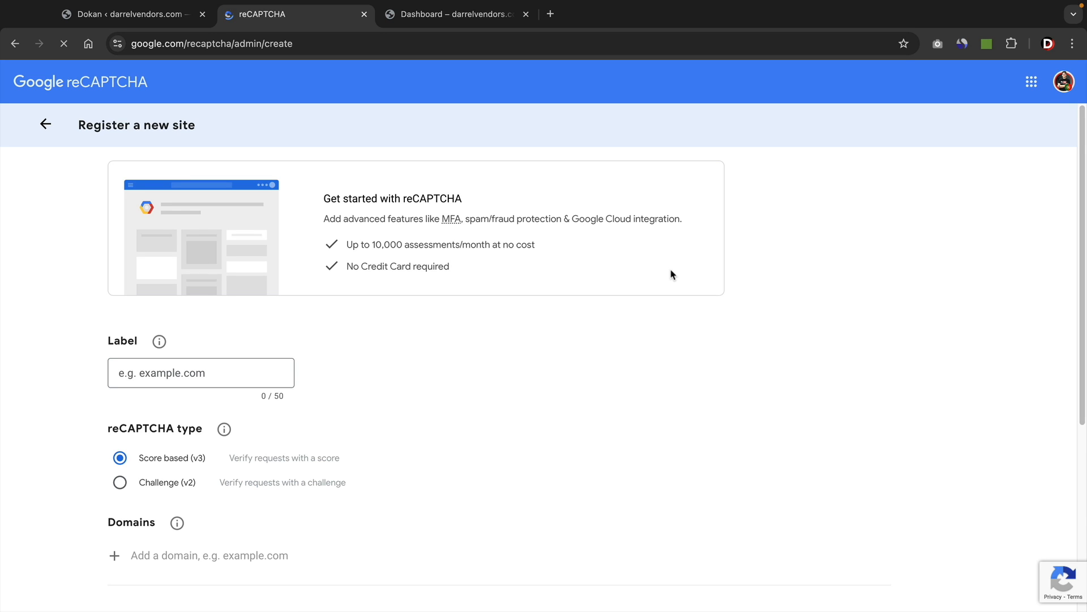
scroll(315, 311, "down", 2)
left_click(240, 311)
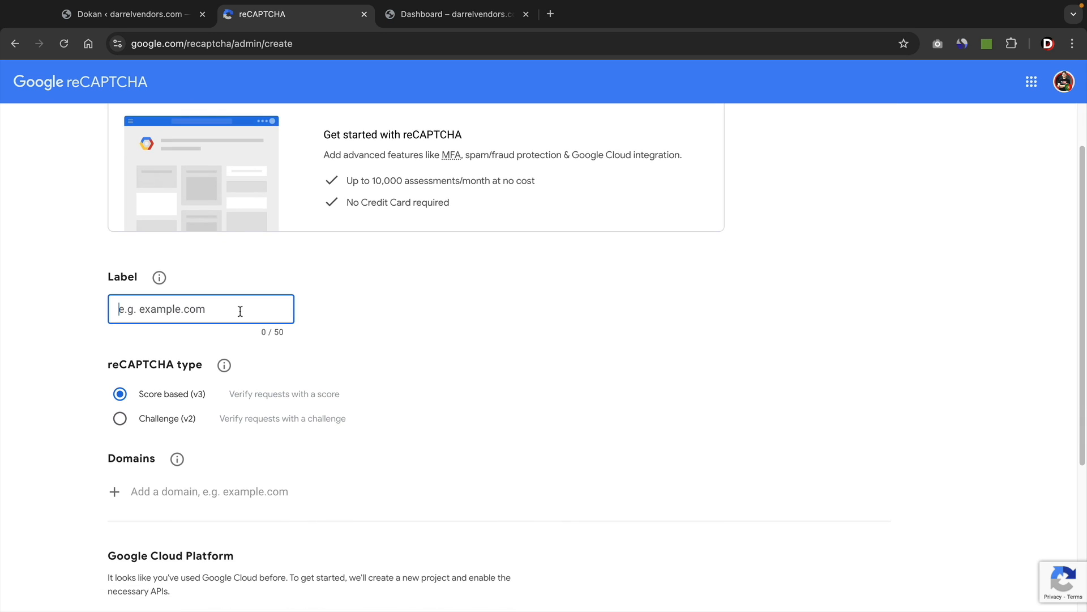
type("Anti")
key("BackSpace")
key("BackSpace")
key("BackSpace")
key("BackSpace")
type("M")
Add domain darreltesting.com, submit the registration, and copy the new site key.
scroll(225, 401, "down", 2)
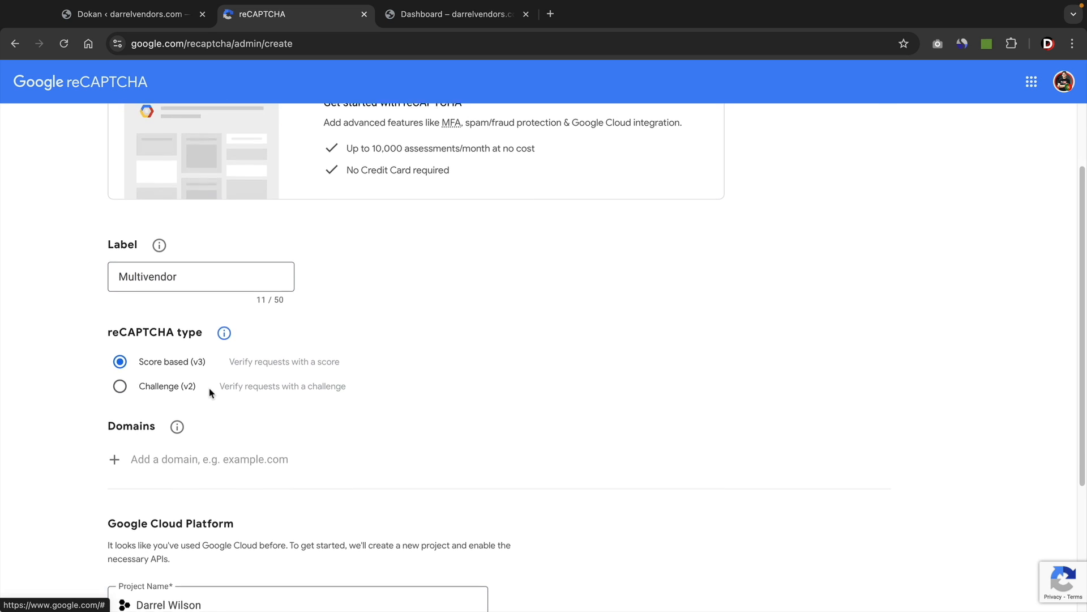
left_click(205, 450)
type("darreltesting.com")
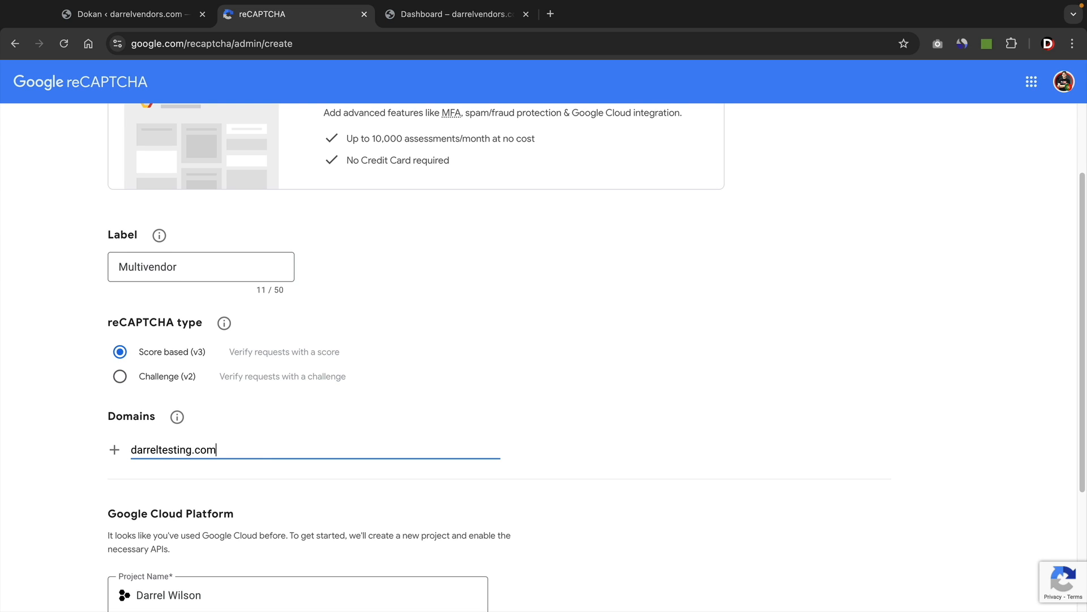
key("Tab")
scroll(146, 479, "down", 3)
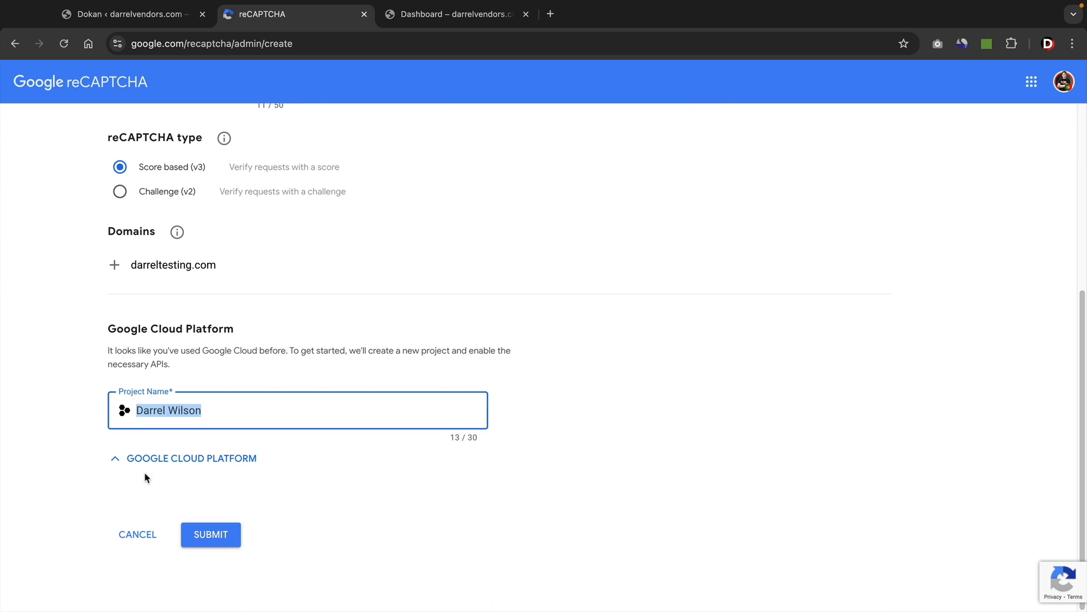
left_click(227, 539)
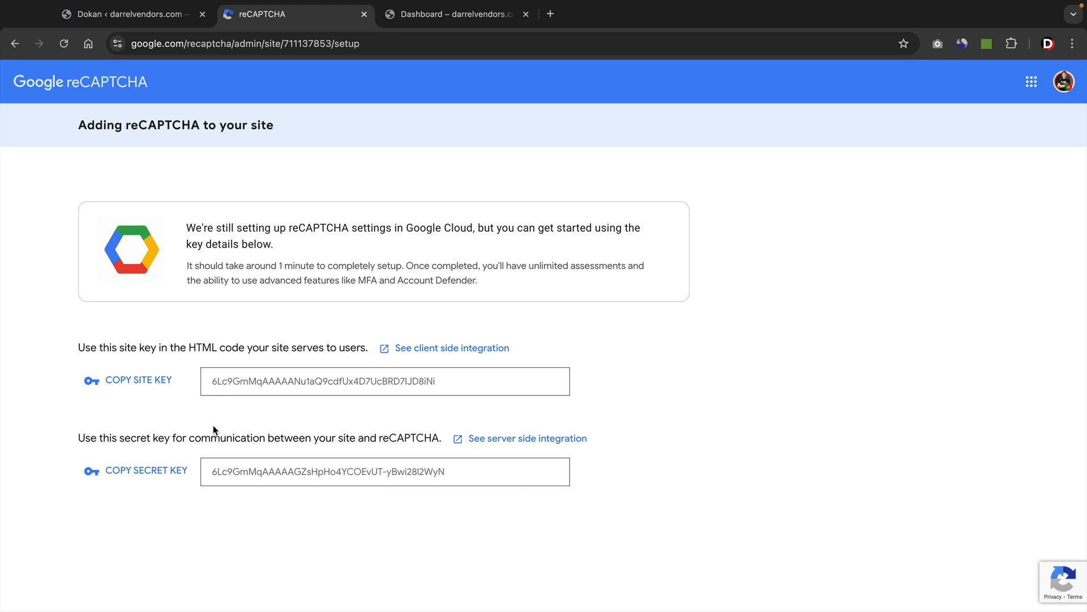
double_click(270, 379)
right_click(270, 378)
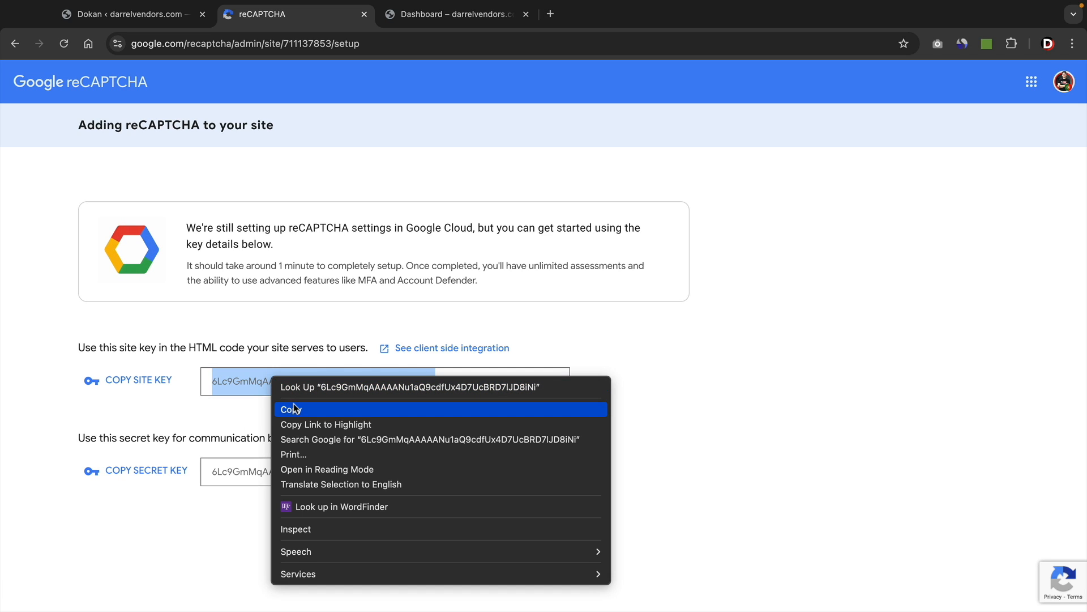
left_click(298, 408)
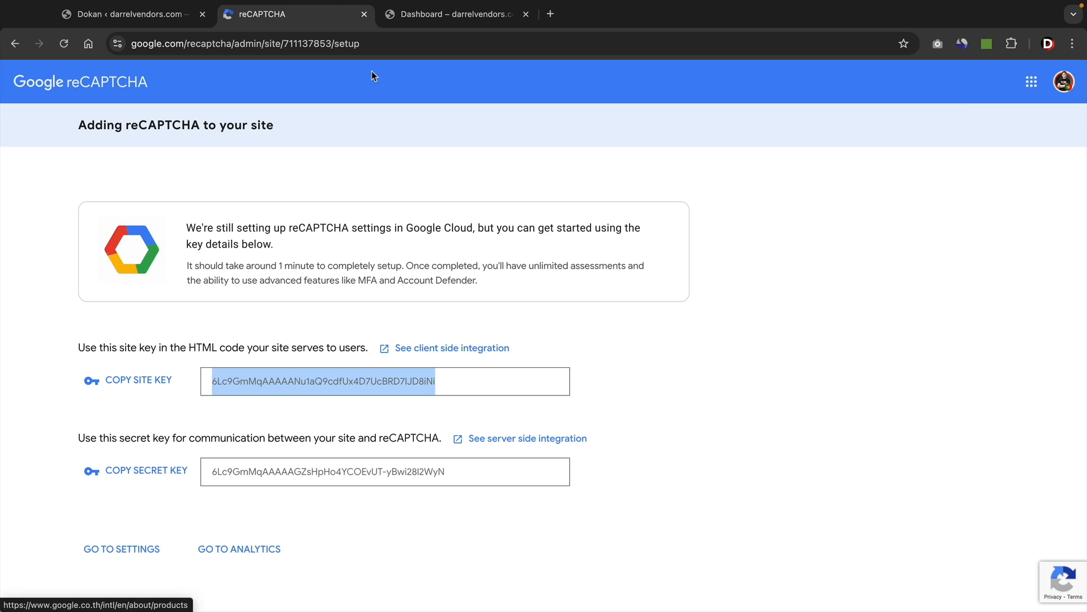
Paste the copied reCAPTCHA site key into Dokan's Site Key field.
left_click(149, 19)
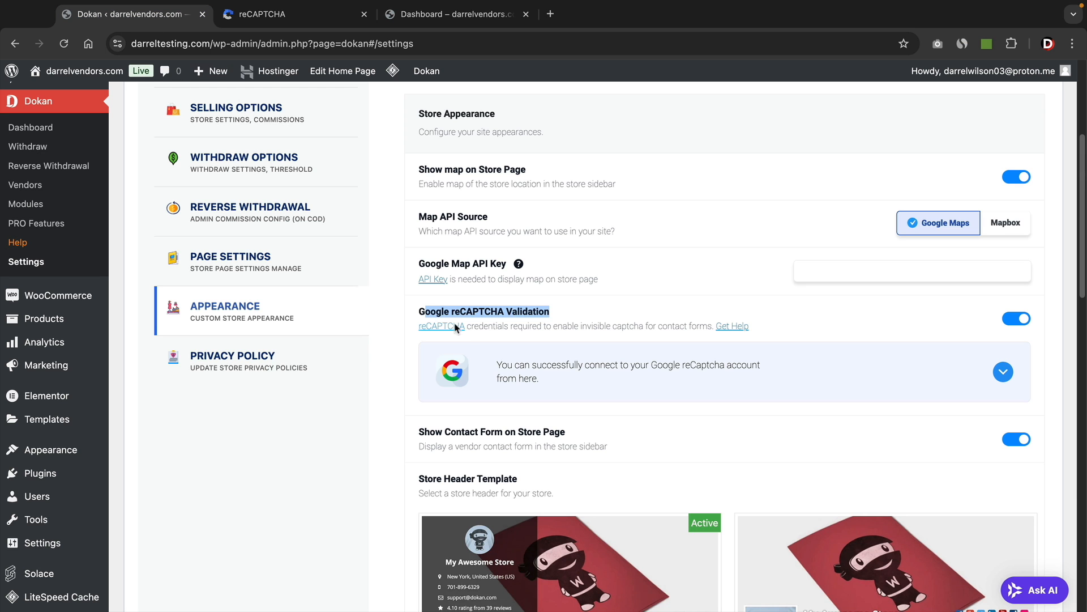
left_click(1003, 372)
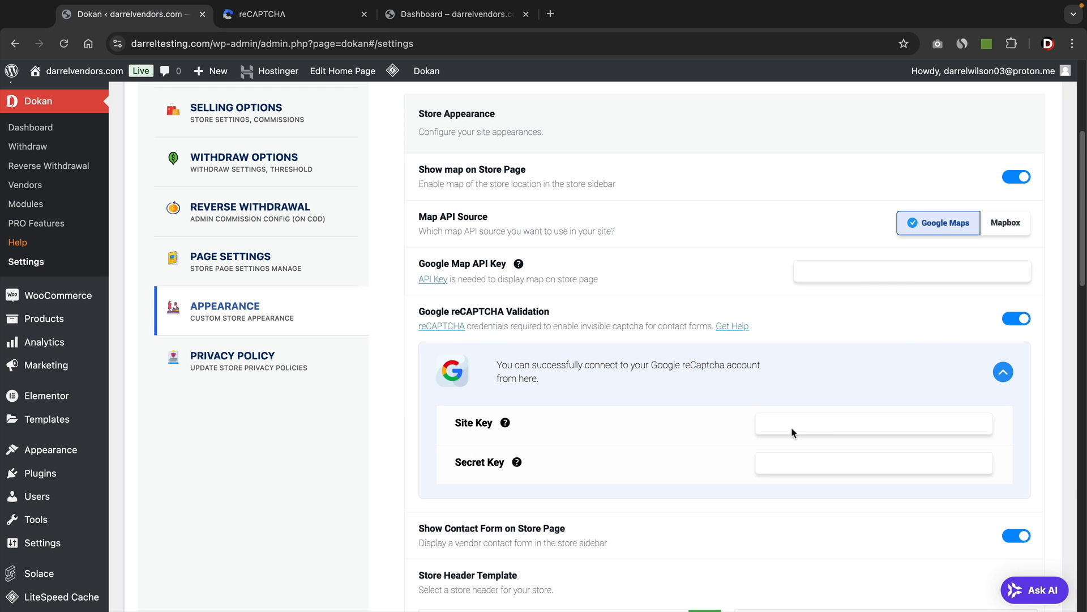
right_click(820, 419)
left_click(841, 468)
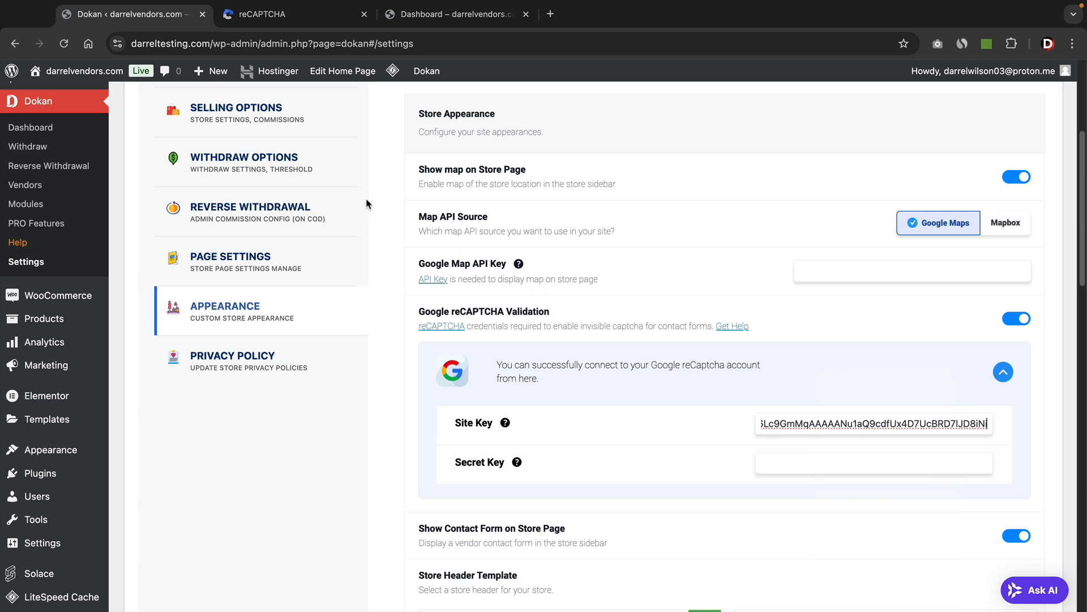
Copy the reCAPTCHA secret key and paste it into Dokan's Secret Key field.
left_click(279, 20)
left_click_drag(213, 505, 447, 505)
right_click(290, 505)
left_click(327, 437)
left_click(164, 15)
right_click(785, 468)
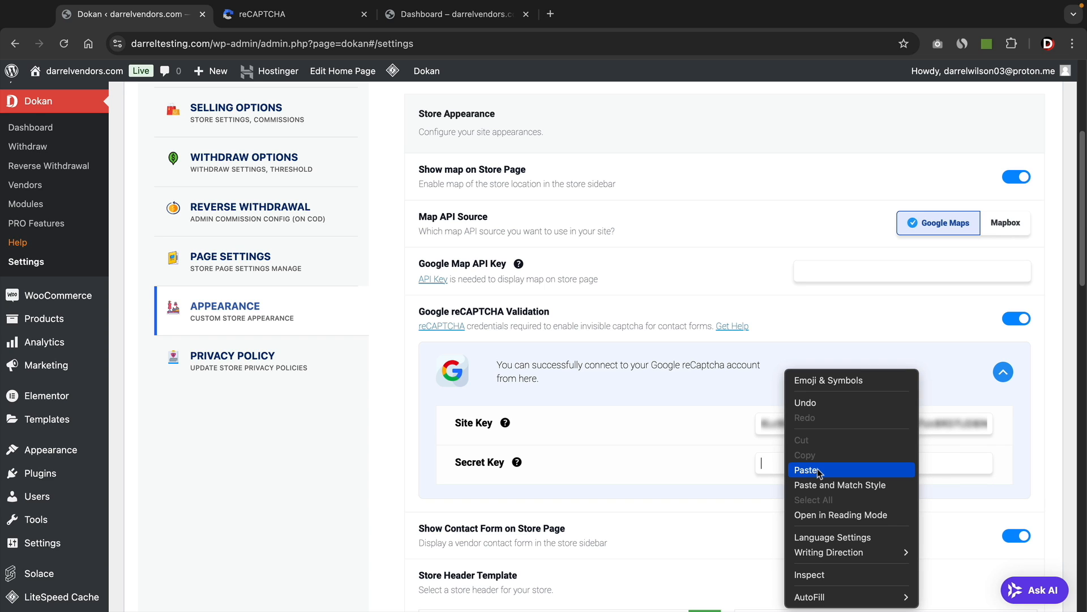
left_click(817, 468)
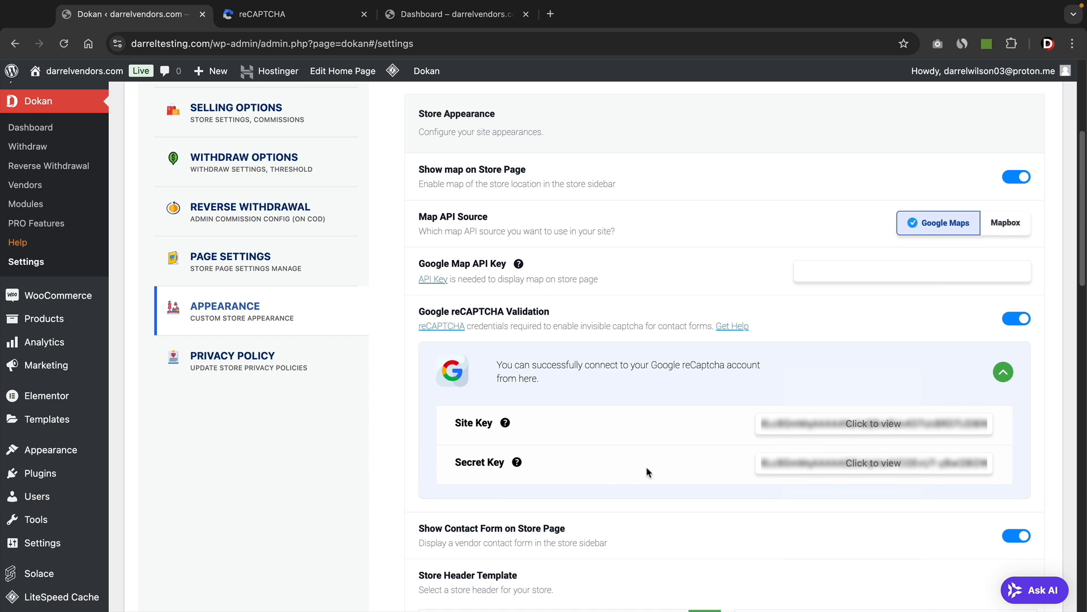
Review the remaining appearance options like Hide Vendor Info, then save the Appearance settings.
scroll(660, 473, "down", 2)
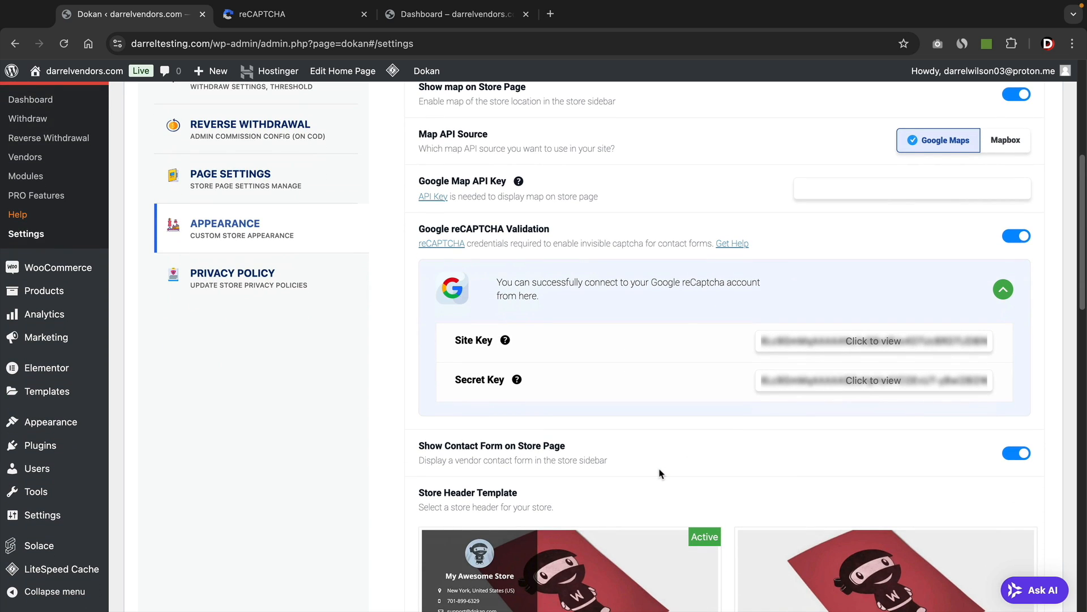
scroll(665, 431, "down", 4)
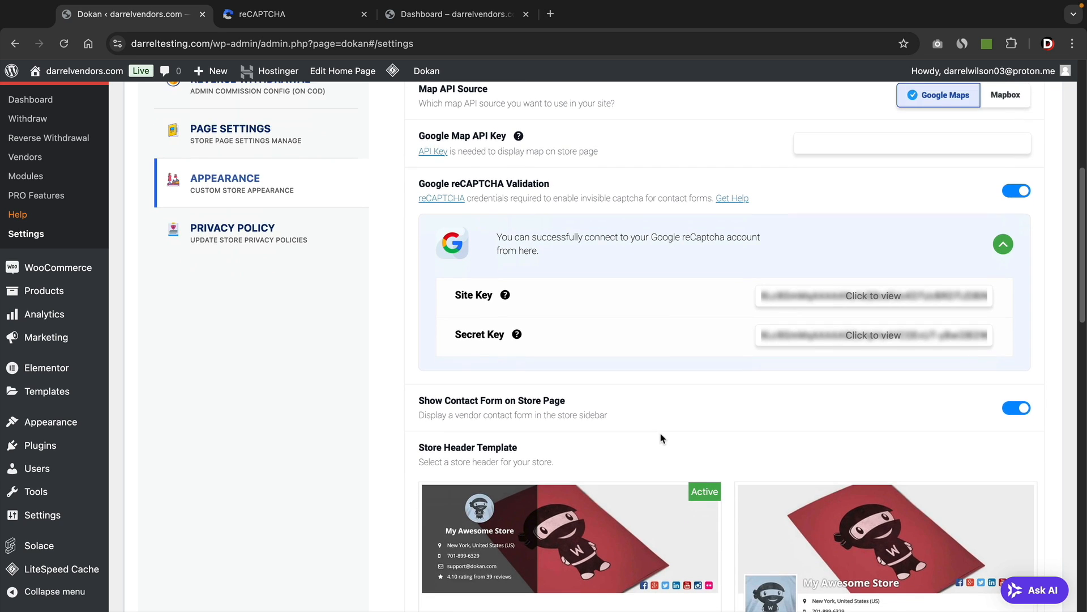
scroll(661, 435, "down", 1)
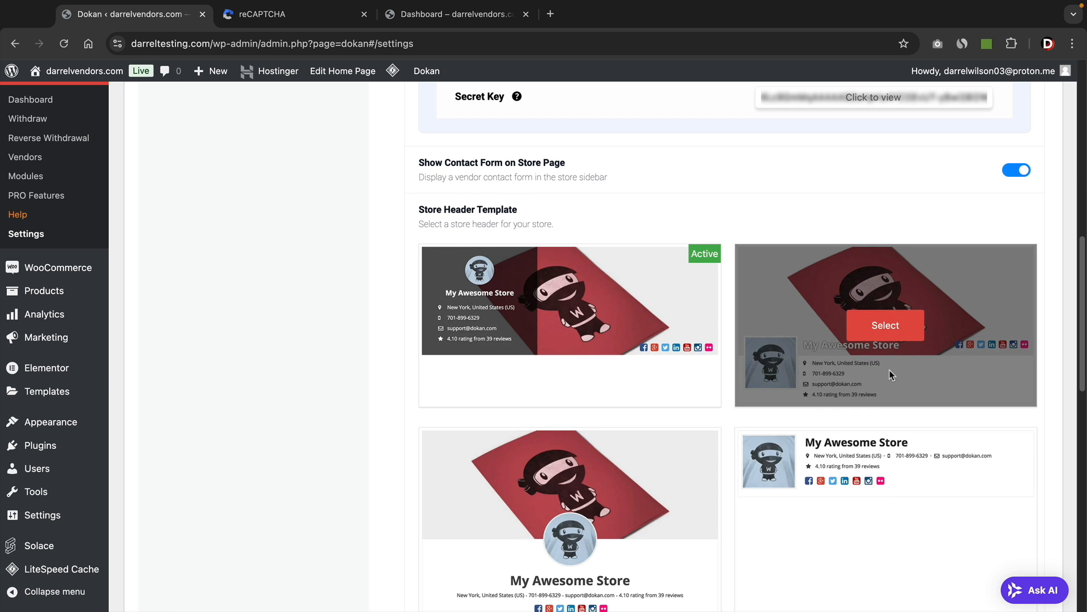
scroll(861, 357, "down", 2)
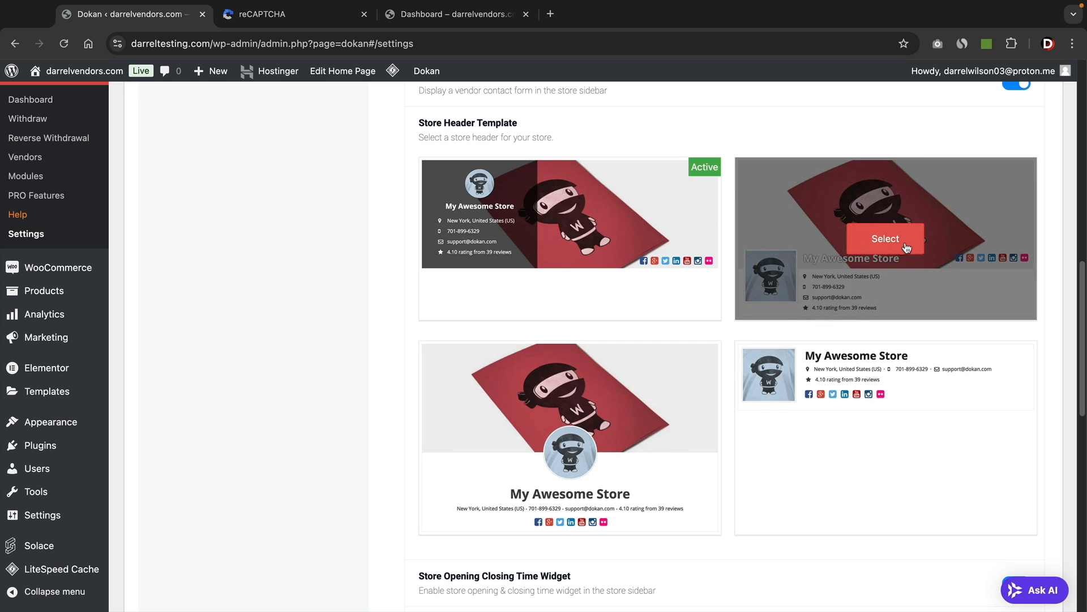
mouse_move(873, 445)
mouse_move(593, 439)
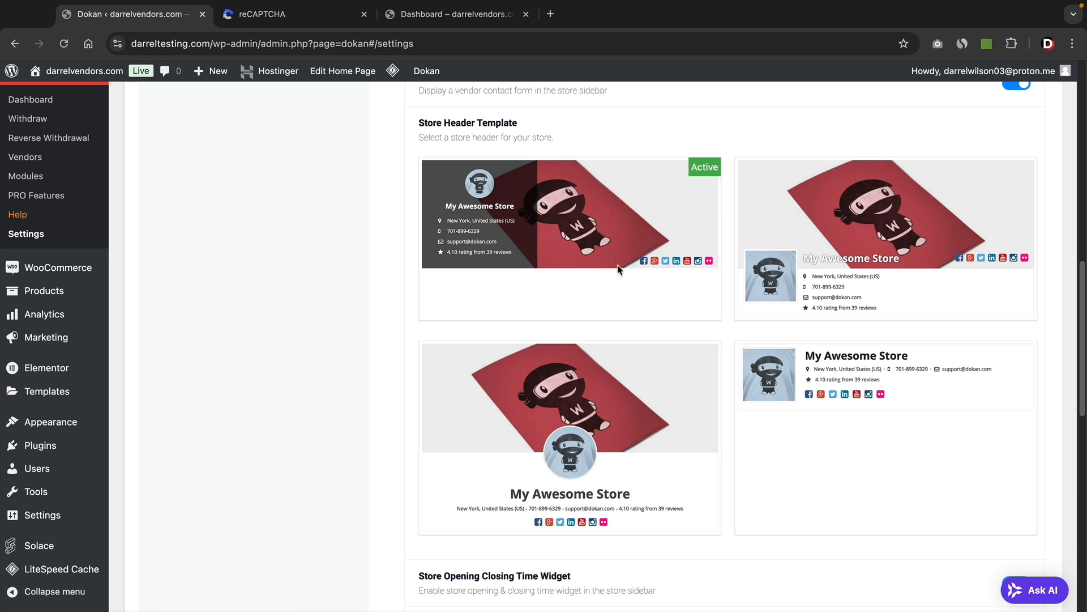
scroll(655, 306, "down", 5)
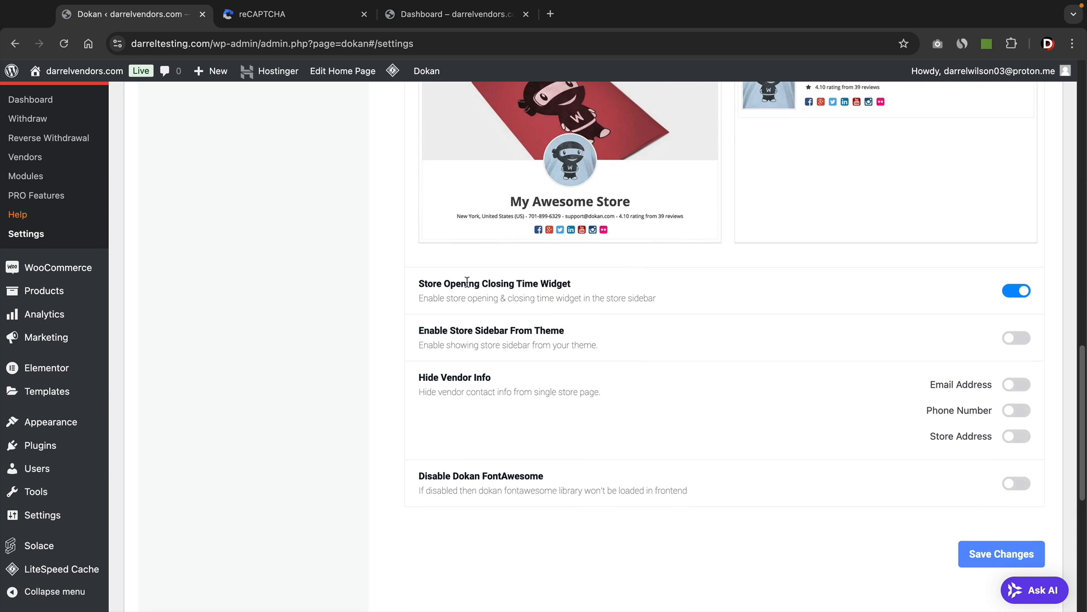
left_click_drag(444, 283, 559, 285)
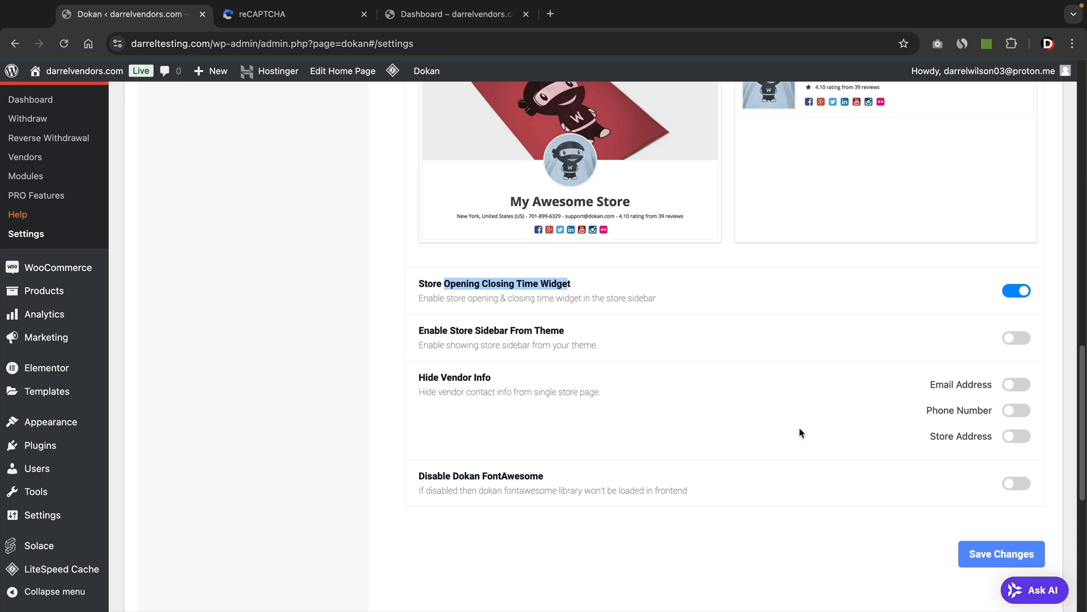
left_click(605, 343)
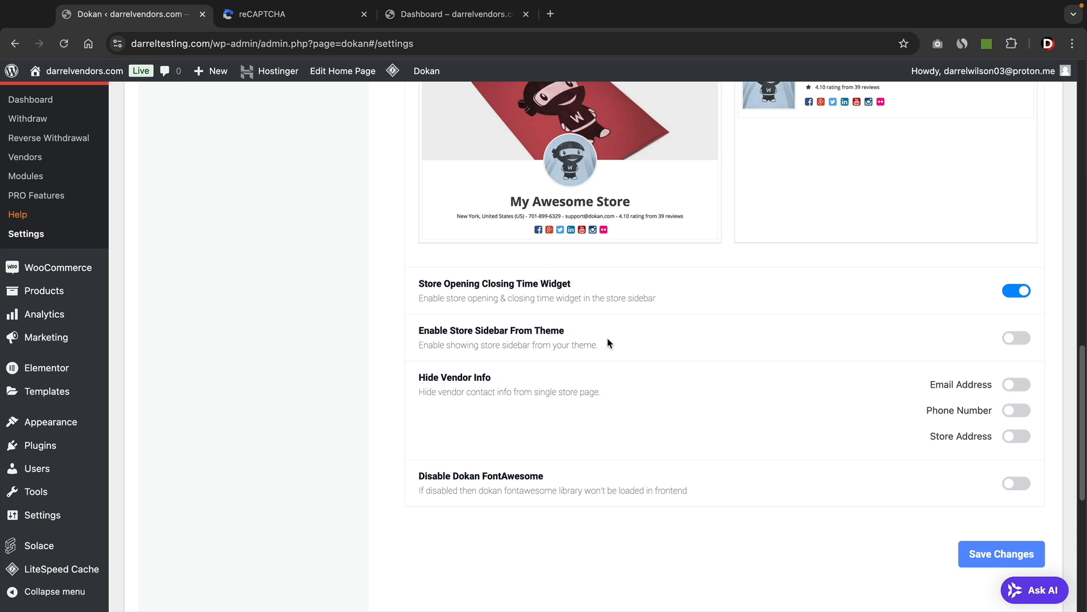
left_click_drag(416, 380, 505, 384)
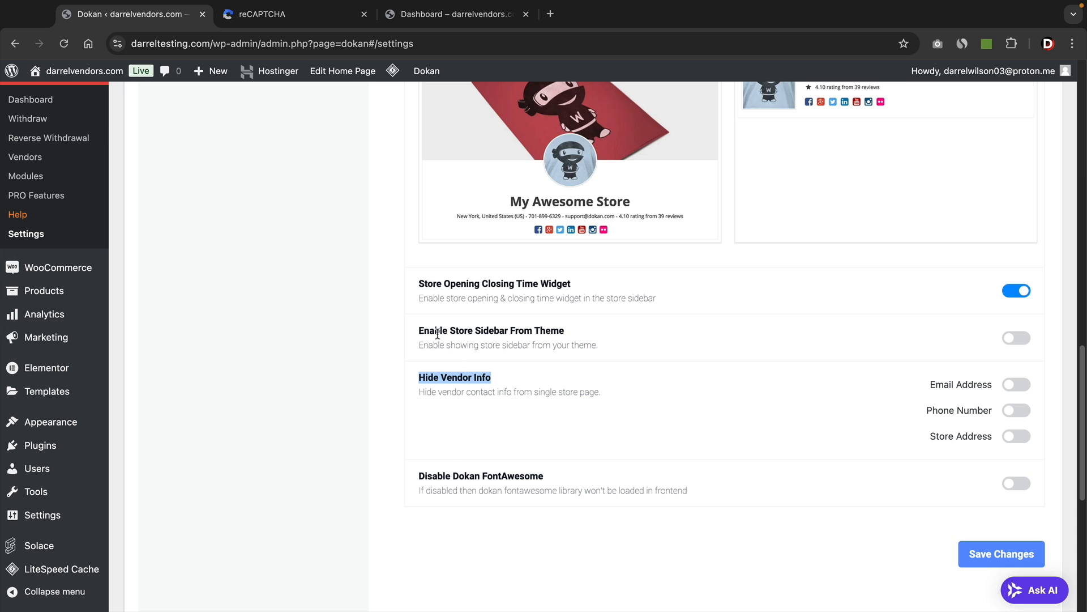
left_click_drag(437, 333, 573, 337)
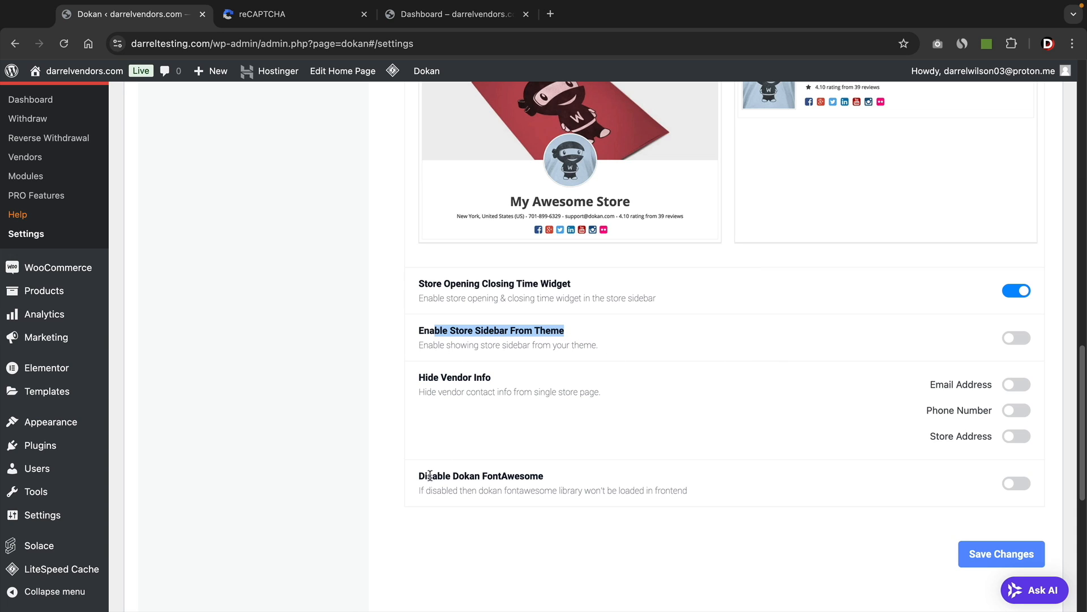
left_click_drag(430, 476, 586, 480)
left_click(589, 481)
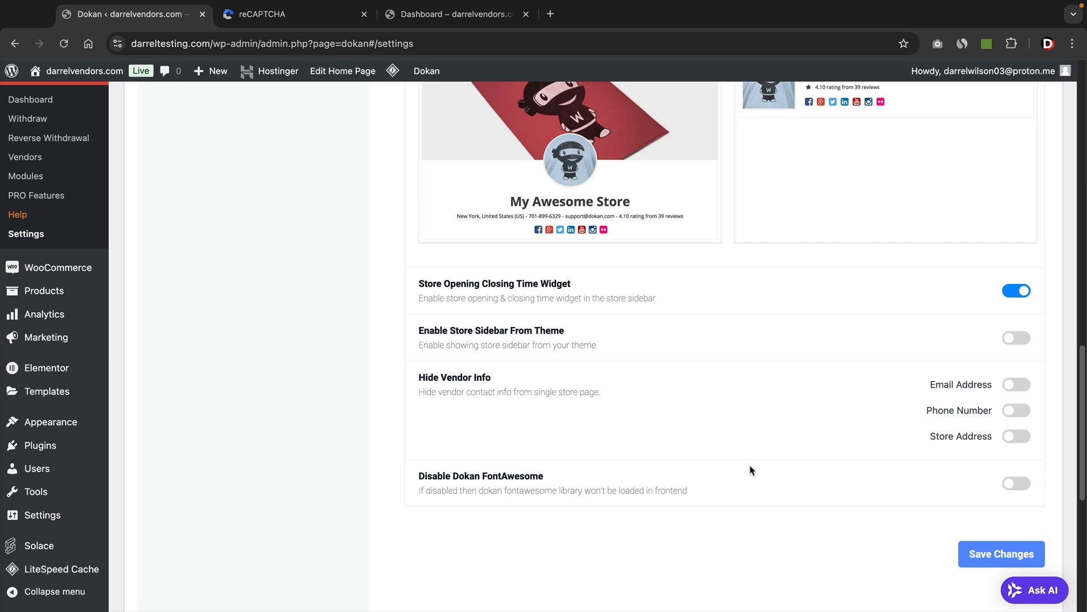
left_click(983, 554)
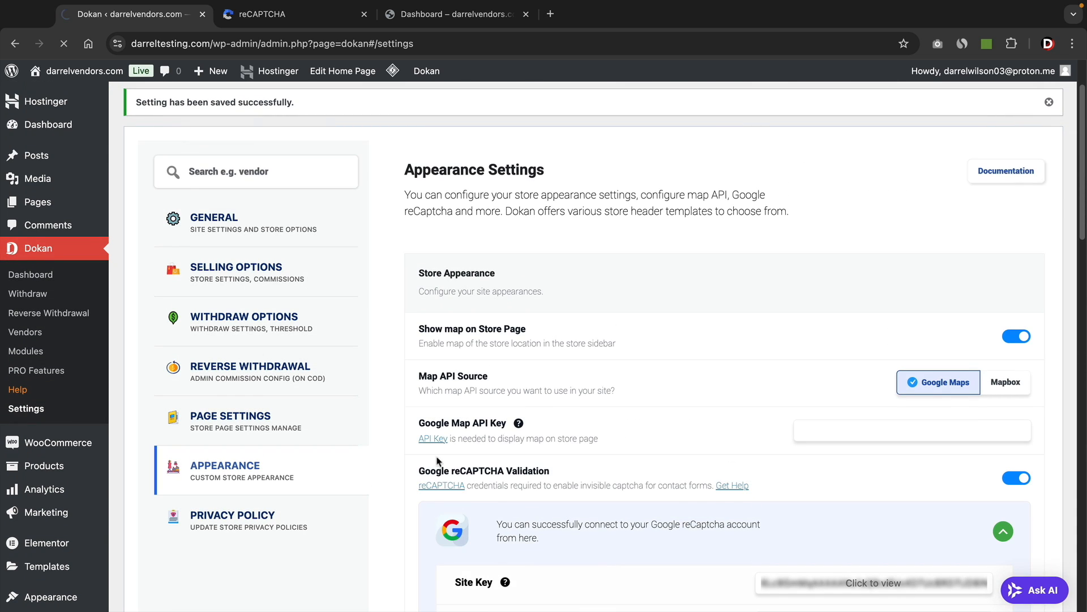
left_click(282, 527)
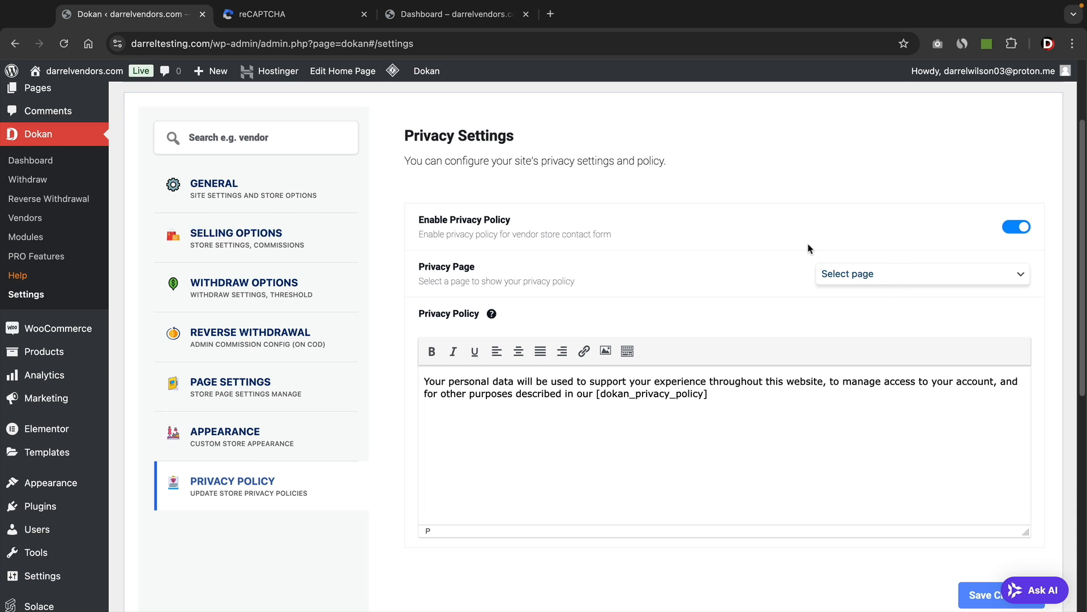
Choose Sample Page as Dokan's privacy page, save, then view Withdraw requests.
left_click(884, 274)
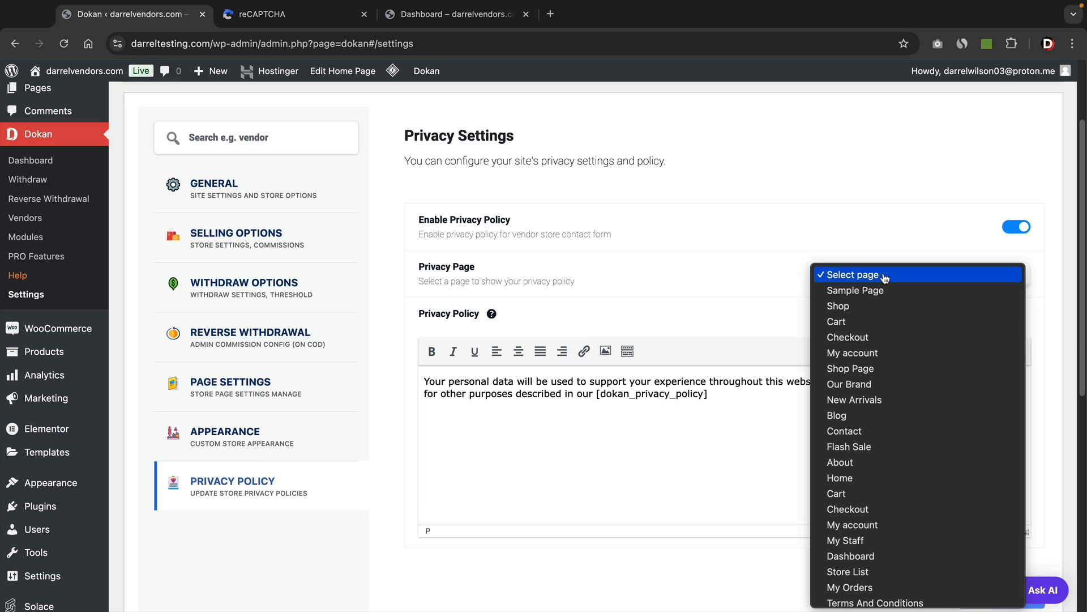
left_click(875, 292)
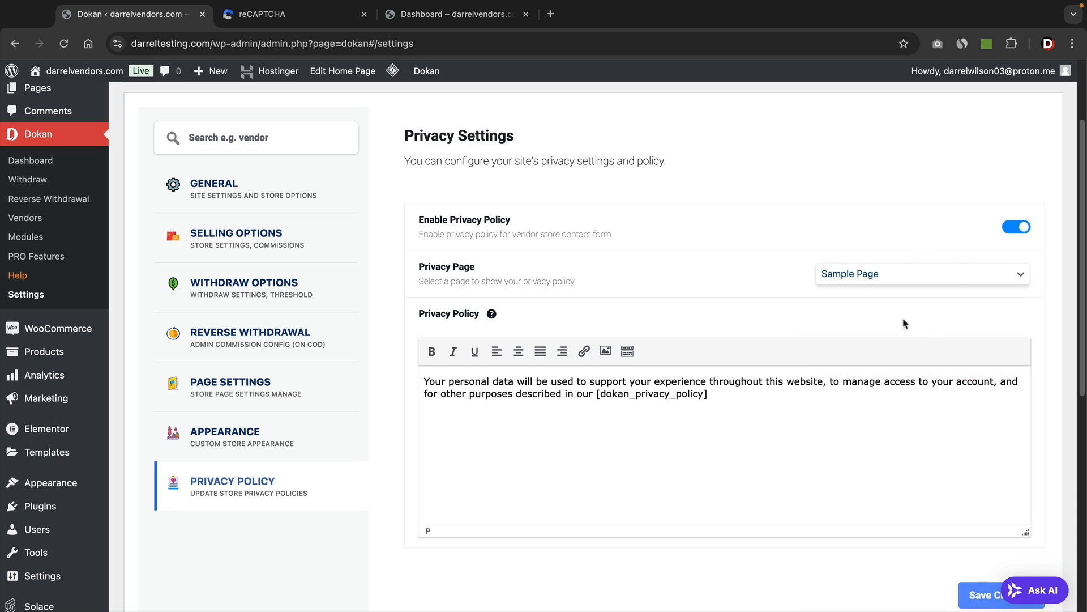
left_click_drag(593, 393, 416, 382)
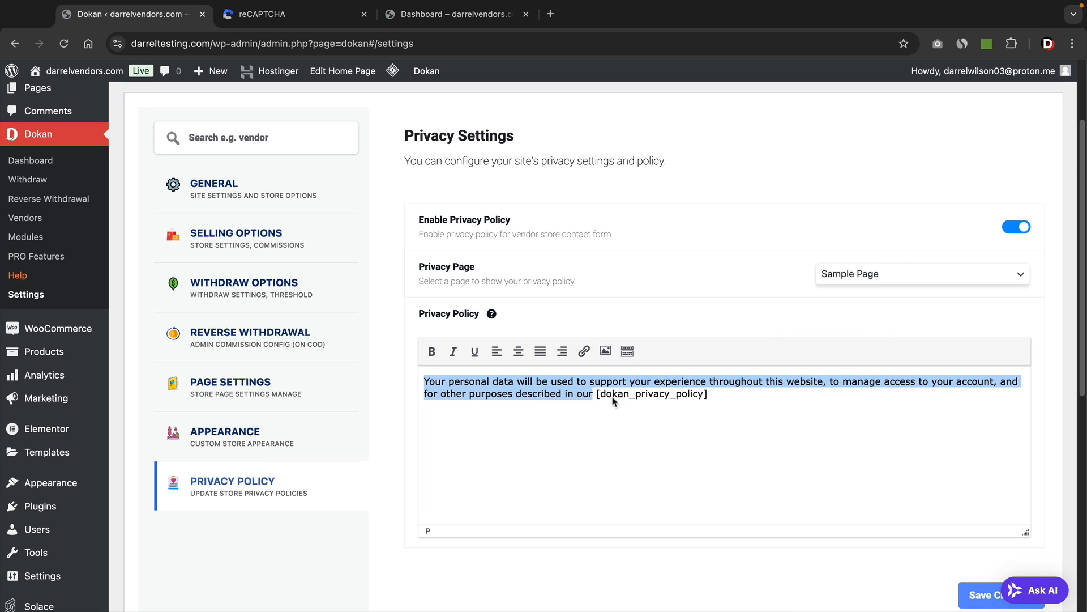
scroll(780, 410, "down", 3)
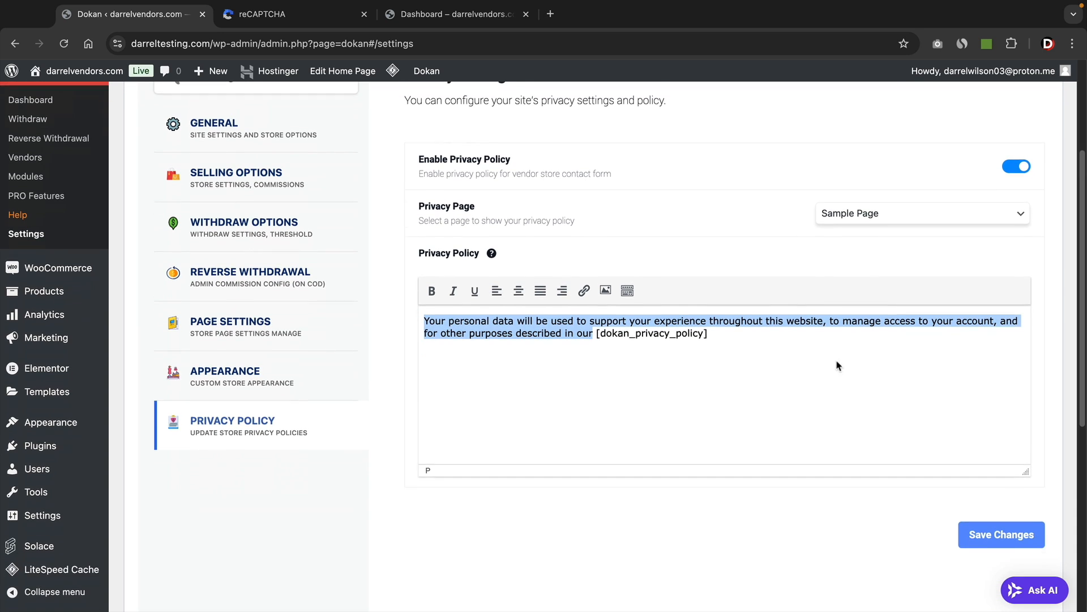
left_click(992, 520)
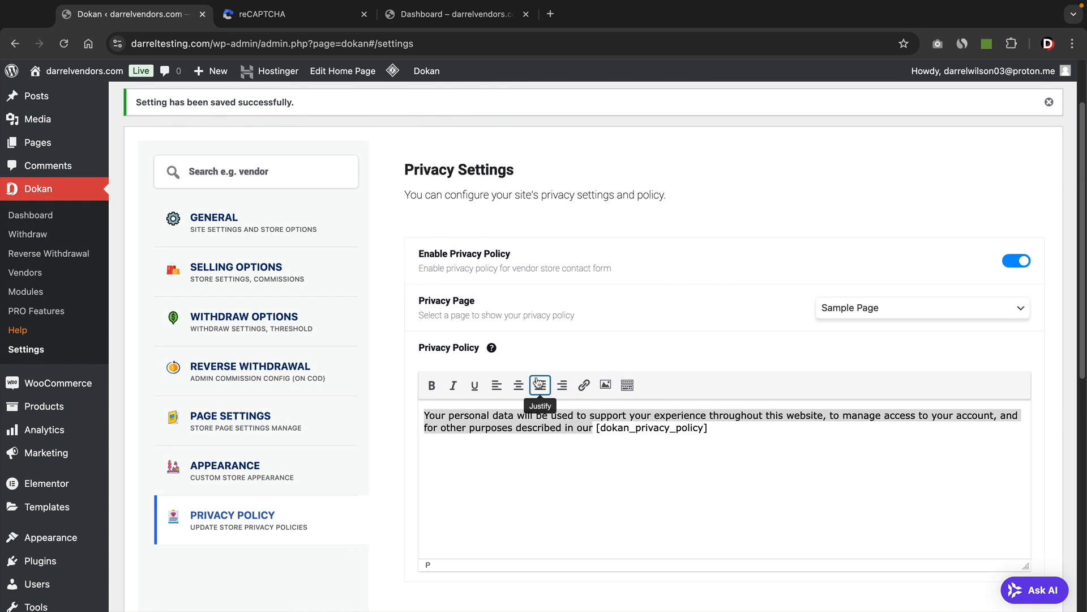
scroll(566, 382, "up", 2)
left_click(40, 273)
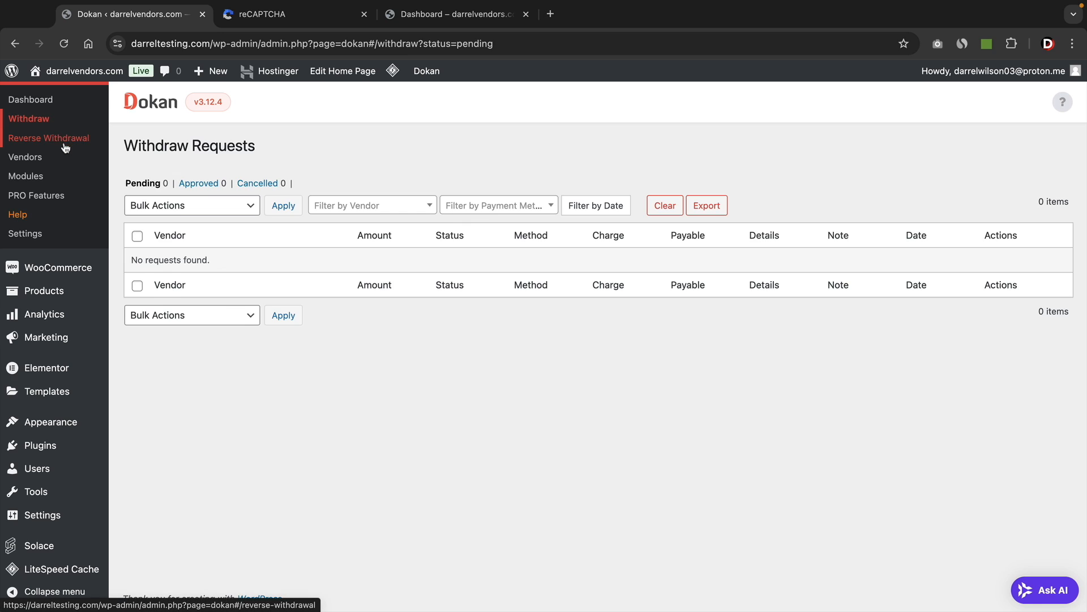
Go via Reverse Withdrawal and Vendors to the Add New vendor form.
left_click(33, 138)
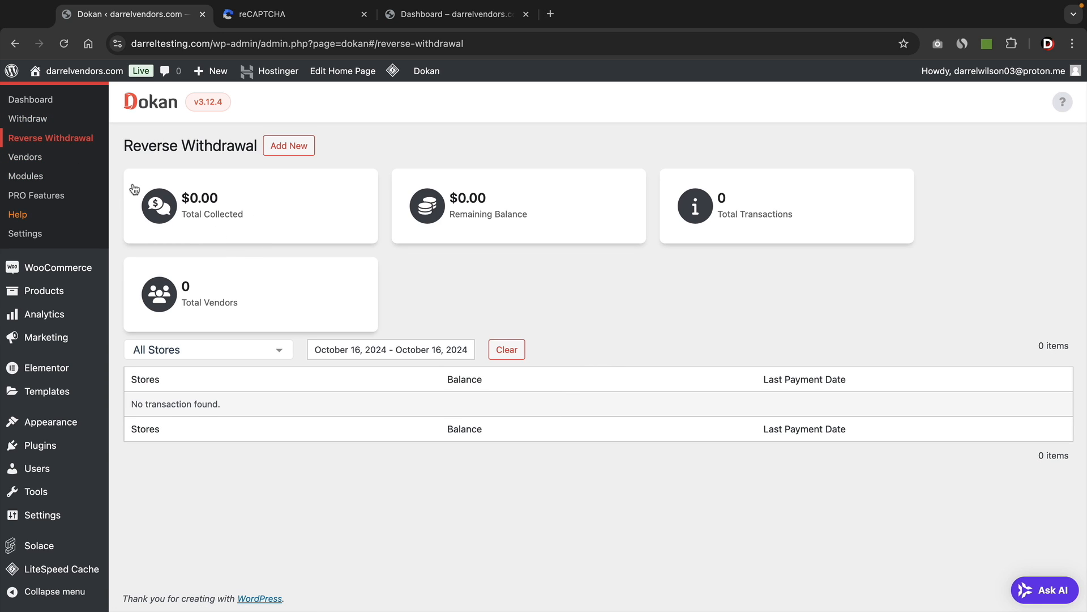
left_click(40, 161)
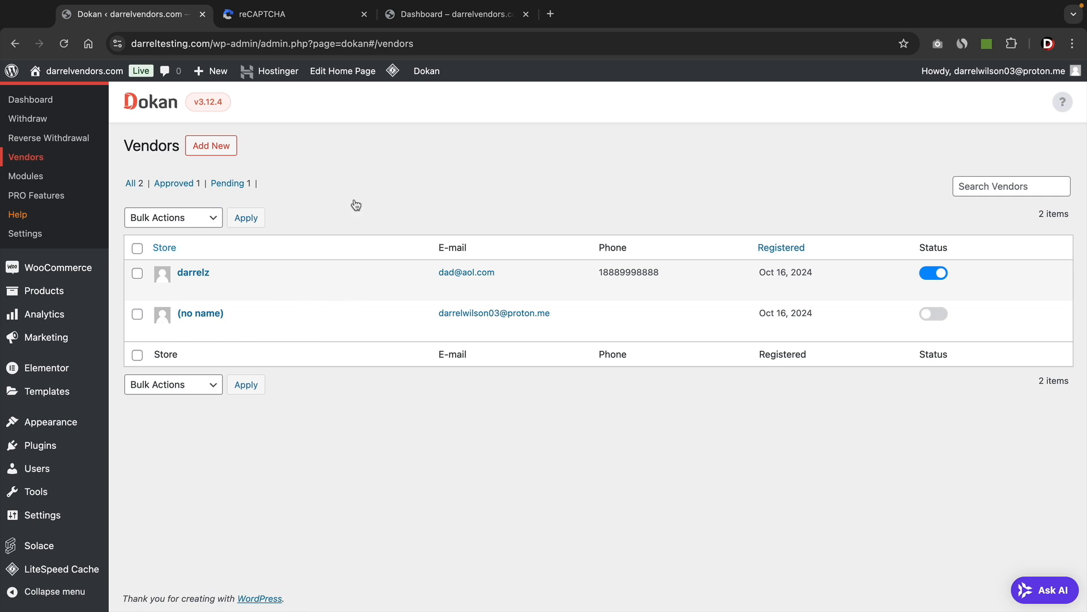
left_click(215, 146)
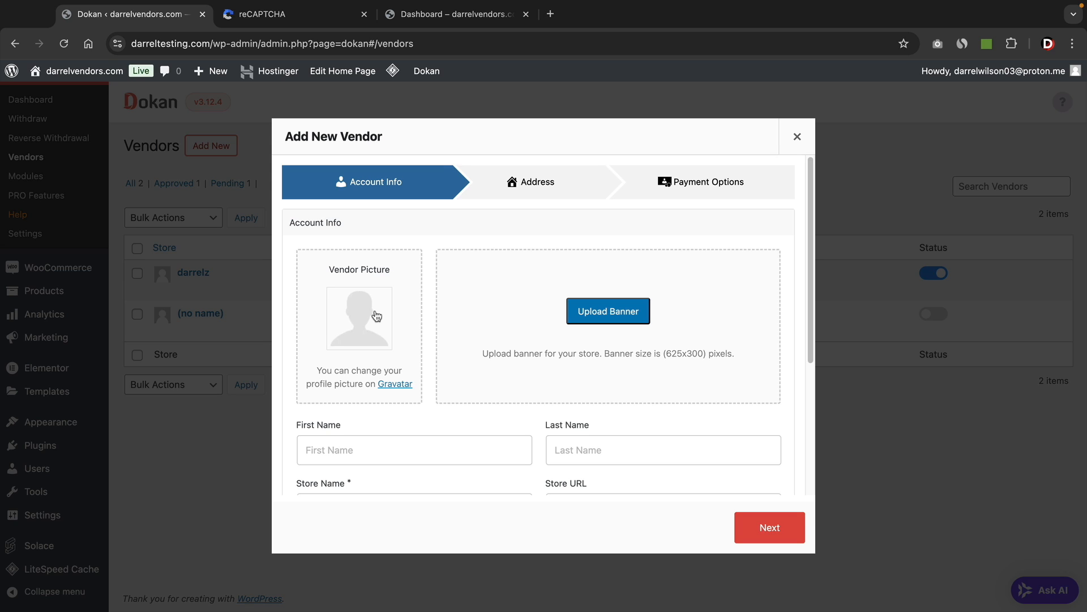
Set a cropped brown-hoodie photo as the vendor picture and choose a store banner.
left_click(376, 316)
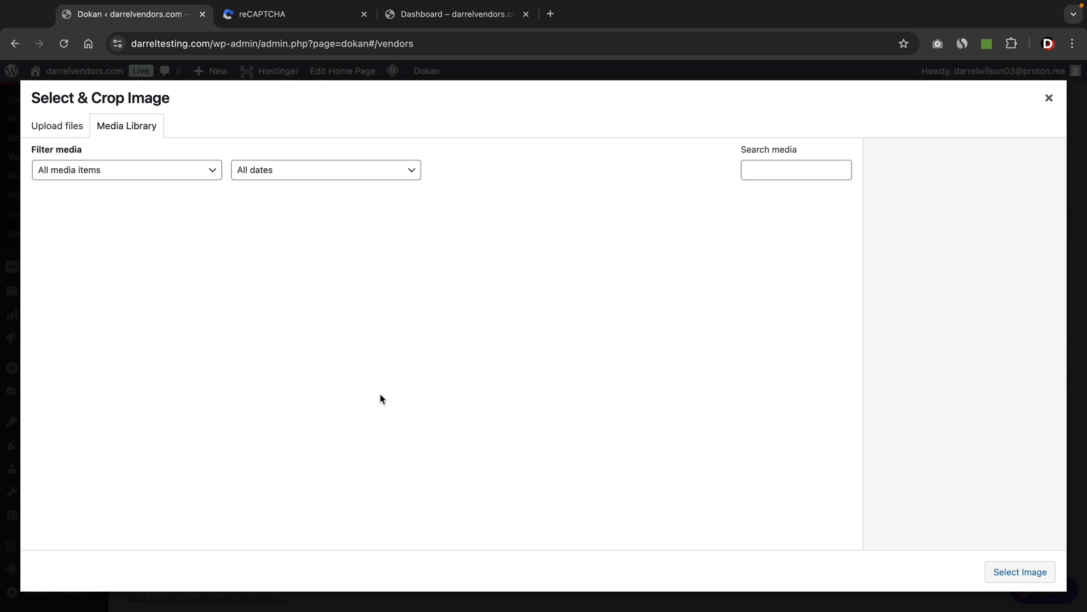
scroll(579, 371, "down", 4)
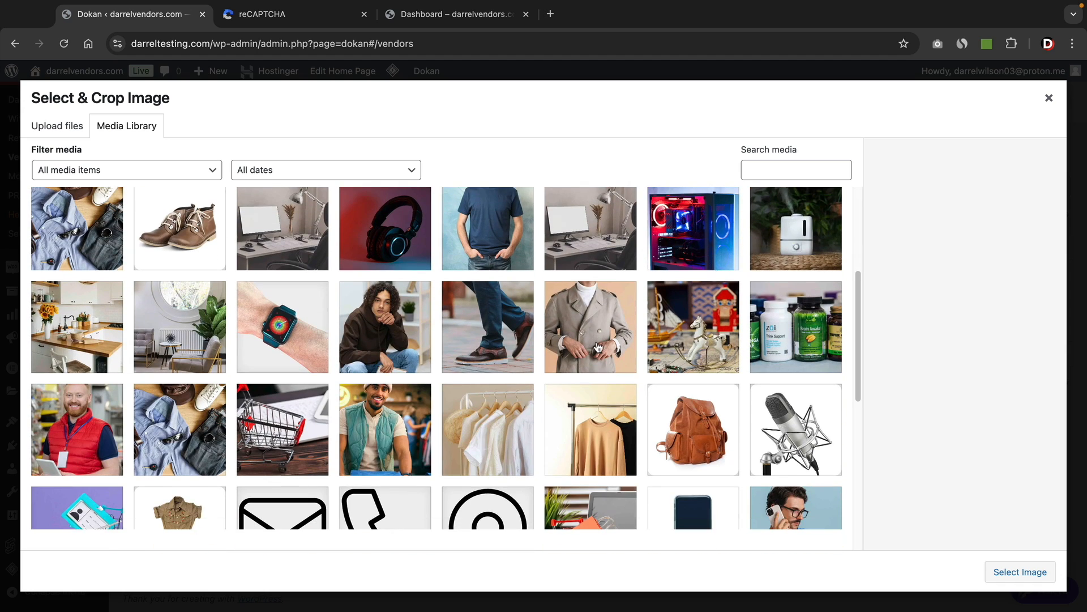
left_click(398, 338)
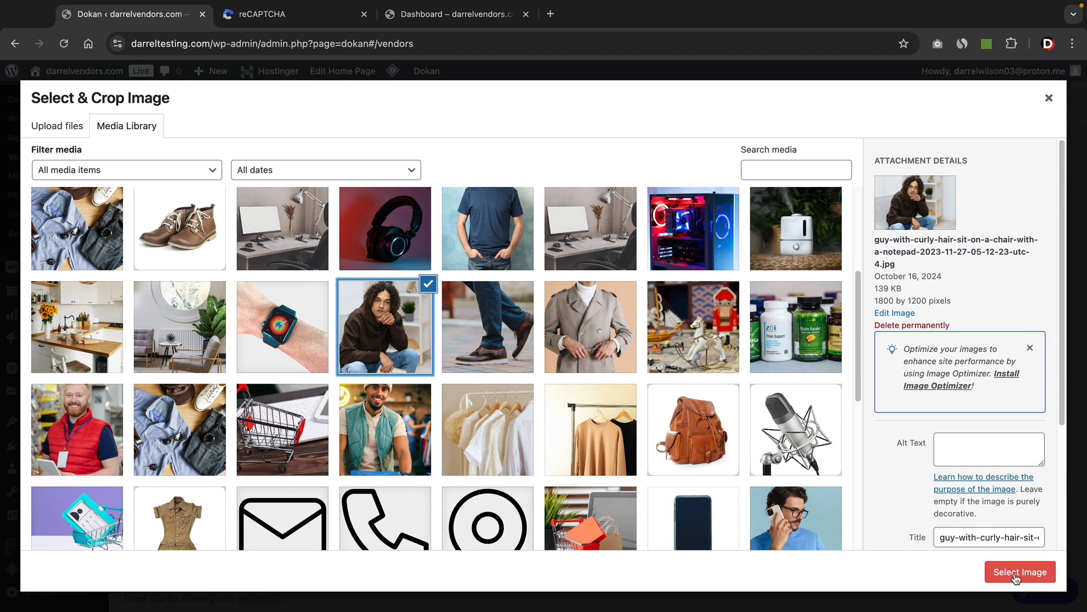
left_click(1019, 572)
left_click_drag(510, 323, 611, 344)
left_click(1014, 572)
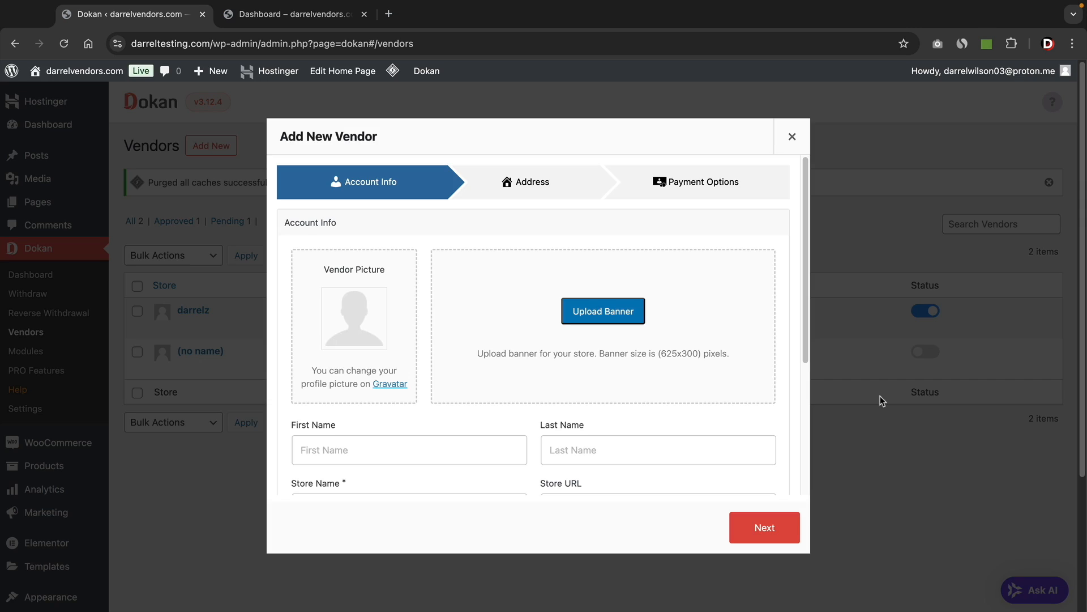
left_click(604, 311)
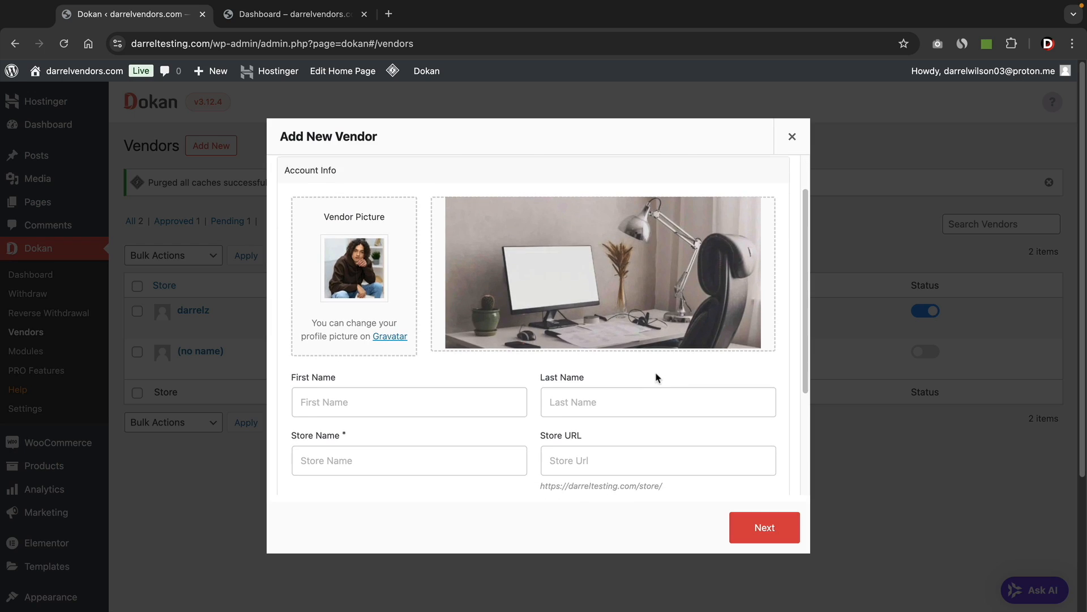
scroll(656, 376, "down", 2)
scroll(655, 376, "down", 3)
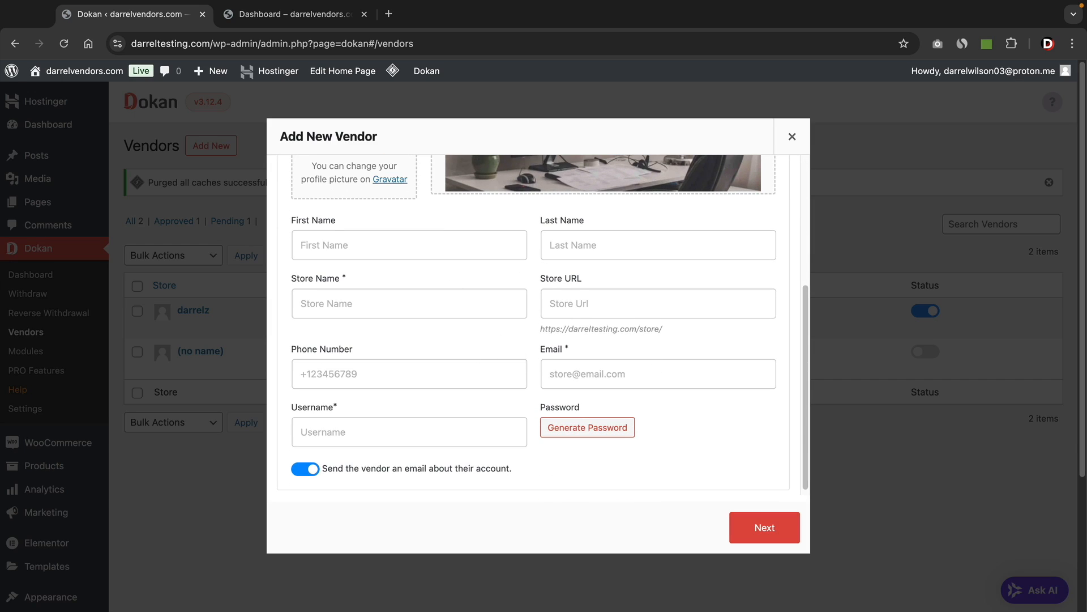
Enter the vendor's first name and generate an account password.
left_click(425, 250)
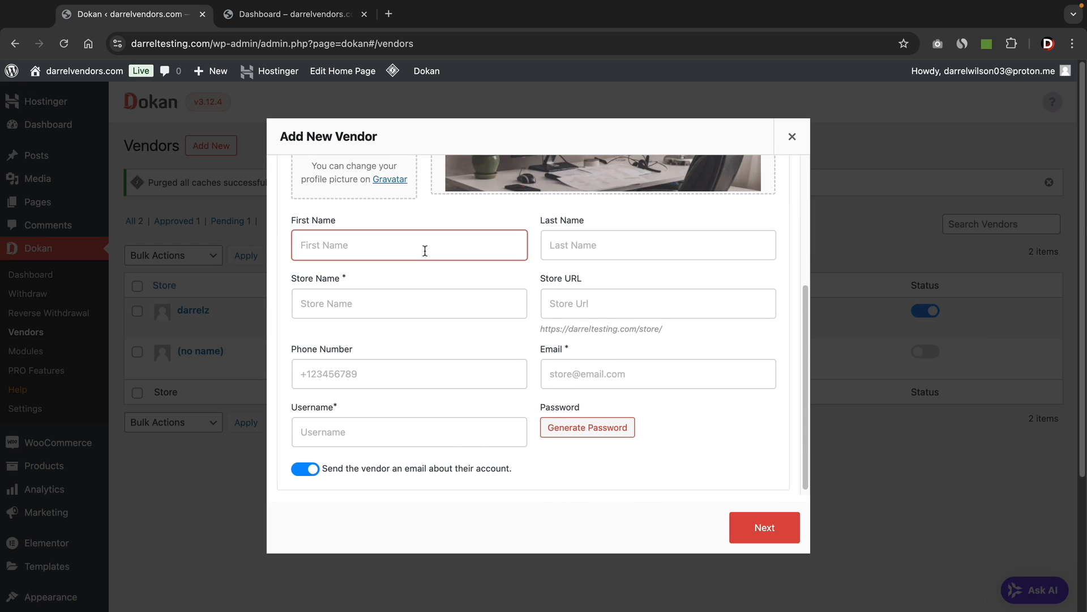
type("John")
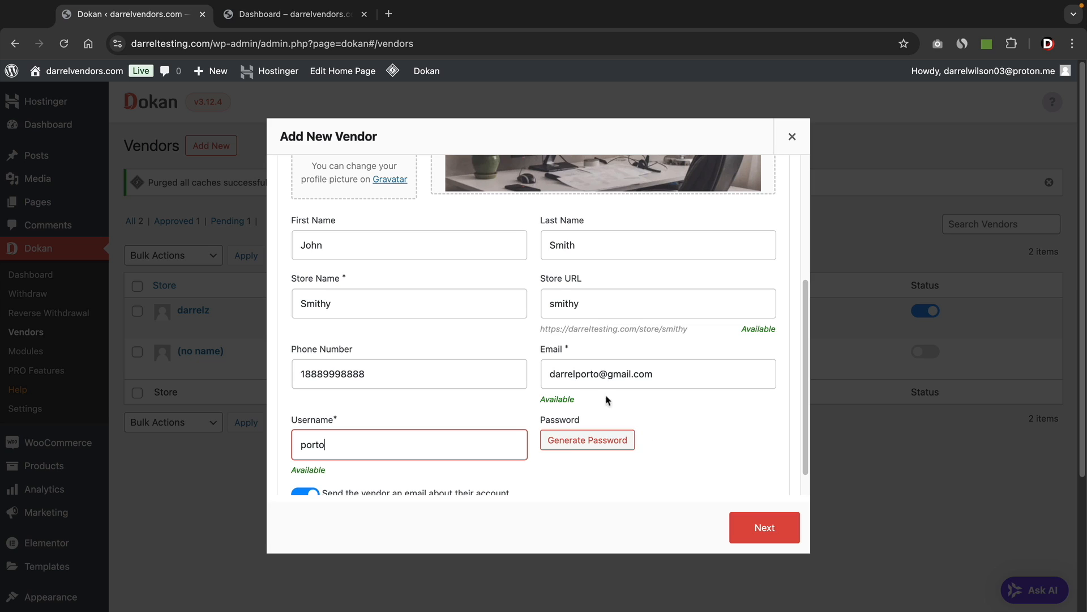
scroll(595, 405, "down", 1)
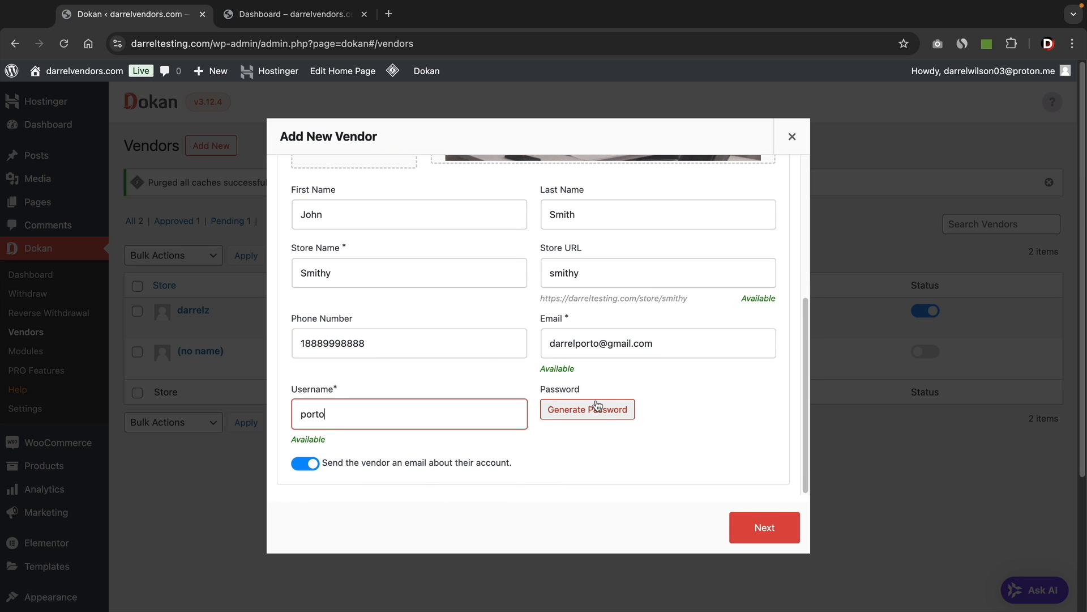
left_click(602, 415)
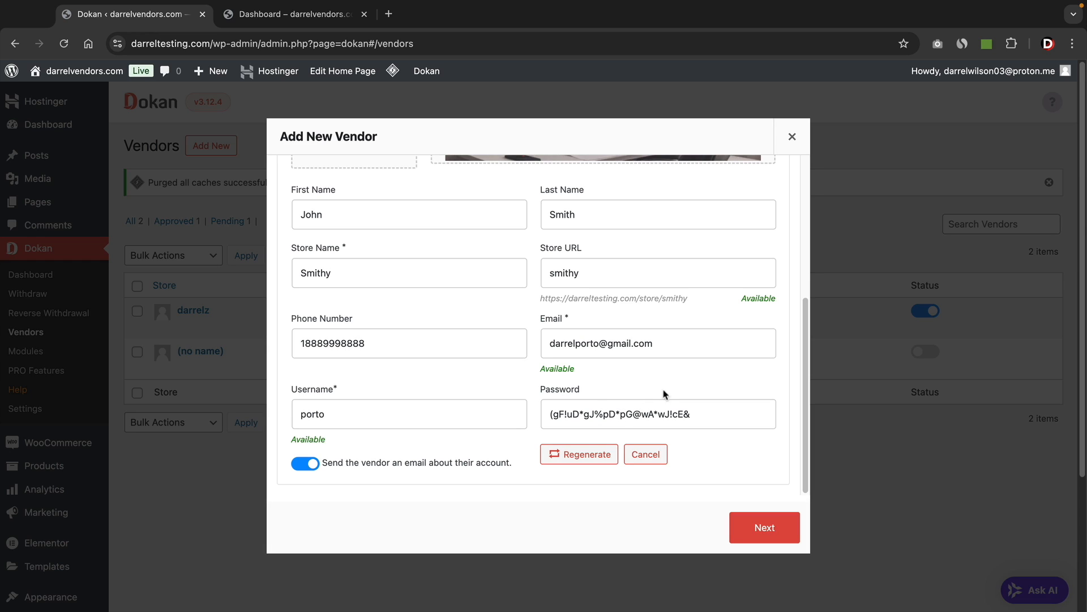
left_click_drag(710, 414, 531, 417)
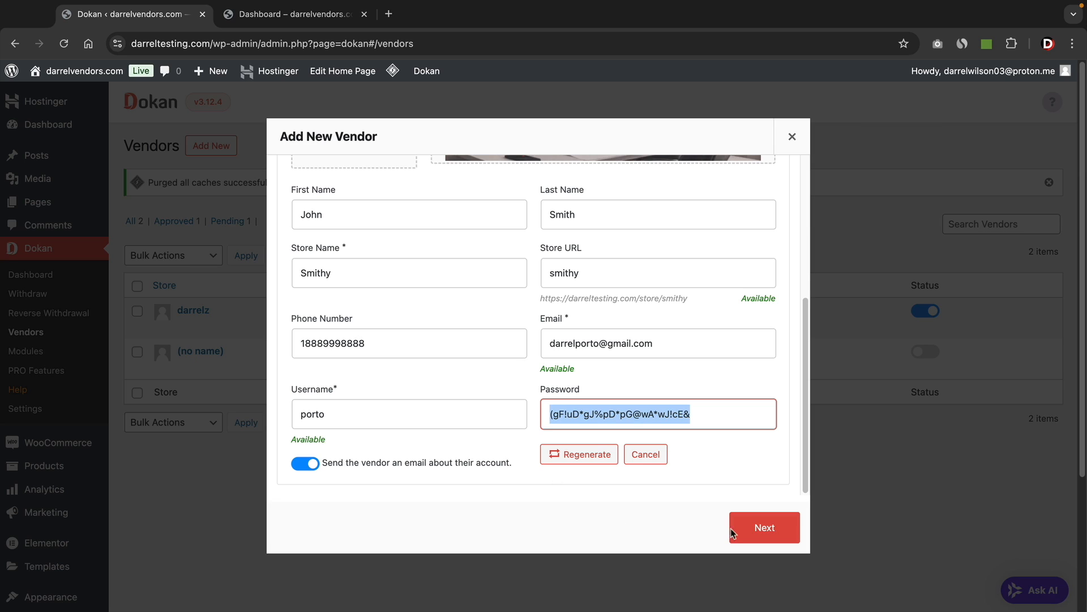
Pass the address and payment steps, enter the PayPal email, and create the Smithy vendor.
left_click(772, 535)
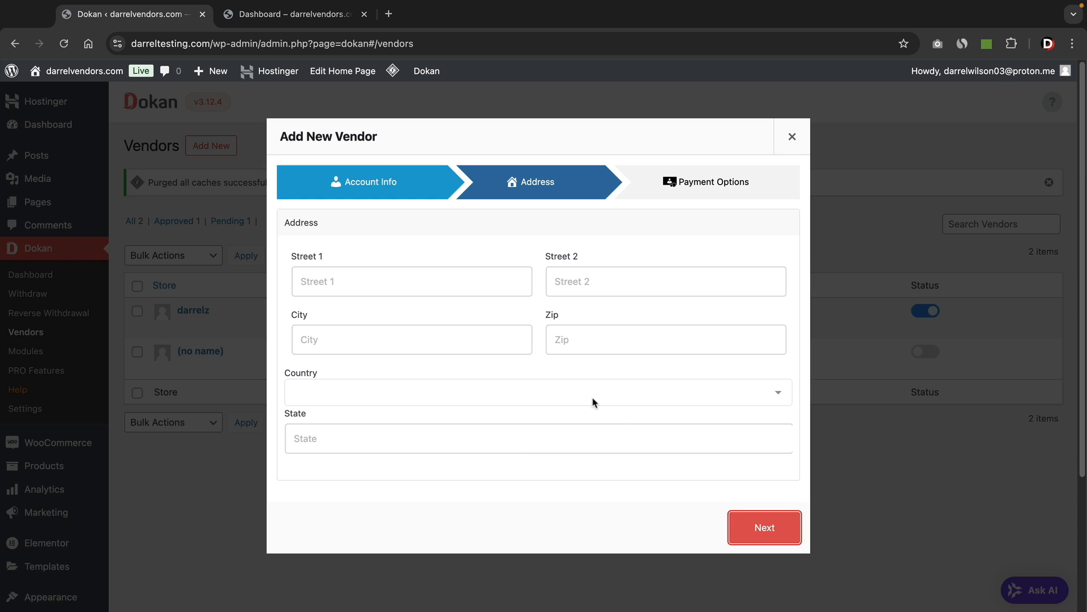
left_click(774, 529)
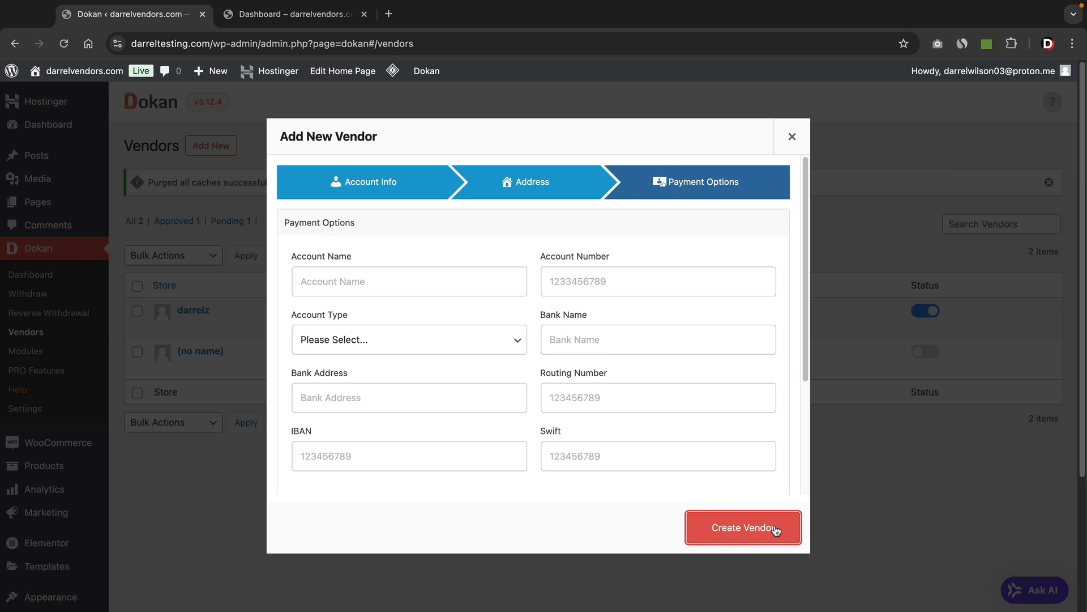
left_click(512, 340)
left_click(538, 331)
left_click(497, 253)
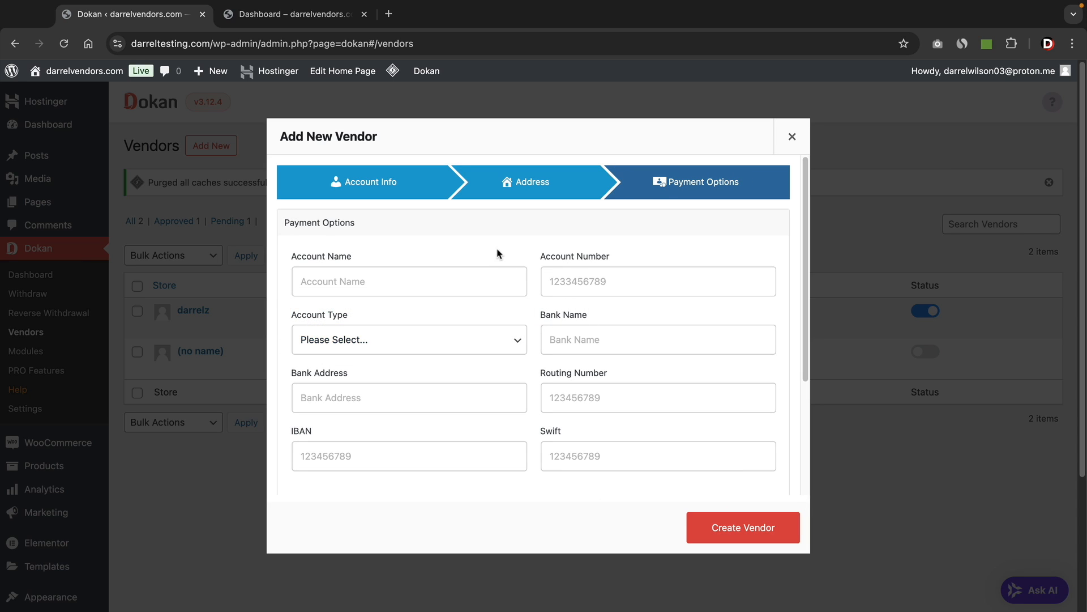
scroll(579, 361, "down", 5)
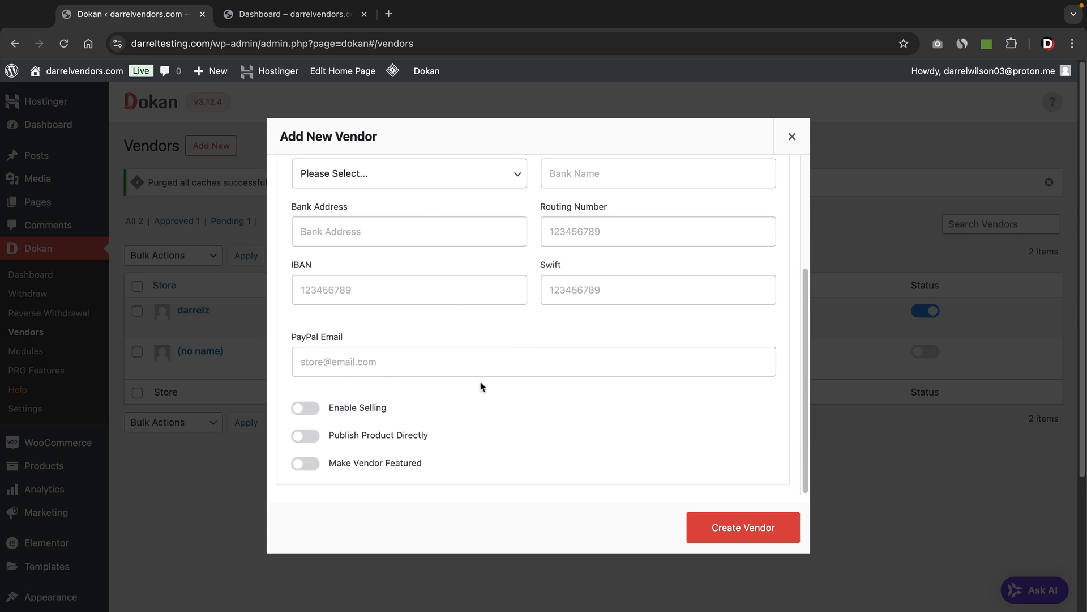
left_click(359, 374)
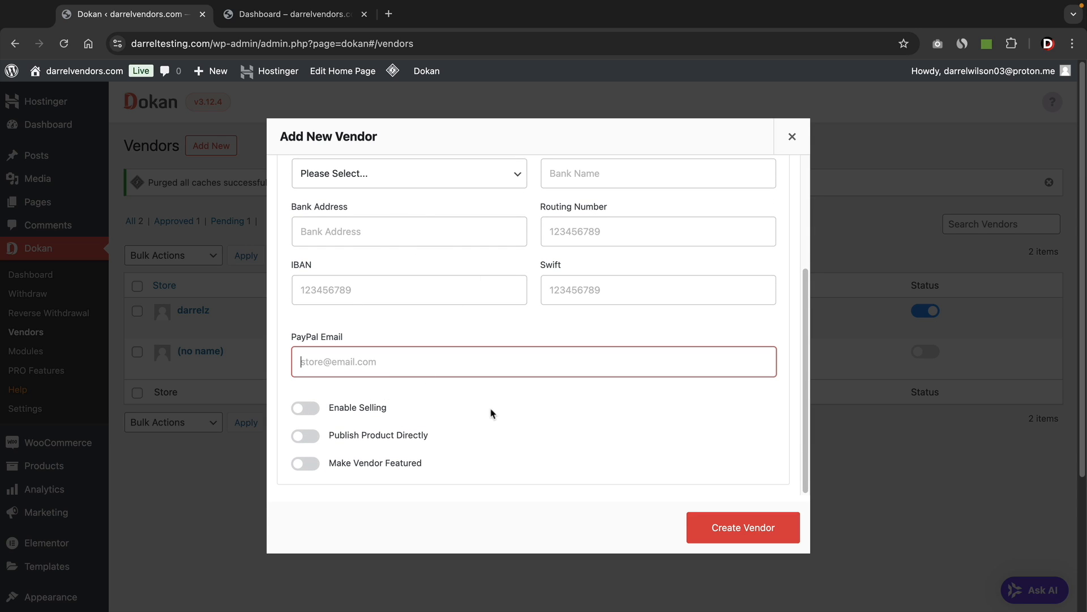
left_click(769, 531)
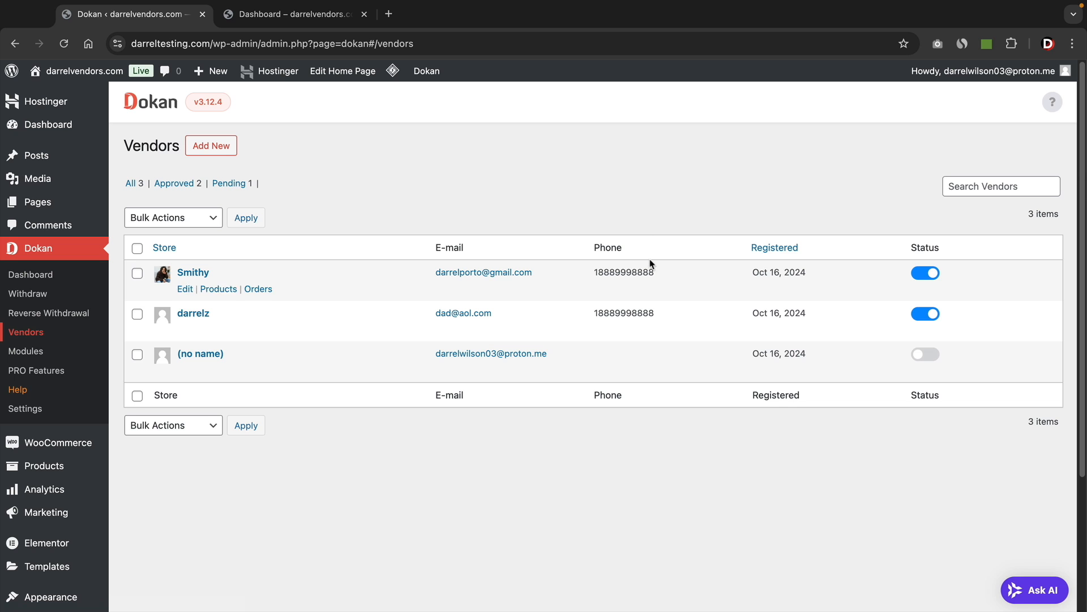
Try enabling the Color Scheme Customizer and Live Chat modules, dismissing each Pro upgrade prompt.
left_click(25, 350)
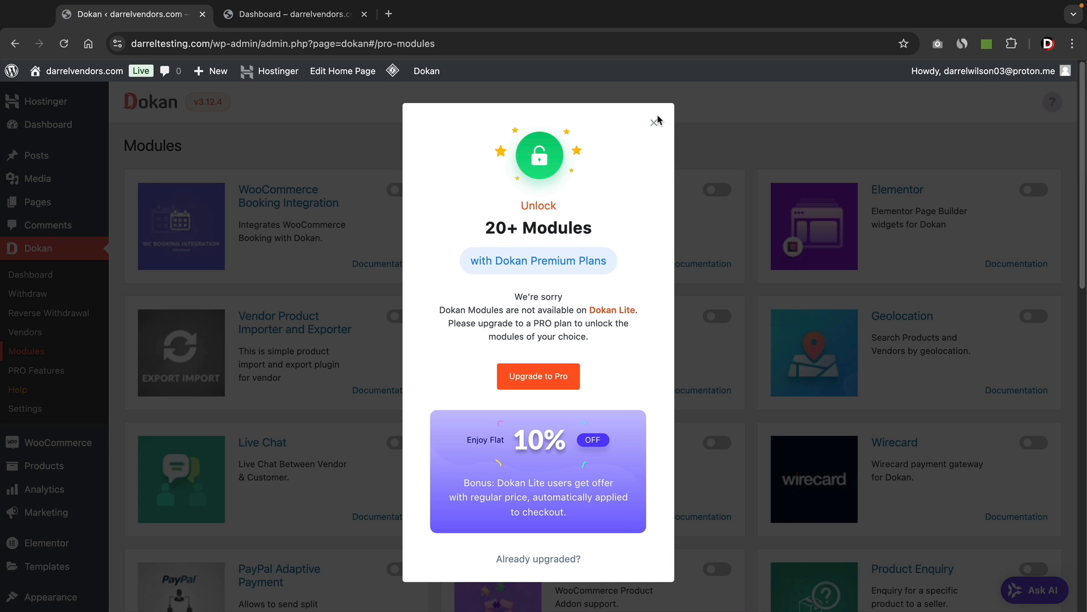
left_click(653, 122)
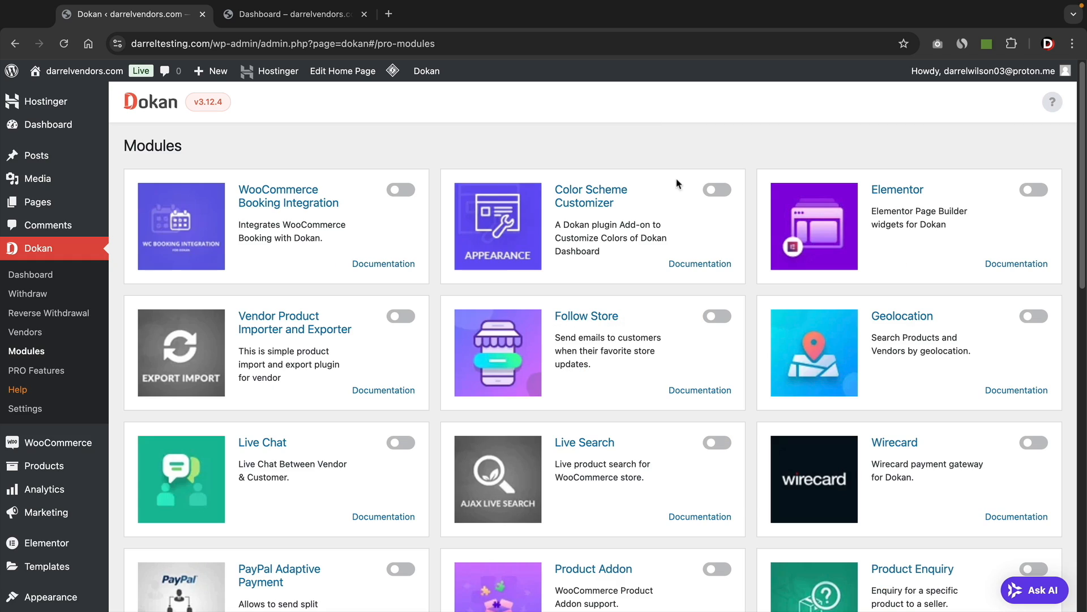
left_click(712, 191)
left_click(654, 123)
left_click(391, 444)
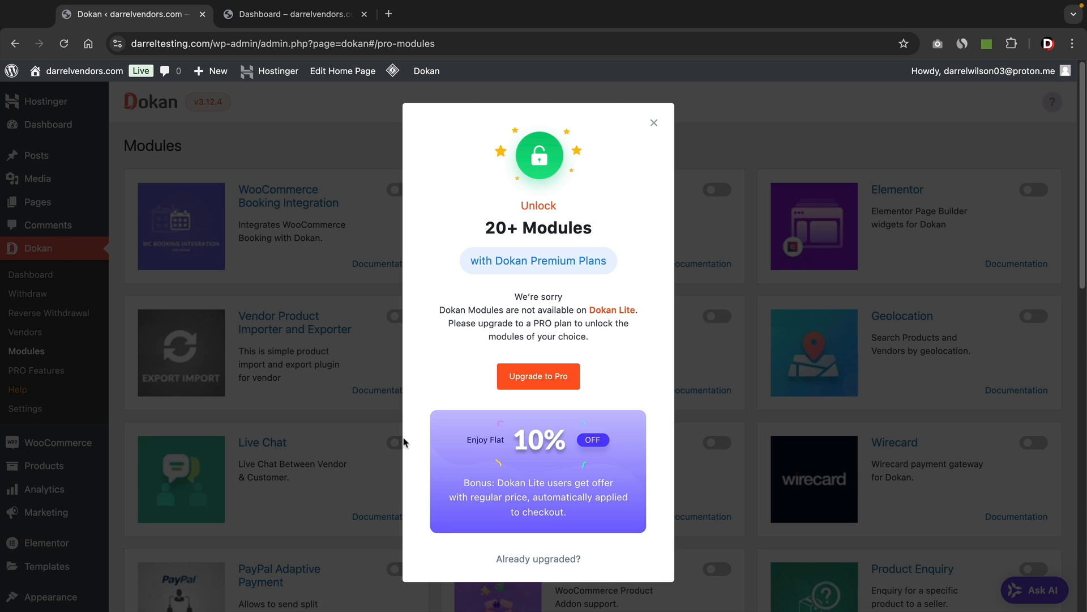
left_click(653, 123)
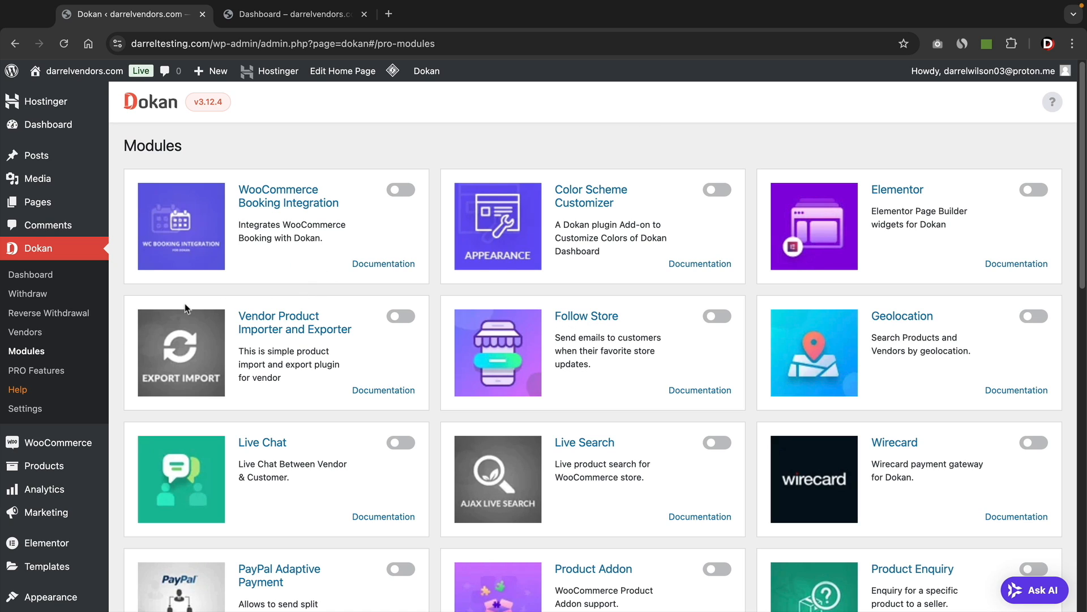
Browse the Dokan PRO Features upgrade page.
left_click(61, 372)
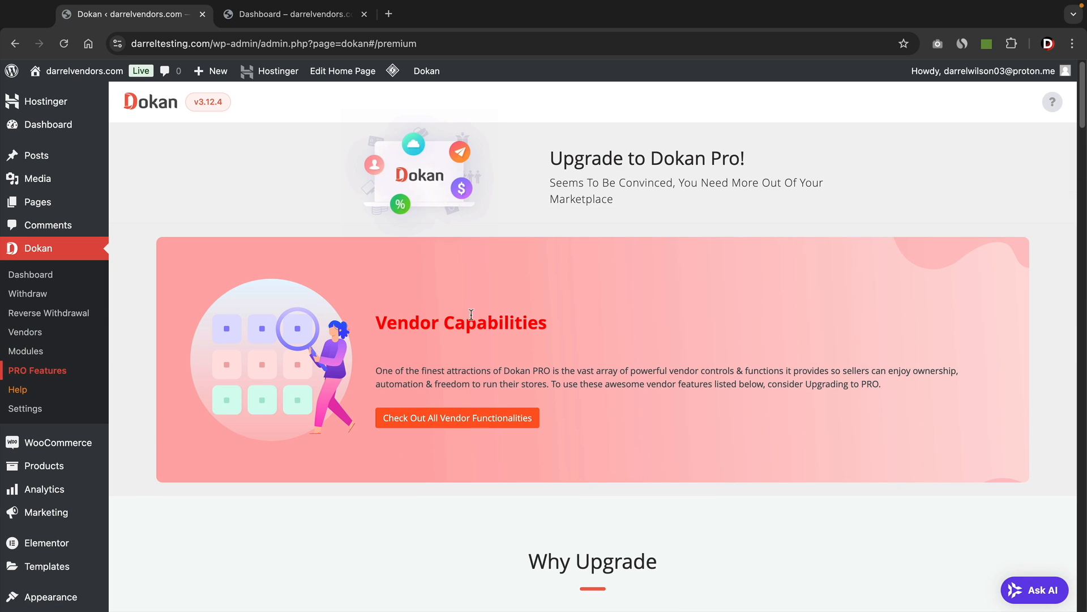
scroll(571, 396, "down", 10)
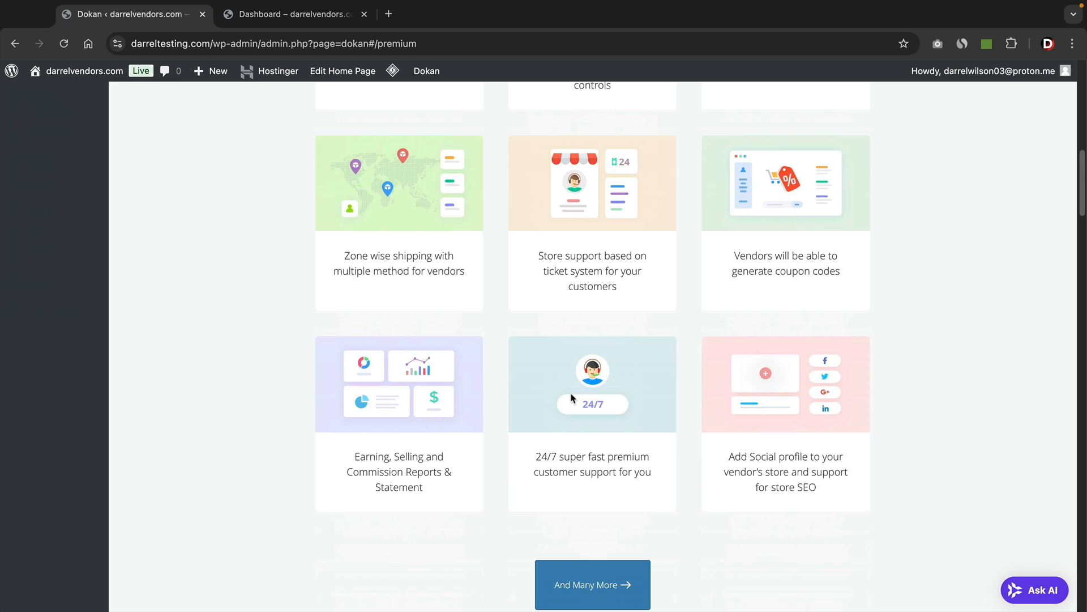
scroll(531, 457, "up", 10)
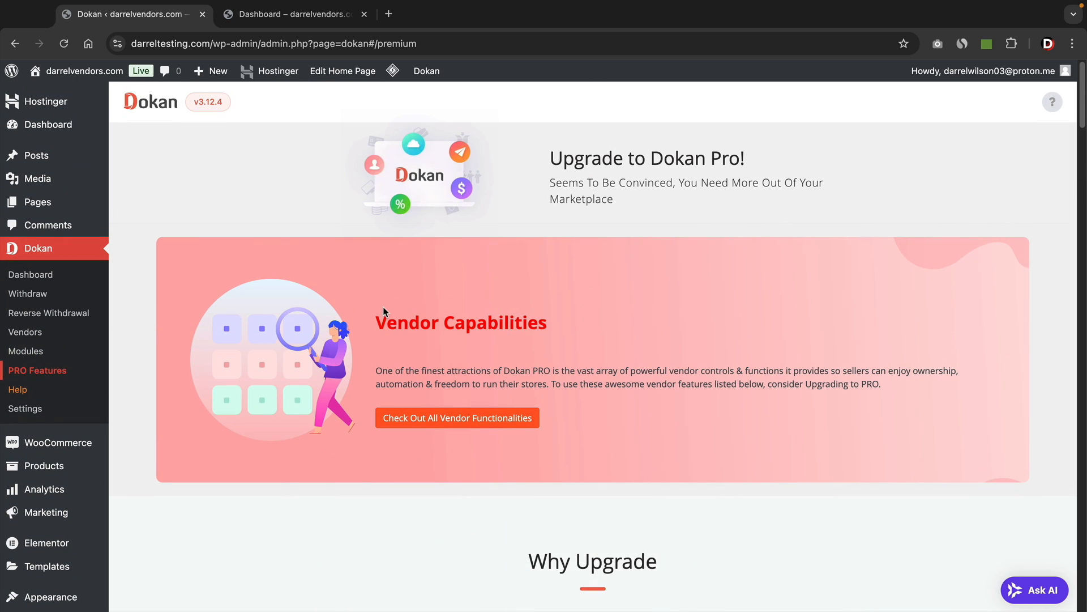
Check Dokan Settings and the Dokan dashboard overview, then close the Dokan tab.
left_click(28, 412)
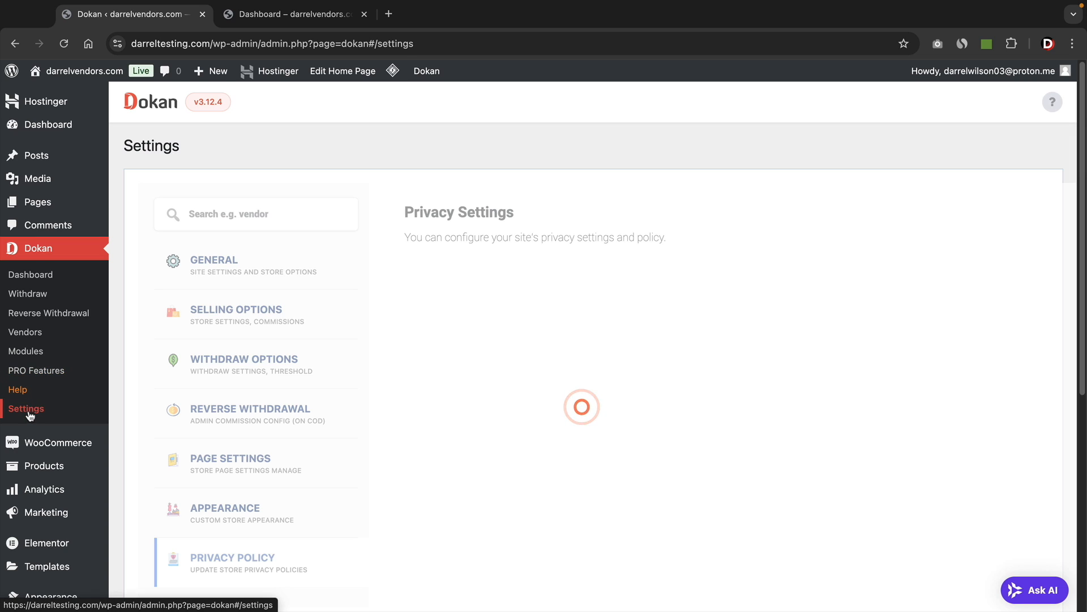
left_click(61, 277)
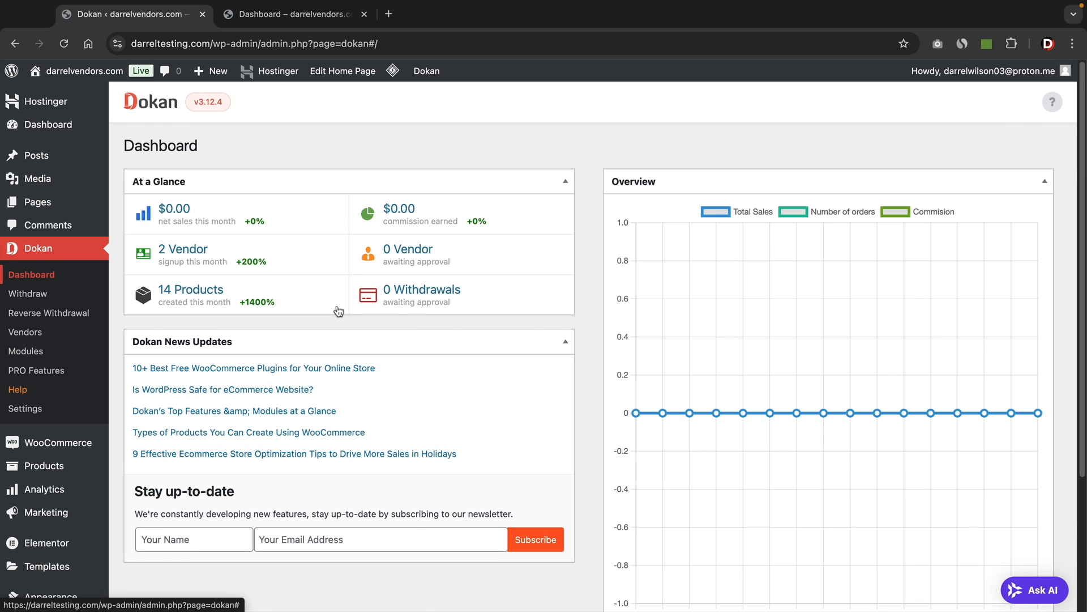
key("super+w")
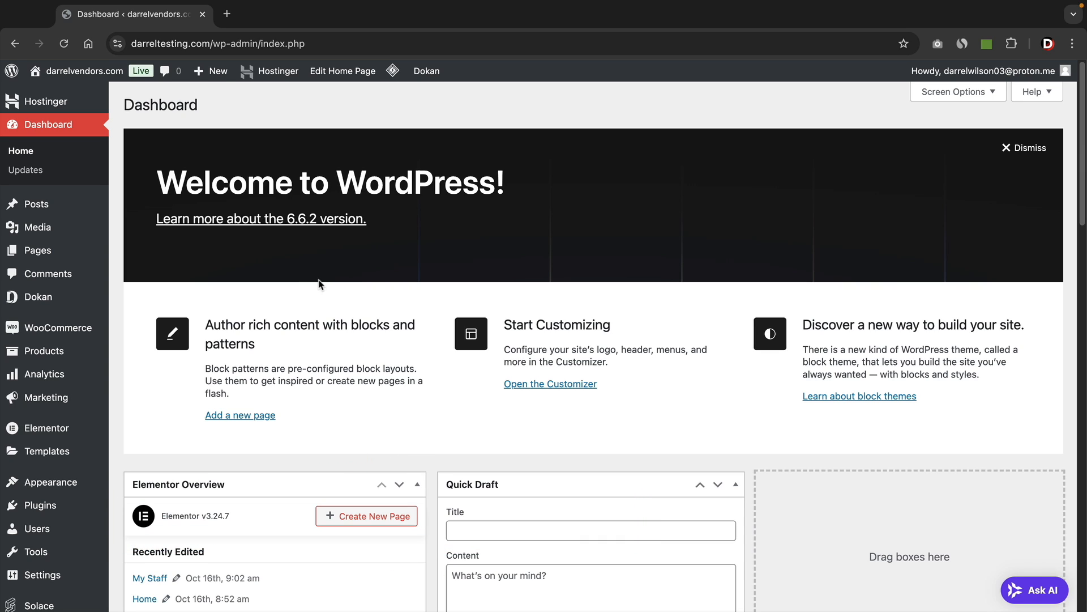
Turn on 'Anyone can register' under Membership in General Settings and save the changes.
mouse_move(51, 573)
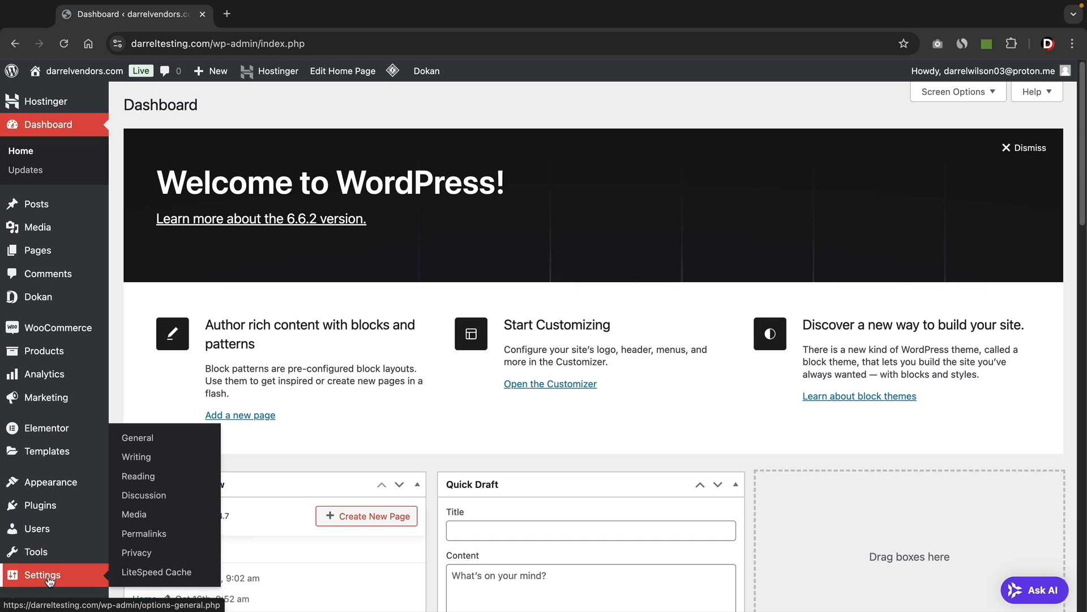
left_click(141, 440)
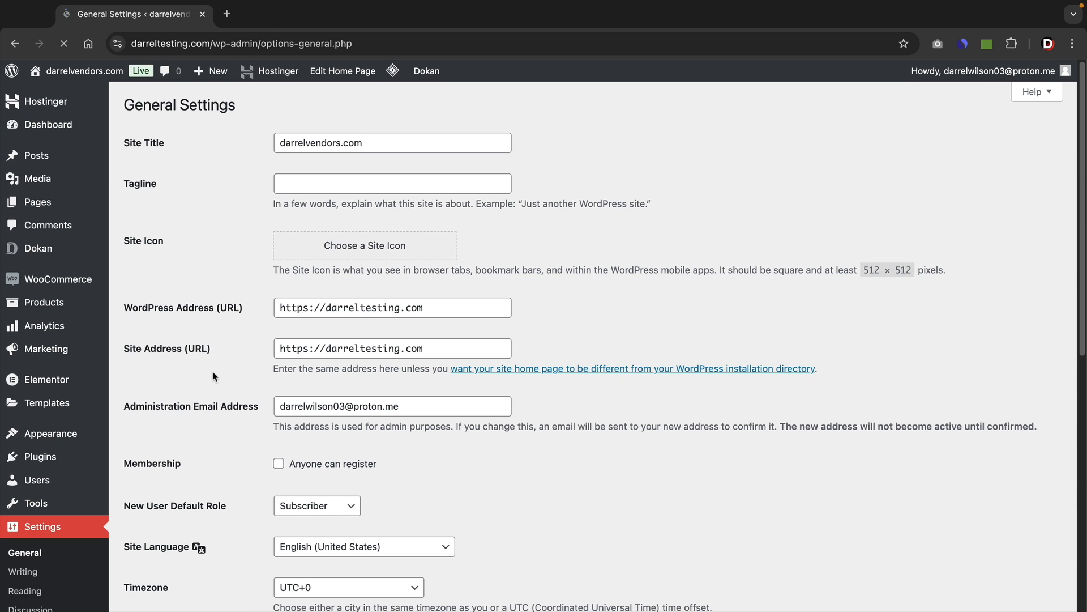
scroll(214, 376, "down", 3)
left_click_drag(132, 385, 161, 385)
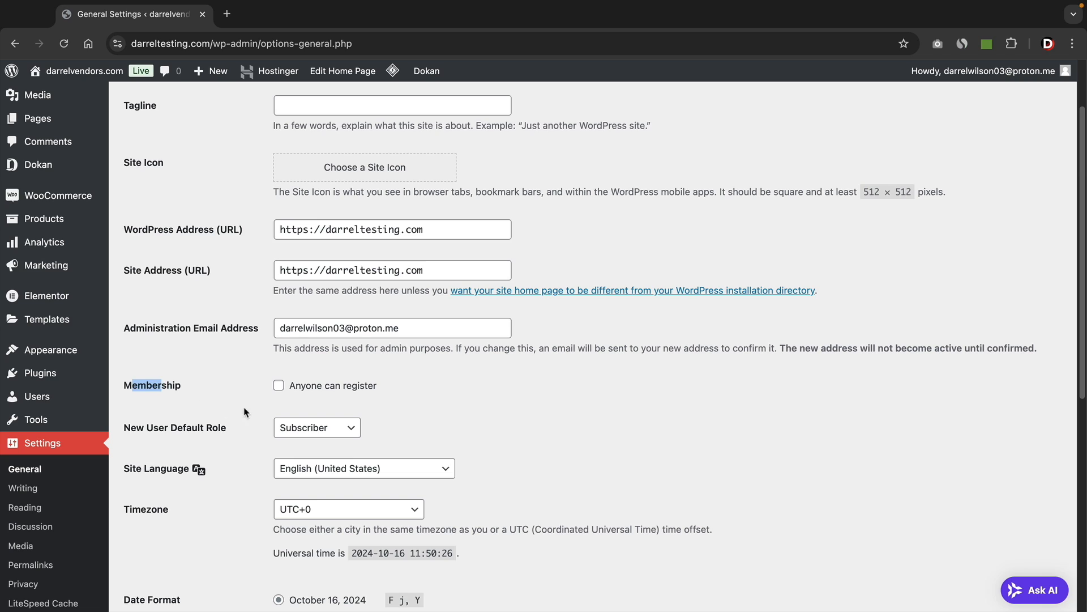
left_click(208, 384)
scroll(225, 405, "down", 7)
left_click(168, 545)
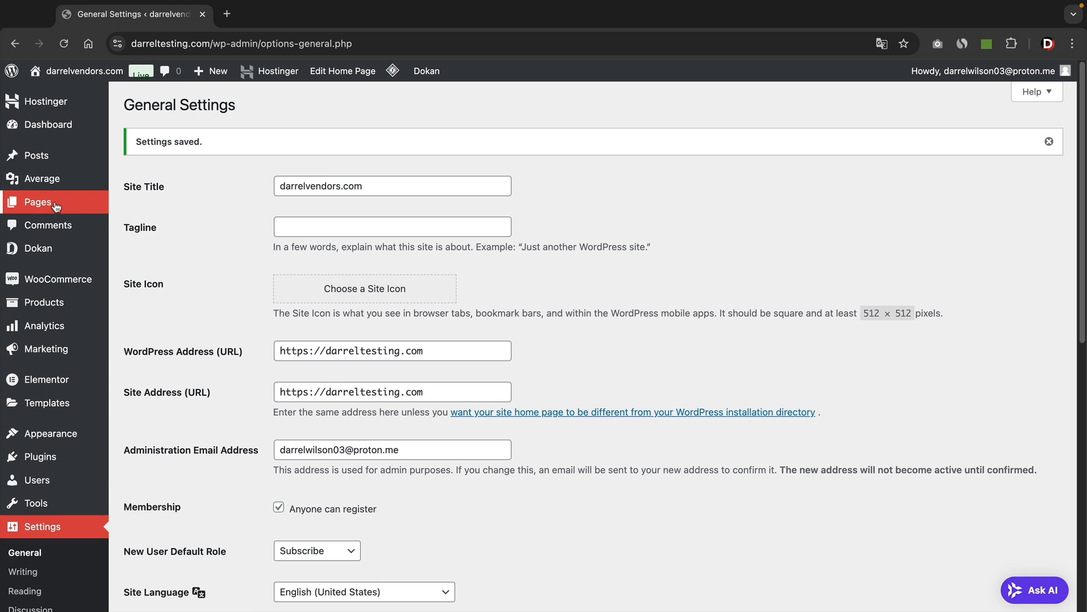
Open the My account page in the editor from the All Pages list.
mouse_move(51, 203)
left_click(145, 207)
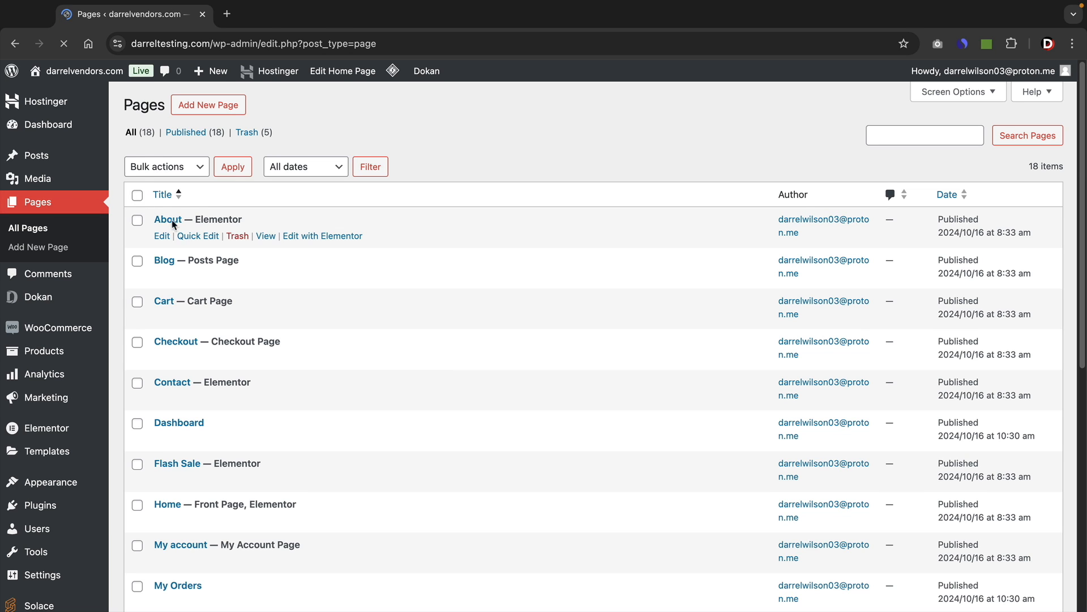
scroll(181, 233, "down", 5)
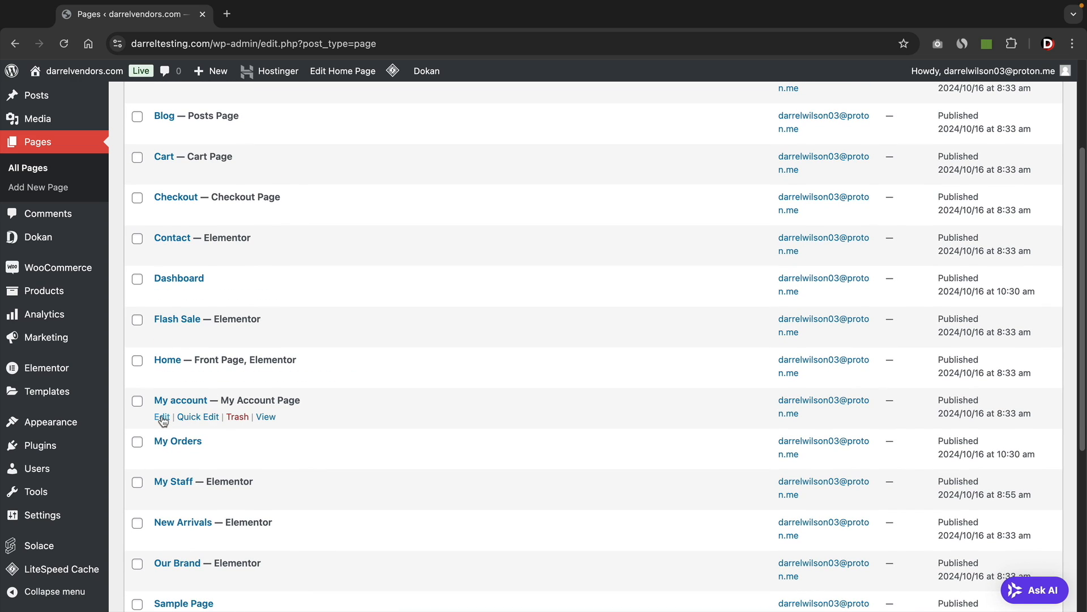
left_click(162, 420)
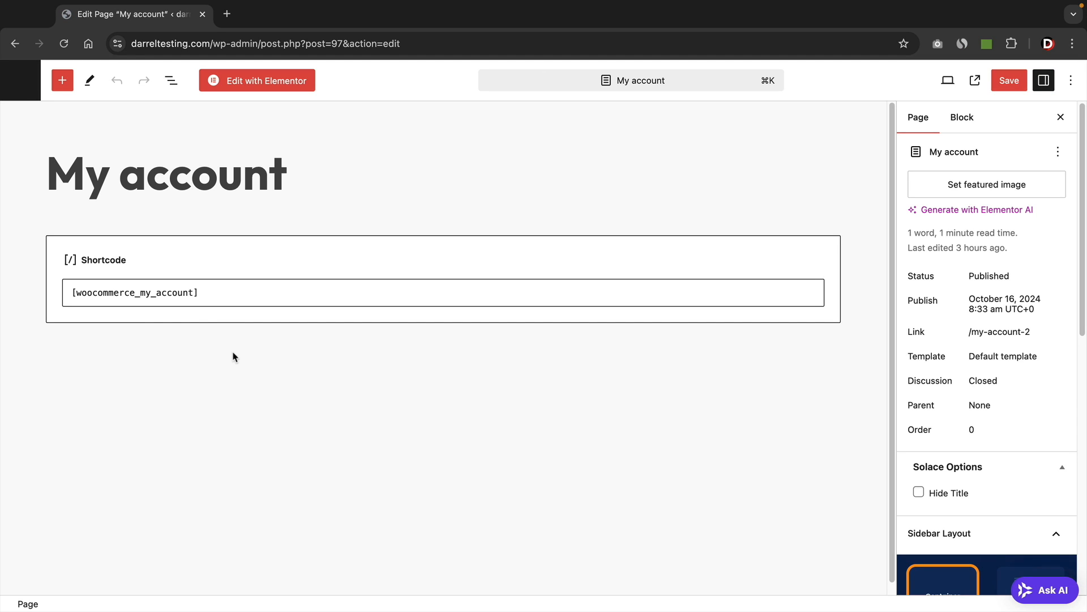
Copy the [woocommerce_my_account] shortcode from the page's Shortcode block.
triple_click(119, 295)
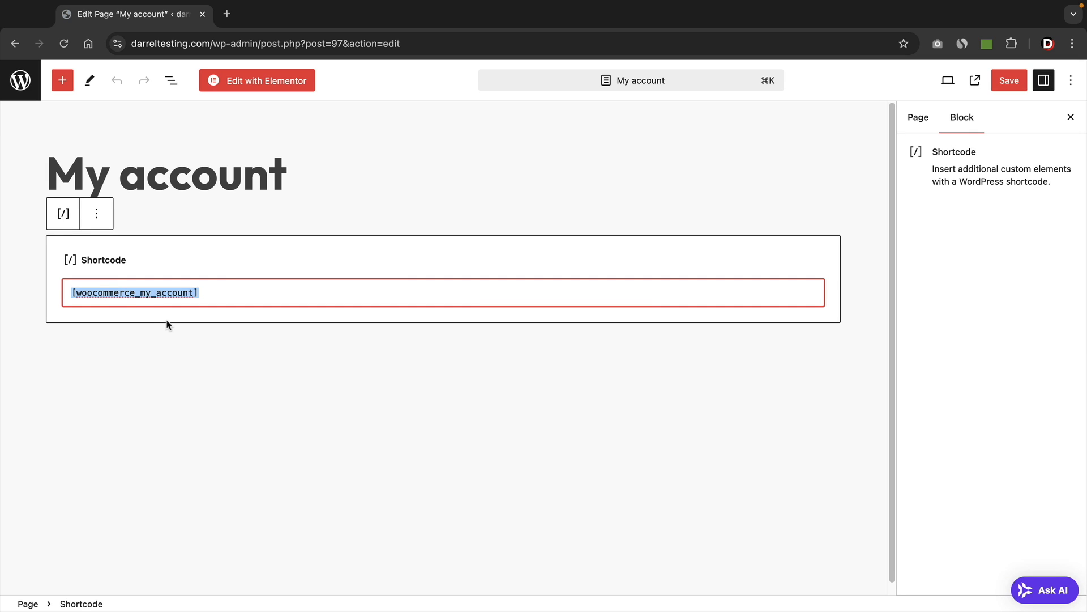
right_click(158, 291)
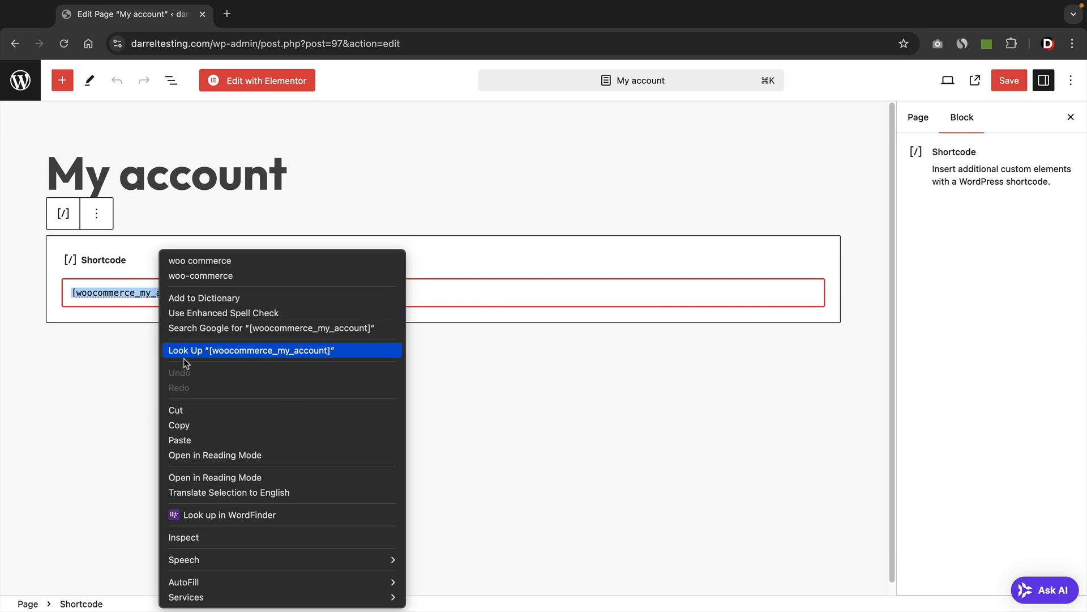
left_click(203, 426)
left_click(195, 389)
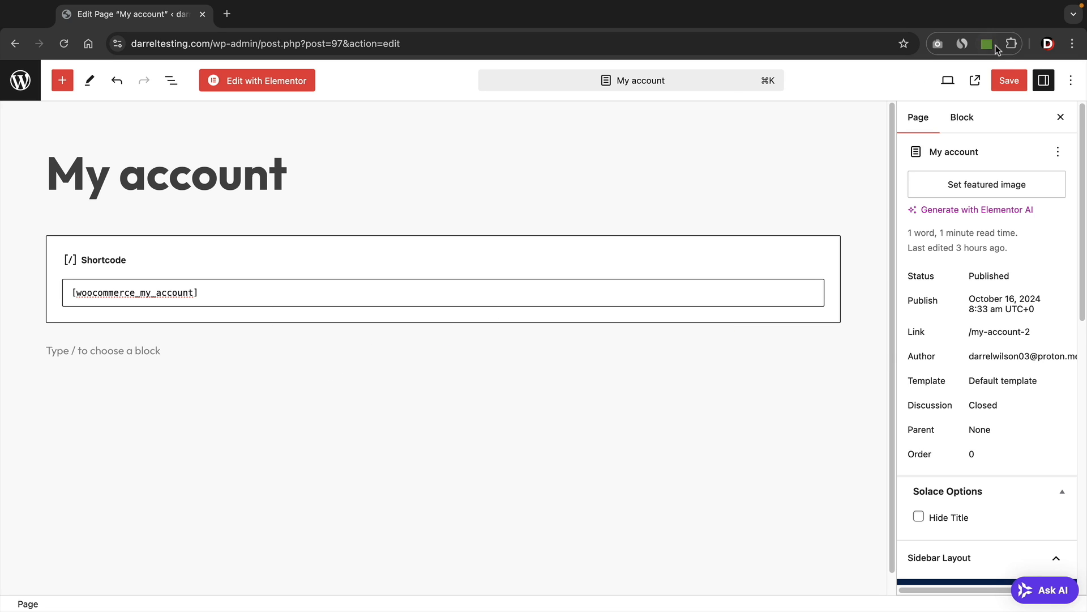
View the live My account page and log out of the admin account.
left_click(1072, 81)
left_click(614, 291)
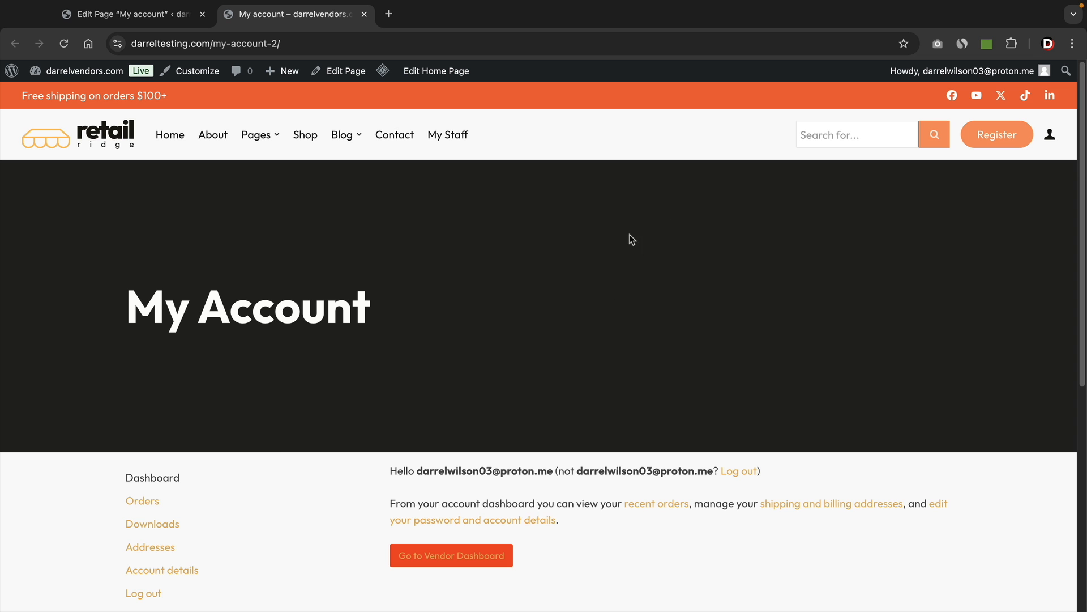
mouse_move(1000, 67)
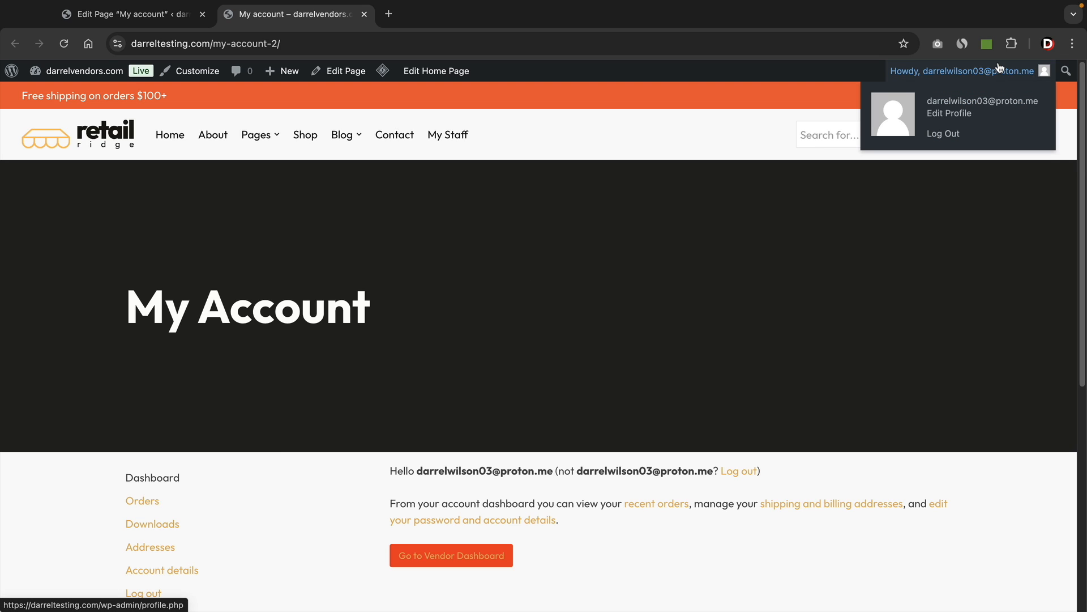
left_click(953, 138)
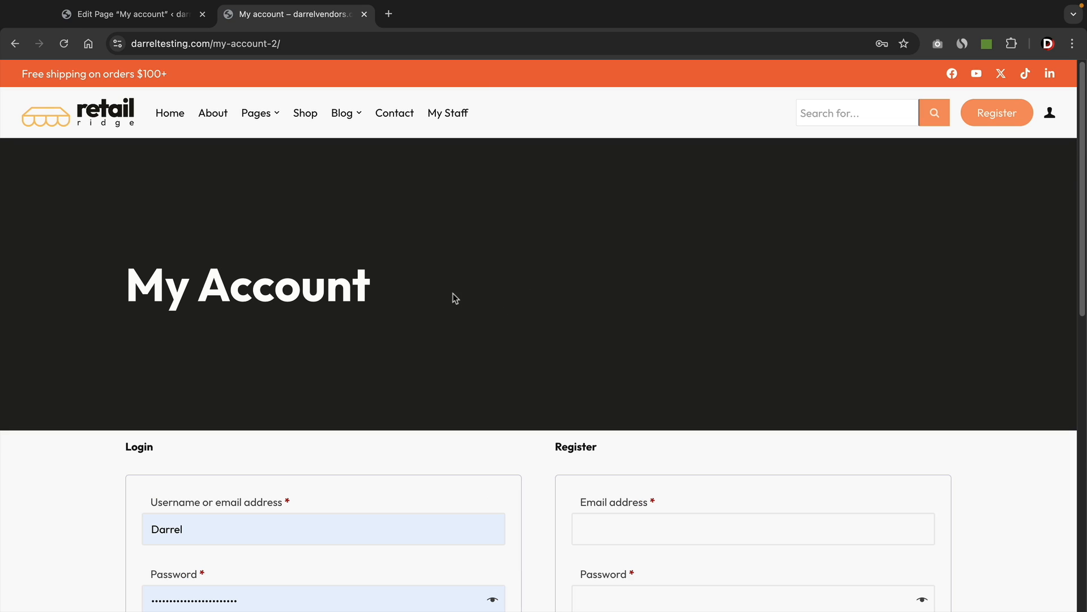
left_click_drag(434, 291, 128, 285)
left_click(294, 300)
Select 'I am a vendor' on the registration form to reveal vendor fields like Shop Name.
scroll(590, 296, "down", 4)
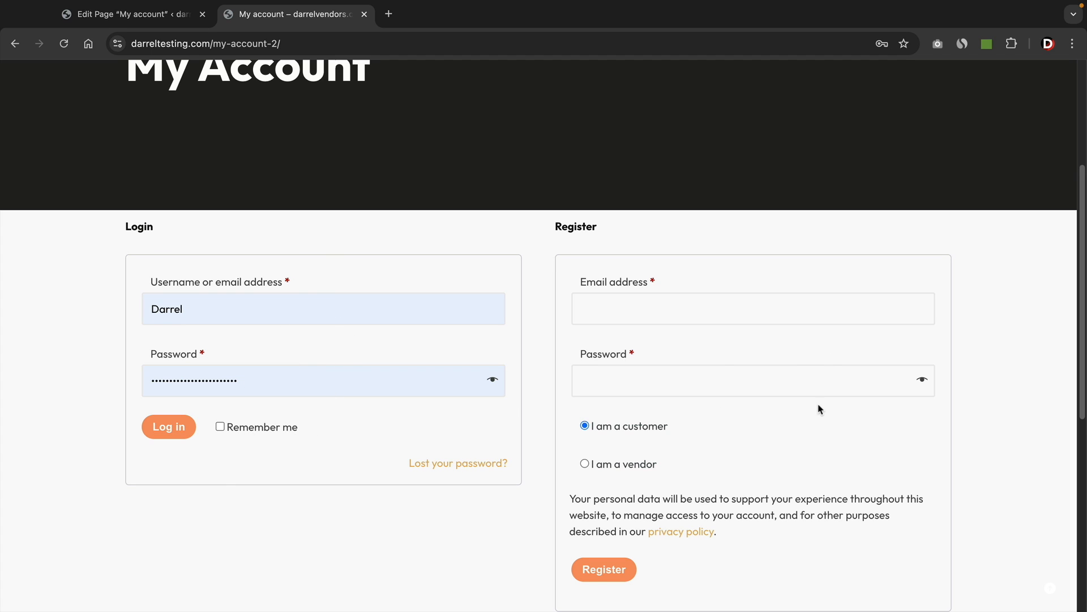
scroll(818, 410, "down", 1)
scroll(805, 359, "down", 1)
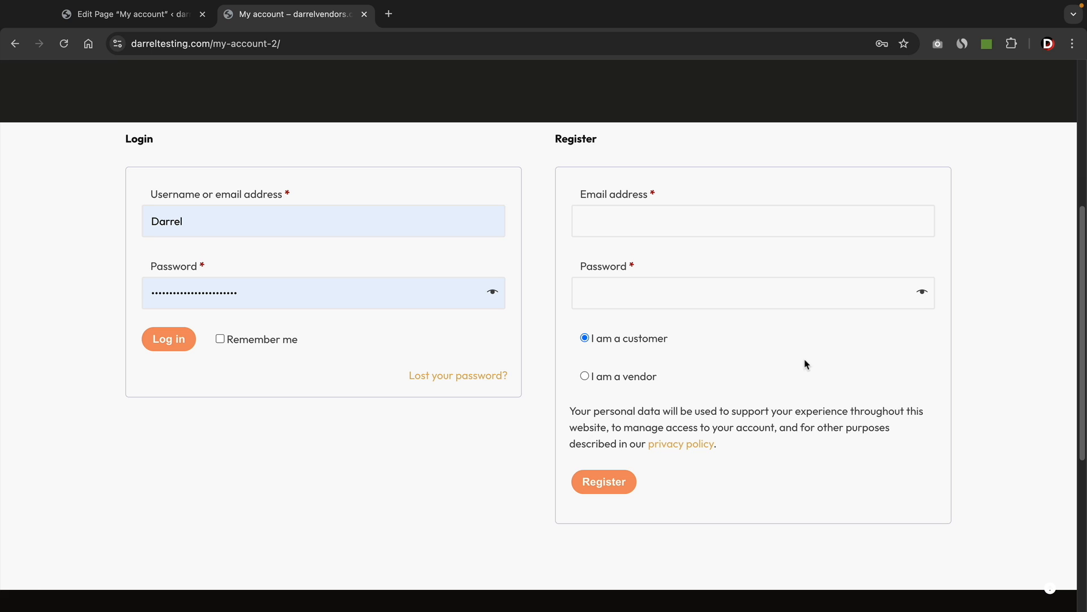
left_click(585, 377)
scroll(687, 417, "down", 3)
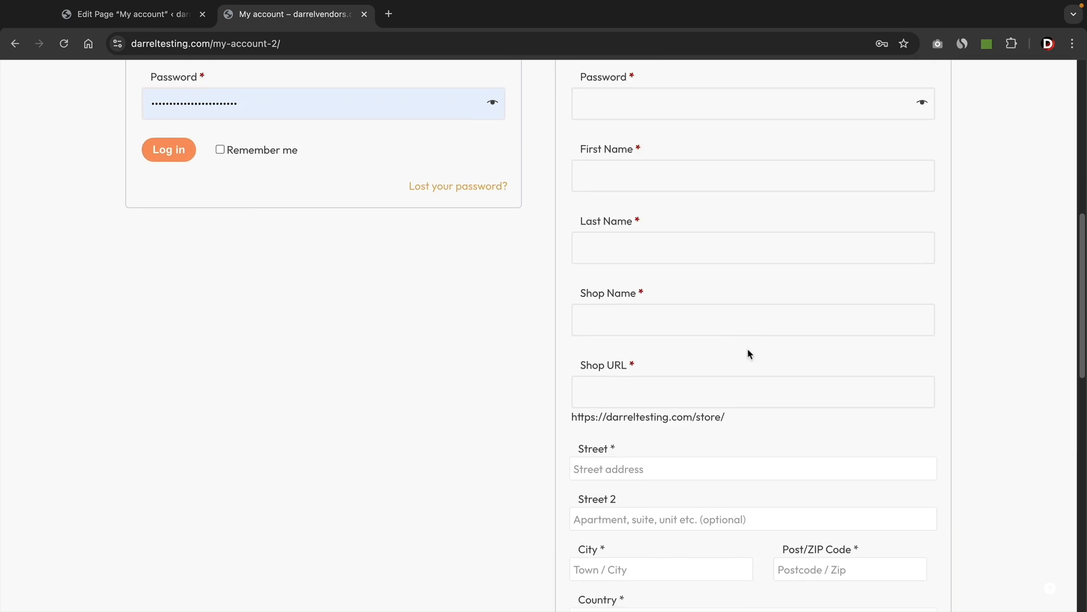
scroll(747, 354, "down", 8)
scroll(739, 385, "up", 4)
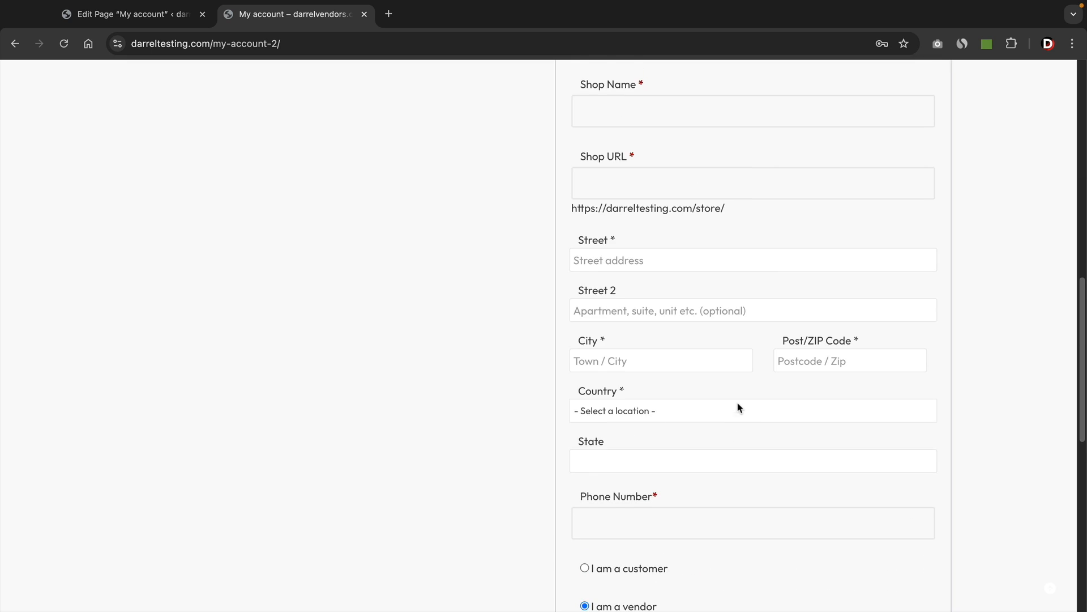
scroll(744, 411, "up", 7)
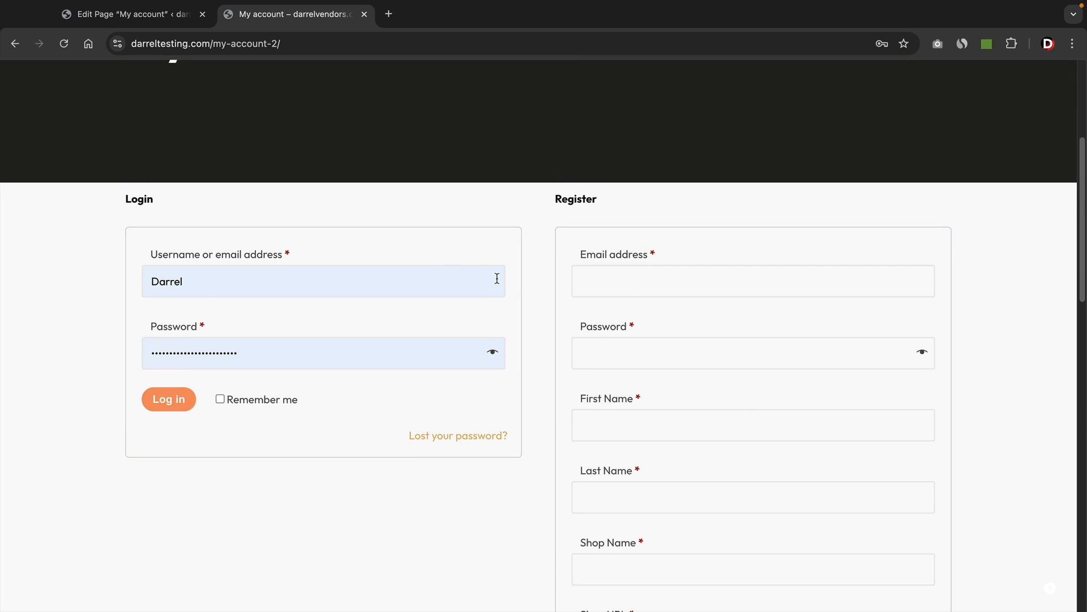
left_click(163, 23)
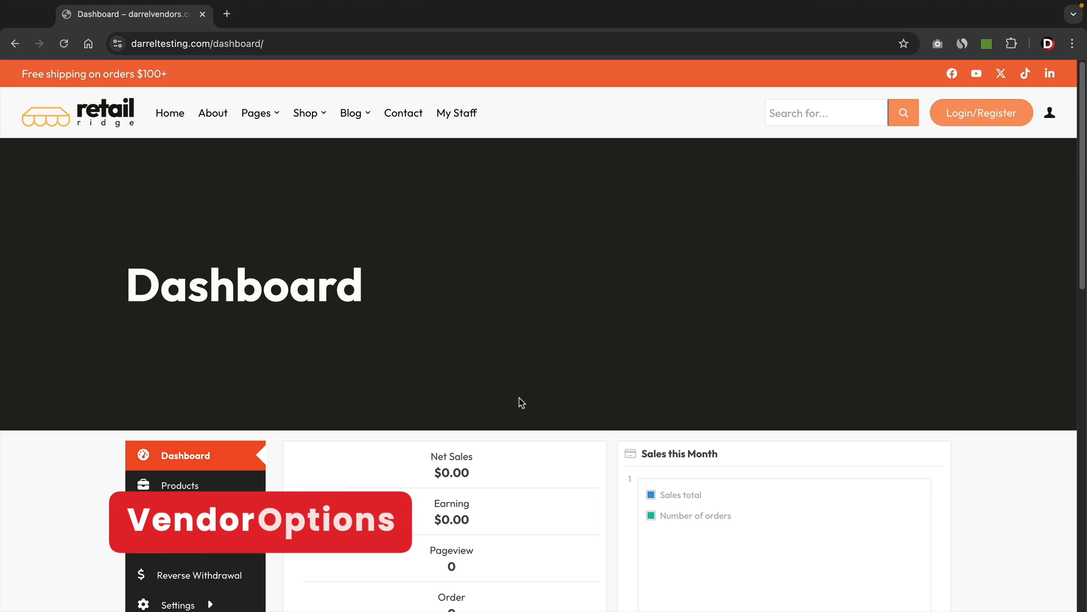
Browse the vendor's Products, Reverse Withdrawal and store settings pages.
scroll(515, 323, "down", 3)
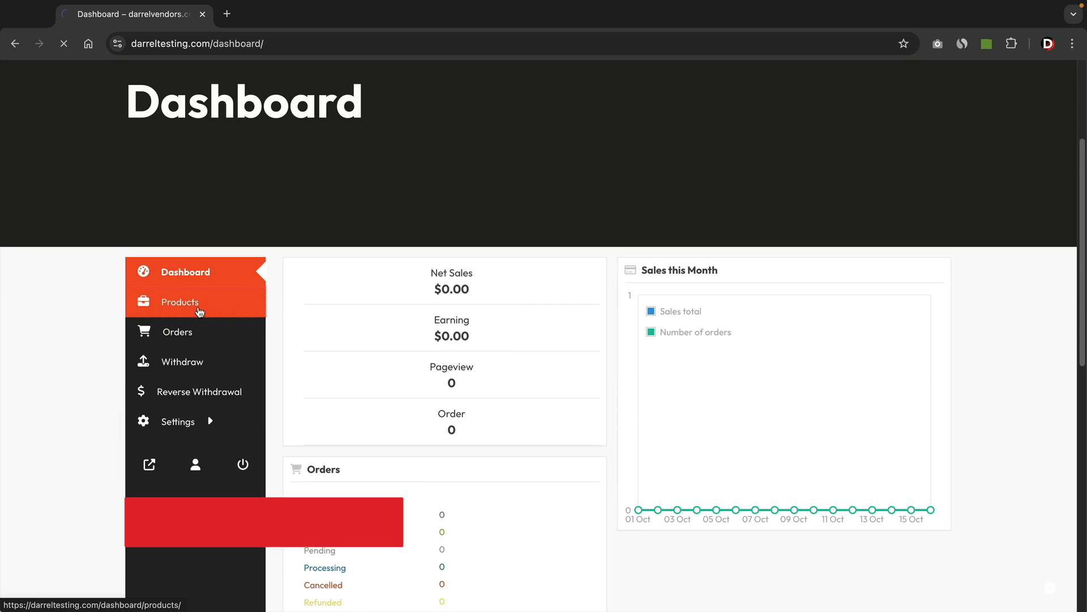
left_click(197, 307)
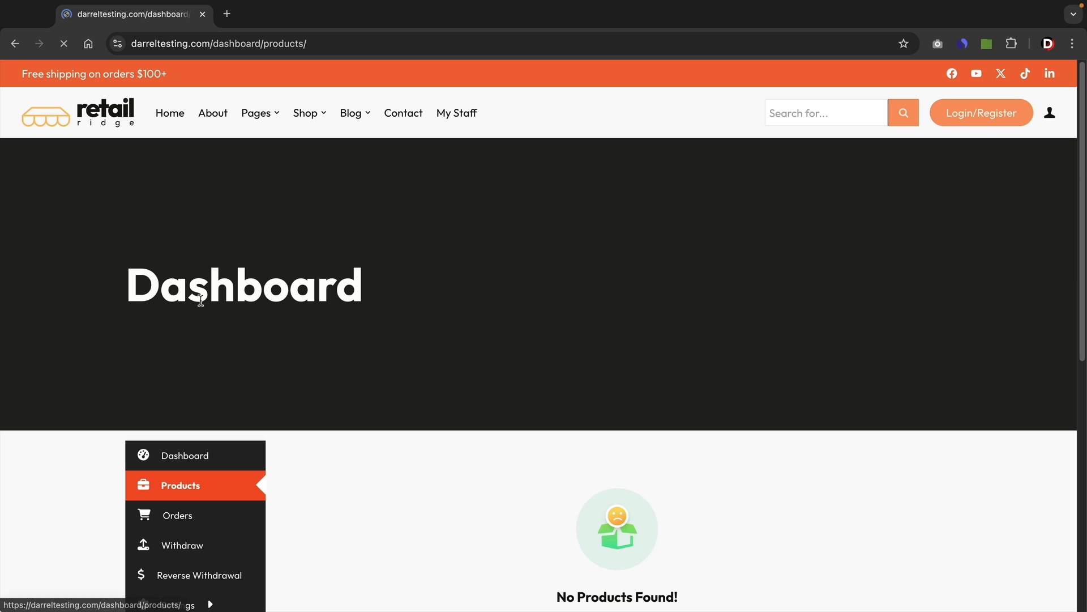
scroll(232, 334, "down", 3)
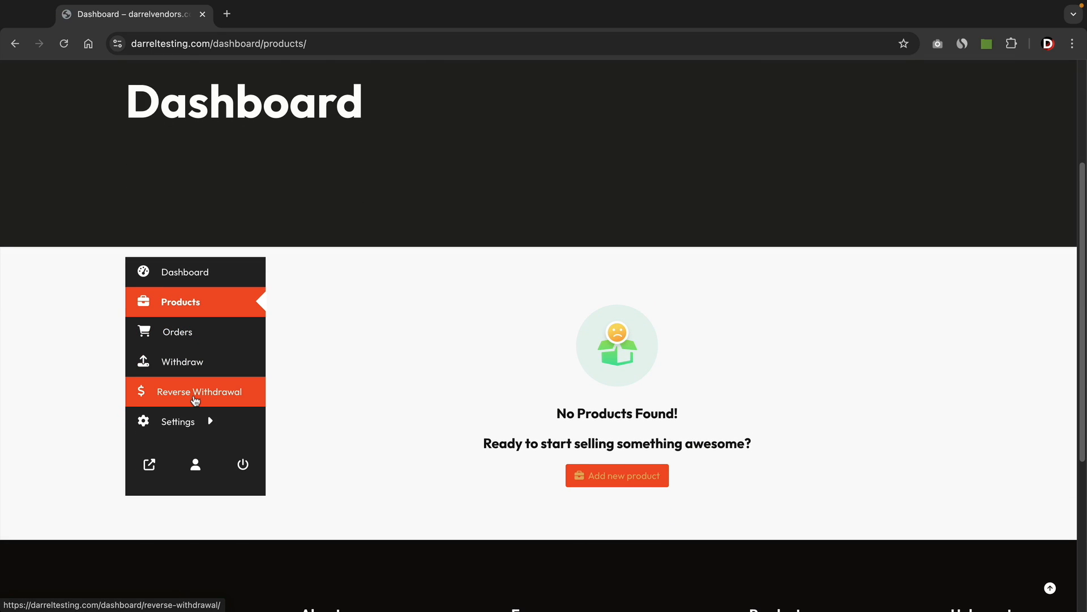
left_click(192, 399)
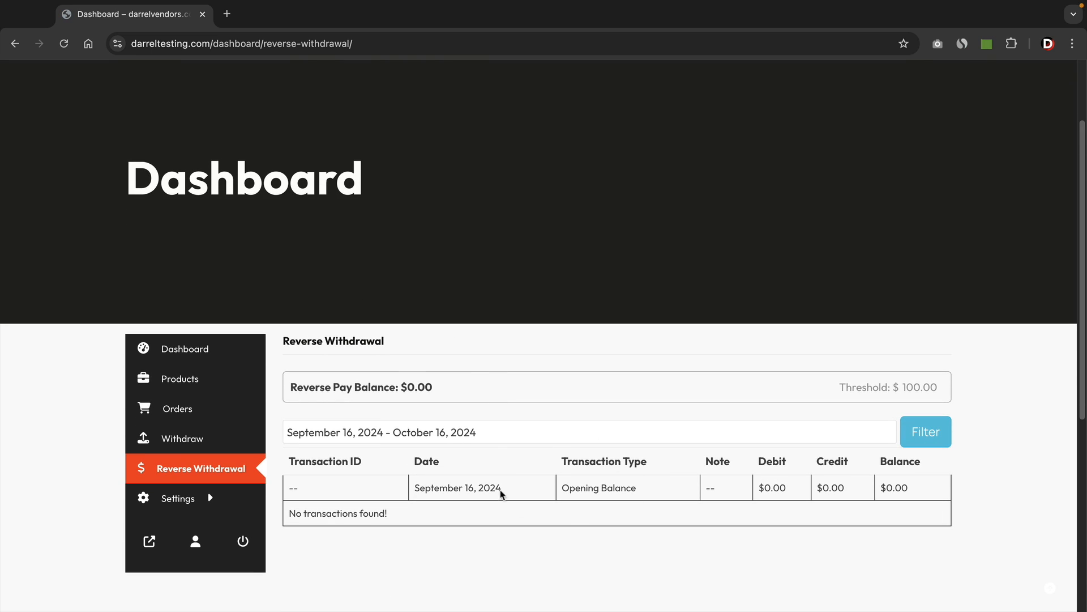
mouse_move(174, 497)
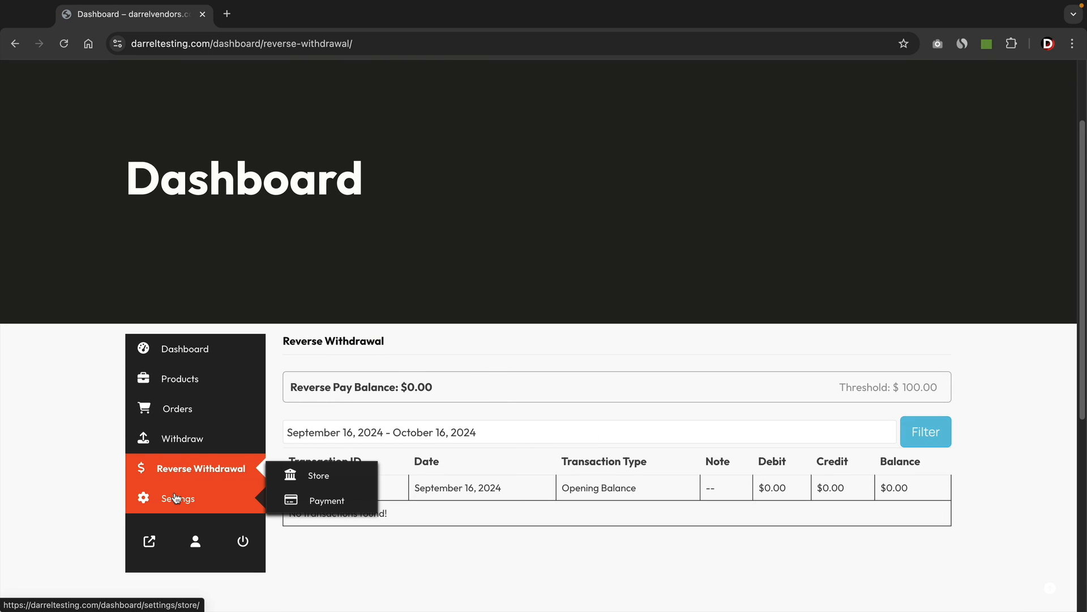
left_click(338, 481)
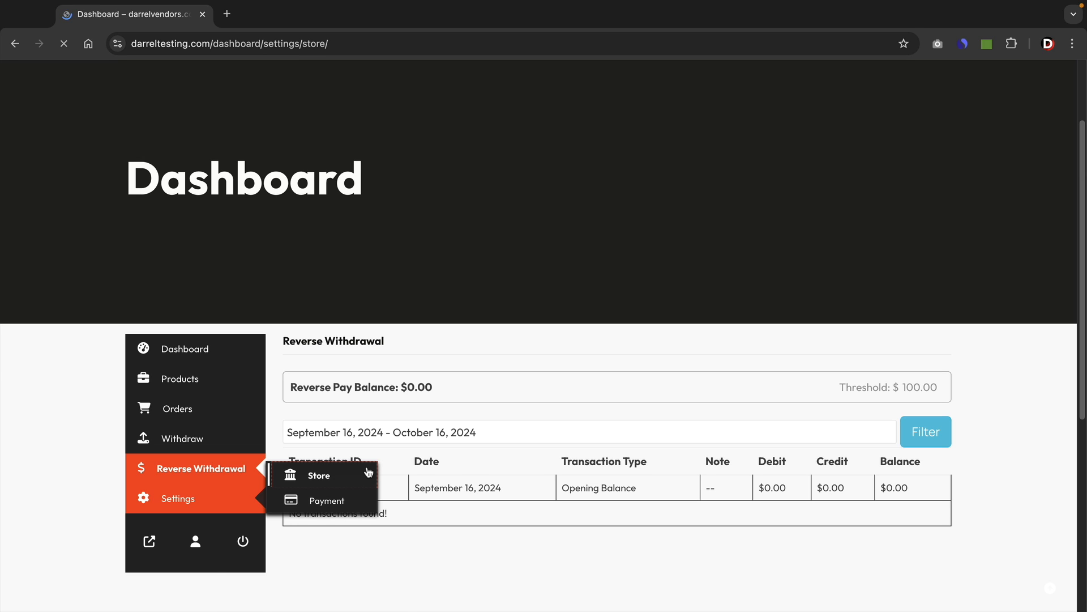
scroll(362, 456, "down", 7)
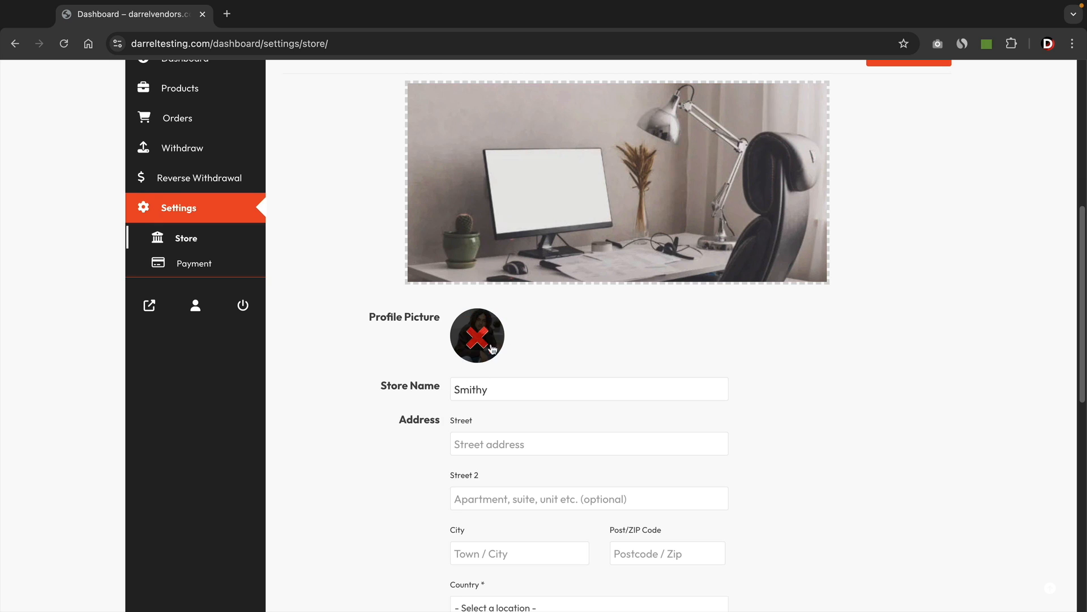
scroll(513, 354, "down", 6)
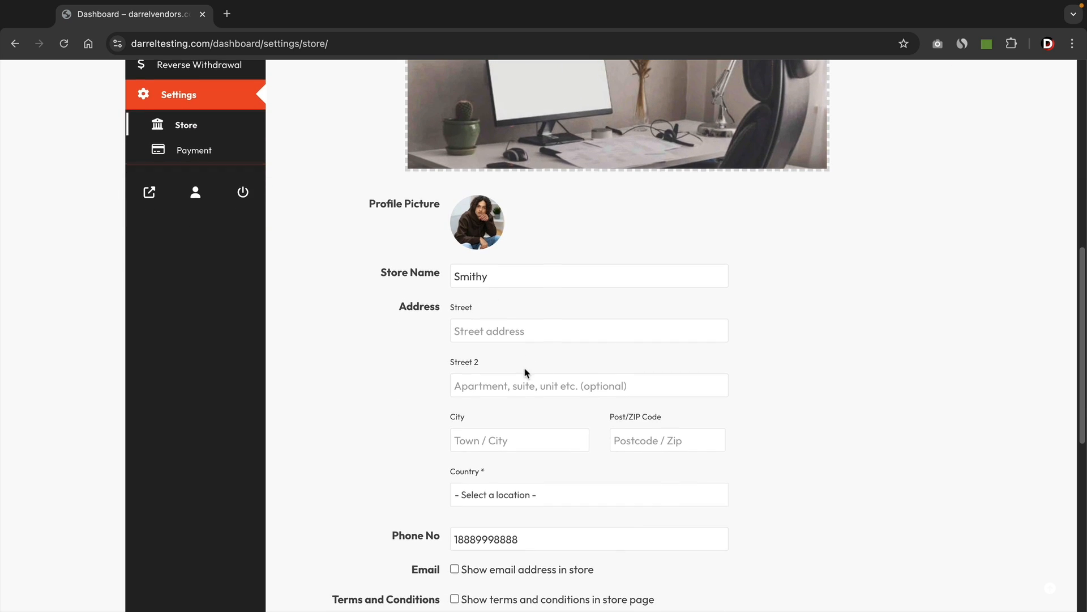
scroll(488, 397, "up", 7)
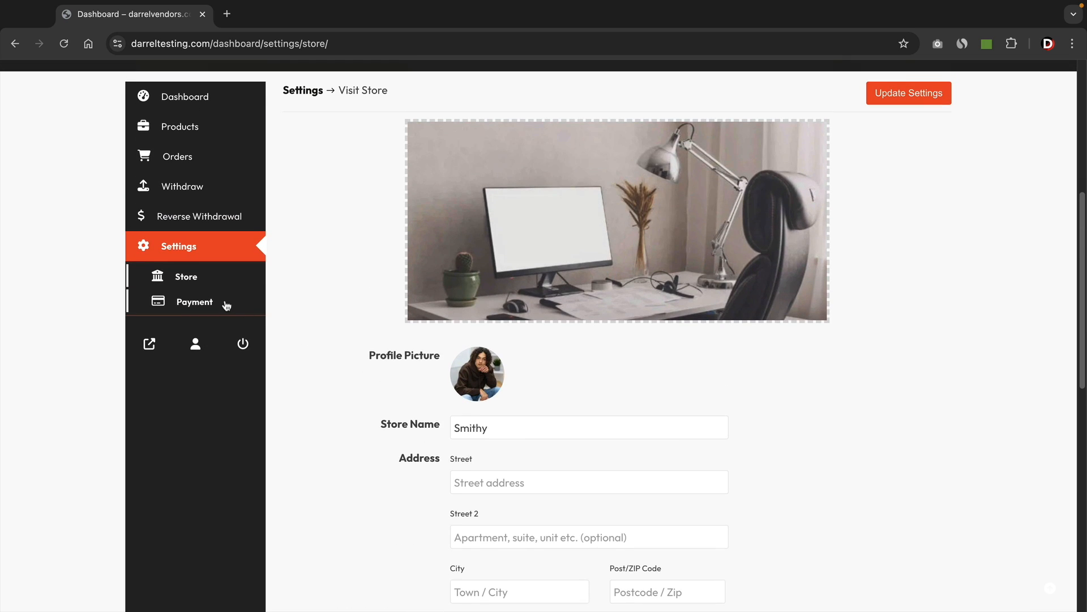
Add a bank transfer payment method, then go back to the vendor dashboard overview.
left_click(220, 304)
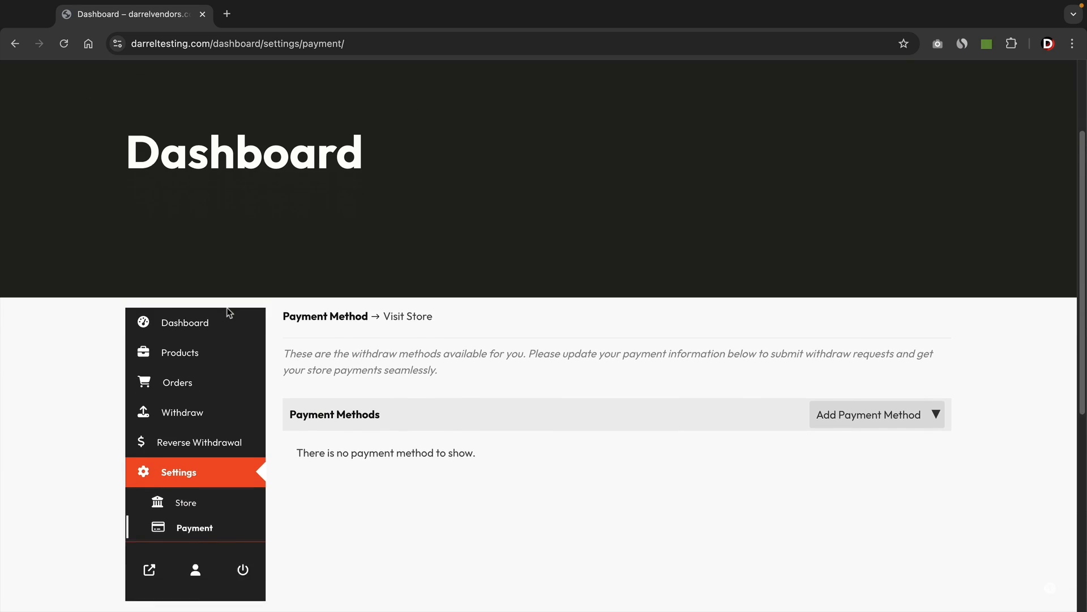
scroll(517, 342, "down", 1)
left_click(846, 361)
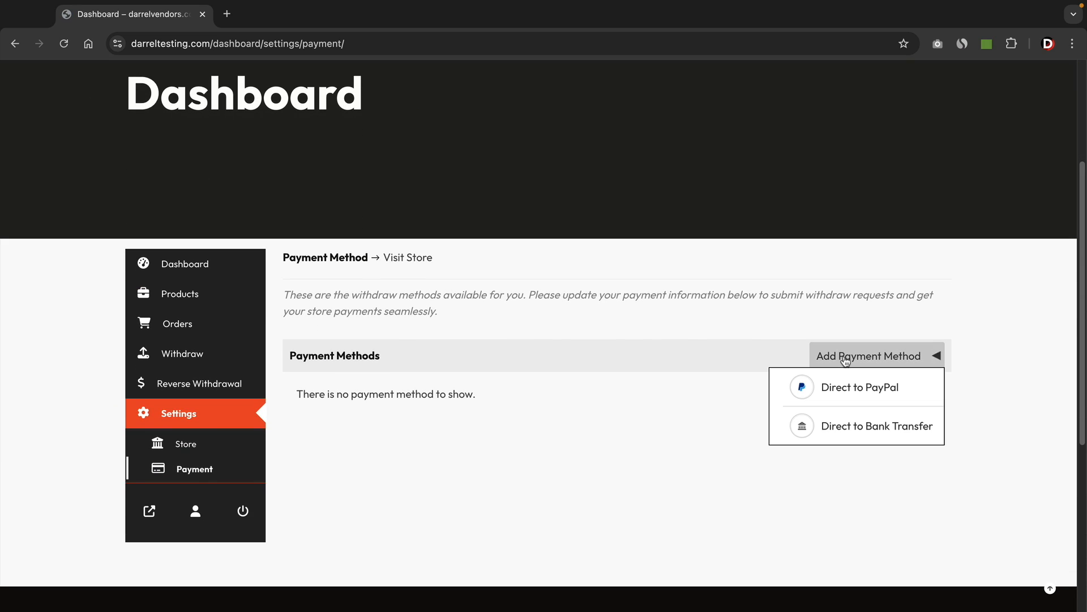
left_click(841, 428)
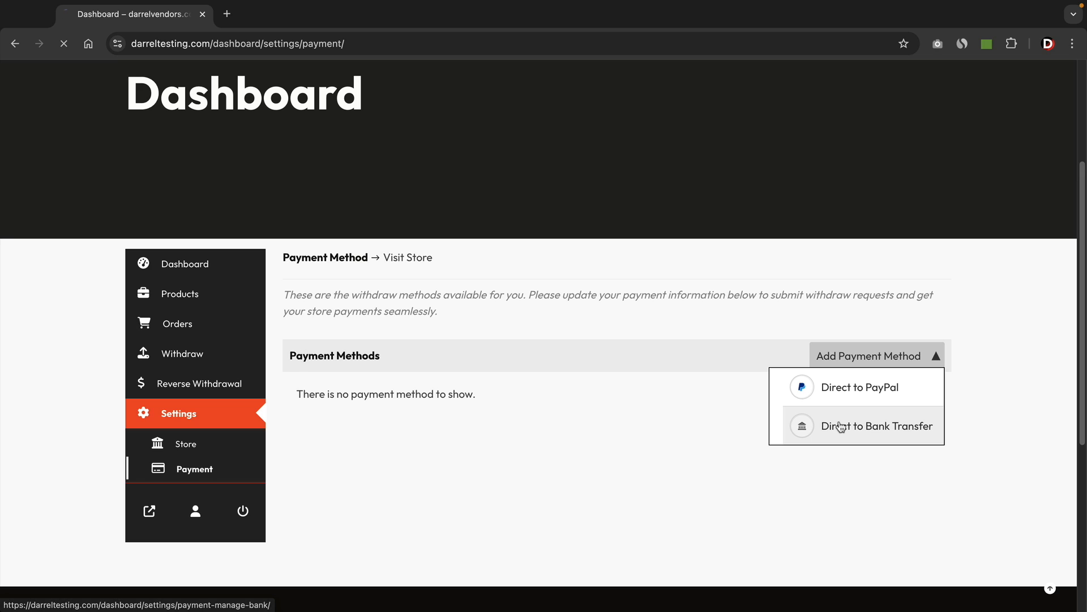
scroll(696, 430, "down", 4)
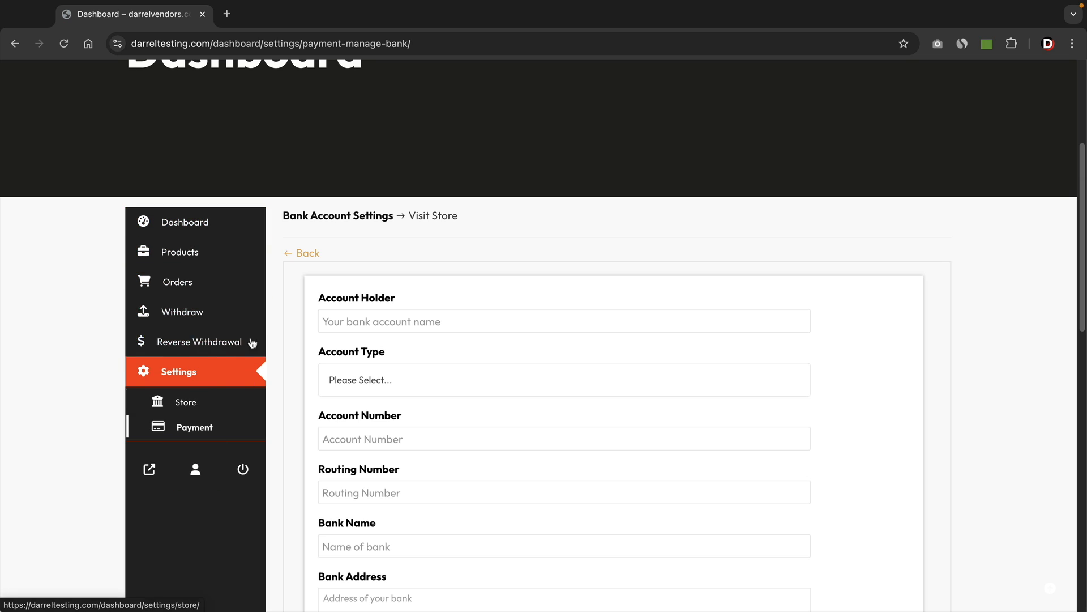
left_click(189, 223)
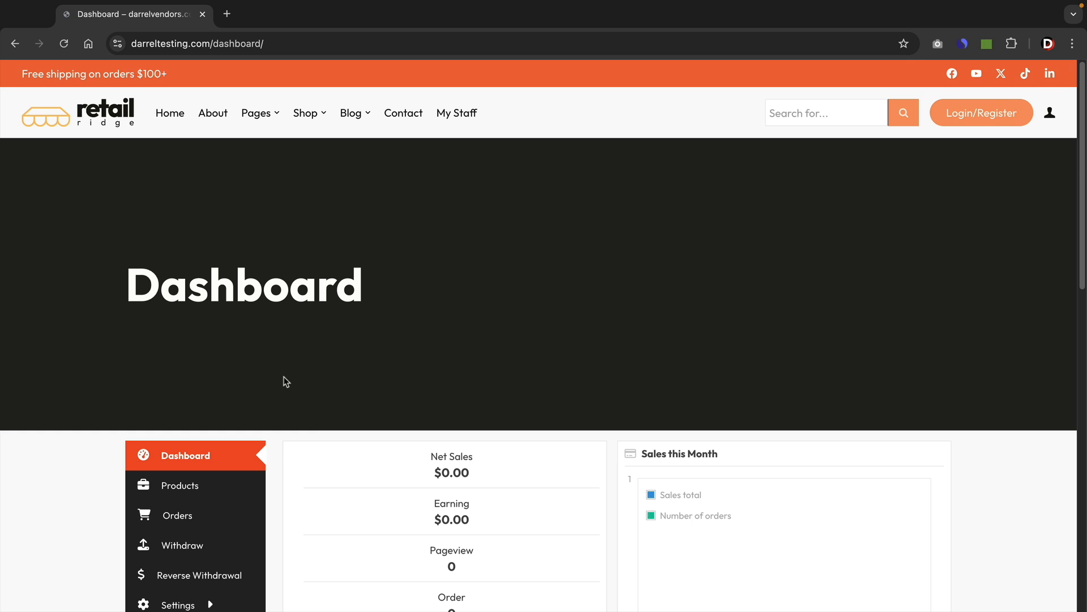
Start a new vendor product and enter its name, Cool Product, and price 100.
scroll(379, 413, "down", 4)
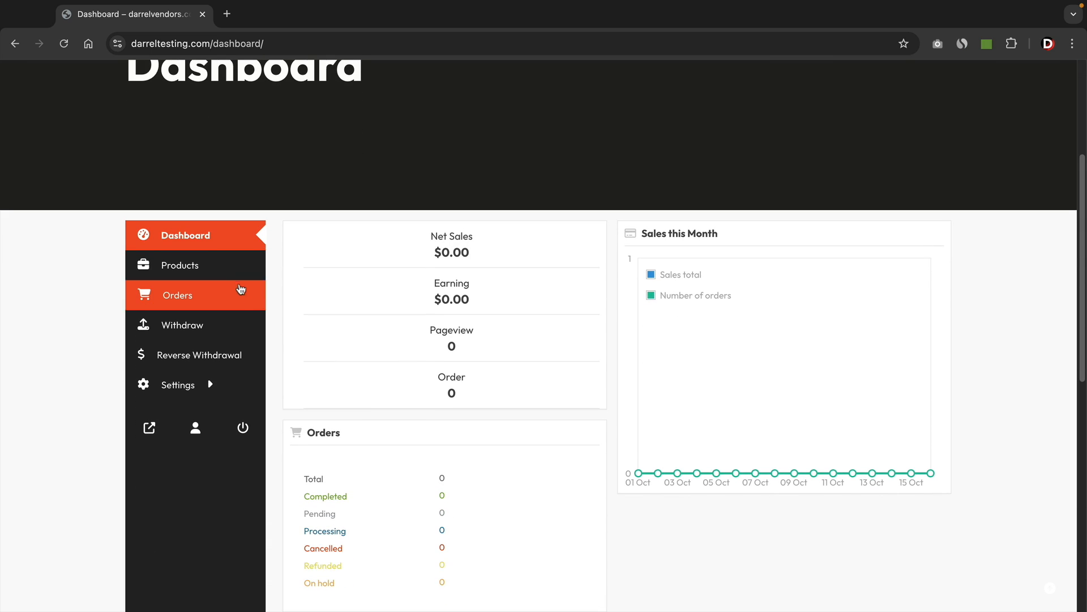
left_click(216, 273)
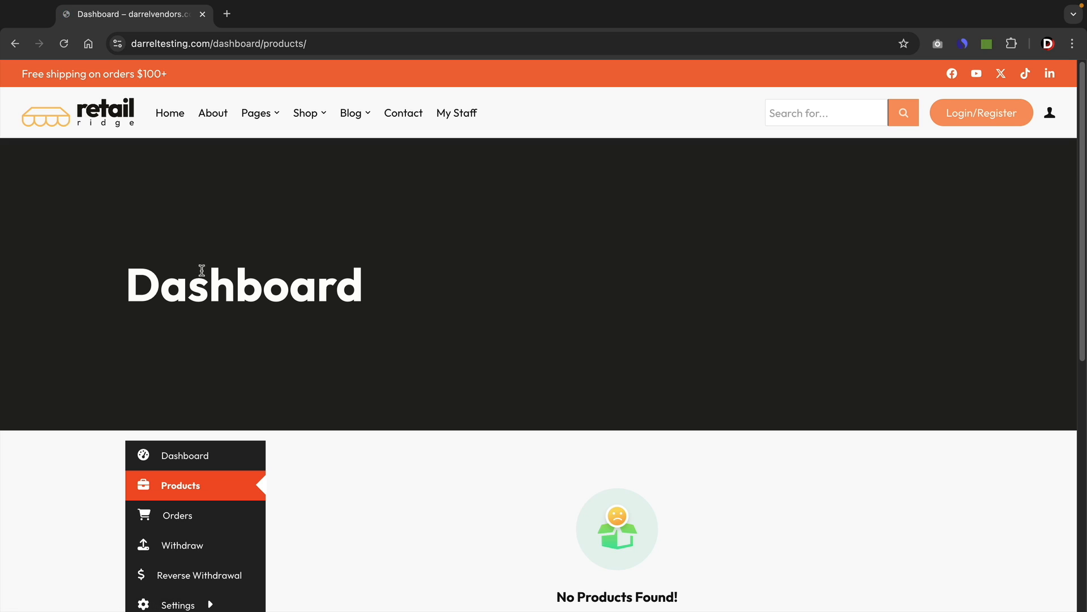
scroll(496, 391, "down", 6)
scroll(522, 359, "up", 1)
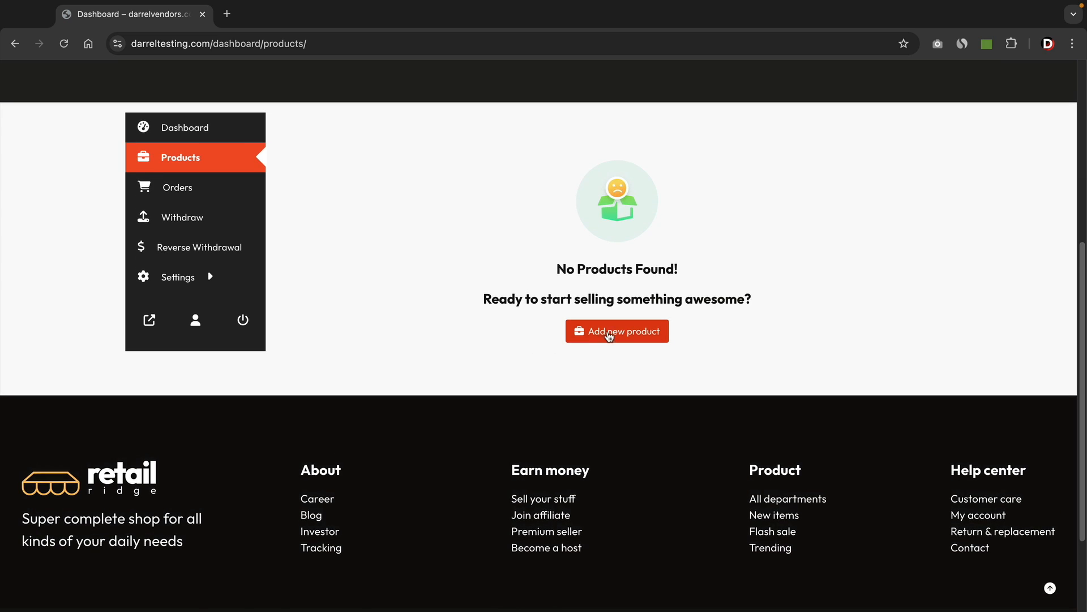
left_click(606, 335)
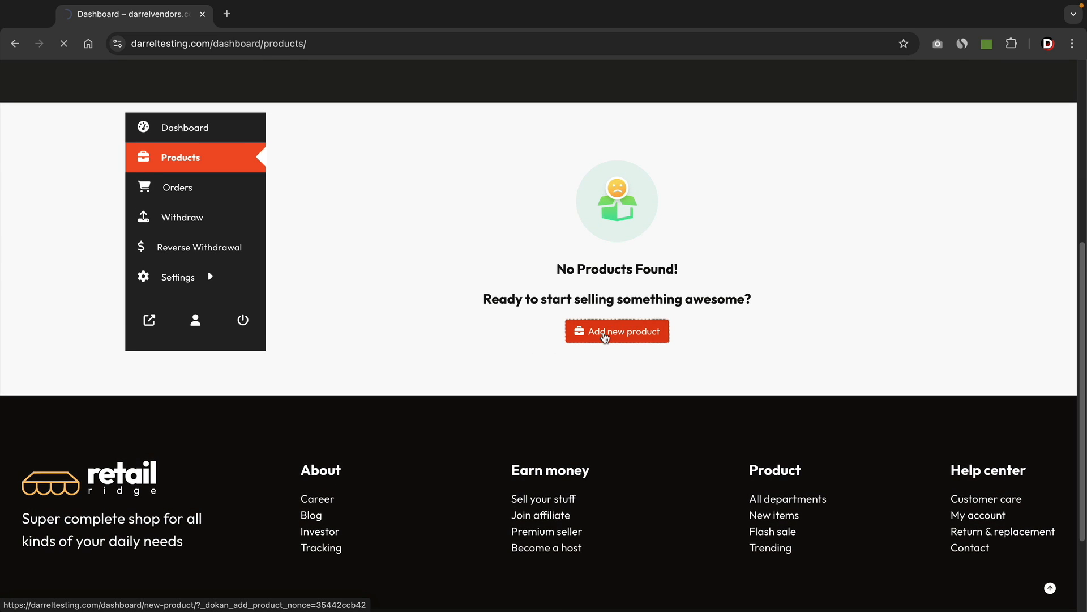
scroll(583, 372, "down", 3)
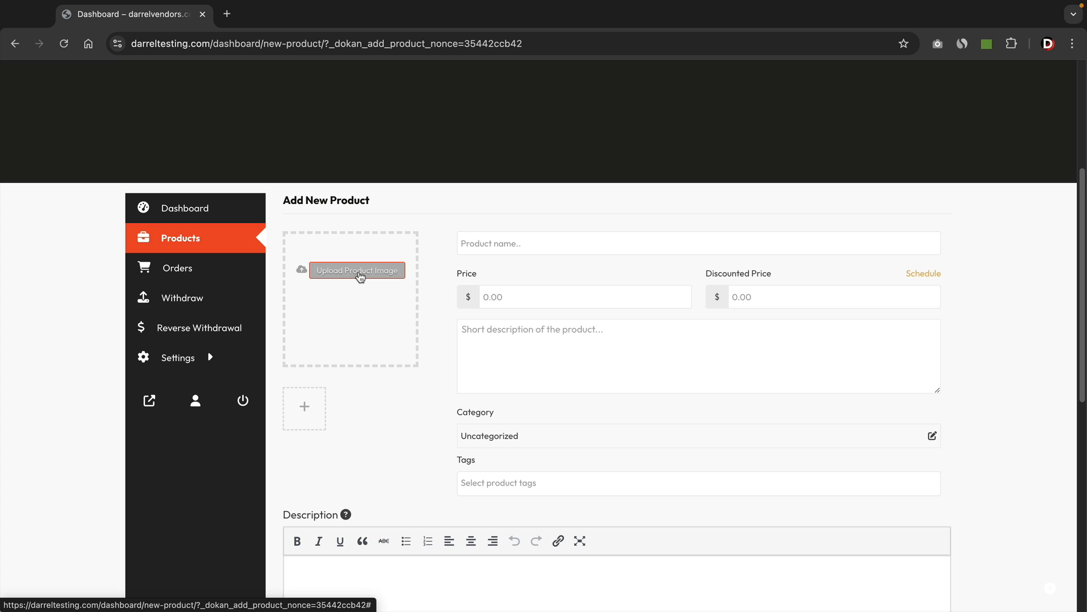
left_click(526, 240)
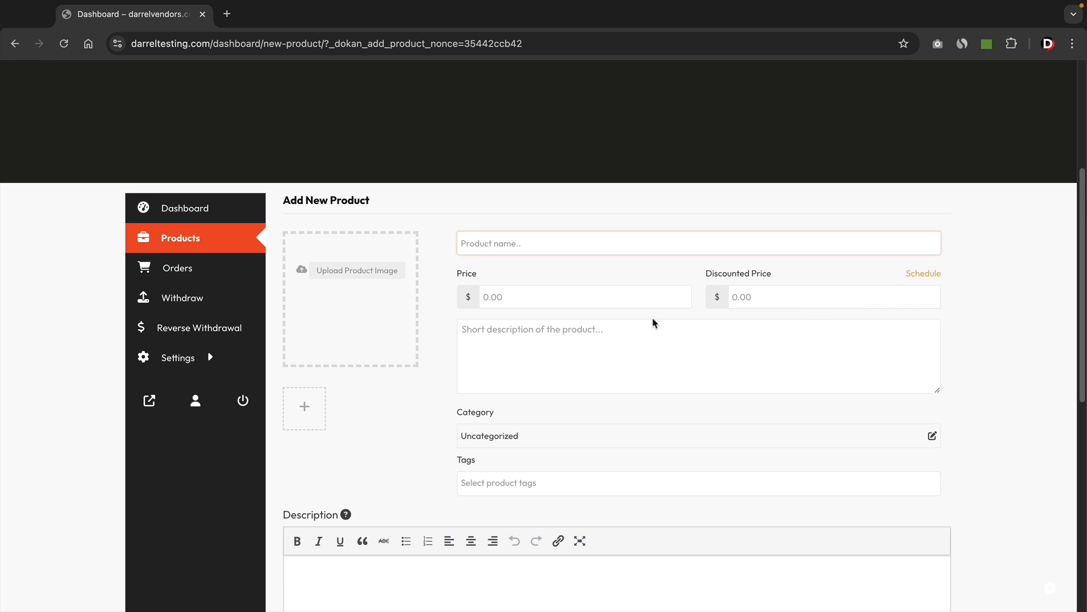
Set the product category to Techie Stuff, leaving product tags empty.
scroll(596, 354, "down", 1)
scroll(583, 368, "down", 1)
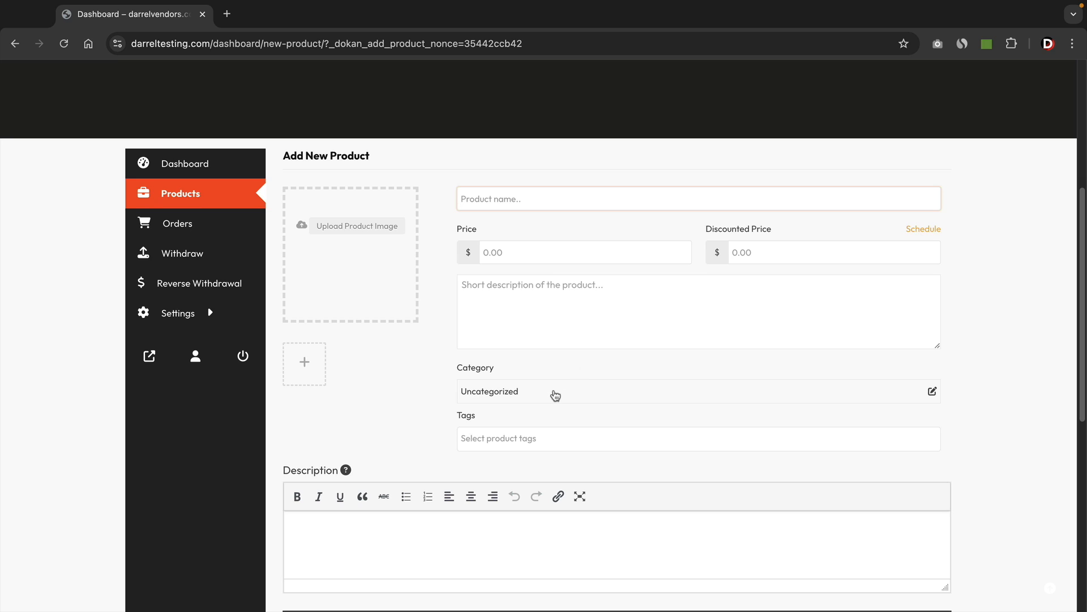
left_click(931, 390)
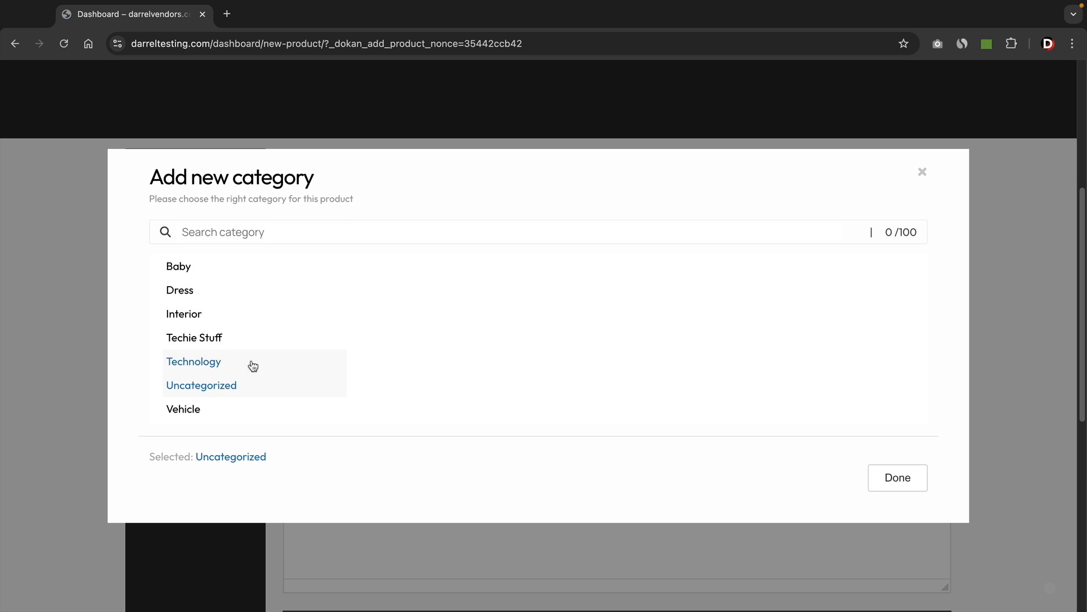
left_click(923, 171)
left_click(565, 444)
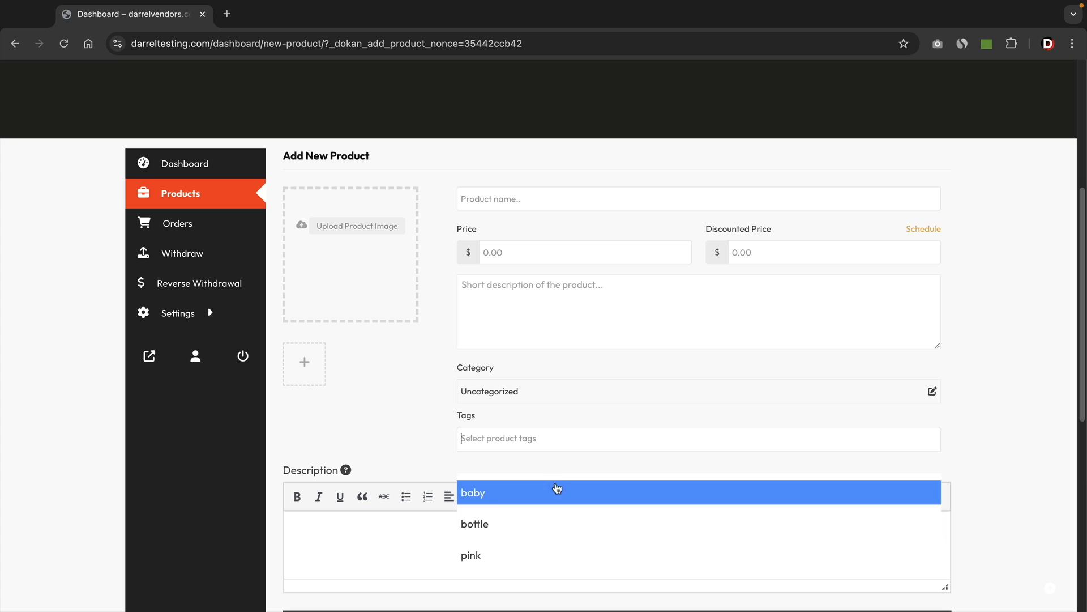
left_click(379, 354)
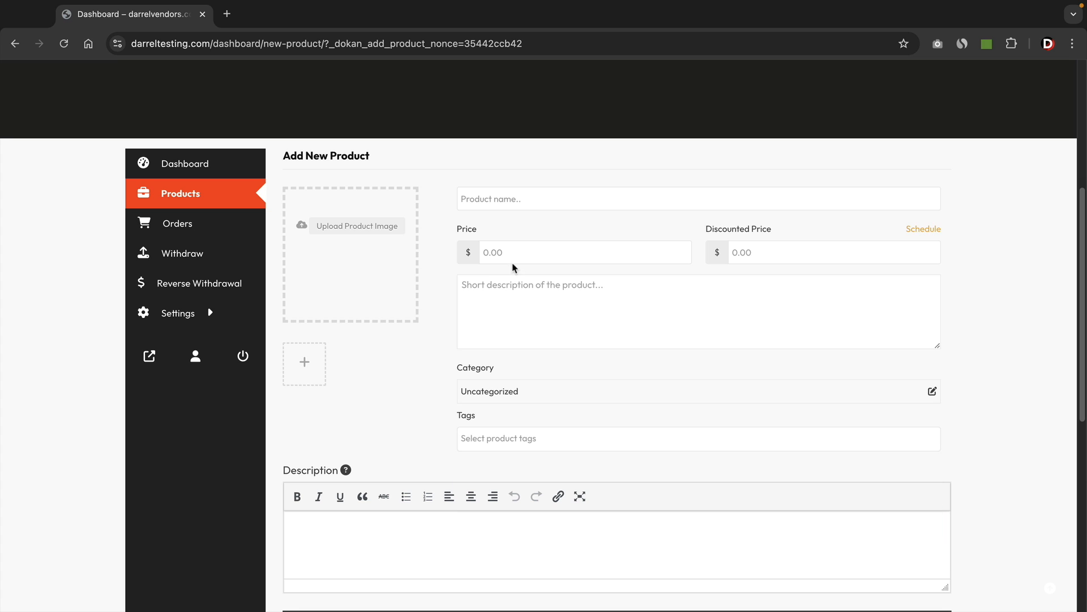
left_click(547, 201)
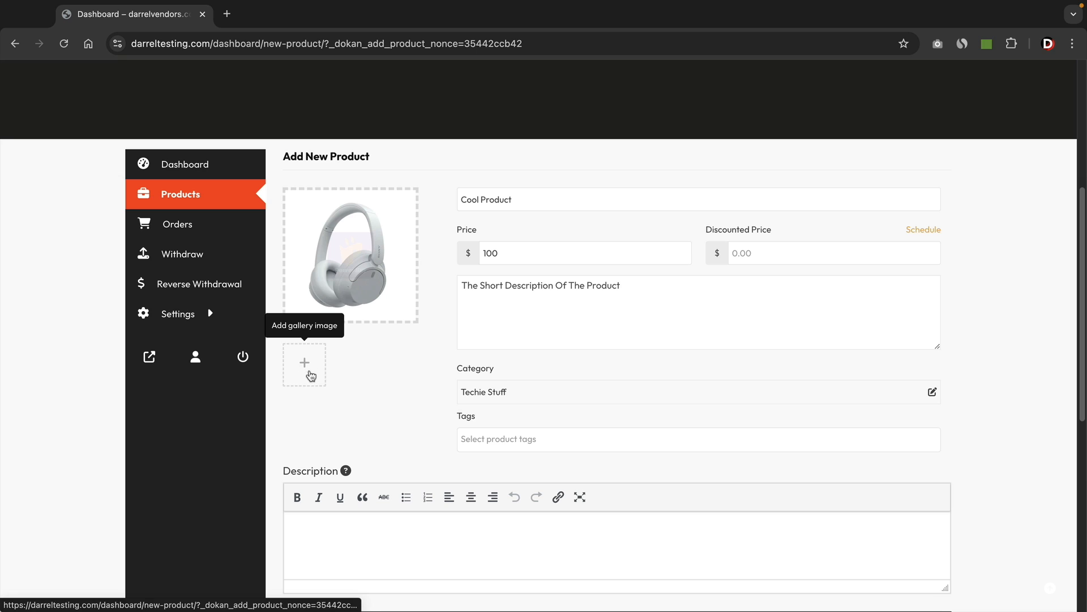
Add the headphone image to the gallery, write the description, and create the product.
left_click(305, 364)
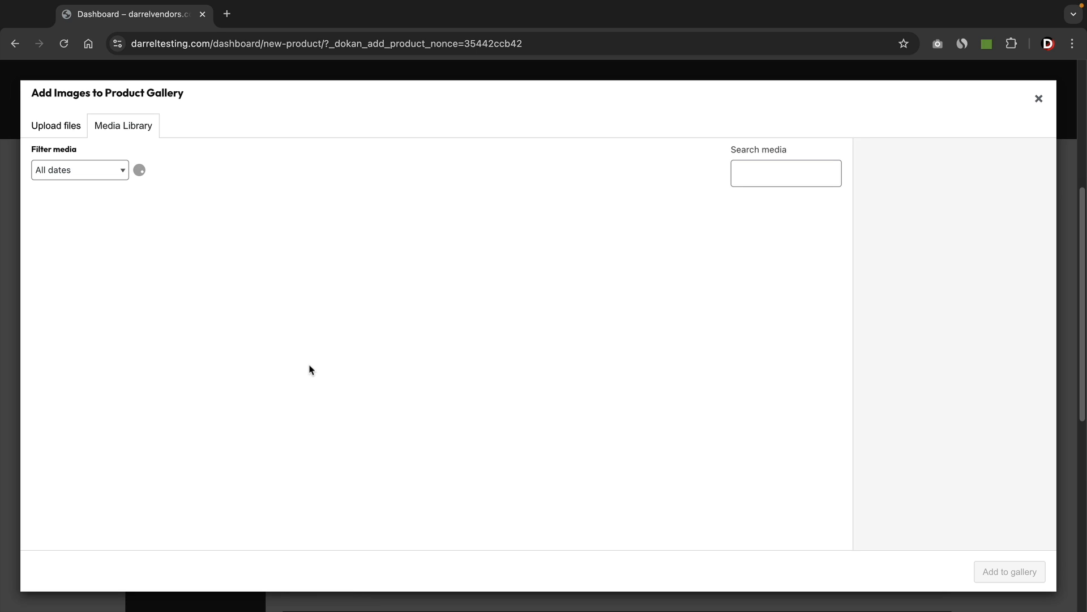
left_click(107, 238)
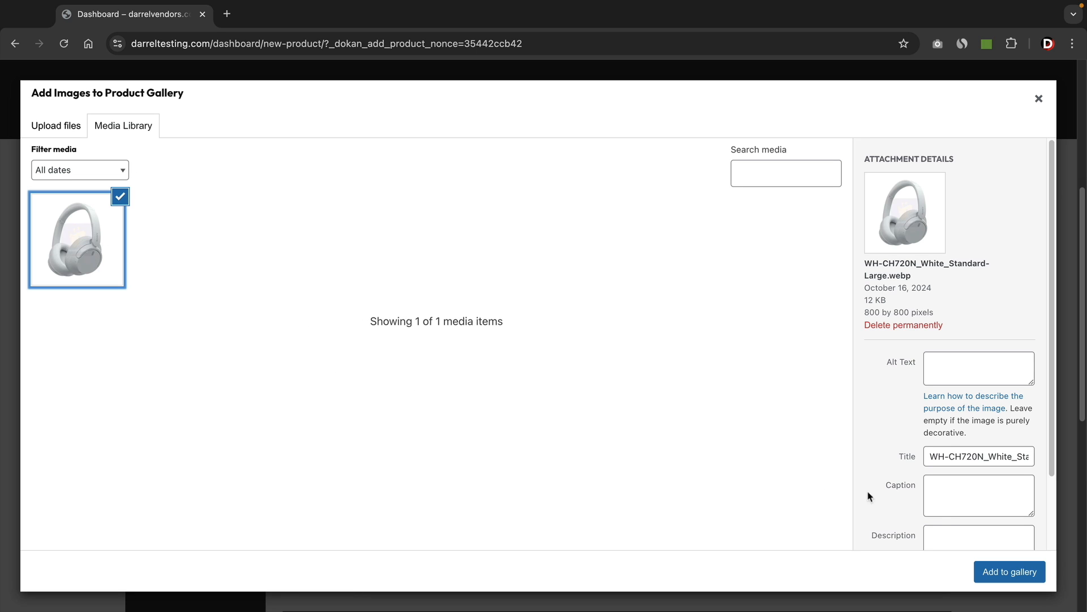
left_click(1007, 572)
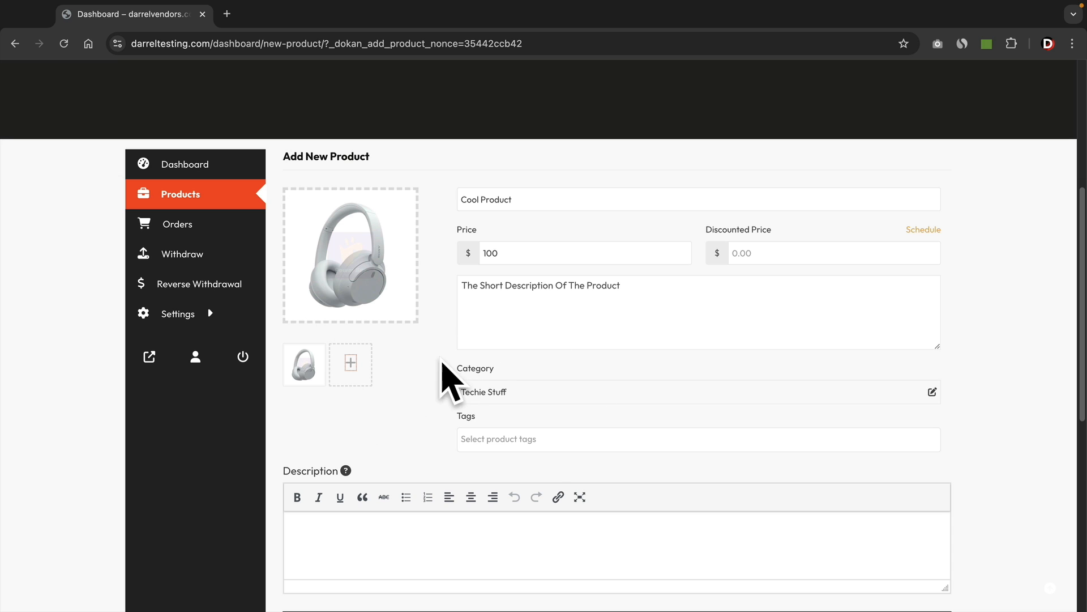
scroll(425, 402, "down", 4)
left_click(419, 347)
scroll(419, 346, "up", 1)
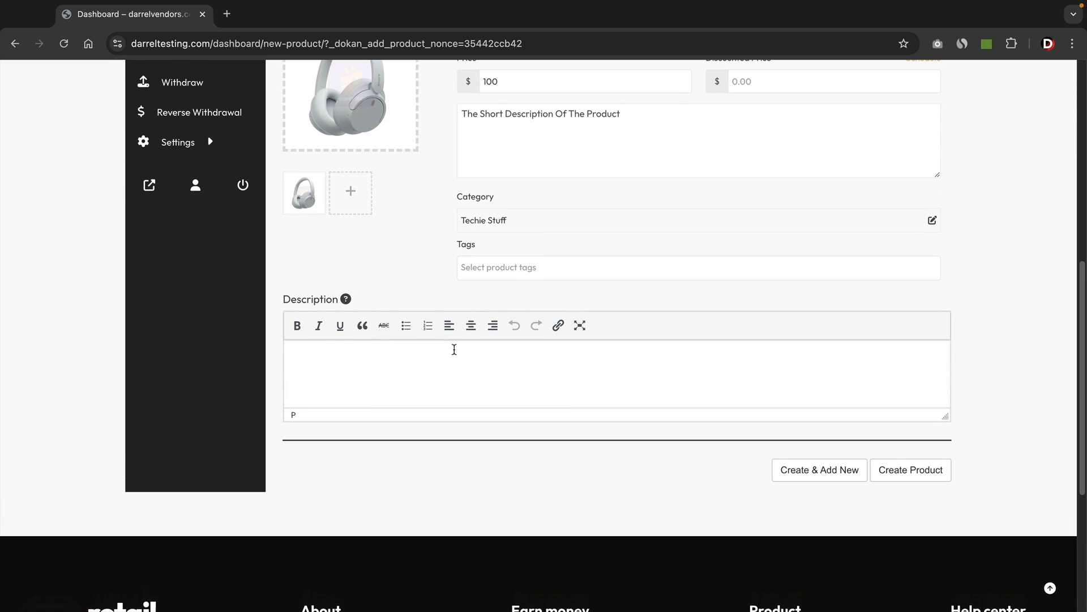
type("This is the main description")
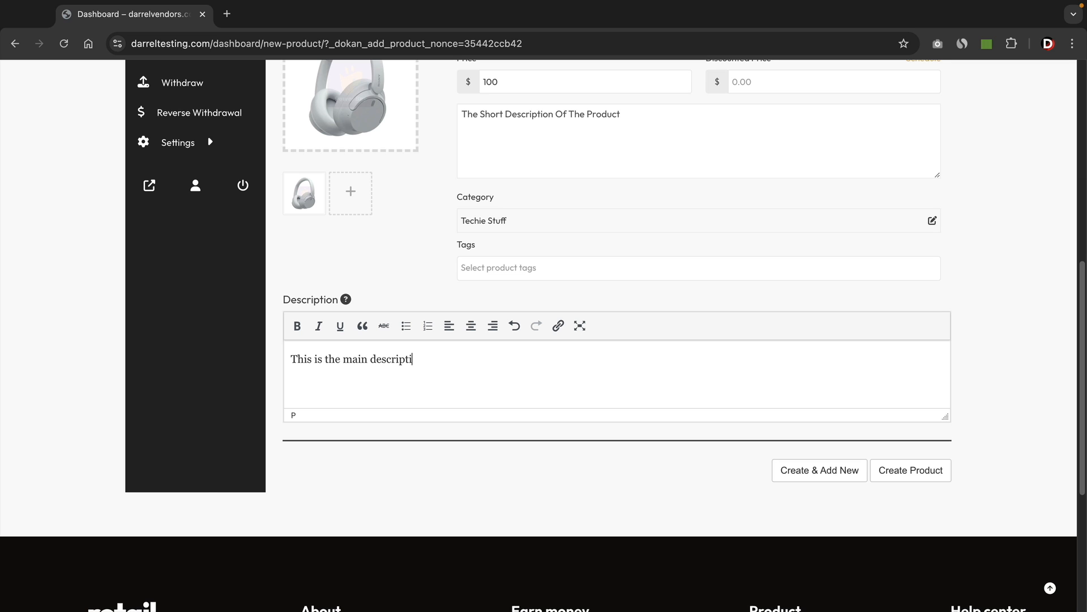
left_click(927, 477)
Review Cool Product's edit page, now marked Pending Review at 100 in Techie Stuff.
scroll(721, 415, "up", 2)
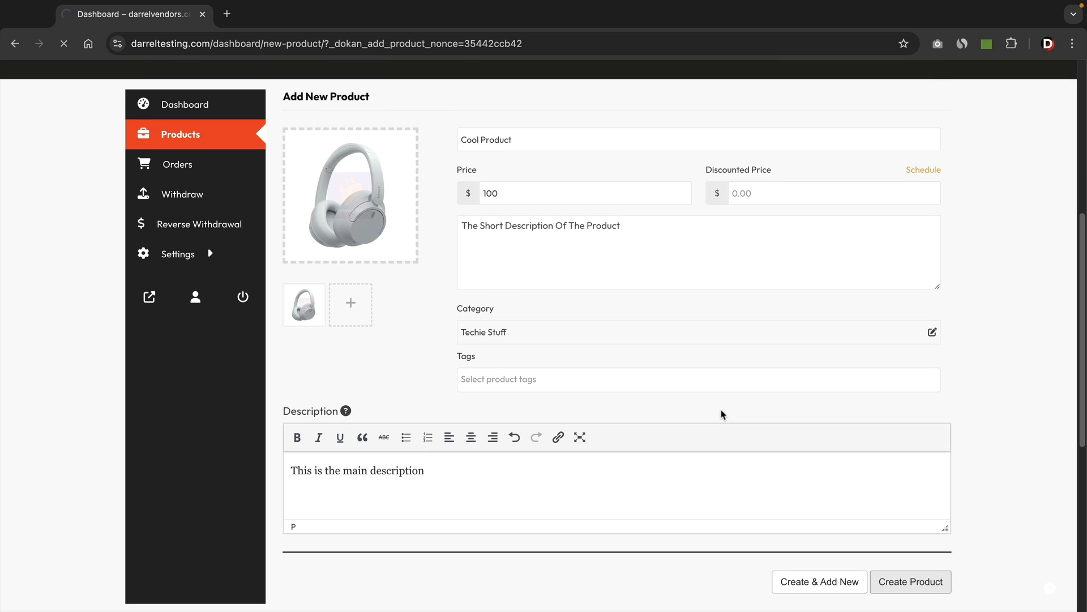
scroll(722, 415, "down", 5)
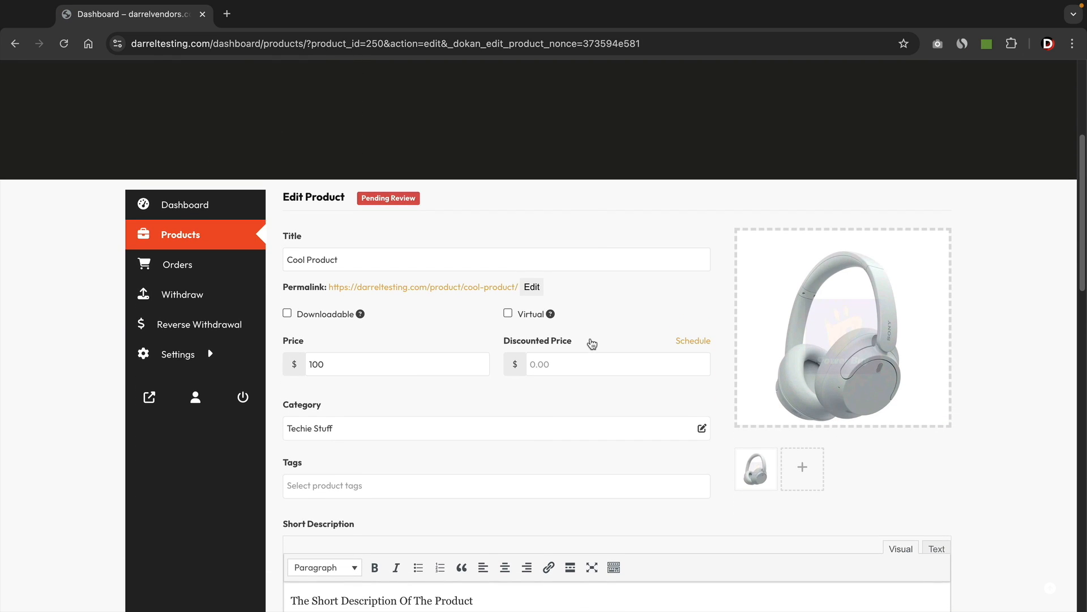
scroll(415, 219, "down", 1)
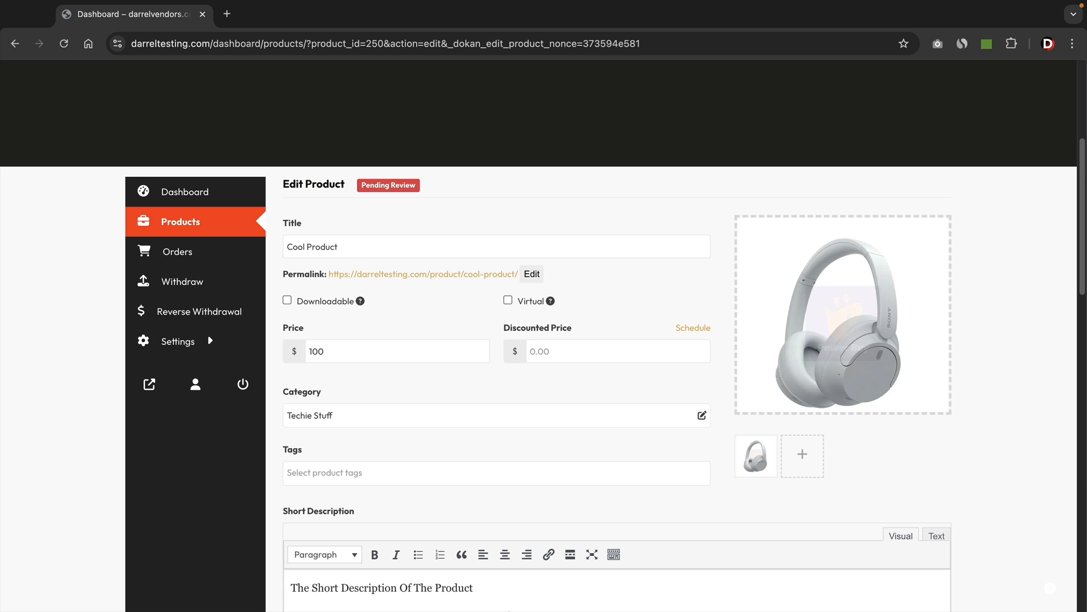
mouse_move(518, 610)
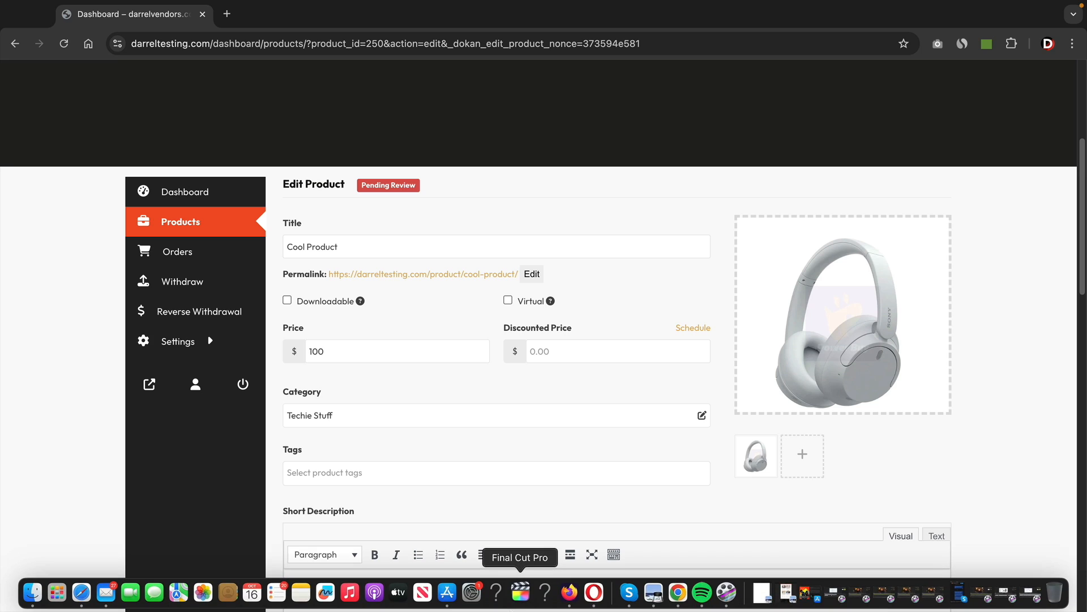
left_click(594, 595)
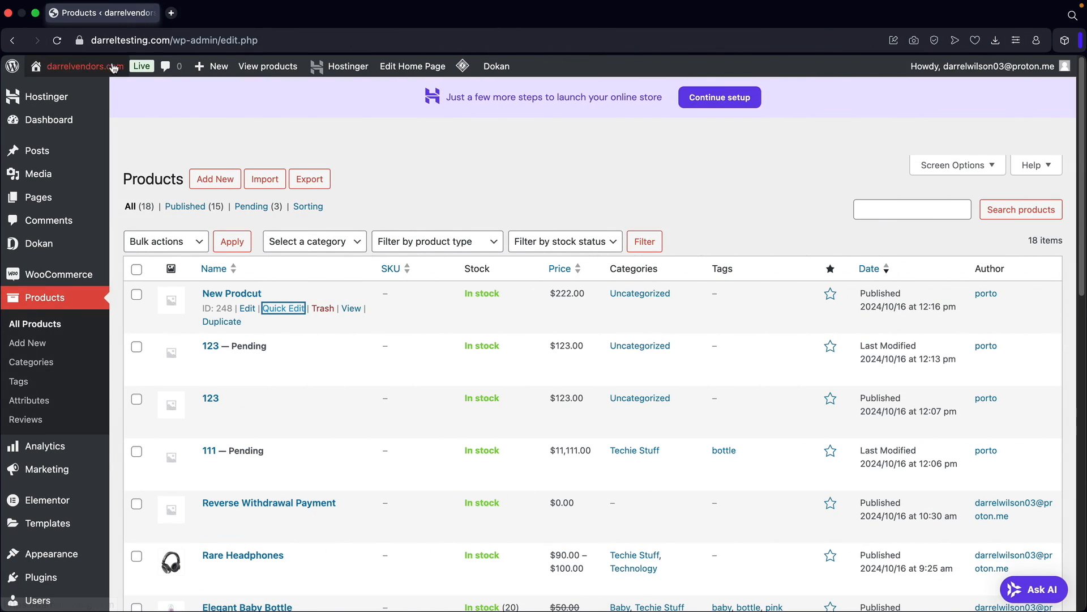
Reload the admin Products list and quick-edit Cool Product's status from Pending Review to Published.
left_click(58, 41)
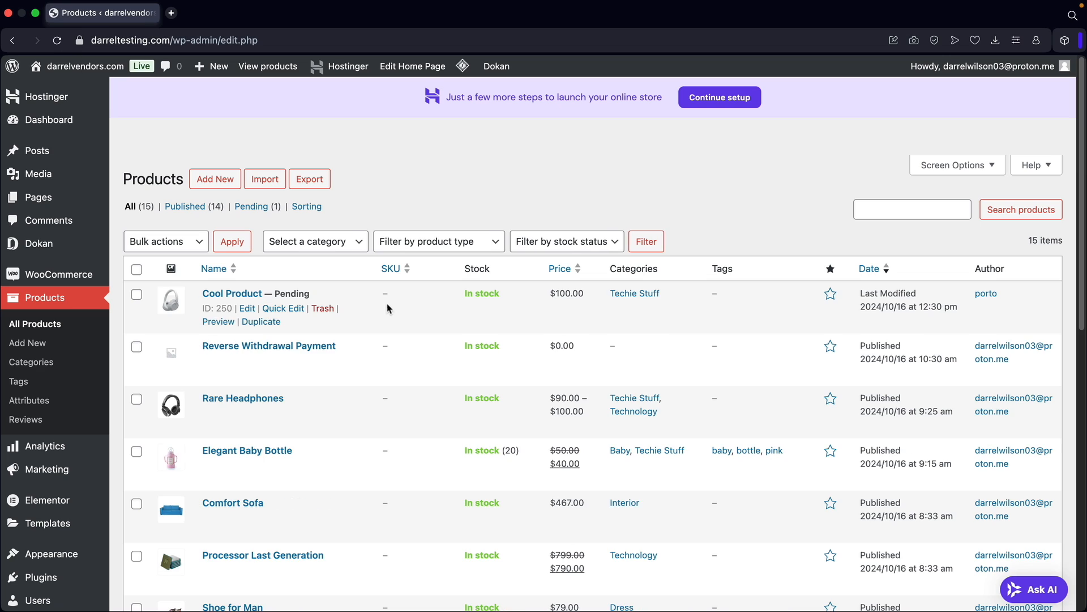
left_click(284, 308)
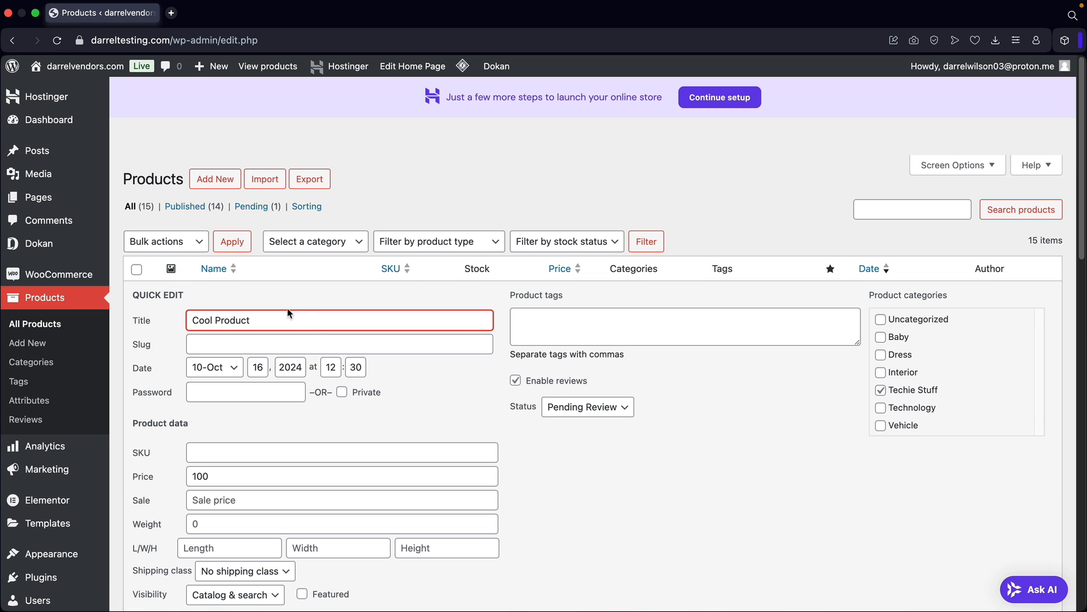
left_click(587, 406)
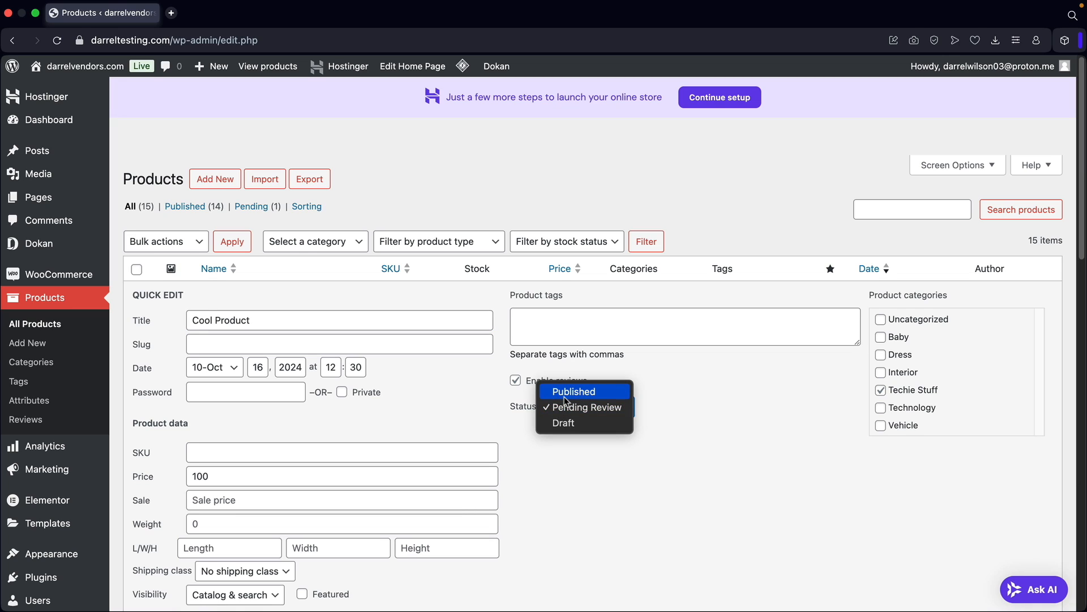
left_click(564, 393)
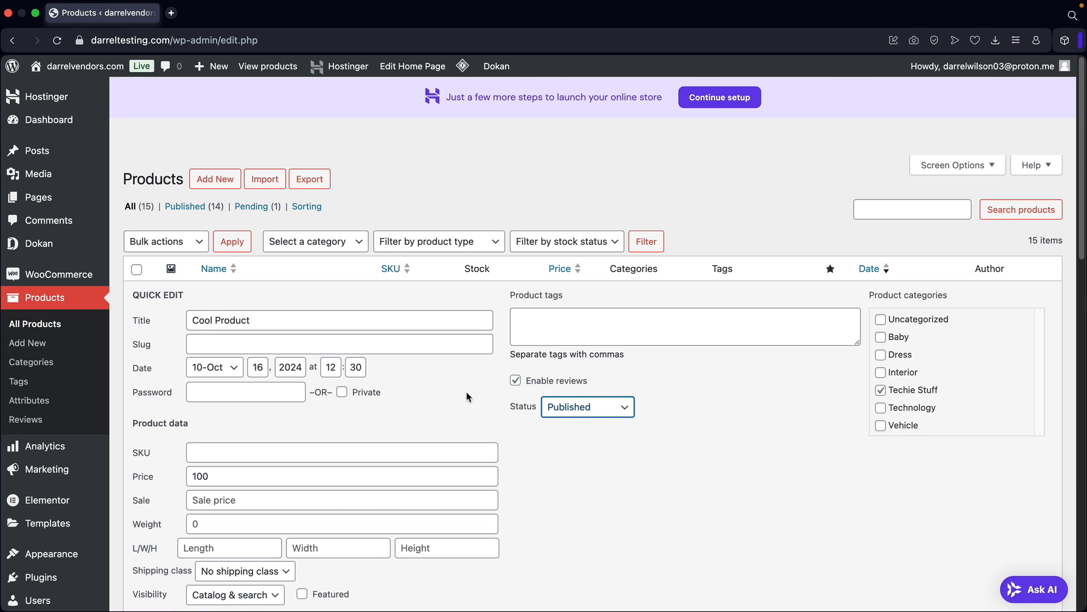
scroll(432, 376, "down", 5)
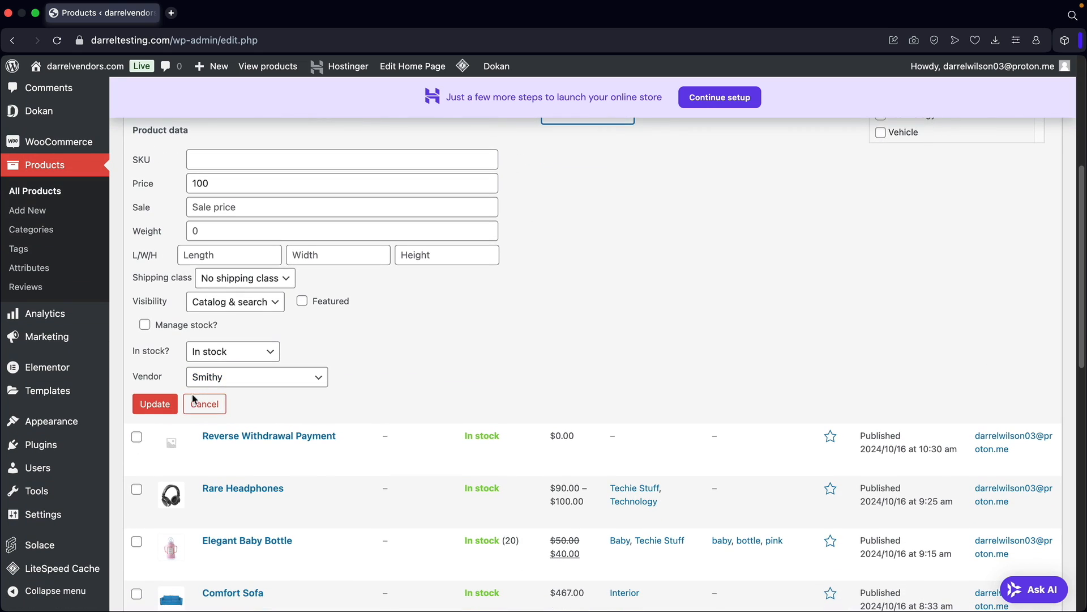
left_click(163, 405)
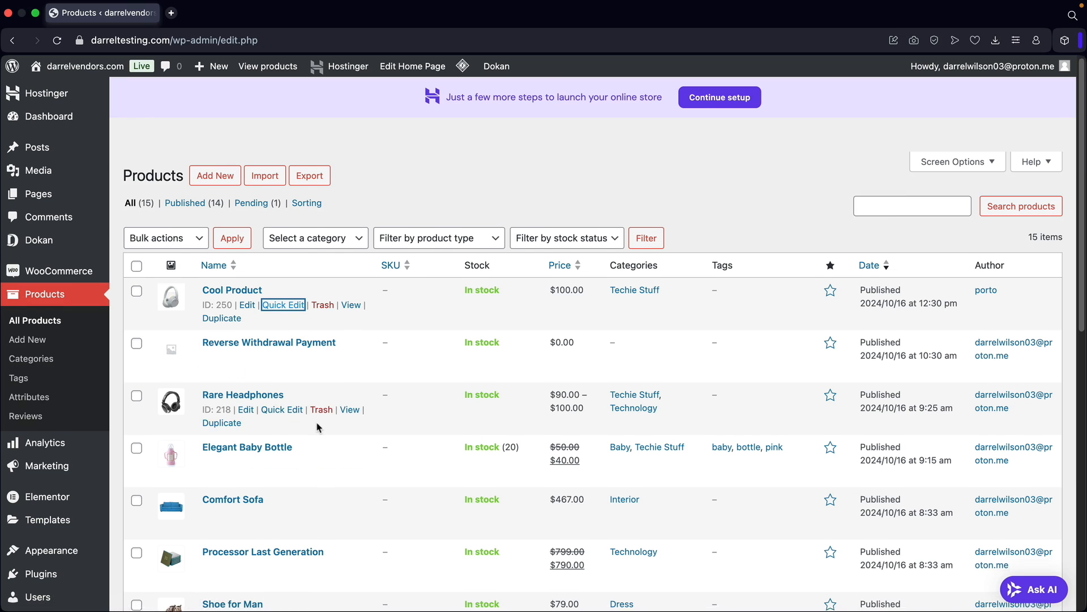
Quick-edit Rare Headphones in the admin product list and set its vendor to Smithy.
scroll(320, 407, "down", 5)
scroll(287, 425, "down", 3)
scroll(285, 426, "up", 5)
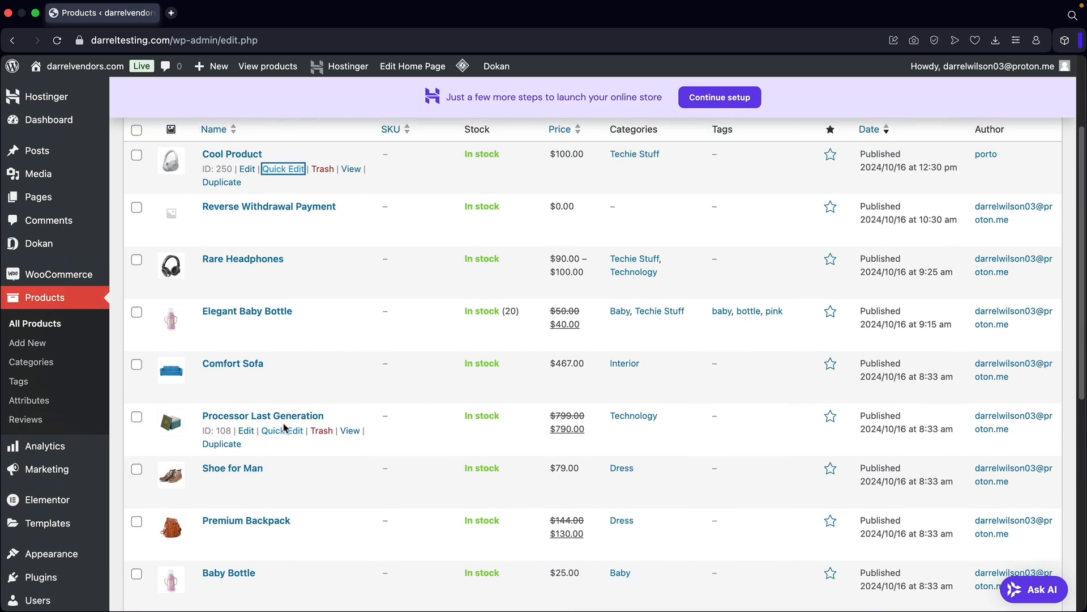
scroll(283, 427, "up", 2)
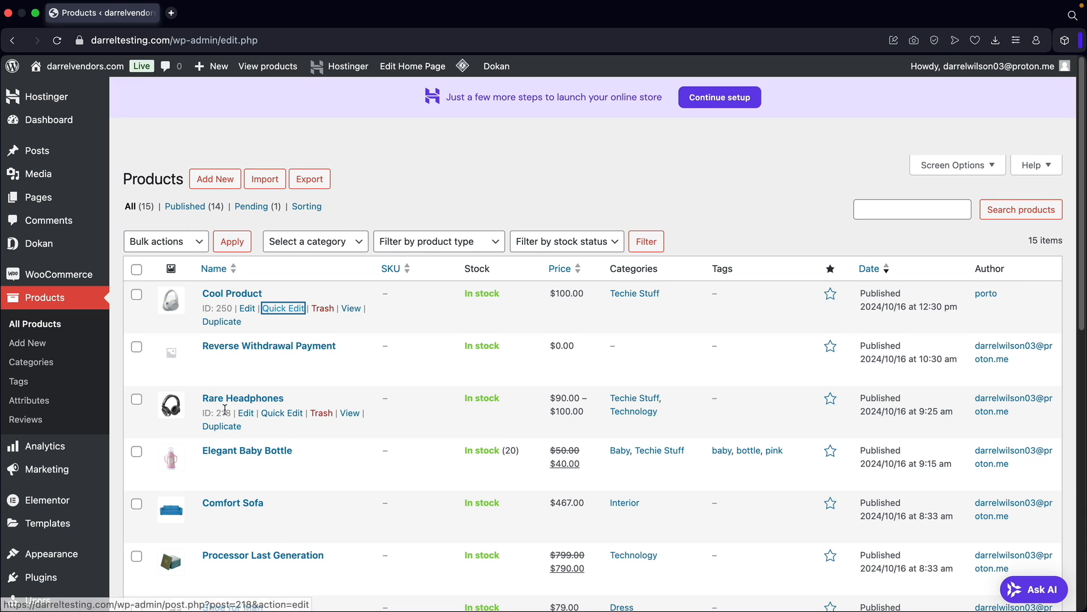
left_click(282, 413)
scroll(399, 422, "down", 6)
scroll(398, 423, "down", 5)
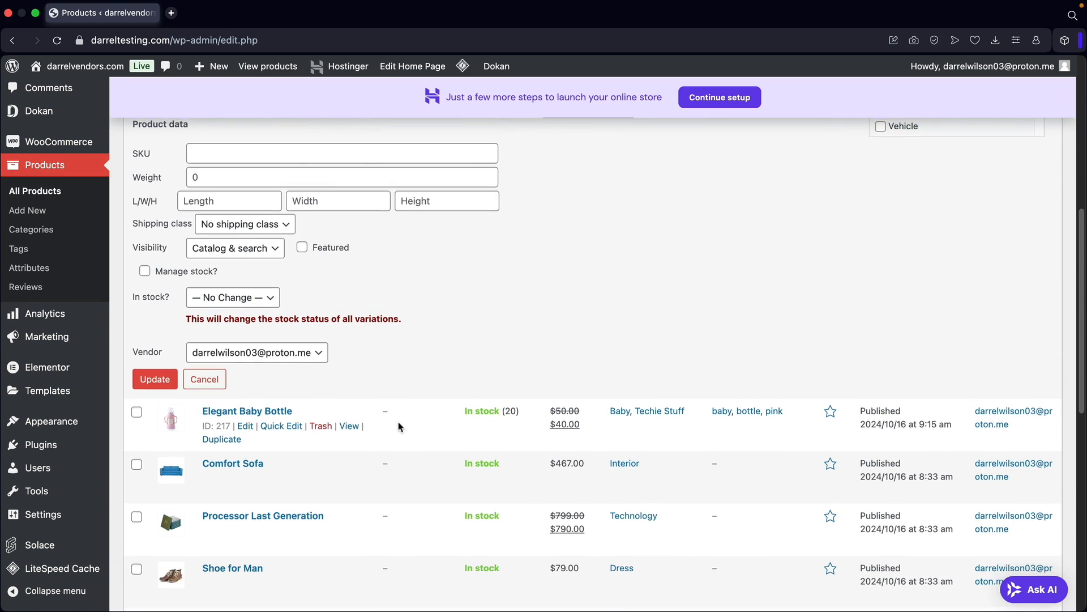
left_click(252, 350)
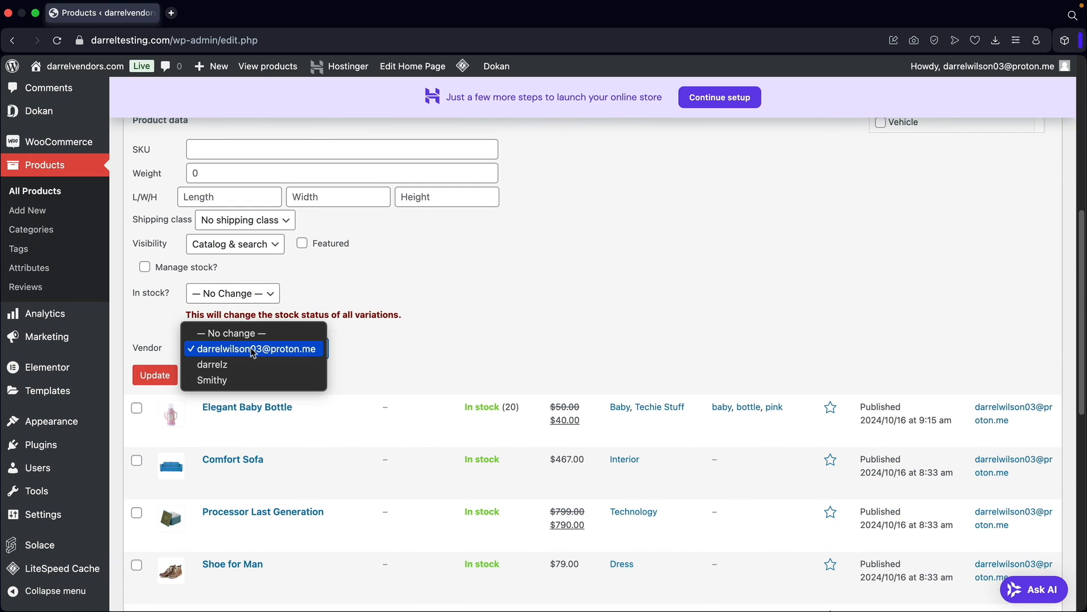
left_click(252, 381)
left_click(154, 375)
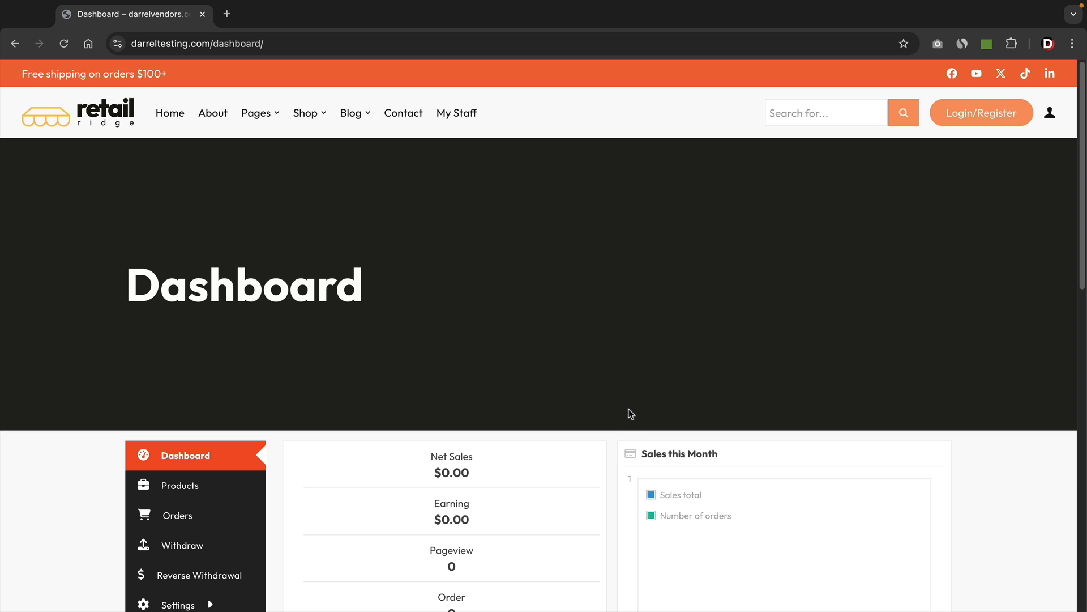
scroll(589, 394, "down", 3)
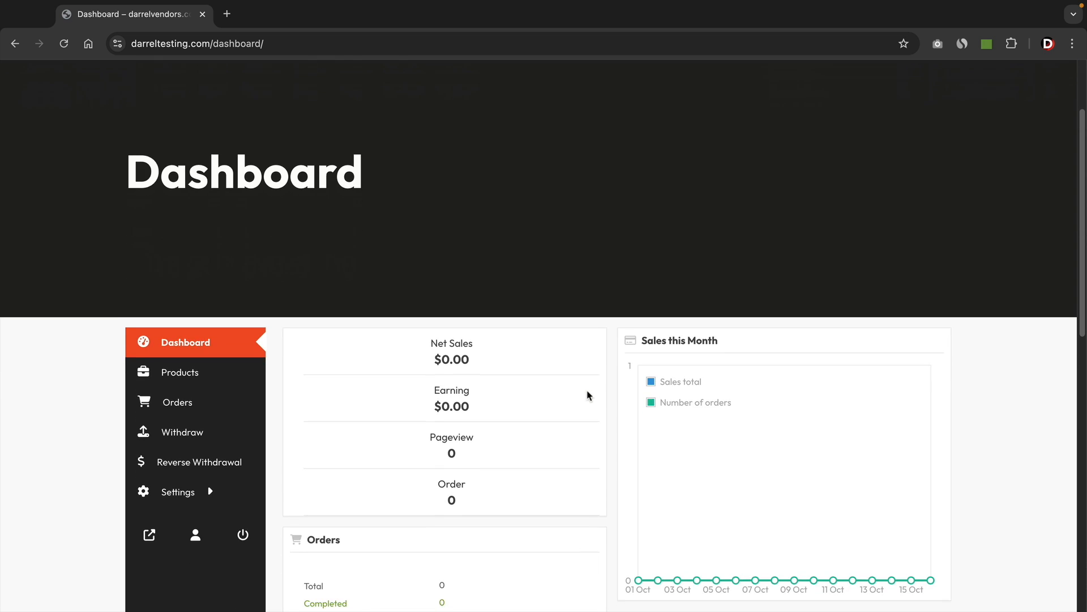
Open Cool Product from the vendor's Products list and check it is Online at 100.
left_click(200, 350)
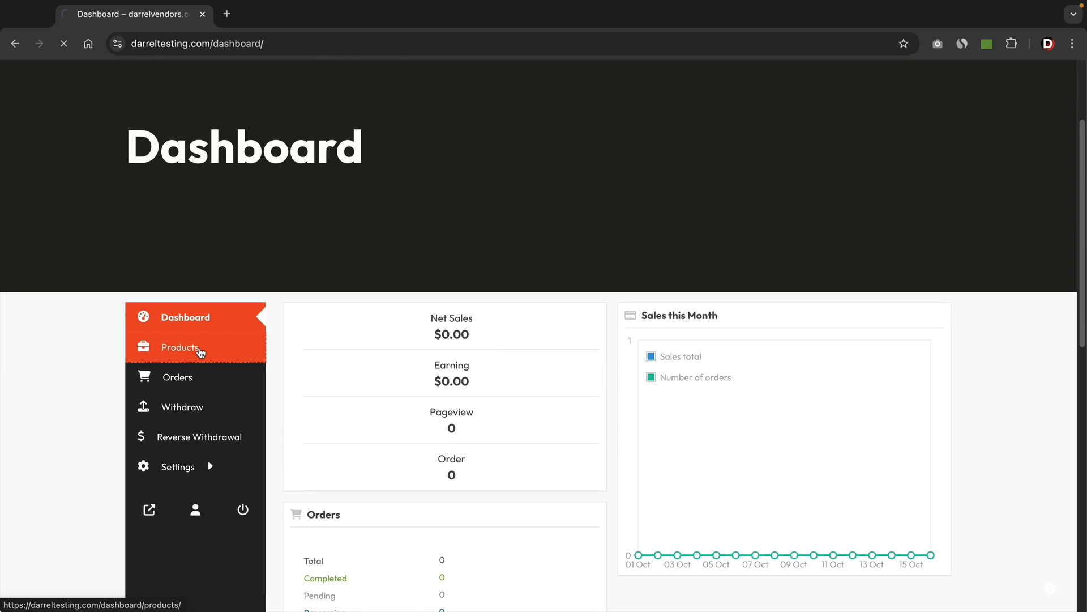
scroll(432, 402, "down", 3)
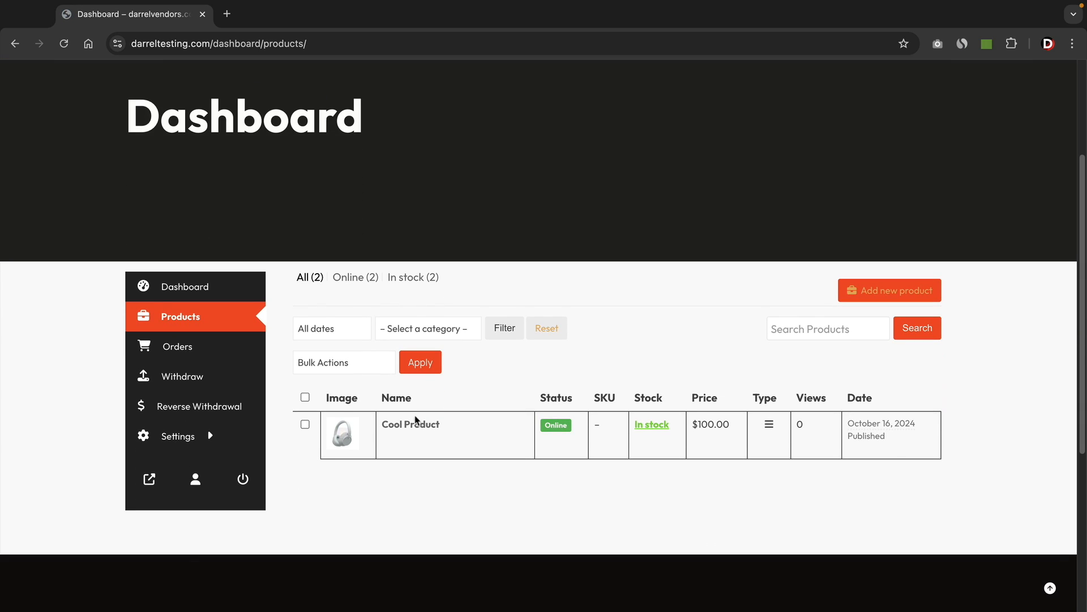
left_click(405, 426)
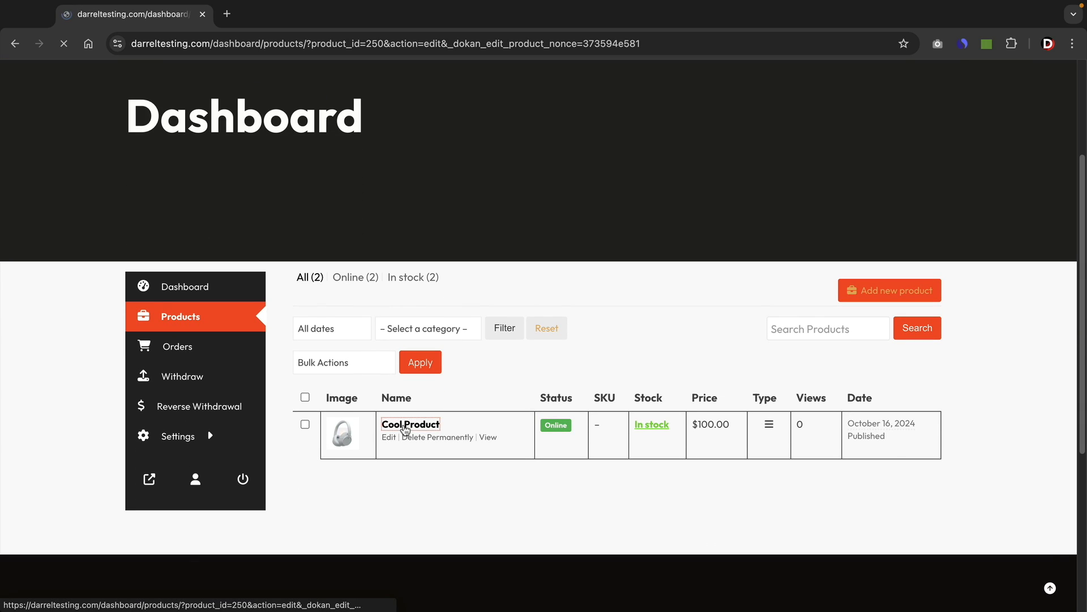
scroll(550, 447, "down", 3)
scroll(548, 441, "down", 3)
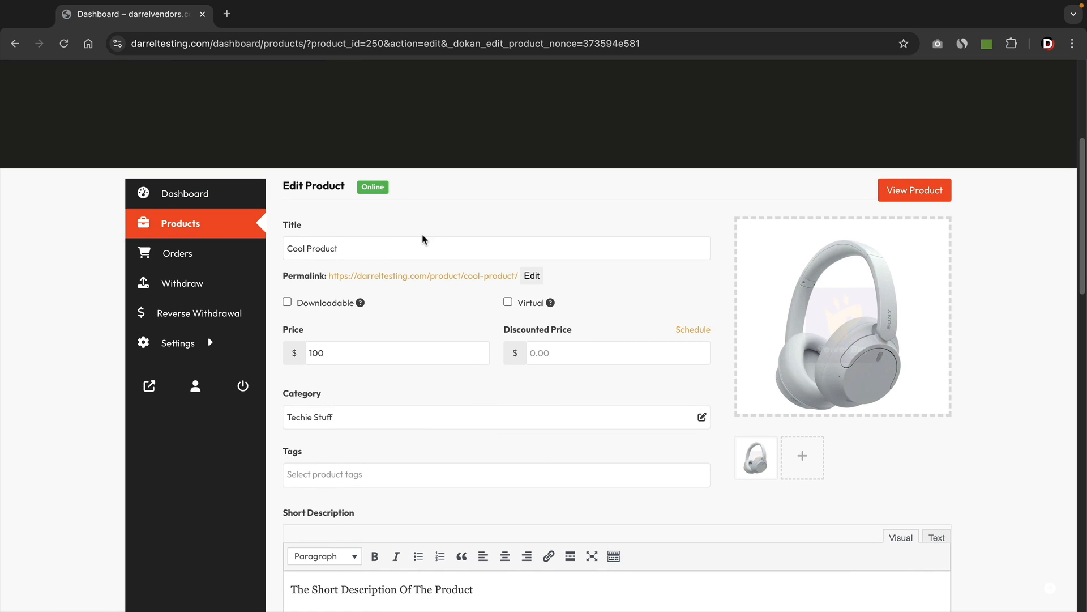
scroll(445, 294, "up", 5)
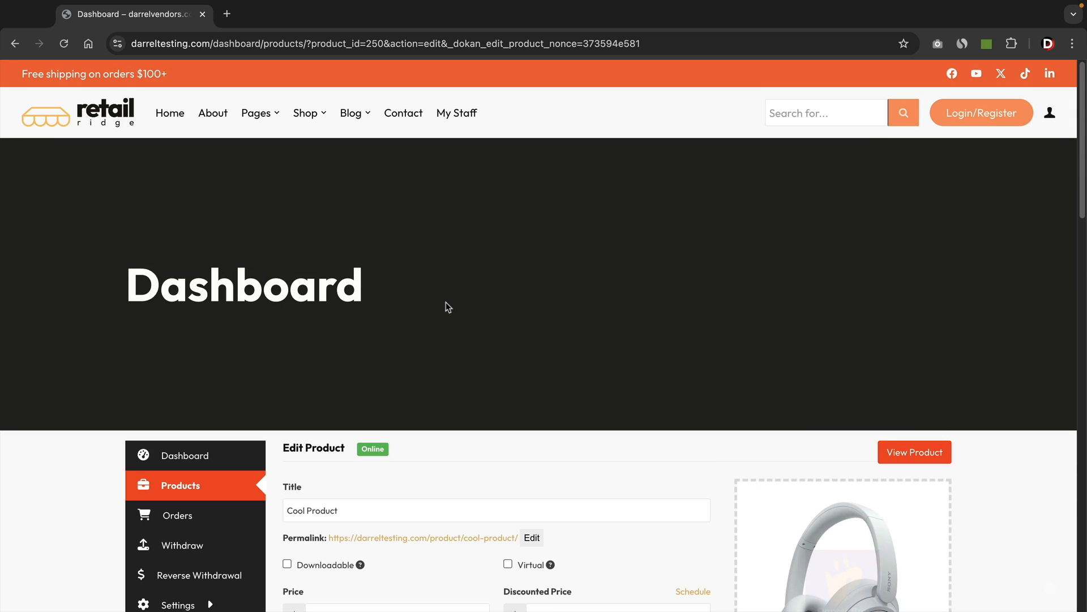
left_click(302, 115)
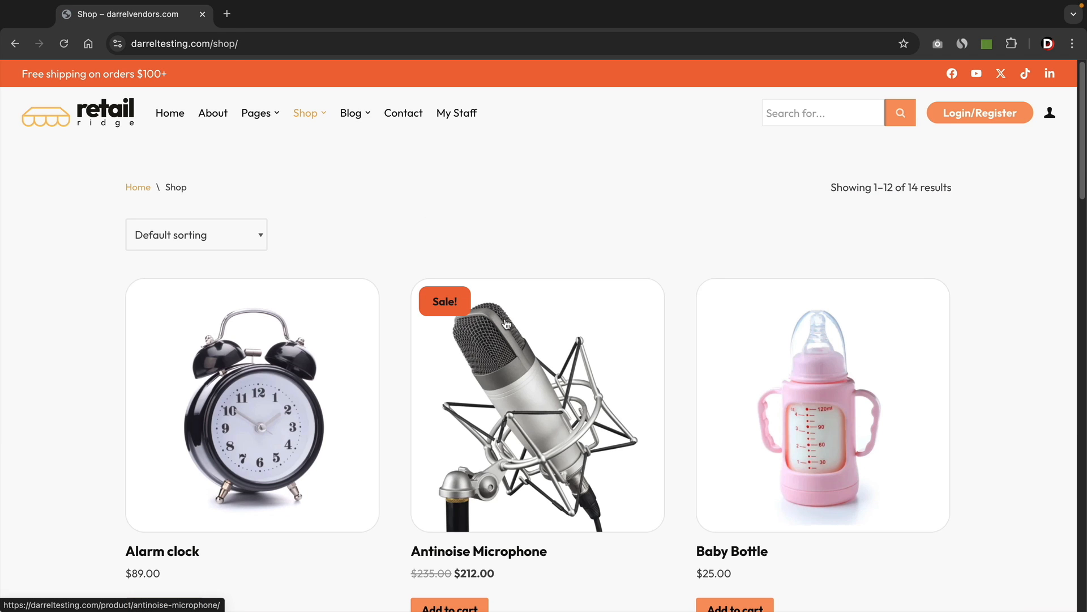
Open Cool Product in the shop and check the notice about owning this product.
scroll(506, 323, "down", 8)
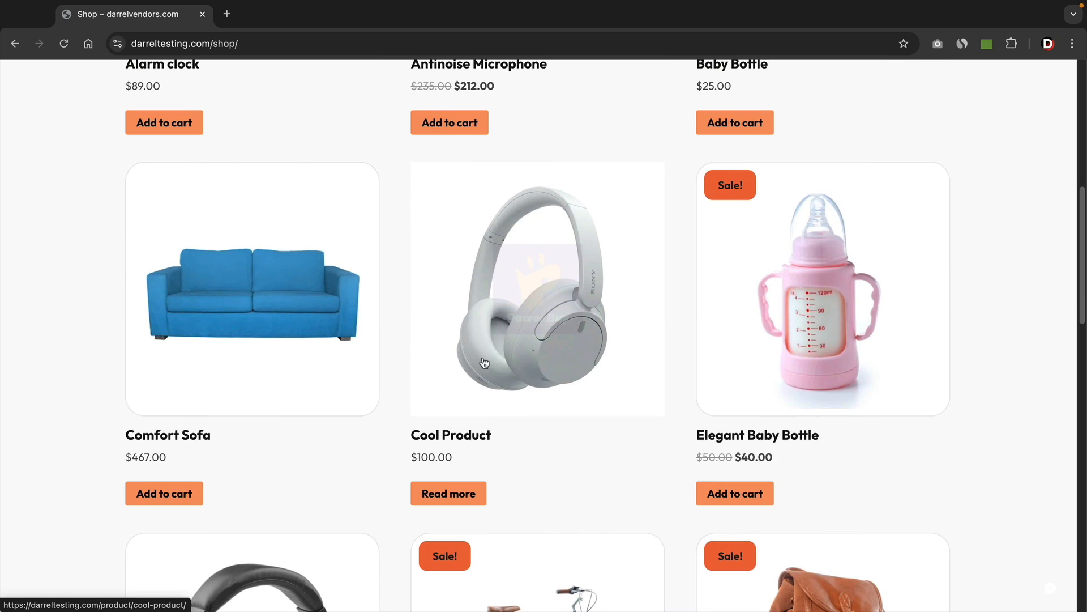
left_click(515, 308)
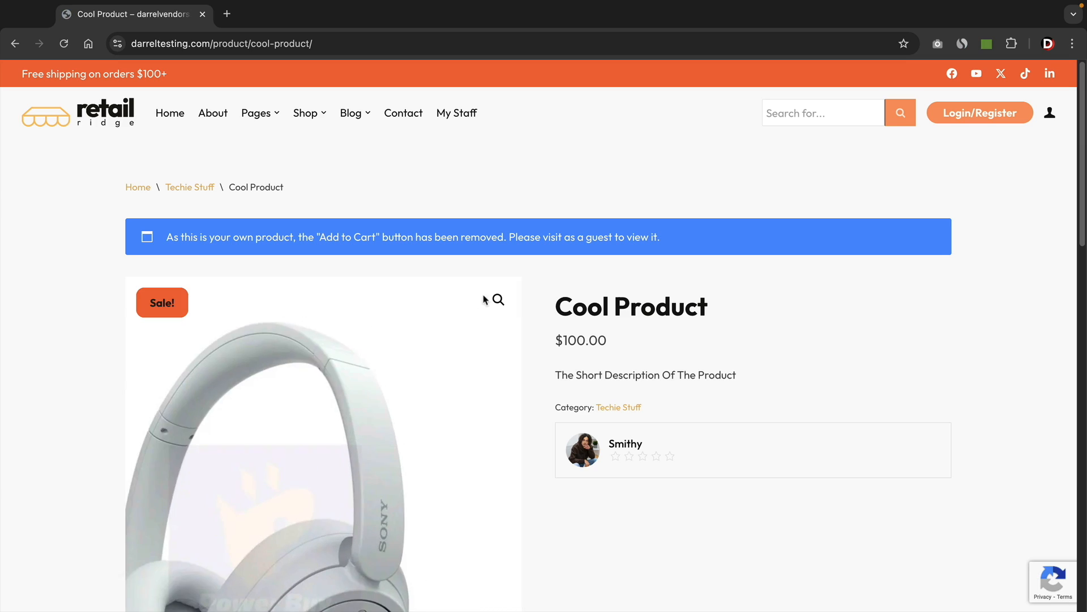
left_click_drag(671, 235, 202, 237)
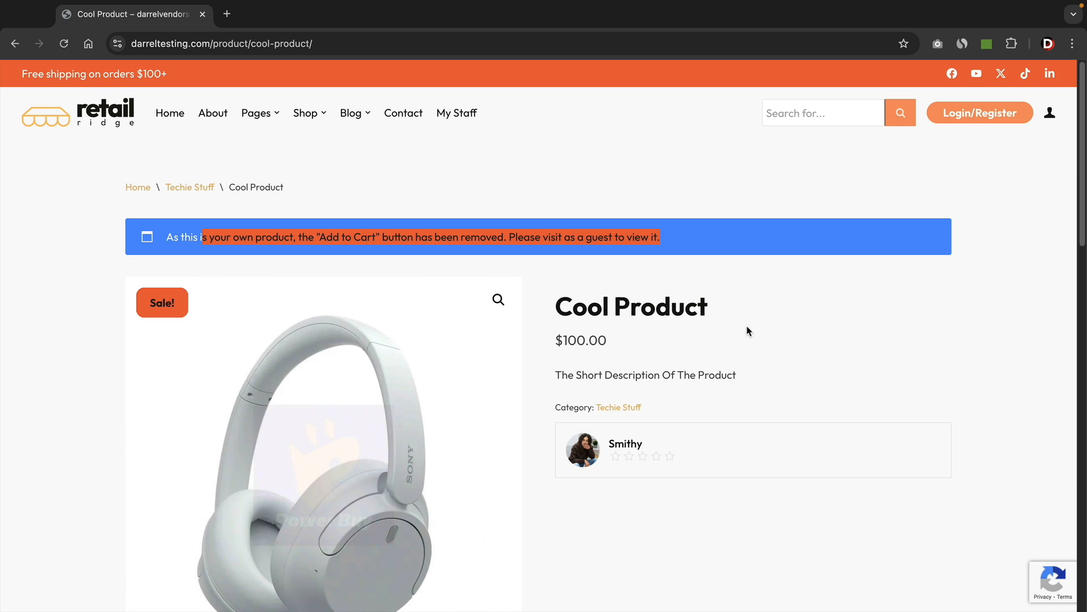
left_click(726, 338)
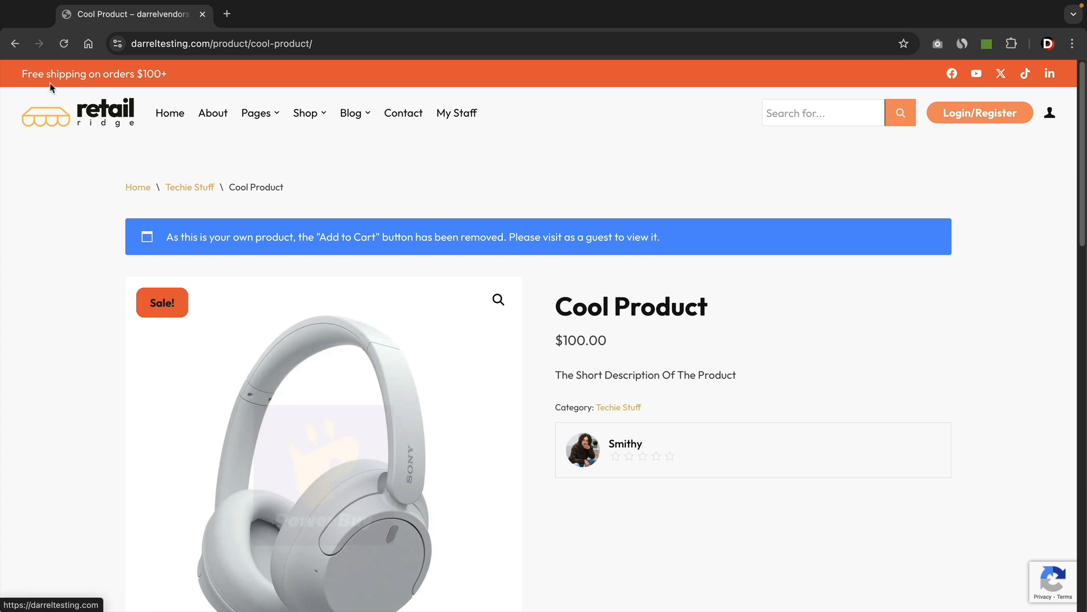
left_click(15, 44)
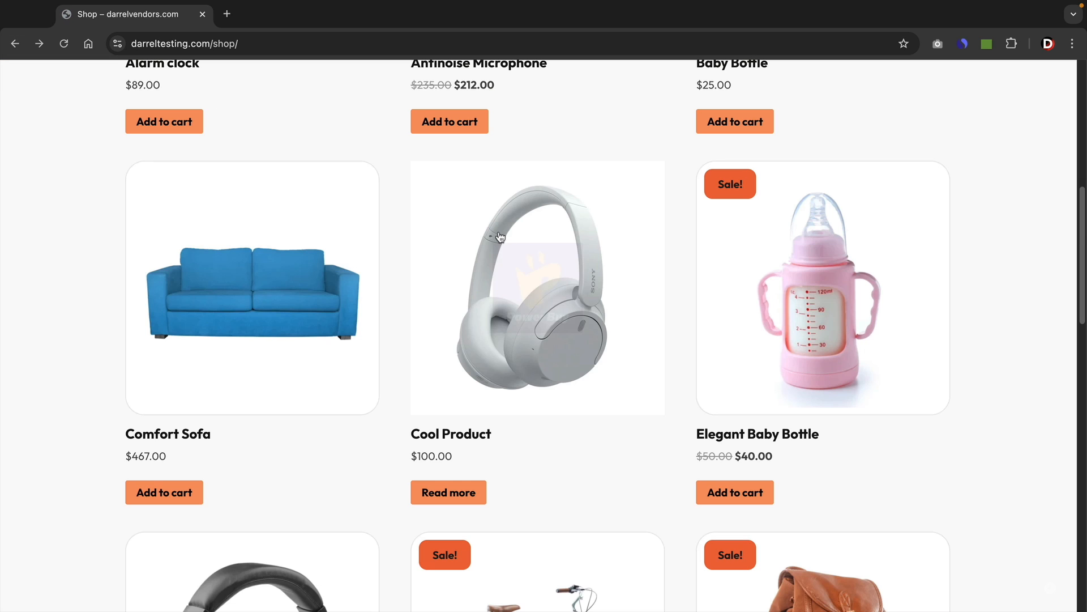
Open Rare Headphones in the shop and confirm it is sold by Smithy.
scroll(250, 374, "up", 8)
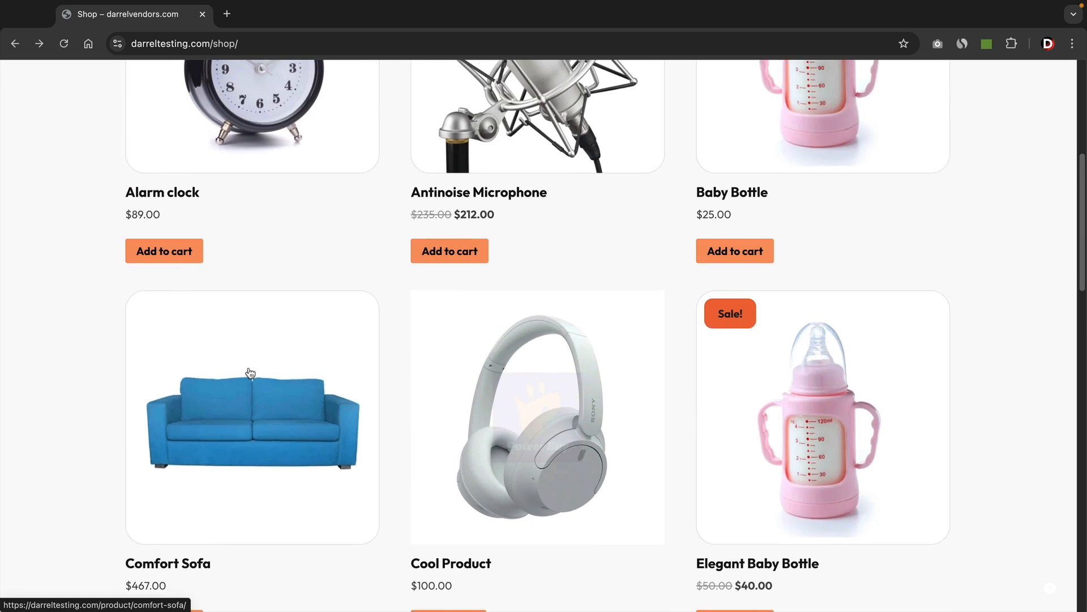
scroll(270, 379, "down", 20)
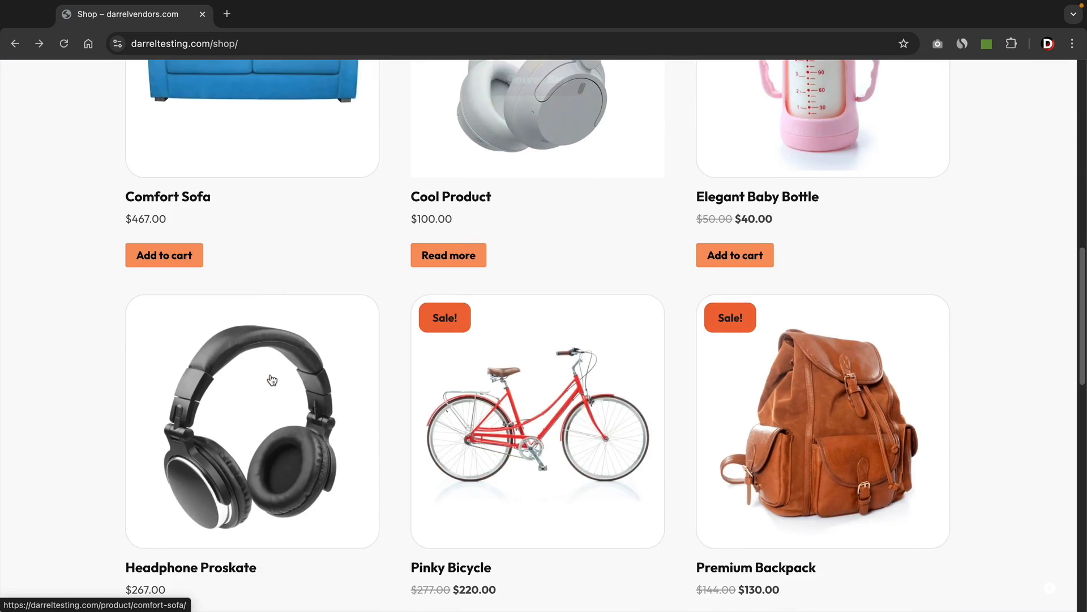
scroll(272, 380, "down", 2)
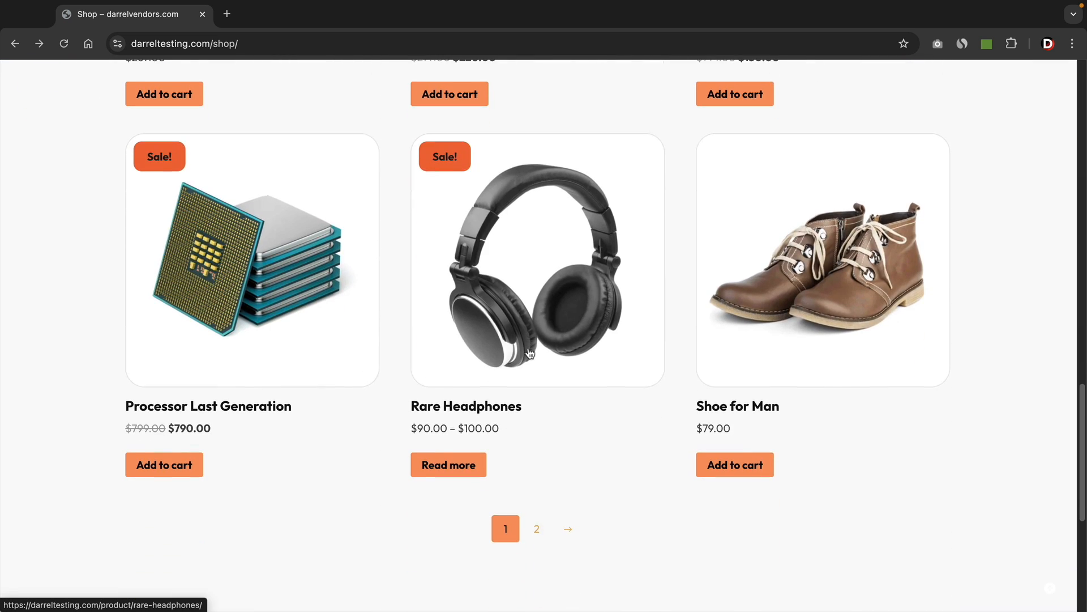
left_click(533, 333)
scroll(638, 355, "down", 4)
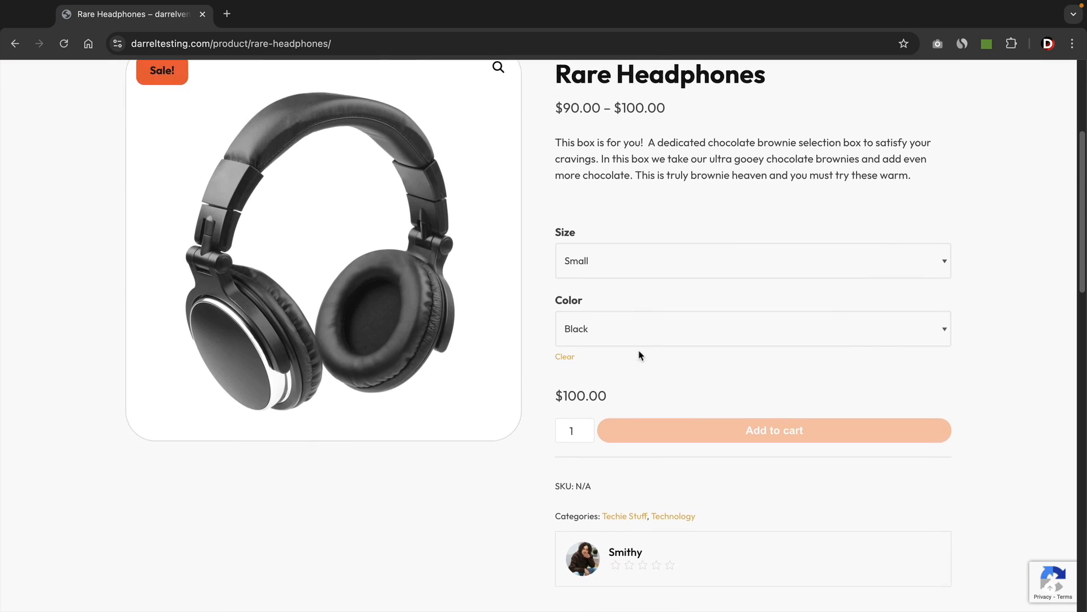
scroll(639, 356, "down", 3)
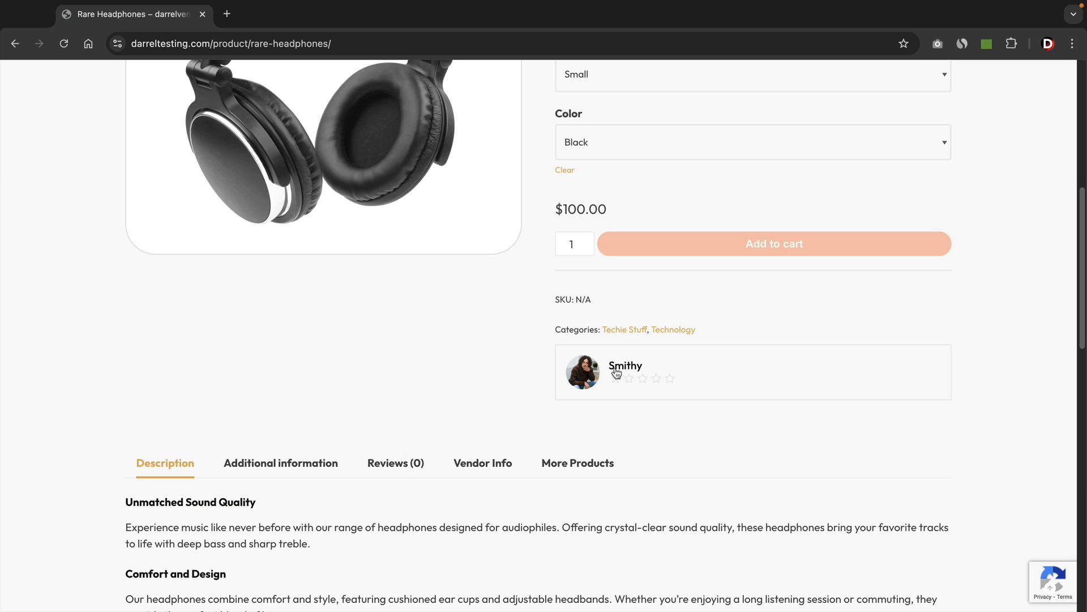
scroll(613, 378, "up", 5)
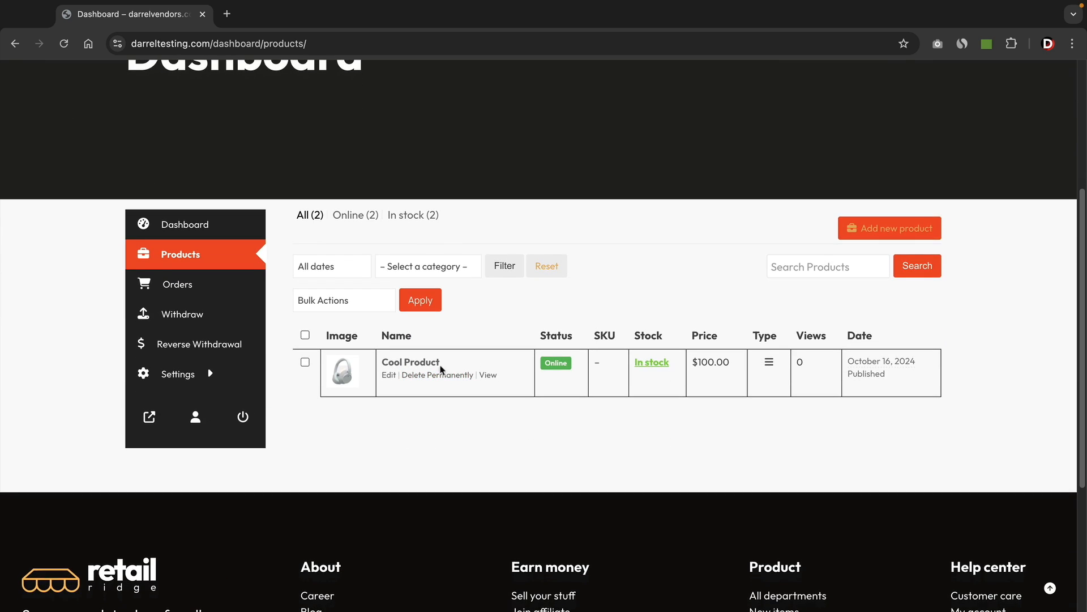
scroll(441, 369, "down", 1)
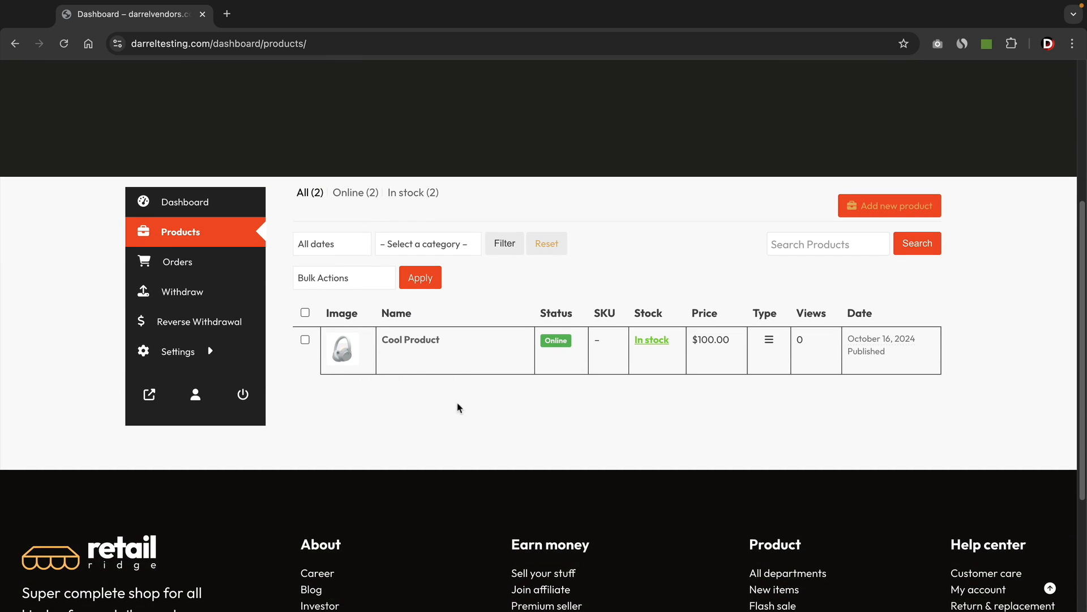
mouse_move(416, 367)
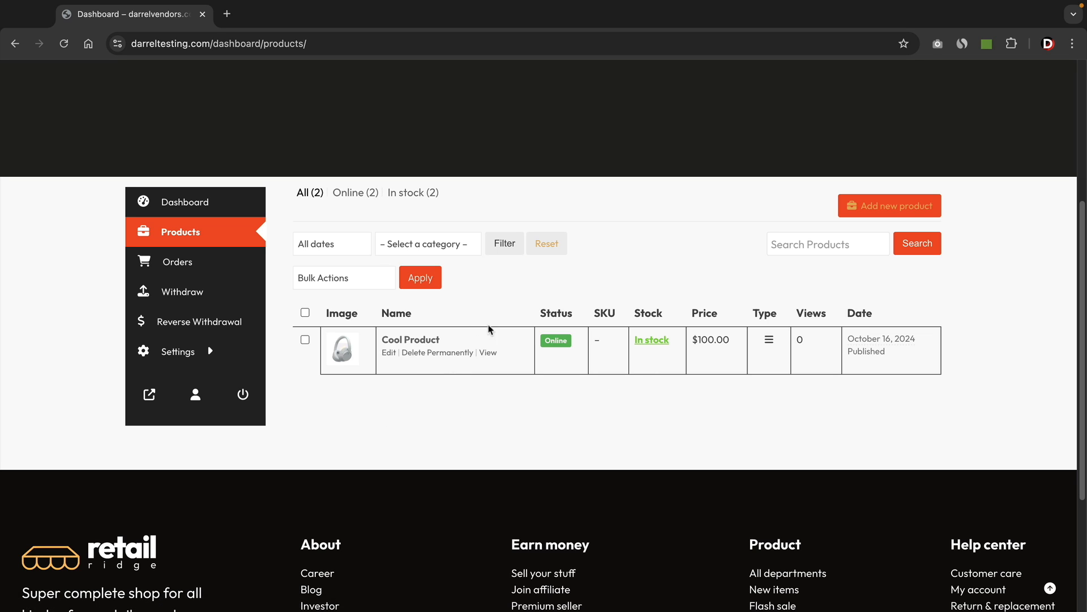
Switch to the Opera window showing the WordPress admin Products list.
scroll(478, 312, "up", 5)
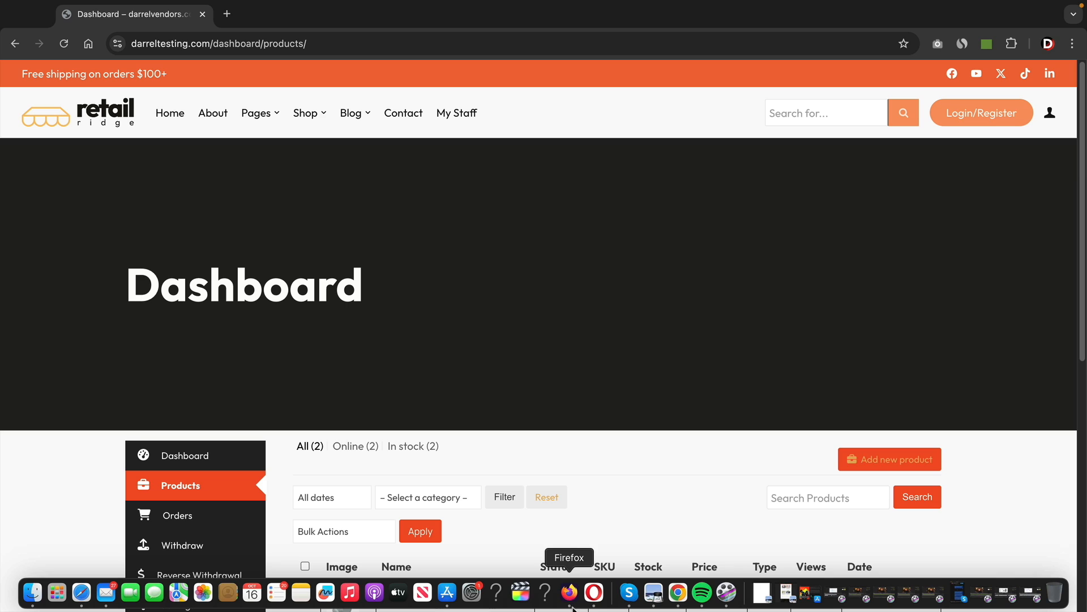
left_click(593, 599)
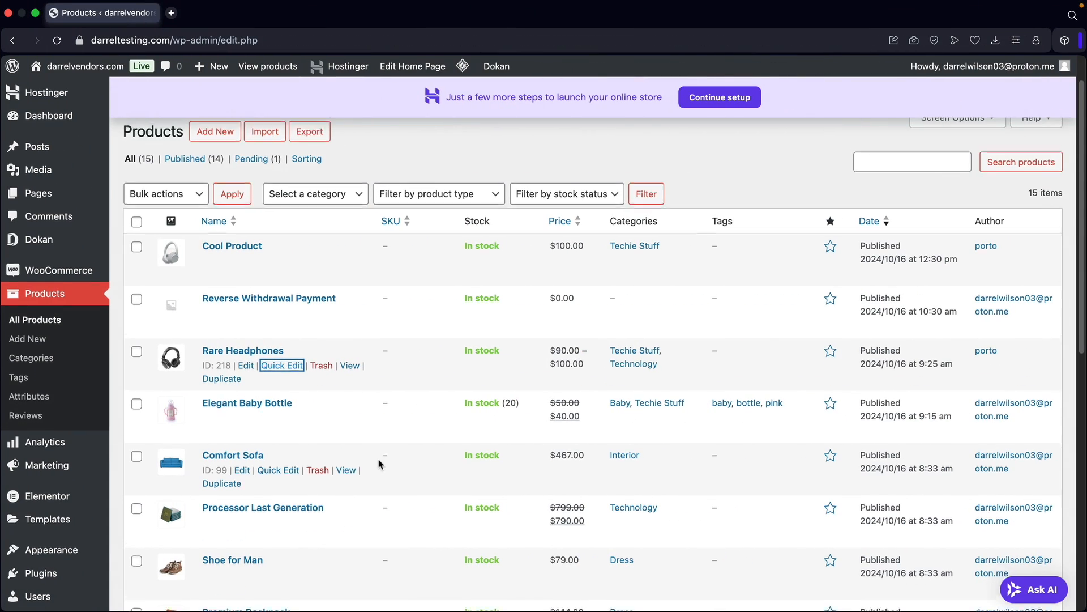
Open the Dashboard page from All Pages in the editor to reach its [dokan-dashboard] shortcode.
scroll(377, 462, "down", 4)
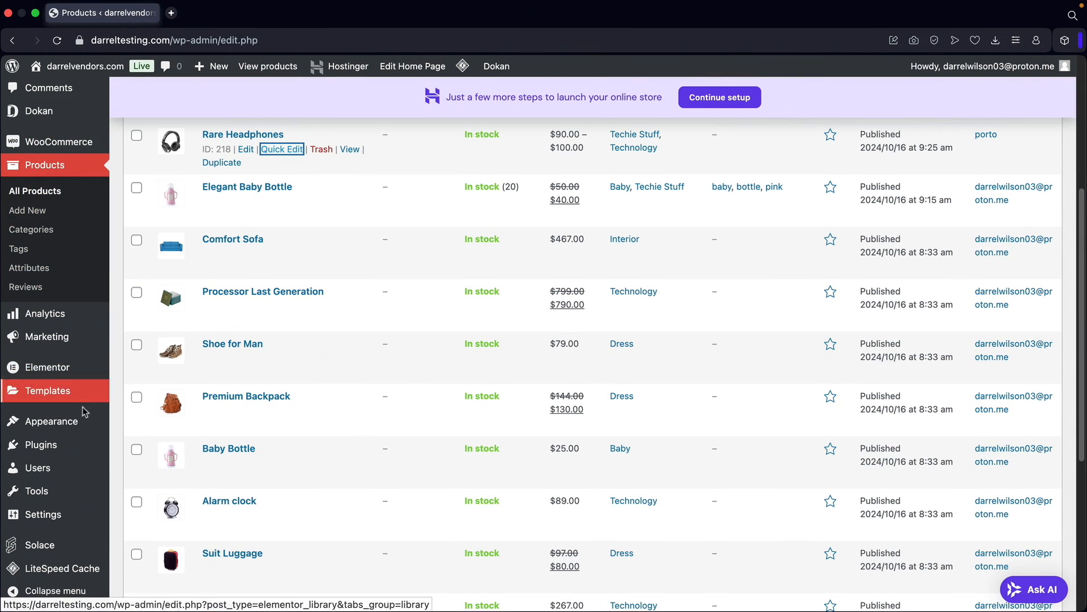
scroll(85, 340, "up", 4)
left_click(129, 199)
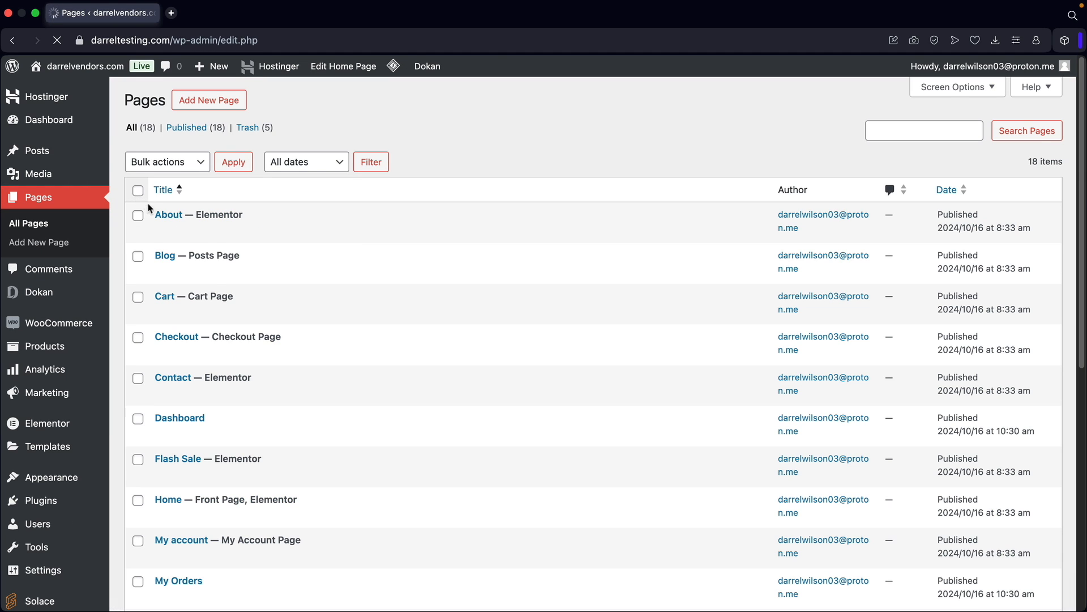
scroll(241, 436, "down", 3)
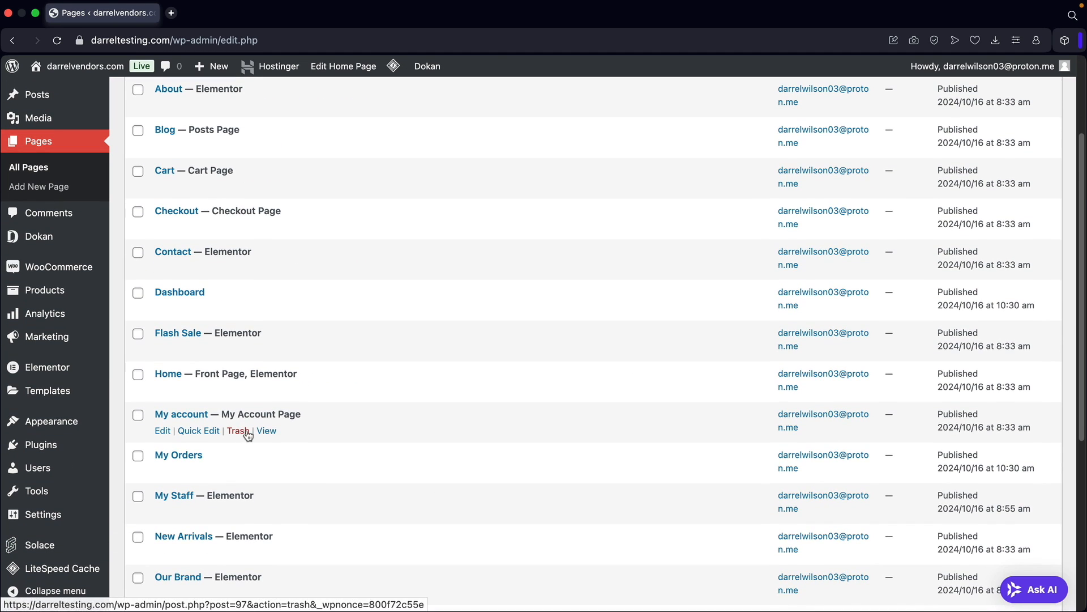
left_click(266, 309)
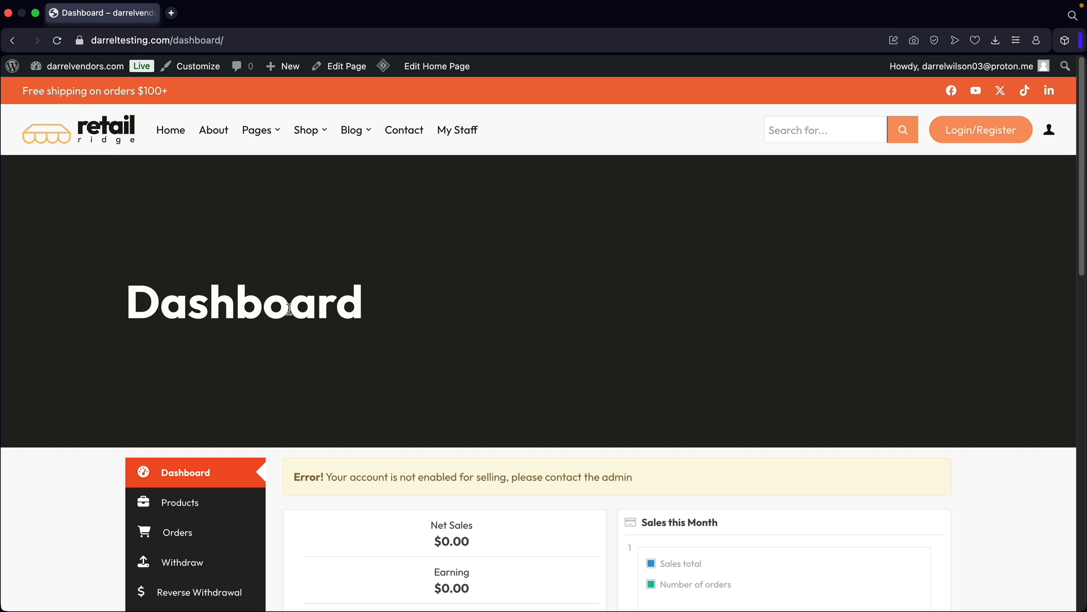
left_click(344, 72)
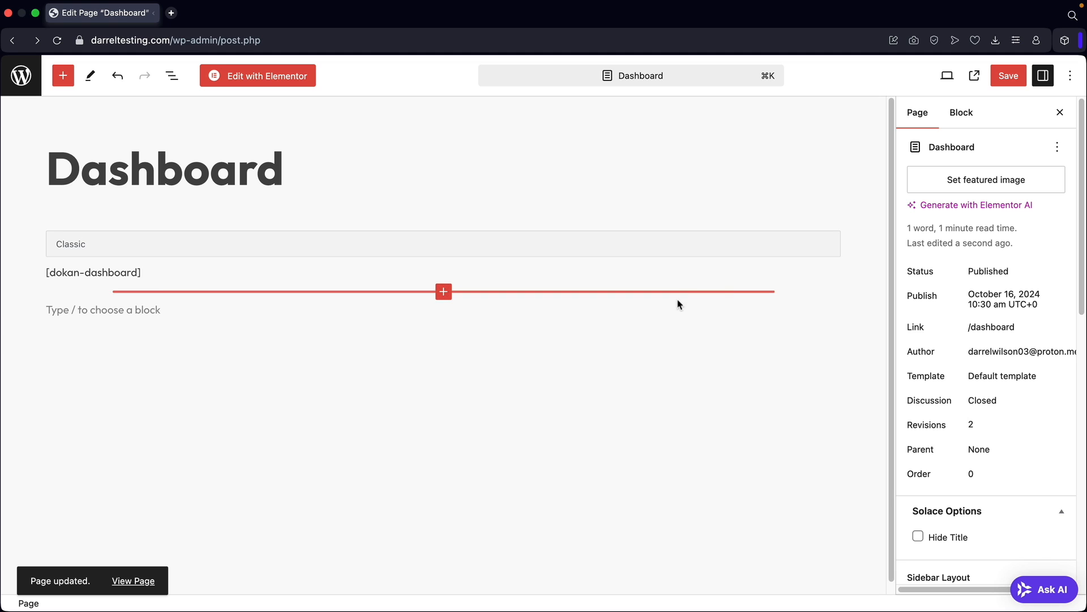
left_click(282, 80)
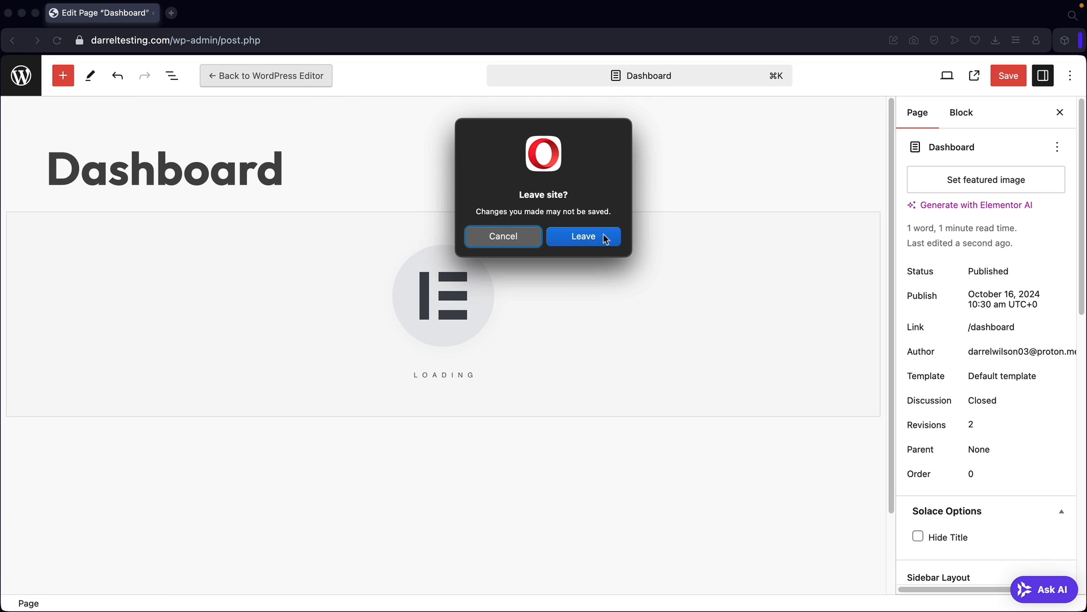
Set the Dashboard page layout to Elementor Full Width in Elementor's page settings.
left_click(603, 236)
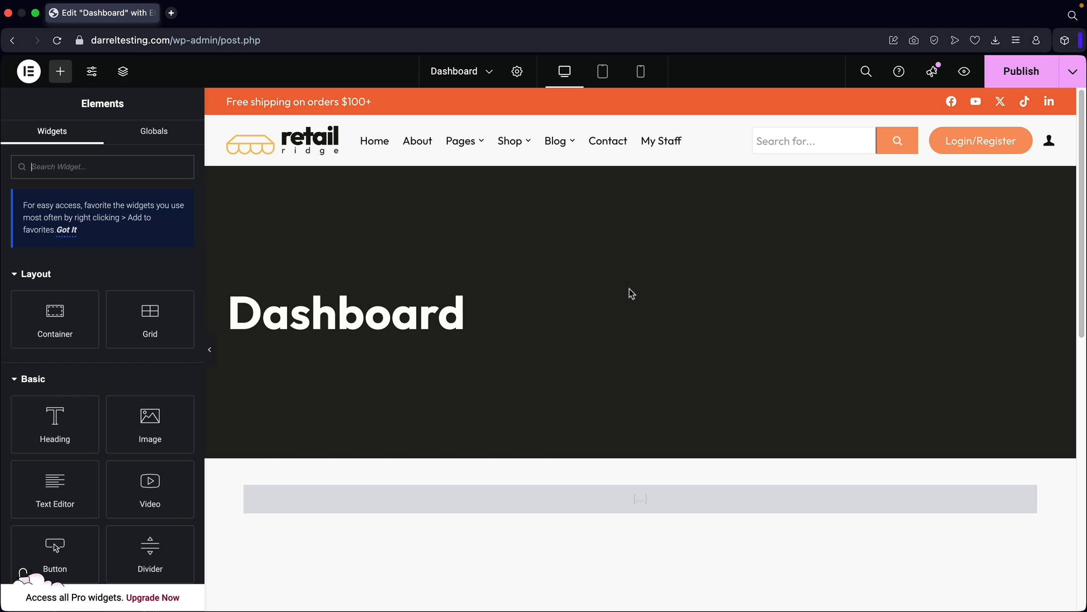
left_click(517, 71)
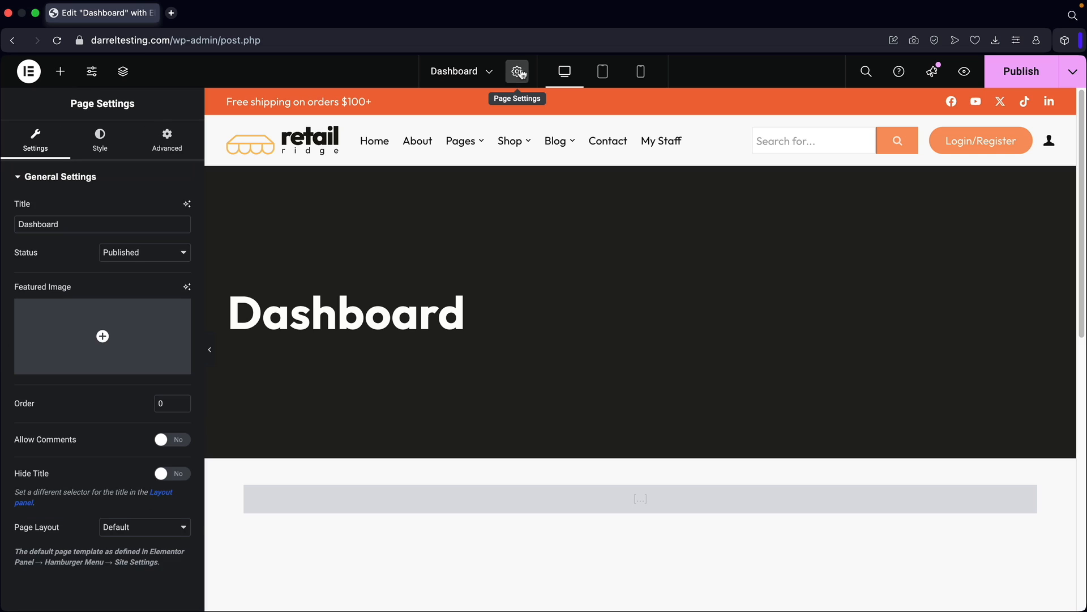
left_click(125, 525)
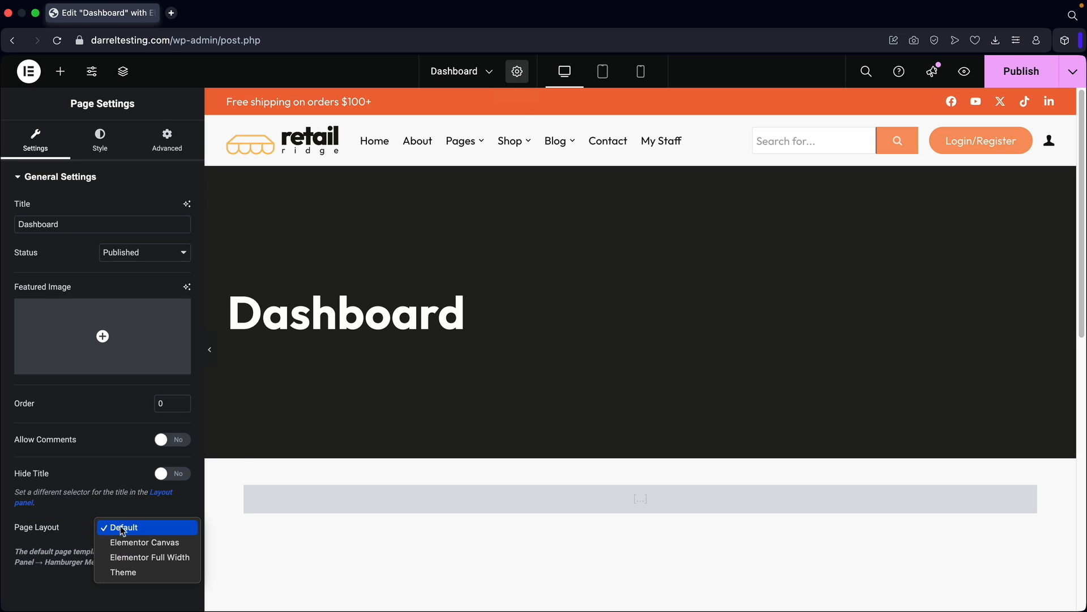
left_click(142, 557)
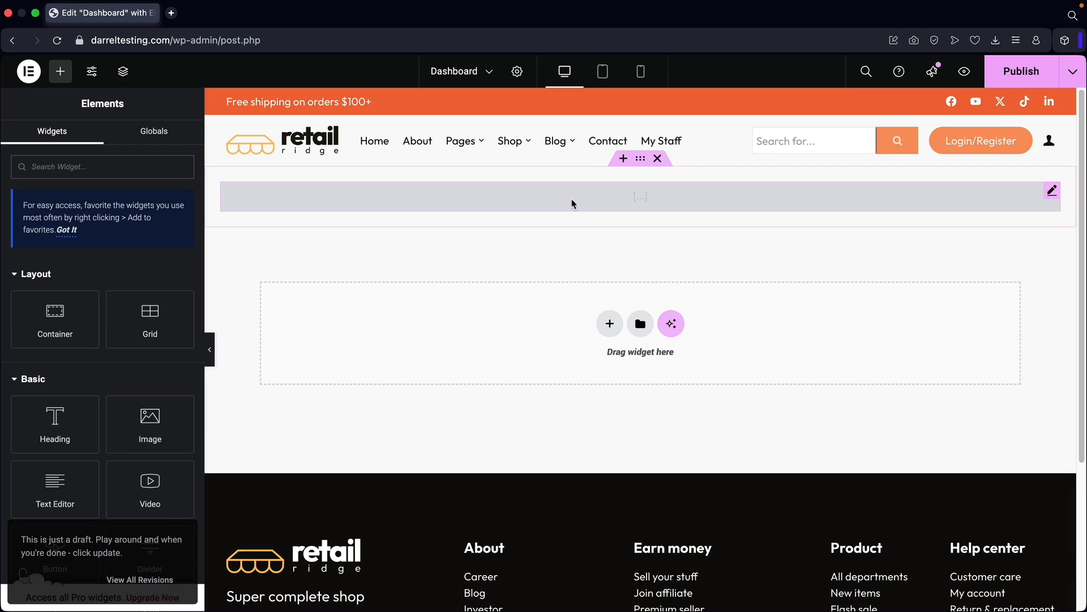
Add an empty Flexbox section above the dashboard shortcode.
left_click(626, 196)
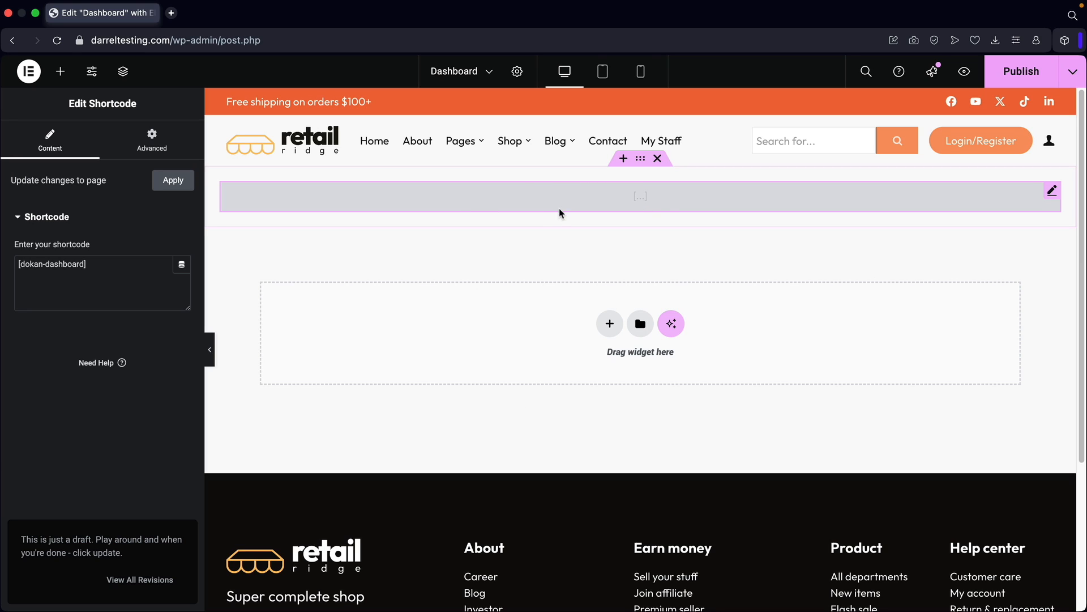
left_click(623, 160)
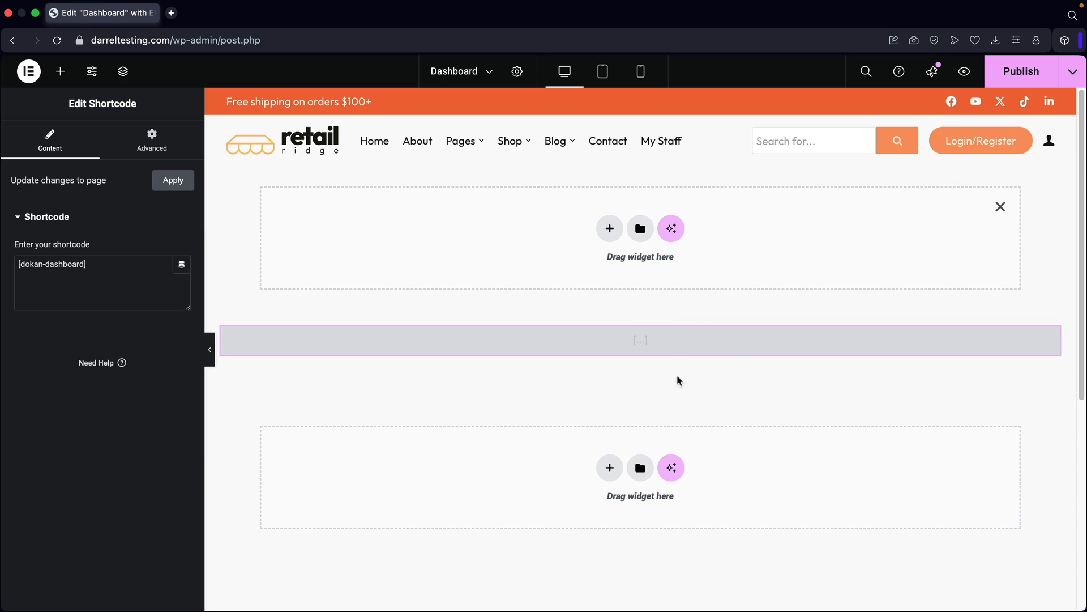
left_click(610, 229)
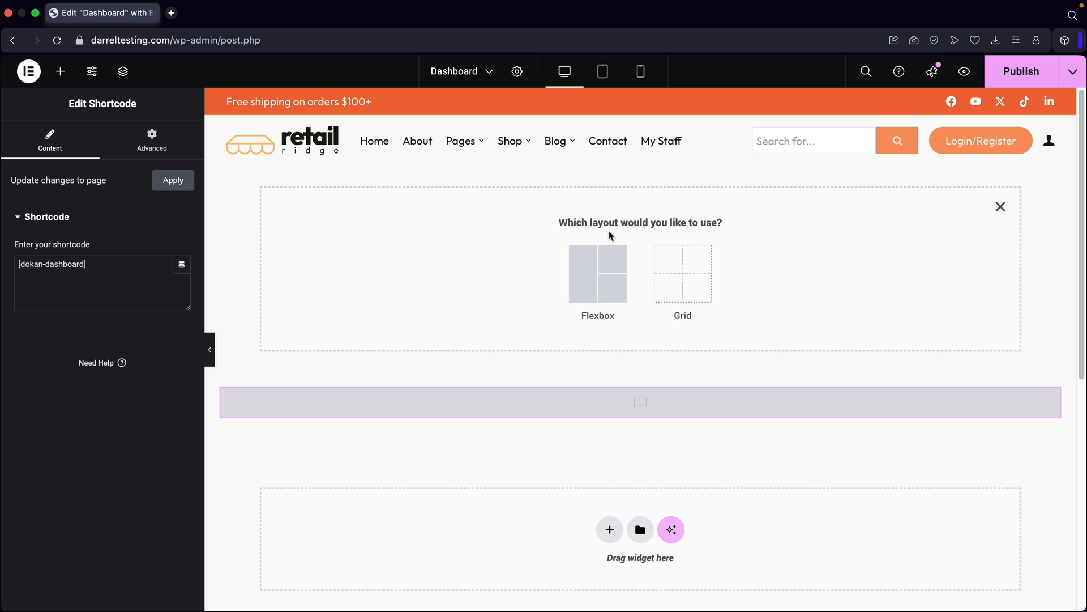
left_click(603, 266)
Insert a single-column container holding a centred heading reading 'Welcome Seller! Lets Go!'.
left_click(529, 260)
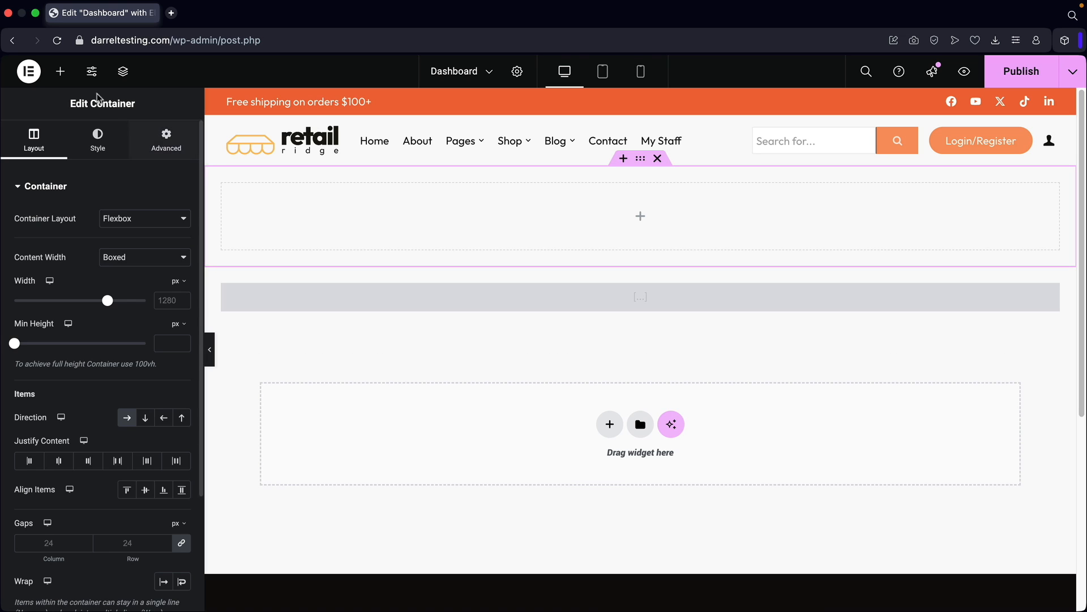
left_click(60, 71)
left_click_drag(54, 422, 478, 231)
left_click(115, 147)
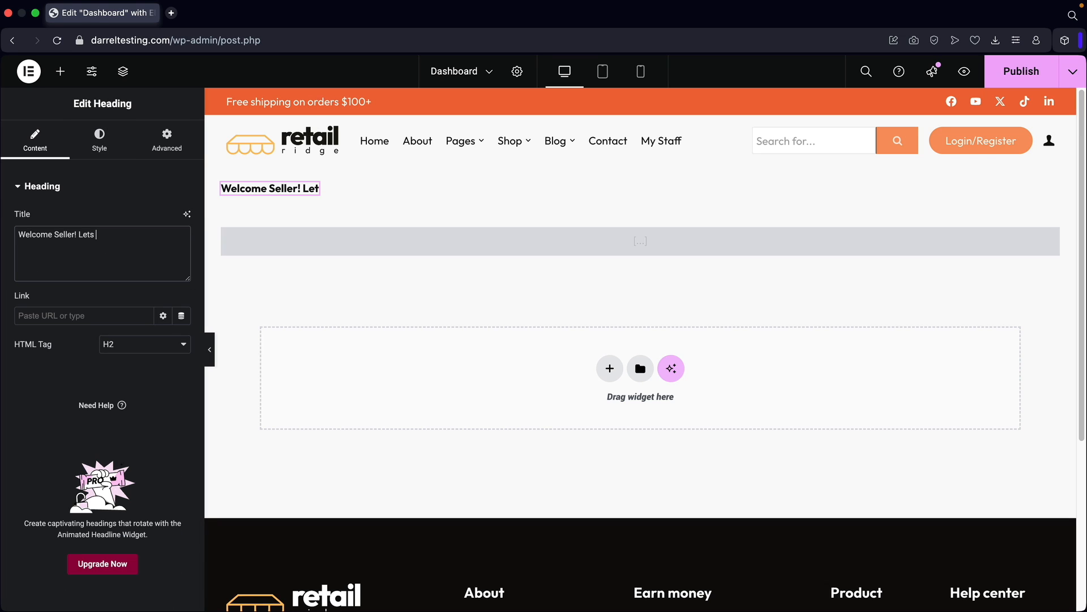
type("Go!")
left_click(629, 168)
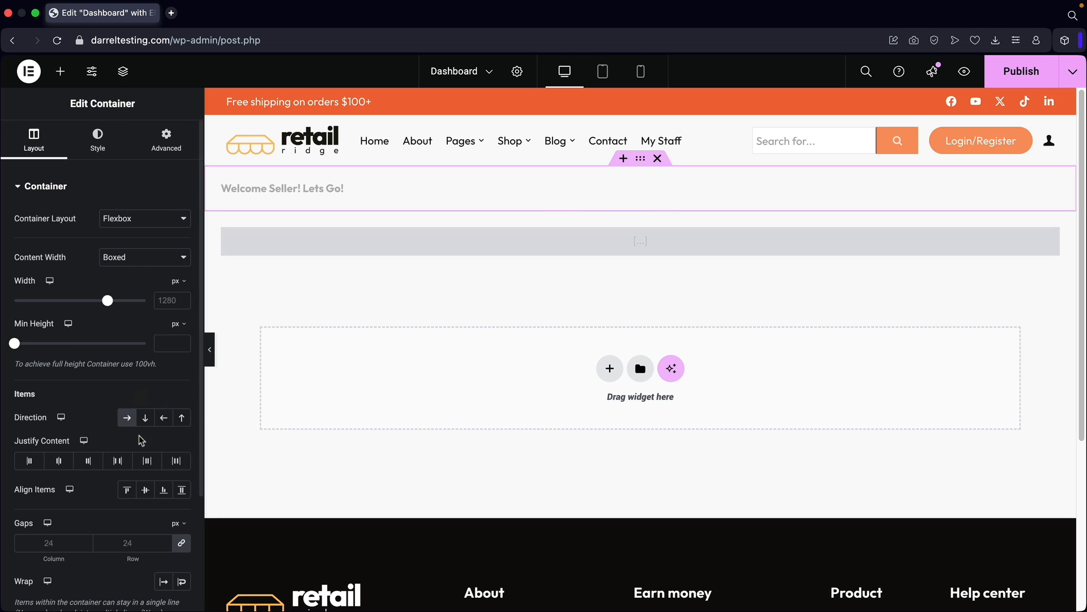
left_click(63, 463)
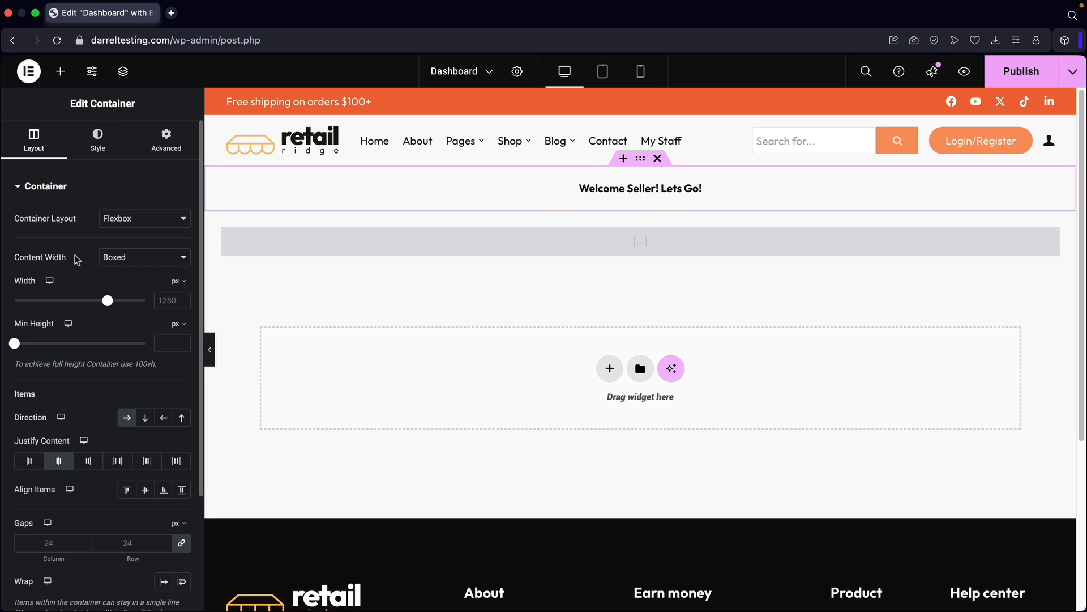
Make the heading 39 px Bold and publish the page.
left_click(657, 192)
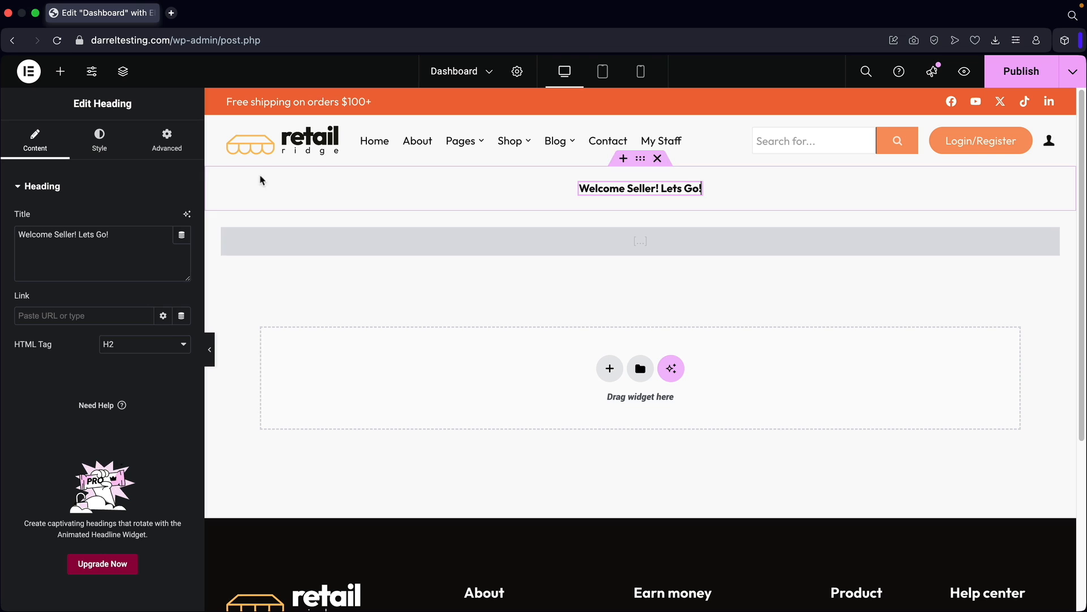
left_click(99, 139)
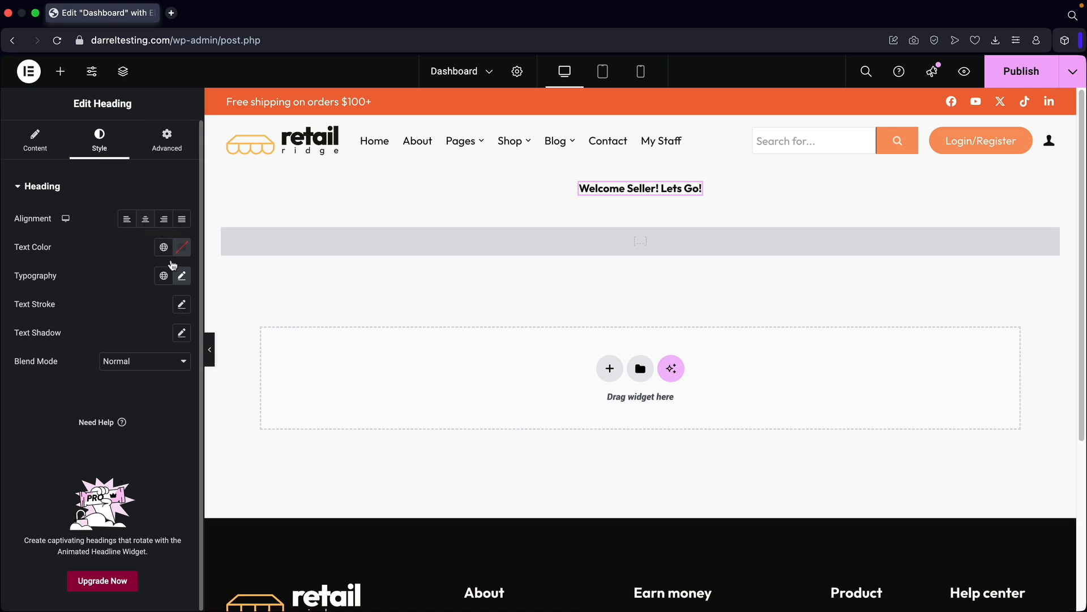
left_click(182, 276)
left_click_drag(24, 382, 46, 381)
left_click(136, 440)
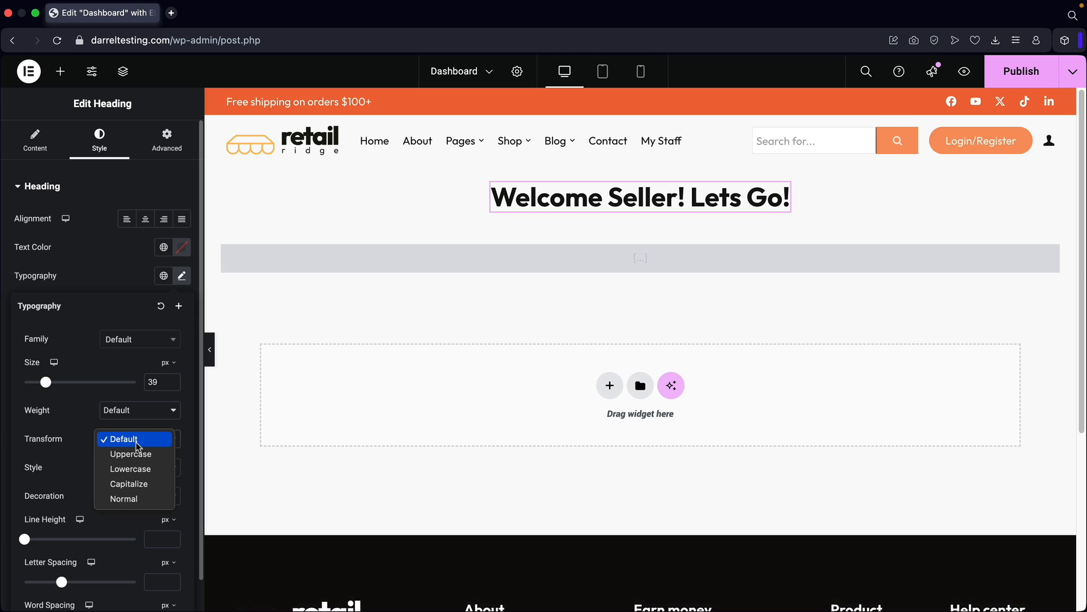
left_click(141, 439)
left_click(145, 412)
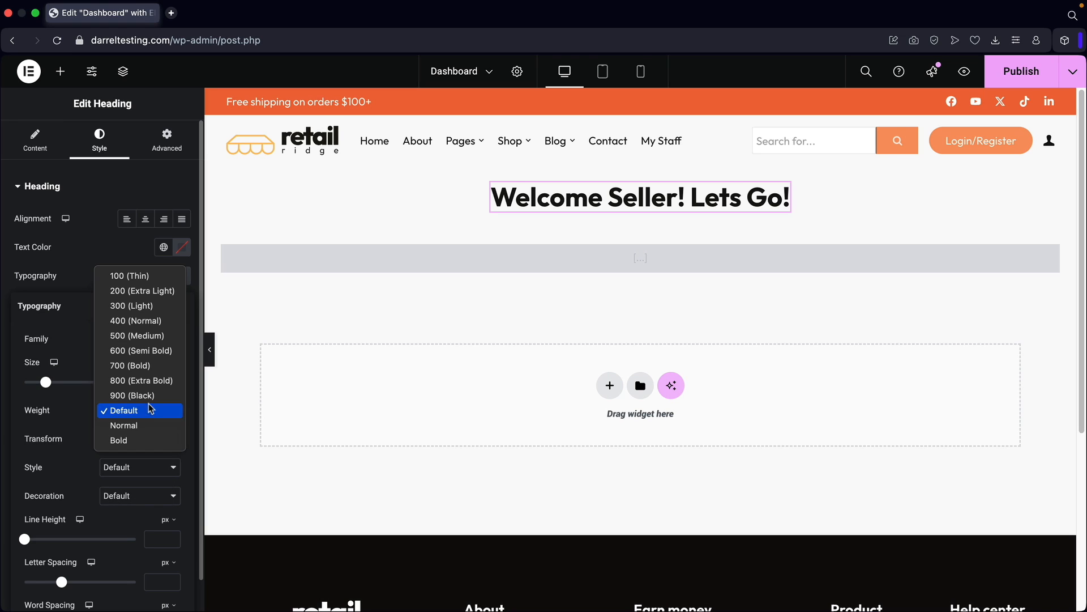
left_click(140, 443)
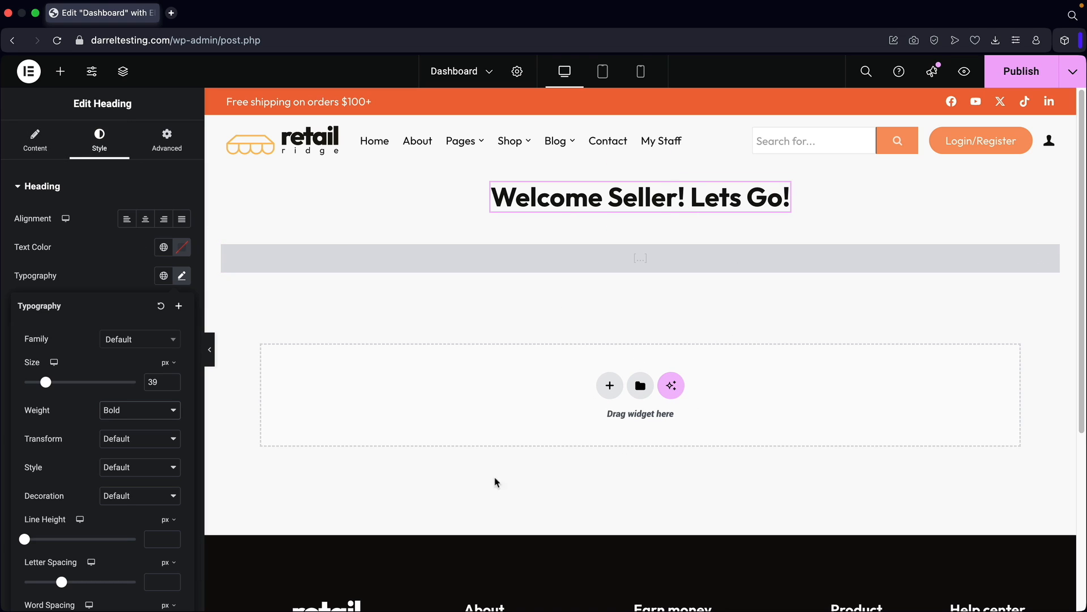
left_click(1022, 73)
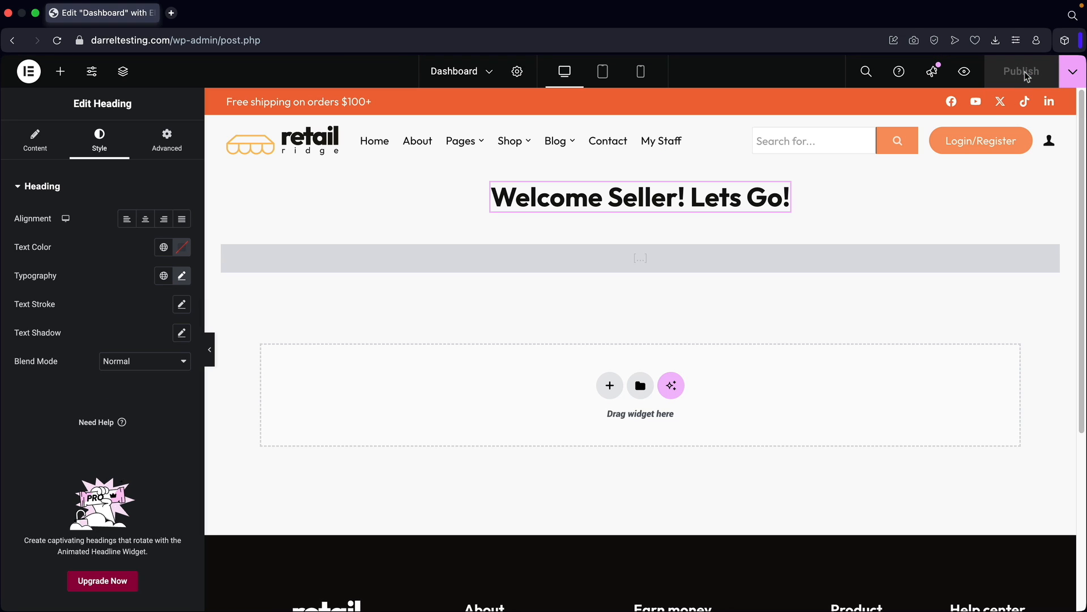
left_click(1072, 72)
View the published Dashboard page and check the new heading above the vendor dashboard.
left_click(1025, 170)
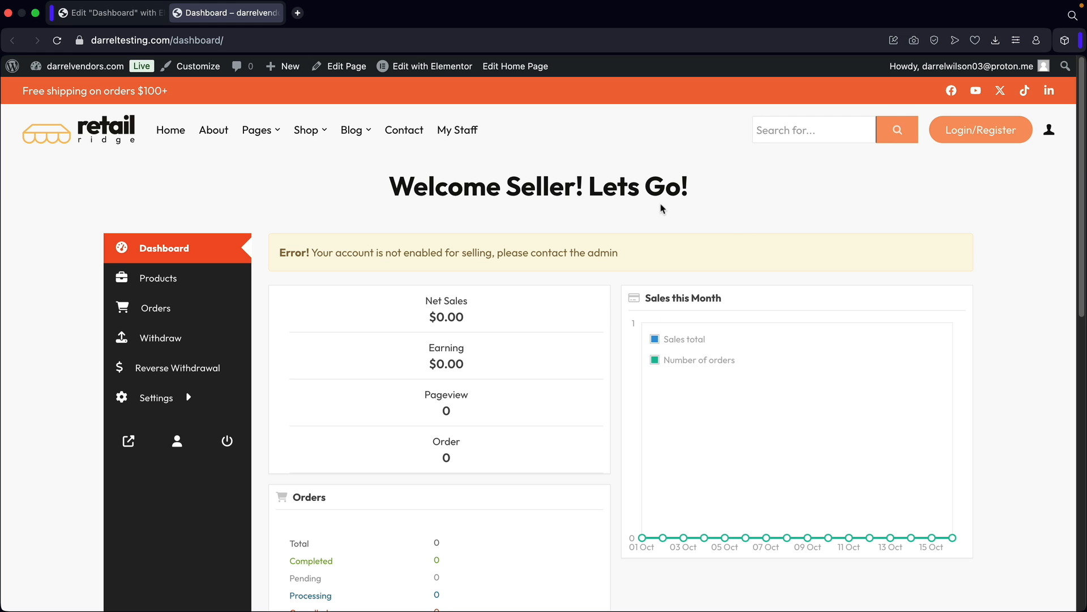
left_click_drag(706, 188, 382, 189)
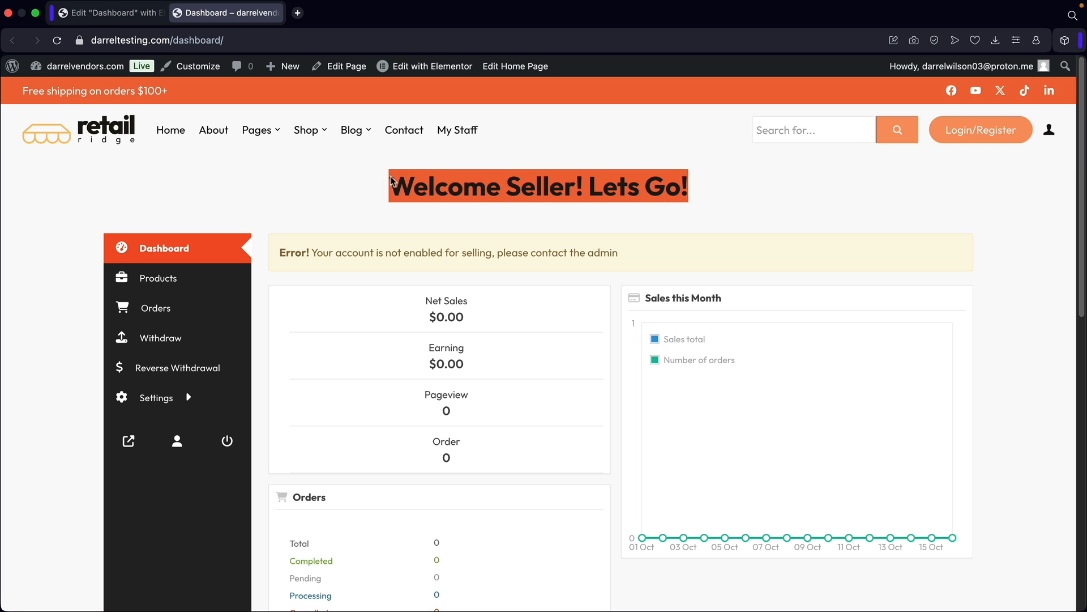
left_click(594, 173)
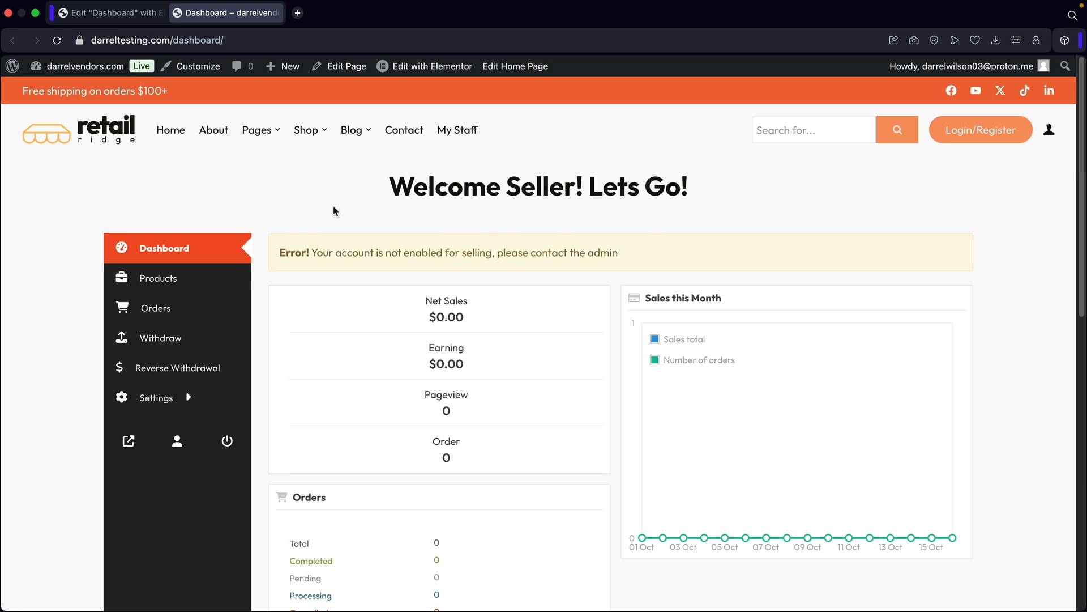
scroll(512, 462, "down", 10)
scroll(488, 405, "up", 8)
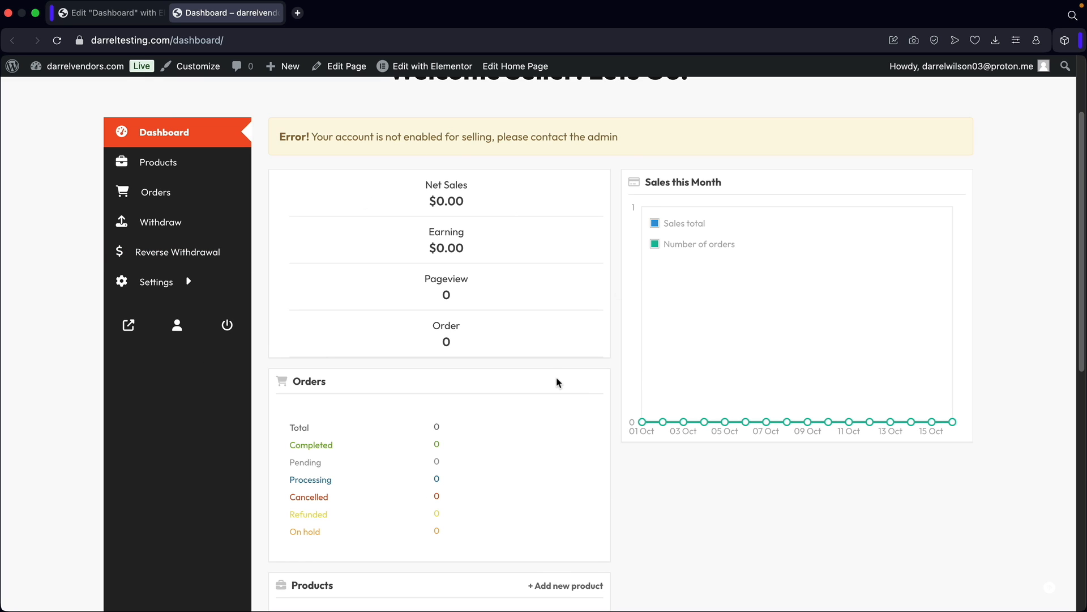
scroll(538, 364, "up", 3)
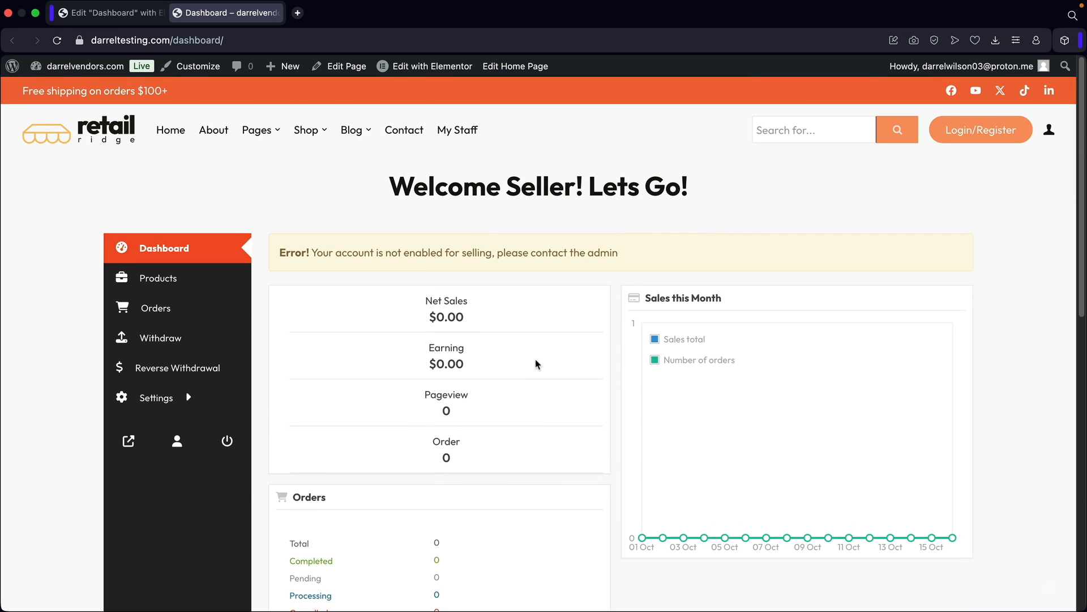
scroll(537, 364, "down", 3)
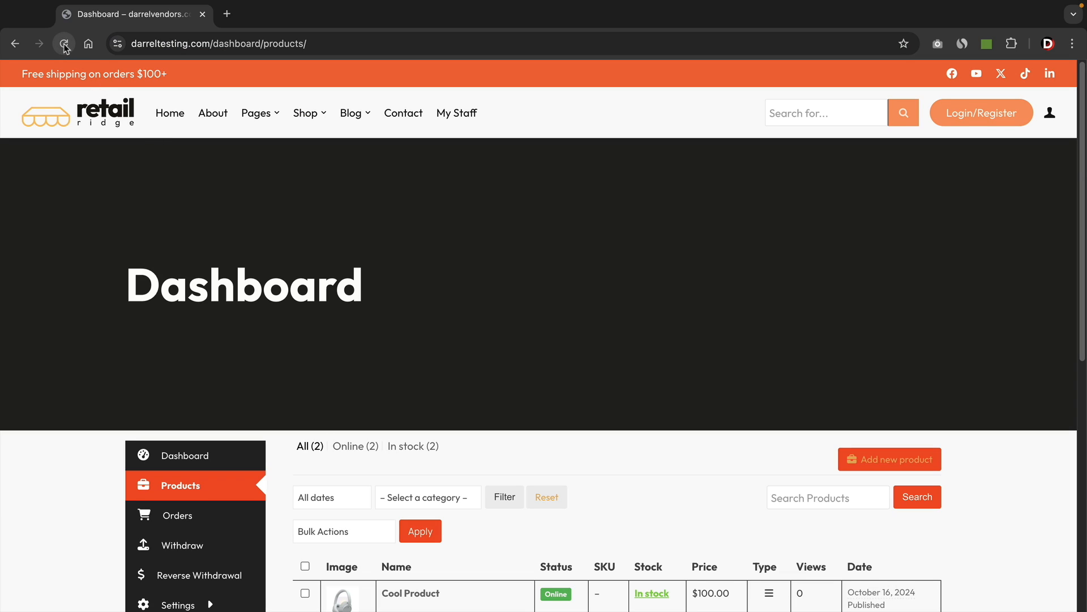
Reload the seller dashboard and confirm the 'Welcome Seller! Lets Go!' heading appears.
left_click(64, 46)
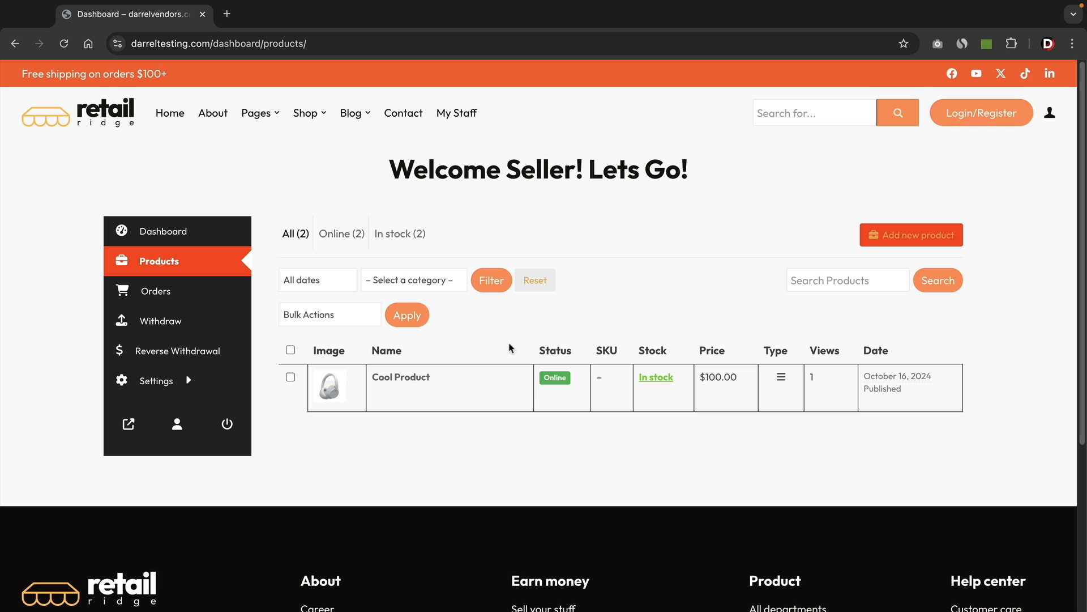
left_click_drag(732, 186, 336, 179)
left_click(409, 184)
left_click(202, 236)
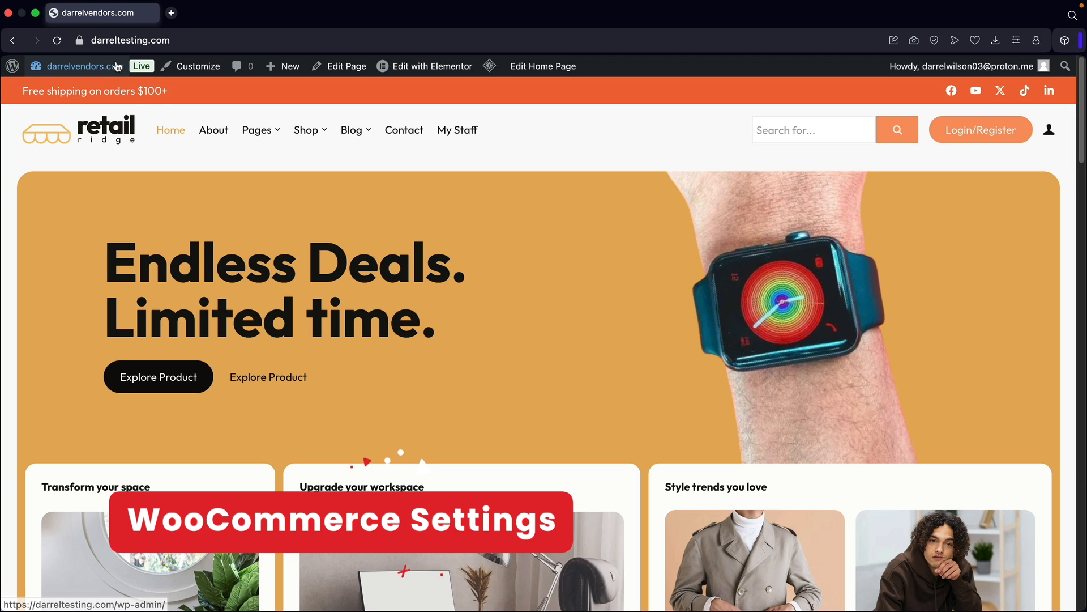
Open WooCommerce General settings and autofill the store address from a saved address.
mouse_move(113, 67)
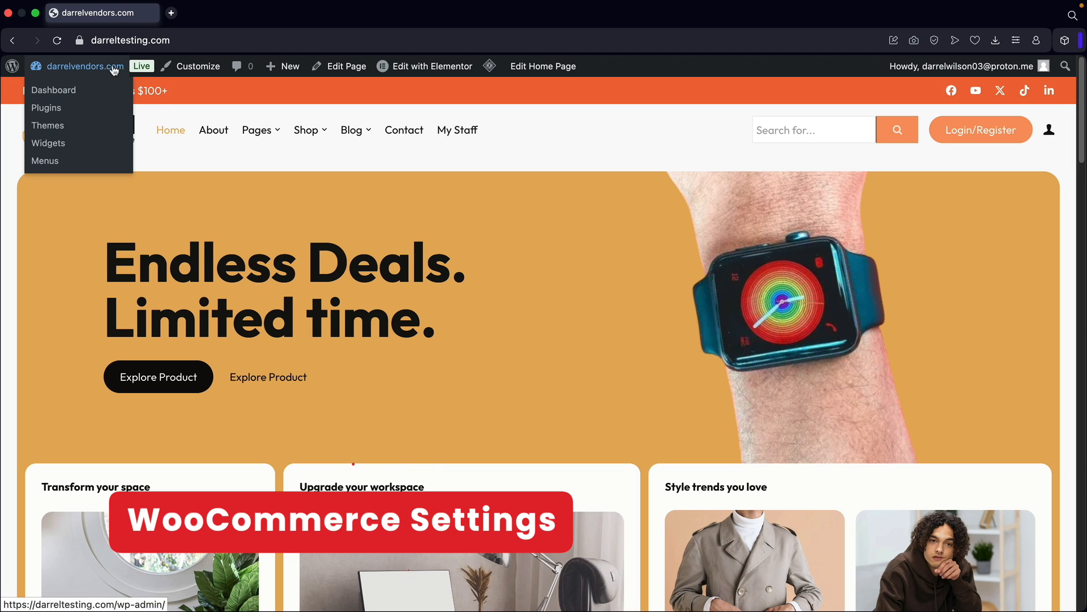
left_click(77, 90)
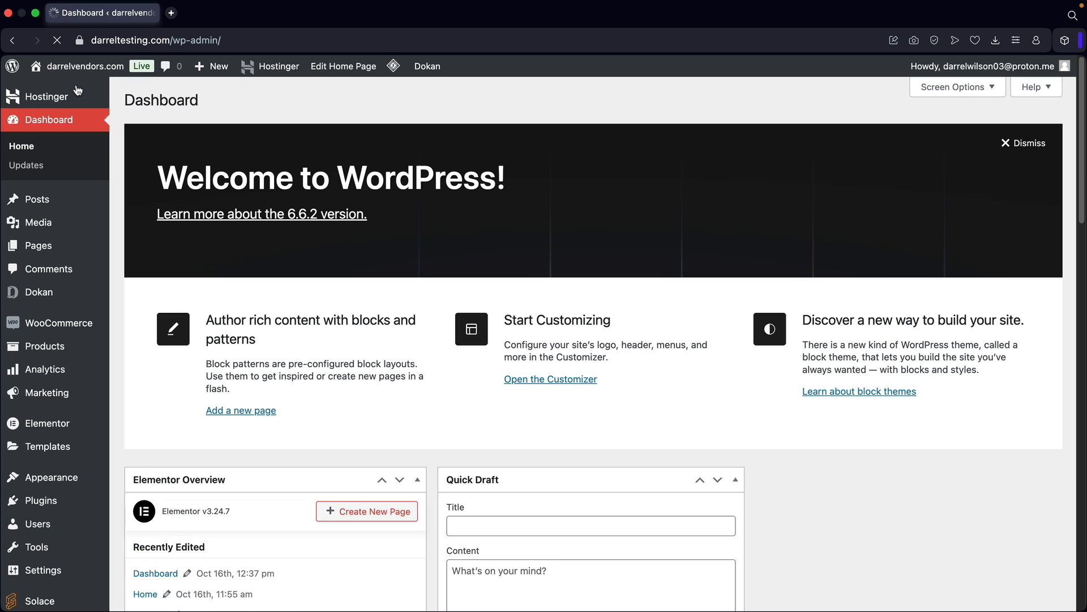
mouse_move(68, 324)
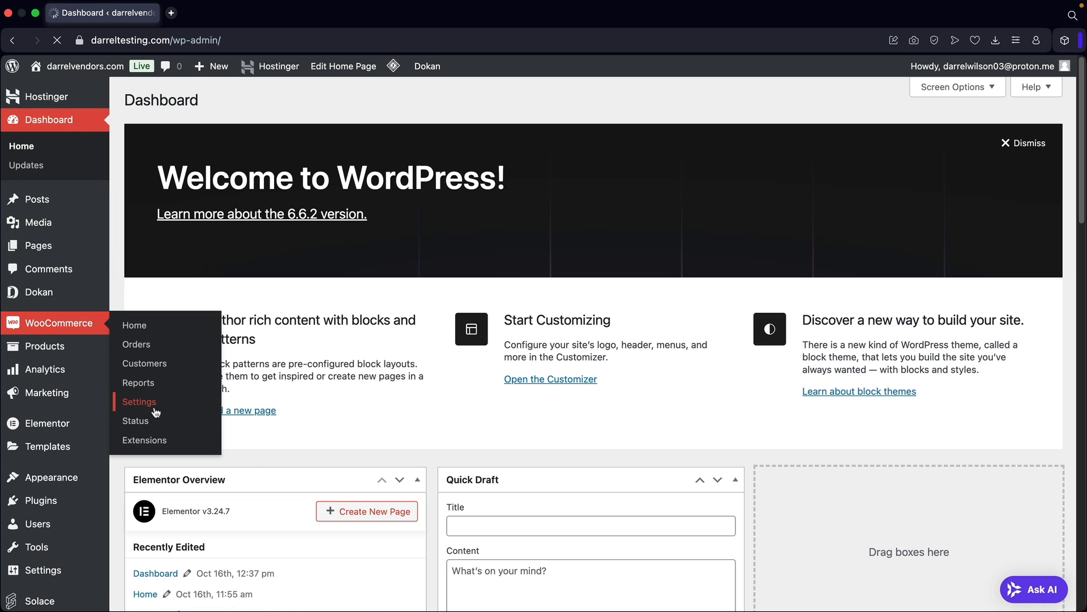
left_click(155, 408)
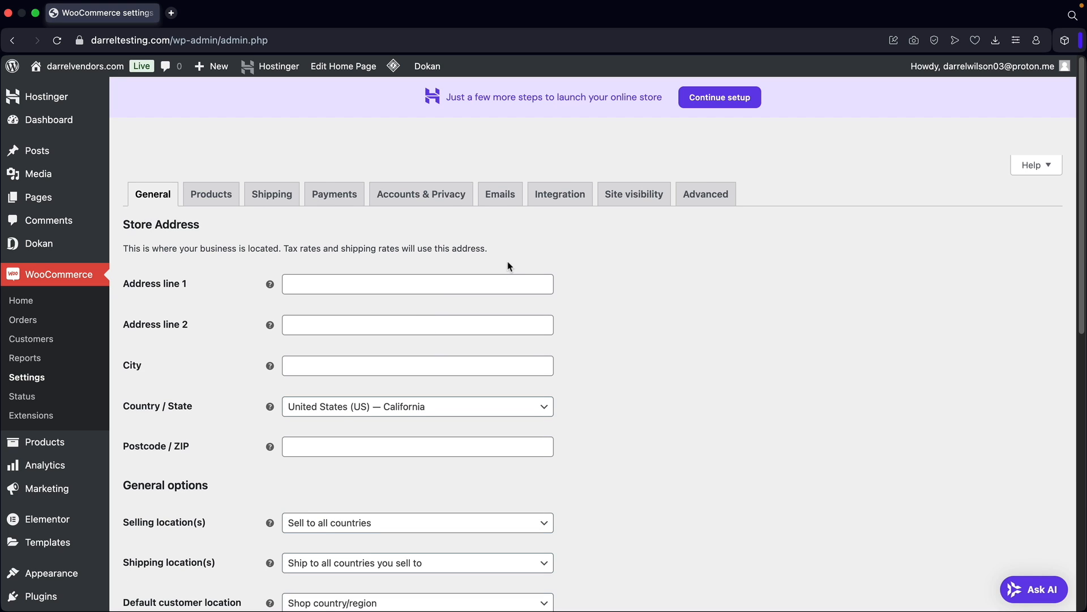
left_click(410, 285)
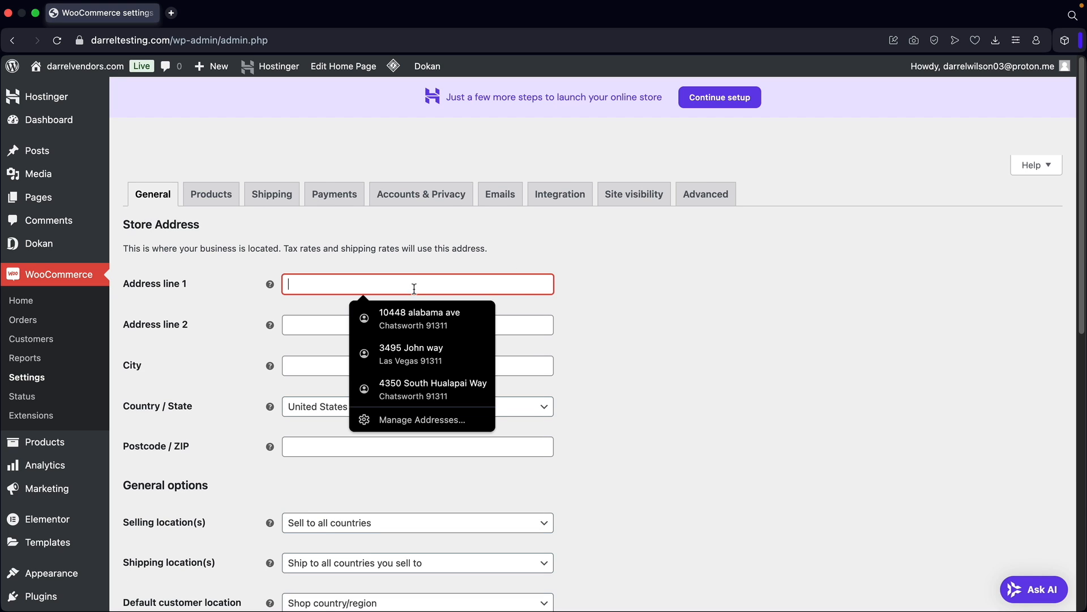
left_click(463, 314)
Leave the selling location at Sell to all countries after briefly trying Albania only.
scroll(680, 340, "down", 3)
scroll(663, 334, "down", 1)
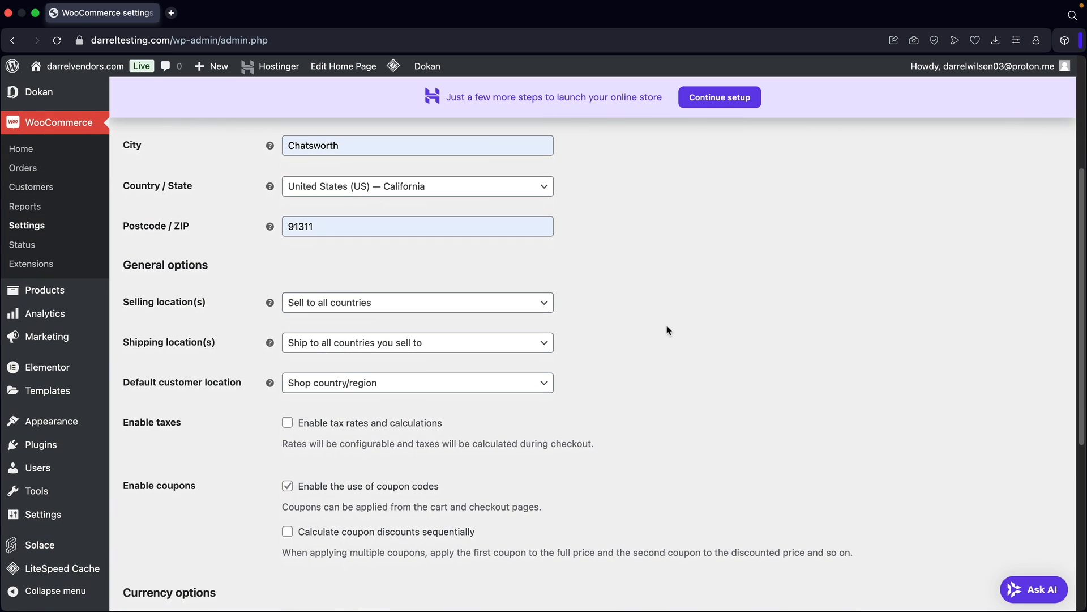
left_click(369, 307)
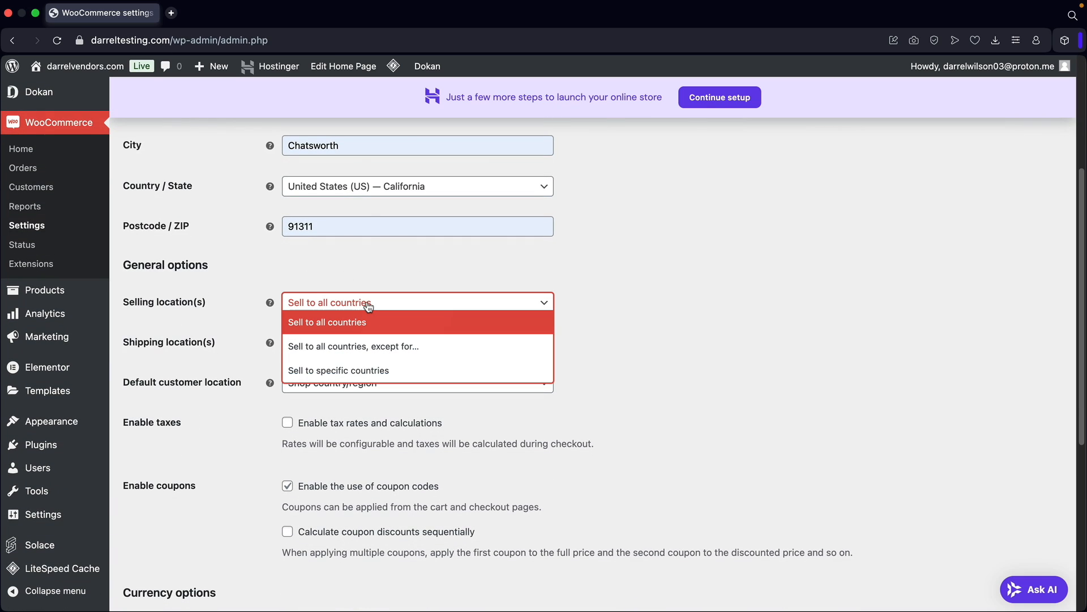
left_click(368, 307)
left_click(407, 306)
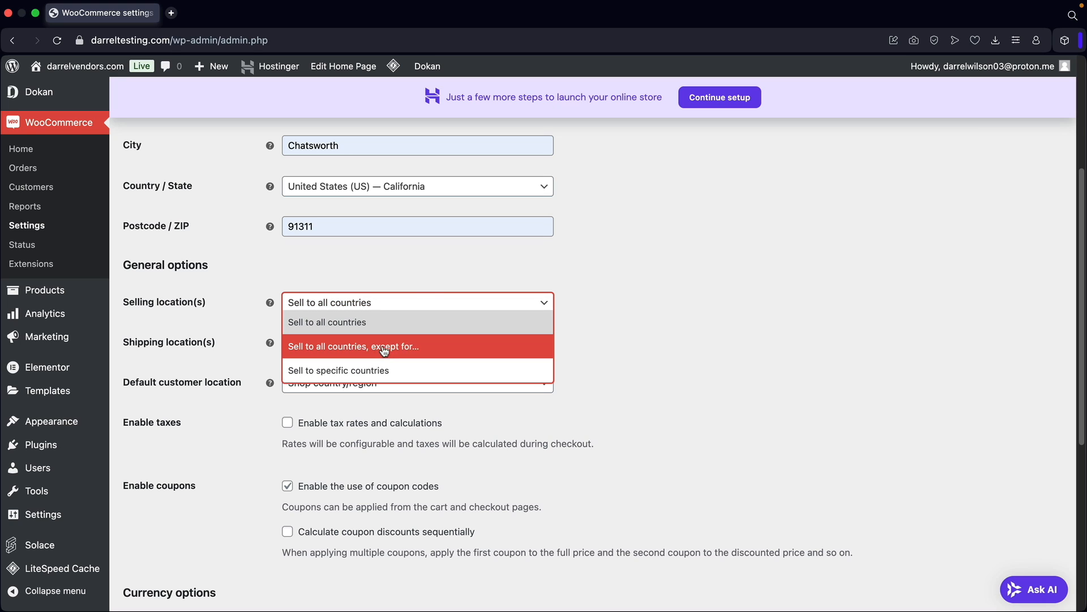
left_click(377, 370)
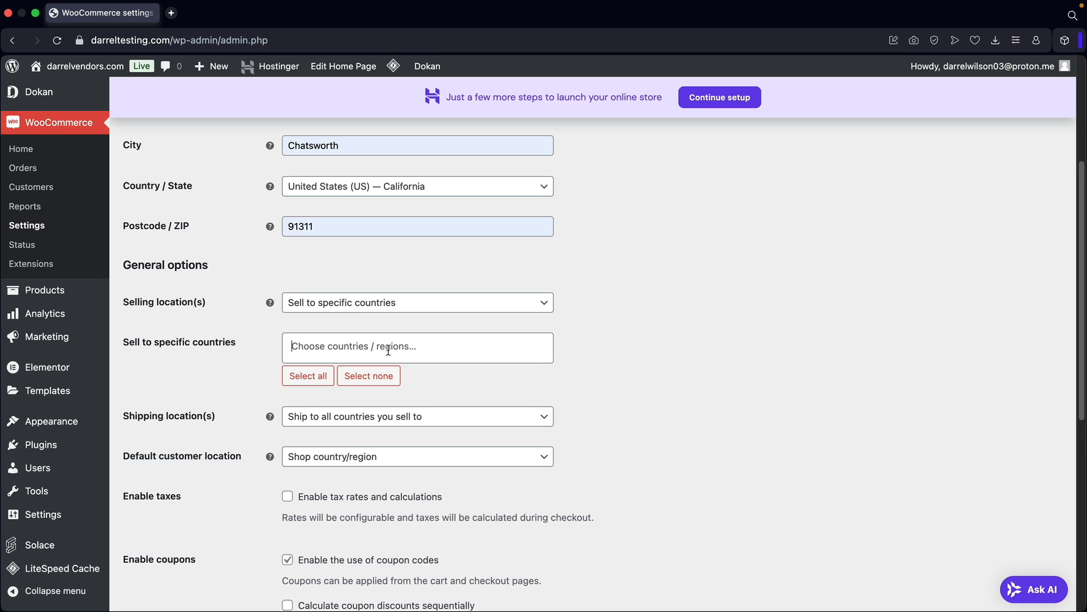
left_click(389, 347)
left_click(379, 396)
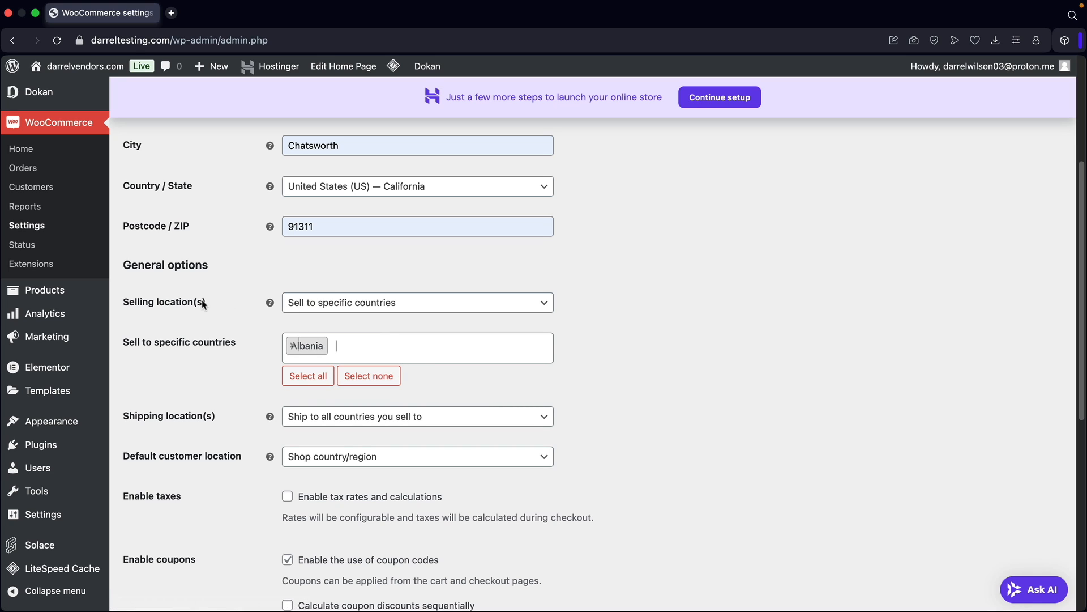
left_click_drag(158, 346, 227, 348)
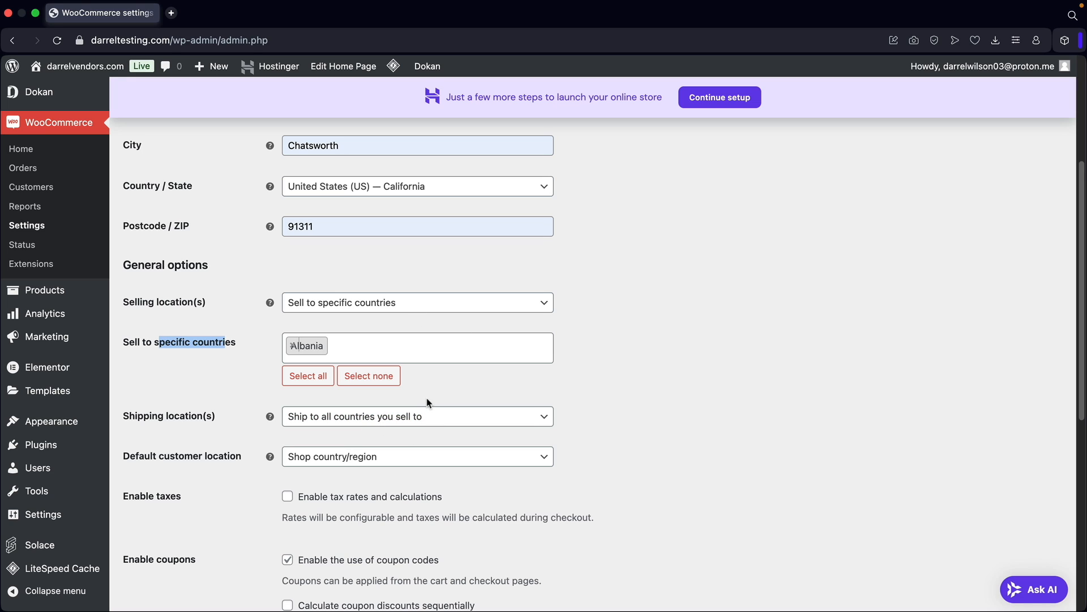
left_click(294, 351)
left_click(354, 308)
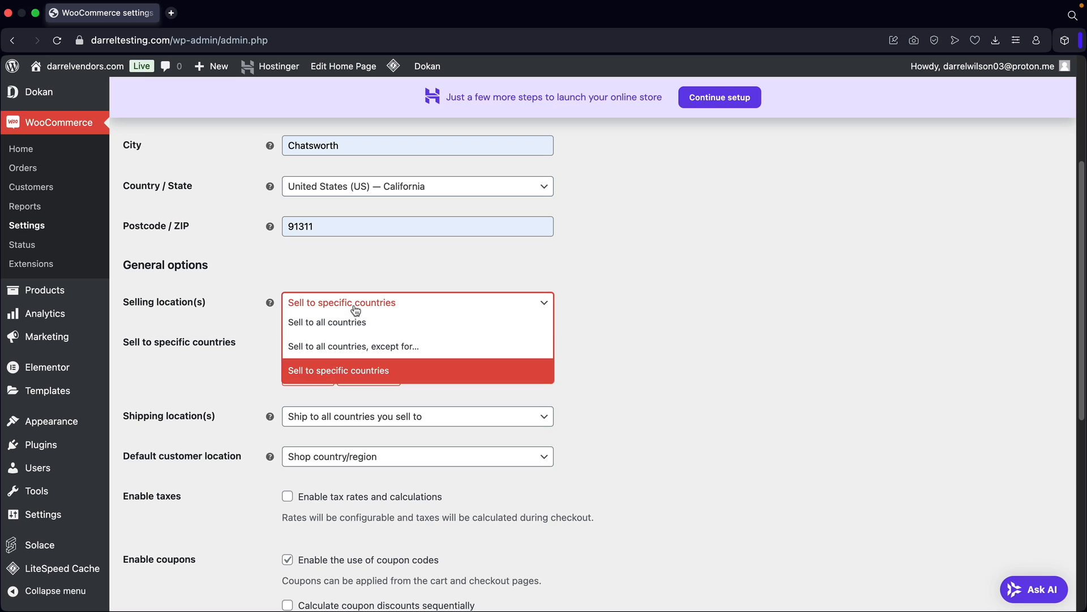
left_click(378, 324)
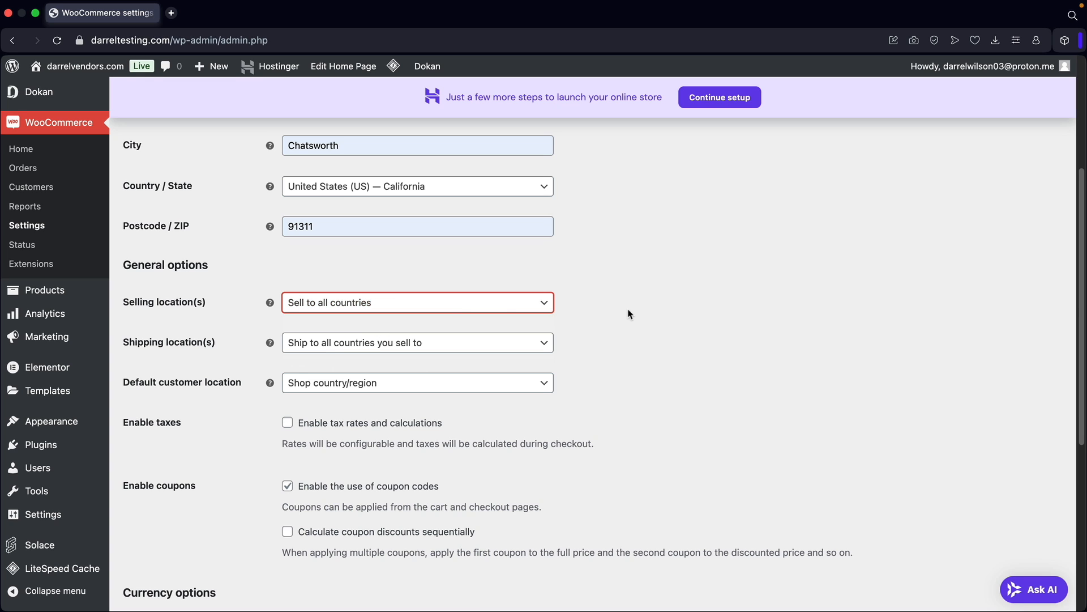
Enable tax rates and calculations, keep US dollar currency, and save the general settings.
scroll(340, 317, "down", 5)
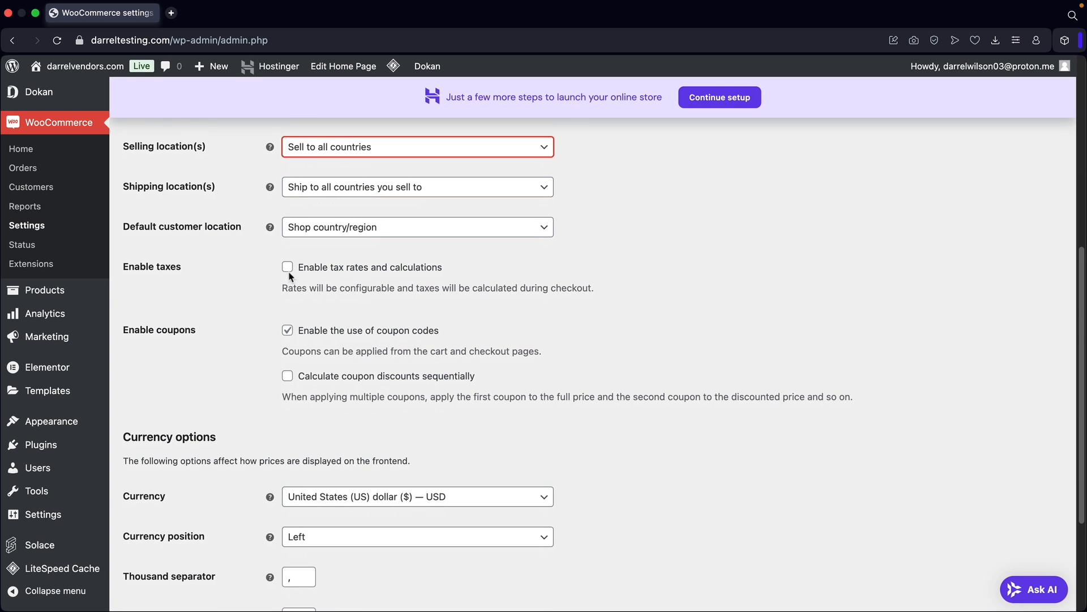
left_click(287, 267)
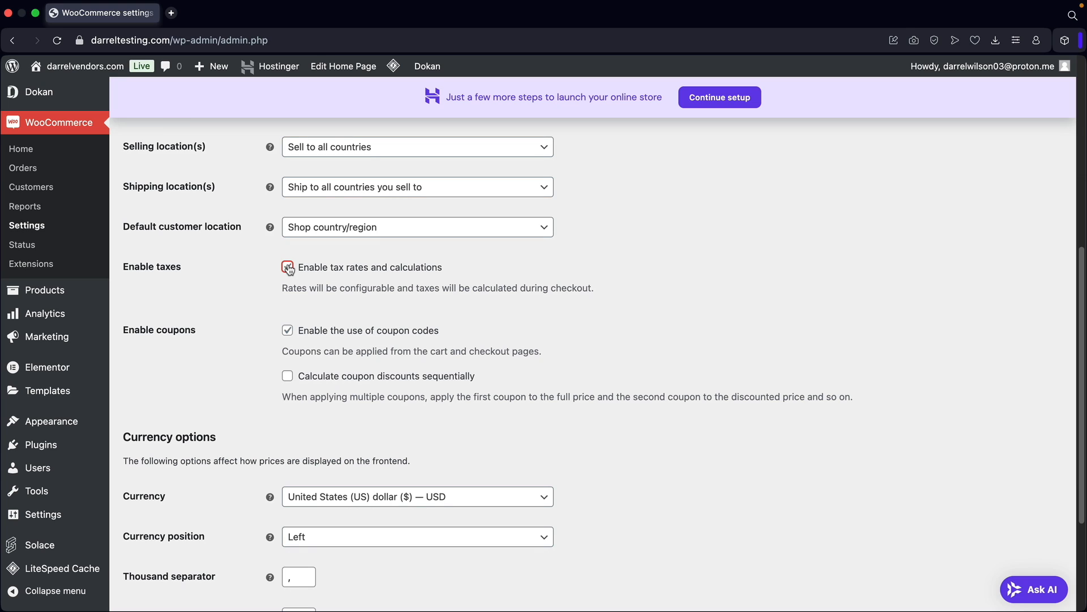
left_click_drag(309, 334, 439, 336)
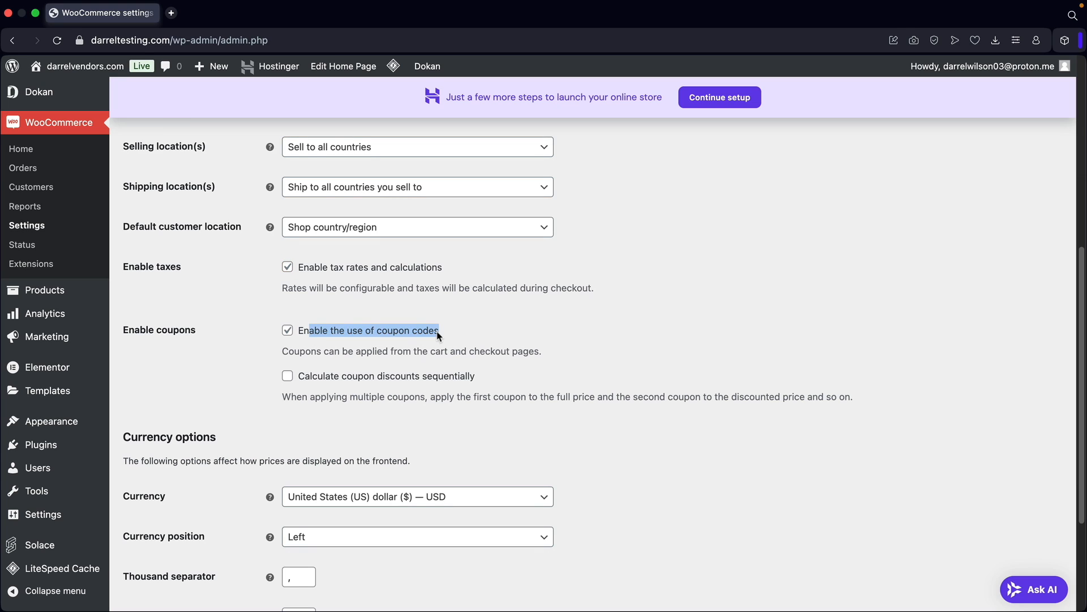
left_click(451, 336)
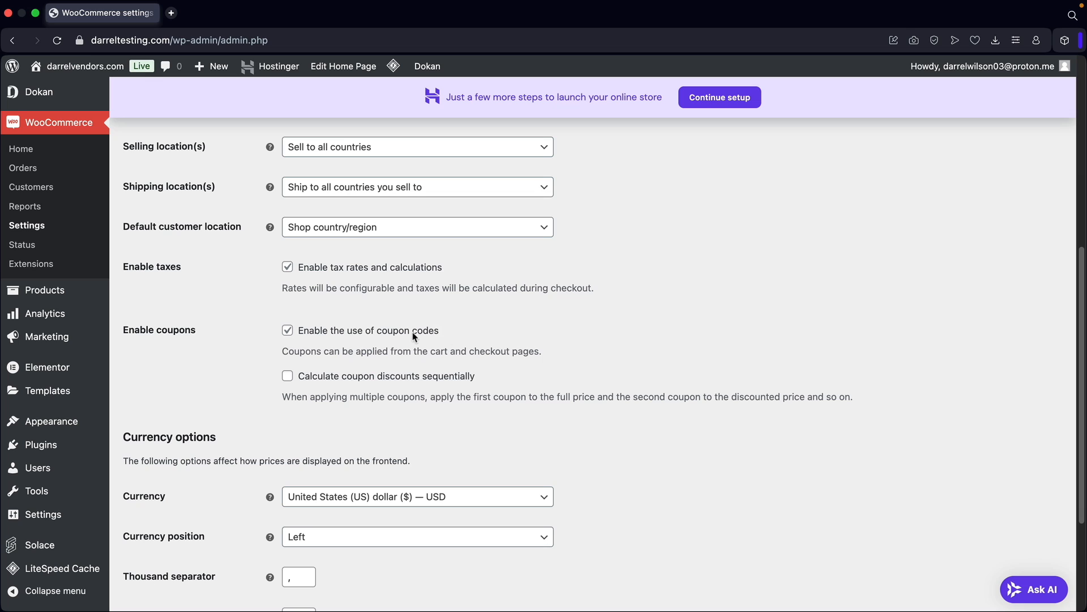
scroll(414, 337, "down", 4)
left_click(380, 361)
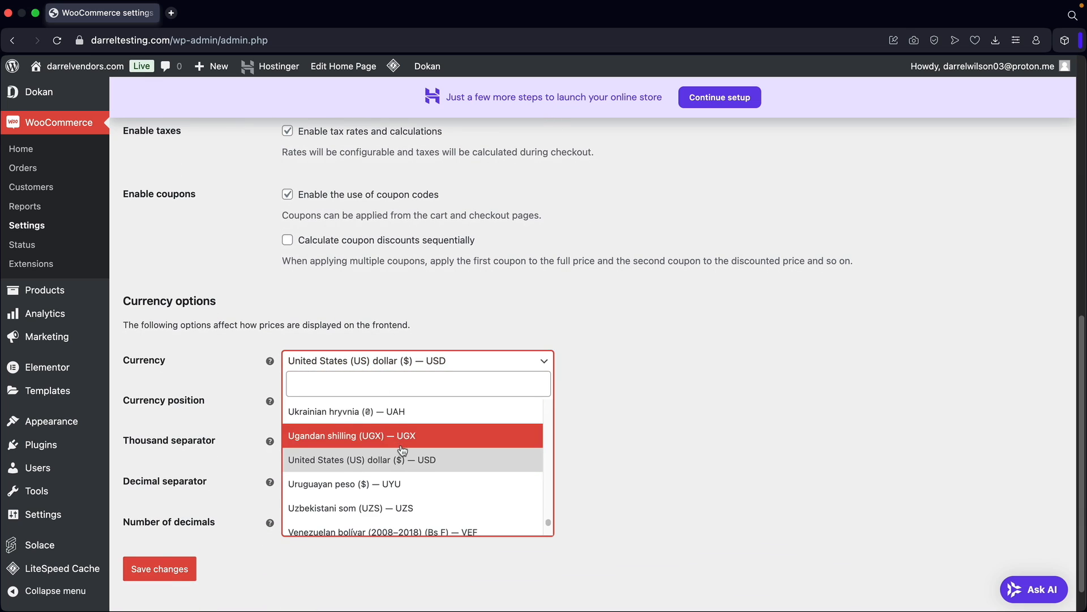
scroll(402, 450, "down", 5)
scroll(412, 454, "up", 15)
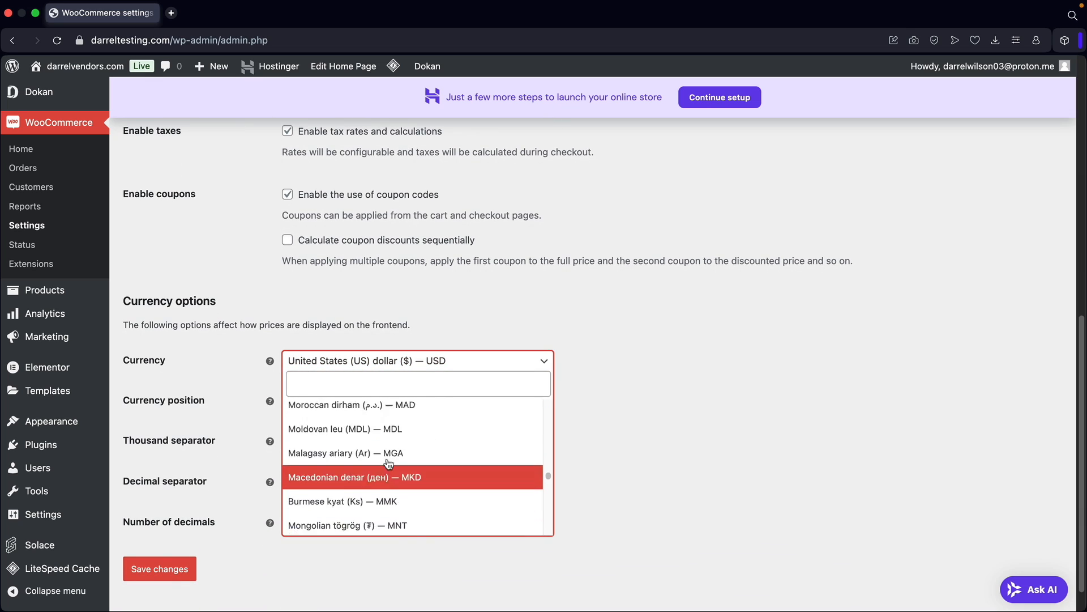
scroll(388, 463, "down", 5)
scroll(396, 453, "up", 9)
left_click(657, 413)
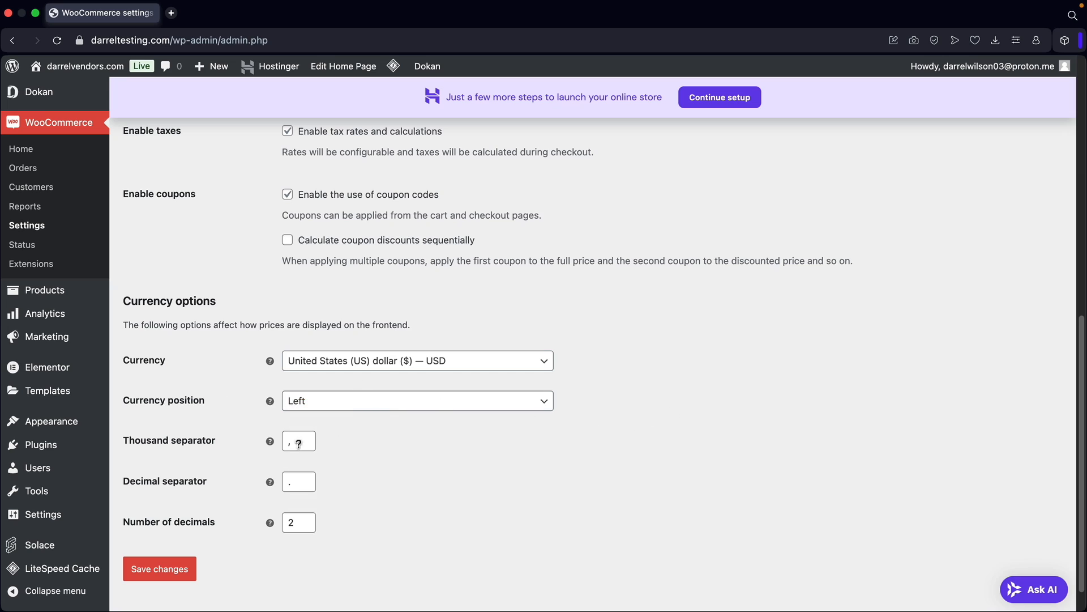
left_click(179, 568)
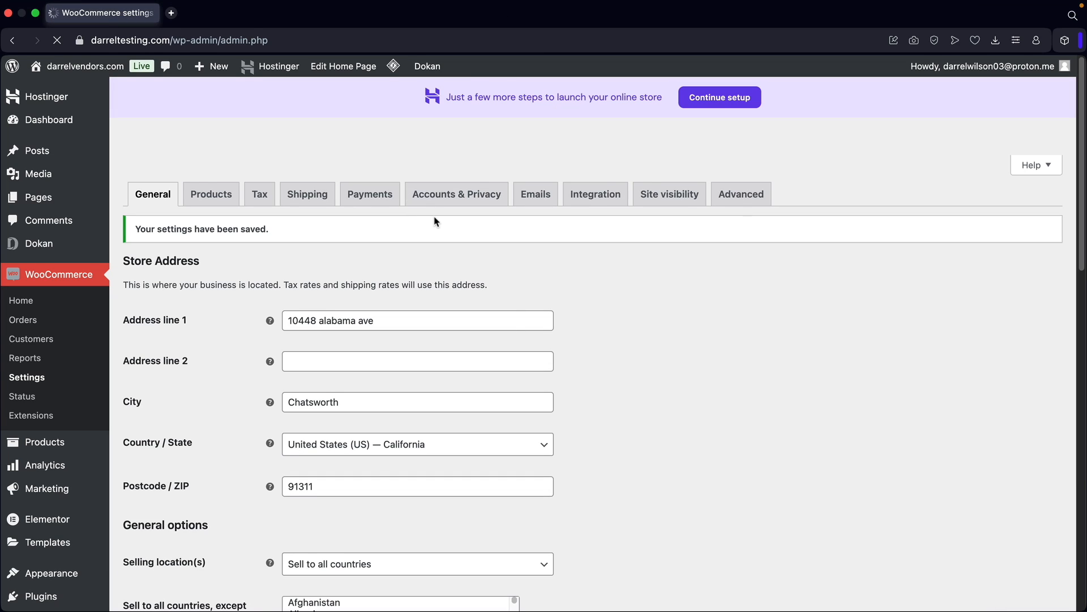
Open the WooCommerce Products settings and keep Shop as the shop page.
left_click(217, 198)
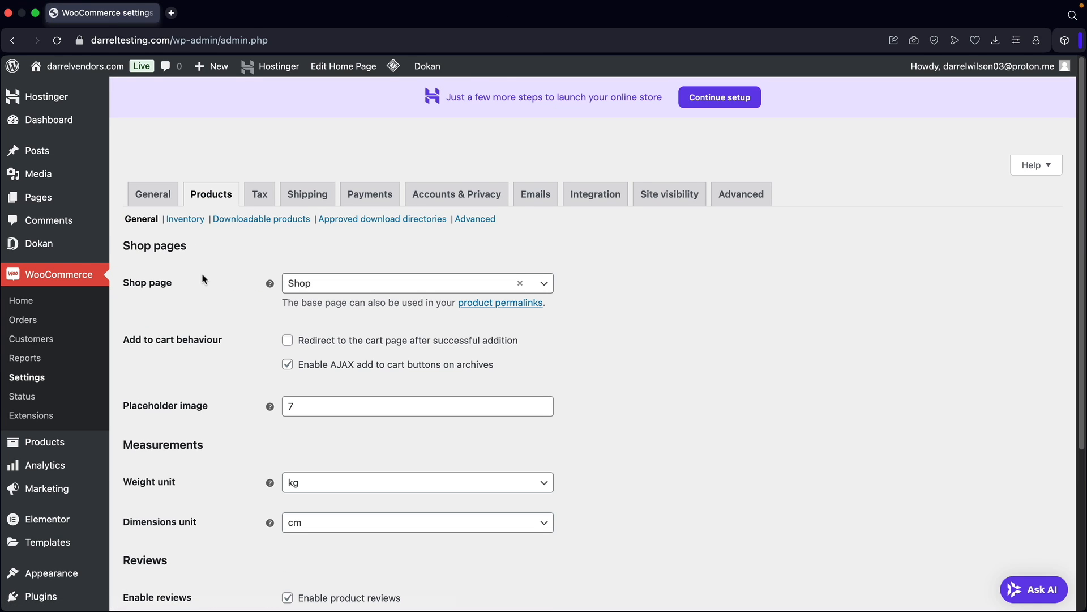
scroll(195, 260, "down", 5)
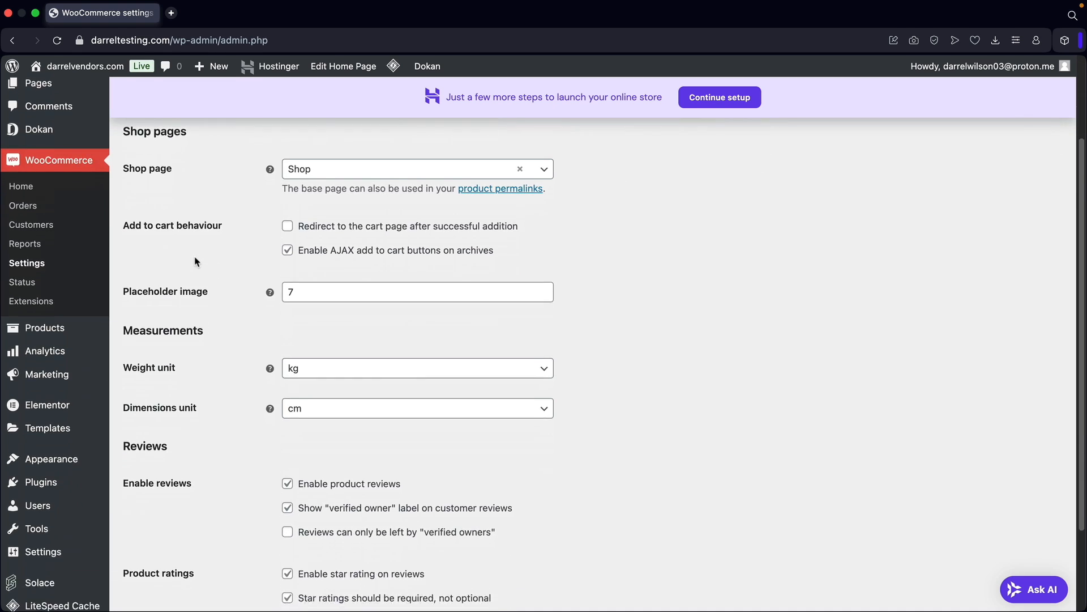
scroll(209, 253, "up", 3)
left_click(335, 220)
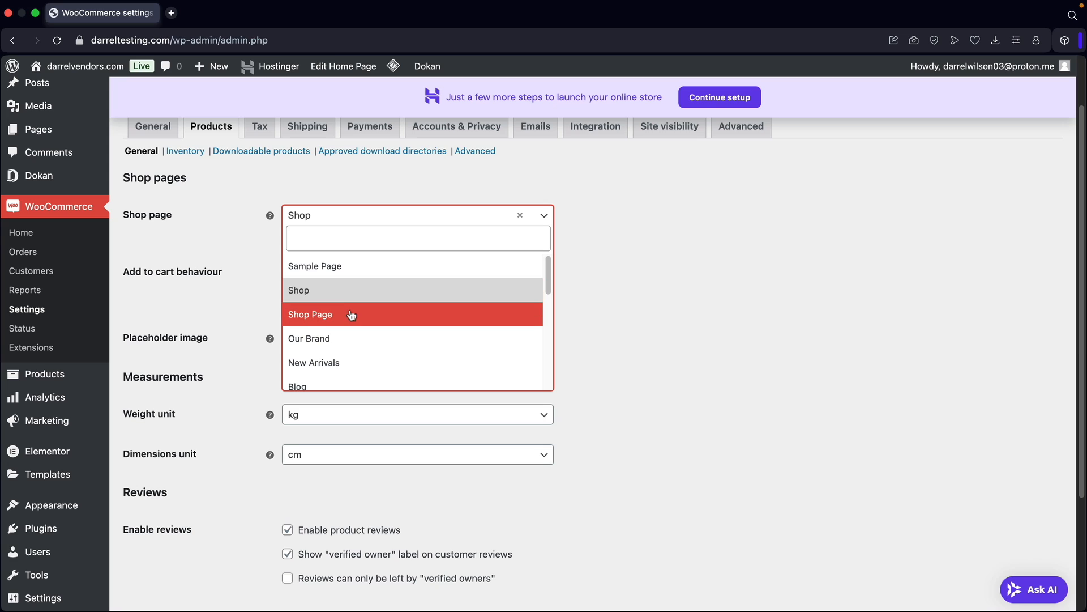
left_click(335, 300)
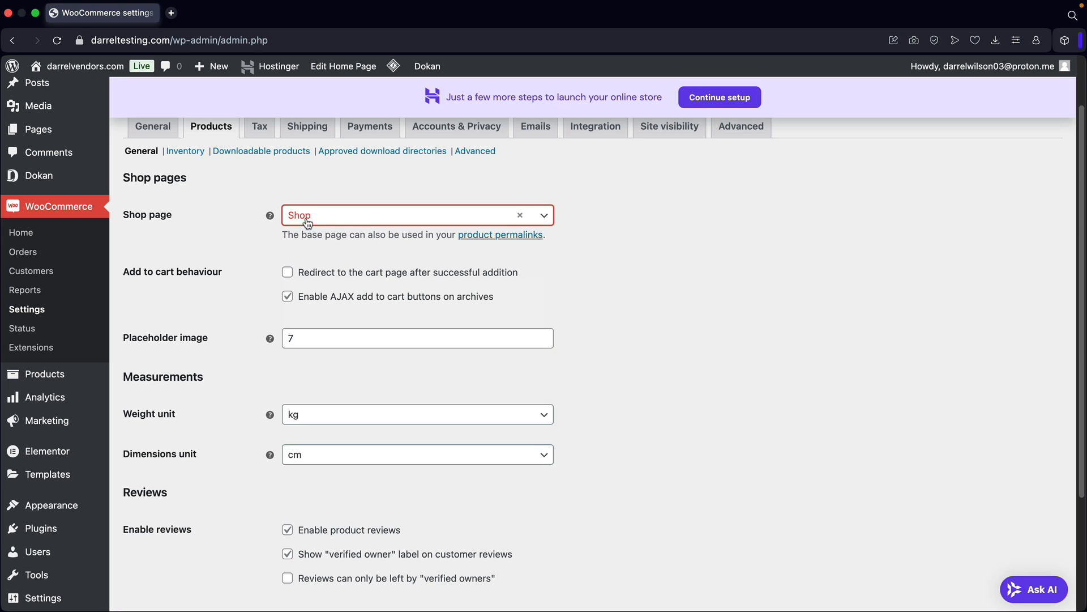
scroll(239, 239, "down", 3)
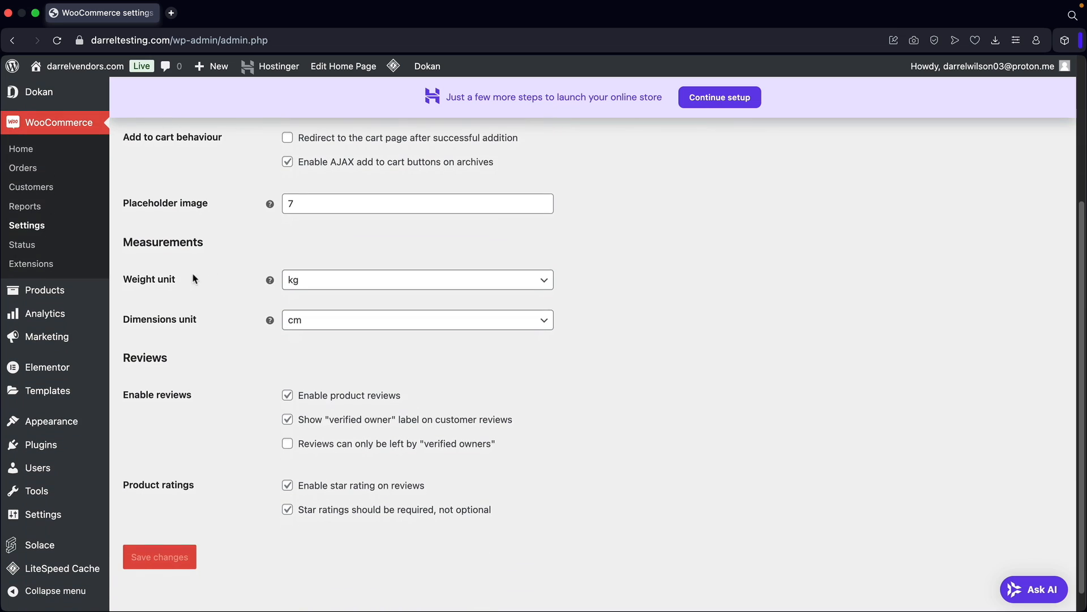
Set the weight unit to oz and the dimensions unit to in.
left_click(145, 282)
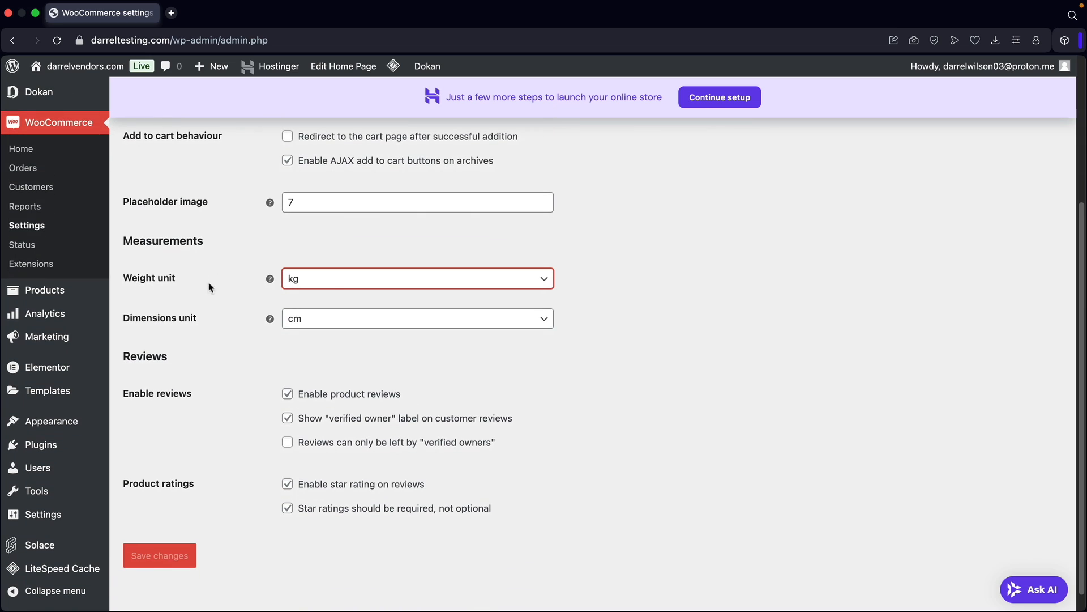
left_click(344, 283)
left_click(348, 346)
left_click(361, 322)
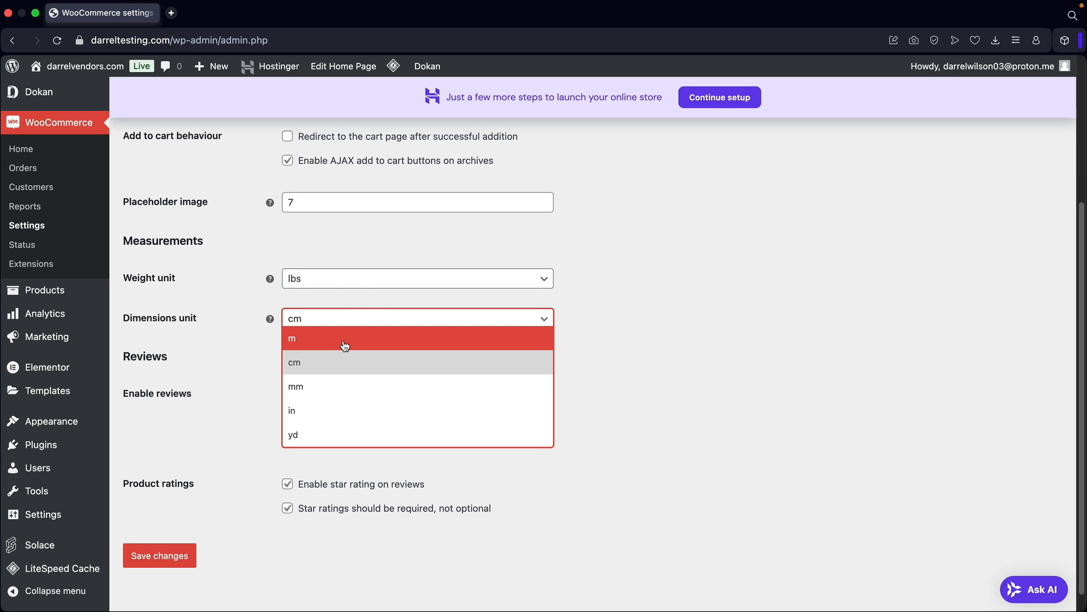
left_click(359, 410)
left_click(382, 285)
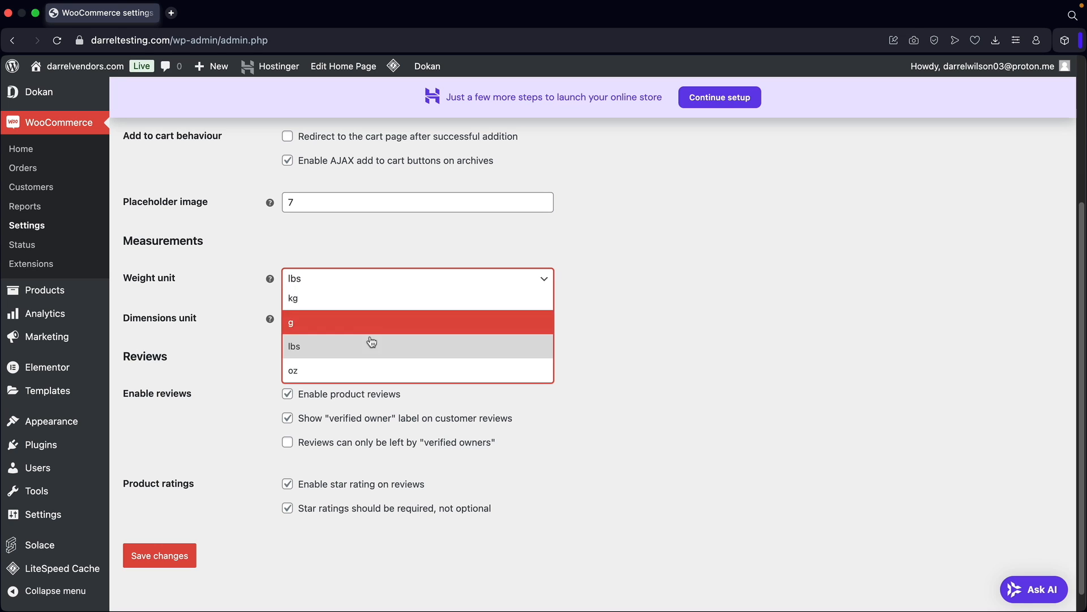
left_click(366, 368)
left_click(371, 321)
left_click(349, 411)
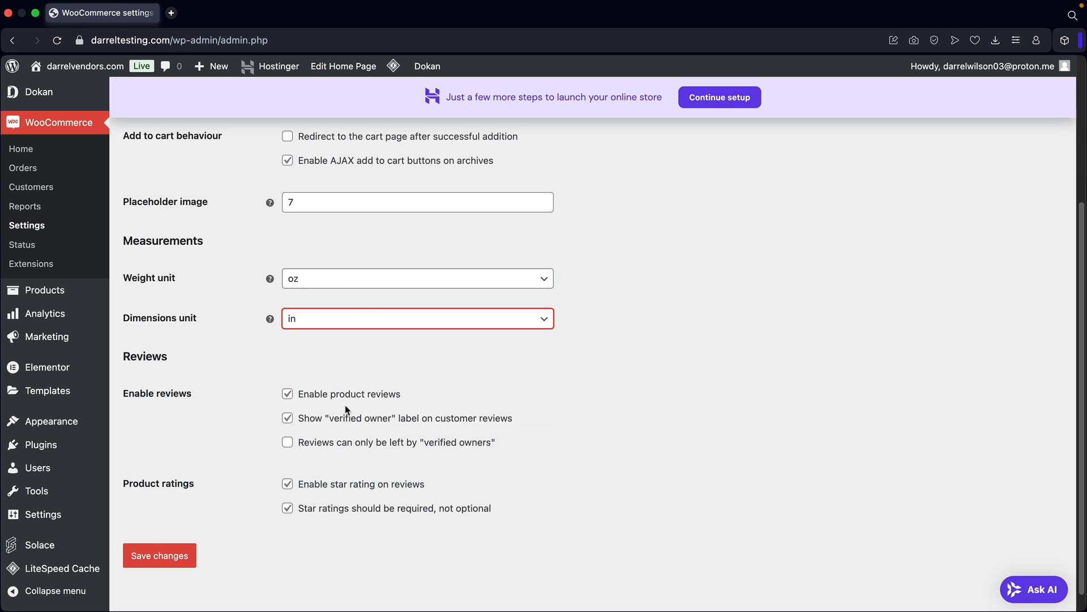
left_click(410, 280)
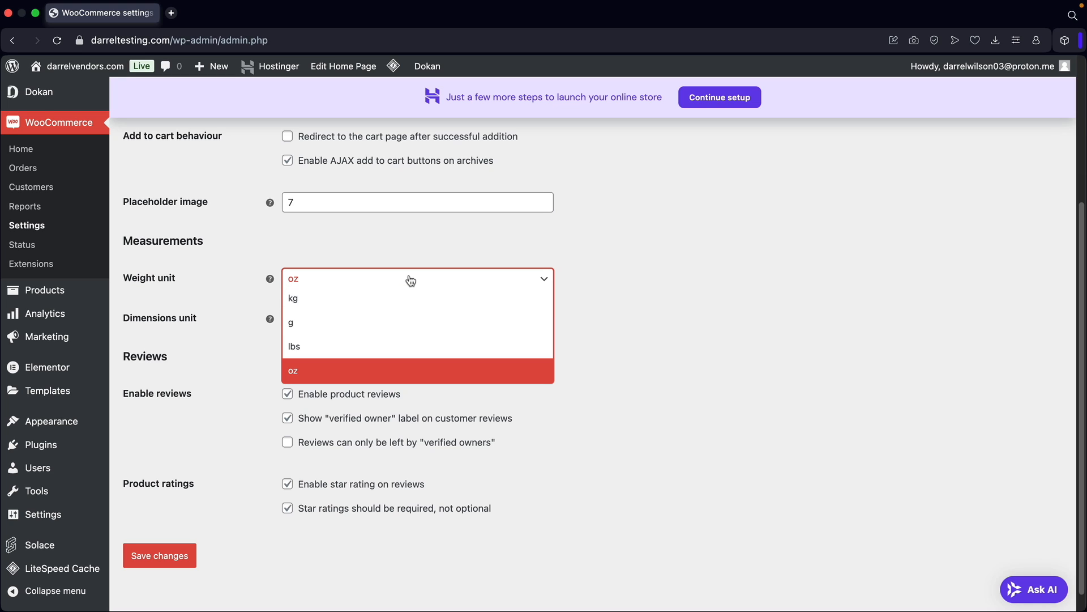
left_click(621, 281)
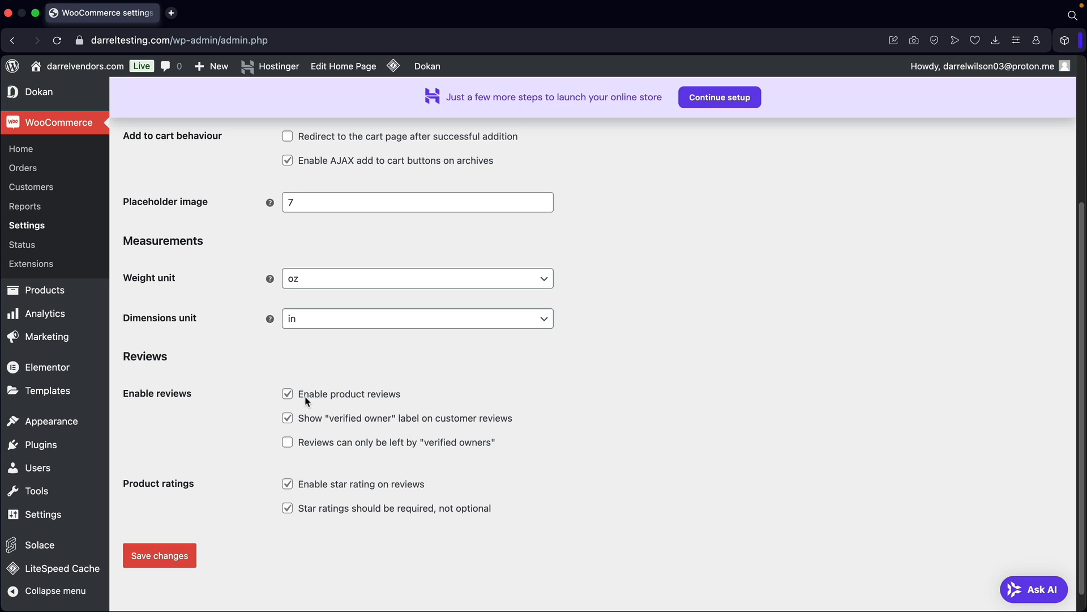
Limit product reviews to verified owners and save the product settings.
left_click_drag(301, 399, 395, 401)
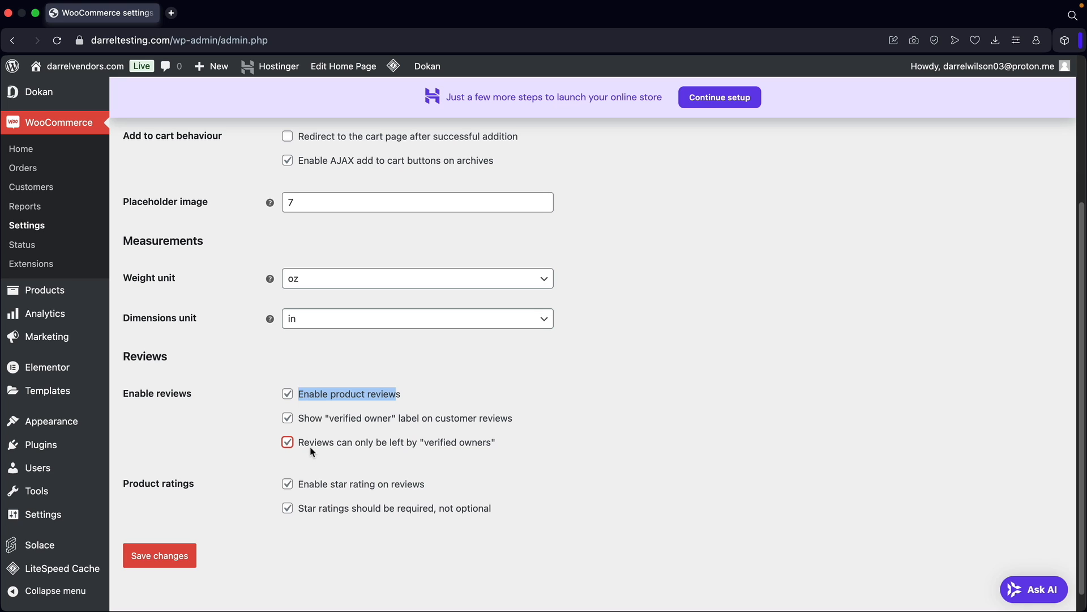
left_click_drag(329, 447, 485, 451)
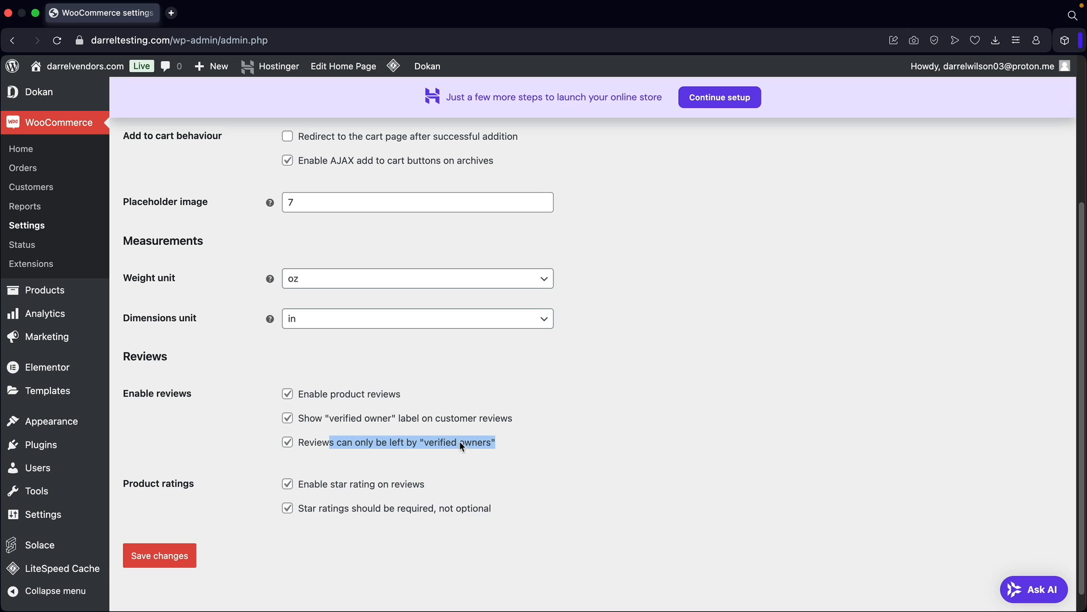
left_click(199, 439)
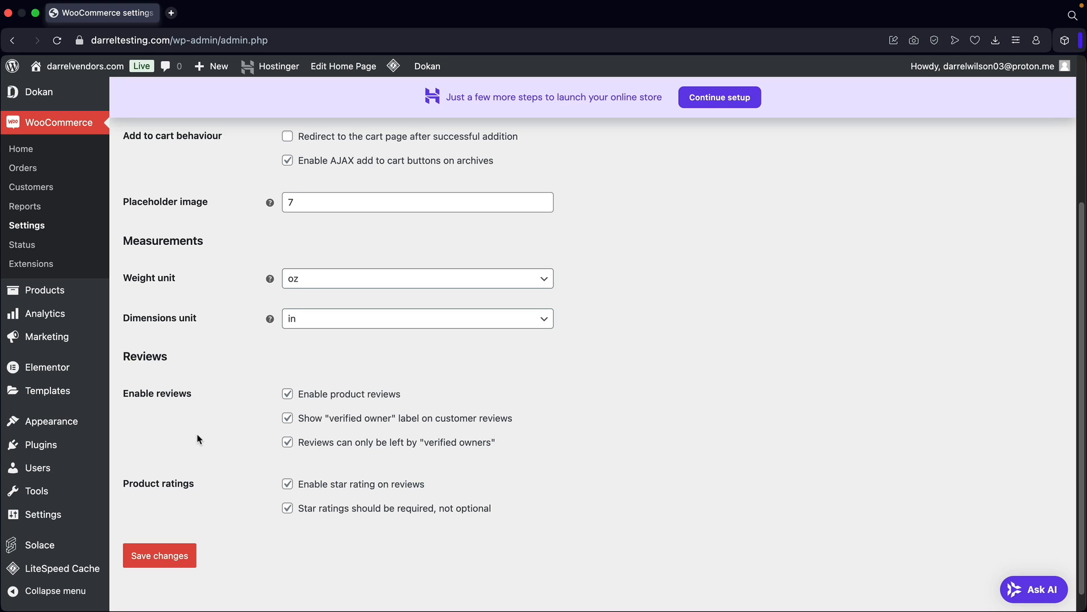
left_click(164, 555)
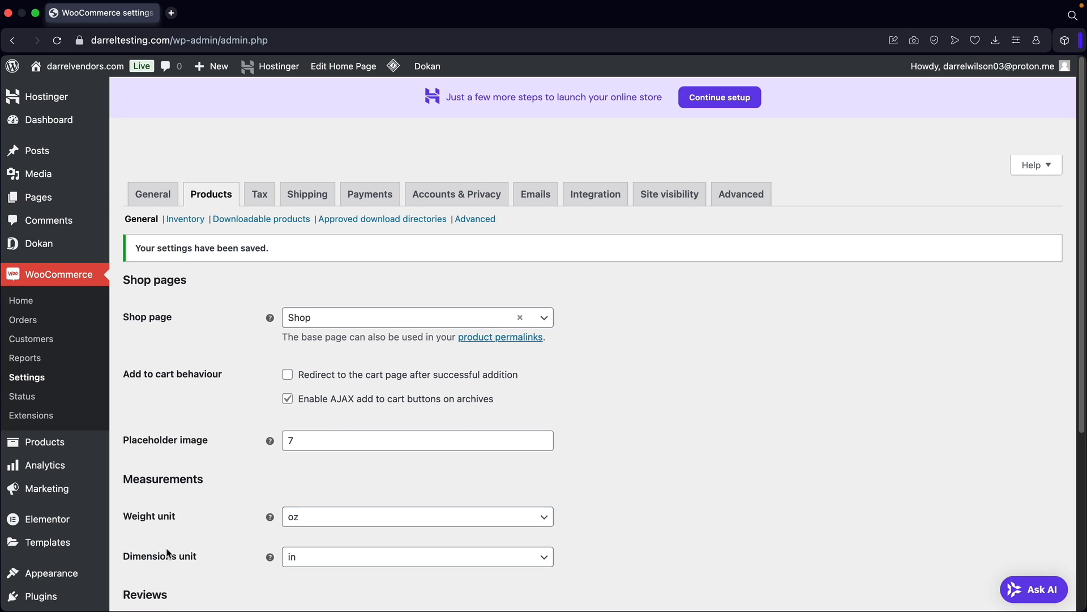
Open the Standard tax rates table, insert a new rate row, and follow the Country code link.
left_click(264, 195)
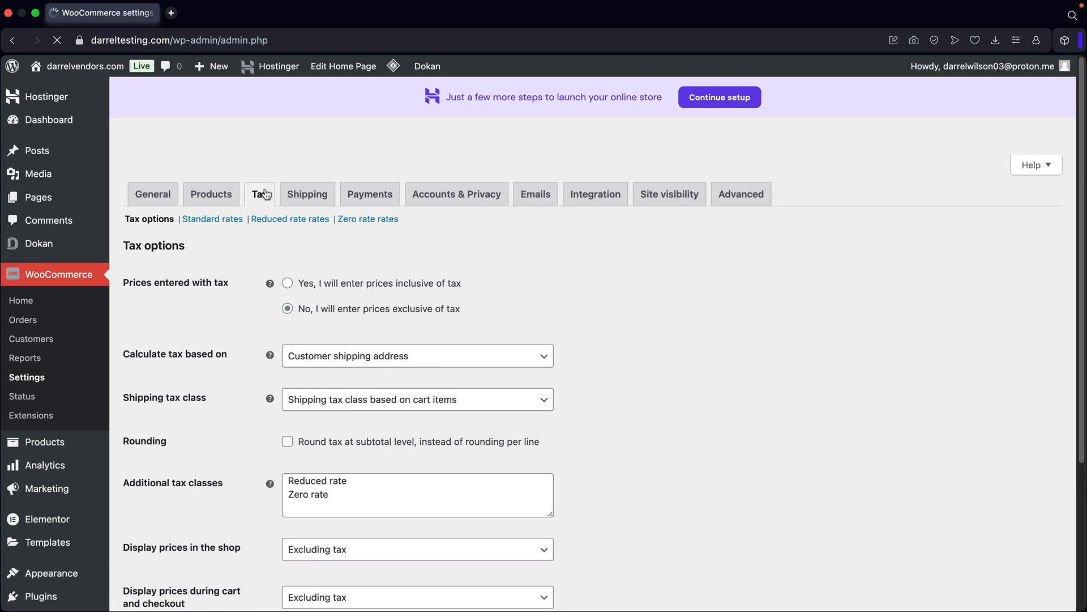
left_click(214, 220)
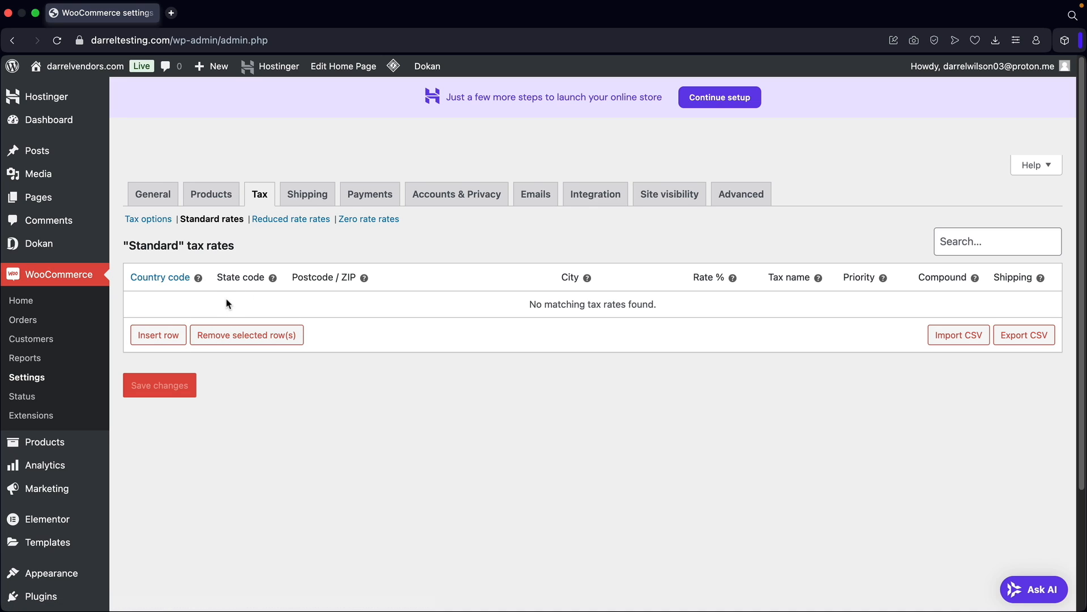
left_click(160, 335)
left_click(174, 304)
Scroll the ISO 3166-1 Wikipedia article down to the alpha-2 country codes table.
left_click(167, 277)
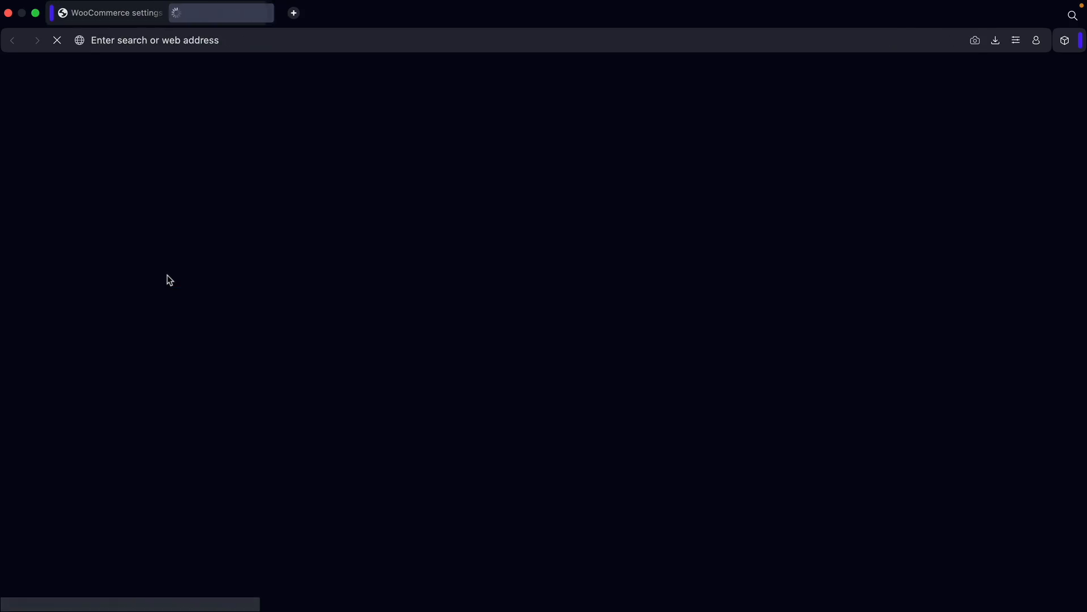
scroll(433, 359, "down", 10)
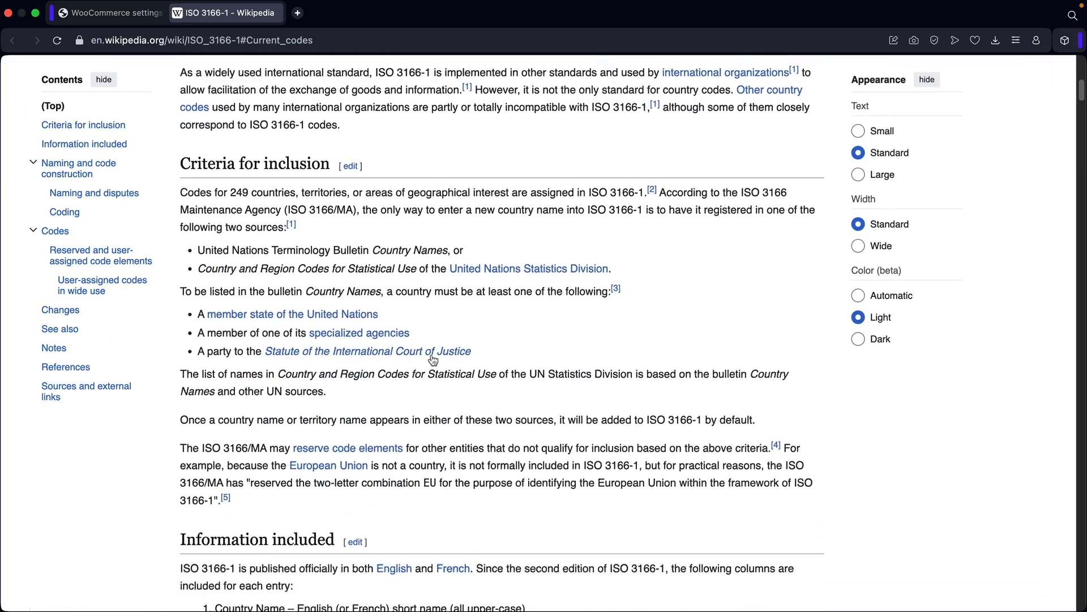
scroll(434, 360, "down", 15)
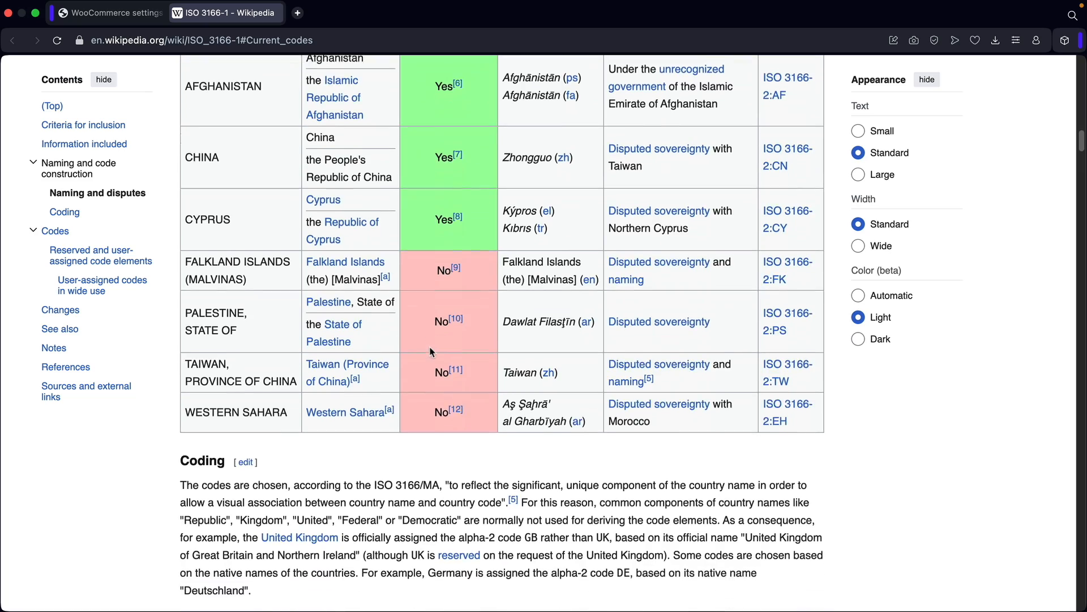
scroll(429, 350, "down", 15)
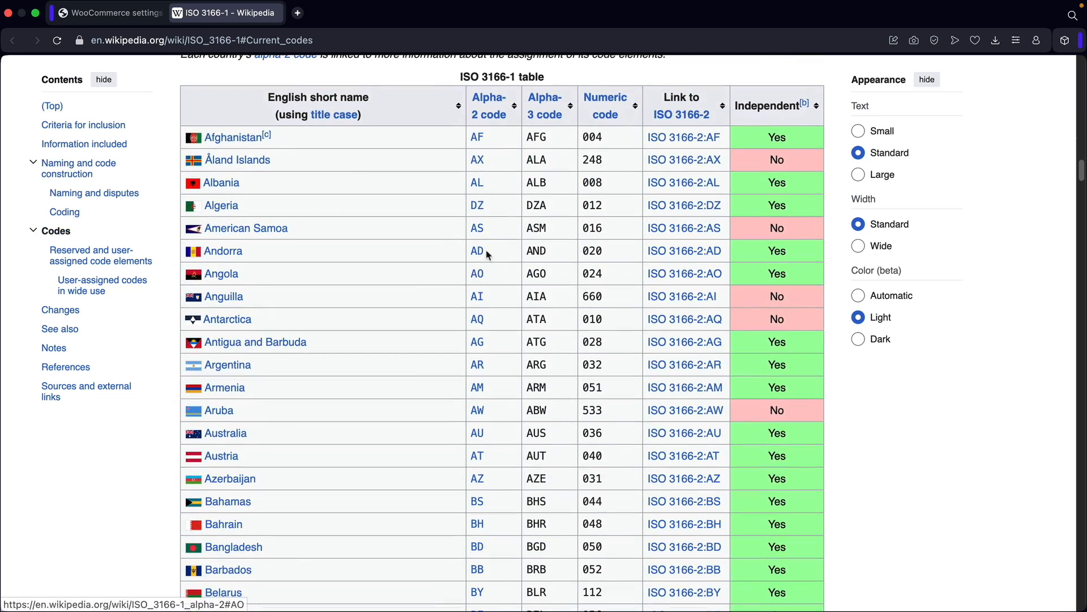
scroll(447, 401, "down", 3)
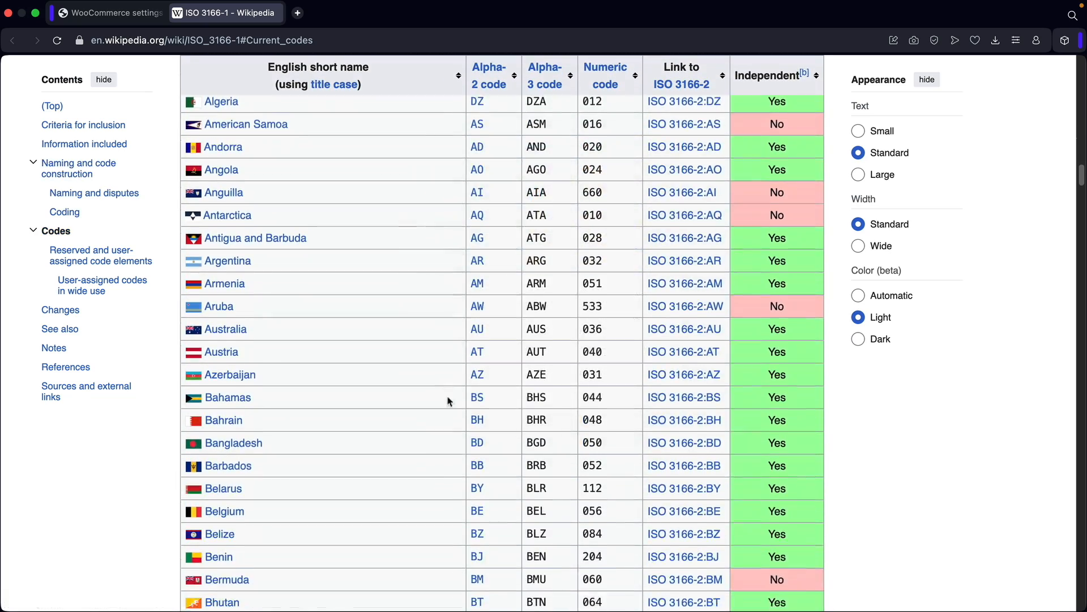
scroll(448, 401, "down", 1)
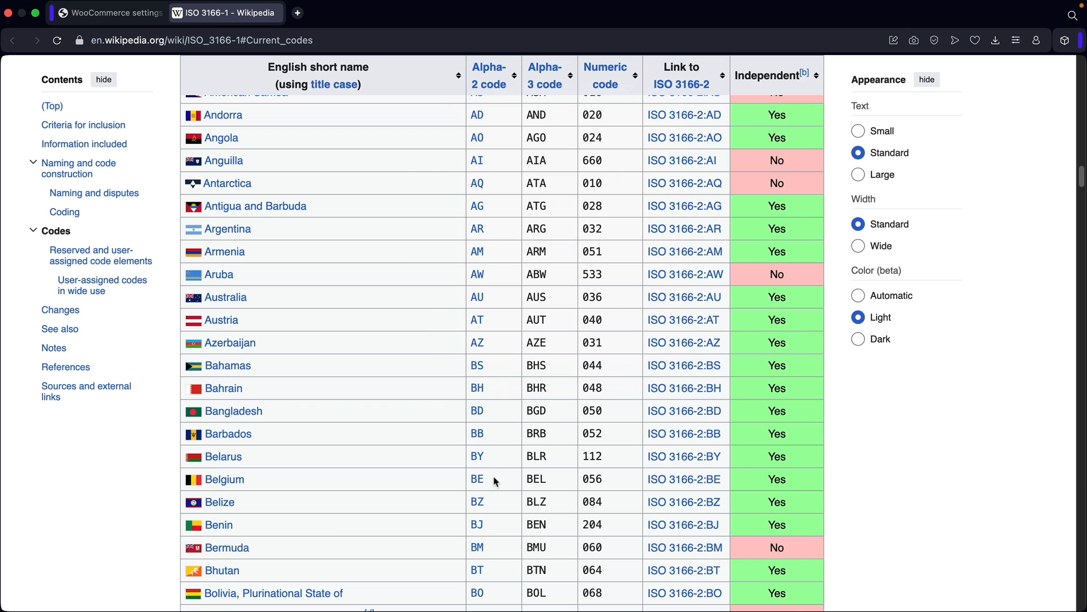
scroll(494, 481, "down", 4)
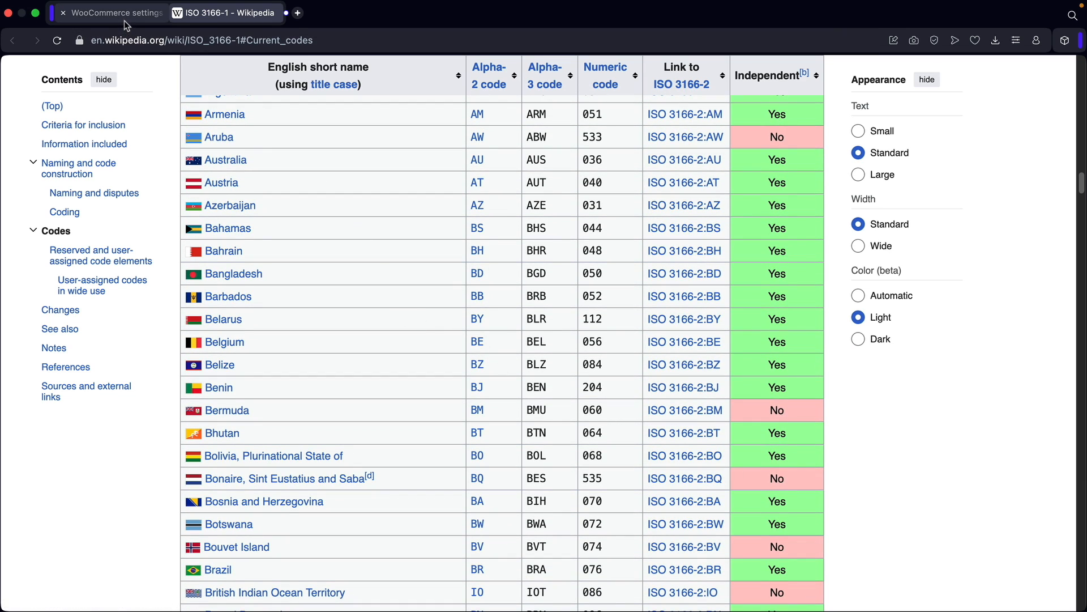
Enter US (United States) as the new tax rate row's country code.
left_click(127, 18)
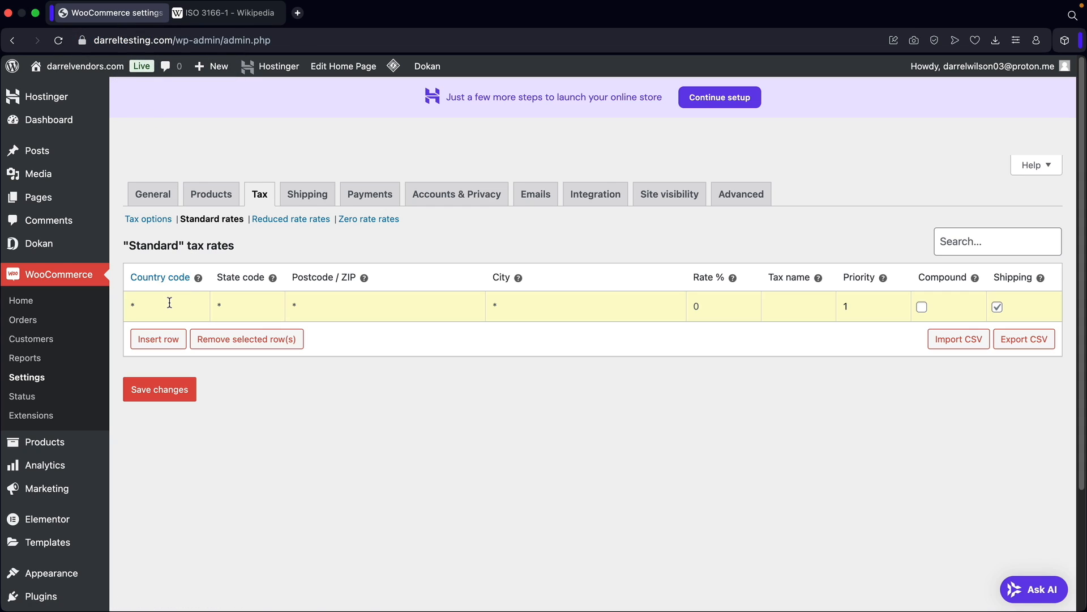
type("US")
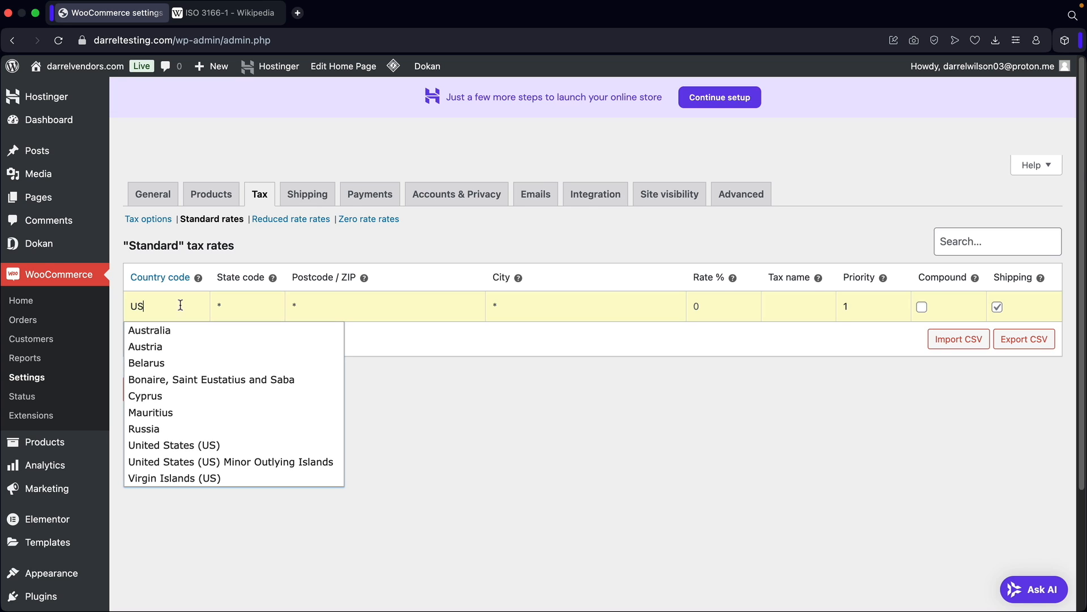
left_click(170, 445)
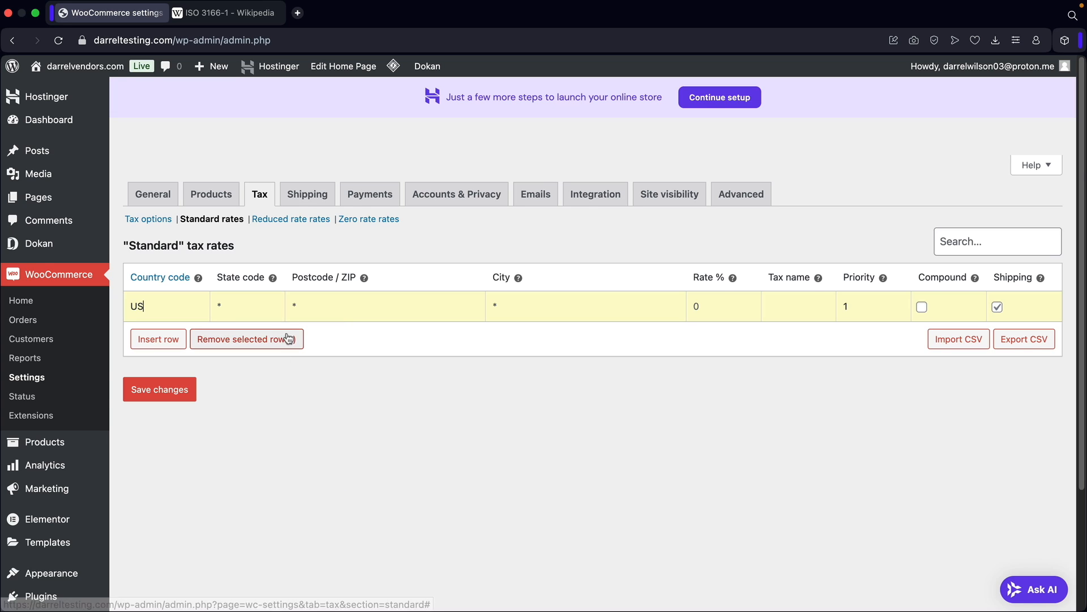
left_click(256, 305)
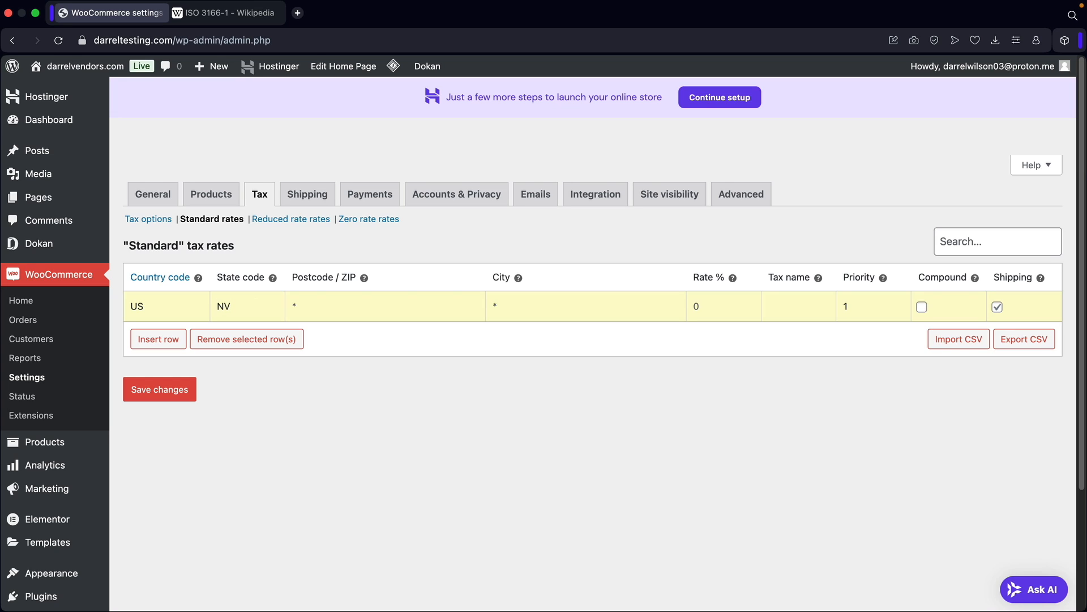
Read Nevada's 6.85% statewide sales tax rate on TaxJar's map, then return to the tax rates table.
left_click(600, 296)
left_click(348, 20)
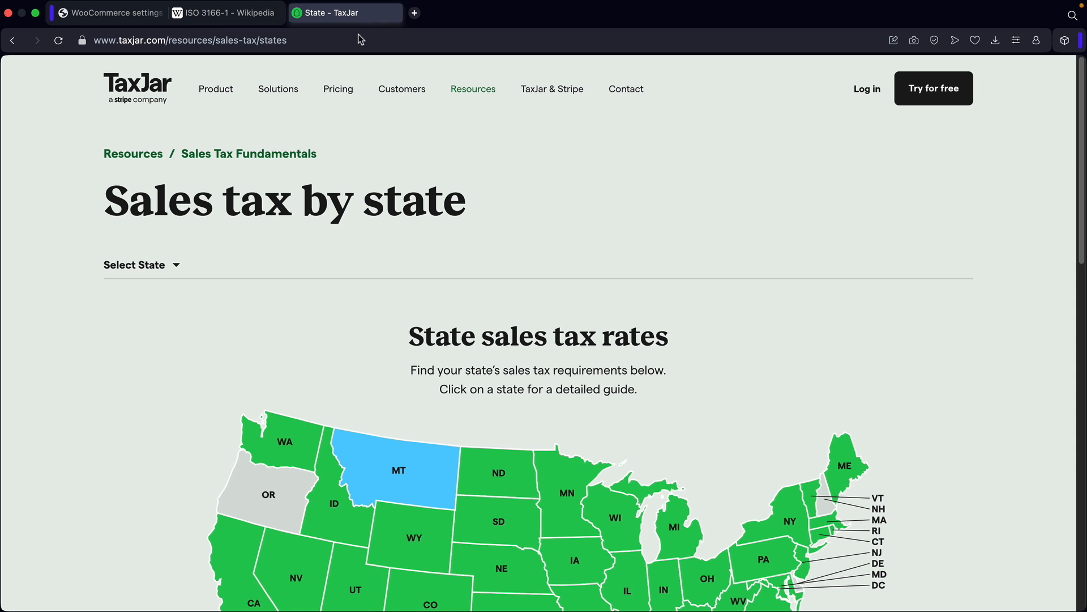
scroll(649, 326, "down", 4)
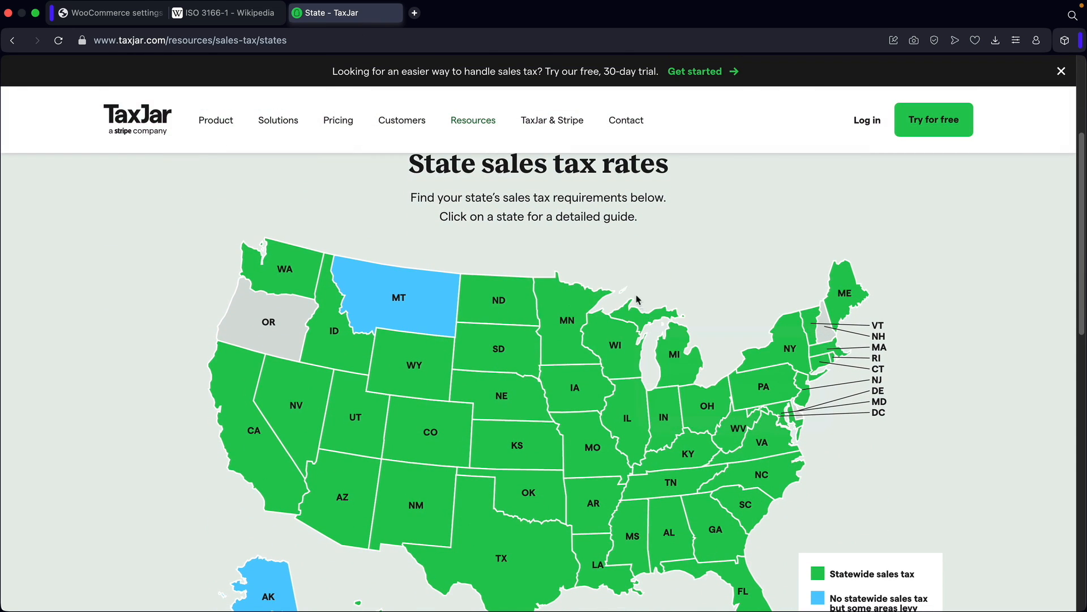
mouse_move(298, 399)
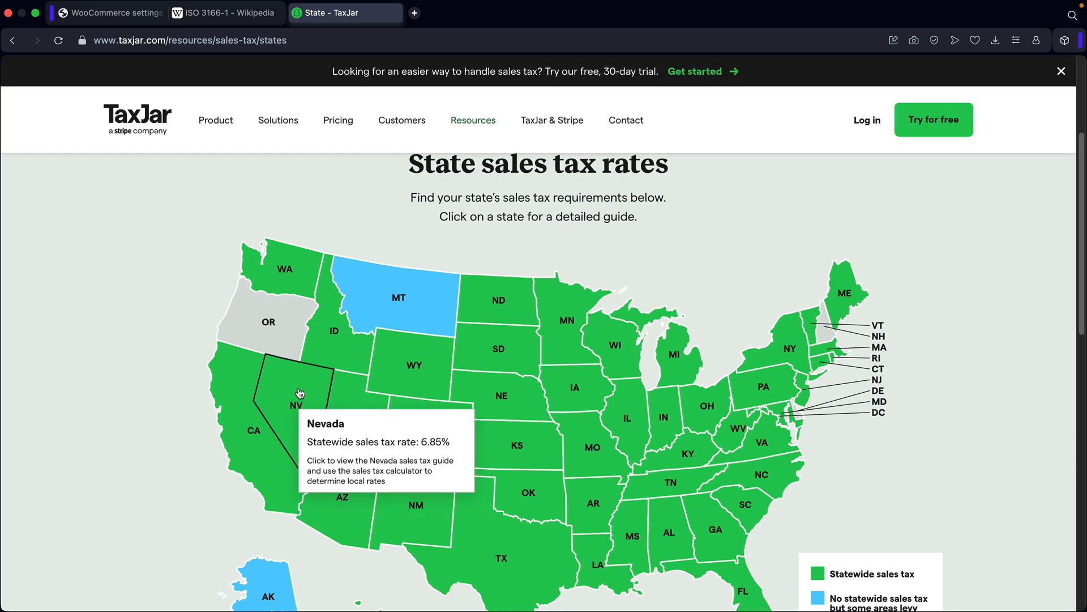
scroll(300, 399, "down", 1)
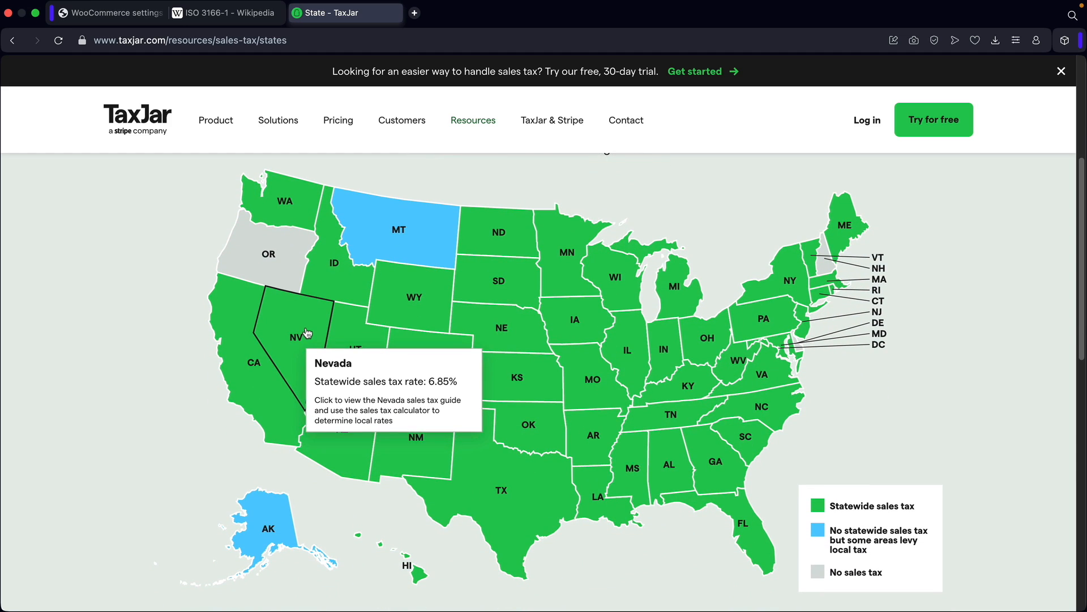
left_click(122, 14)
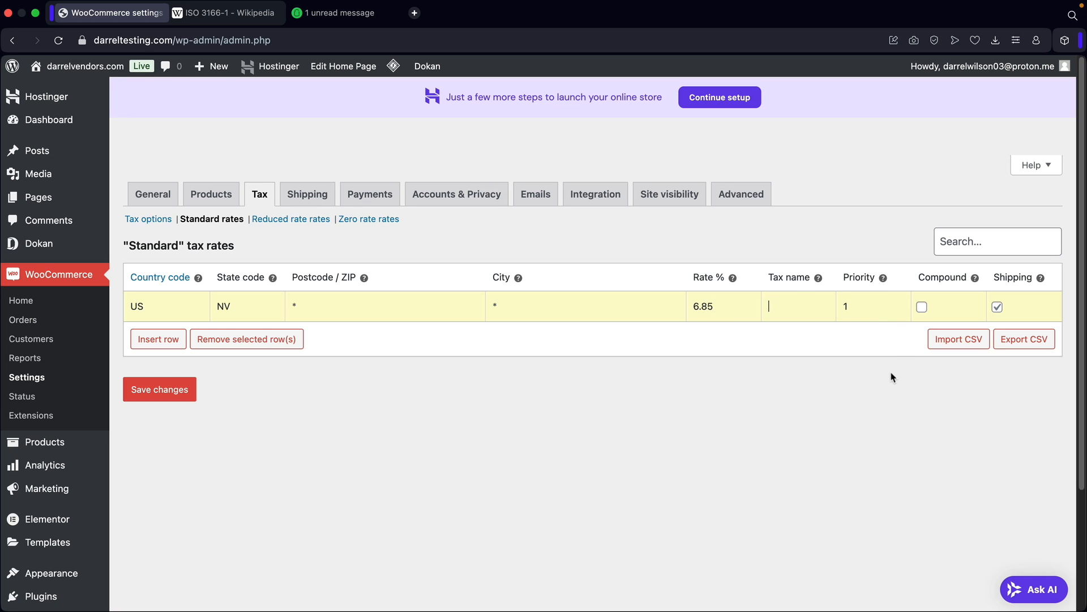
Save the NV 6.85% rate and insert a second tax row with country code BE (Belgium).
left_click(172, 389)
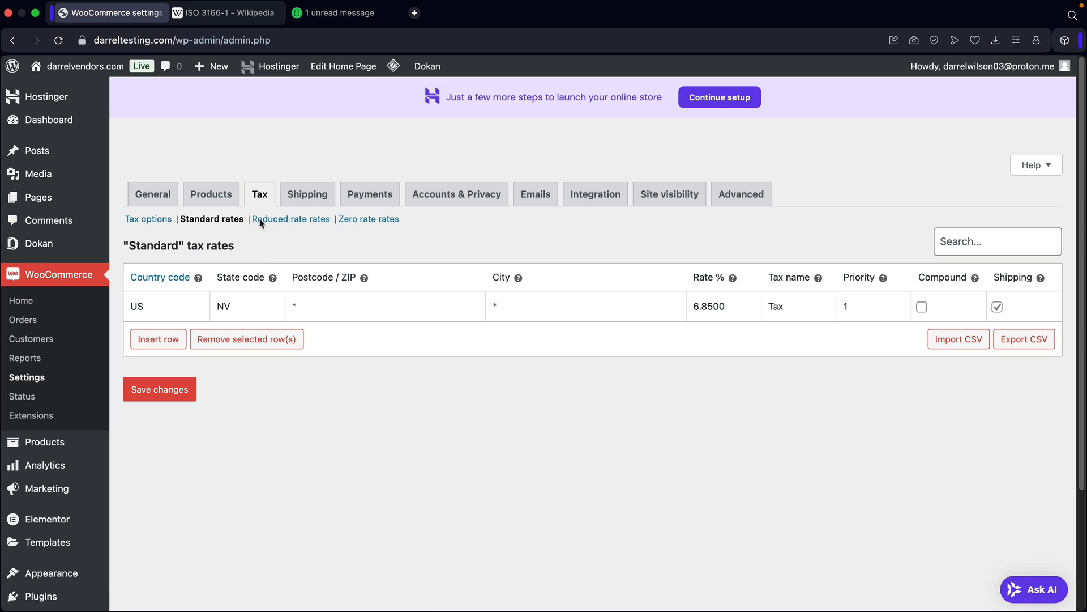
left_click(242, 12)
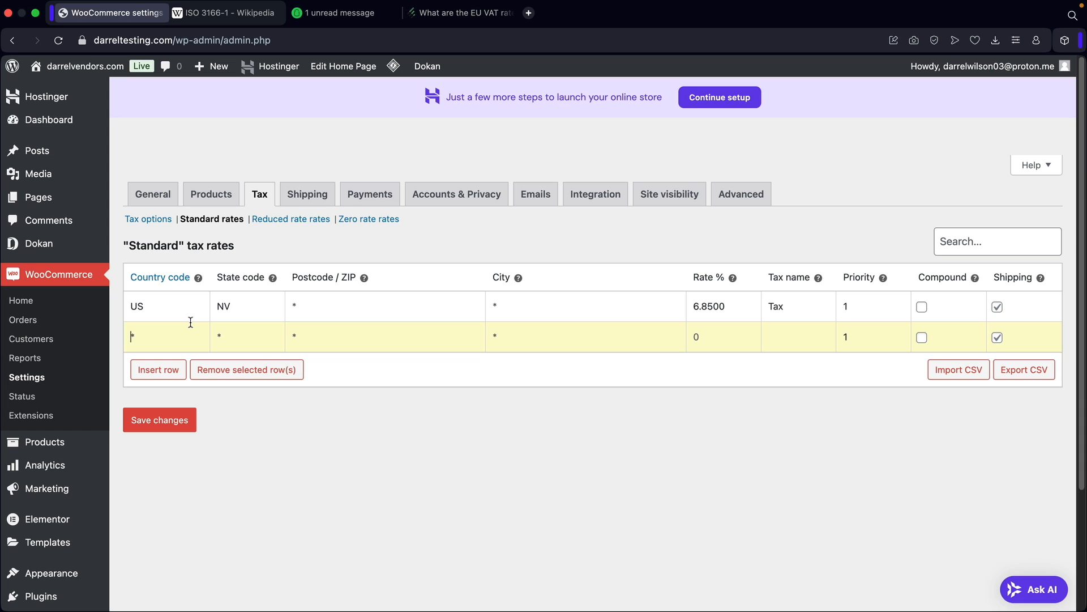
type("BE")
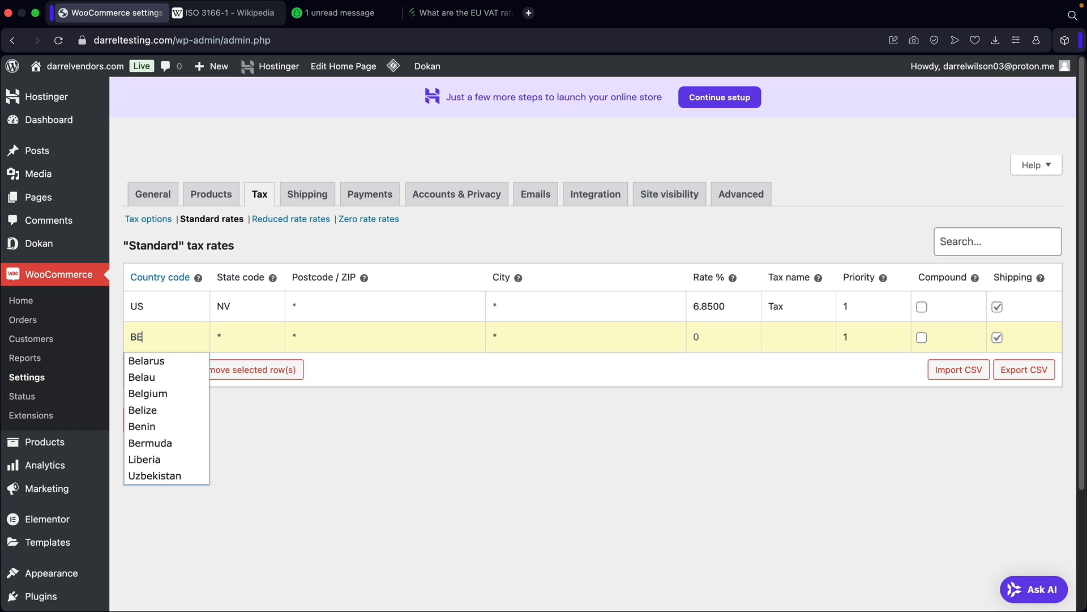
left_click(169, 396)
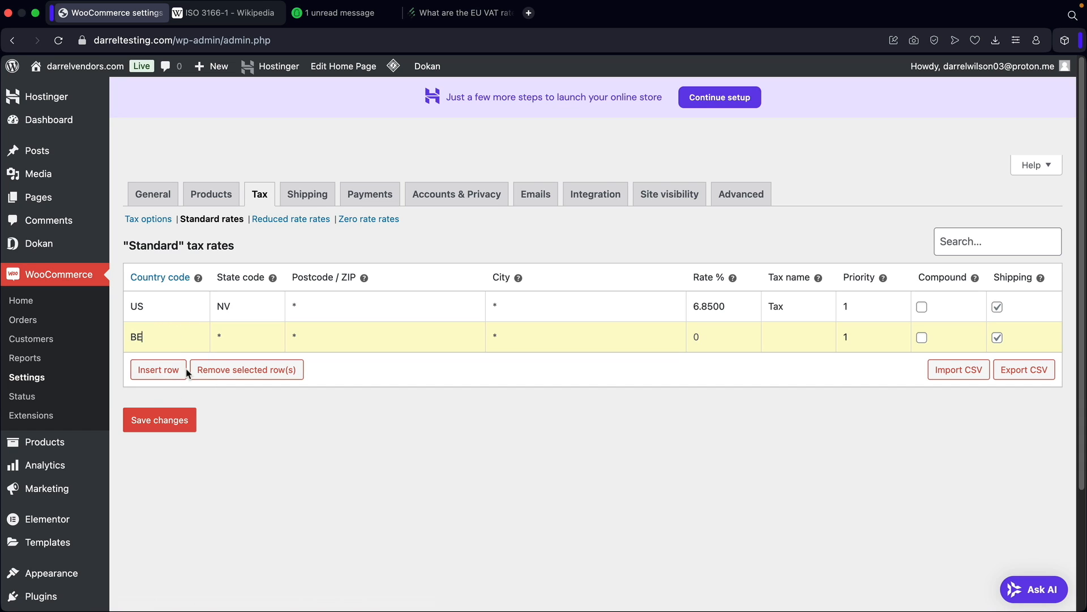
left_click(451, 12)
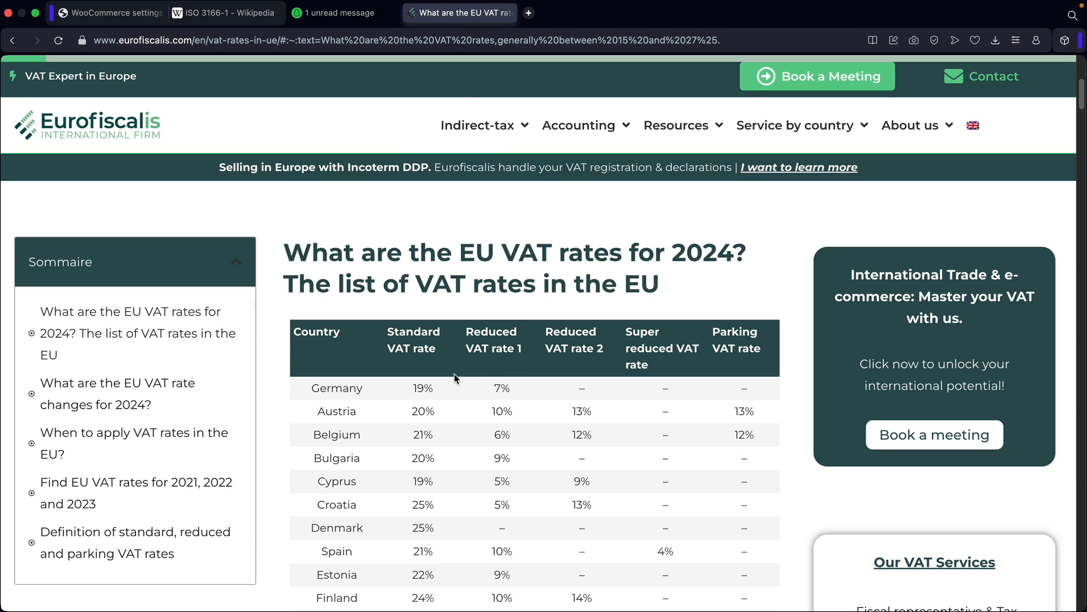
Highlight the 21% in Belgium's Standard VAT rate cell on Eurofiscalis, then go back to the tax rates.
scroll(468, 403, "down", 3)
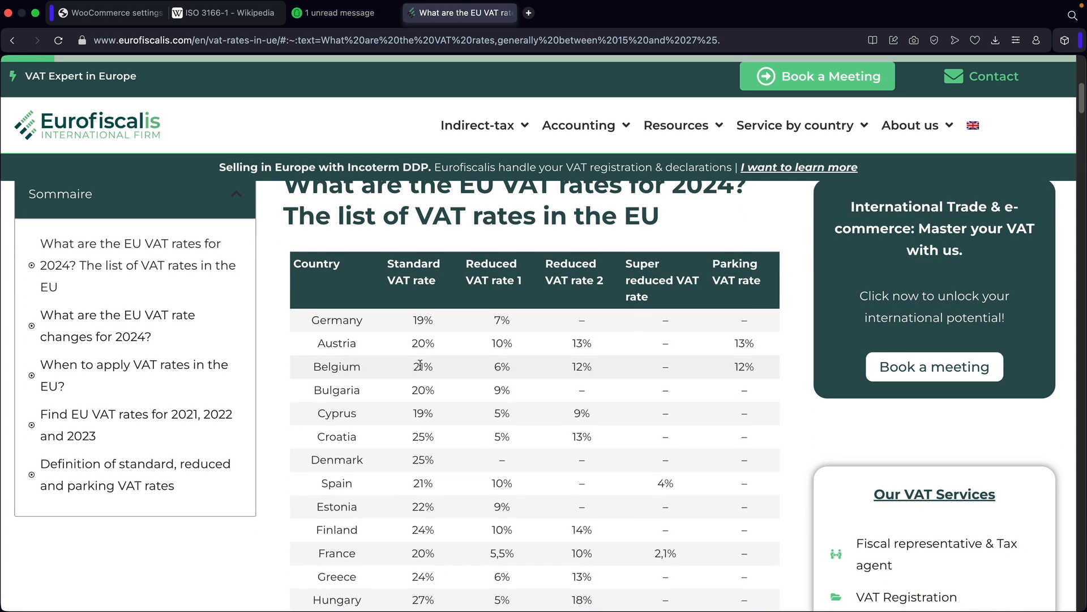
double_click(420, 366)
double_click(423, 371)
left_click_drag(433, 369, 416, 367)
scroll(447, 317, "down", 4)
scroll(453, 380, "up", 3)
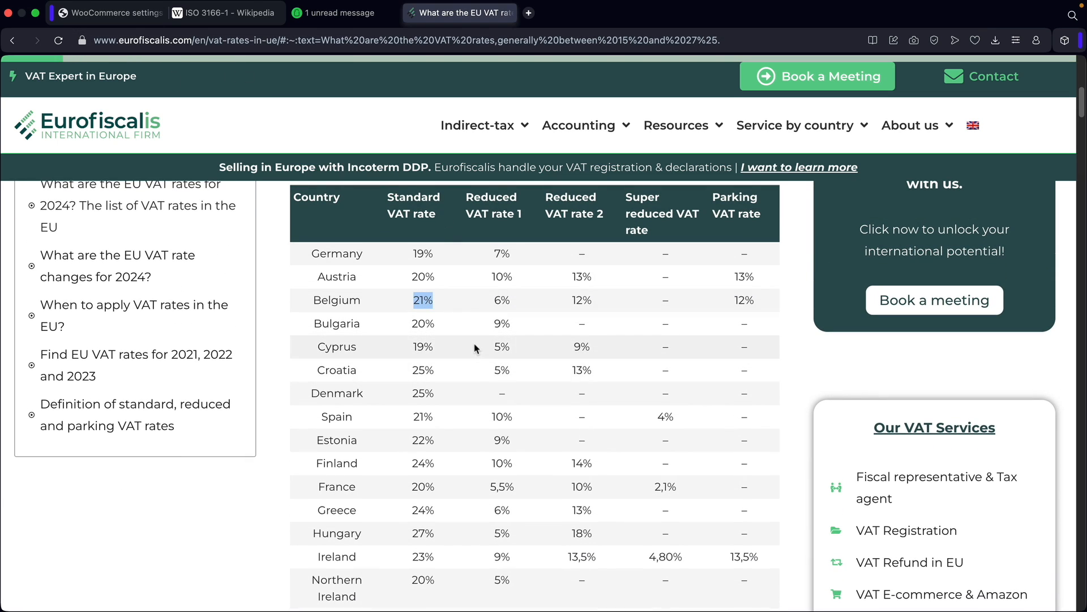
scroll(456, 415, "down", 3)
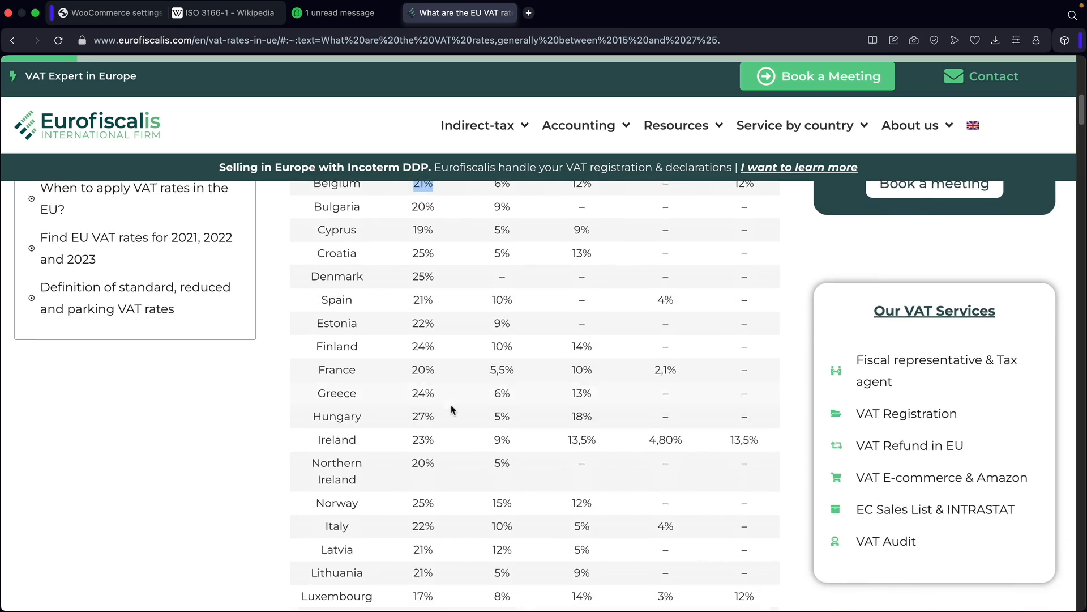
scroll(453, 397, "up", 6)
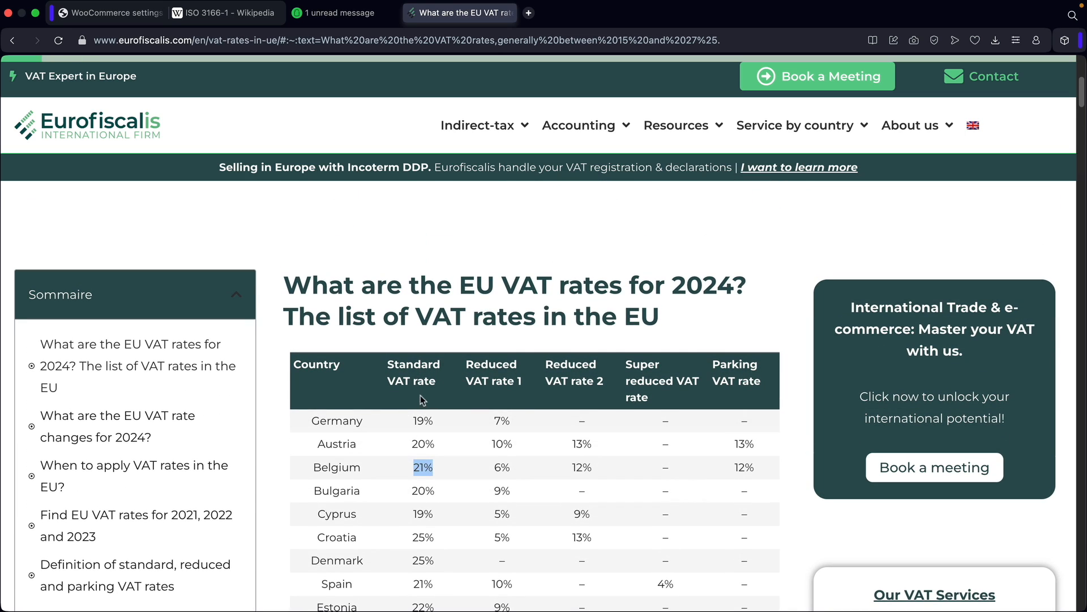
left_click(107, 14)
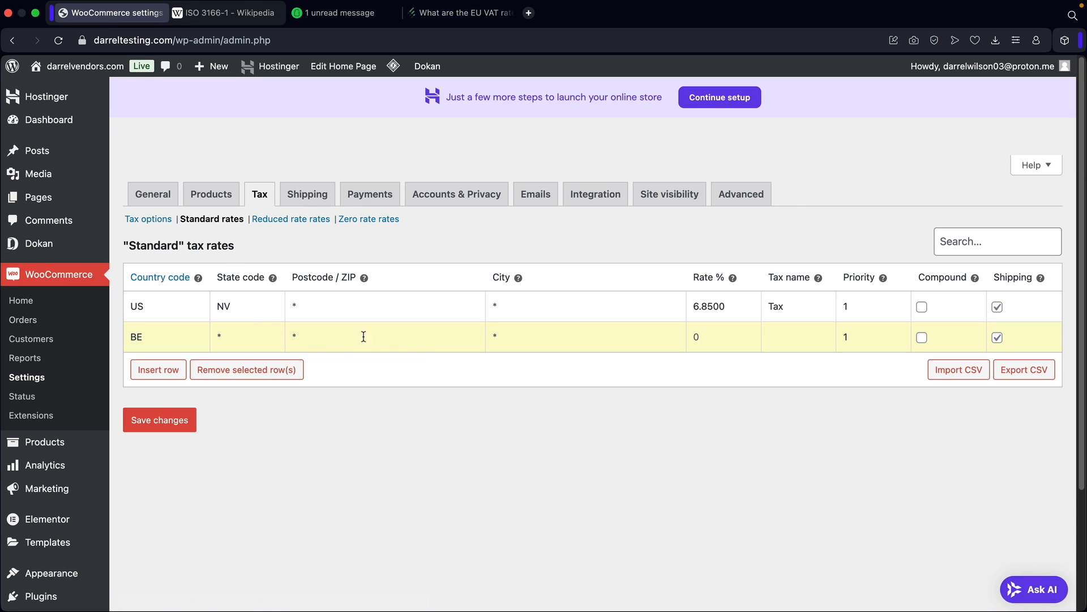
Enter 21 as the BE row's rate and save the standard tax rates.
type("21")
key("Tab")
left_click(169, 426)
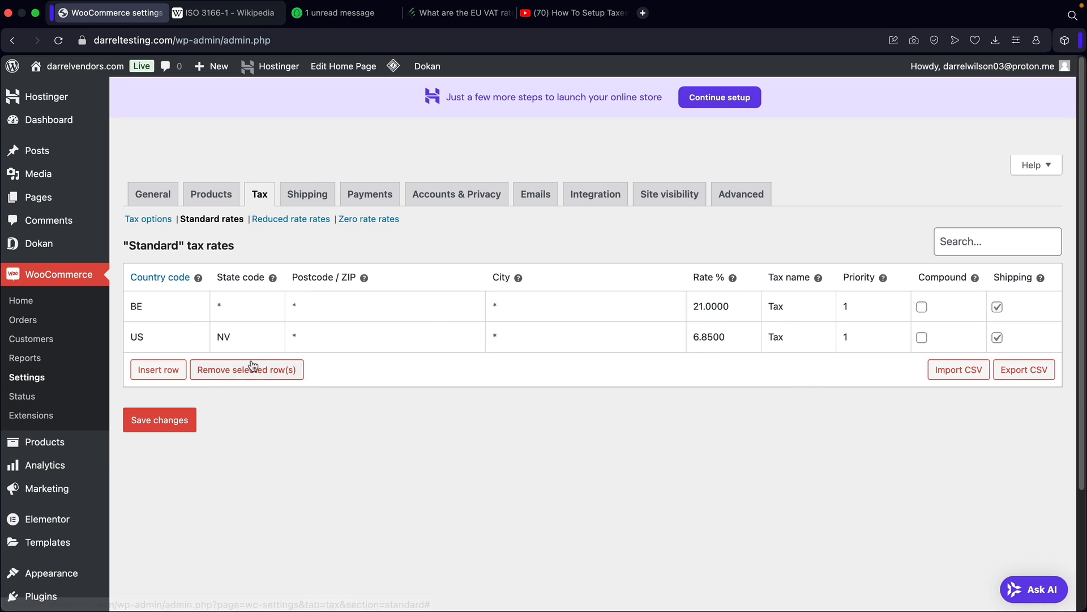
left_click(563, 16)
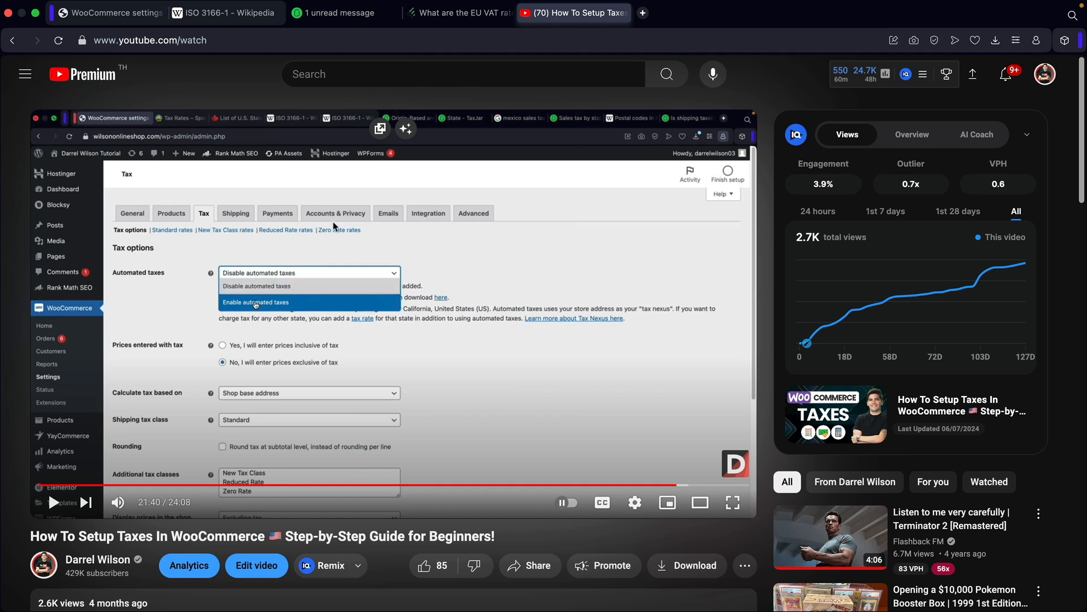
Glance at the TaxJar US sales-tax map and the tutorial video, then return to the tax settings.
left_click(340, 12)
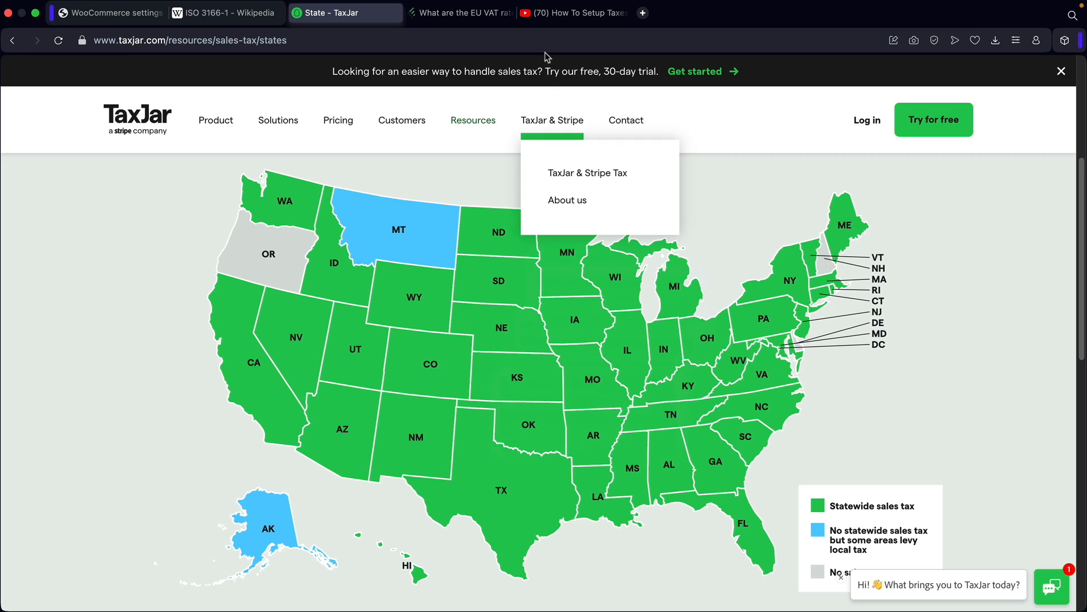
left_click(573, 13)
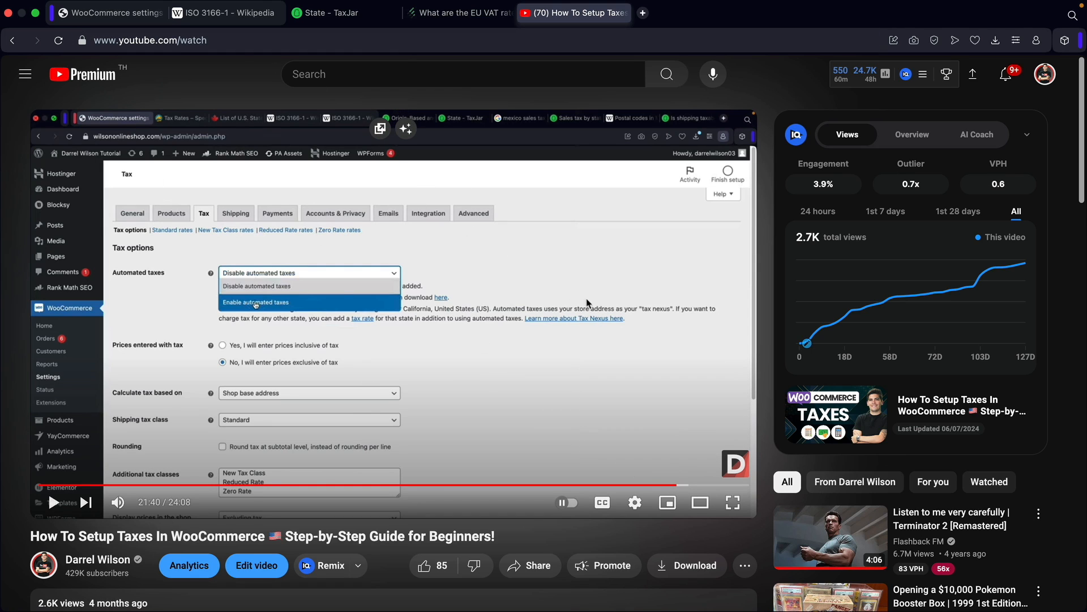
left_click(130, 14)
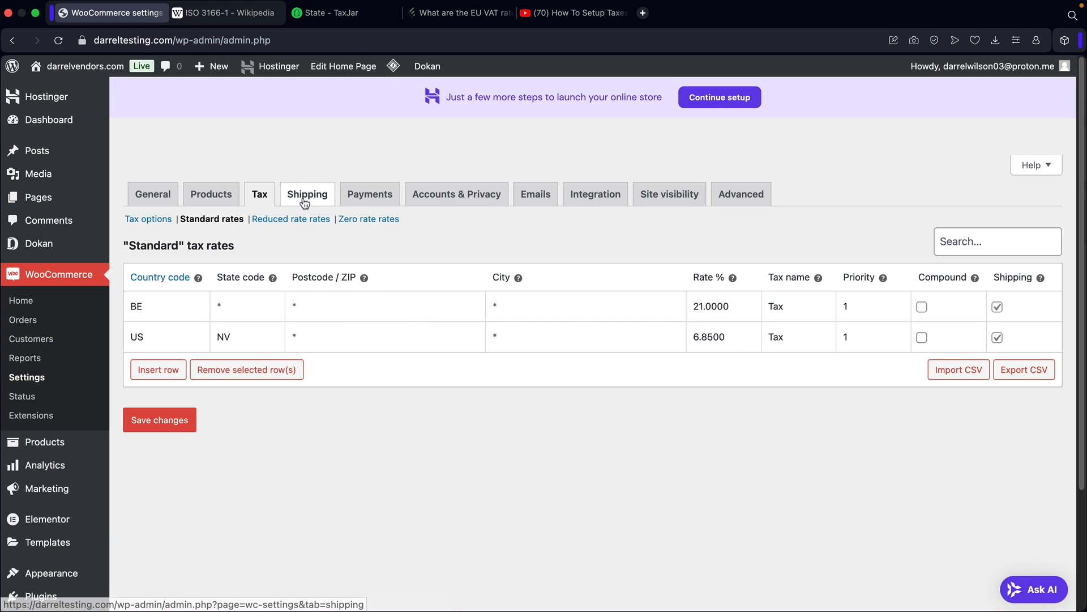
Save the updated tax rates and go to the shipping settings.
left_click(182, 423)
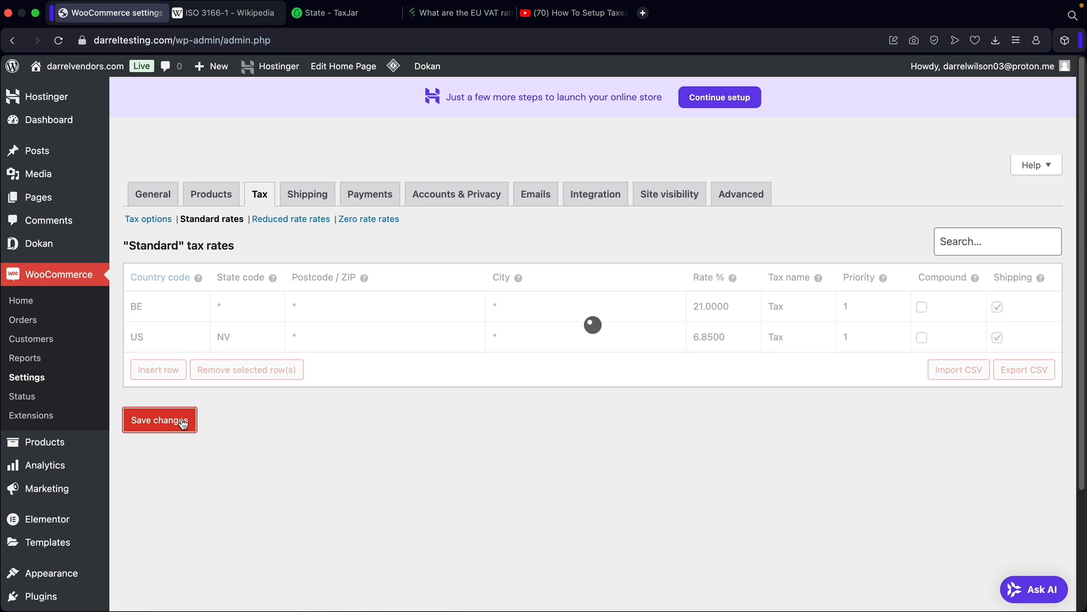
left_click(316, 196)
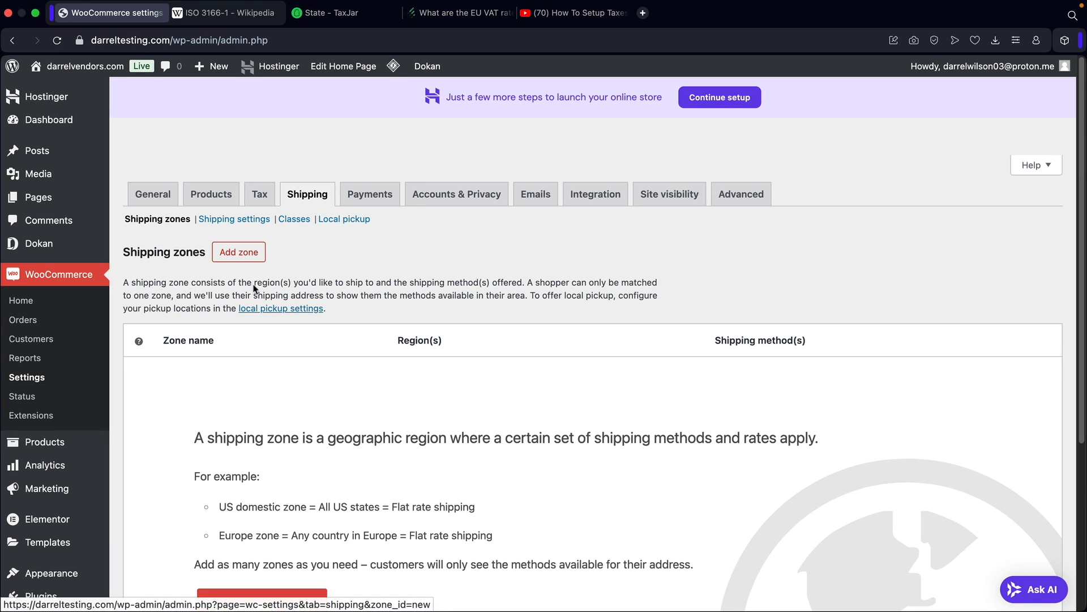
scroll(254, 289, "down", 4)
Add a shipping zone named United States with United States (US) as its region.
left_click(286, 413)
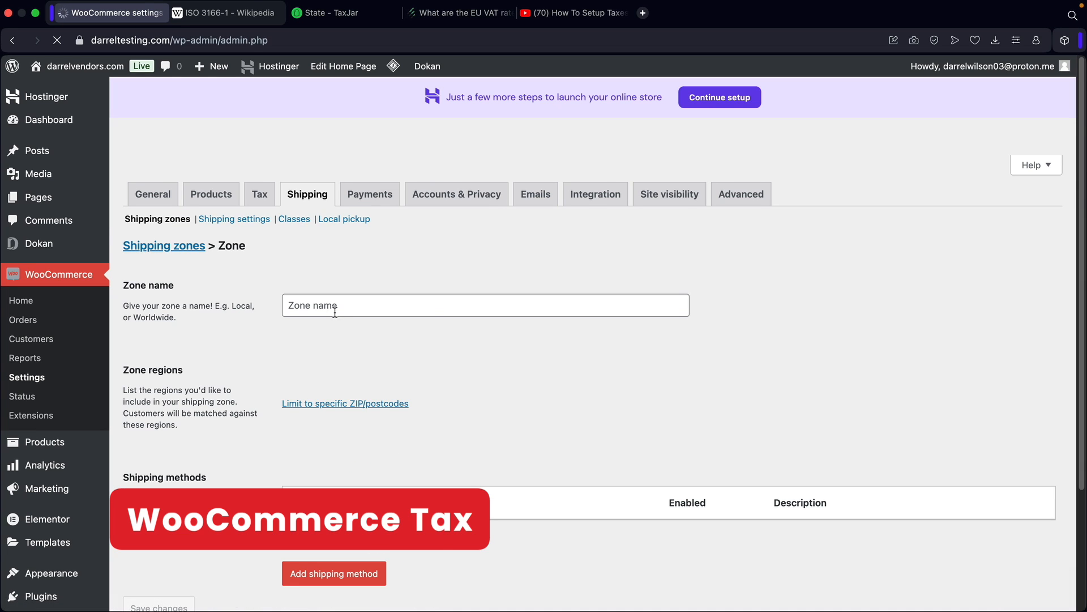
left_click(335, 313)
type("Unite")
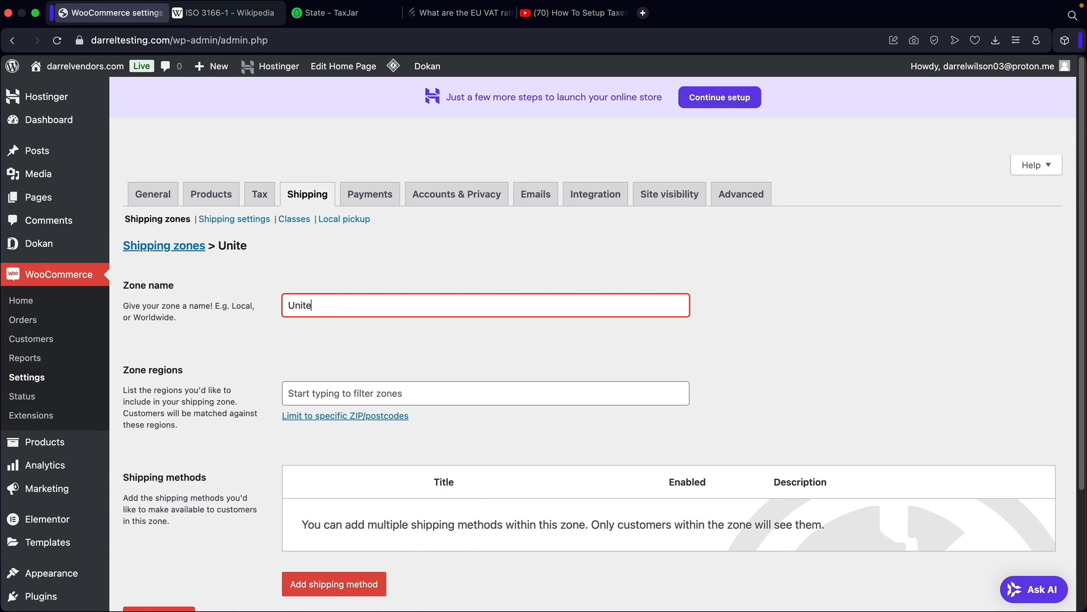
type("d States")
key("Tab")
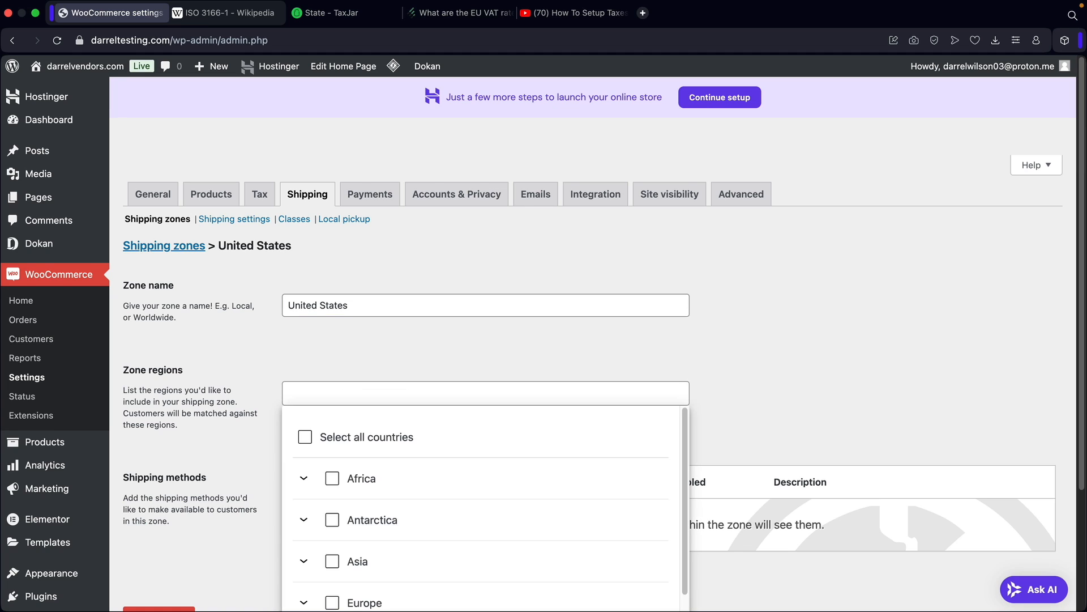
scroll(342, 352, "down", 3)
type("unit")
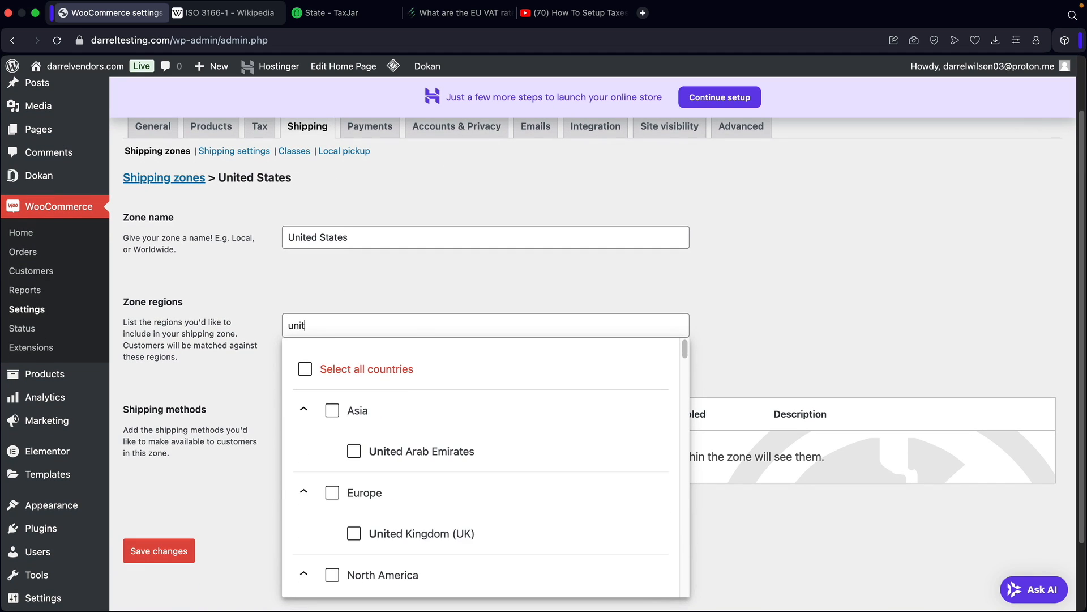
type("ed states")
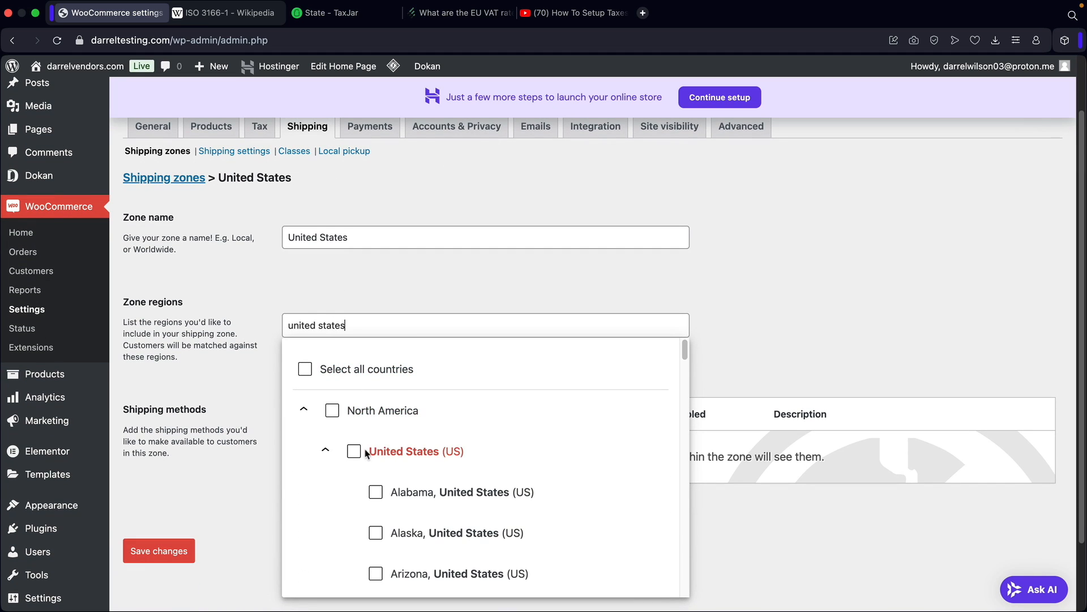
left_click(354, 451)
left_click(772, 329)
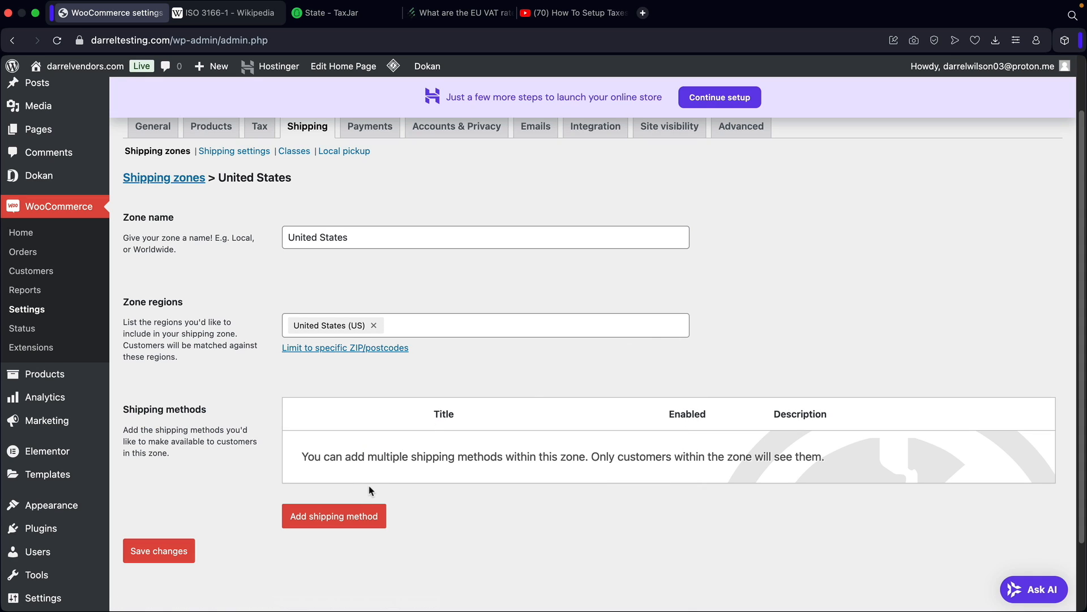
Add a Flat rate shipping method to the United States zone.
left_click(349, 518)
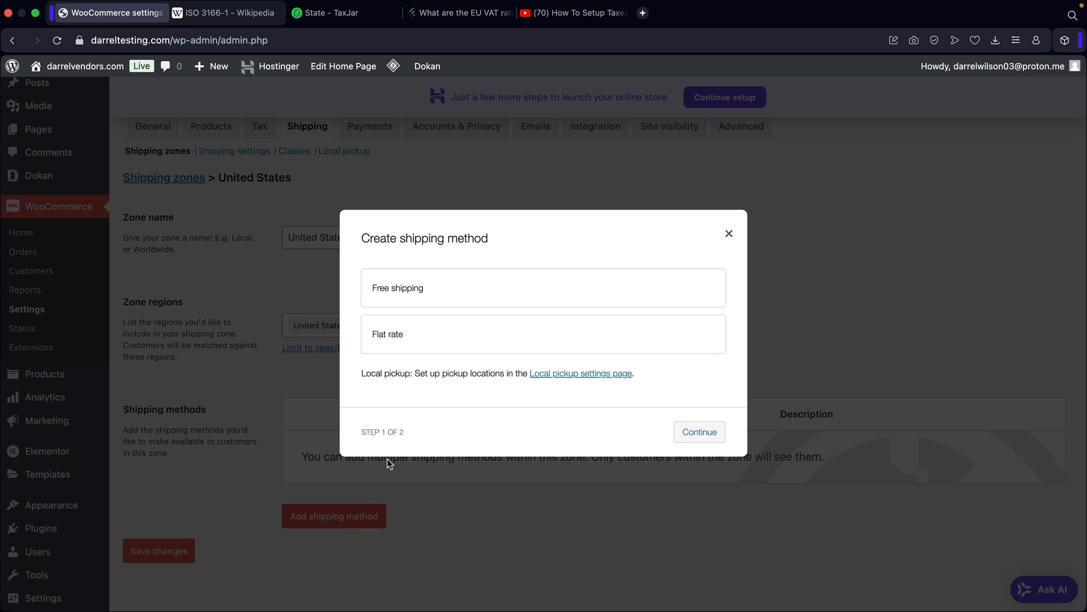
left_click(434, 333)
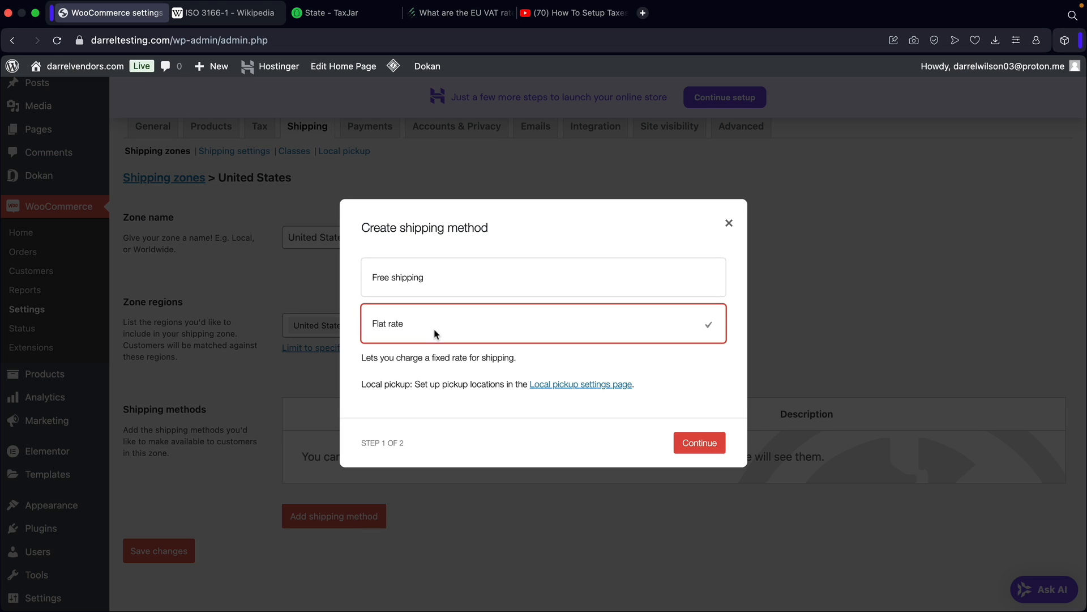
left_click(474, 284)
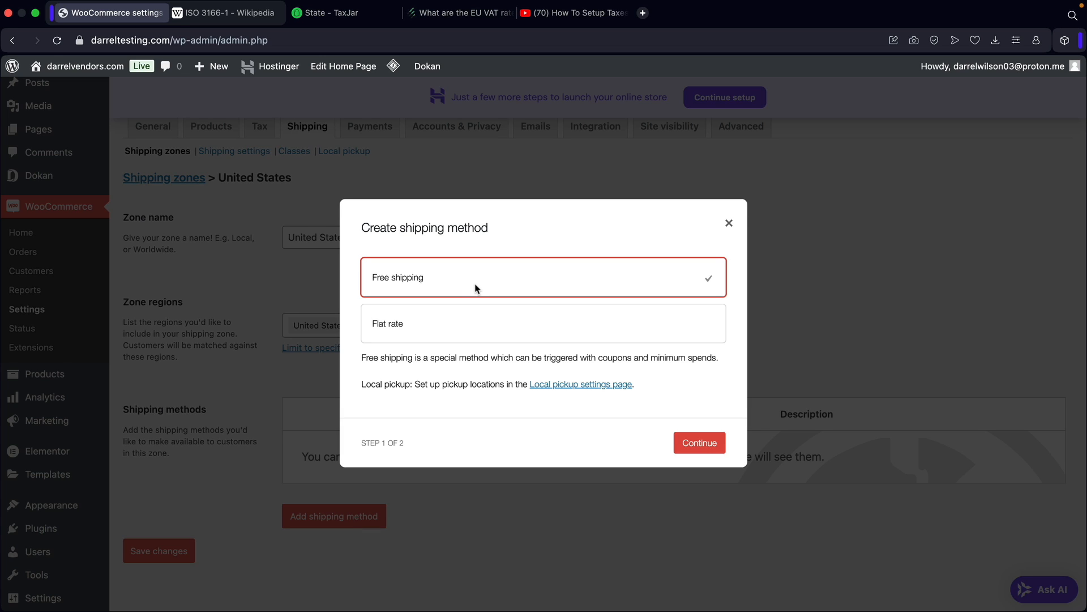
left_click(481, 324)
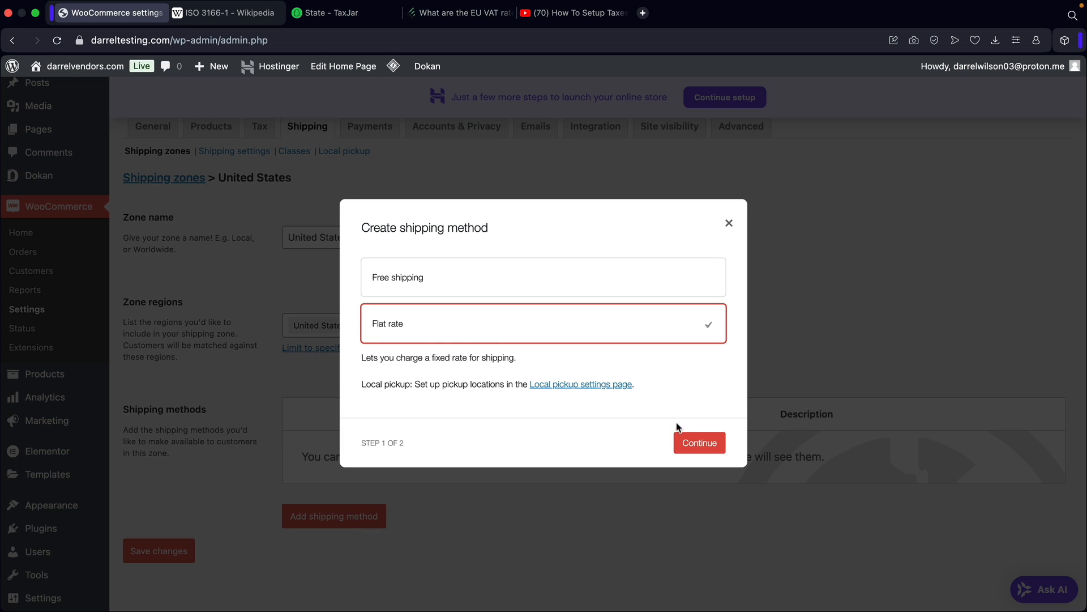
left_click(697, 447)
left_click(698, 448)
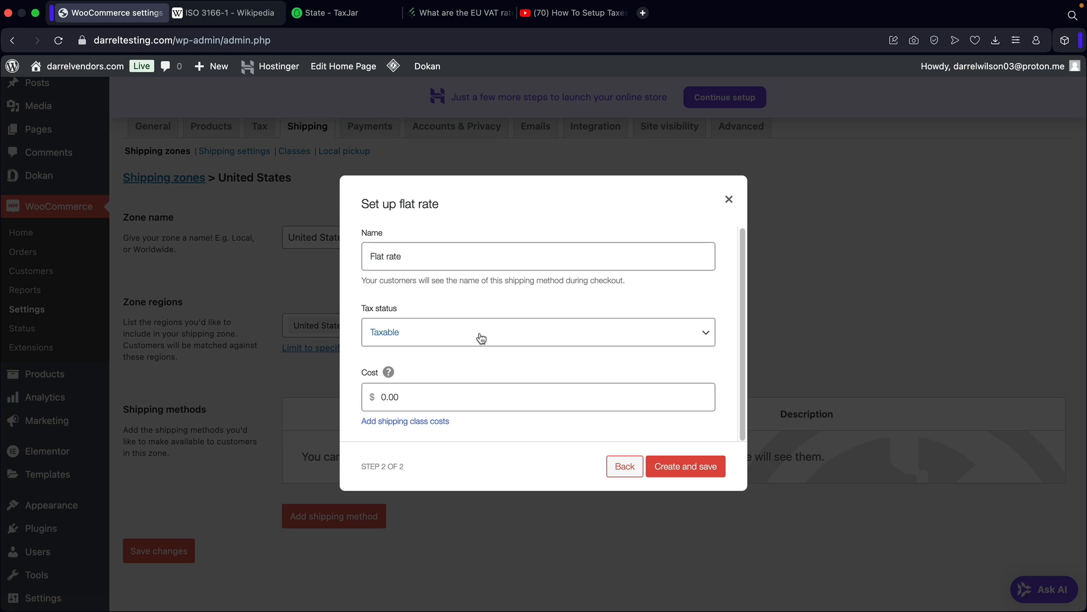
Try the flat rate's tax status options and check on TaxJar whether Nevada taxes shipping.
left_click(482, 338)
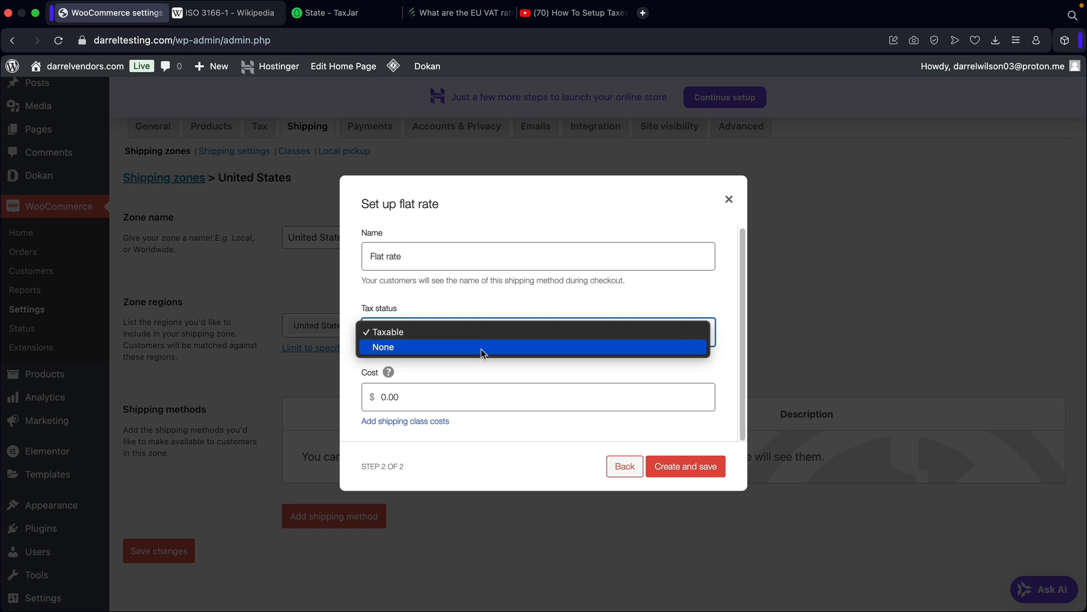
left_click(481, 349)
left_click(481, 330)
left_click(486, 317)
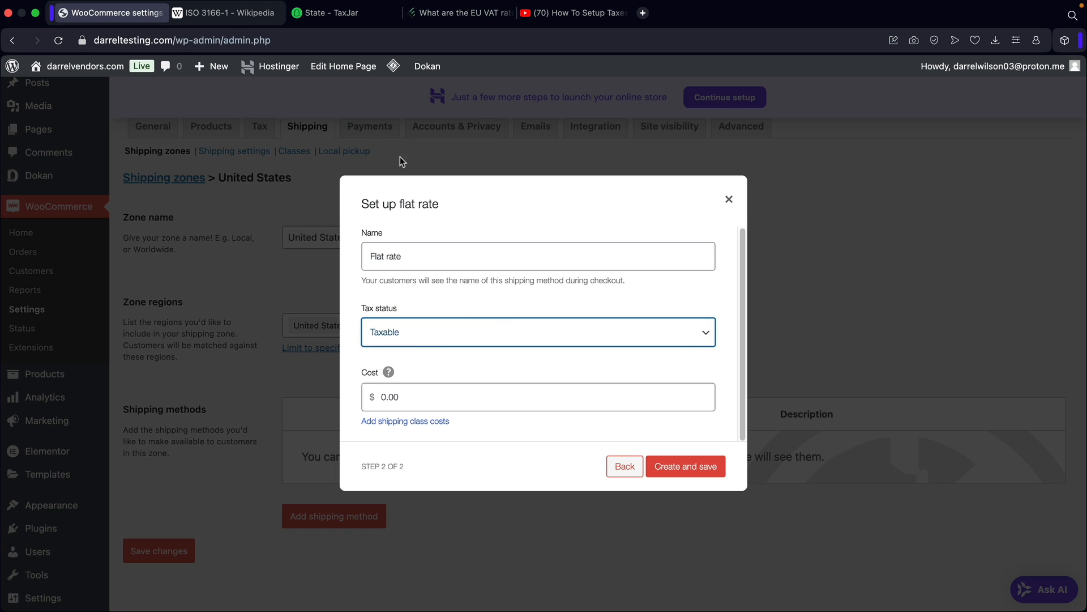
left_click(346, 13)
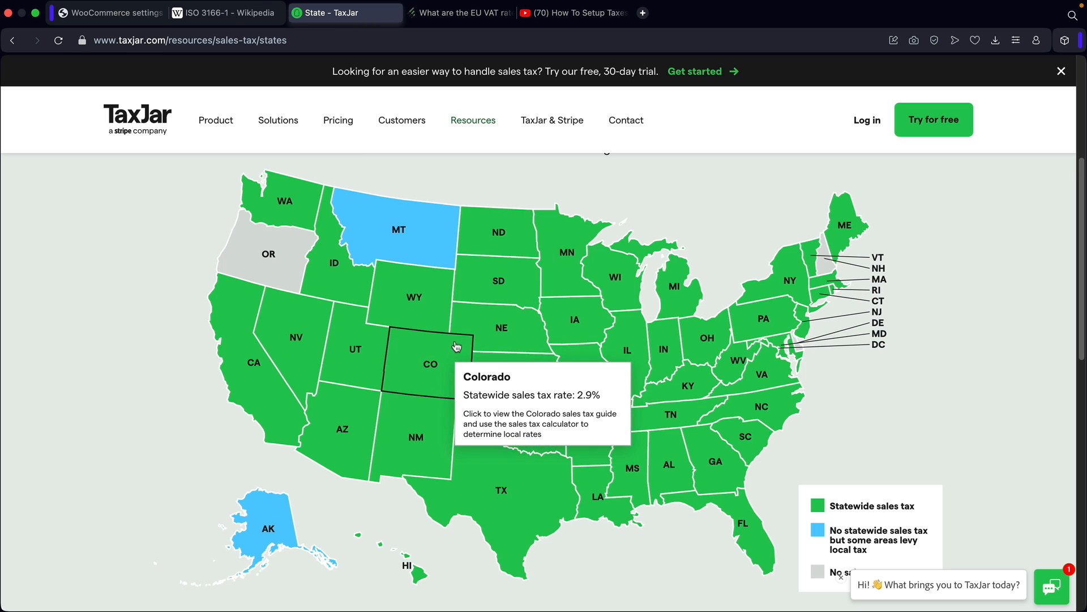
left_click(502, 338)
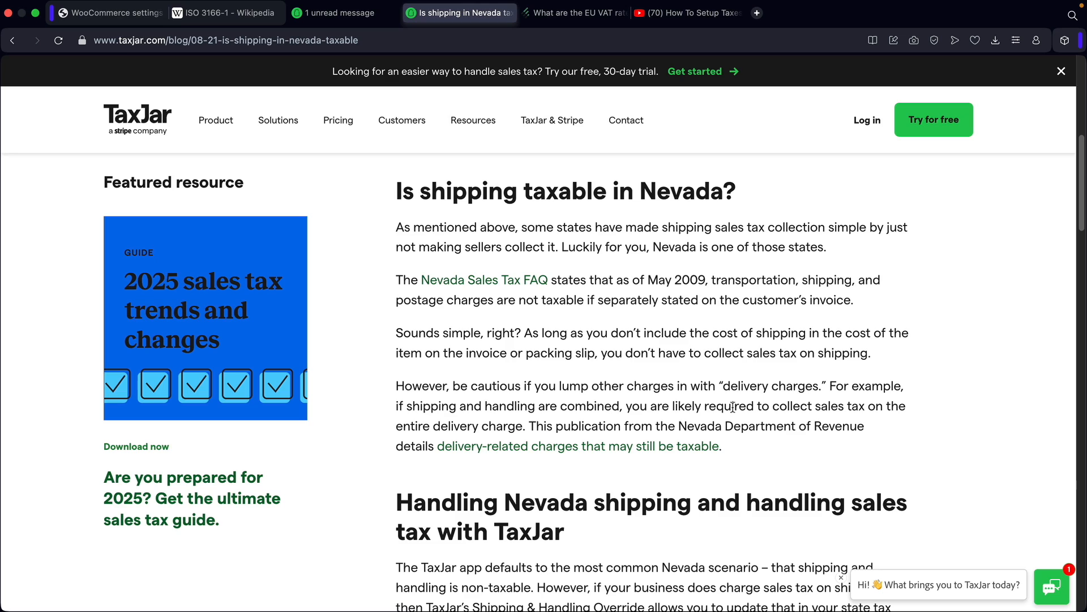
left_click(110, 16)
Set the flat rate's tax status to None and its cost to 8, then create it.
left_click(408, 338)
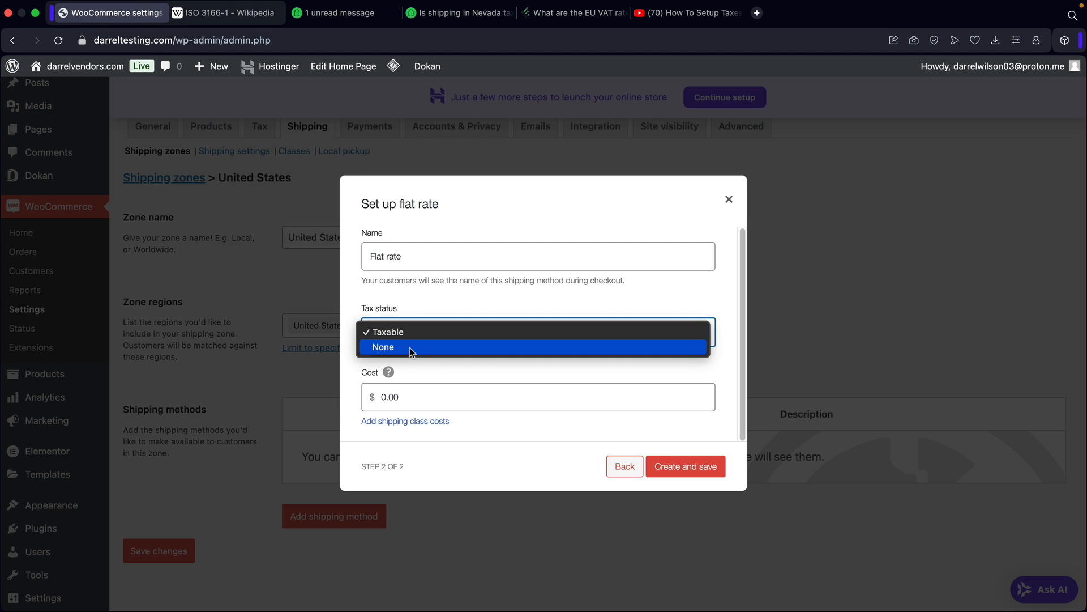
left_click(410, 348)
left_click(441, 393)
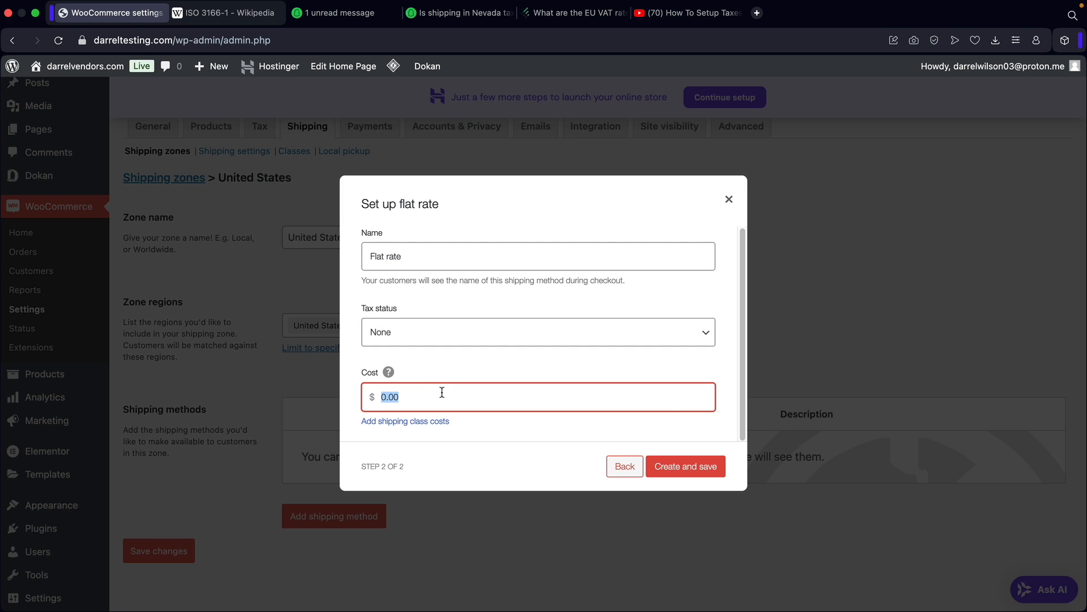
type("8")
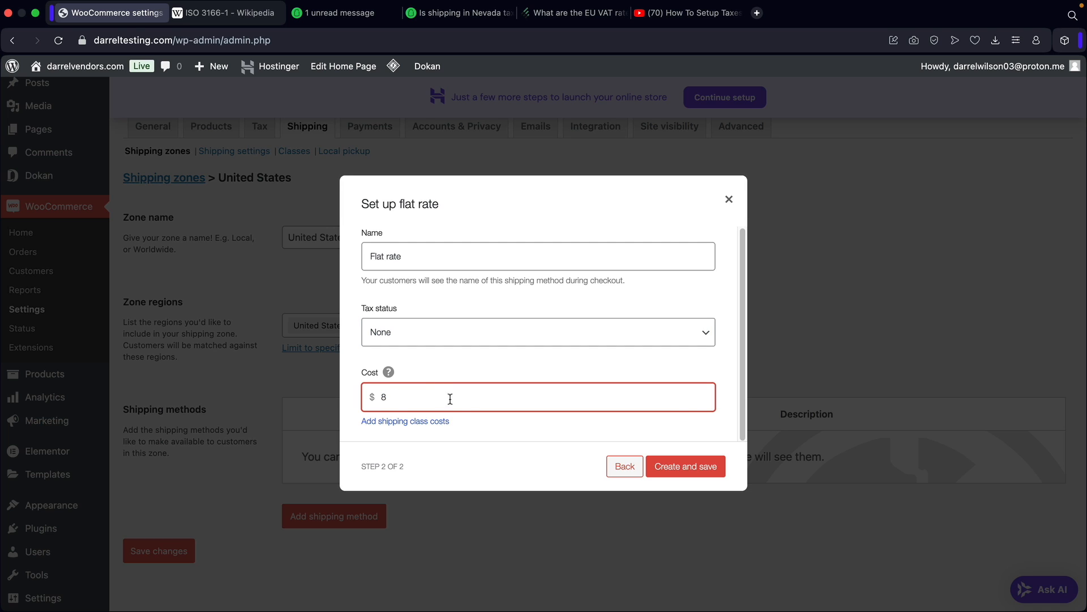
left_click(684, 474)
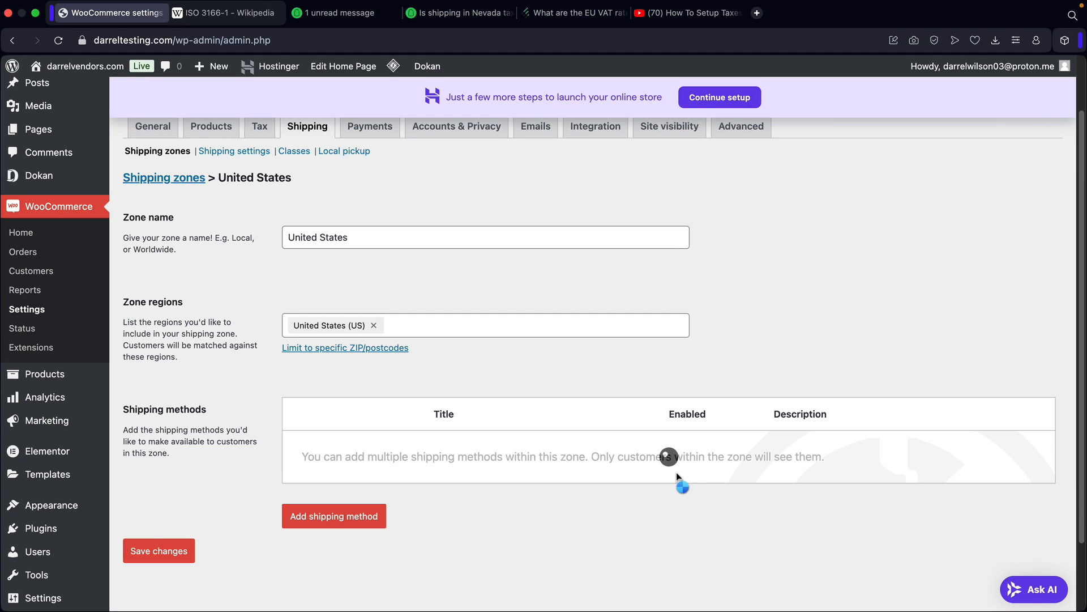
Add Free shipping to the zone requiring a minimum order amount of 100.
left_click(358, 517)
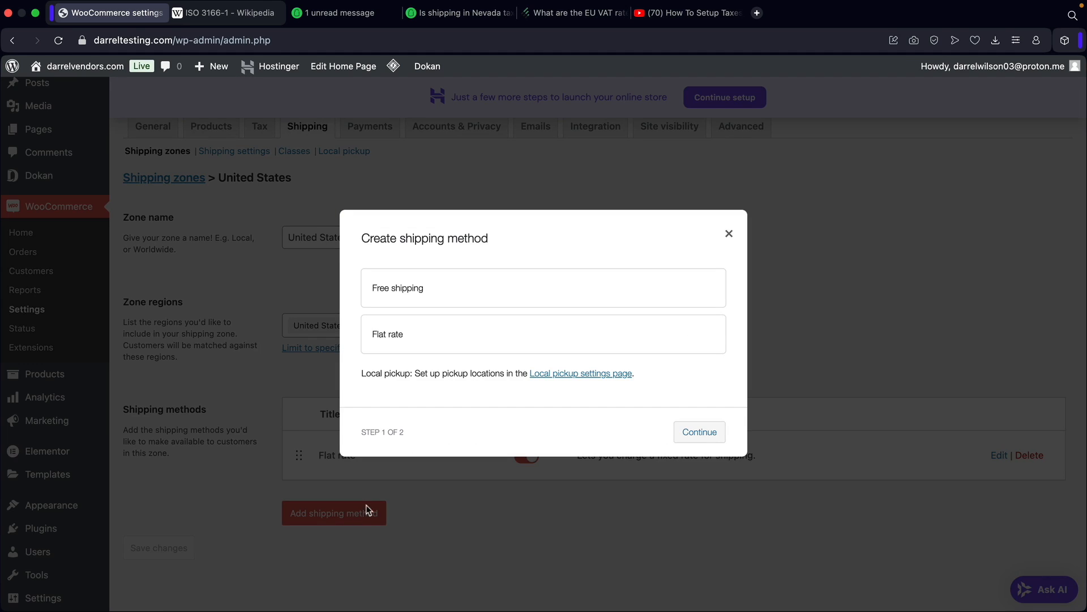
left_click(491, 287)
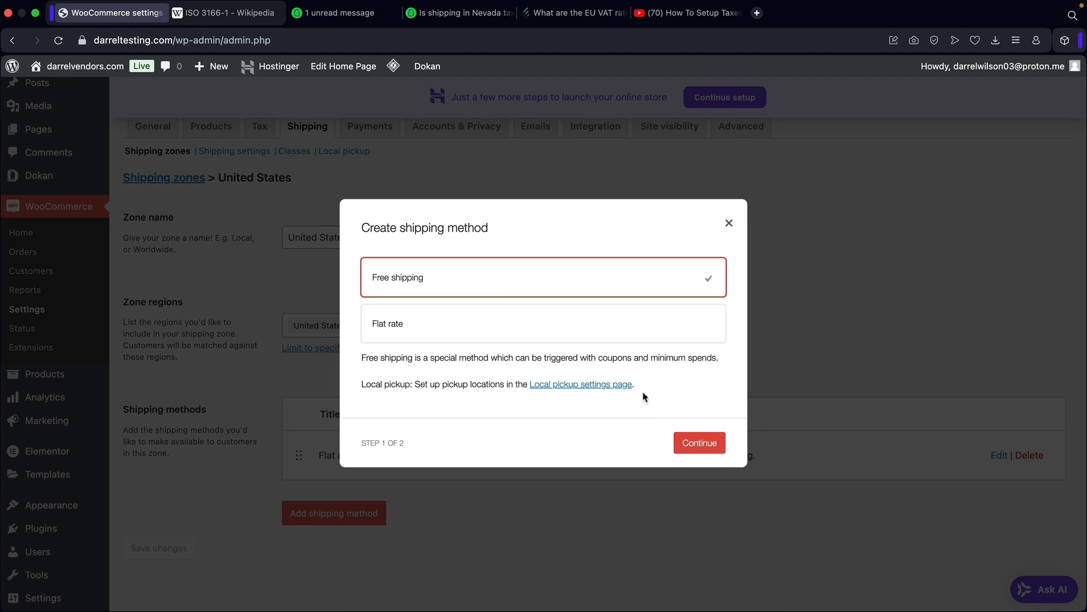
left_click(710, 450)
left_click(589, 368)
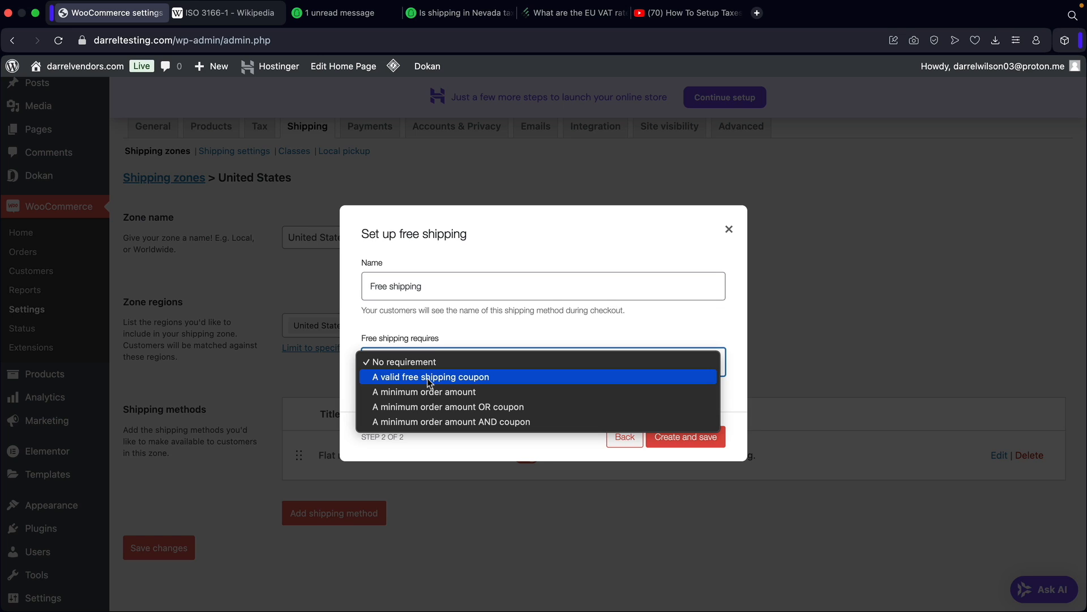
left_click(426, 394)
left_click(450, 377)
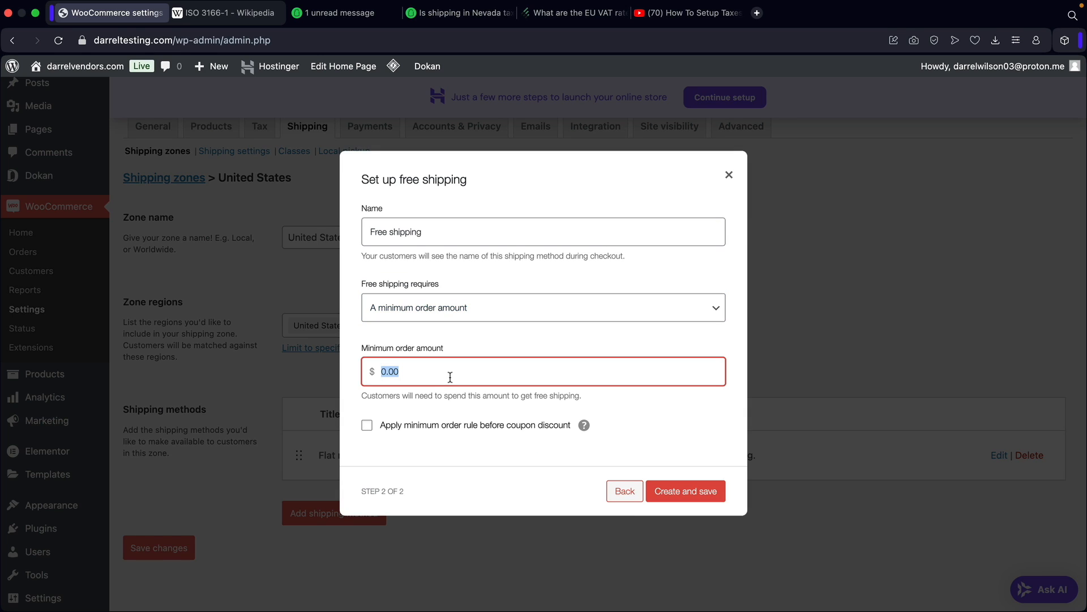
type("100")
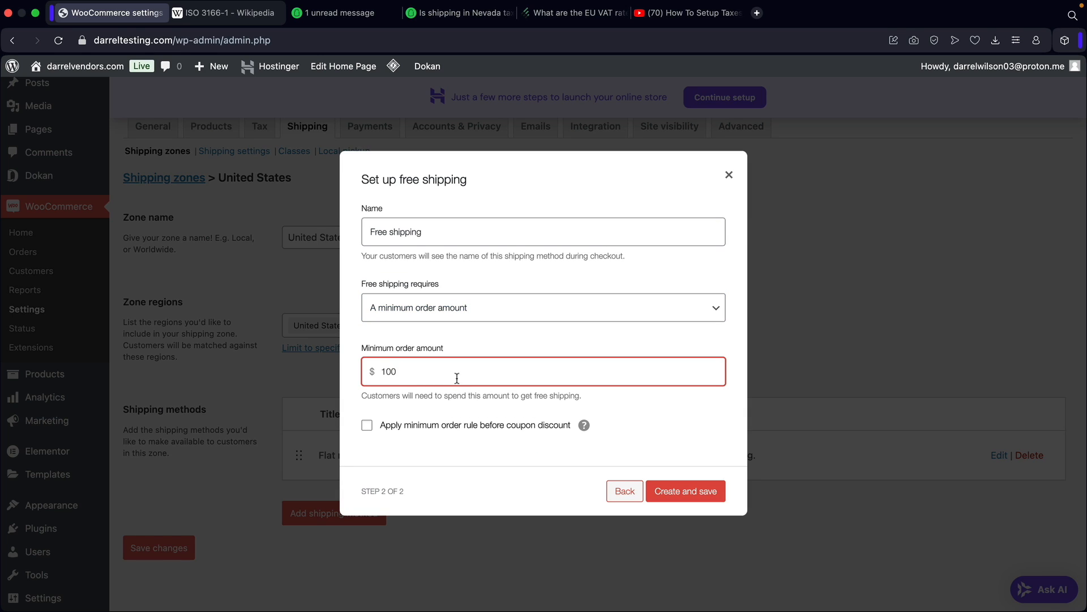
left_click(685, 491)
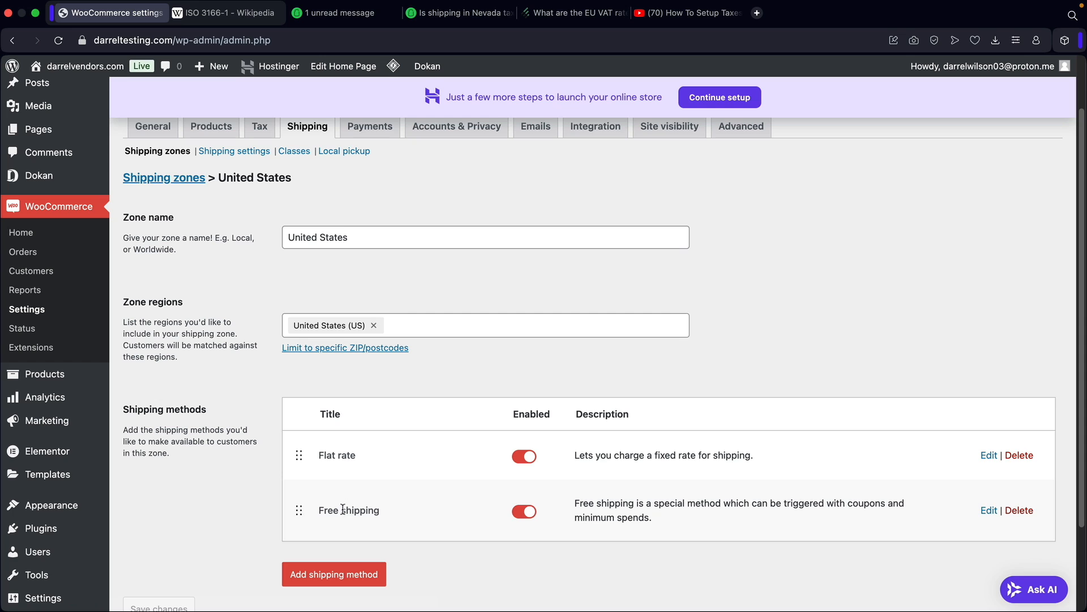
scroll(403, 430, "up", 2)
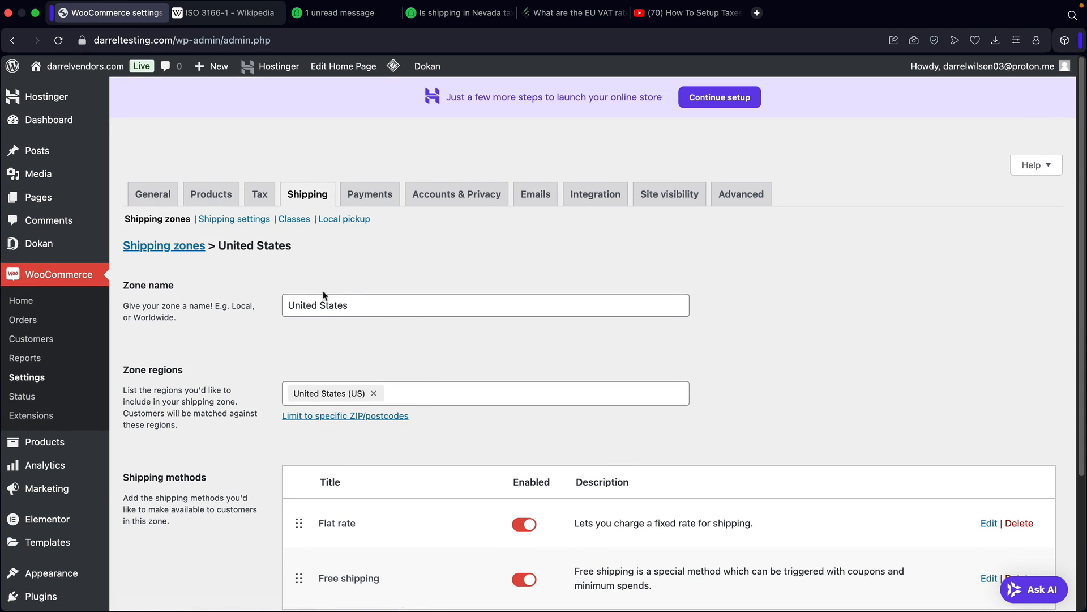
left_click(294, 221)
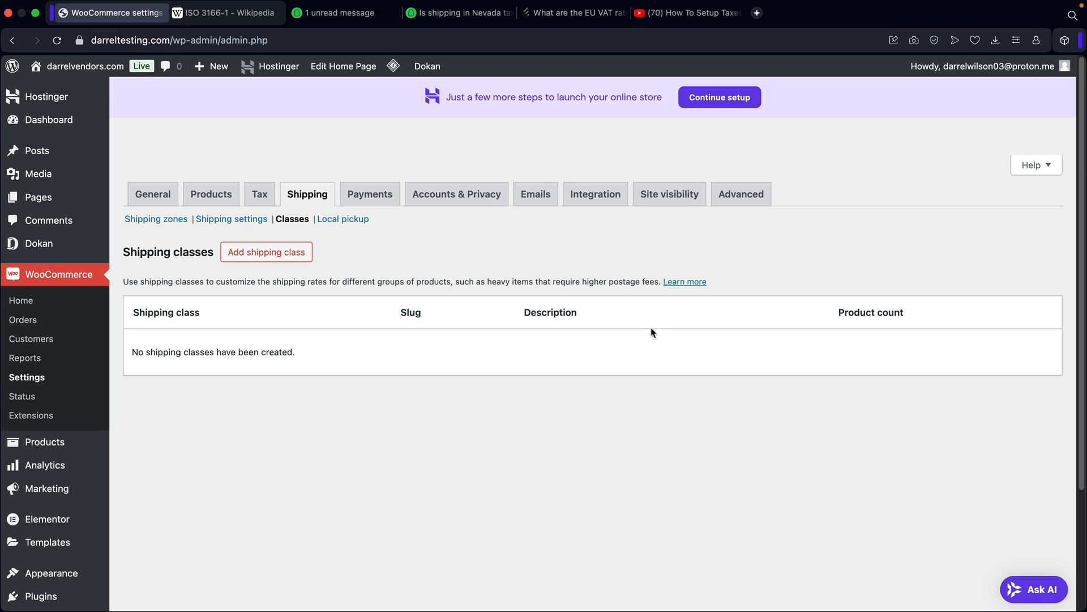
Create a Heavy shipping class described as 'This is for heavy item'.
left_click(284, 256)
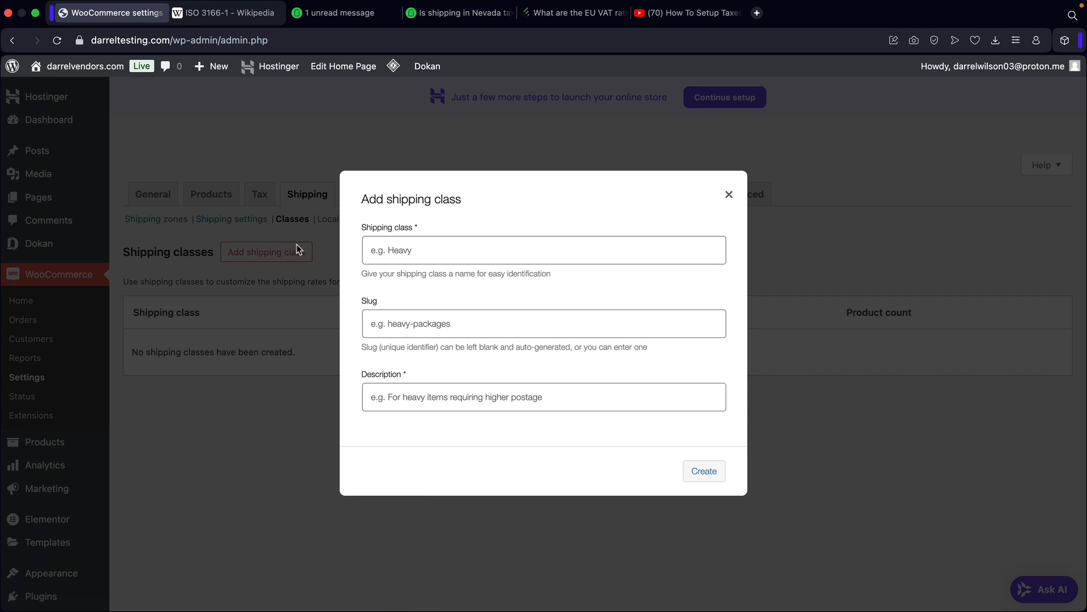
left_click(439, 250)
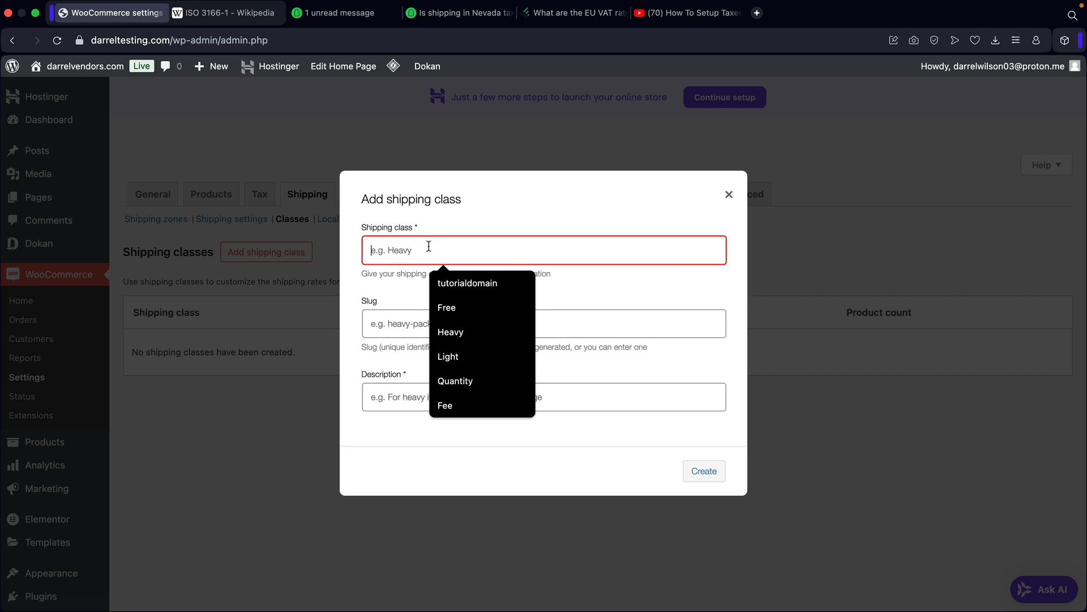
left_click(558, 228)
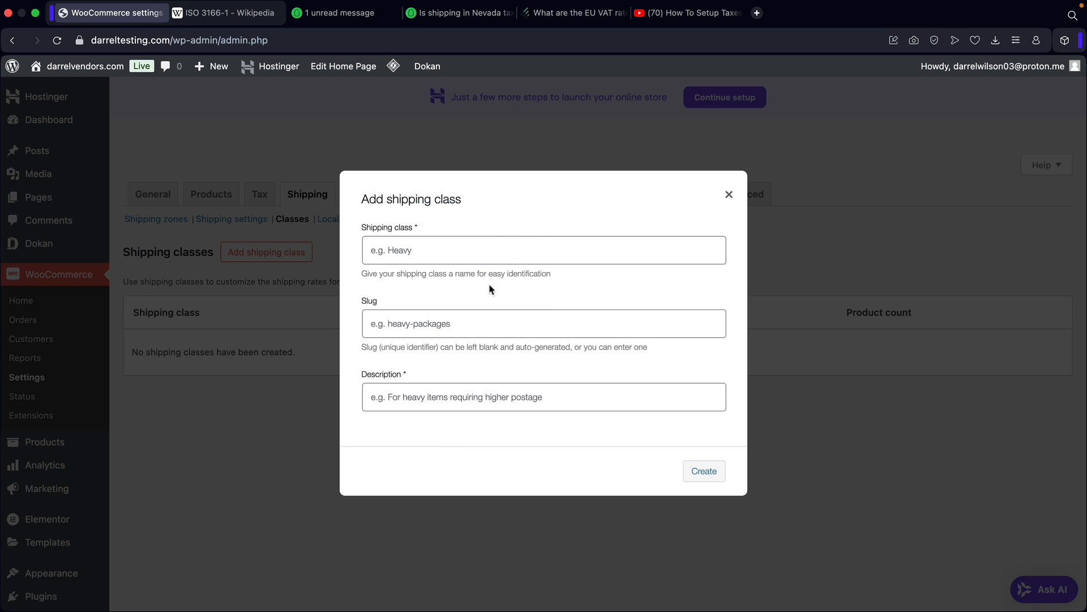
left_click(484, 253)
type("Heavy")
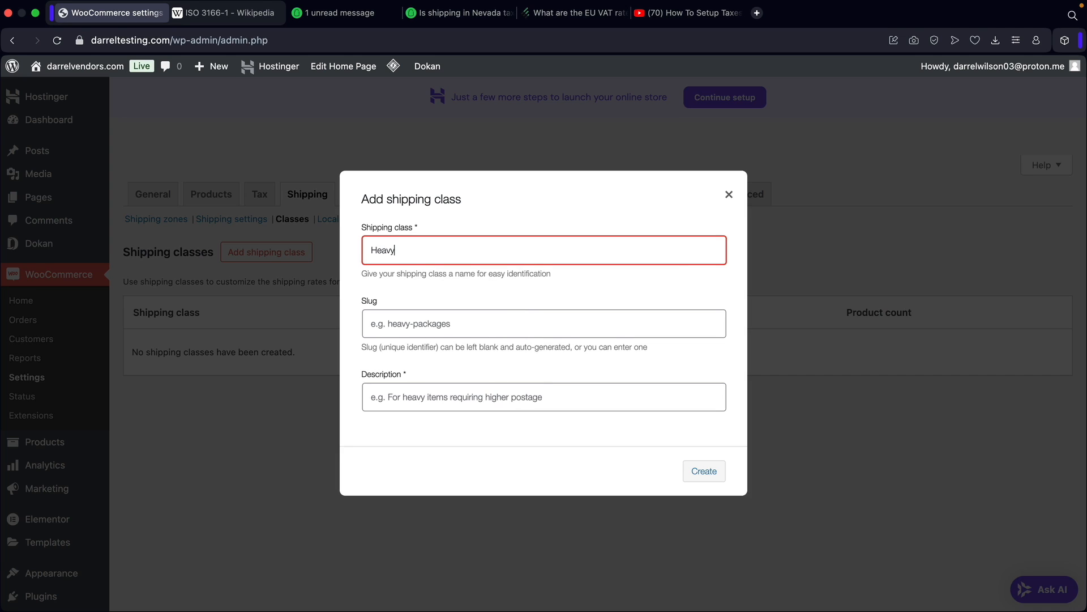
key("Tab")
key("Tab")
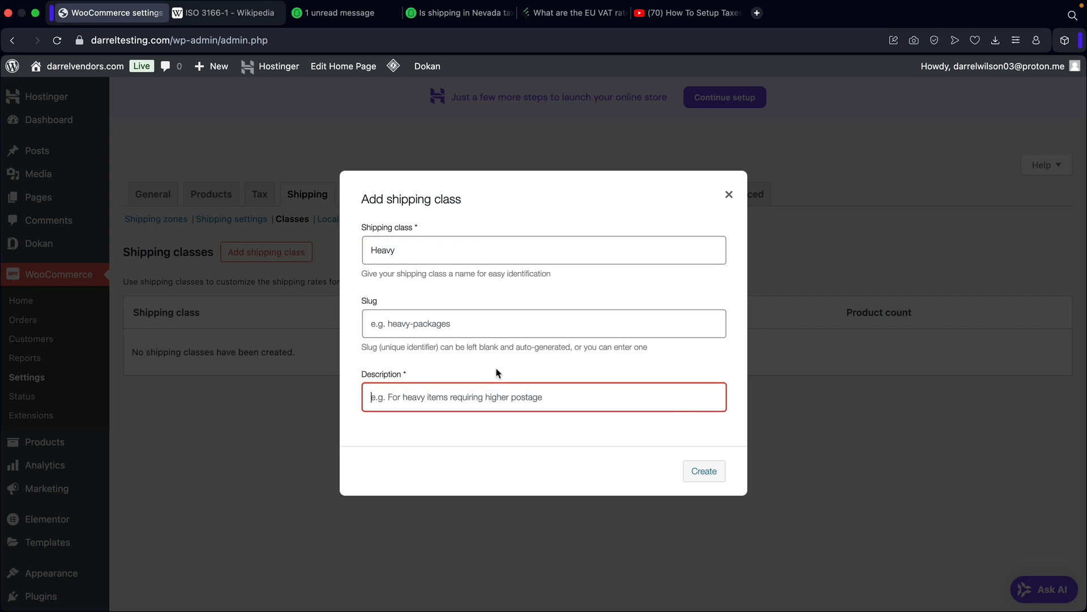
type("This is for heavy i")
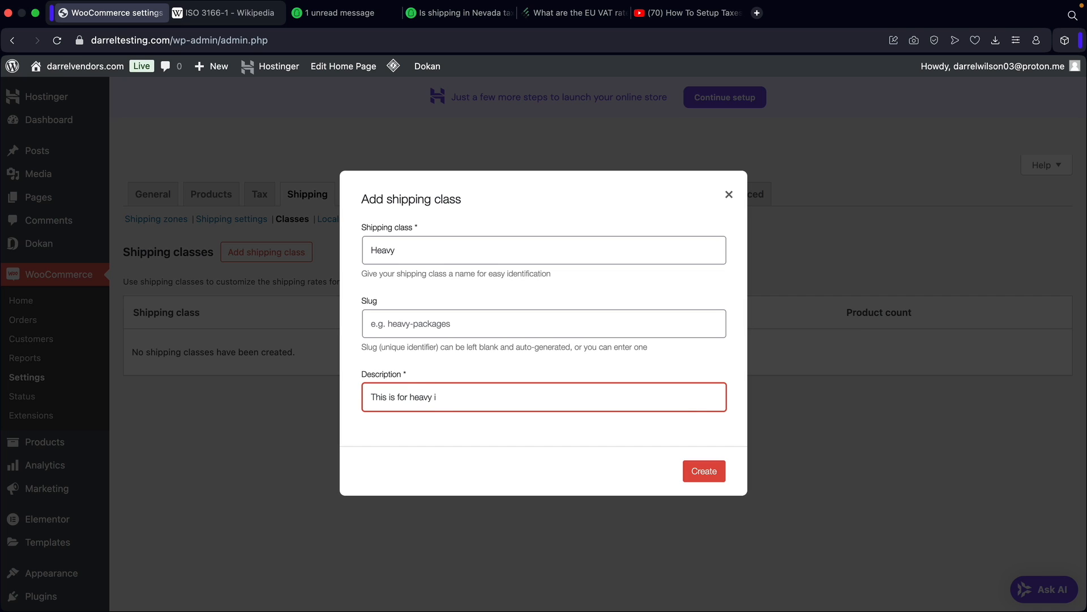
type("tems")
left_click(704, 471)
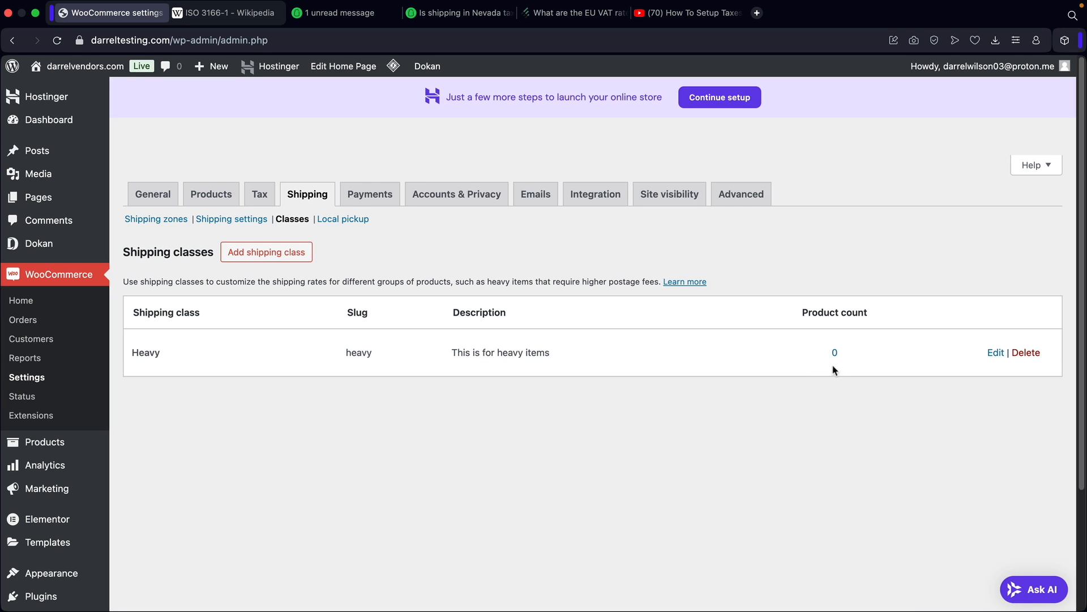
Create a Medium shipping class described as 'This for the under 50'.
left_click(266, 252)
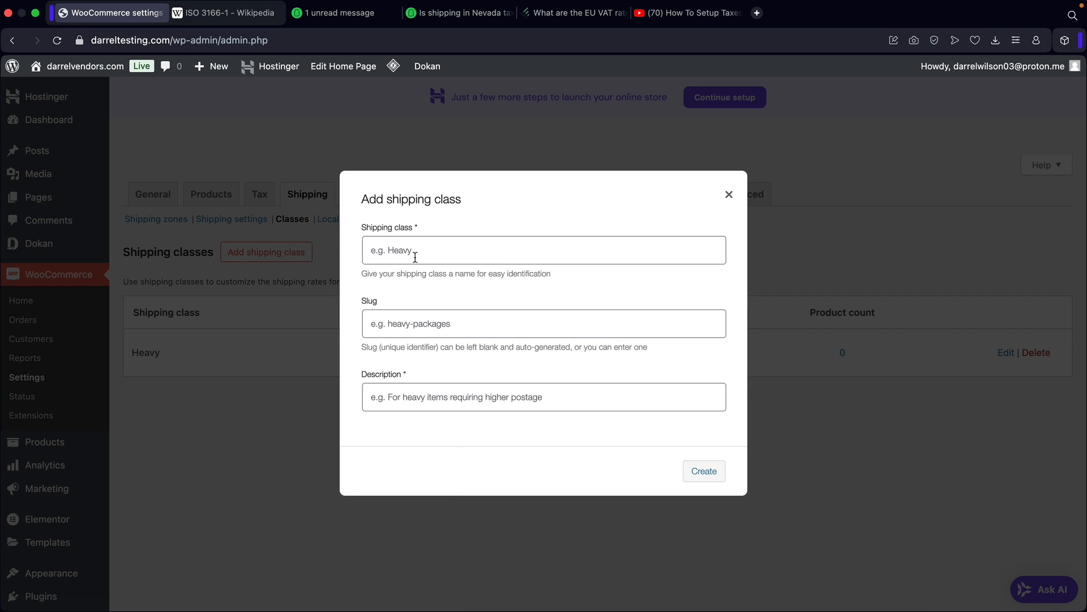
left_click(503, 259)
type("M")
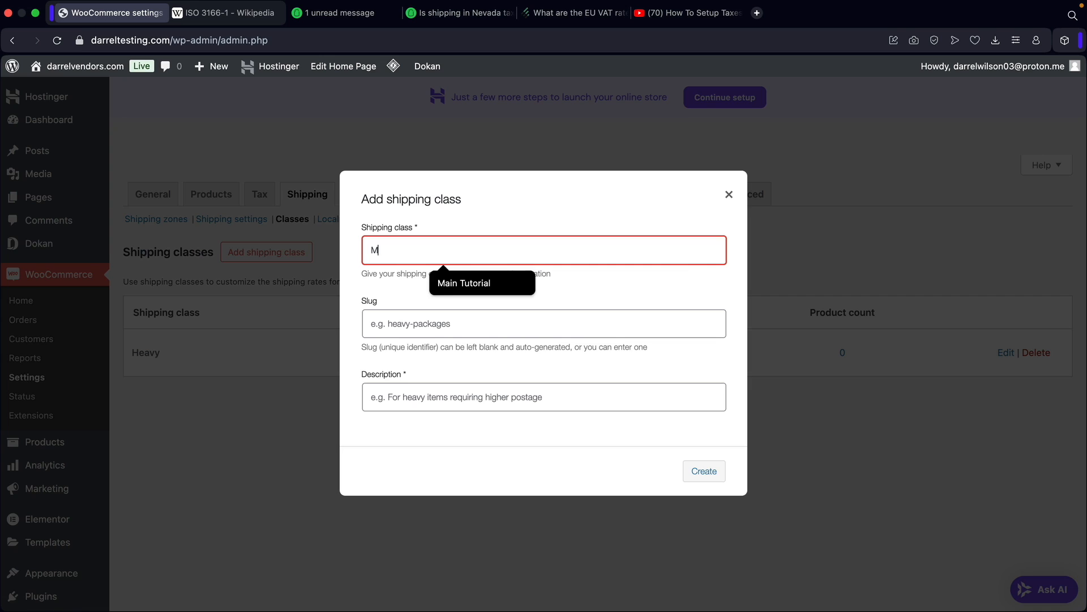
type("edium")
key("Tab")
key("Tab")
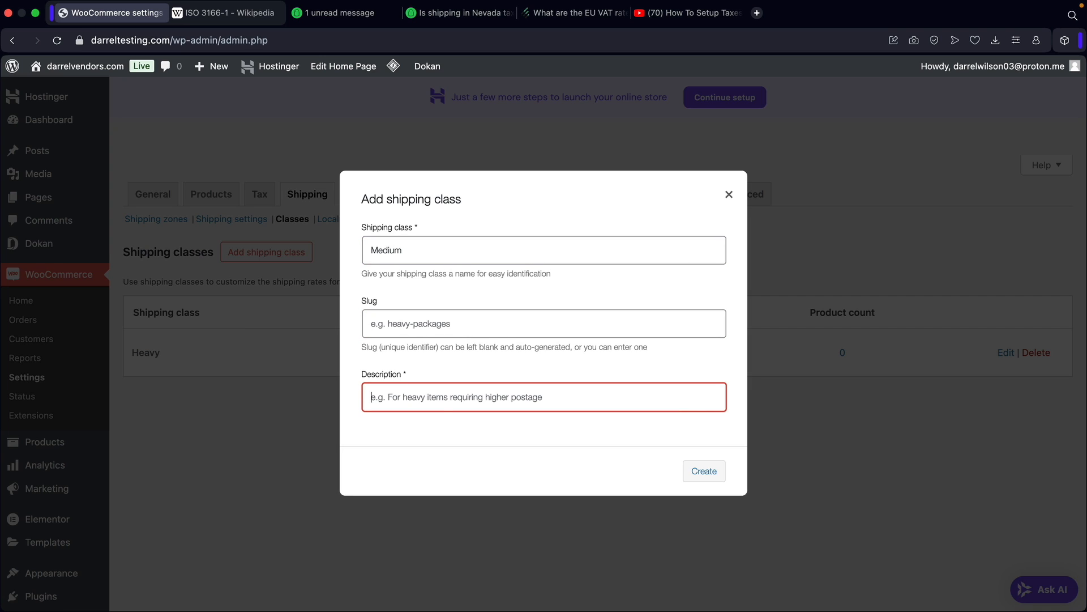
type("This for the")
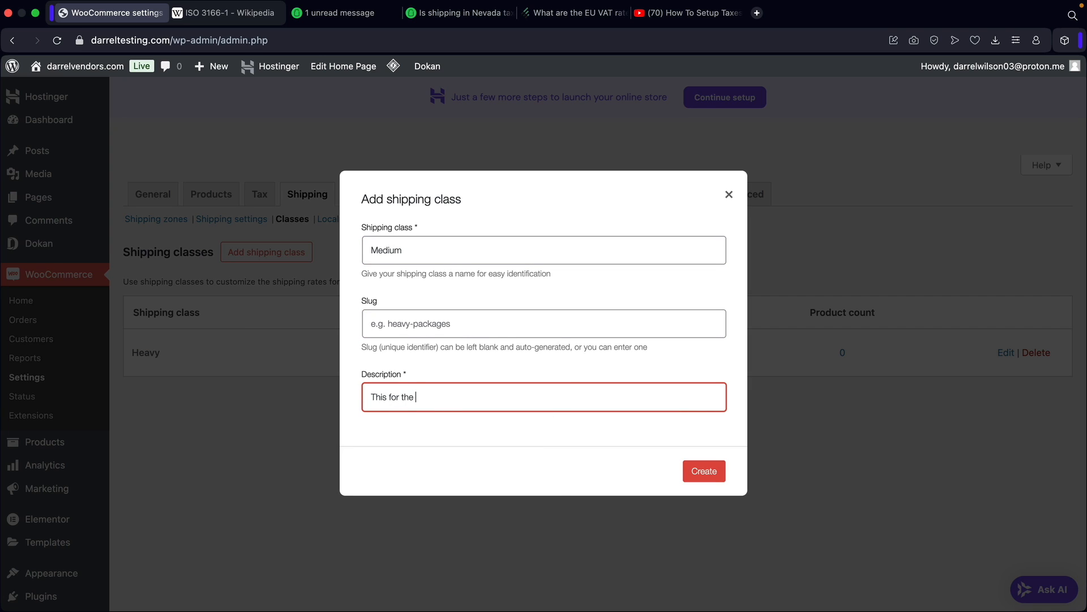
type(" under 50 lbs")
left_click(705, 471)
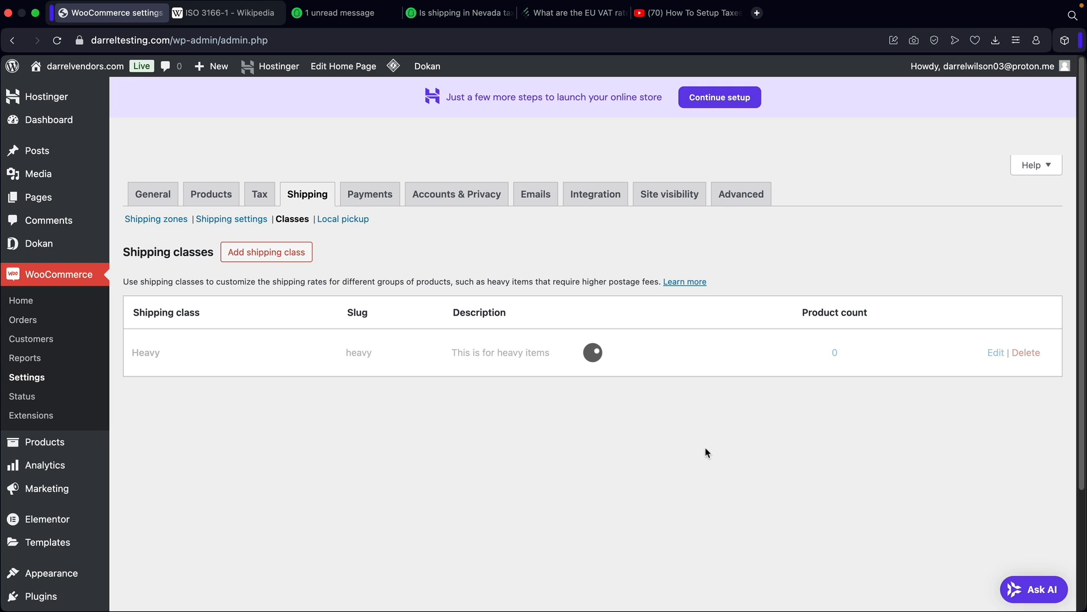
Create a Normal Shipping class described as for smaller weight products under 10.
left_click(306, 261)
left_click(426, 251)
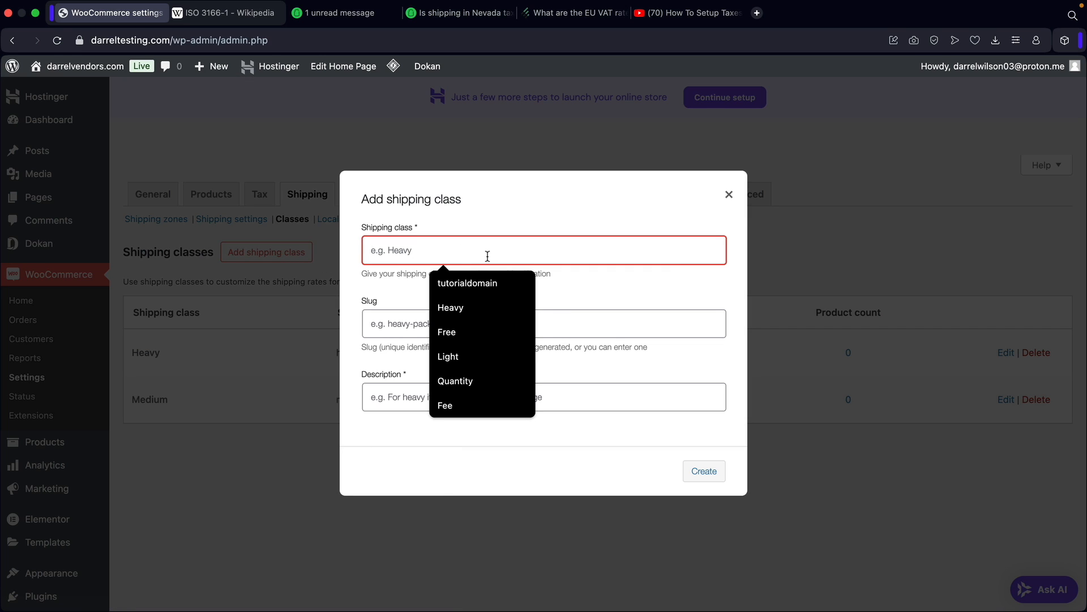
type("Normal Ship")
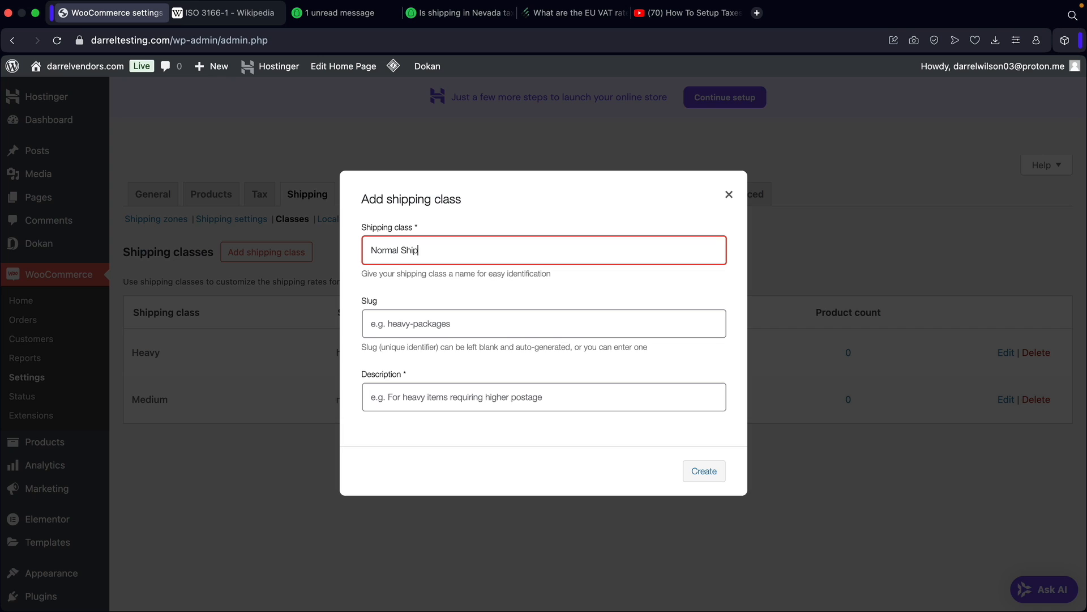
type("ping")
key("Tab")
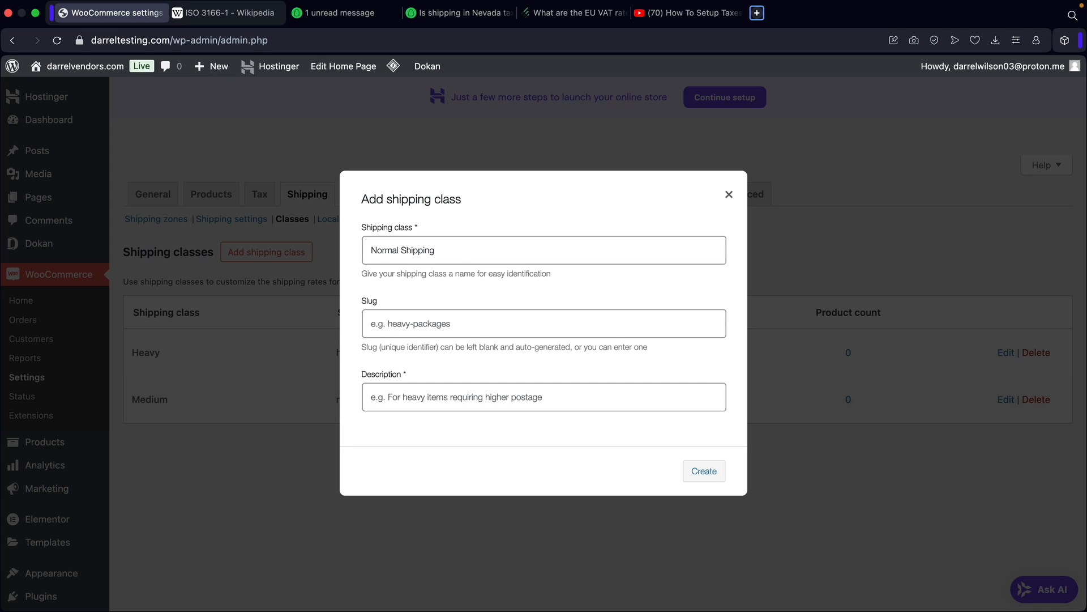
left_click(553, 391)
type("This is")
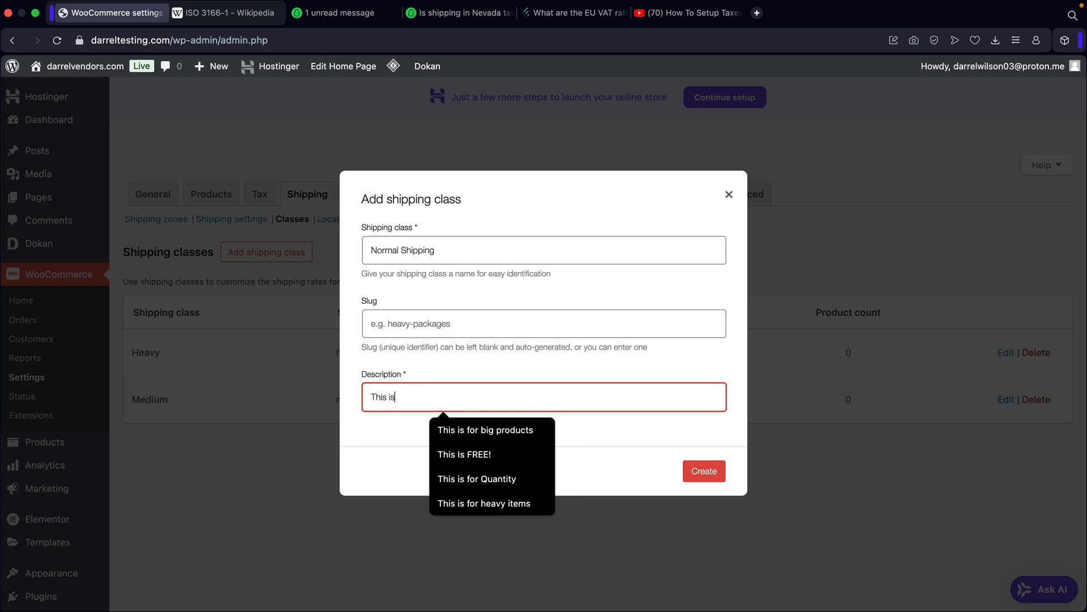
type(" for smaller ")
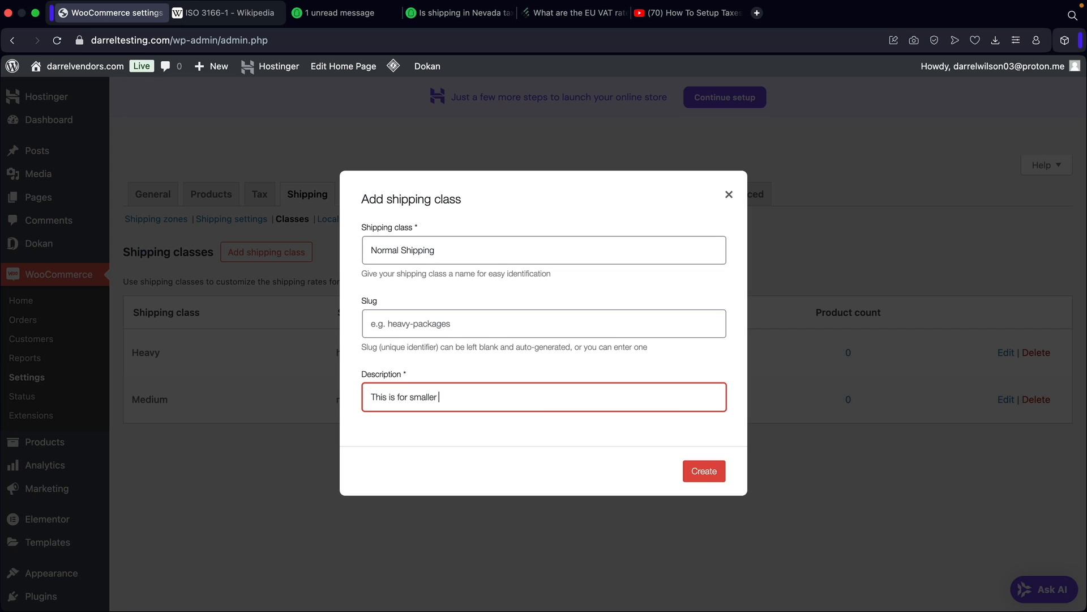
type("weight products under 10")
left_click(712, 474)
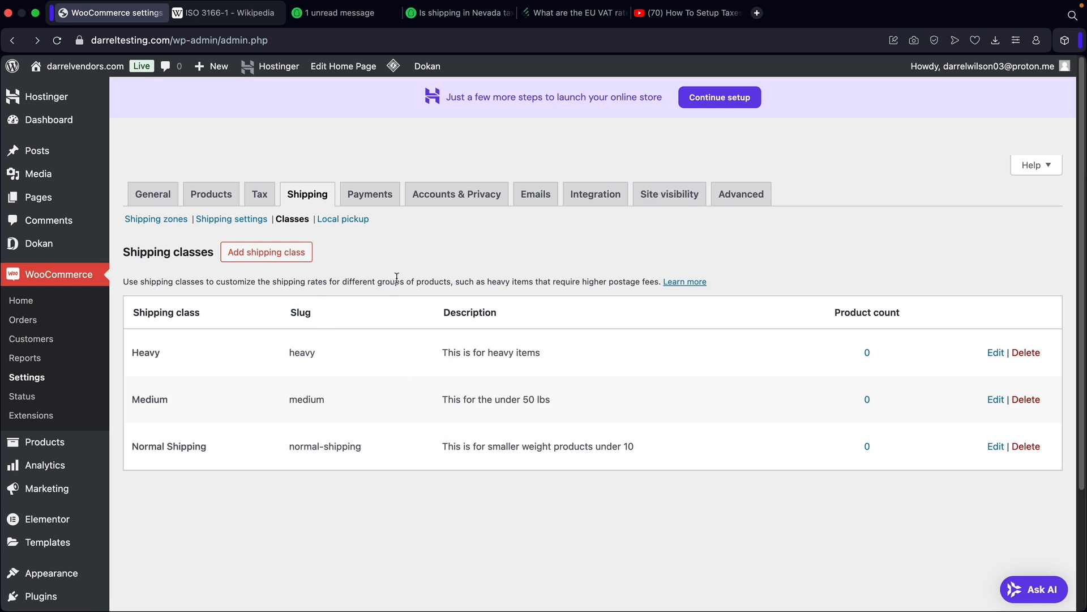
Reopen the United States zone's Flat rate to review its 8.00 cost and empty class cost fields.
left_click(161, 220)
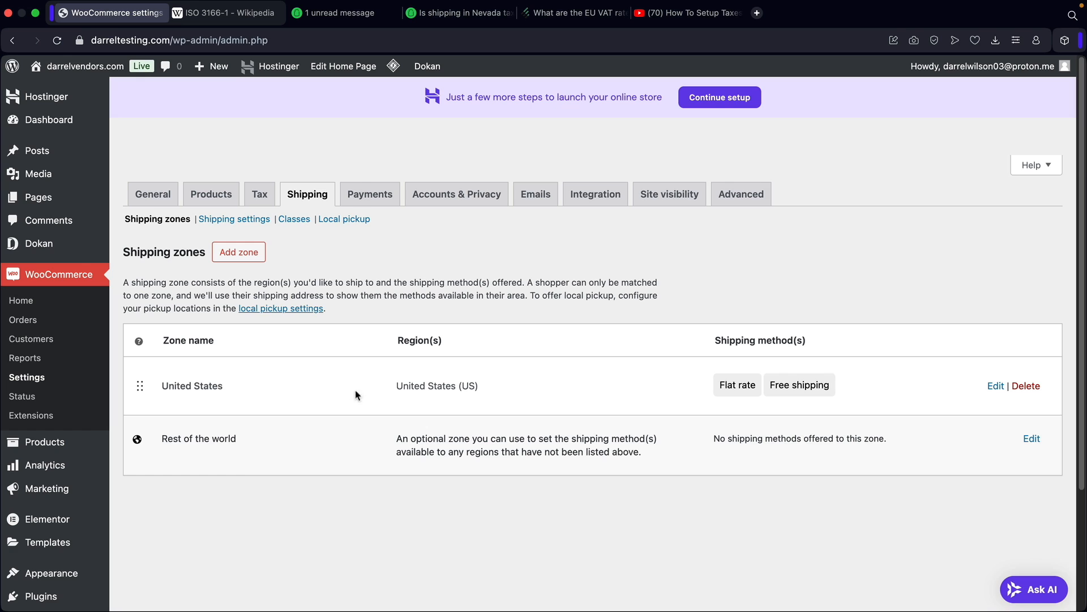
left_click(995, 388)
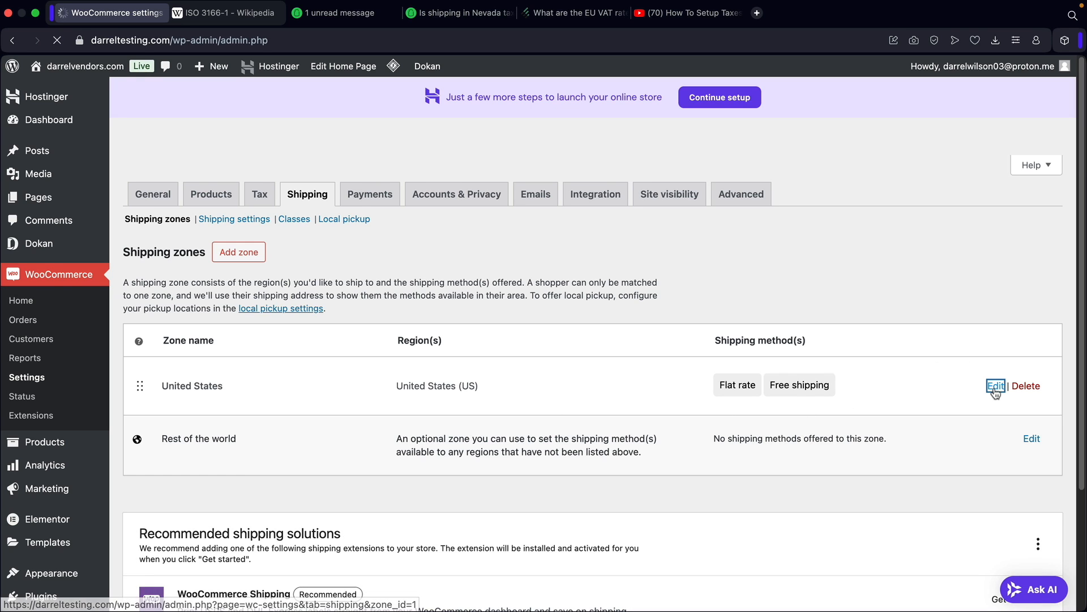
scroll(934, 385, "down", 3)
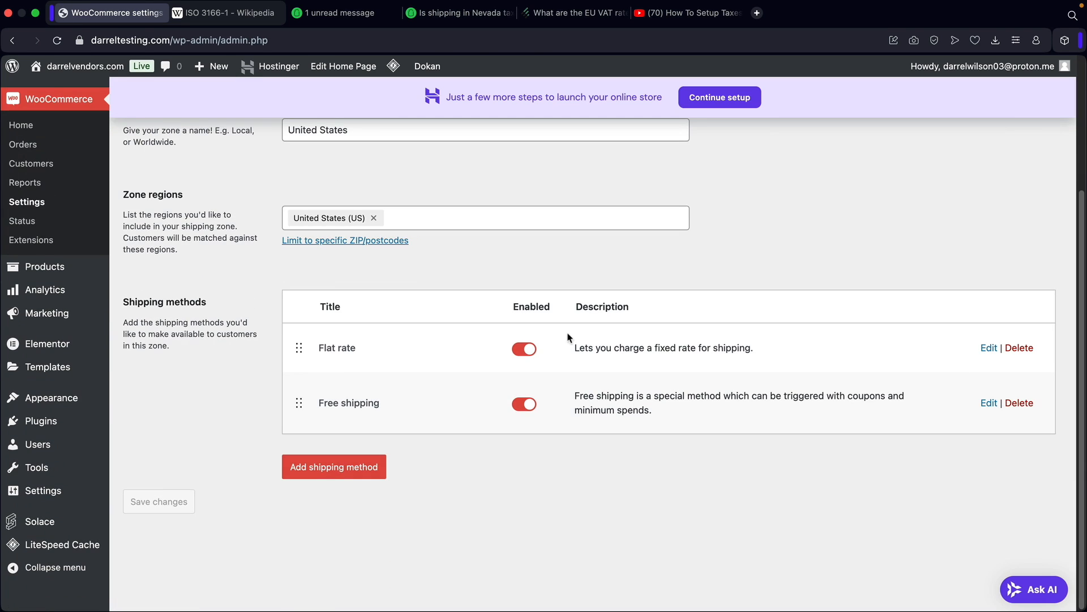
left_click(985, 347)
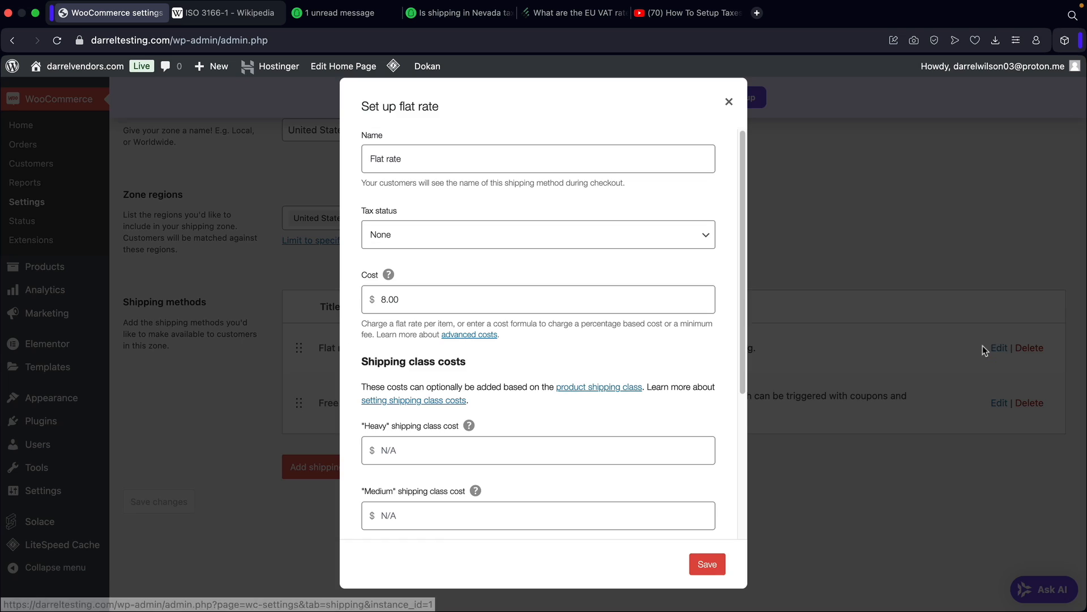
scroll(529, 346, "down", 5)
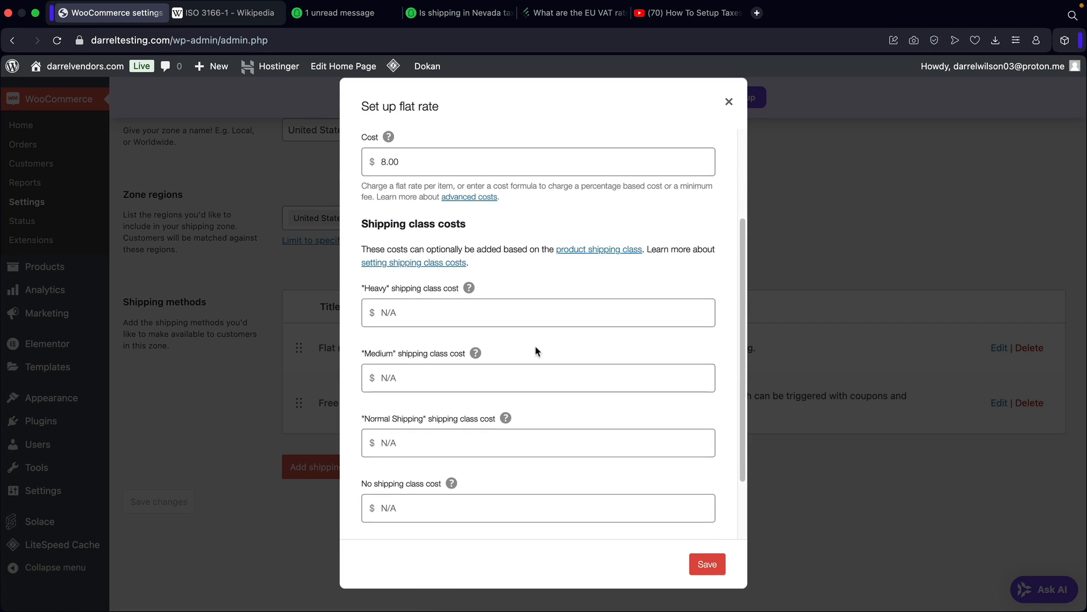
scroll(533, 400, "down", 1)
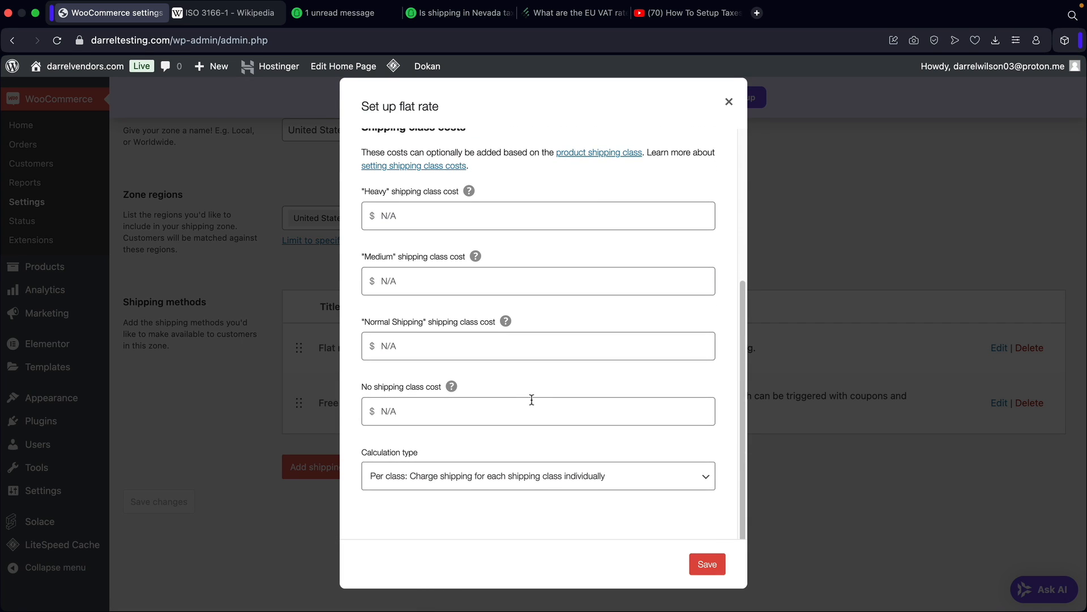
scroll(532, 400, "up", 8)
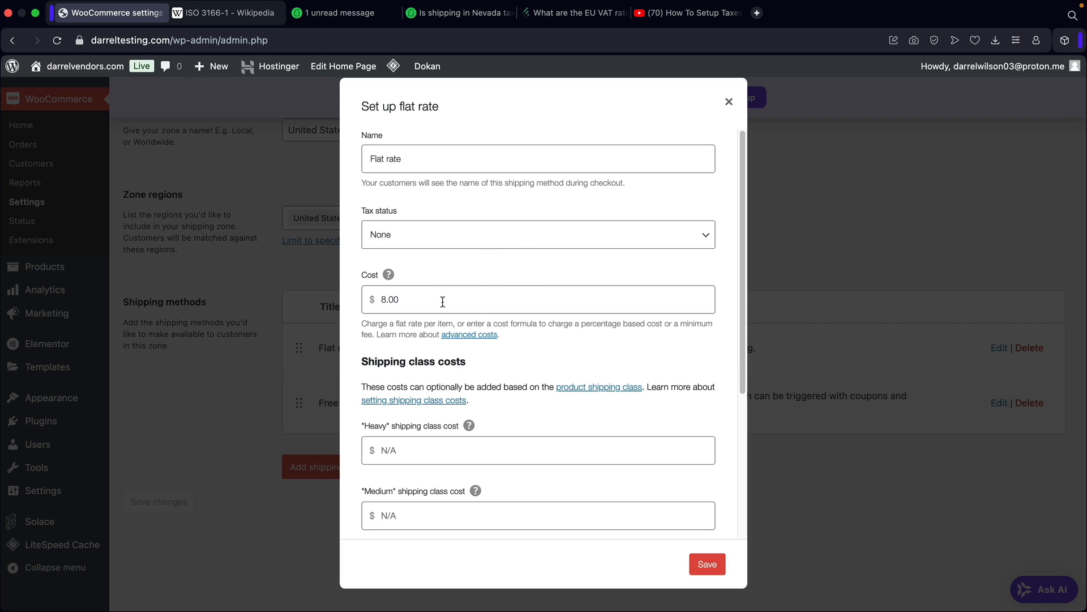
left_click_drag(380, 301, 386, 301)
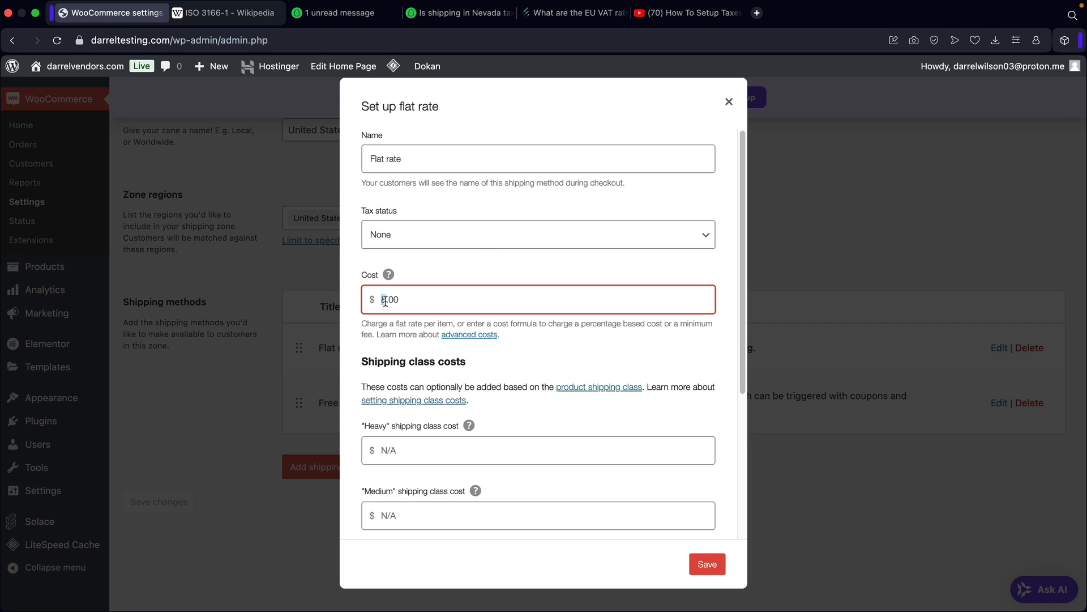
scroll(441, 300, "down", 5)
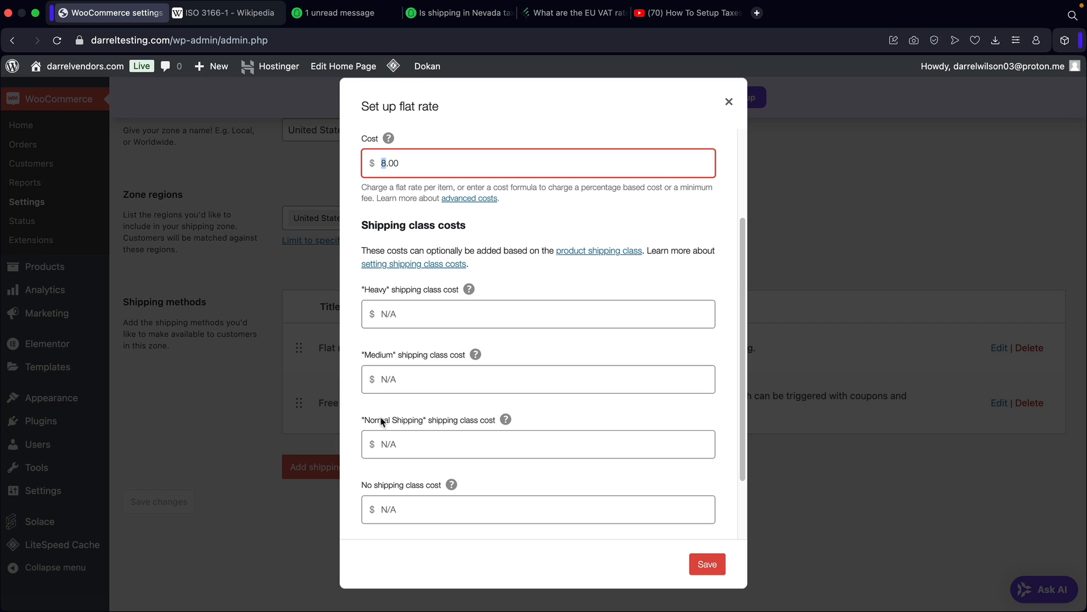
Enter flat rate class costs of 60 Heavy, 40 Medium, 10 Normal Shipping and 0 for no class.
left_click(413, 315)
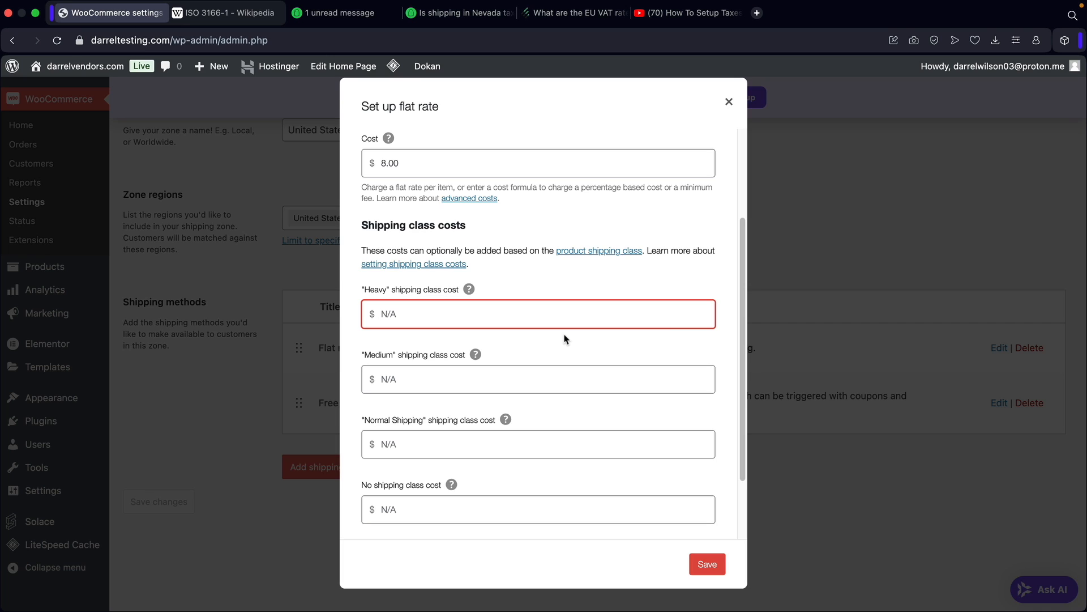
type("60")
left_click(536, 381)
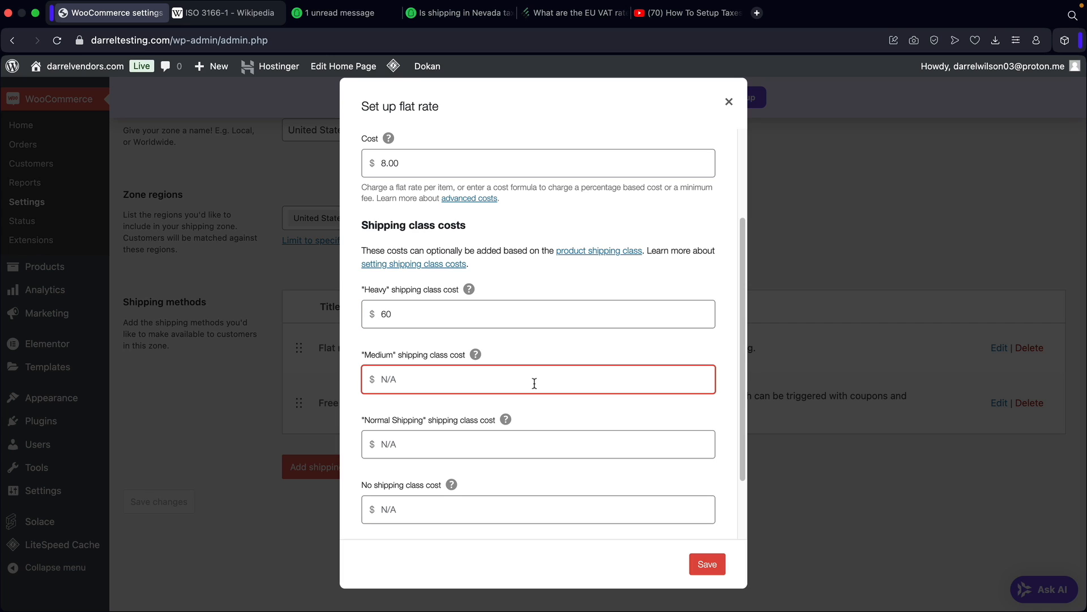
type("40")
left_click(522, 447)
type("10")
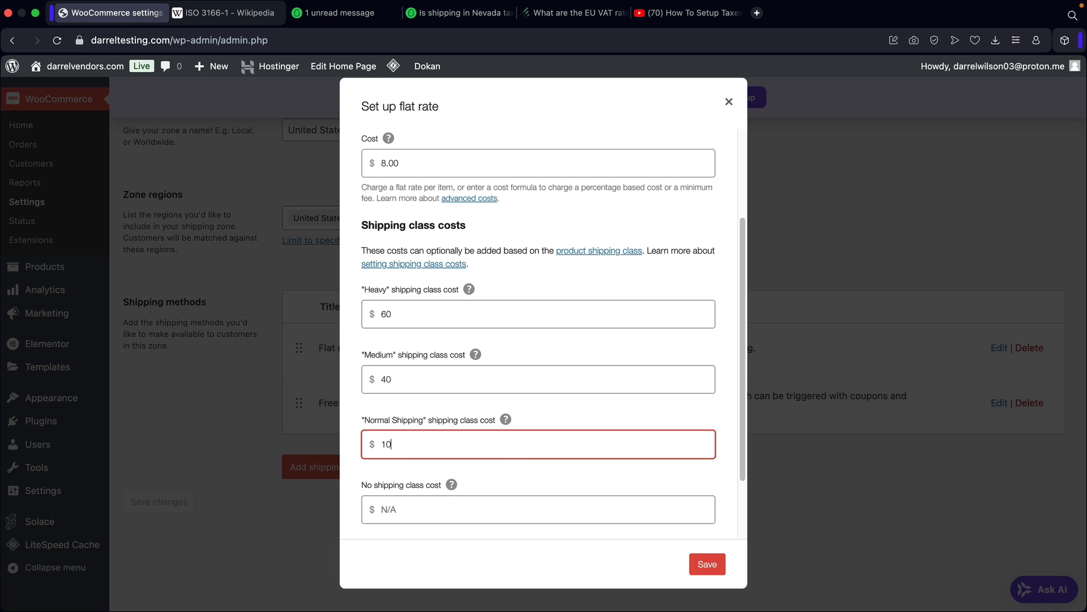
scroll(521, 452, "down", 4)
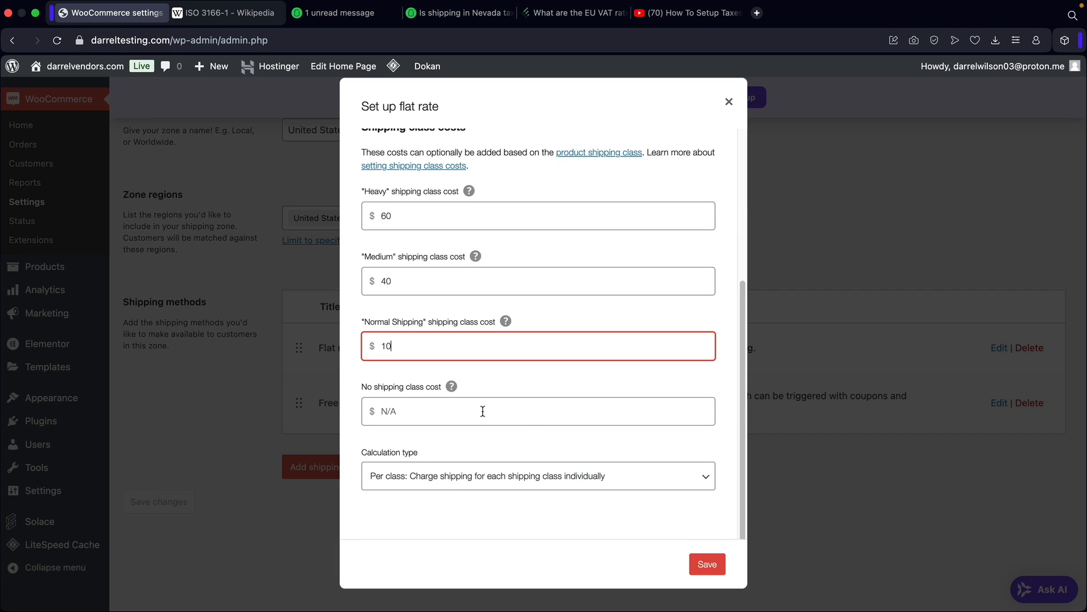
left_click(488, 411)
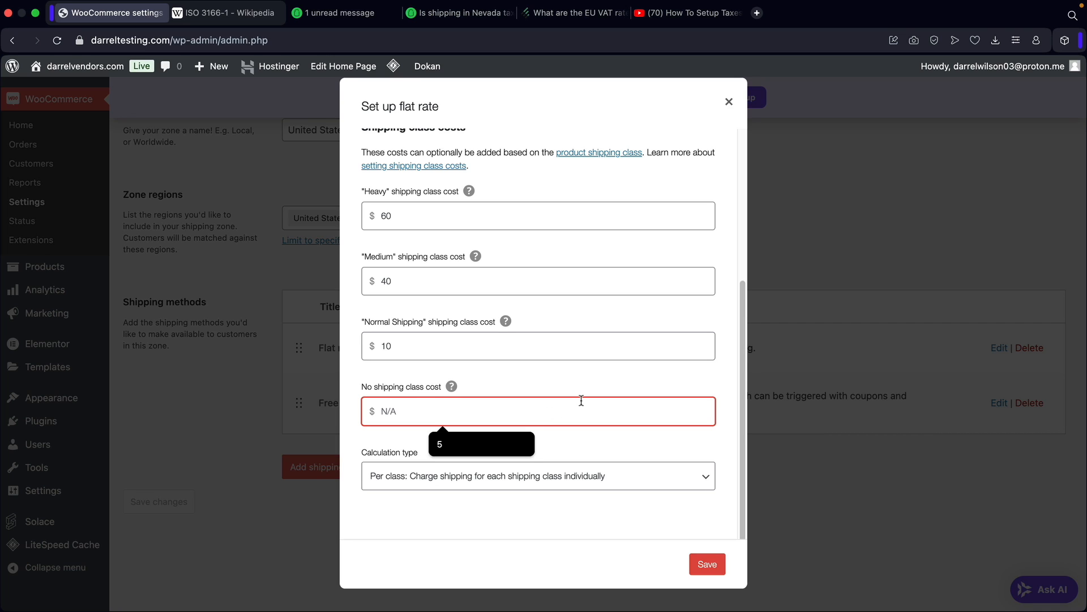
type("0")
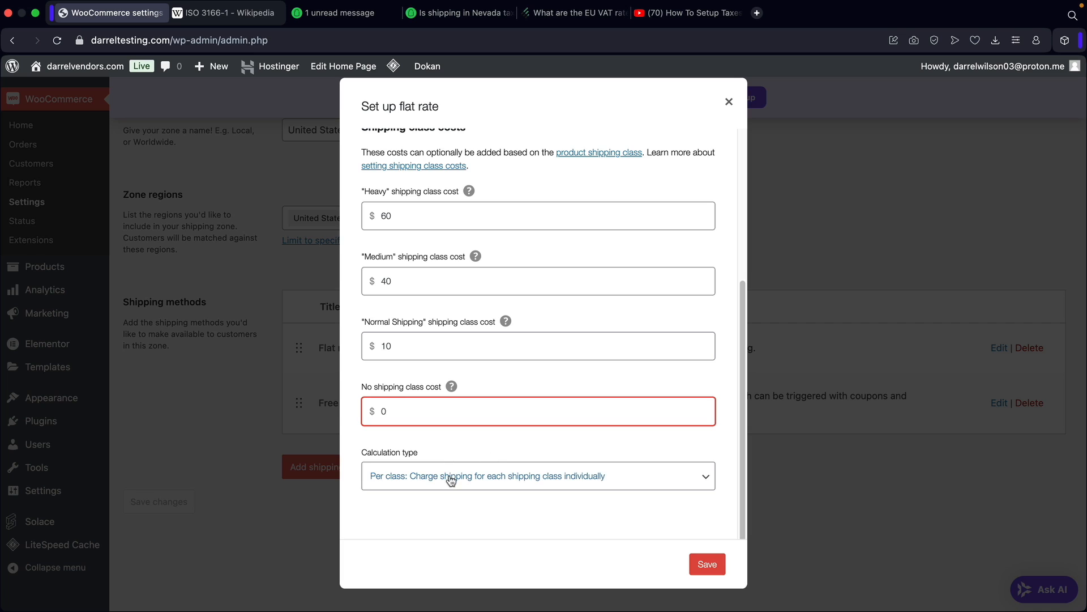
Keep the Per class calculation type and save the flat rate settings.
left_click(409, 484)
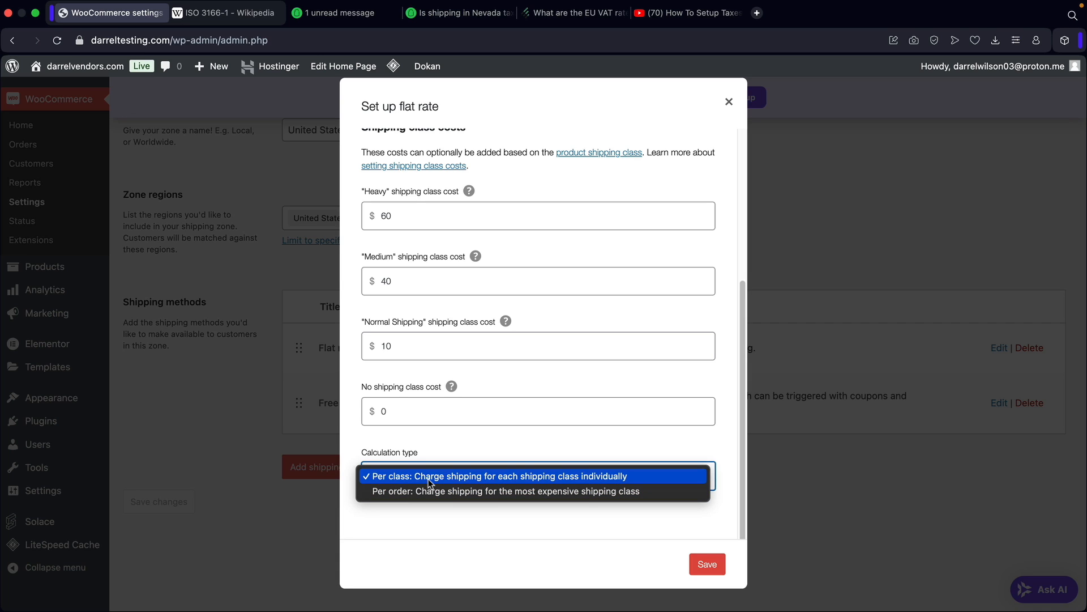
left_click(431, 483)
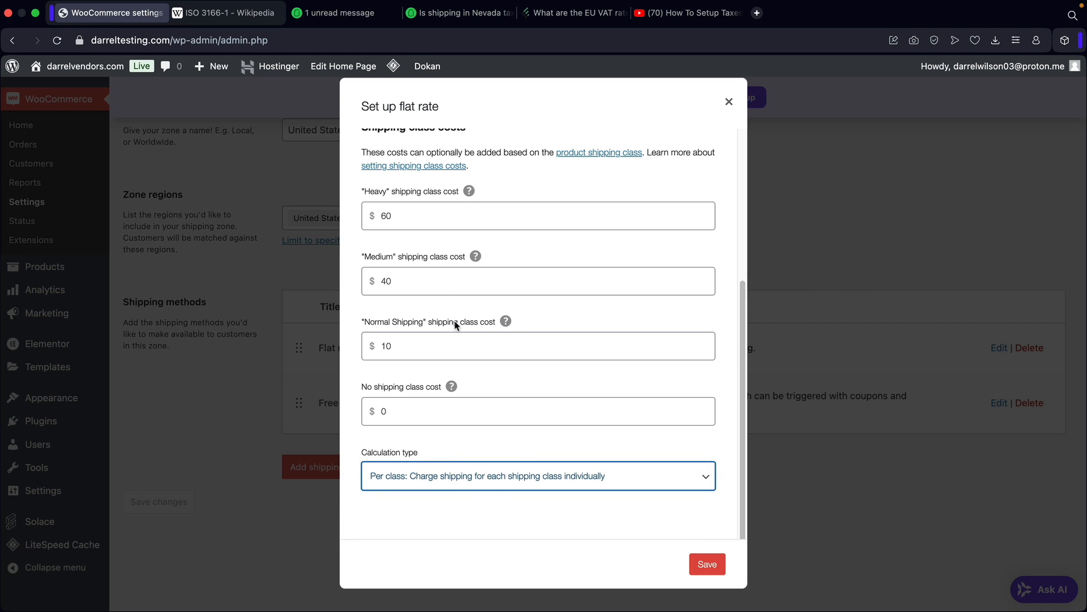
left_click(705, 564)
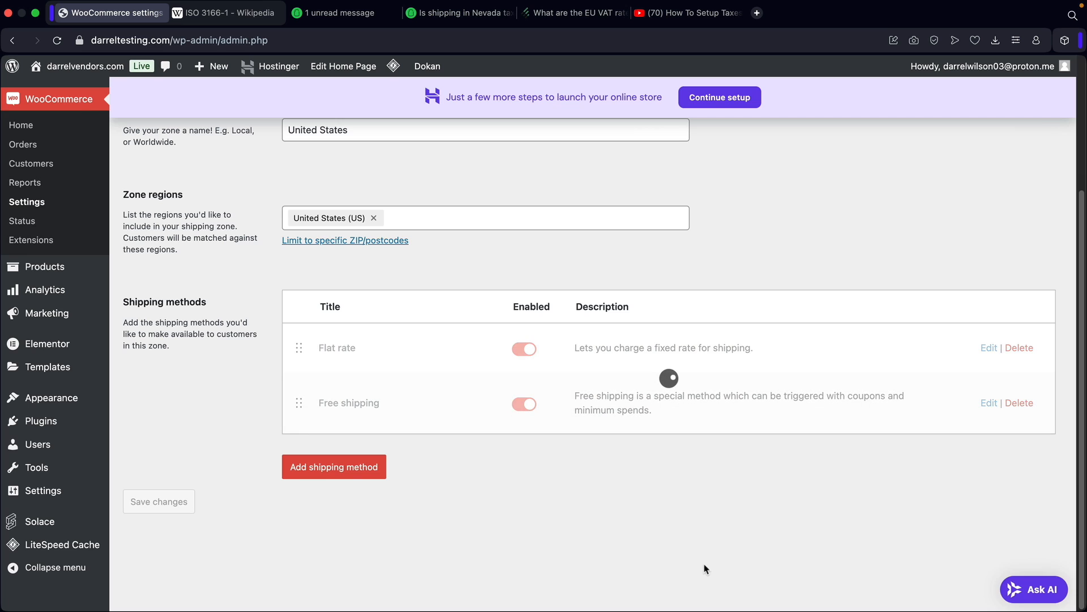
Open Products > All Products in a new browser tab.
scroll(699, 547, "up", 3)
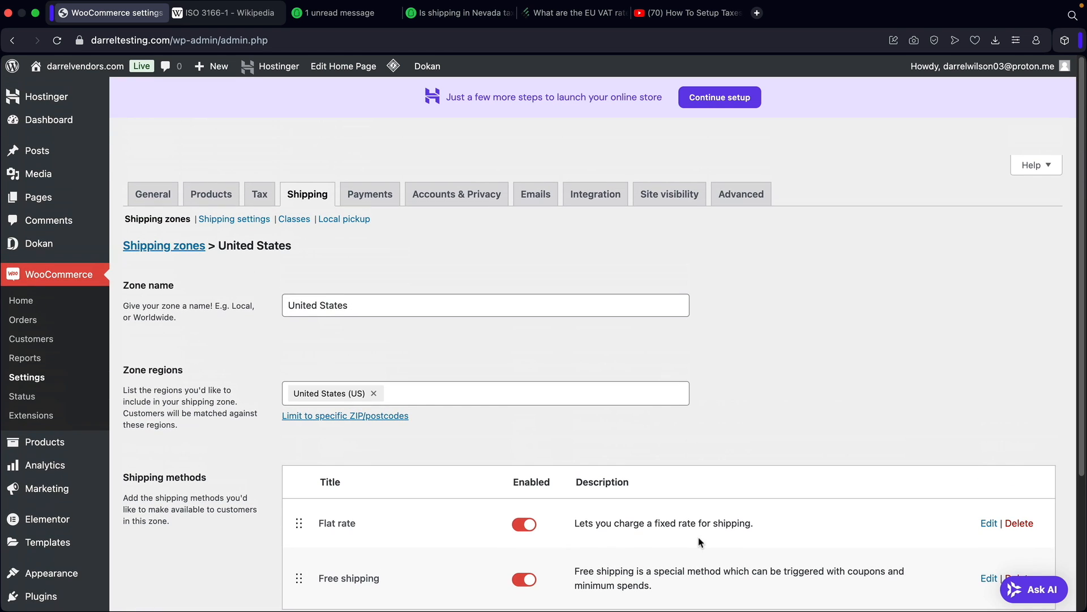
scroll(697, 527, "down", 3)
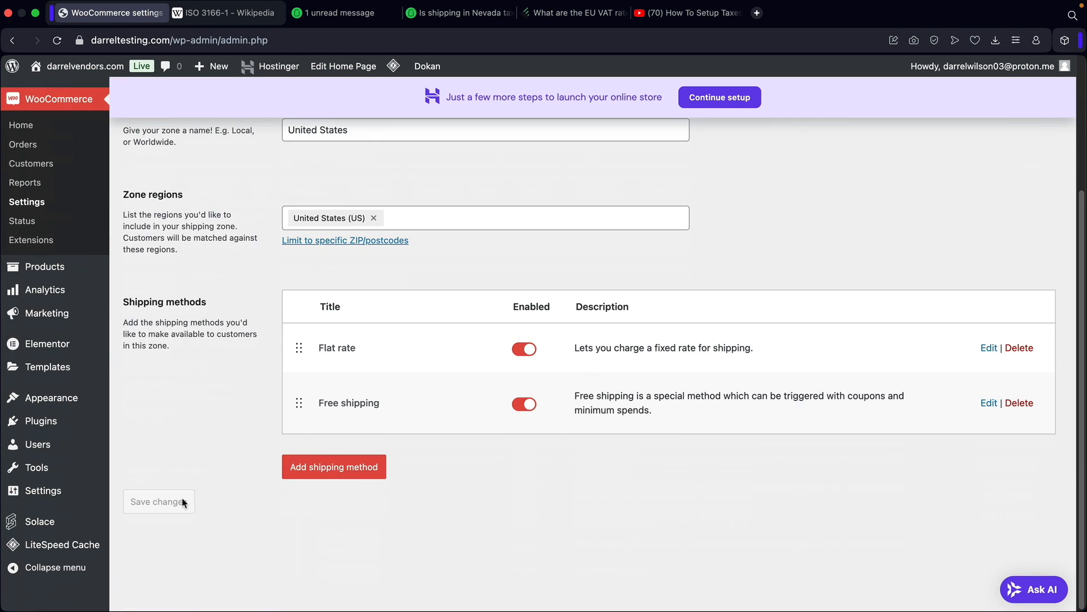
scroll(190, 498, "up", 3)
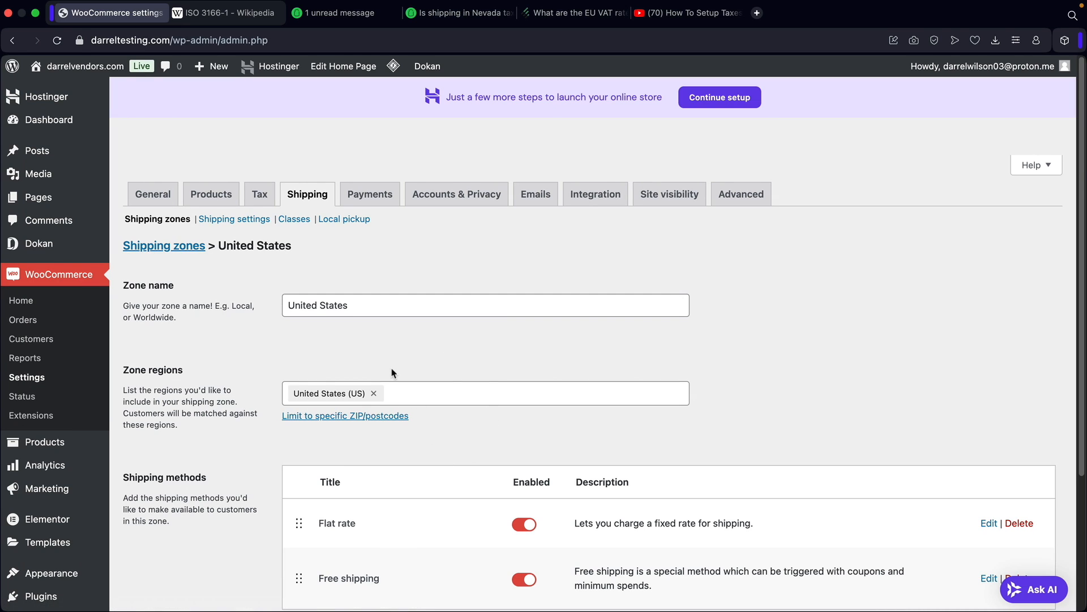
mouse_move(46, 442)
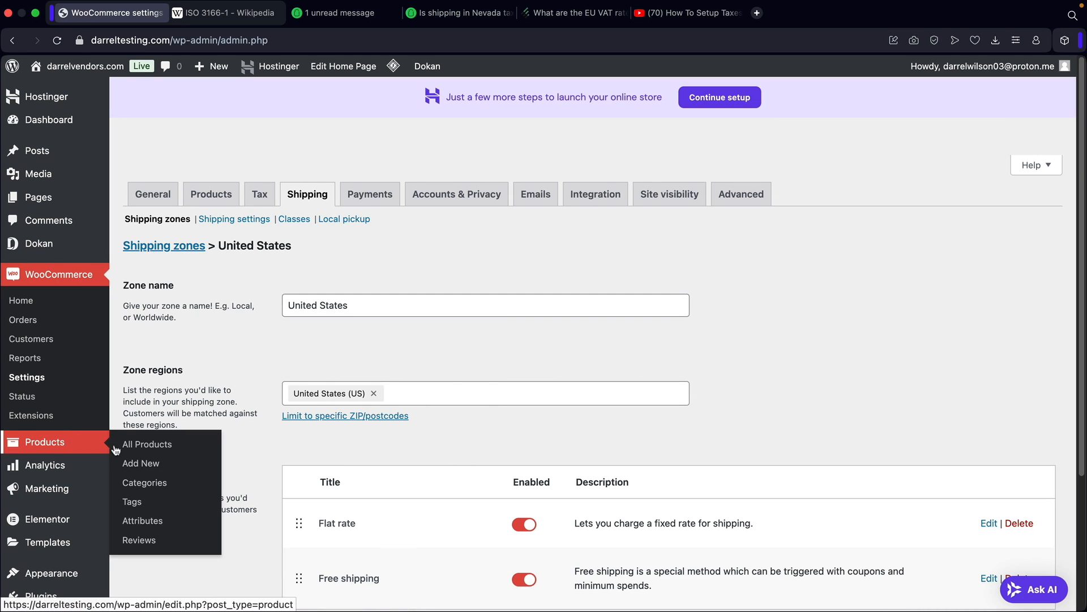
right_click(150, 444)
left_click(210, 254)
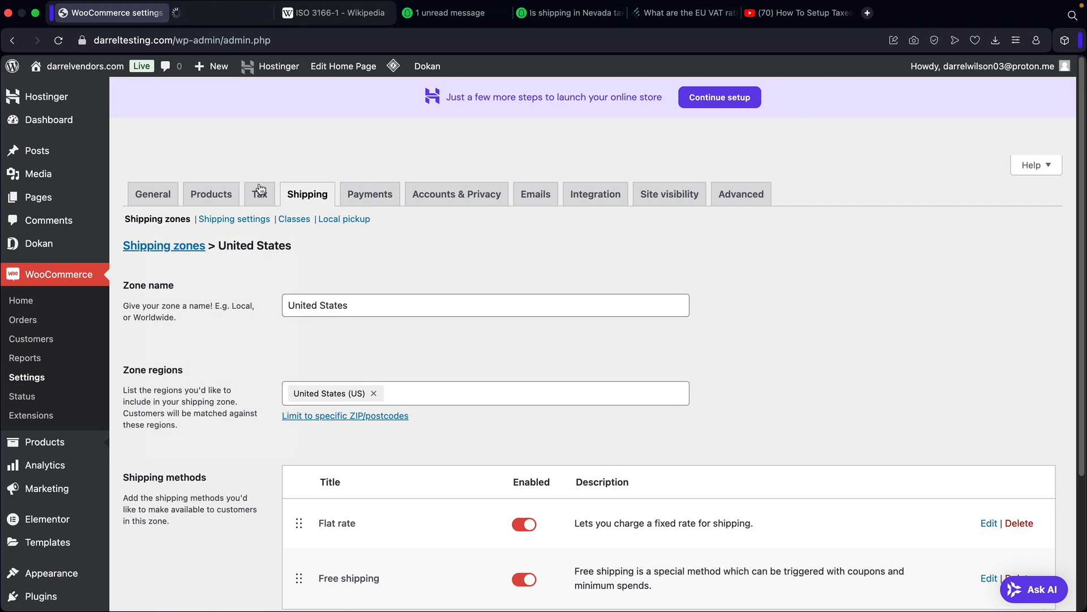
left_click(235, 17)
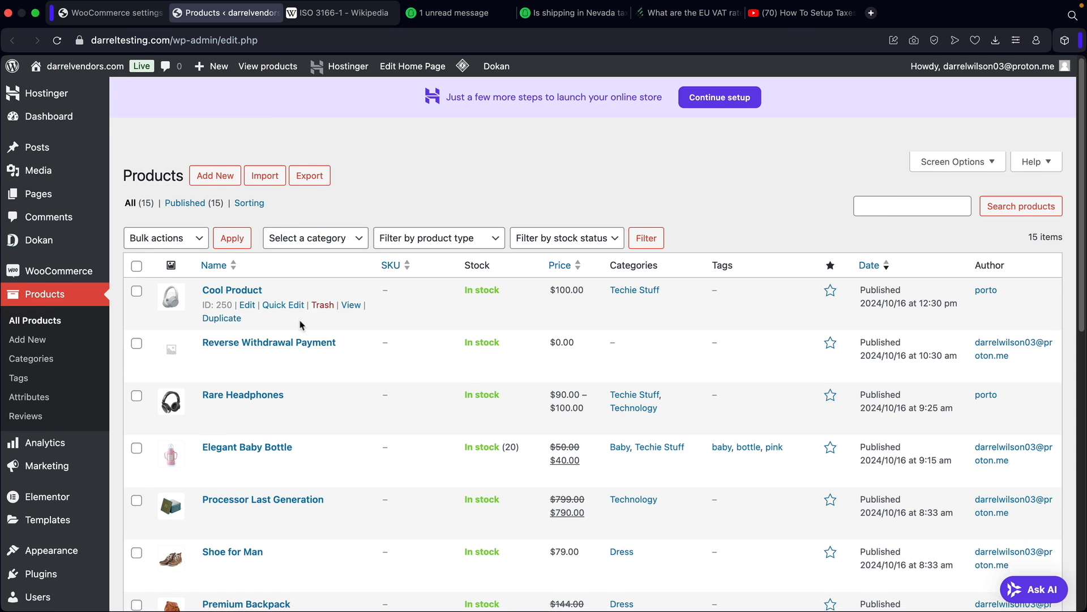
Edit the Suit Luggage product and scroll down to its Product data box.
scroll(301, 323, "down", 4)
scroll(301, 324, "down", 5)
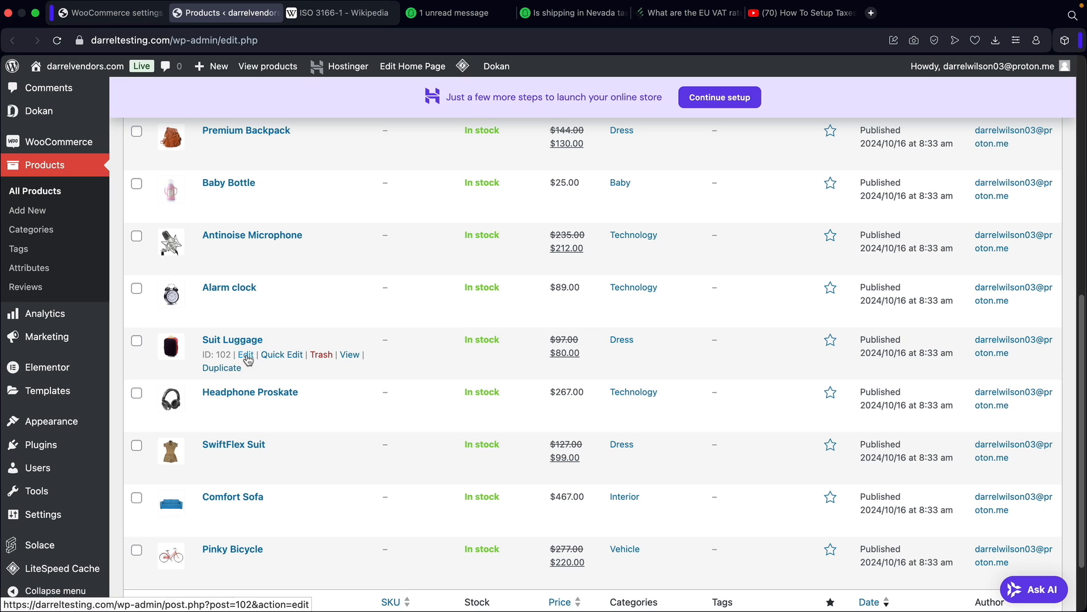
left_click(247, 359)
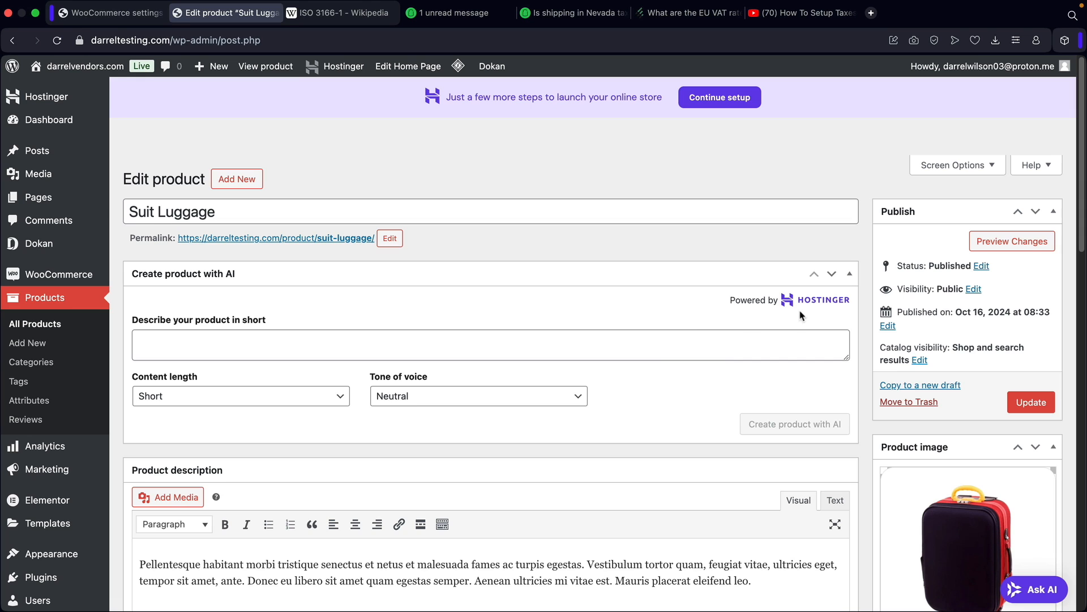
scroll(872, 302, "down", 10)
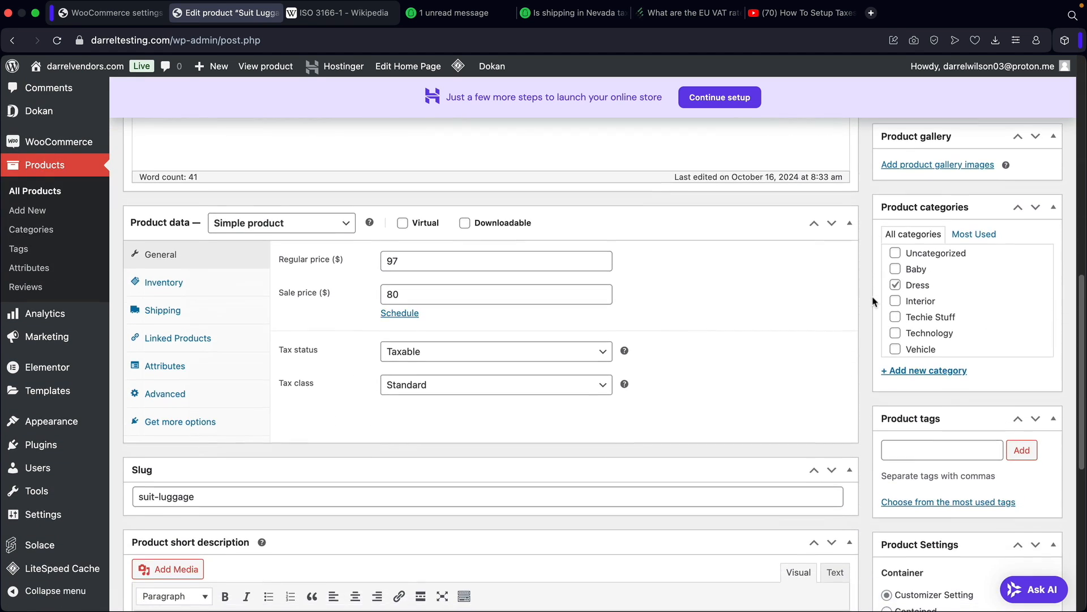
Show Suit Luggage's Shipping settings and check the flat rate costs in the other tab.
left_click(169, 307)
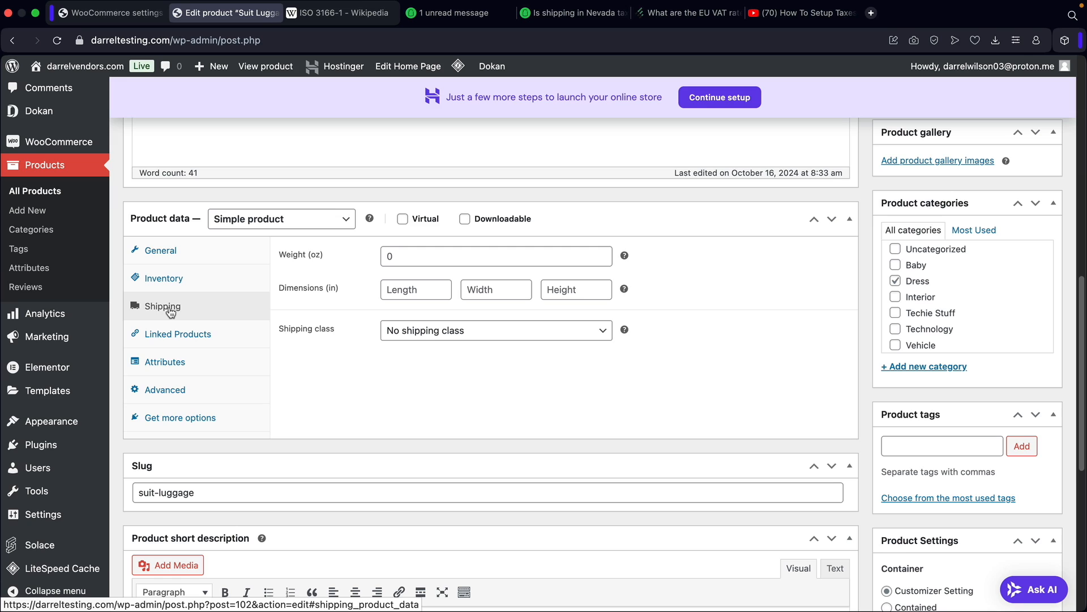
left_click(433, 334)
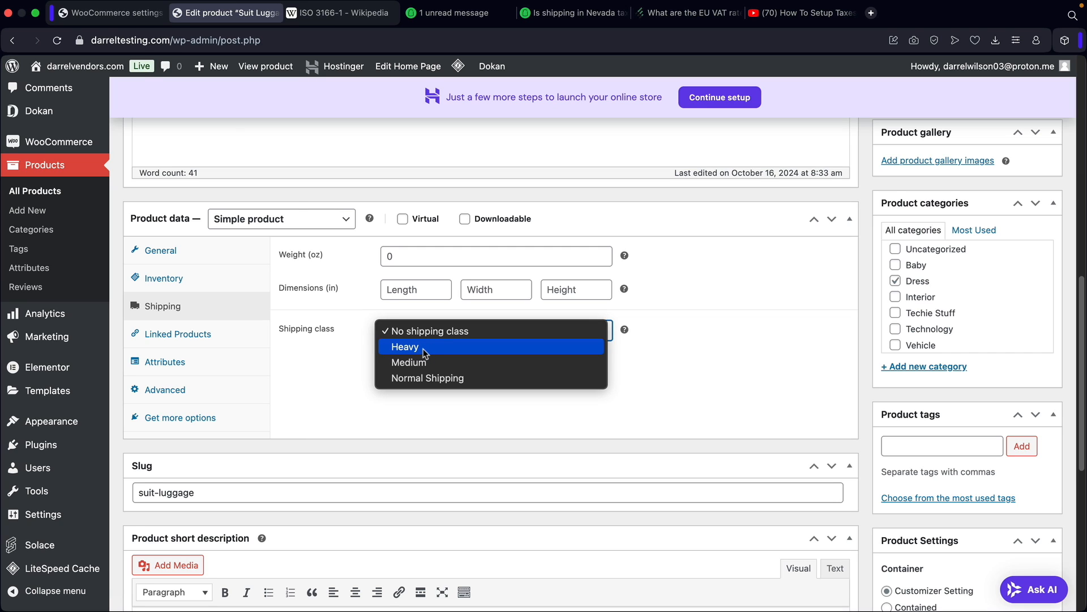
left_click(132, 15)
left_click(132, 15)
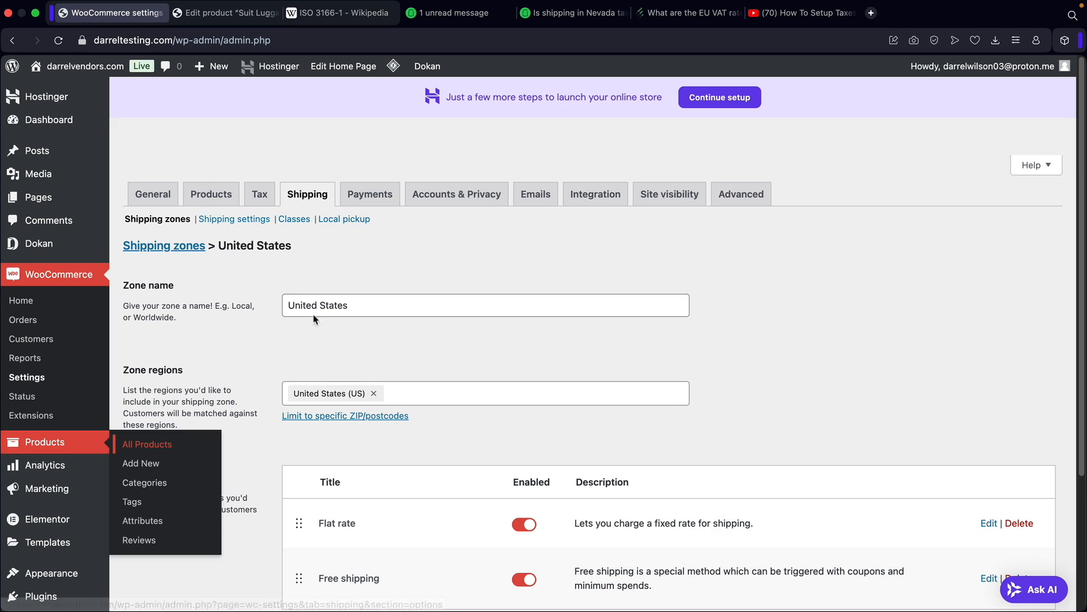
scroll(314, 320, "down", 3)
left_click(992, 348)
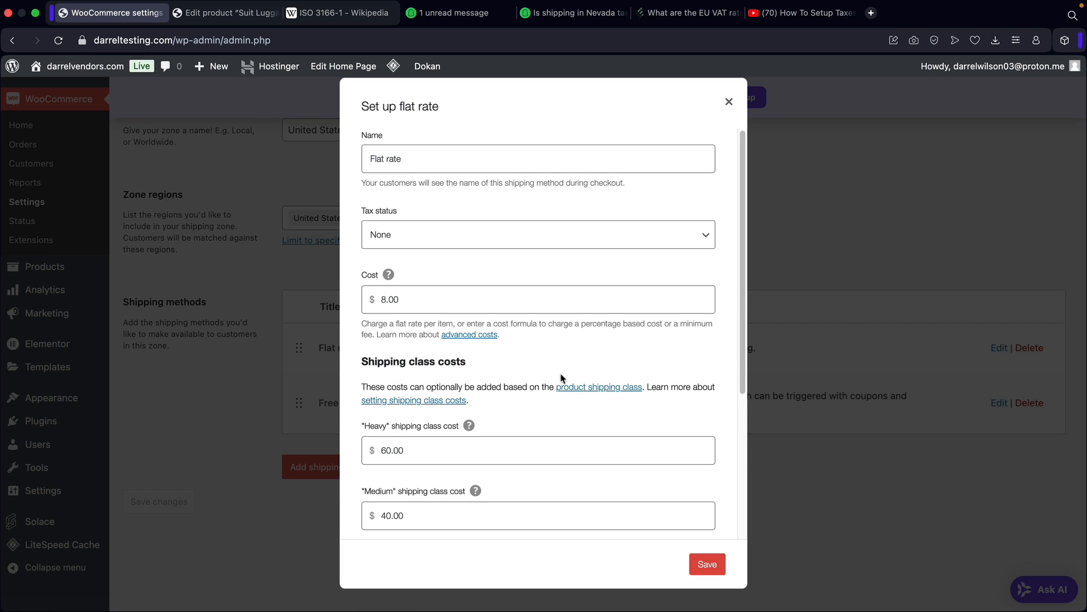
scroll(561, 378, "down", 2)
Try Heavy, Medium, then Normal Shipping classes on Suit Luggage, comparing with the Medium 40.00 cost.
left_click(218, 13)
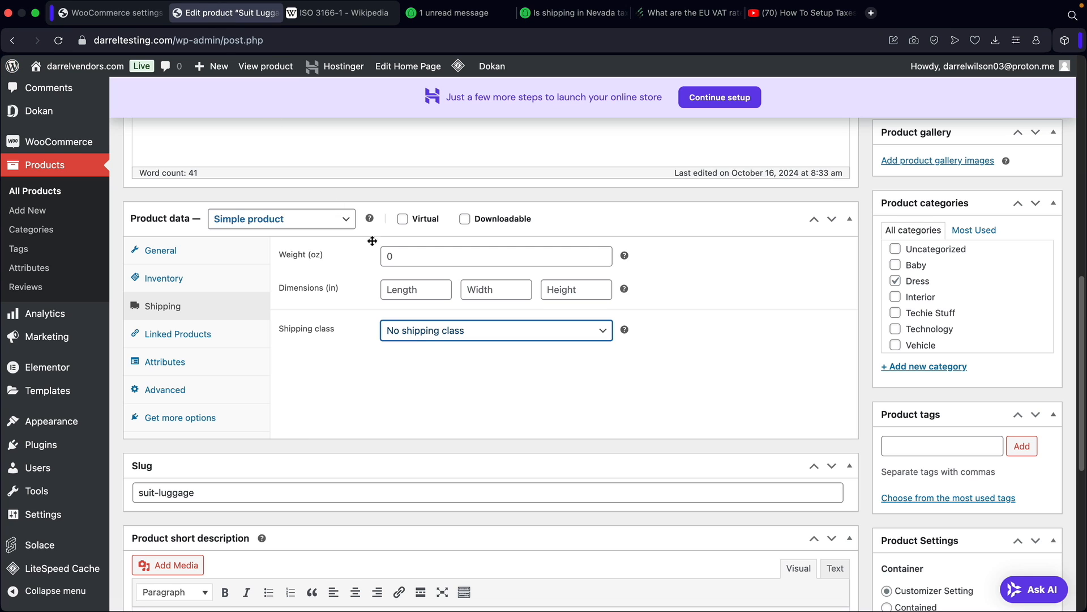
left_click(408, 337)
left_click(412, 347)
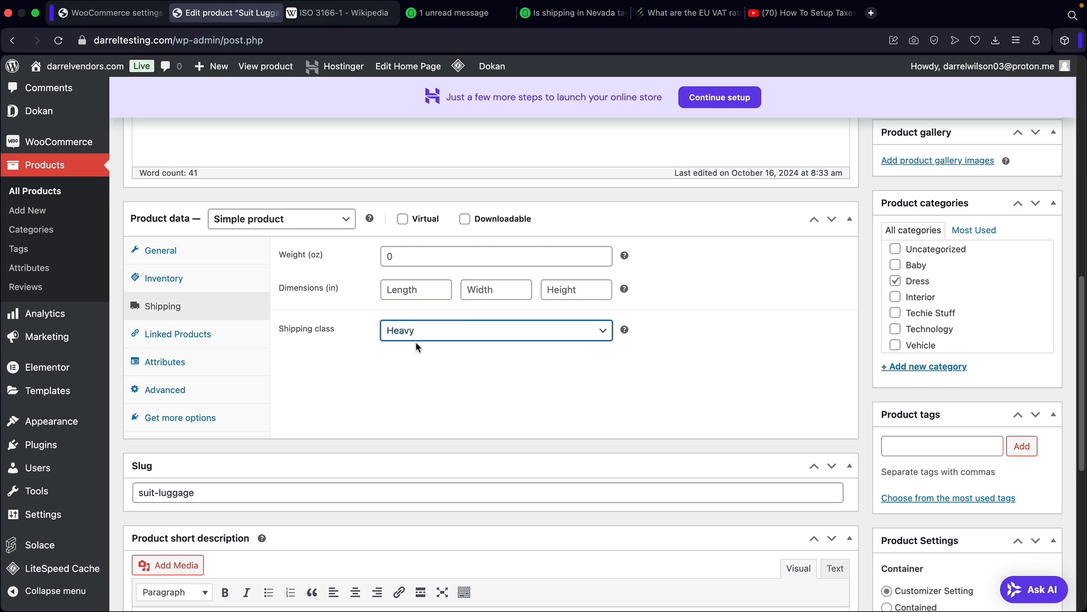
left_click(110, 12)
left_click(381, 439)
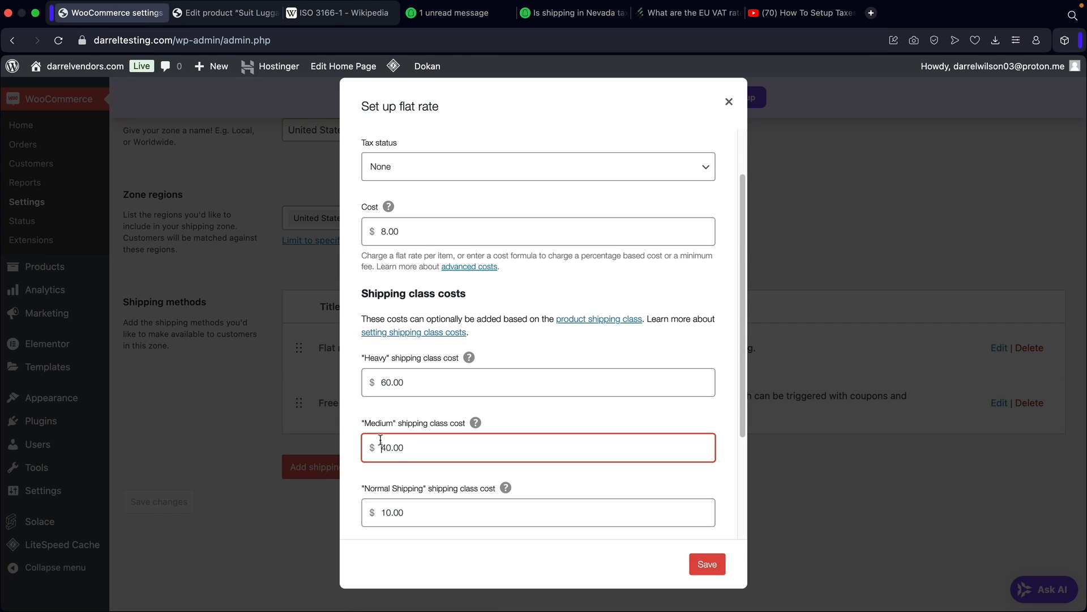
left_click(226, 12)
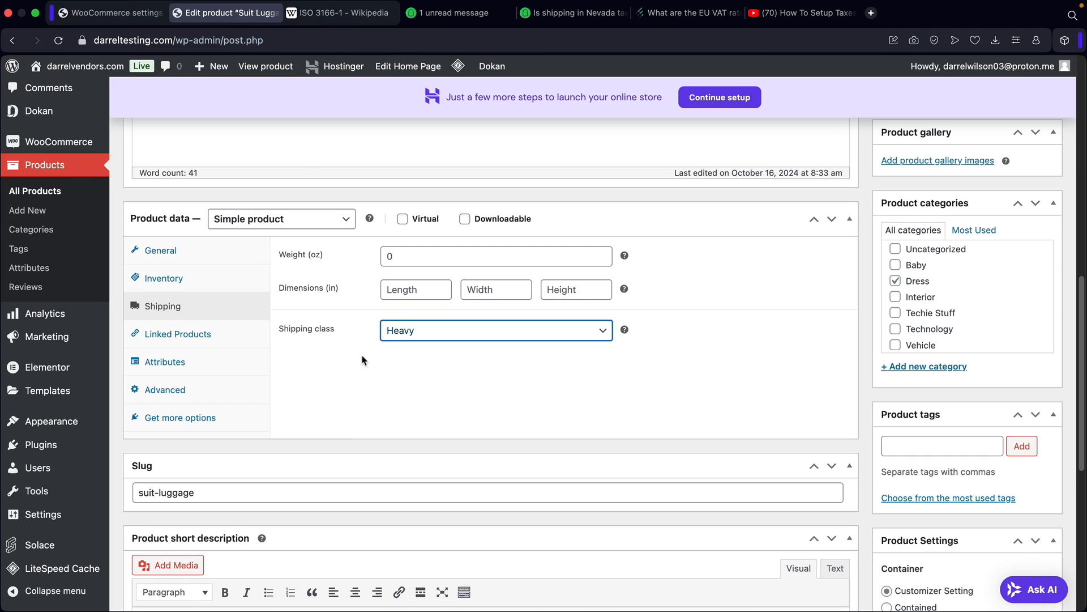
left_click(408, 330)
left_click(417, 347)
left_click(110, 12)
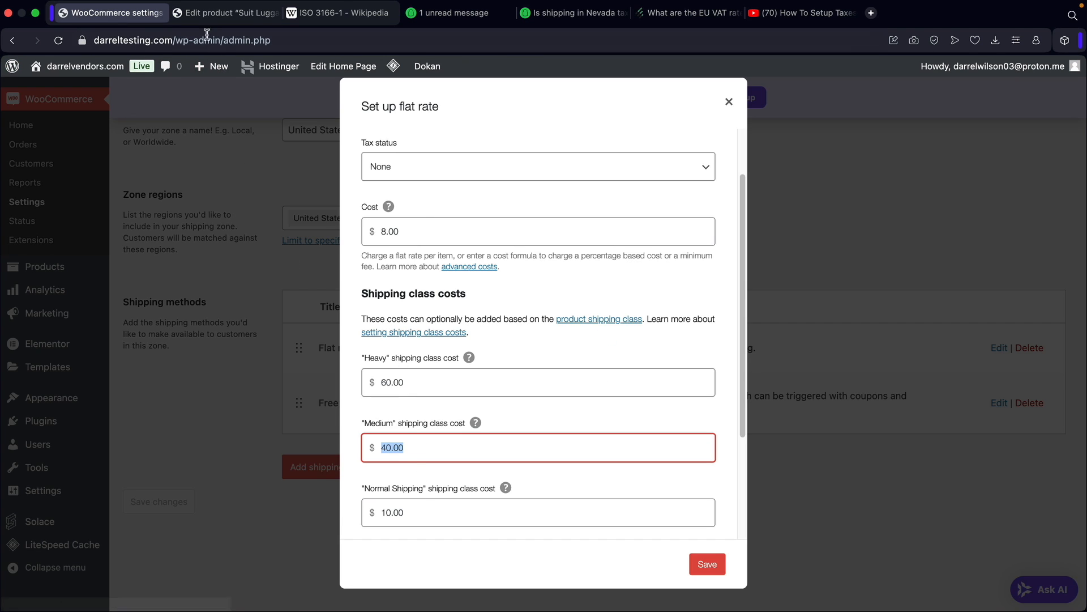
left_click(227, 13)
left_click(412, 329)
left_click(424, 347)
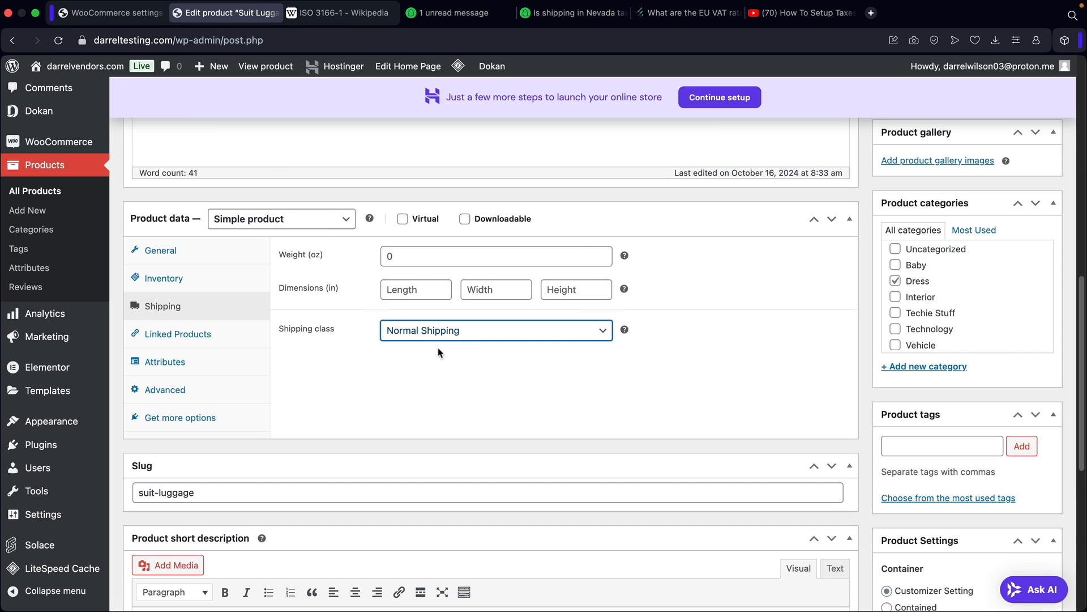
Review the flat rate Heavy, Medium and Normal class costs and save them.
left_click(107, 22)
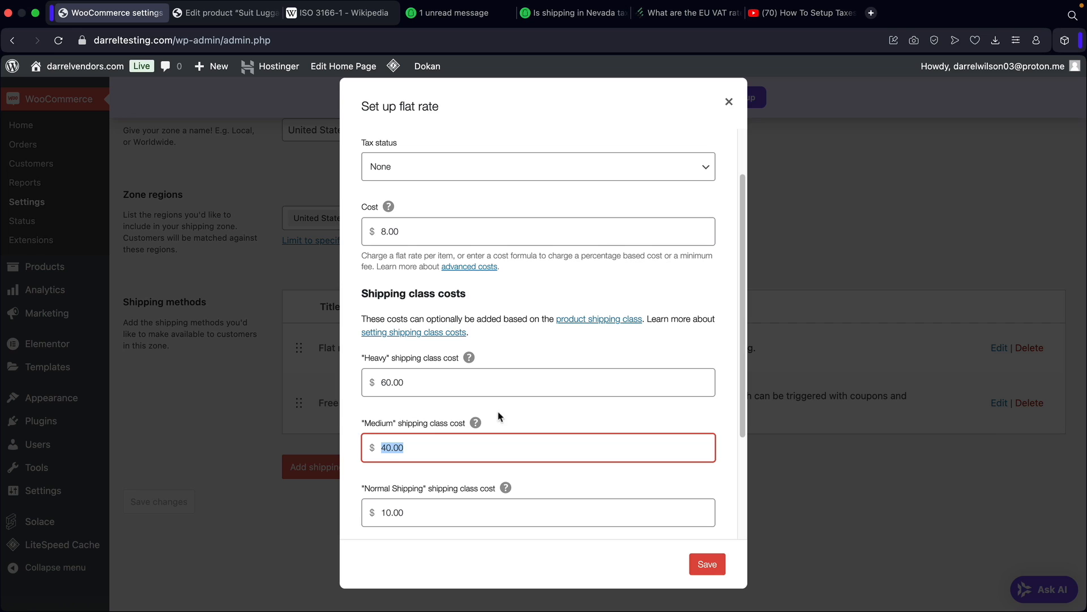
scroll(518, 414, "down", 2)
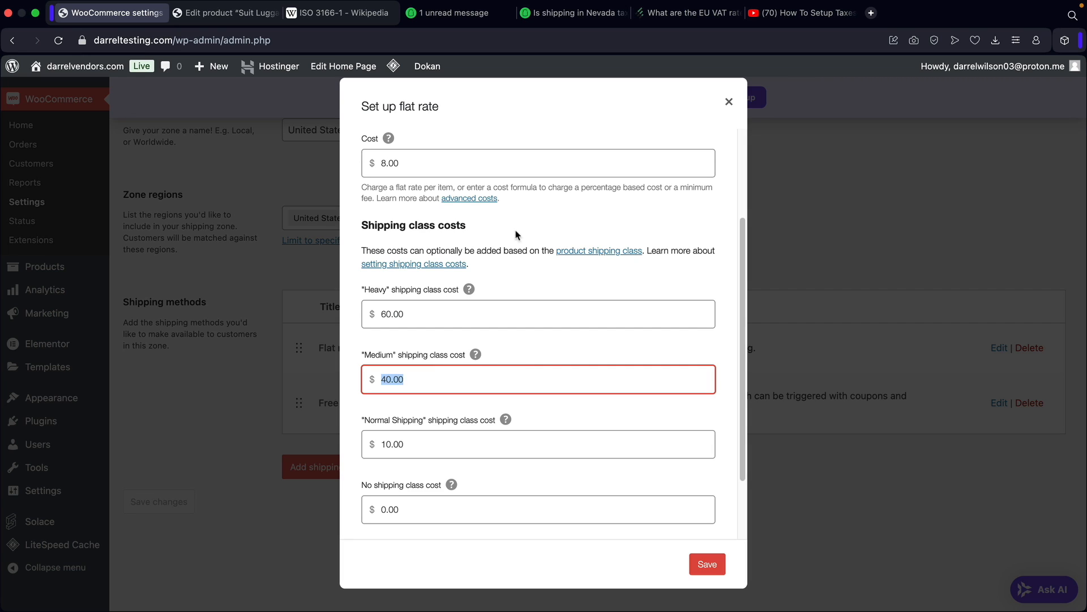
scroll(533, 367, "down", 3)
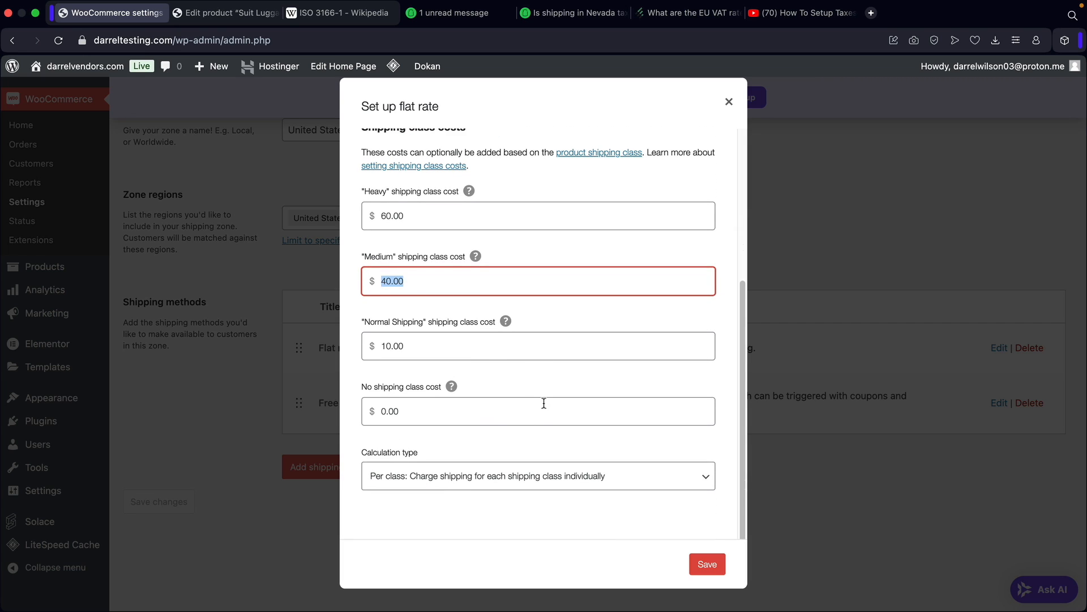
scroll(543, 402, "up", 2)
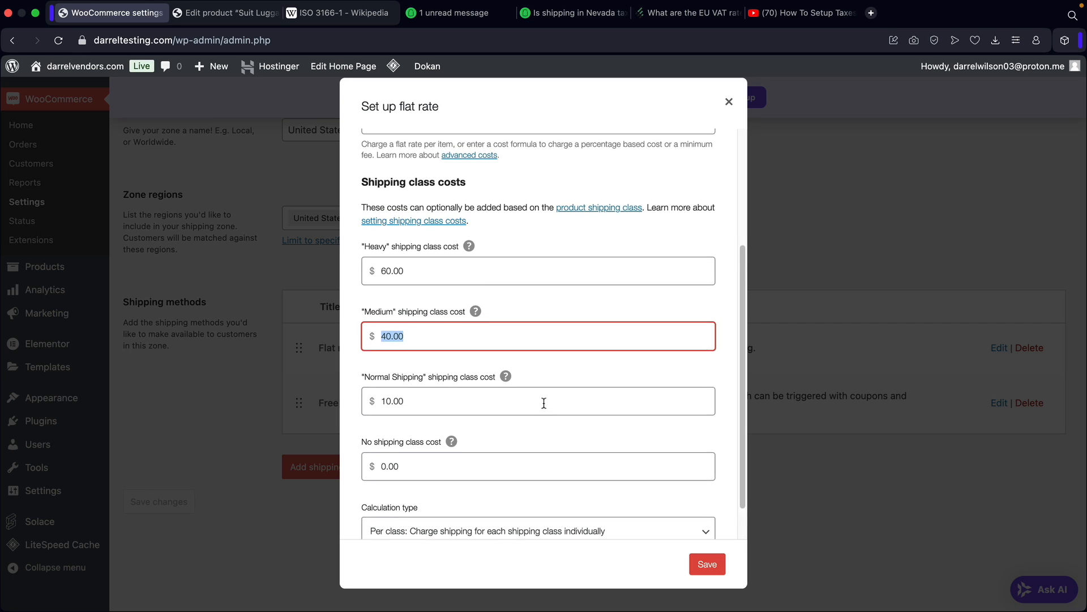
left_click(562, 348)
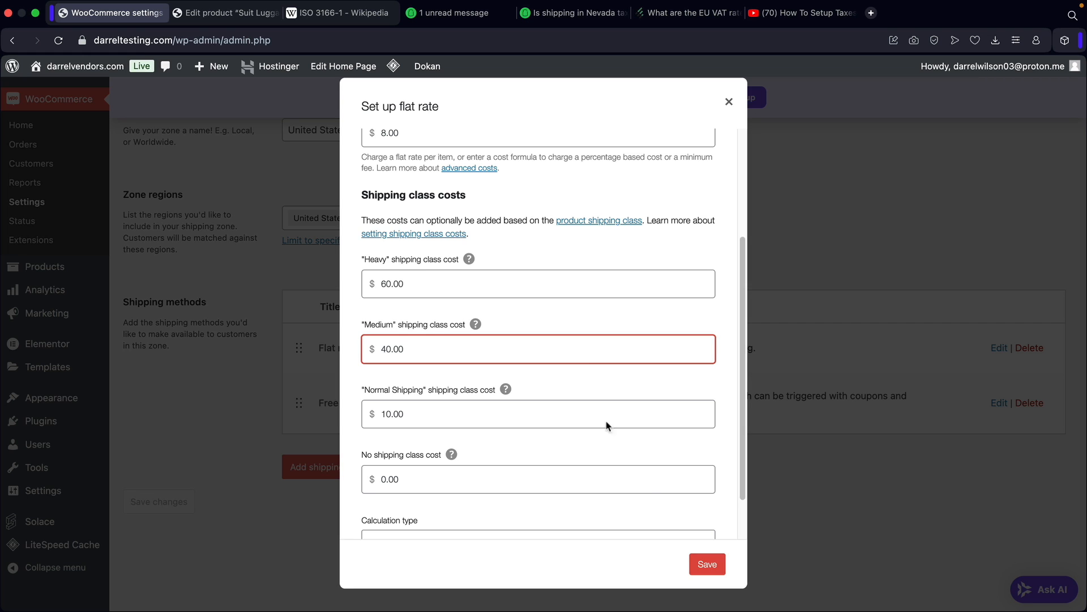
left_click(708, 565)
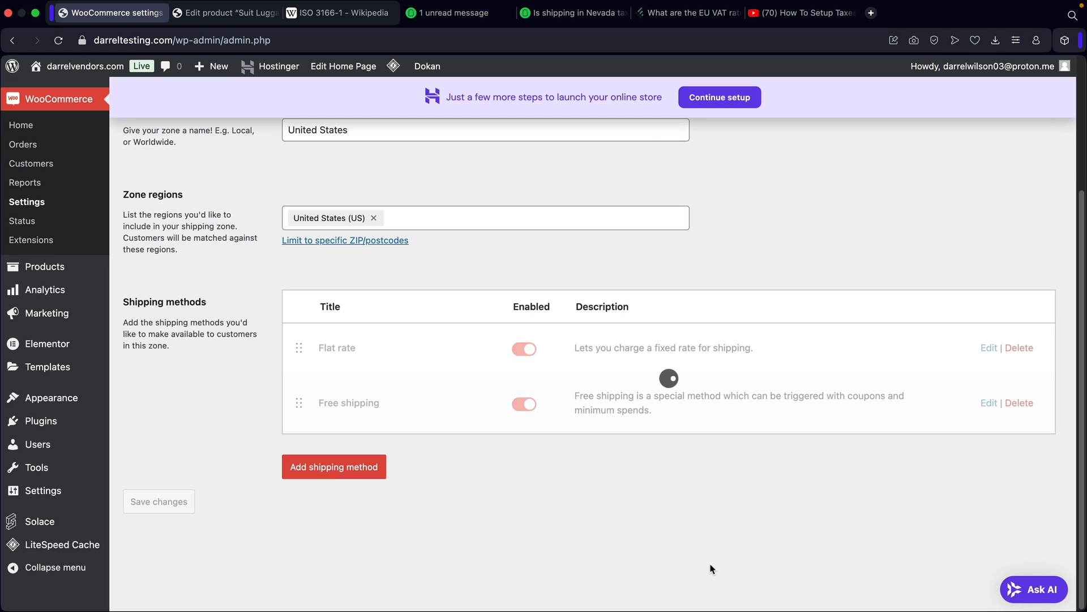
Confirm Normal Shipping as the Suit Luggage product's shipping class.
scroll(606, 480, "up", 3)
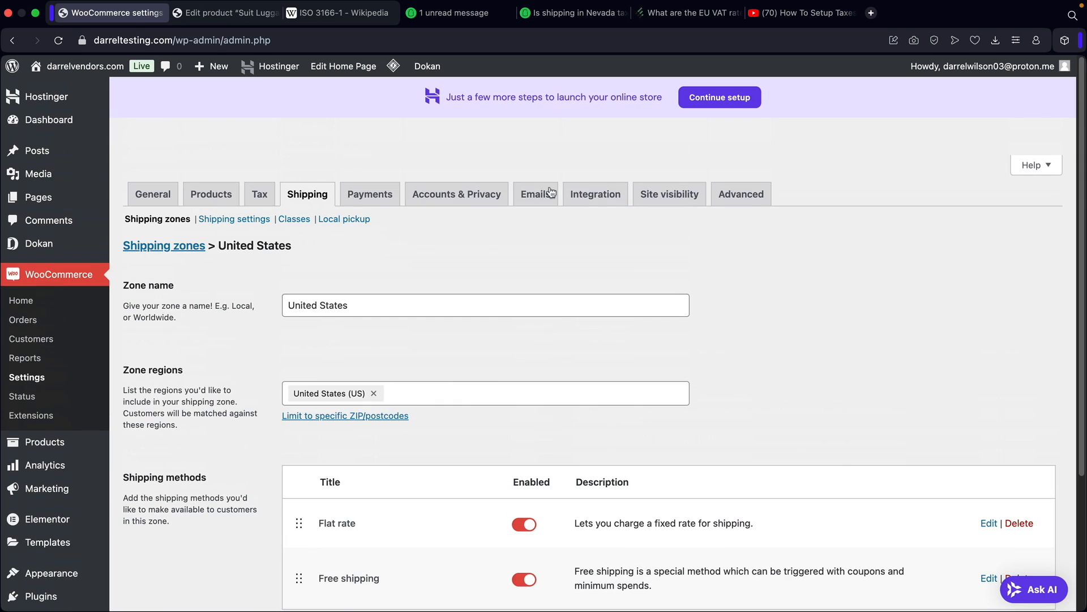
left_click(233, 10)
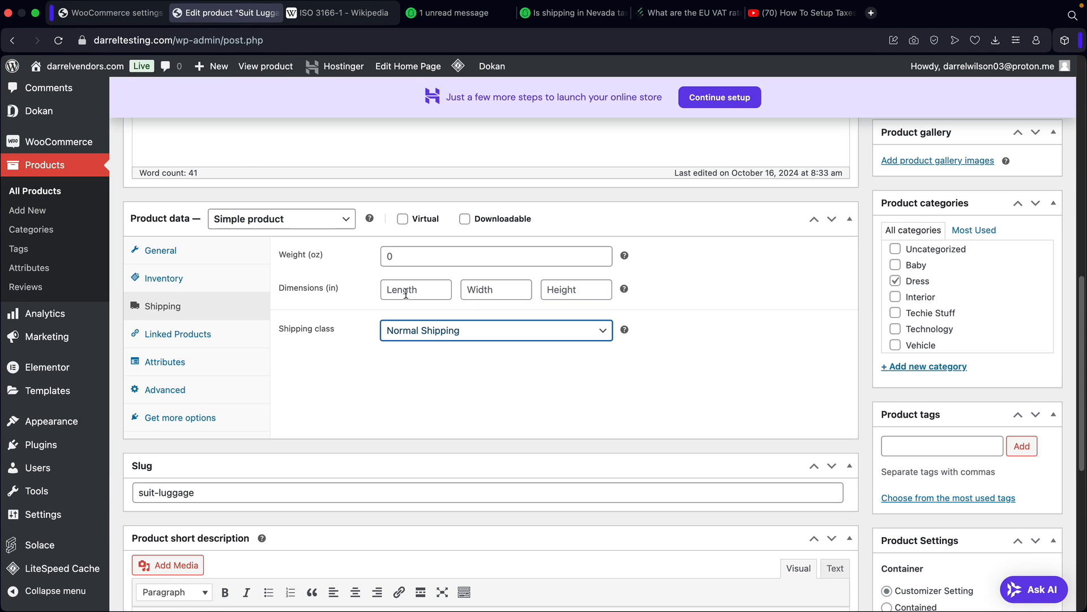
left_click(431, 333)
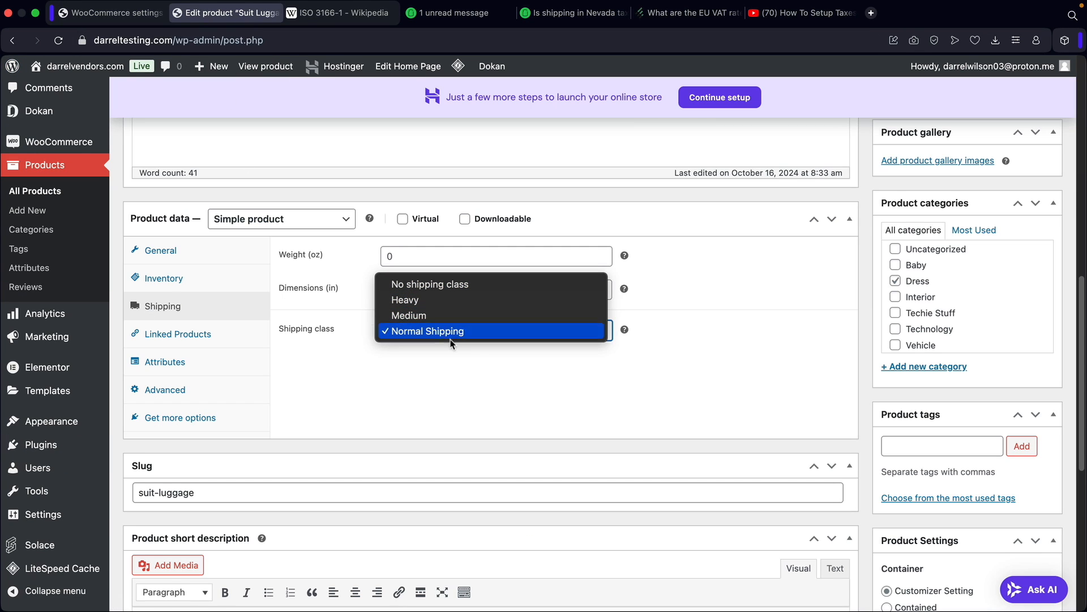
left_click(463, 362)
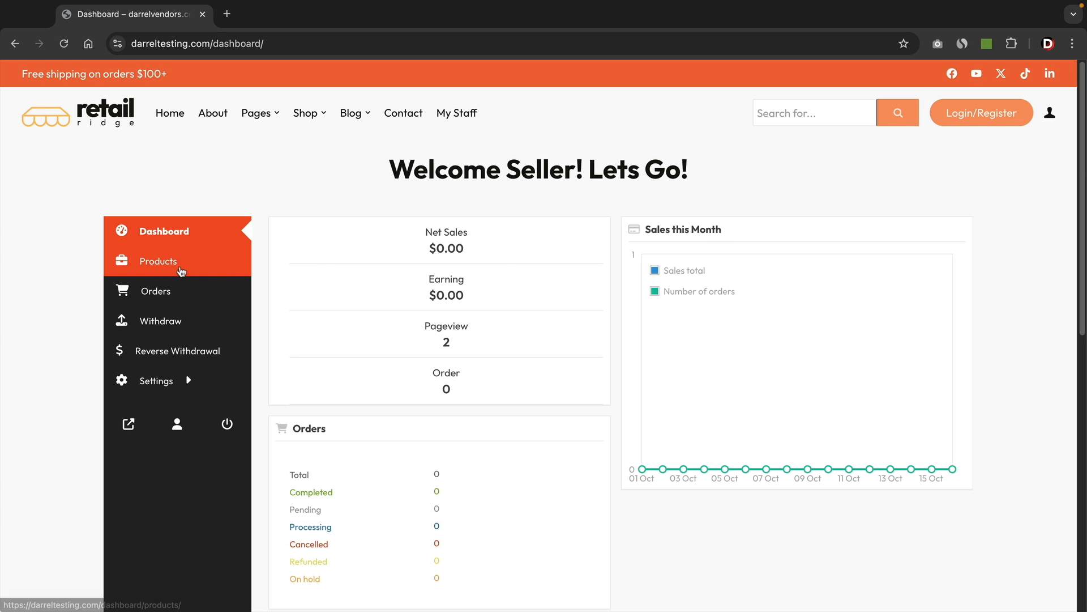
Open Cool Product's edit page from the vendor dashboard's Products list.
left_click(180, 263)
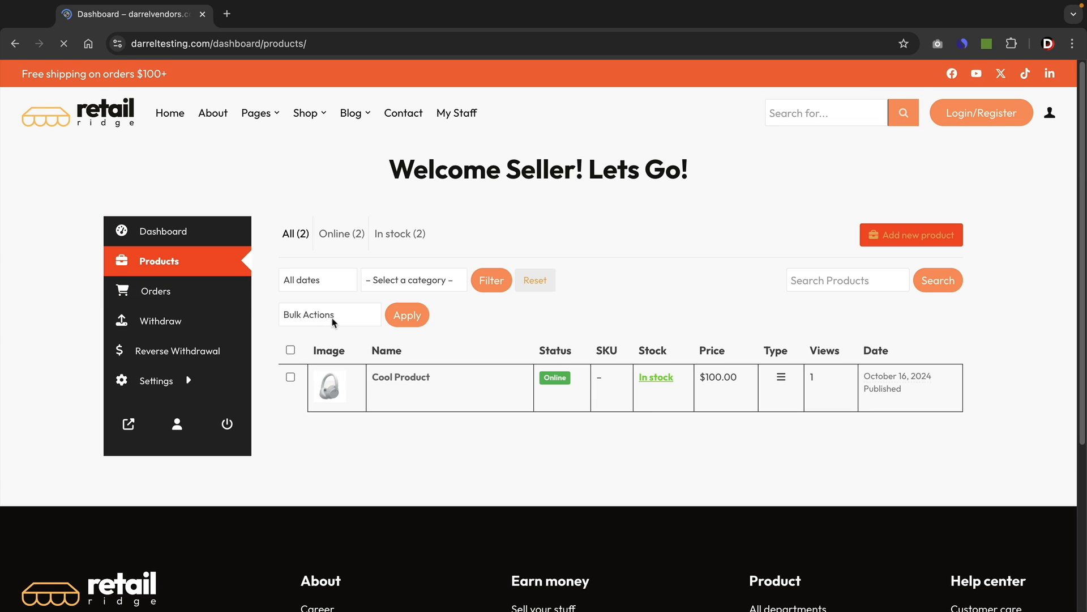
left_click(378, 390)
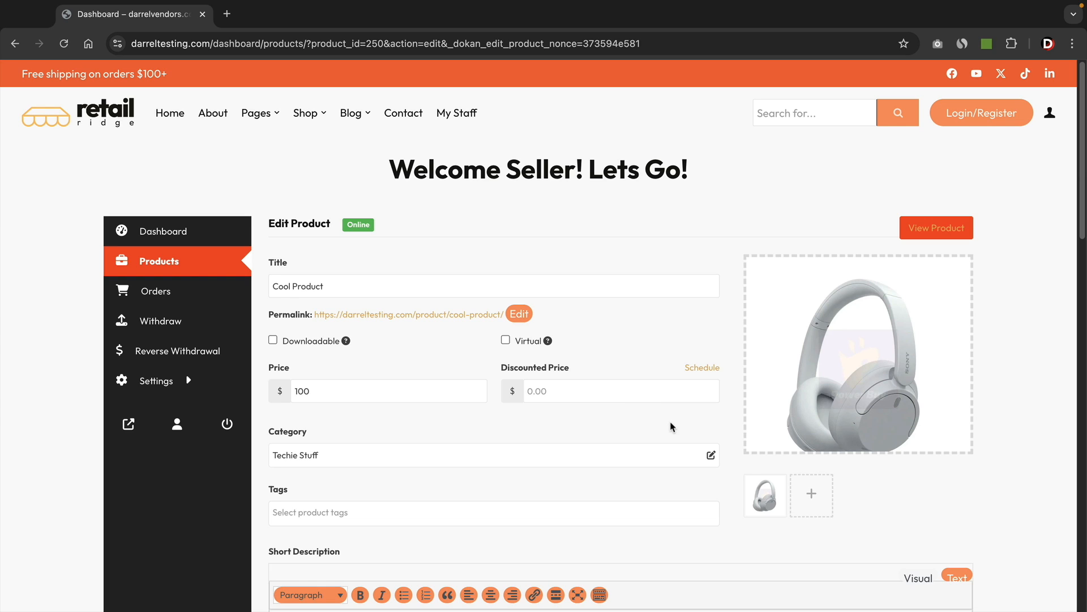
scroll(671, 427, "down", 1)
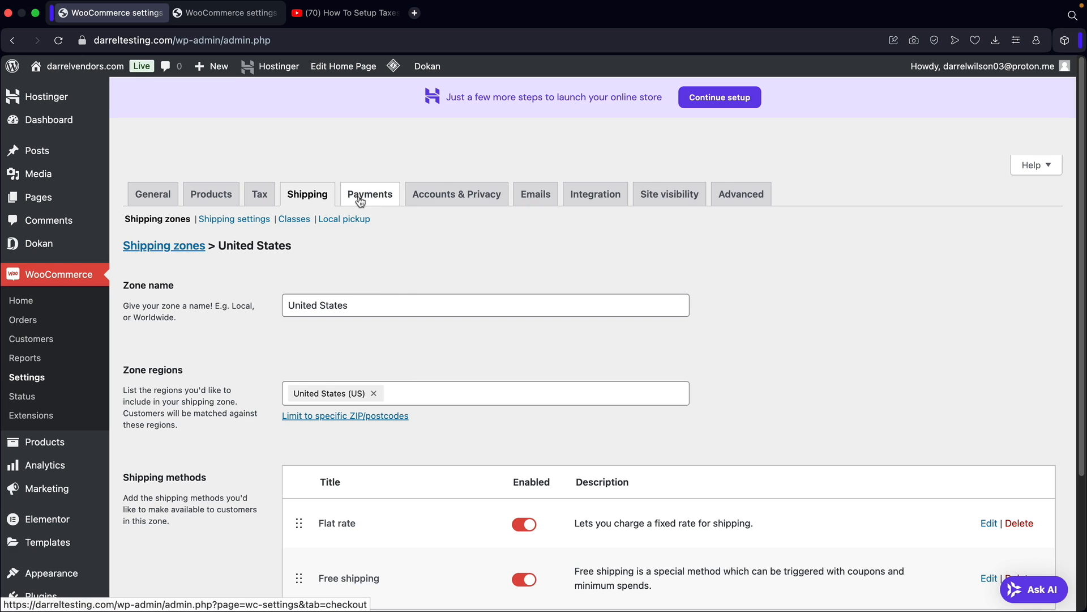
Look over the WooCommerce Payments methods, then go to Add New Plugin and begin a search.
left_click(361, 200)
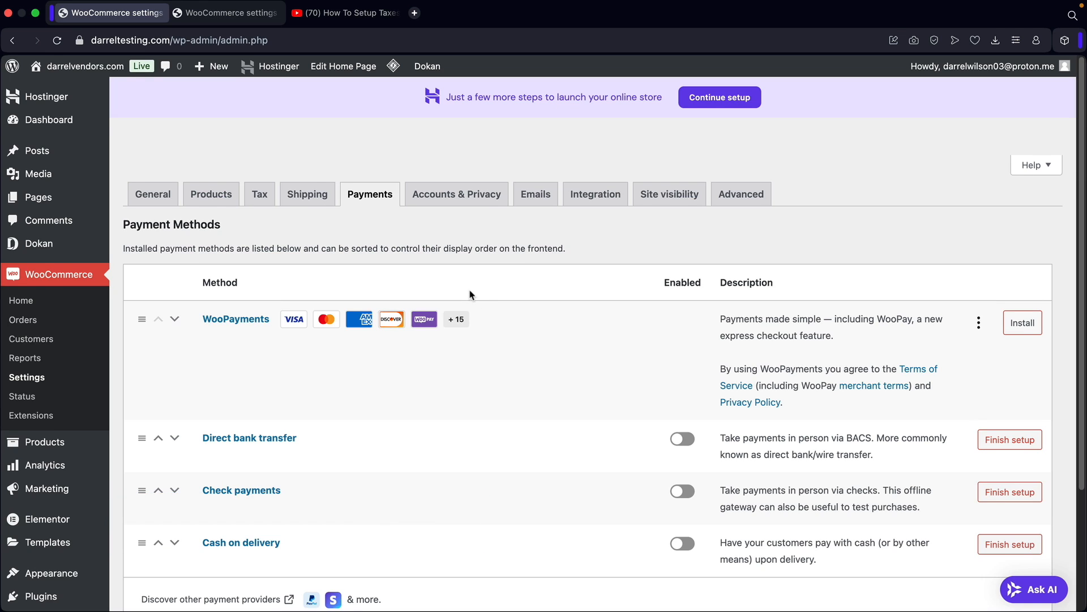
scroll(469, 294, "down", 5)
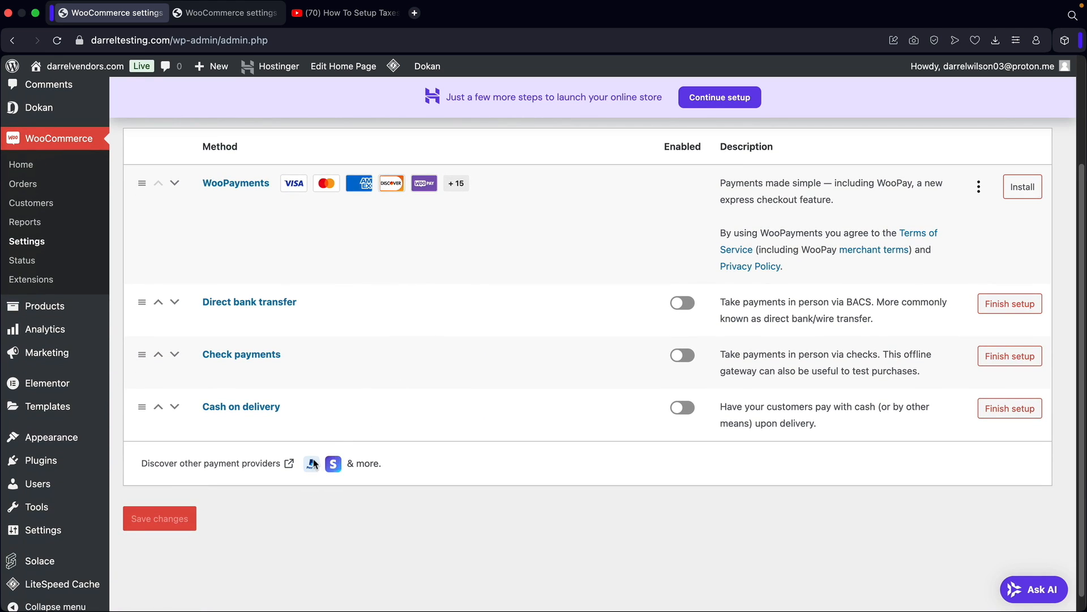
mouse_move(44, 461)
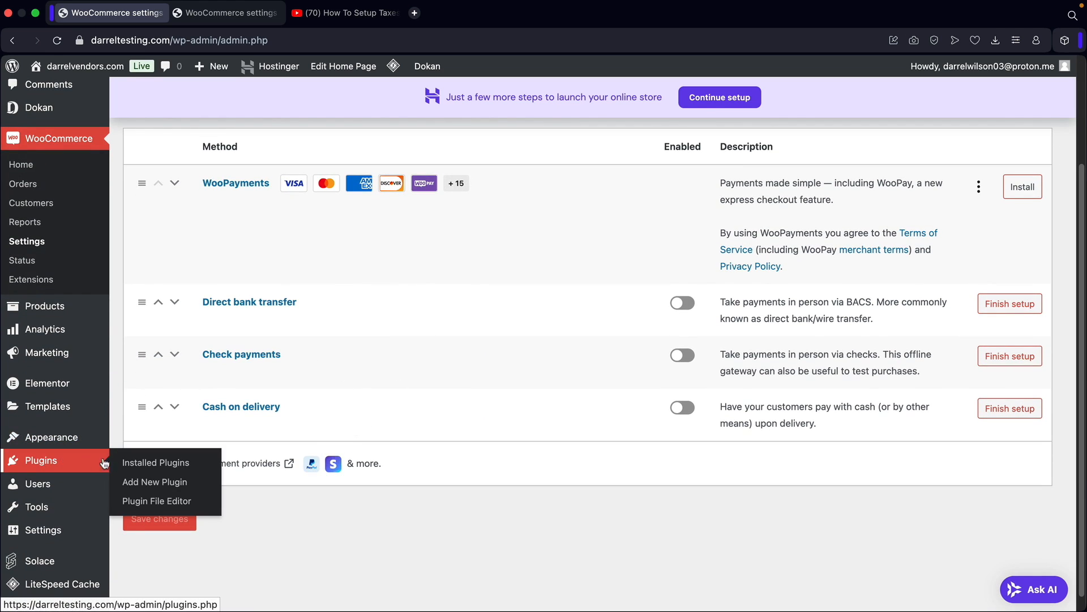
left_click(136, 486)
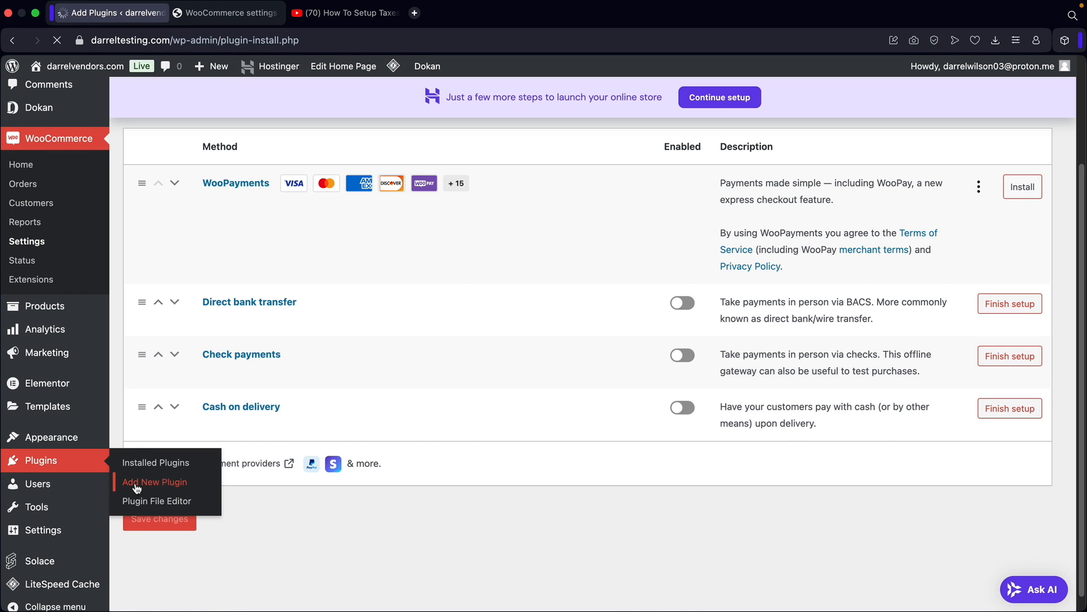
left_click(849, 143)
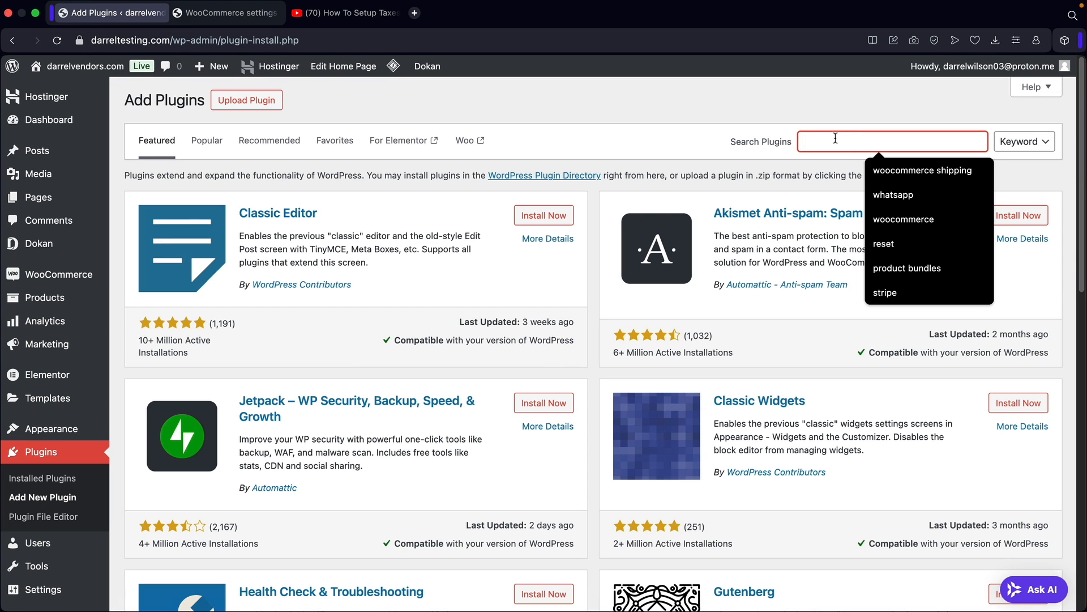
Search the plugin directory for 'mercado', then for 'paystack'.
left_click(787, 120)
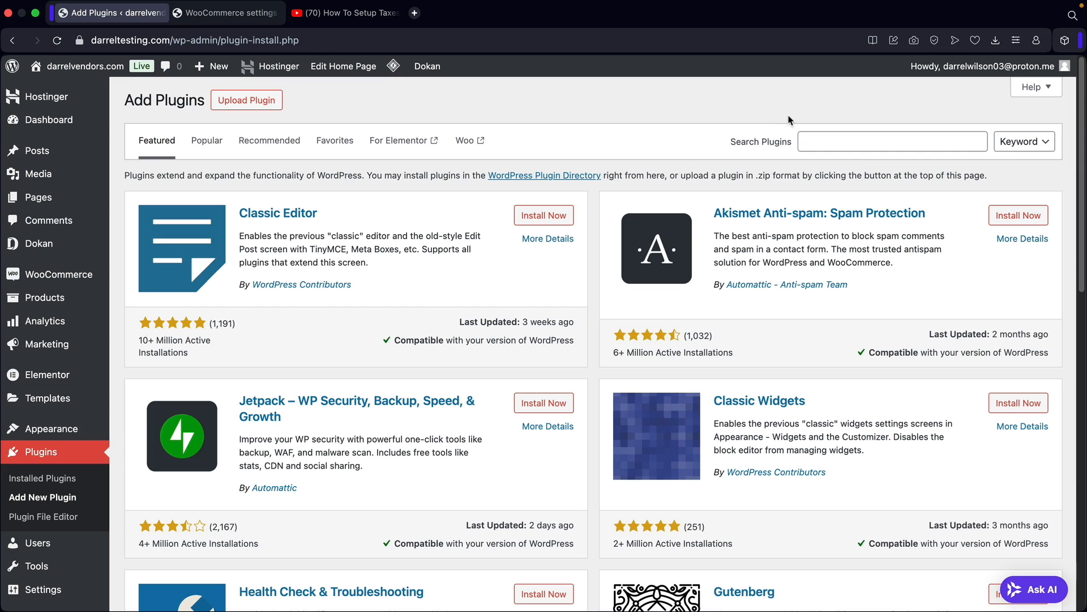
left_click(831, 141)
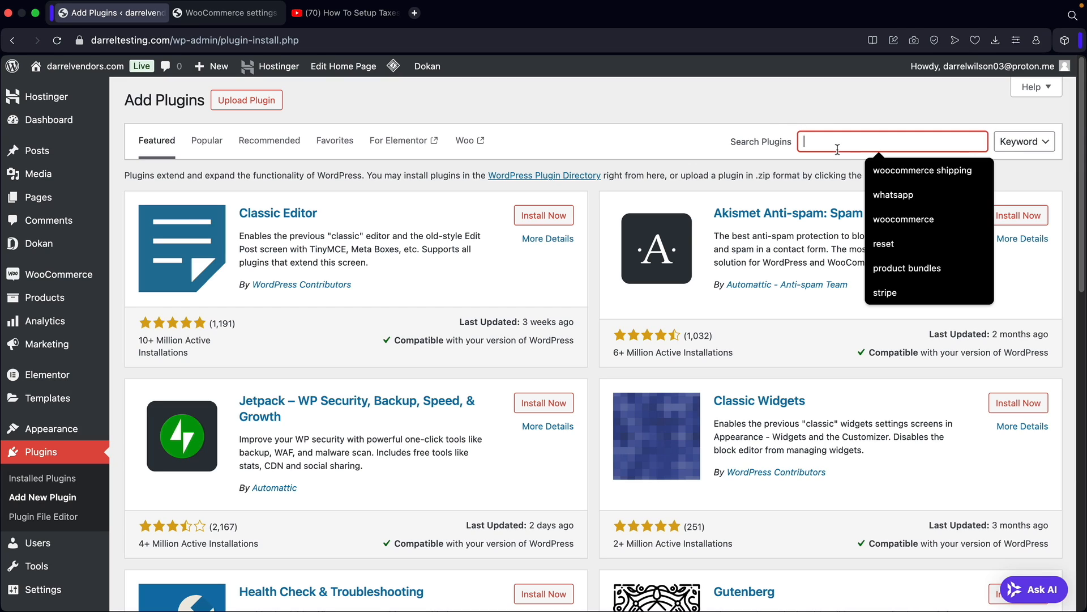
left_click(767, 129)
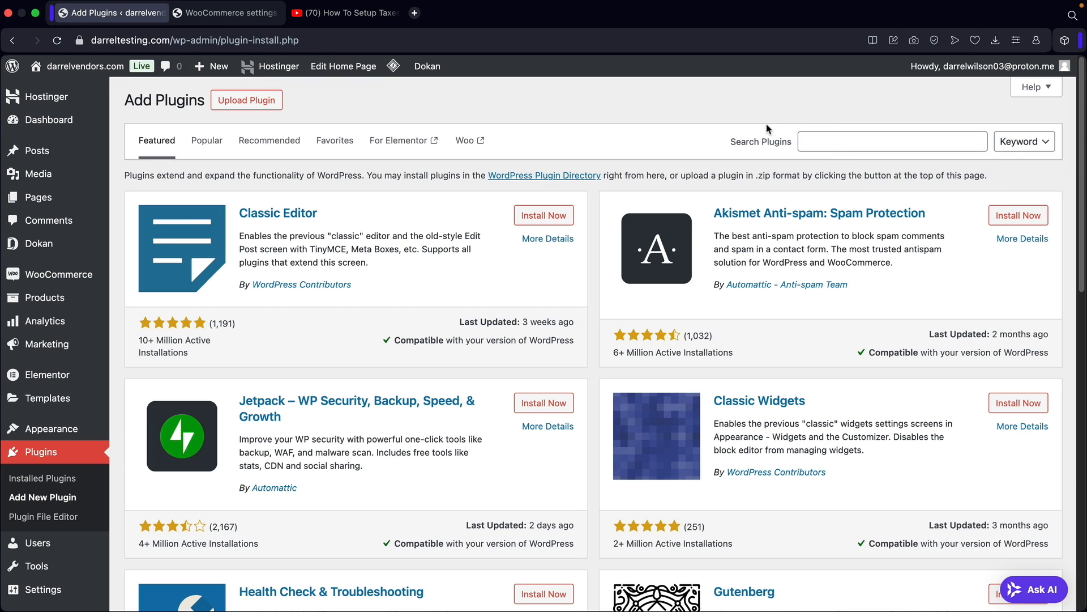
left_click(825, 141)
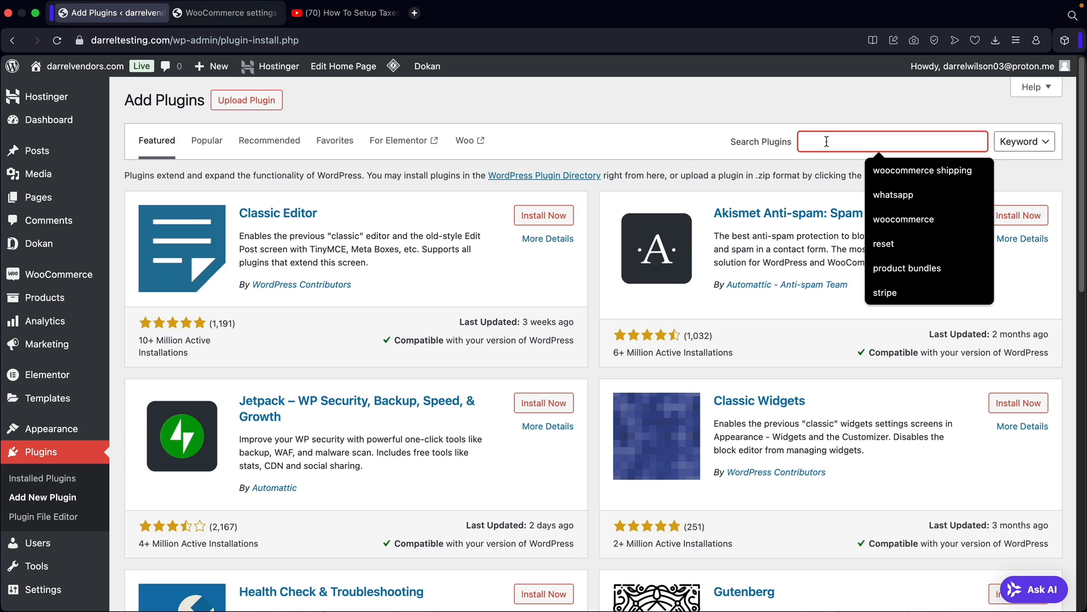
type("mercado")
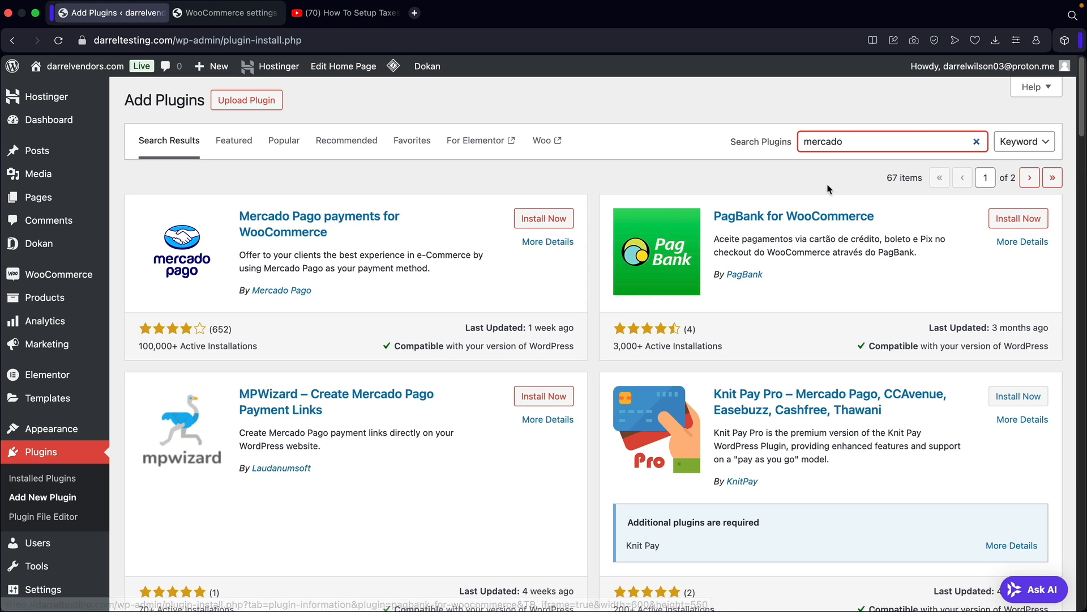
double_click(850, 134)
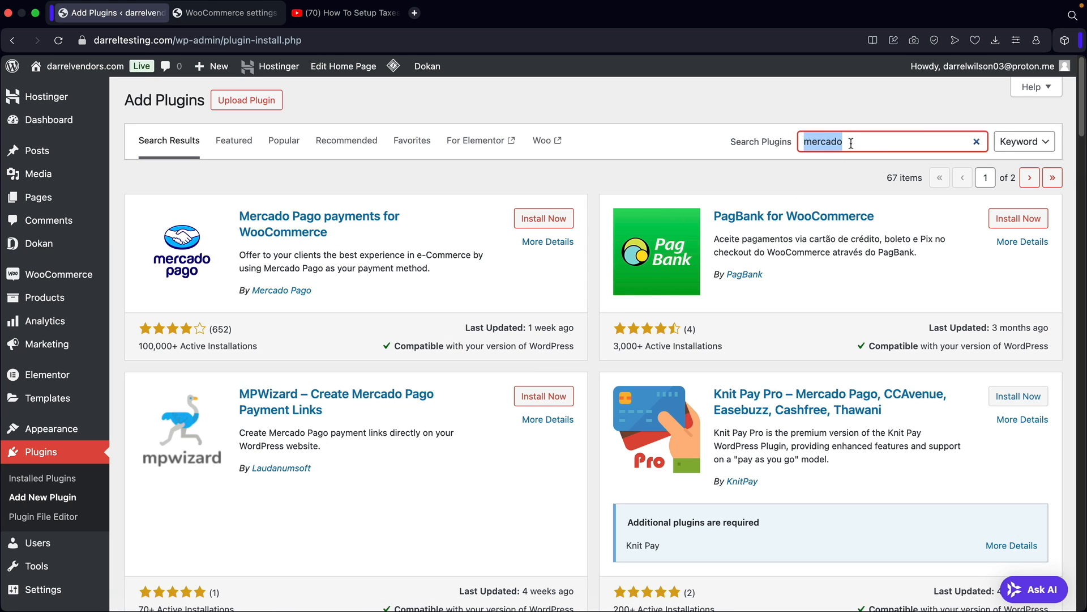
type("paystack")
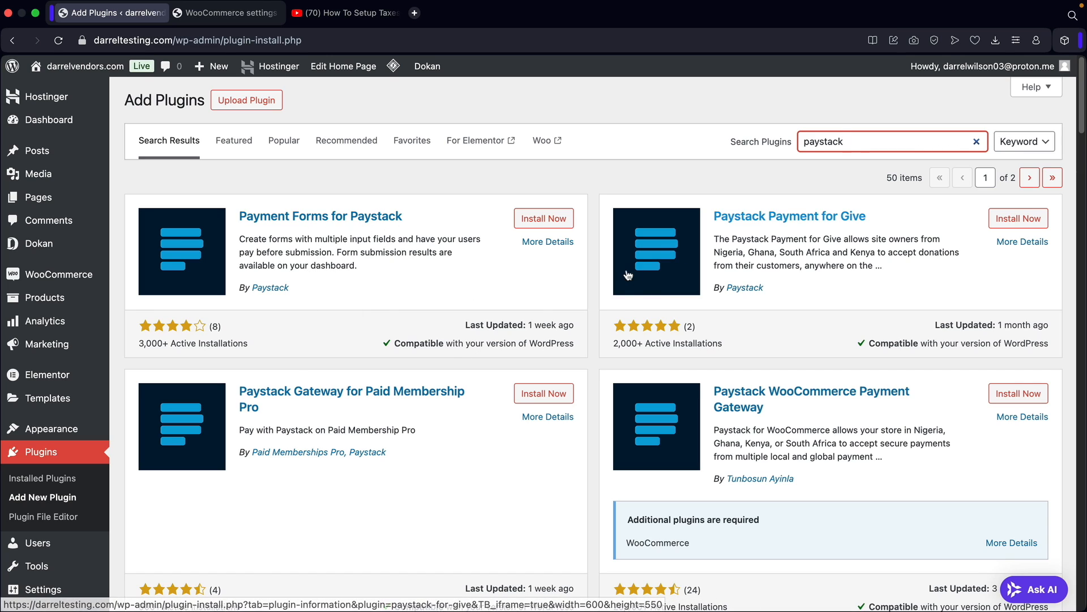
Replace the search with 'myfatoorah', then with 'authorize'.
triple_click(865, 139)
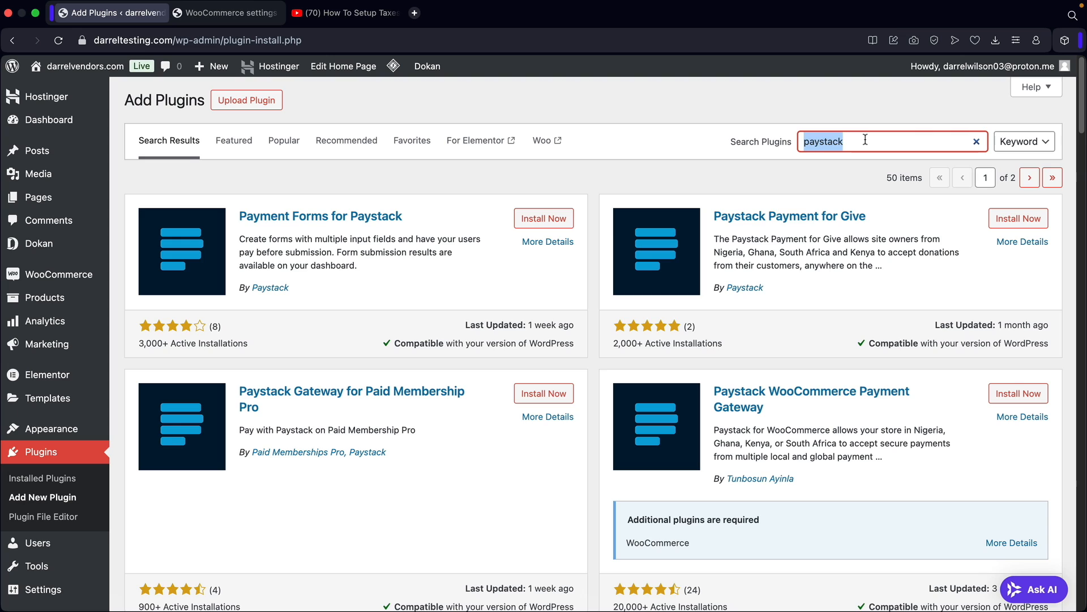
type("myfat")
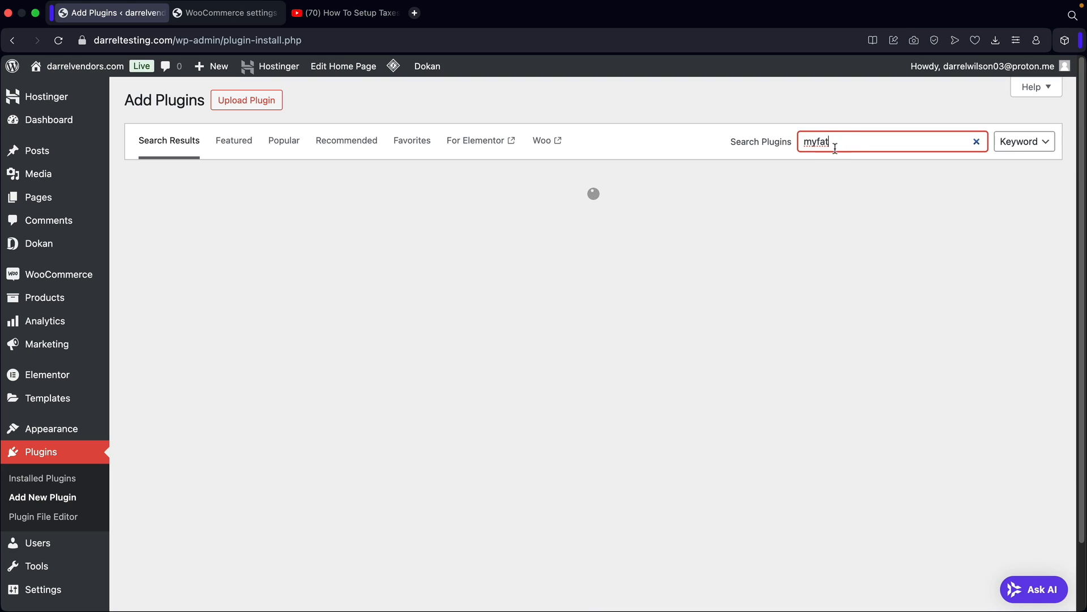
key("BackSpace")
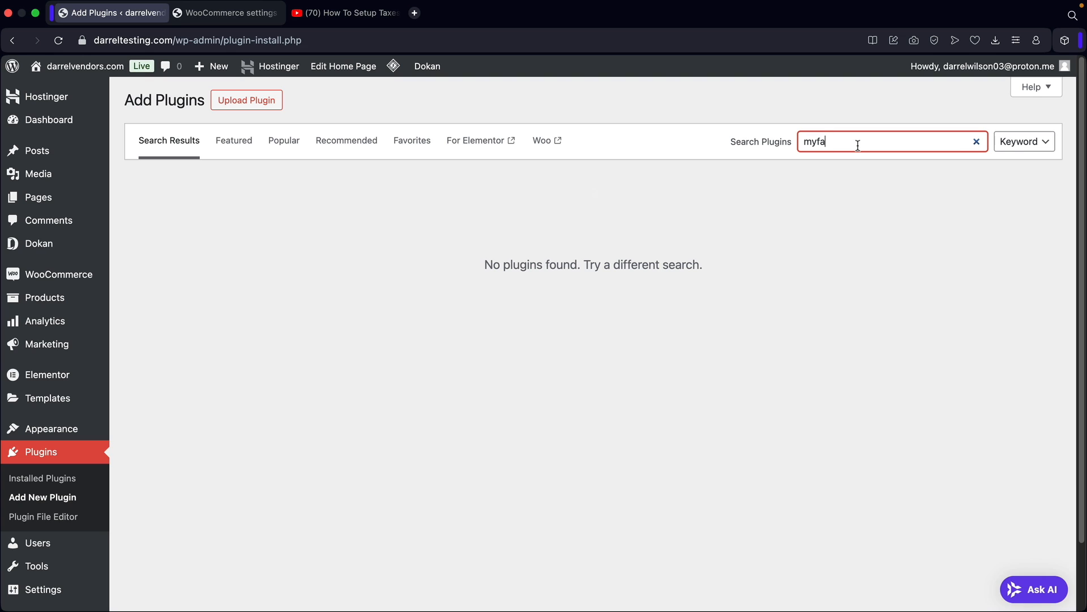
type("toorah")
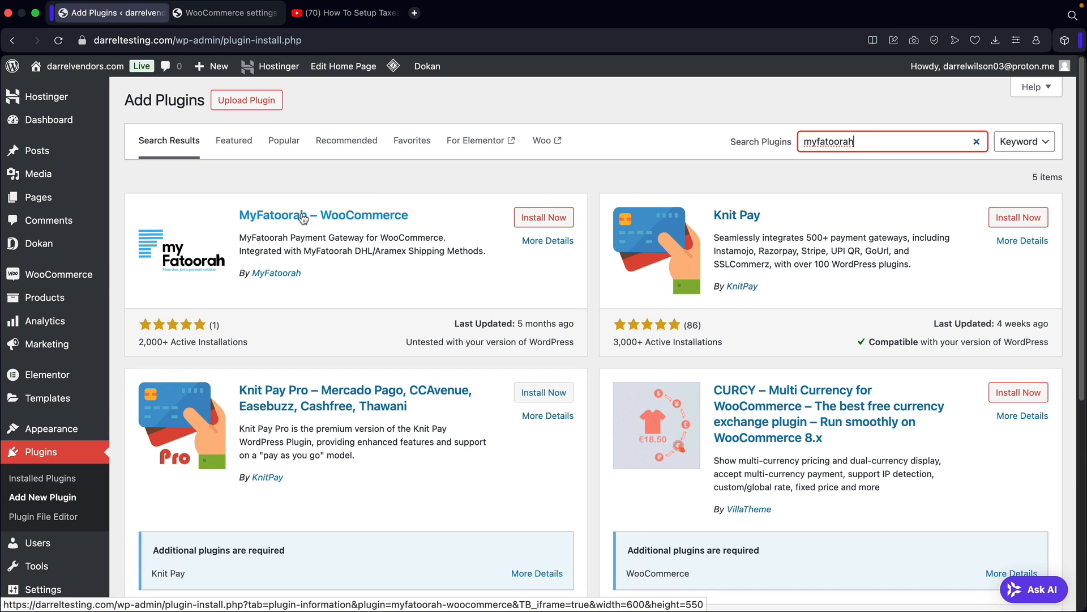
left_click(736, 143)
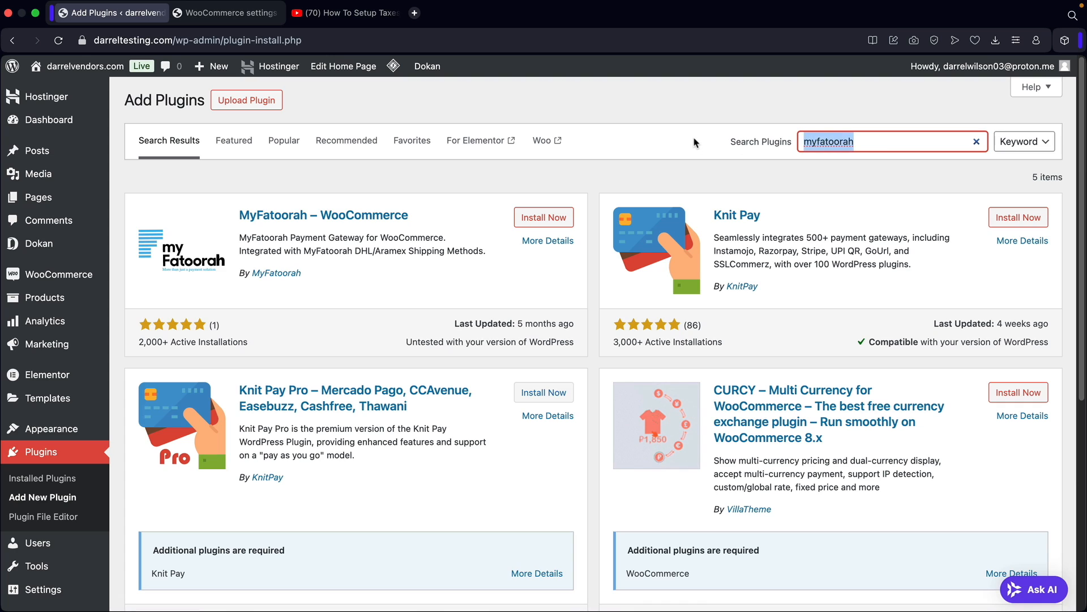
type("authorize")
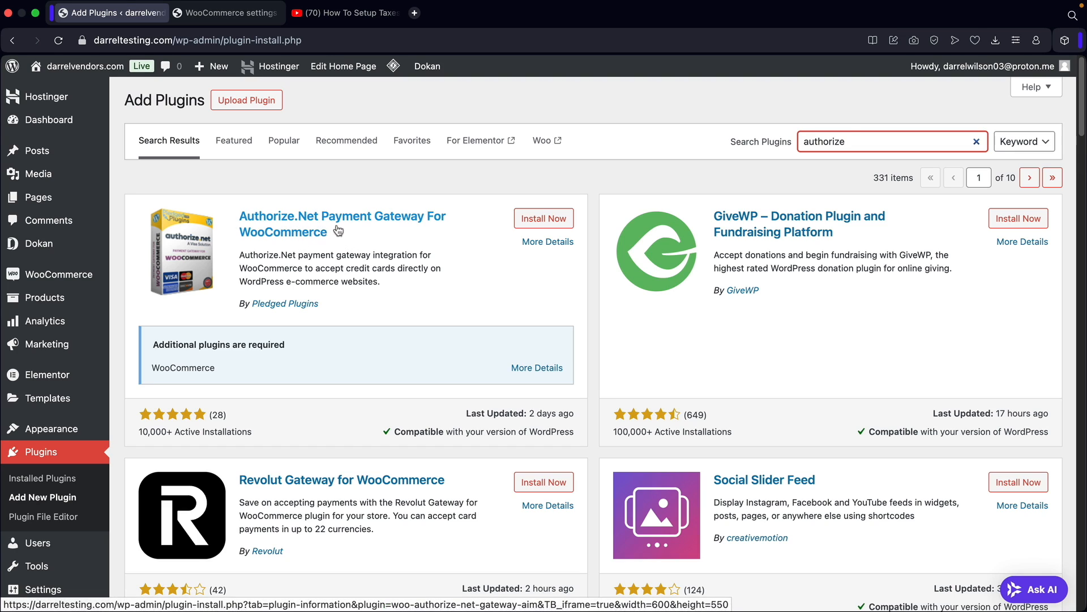
double_click(834, 142)
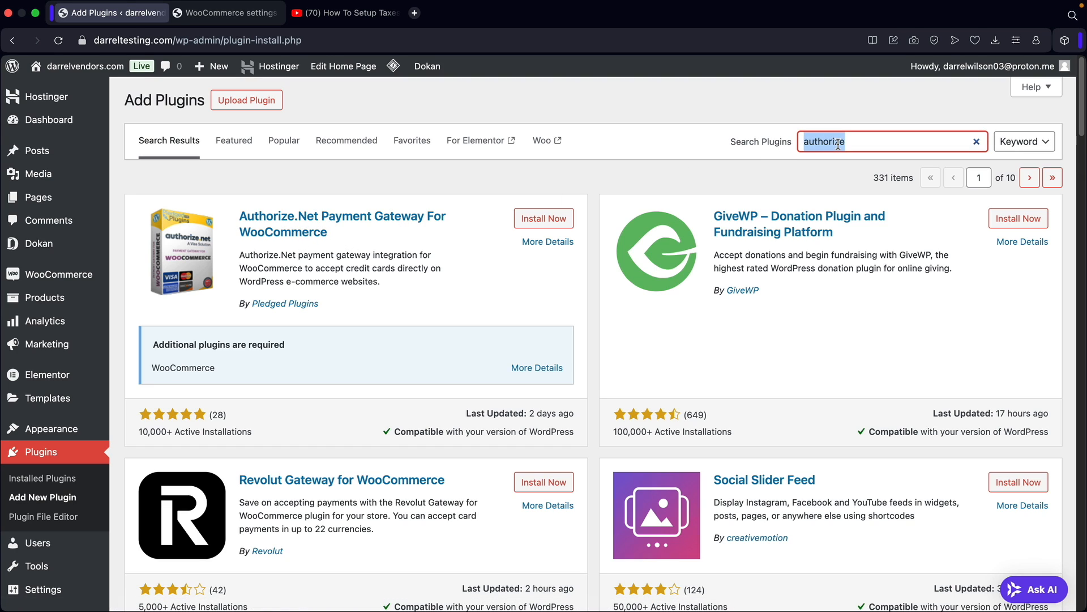
Search 'paypal', install and activate WooCommerce PayPal Payments, then return to Add New Plugin.
type("paypal")
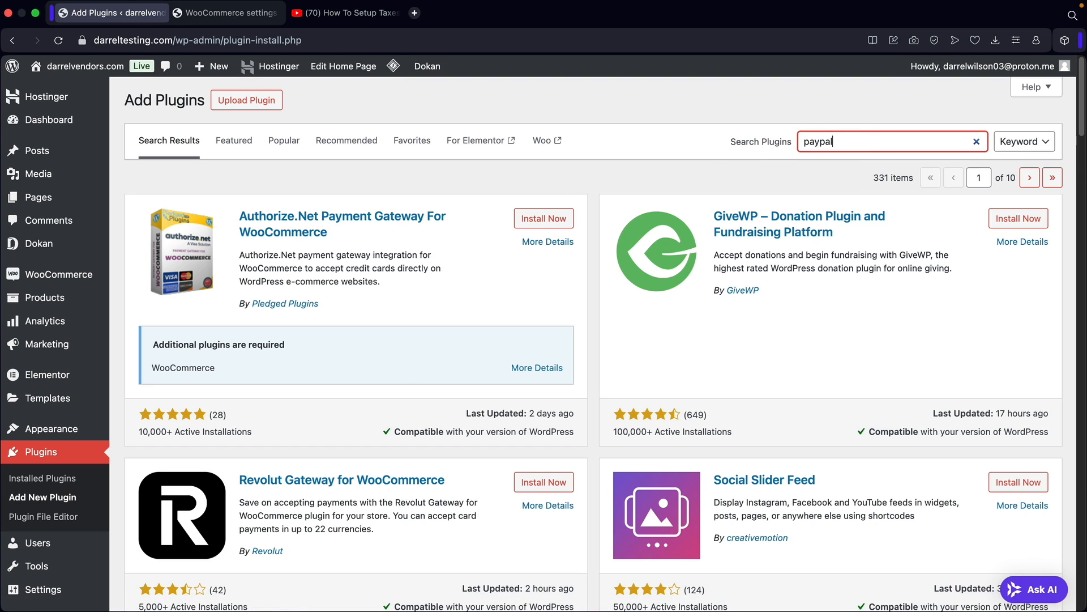
key("Return")
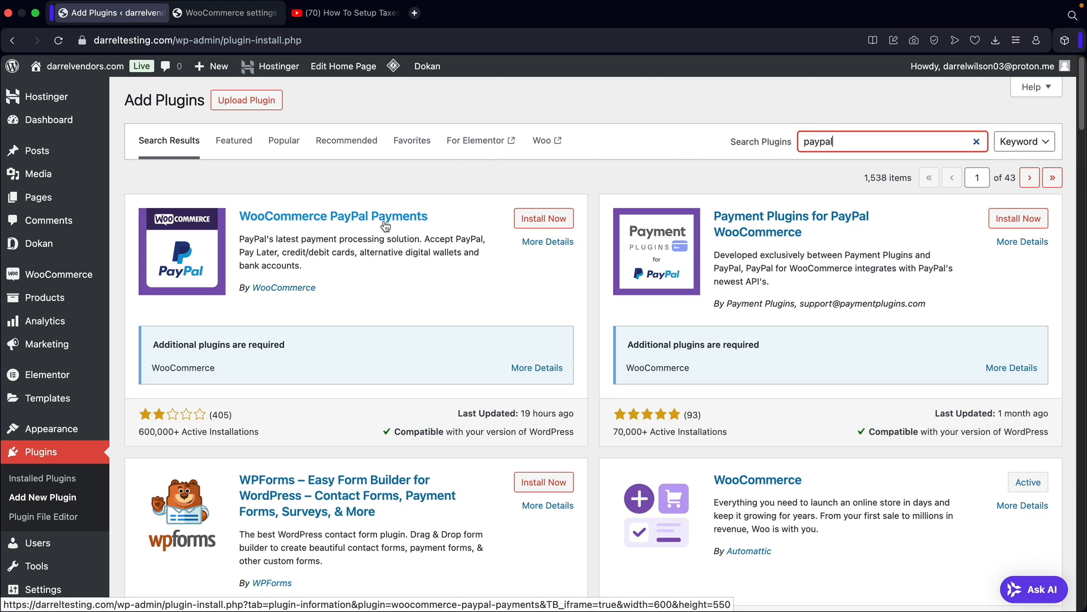
left_click(554, 226)
left_click(553, 227)
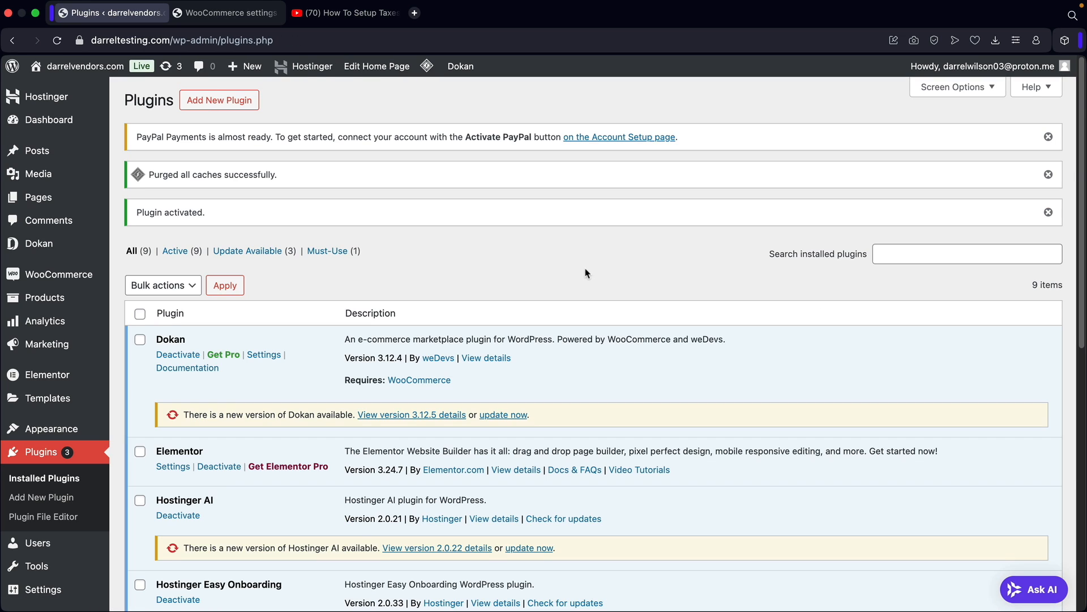
left_click(60, 501)
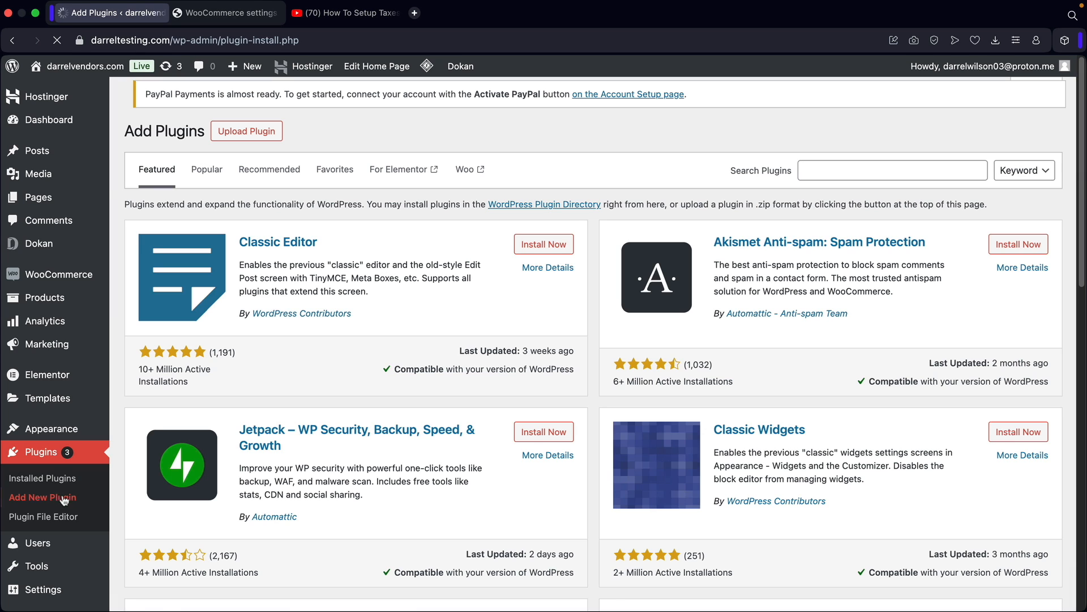
Search 'stripe', then install and activate Payment Plugins for Stripe WooCommerce.
left_click(834, 175)
type("stripe")
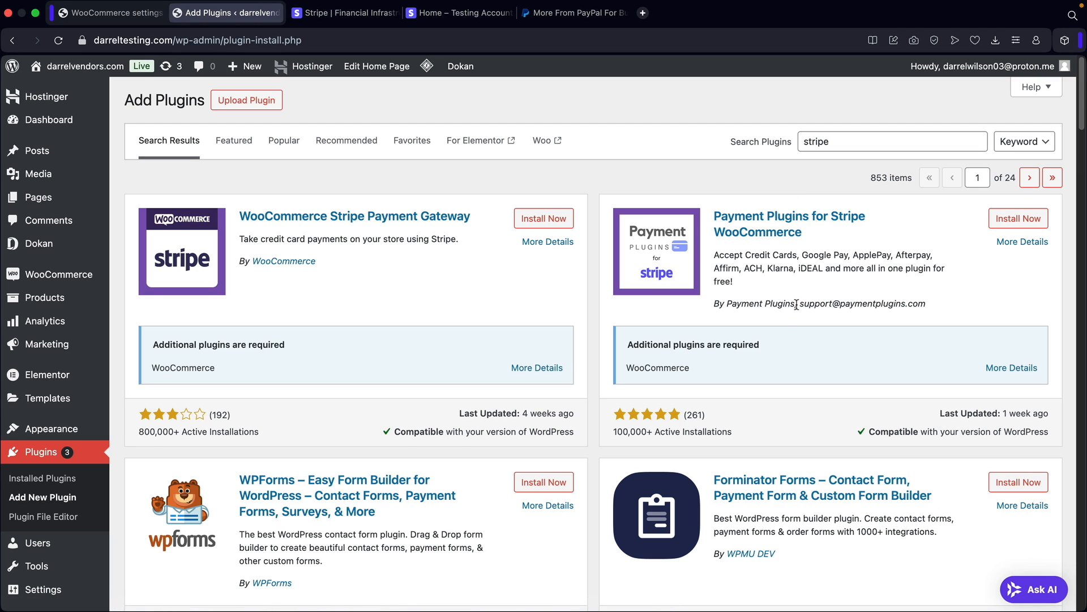
left_click_drag(797, 305, 932, 307)
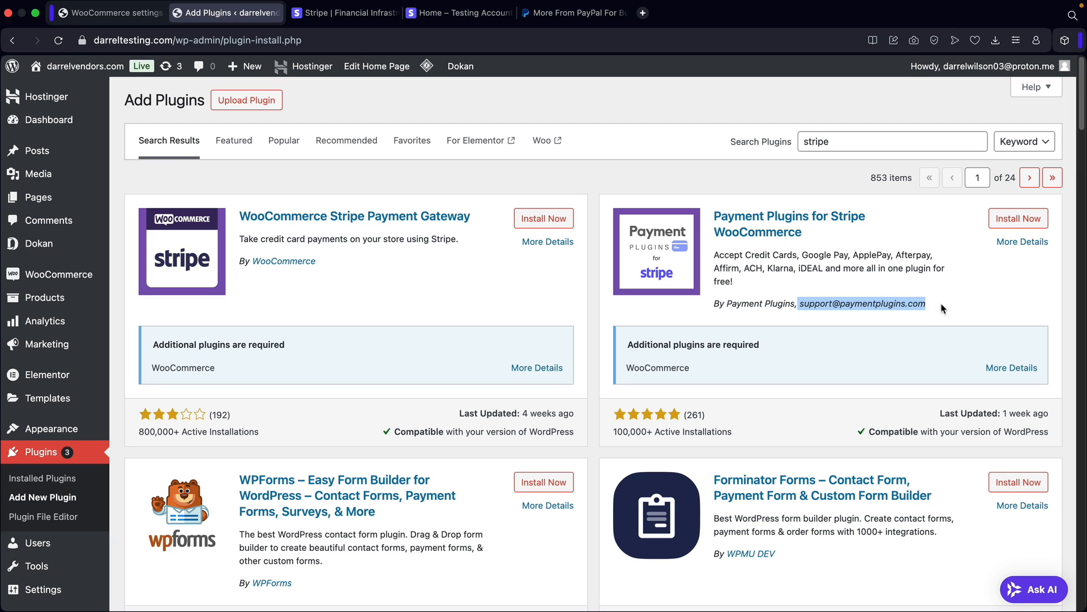
left_click(1021, 221)
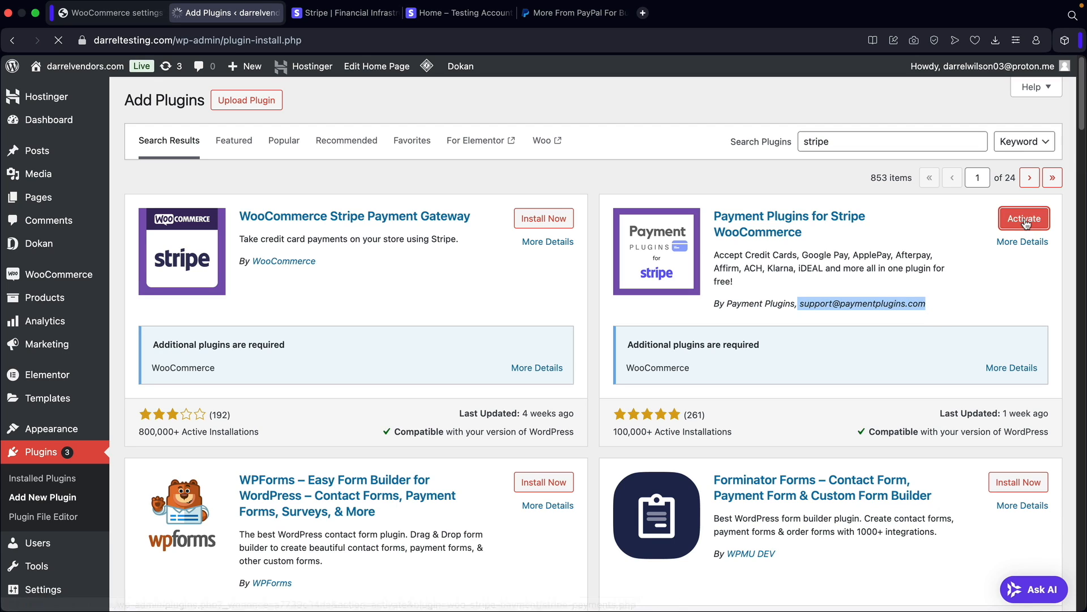
left_click(1025, 221)
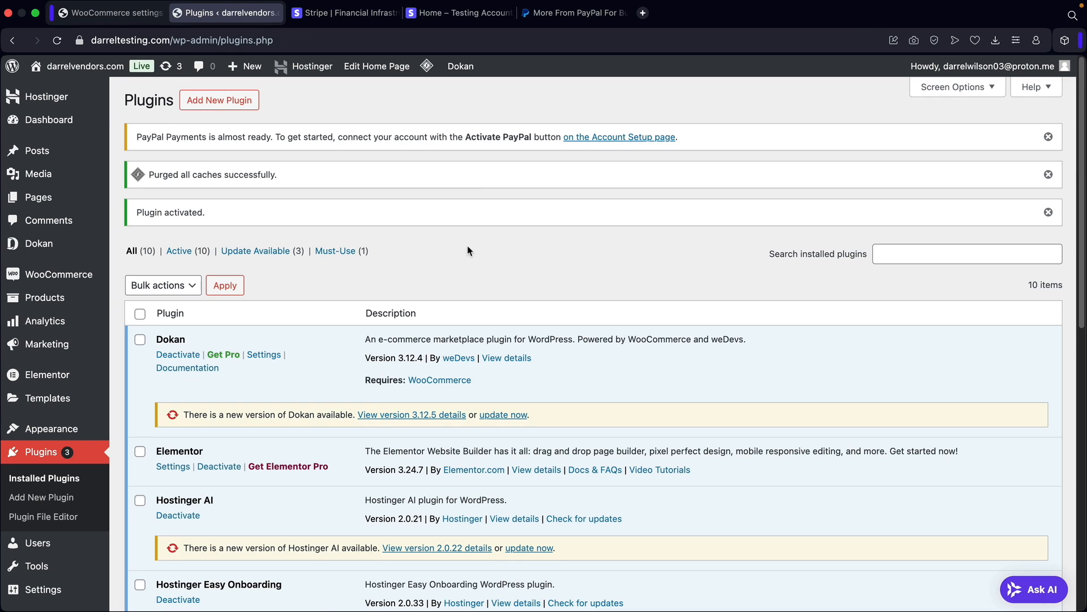
mouse_move(73, 276)
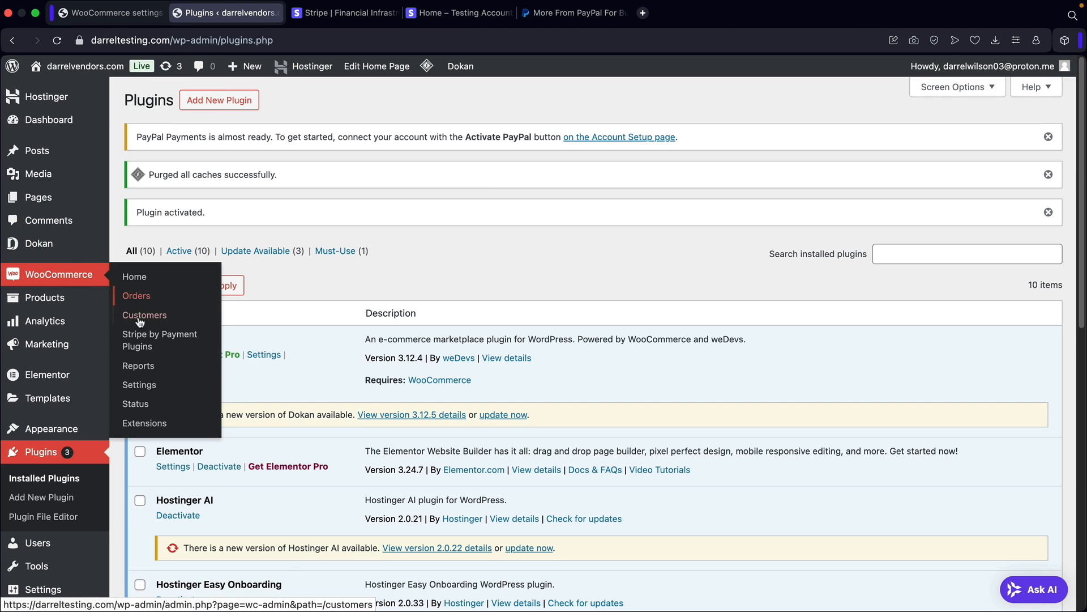
Open Stripe by Payment Plugins' API settings, then switch to the Stripe website tab.
left_click(149, 345)
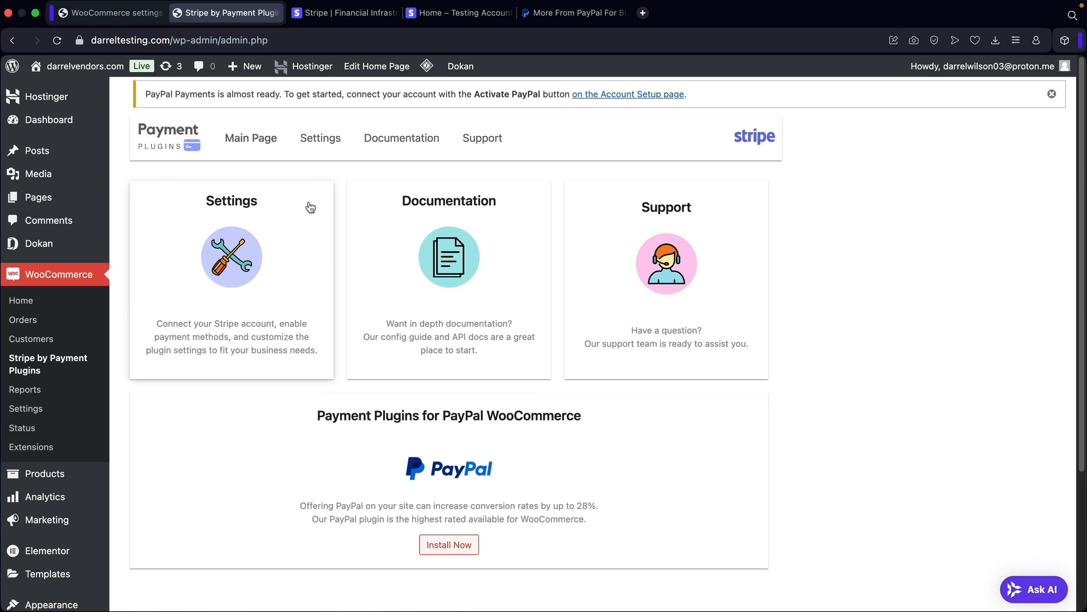
left_click(321, 141)
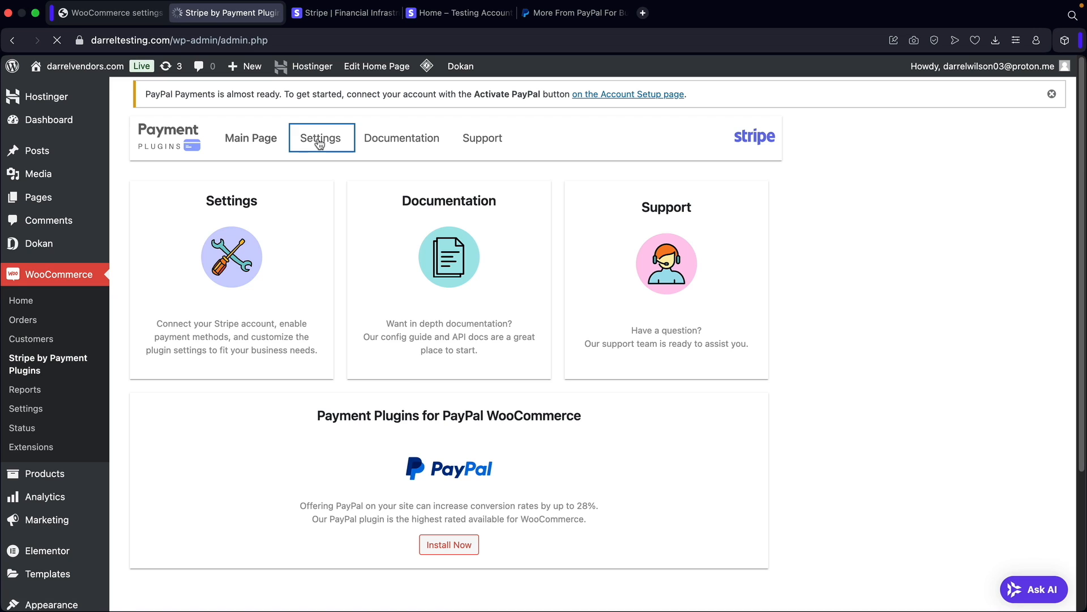
scroll(238, 308, "up", 2)
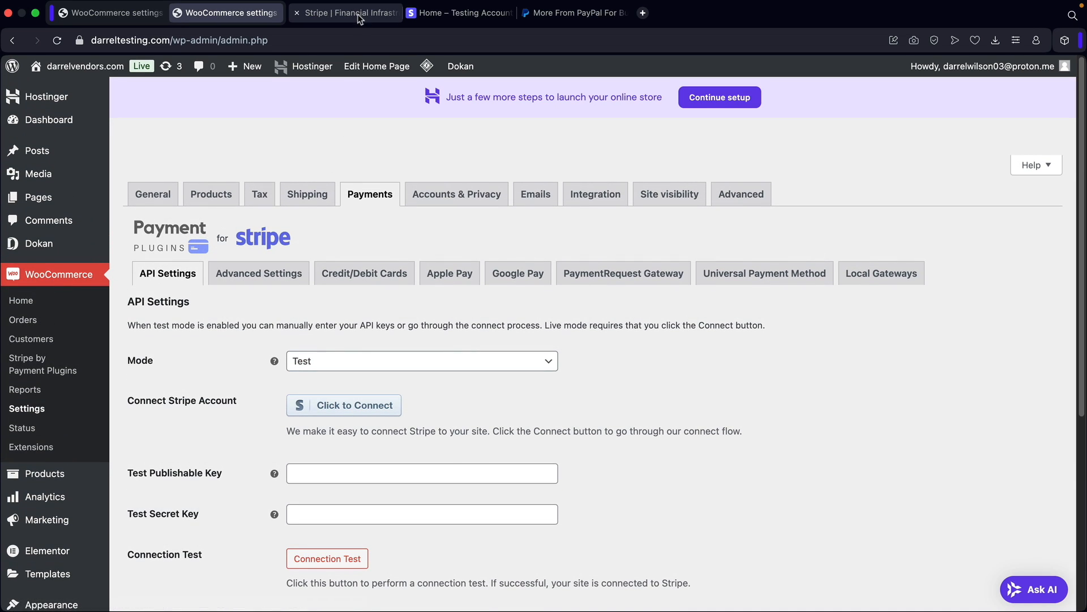
left_click(393, 12)
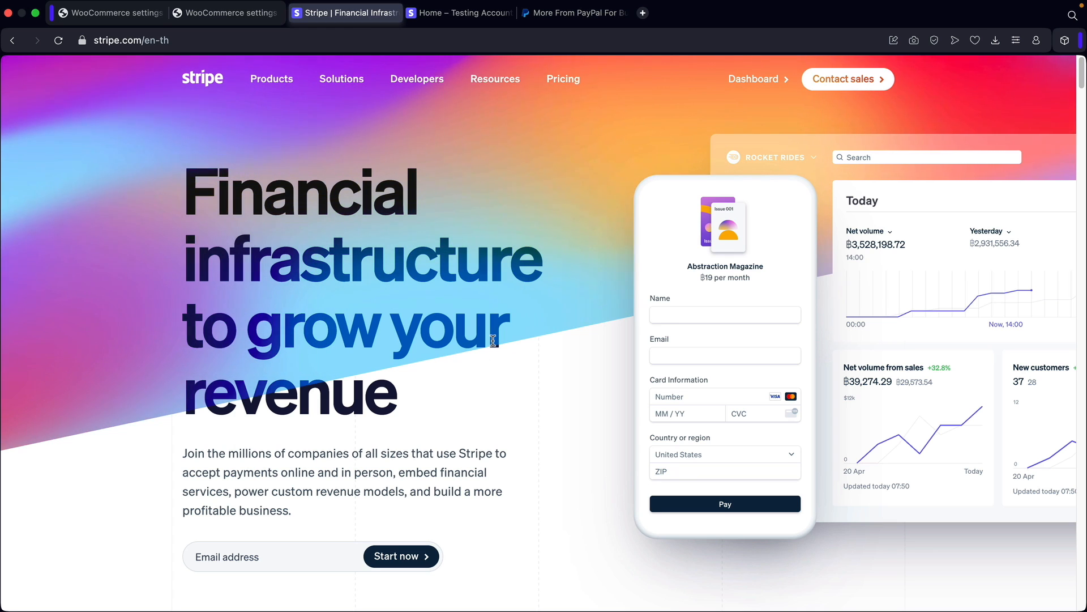
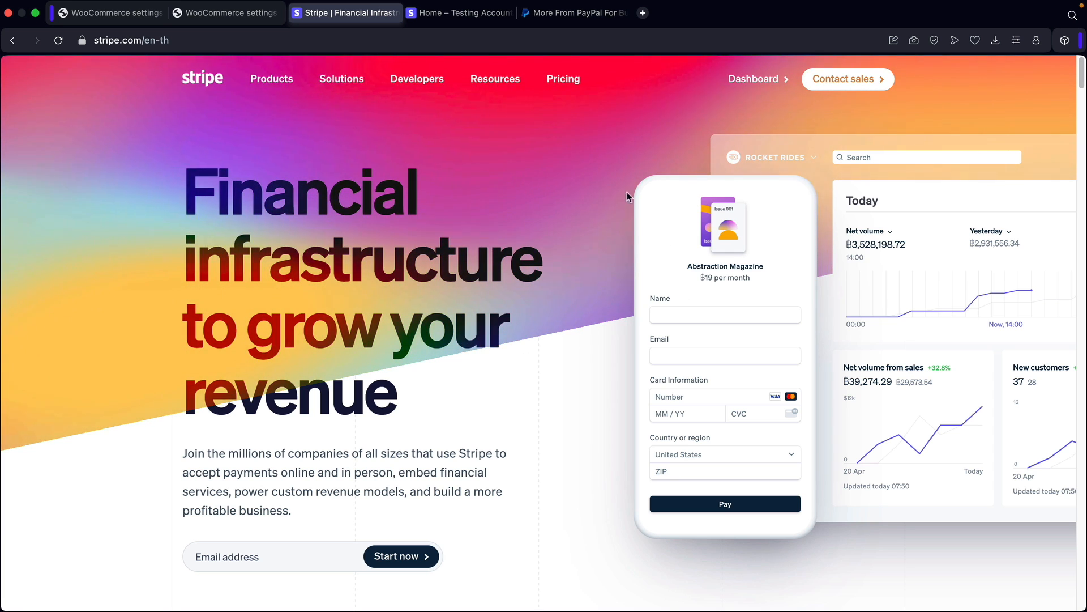
Switch the Stripe Dashboard from the Testing Account to Zenith and review its payments overview.
left_click(751, 84)
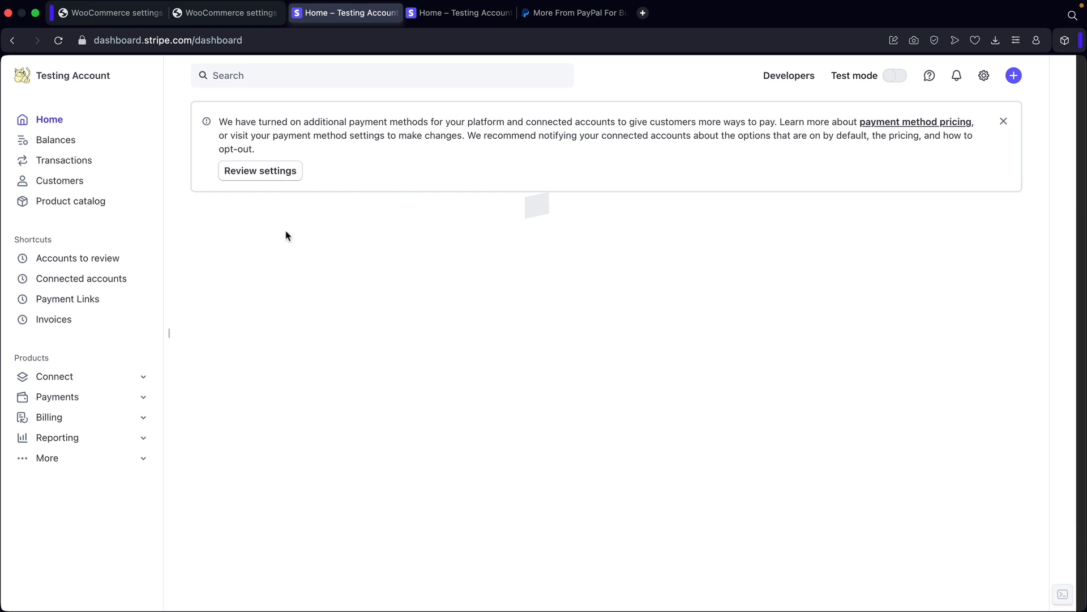
left_click(87, 81)
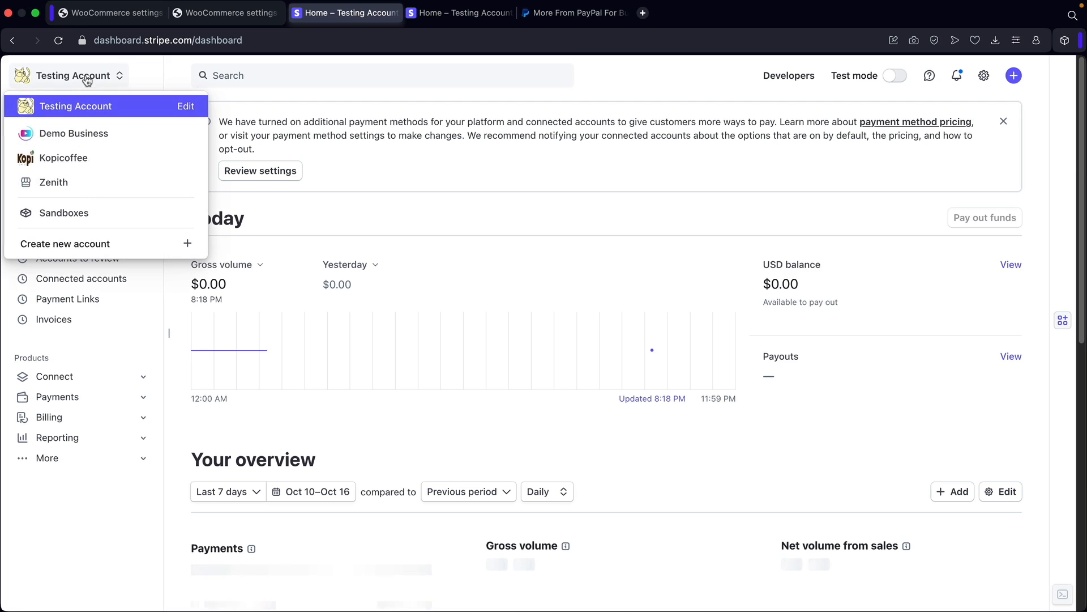
left_click(82, 180)
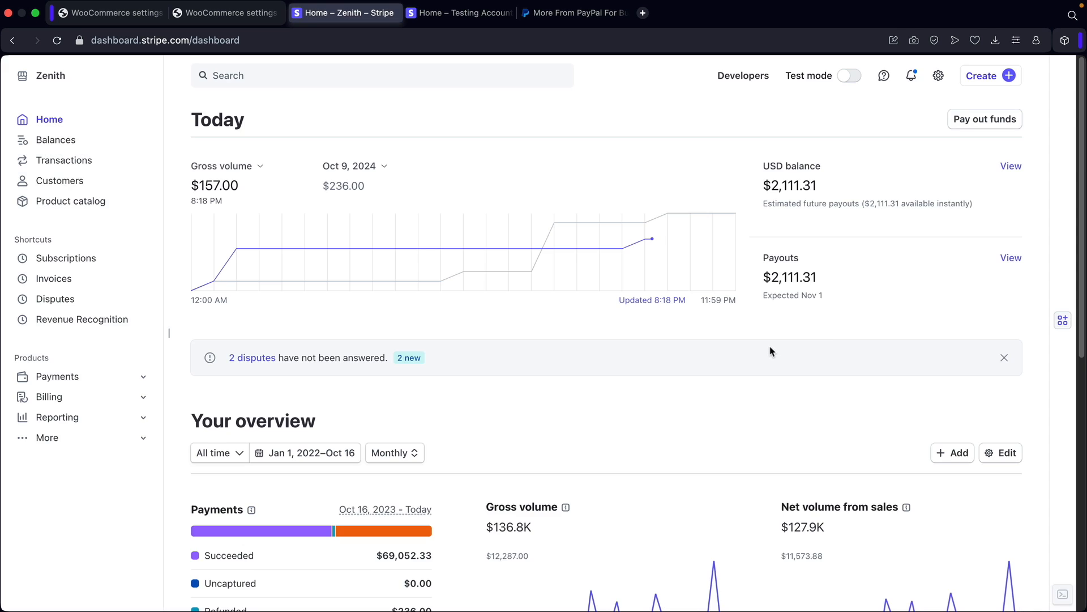
scroll(771, 351, "down", 3)
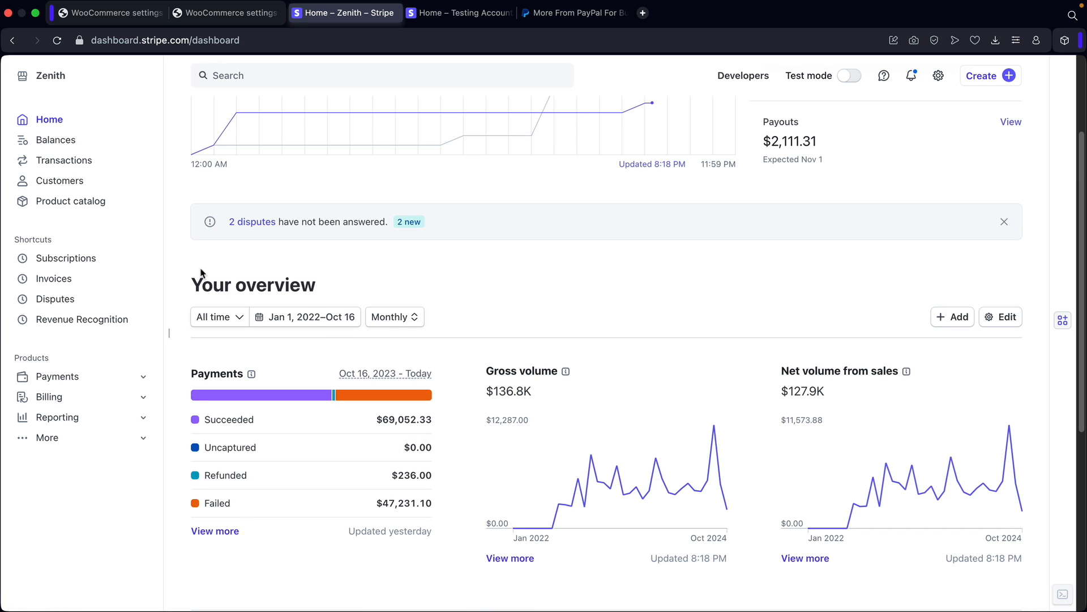
scroll(201, 273, "up", 5)
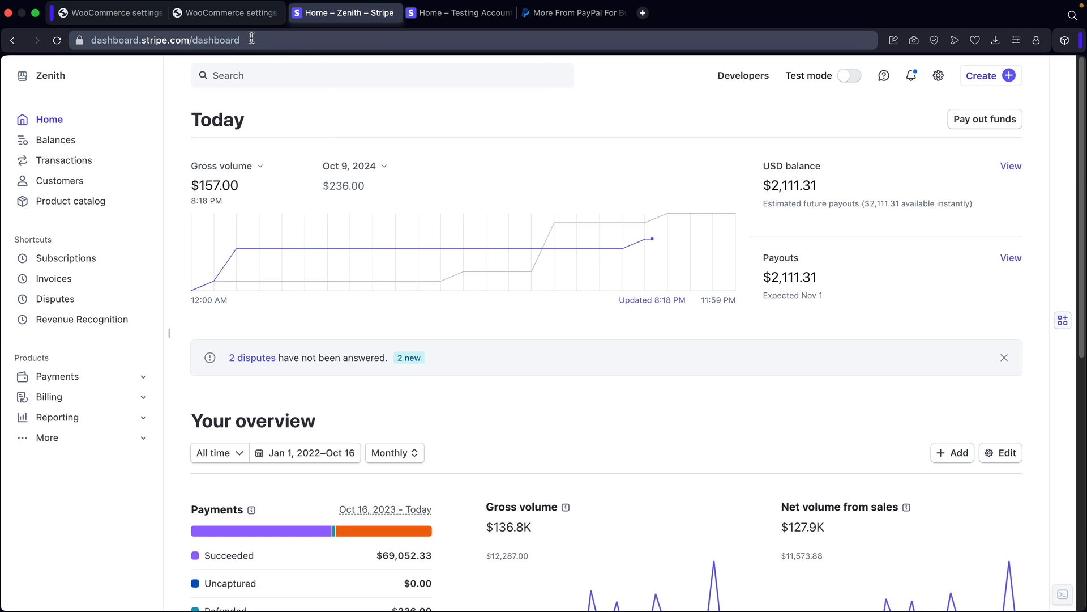
Toggle the Stripe plugin Mode to Live and back to Test, then start Click to Connect.
left_click(226, 16)
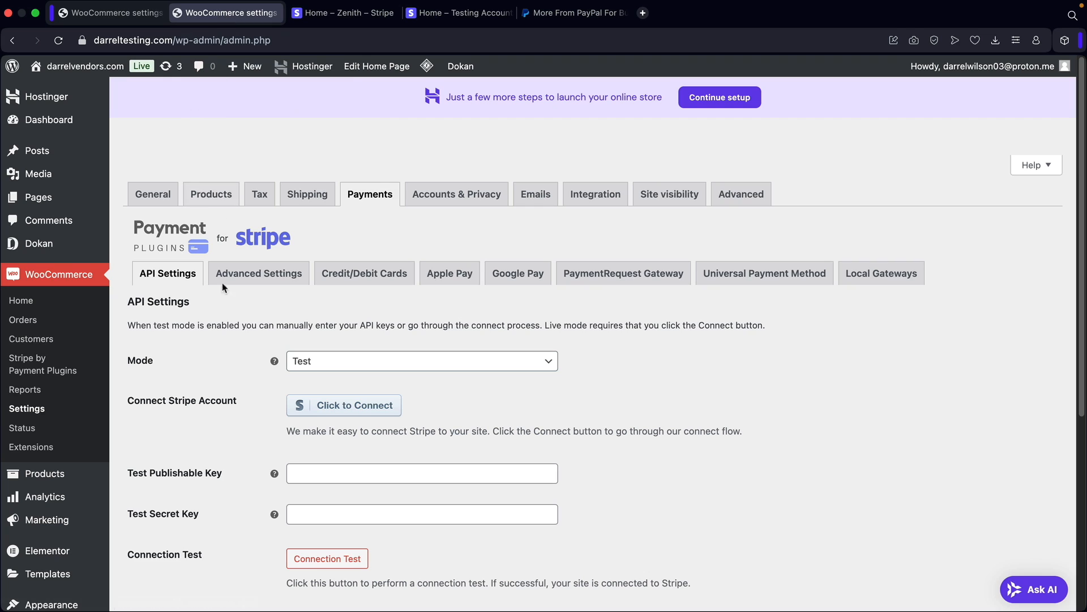
left_click(318, 363)
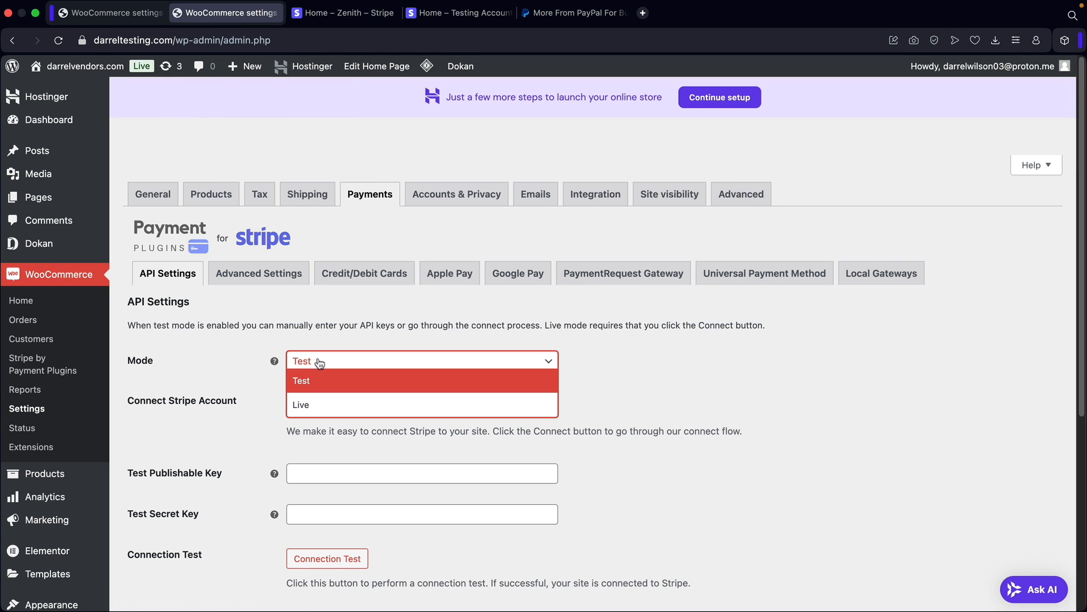
left_click(320, 399)
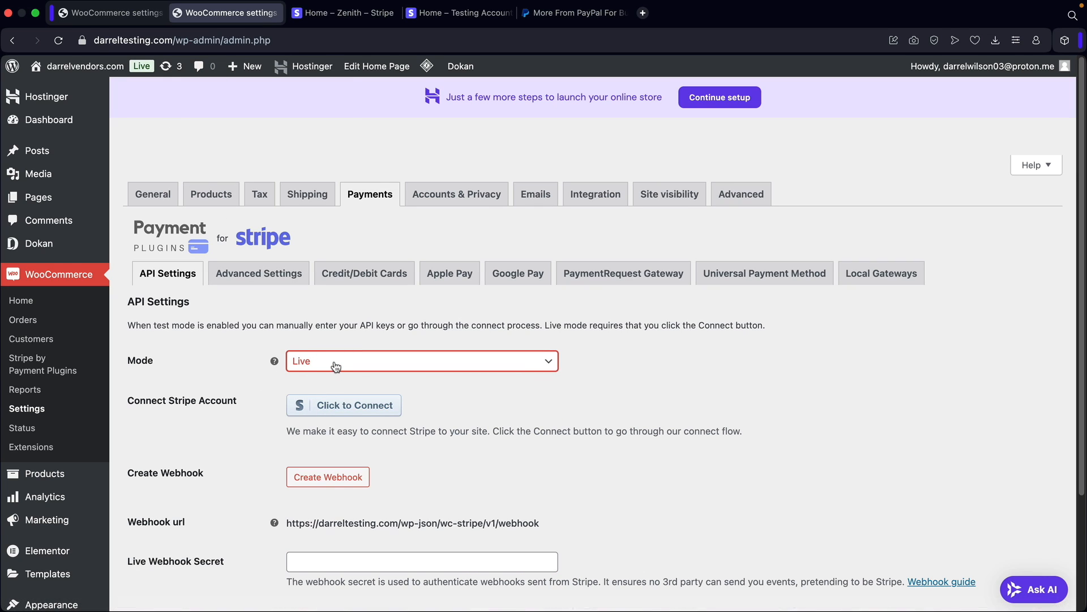
left_click(334, 365)
left_click(334, 387)
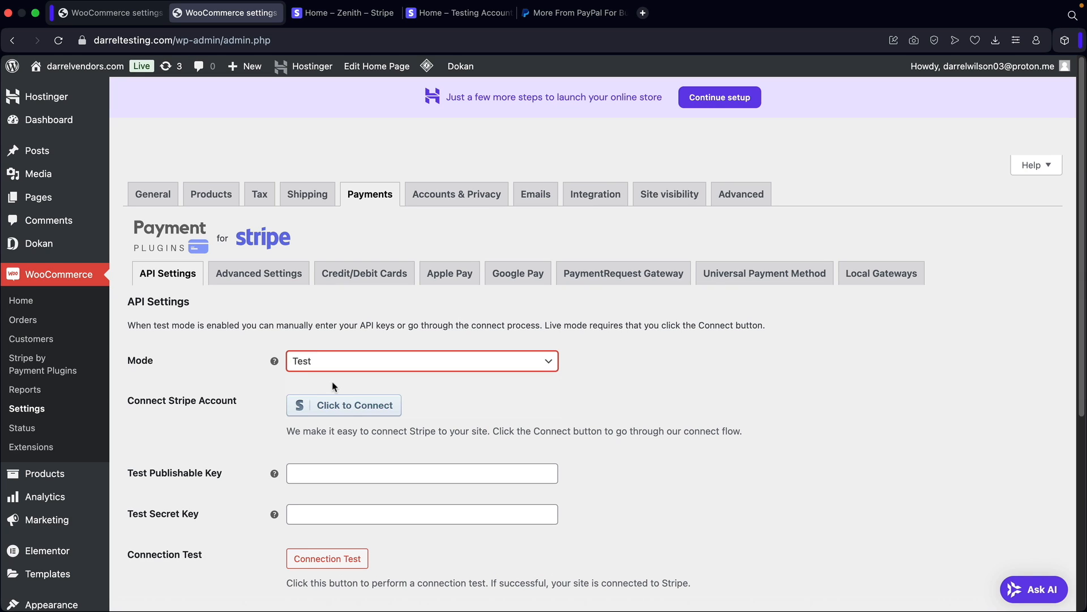
scroll(340, 368, "down", 2)
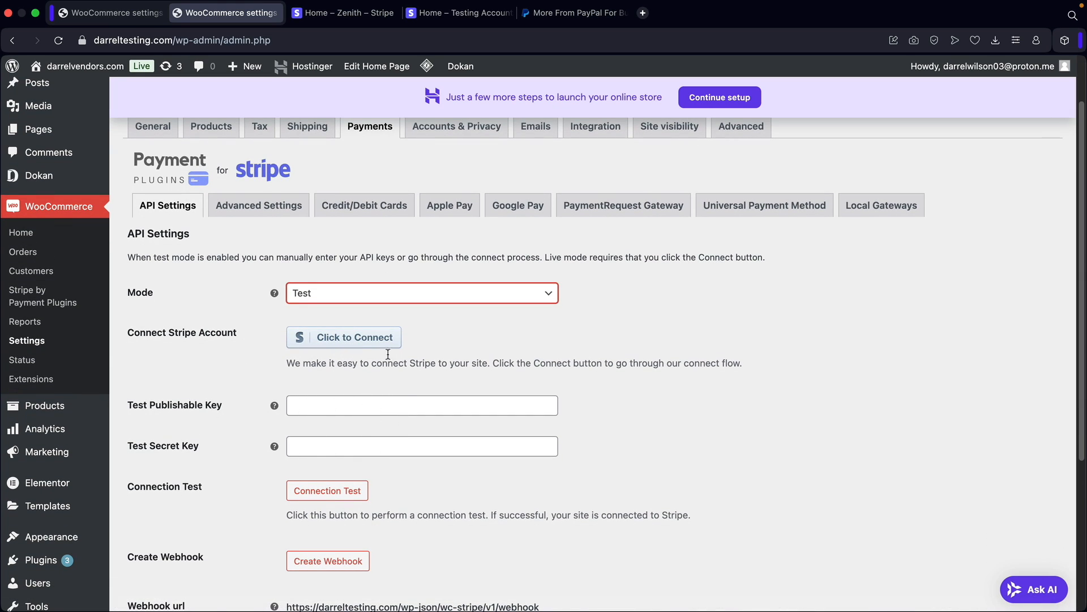
left_click(361, 340)
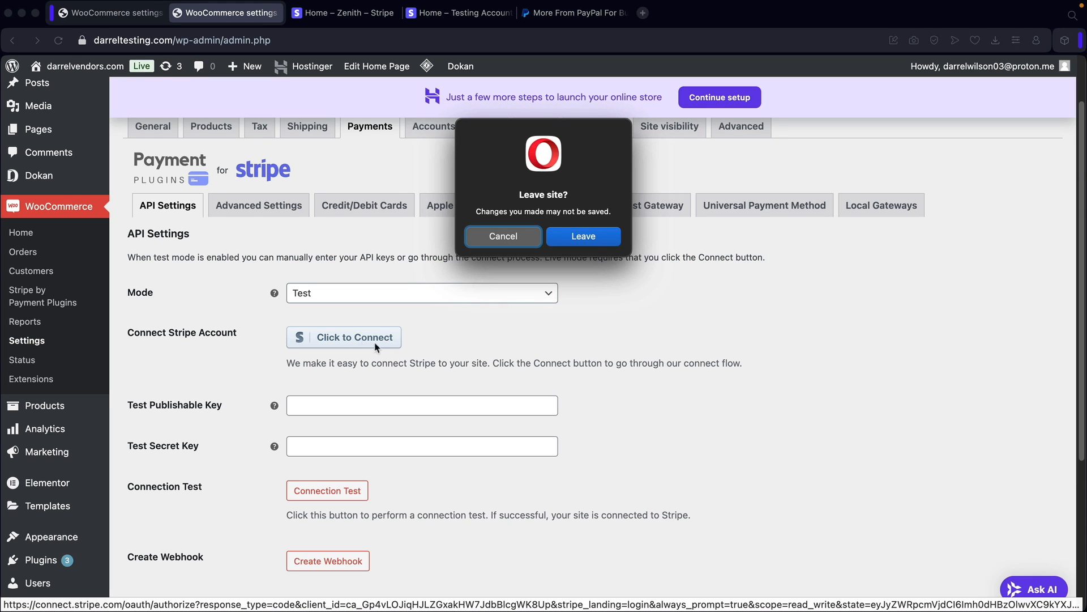
Leave the settings page and connect the Testing Account to Payment Plugins for Stripe WooCommerce.
left_click(591, 239)
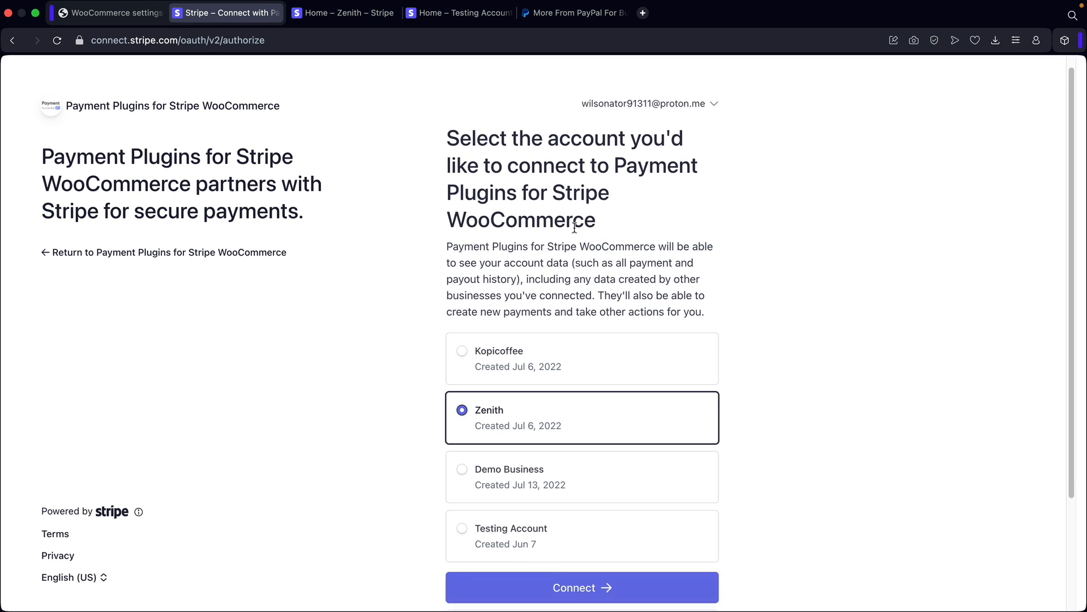
scroll(498, 410, "down", 5)
left_click(498, 410)
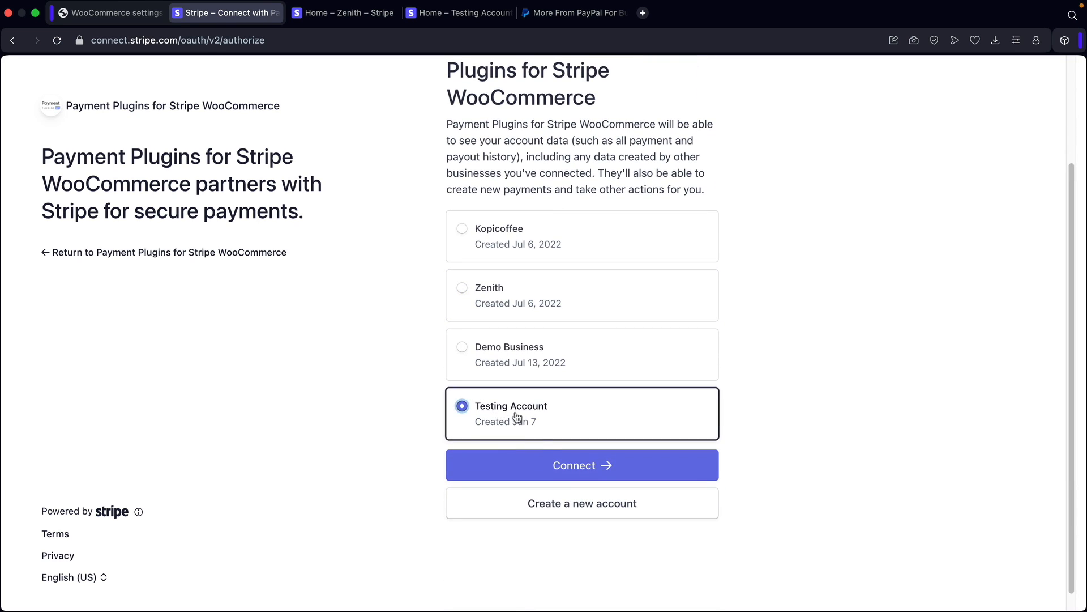
left_click(555, 467)
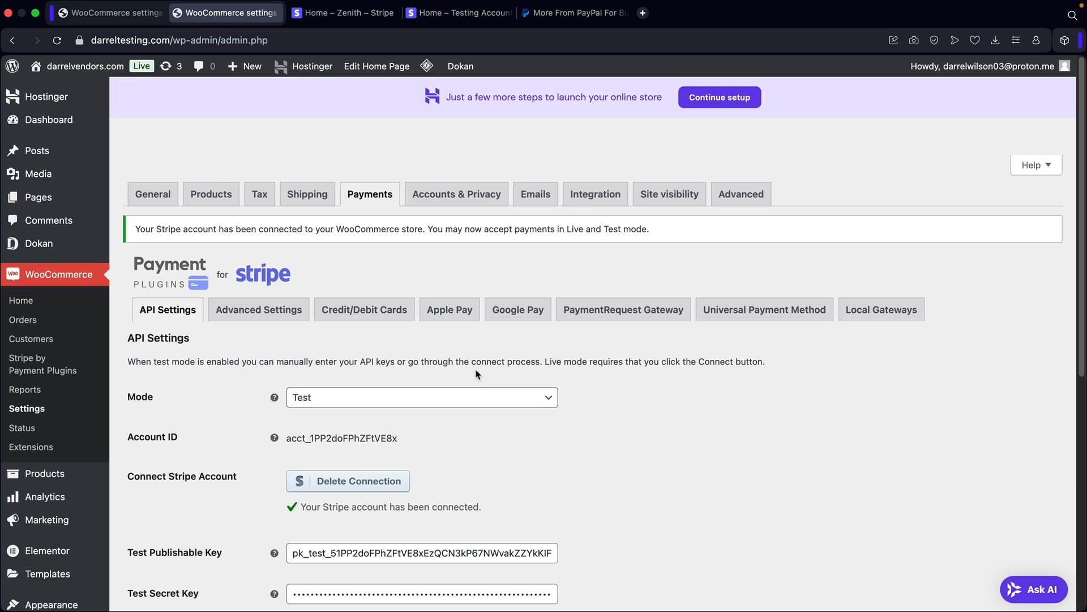
Cycle the Stripe plugin Mode between Live and Test, leaving it on Test.
scroll(476, 374, "down", 5)
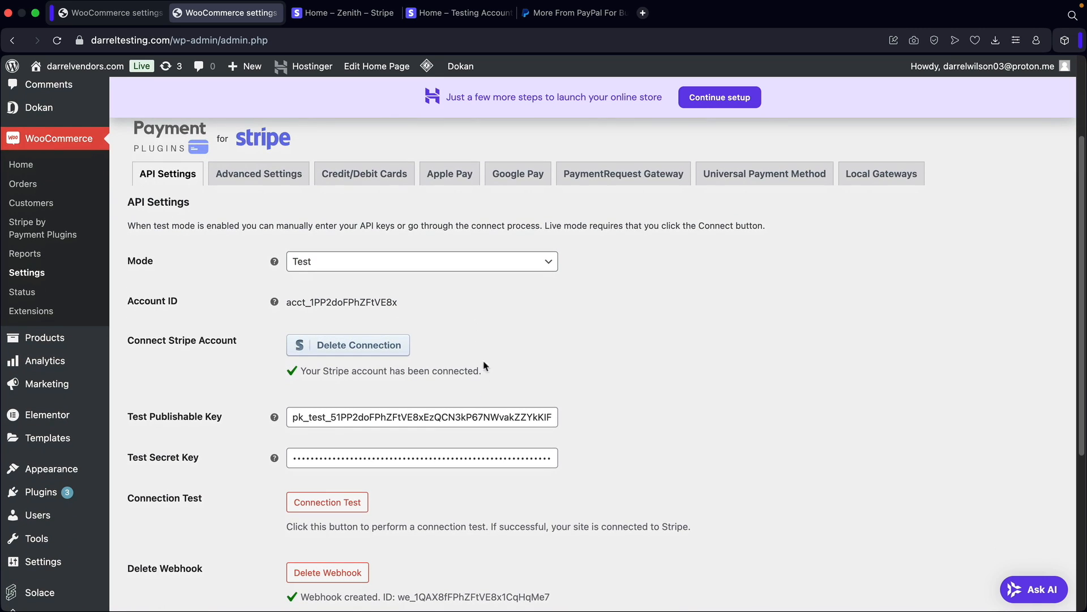
left_click(425, 262)
left_click(346, 306)
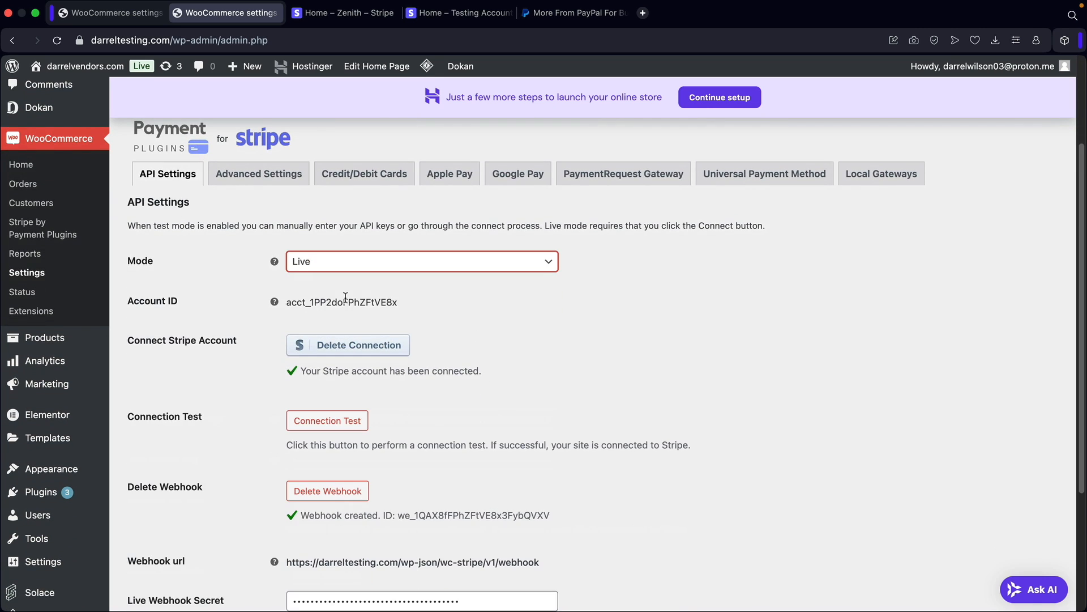
left_click(393, 260)
left_click(384, 282)
left_click(388, 260)
left_click(387, 300)
left_click(386, 269)
left_click(381, 282)
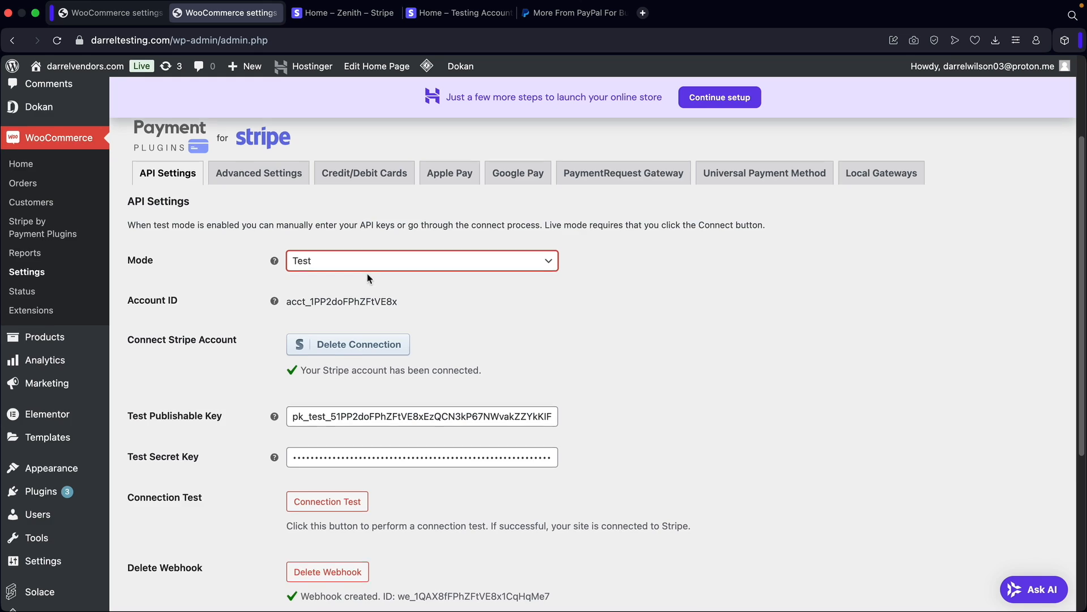
Run the Stripe Connection Test, acknowledge the success message, and continue setup.
scroll(368, 278, "down", 3)
left_click(330, 368)
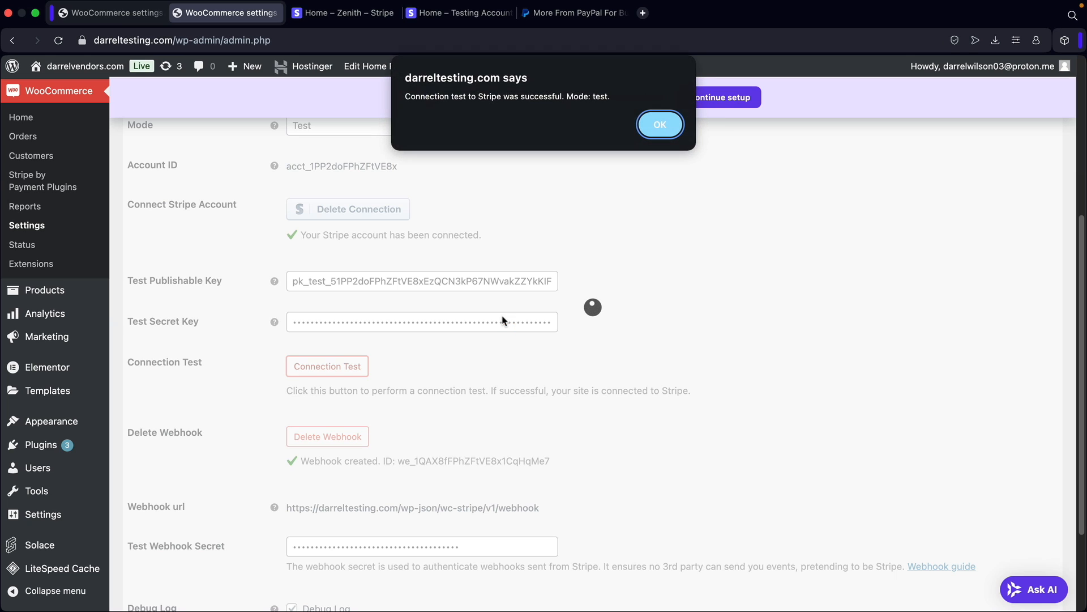
left_click_drag(440, 97, 573, 96)
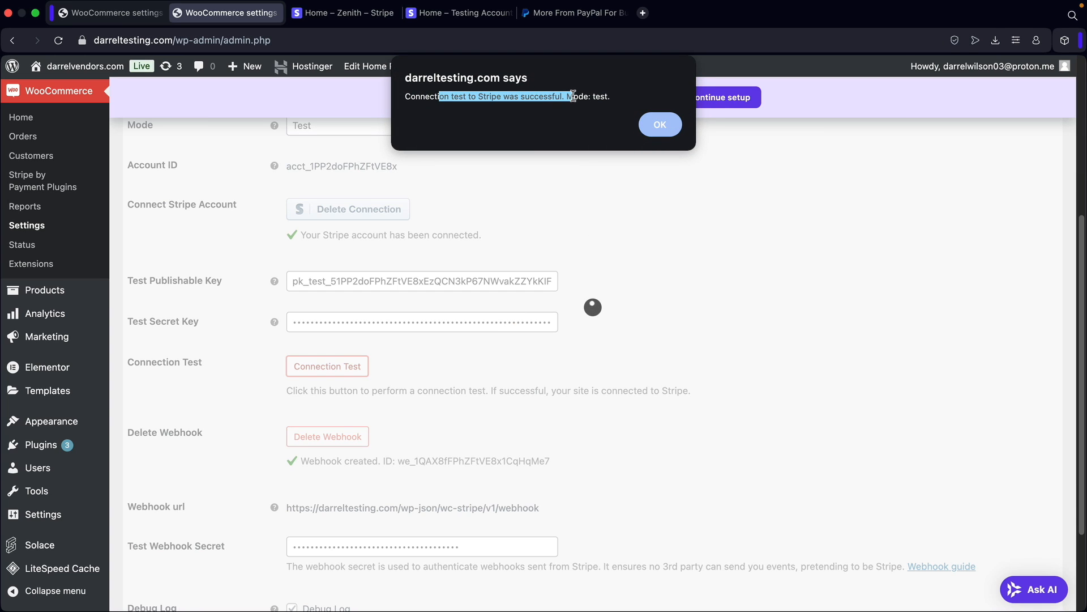
left_click(660, 125)
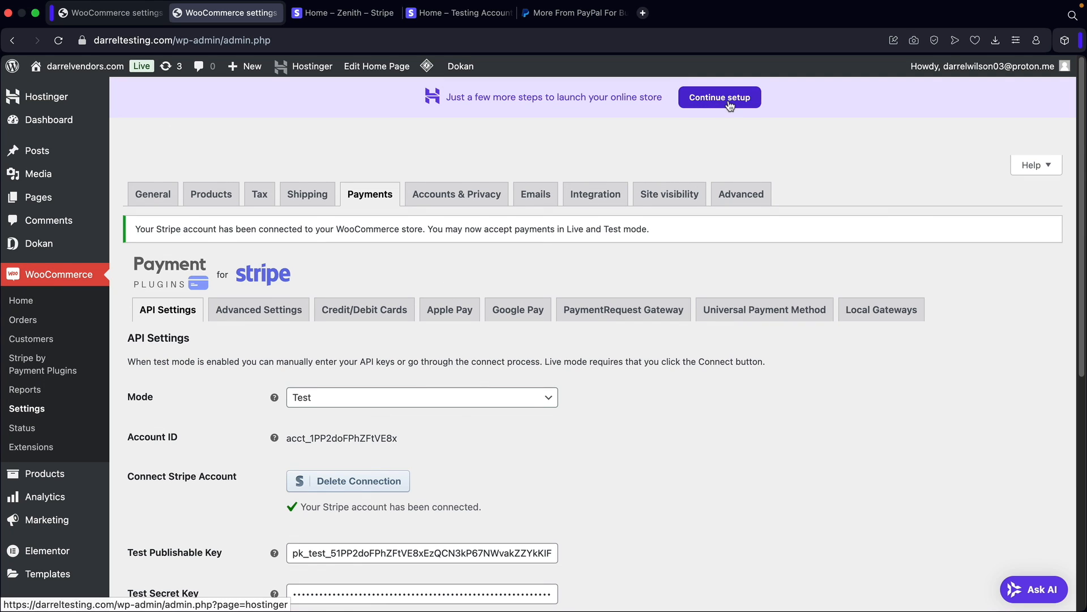
left_click(730, 102)
Leave the page and review the Stripe plugin's Advanced Settings for locale, fee, Link and GDPR.
left_click(590, 239)
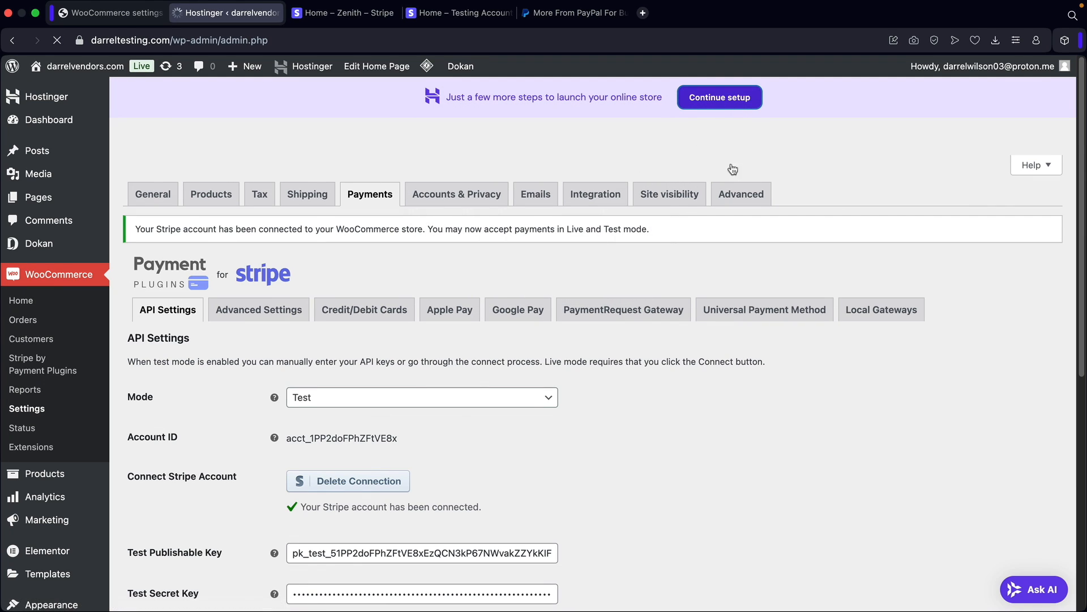
scroll(421, 327, "up", 3)
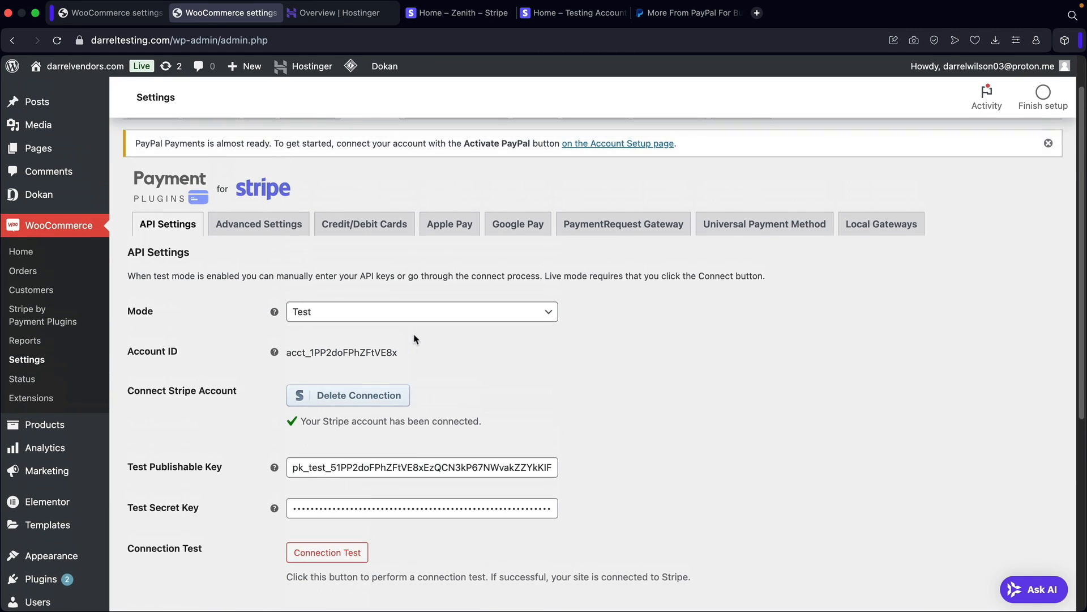
left_click(289, 275)
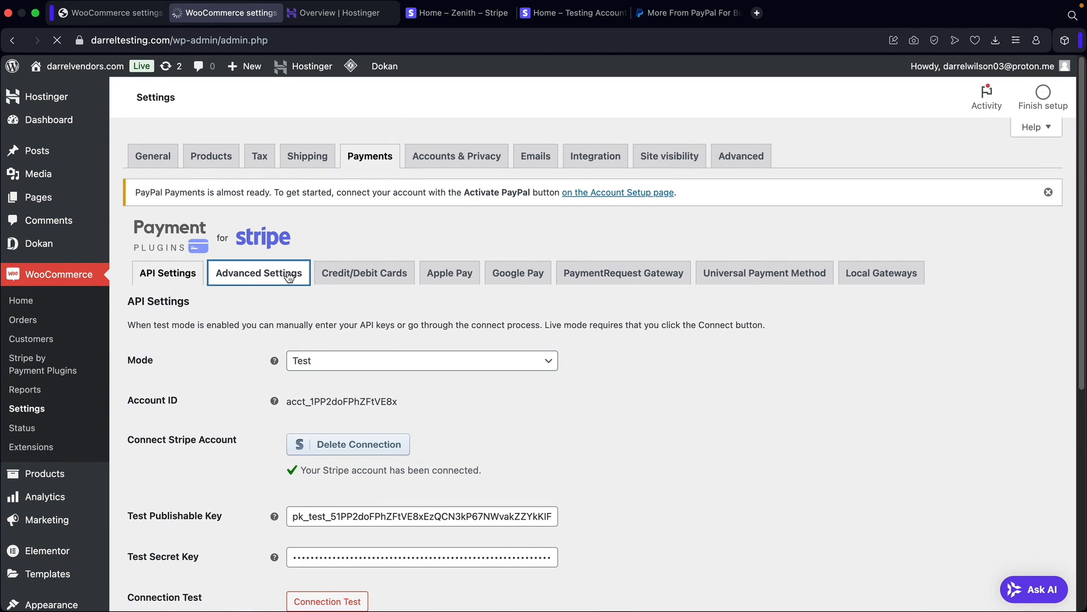
scroll(357, 352, "down", 3)
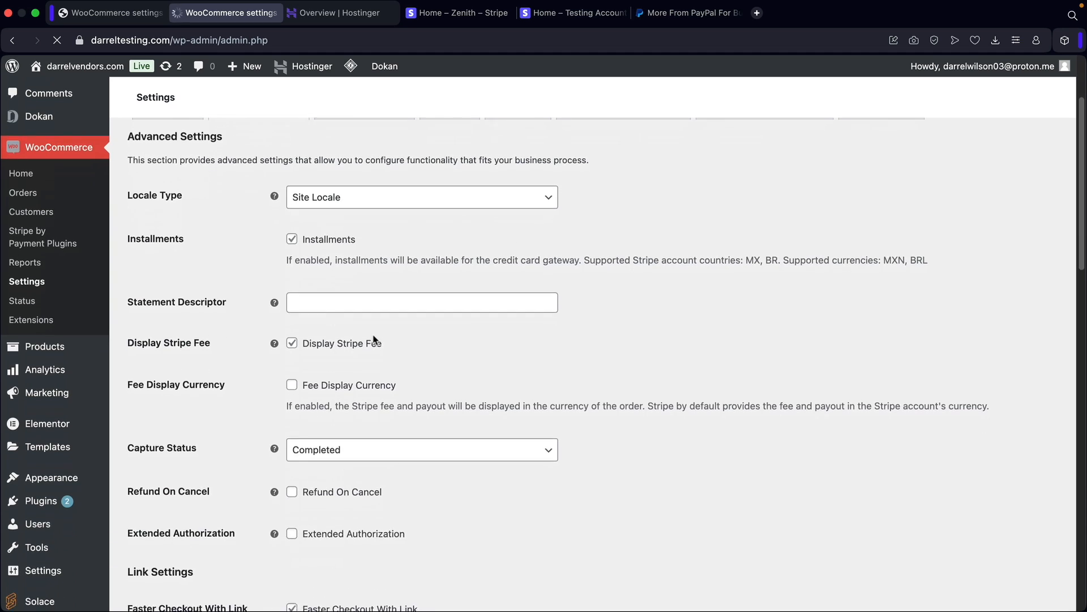
scroll(357, 325, "down", 5)
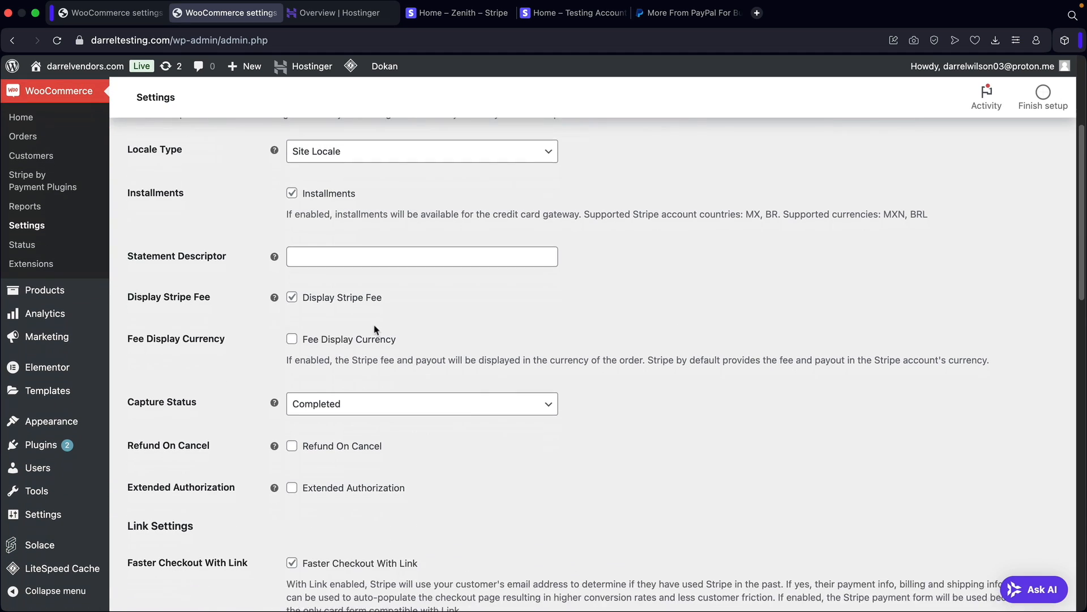
scroll(389, 362, "down", 10)
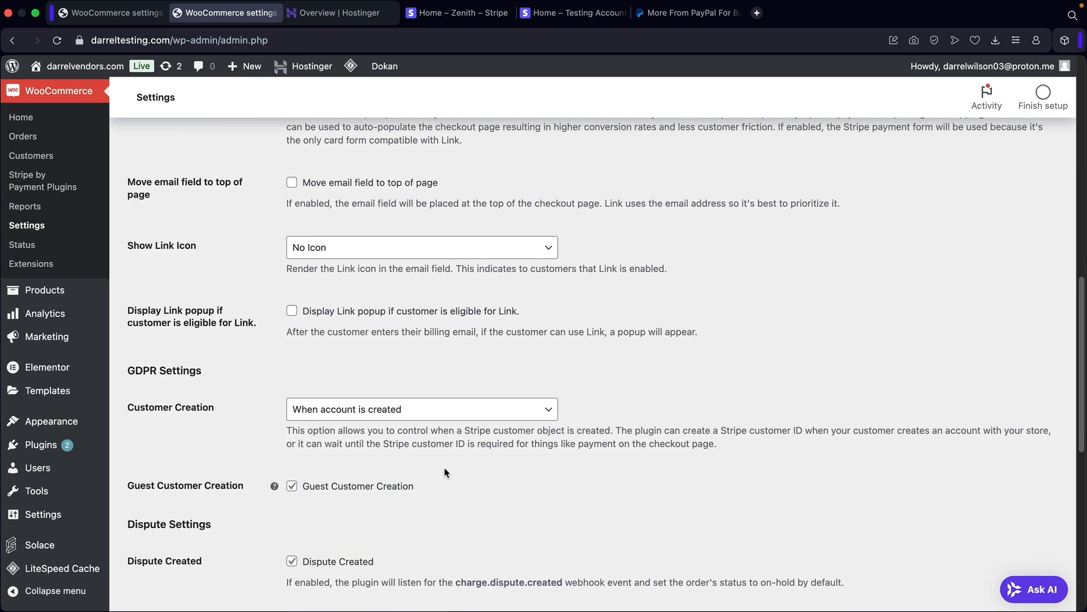
scroll(445, 472, "up", 15)
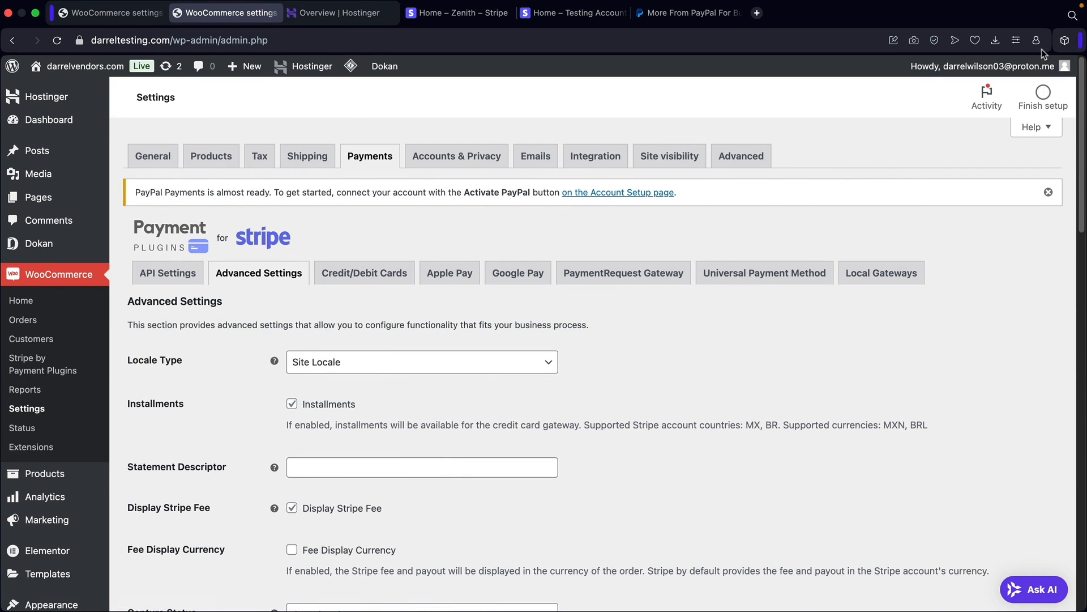
Visit the public store and browse the Shop page's product grid.
mouse_move(85, 66)
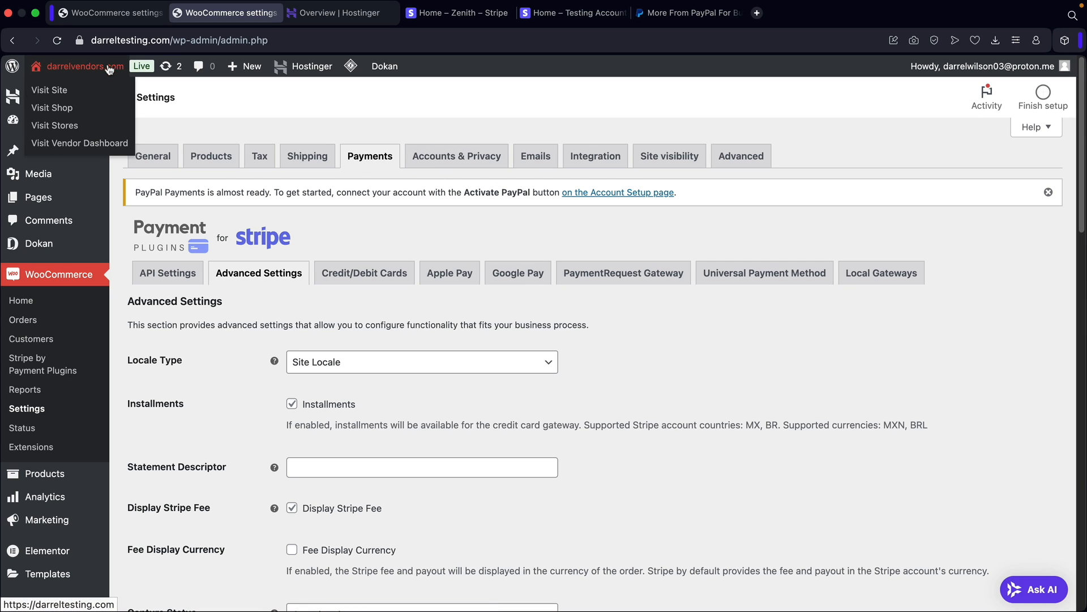
left_click(93, 92)
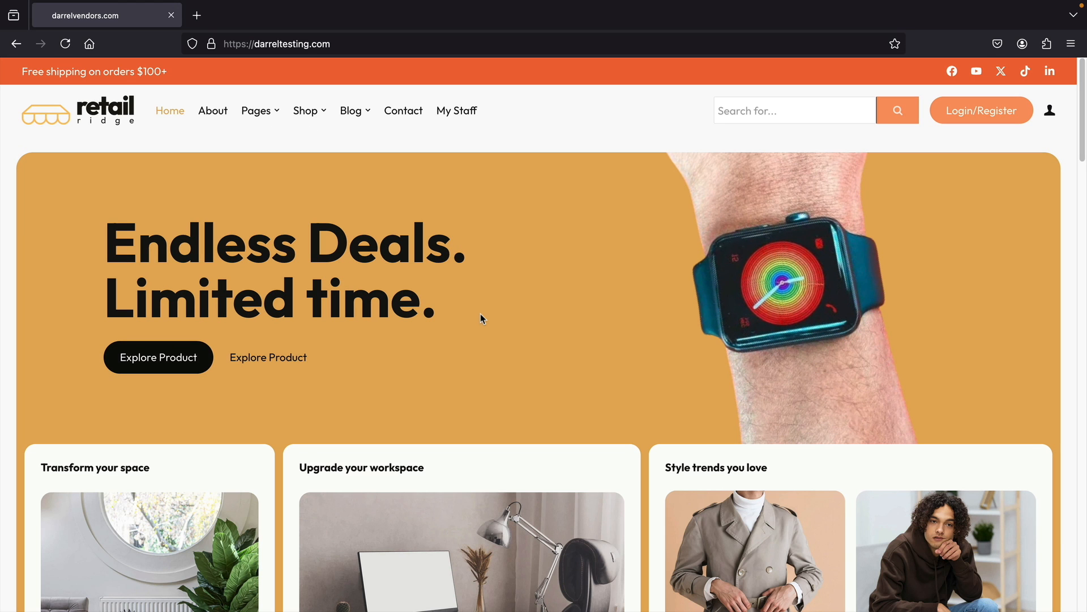
left_click(312, 112)
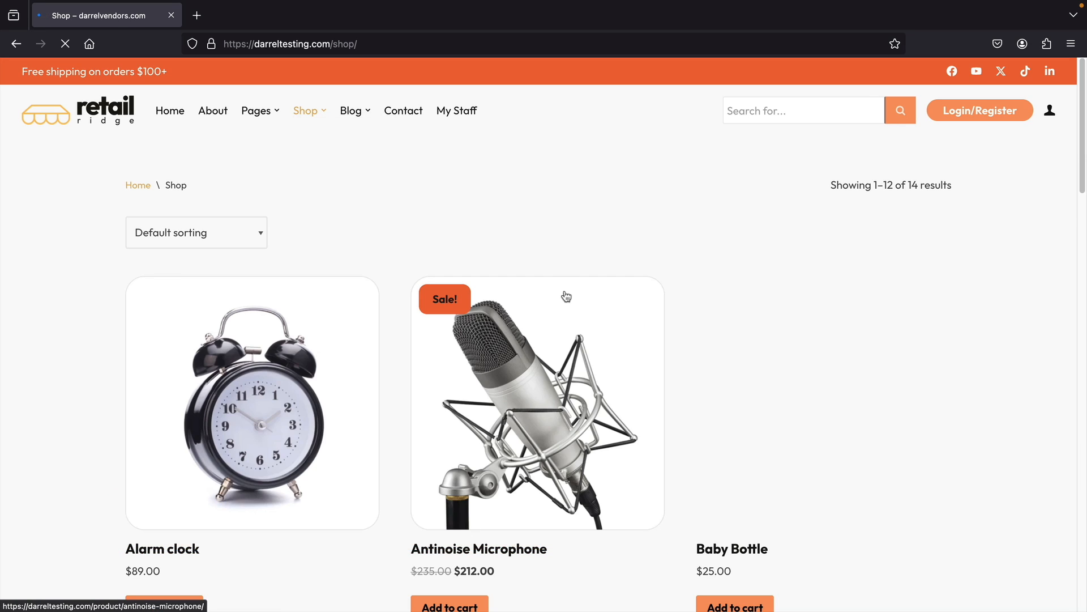
scroll(680, 364, "down", 2)
scroll(679, 365, "down", 6)
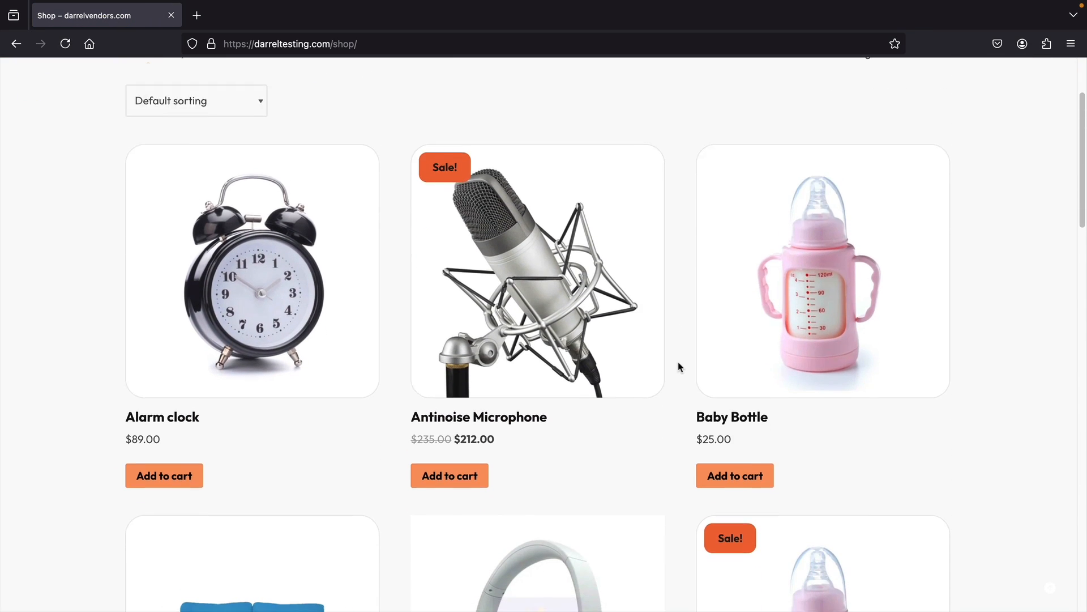
scroll(679, 366, "down", 5)
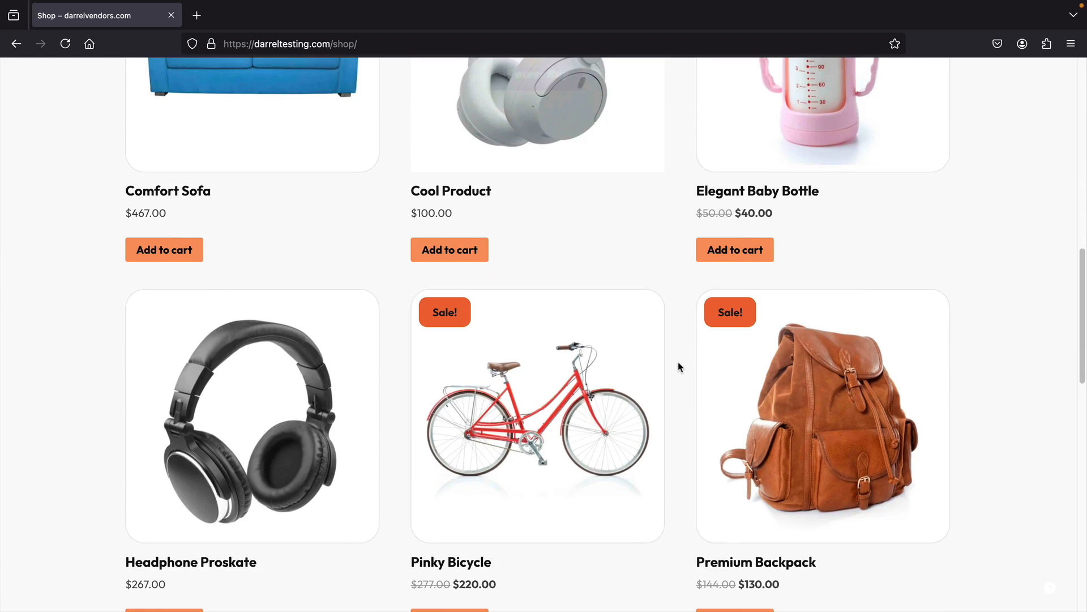
scroll(680, 366, "down", 6)
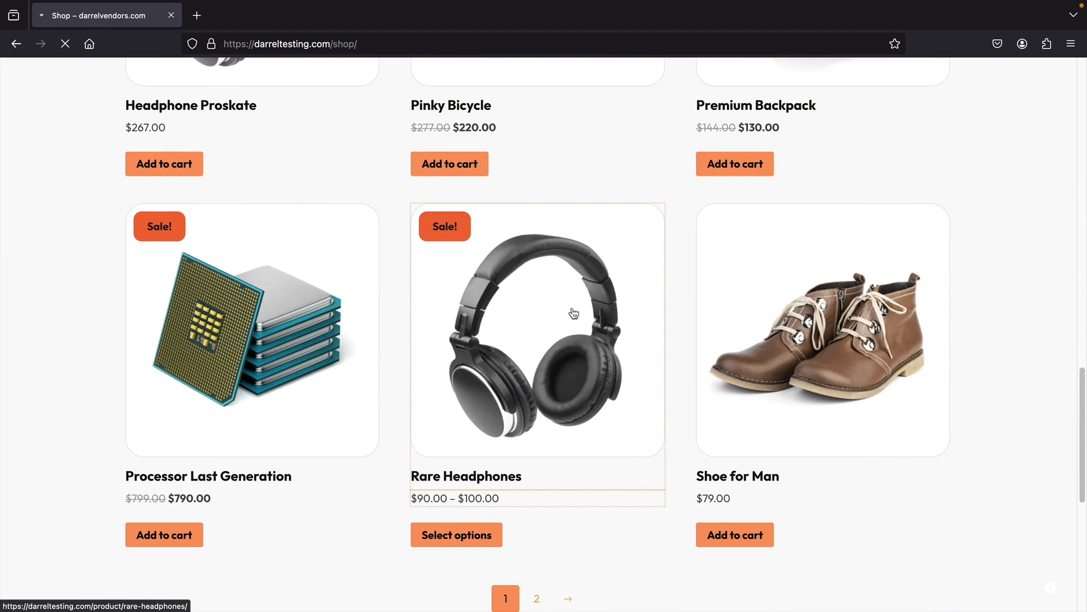
scroll(631, 339, "down", 5)
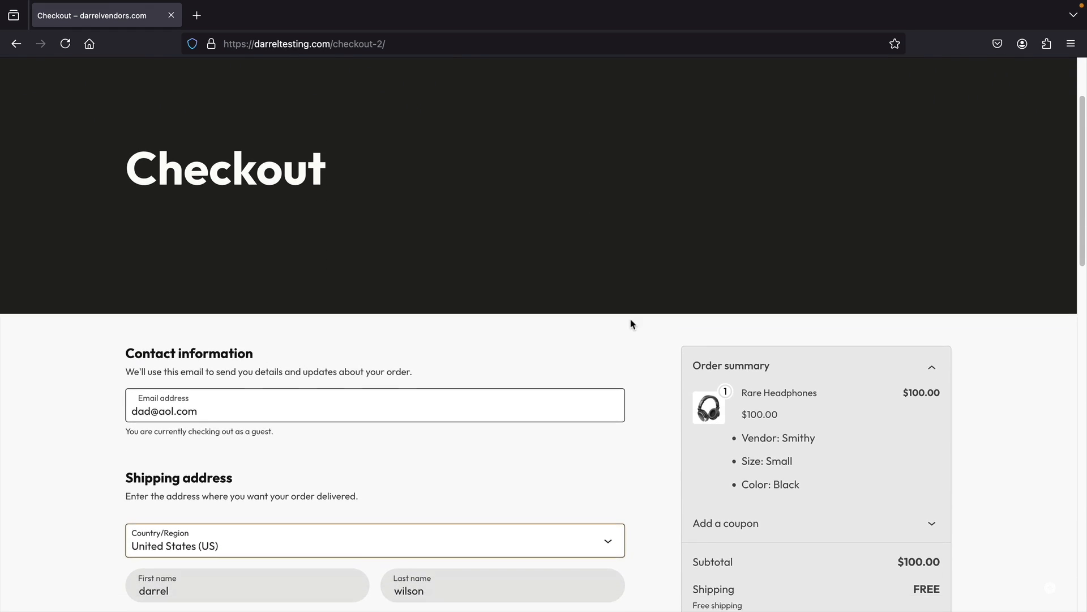
left_click_drag(249, 266, 125, 258)
scroll(57, 301, "down", 5)
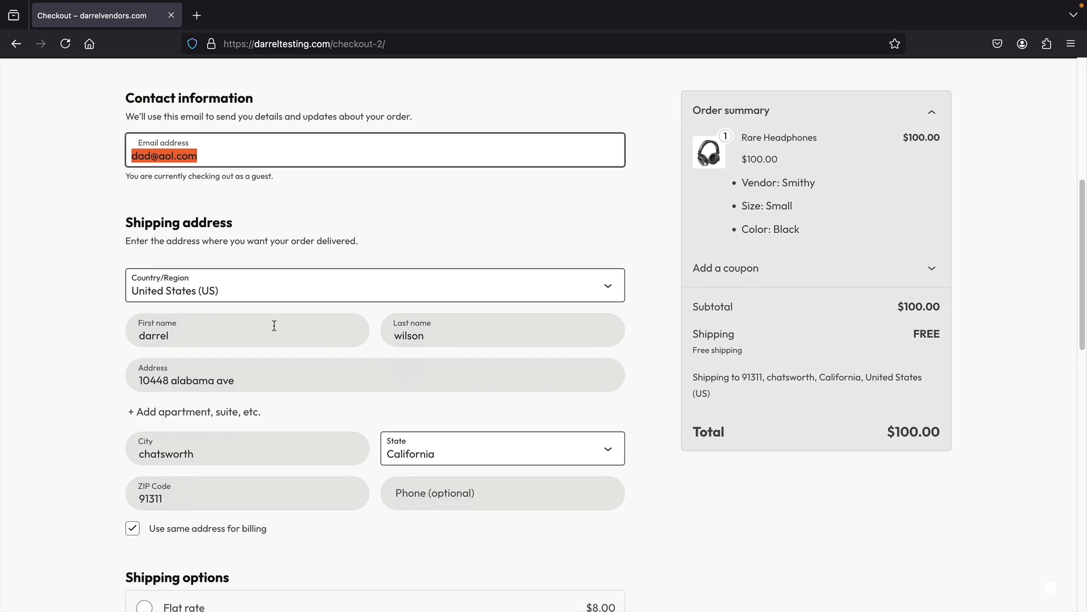
scroll(262, 298, "down", 5)
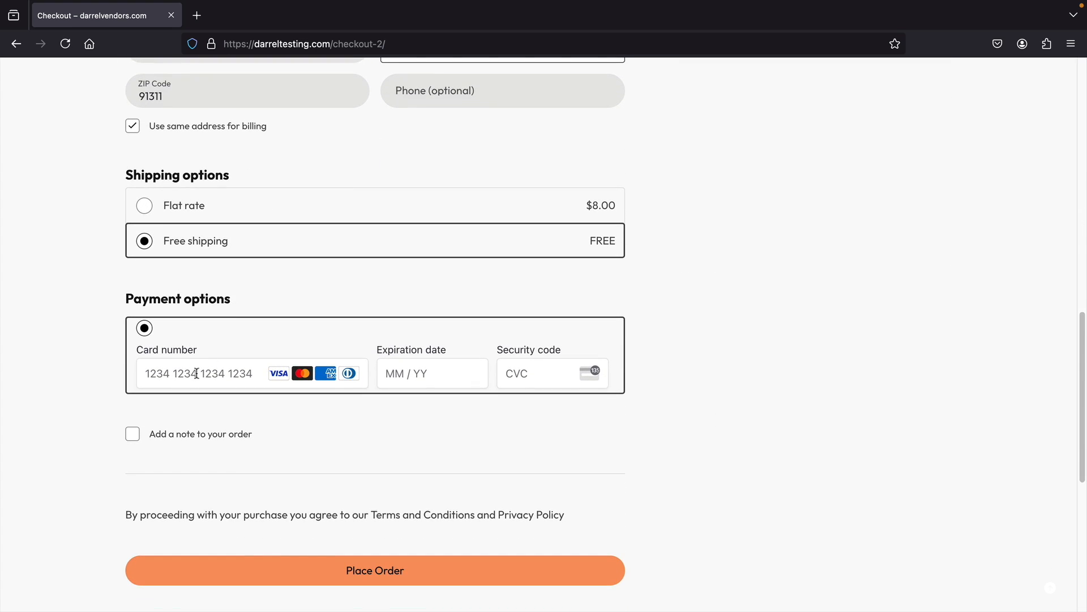
left_click(196, 373)
type("4242 4242 4242 4242")
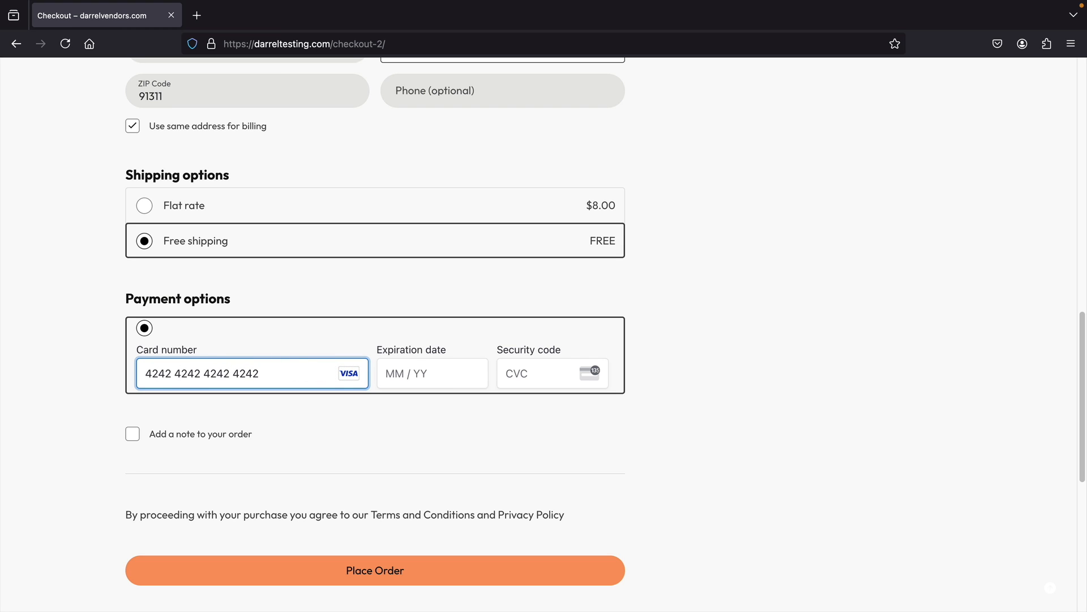
key("Tab")
type("1")
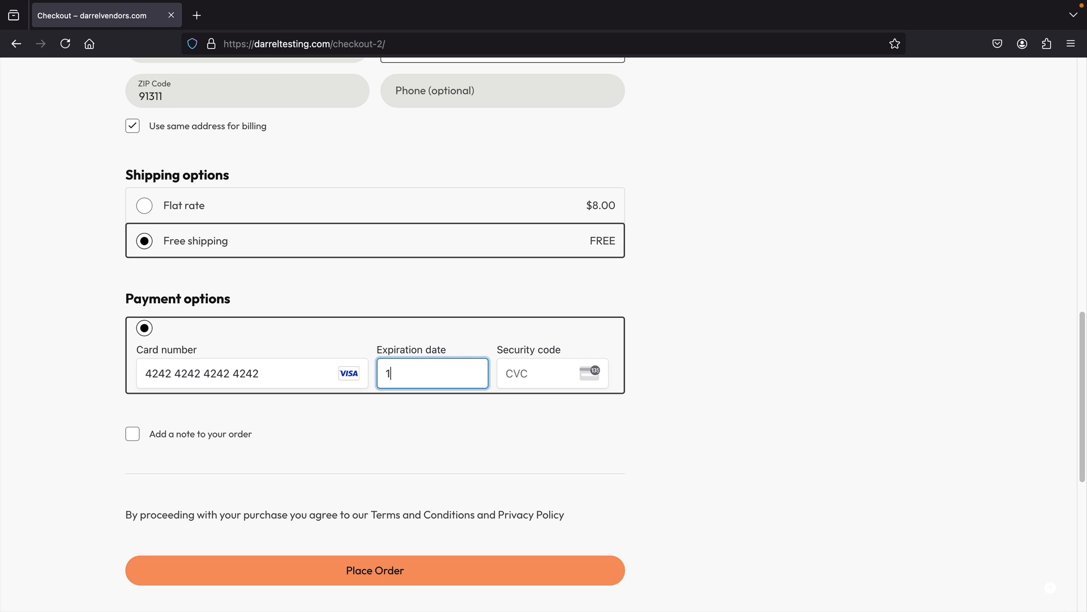
type("234123")
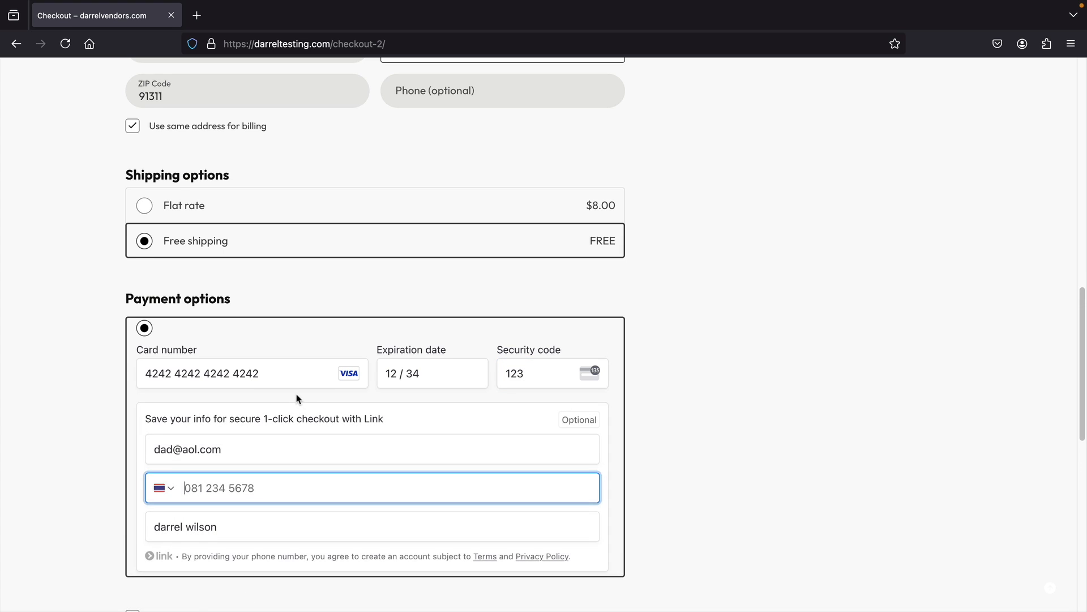
Place the $100 Rare Headphones order and review the Order Received page.
scroll(296, 391, "down", 5)
scroll(325, 357, "down", 1)
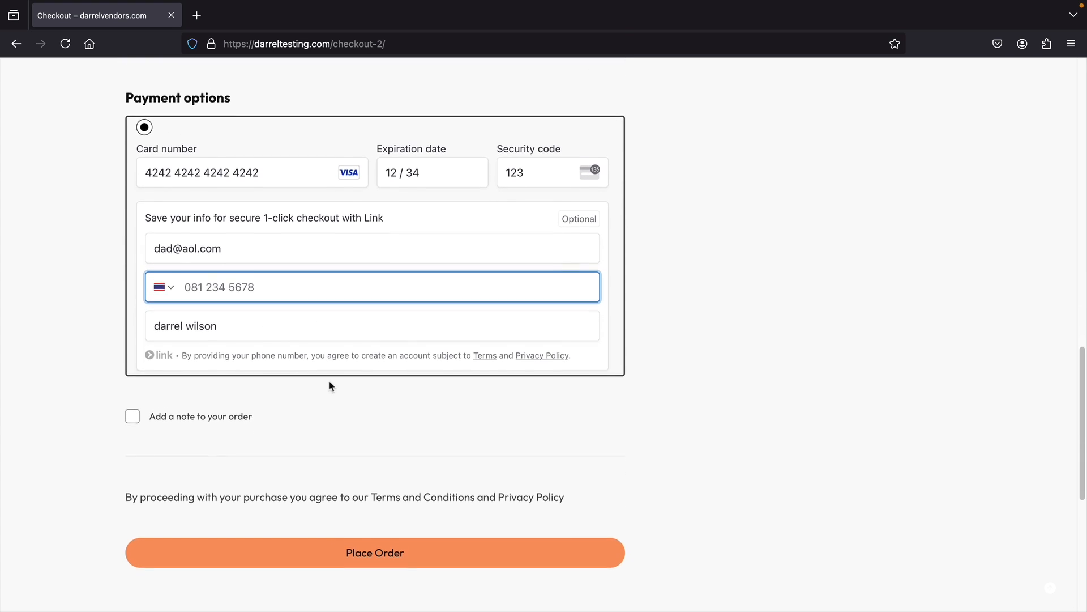
left_click(391, 549)
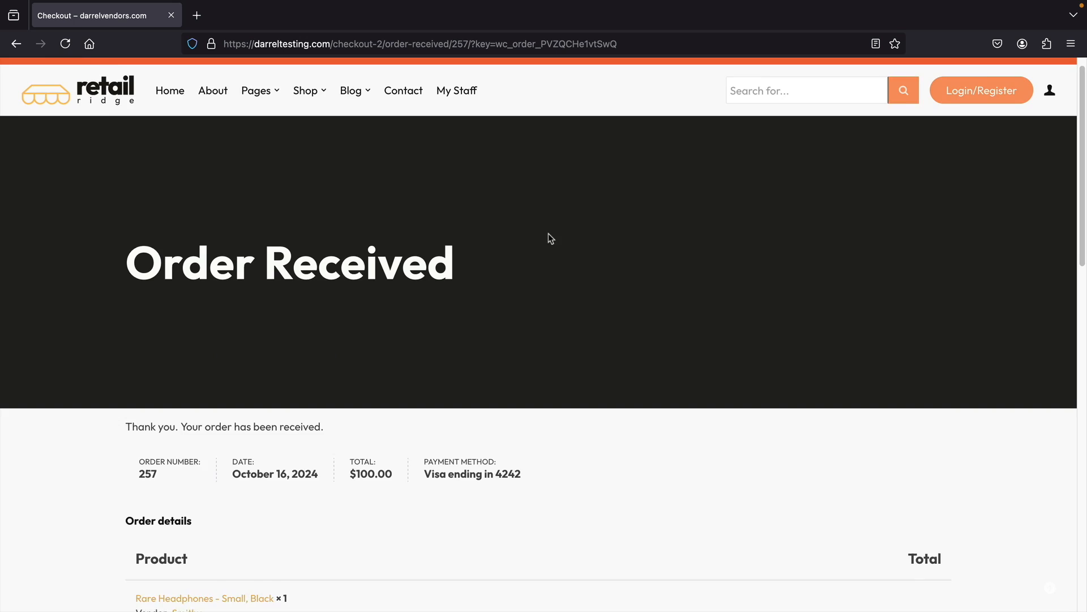
scroll(594, 328, "down", 6)
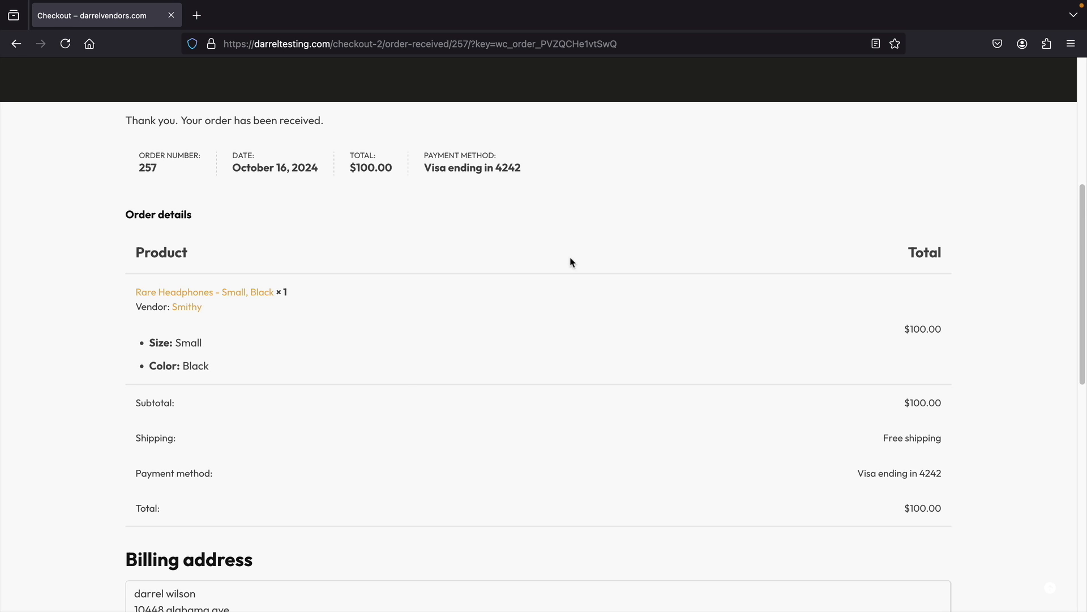
scroll(552, 258, "down", 4)
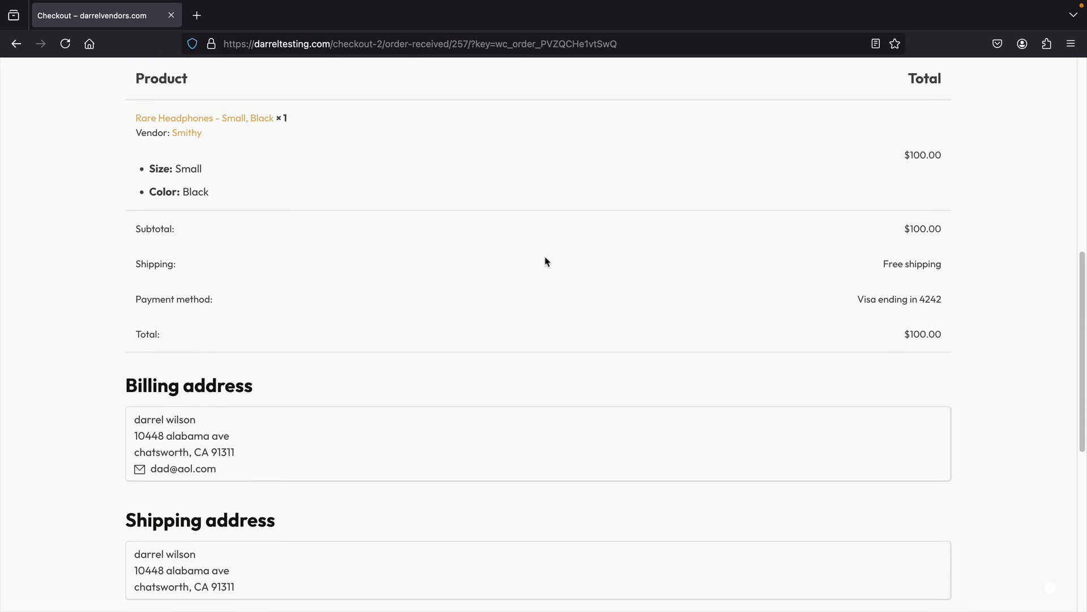
scroll(451, 430, "up", 10)
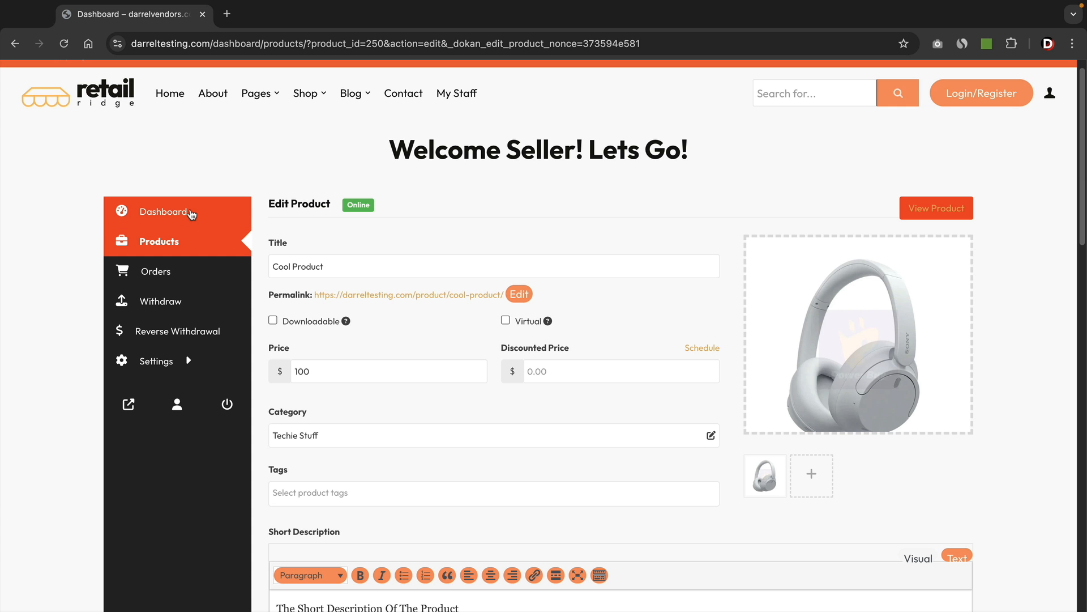
Mark Order 257 Completed in Dokan, confirming $100.00 net sales and $70.00 earning.
left_click(192, 213)
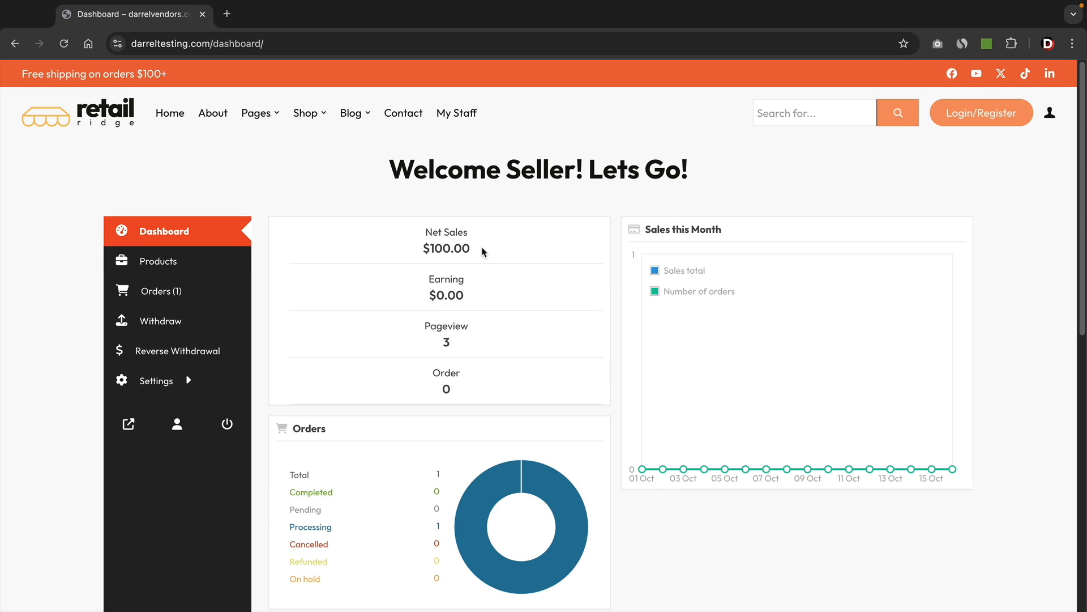
left_click_drag(482, 249, 415, 253)
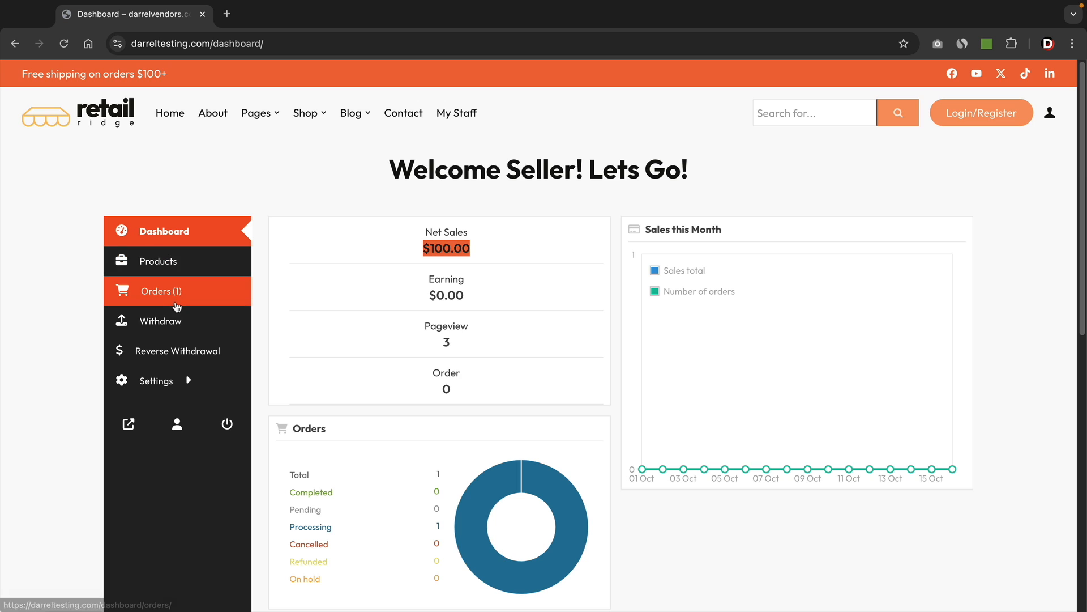
left_click(180, 298)
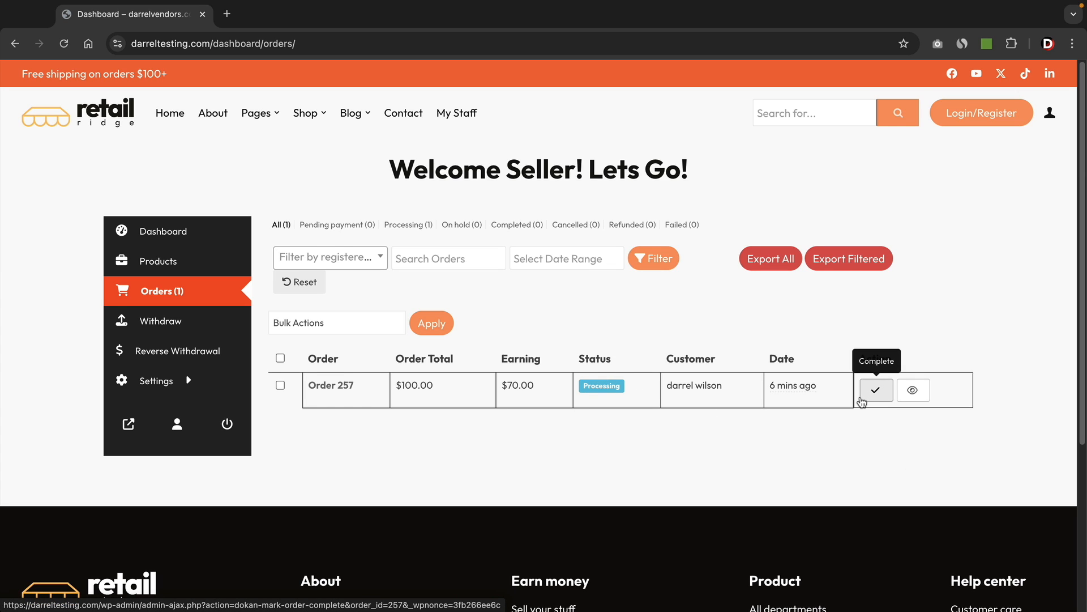
left_click(875, 394)
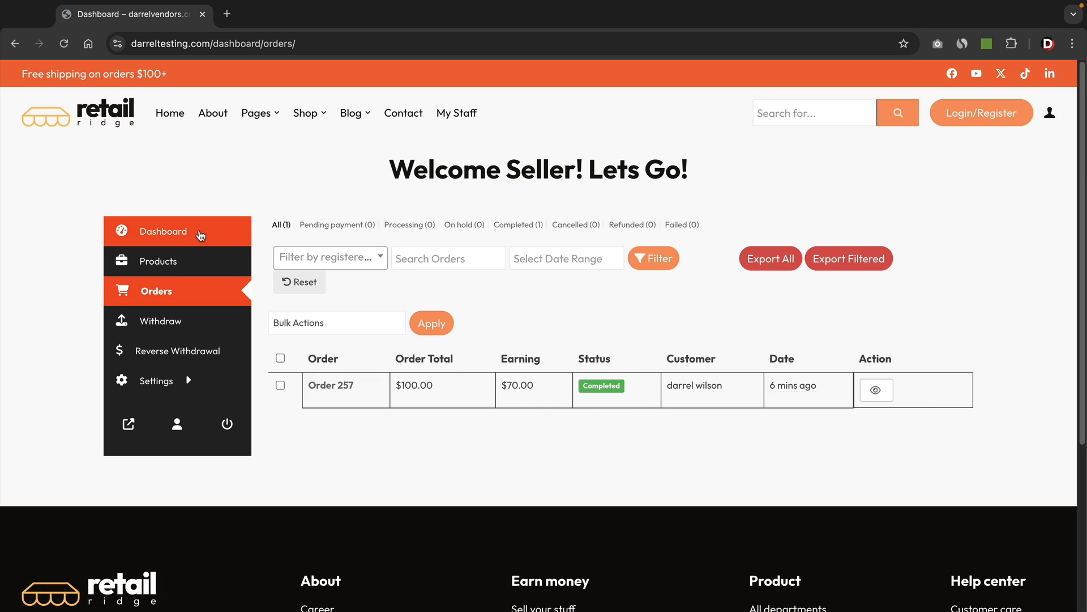
left_click(202, 234)
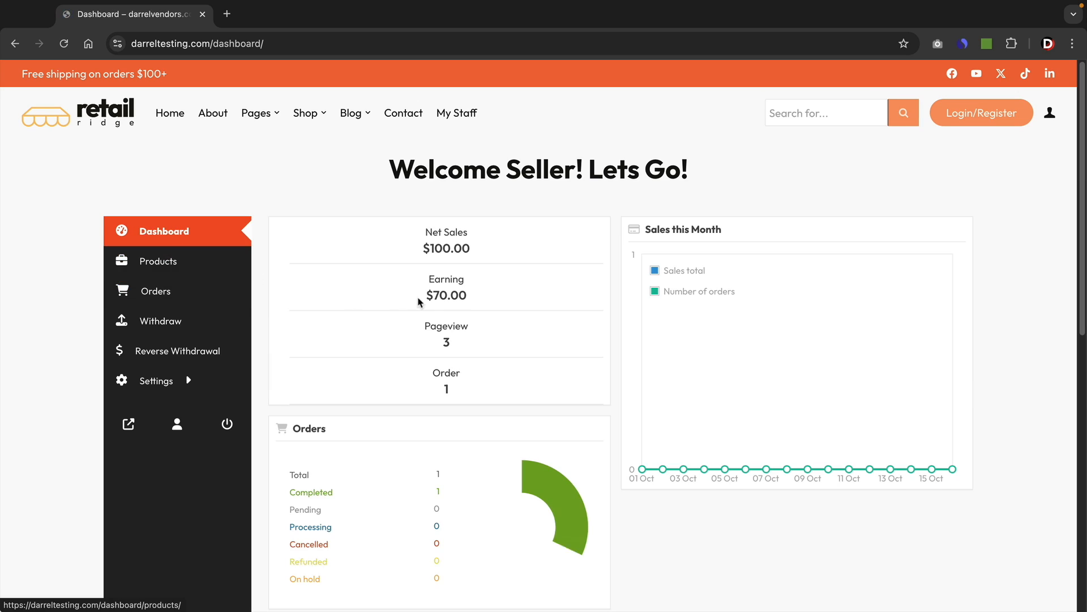
left_click_drag(472, 299, 424, 301)
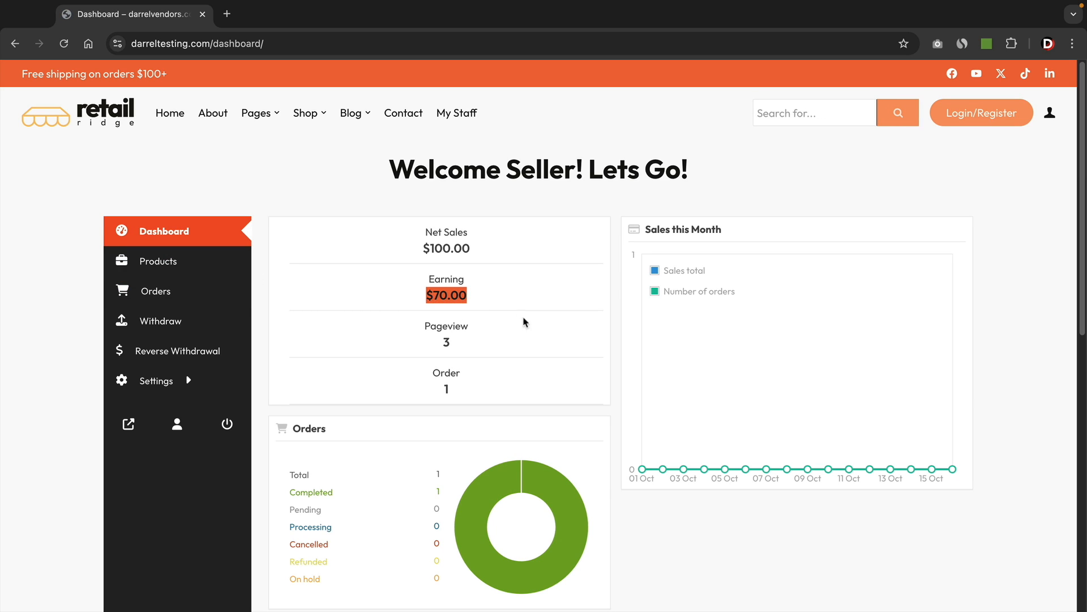
left_click(536, 324)
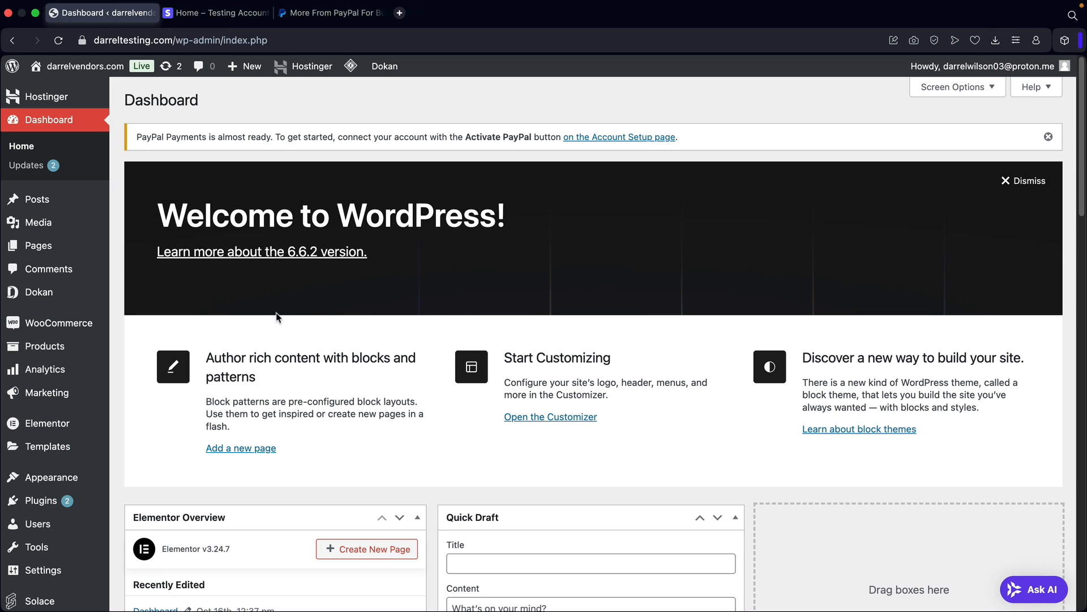
Open order #257 in WooCommerce Orders and review its items, -$3.20 Stripe fee and $96.80 payout.
mouse_move(85, 328)
left_click(156, 348)
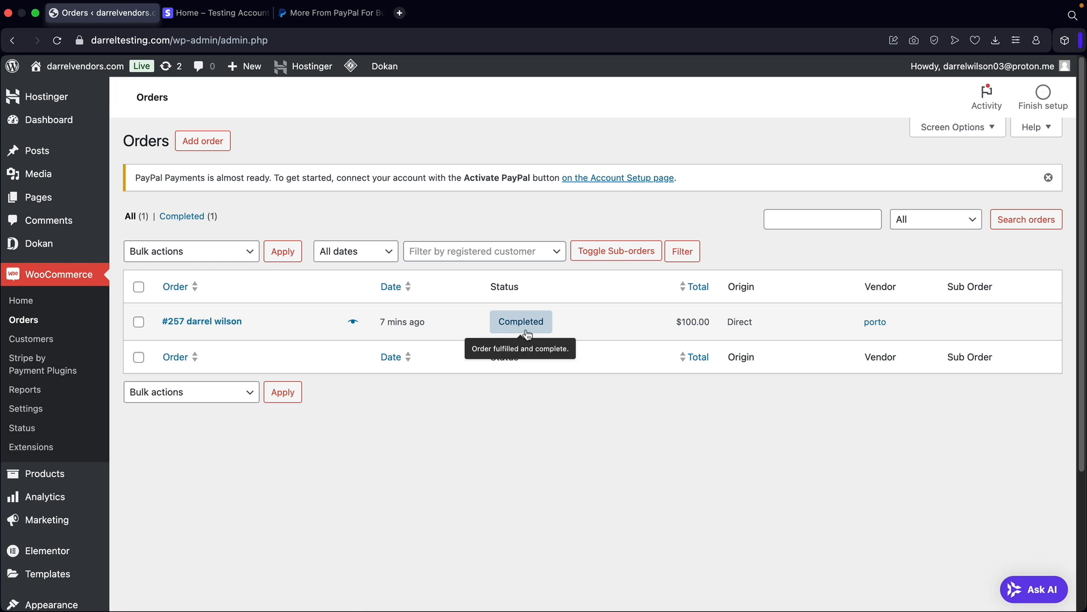
left_click(232, 327)
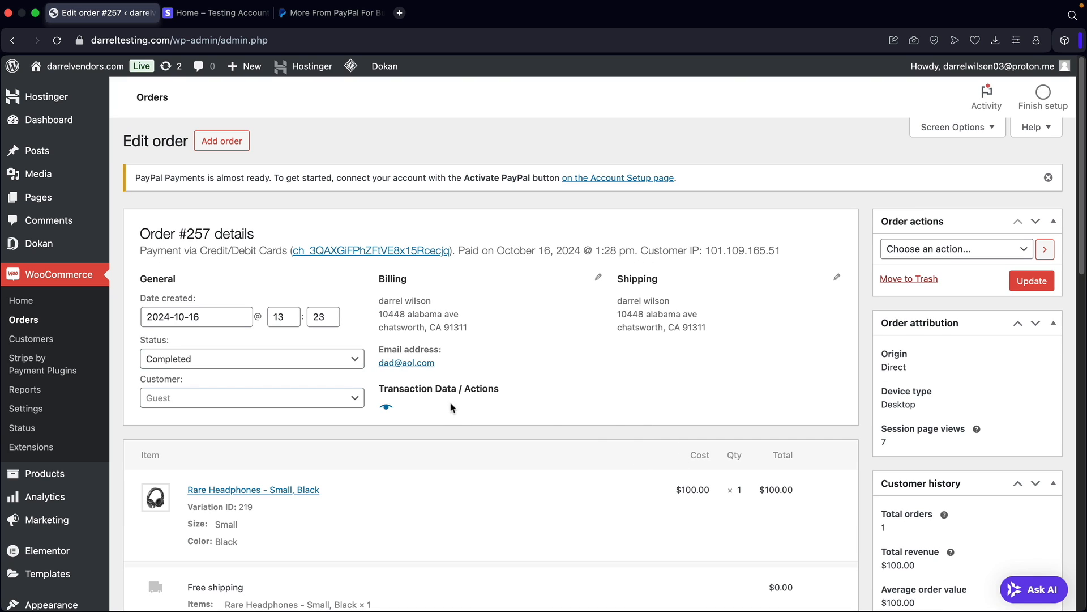
scroll(674, 391, "down", 5)
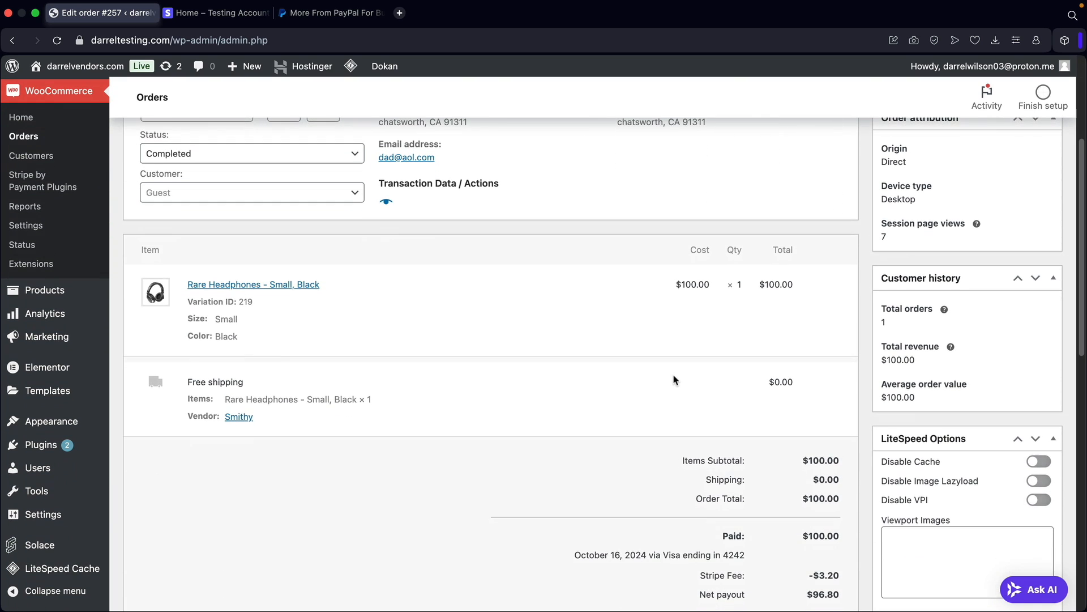
scroll(673, 380, "down", 6)
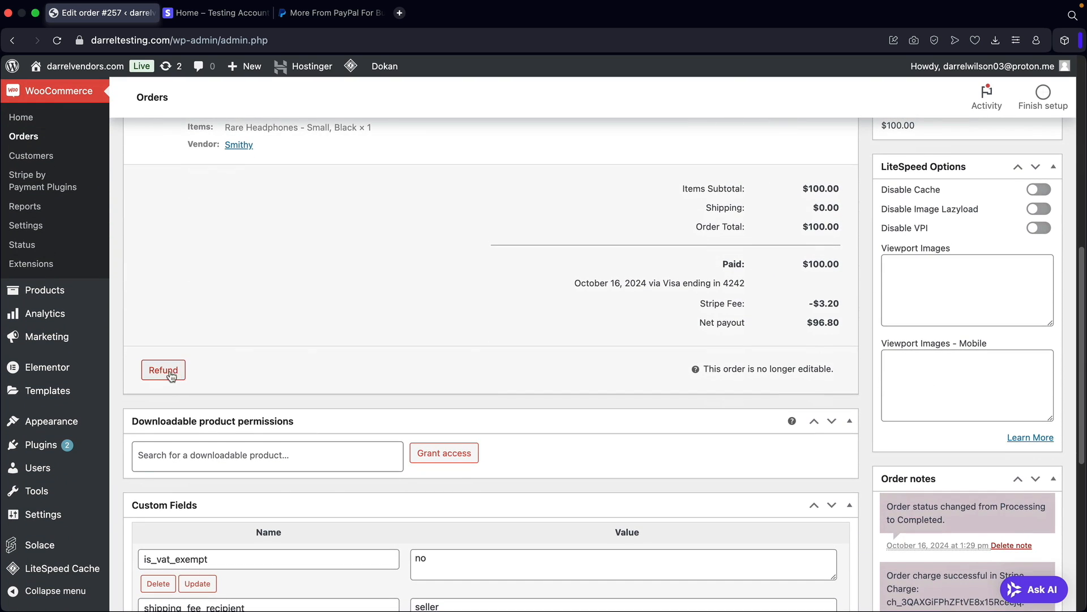
scroll(727, 346, "up", 3)
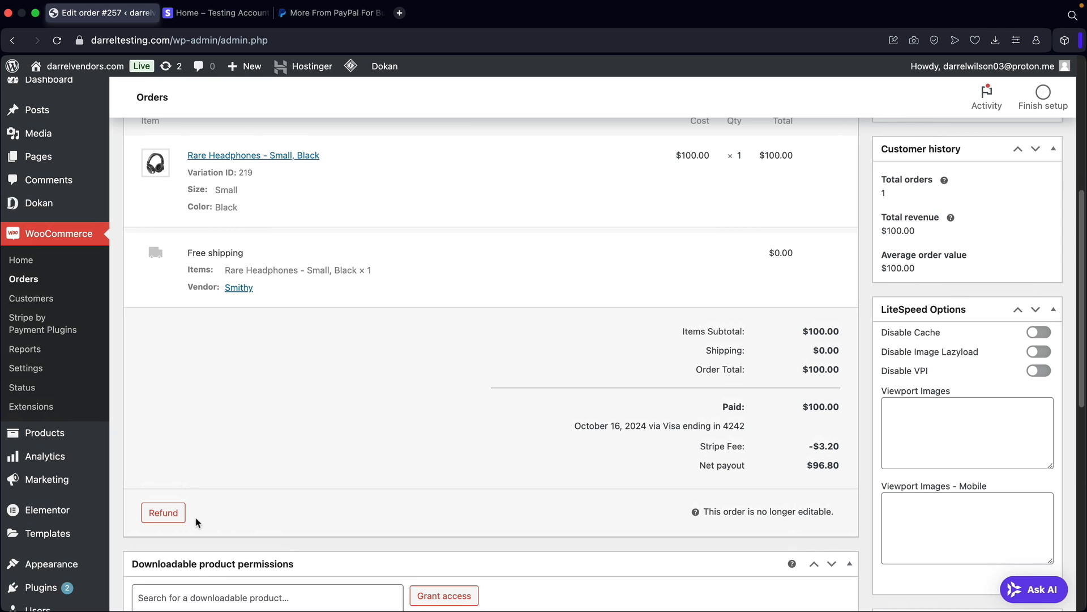
scroll(220, 511, "up", 7)
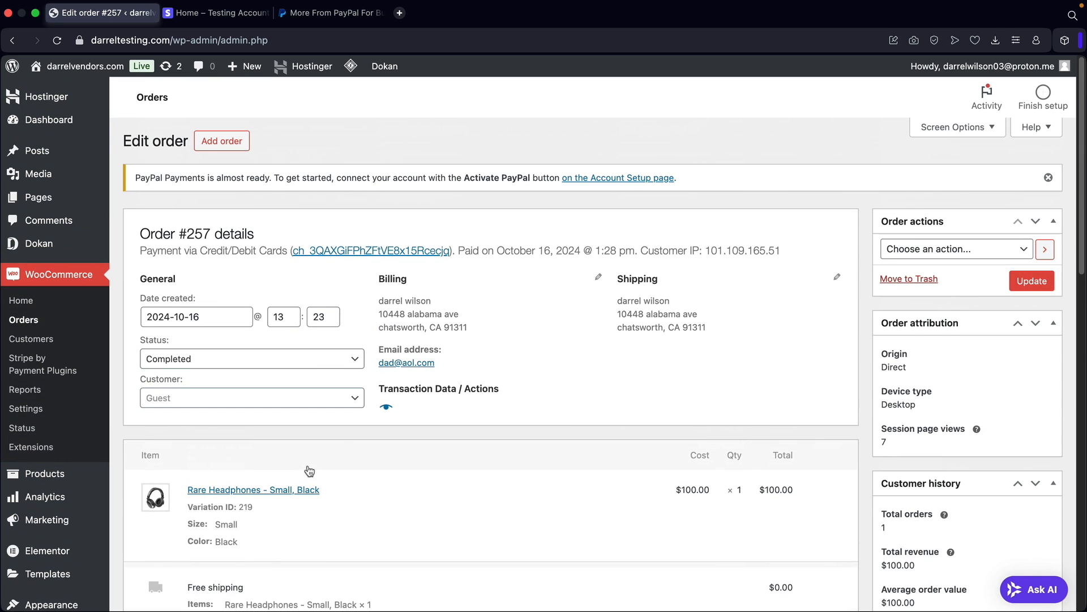
left_click(222, 14)
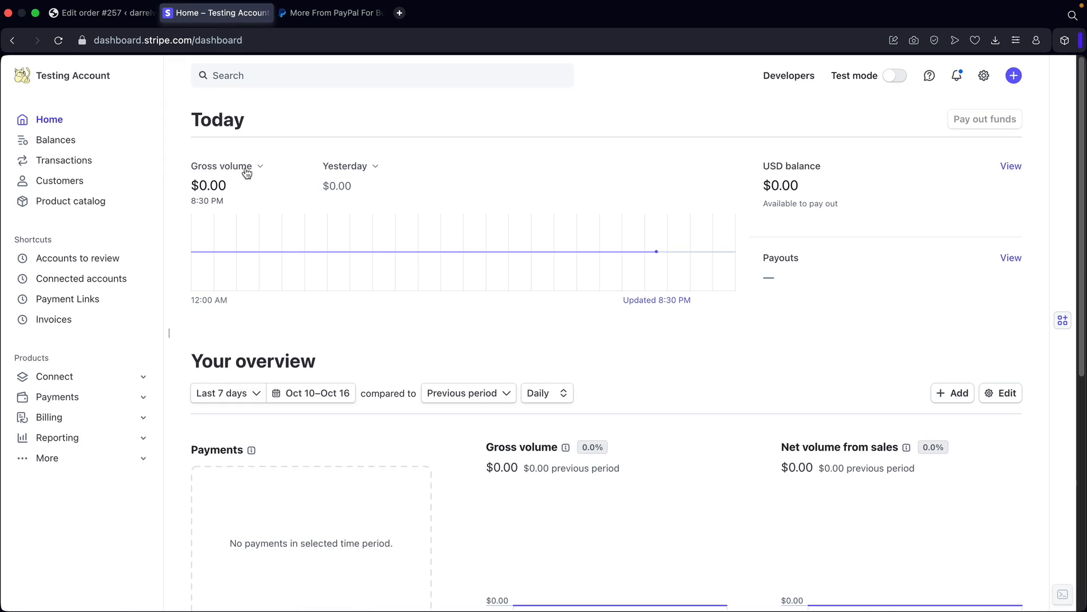
left_click(895, 75)
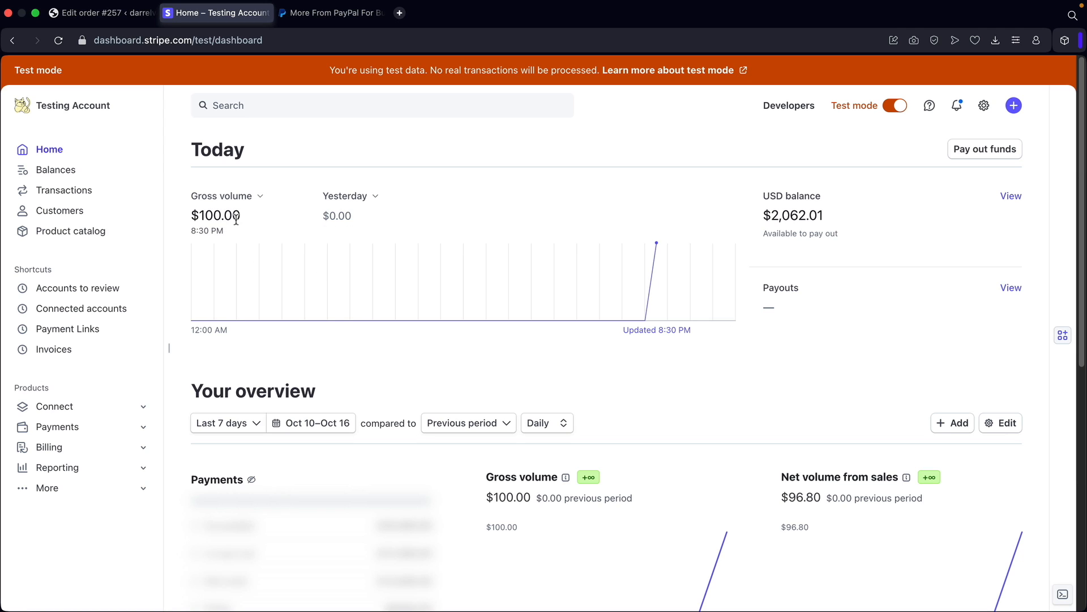
left_click_drag(236, 220, 192, 218)
left_click(192, 233)
left_click(896, 107)
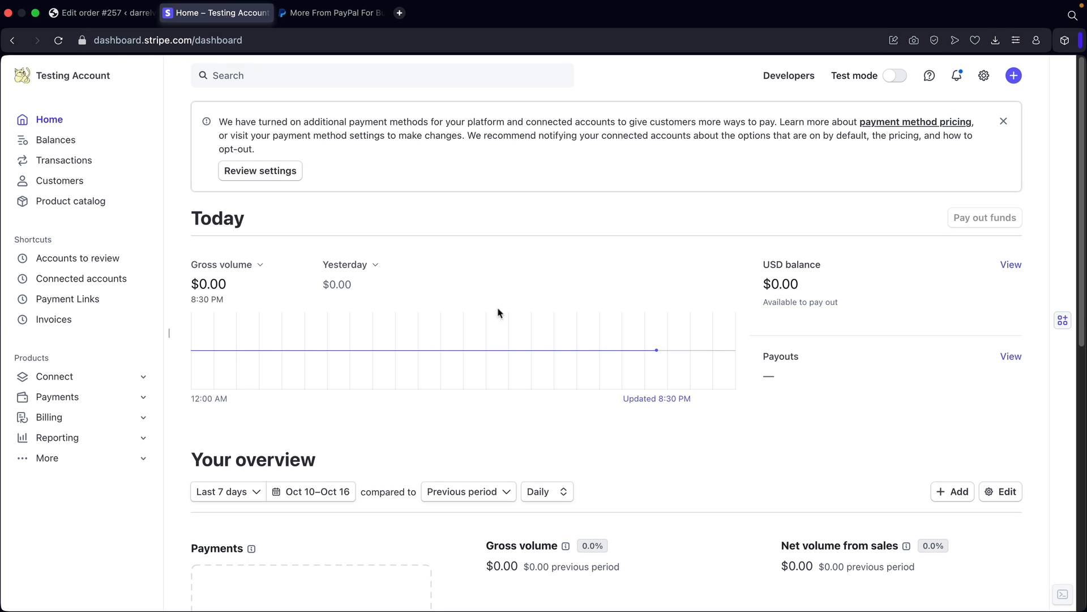
Choose Live in the Stripe by Payment Plugins Mode dropdown and save changes.
left_click(108, 14)
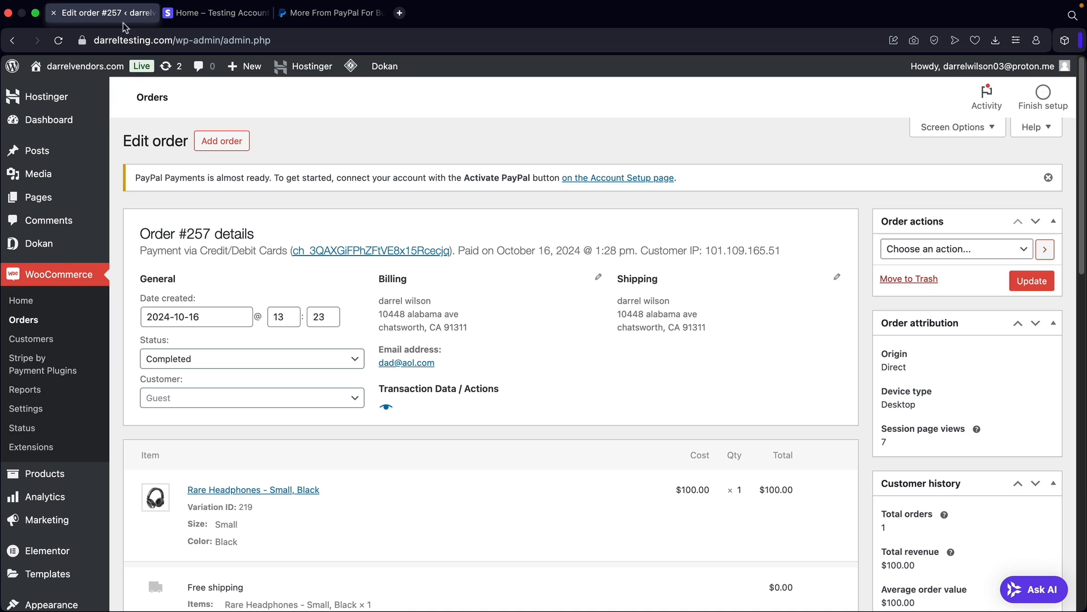
left_click(53, 367)
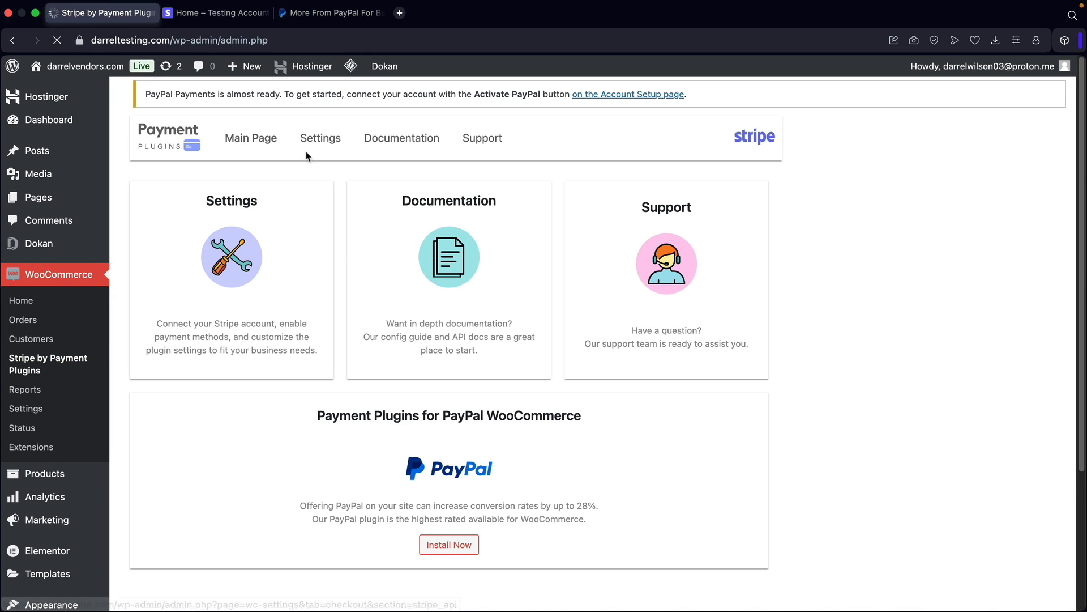
left_click(318, 144)
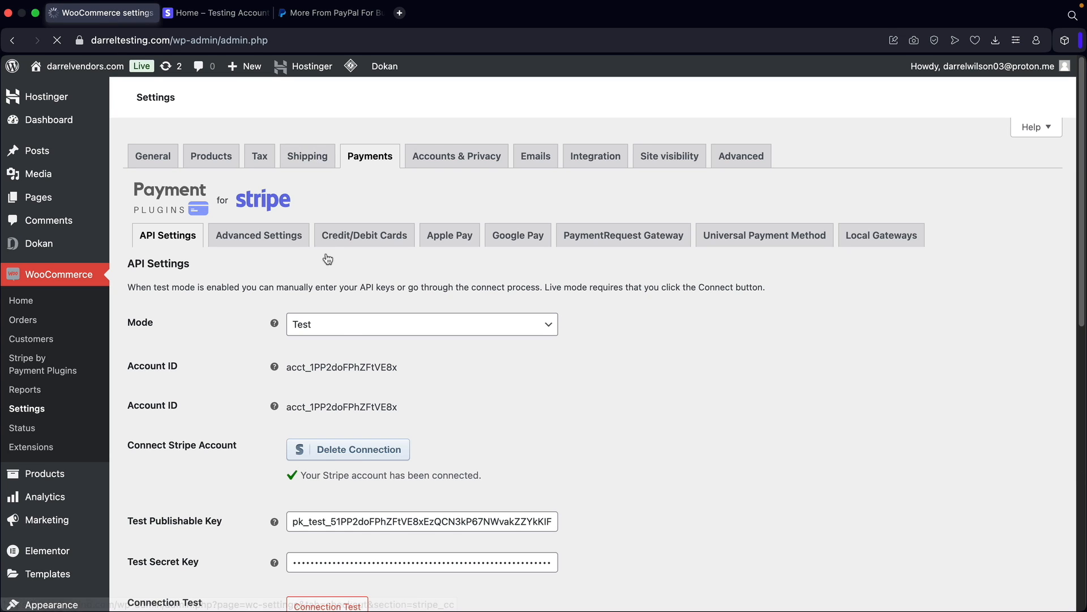
left_click(339, 325)
left_click(338, 363)
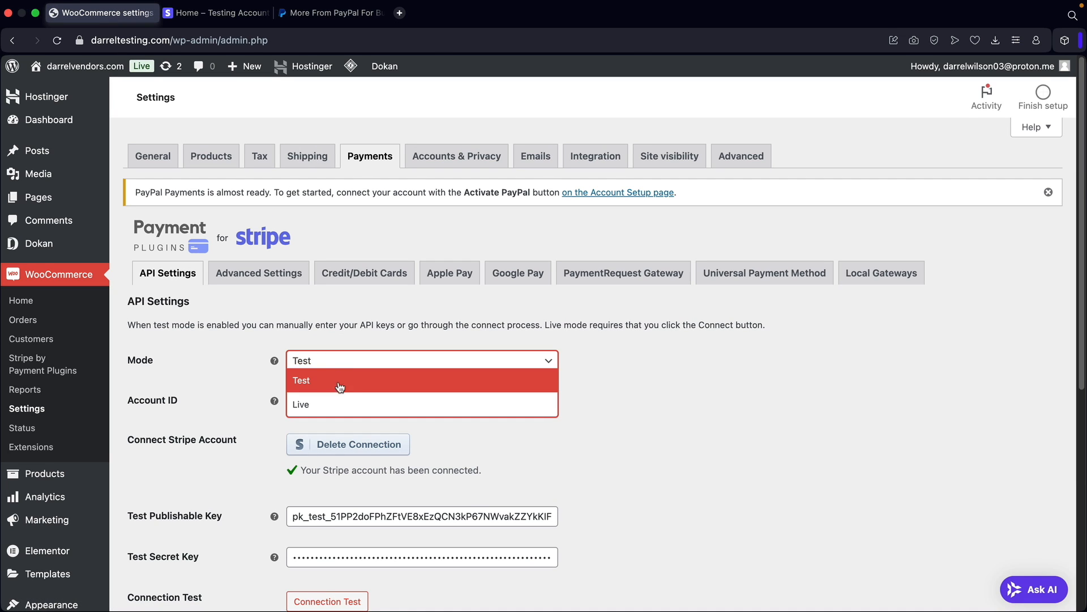
left_click(340, 404)
scroll(243, 389, "down", 5)
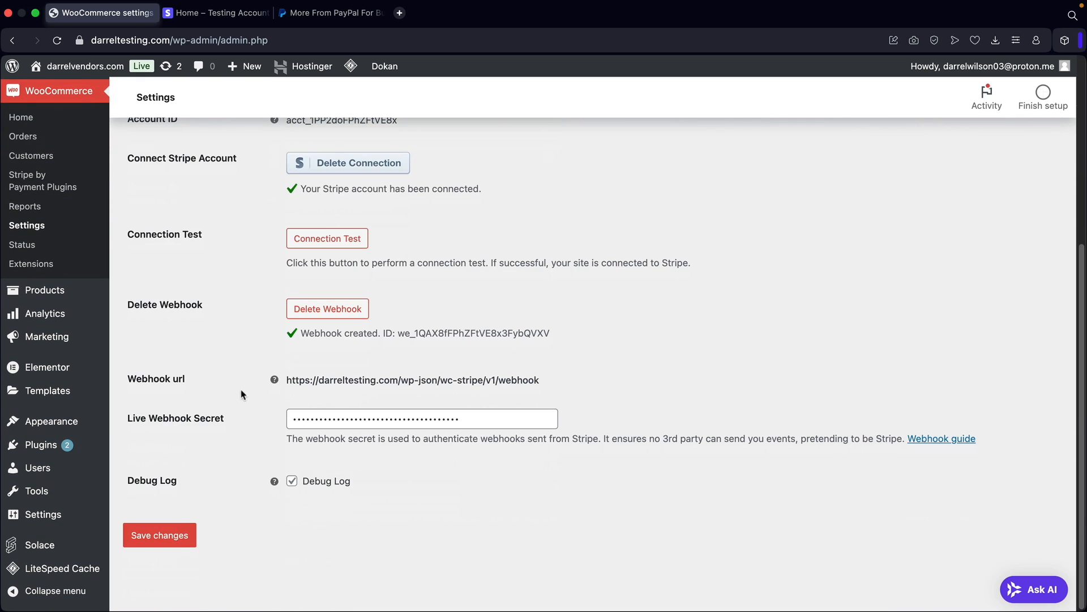
left_click(169, 538)
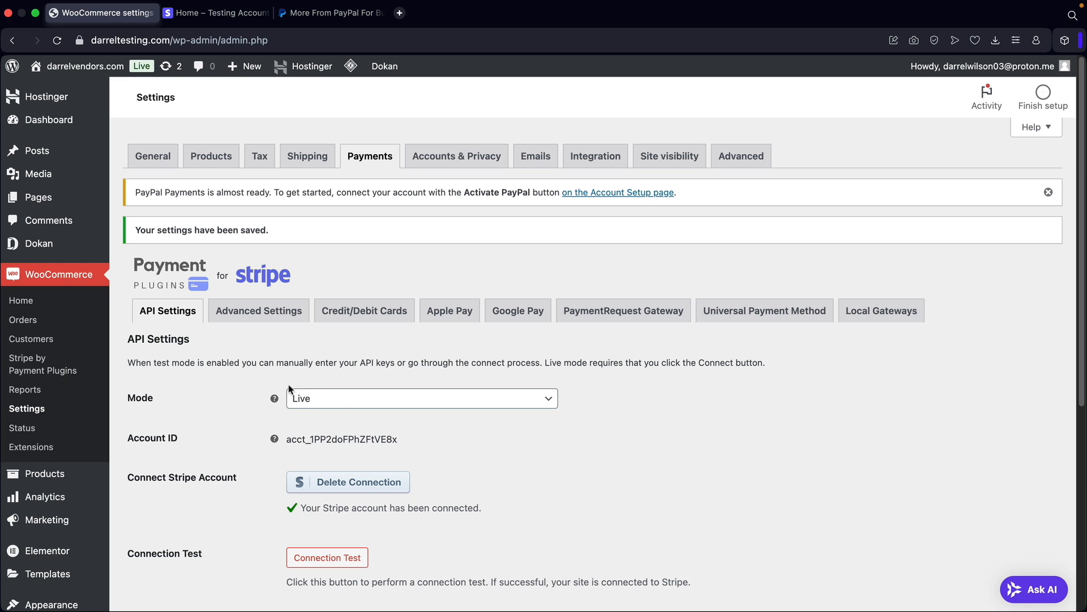
scroll(57, 464, "down", 5)
Open the Installed Plugins list and scroll through the installed plugins.
mouse_move(55, 496)
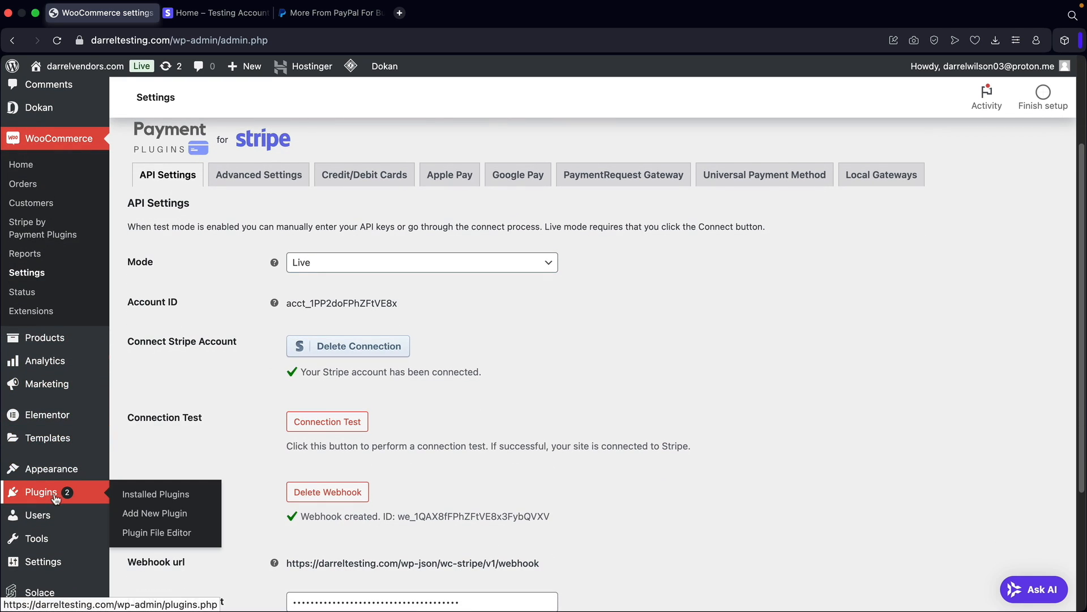
left_click(148, 496)
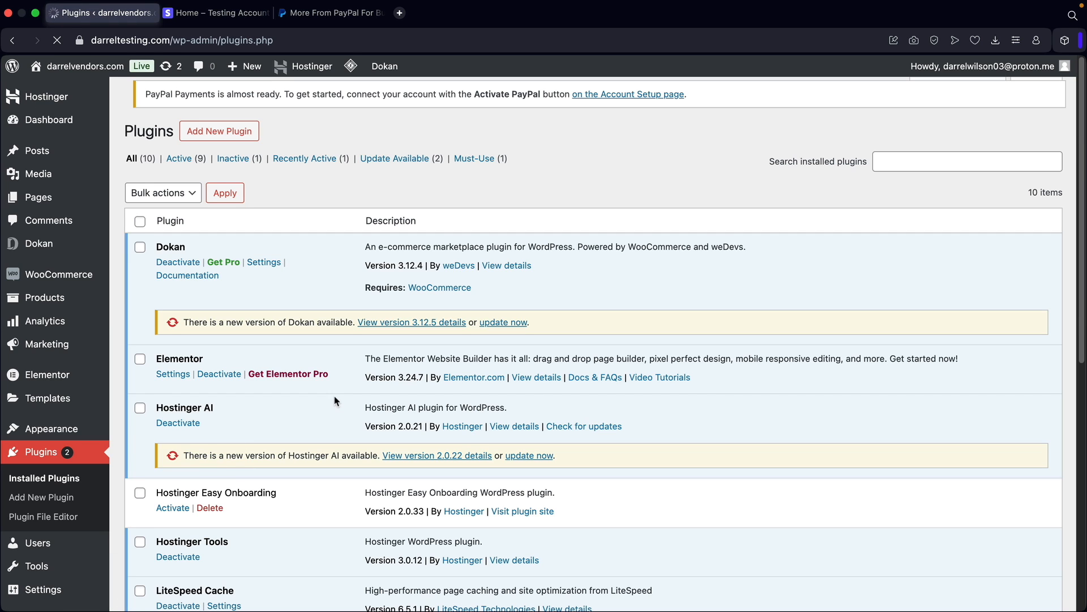
scroll(340, 399, "down", 5)
scroll(255, 448, "down", 3)
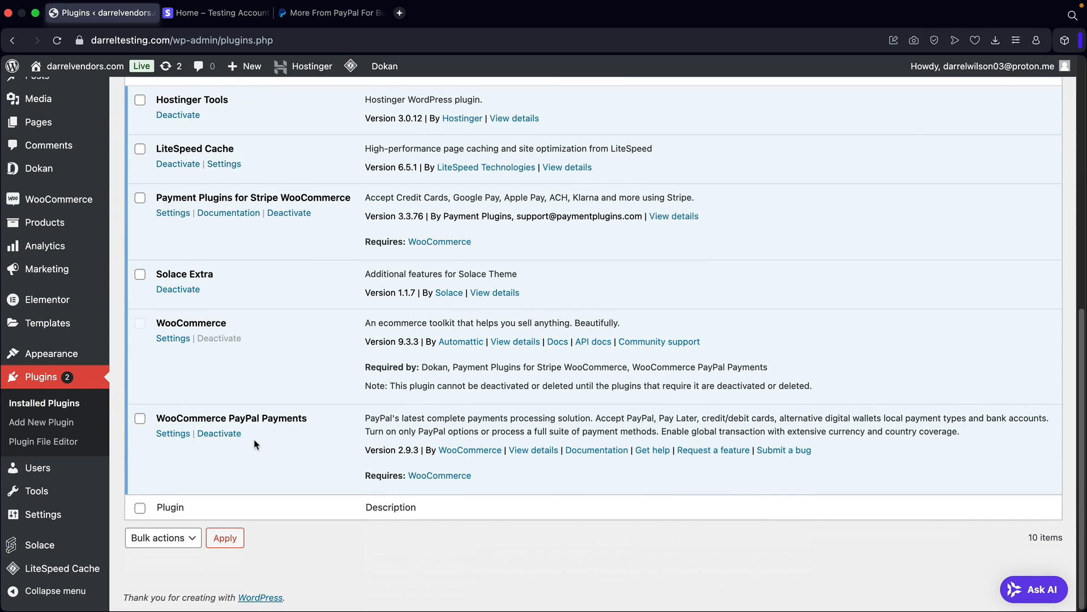
scroll(253, 438, "up", 5)
scroll(249, 464, "down", 4)
scroll(244, 490, "down", 1)
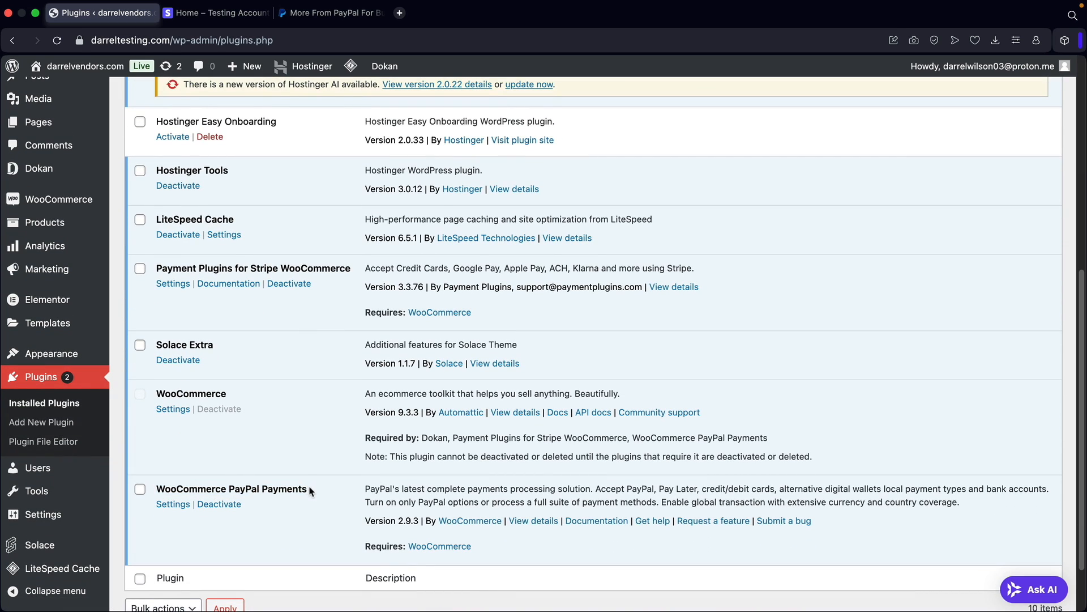
scroll(303, 478, "up", 3)
In WooCommerce Payments settings, switch PayPal on and start Activate PayPal.
mouse_move(91, 276)
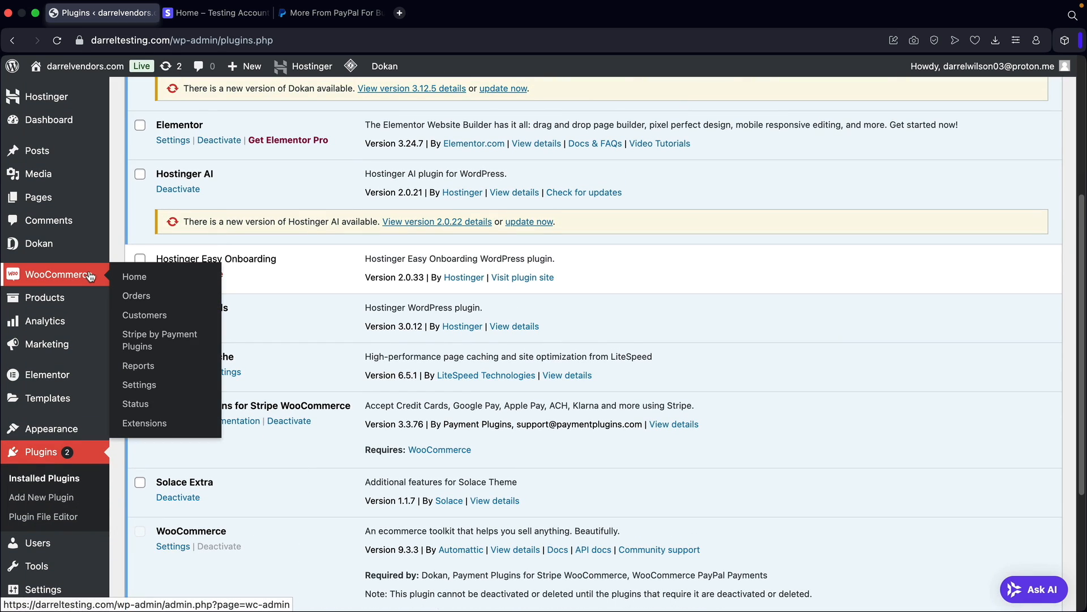
left_click(147, 385)
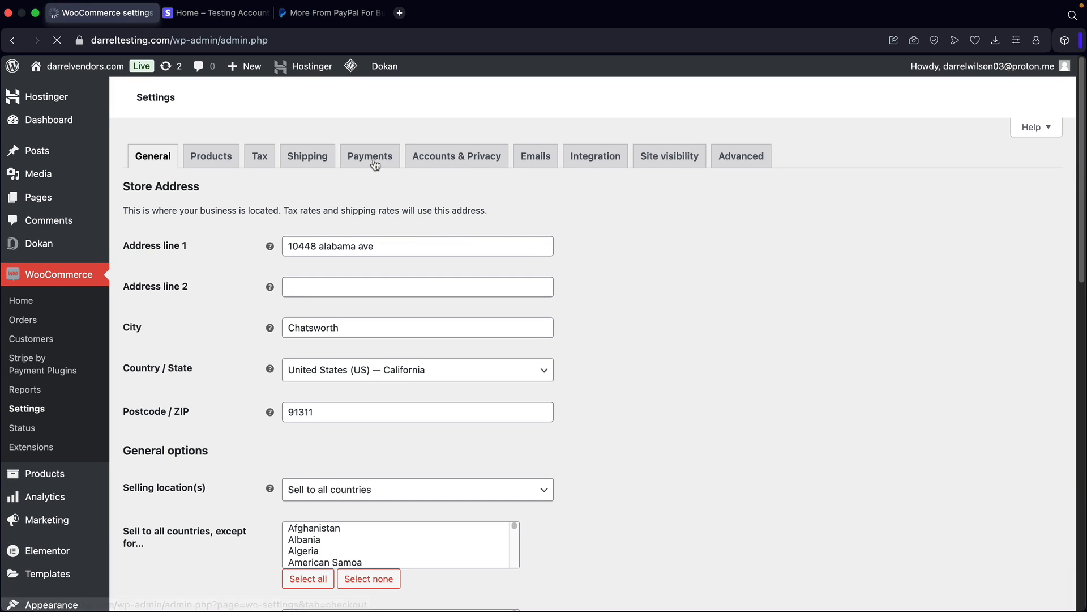
left_click(374, 162)
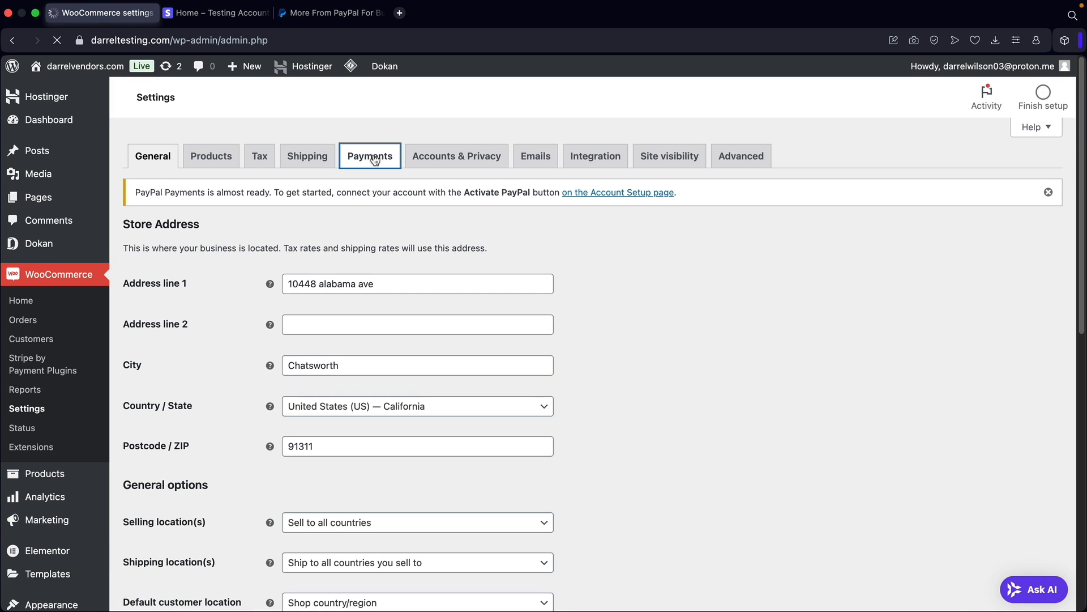
scroll(399, 354, "down", 2)
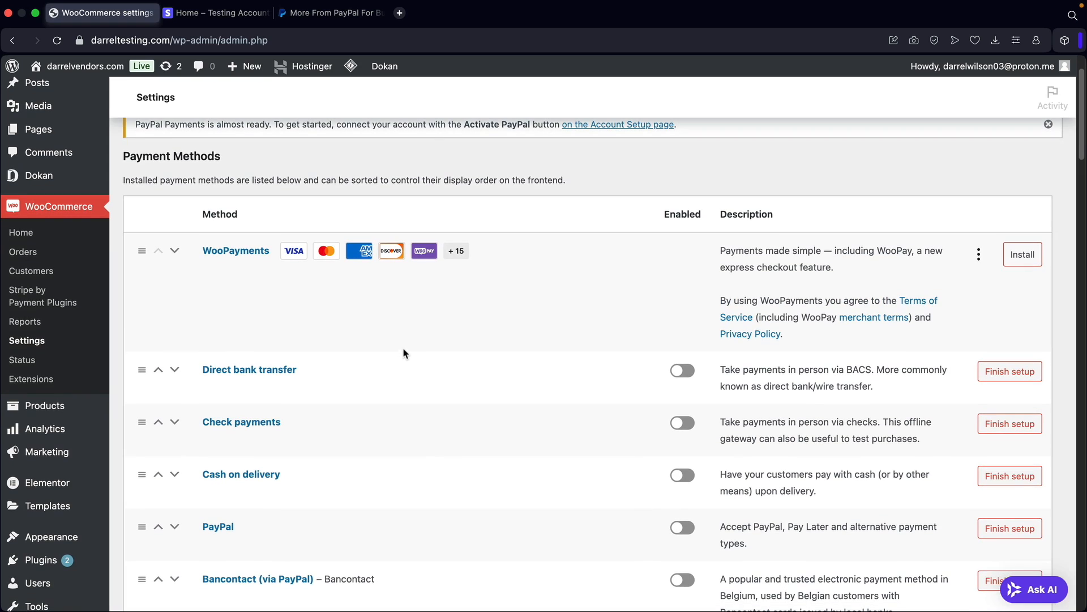
scroll(368, 452, "down", 4)
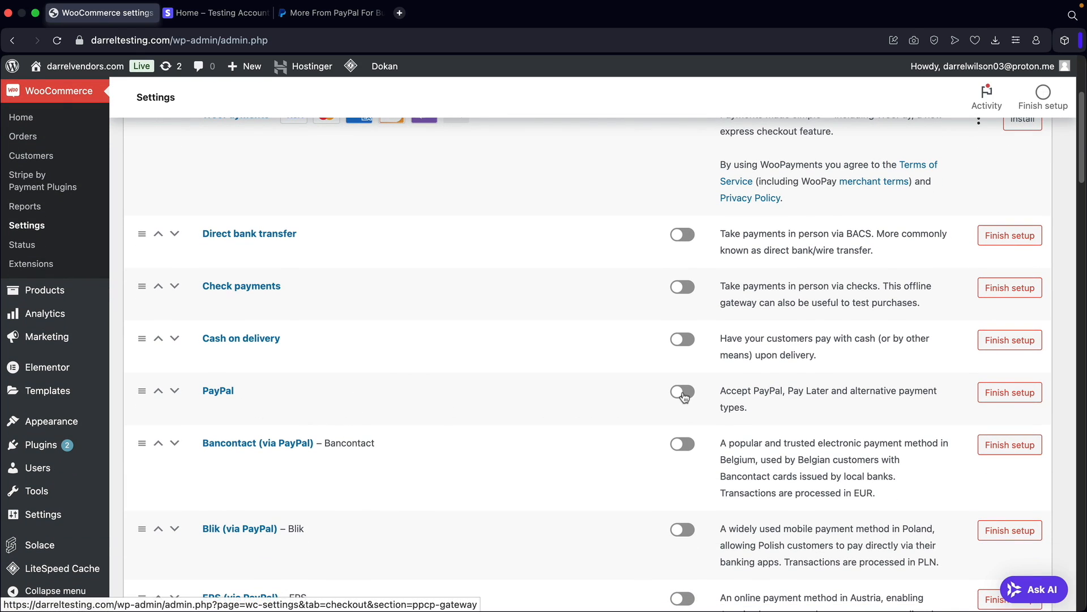
left_click(683, 395)
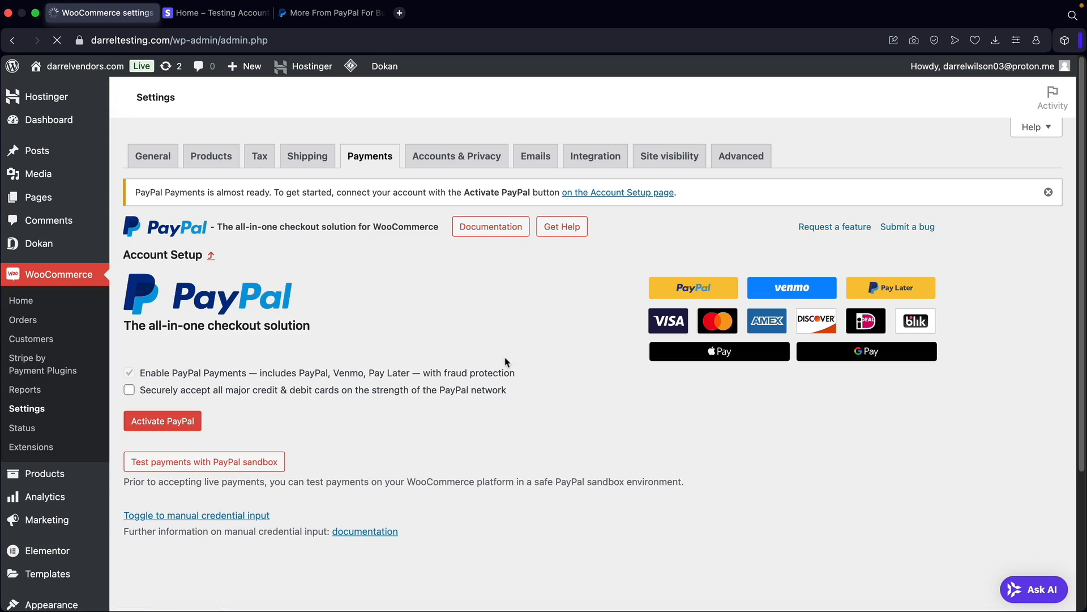
left_click(179, 419)
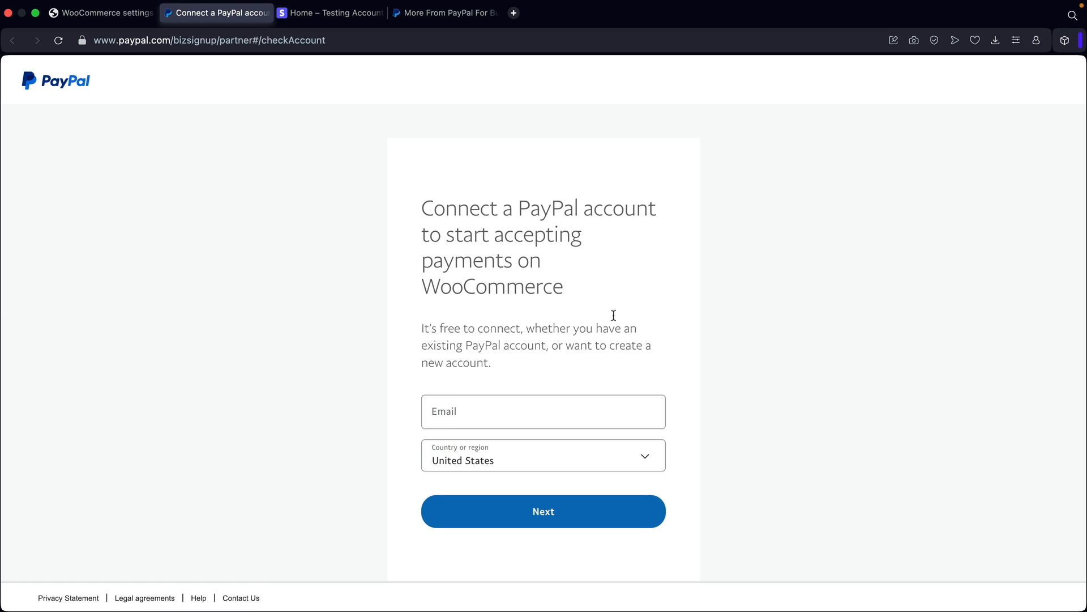
Start a PayPal sign-up and settle on the Business account type.
left_click(450, 18)
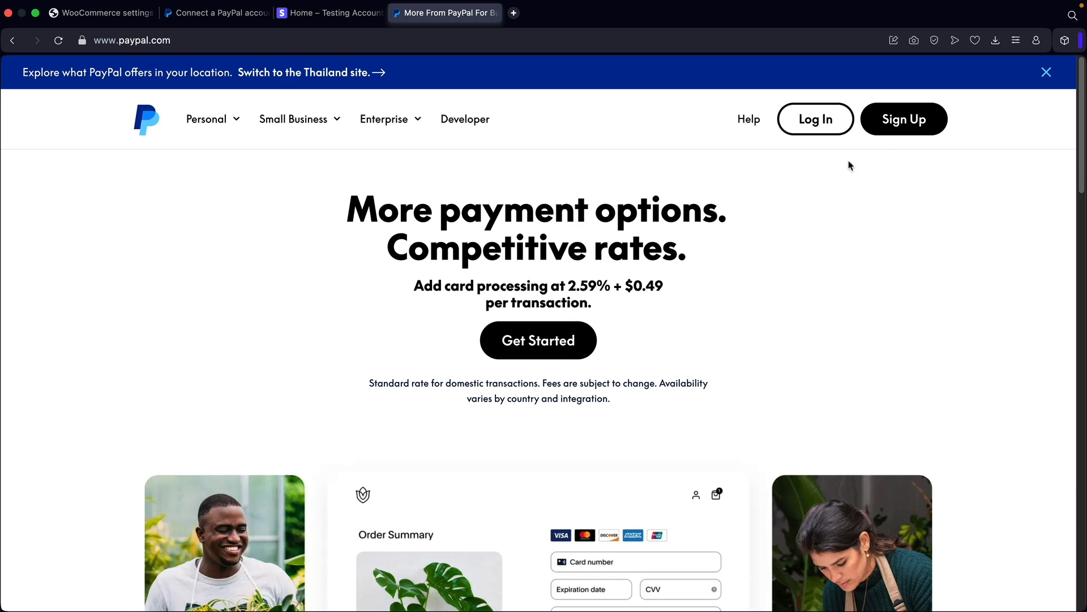
left_click(917, 125)
scroll(871, 161, "down", 3)
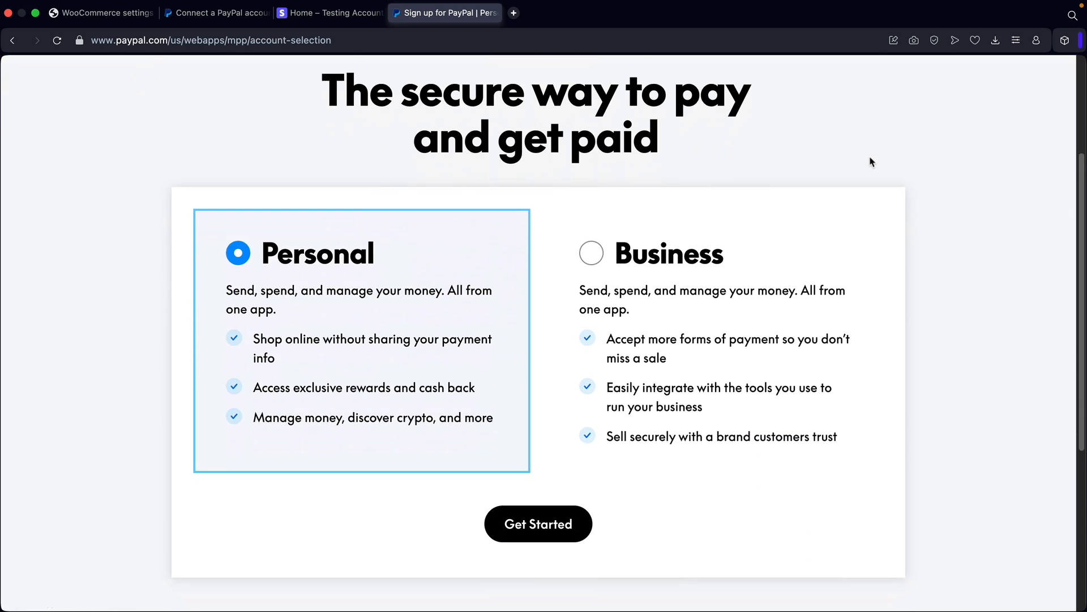
left_click(592, 217)
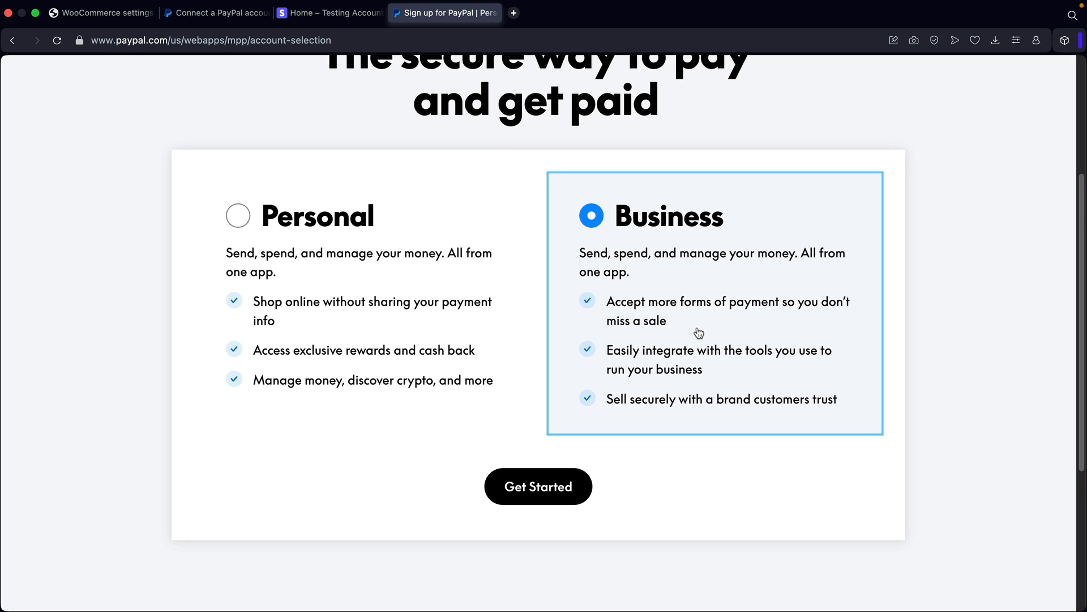
scroll(698, 333, "up", 2)
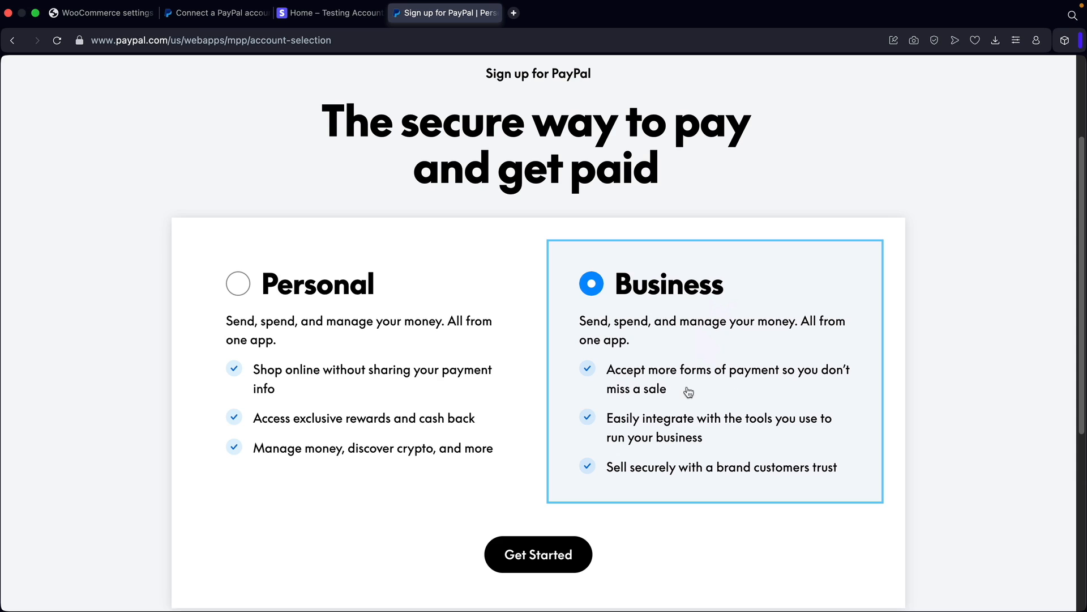
left_click(399, 313)
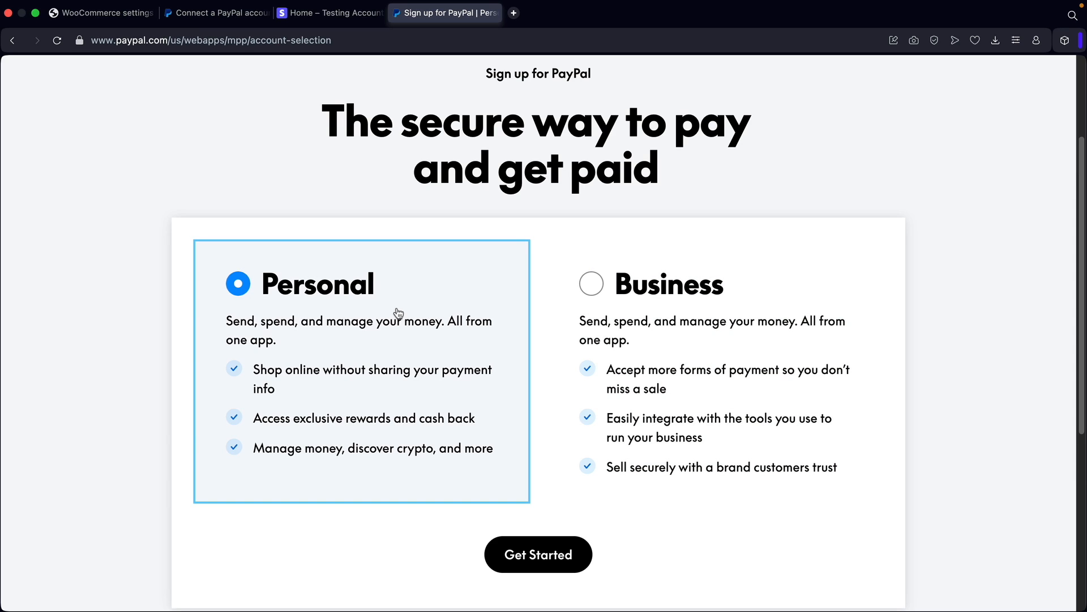
left_click(639, 306)
left_click(468, 324)
left_click(665, 312)
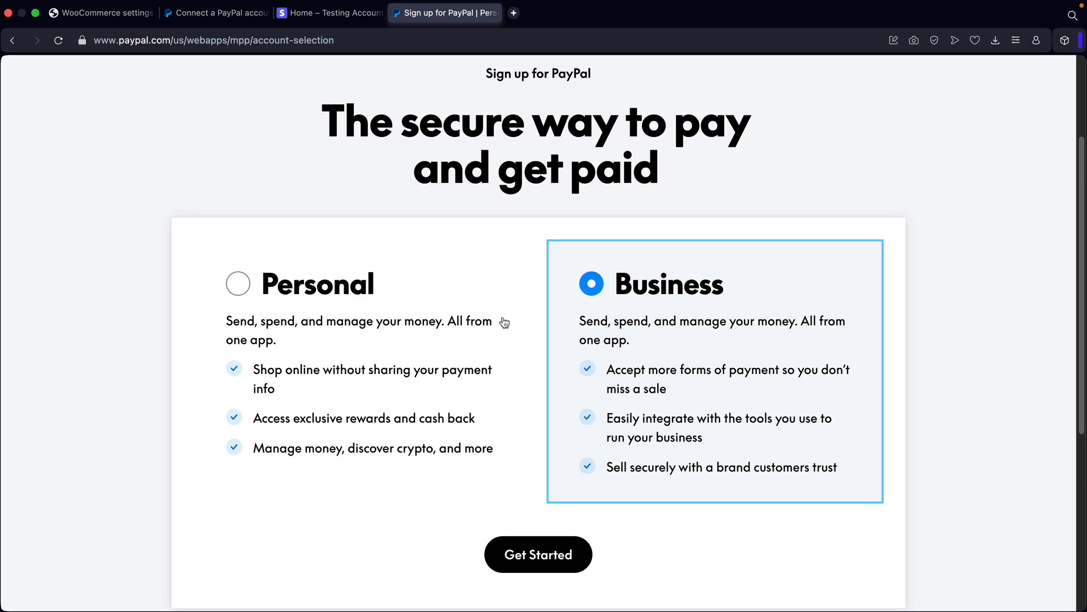
left_click(396, 328)
left_click(603, 316)
scroll(728, 379, "up", 3)
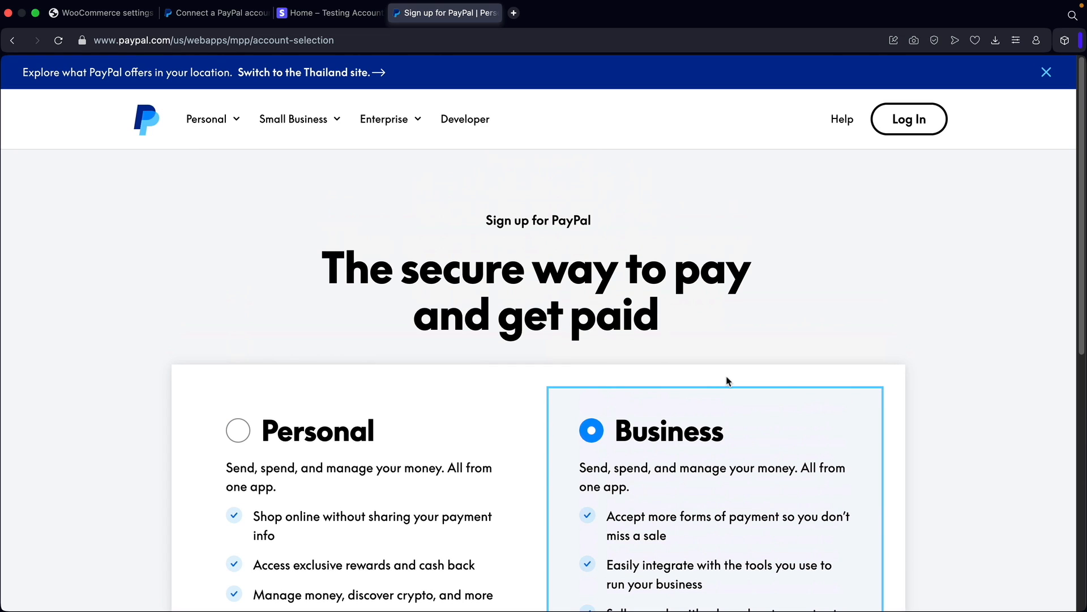
Go to PayPal sign-in, then submit the account email on the WooCommerce connection page.
left_click(908, 131)
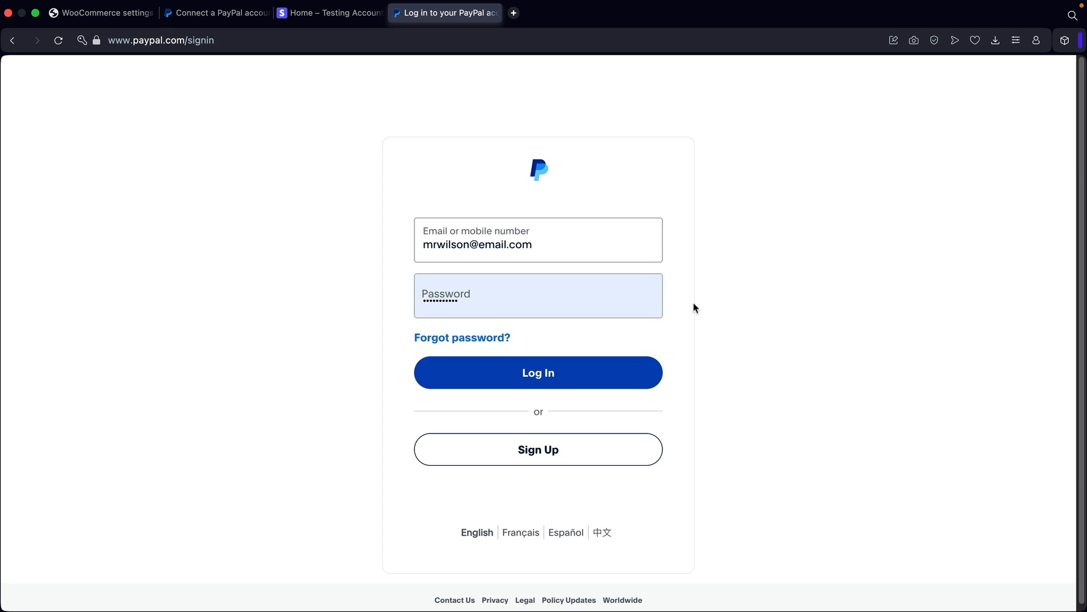
left_click(588, 376)
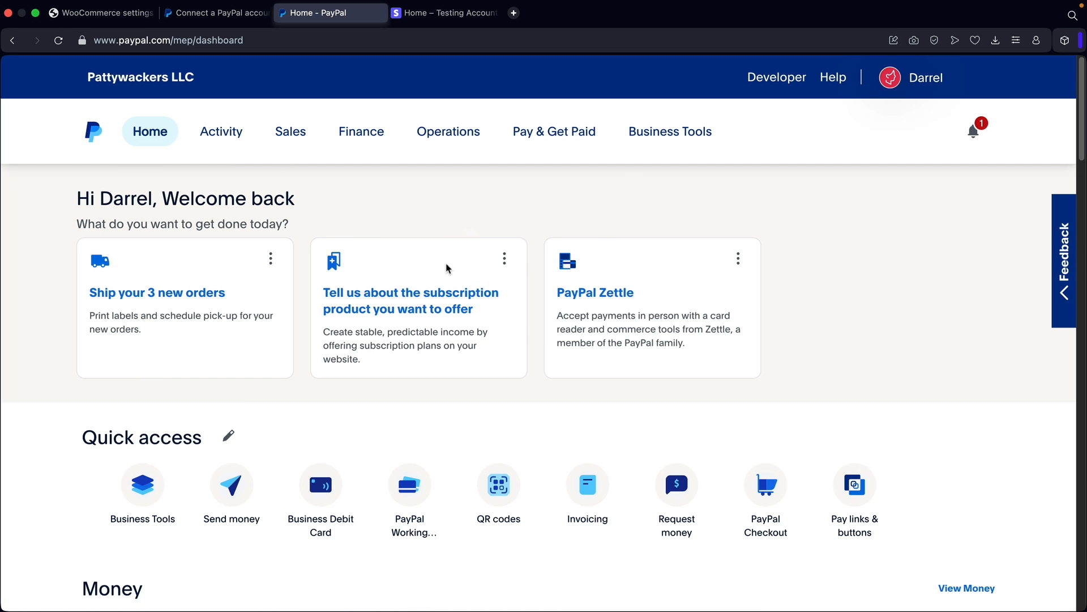
left_click(218, 12)
left_click(550, 425)
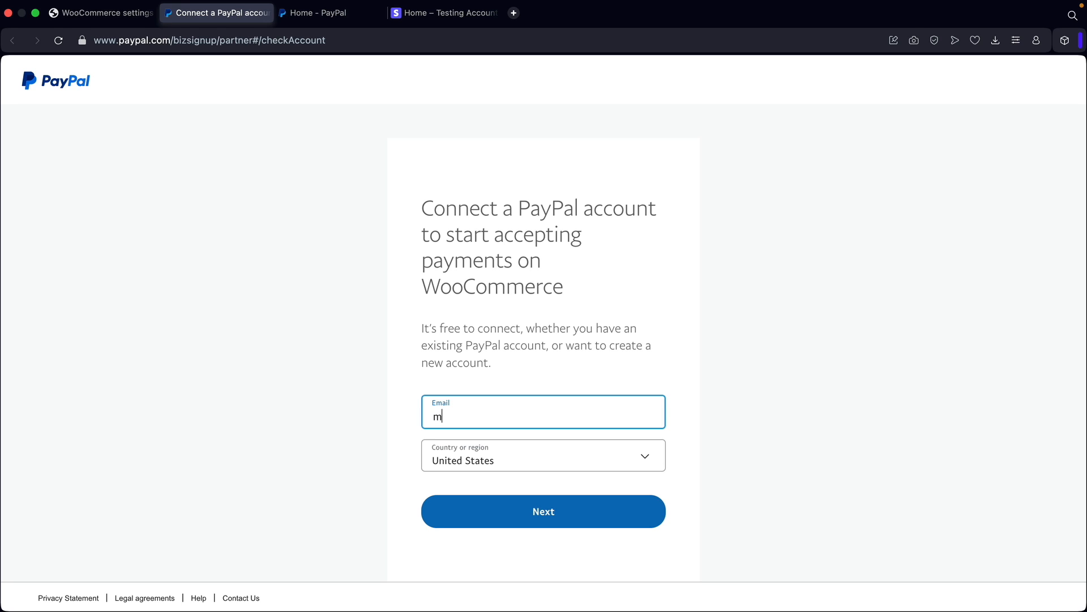
key("Return")
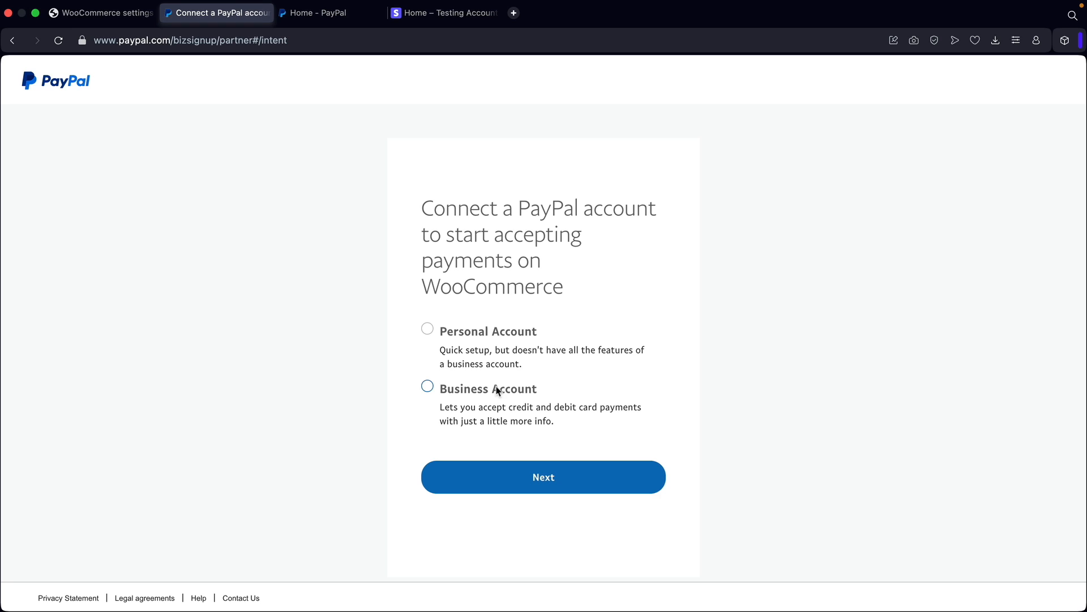
Continue as a business account, log in with the account credentials, and return to WooCommerce.
left_click(539, 474)
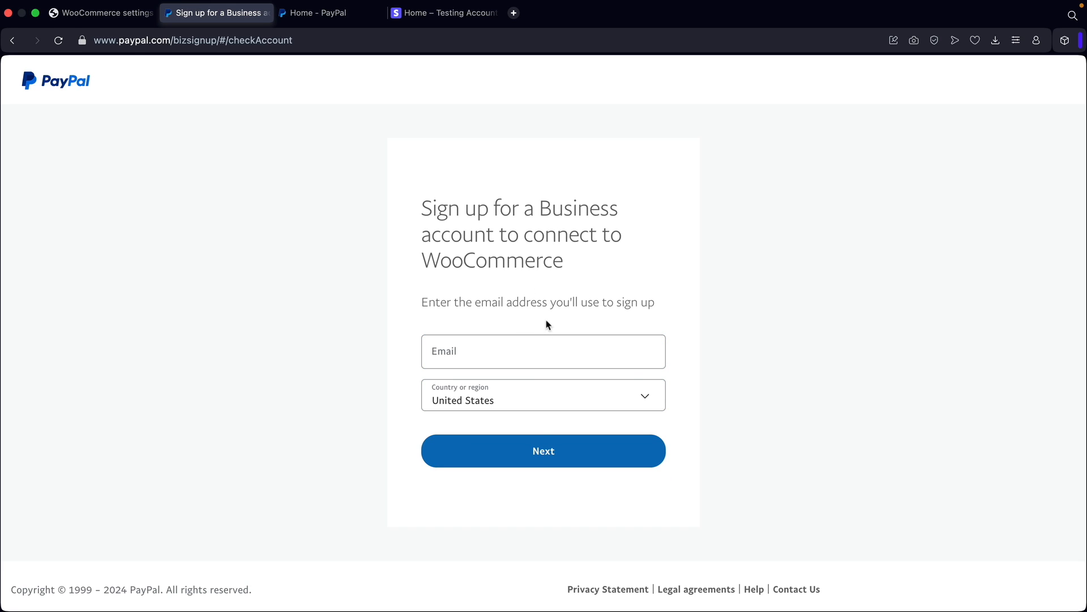
left_click_drag(461, 302, 623, 302)
left_click(594, 355)
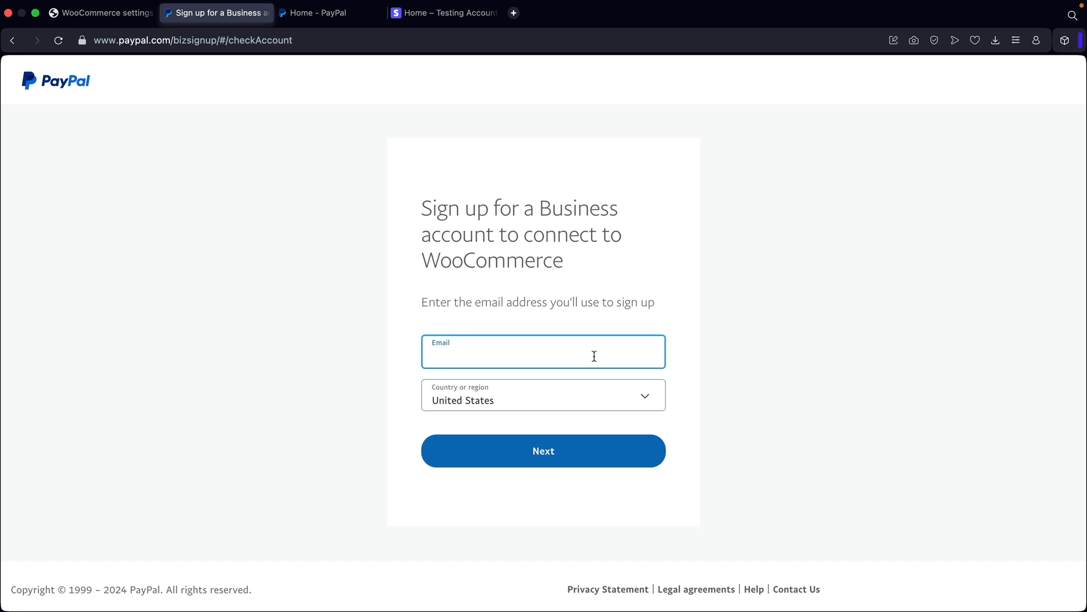
key("Return")
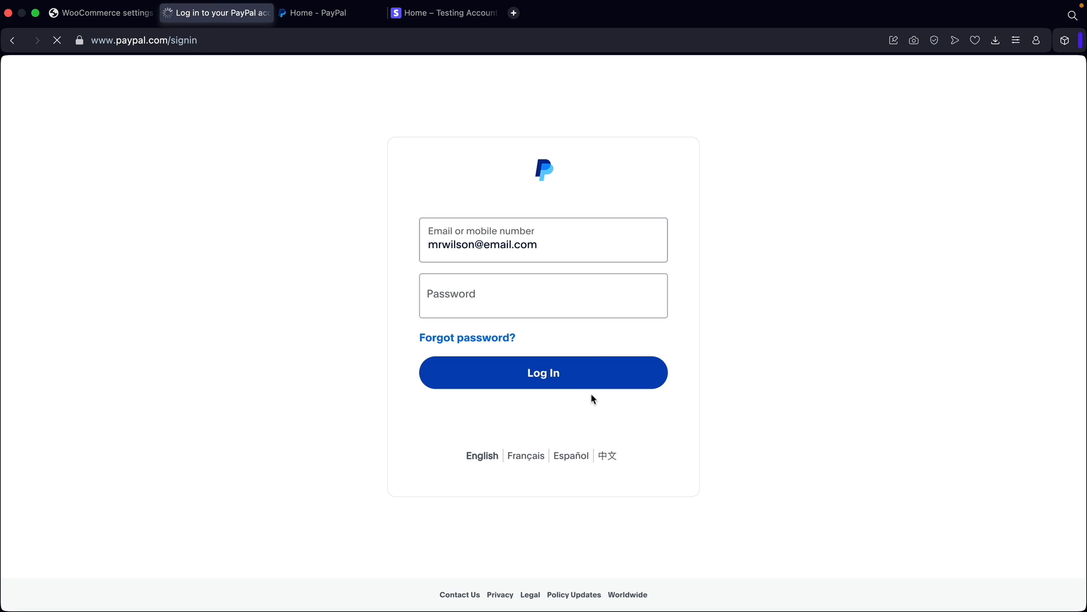
left_click(565, 312)
key("Return")
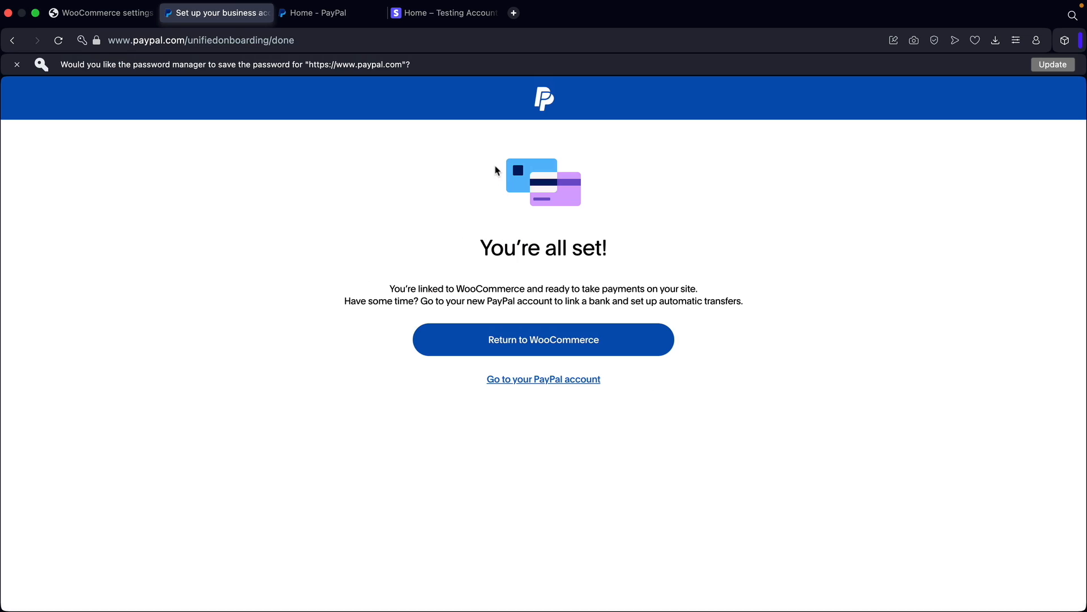
left_click(1052, 65)
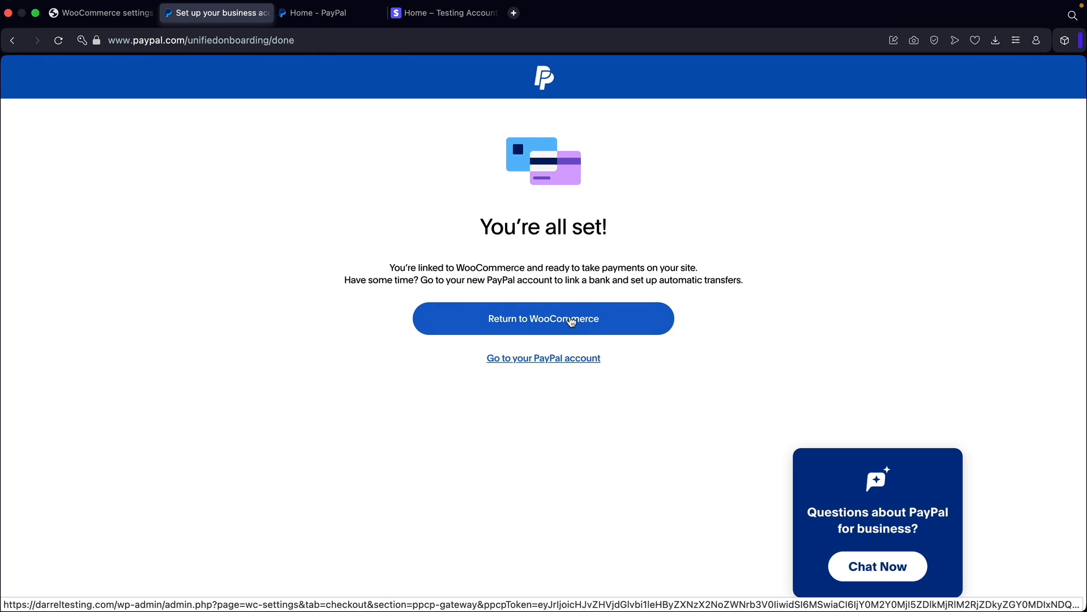
left_click(570, 325)
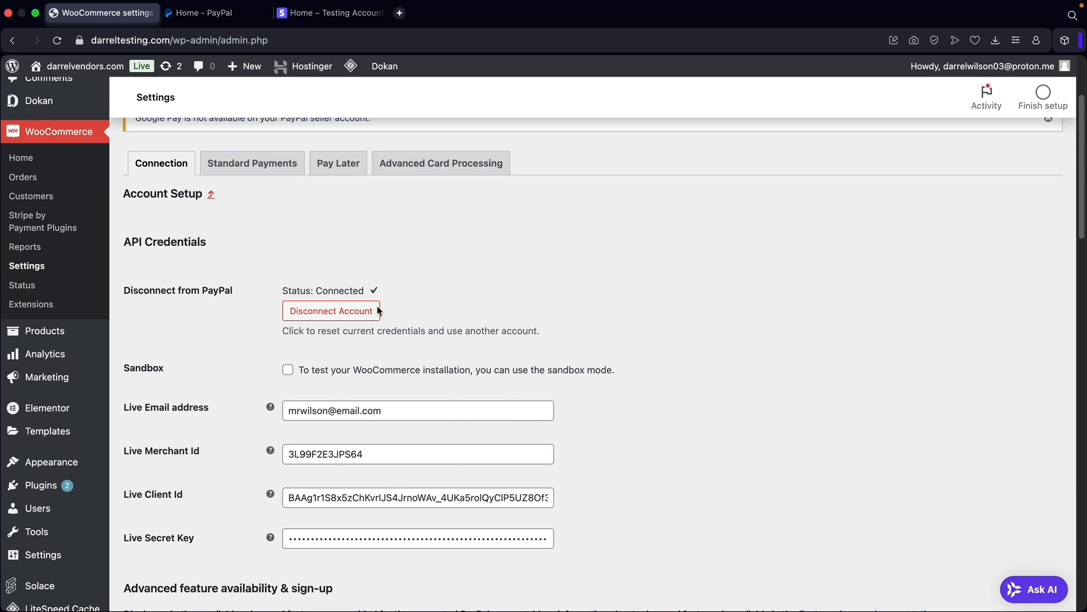
Switch PayPal on in WooCommerce's Payments settings.
scroll(240, 311, "down", 20)
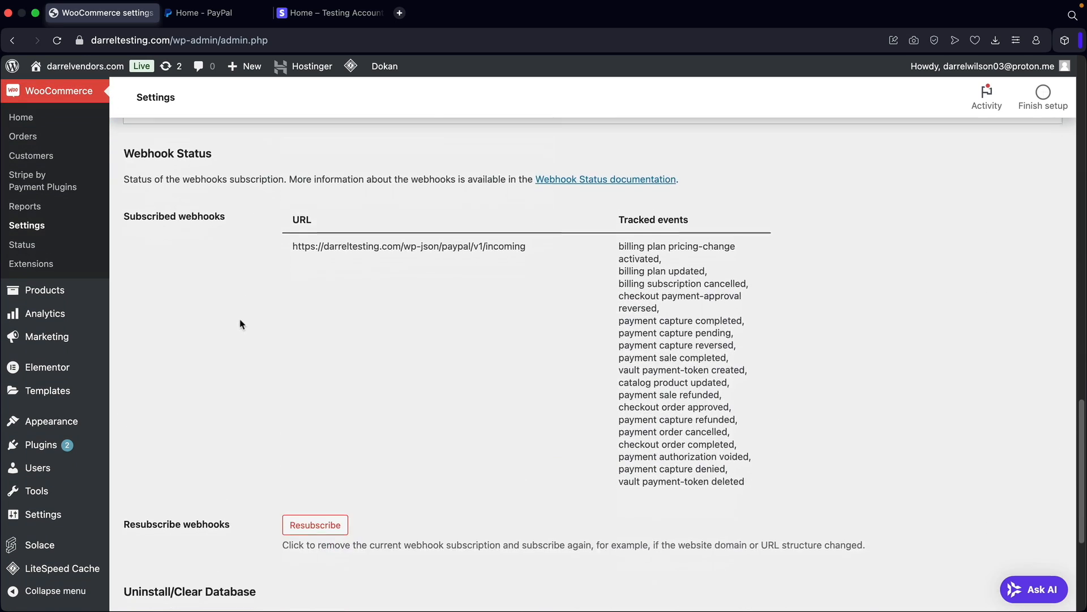
scroll(255, 323, "up", 20)
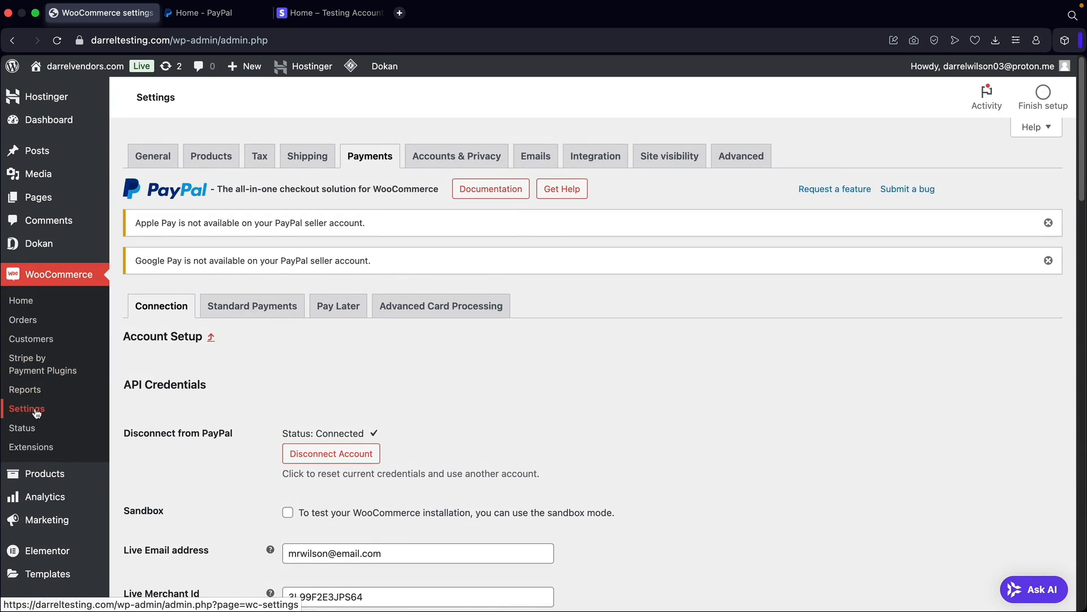
left_click(37, 411)
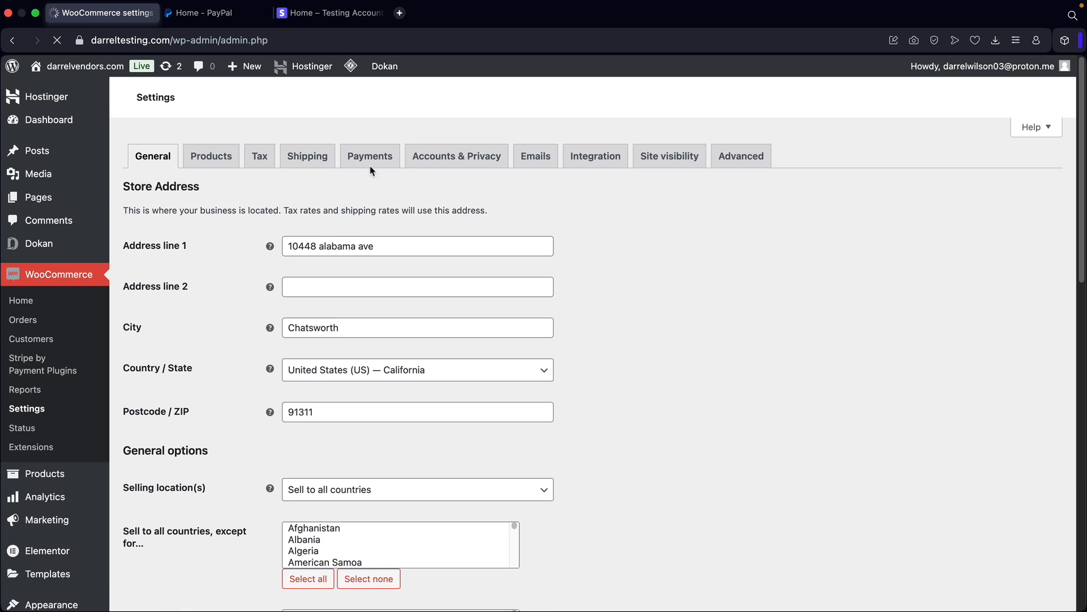
left_click(389, 162)
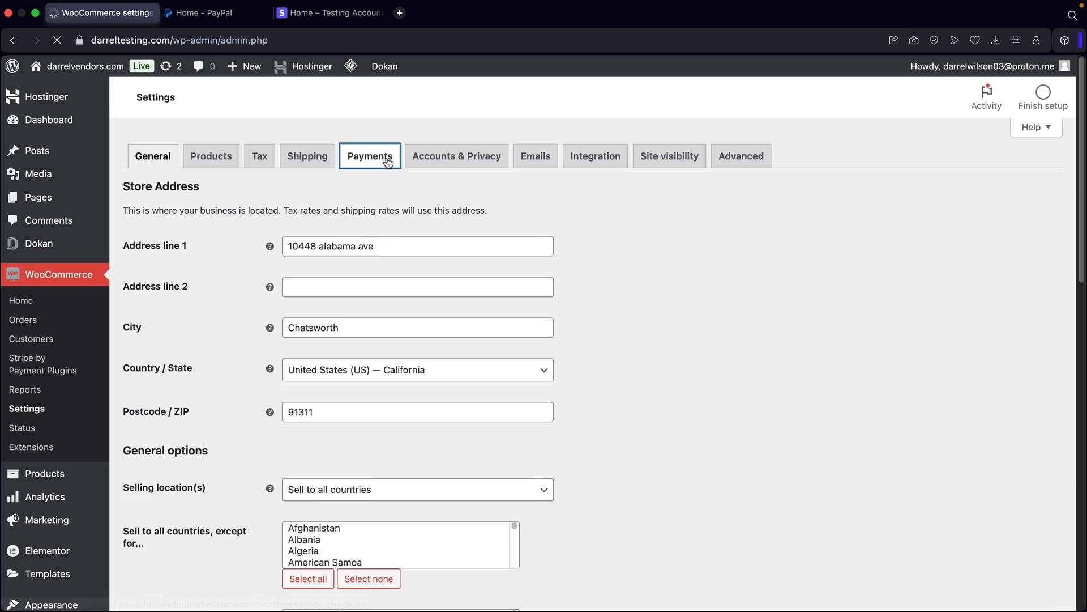
scroll(315, 464, "down", 5)
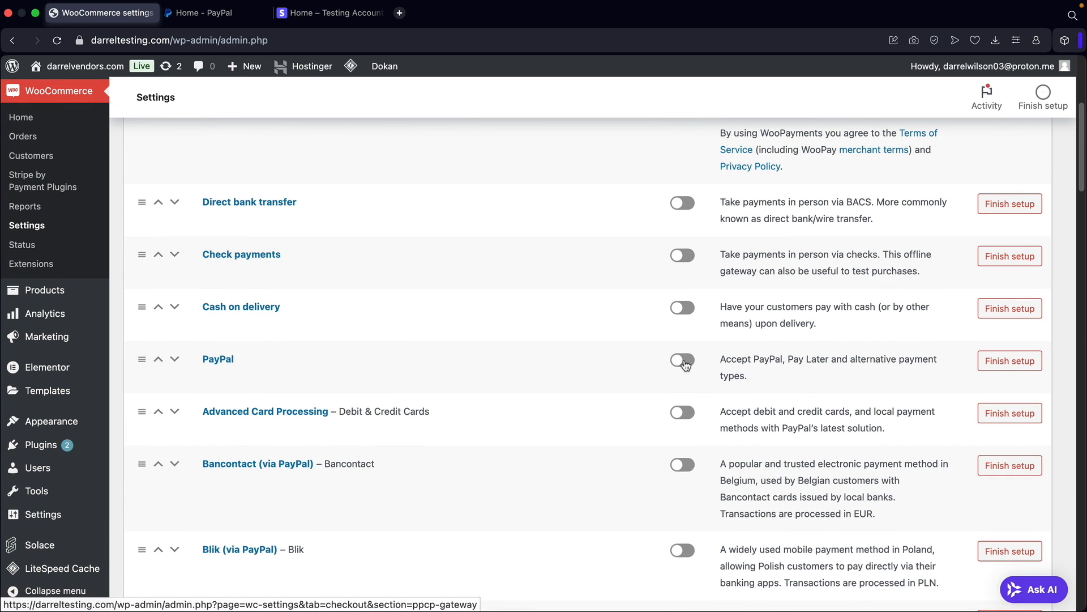
left_click(684, 363)
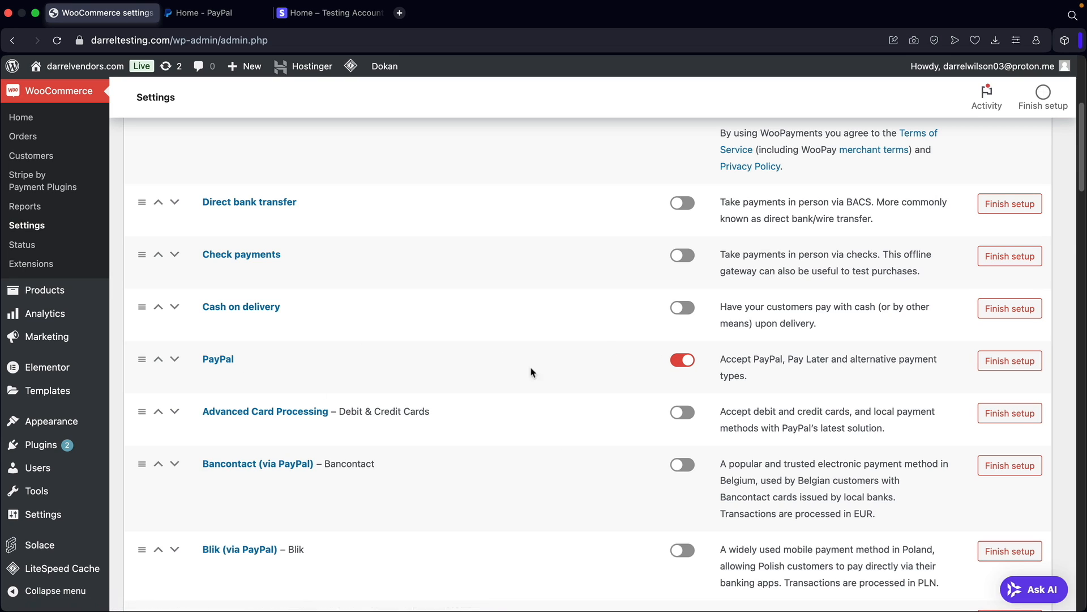
Open the live site's homepage via Visit Site in the admin bar.
scroll(306, 358, "up", 5)
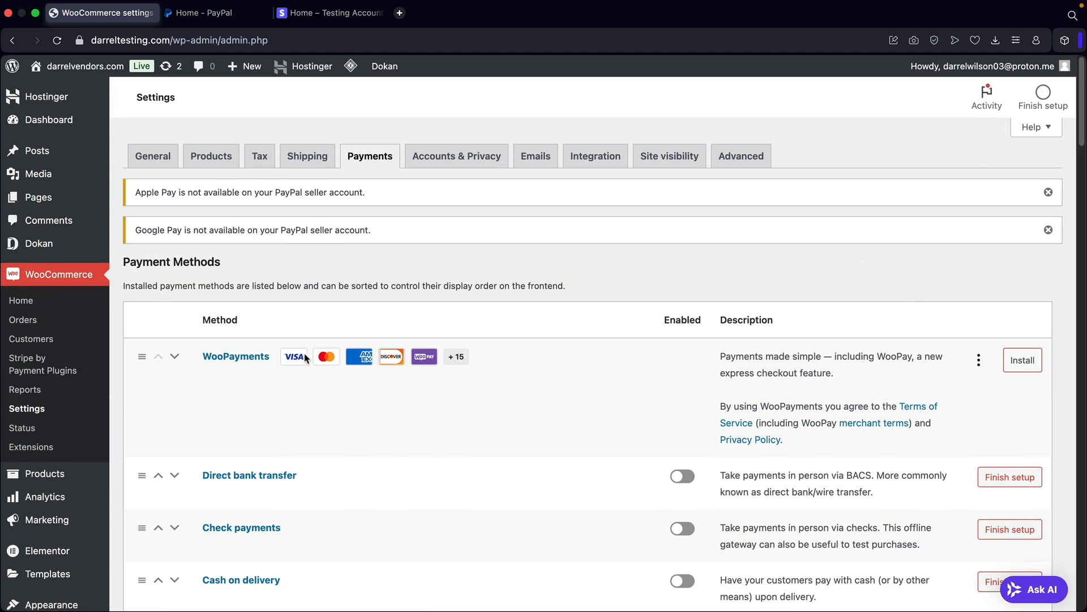
mouse_move(85, 66)
left_click(40, 89)
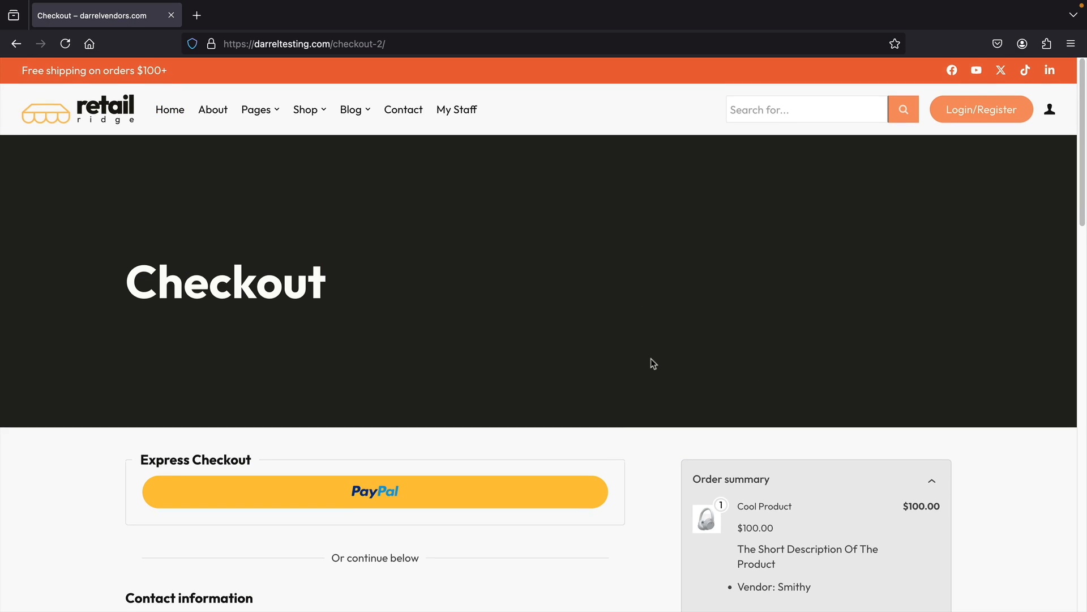
Scroll down the checkout page to the Payment options offering PayPal.
scroll(650, 360, "down", 3)
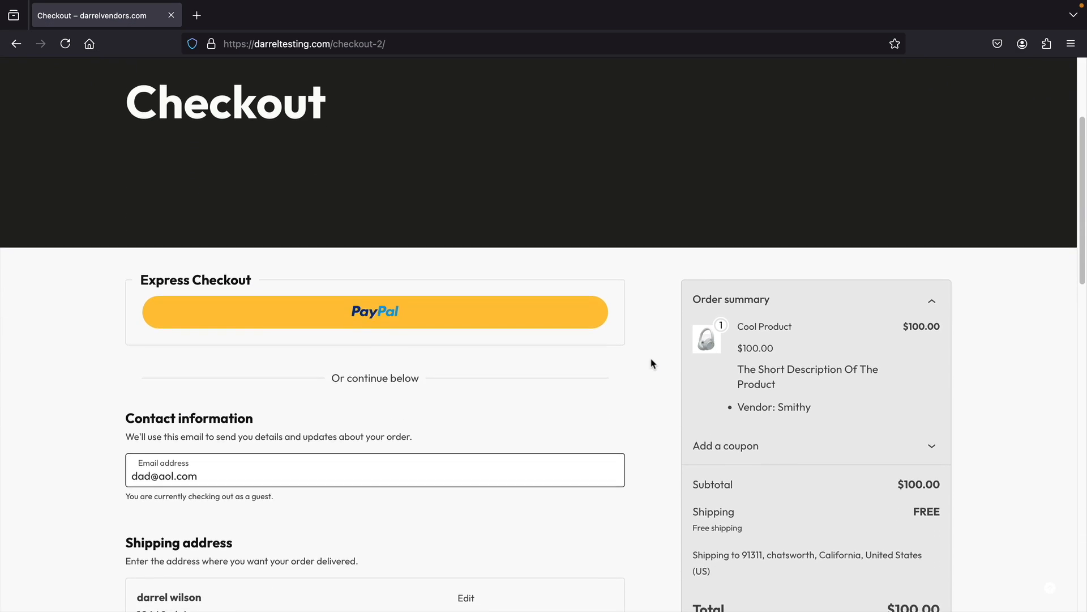
scroll(651, 363, "down", 3)
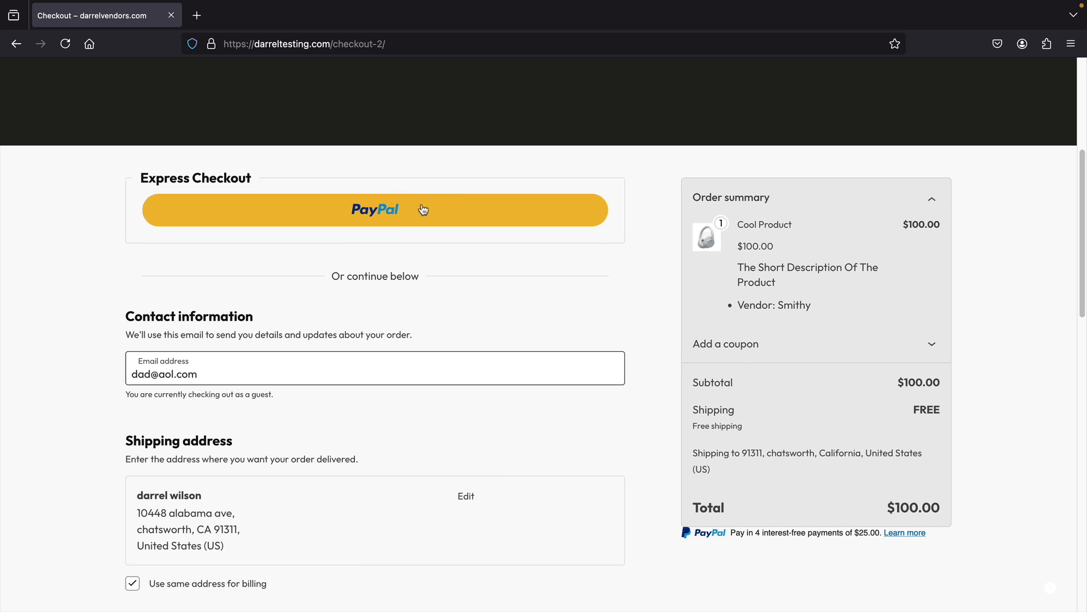
scroll(623, 311, "down", 10)
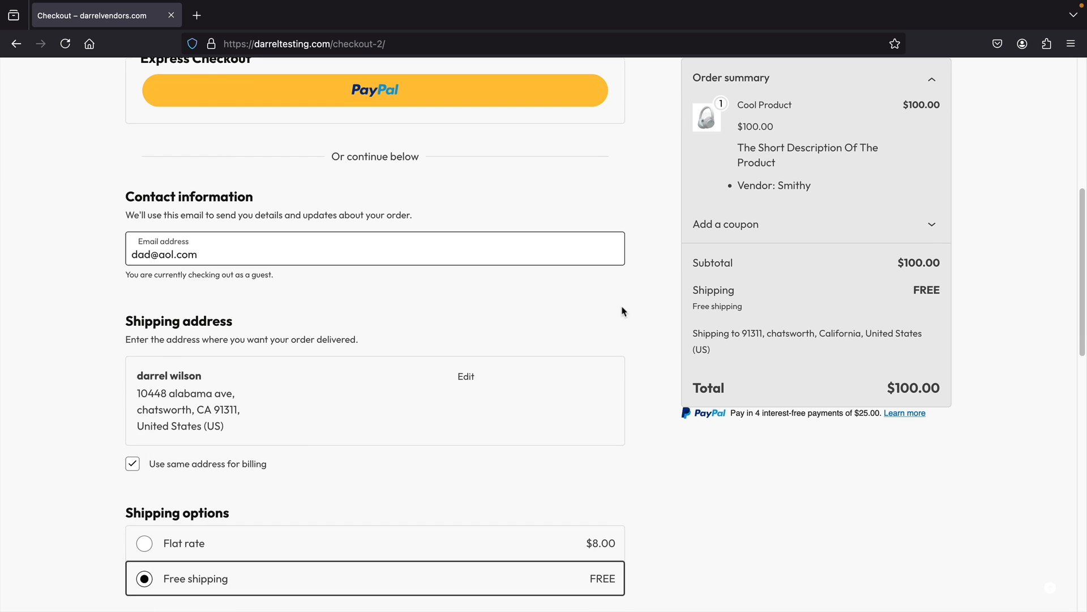
scroll(624, 307, "down", 3)
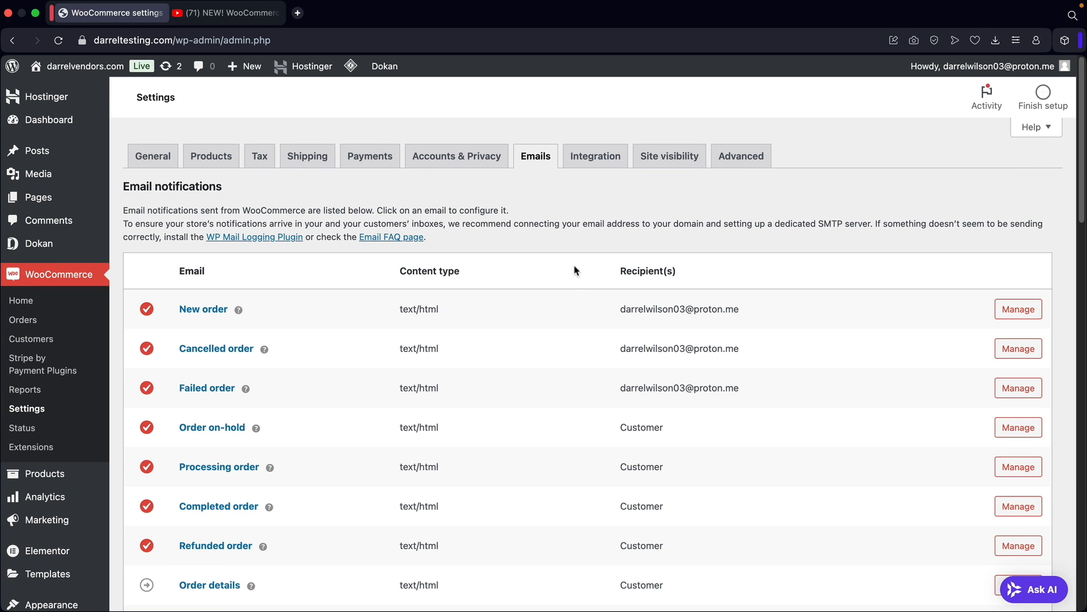
Scroll through the WooCommerce email notifications list.
scroll(500, 262, "down", 3)
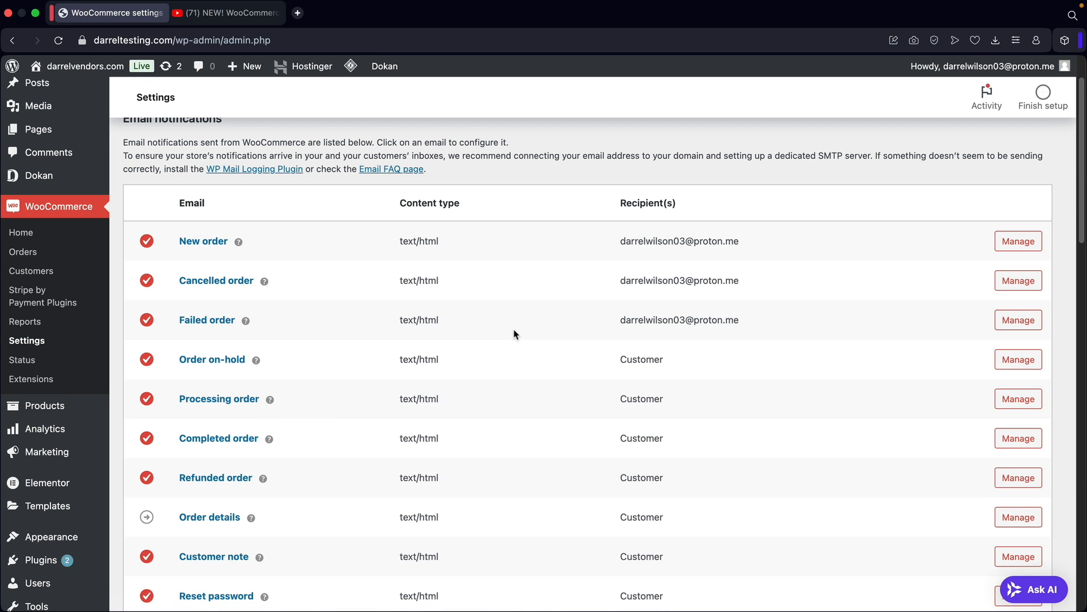
scroll(637, 297, "up", 3)
left_click_drag(624, 274, 662, 272)
left_click_drag(739, 308, 614, 323)
scroll(674, 390, "down", 3)
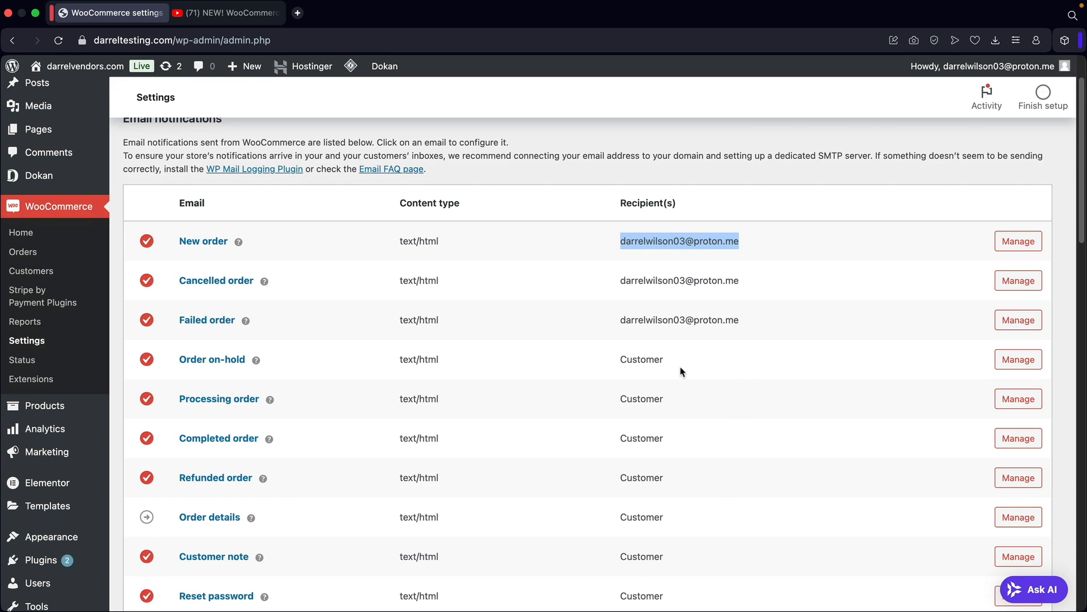
left_click(727, 317)
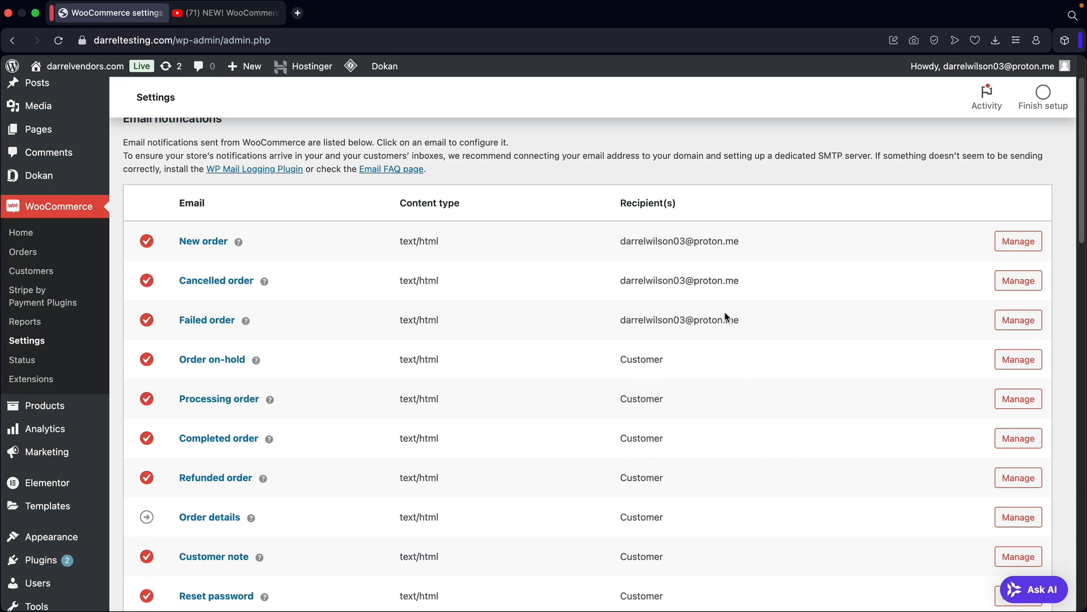
Inspect the New order email's recipient and additional content fields, then return to the list.
left_click(1026, 243)
scroll(466, 343, "down", 5)
scroll(461, 340, "up", 3)
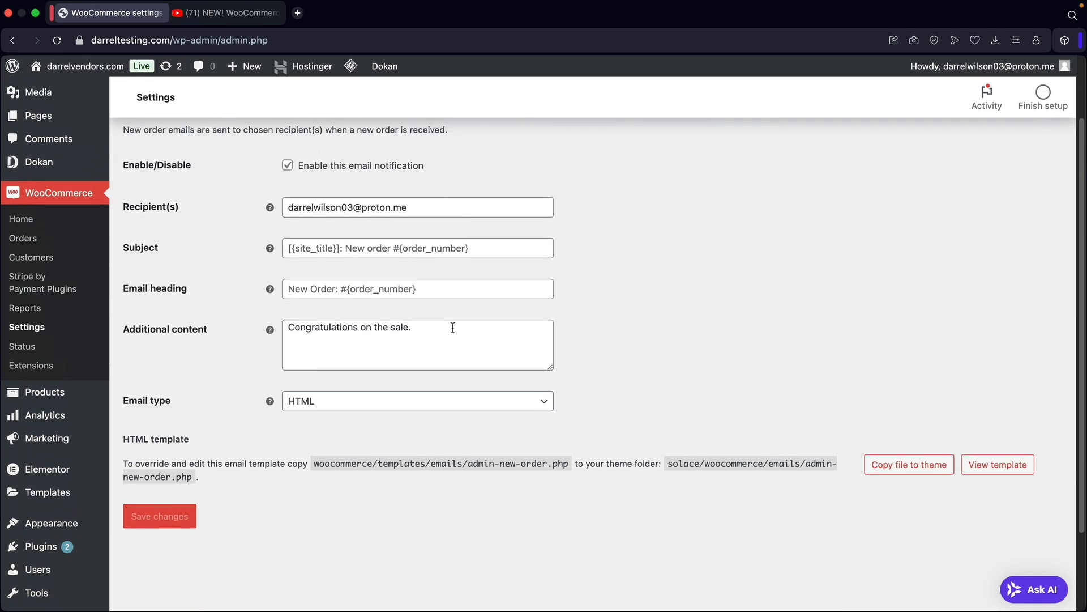
left_click_drag(423, 223, 290, 220)
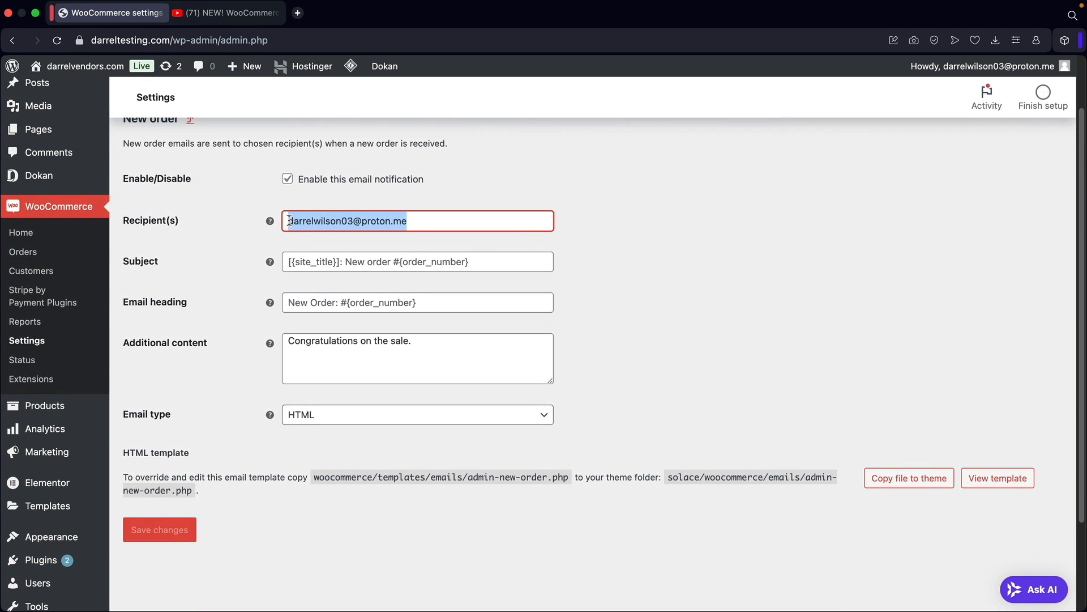
left_click_drag(428, 342, 307, 333)
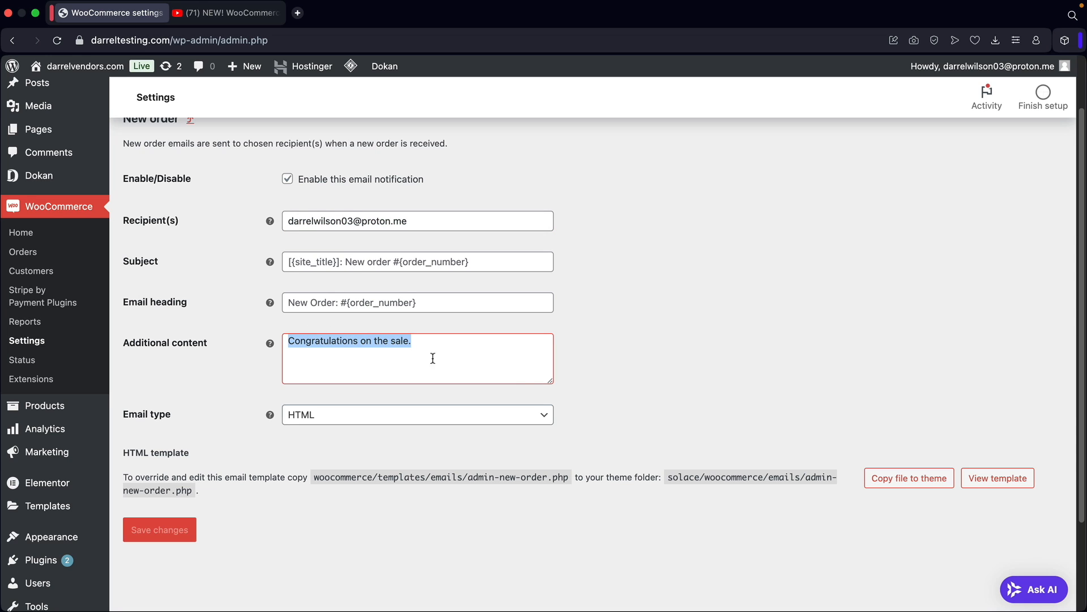
scroll(368, 396, "up", 3)
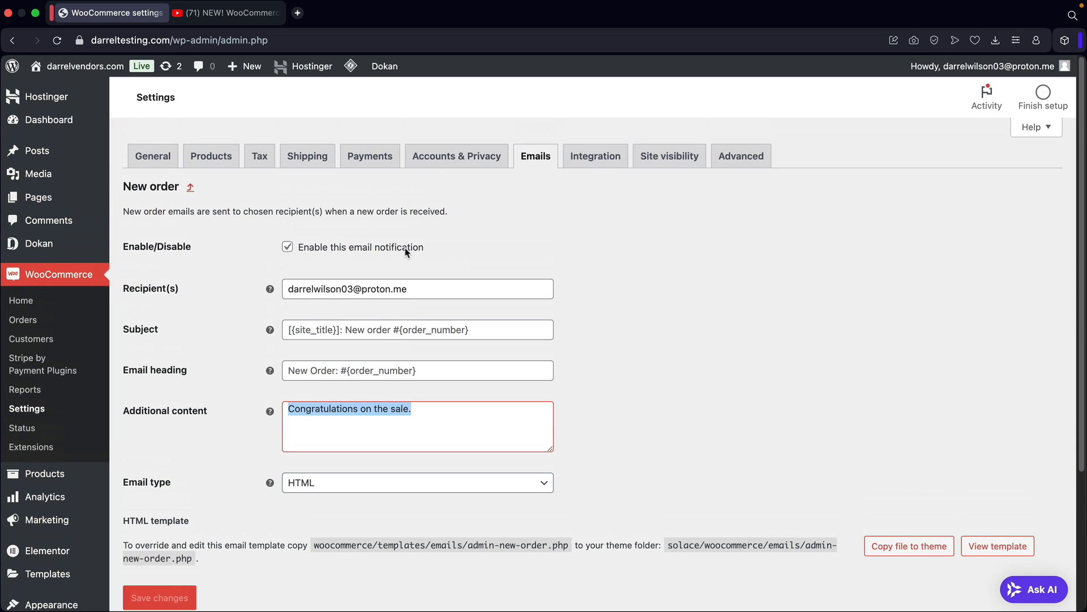
left_click(537, 157)
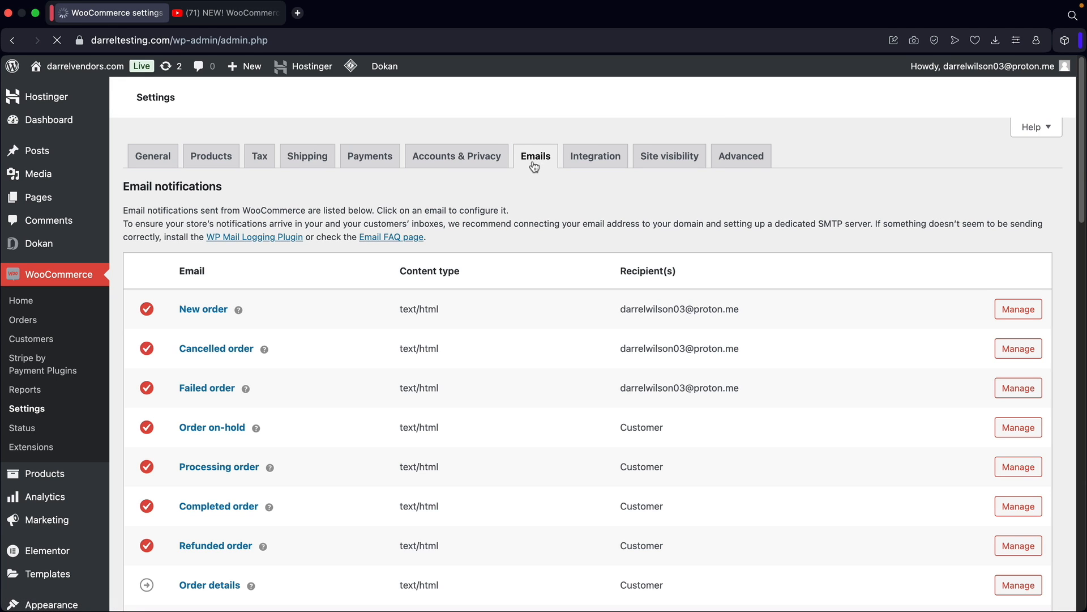
Review the full notifications list, including the Dokan emails, down to Dokan New Product.
scroll(554, 346, "down", 4)
scroll(554, 347, "down", 15)
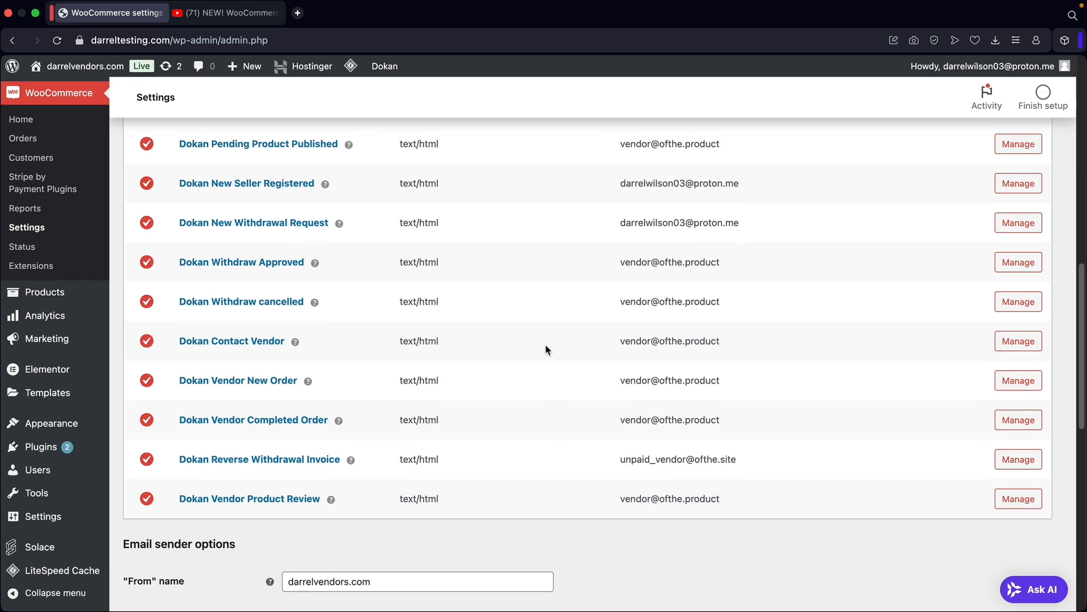
scroll(548, 349, "up", 18)
scroll(548, 350, "up", 1)
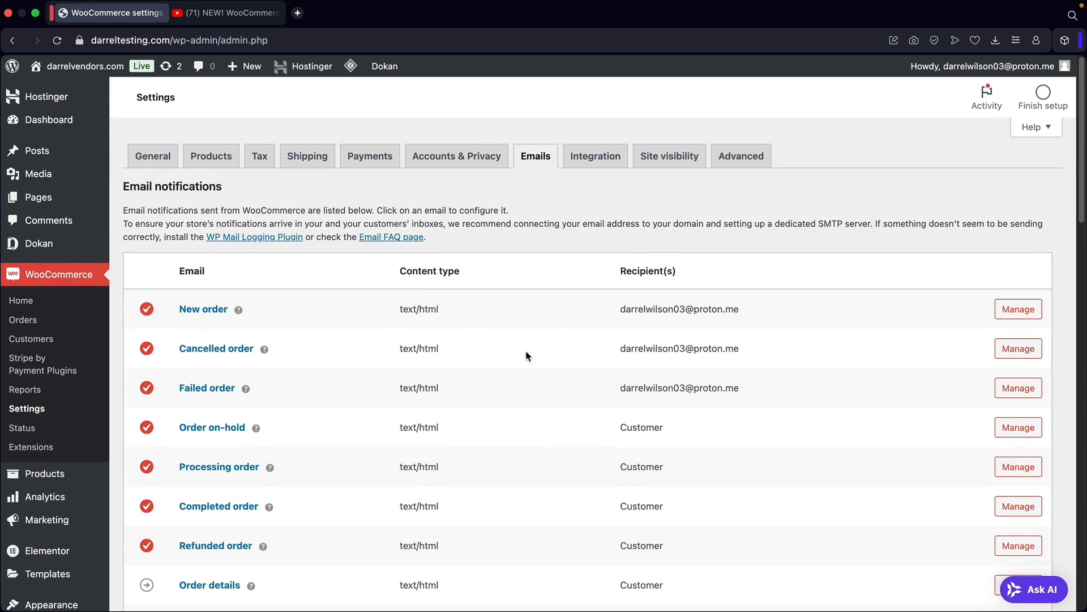
scroll(57, 566, "down", 4)
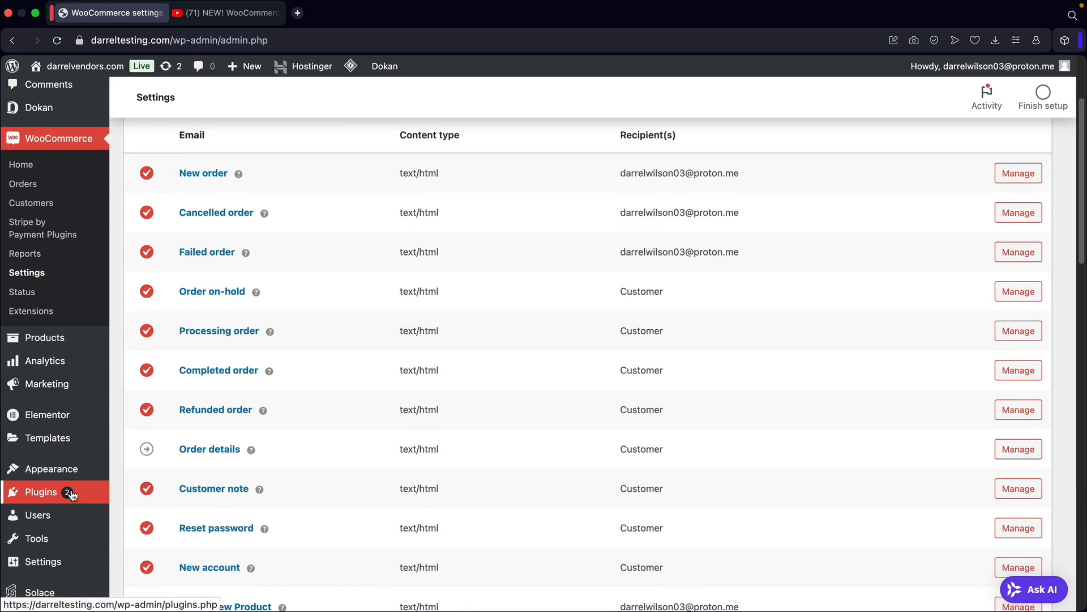
mouse_move(68, 492)
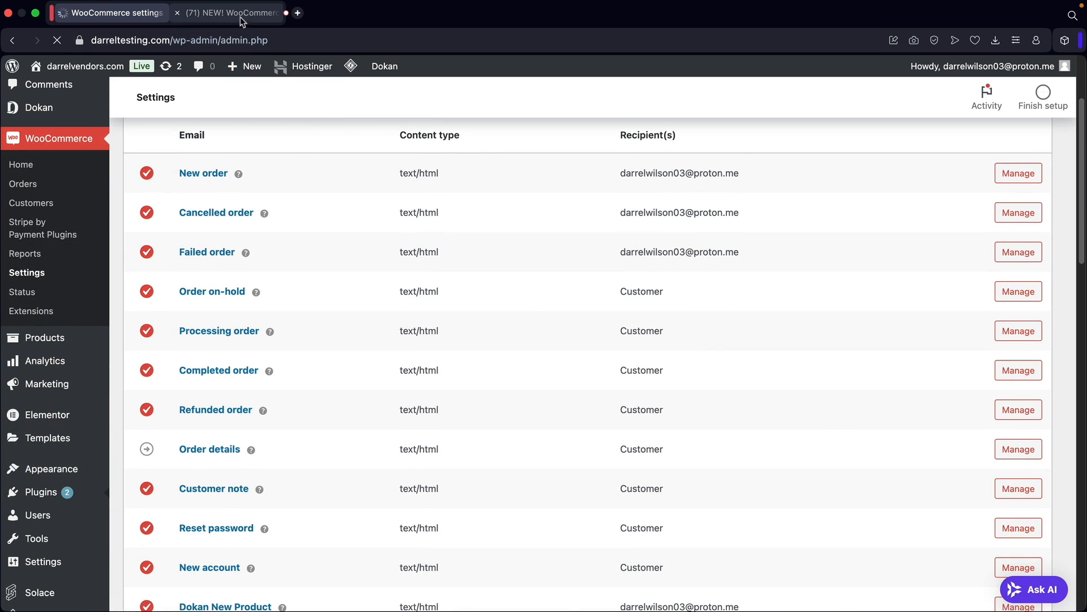
left_click(238, 13)
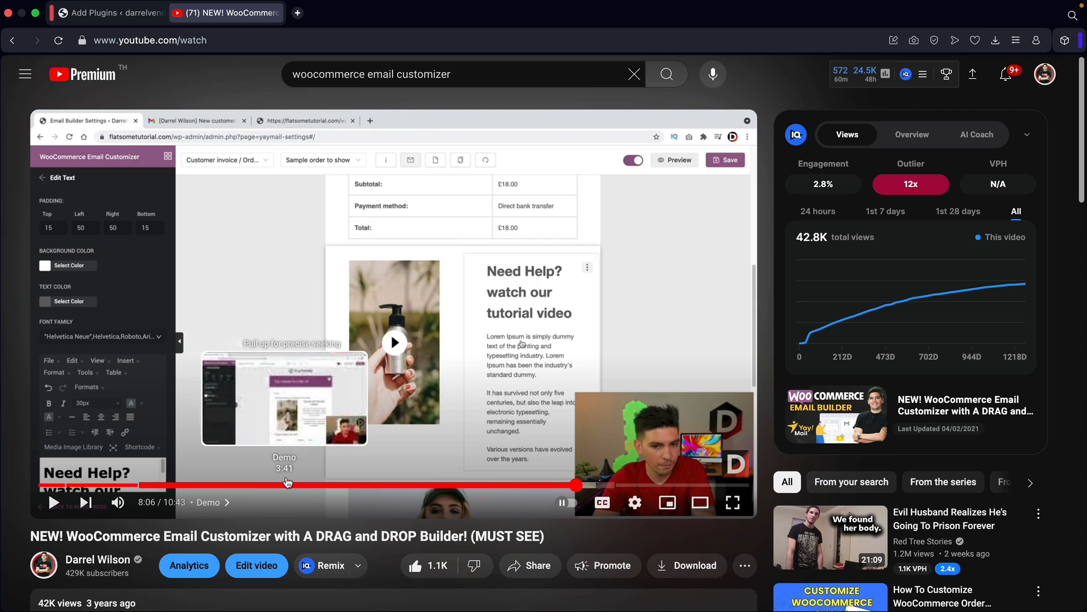
Jump through the tutorial (3:42, 1:38), mute it, and pause in the Bonus chapter at 10:23.
left_click(288, 484)
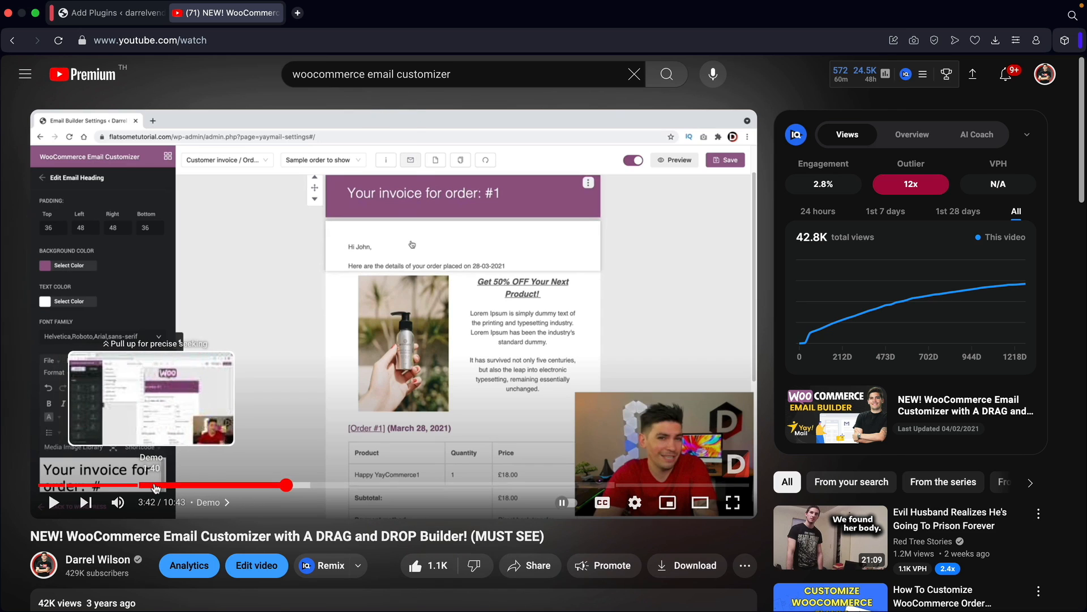
left_click(150, 484)
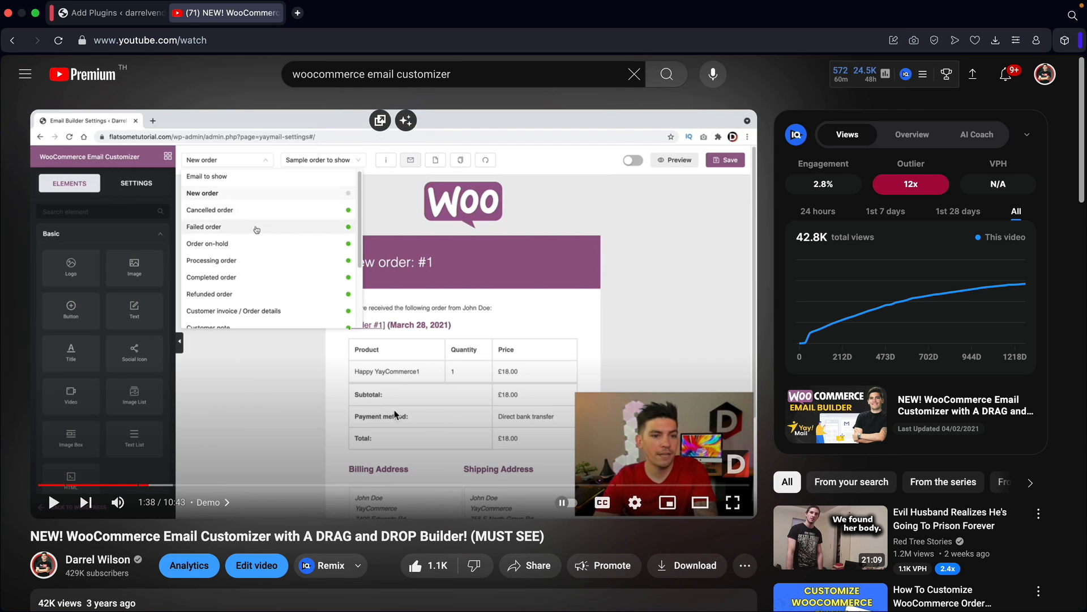
key("space")
left_click_drag(143, 509, 135, 509)
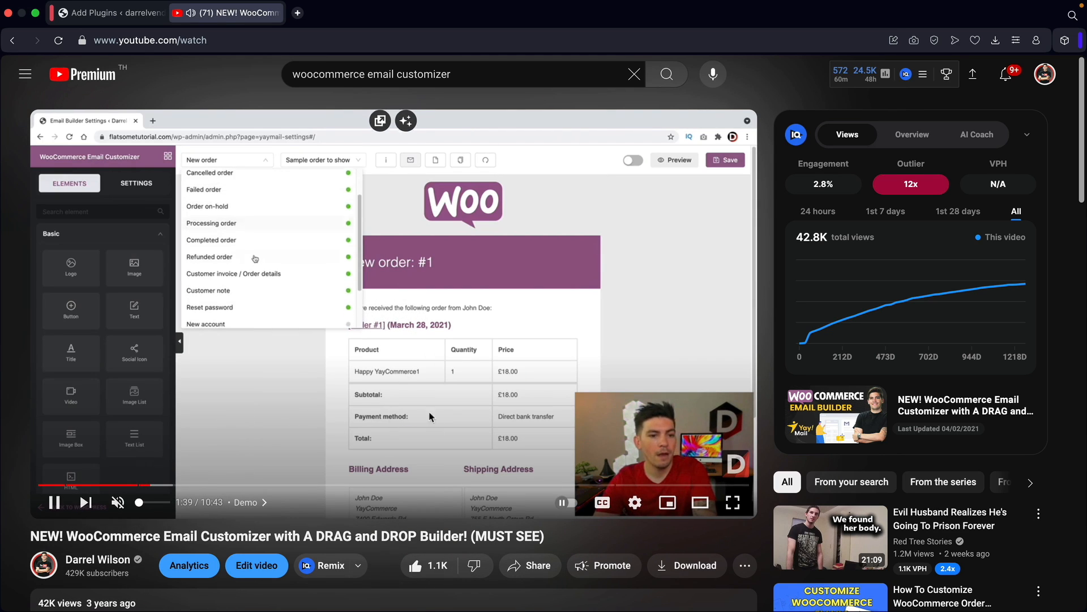
left_click(491, 292)
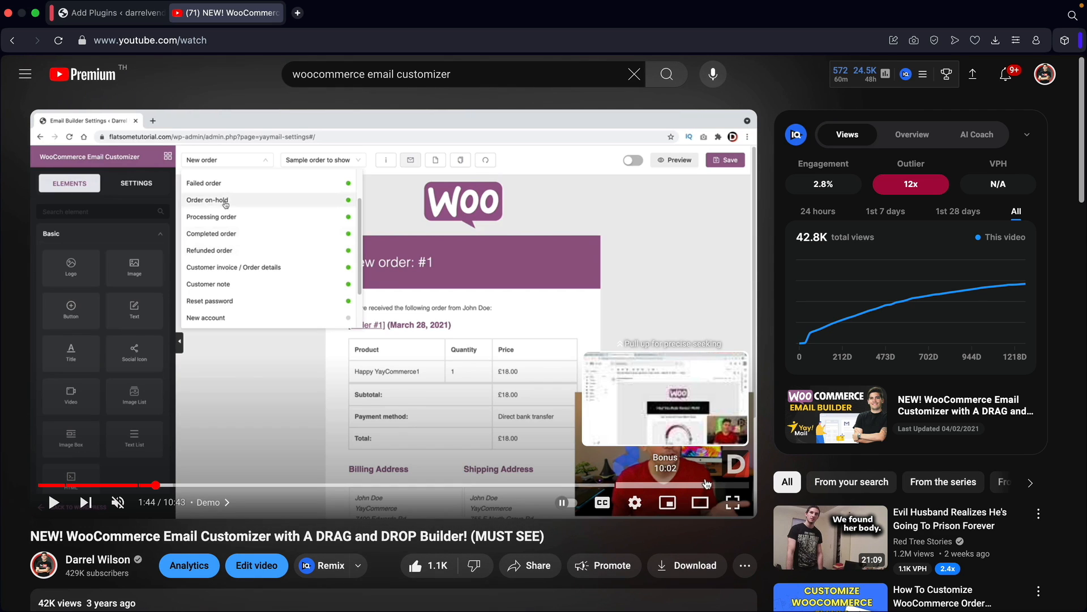
left_click_drag(705, 485, 607, 323)
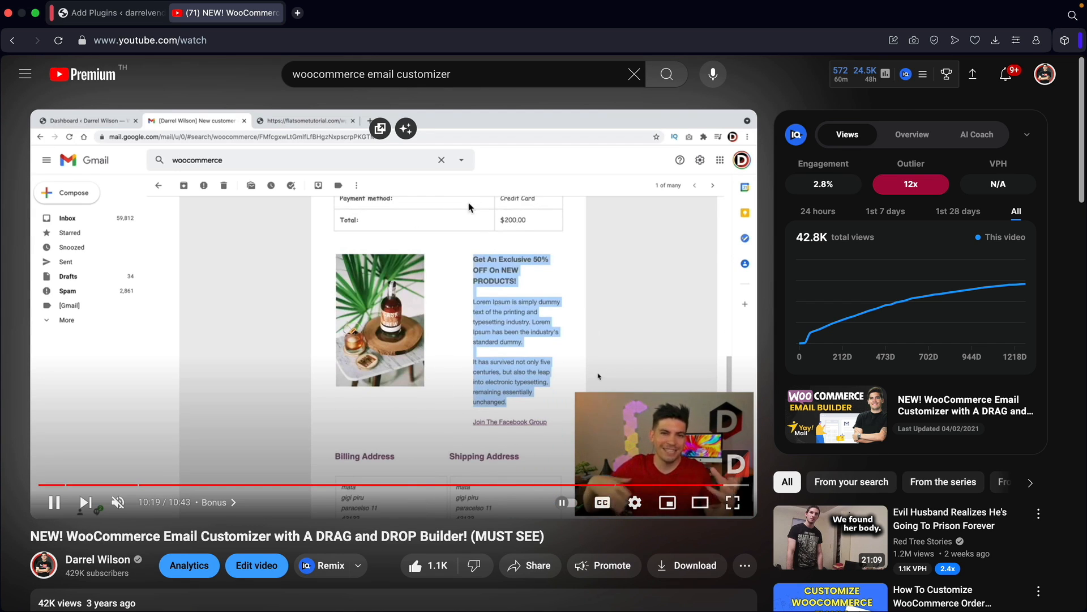
left_click(361, 296)
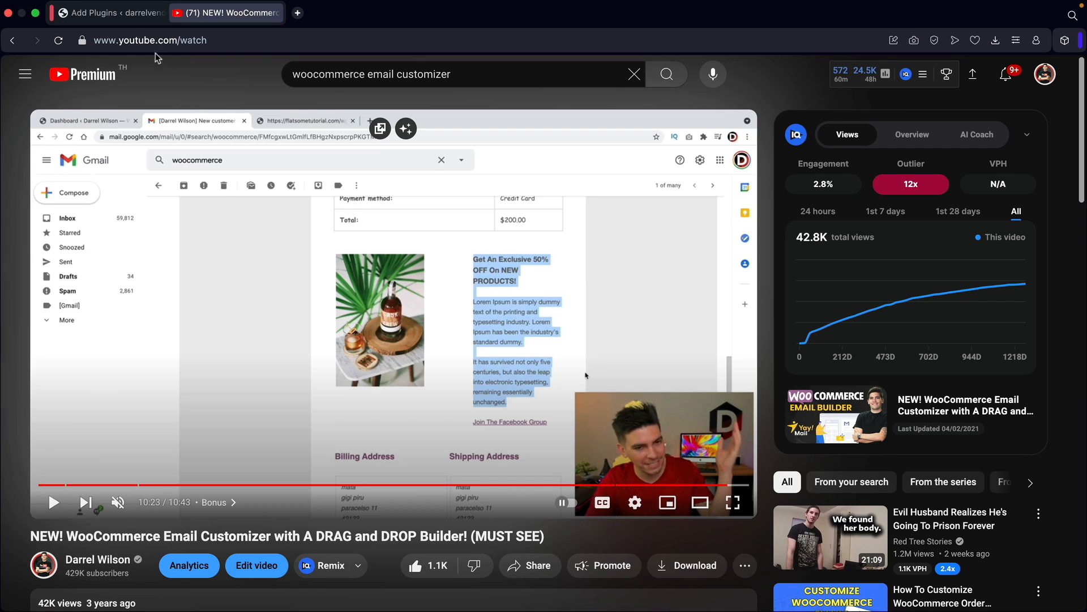
Search plugins for email customizers and review YayMail's details and builder screenshots.
left_click(118, 14)
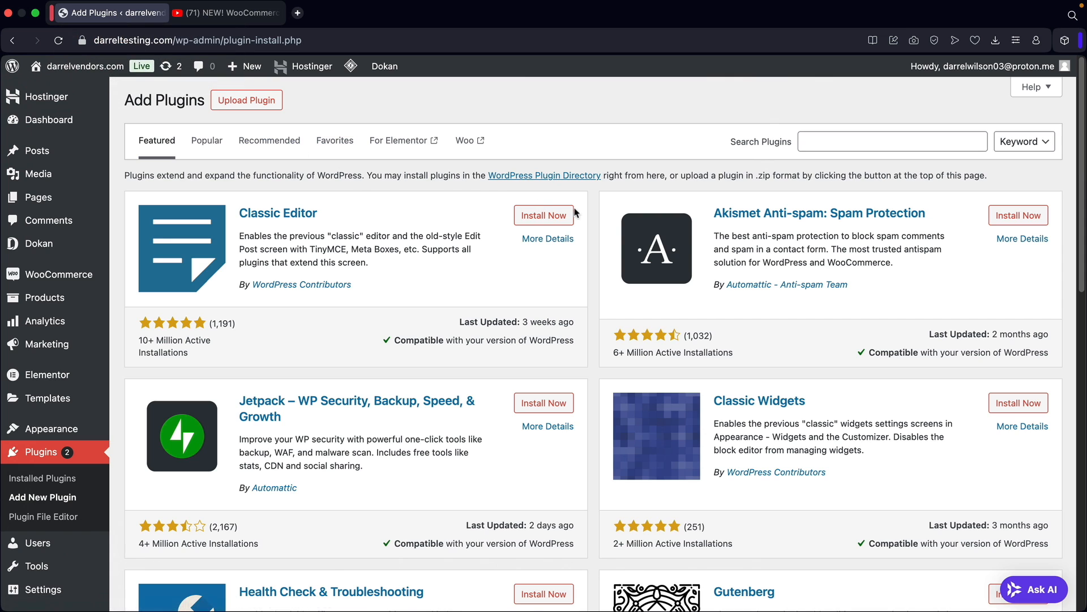
left_click(864, 144)
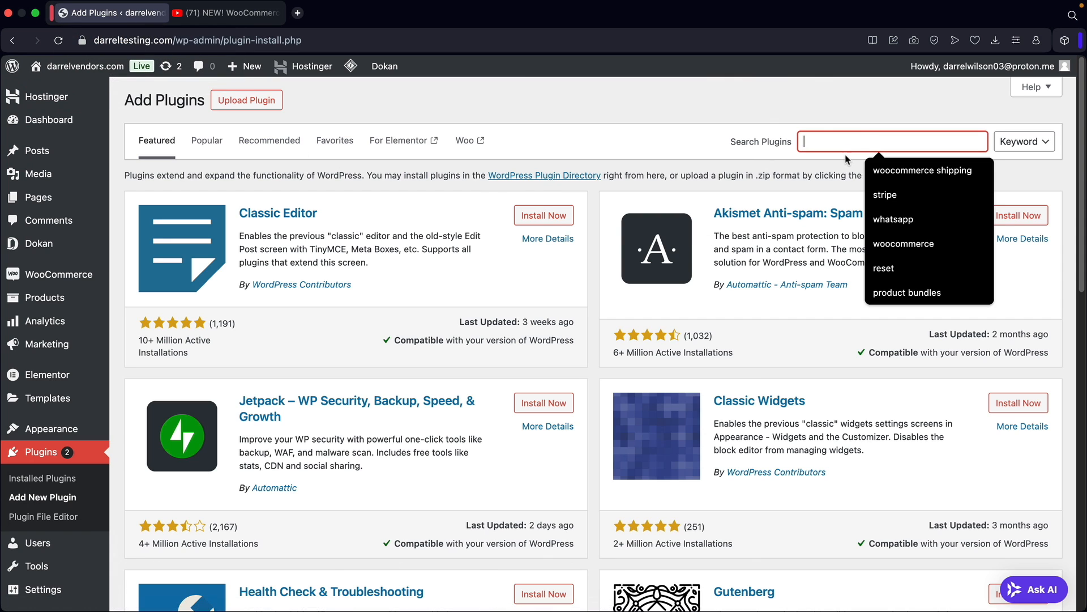
type("email customizer")
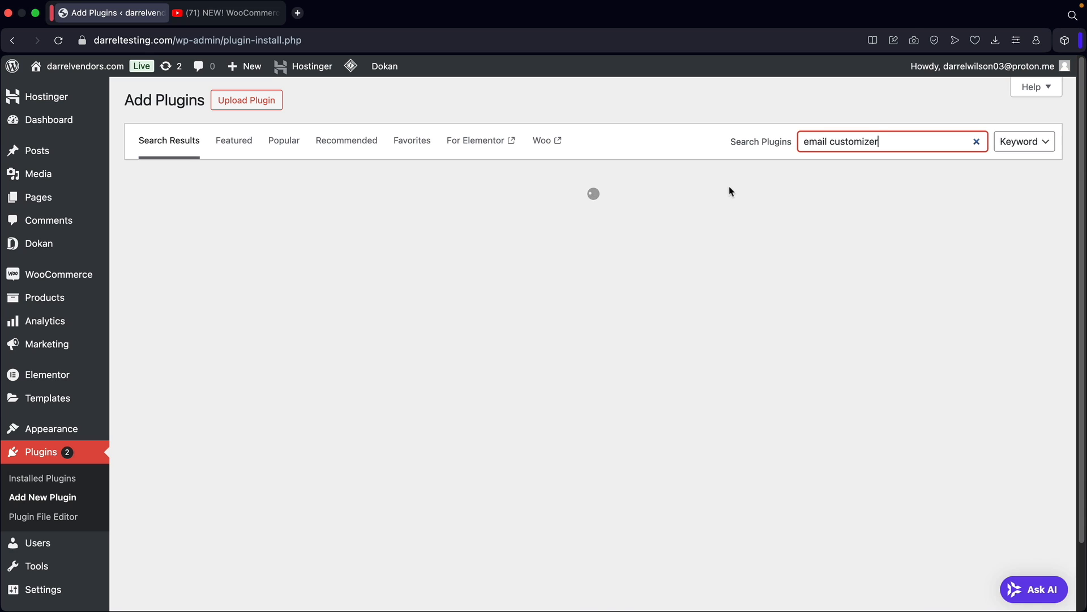
scroll(745, 279, "down", 4)
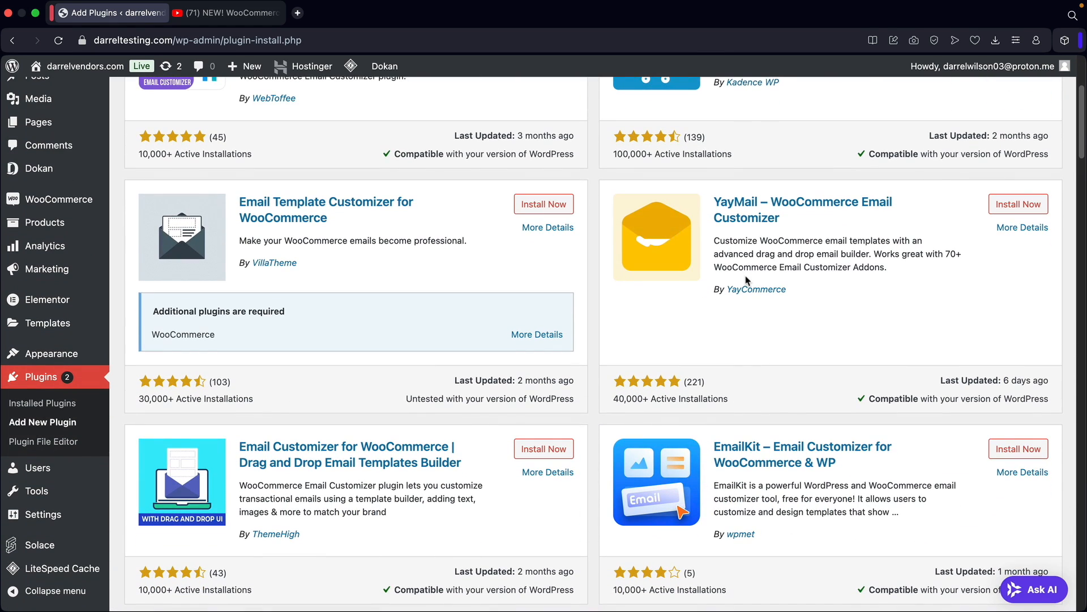
left_click(790, 205)
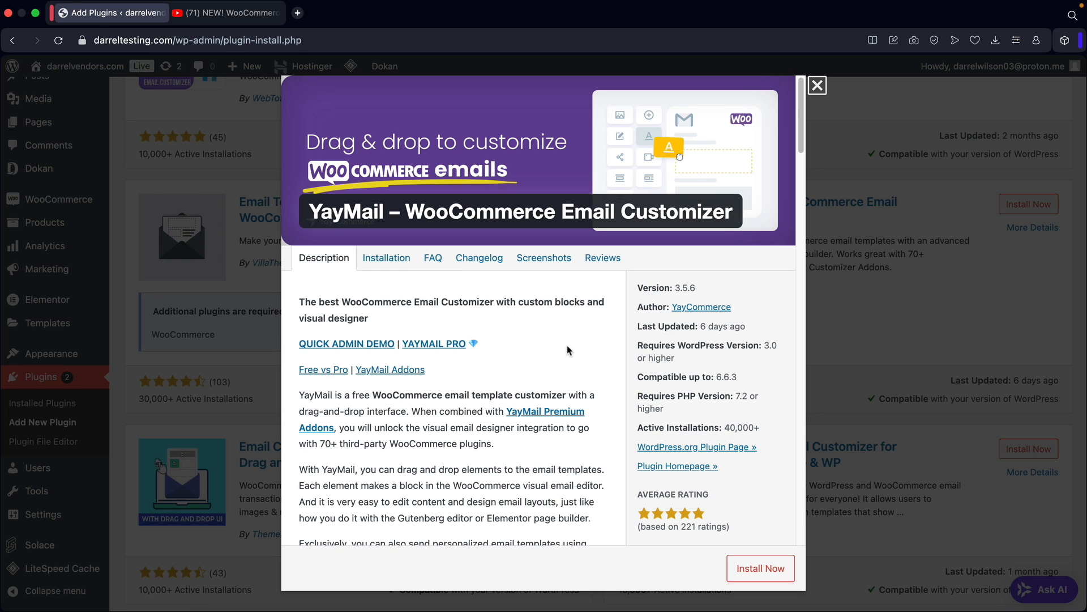
left_click(545, 263)
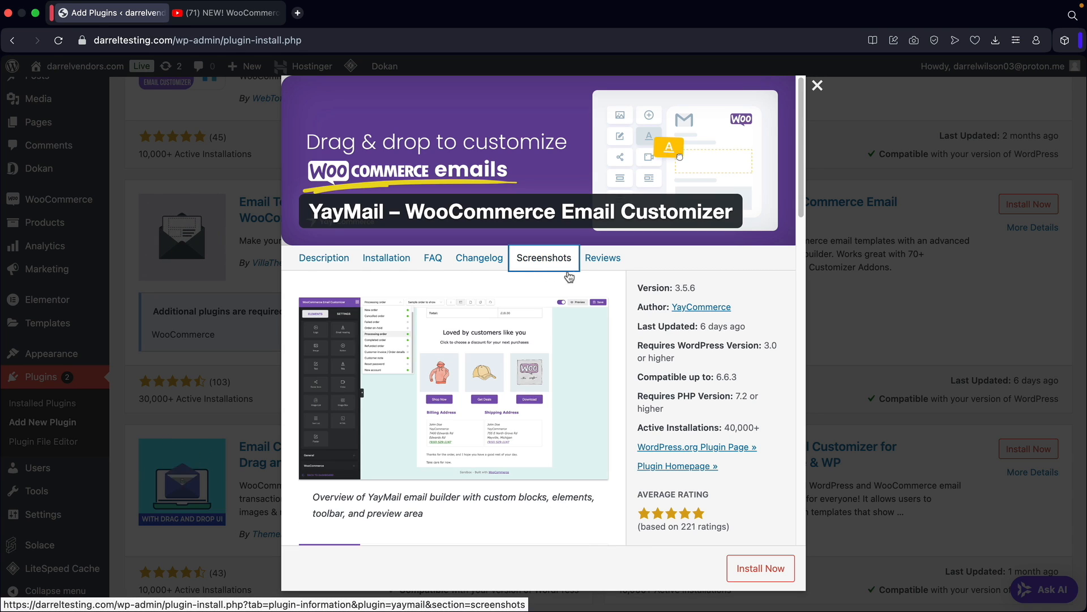
scroll(505, 336, "down", 5)
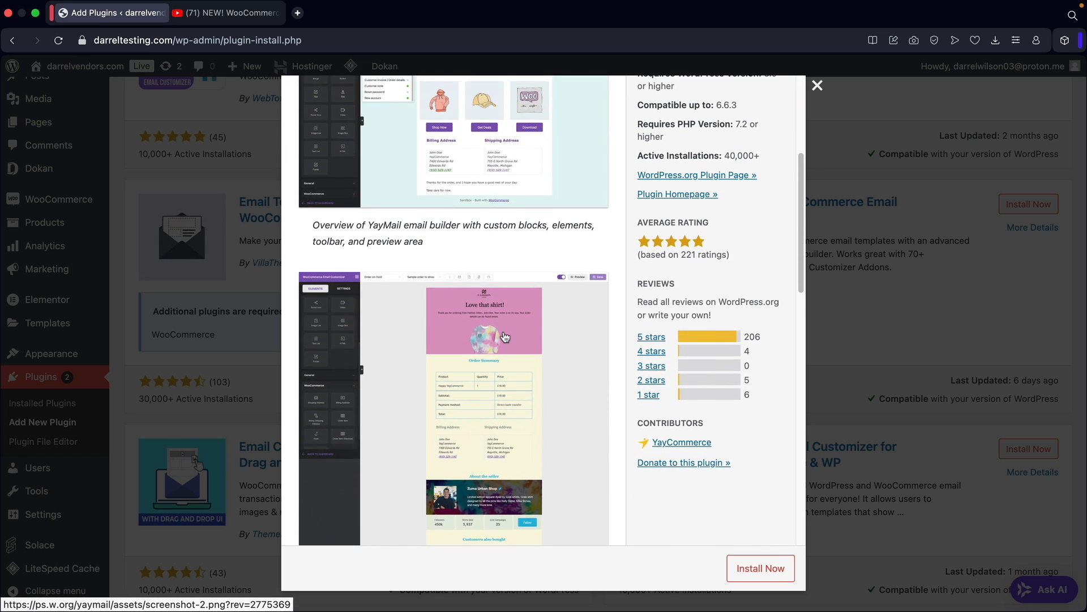
scroll(504, 337, "down", 1)
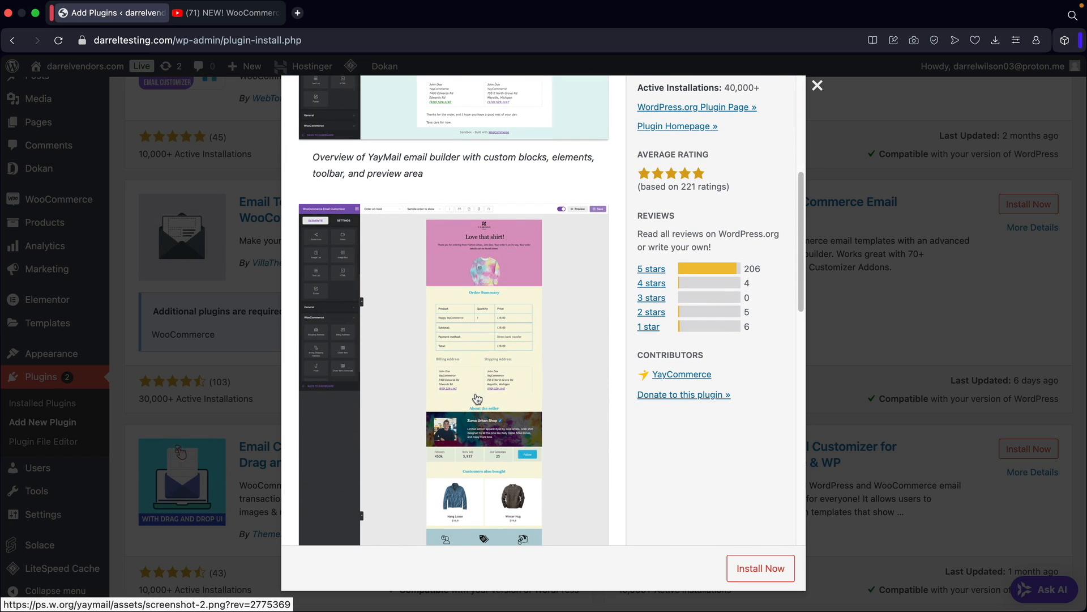
scroll(477, 398, "down", 8)
scroll(593, 298, "up", 14)
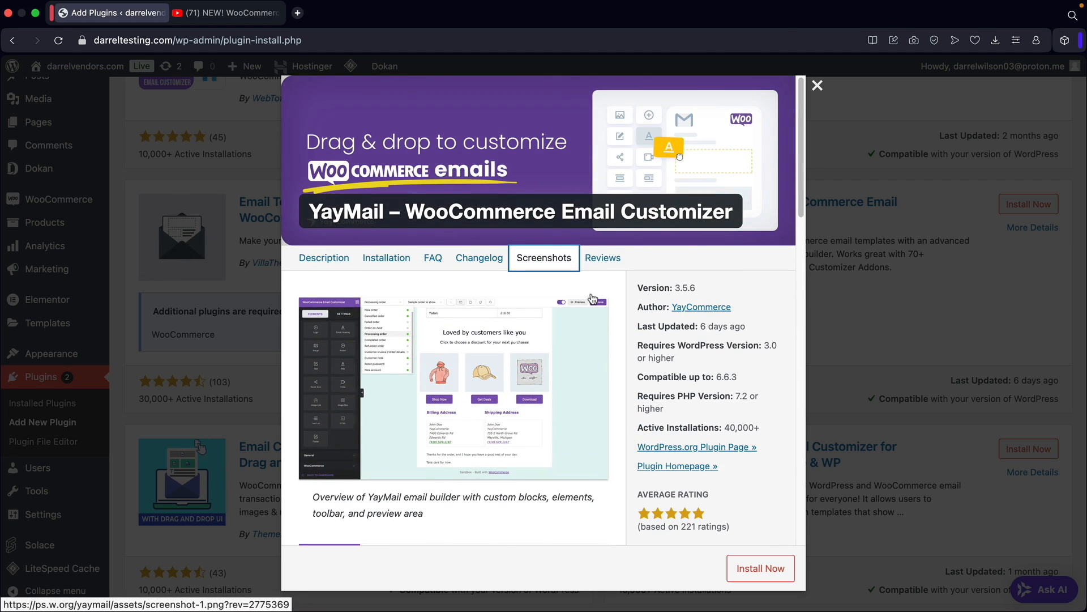
left_click(817, 85)
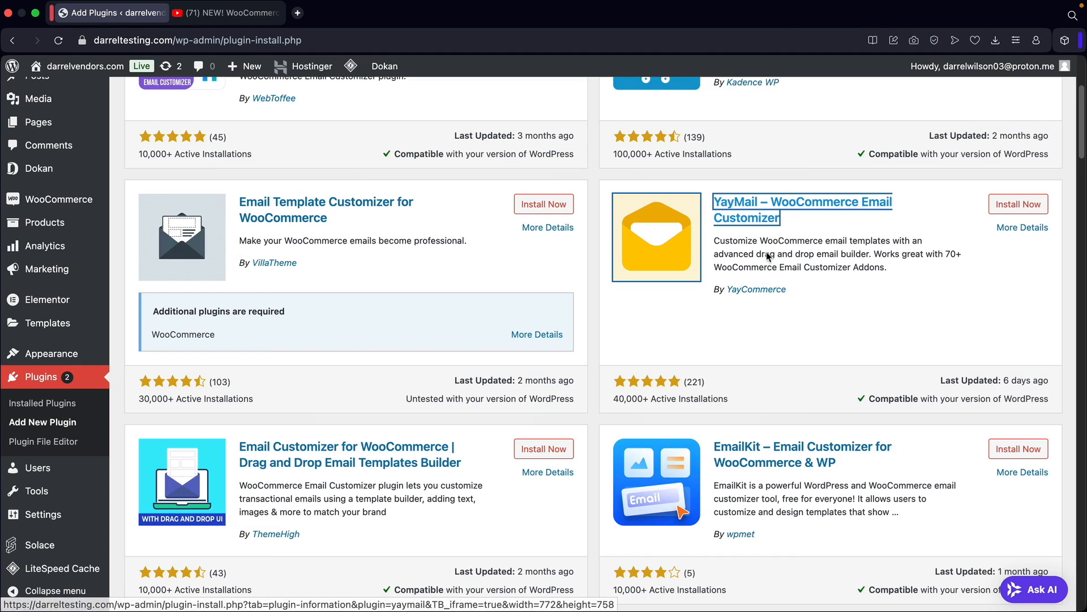
Install and activate Kadence WooCommerce Email Designer.
scroll(743, 345, "up", 4)
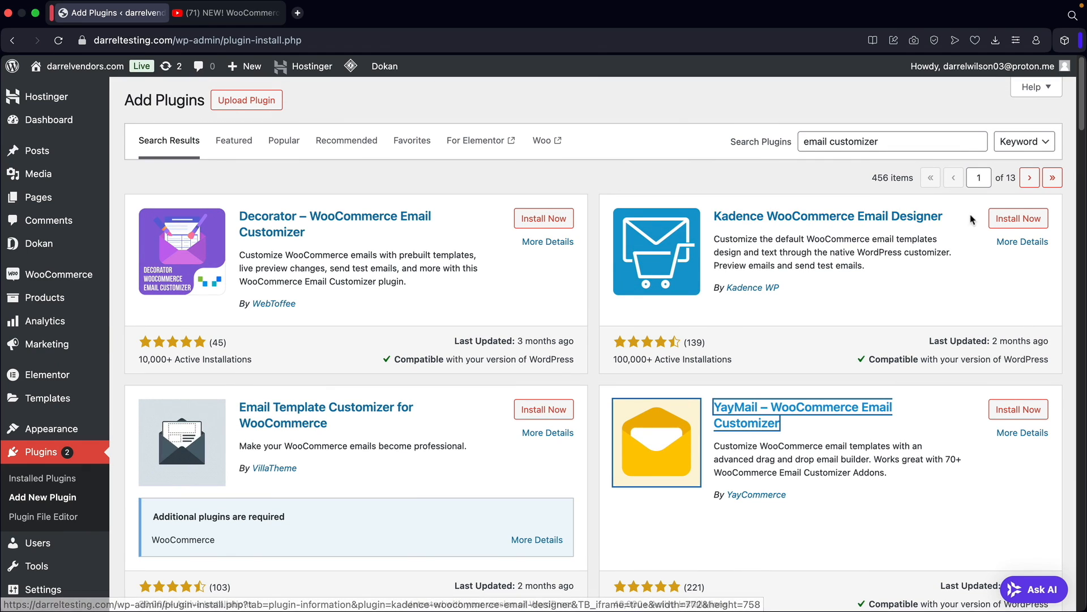
left_click(1005, 220)
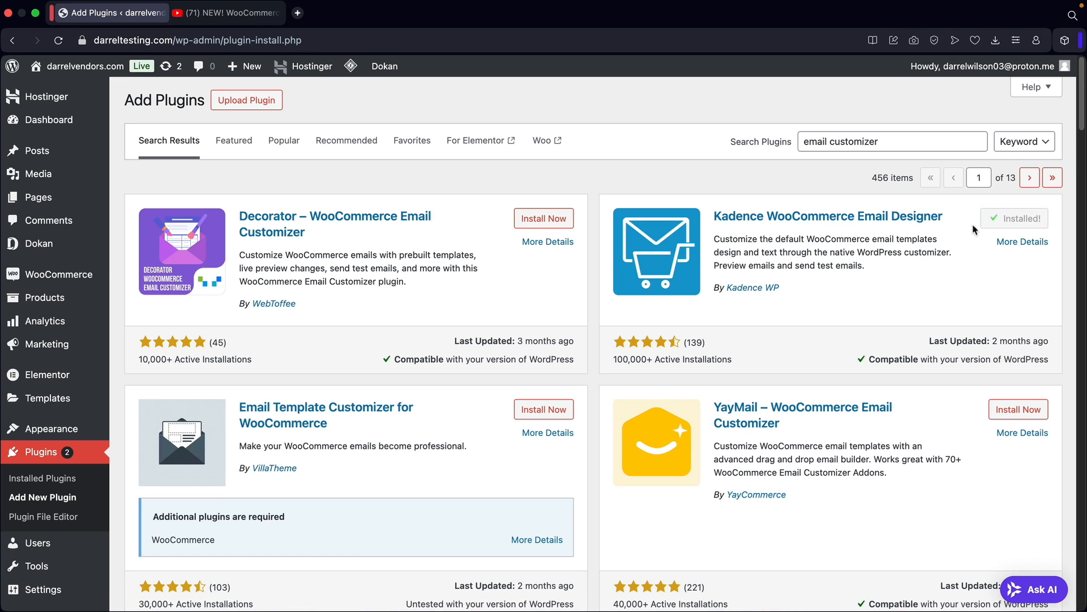
left_click(1008, 224)
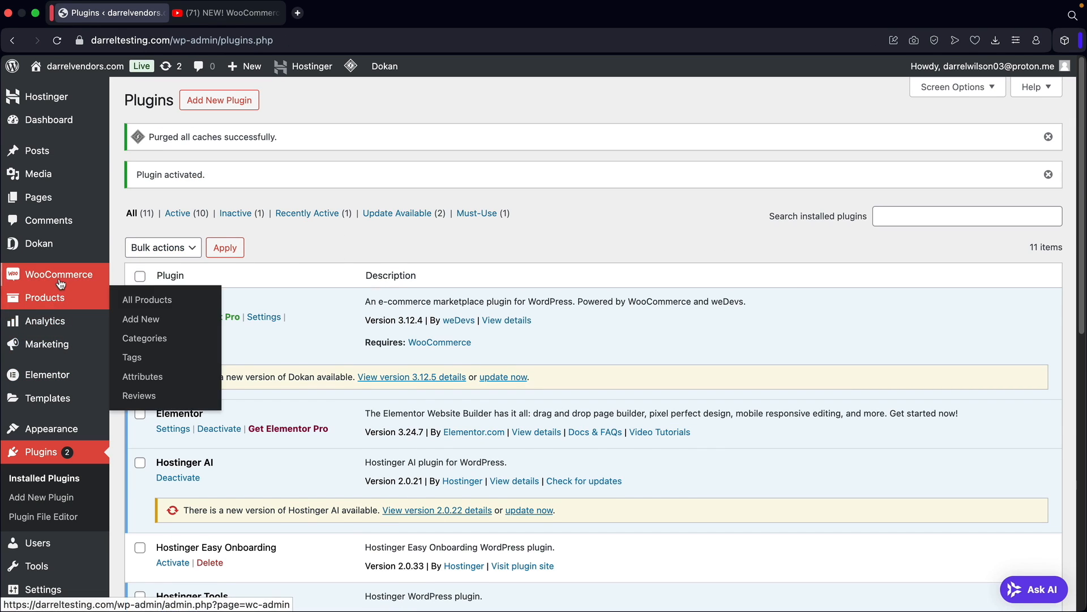
Open WooCommerce's Email Customizer and its Prebuilt Templates section.
mouse_move(62, 274)
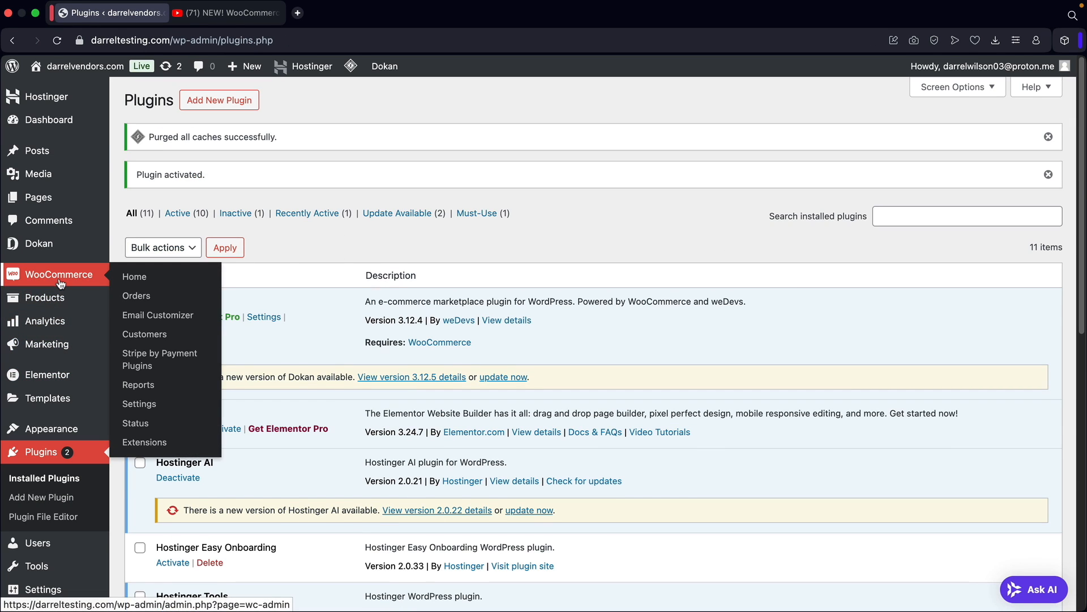
left_click(159, 317)
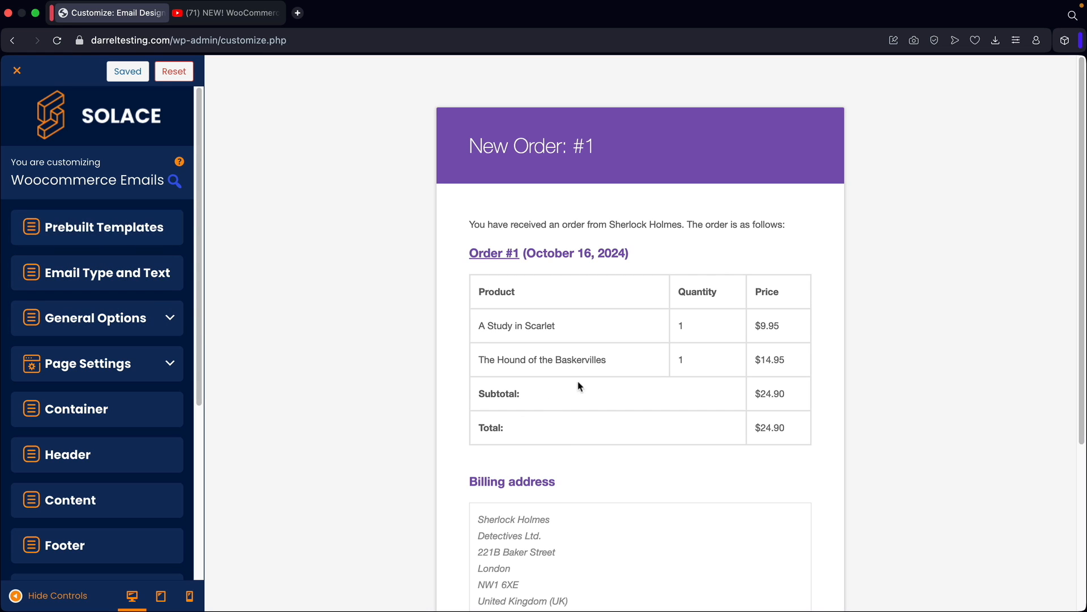
scroll(566, 444, "down", 4)
scroll(617, 476, "up", 4)
left_click(103, 230)
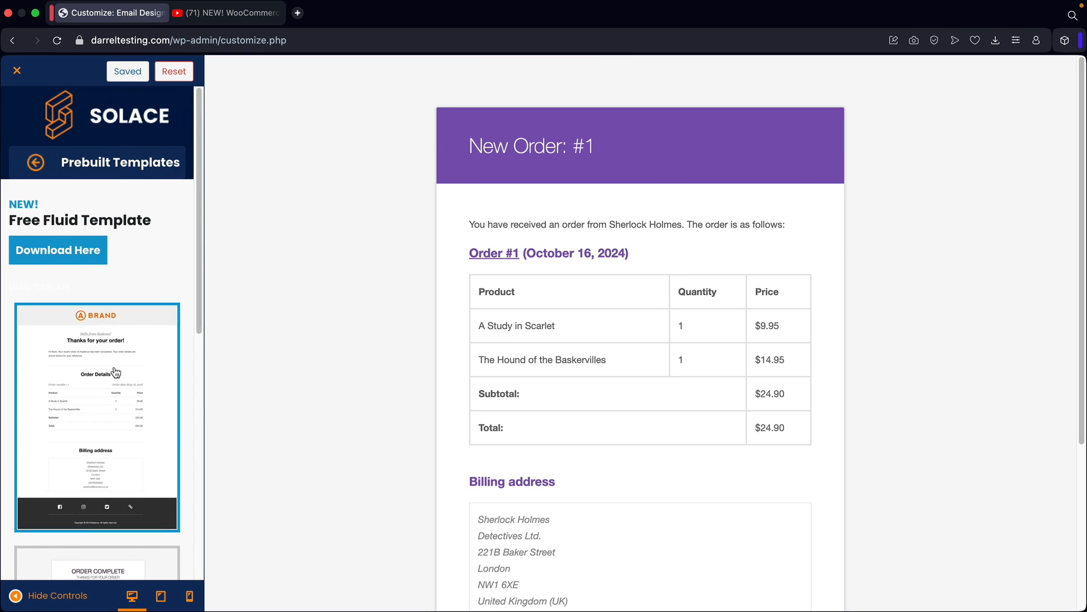
Open the free Responsive Email Design for WooCommerce download page from the templates list.
scroll(115, 372, "down", 10)
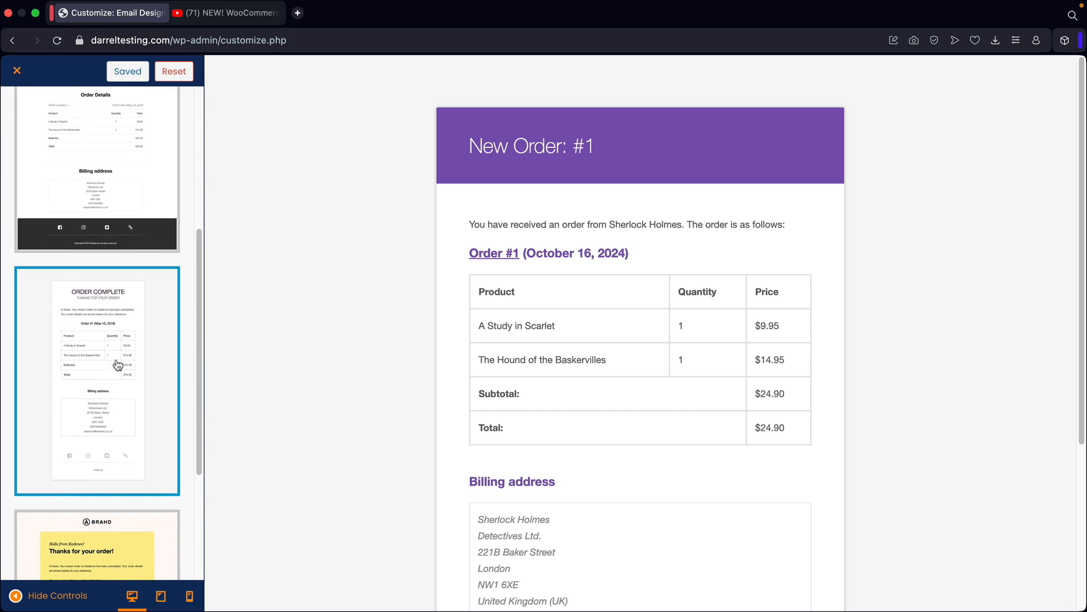
scroll(114, 379, "down", 1)
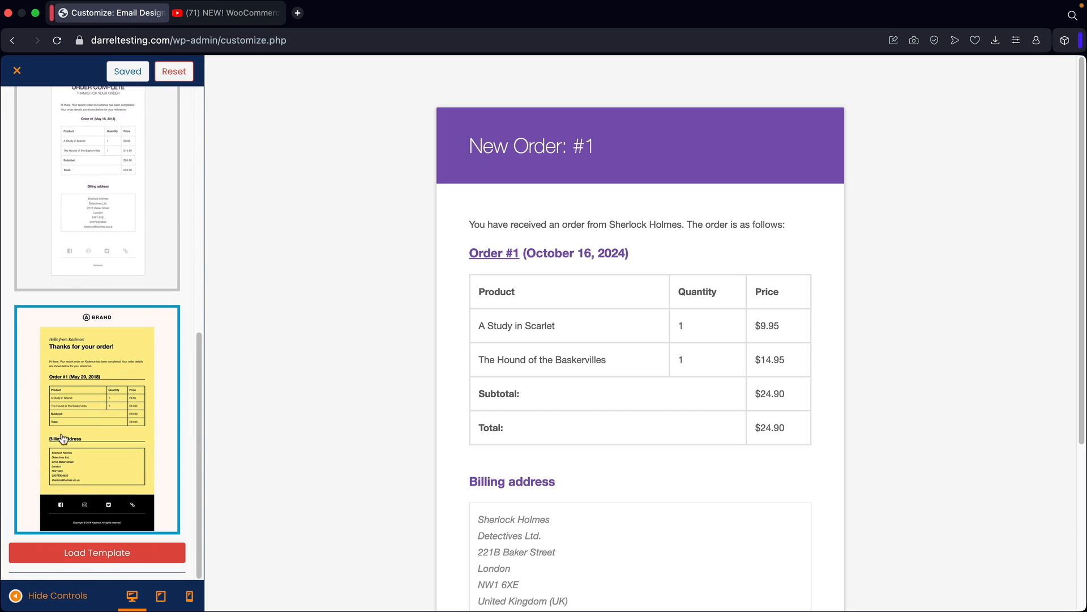
scroll(63, 439, "up", 10)
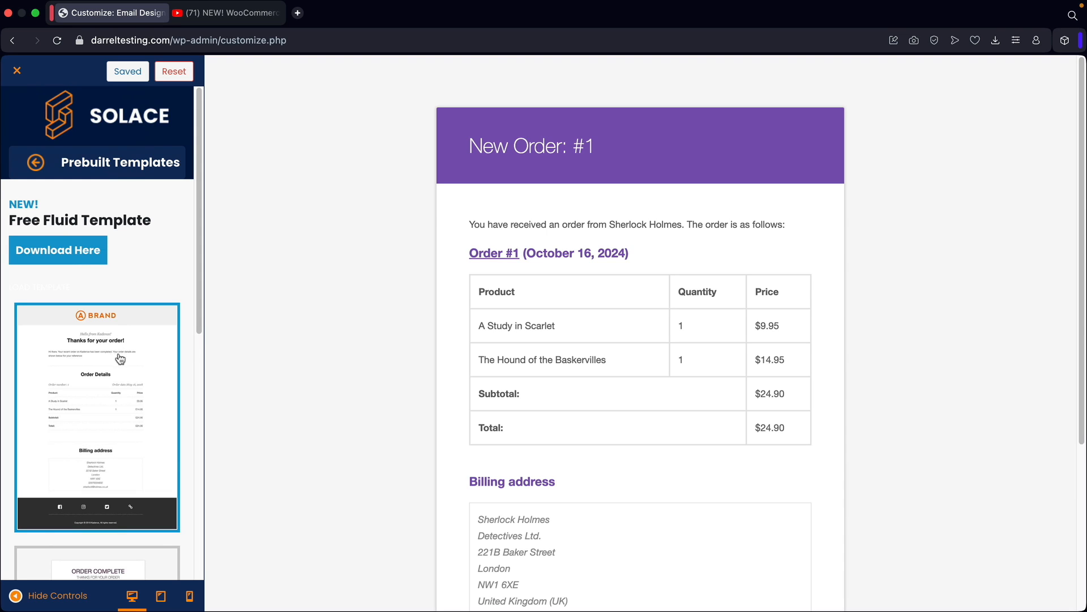
scroll(120, 361, "down", 10)
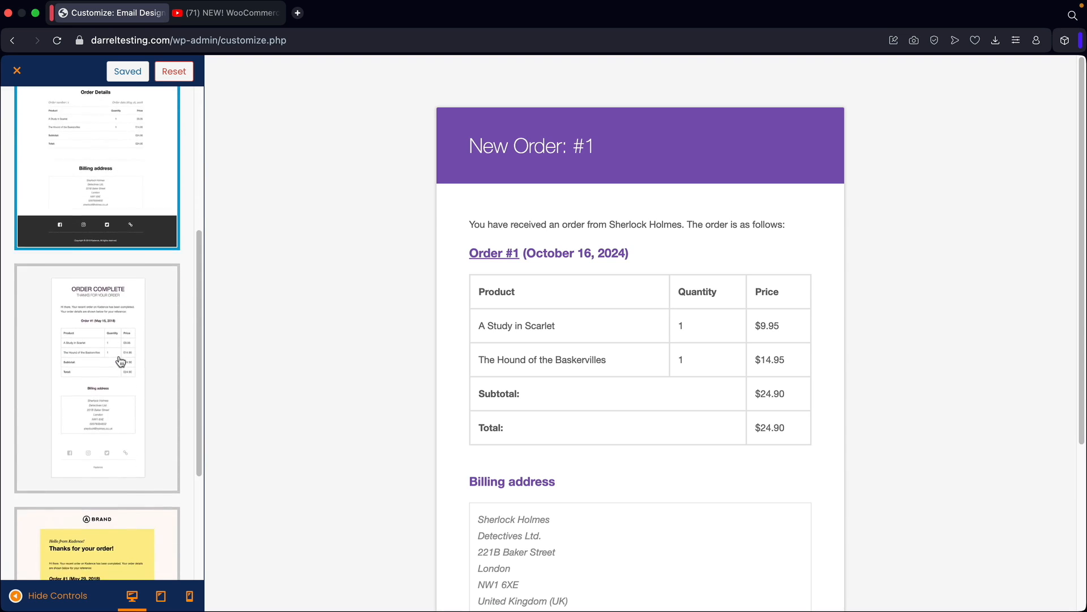
scroll(111, 387, "up", 10)
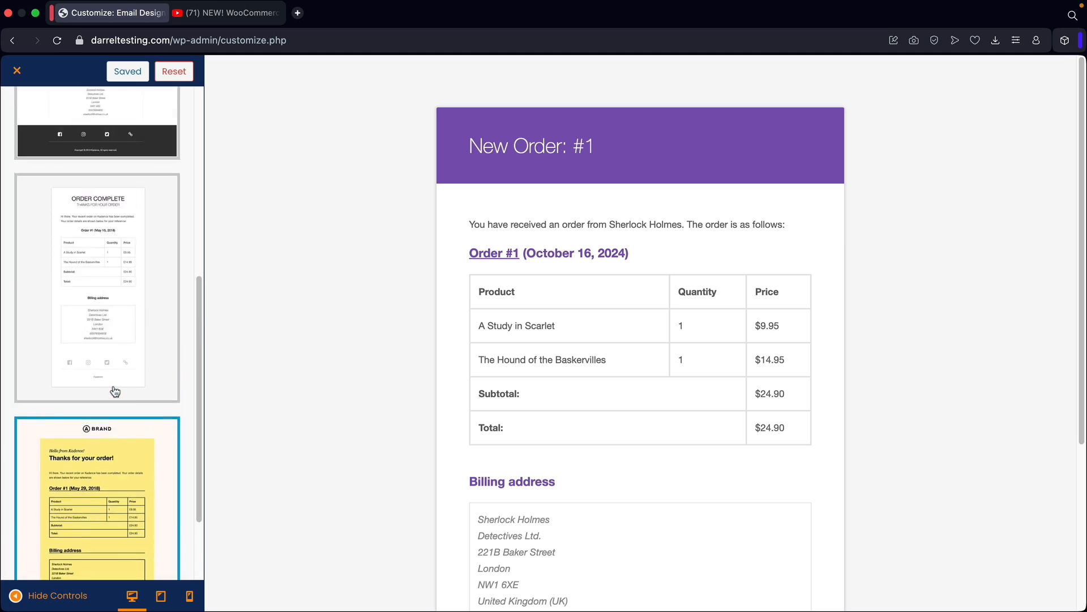
left_click(70, 253)
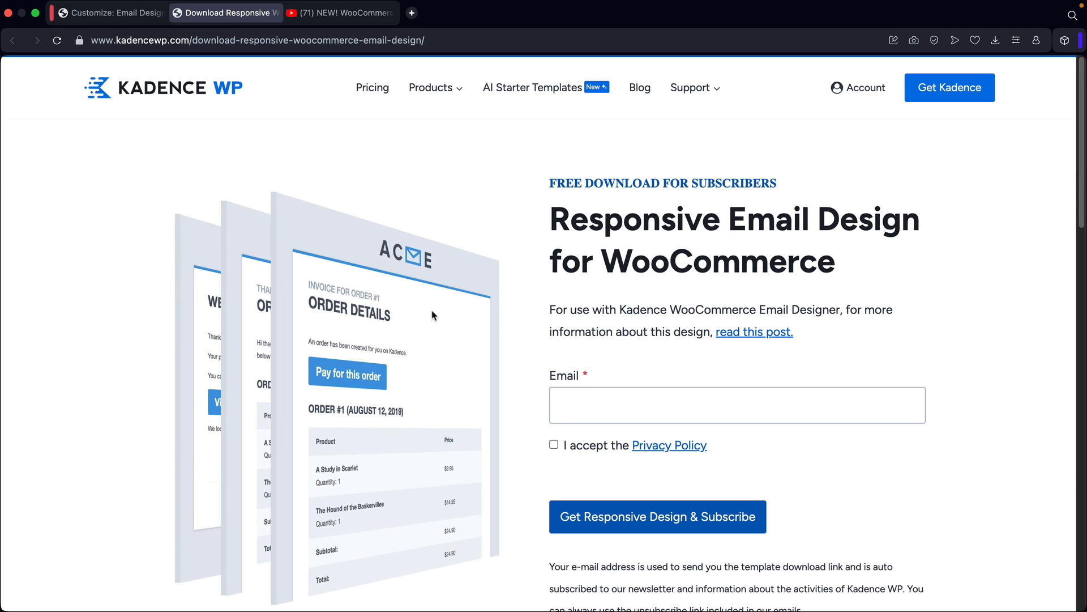
scroll(368, 300, "down", 5)
scroll(410, 309, "up", 2)
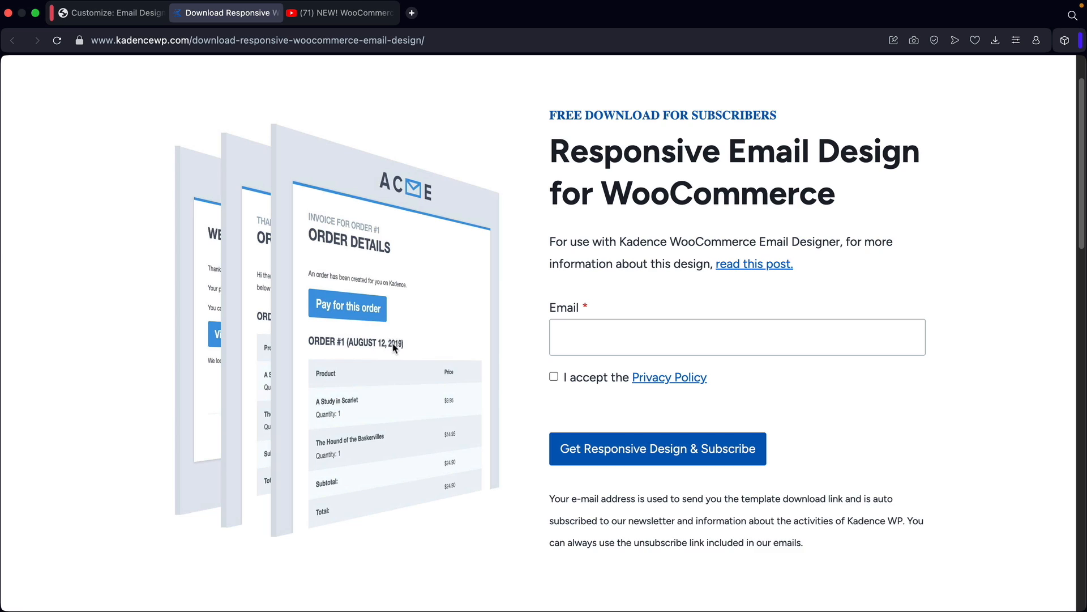
Load the Brand template and confirm overriding the current email settings.
left_click(90, 12)
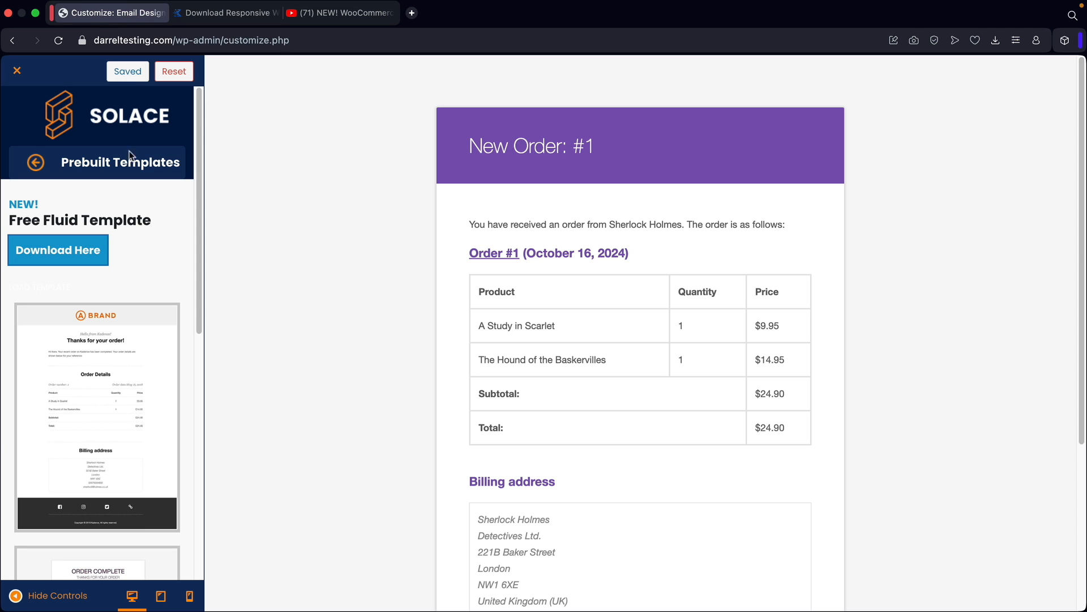
scroll(119, 391, "down", 10)
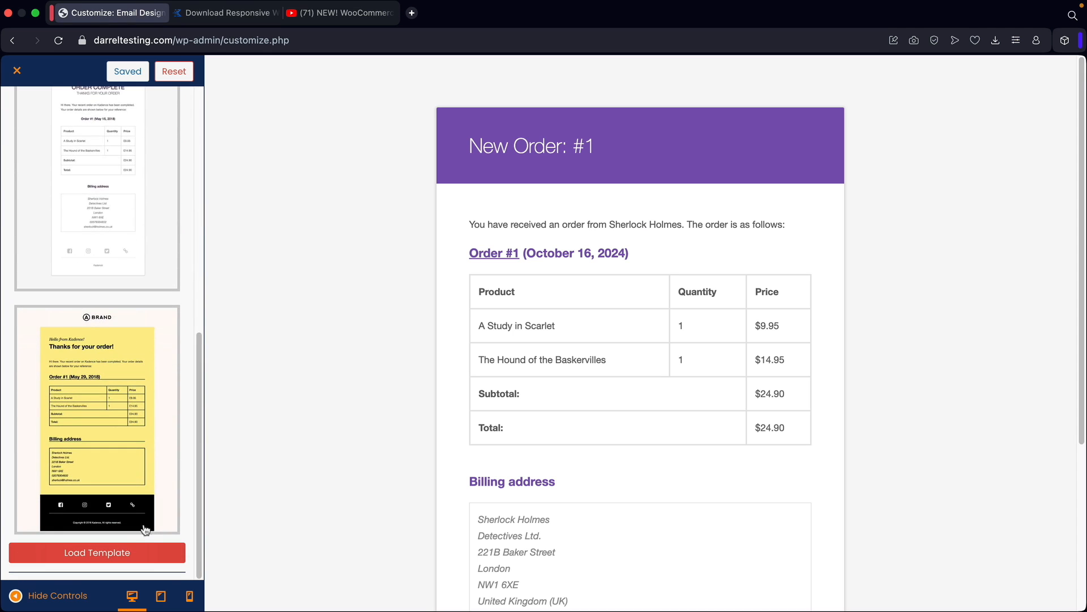
left_click(129, 553)
left_click(634, 152)
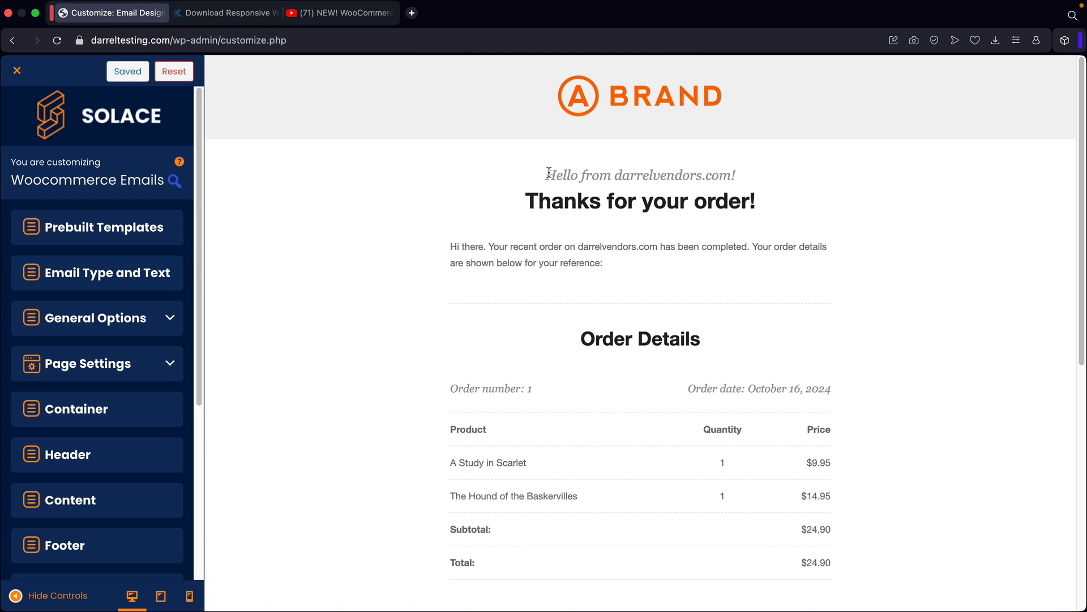
Review the 'Thanks for your order!' preview, then close the customizer back to Emails settings.
scroll(579, 223, "down", 8)
scroll(453, 339, "up", 8)
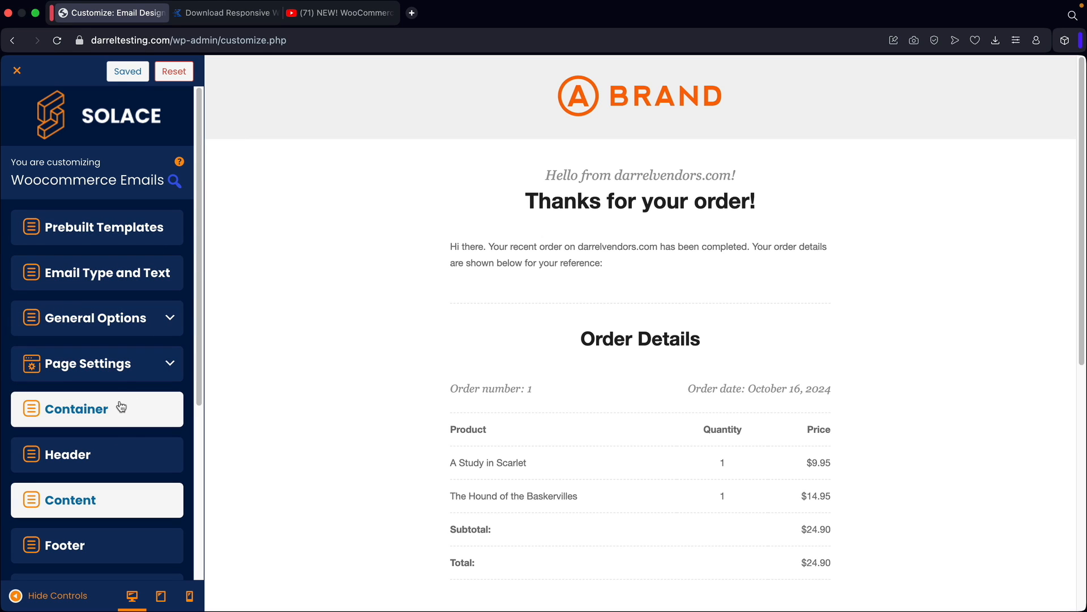
scroll(92, 416, "down", 5)
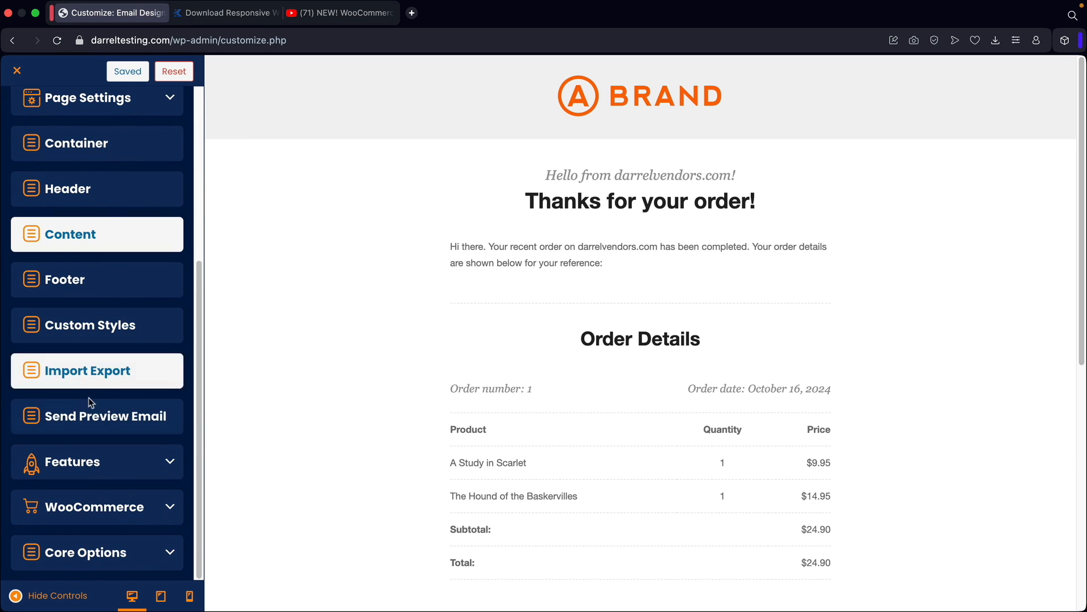
scroll(97, 424, "up", 5)
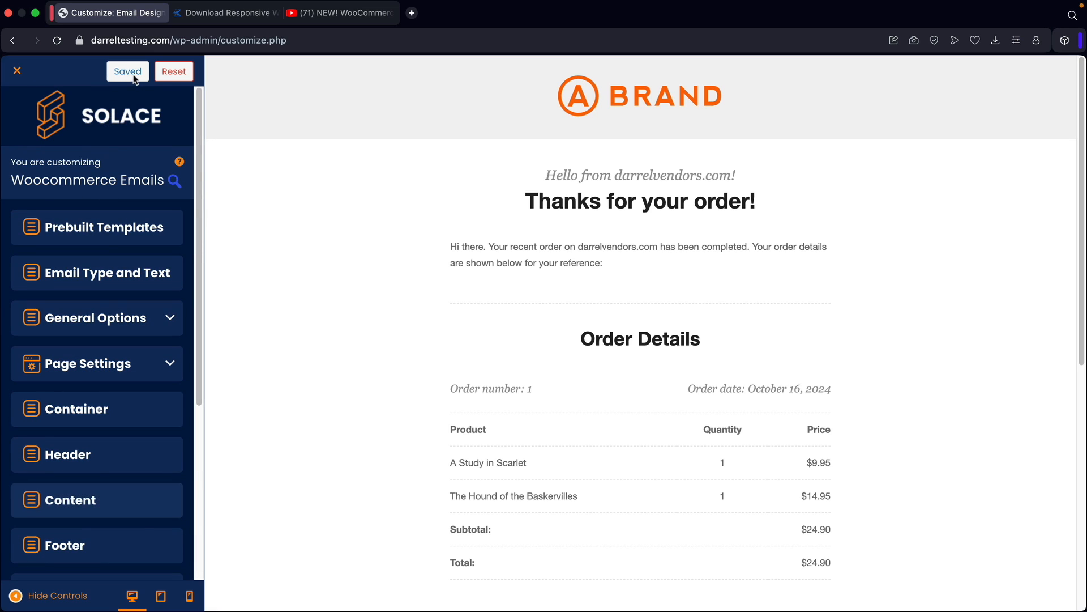
left_click(17, 72)
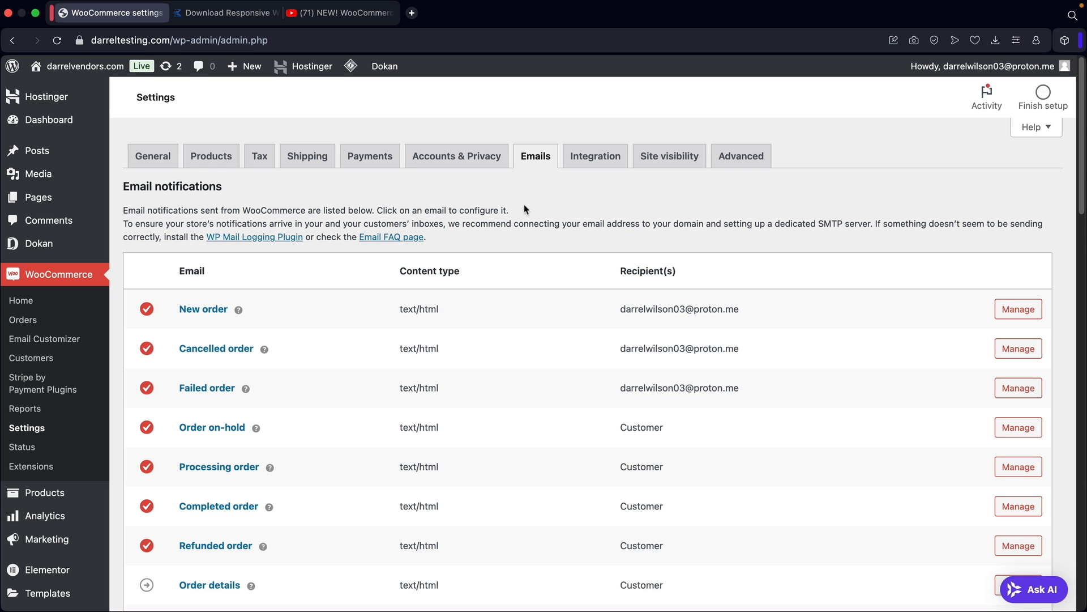
Look through the Integration and Site visibility tabs, then open Advanced page setup.
left_click(603, 154)
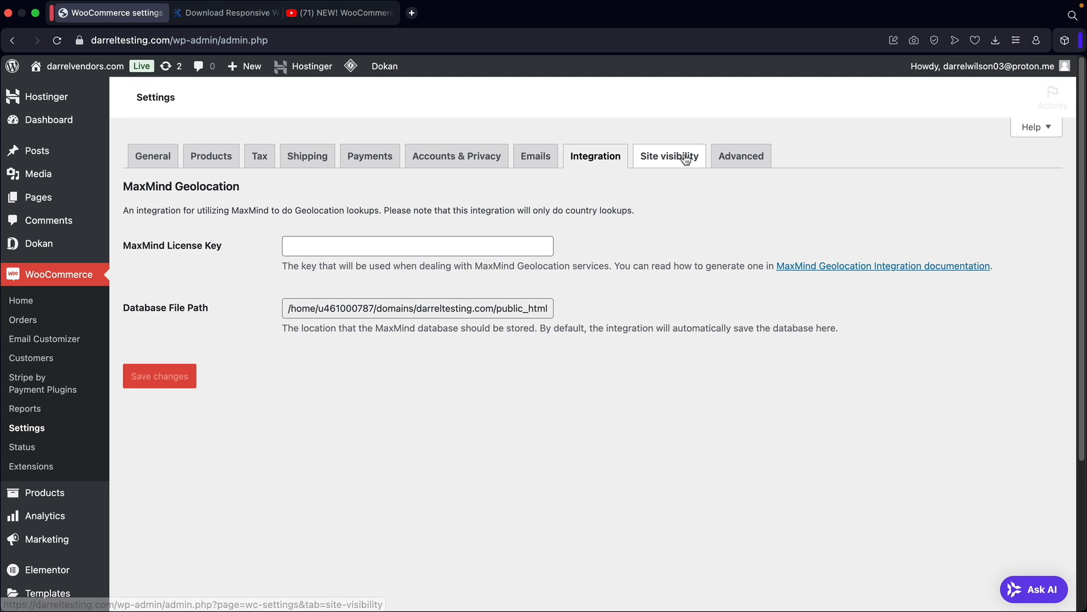
left_click(687, 156)
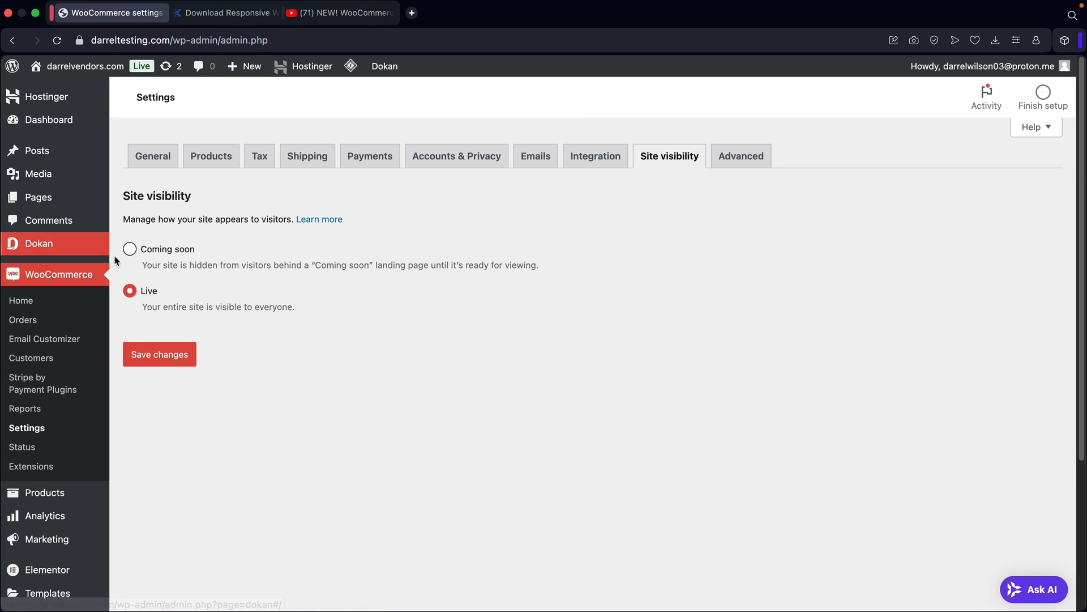
left_click(759, 155)
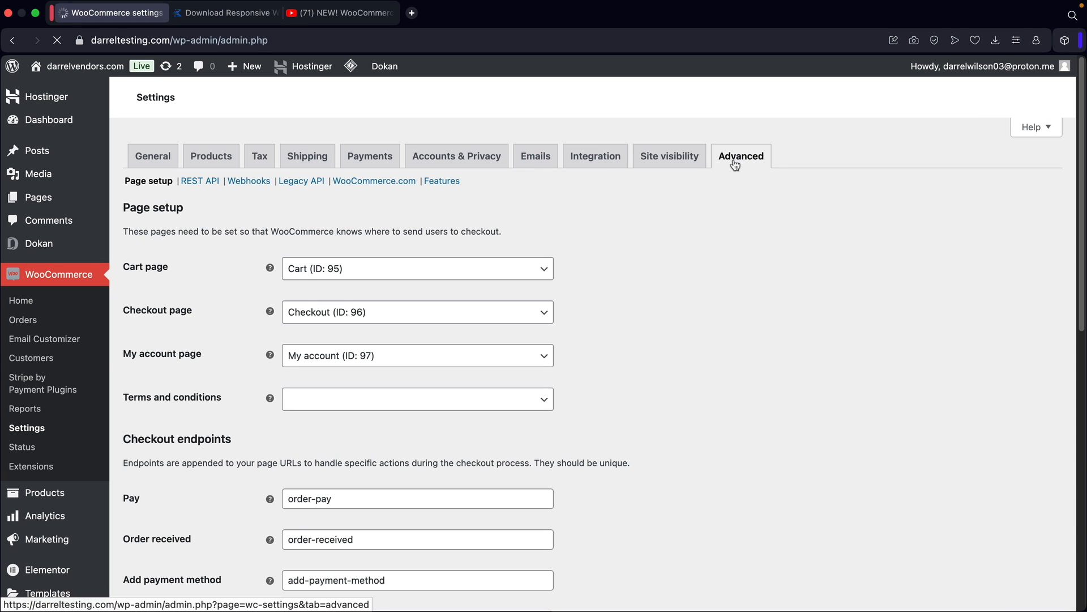
scroll(621, 304, "down", 3)
scroll(622, 305, "down", 2)
scroll(551, 269, "up", 4)
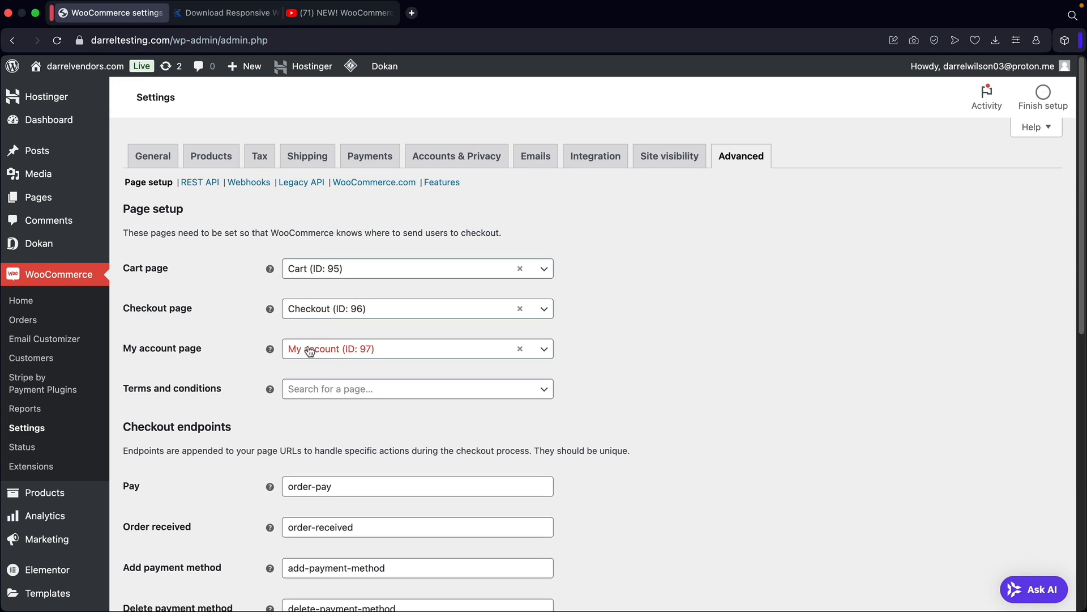
Set Terms And Conditions (ID: 230) as the terms page, save, and visit the live storefront.
left_click(408, 390)
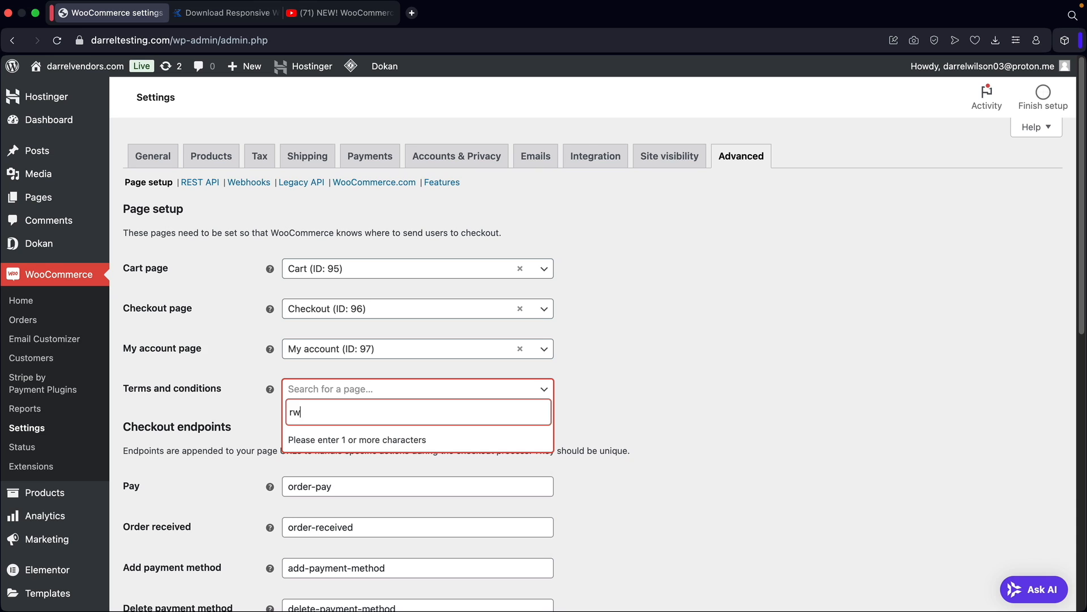
key("BackSpace")
key("BackSpace")
type("terms")
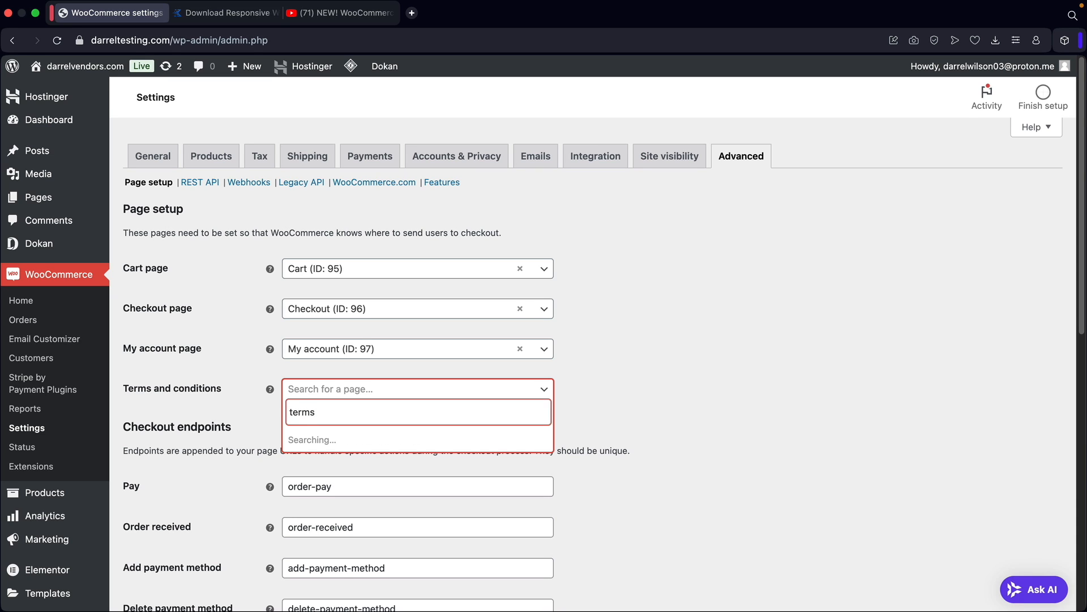
left_click(408, 441)
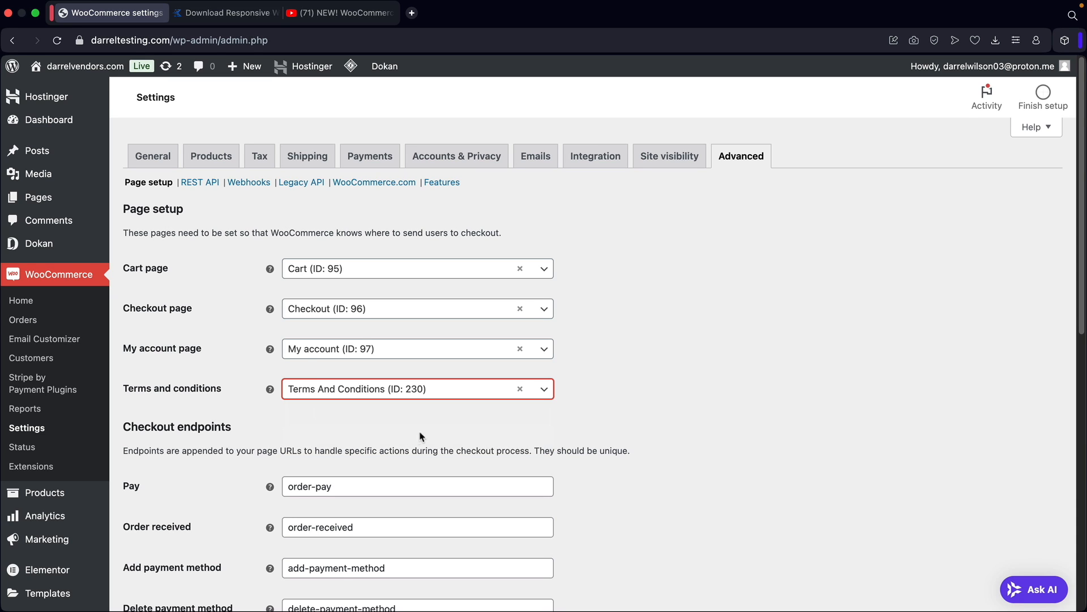
scroll(553, 451, "down", 10)
scroll(229, 502, "down", 3)
left_click(182, 533)
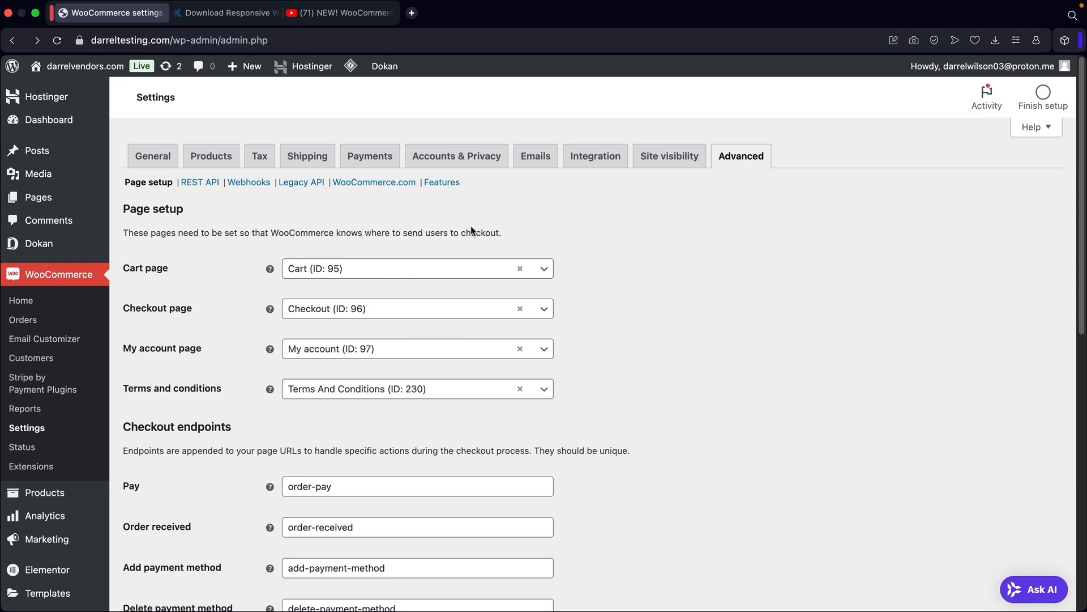
left_click(538, 158)
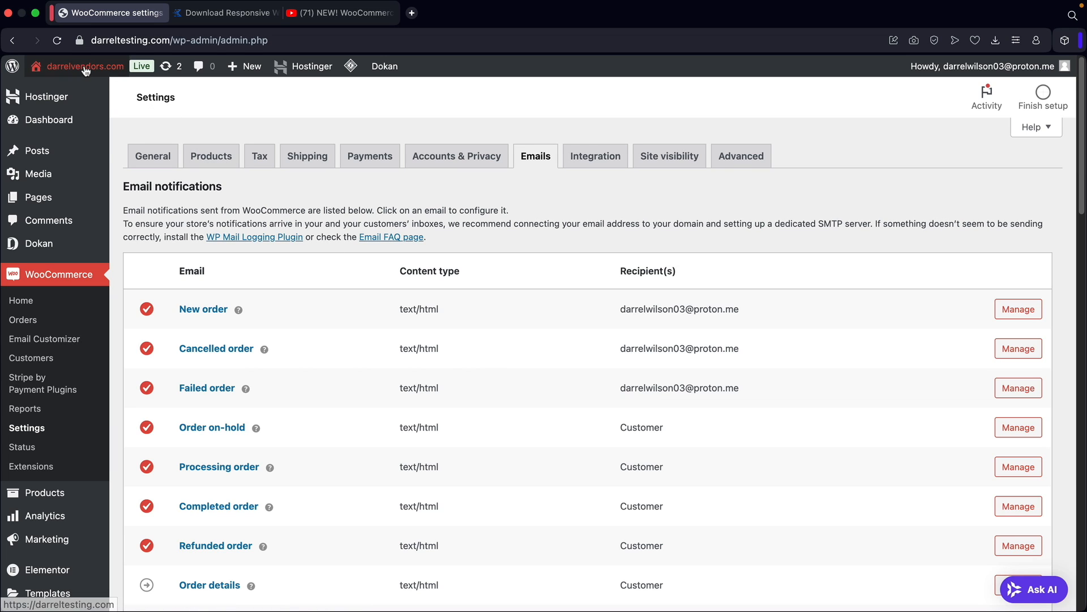
left_click(80, 91)
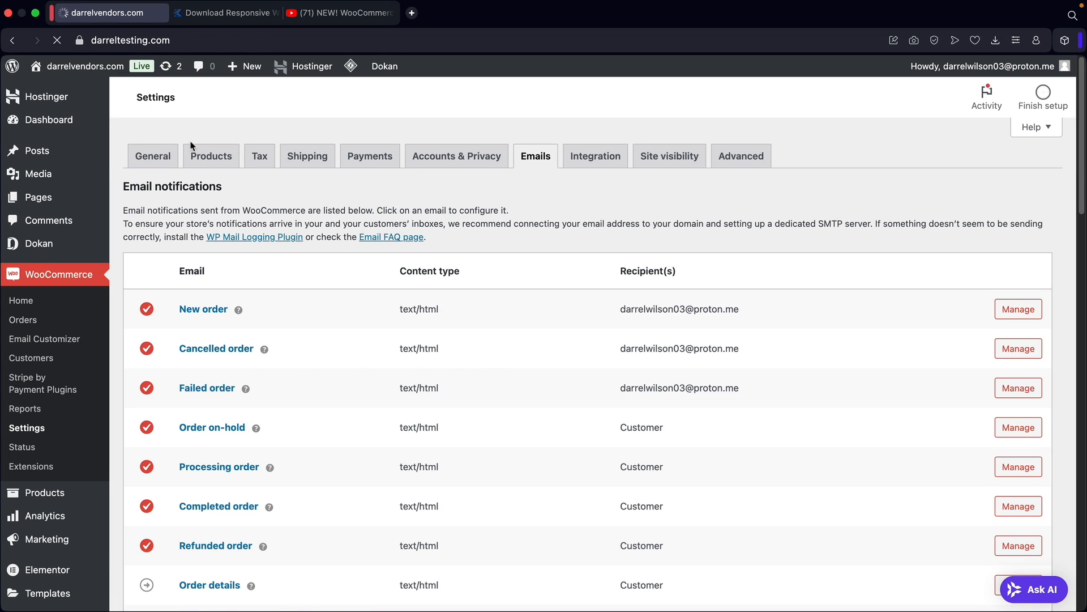
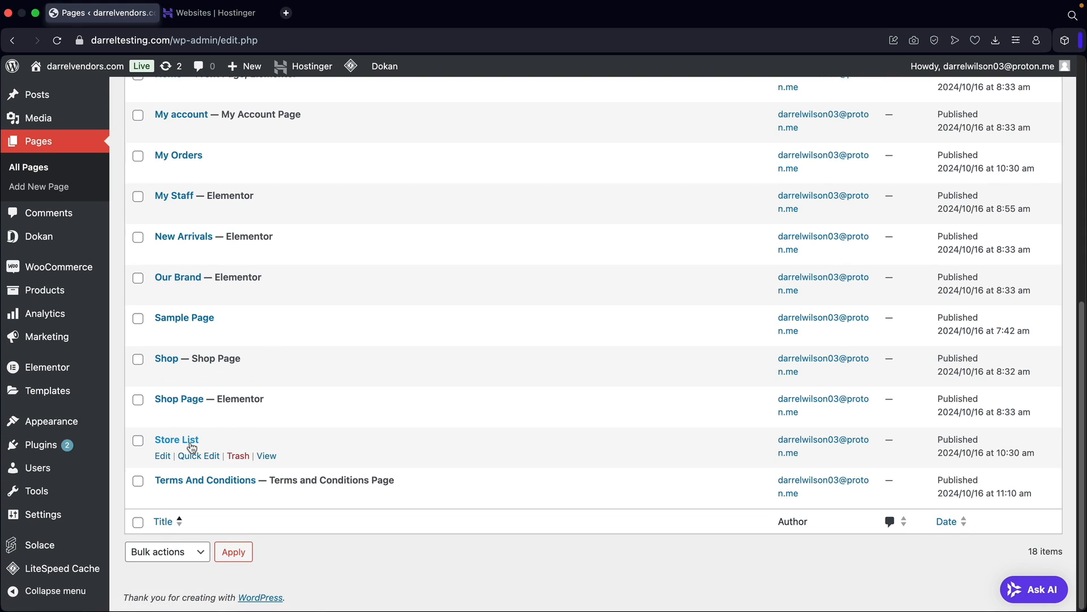
left_click(163, 456)
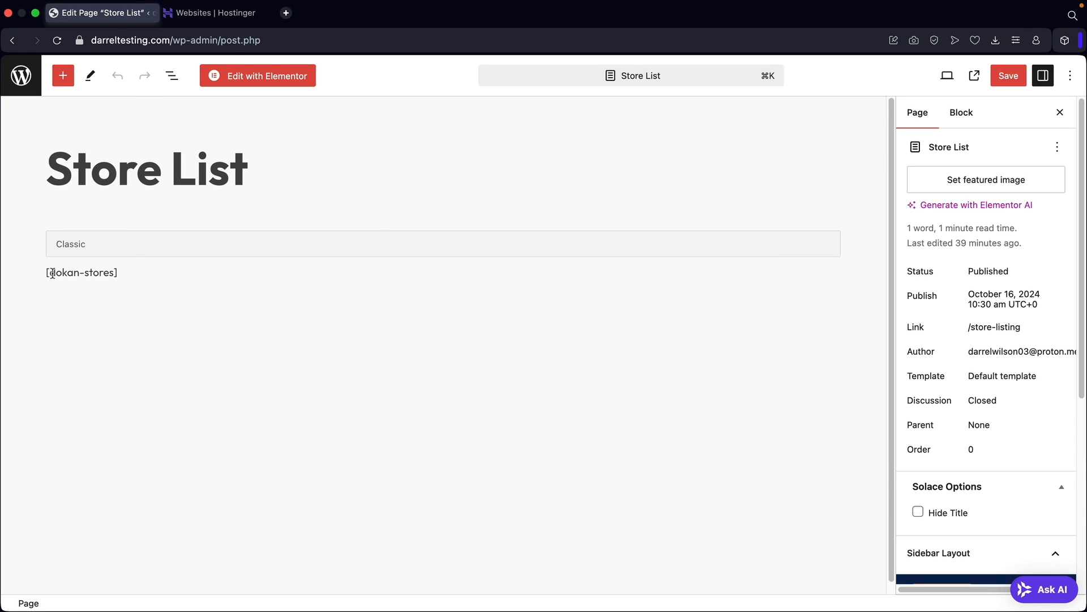
left_click_drag(46, 273, 121, 272)
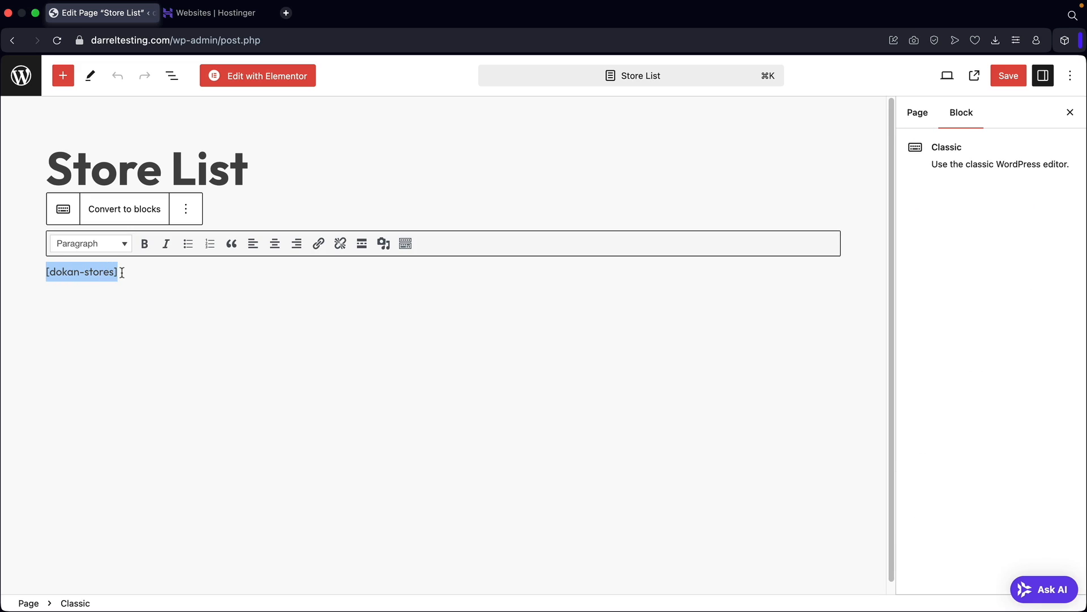
left_click(144, 356)
left_click(282, 83)
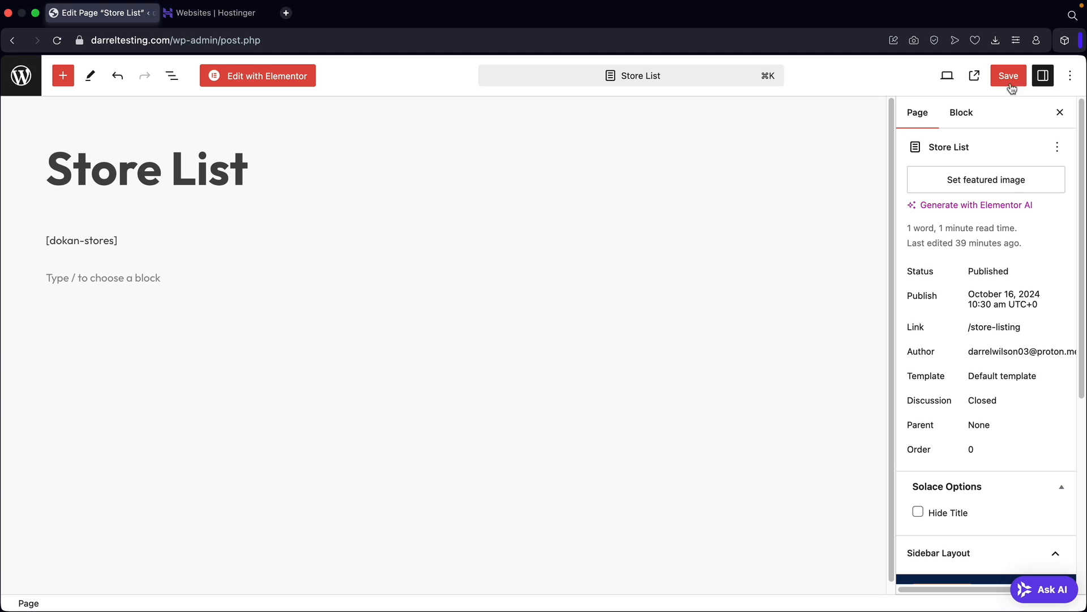
left_click(975, 75)
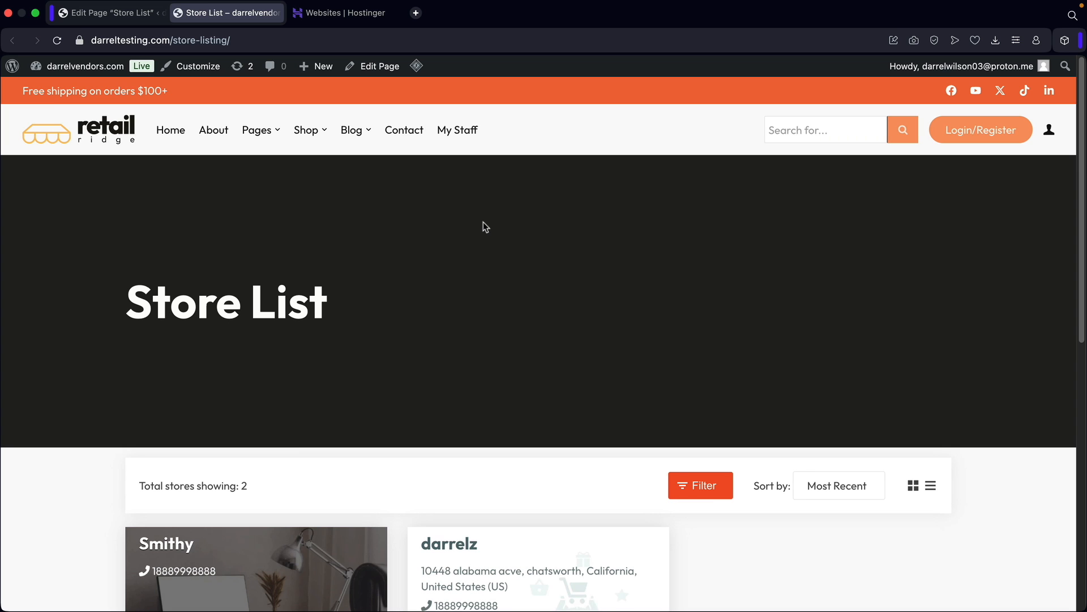
left_click_drag(326, 306, 130, 304)
left_click(230, 324)
scroll(419, 328, "down", 5)
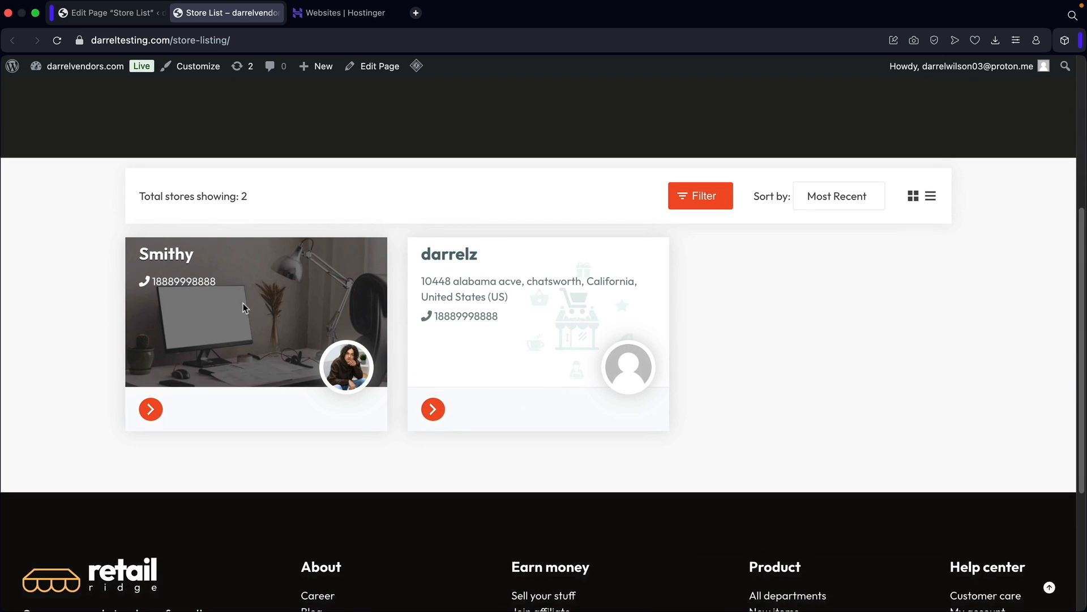
scroll(326, 247, "up", 5)
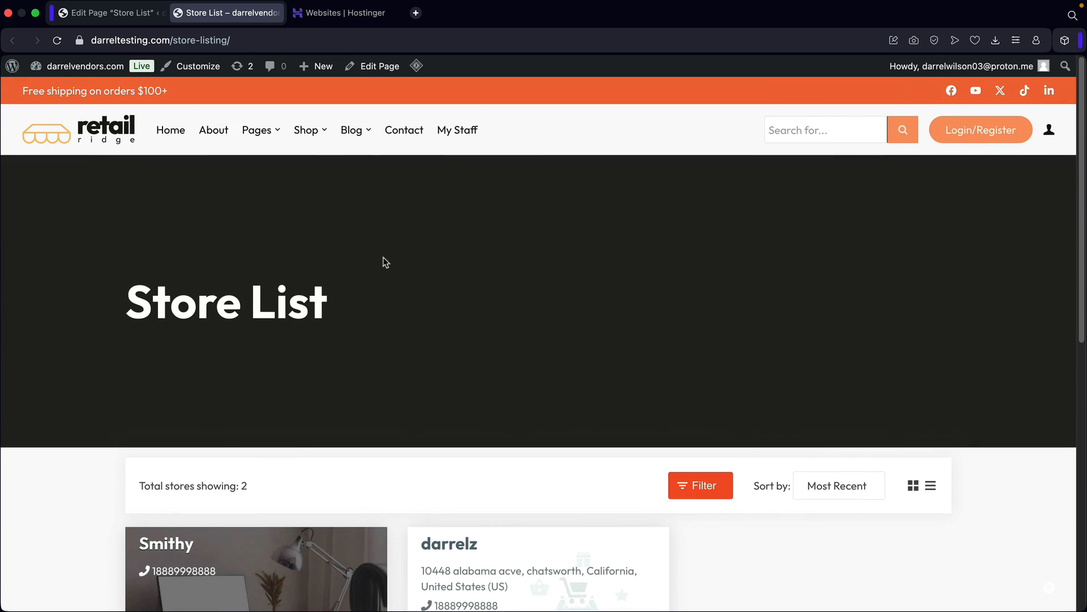
left_click(129, 16)
left_click(918, 512)
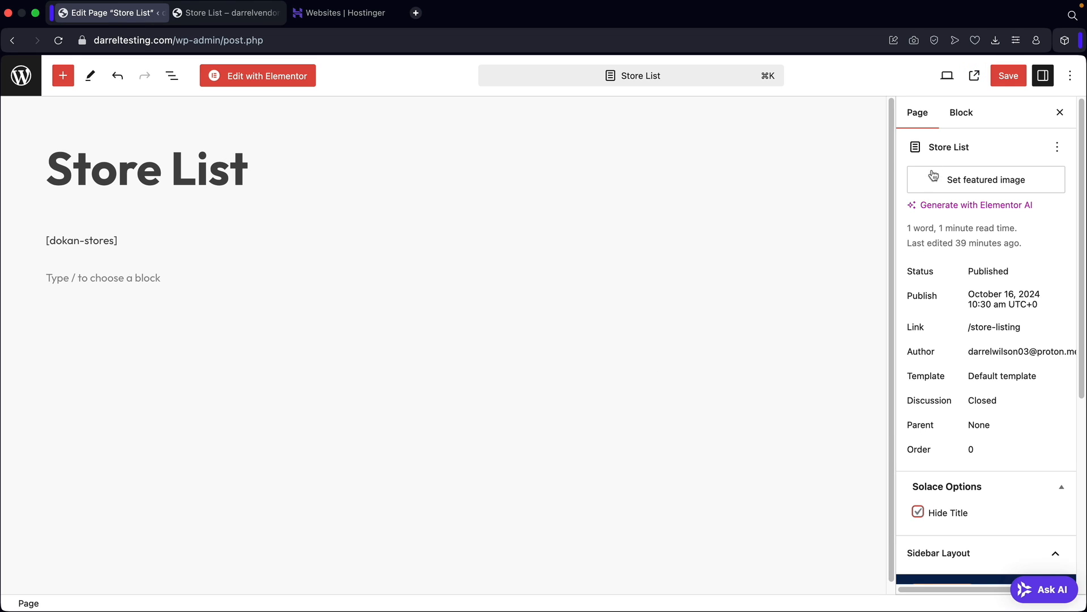
left_click(1001, 77)
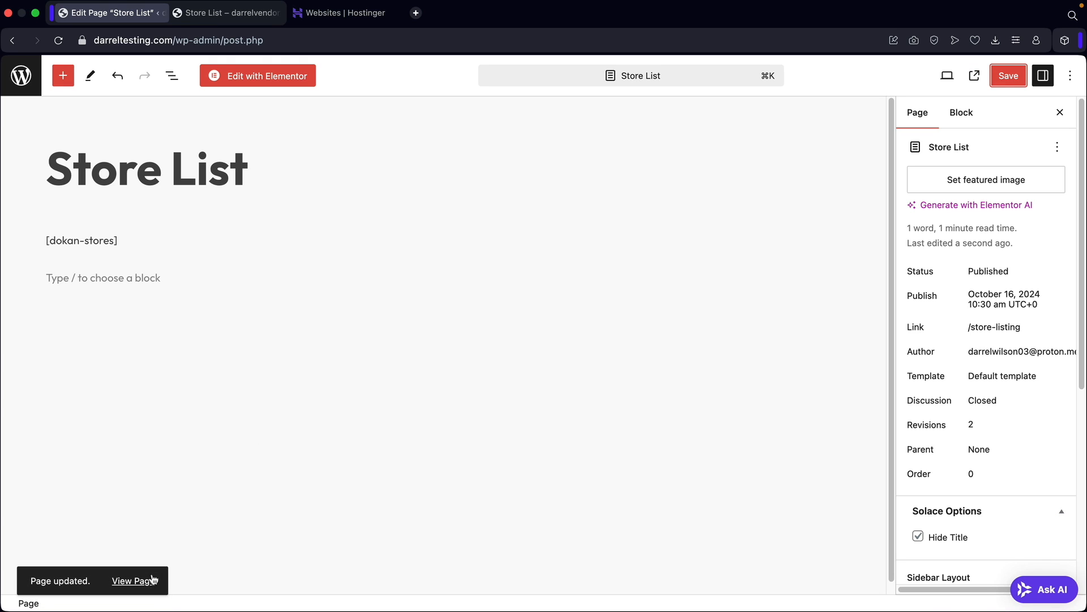
left_click(152, 580)
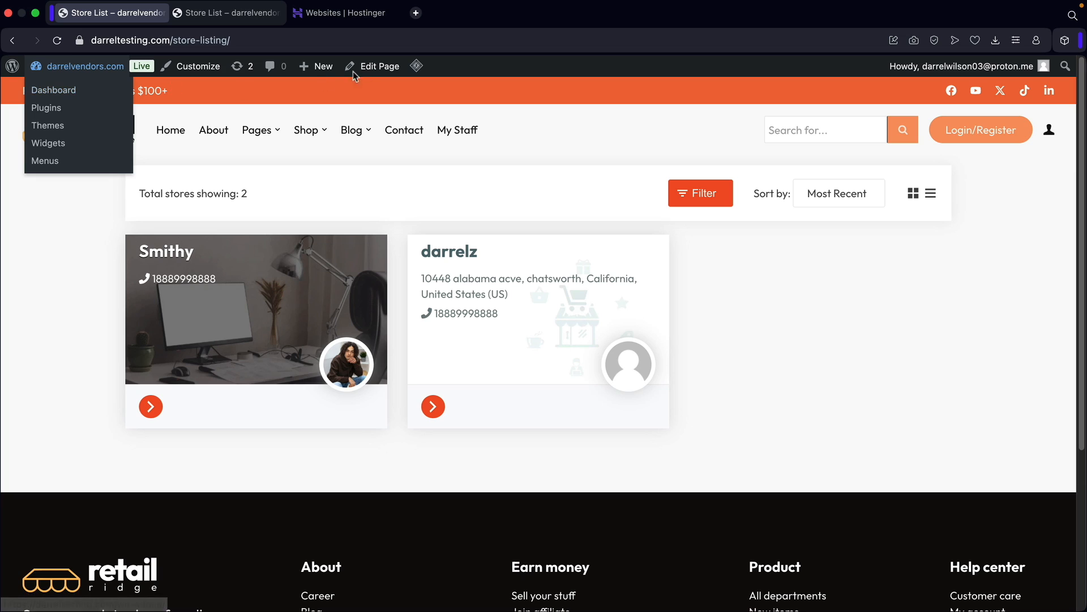
left_click(383, 65)
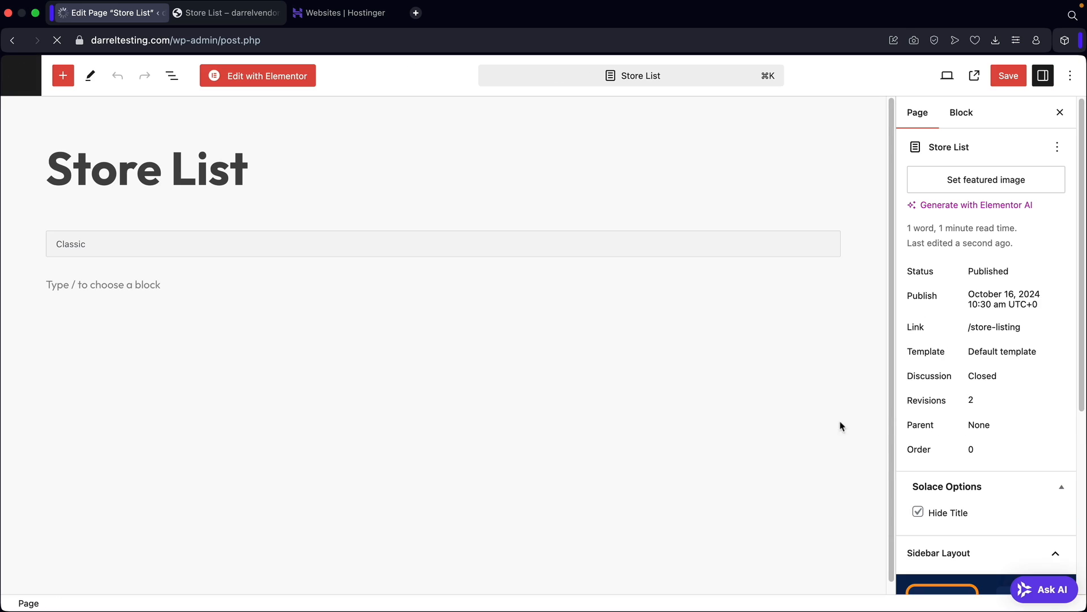
left_click(918, 512)
left_click(1012, 80)
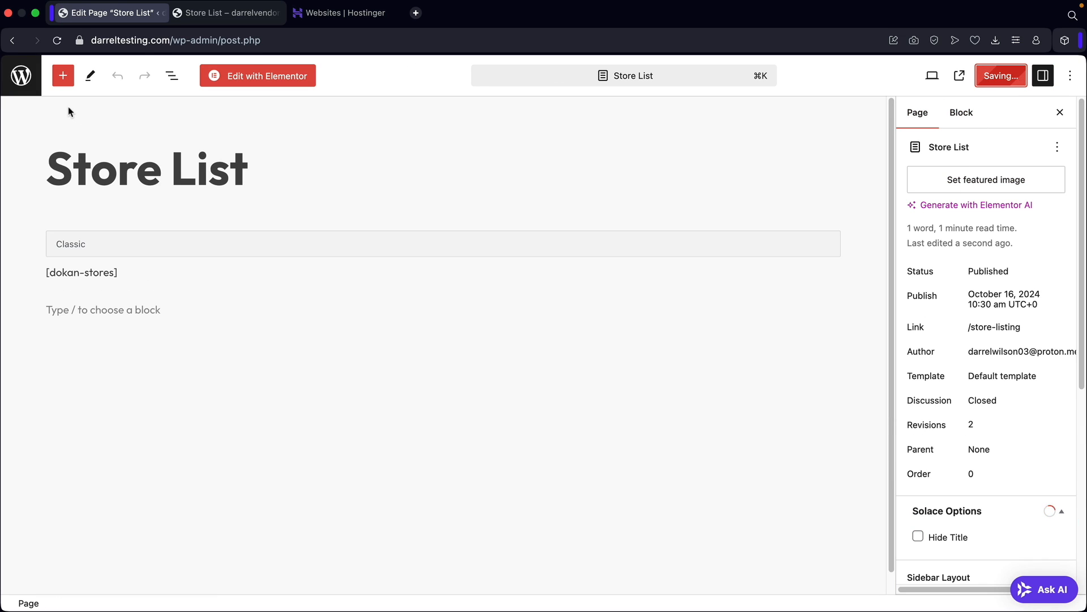
left_click(22, 81)
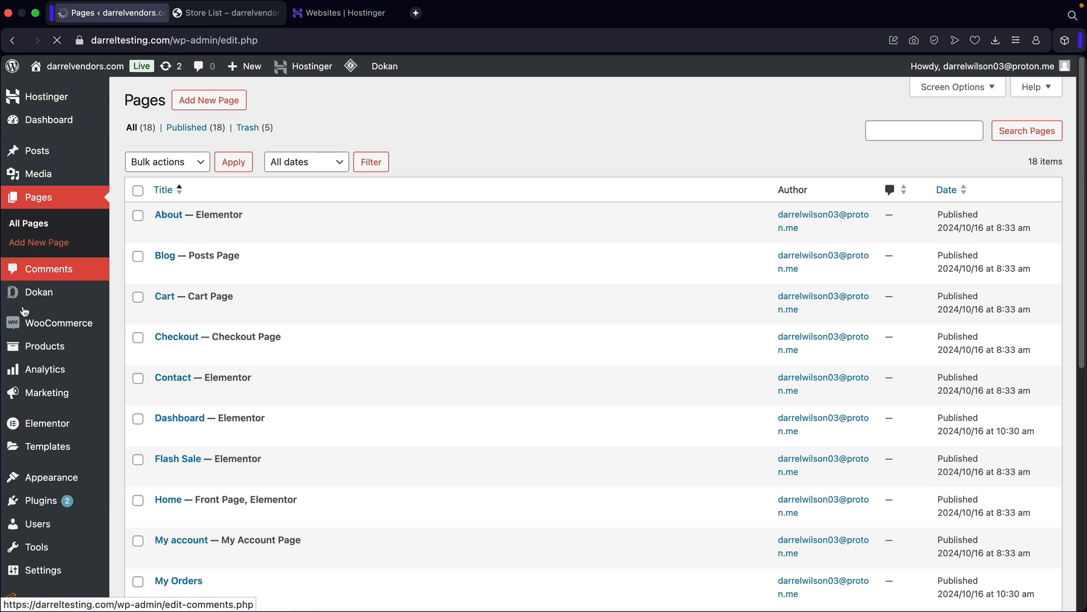
Add the Store List page to the Main Menu and position it.
mouse_move(62, 485)
left_click(170, 535)
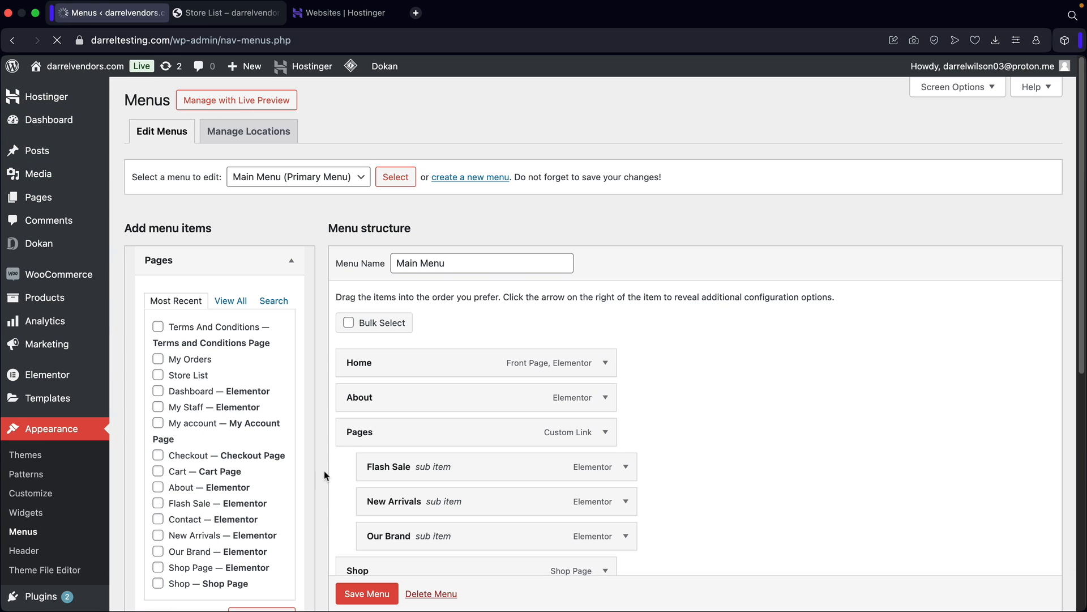
scroll(494, 394, "down", 5)
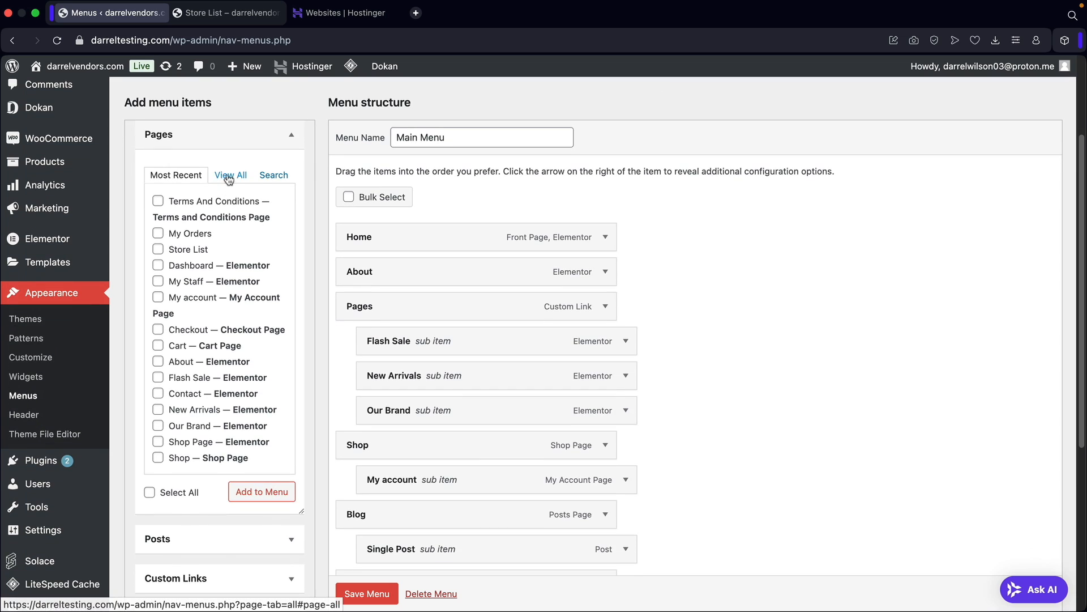
left_click(230, 175)
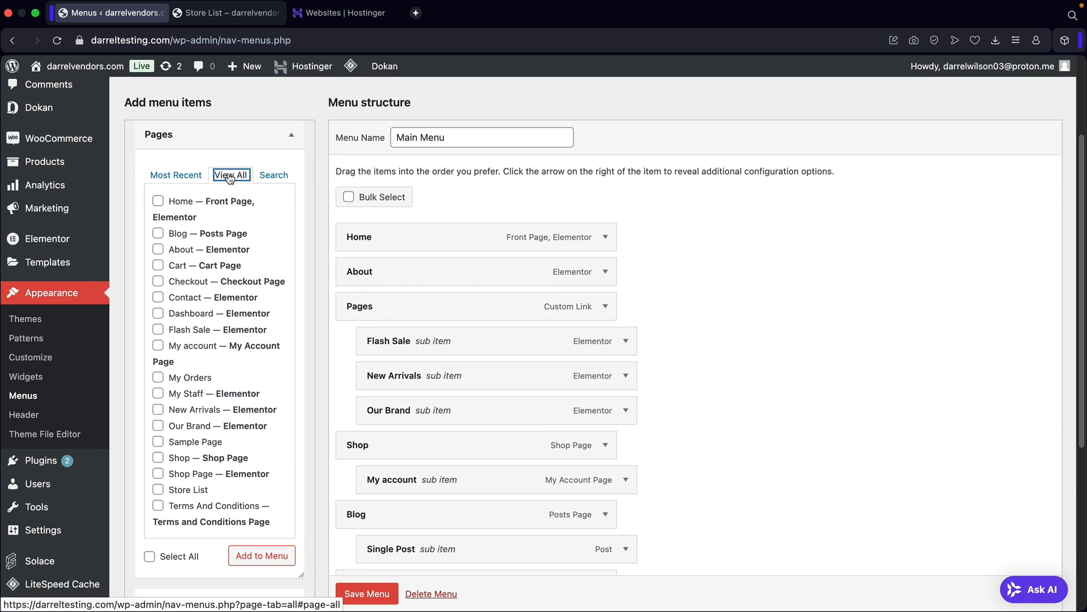
left_click(158, 490)
left_click(262, 556)
scroll(657, 459, "down", 4)
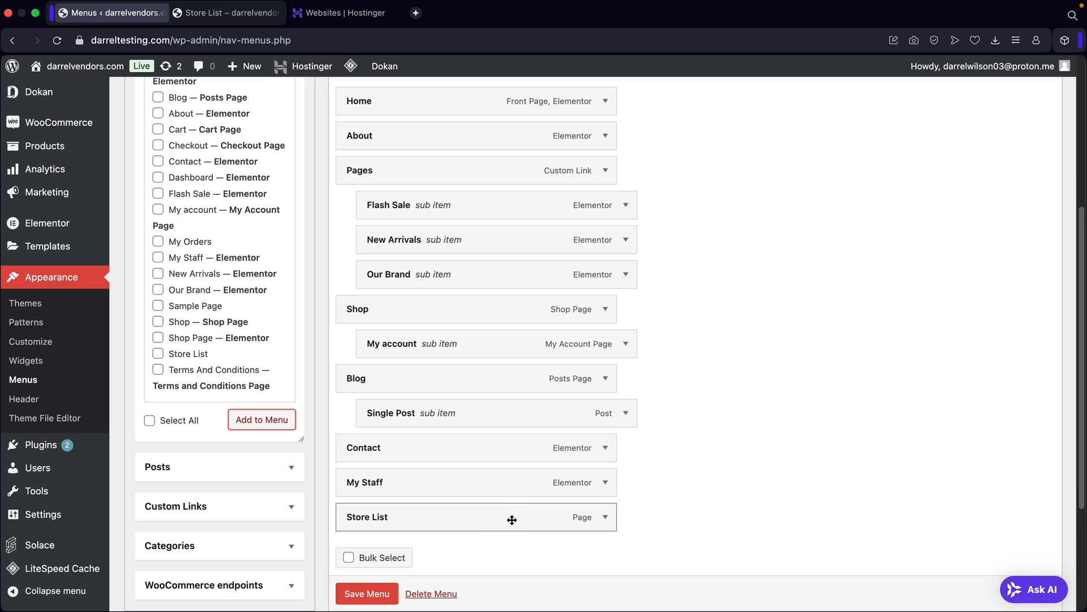
left_click_drag(487, 518, 483, 487)
Nest My Staff under Pages, relabel Store List as 'Our Vendors', and save the menu.
left_click_drag(452, 526, 447, 328)
scroll(596, 408, "down", 5)
left_click(582, 381)
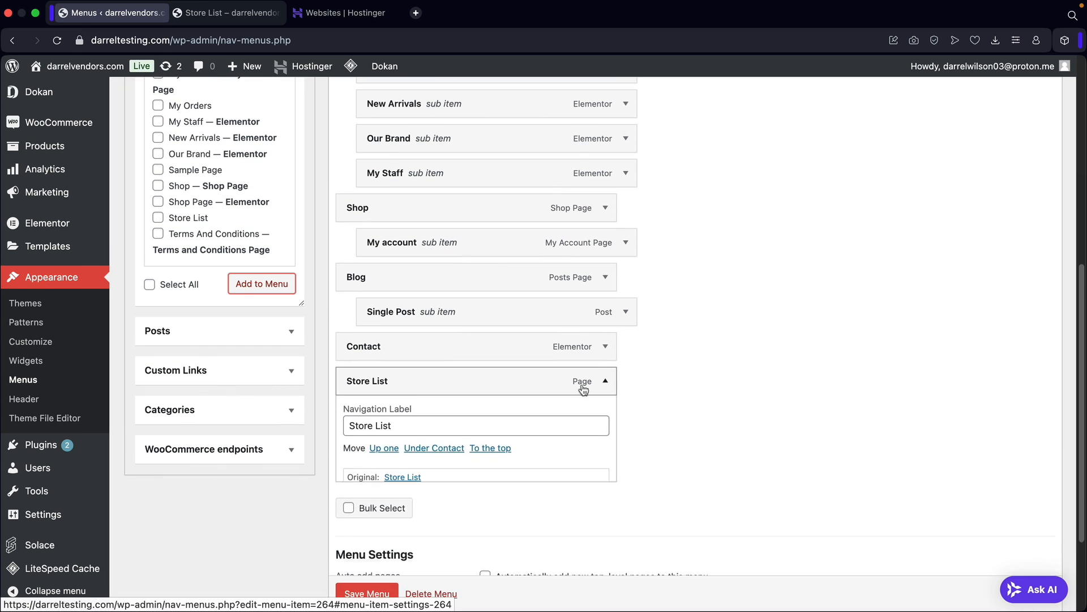
triple_click(471, 428)
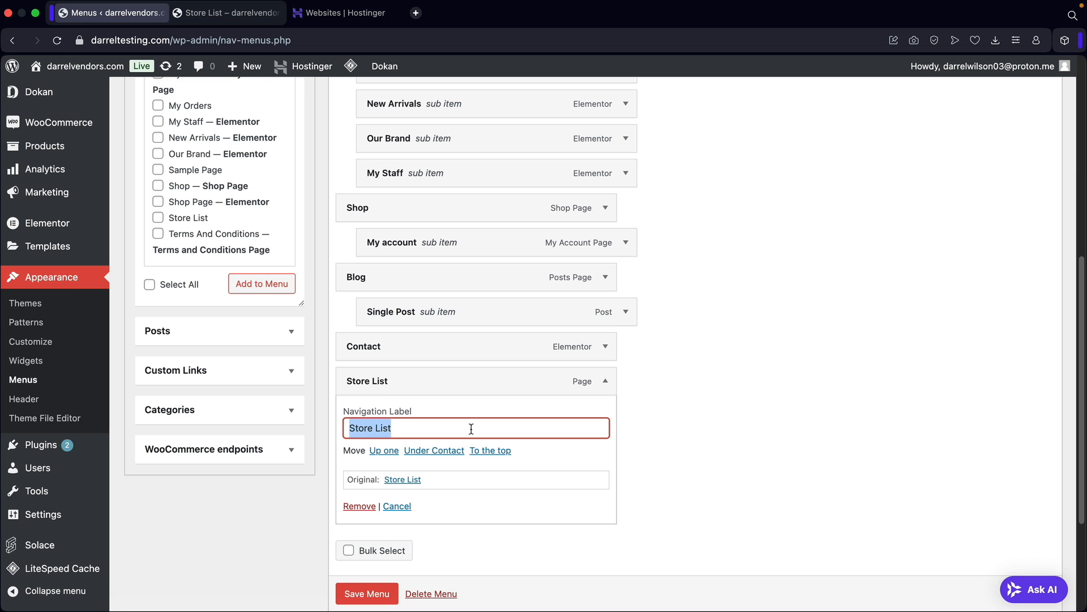
type("Our Vendors")
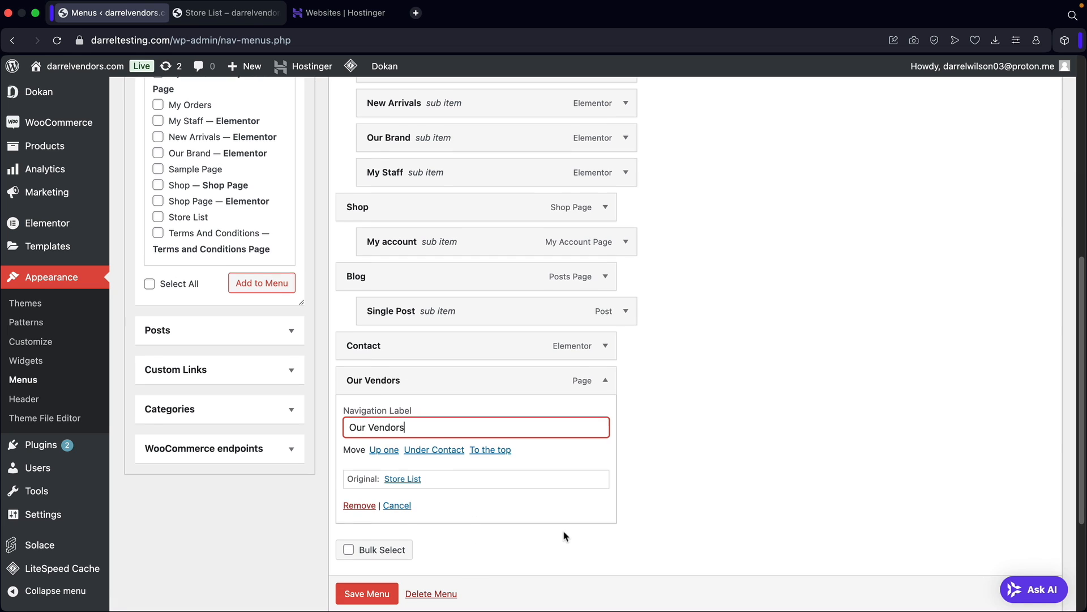
scroll(565, 538, "down", 3)
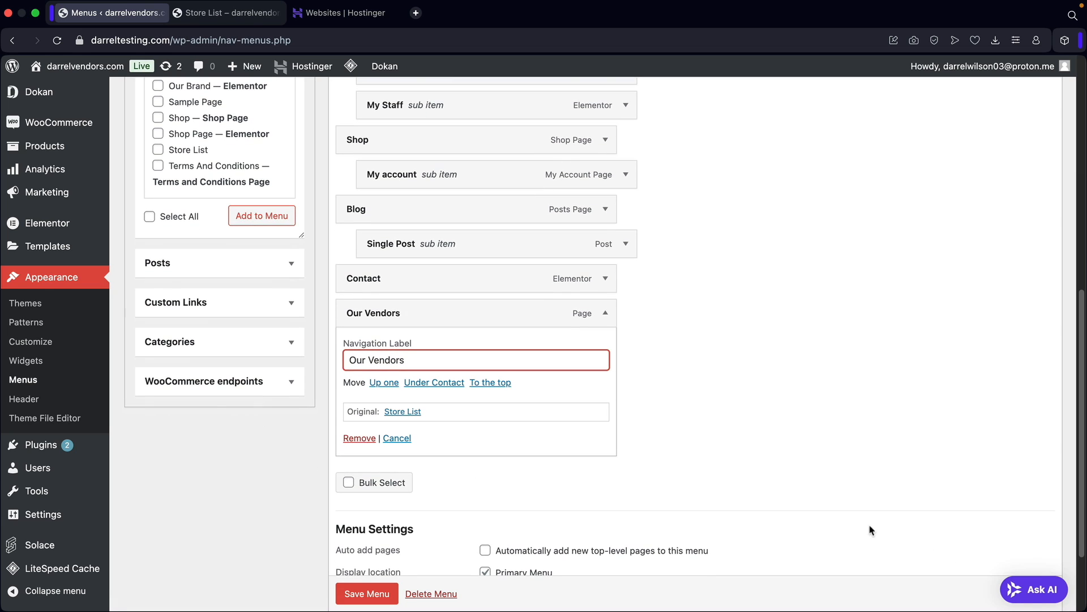
left_click(361, 595)
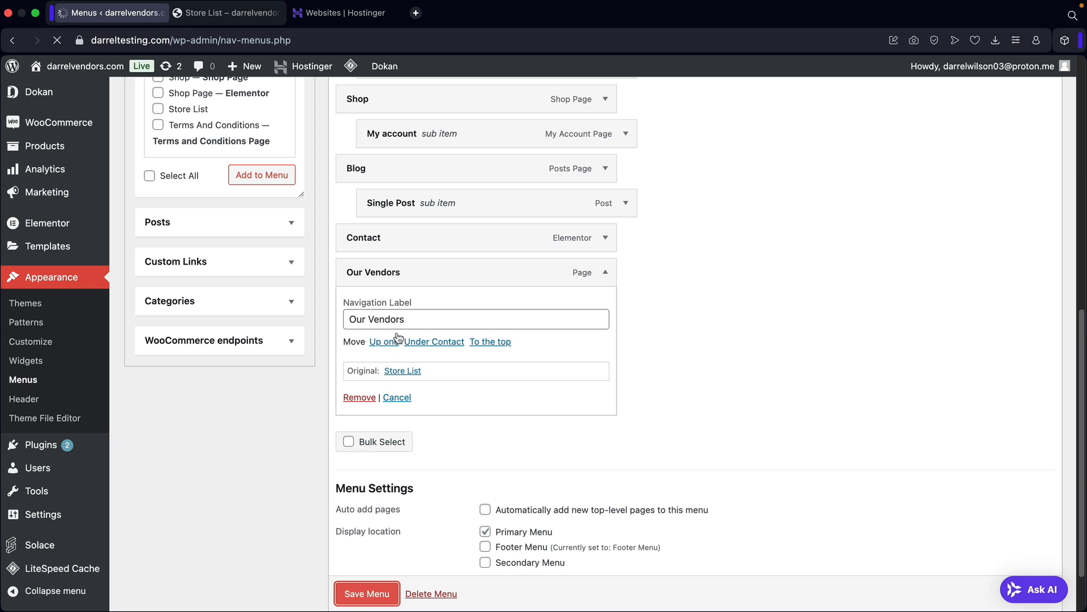
Check the saved Our Vendors item's settings, then collapse it.
scroll(419, 339, "down", 7)
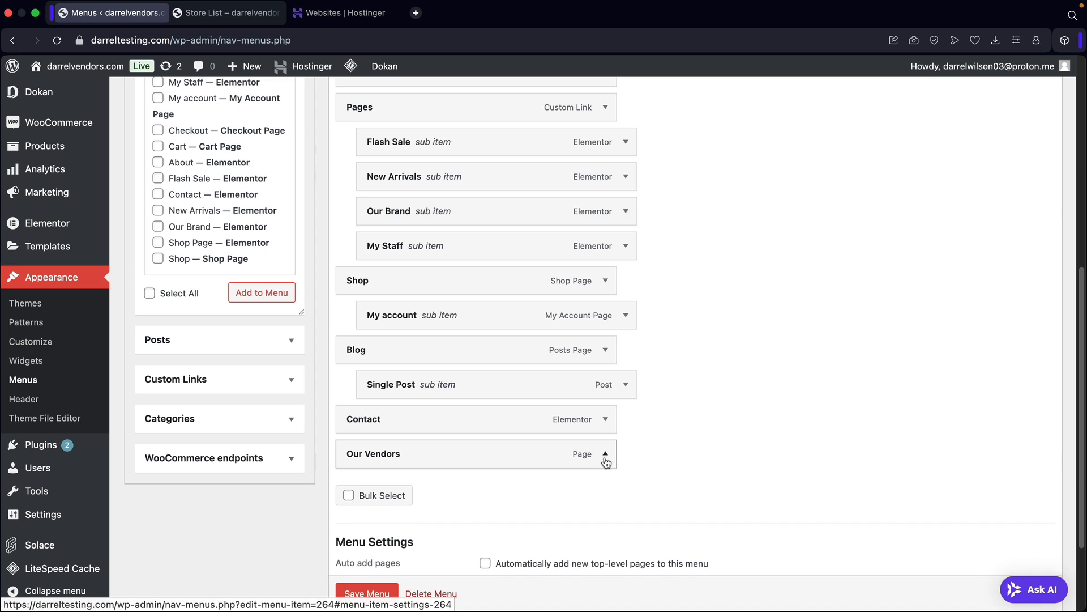
left_click(605, 454)
scroll(391, 430, "down", 3)
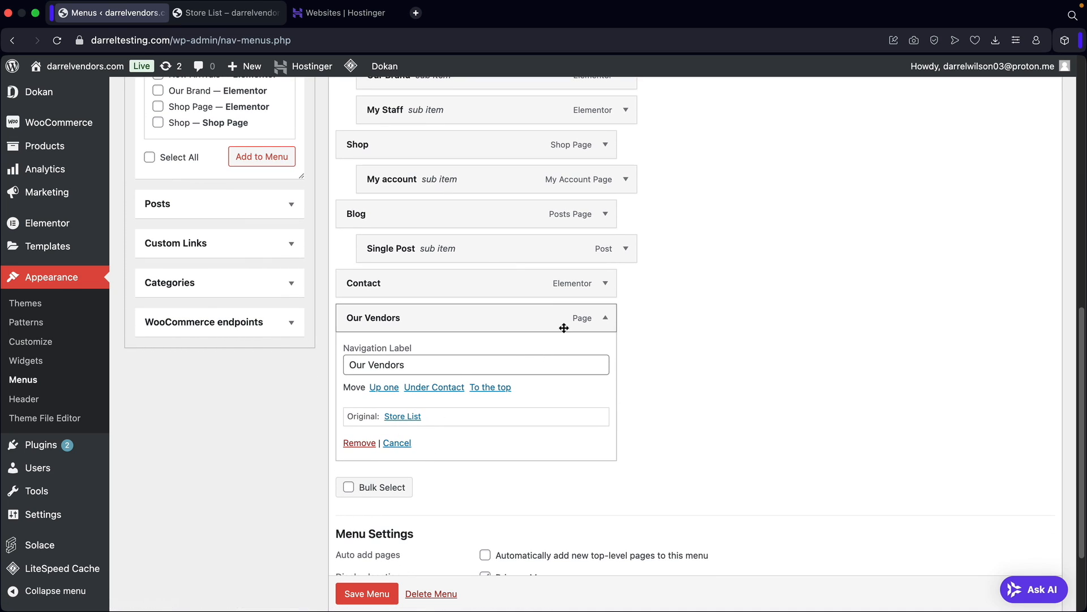
left_click(210, 40)
left_click_drag(170, 39, 212, 39)
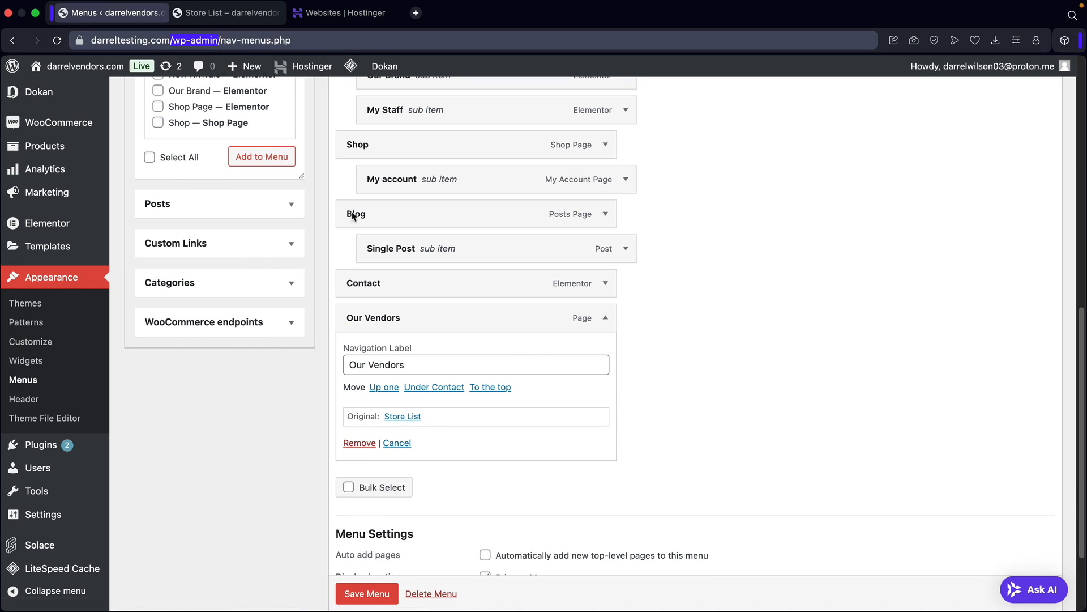
left_click(604, 318)
scroll(340, 199, "up", 5)
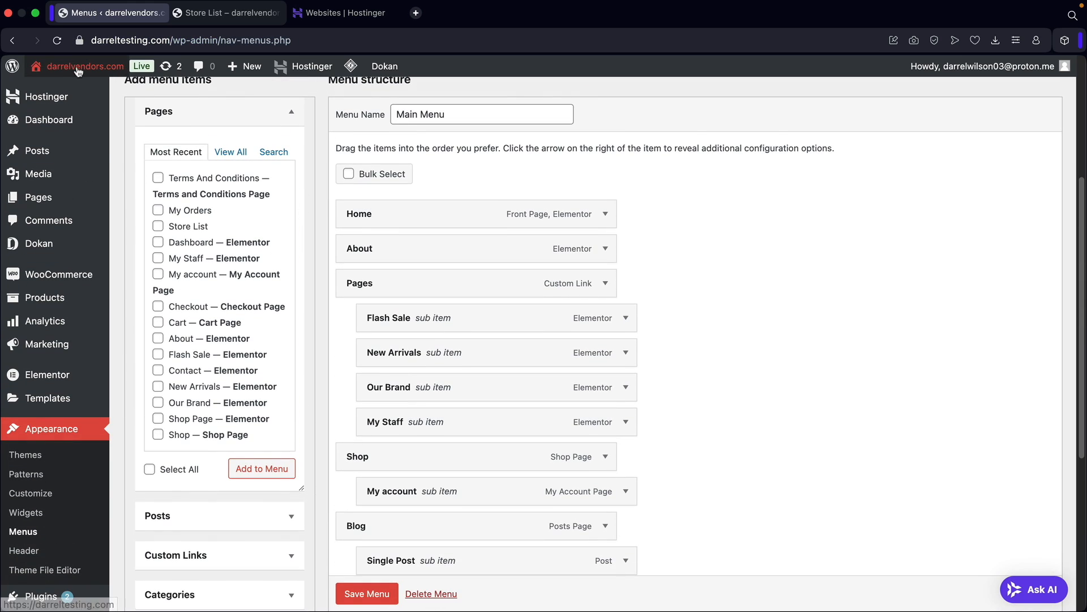
Visit the live site and open the Smithy store from the Our Vendors page.
left_click(50, 89)
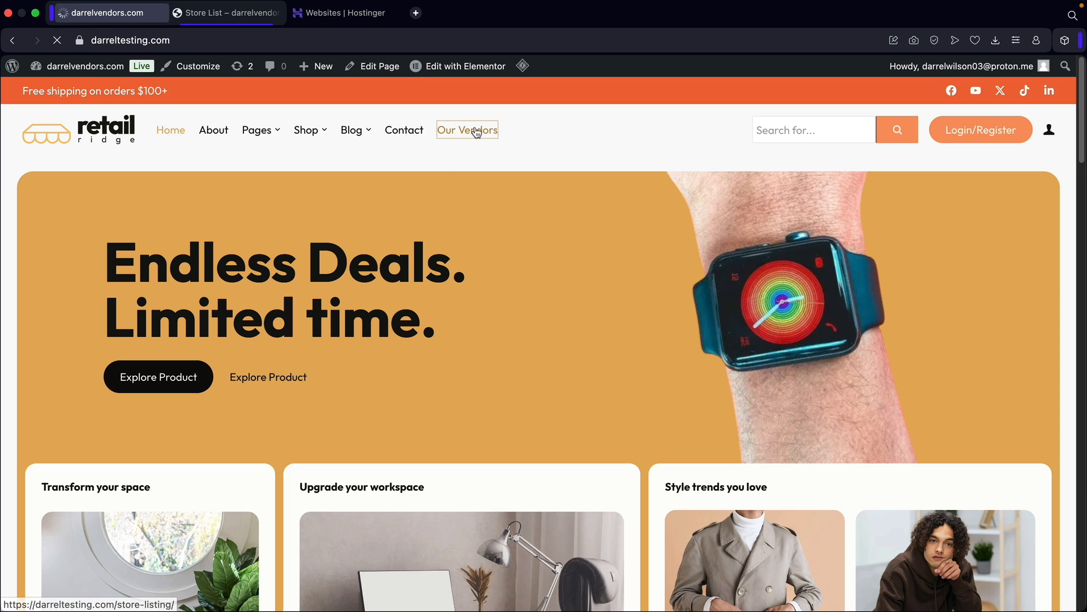
left_click(474, 131)
scroll(535, 239, "down", 5)
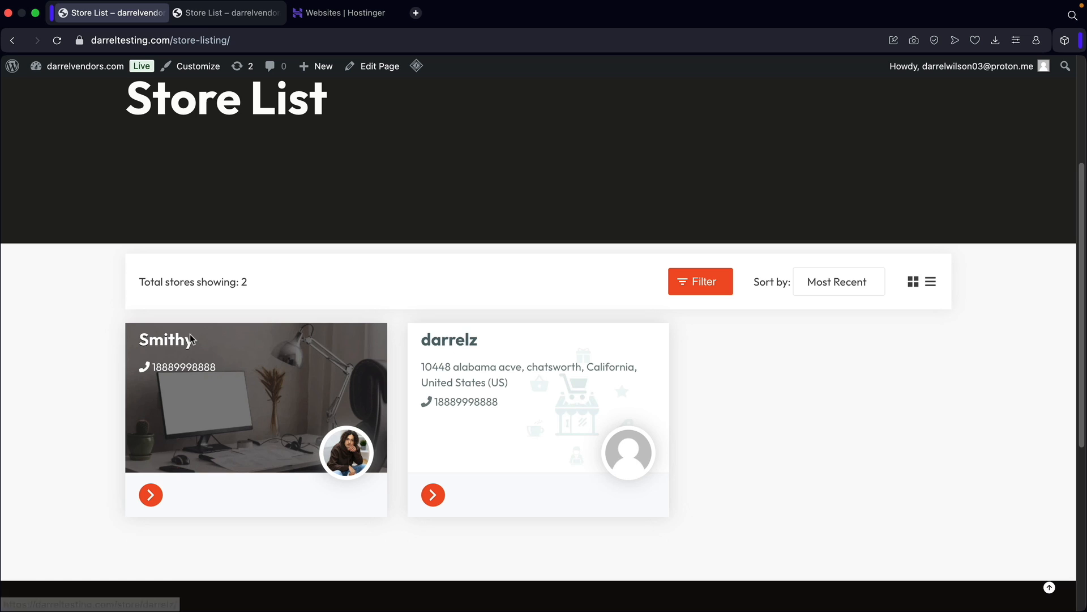
left_click(159, 340)
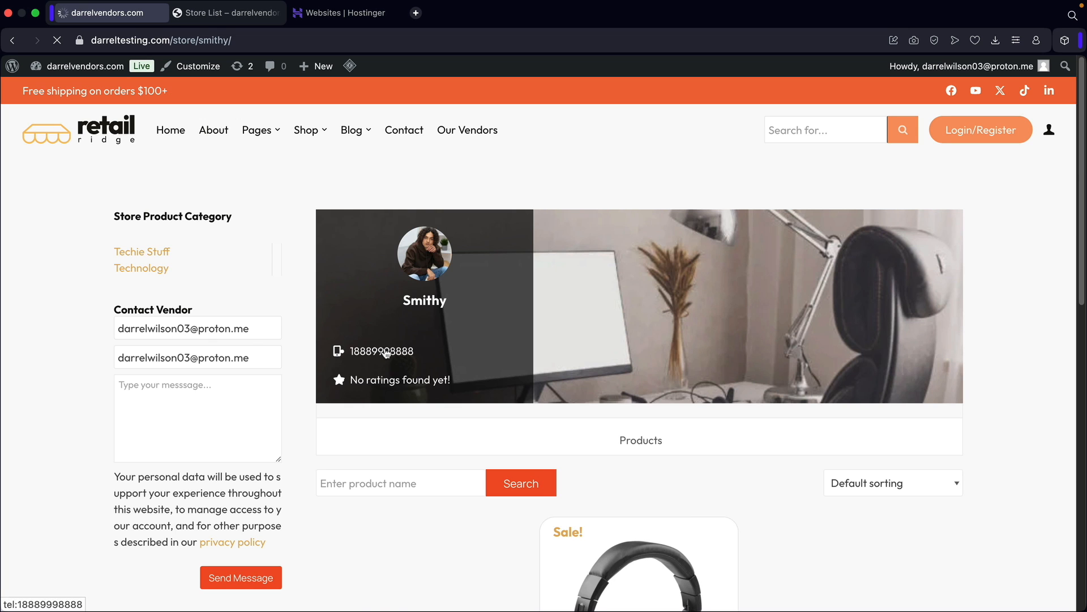
Browse the Smithy store page, then return to the site's home page.
scroll(388, 348, "down", 5)
scroll(387, 348, "up", 5)
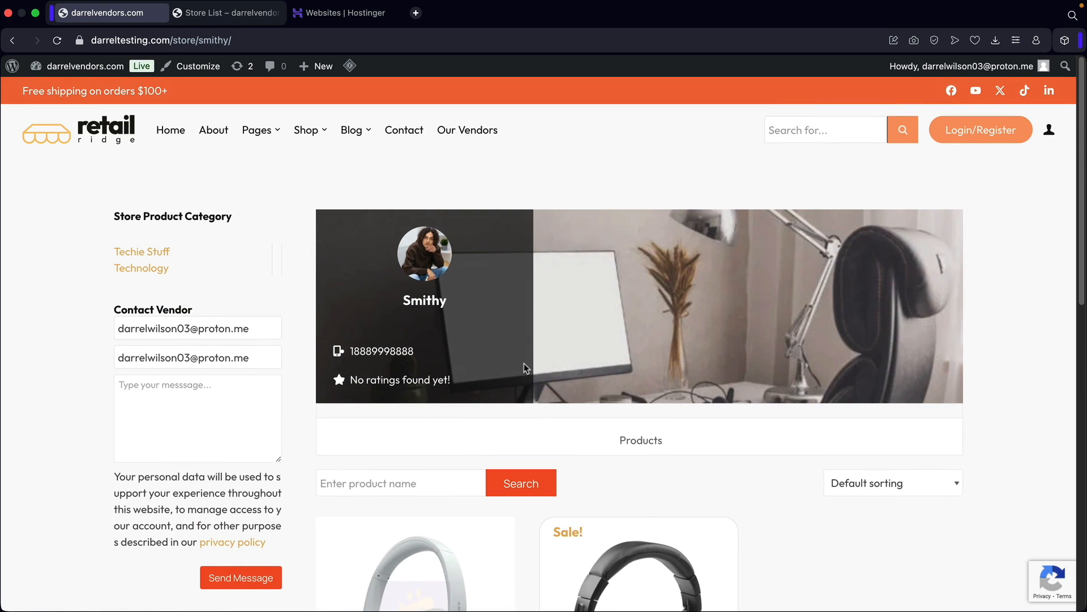
scroll(524, 363, "down", 5)
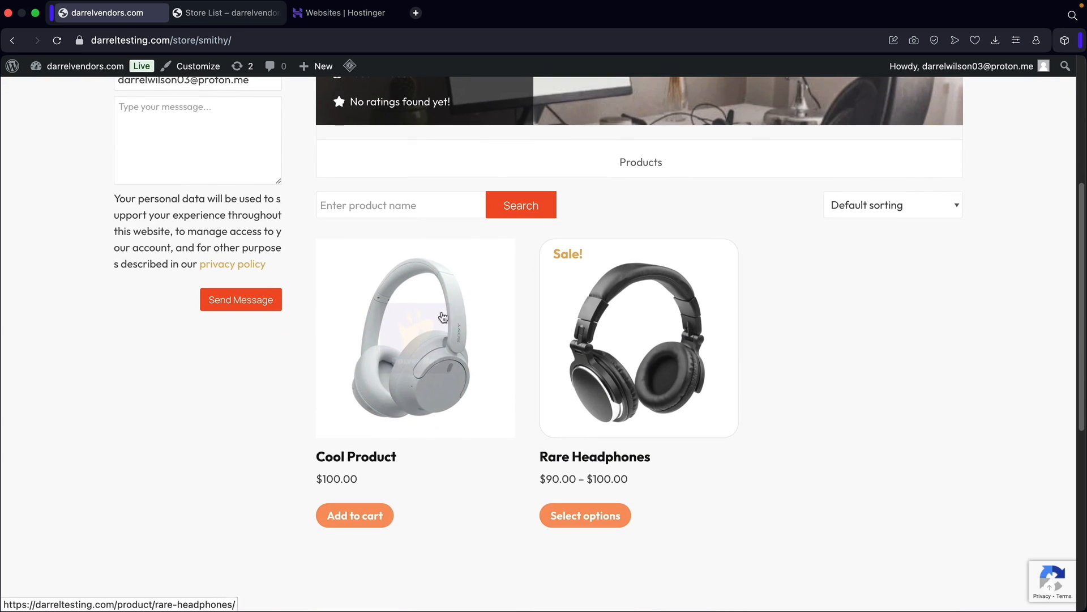
scroll(637, 369, "up", 4)
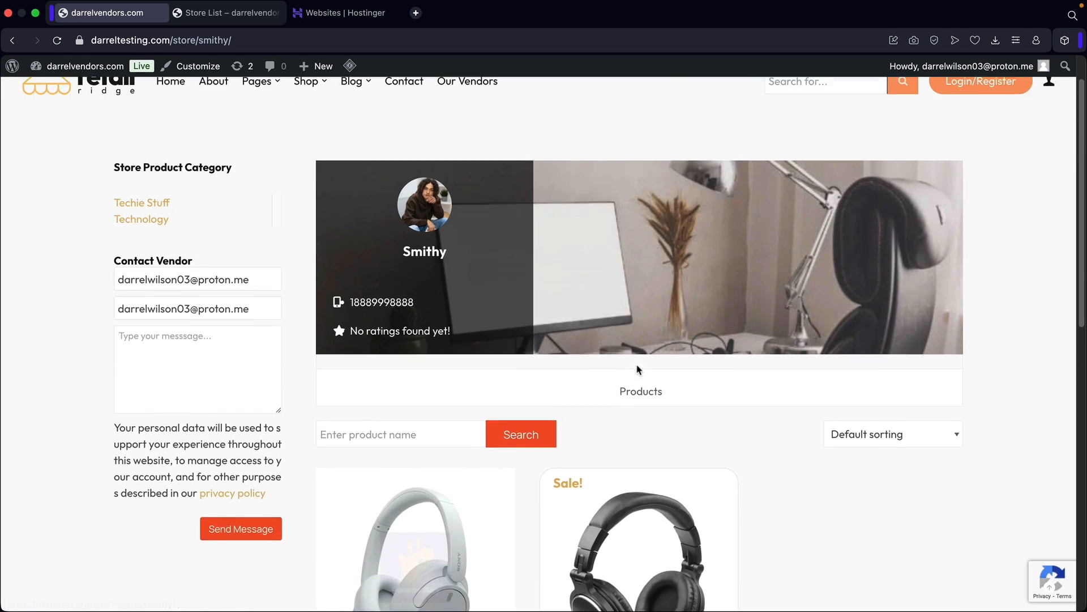
scroll(637, 369, "up", 1)
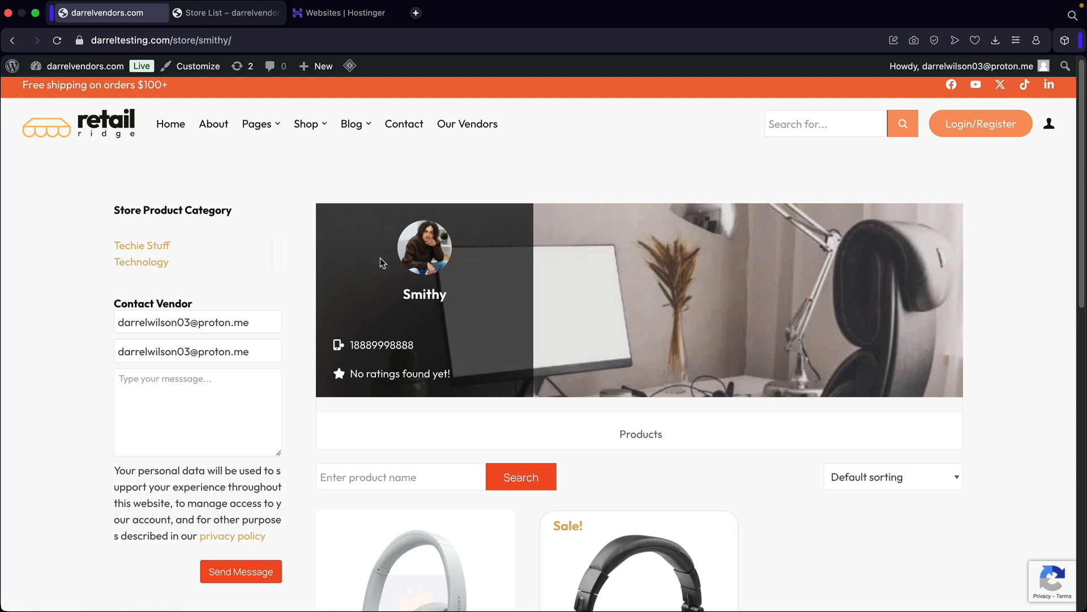
left_click(171, 127)
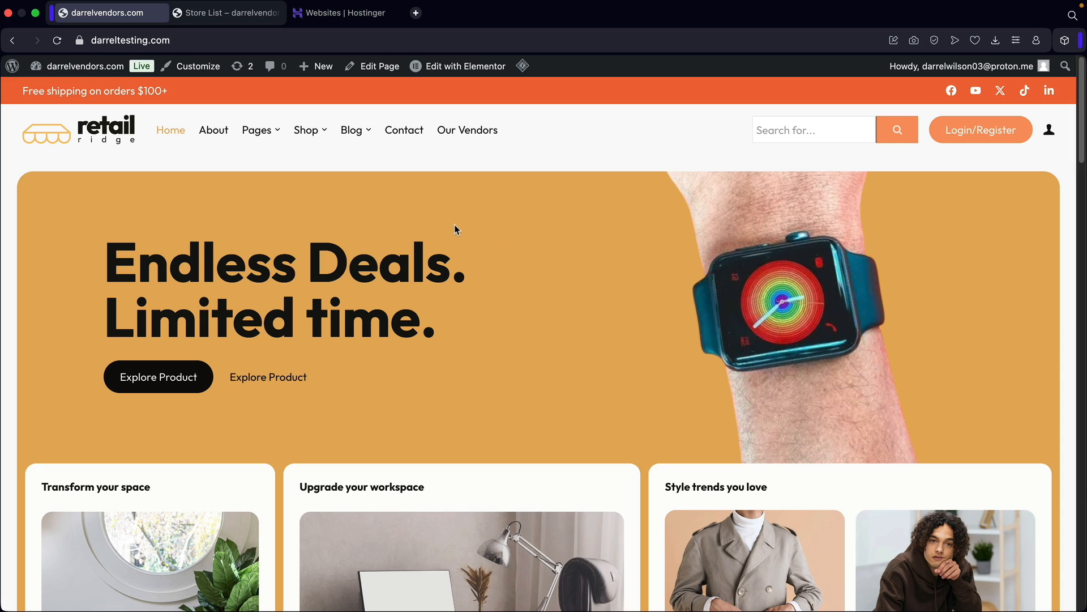
left_click(339, 16)
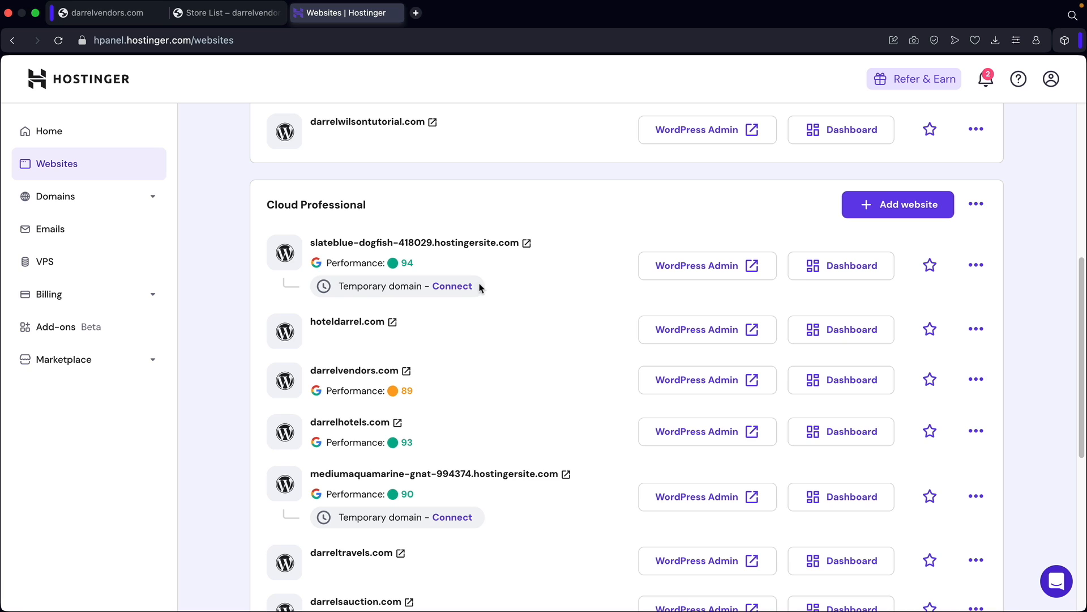
scroll(479, 288, "up", 7)
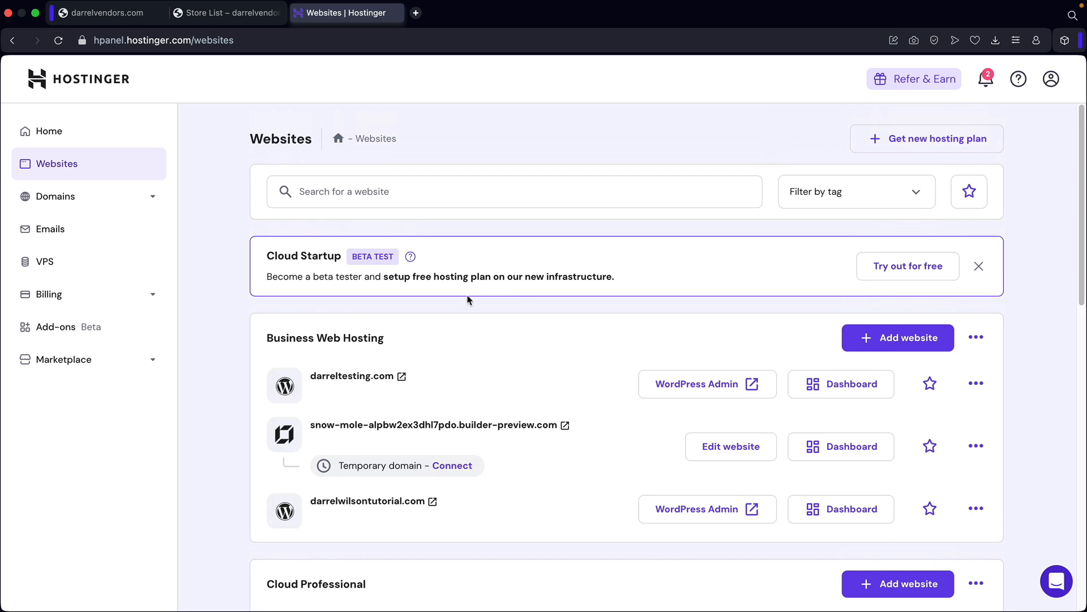
left_click(133, 13)
left_click(338, 13)
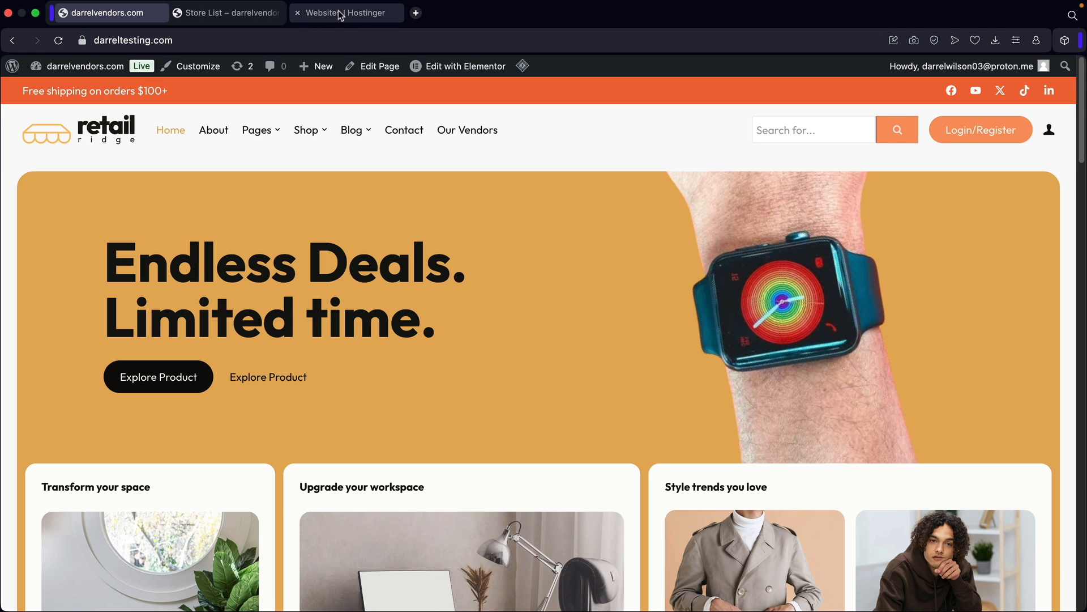
scroll(451, 352, "down", 2)
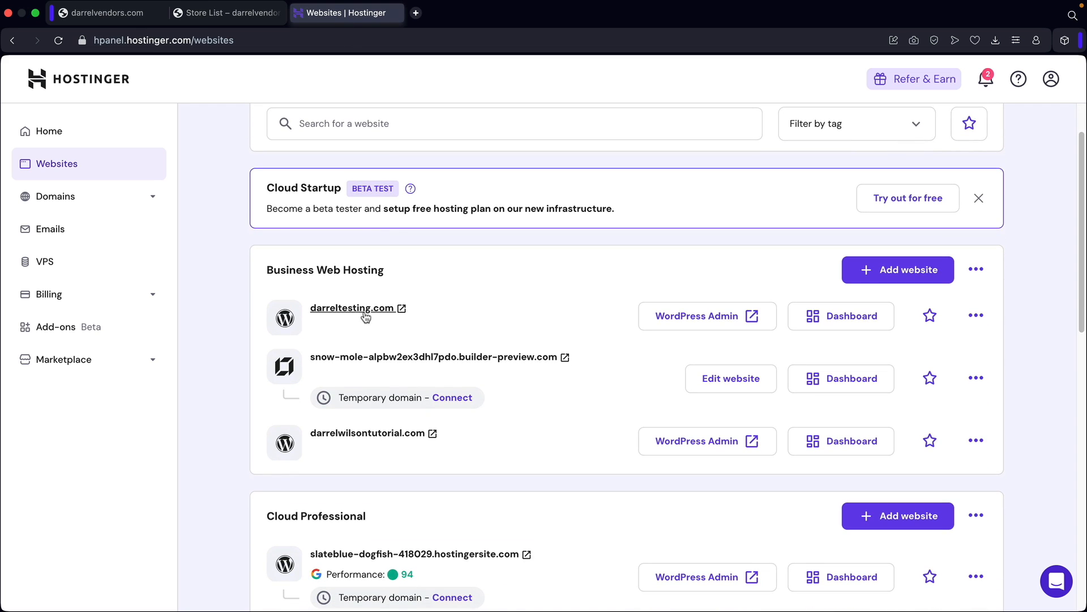
left_click(72, 231)
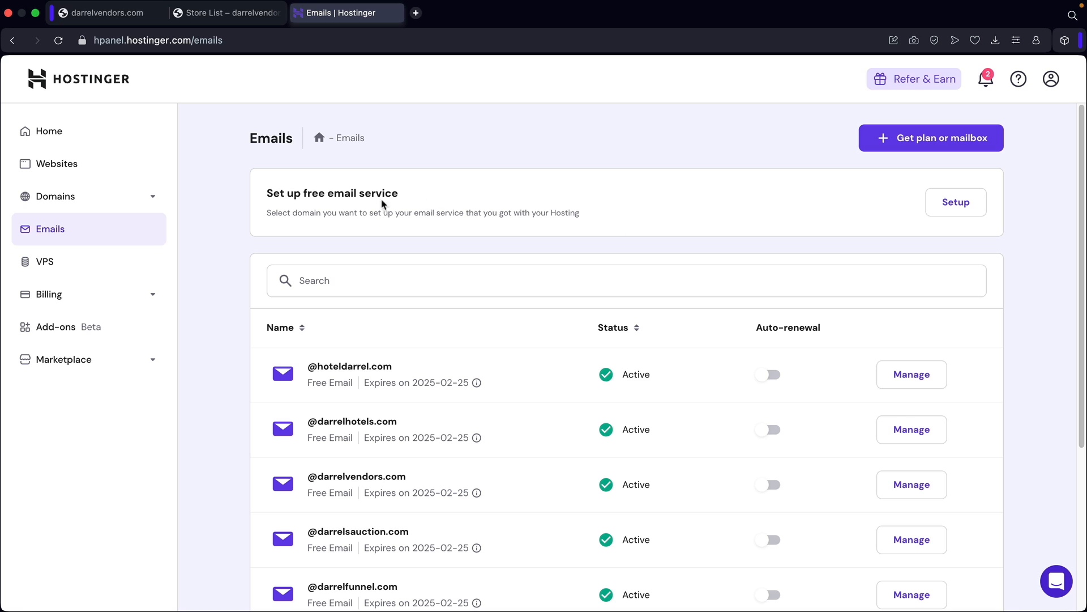
left_click_drag(271, 192, 396, 198)
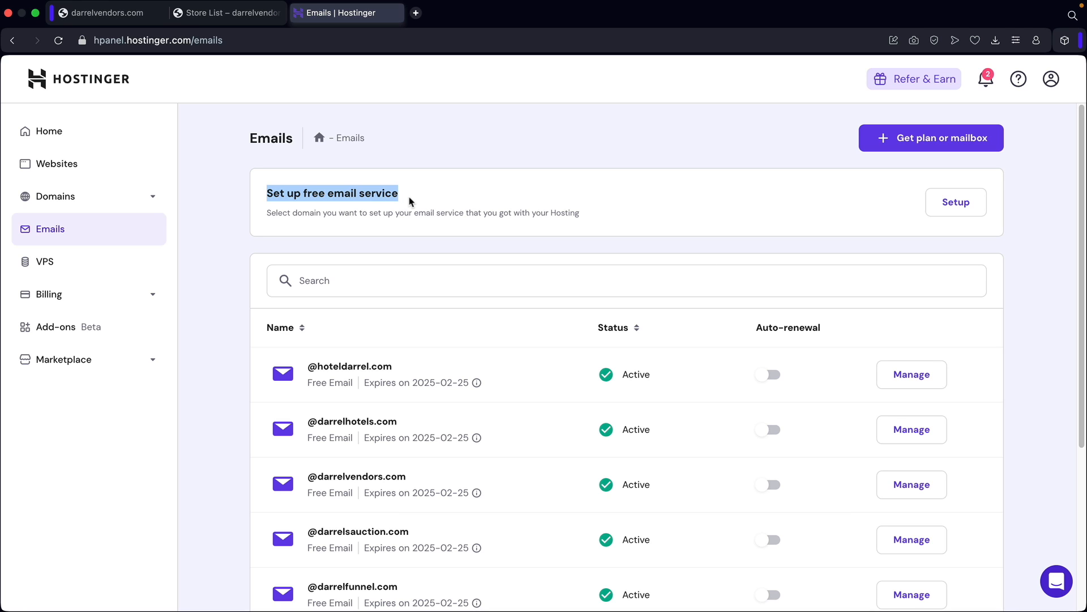
left_click(954, 207)
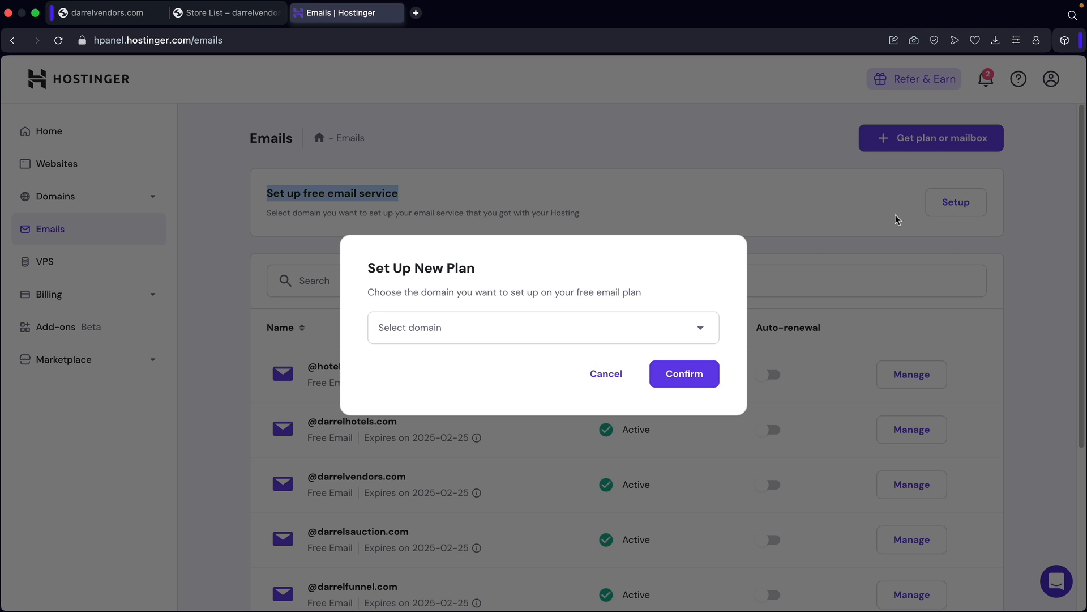
Activate Titan Free Email on darreltesting.com and create the 'admin' mailbox with a password.
left_click(625, 328)
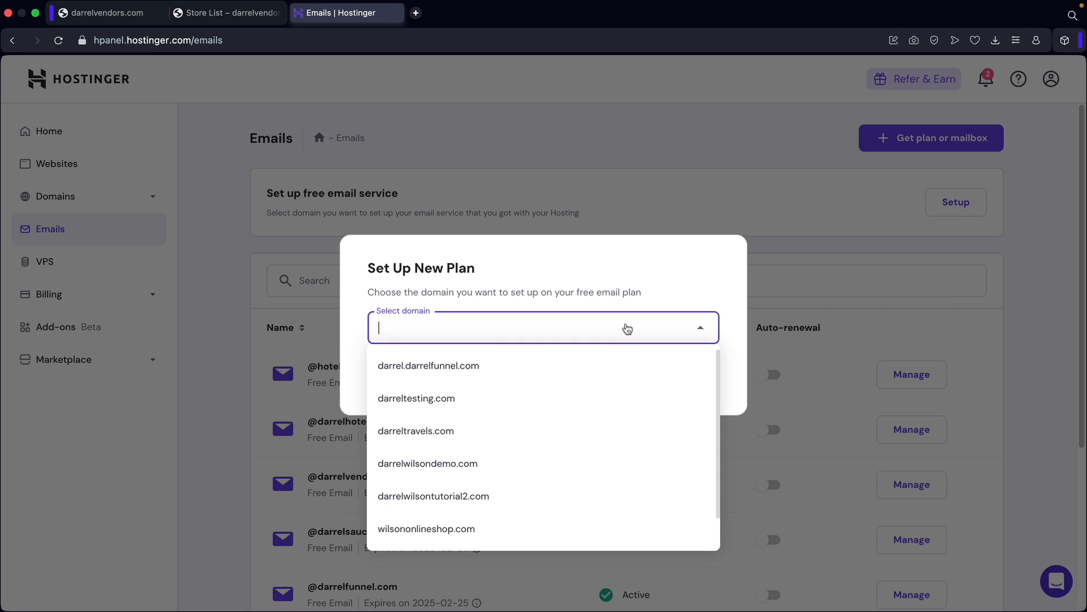
left_click(515, 399)
left_click(701, 376)
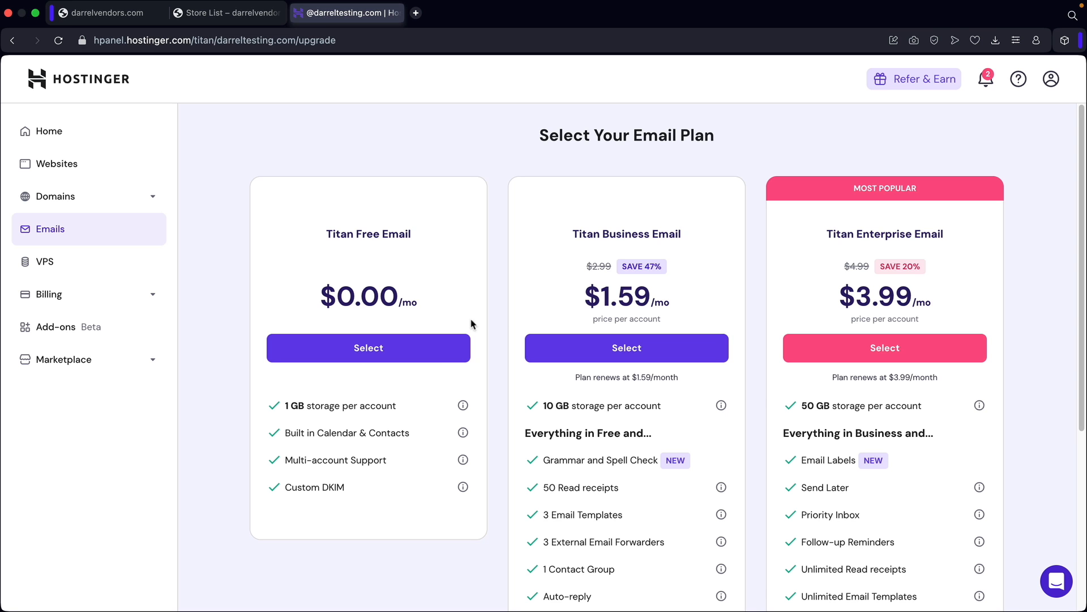
left_click(361, 350)
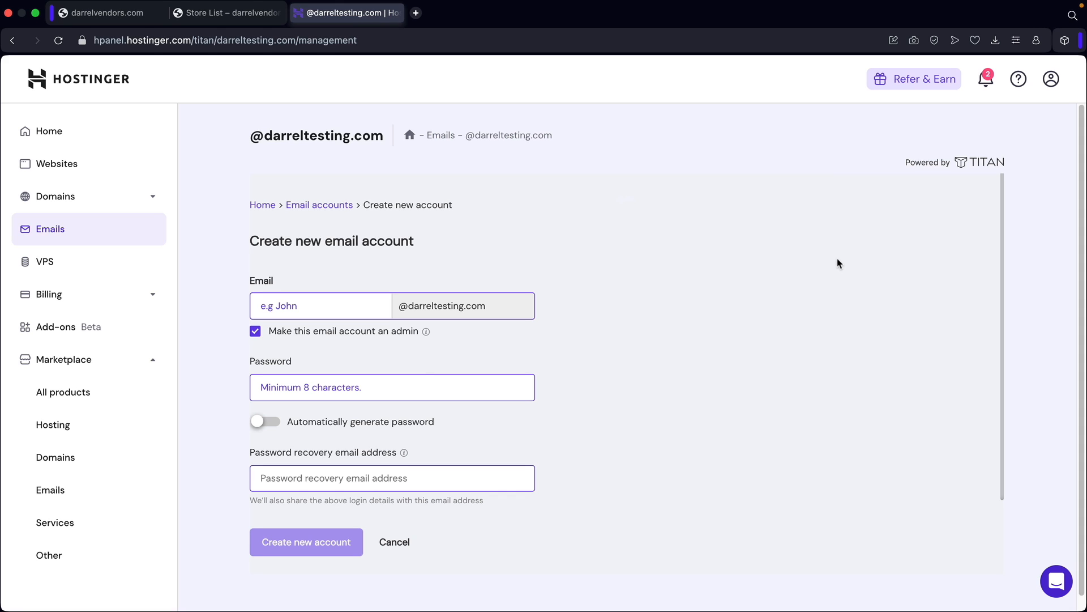
scroll(839, 263, "down", 3)
scroll(835, 264, "up", 3)
type("admi*********")
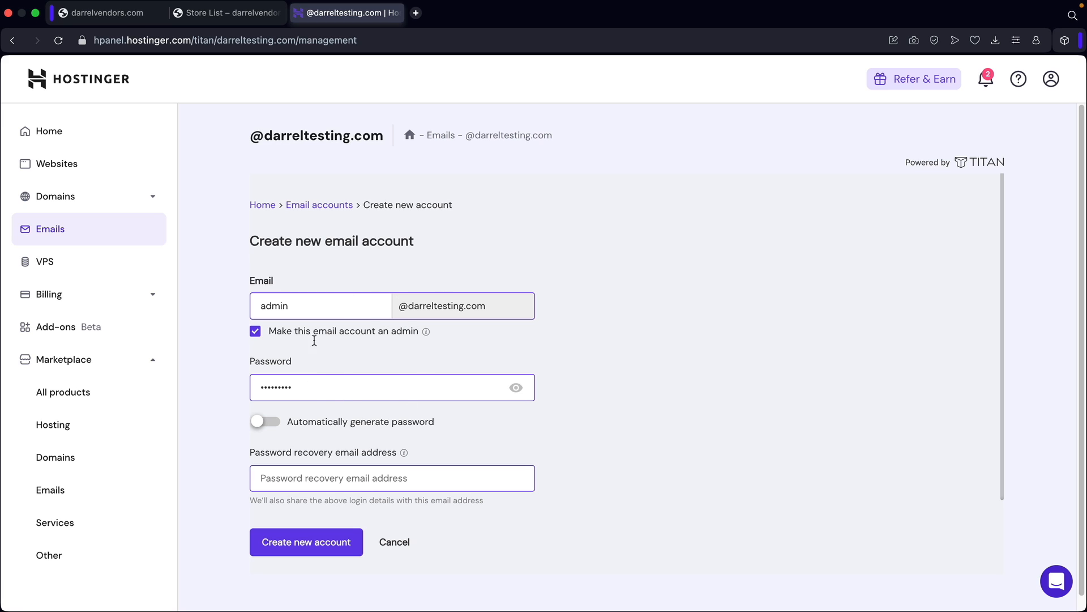
left_click(311, 549)
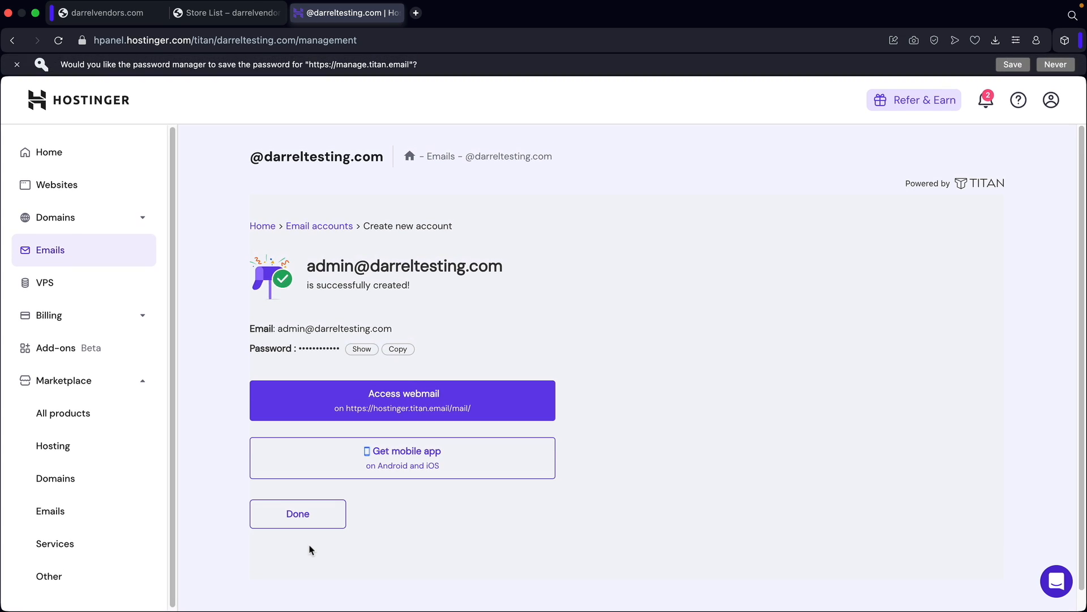
left_click(434, 403)
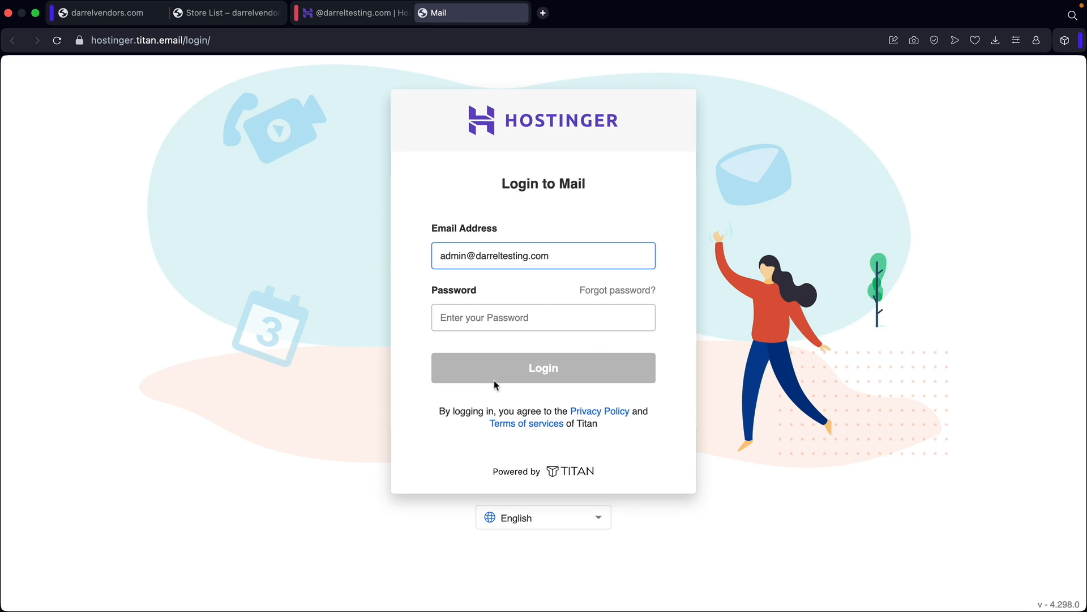
Log into the admin mailbox in Titan webmail, then go back to the darreltesting.com email page.
left_click(528, 320)
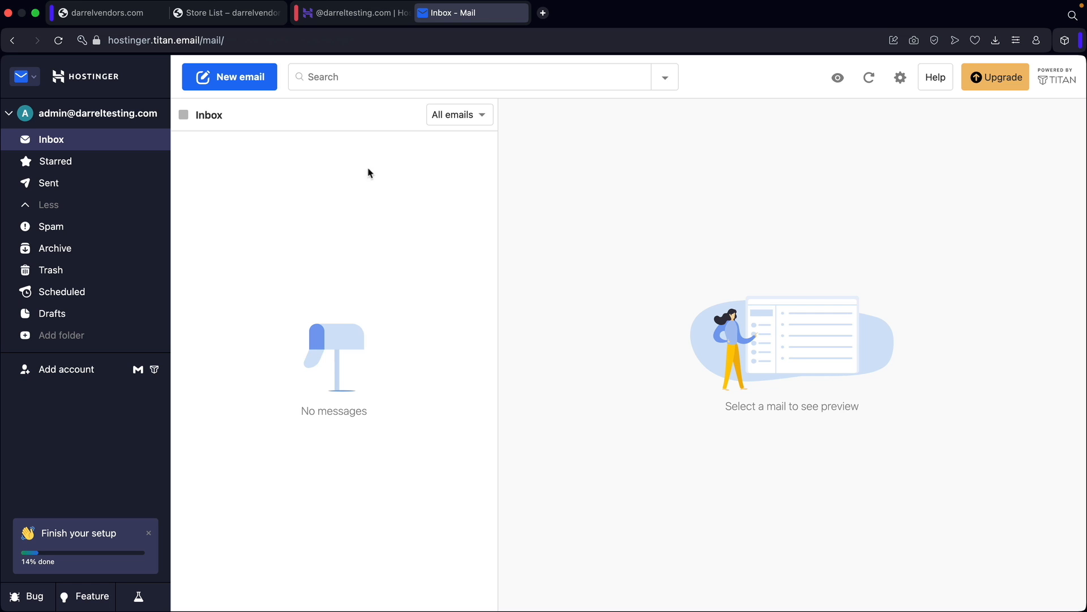
left_click(362, 15)
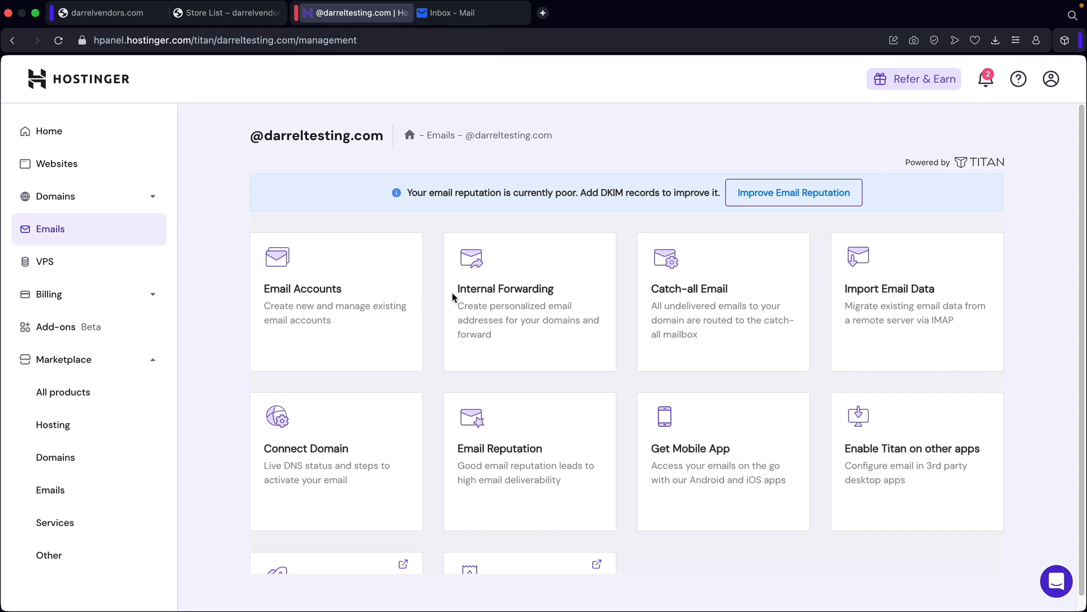
Open the email reputation settings for darreltesting.com from the email domains list.
left_click(69, 237)
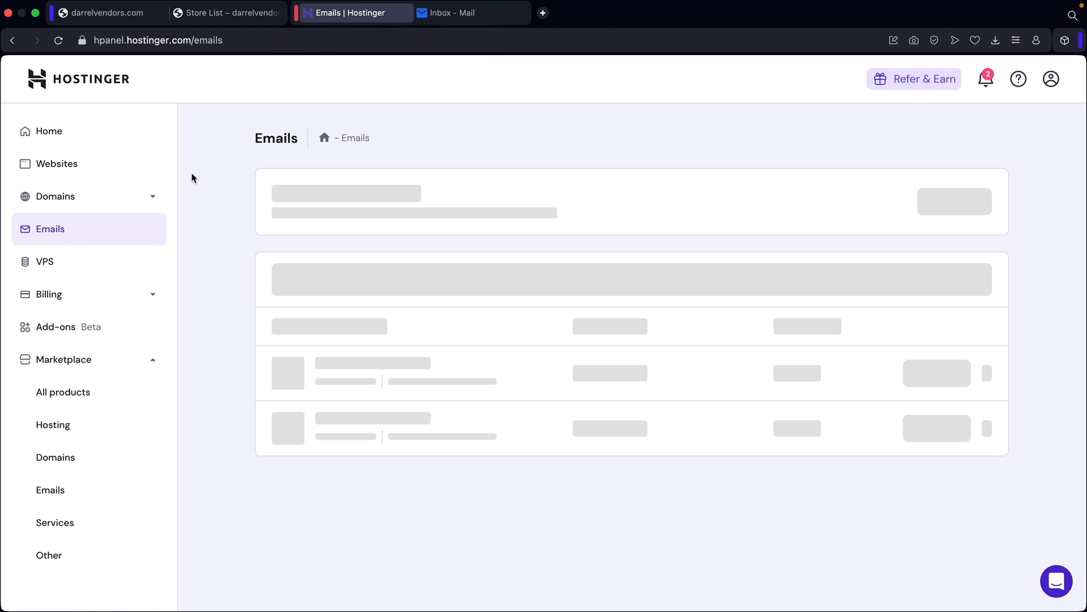
scroll(346, 379, "down", 3)
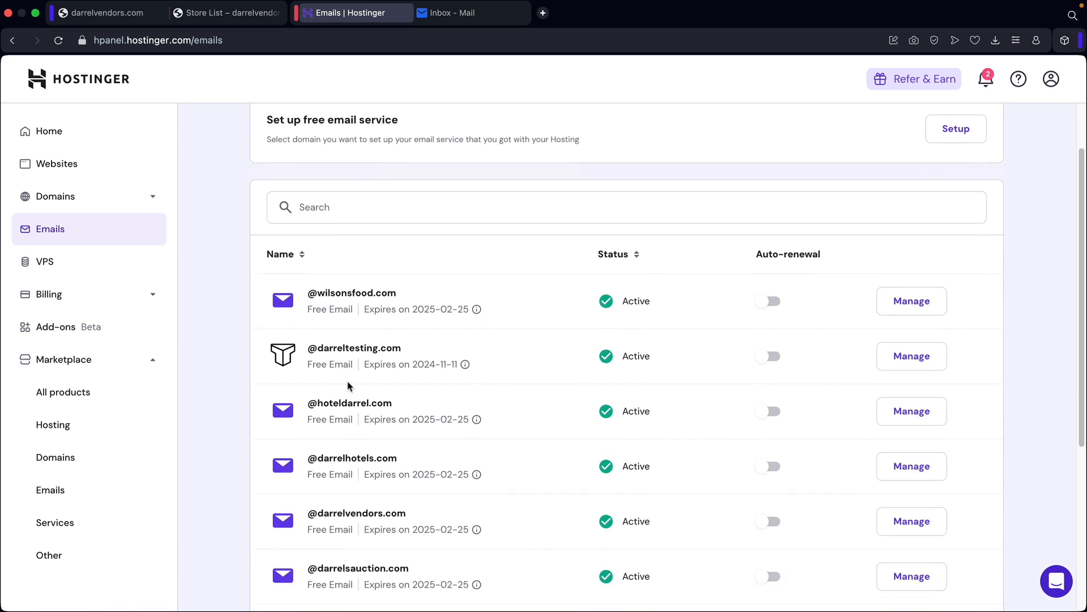
left_click_drag(326, 286, 395, 286)
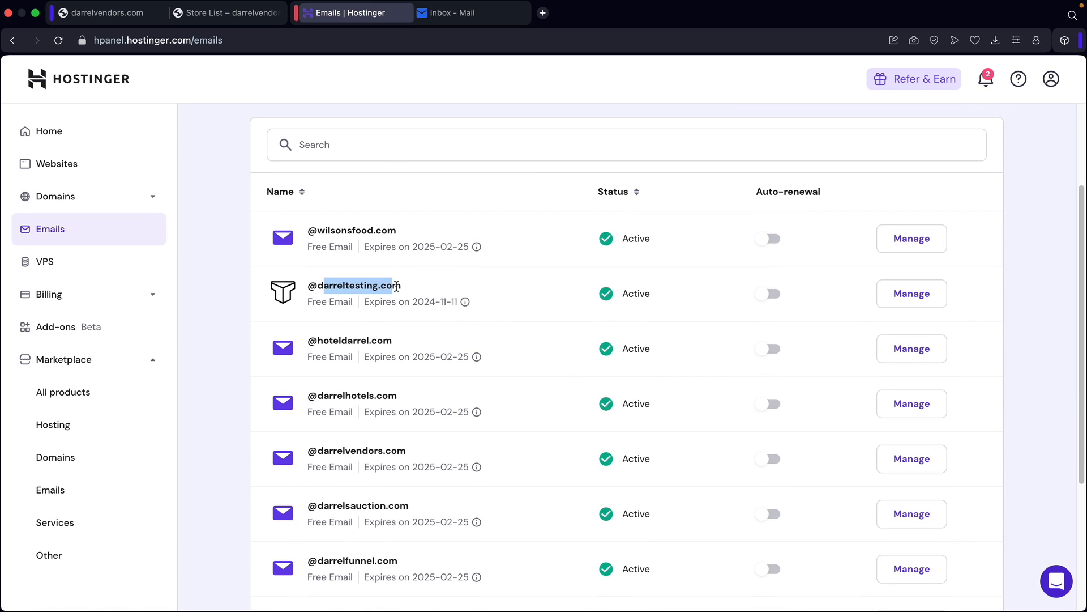
left_click(920, 301)
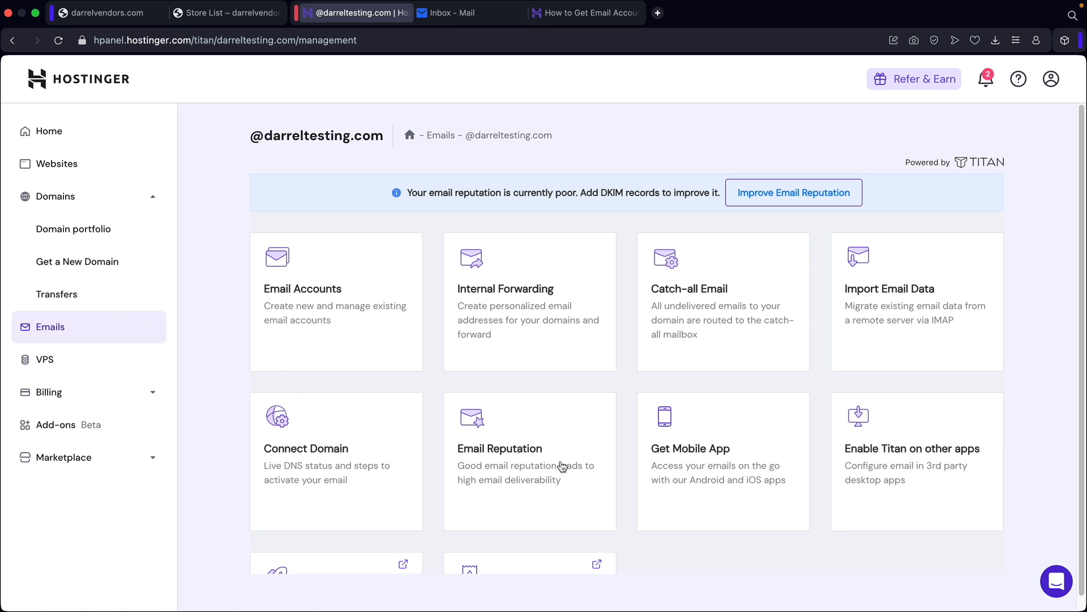
left_click(544, 457)
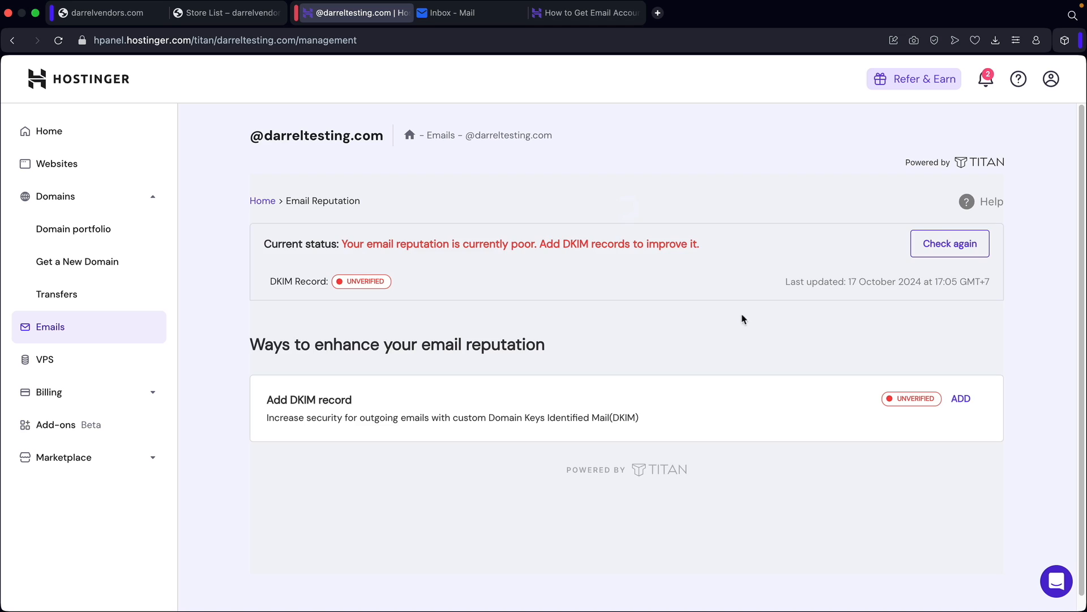
Confirm the DKIM TXT records were added, verify them, and return to the Emails list.
scroll(772, 301, "down", 1)
left_click(980, 389)
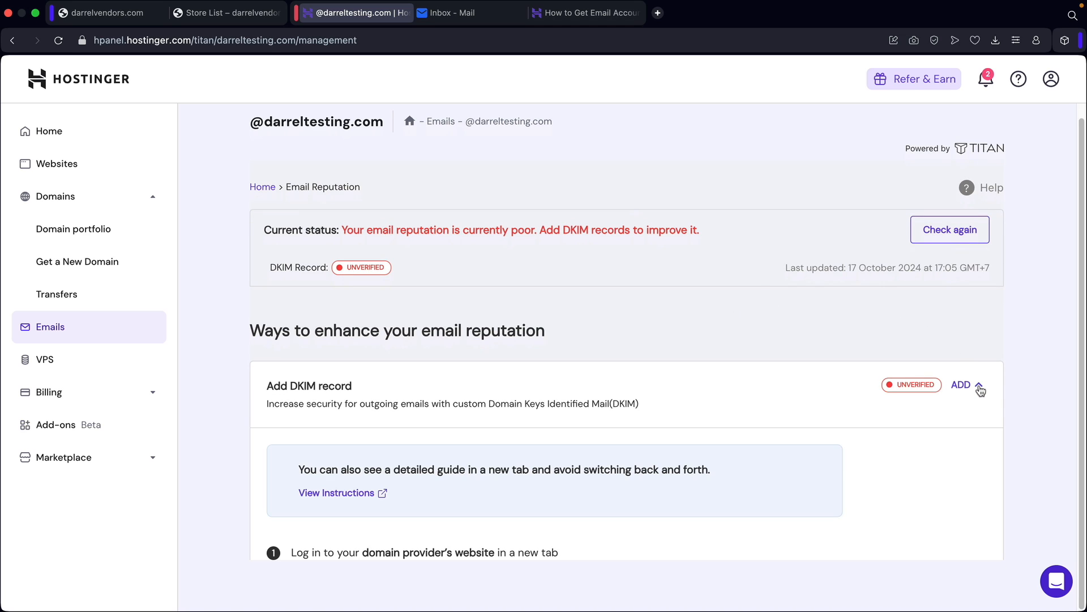
scroll(566, 348, "down", 6)
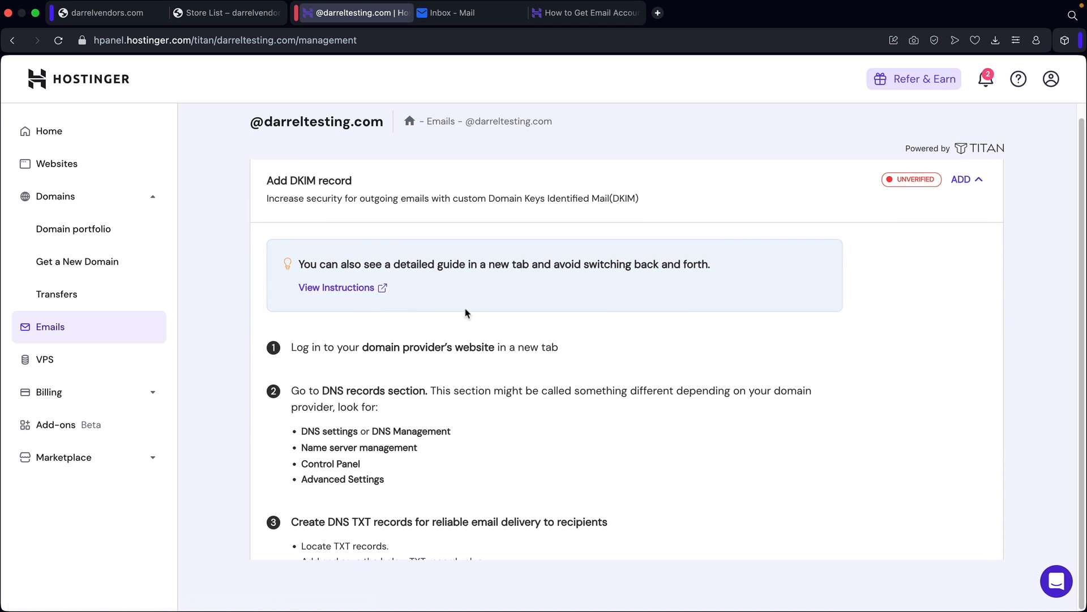
scroll(493, 332, "down", 3)
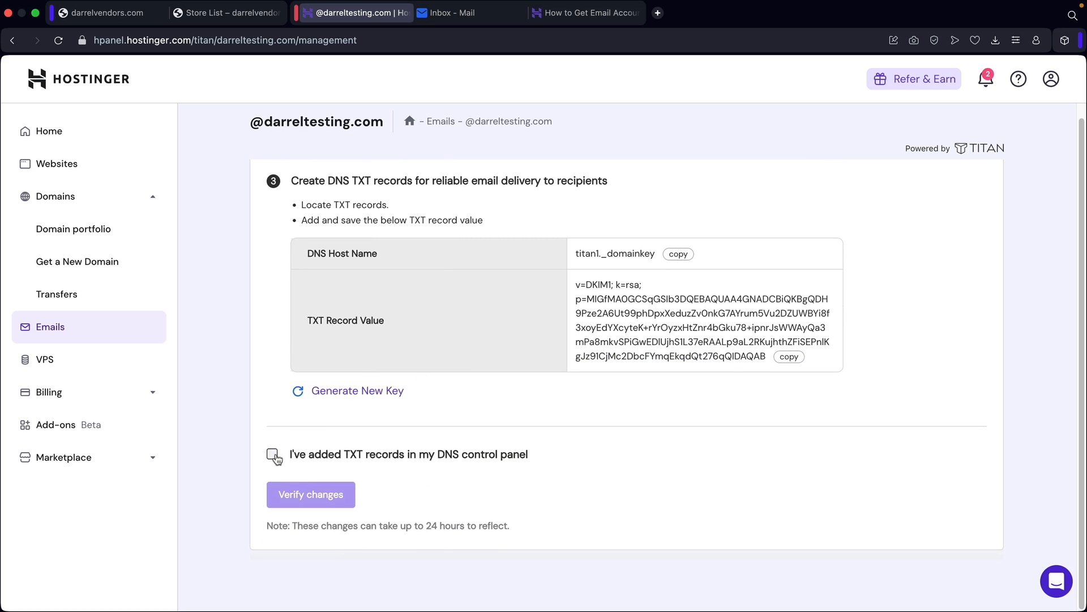
left_click(274, 457)
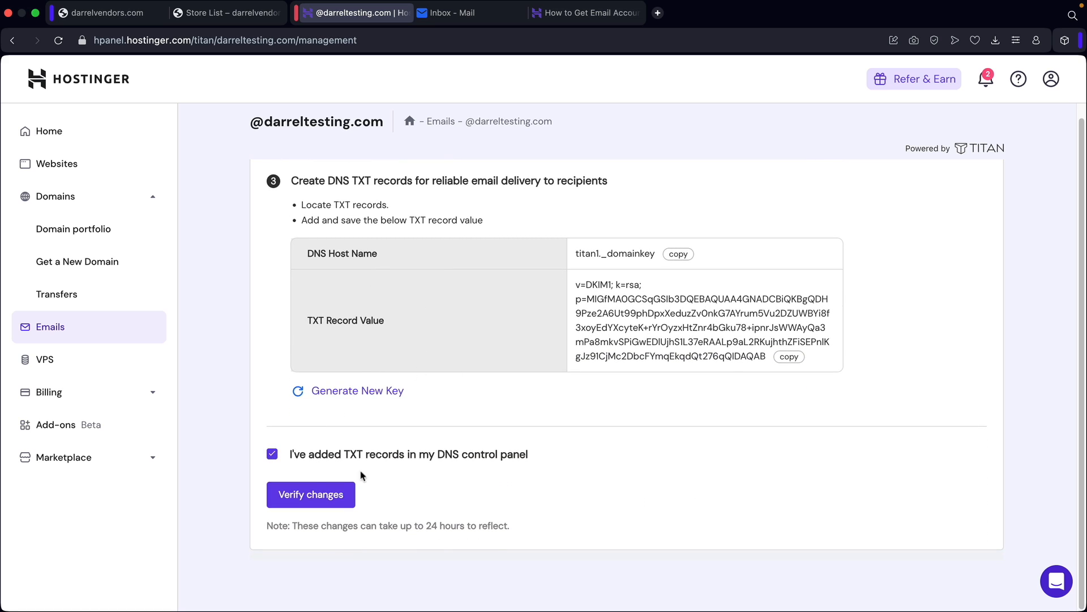
left_click(337, 501)
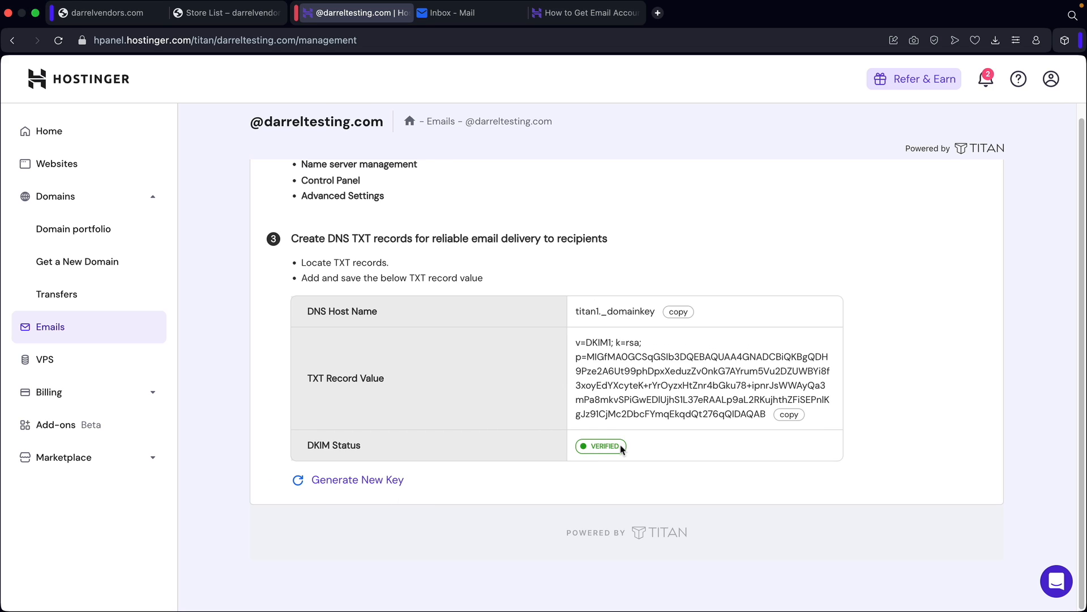
scroll(620, 370, "up", 8)
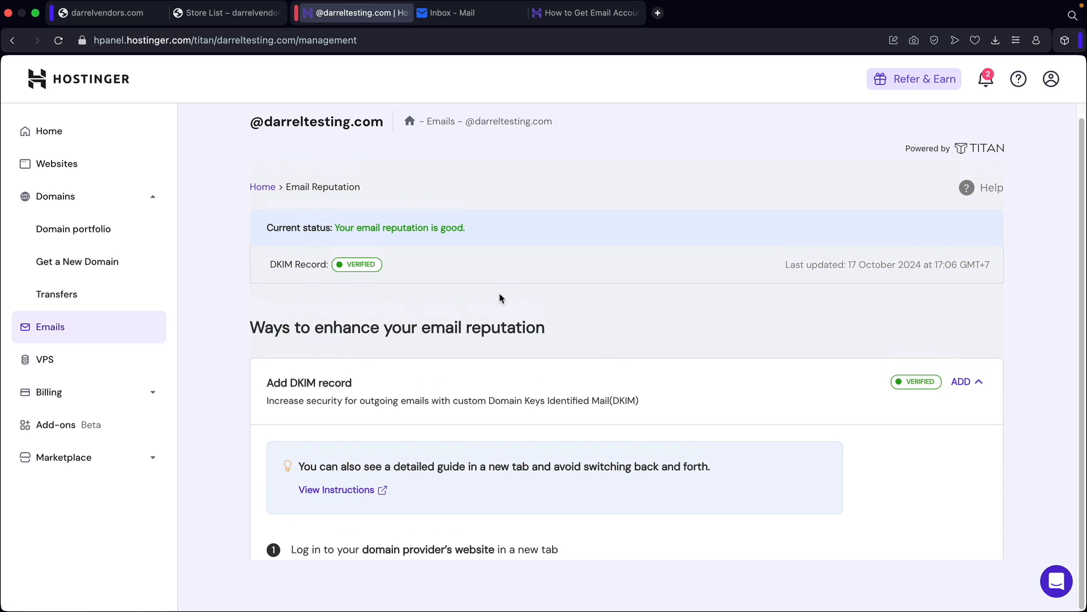
left_click(70, 332)
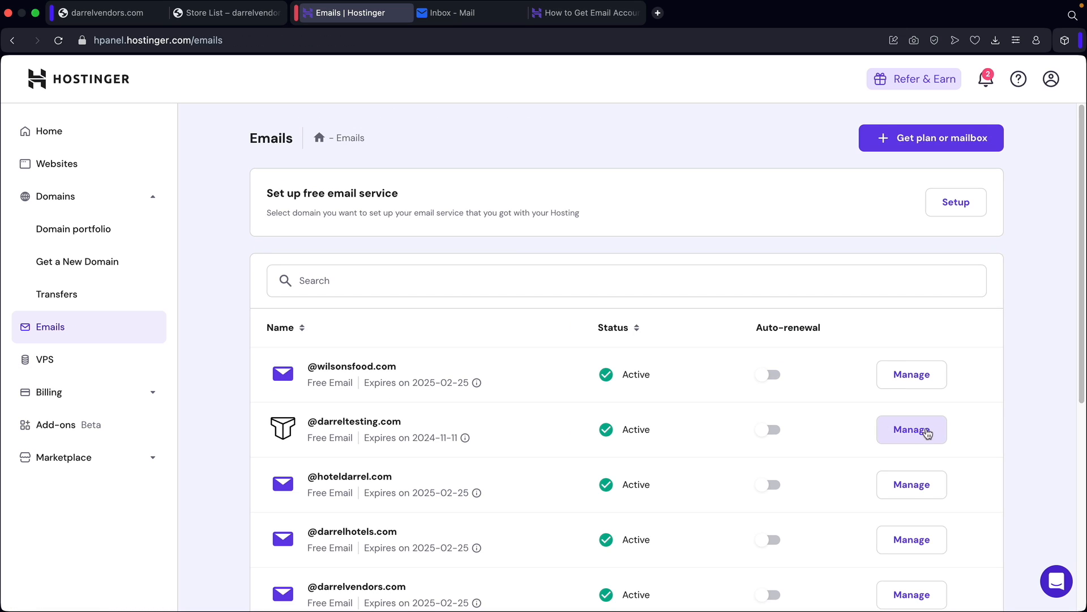
Open darreltesting.com email management and its Titan email configuration help article.
left_click_drag(326, 423, 379, 419)
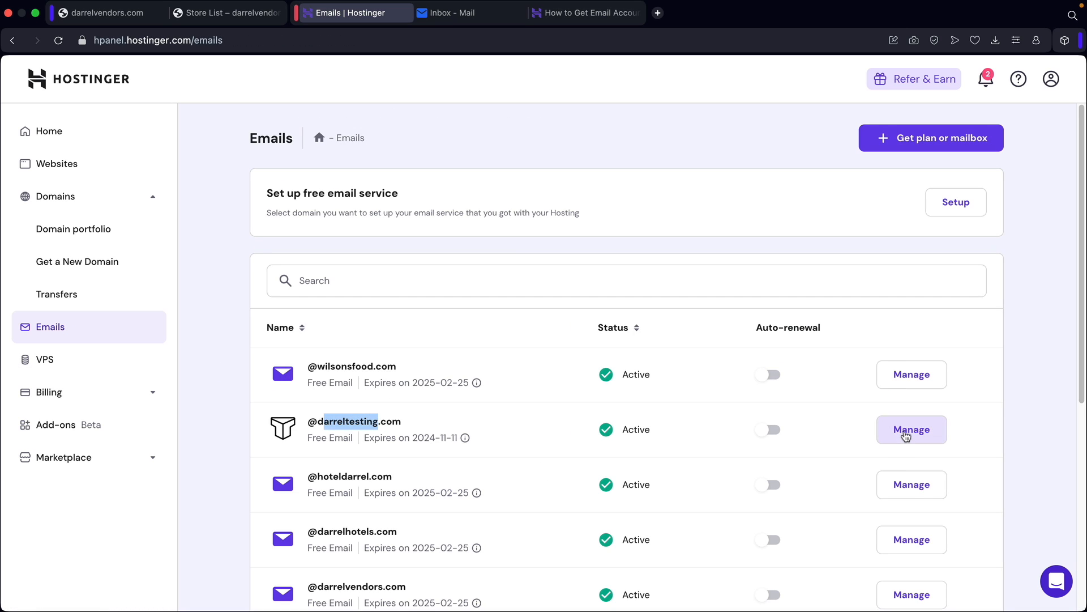
left_click(906, 434)
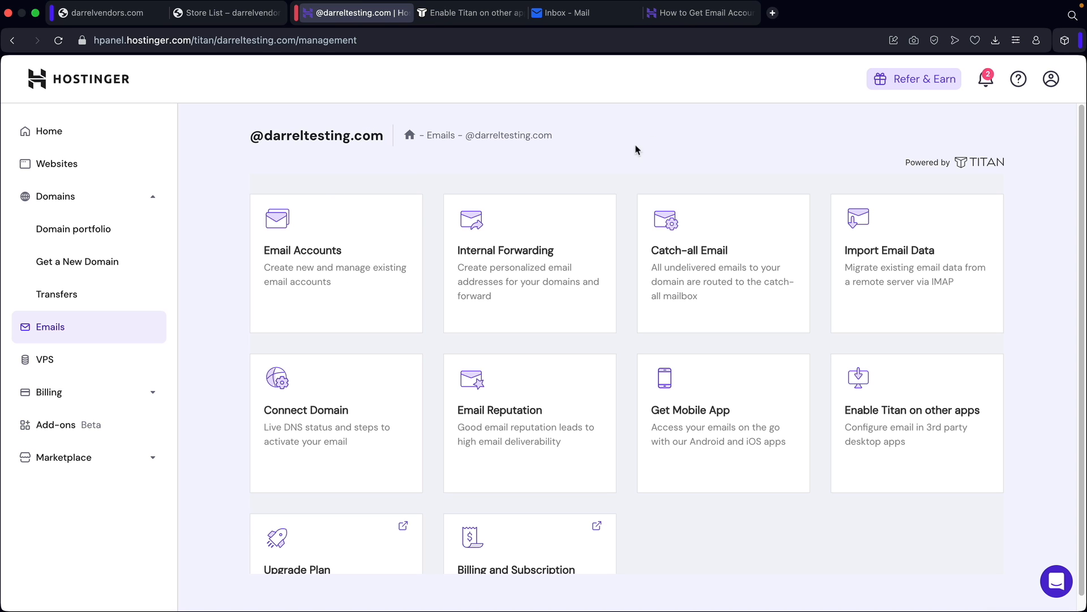
left_click_drag(698, 17, 463, 55)
scroll(511, 216, "up", 6)
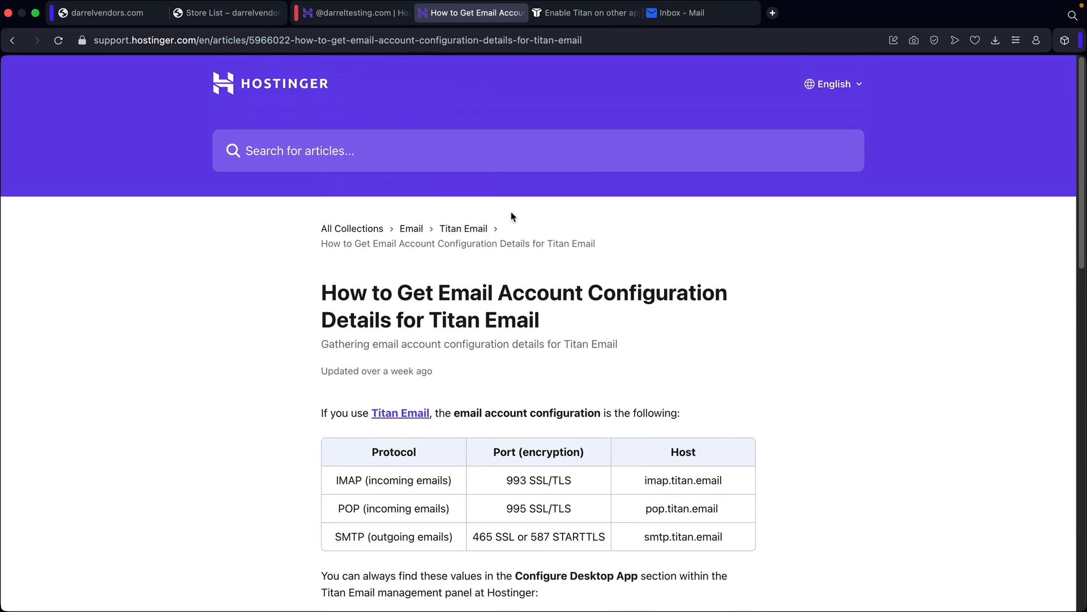
scroll(522, 293, "down", 5)
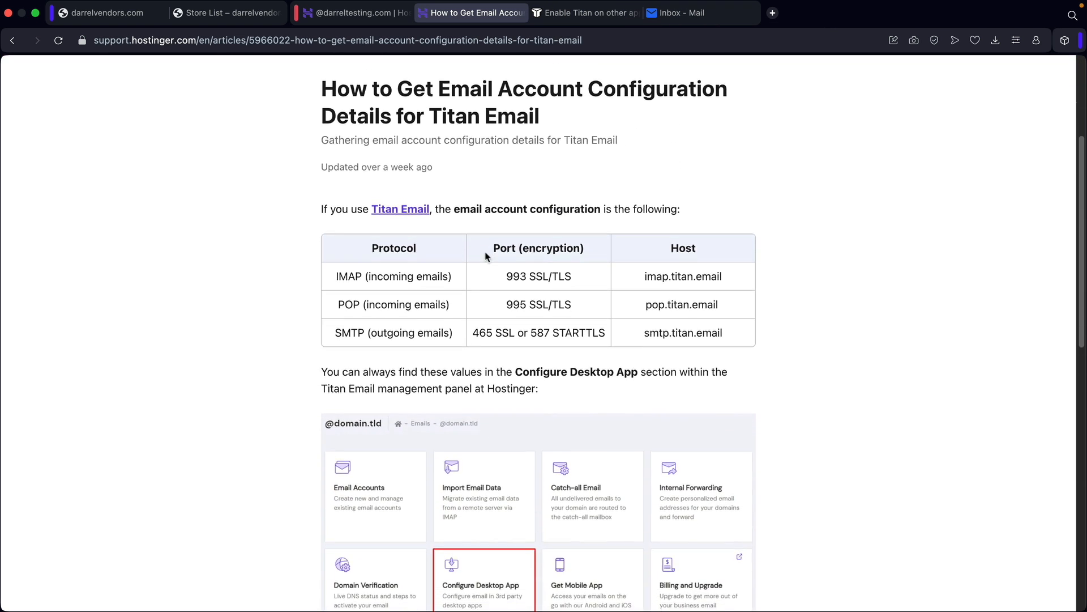
Review the article's SMTP row with ports 465 or 587, then return to darrelvendors.com.
left_click_drag(525, 118, 305, 122)
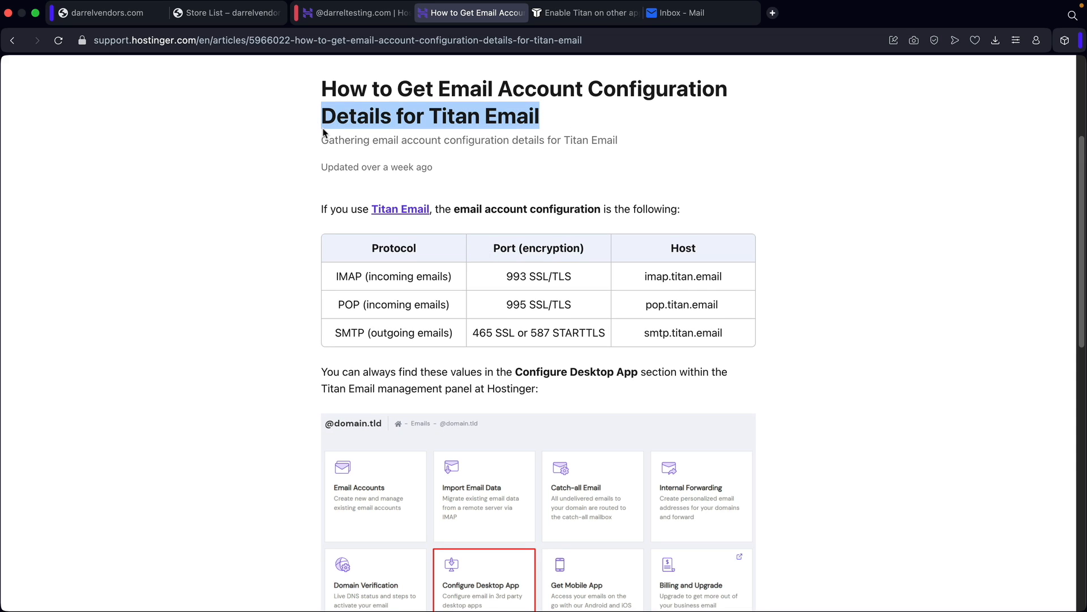
left_click_drag(453, 335, 333, 334)
left_click_drag(607, 333, 472, 334)
left_click(471, 333)
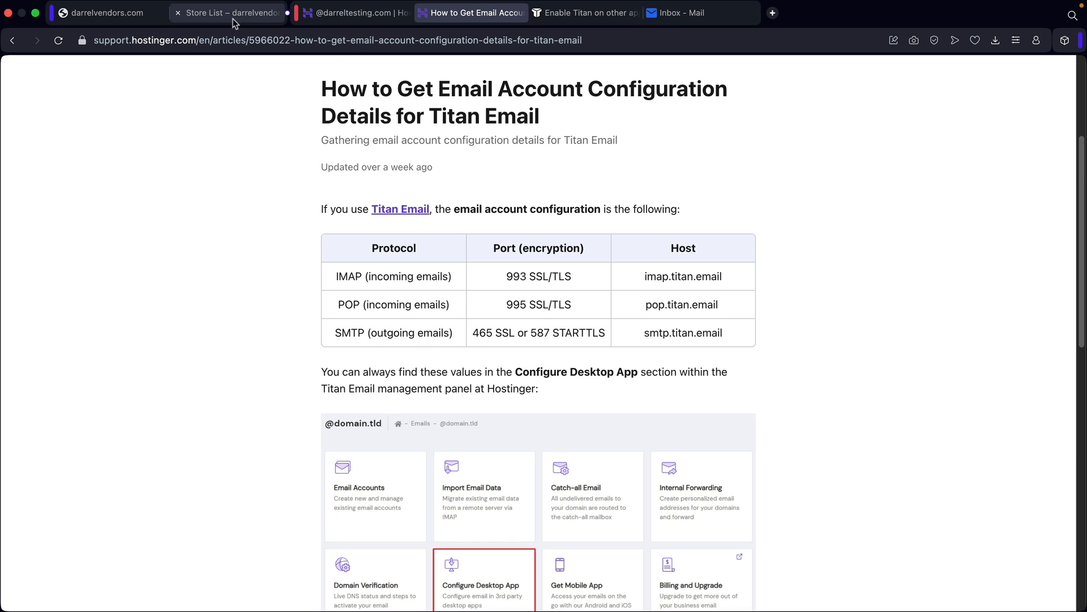
left_click(116, 12)
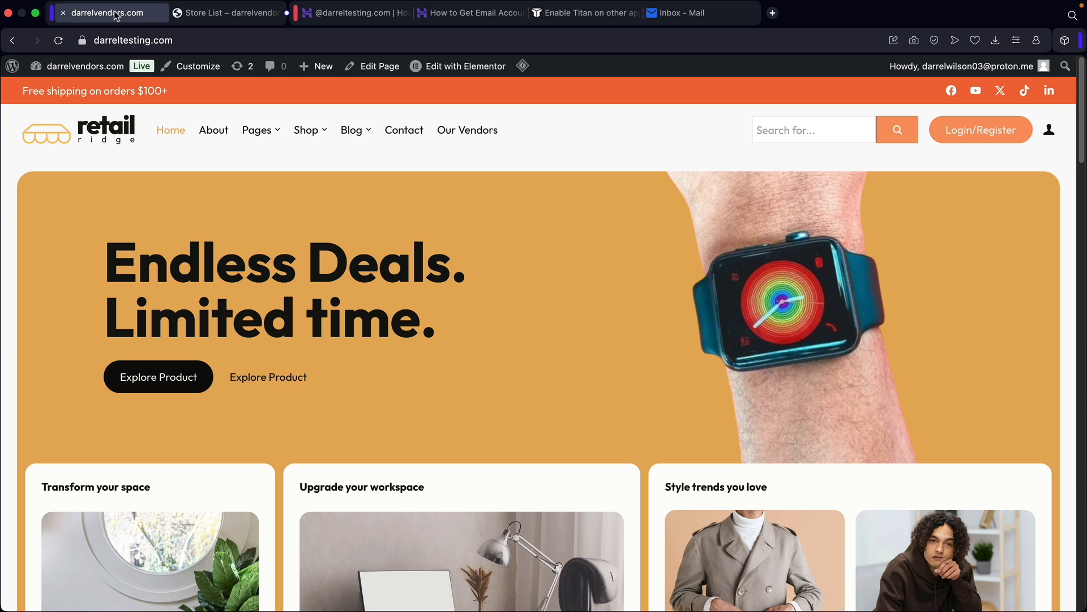
Search plugins for 'smtp' and install WP Mail SMTP by WPForms.
left_click(98, 98)
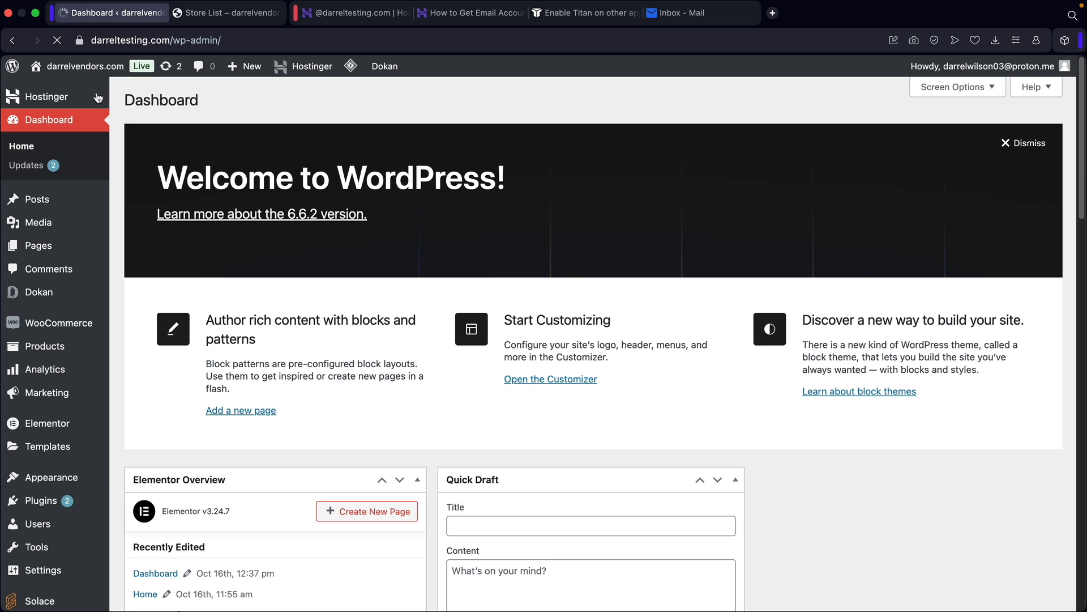
mouse_move(72, 500)
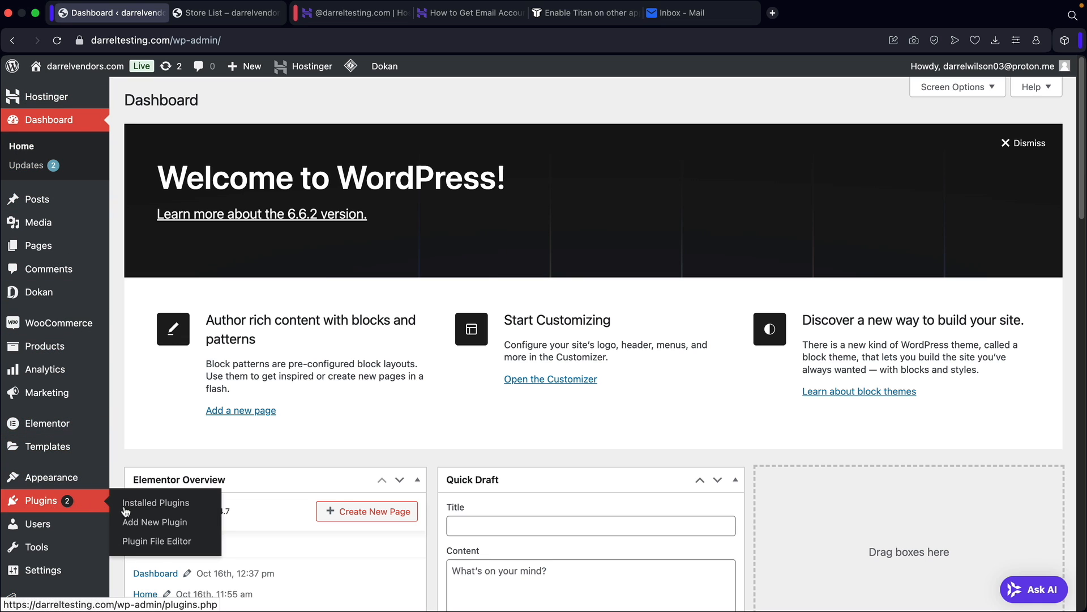
left_click(135, 525)
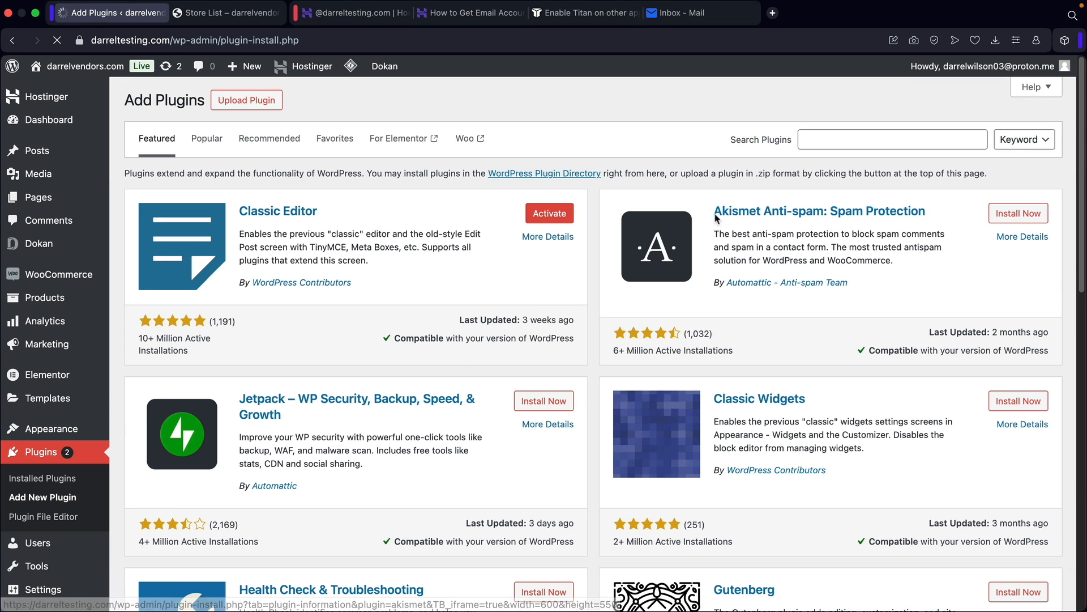
left_click(862, 144)
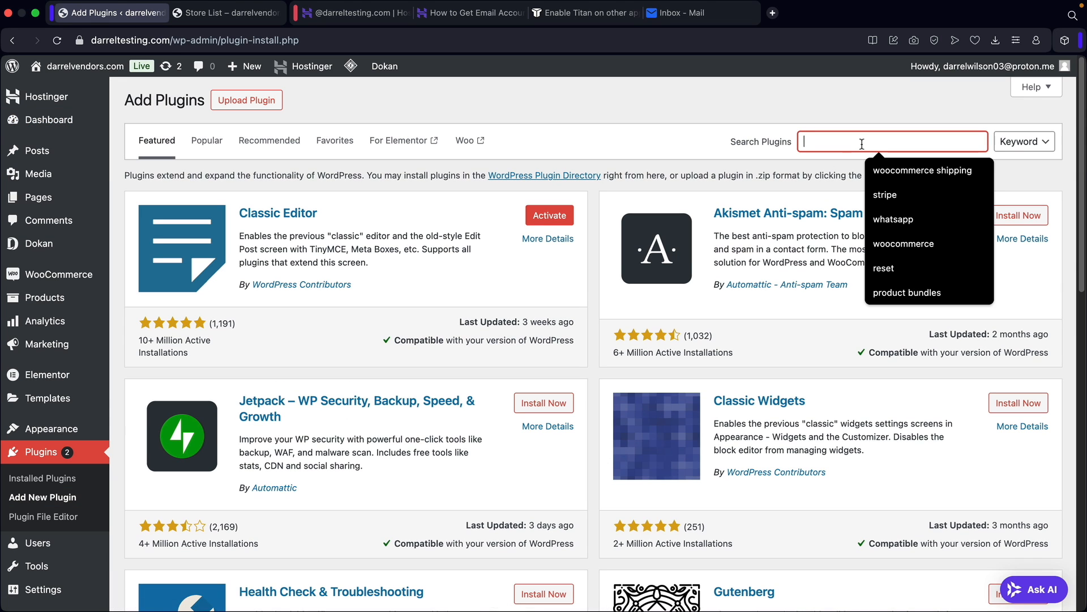
type("smt")
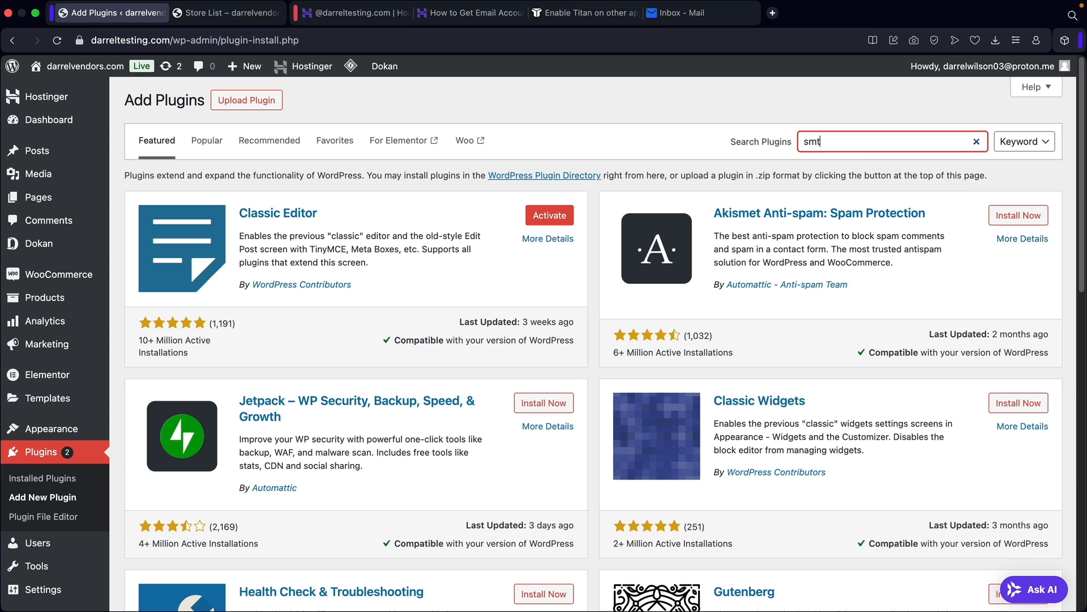
type("p")
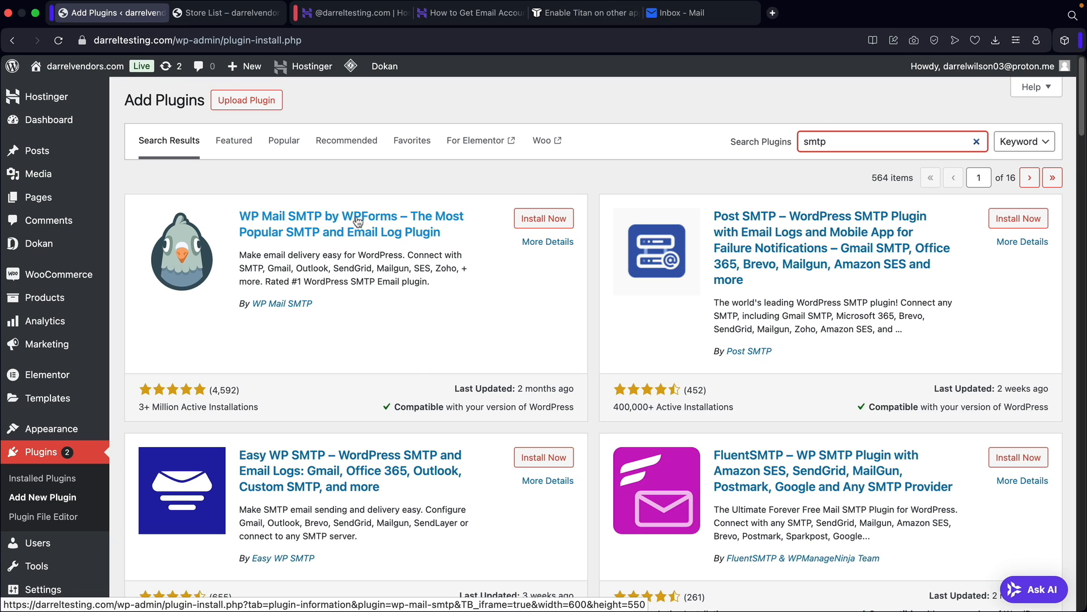
left_click(542, 221)
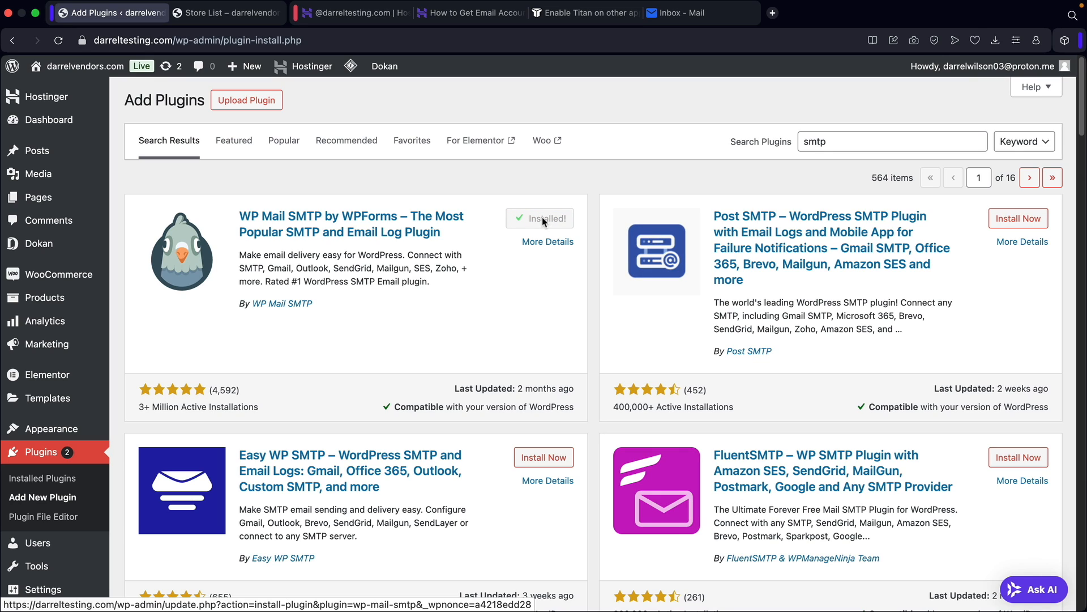
Activate WP Mail SMTP, launch its setup wizard, and choose Other SMTP as the mailer.
left_click(551, 219)
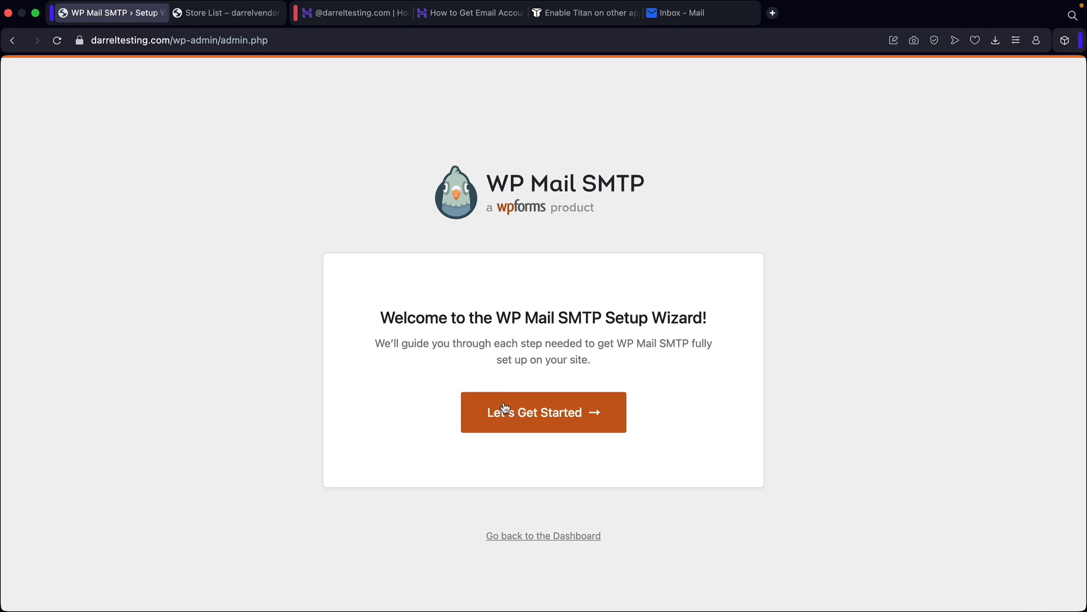
left_click(514, 416)
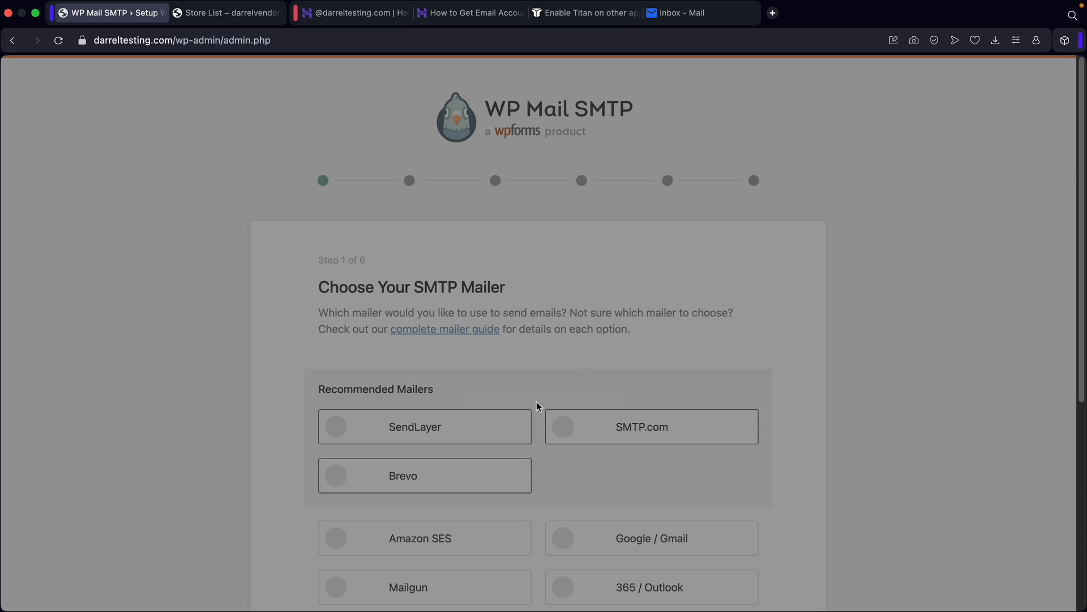
scroll(586, 380, "down", 6)
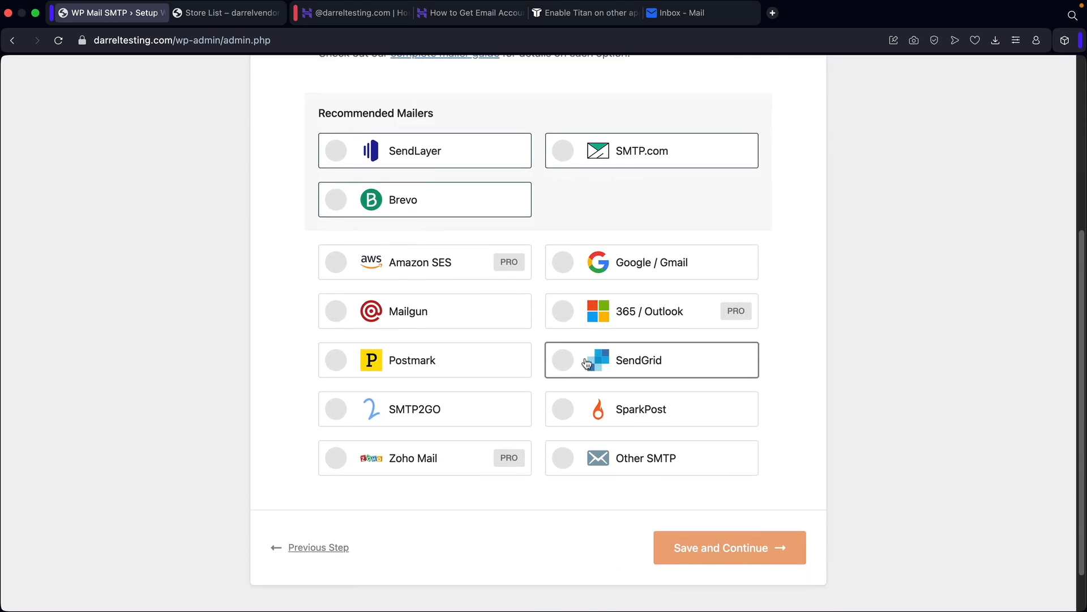
left_click(562, 405)
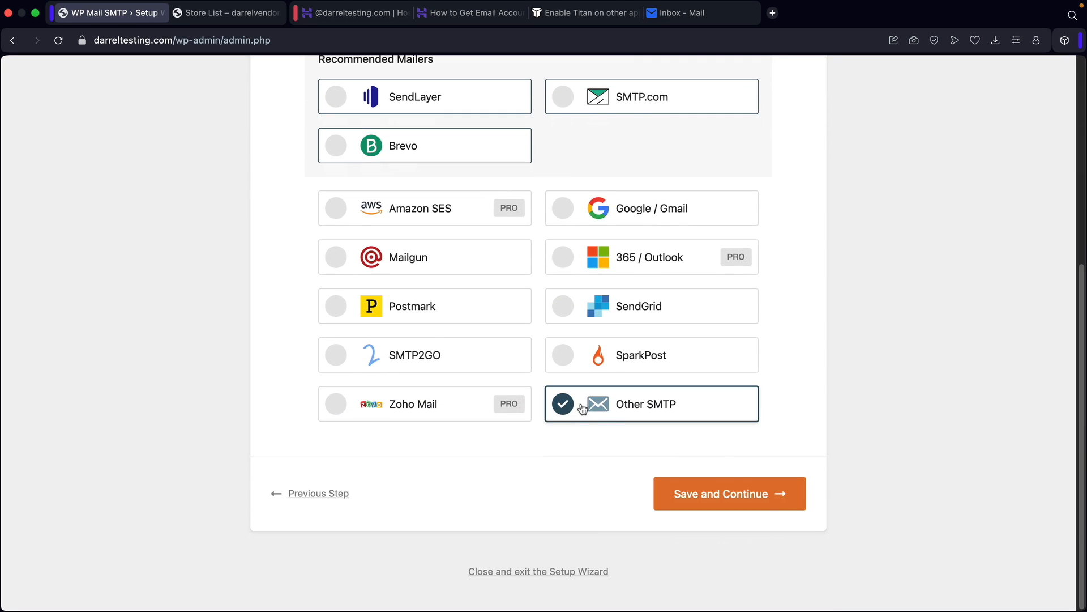
left_click(718, 502)
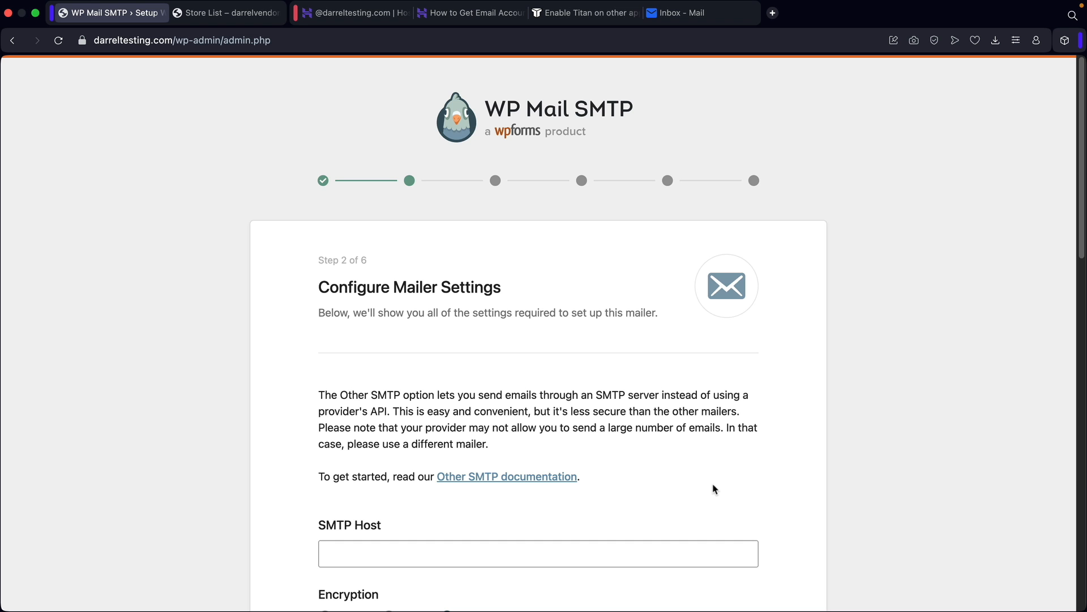
scroll(665, 450, "down", 5)
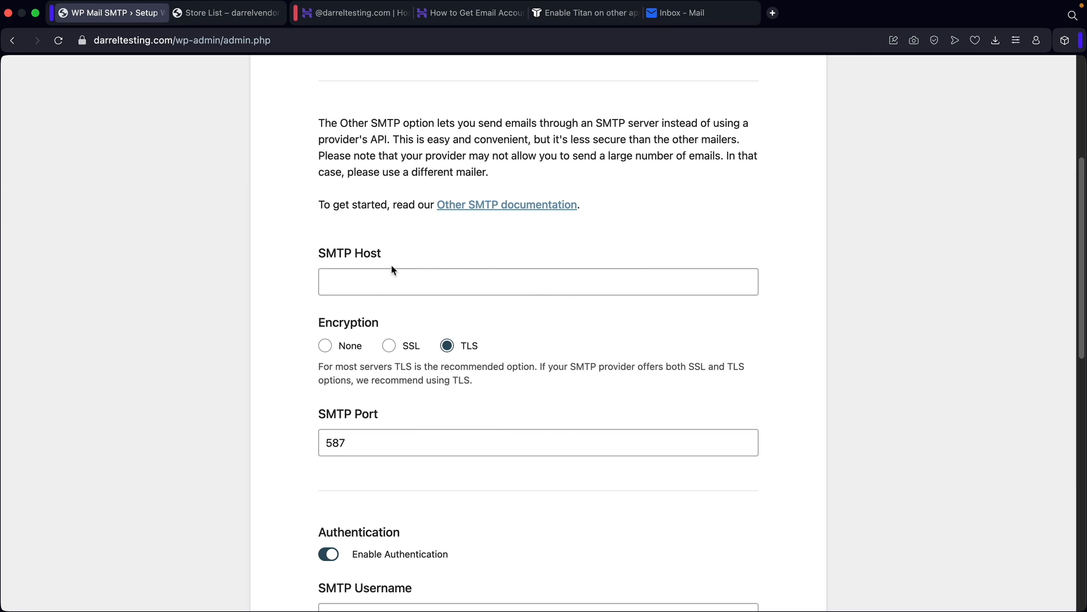
left_click(460, 14)
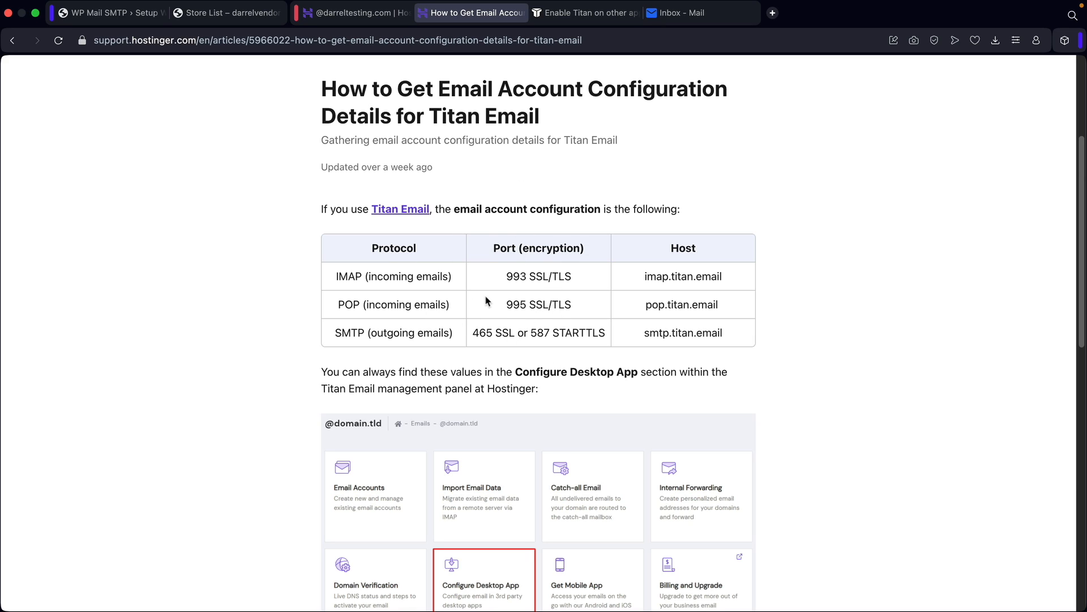
Copy smtp.titan.email from the Titan article into the SMTP Host field.
double_click(682, 333)
right_click(687, 331)
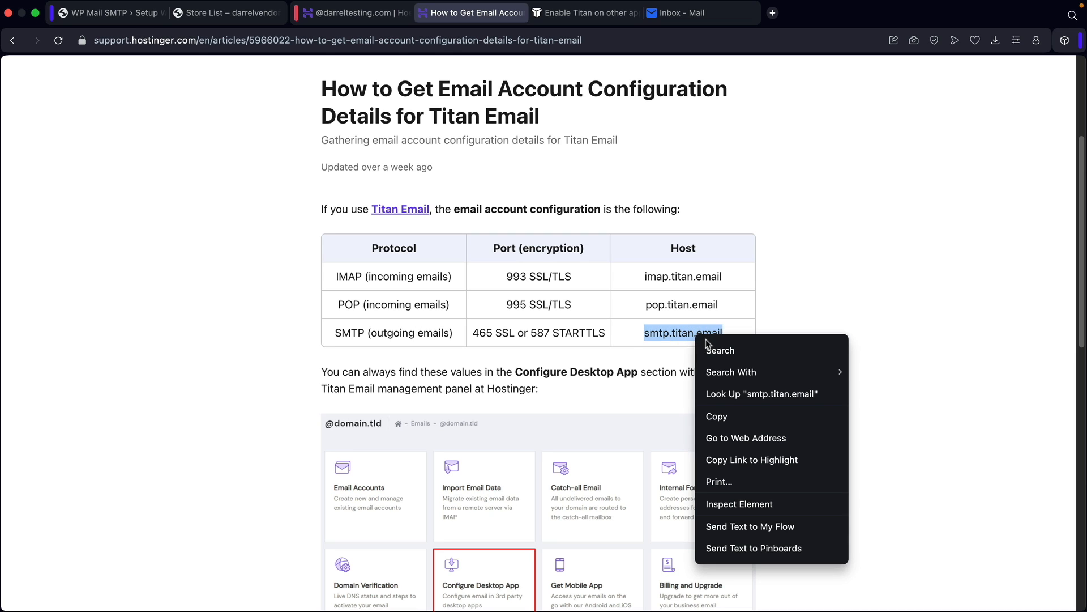
left_click(729, 415)
left_click(235, 13)
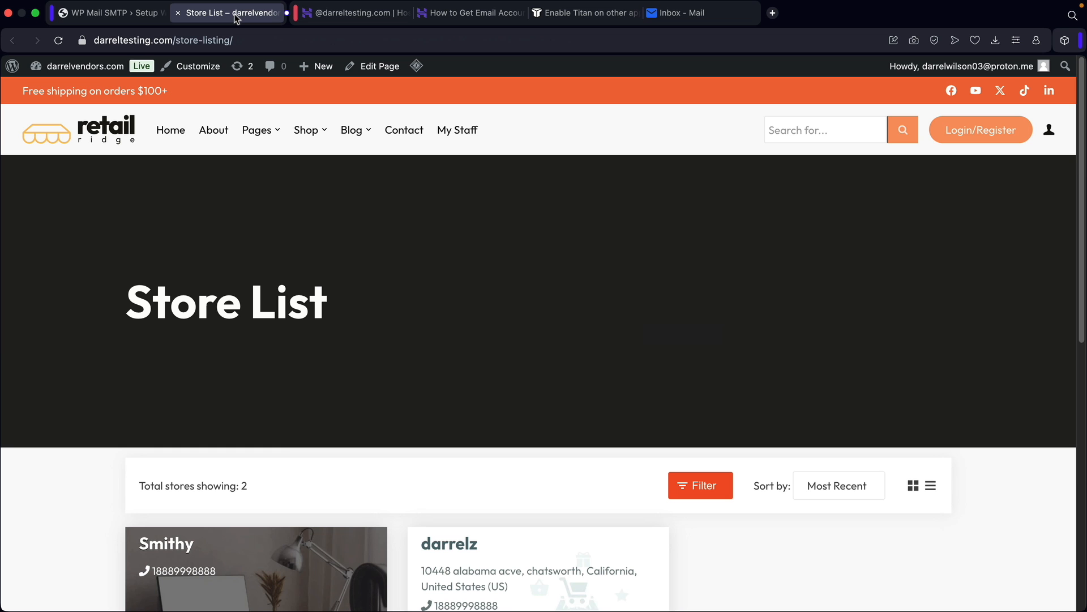
left_click(133, 15)
left_click(427, 282)
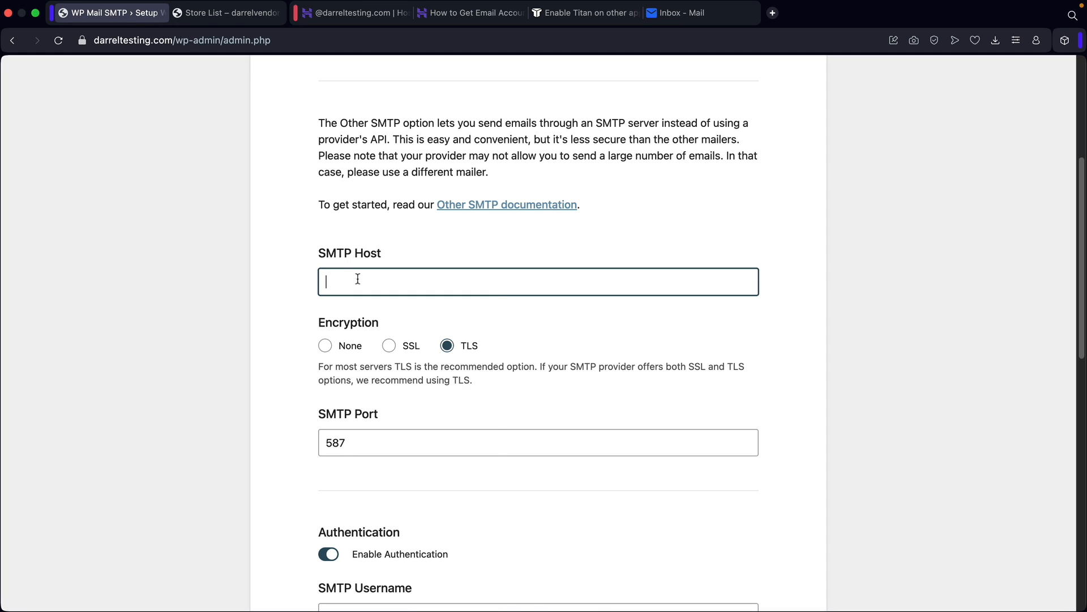
right_click(358, 281)
left_click(400, 405)
Check the article's SMTP ports and set encryption to SSL on port 465.
left_click_drag(484, 14, 249, 17)
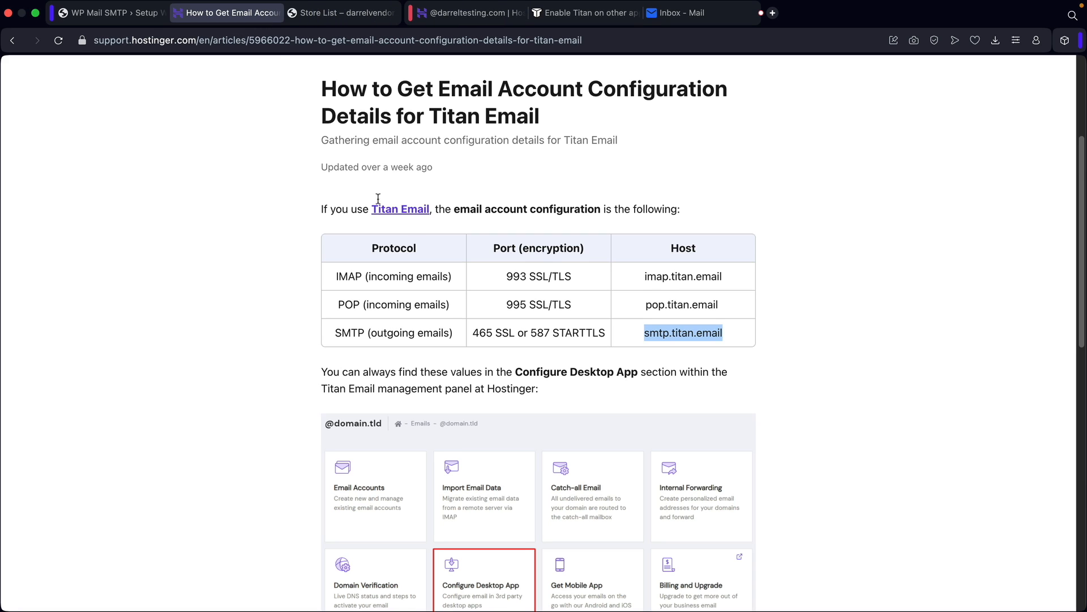
double_click(487, 333)
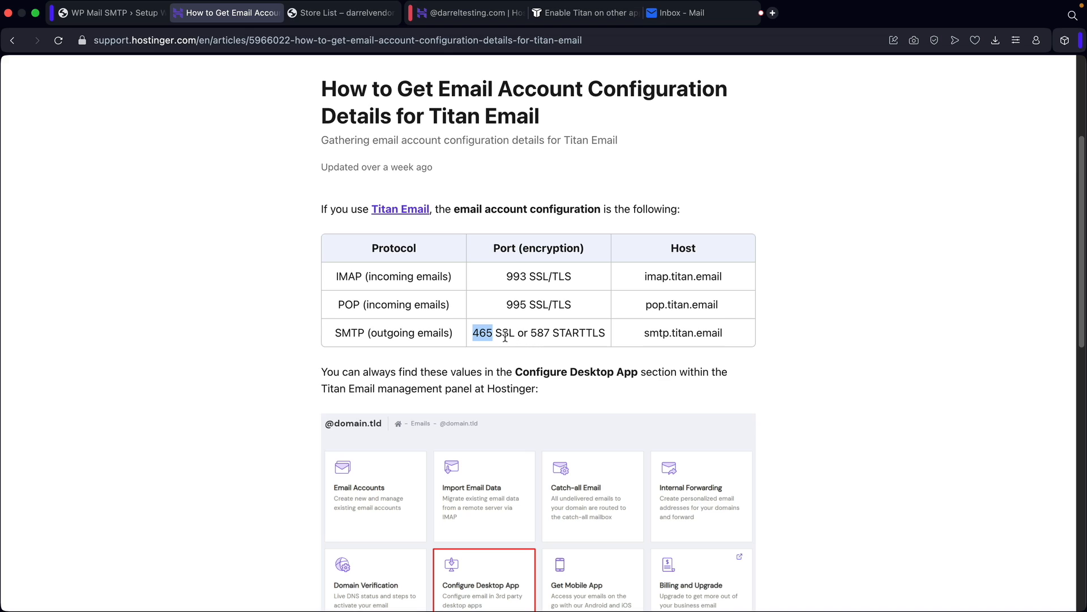
left_click_drag(530, 333, 606, 332)
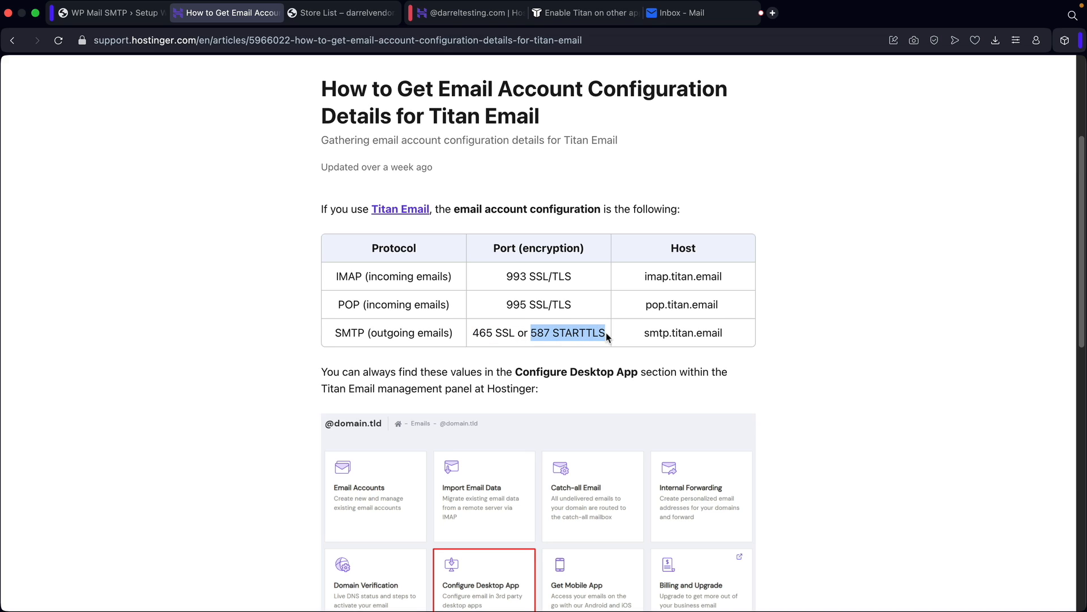
left_click_drag(475, 333, 510, 333)
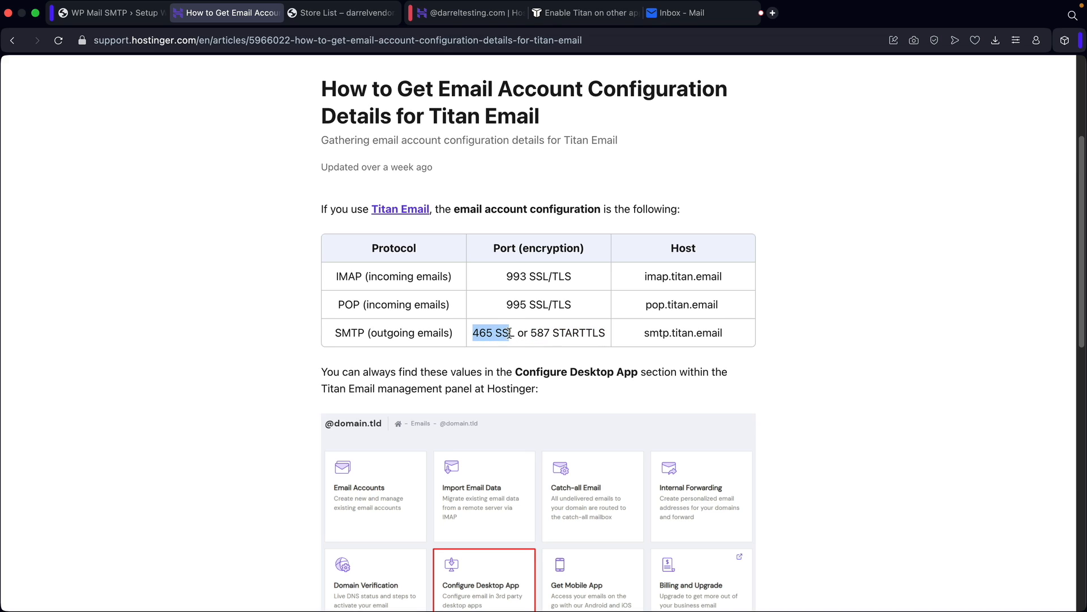
left_click(142, 13)
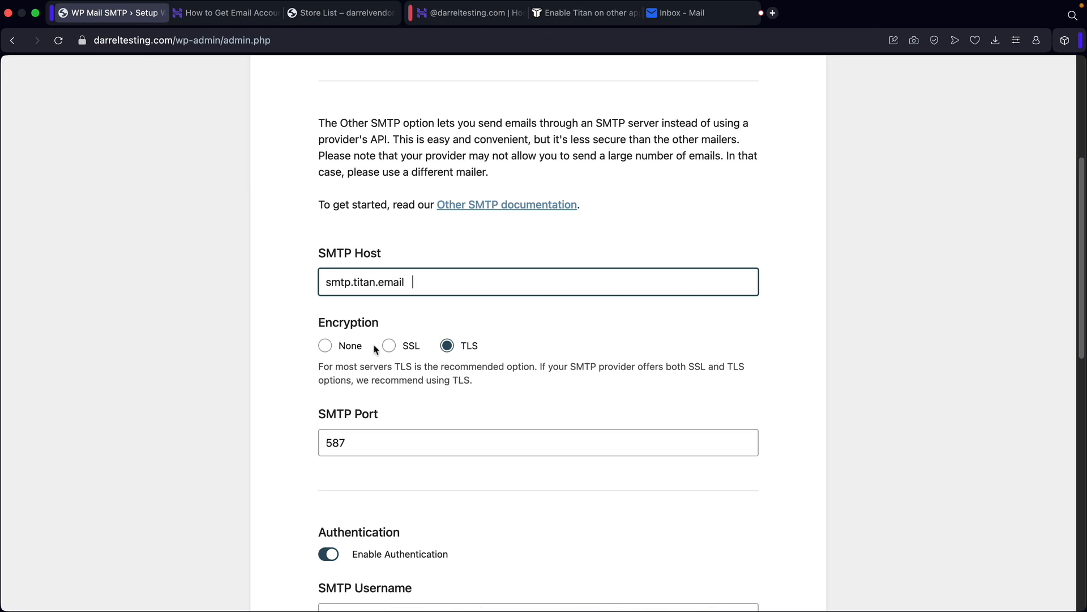
left_click(389, 346)
Enter the admin mailbox address as the SMTP username and move to the password field.
scroll(391, 445, "down", 5)
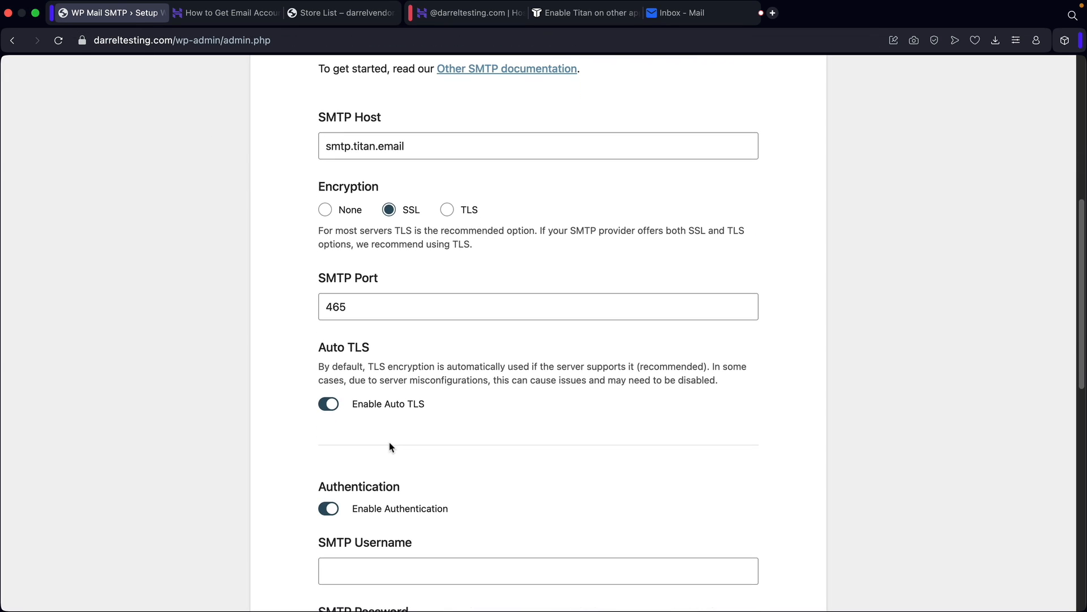
scroll(425, 315, "down", 1)
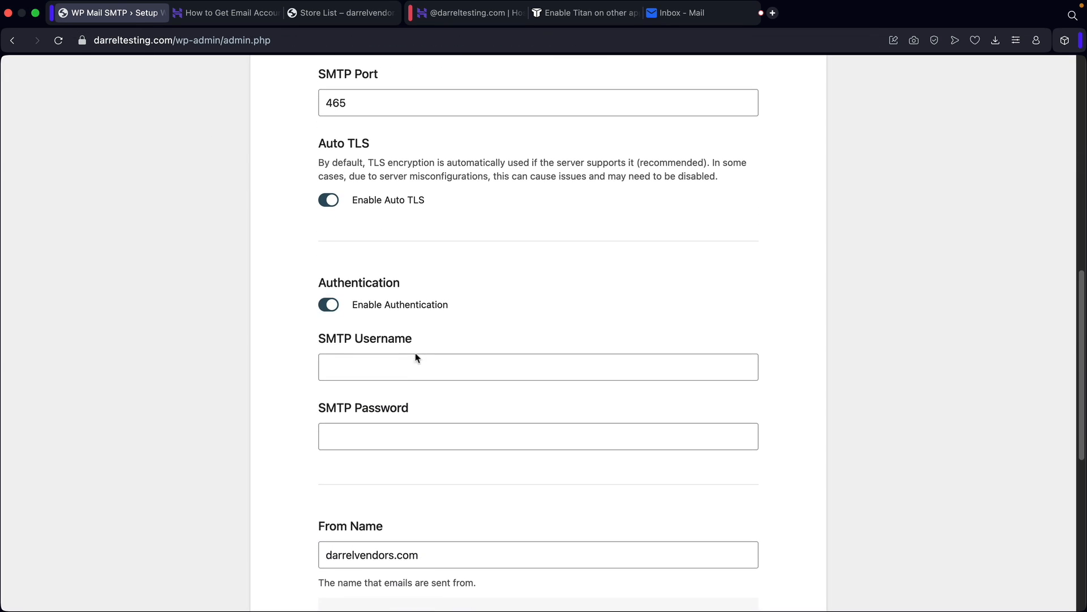
left_click(417, 366)
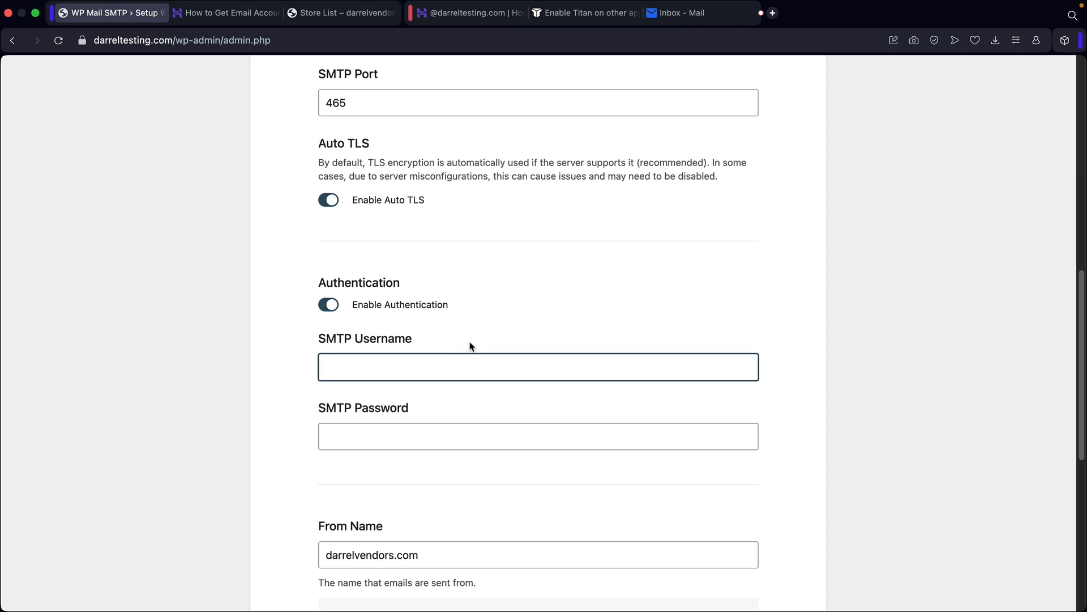
scroll(469, 345, "down", 3)
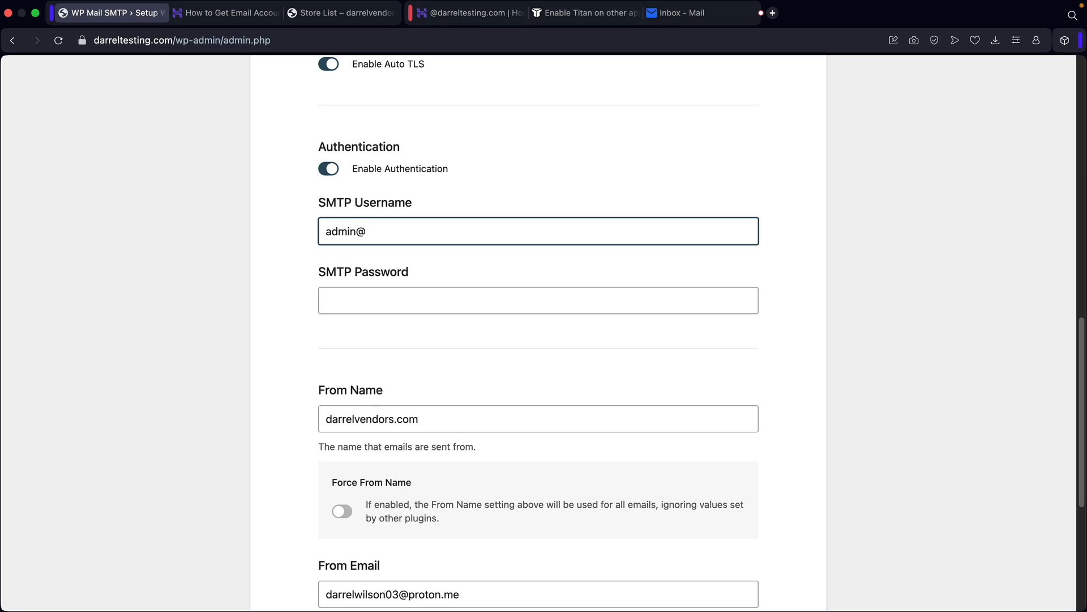
key("Tab")
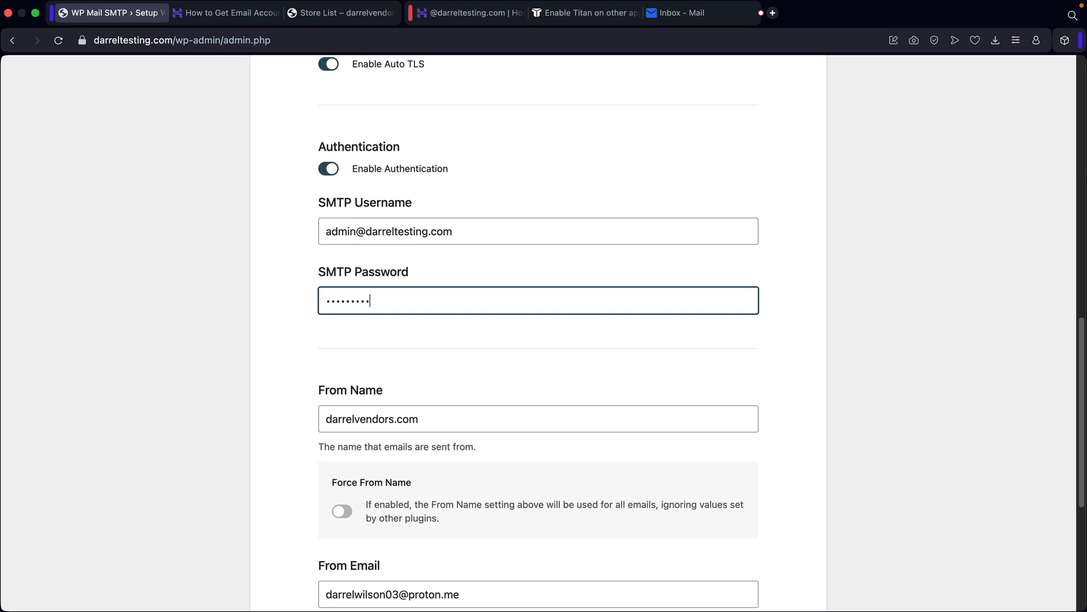
Set From Name to Admin and From Email to the admin mailbox, then save and continue.
scroll(407, 422, "down", 2)
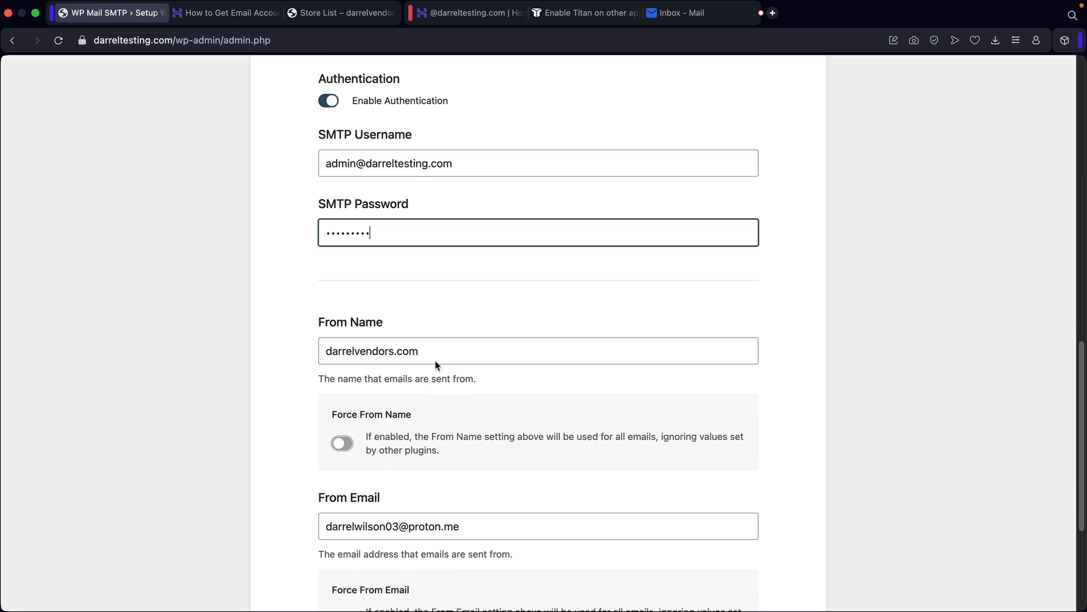
left_click_drag(331, 383, 457, 372)
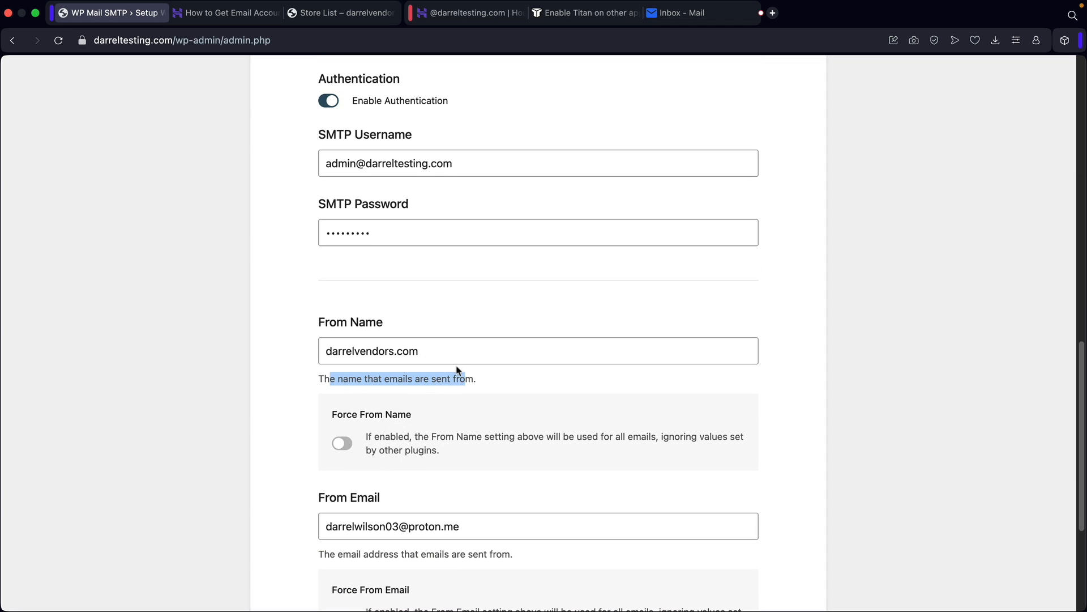
triple_click(454, 350)
type("Admin")
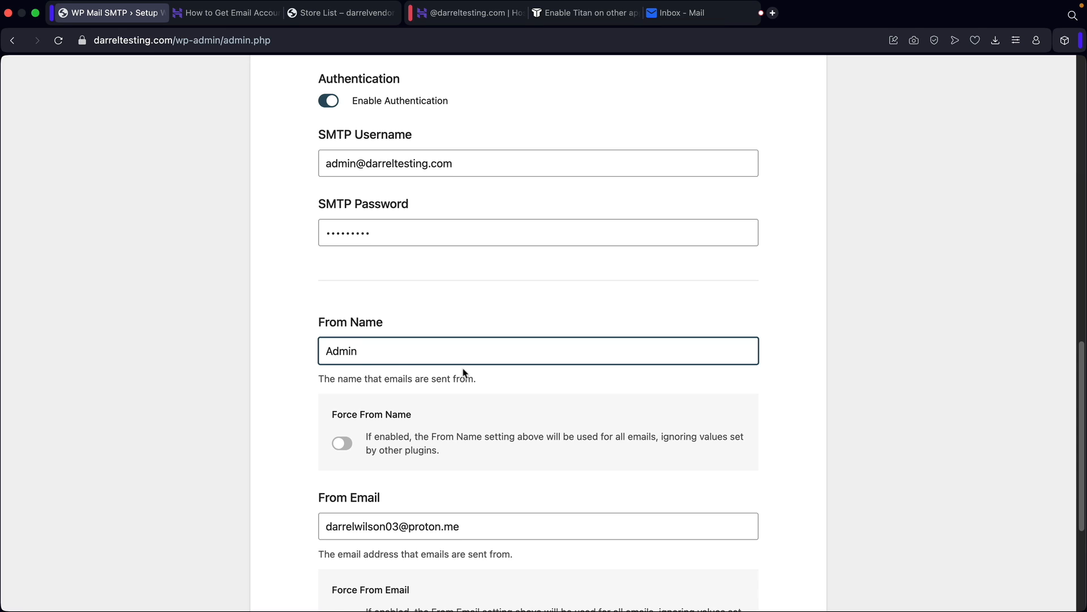
scroll(464, 371, "down", 5)
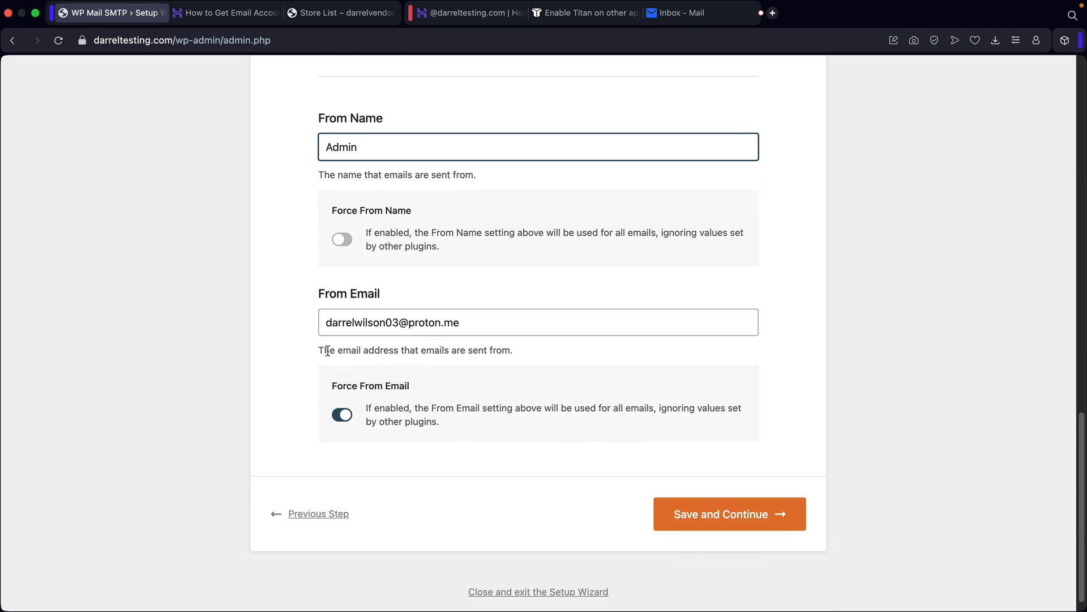
left_click_drag(328, 351, 517, 353)
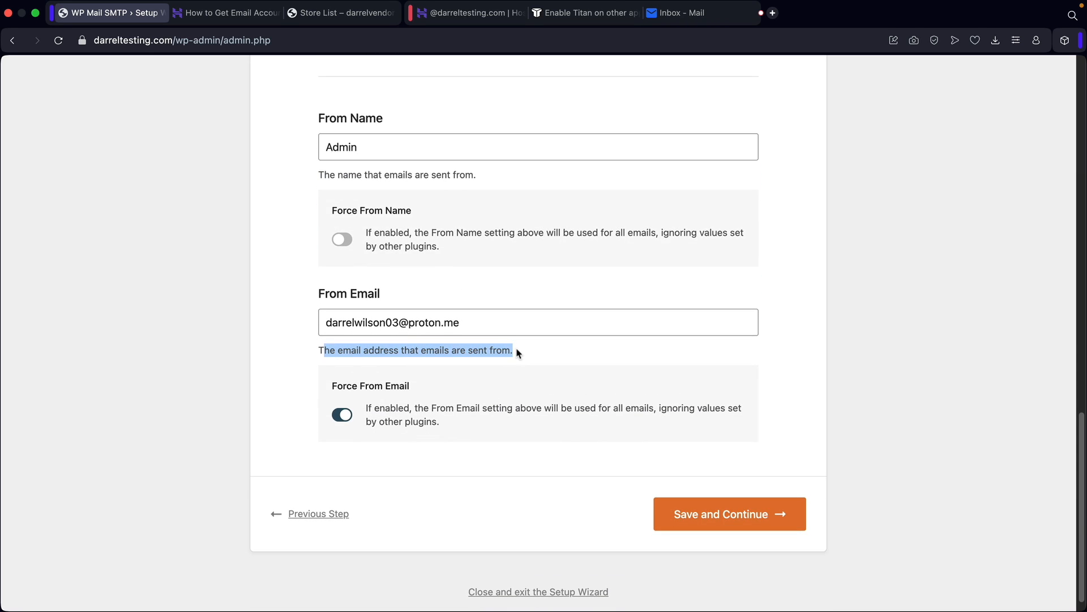
triple_click(479, 318)
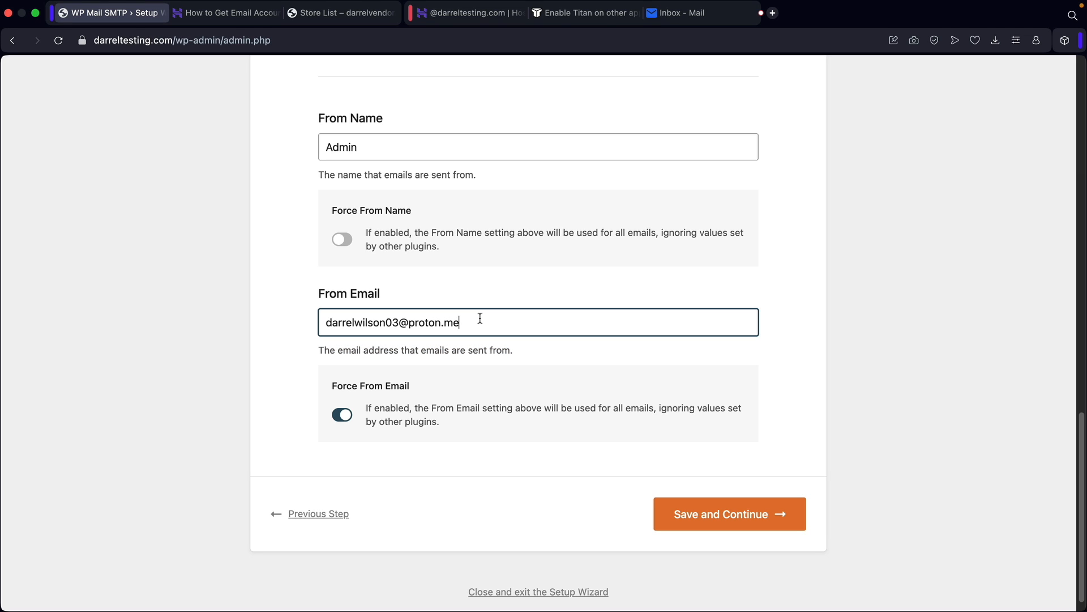
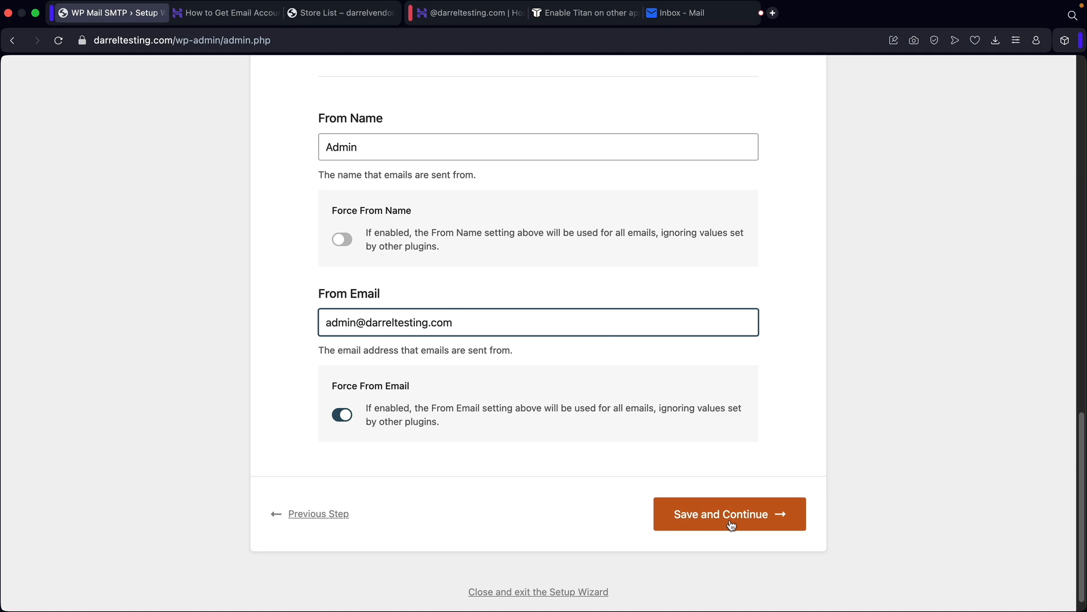
left_click(729, 501)
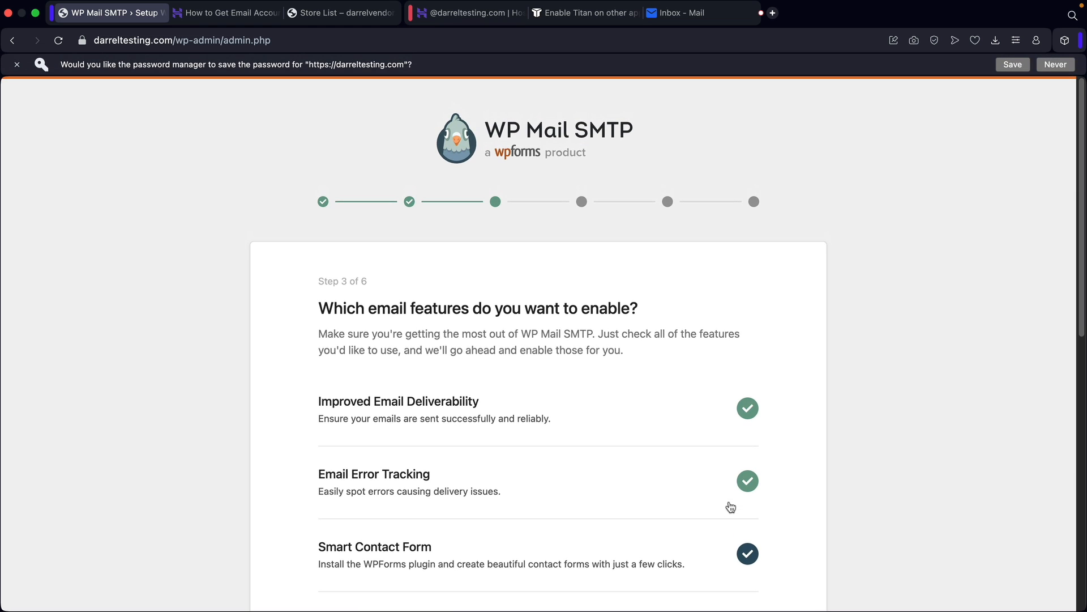
Keep the Step 3 email features and continue.
scroll(687, 344, "down", 8)
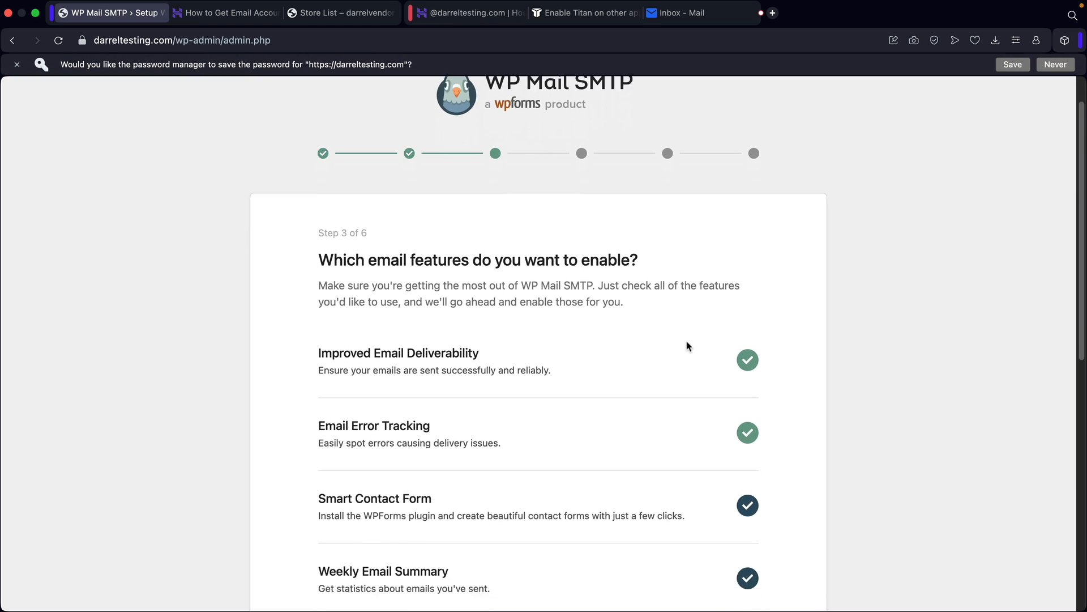
scroll(617, 326, "down", 3)
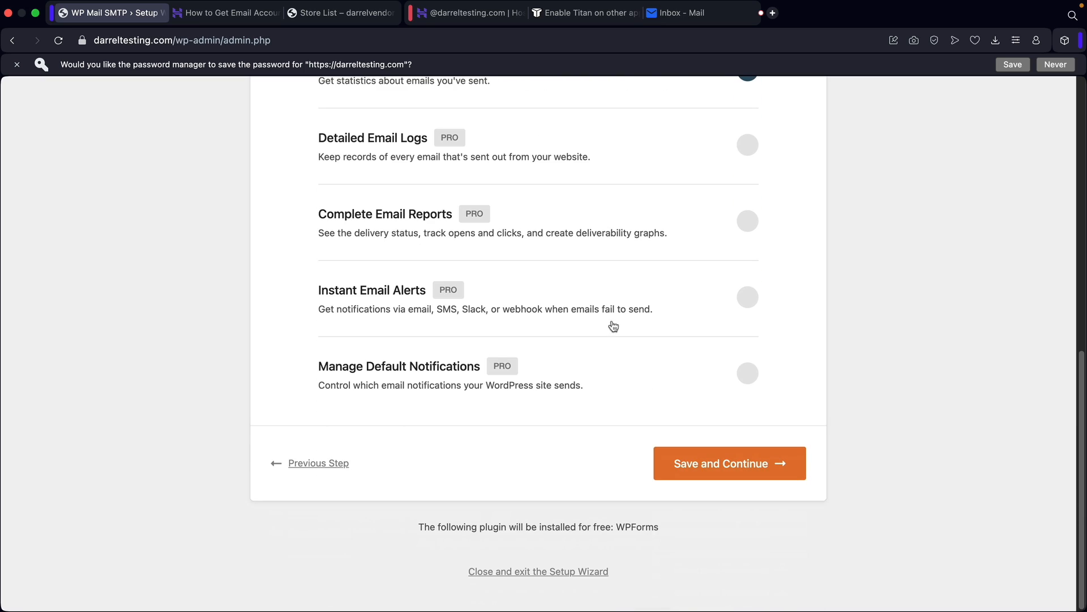
left_click(692, 465)
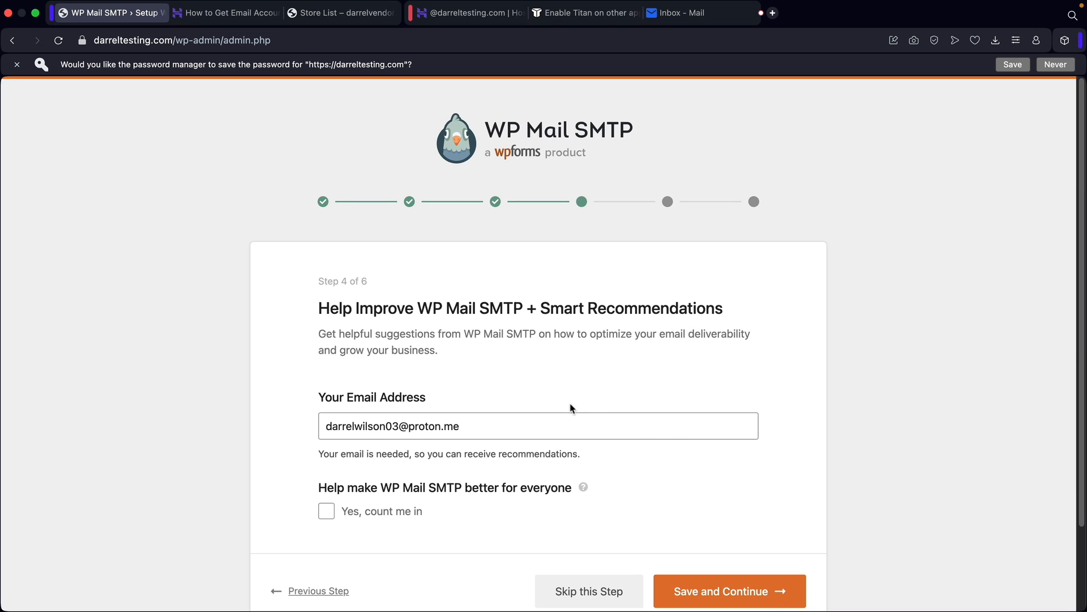
Skip the recommendations and license key steps, then finish the setup wizard.
scroll(570, 408, "down", 3)
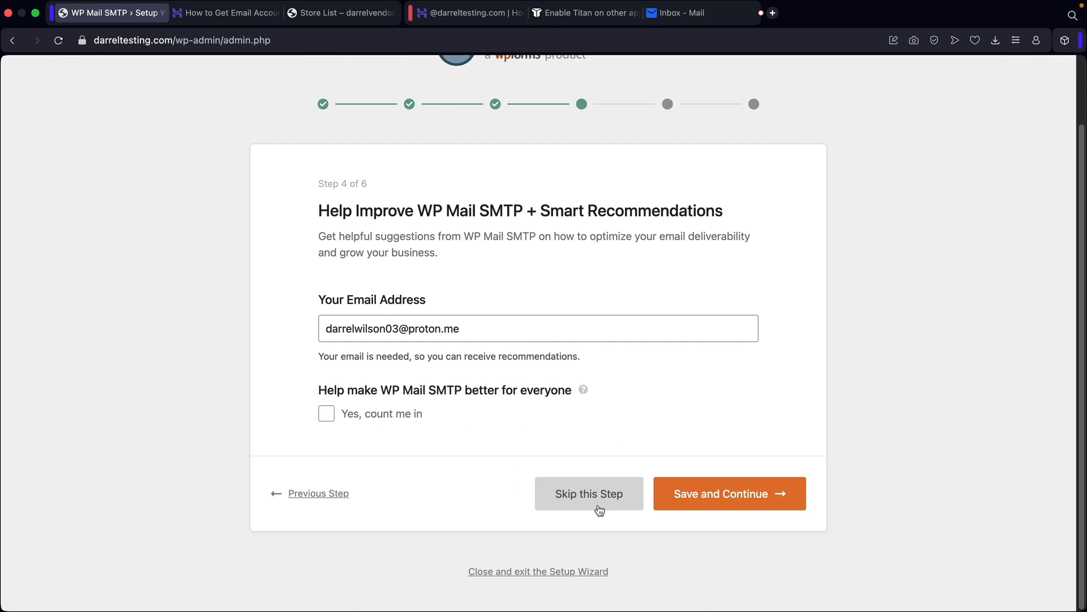
left_click(598, 508)
scroll(595, 413, "down", 5)
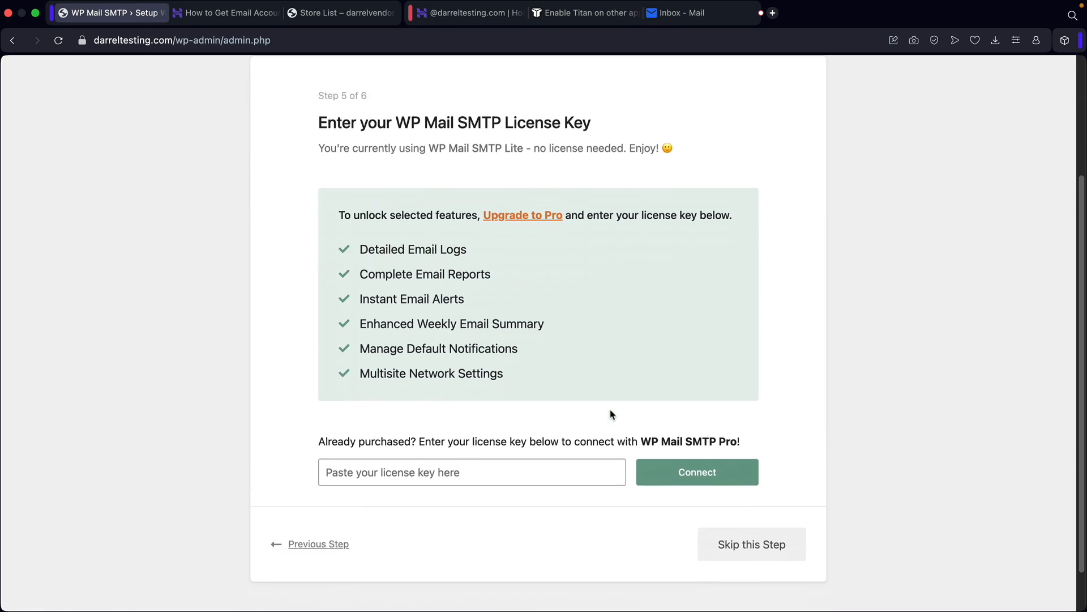
left_click(763, 495)
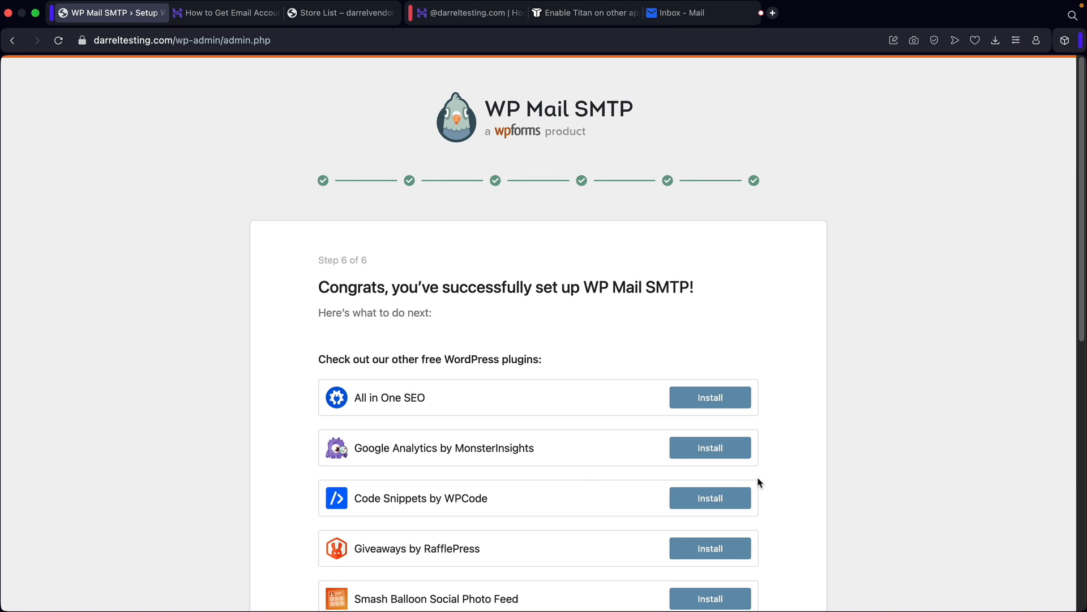
left_click_drag(387, 287, 716, 306)
scroll(658, 305, "down", 3)
scroll(563, 363, "down", 8)
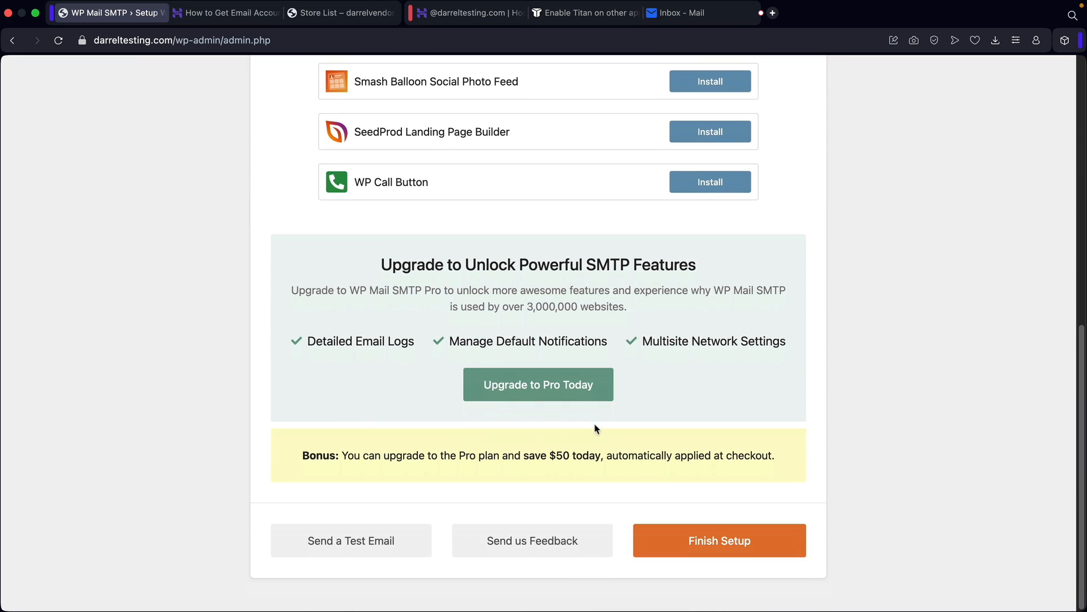
left_click(706, 544)
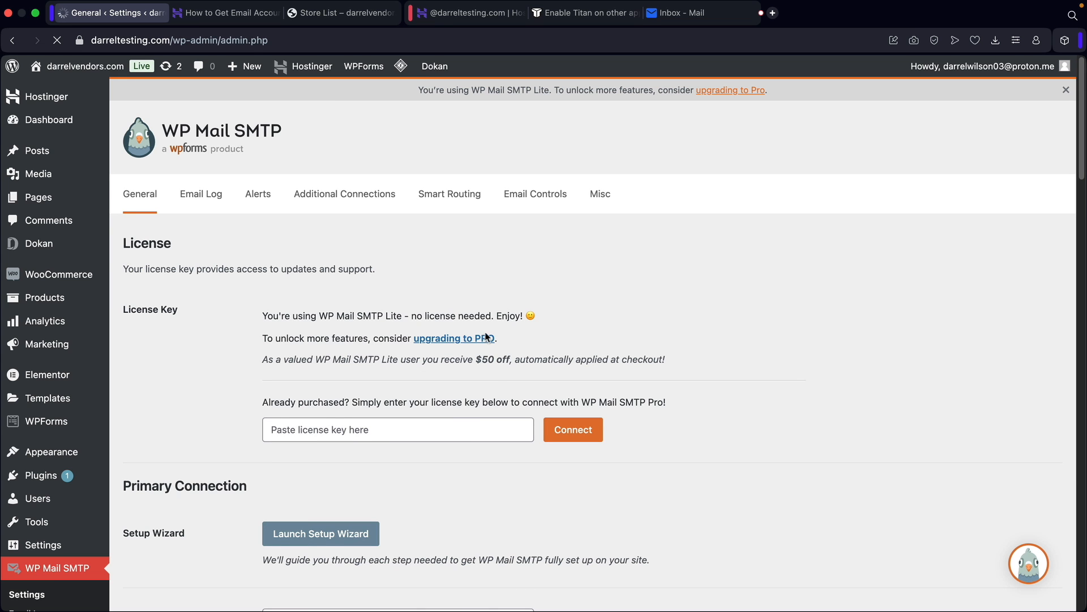
Open the WP Mail SMTP email test tools and scroll through the mail settings.
scroll(56, 453, "down", 5)
left_click(46, 498)
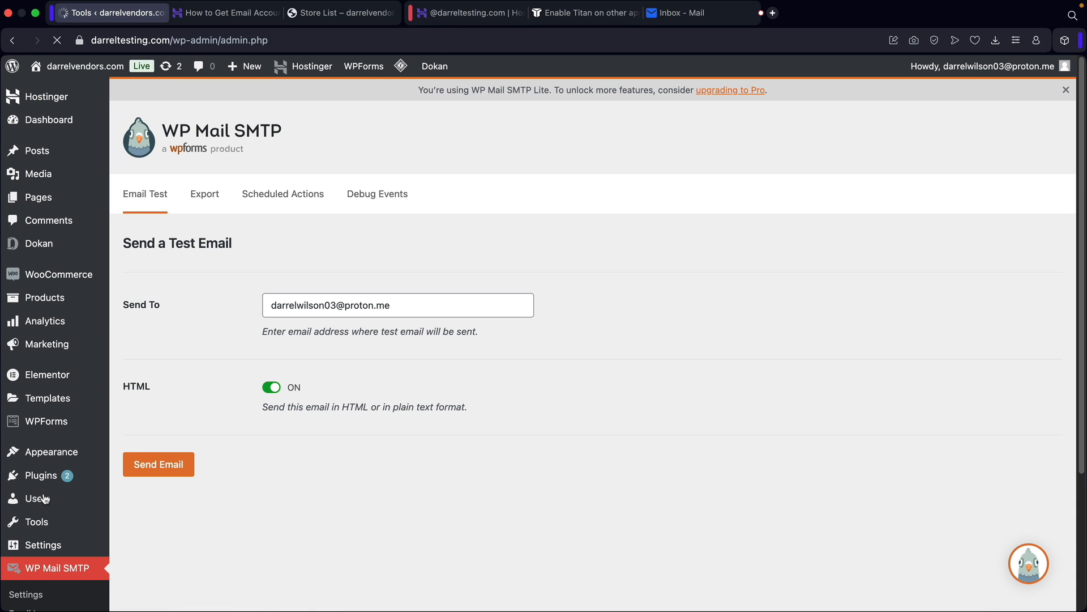
scroll(45, 493, "down", 4)
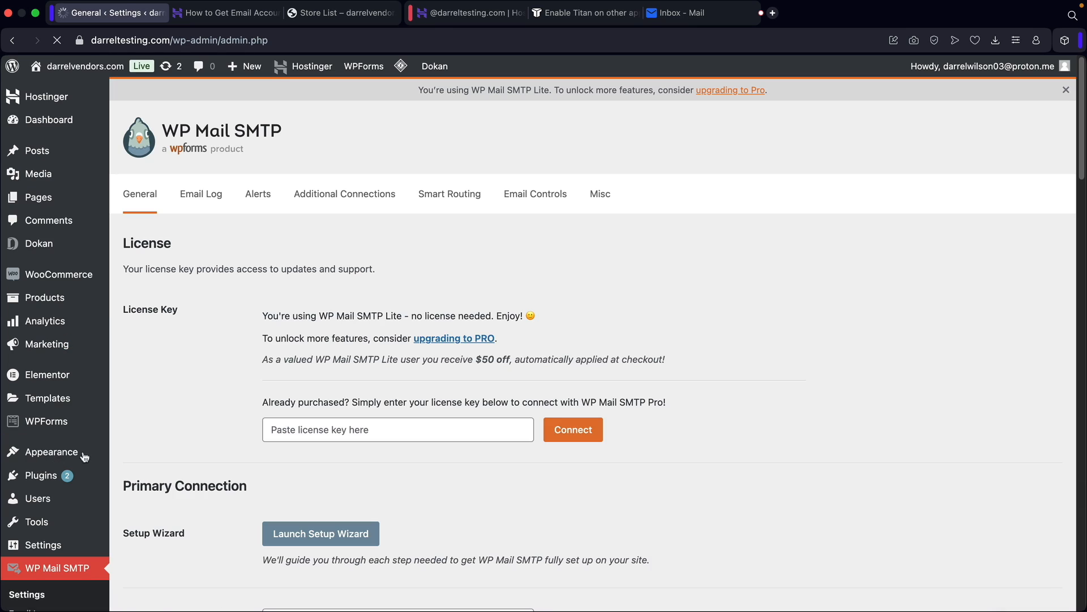
scroll(255, 349, "down", 8)
scroll(340, 340, "down", 2)
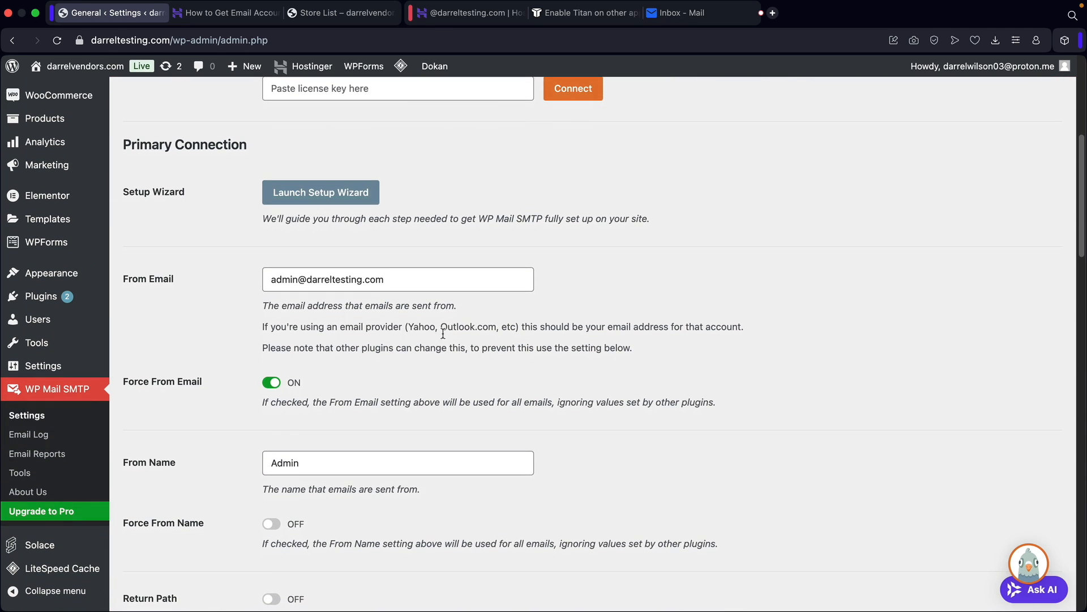
left_click_drag(407, 279, 293, 279)
scroll(368, 306, "down", 8)
Replace the From Name with the new sender name and save the WP Mail SMTP settings.
double_click(346, 260)
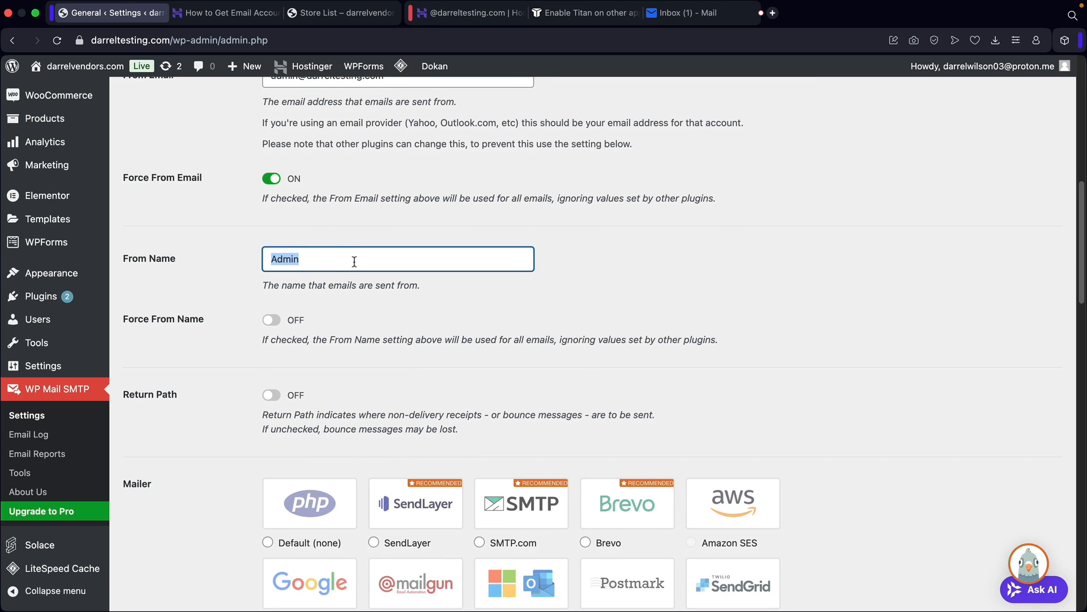
type("Darrel Wilson")
scroll(329, 300, "down", 10)
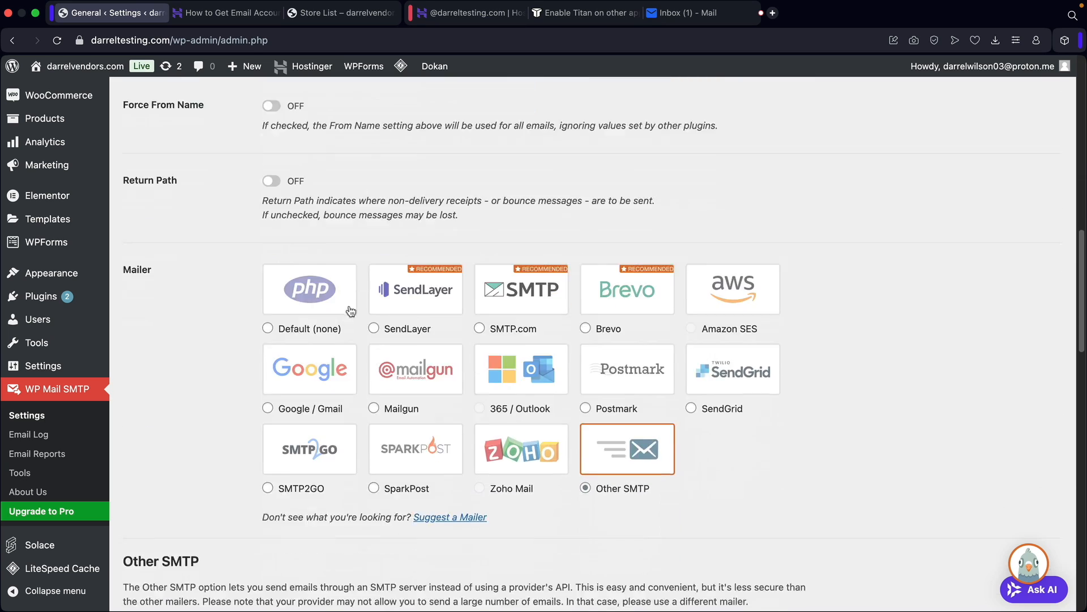
scroll(341, 290, "down", 5)
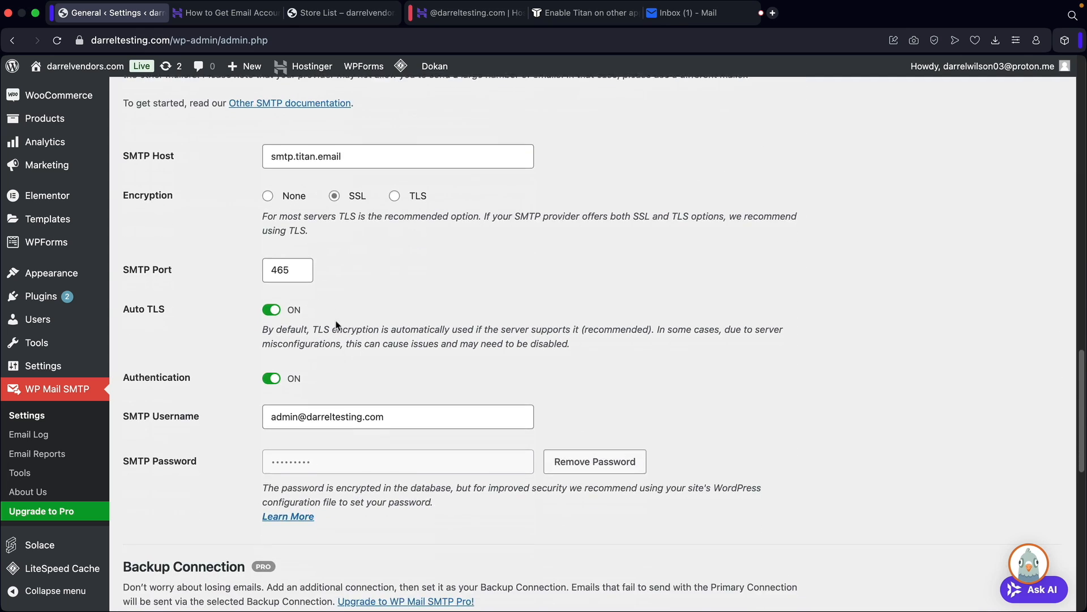
left_click(176, 583)
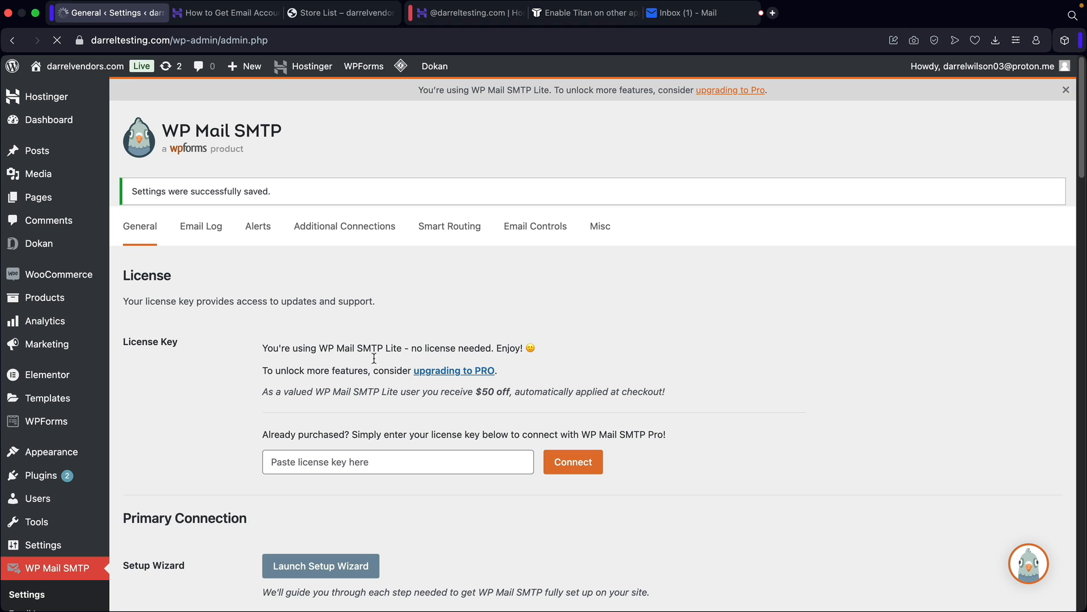
Copy the From Email address, then go to WordPress General Settings.
scroll(379, 368, "down", 4)
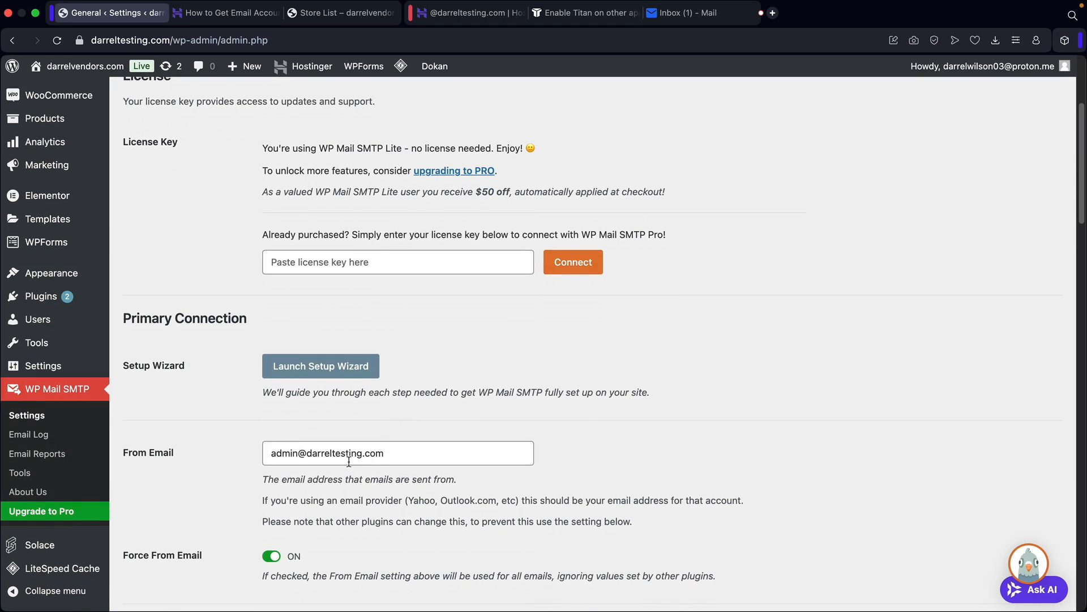
triple_click(349, 456)
right_click(348, 454)
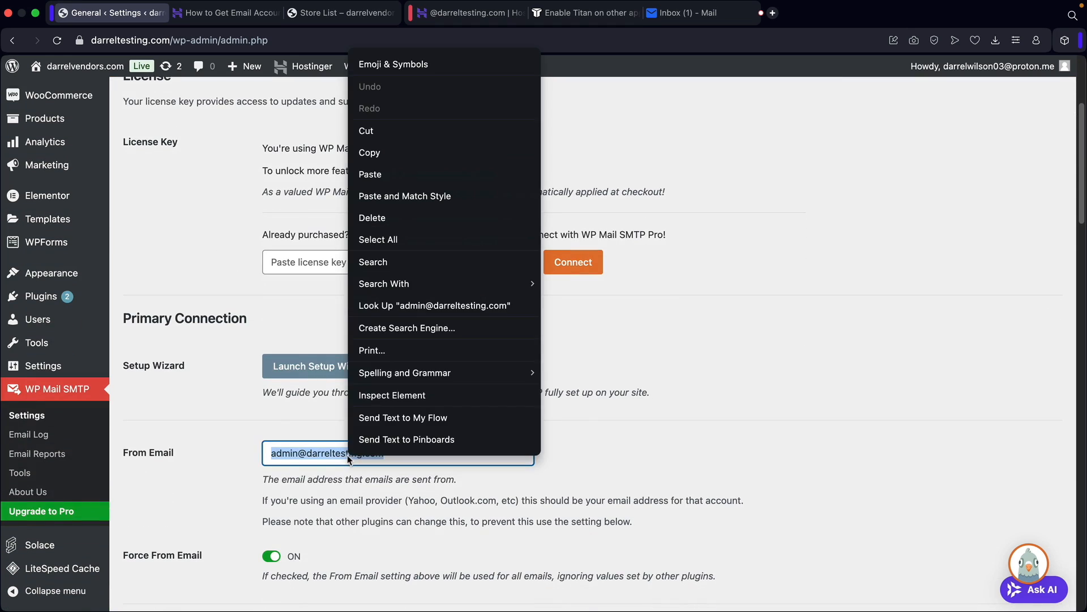
left_click(401, 151)
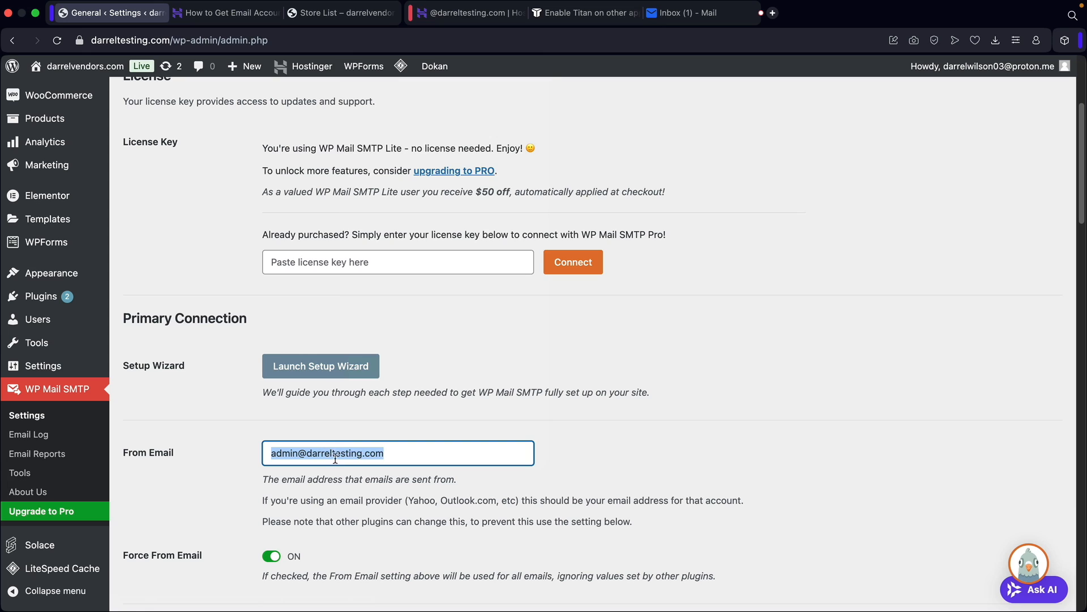
mouse_move(68, 365)
left_click(177, 376)
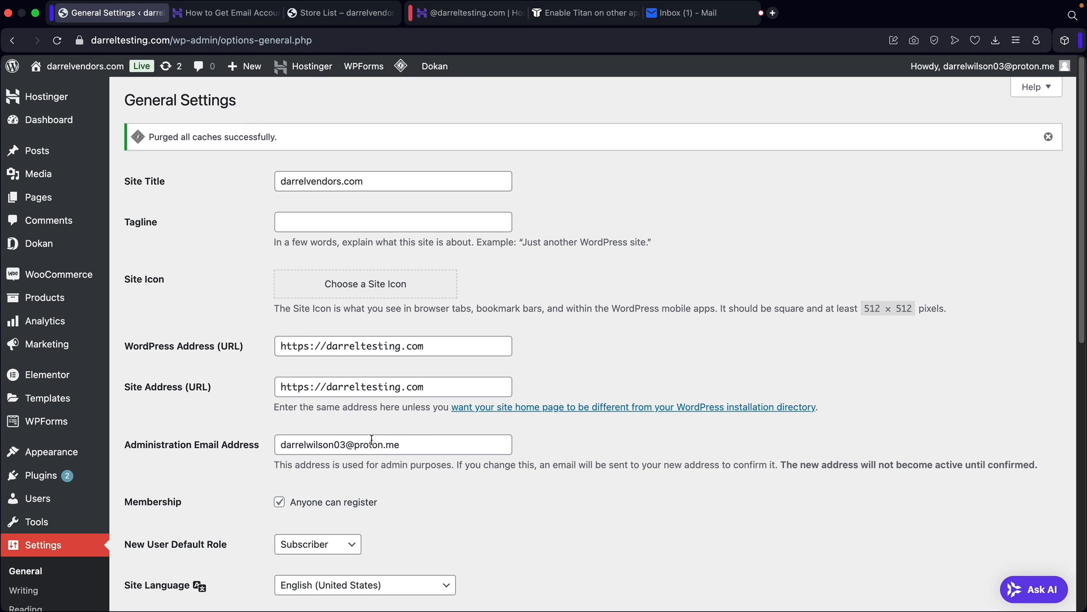
Paste the copied Titan address over the Administration Email Address and save the changes.
scroll(352, 439, "down", 3)
triple_click(367, 375)
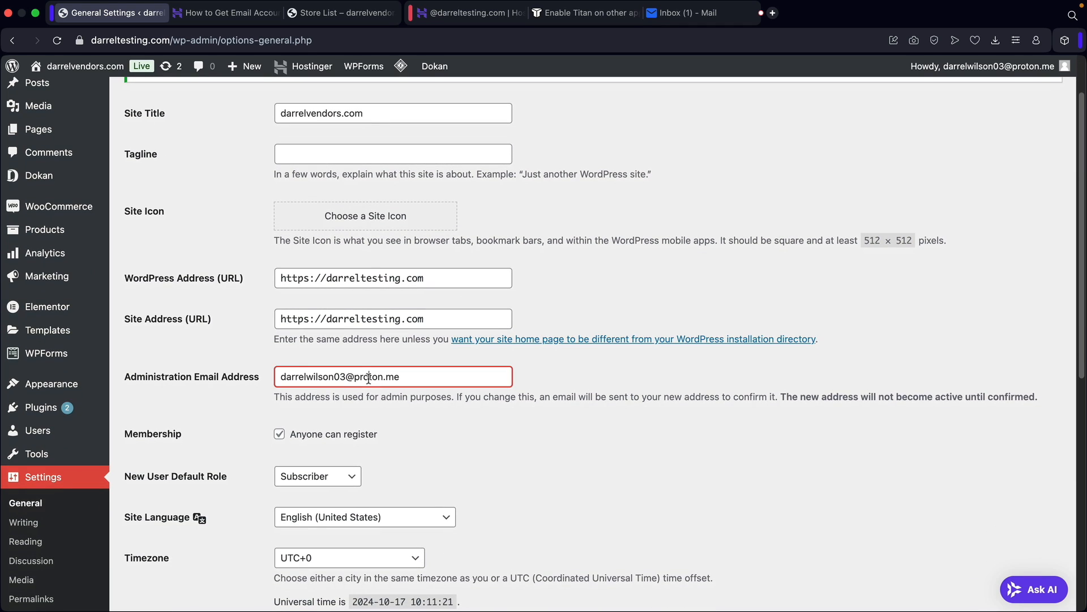
right_click(367, 375)
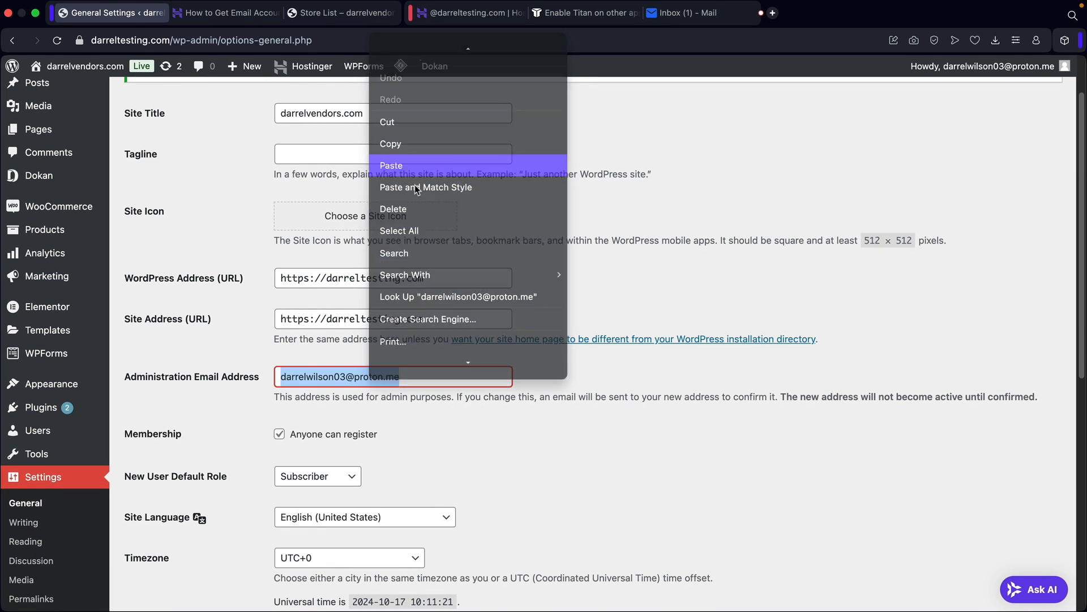
left_click(412, 165)
scroll(287, 431, "down", 10)
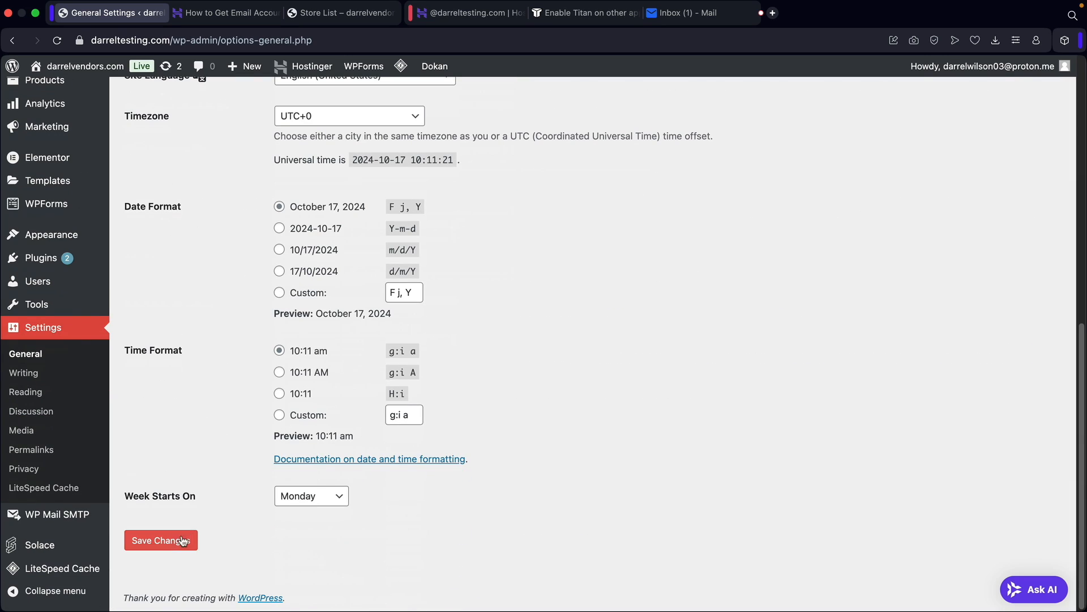
left_click(151, 539)
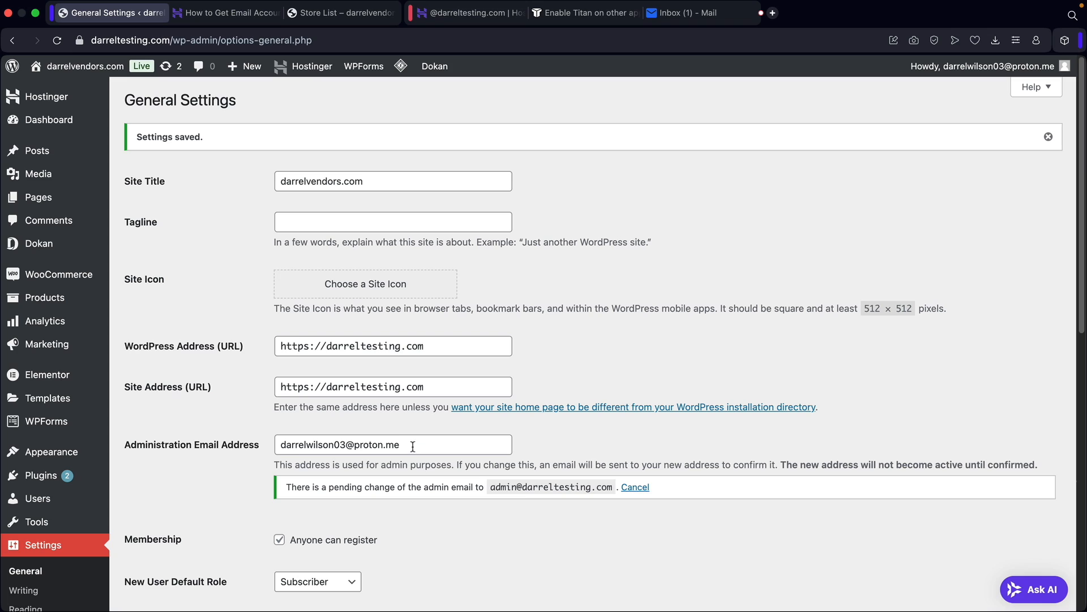
Check the pending new admin address notice, then go to the Titan mail inbox.
left_click_drag(421, 444, 274, 441)
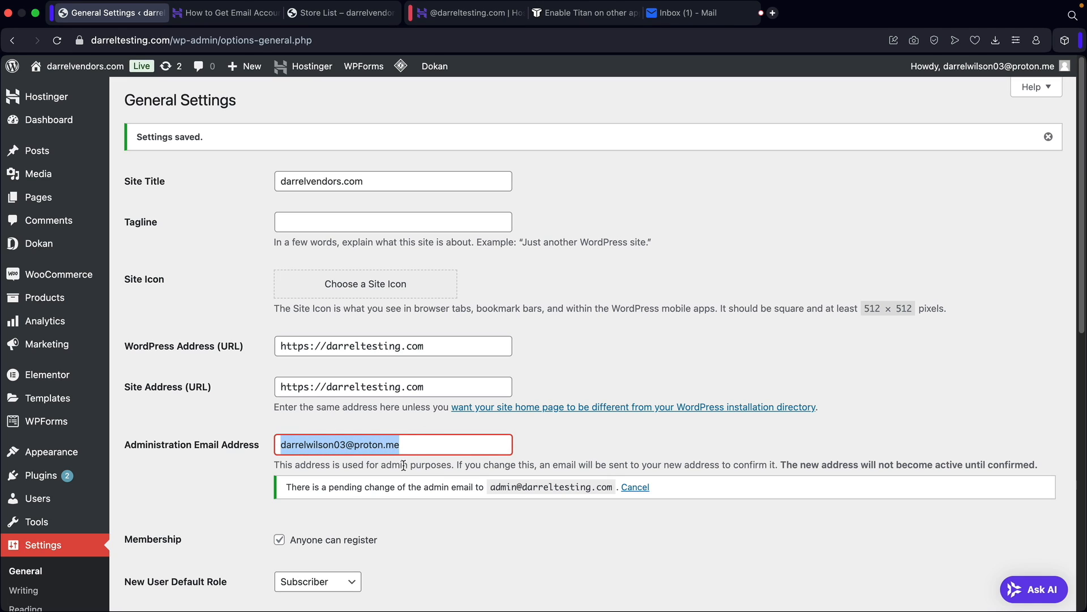
left_click(773, 13)
type("proton")
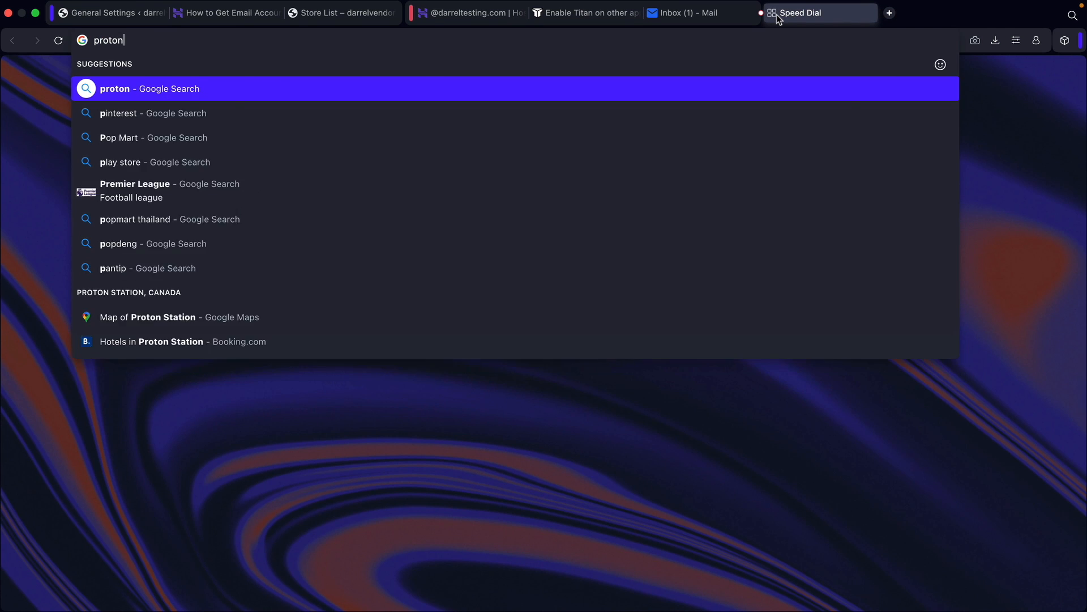
key("super+w")
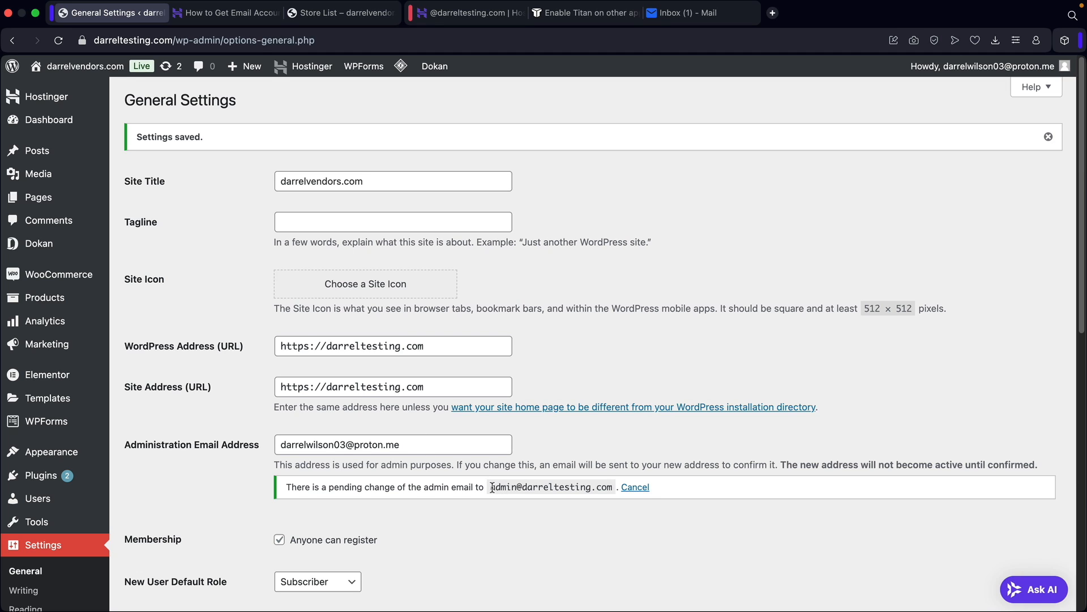
left_click_drag(492, 487, 599, 483)
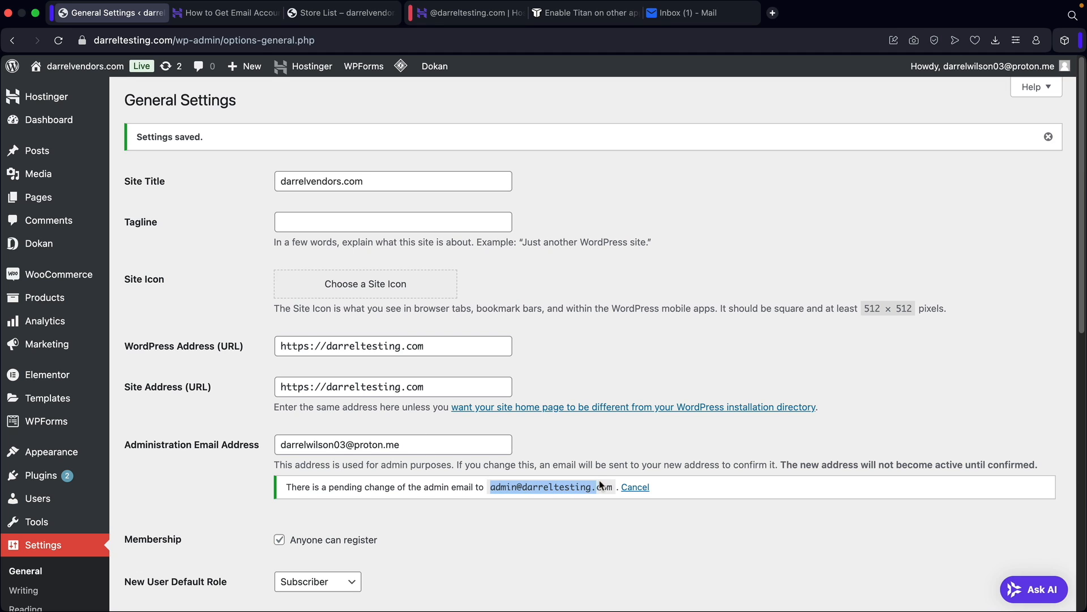
left_click(704, 15)
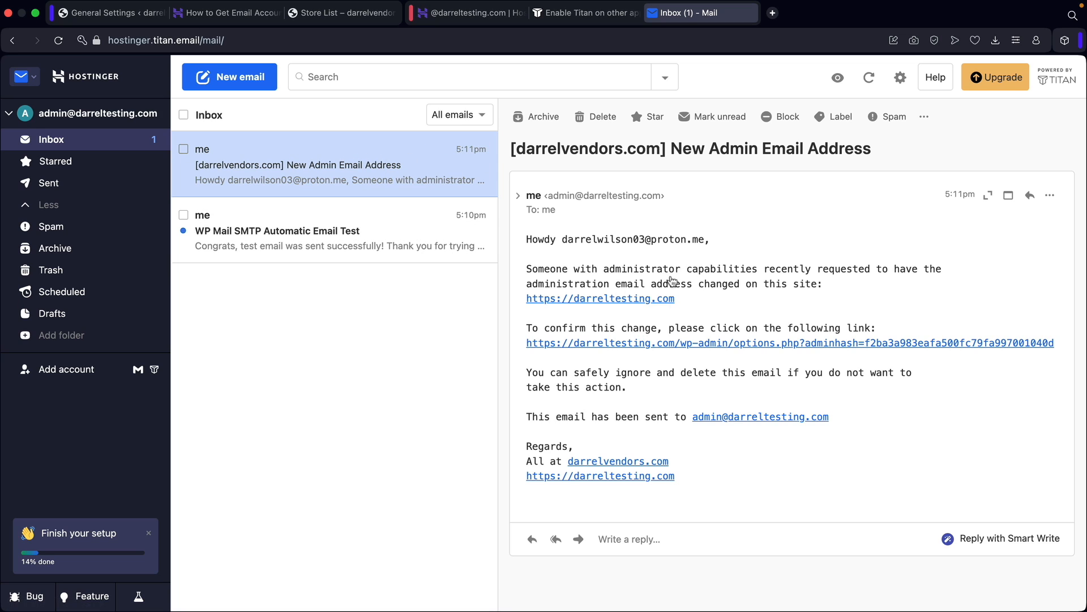
Follow the confirmation link in the 'New Admin Email Address' message to approve the change.
left_click(615, 344)
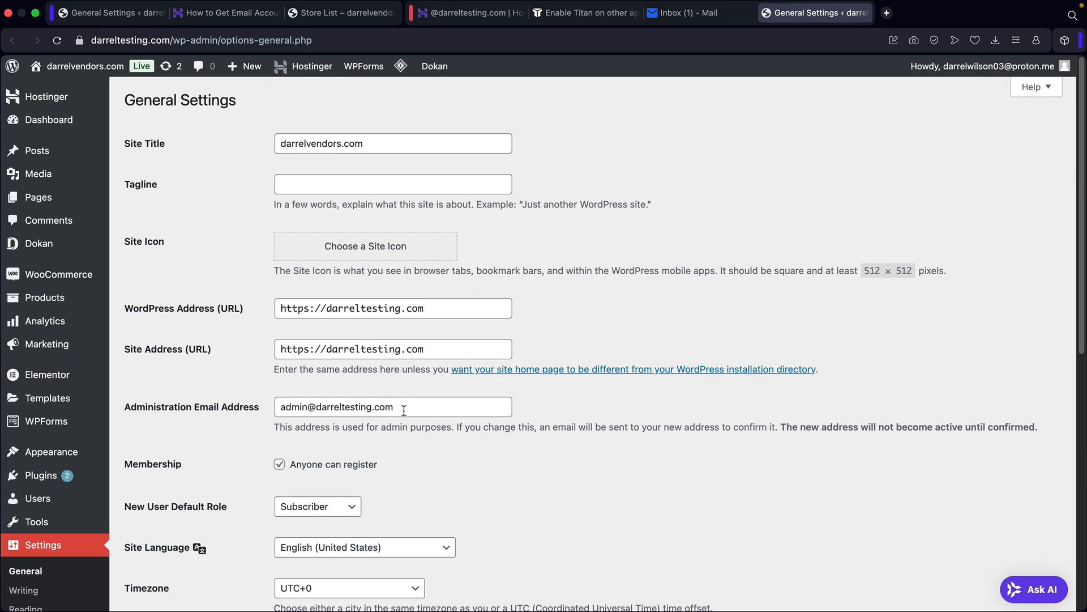
Verify the Administration Email Address shows the Titan mailbox and save General Settings again.
left_click_drag(404, 410, 278, 407)
scroll(340, 340, "down", 4)
scroll(359, 289, "up", 3)
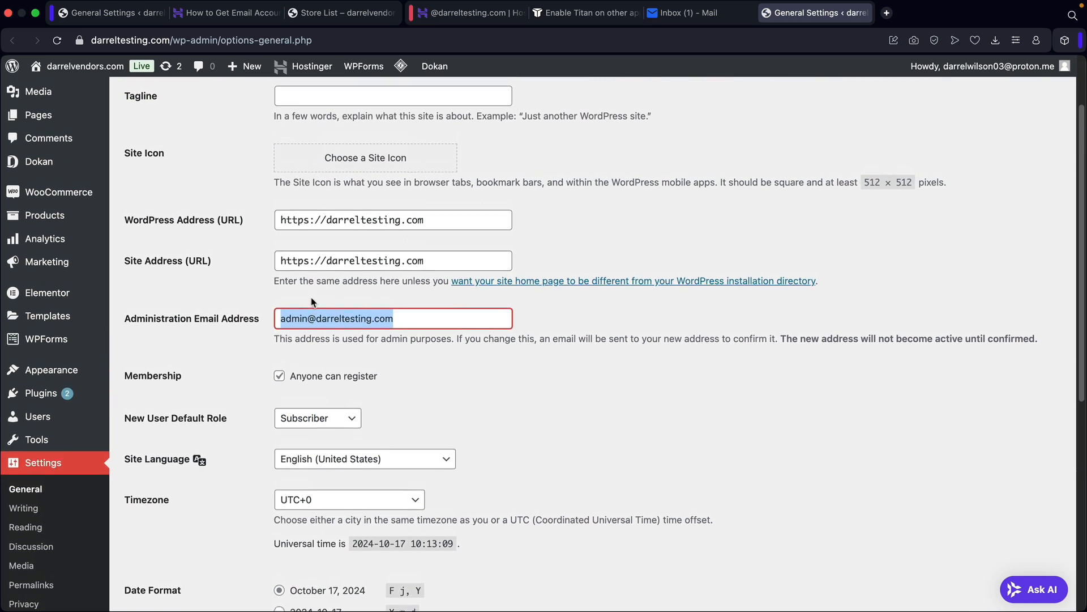
scroll(312, 302, "up", 2)
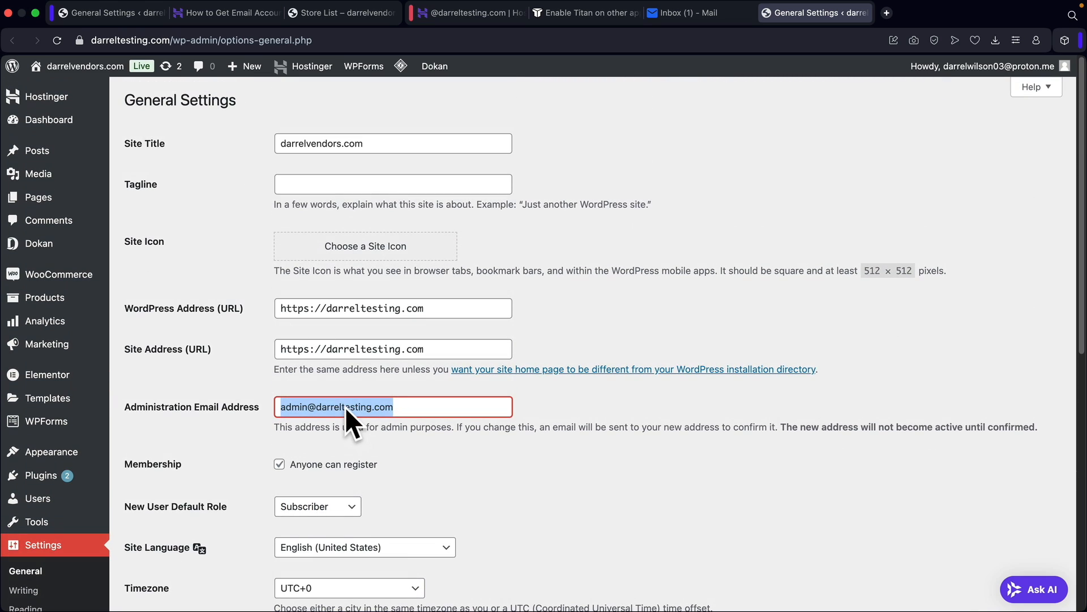
scroll(345, 407, "down", 8)
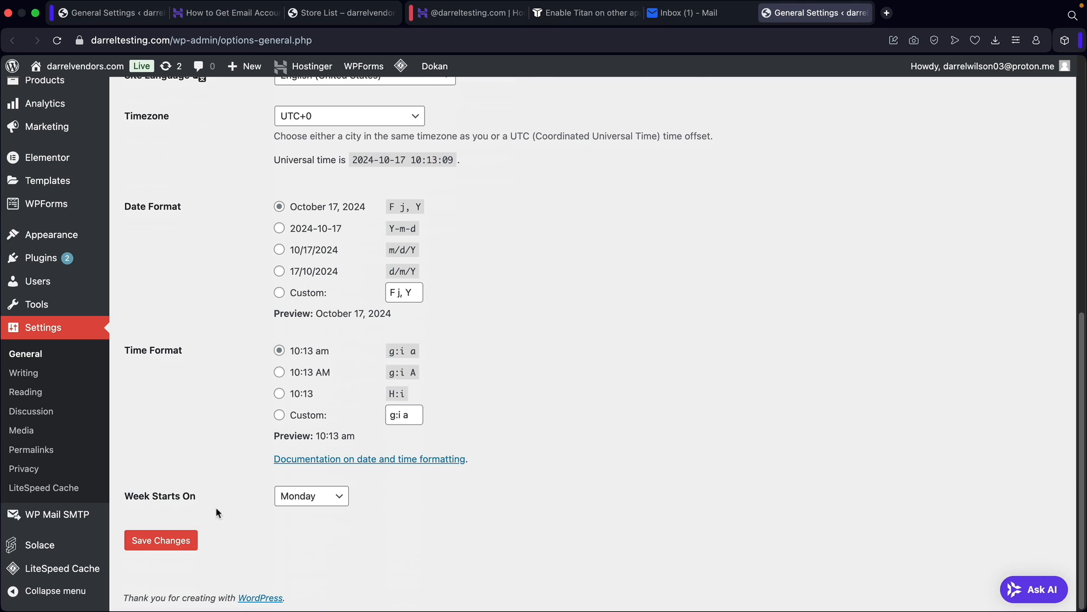
left_click(161, 540)
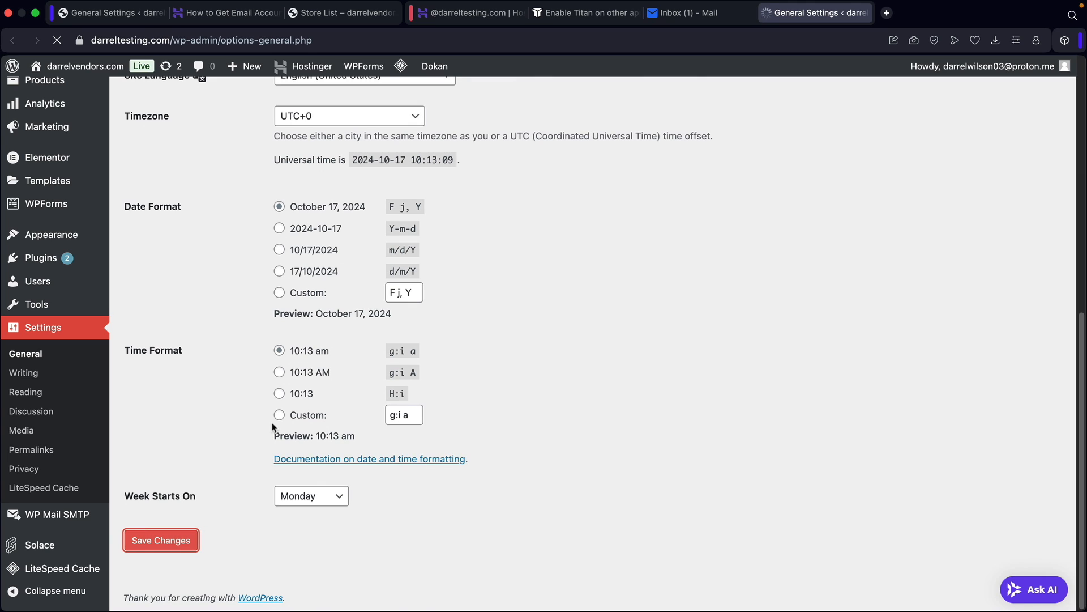
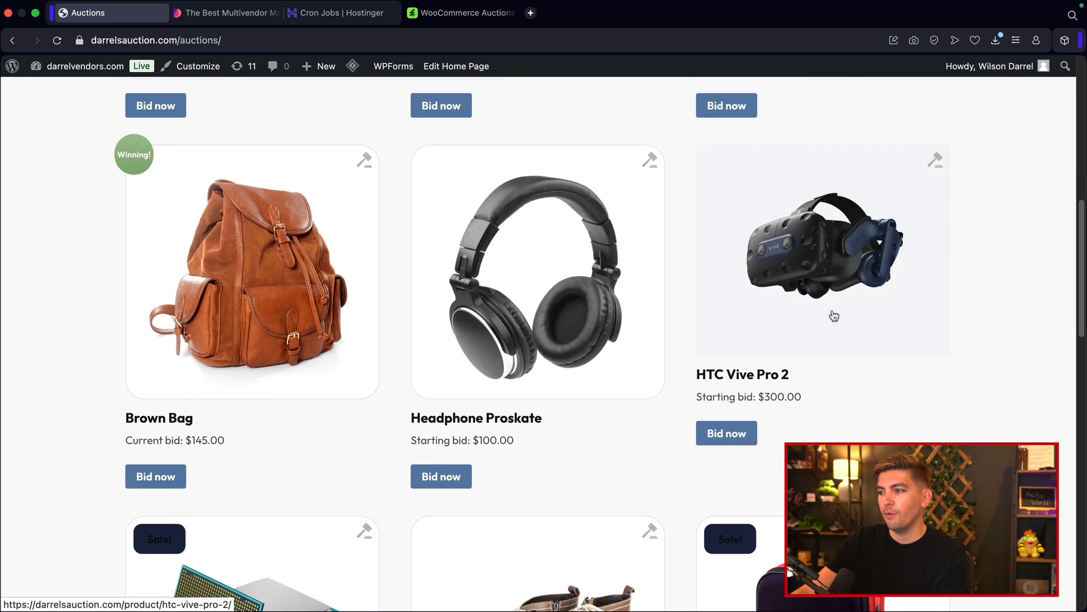
Scroll through the Auctions listing and open the Alarm clock auction ($444 starting bid).
scroll(524, 287, "down", 5)
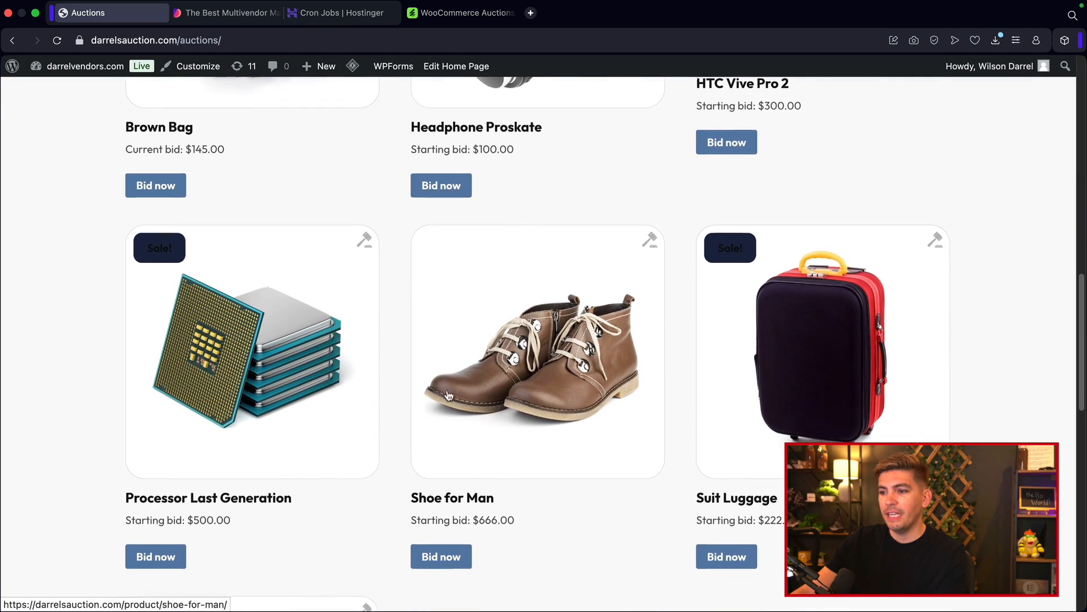
scroll(510, 351, "down", 5)
scroll(473, 385, "up", 15)
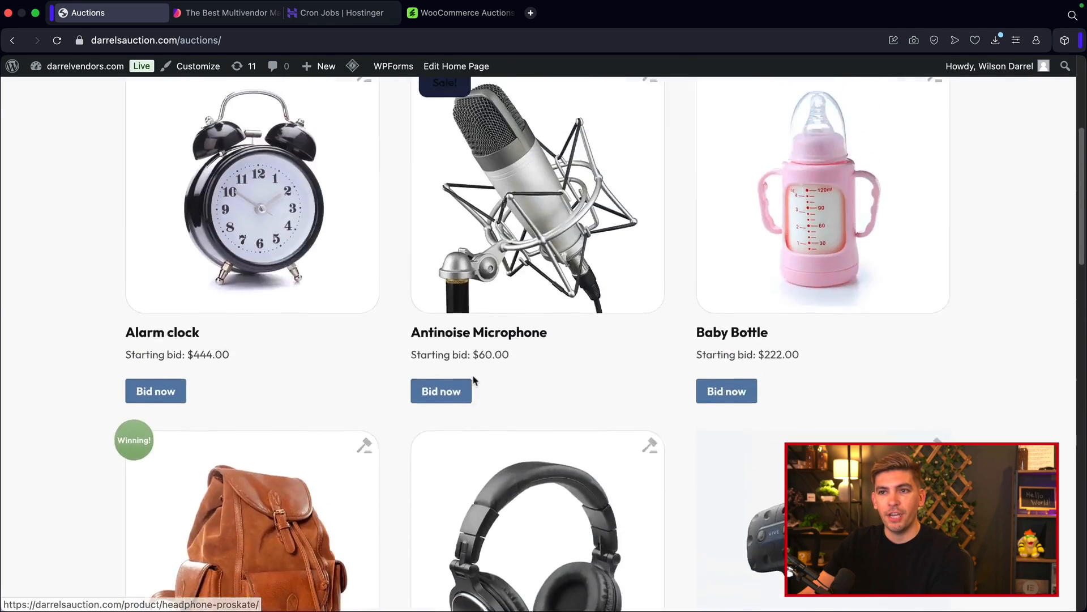
left_click(358, 406)
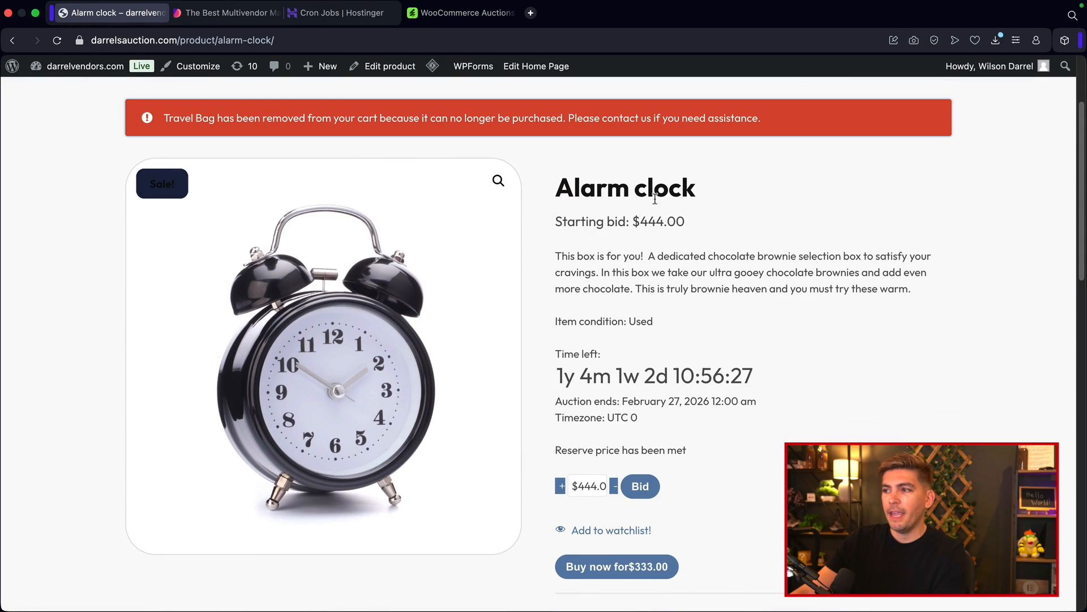
Review the Alarm clock auction's title, countdown and reserve-price status, then switch to the Dokan site.
left_click_drag(708, 196, 563, 195)
left_click(587, 215)
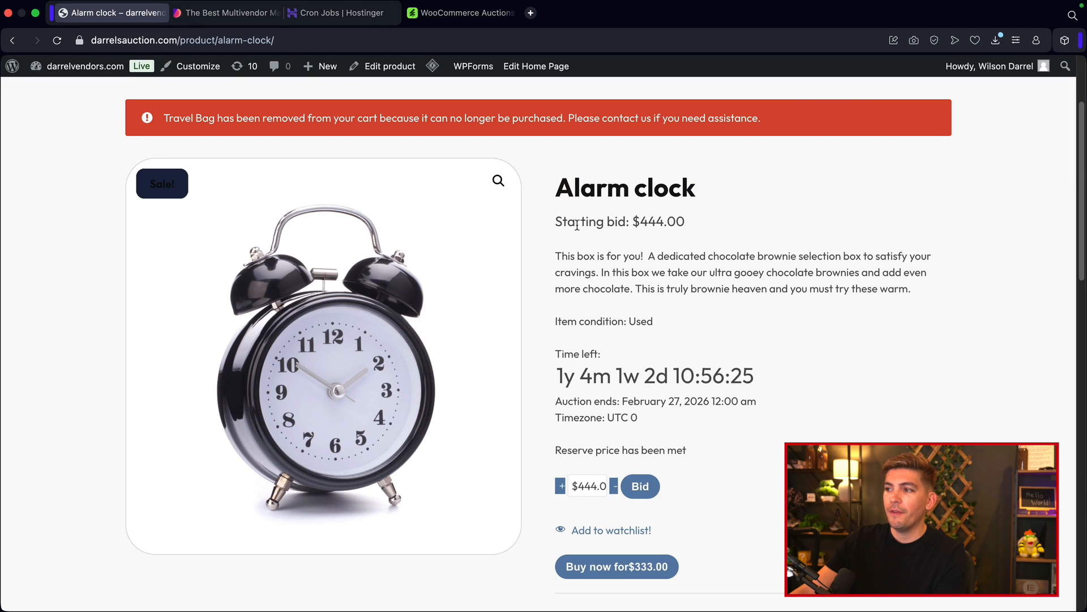
mouse_move(777, 378)
left_mouse_down()
mouse_move(558, 376)
mouse_move(760, 385)
left_mouse_up()
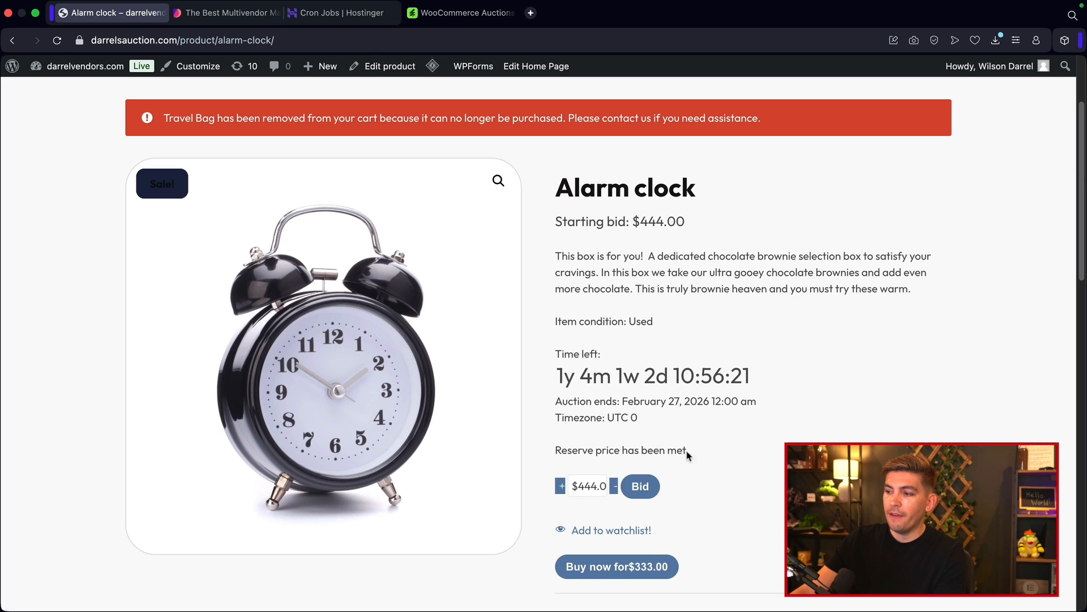
left_click_drag(686, 452, 594, 450)
left_click(595, 449)
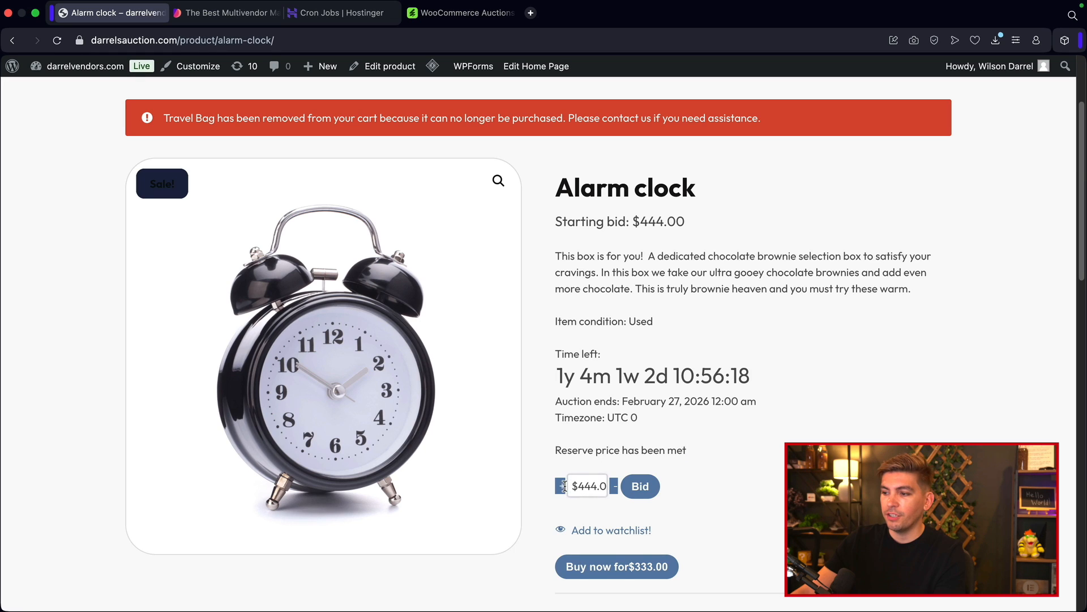
scroll(738, 487, "down", 4)
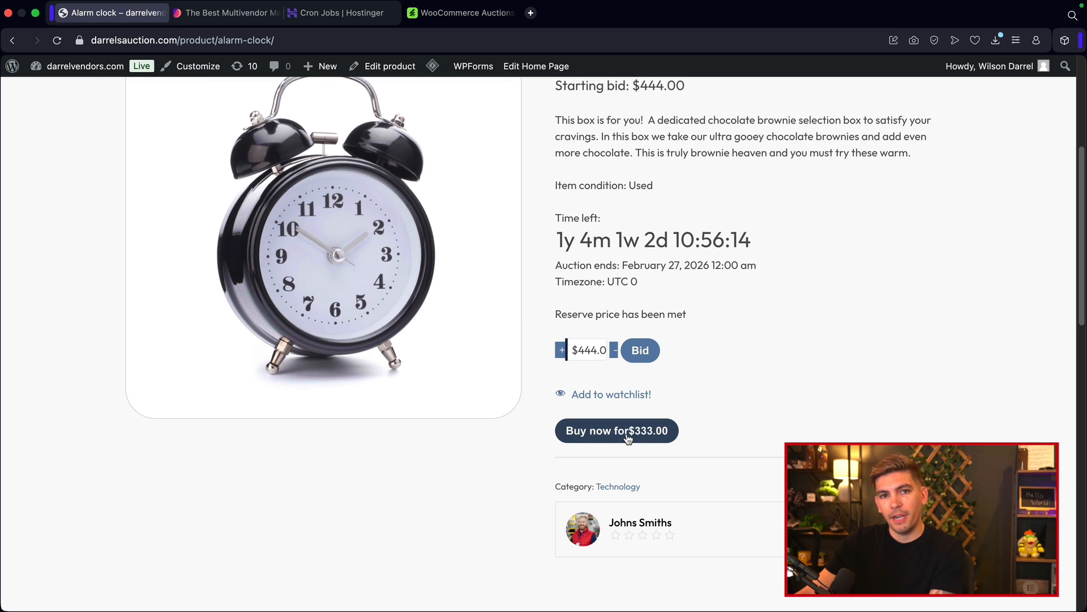
scroll(730, 367, "up", 5)
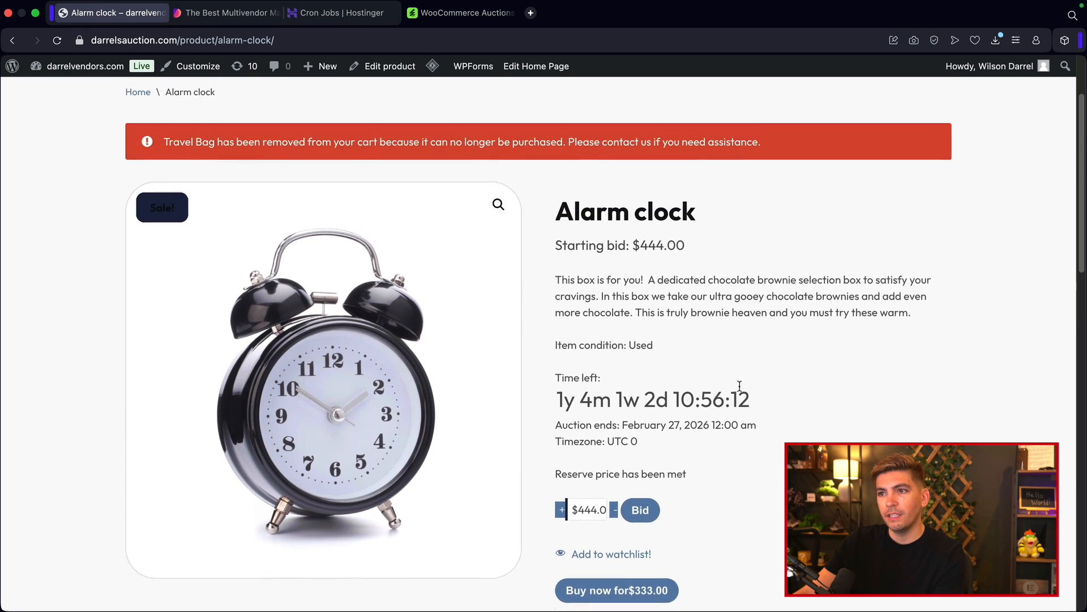
scroll(747, 394, "up", 1)
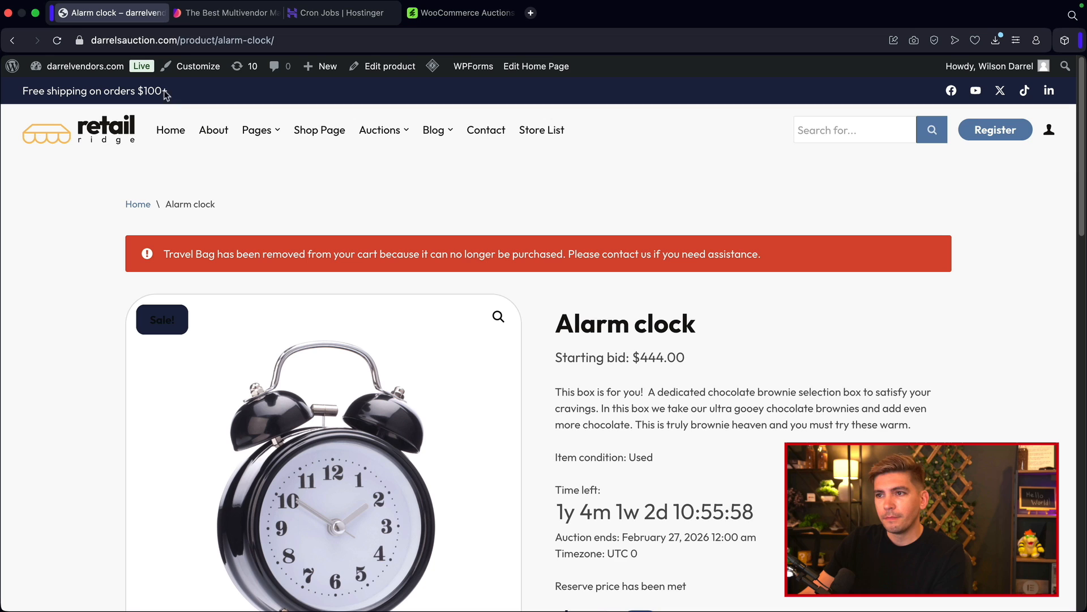
left_click(199, 17)
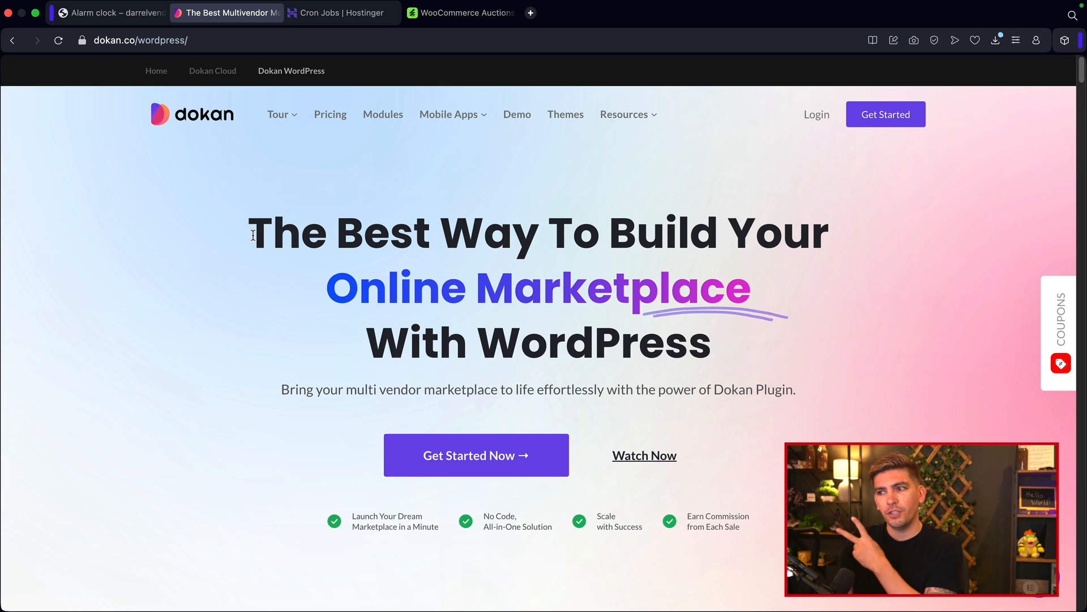
Show Dokan's plan prices billed annually and look over the Business plan.
left_click(333, 115)
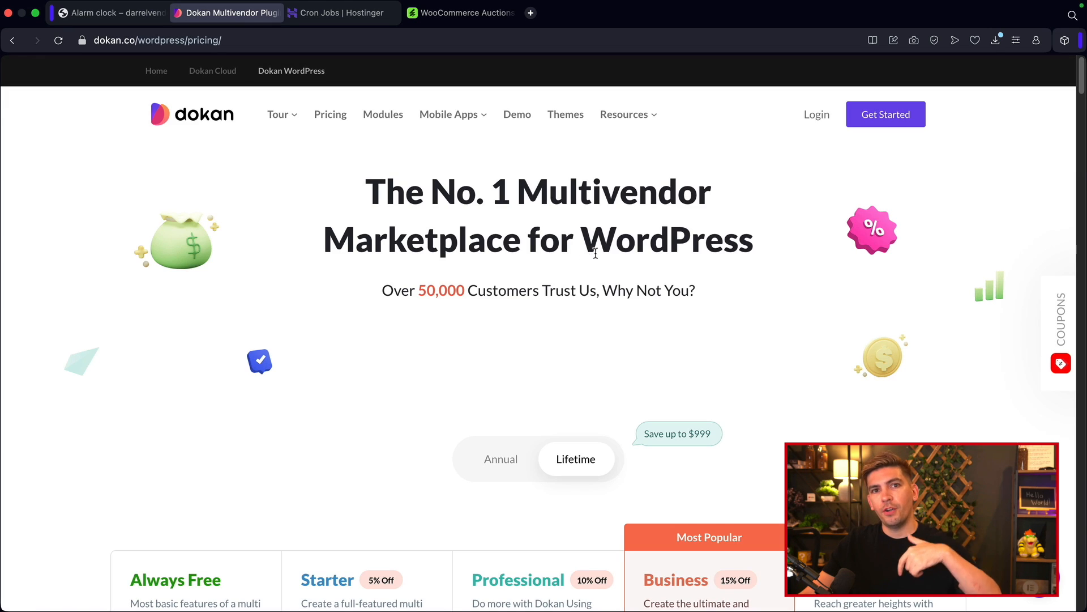
scroll(562, 342, "down", 5)
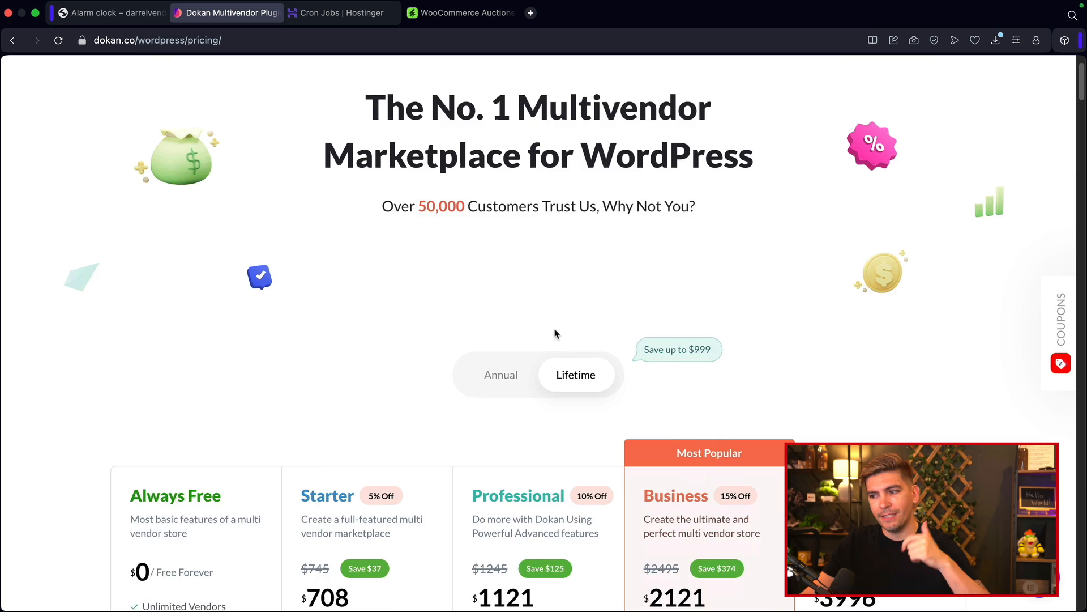
left_click(511, 262)
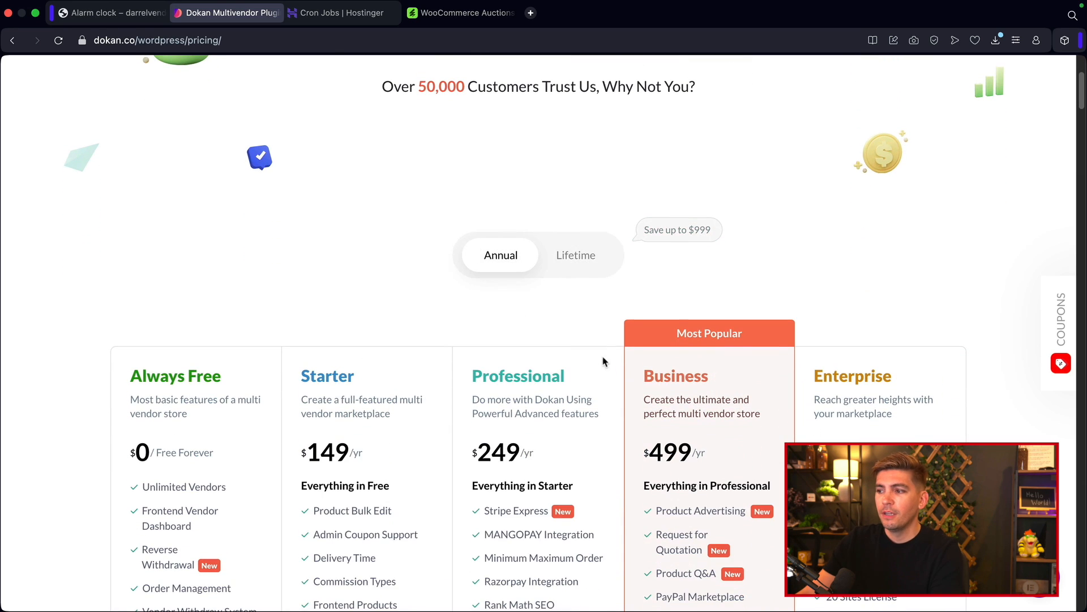
scroll(718, 323, "down", 3)
left_click_drag(714, 246, 657, 240)
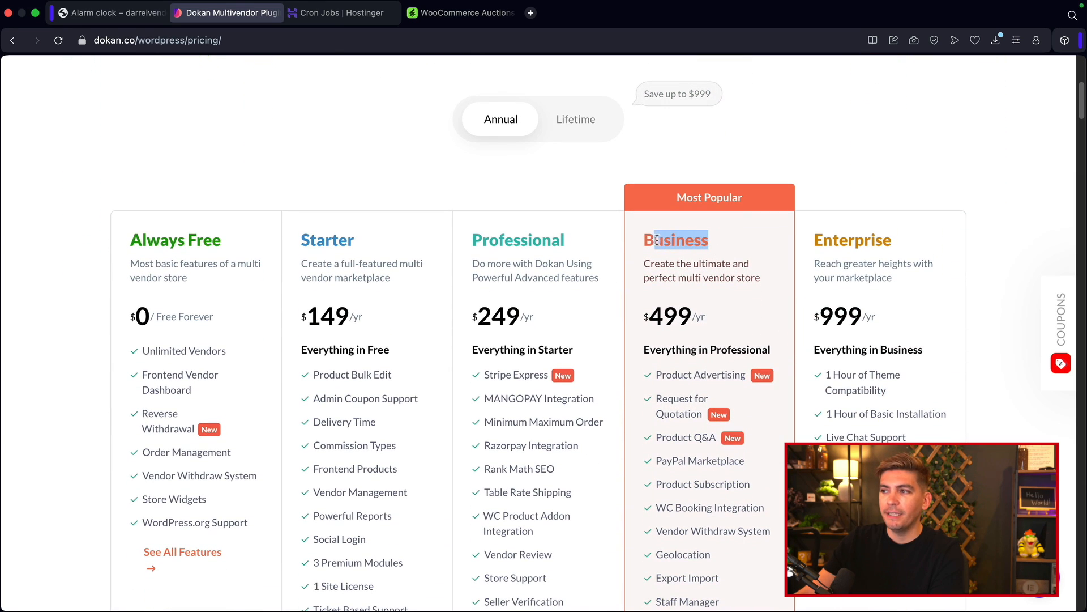
scroll(710, 284, "down", 3)
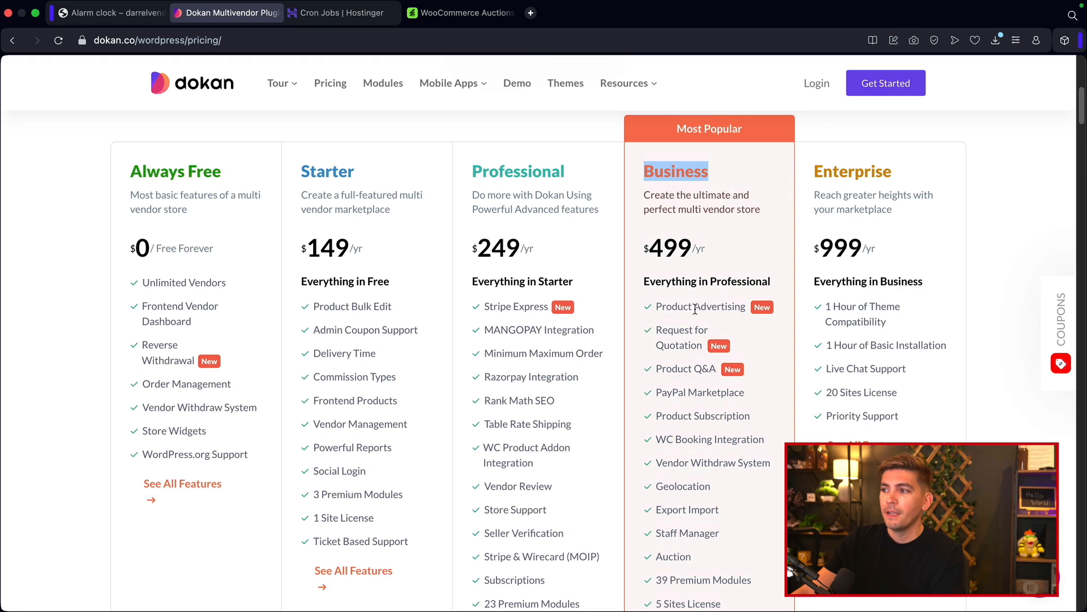
left_click(737, 195)
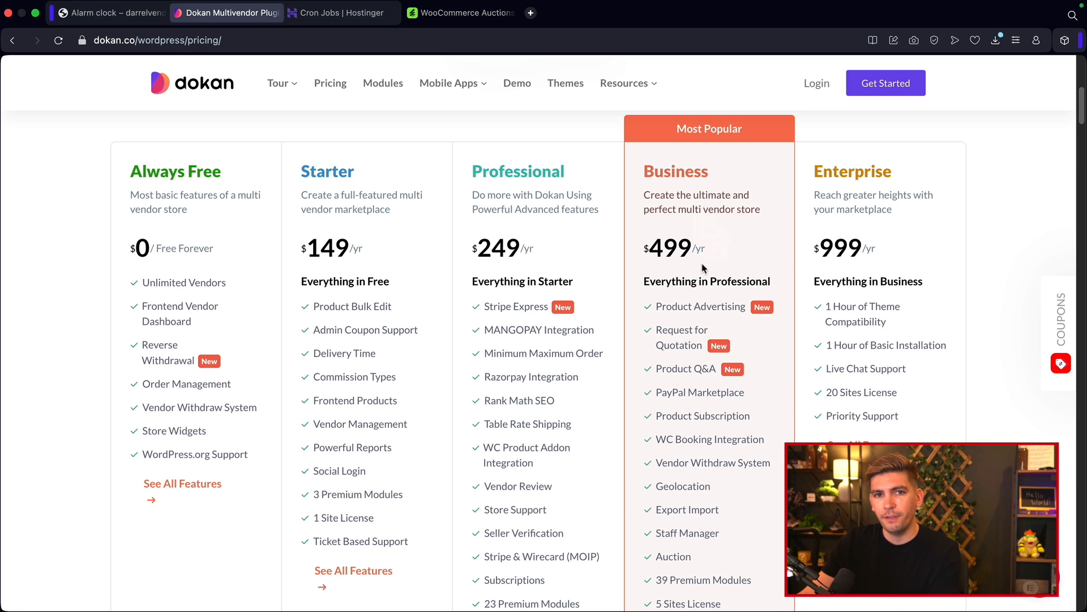
Check the Simple Auctions module's yearly price on Dokan's premium modules page.
scroll(702, 267, "up", 8)
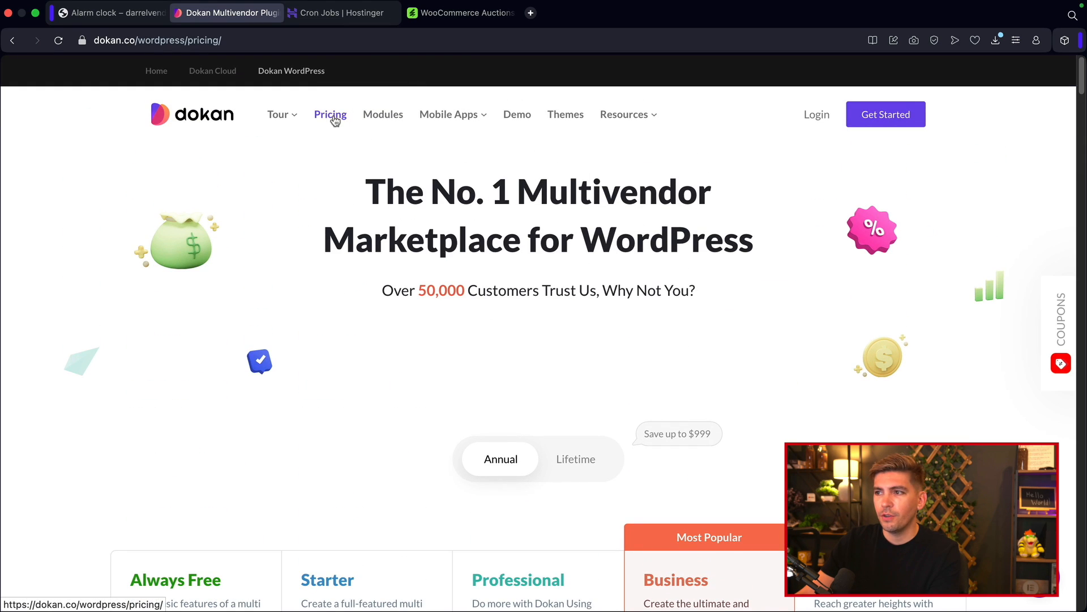
left_click(336, 116)
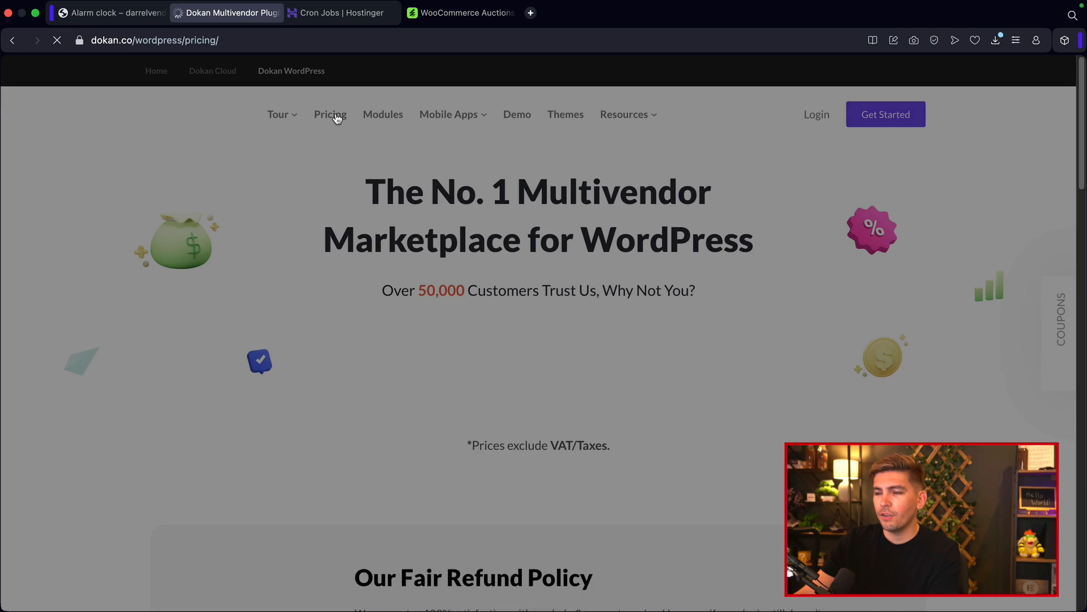
mouse_move(454, 115)
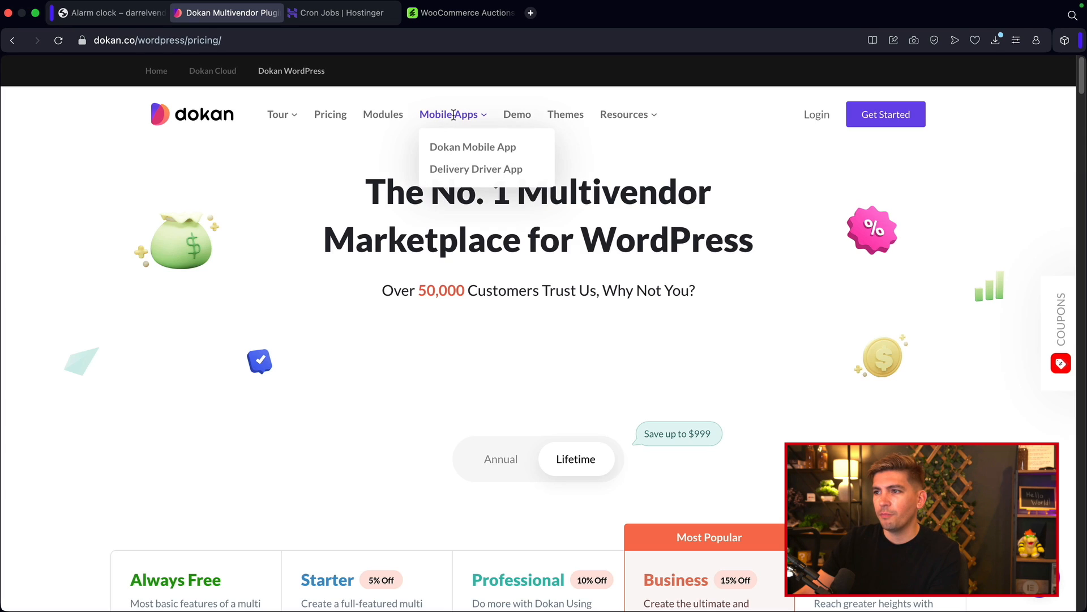
left_click(396, 115)
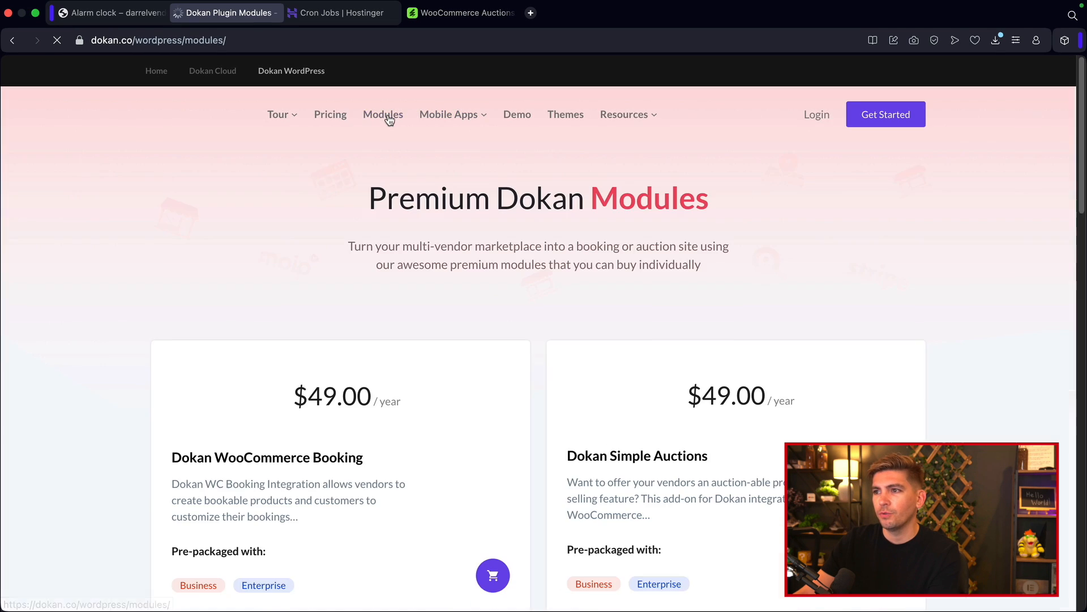
scroll(430, 214, "down", 3)
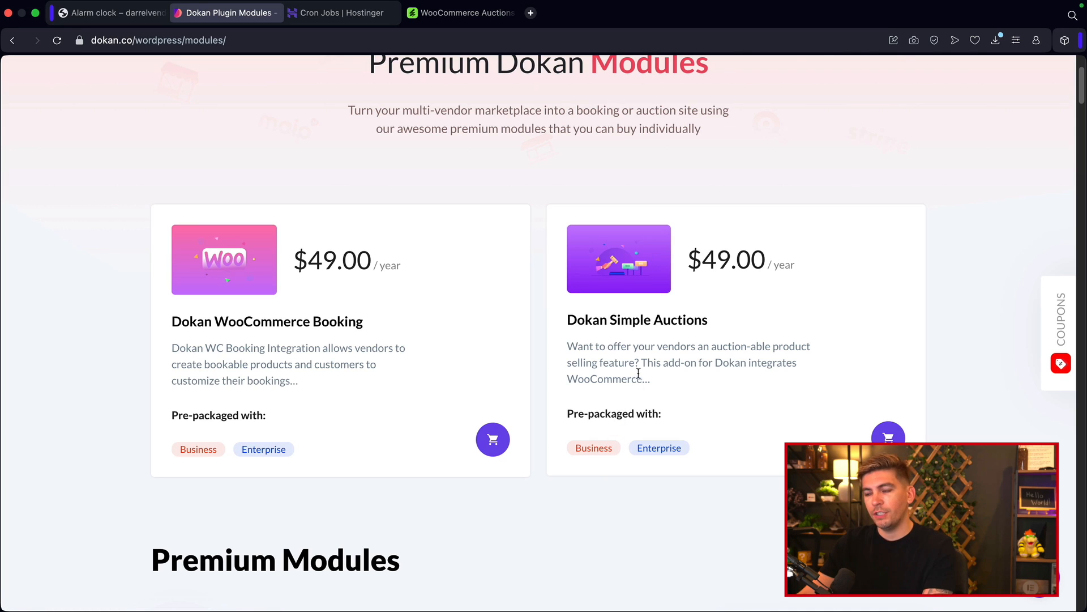
left_click_drag(792, 259, 700, 259)
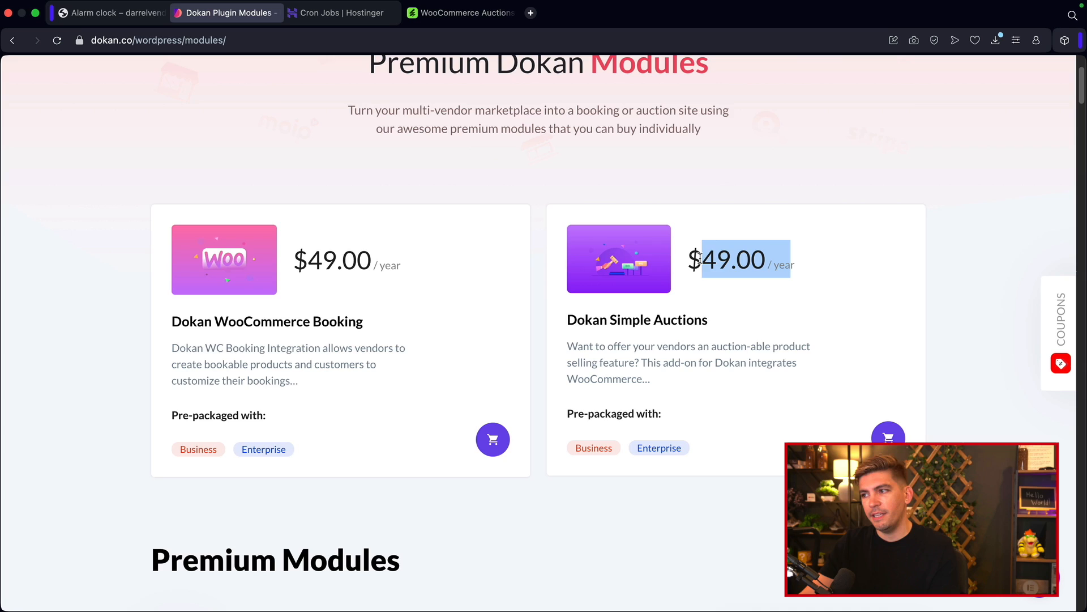
scroll(701, 260, "up", 3)
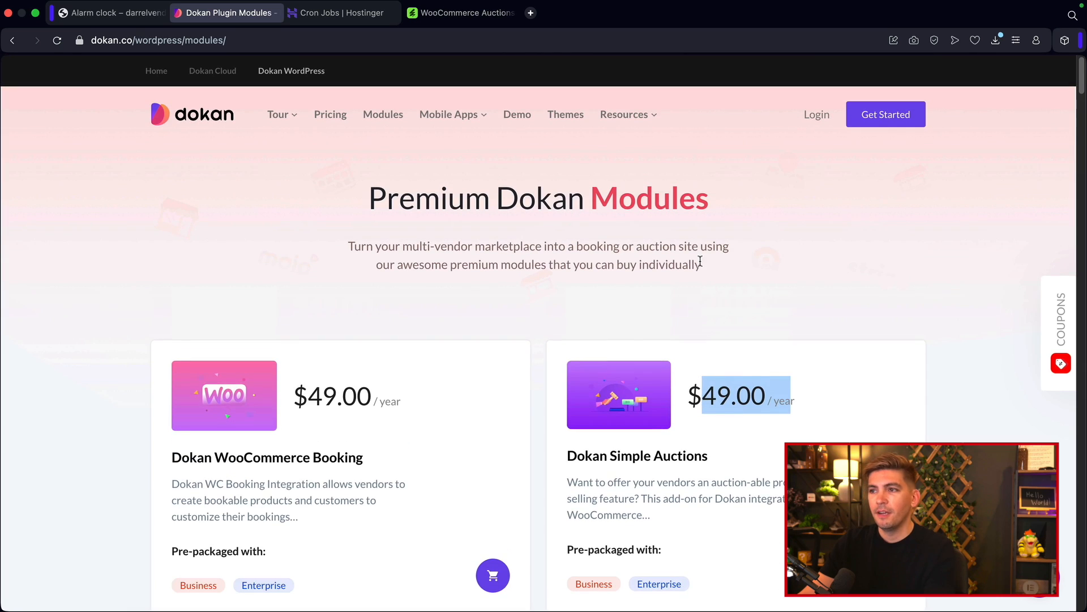
Back on annual Pricing, note the Business plan's $499/yr, then go to WooCommerce Auctions.
left_click(333, 115)
scroll(446, 290, "down", 10)
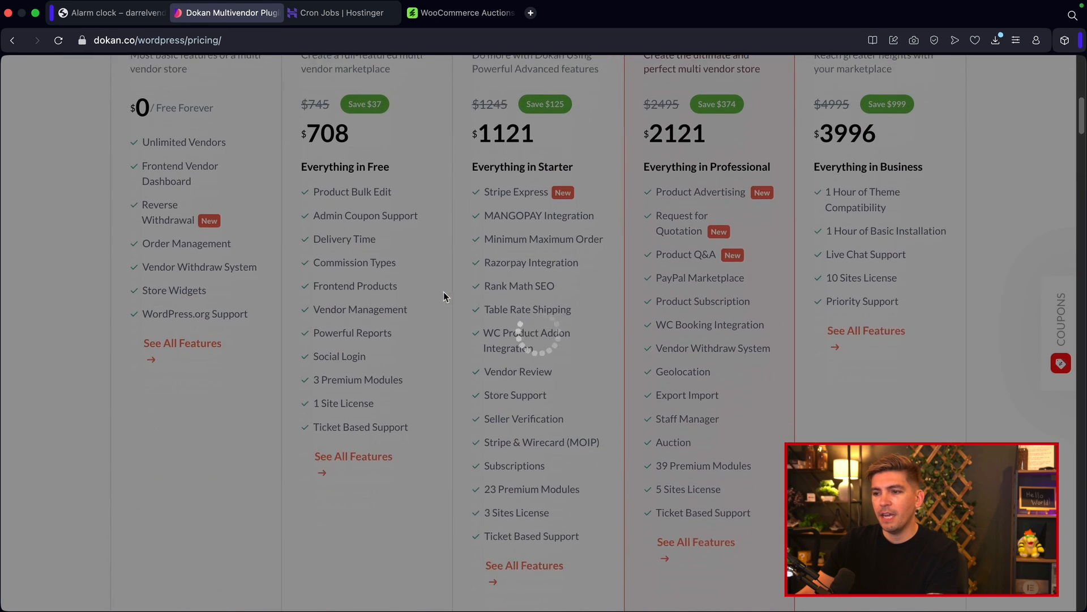
scroll(348, 222, "up", 3)
scroll(590, 177, "up", 5)
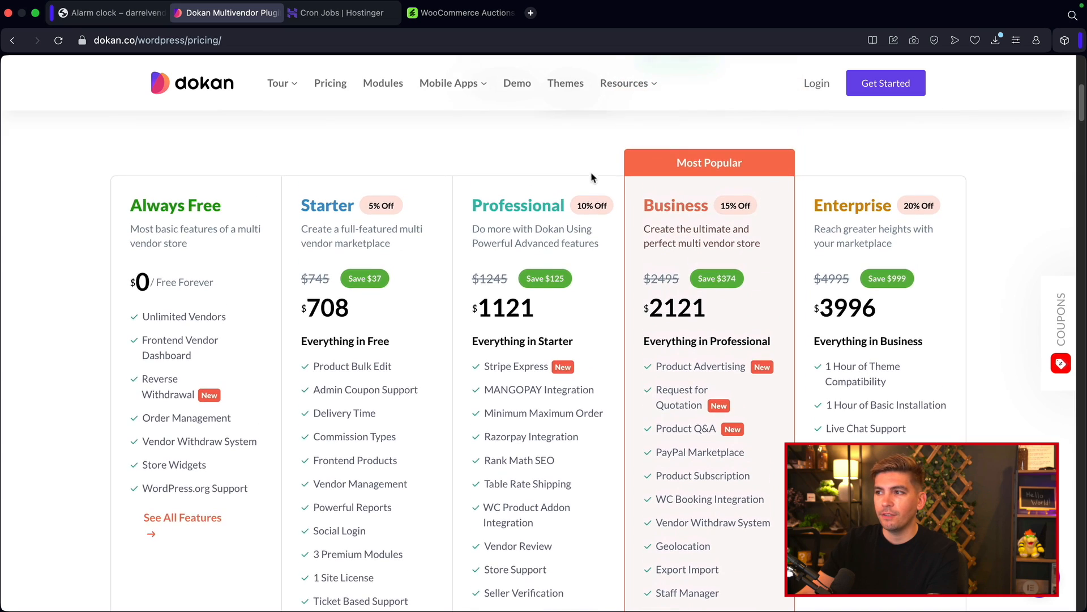
left_click(516, 226)
scroll(478, 245, "down", 3)
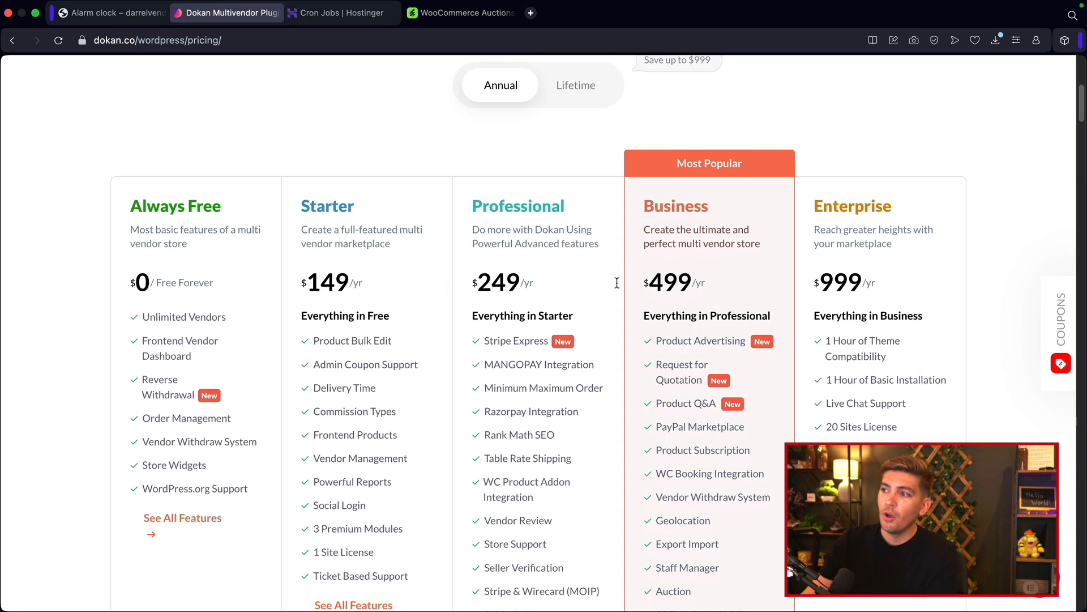
left_click_drag(729, 290, 637, 284)
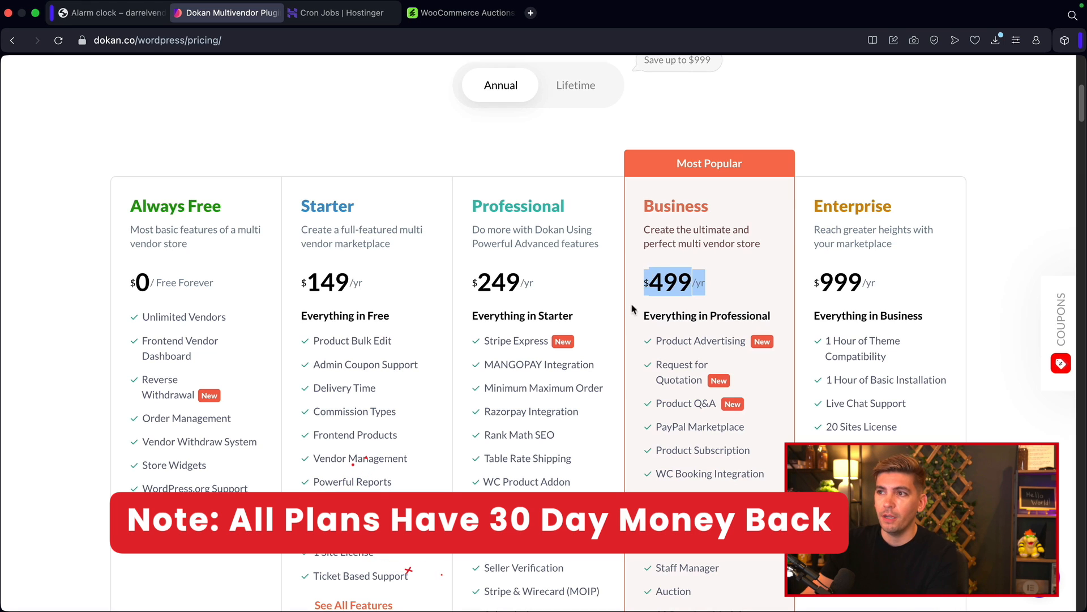
left_click(470, 18)
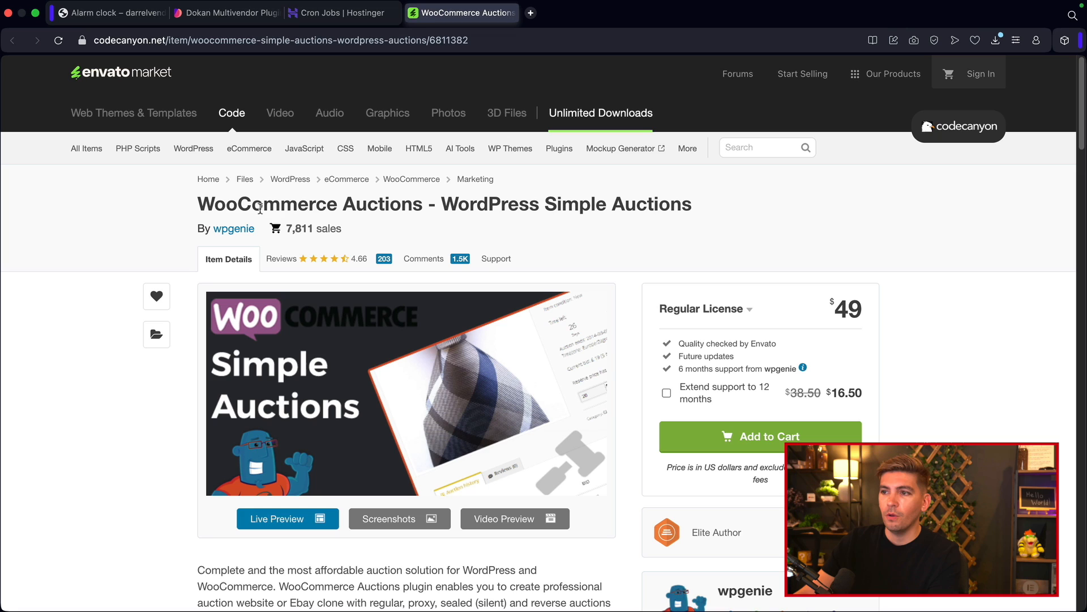
Compare the WooCommerce Auctions plugin page against Dokan's Business plan at $499/yr.
left_click_drag(215, 204, 711, 205)
left_click(713, 205)
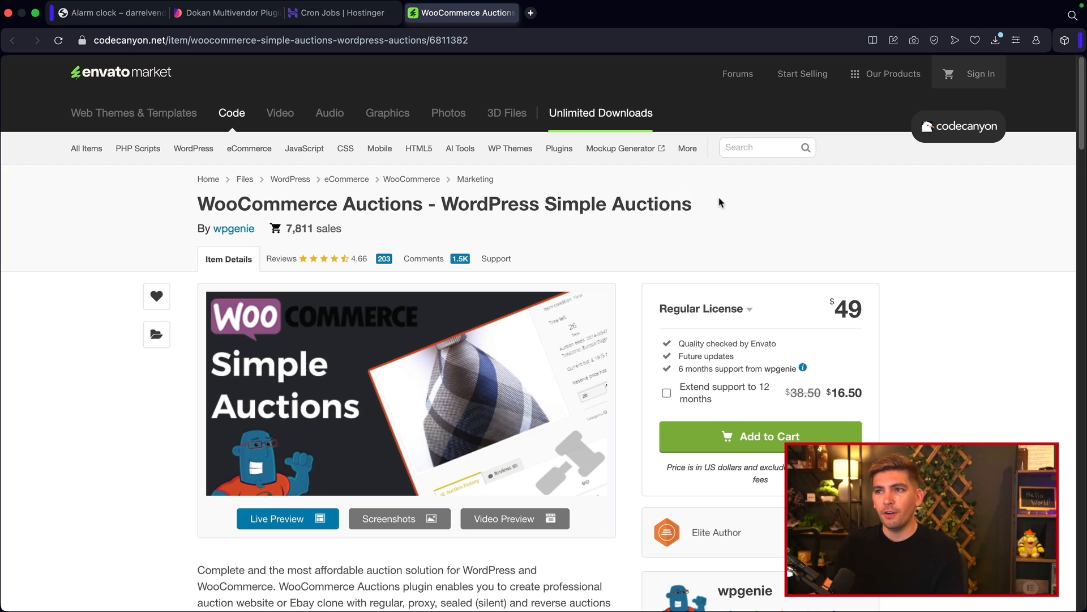
left_click(225, 17)
scroll(689, 274, "up", 1)
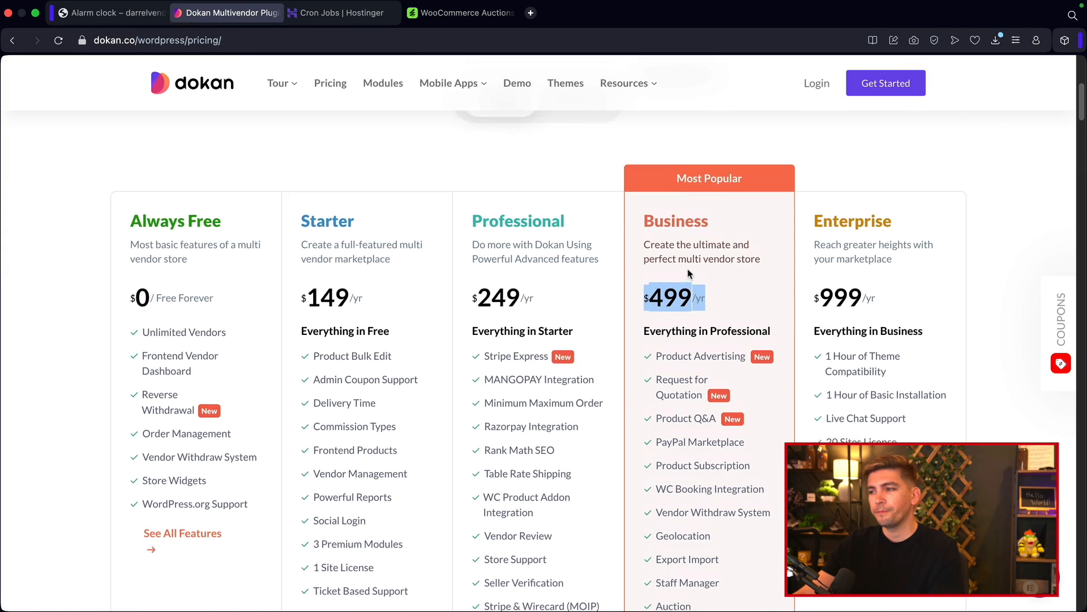
scroll(688, 274, "up", 5)
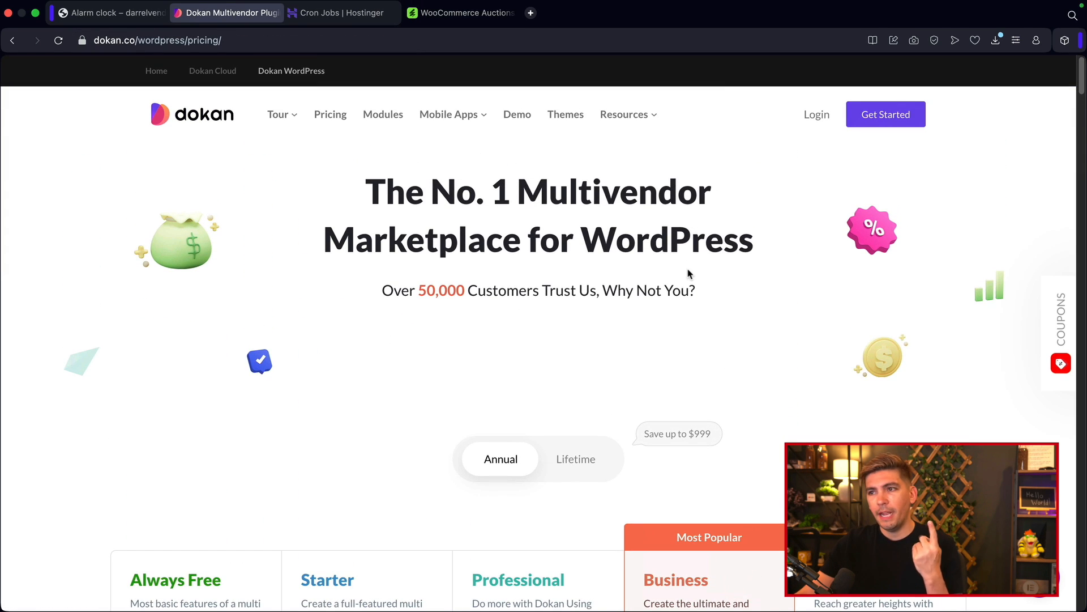
scroll(690, 274, "down", 8)
triple_click(675, 214)
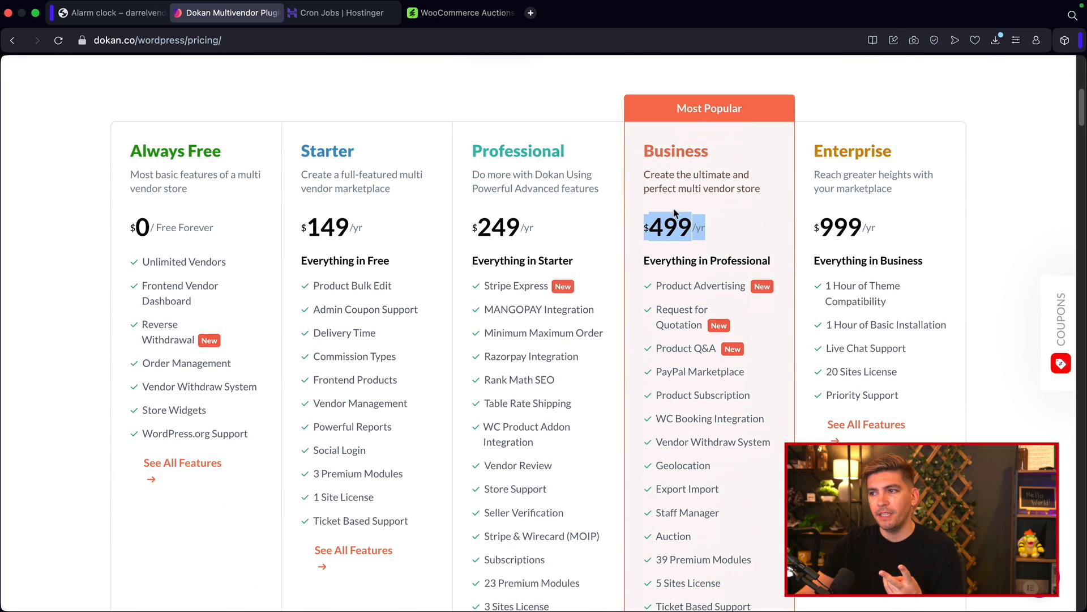
left_click(462, 12)
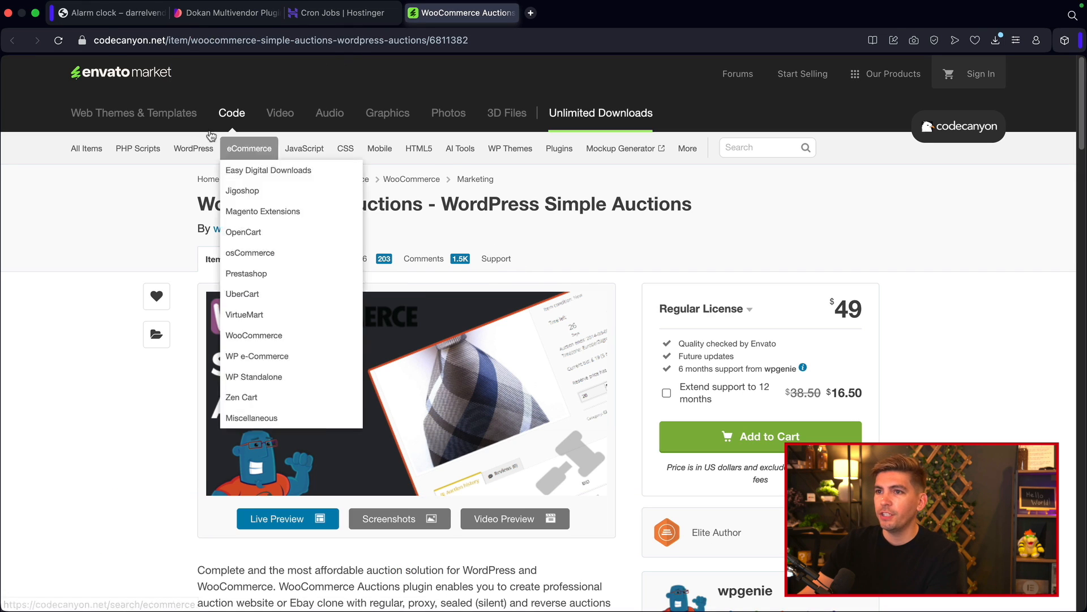
left_click(227, 13)
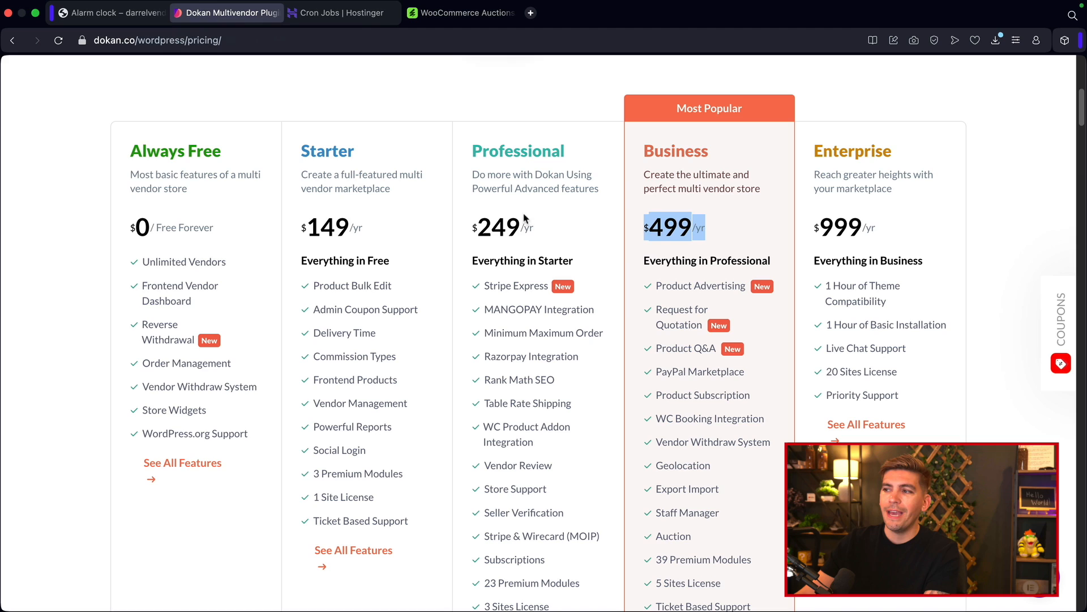
scroll(697, 350, "up", 10)
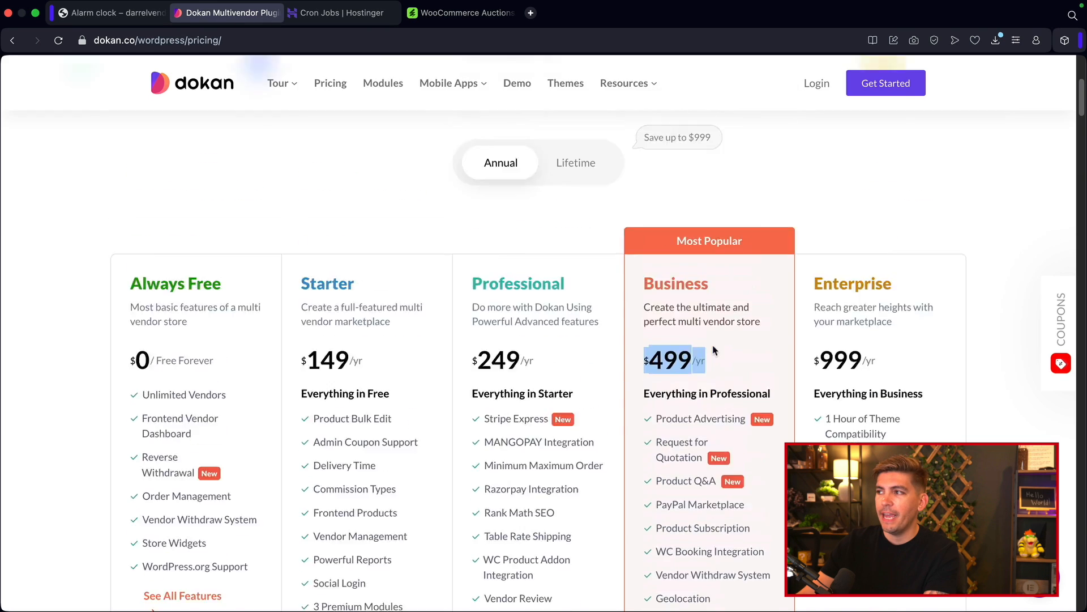
Log in to the Dokan account and find Dokan Pro Business 3.12.5 under Downloads.
left_click(815, 114)
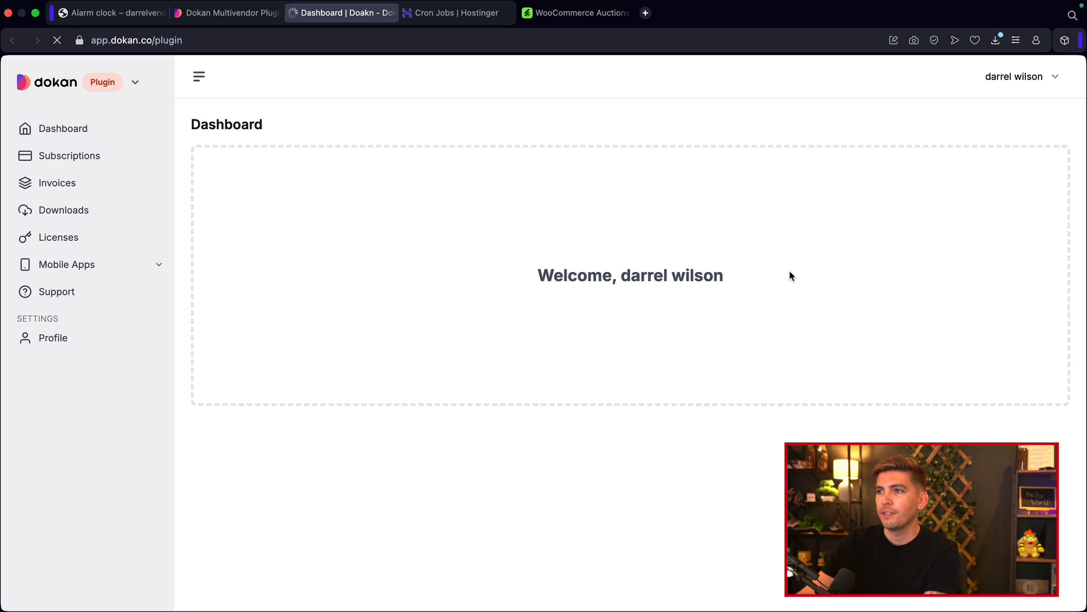
left_click(92, 213)
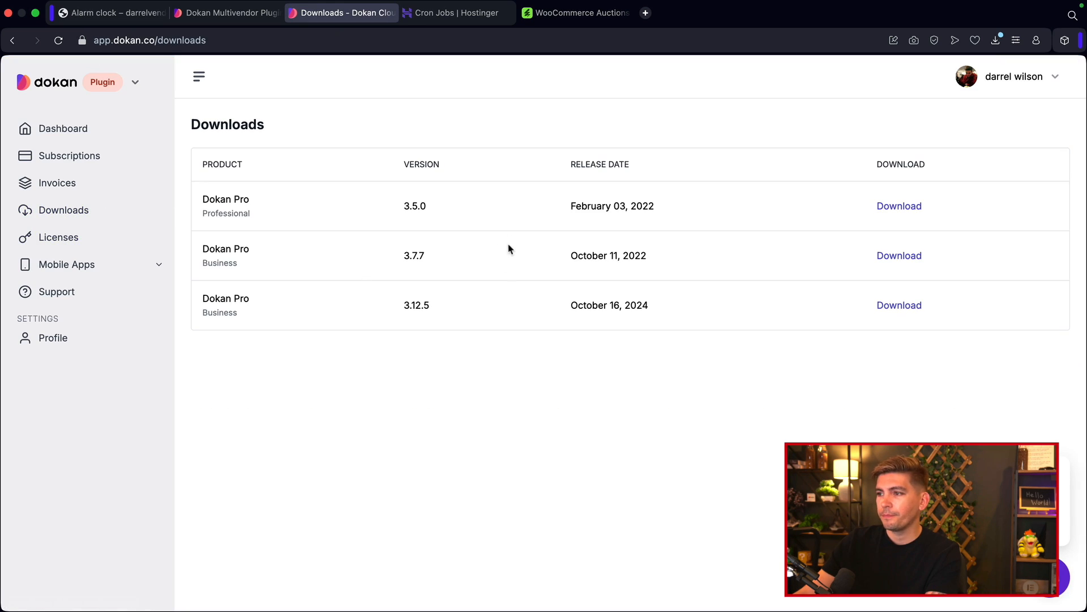
left_click_drag(216, 297, 256, 302)
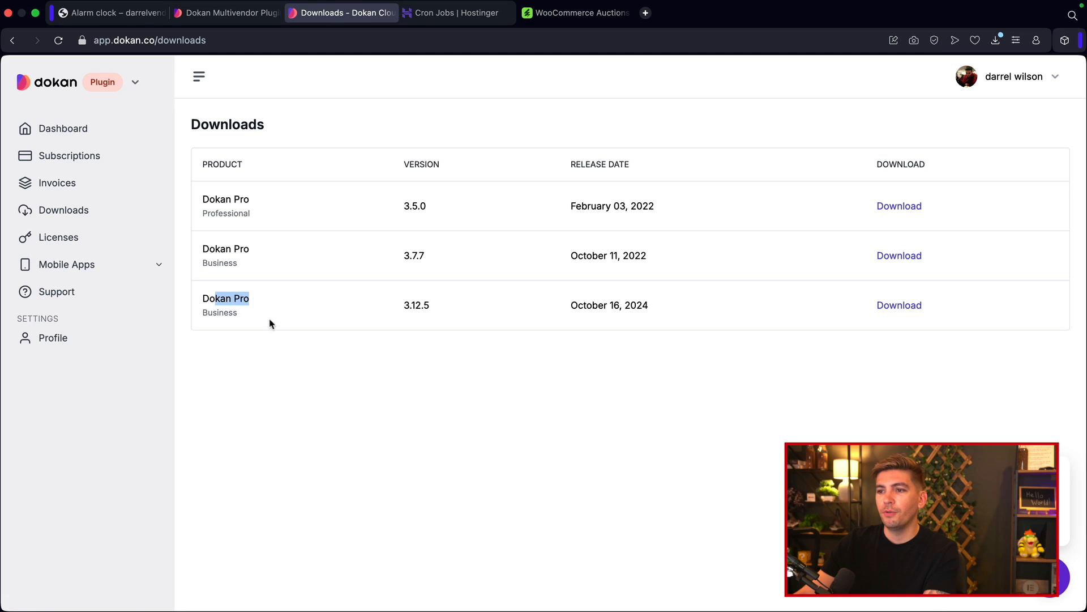
left_click(276, 333)
Upload dokan-business-3.12.5.zip through Plugins > Add New Plugin and start installing it.
left_click(124, 15)
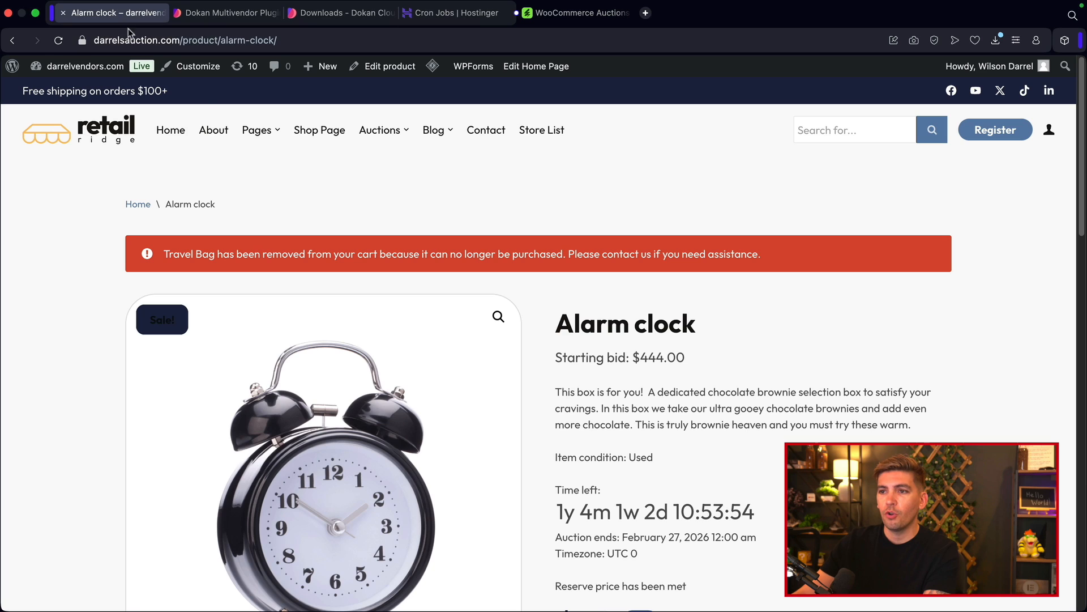
mouse_move(95, 76)
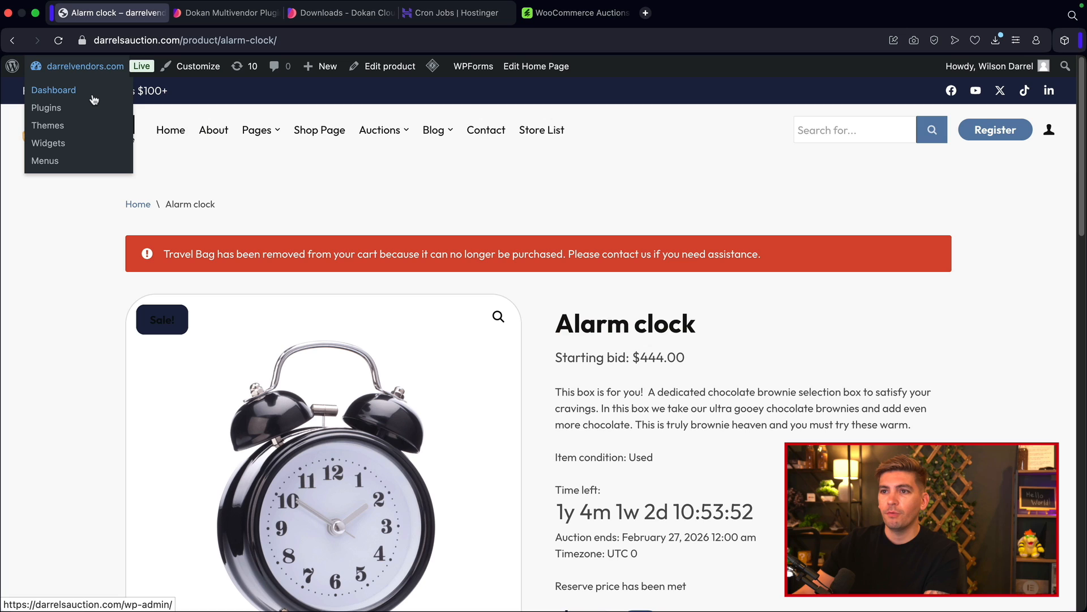
left_click(94, 99)
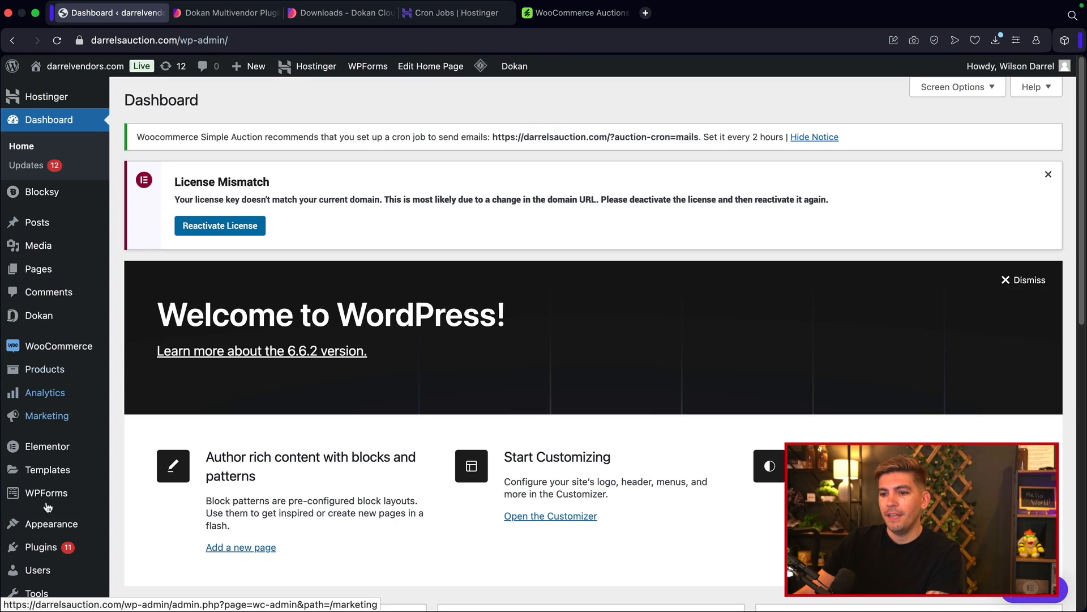
mouse_move(39, 546)
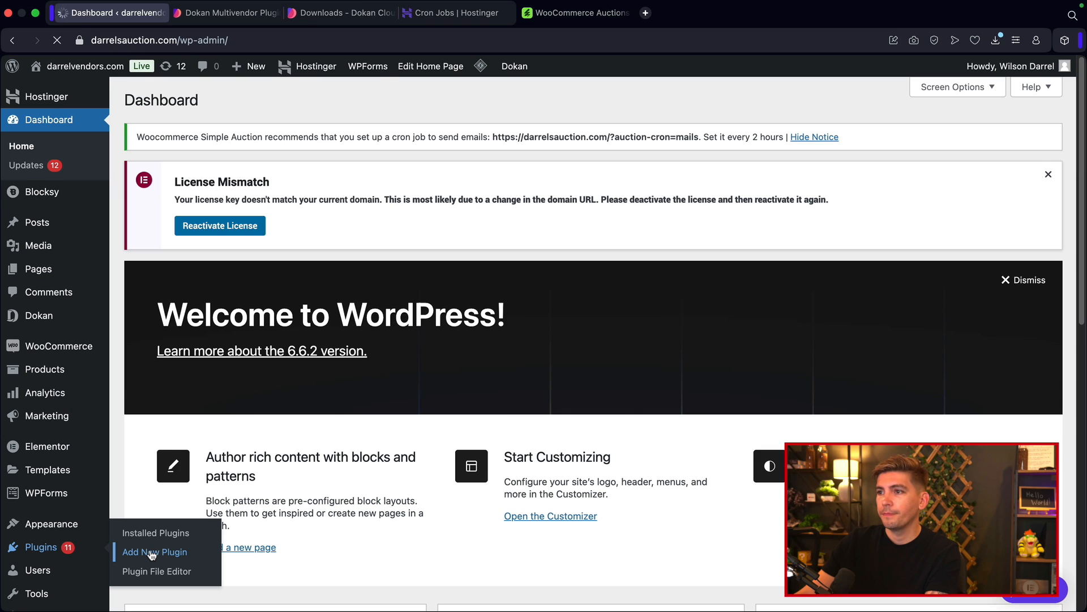
left_click(151, 553)
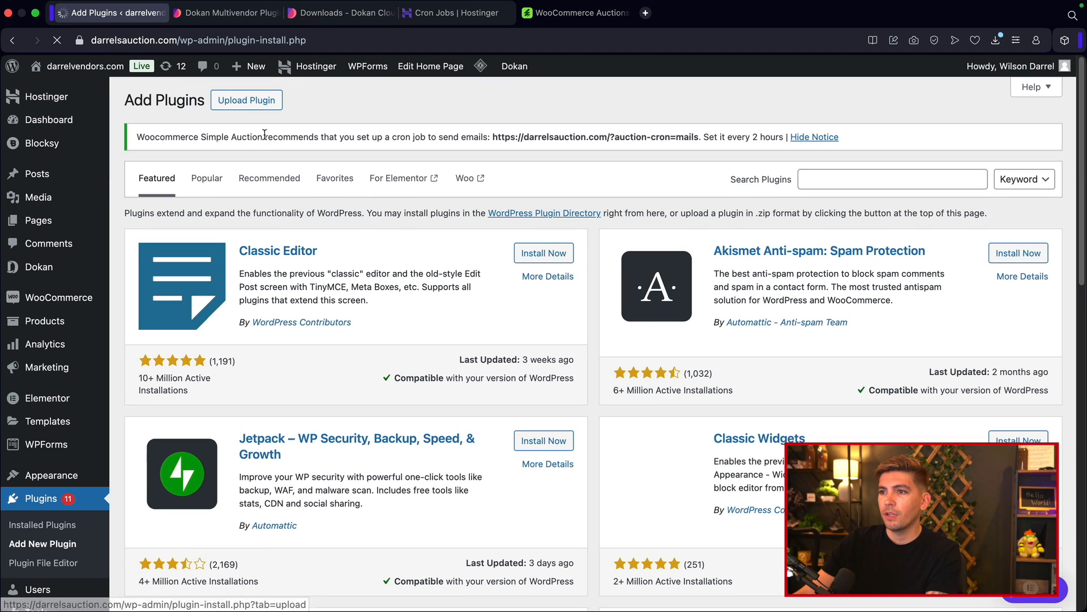
left_click(262, 108)
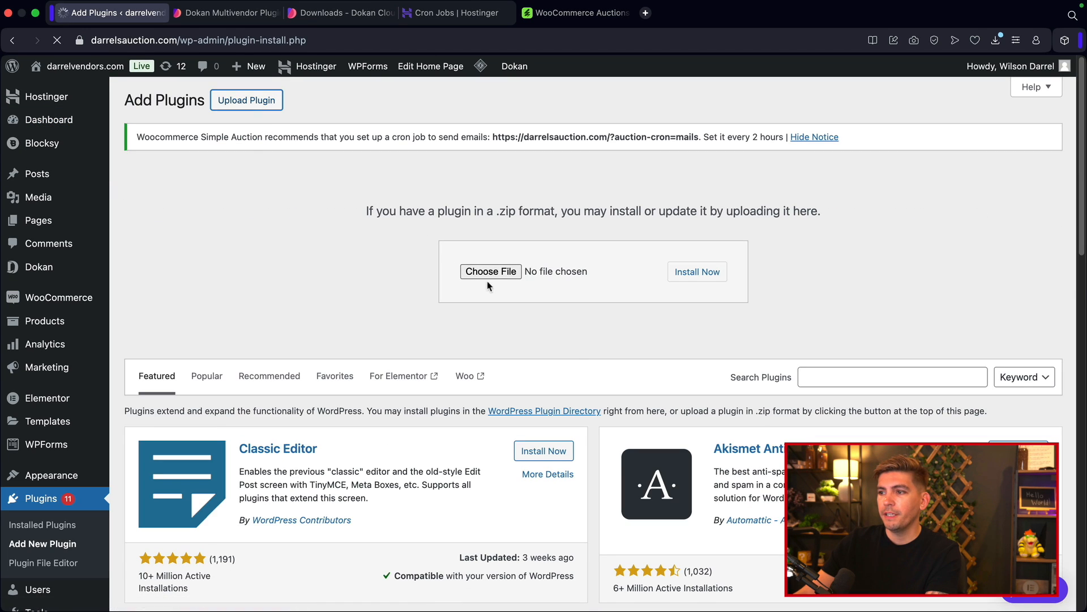
left_click(488, 284)
left_click(297, 255)
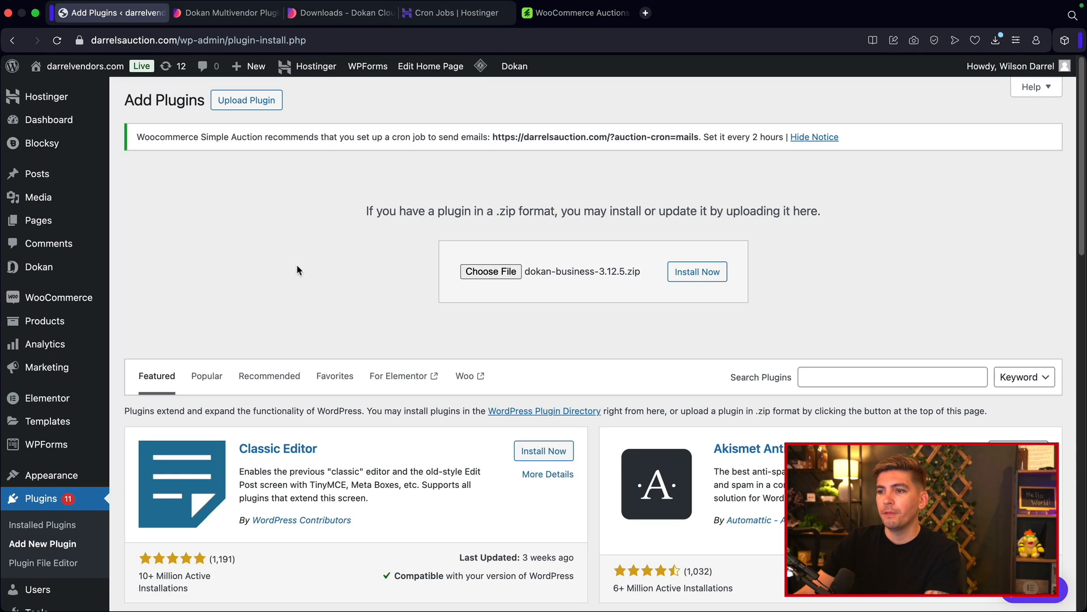
left_click(712, 276)
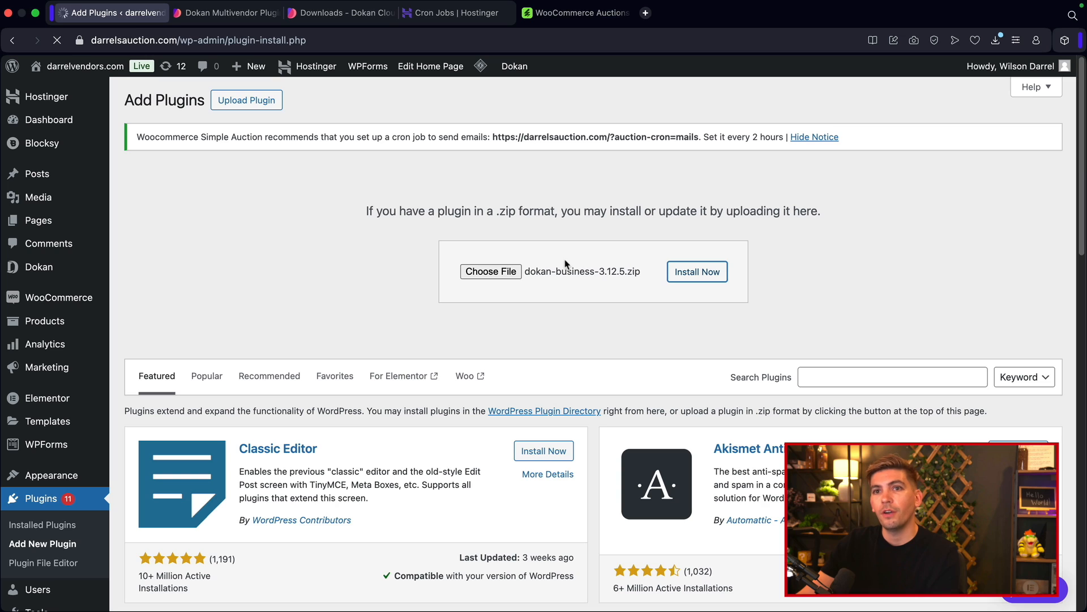
left_click(233, 15)
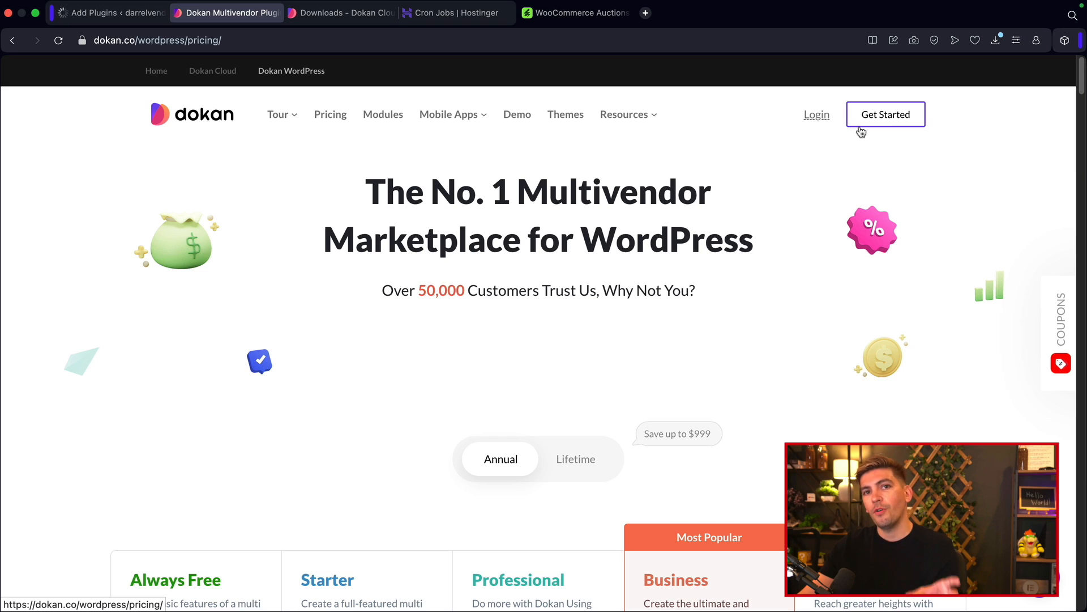
From the WooCommerce Auctions item page, sign in to Envato Market with the saved account.
left_click(580, 15)
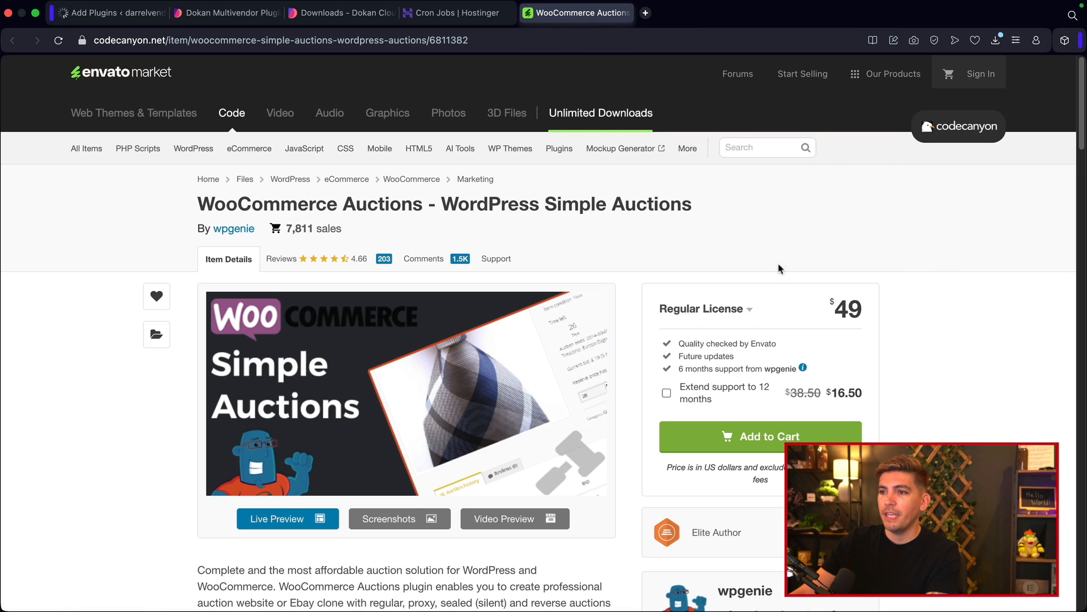
left_click_drag(679, 208, 192, 203)
left_click(208, 202)
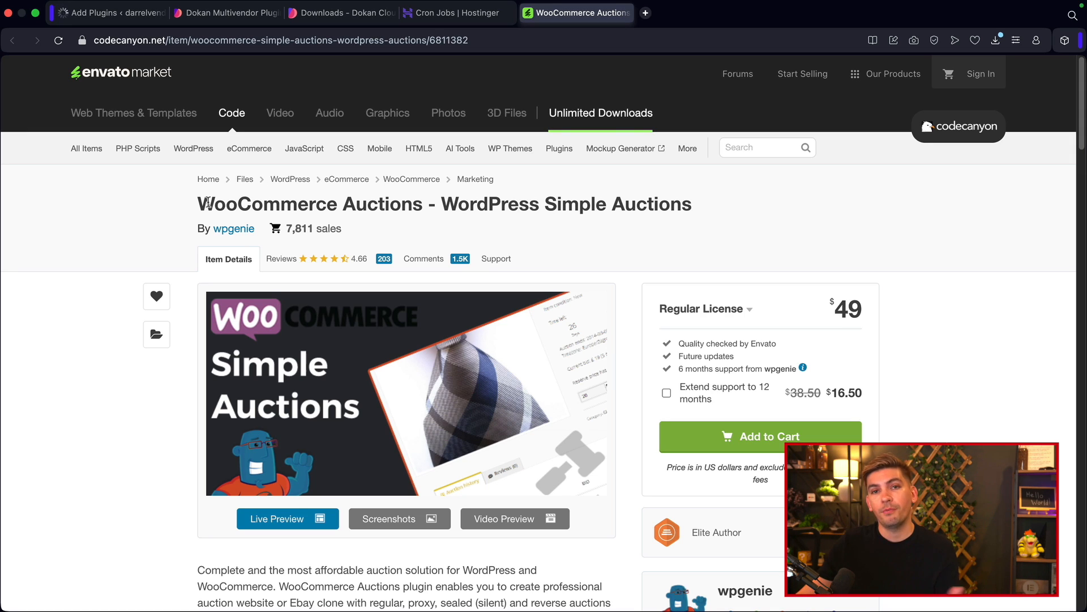
left_click(980, 74)
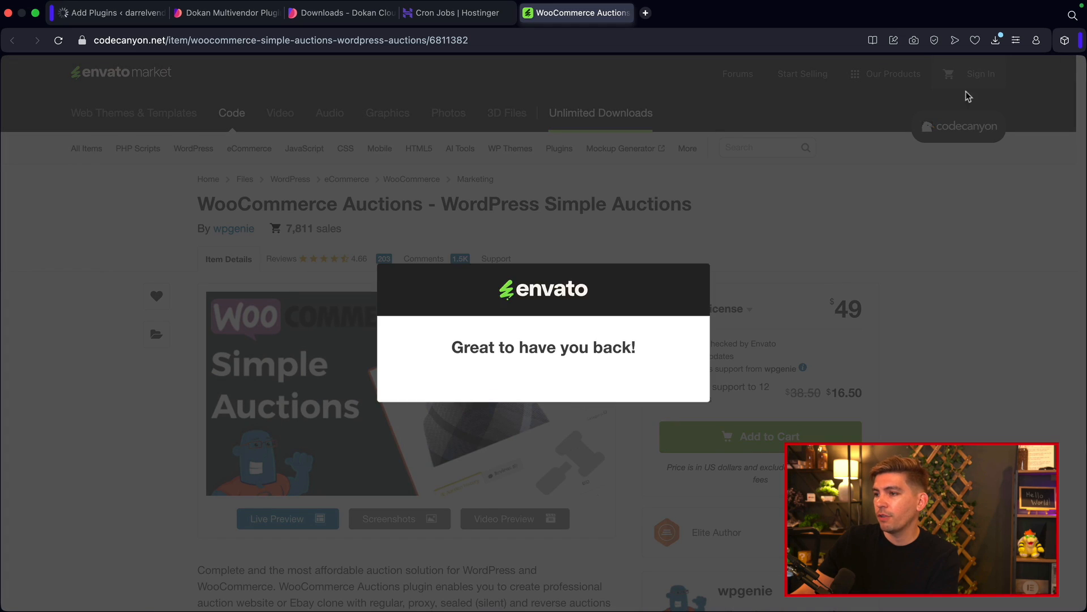
left_click(520, 352)
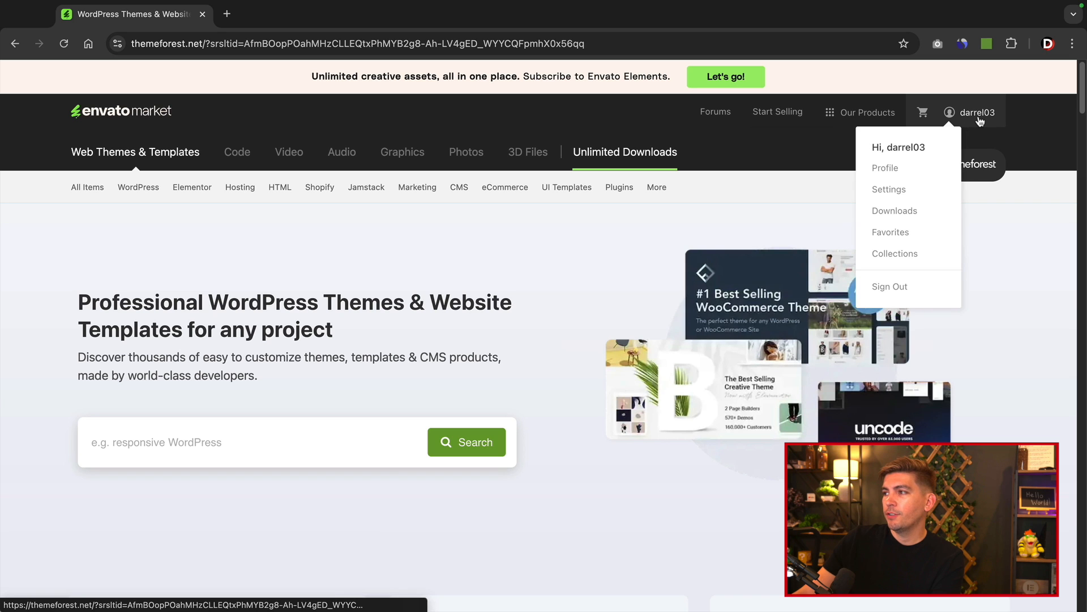
Search purchased downloads for 'auction' and download WooCommerce Auctions as the installable WordPress file only.
left_click(900, 213)
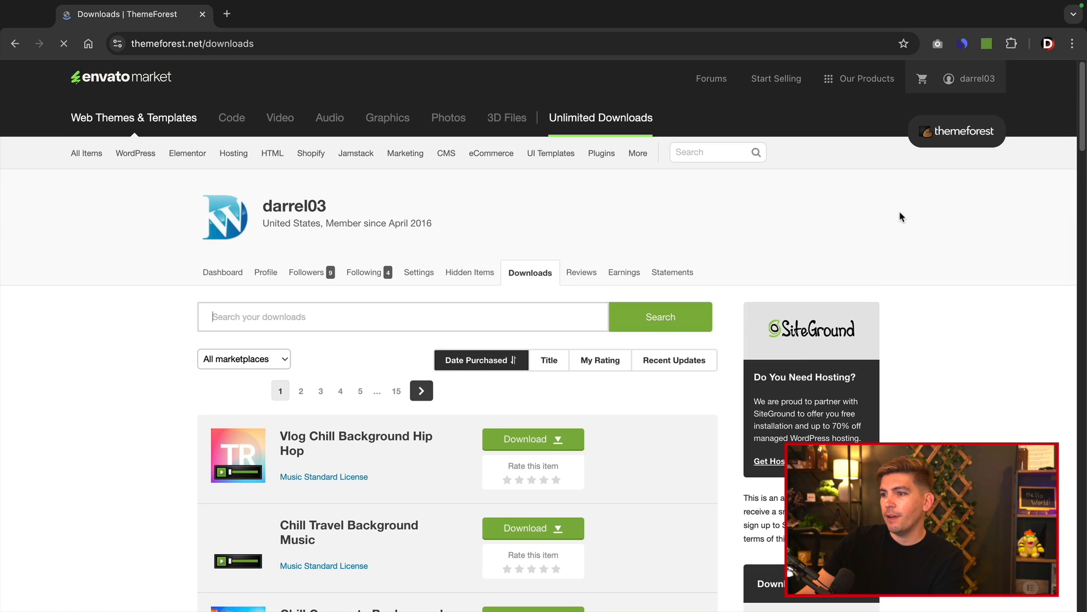
left_click(394, 312)
type("auctions")
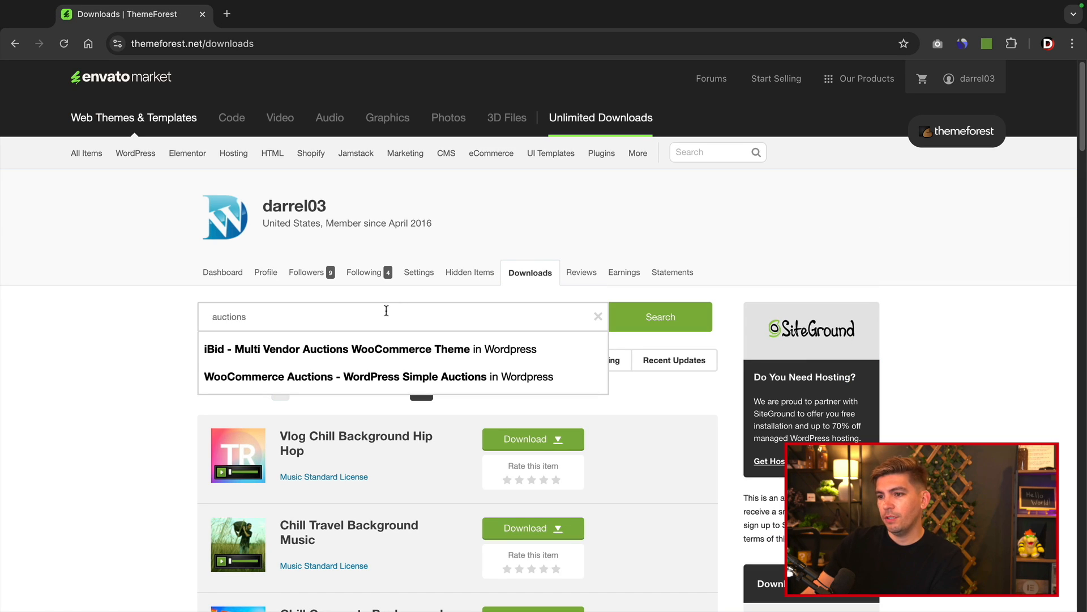
left_click(296, 377)
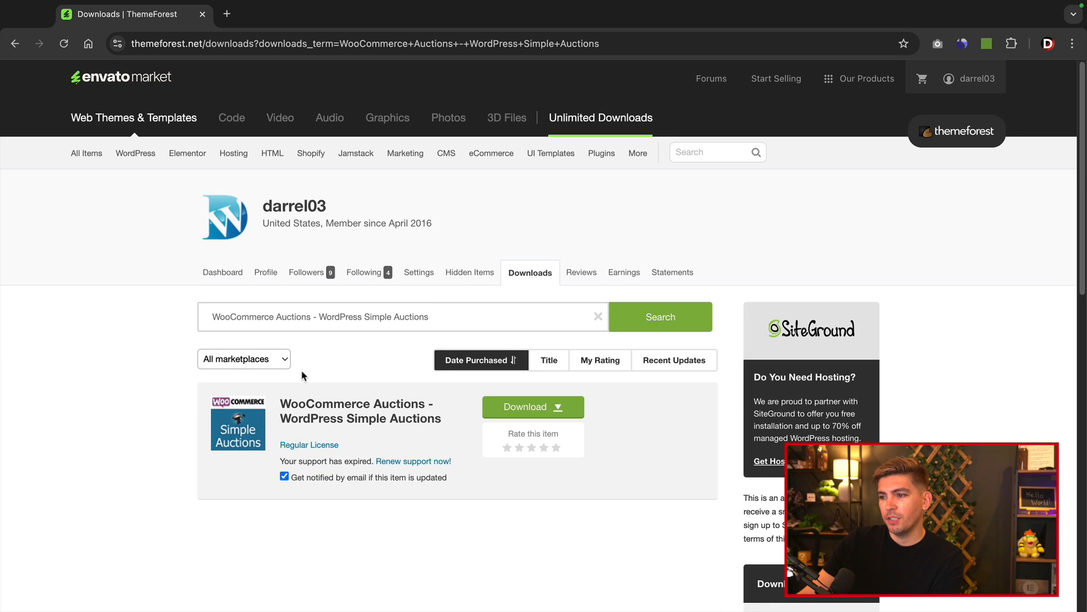
left_click(565, 416)
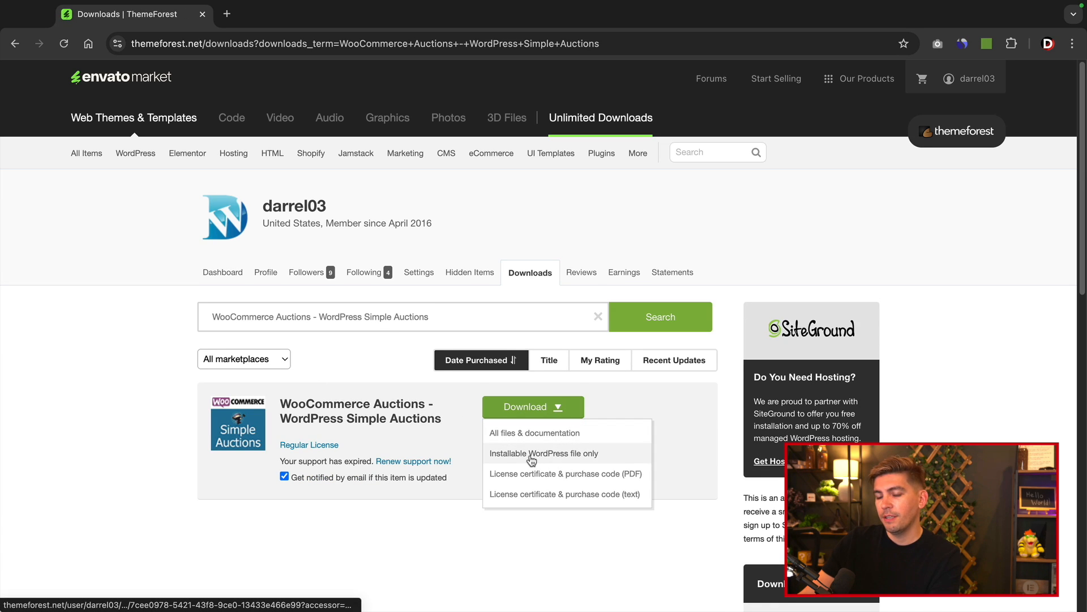
left_click(523, 460)
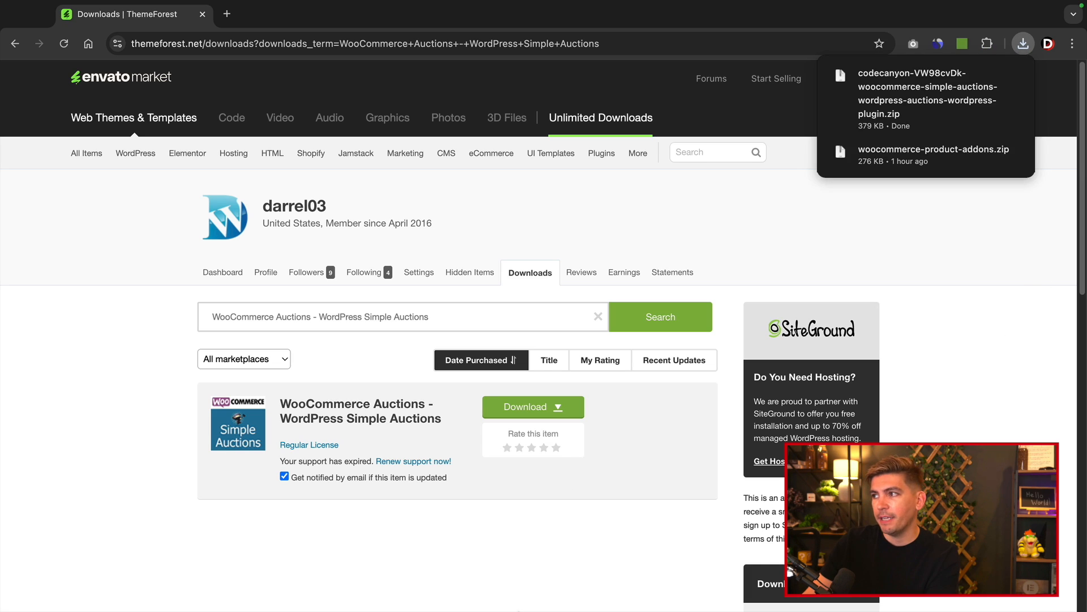
mouse_move(513, 601)
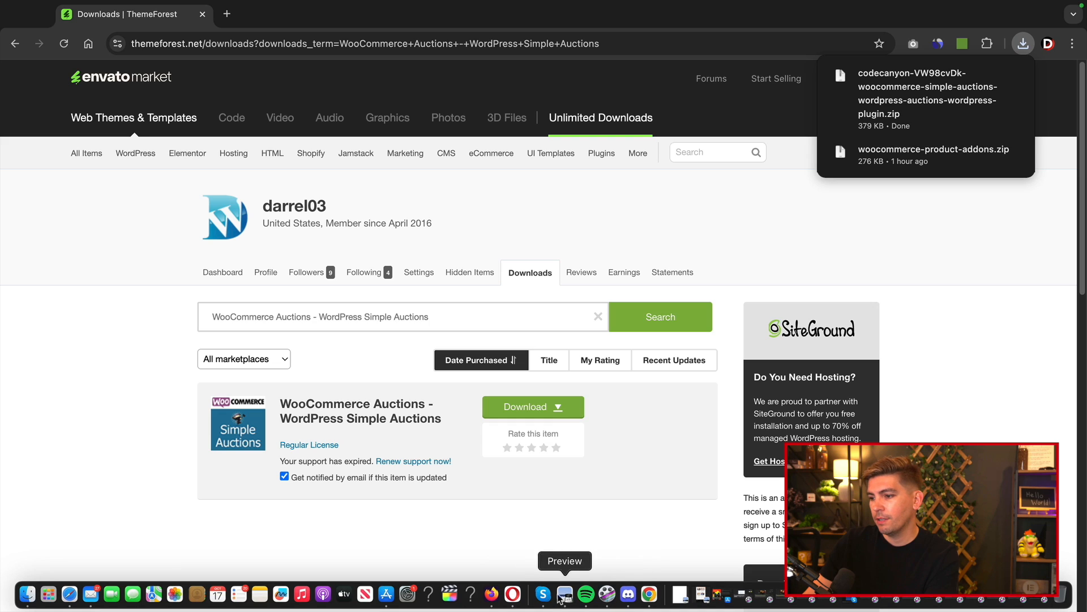
left_click(512, 593)
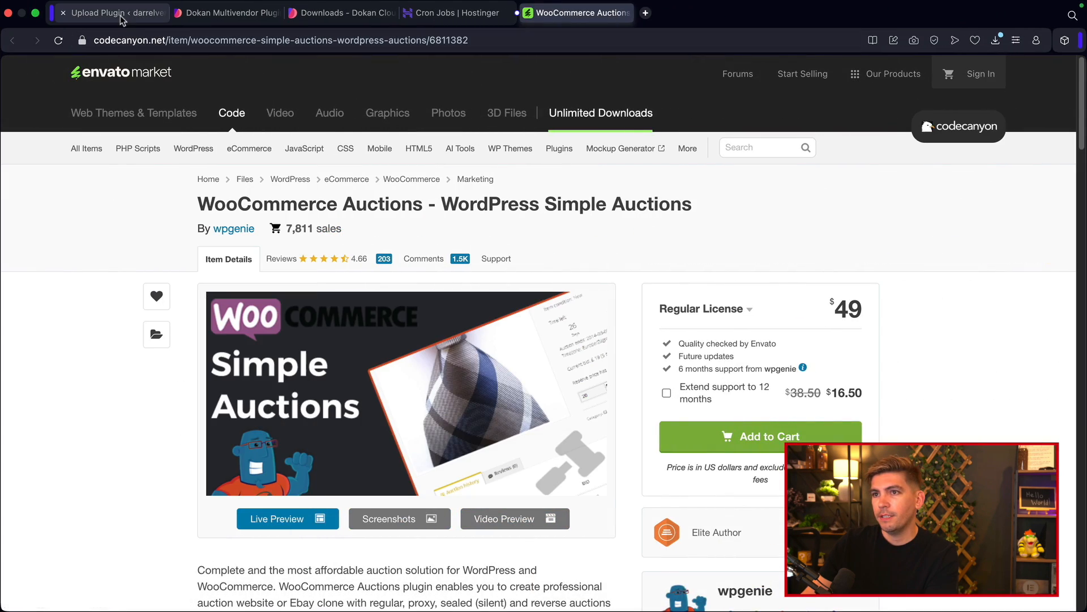
Dismiss the license mismatch notice and upload the CodeCanyon auctions zip for installation.
left_click(114, 12)
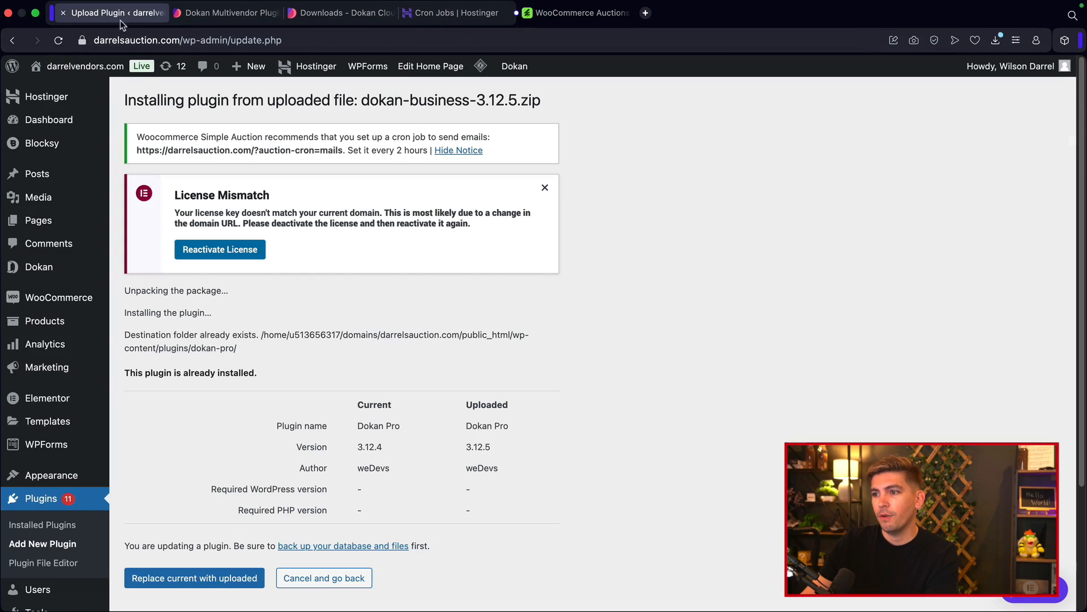
left_click(545, 189)
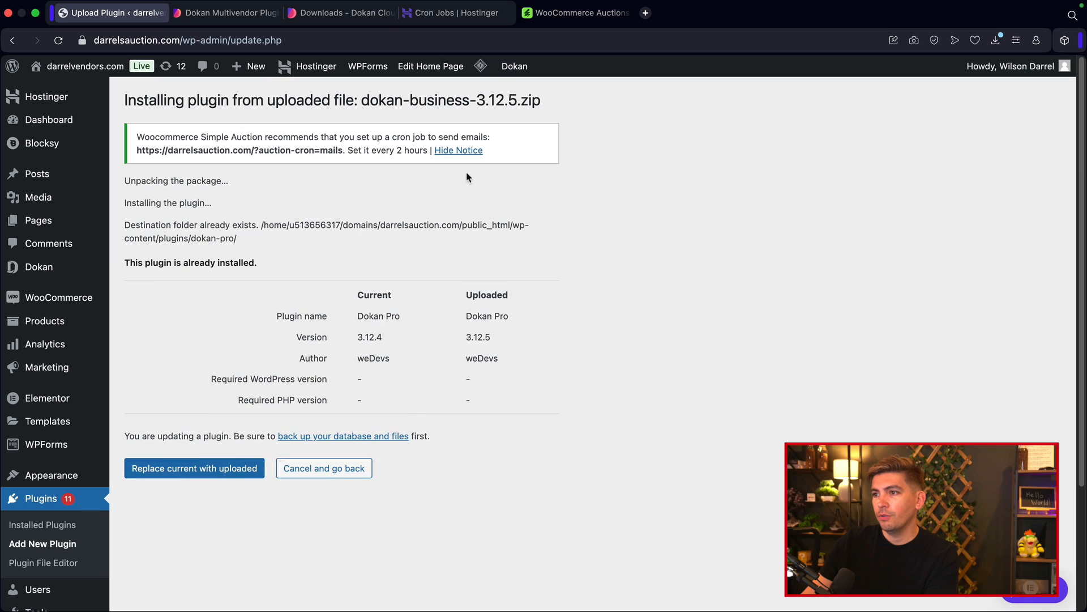
left_click(45, 547)
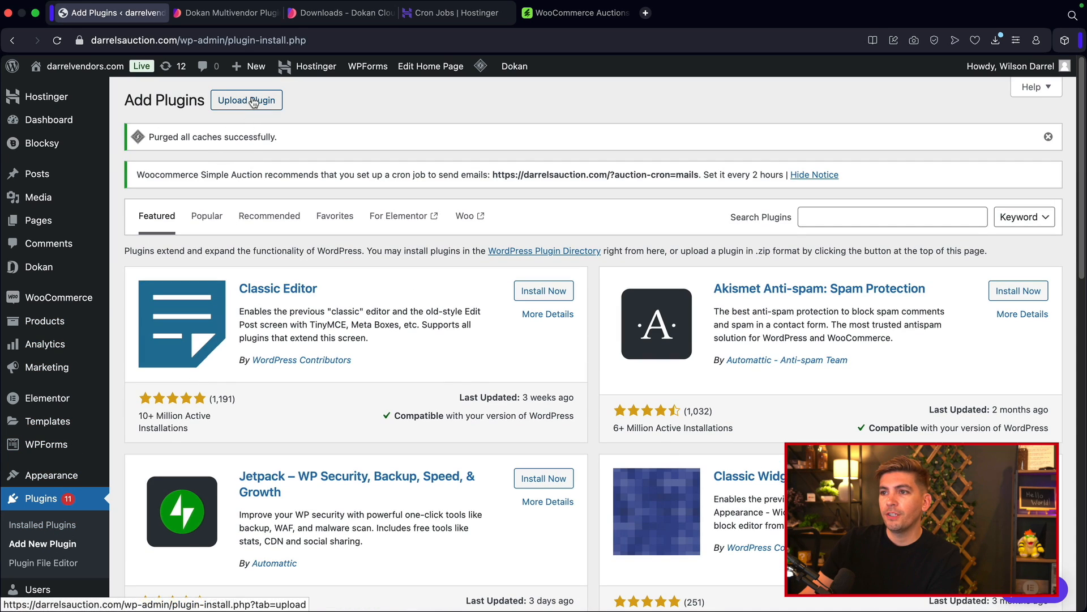
left_click(253, 102)
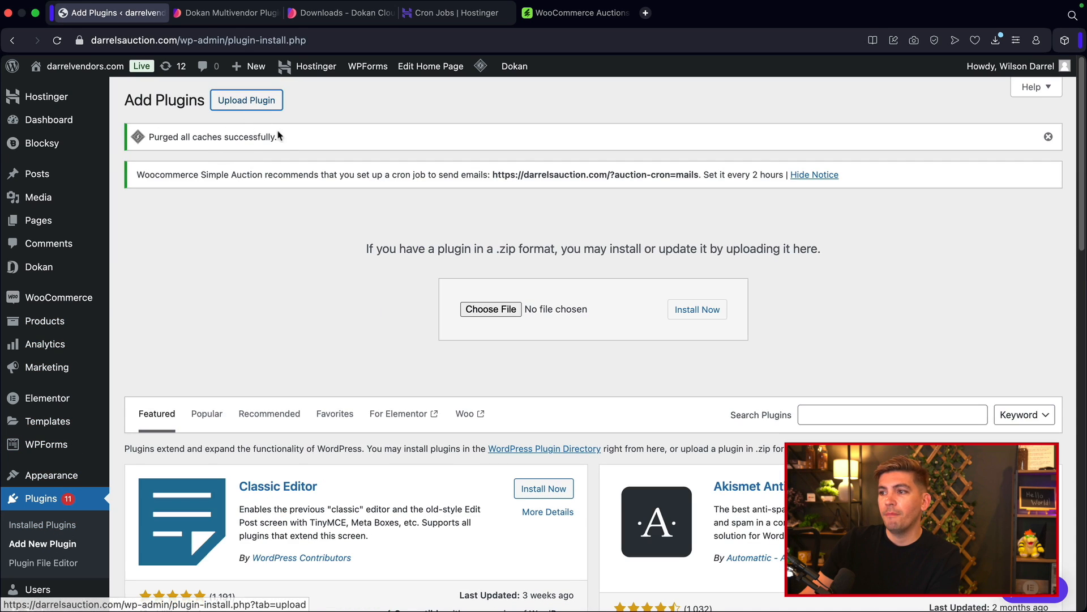
left_click(493, 310)
left_click(301, 298)
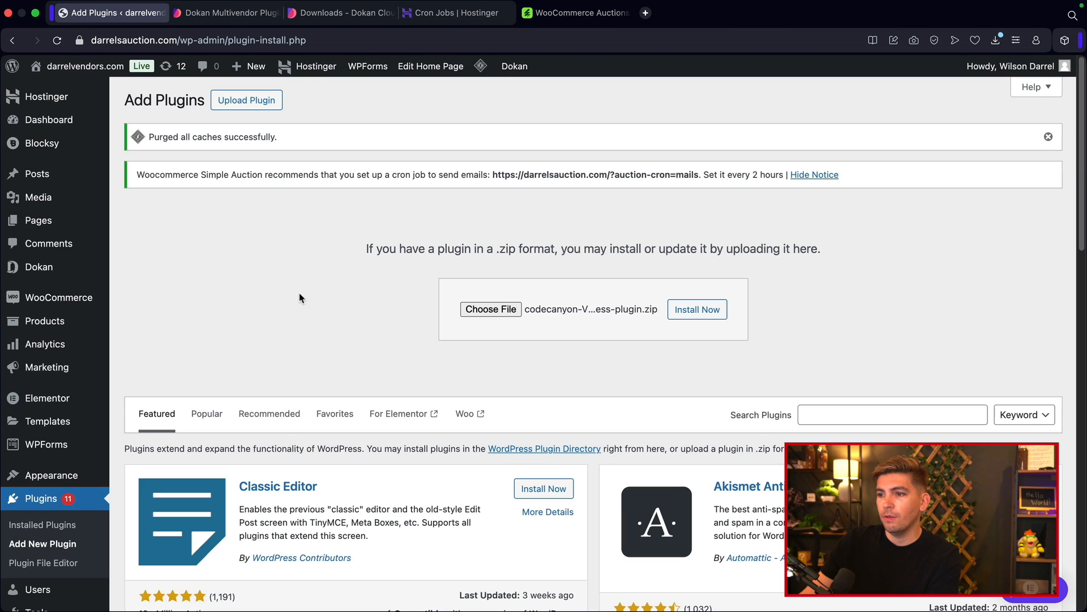
left_click(690, 313)
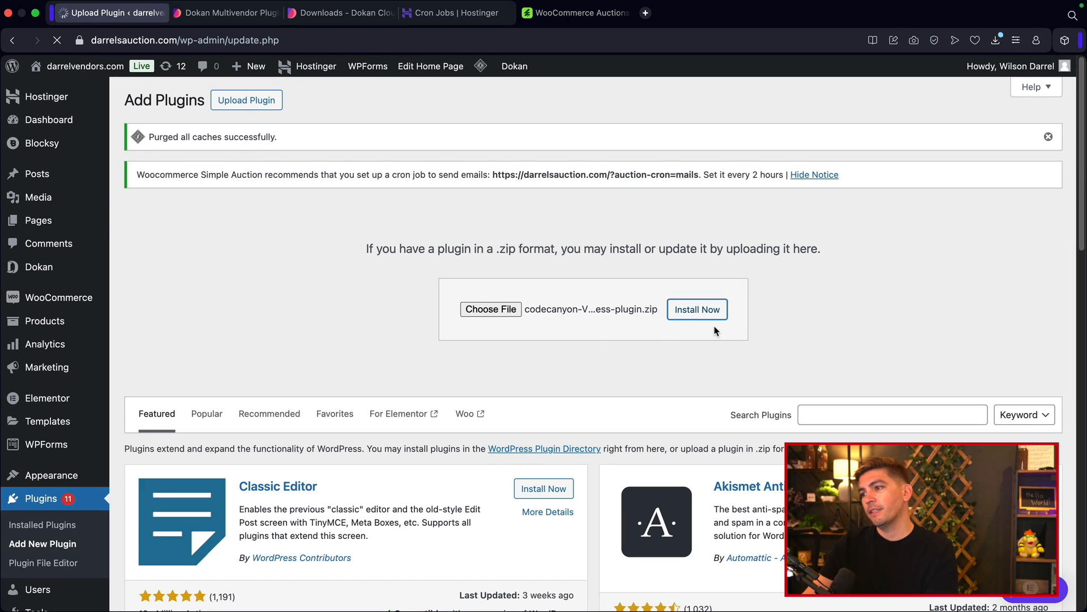
Review the result showing version 3.0.3 already installed and dismiss the license warning.
scroll(413, 414, "down", 1)
scroll(412, 417, "down", 2)
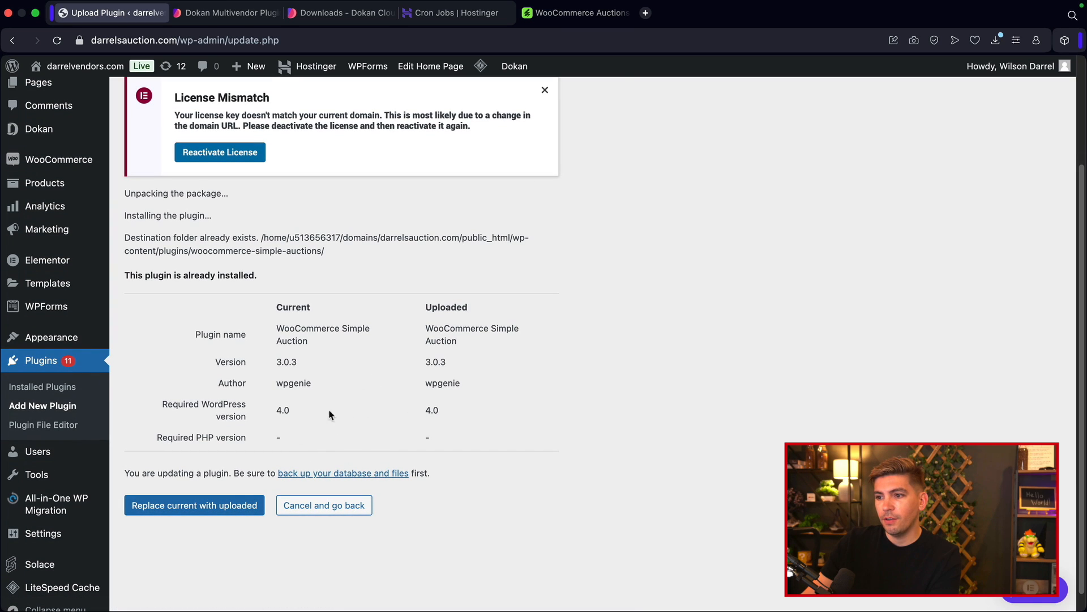
scroll(330, 415, "up", 3)
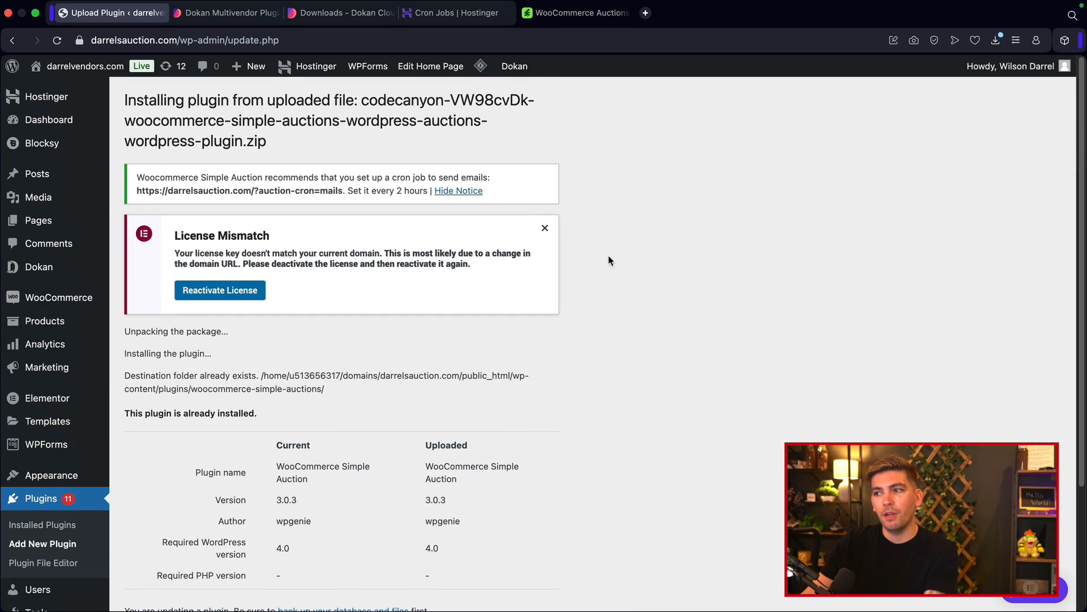
left_click(545, 228)
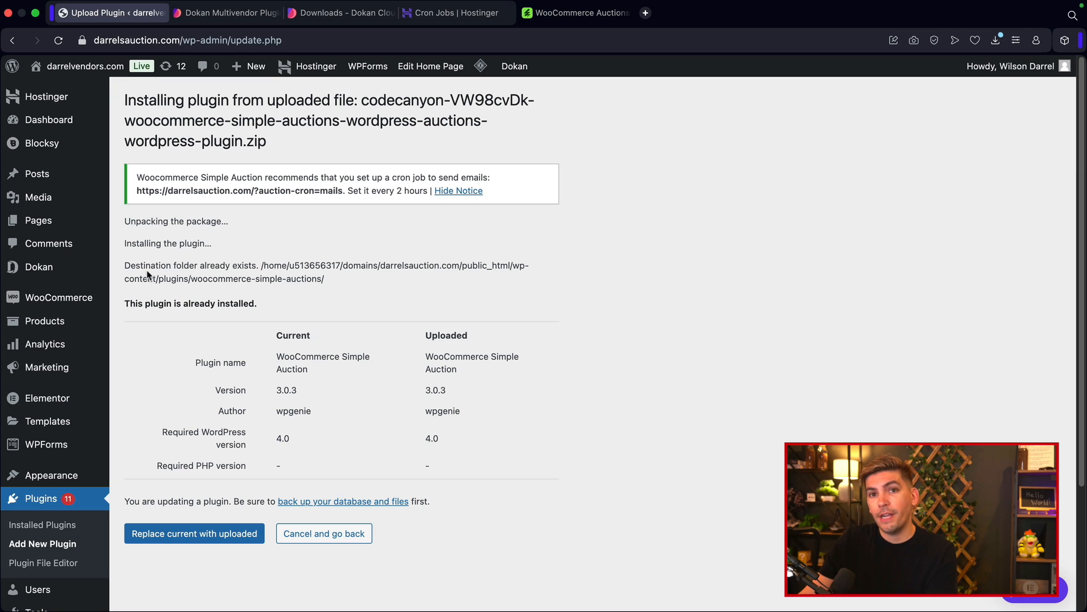
mouse_move(77, 282)
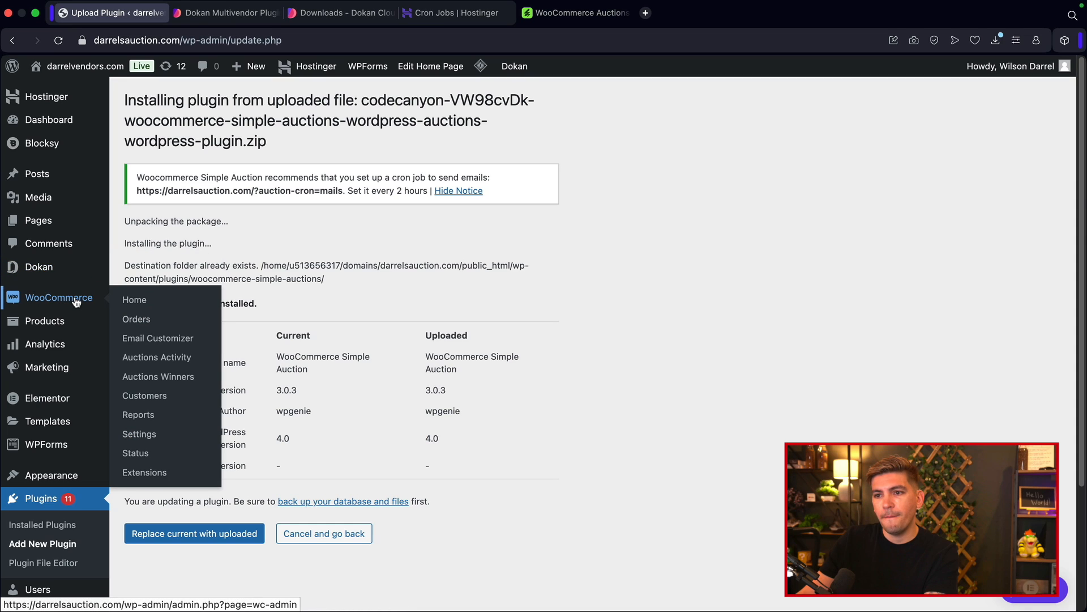
Start a new product from the Products list and name it 'Alarm Clock'.
mouse_move(68, 318)
left_click(137, 324)
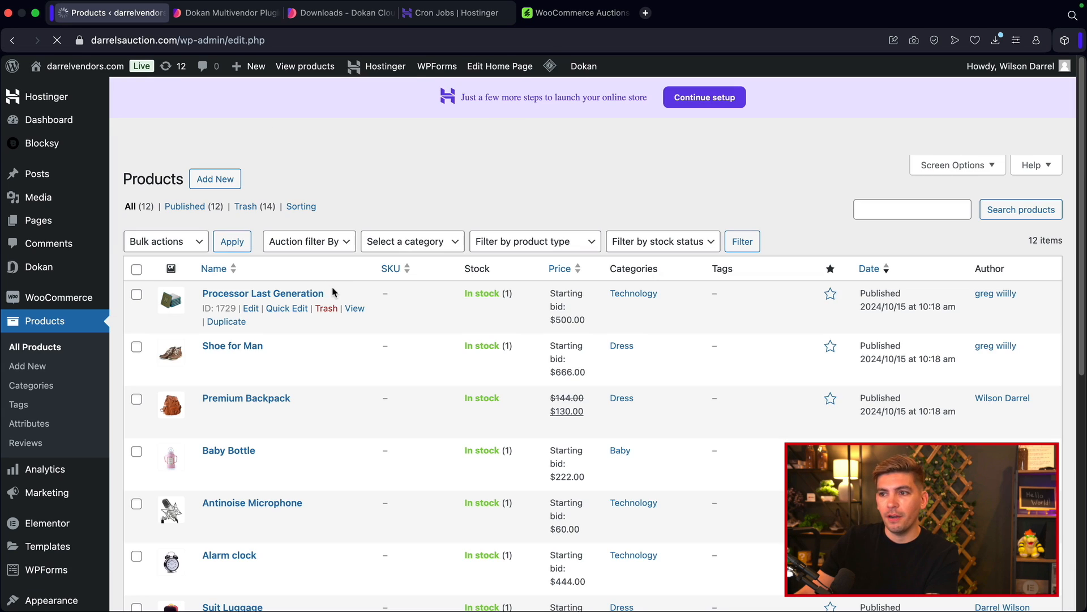
left_click(221, 181)
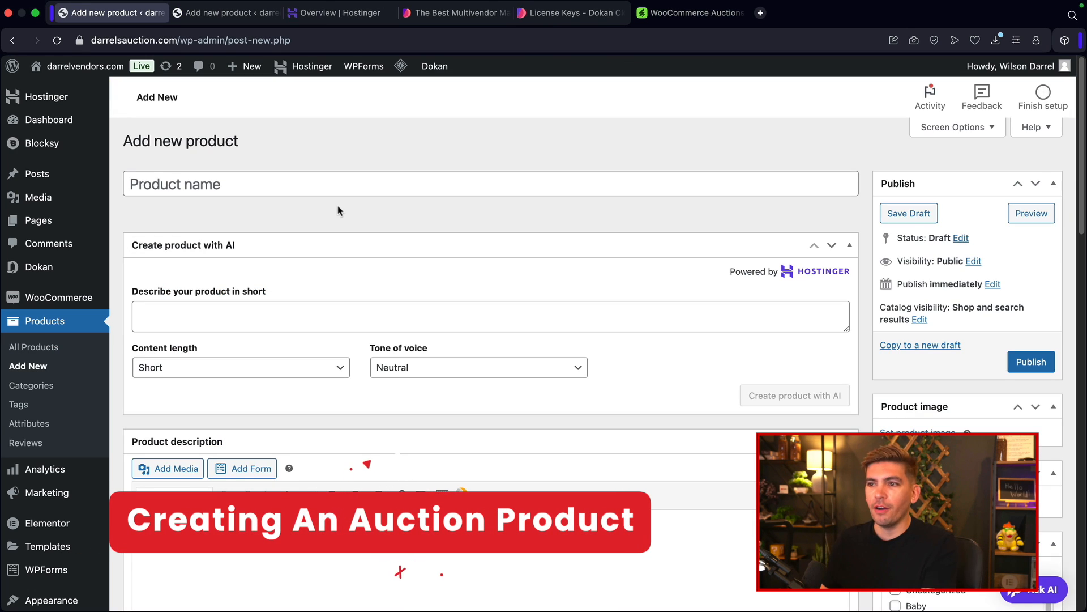
left_click(369, 178)
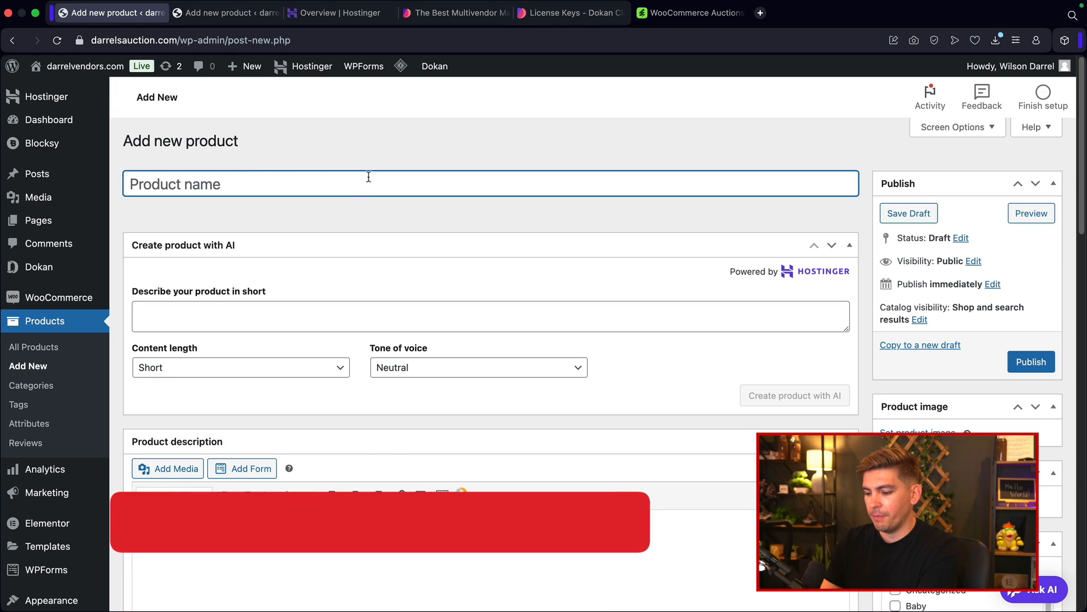
type("a")
key("BackSpace")
type("Alarm Clock")
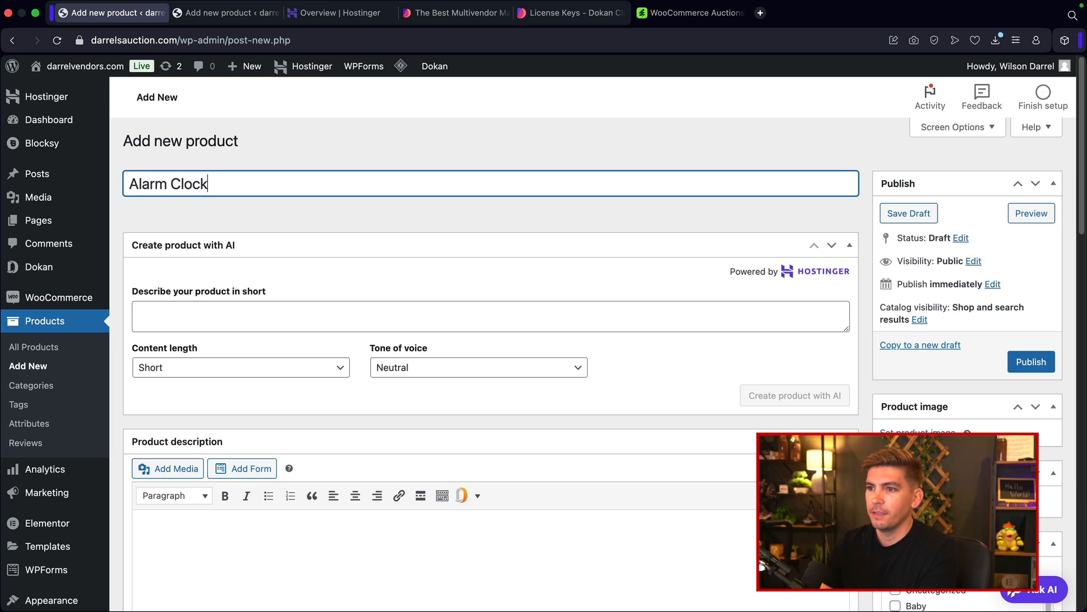
Write the description 'This is for auction' and scroll down to Product data.
scroll(372, 271, "down", 3)
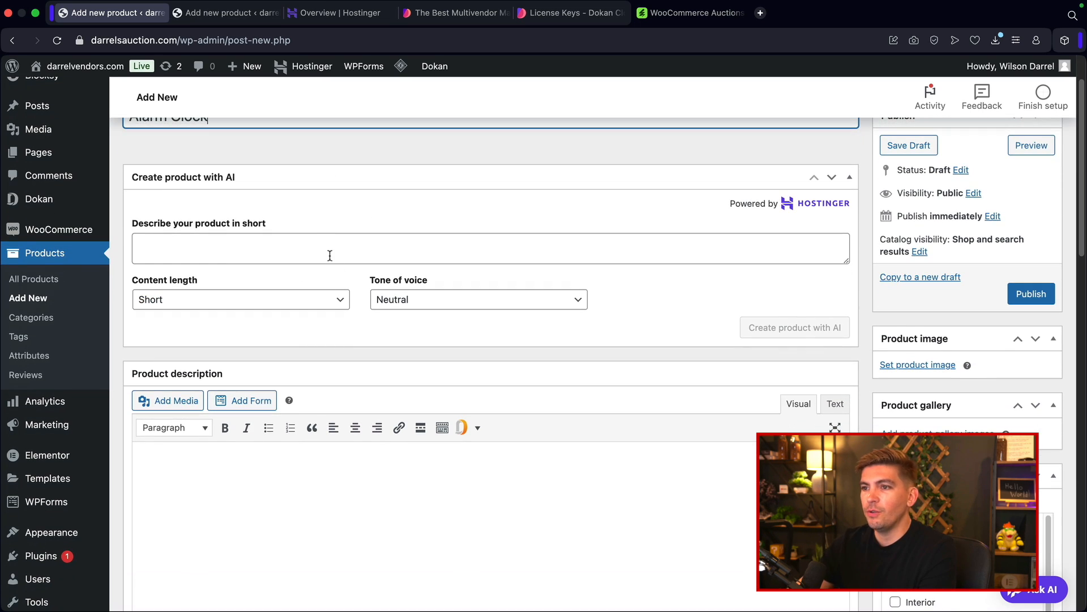
scroll(329, 252, "down", 3)
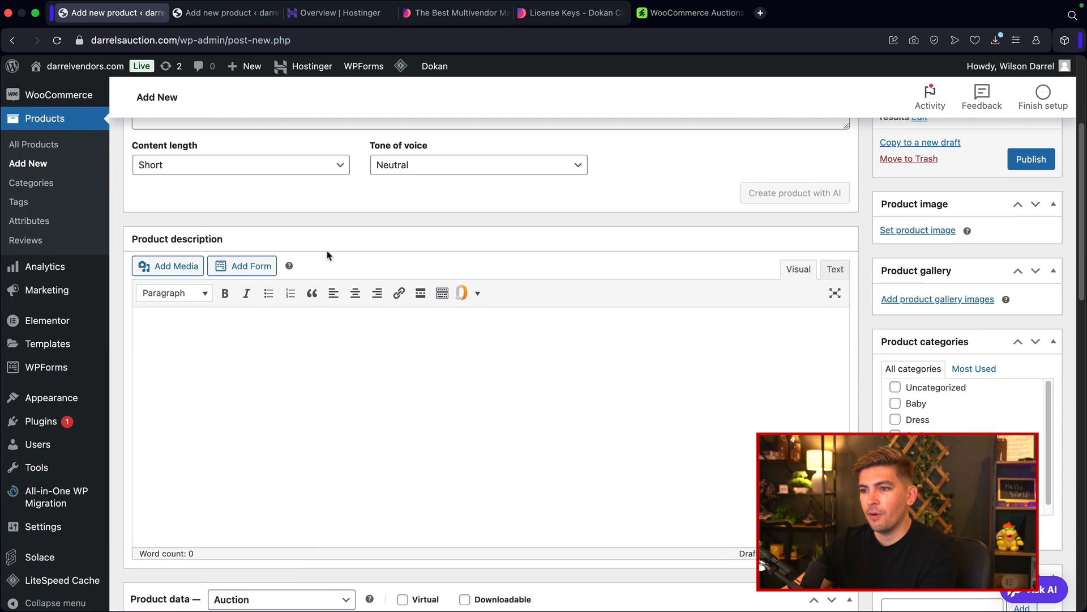
scroll(315, 294, "up", 1)
scroll(334, 324, "down", 3)
left_click(339, 323)
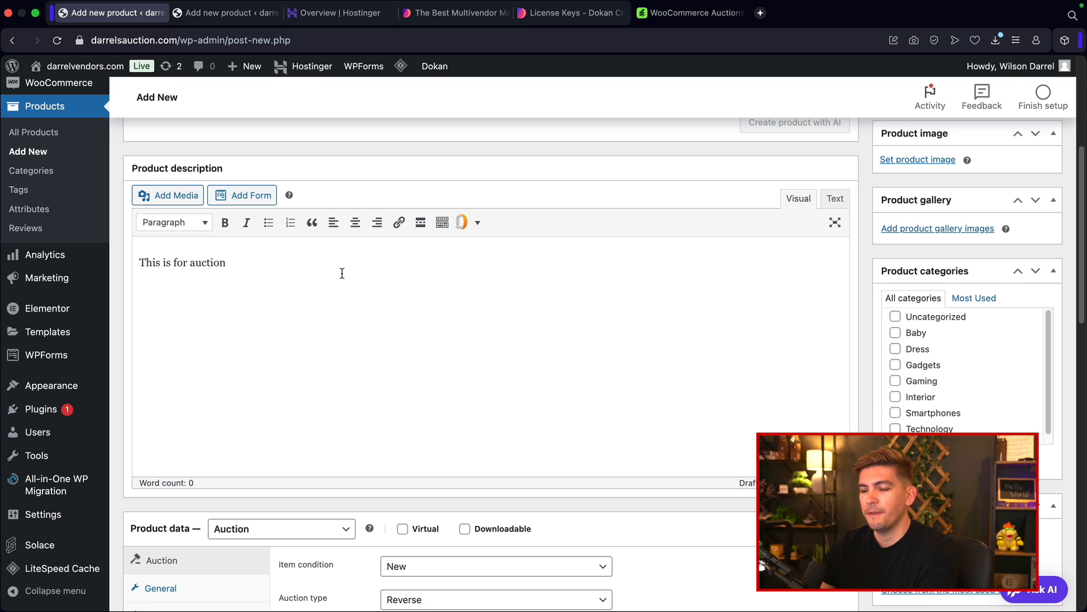
scroll(396, 334, "down", 10)
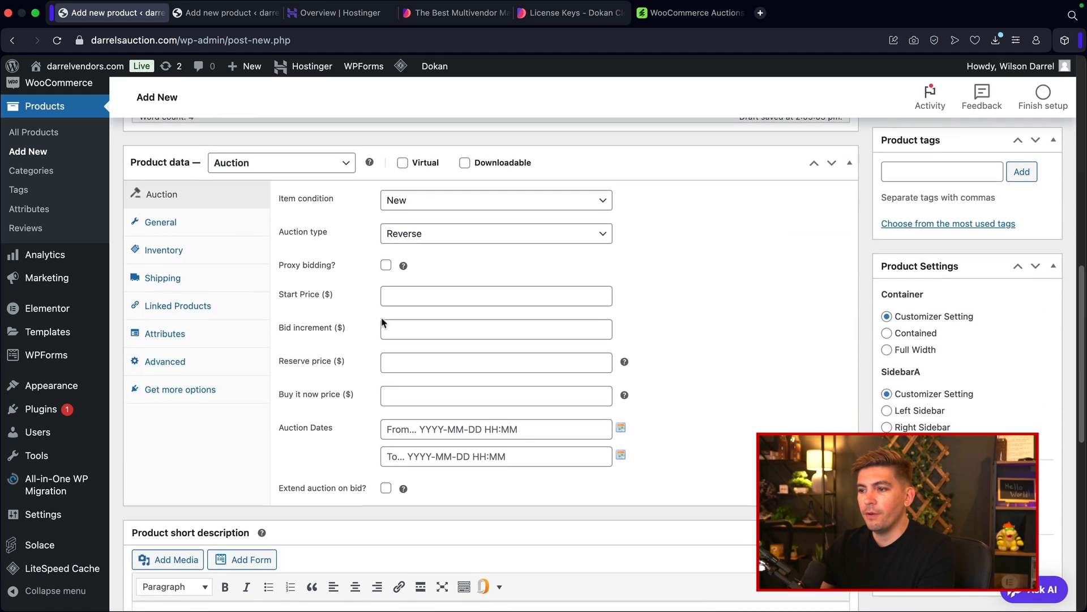
Keep the product type as Auction and the item condition as New.
scroll(383, 321, "up", 2)
left_click(272, 231)
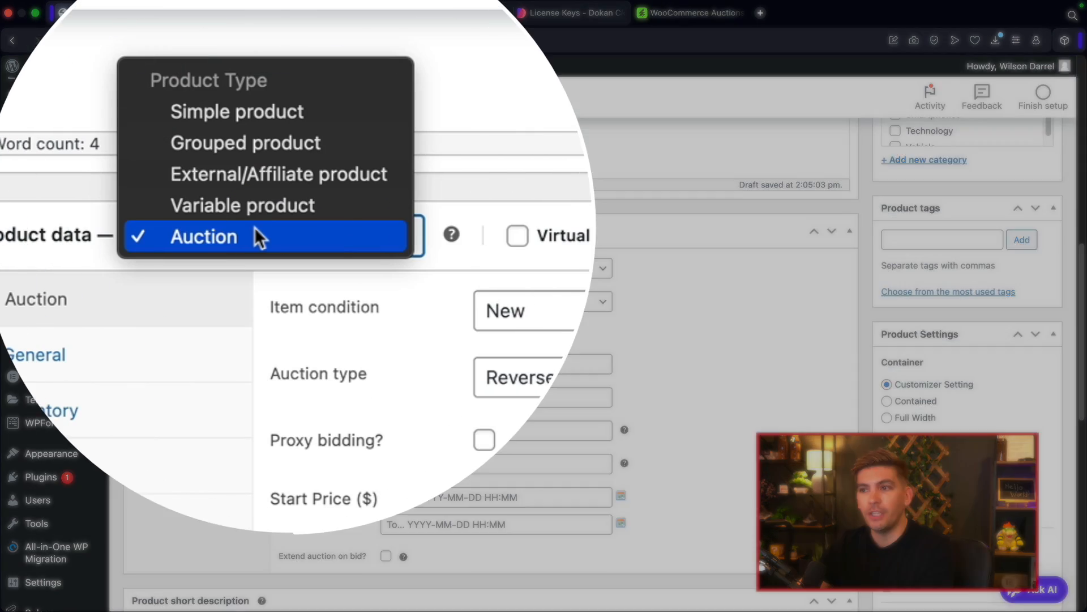
left_click(271, 230)
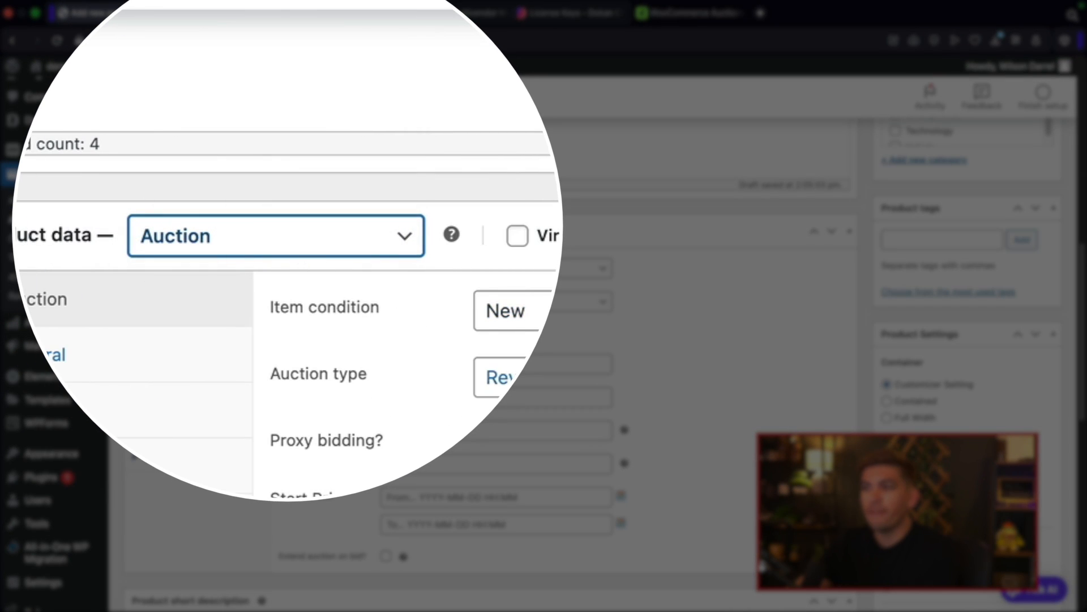
left_click(436, 267)
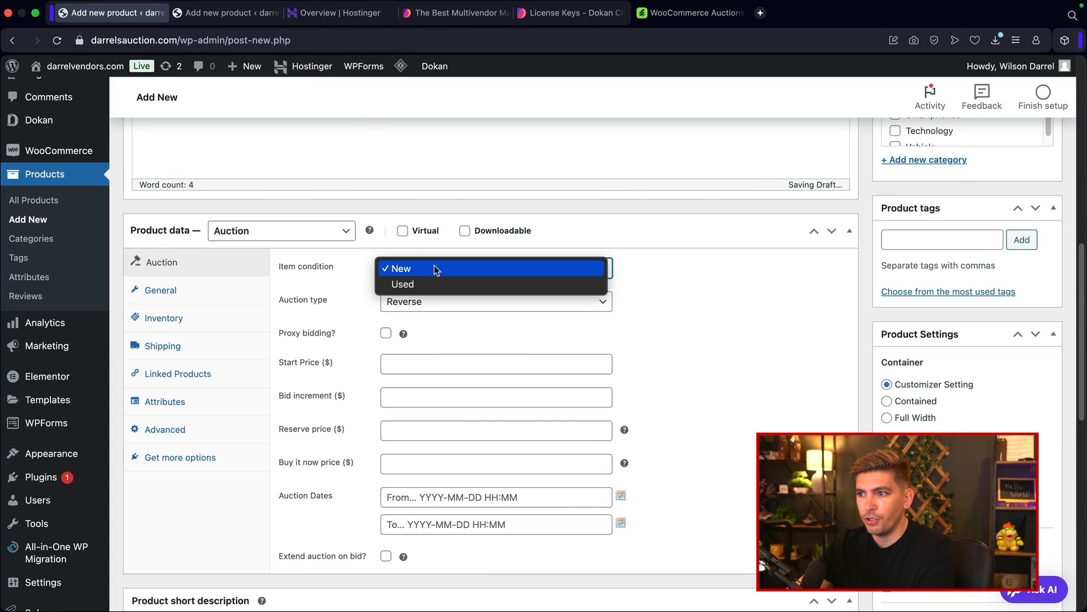
left_click(434, 267)
Try the Normal and Reverse auction types, leaving the auction type set to Normal.
left_click(420, 305)
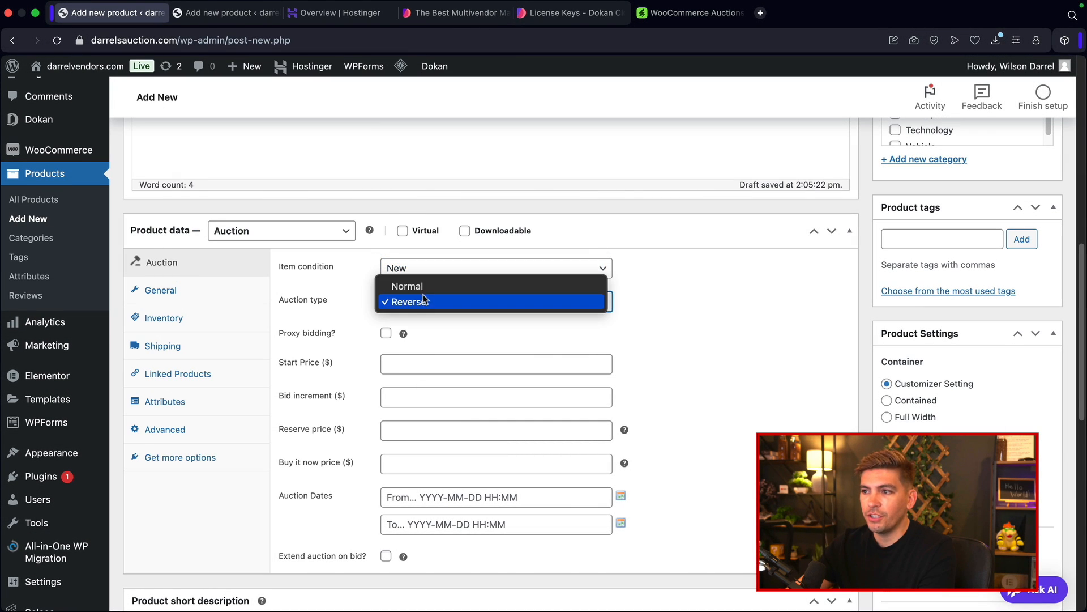
left_click(422, 287)
left_click(426, 309)
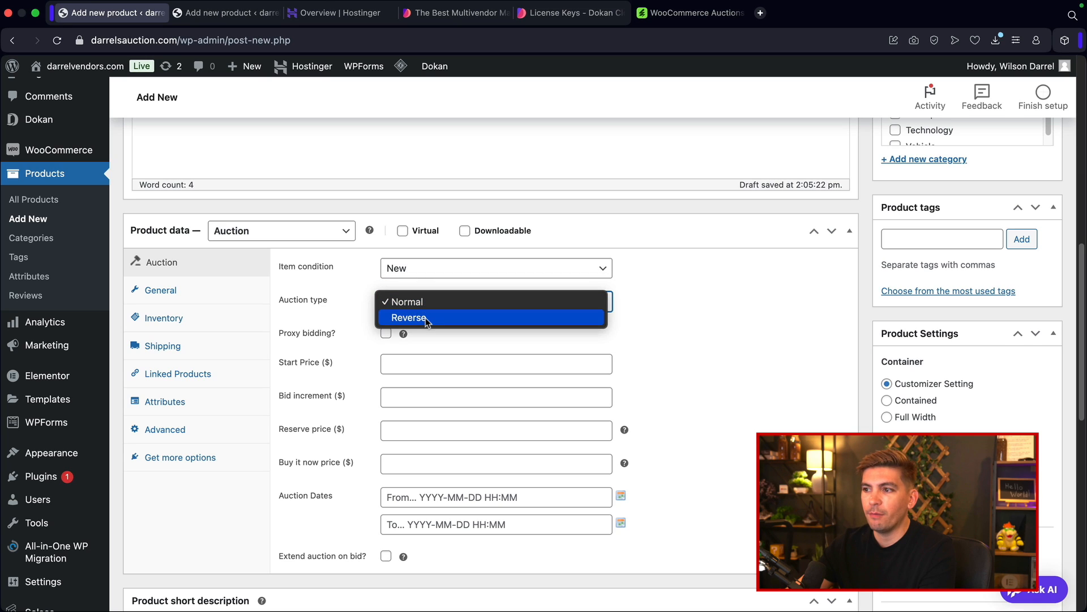
left_click(426, 318)
left_click(435, 303)
left_click(443, 287)
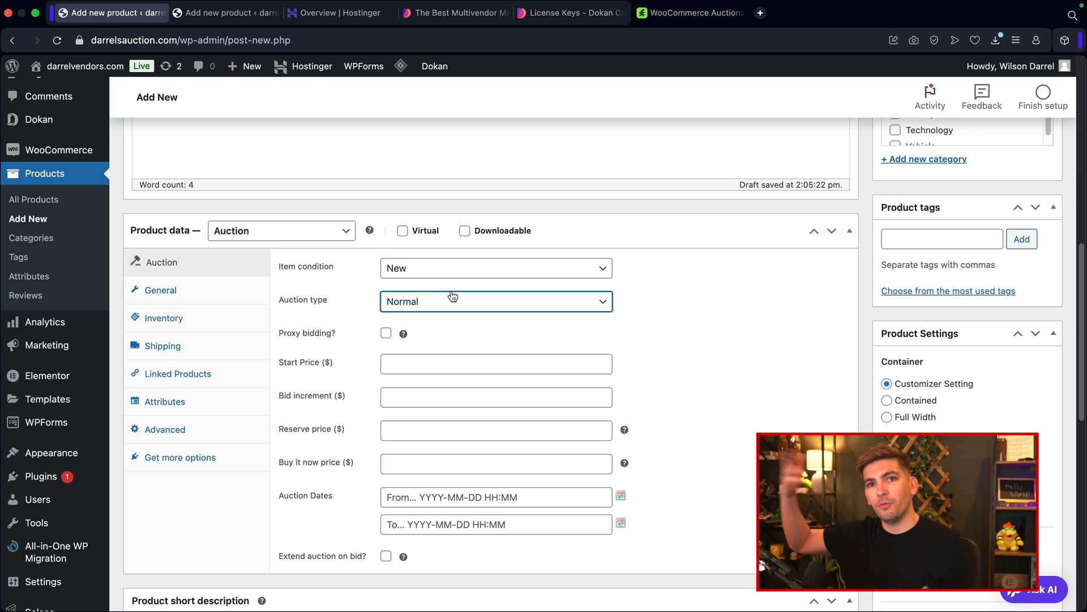
left_click(448, 302)
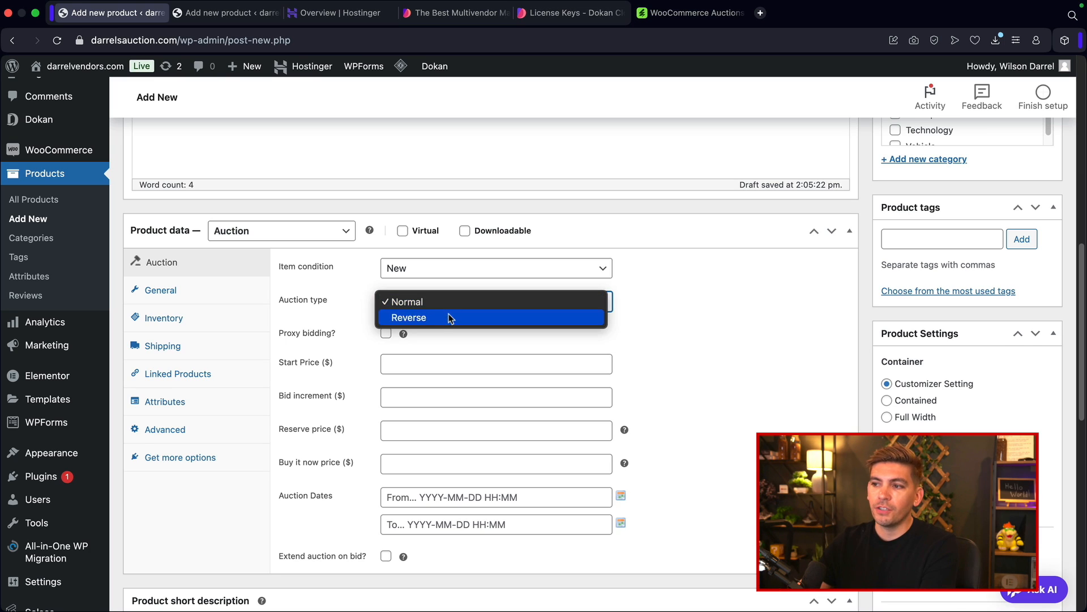
left_click(448, 317)
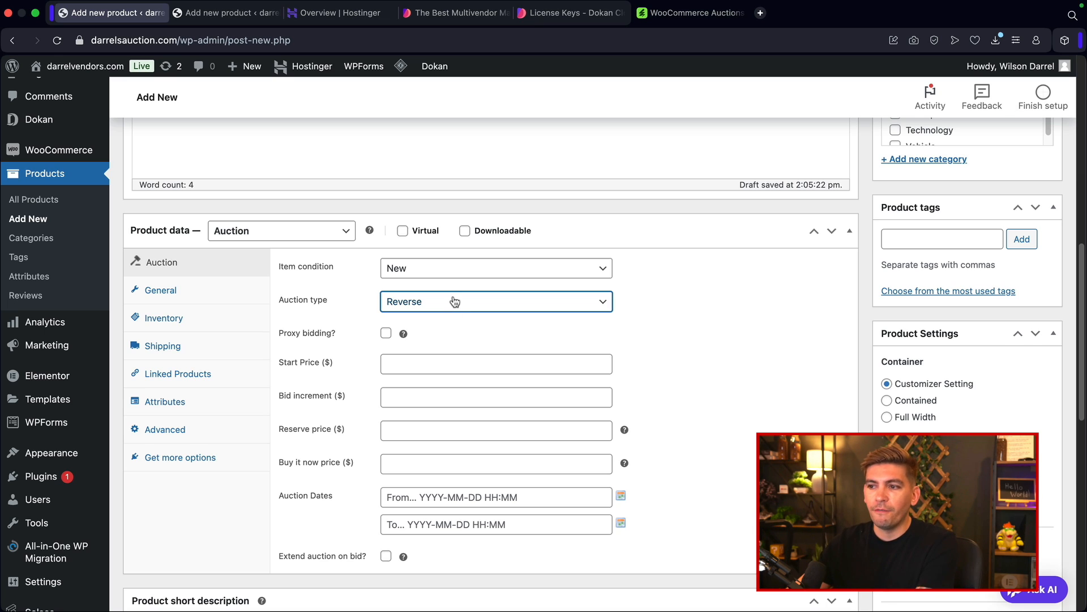
left_click(455, 301)
left_click(455, 288)
scroll(482, 352, "down", 1)
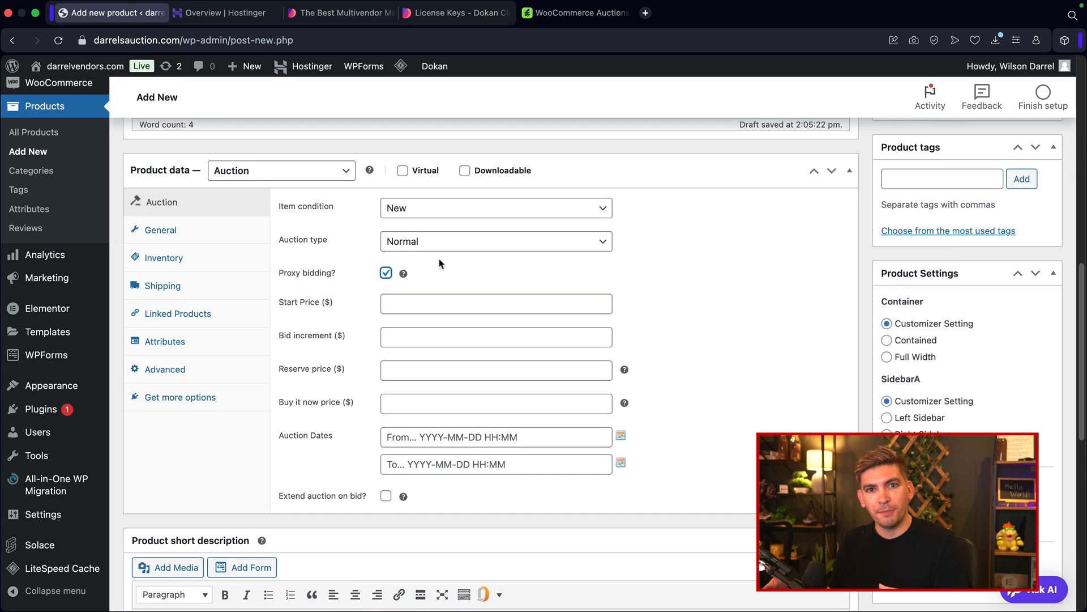
Set the auction start price to 100 and the reserve price to 150.
left_click(468, 304)
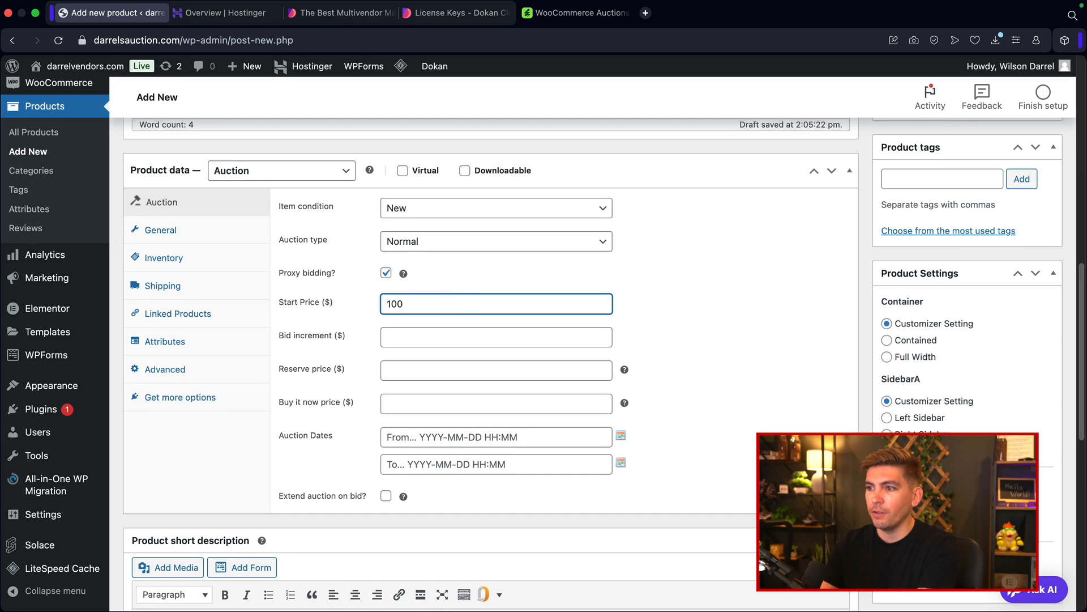
type("1000")
key("BackSpace")
key("Tab")
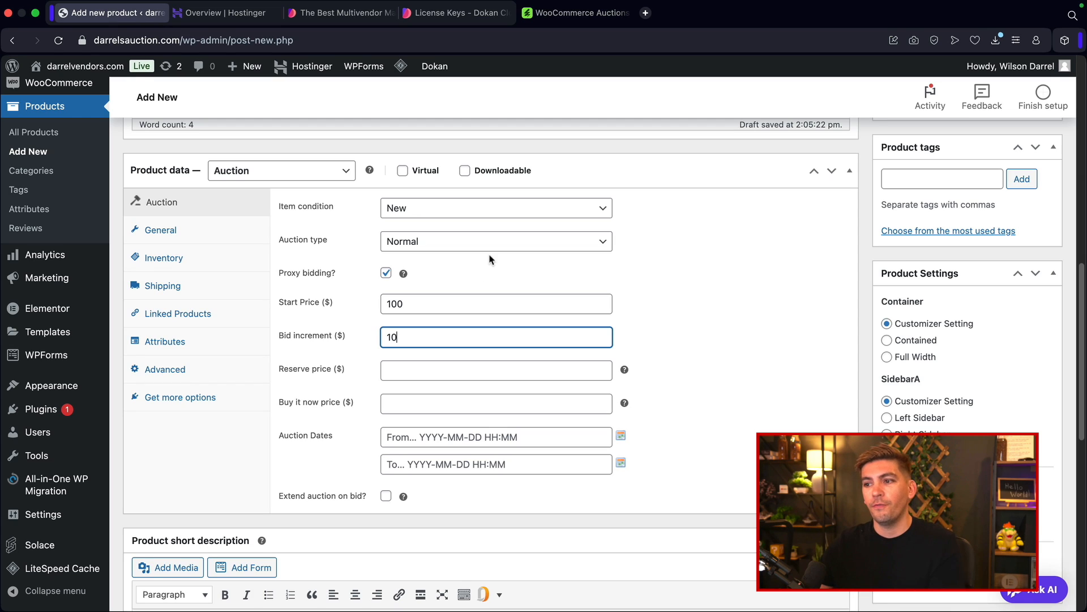
left_click(447, 366)
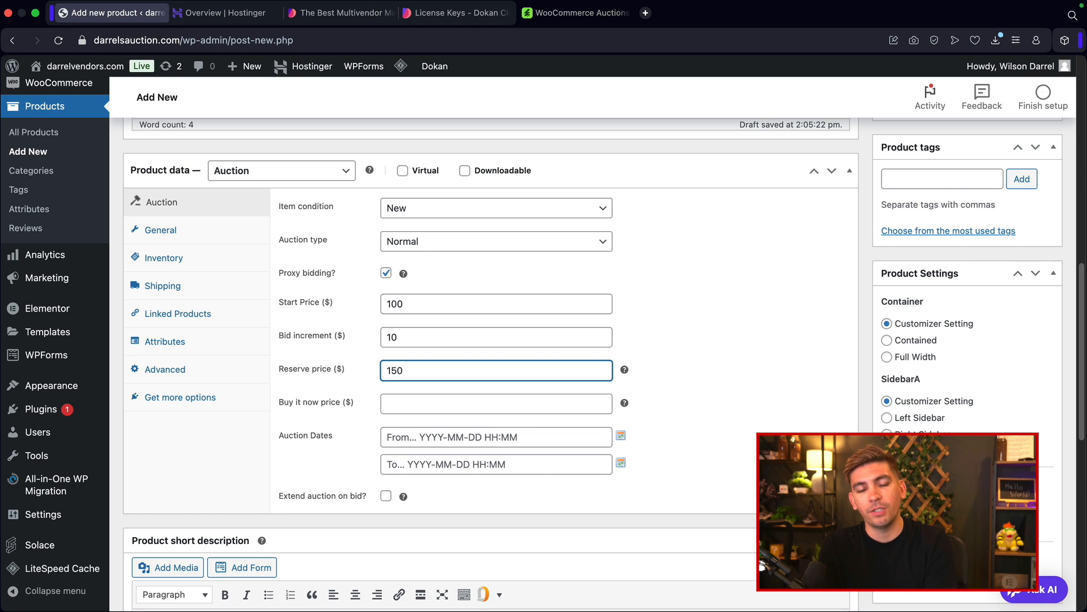
Enter 140 as the buy-it-now price and open the auction start-date calendar.
left_click(491, 403)
left_click(692, 406)
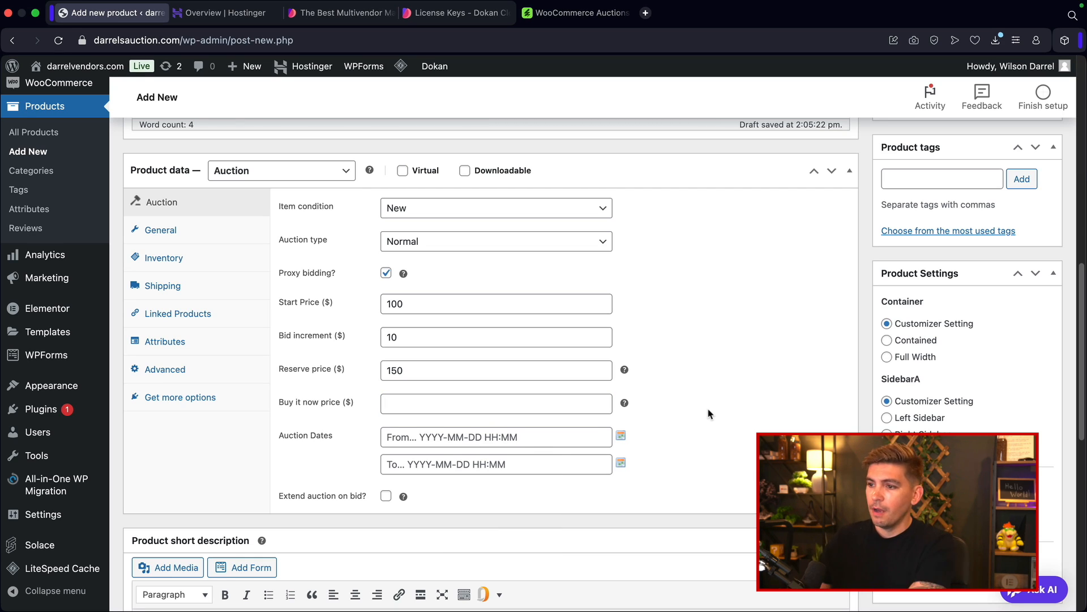
left_click(567, 403)
type("140")
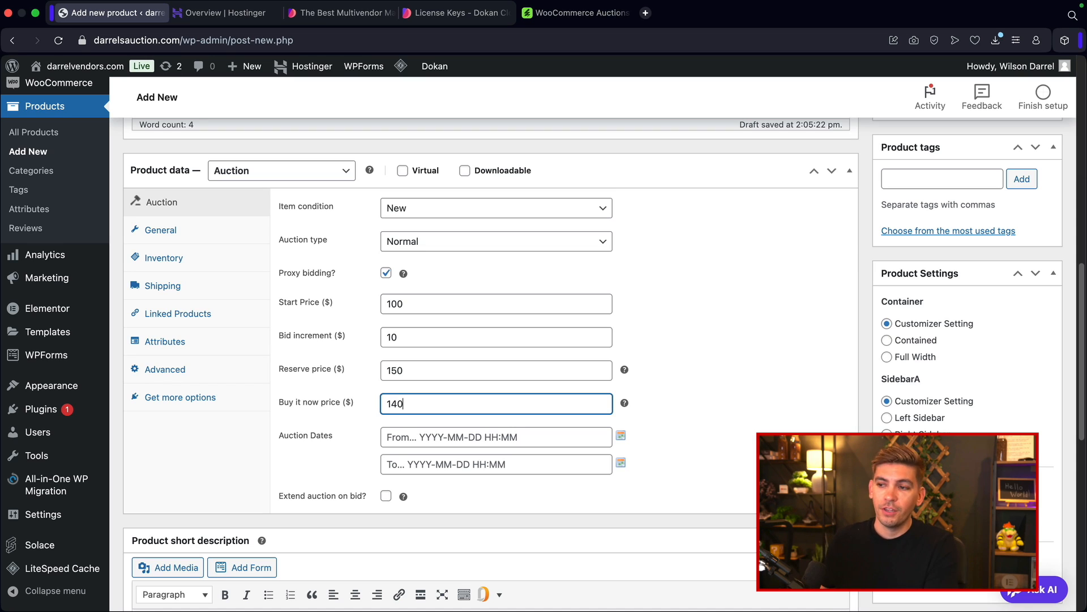
left_click(533, 441)
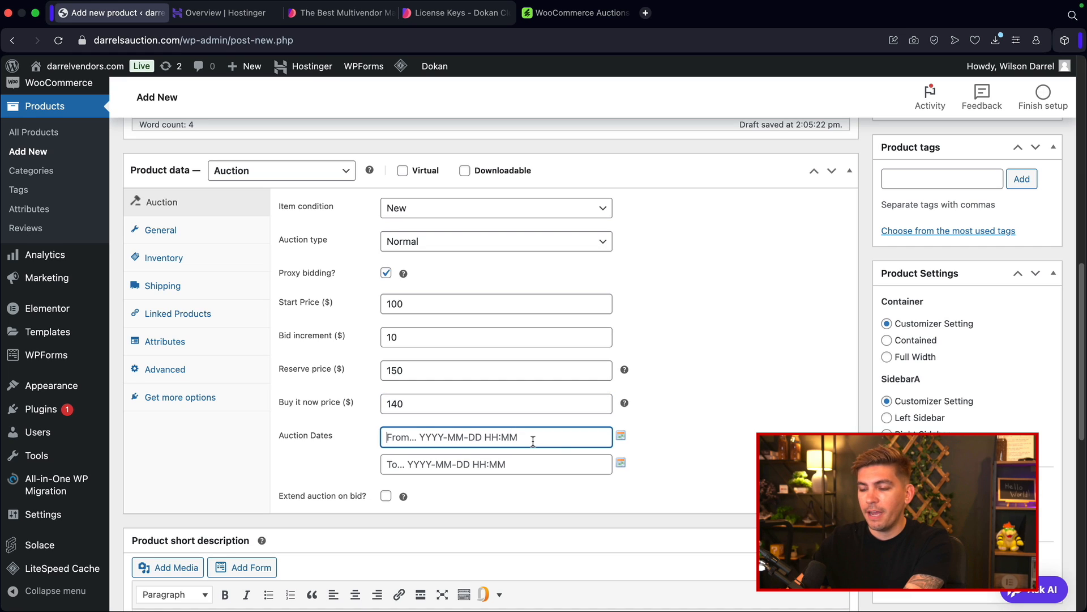
left_click(621, 436)
Set the auction to run from 17 October 2024 to 28 August 2025.
left_click(469, 298)
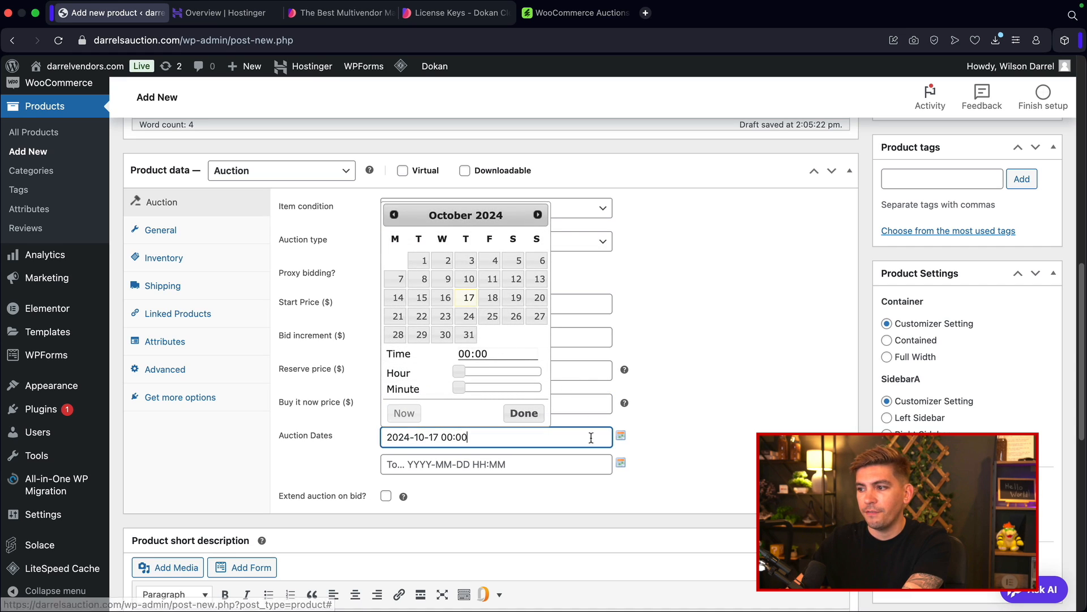
left_click(620, 462)
triple_click(537, 243)
left_click(537, 243)
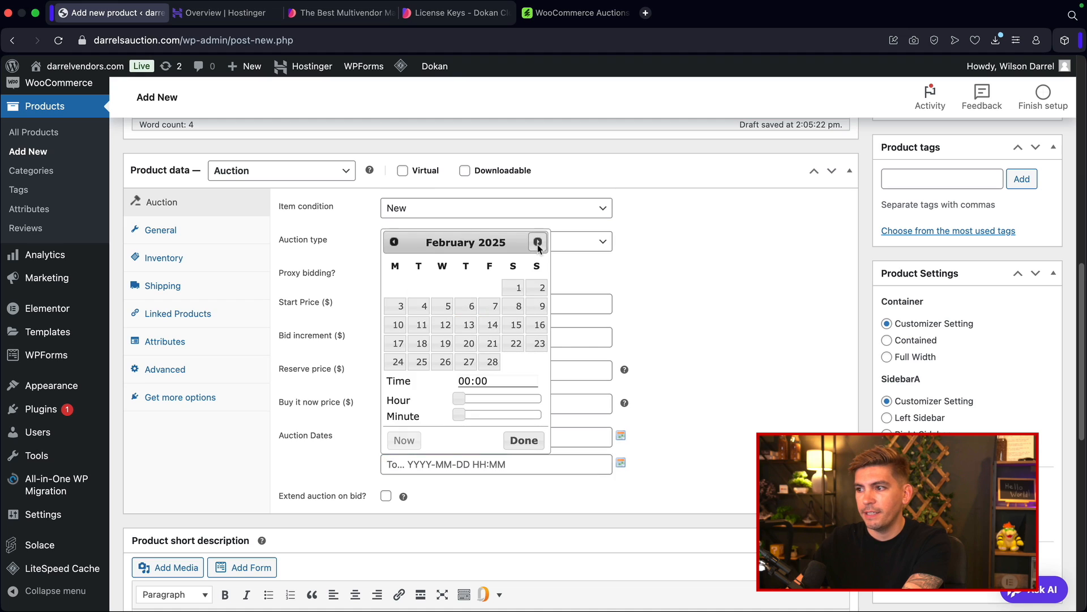
triple_click(536, 243)
triple_click(536, 244)
left_click(469, 361)
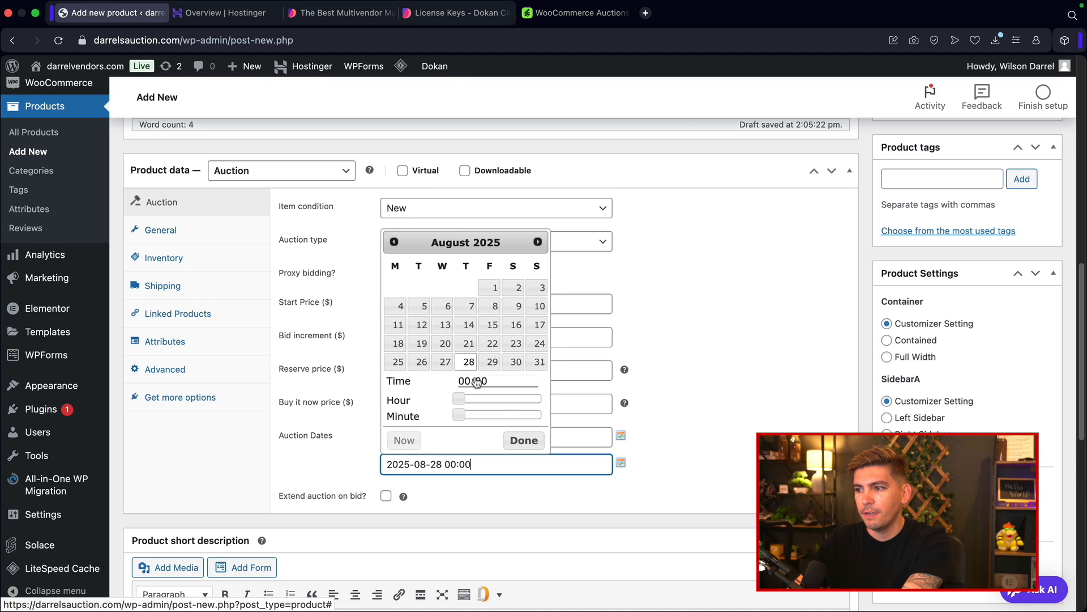
left_click(524, 440)
Enable extending the auction on late bids: bids in the last 30 seconds add 300 seconds.
scroll(492, 426, "down", 1)
scroll(493, 432, "down", 1)
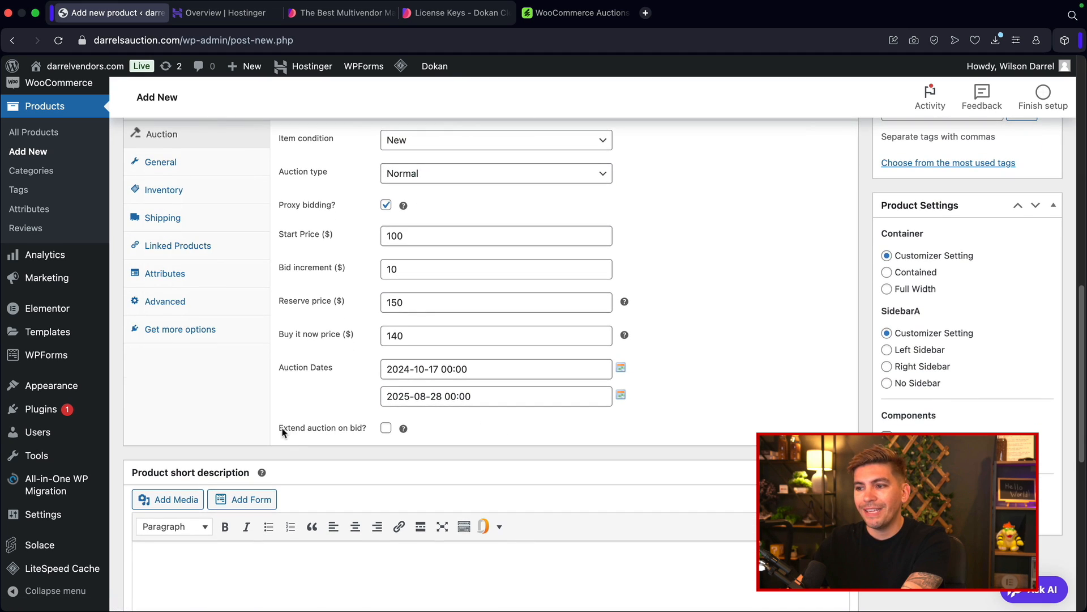
left_click_drag(283, 432, 361, 433)
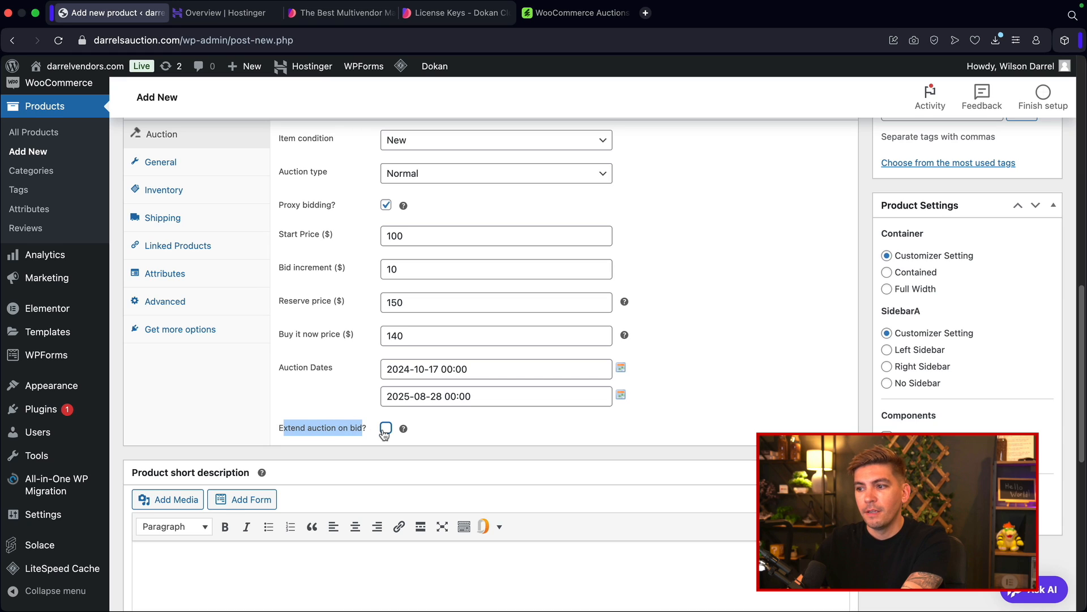
left_click(386, 428)
mouse_move(404, 430)
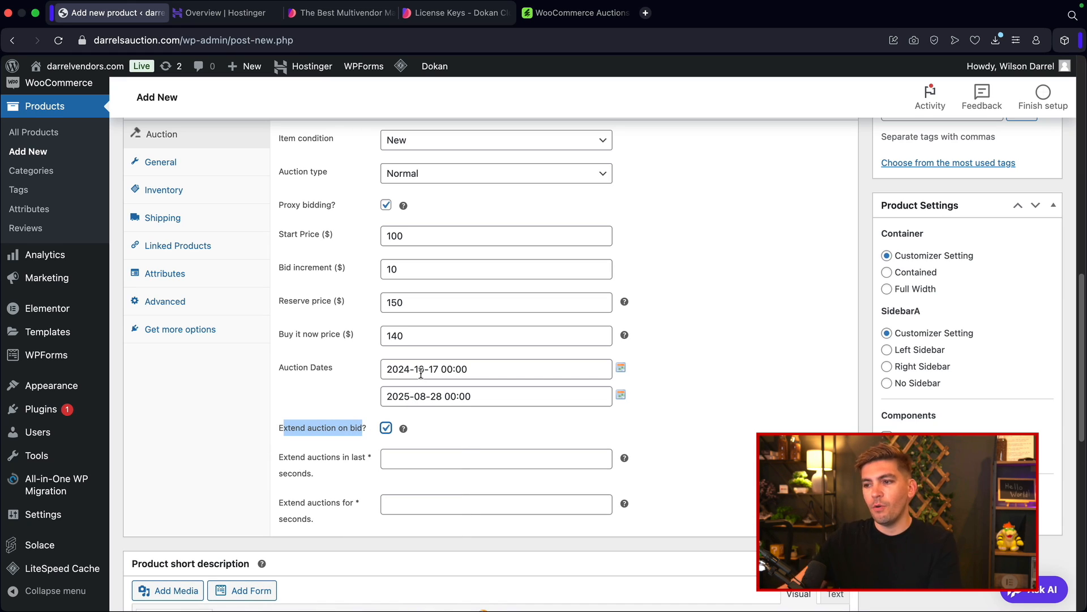
left_click(745, 406)
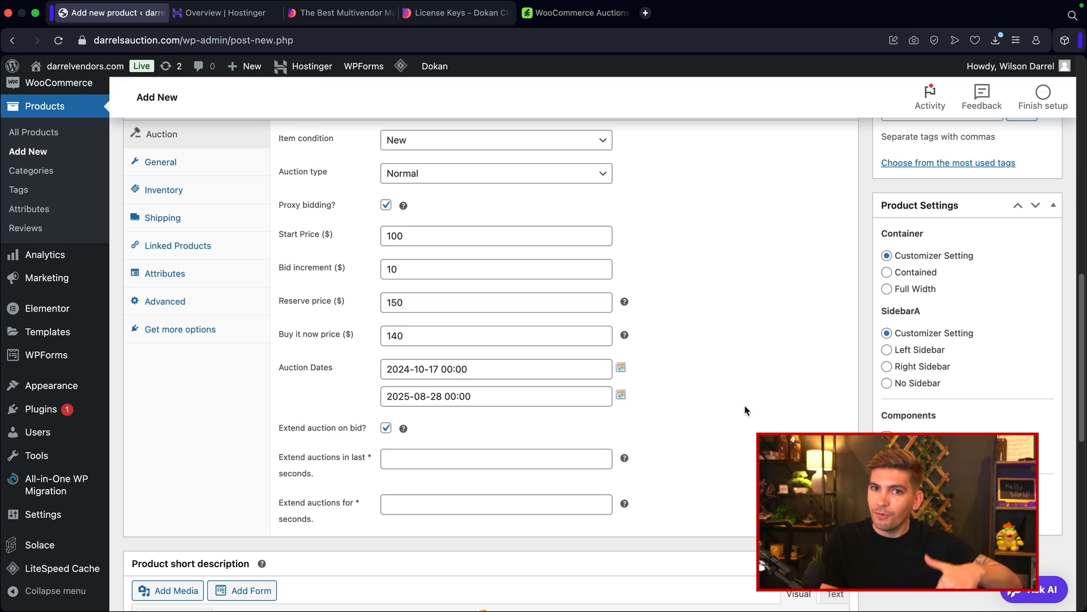
left_click(523, 457)
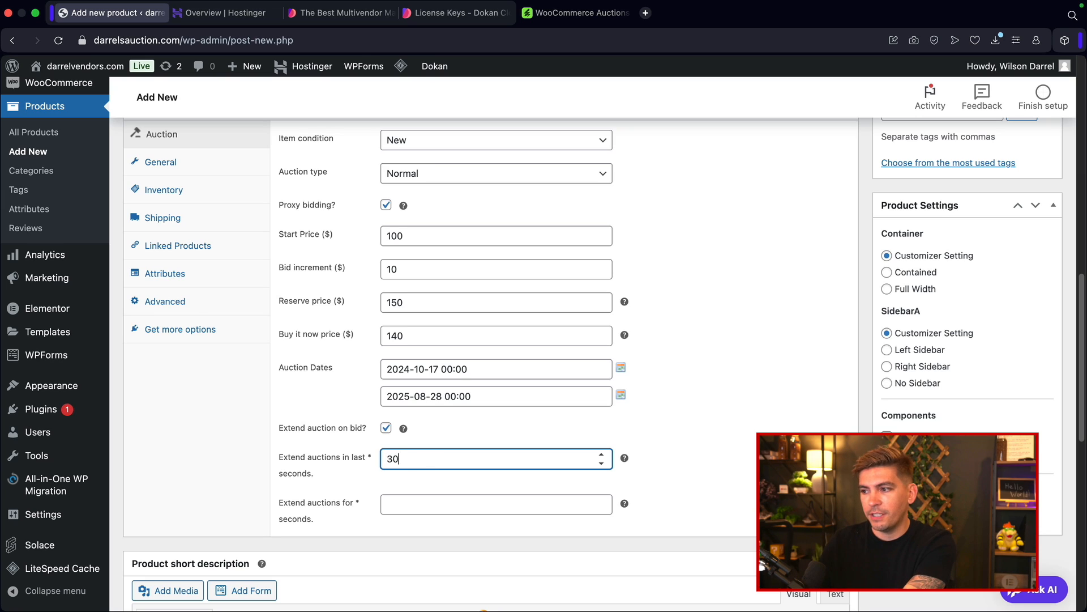
key("Tab")
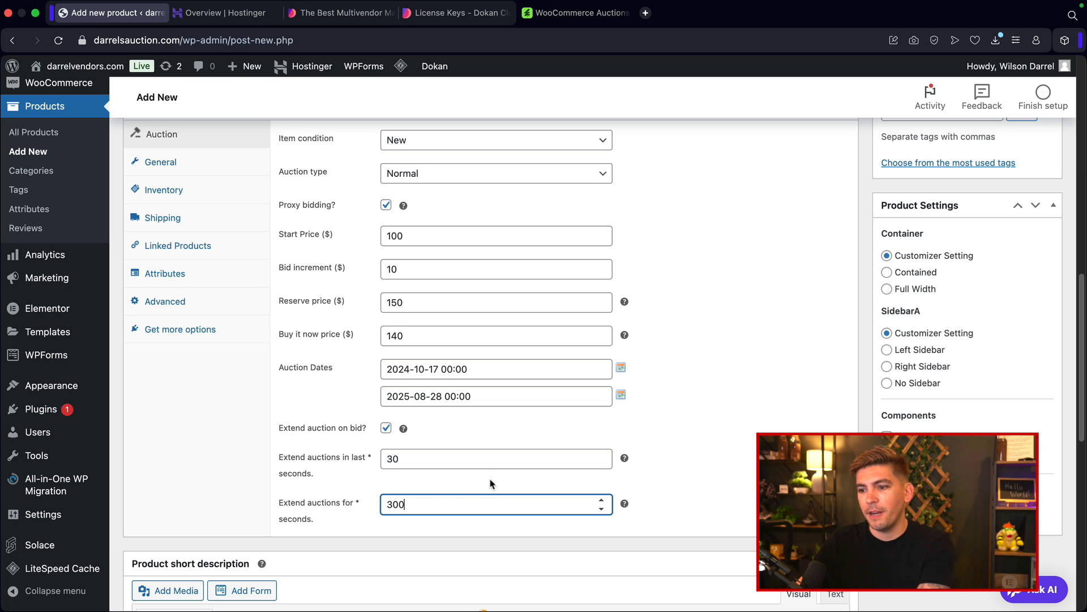
scroll(492, 481, "down", 3)
scroll(493, 476, "down", 1)
left_click(381, 451)
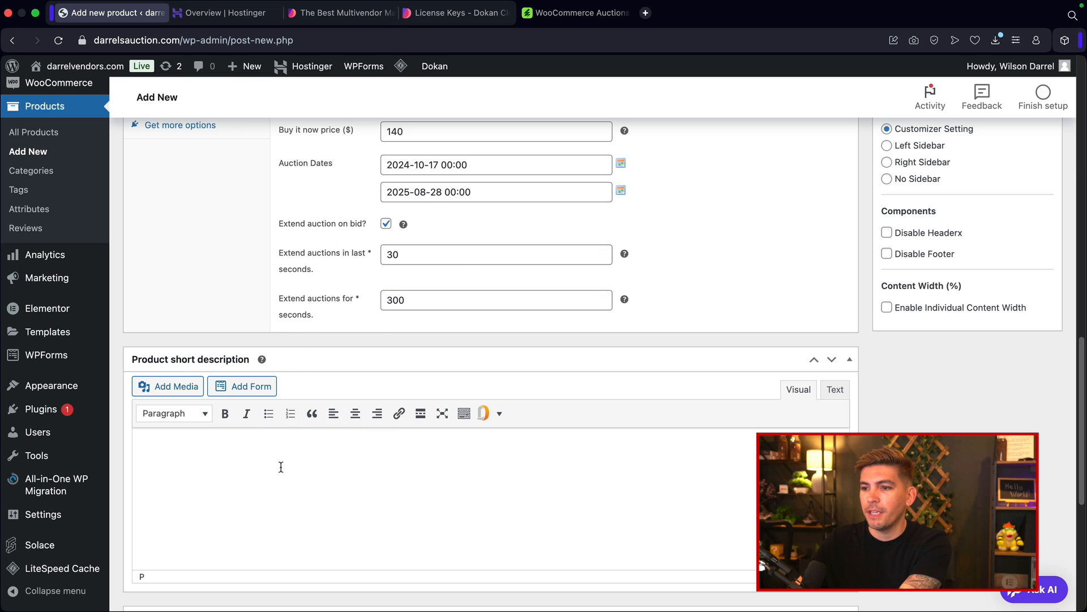
scroll(162, 317, "down", 3)
Paste the brownie paragraph into the short description and keep Pattys Store as vendor.
right_click(164, 314)
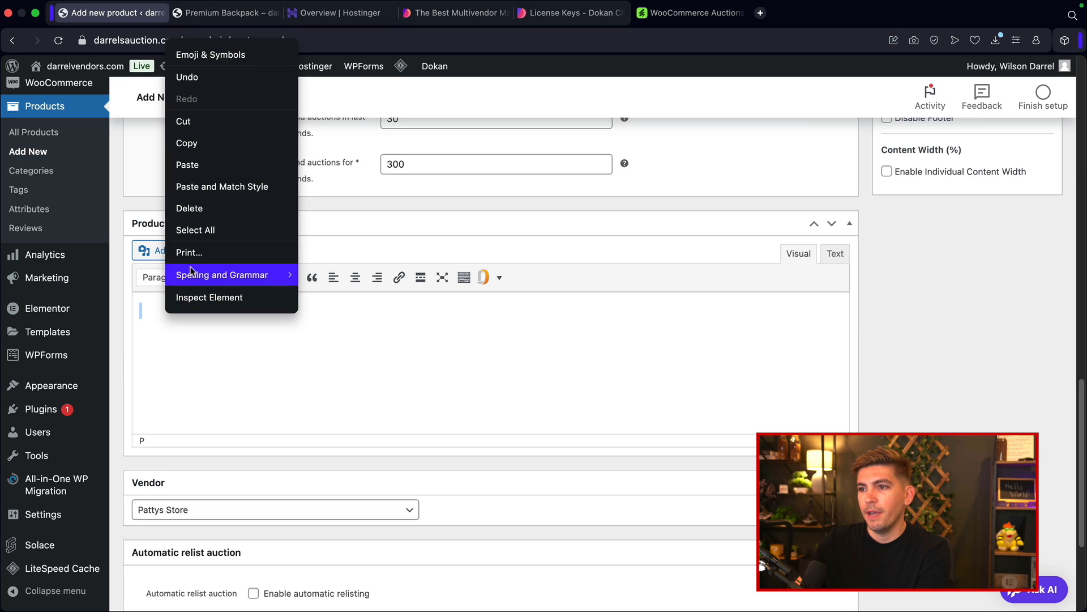
left_click(209, 167)
scroll(327, 424, "down", 5)
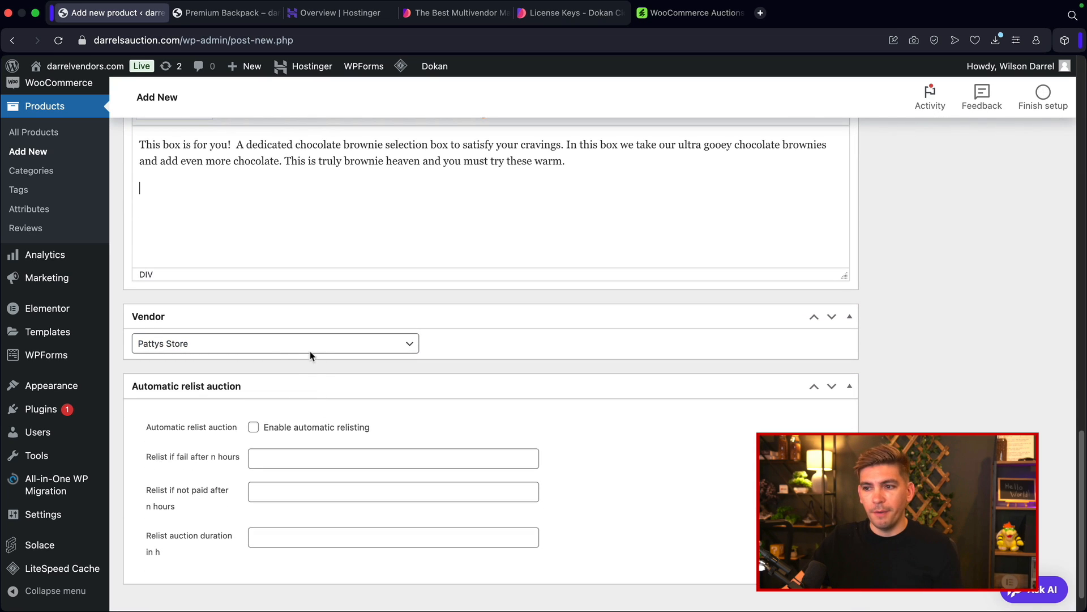
left_click(282, 346)
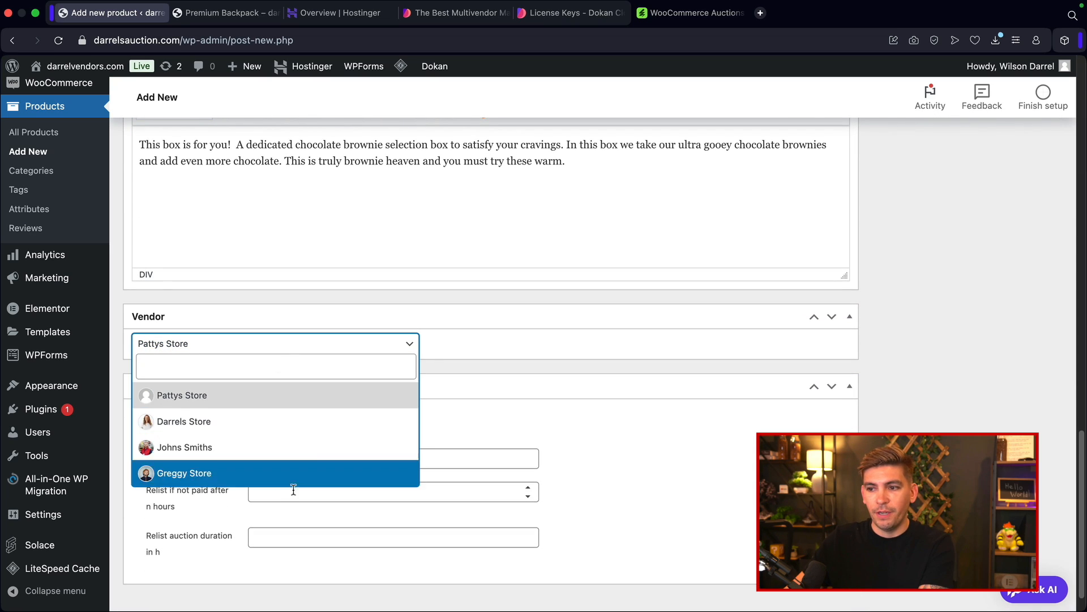
left_click(674, 368)
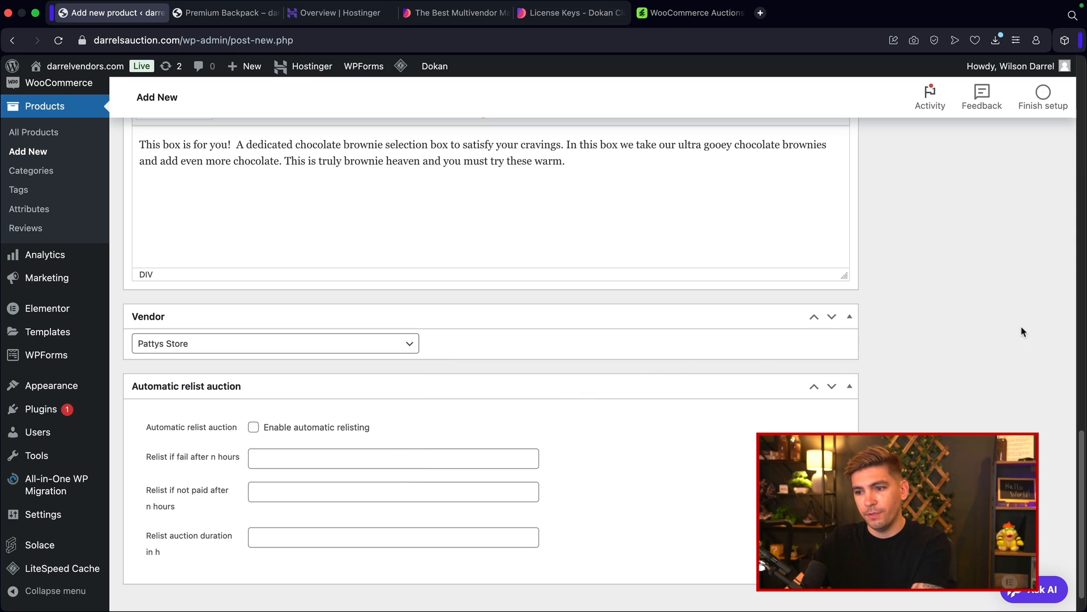
scroll(396, 341, "down", 1)
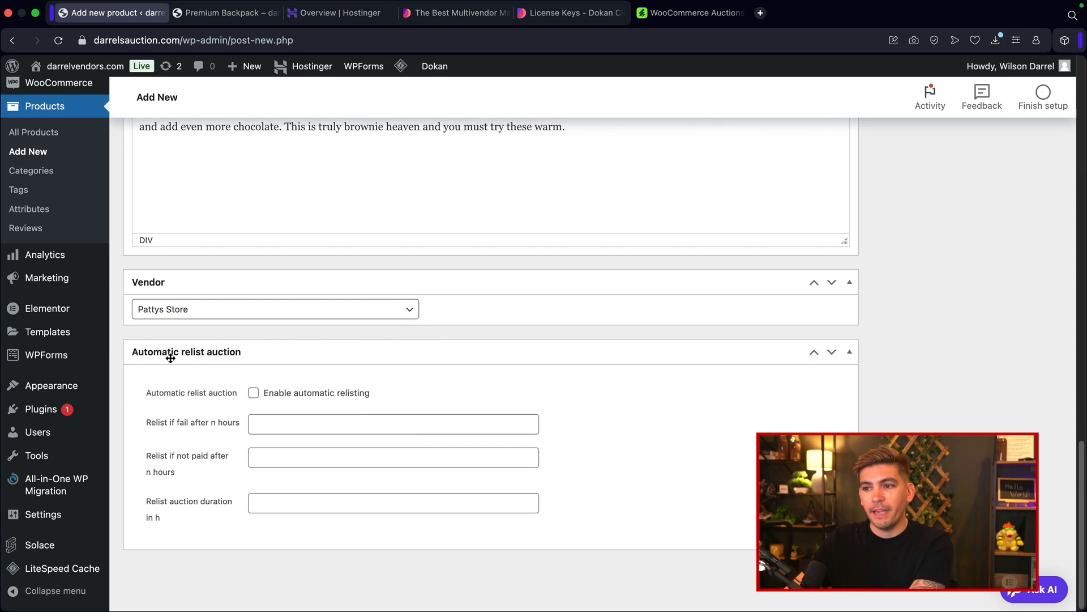
Enable automatic relisting: 1 hour if failed, 24 hours if unpaid.
left_click(254, 395)
left_click(278, 426)
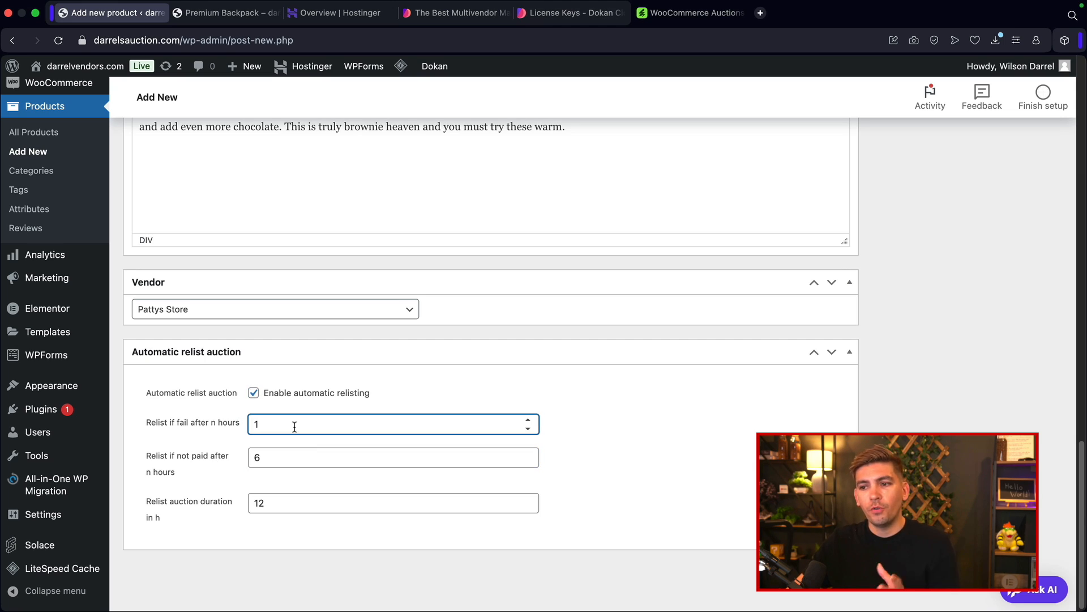
left_click_drag(292, 425, 237, 429)
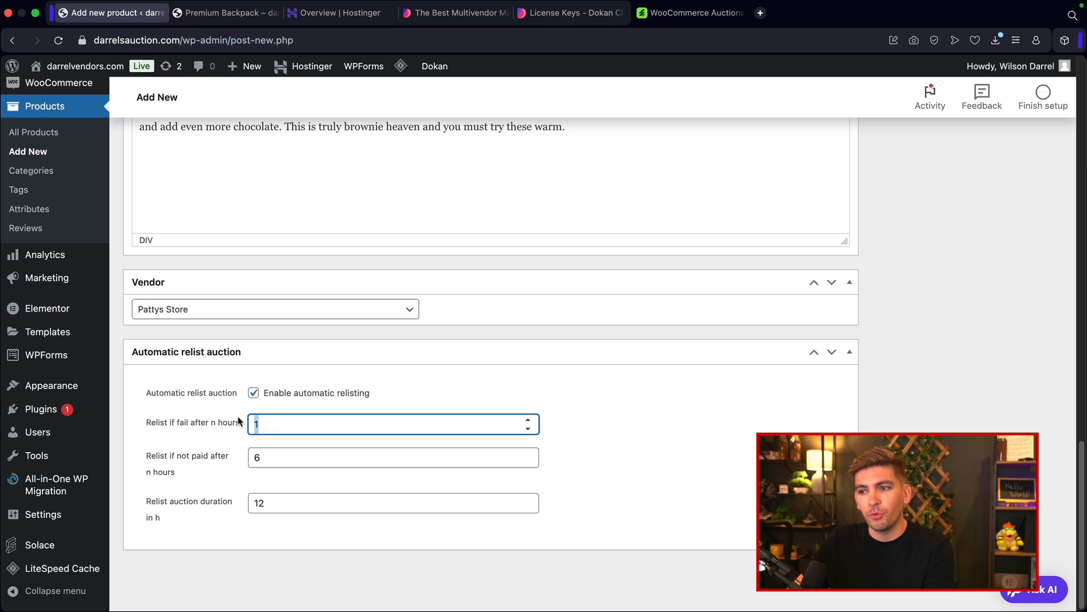
left_click_drag(266, 456, 221, 457)
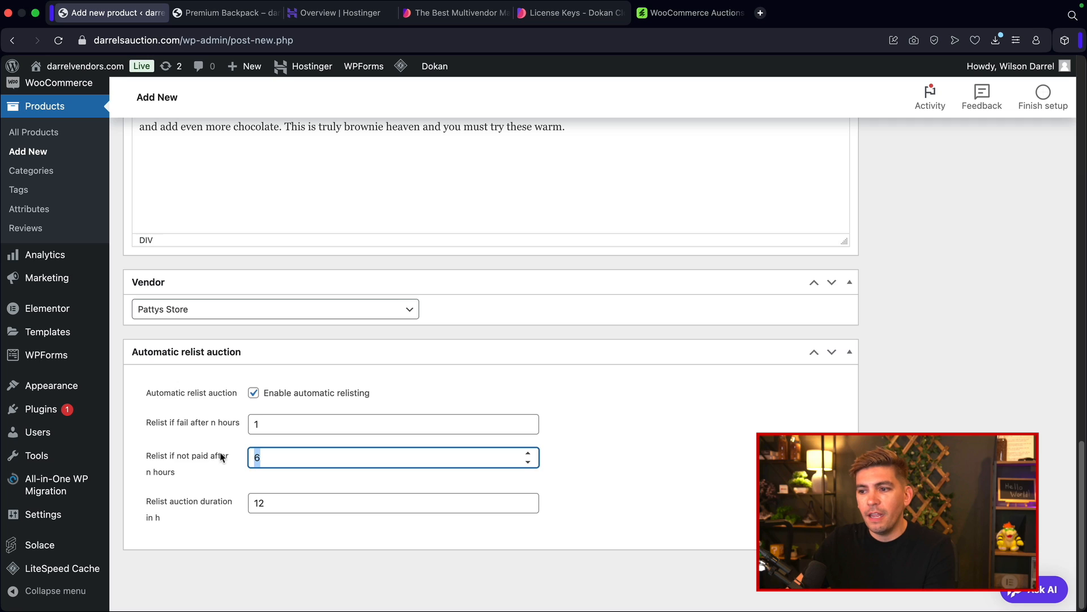
type("24")
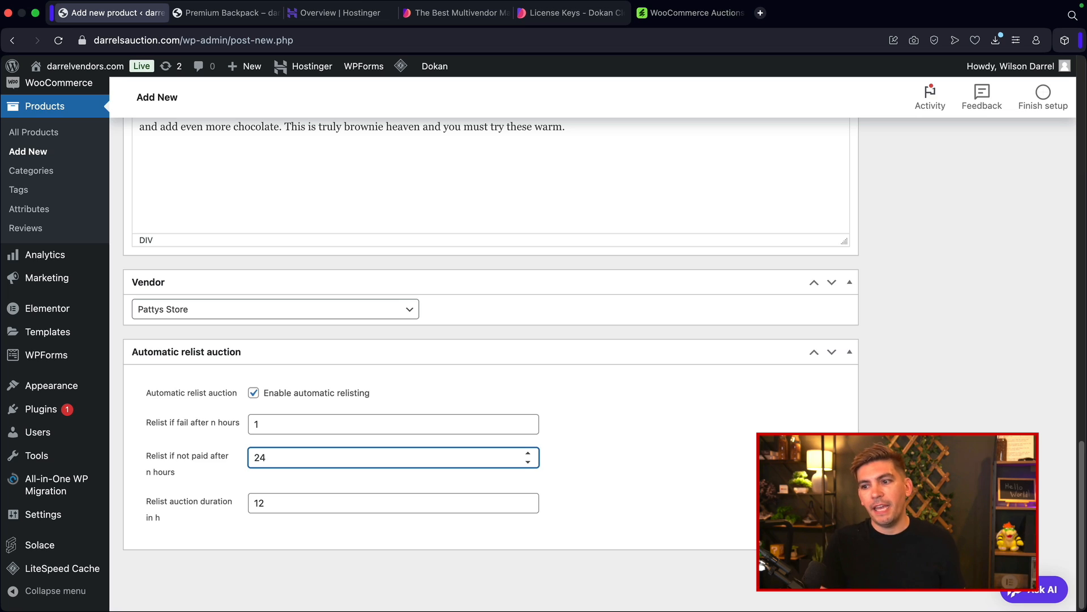
key("Tab")
left_click(250, 491)
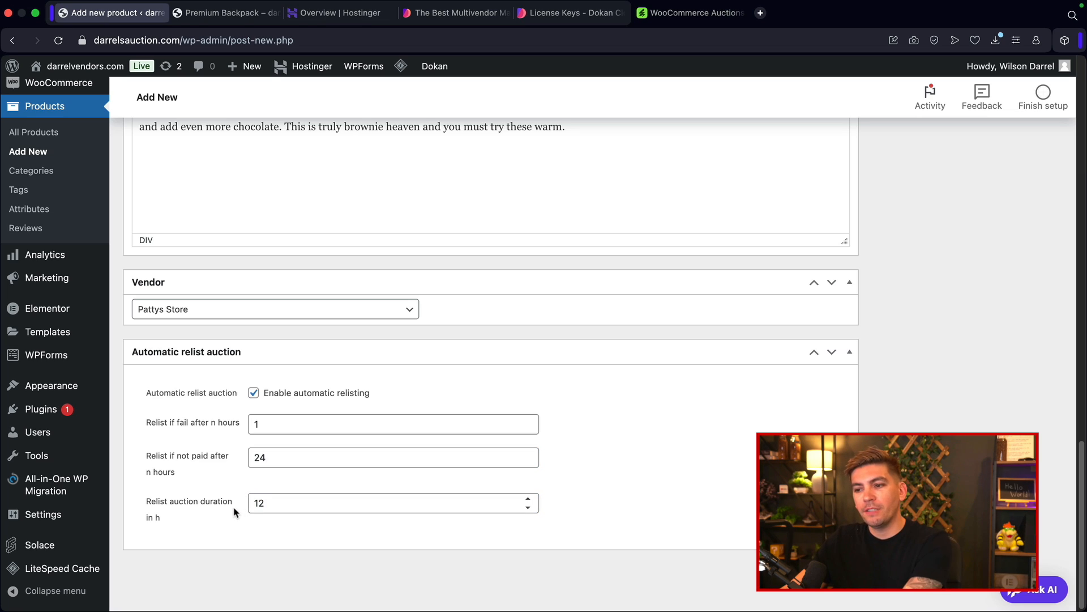
left_click_drag(271, 502, 244, 502)
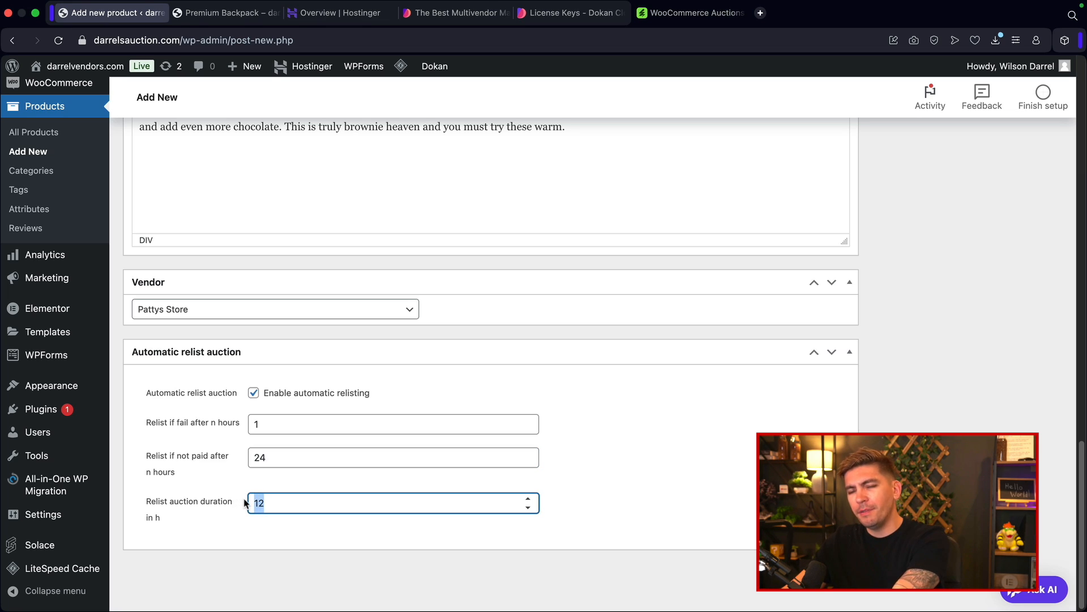
type("24")
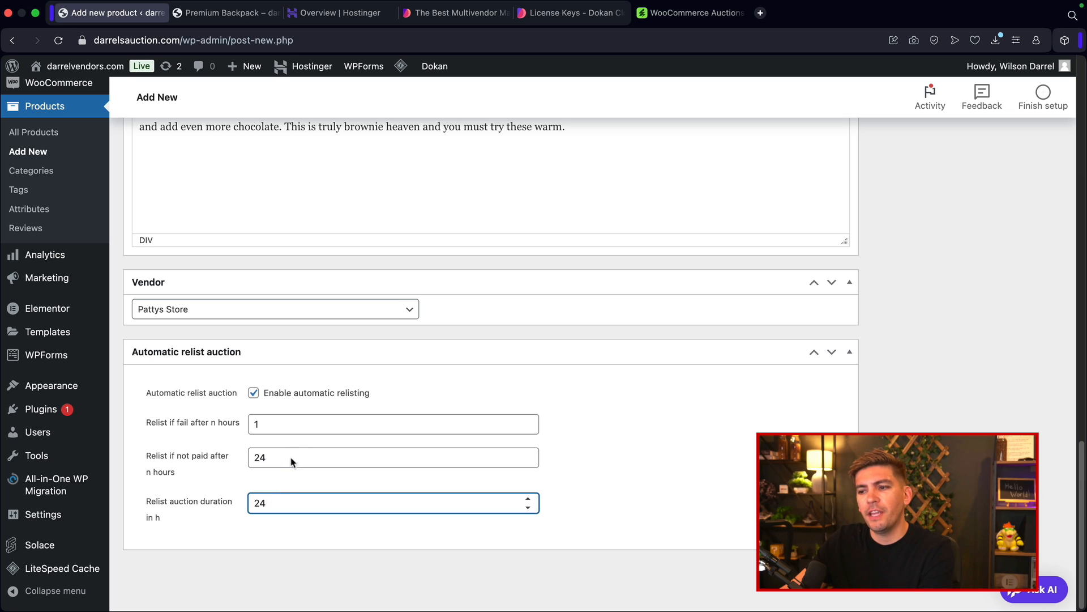
left_click_drag(281, 502, 241, 506)
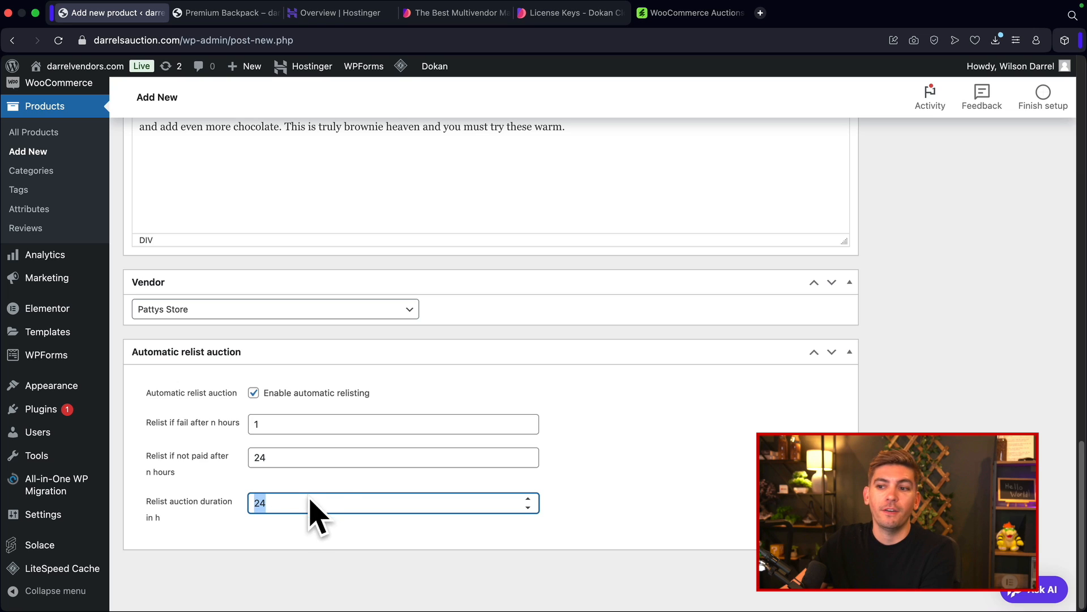
Set the relist duration to 48 hours and make the alarm clock picture, Item06.png, the product image.
type("48")
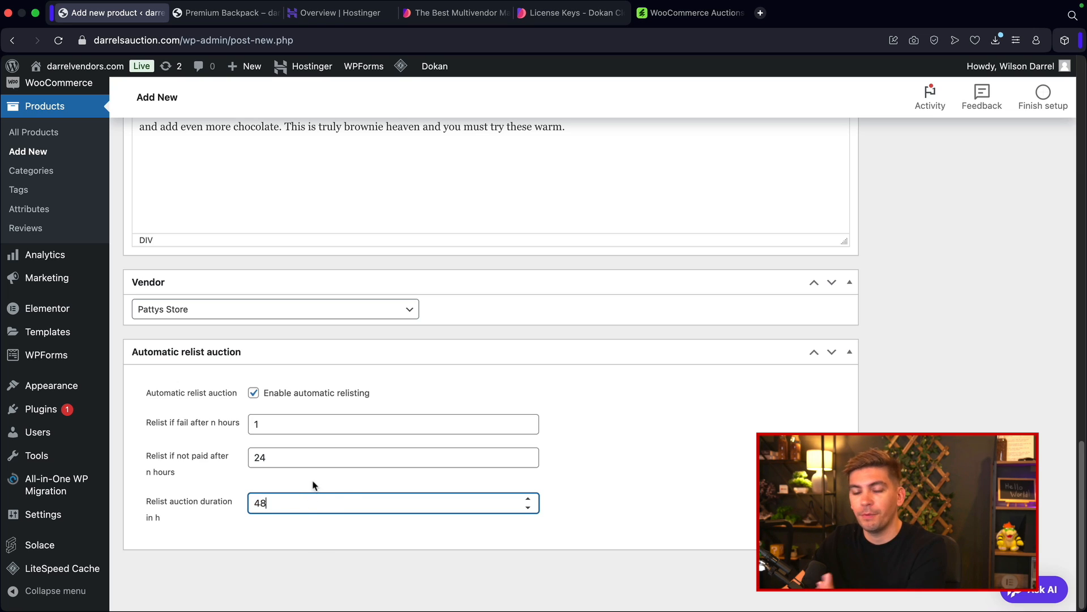
left_click(649, 464)
scroll(623, 456, "up", 7)
scroll(649, 449, "up", 15)
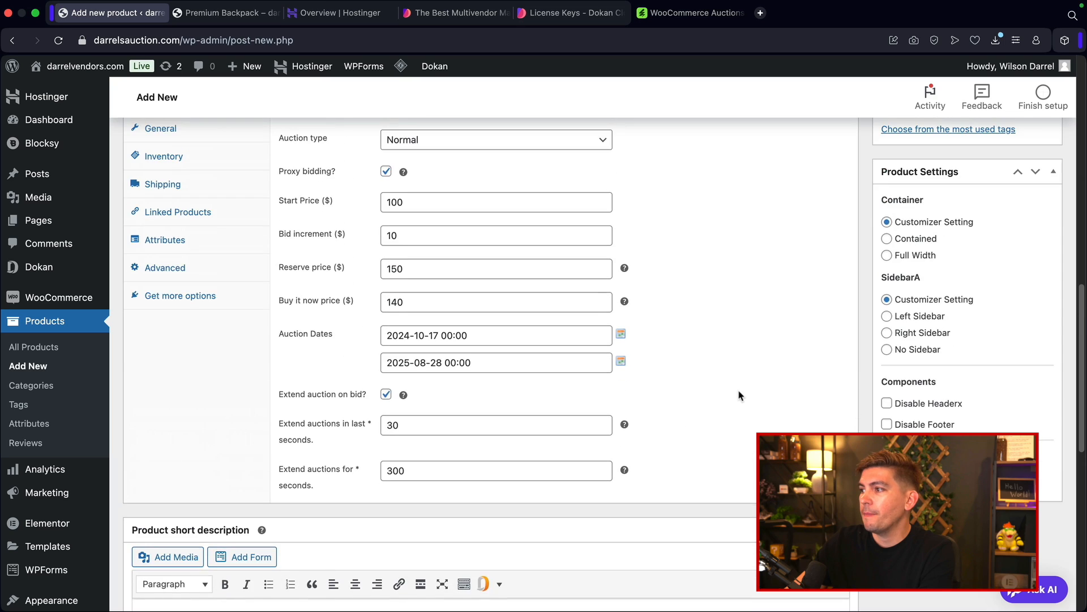
scroll(901, 332, "up", 3)
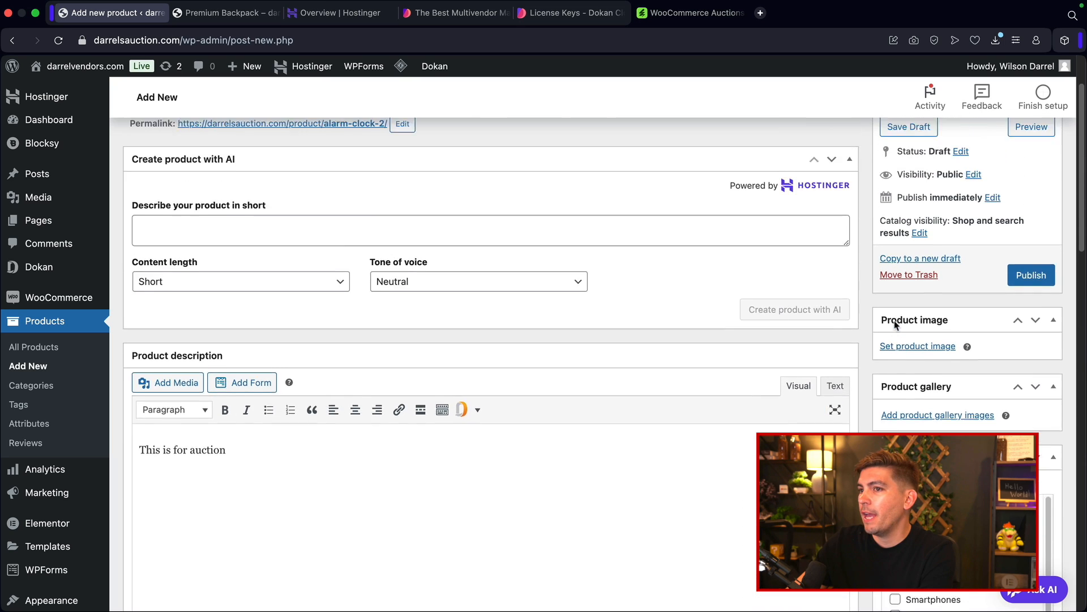
left_click(918, 433)
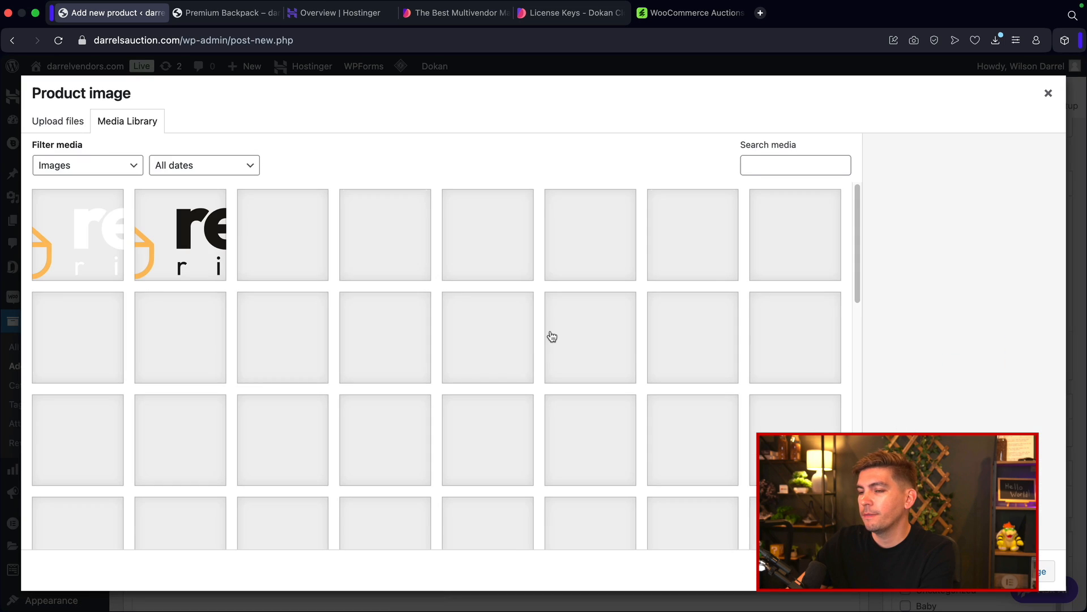
left_click(190, 334)
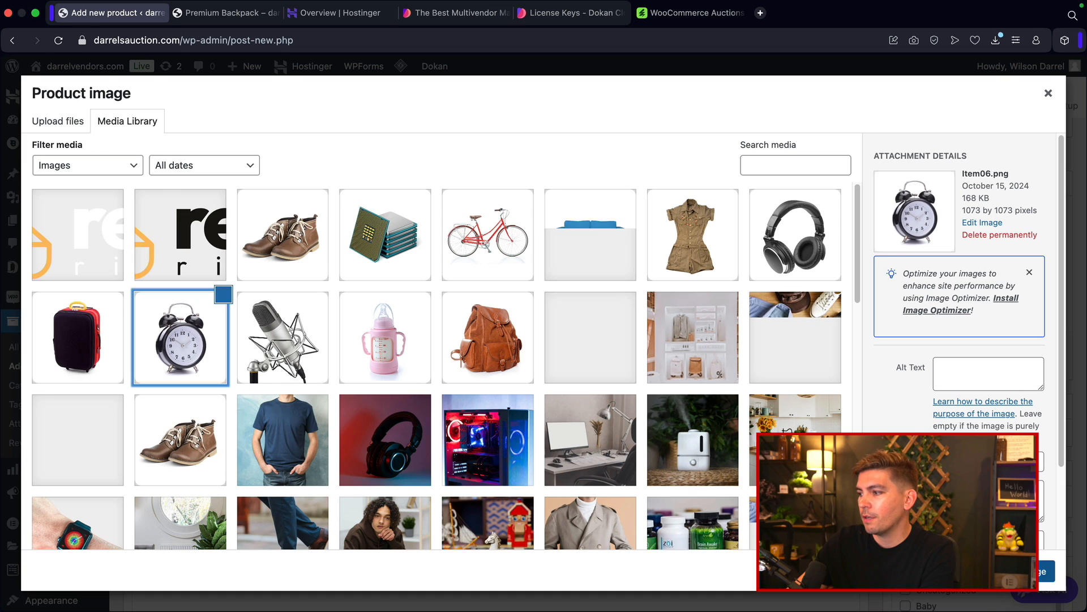
key("Escape")
Leave the gallery empty, tick the Technology category, and publish the Alarm Clock auction.
scroll(946, 376, "down", 5)
left_click(921, 347)
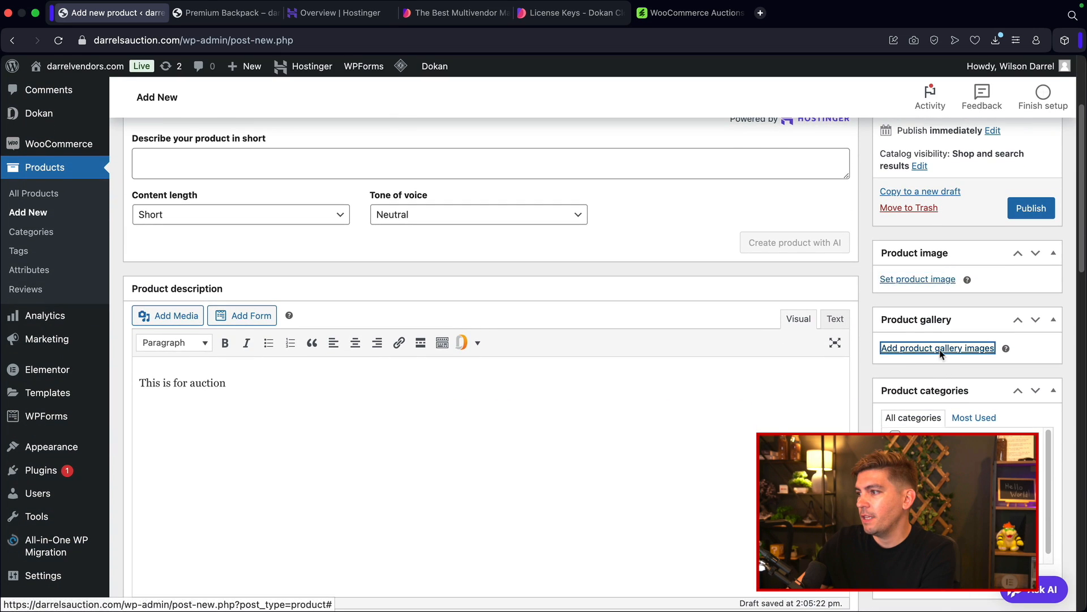
left_click(1048, 93)
scroll(957, 351, "down", 6)
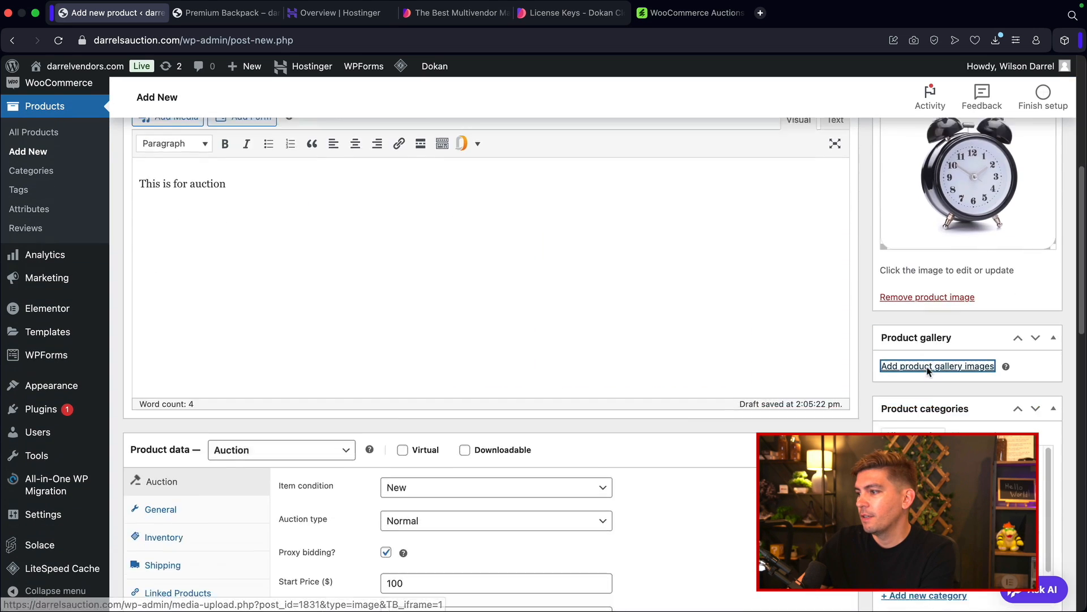
scroll(900, 406, "down", 1)
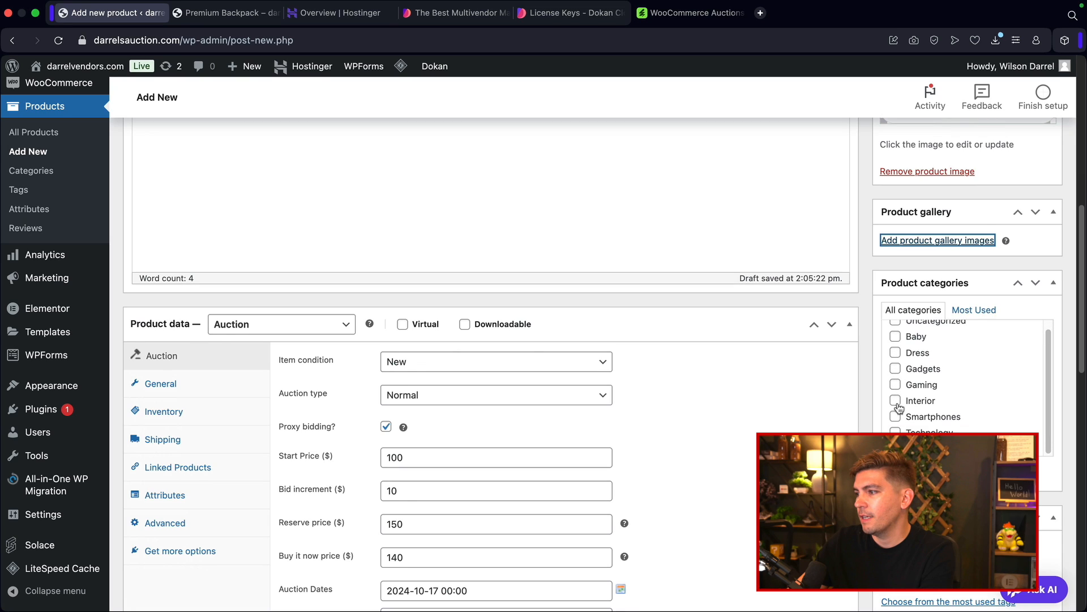
left_click(896, 431)
scroll(987, 381, "up", 10)
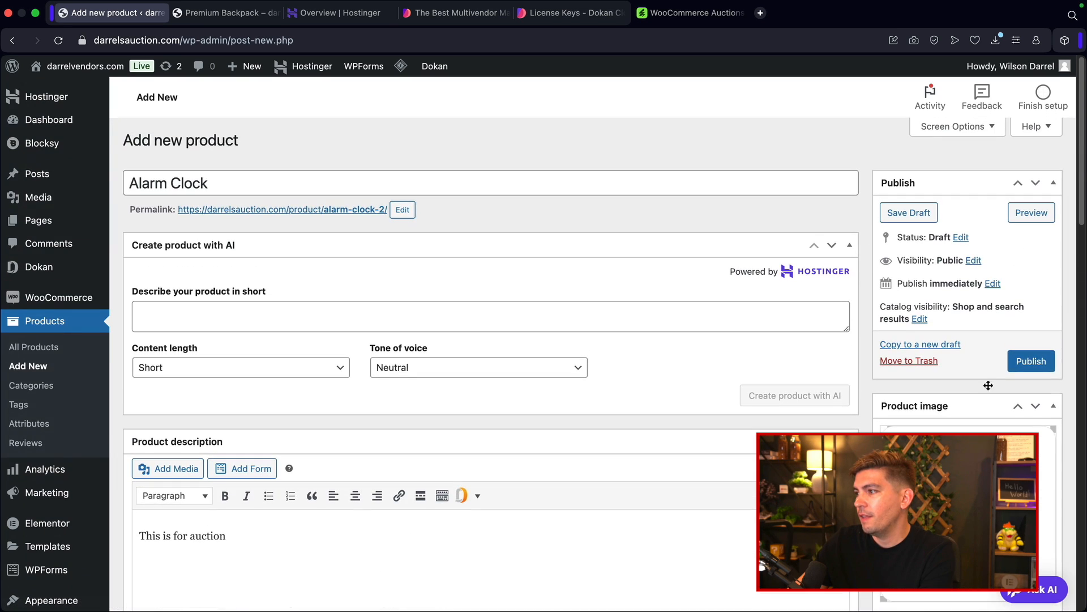
left_click(1026, 360)
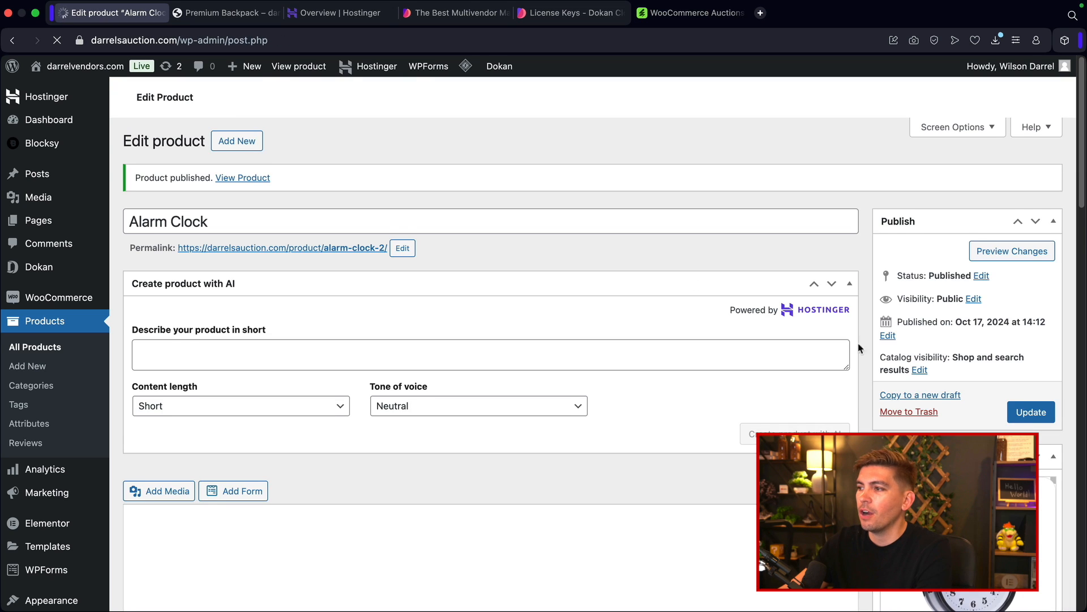
View the published Alarm Clock auction on the live site and check its countdown timer.
left_click(307, 66)
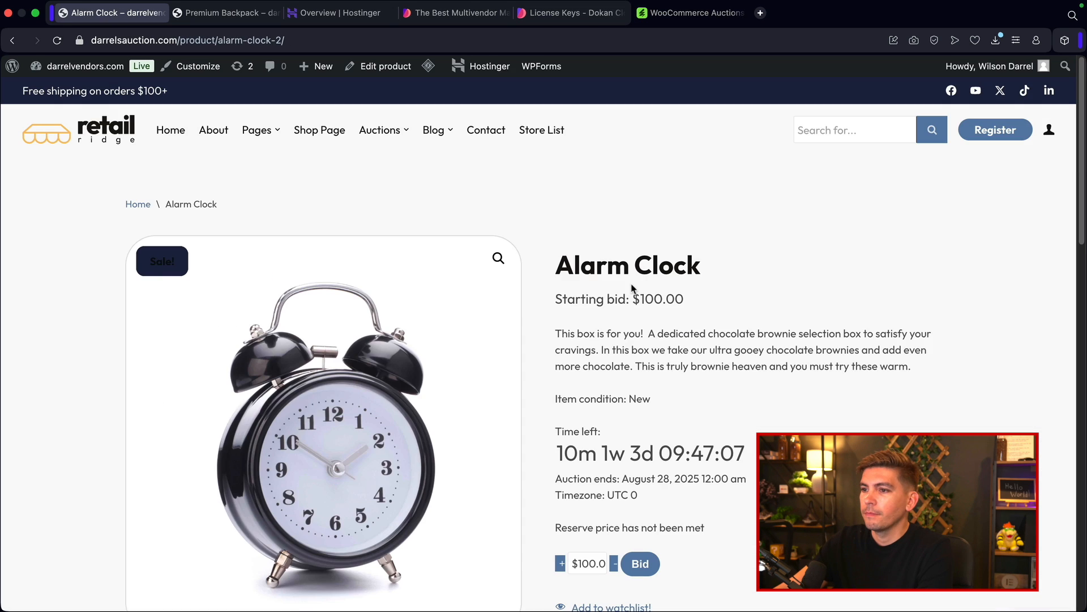
scroll(631, 285, "down", 1)
scroll(632, 285, "down", 1)
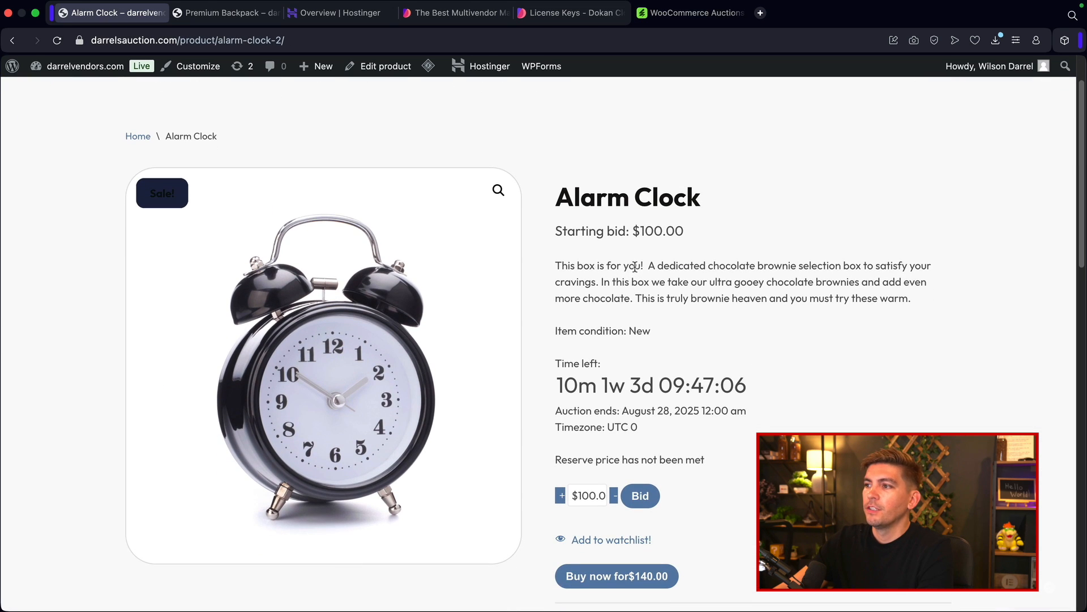
scroll(599, 244, "down", 2)
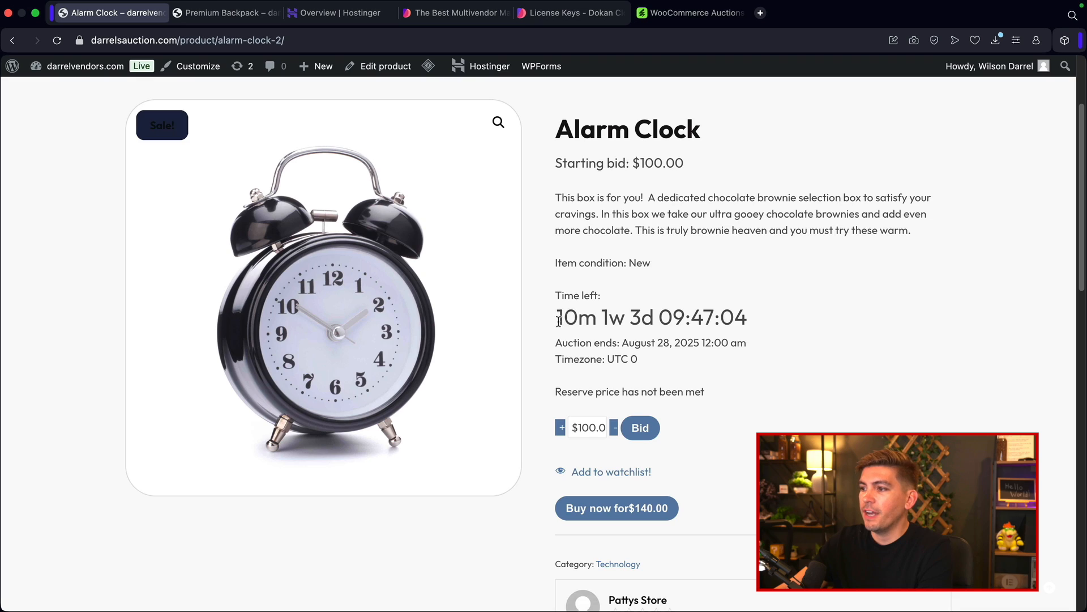
left_click_drag(559, 321, 757, 323)
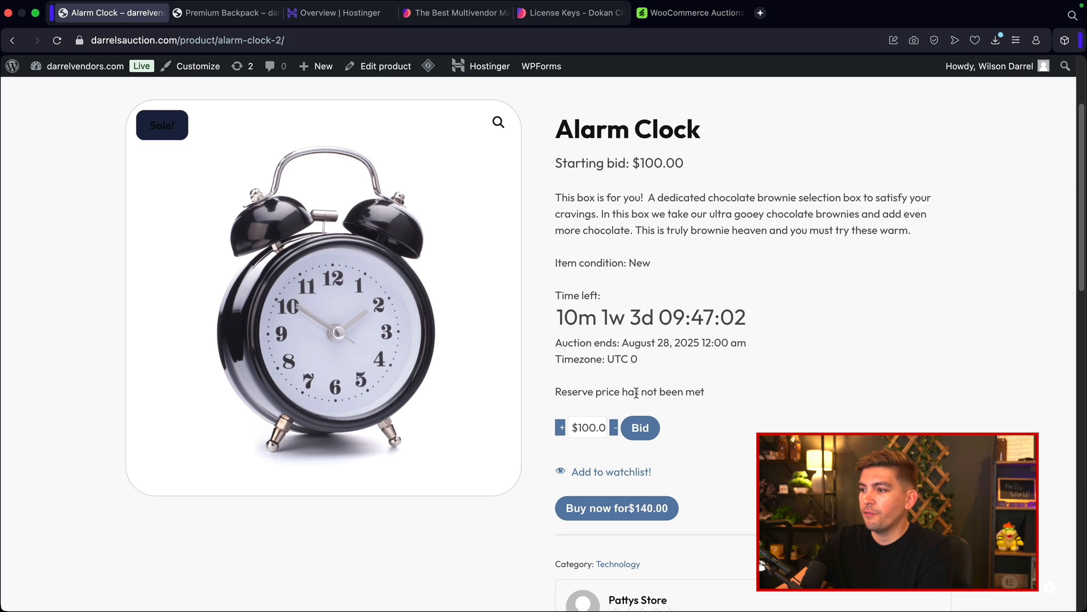
Bid the $100 starting price, then raise the amount and submit a $120 bid.
left_click(640, 430)
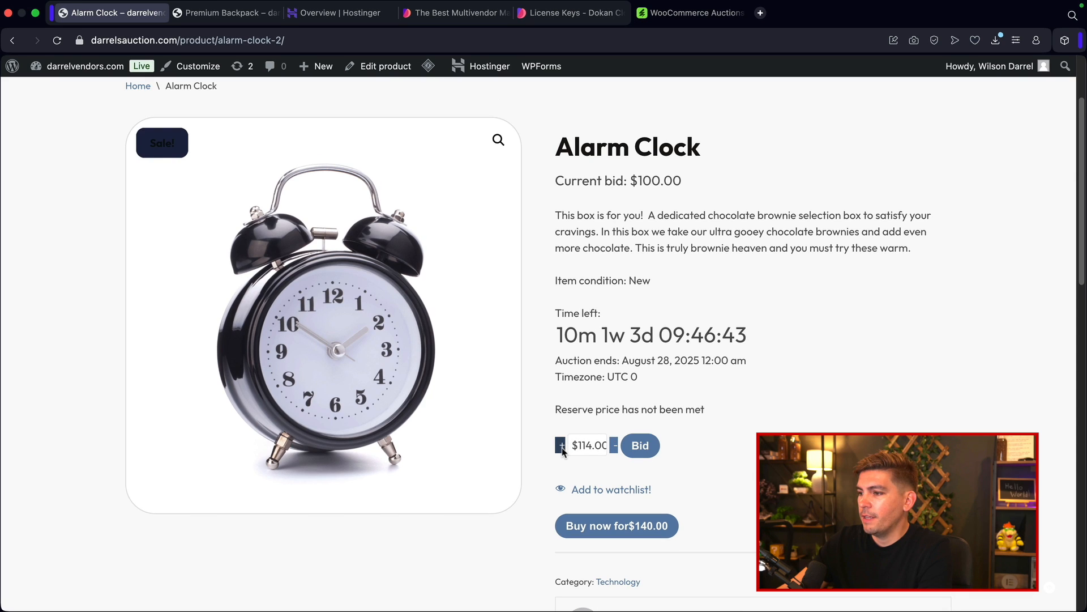
left_click(561, 447)
left_click(561, 446)
left_click(562, 447)
left_click(562, 446)
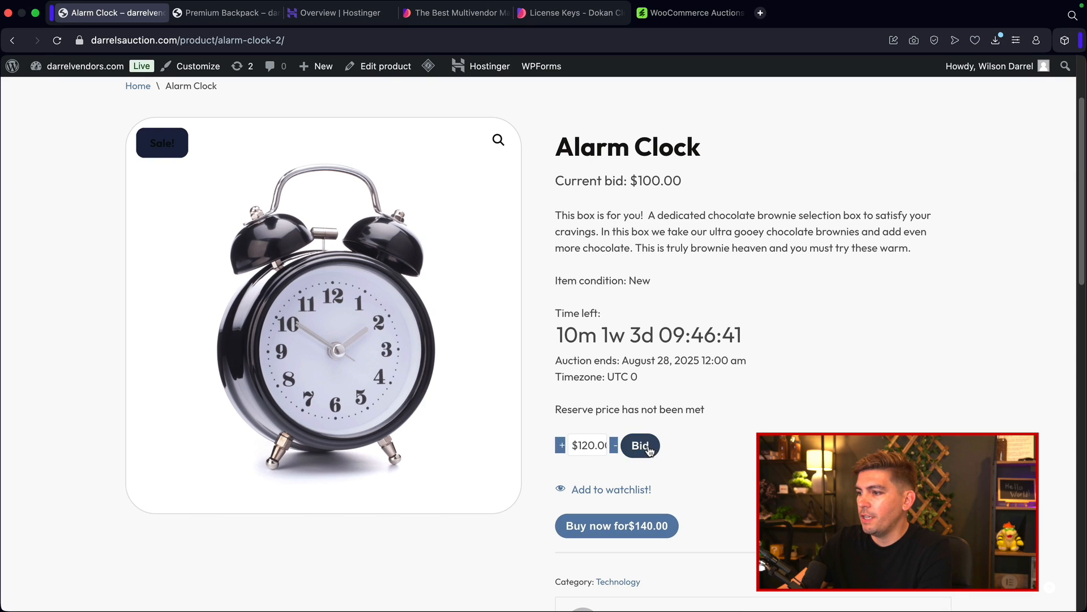
left_click(650, 449)
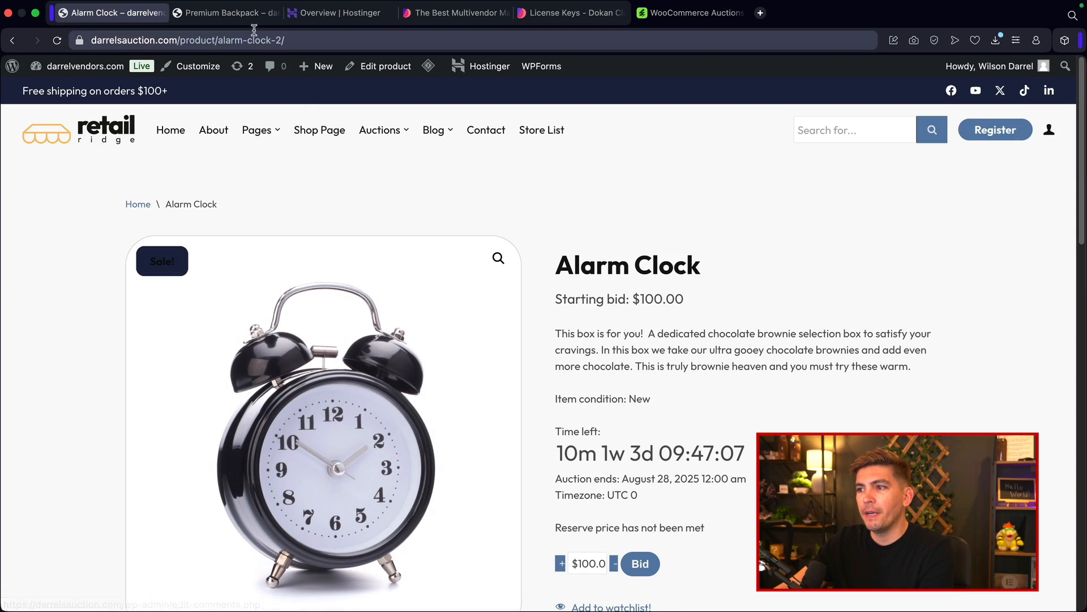
scroll(728, 290, "down", 1)
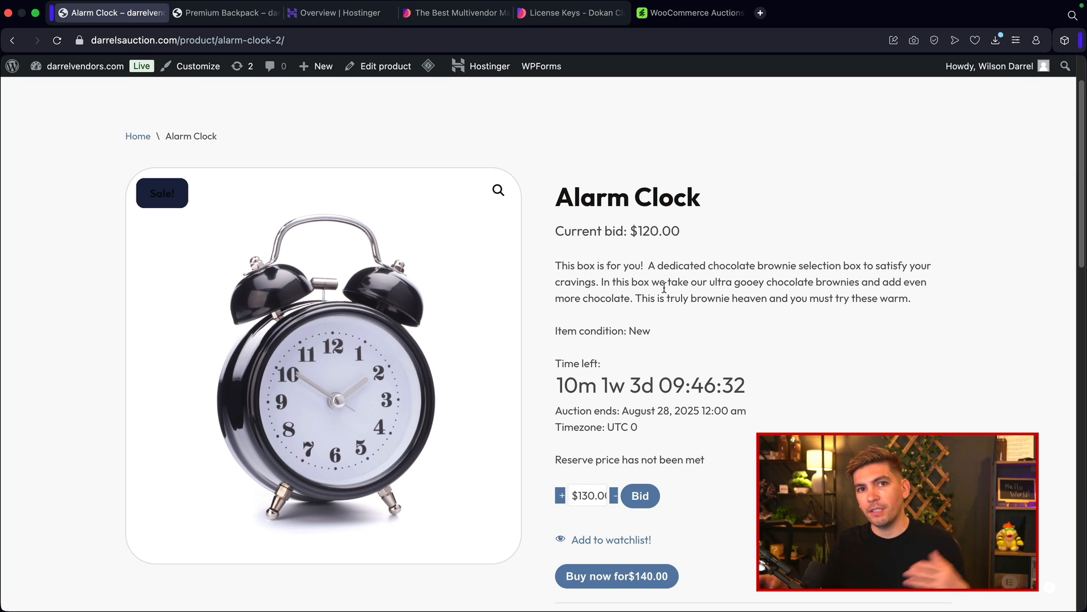
Submit a $140 bid from the second browser tab and check the reserve price status.
left_click(226, 12)
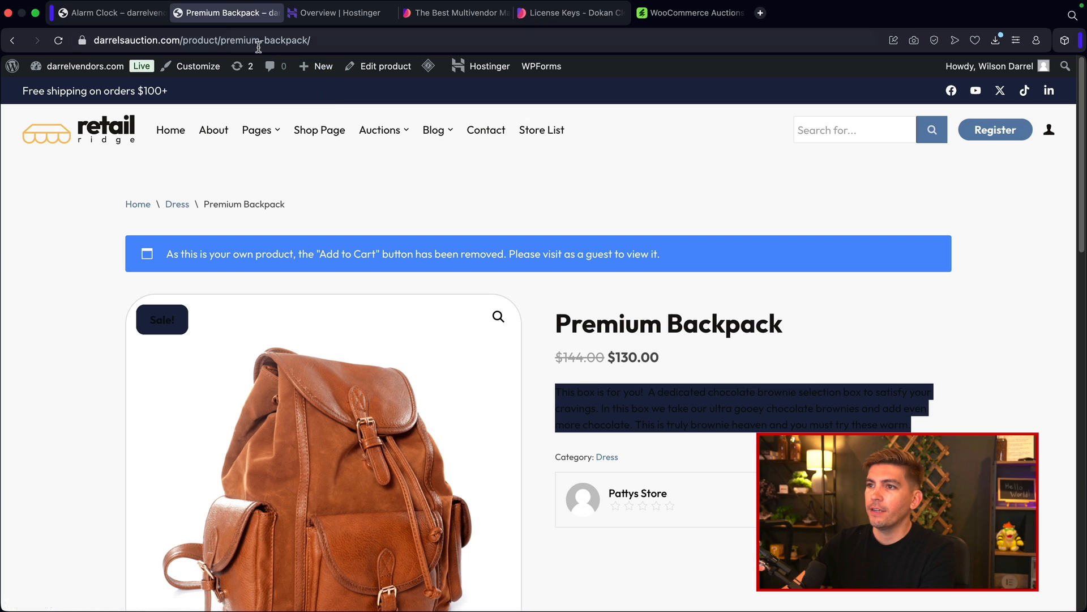
left_click(120, 16)
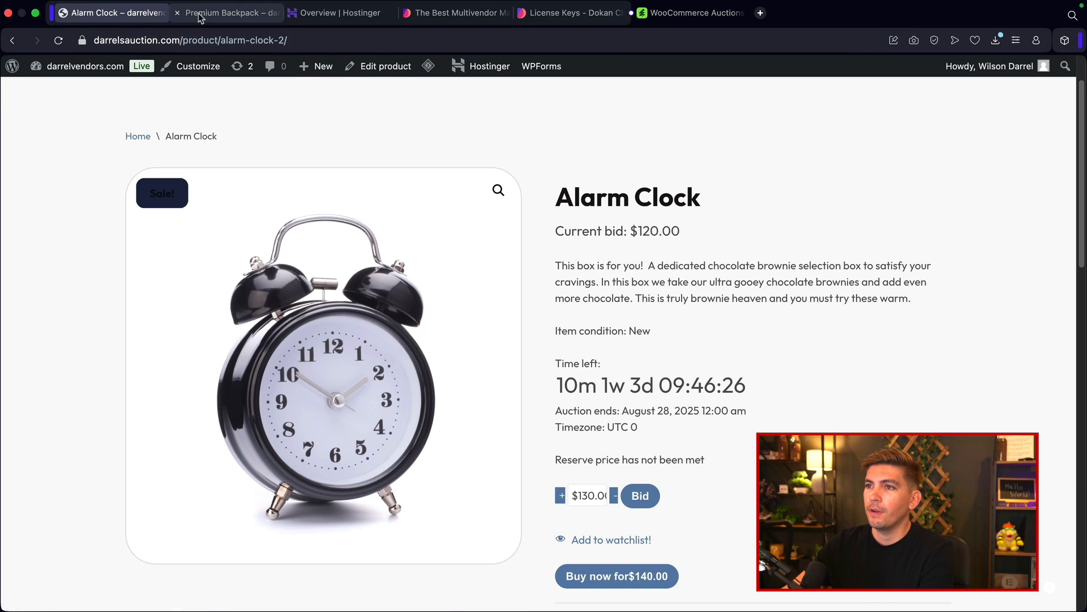
left_click(196, 14)
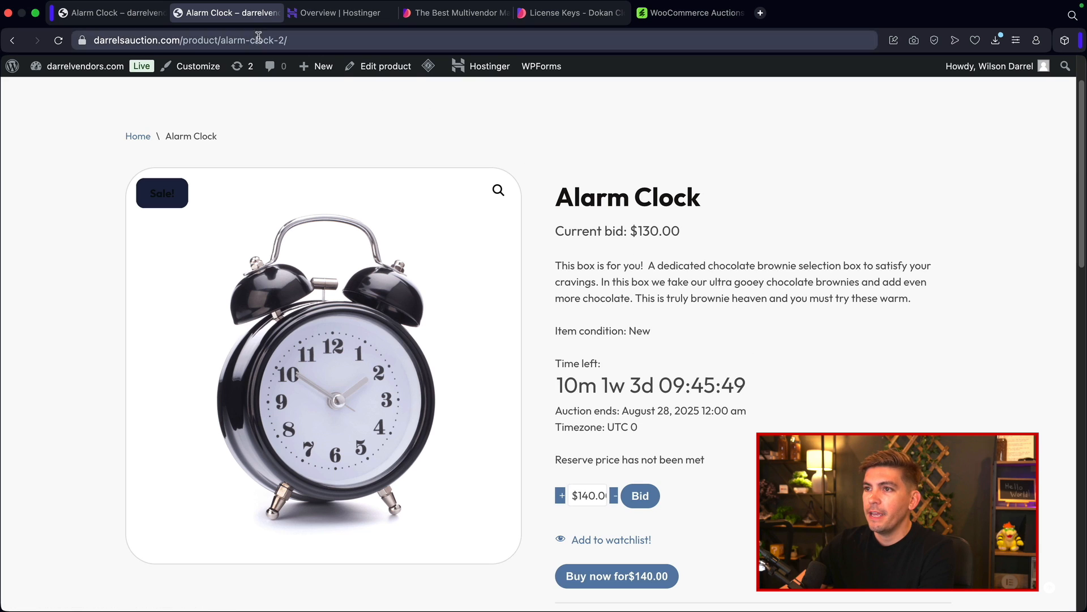
left_click(643, 496)
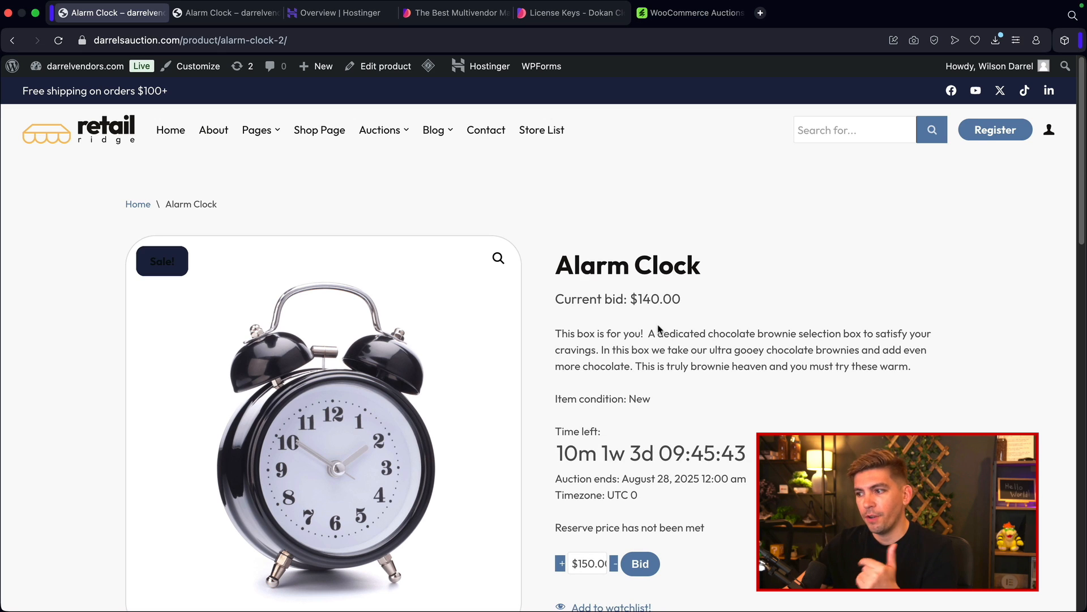
scroll(655, 327, "down", 3)
left_click_drag(574, 395, 705, 395)
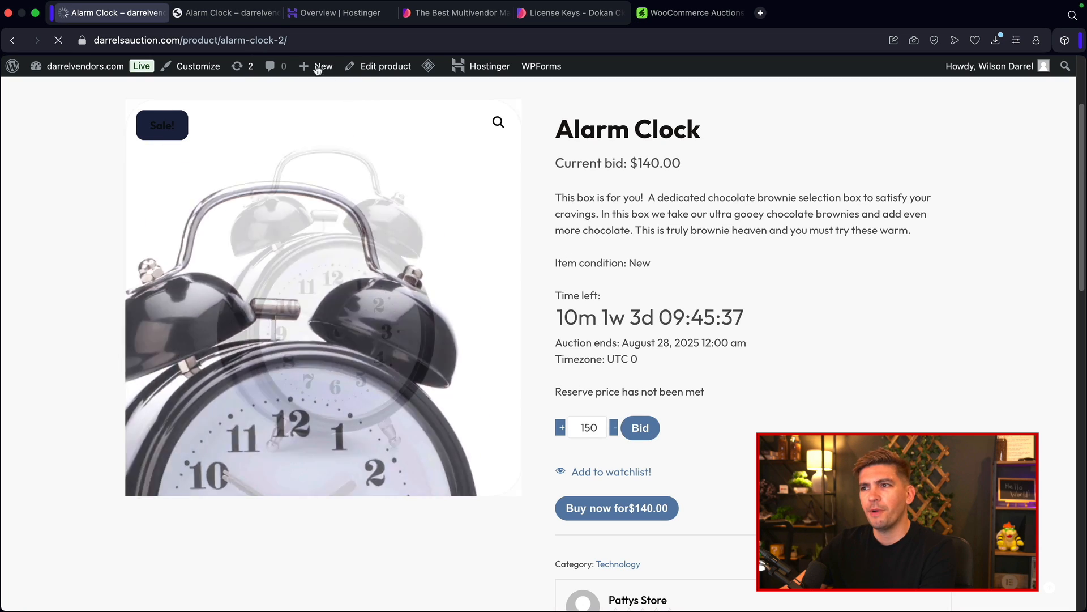
Review the latest bid and countdown in the other tab, then return to the admin dashboard.
left_click(224, 14)
scroll(673, 283, "down", 1)
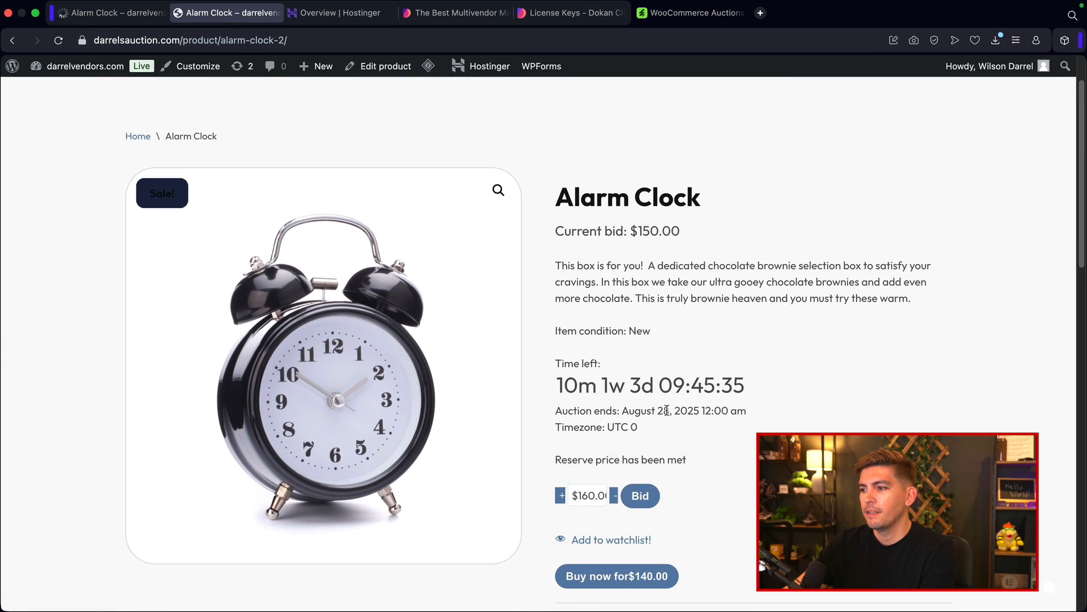
scroll(675, 320, "down", 1)
left_click_drag(696, 397, 568, 393)
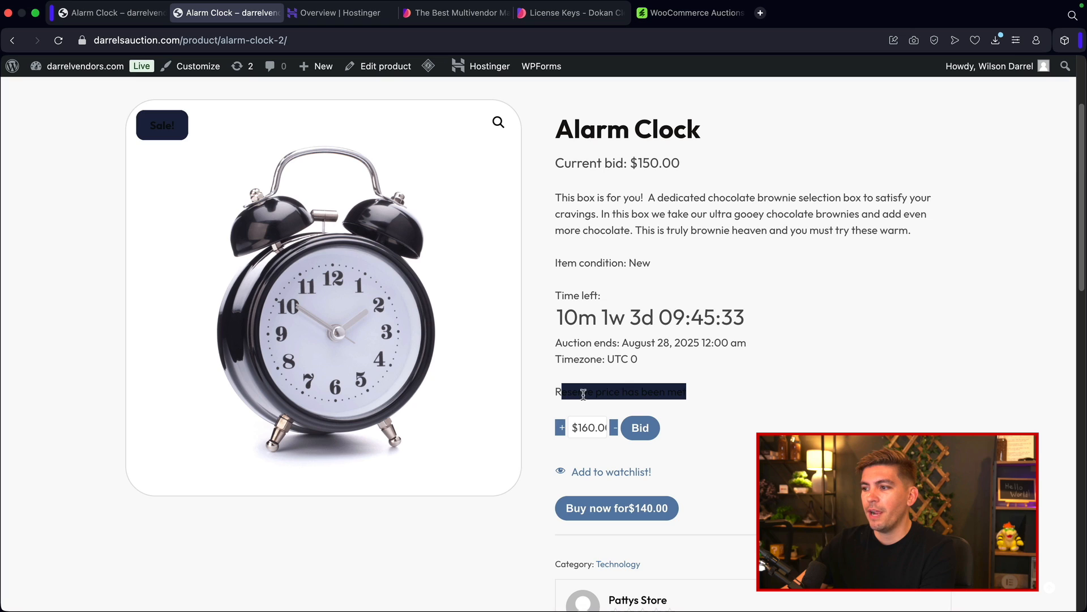
left_click(584, 395)
scroll(687, 307, "up", 1)
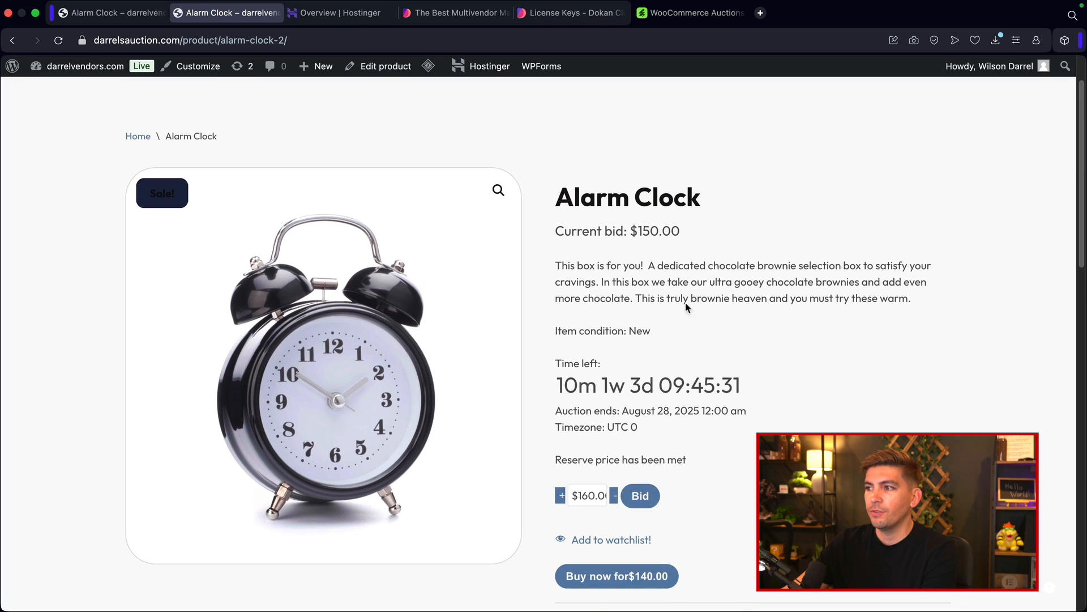
left_click_drag(723, 387, 573, 387)
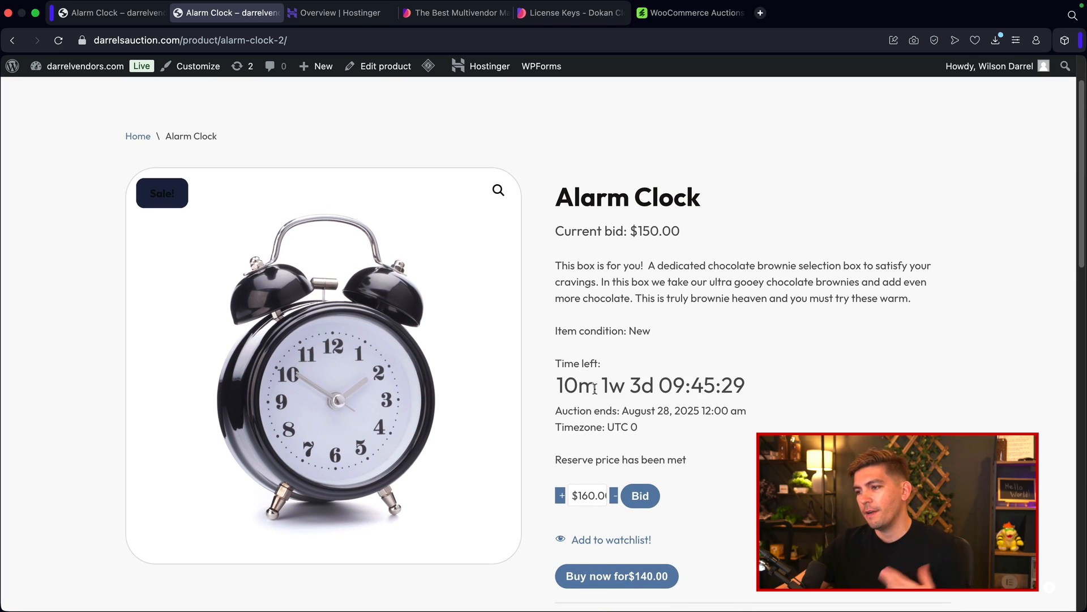
scroll(625, 328, "down", 2)
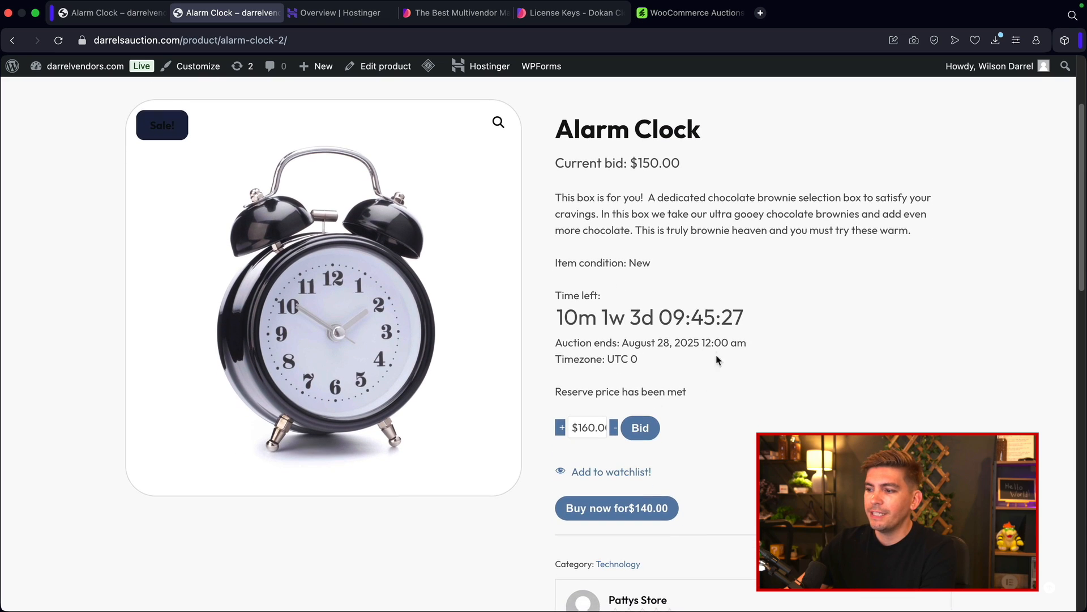
scroll(680, 300, "up", 1)
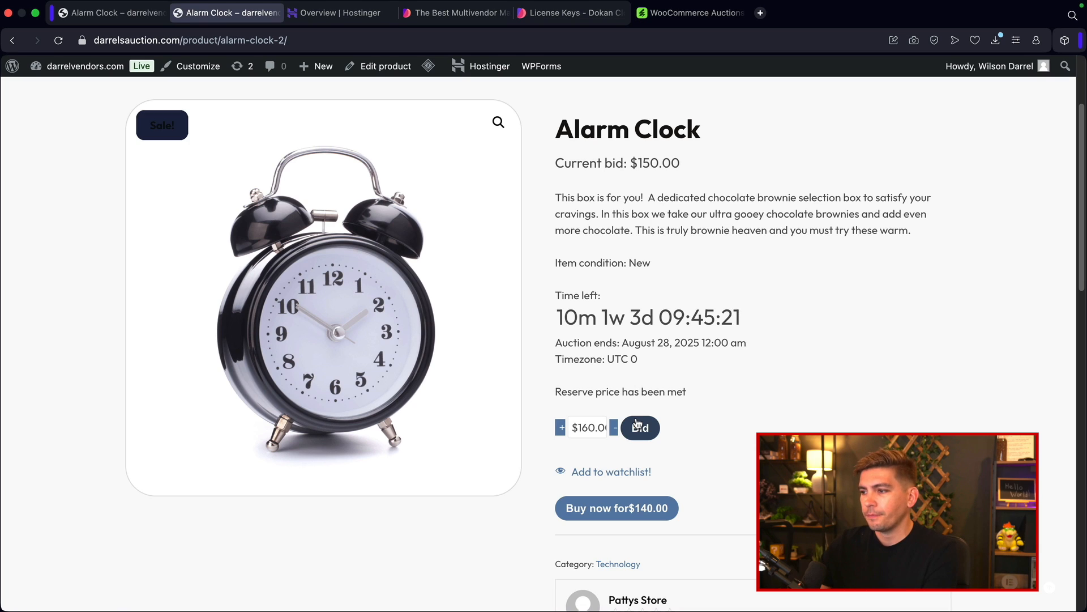
mouse_move(626, 607)
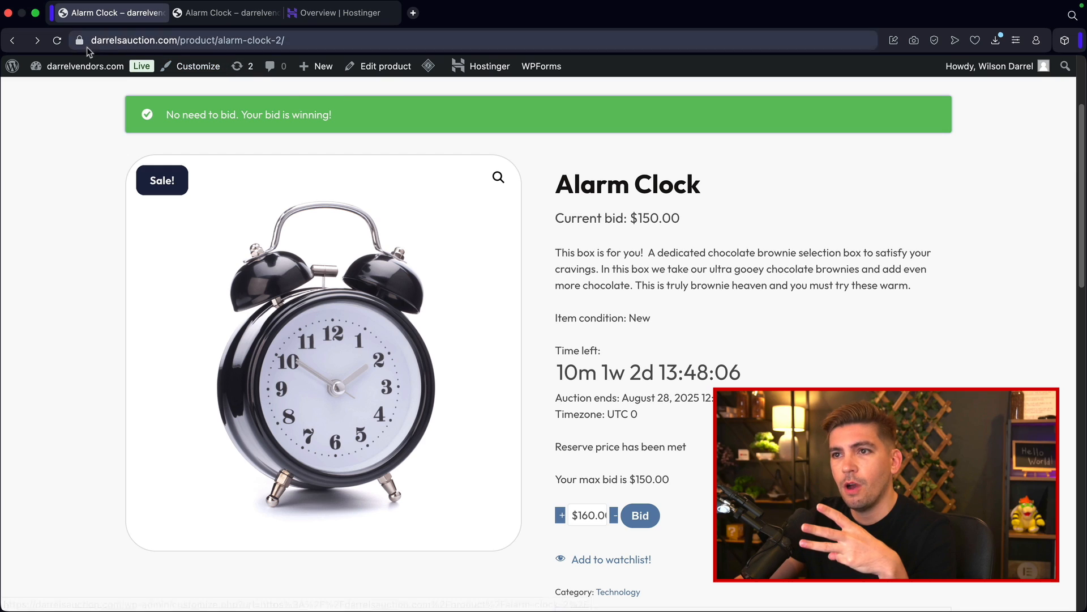
left_click(75, 89)
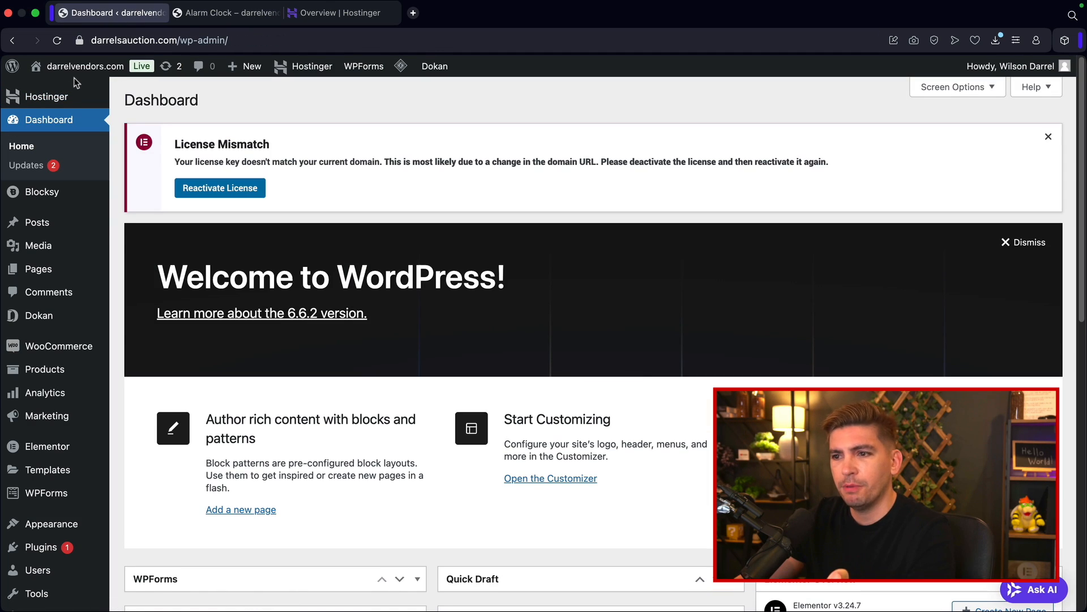
Open Dokan's Modules page and look over its 39 inactive modules.
mouse_move(85, 316)
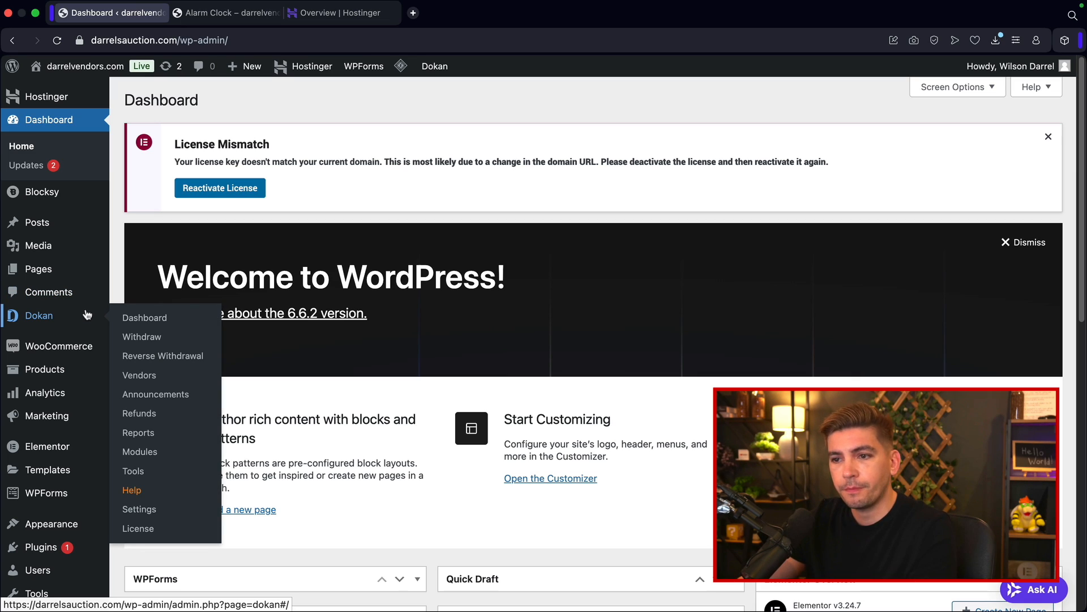
left_click(143, 456)
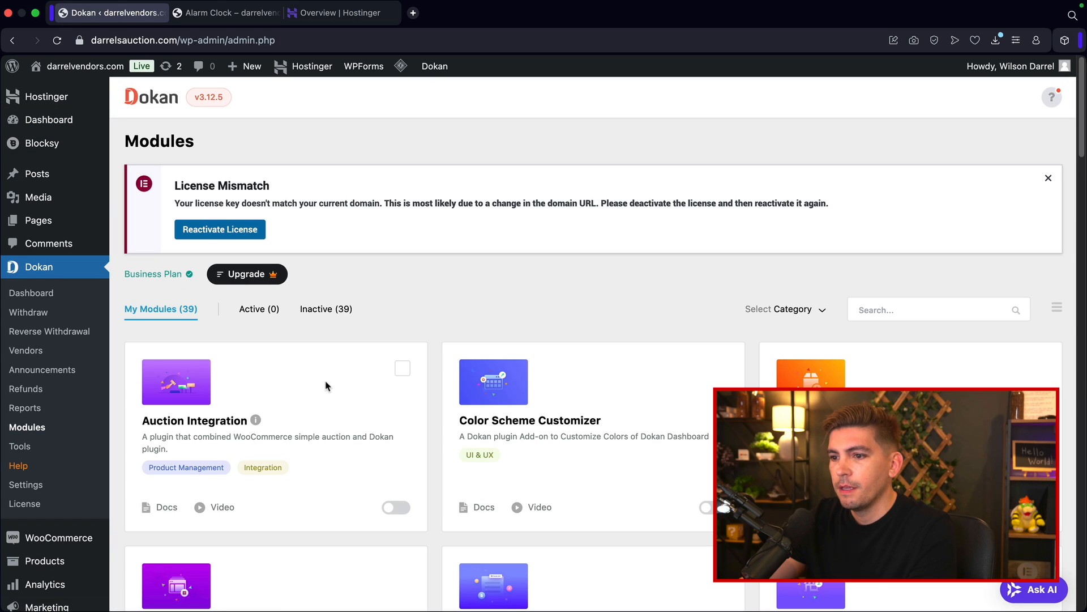
scroll(228, 327, "down", 3)
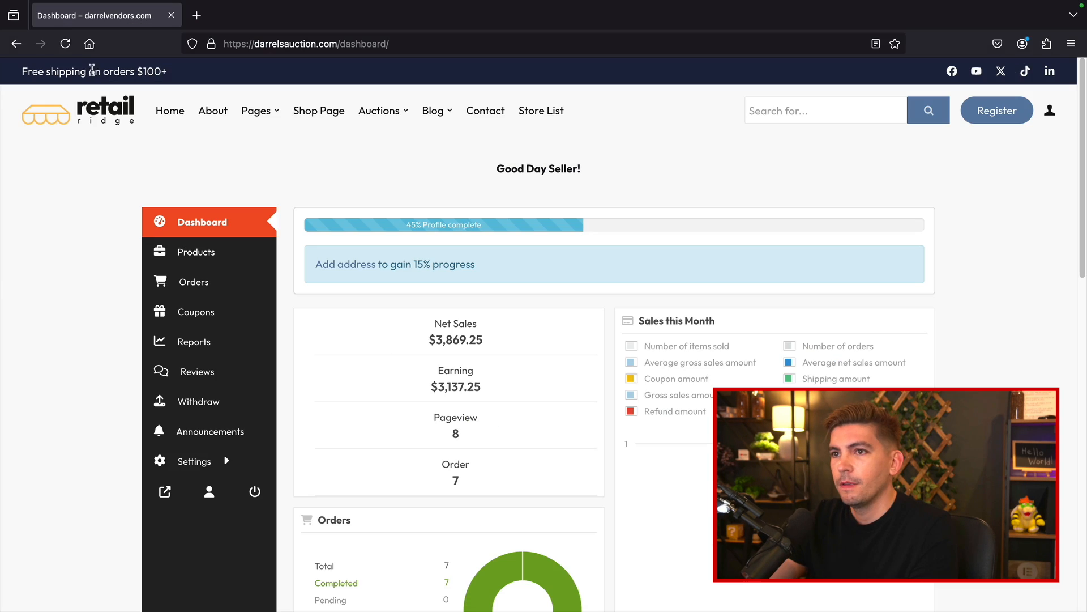
Reload the vendor dashboard, open the Auction list and start a new auction product.
left_click(64, 44)
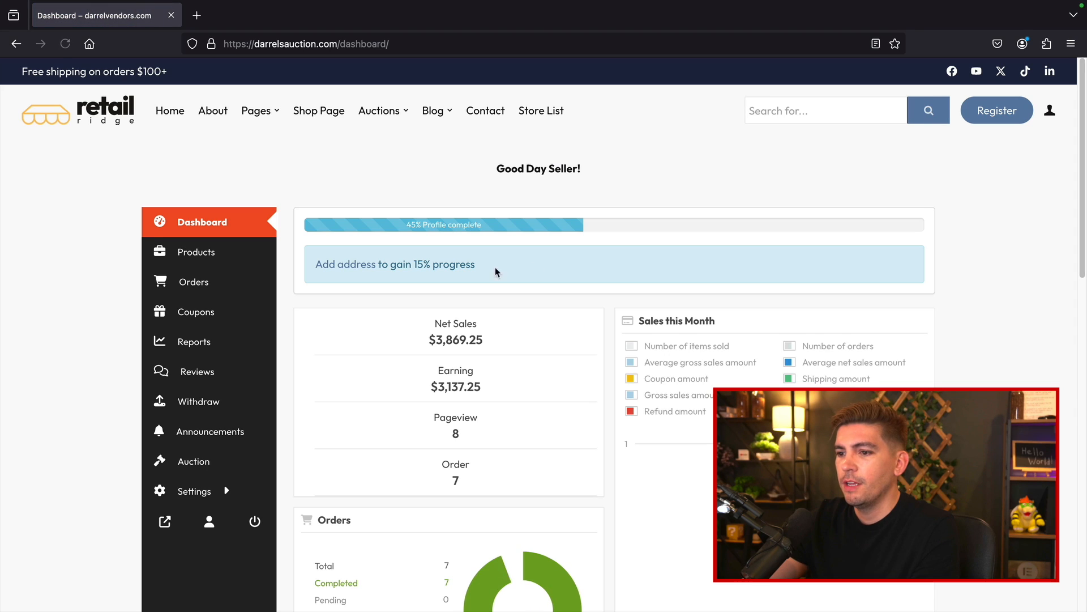
left_click(199, 463)
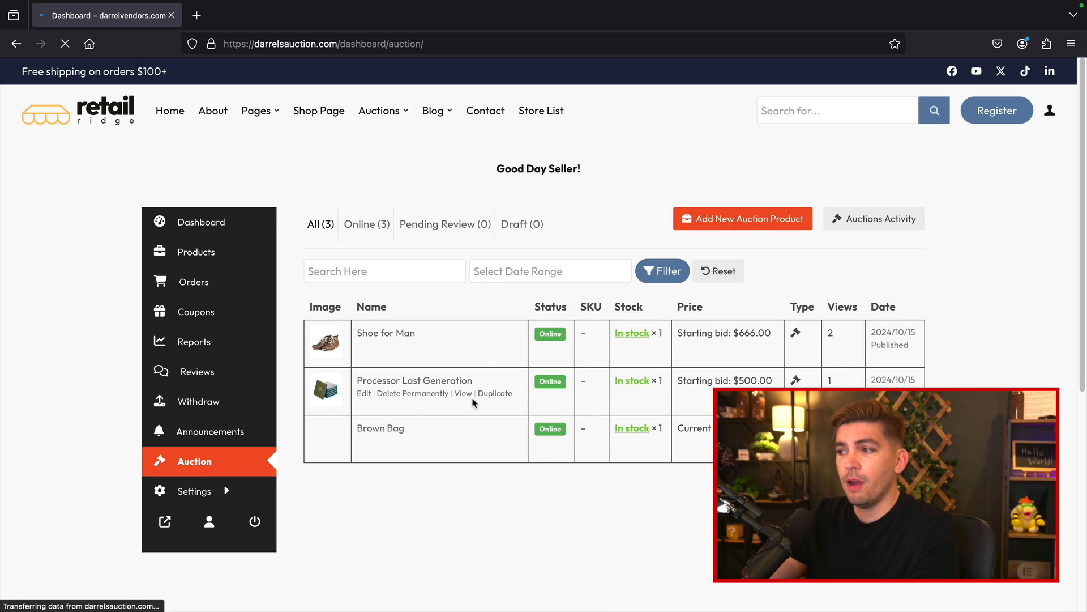
left_click(762, 219)
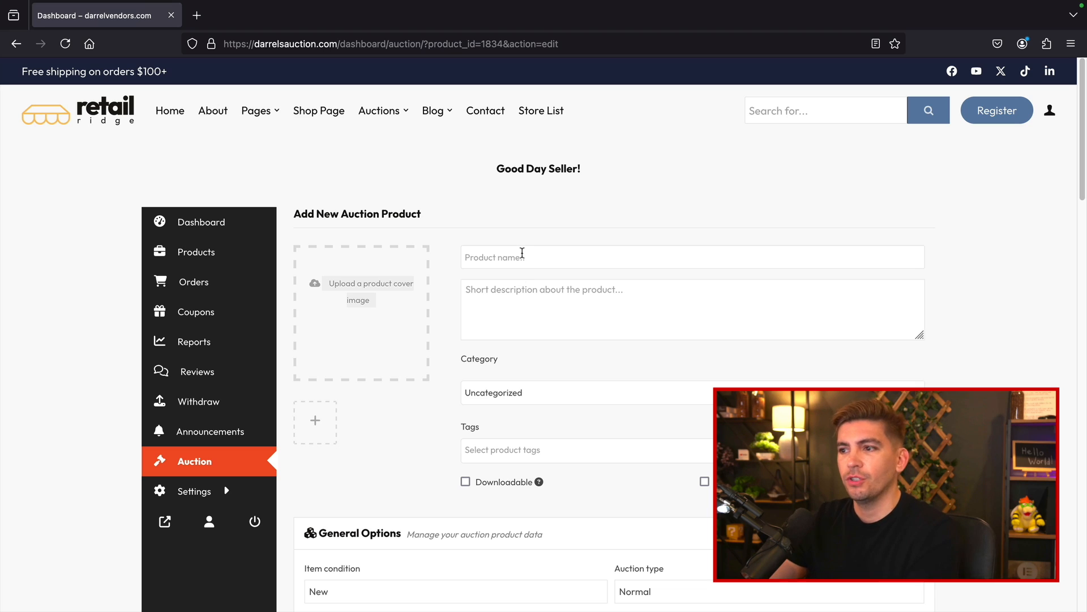
Name the Cool Bottle product, keeping condition New, auction type Normal and proxy bidding off.
left_click(523, 252)
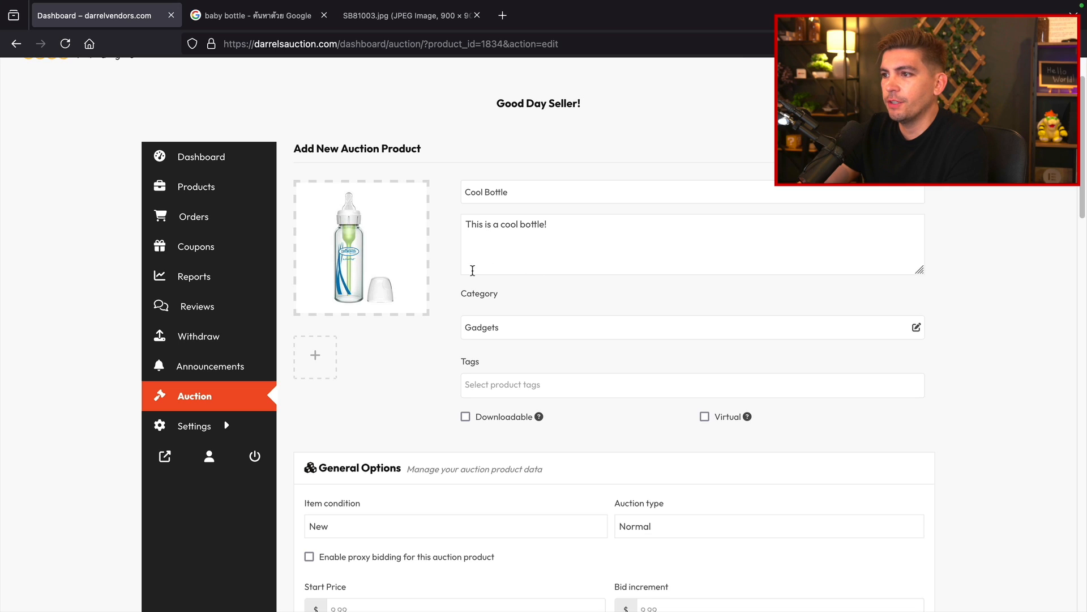
scroll(515, 297, "down", 5)
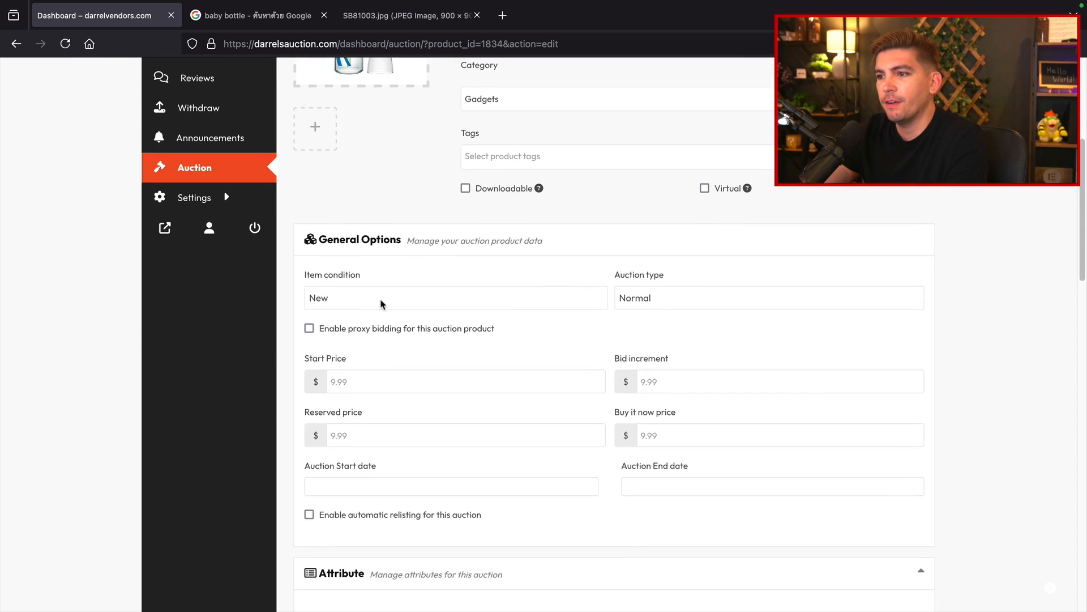
left_click(378, 298)
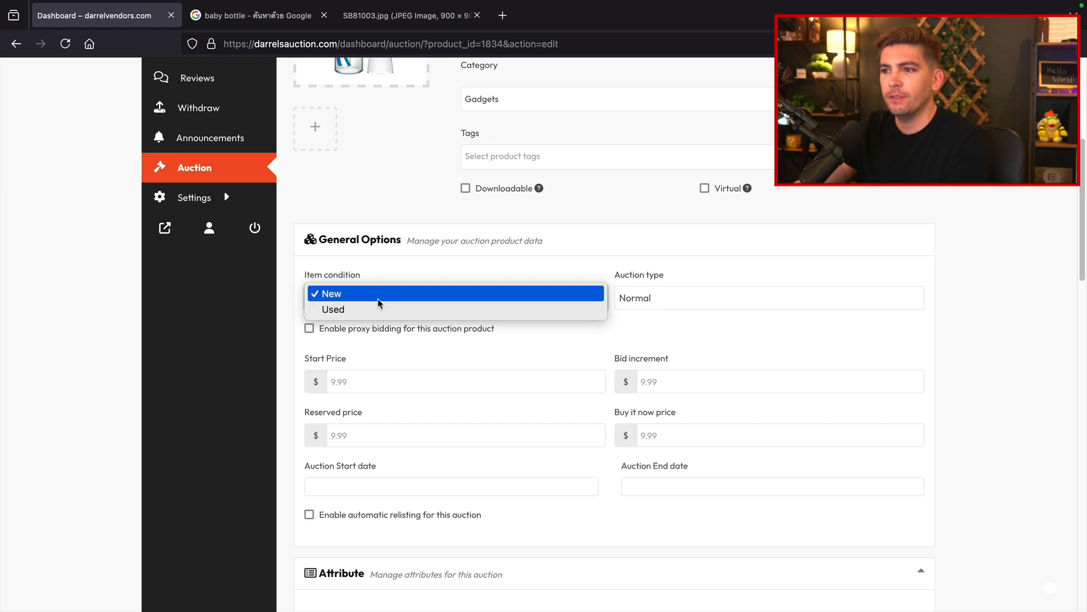
left_click(378, 298)
left_click(694, 296)
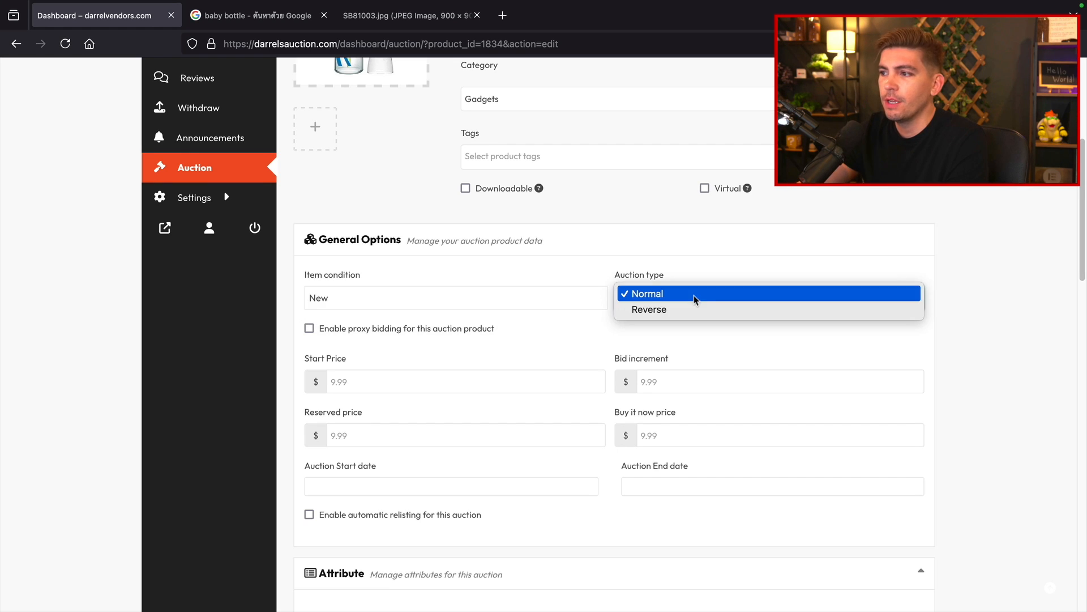
left_click(660, 300)
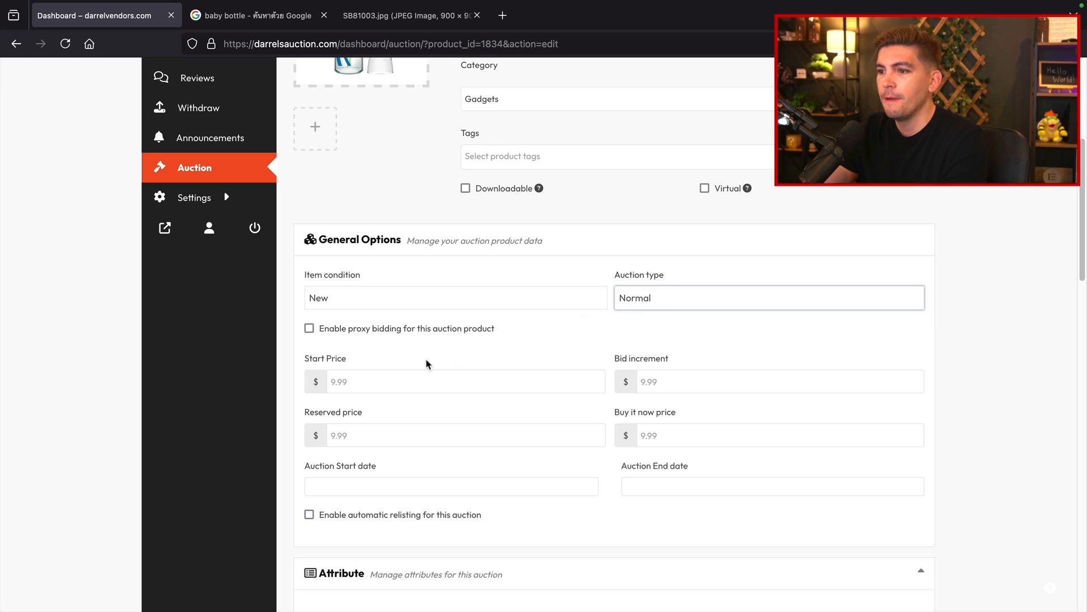
left_click(388, 334)
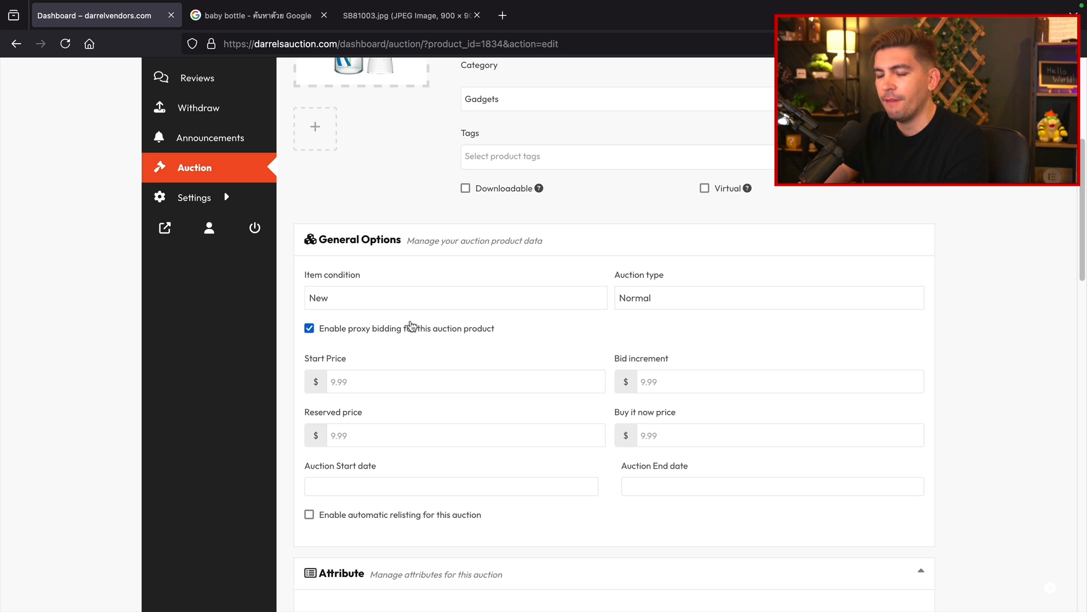
left_click_drag(415, 336, 413, 339)
left_click(409, 332)
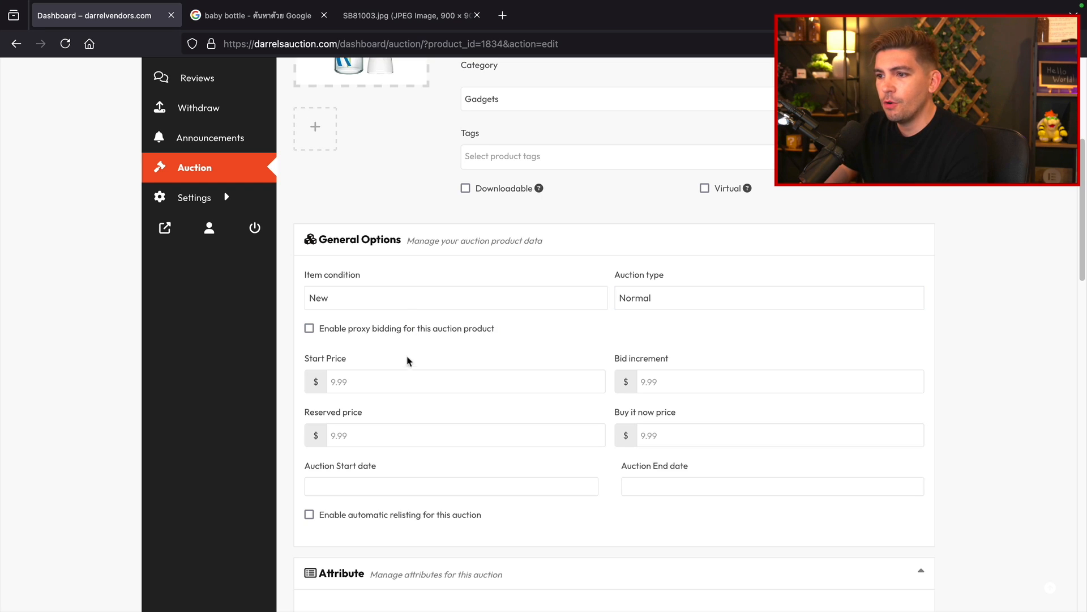
Enter start price 10, bid increment 1, reserved price 15 and buy-it-now price 15.
left_click(408, 373)
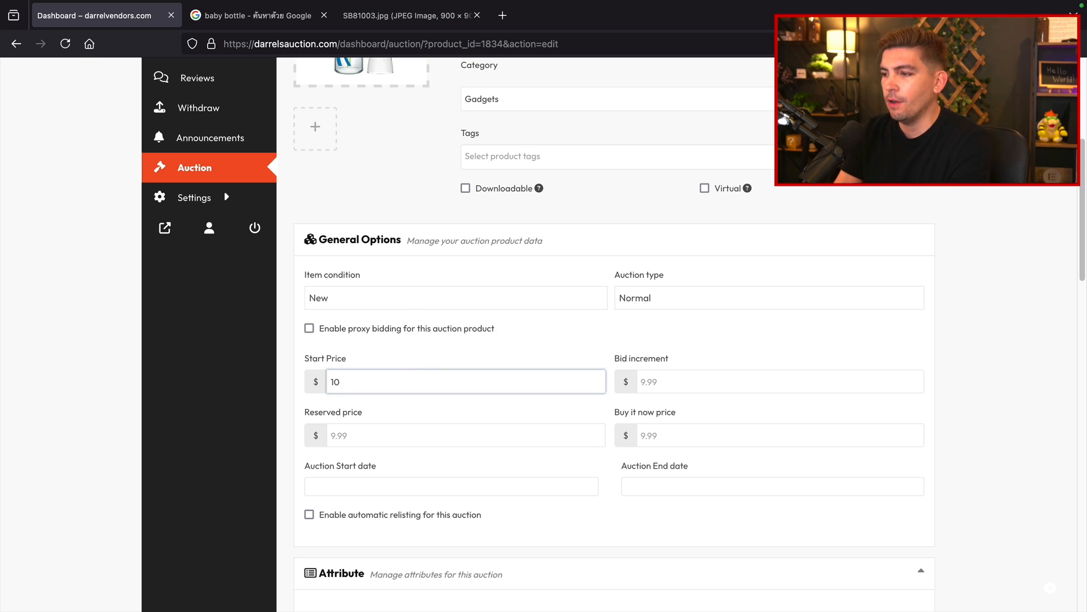
key("Tab")
left_click(410, 437)
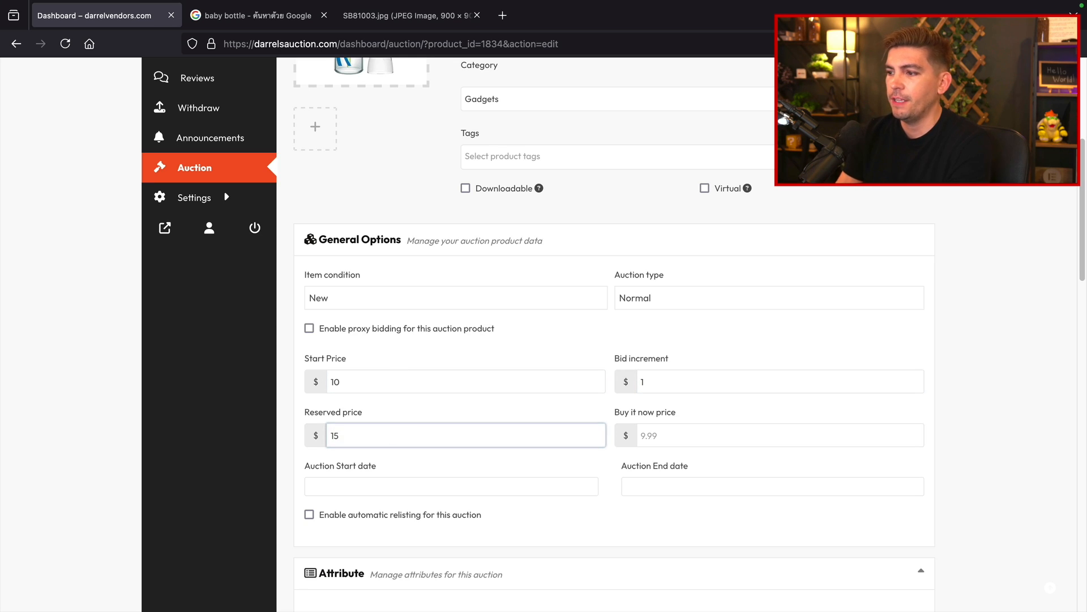
key("Tab")
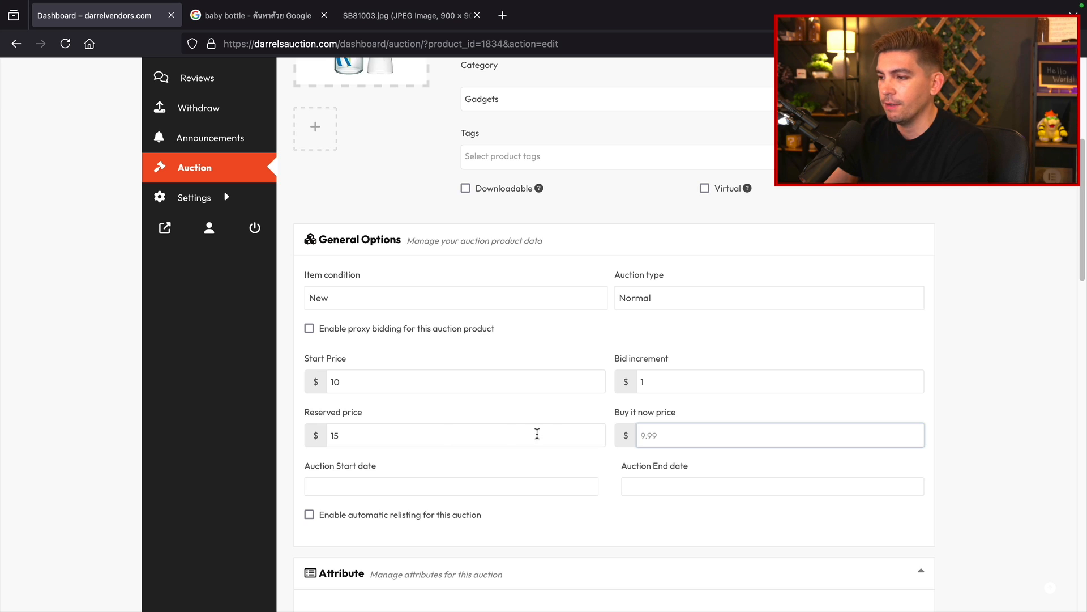
type("15")
scroll(509, 453, "down", 1)
Set the auction dates from 17 to 31 October 2024, leaving automatic relisting off.
left_click(461, 468)
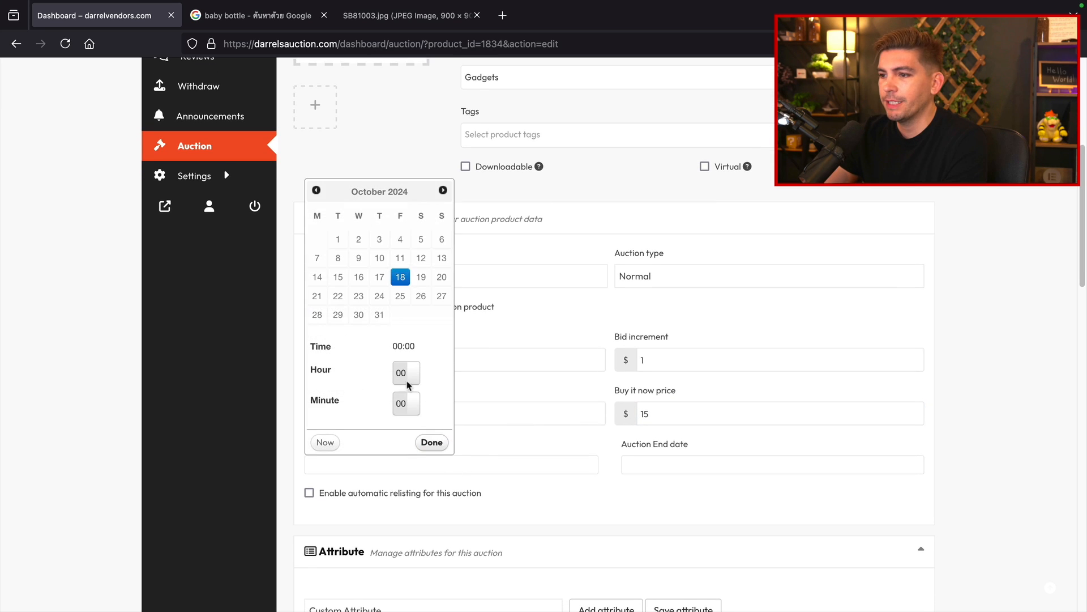
left_click(380, 278)
left_click(687, 462)
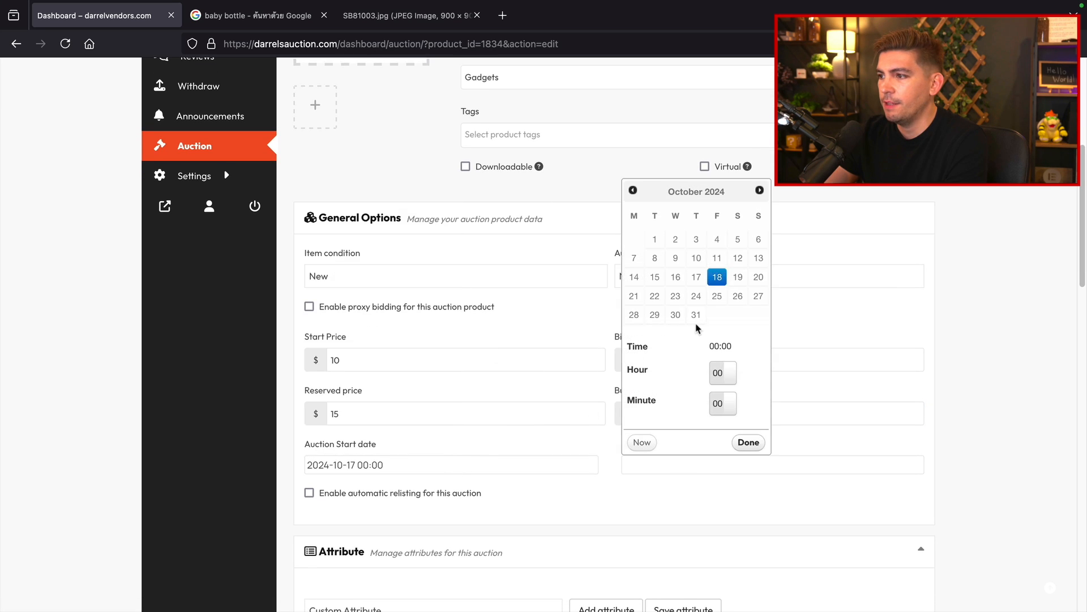
left_click(696, 315)
scroll(545, 411, "down", 2)
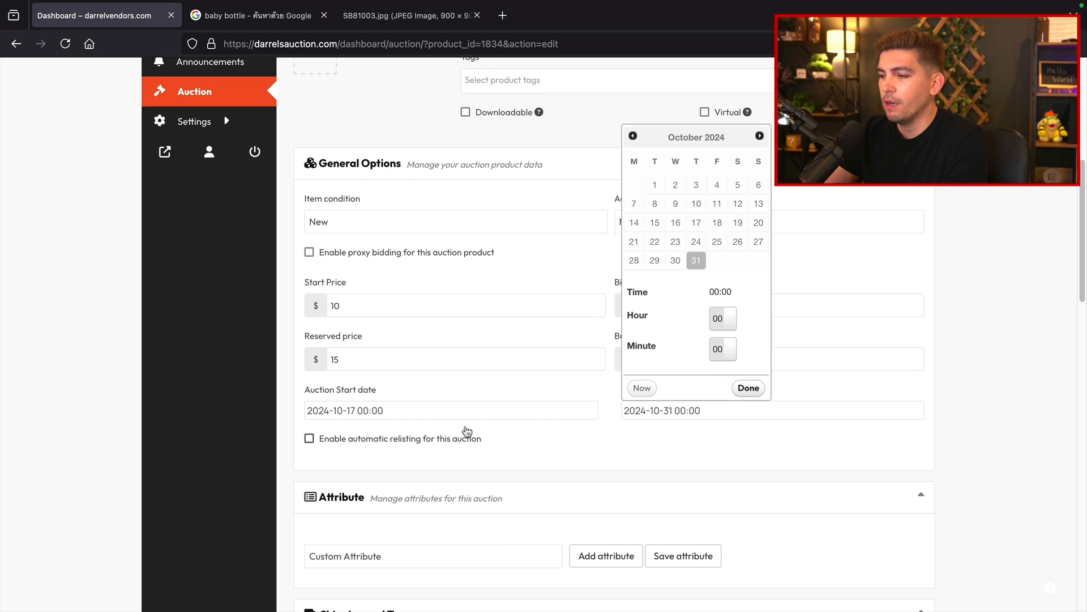
left_click(748, 389)
left_click(310, 439)
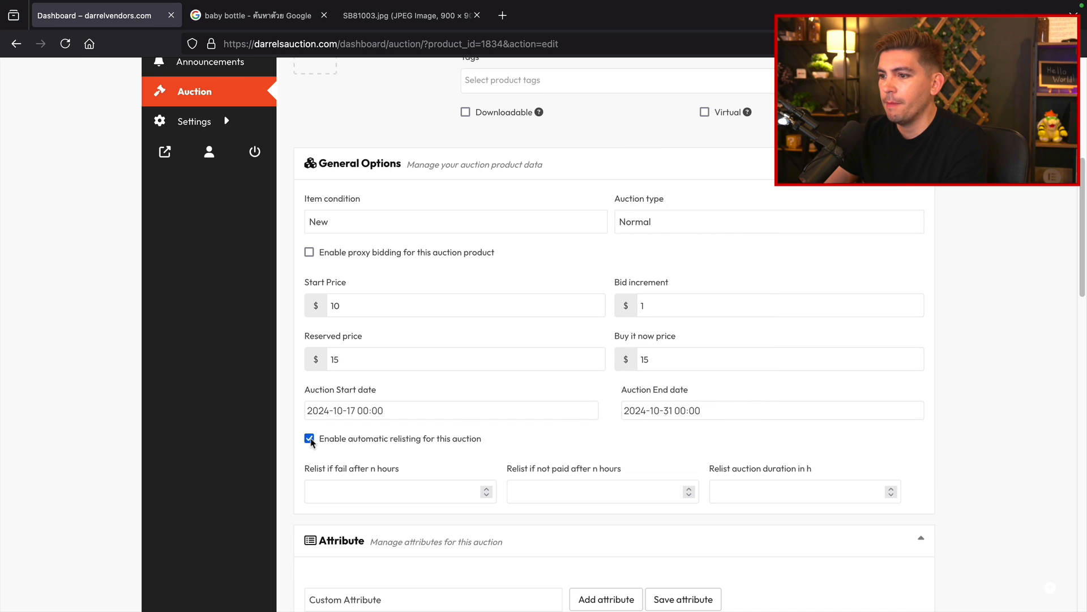
scroll(434, 430, "down", 2)
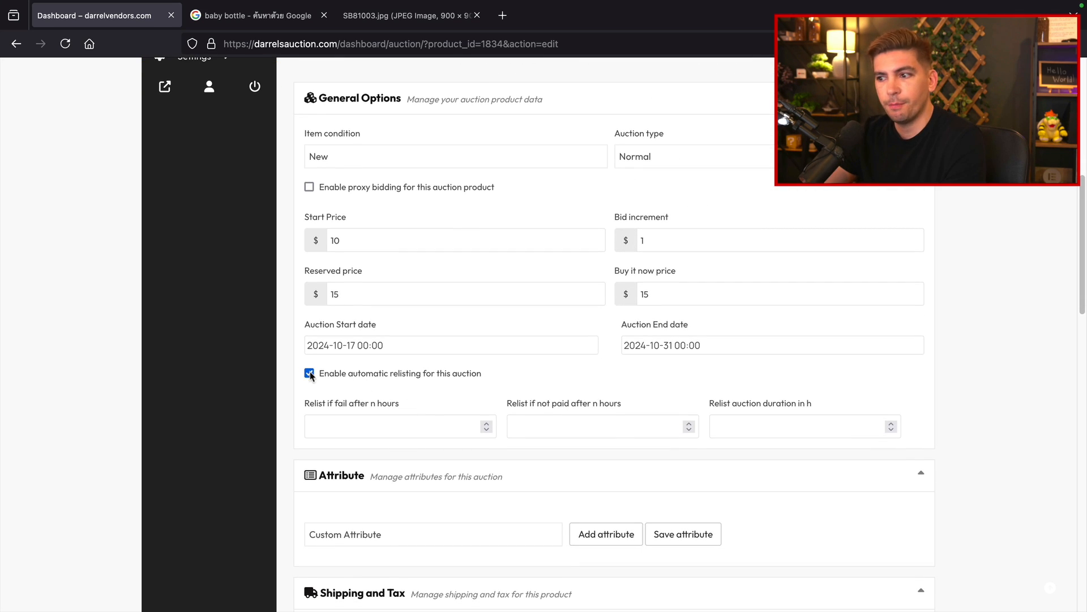
left_click(310, 373)
Write the made-in-USA baby bottle description and save the auction product.
scroll(545, 416, "down", 4)
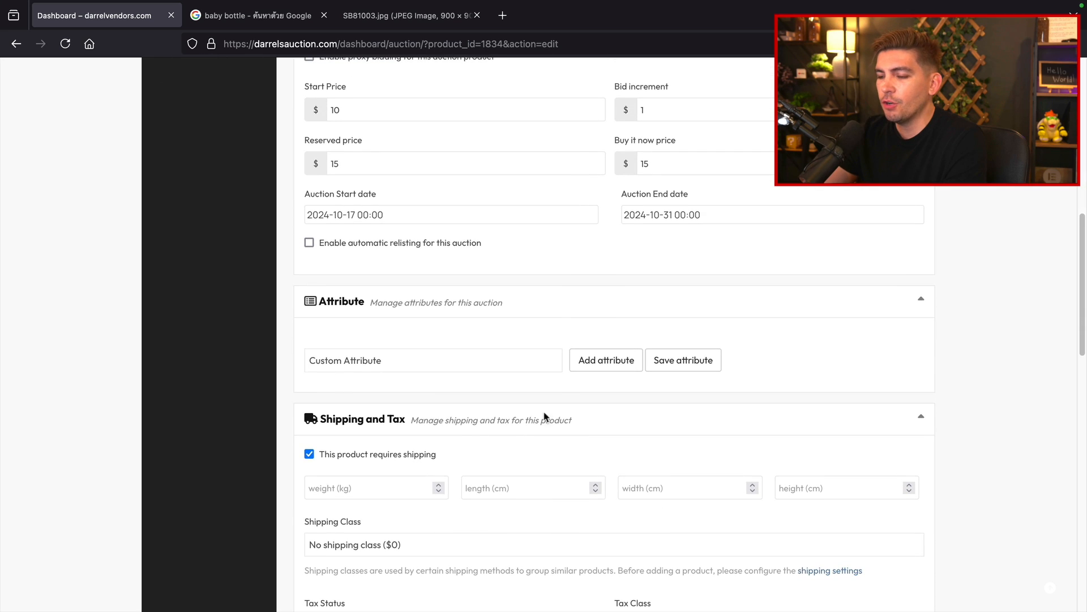
scroll(473, 380, "down", 6)
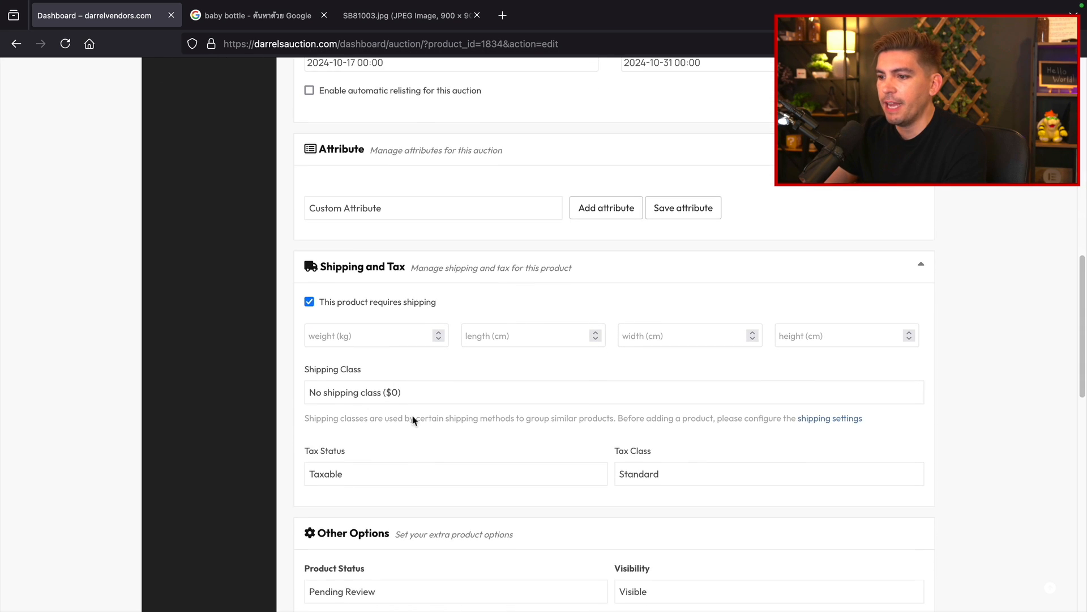
scroll(558, 397, "down", 6)
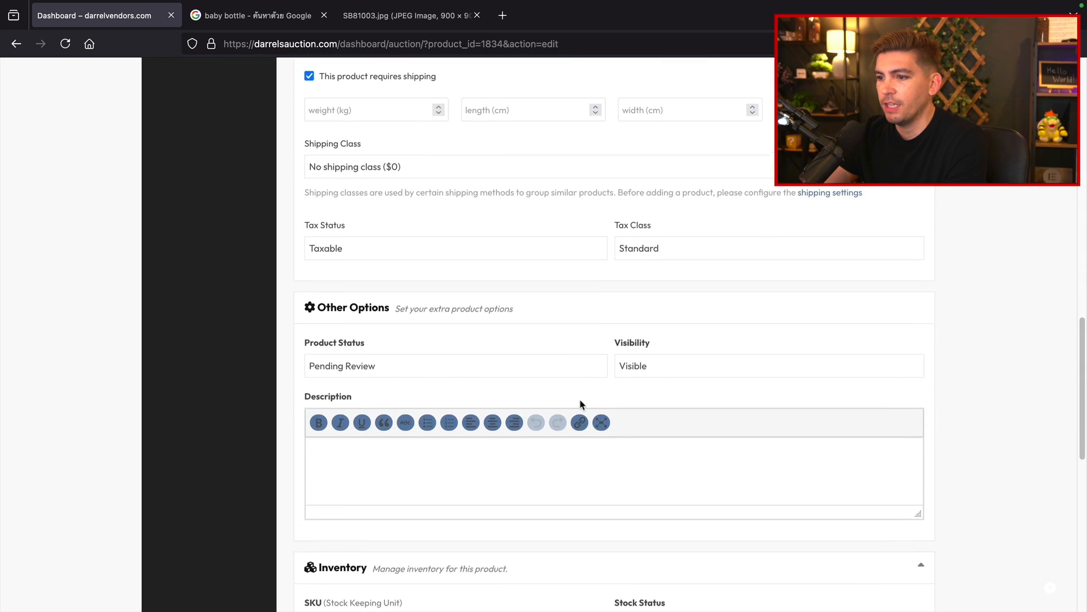
scroll(560, 398, "down", 2)
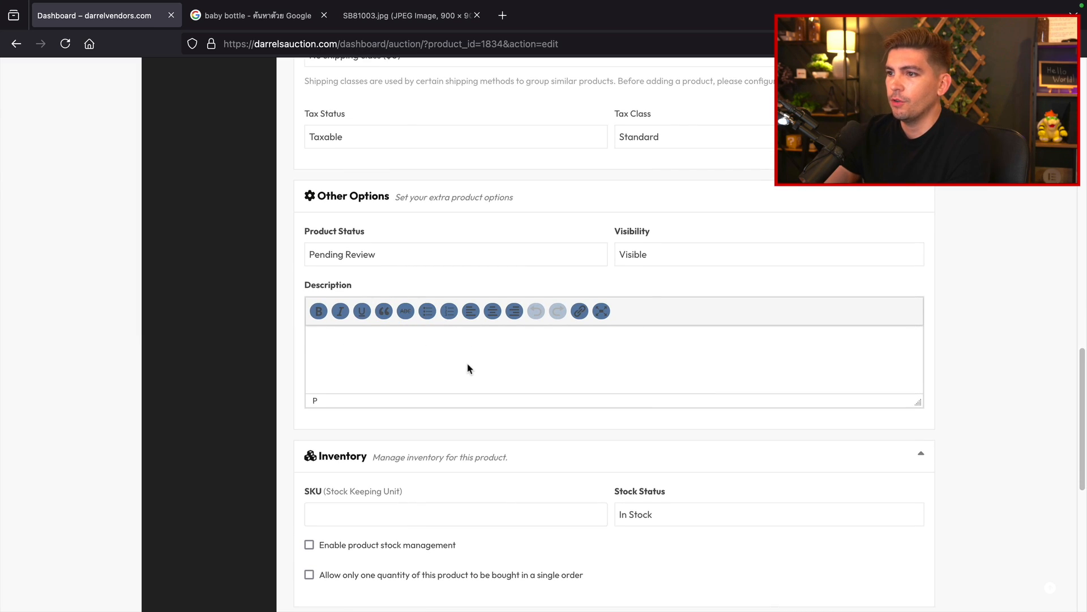
left_click(489, 358)
type("This is baby bottle for babies! made in usa")
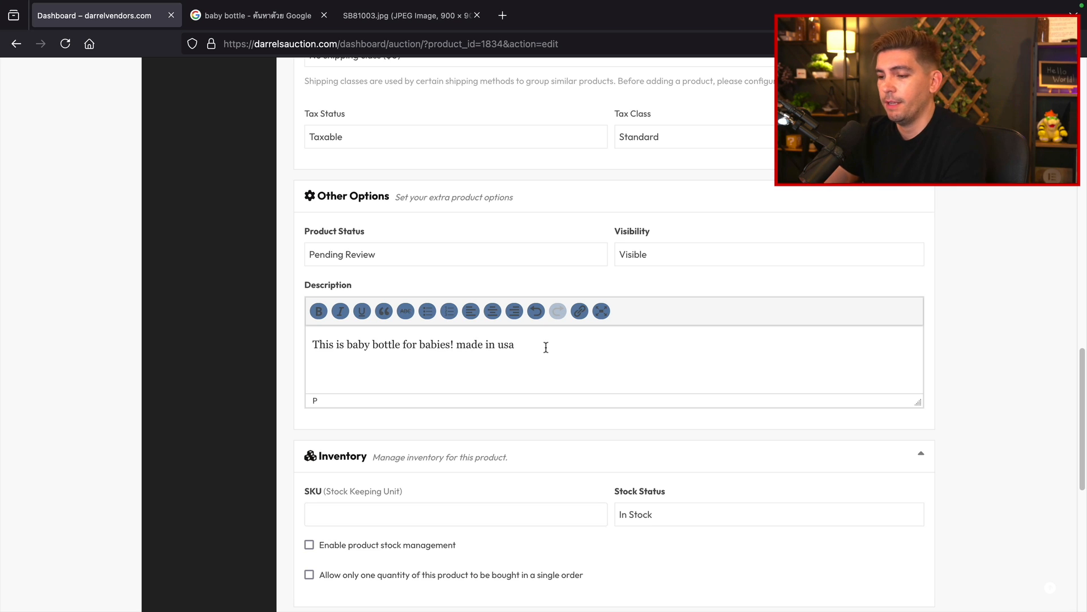
scroll(546, 347, "down", 3)
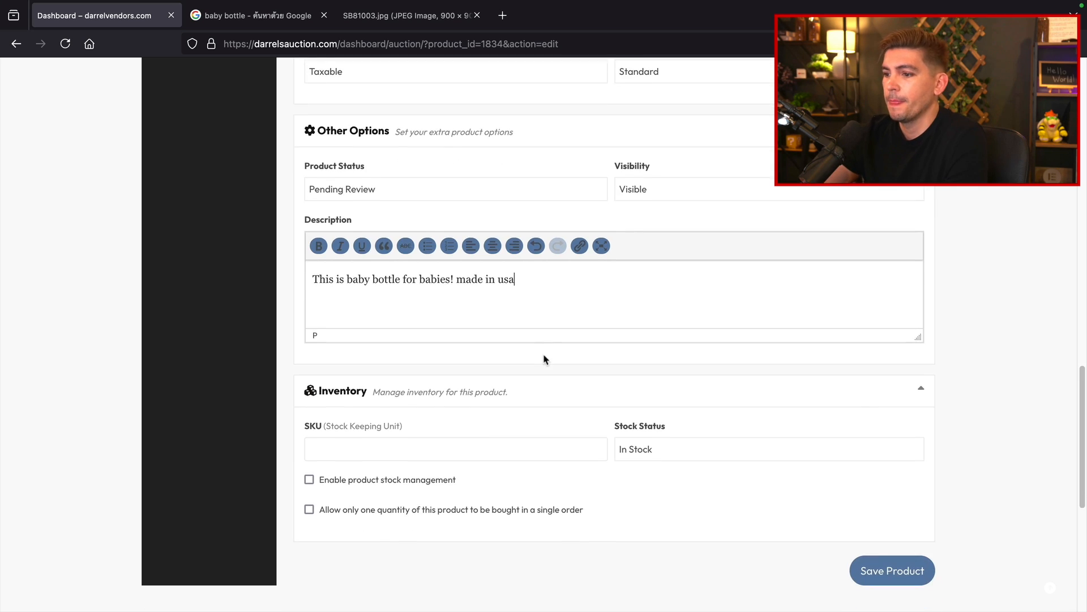
left_click(888, 506)
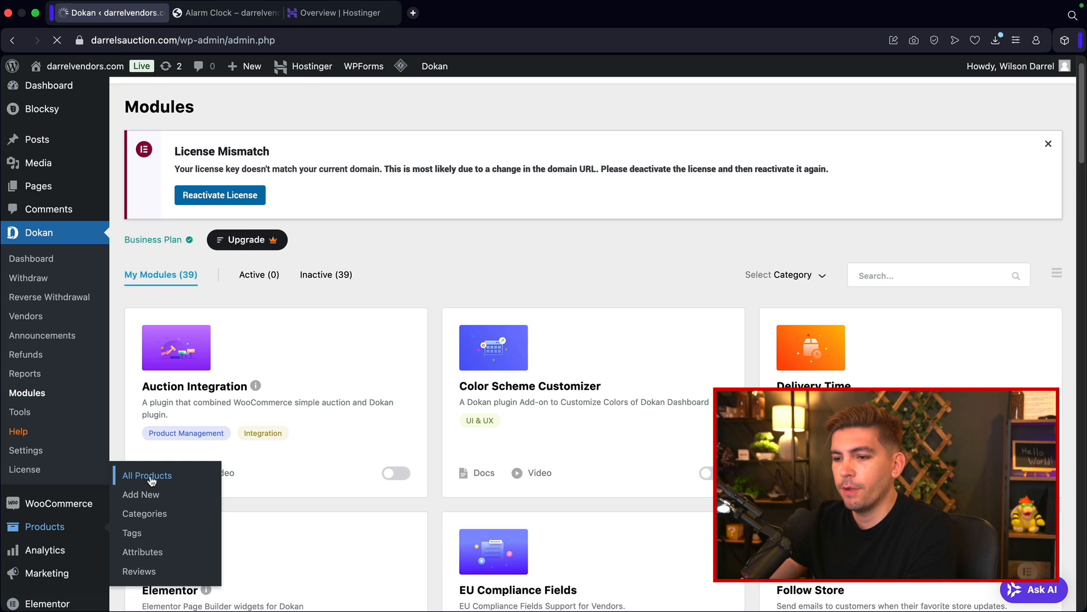
Quick-edit Cool Bottle to Published, then open its product page in a new tab.
left_click(158, 478)
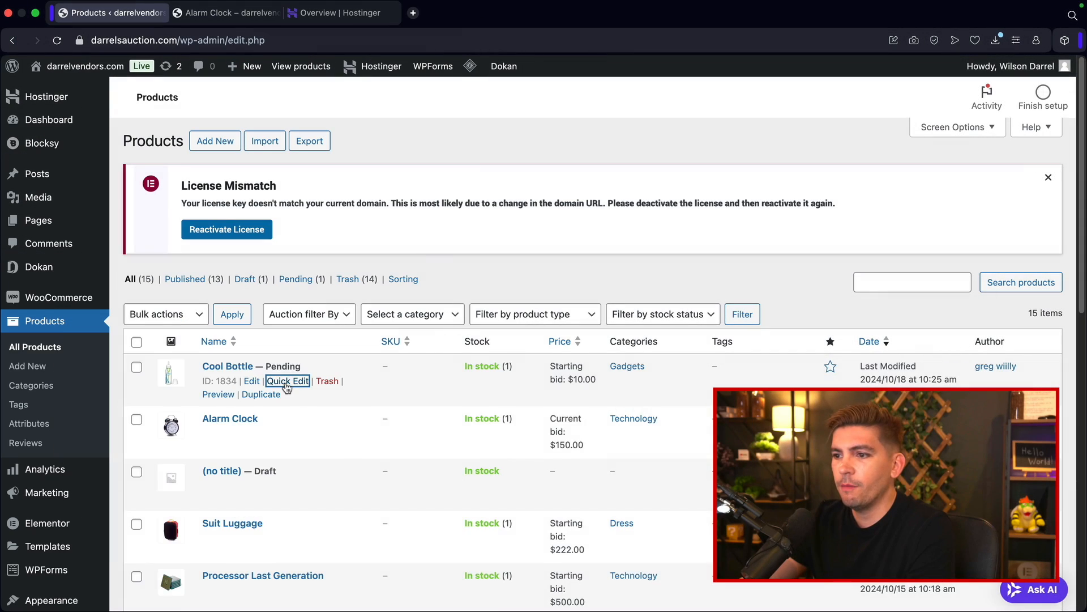
left_click(312, 356)
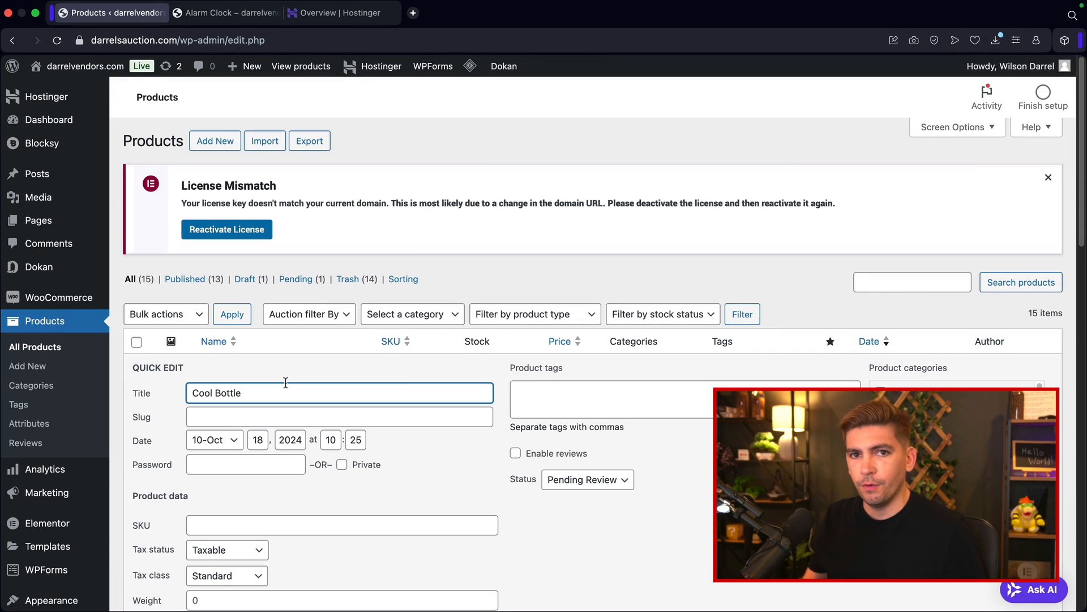
scroll(395, 406, "down", 6)
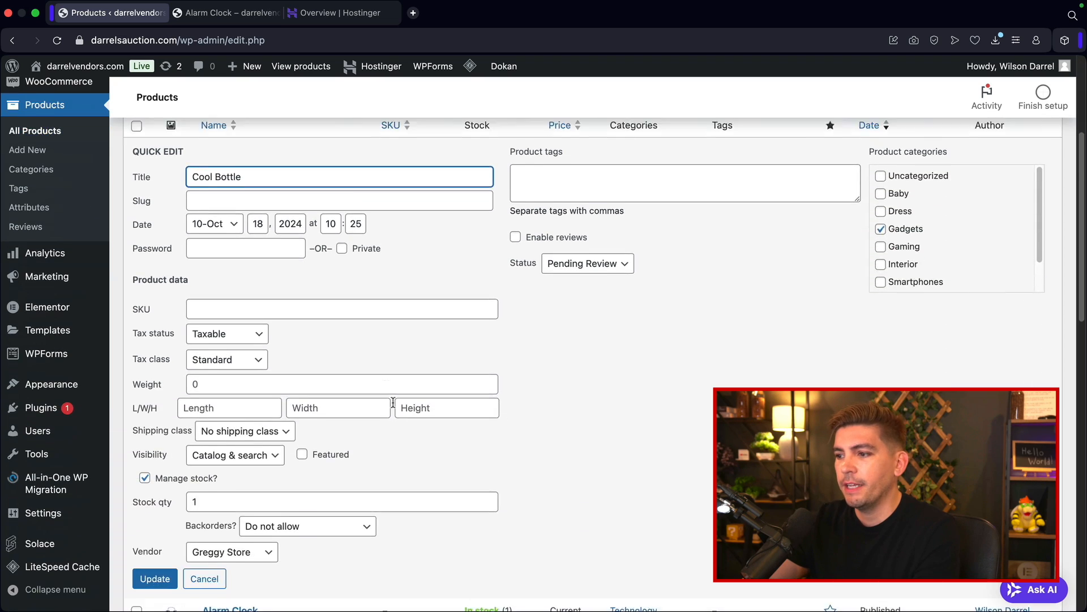
scroll(559, 260, "up", 3)
left_click(578, 275)
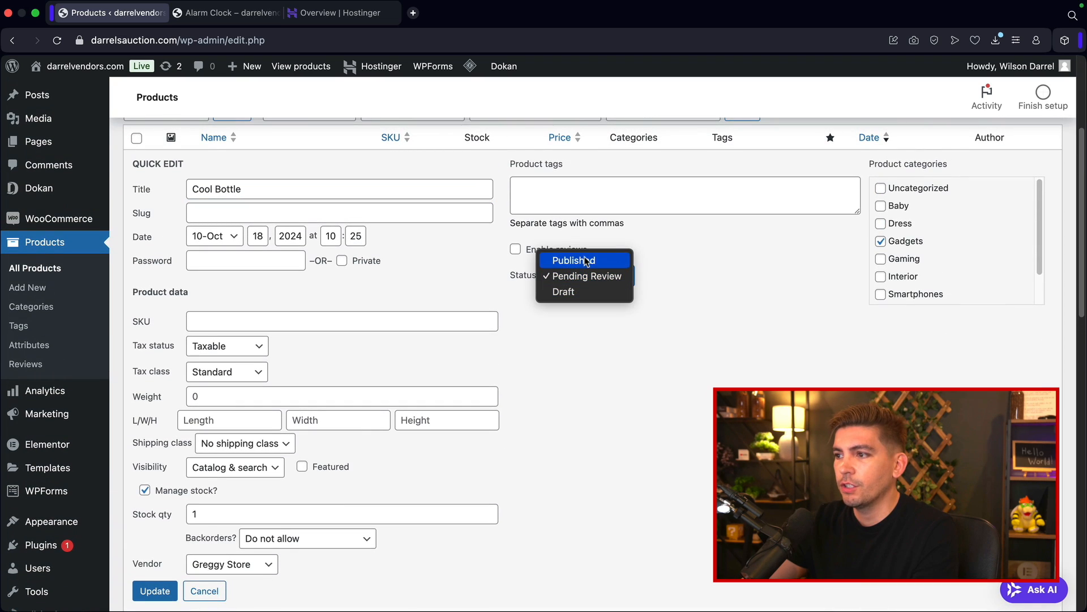
left_click(564, 260)
left_click(159, 593)
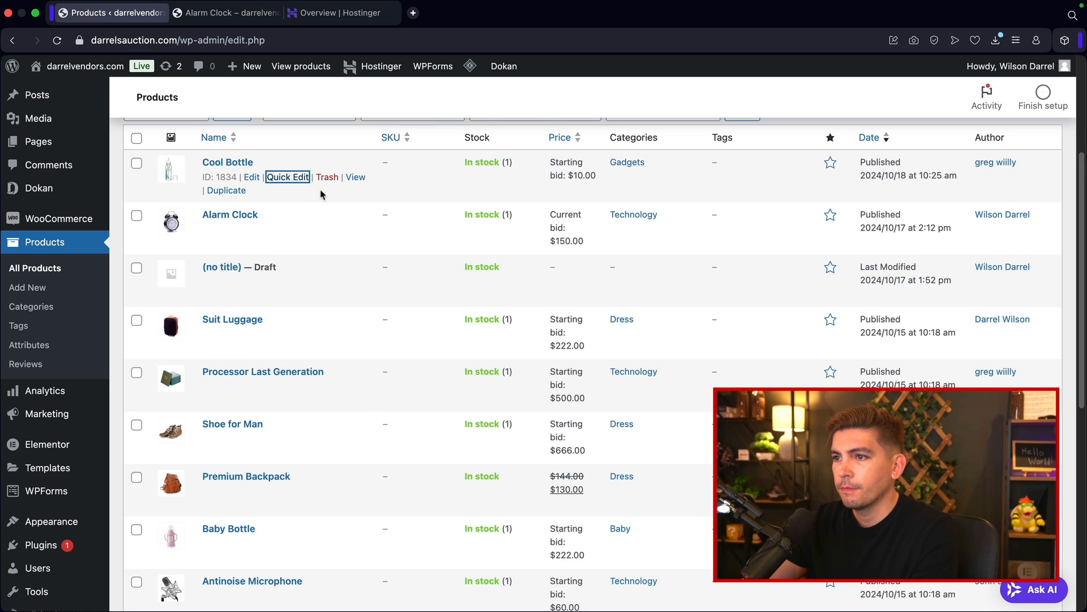
right_click(355, 176)
left_click(373, 194)
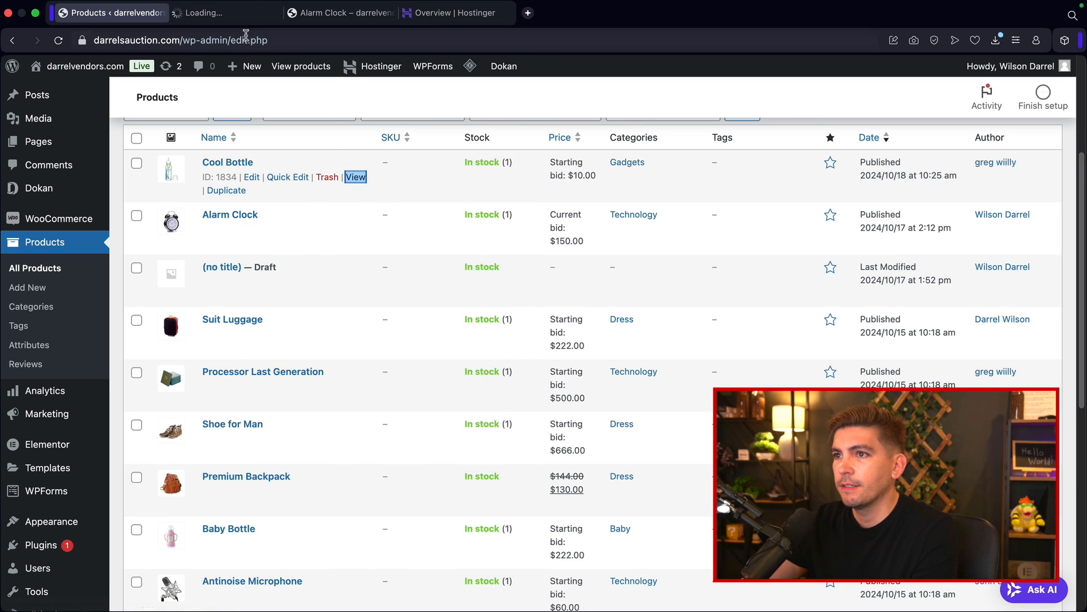
Check Cool Bottle's live page ($10.00 starting bid, $15.00 buy-now), then return to the admin Dashboard.
key("ctrl+Tab")
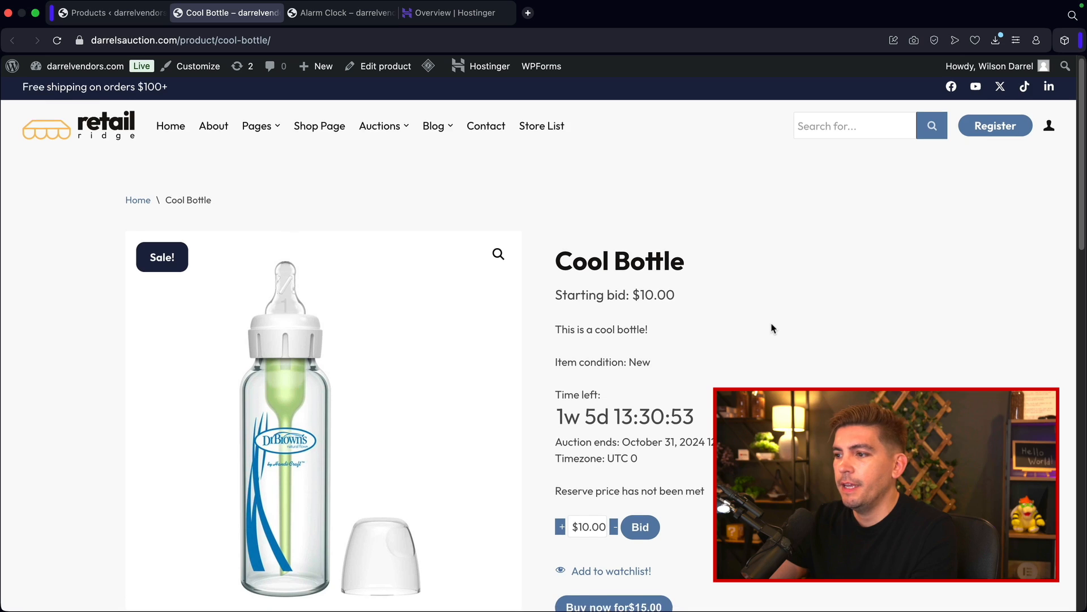
scroll(736, 283, "down", 3)
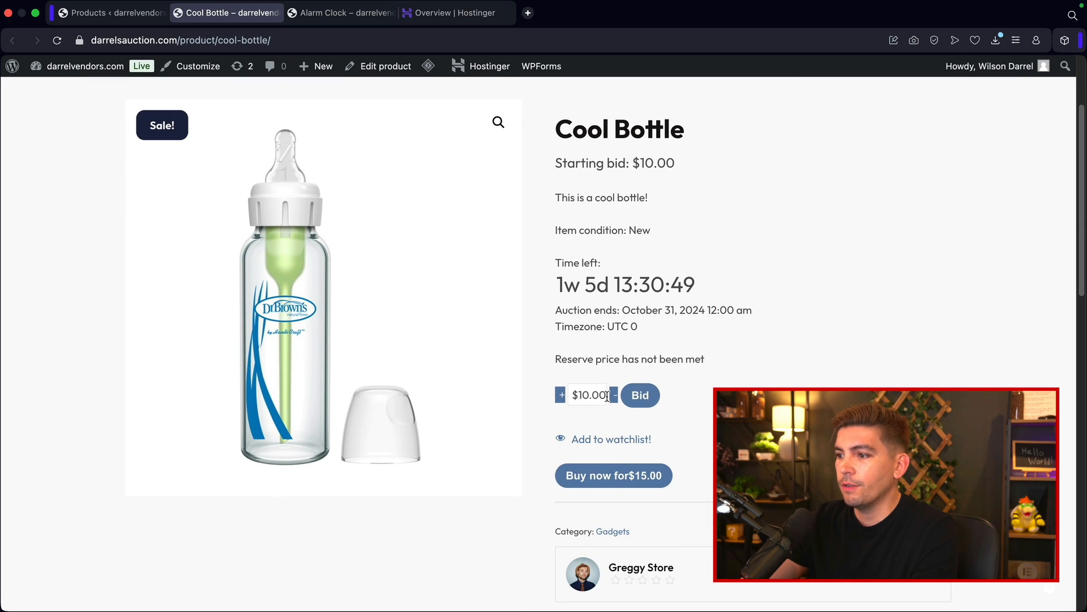
scroll(607, 396, "down", 3)
scroll(632, 433, "up", 4)
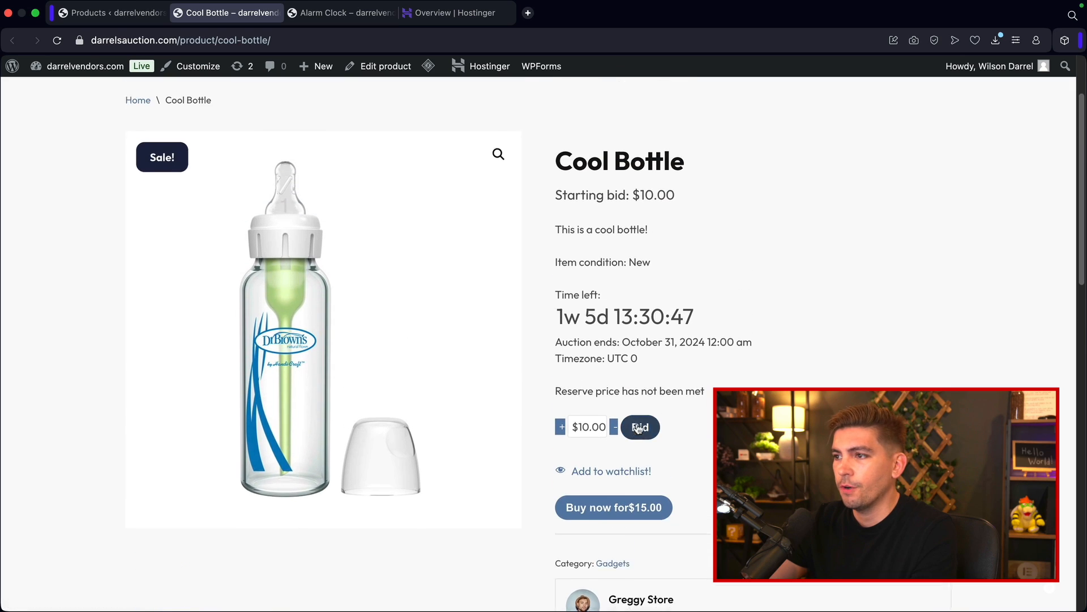
scroll(736, 300, "up", 1)
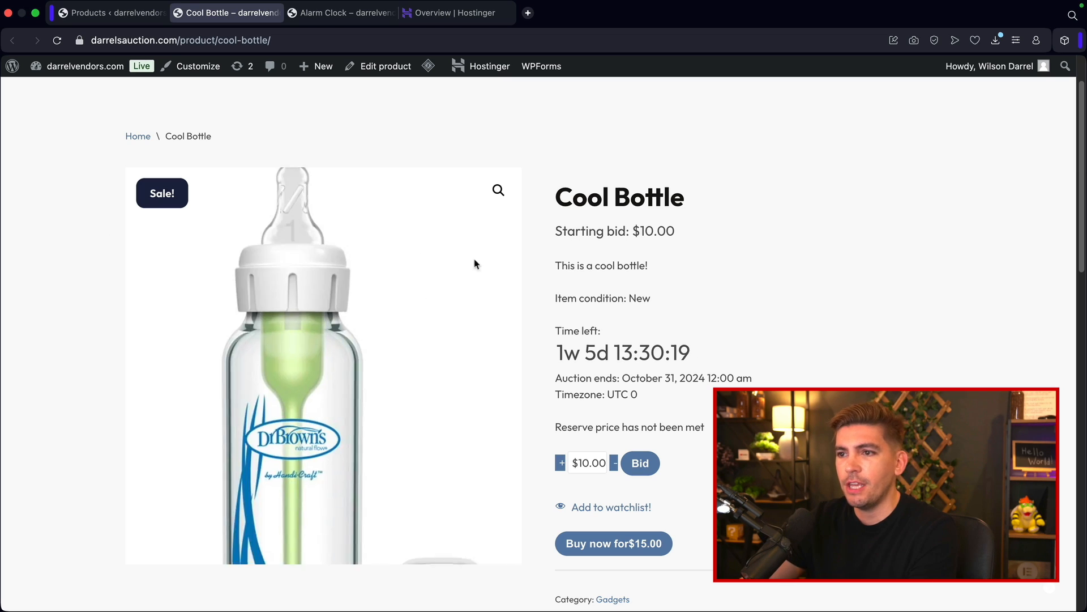
mouse_move(79, 66)
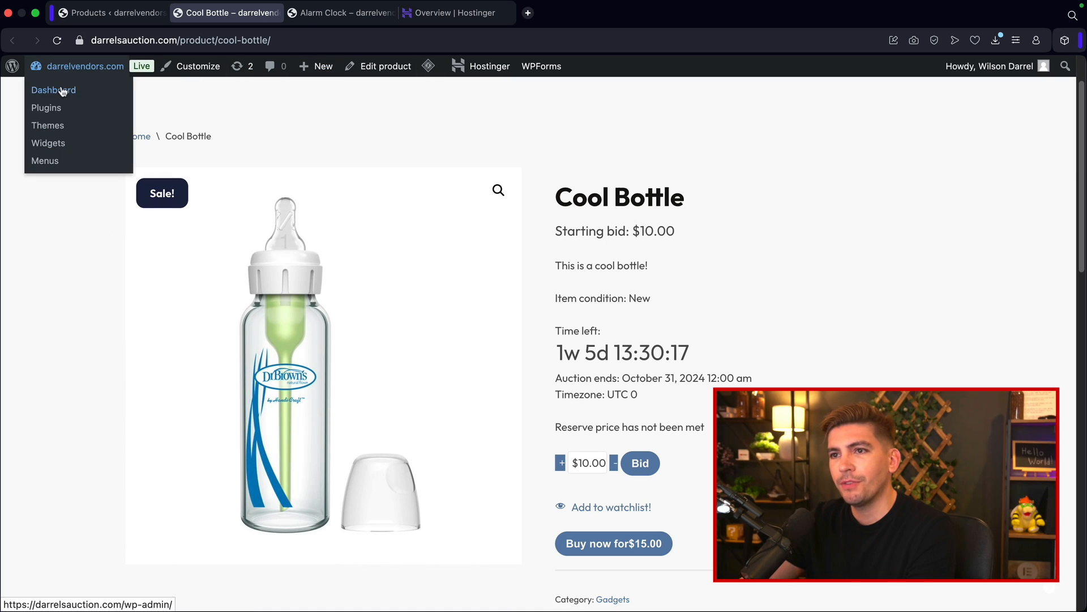
left_click(61, 90)
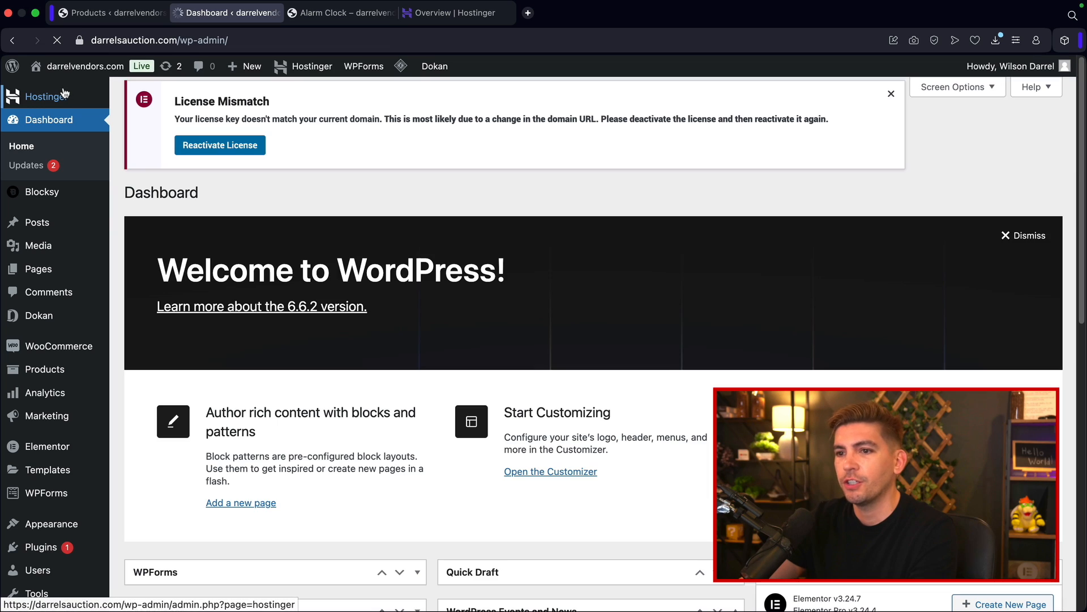
Start a new product titled 'Contract For School Cleaning', dismissing the License Mismatch notice.
mouse_move(64, 340)
mouse_move(61, 277)
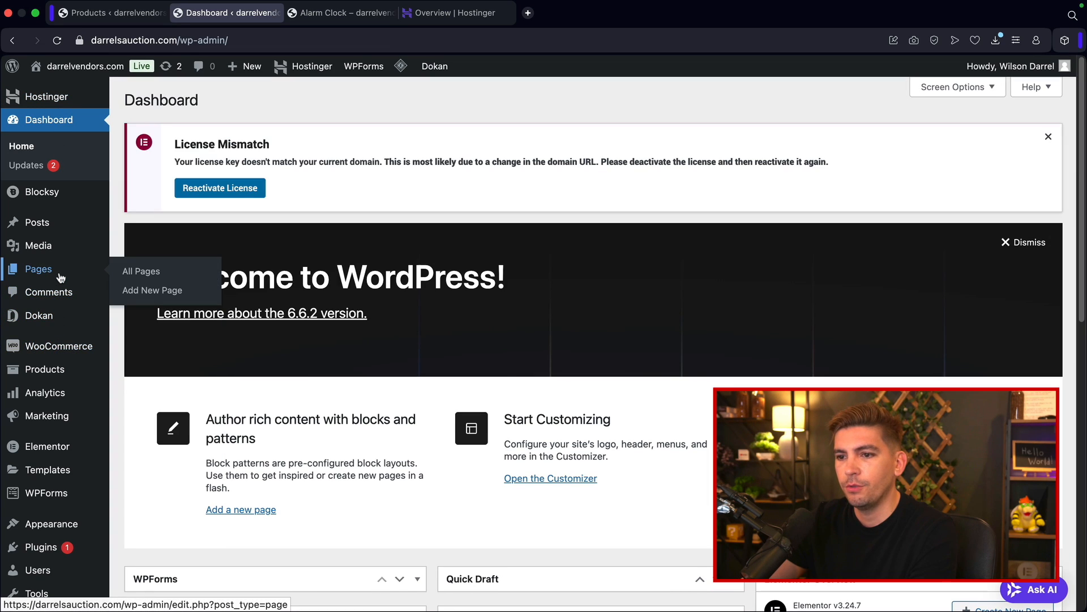
mouse_move(45, 369)
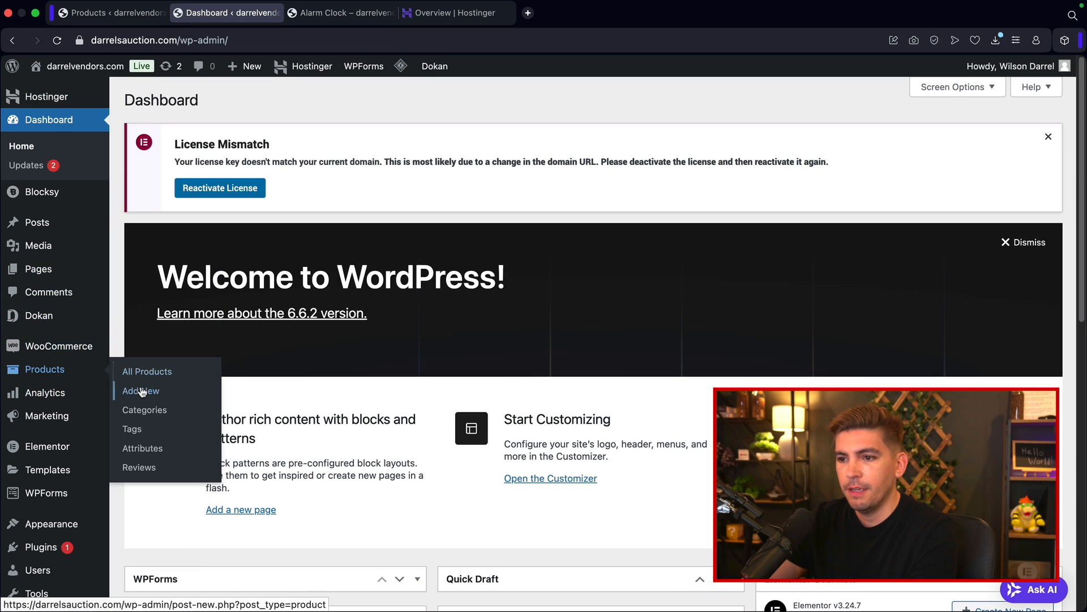
left_click(141, 391)
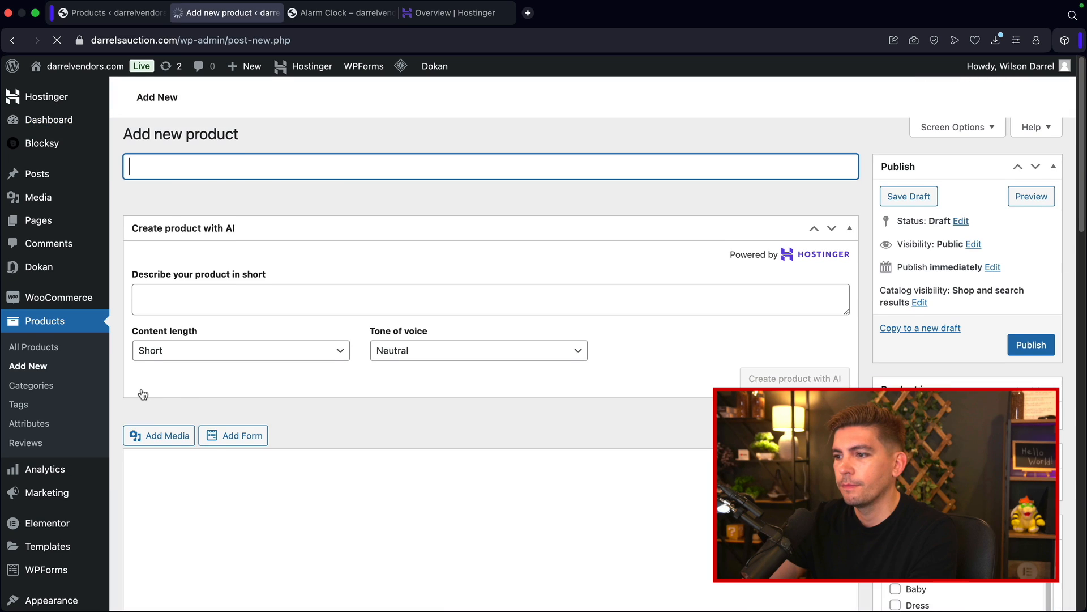
left_click(1048, 177)
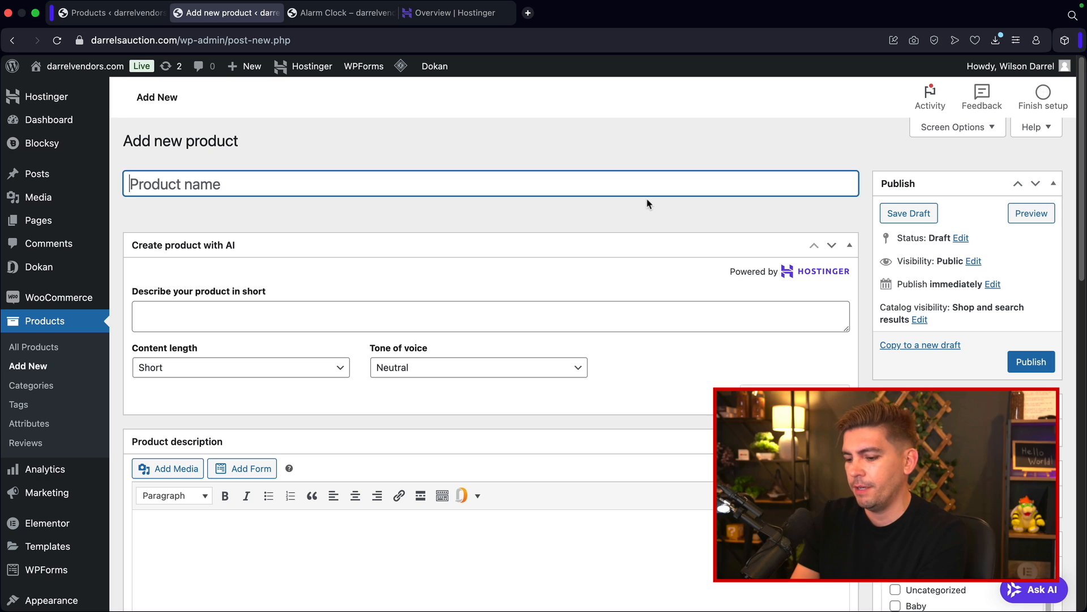
type("Contract For School")
left_click(648, 202)
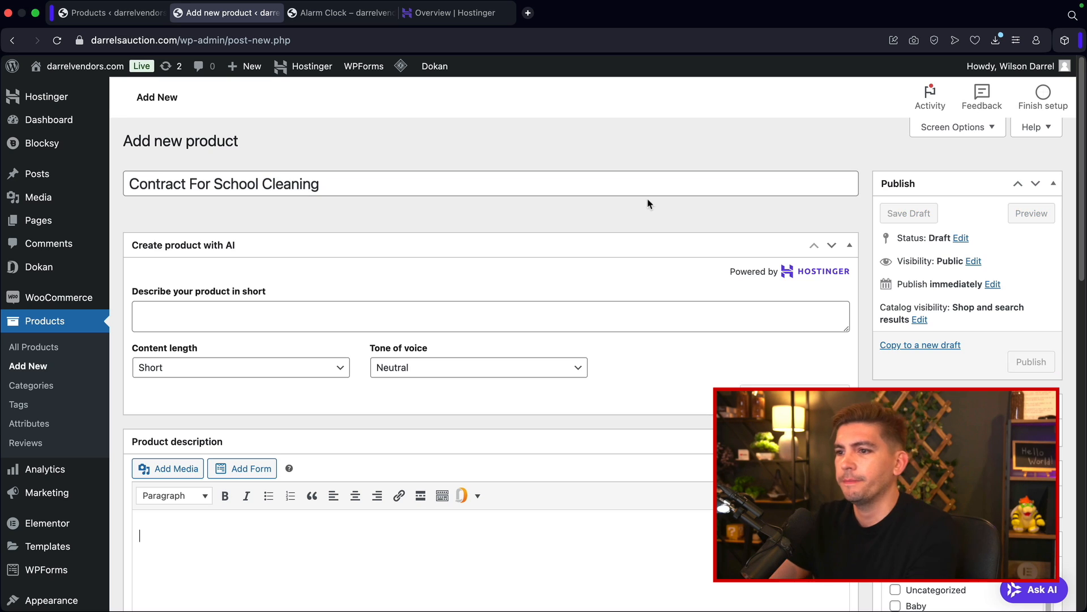
Copy the title into the AI description prompt and generate a product description with AI.
double_click(303, 186)
left_click(303, 186)
right_click(303, 186)
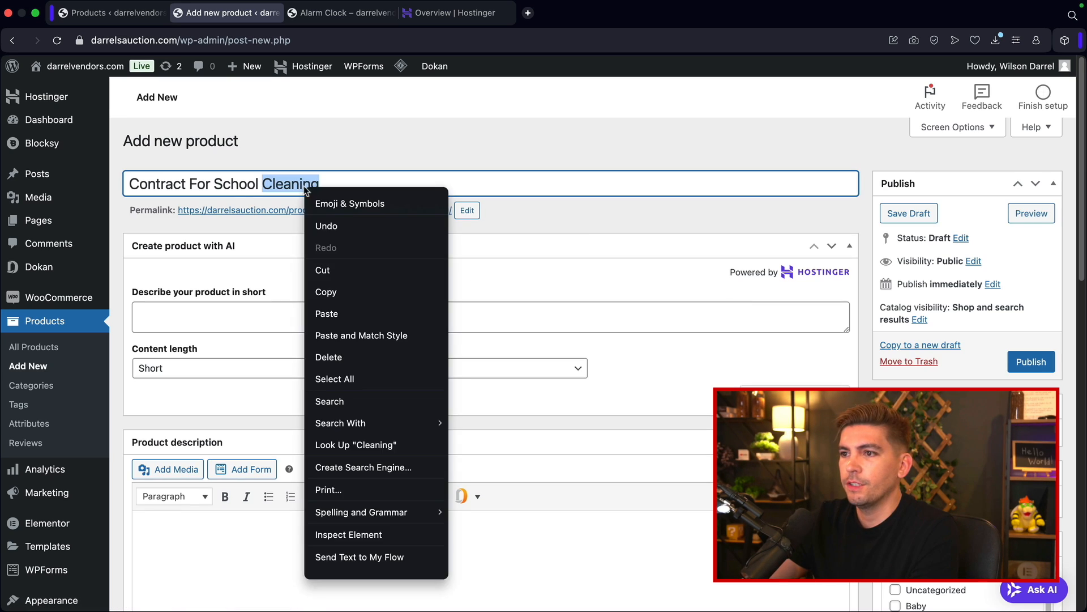
left_click(246, 187)
triple_click(246, 186)
right_click(247, 186)
left_click(272, 291)
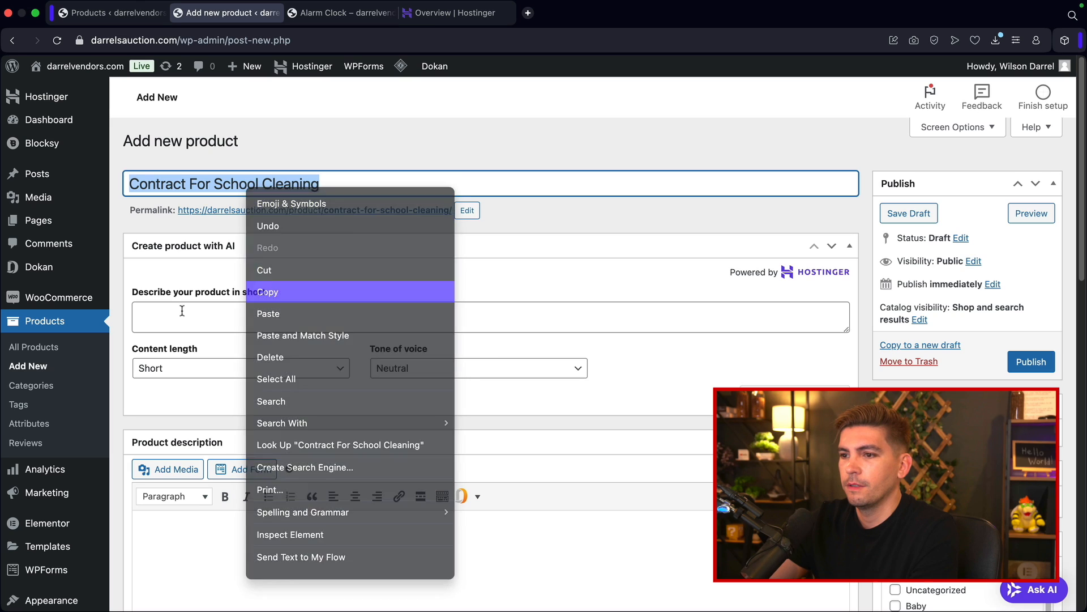
right_click(172, 317)
left_click(202, 442)
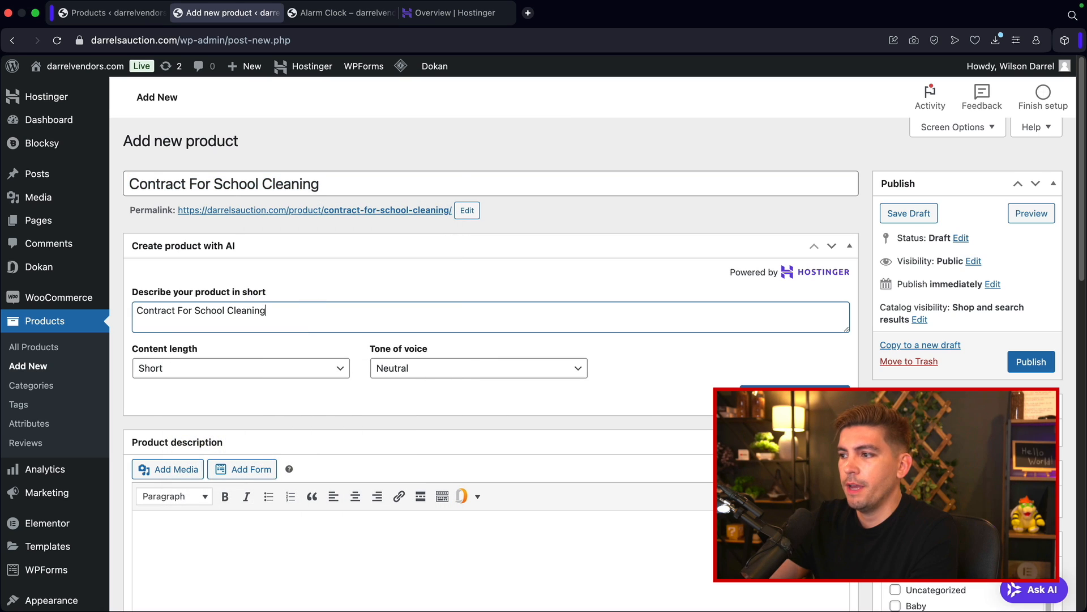
left_click(796, 395)
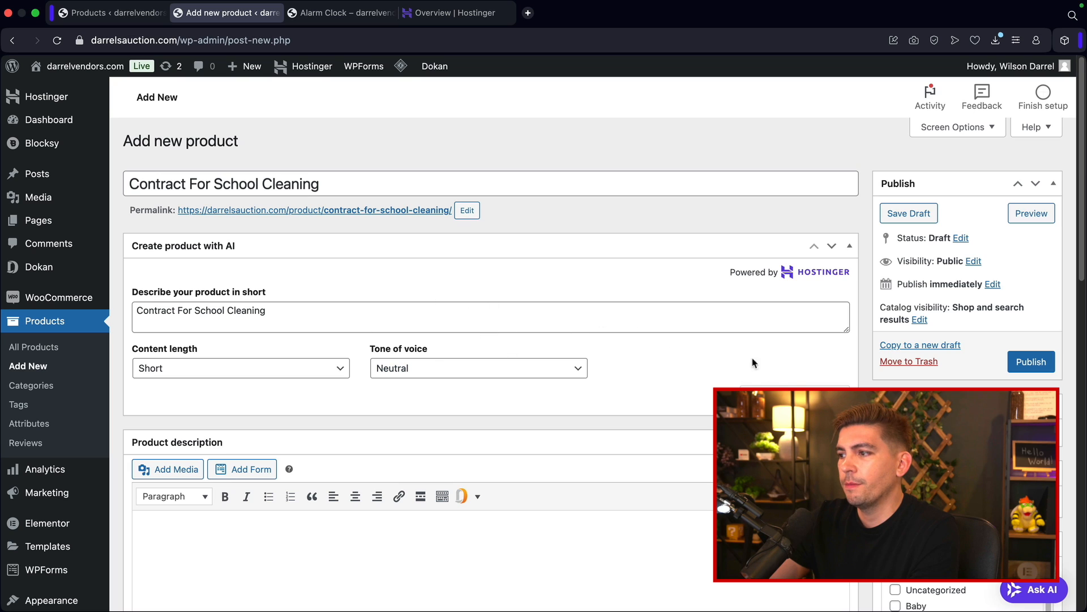
Make the product a Reverse auction with a start price of 10000.
scroll(651, 359, "down", 15)
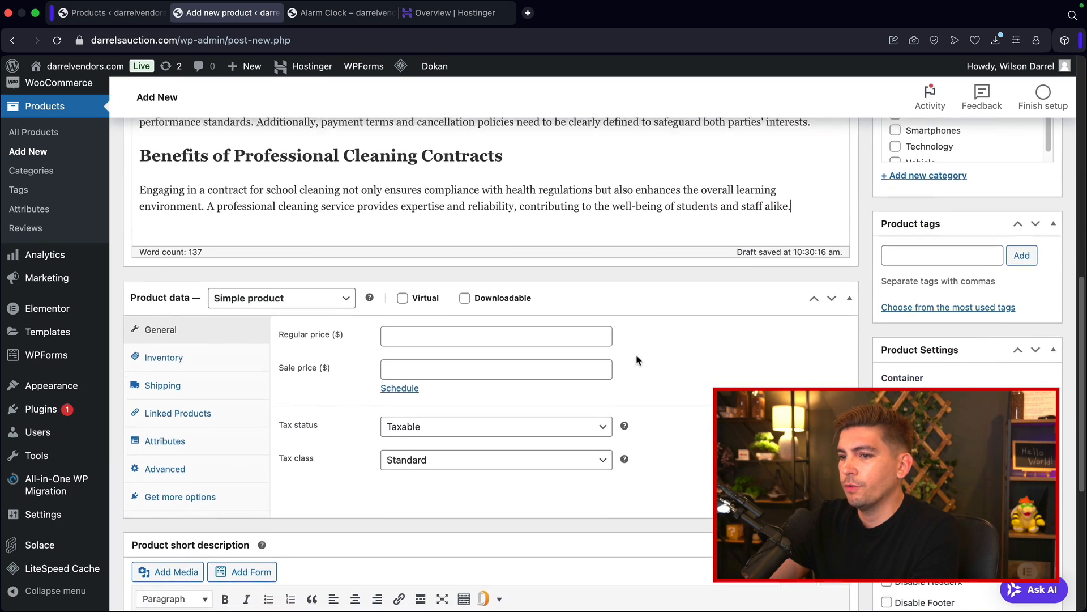
left_click(292, 286)
left_click(281, 345)
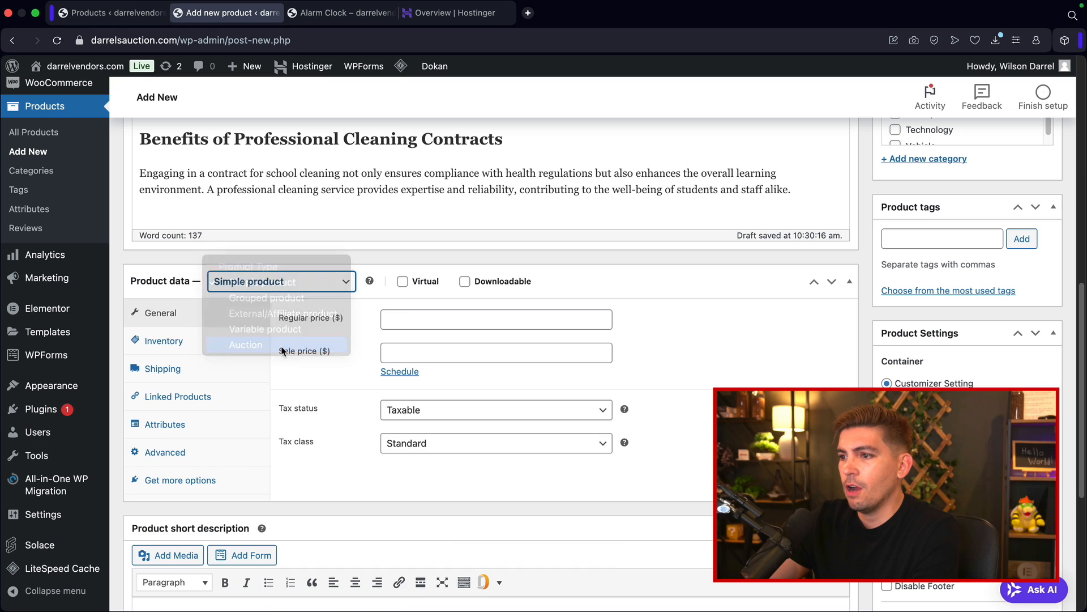
left_click(449, 347)
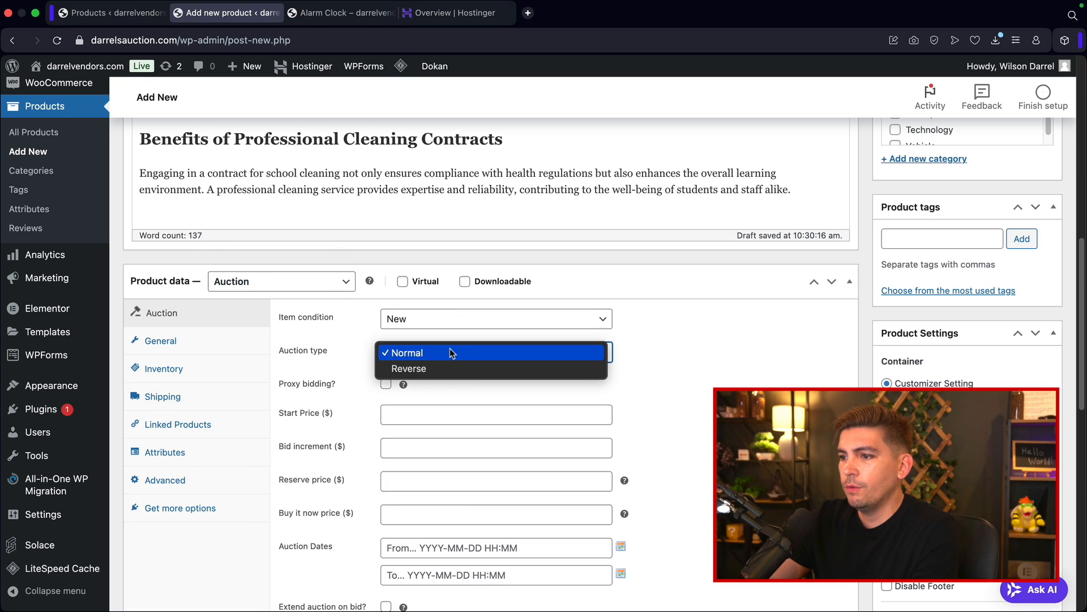
left_click(449, 367)
scroll(452, 369, "down", 4)
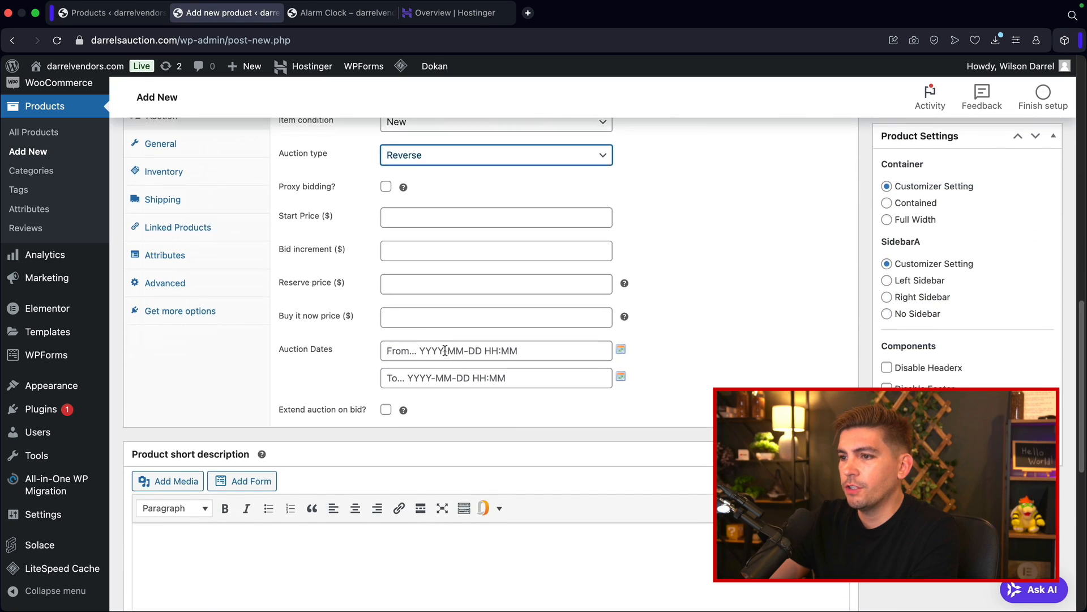
scroll(415, 282, "up", 3)
left_click(446, 342)
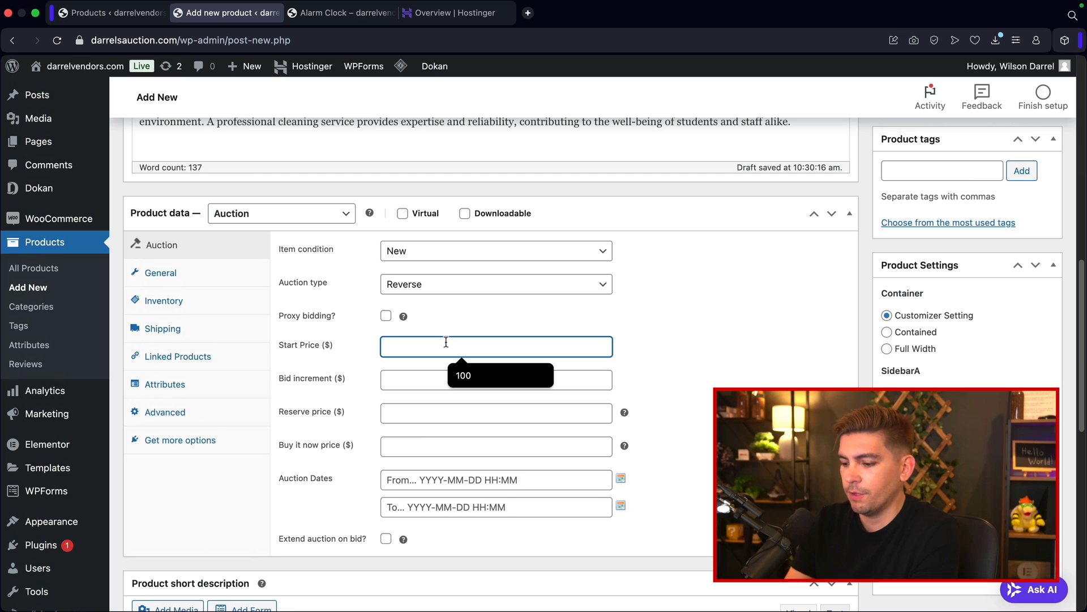
type("10000")
key("Tab")
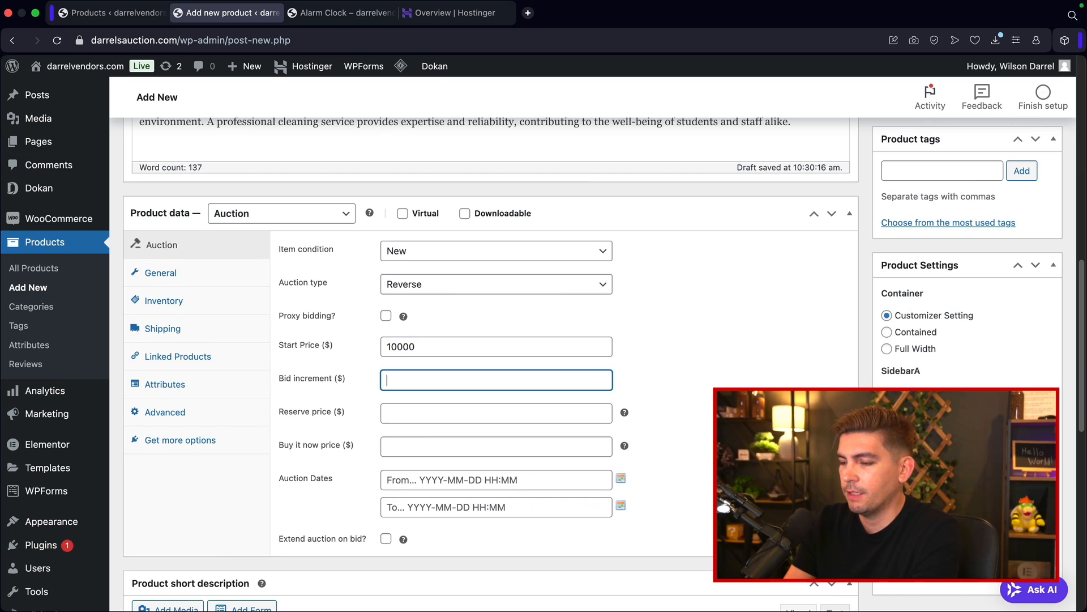
key("Tab")
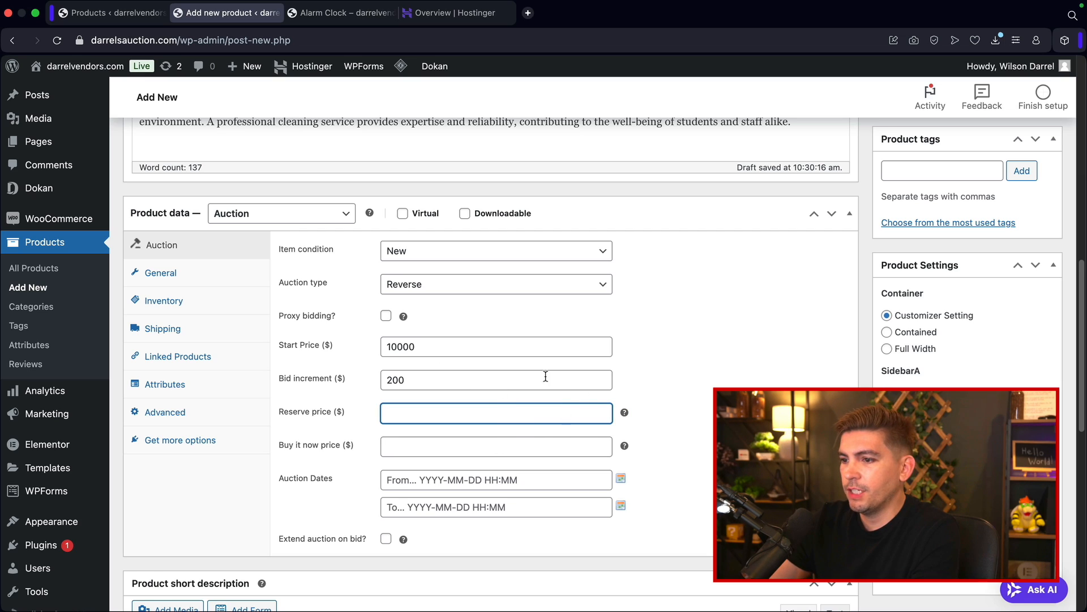
Set the auction to run from October 18 to October 31, 2024.
left_click(543, 479)
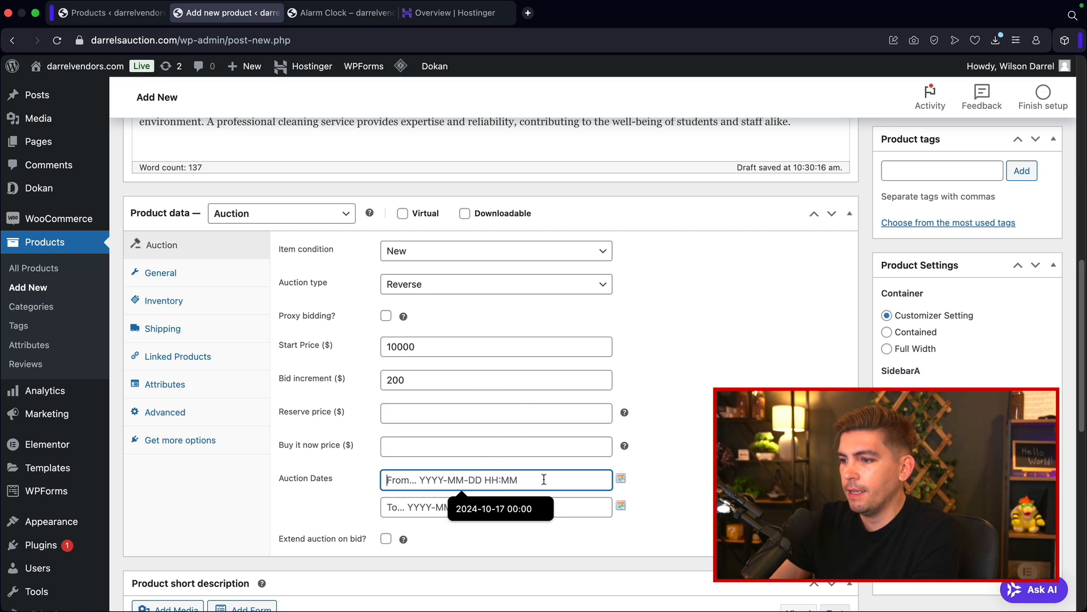
left_click(620, 481)
left_click(492, 340)
left_click(621, 505)
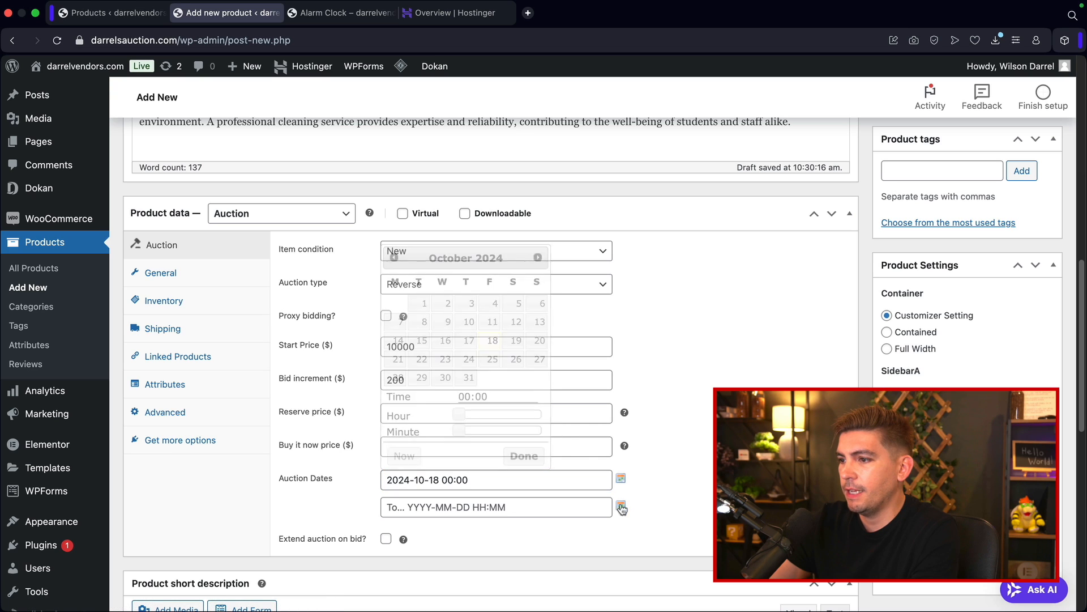
left_click(621, 507)
left_click(468, 405)
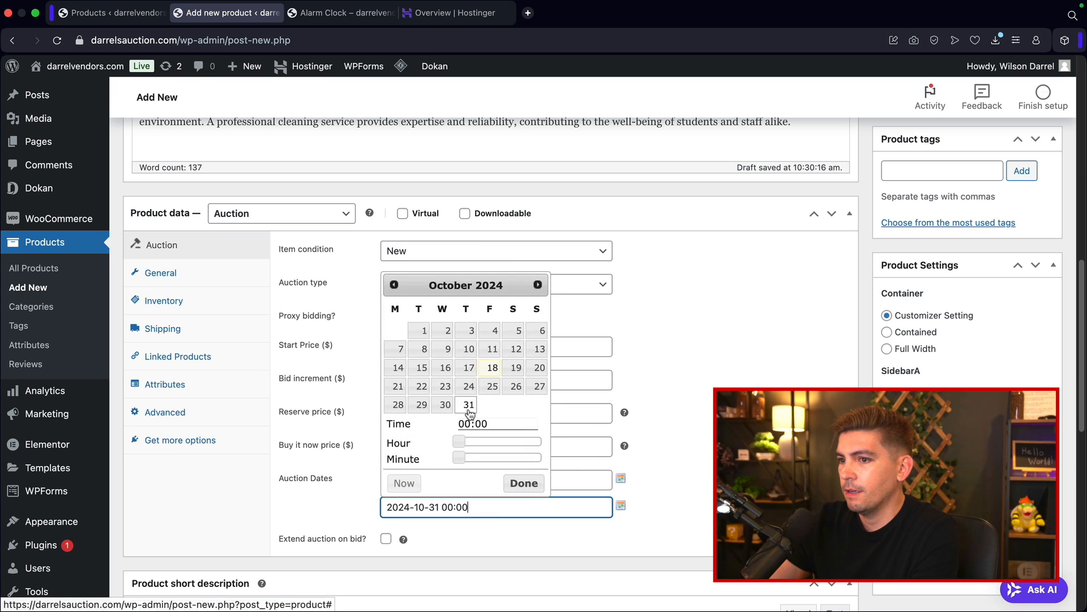
scroll(585, 413, "down", 8)
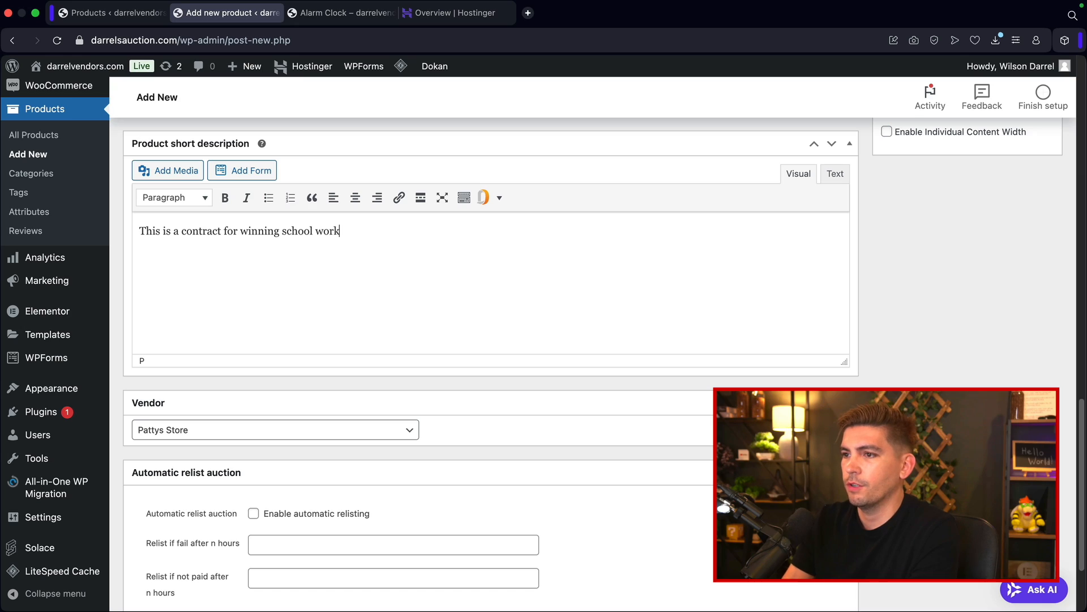
scroll(477, 322, "up", 15)
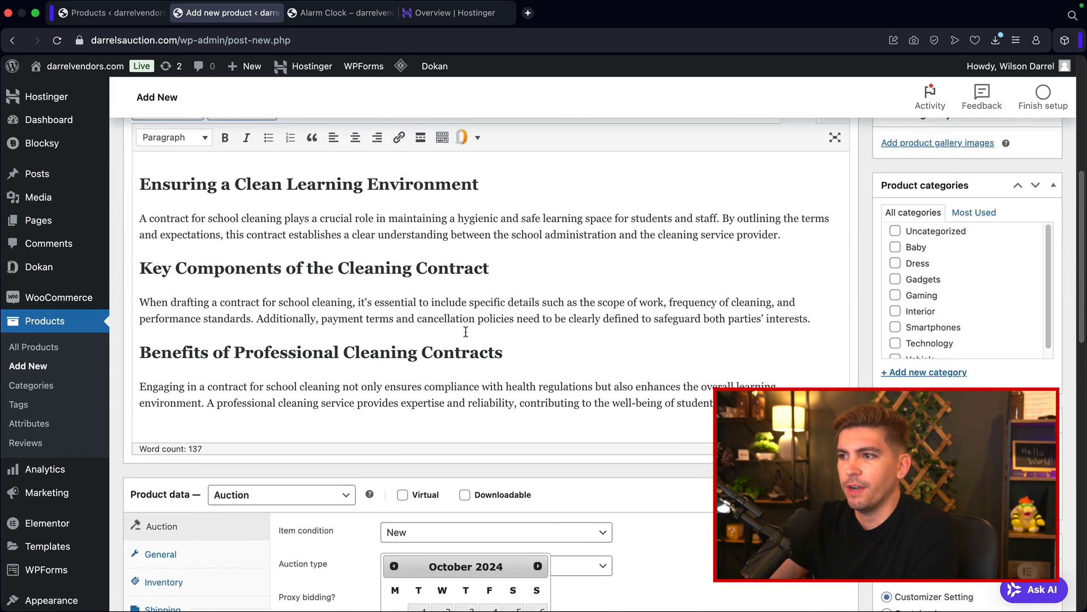
scroll(615, 367, "up", 5)
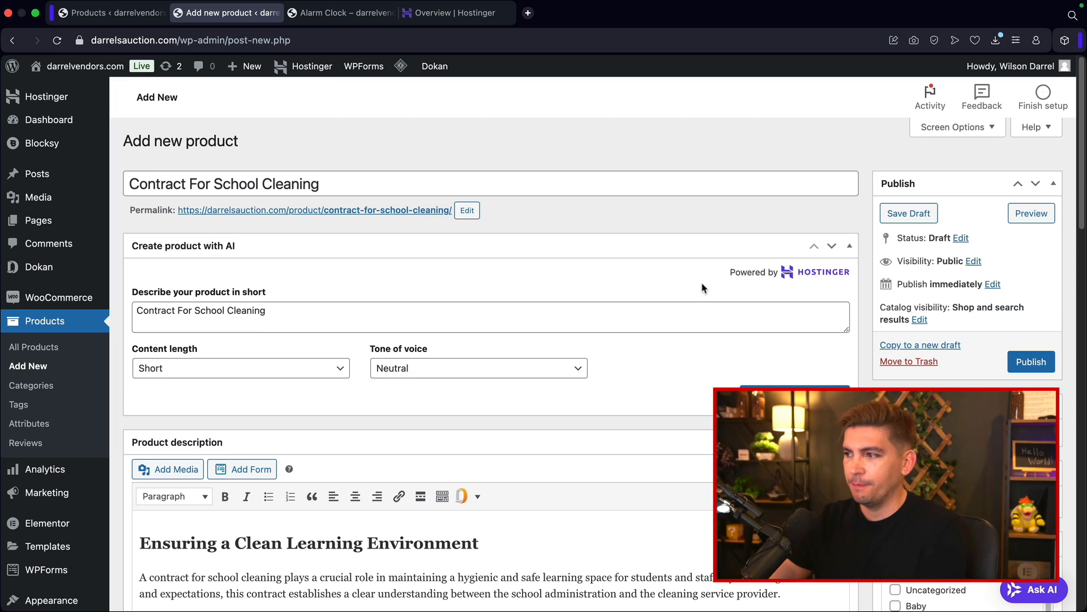
Set the shopping-cart photo from the Media Library as the product image.
left_click(915, 432)
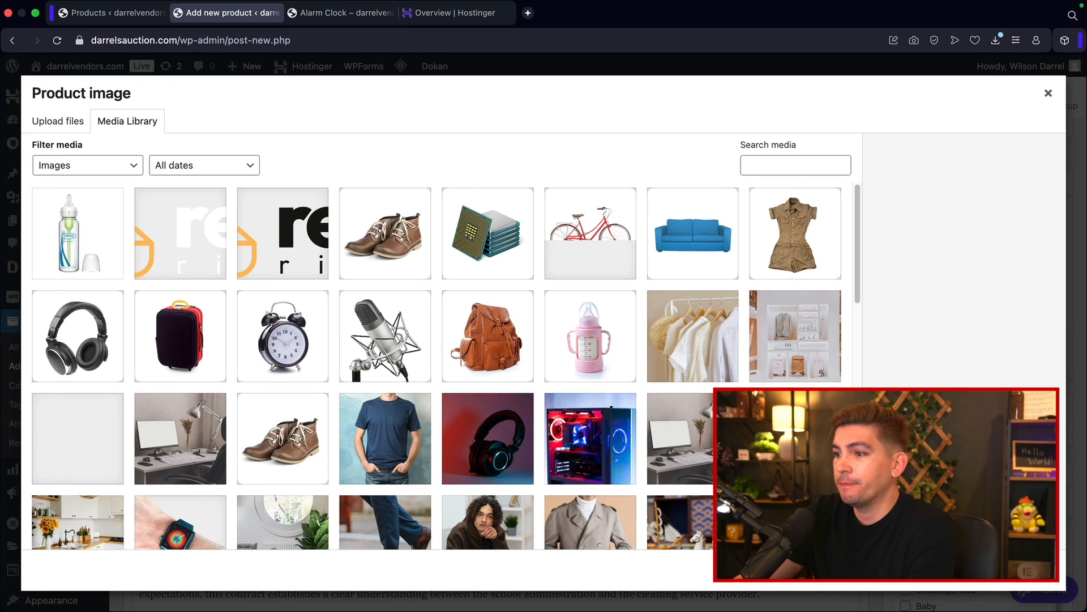
scroll(482, 355, "down", 5)
scroll(482, 355, "down", 3)
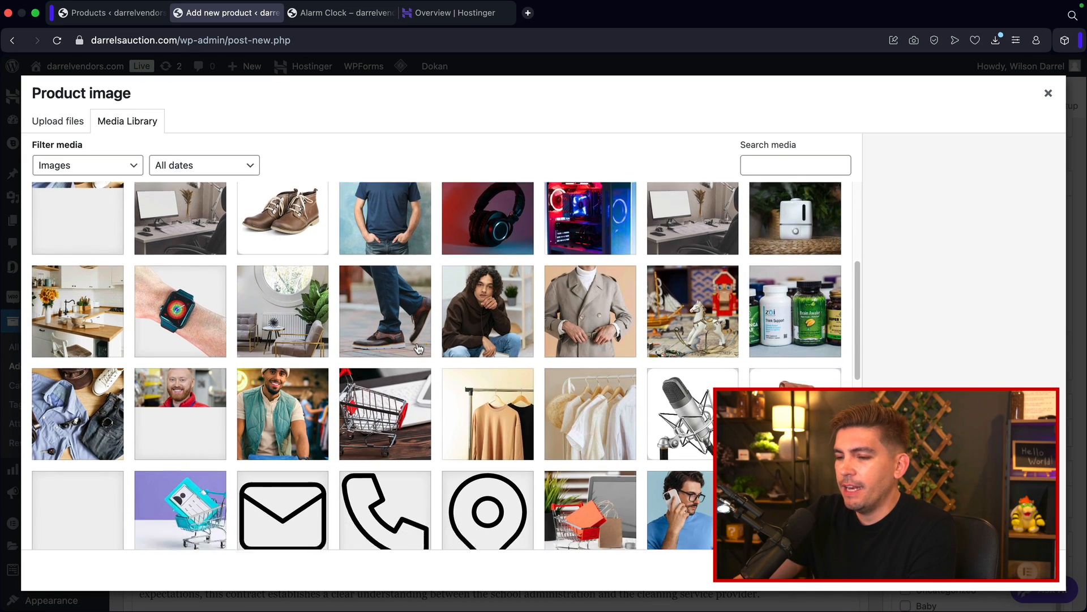
scroll(340, 326, "down", 8)
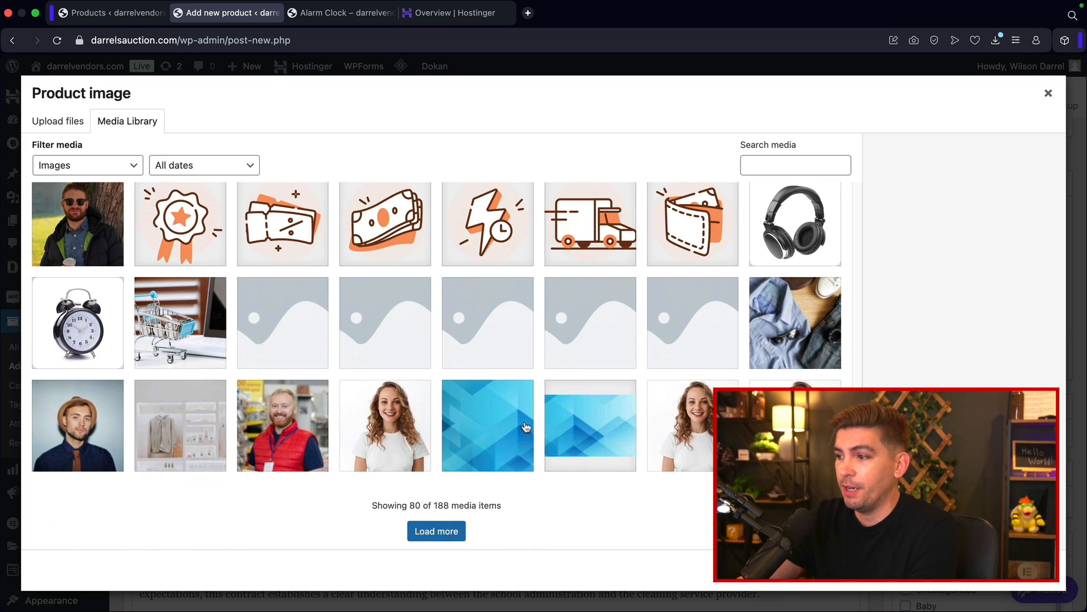
scroll(663, 433, "up", 5)
left_click(706, 340)
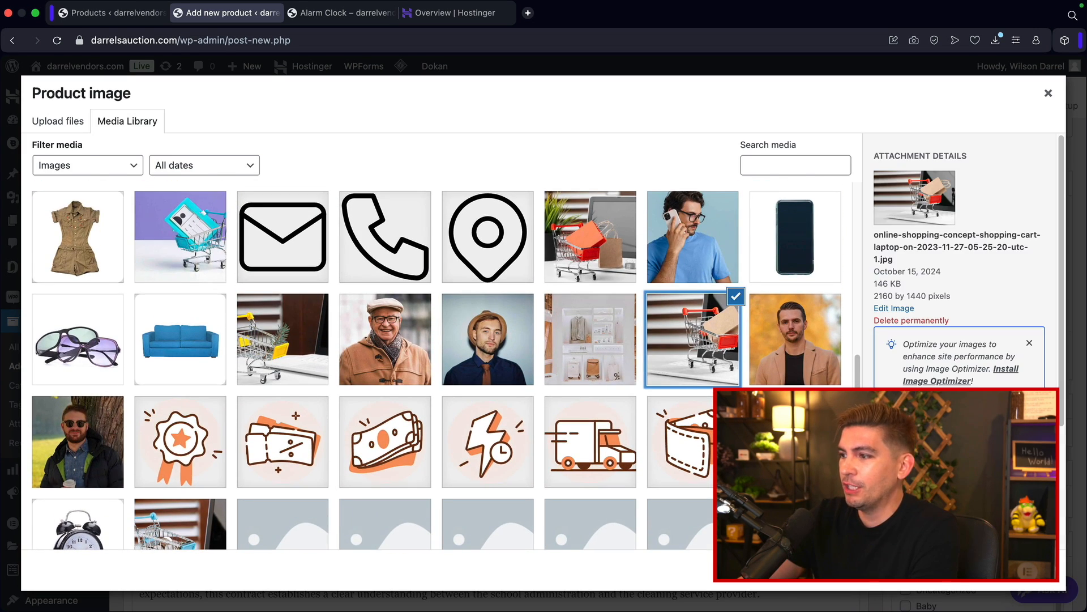
left_click(1015, 569)
Publish the Contract For School Cleaning auction product.
scroll(1013, 566, "down", 6)
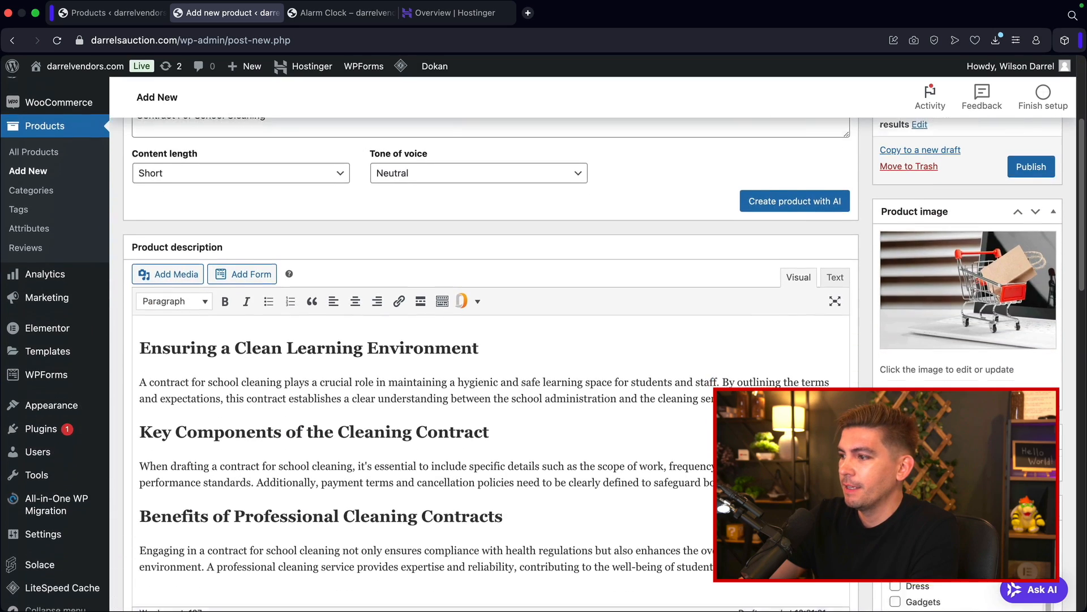
scroll(897, 368, "down", 3)
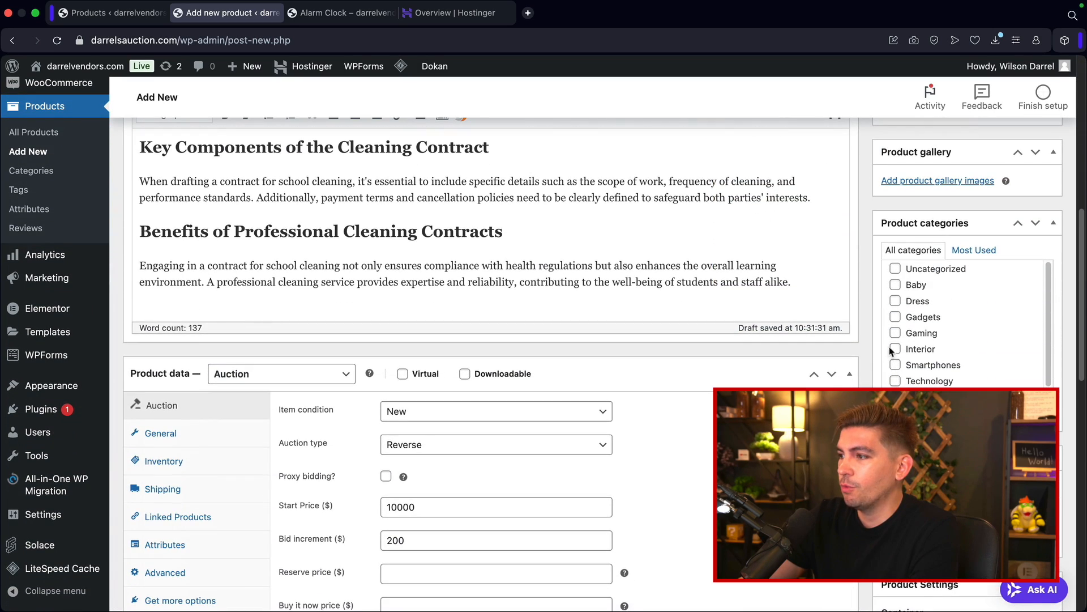
scroll(883, 368, "down", 8)
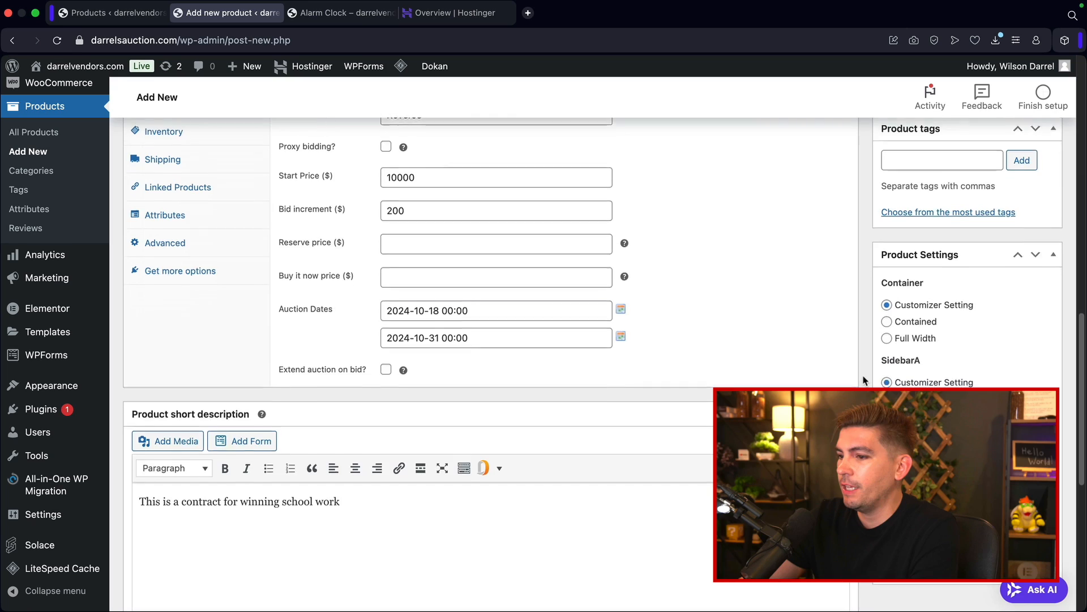
scroll(865, 380, "down", 5)
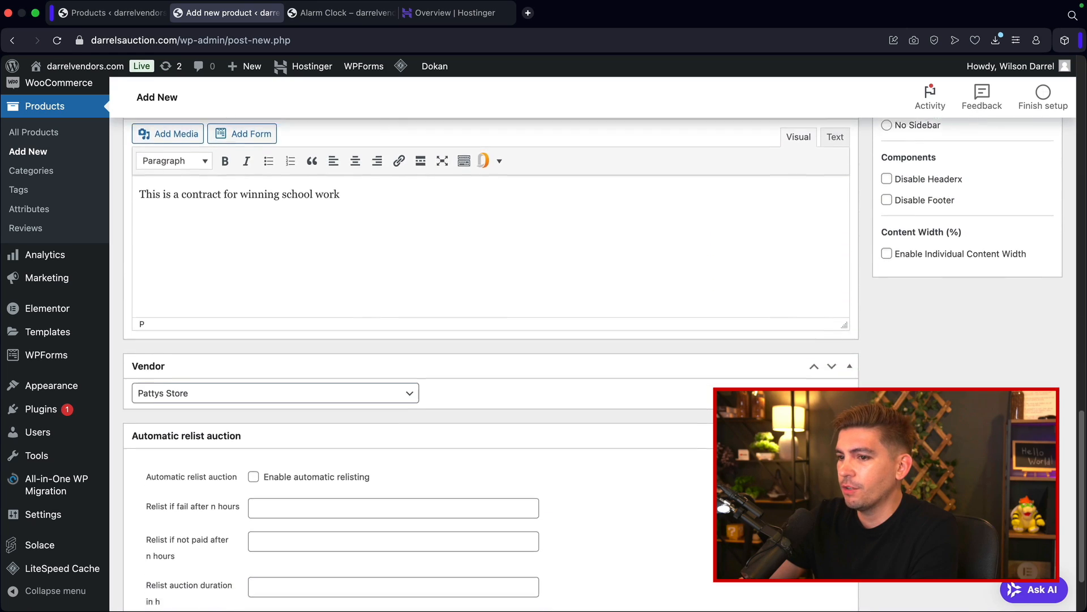
scroll(865, 397, "up", 15)
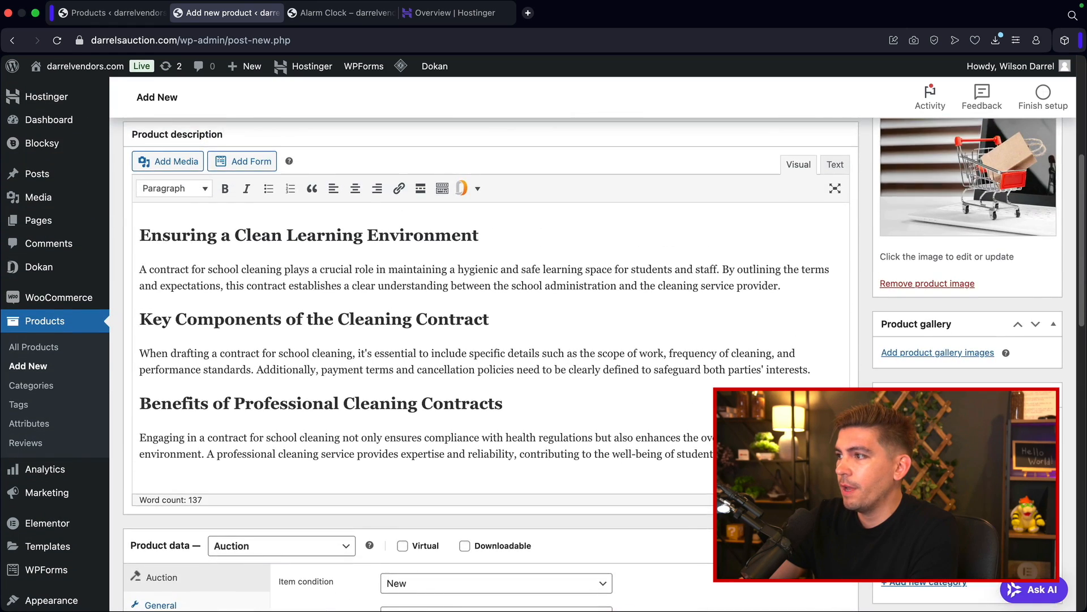
left_click(1018, 365)
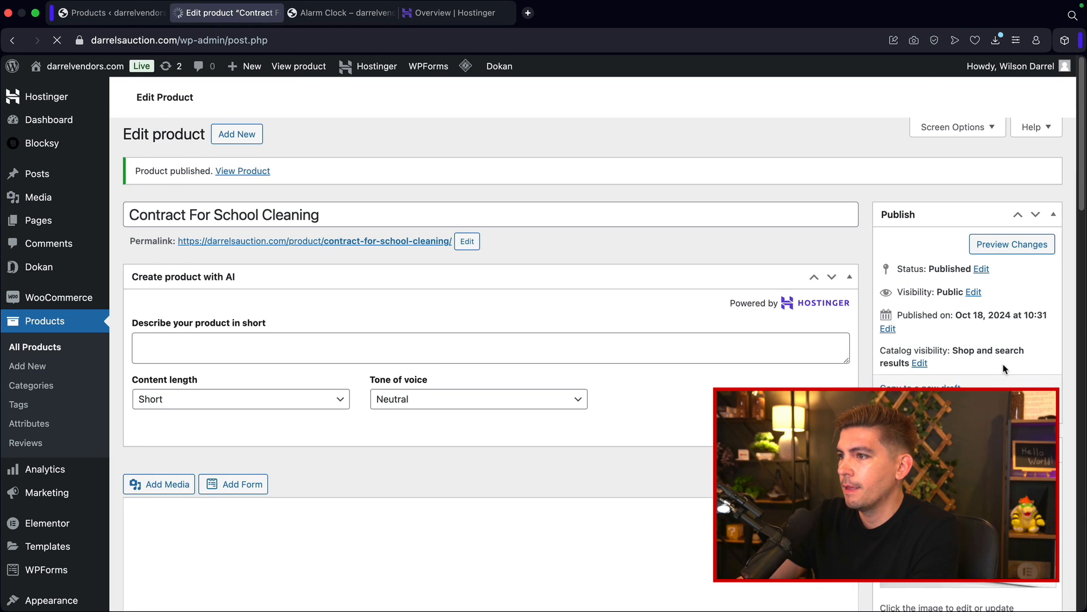
View the published Contract For School Cleaning product on the storefront.
left_click(300, 66)
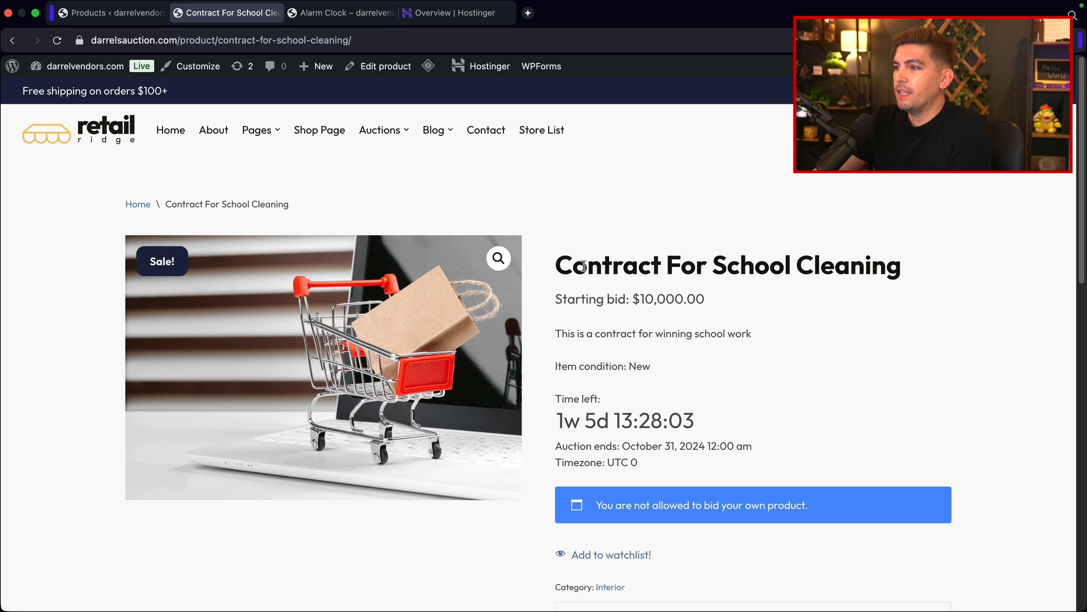
left_click_drag(583, 265, 852, 265)
left_click(852, 267)
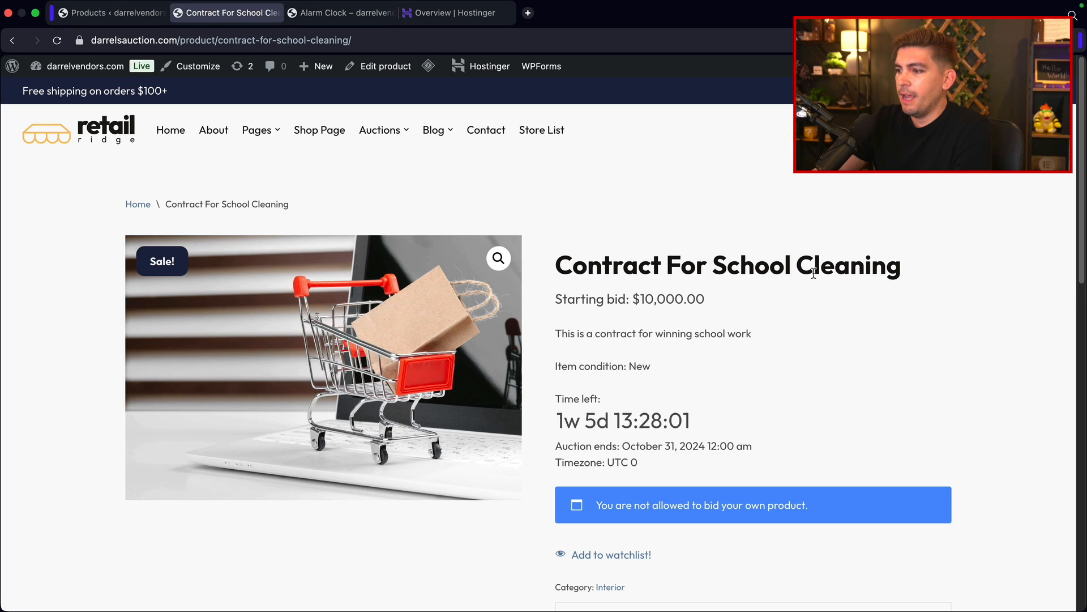
scroll(770, 330, "down", 2)
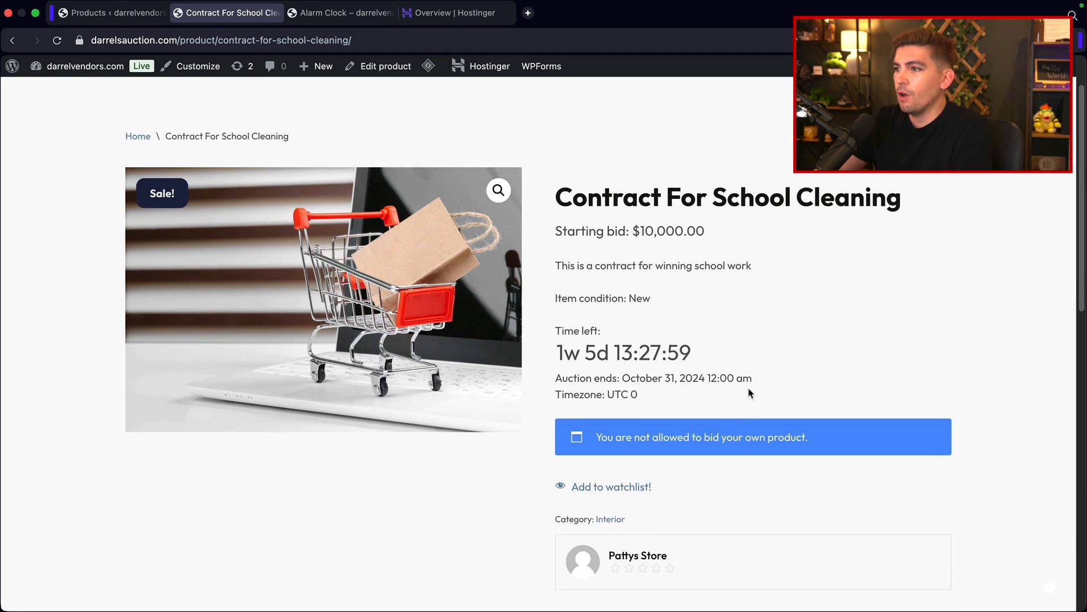
scroll(713, 379, "up", 2)
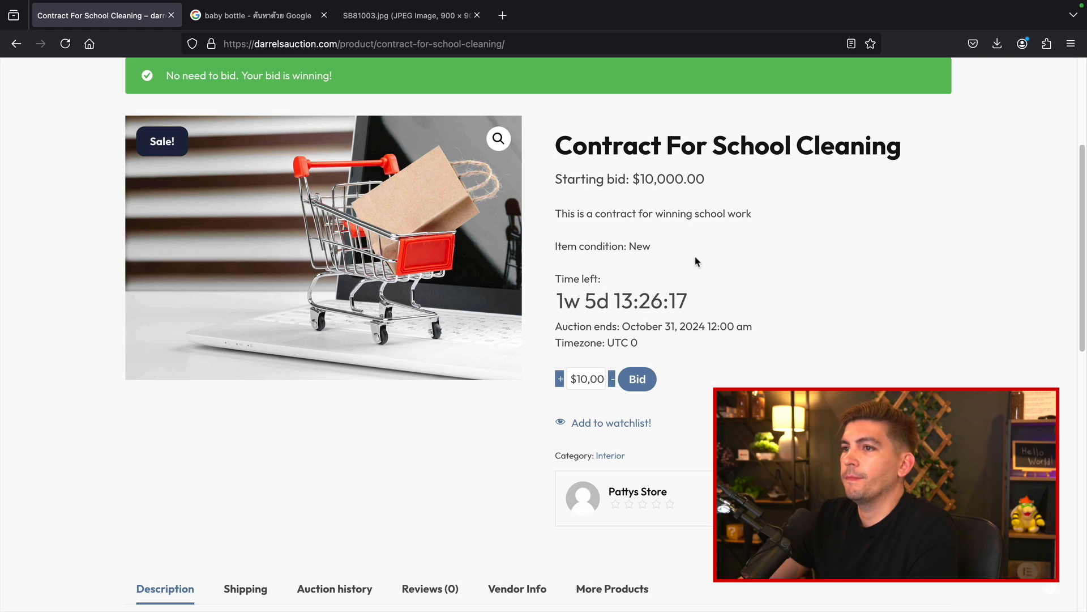
scroll(672, 247, "up", 1)
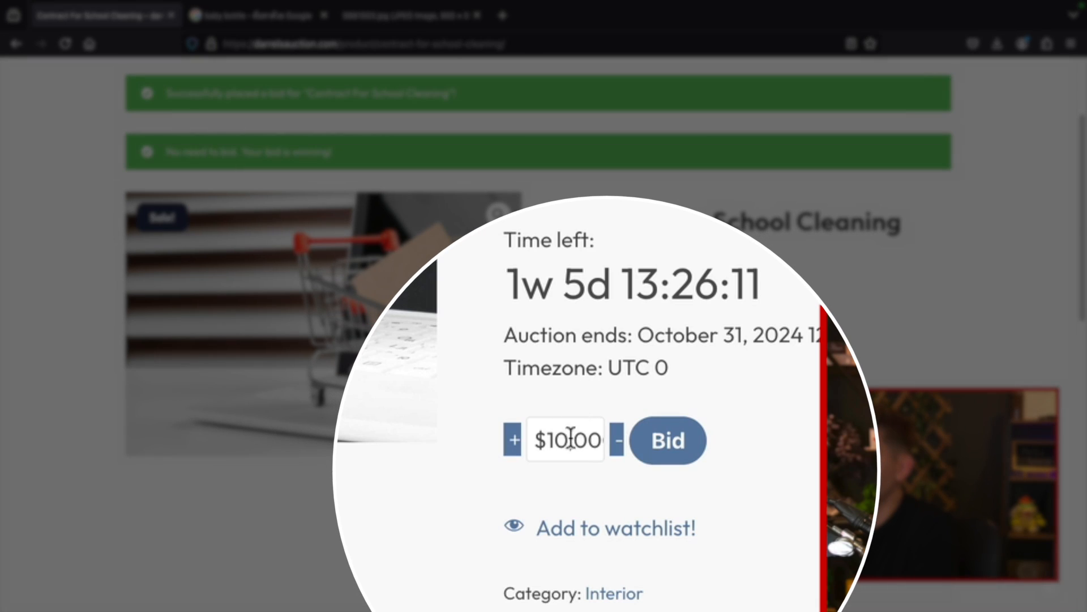
Place a $9,500 bid, below the $10,000 start price.
triple_click(591, 453)
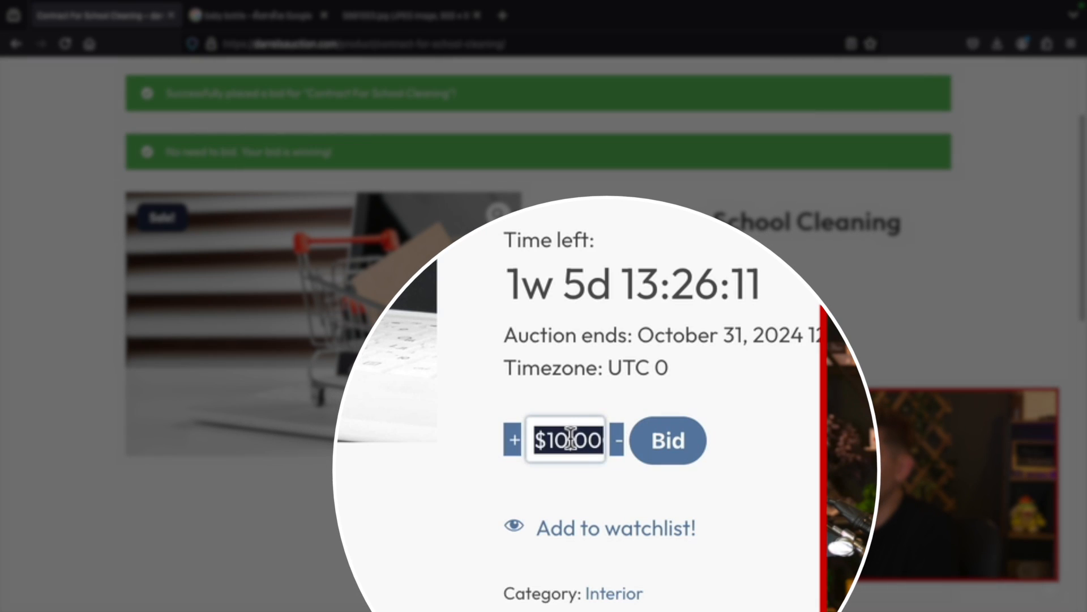
type("9500")
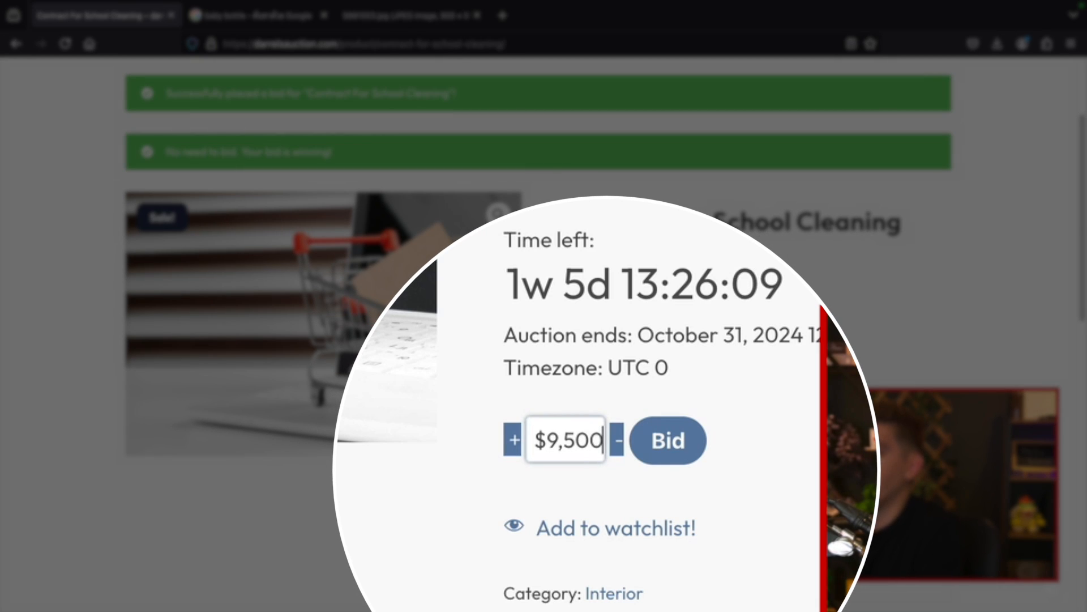
left_click(657, 450)
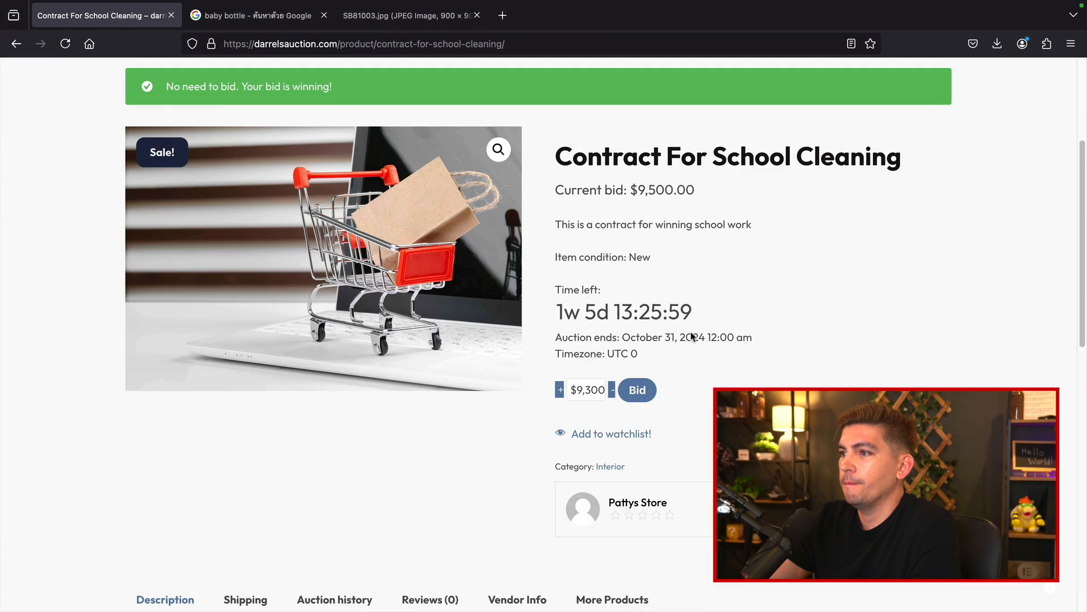
left_click_drag(583, 194, 690, 191)
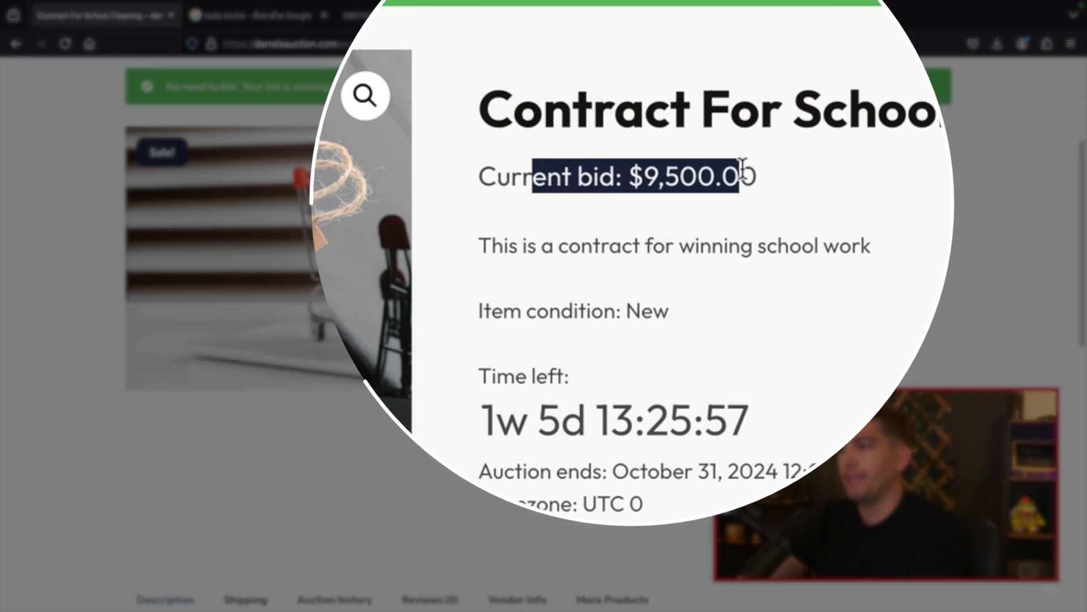
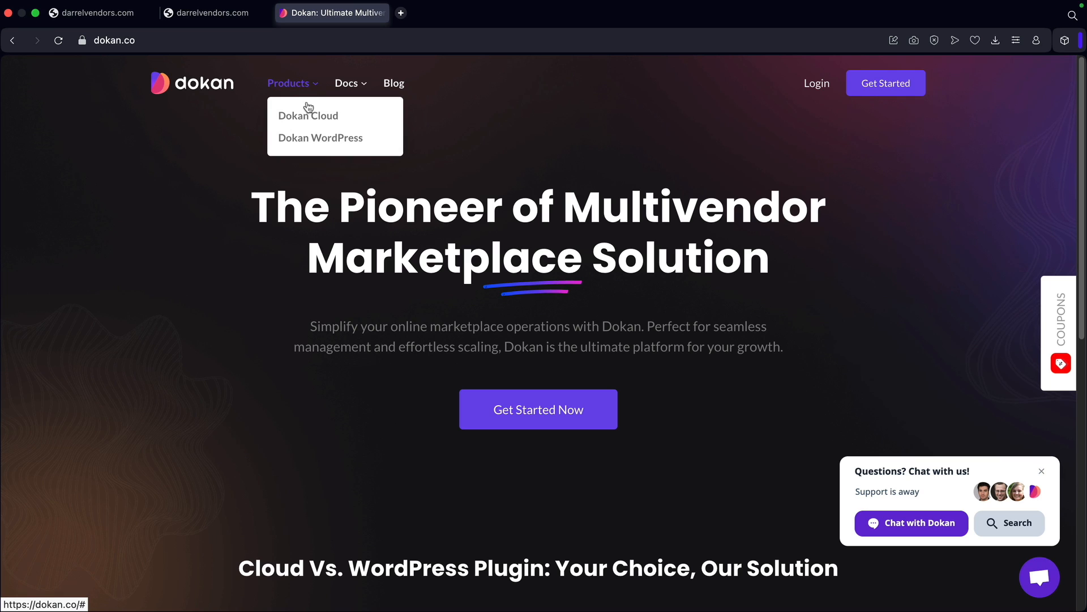
Open the Dokan WordPress product page and its plugin pricing page.
left_click(319, 138)
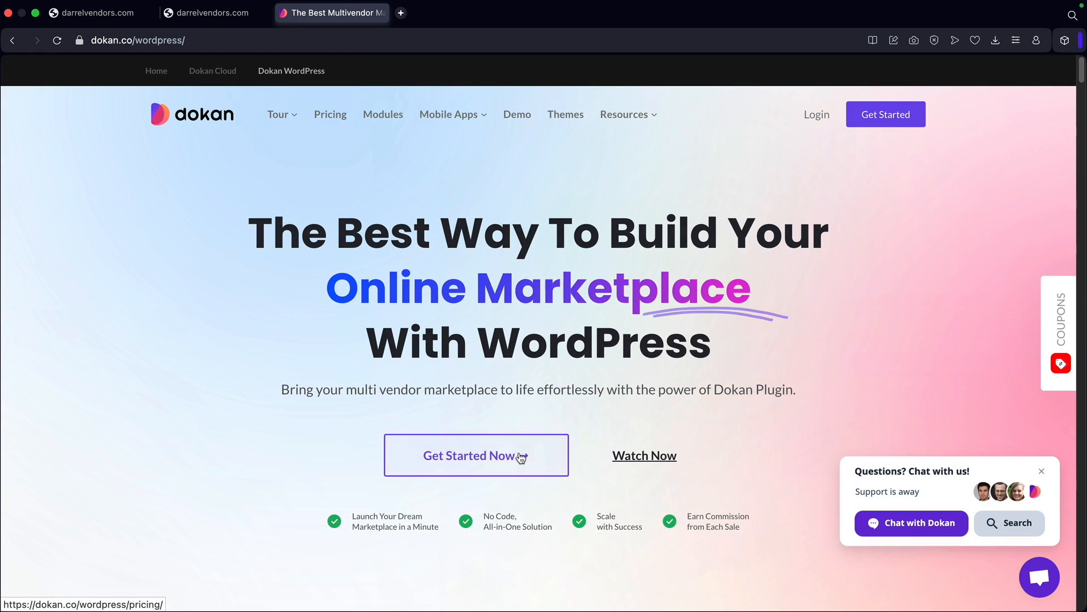
left_click(500, 460)
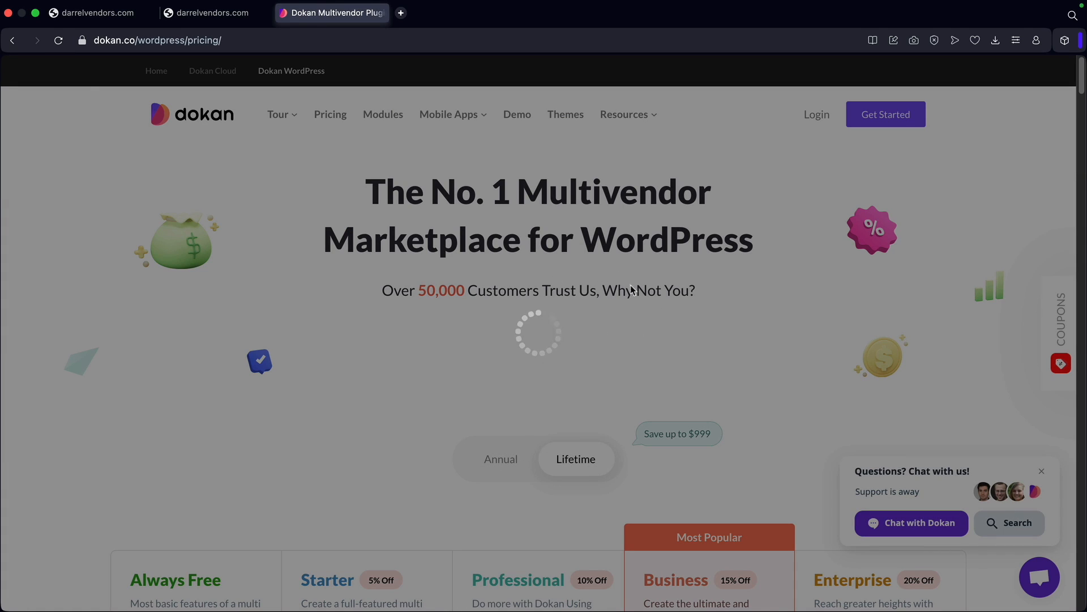
scroll(687, 354, "down", 2)
scroll(686, 354, "down", 2)
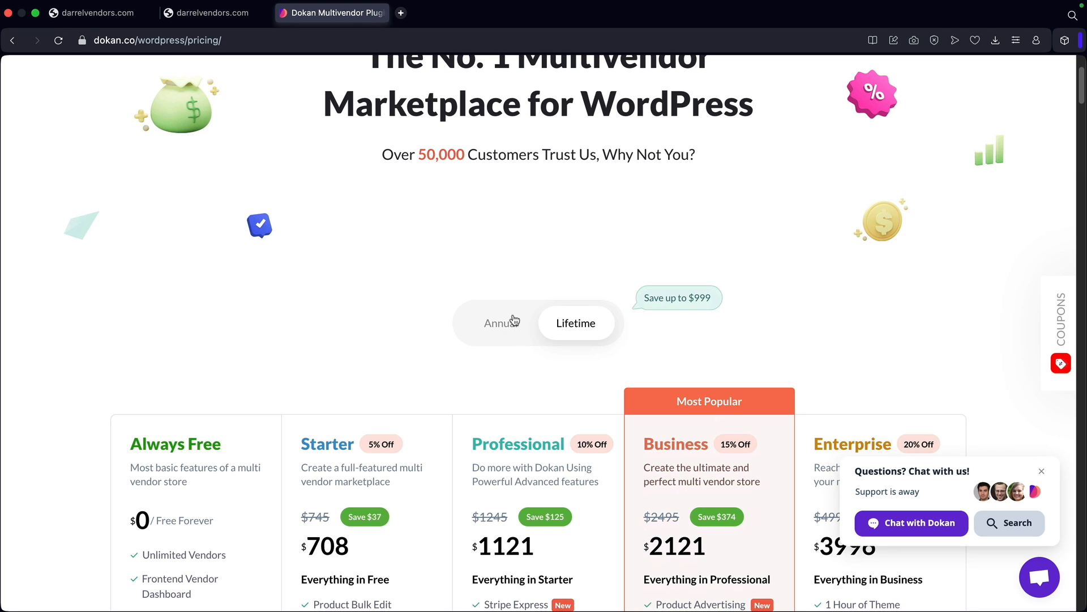
scroll(517, 266, "down", 4)
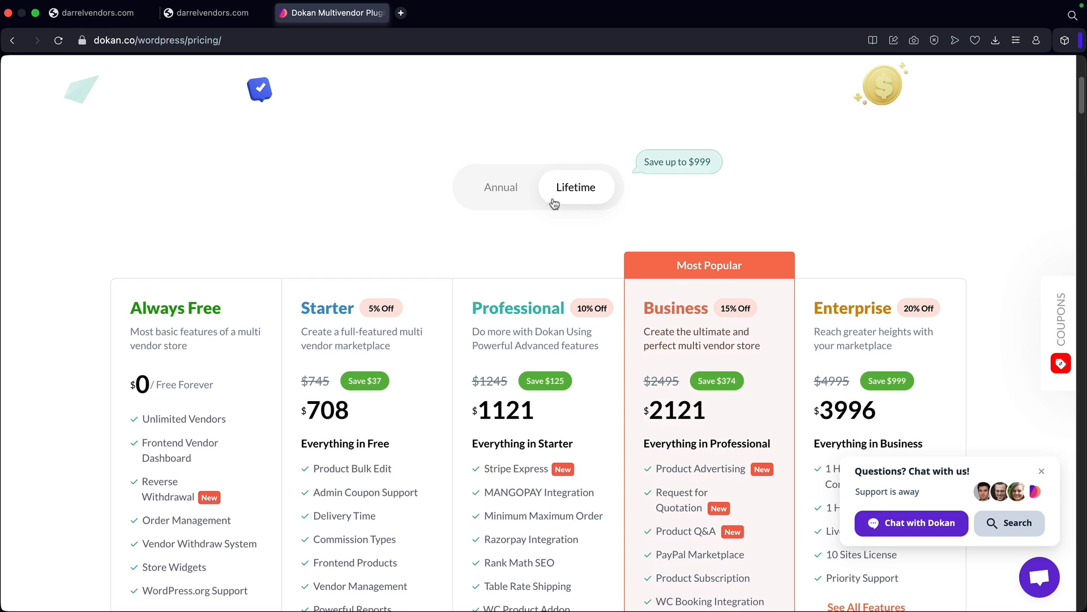
Compare lifetime and annual plan prices, leaving the pricing on Annual.
left_click(497, 200)
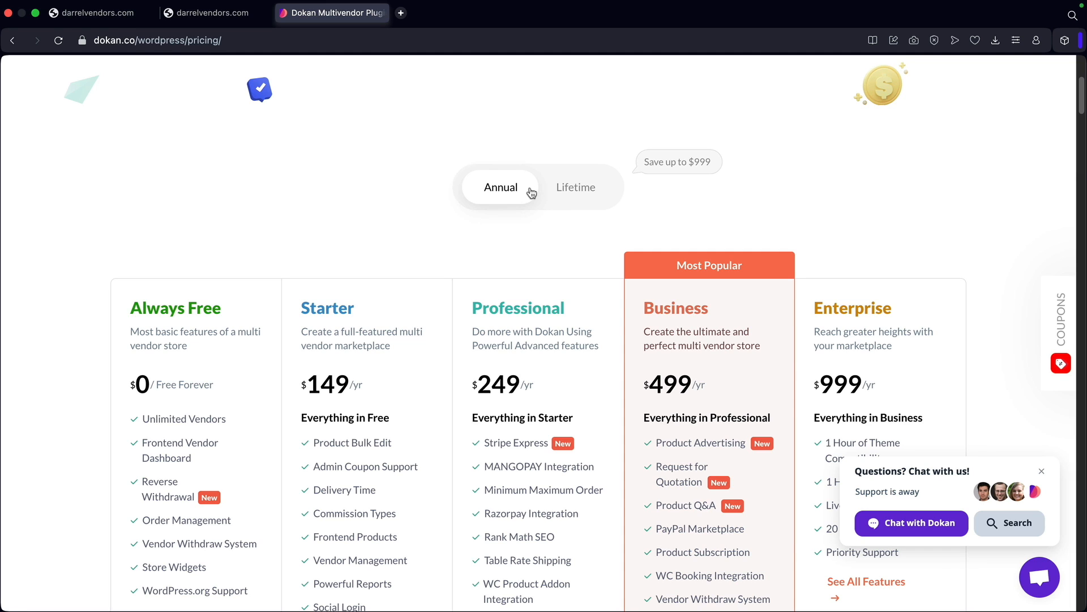
scroll(531, 193, "down", 3)
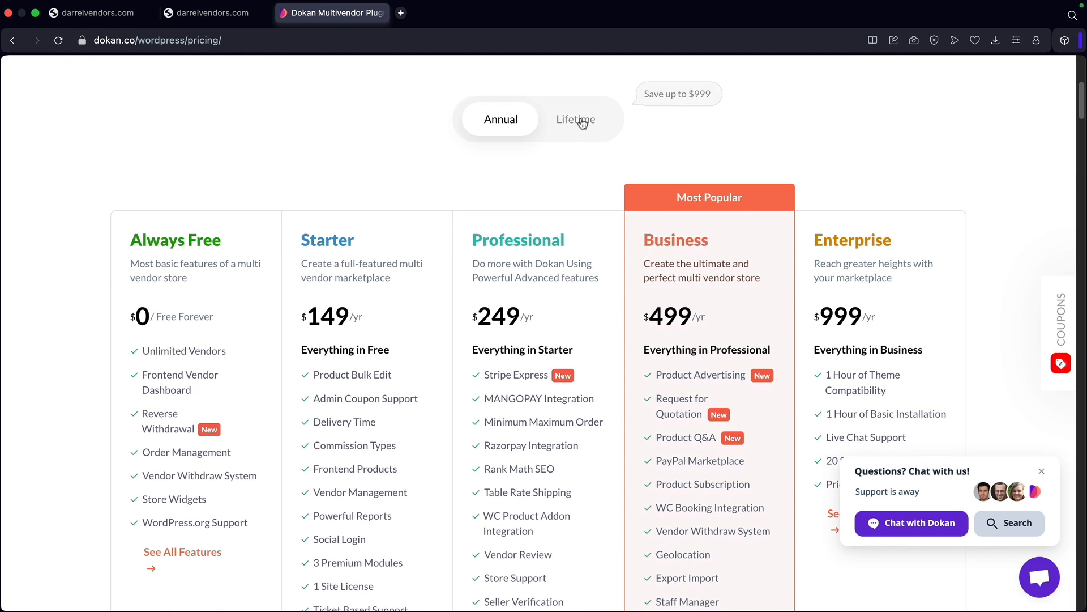
left_click(580, 123)
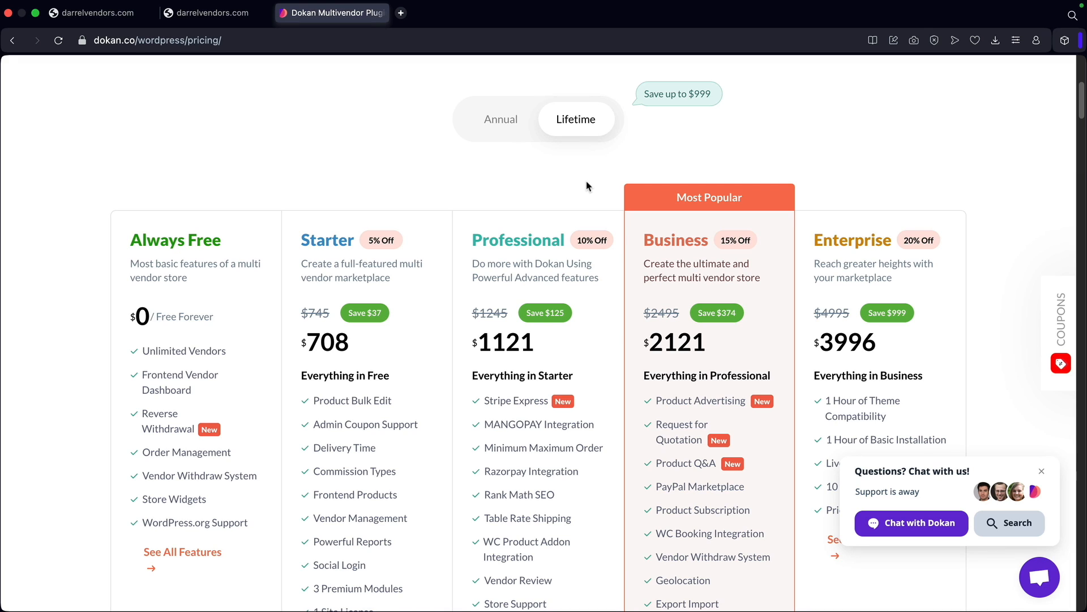
left_click(486, 120)
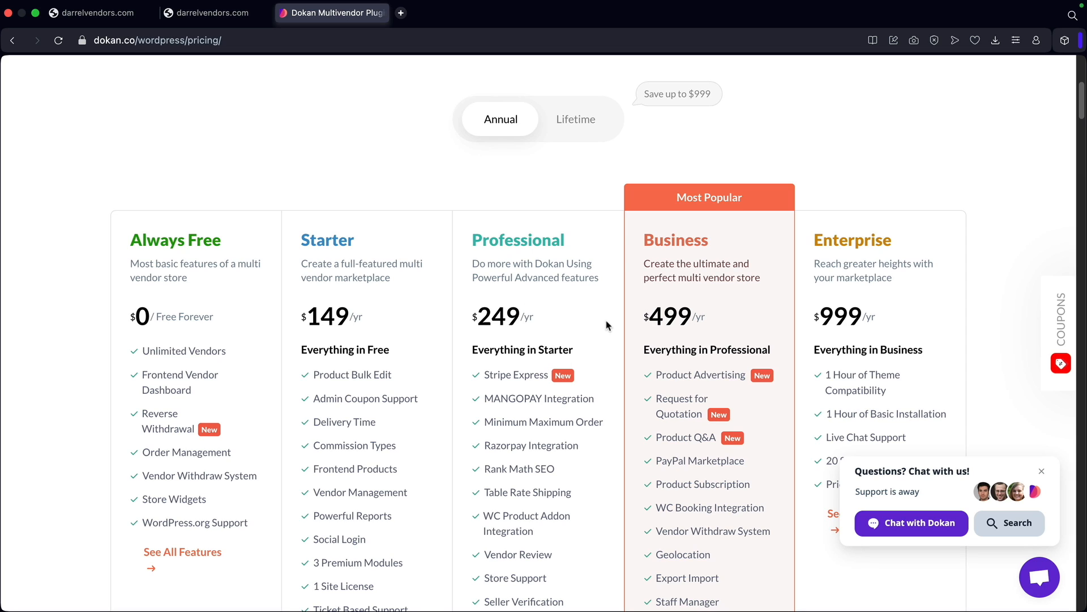
left_click(565, 126)
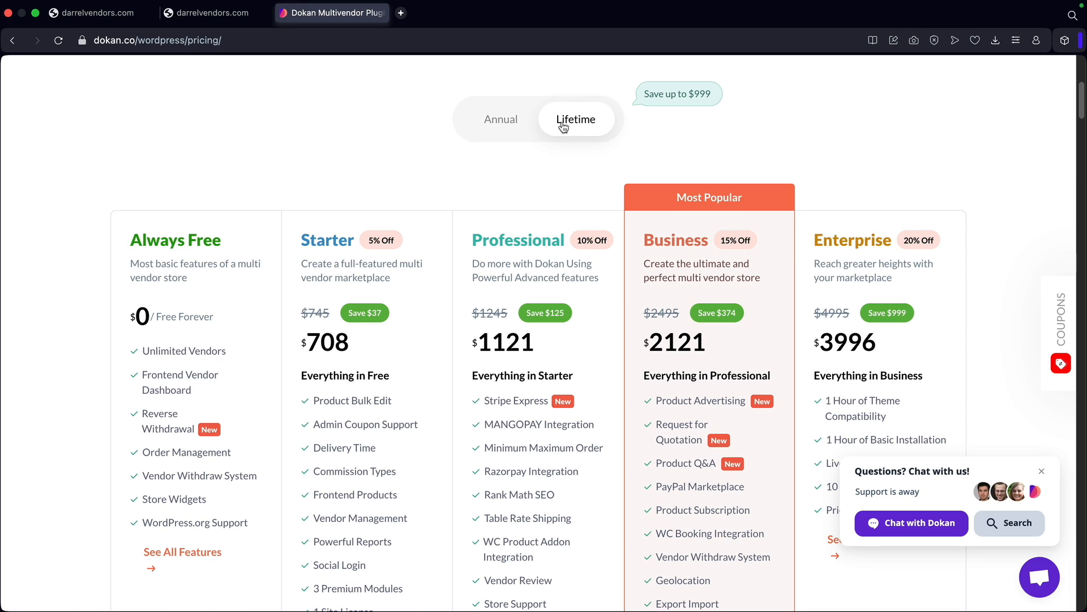
left_click(499, 119)
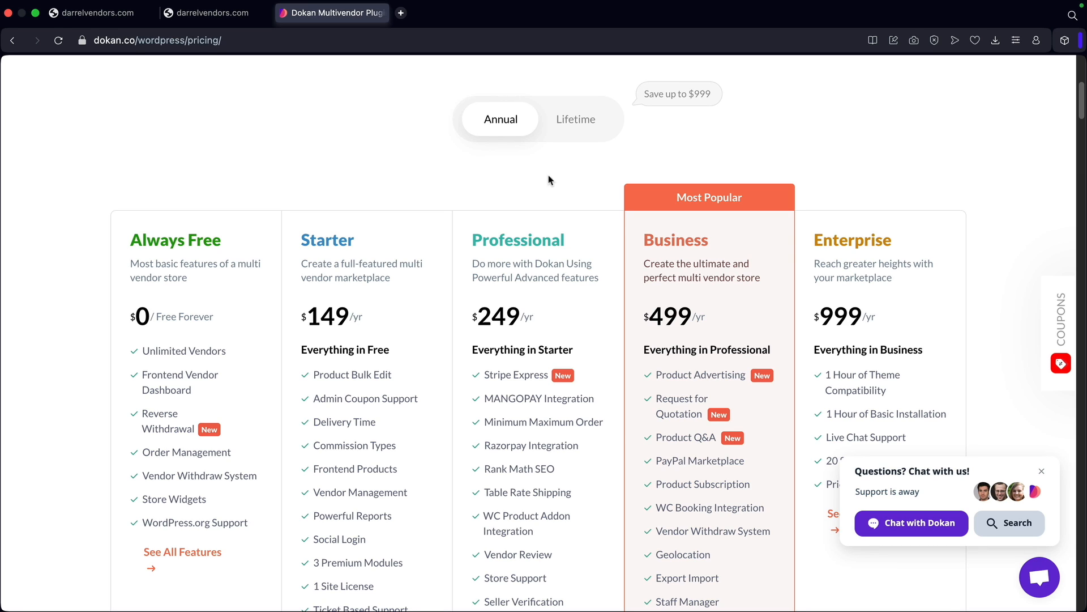
Highlight the Business and Enterprise plan names and dismiss the chat popup.
scroll(668, 235, "down", 2)
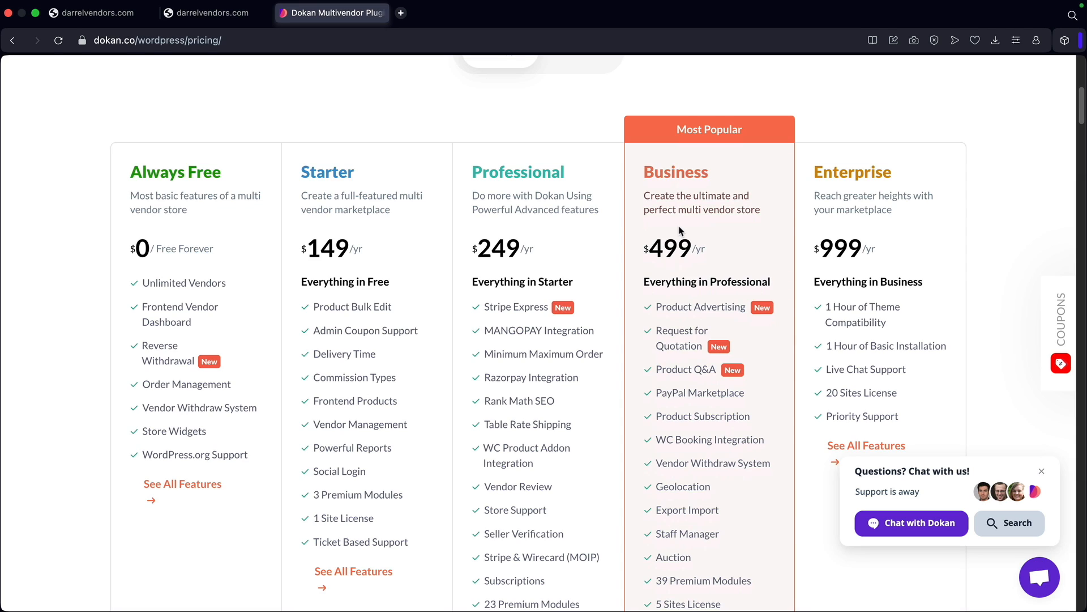
double_click(676, 173)
left_click(841, 190)
double_click(841, 180)
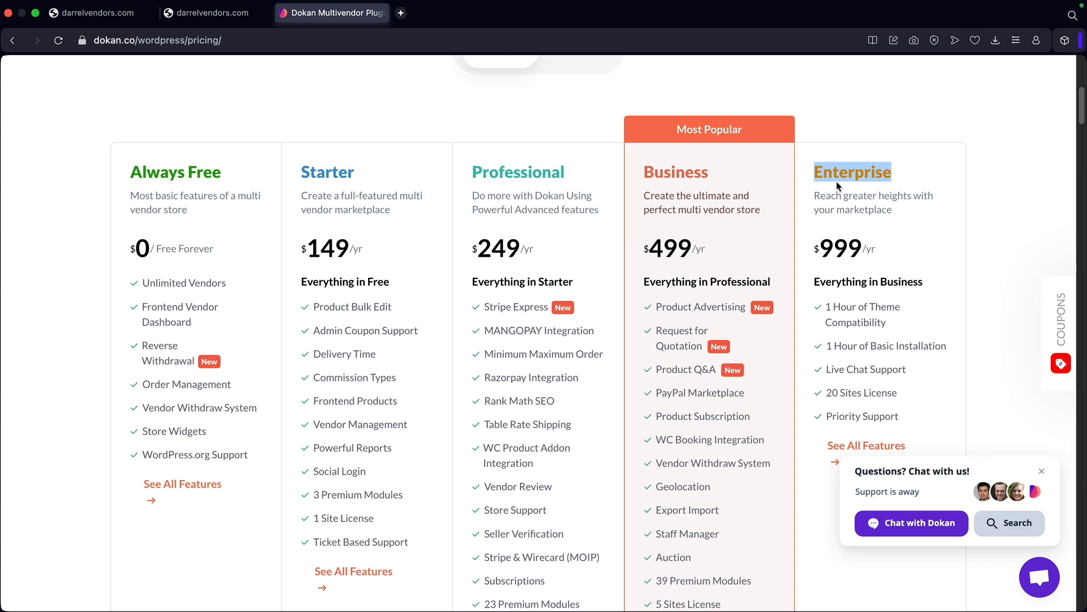
double_click(676, 170)
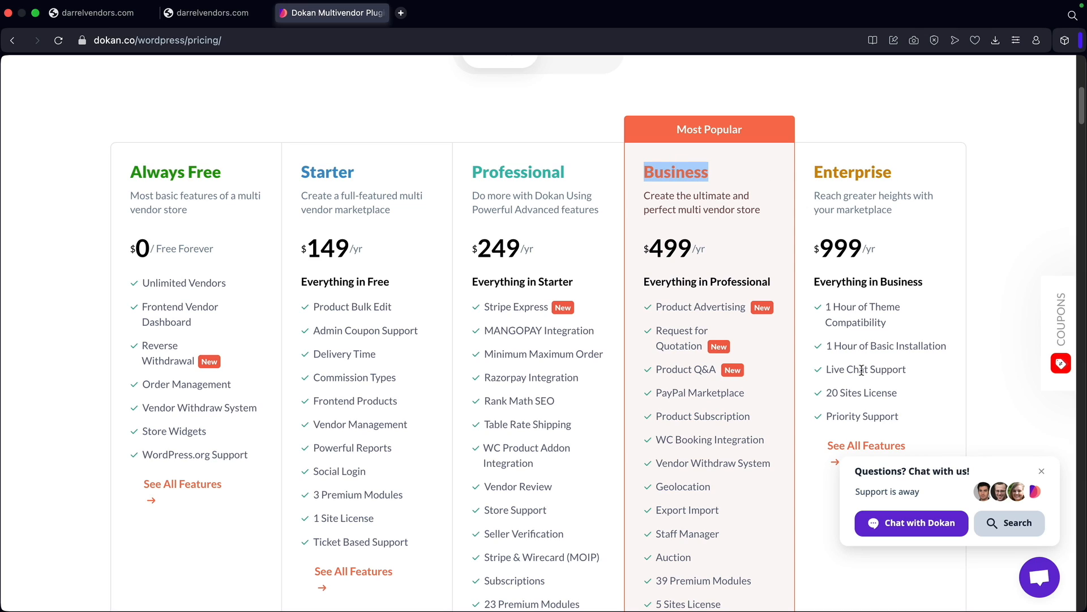
left_click(1042, 470)
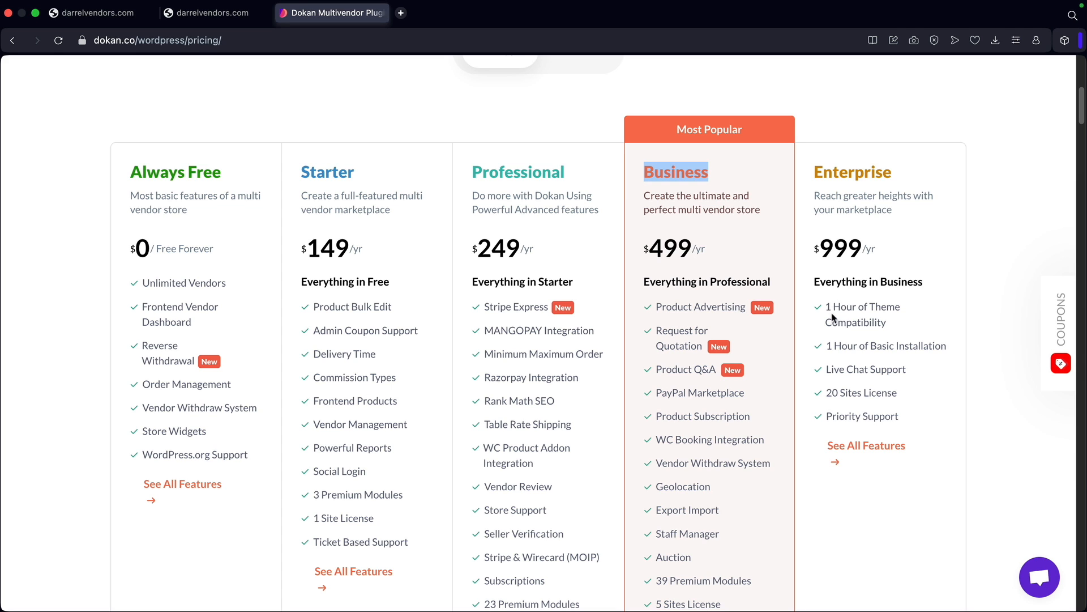
Scroll down the feature table, highlighting the Admin Reports and Earning Reports rows.
scroll(754, 317, "down", 6)
scroll(753, 338, "down", 15)
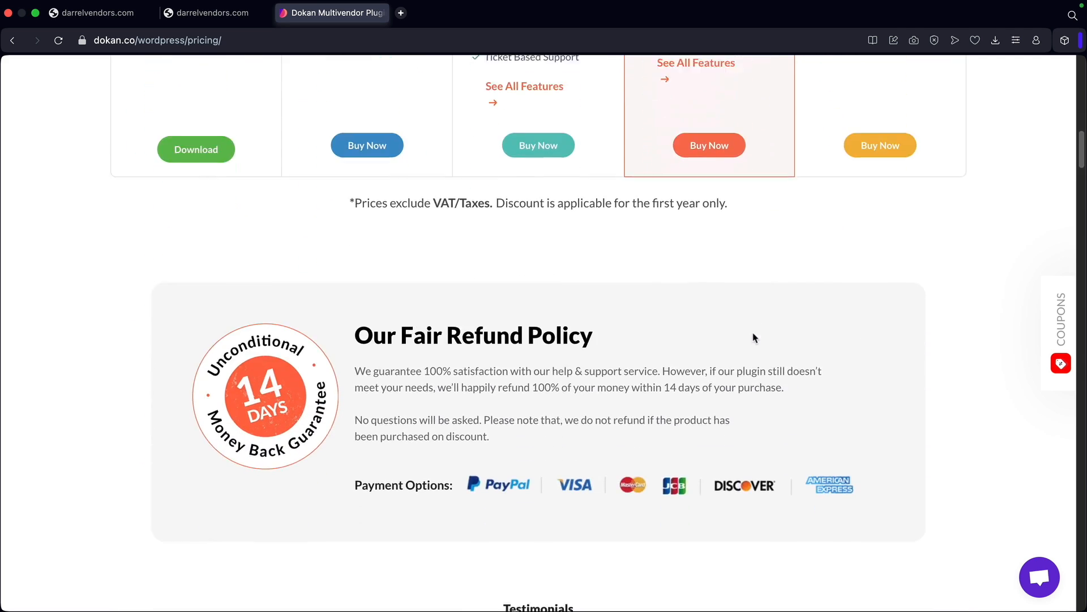
scroll(753, 339, "down", 5)
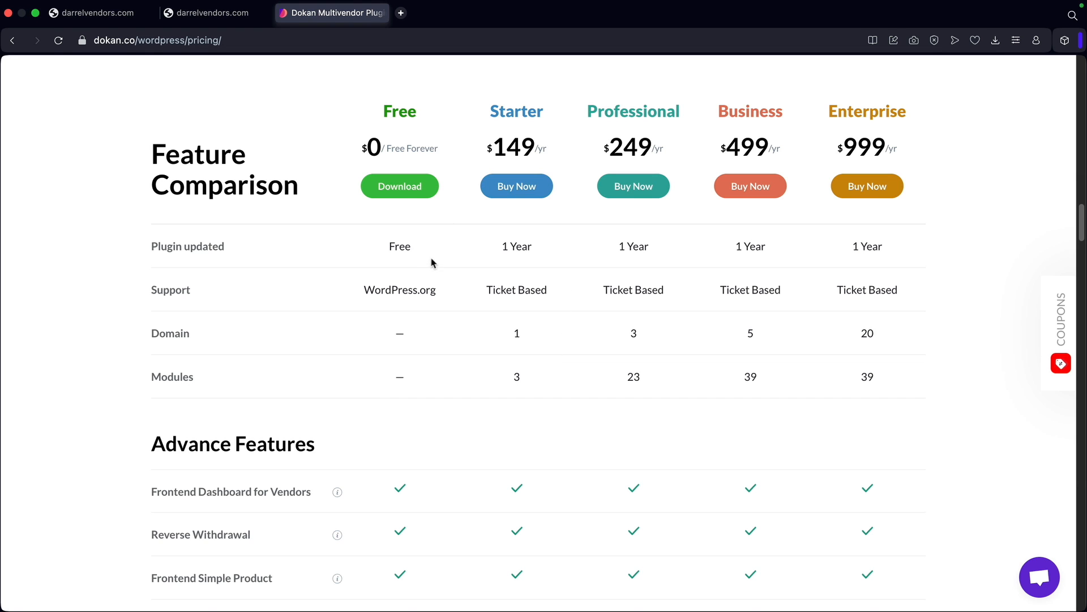
scroll(431, 266, "down", 2)
scroll(429, 270, "down", 6)
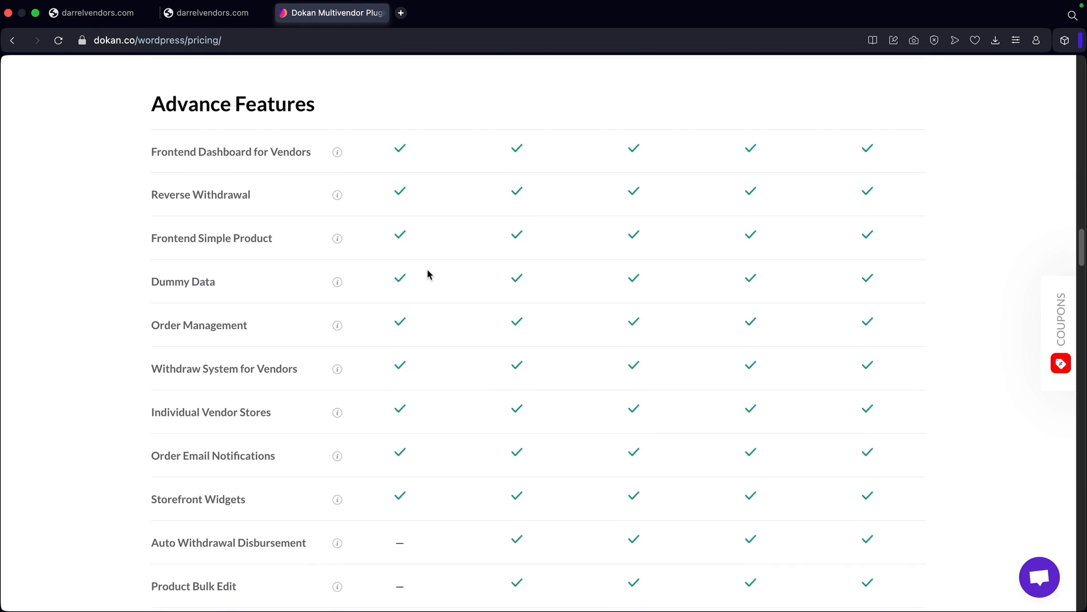
scroll(428, 274, "down", 4)
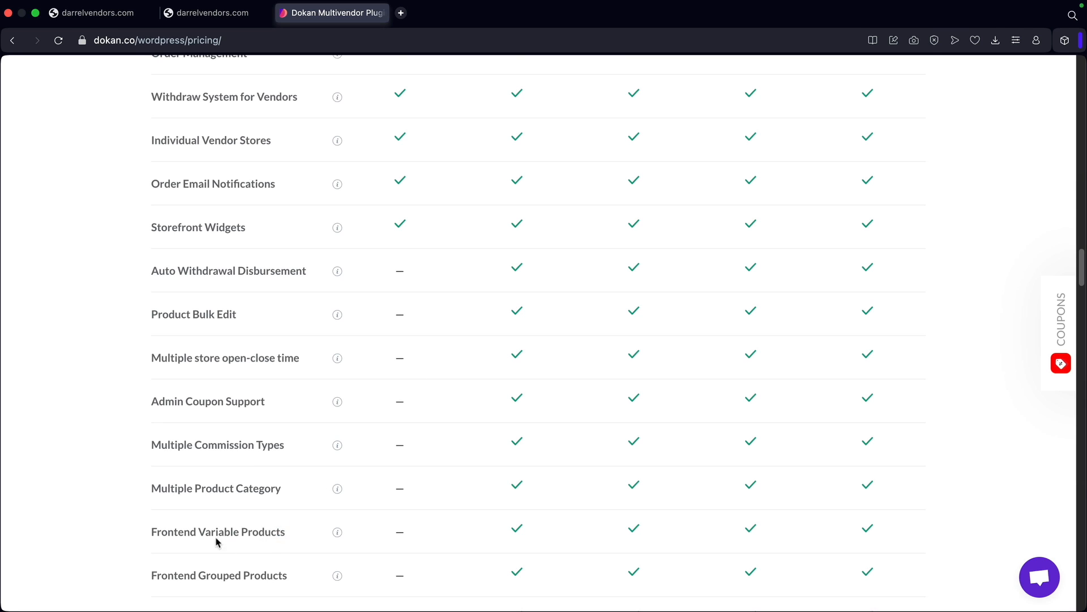
left_click_drag(286, 534, 179, 533)
scroll(216, 515, "down", 1)
left_click_drag(286, 508, 165, 513)
scroll(187, 498, "down", 2)
left_click(233, 463)
left_click_drag(233, 463, 153, 460)
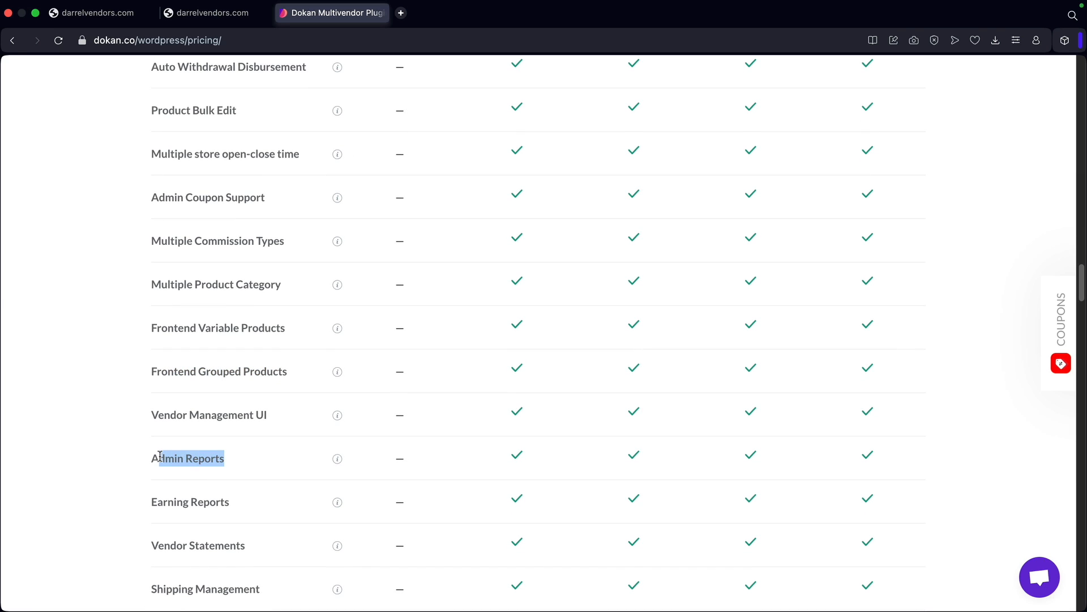
left_click_drag(237, 504, 150, 503)
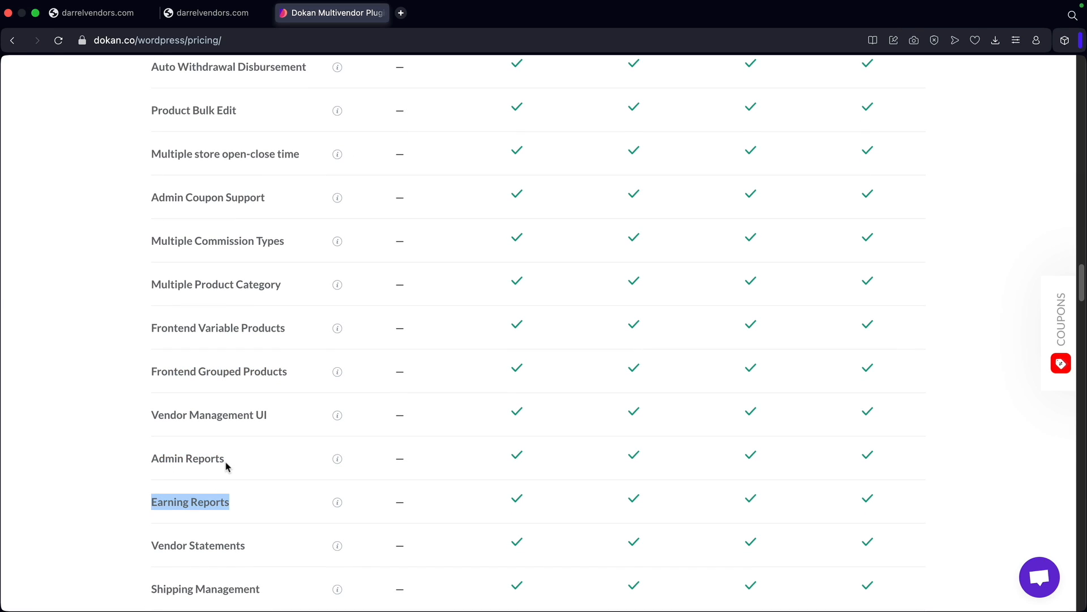
Highlight the Coupon Creation feature and the Business plan heading.
scroll(521, 456, "up", 15)
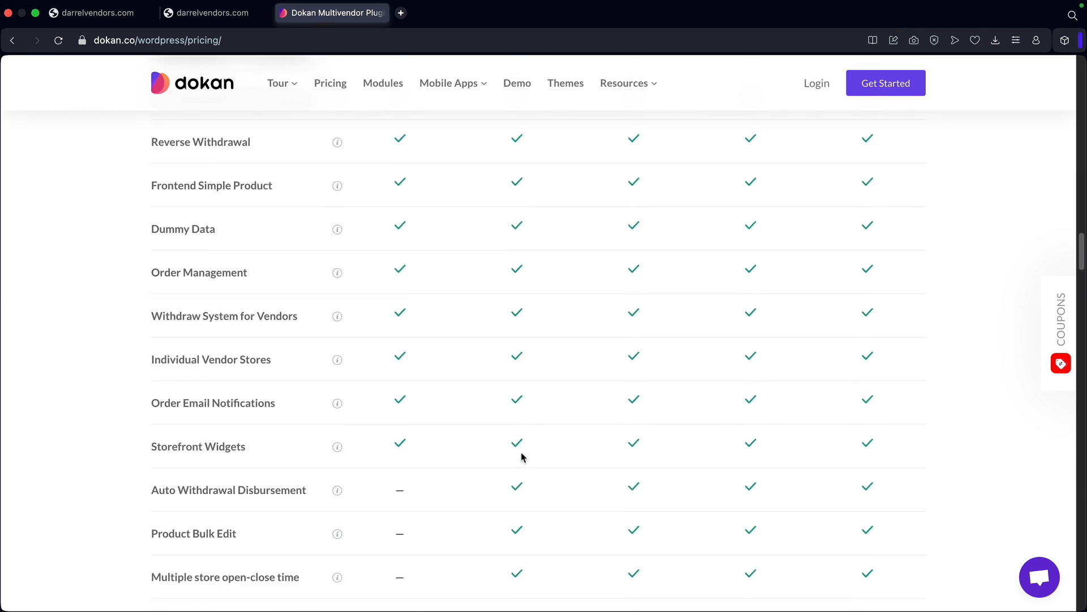
scroll(524, 406, "down", 15)
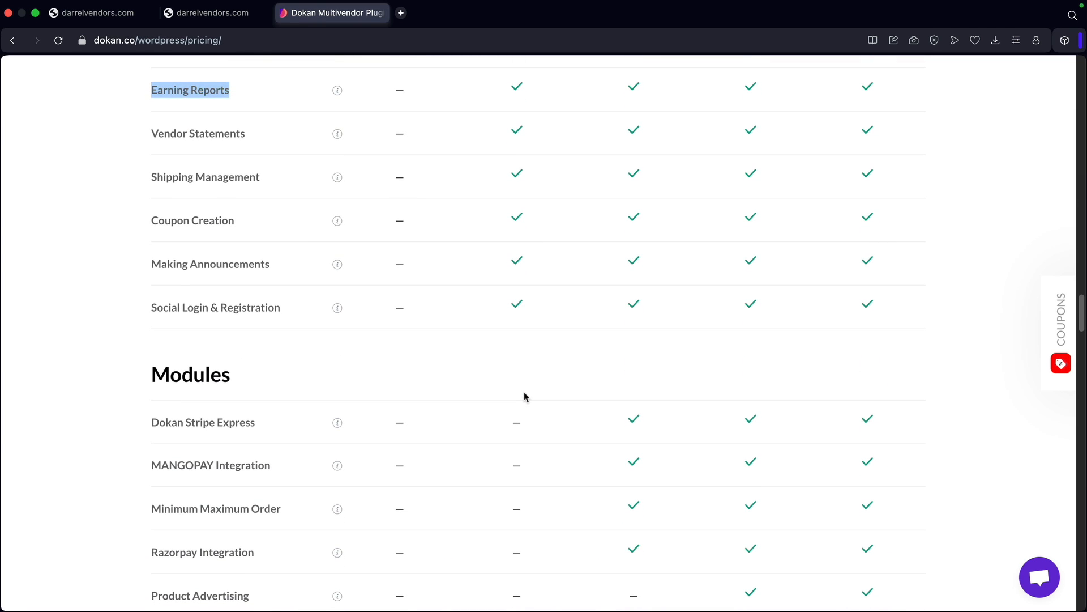
scroll(524, 396, "up", 3)
left_click(442, 290)
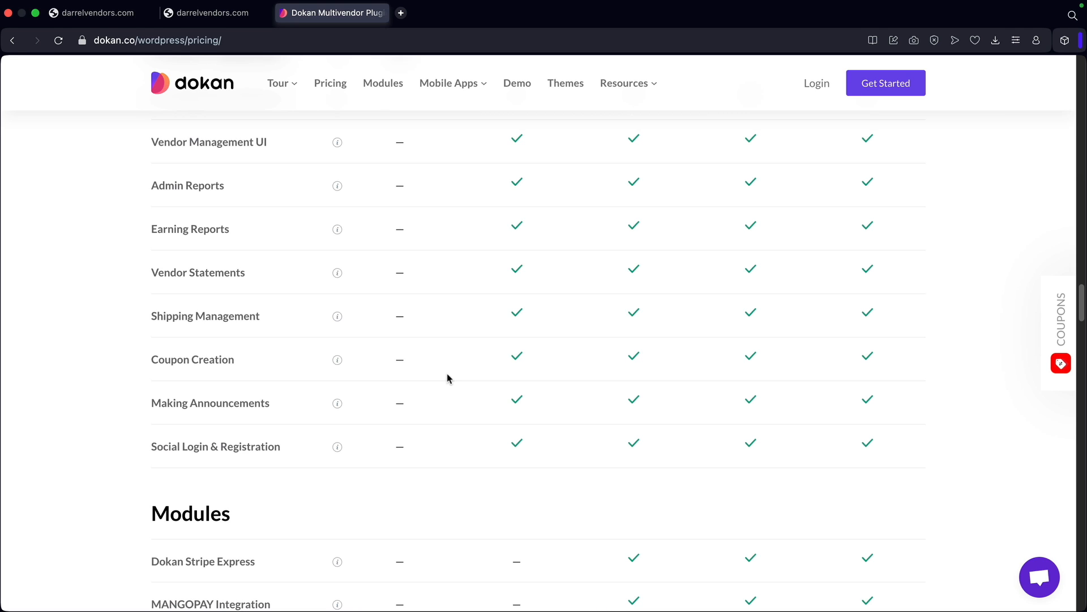
left_click_drag(274, 367, 130, 361)
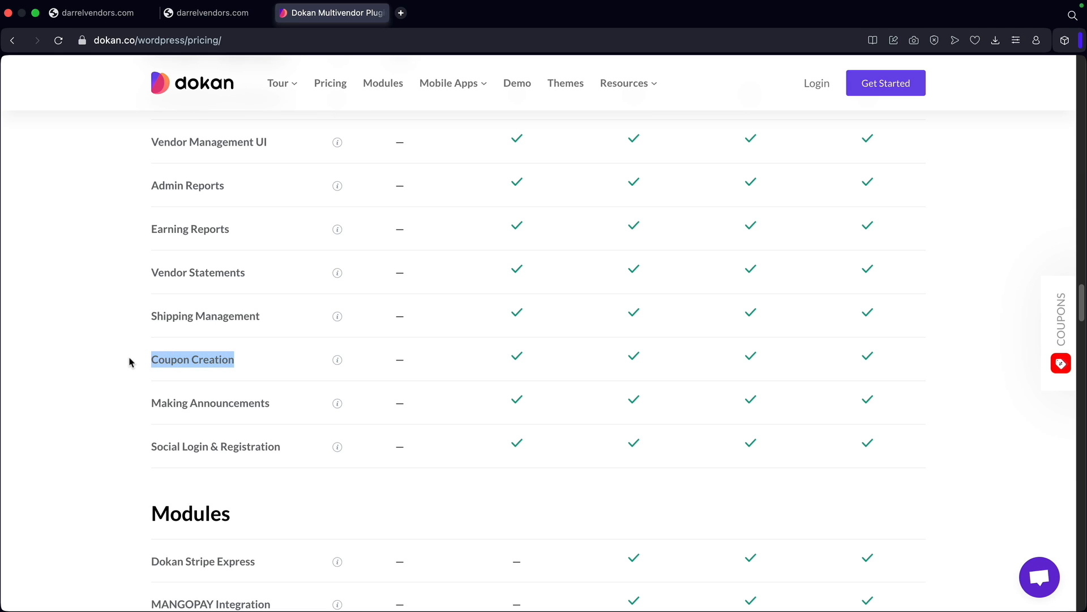
scroll(510, 356, "up", 15)
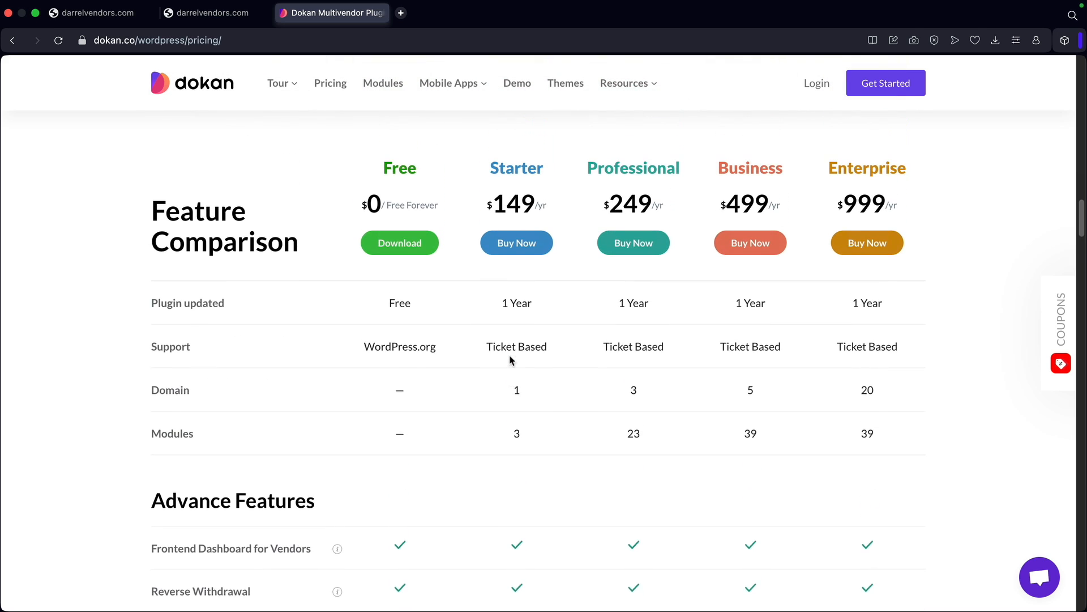
left_click_drag(786, 189, 729, 190)
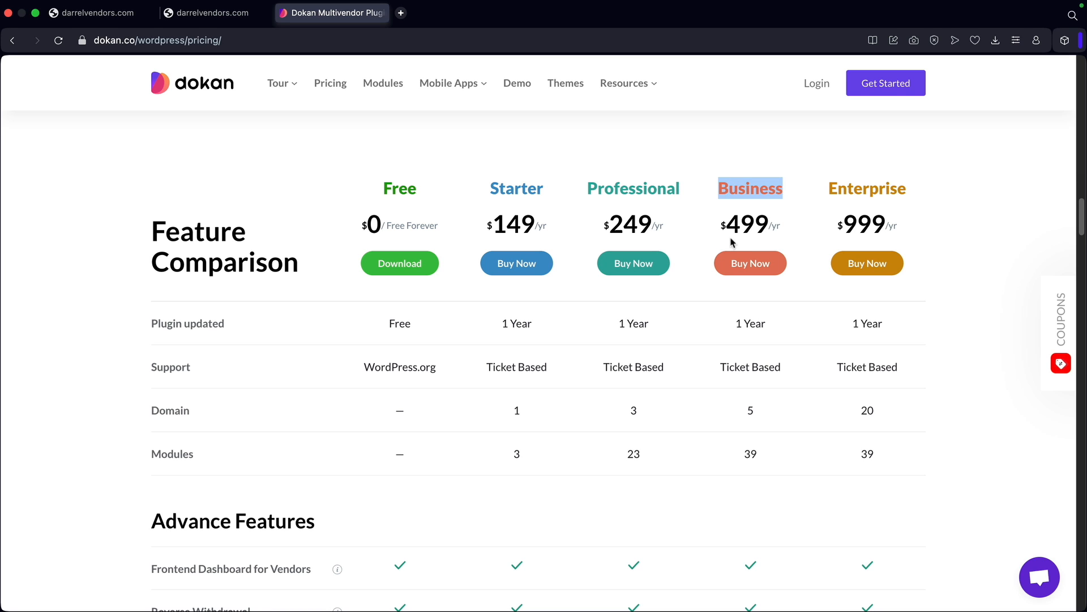
Check the Product Advertising row, then scroll back up to the Feature Comparison header.
scroll(732, 243, "down", 10)
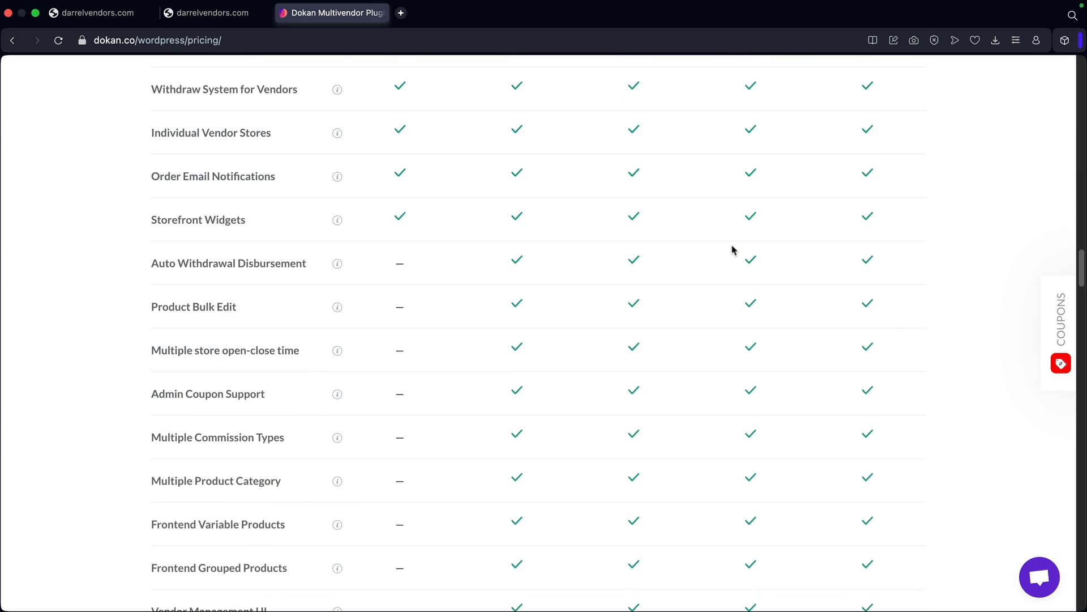
scroll(732, 247, "up", 15)
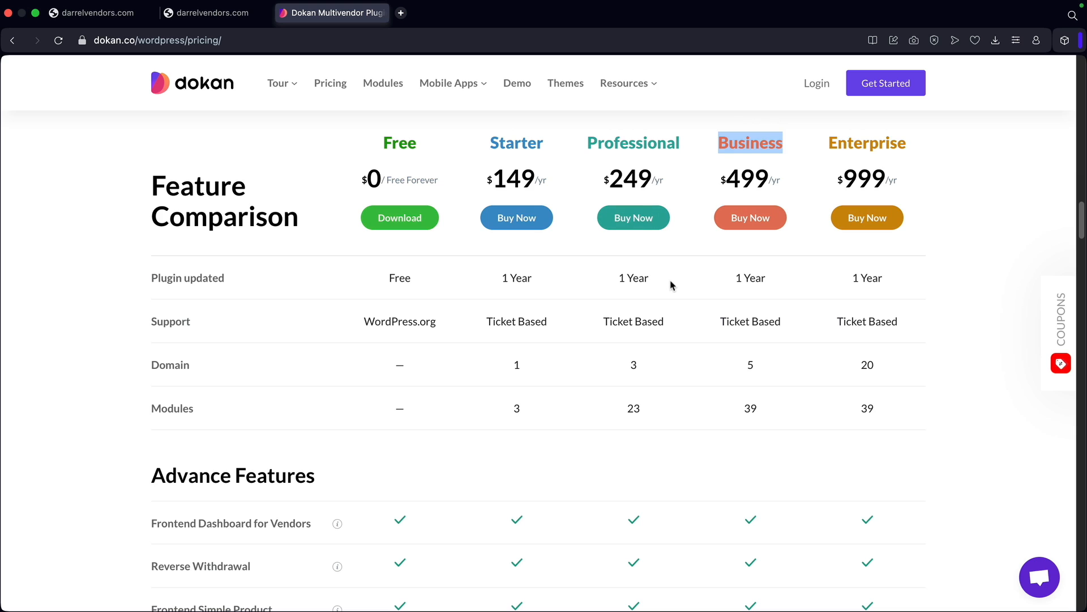
scroll(678, 303, "down", 8)
scroll(678, 305, "down", 15)
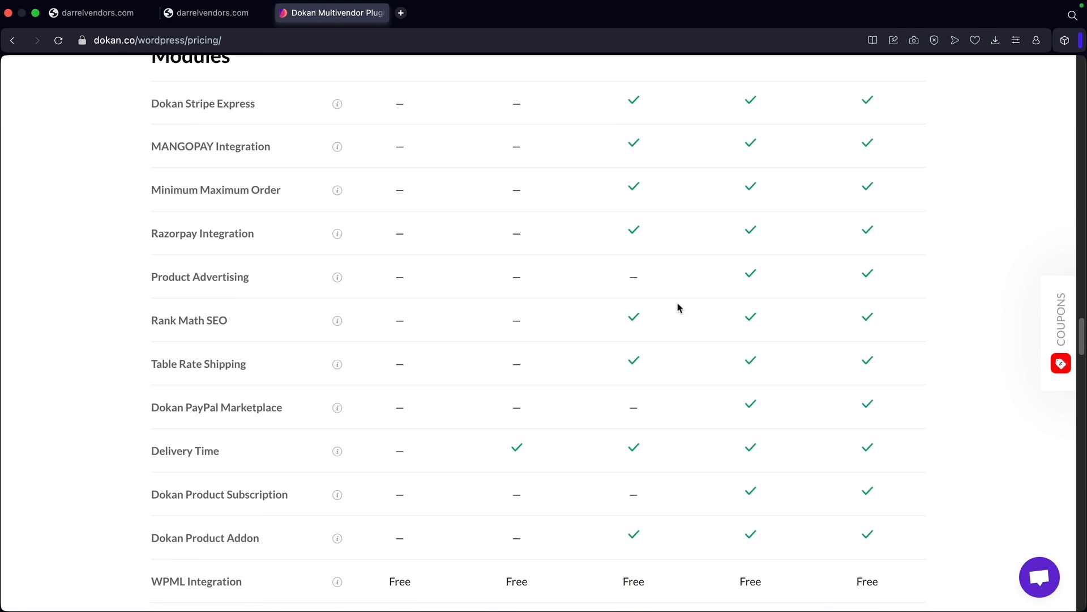
scroll(678, 306, "up", 2)
left_click_drag(278, 346, 143, 342)
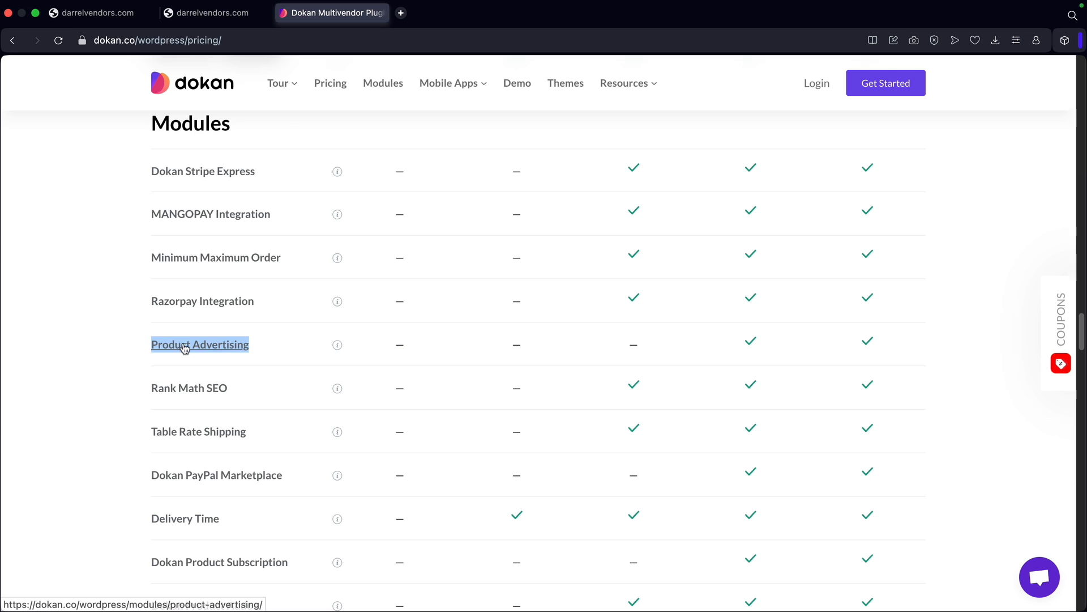
left_click(747, 342)
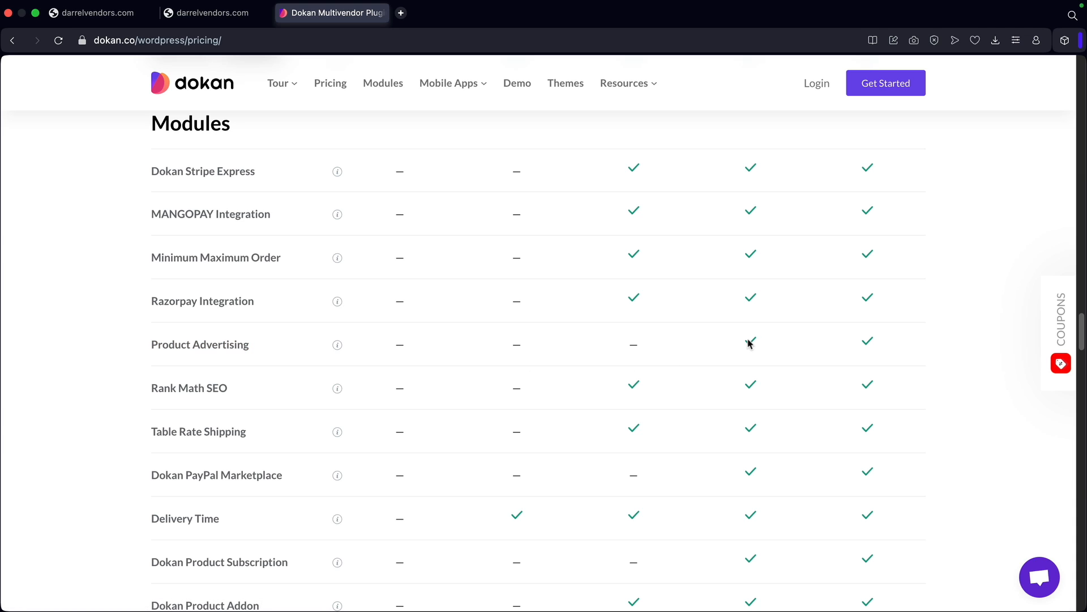
scroll(748, 308, "up", 10)
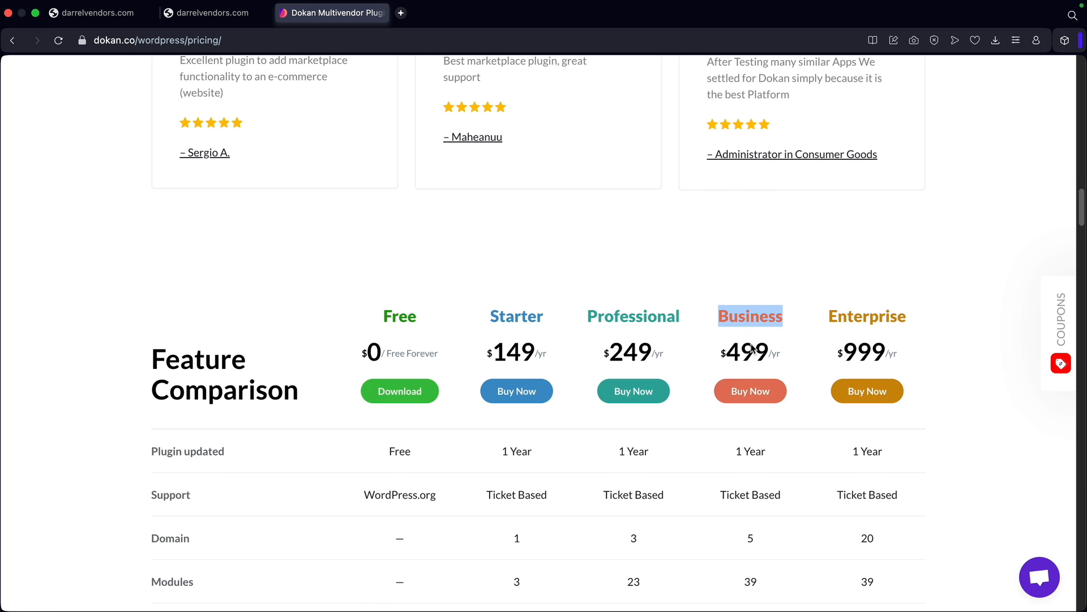
Add the Dokan Pro Business plan to the cart and proceed to its $533.93 checkout.
left_click(743, 394)
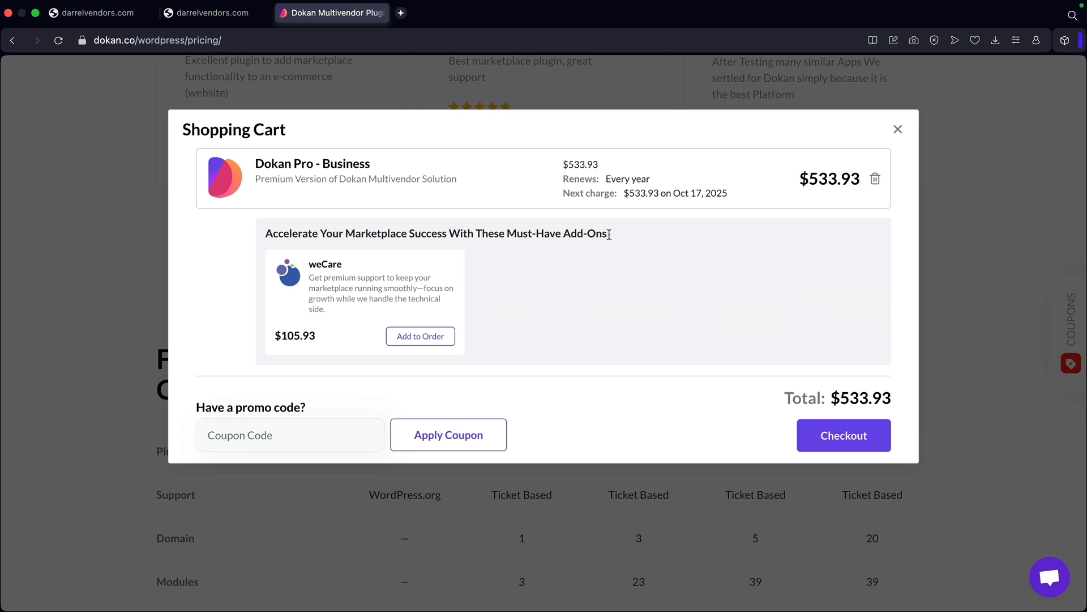
left_click(295, 435)
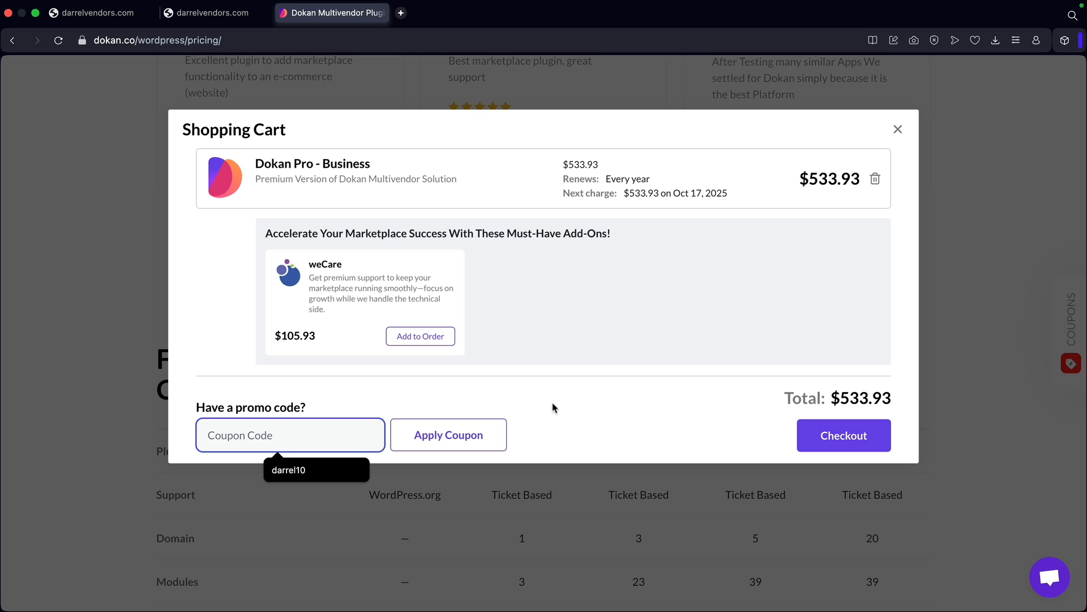
left_click(552, 405)
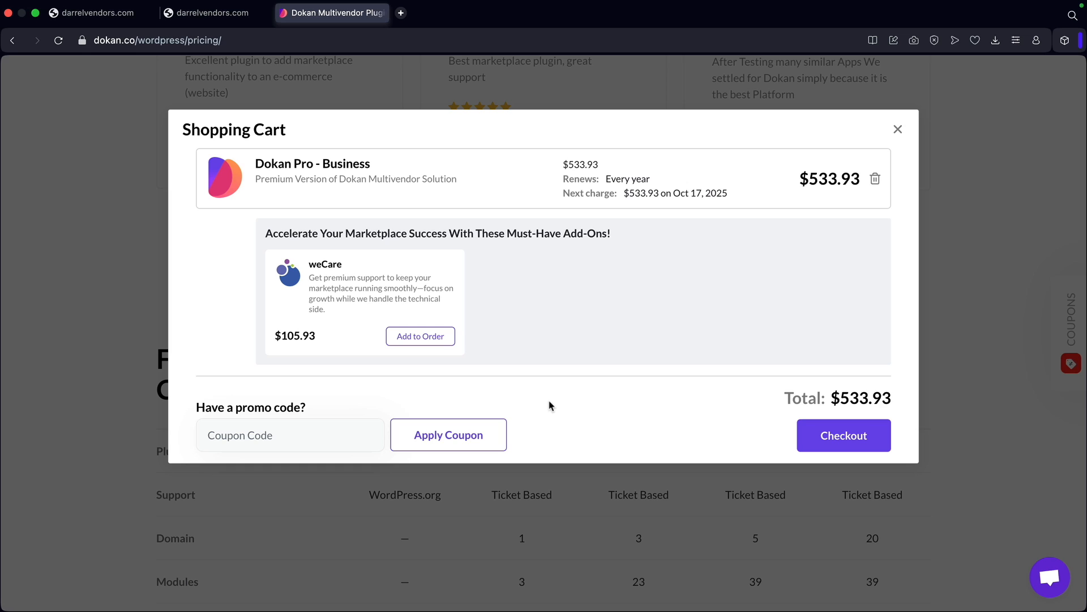
left_click(283, 431)
left_click(843, 434)
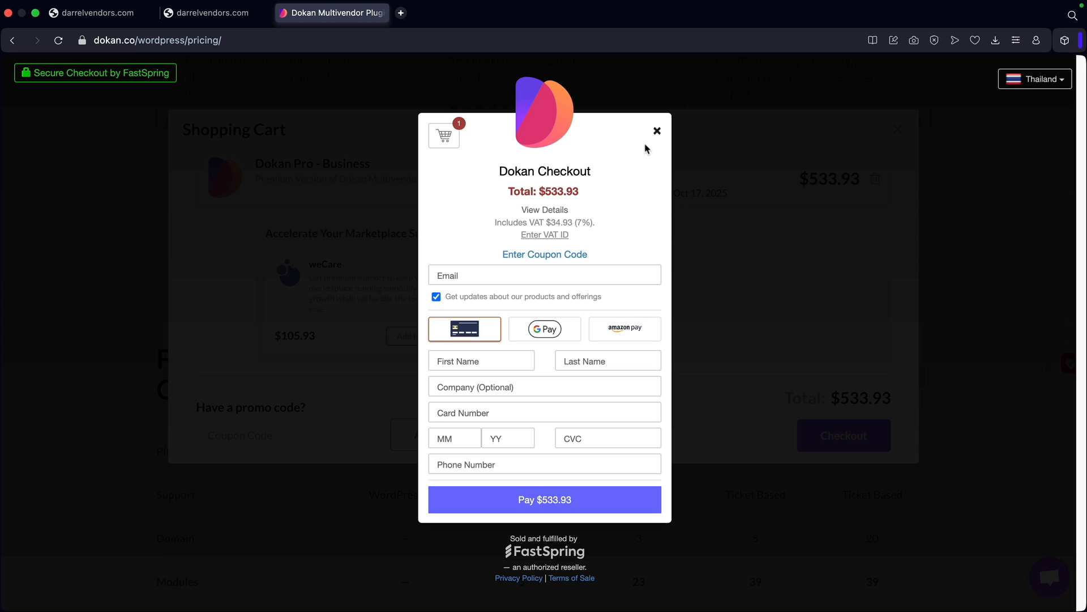
Download dokan-business-3.12.5.zip, the October 16, 2024 release, from the account Downloads page.
left_click(656, 131)
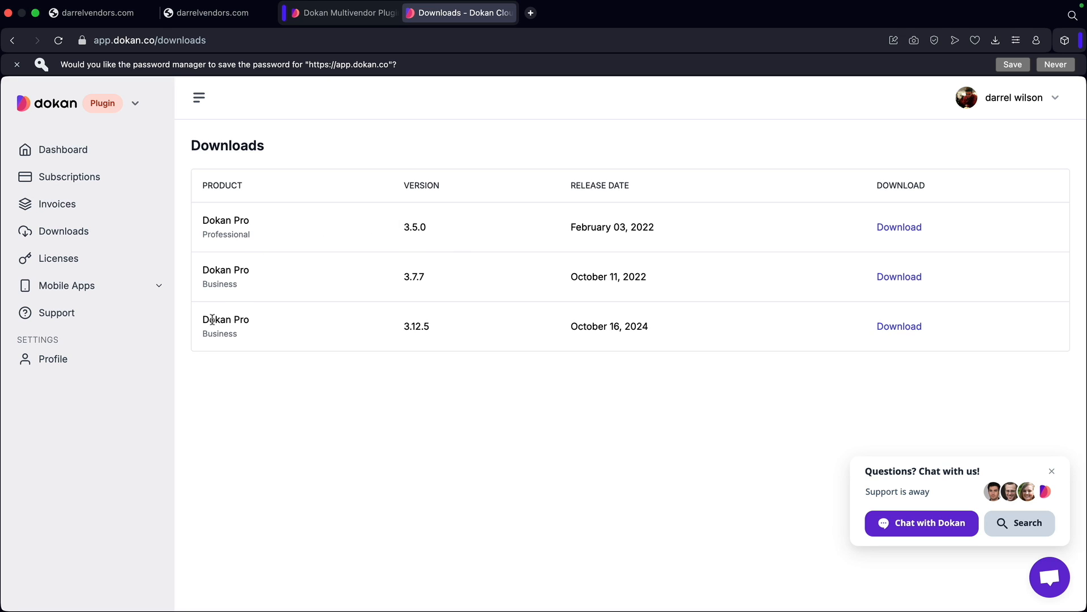
left_click_drag(209, 319, 248, 319)
left_click_drag(209, 219, 250, 221)
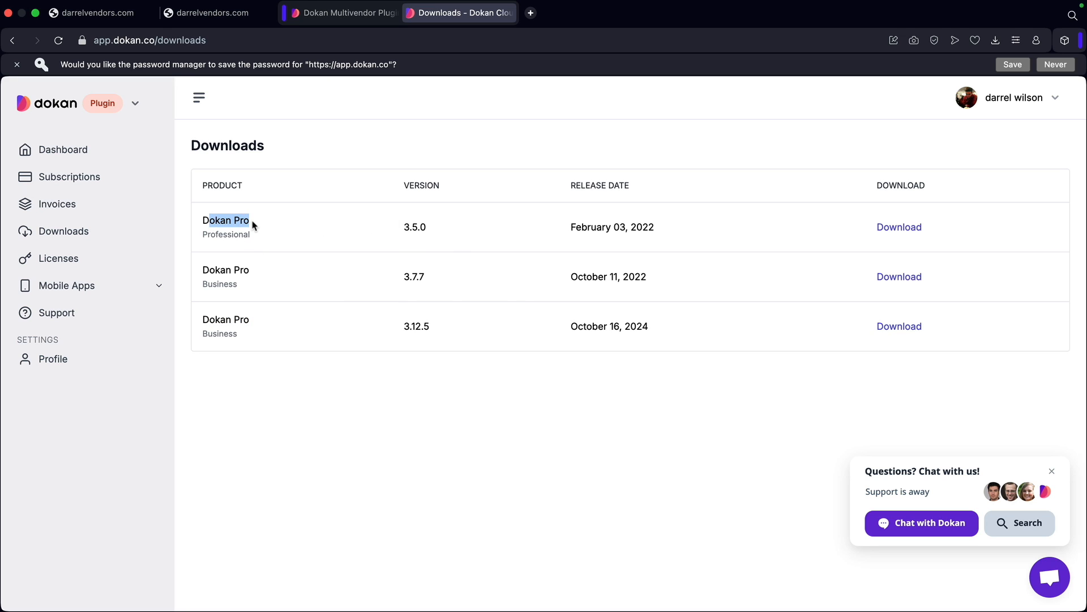
left_click_drag(654, 226, 575, 228)
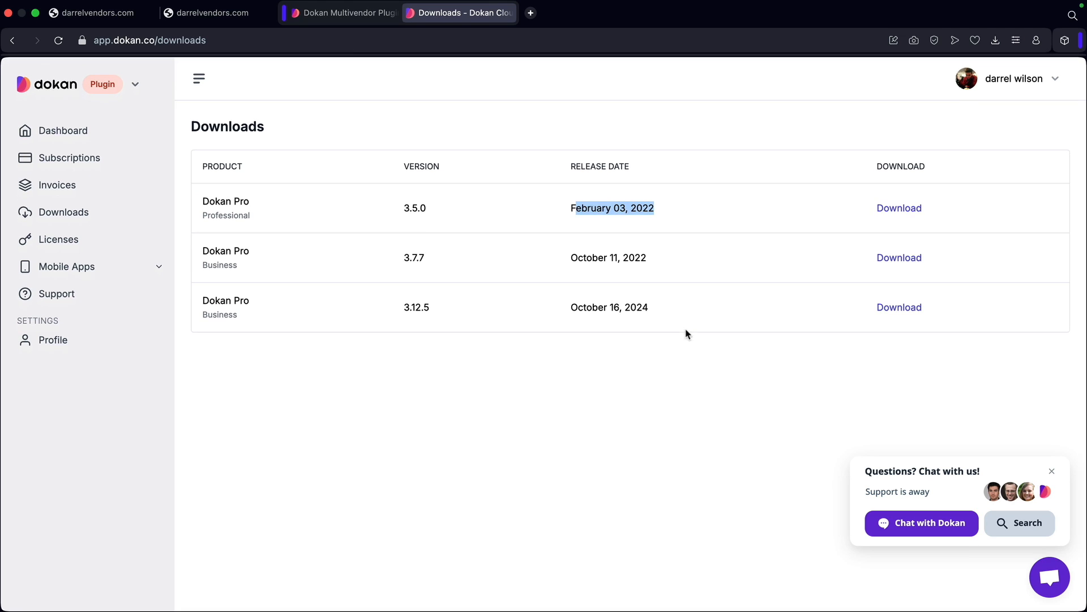
left_click_drag(651, 306, 566, 309)
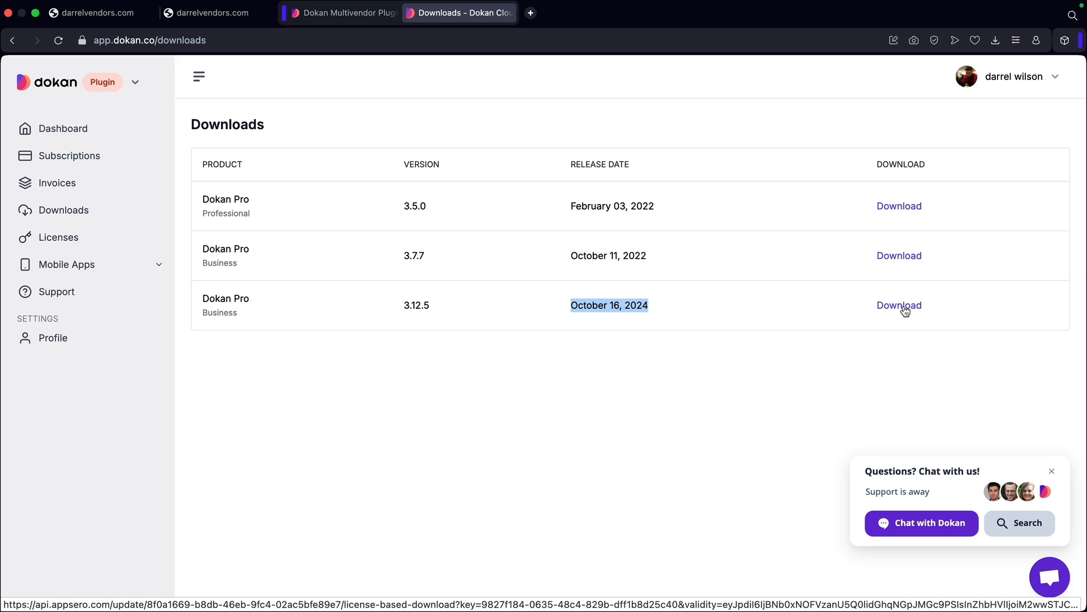
left_click(901, 308)
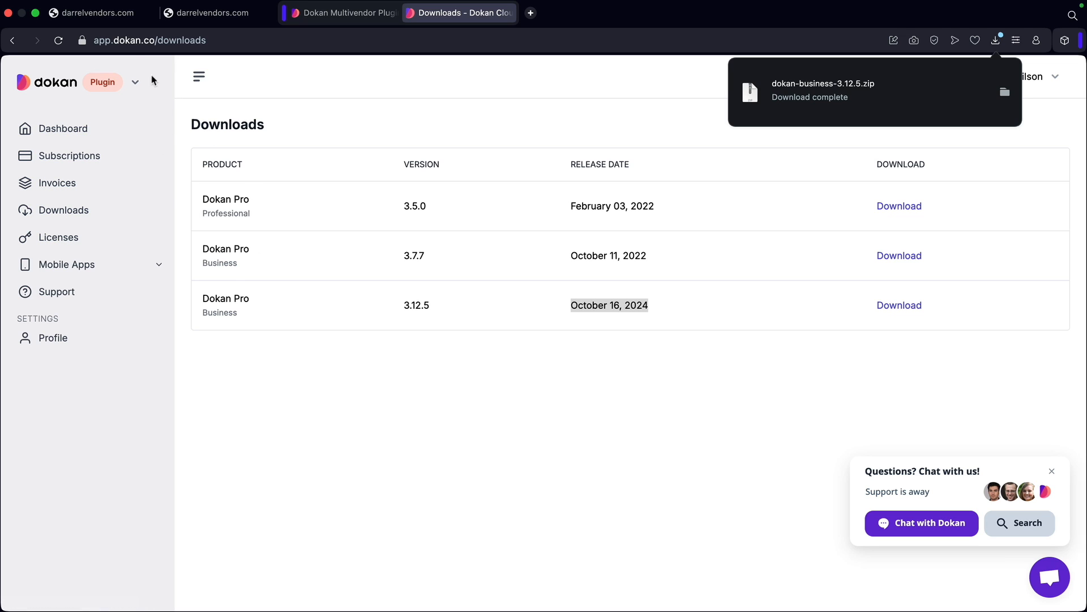
Upload dokan-business-3.12.5.zip as a new plugin in the store's admin, install and activate it.
left_click(106, 17)
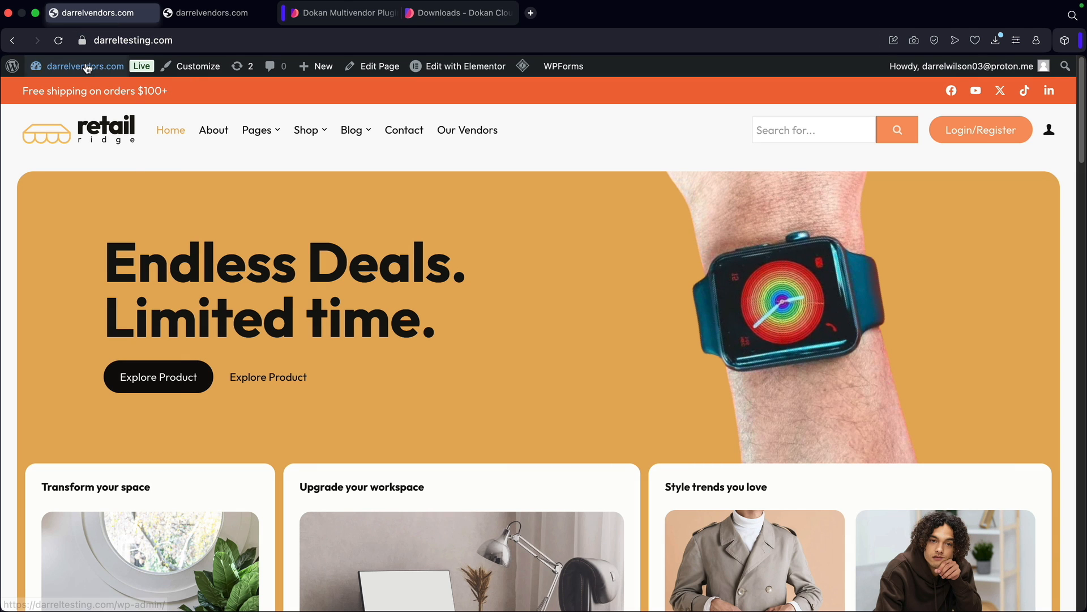
mouse_move(85, 66)
left_click(87, 94)
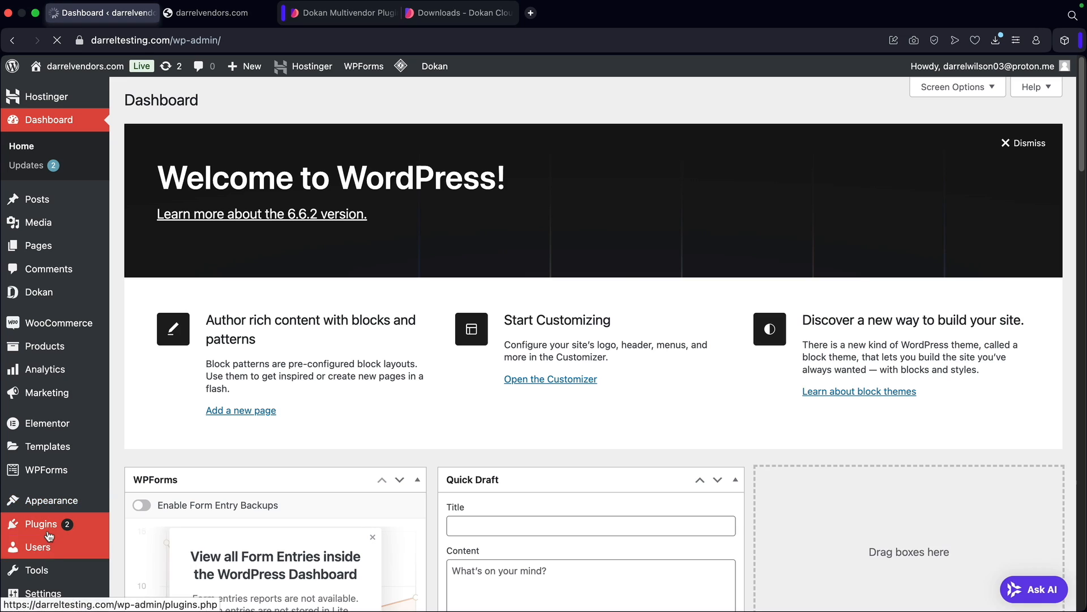
mouse_move(49, 536)
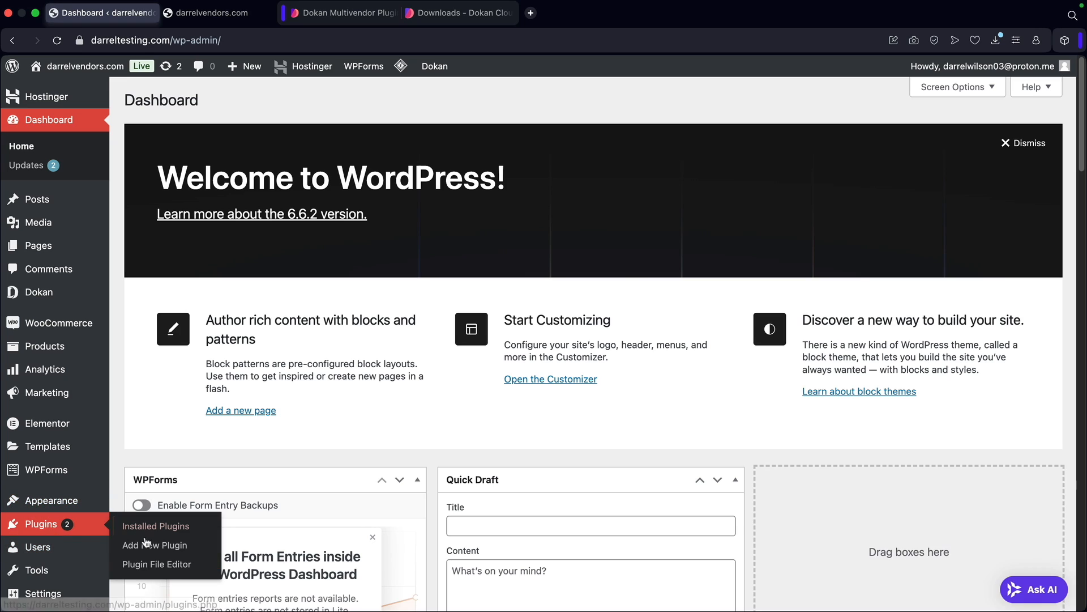
left_click(165, 544)
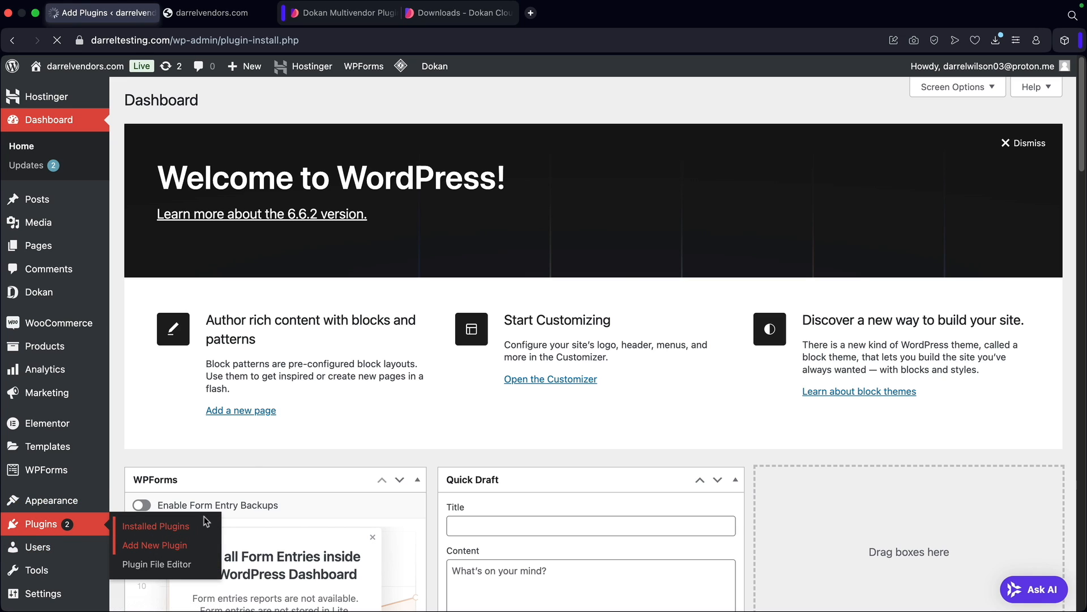
left_click(269, 102)
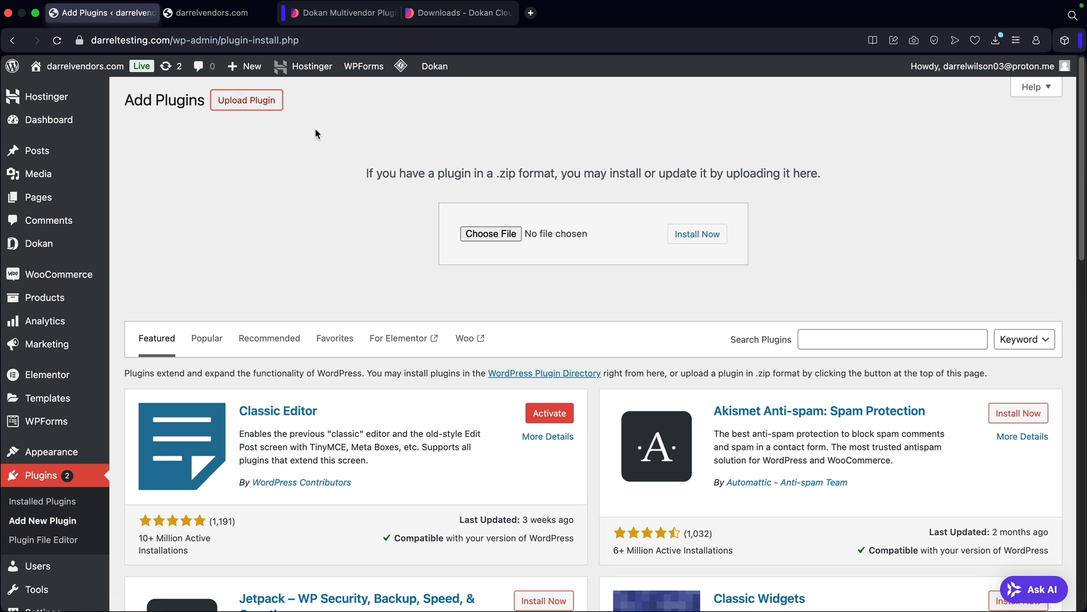
left_click(487, 235)
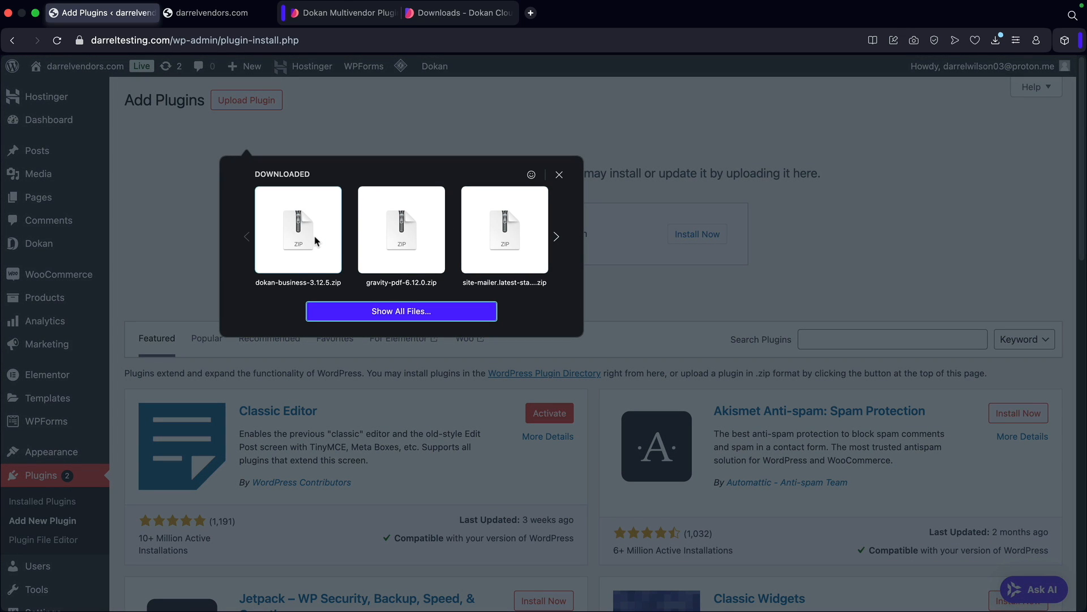
left_click(299, 232)
left_click(691, 237)
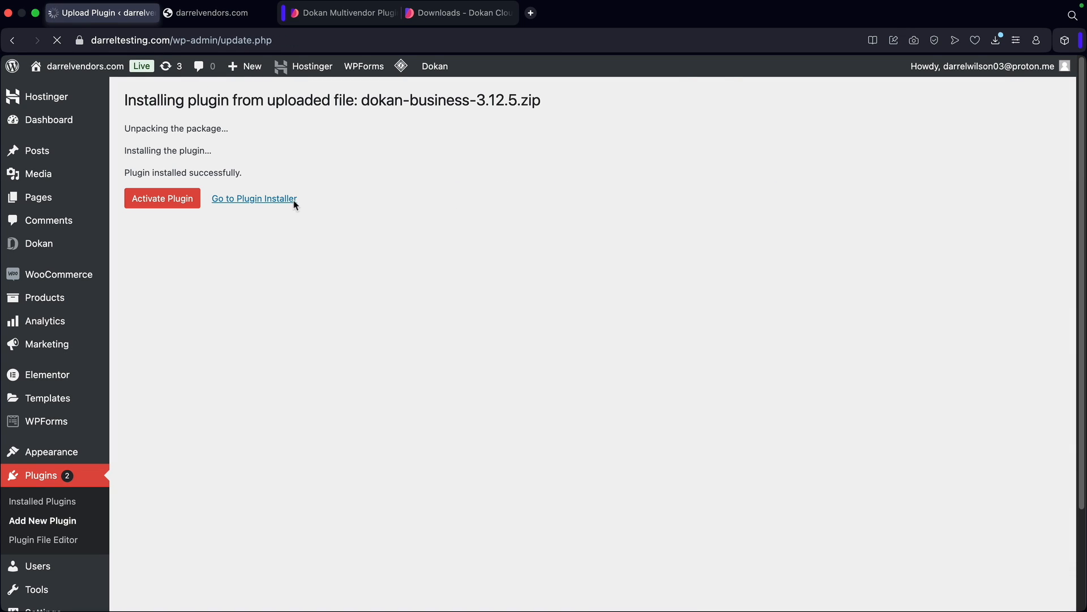
left_click(181, 200)
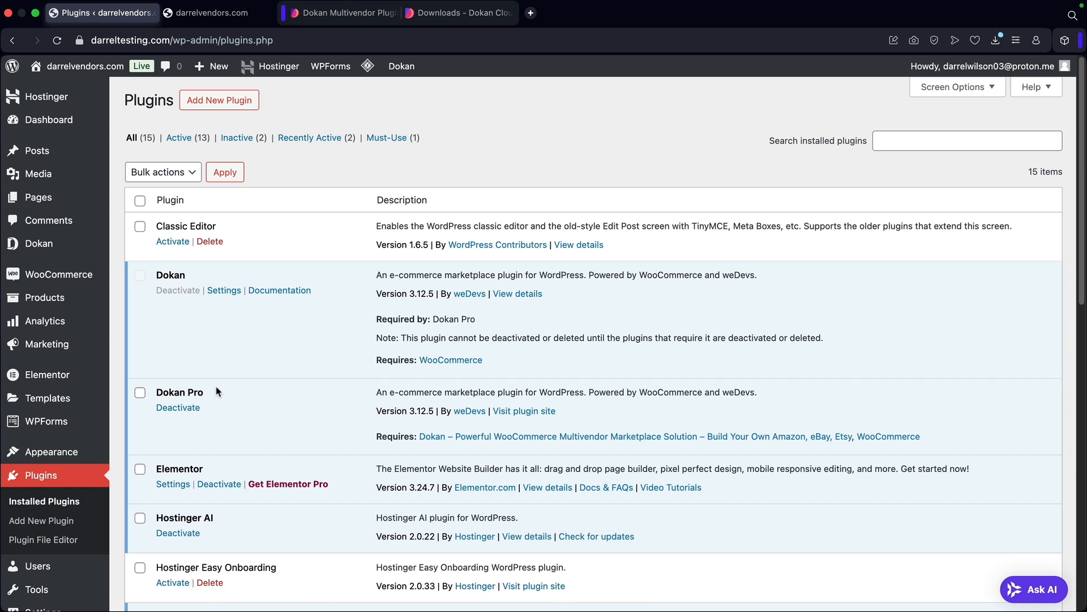
Activate the Dokan Pro license with the license key, refresh it, and go to Dokan Settings.
mouse_move(54, 245)
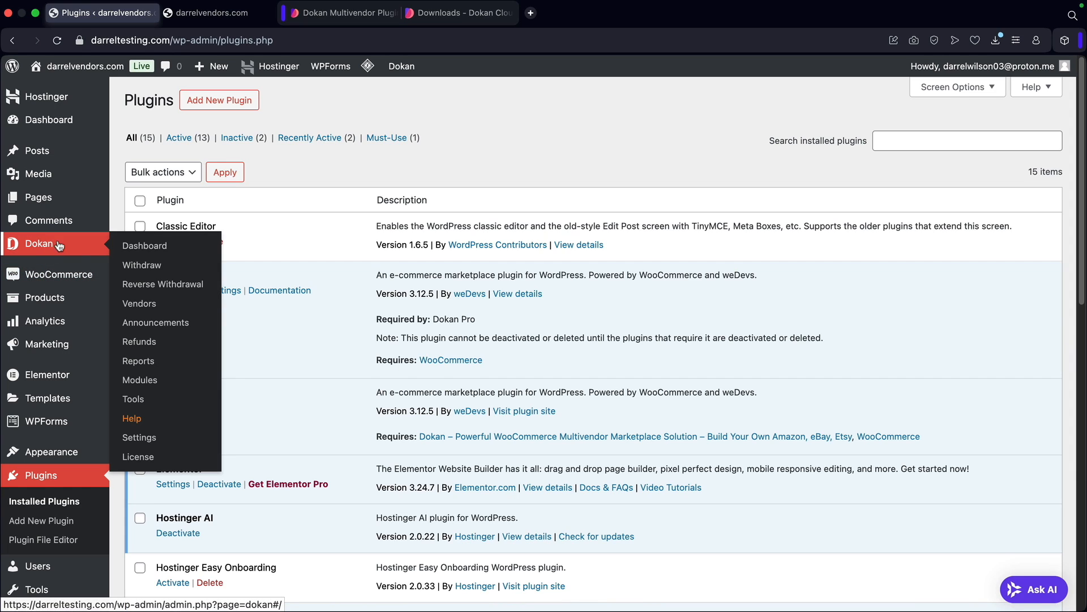
left_click(138, 459)
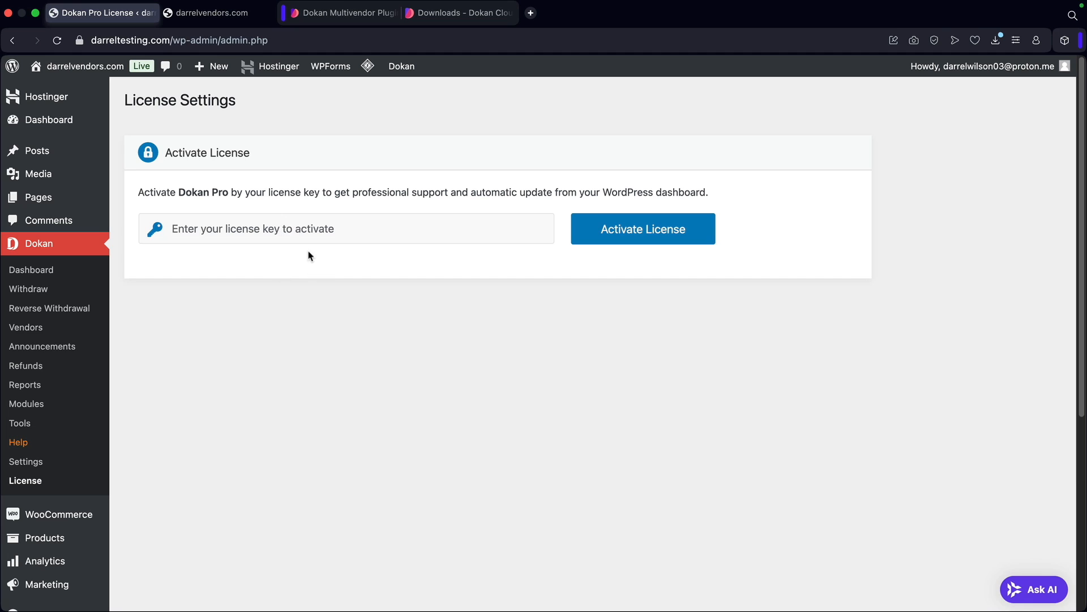
left_click(447, 12)
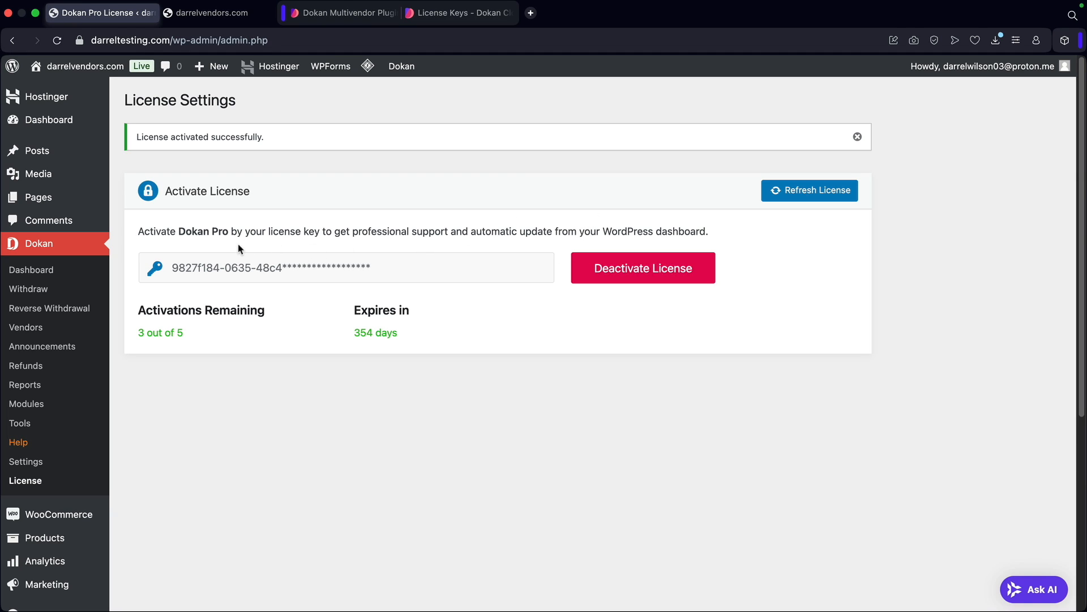
left_click(857, 136)
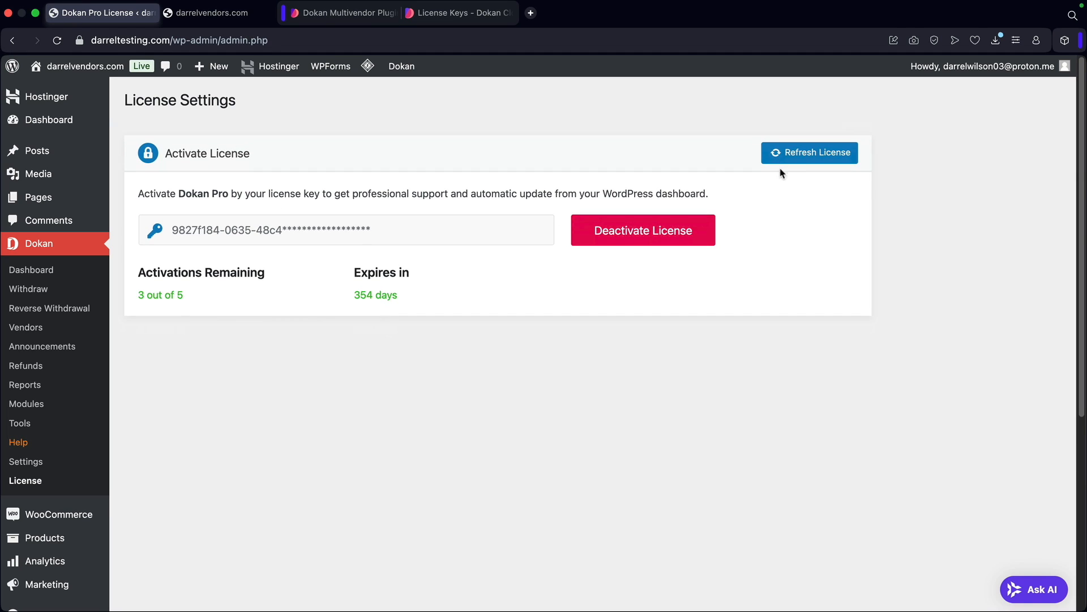
left_click(792, 152)
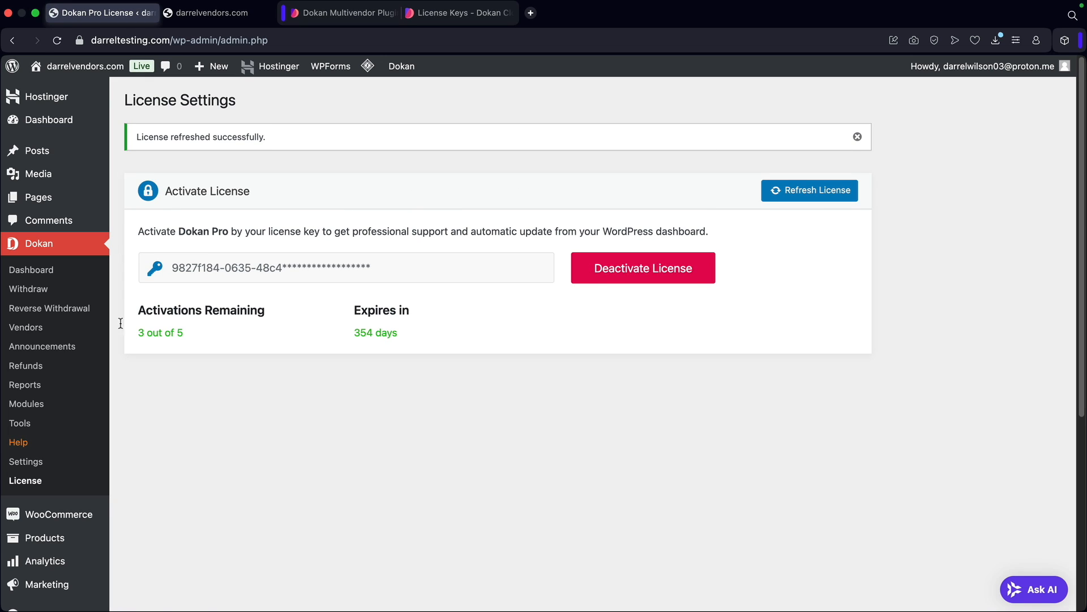
left_click(26, 461)
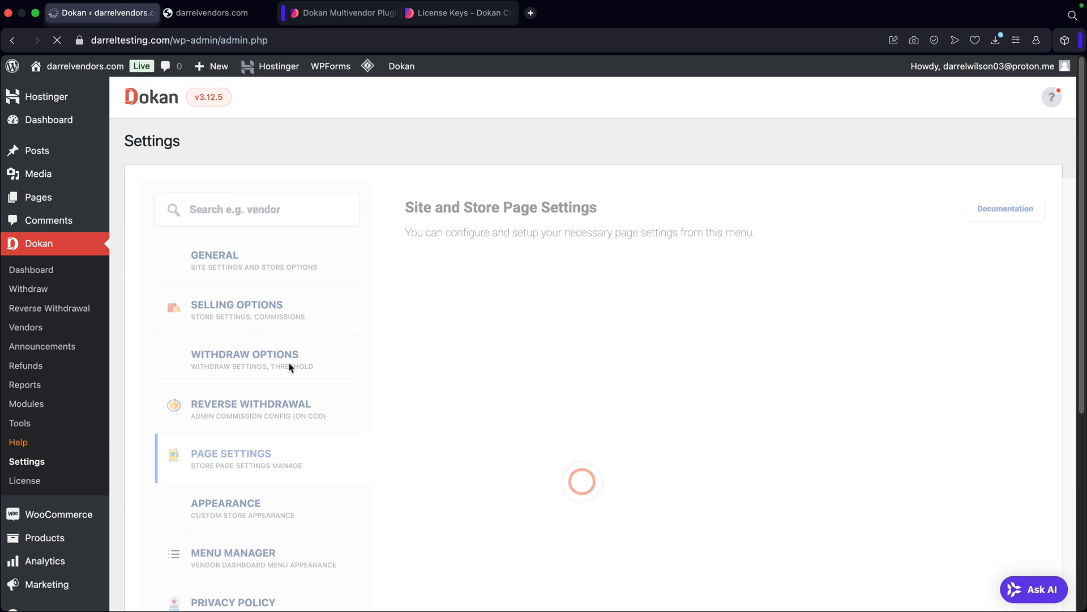
Save the Shipping Status settings with Allow Shipment Tracking enabled.
scroll(338, 349, "down", 2)
scroll(362, 350, "down", 10)
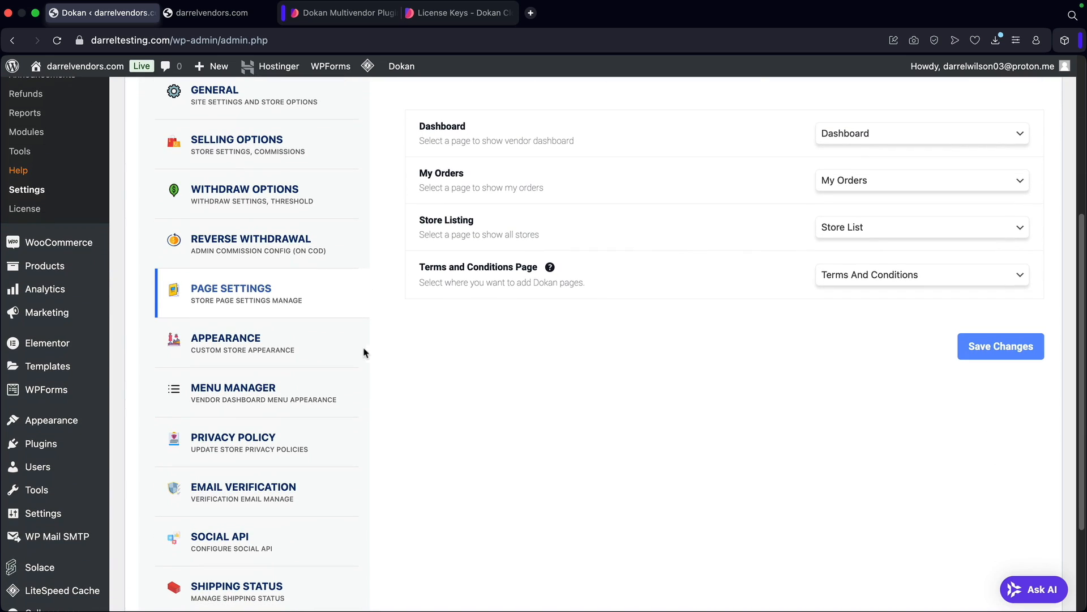
scroll(286, 401, "up", 2)
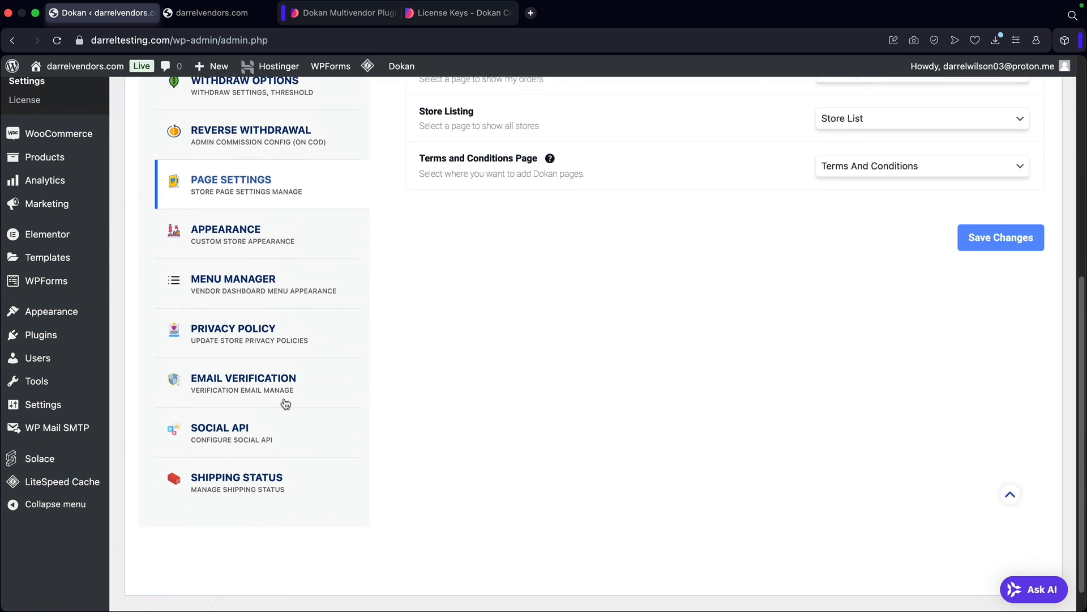
left_click(304, 475)
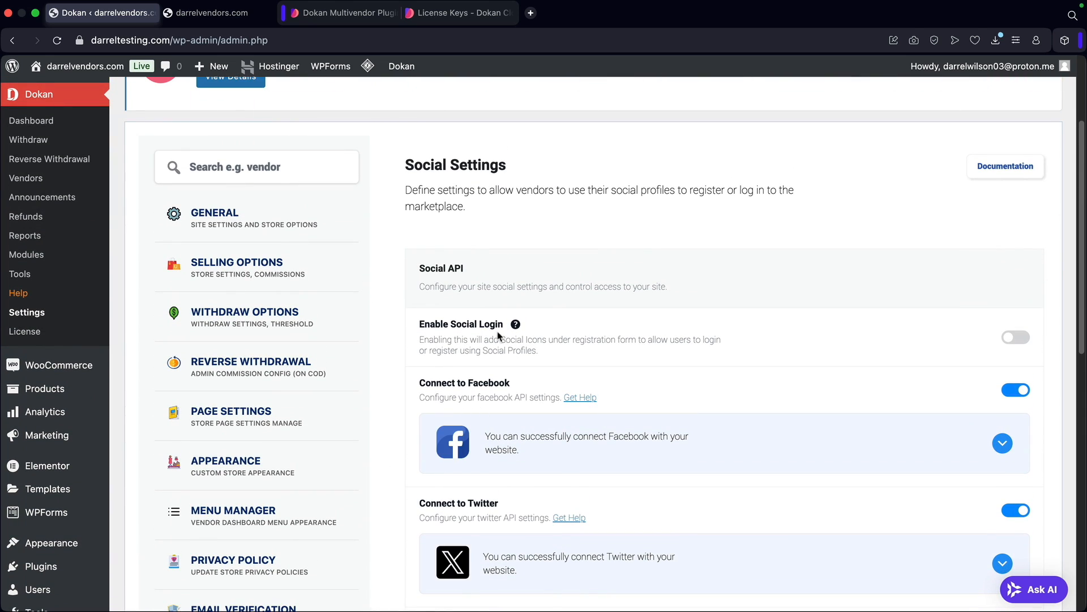
scroll(498, 327, "down", 8)
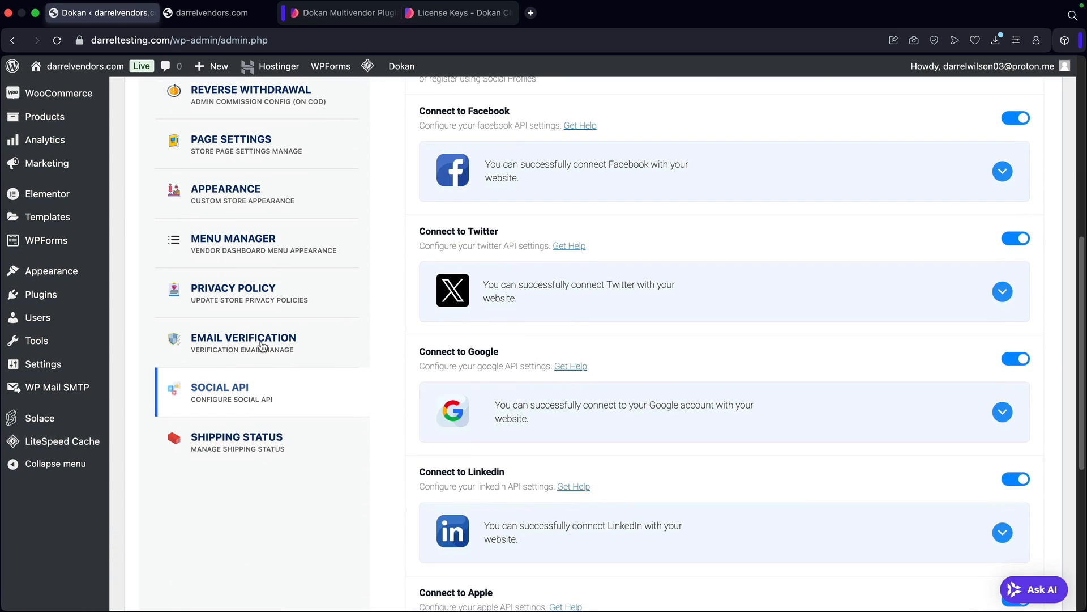
left_click(262, 347)
scroll(317, 391, "down", 8)
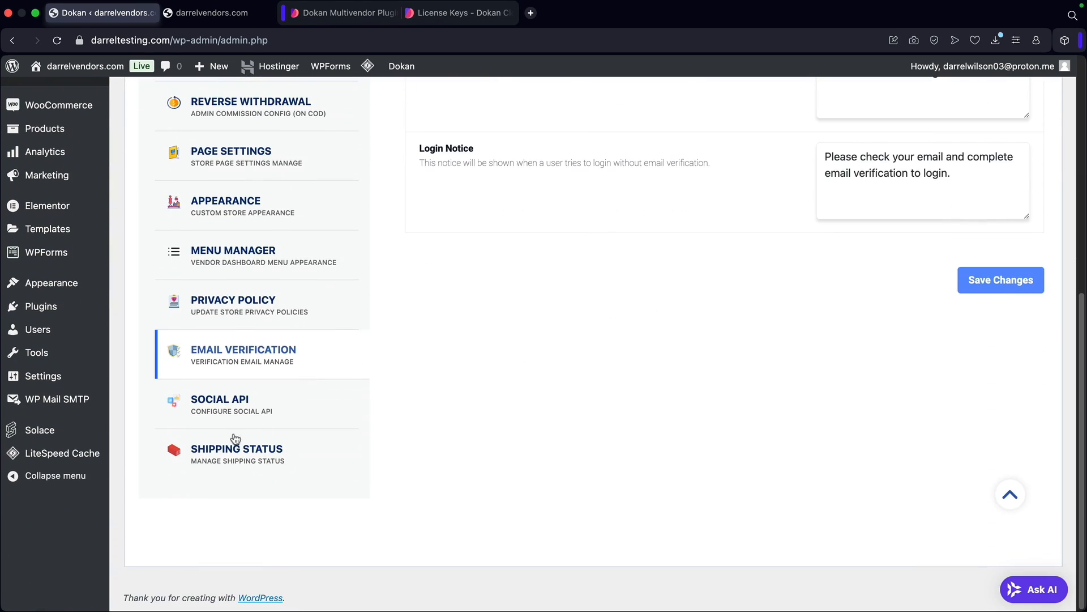
left_click(232, 445)
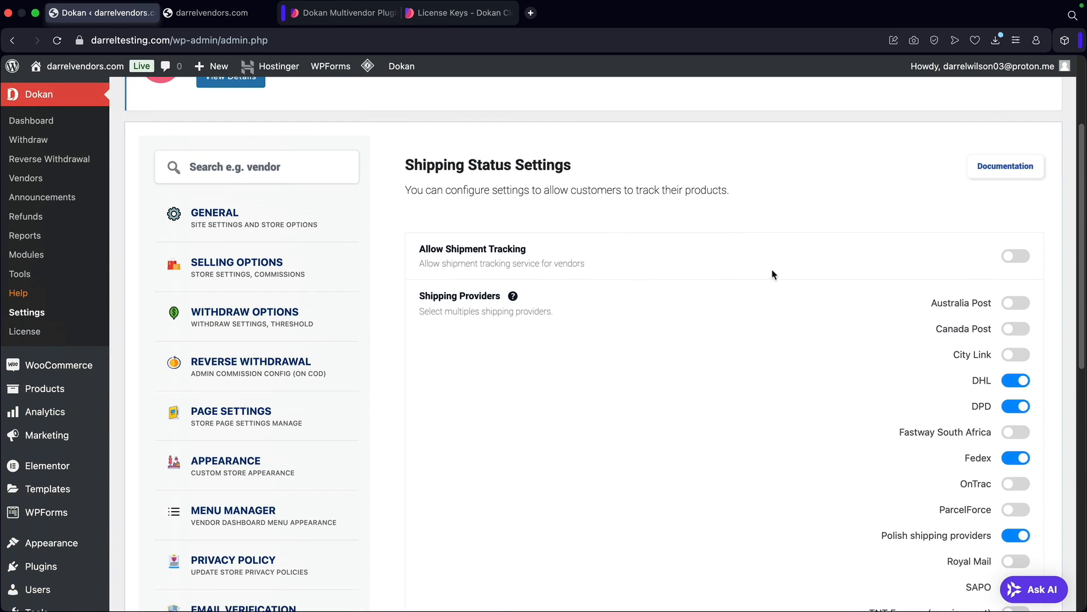
scroll(395, 410, "down", 2)
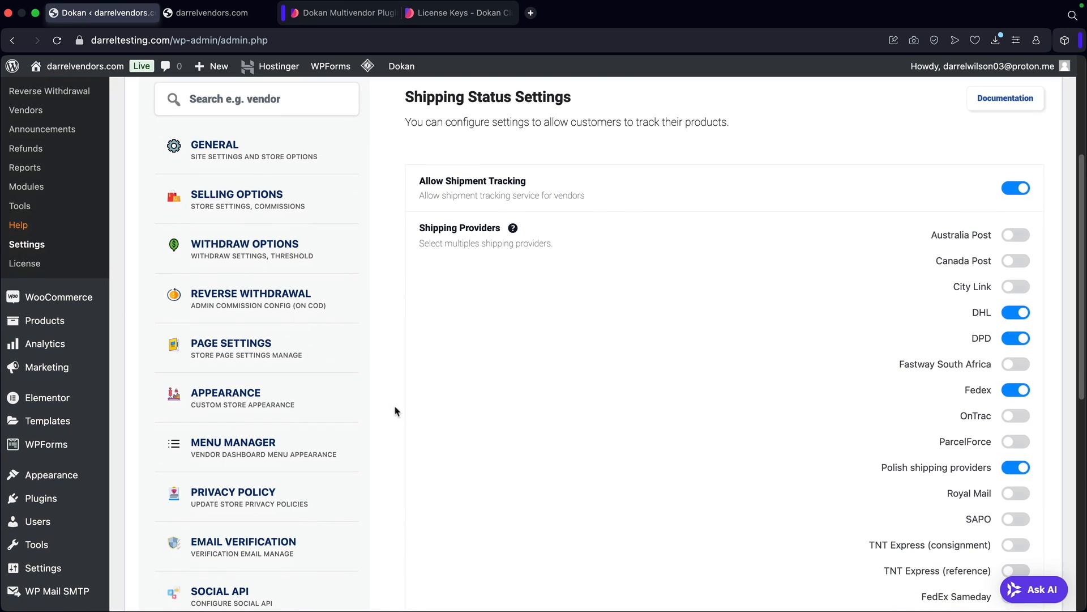
scroll(853, 433, "down", 9)
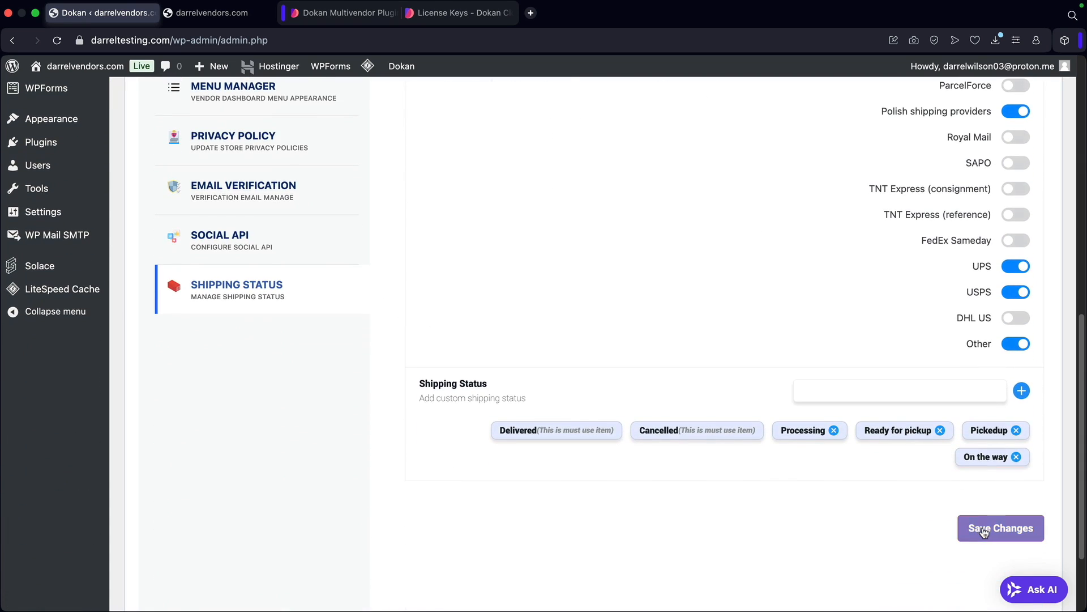
left_click(988, 526)
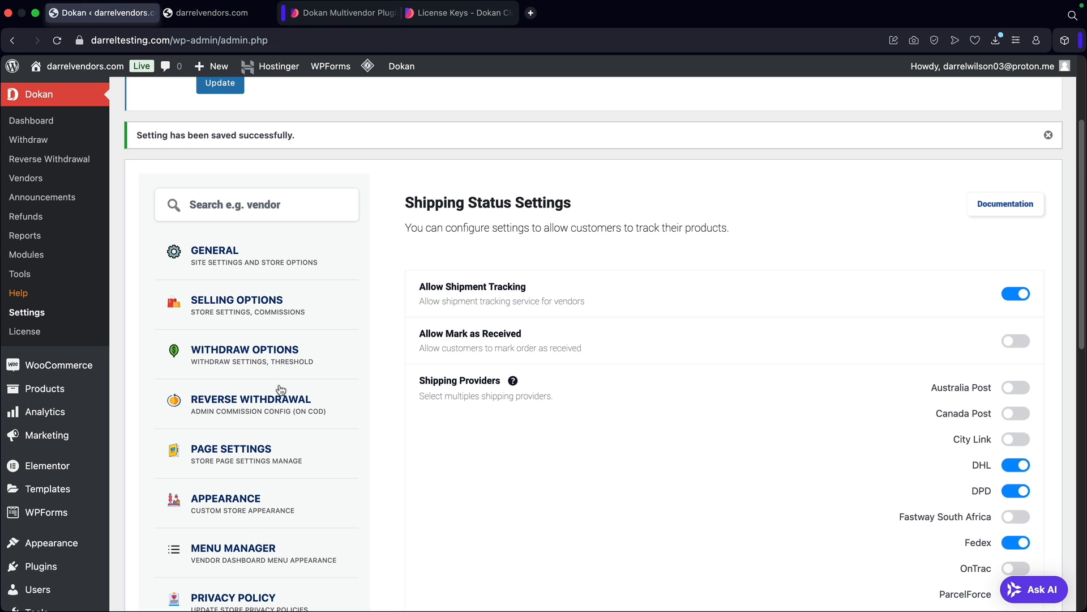
Open the Appearance settings and scroll through its options.
left_click(273, 447)
left_click(255, 476)
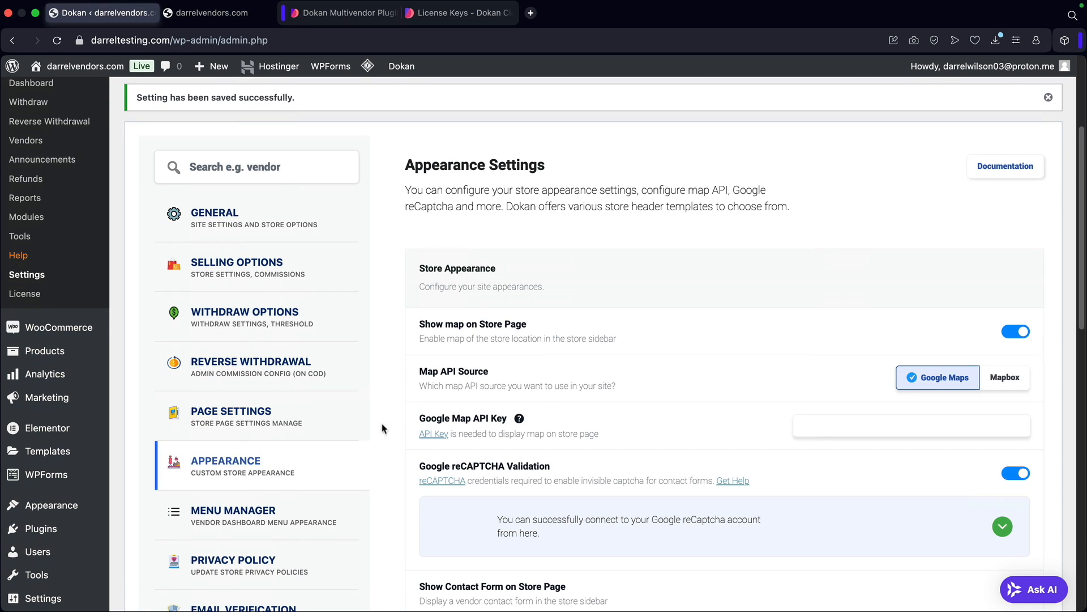
scroll(397, 419, "down", 10)
scroll(443, 408, "down", 10)
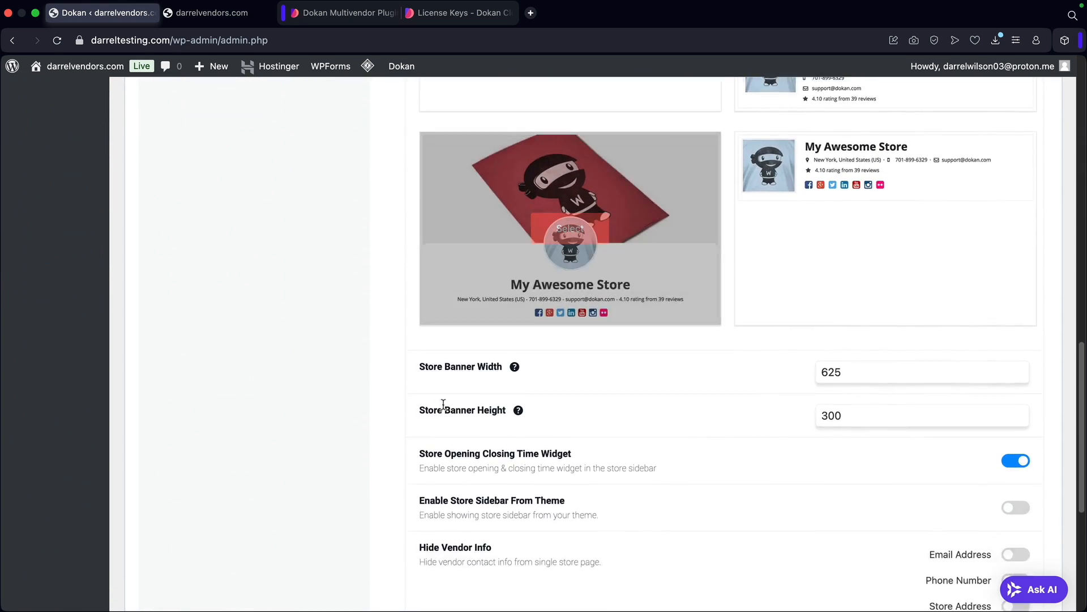
scroll(443, 408, "up", 6)
scroll(443, 408, "up", 10)
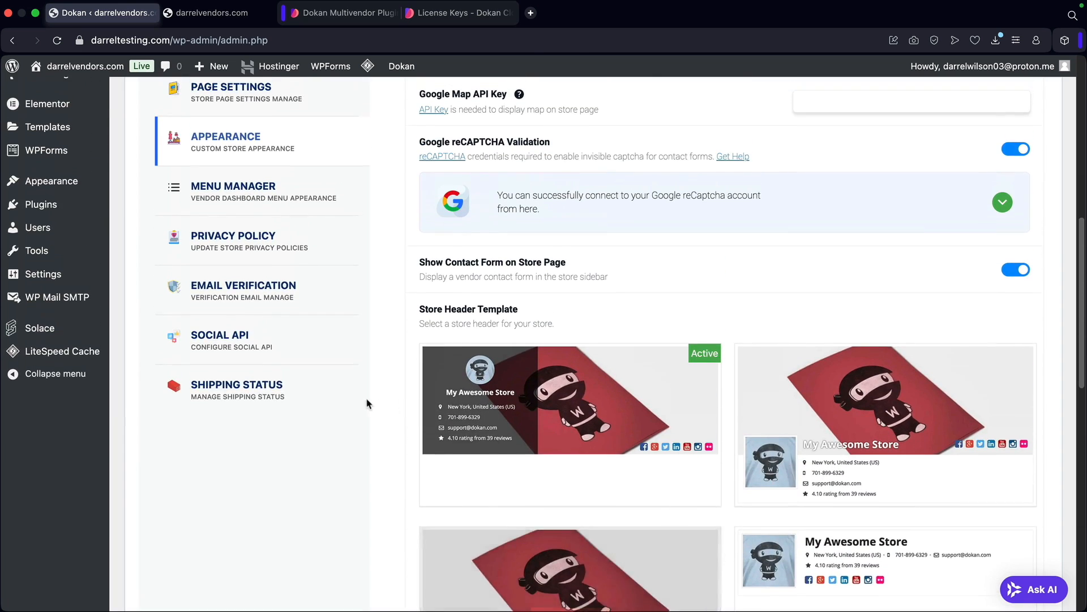
scroll(296, 415, "up", 4)
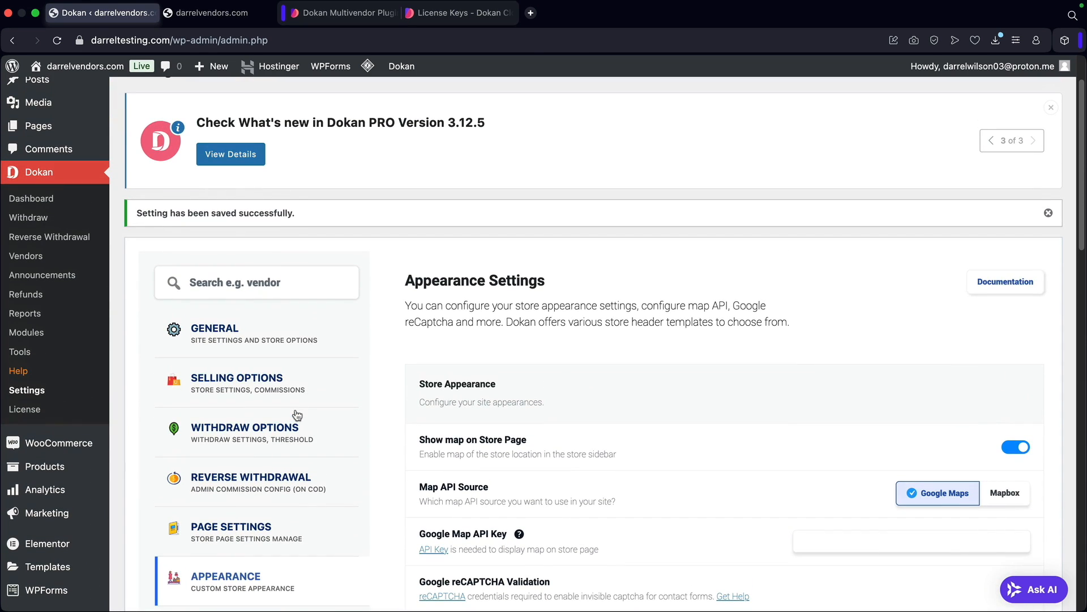
Browse the 39 Dokan module cards, 10 active, including Color Scheme Customizer.
left_click(42, 334)
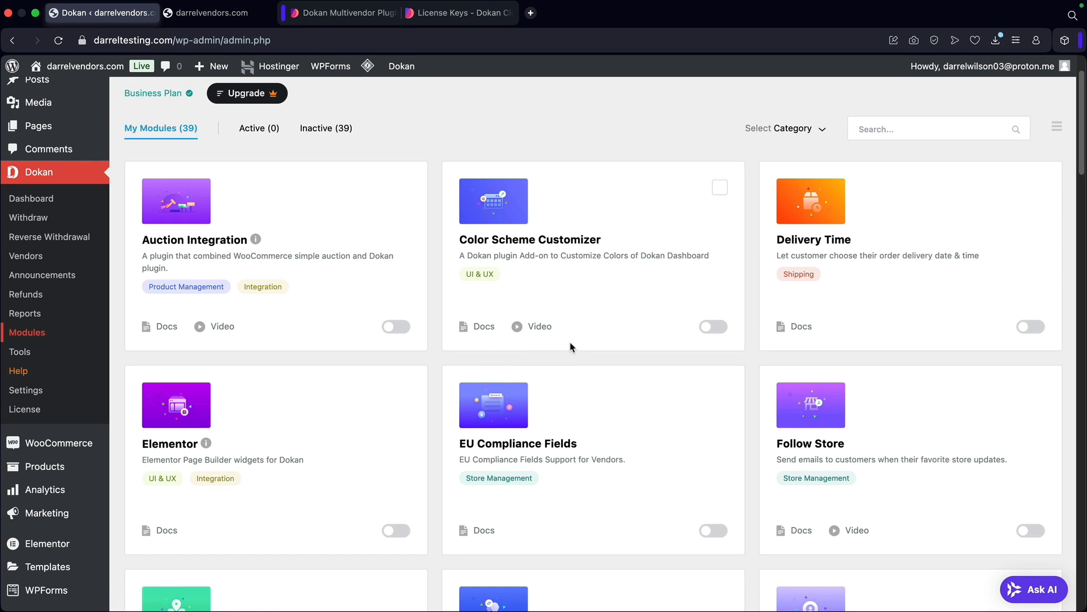
scroll(570, 347, "down", 15)
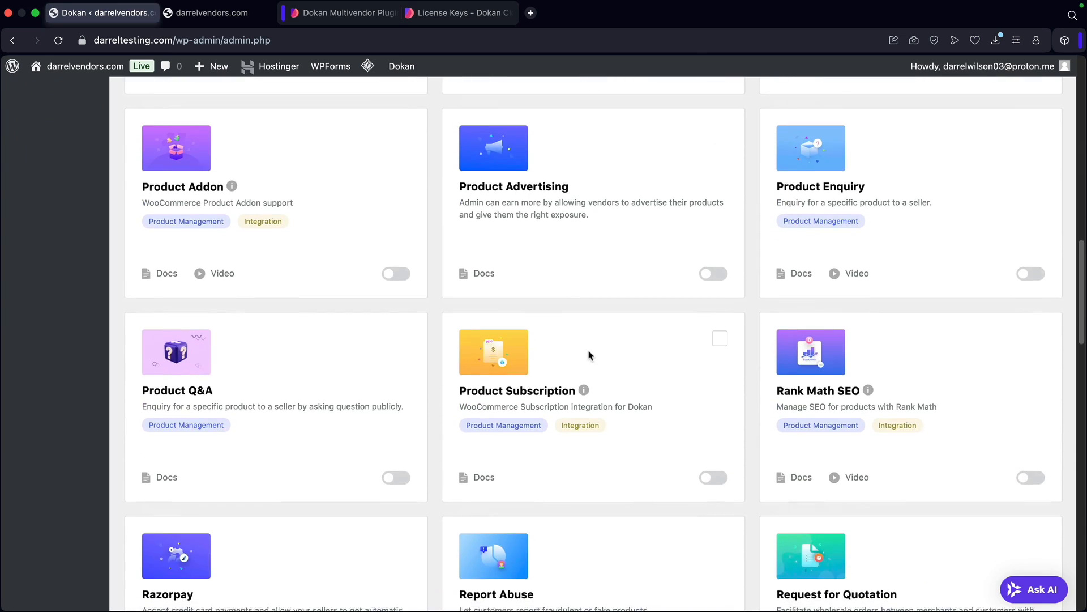
scroll(589, 355, "down", 18)
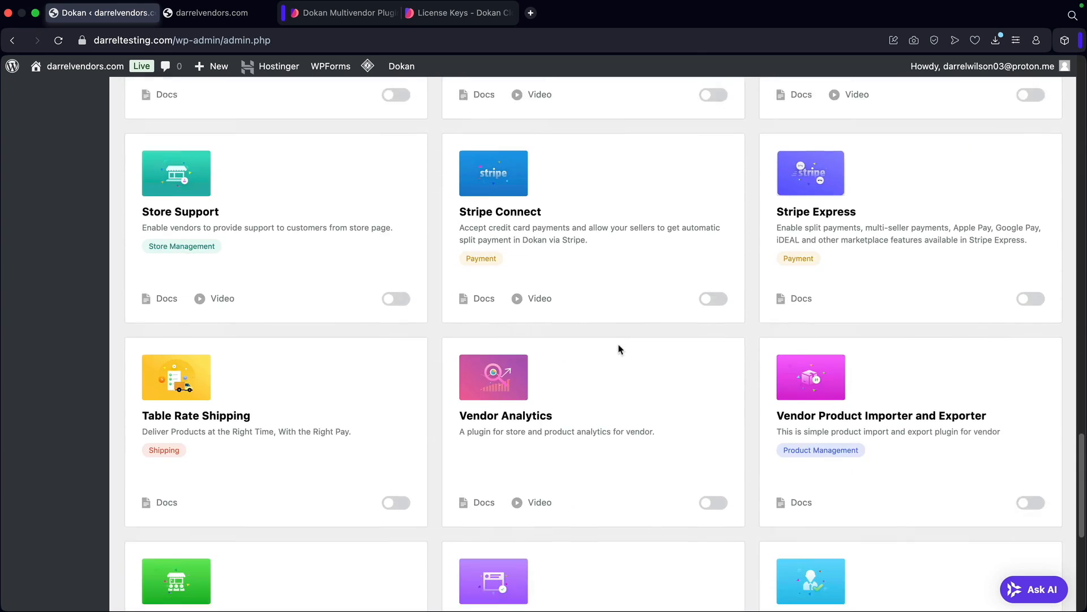
scroll(620, 349, "down", 7)
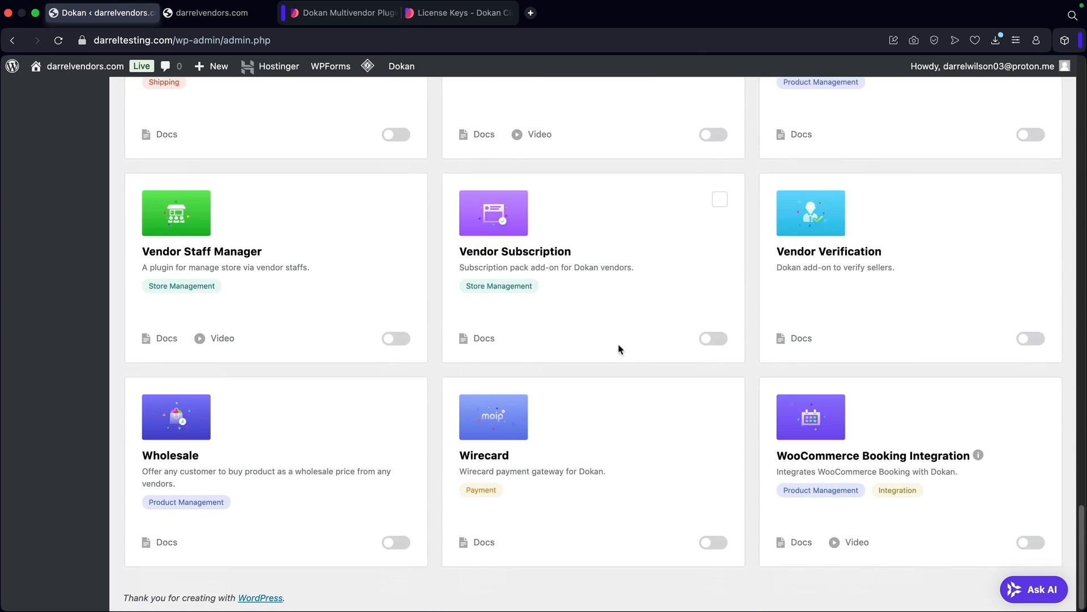
scroll(615, 409, "up", 12)
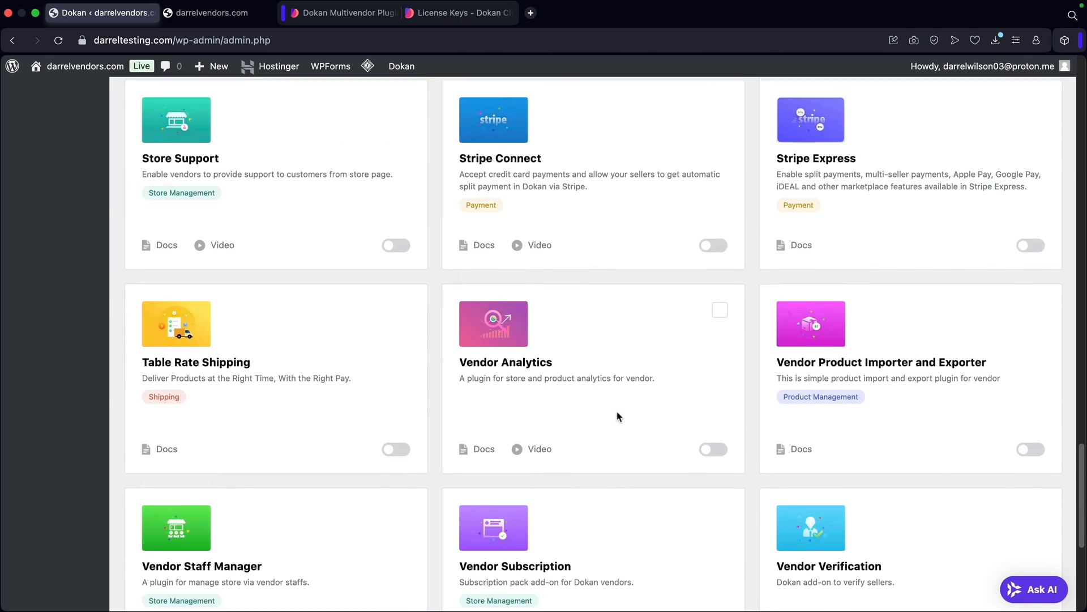
scroll(627, 417, "up", 1)
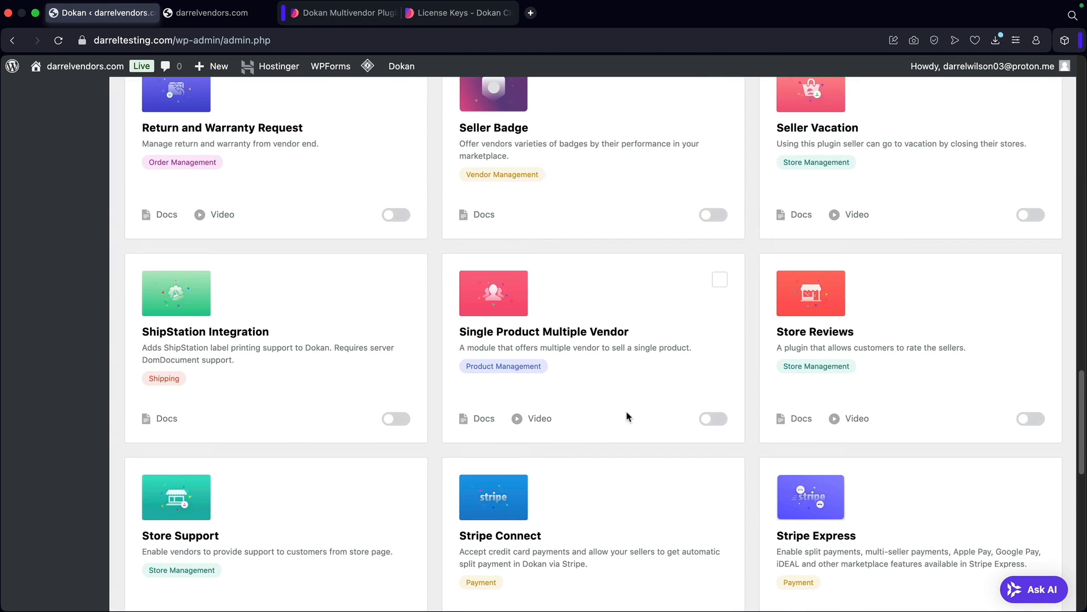
scroll(627, 417, "up", 4)
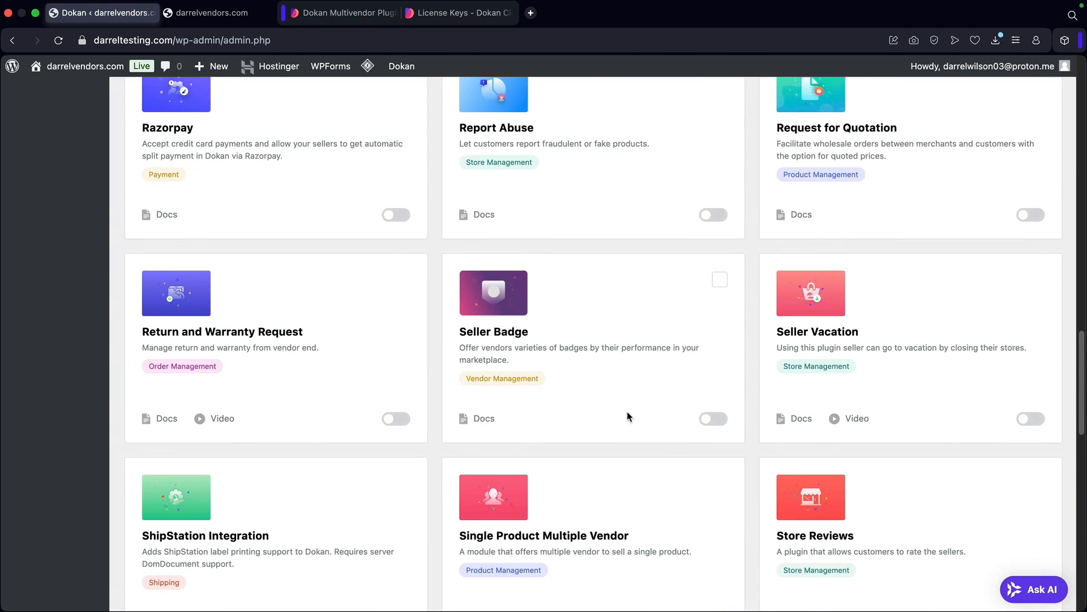
scroll(627, 417, "up", 12)
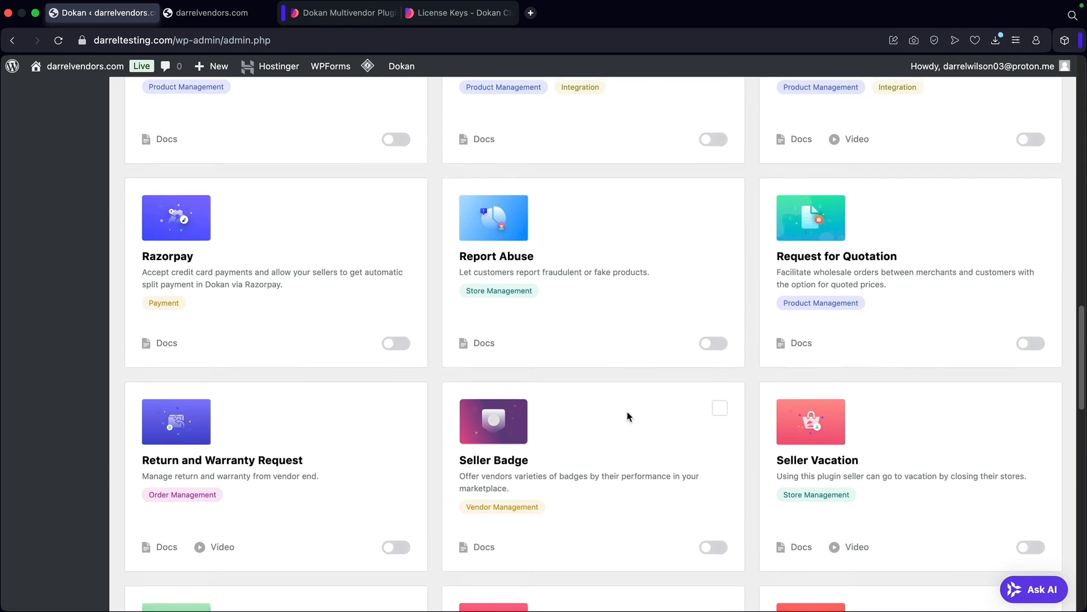
scroll(627, 417, "up", 15)
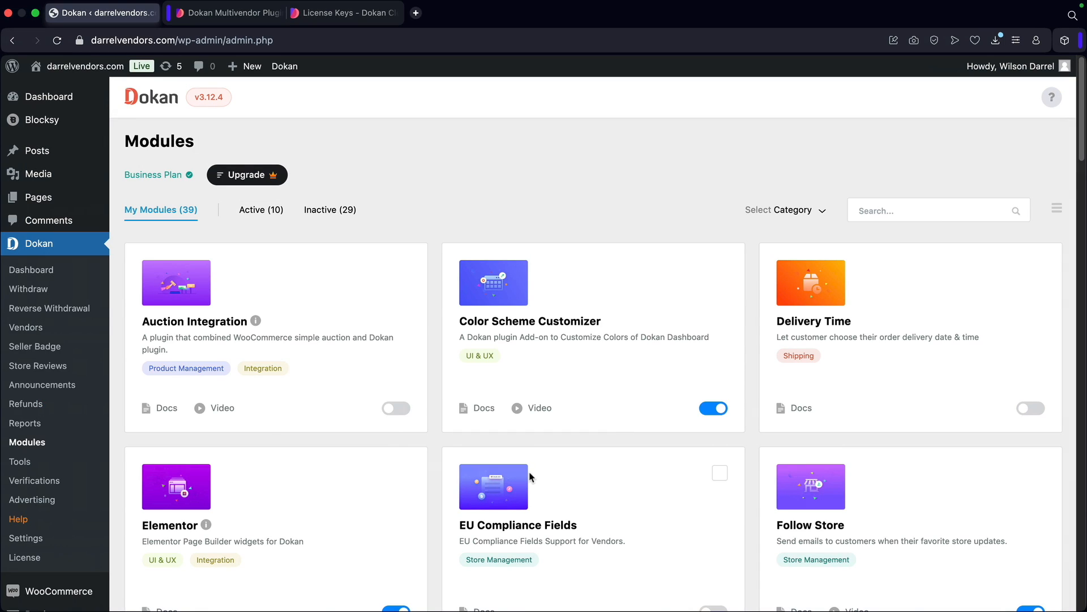
Open the Verification settings in the vendor dashboard in Firefox.
mouse_move(583, 604)
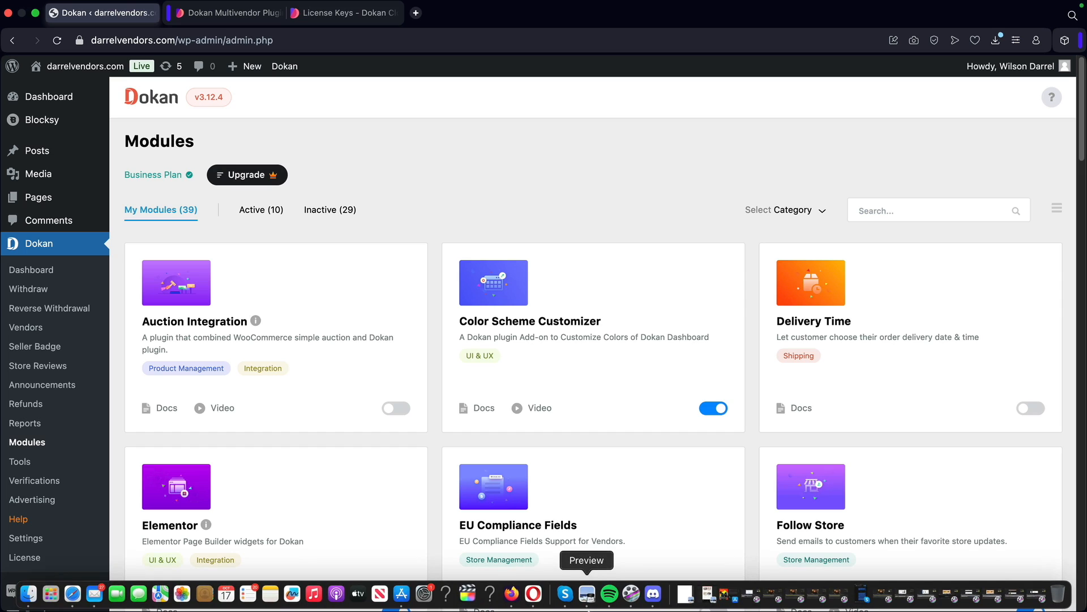
left_click(511, 594)
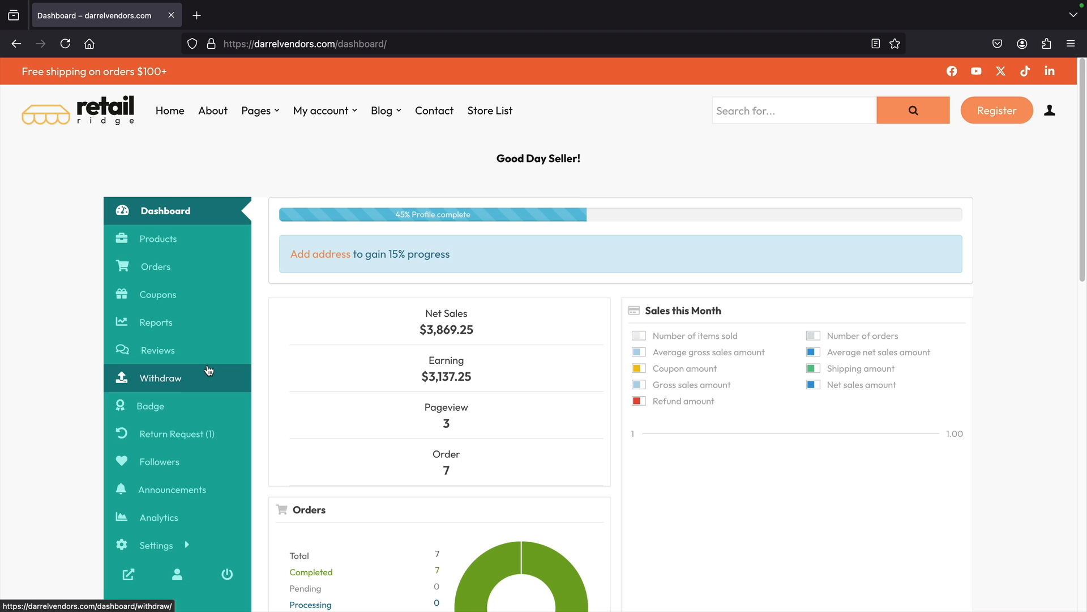
mouse_move(170, 545)
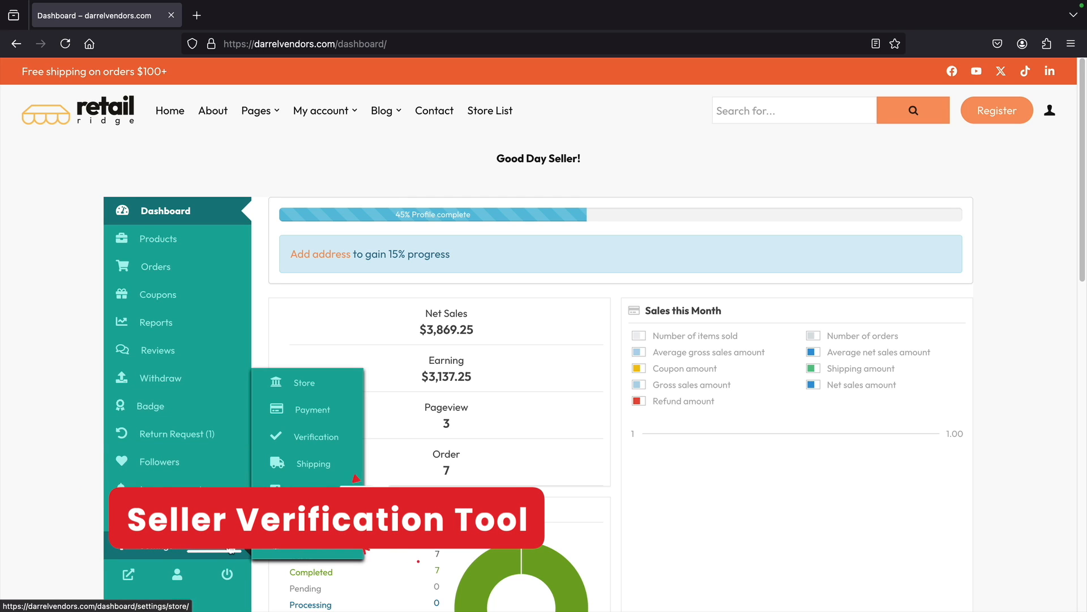
left_click(320, 438)
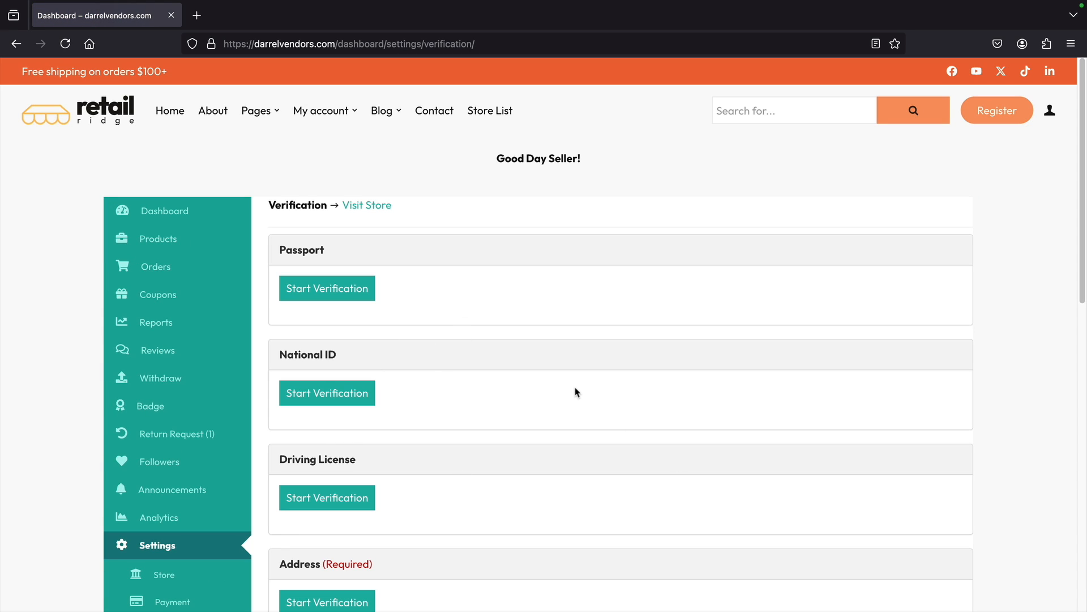
scroll(422, 373, "down", 3)
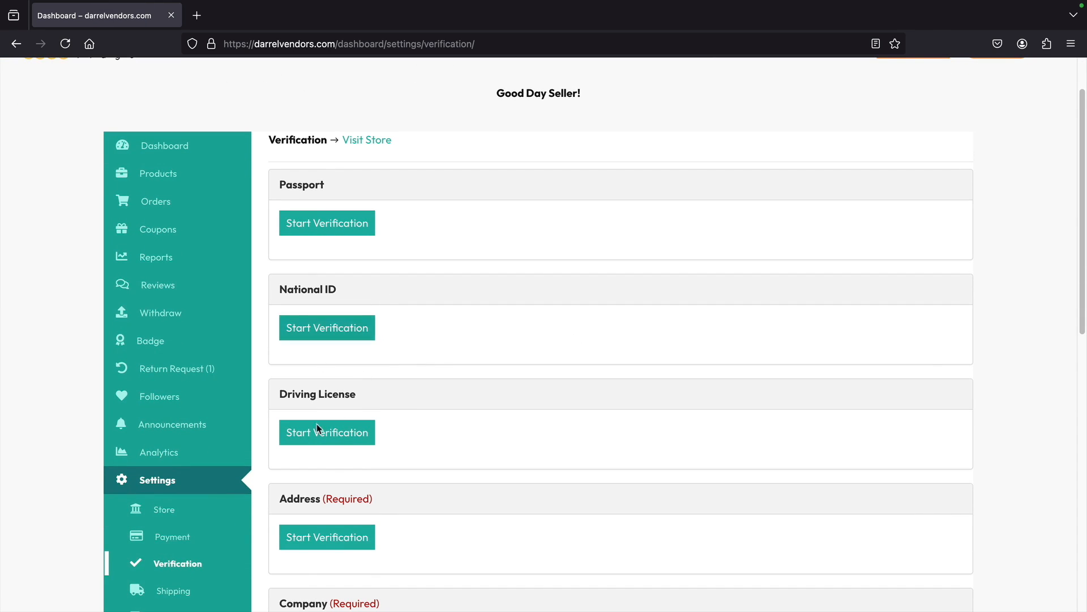
scroll(371, 413, "down", 5)
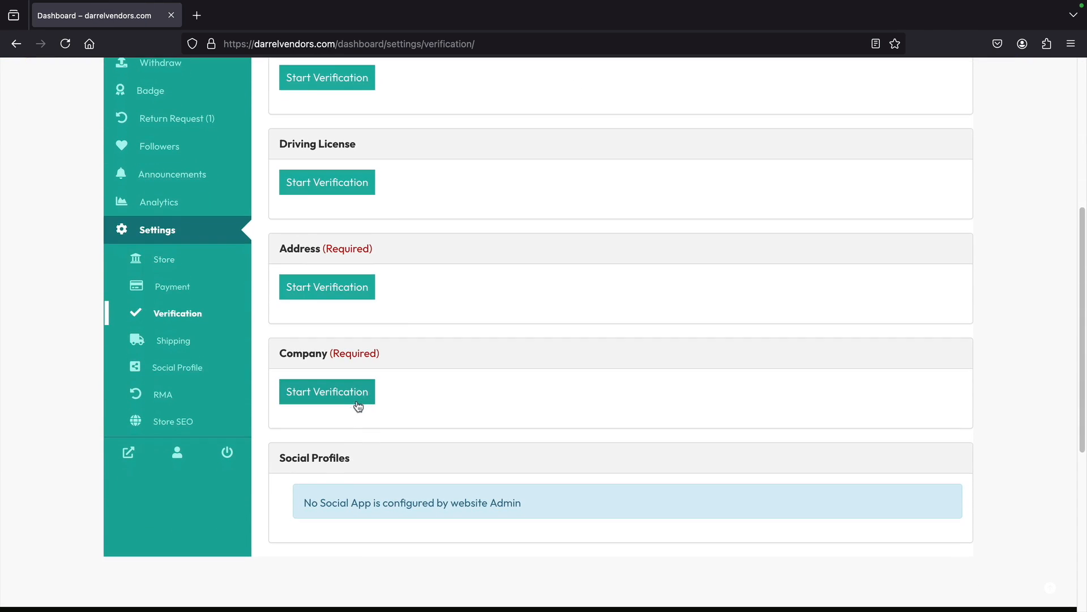
scroll(358, 436, "up", 5)
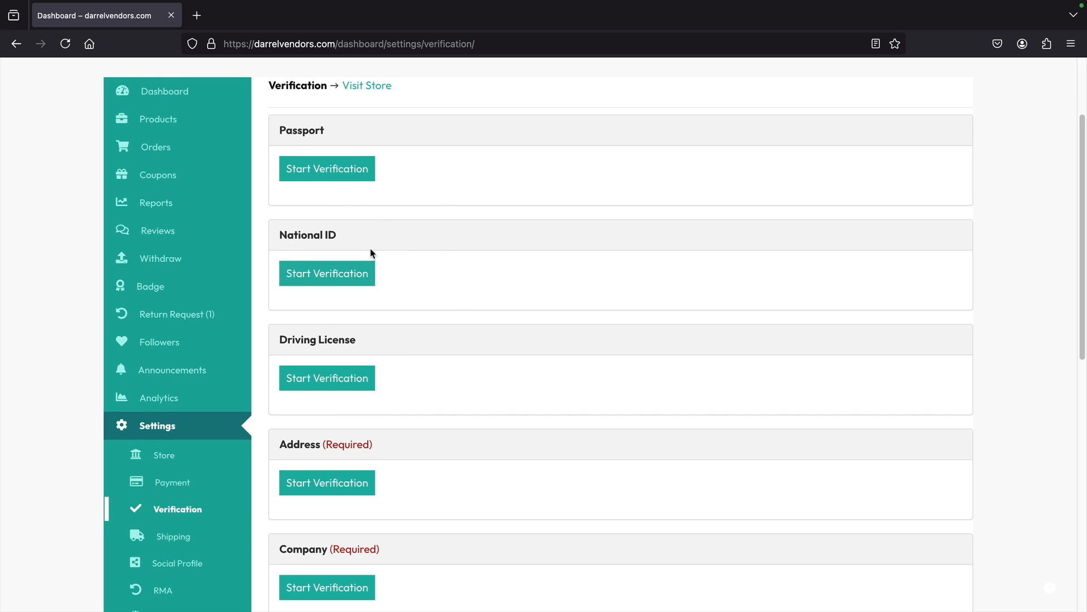
Submit a National ID verification with the pexels-sound-on-3394666 image attached.
left_click(313, 272)
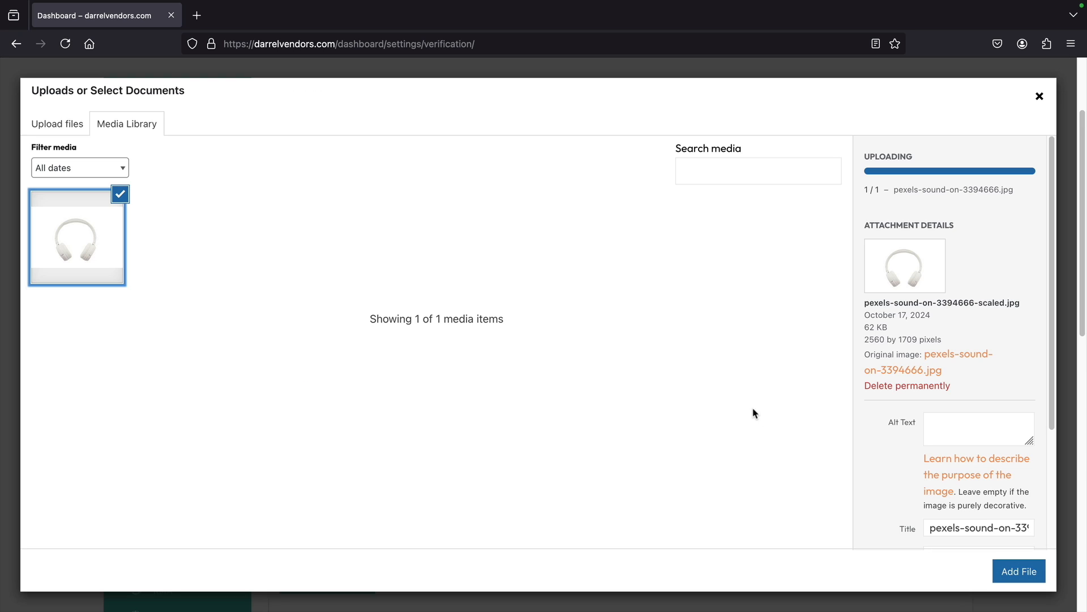
left_click(1035, 578)
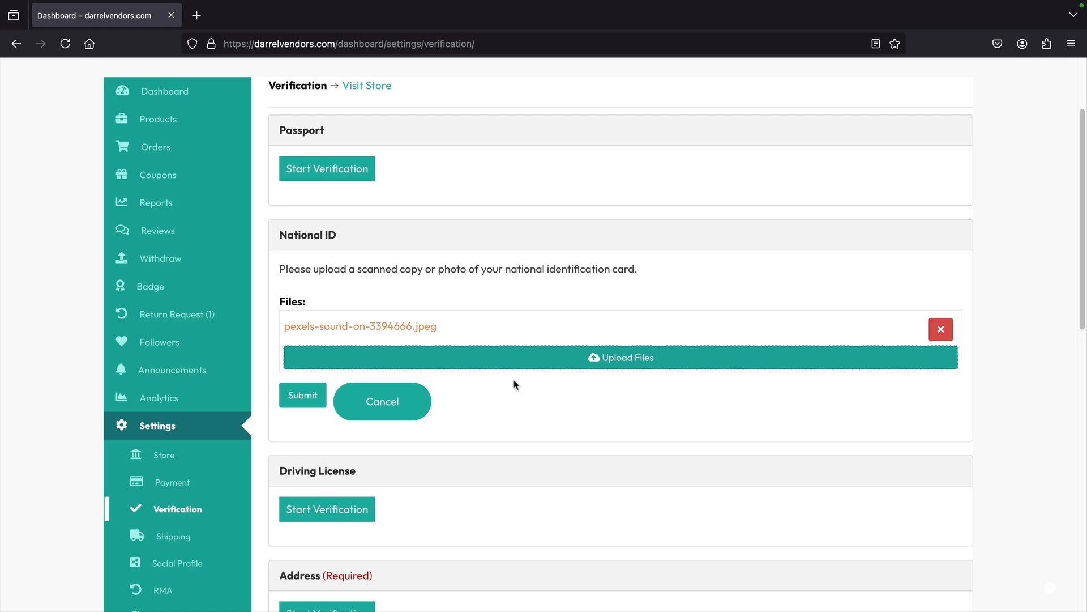
left_click(306, 394)
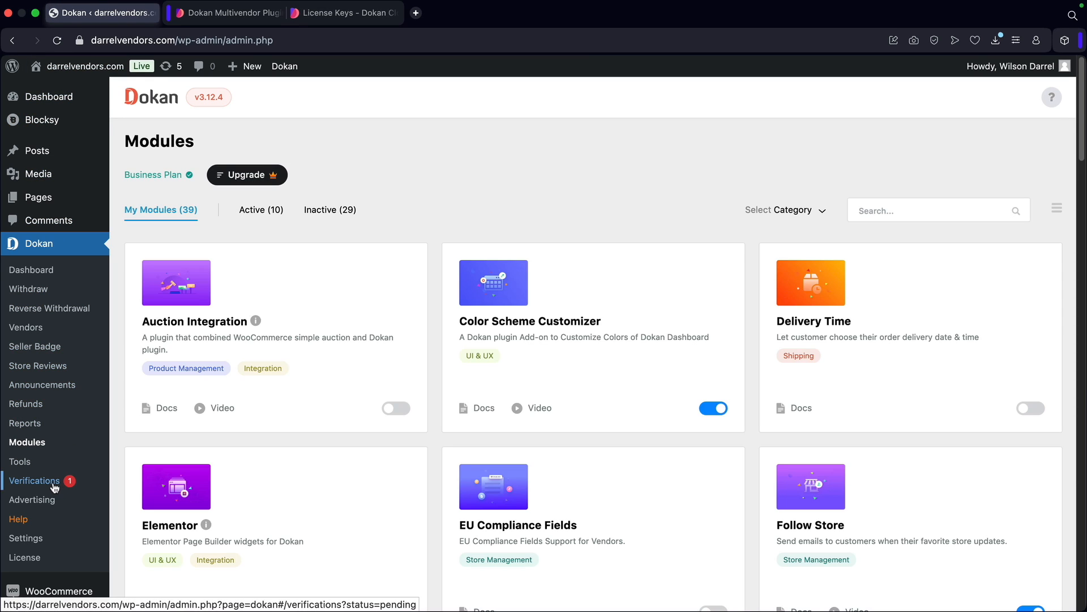
Open the pending National ID document from Dokan Verifications in a new tab, then return to Modules.
left_click(53, 482)
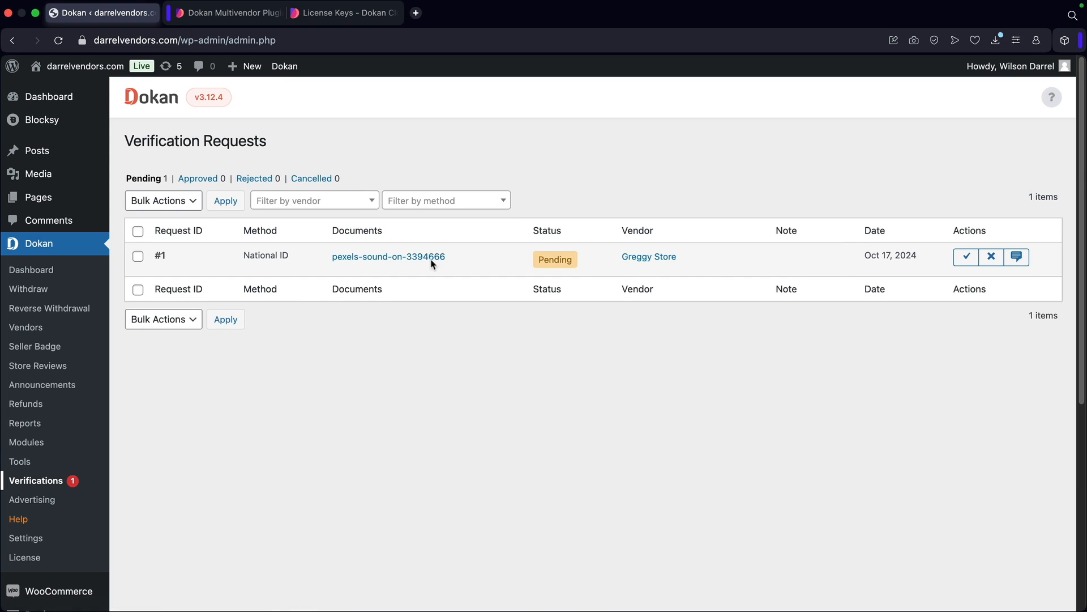
left_click(374, 258)
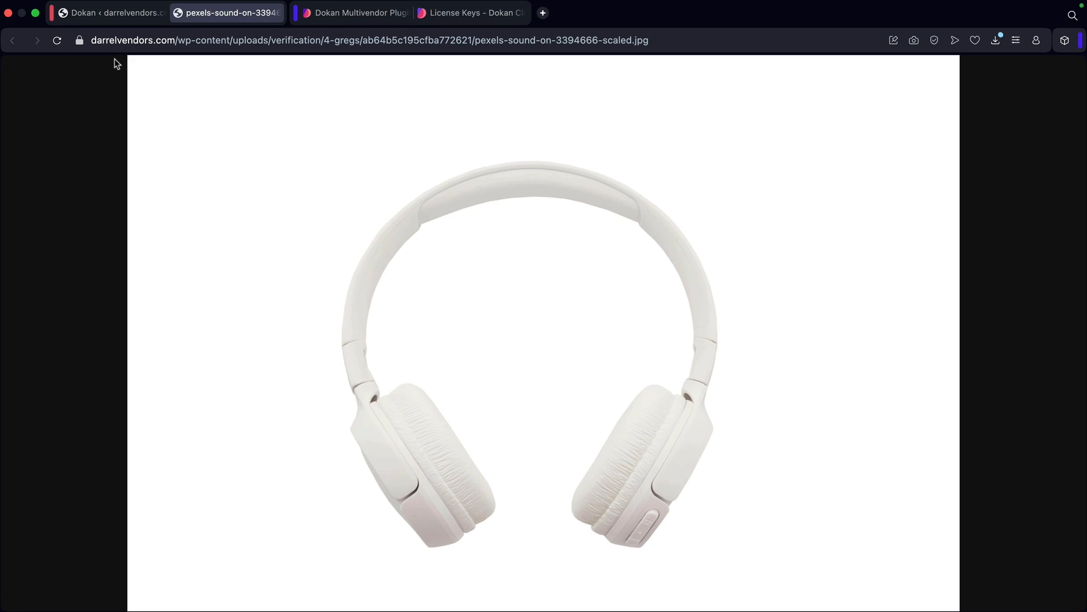
left_click(117, 13)
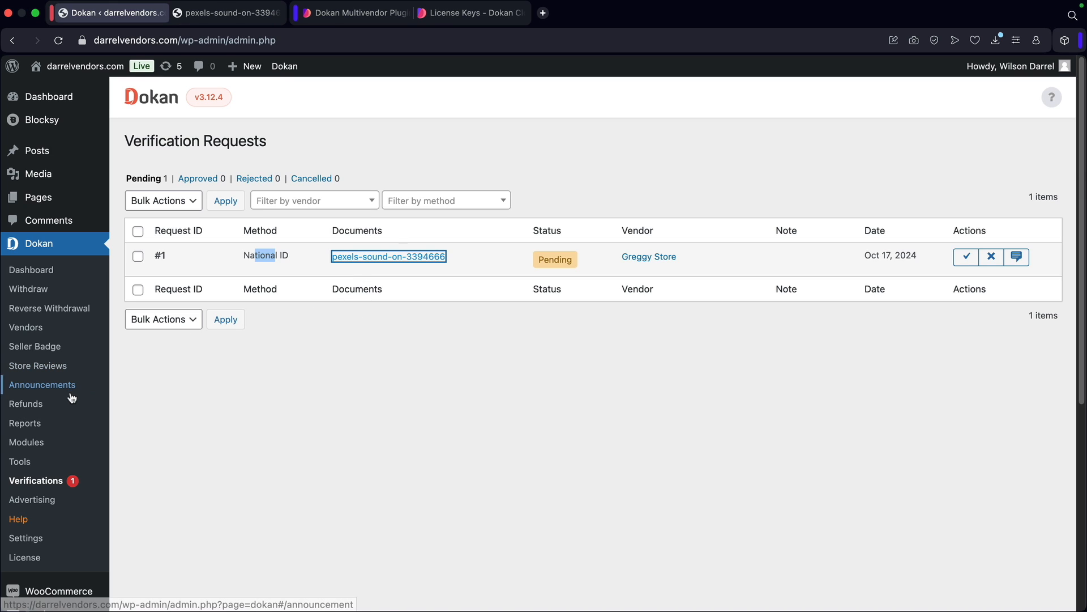
left_click(40, 441)
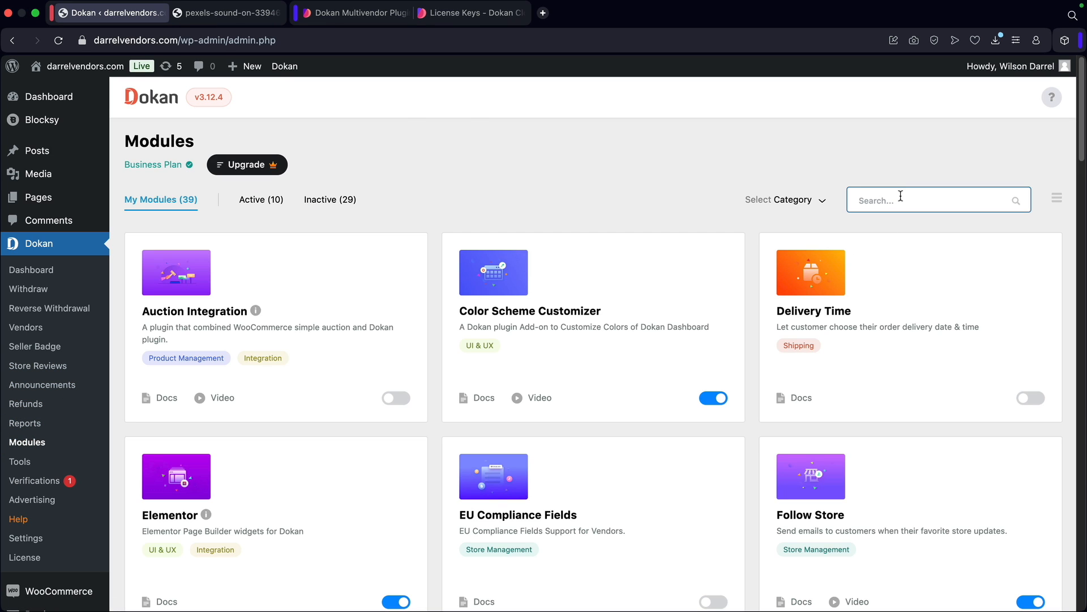
type("ver")
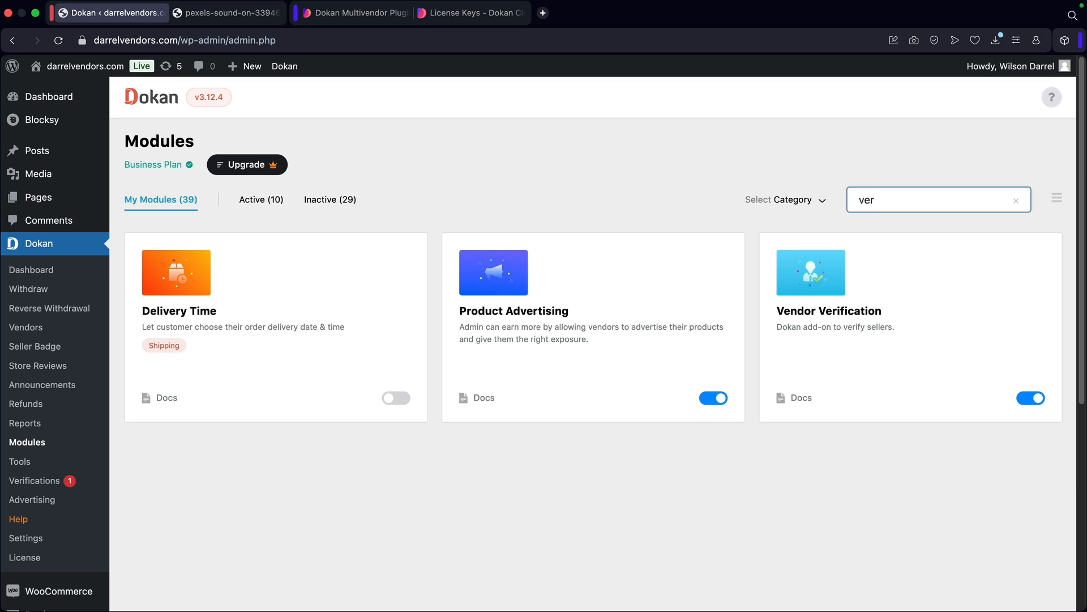
left_click_drag(779, 311, 896, 326)
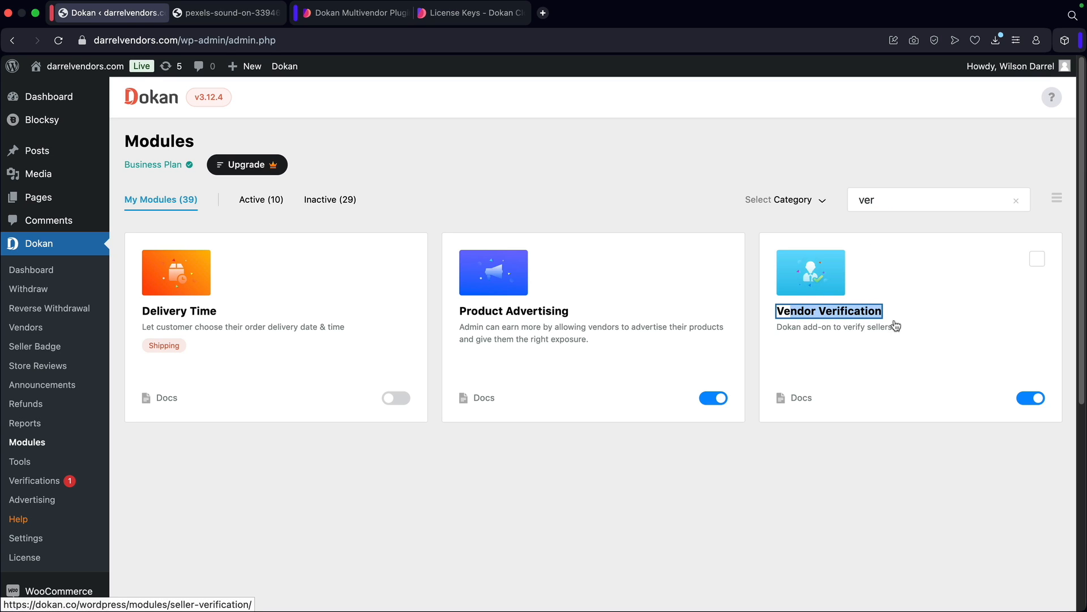
left_click(957, 202)
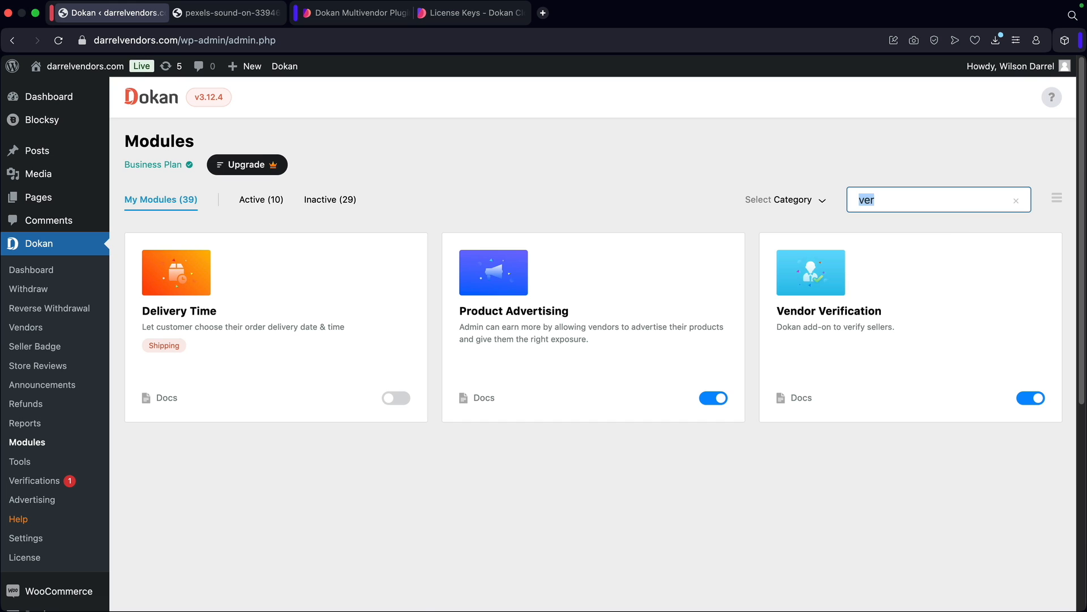
key("BackSpace")
scroll(638, 364, "down", 6)
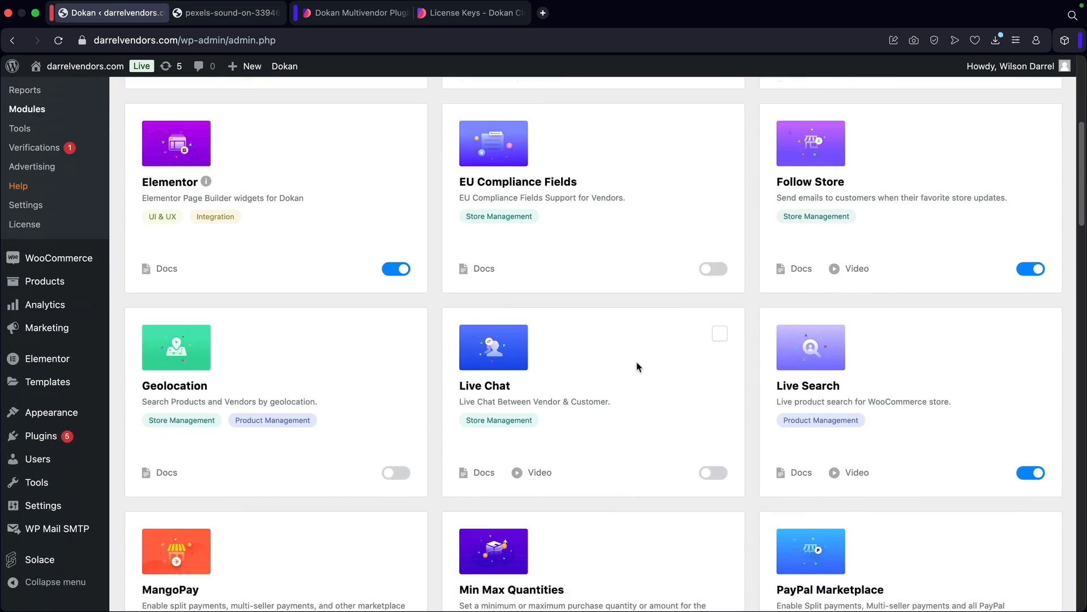
scroll(638, 367, "down", 8)
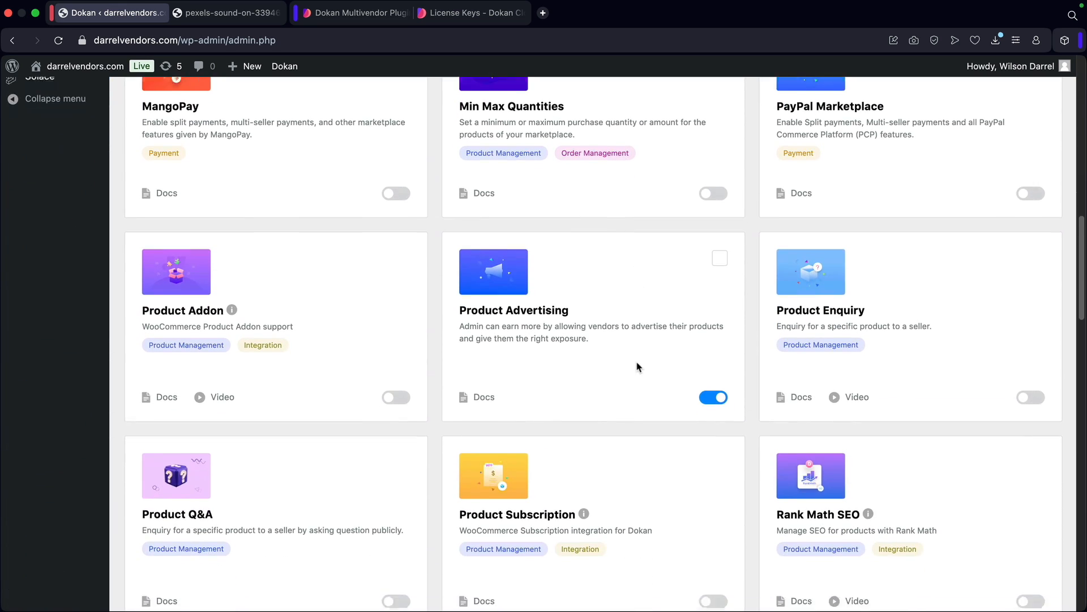
scroll(638, 367, "down", 2)
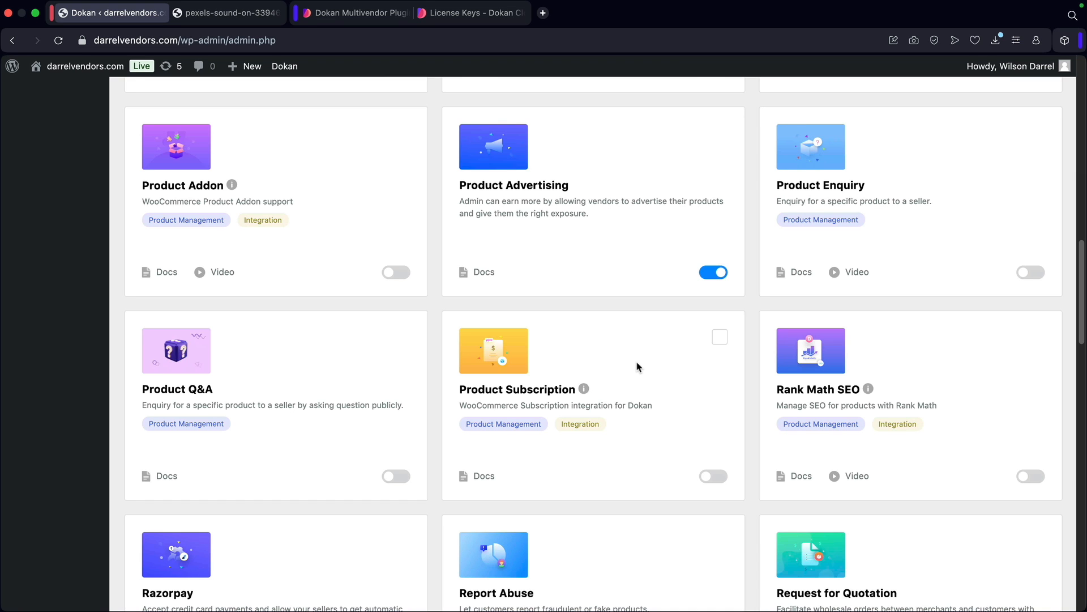
scroll(638, 367, "down", 7)
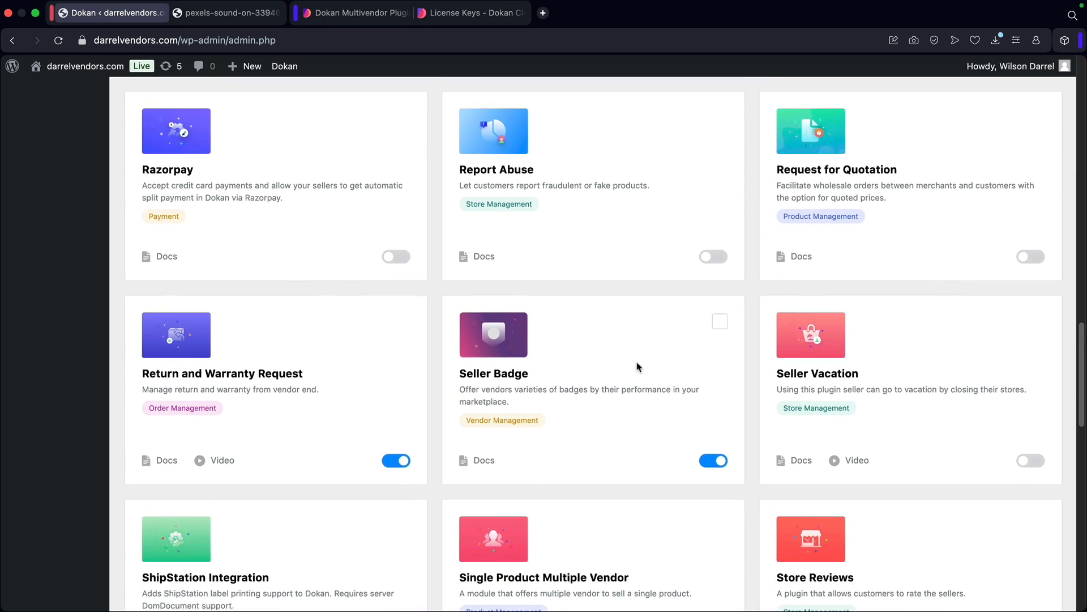
scroll(638, 367, "down", 6)
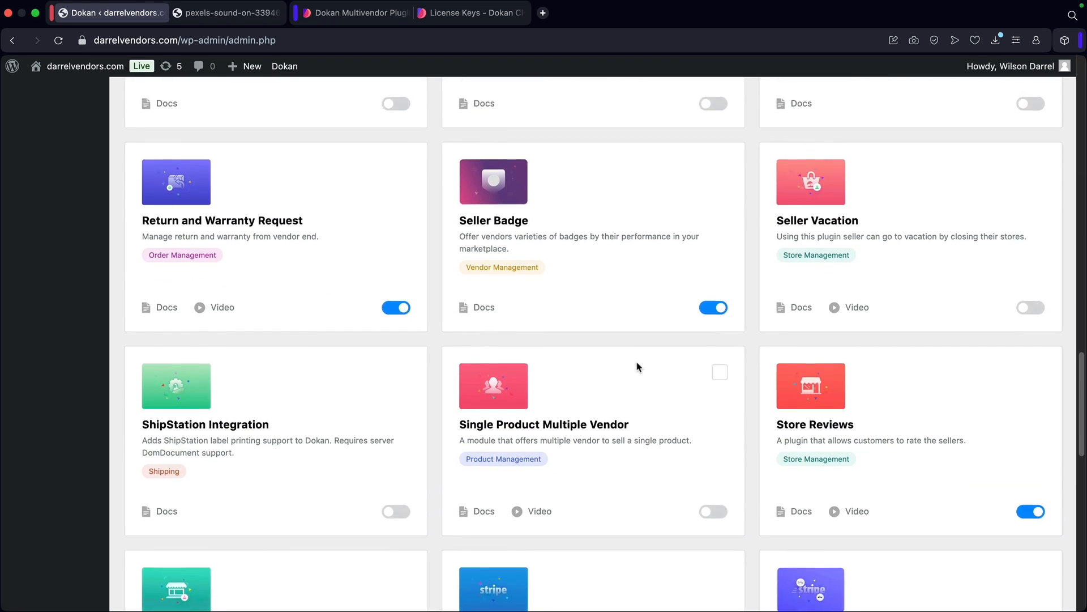
scroll(638, 367, "down", 7)
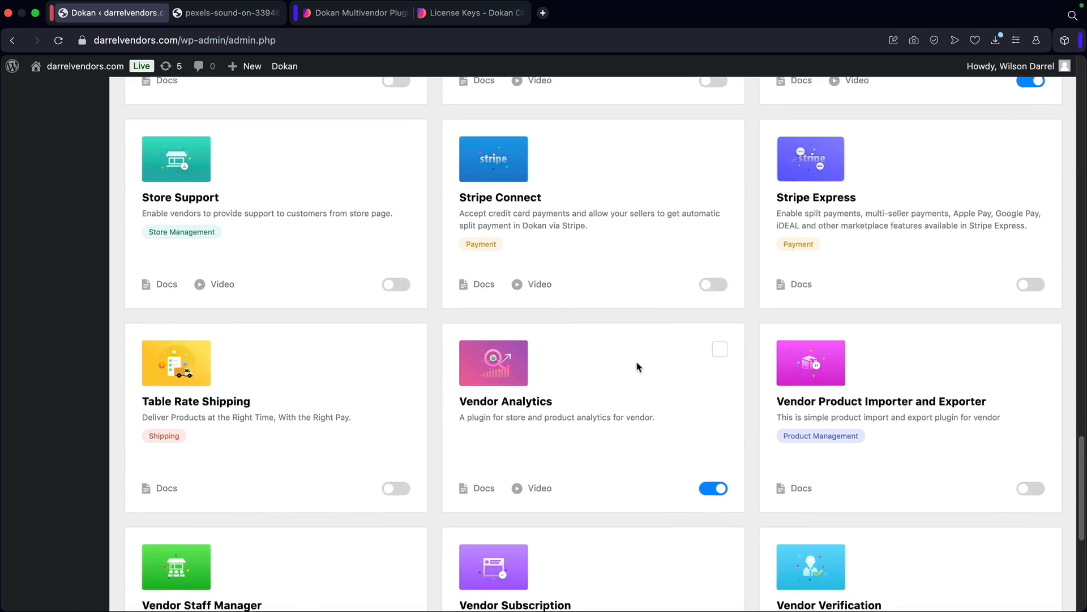
scroll(638, 367, "down", 3)
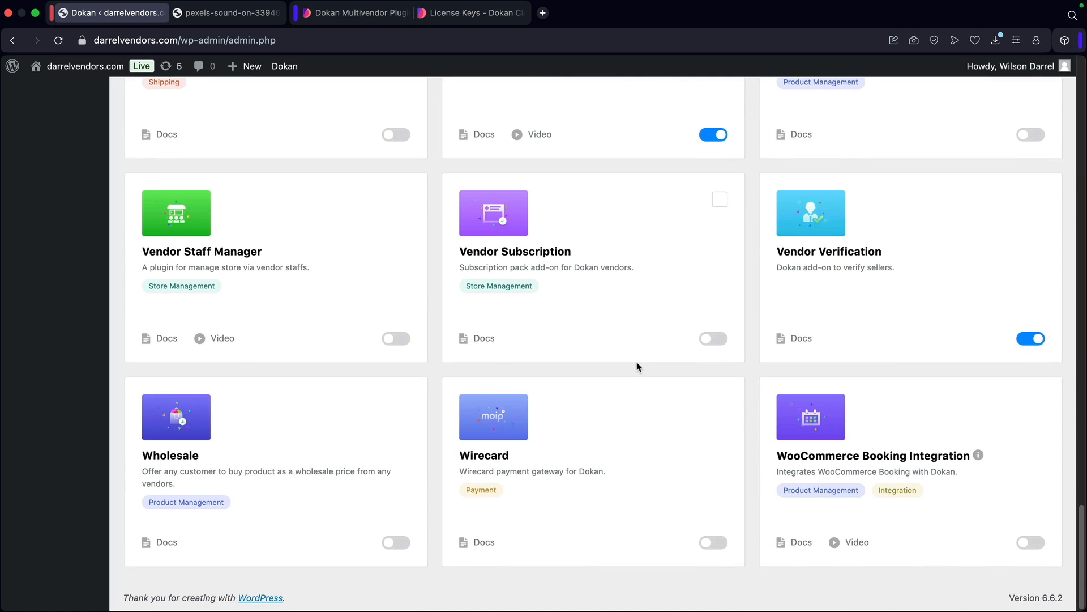
scroll(638, 367, "up", 20)
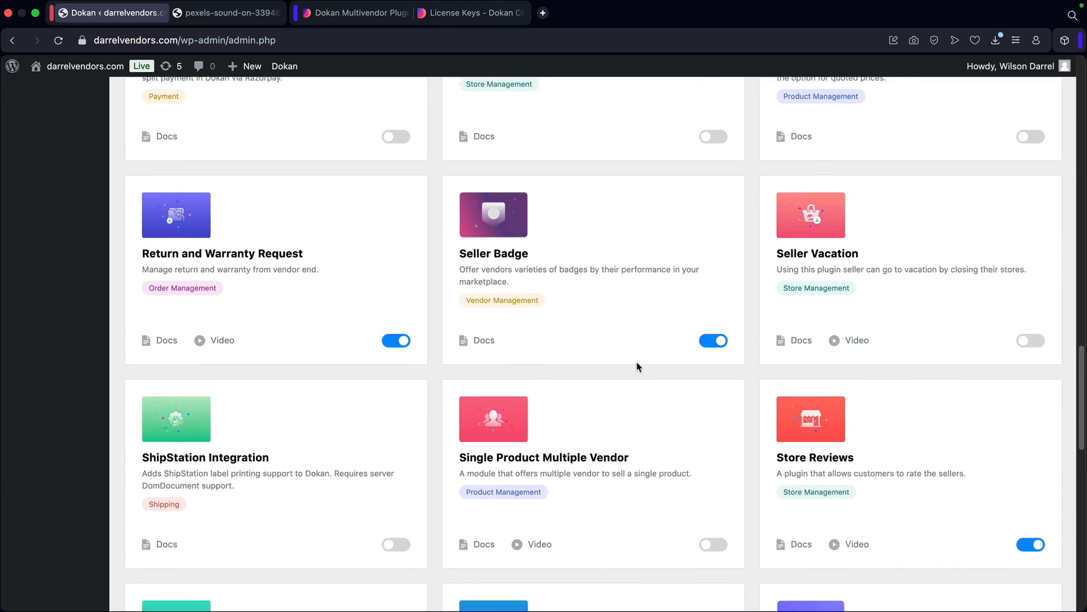
scroll(638, 367, "up", 7)
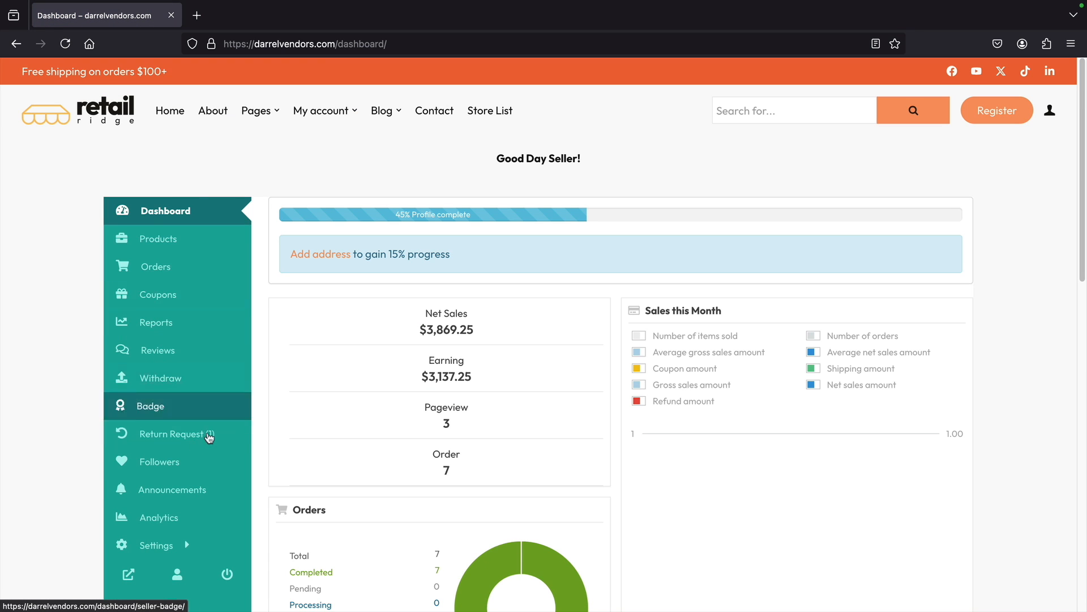
Start a new product from the vendor Products list and set its type to Variable.
left_click(187, 237)
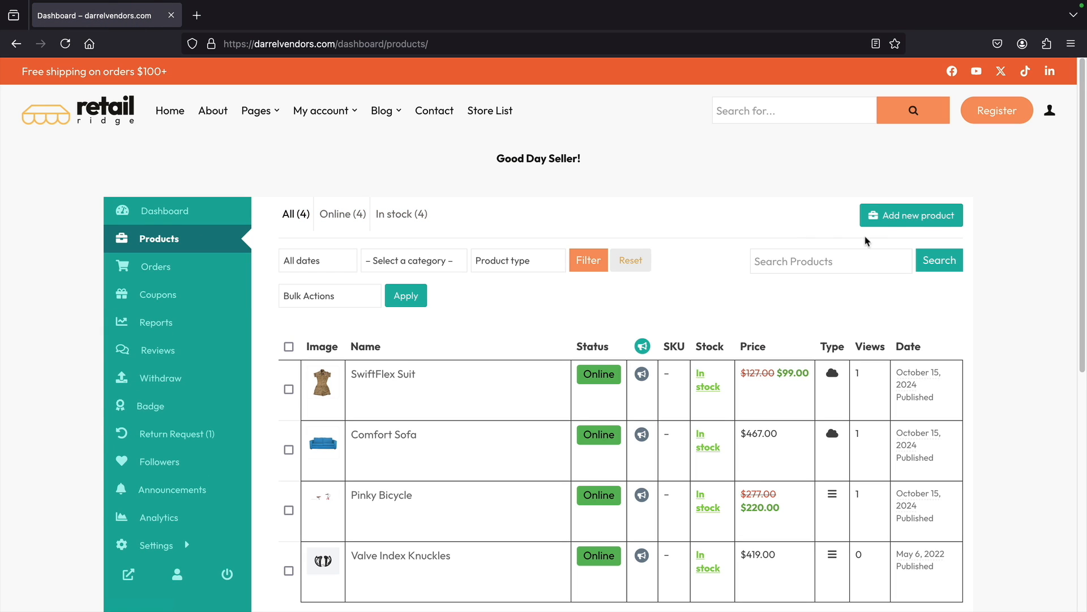
left_click(932, 216)
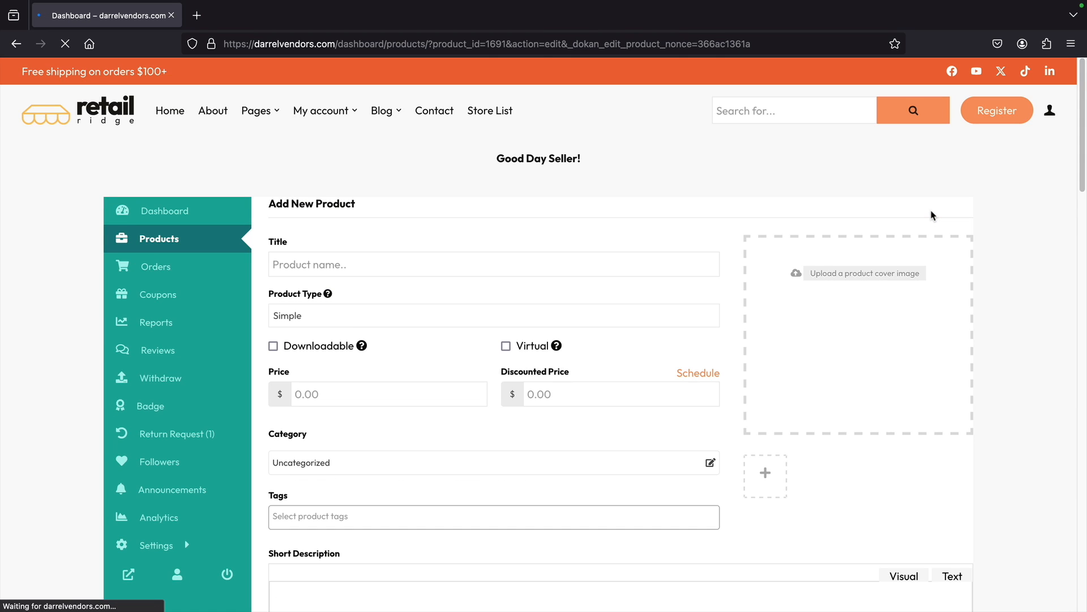
left_click(351, 315)
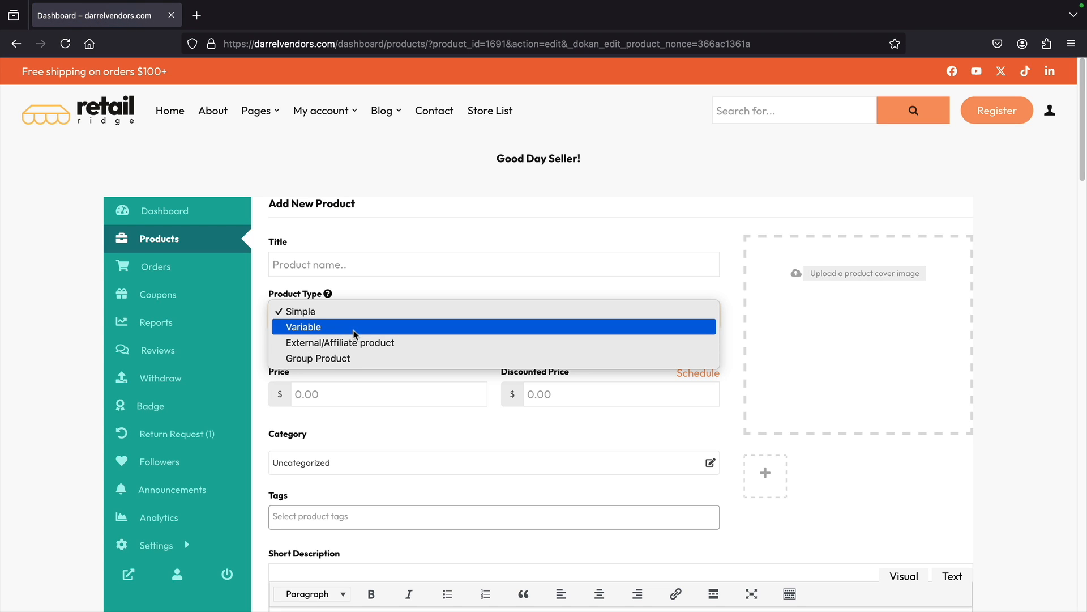
left_click(360, 328)
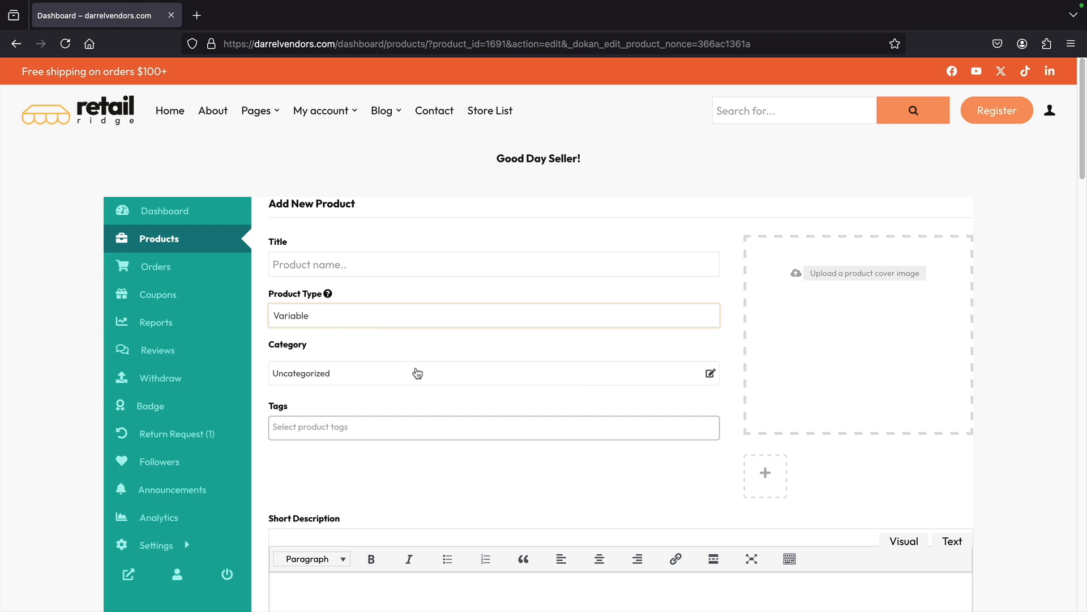
scroll(417, 373, "down", 6)
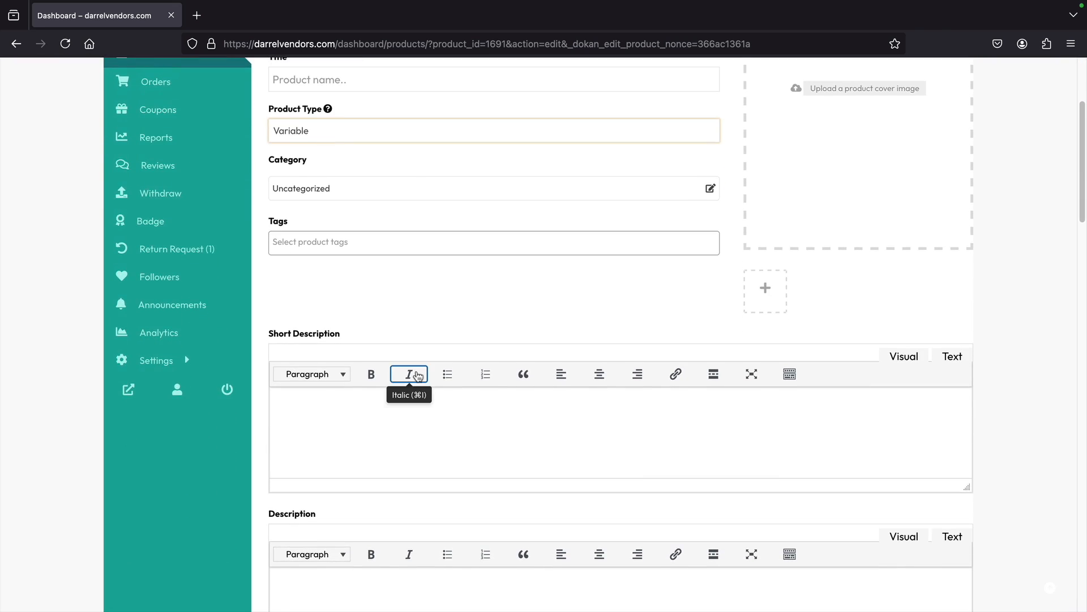
scroll(417, 376, "down", 8)
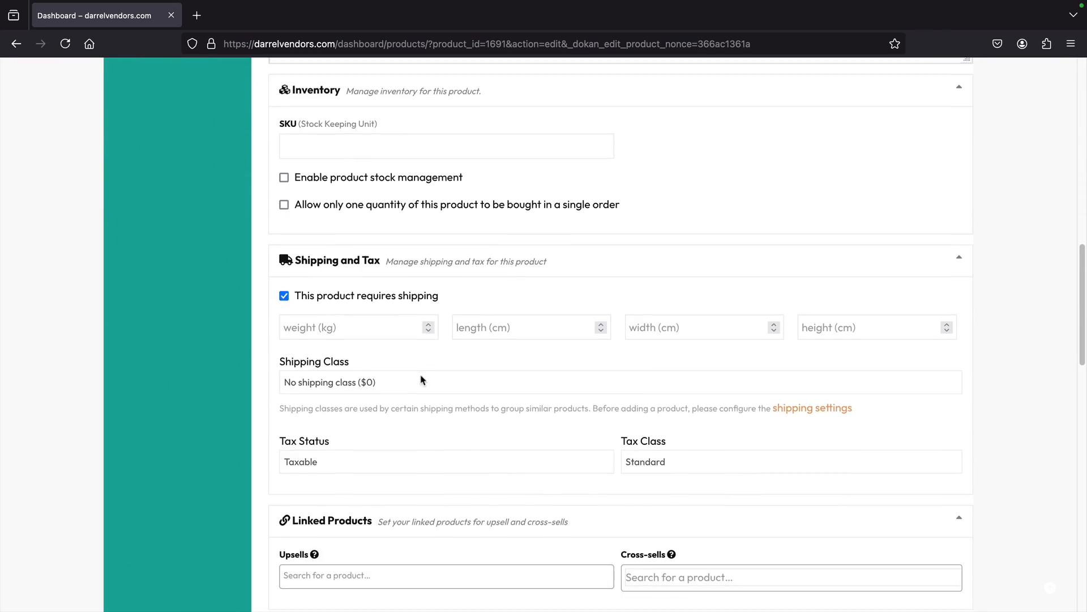
scroll(381, 298, "down", 7)
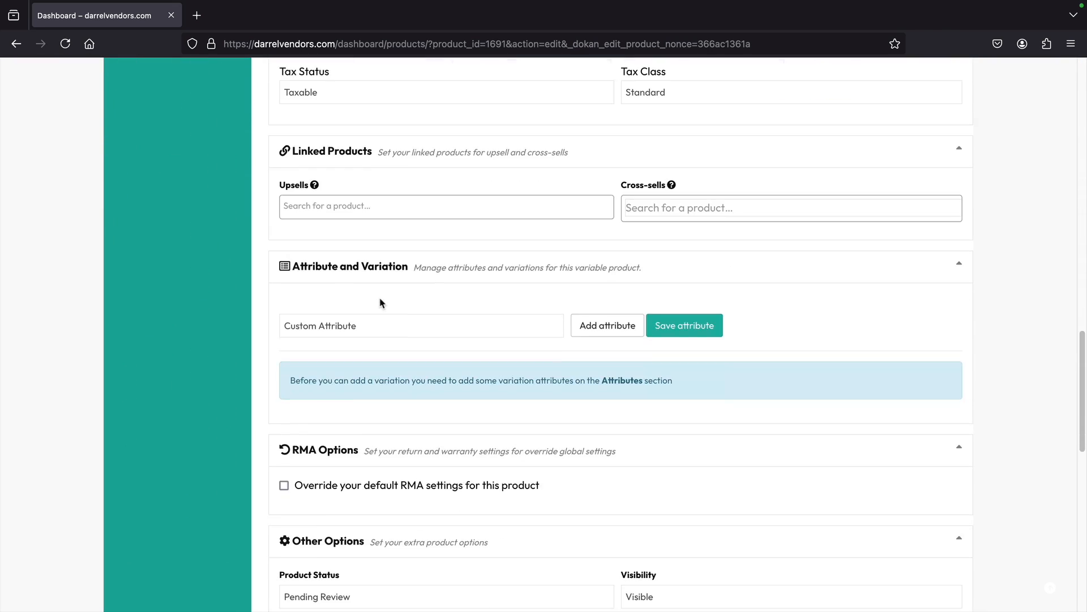
scroll(380, 306, "down", 4)
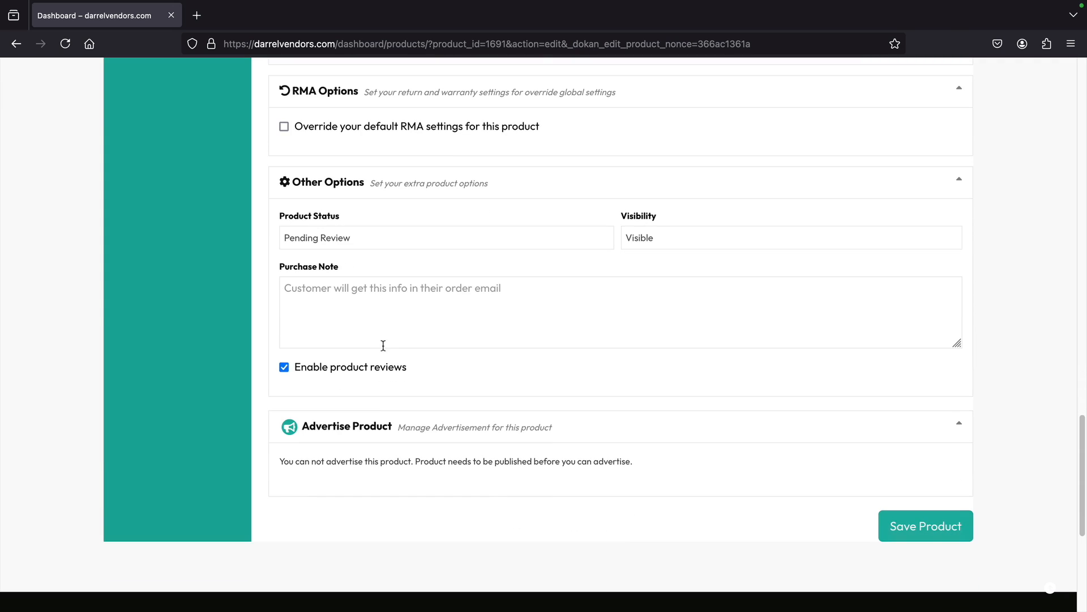
scroll(383, 346, "up", 5)
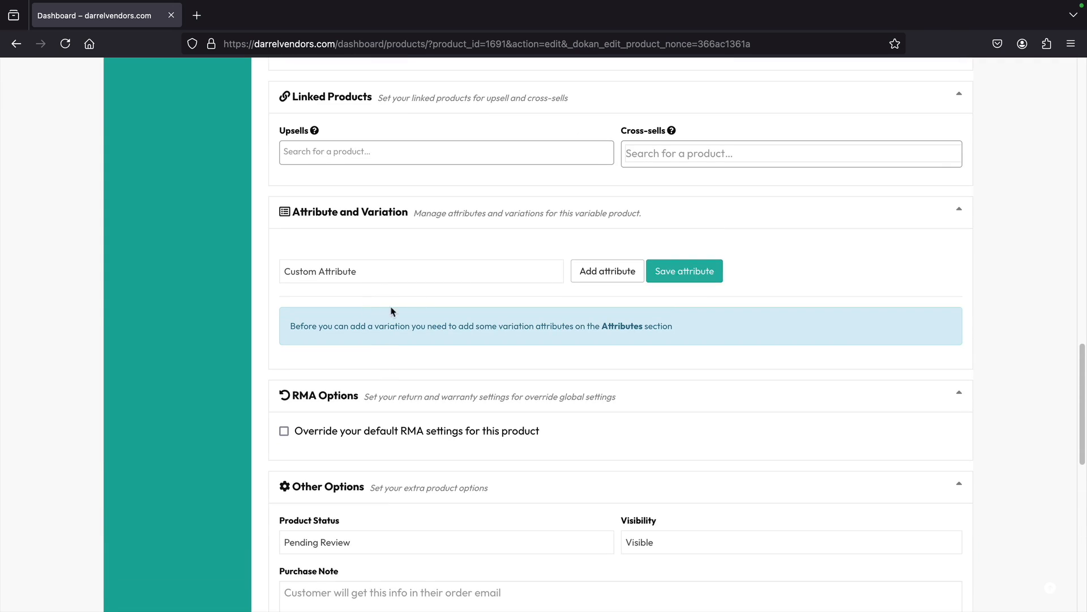
Add a Custom Attribute to the new product, then go to the vendor Reports overview.
left_click(457, 276)
left_click(457, 270)
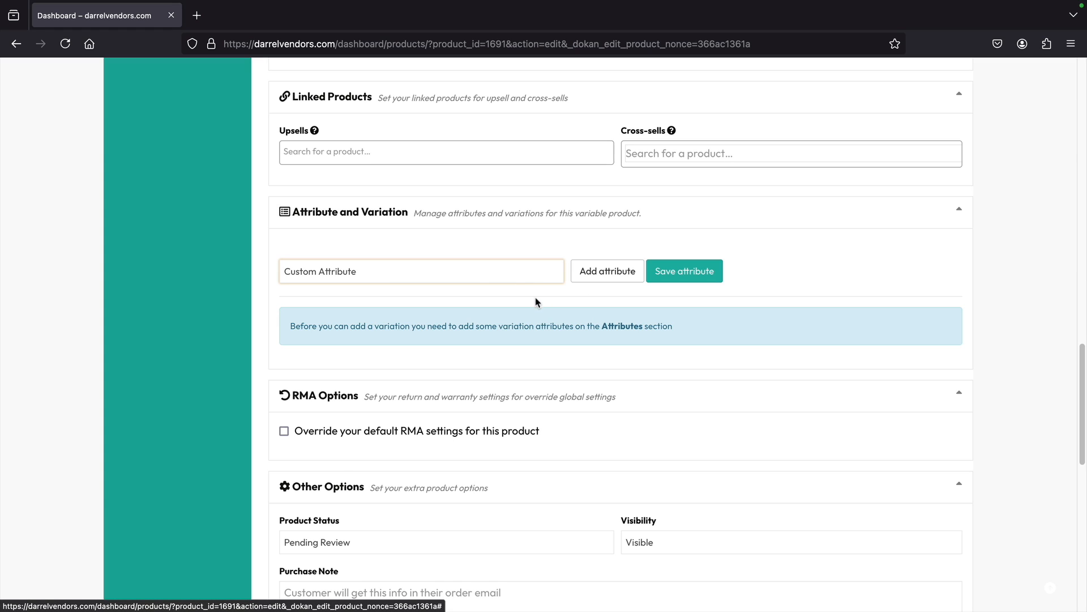
left_click(589, 269)
scroll(541, 284, "up", 12)
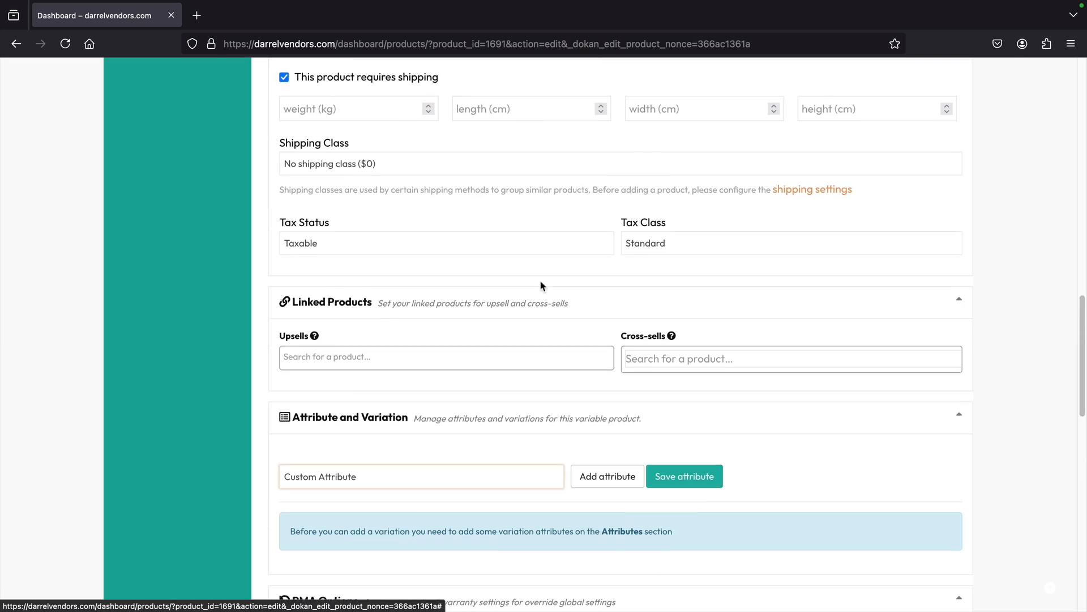
scroll(438, 374, "up", 7)
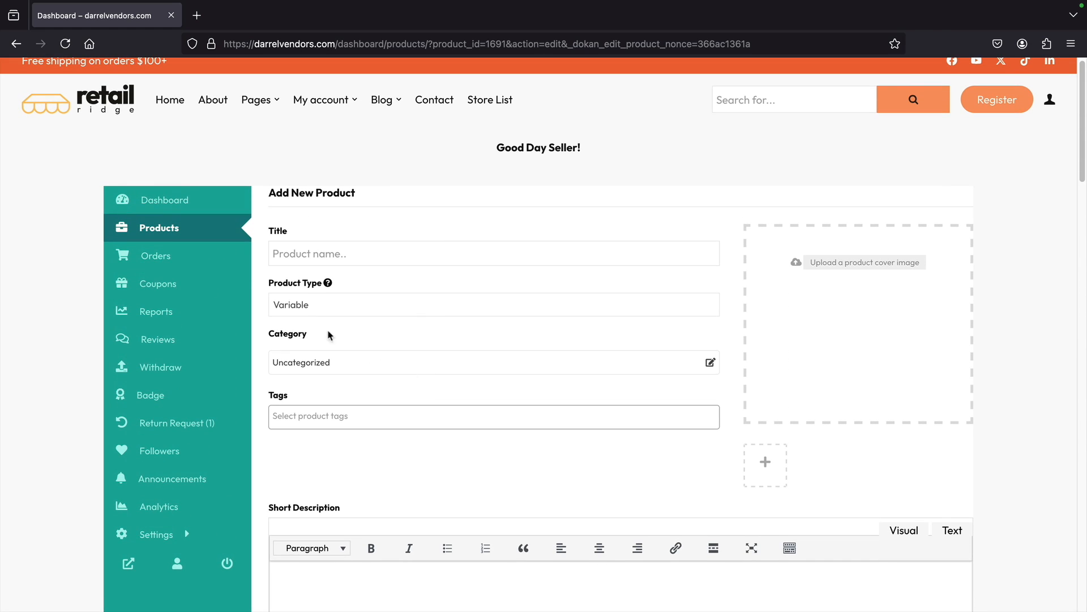
left_click(181, 312)
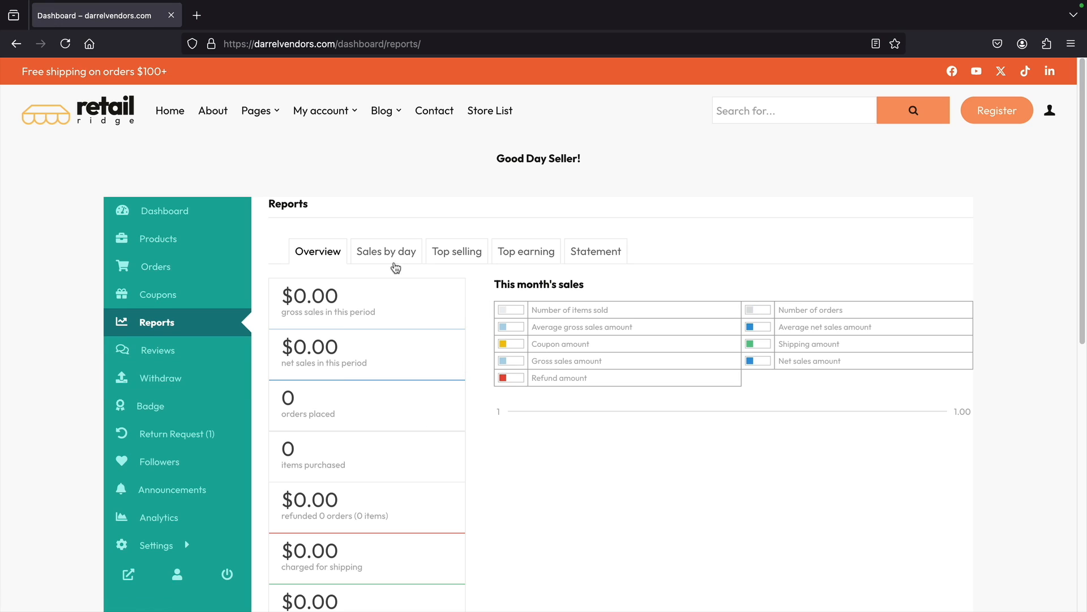
View the Sales by day report and the Store SEO settings, then return to the dashboard overview.
scroll(392, 268, "down", 2)
left_click(386, 207)
mouse_move(172, 549)
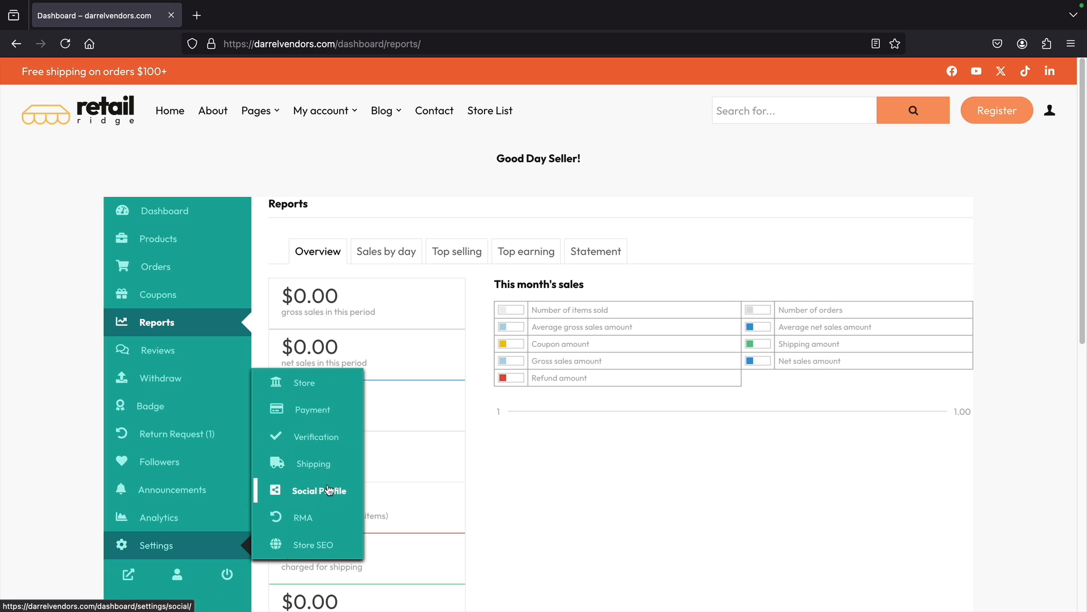
left_click(317, 547)
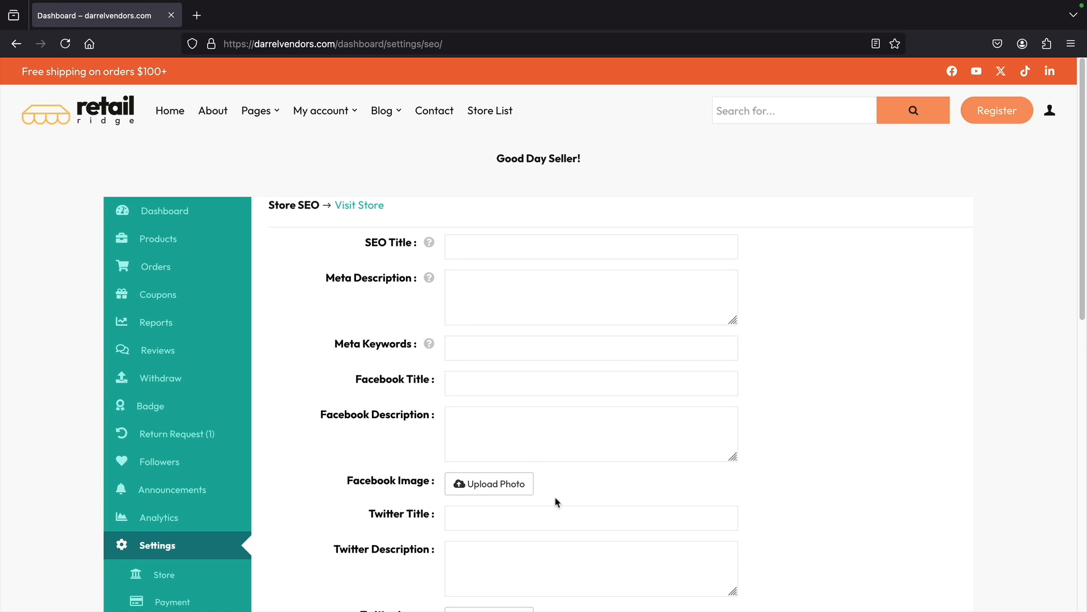
scroll(548, 502, "down", 3)
scroll(552, 505, "up", 3)
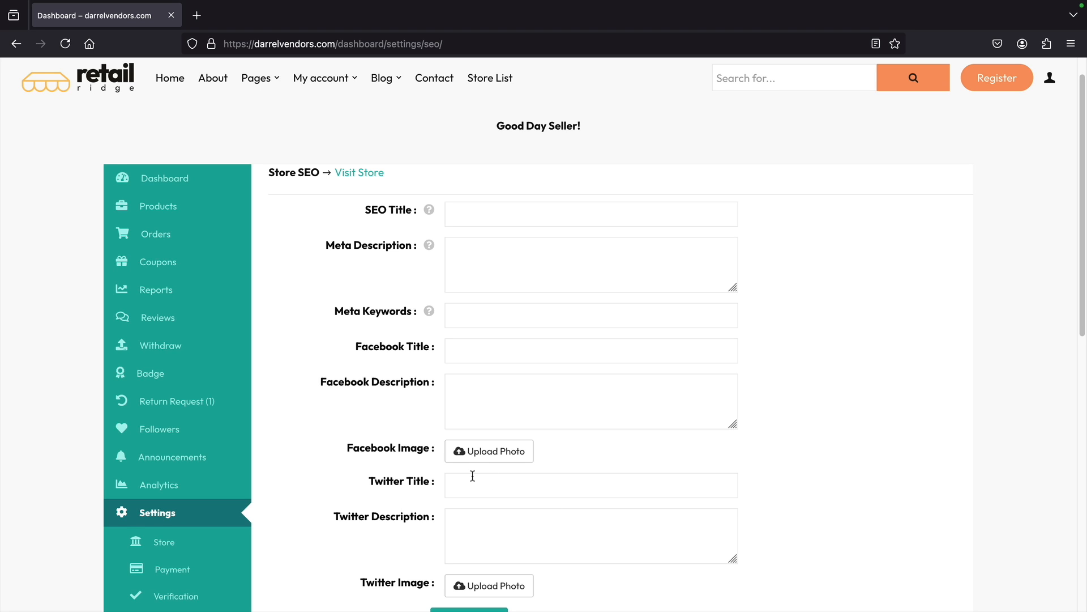
scroll(473, 476, "down", 3)
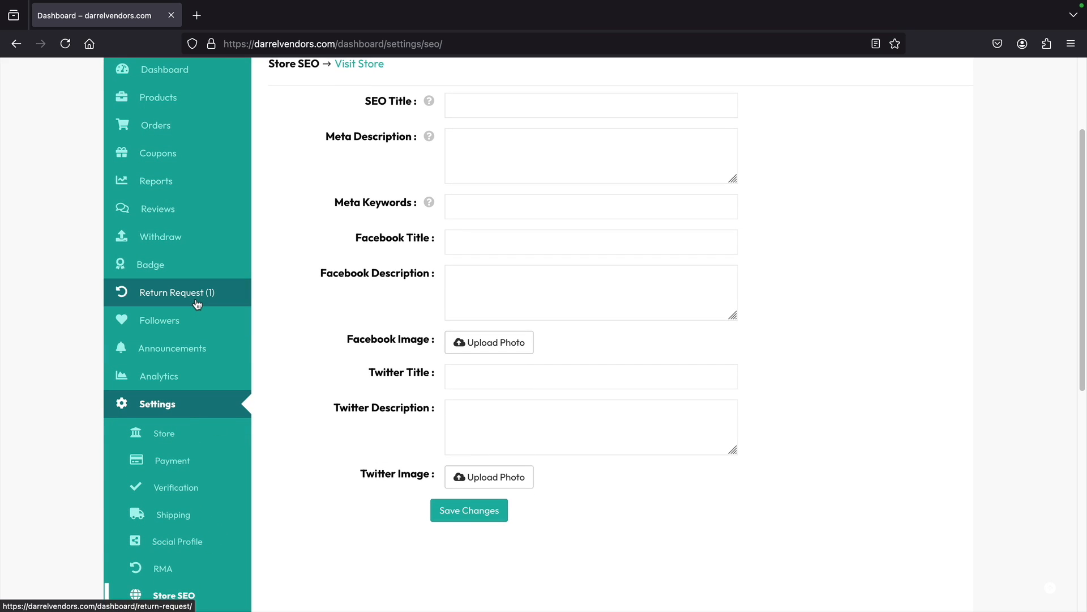
scroll(193, 297, "up", 2)
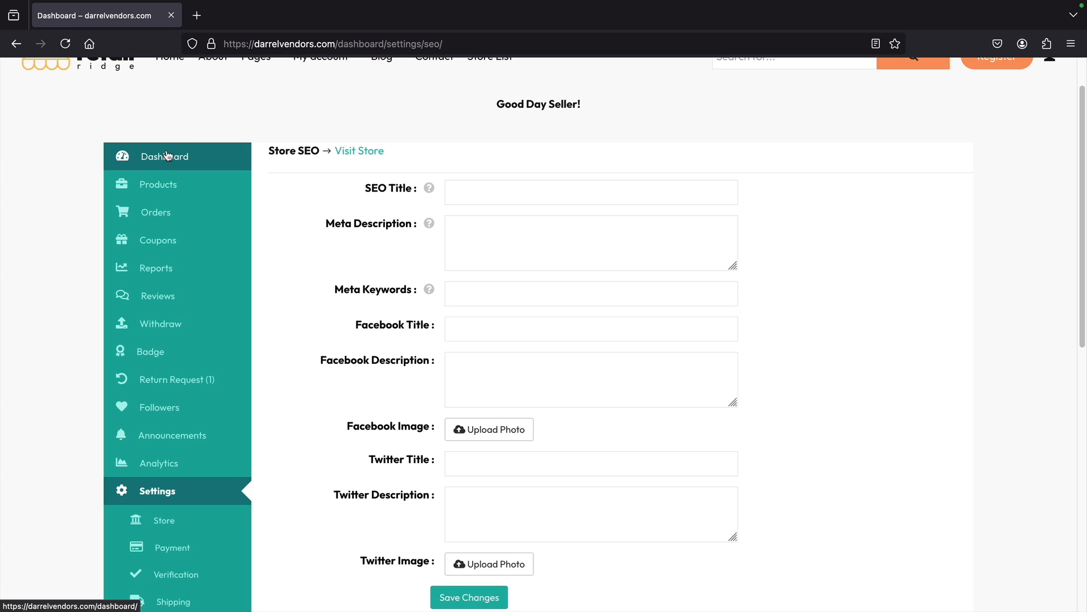
left_click(168, 158)
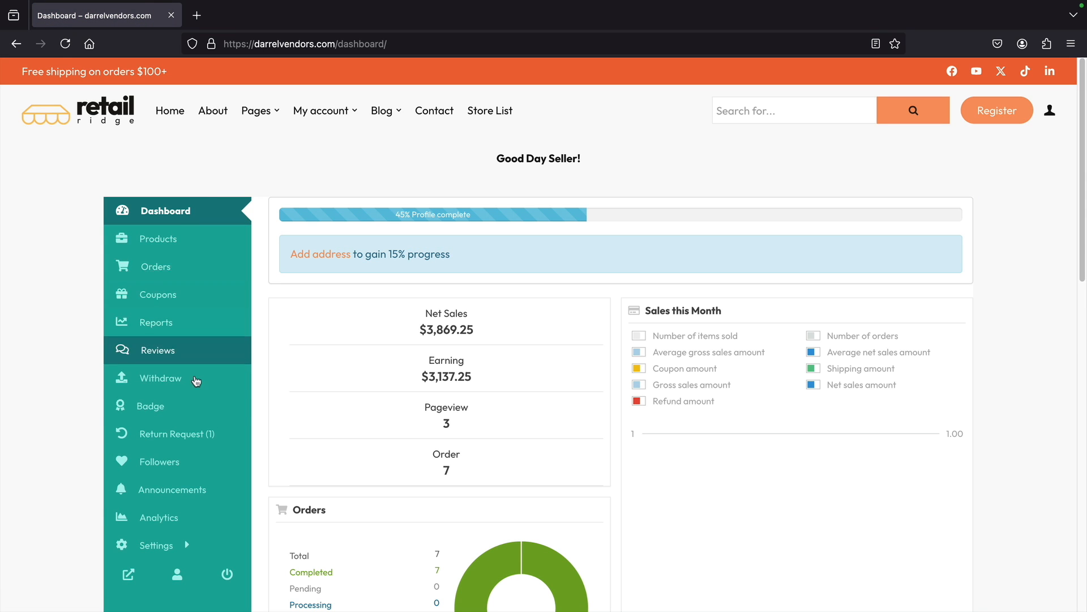
On the Badges page, view the Producter badge's achieved level and close its details.
left_click(188, 409)
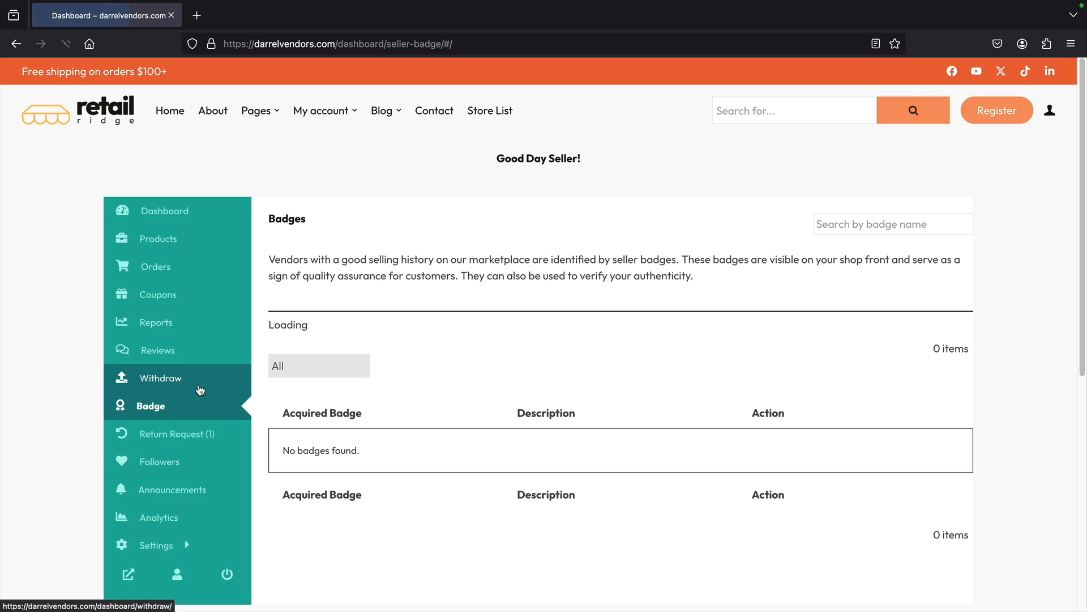
scroll(529, 419, "down", 3)
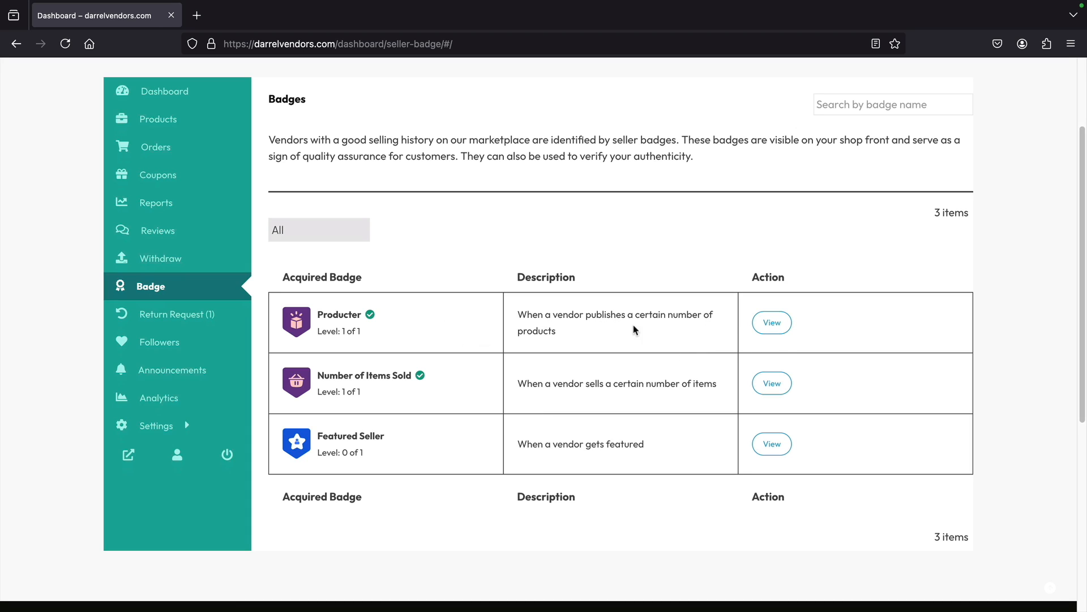
left_click(772, 322)
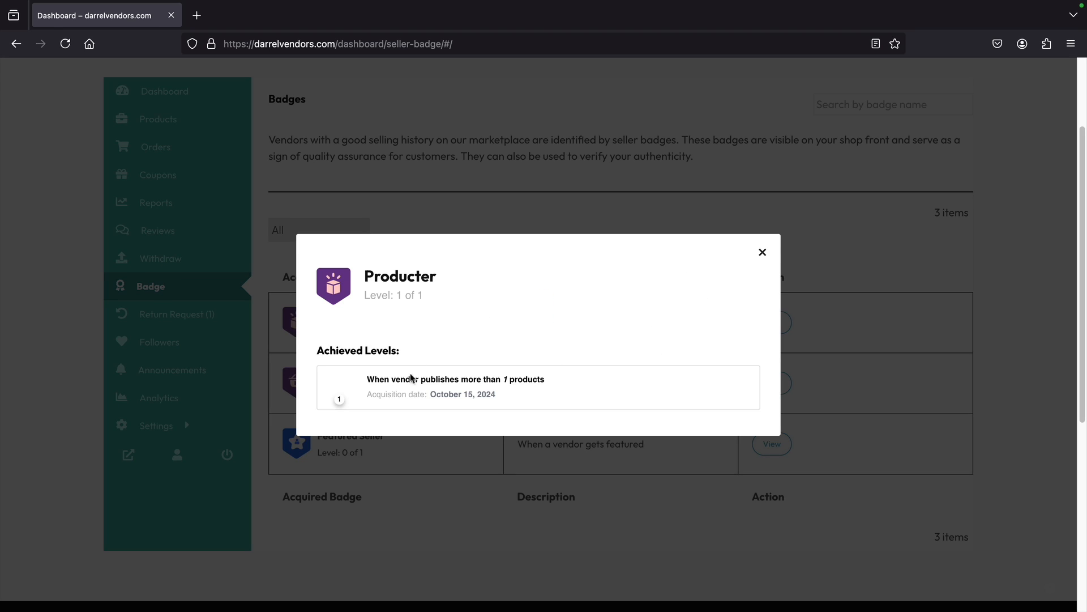
left_click_drag(391, 378, 527, 377)
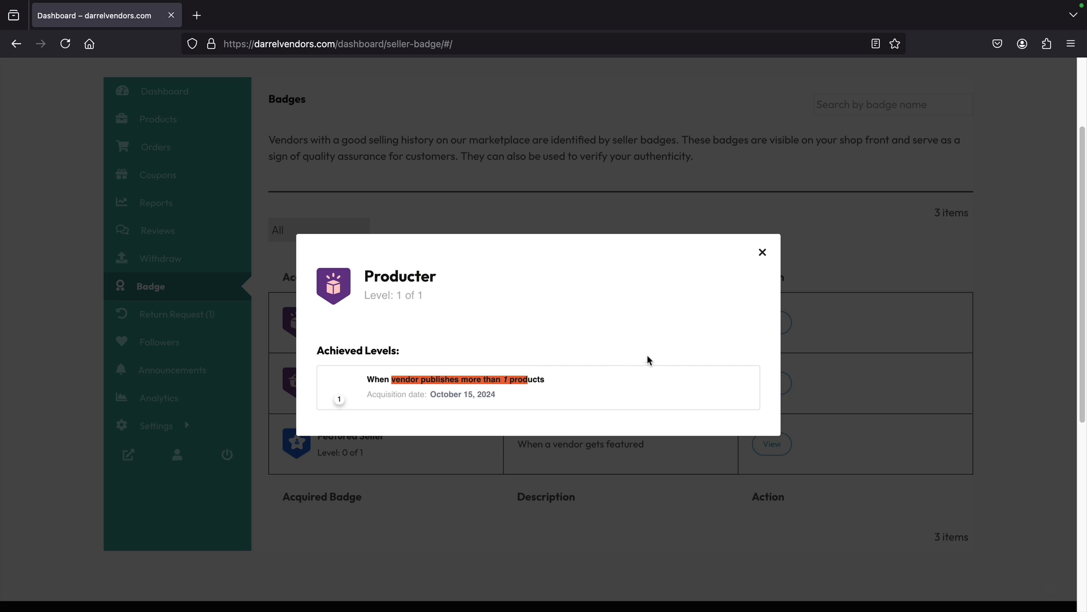
left_click(762, 252)
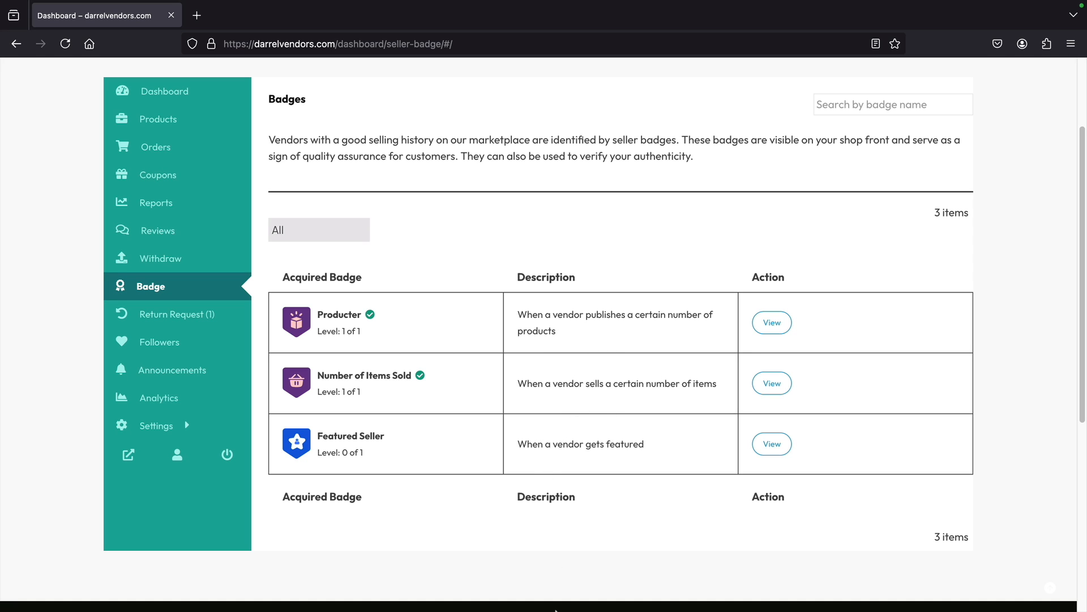
Search Dokan modules for 'ad' to list Product Addon, Product Advertising and Seller Badge.
left_click(535, 592)
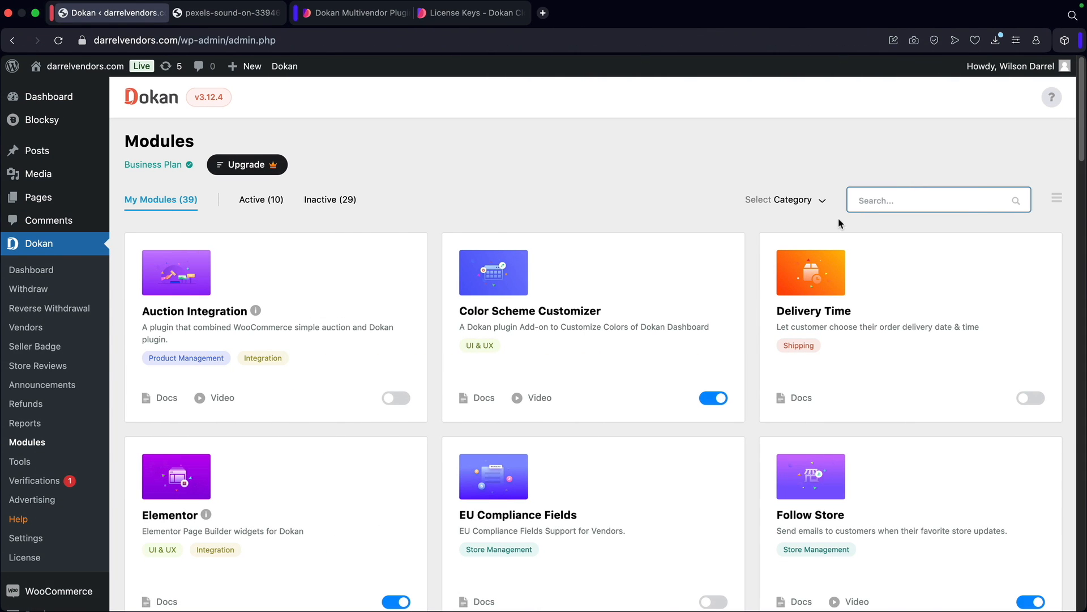
type("ba")
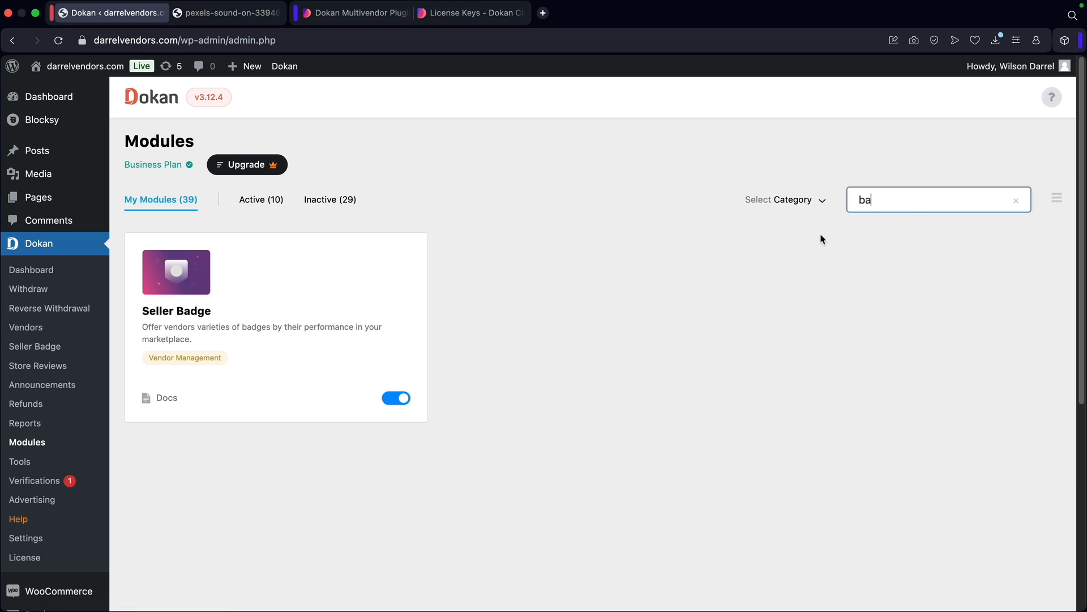
key("BackSpace")
key("BackSpace")
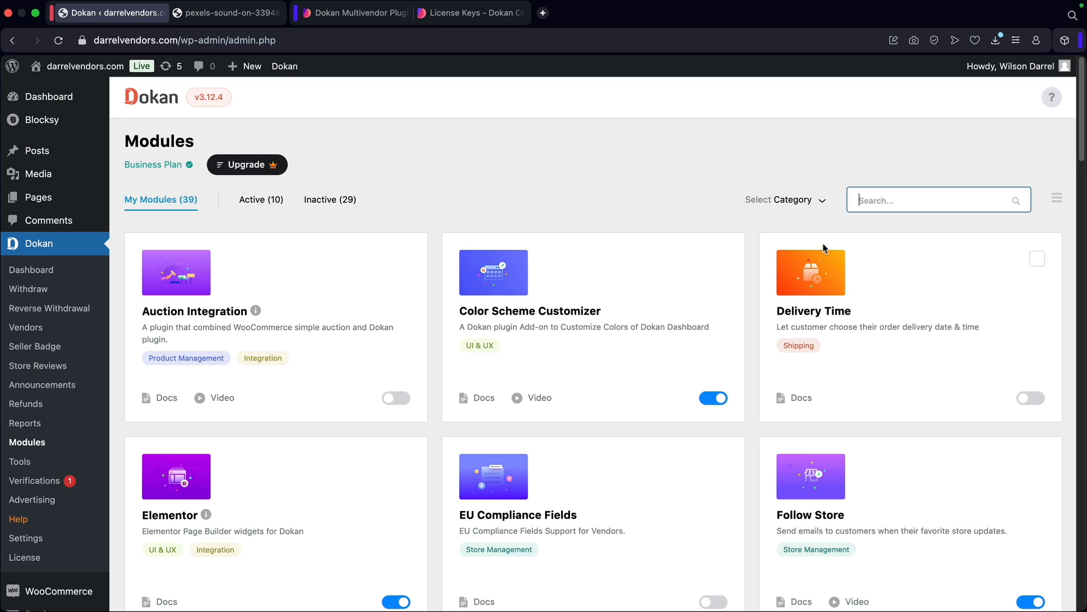
type("ad")
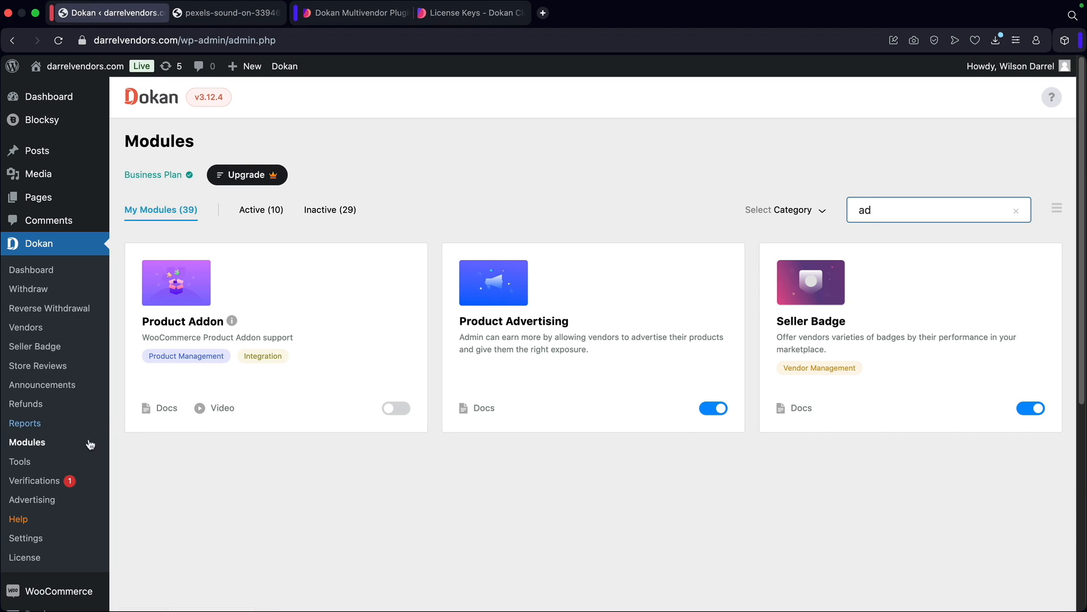
left_click(34, 538)
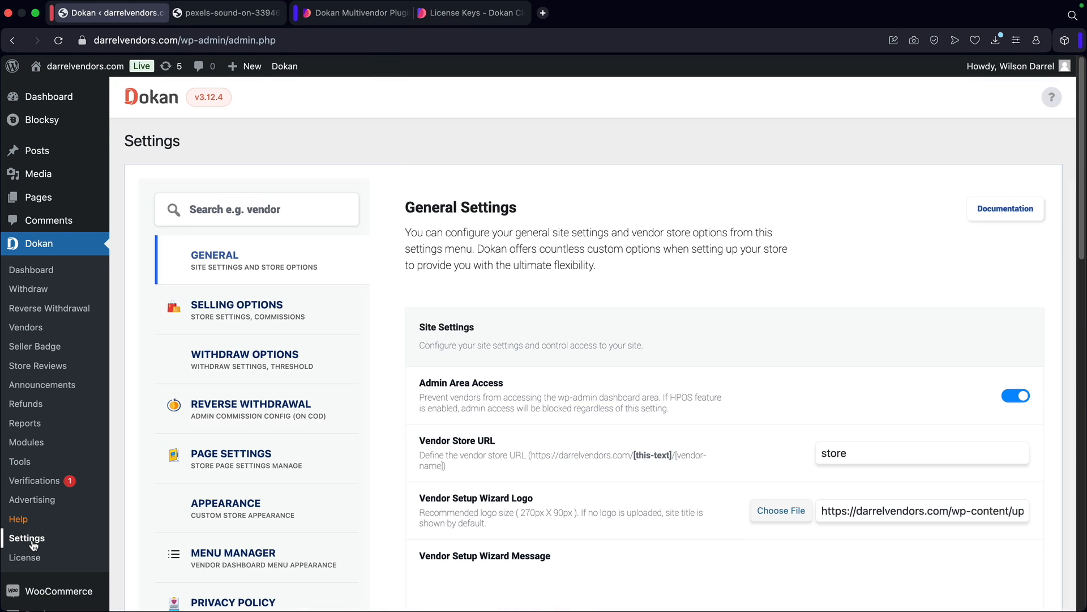
Open Product Advertising settings showing 100 available slots, 10-day expiry and $15 cost.
scroll(253, 361, "down", 7)
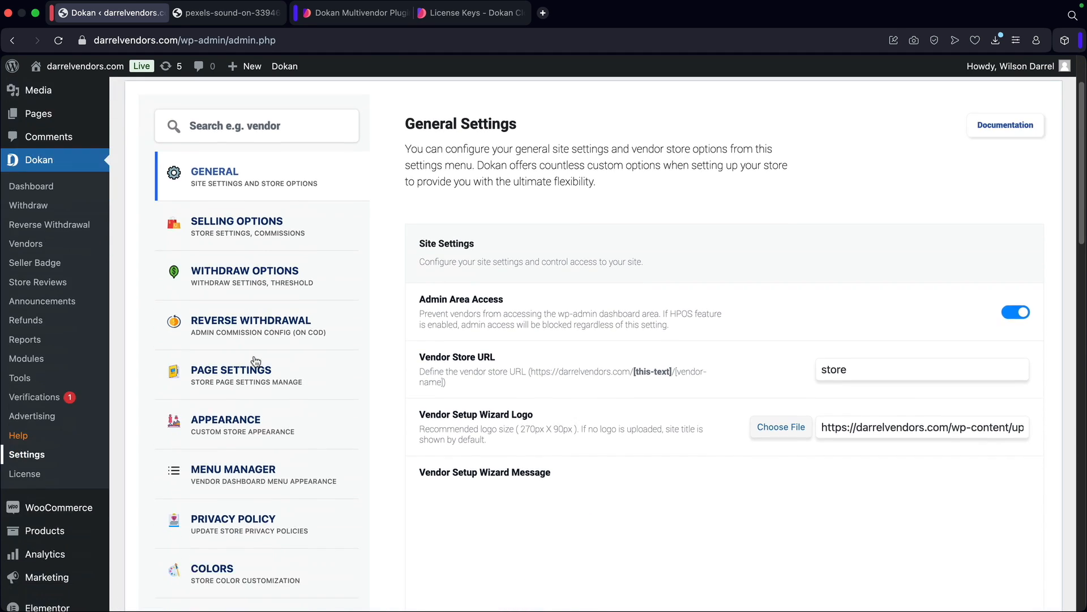
scroll(253, 361, "down", 4)
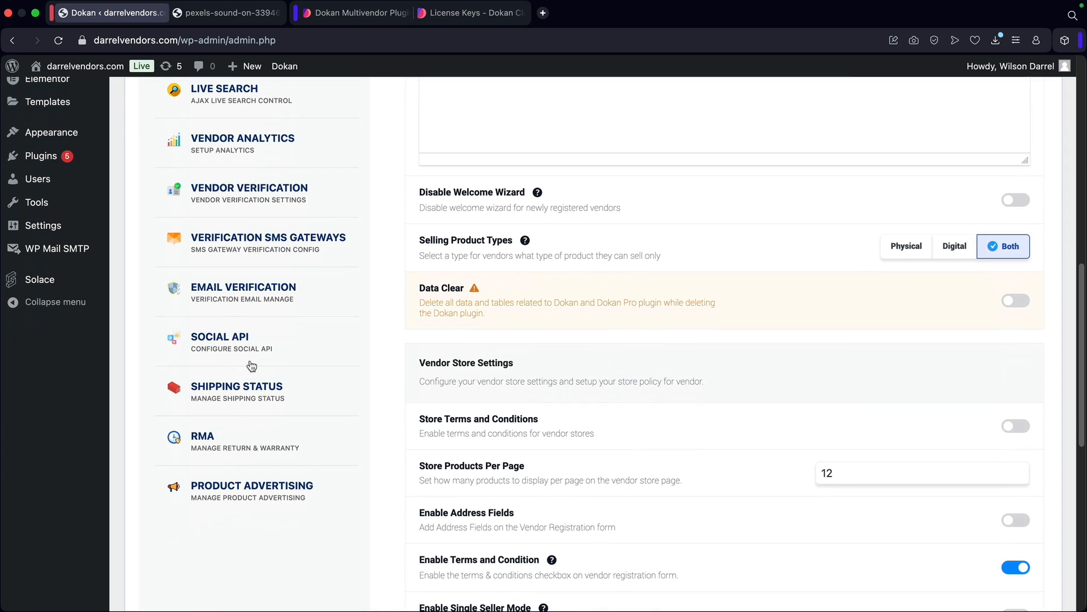
left_click(255, 494)
scroll(684, 394, "up", 3)
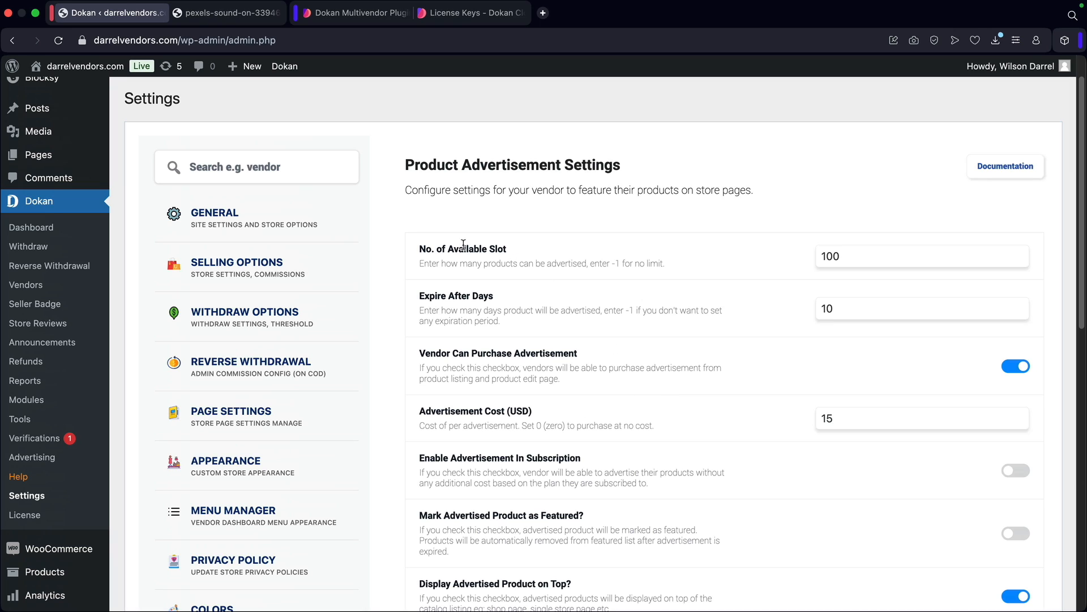
left_click_drag(431, 249, 582, 262)
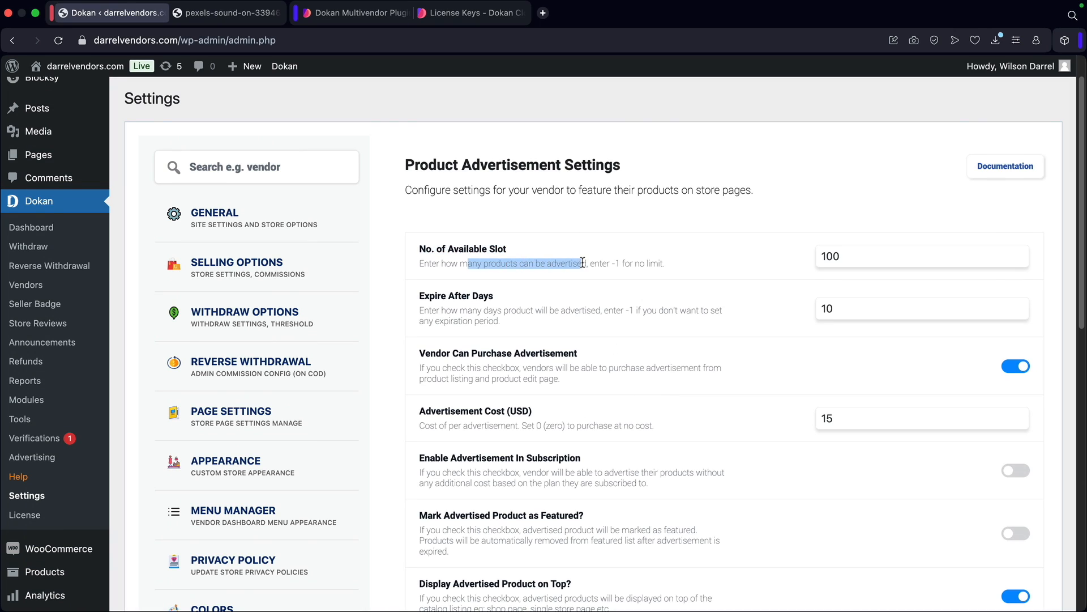
Change the available advertisement slots to 10 and the advertisement cost to 5.
left_click(849, 265)
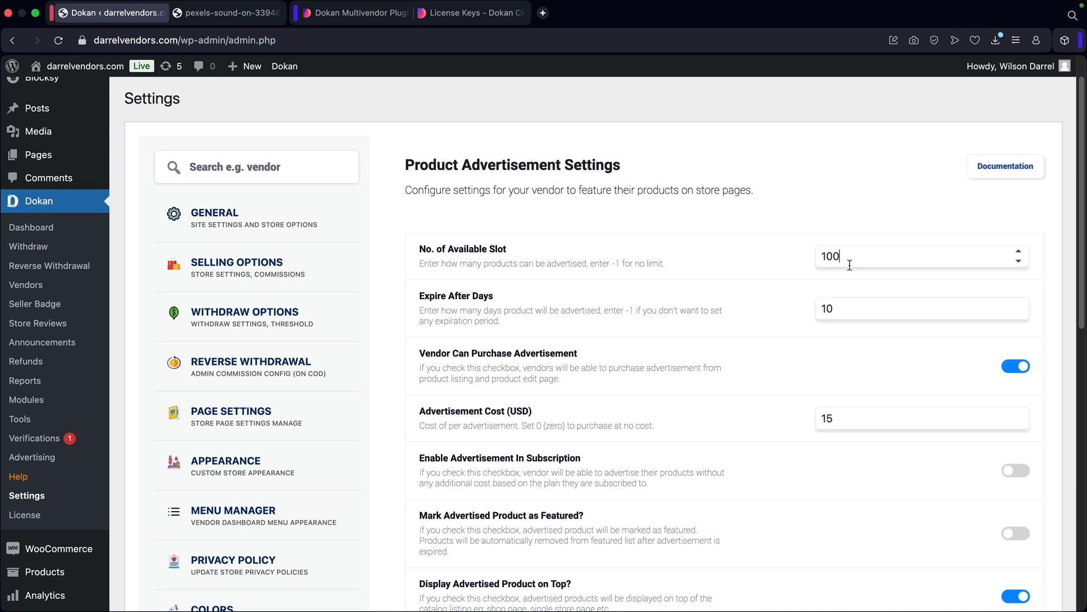
double_click(850, 265)
type("10")
left_click_drag(436, 297, 495, 296)
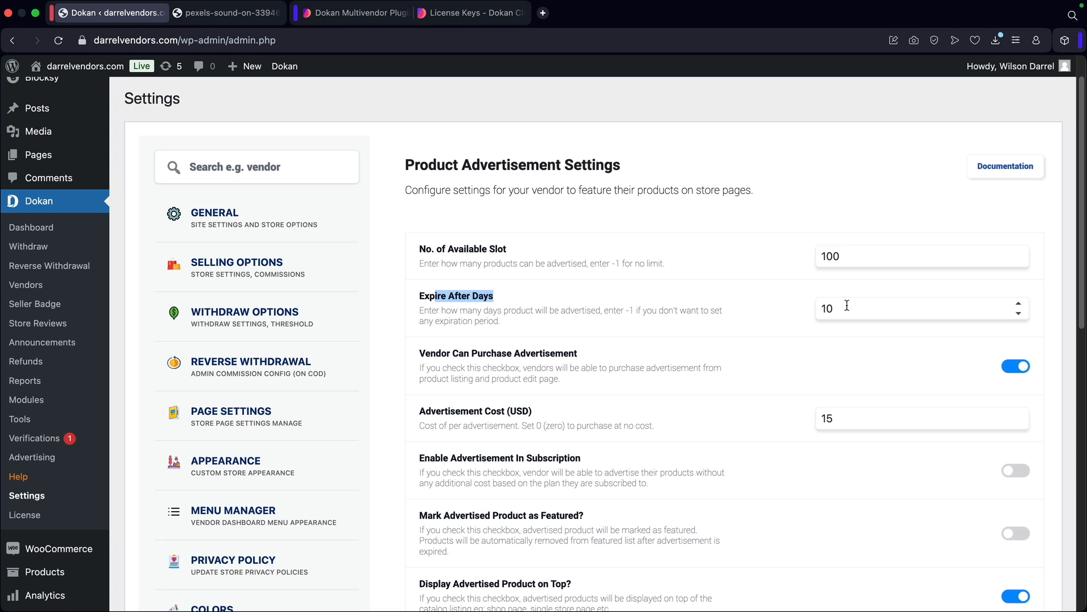
left_click_drag(578, 354, 535, 363)
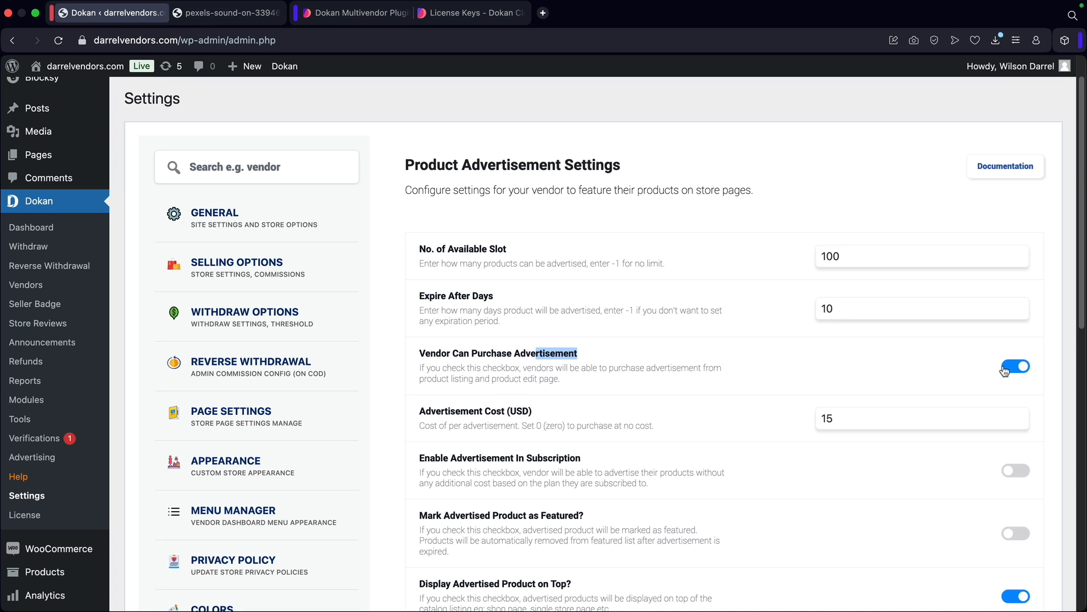
double_click(887, 420)
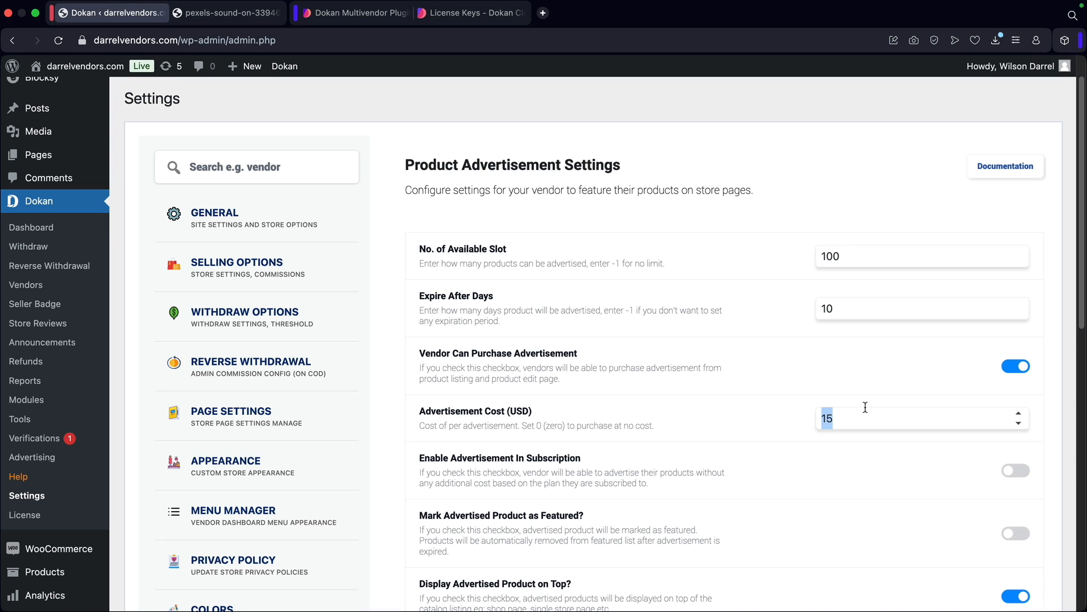
type("5")
Enable advertisement in subscription and marking advertised products as featured, then save.
scroll(793, 391, "down", 3)
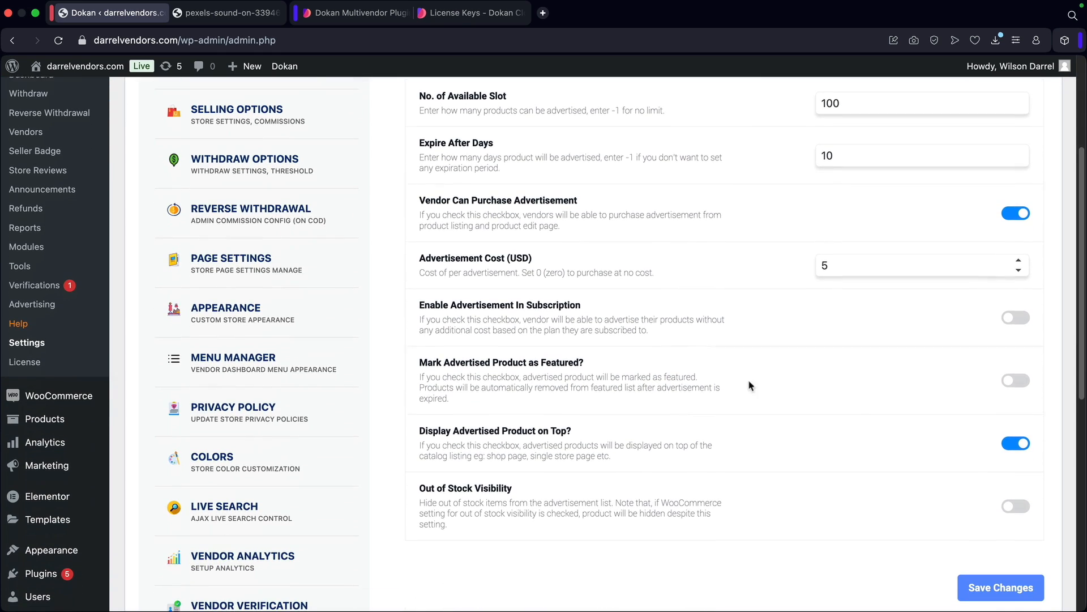
left_click_drag(445, 305, 559, 305)
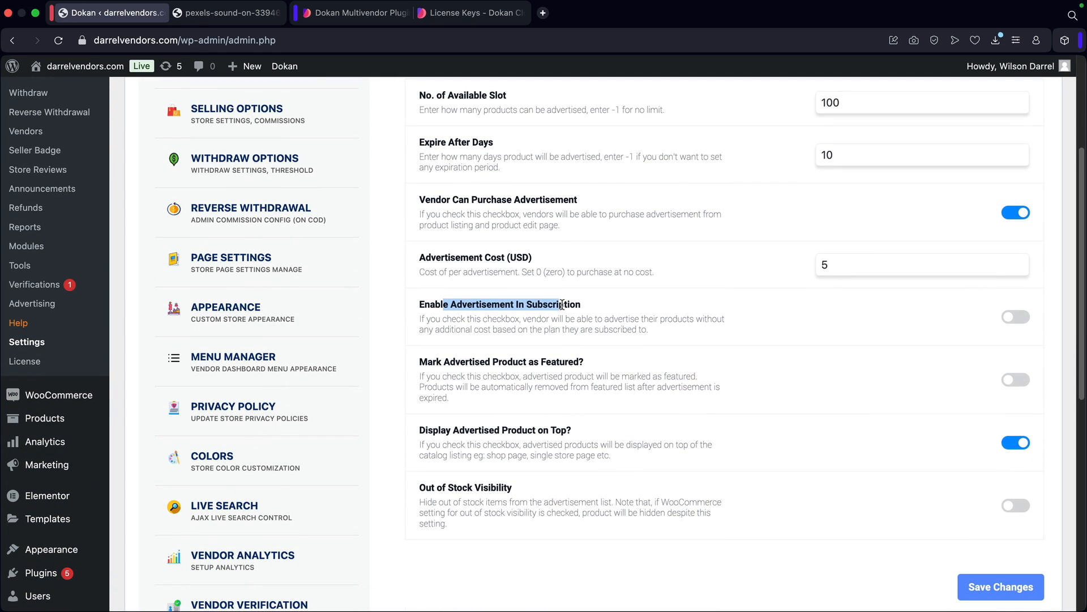
left_click(1014, 322)
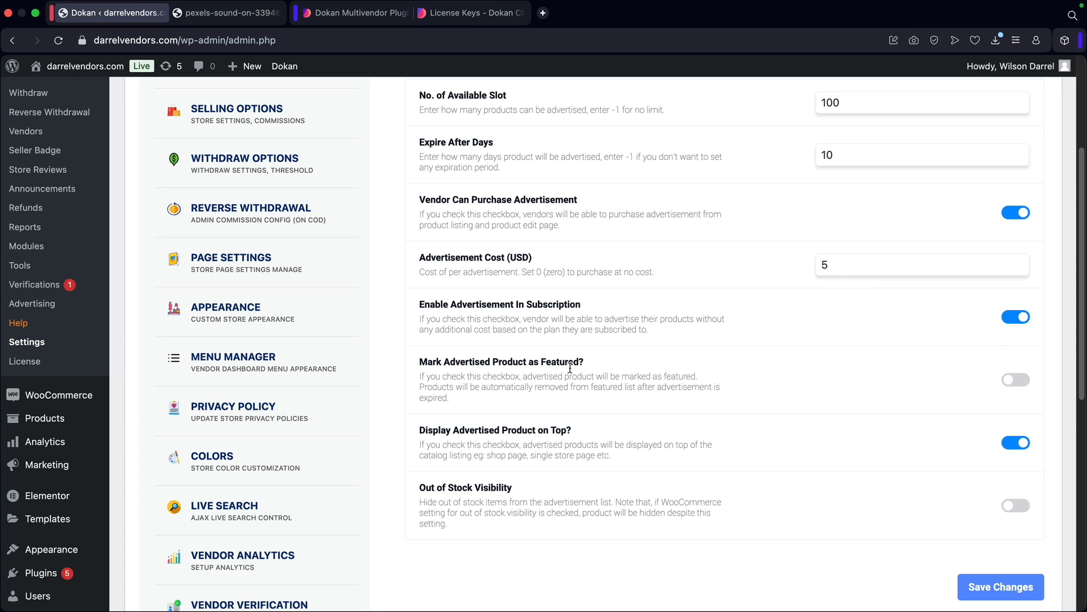
left_click_drag(427, 363, 561, 364)
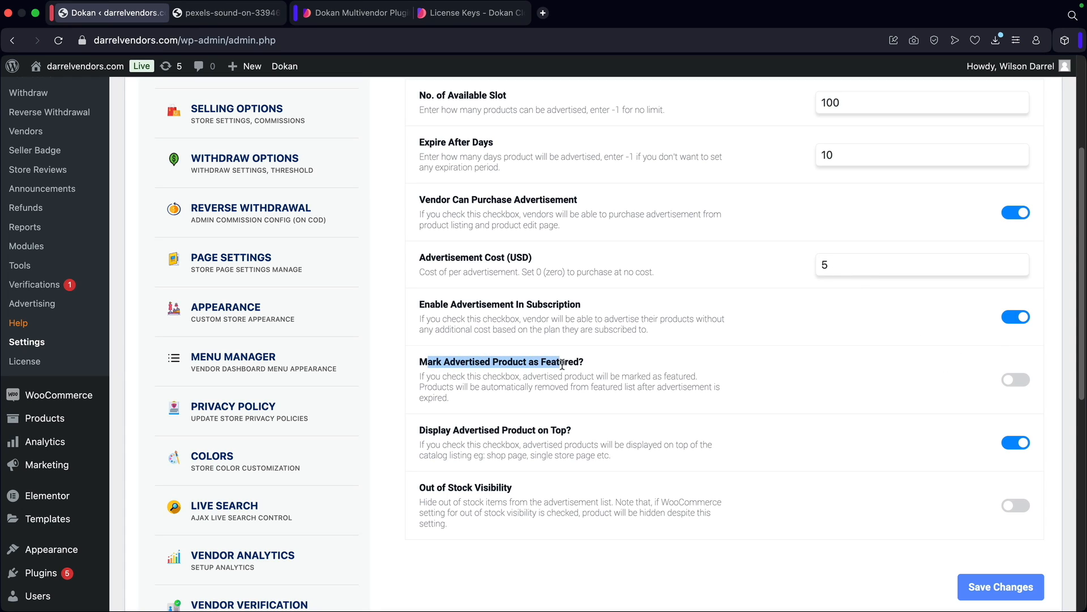
left_click(566, 365)
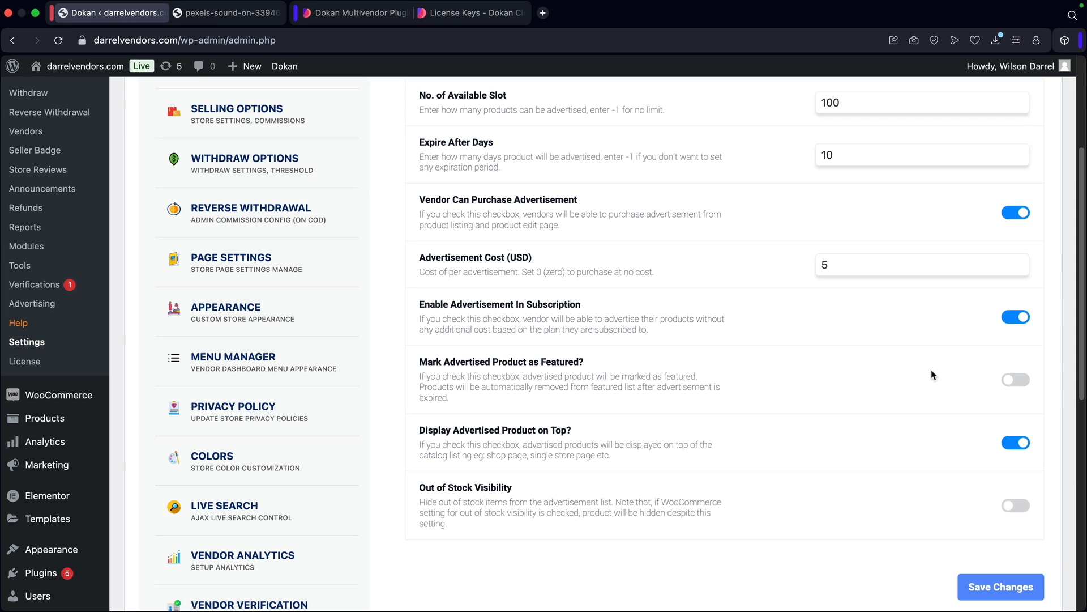
left_click(1017, 381)
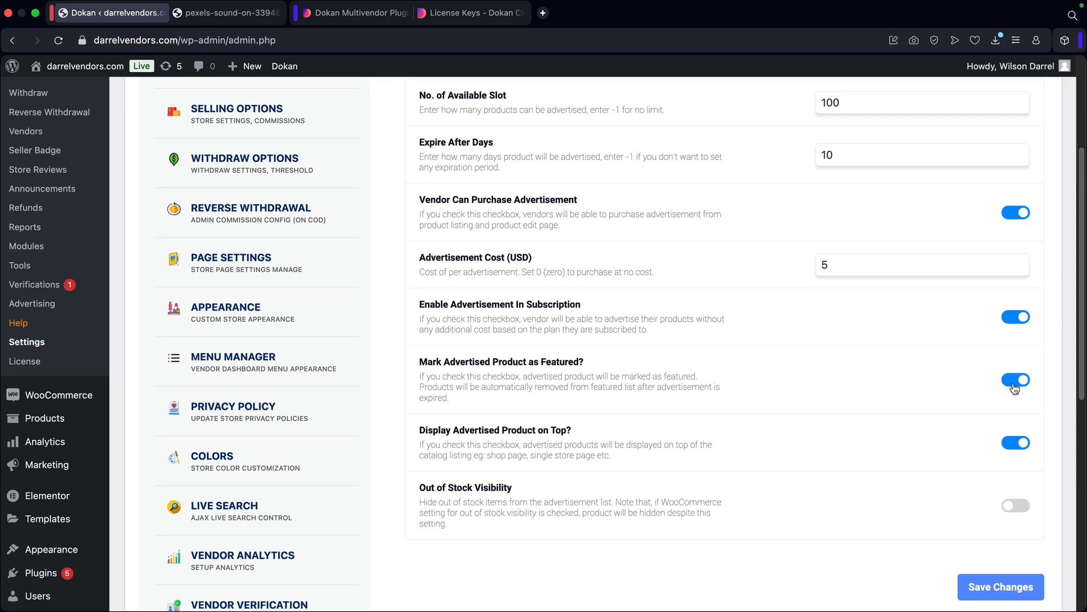
left_click(985, 594)
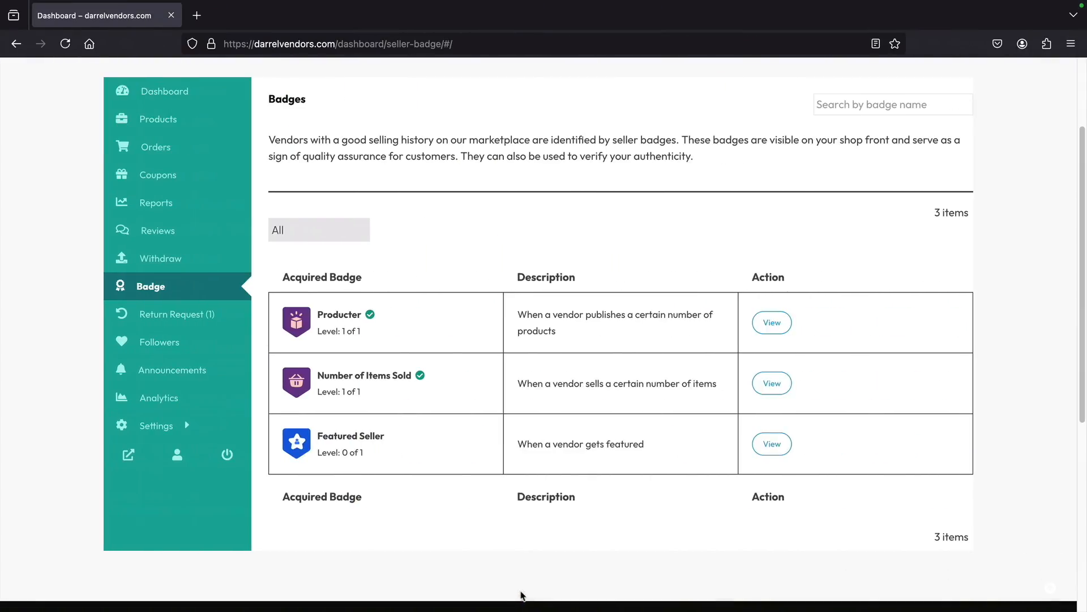
Advertise Comfort Sofa from the Products list, confirming the 10-day $5.00 advertisement.
left_click(175, 122)
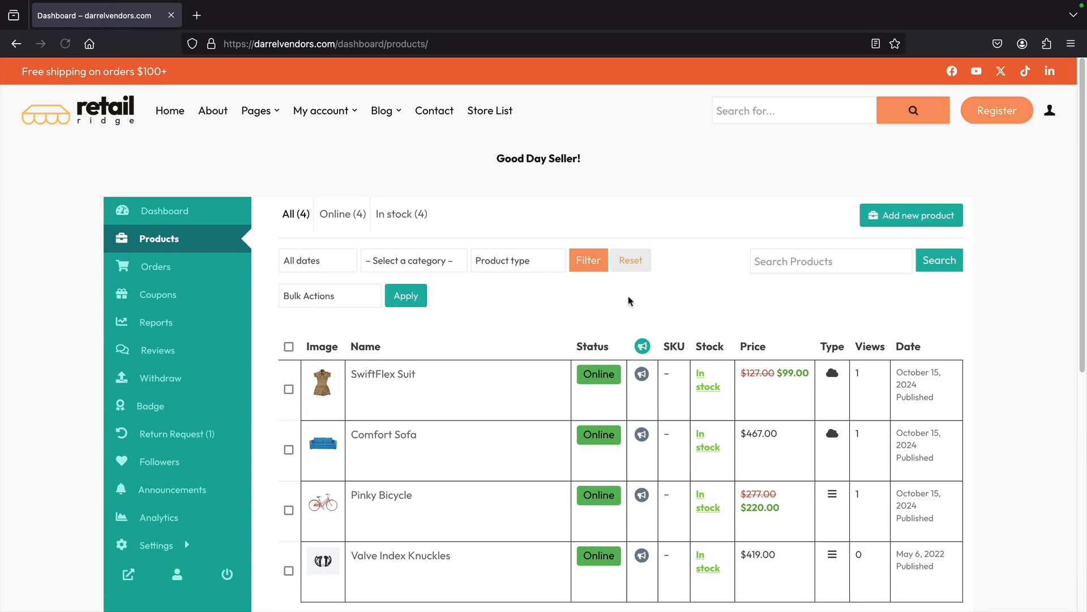
mouse_move(589, 374)
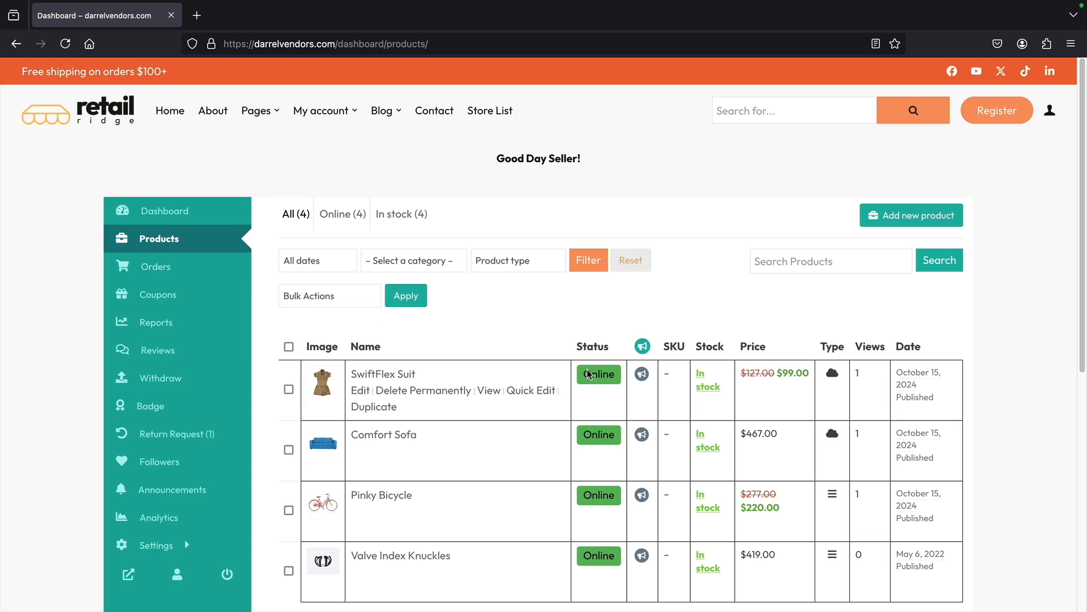
scroll(589, 374, "down", 1)
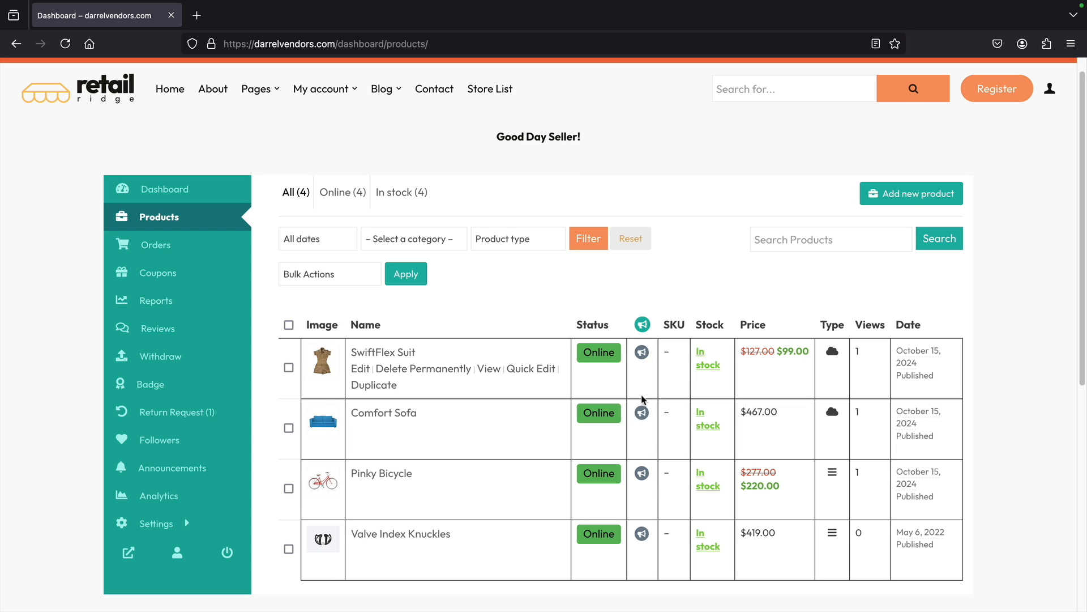
left_click(643, 414)
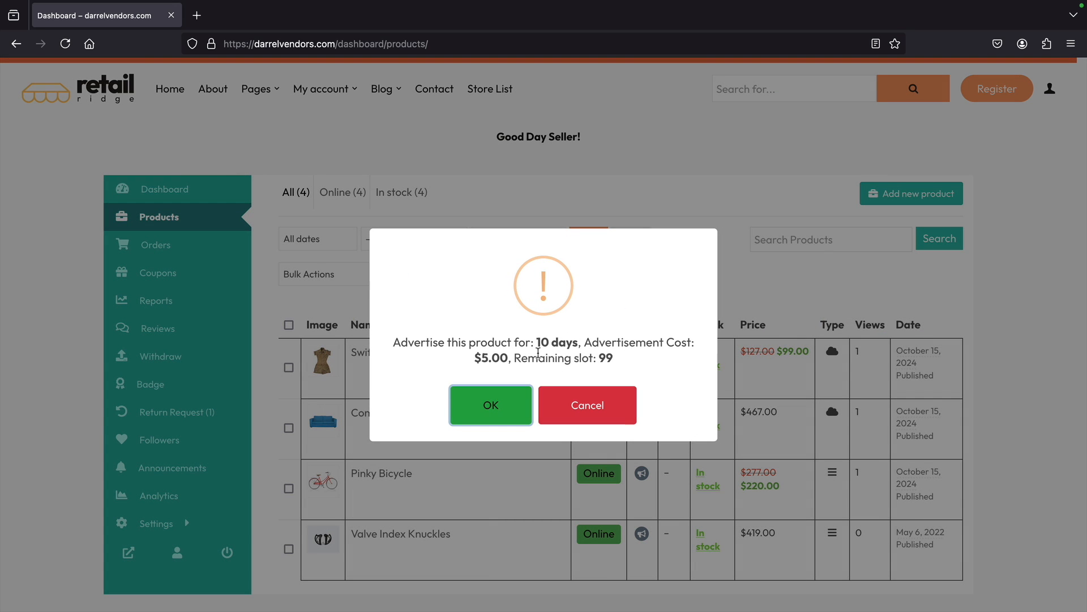
left_click_drag(441, 344, 673, 365)
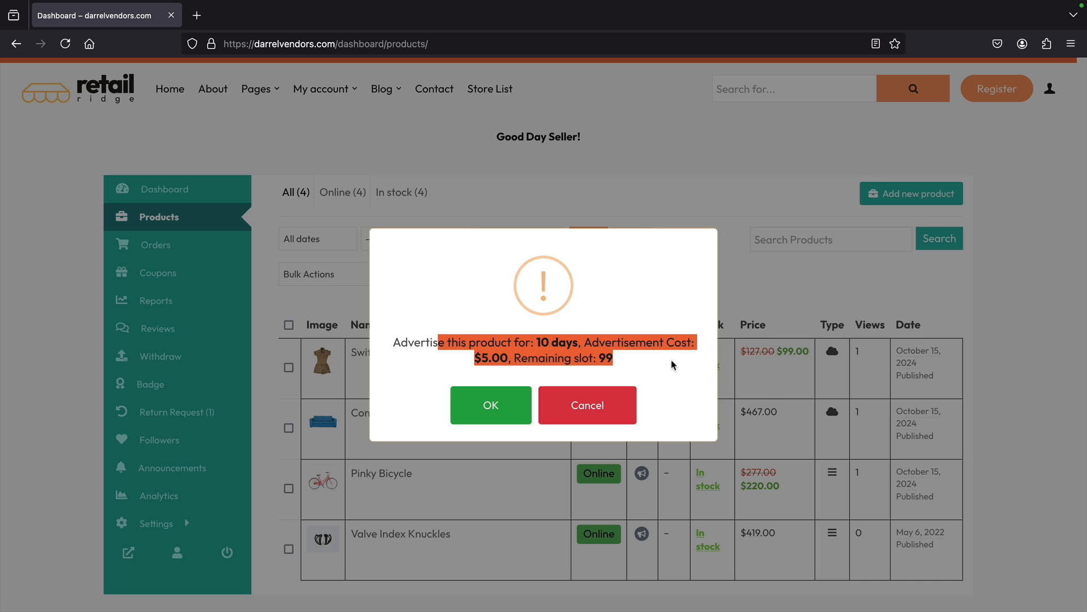
left_click(491, 405)
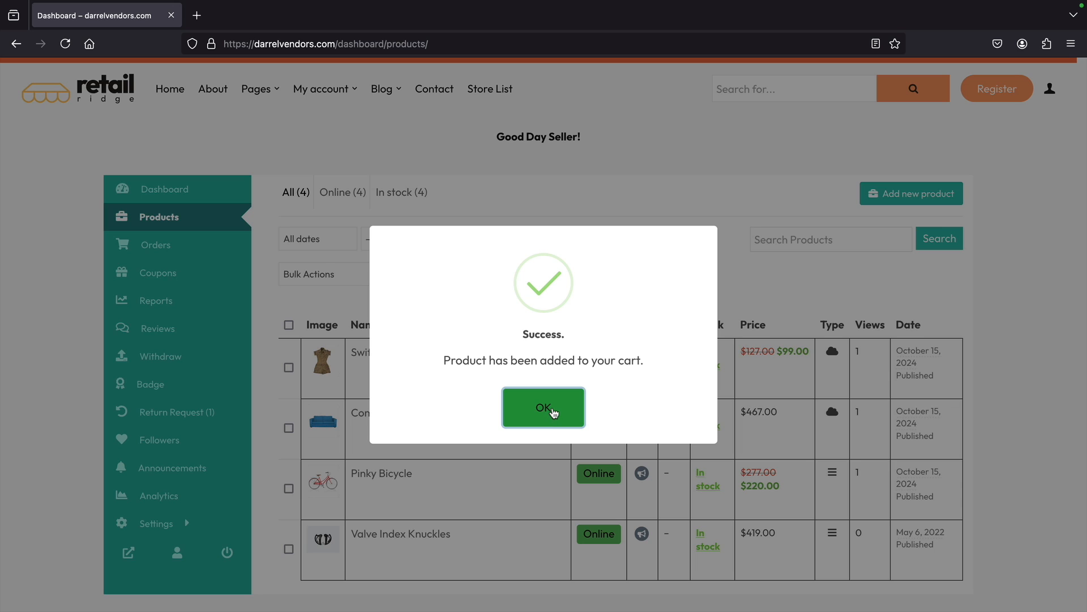
left_click(544, 408)
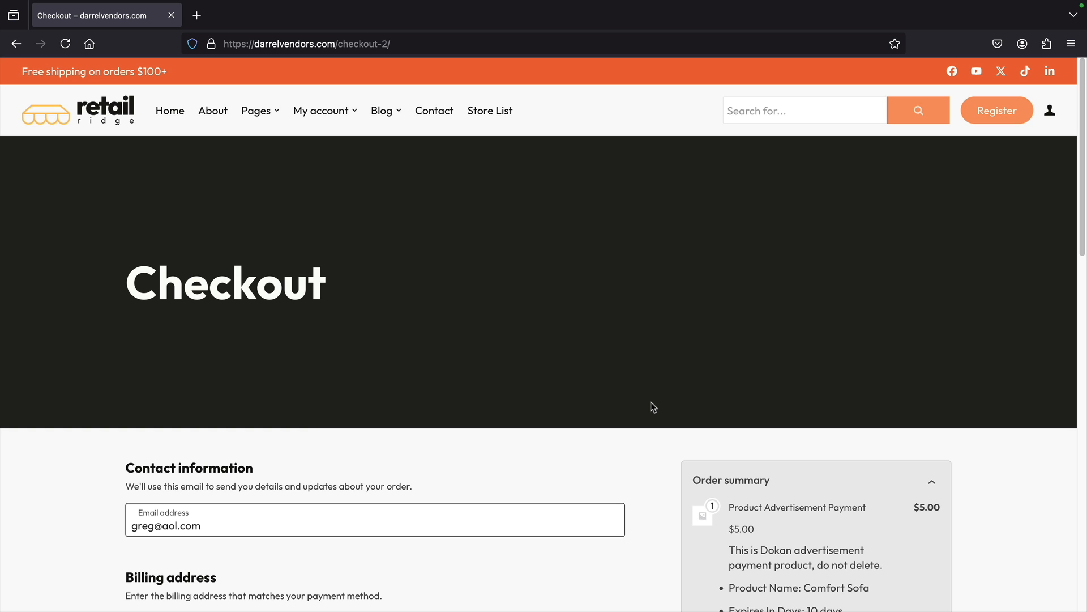
Choose Credit / Debit Card at checkout and enter the test card number, expiry and CVC.
scroll(651, 403, "down", 6)
scroll(650, 408, "down", 1)
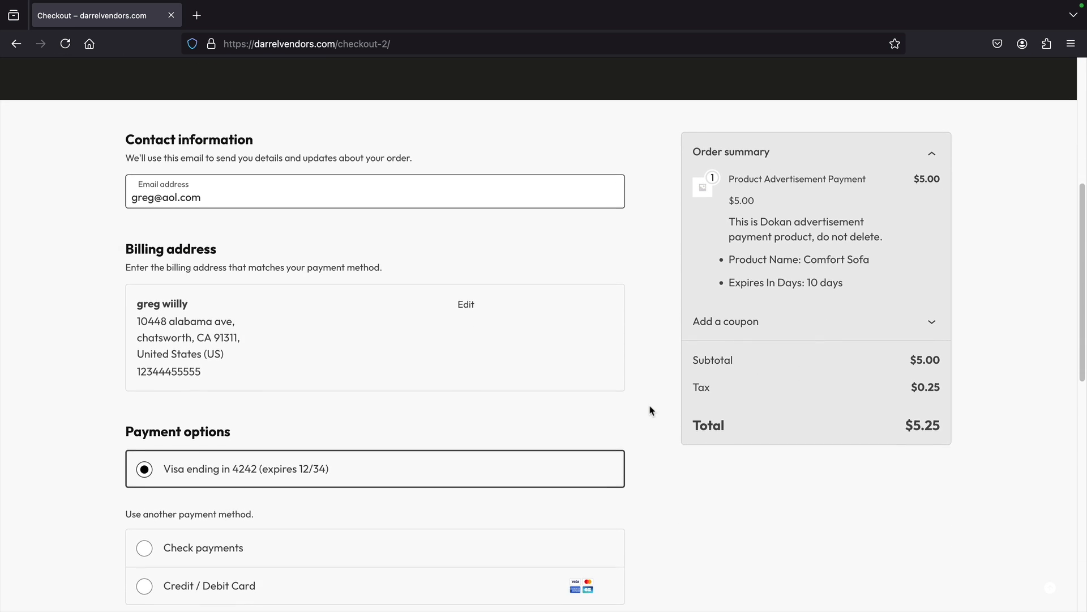
scroll(603, 418, "down", 1)
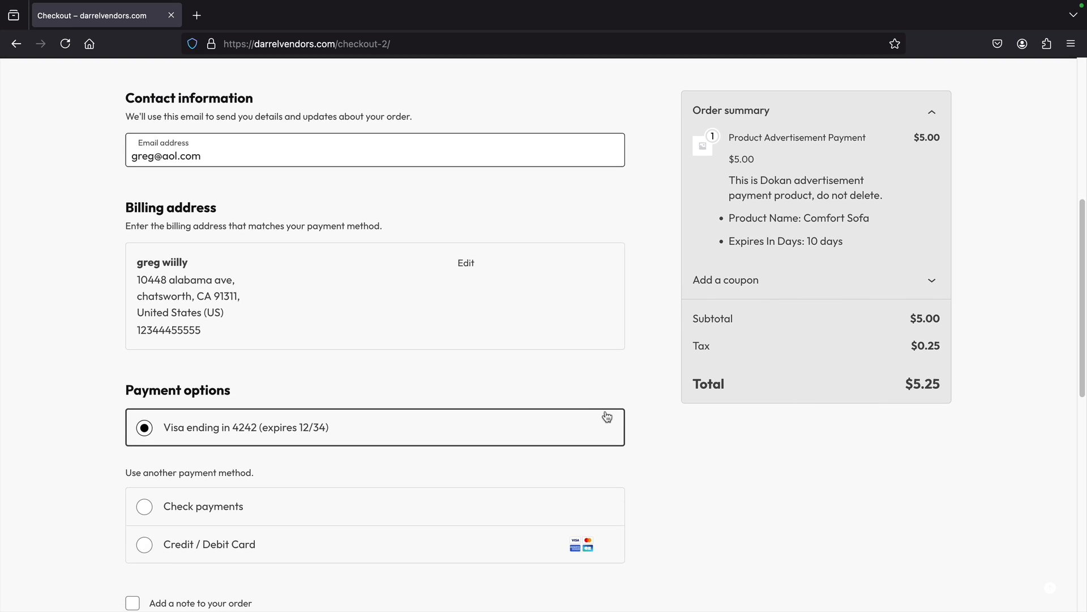
scroll(575, 429, "down", 3)
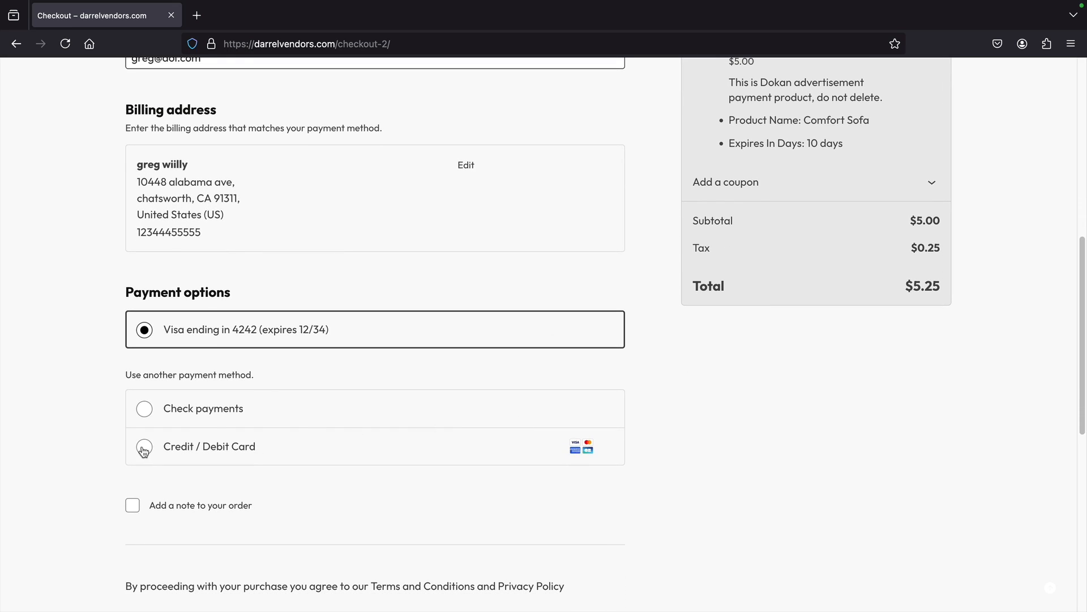
left_click(144, 451)
scroll(238, 456, "down", 3)
left_click(229, 471)
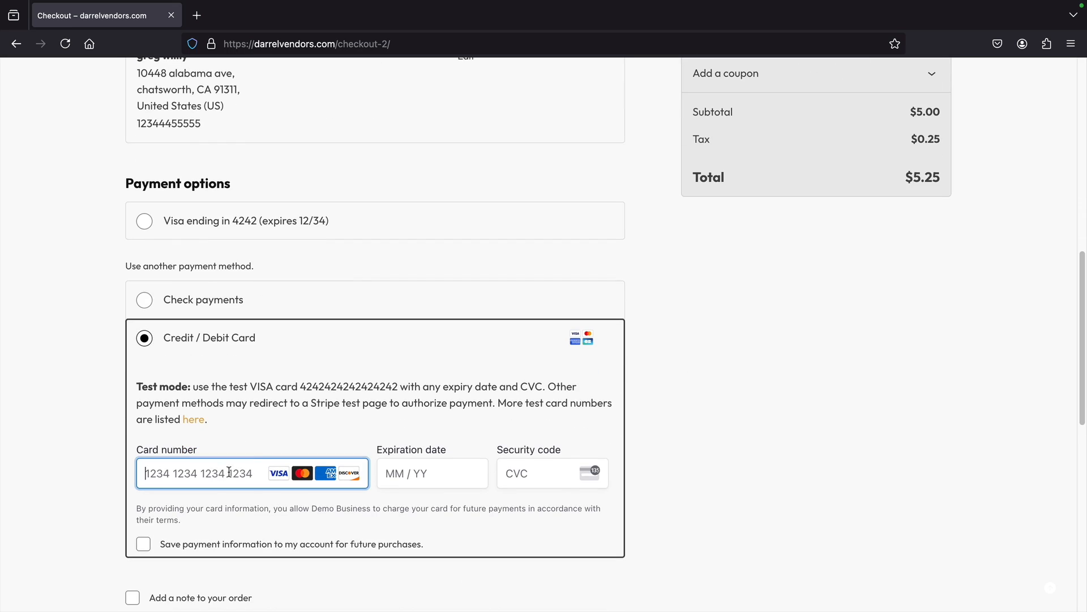
type("4242")
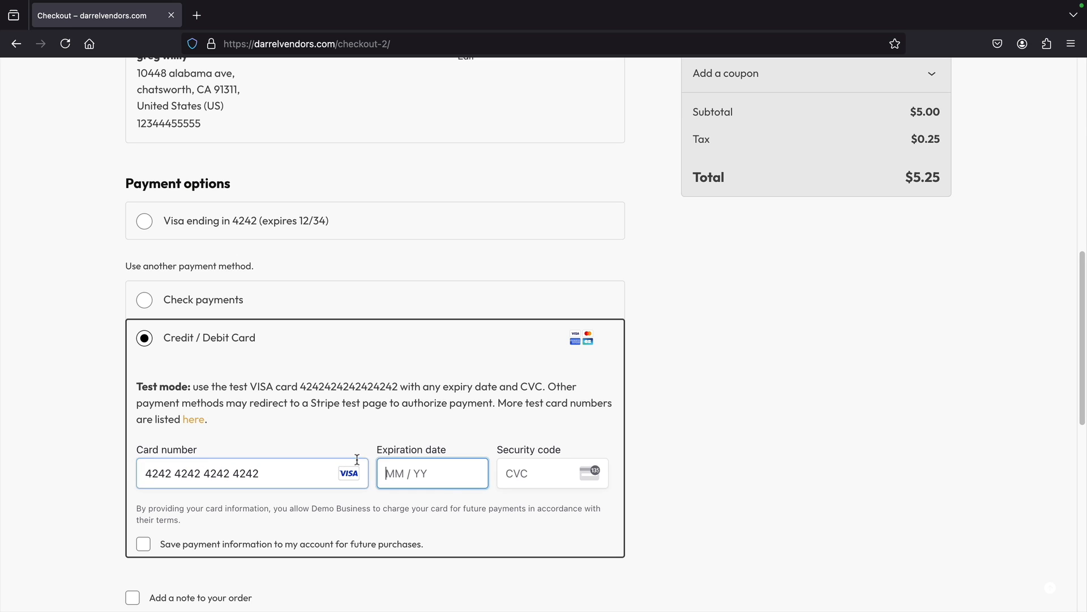
type("4242424242421234123")
scroll(362, 456, "down", 3)
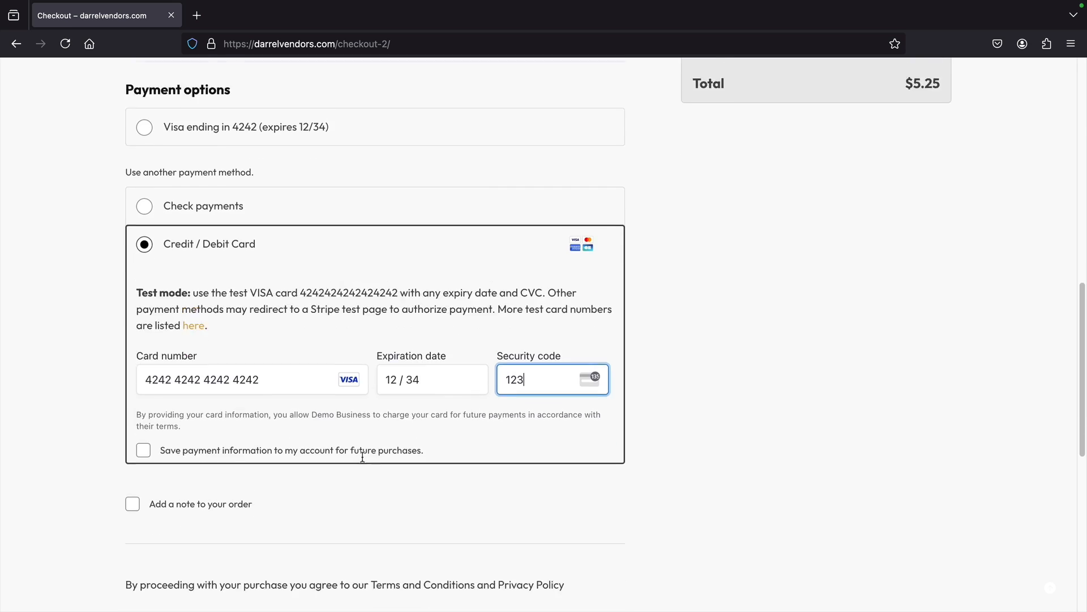
scroll(362, 456, "down", 3)
Place the $5.25 advertisement order and review the Order Received page.
left_click(376, 523)
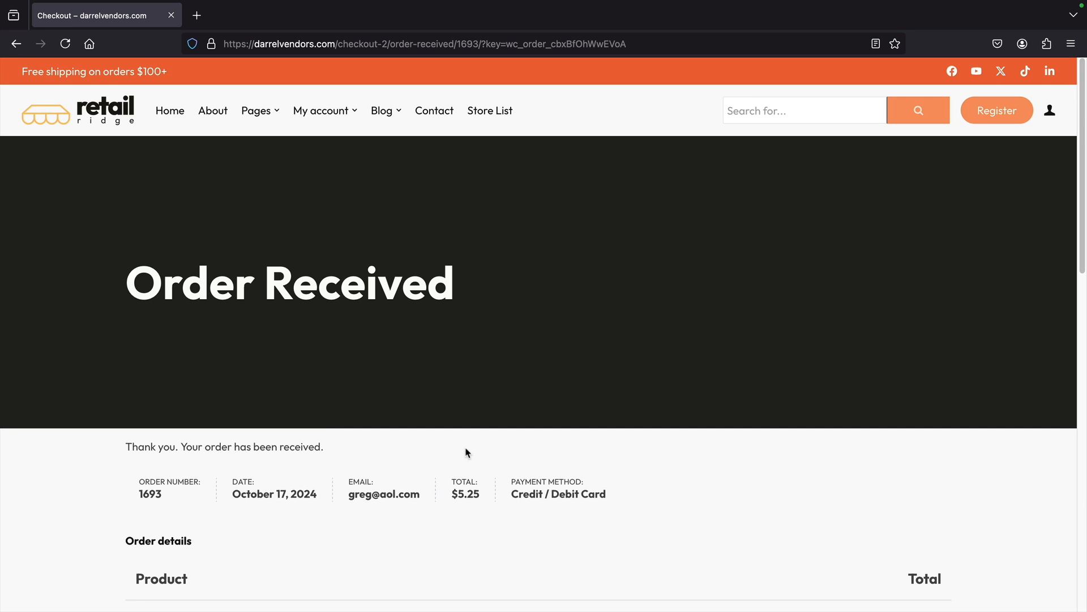
scroll(425, 487, "down", 5)
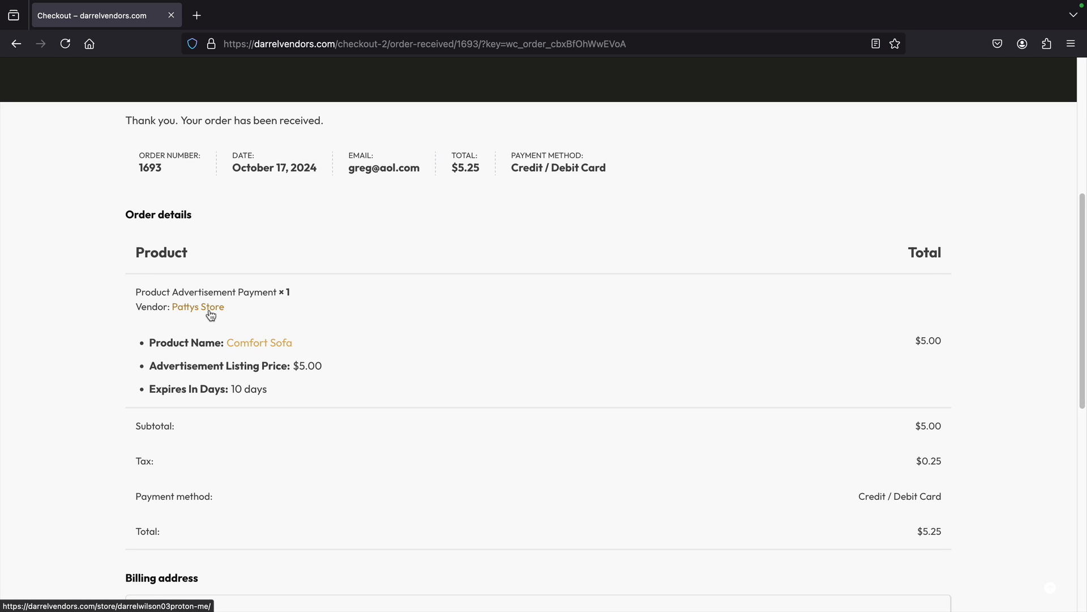
scroll(208, 312, "down", 2)
scroll(316, 429, "up", 5)
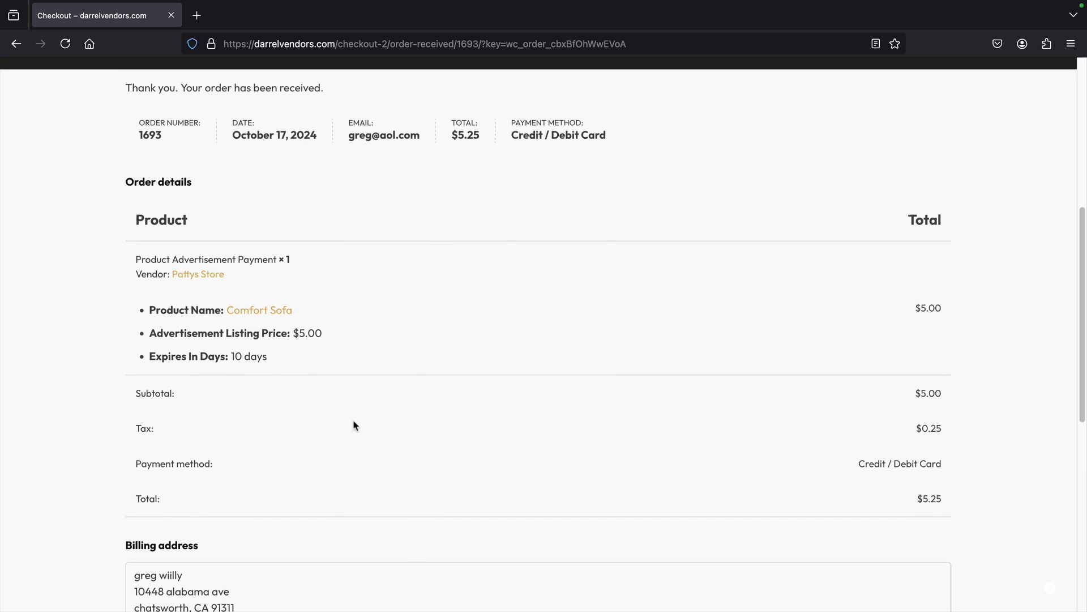
scroll(384, 433, "up", 1)
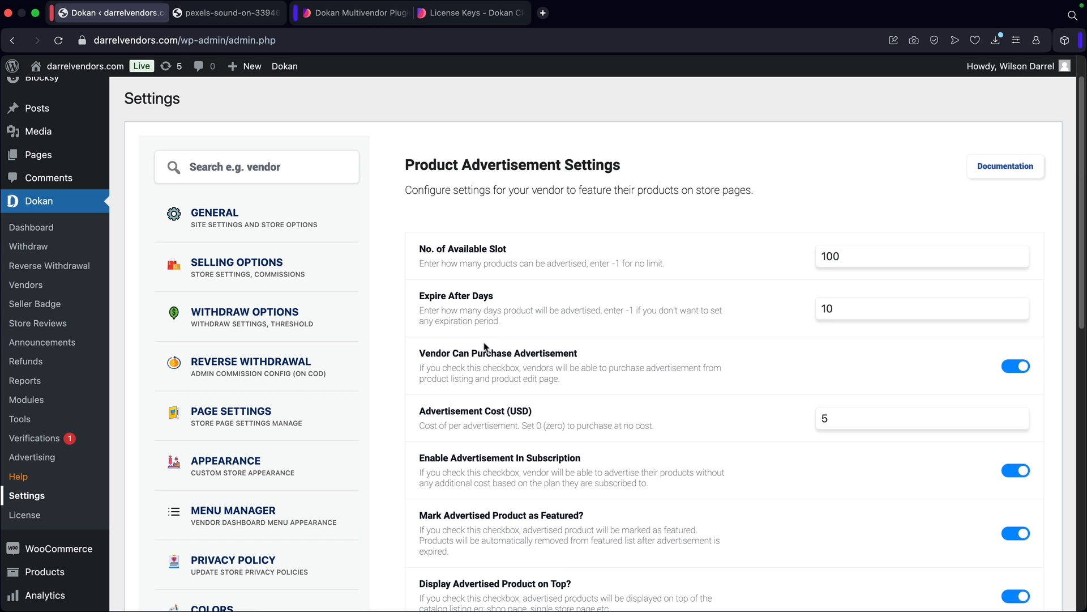
Check the Comfort Sofa entry in Dokan's Product Advertising list and its product edit page.
left_click(31, 457)
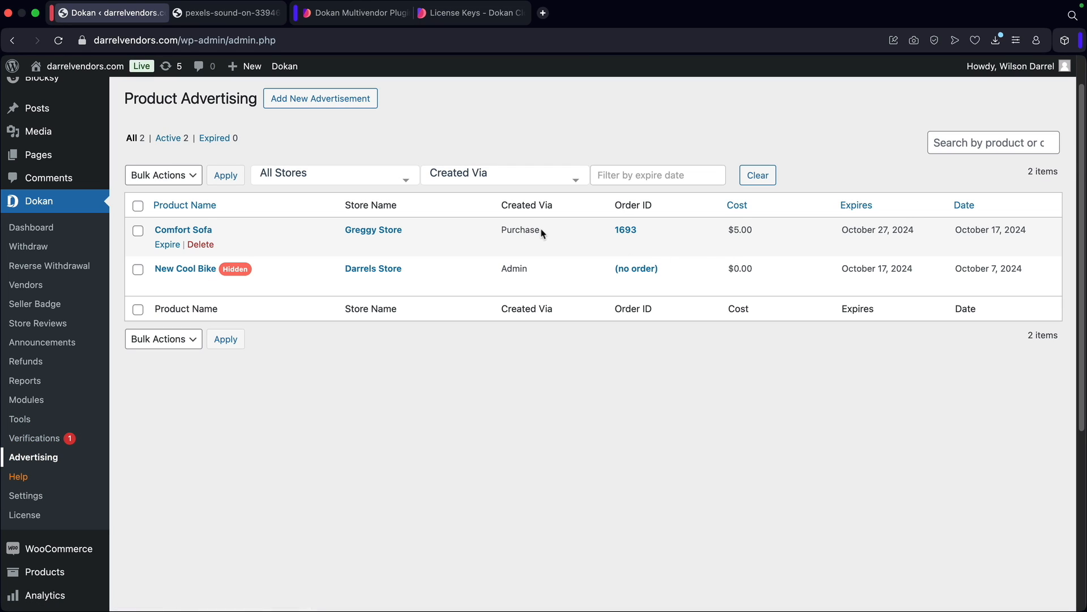
left_click_drag(1026, 231, 176, 229)
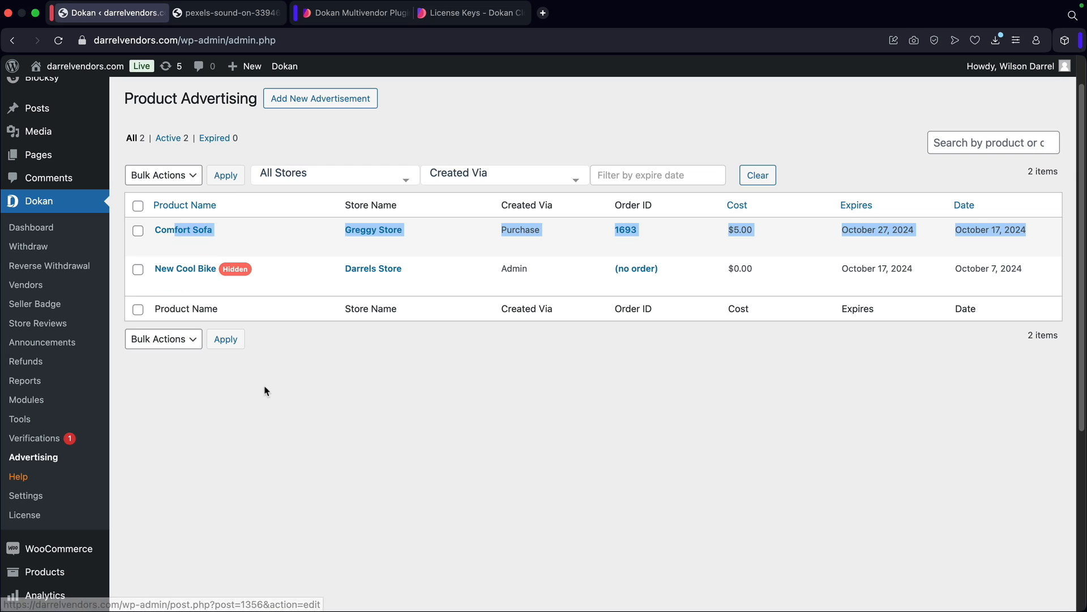
left_click(264, 390)
left_click(184, 229)
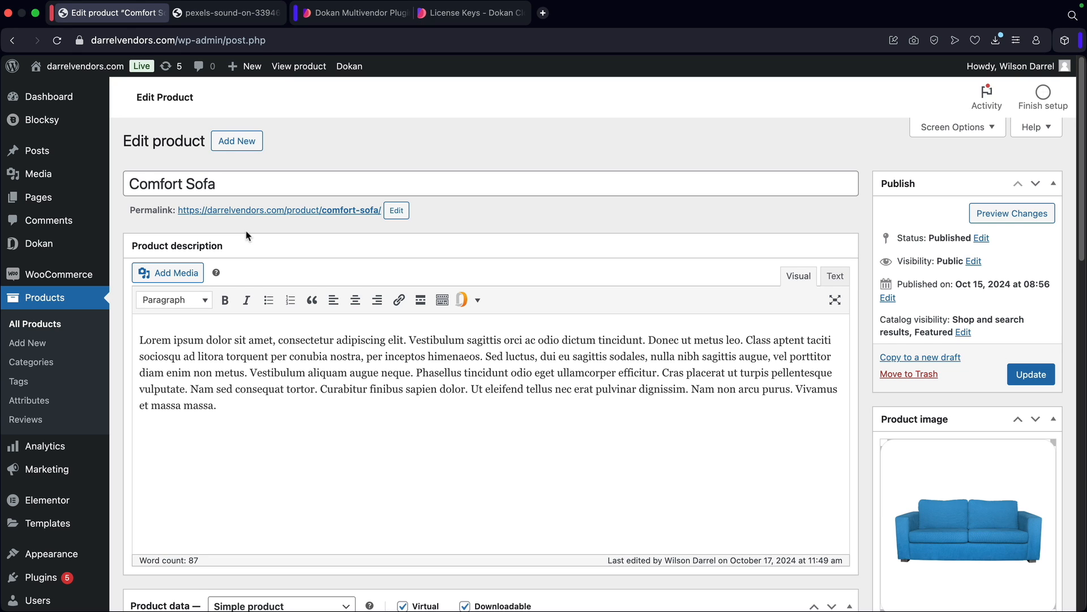
scroll(317, 283, "down", 5)
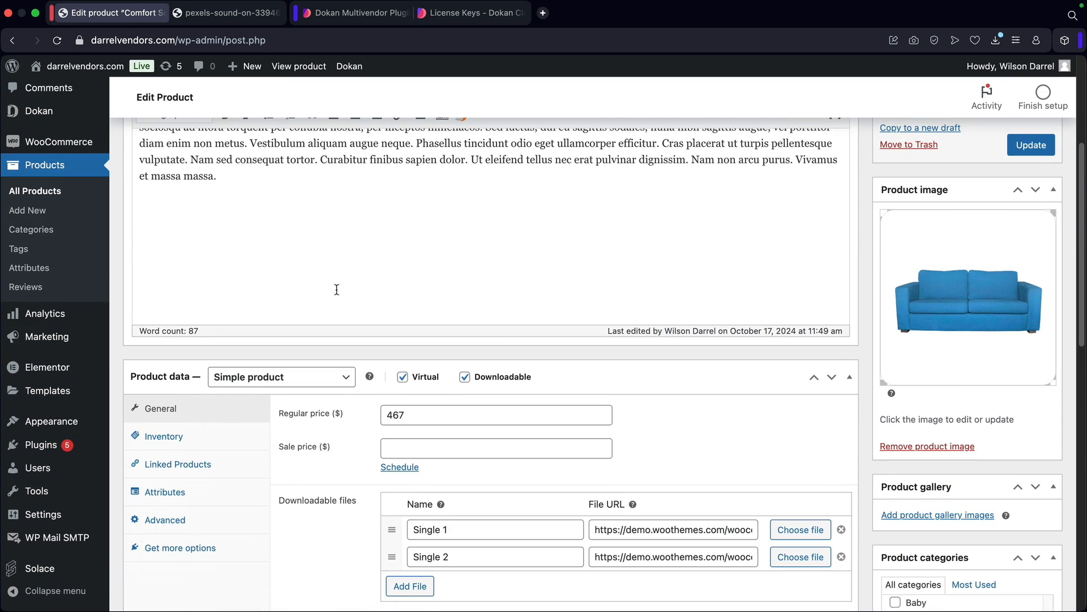
scroll(445, 439, "down", 6)
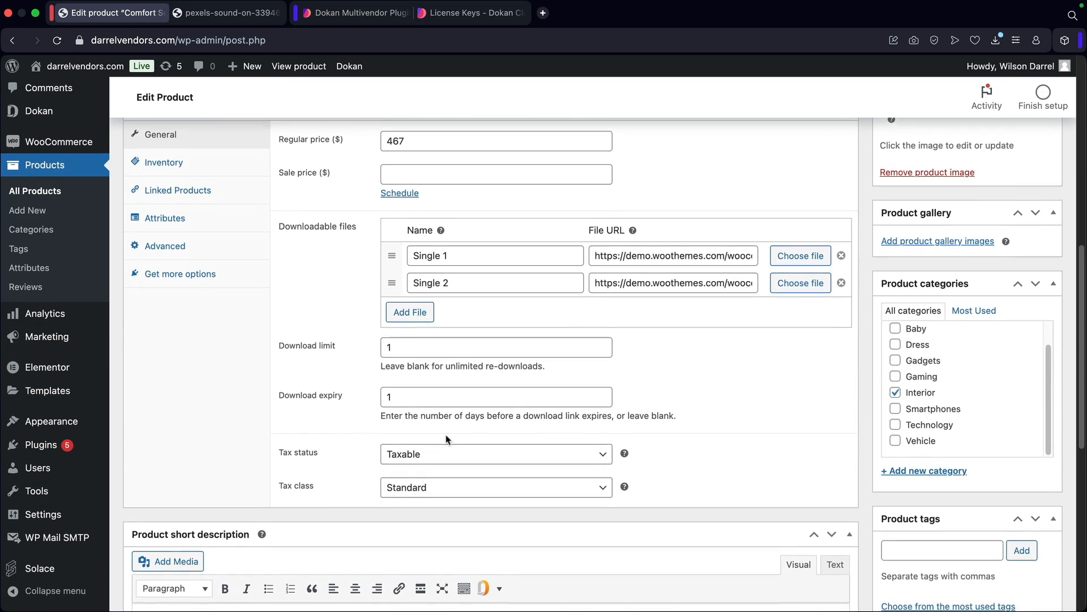
scroll(446, 439, "down", 8)
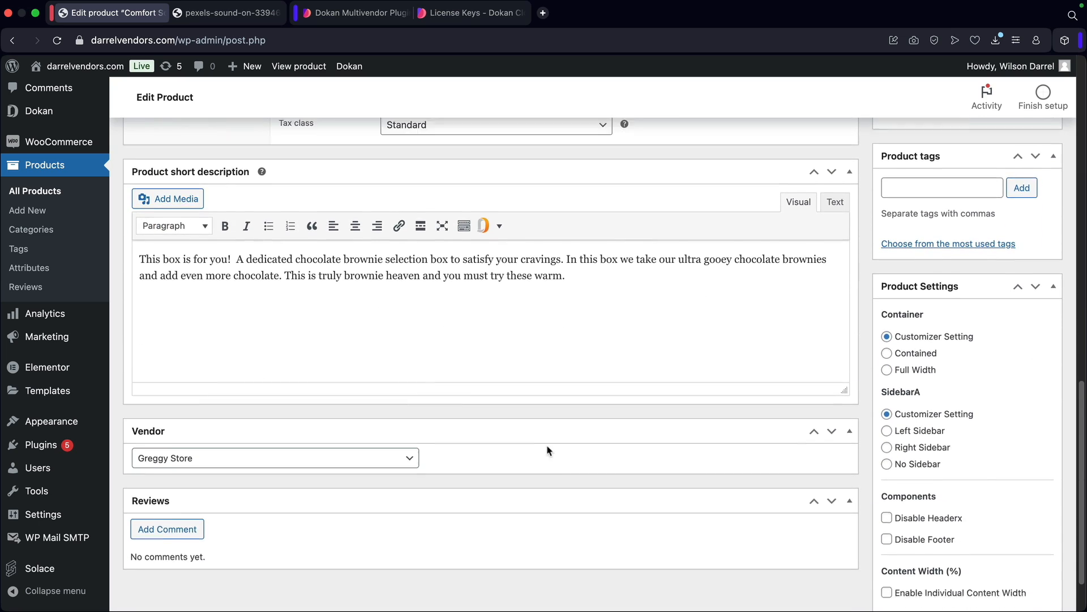
scroll(547, 450, "down", 2)
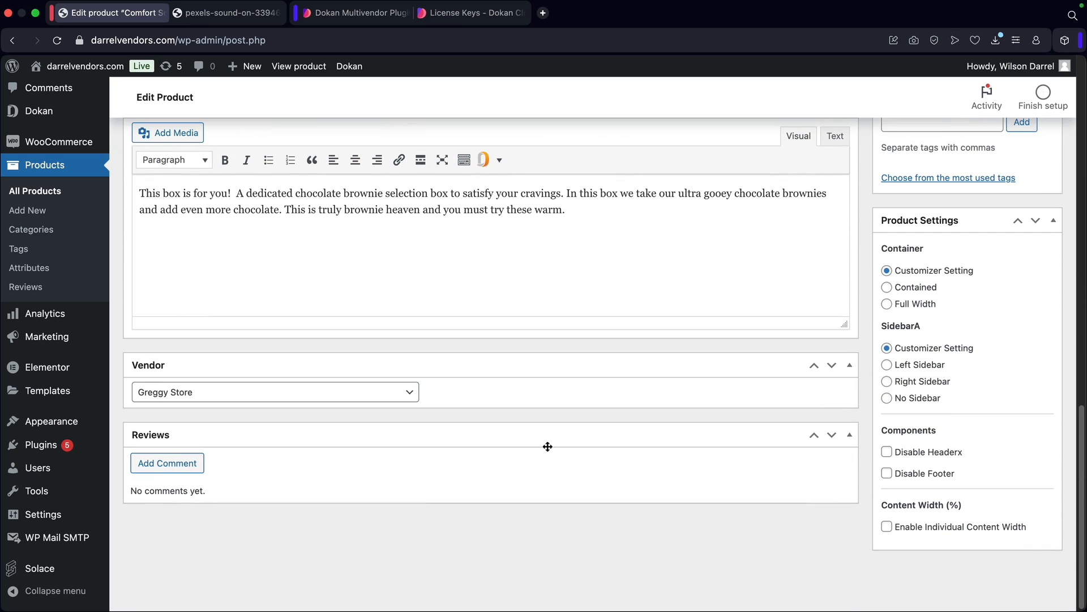
left_click(13, 41)
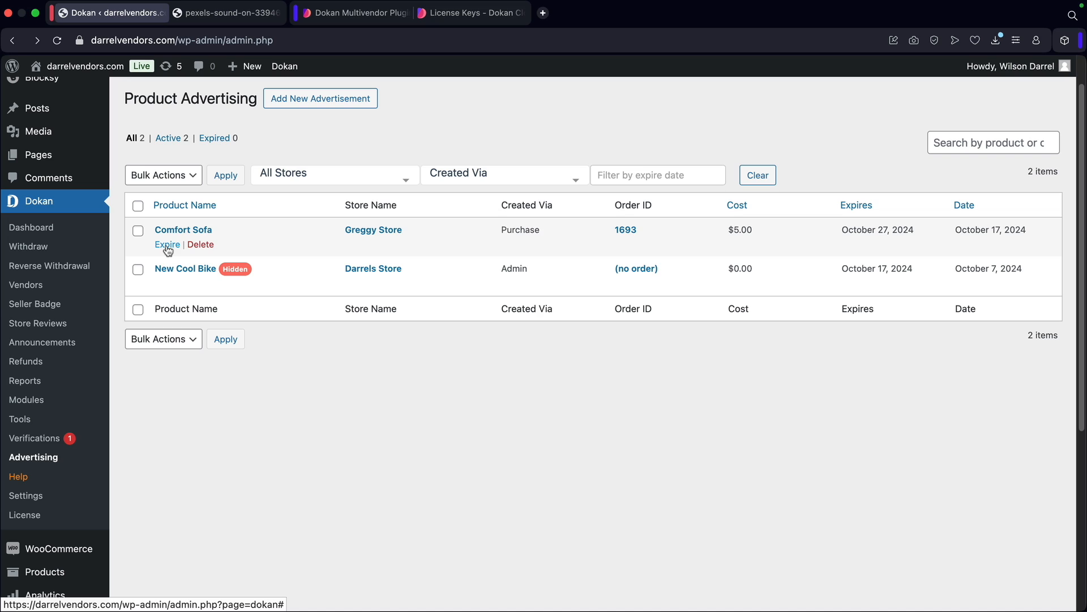
Load darrelvendors.com in the browser tab.
left_click(236, 17)
left_click(239, 39)
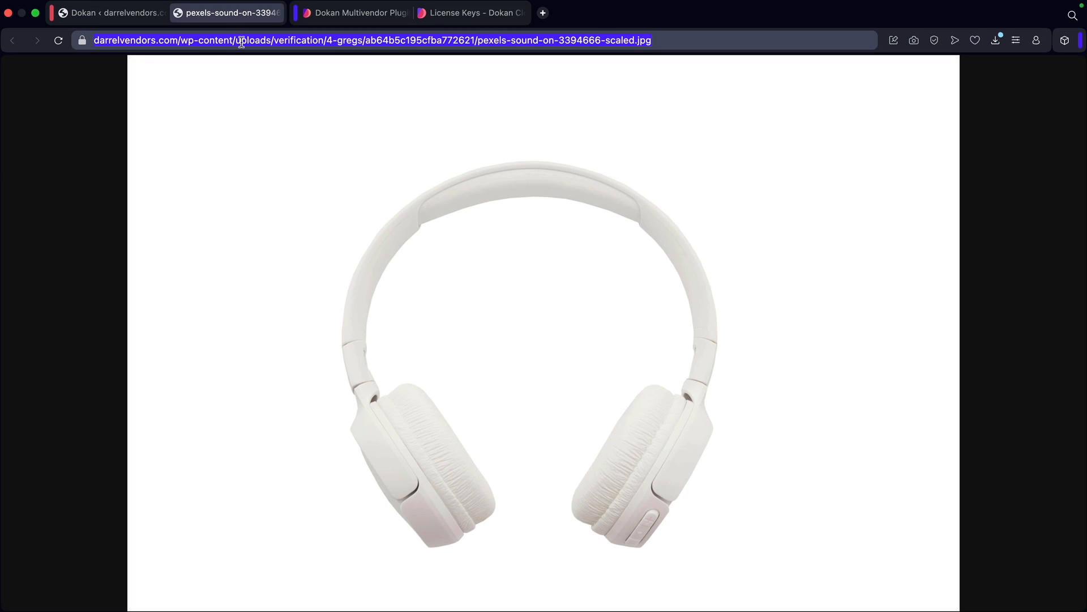
type("darrel")
type("vendo")
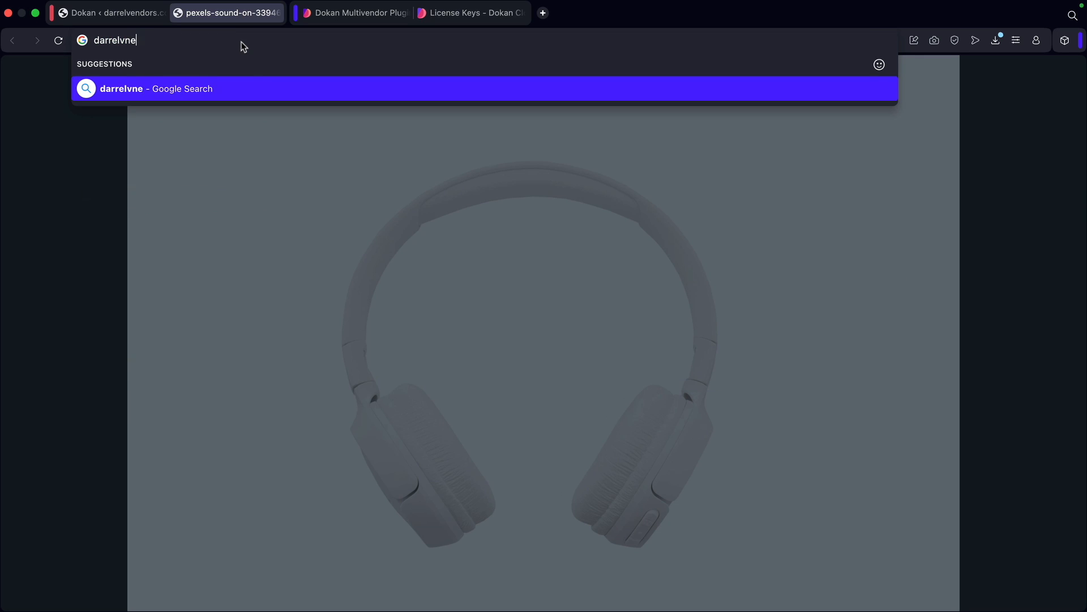
key("Return")
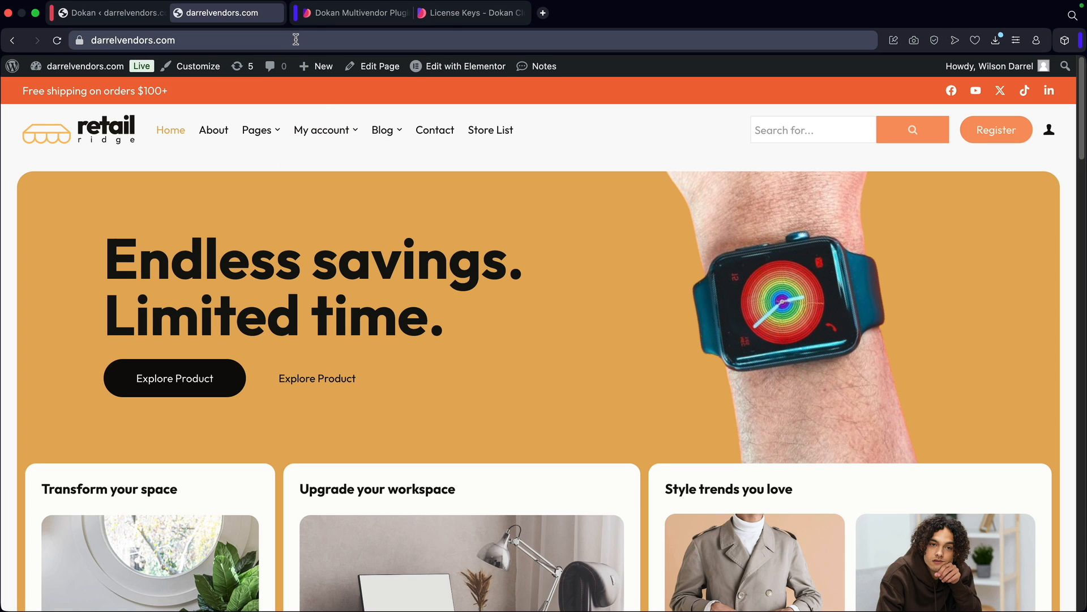
Go to the store's products page at darrelvendors.com/products.
mouse_move(394, 130)
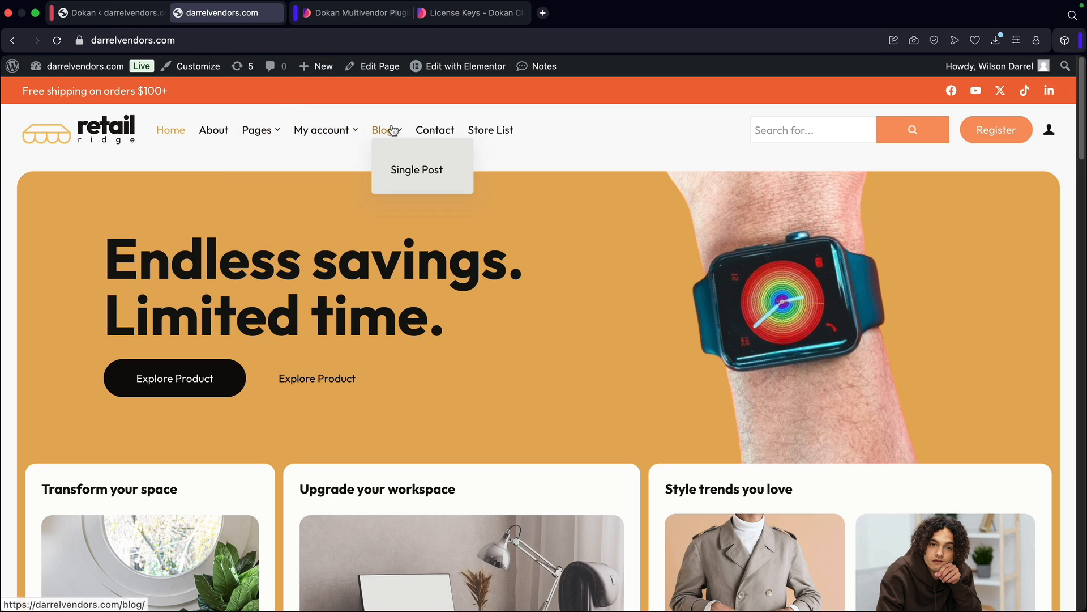
left_click(270, 37)
left_click(271, 37)
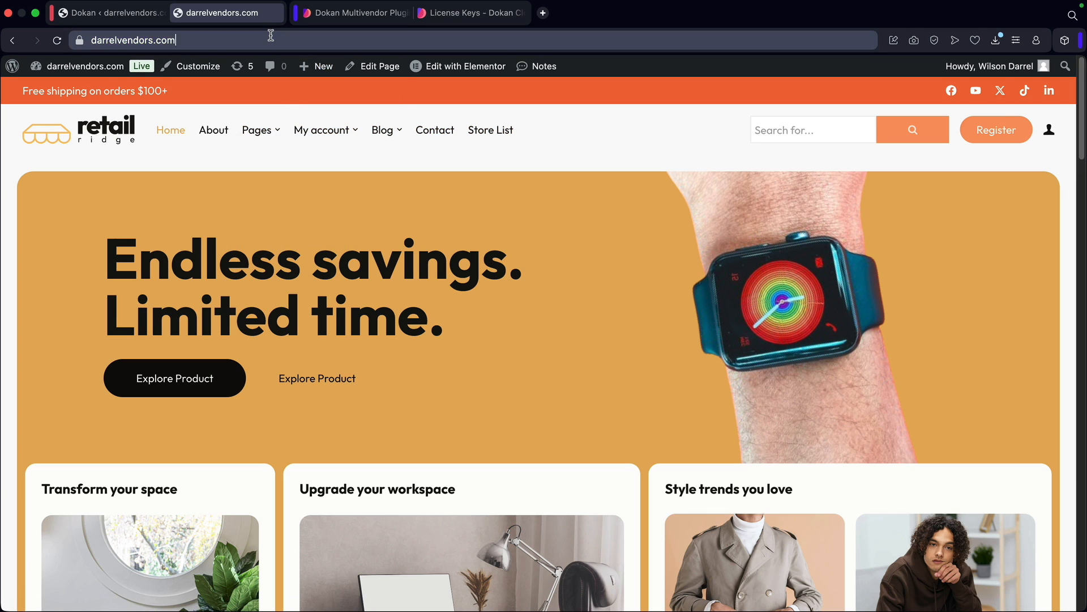
type(".")
key("BackSpace")
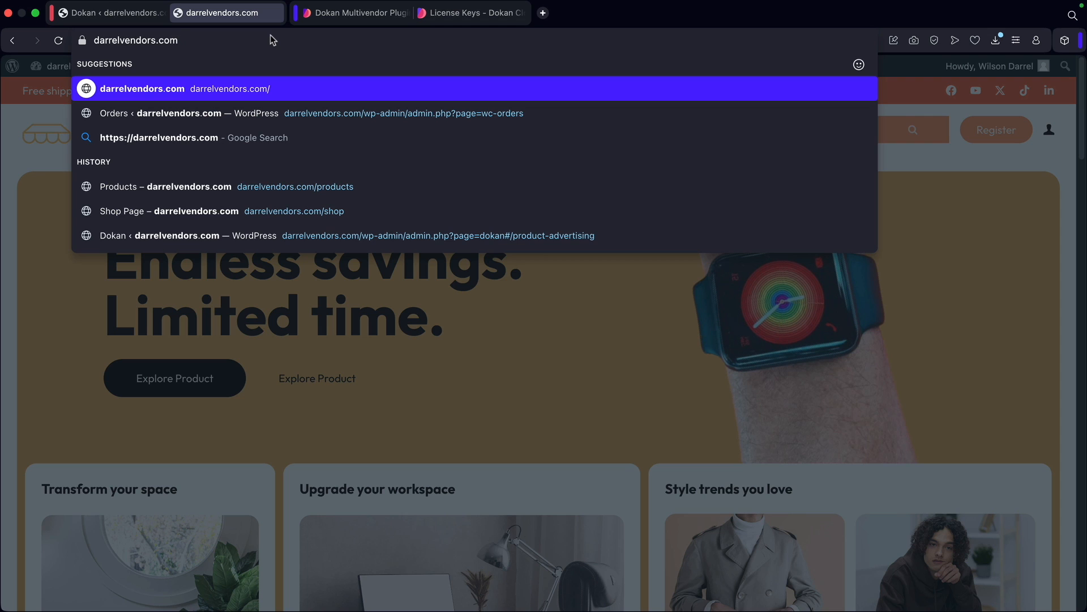
type("/products")
key("Return")
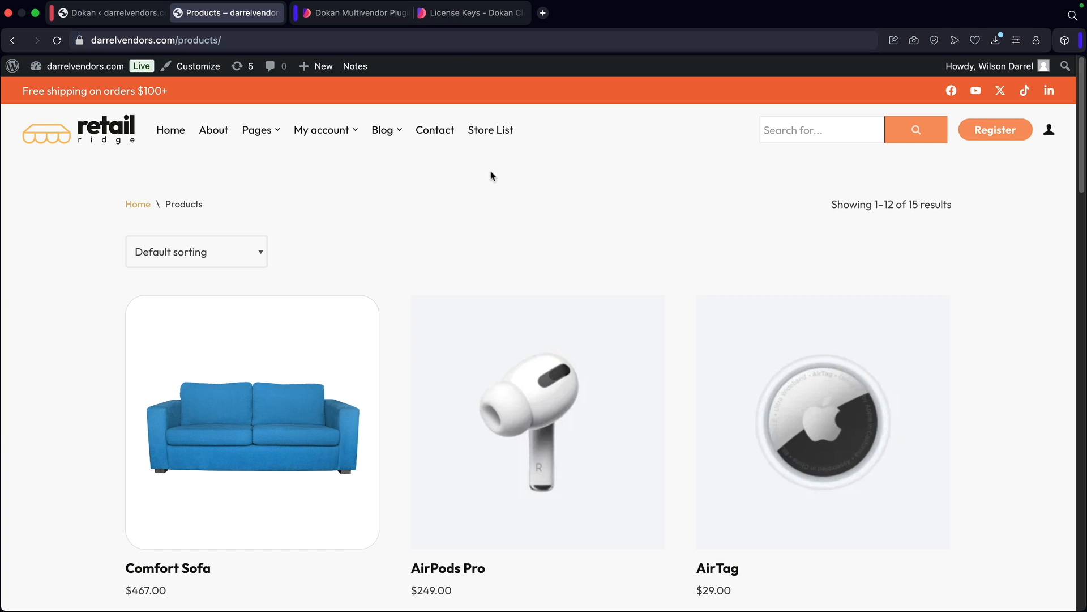
Open Comfort Sofa and scroll its page showing $467.00, a Sale badge and 30-day refund.
scroll(233, 291, "down", 5)
left_click(232, 291)
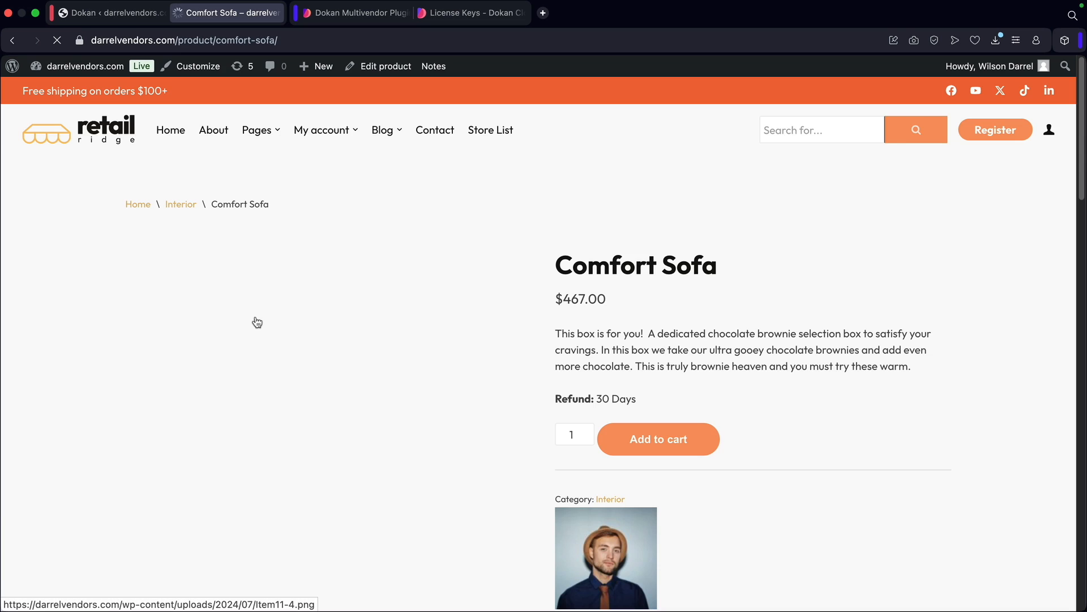
scroll(683, 329, "down", 5)
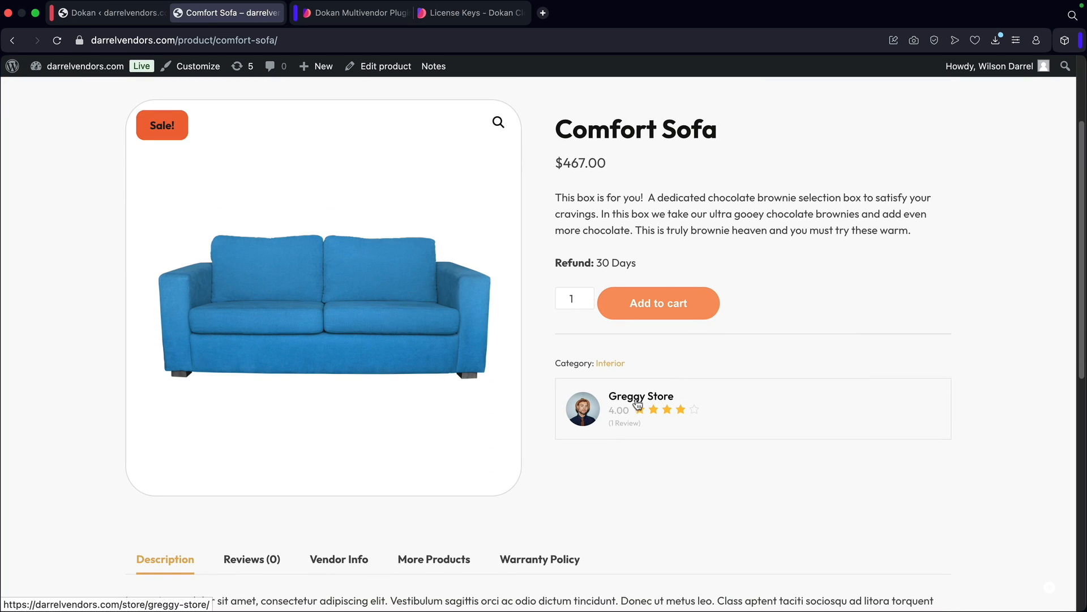
scroll(627, 391, "down", 5)
scroll(627, 390, "down", 3)
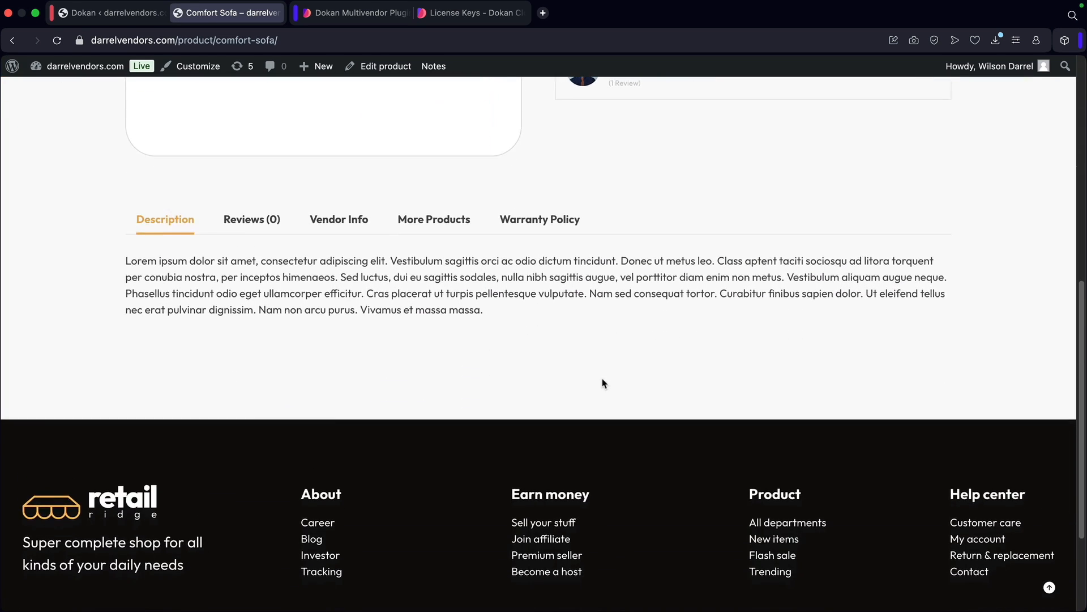
scroll(627, 396, "up", 15)
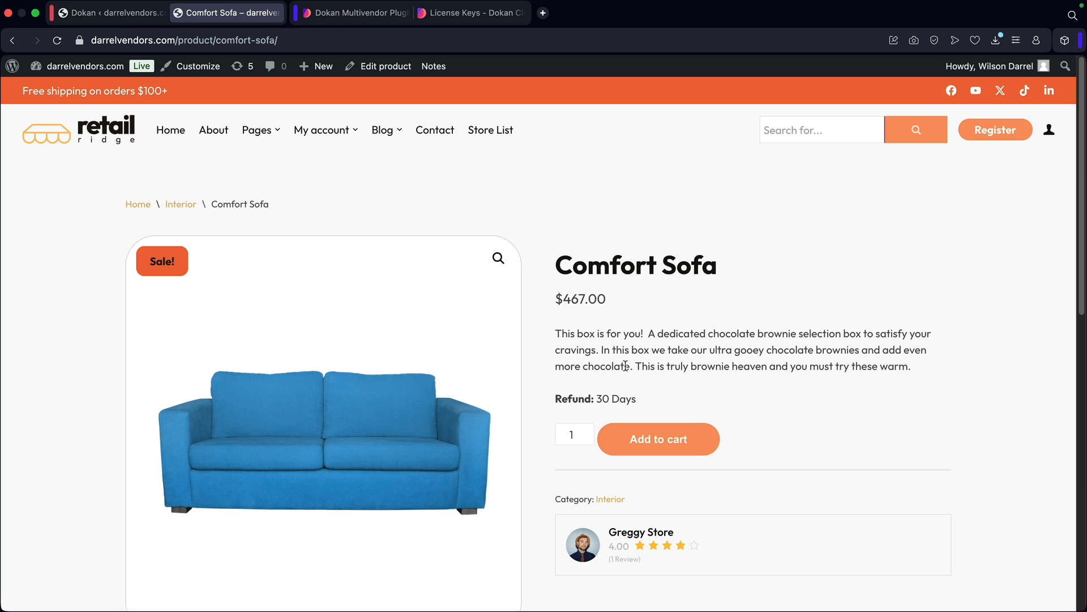
In Dokan Modules, search 'produc' and switch the Product Addon module on.
left_click(124, 18)
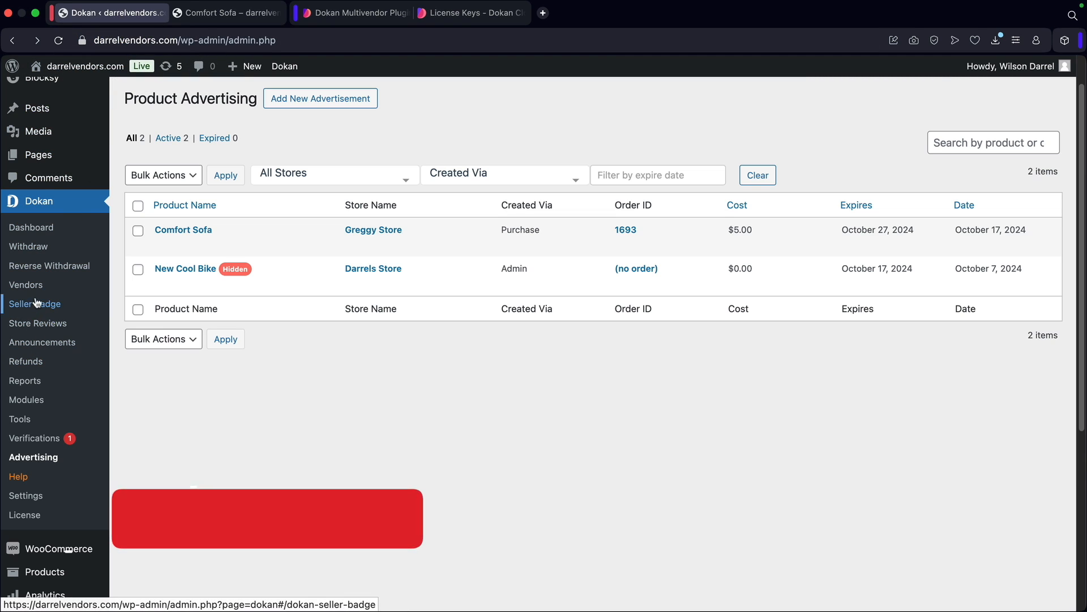
left_click(37, 401)
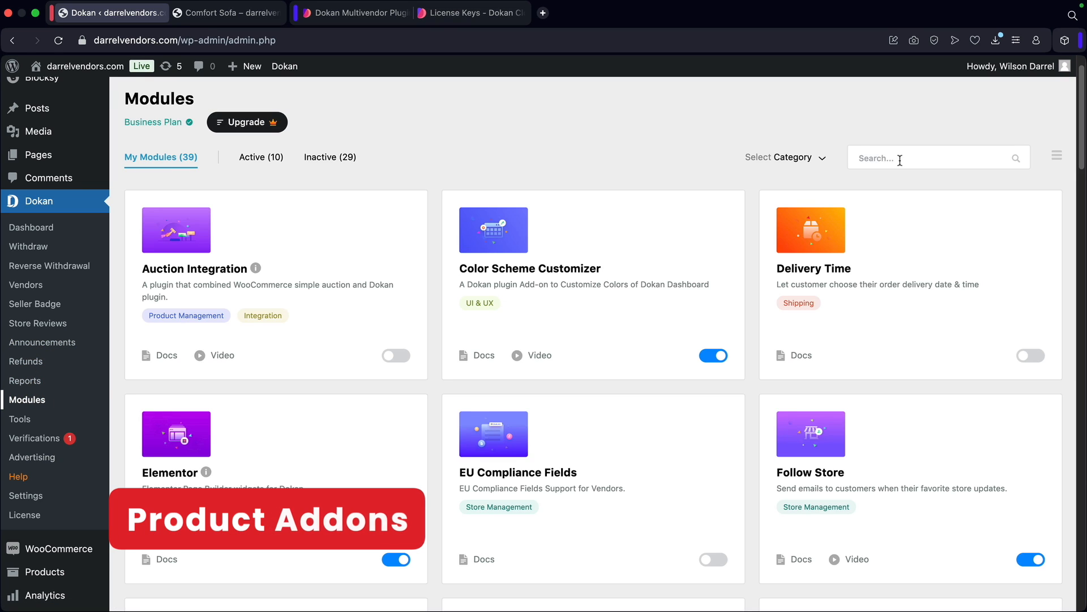
left_click(900, 160)
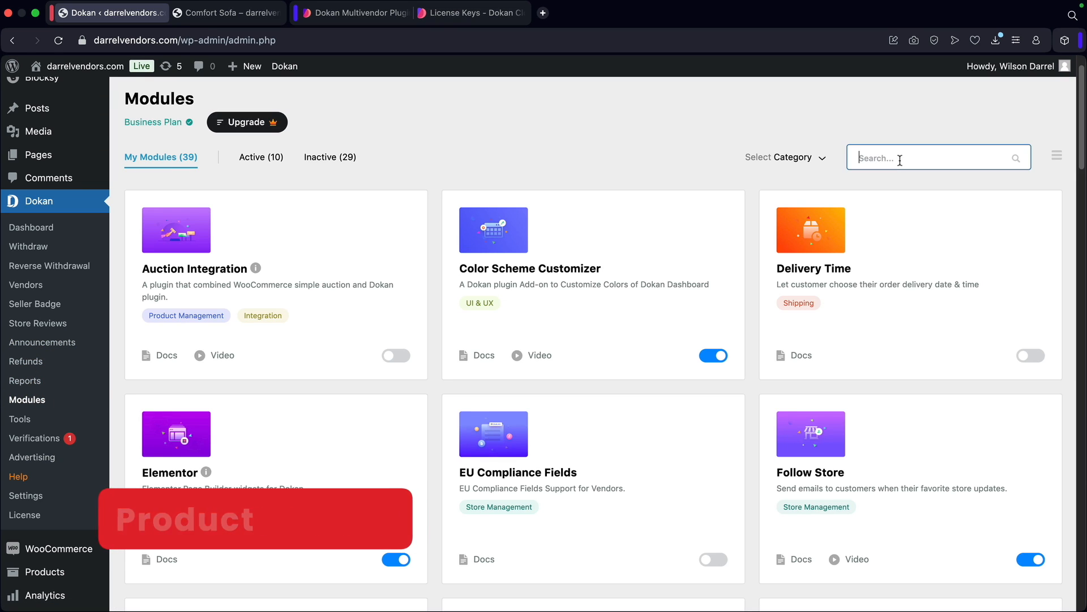
type("product")
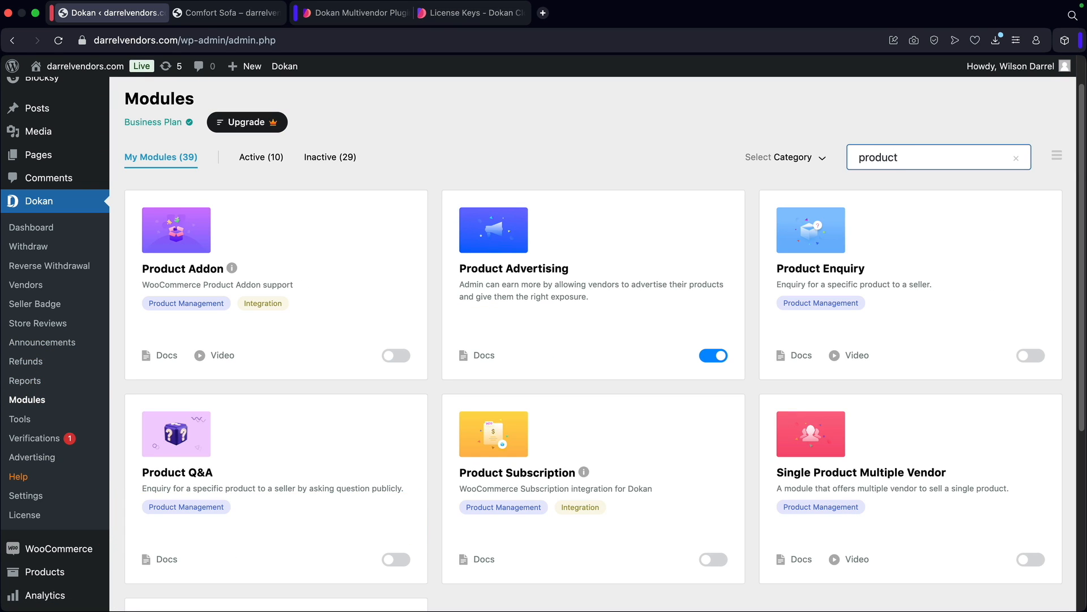
left_click(399, 357)
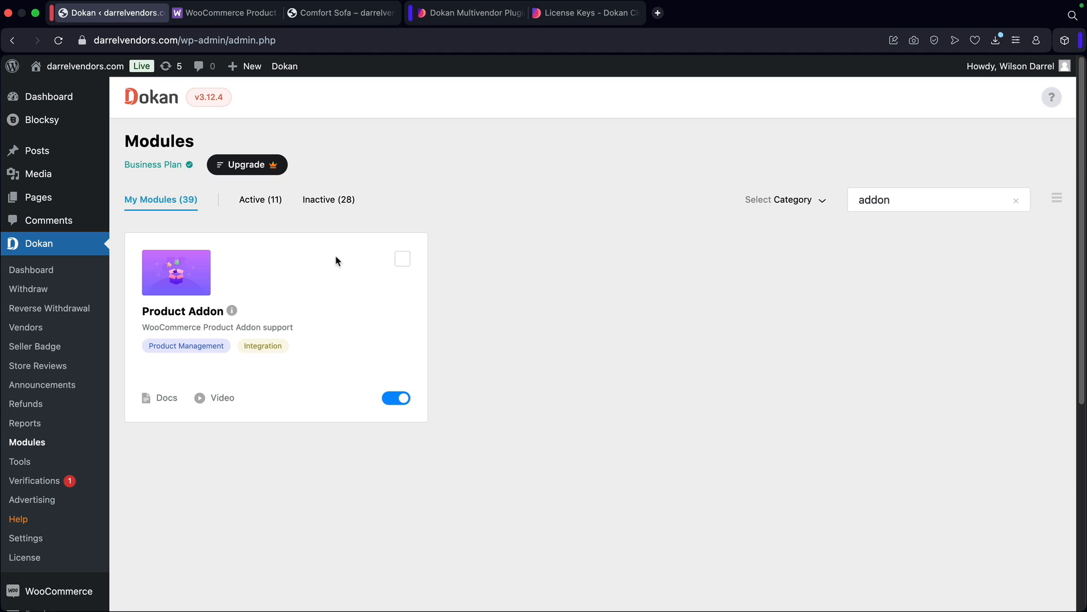
left_click(236, 15)
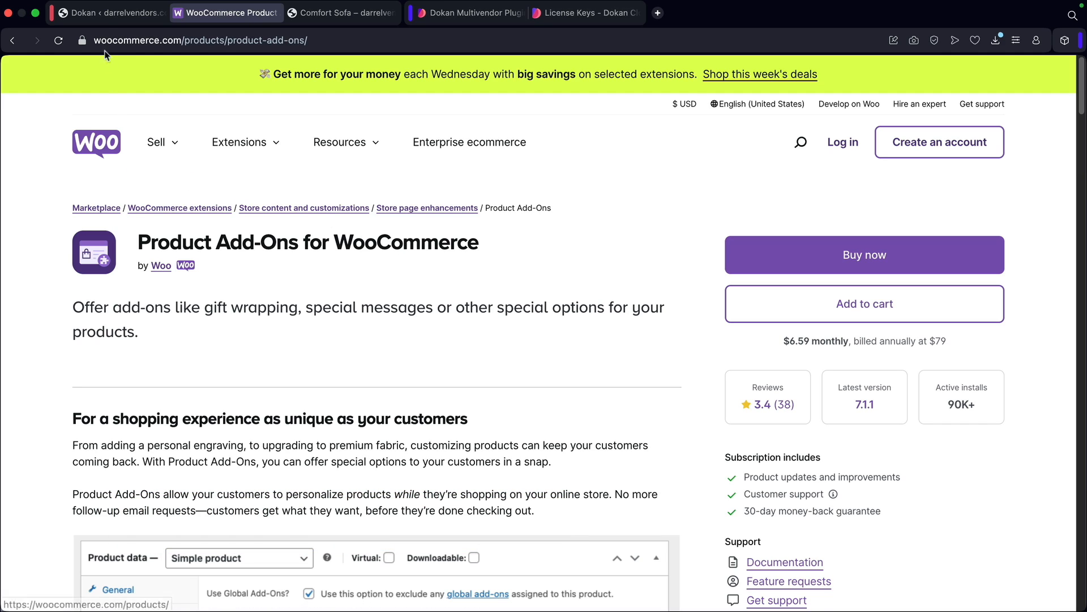
mouse_move(107, 21)
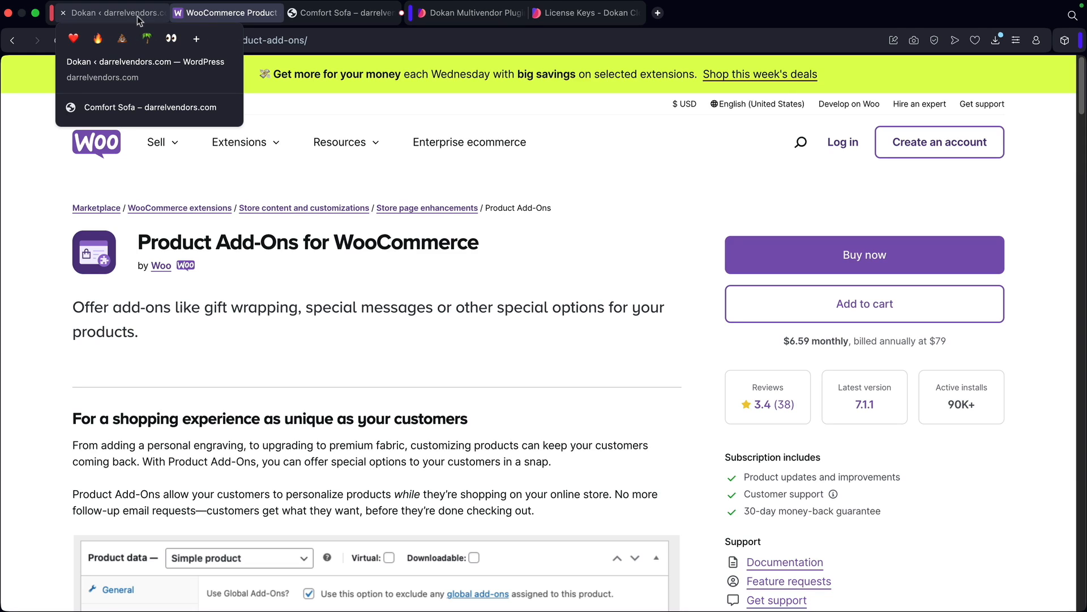
left_click(140, 15)
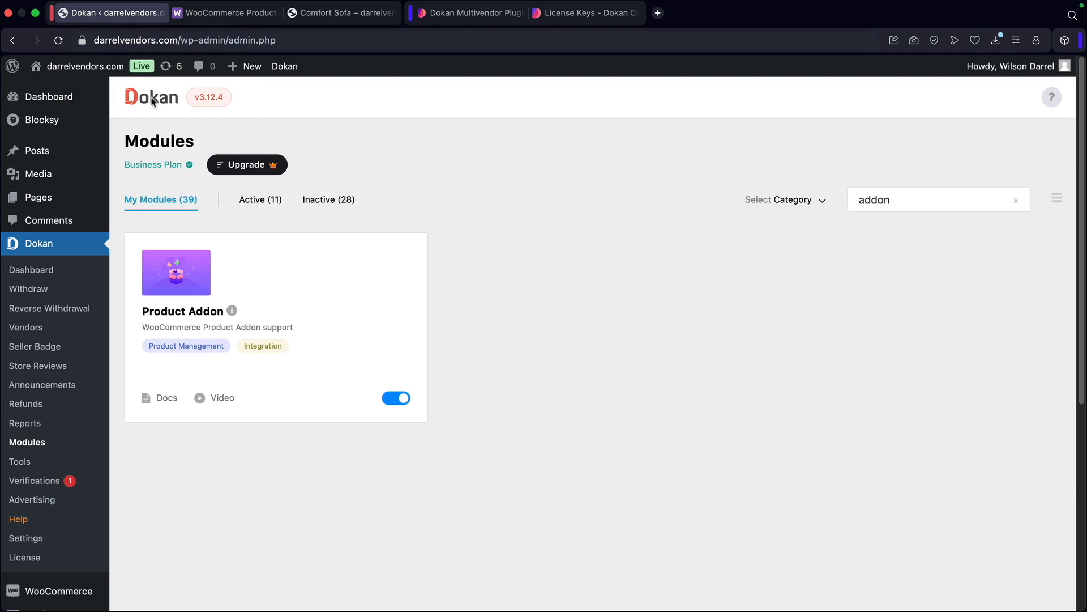
Go to Plugins > Add New Plugin and open the Upload Plugin form.
scroll(237, 445, "down", 4)
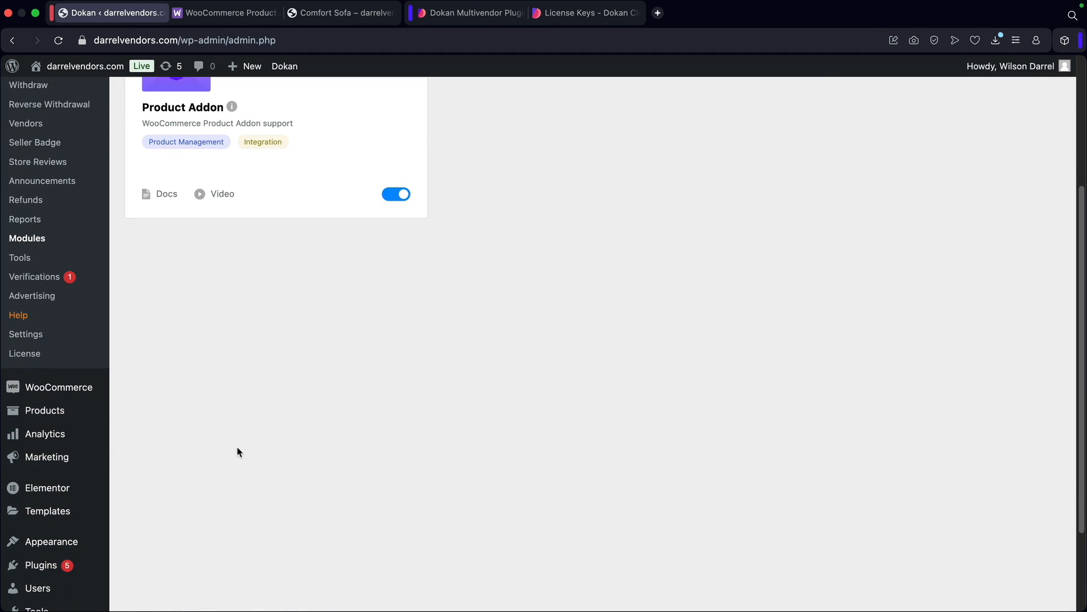
scroll(236, 452, "down", 2)
mouse_move(77, 449)
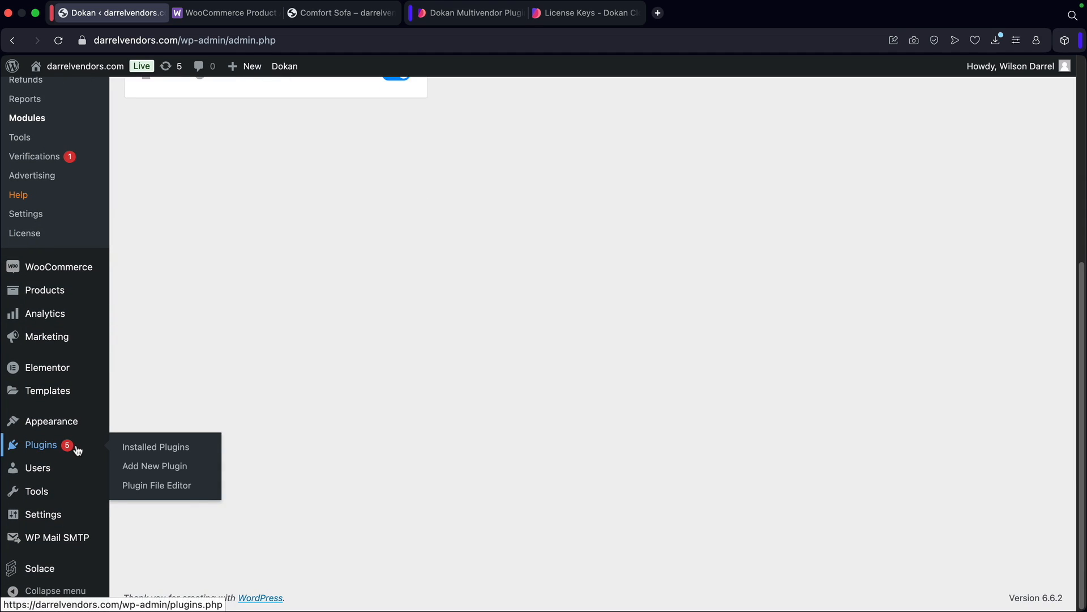
left_click(170, 470)
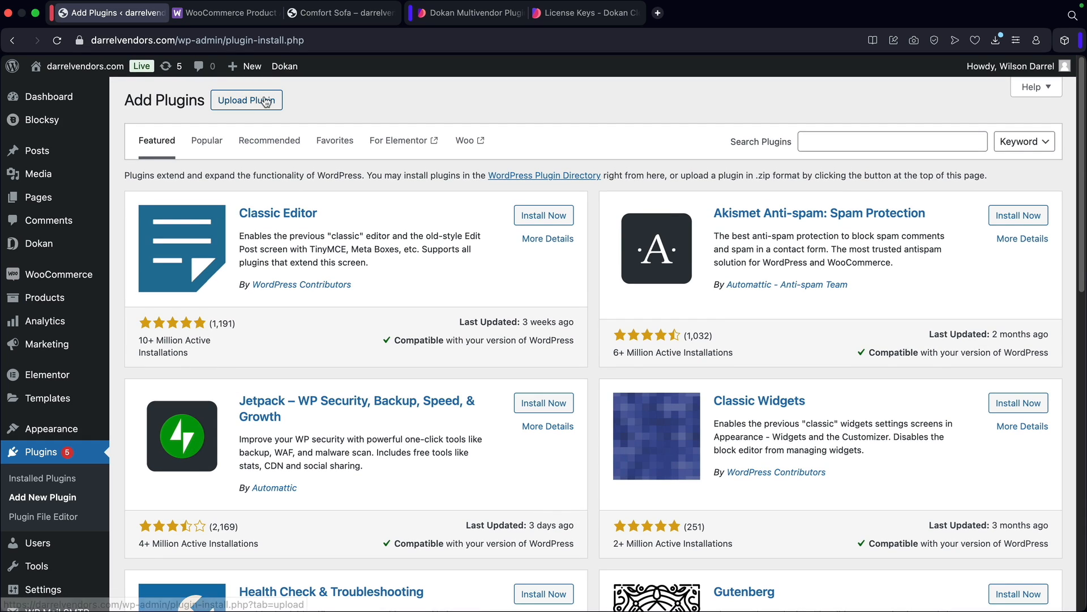
left_click(246, 100)
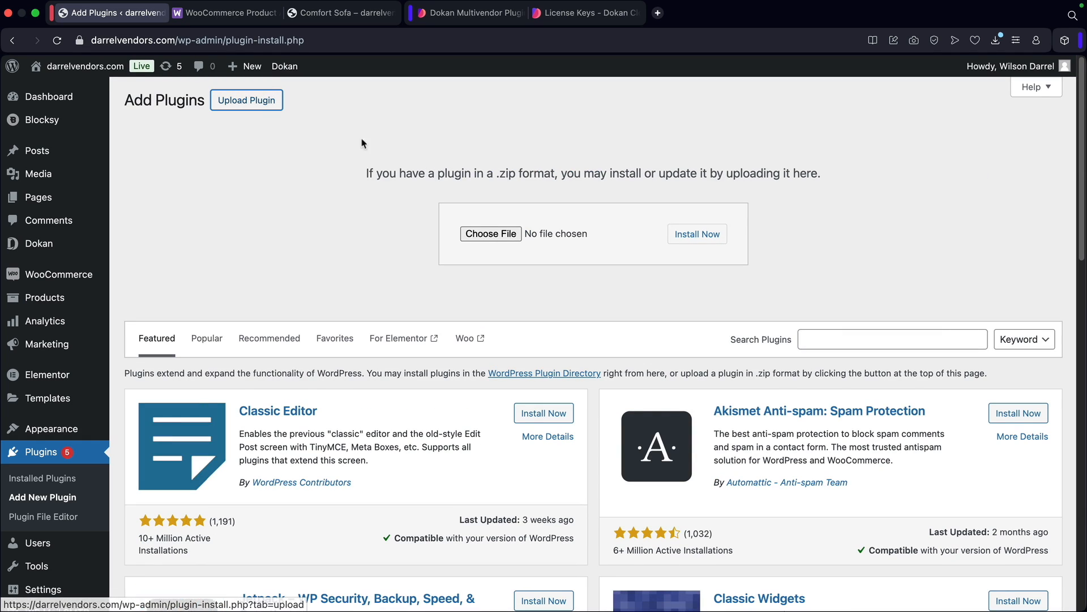
Upload woocommerce-product-addons.zip, install it, and activate the plugin.
left_click(490, 234)
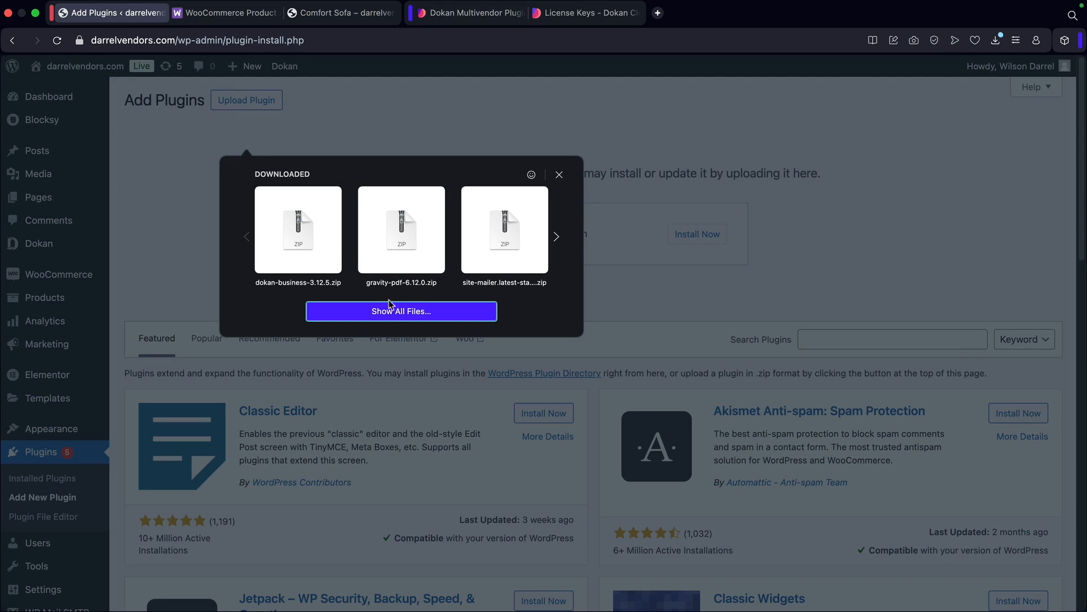
left_click(395, 311)
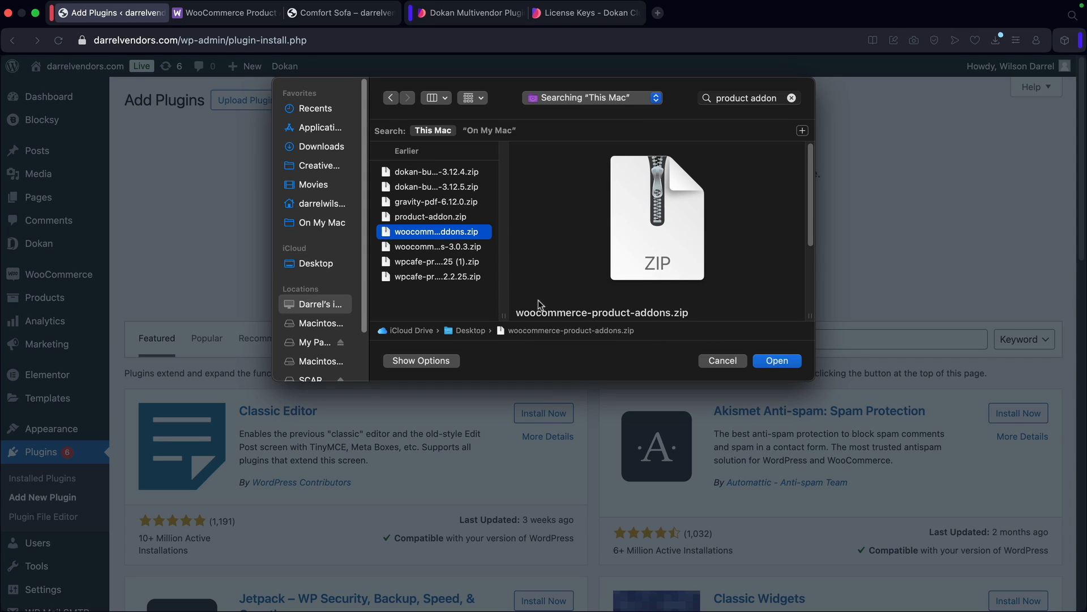
left_click(787, 361)
left_click(709, 238)
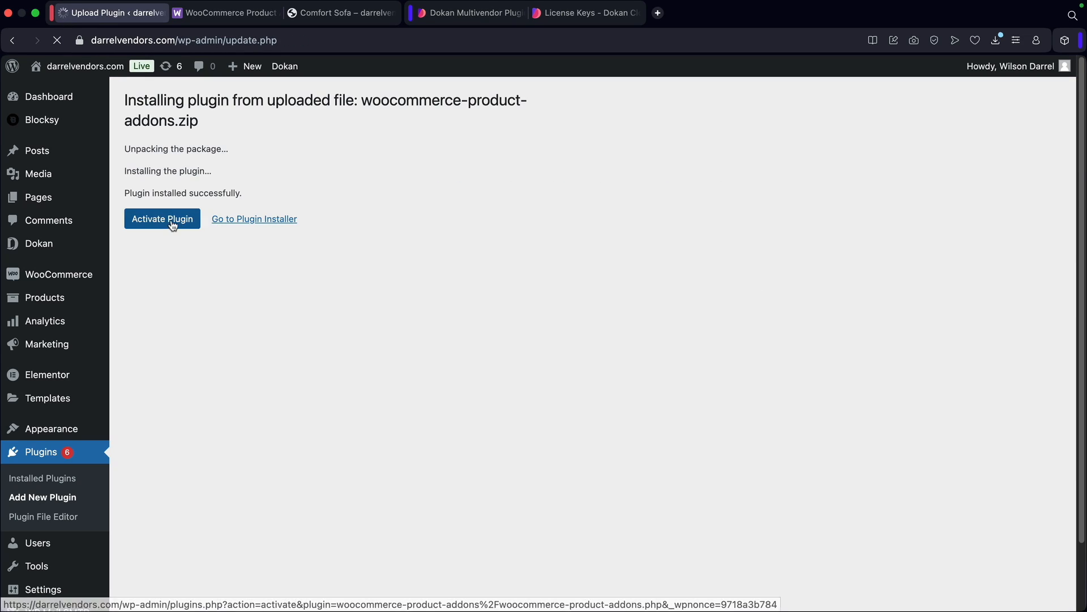
left_click(173, 225)
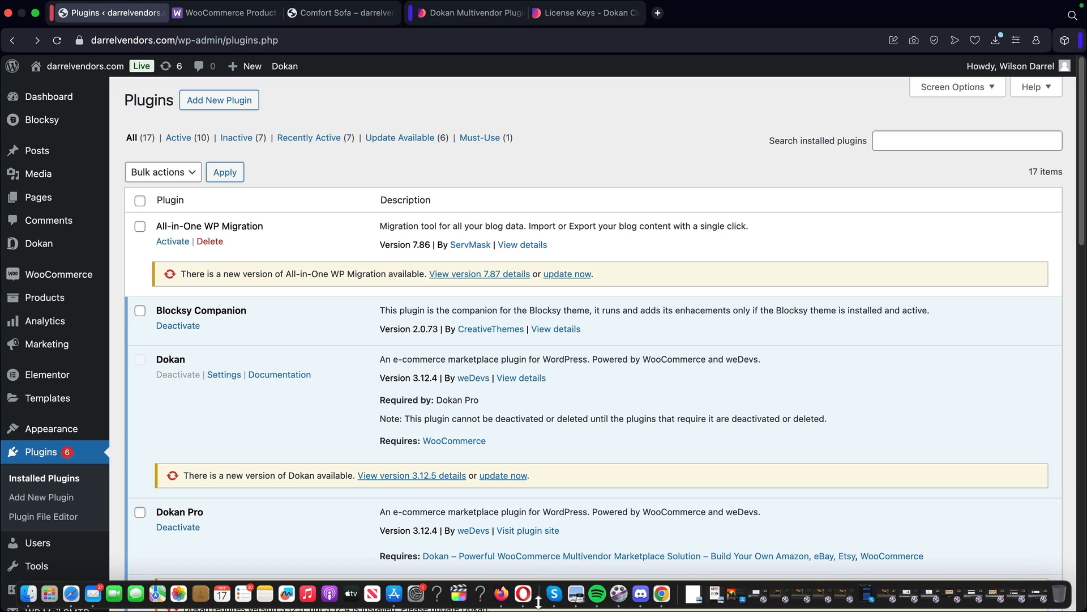
Open Comfort Sofa's Edit Product page from the vendor dashboard's product list.
left_click(502, 595)
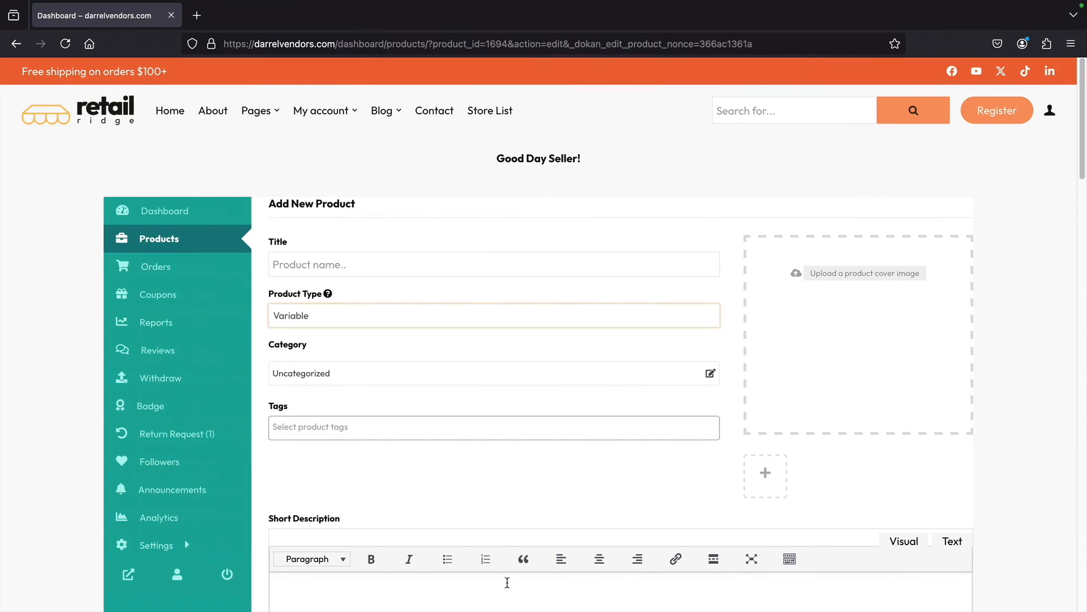
left_click(147, 248)
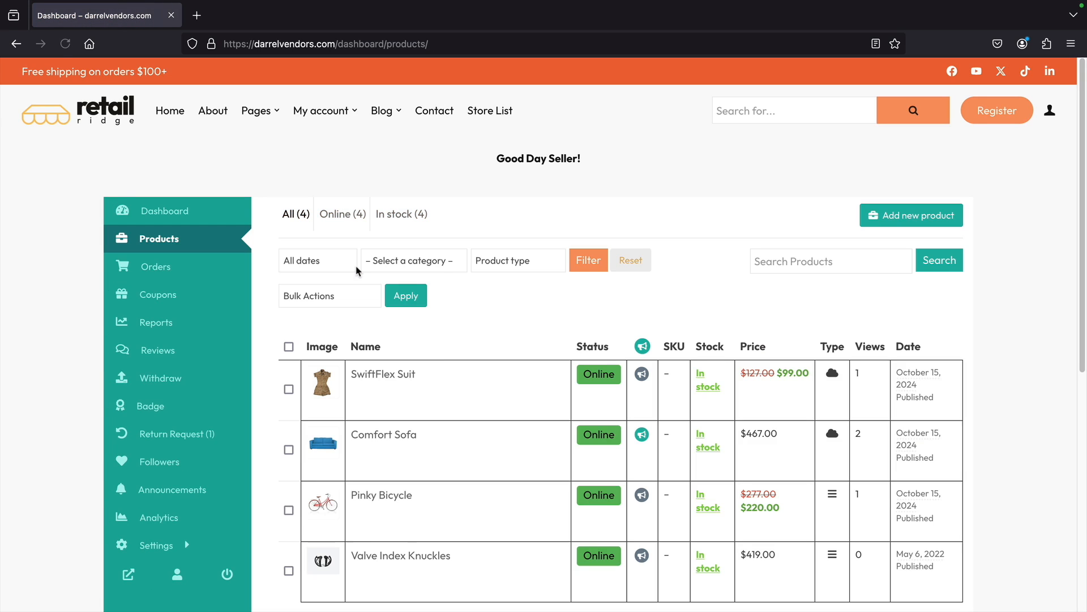
mouse_move(363, 454)
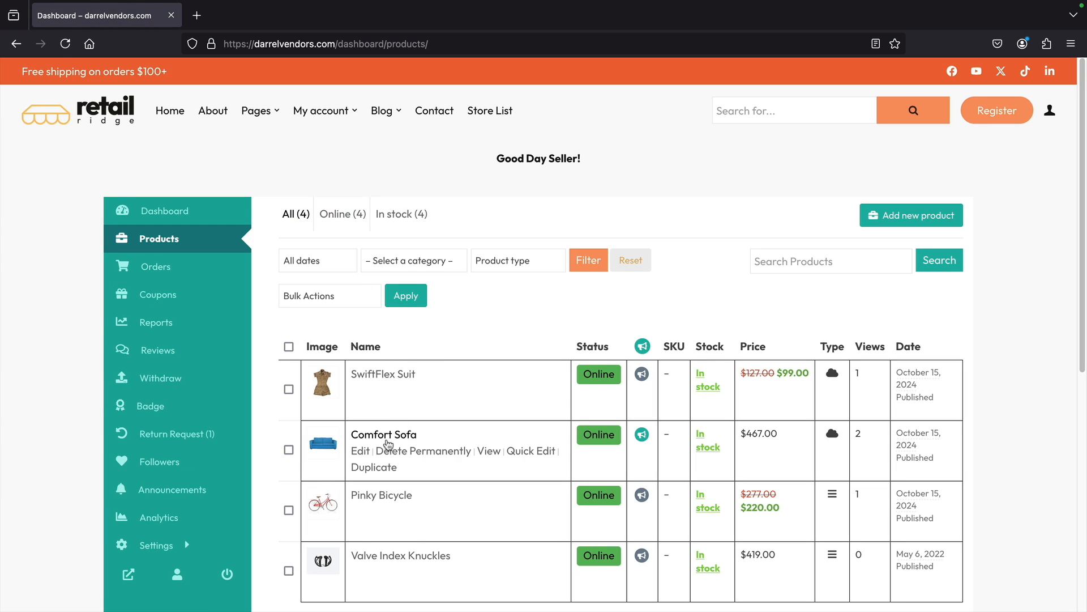
left_click(361, 452)
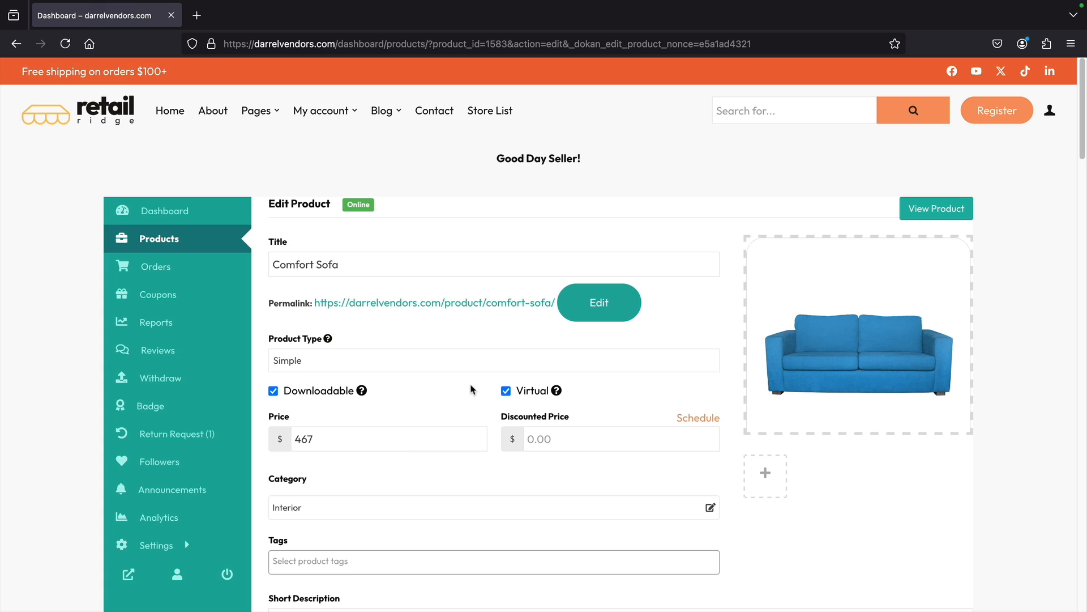
Scroll down past Inventory and Downloadable Options to the empty Add-ons section.
scroll(448, 363, "down", 3)
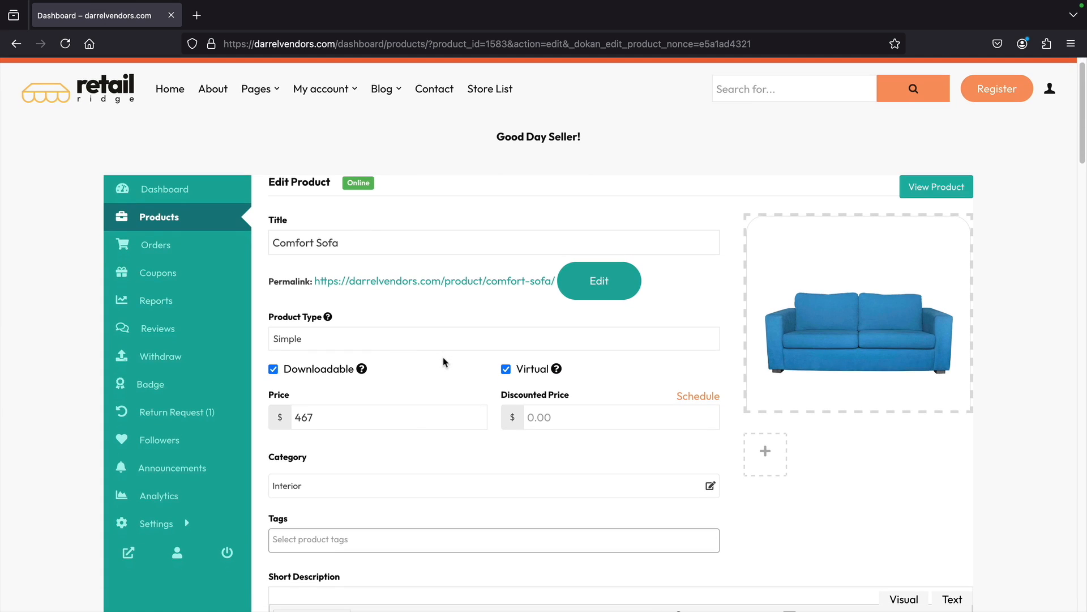
scroll(448, 362, "down", 10)
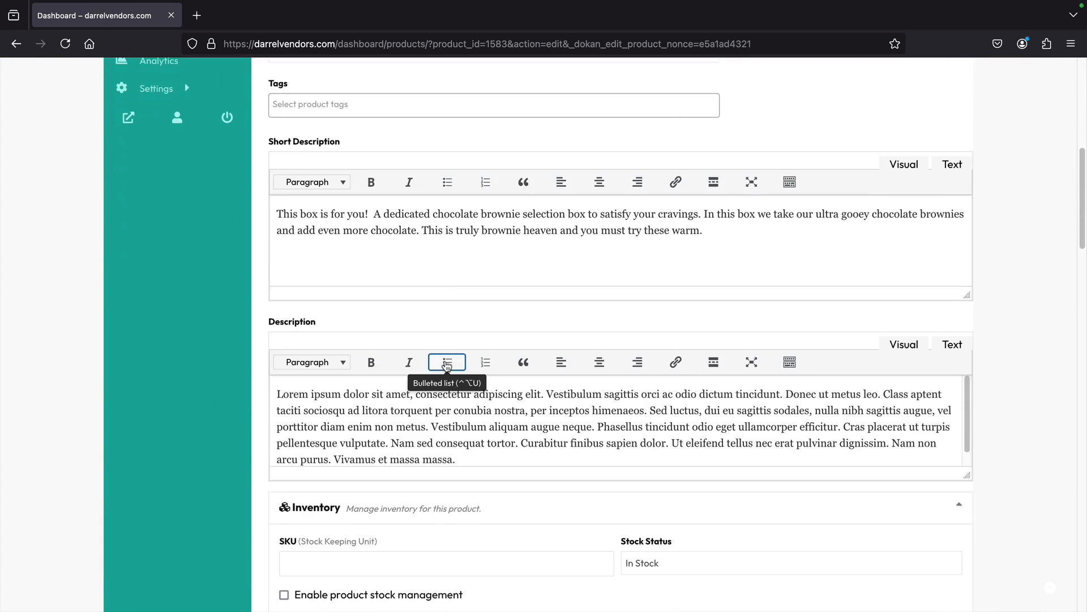
scroll(447, 367, "down", 2)
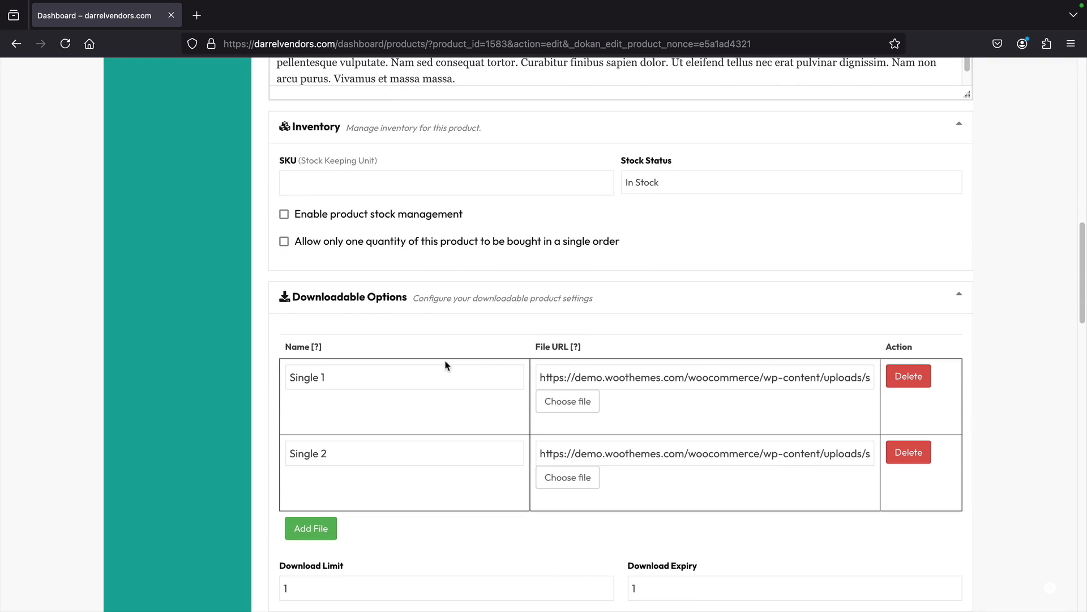
scroll(447, 366, "down", 7)
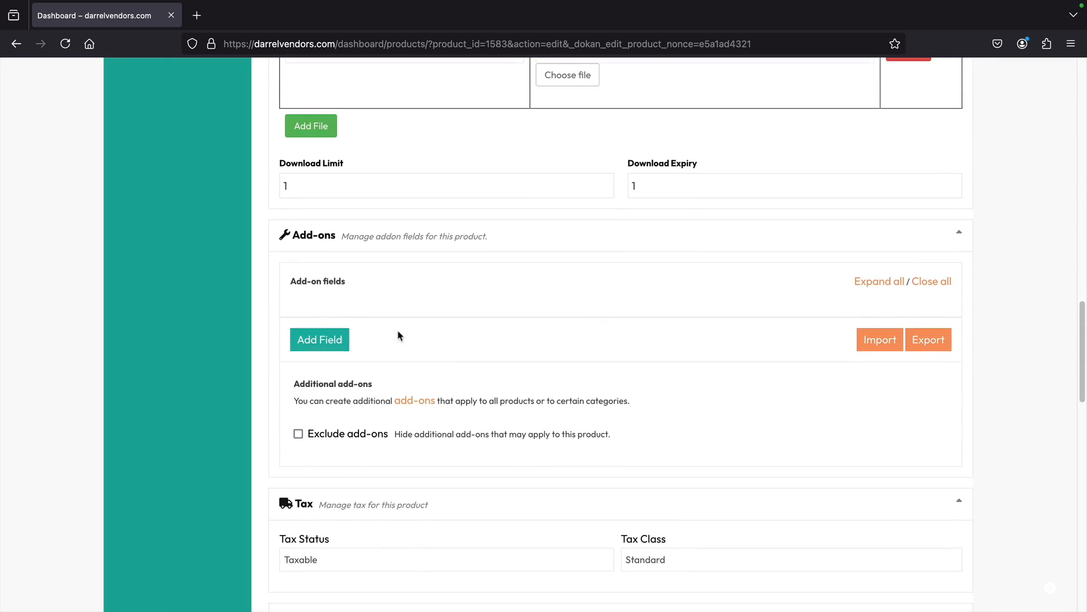
Add a new add-on field and set its type to Checkboxes.
left_click(334, 342)
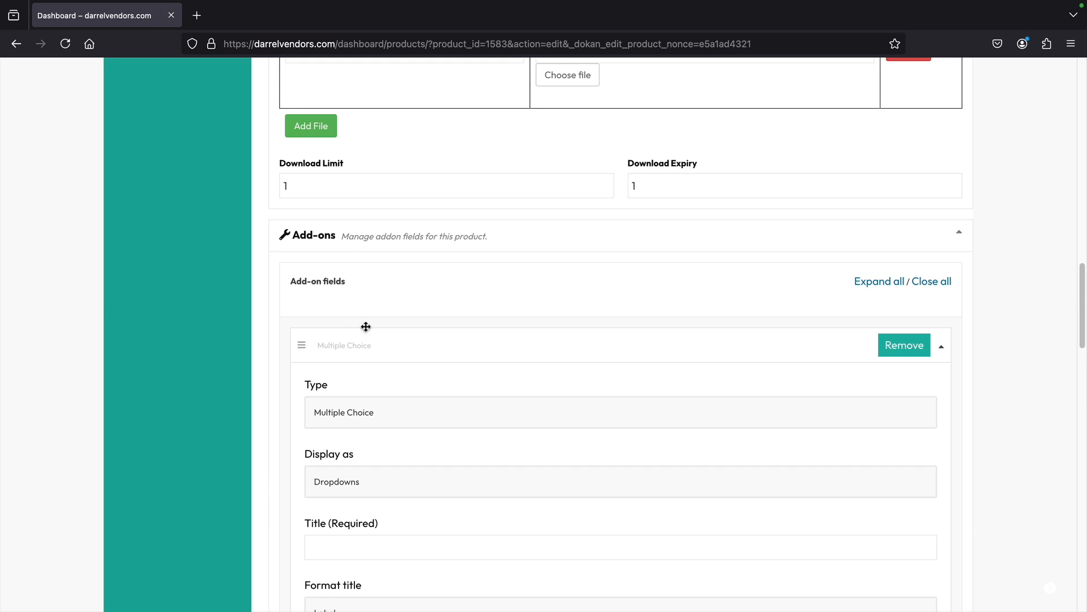
scroll(374, 377, "down", 1)
scroll(376, 378, "down", 1)
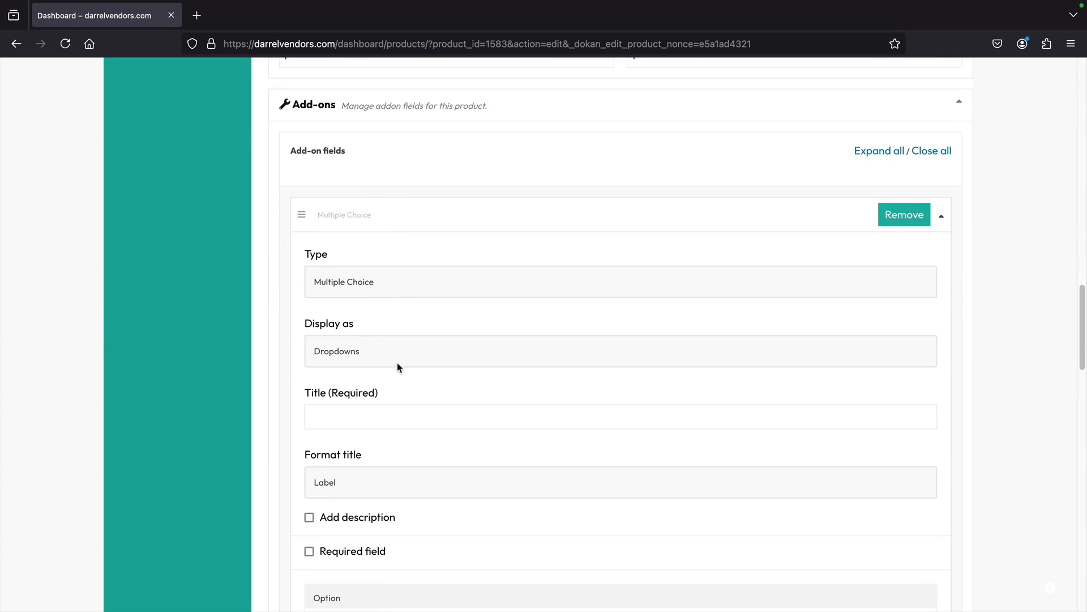
left_click(406, 284)
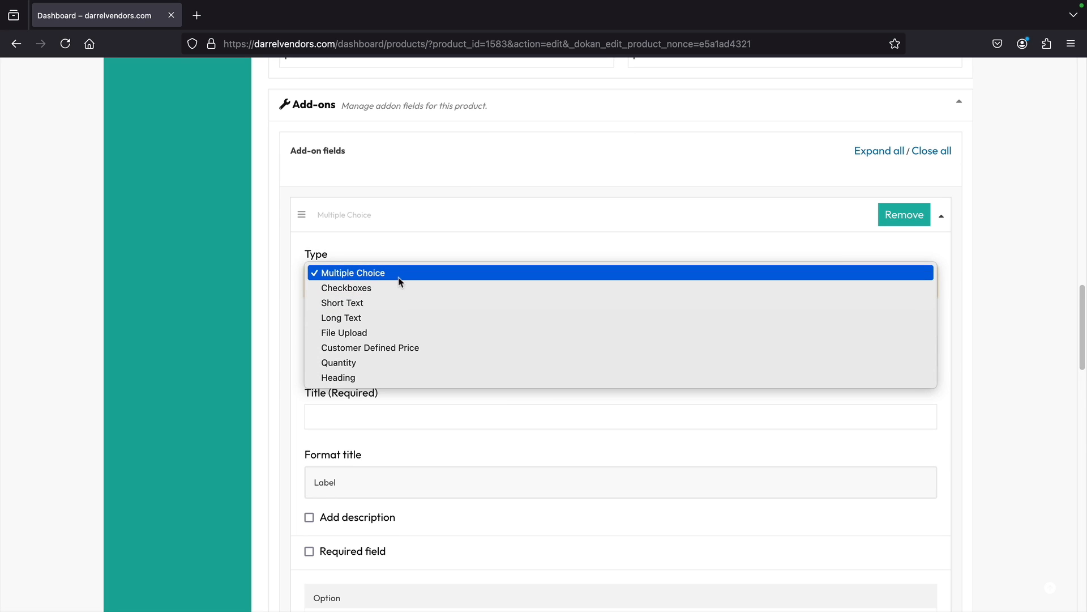
left_click(398, 289)
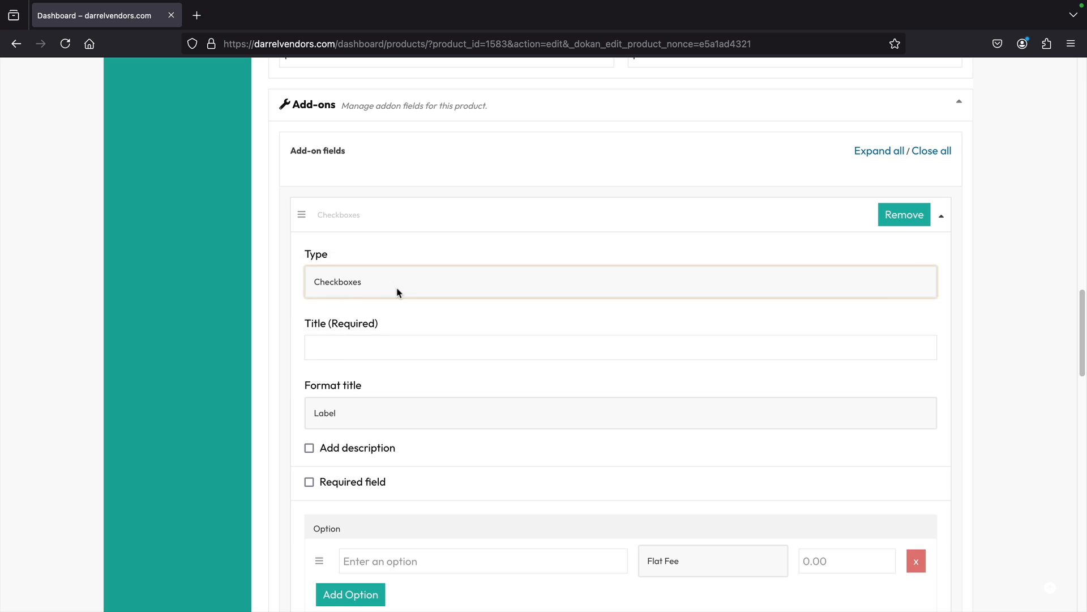
Title the add-on 'Gift Wrapped?' as a Label with description 'Gift Wrap Your Product'.
left_click(386, 342)
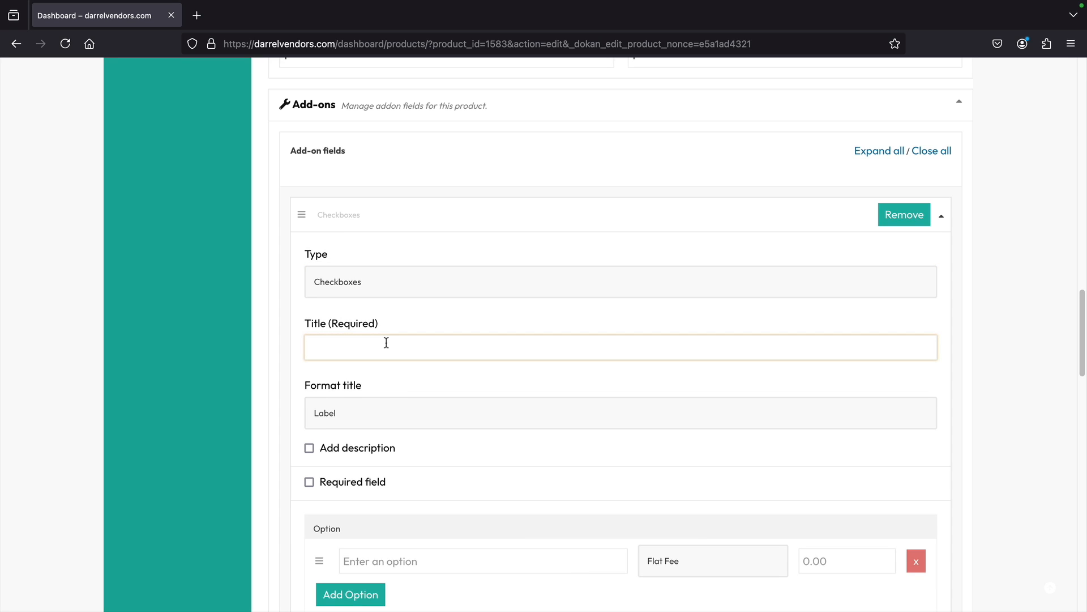
type("Gift Wrapped?")
scroll(360, 316, "down", 3)
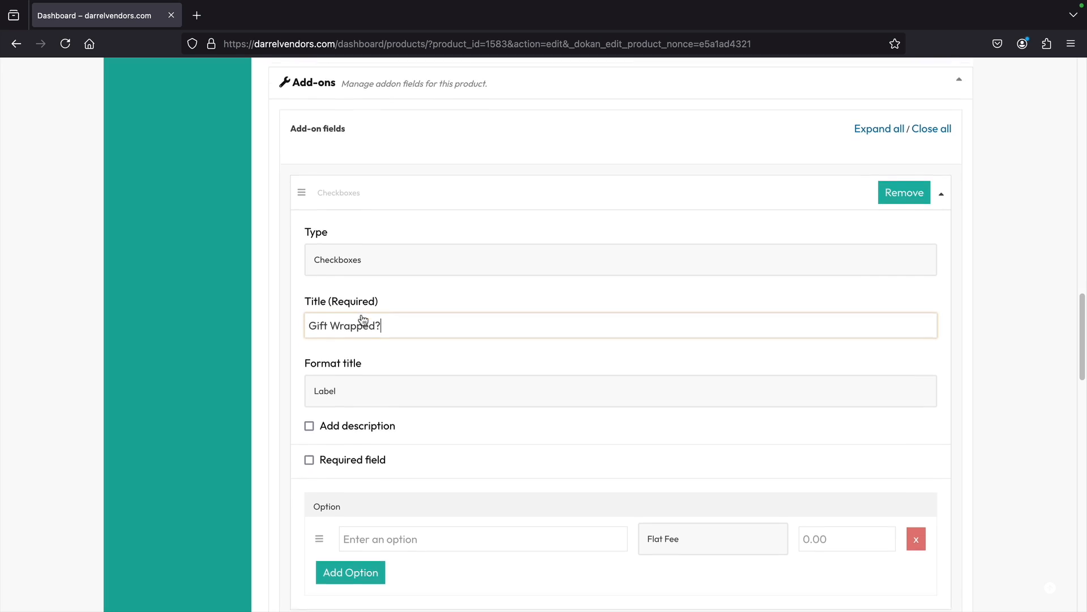
left_click(366, 335)
left_click(367, 328)
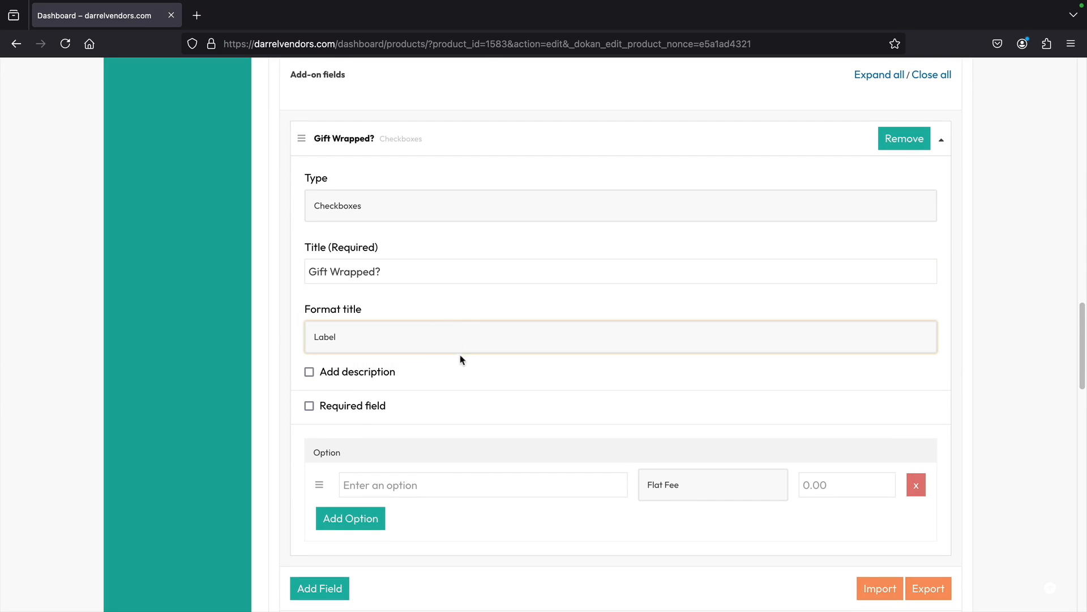
left_click(418, 367)
left_click(466, 375)
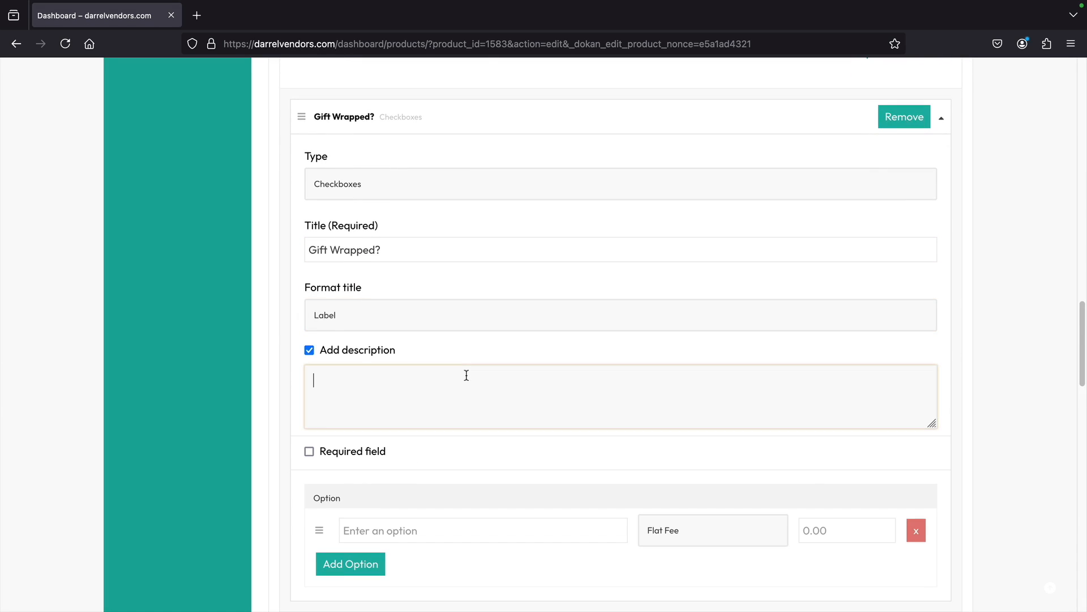
type("Gift Wrap Your Produc")
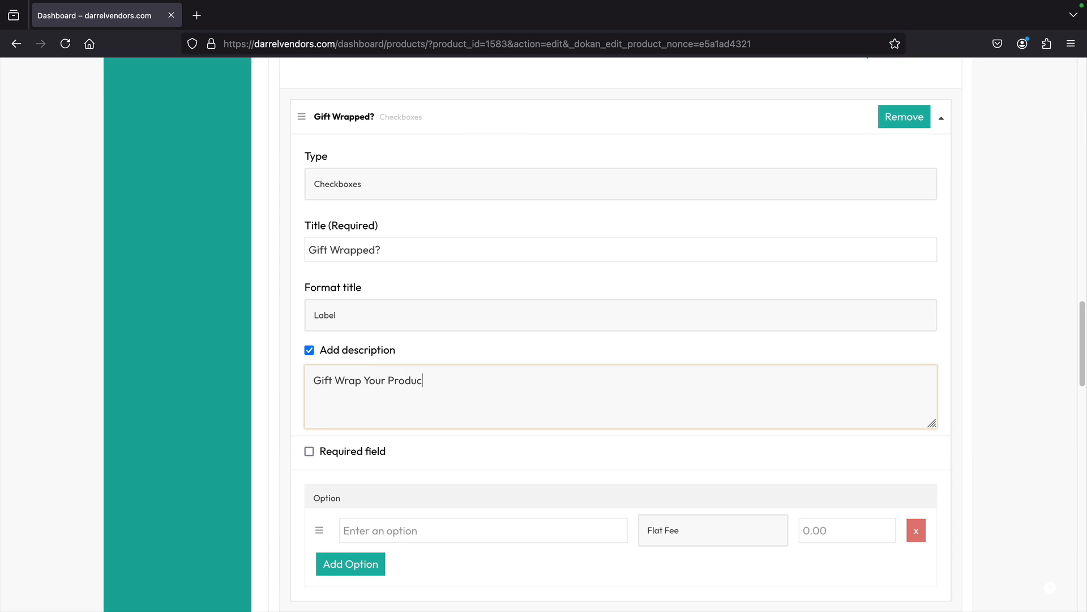
type("t")
Add the checkbox option 'Gift Wrapped' with a flat fee of 5.
scroll(447, 405, "down", 2)
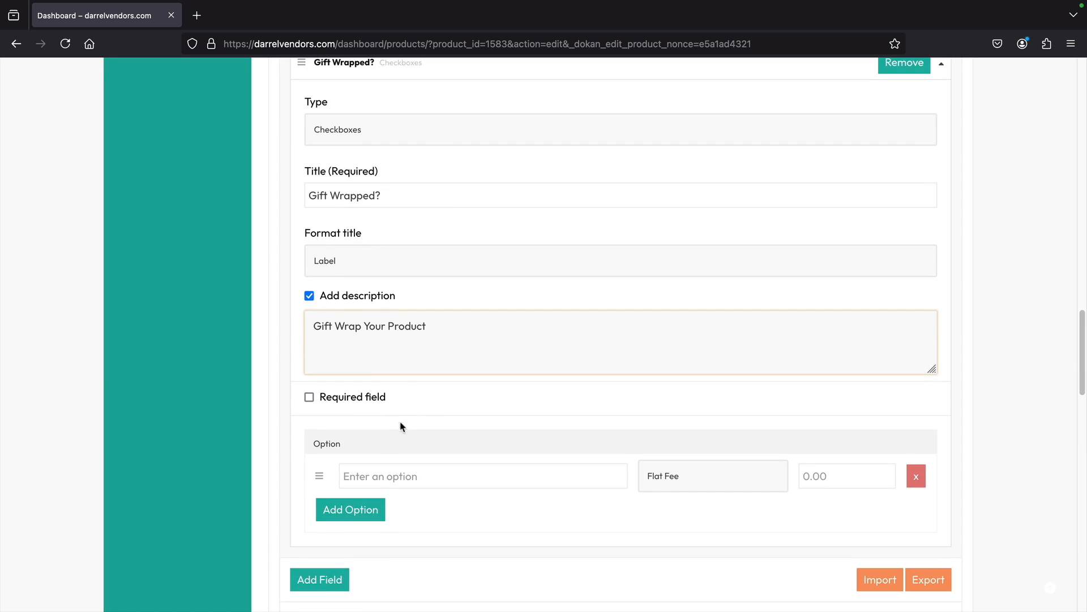
left_click(447, 470)
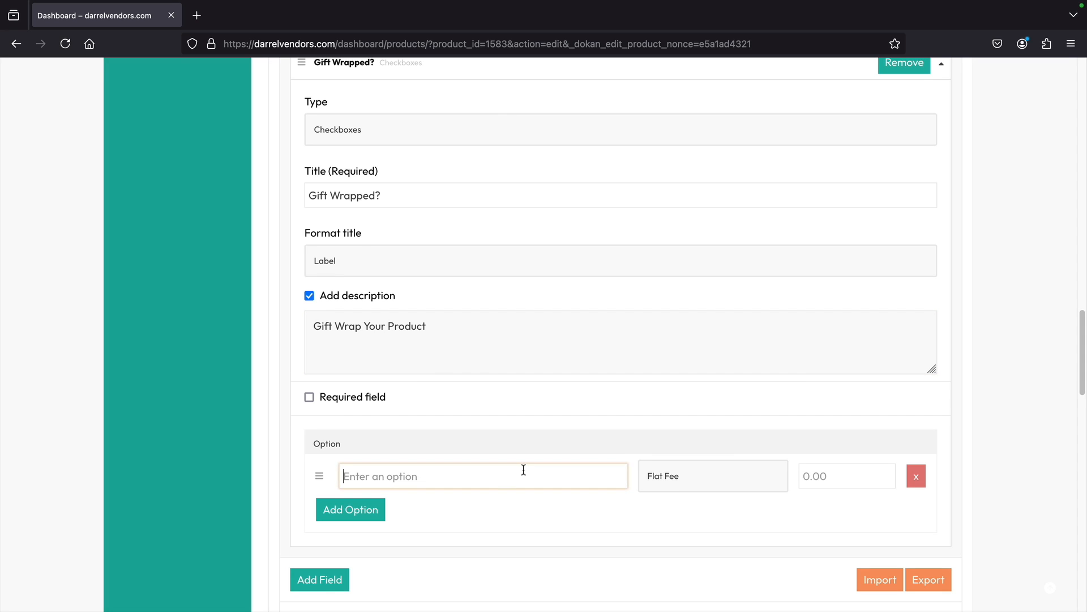
type("Gift Wrapped")
key("Tab")
key("Tab")
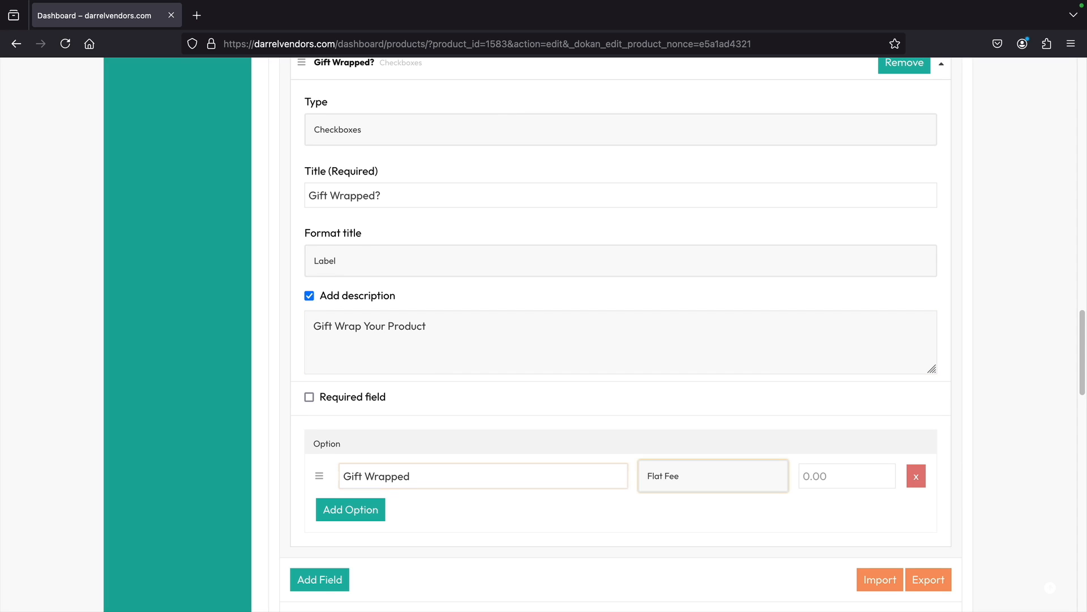
type("5")
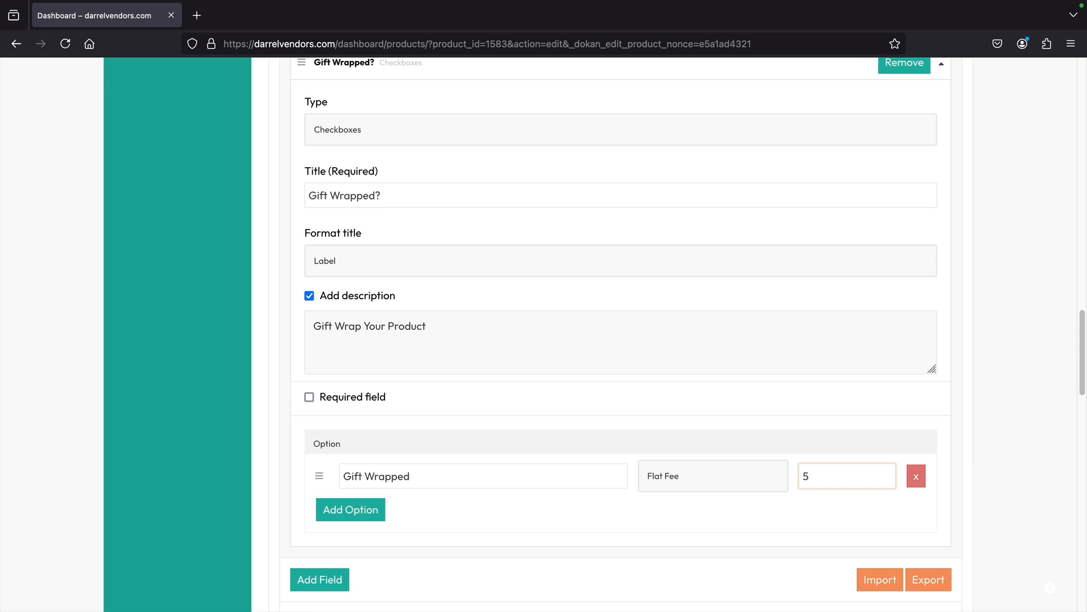
scroll(646, 554, "down", 2)
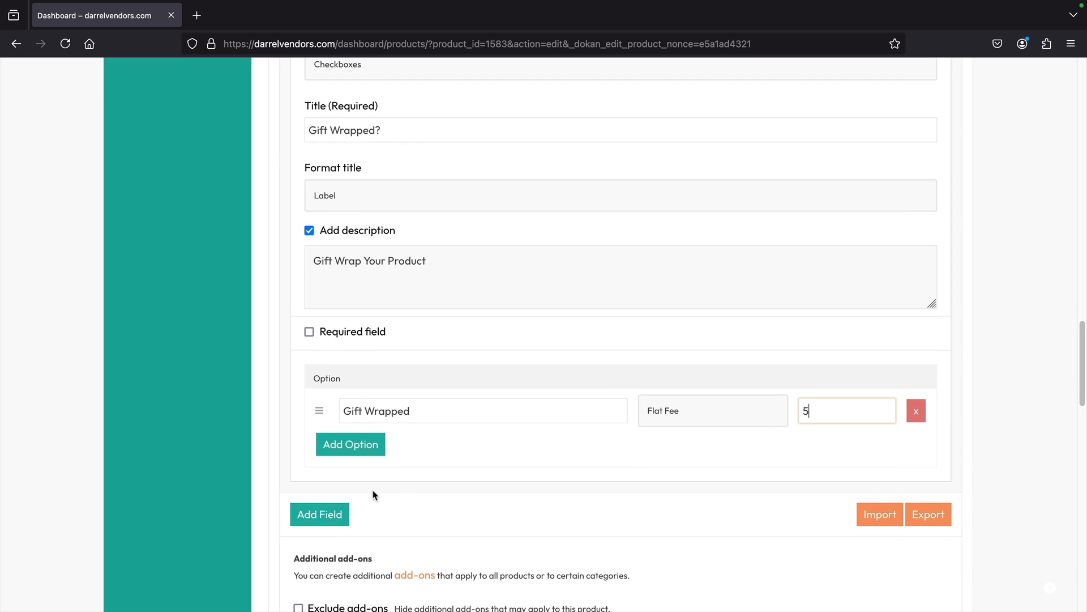
scroll(371, 499, "up", 8)
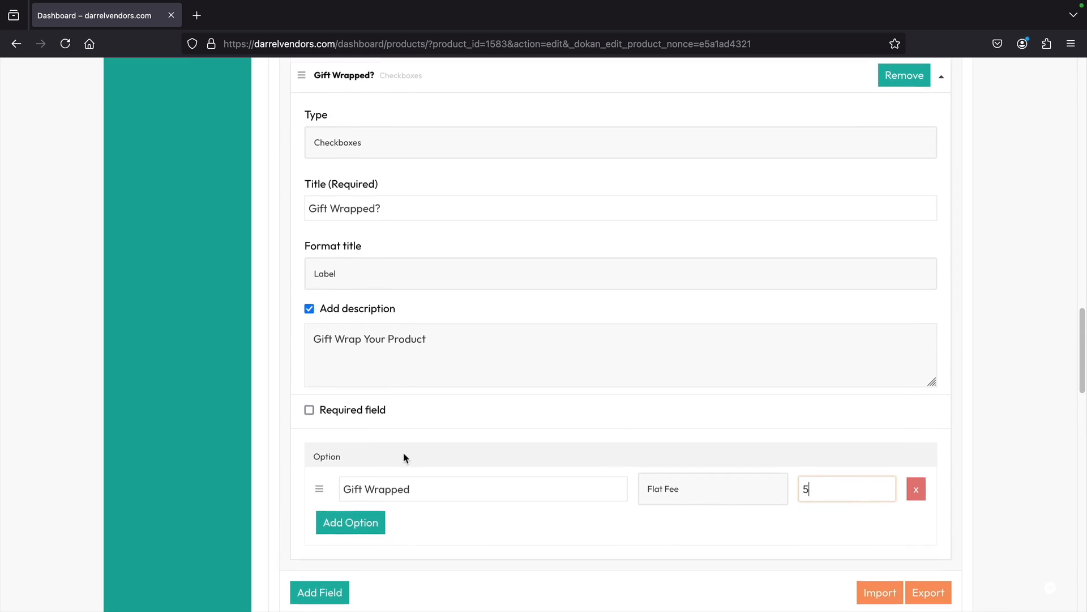
scroll(474, 418, "down", 4)
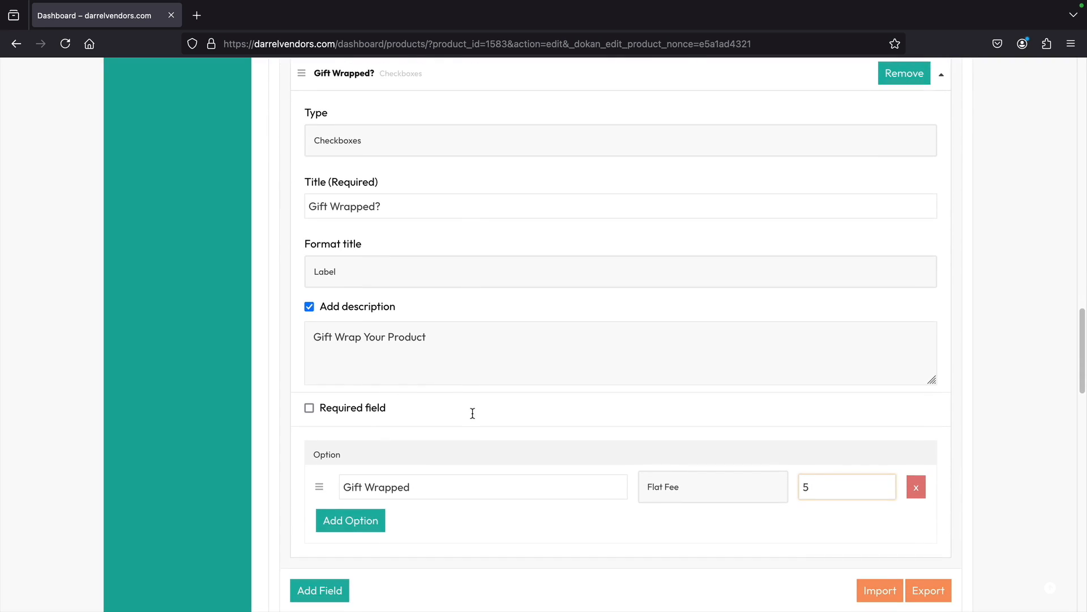
scroll(474, 418, "down", 1)
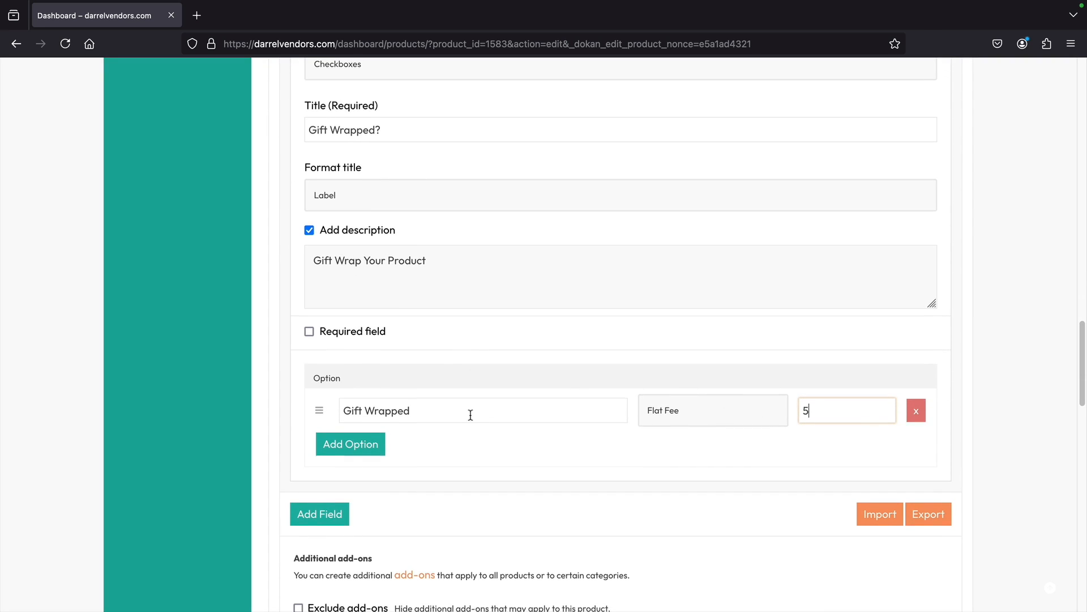
scroll(436, 419, "down", 3)
Add a second Checkboxes add-on titled 'Insurance'.
left_click(335, 334)
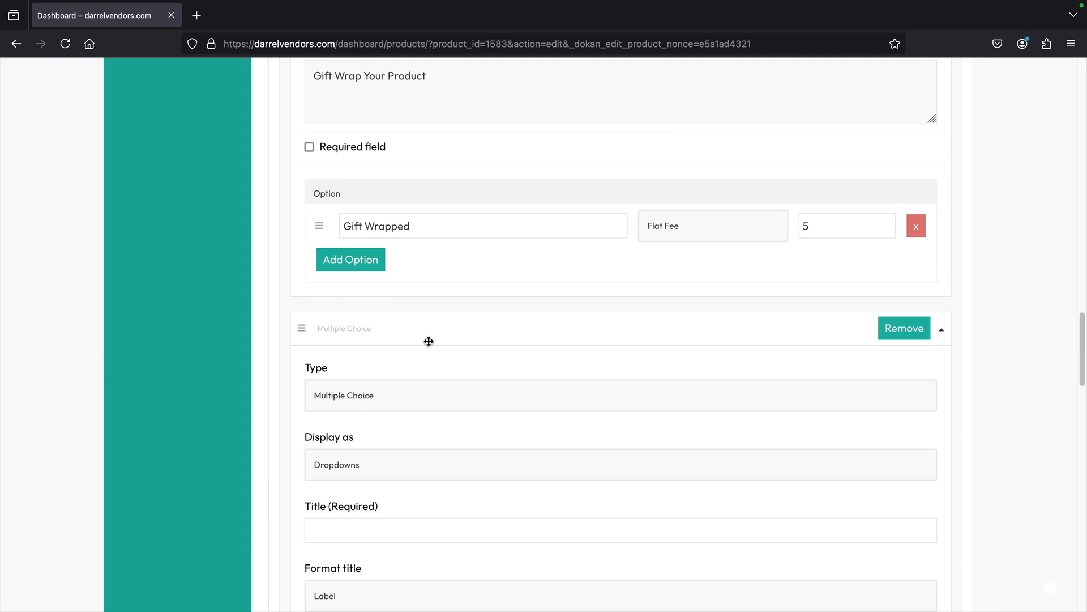
scroll(429, 341, "down", 1)
left_click(437, 342)
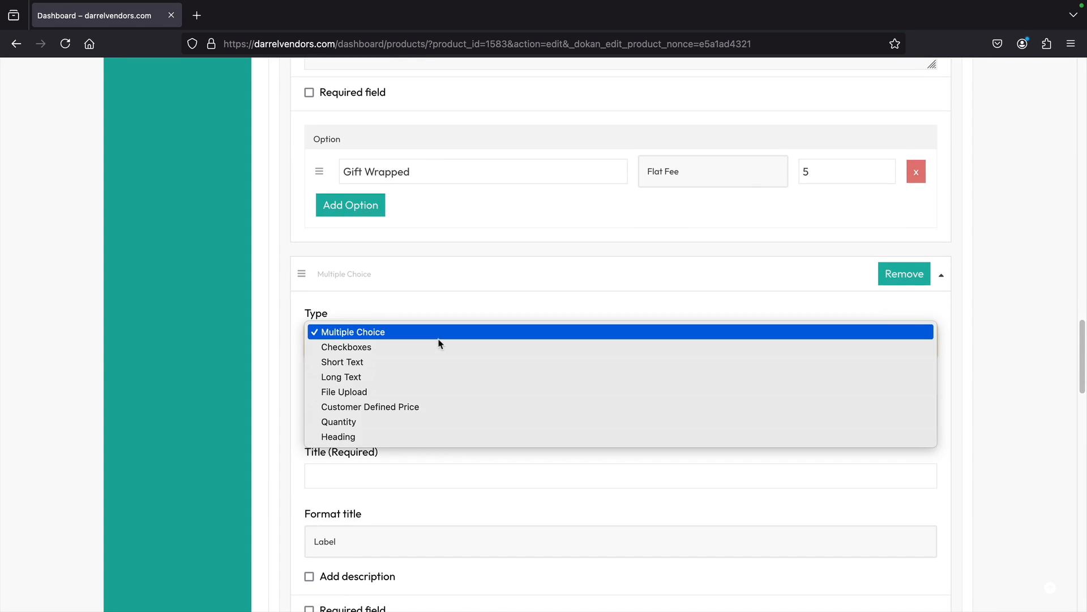
left_click(433, 348)
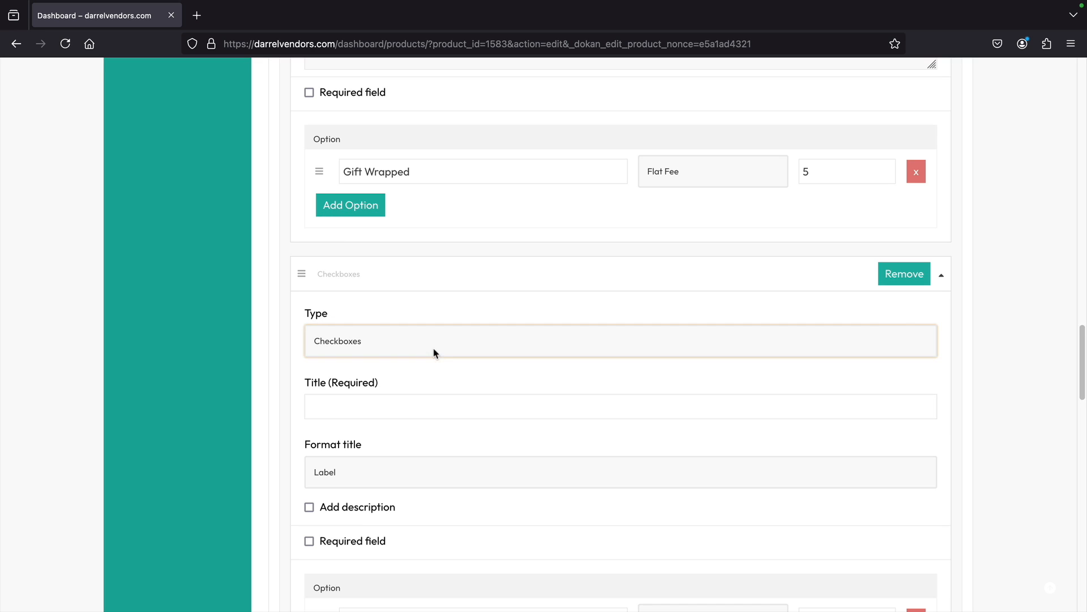
scroll(439, 359, "down", 1)
left_click(431, 342)
type("I")
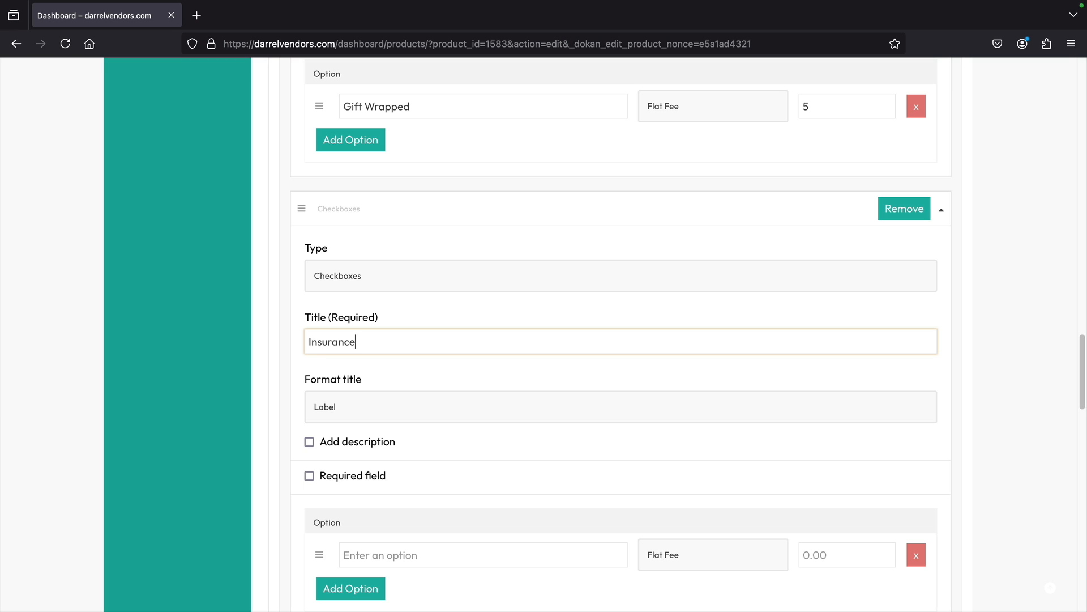
type("nsurance")
key("Tab")
Turn on a description for the Insurance add-on and enter a warranty note.
scroll(425, 396, "down", 1)
left_click(399, 391)
left_click(418, 415)
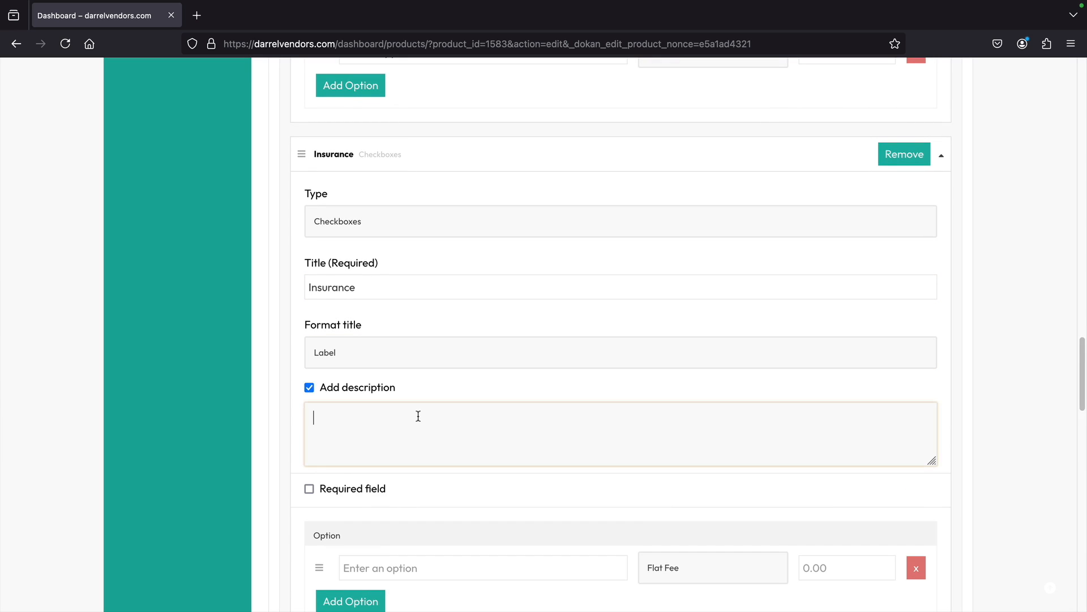
type("5 Year Warranty Fprtr Sofa")
key("Tab")
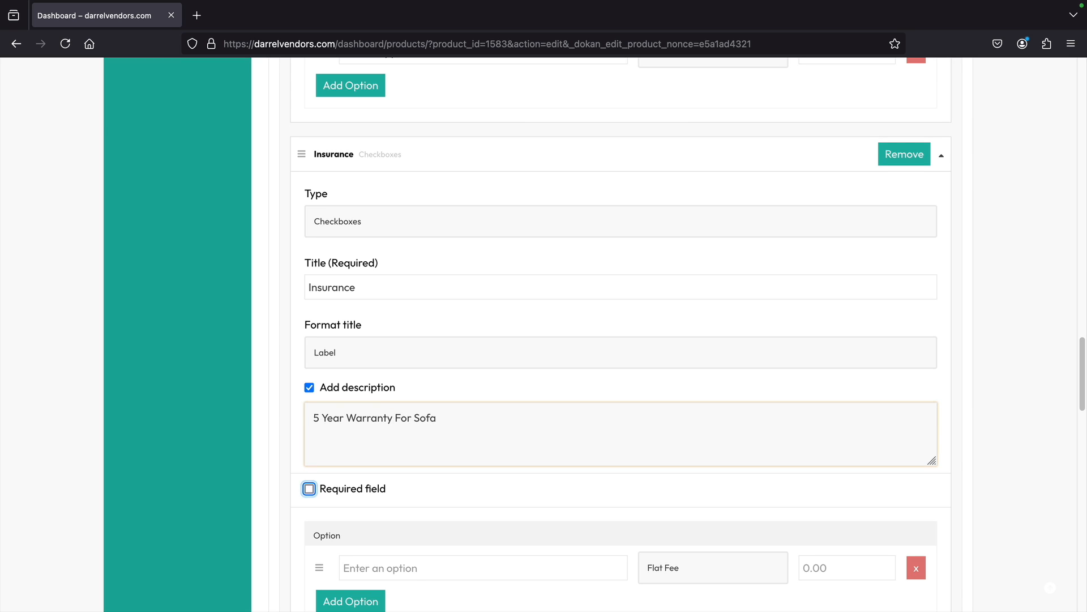
scroll(400, 424, "down", 3)
Correct the description to 'Warranty For Sofa' and price the 1 Year option at 100.
left_click(428, 452)
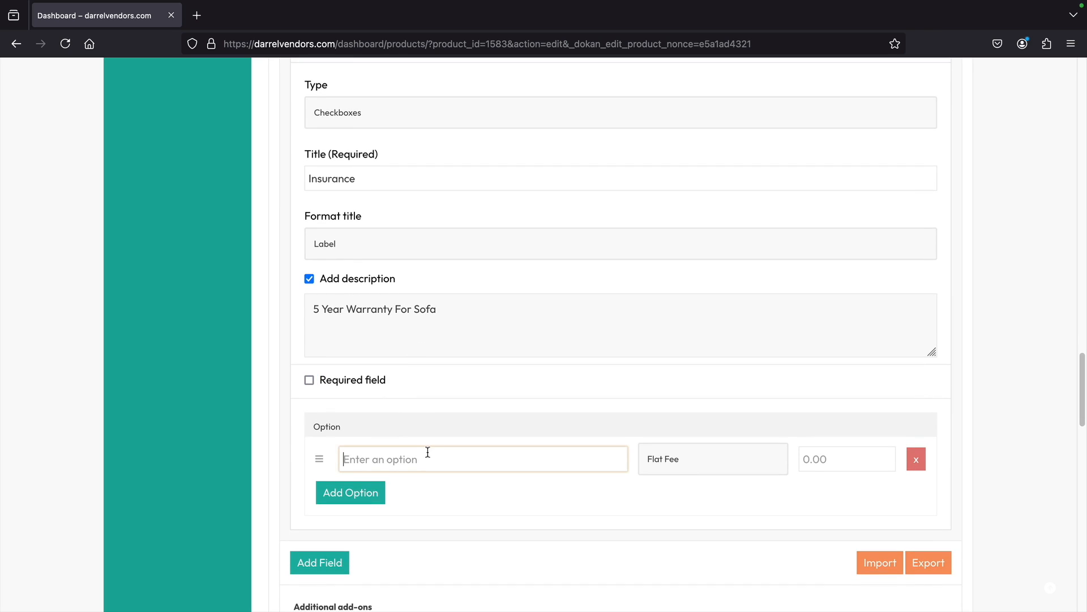
type("1")
left_click(320, 310)
key("BackSpace")
key("BackSpace")
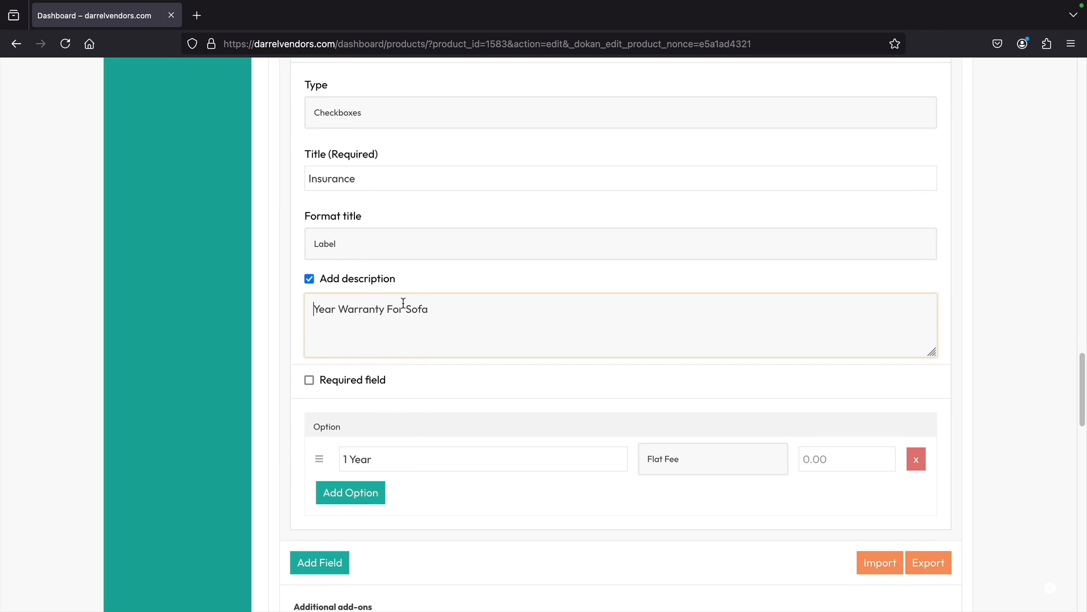
double_click(323, 309)
key("BackSpace")
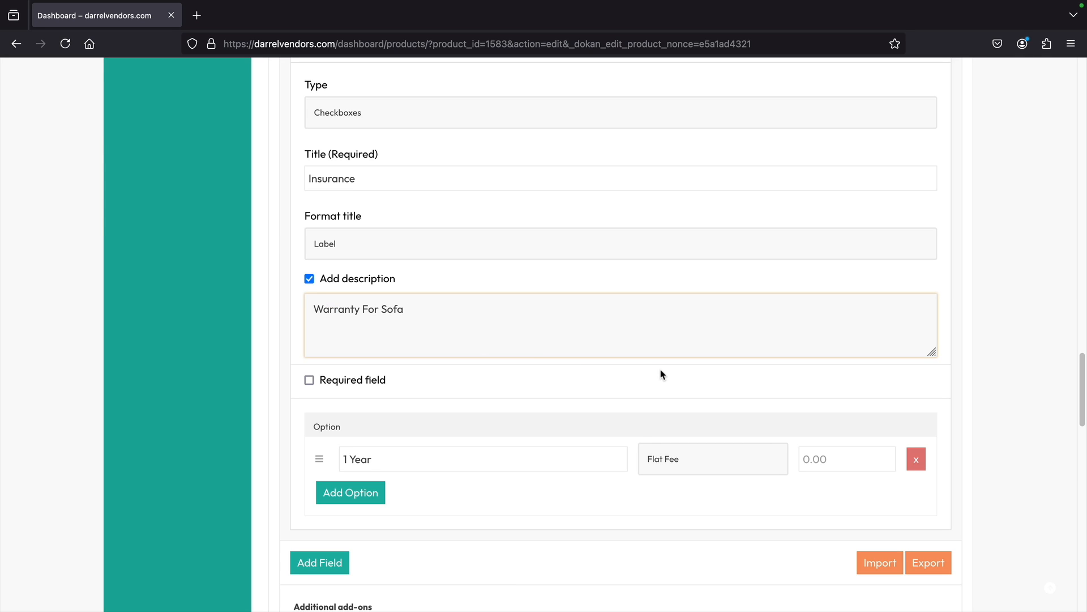
left_click(836, 458)
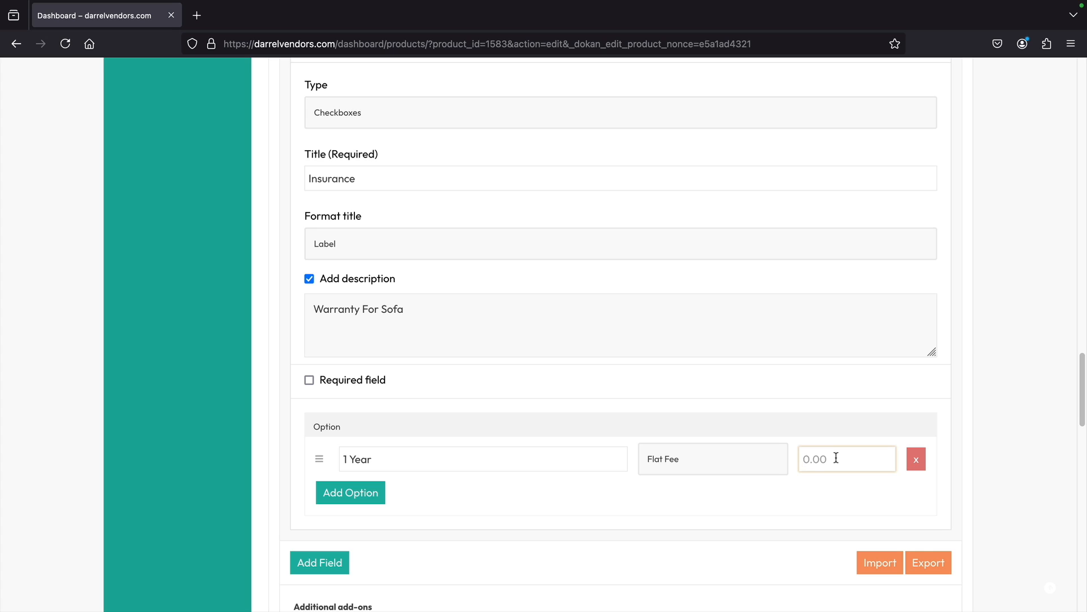
type("100")
Add a second option '5 Years' priced at 200.
left_click(374, 493)
left_click(387, 495)
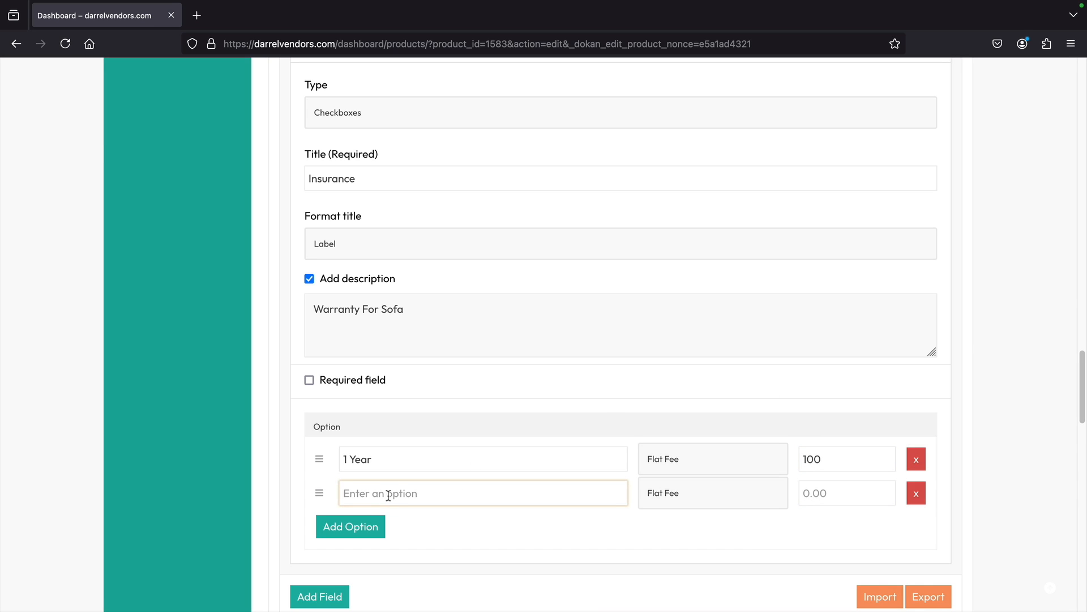
type("5 Years")
key("Tab")
key("Tab")
type("200")
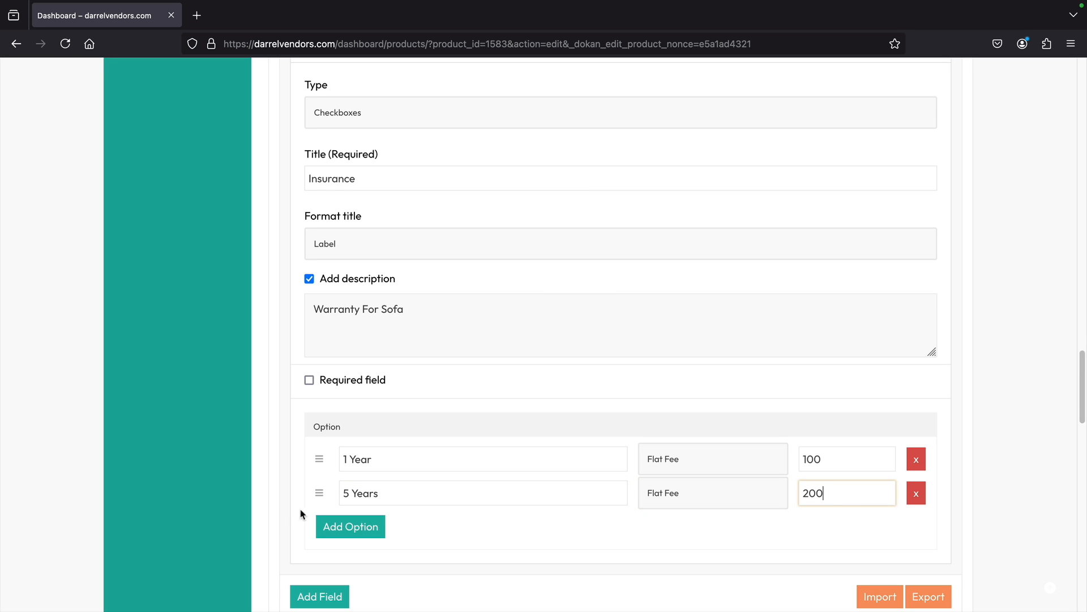
scroll(347, 498, "down", 5)
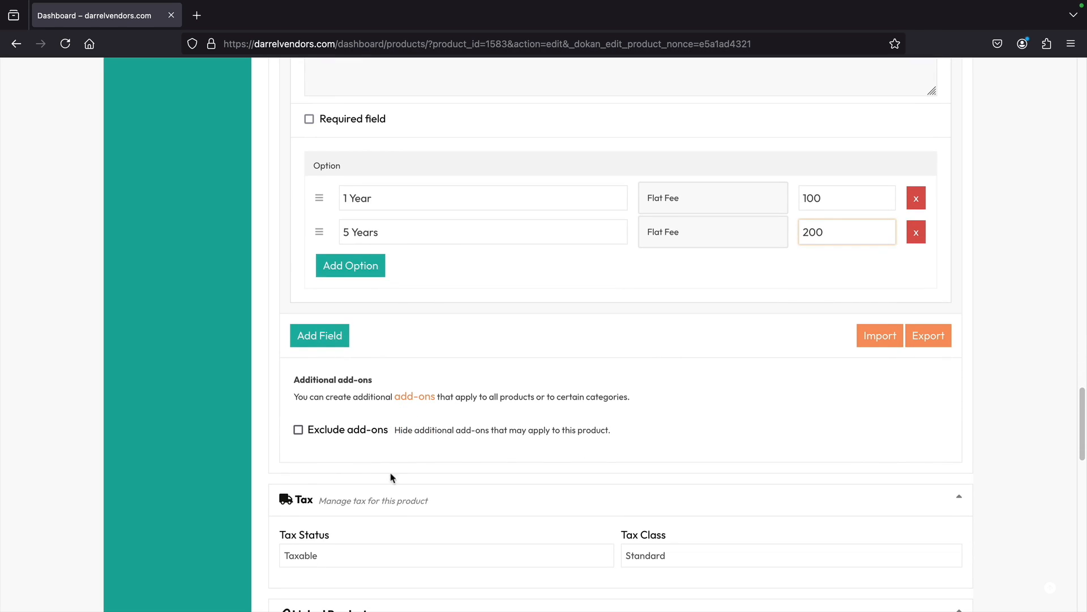
scroll(574, 451, "down", 10)
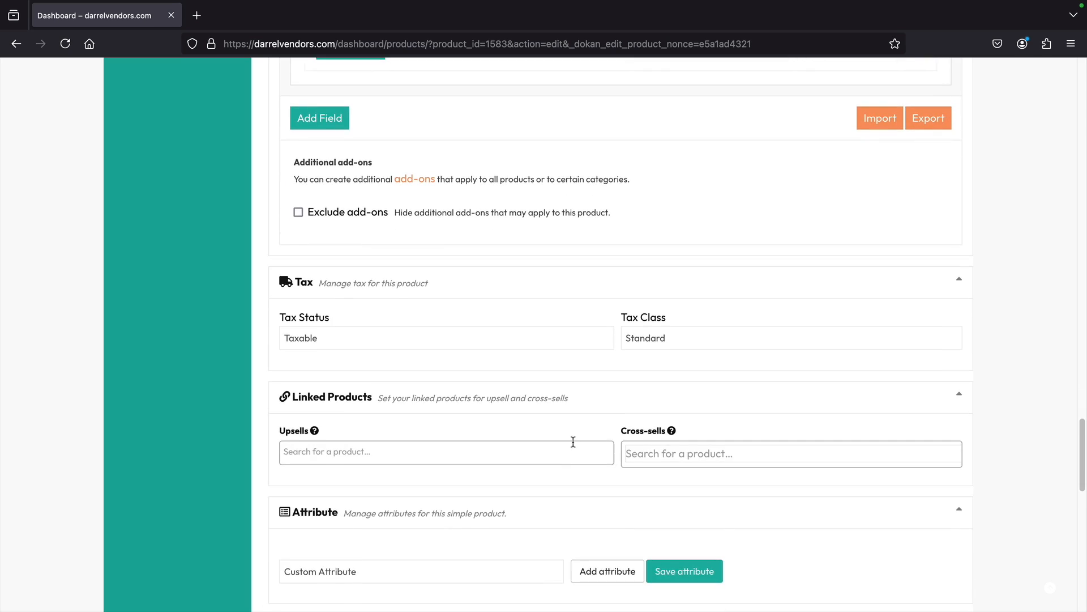
Save Comfort Sofa and open its permalink product page in a new tab.
left_click(896, 518)
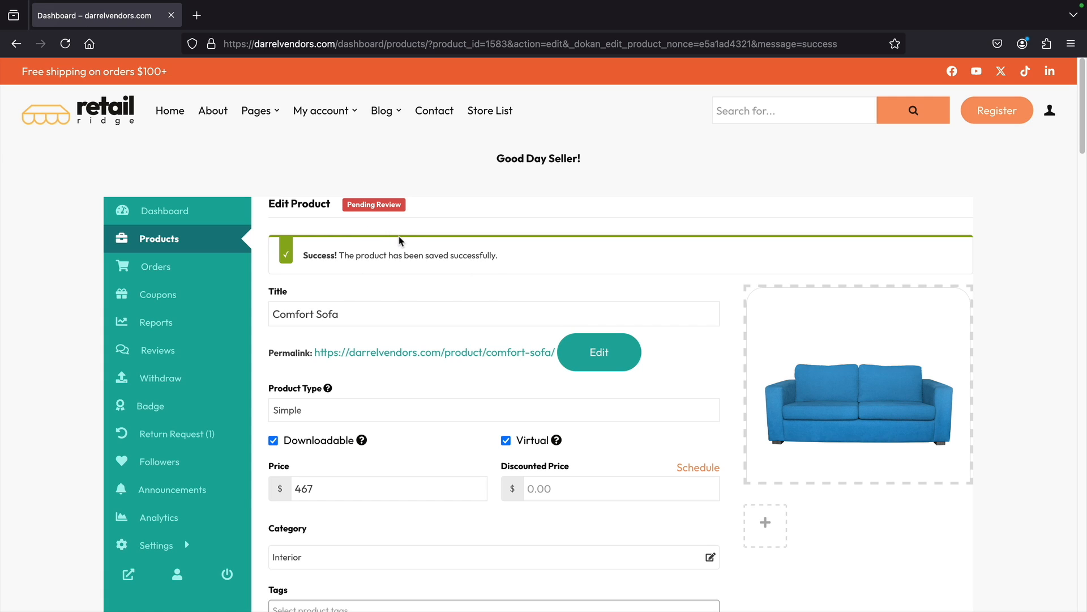
right_click(465, 355)
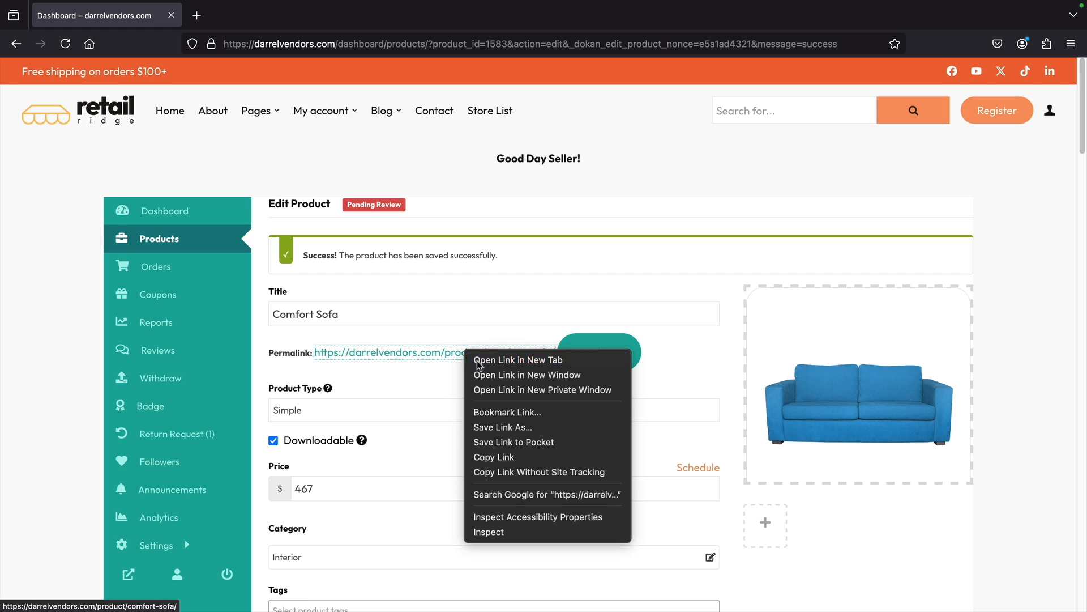
left_click(477, 360)
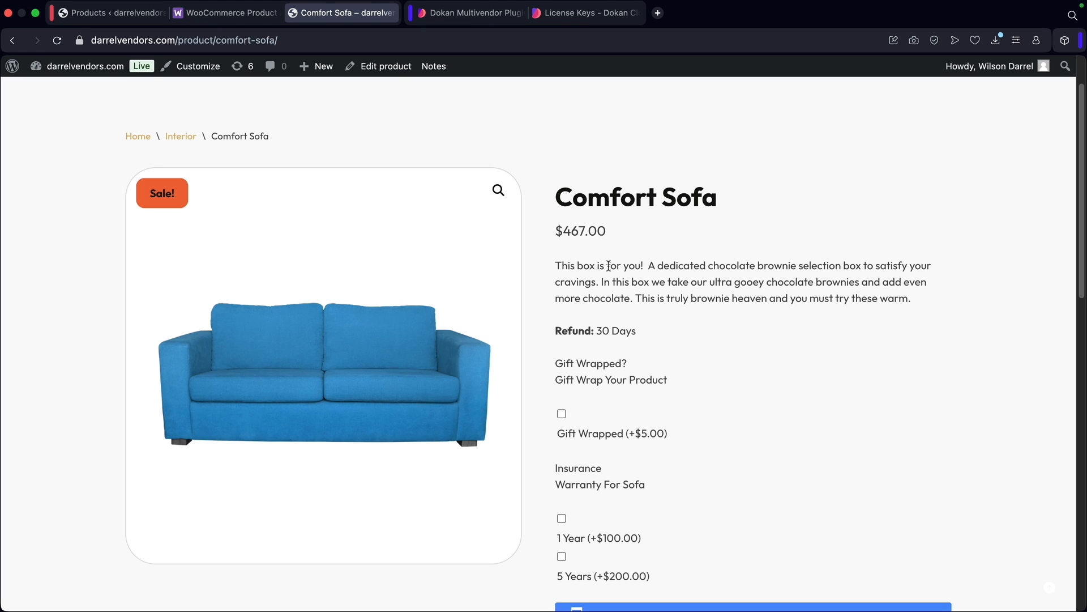
left_click_drag(558, 198, 764, 196)
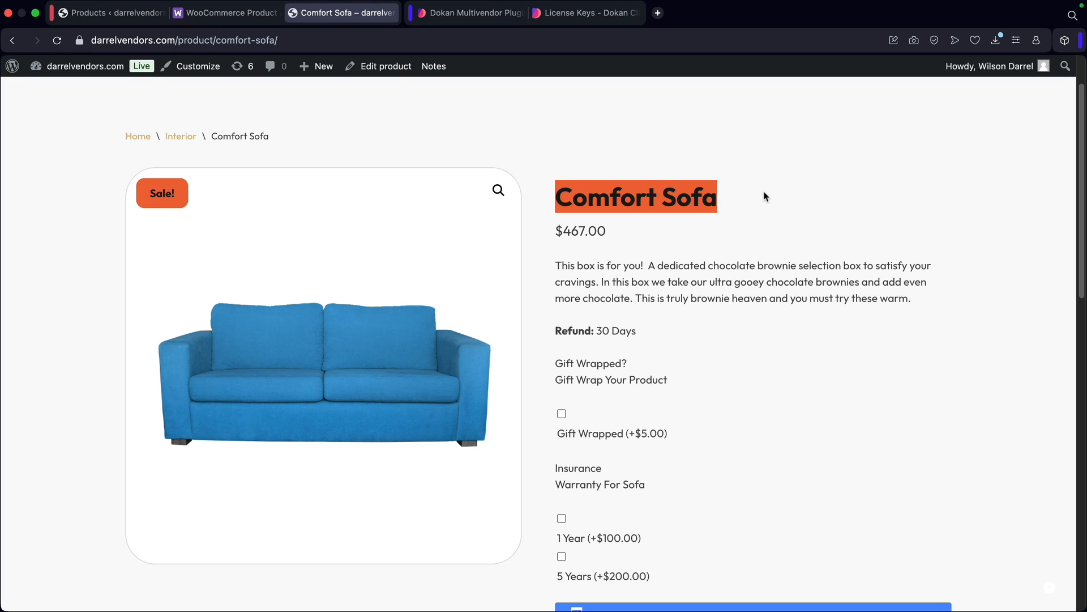
Tick the 1 Year (+$100.00) Insurance option on the product page.
left_click(764, 202)
scroll(685, 334, "down", 3)
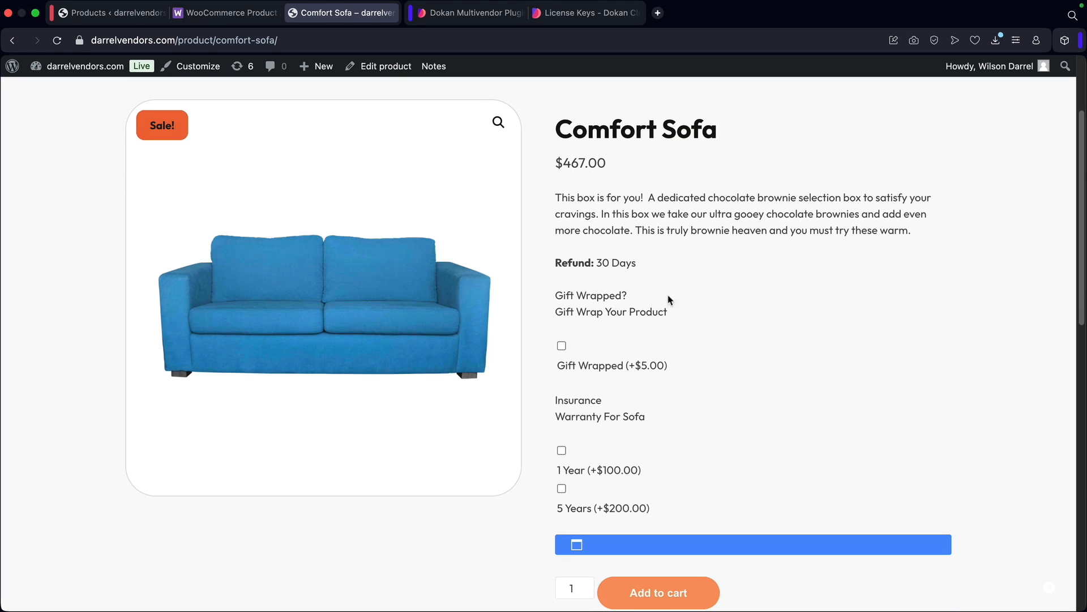
scroll(670, 298, "up", 1)
scroll(631, 285, "up", 2)
scroll(570, 237, "down", 3)
left_click_drag(558, 402, 637, 417)
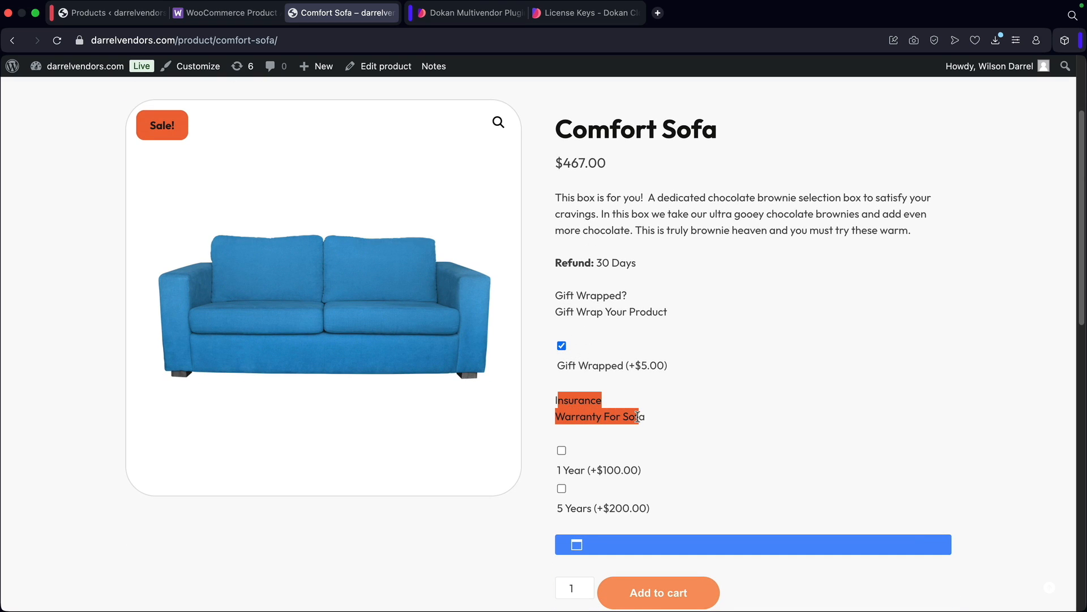
left_click(562, 451)
Review the 'Gift Wrap Your Product' and 'Warranty For Sofa' descriptions.
scroll(562, 447, "down", 5)
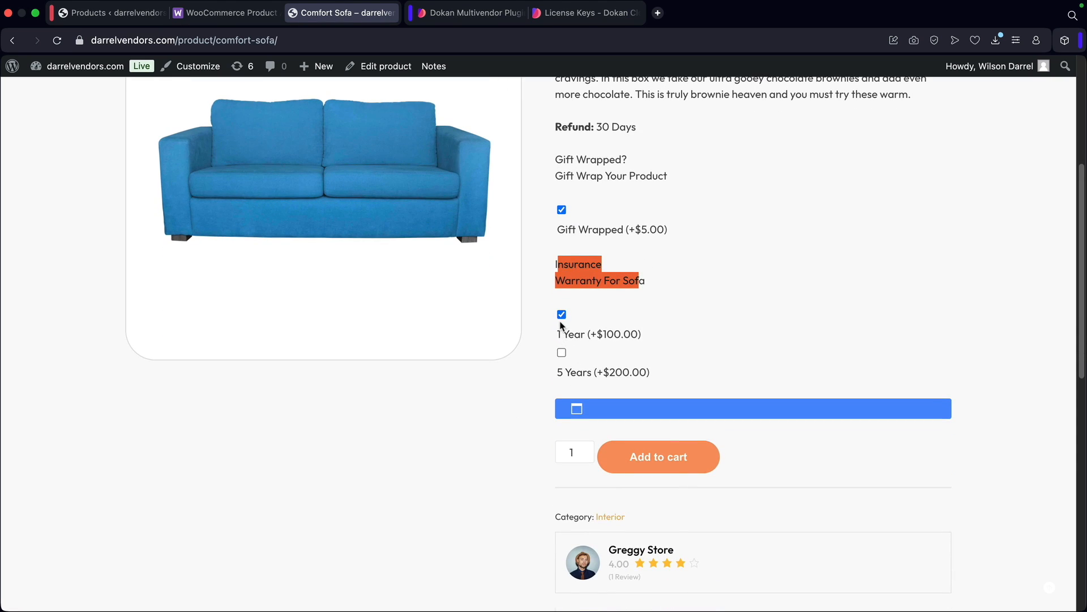
scroll(562, 323, "up", 10)
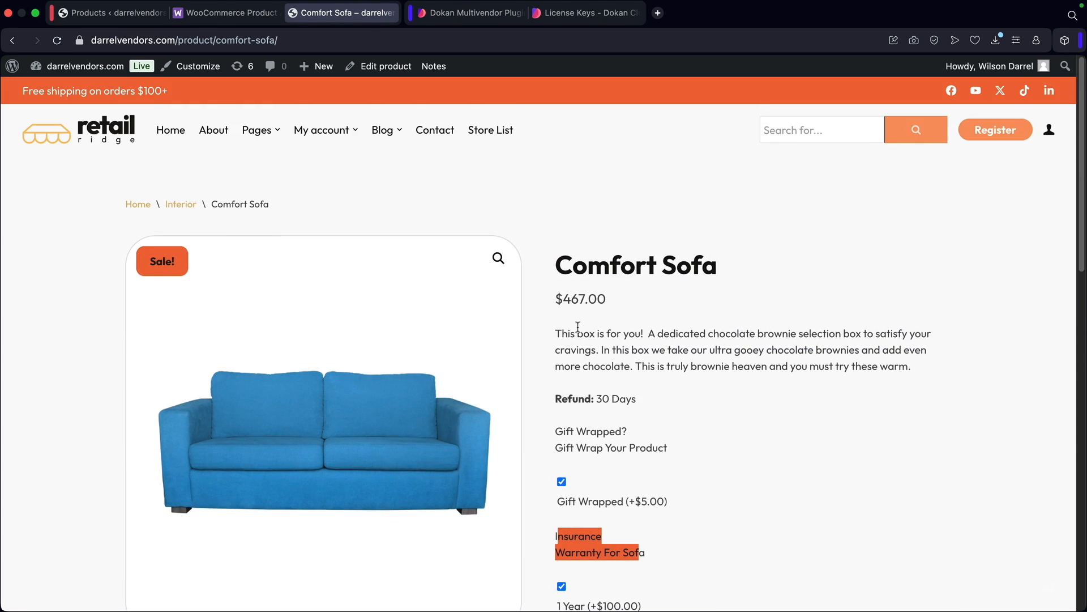
scroll(590, 328, "down", 6)
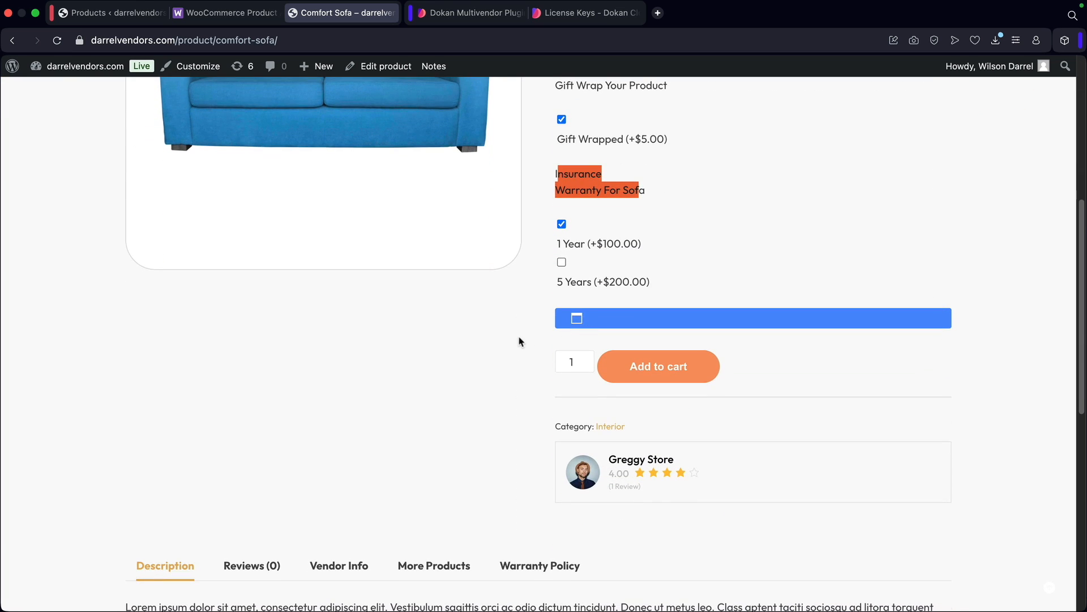
scroll(516, 351, "up", 3)
scroll(539, 376, "up", 4)
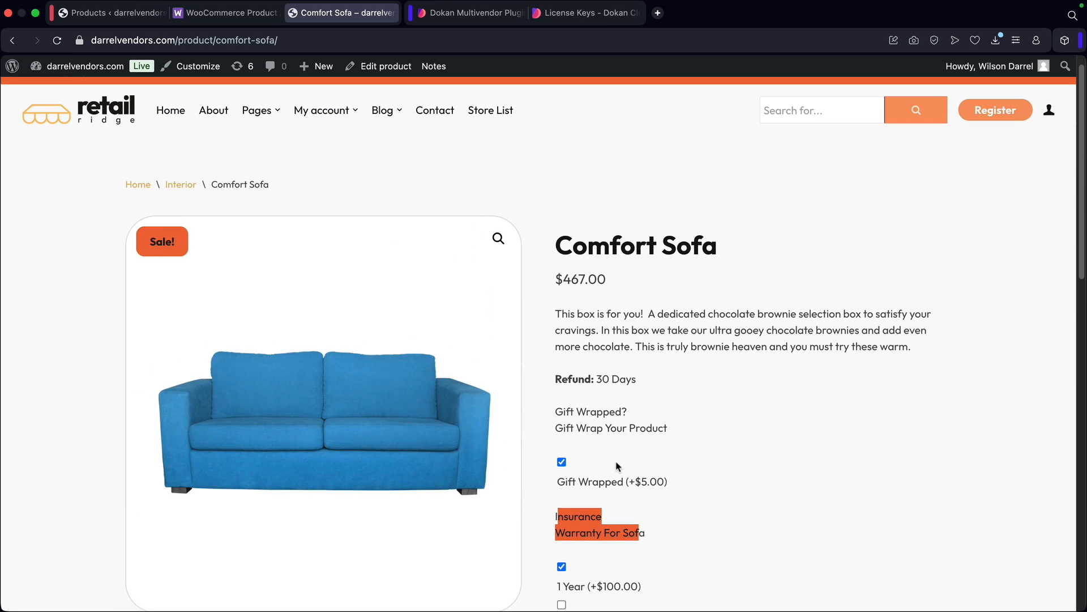
scroll(617, 461, "down", 2)
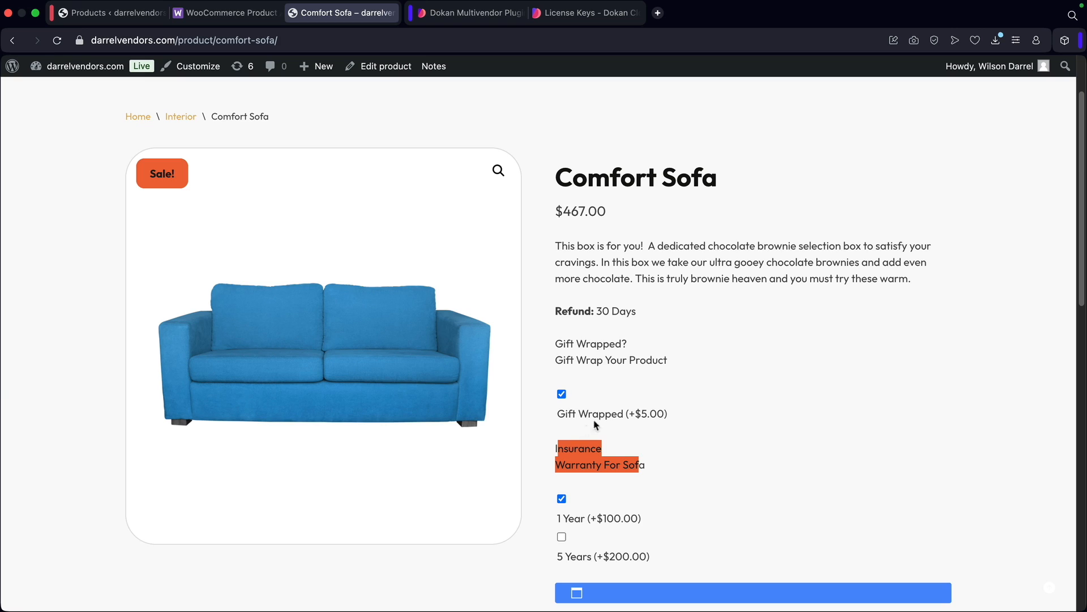
left_click_drag(669, 363, 555, 364)
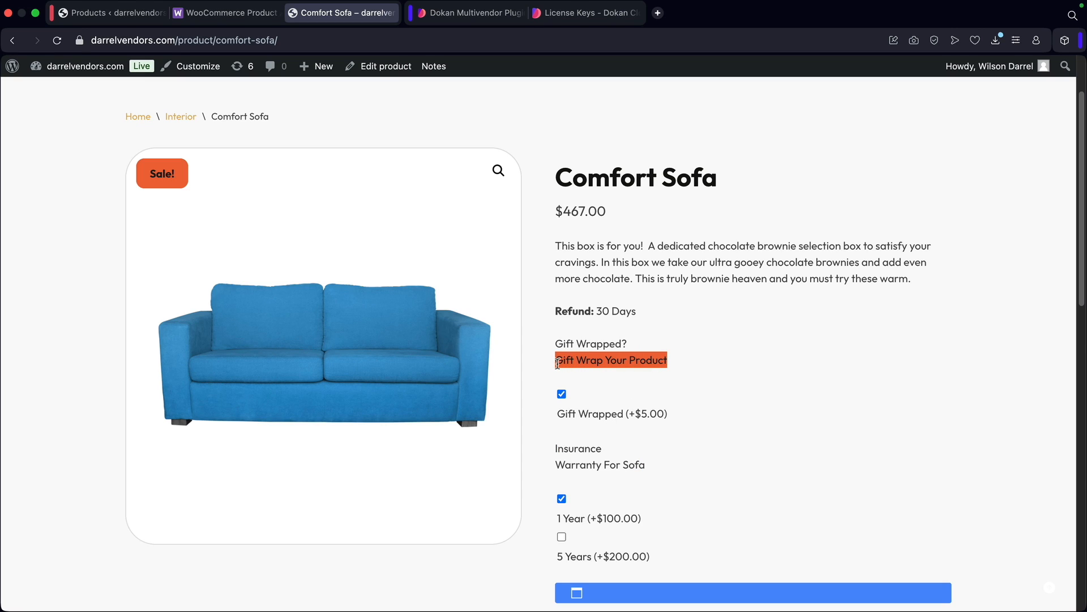
left_click_drag(646, 465, 555, 466)
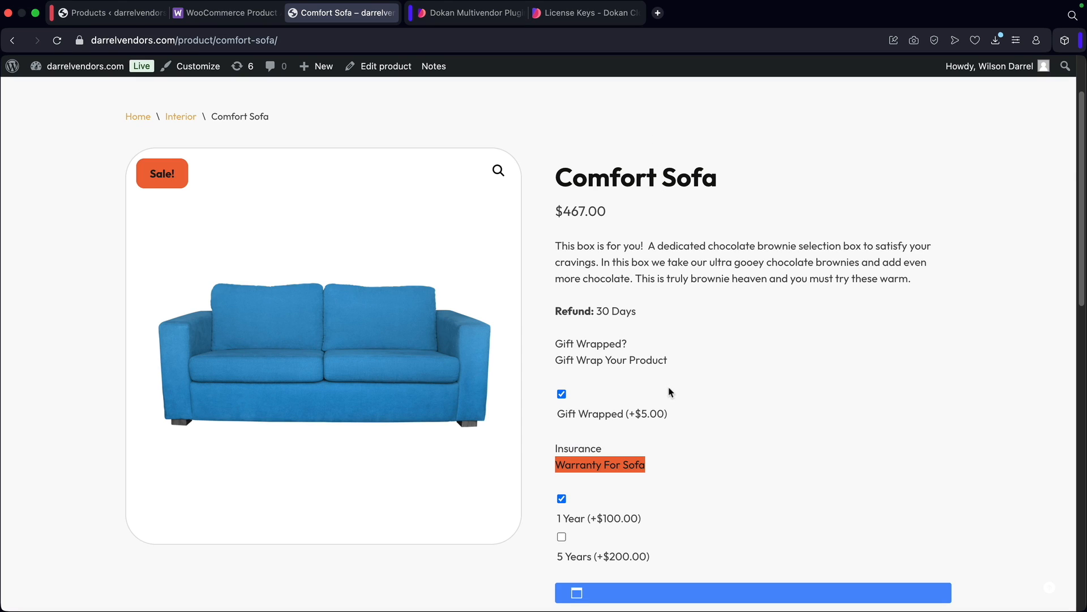
Add the sofa to the cart and check the $572.00 order subtotal.
scroll(600, 390, "down", 5)
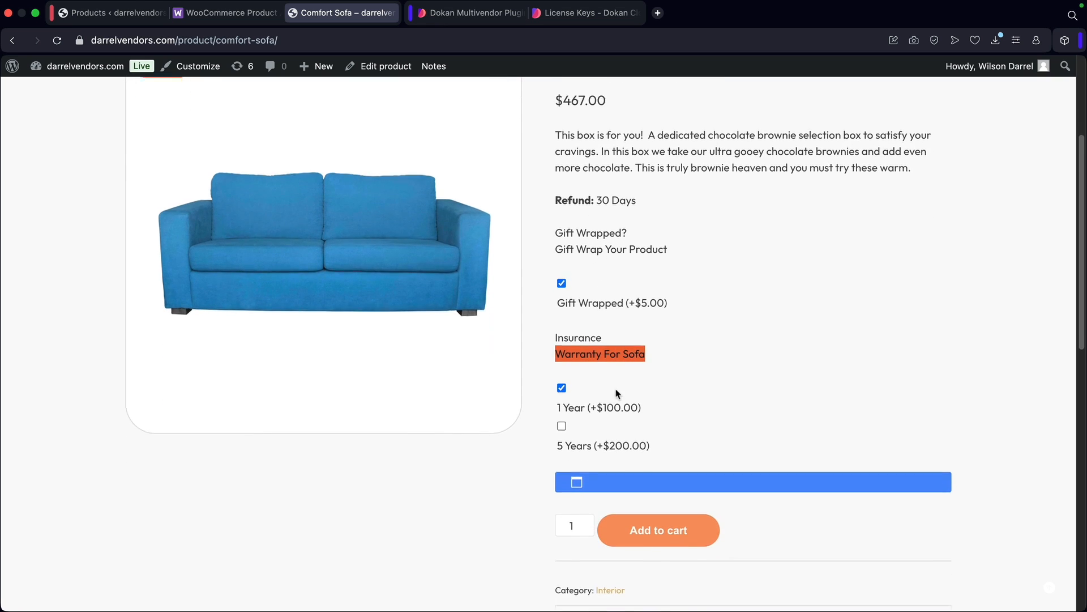
left_click(670, 501)
scroll(716, 368, "up", 5)
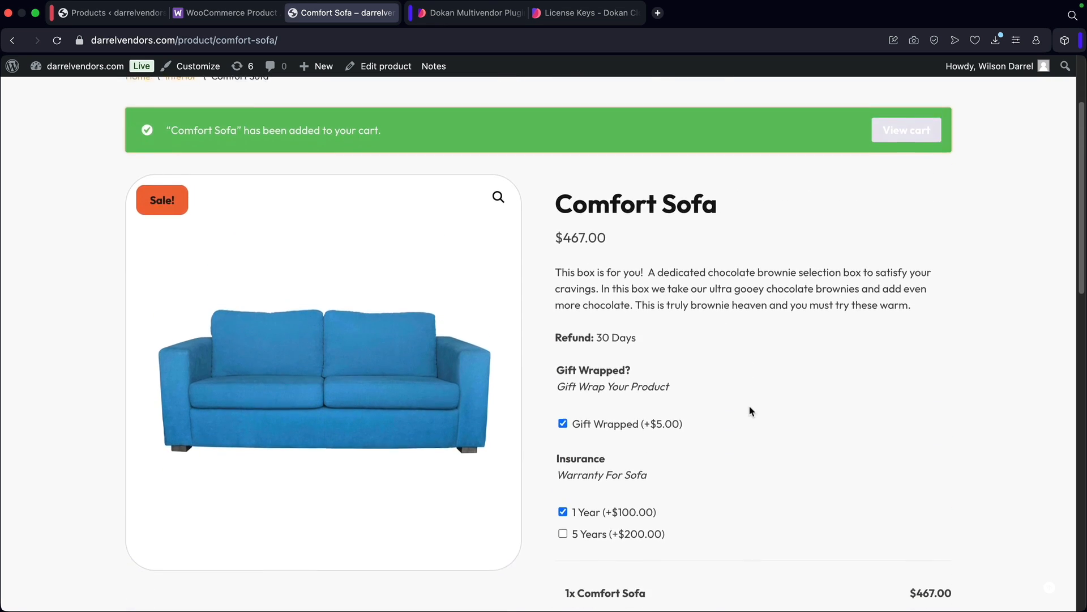
scroll(719, 297, "down", 5)
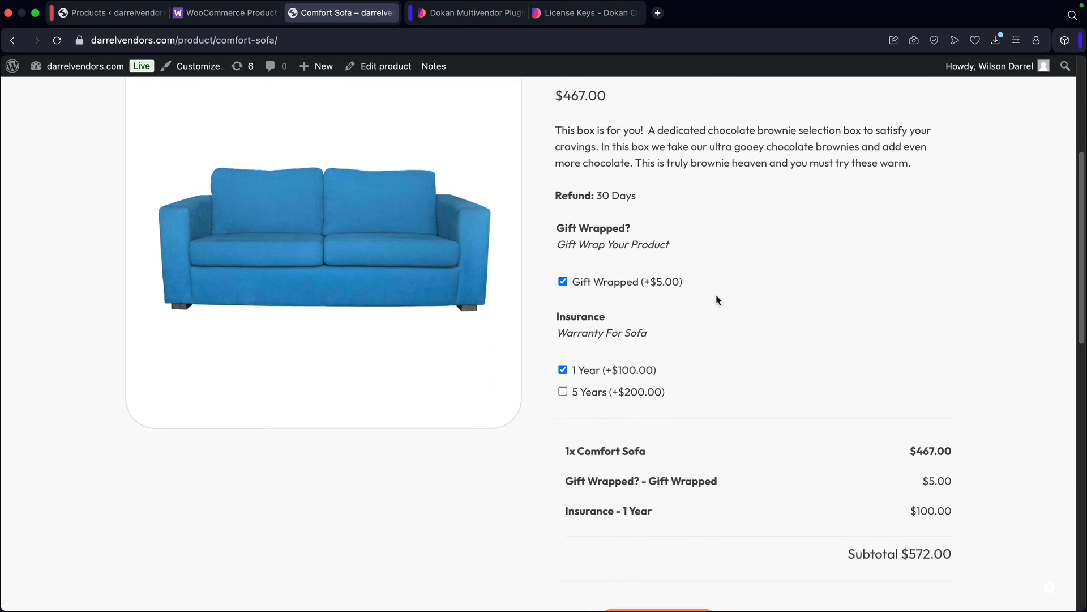
scroll(638, 308, "down", 3)
left_click_drag(577, 369, 724, 441)
left_click_drag(967, 489, 813, 483)
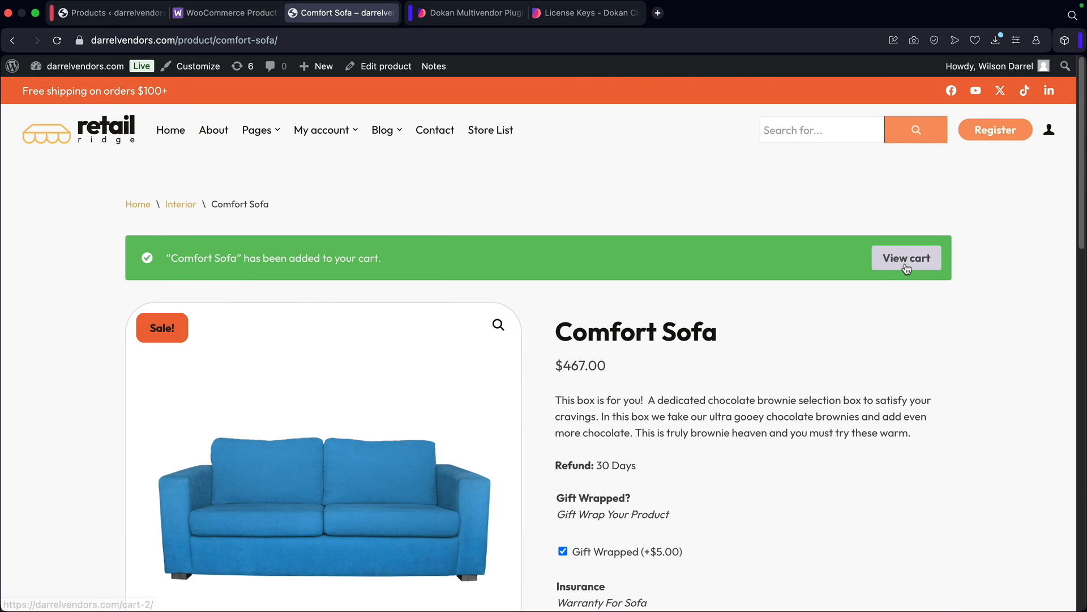
View the cart and check the $572.00 sofa price with Gift Wrapped and 1 Year charges.
left_click(906, 269)
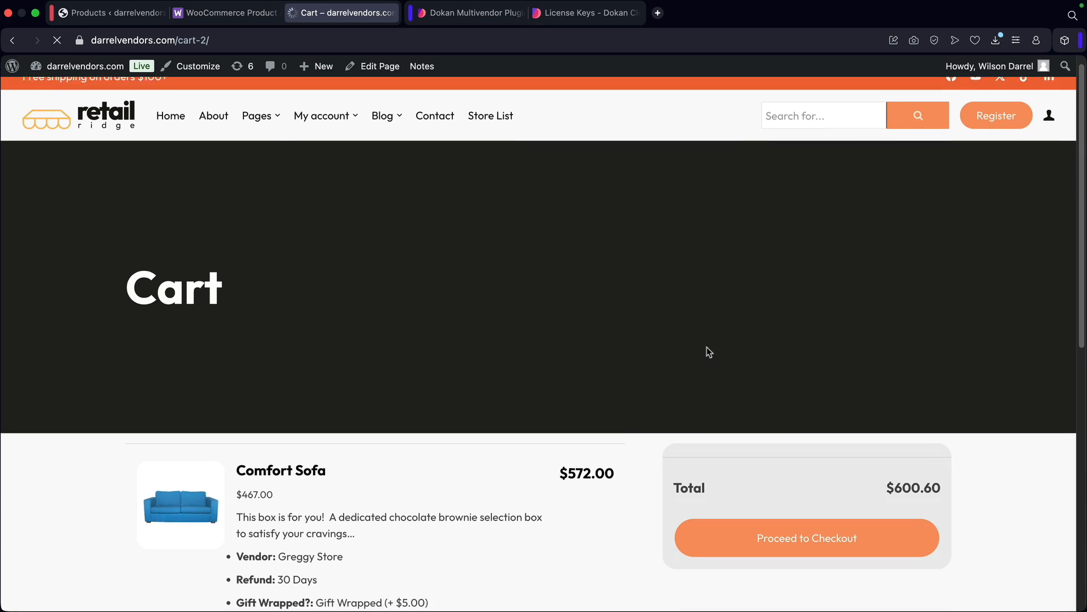
scroll(706, 352, "down", 6)
left_click_drag(613, 150, 553, 149)
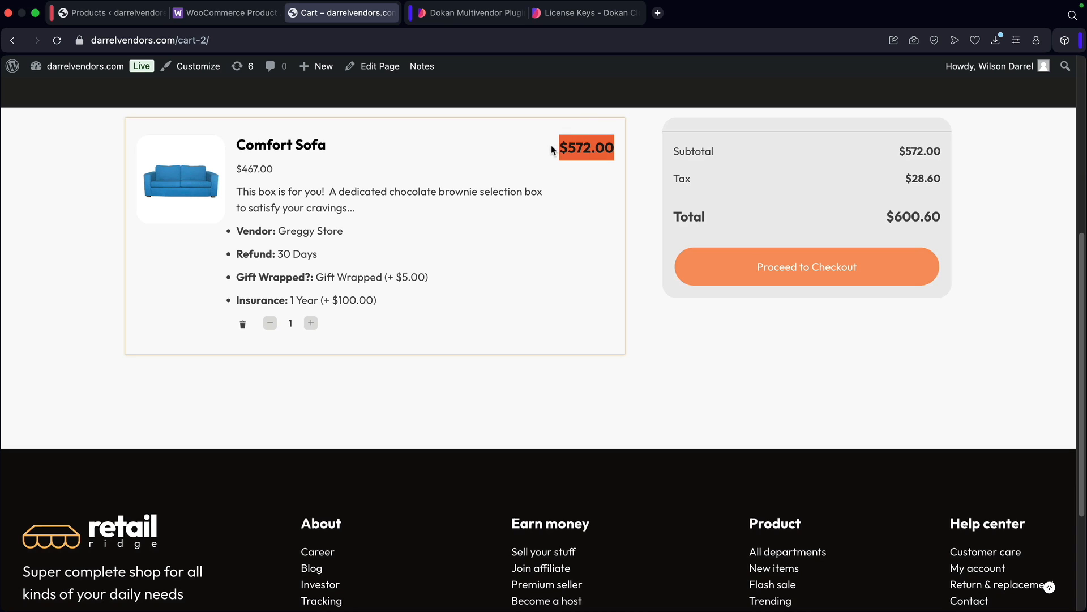
left_click_drag(425, 277, 257, 293)
left_click_drag(377, 300, 245, 296)
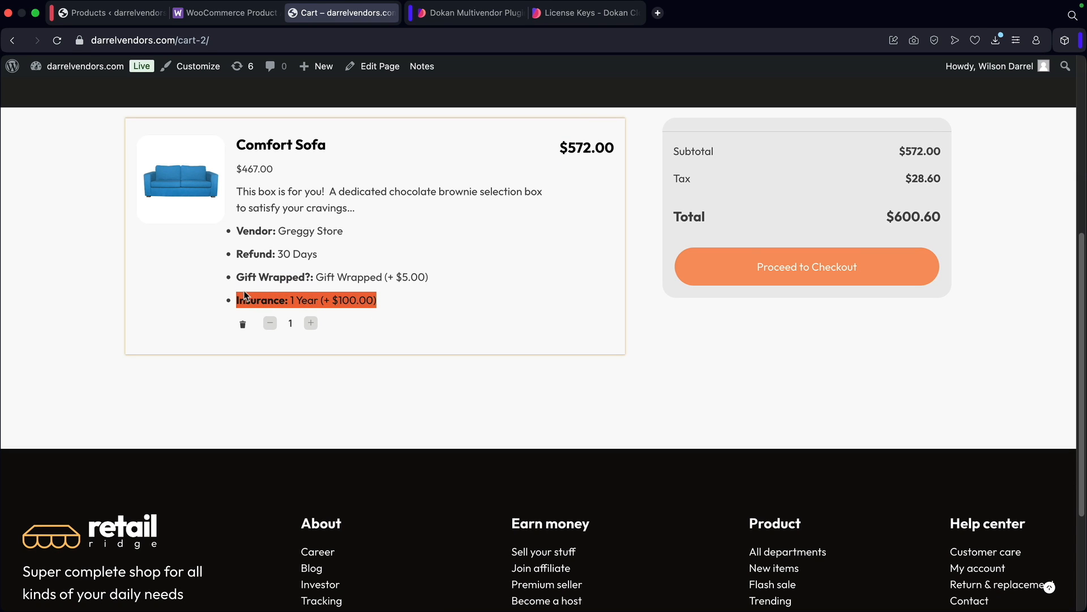
scroll(356, 300, "up", 2)
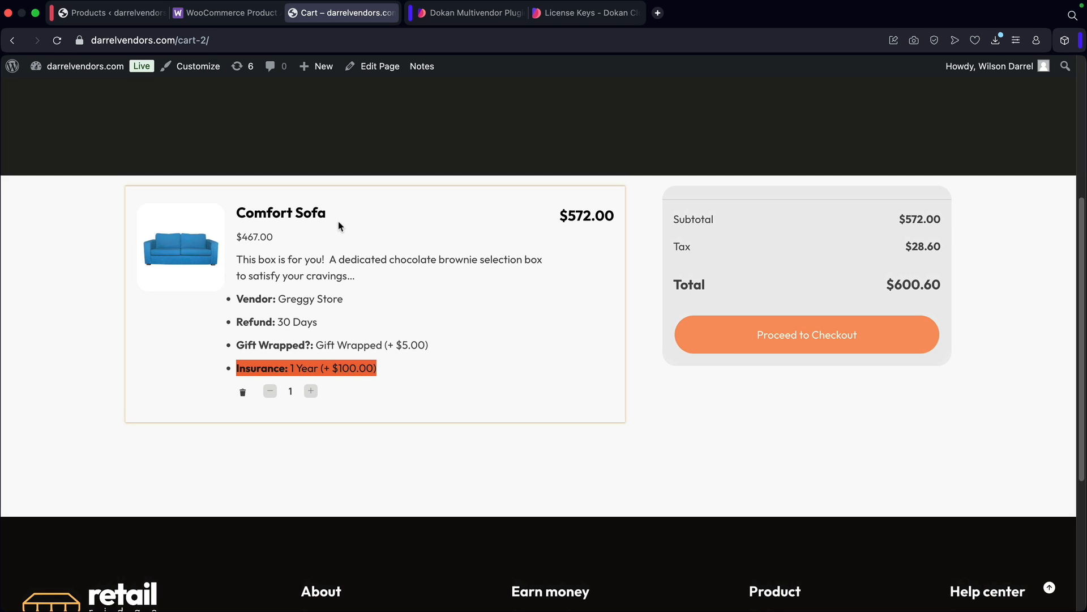
Switch to the admin Products list showing Comfort Sofa at $467.00.
left_click(111, 18)
mouse_move(73, 277)
mouse_move(57, 249)
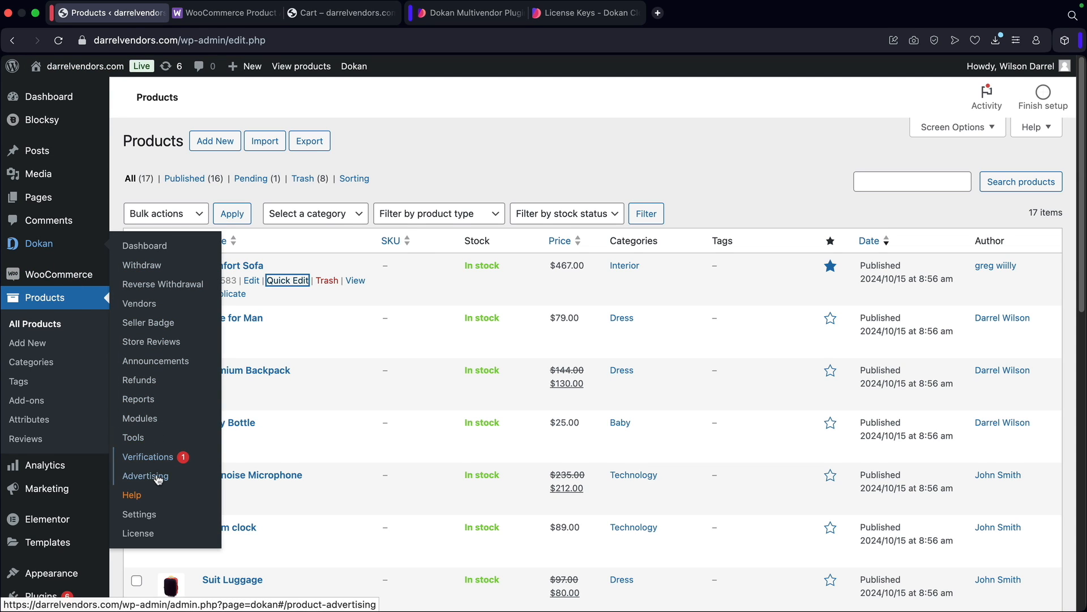
Create a new WooCommerce shipping zone named 'Vendors (United States)'.
left_click(152, 514)
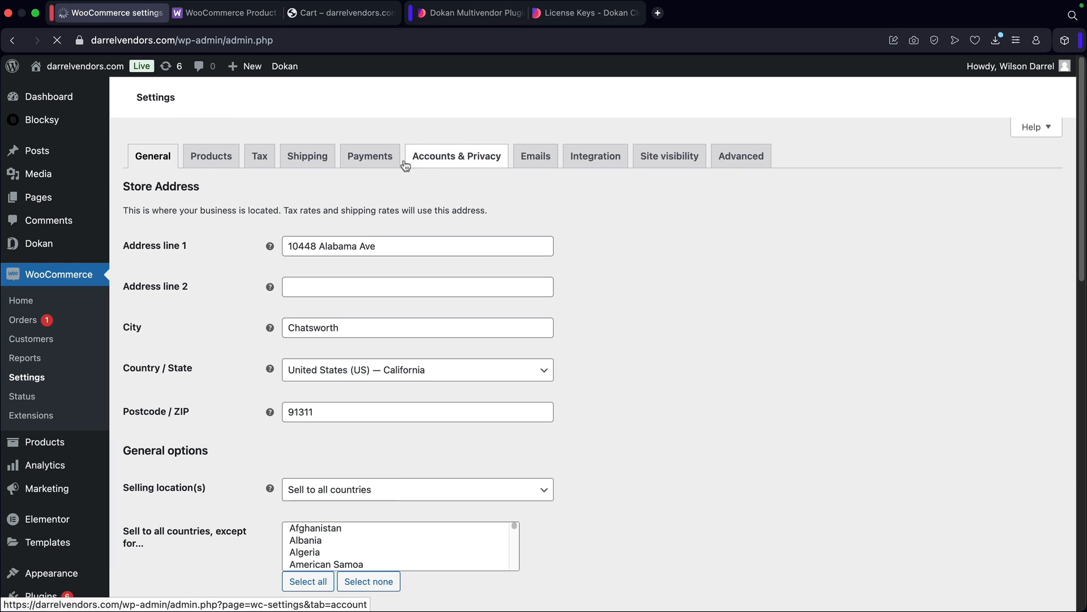
left_click(319, 165)
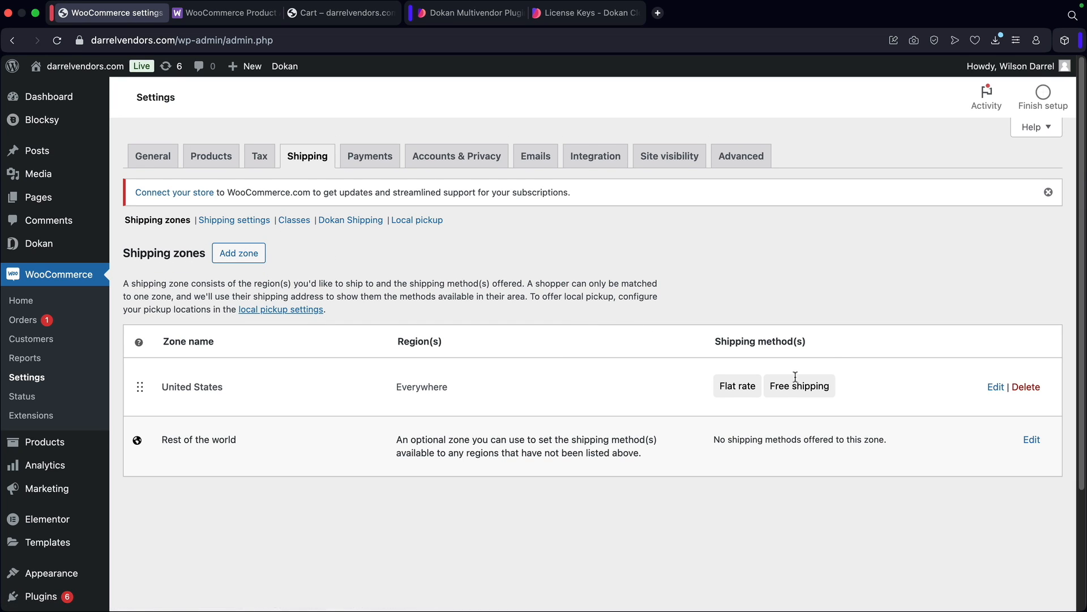
left_click(243, 255)
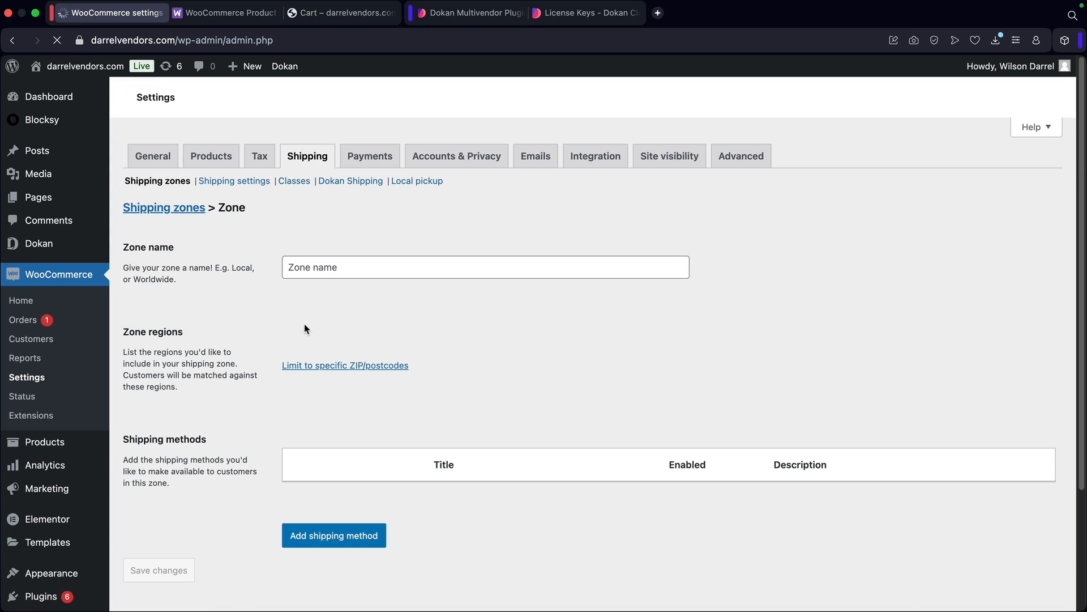
left_click(365, 269)
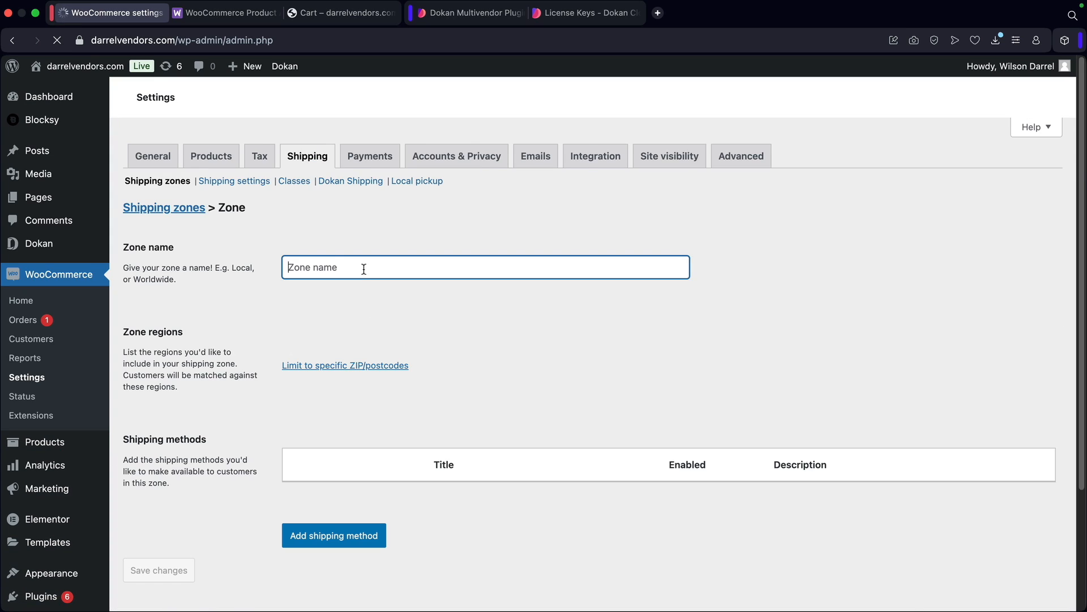
type("Vendor S")
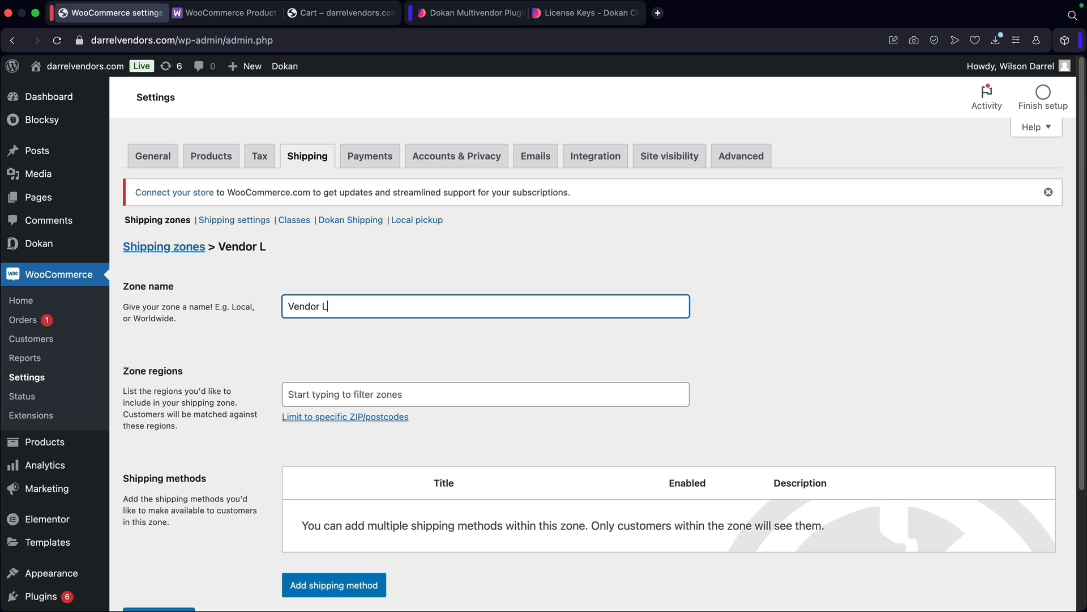
type("Shipping Classs")
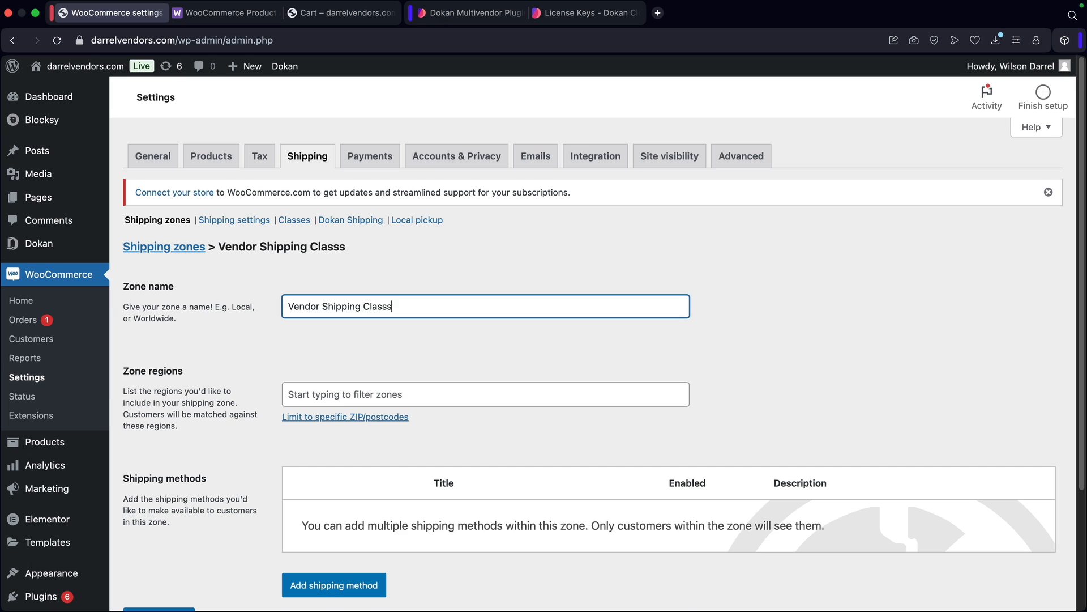
key("Tab")
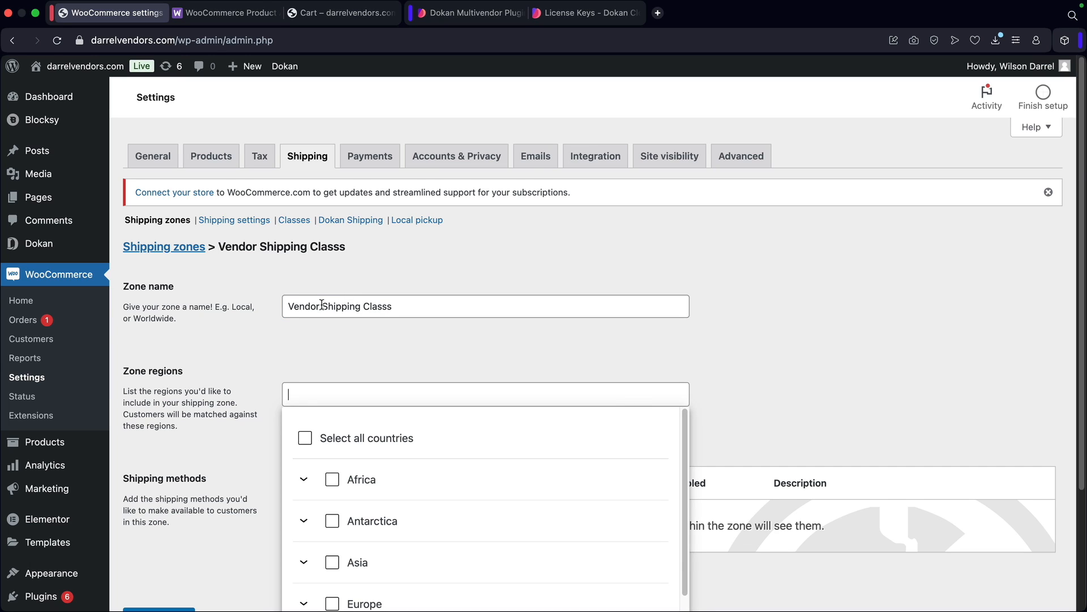
left_click_drag(321, 304, 576, 357)
key("BackSpace")
key("BackSpace")
key("BackSpace")
key("BackSpace")
key("BackSpace")
key("BackSpace")
key("BackSpace")
key("BackSpace")
type("Ve")
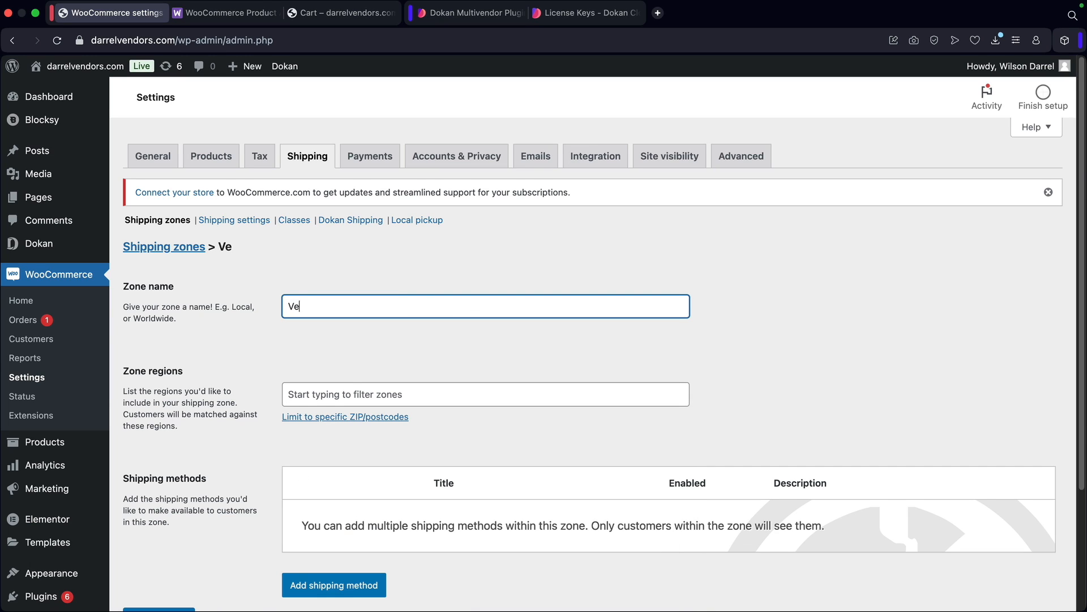
type("ndors (Unite")
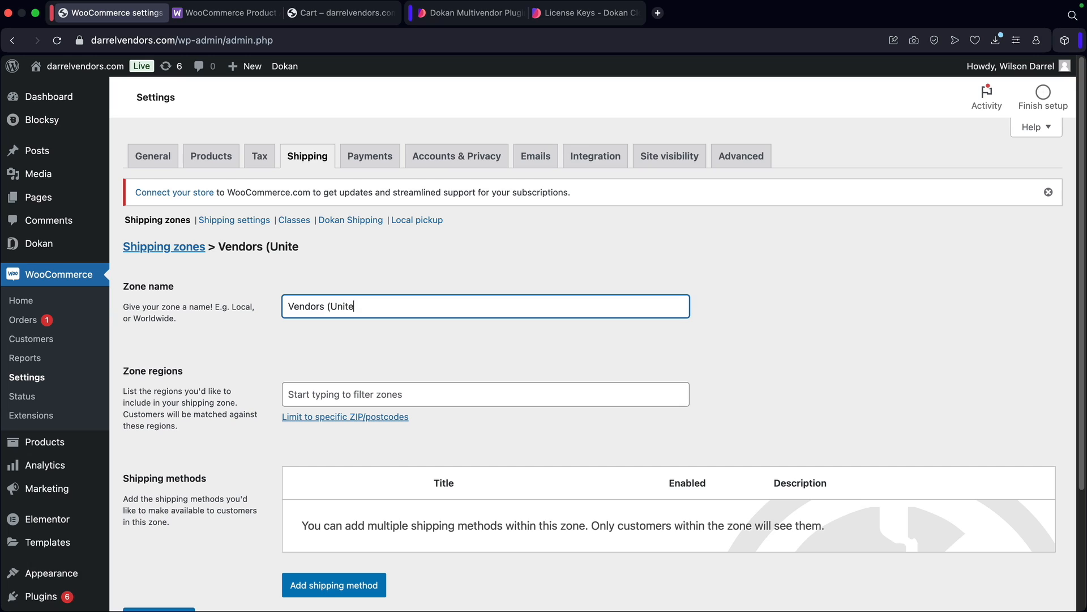
type("d States)(")
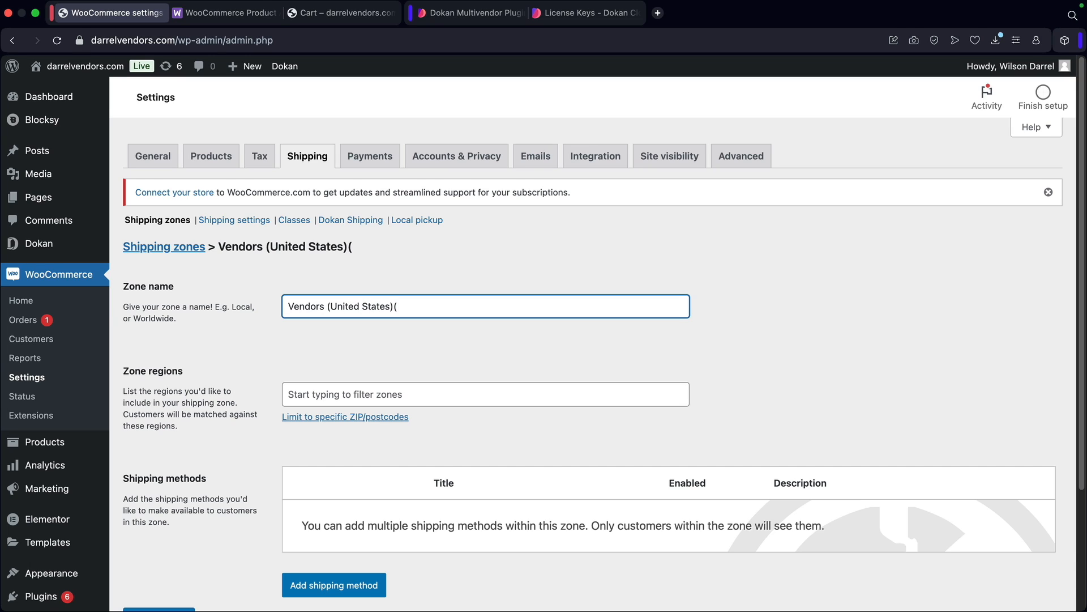
key("BackSpace")
Set the zone region to United States (US) and begin adding a shipping method.
left_click(390, 388)
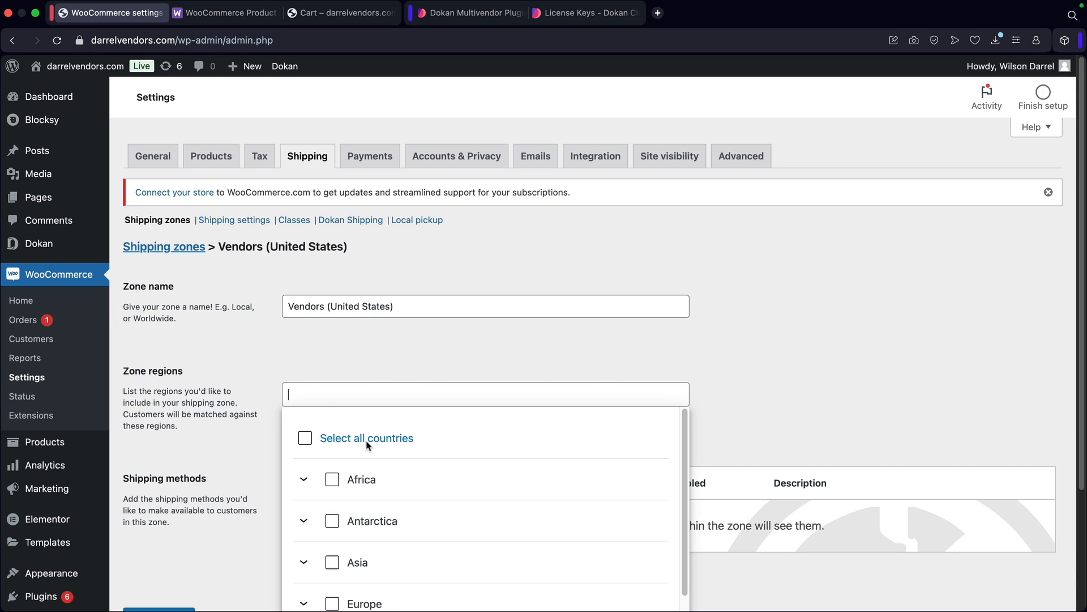
type("united")
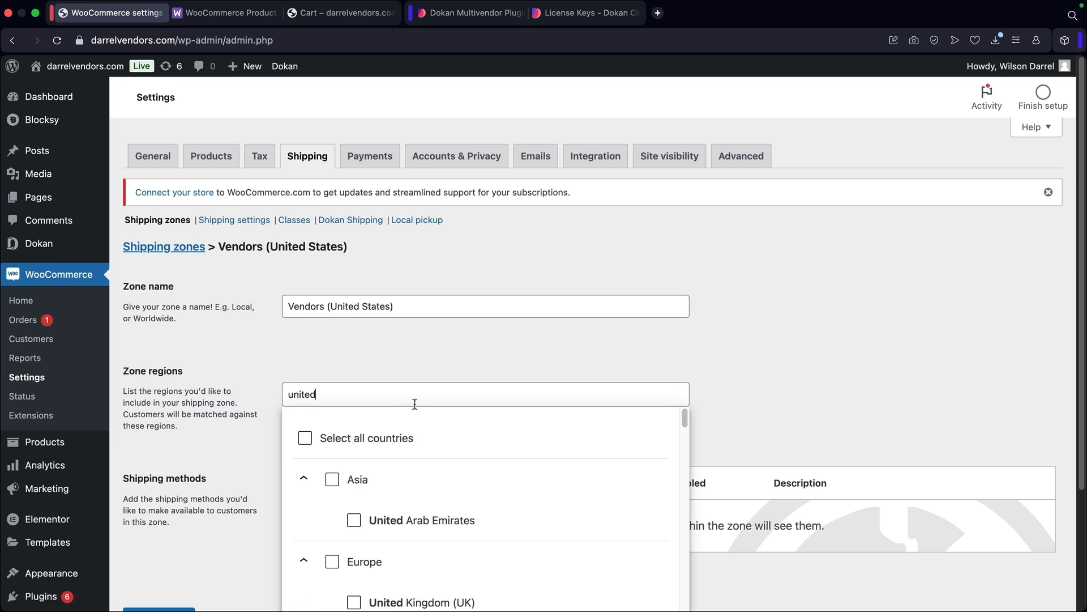
scroll(412, 431, "down", 1)
type("states")
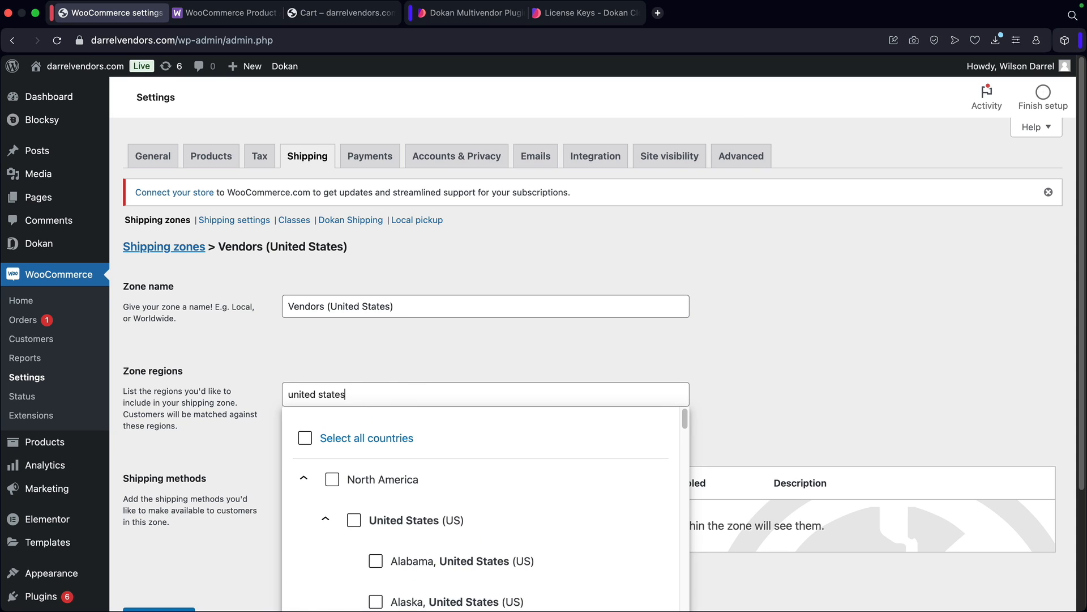
left_click(422, 519)
left_click(774, 339)
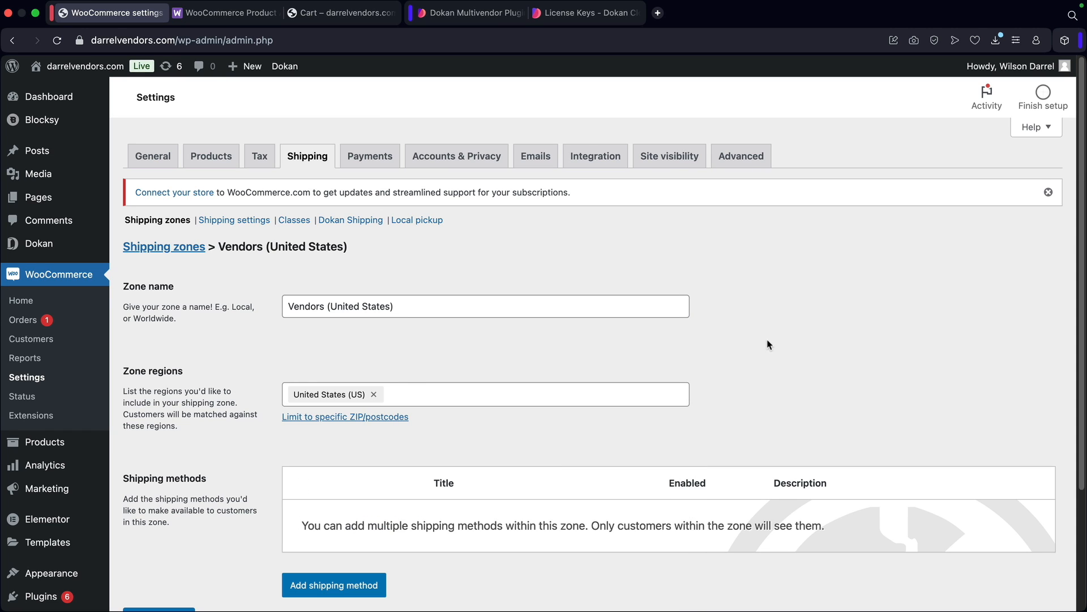
scroll(566, 385, "down", 3)
left_click(381, 438)
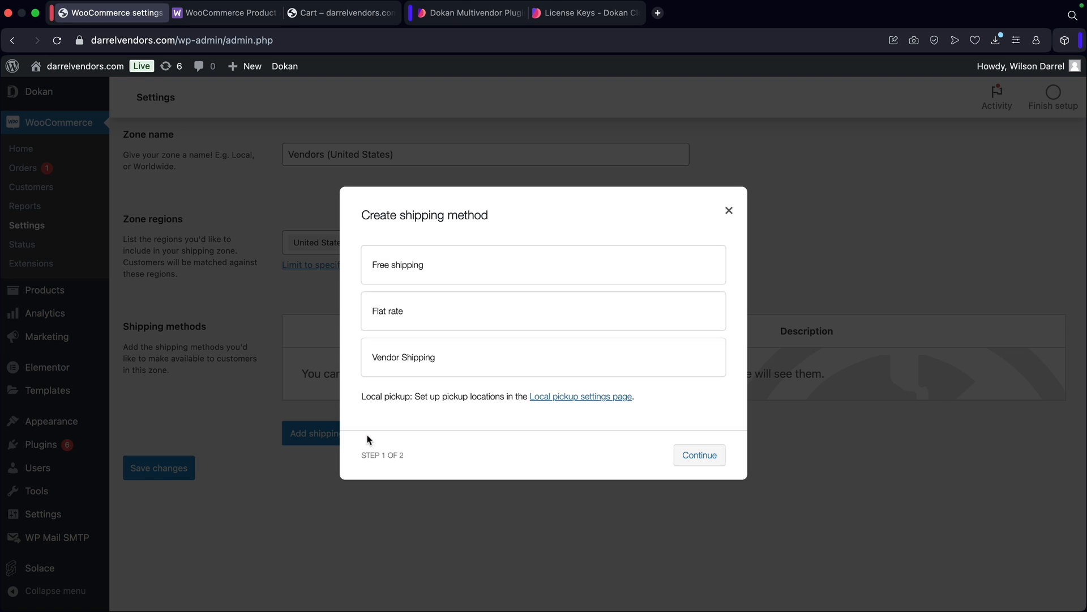
Add Vendor Shipping to the zone with tax status None.
left_click(453, 360)
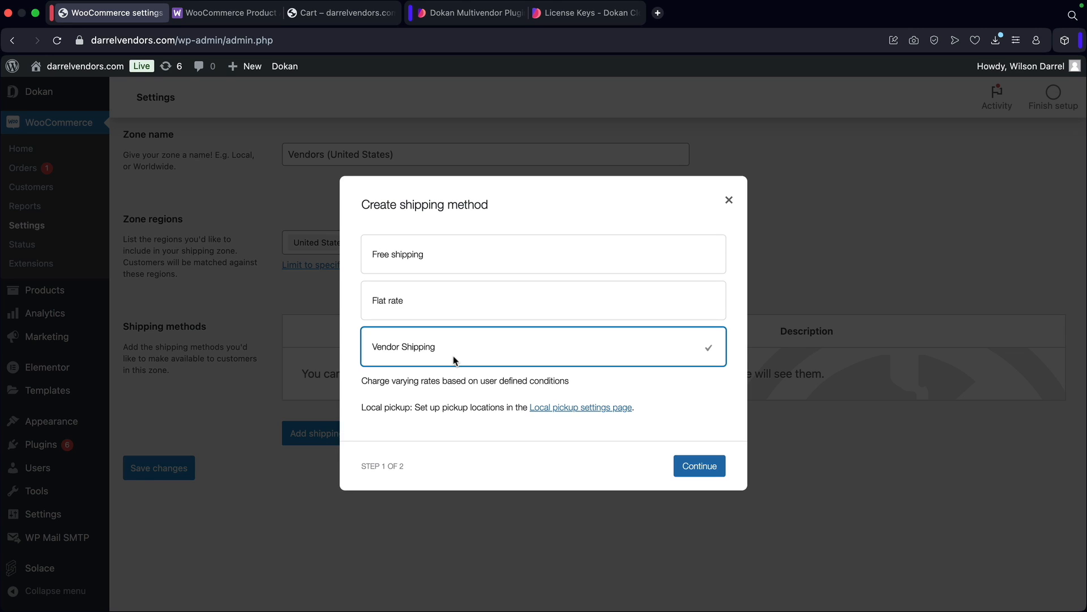
left_click(698, 466)
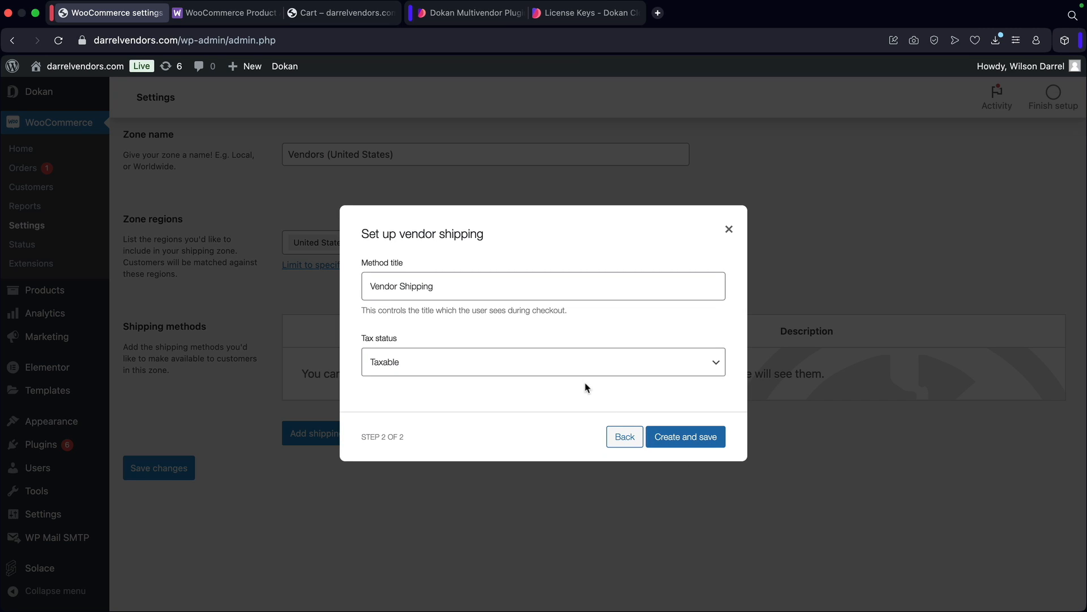
left_click(612, 367)
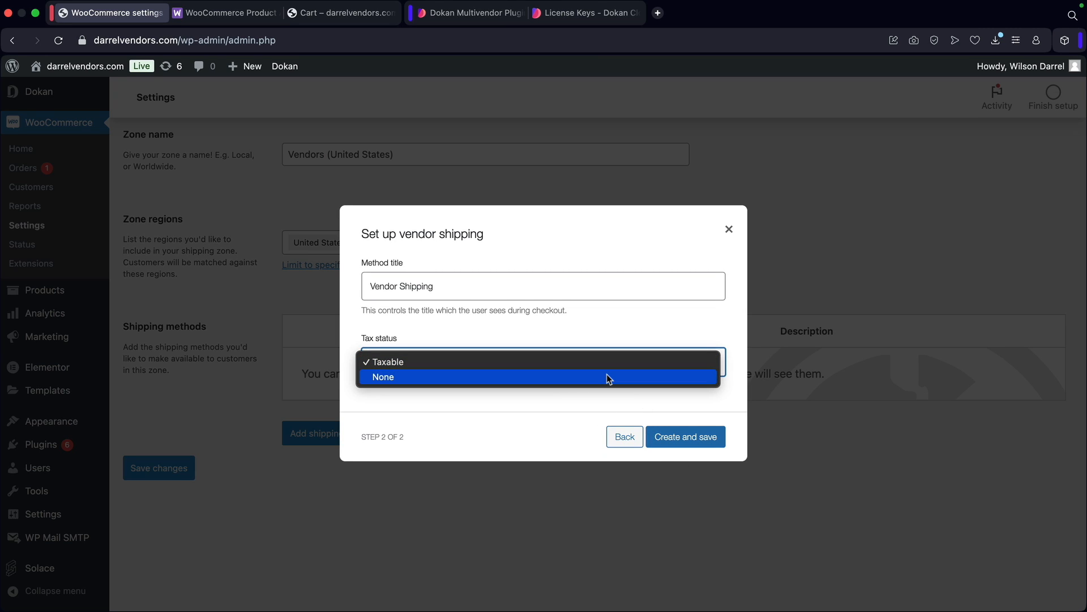
left_click(606, 377)
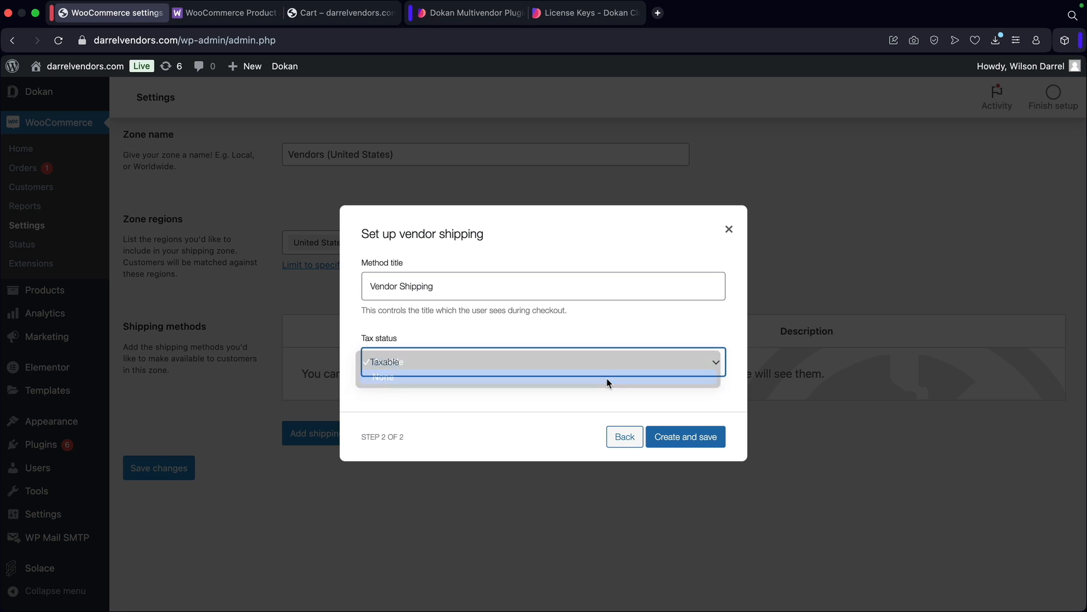
left_click(699, 440)
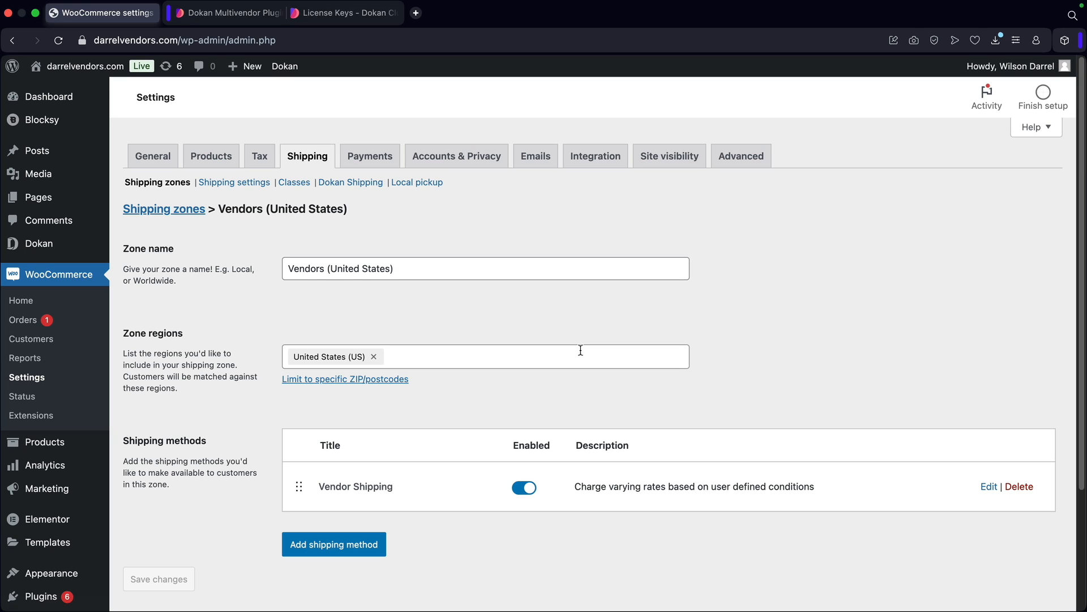
Add a Heavy shipping class with description 'H'.
left_click(342, 186)
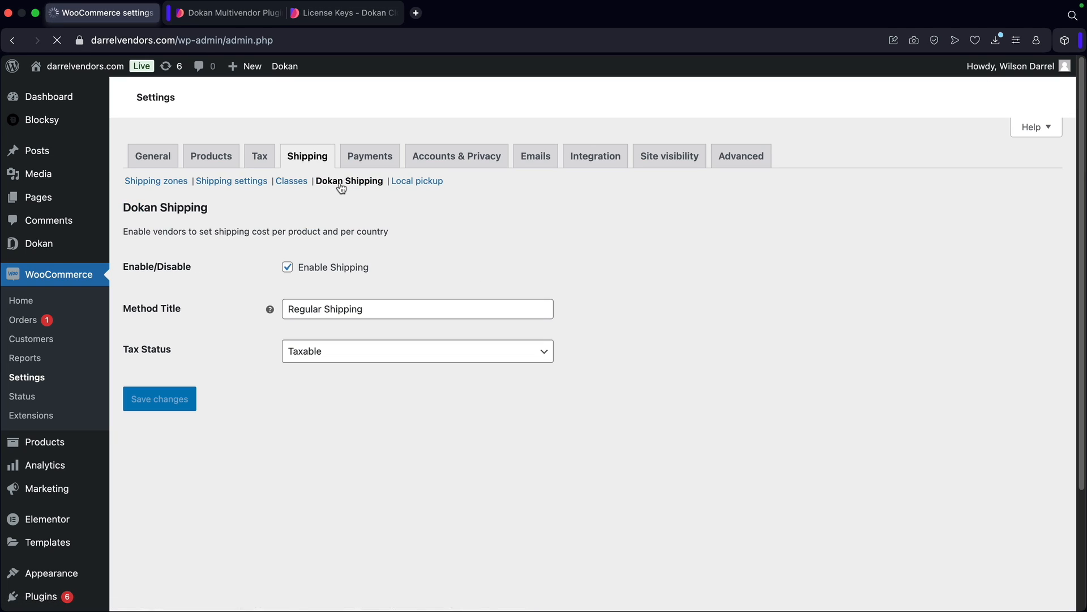
left_click(292, 184)
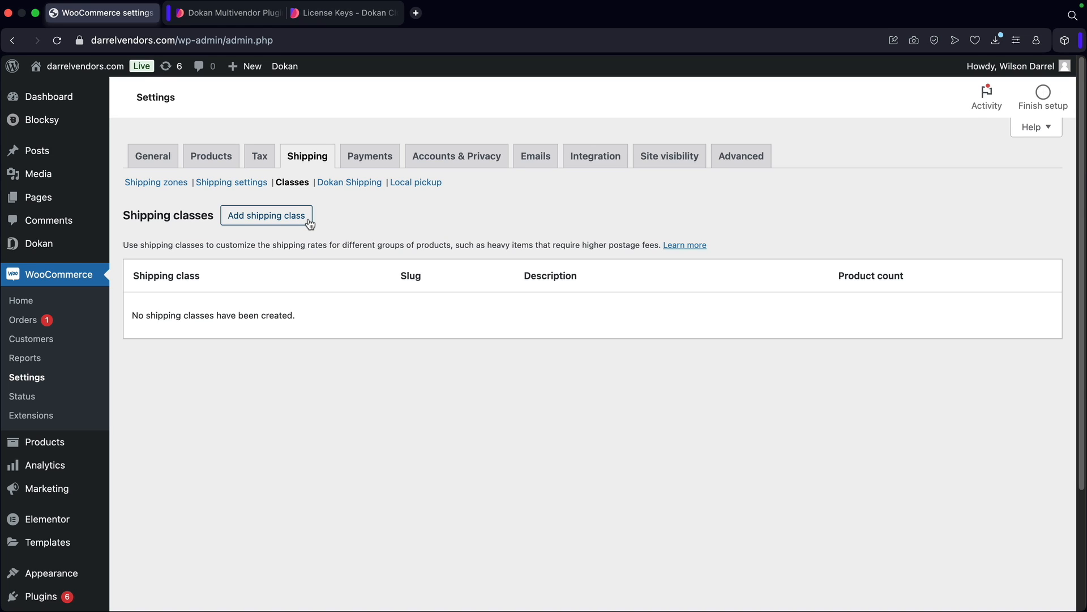
left_click(309, 223)
left_click(455, 255)
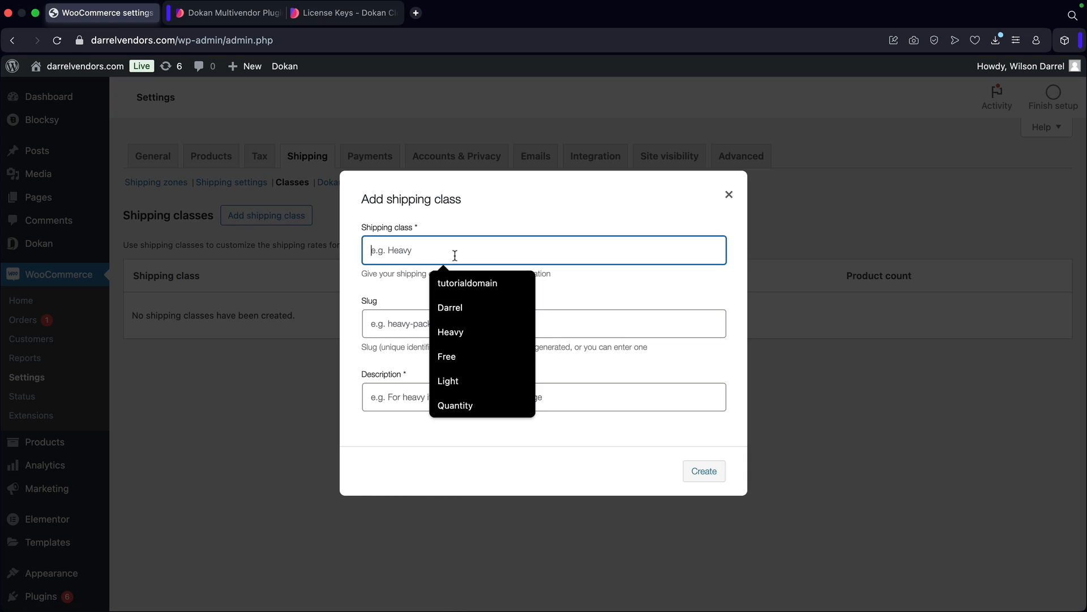
type("Bul")
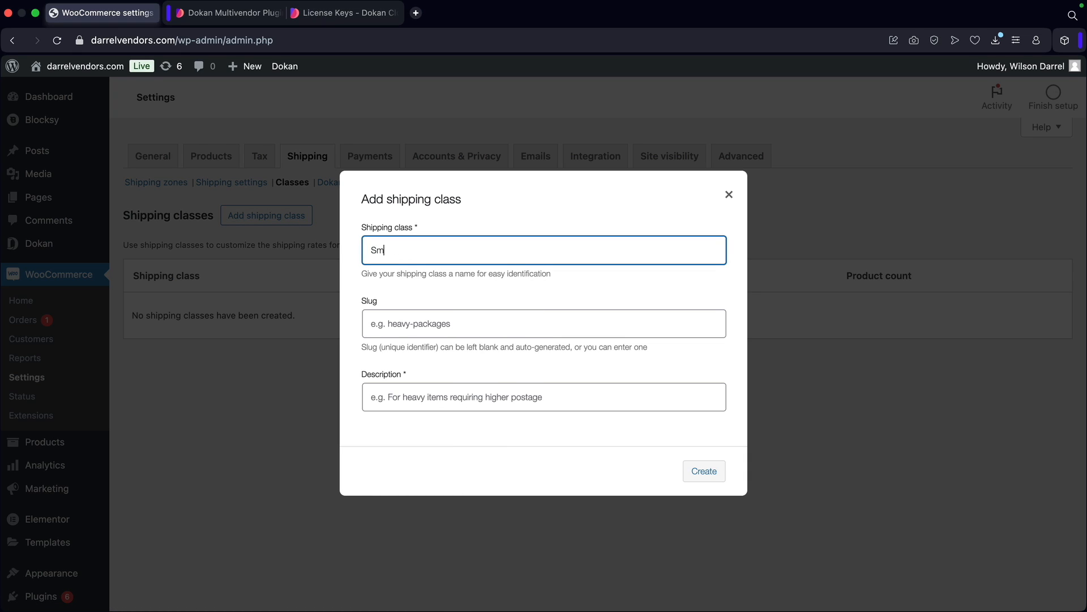
key("BackSpace")
key("BackSpace")
key("BackSpace")
type("Heavy")
key("Tab")
key("Tab")
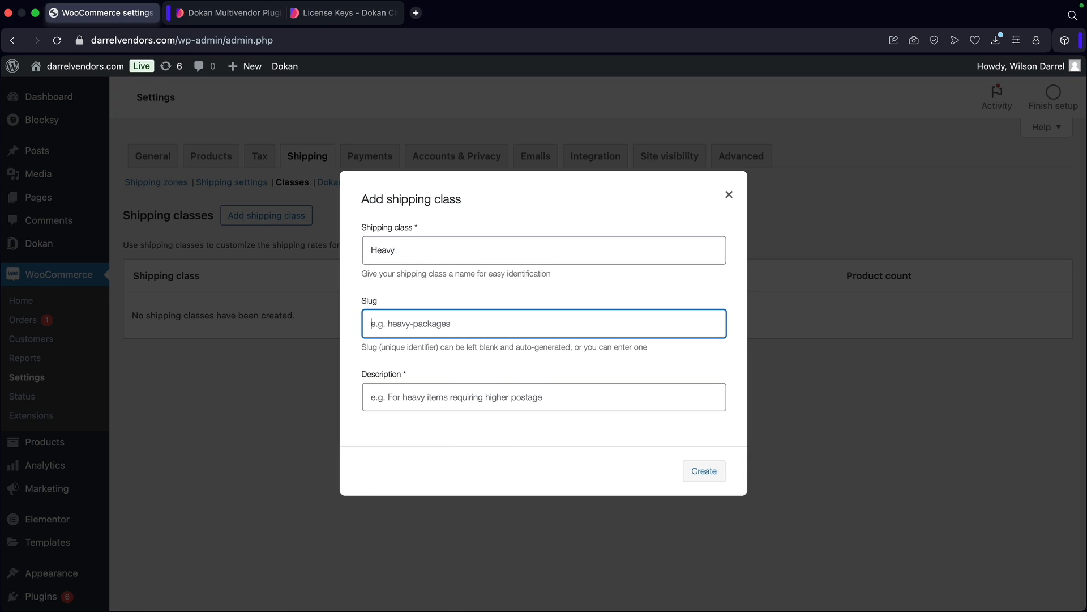
type("Heavy Products")
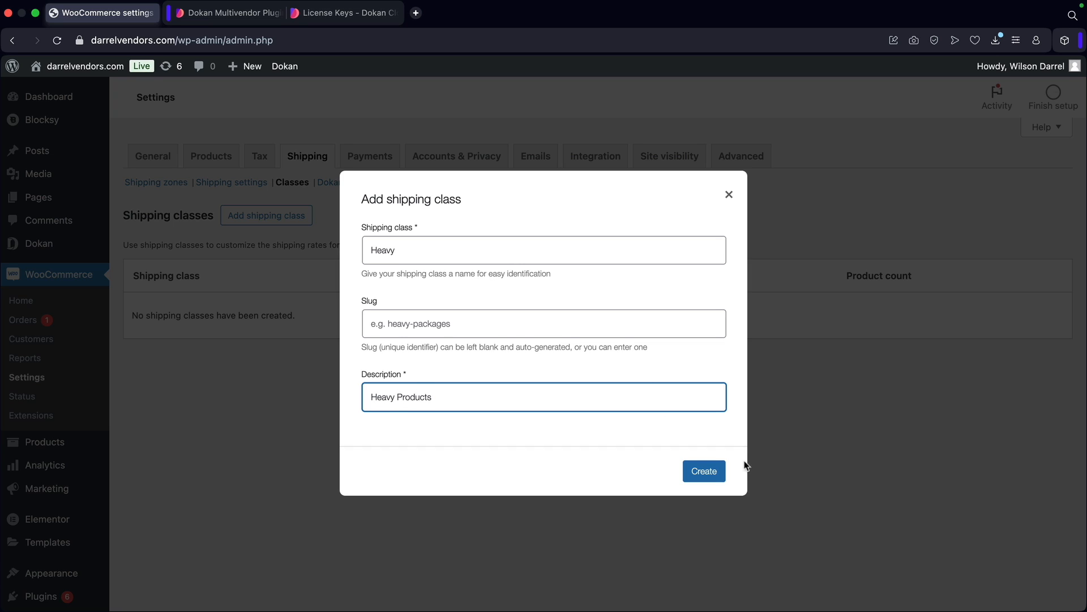
left_click(701, 471)
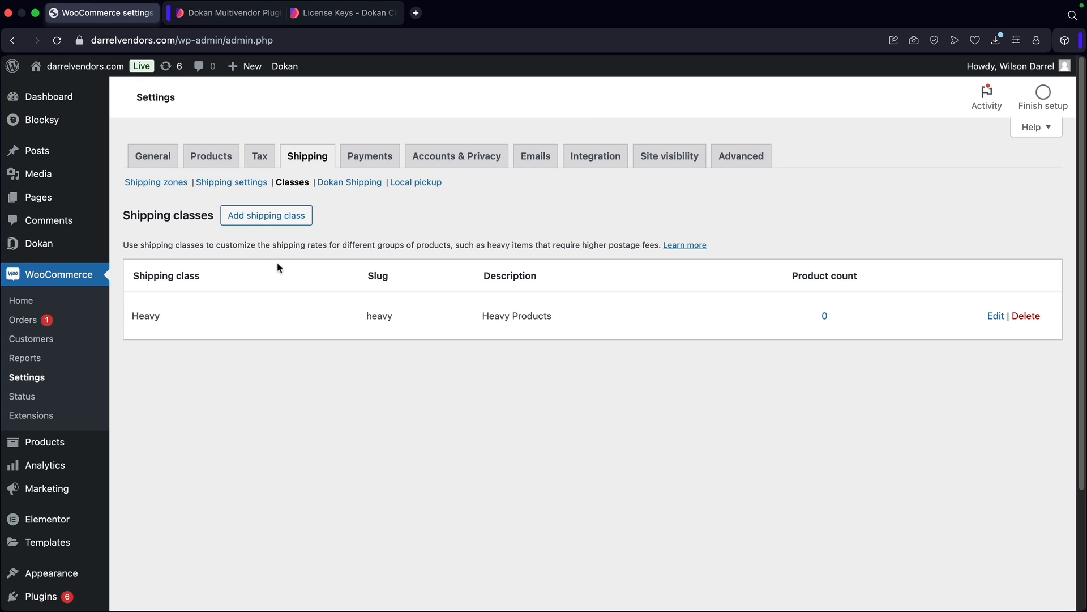
Add Medium and Small shipping classes.
left_click(286, 215)
left_click(395, 252)
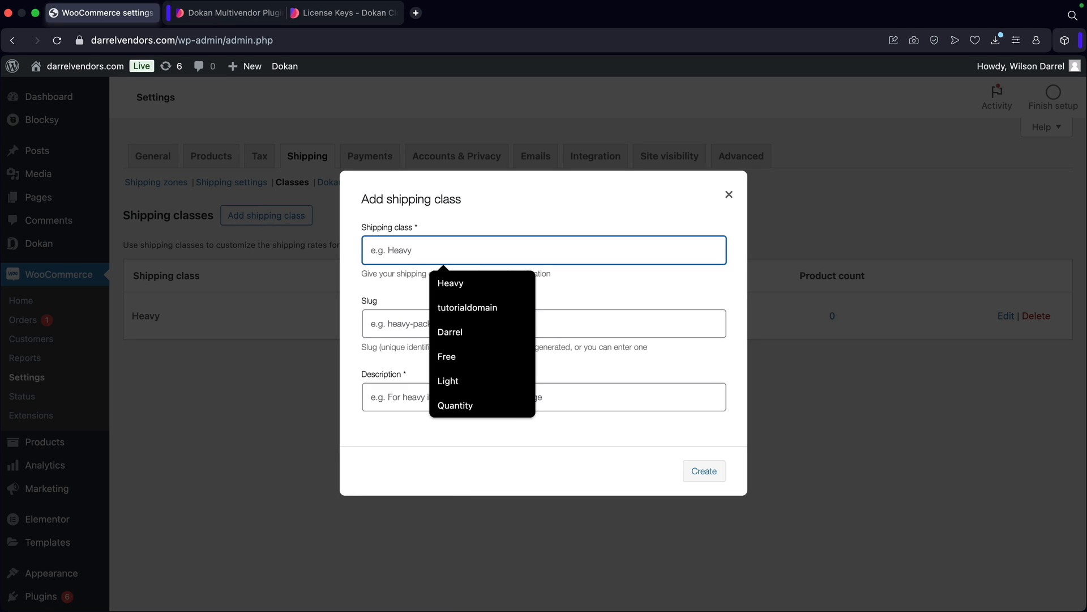
type("Medium")
key("Tab")
key("Tab")
type("Me")
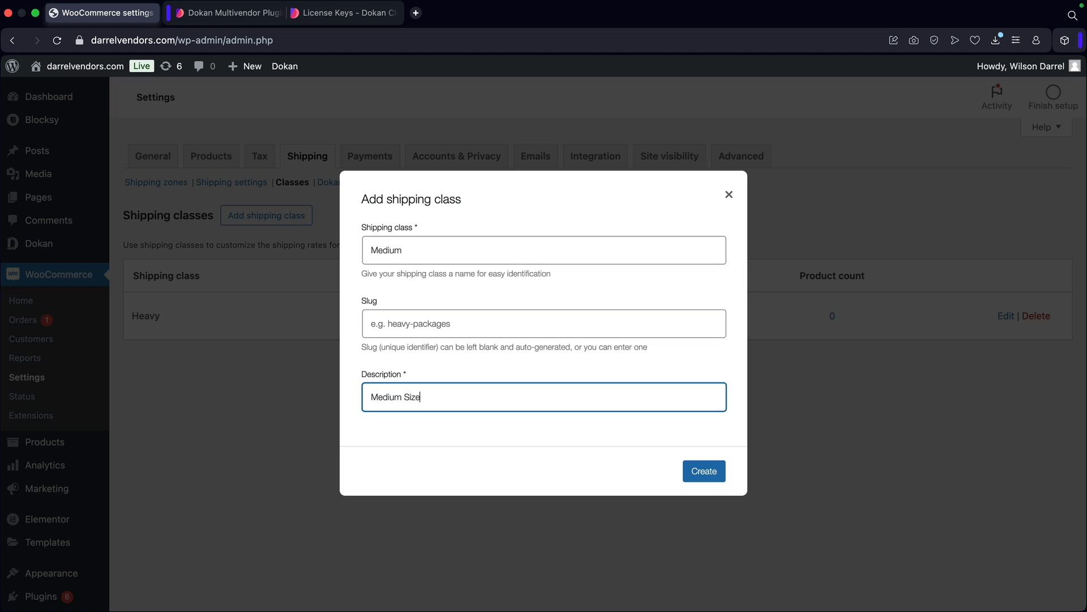
left_click(704, 470)
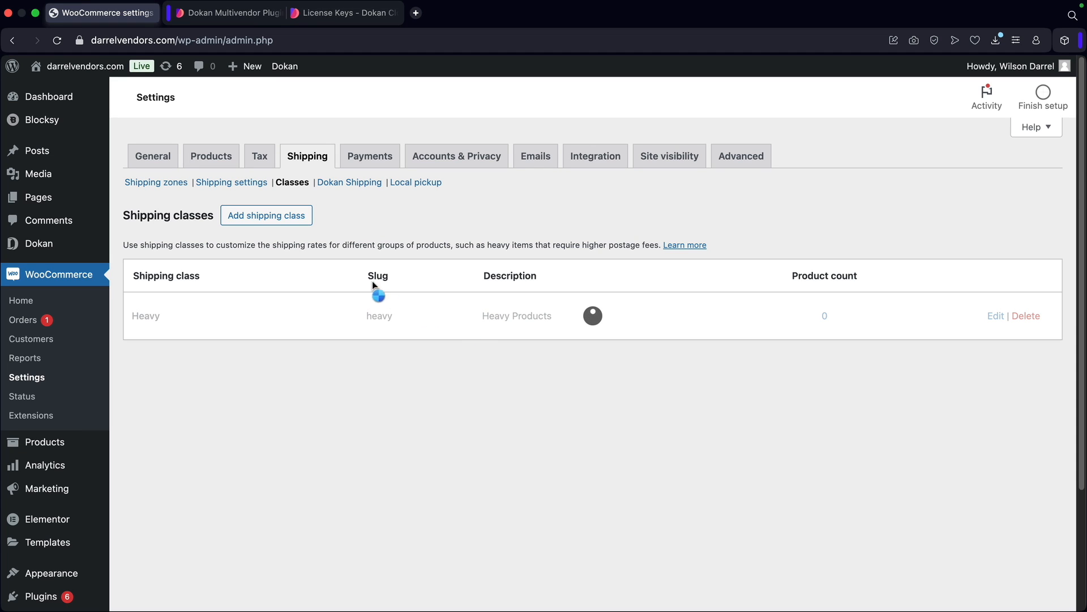
left_click(283, 216)
left_click(419, 247)
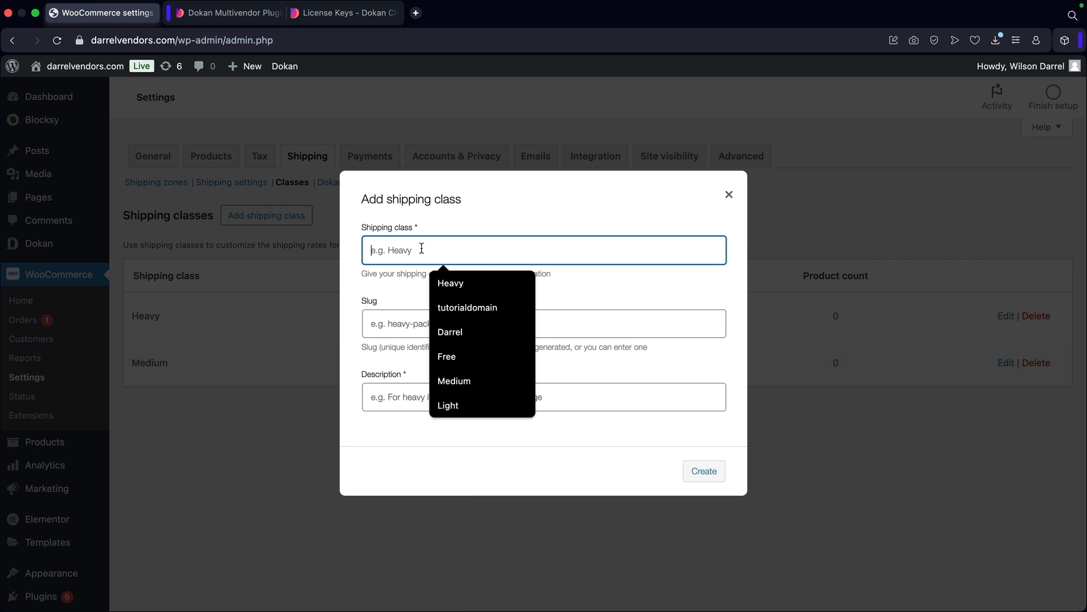
type("Small")
key("Tab")
key("Tab")
type("Small")
key("Tab")
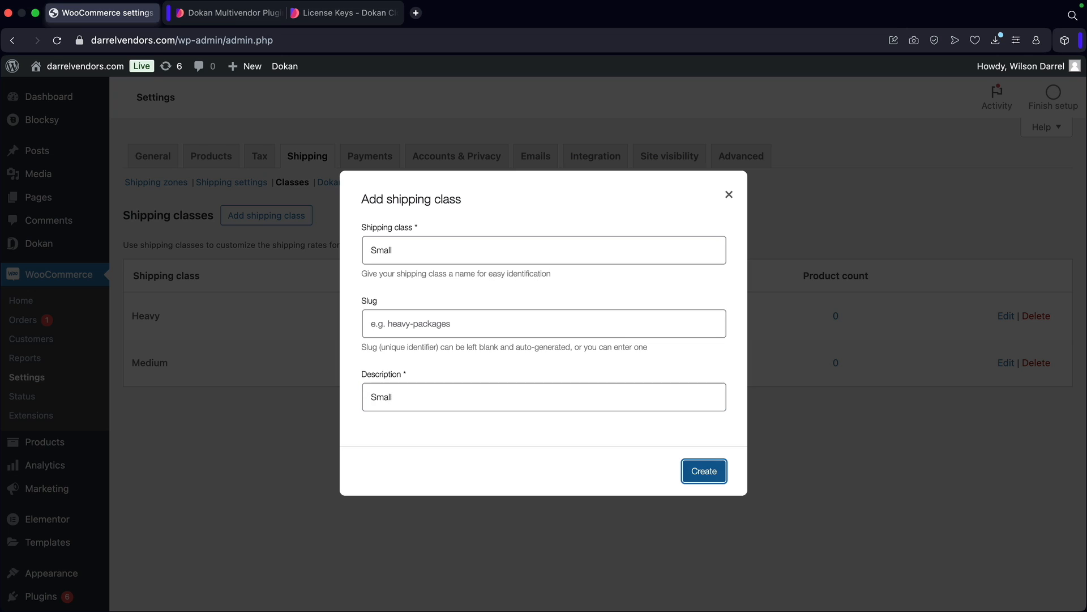
left_click(712, 478)
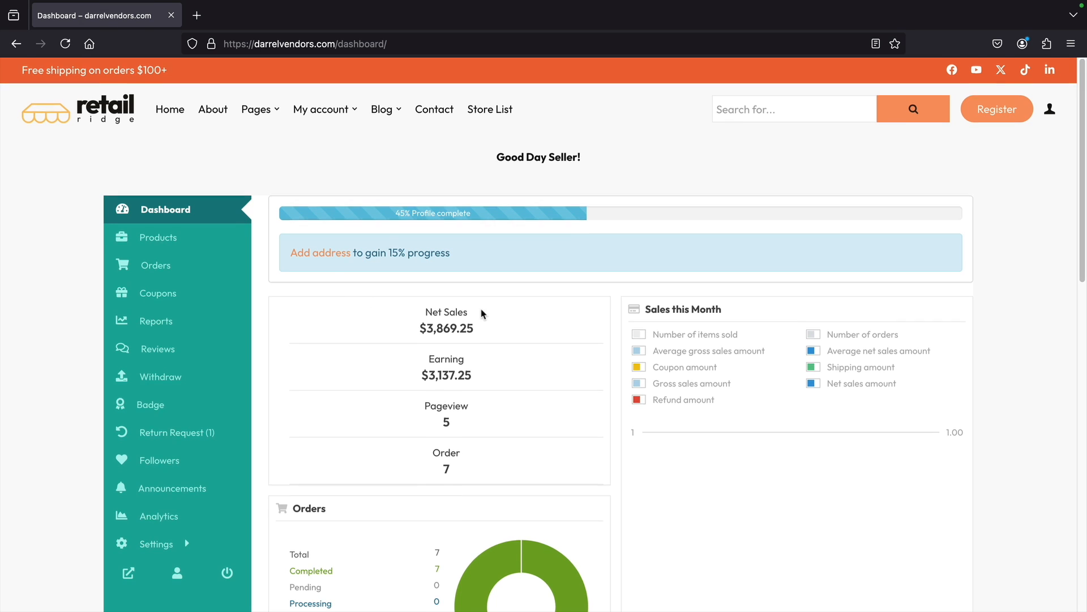
Open the vendor Shipping settings and edit the Vendors (United States) zone.
scroll(478, 309, "down", 1)
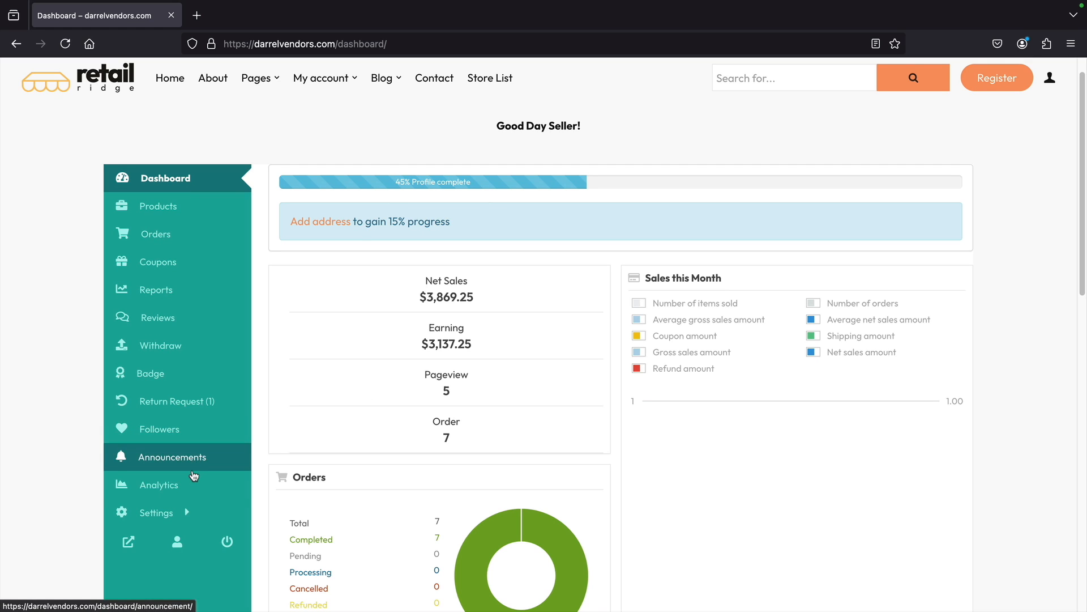
mouse_move(182, 514)
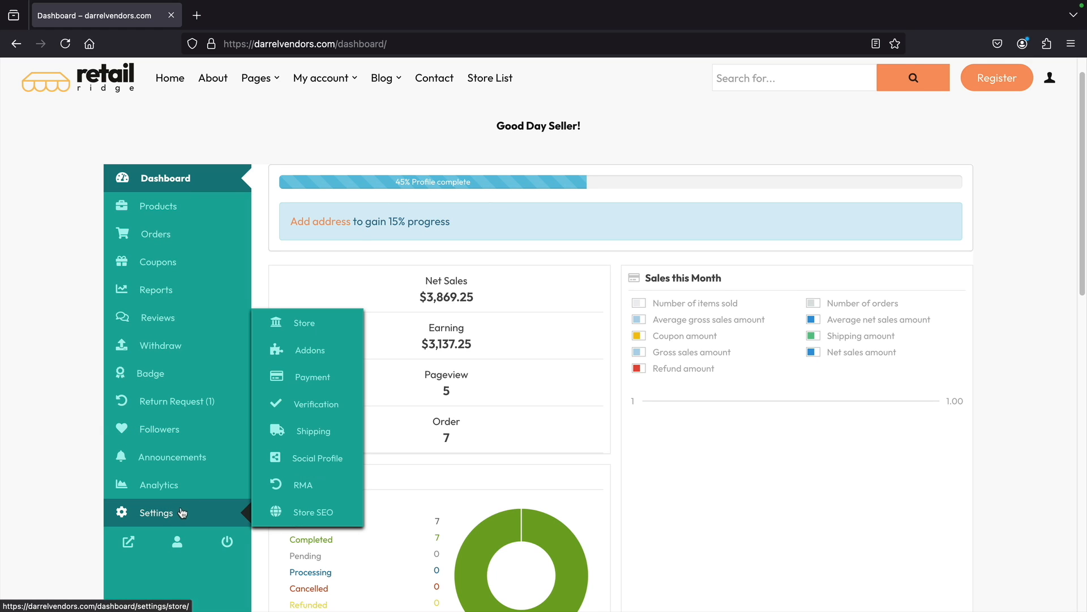
left_click(309, 432)
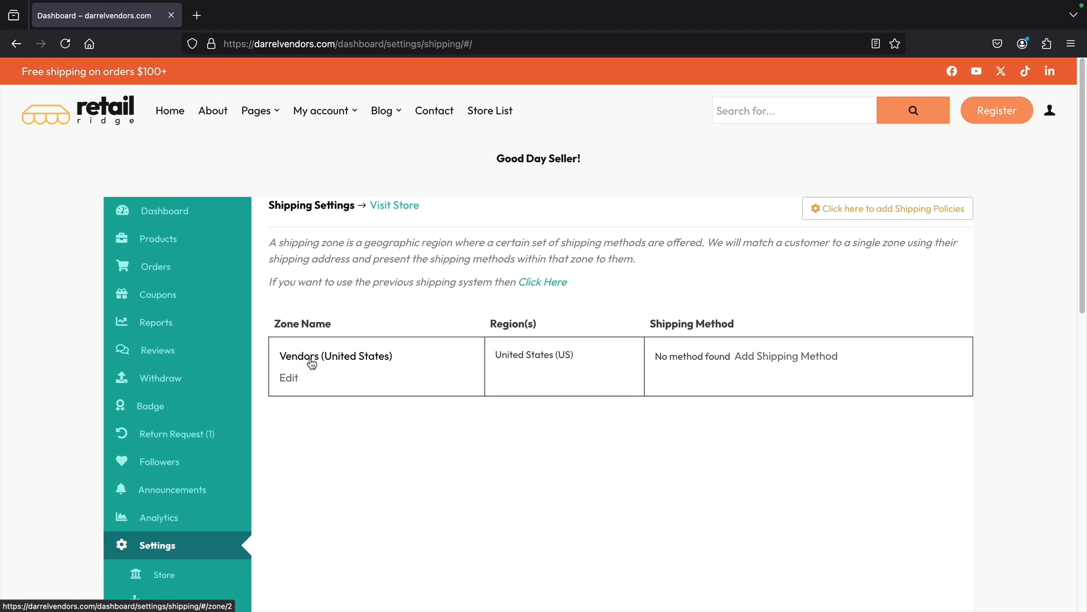
left_click(780, 356)
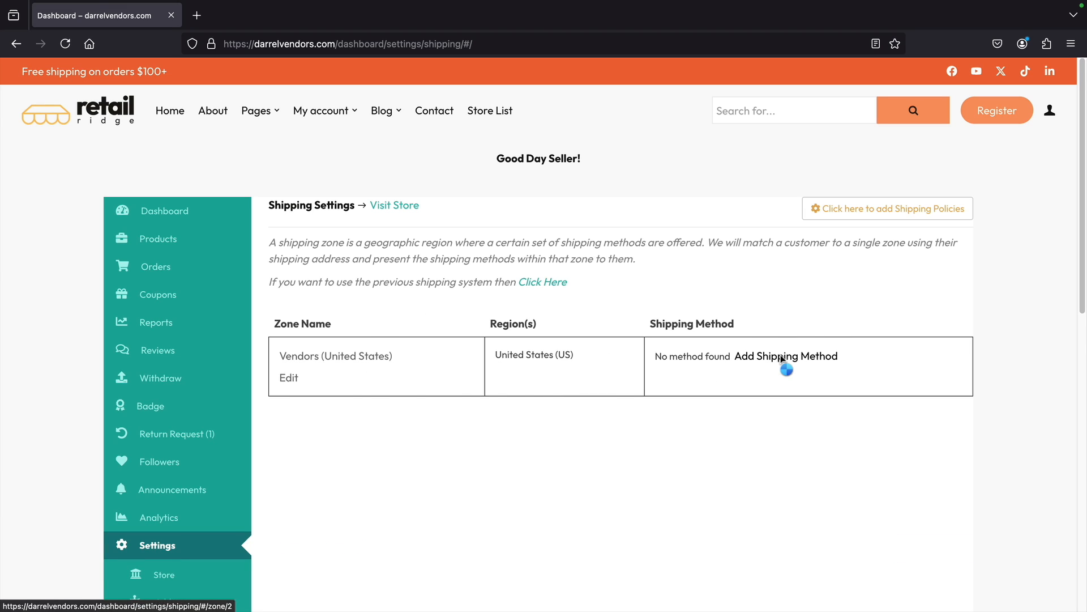
Limit the Vendors (United States) zone to the state of Nevada.
scroll(776, 361, "down", 2)
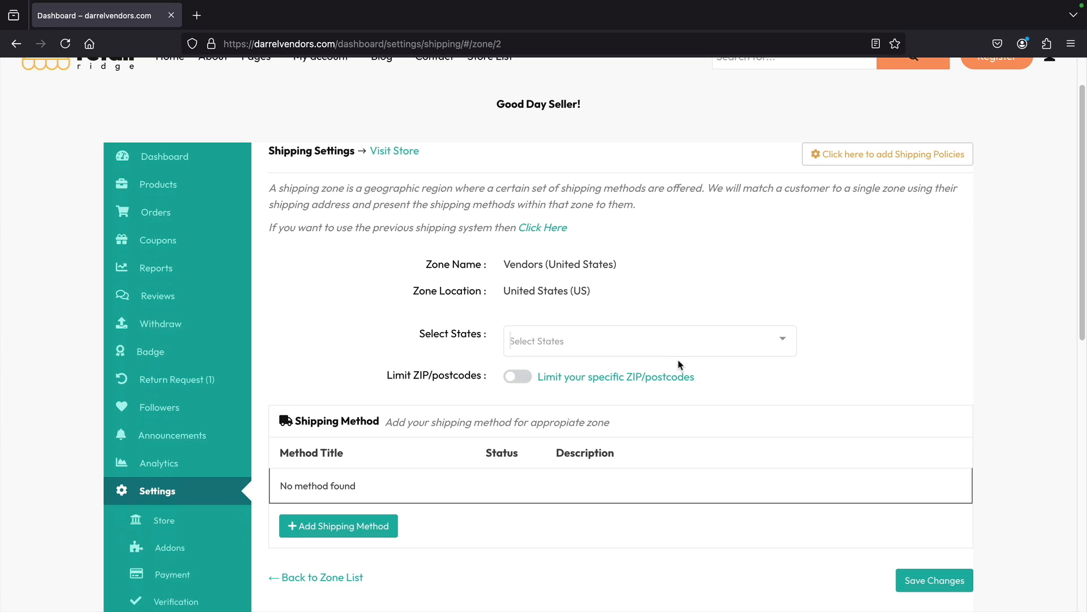
left_click(689, 346)
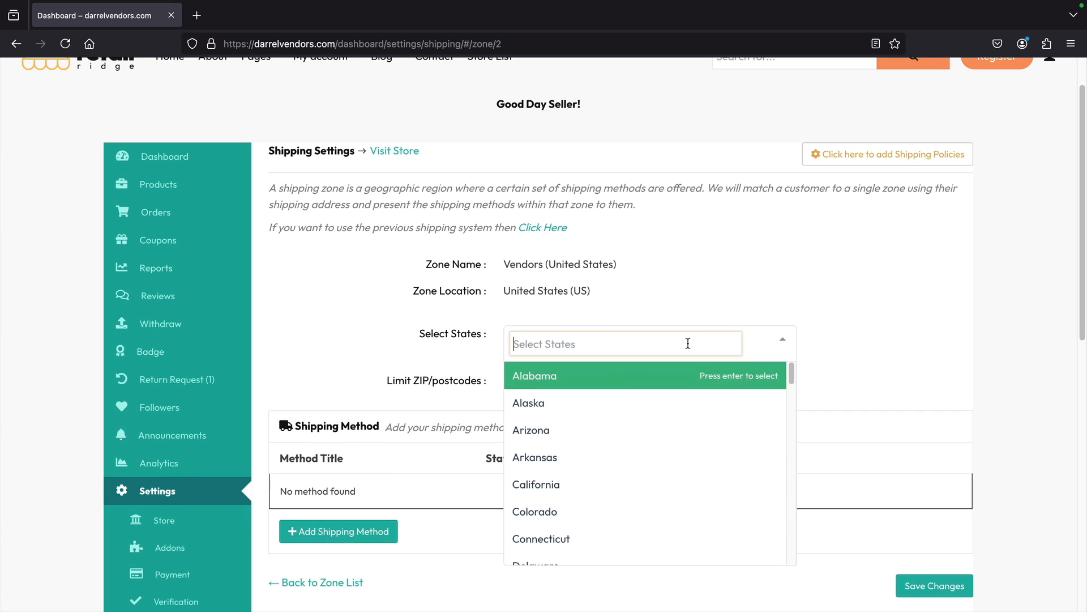
type("v")
key("BackSpace")
type("ne")
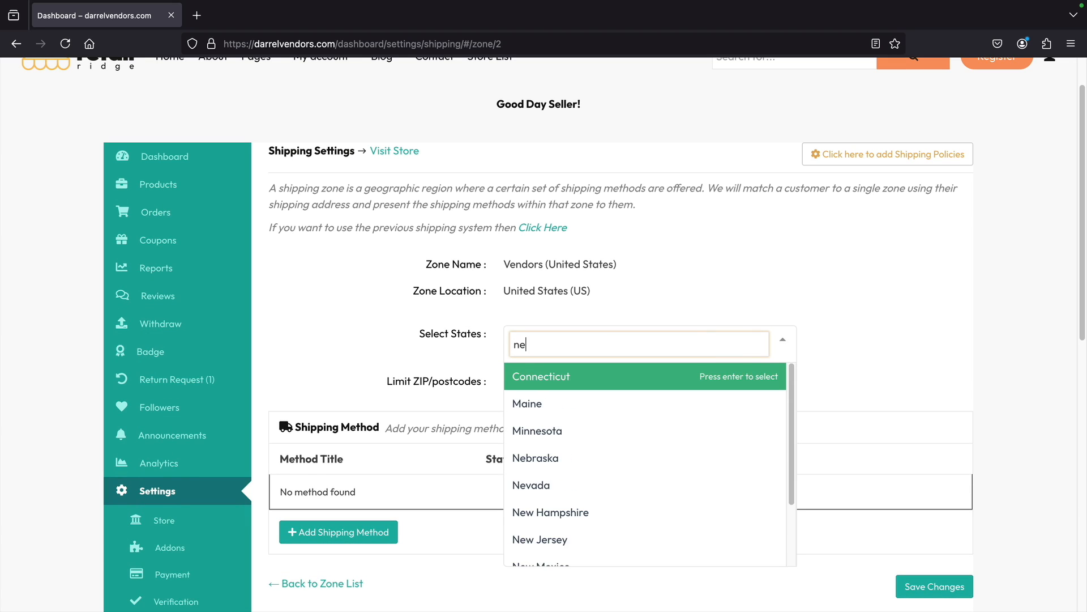
type("vada")
left_click(673, 376)
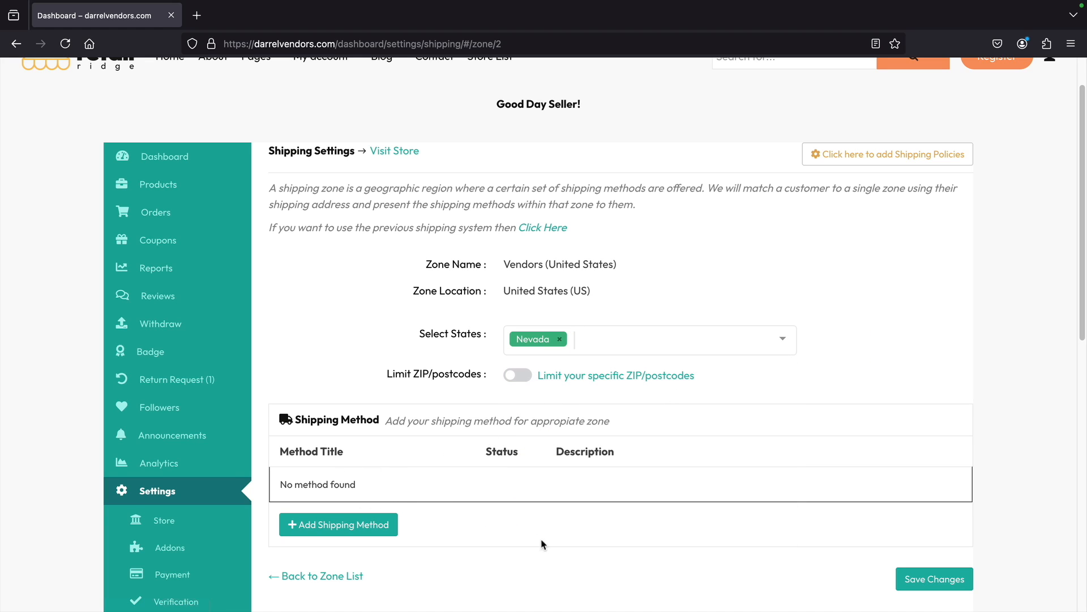
Add a Flat Rate shipping method to the zone.
left_click(365, 526)
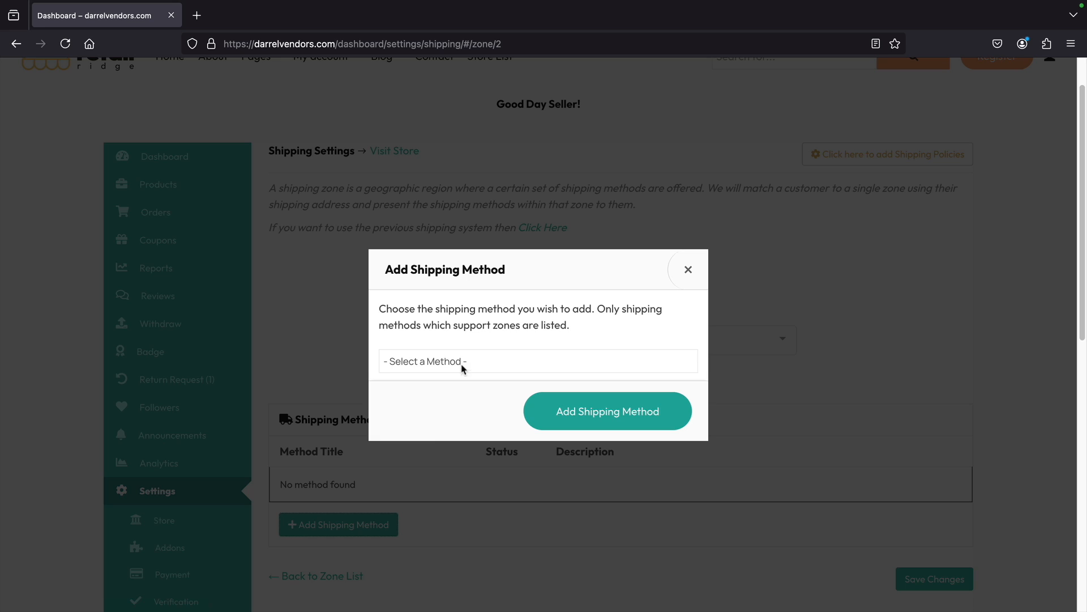
left_click(463, 364)
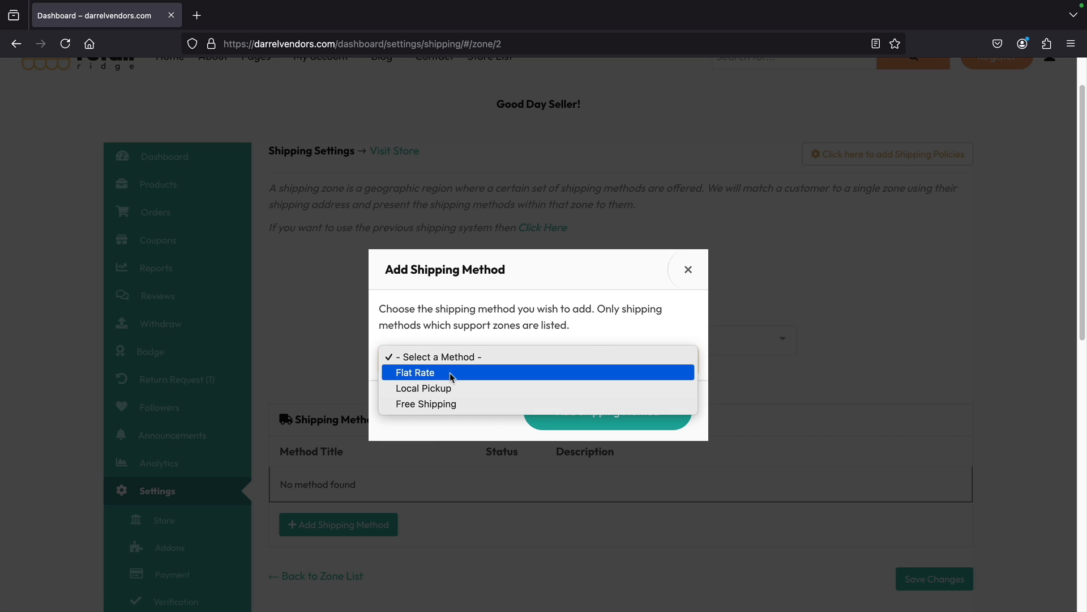
left_click(449, 372)
left_click(619, 418)
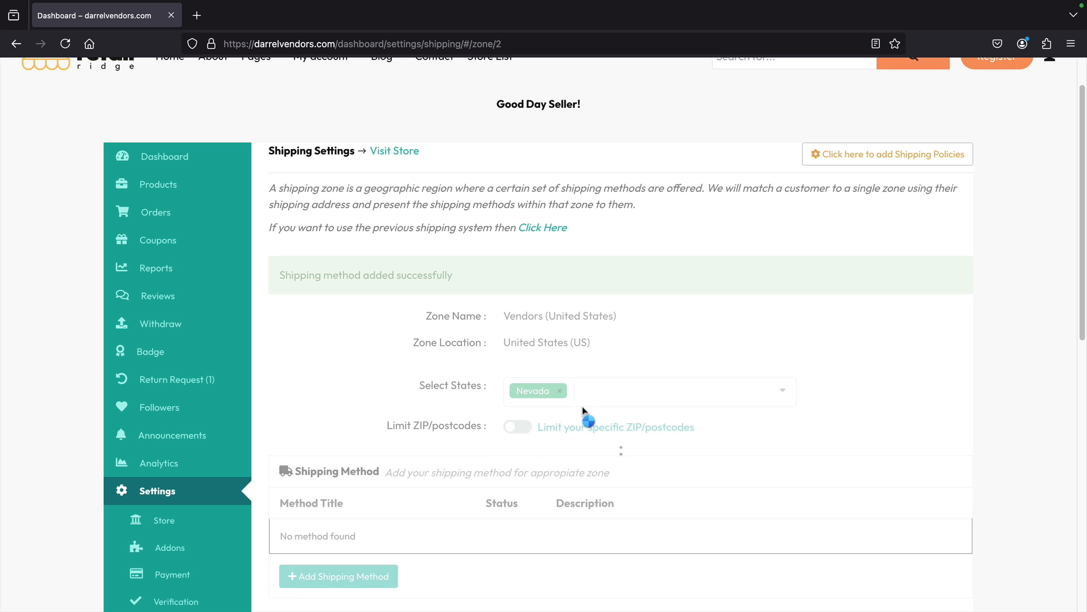
scroll(753, 496, "down", 2)
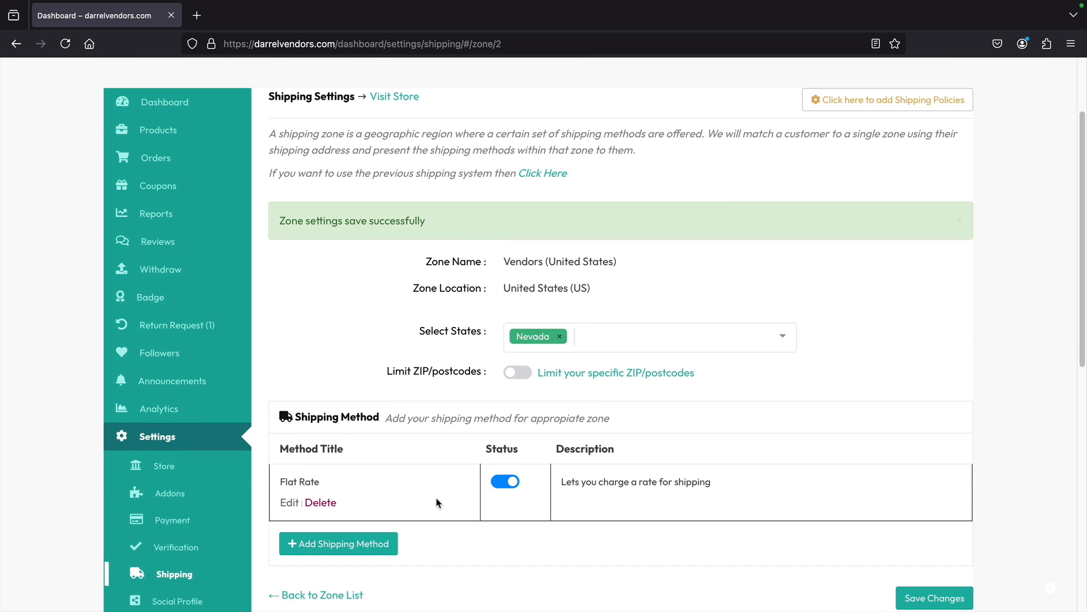
Change the Flat Rate method's base cost from 0 to 7.
left_click(290, 503)
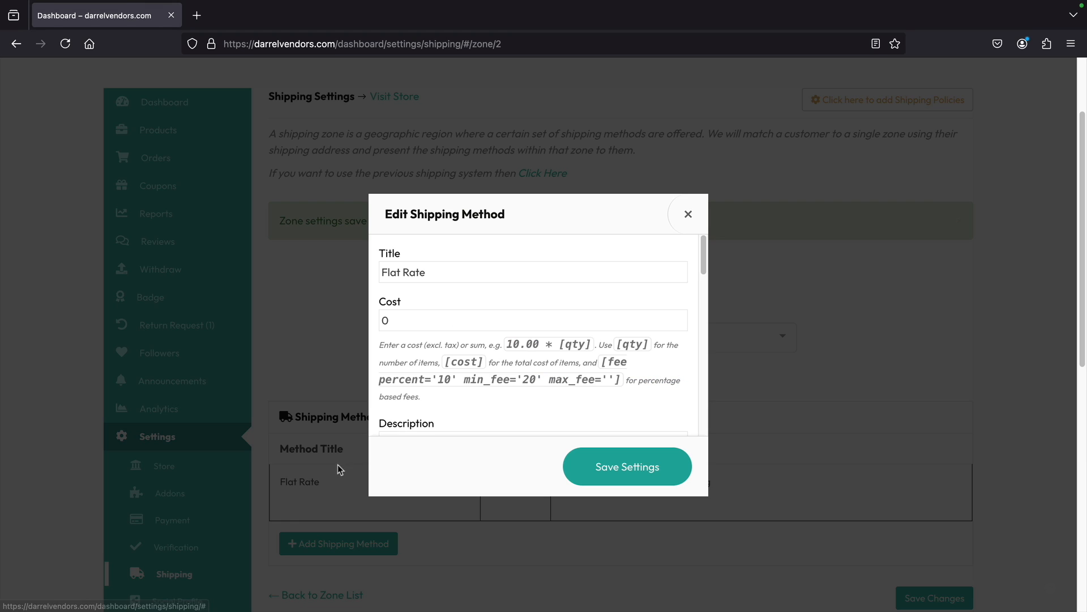
left_click(450, 320)
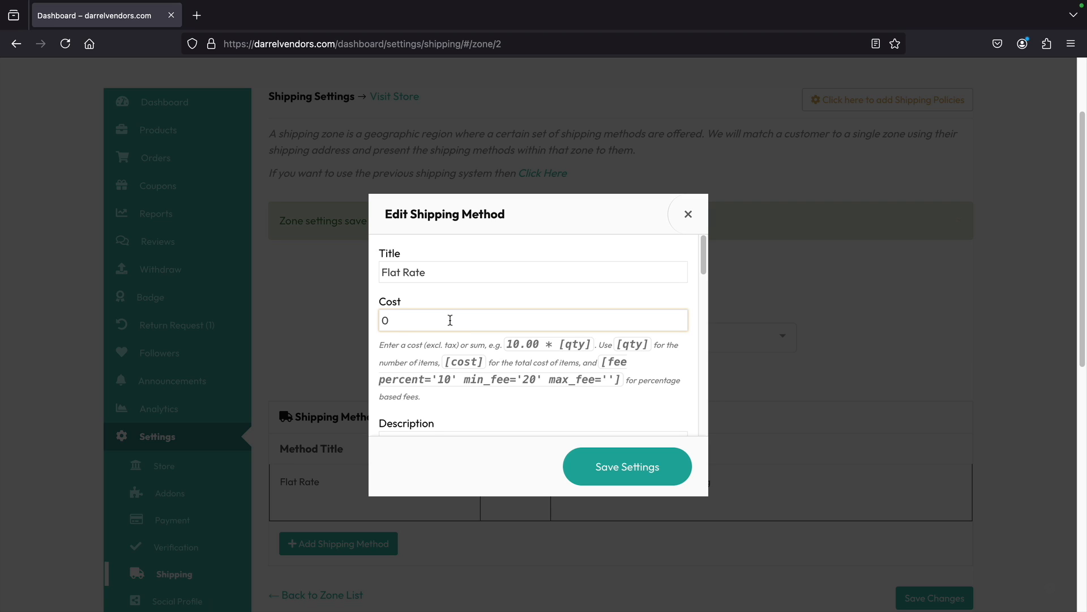
key("BackSpace")
type("7")
scroll(448, 320, "down", 3)
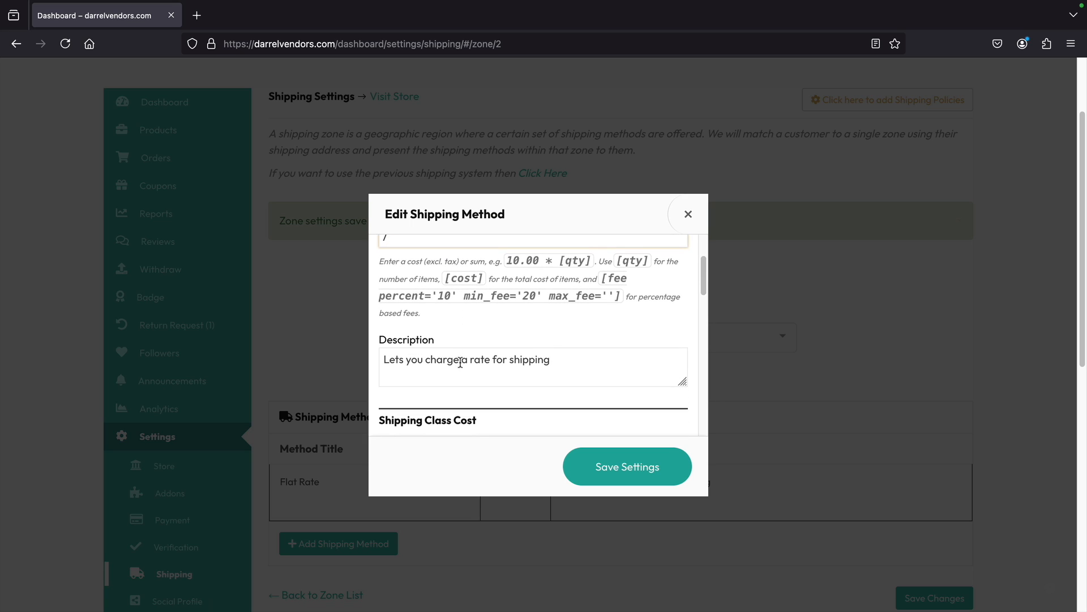
left_click_drag(550, 360, 441, 362)
scroll(440, 363, "down", 3)
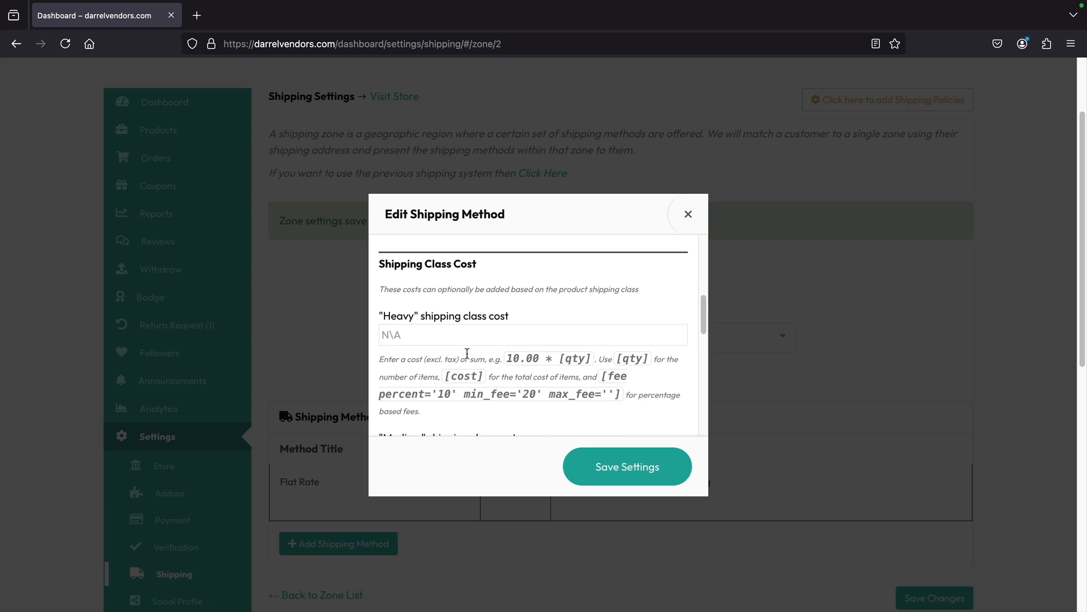
scroll(456, 293, "up", 1)
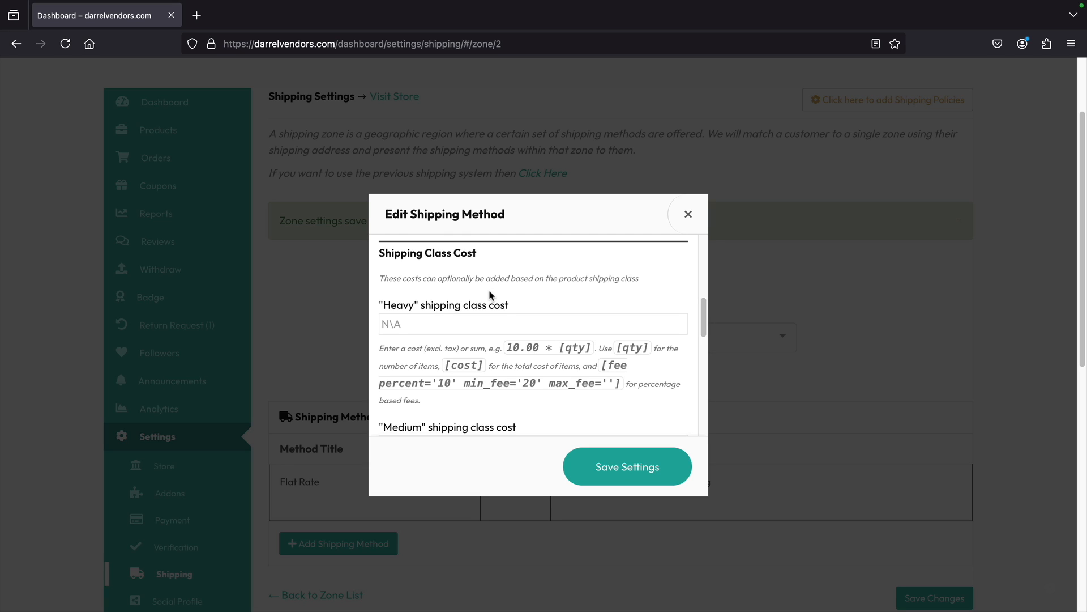
scroll(566, 299, "up", 6)
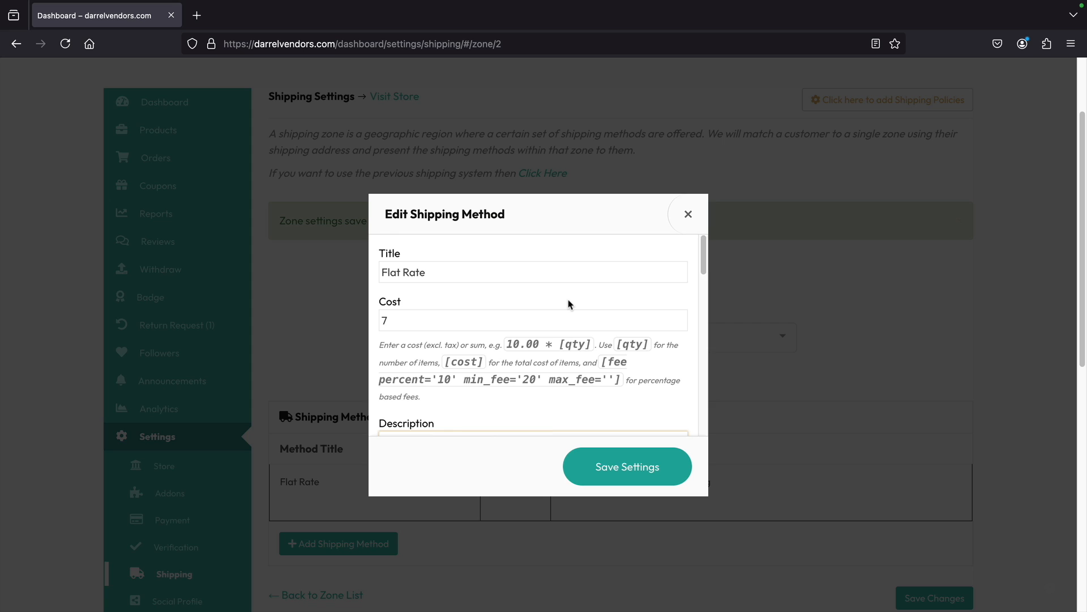
scroll(568, 305, "down", 6)
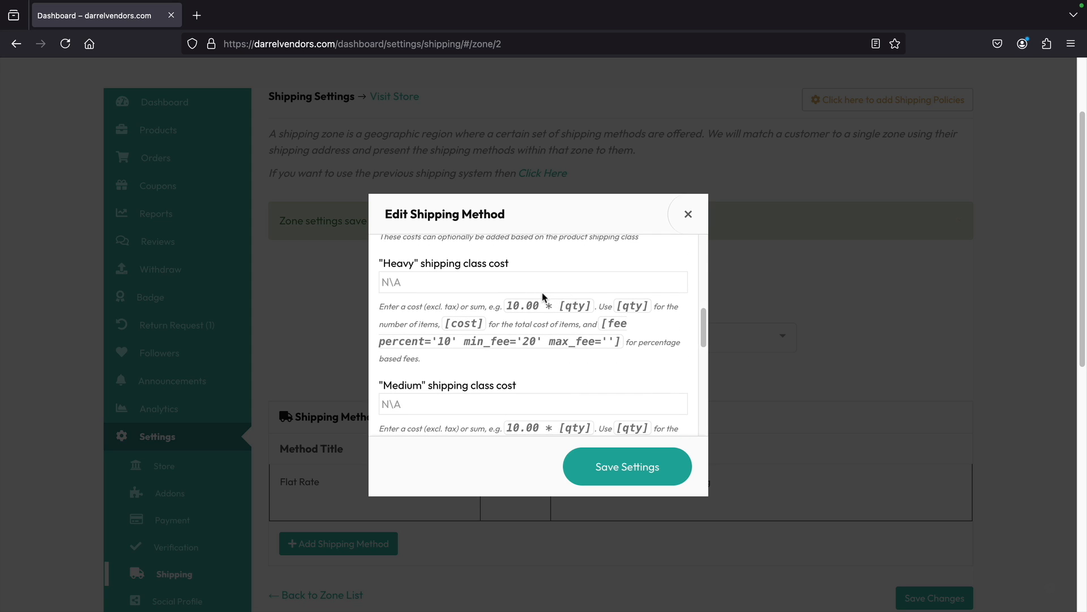
scroll(417, 289, "down", 4)
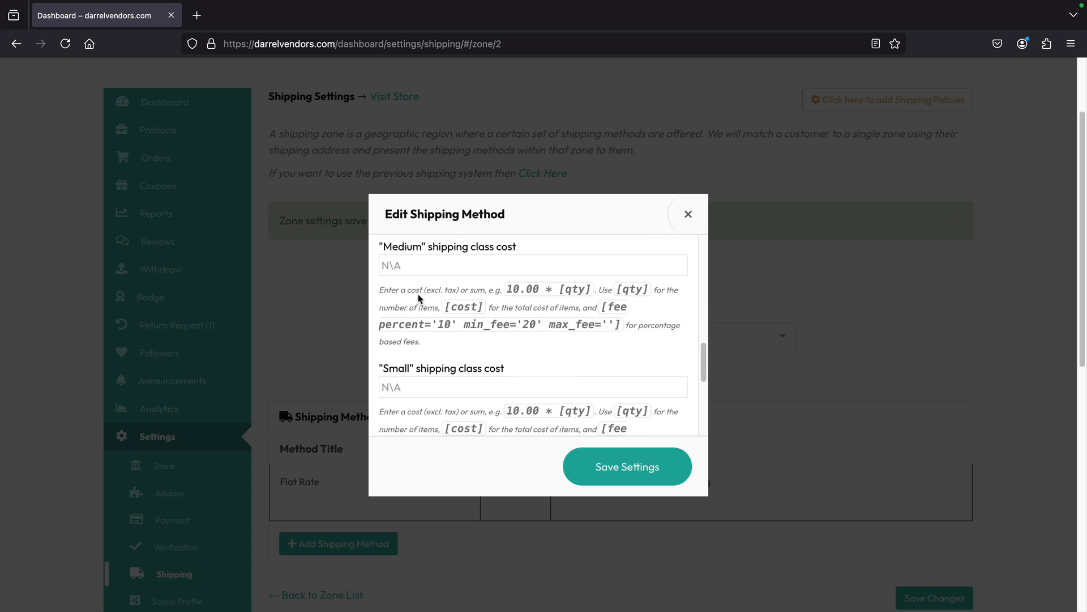
scroll(427, 319, "up", 4)
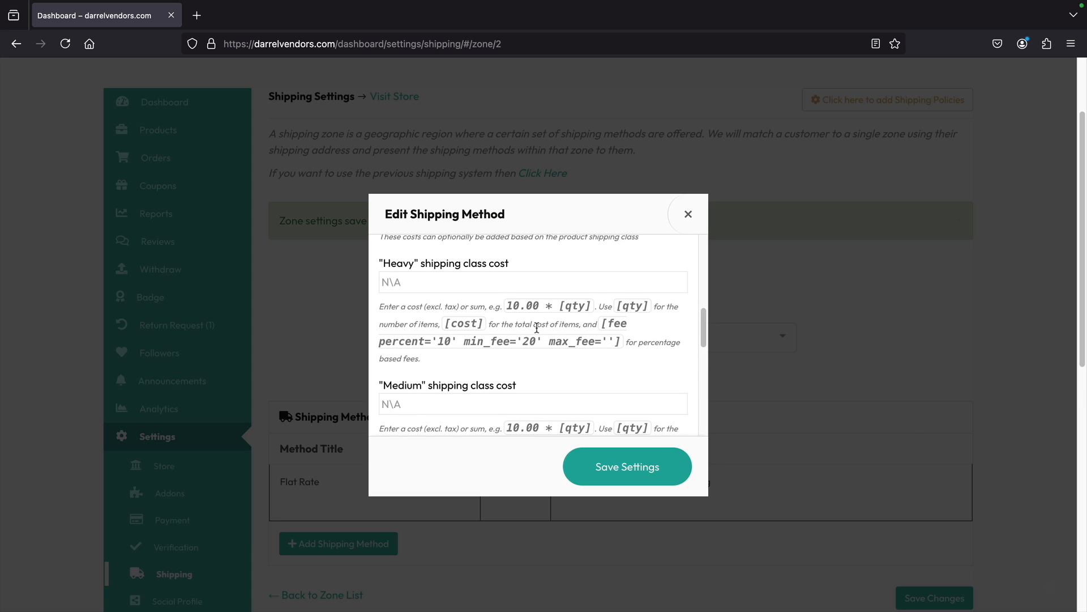
scroll(553, 371, "up", 1)
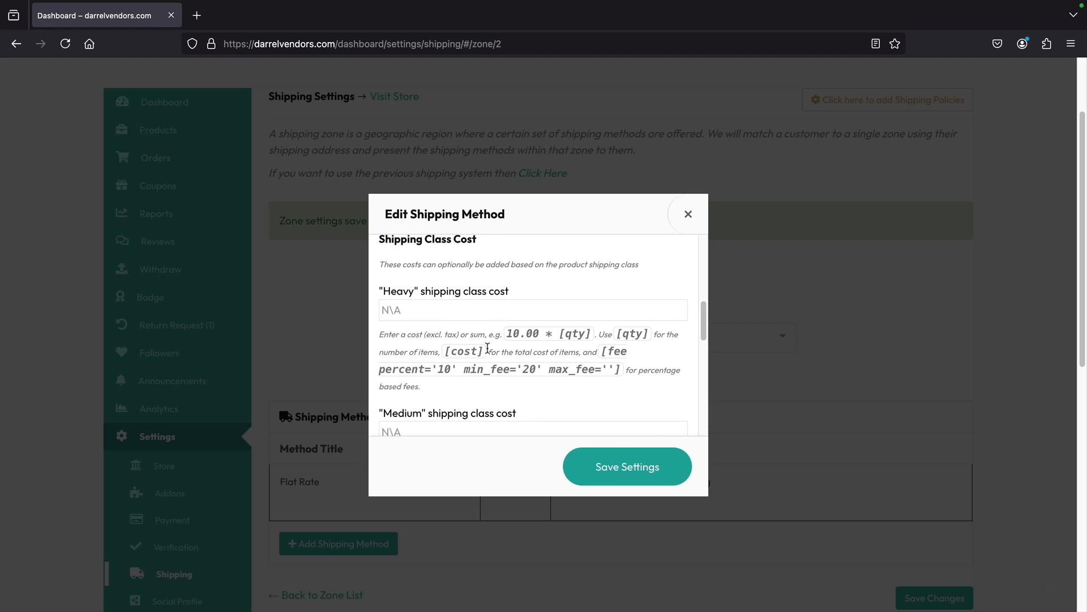
Set class costs Heavy 50, Medium 30, Small 10 and save the Flat Rate settings.
left_click(472, 311)
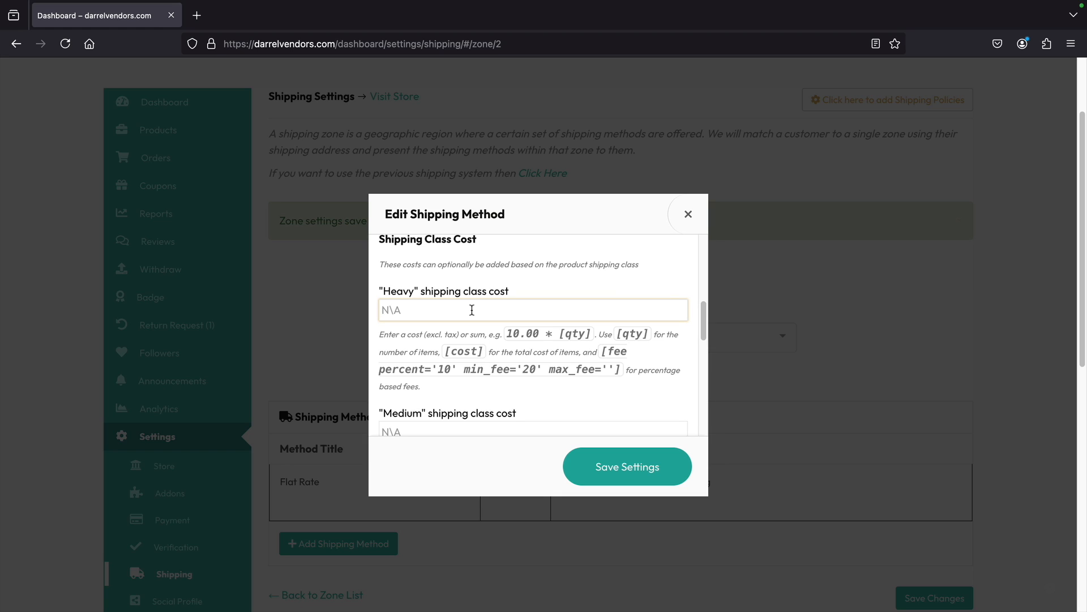
type("50")
scroll(485, 323, "down", 1)
left_click(485, 403)
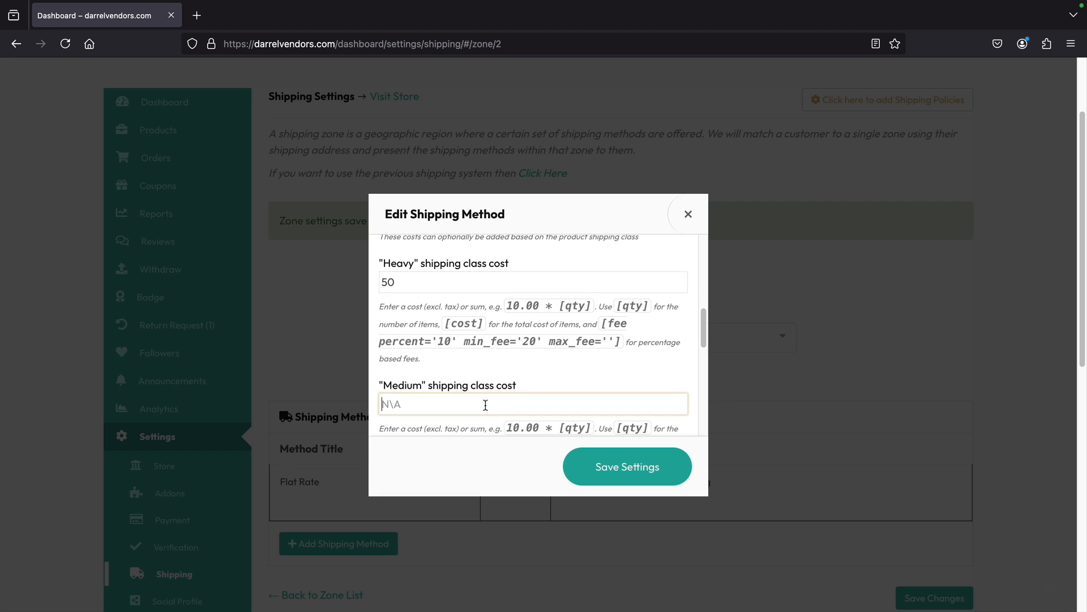
type("30")
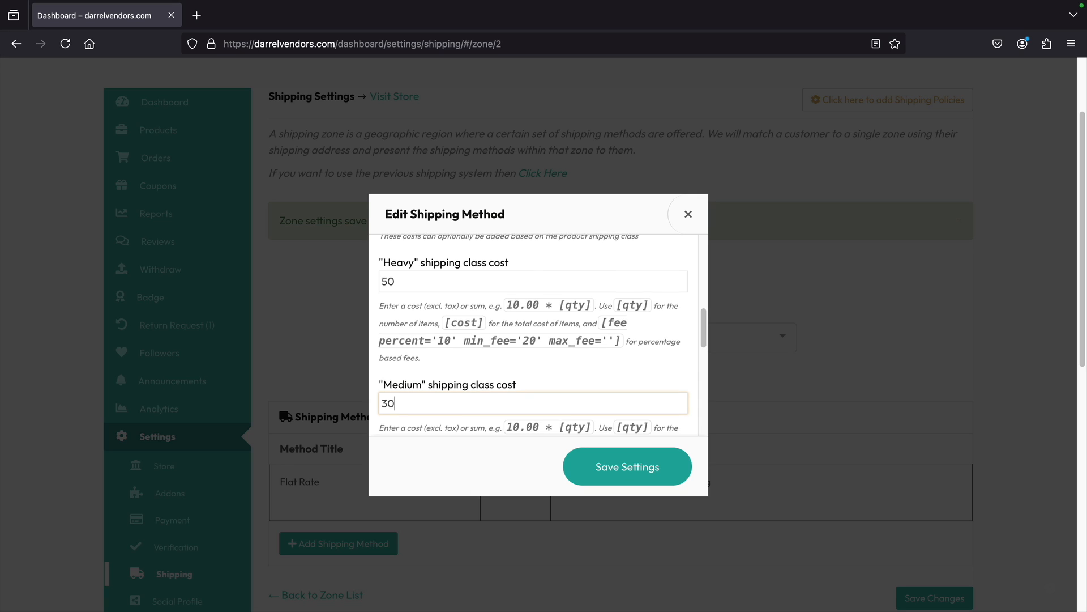
scroll(485, 417, "down", 5)
left_click(497, 329)
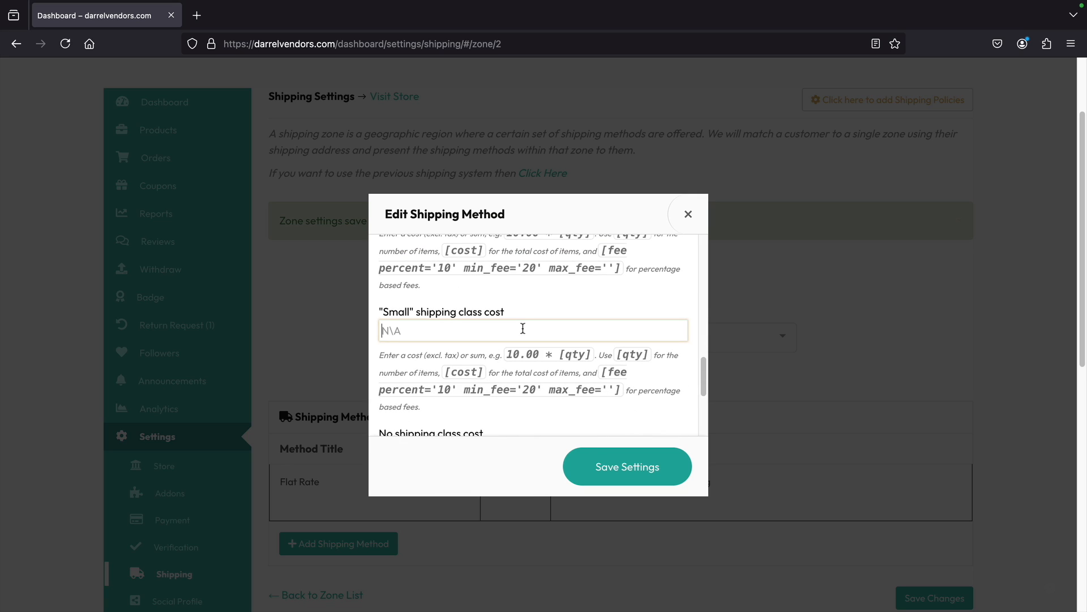
type("10")
scroll(522, 381, "down", 3)
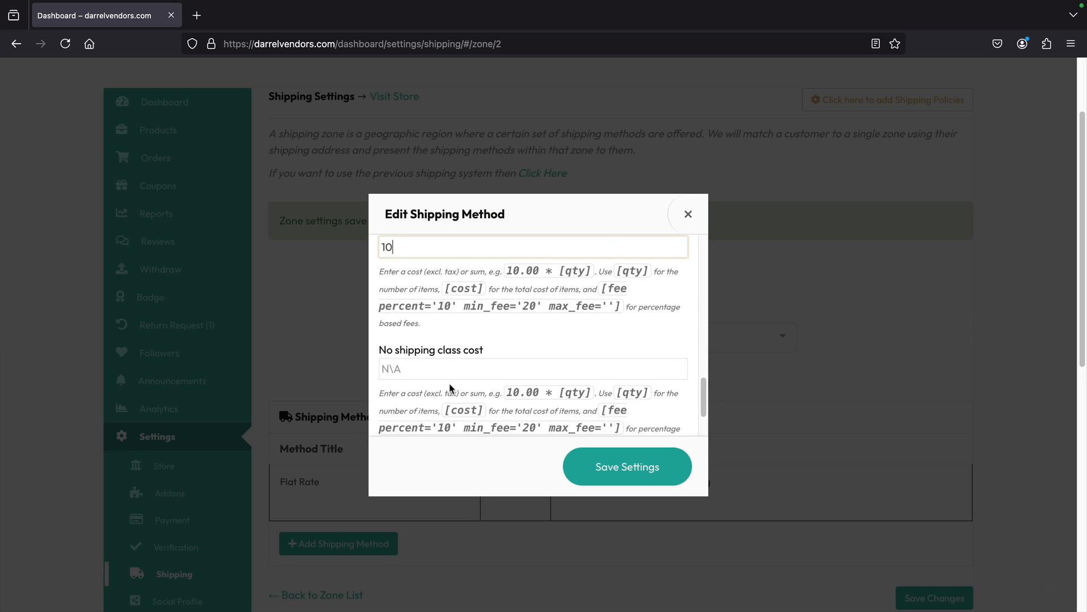
scroll(470, 371, "down", 3)
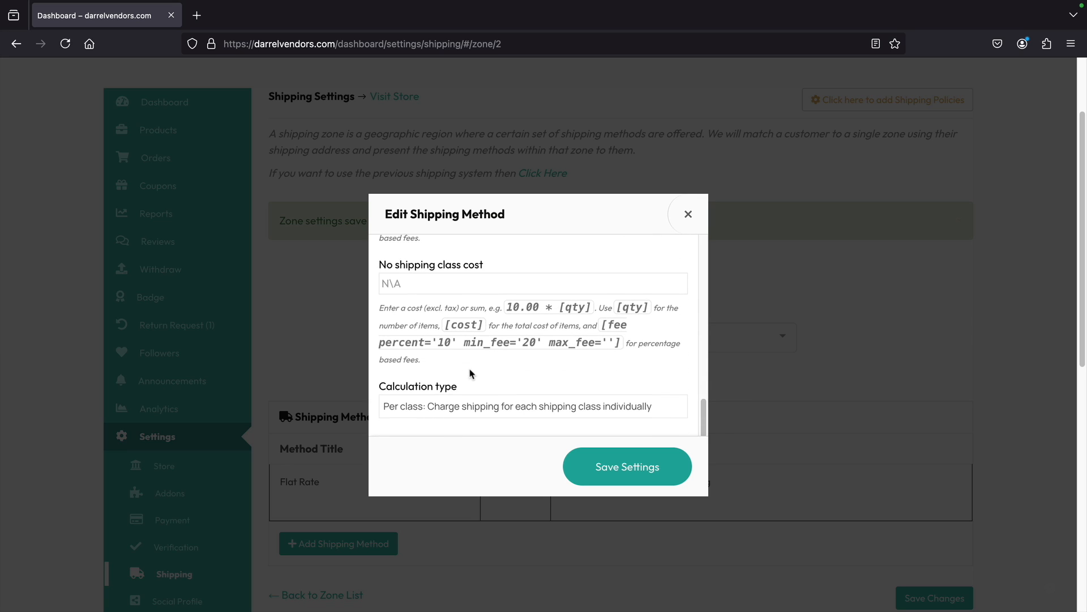
left_click(643, 467)
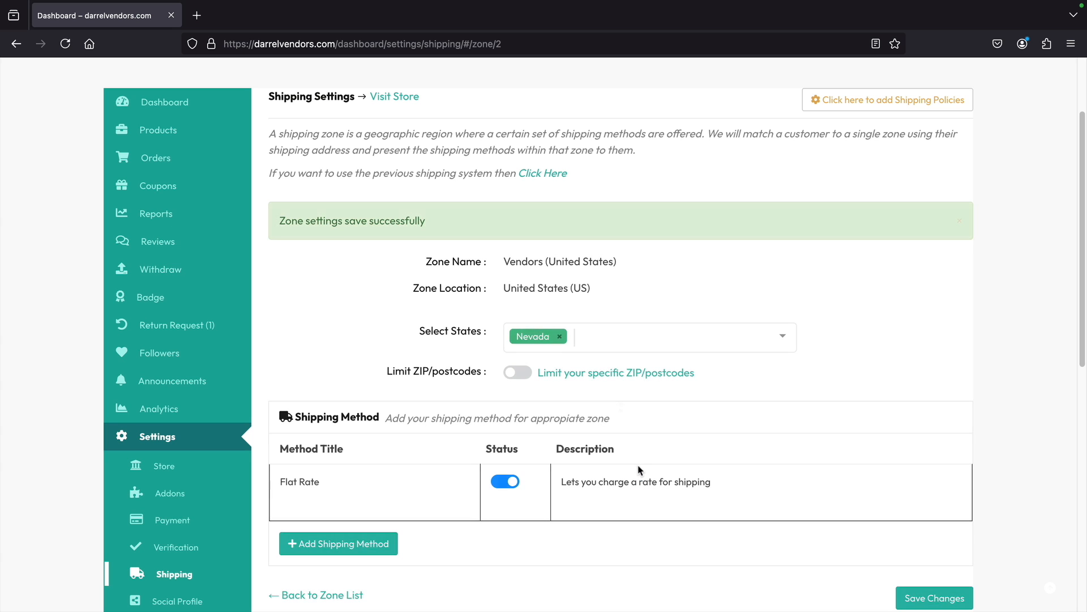
Add a Free Shipping method to the Nevada zone.
scroll(640, 470, "down", 2)
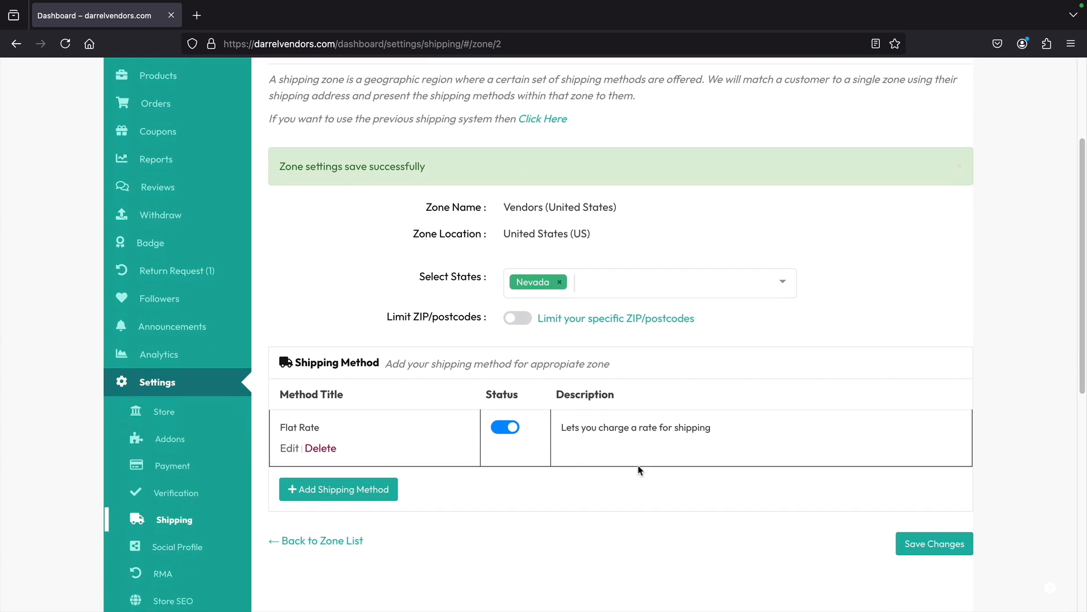
left_click(374, 492)
left_click(484, 360)
left_click(483, 387)
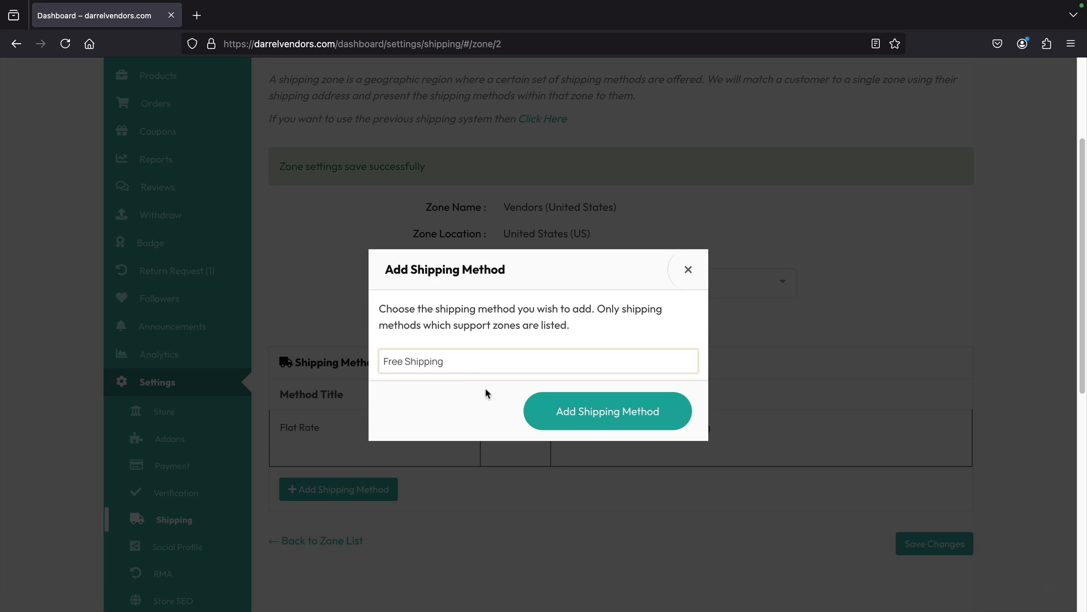
left_click(579, 414)
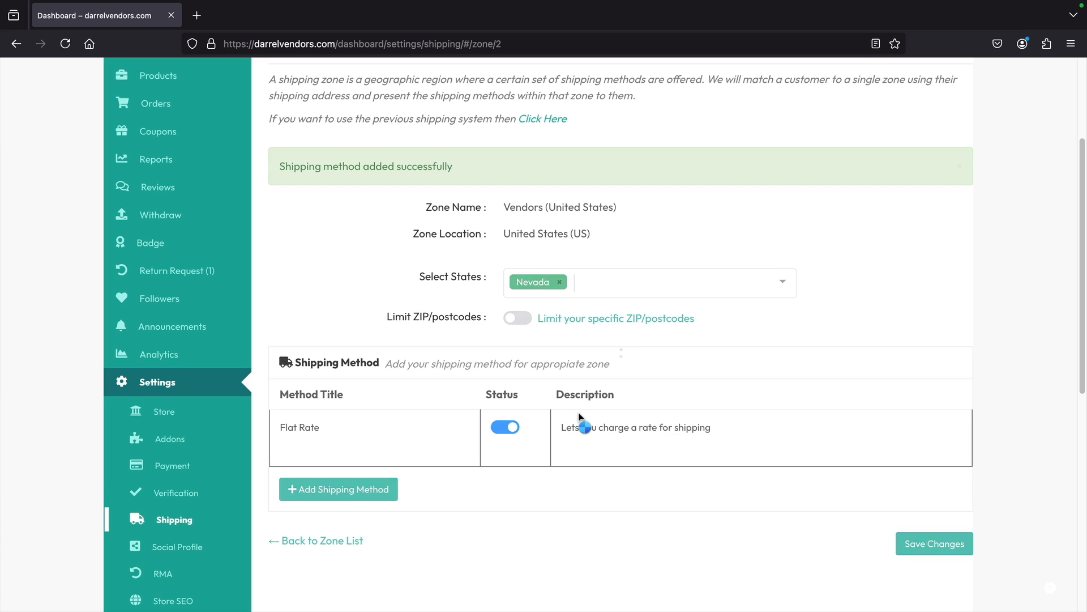
Make Free Shipping require a minimum order amount of 200 and save.
scroll(579, 417, "down", 1)
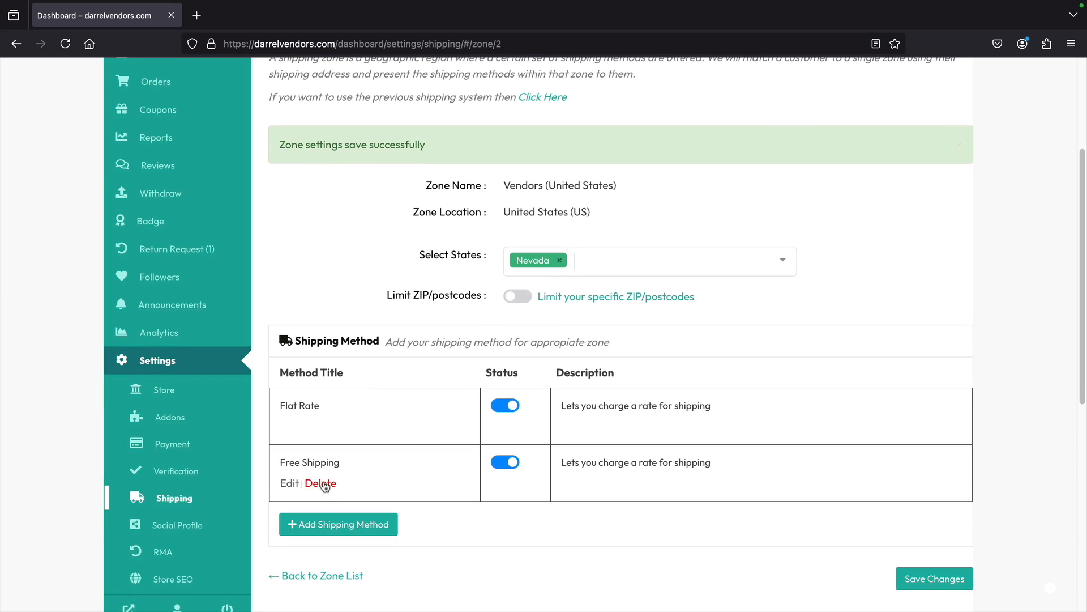
left_click(290, 482)
left_click(486, 369)
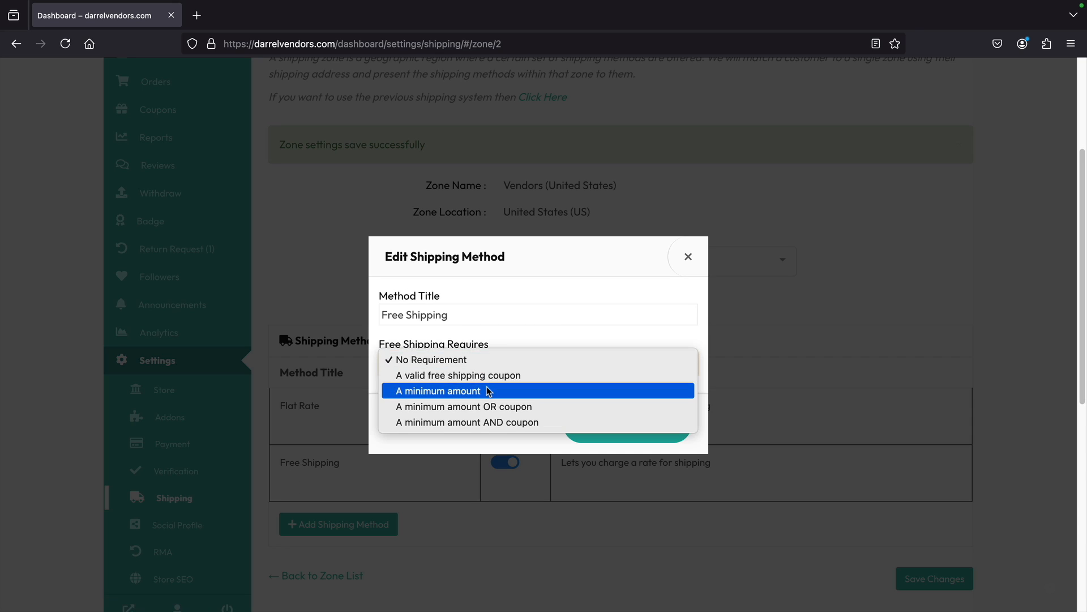
left_click(487, 386)
left_click(516, 331)
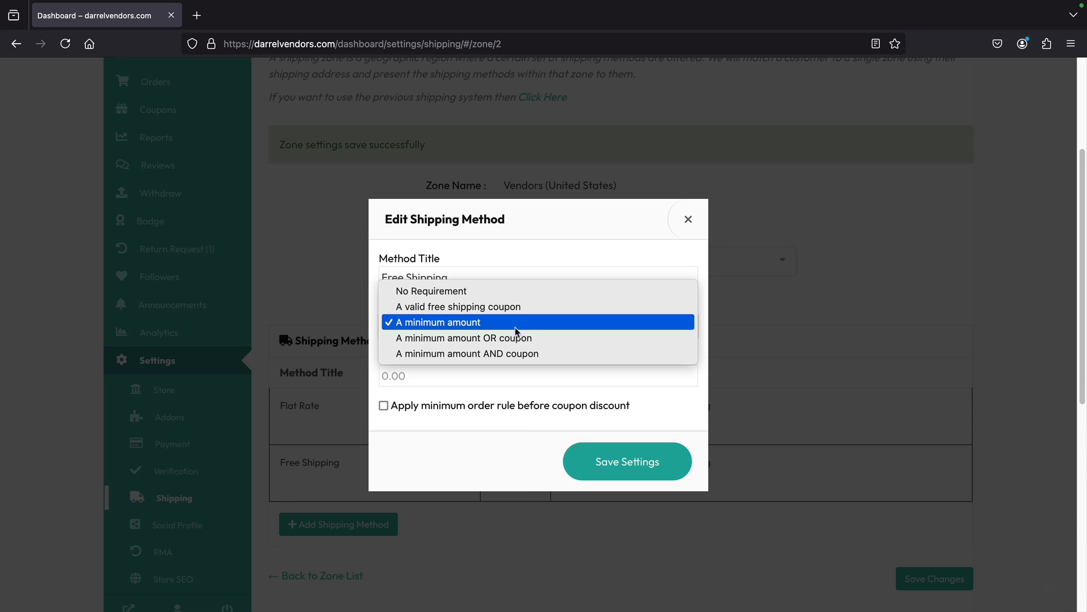
left_click(517, 331)
left_click(491, 375)
type("200")
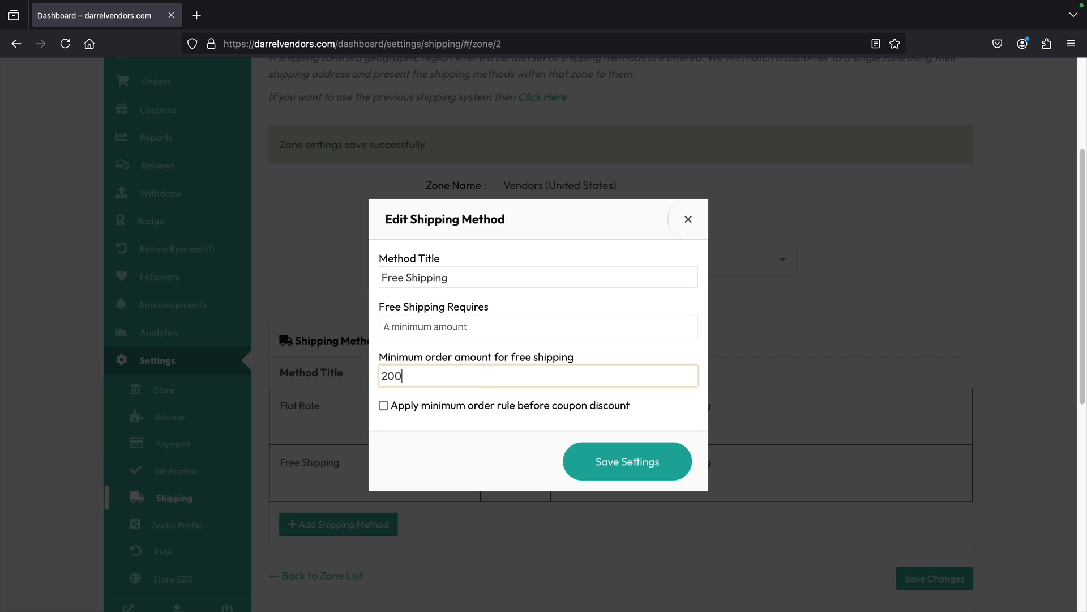
left_click(595, 478)
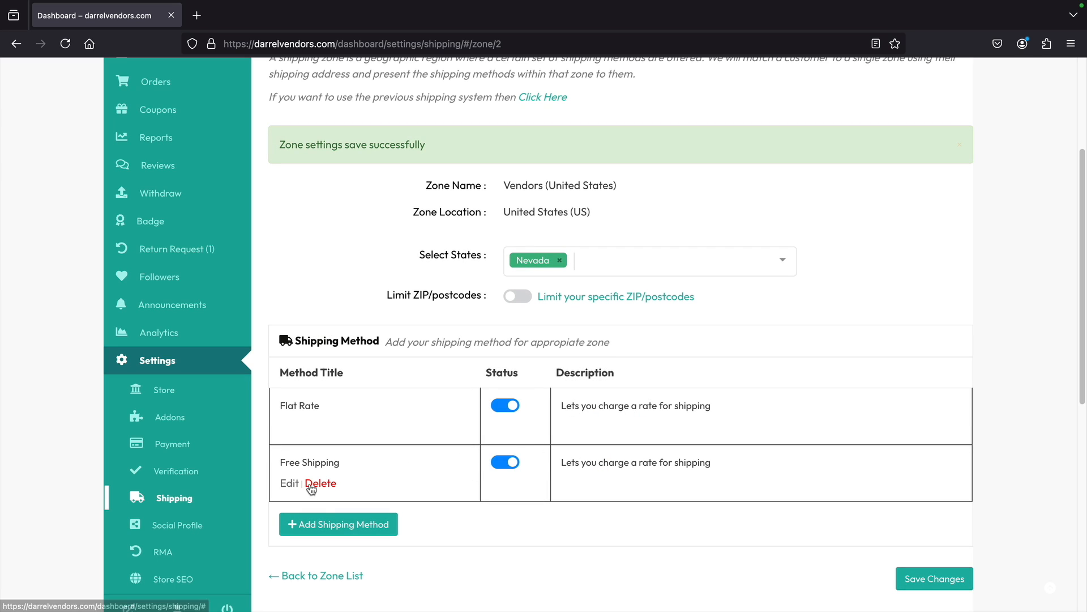
Raise the Free Shipping minimum amount to 800 and save the zone changes.
left_click(289, 483)
double_click(471, 377)
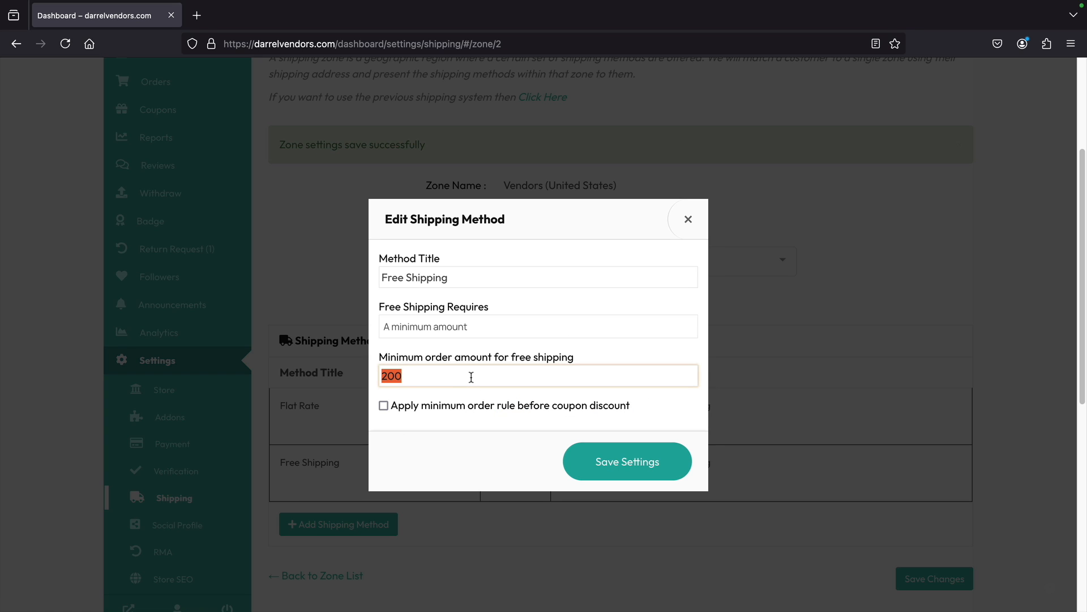
type("800")
left_click(623, 461)
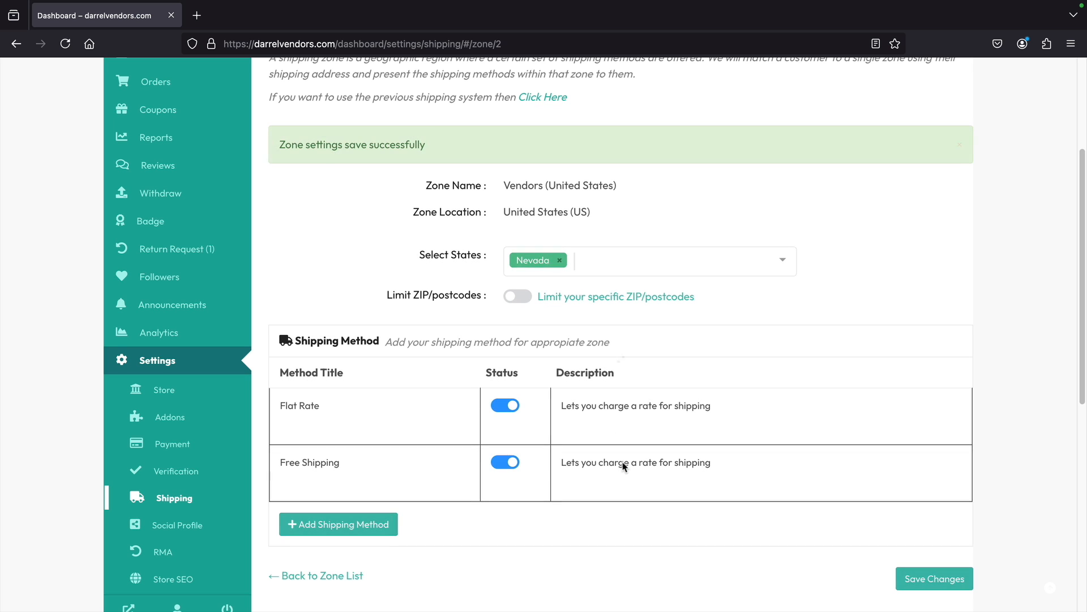
left_click(941, 588)
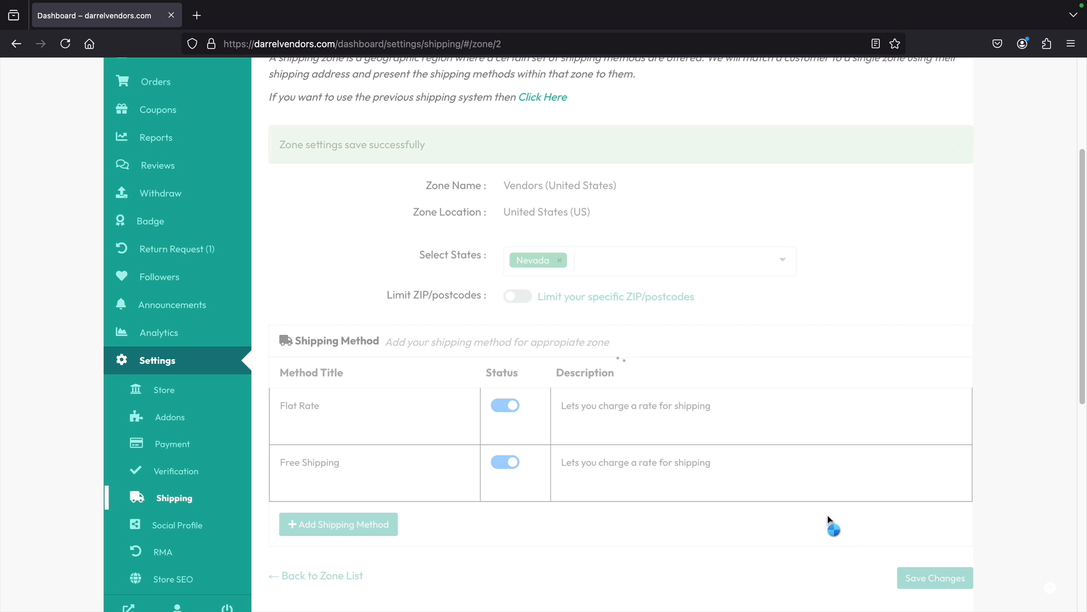
scroll(558, 424, "up", 3)
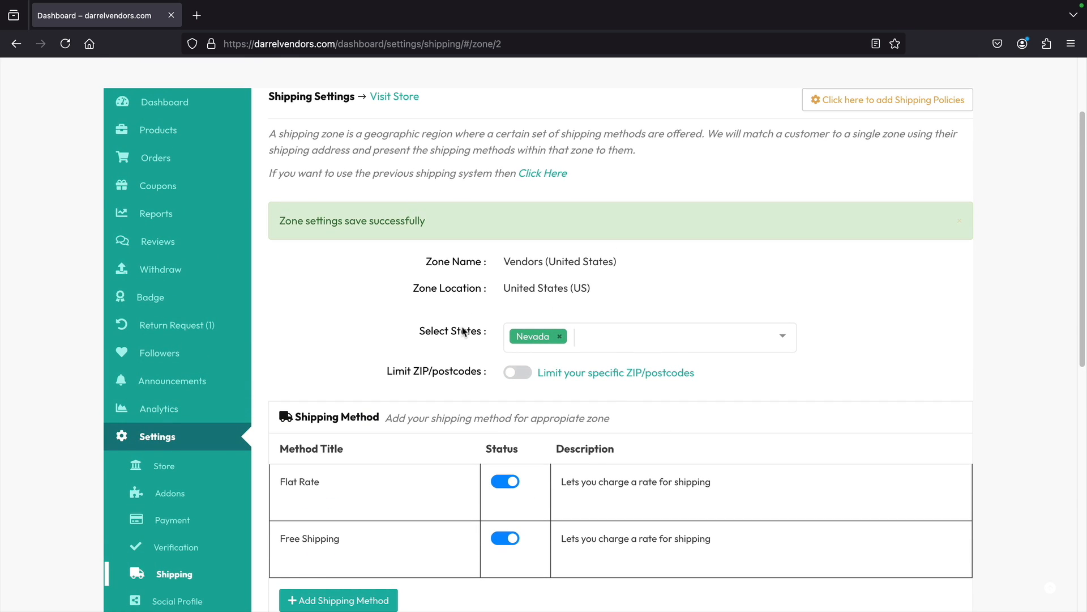
left_click(160, 136)
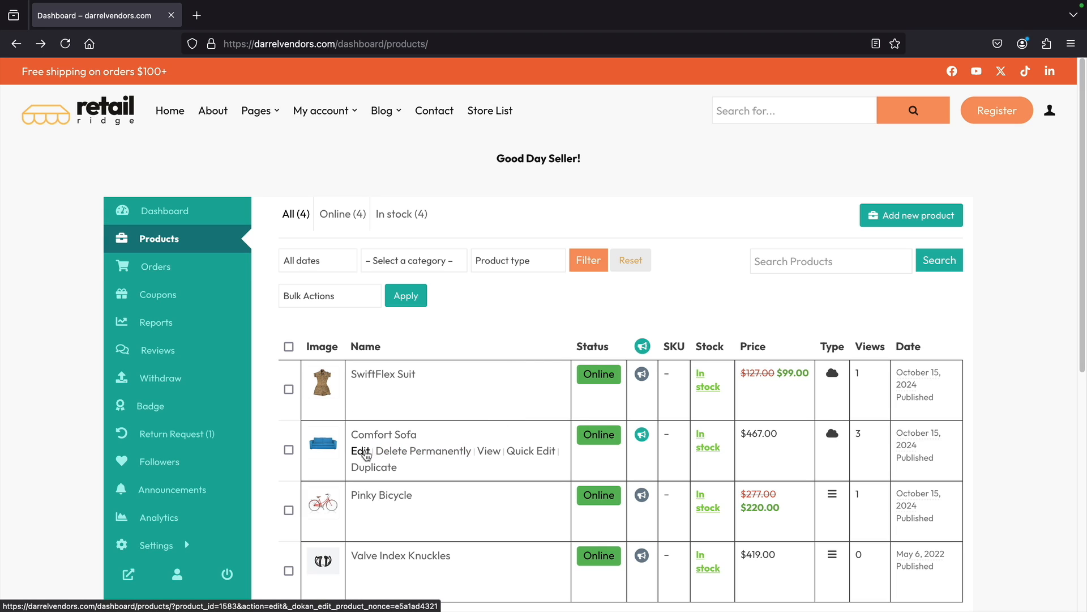
Edit Comfort Sofa and untick its Downloadable and Virtual options.
left_click(360, 451)
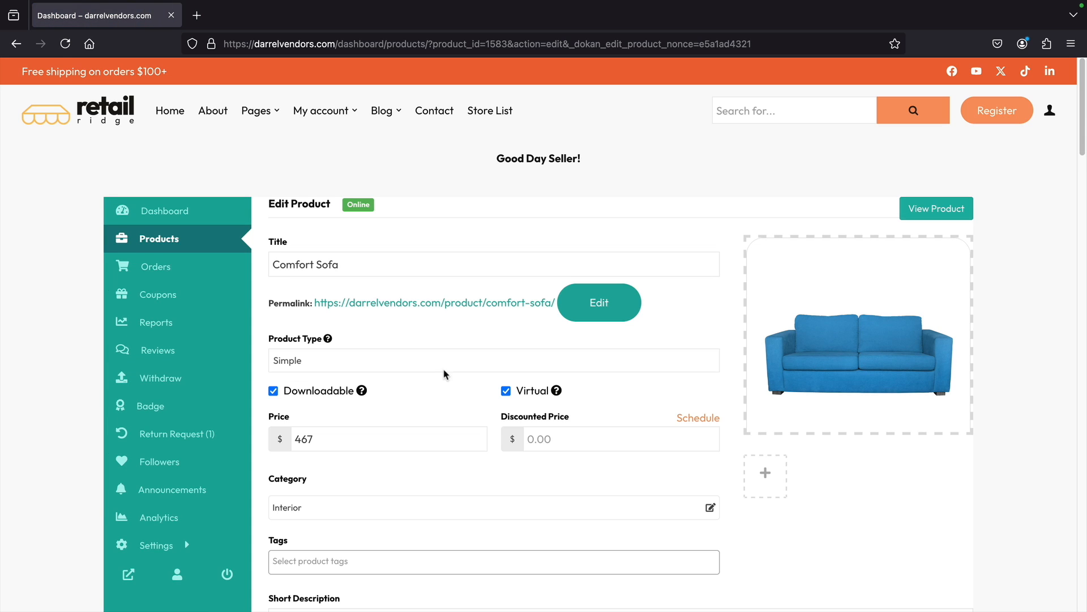
left_click(275, 393)
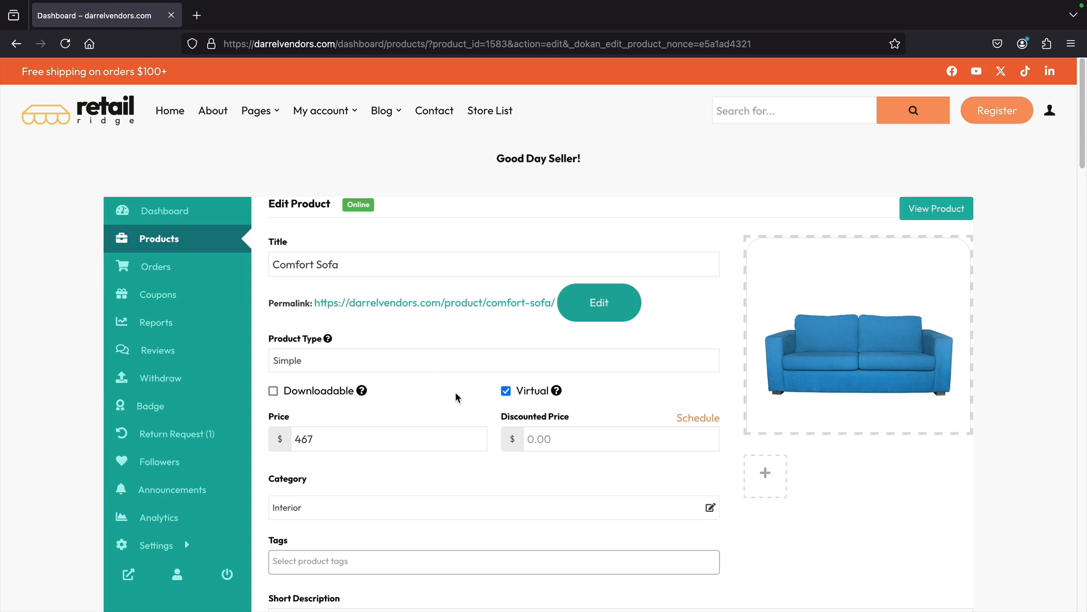
left_click(506, 392)
Assign the sofa to the Heavy shipping class and save the product.
scroll(488, 399, "down", 1)
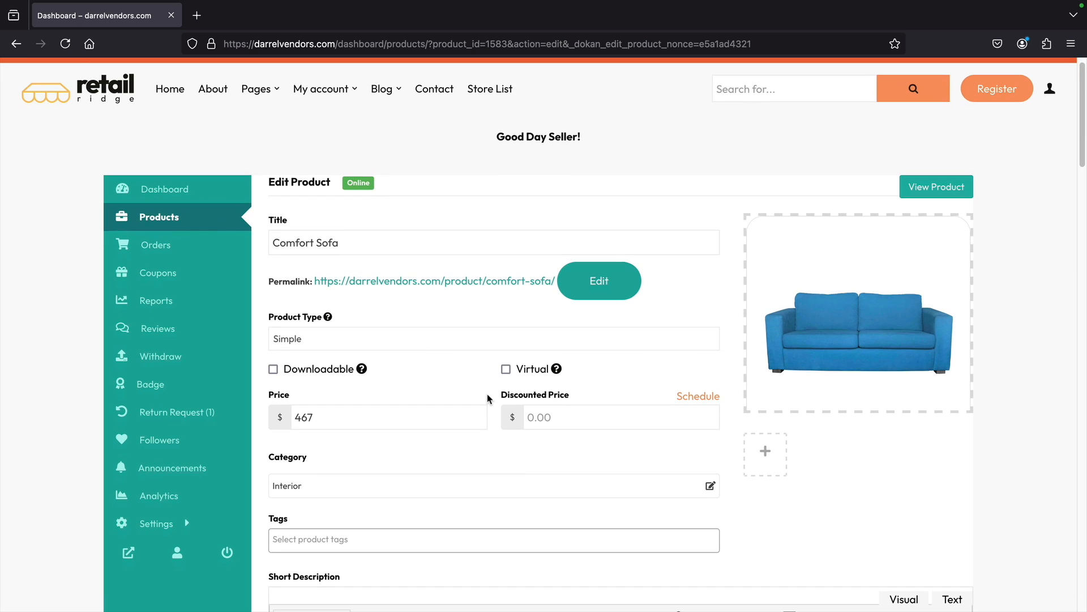
scroll(502, 411, "down", 5)
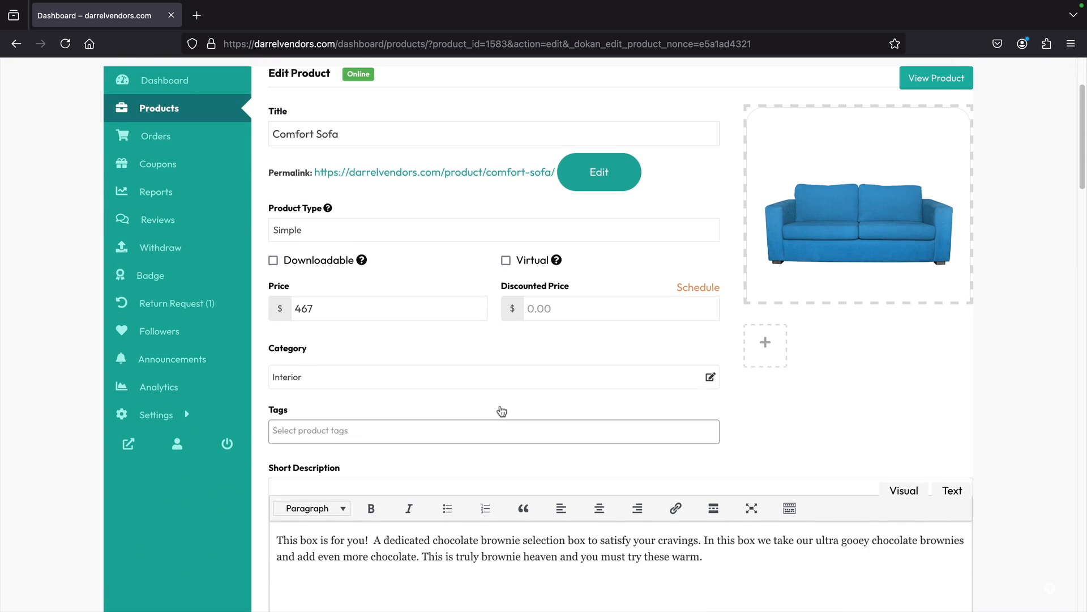
scroll(502, 411, "down", 10)
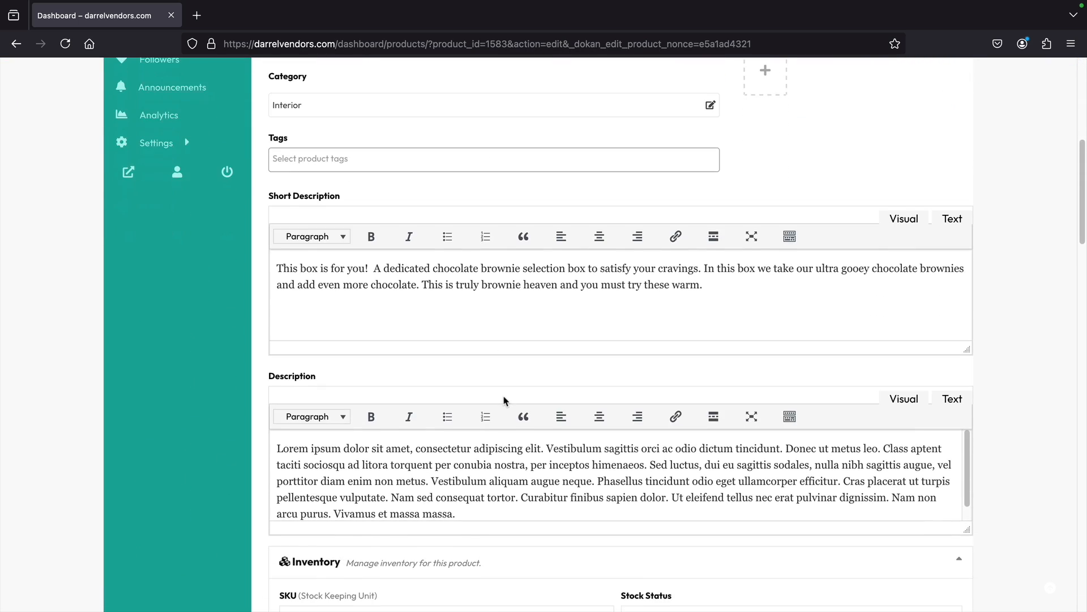
scroll(505, 401, "down", 15)
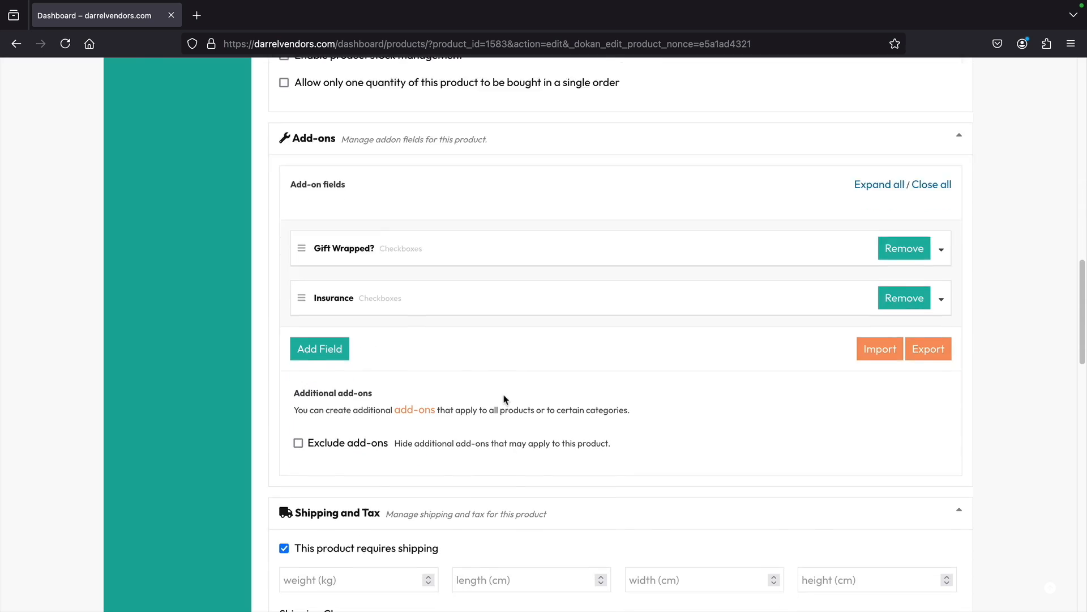
scroll(505, 400, "down", 3)
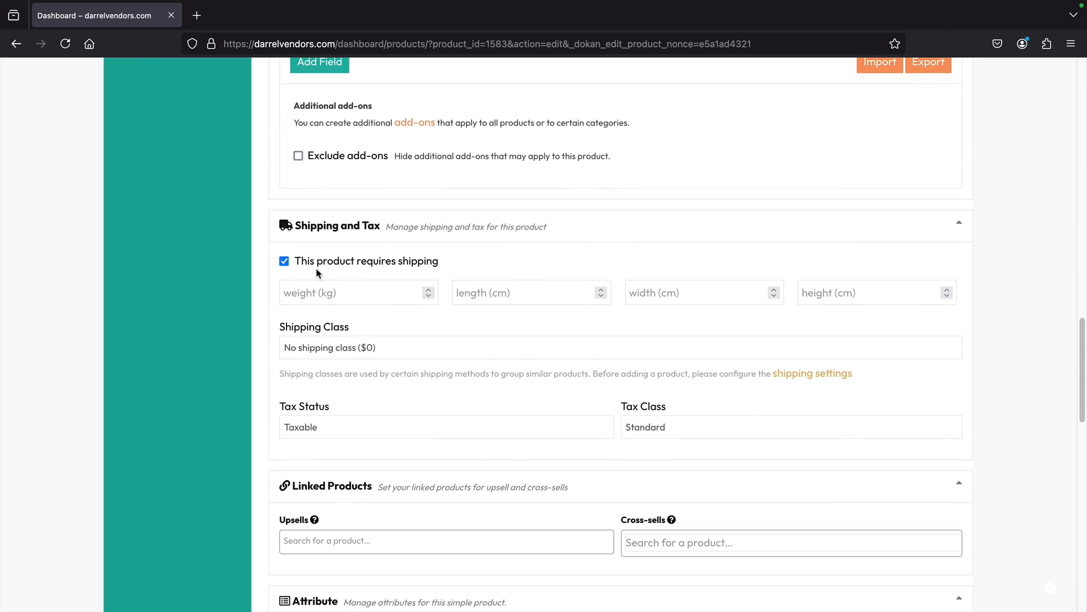
left_click(351, 346)
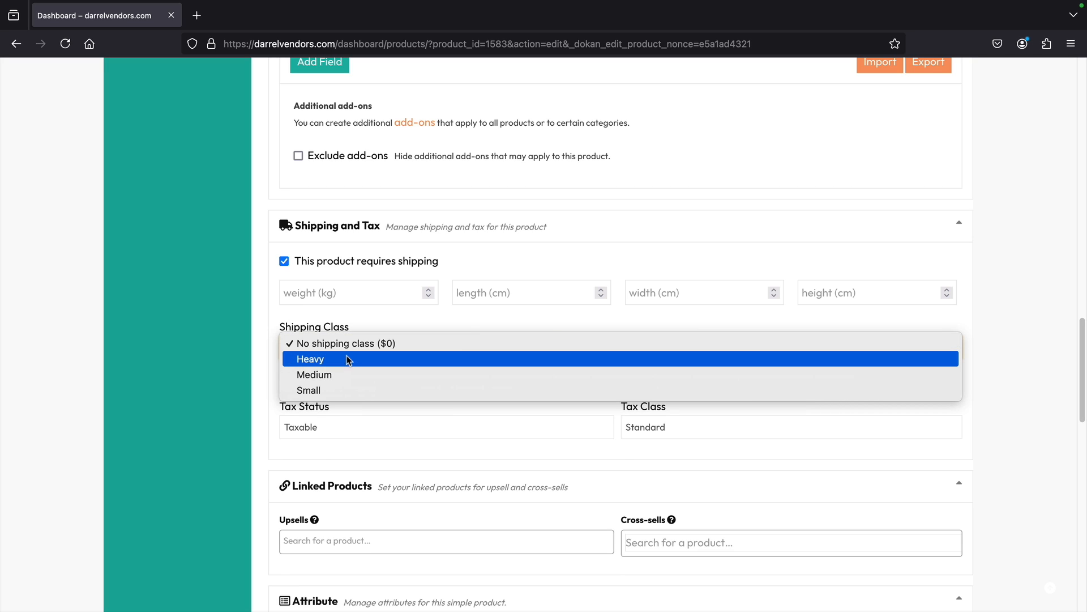
left_click(348, 361)
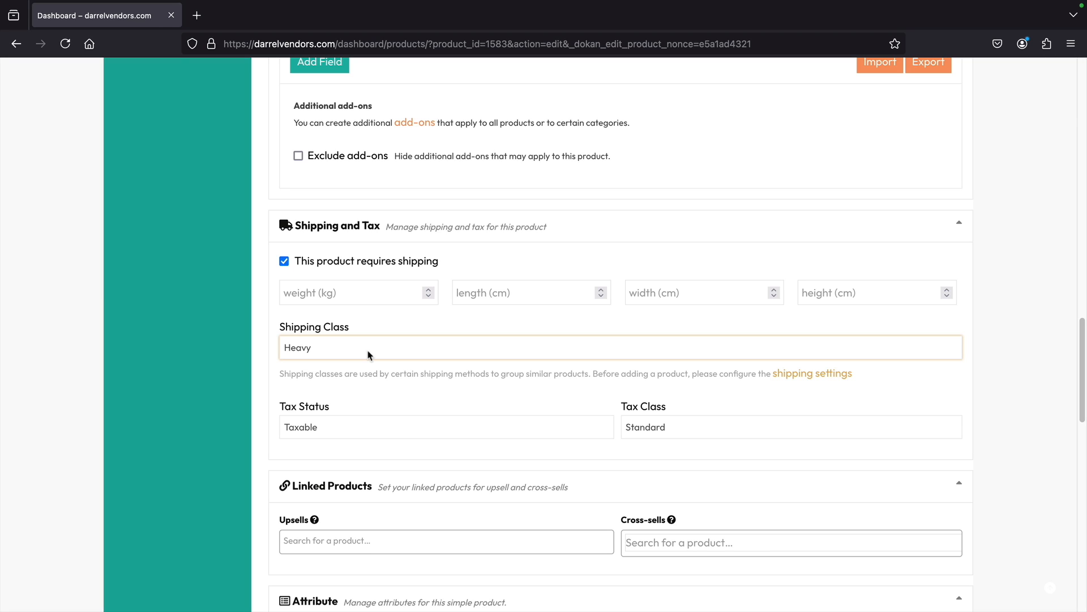
scroll(413, 355, "down", 10)
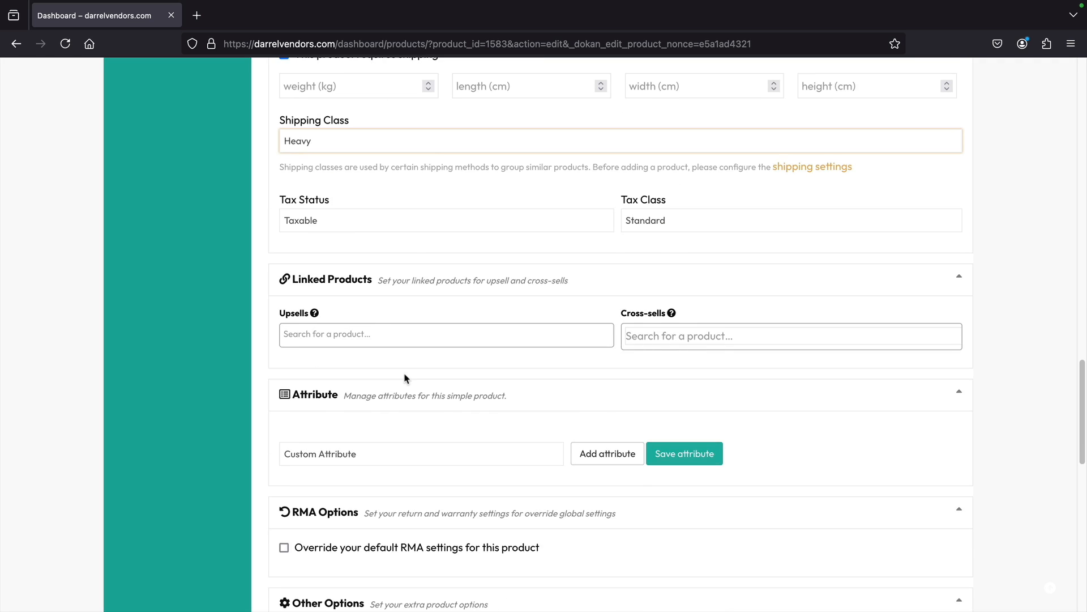
left_click(937, 461)
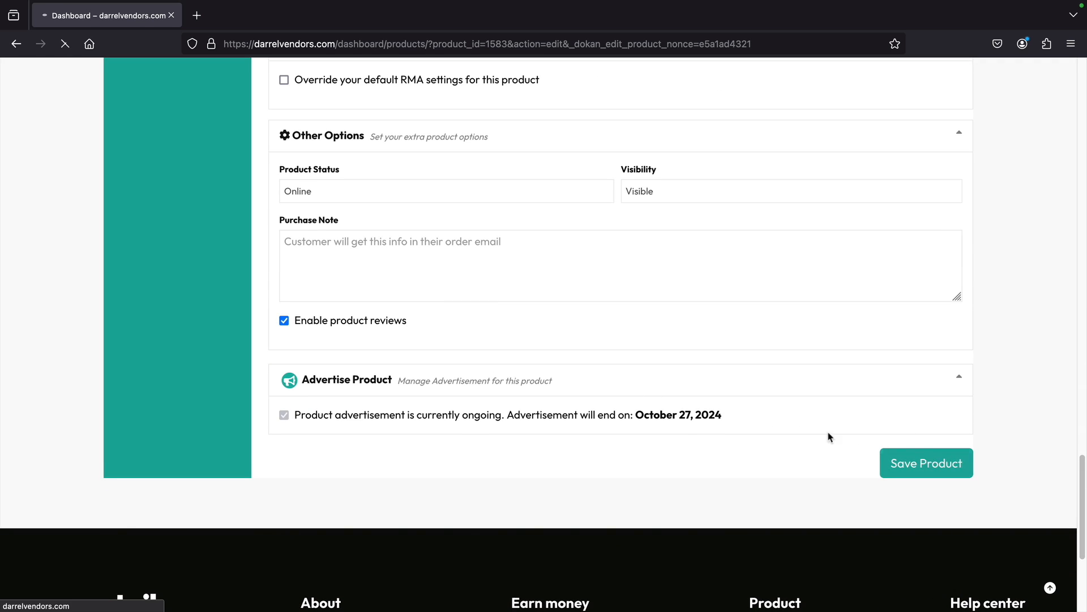
Add the Comfort Sofa to the cart and review the cart's shipping and totals.
scroll(527, 426, "up", 6)
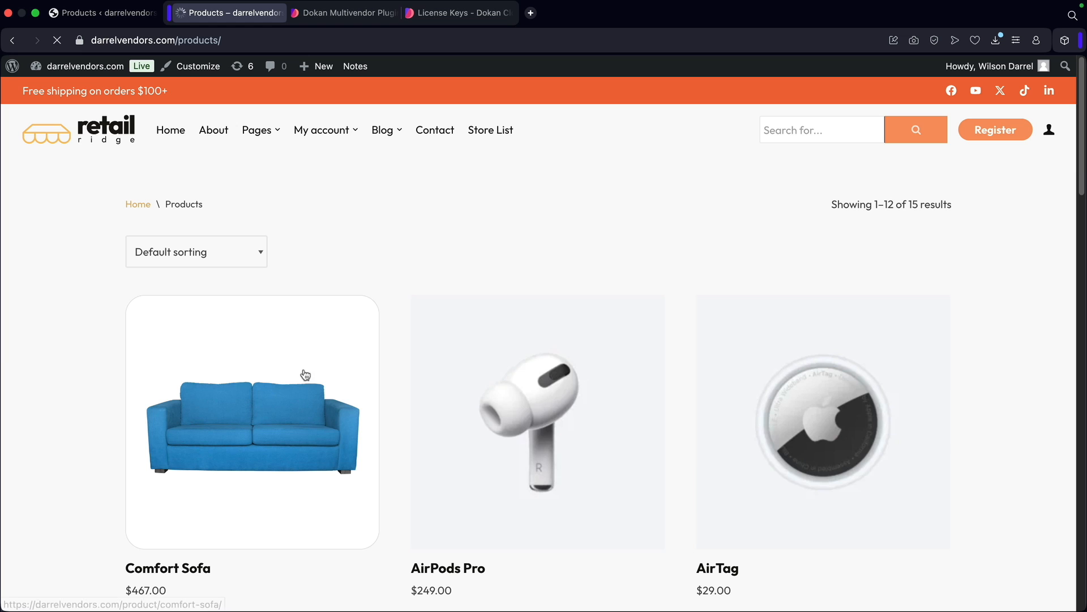
scroll(337, 310, "down", 1)
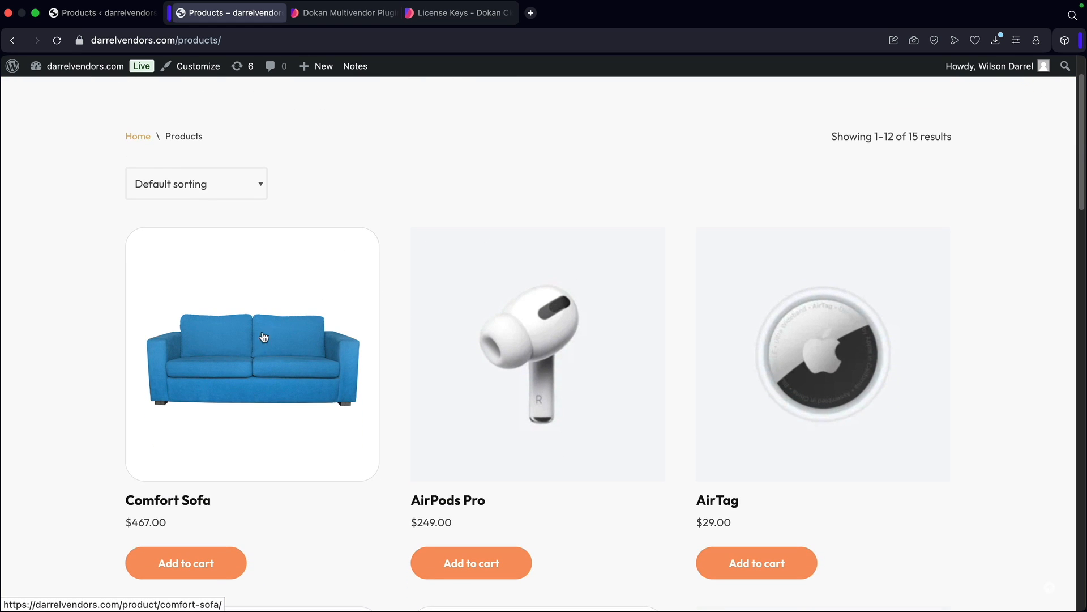
left_click(229, 340)
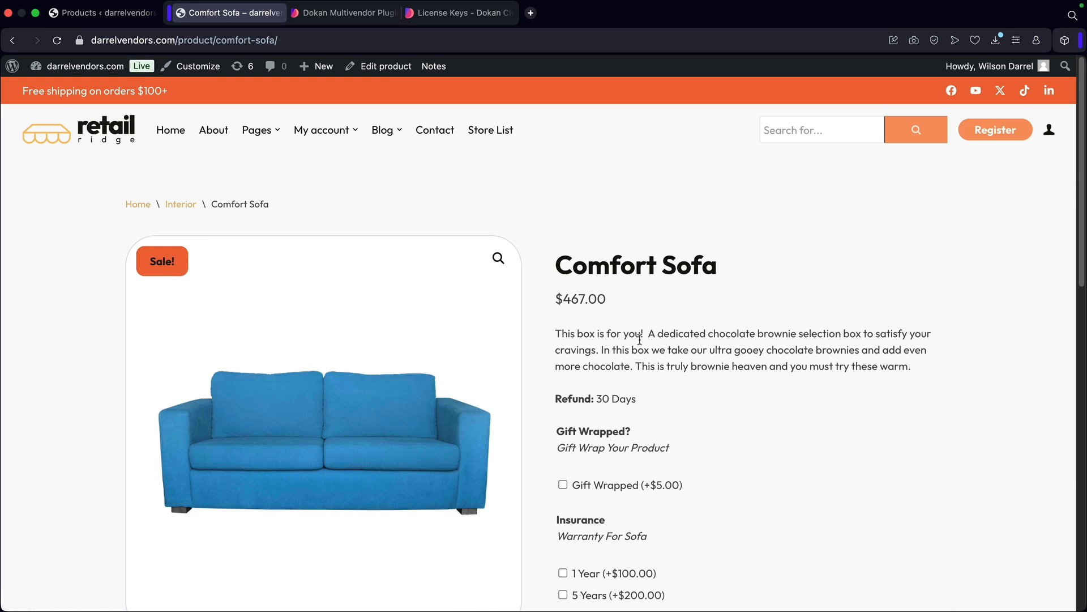
scroll(651, 323, "down", 5)
scroll(651, 292, "up", 3)
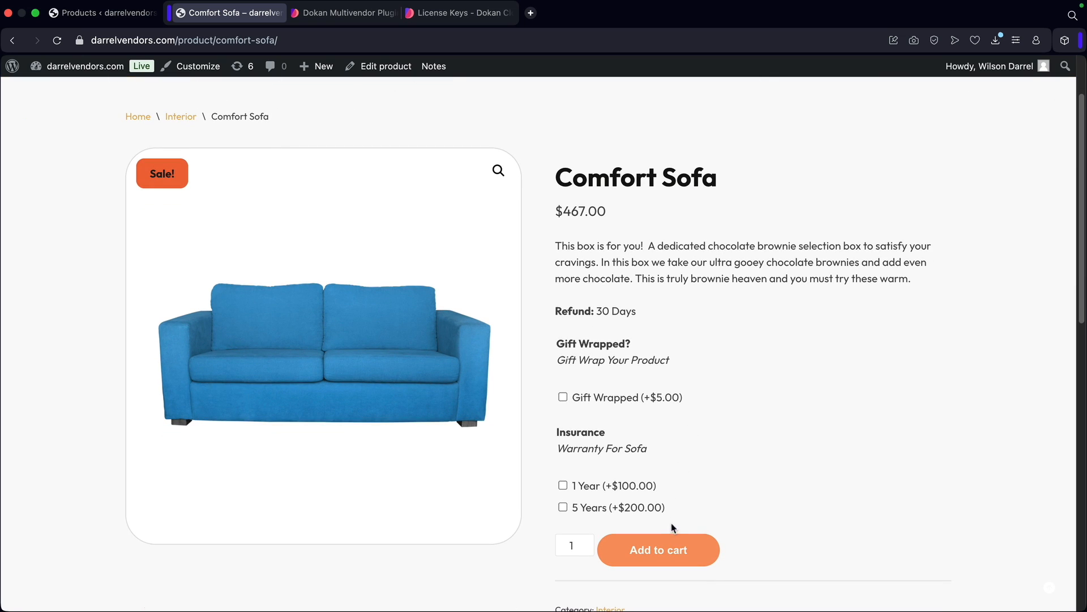
left_click(679, 547)
left_click(904, 254)
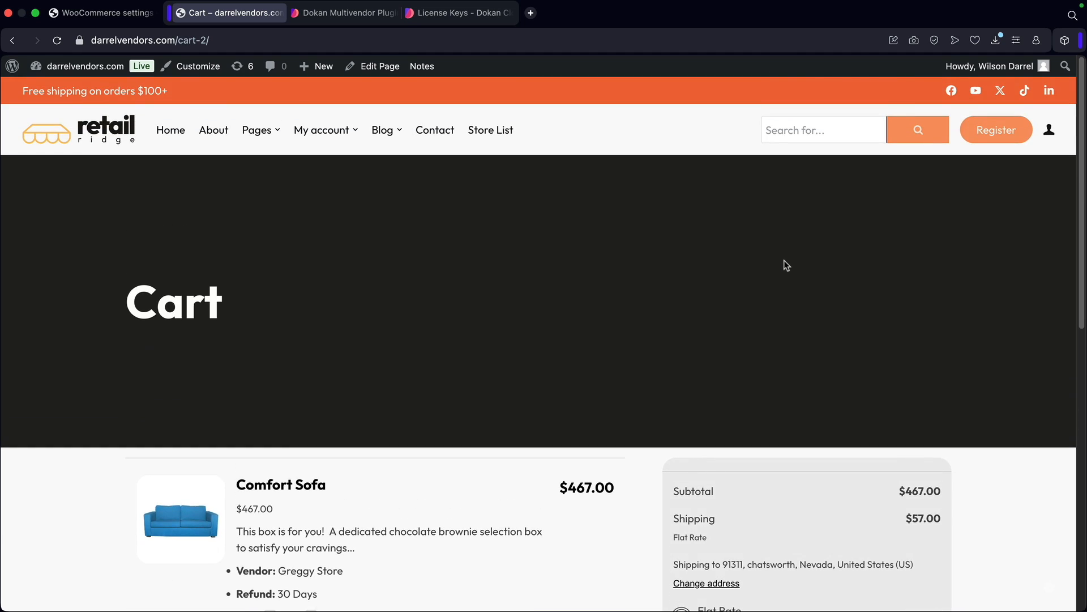
scroll(590, 243, "down", 5)
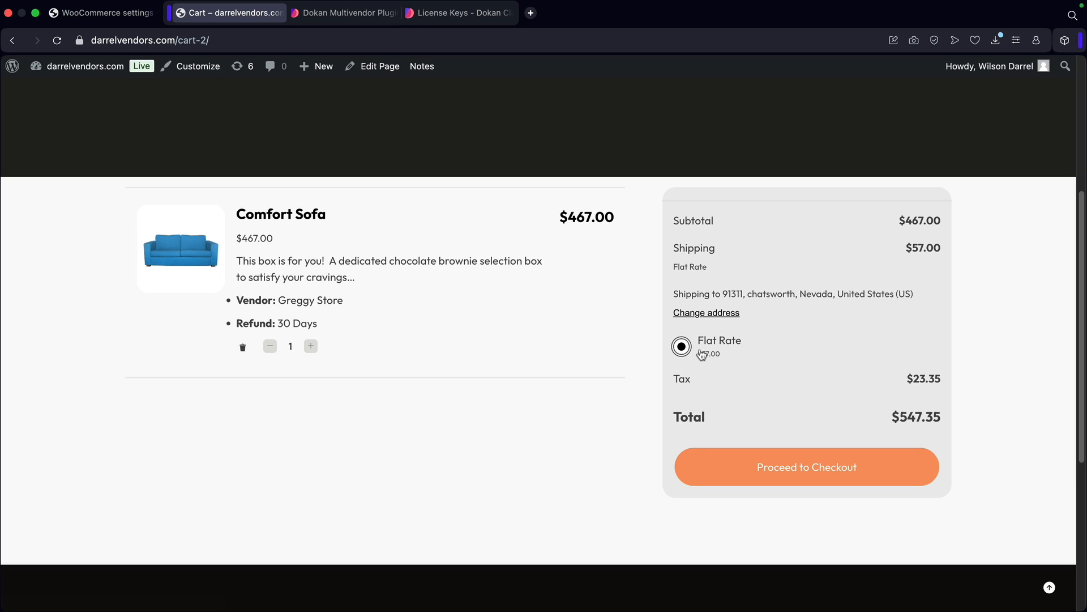
Check the Vendors (United States) zone in WooCommerce shipping, then recheck the cart.
left_click(96, 15)
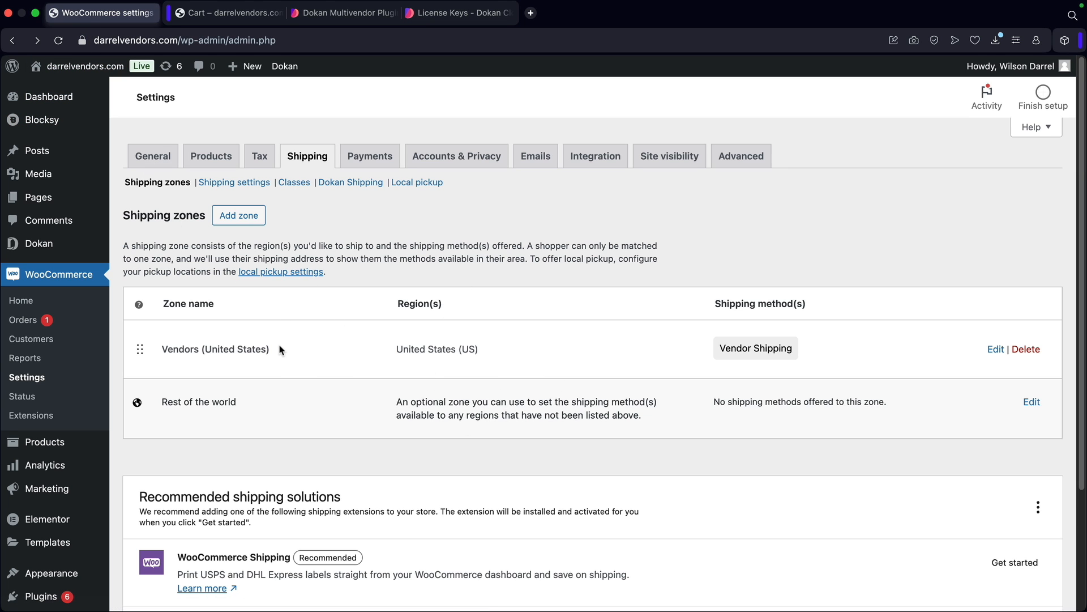
left_click_drag(289, 359, 160, 359)
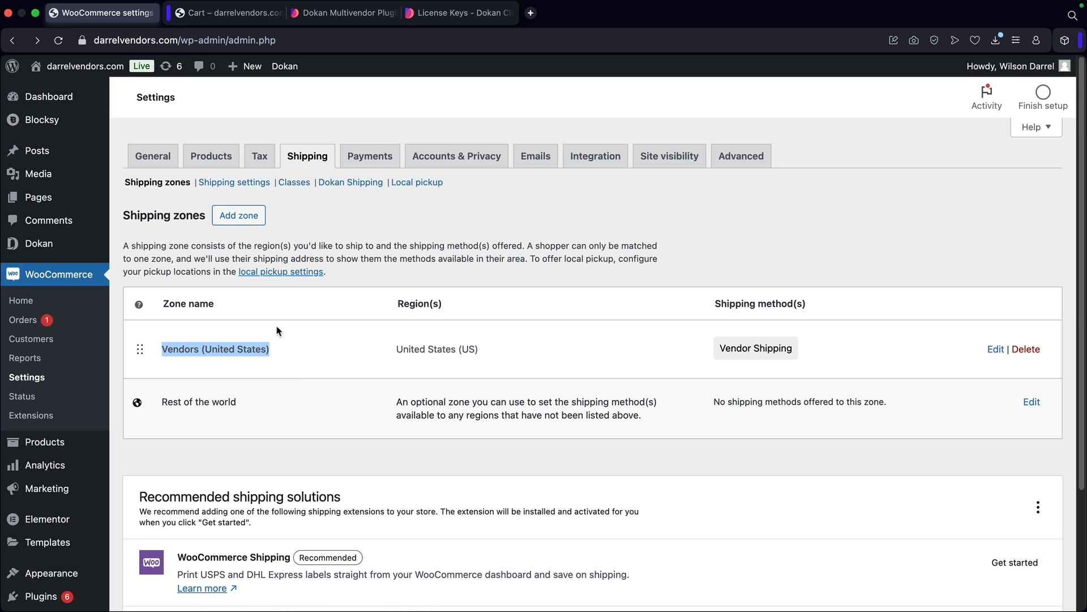
left_click(293, 353)
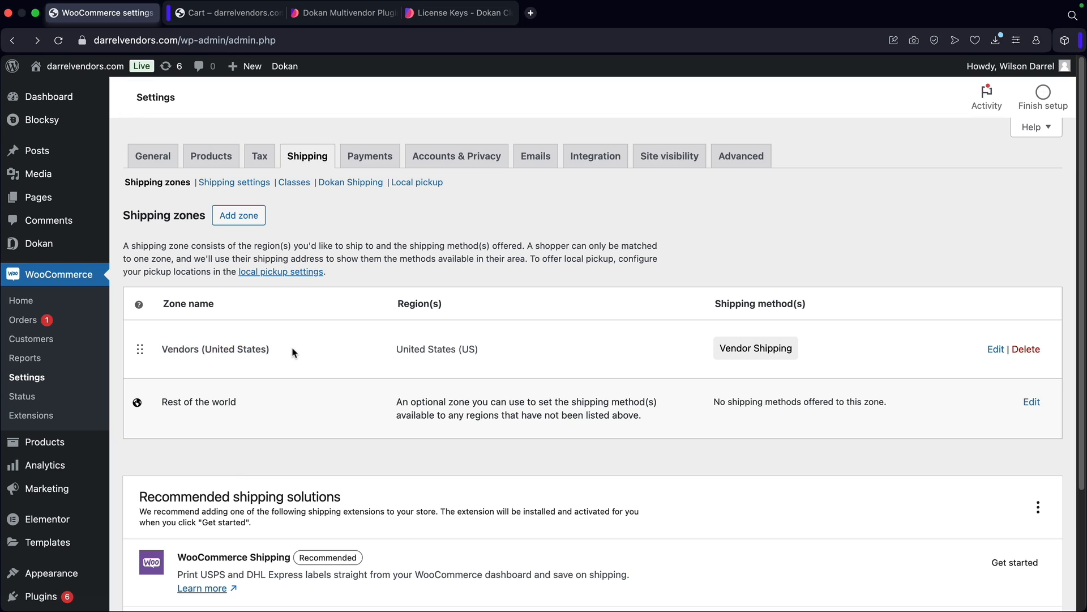
left_click_drag(272, 348, 162, 353)
left_click(224, 13)
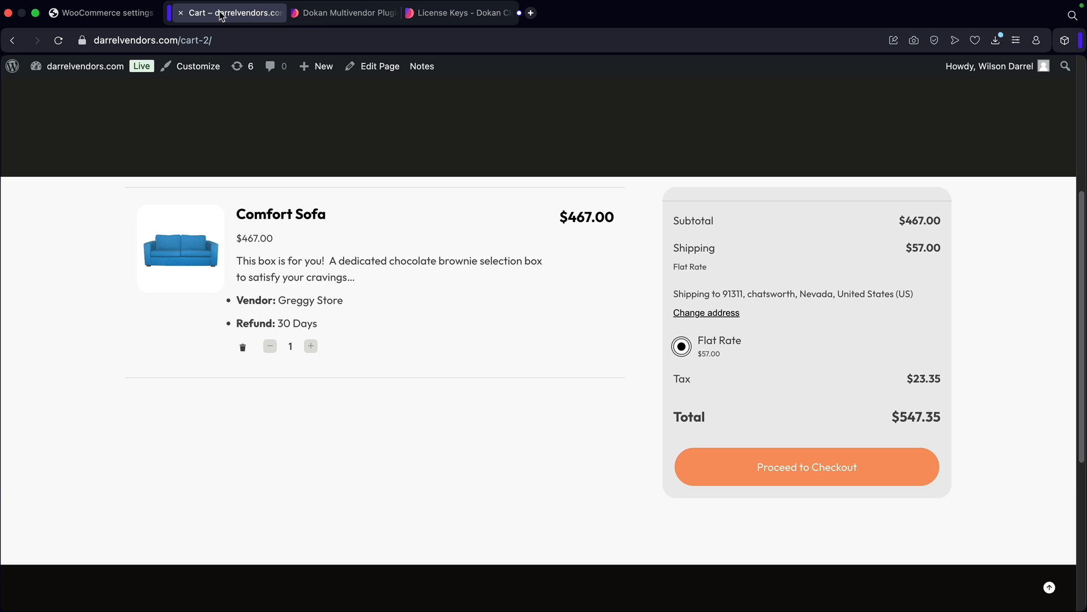
scroll(499, 369, "up", 2)
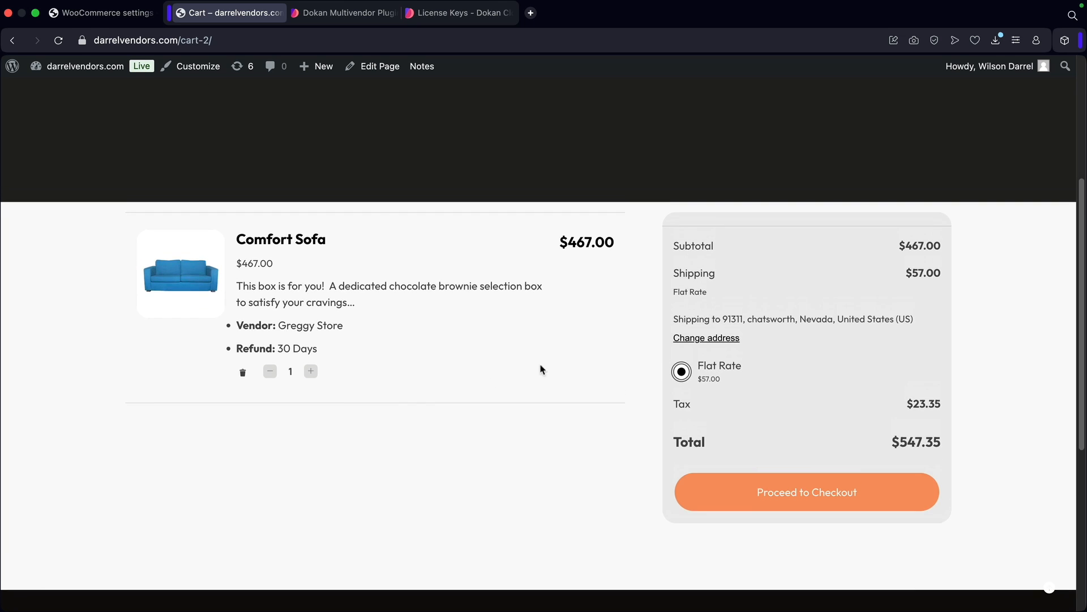
scroll(492, 361, "down", 2)
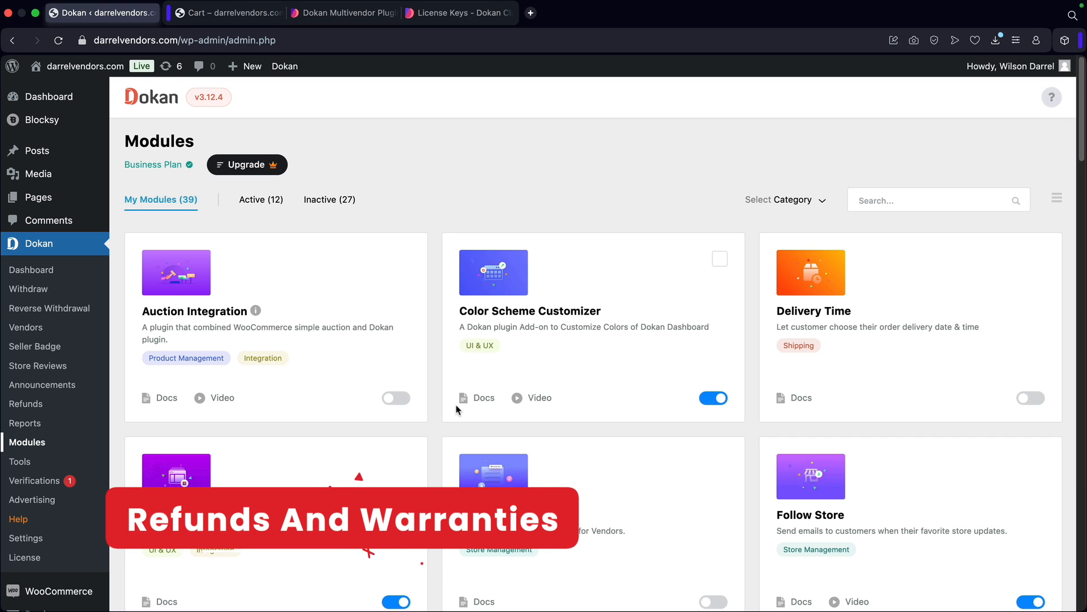
Search the Dokan modules for 'retur' to find Return and Warranty Request.
left_click(892, 197)
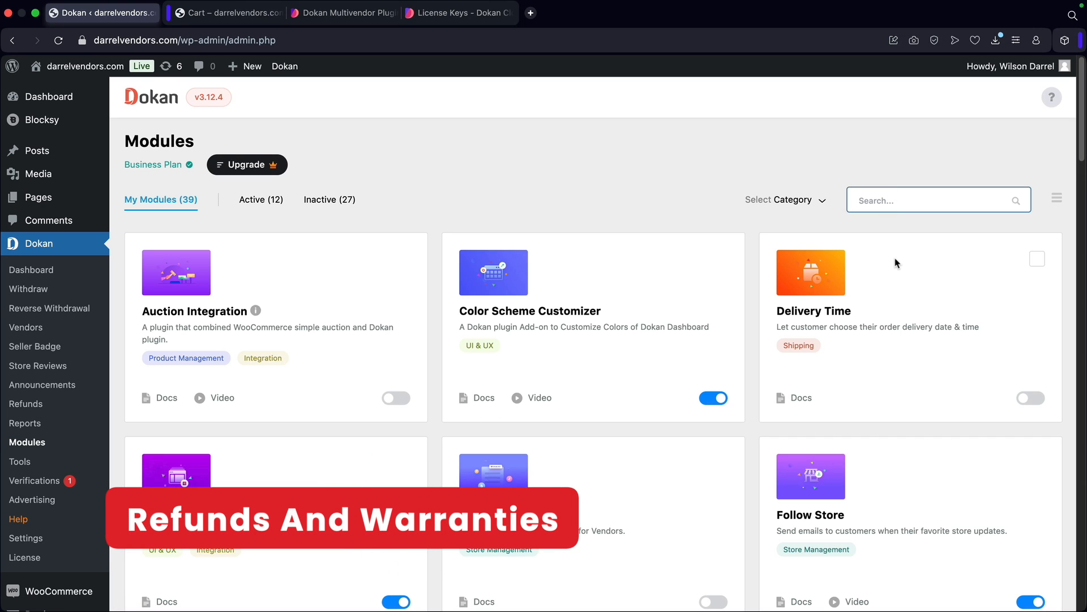
type("retur")
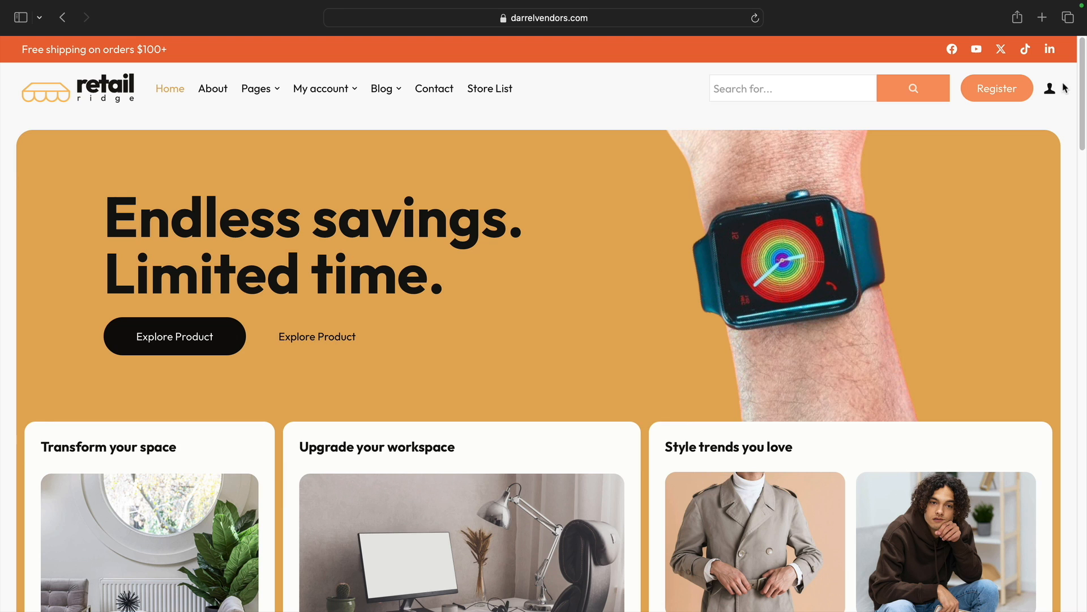
Open the customer's My Account Orders list to find the new Comfort Sofa order.
scroll(965, 221, "down", 8)
scroll(965, 221, "down", 15)
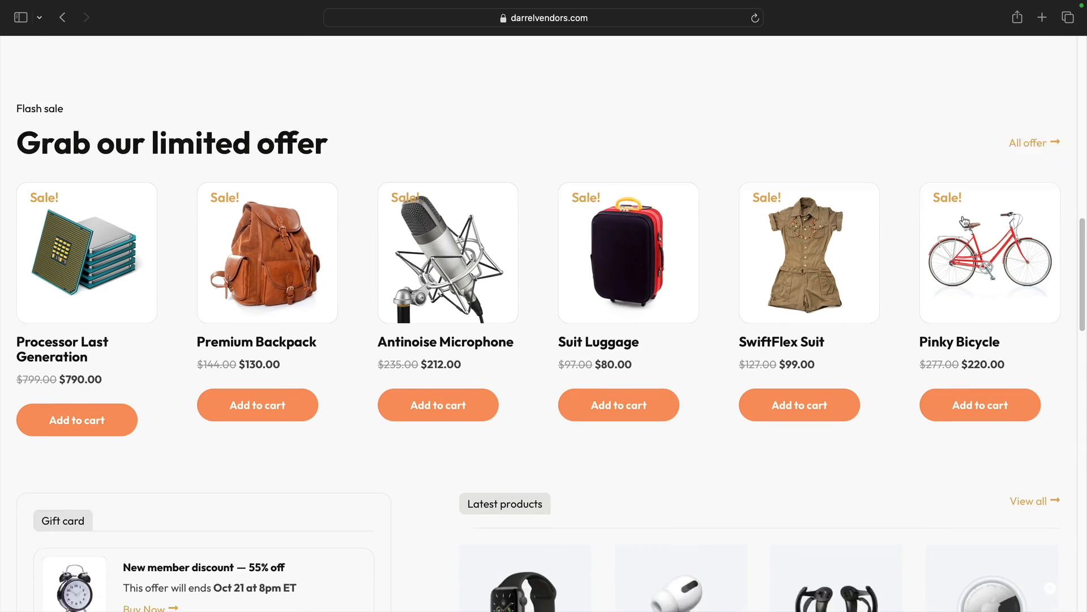
scroll(760, 493, "down", 2)
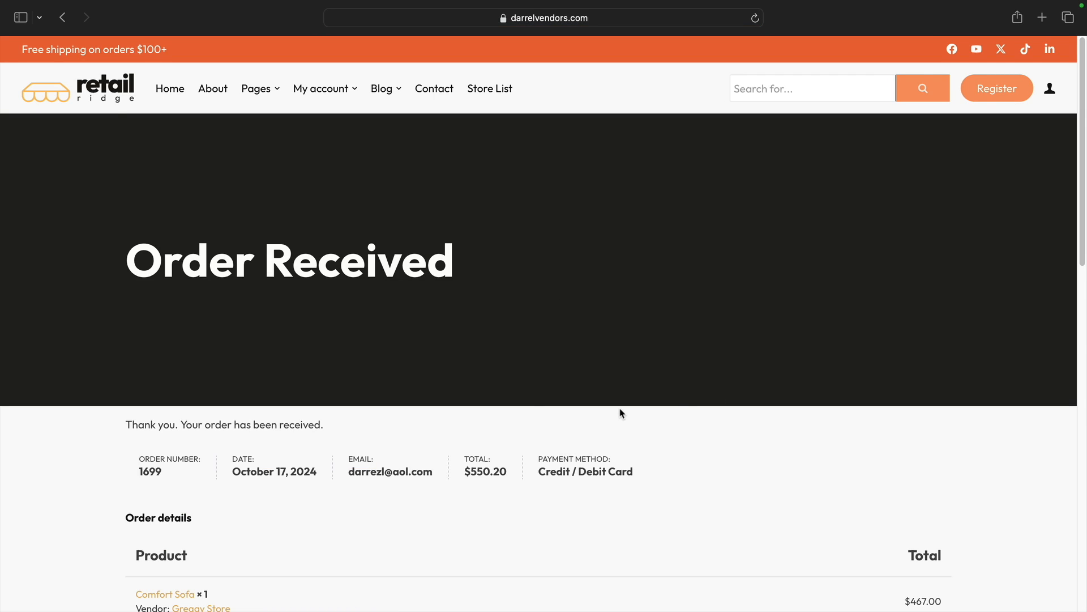
scroll(620, 413, "down", 4)
scroll(620, 413, "down", 3)
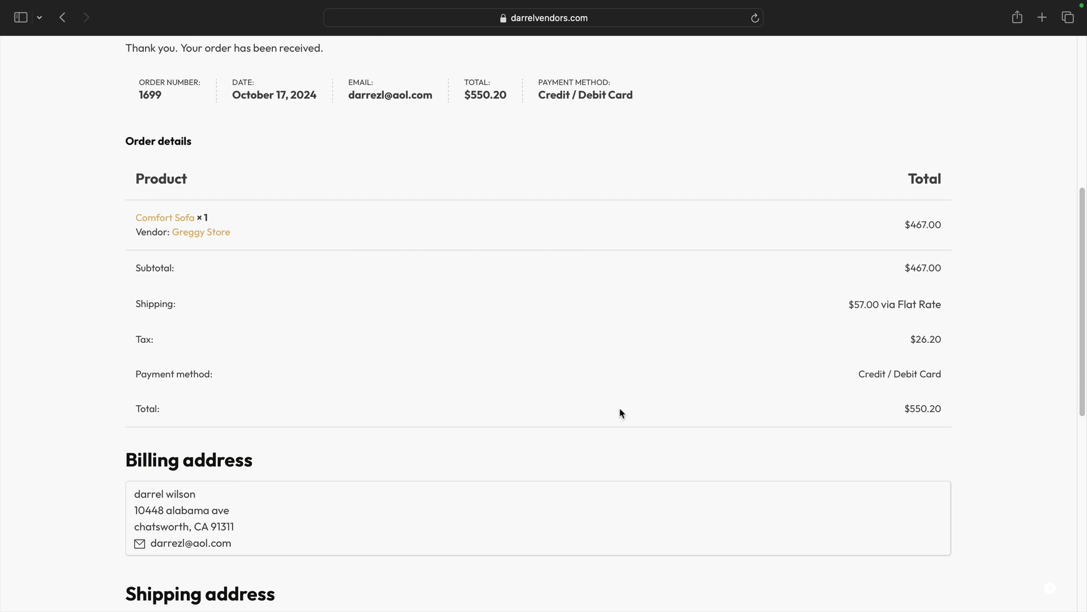
left_click_drag(1083, 344, 1070, 141)
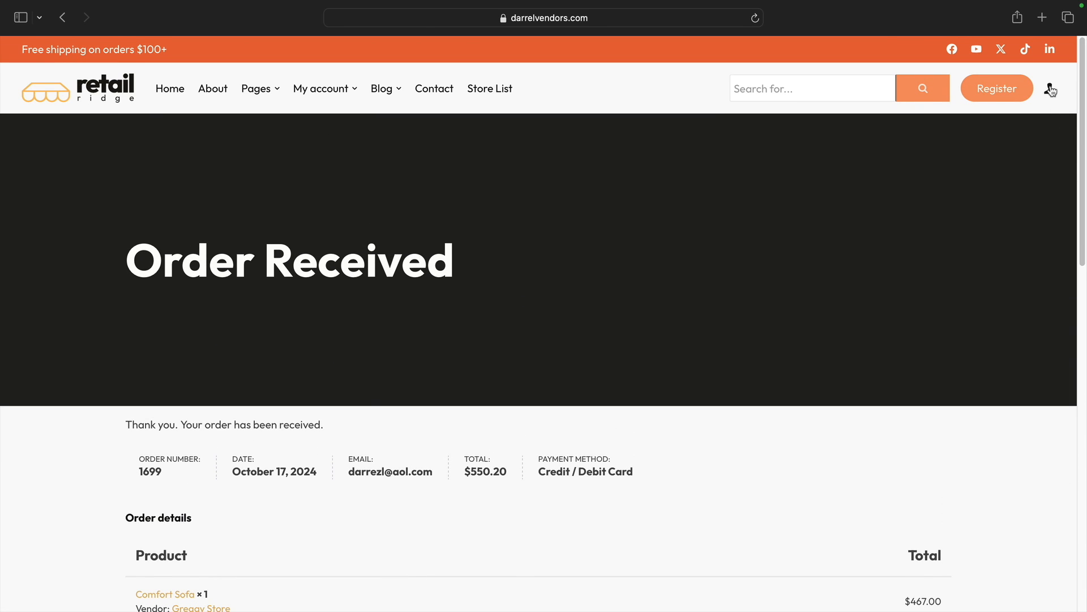
left_click(1049, 89)
scroll(389, 432, "down", 5)
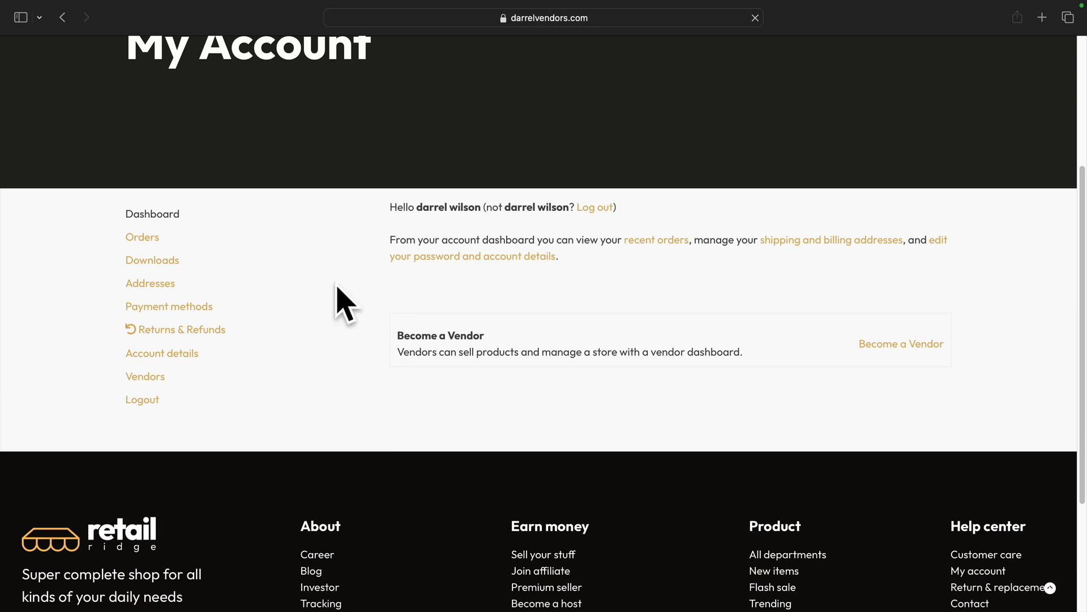
left_click(155, 247)
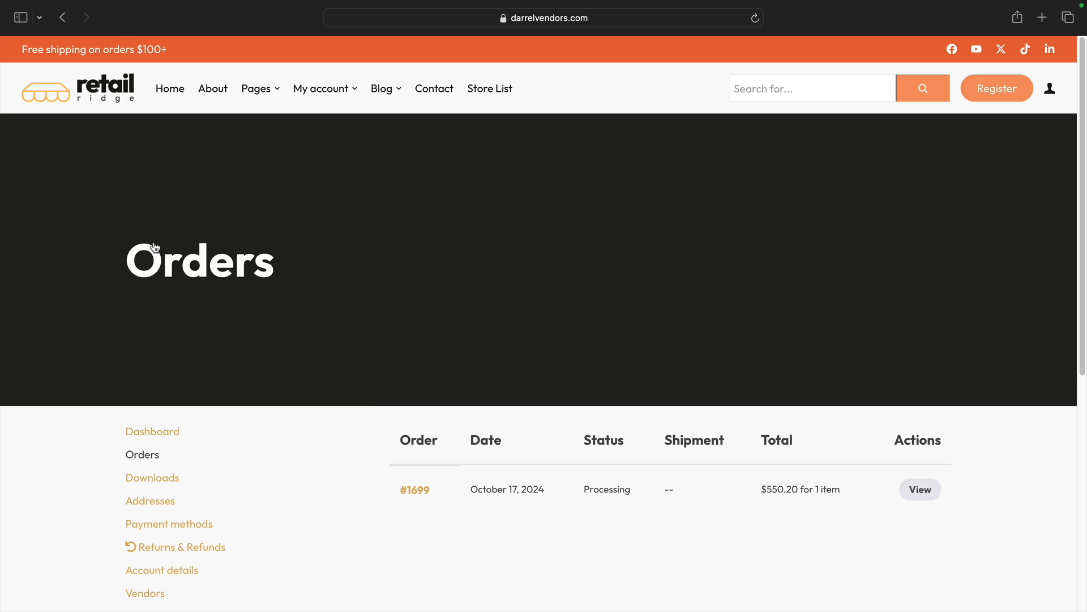
scroll(274, 347, "down", 3)
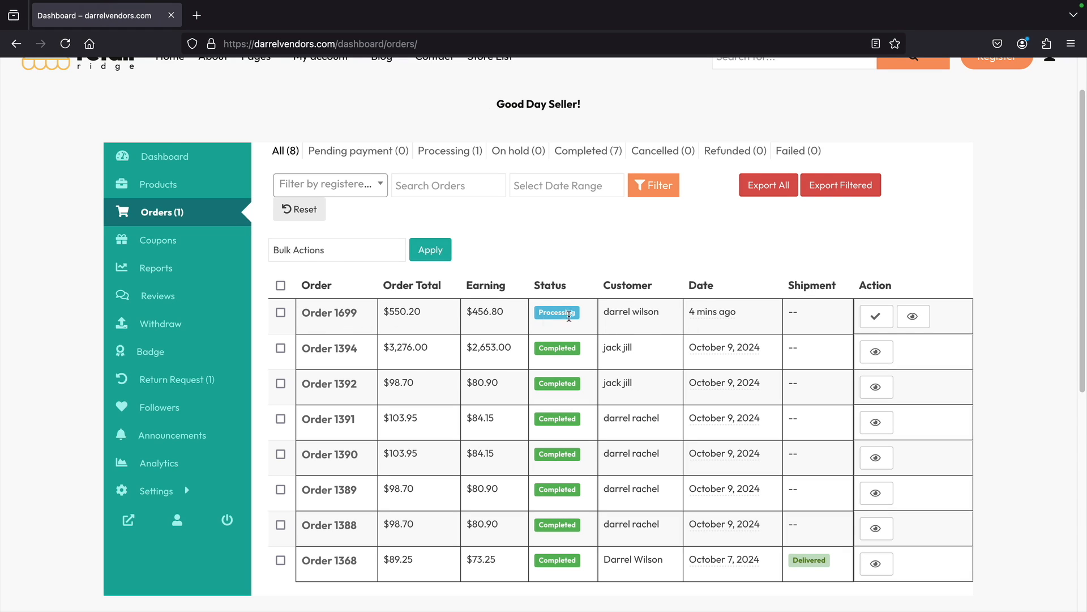
Mark the newest Comfort Sofa order complete, then return to the customer's orders page.
left_click(879, 319)
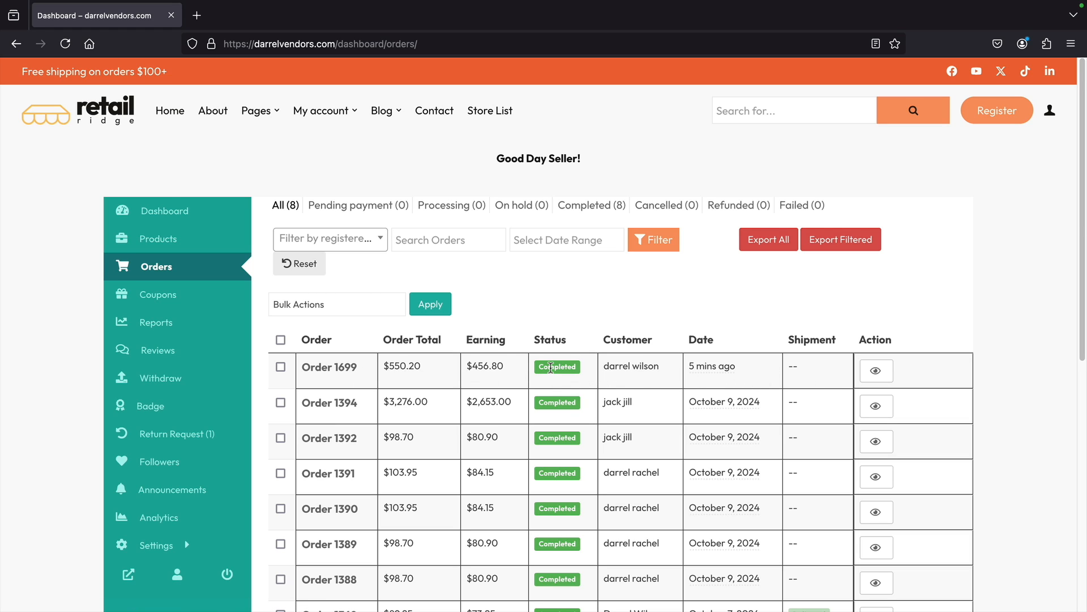
mouse_move(597, 609)
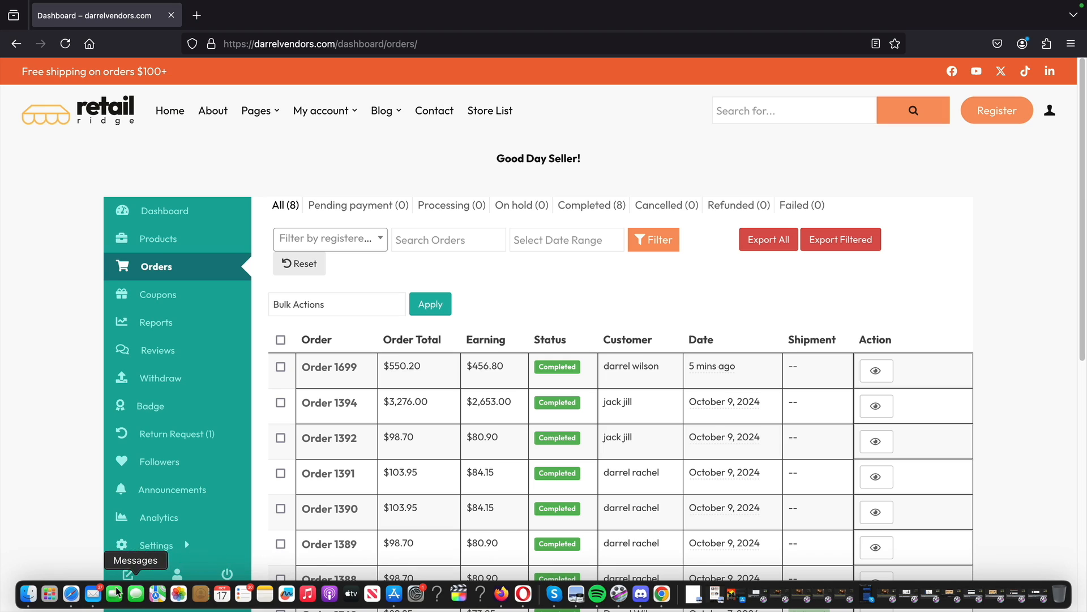
left_click(71, 593)
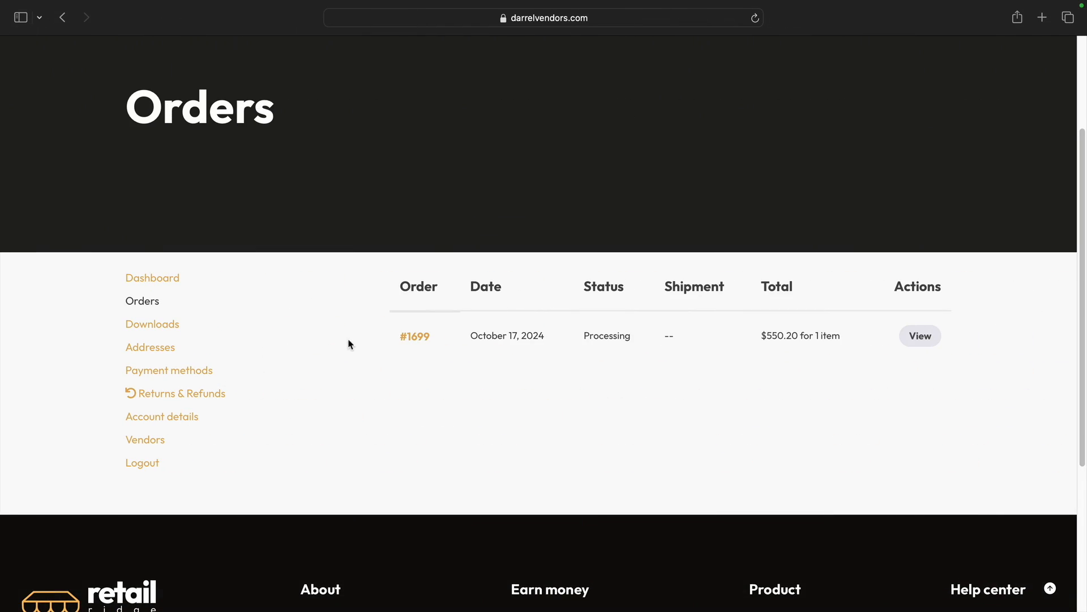
Reload the customer's orders page and start a warranty request for the order.
right_click(216, 168)
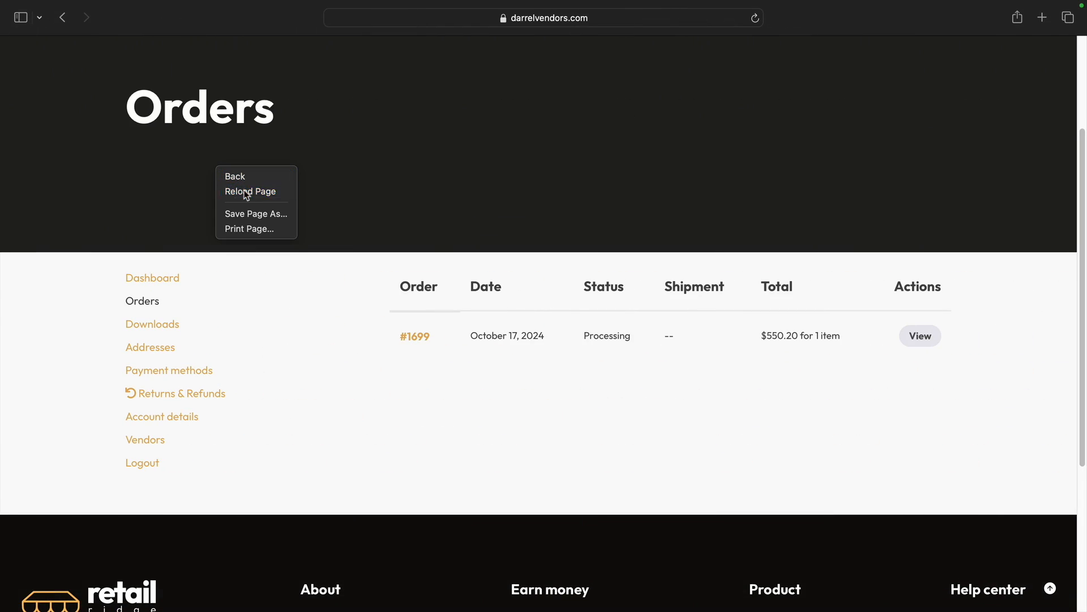
left_click(242, 192)
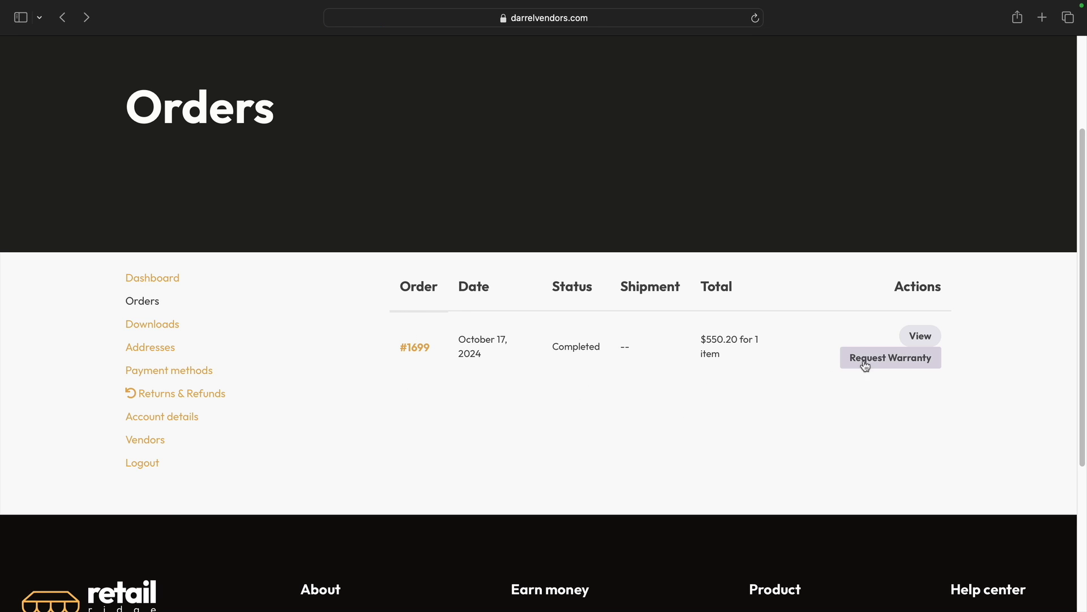
left_click(889, 362)
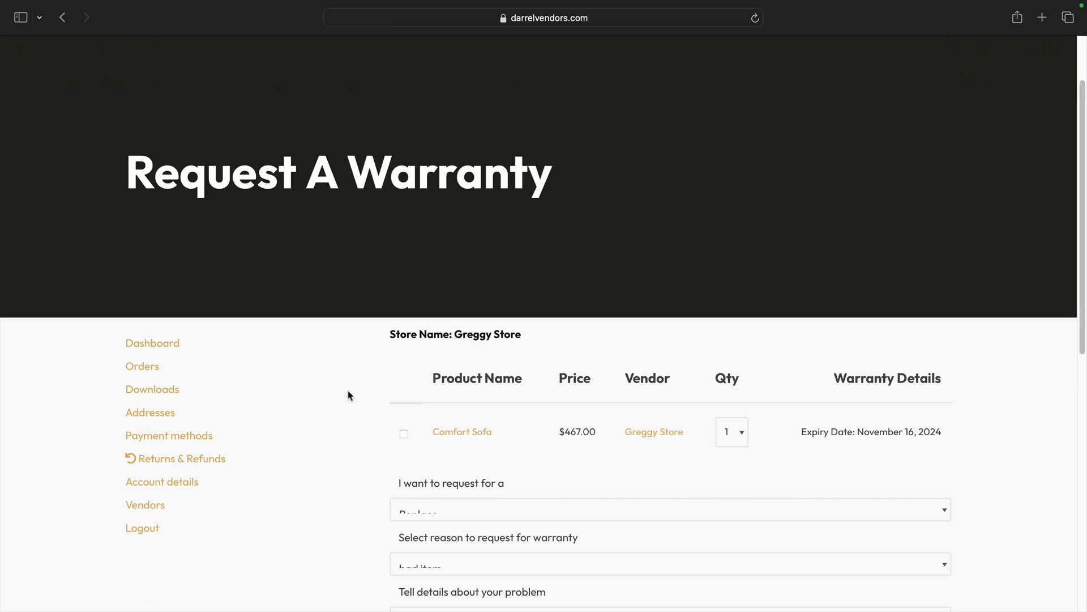
Submit a Refund request for Comfort Sofa, reason 'bad item', details 'this is a weird item'.
scroll(391, 435, "down", 3)
left_click(443, 396)
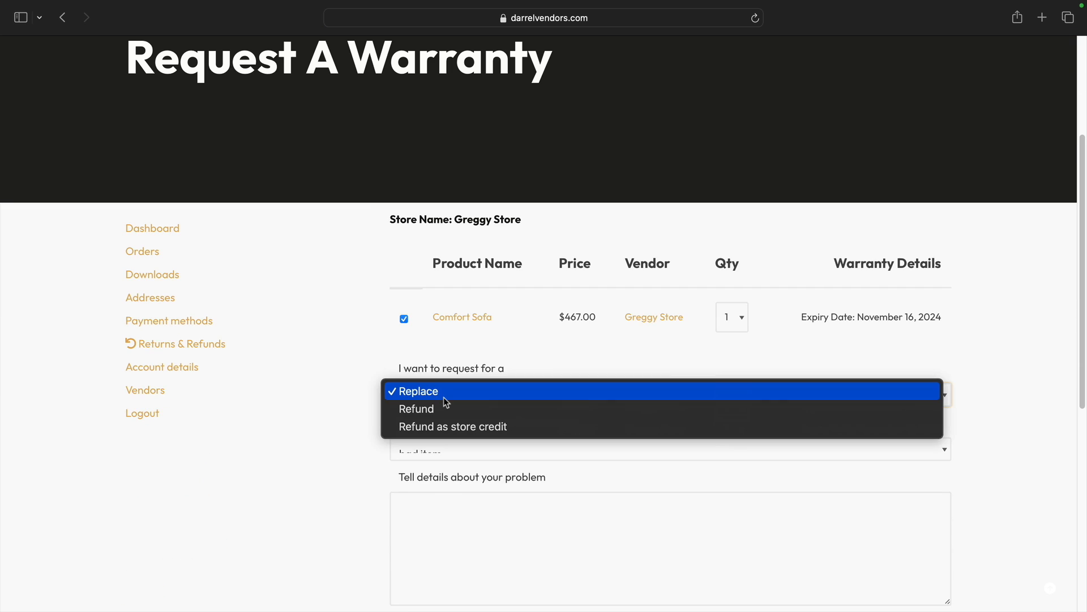
left_click(447, 409)
left_click(456, 448)
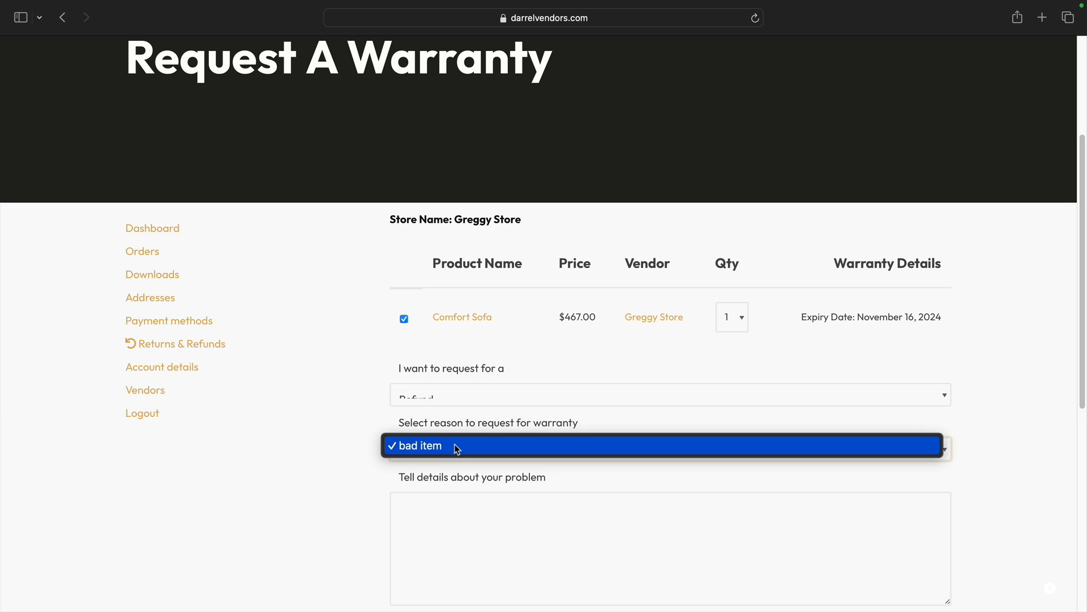
left_click(457, 448)
scroll(456, 439, "down", 2)
left_click(478, 417)
type("t")
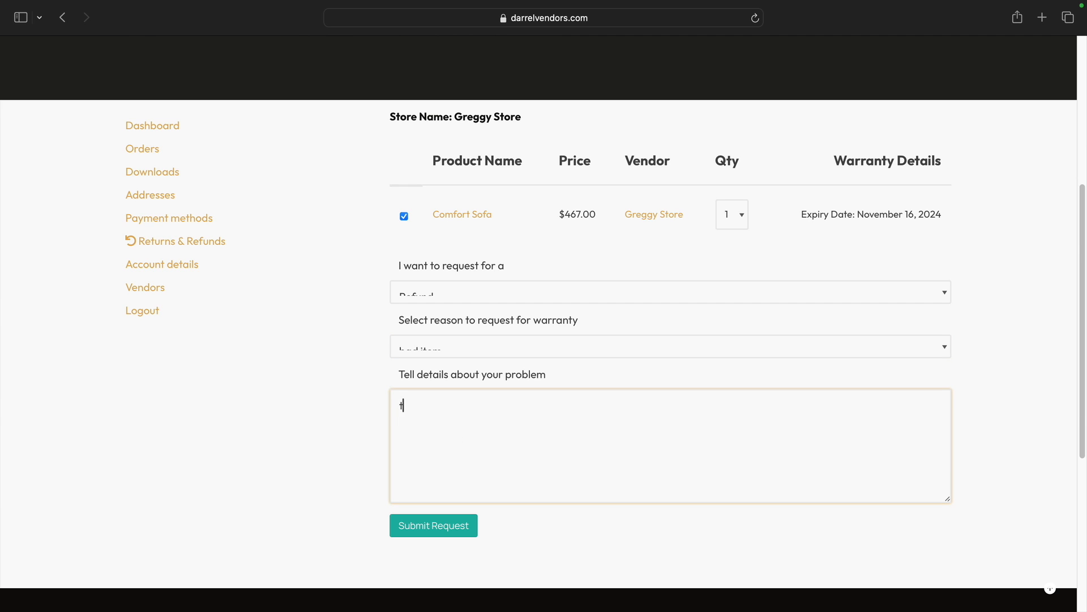
type("his is a weird item")
left_click(434, 530)
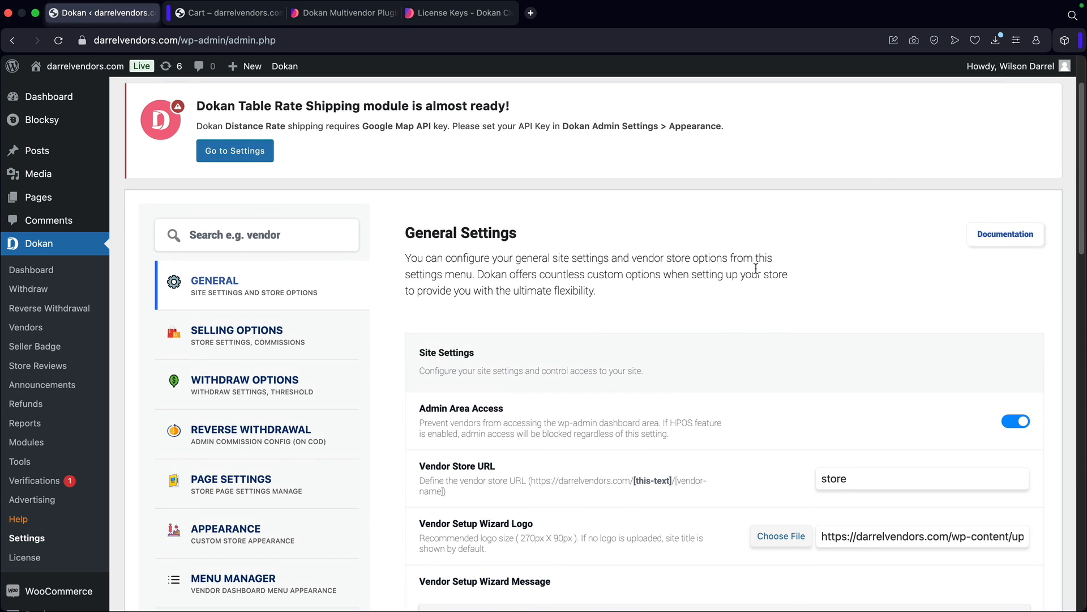
Go to the RMA section of the Dokan settings.
scroll(736, 272, "down", 6)
scroll(664, 301, "down", 7)
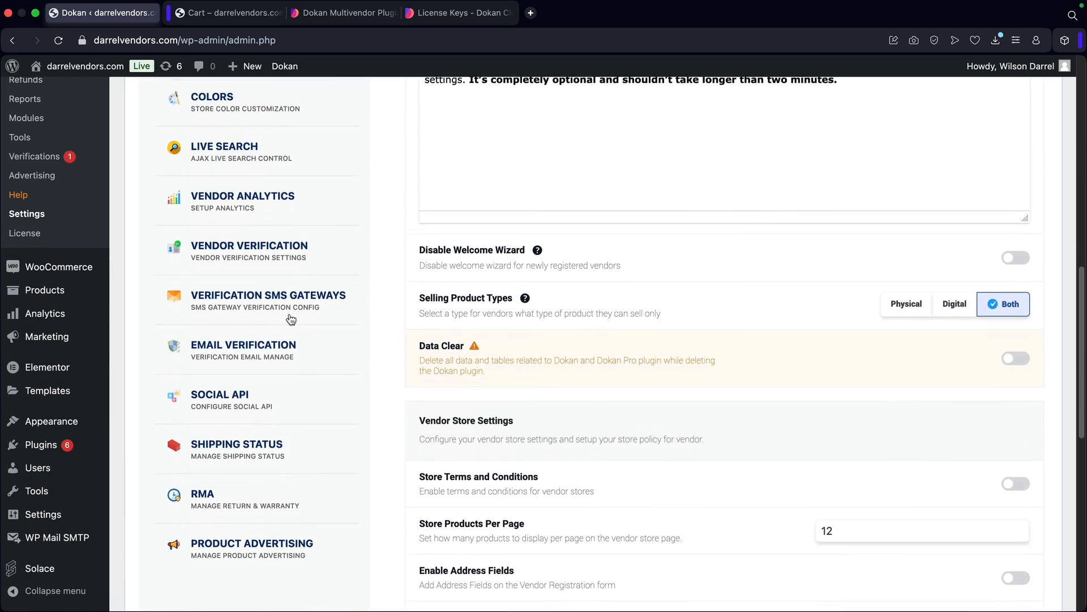
left_click(258, 365)
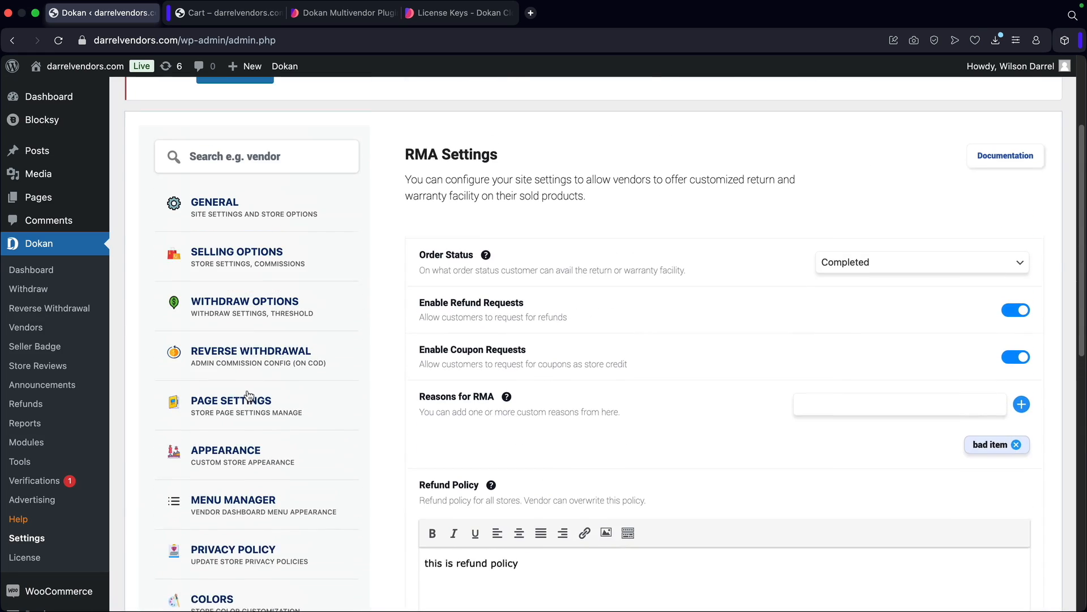
left_click_drag(416, 168, 520, 169)
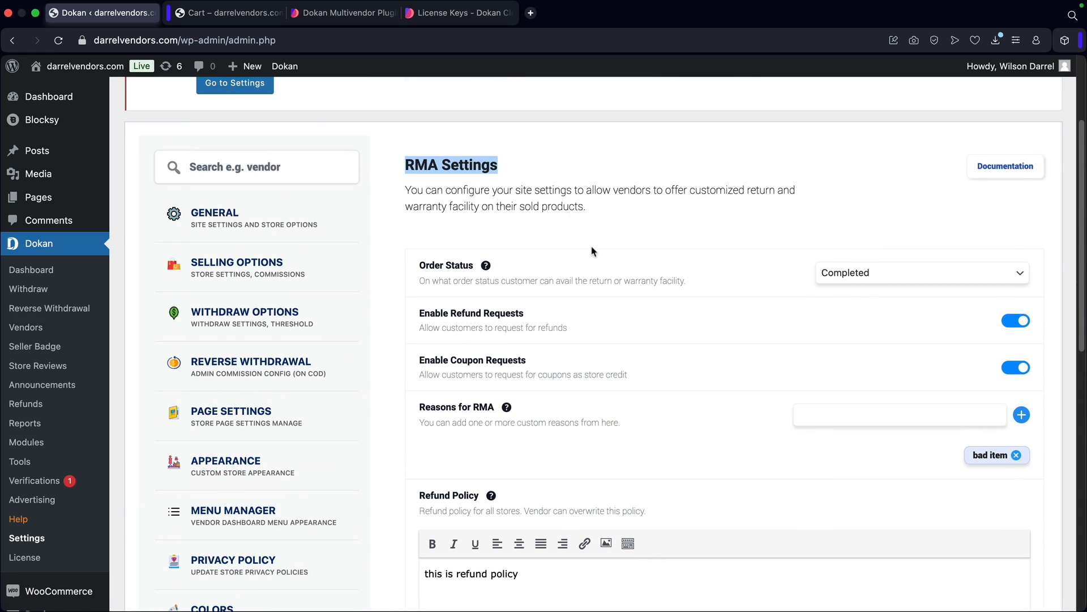
scroll(575, 353, "down", 3)
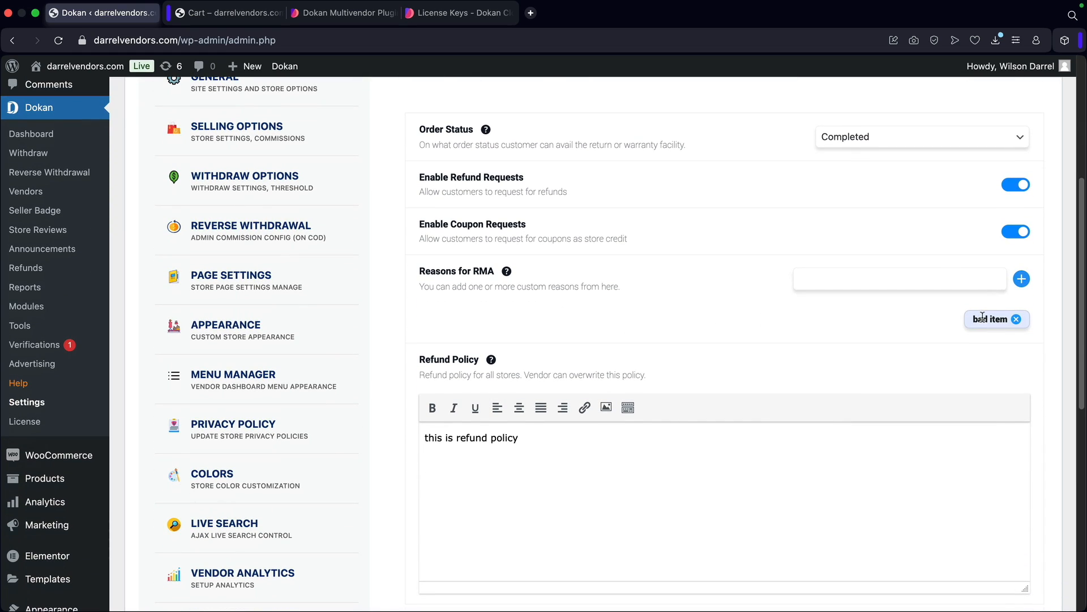
Add 'doesnt work' and 'not as described' as RMA reasons and save the settings.
left_click(923, 286)
type("doesnt work")
left_click(1022, 279)
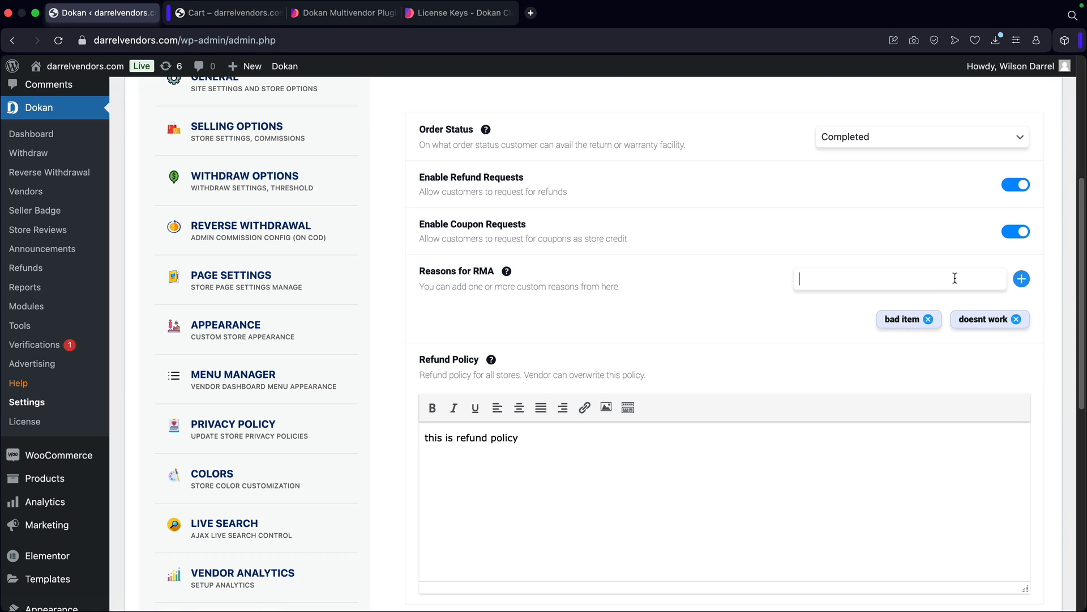
type("not as described")
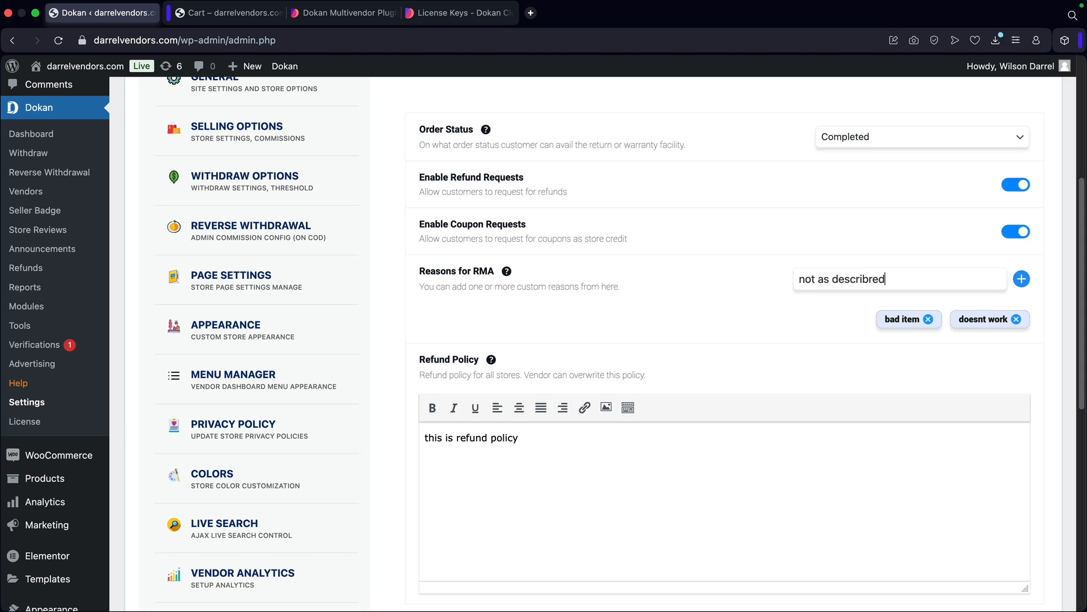
right_click(848, 278)
left_click(867, 292)
left_click(1022, 278)
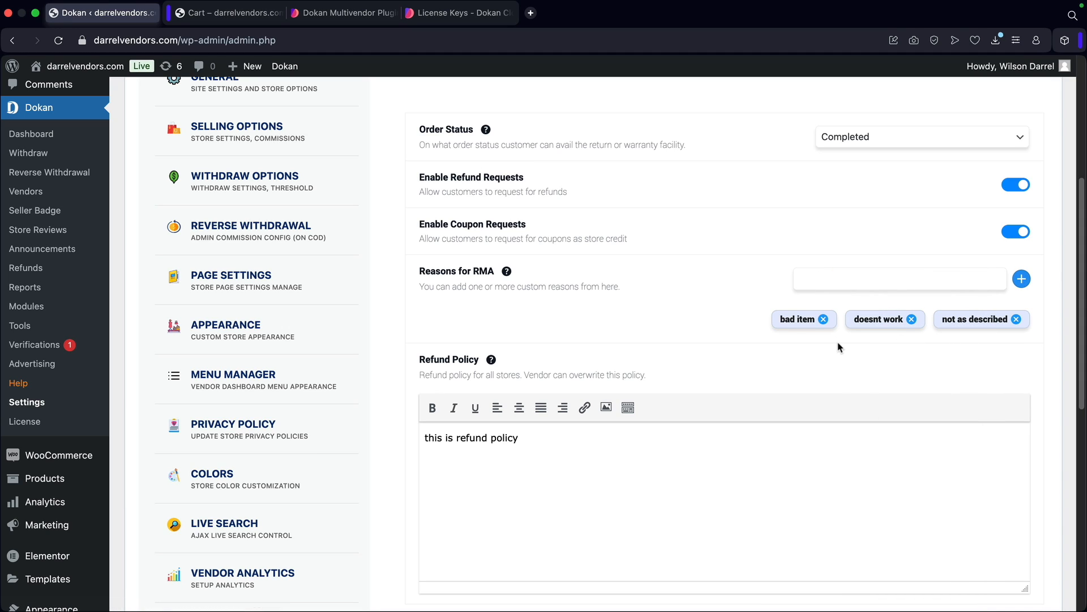
scroll(638, 298, "up", 5)
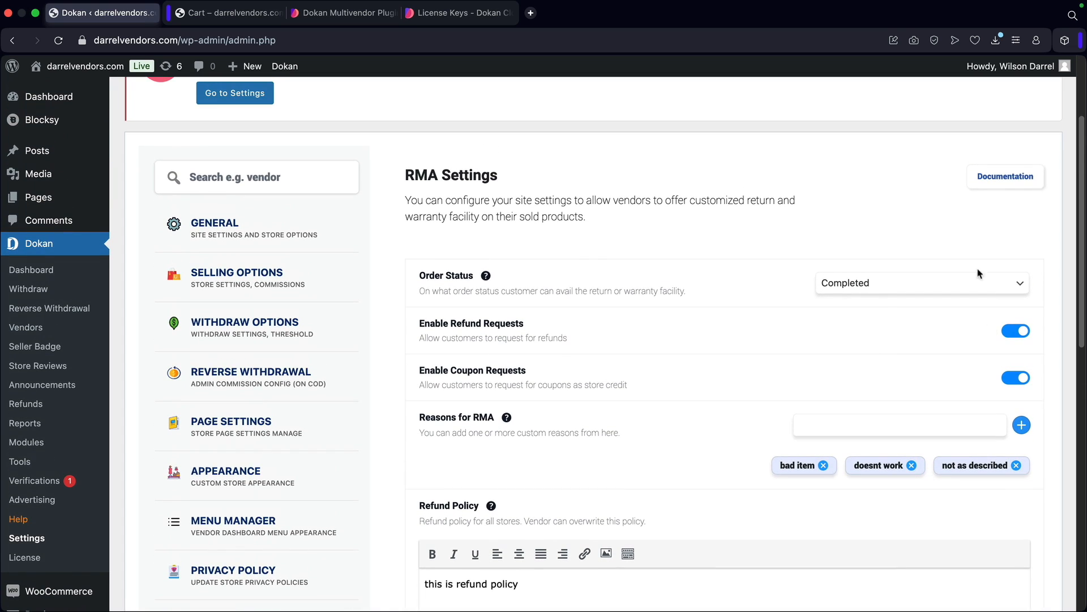
scroll(923, 378, "down", 12)
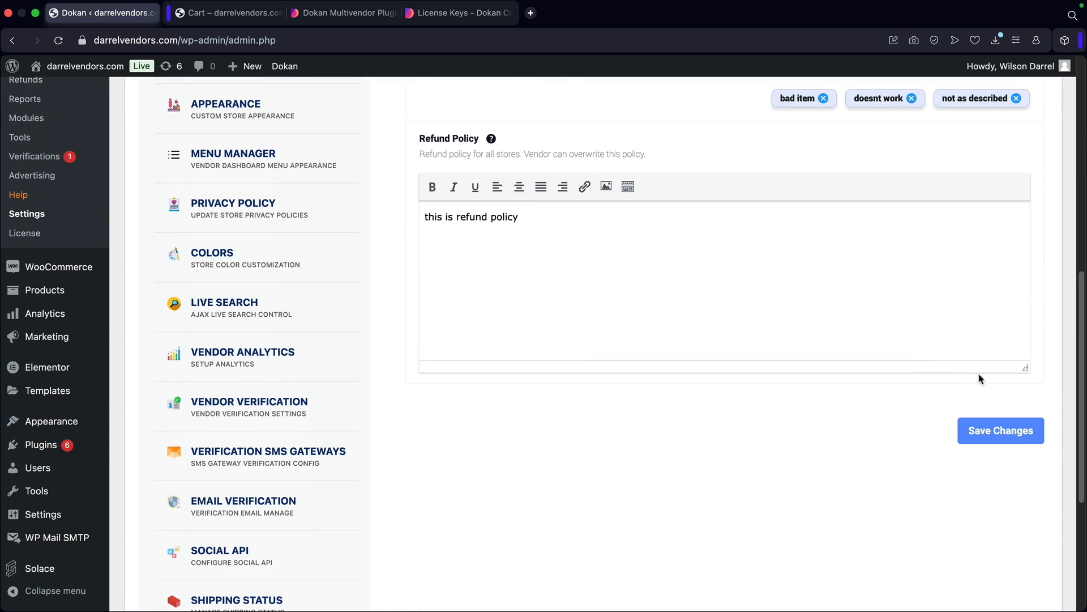
left_click(1001, 432)
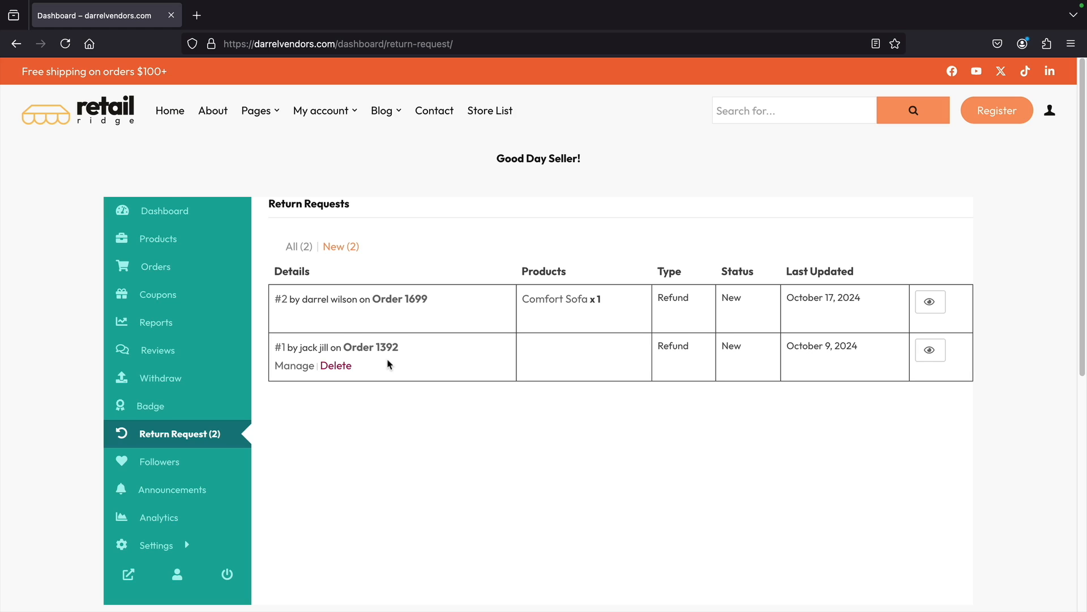
Open return request #1 for Order 1392 and review its conversation.
left_click(334, 366)
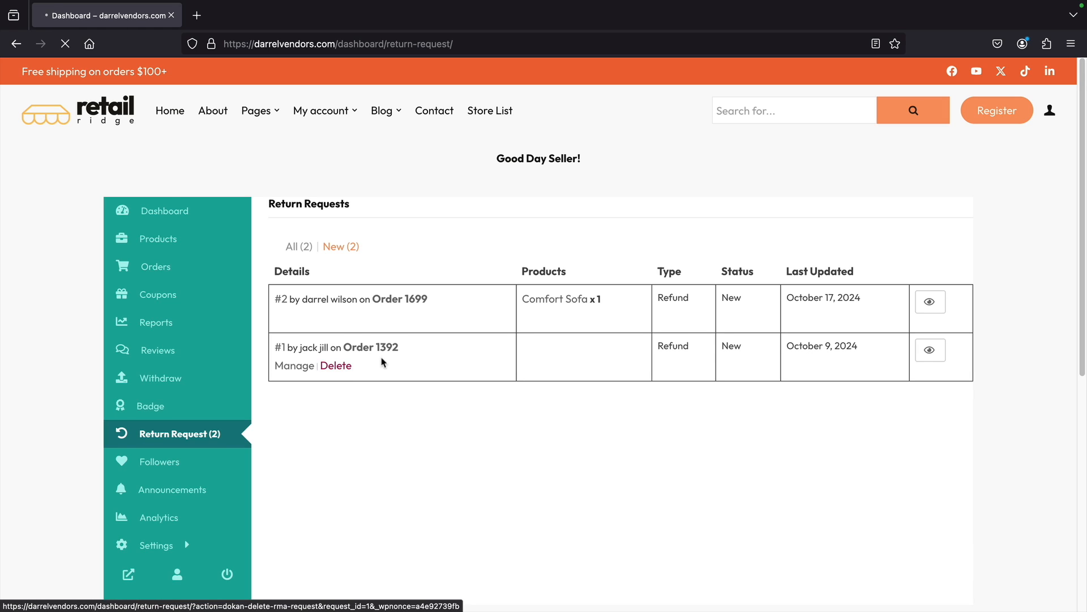
left_click(396, 347)
scroll(494, 378, "down", 6)
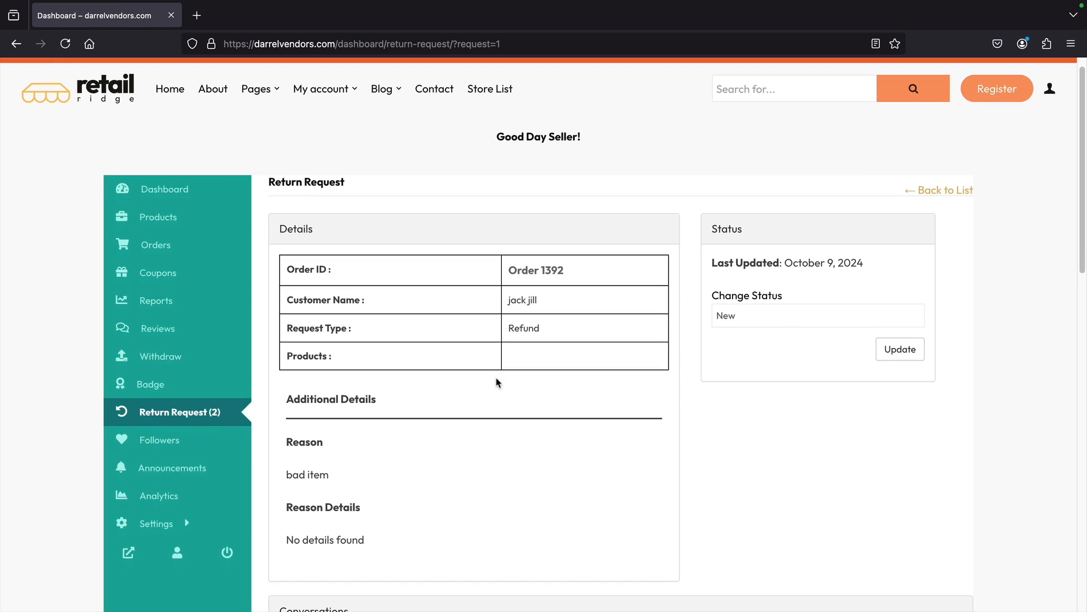
scroll(540, 401, "down", 1)
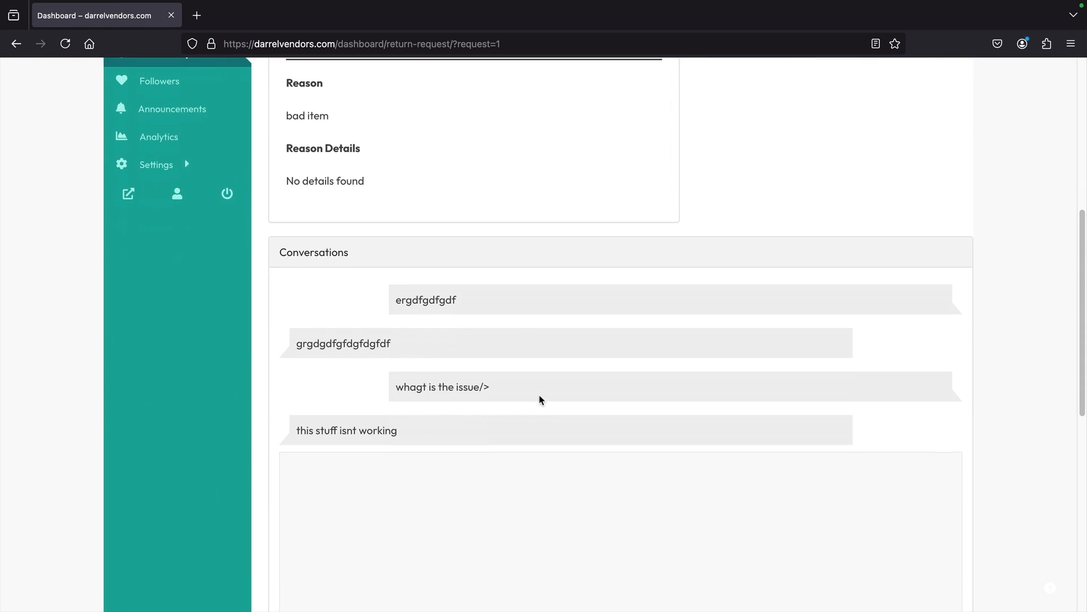
left_click_drag(485, 308, 382, 331)
left_click(382, 331)
scroll(470, 333, "up", 5)
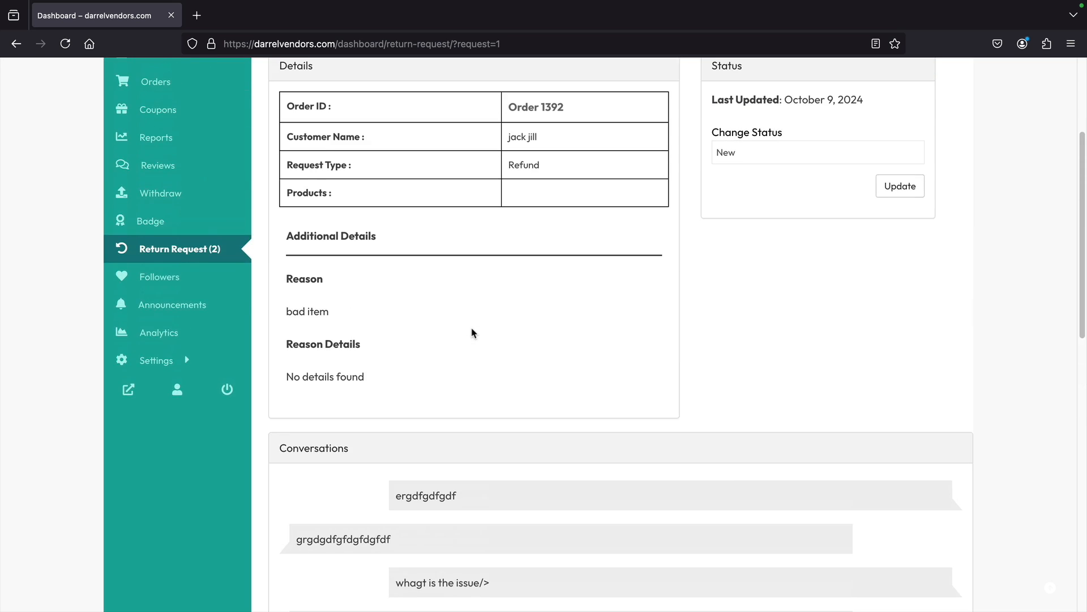
Go back to the return requests list and open the request for Order 1699.
left_click(197, 272)
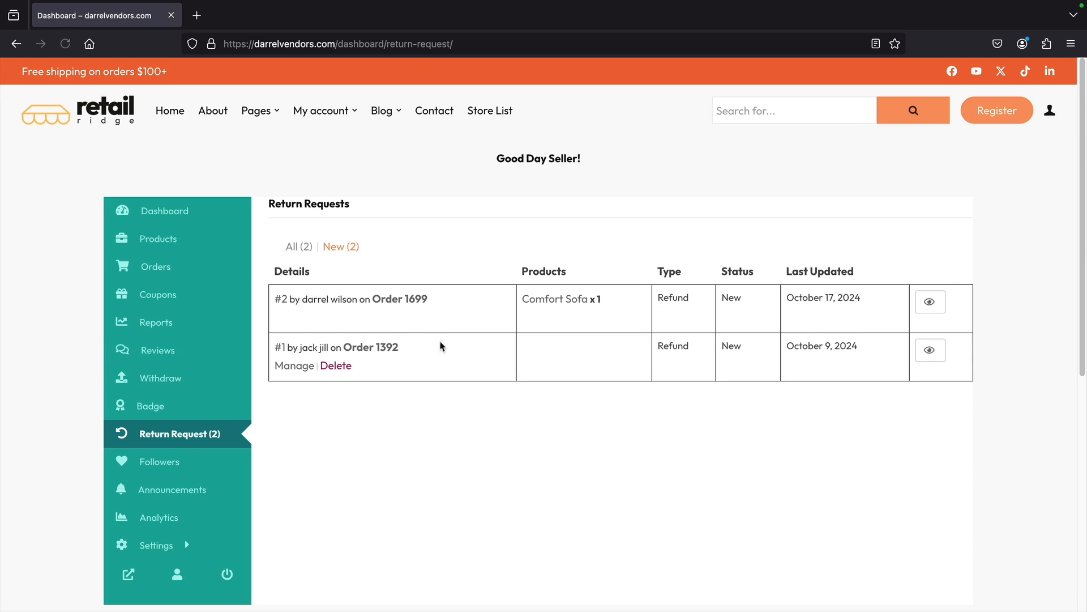
left_click(298, 319)
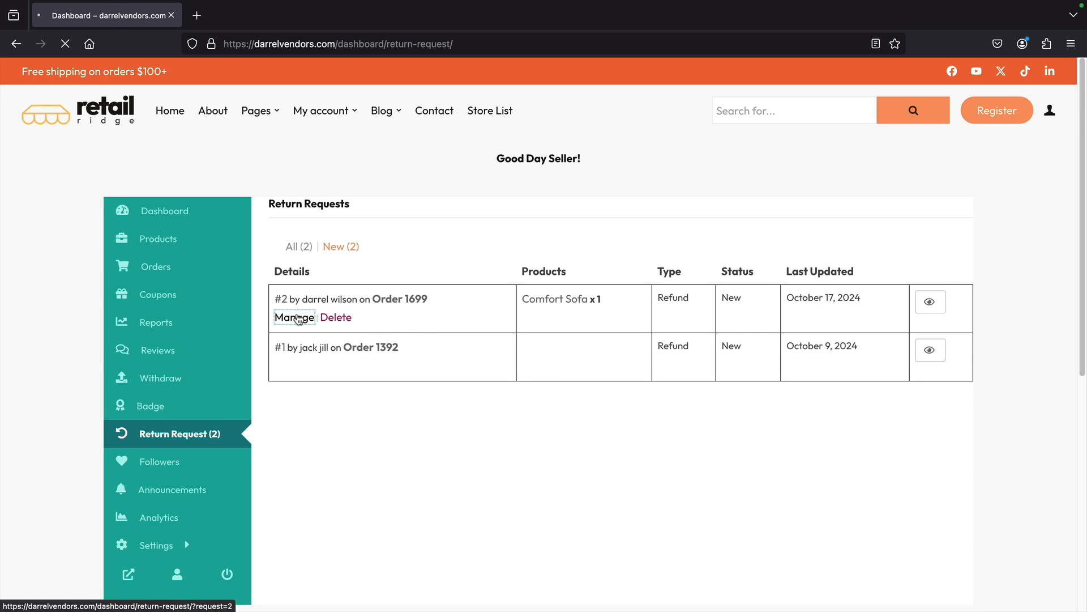
scroll(492, 403, "down", 2)
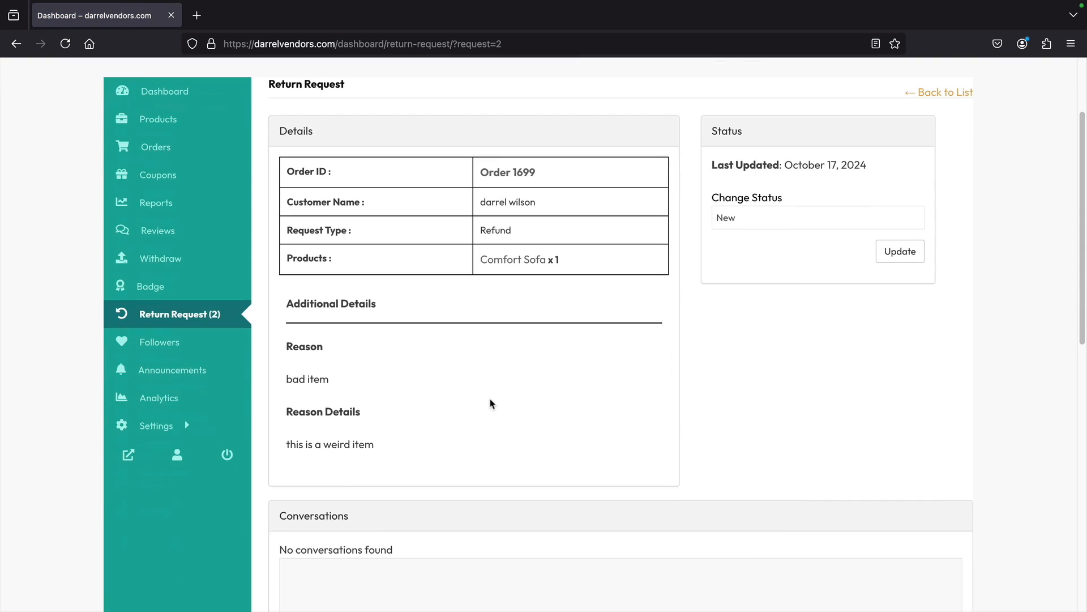
scroll(492, 403, "down", 3)
Send the customer the vendor message 'what is the issue'.
left_click(495, 417)
type("wha")
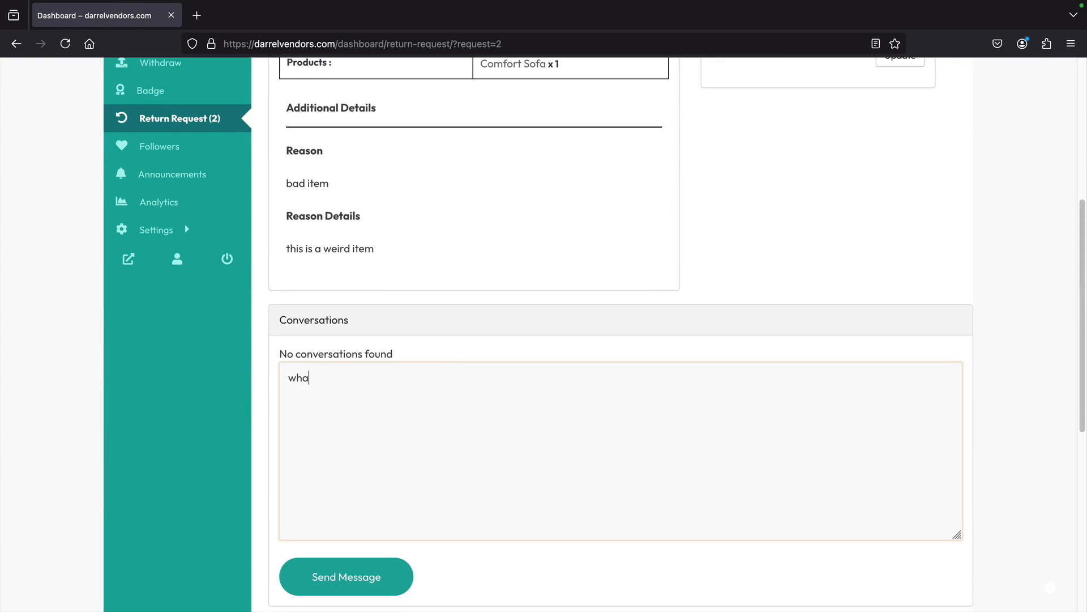
type("t is the issue?")
left_click(380, 578)
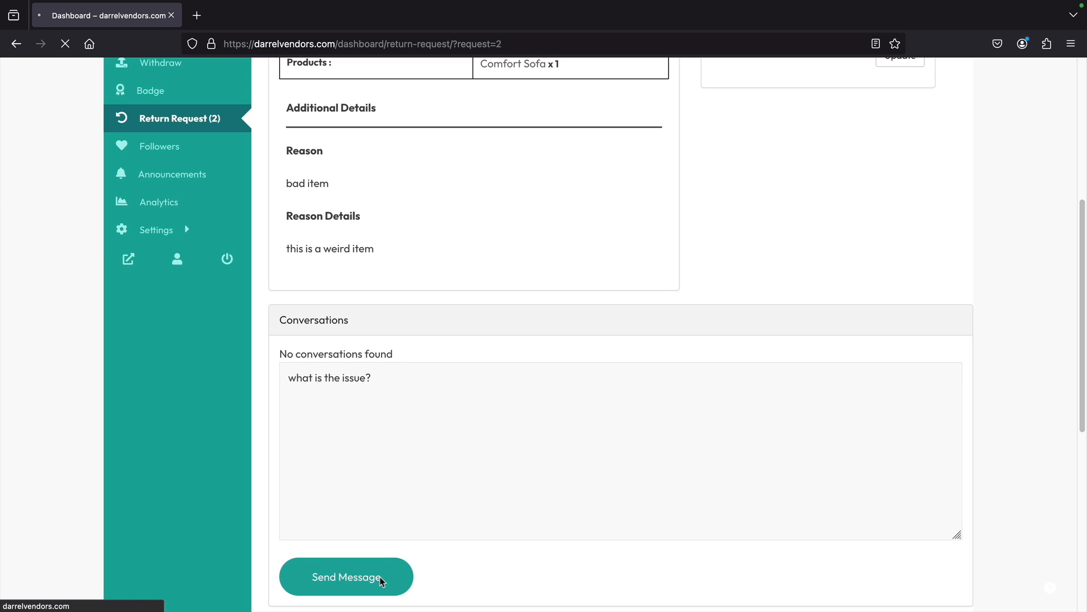
As the customer, view request #2 and reply 'you suck man!'.
scroll(455, 439, "down", 4)
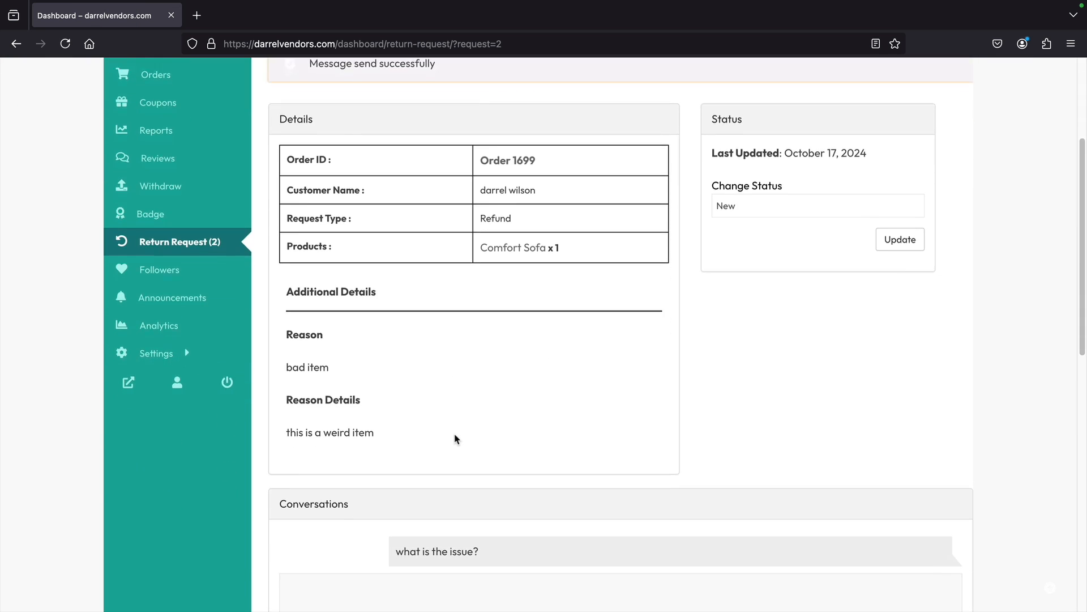
scroll(457, 440, "down", 3)
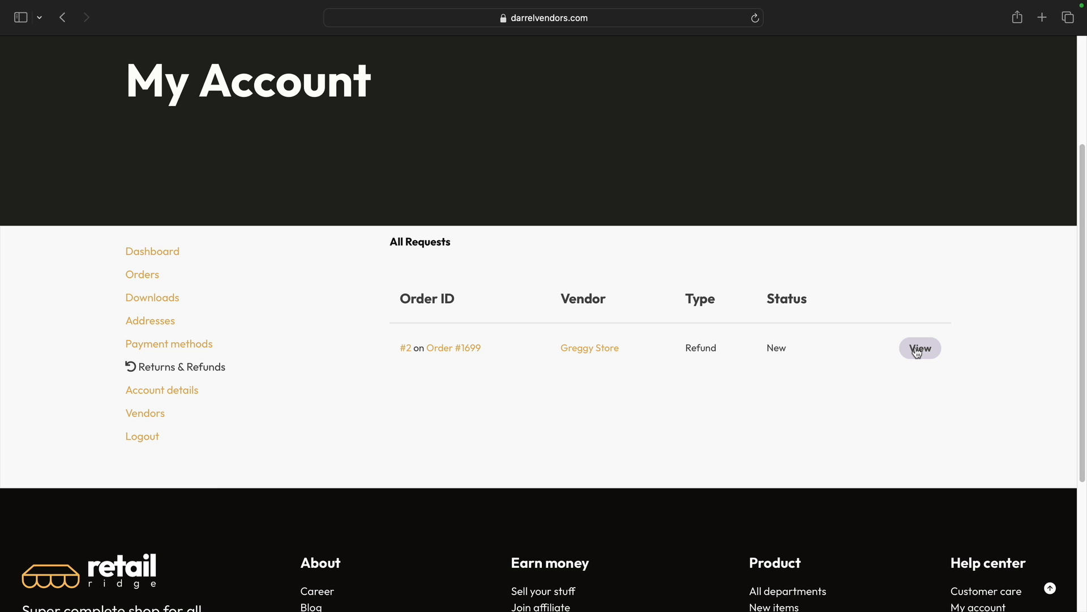
left_click(917, 350)
scroll(822, 383, "down", 10)
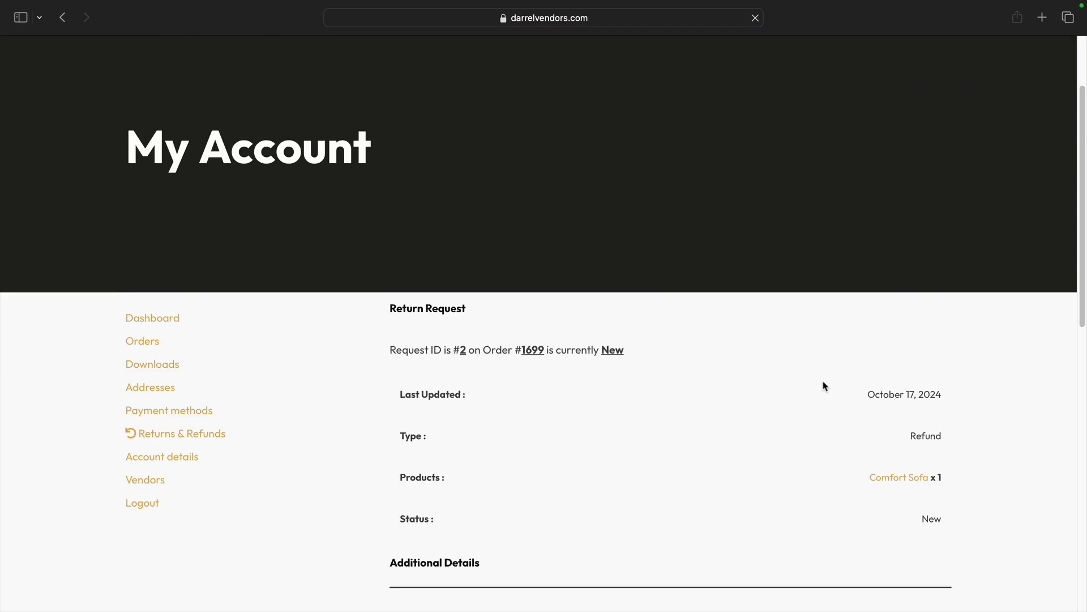
left_click_drag(514, 335, 407, 324)
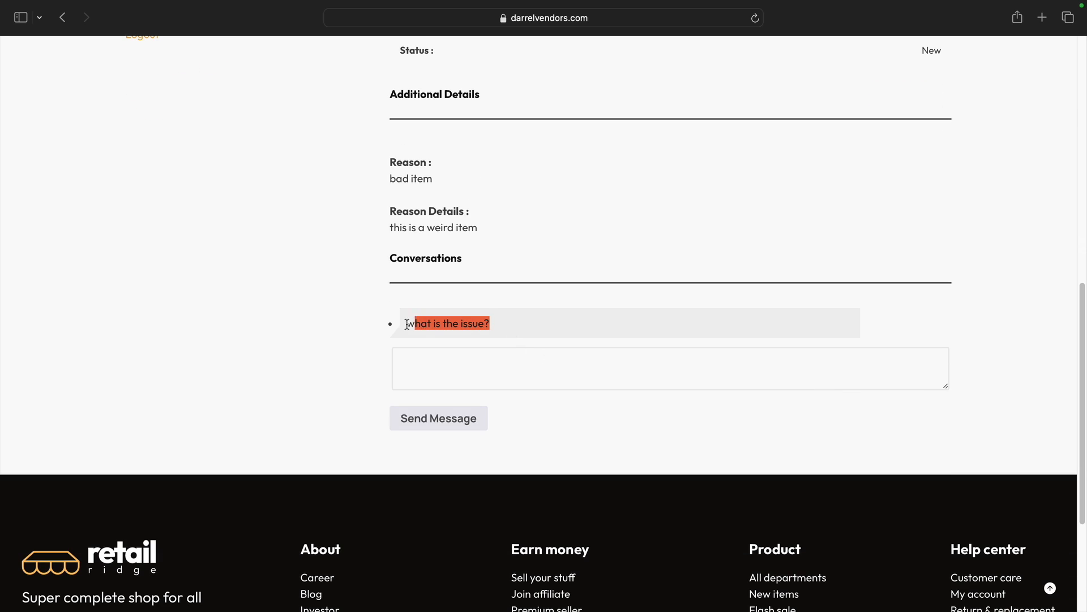
left_click(463, 367)
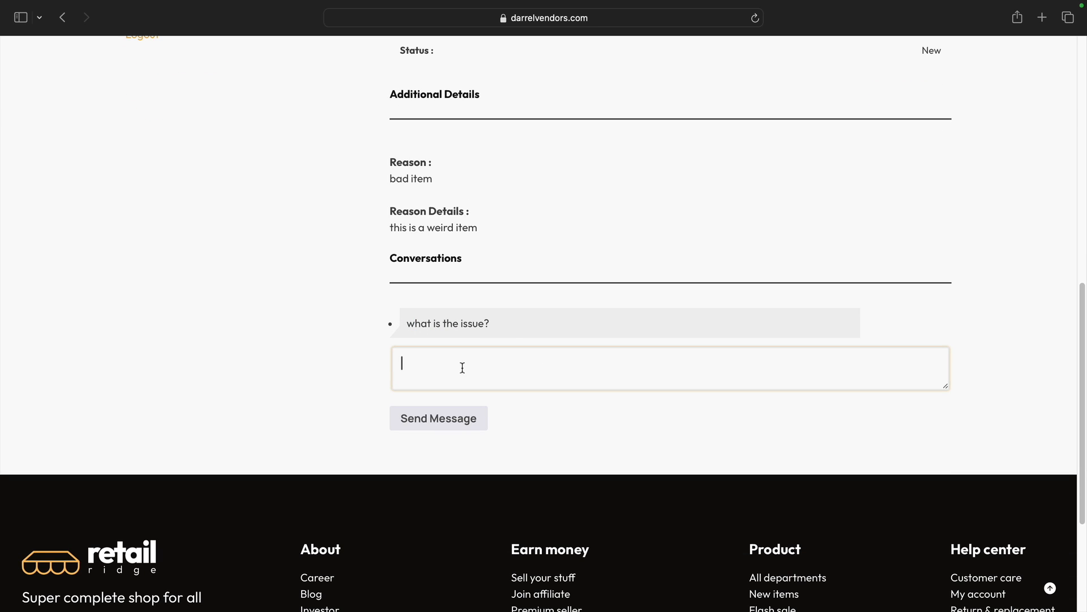
type("you suck man!")
left_click(452, 424)
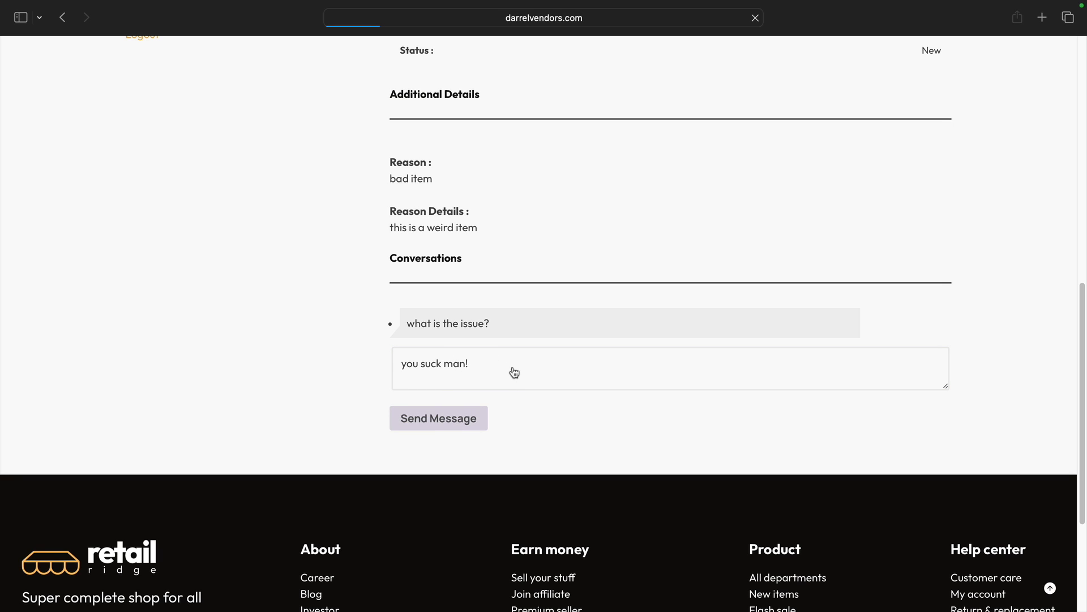
Reload the vendor's view of the Comfort Sofa refund to show the customer's reply.
scroll(510, 355, "down", 7)
scroll(511, 362, "down", 5)
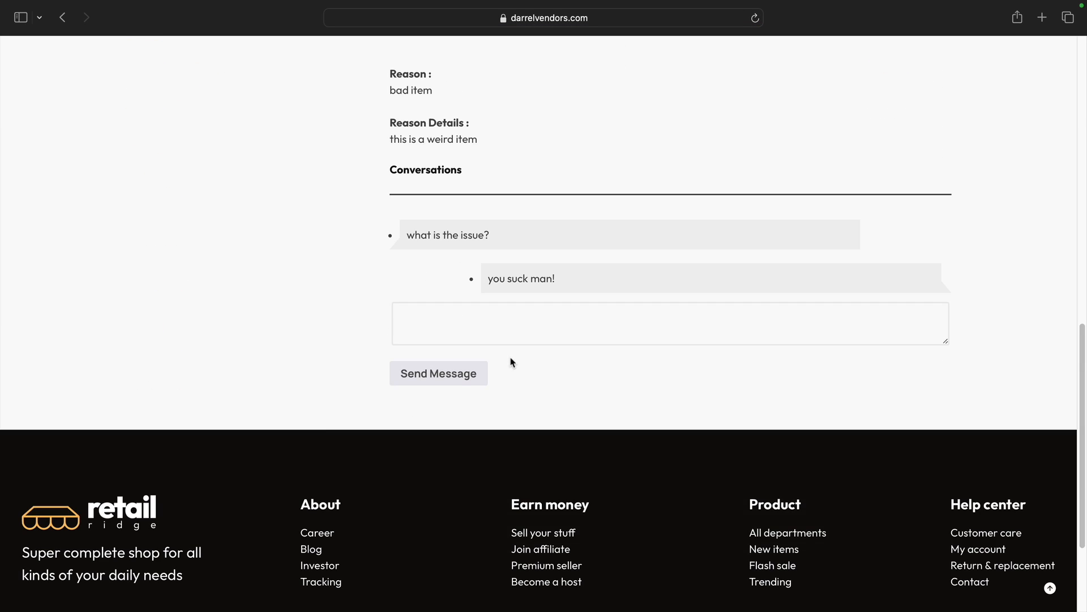
left_click_drag(555, 304, 488, 307)
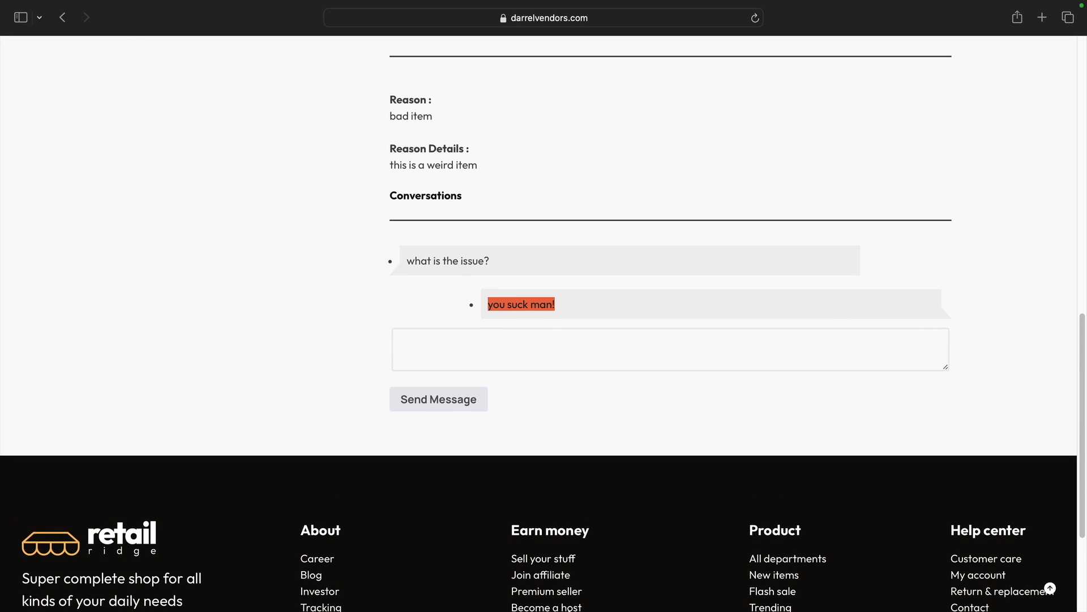
mouse_move(544, 600)
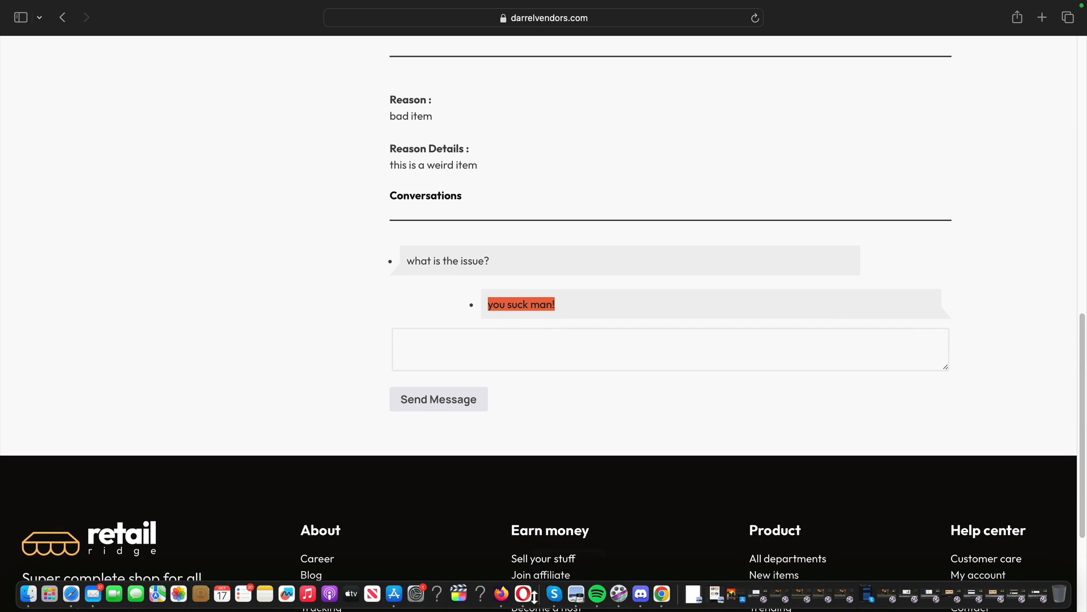
left_click(502, 599)
right_click(347, 295)
left_click(373, 332)
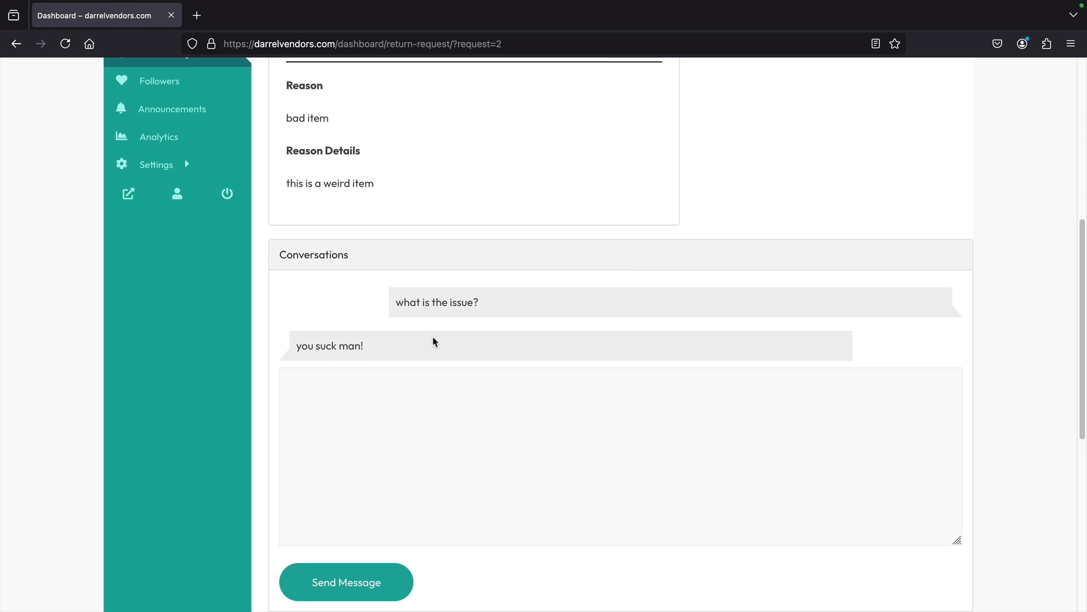
scroll(435, 340, "up", 3)
scroll(362, 367, "up", 2)
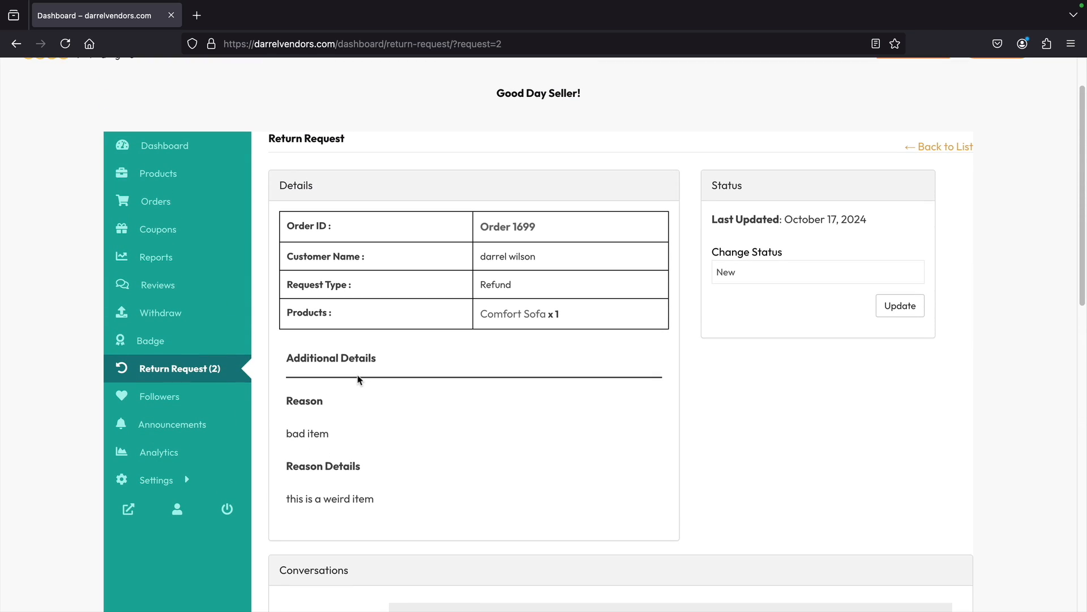
Open Order 1699's details from the vendor's orders list.
left_click(163, 201)
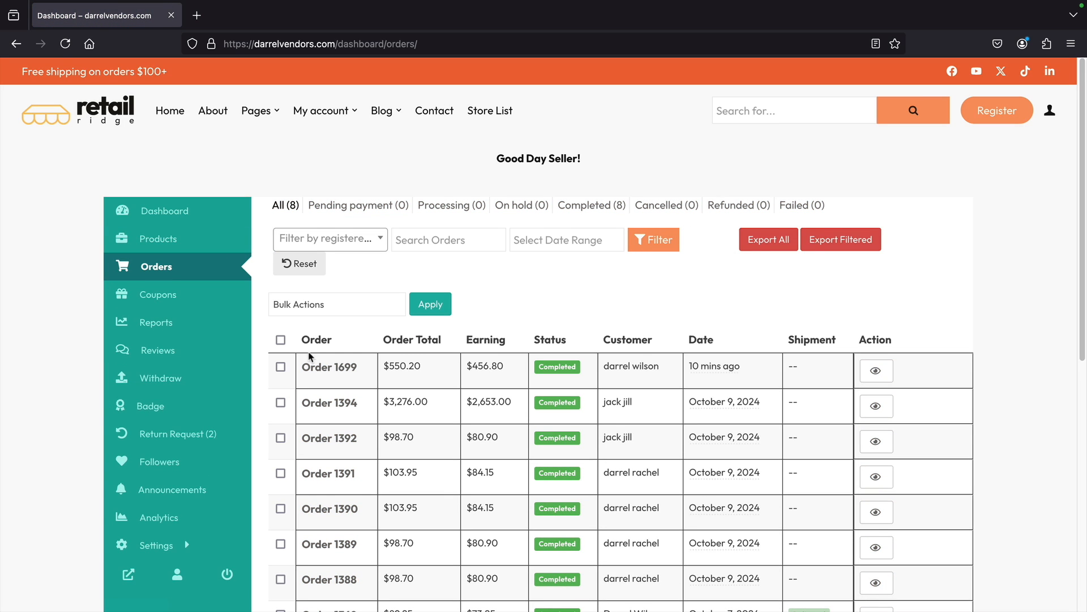
left_click(281, 366)
left_click(875, 371)
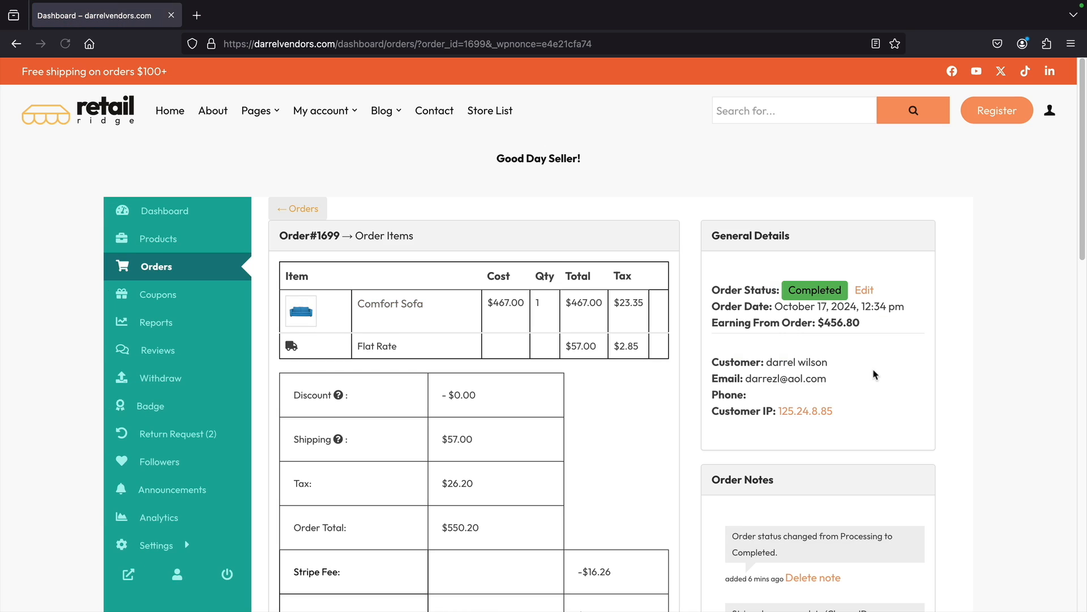
scroll(650, 404, "down", 5)
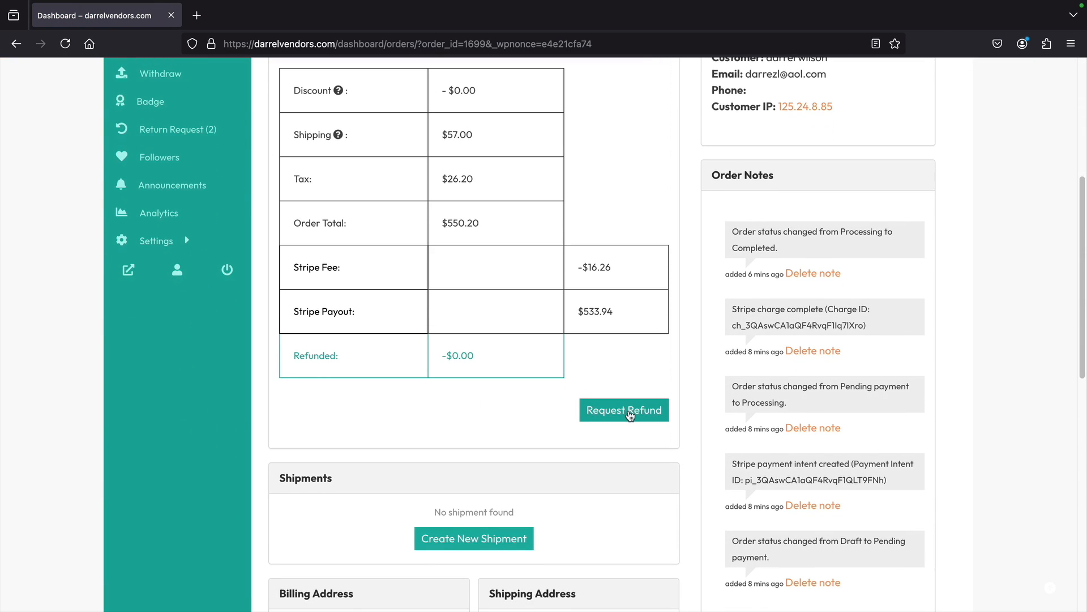
Open the refund form and enter 467 as the Comfort Sofa refund total.
left_click(630, 415)
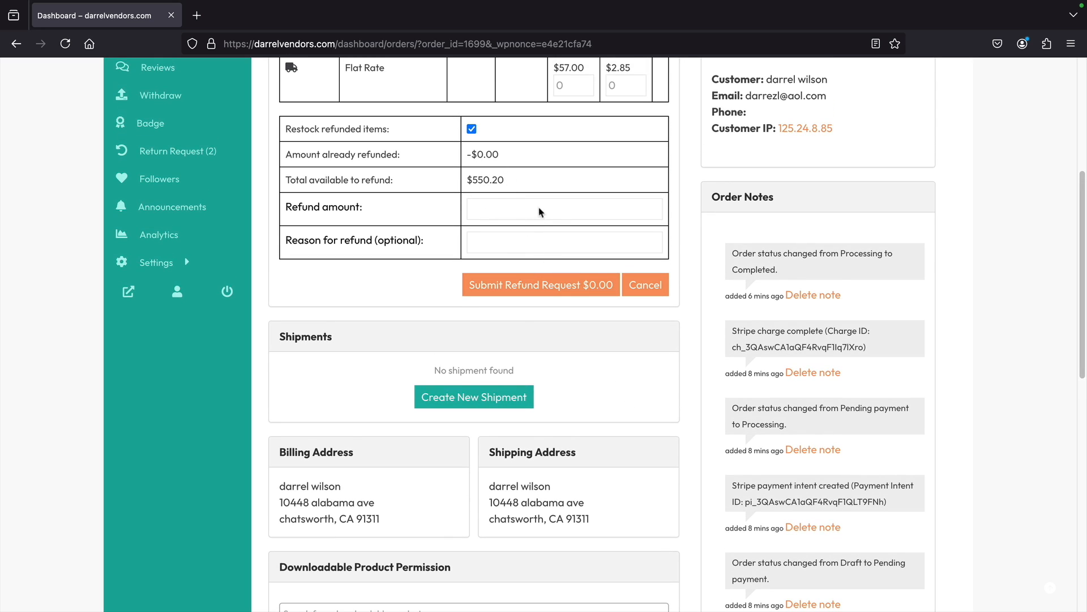
left_click(473, 131)
left_click(507, 240)
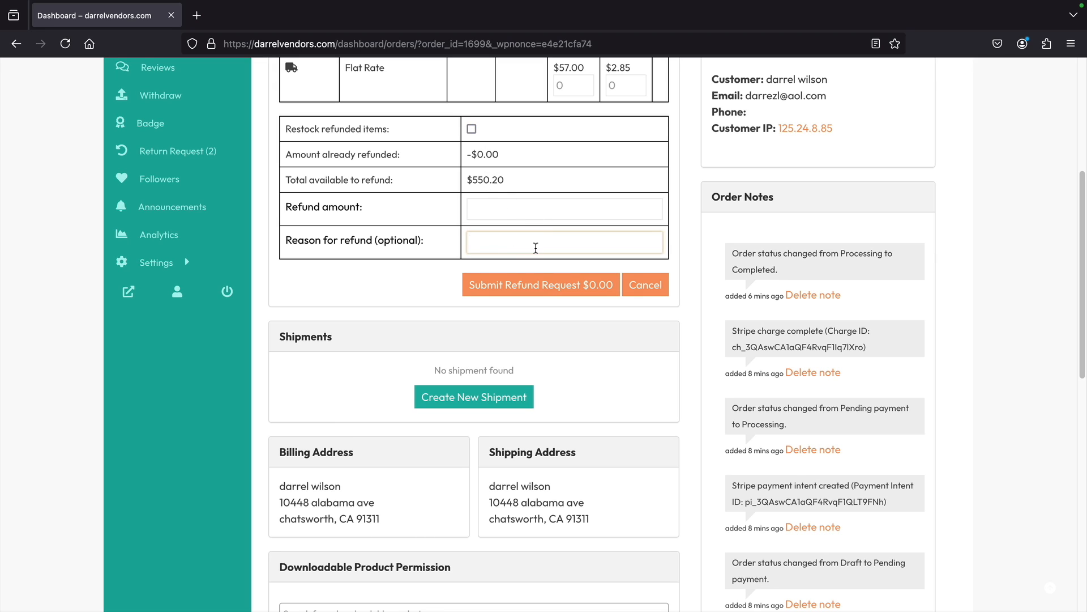
left_click(509, 225)
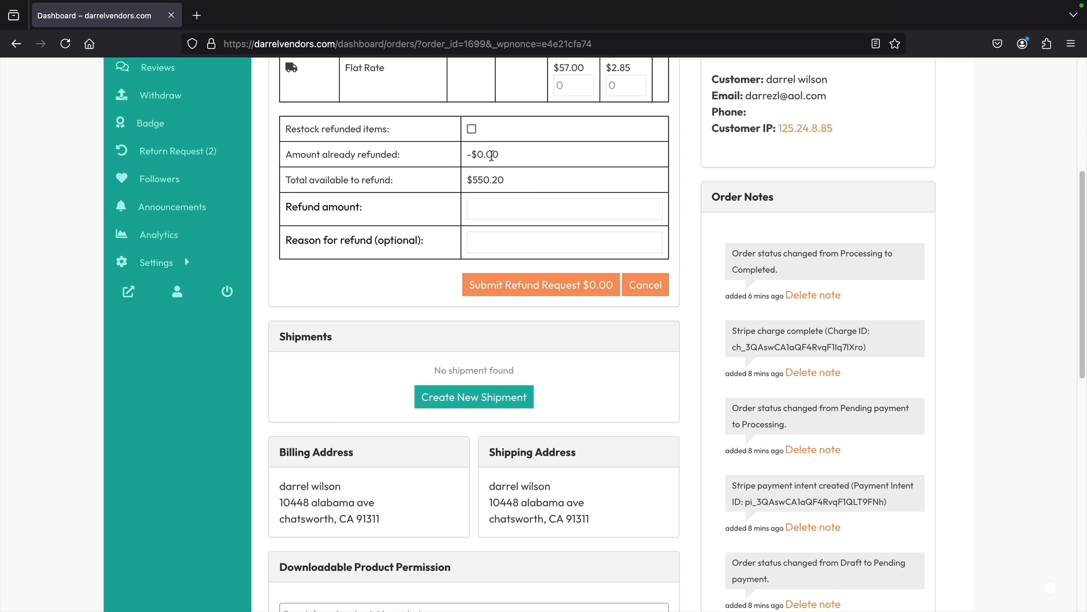
left_click(472, 129)
scroll(547, 182, "up", 2)
left_click(573, 154)
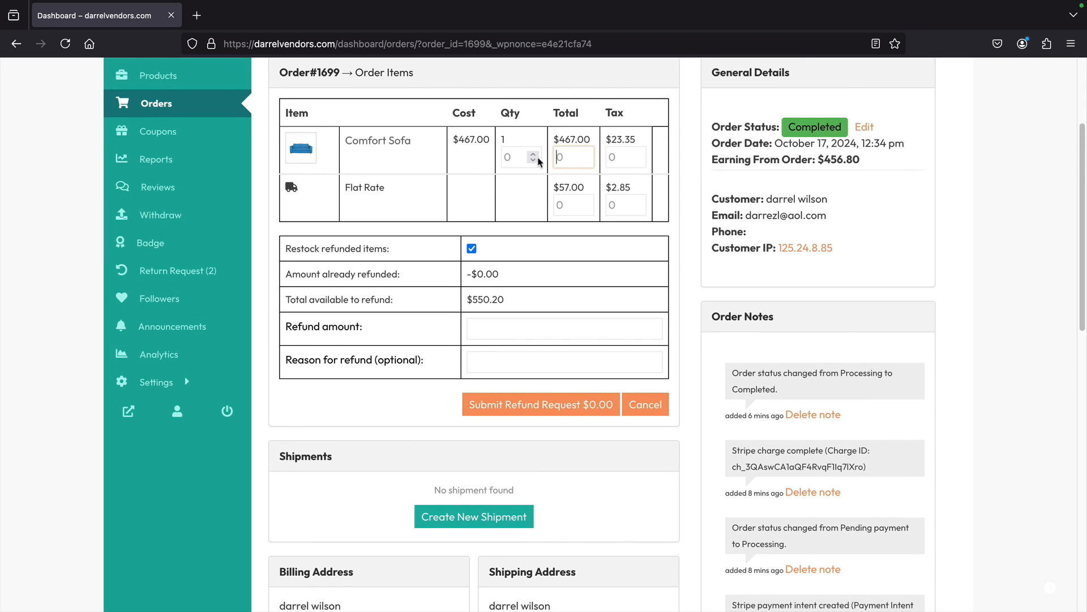
type("3")
key("BackSpace")
type("467")
key("Tab")
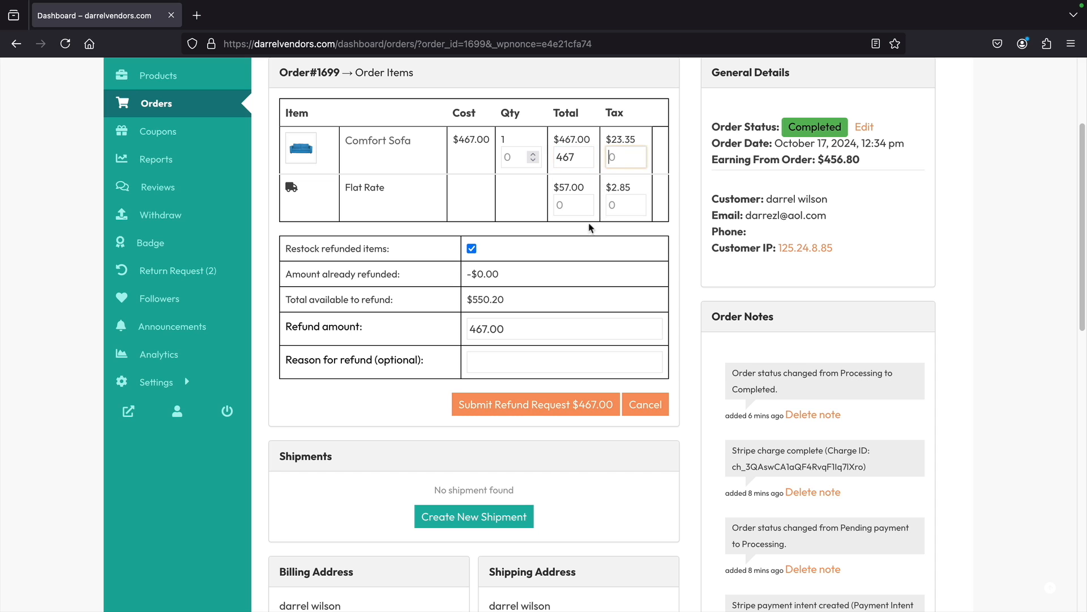
scroll(587, 266, "up", 2)
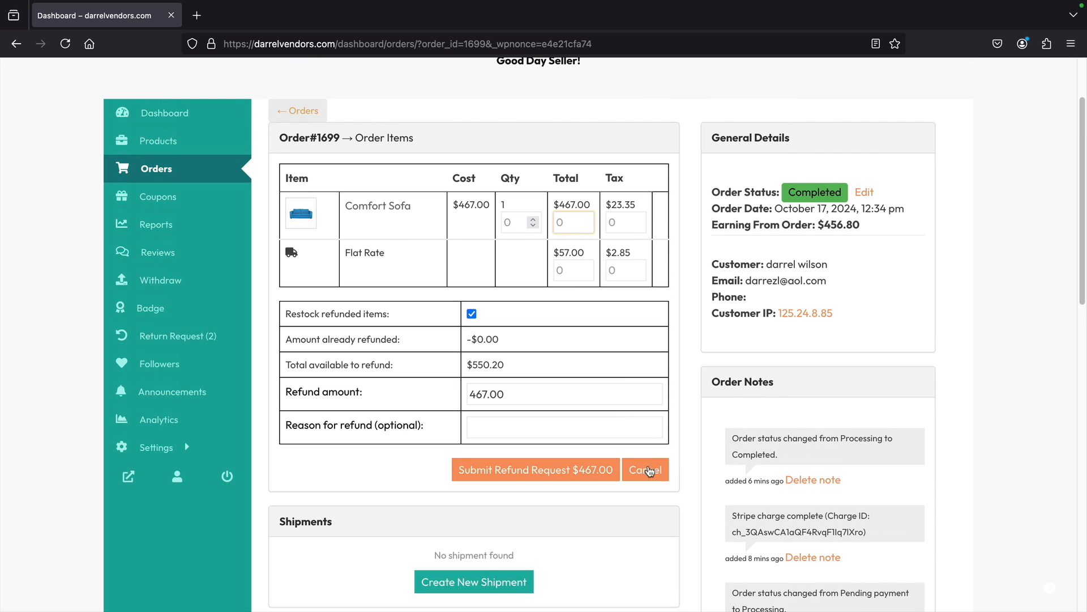
Reopen the refund form and submit the $490.00 refund request (467 total, 23 tax).
left_click(647, 403)
scroll(633, 388, "up", 1)
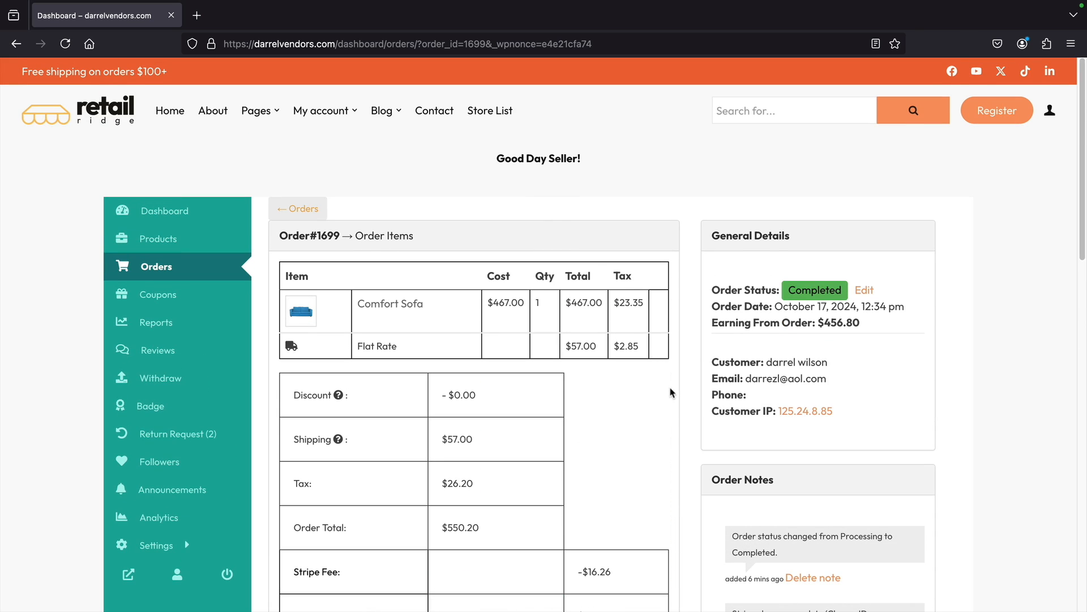
scroll(666, 379, "down", 4)
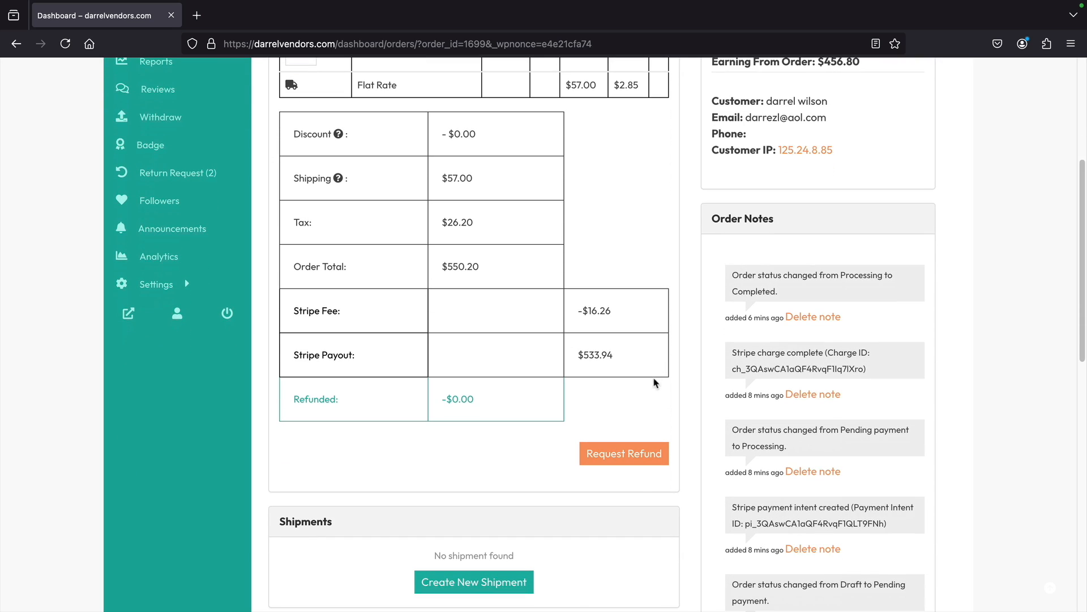
left_click(623, 458)
scroll(613, 385, "up", 4)
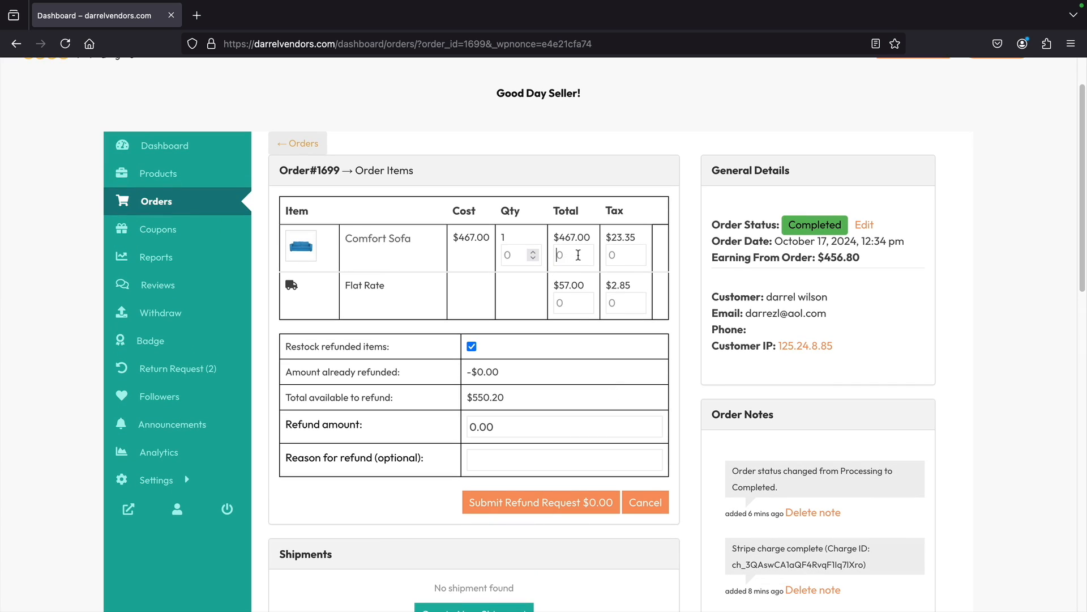
left_click(578, 255)
key("Tab")
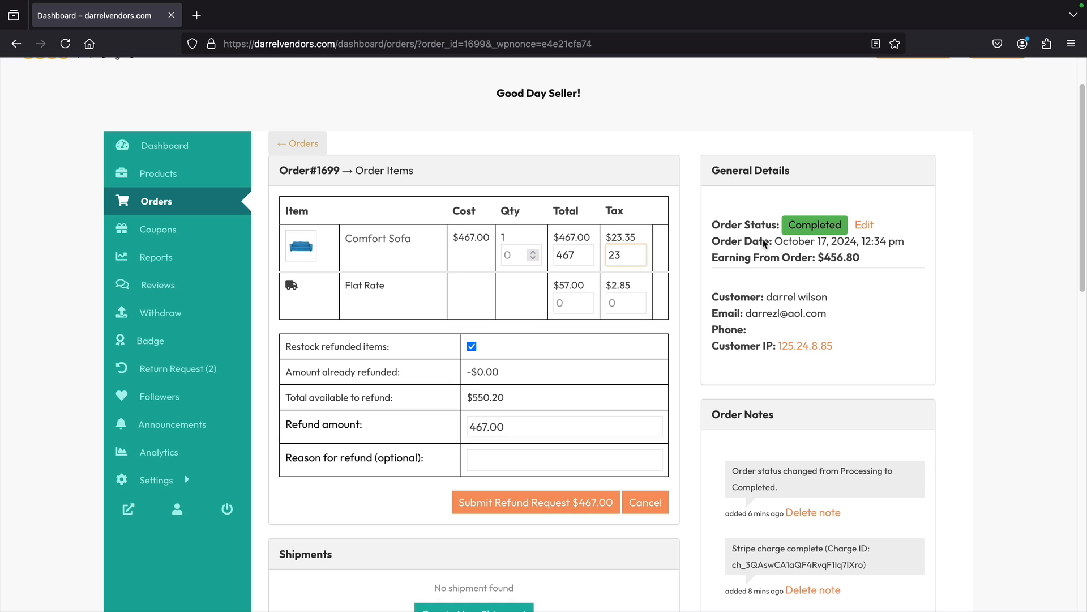
left_click(521, 506)
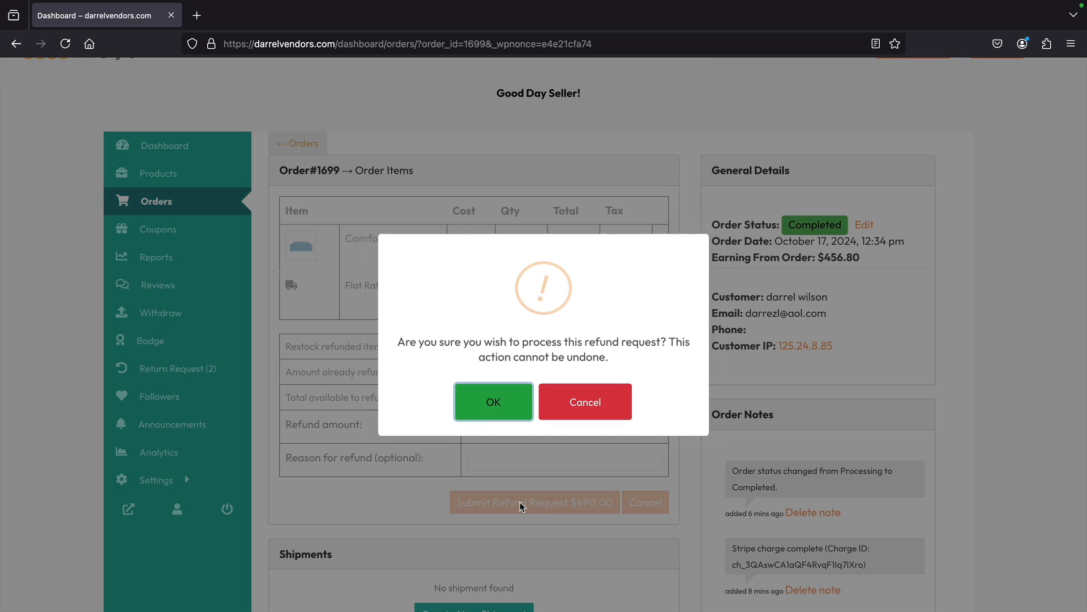
left_click(511, 406)
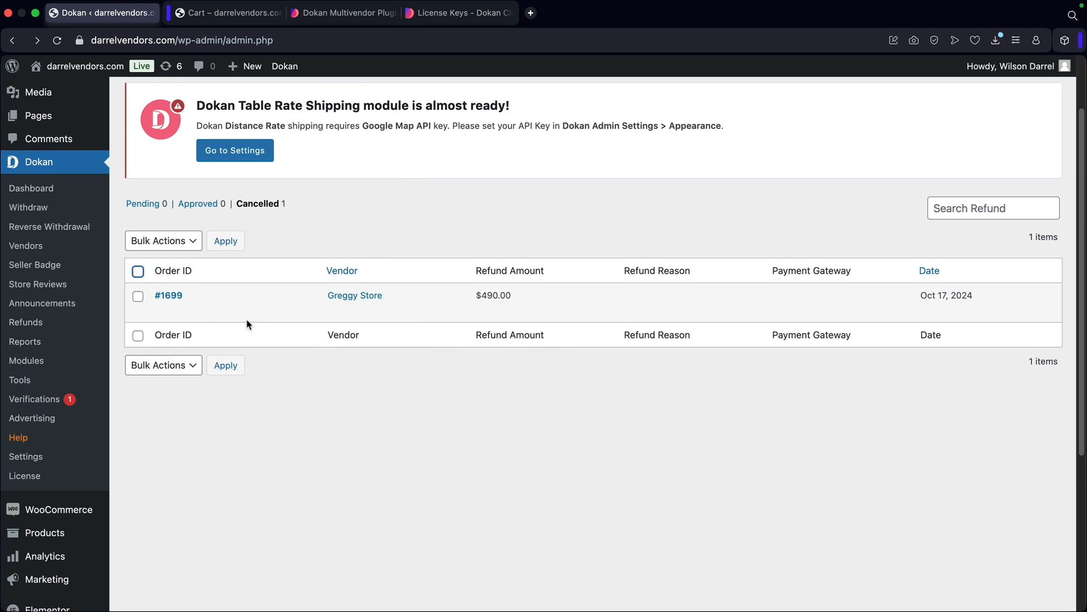
Open order #1699 from the refunds list and bring up its admin refund form.
left_click(168, 295)
left_click_drag(514, 298, 470, 294)
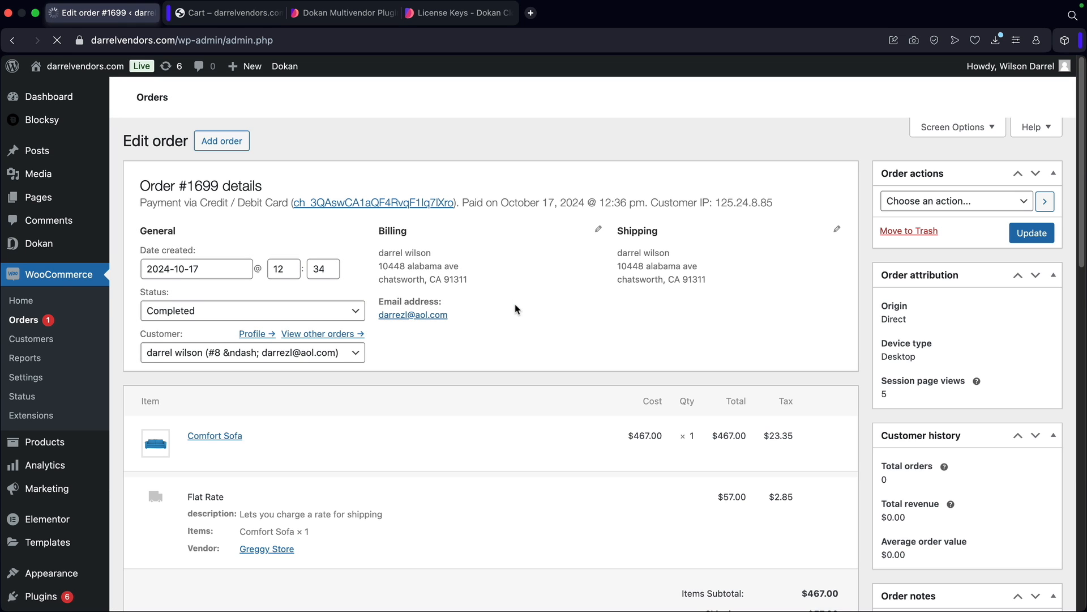
scroll(515, 308, "down", 10)
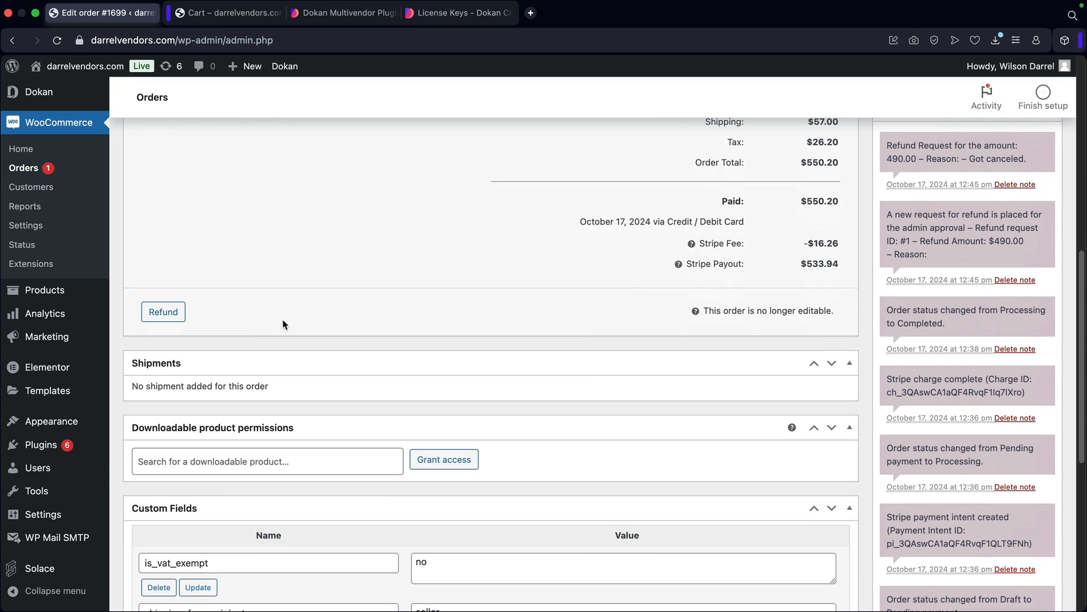
left_click(165, 311)
scroll(793, 339, "up", 4)
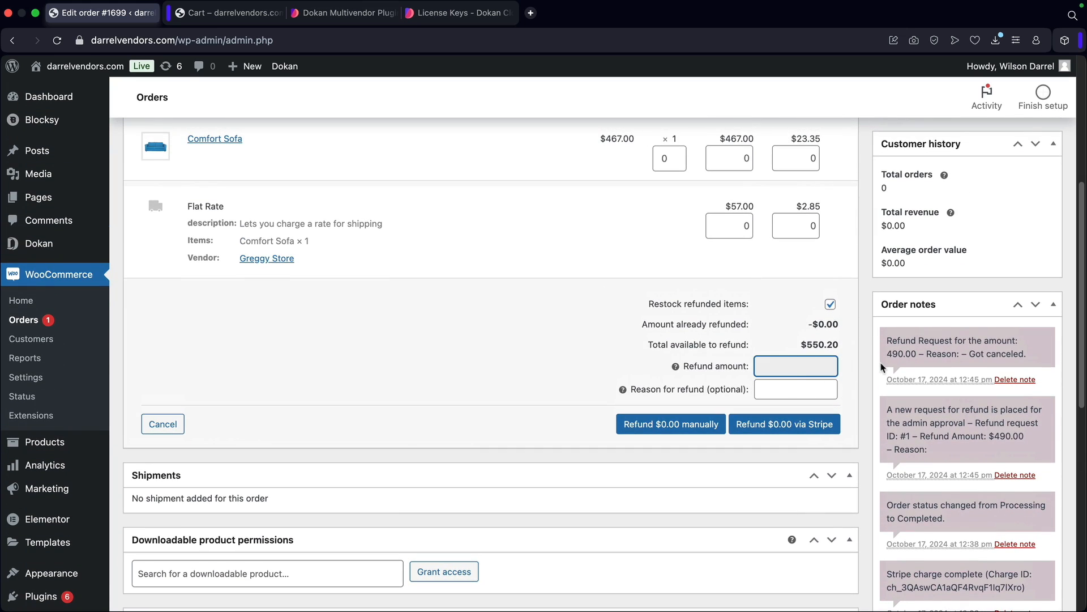
Try a manual refund, dismiss the zero-amount warning, and reopen the refund form.
left_click(806, 388)
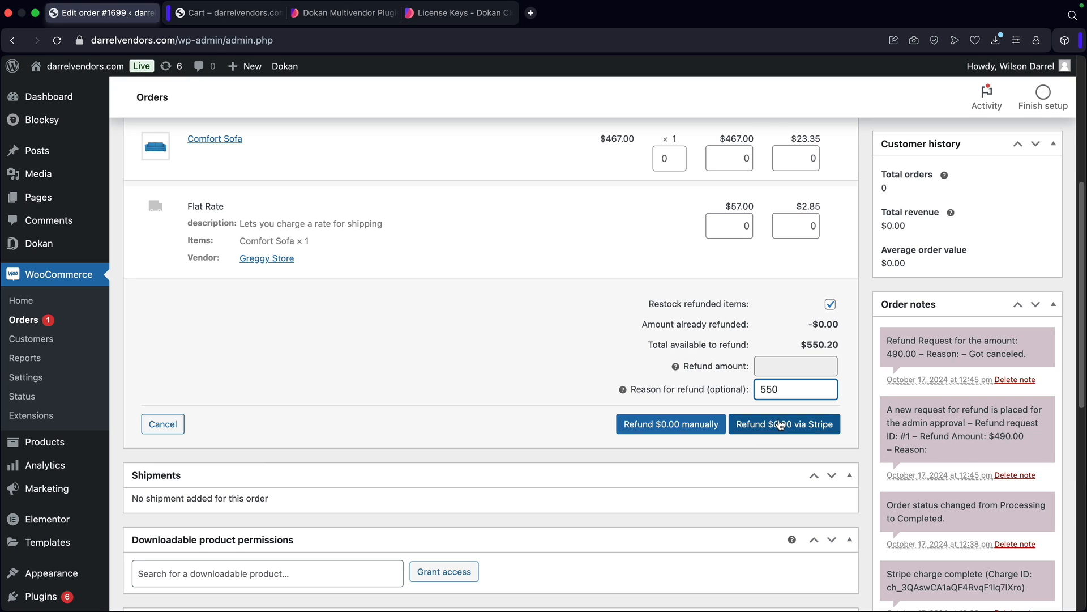
left_click(697, 428)
left_click(655, 141)
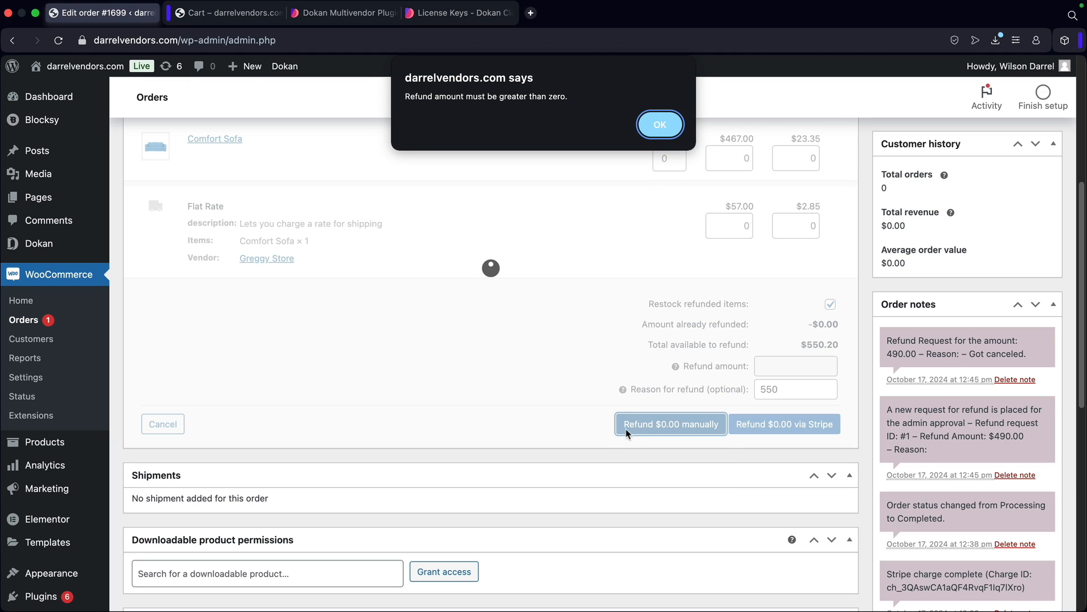
left_click(660, 127)
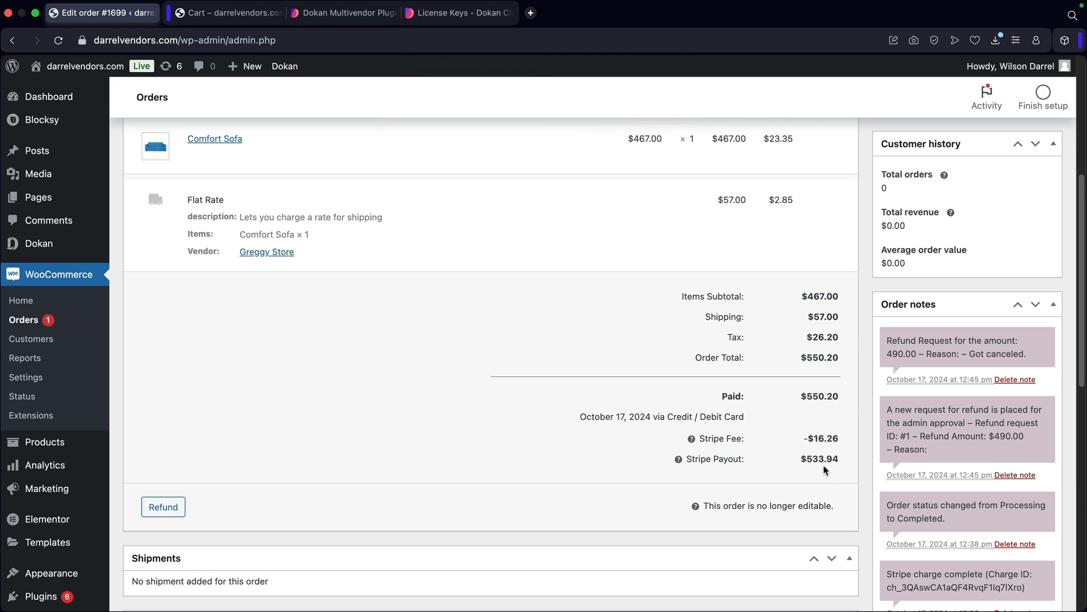
left_click(163, 506)
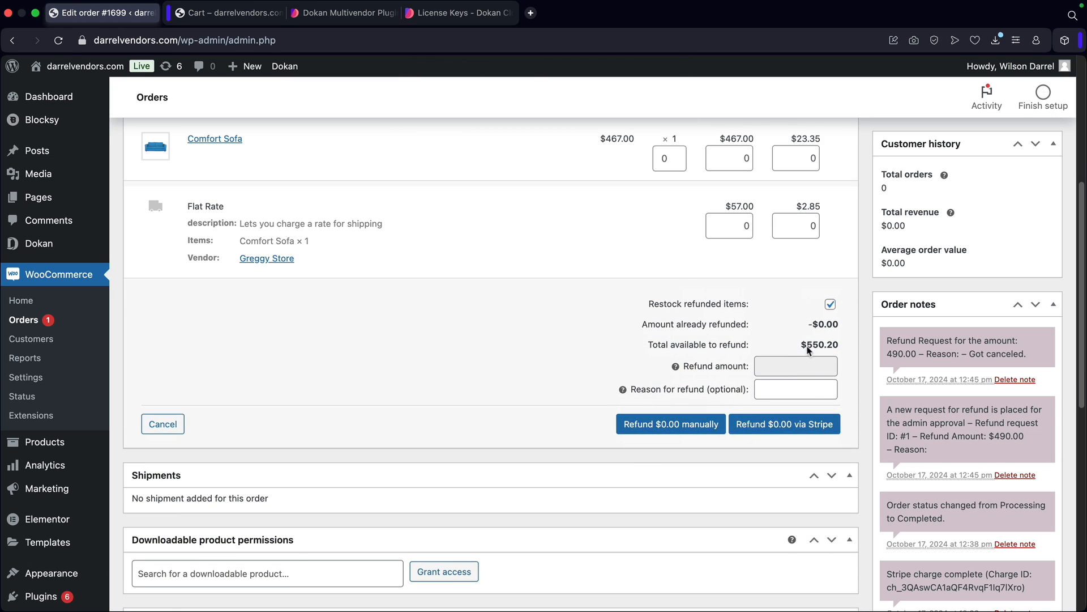
left_click(790, 387)
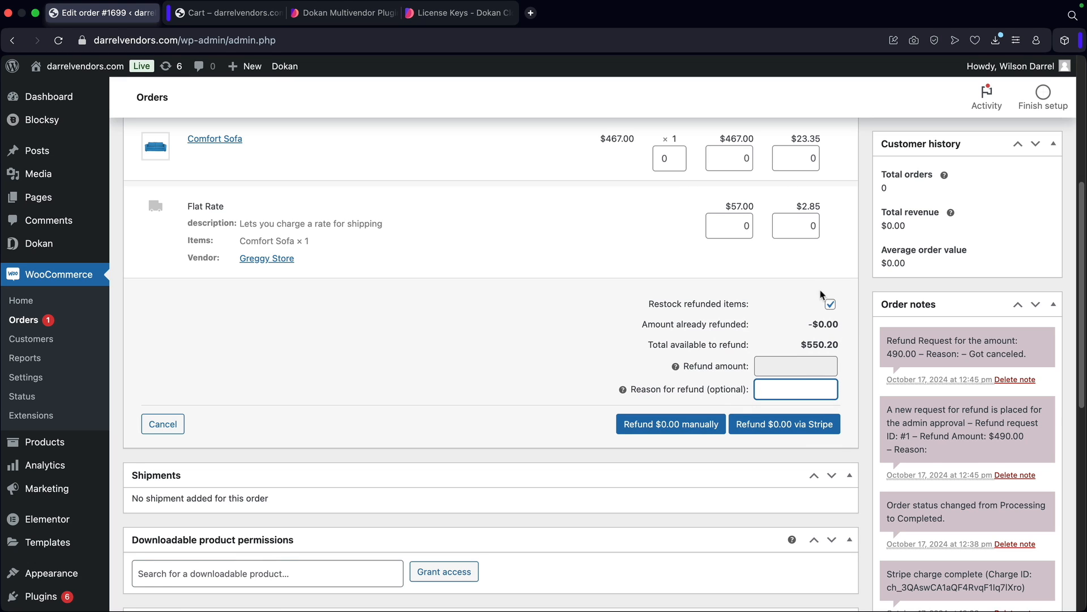
left_click(831, 304)
left_click(798, 368)
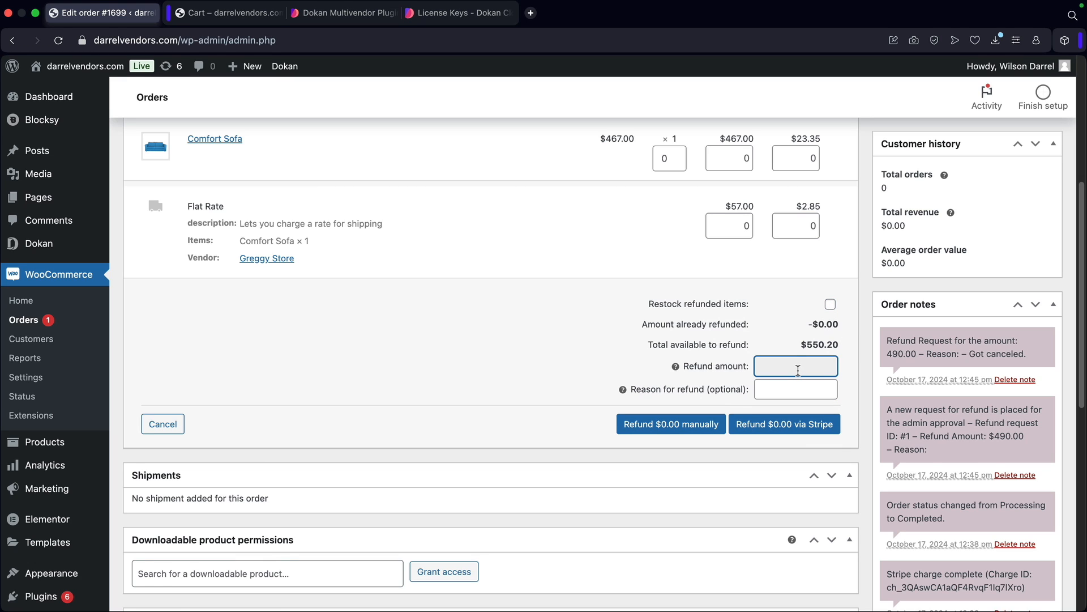
left_click(163, 424)
left_click(173, 456)
scroll(476, 399, "up", 5)
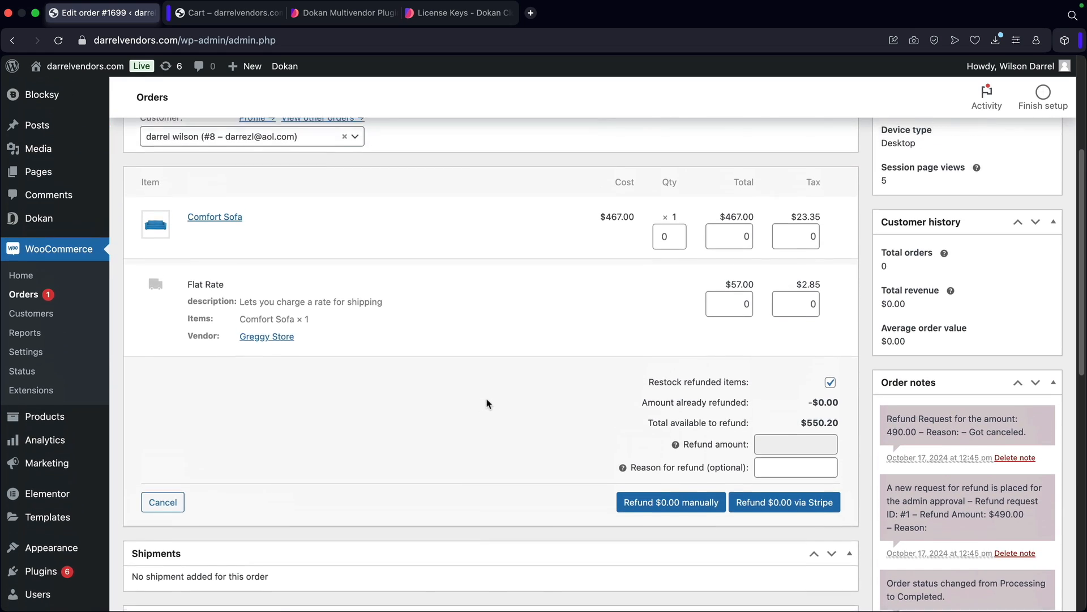
Enter 467 as the Comfort Sofa total and refund $467.00 via Stripe.
left_click(736, 250)
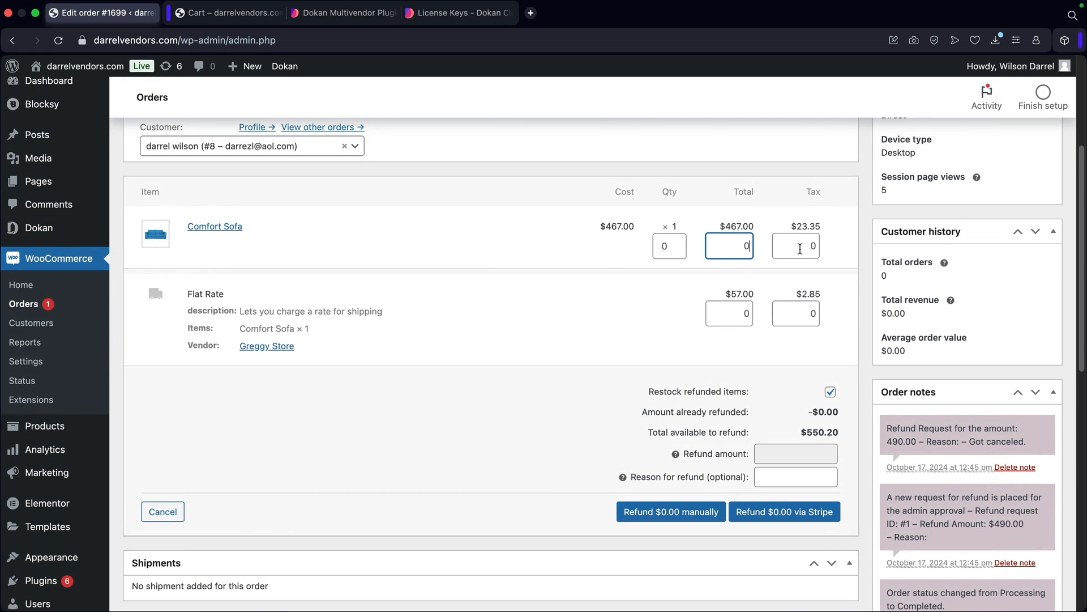
type("4676")
key("BackSpace")
left_click(795, 248)
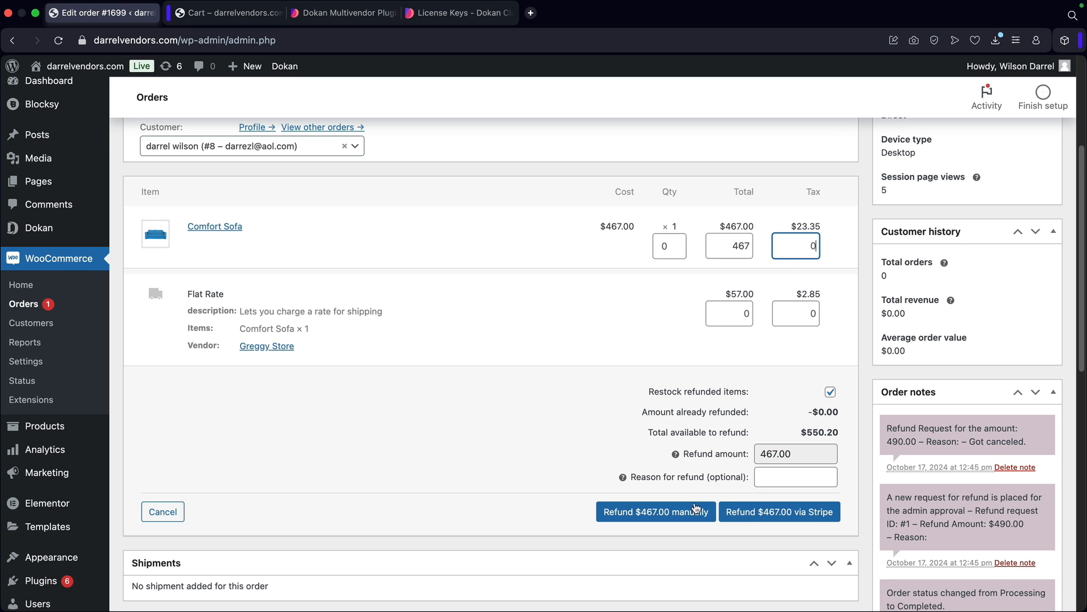
left_click(782, 512)
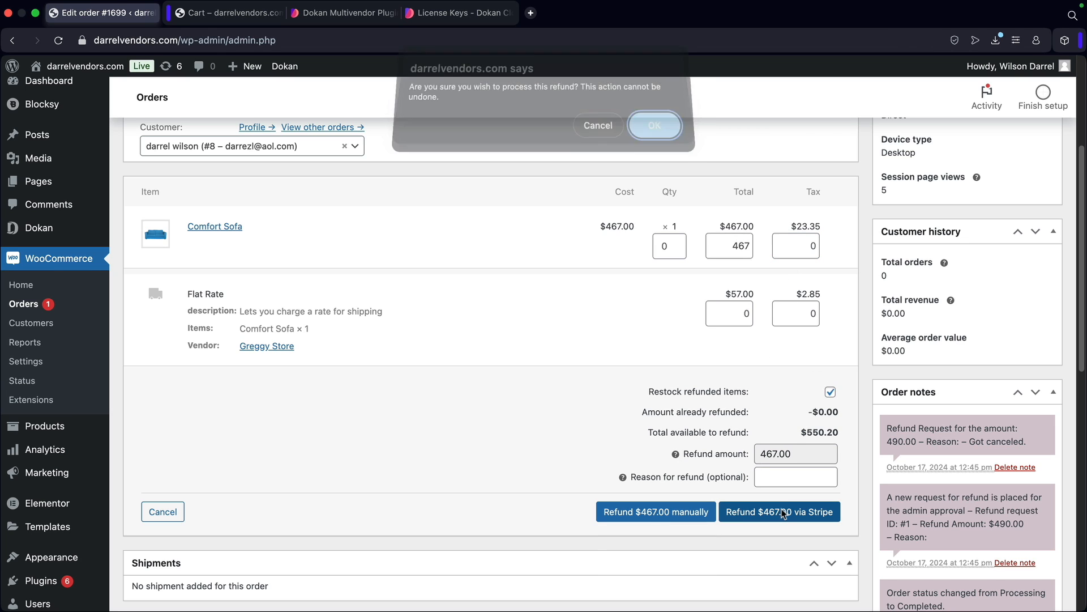
left_click(660, 132)
scroll(657, 340, "down", 5)
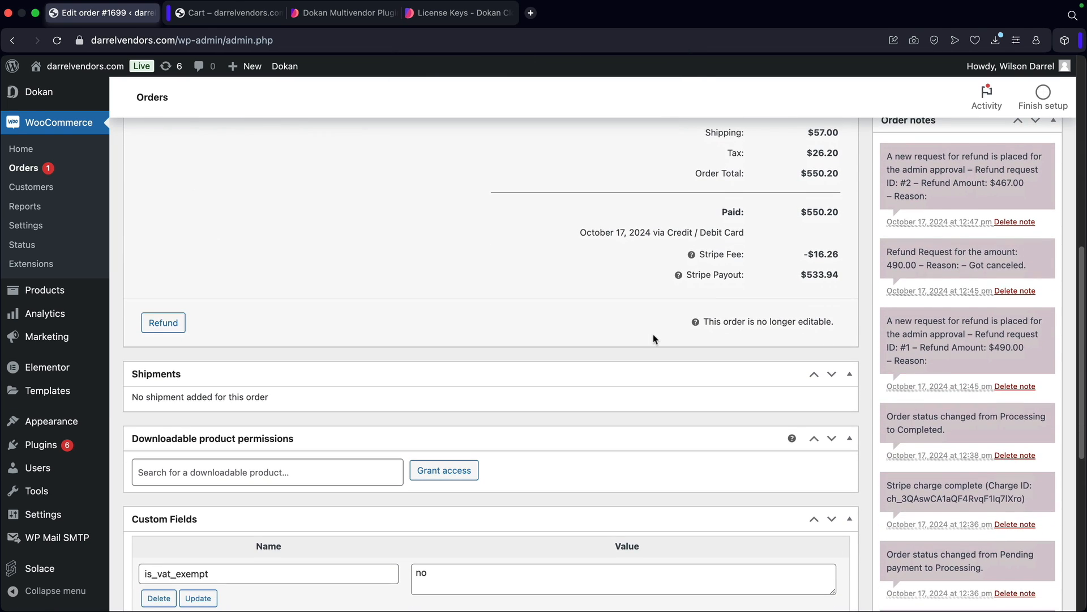
scroll(654, 340, "up", 5)
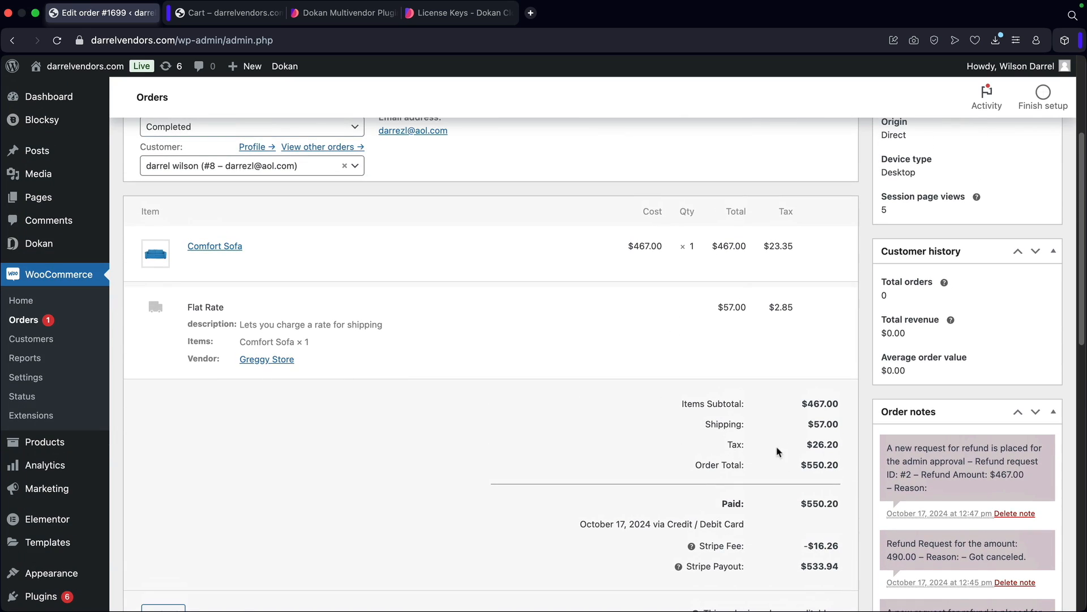
scroll(678, 465, "up", 3)
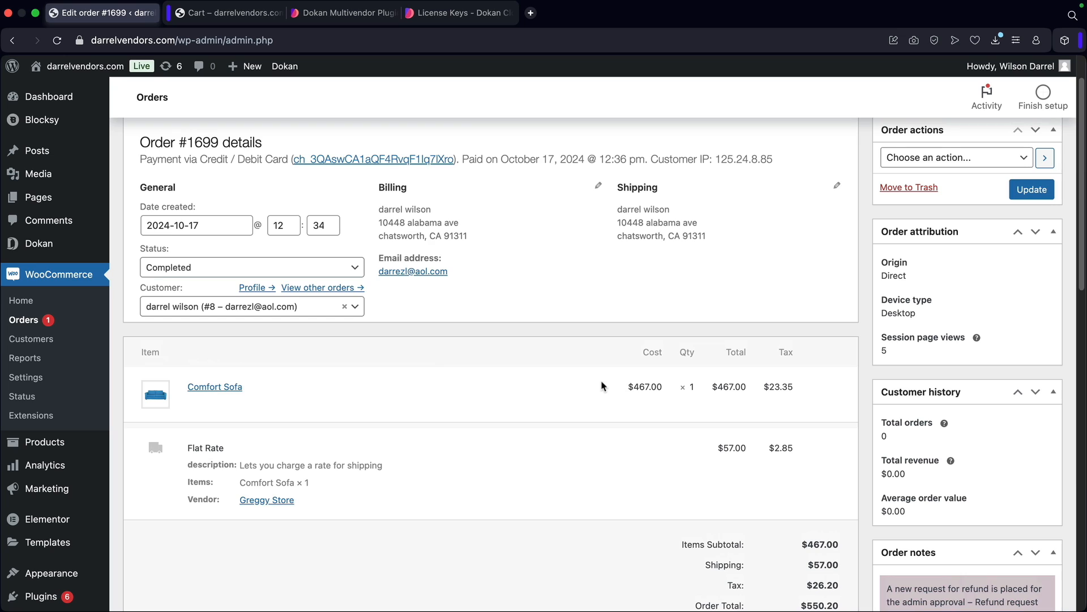
scroll(602, 386, "up", 1)
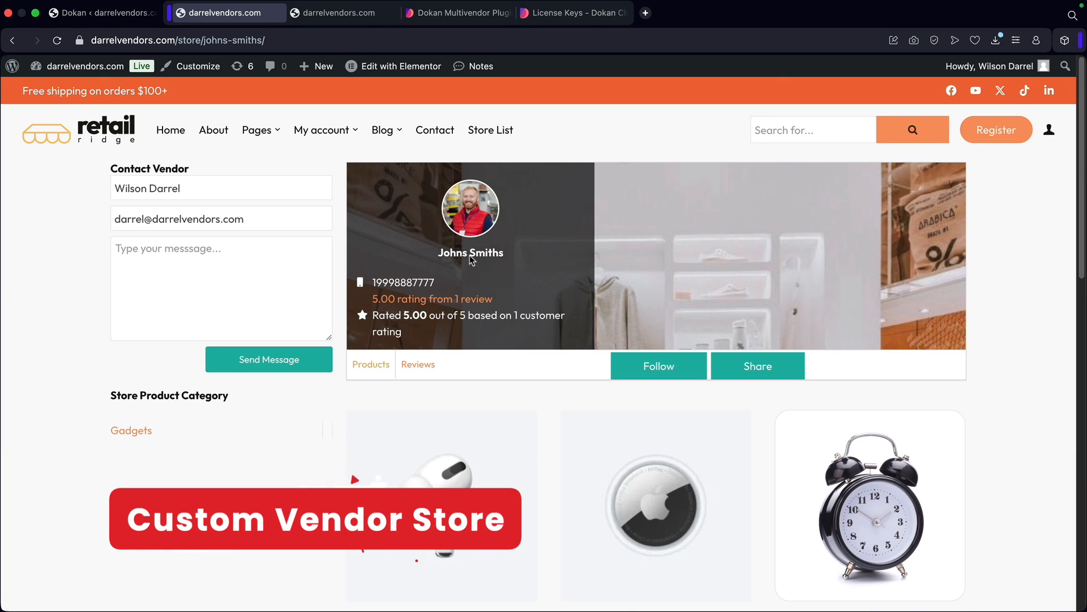
On the test site, open the Smithy store from the Our Vendors list.
scroll(448, 379, "down", 4)
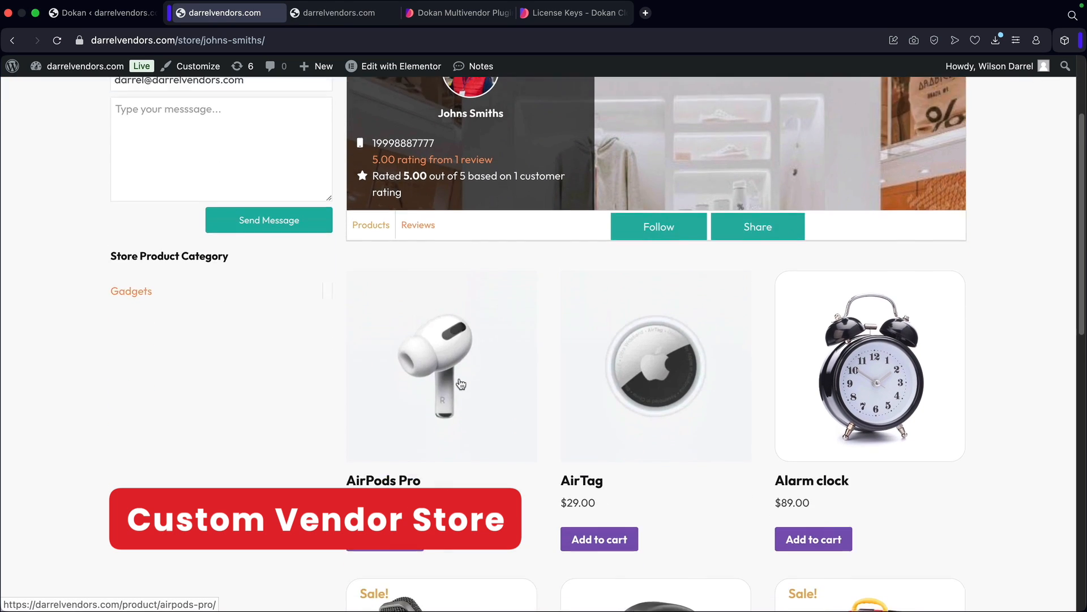
scroll(426, 363, "down", 7)
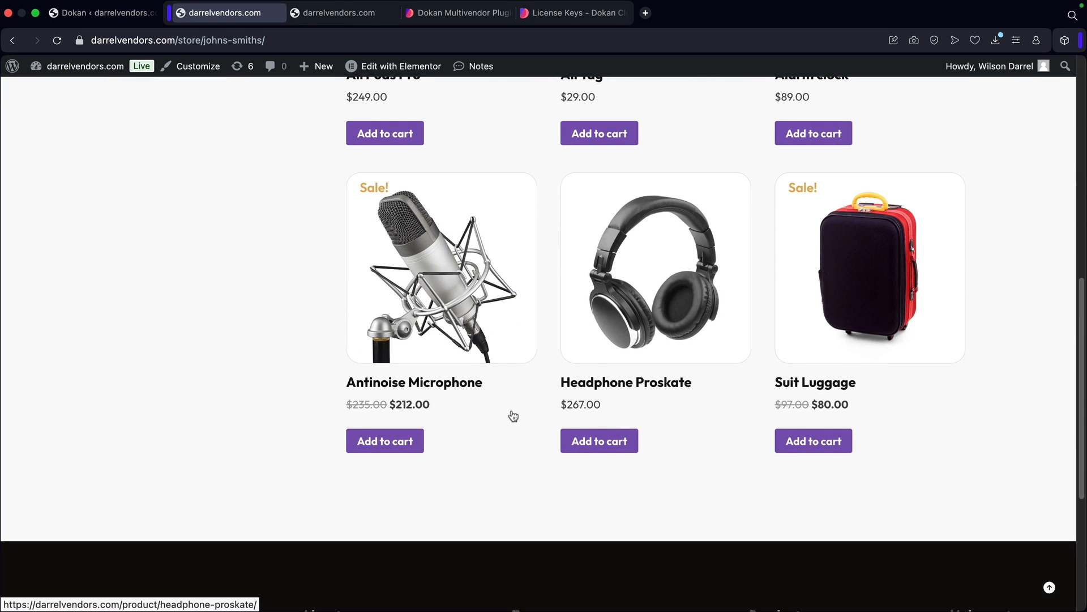
scroll(512, 416, "up", 5)
scroll(756, 329, "up", 5)
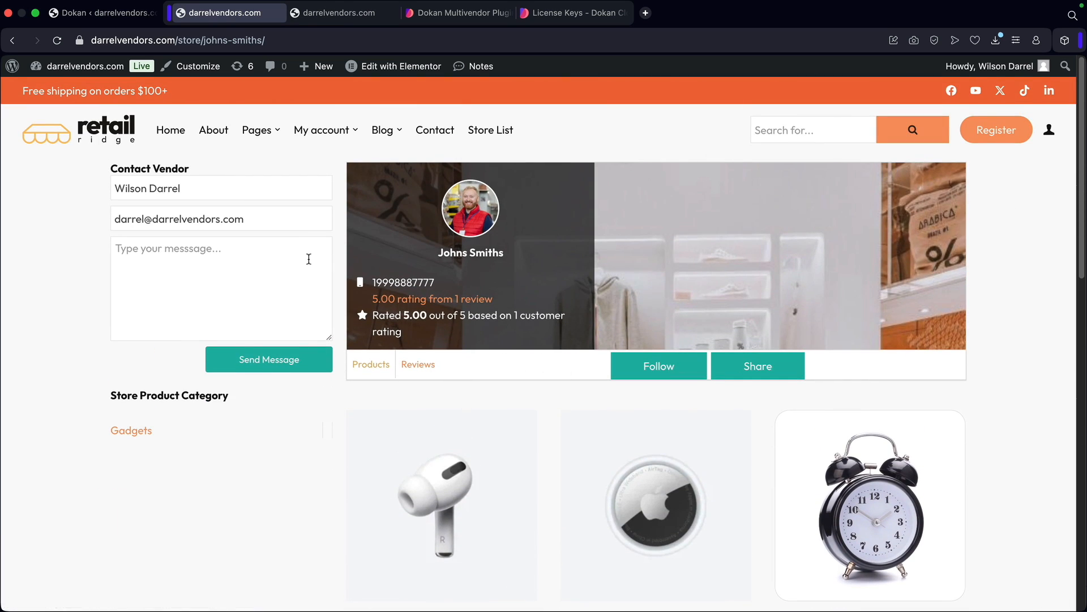
left_click(327, 17)
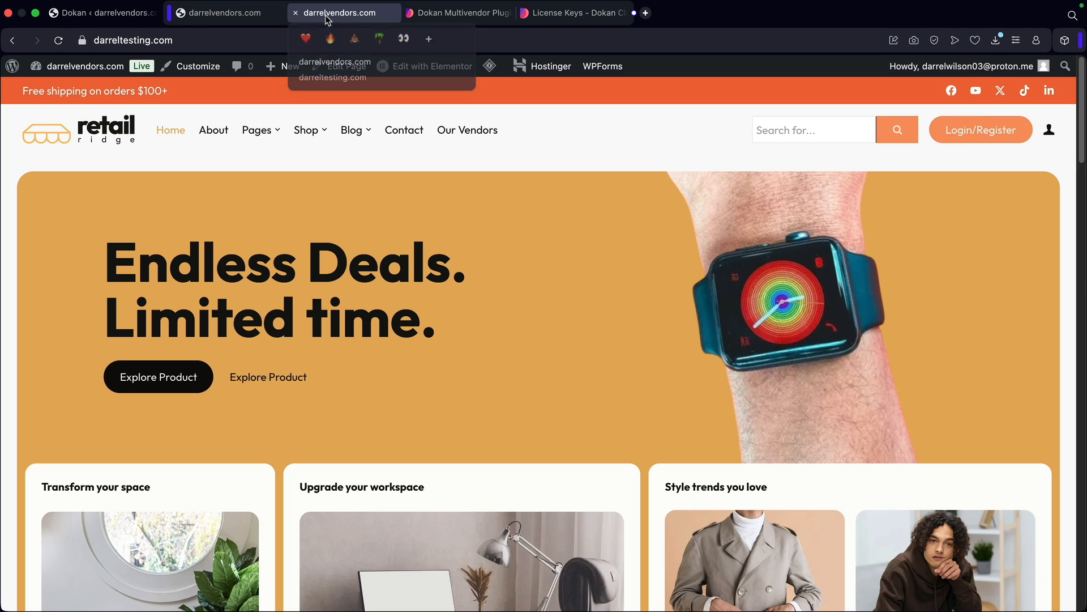
left_click(459, 135)
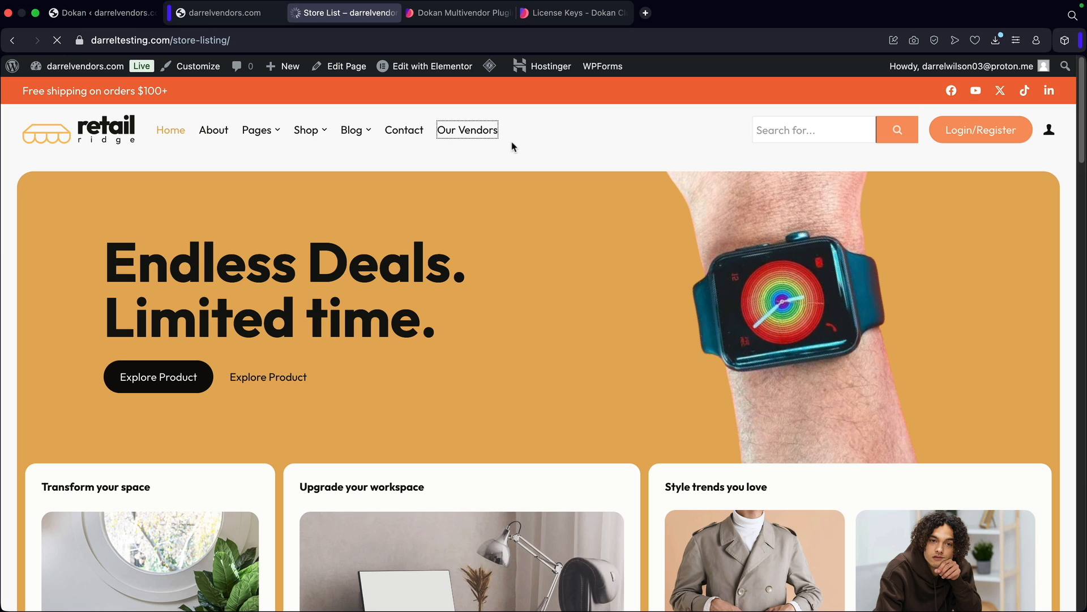
scroll(529, 321, "down", 4)
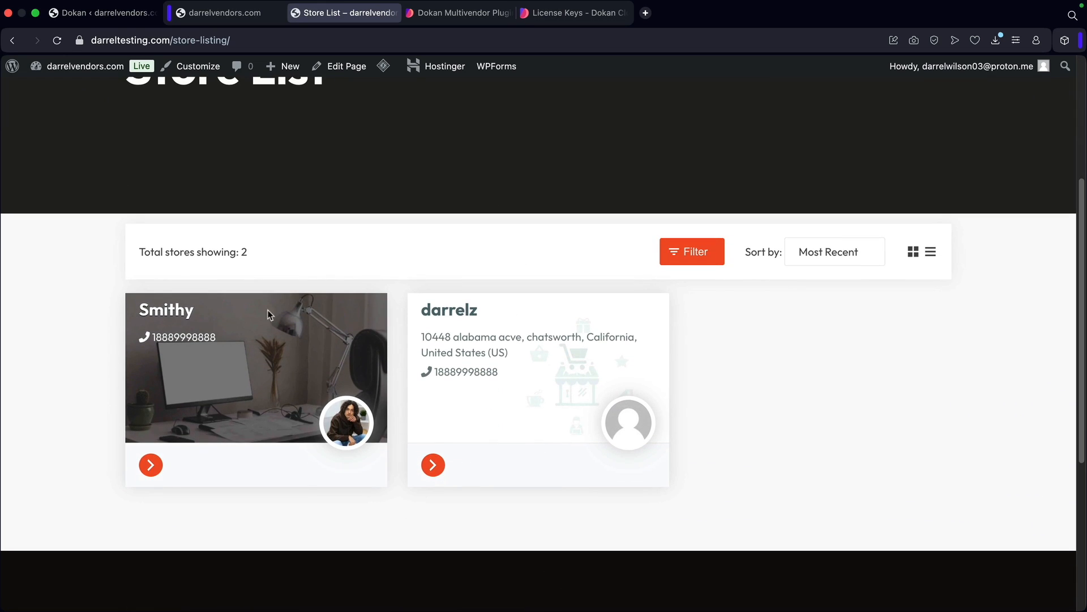
left_click(169, 315)
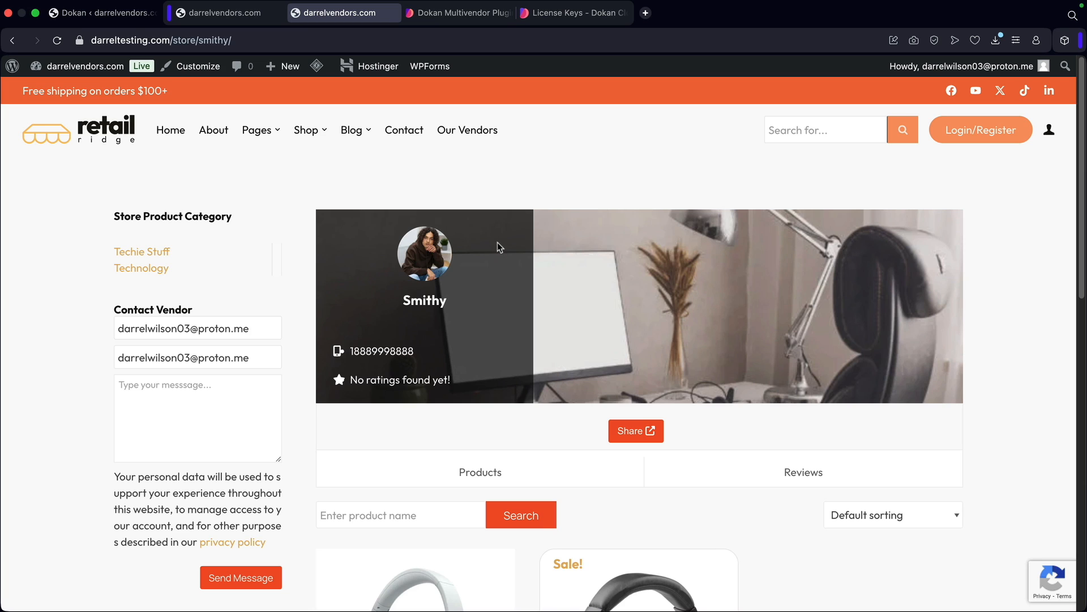
Compare the Smithy store page against the Johns Smiths store page.
scroll(498, 244, "down", 2)
scroll(506, 249, "up", 2)
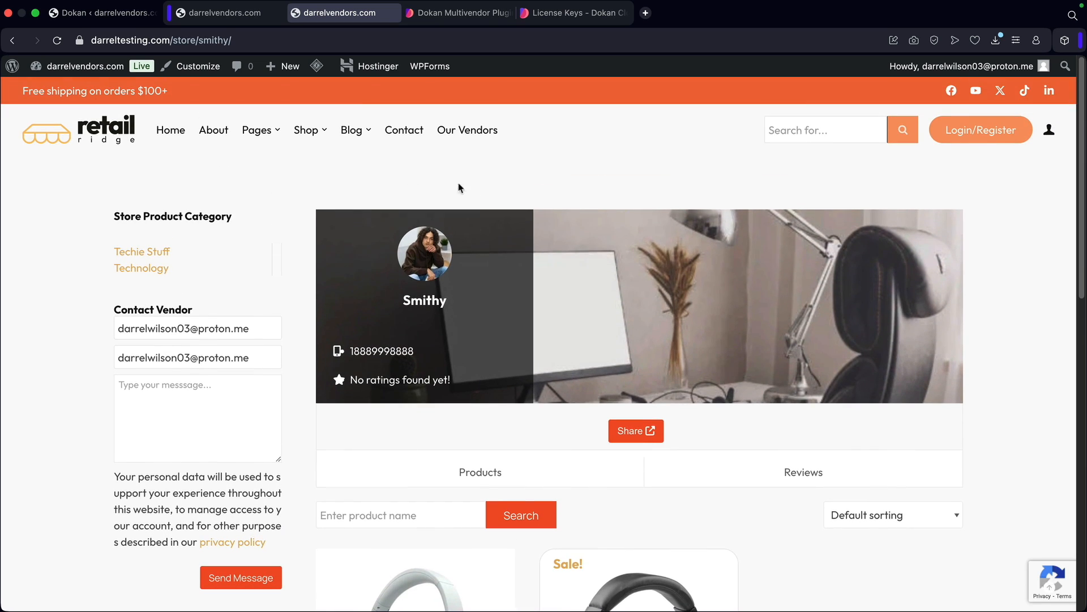
left_click(230, 17)
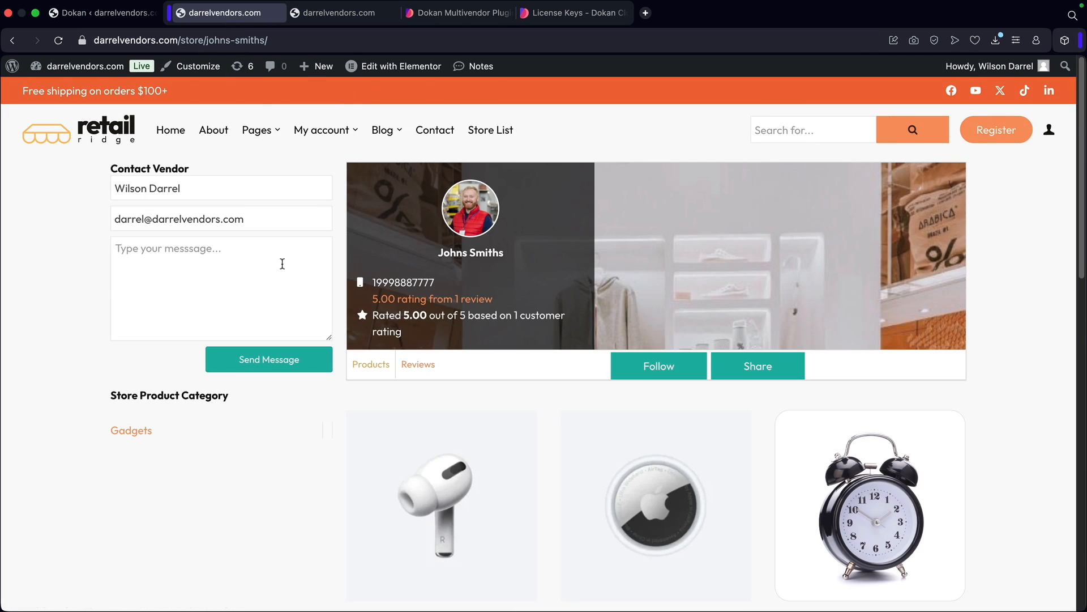
left_click(336, 14)
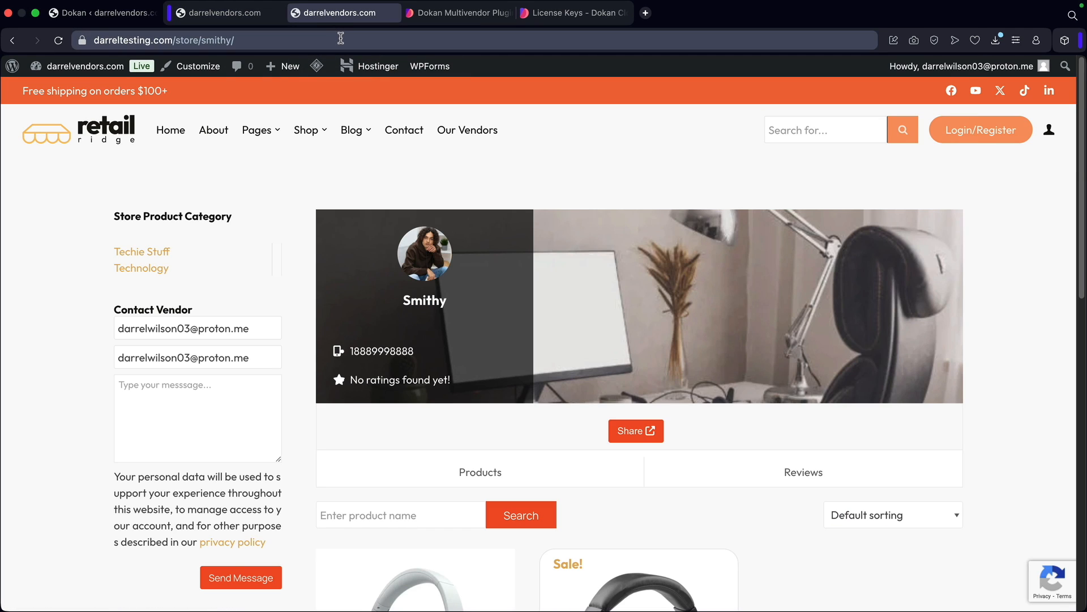
Search Dokan Modules for 'elem' to confirm the Elementor module is enabled.
left_click(94, 17)
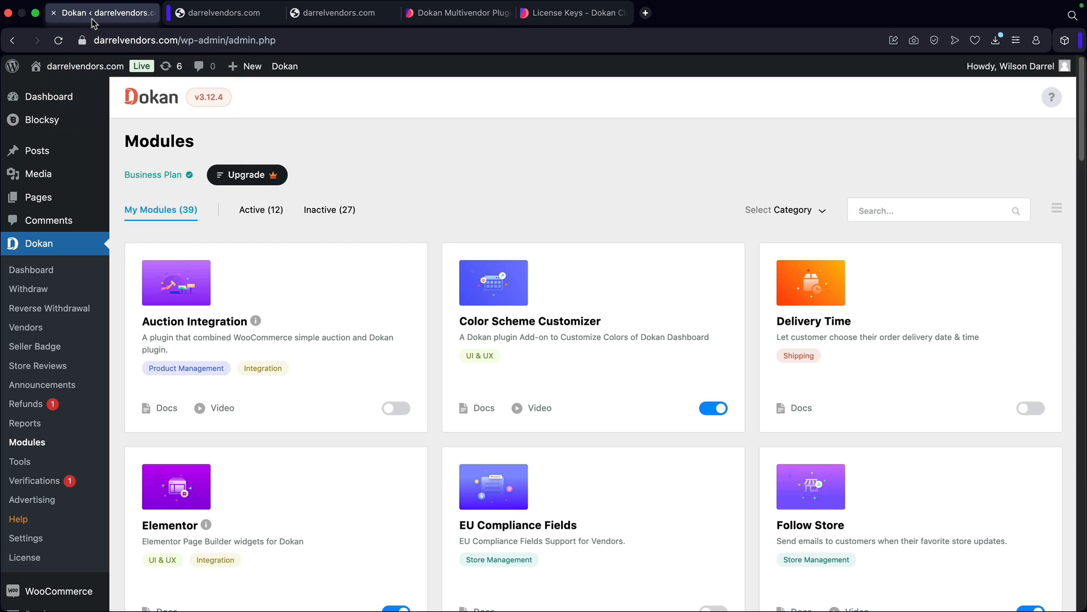
left_click(875, 210)
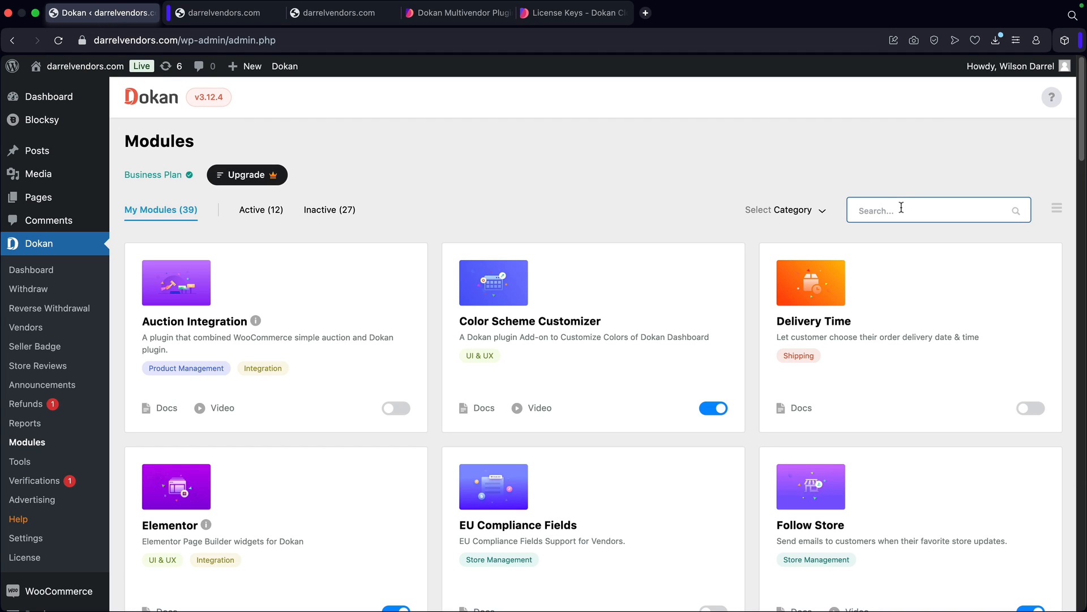
type("elem")
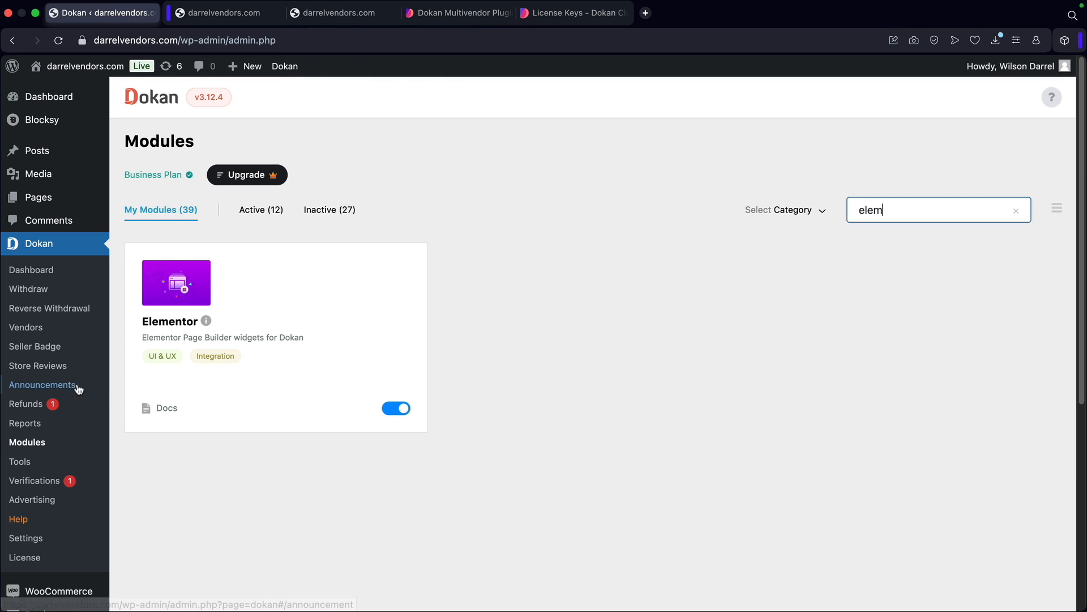
Open Elementor's Theme Builder from the Templates menu in the sidebar.
scroll(68, 383, "down", 5)
scroll(64, 380, "down", 1)
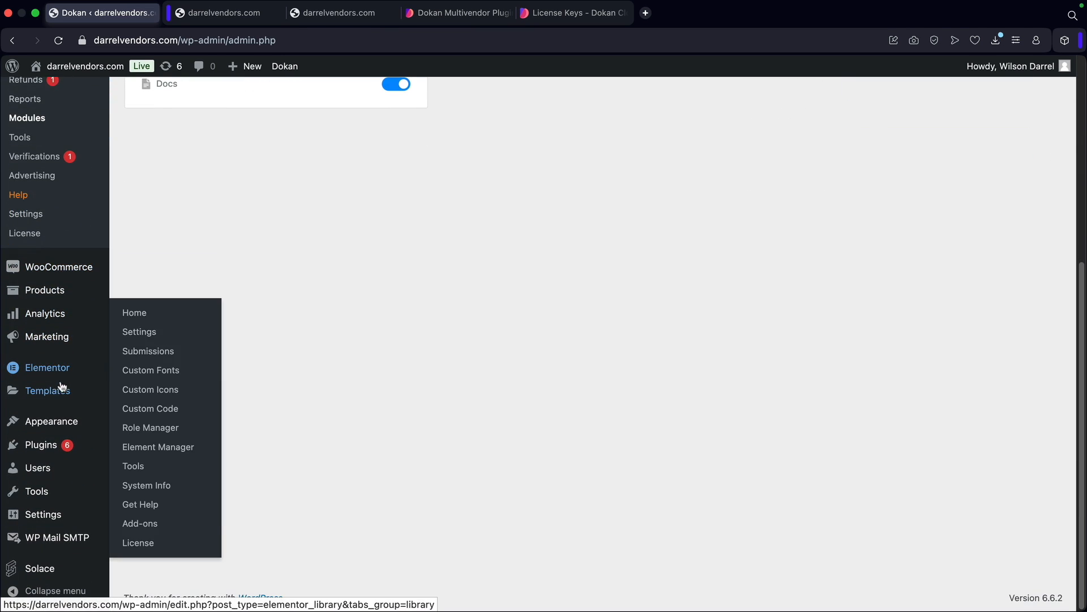
mouse_move(61, 389)
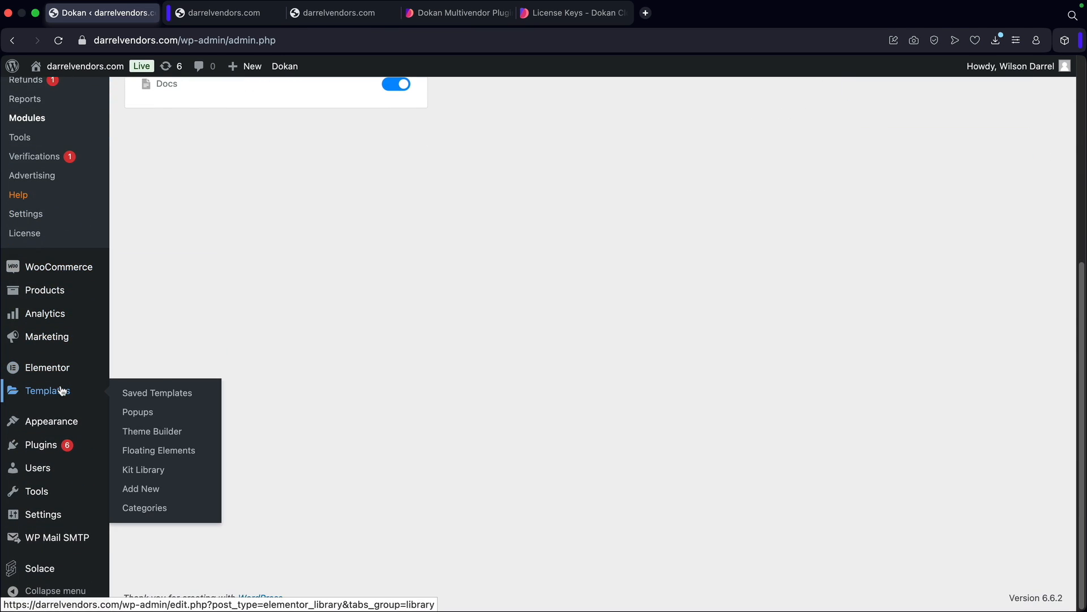
left_click(148, 436)
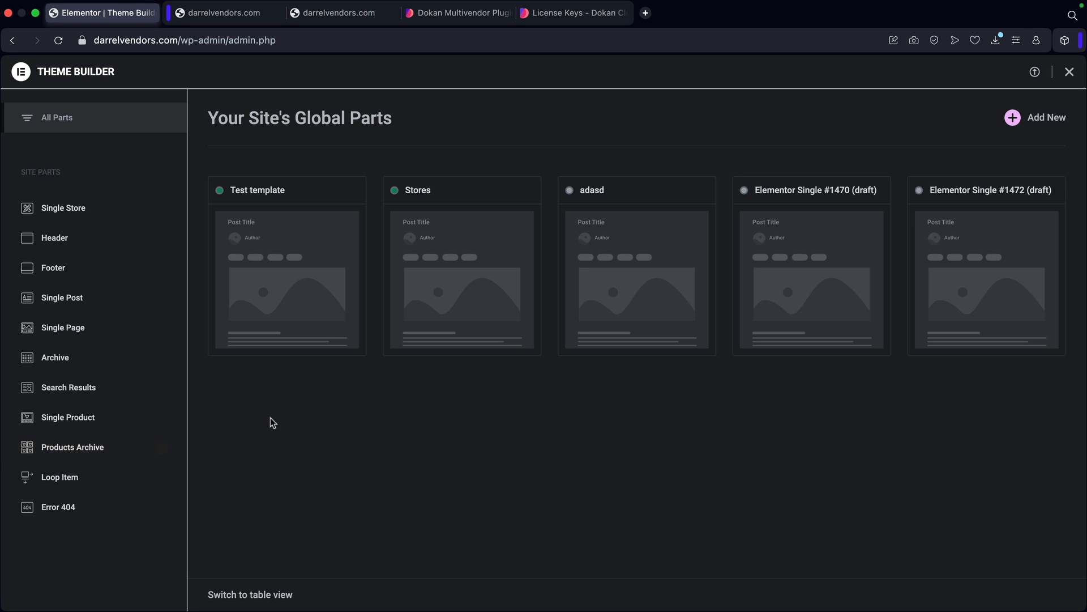
Review the Single Store templates in table view, then start a new template from the Theme Builder.
left_click(258, 599)
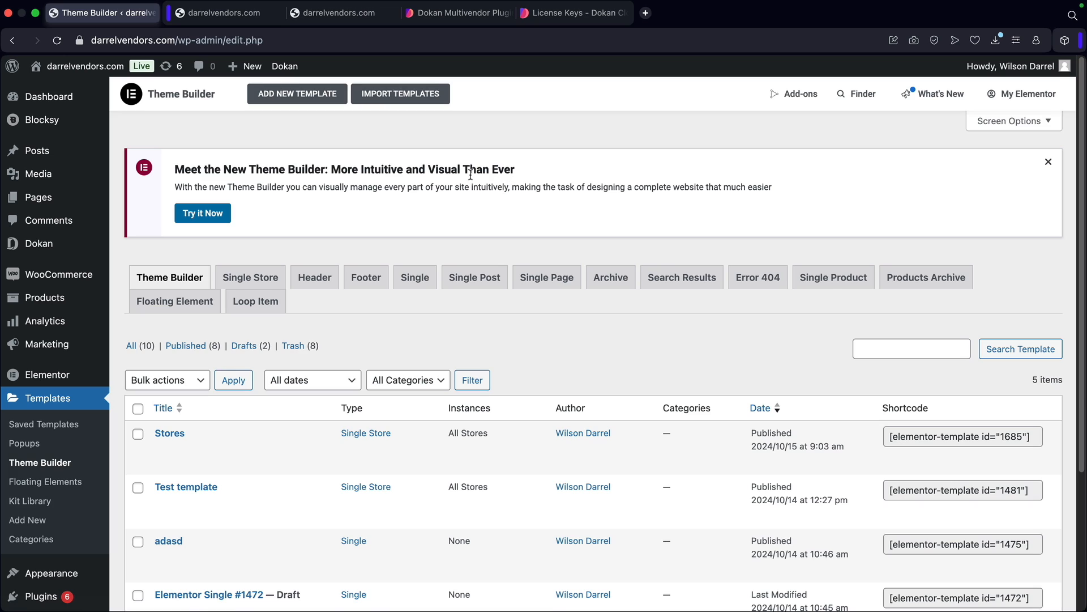
left_click(268, 281)
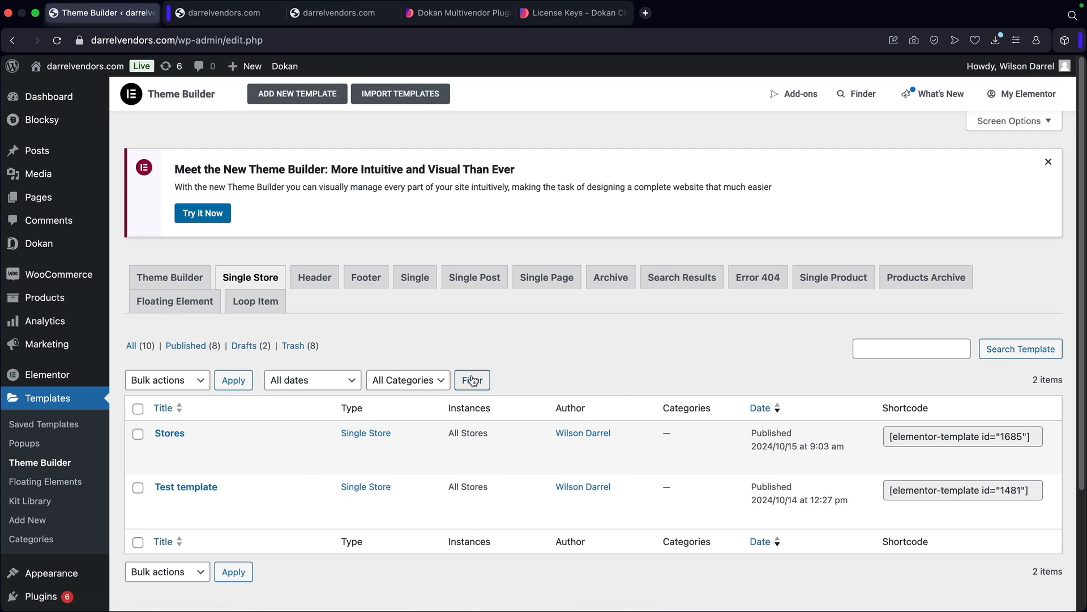
left_click(192, 282)
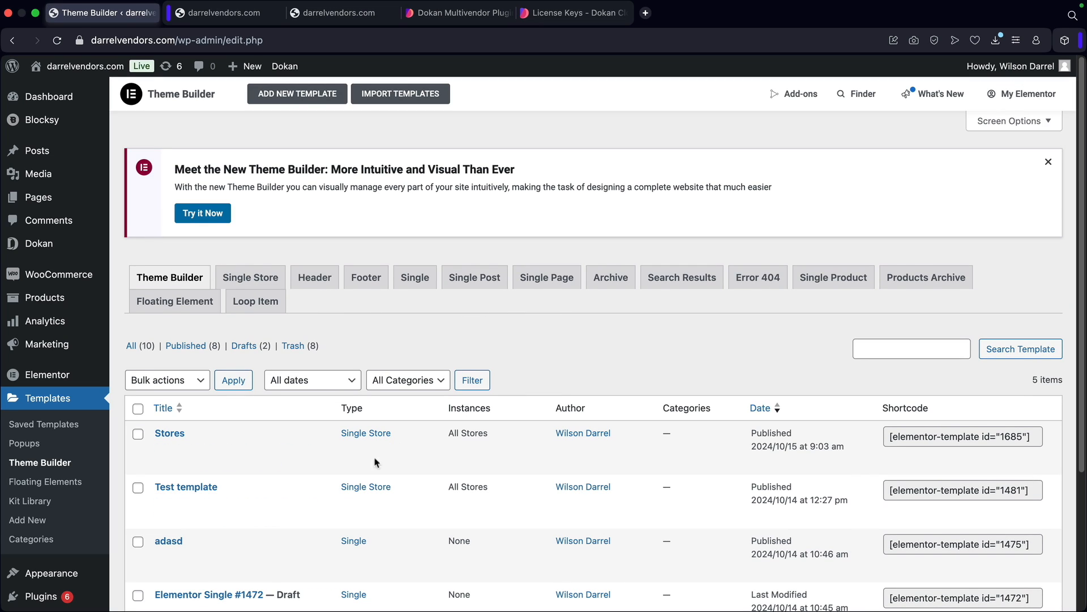
left_click(305, 94)
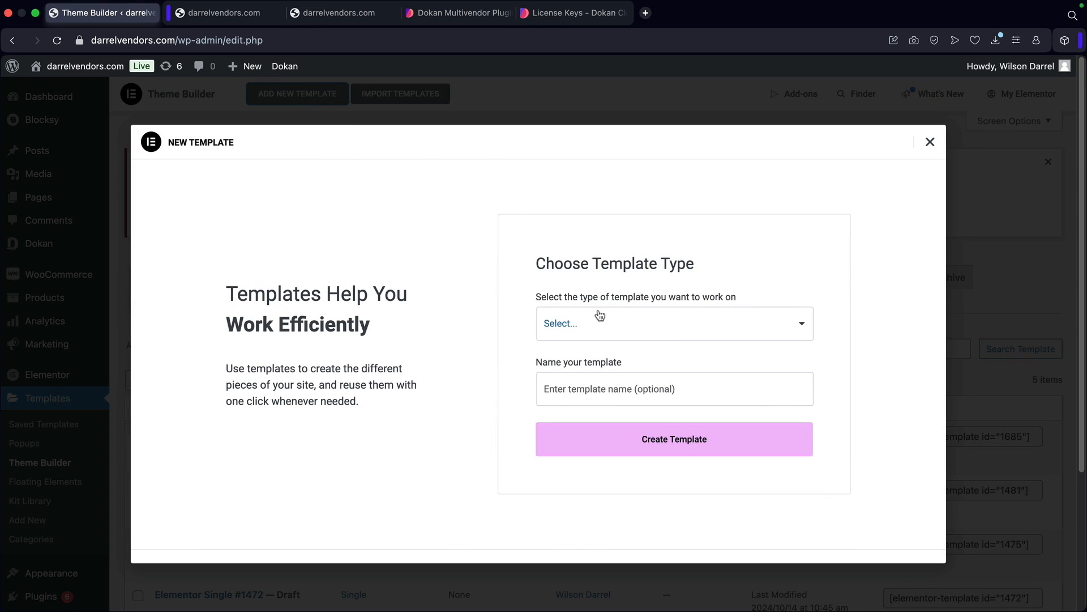
Create a Single Store template and insert the first premade store layout block.
left_click(626, 322)
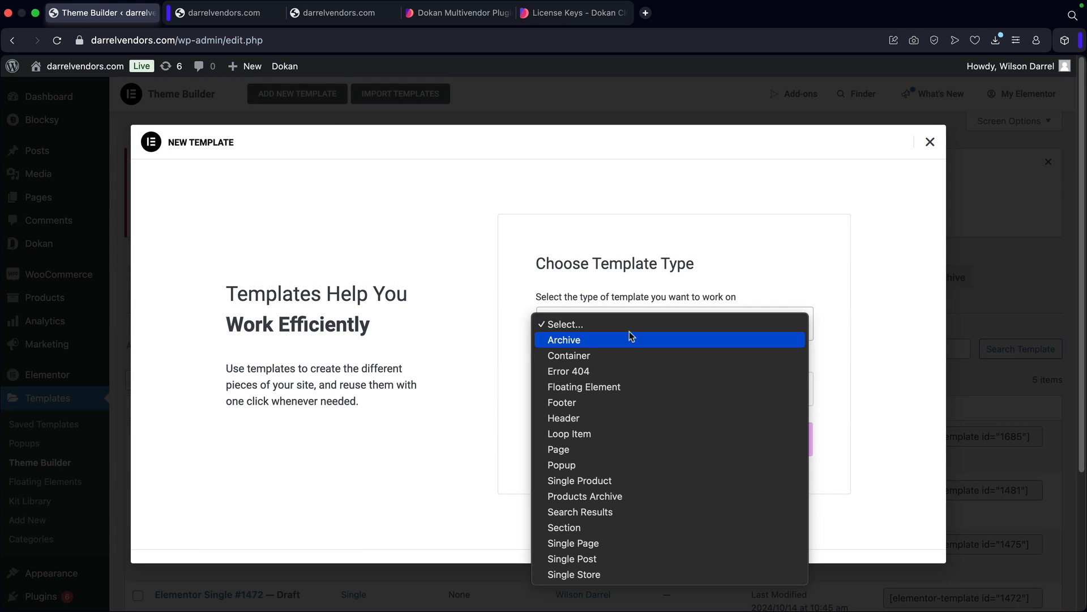
left_click(623, 576)
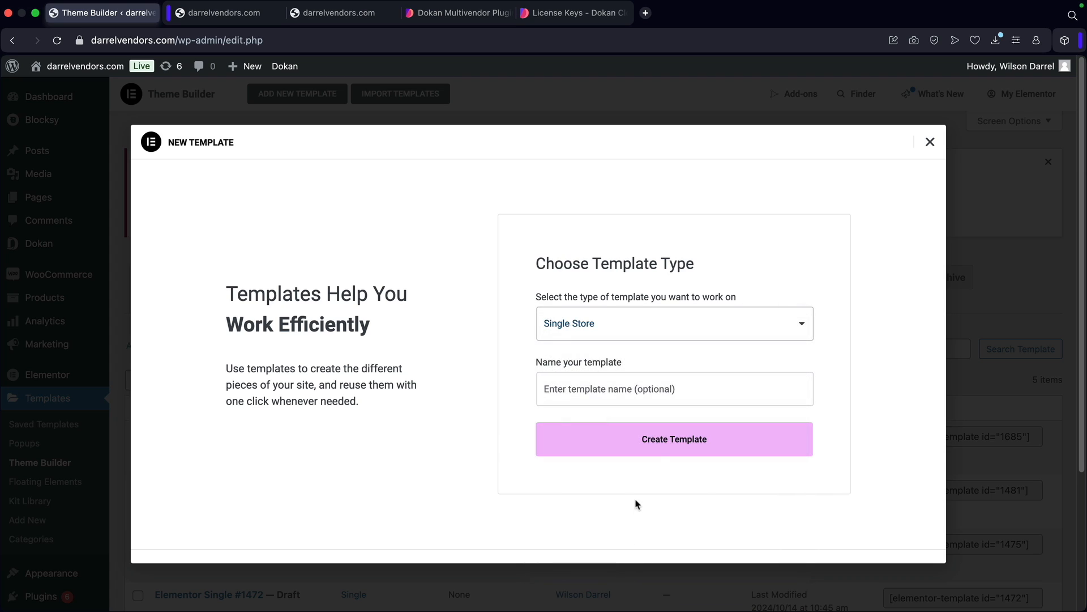
left_click(666, 440)
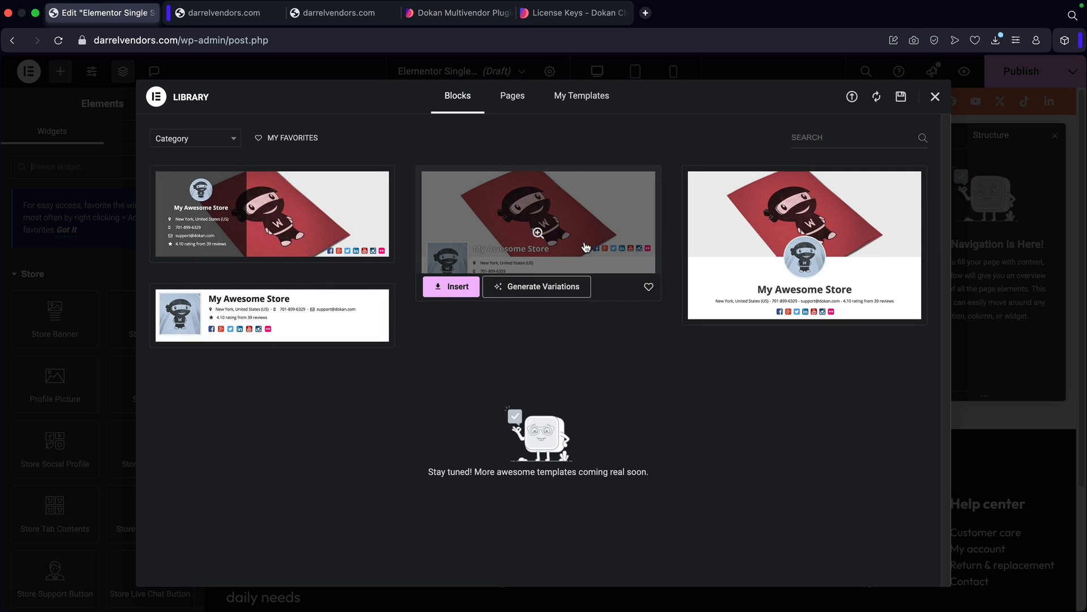
left_click(187, 249)
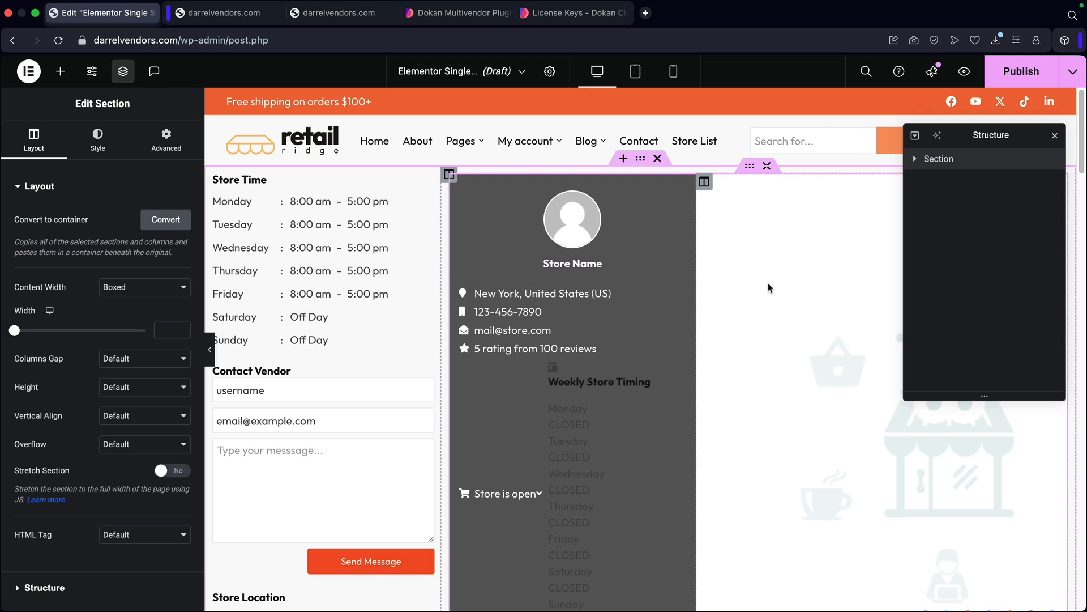
Try a Store Banner widget above Store Time, then delete it.
left_click(1055, 136)
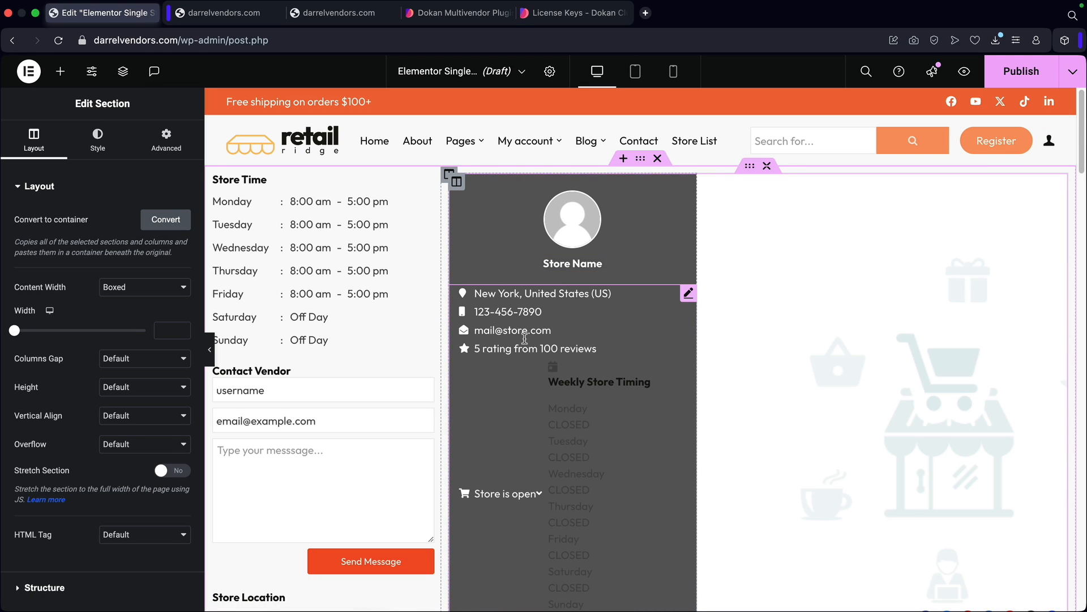
left_click(61, 73)
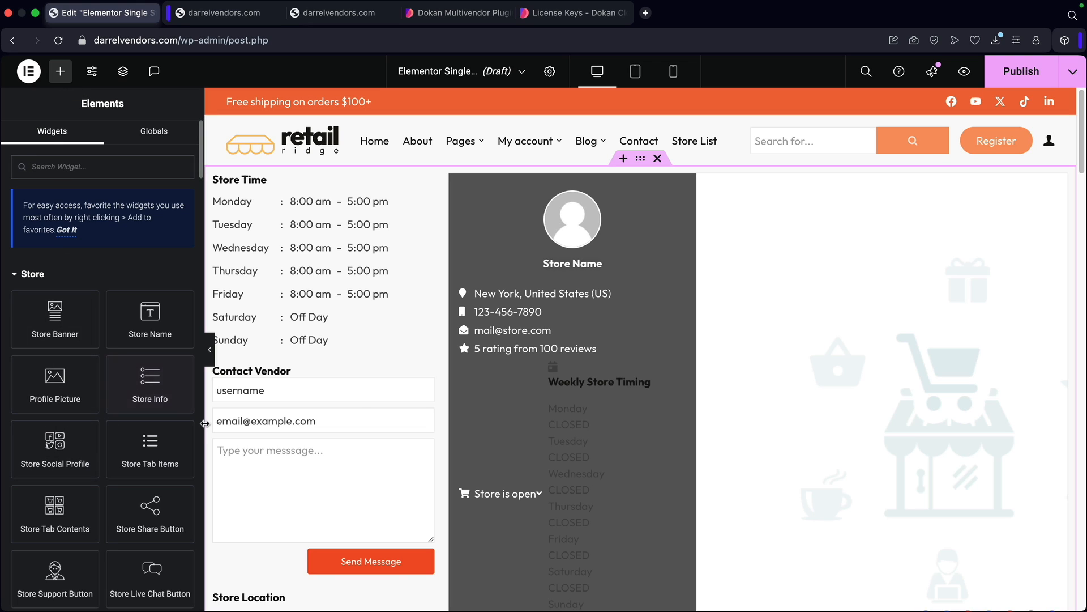
scroll(54, 275, "down", 1)
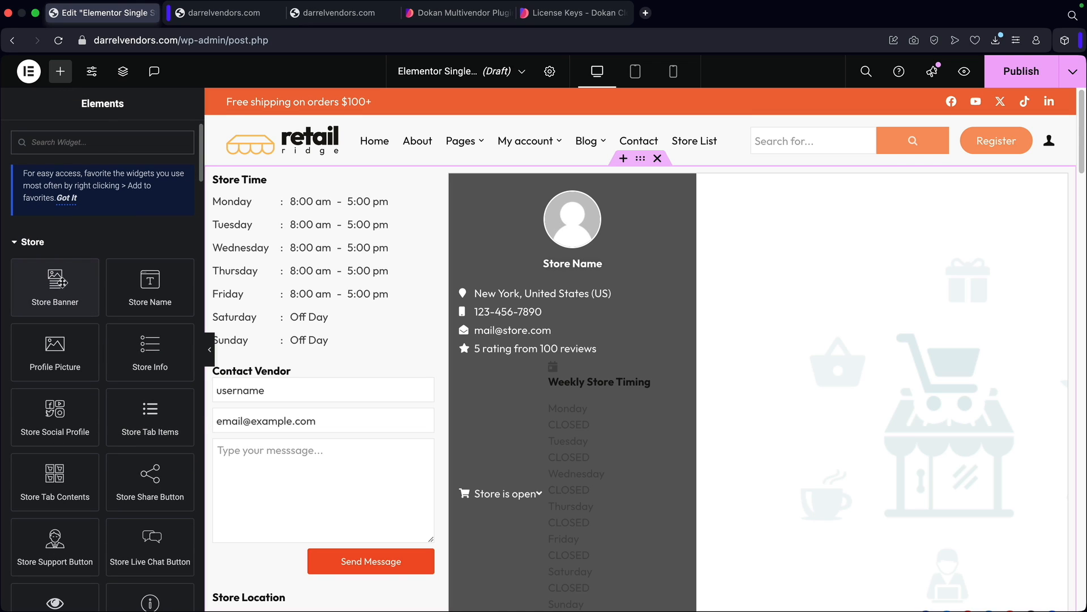
scroll(102, 368, "down", 3)
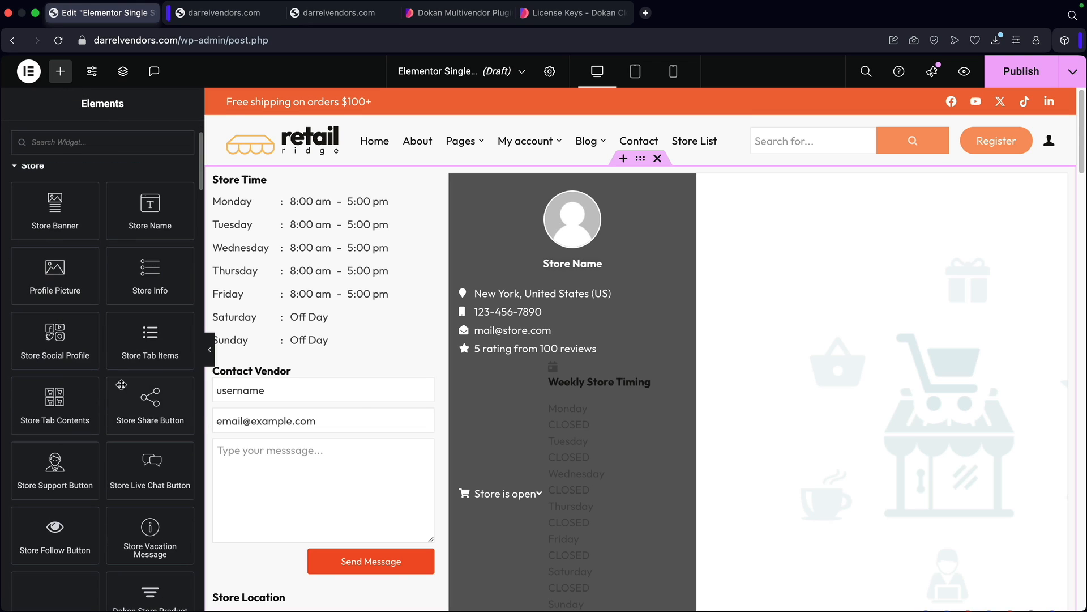
scroll(121, 385, "up", 4)
left_click_drag(62, 327, 316, 211)
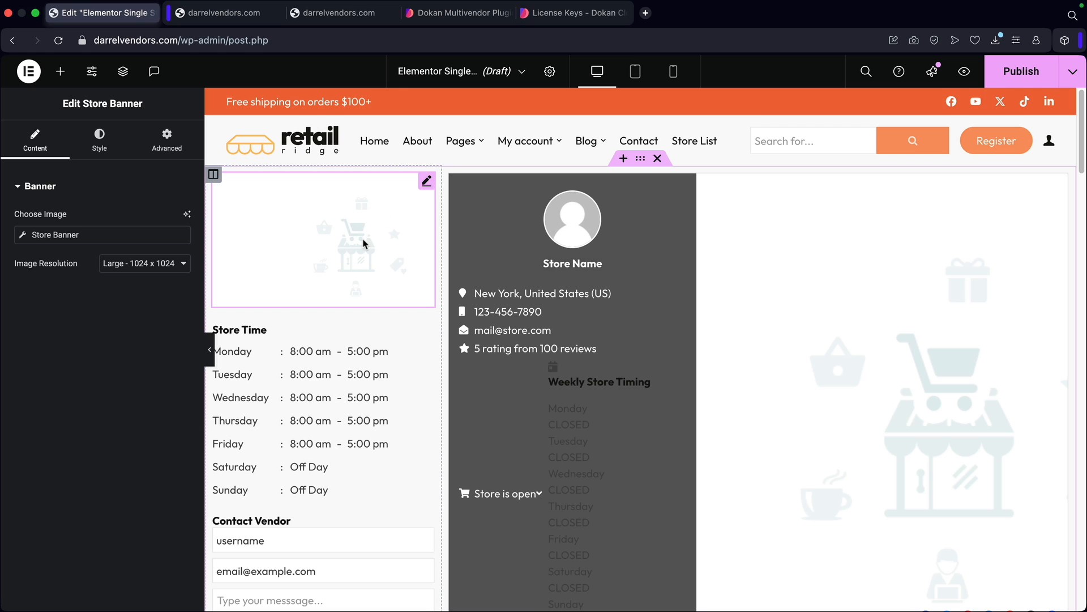
right_click(321, 237)
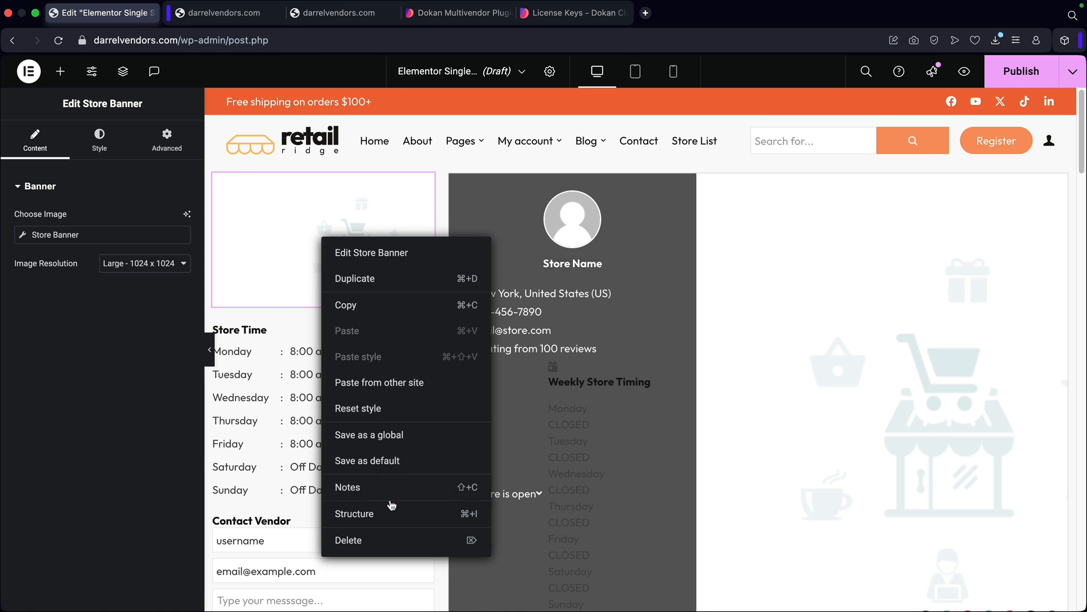
left_click(392, 539)
Add a Button widget to the left column with the text 'Linkendin'.
scroll(384, 395, "down", 4)
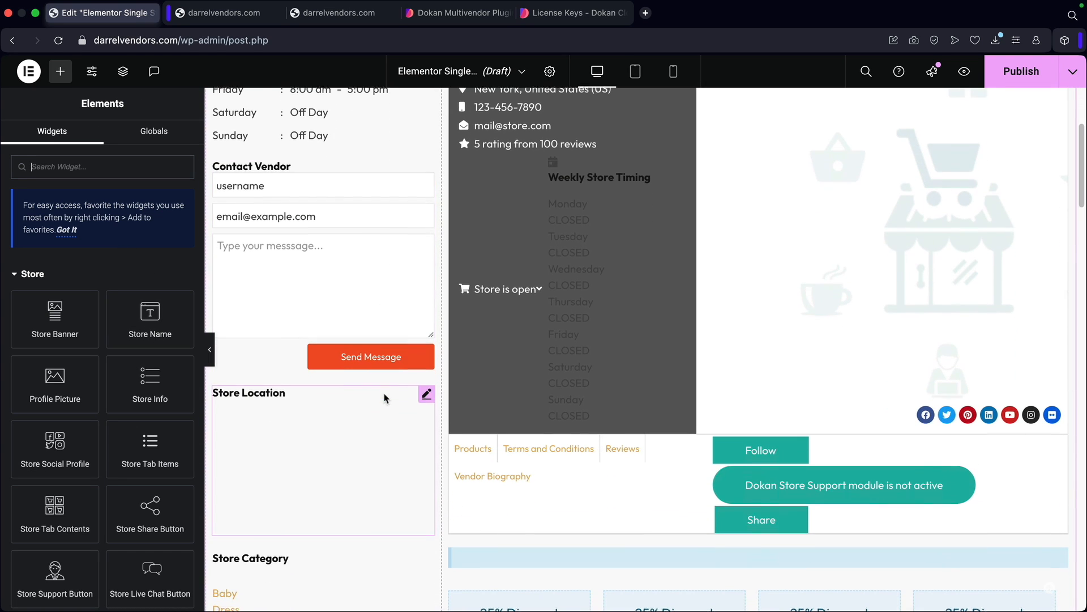
scroll(129, 384, "down", 5)
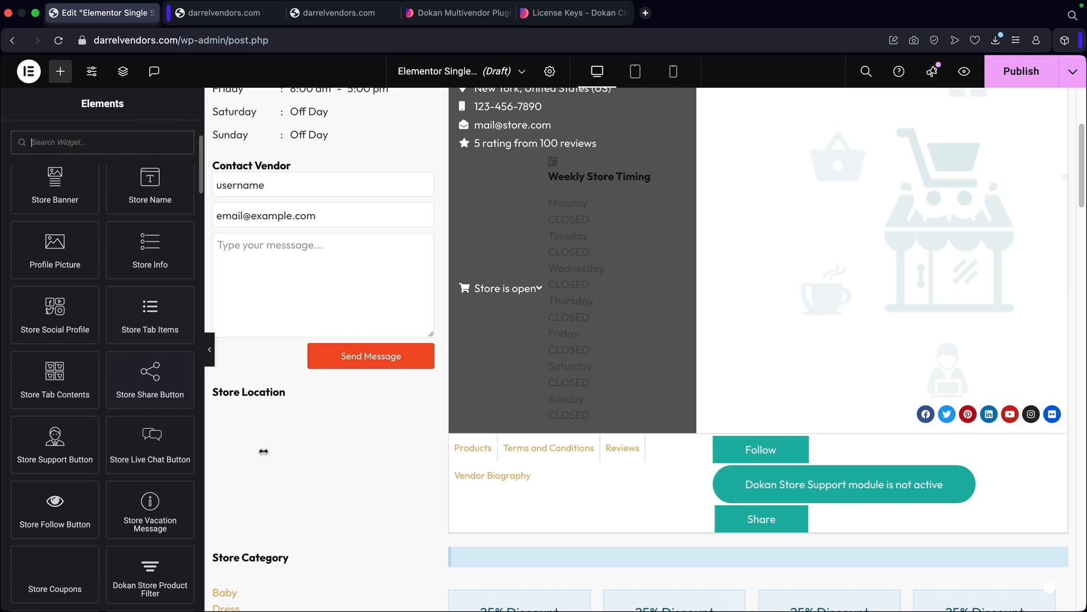
scroll(342, 461, "down", 10)
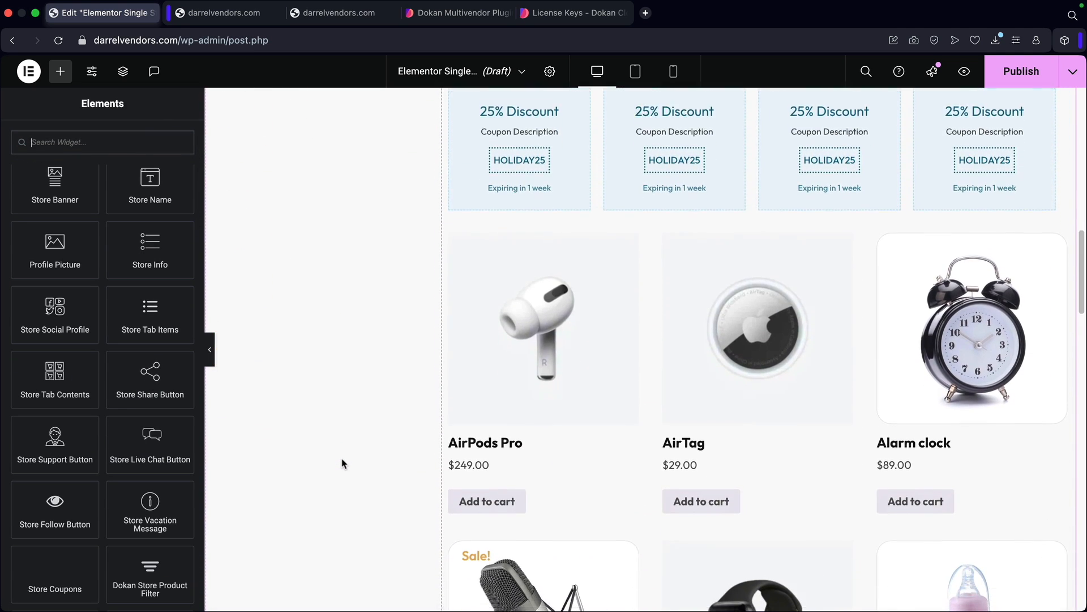
scroll(342, 461, "down", 4)
scroll(102, 396, "down", 8)
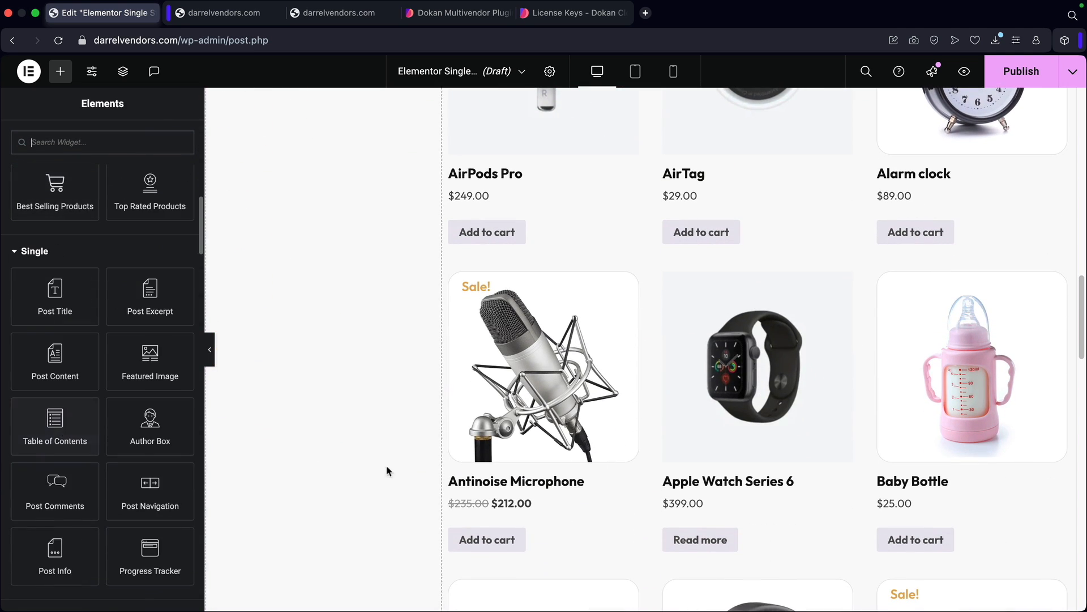
scroll(387, 471, "up", 15)
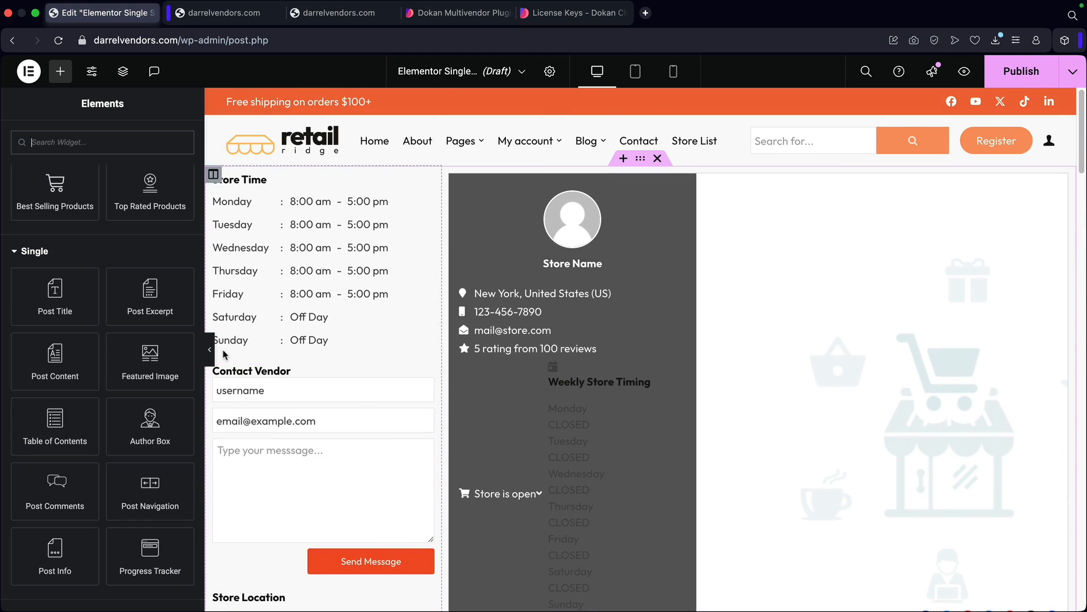
scroll(129, 355, "down", 6)
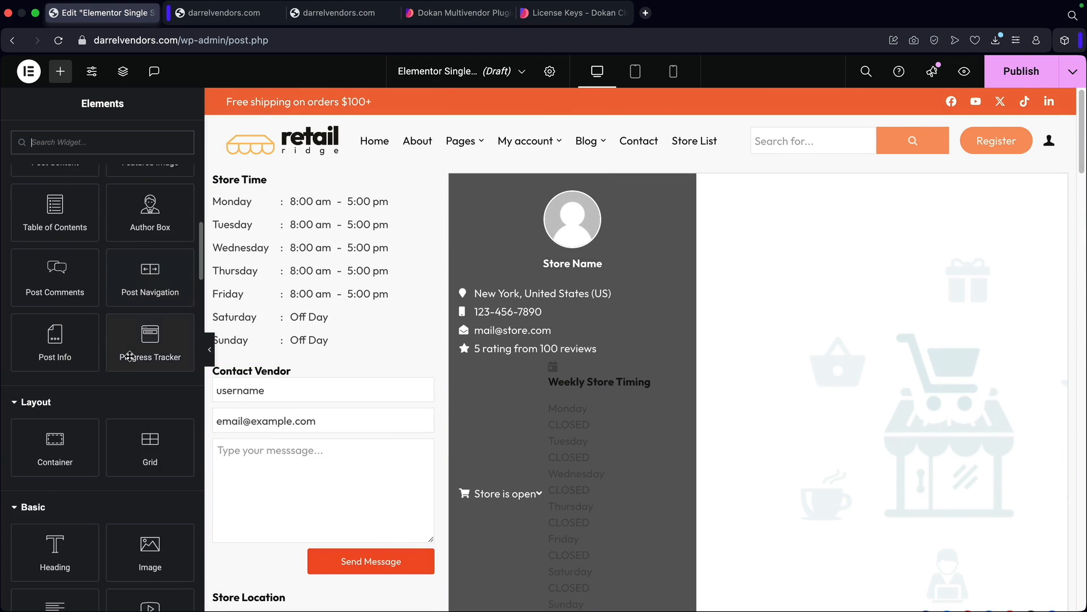
left_click_drag(85, 439, 288, 207)
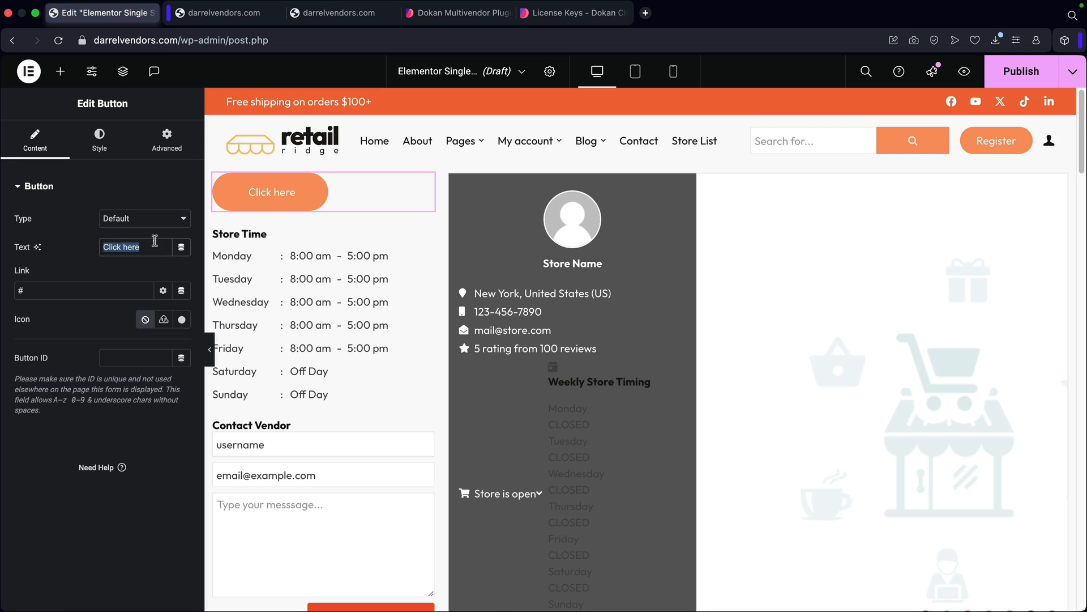
type("Linkendin")
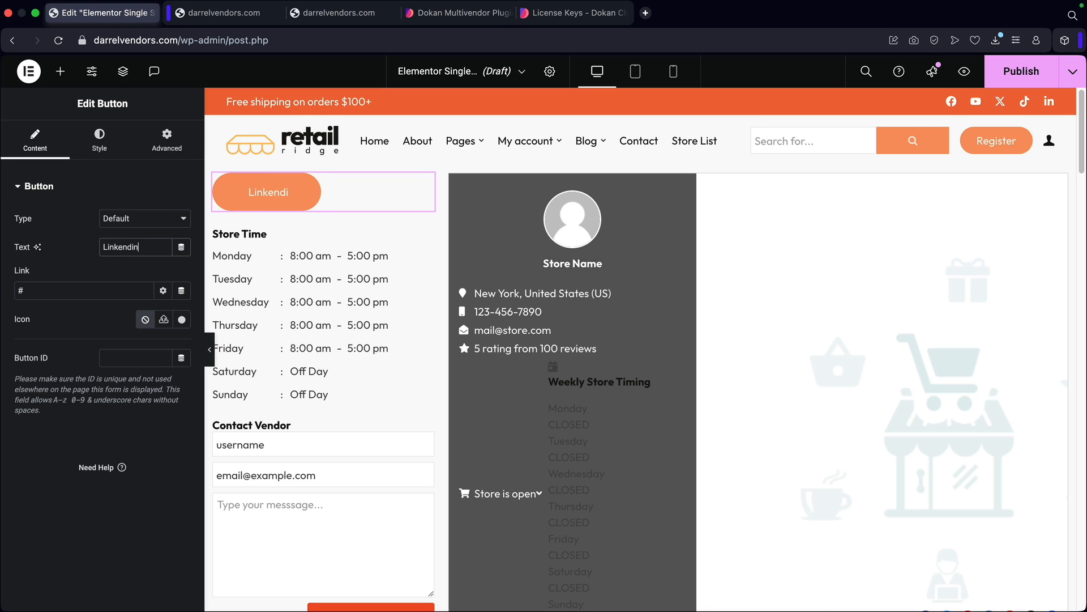
Add a Store Share Button under Linkendin and Store Social Profile icons above Share.
left_click(60, 70)
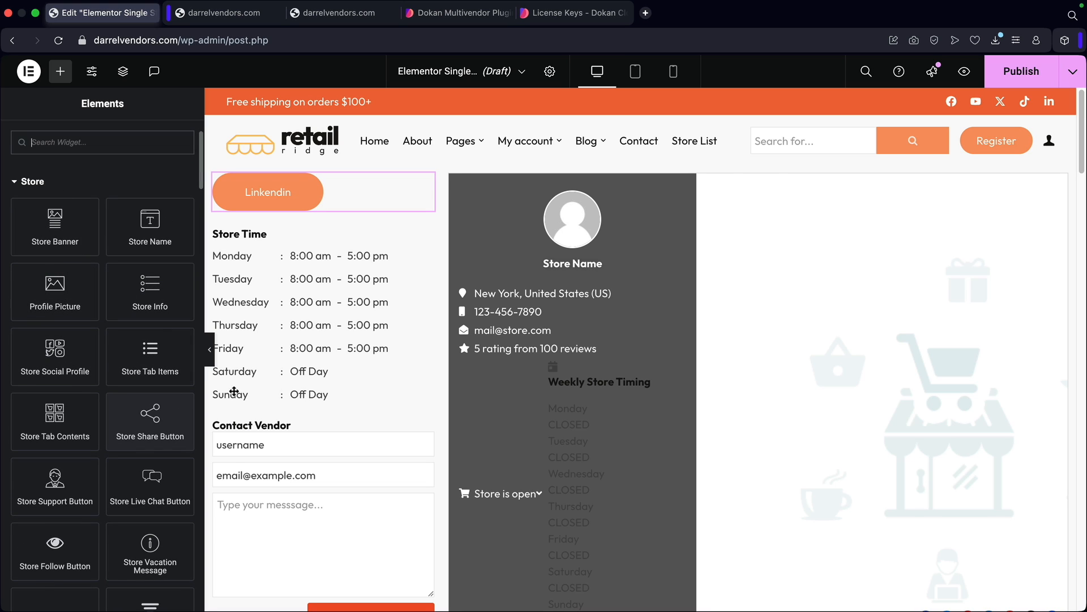
scroll(670, 396, "down", 6)
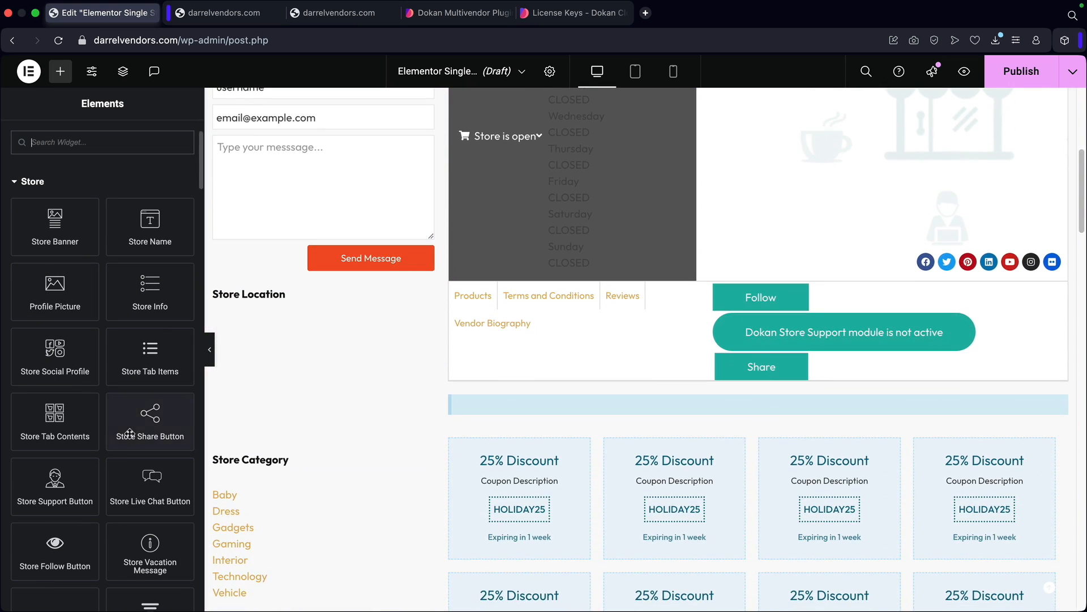
left_click_drag(129, 433, 258, 227)
left_click_drag(168, 399, 294, 205)
left_click(60, 71)
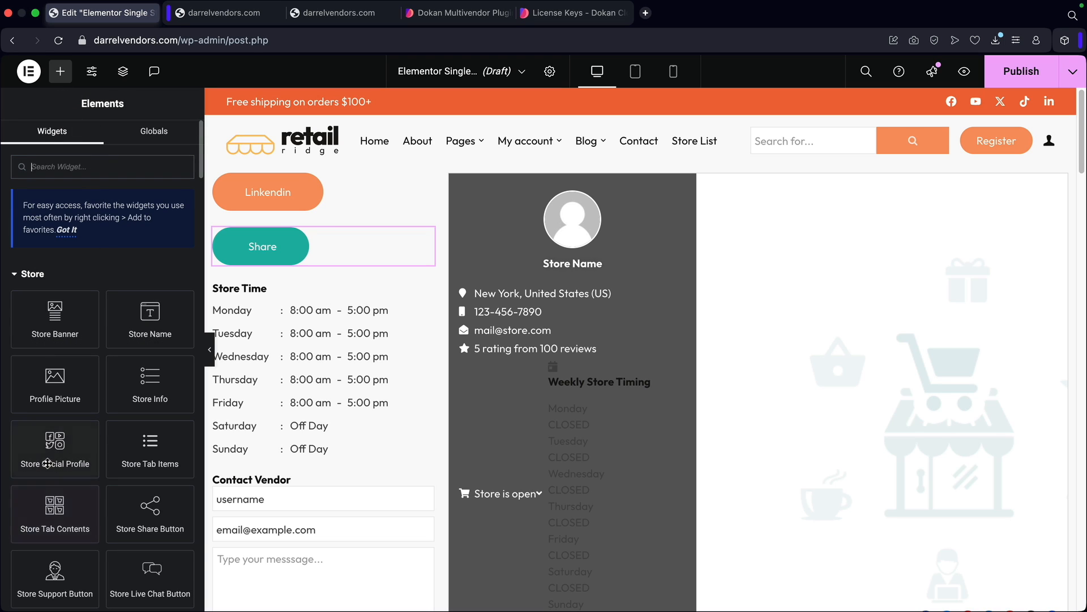
left_click_drag(55, 445, 259, 238)
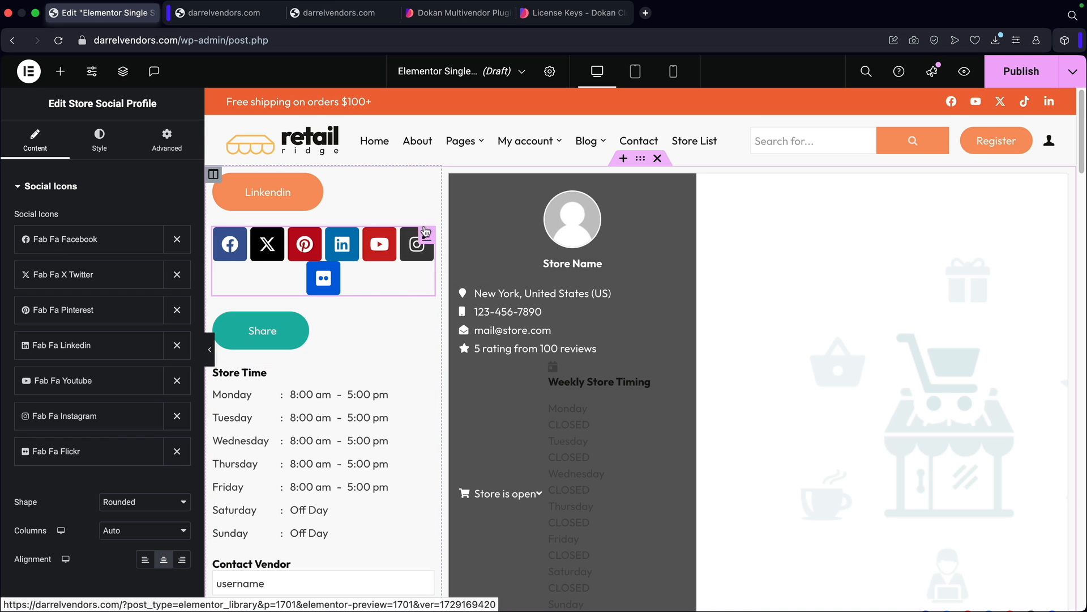
Publish the template with the condition Include > Single Store and view the Johns Smiths store page.
left_click(1035, 76)
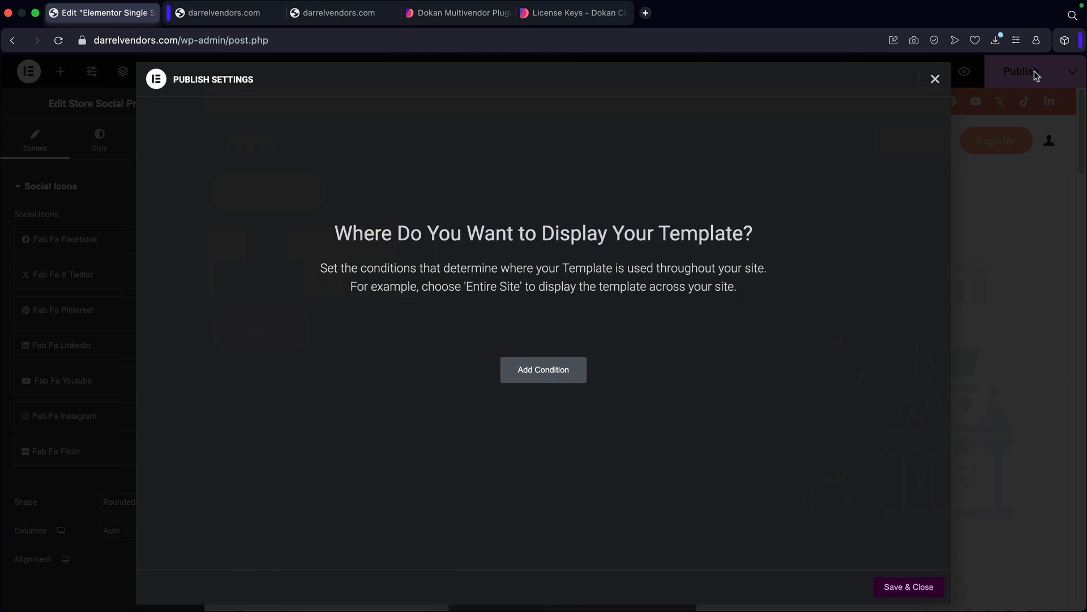
left_click(565, 380)
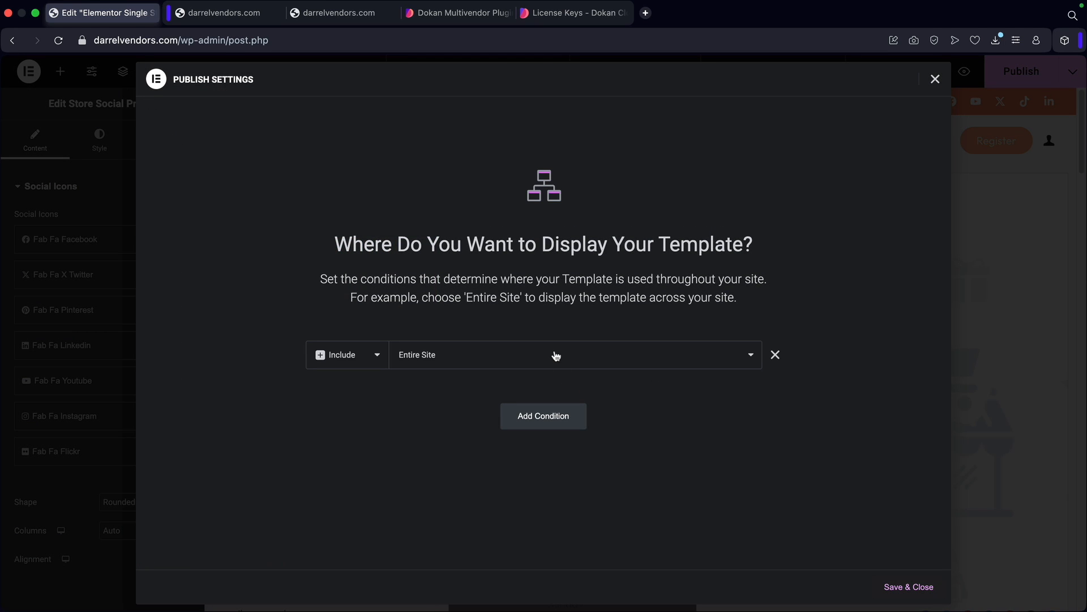
left_click(556, 355)
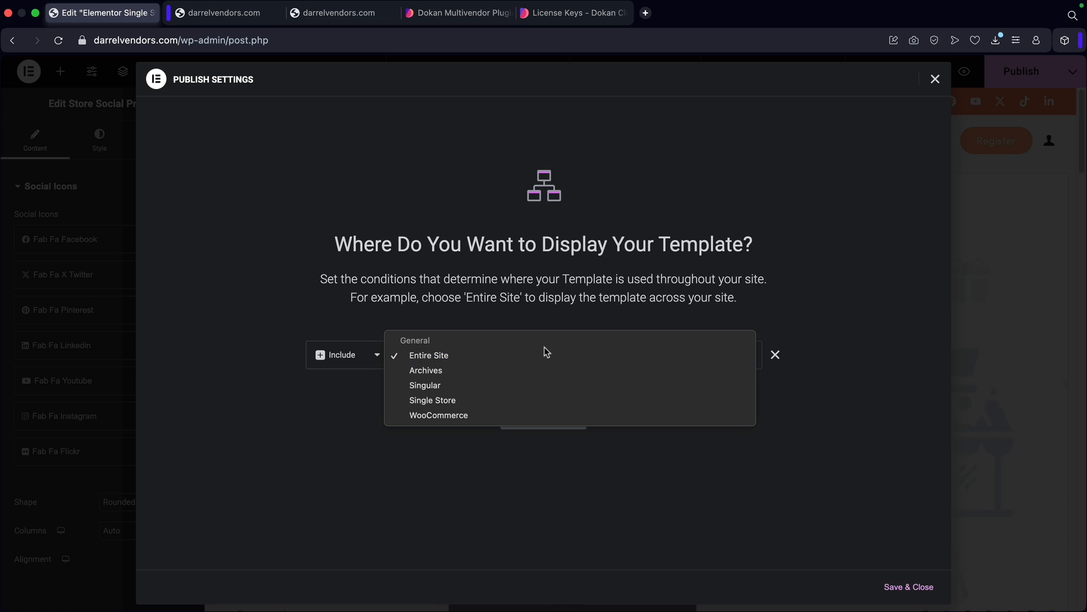
left_click(525, 400)
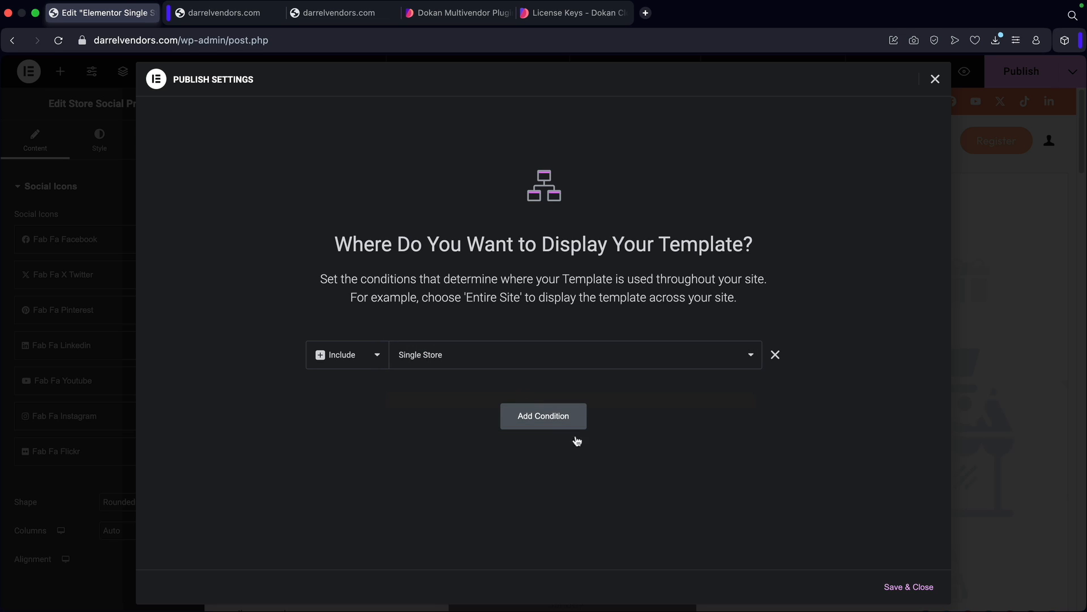
left_click(922, 589)
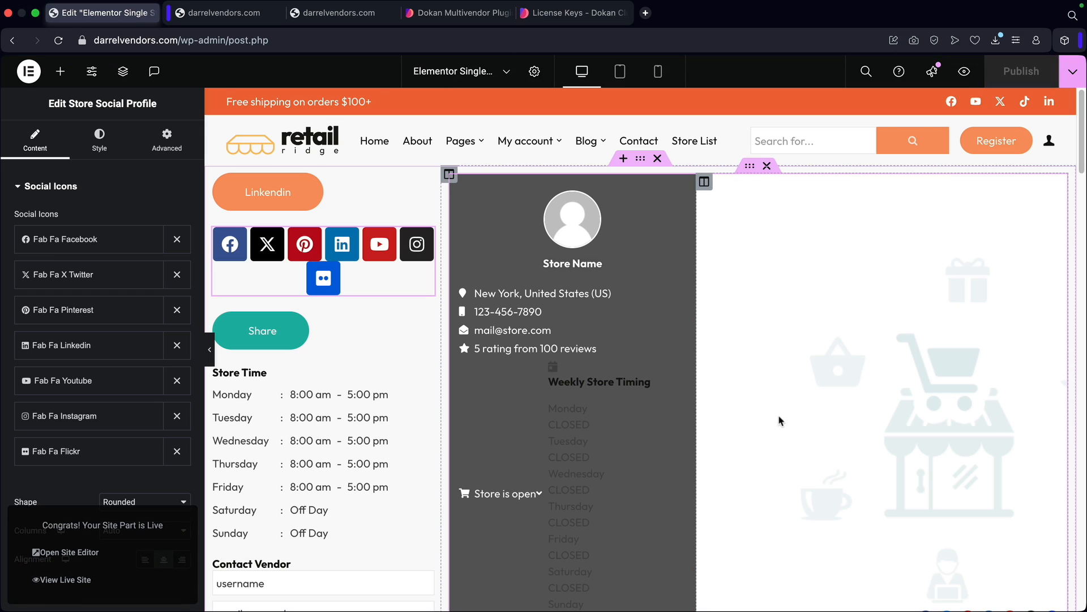
left_click(232, 12)
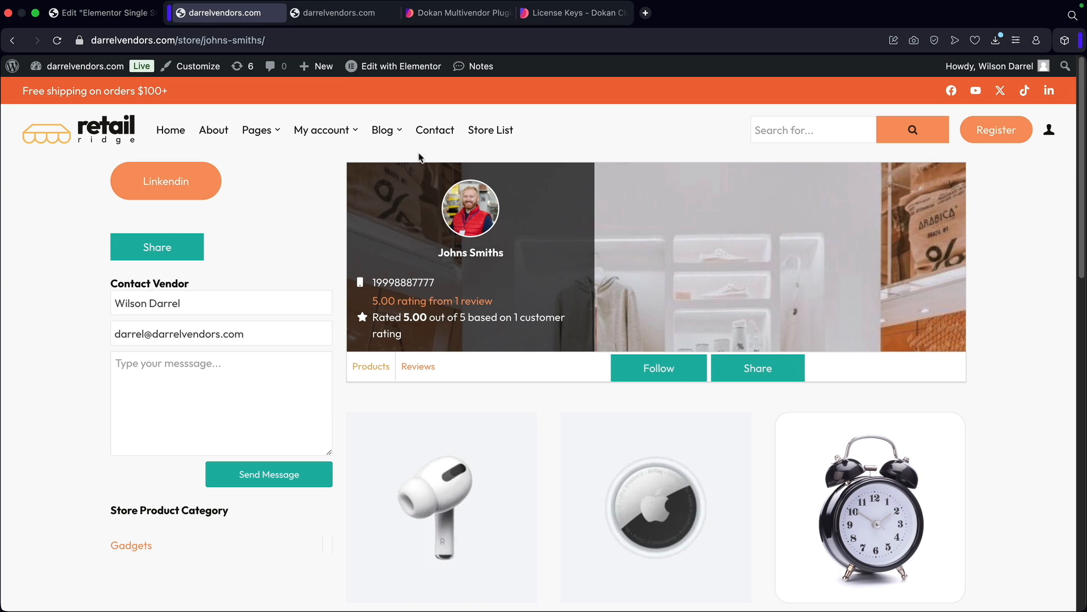
Verify the new layout on Darrels Store and Pattys Store via Store List, then return to the editor.
left_click(509, 132)
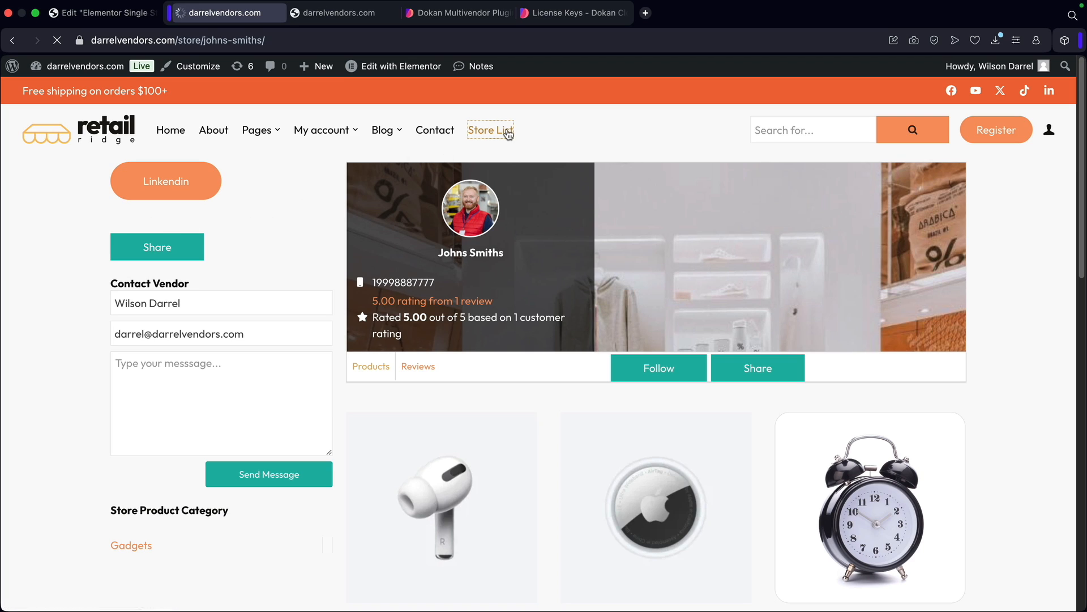
scroll(570, 280, "down", 5)
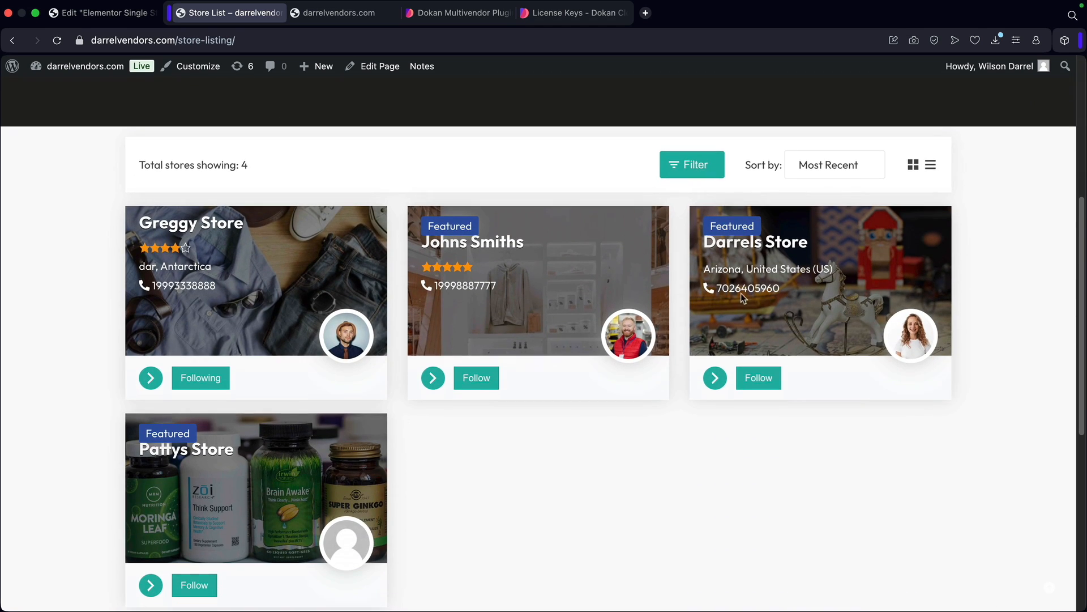
left_click(773, 244)
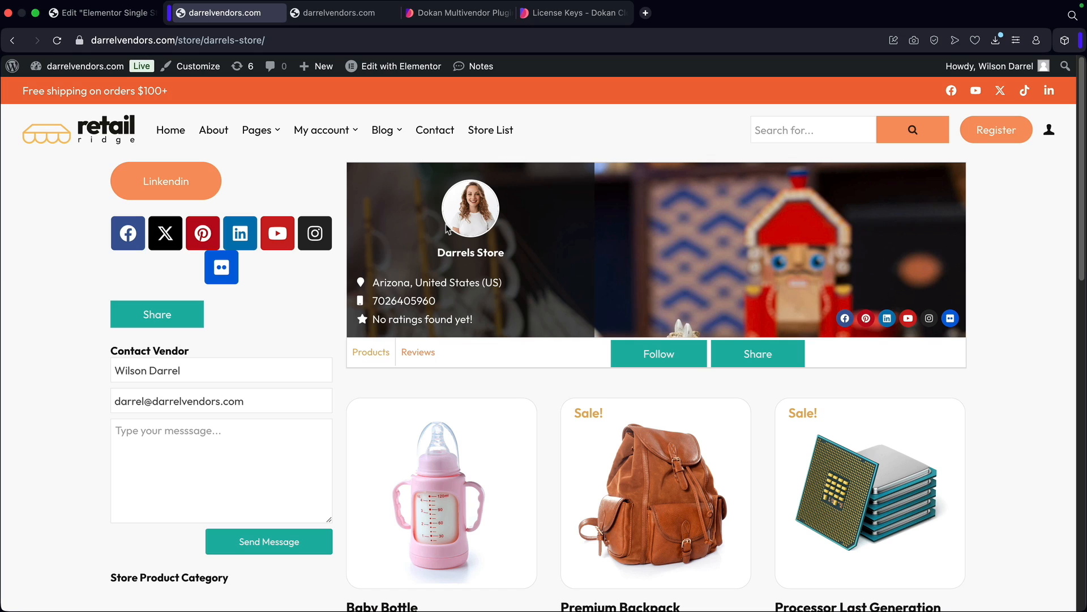
left_click(505, 135)
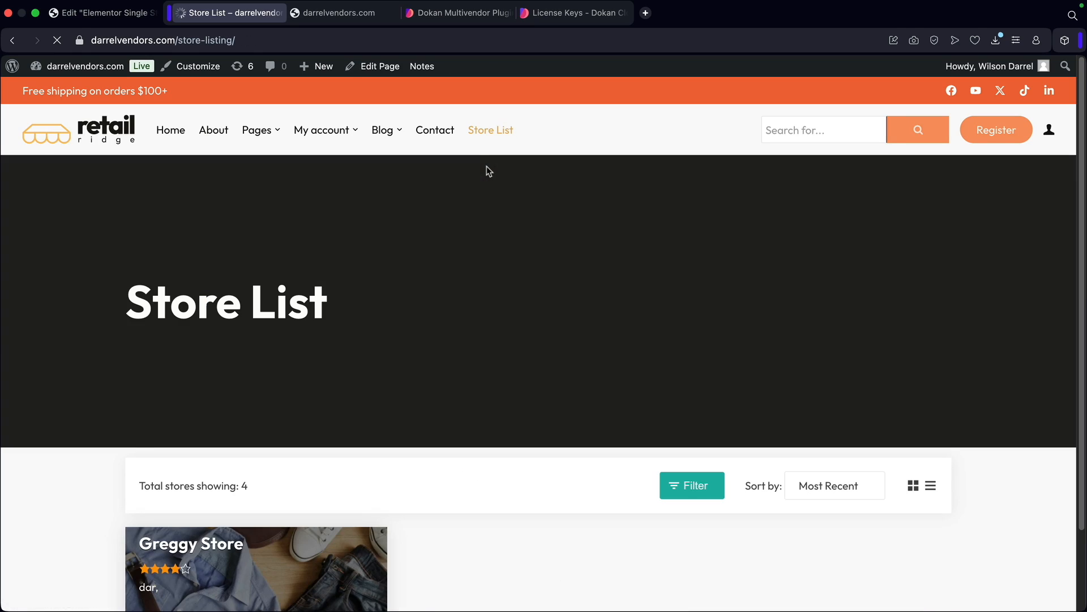
scroll(458, 269, "down", 9)
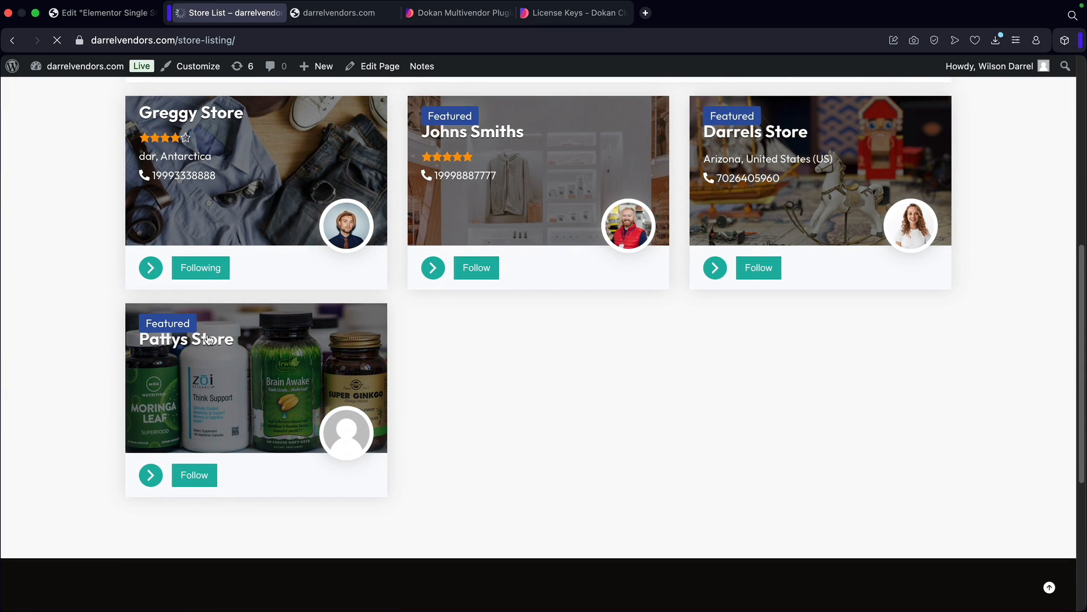
left_click(210, 339)
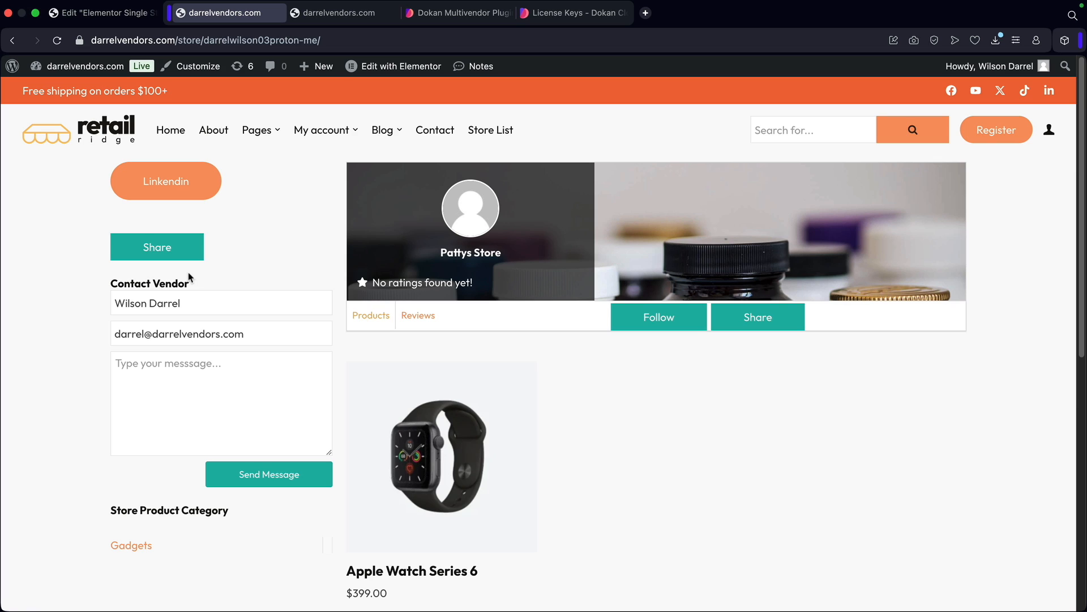
left_click(102, 13)
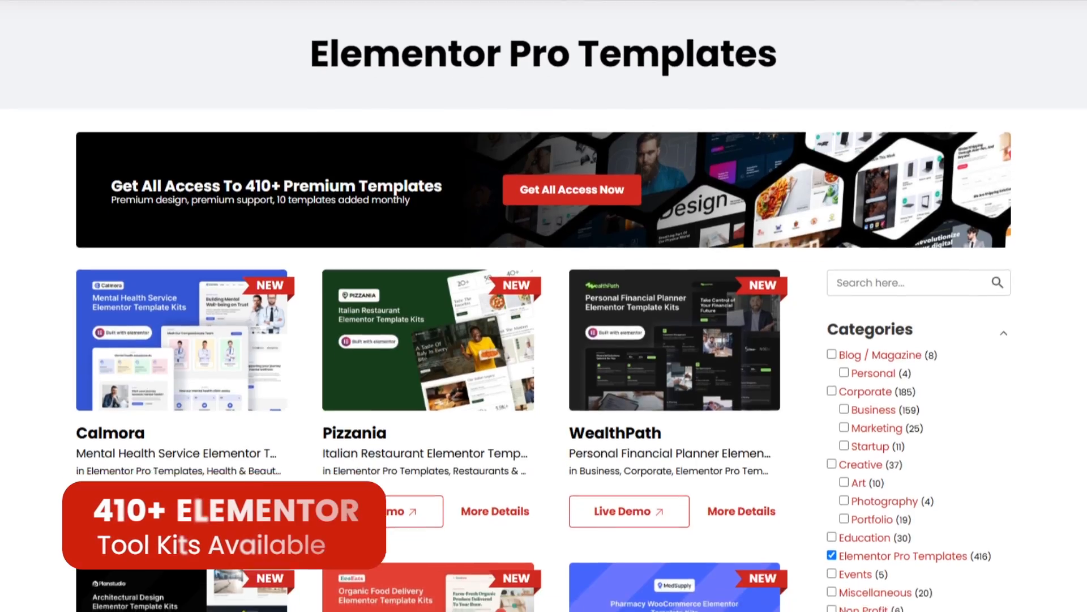
Scroll through the Elementor Pro Templates listing on darrelwilson.com.
scroll(334, 460, "down", 5)
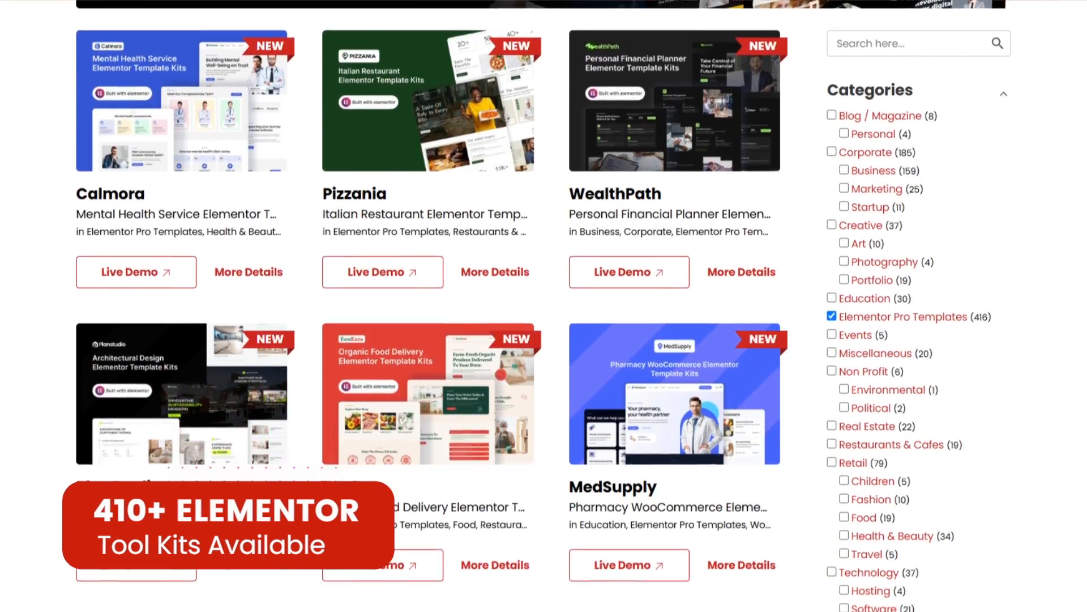
scroll(335, 460, "down", 5)
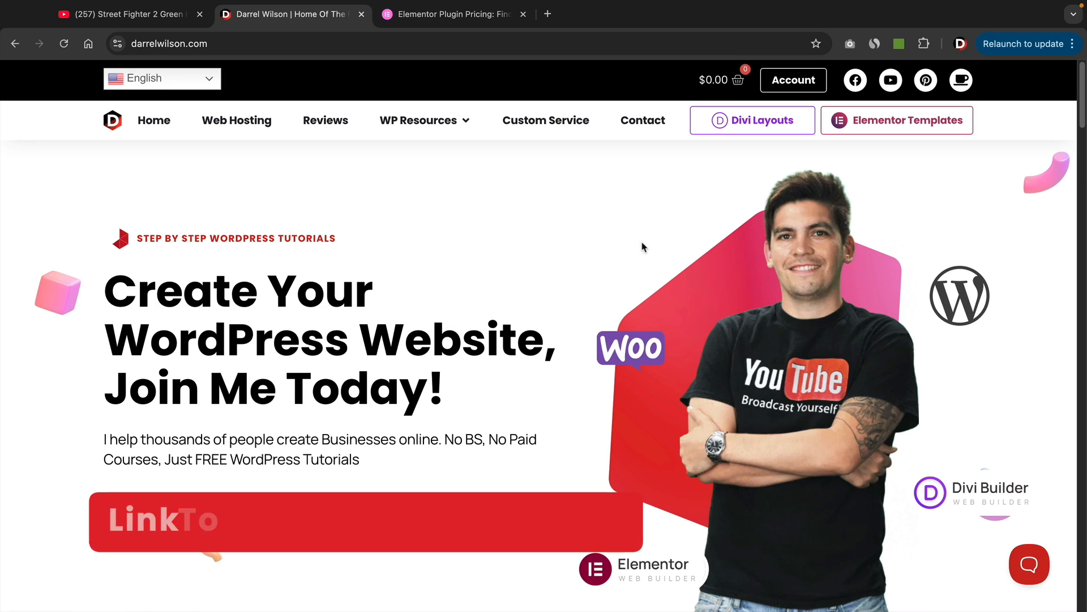
Filter the Elementor templates catalog to Woocommerce and open the GemShop jewelry template kit.
left_click(889, 128)
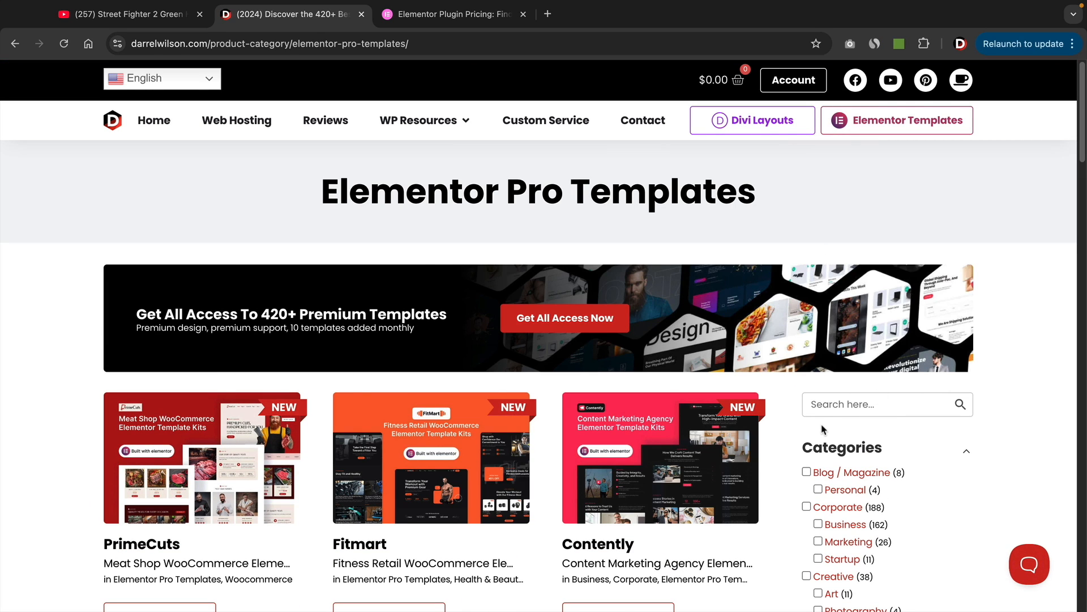
scroll(834, 429, "down", 5)
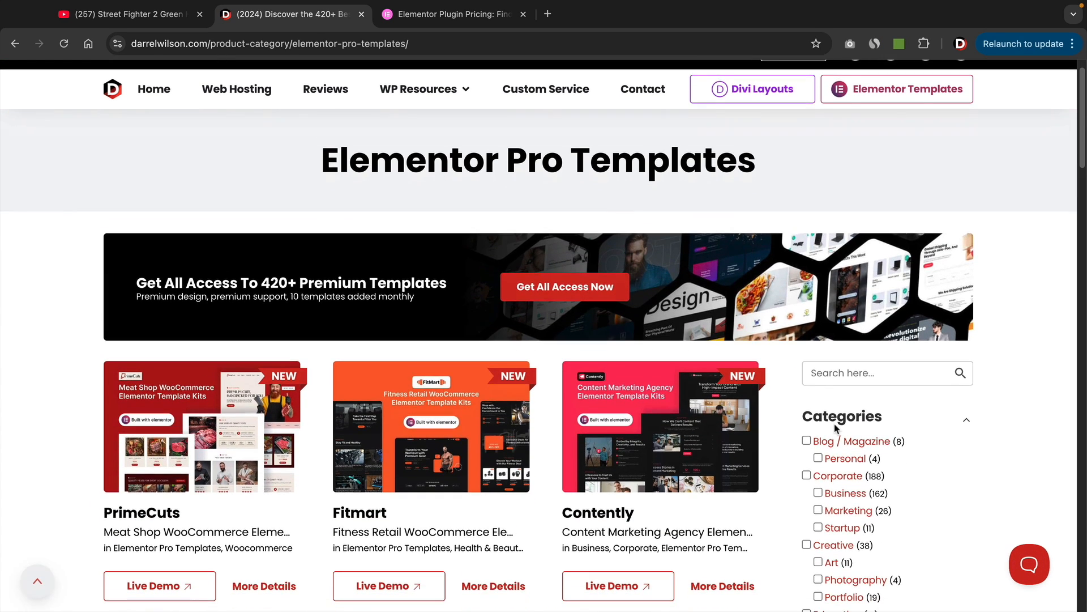
scroll(835, 429, "down", 4)
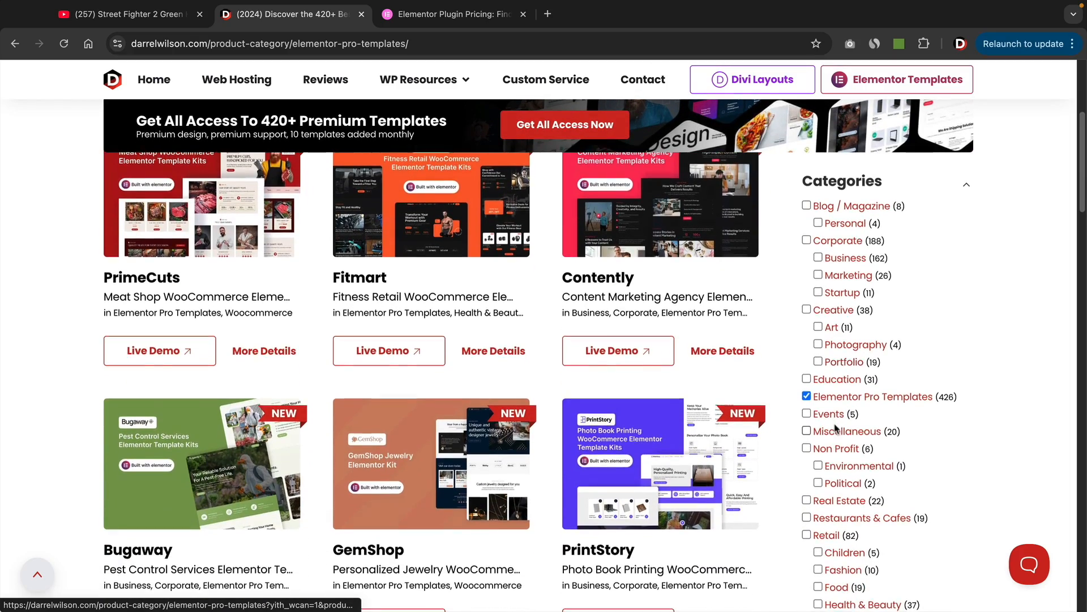
scroll(835, 429, "down", 3)
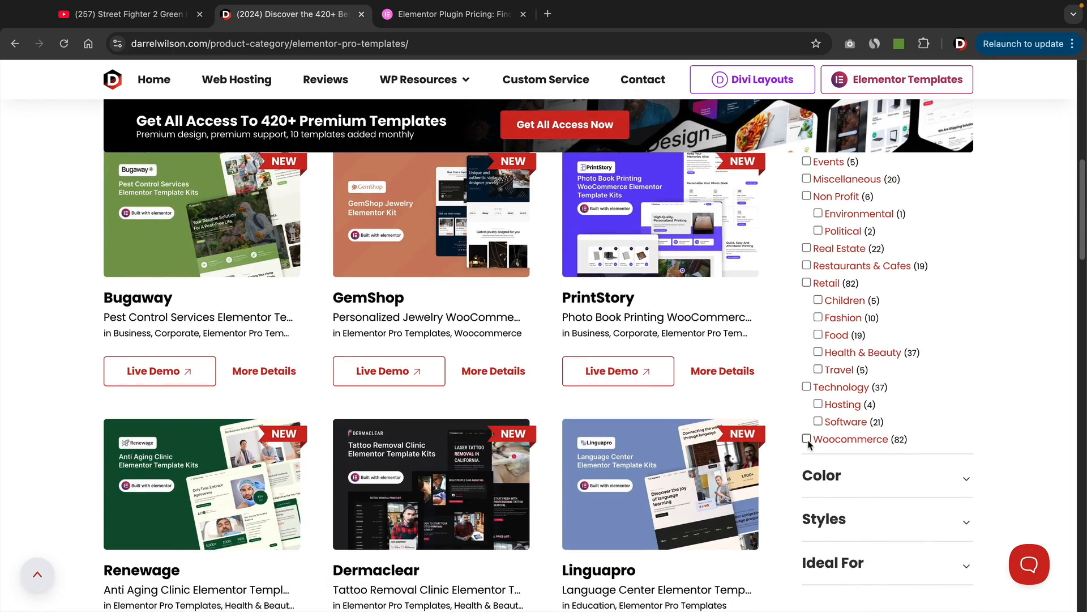
left_click(806, 439)
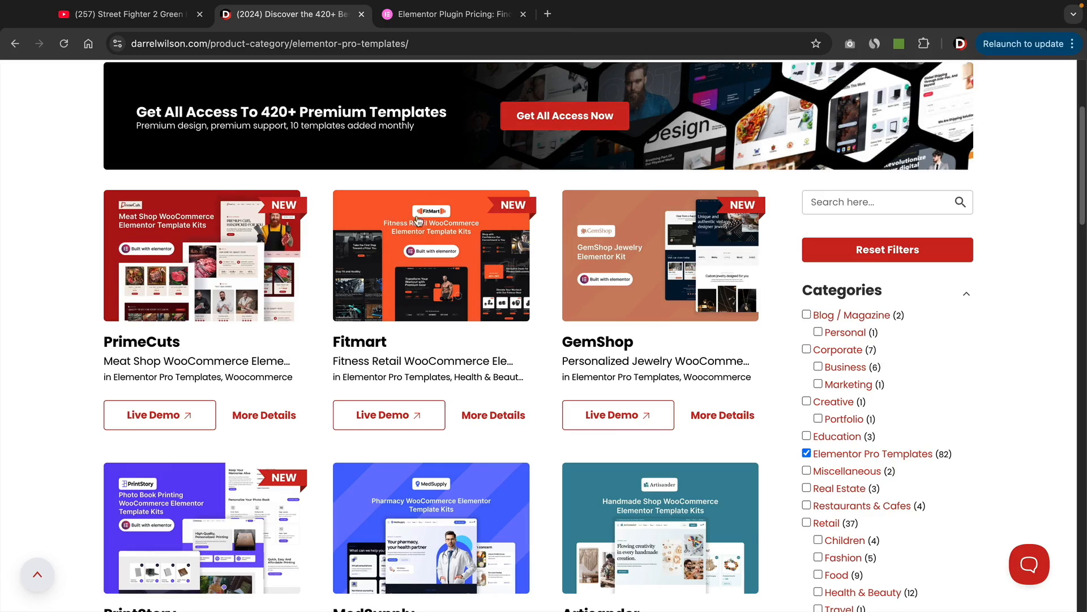
scroll(636, 284, "down", 4)
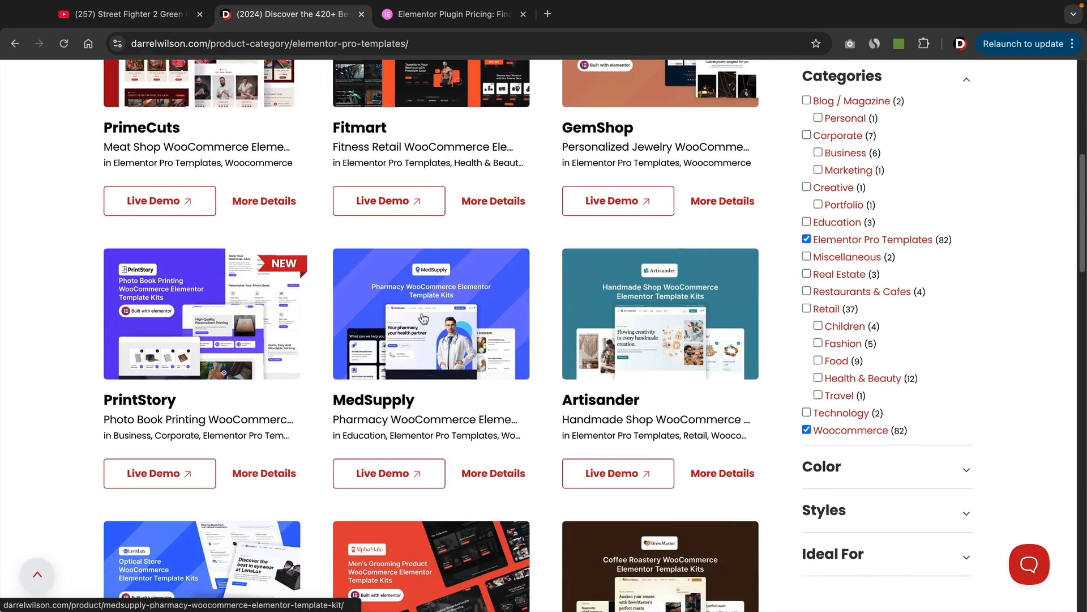
scroll(222, 317, "down", 5)
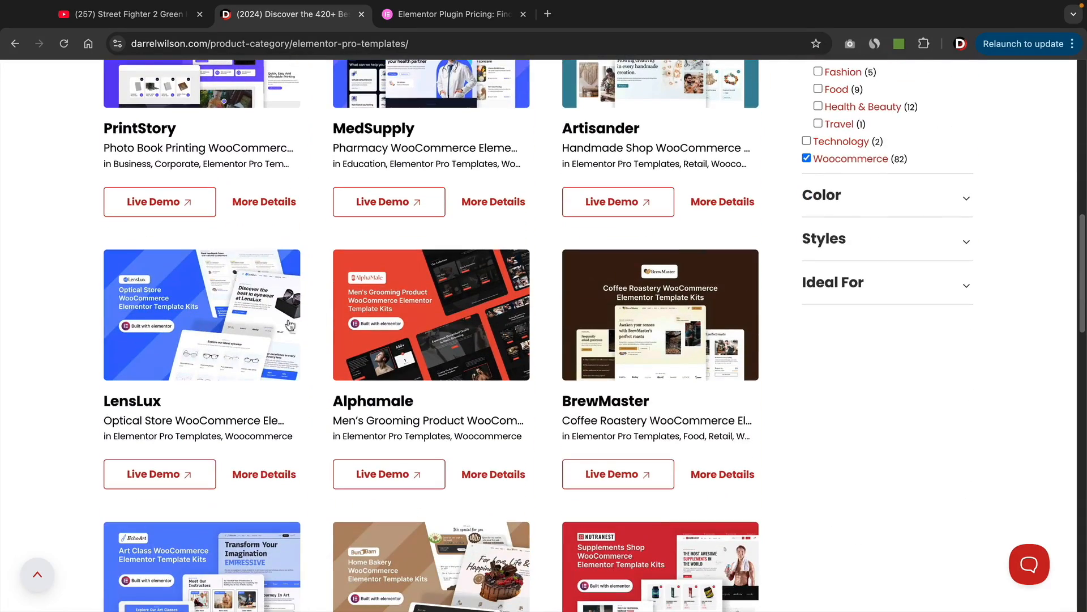
scroll(623, 317, "down", 4)
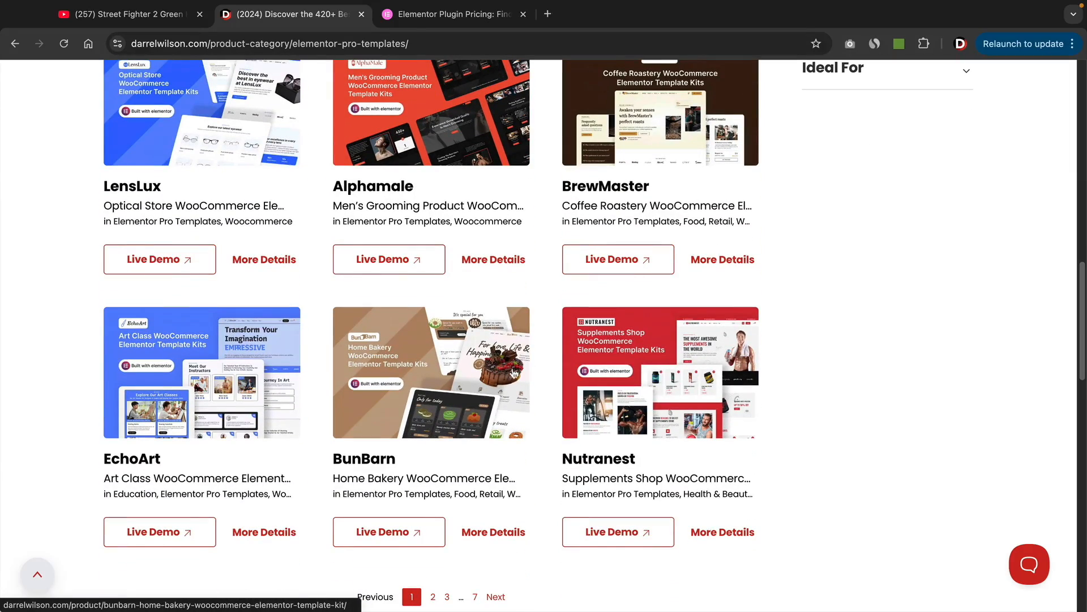
scroll(508, 390, "up", 15)
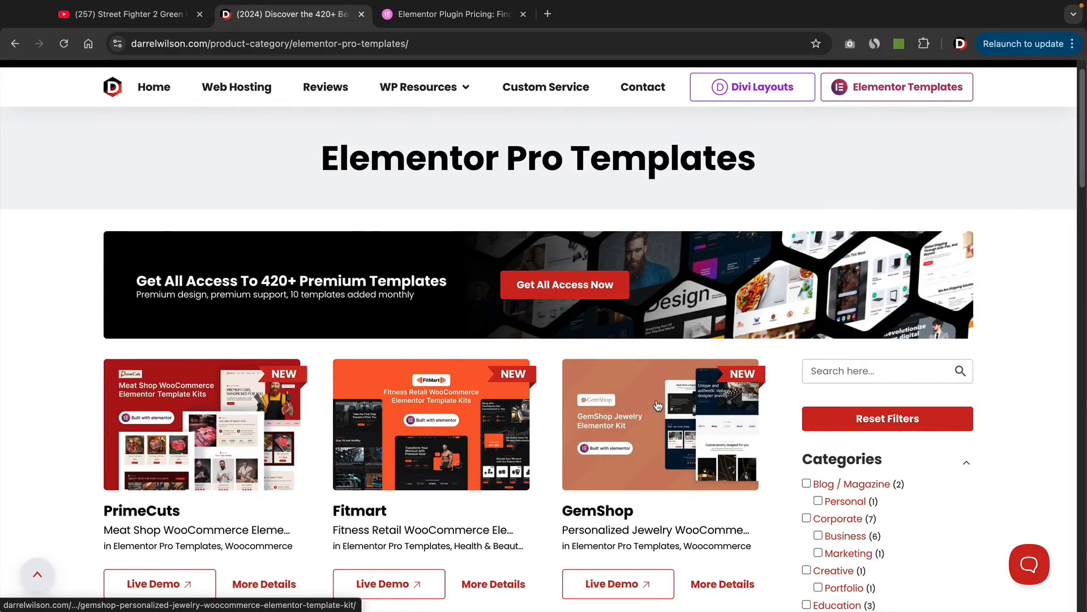
left_click(657, 405)
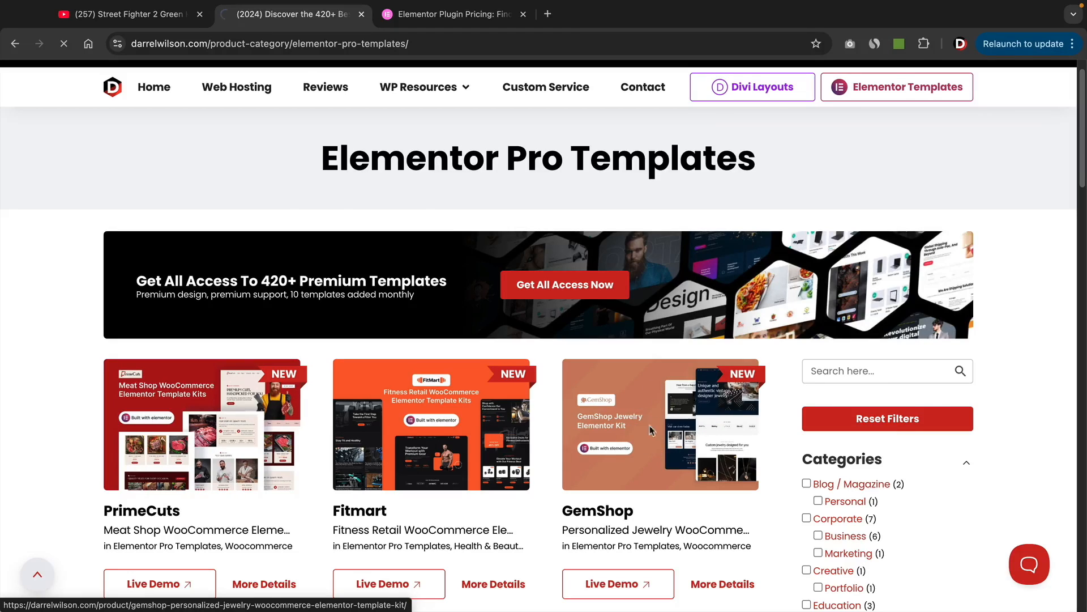
Browse the GemShop kit page and compare its Lifetime ($149) and Annual ($99/year) plans.
scroll(715, 369, "down", 1)
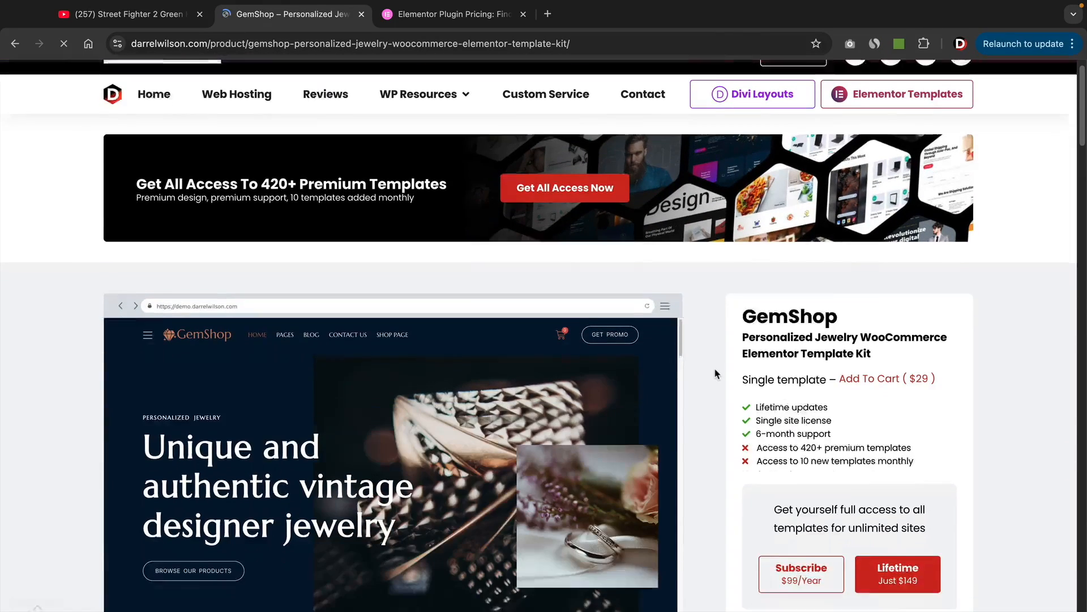
scroll(715, 373, "down", 3)
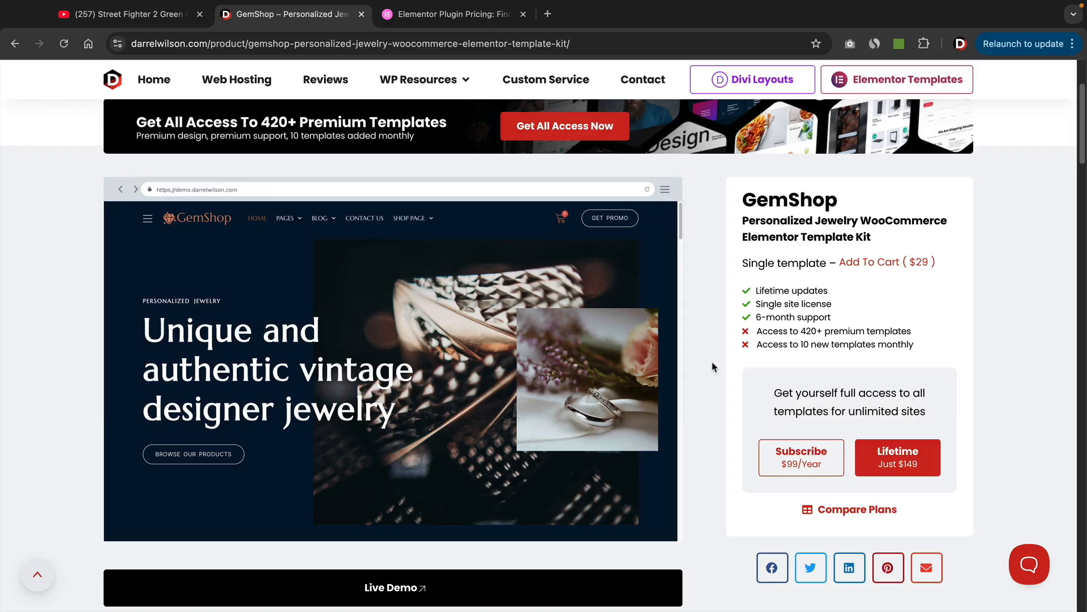
mouse_move(287, 225)
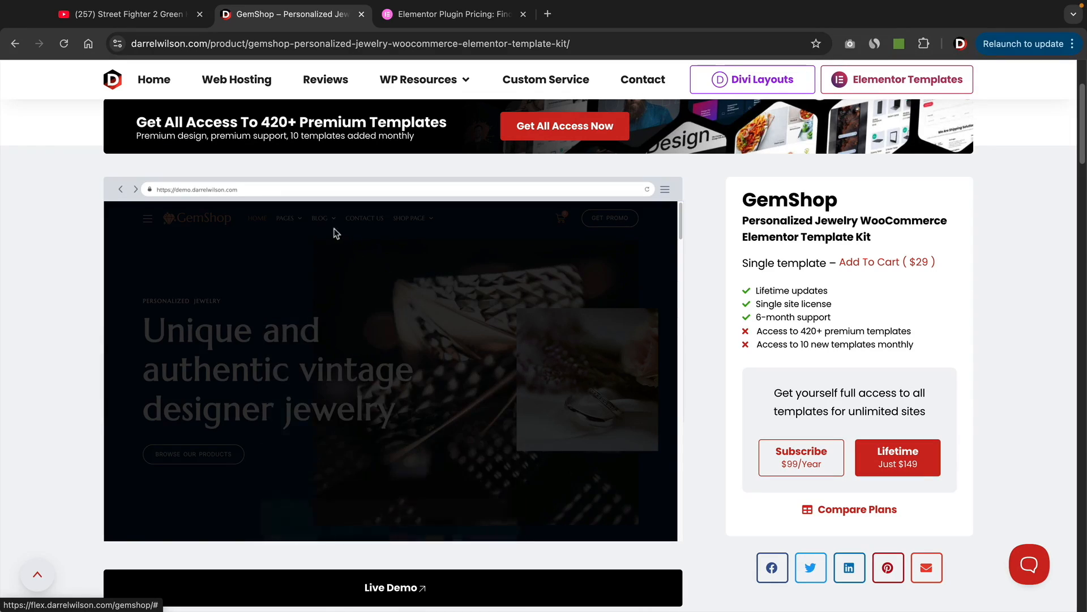
mouse_move(335, 225)
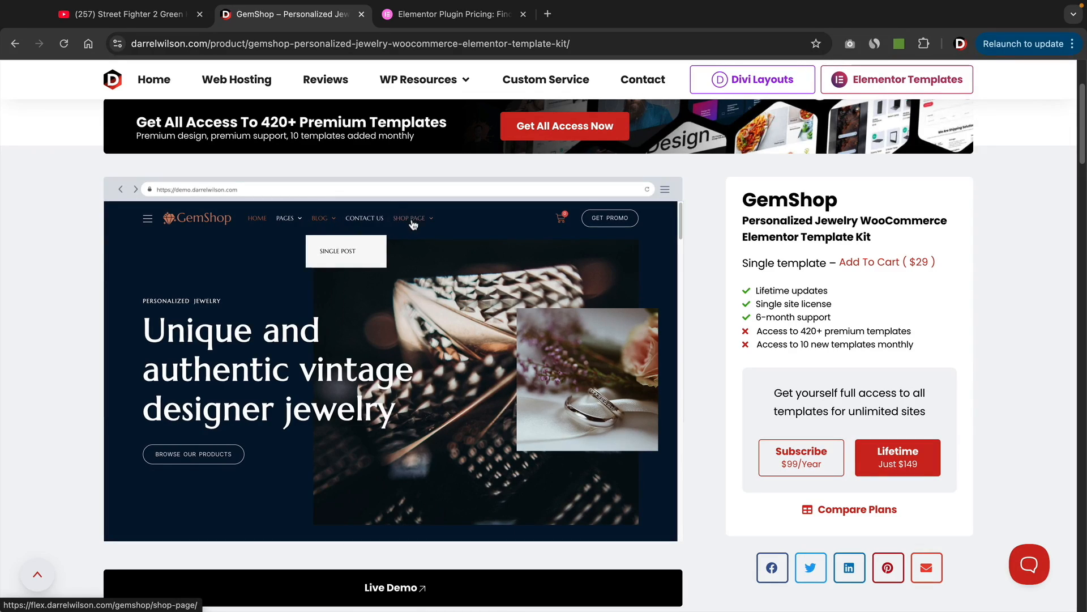
mouse_move(412, 220)
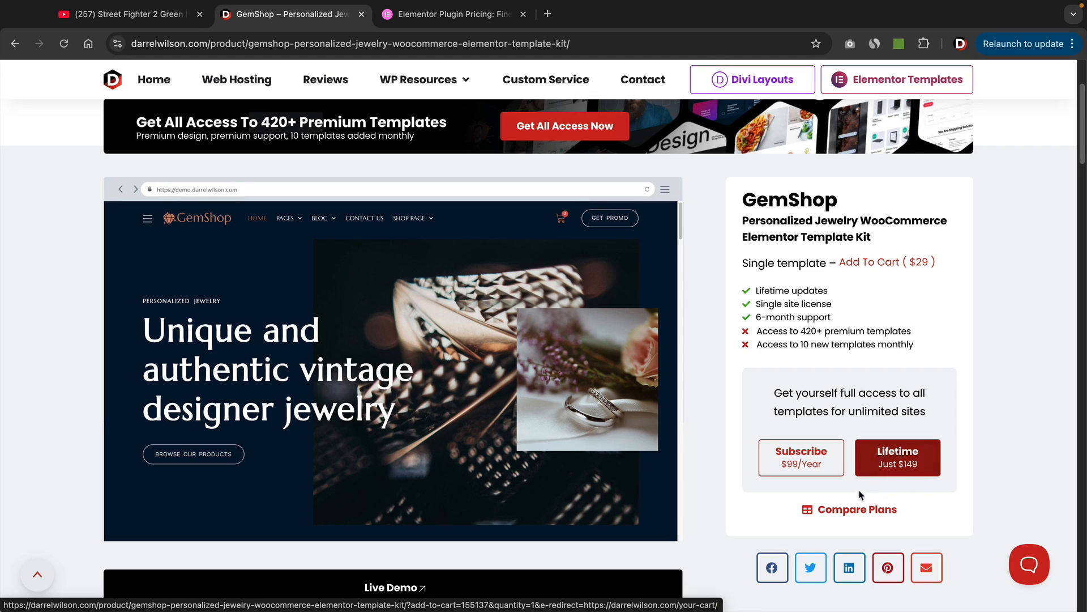
left_click(855, 512)
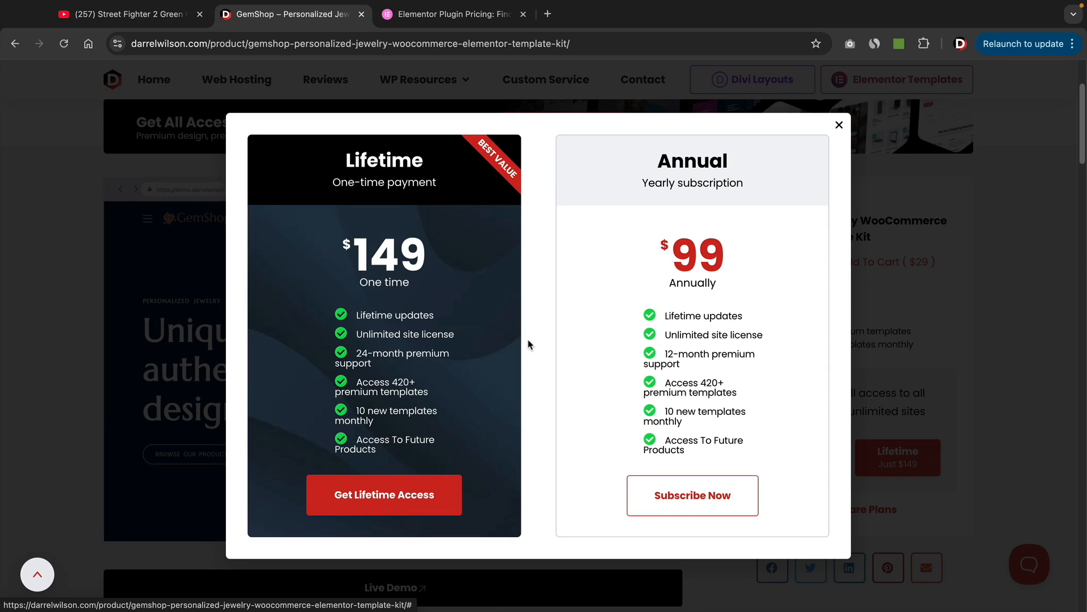
scroll(555, 338, "down", 1)
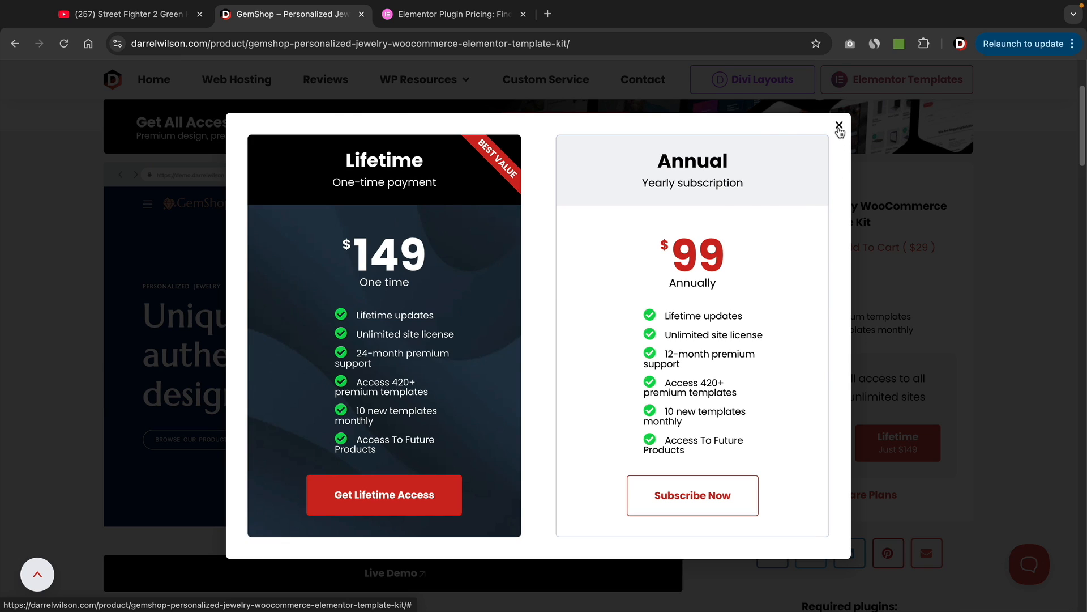
left_click(840, 126)
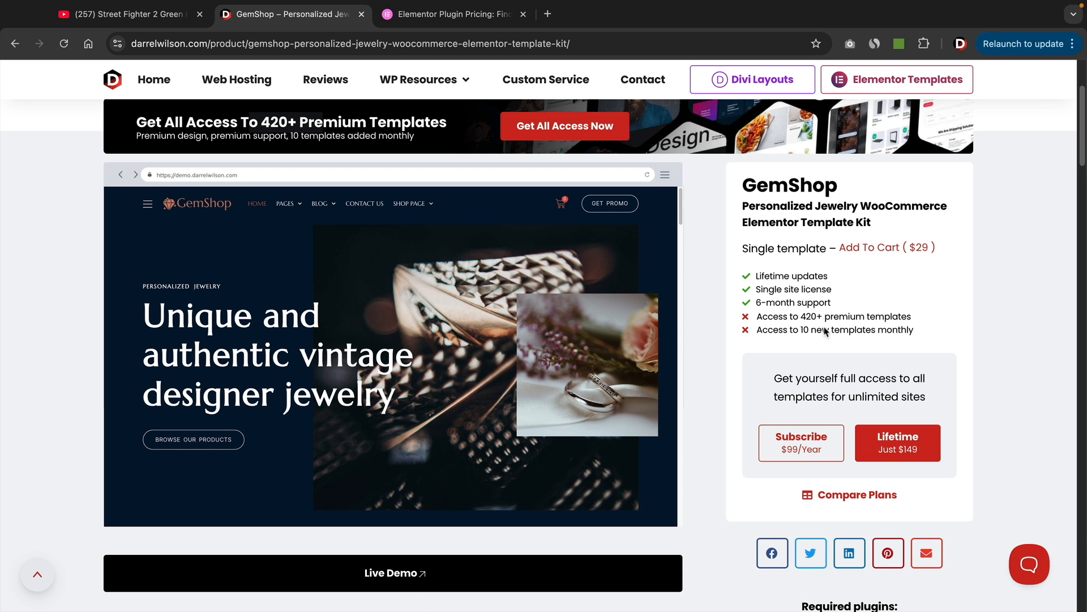
left_click(459, 16)
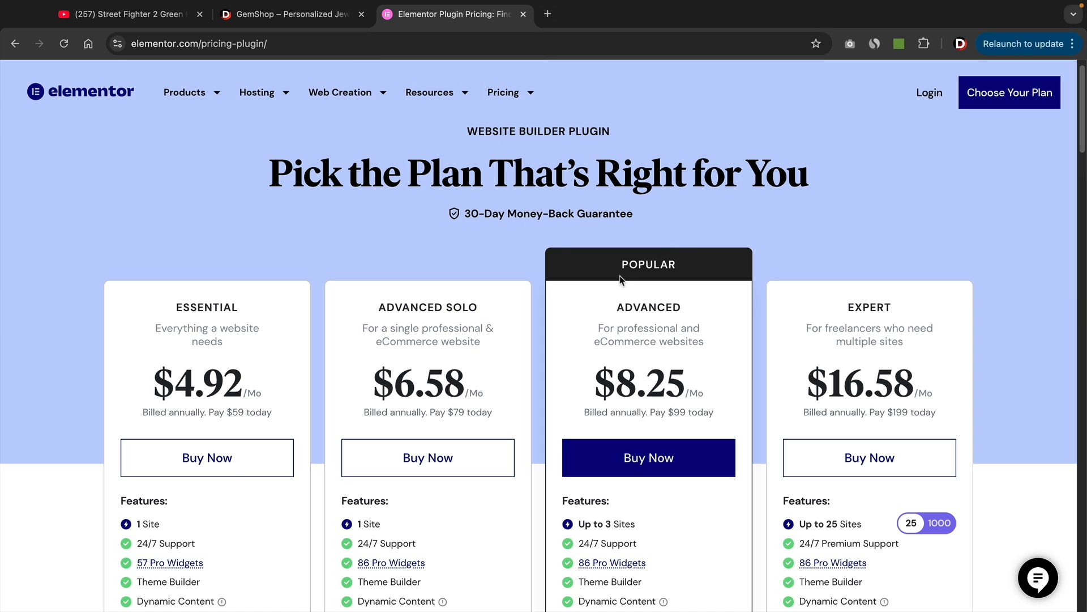
scroll(554, 290, "down", 3)
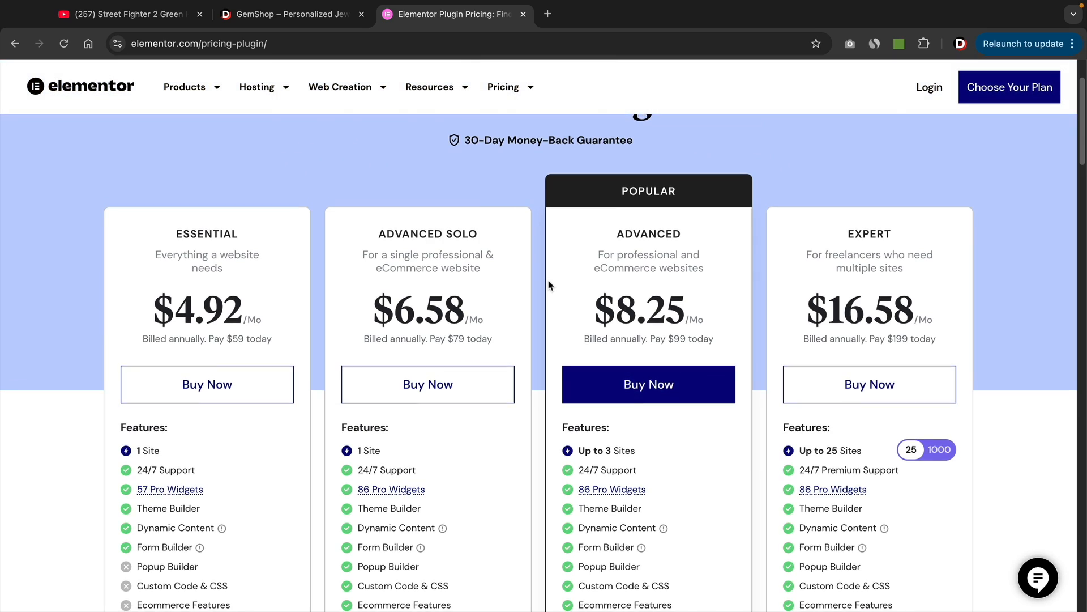
scroll(554, 278, "up", 1)
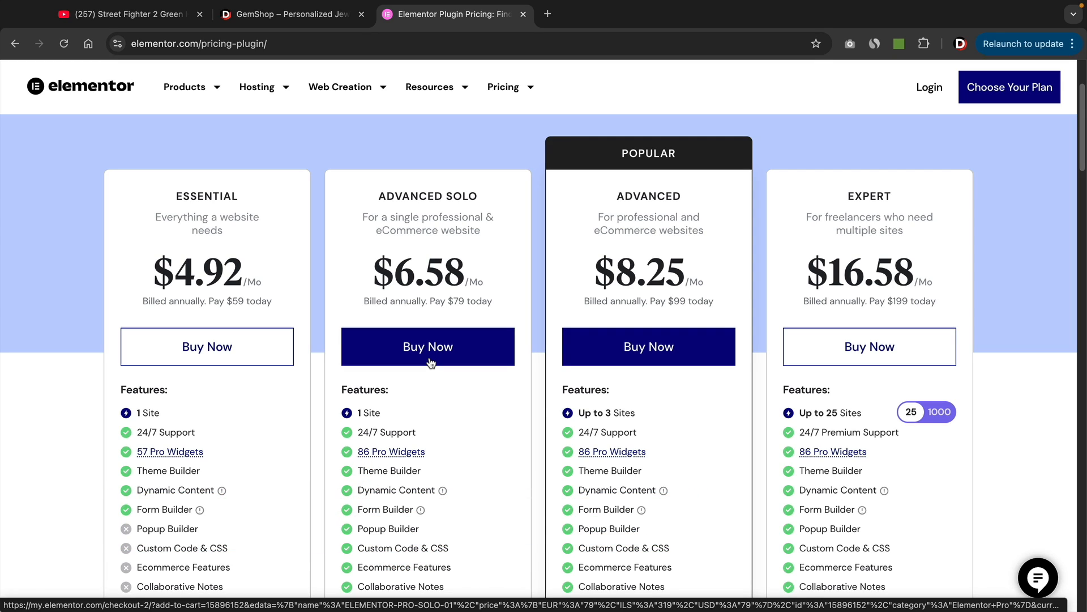
left_click_drag(379, 197, 482, 201)
scroll(475, 255, "down", 3)
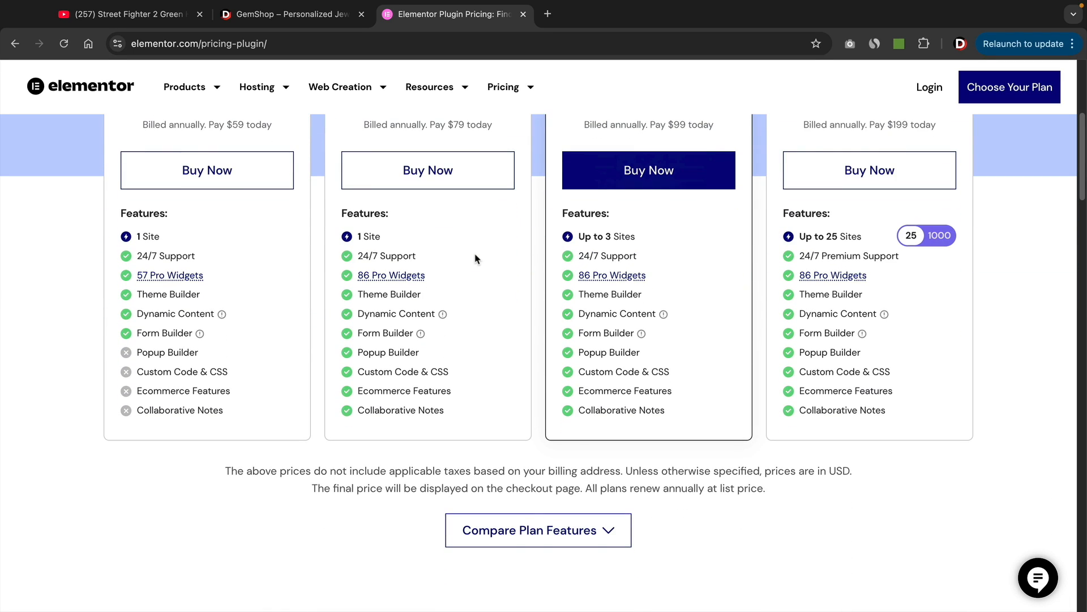
left_click_drag(364, 296, 422, 298)
left_click(425, 300)
left_click_drag(361, 355, 426, 355)
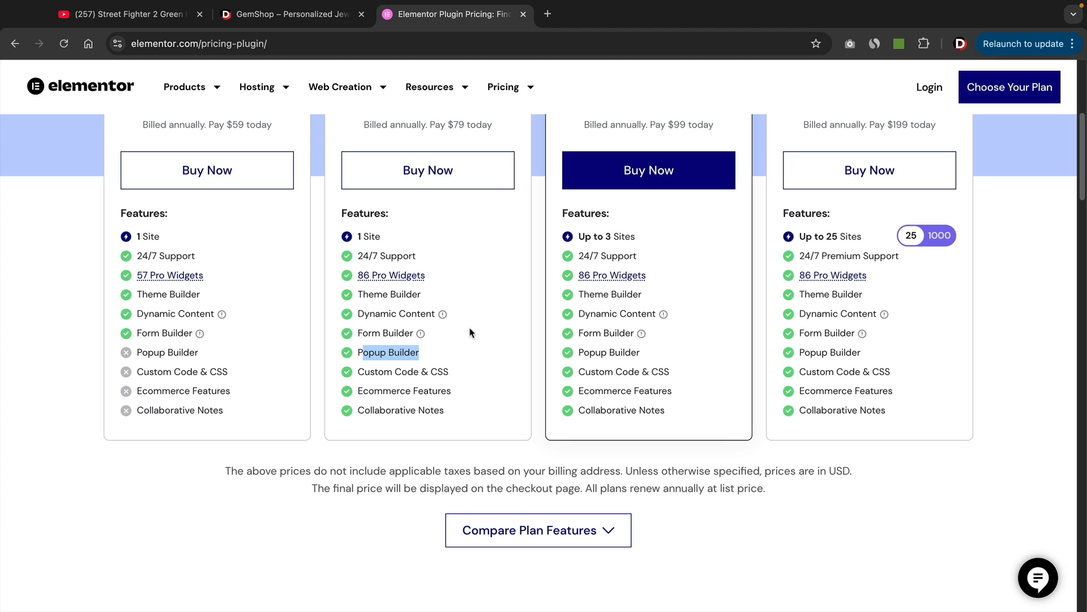
left_click(483, 337)
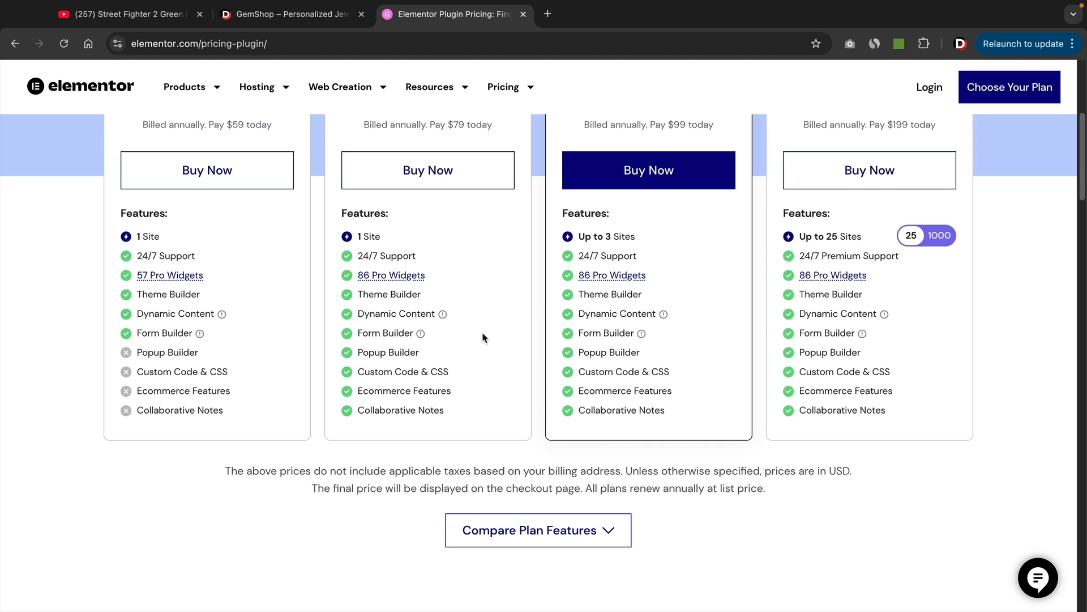
scroll(483, 337, "up", 5)
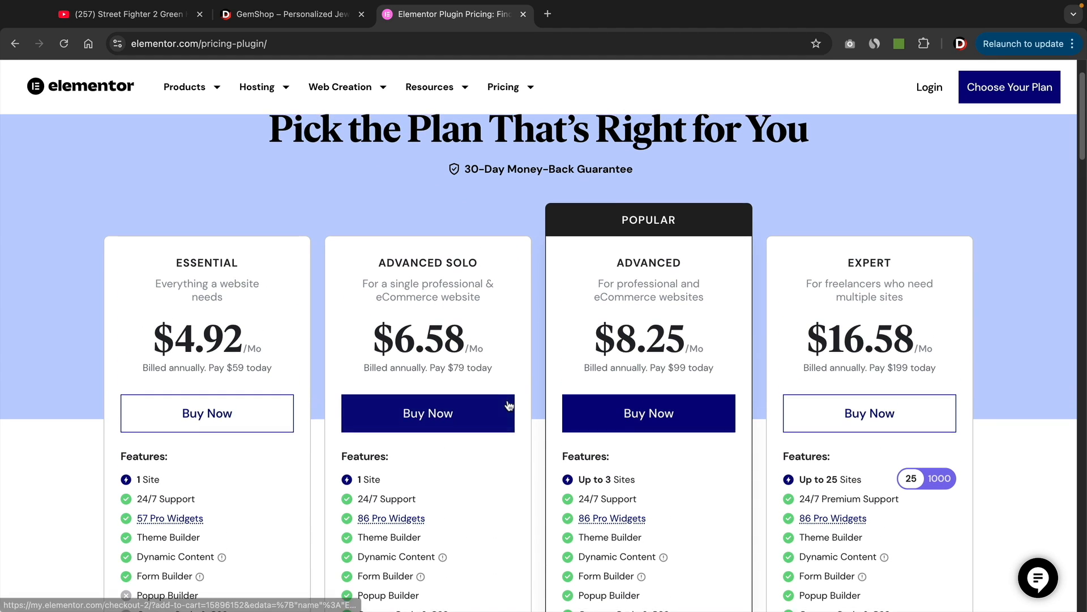
scroll(507, 405, "up", 1)
scroll(478, 458, "up", 1)
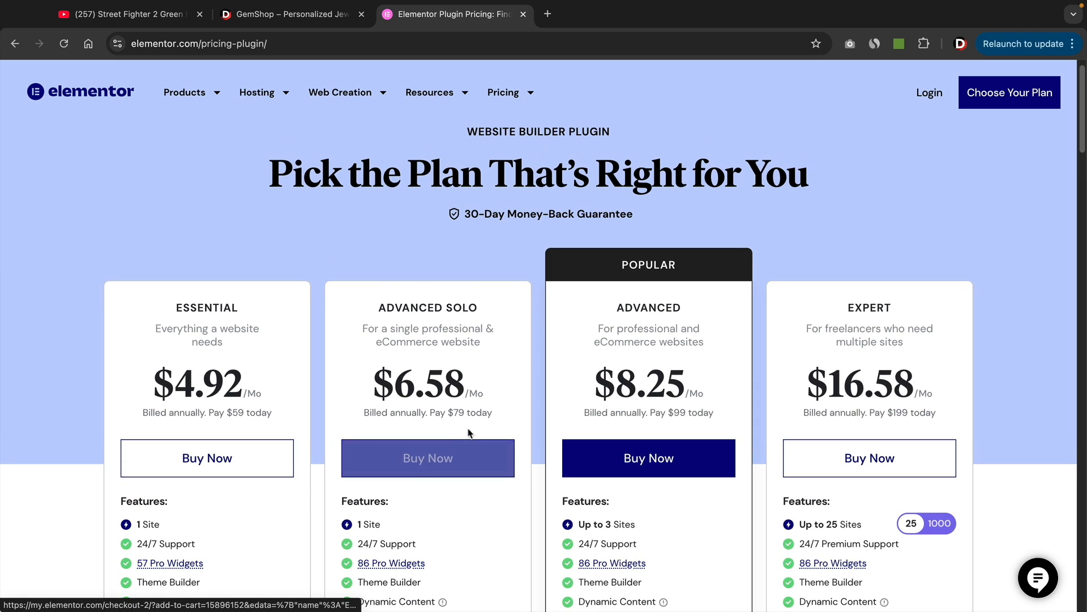
left_click_drag(647, 218, 432, 213)
left_click(430, 212)
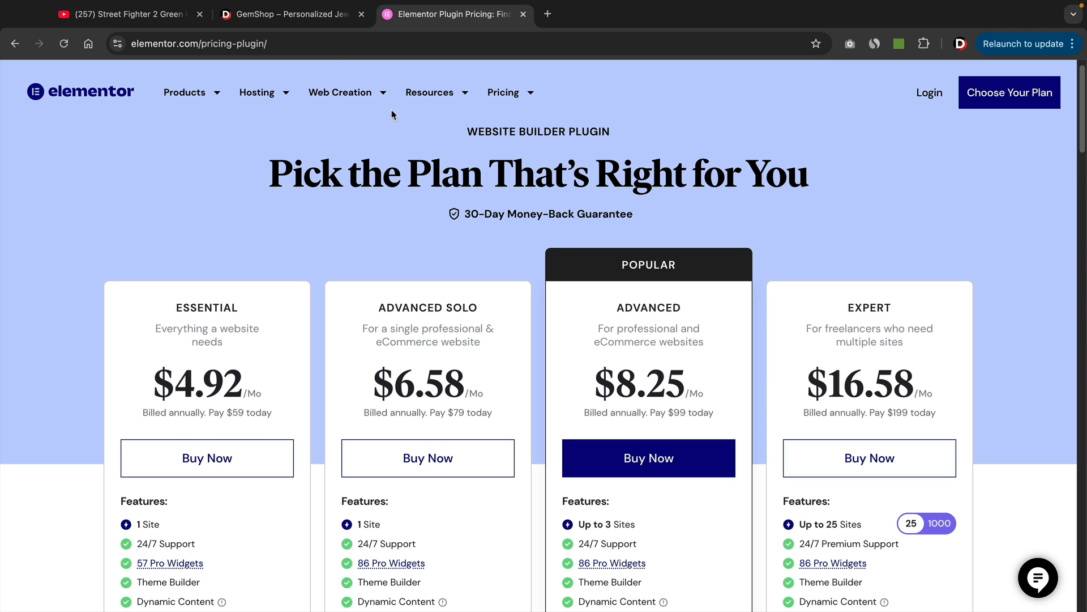
left_click(317, 16)
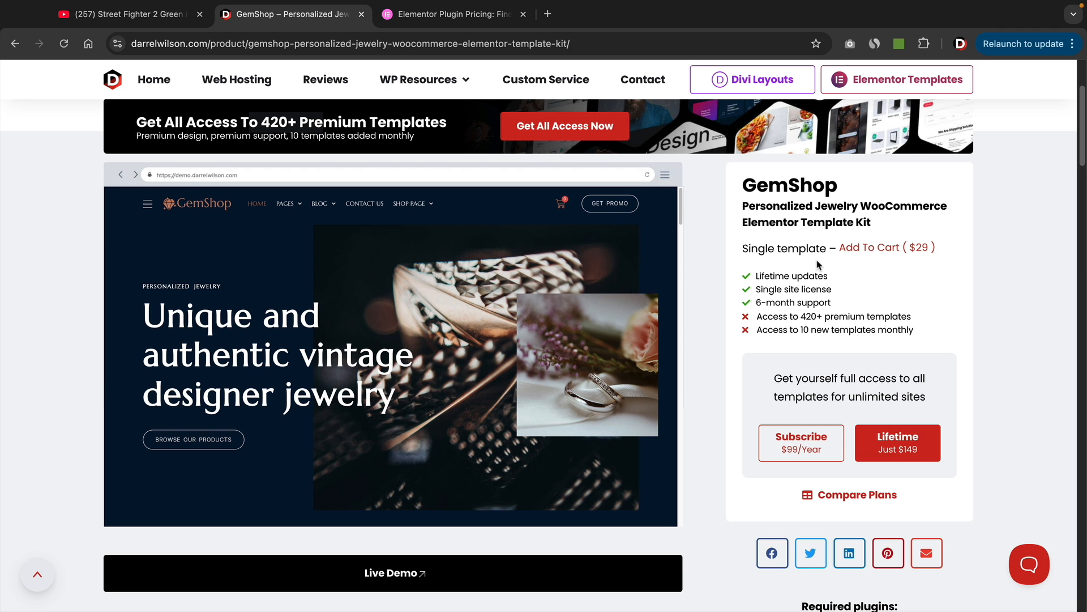